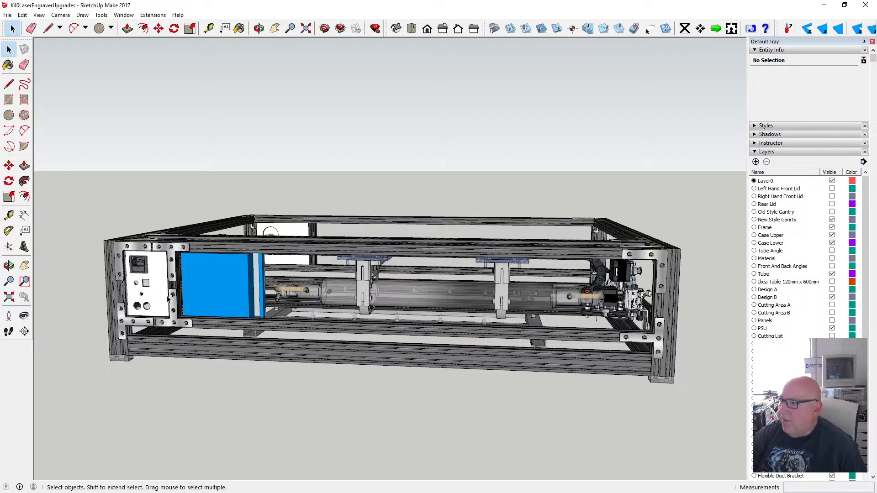
# - Open the white power-inlet panel at the frame's corner for editing down to its plate component and select all of the plate's geometry
pyautogui.click(259, 28)
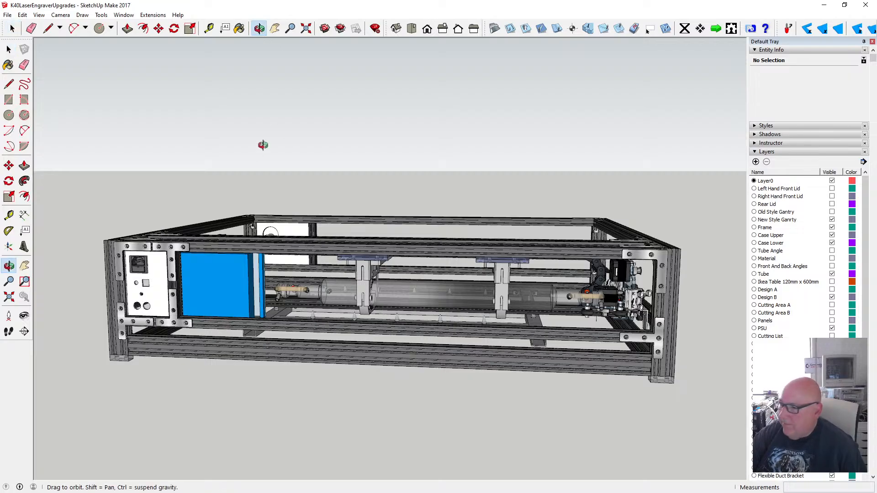
pyautogui.moveTo(240, 243); pyautogui.dragTo(310, 225)
pyautogui.scroll(6, 217, 302)
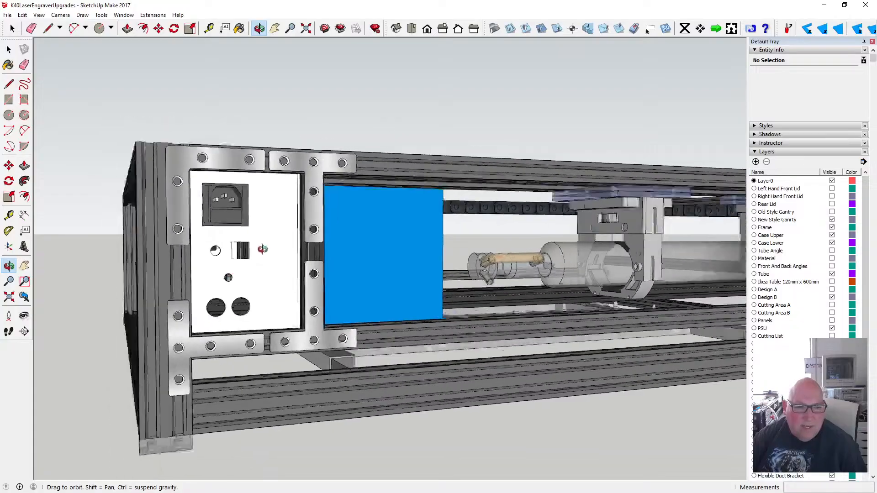
pyautogui.moveTo(263, 248); pyautogui.dragTo(346, 269)
pyautogui.scroll(8, 256, 293)
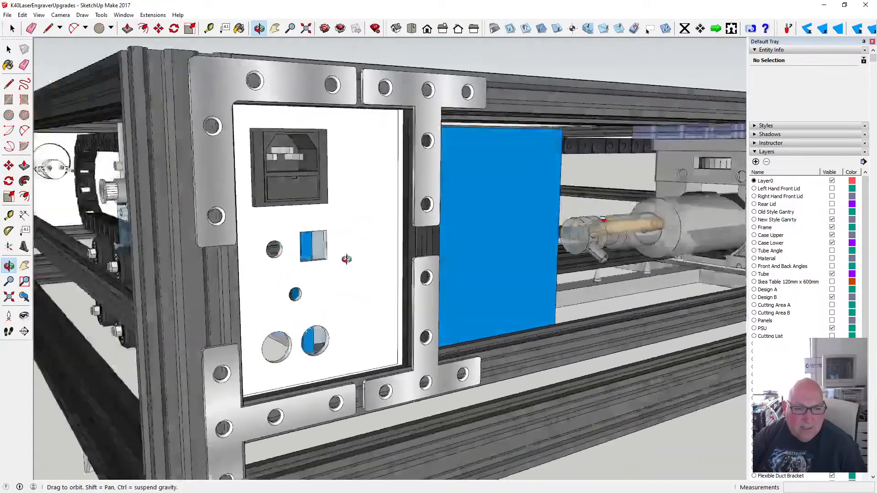
pyautogui.press('space')
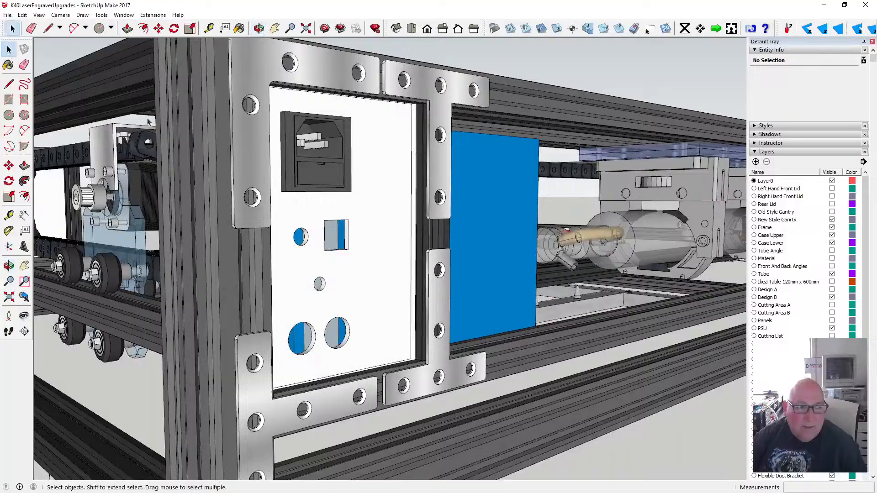
pyautogui.doubleClick(381, 207)
pyautogui.scroll(-2, 378, 206)
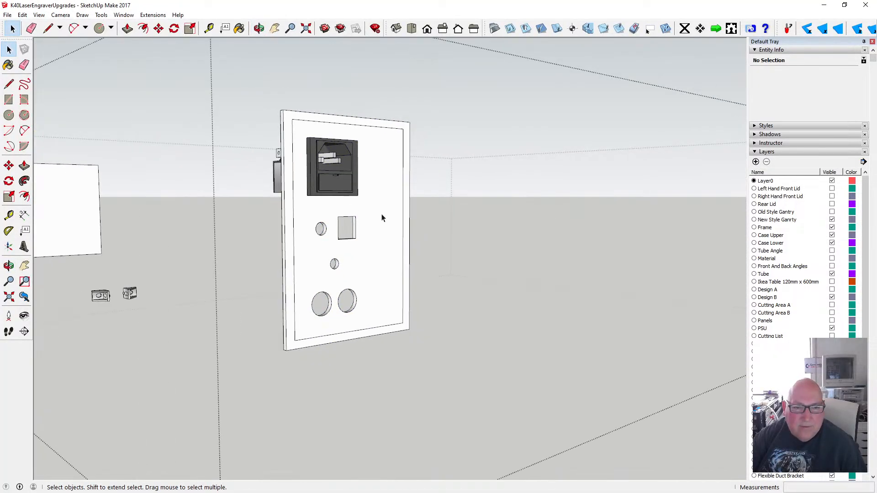
pyautogui.click(381, 219)
pyautogui.doubleClick(379, 219)
pyautogui.tripleClick(378, 219)
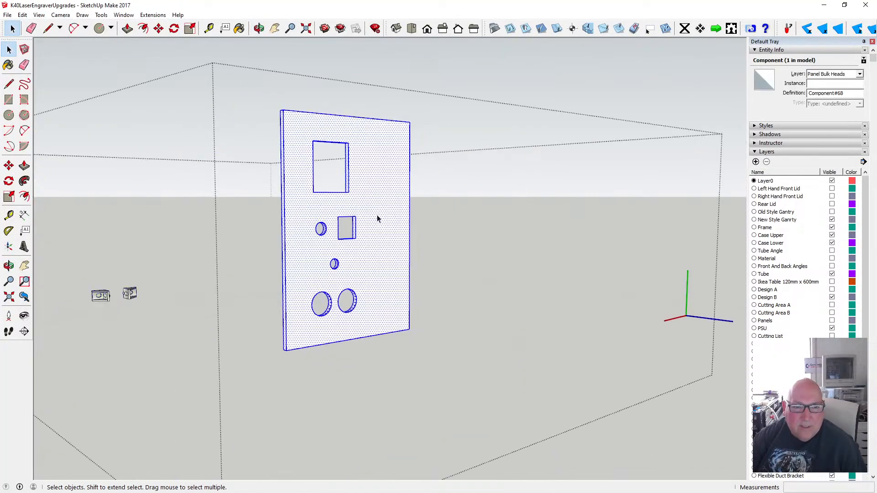
# - Paint the front face of the power-inlet plate with the dark grey material Color M07
pyautogui.press('b')
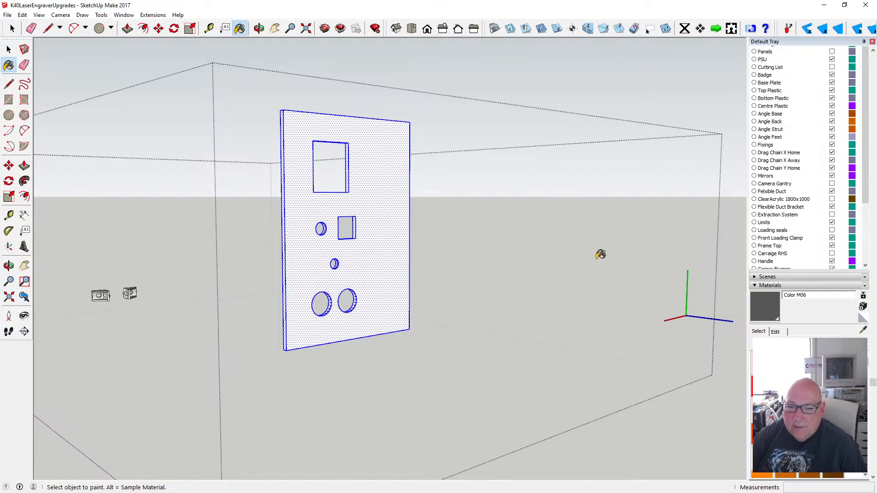
pyautogui.press('space')
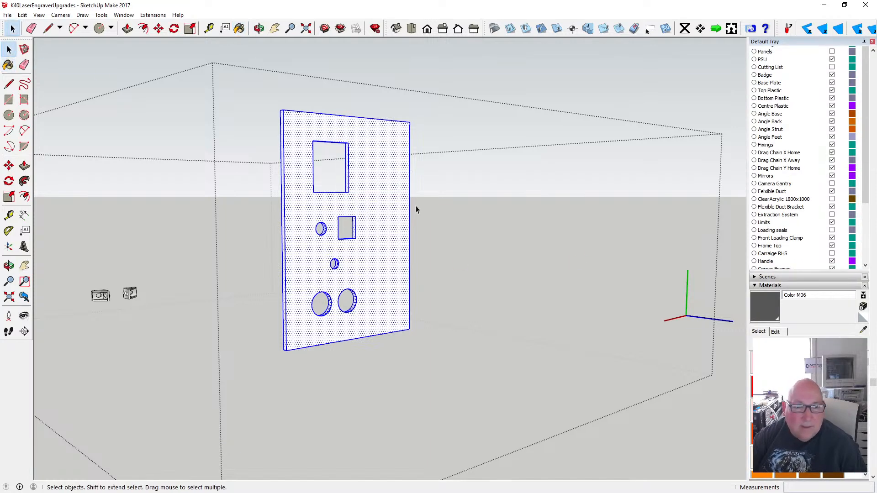
pyautogui.doubleClick(380, 195)
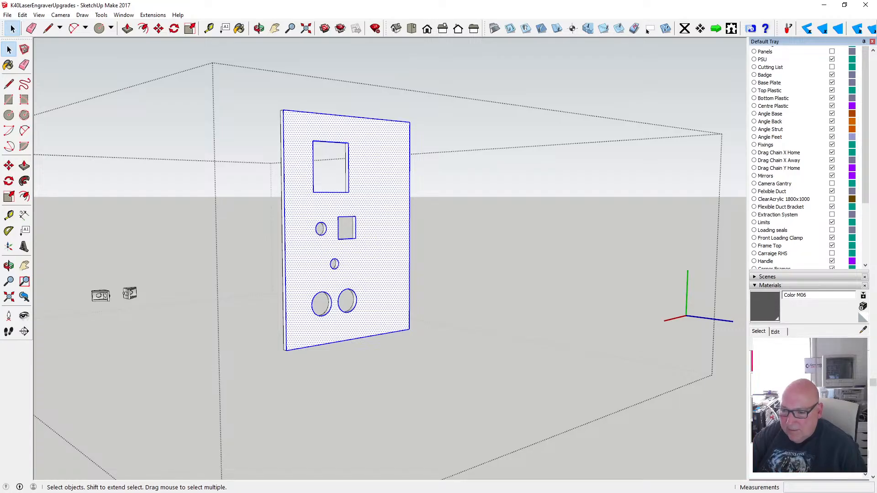
pyautogui.click(391, 203)
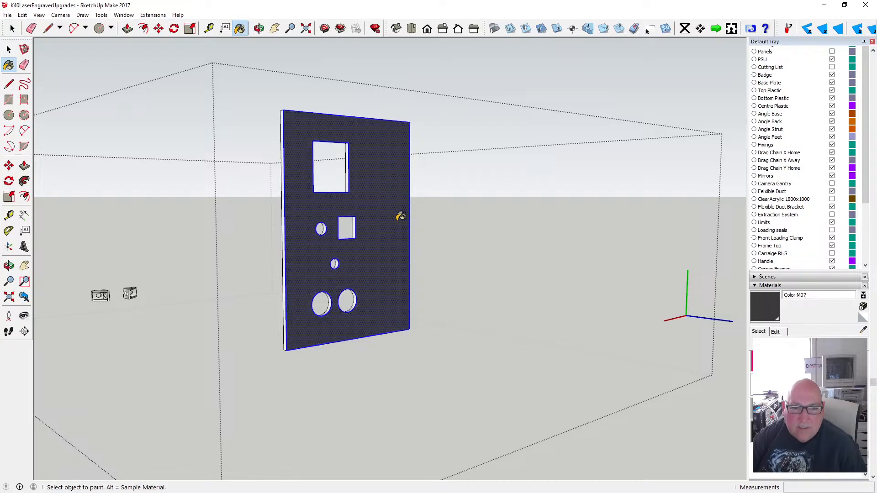
# - Paint the back face of the power-inlet plate with Color M07
pyautogui.click(306, 28)
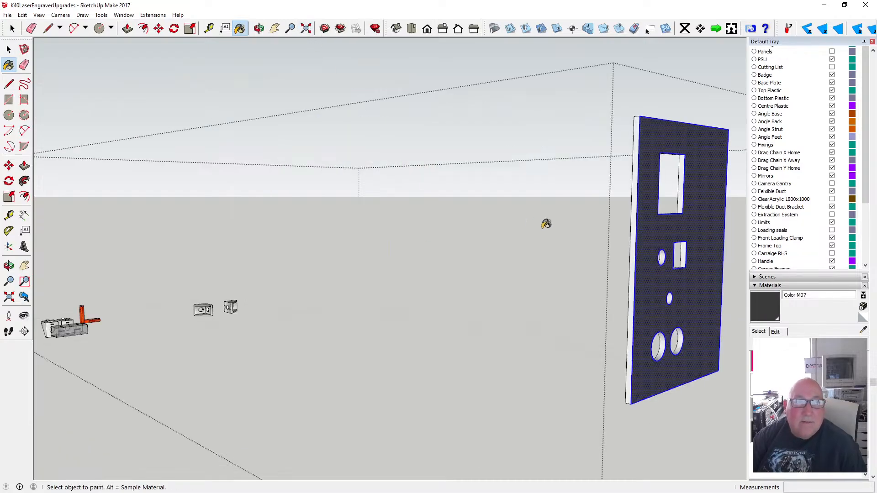
pyautogui.click(259, 29)
pyautogui.moveTo(534, 197); pyautogui.dragTo(537, 245)
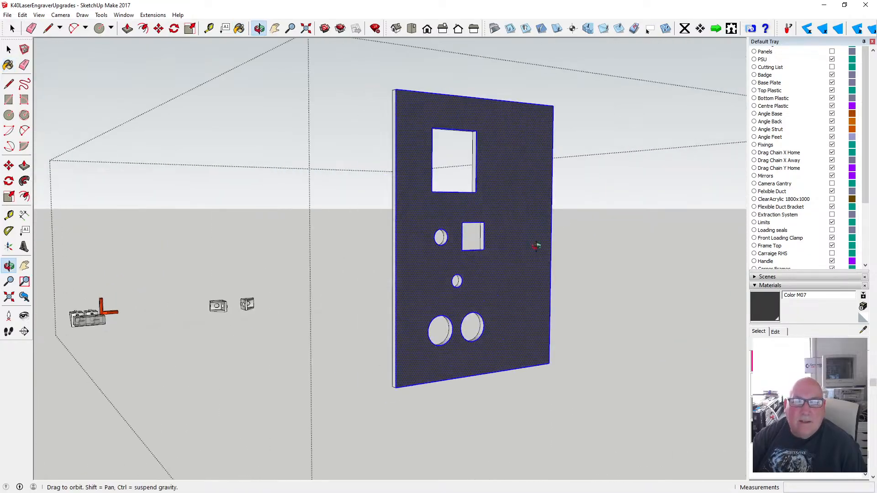
pyautogui.scroll(3, 495, 267)
pyautogui.scroll(-5, 495, 266)
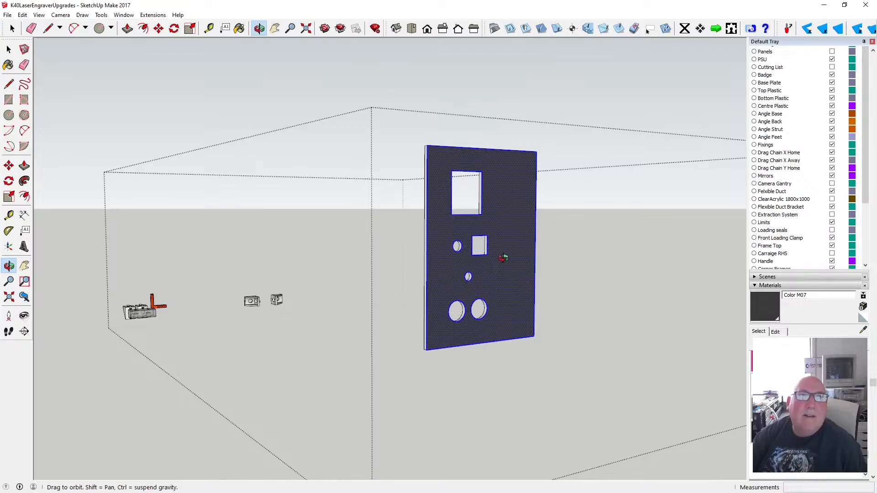
pyautogui.moveTo(500, 259); pyautogui.dragTo(719, 266)
pyautogui.scroll(3, 718, 266)
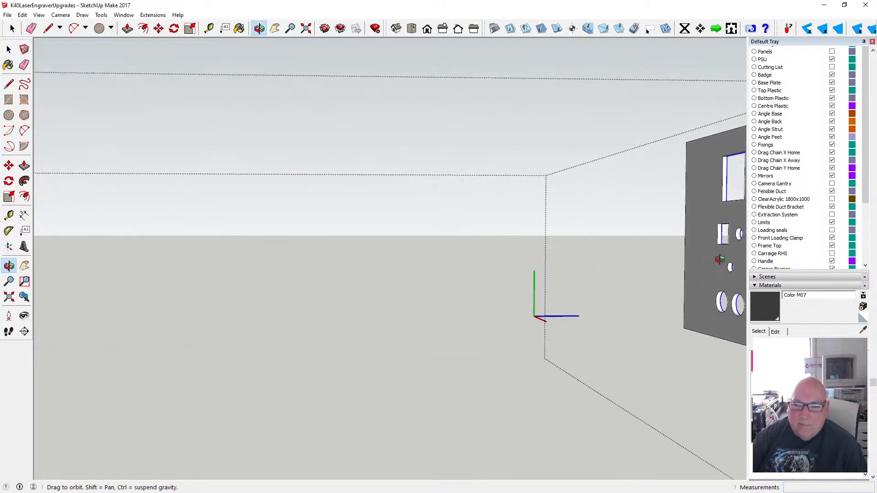
pyautogui.click(239, 29)
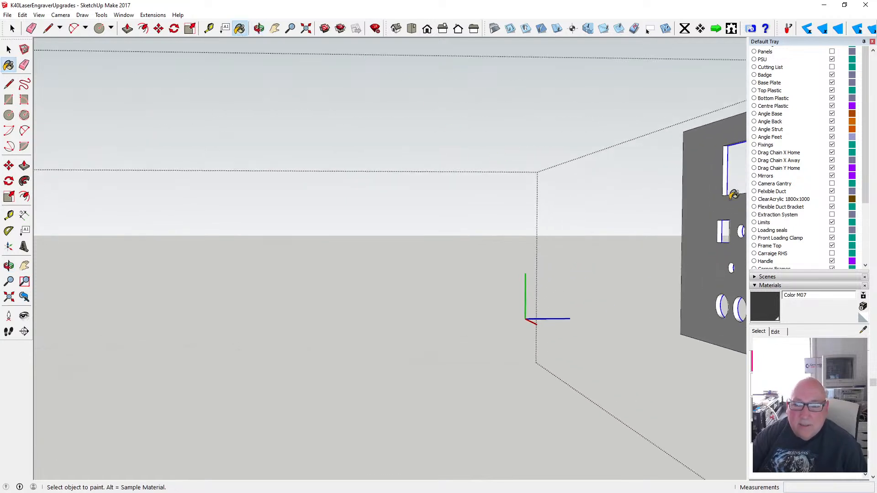
pyautogui.click(697, 200)
pyautogui.scroll(1, 708, 236)
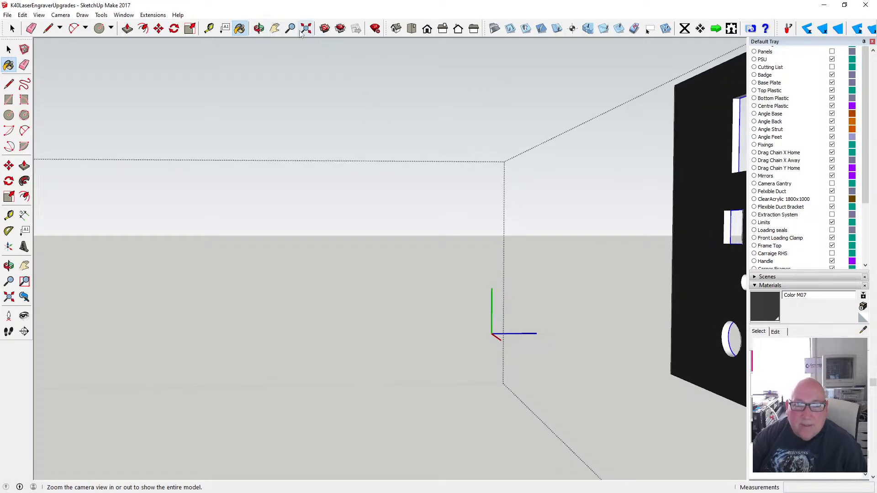
# - Finish editing the power-inlet plate and return to the complete engraver model
pyautogui.click(259, 28)
pyautogui.moveTo(663, 157); pyautogui.dragTo(356, 201)
pyautogui.press('space')
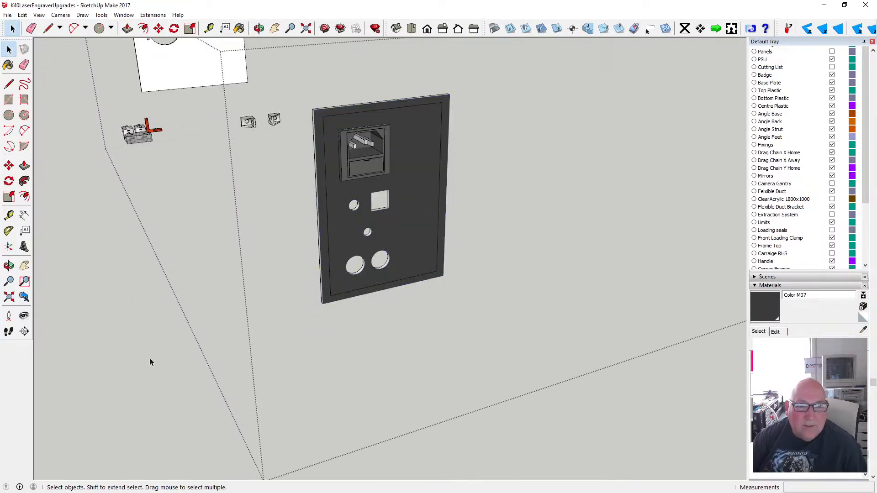
pyautogui.click(150, 358)
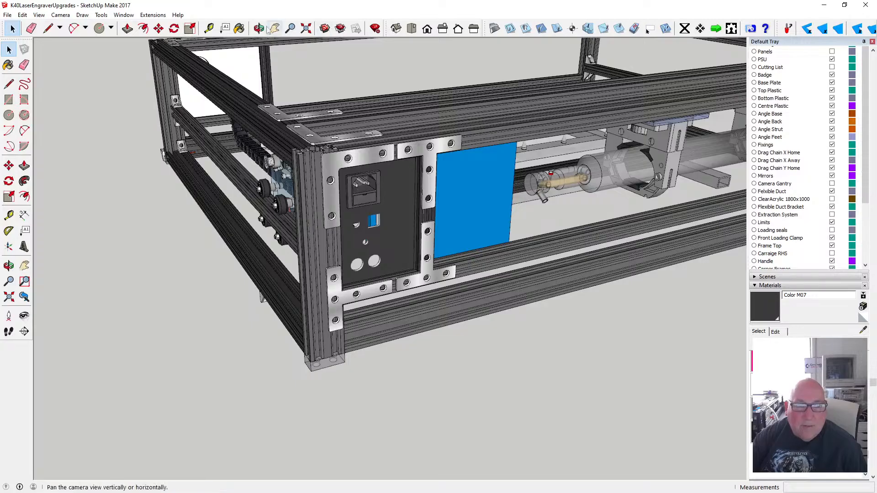
# - Examine the power-inlet panel, its cutouts, corner brackets and the neighbouring blue power supply from several angles
pyautogui.click(259, 29)
pyautogui.moveTo(292, 73); pyautogui.dragTo(313, 87)
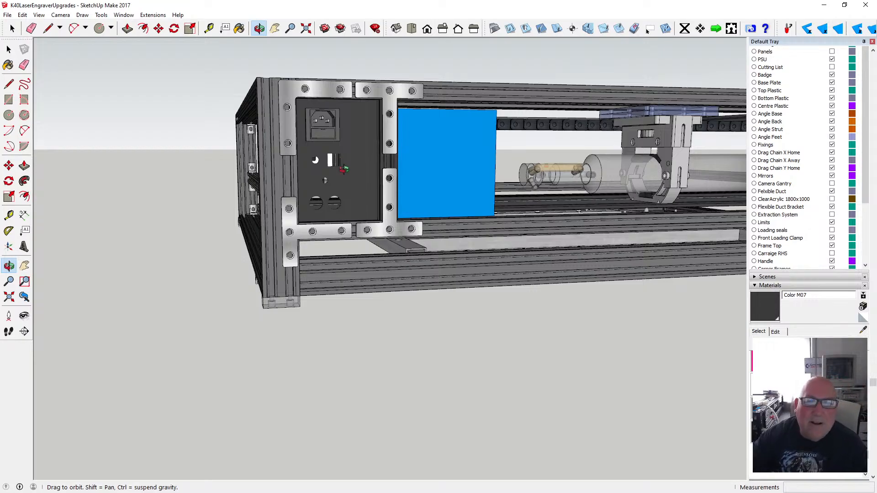
pyautogui.scroll(6, 315, 171)
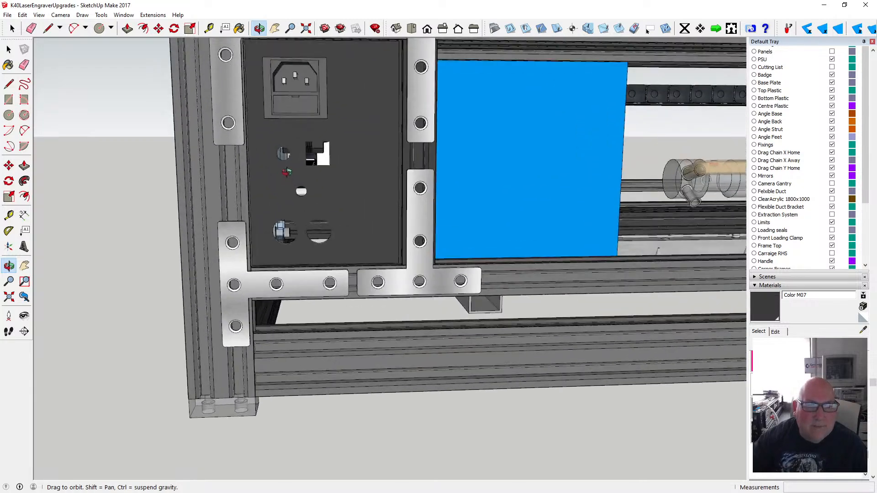
pyautogui.scroll(4, 286, 172)
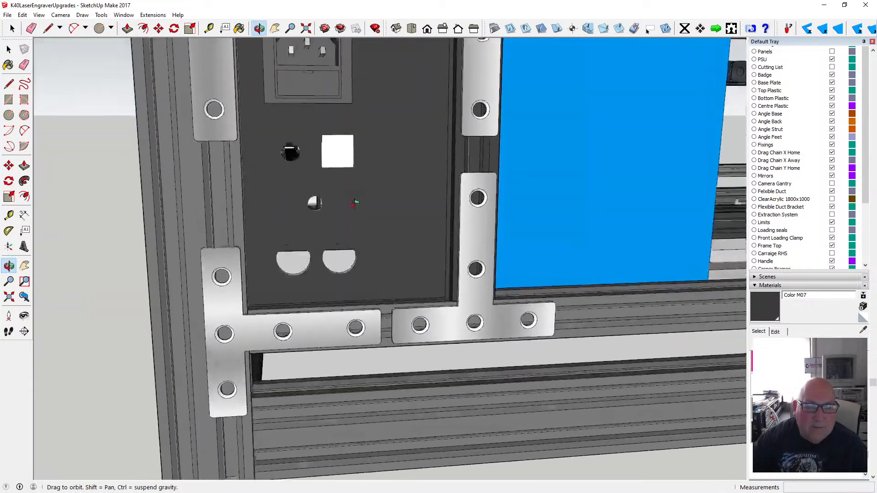
pyautogui.scroll(-6, 355, 202)
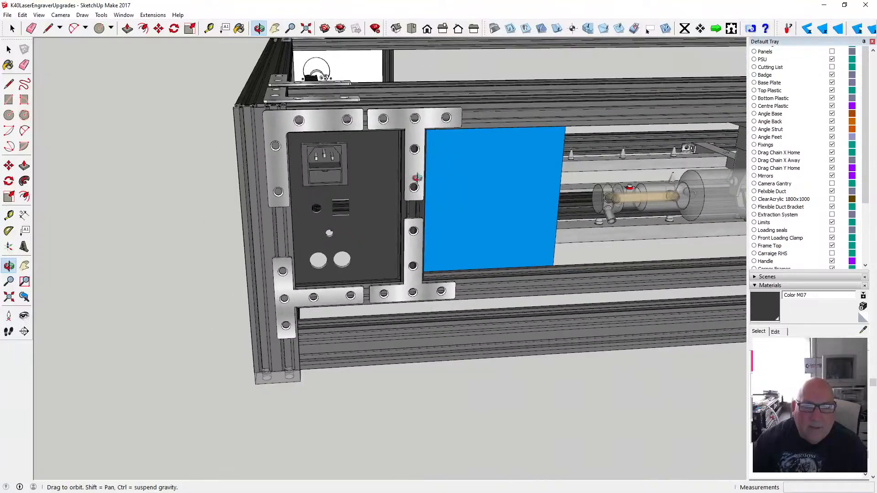
pyautogui.moveTo(418, 178); pyautogui.dragTo(393, 117)
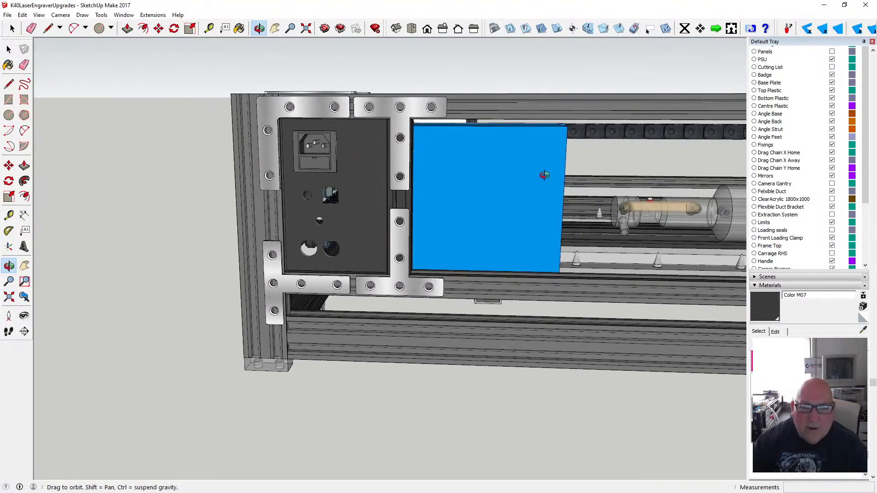
pyautogui.moveTo(393, 173); pyautogui.dragTo(311, 183)
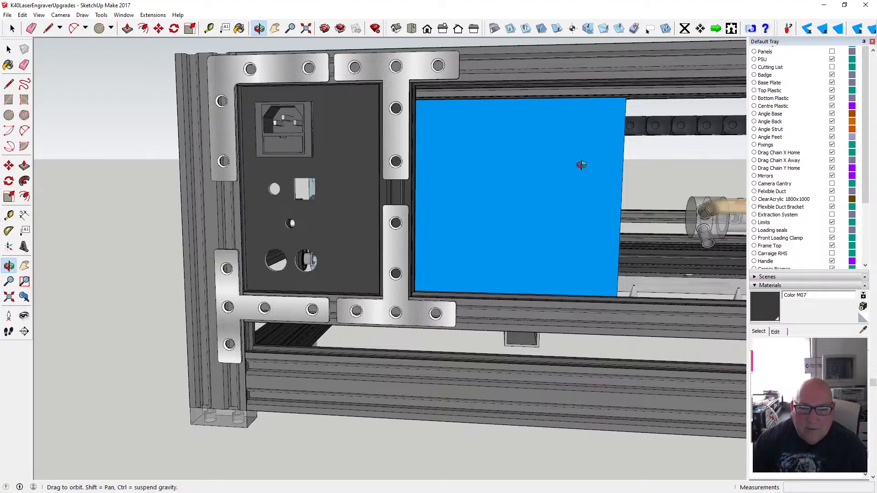
pyautogui.moveTo(405, 203); pyautogui.dragTo(469, 222)
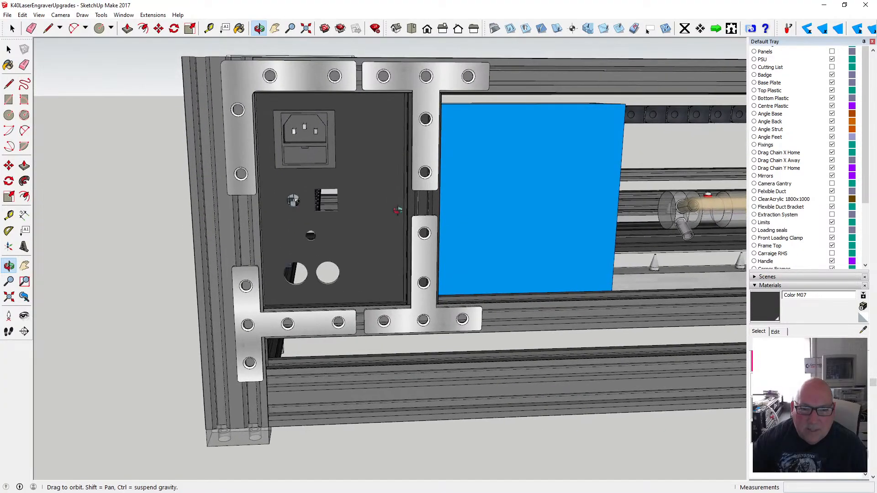
pyautogui.moveTo(380, 203); pyautogui.dragTo(367, 165)
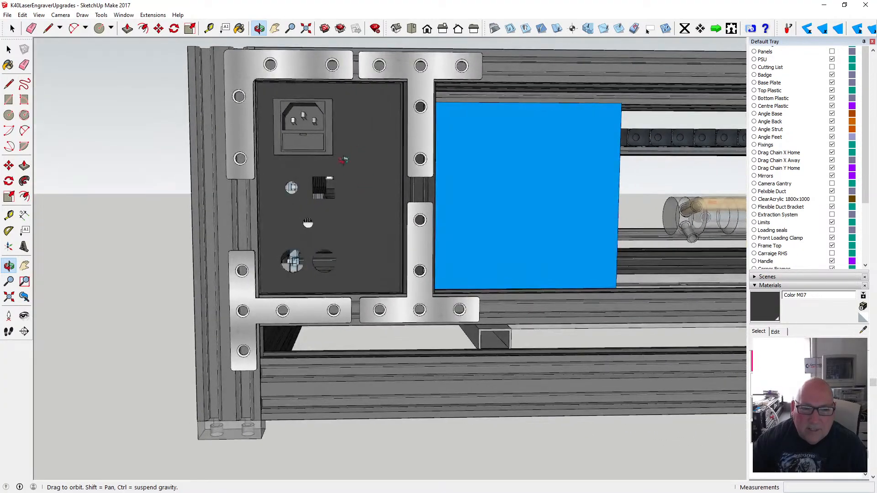
pyautogui.scroll(-1, 362, 198)
pyautogui.moveTo(361, 195); pyautogui.dragTo(383, 177)
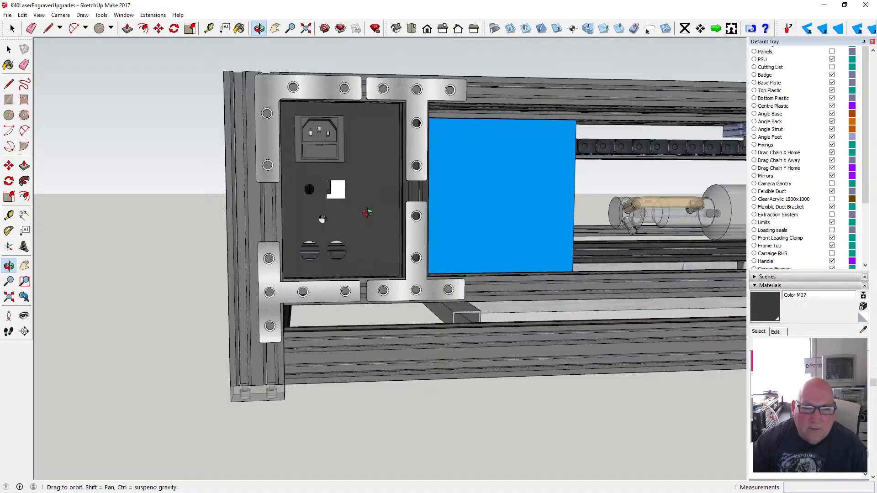
pyautogui.scroll(4, 367, 213)
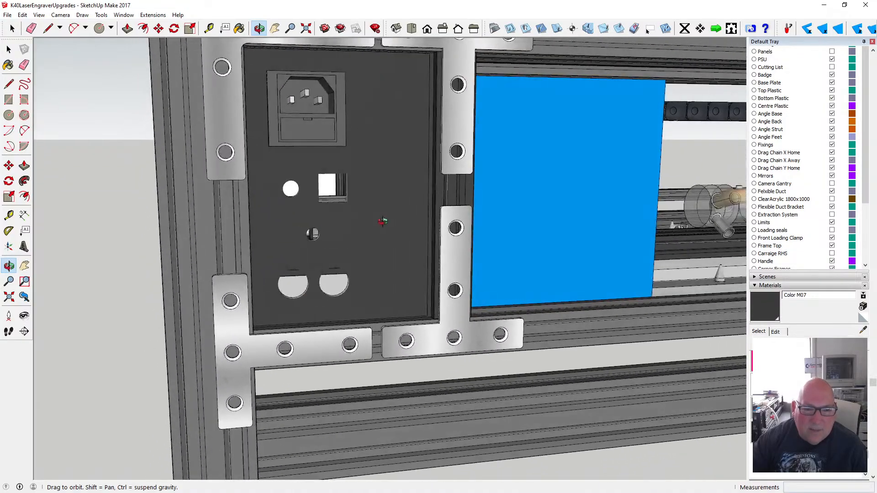
pyautogui.scroll(-3, 383, 221)
pyautogui.moveTo(380, 215); pyautogui.dragTo(520, 219)
pyautogui.scroll(-3, 414, 213)
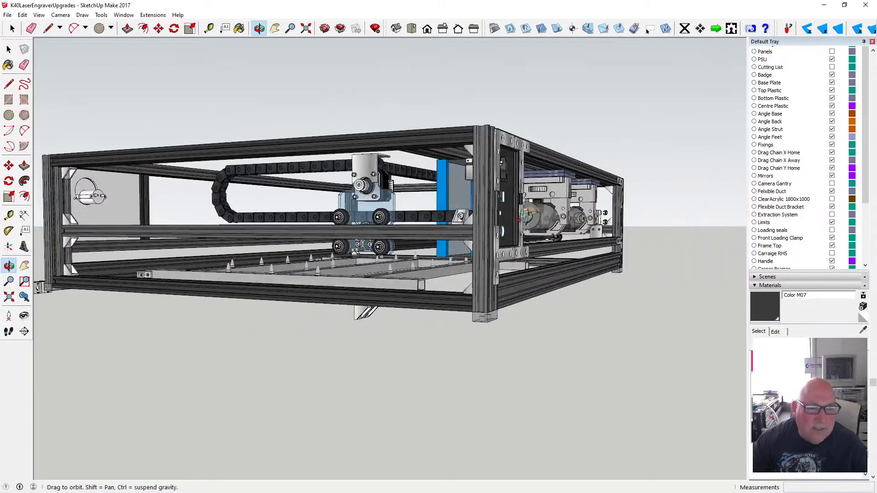
# - Examine the white panel with the mA meter at the frame's opposite side, close up and from an angle
pyautogui.moveTo(256, 240); pyautogui.dragTo(495, 231)
pyautogui.scroll(7, 461, 162)
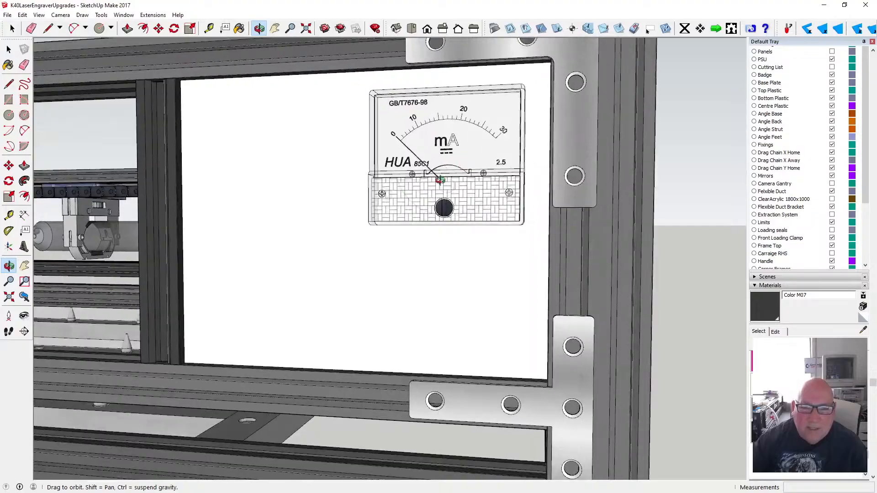
pyautogui.moveTo(441, 179); pyautogui.dragTo(499, 189)
pyautogui.scroll(3, 456, 177)
pyautogui.scroll(-1, 421, 221)
pyautogui.scroll(-2, 420, 221)
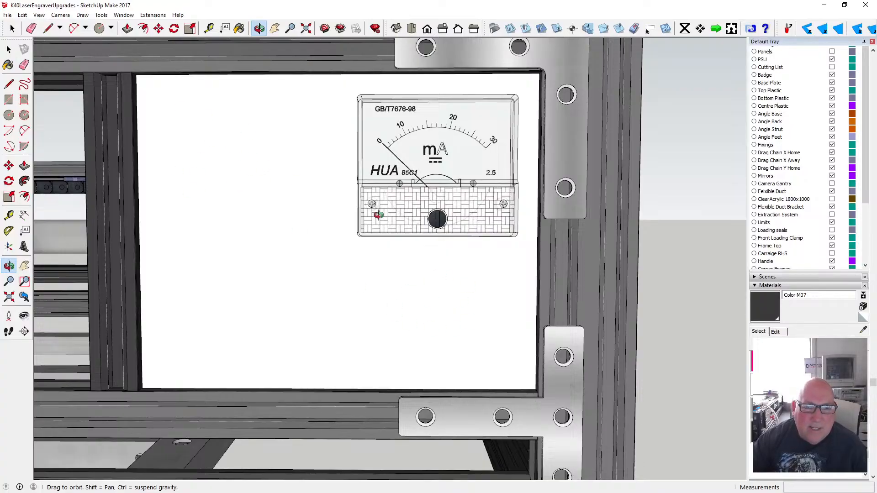
pyautogui.scroll(-1, 408, 217)
pyautogui.scroll(3, 416, 216)
pyautogui.moveTo(432, 210); pyautogui.dragTo(376, 191)
pyautogui.scroll(-3, 382, 196)
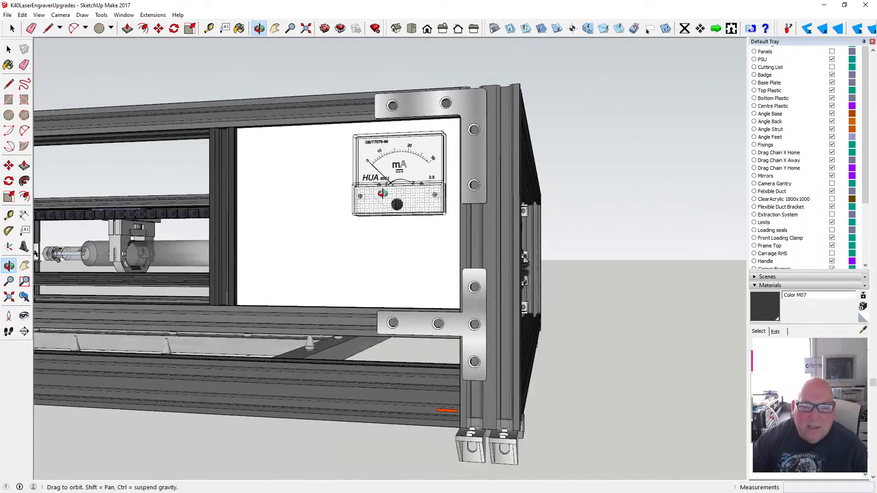
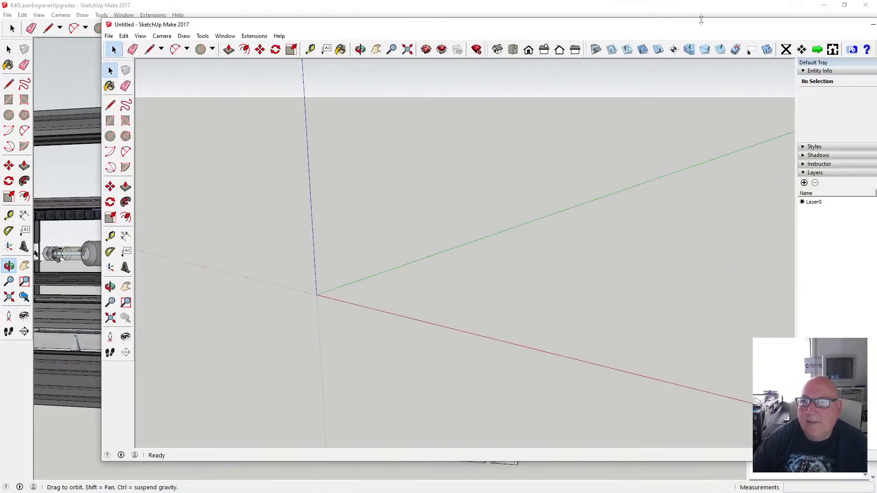
# - Open the recent TubeClampsAdjustablePlastic6mmClearAcrylicBit3P175 model without saving the untitled file, and hide its mA Meter layer
pyautogui.doubleClick(754, 26)
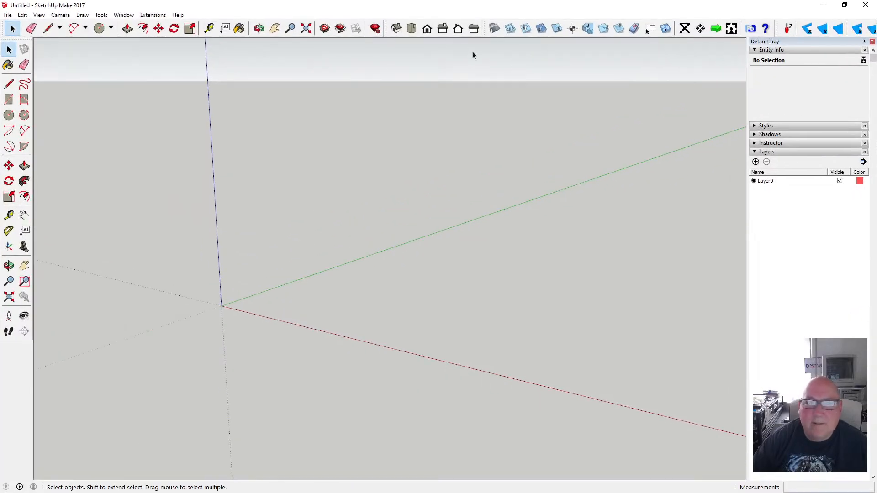
pyautogui.click(7, 14)
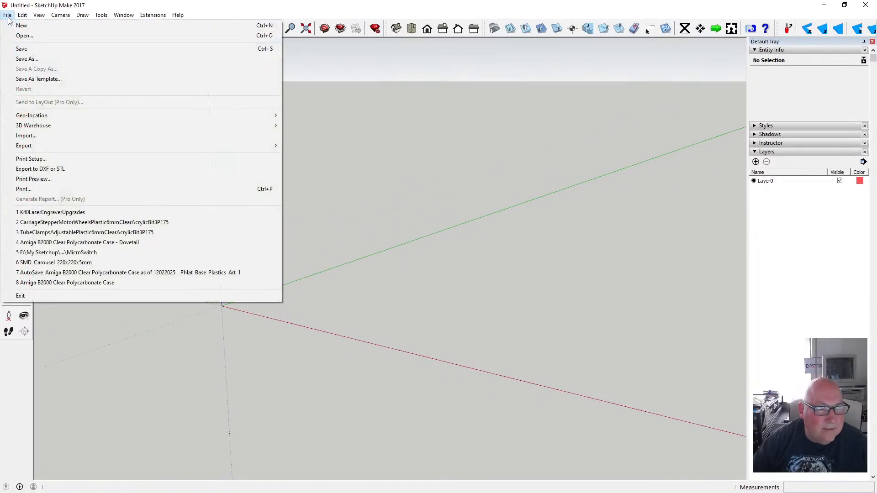
pyautogui.click(112, 232)
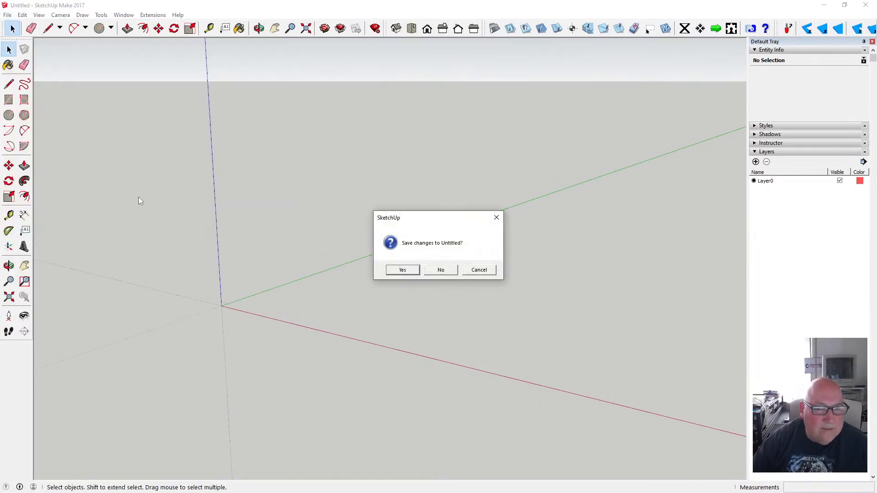
pyautogui.click(434, 270)
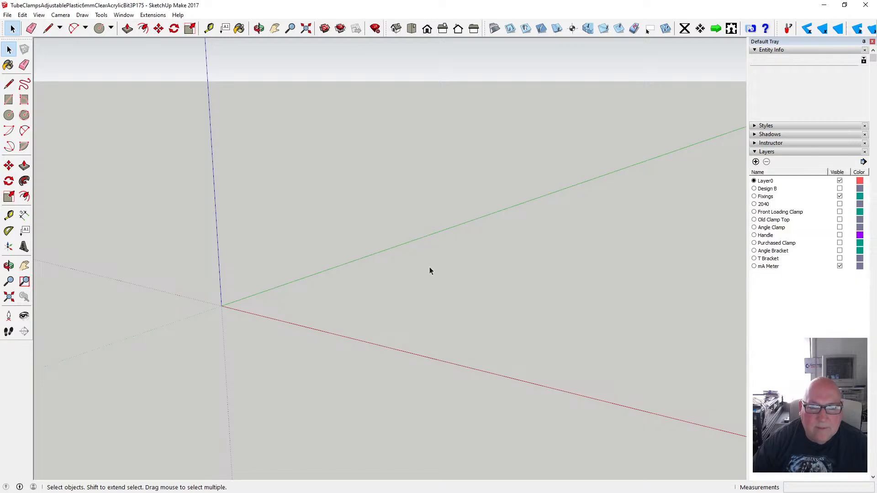
pyautogui.scroll(-2, 428, 241)
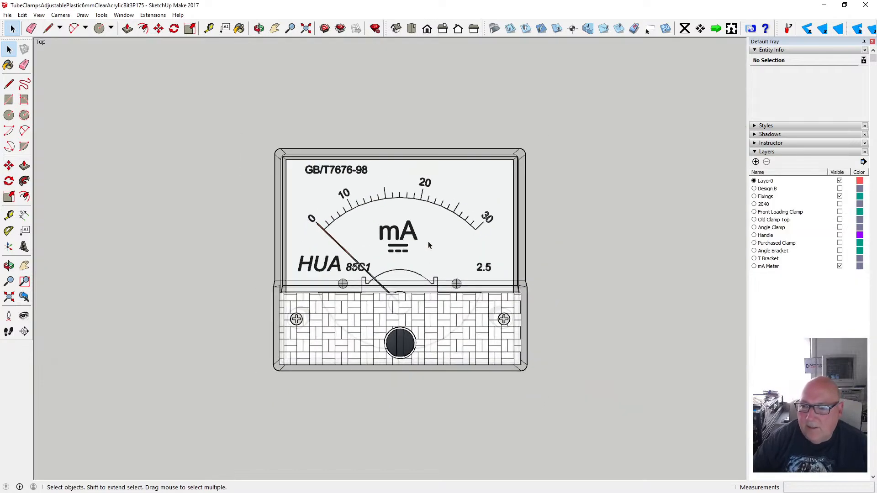
pyautogui.click(839, 266)
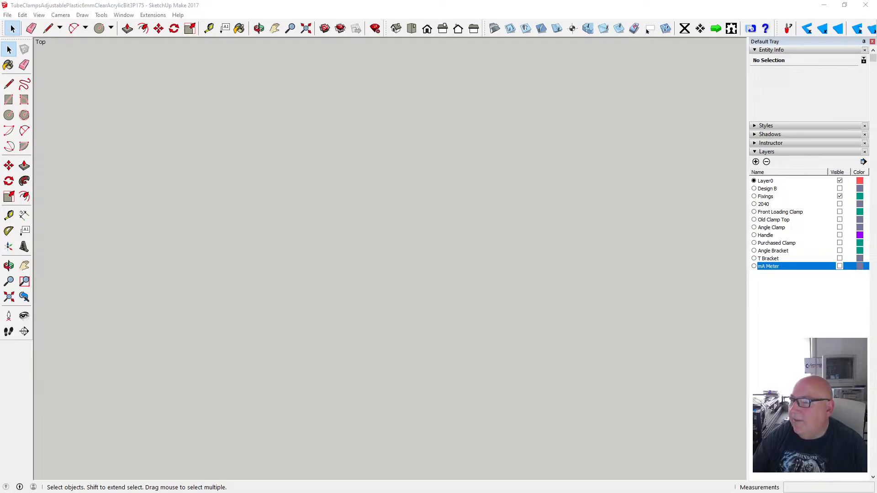
# - Switch to the Chrome window with the chatgpt search, enlarge it to full screen and open the OpenAI website
pyautogui.moveTo(876, 51); pyautogui.dragTo(488, 40)
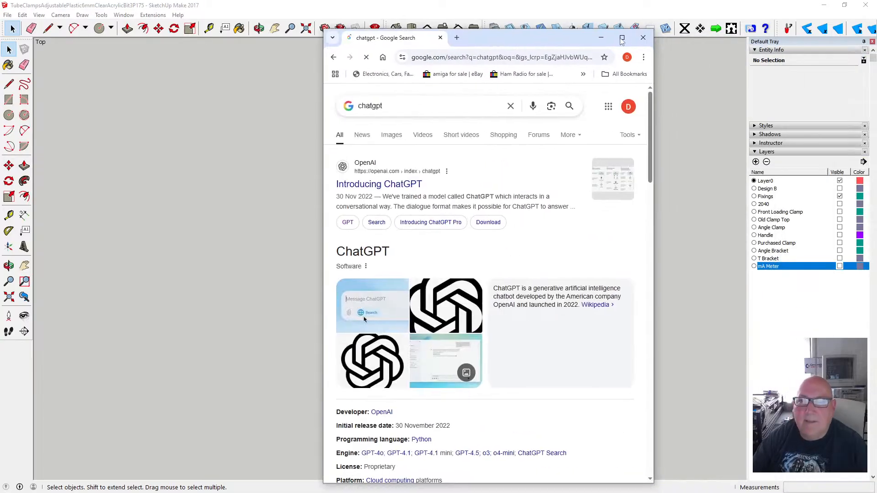
pyautogui.click(620, 38)
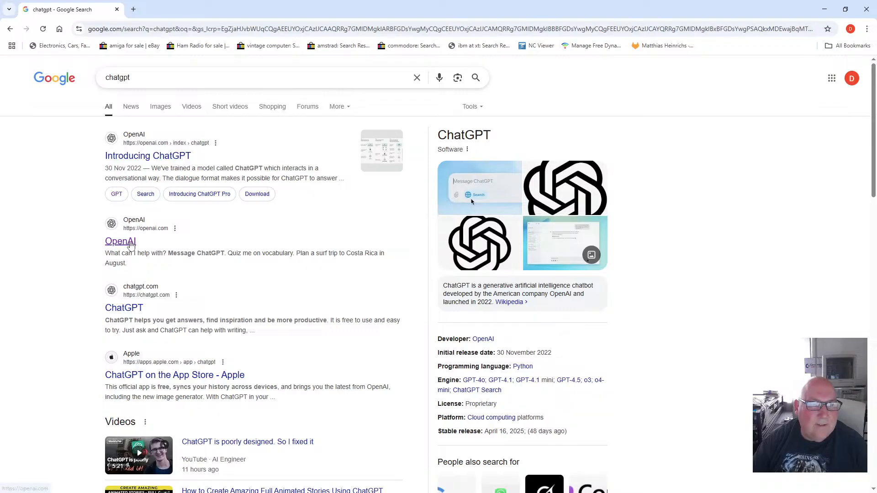
pyautogui.click(121, 240)
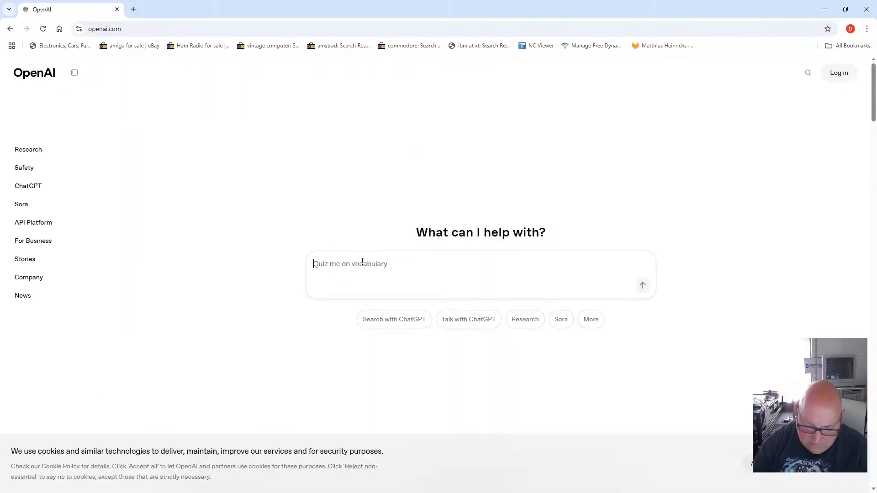
# - Ask ChatGPT "k40 laser tube milli amp power adjust pot, what is the value" and stay logged out
pyautogui.write('k4')
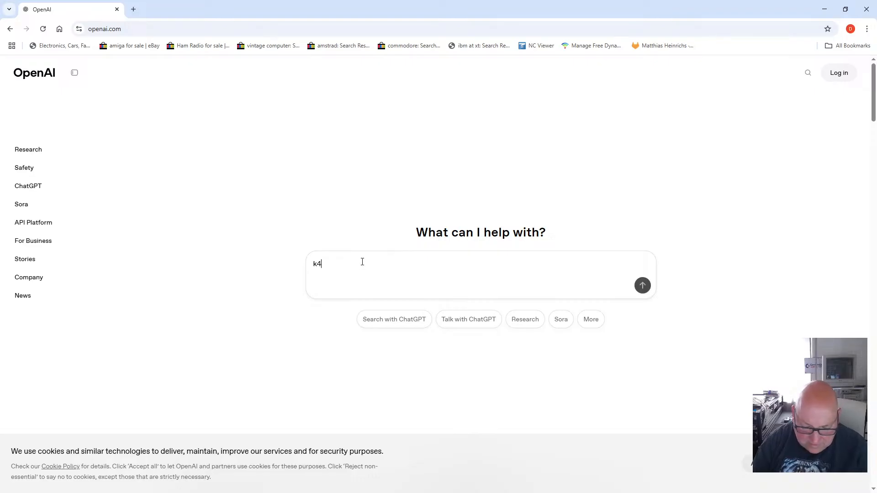
pyautogui.write('0 laser')
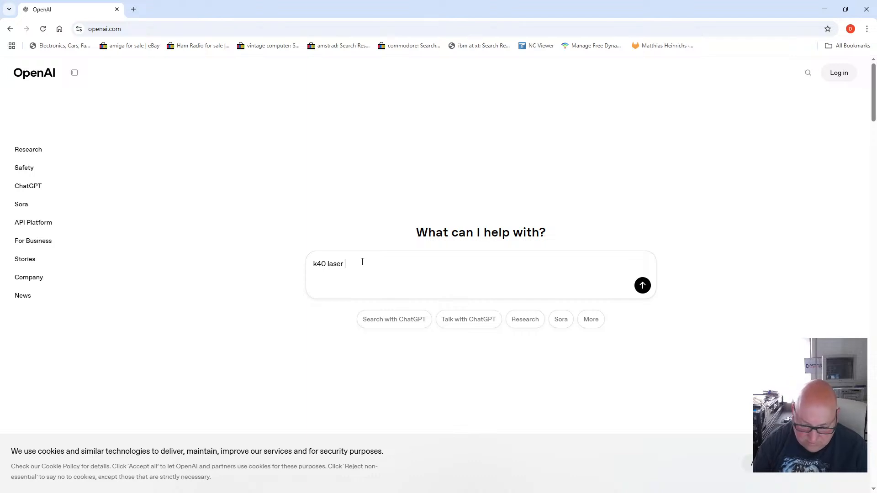
pyautogui.write(' tube mi')
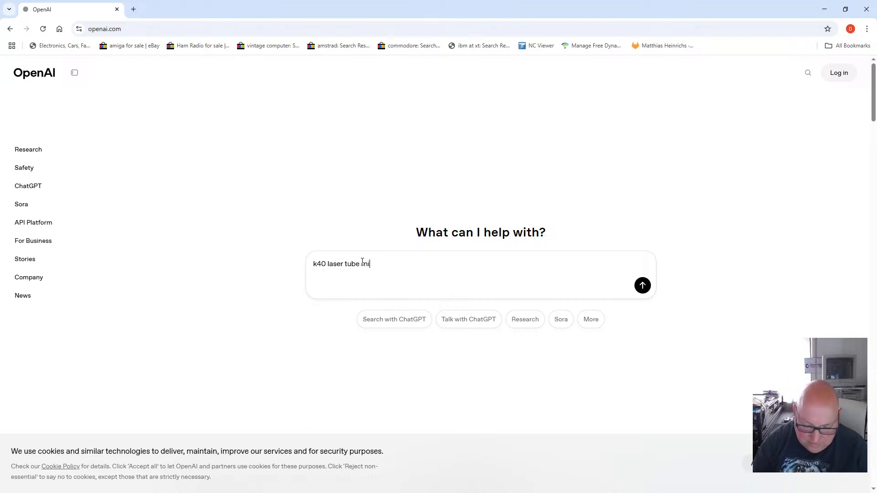
pyautogui.write('lli')
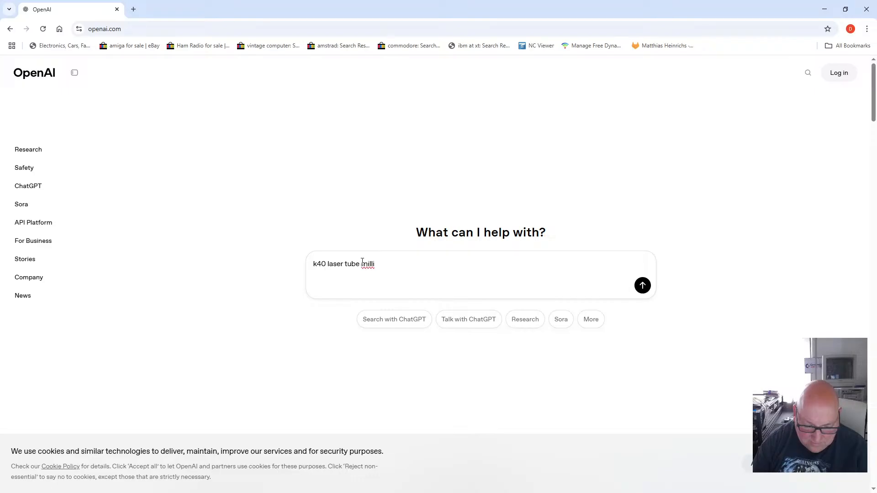
pyautogui.write(' amp')
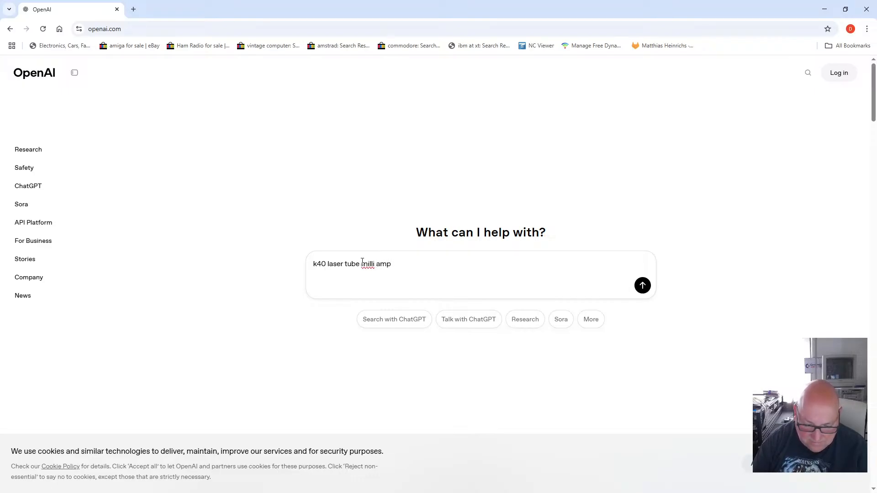
pyautogui.write(' power')
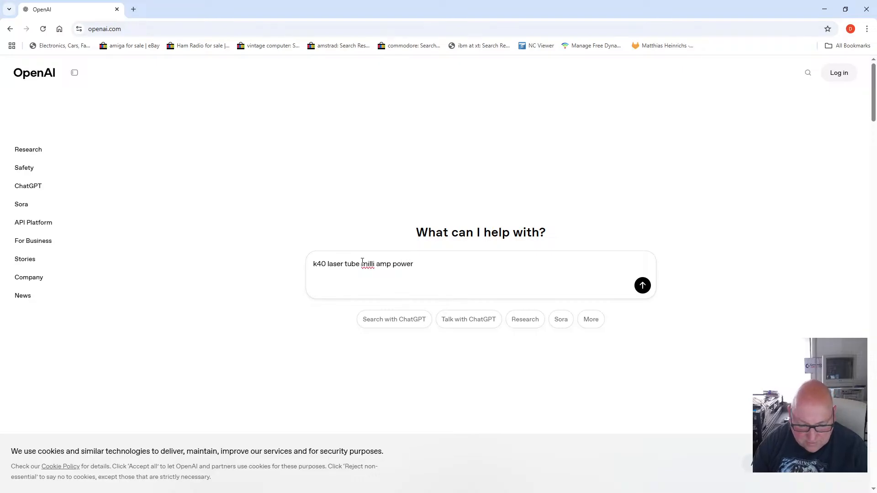
pyautogui.write(' adjust')
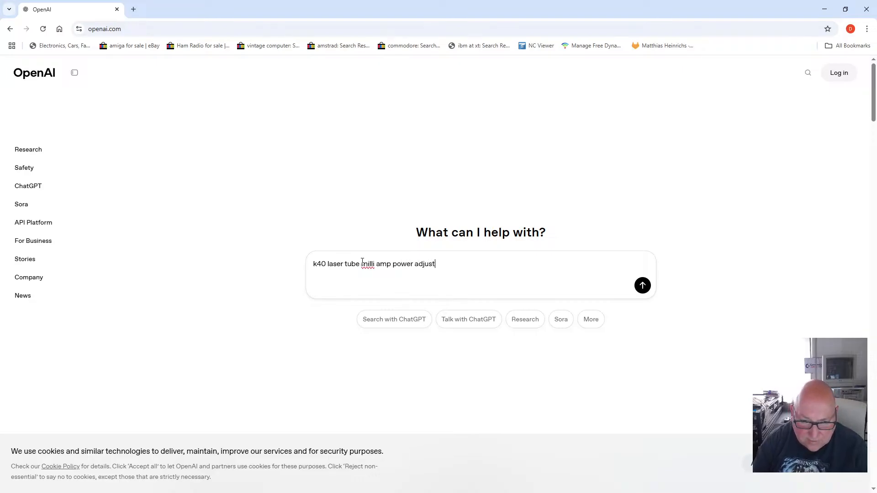
pyautogui.write(' pot')
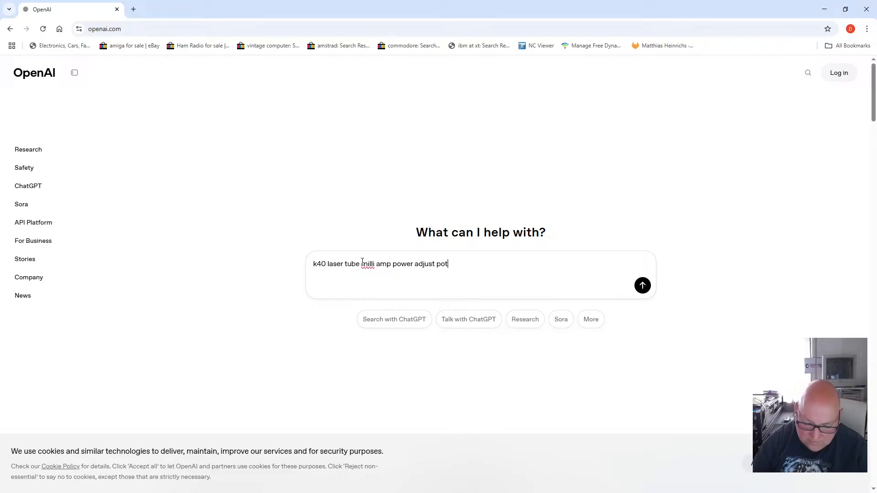
pyautogui.write(', what i')
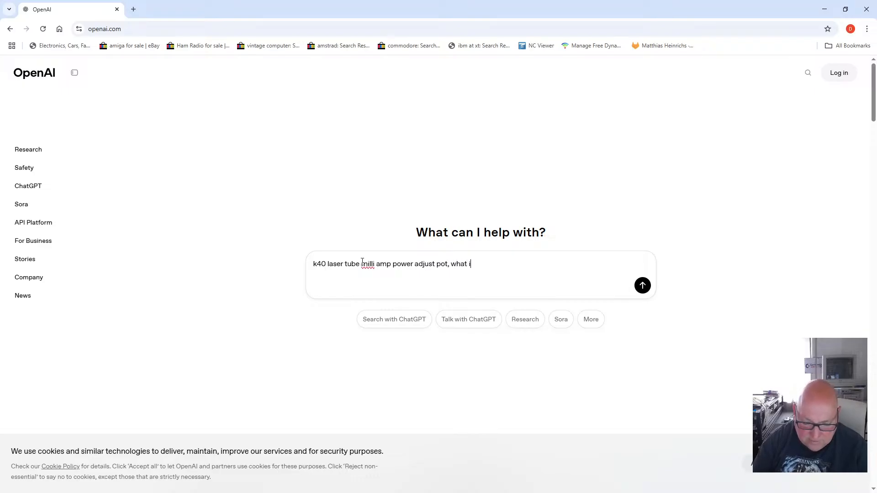
pyautogui.write('s the value')
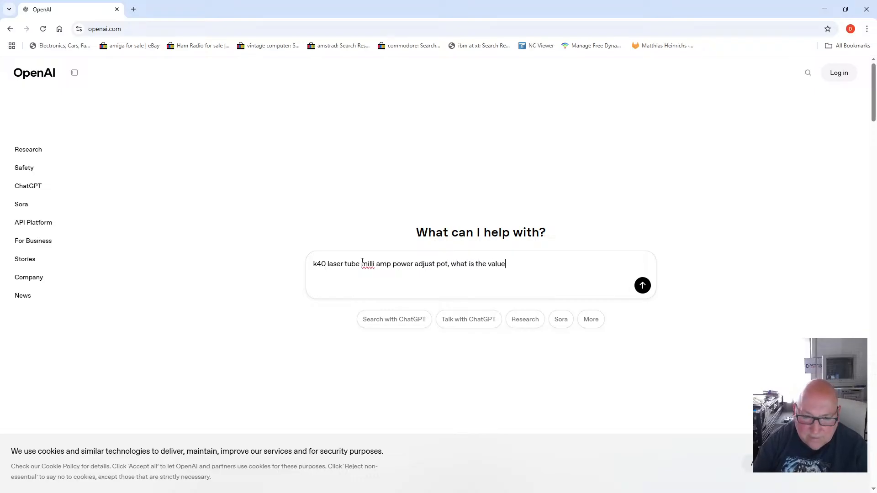
pyautogui.press('Return')
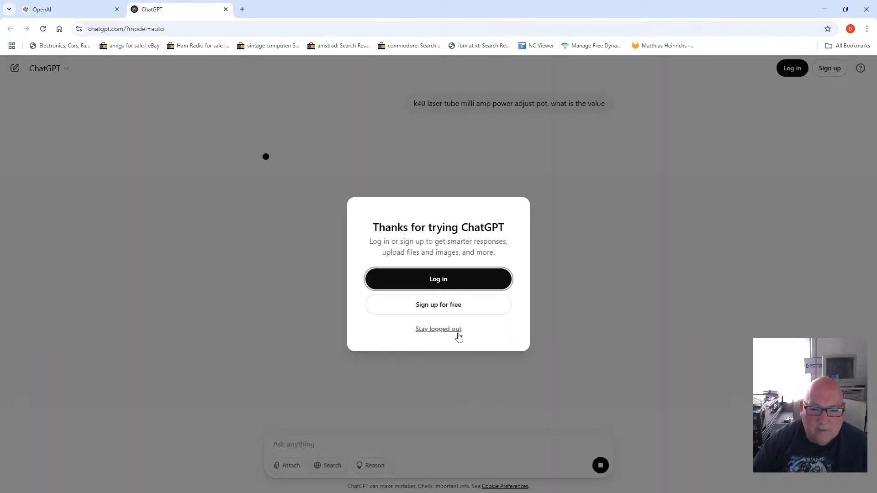
pyautogui.click(456, 330)
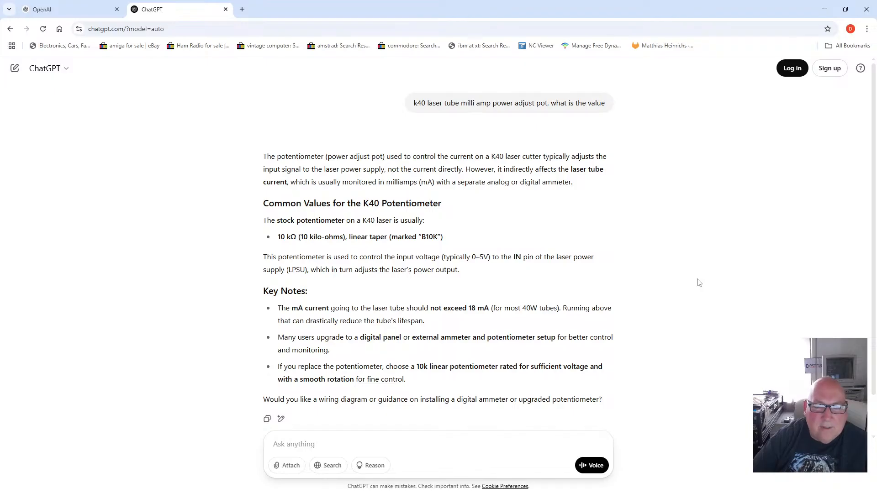
# - Read the potentiometer answer and reply "yes" to the offer of a wiring diagram or installation guidance
pyautogui.scroll(-1, 699, 282)
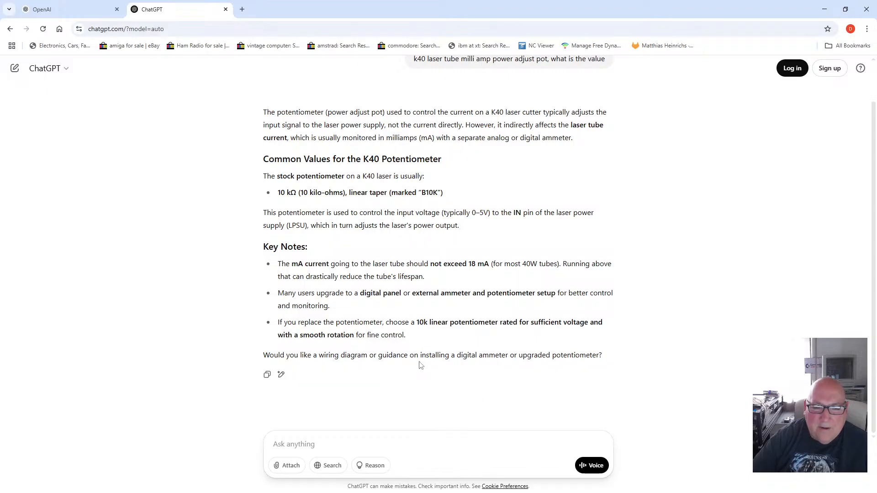
pyautogui.click(412, 441)
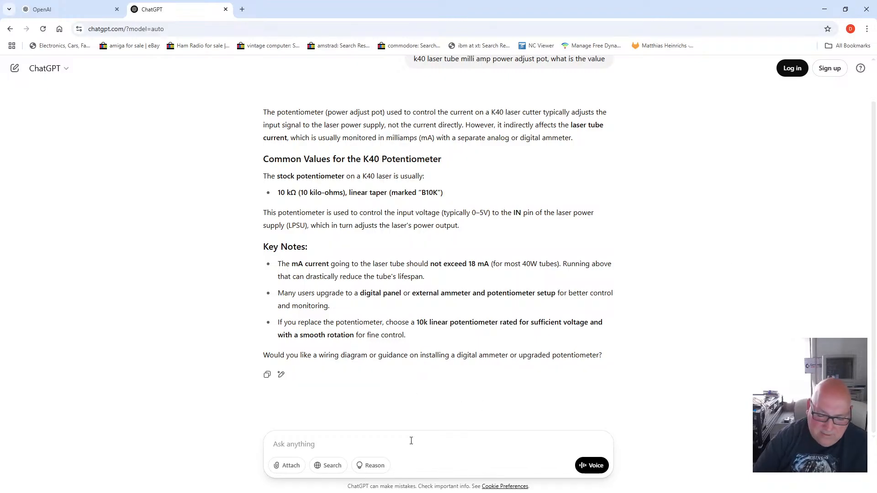
pyautogui.write('yes')
pyautogui.press('Return')
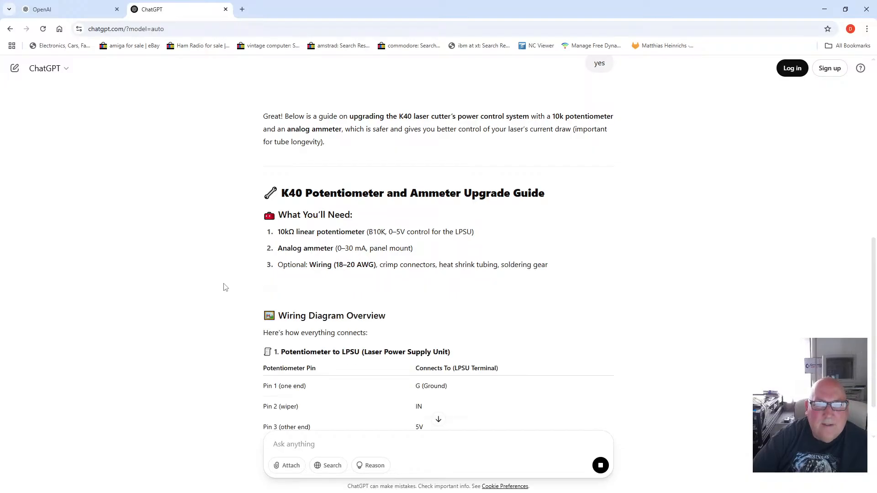
# - Read through the potentiometer and ammeter upgrade guide and reply "yes" to the offer of a printable wiring diagram or parts list
pyautogui.scroll(-1, 221, 284)
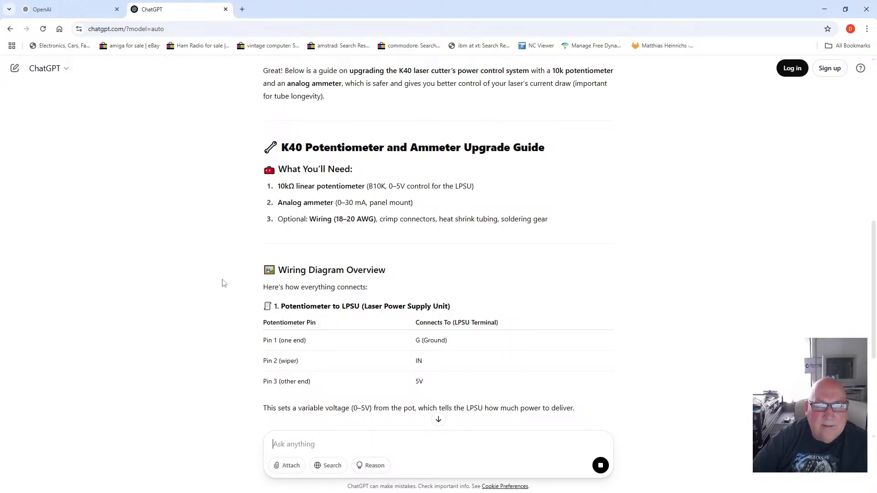
pyautogui.scroll(-2, 222, 283)
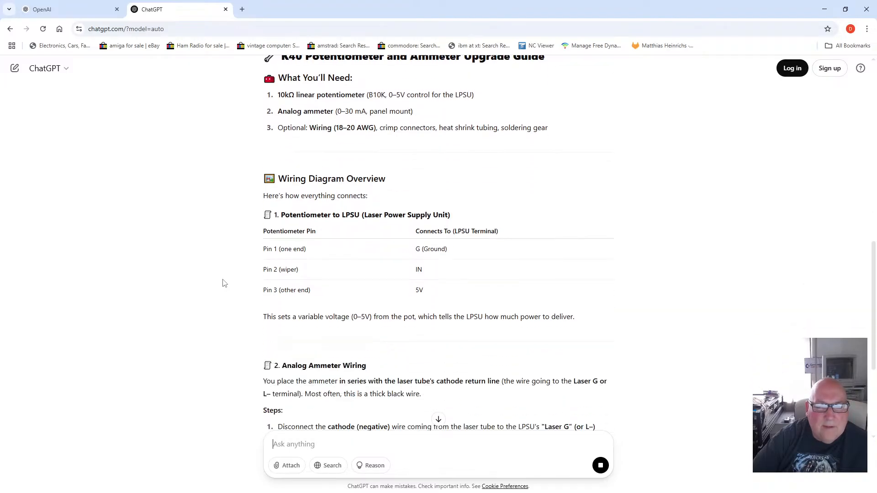
pyautogui.scroll(-2, 222, 283)
pyautogui.scroll(-1, 223, 283)
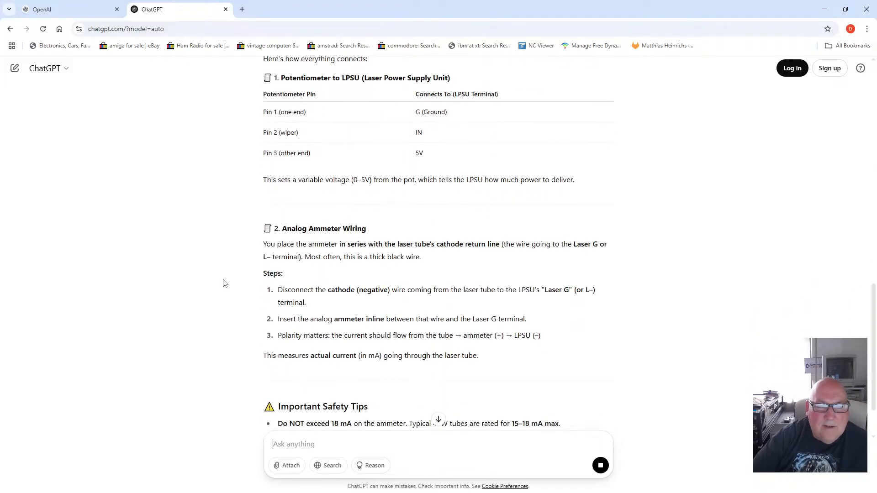
pyautogui.scroll(-2, 224, 282)
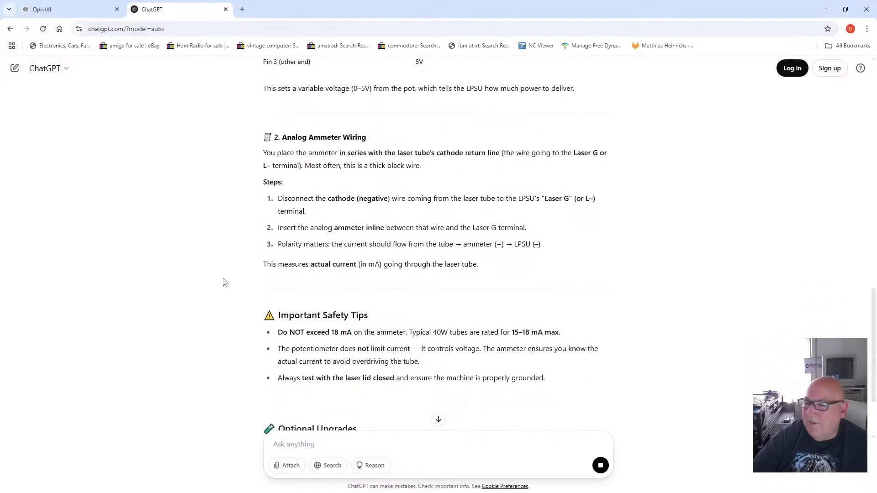
pyautogui.scroll(-2, 224, 283)
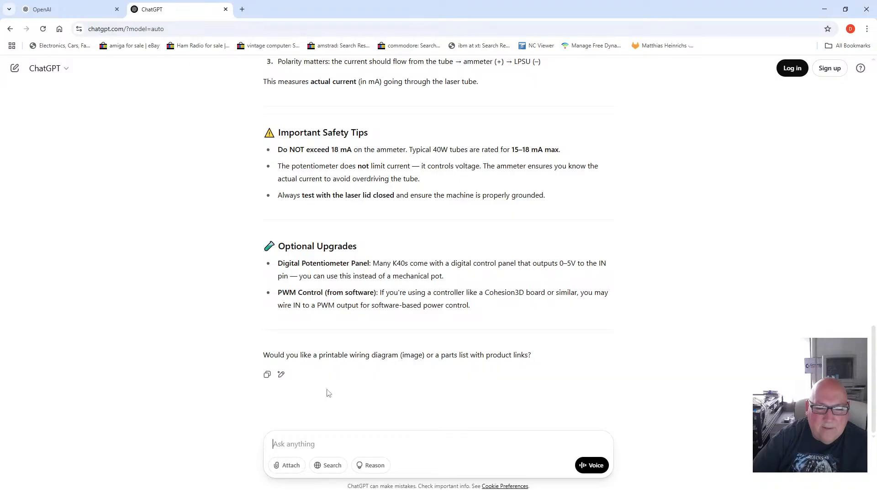
pyautogui.write('yes')
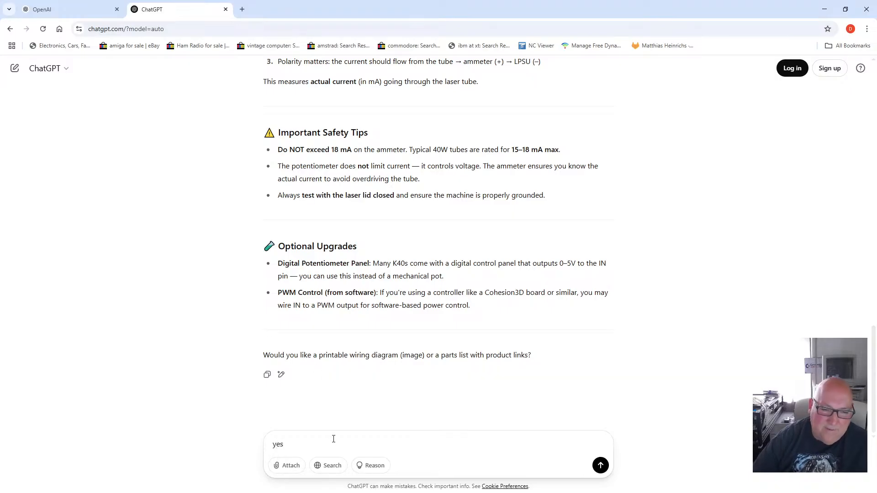
pyautogui.press('Return')
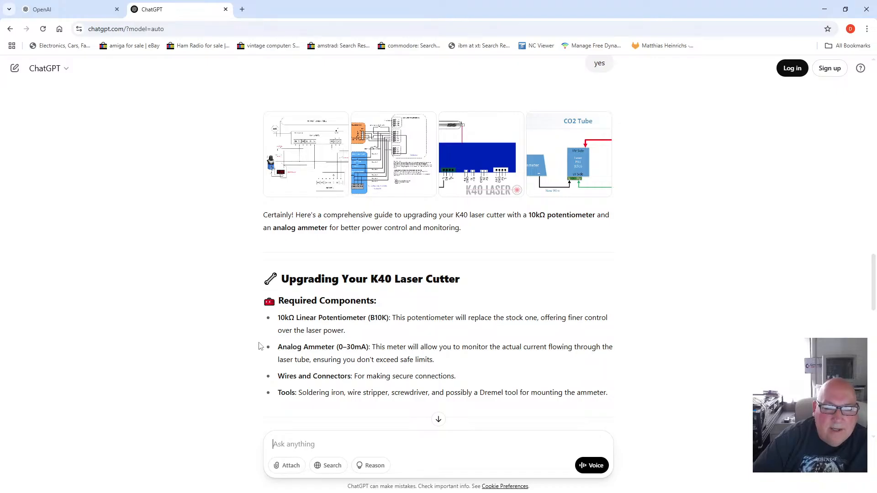
# - Read the K40 upgrade instructions from wiring to additional tips, and close the browser to return to the SketchUp model
pyautogui.scroll(-4, 258, 344)
pyautogui.scroll(-3, 246, 344)
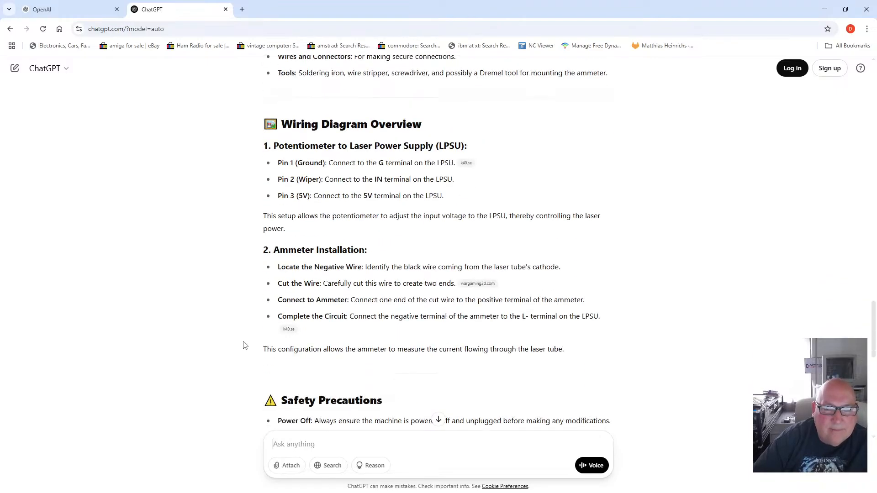
pyautogui.scroll(-9, 243, 345)
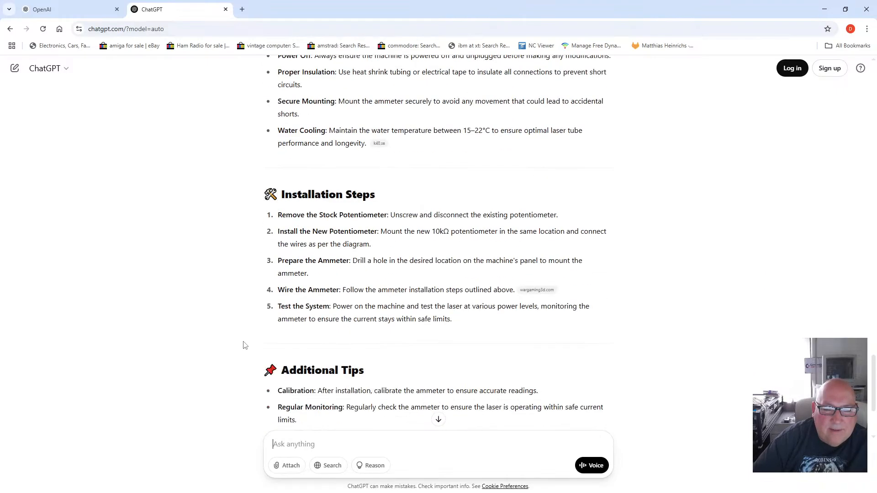
pyautogui.scroll(-1, 244, 345)
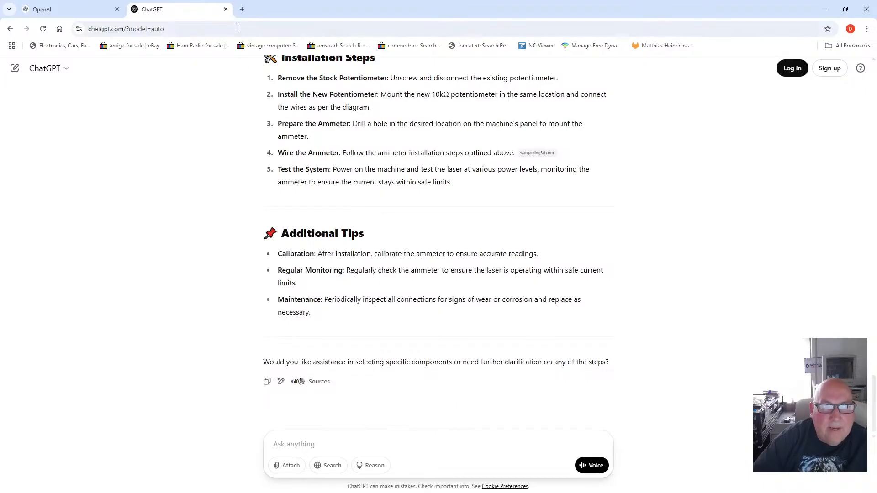
pyautogui.click(867, 9)
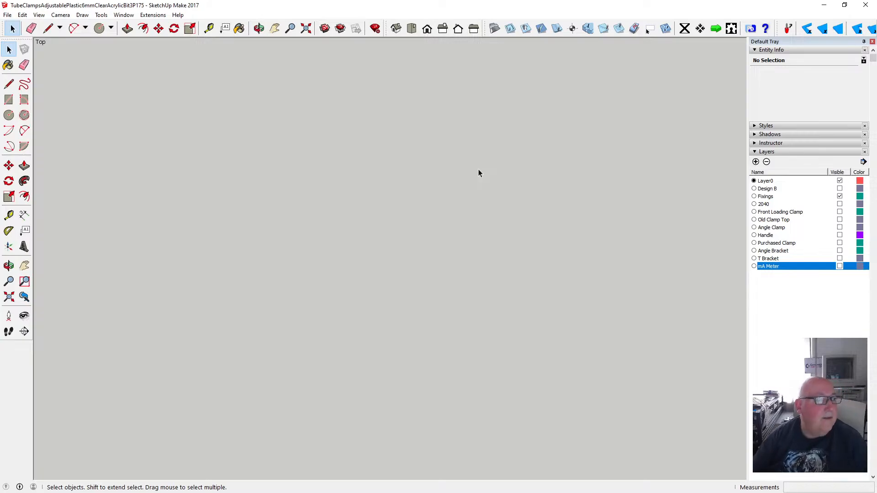
# - Draw a circle with a 16 mm radius lying flat on the ground plane in the empty model space
pyautogui.click(99, 29)
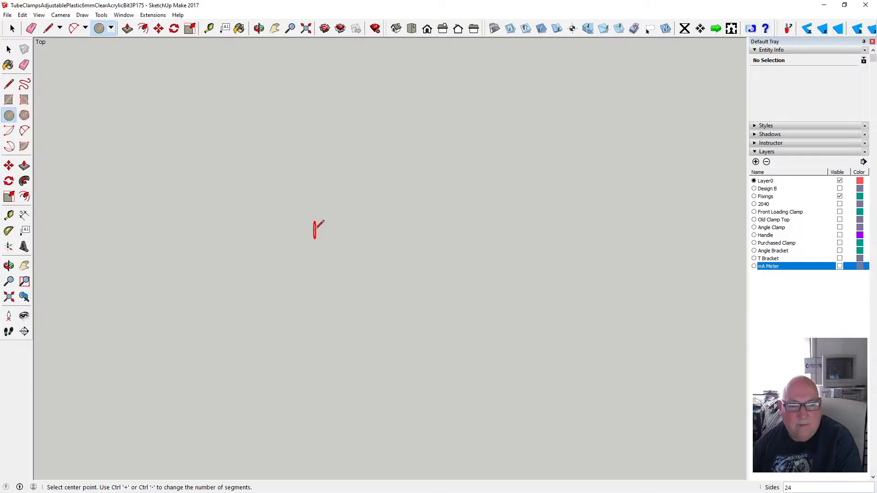
pyautogui.press('Left')
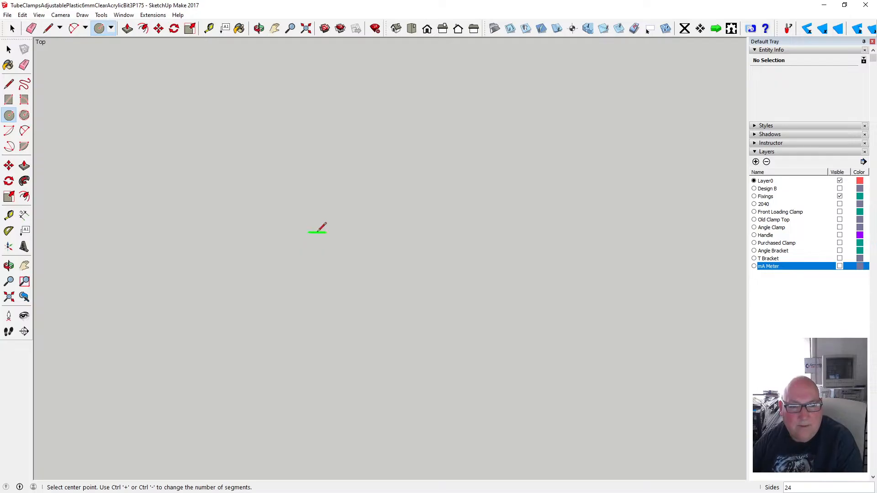
pyautogui.press('Up')
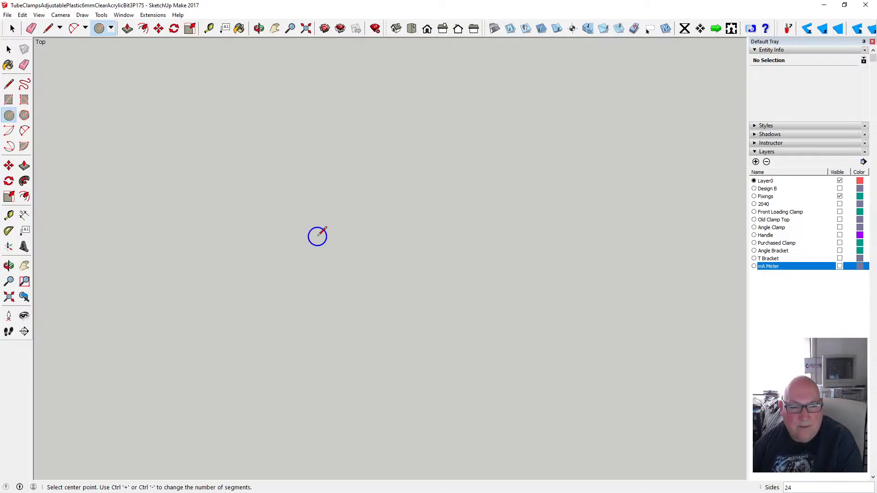
pyautogui.press('Left')
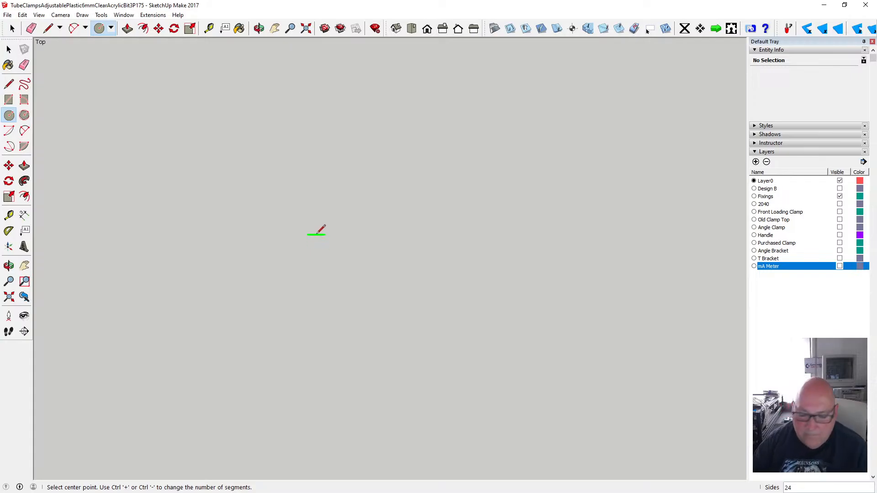
pyautogui.press('Up')
pyautogui.click(305, 227)
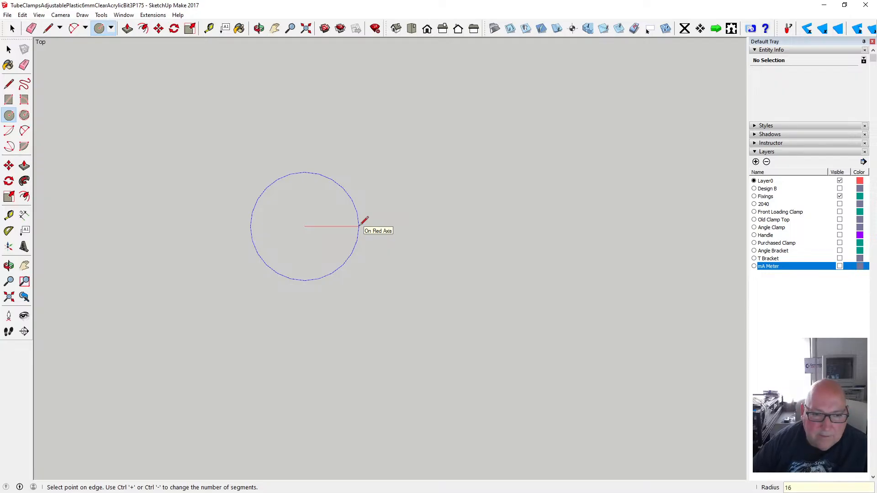
pyautogui.press('Return')
# - Push/Pull the circle's face up 10 mm to form a solid disc
pyautogui.click(259, 29)
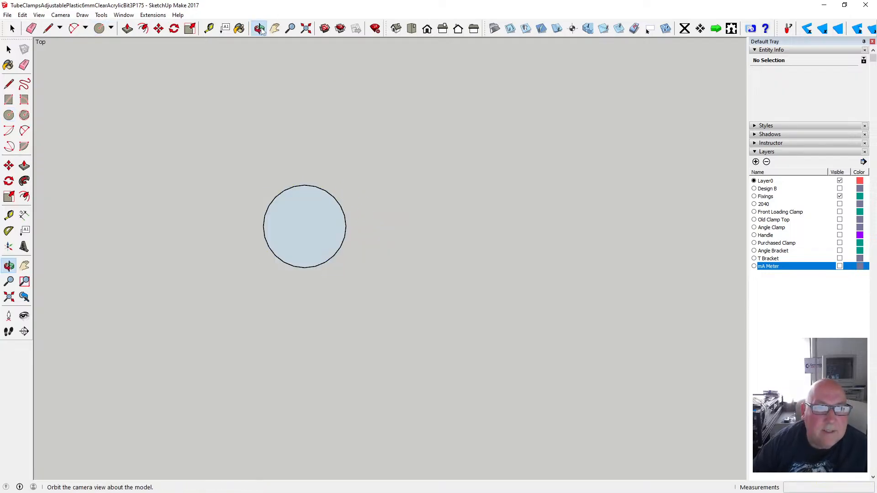
pyautogui.moveTo(290, 64); pyautogui.dragTo(302, 217)
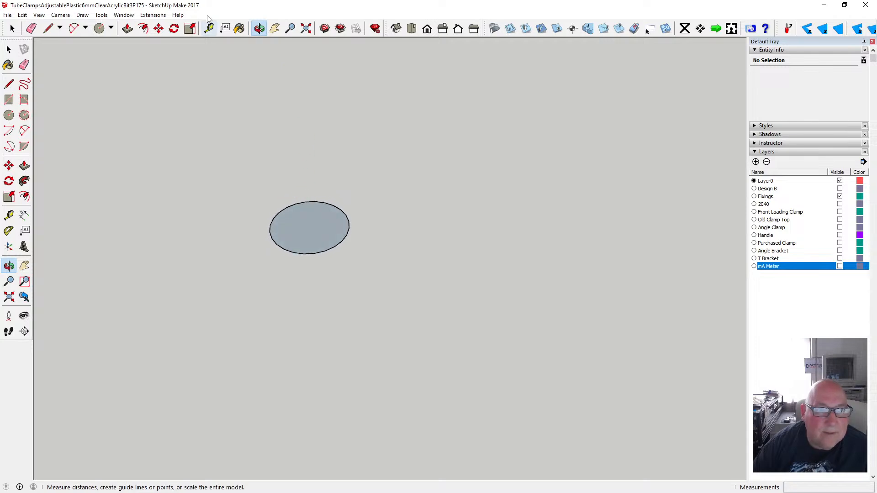
pyautogui.click(127, 28)
pyautogui.click(297, 223)
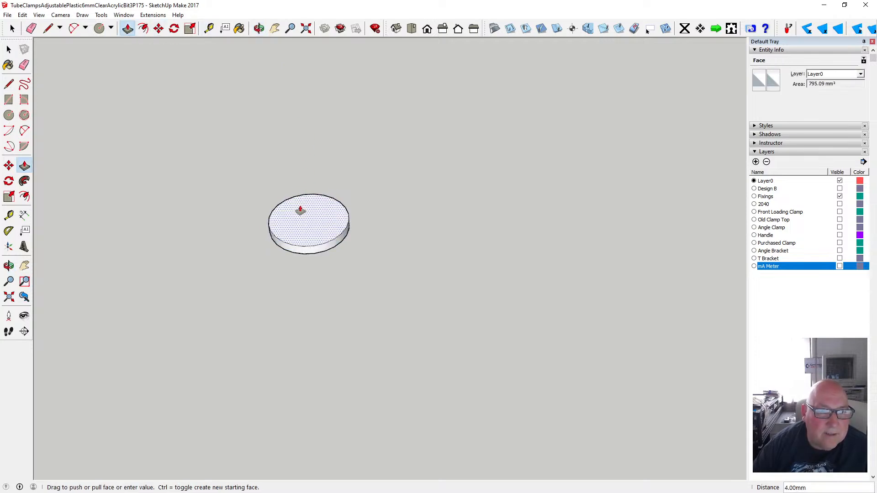
pyautogui.write('10')
pyautogui.press('Return')
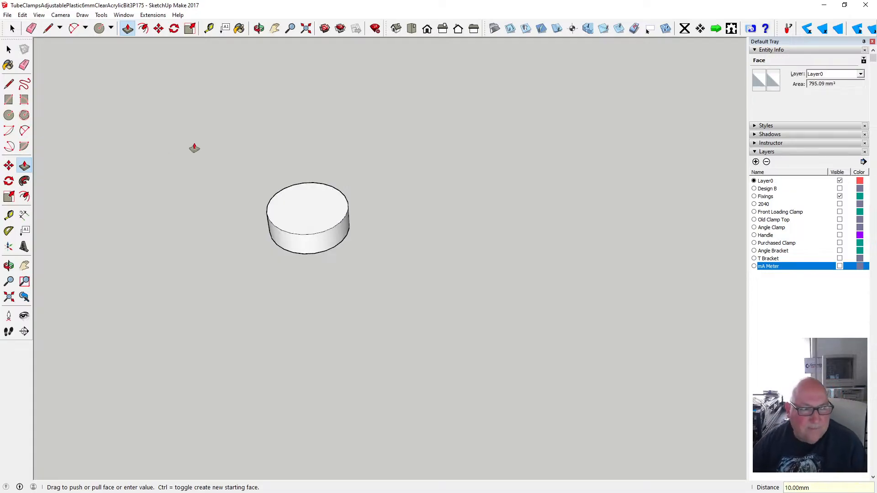
pyautogui.press('space')
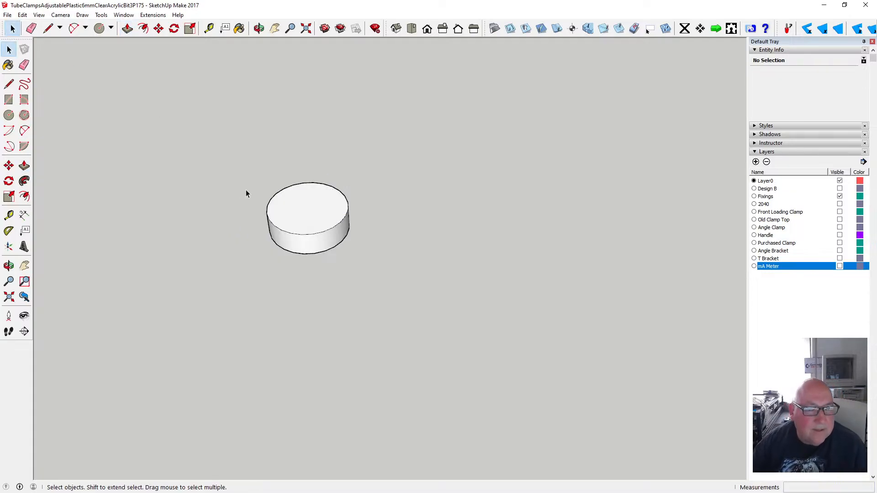
# - Paint the underside and side wall of the disc with the [Metal Corrugated Shiny]3 material
pyautogui.click(259, 28)
pyautogui.moveTo(319, 196); pyautogui.dragTo(303, 208)
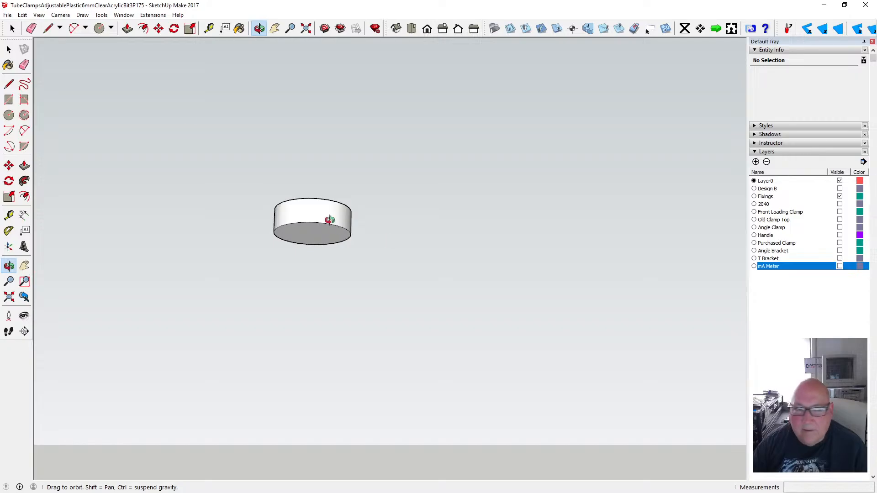
pyautogui.click(239, 28)
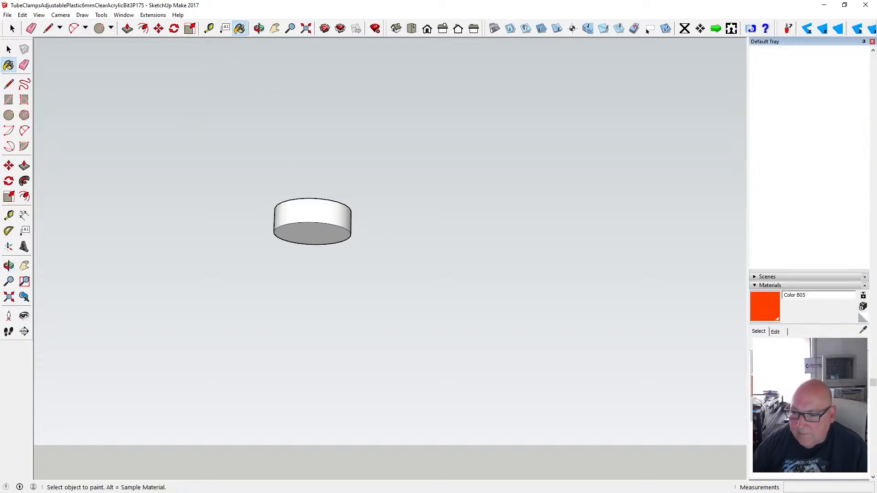
pyautogui.click(325, 231)
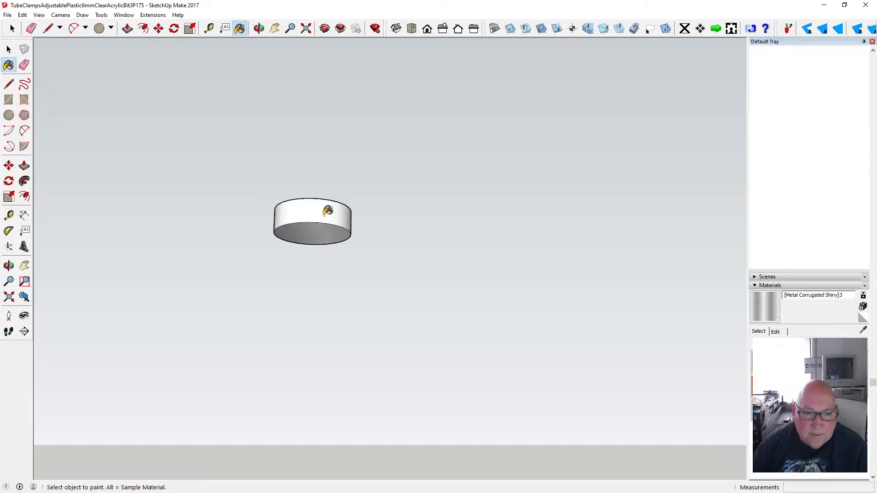
pyautogui.click(328, 211)
# - Make the whole metal disc a group and clear the selection
pyautogui.click(259, 28)
pyautogui.moveTo(280, 105); pyautogui.dragTo(305, 252)
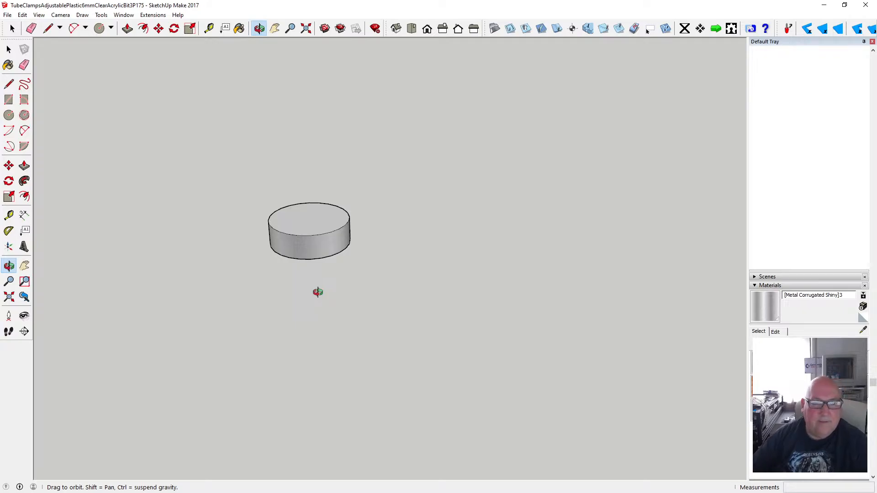
pyautogui.click(9, 115)
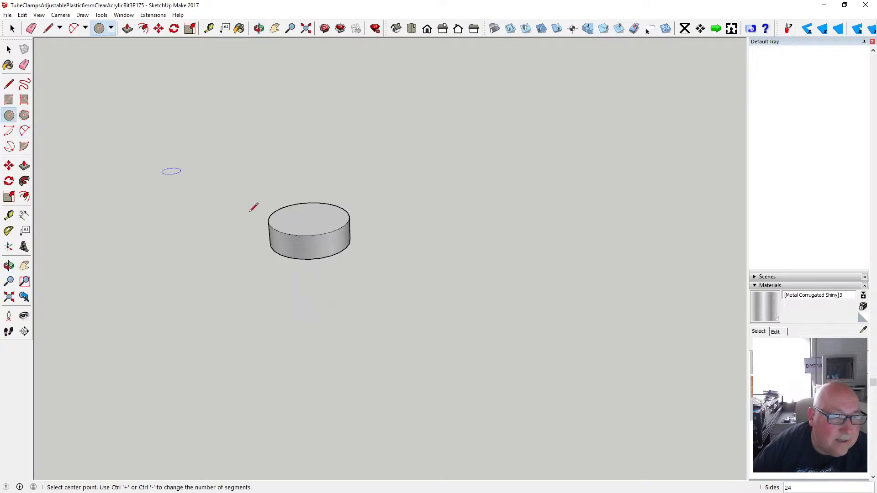
pyautogui.click(9, 50)
pyautogui.moveTo(234, 171); pyautogui.dragTo(384, 272)
pyautogui.rightClick(318, 242)
pyautogui.click(358, 318)
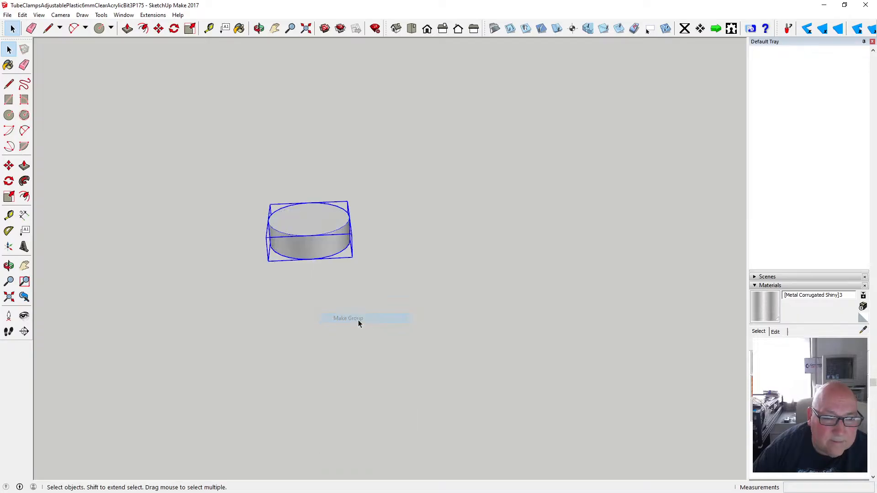
pyautogui.click(230, 258)
# - Draw a 16 mm radius circle centred on the metal disc's top face and Push/Pull it up 6.5 mm
pyautogui.click(8, 115)
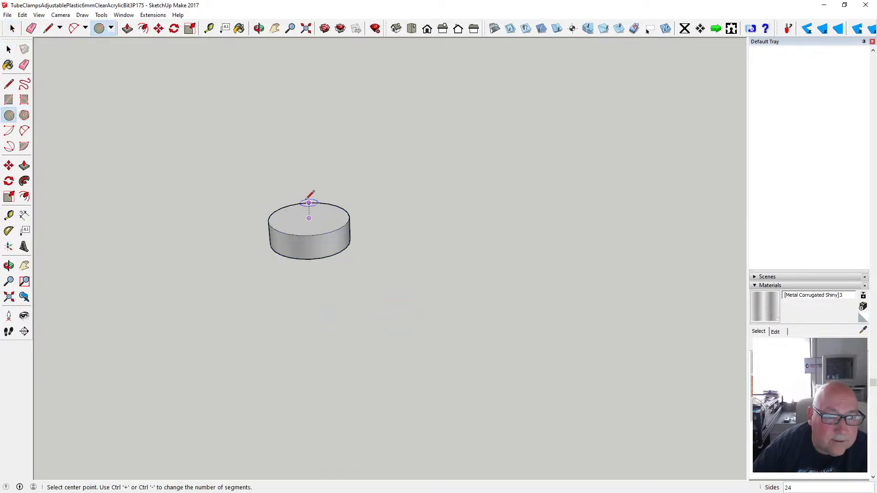
pyautogui.click(309, 218)
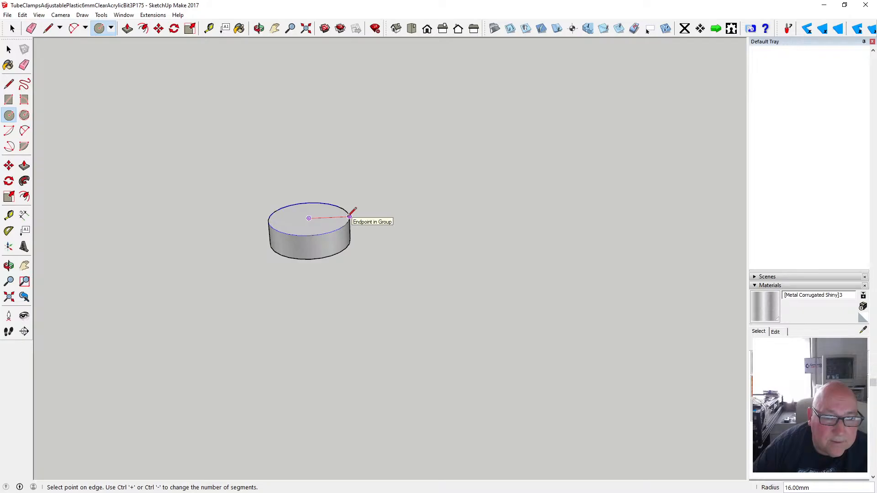
pyautogui.click(349, 216)
pyautogui.click(127, 28)
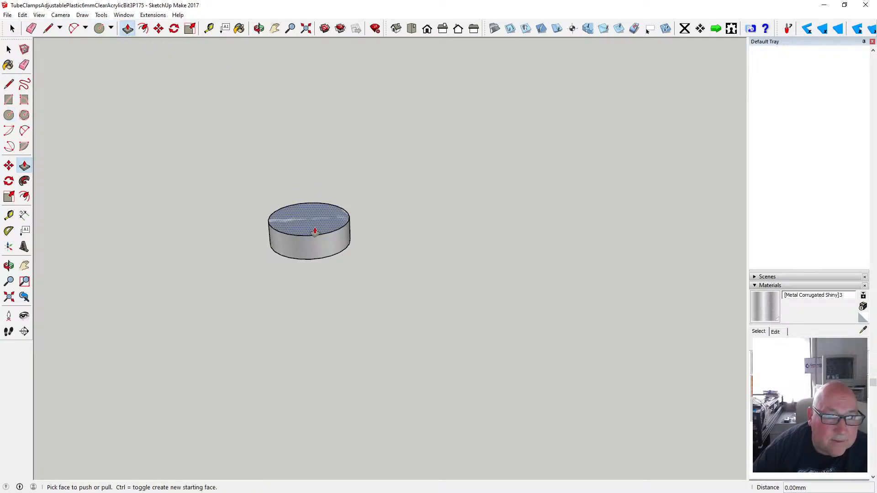
pyautogui.moveTo(313, 228); pyautogui.dragTo(312, 217)
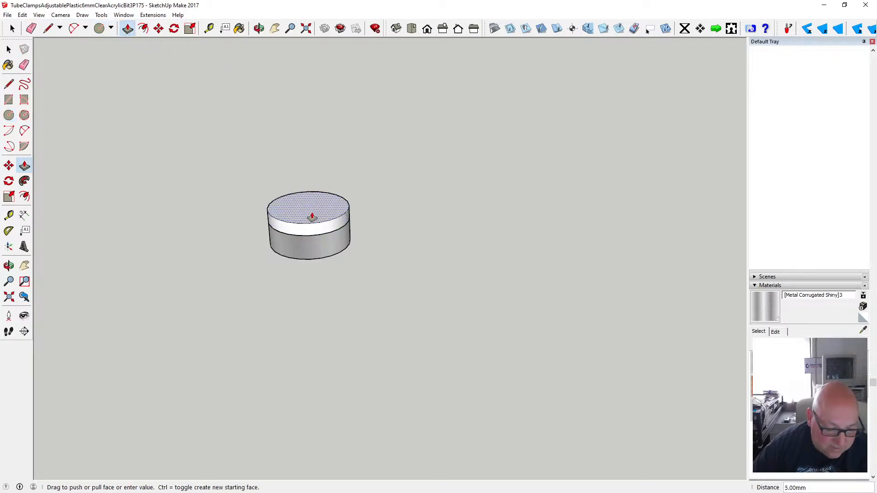
pyautogui.write('6.5')
pyautogui.press('Return')
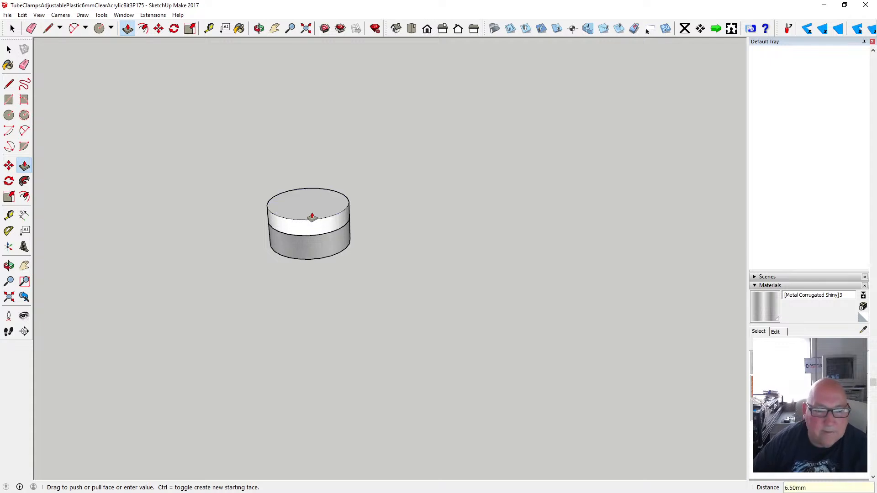
# - Make the upper 6.5 mm disc a separate group
pyautogui.click(8, 49)
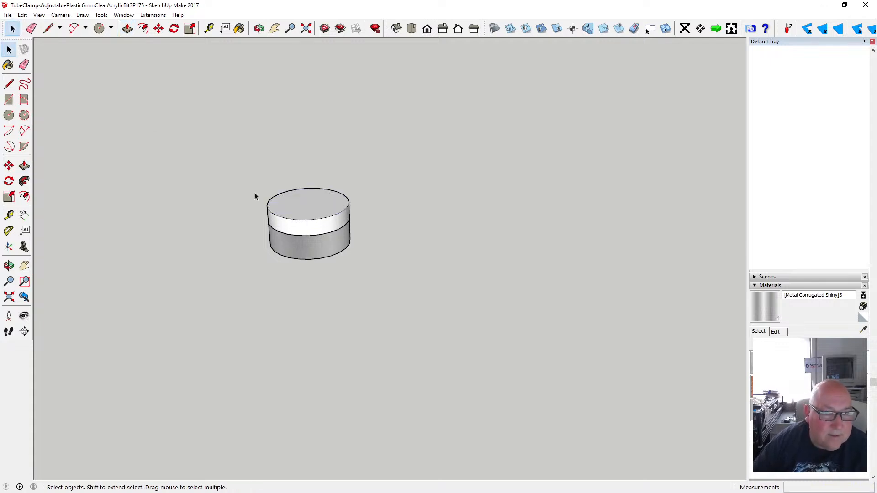
pyautogui.moveTo(255, 173); pyautogui.dragTo(358, 237)
pyautogui.rightClick(331, 229)
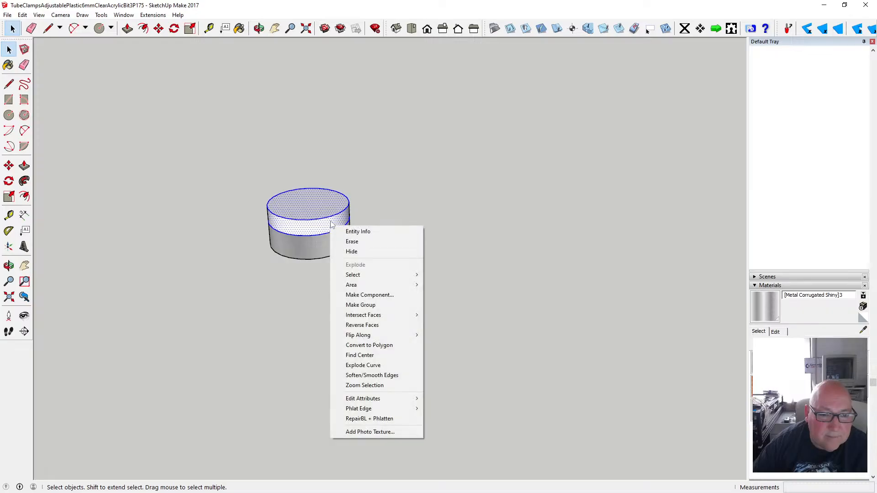
pyautogui.click(366, 304)
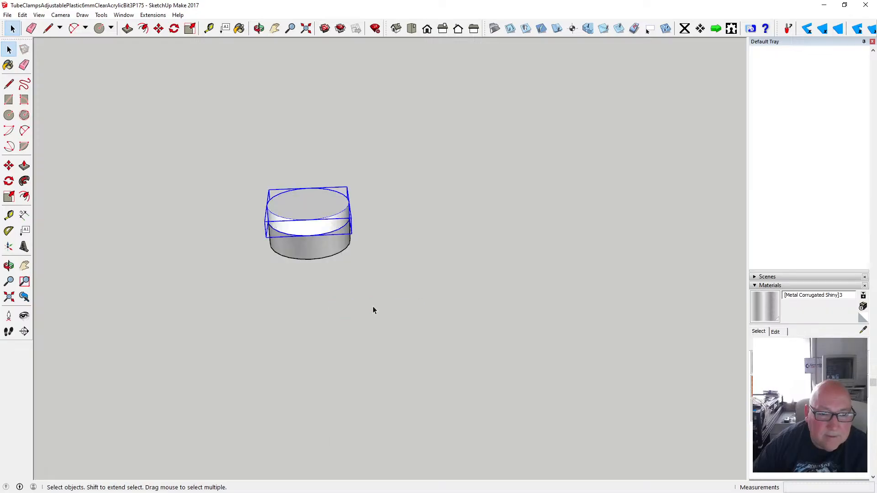
# - Paint the side and top of the upper disc inside its group with Formica Laminate Dark, and leave the group
pyautogui.doubleClick(311, 207)
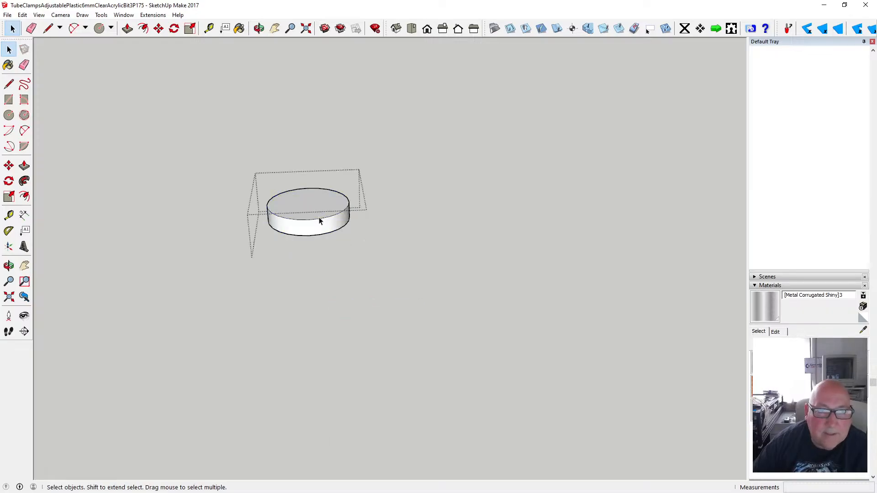
pyautogui.click(239, 28)
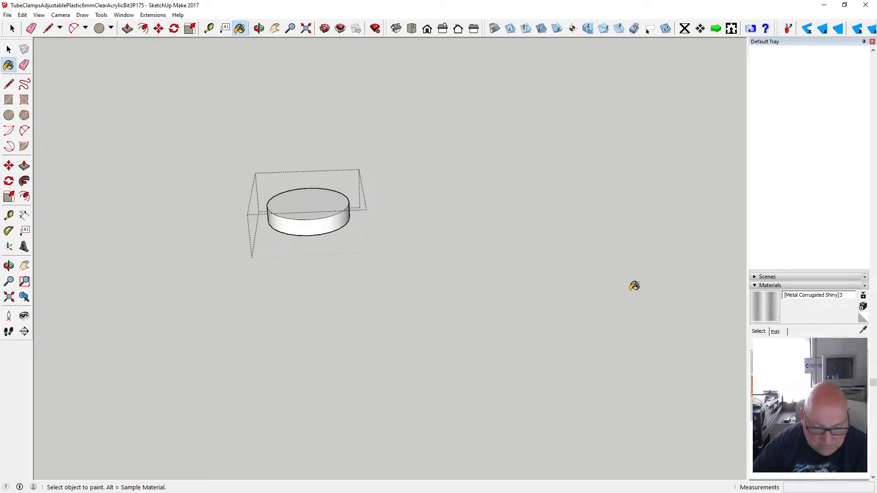
pyautogui.click(843, 345)
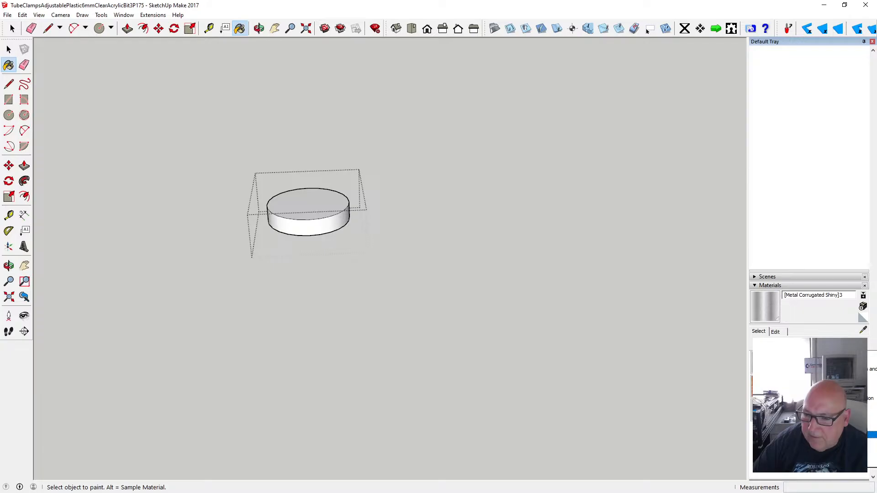
pyautogui.click(818, 435)
pyautogui.click(777, 361)
pyautogui.click(337, 220)
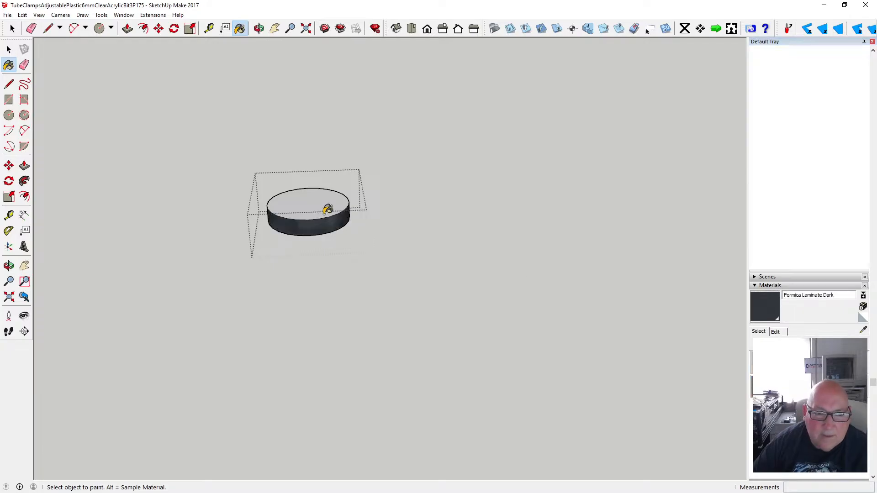
pyautogui.click(326, 201)
pyautogui.press('space')
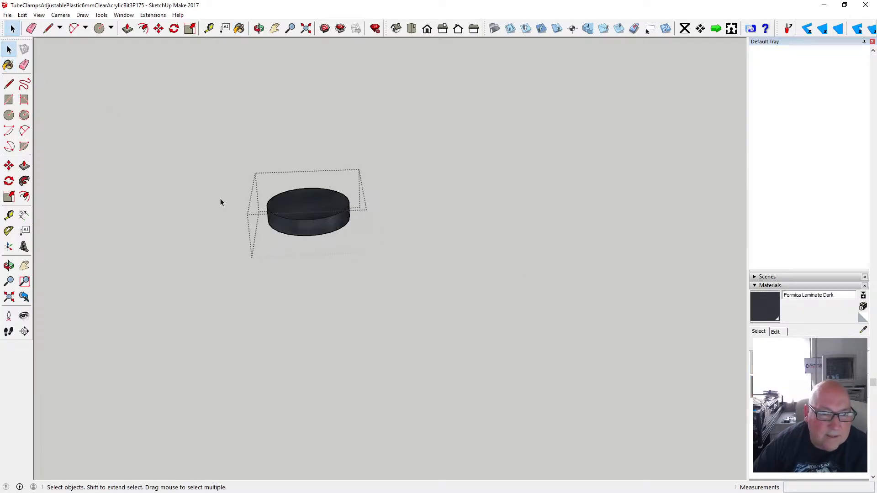
pyautogui.click(188, 203)
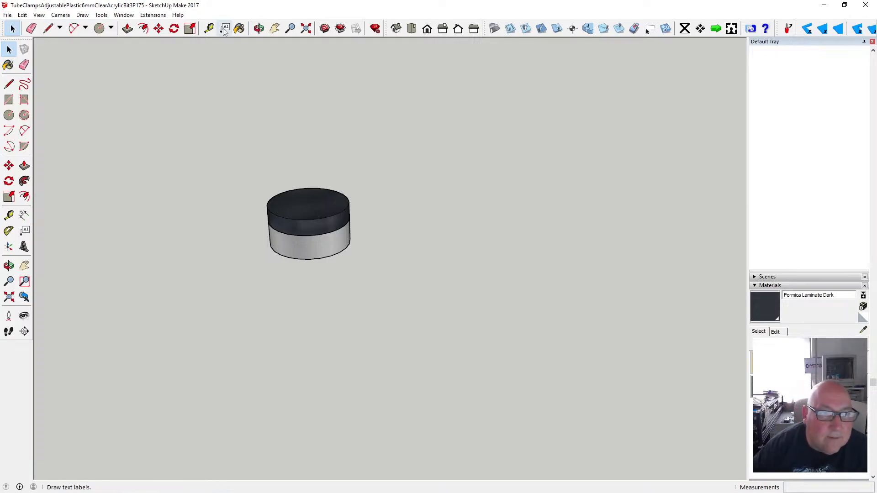
# - Measure the overall height of the two stacked discs and the diameter of the top face
pyautogui.click(209, 29)
pyautogui.click(310, 259)
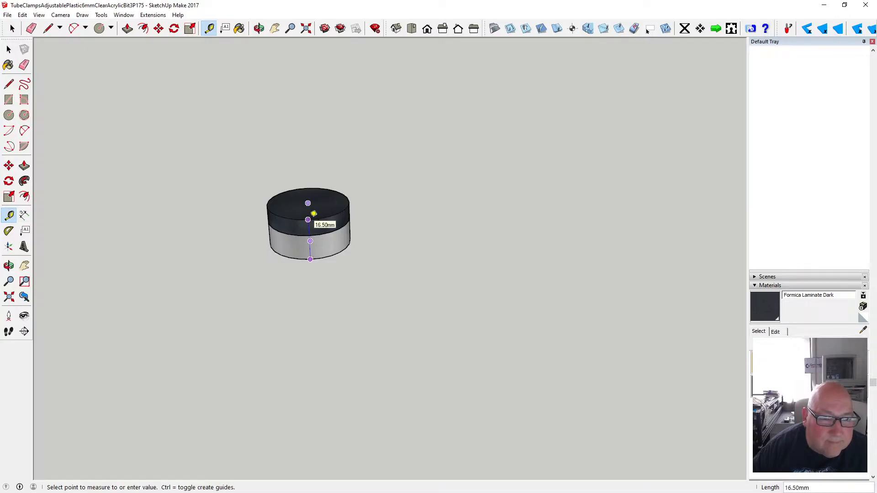
pyautogui.click(8, 49)
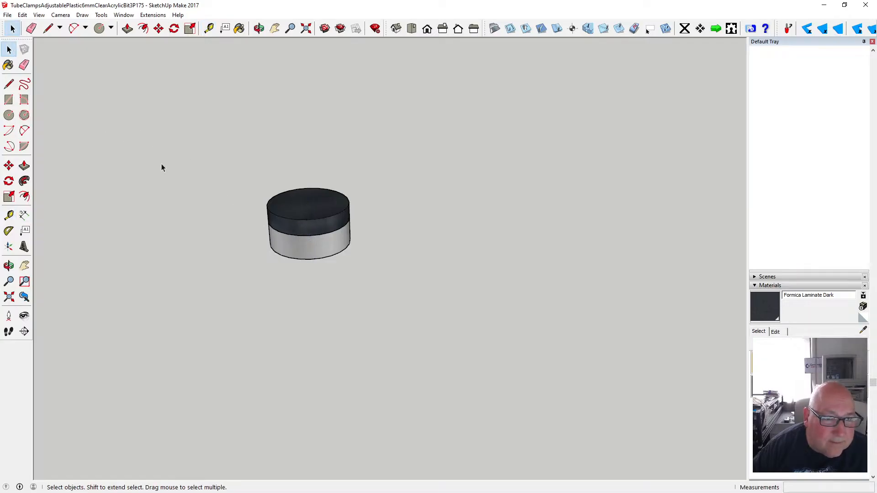
pyautogui.click(209, 29)
pyautogui.click(267, 205)
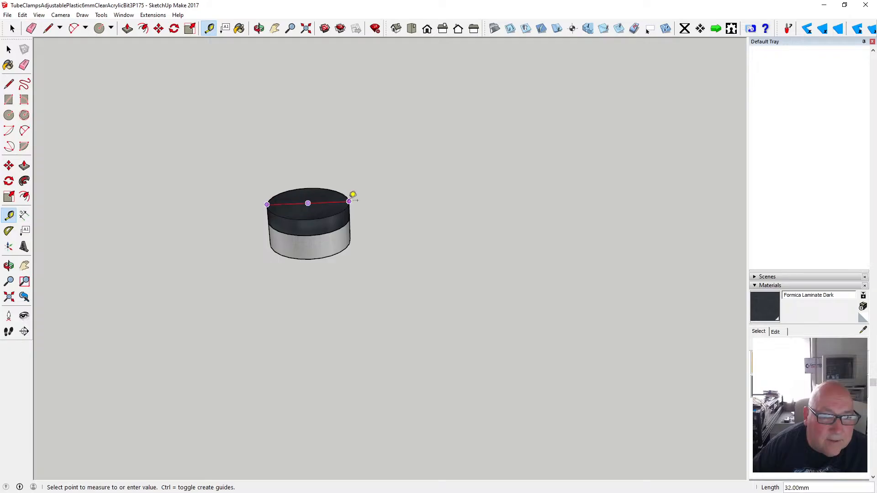
pyautogui.click(8, 49)
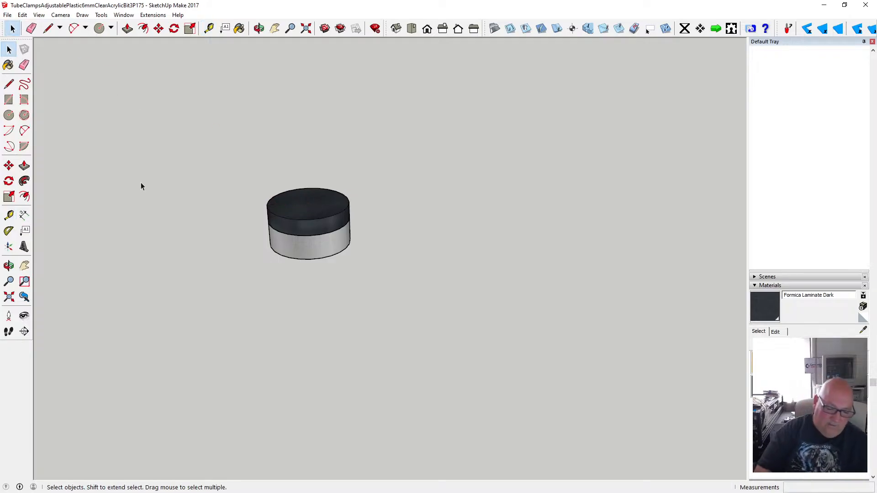
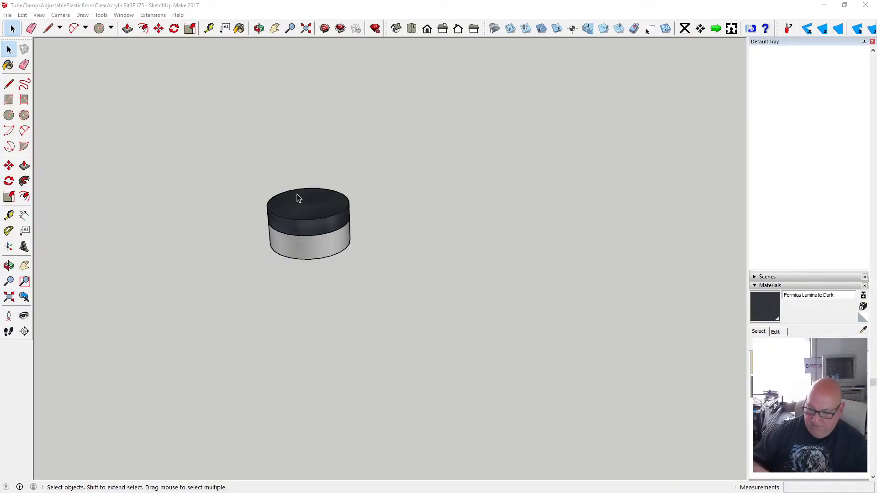
# - Draw a 4.5 mm radius circle centred on the dark disc's top face and Push/Pull it up 11 mm
pyautogui.click(9, 115)
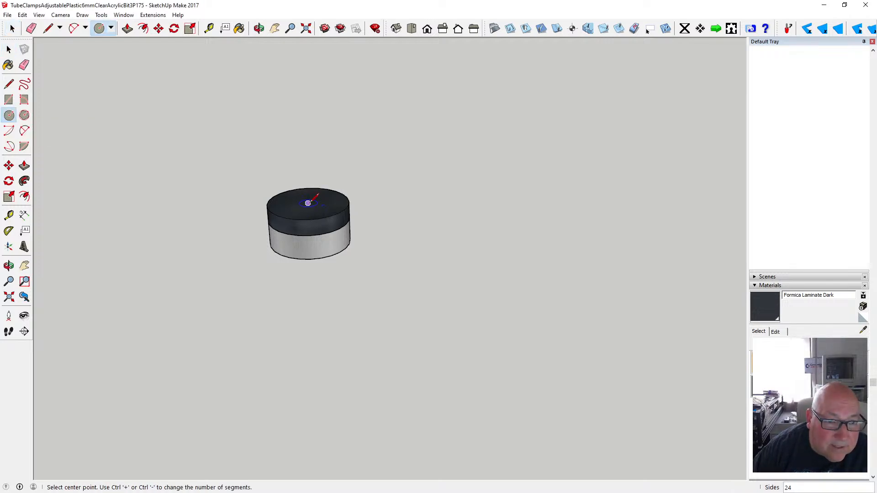
pyautogui.click(308, 203)
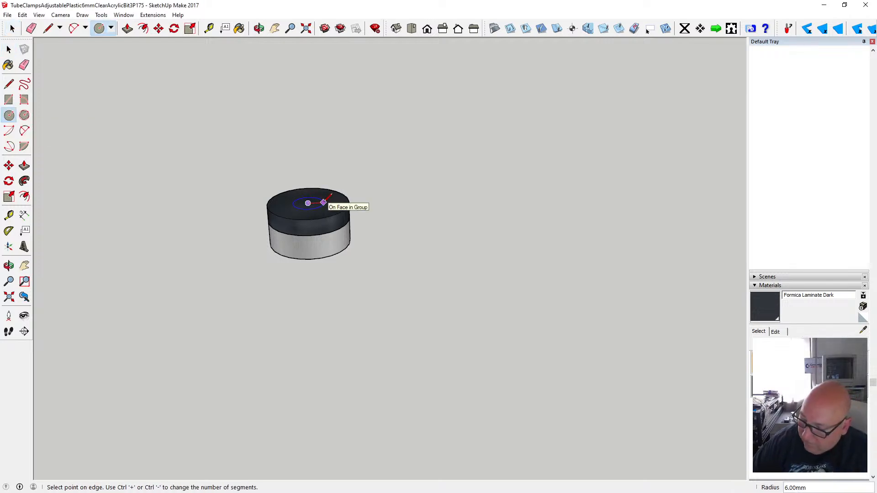
pyautogui.write('4.5')
pyautogui.press('Return')
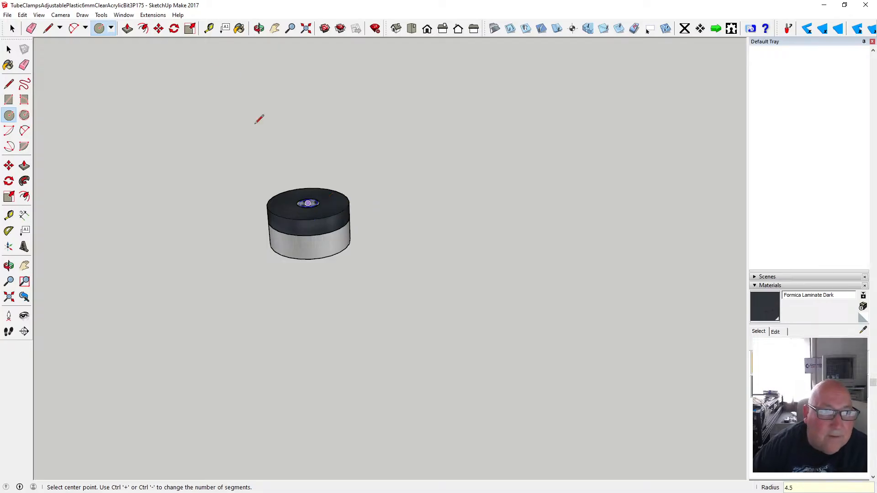
pyautogui.click(128, 28)
pyautogui.click(312, 207)
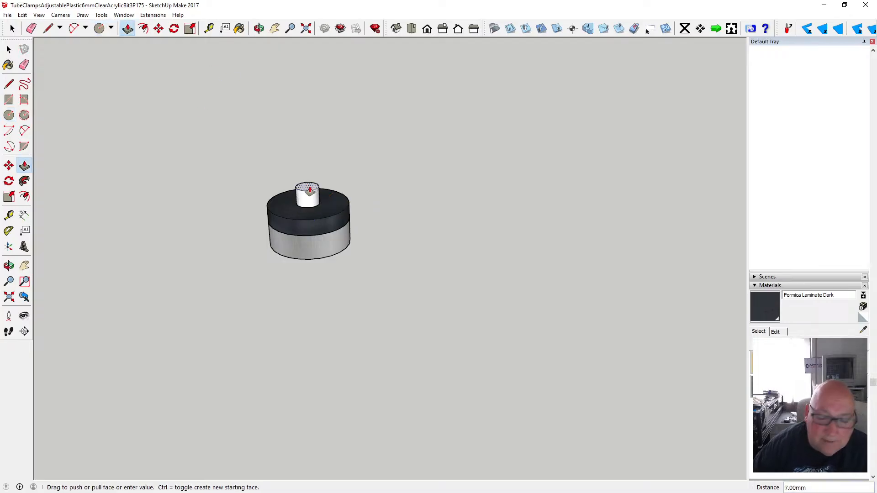
pyautogui.write('11')
pyautogui.press('Return')
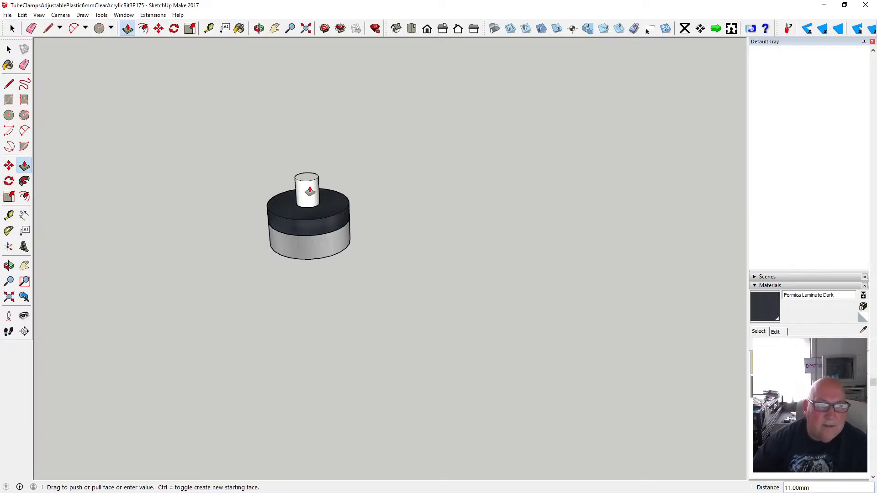
# - Chamfer the white cylinder's top by offsetting its edge inward and moving the outer edge down 0.5 mm along the blue axis
pyautogui.scroll(4, 311, 188)
pyautogui.scroll(1, 311, 185)
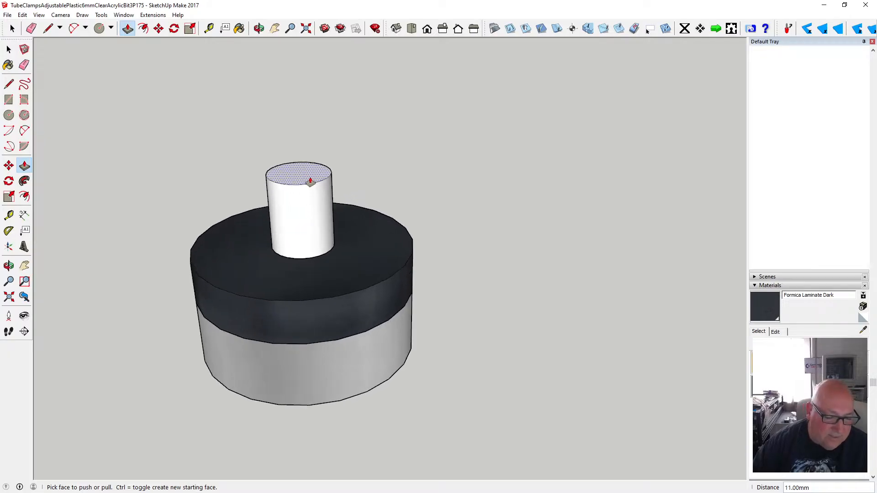
pyautogui.click(143, 29)
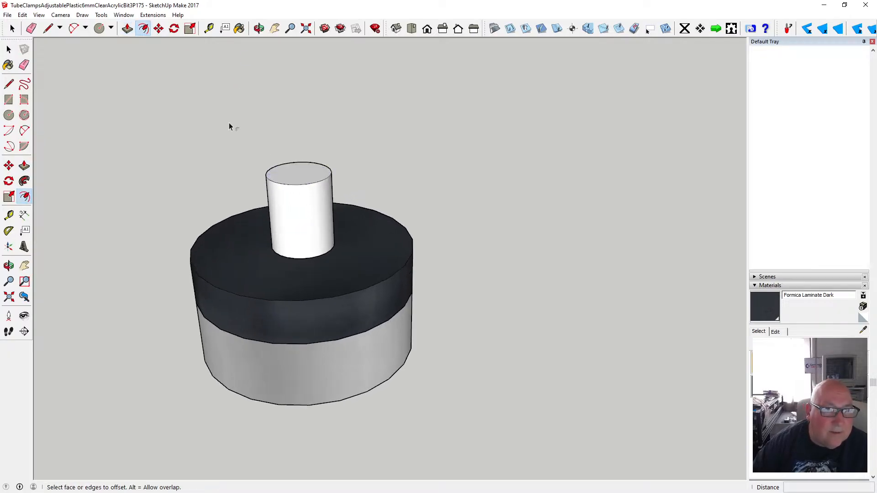
pyautogui.click(286, 163)
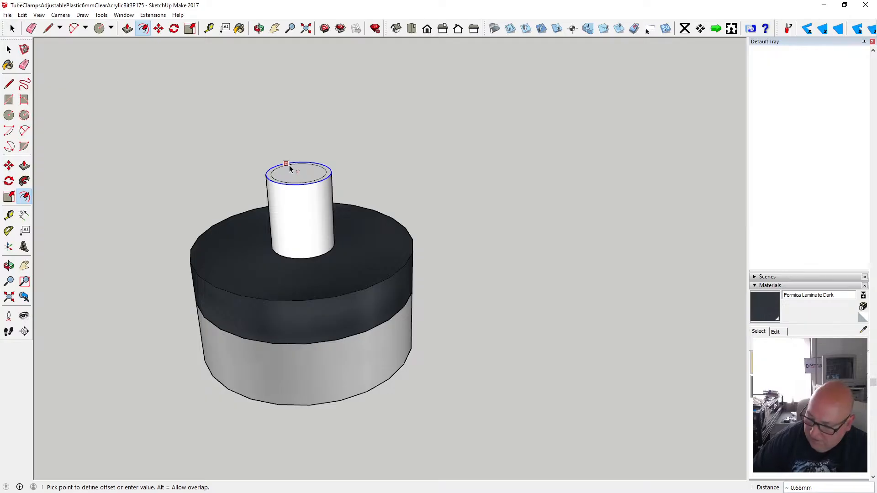
pyautogui.click(289, 169)
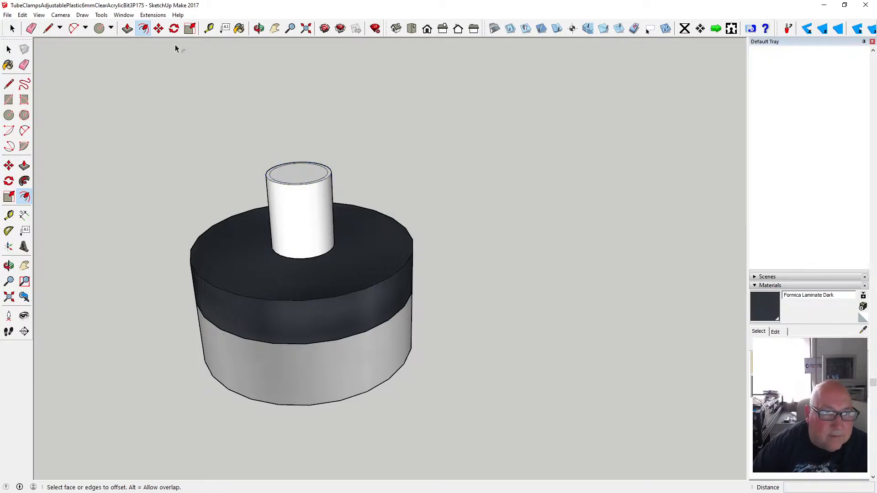
pyautogui.click(158, 28)
pyautogui.click(293, 181)
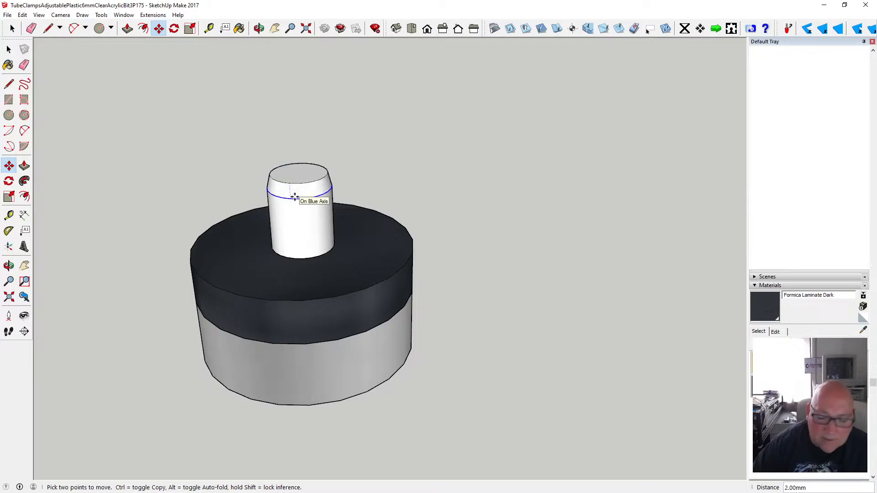
pyautogui.press('Return')
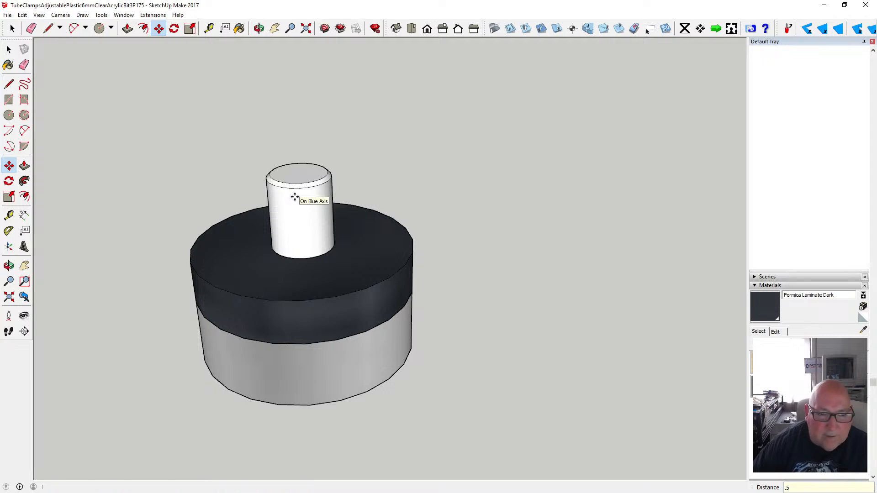
pyautogui.press('space')
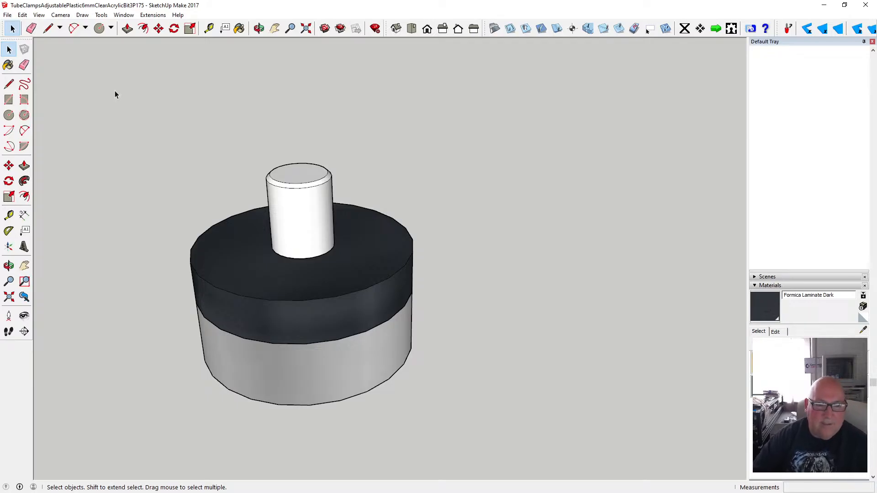
# - Make the chamfered white cylinder on top of the dark disc a group
pyautogui.moveTo(250, 144); pyautogui.dragTo(355, 276)
pyautogui.rightClick(322, 227)
pyautogui.click(373, 307)
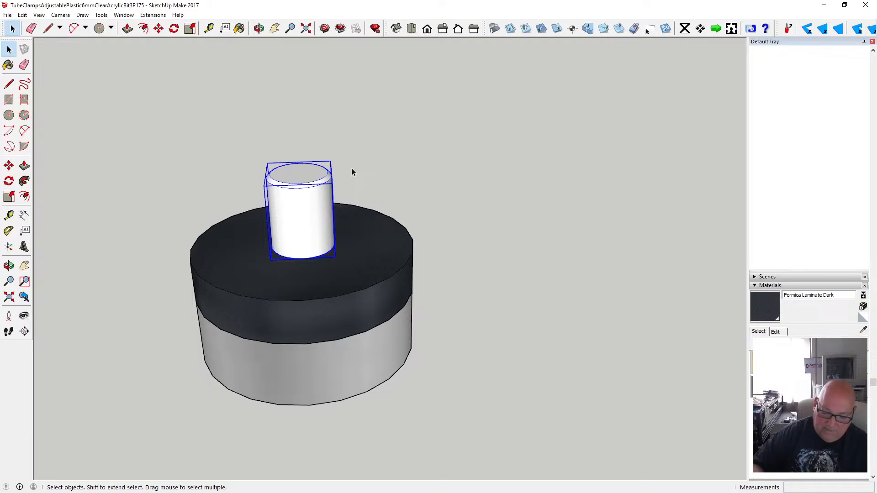
# - Draw a smaller circle centred on the white cylinder's top face and Push/Pull it up 10.5 mm to form the shaft
pyautogui.click(24, 115)
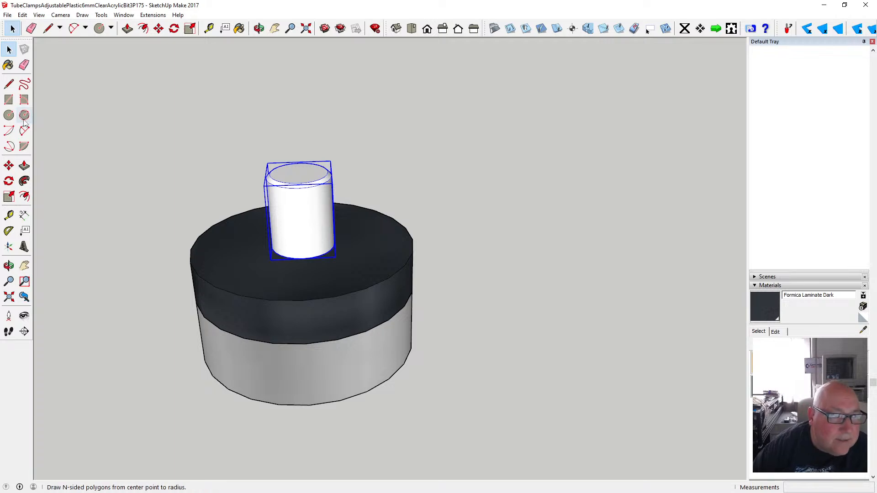
pyautogui.click(299, 173)
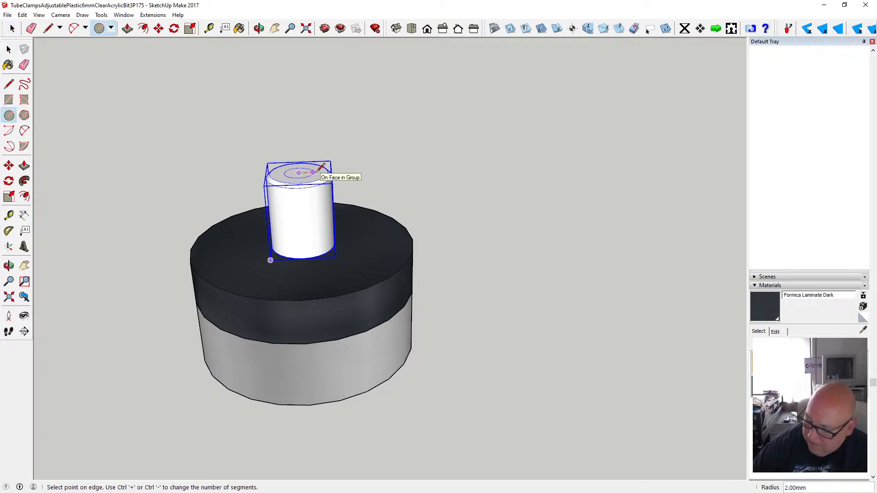
pyautogui.press('p')
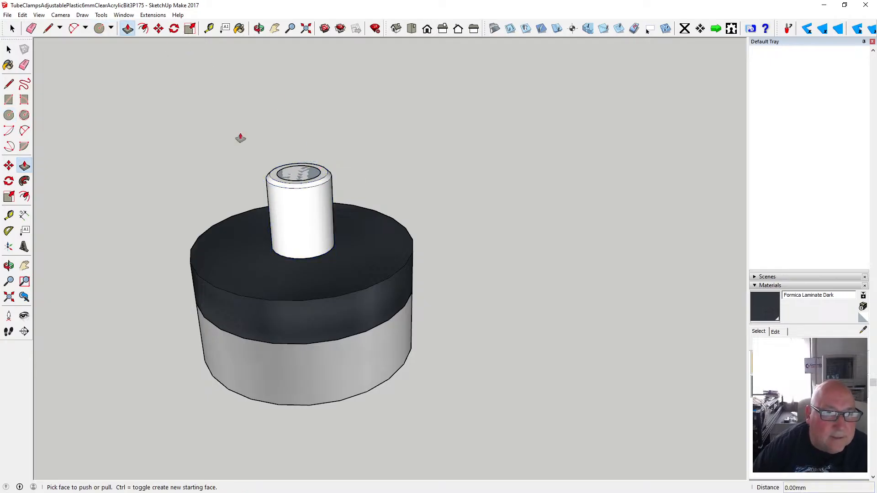
pyautogui.click(306, 177)
pyautogui.write('1')
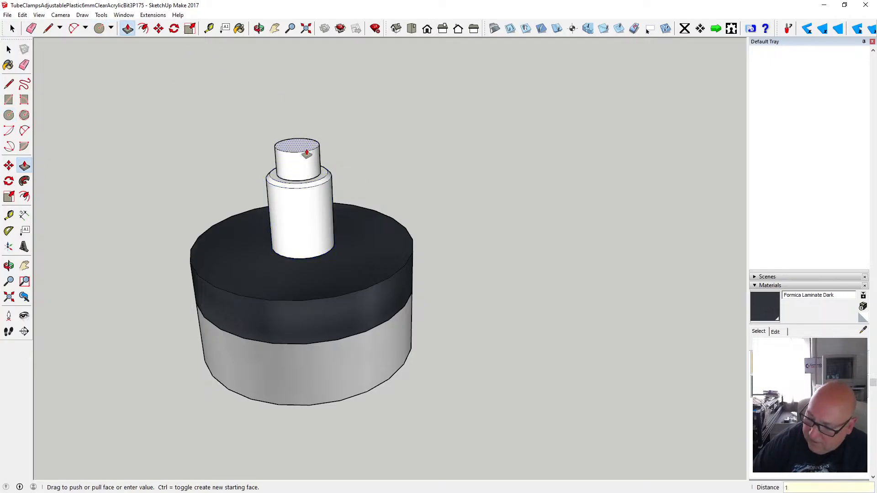
pyautogui.write('0.5')
pyautogui.press('Return')
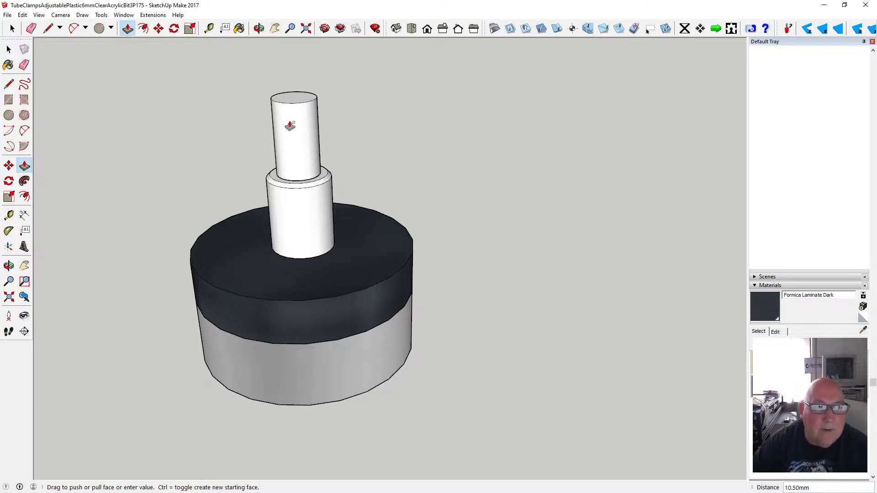
# - Offset the narrow shaft's top edge inward by 0.5 mm
pyautogui.scroll(3, 291, 106)
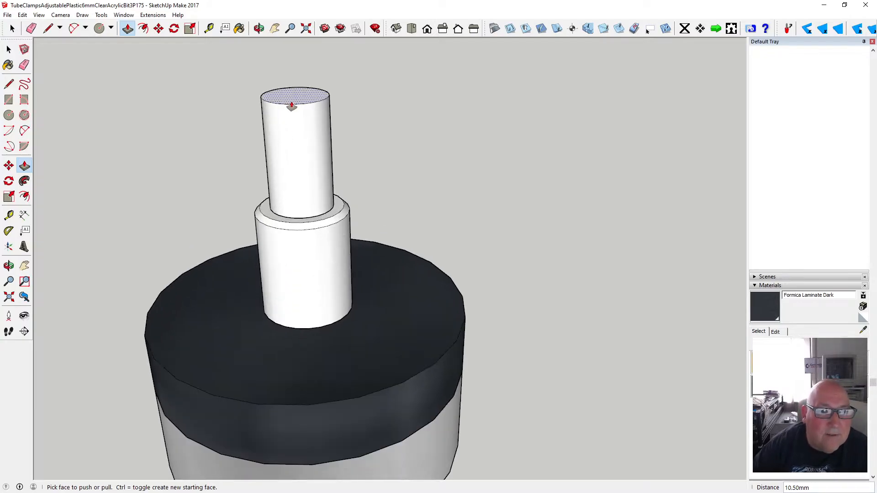
pyautogui.click(144, 29)
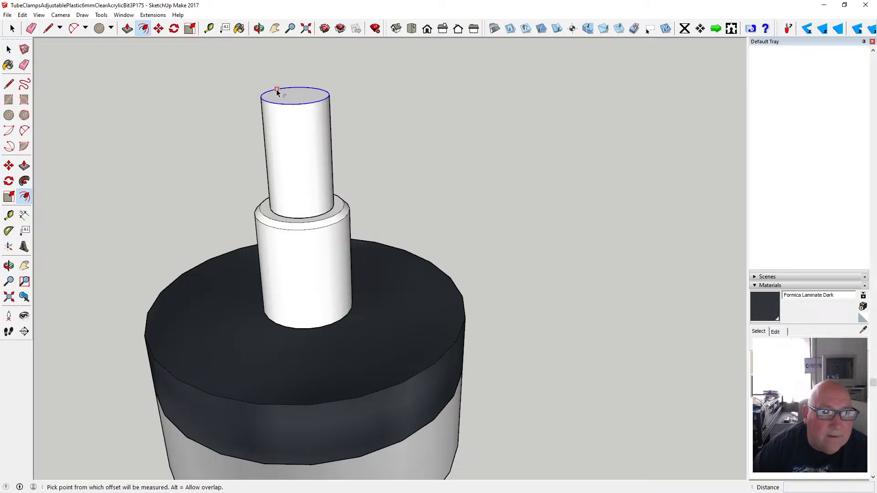
pyautogui.click(277, 90)
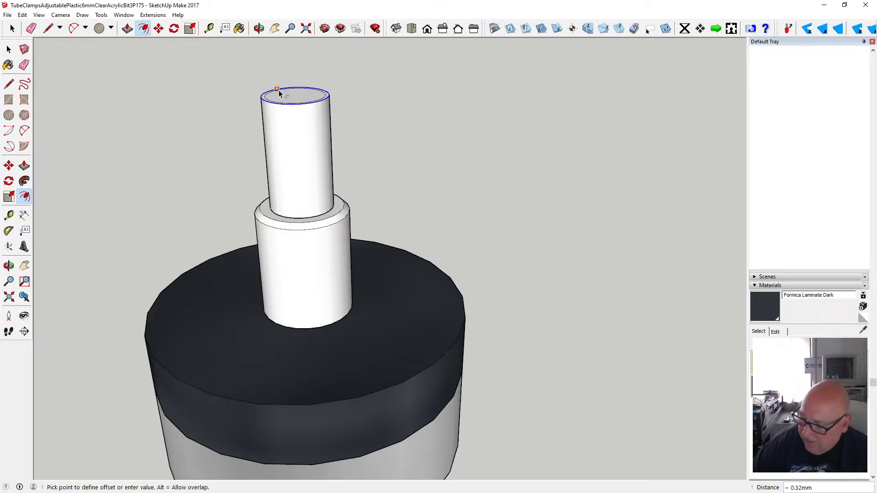
pyautogui.write('.5')
pyautogui.press('Return')
# - Move the shaft's outer top edge down 0.5 mm along the blue axis to form a chamfer
pyautogui.click(159, 29)
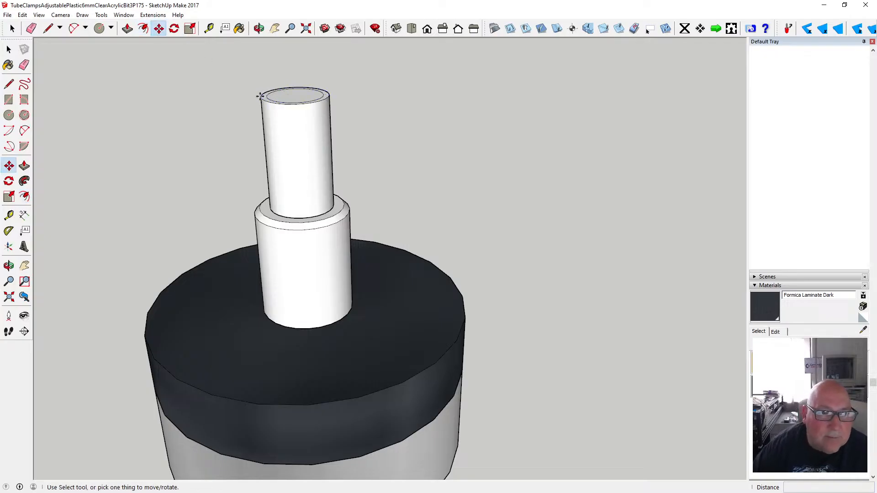
pyautogui.click(287, 107)
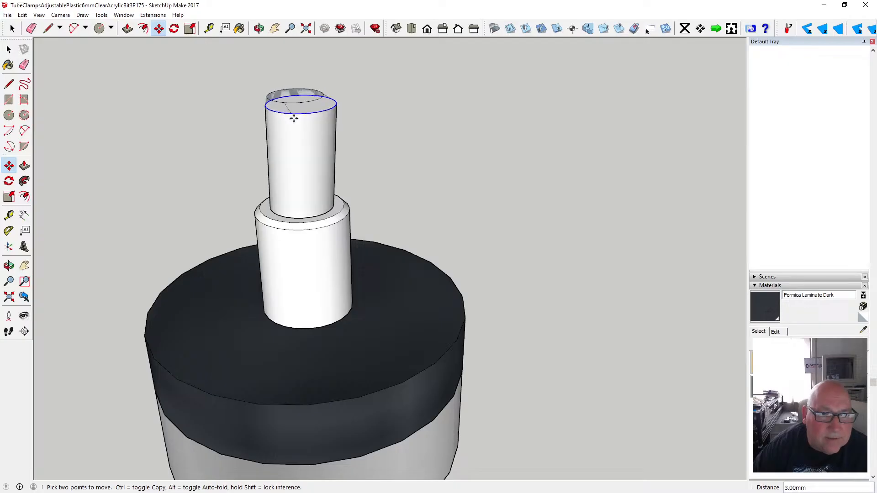
pyautogui.write('1')
pyautogui.press('Return')
pyautogui.write('.')
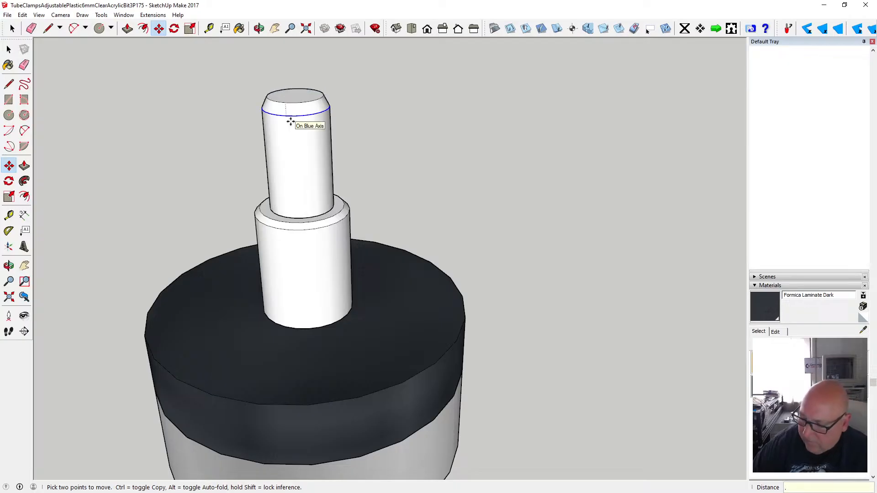
pyautogui.write('5')
pyautogui.press('Return')
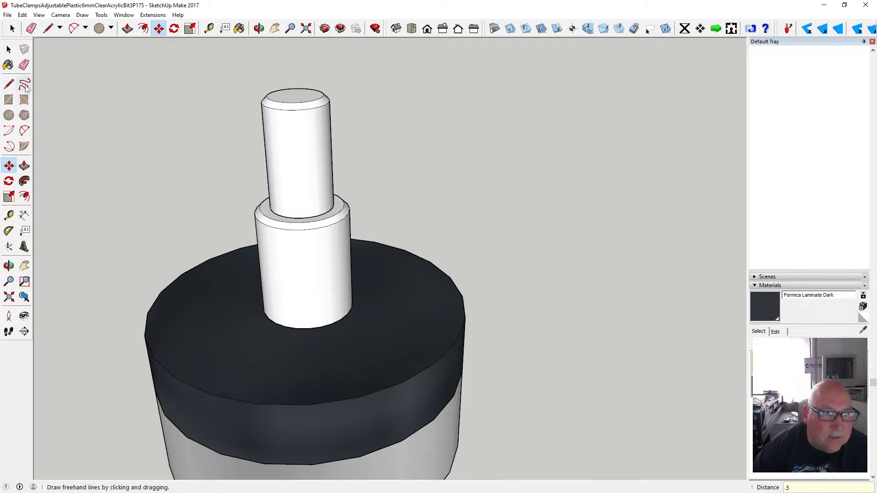
pyautogui.click(9, 84)
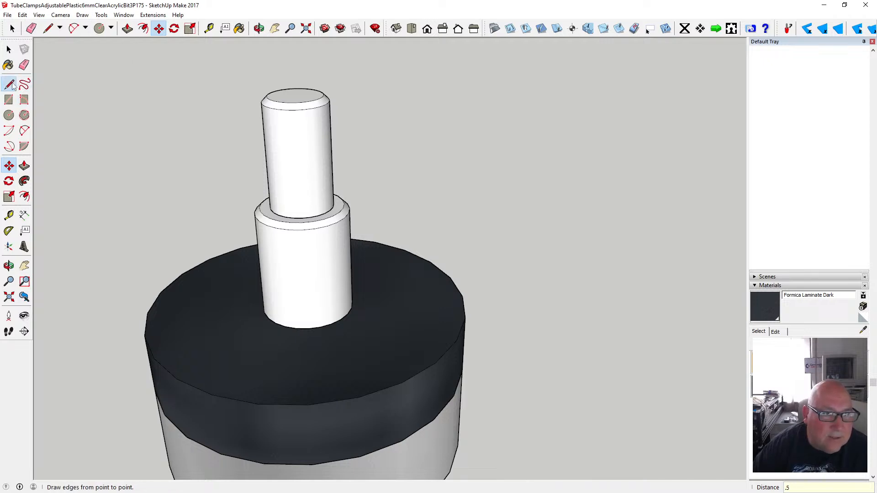
pyautogui.click(281, 89)
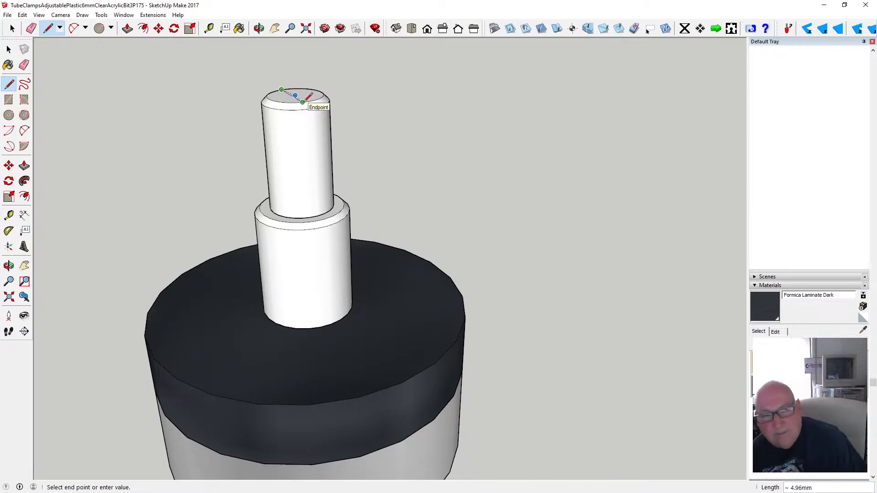
pyautogui.press('Escape')
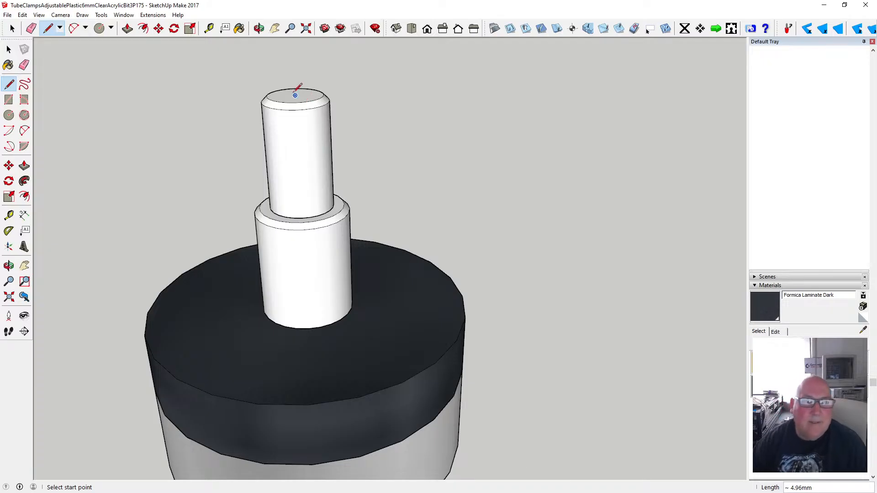
# - Draw two parallel lines about 4.96 mm long across the shaft's top face, bounding a narrow central strip for the slot
pyautogui.click(259, 28)
pyautogui.moveTo(300, 72); pyautogui.dragTo(280, 157)
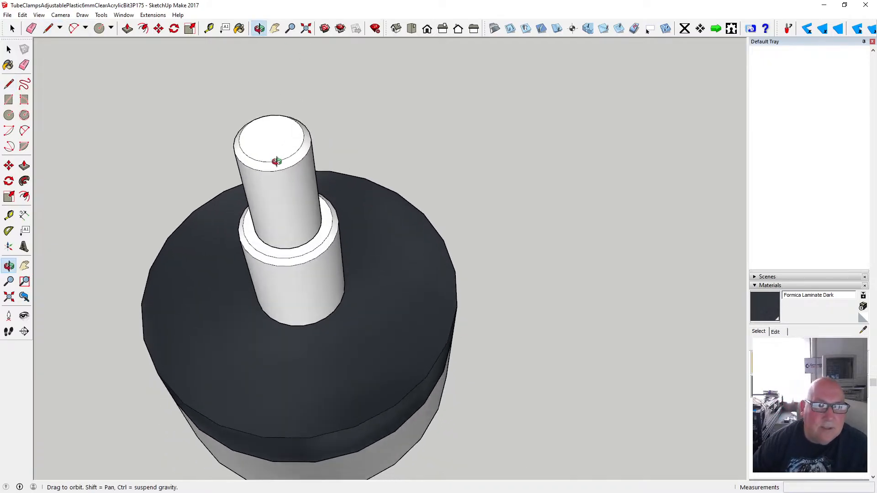
pyautogui.scroll(4, 256, 135)
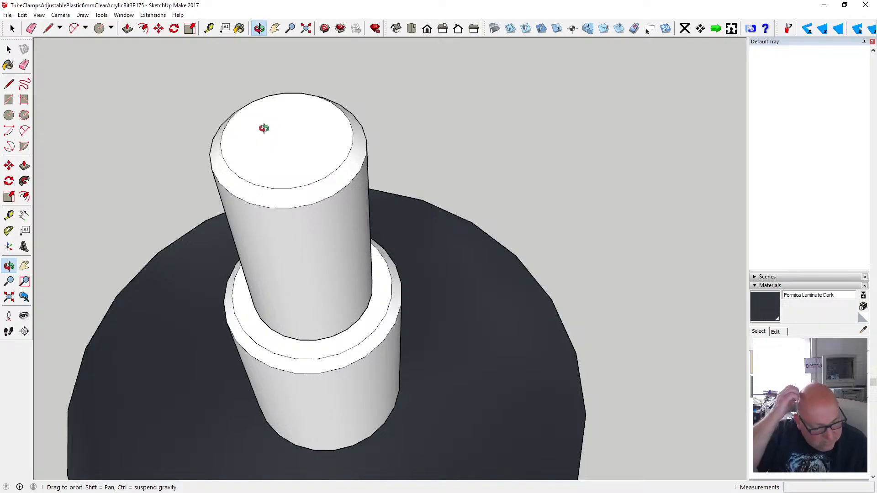
pyautogui.click(9, 84)
pyautogui.click(254, 101)
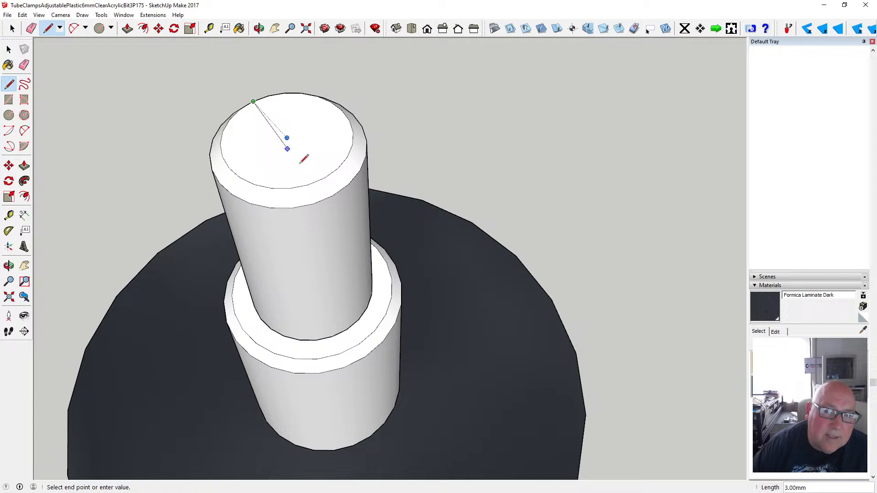
pyautogui.click(311, 184)
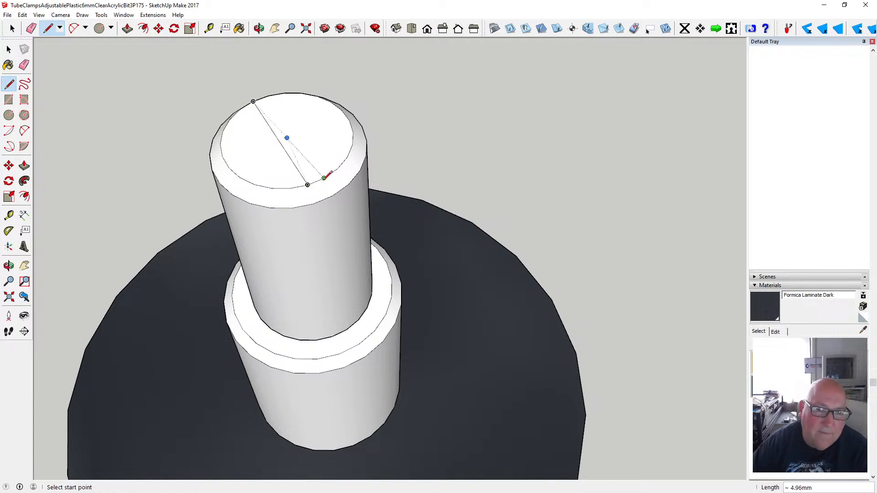
pyautogui.click(324, 178)
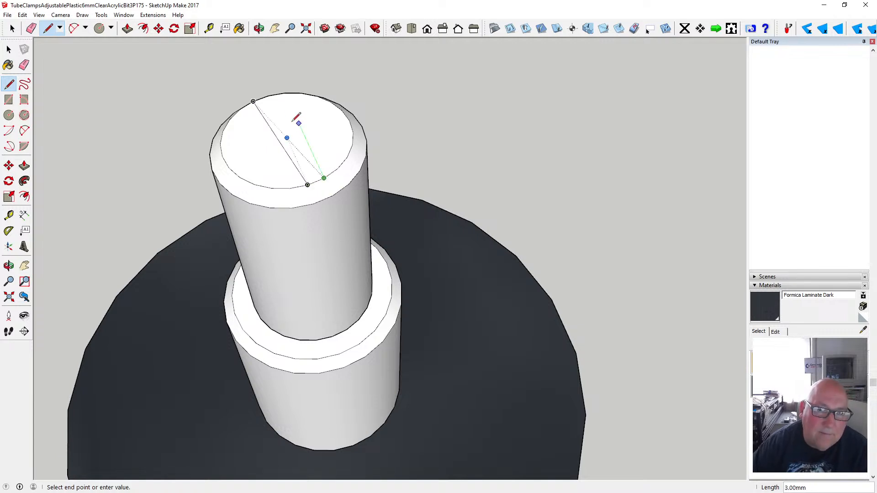
pyautogui.click(268, 95)
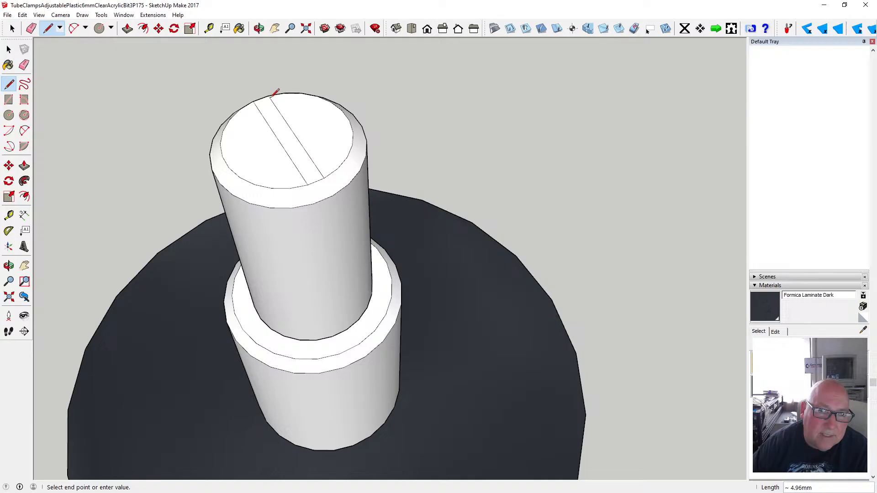
# - Push the narrow central strip on the shaft's top face down 0.5 mm to cut the slot
pyautogui.click(128, 28)
pyautogui.click(289, 143)
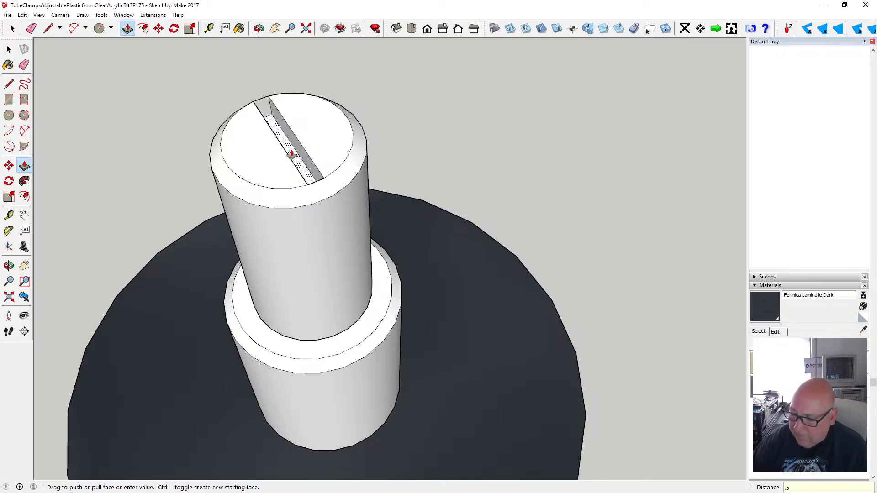
pyautogui.press('Return')
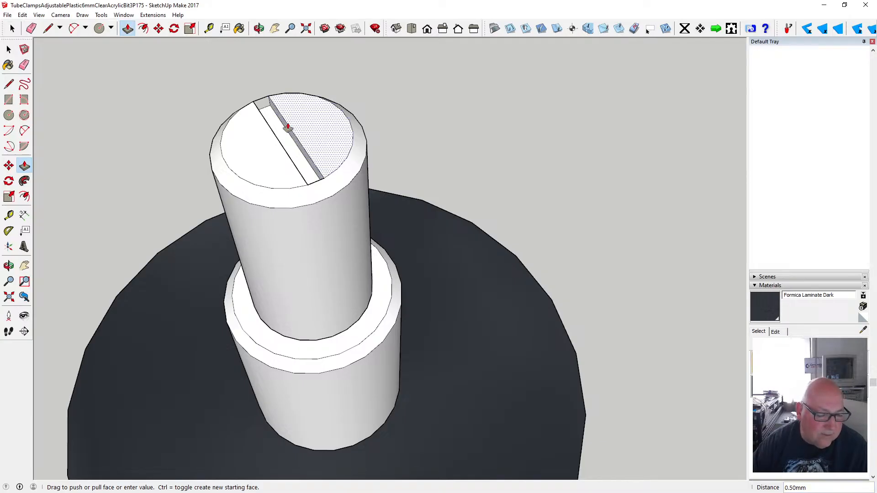
# - At one end of the slot, draw a line across its mouth and two lines about 0.71 mm long from its corners down the chamfer
pyautogui.click(259, 28)
pyautogui.moveTo(260, 62); pyautogui.dragTo(284, 93)
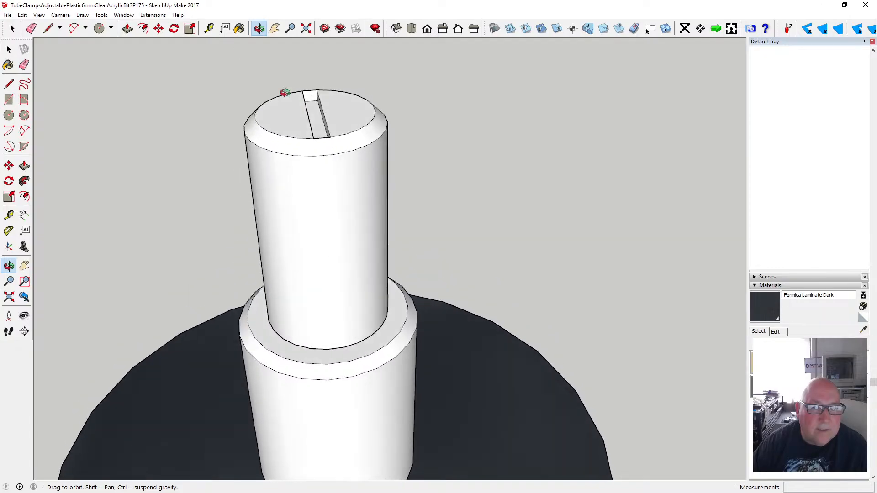
pyautogui.scroll(4, 319, 133)
pyautogui.moveTo(321, 137); pyautogui.dragTo(271, 163)
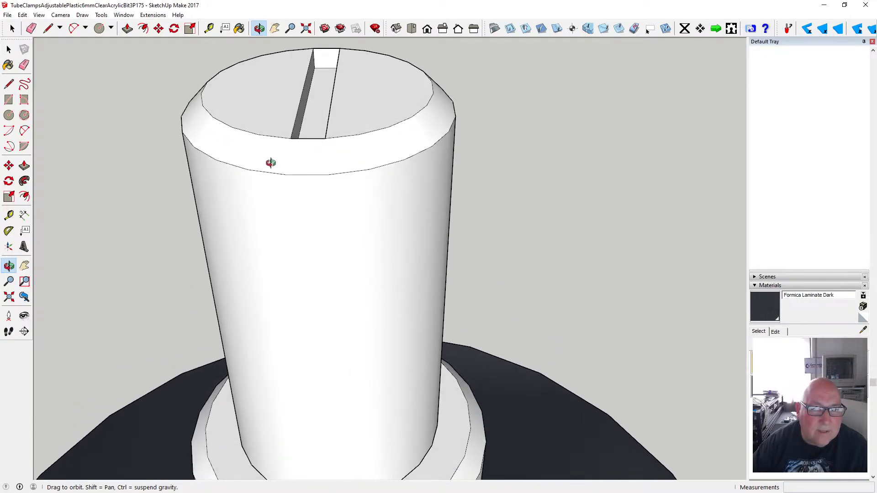
pyautogui.press('l')
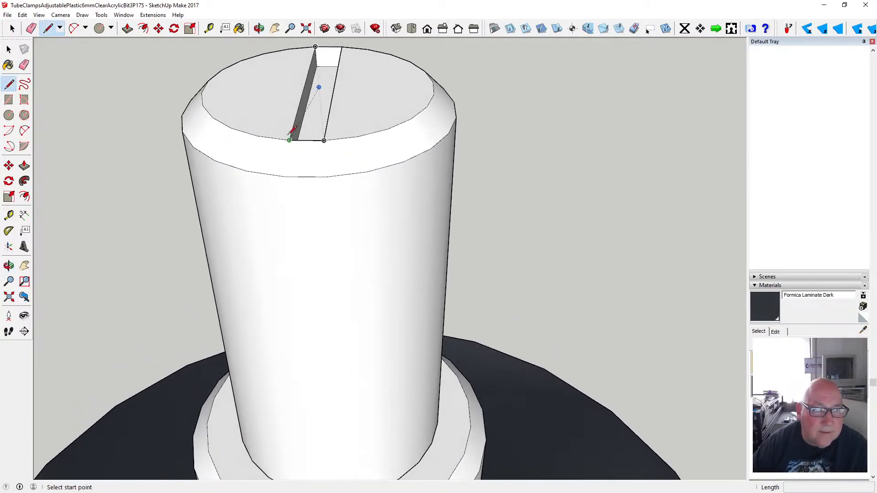
pyautogui.click(290, 135)
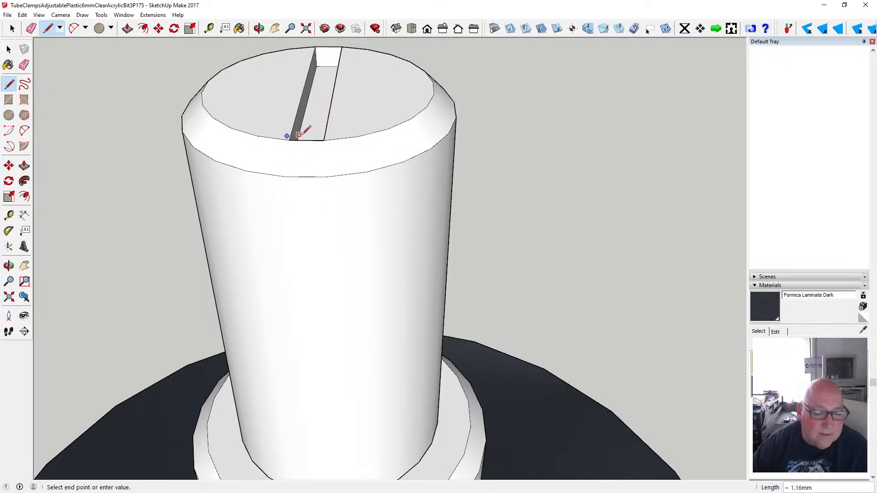
pyautogui.click(323, 140)
pyautogui.click(289, 140)
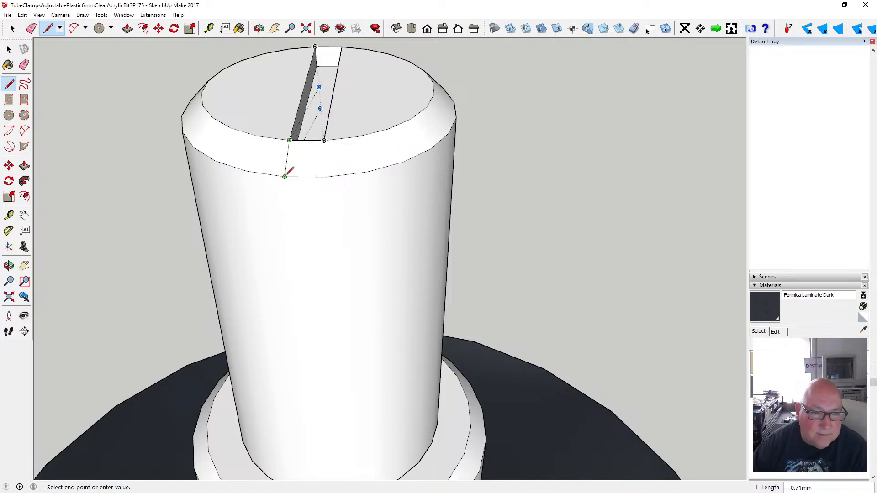
pyautogui.click(284, 176)
pyautogui.click(324, 140)
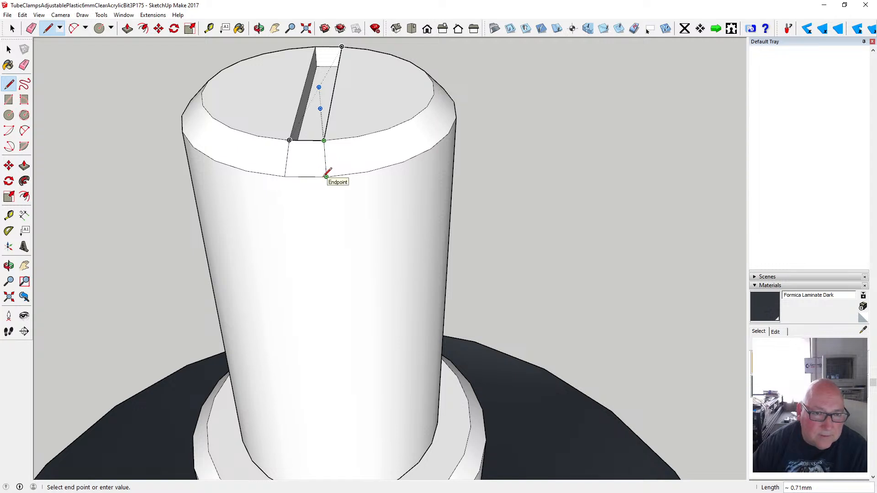
pyautogui.click(326, 176)
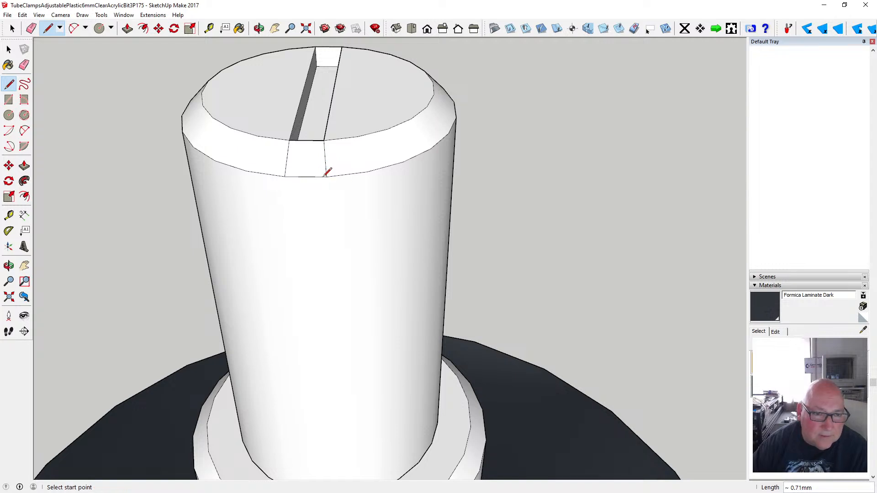
# - At the slot's opposite end, draw two lines about 0.71 mm long from its corners down to the chamfer's lower edge
pyautogui.click(259, 29)
pyautogui.moveTo(283, 73)
pyautogui.mouseDown()
pyautogui.moveTo(293, 88)
pyautogui.moveTo(226, 121)
pyautogui.moveTo(324, 137)
pyautogui.moveTo(349, 155)
pyautogui.moveTo(425, 170)
pyautogui.moveTo(403, 166)
pyautogui.mouseUp()
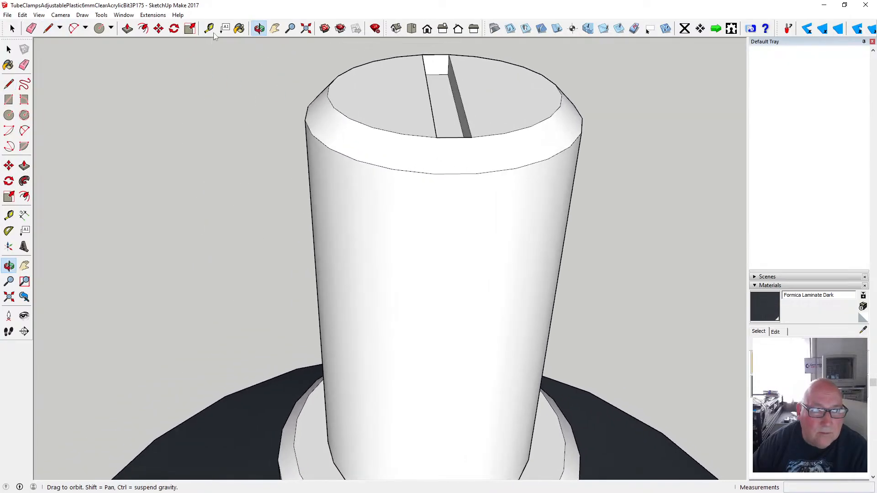
pyautogui.click(9, 84)
pyautogui.click(437, 137)
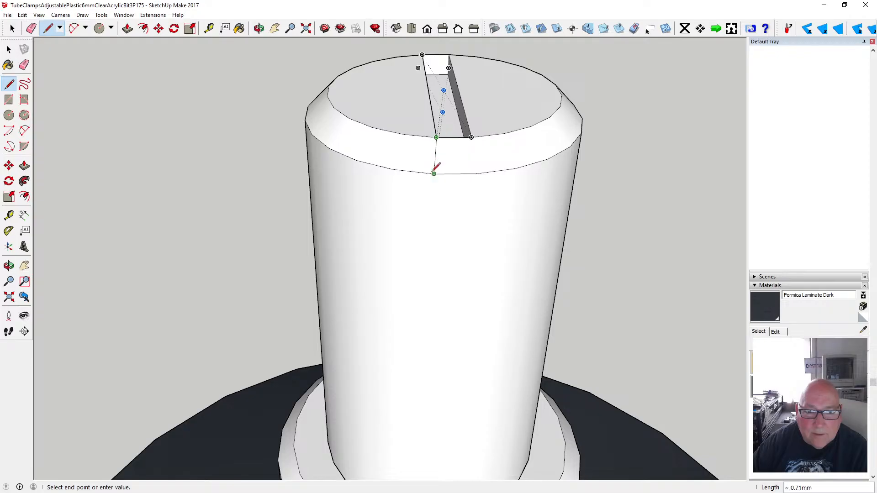
pyautogui.click(434, 173)
pyautogui.click(472, 137)
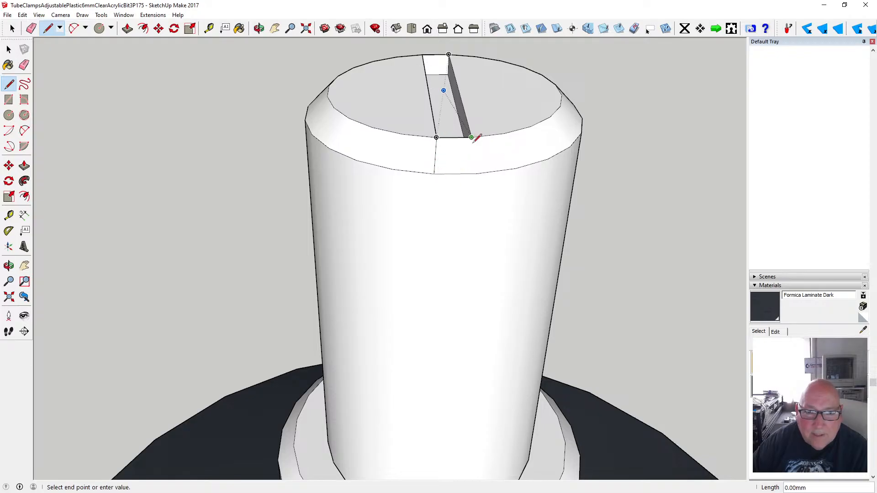
pyautogui.click(477, 172)
# - Delete the top edge closing off the slot at this end to open it through the chamfer
pyautogui.press('space')
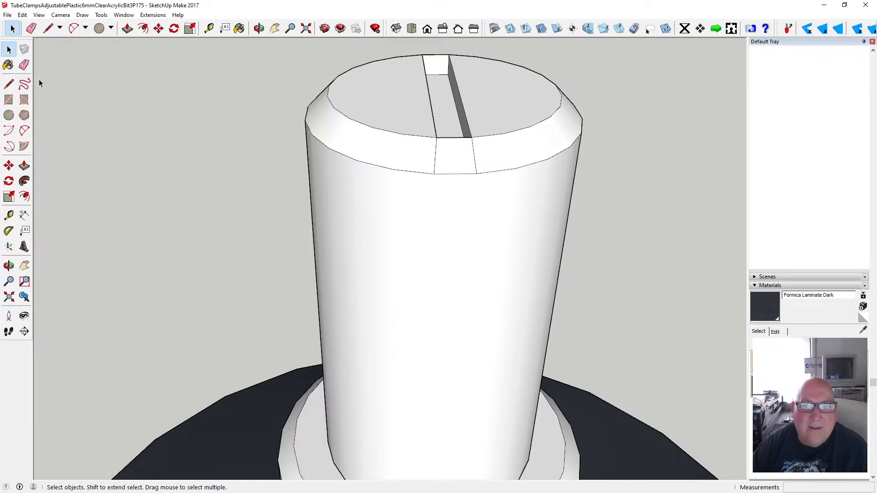
pyautogui.click(455, 141)
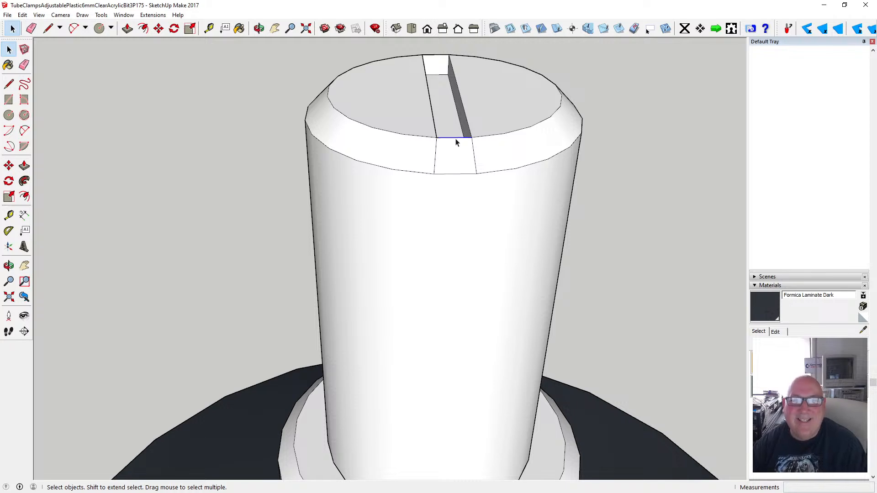
pyautogui.press('Delete')
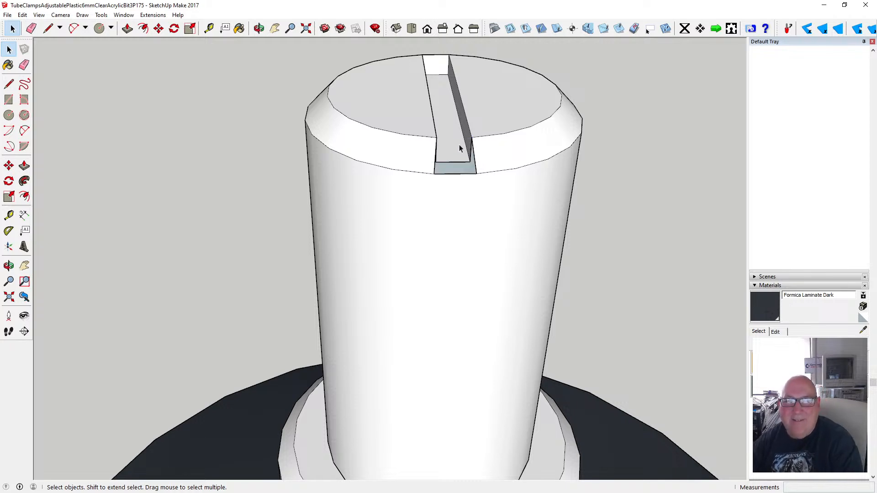
# - Draw 0.5 mm lines from both slot-floor corners to the chamfer's lower edge to fill the missing wall and floor faces
pyautogui.click(259, 28)
pyautogui.moveTo(442, 143); pyautogui.dragTo(378, 137)
pyautogui.click(9, 85)
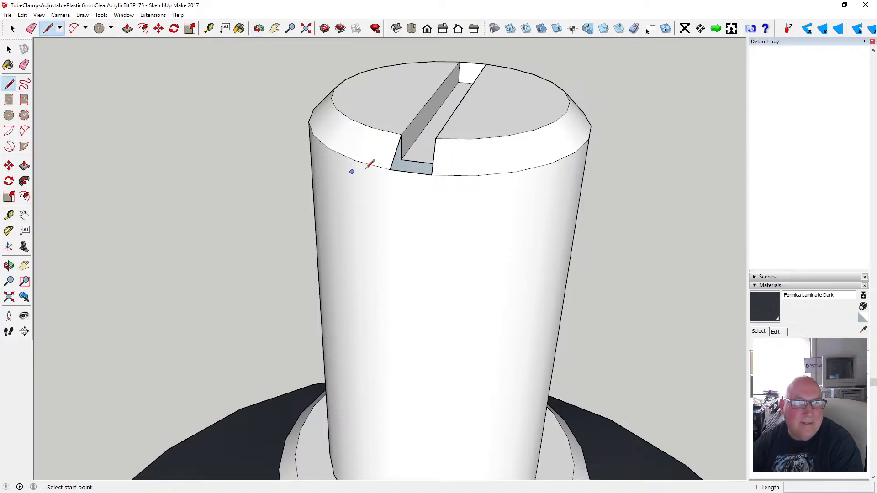
pyautogui.click(401, 159)
pyautogui.click(434, 164)
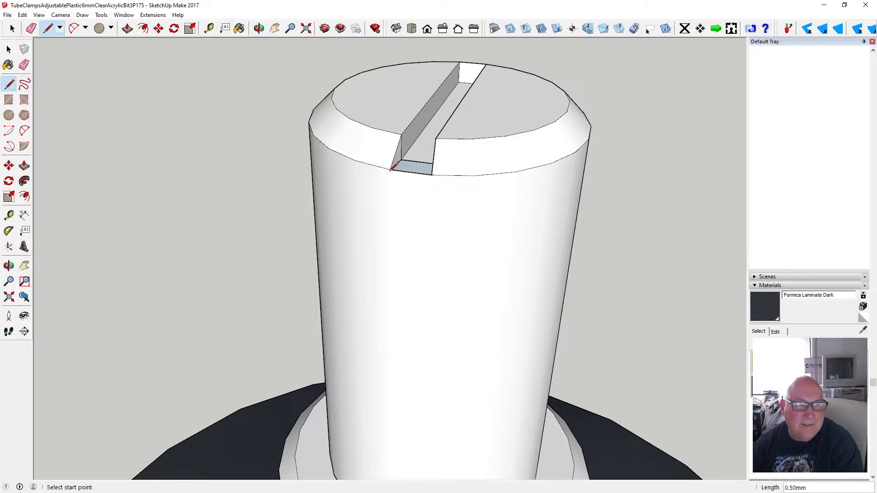
pyautogui.click(259, 29)
pyautogui.moveTo(256, 86); pyautogui.dragTo(466, 101)
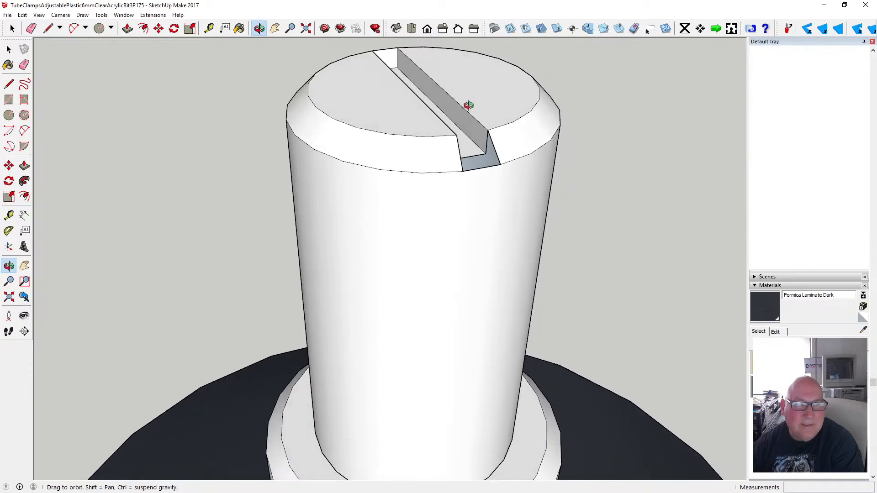
pyautogui.click(9, 85)
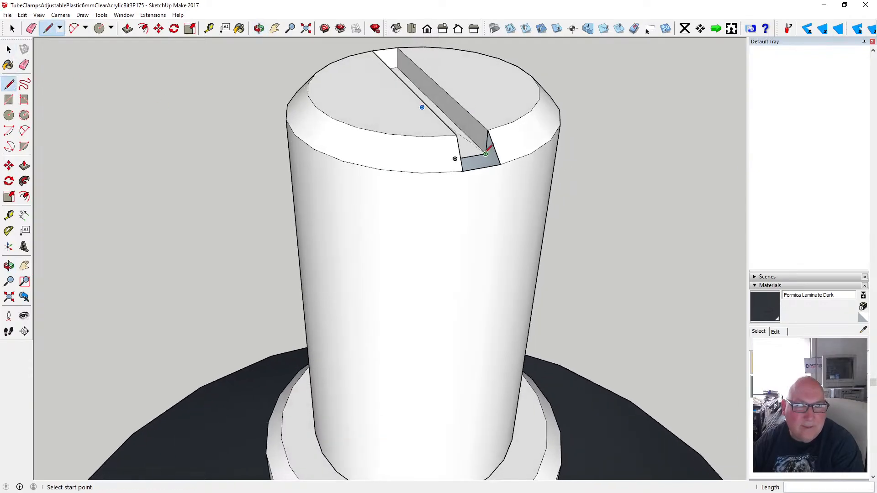
pyautogui.click(486, 153)
pyautogui.click(502, 162)
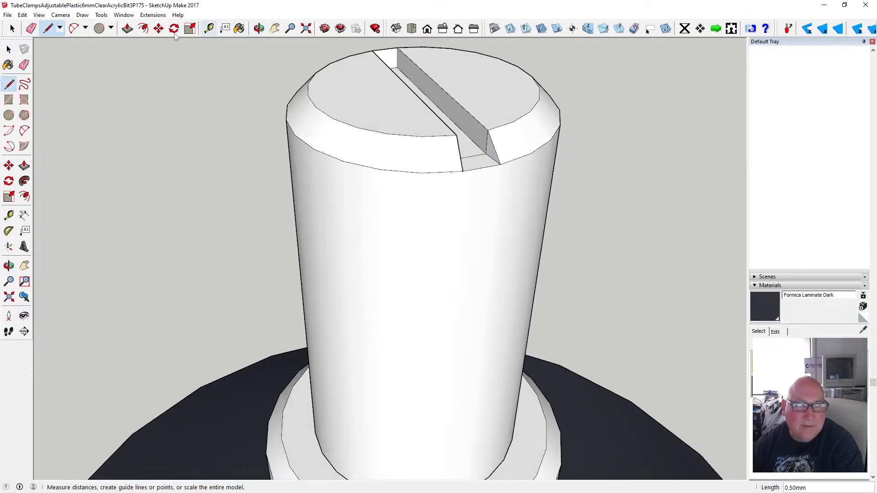
# - Delete the leftover edge across the slot floor near its opened end
pyautogui.press('space')
pyautogui.click(478, 156)
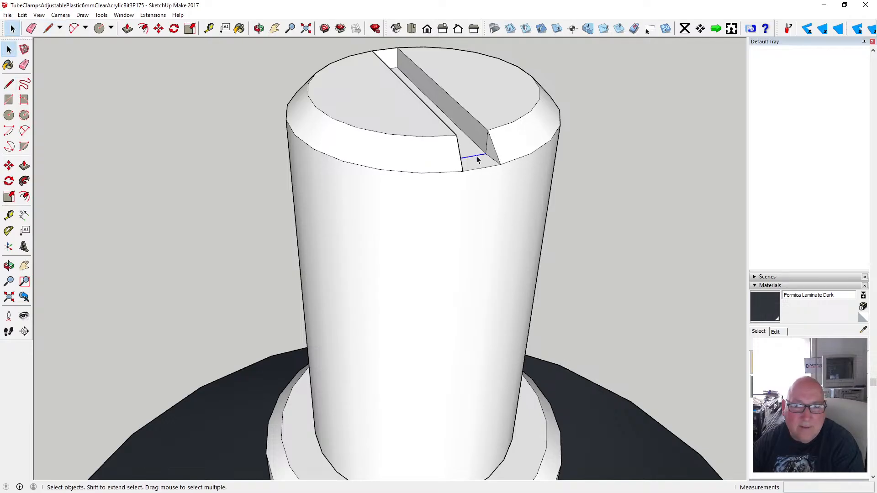
pyautogui.press('Delete')
# - Try deleting the short vertical edge on the slot's side wall and undo the deletion
pyautogui.click(487, 150)
pyautogui.press('Delete')
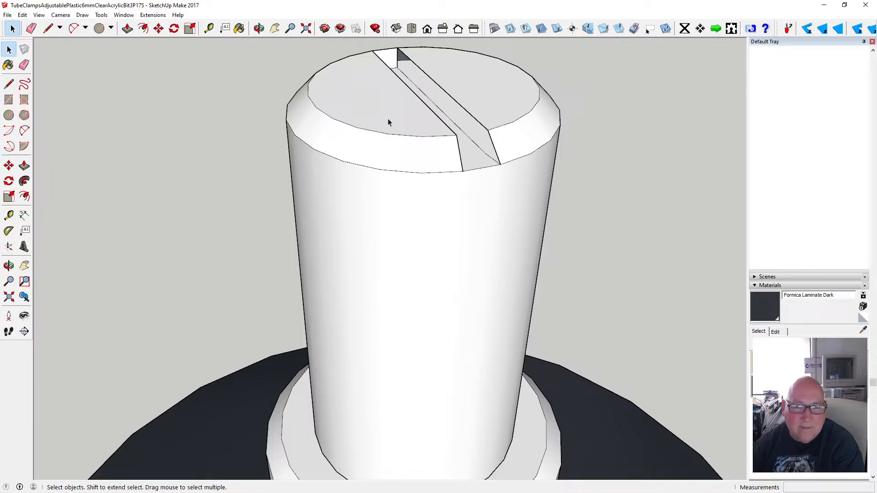
pyautogui.click(22, 14)
pyautogui.click(37, 24)
# - Delete the top edge closing off the slot at the shaft's other end
pyautogui.press('o')
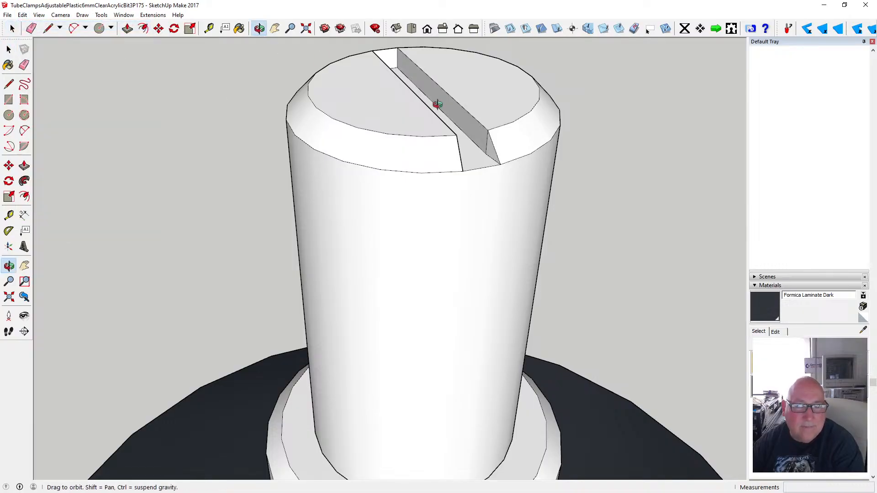
pyautogui.moveTo(438, 102); pyautogui.dragTo(472, 235)
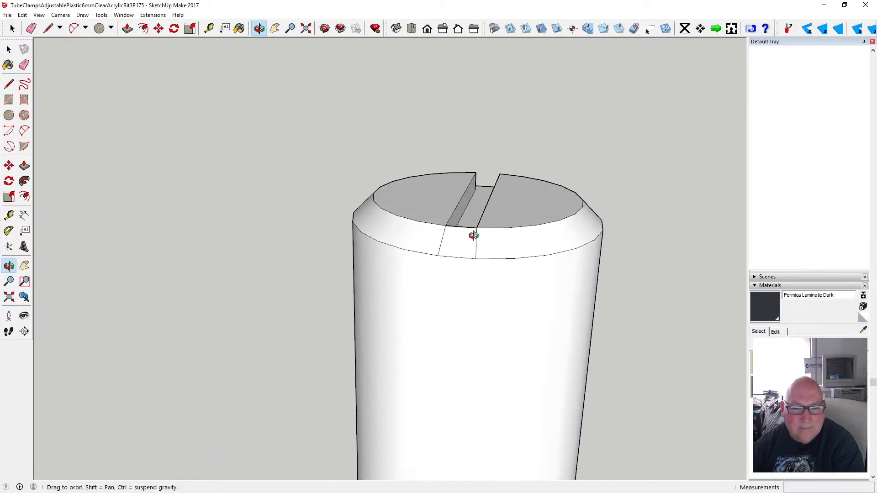
pyautogui.press('space')
pyautogui.click(457, 227)
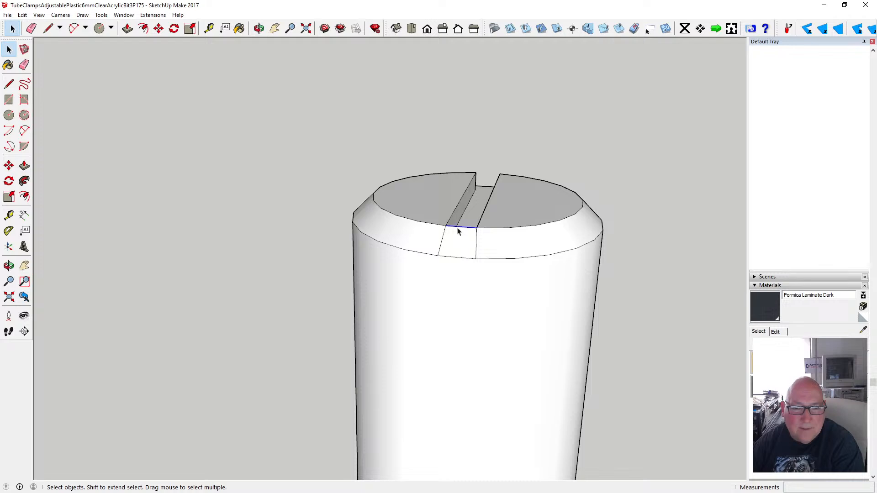
pyautogui.press('Delete')
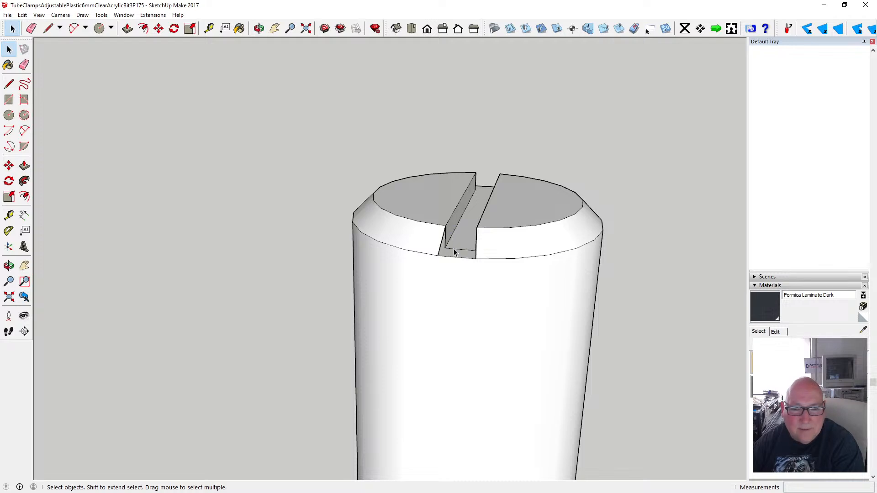
# - Extend the slot's walls and floor through the second chamfer opening with 0.5 mm lines from the floor corners to the lower edge
pyautogui.click(9, 84)
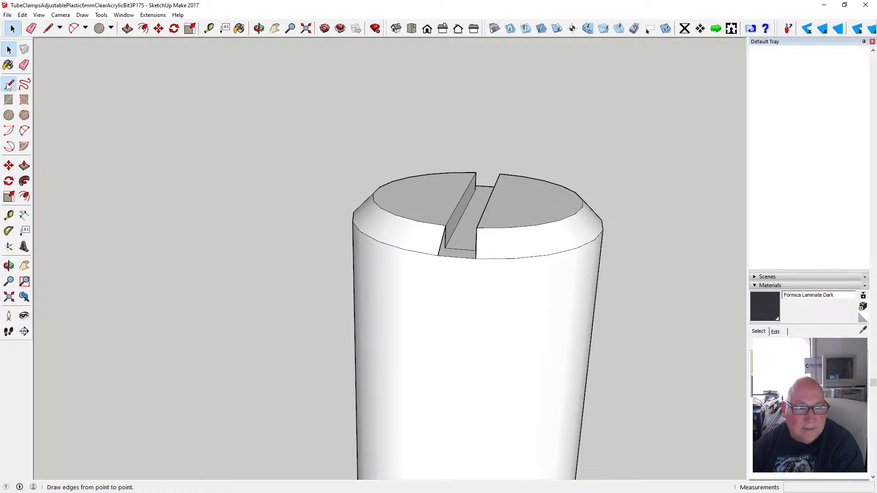
pyautogui.click(445, 248)
pyautogui.click(475, 251)
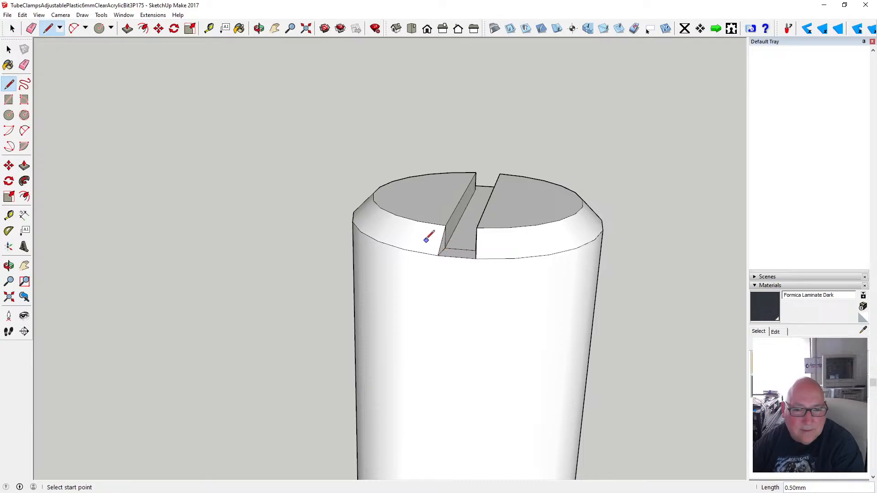
pyautogui.click(259, 29)
pyautogui.moveTo(337, 160); pyautogui.dragTo(499, 186)
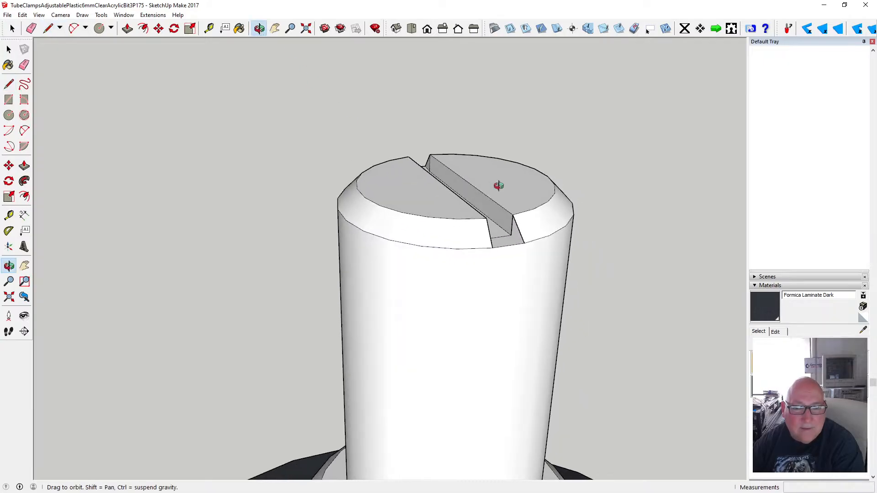
pyautogui.click(14, 85)
pyautogui.click(512, 236)
pyautogui.click(524, 243)
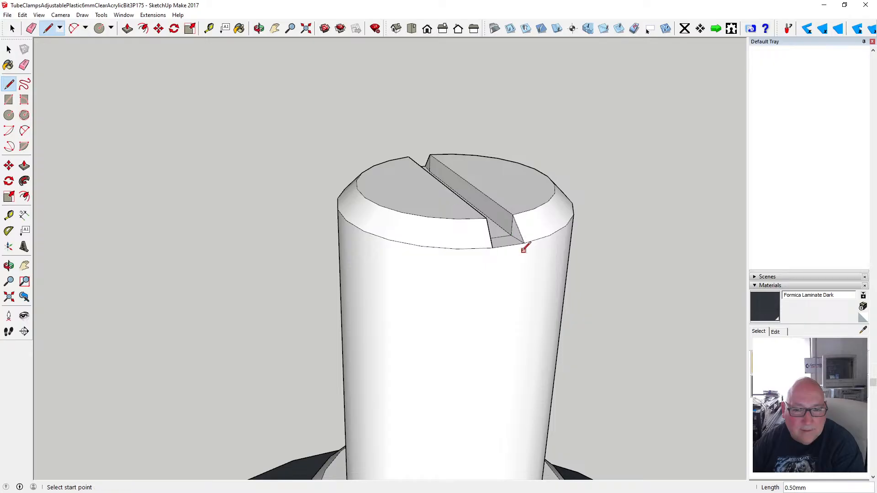
# - Delete the leftover edge across the slot floor at the second opened end
pyautogui.click(8, 49)
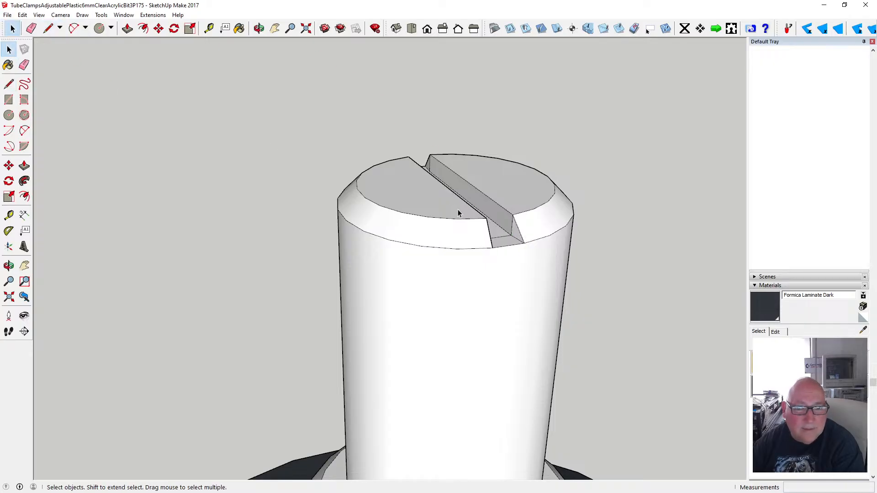
pyautogui.click(504, 237)
pyautogui.press('Delete')
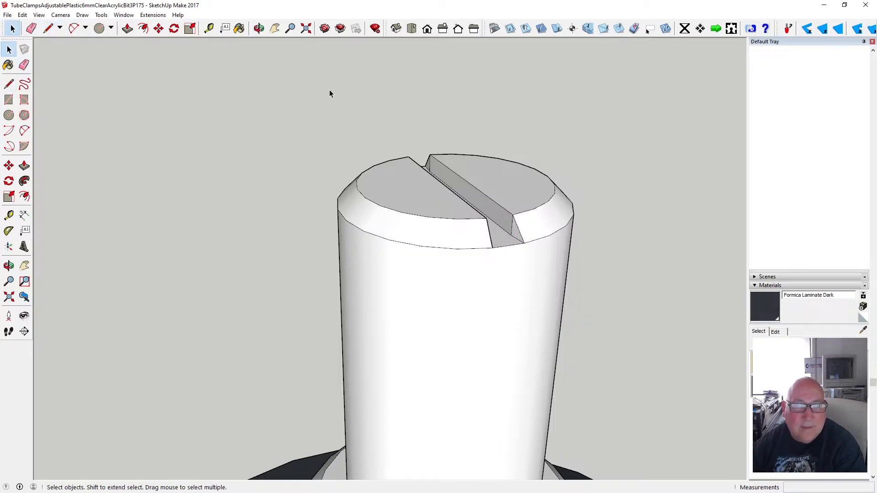
# - View the complete potentiometer from its base up to the slotted shaft
pyautogui.click(259, 28)
pyautogui.moveTo(393, 254); pyautogui.dragTo(429, 244)
pyautogui.scroll(-6, 425, 252)
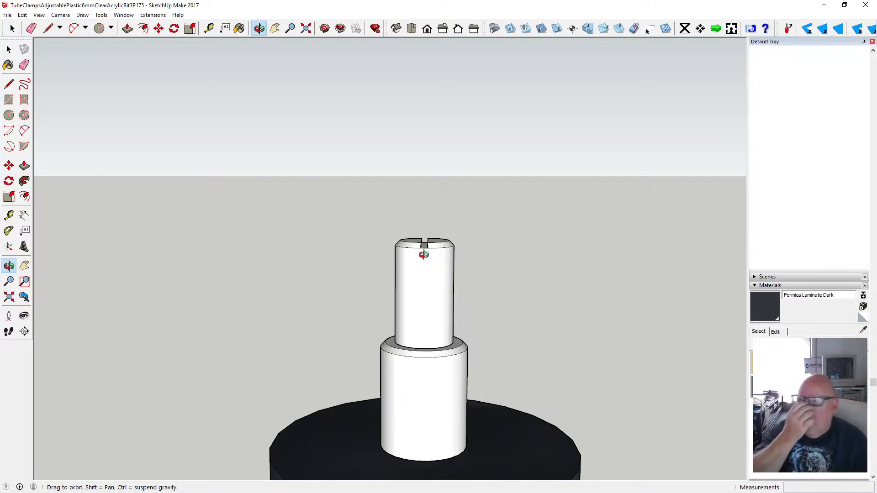
pyautogui.scroll(-5, 410, 270)
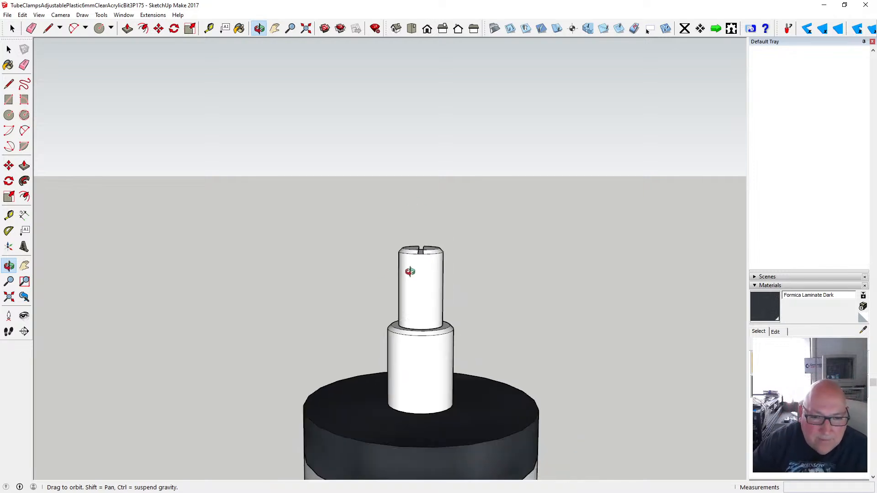
pyautogui.scroll(-1, 412, 267)
pyautogui.click(9, 49)
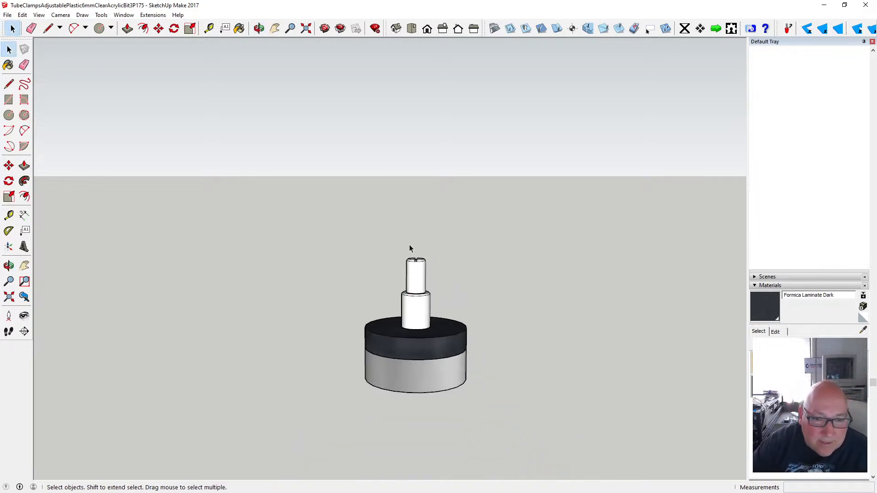
# - Group all the geometry of the slotted shaft above the bushing
pyautogui.moveTo(401, 244); pyautogui.dragTo(431, 301)
pyautogui.rightClick(417, 284)
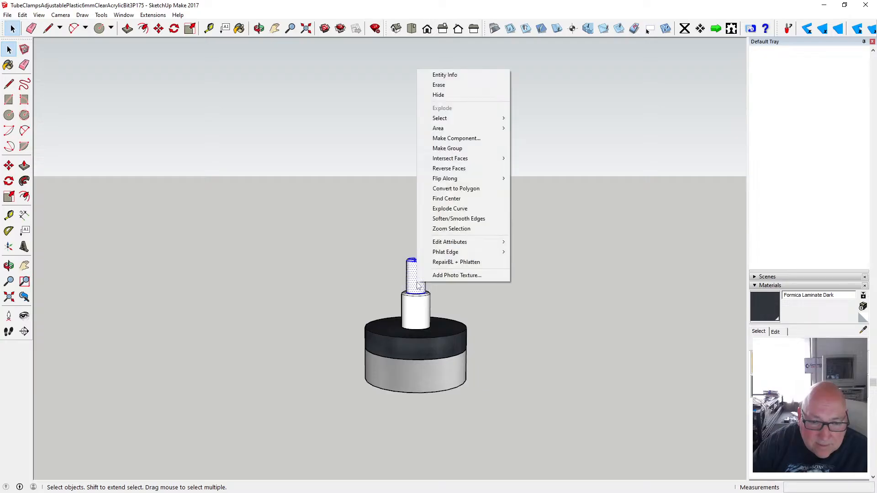
pyautogui.click(452, 148)
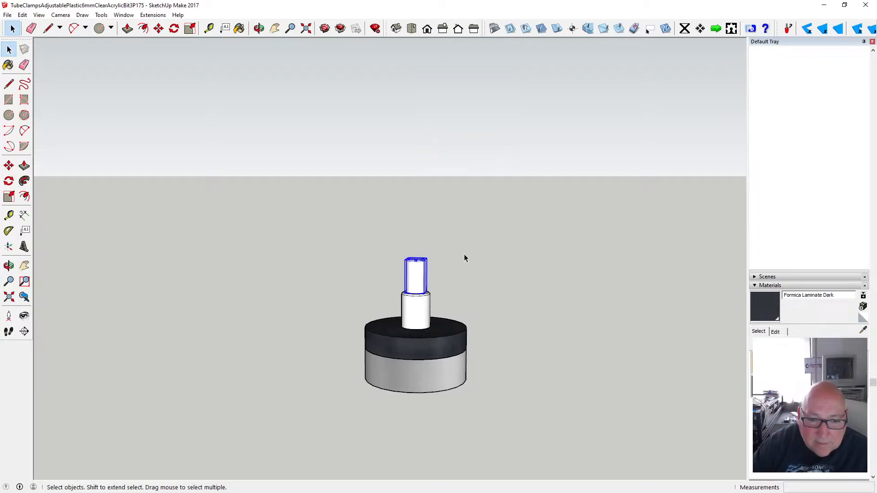
pyautogui.click(476, 270)
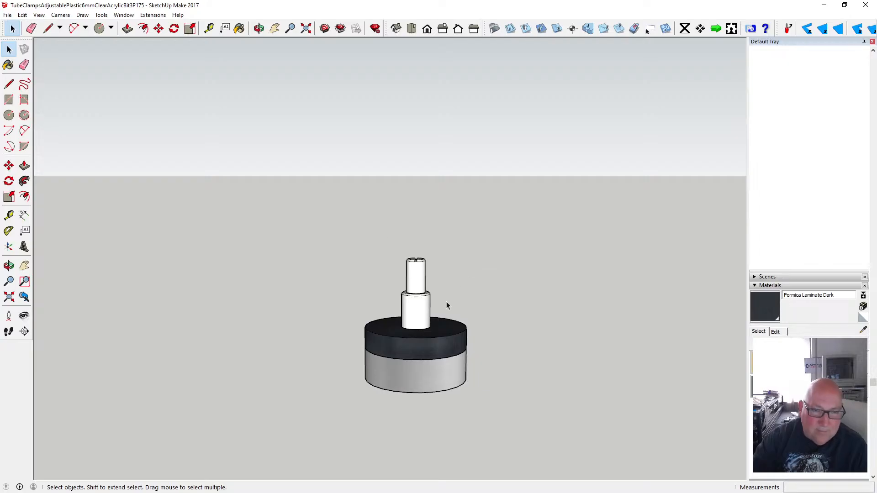
# - Examine the assembled potentiometer from above, including its slotted shaft, bushing, dark disc and grey base
pyautogui.press('o')
pyautogui.moveTo(343, 153); pyautogui.dragTo(421, 336)
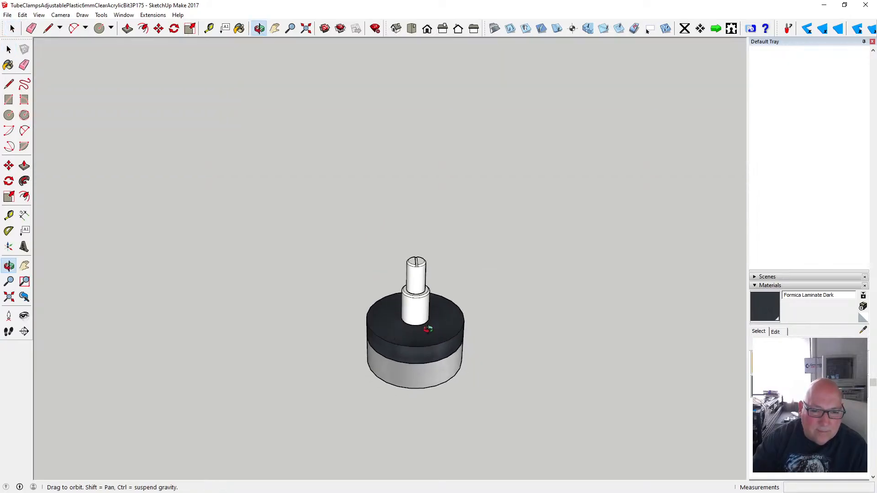
pyautogui.scroll(3, 423, 336)
pyautogui.scroll(1, 421, 348)
pyautogui.scroll(-1, 421, 349)
pyautogui.scroll(3, 420, 350)
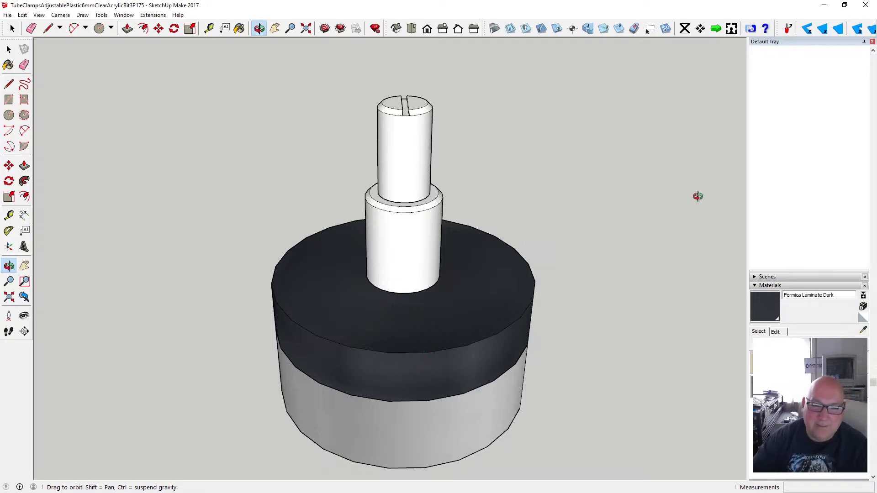
pyautogui.scroll(-2, 391, 304)
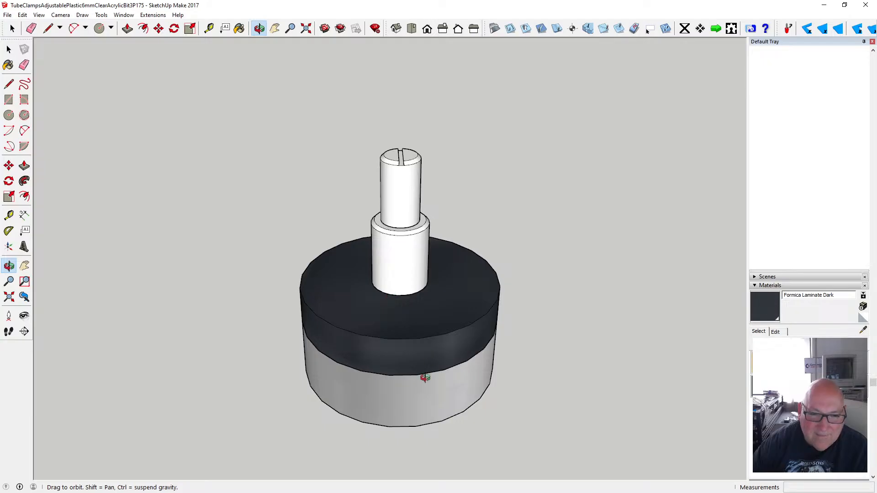
pyautogui.scroll(3, 421, 380)
pyautogui.scroll(-1, 417, 373)
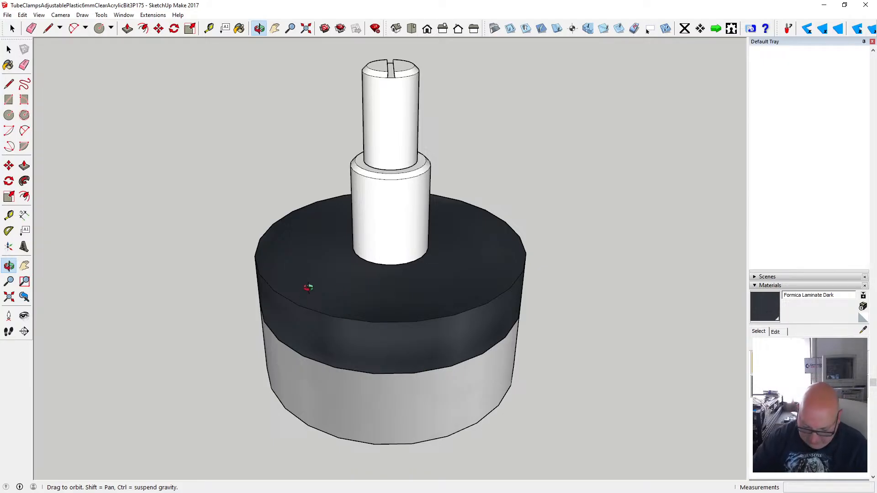
# - Open the dark disc's group and offset its top rim inward by about 6 mm
pyautogui.click(144, 29)
pyautogui.press('space')
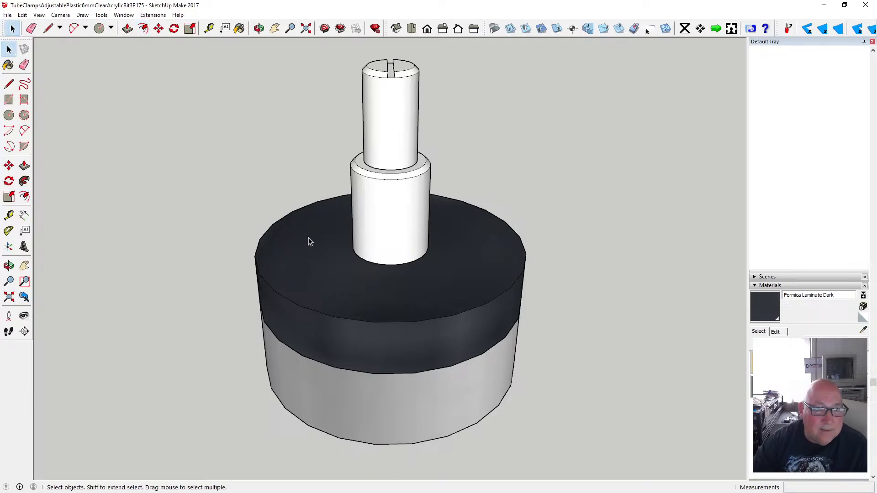
pyautogui.doubleClick(309, 238)
pyautogui.click(143, 28)
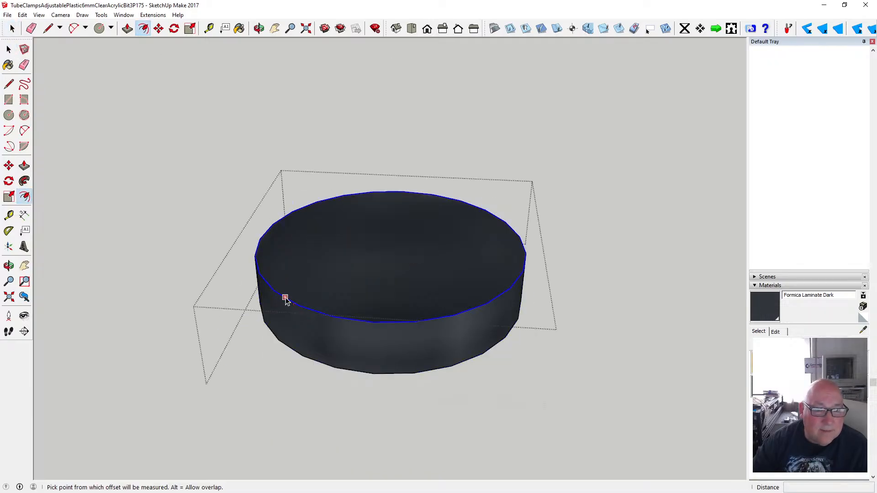
pyautogui.click(286, 298)
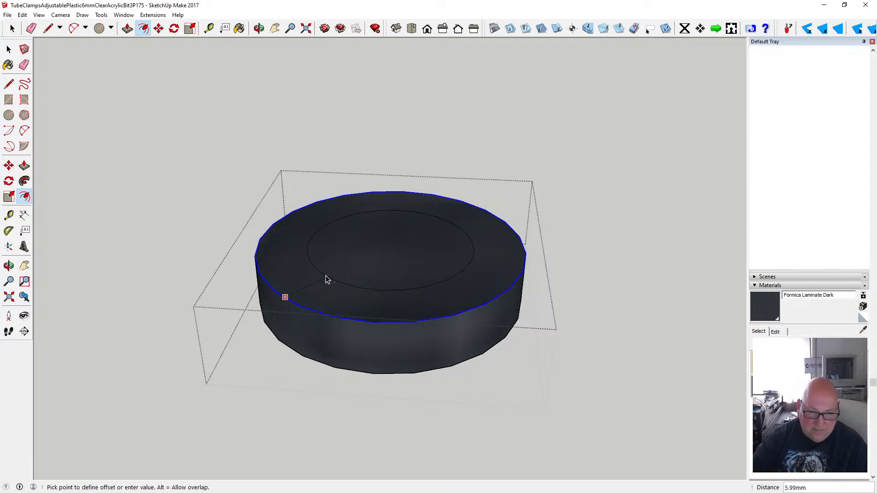
pyautogui.click(326, 277)
# - Try bounding the front section of the disc's ring with two radial lines about 6 mm long, and undo them
pyautogui.press('l')
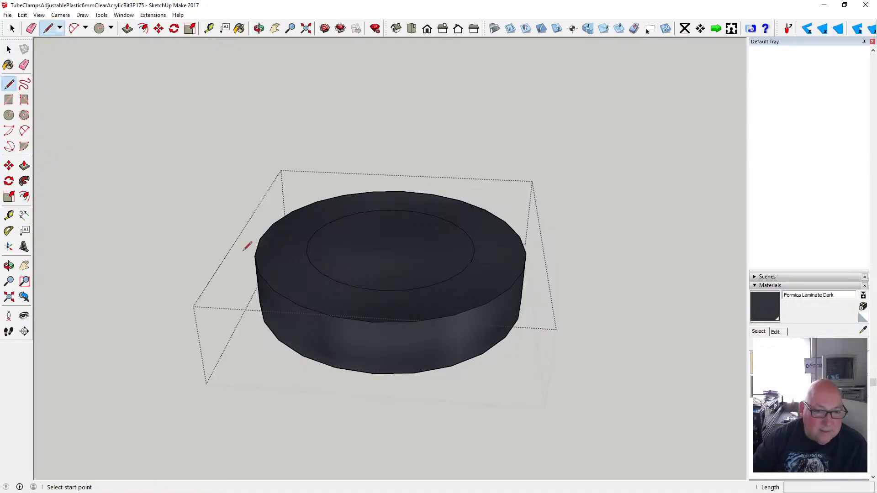
pyautogui.click(336, 281)
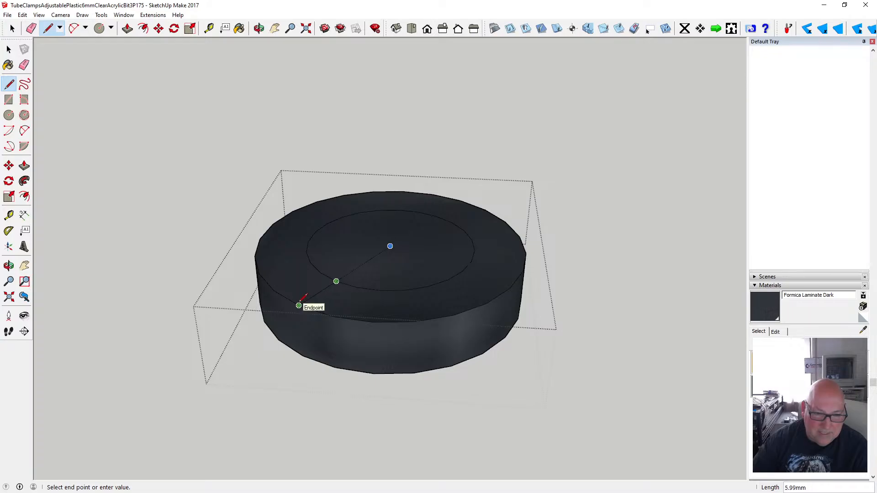
pyautogui.press('Escape')
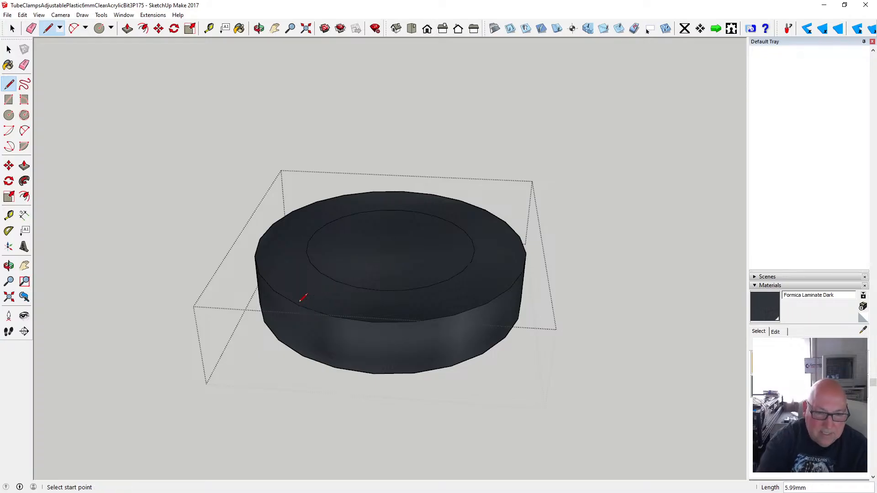
pyautogui.click(336, 282)
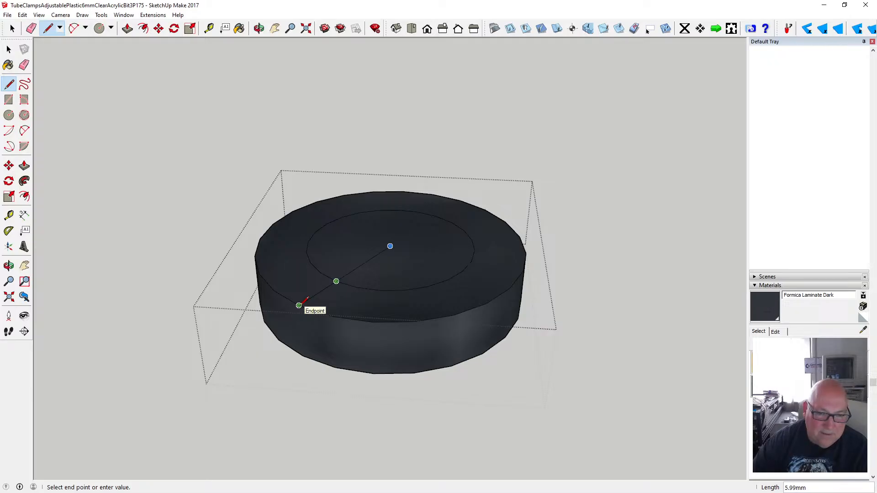
pyautogui.click(299, 305)
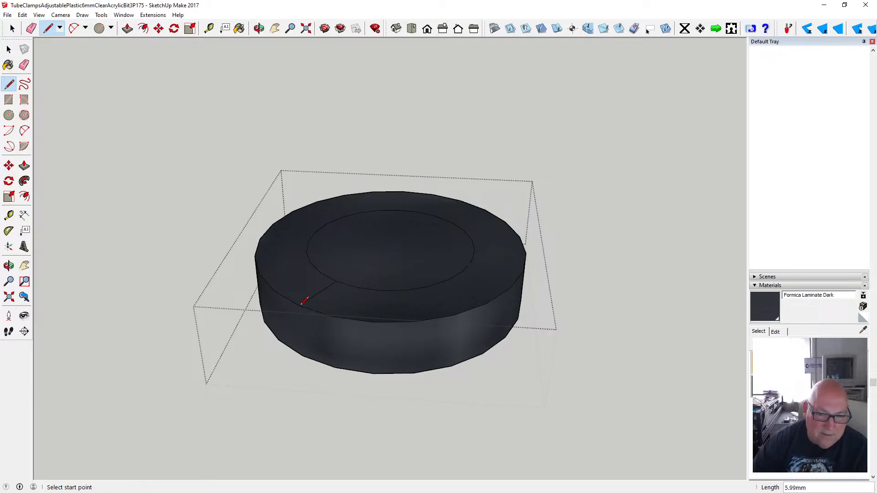
pyautogui.click(447, 279)
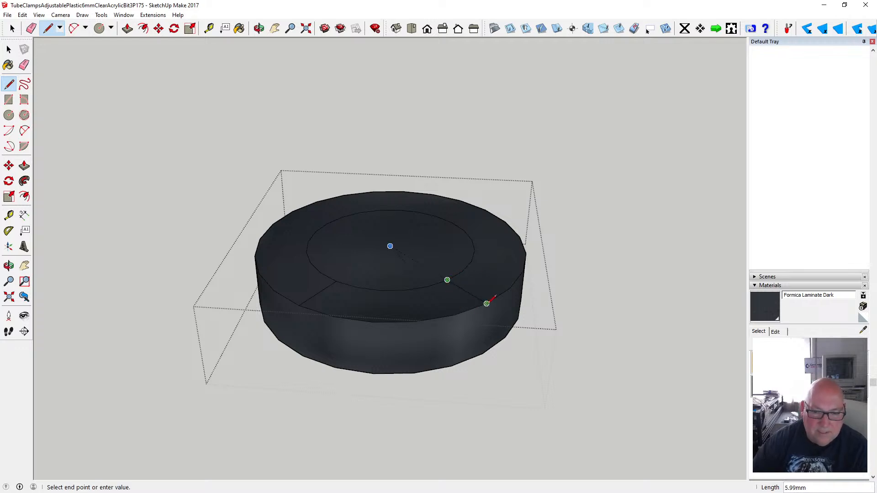
pyautogui.click(487, 304)
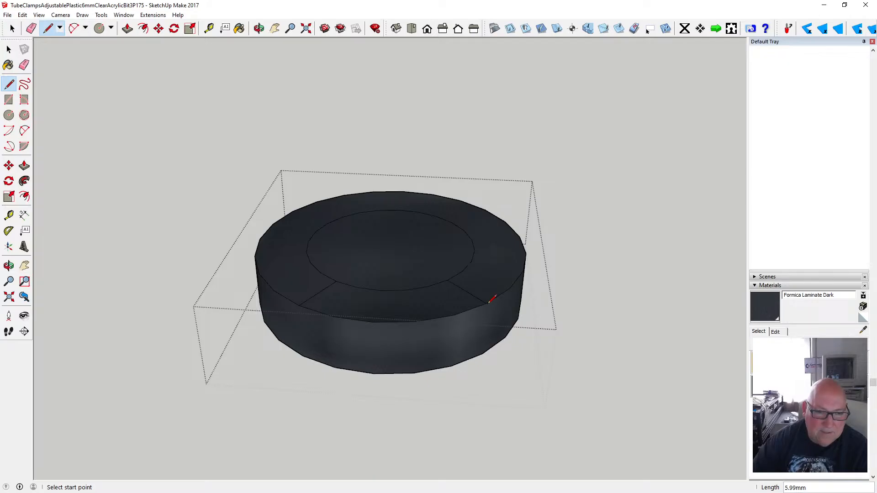
pyautogui.click(23, 15)
pyautogui.click(50, 25)
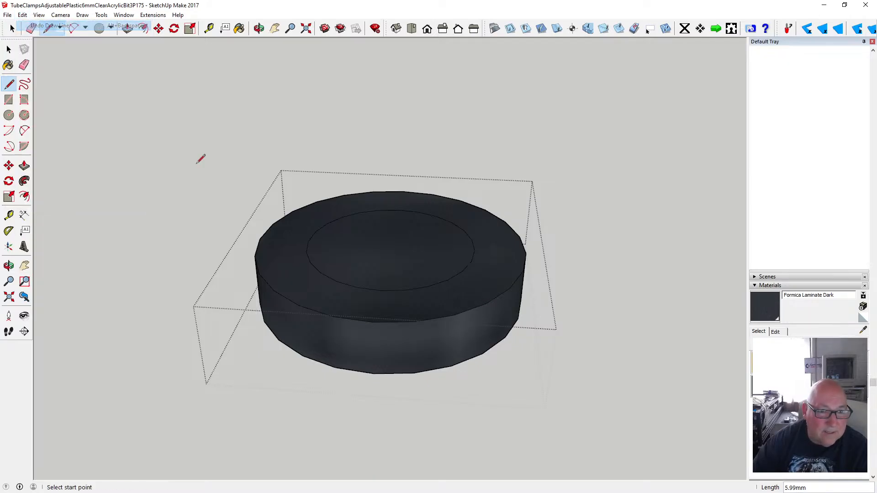
# - Draw two lines about 6.84 mm long from the inner circle to the outer rim, bounding the front section of the ring
pyautogui.click(320, 273)
pyautogui.click(299, 305)
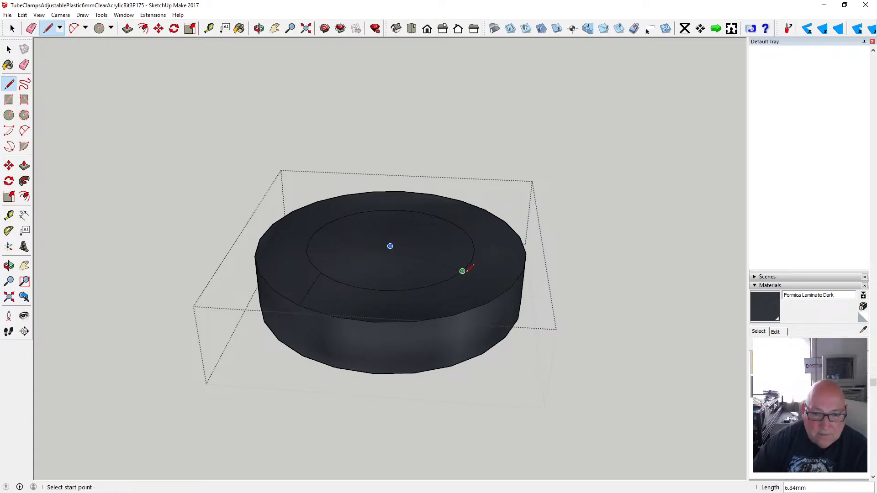
pyautogui.click(462, 271)
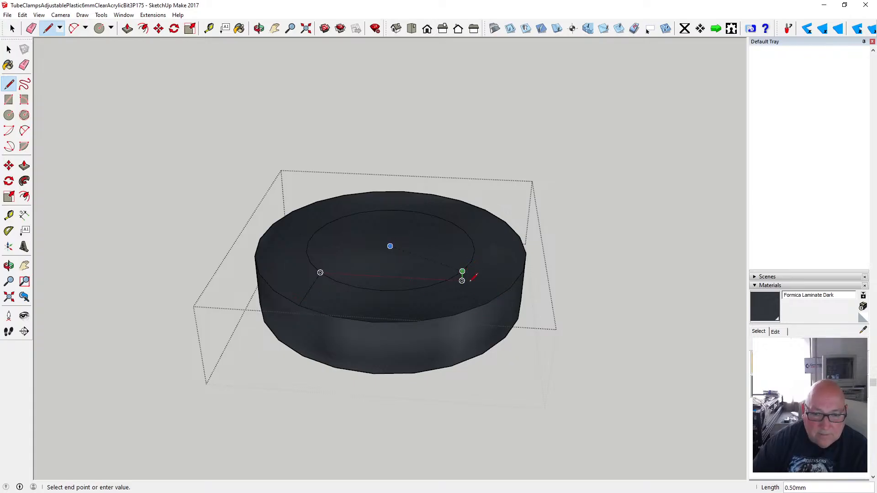
pyautogui.click(487, 303)
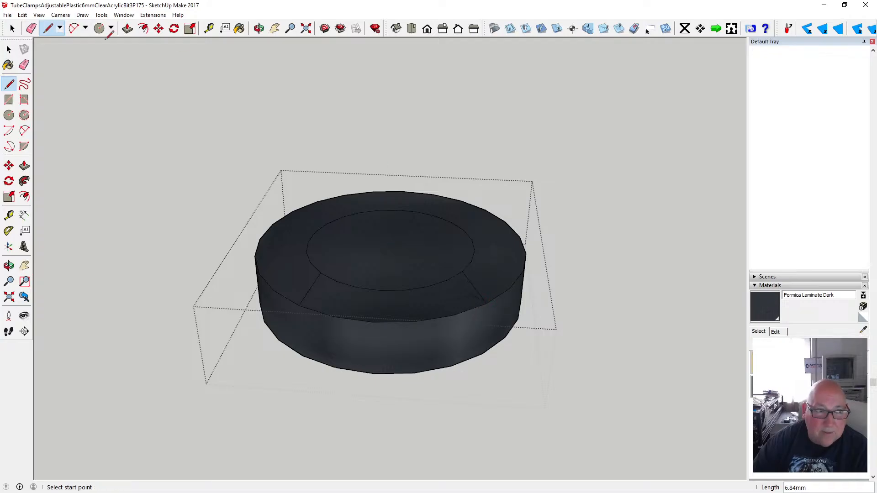
# - Push the bounded front section of the ring down 0.5 mm to form a recess
pyautogui.press('space')
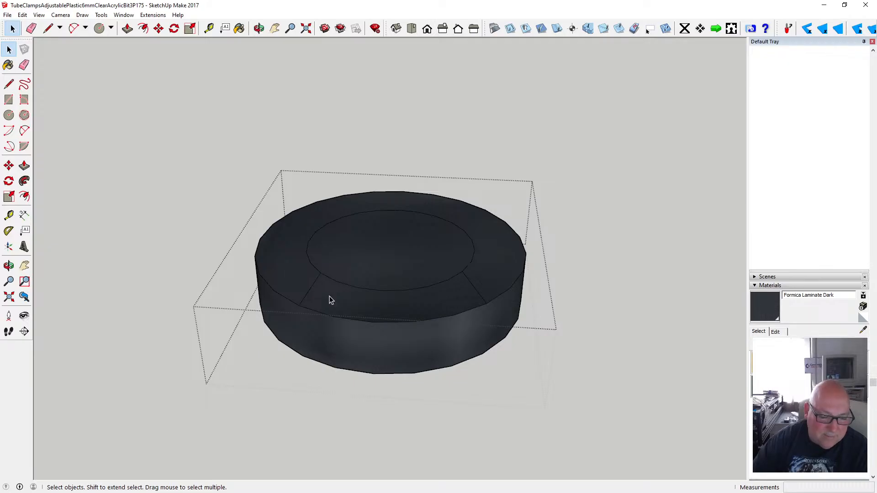
pyautogui.press('p')
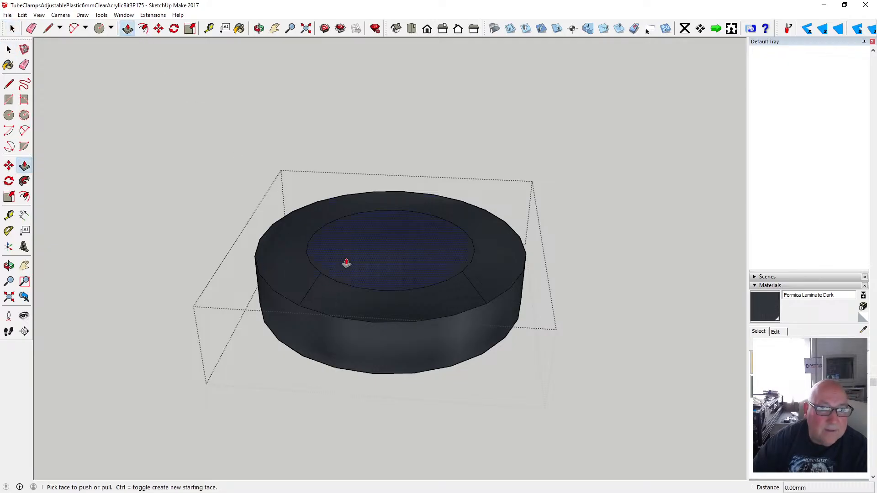
pyautogui.moveTo(358, 302); pyautogui.dragTo(358, 309)
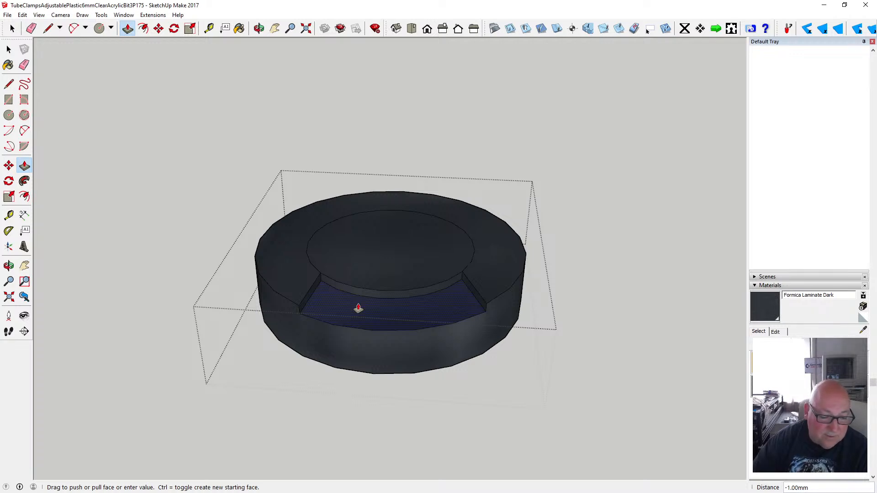
pyautogui.write('.5')
pyautogui.press('Return')
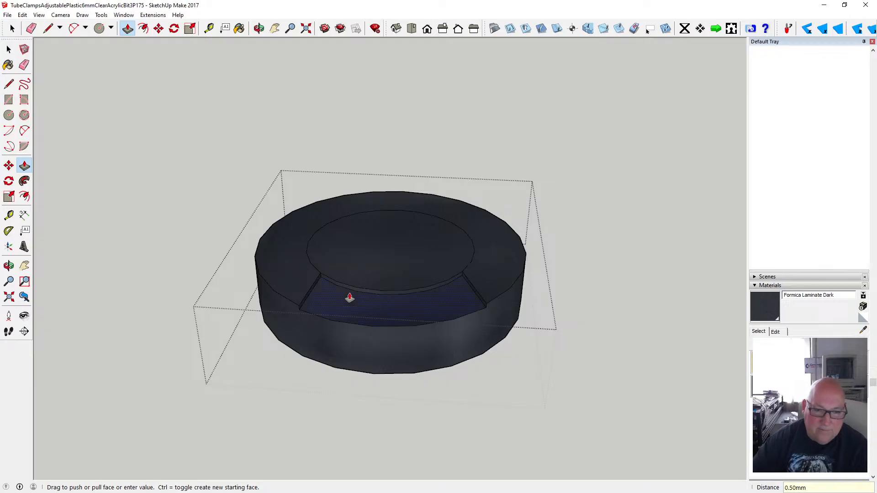
# - Delete the leftover part of the inner circle outside the recess on the disc's top face
pyautogui.press('space')
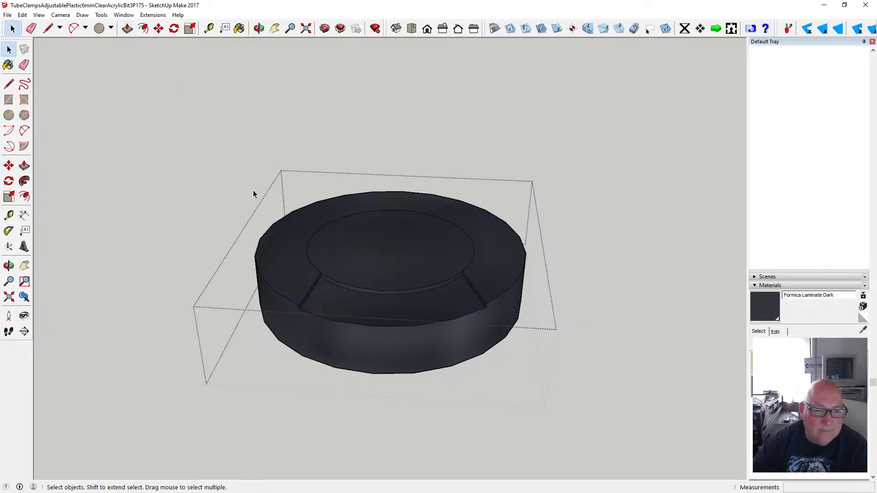
pyautogui.click(310, 258)
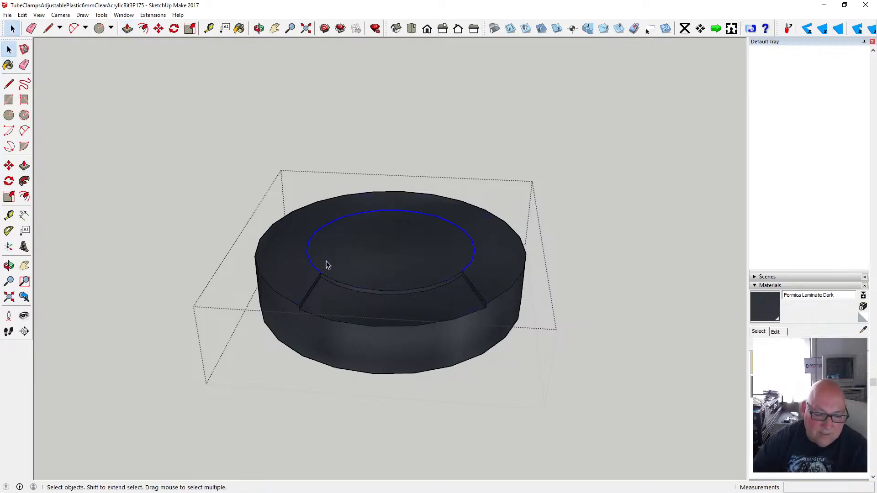
pyautogui.press('Delete')
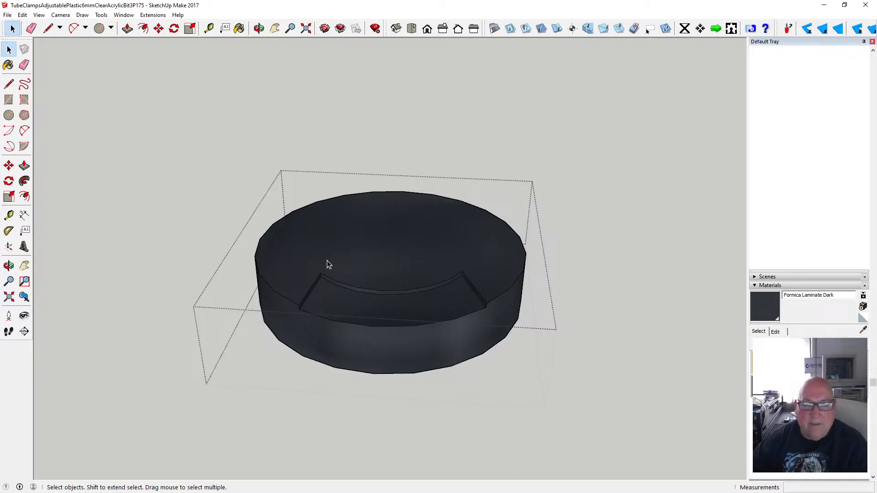
# - Try a vertical 13 mm guide from the centre of the disc's top face, and undo it
pyautogui.click(209, 28)
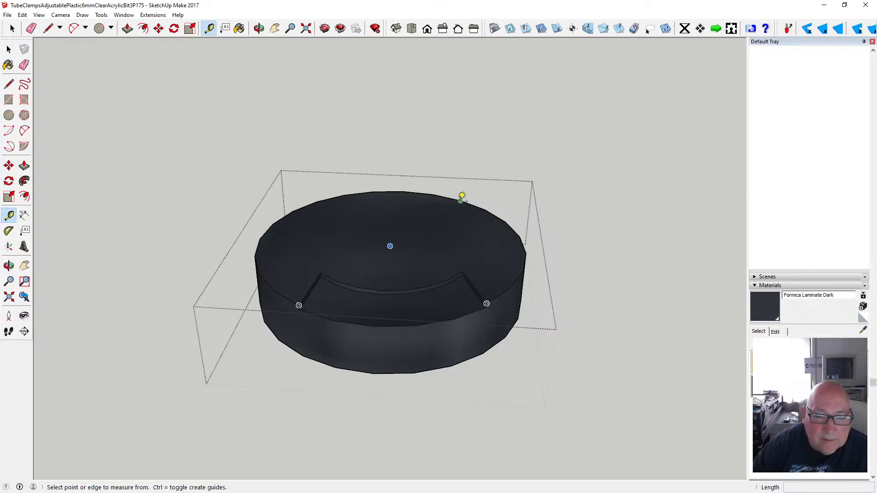
pyautogui.click(390, 243)
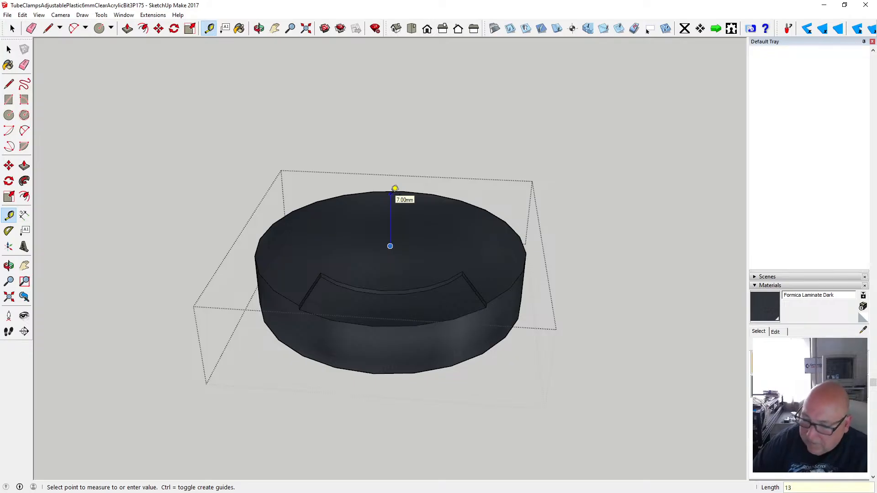
pyautogui.press('Return')
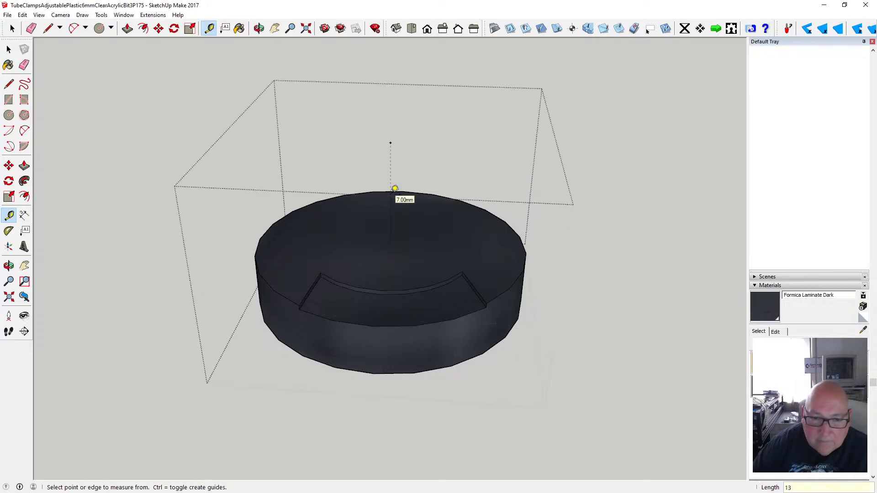
pyautogui.click(21, 14)
pyautogui.click(37, 25)
# - Place a 13 mm guide from the centre of the disc's top face toward the rim opposite the recess, and draw a 1.25 mm radius circle at its end
pyautogui.click(390, 246)
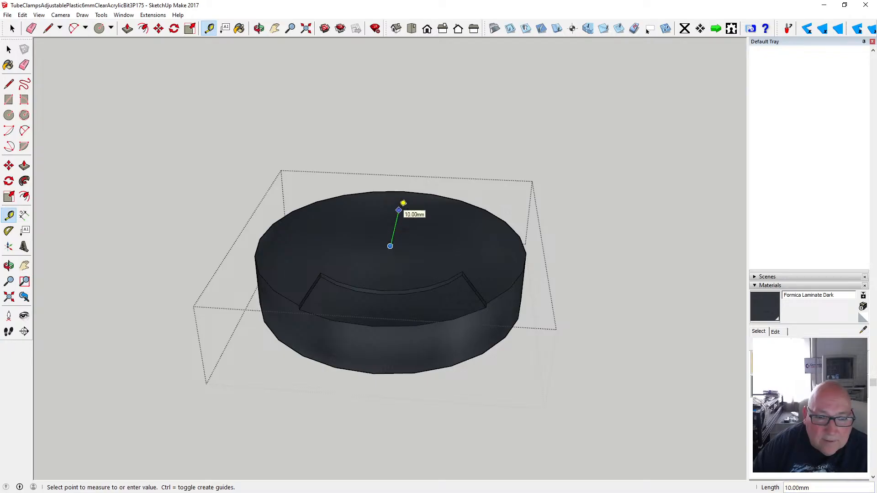
pyautogui.click(403, 203)
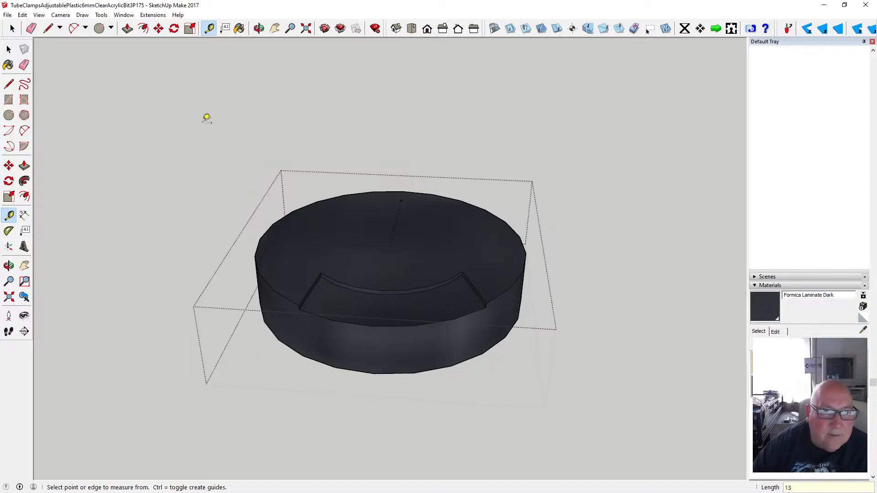
pyautogui.click(9, 115)
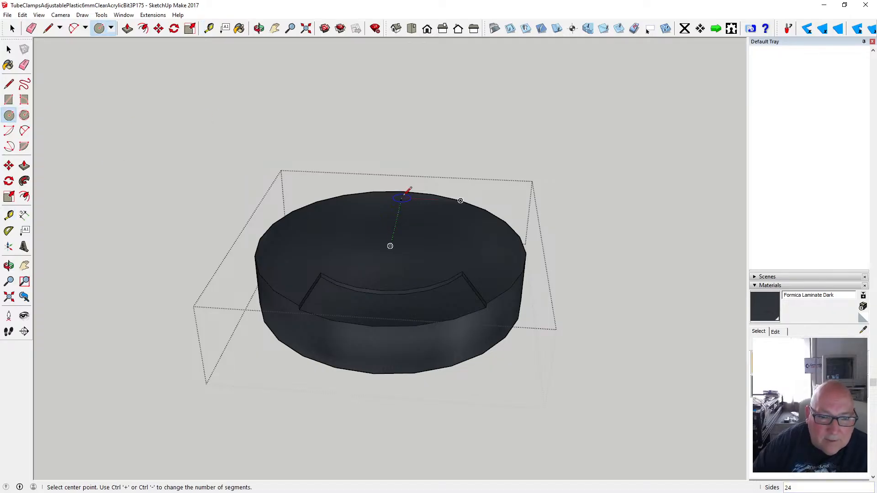
pyautogui.click(401, 201)
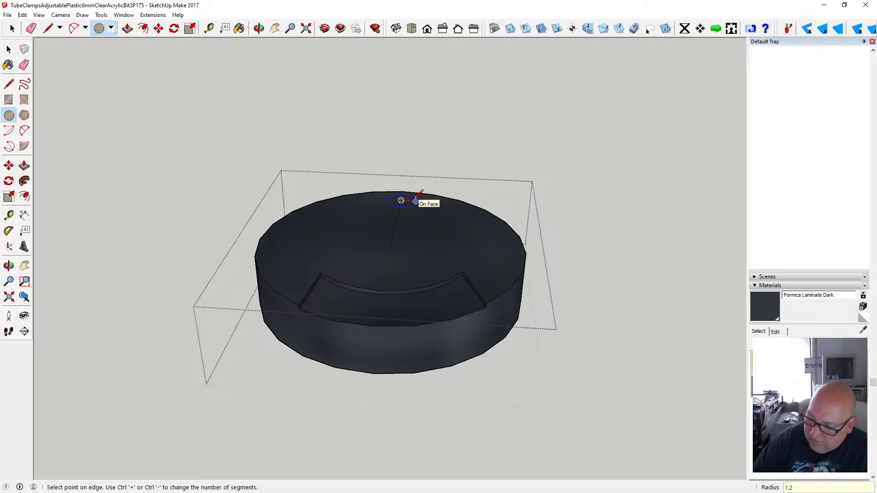
pyautogui.press('Return')
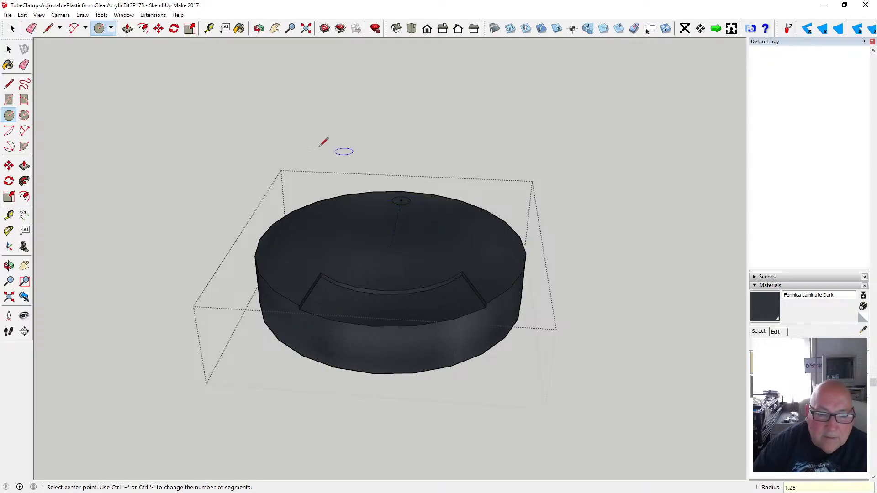
# - Pull the small circle near the disc's rim up 2 mm to form a locating pin
pyautogui.click(8, 50)
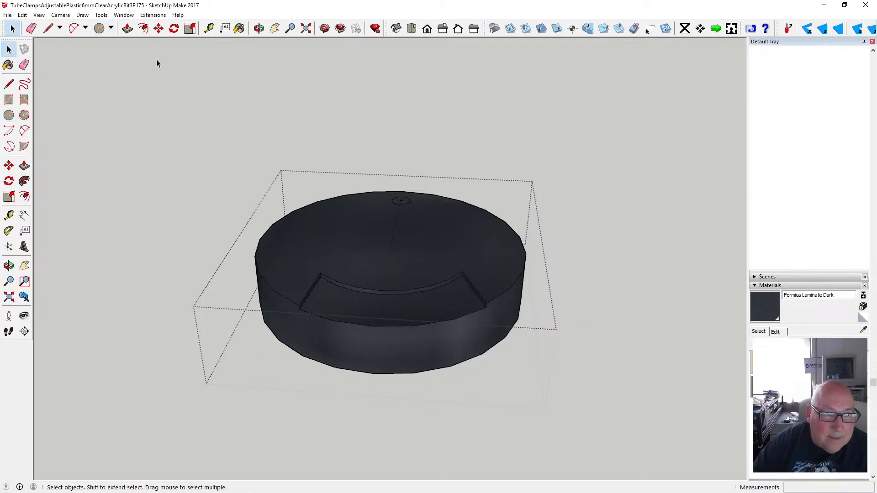
pyautogui.click(127, 28)
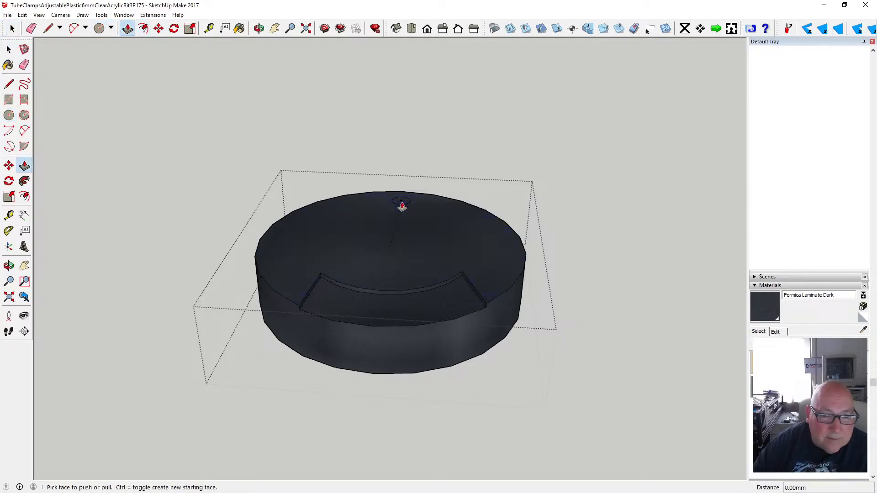
pyautogui.moveTo(402, 207); pyautogui.dragTo(402, 192)
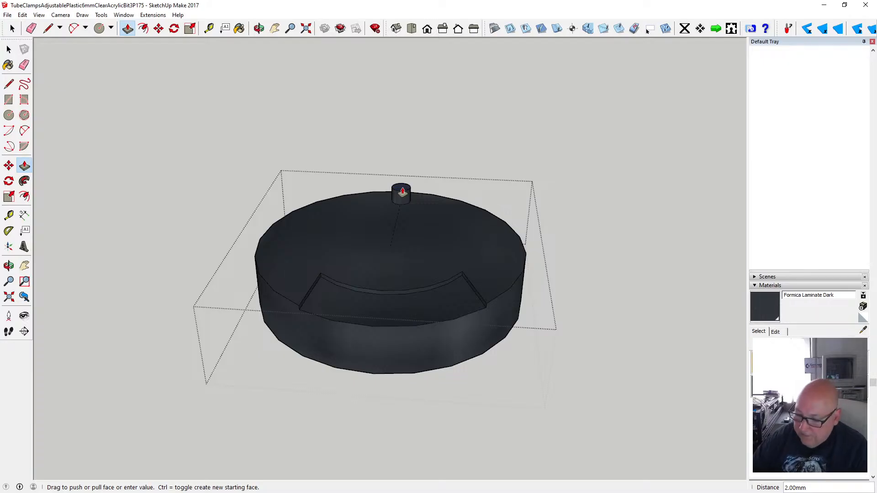
pyautogui.click(402, 191)
# - Delete the guide running from the disc's centre to the small pin
pyautogui.click(8, 50)
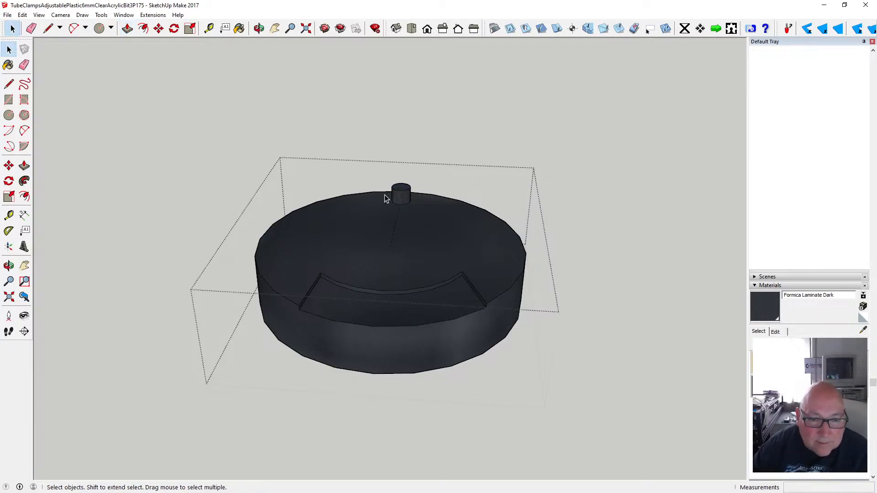
pyautogui.click(396, 224)
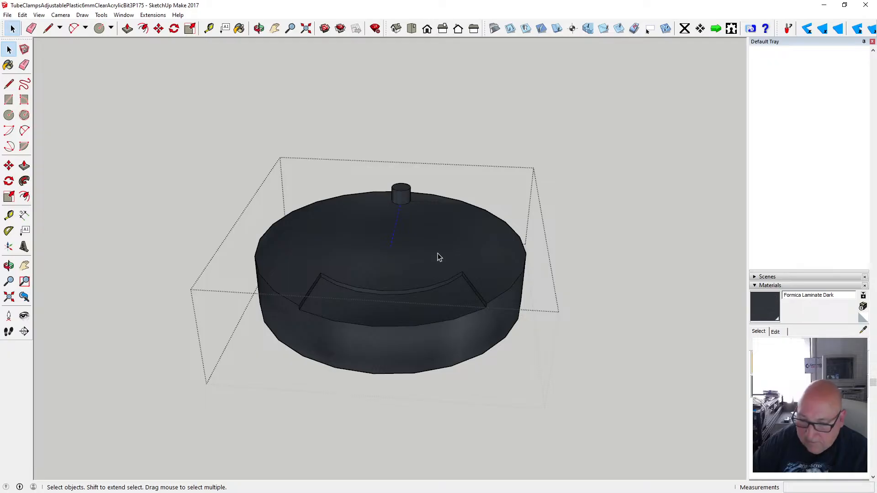
pyautogui.press('Delete')
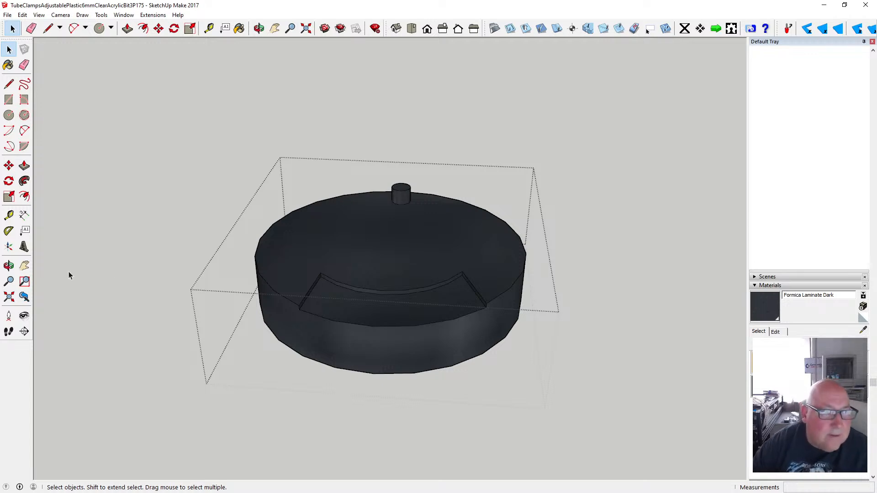
# - Draw a 5 mm radius circle at the centre of the disc's top face
pyautogui.click(9, 115)
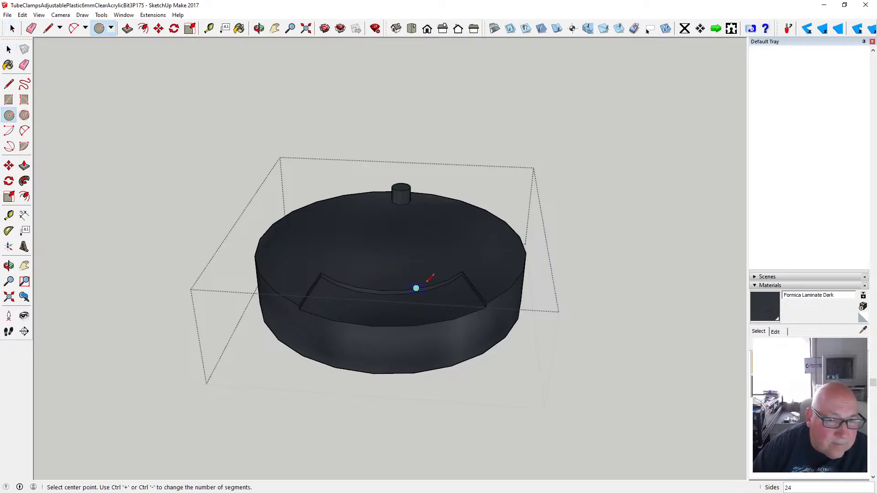
pyautogui.click(390, 247)
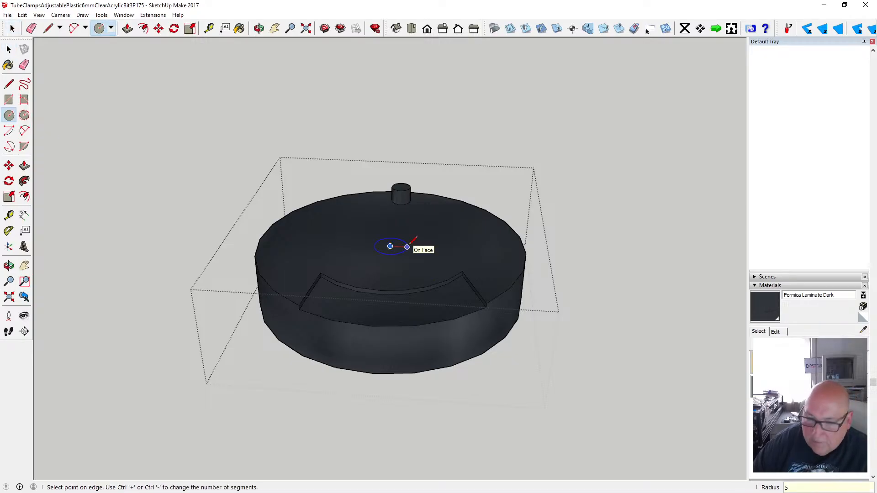
pyautogui.write('5')
pyautogui.press('Return')
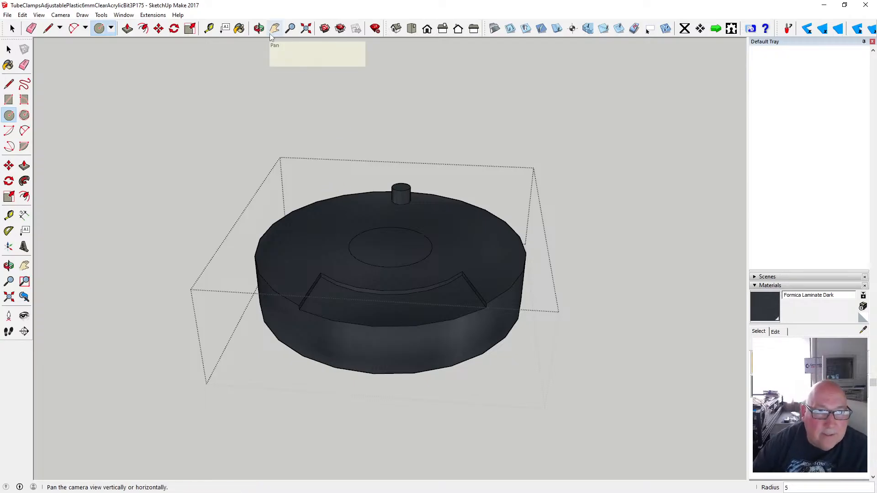
# - Paint the central circle on the disc's top face with the [Metal Corrugated Shiny]3 material
pyautogui.click(240, 28)
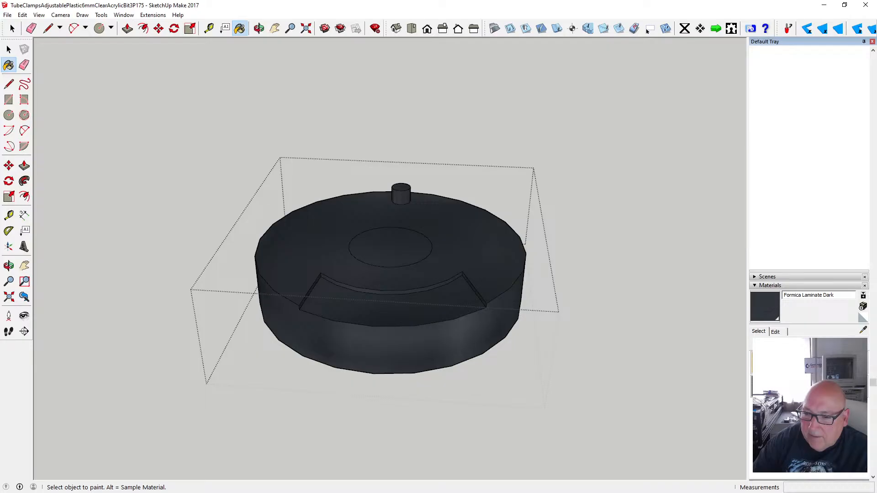
pyautogui.click(414, 247)
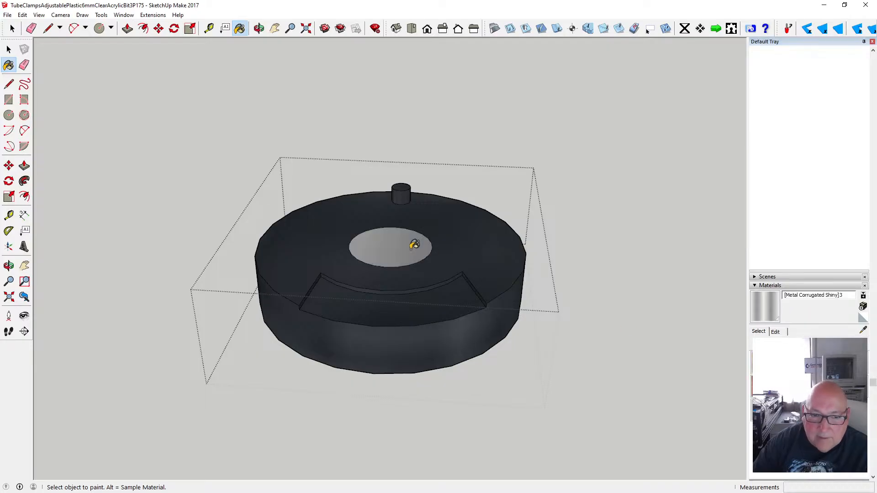
pyautogui.press('space')
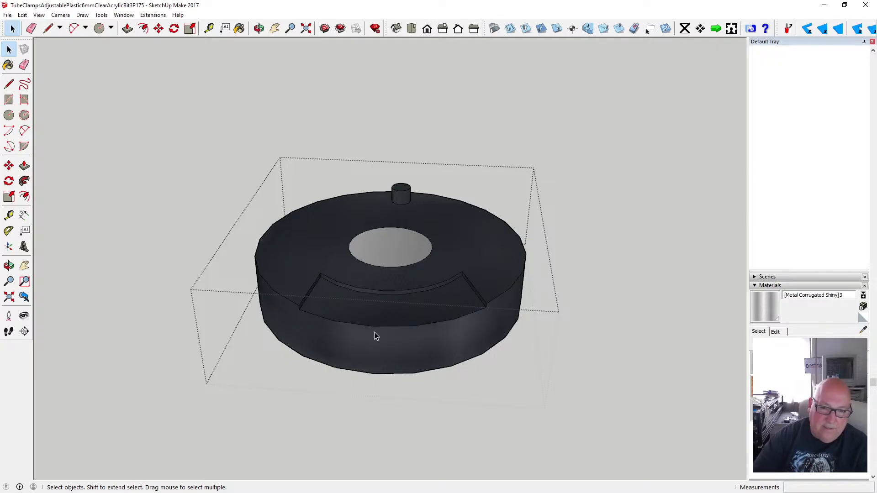
# - Draw two vertical 6.5 mm lines down the disc's side wall beside the recess's right end, bounding a narrow strip
pyautogui.click(258, 28)
pyautogui.moveTo(439, 185); pyautogui.dragTo(361, 254)
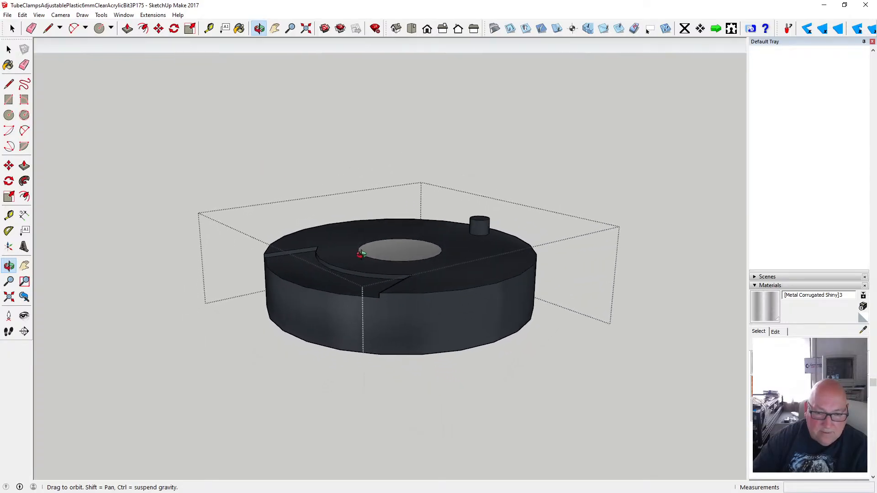
pyautogui.click(13, 86)
pyautogui.click(422, 293)
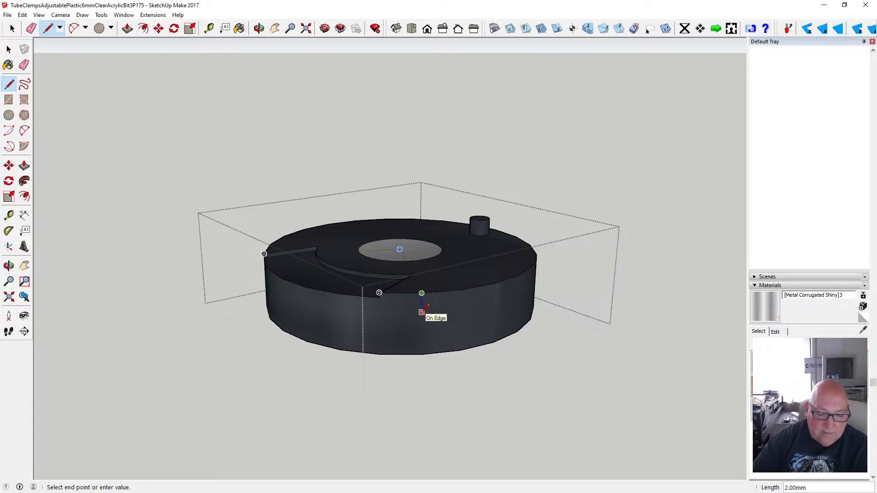
pyautogui.click(420, 354)
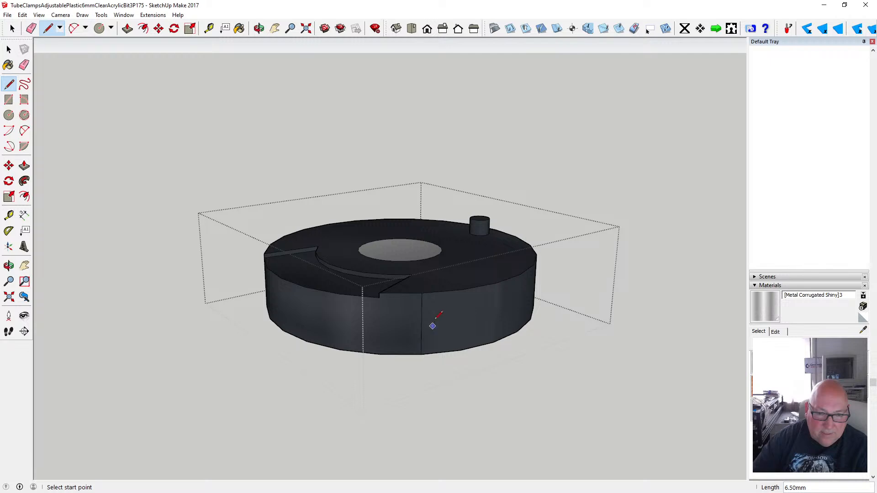
pyautogui.click(442, 291)
pyautogui.click(441, 352)
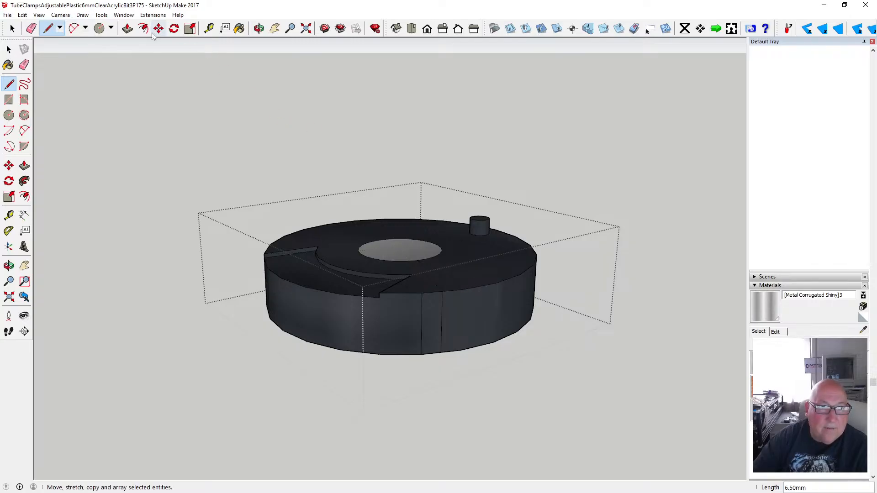
# - Push the narrow side strip beside the recess's right end inward 1 mm to cut a notch
pyautogui.click(128, 29)
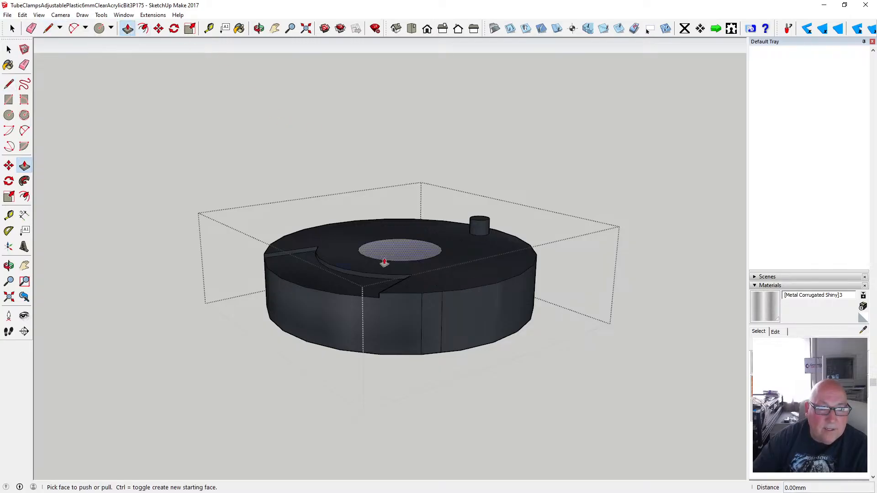
pyautogui.click(431, 315)
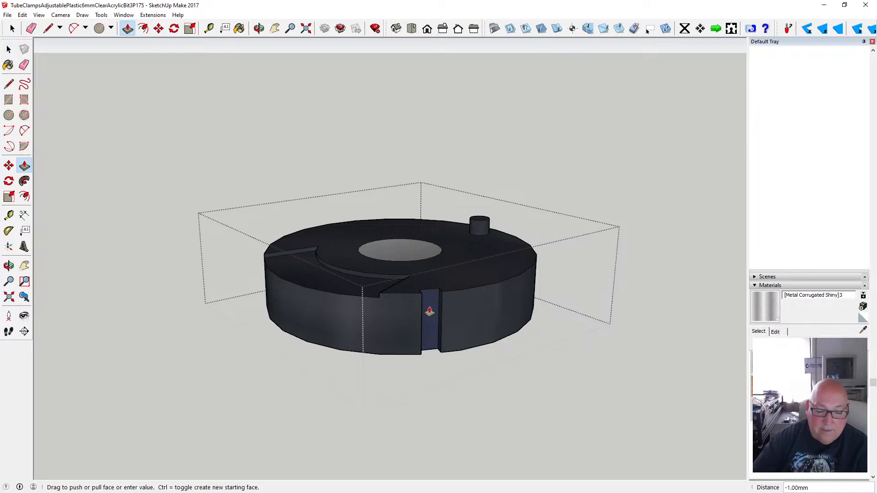
pyautogui.write('1')
pyautogui.press('Return')
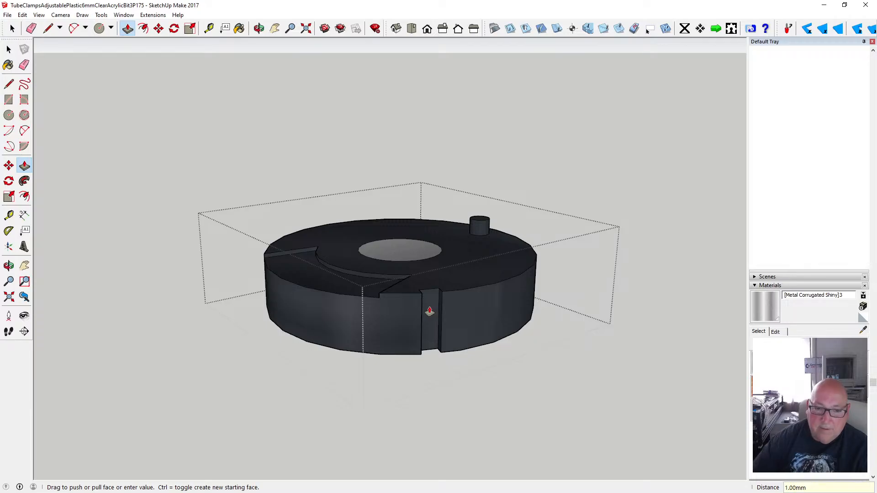
# - Draw two vertical 6.5 mm lines down the side wall beside the recess's left end, bounding a second narrow strip
pyautogui.click(259, 29)
pyautogui.moveTo(291, 161)
pyautogui.mouseDown()
pyautogui.moveTo(199, 147)
pyautogui.moveTo(462, 187)
pyautogui.moveTo(403, 235)
pyautogui.moveTo(399, 254)
pyautogui.moveTo(222, 244)
pyautogui.moveTo(476, 237)
pyautogui.mouseUp()
pyautogui.click(9, 84)
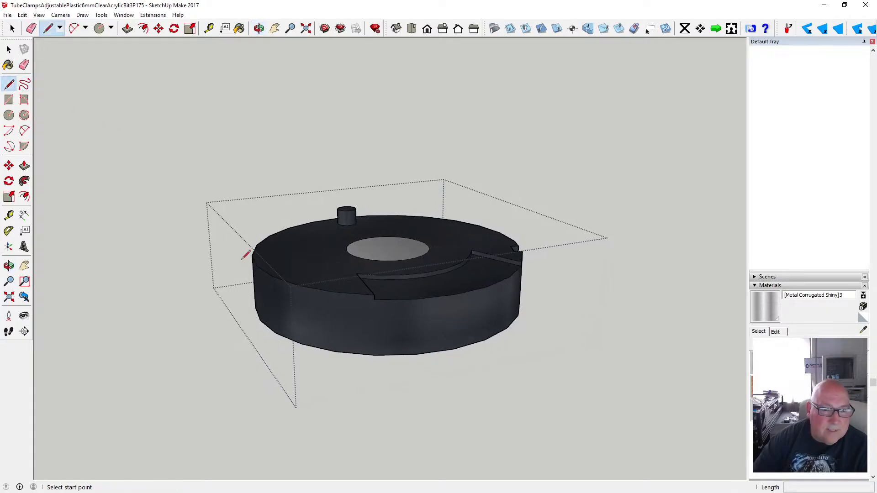
pyautogui.click(333, 291)
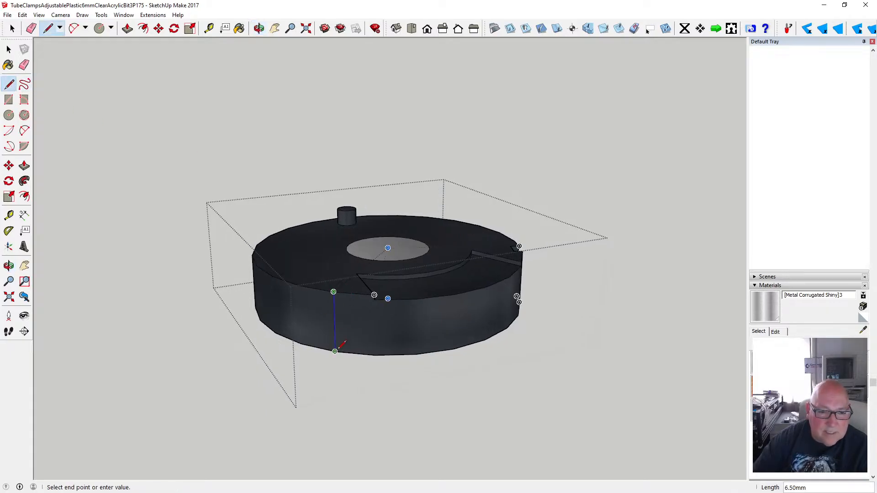
pyautogui.click(335, 351)
pyautogui.click(315, 289)
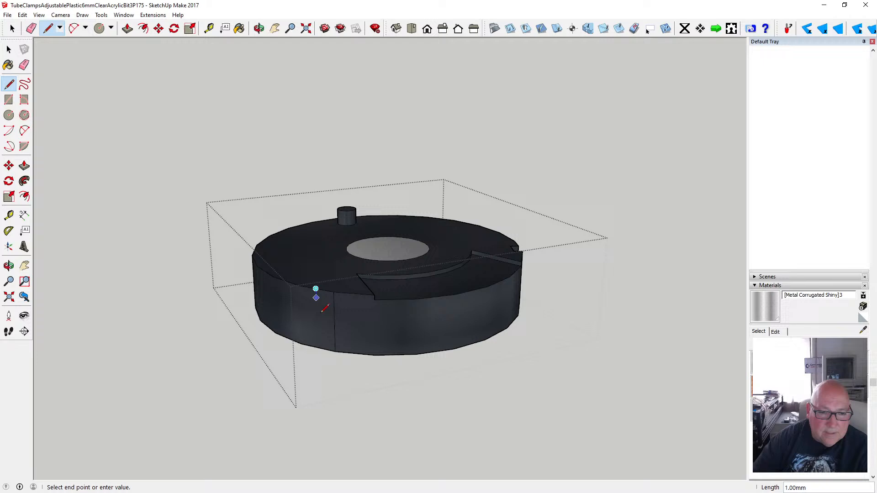
pyautogui.click(318, 347)
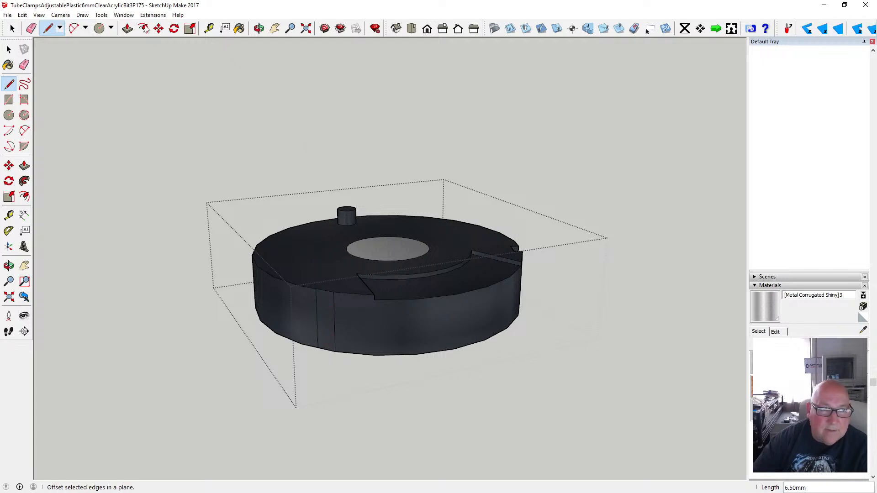
# - Push the second side strip, beside the recess's left end, inward 1 mm to cut a matching notch
pyautogui.click(127, 29)
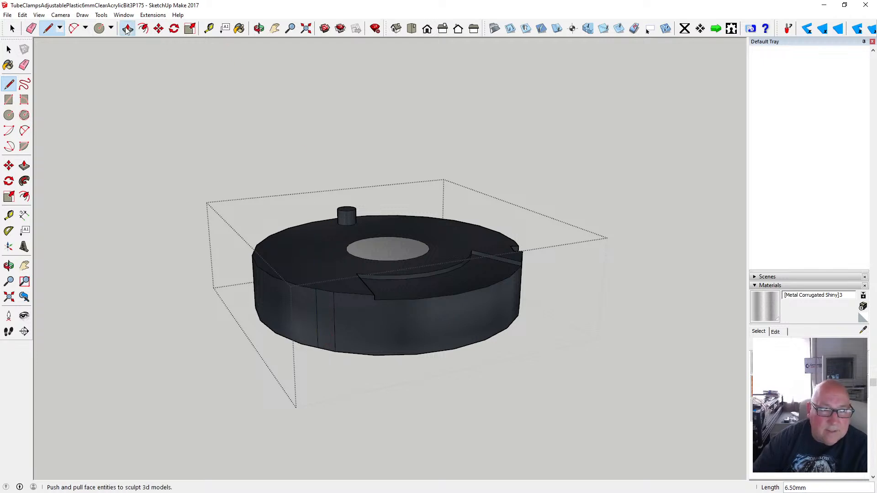
pyautogui.click(327, 315)
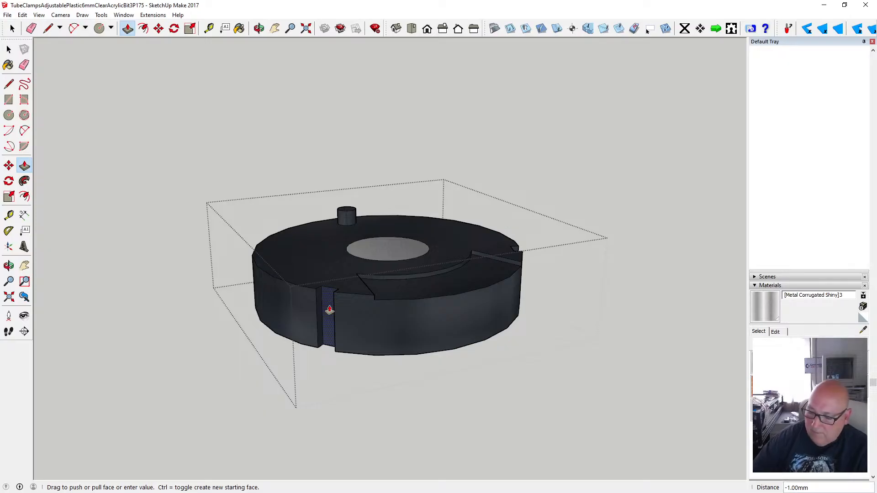
pyautogui.click(329, 310)
# - Rotate the locating pin 7.5° counterclockwise about the disc's centre to sit opposite the recess, and close the disc group
pyautogui.click(258, 28)
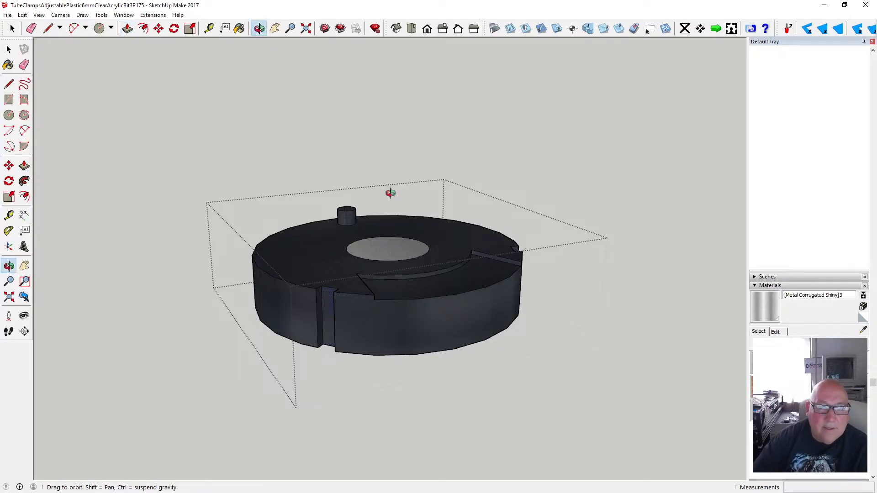
pyautogui.moveTo(381, 215); pyautogui.dragTo(346, 296)
pyautogui.moveTo(332, 383); pyautogui.dragTo(370, 362)
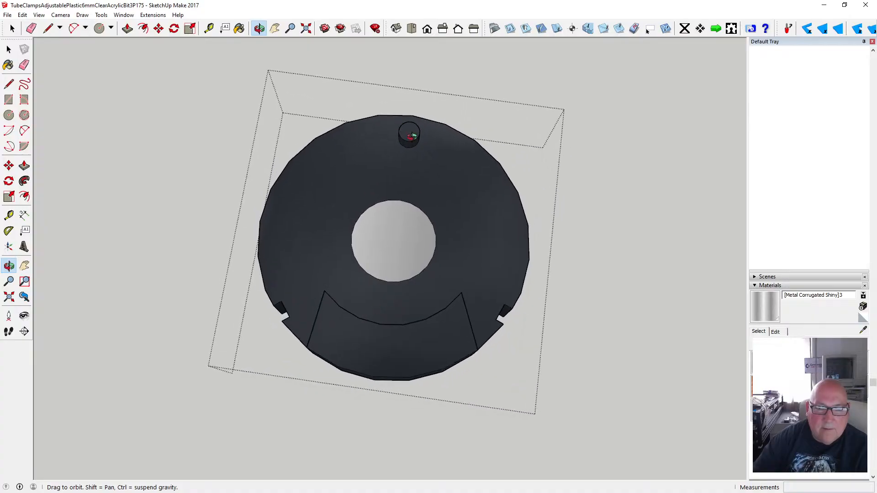
pyautogui.moveTo(402, 181); pyautogui.dragTo(409, 169)
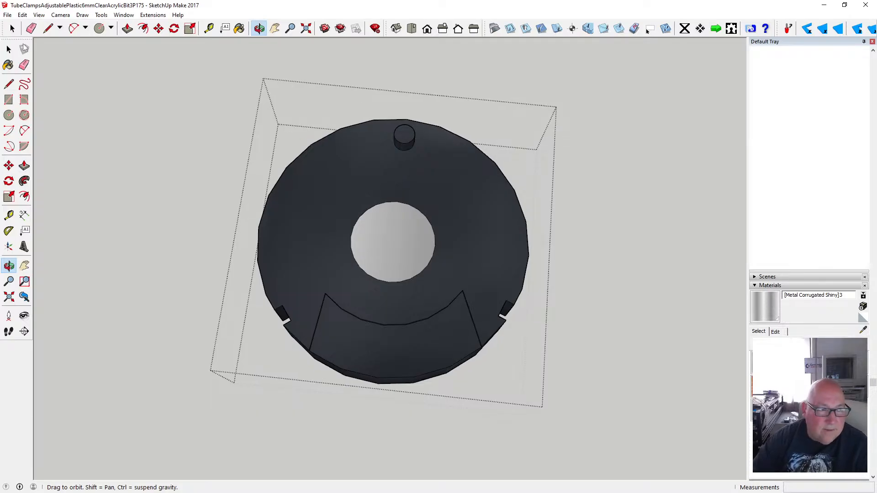
pyautogui.press('space')
pyautogui.moveTo(388, 124); pyautogui.dragTo(421, 153)
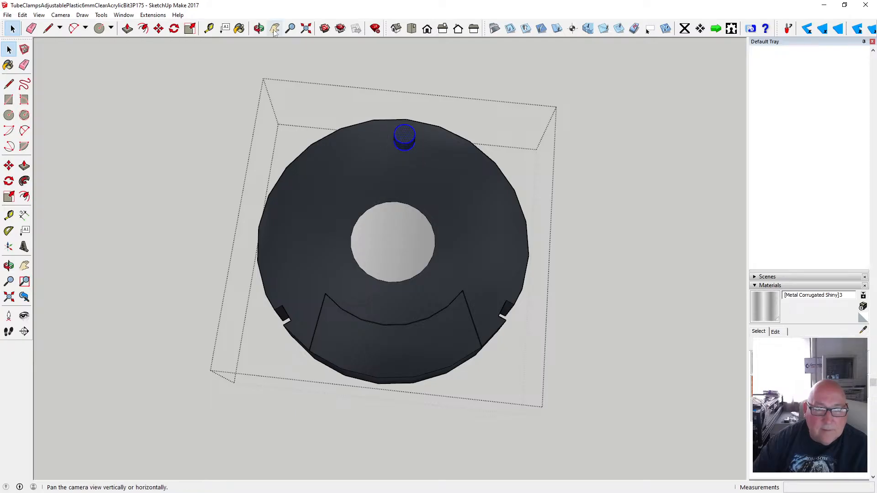
pyautogui.click(260, 28)
pyautogui.moveTo(548, 242); pyautogui.dragTo(391, 308)
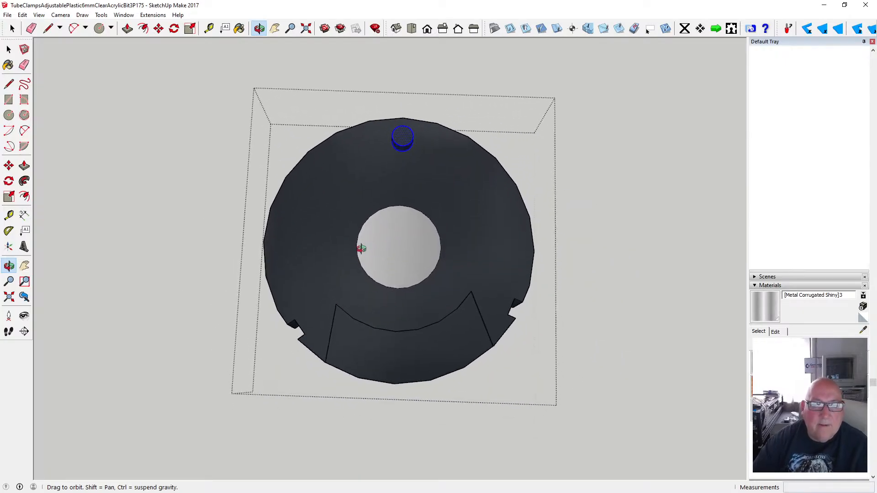
pyautogui.moveTo(360, 249); pyautogui.dragTo(362, 282)
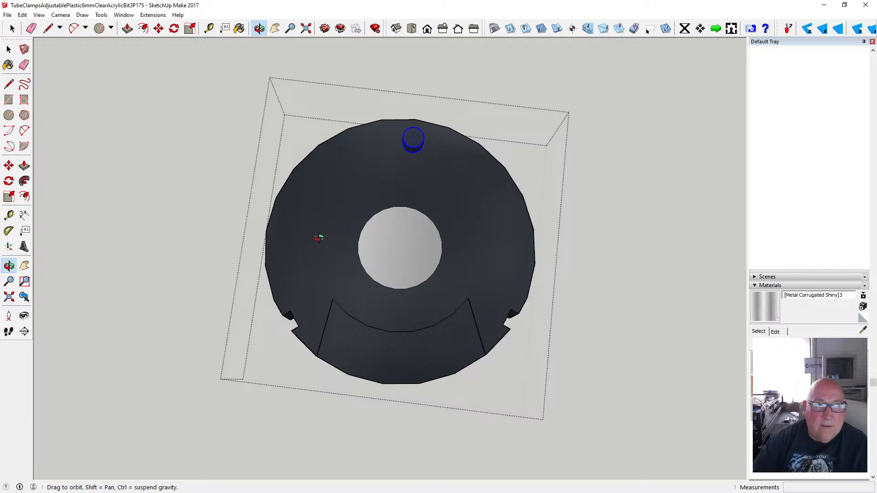
pyautogui.click(174, 29)
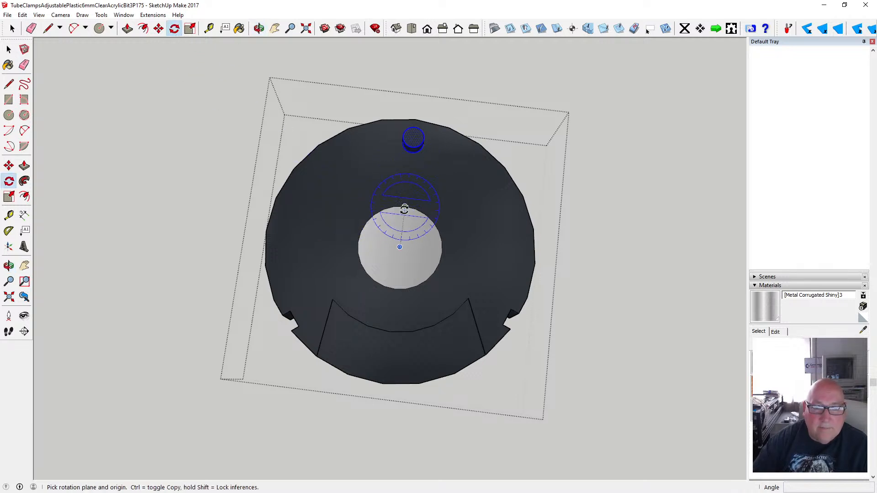
pyautogui.click(400, 247)
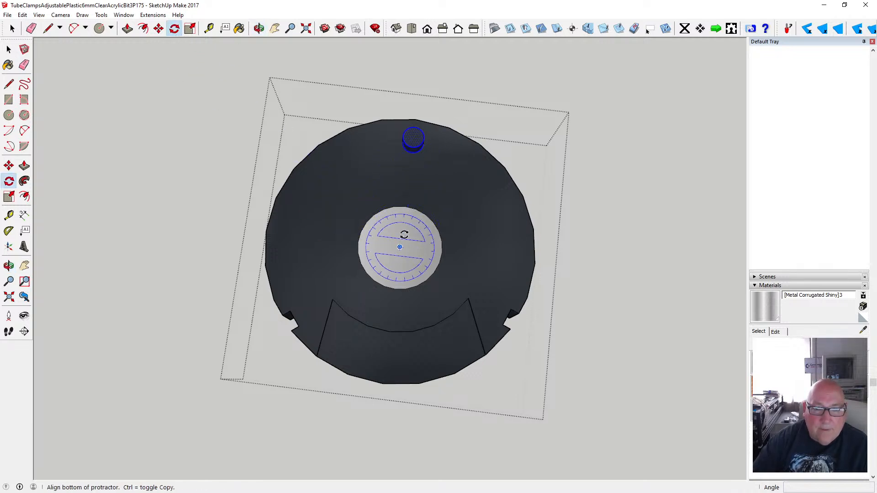
pyautogui.click(414, 126)
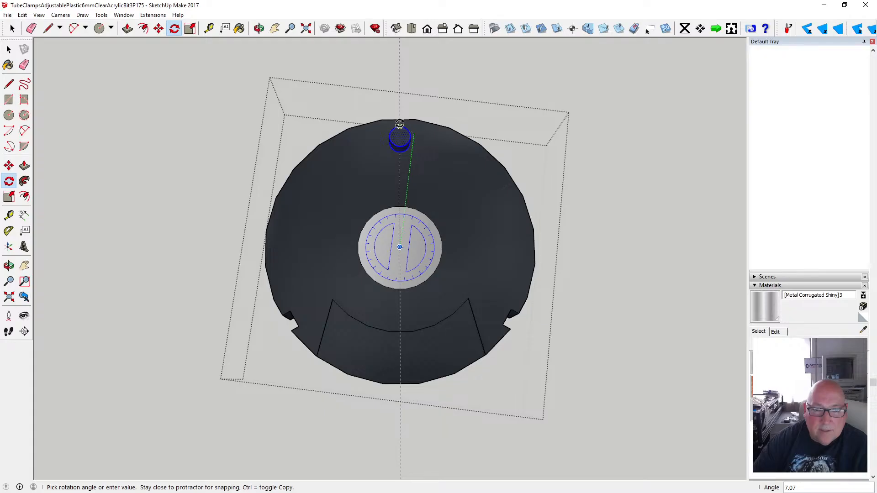
pyautogui.click(399, 121)
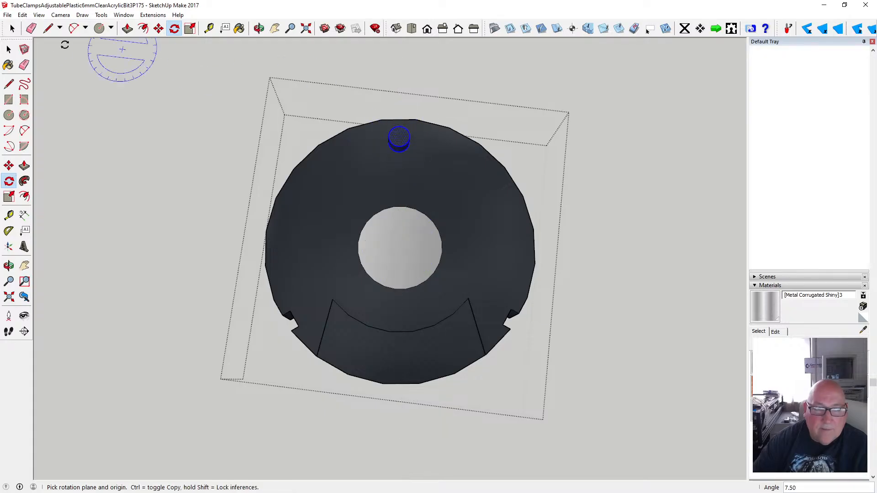
pyautogui.press('space')
pyautogui.click(124, 112)
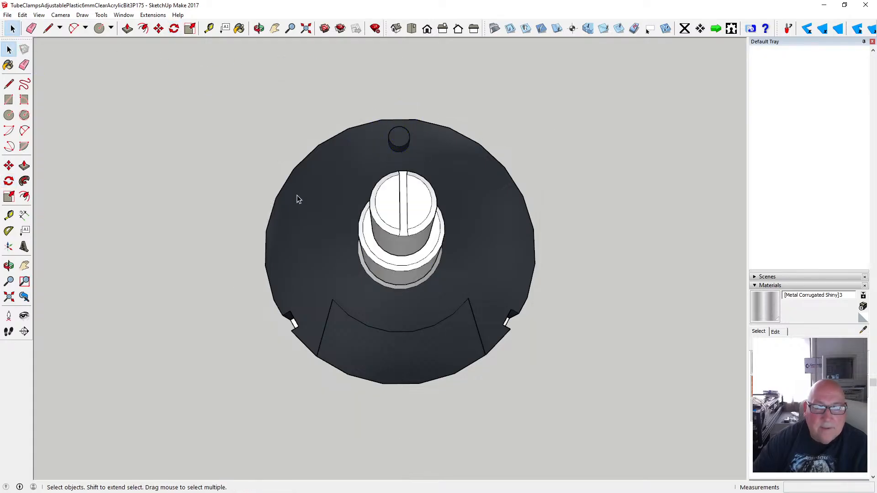
# - Reopen the dark disc group for editing, with the side wall nearest the locating pin in view
pyautogui.press('o')
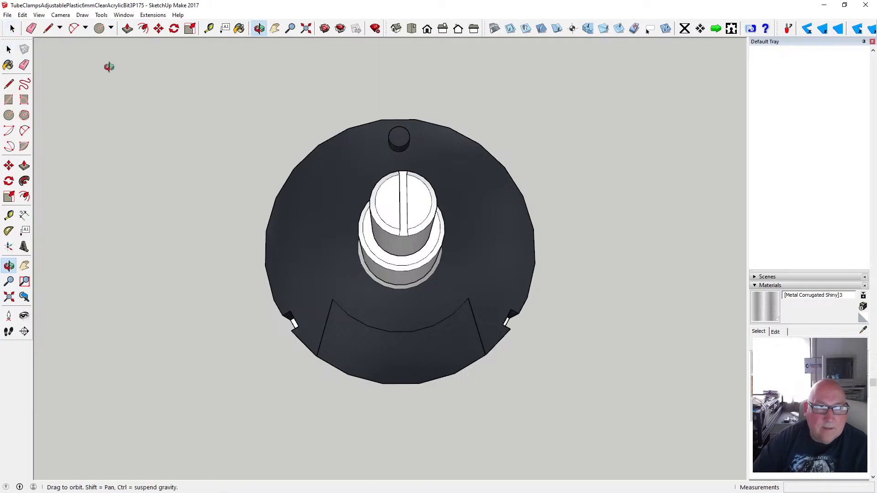
pyautogui.click(9, 51)
pyautogui.doubleClick(465, 216)
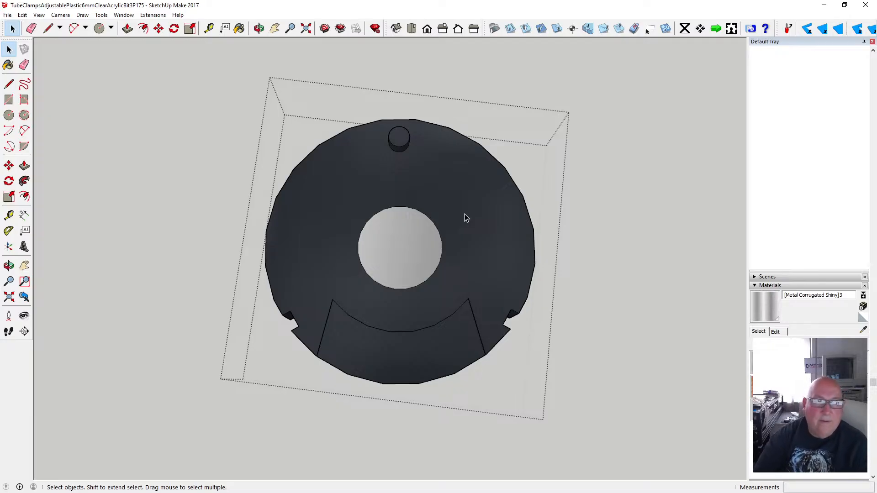
pyautogui.press('o')
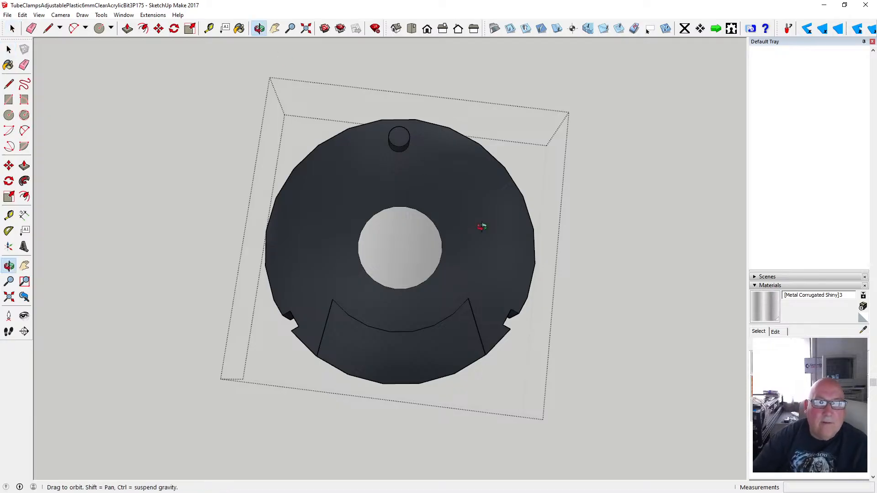
pyautogui.moveTo(482, 227)
pyautogui.mouseDown()
pyautogui.moveTo(386, 237)
pyautogui.moveTo(550, 308)
pyautogui.moveTo(471, 329)
pyautogui.moveTo(459, 346)
pyautogui.moveTo(399, 317)
pyautogui.moveTo(413, 337)
pyautogui.moveTo(411, 328)
pyautogui.mouseUp()
pyautogui.click(9, 84)
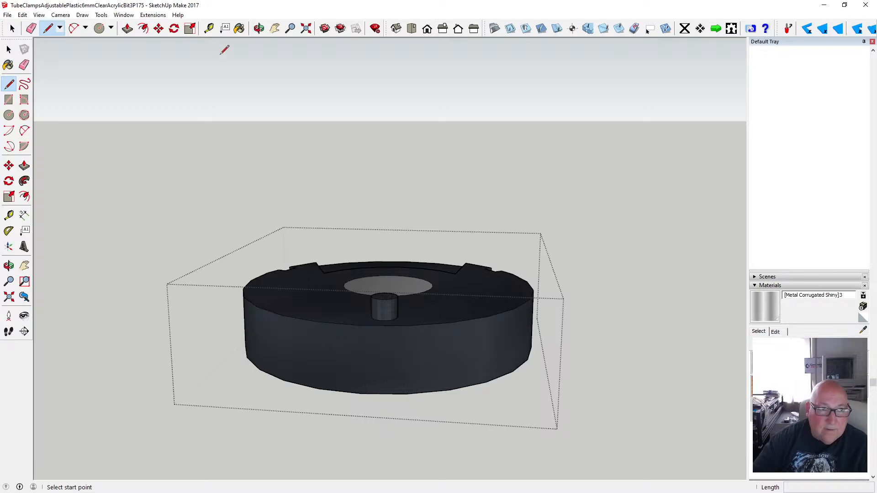
pyautogui.click(208, 28)
pyautogui.click(388, 319)
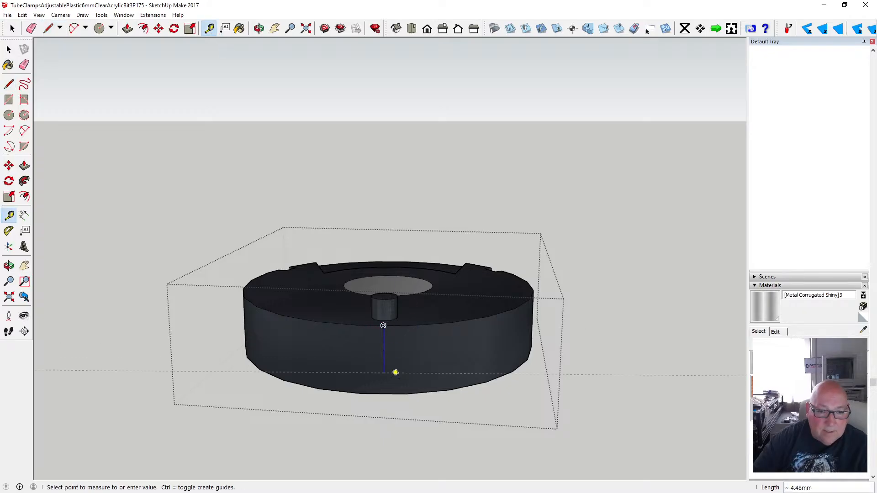
pyautogui.click(387, 391)
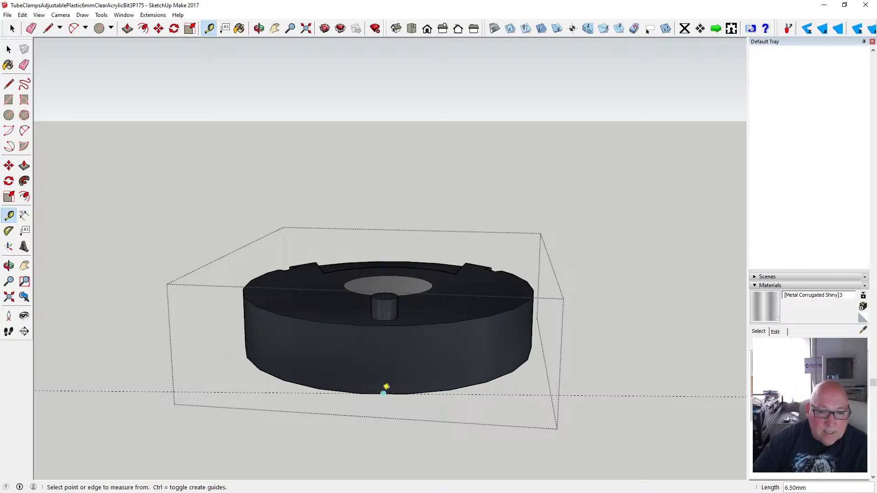
pyautogui.click(24, 18)
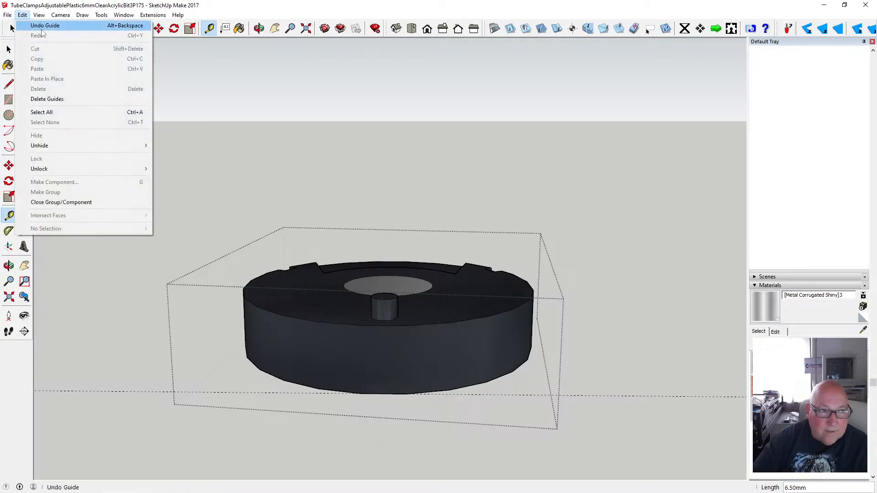
pyautogui.click(38, 26)
# - Measure the width of an existing side notch beside the recess across the disc's top edge
pyautogui.click(259, 29)
pyautogui.moveTo(187, 185); pyautogui.dragTo(548, 244)
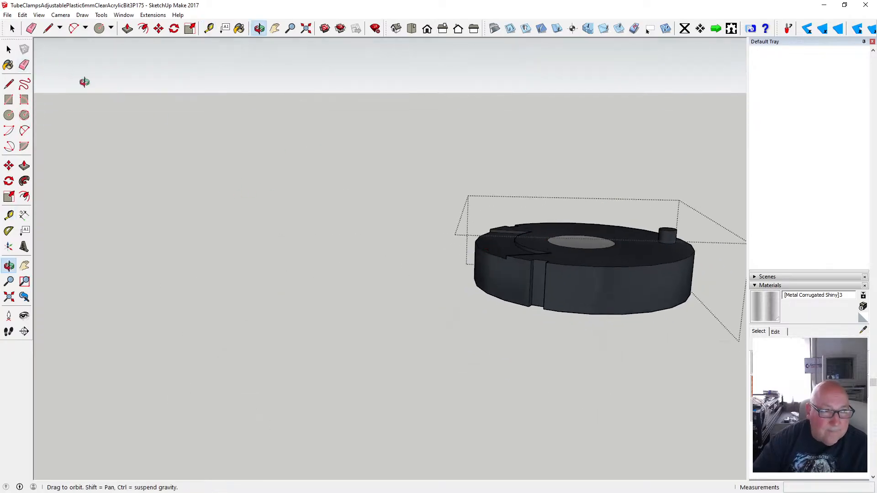
pyautogui.click(210, 28)
pyautogui.click(535, 255)
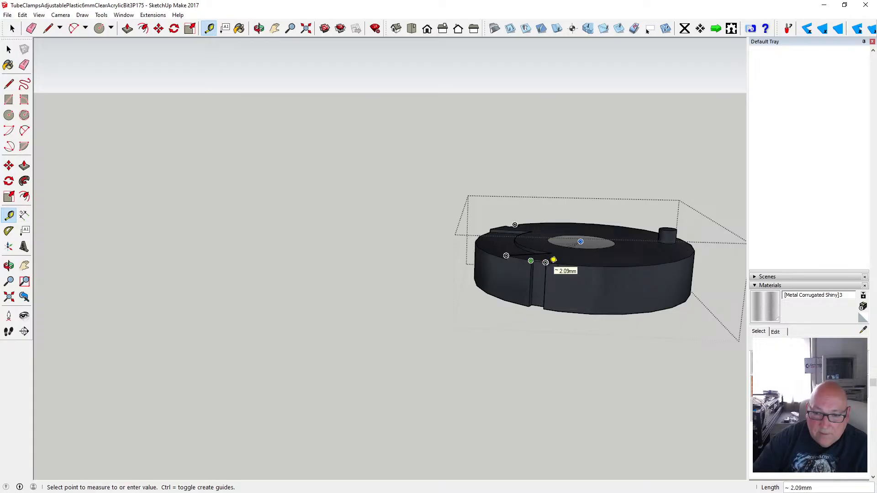
pyautogui.click(259, 28)
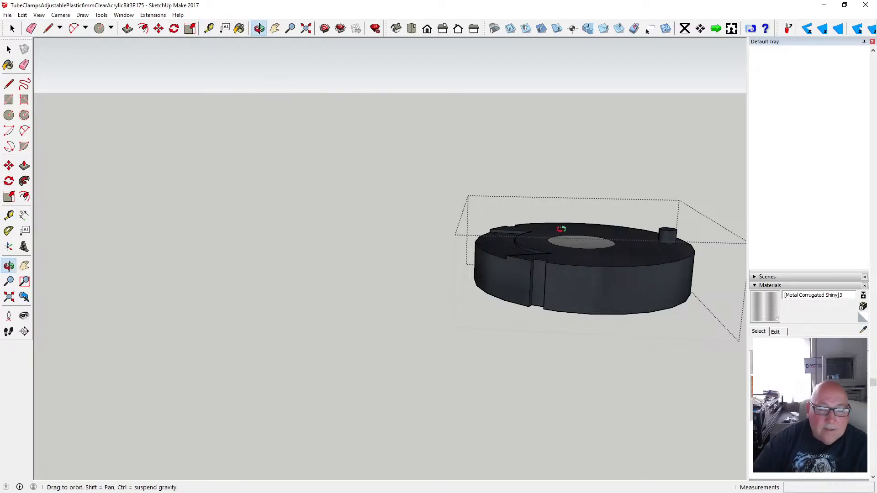
# - Draw a vertical 6.5 mm line down the disc's side wall, centred in front of the locating pin
pyautogui.moveTo(402, 228); pyautogui.dragTo(239, 249)
pyautogui.scroll(-5, 239, 248)
pyautogui.moveTo(441, 305); pyautogui.dragTo(367, 299)
pyautogui.scroll(4, 367, 300)
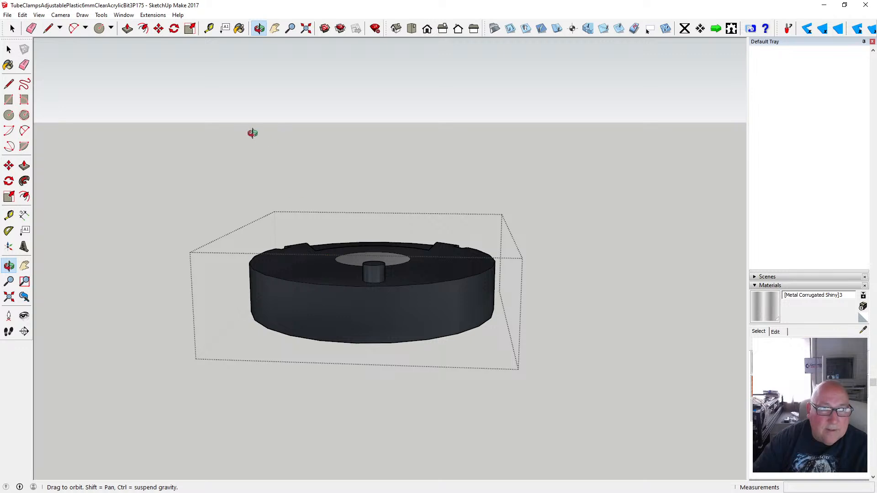
pyautogui.click(9, 84)
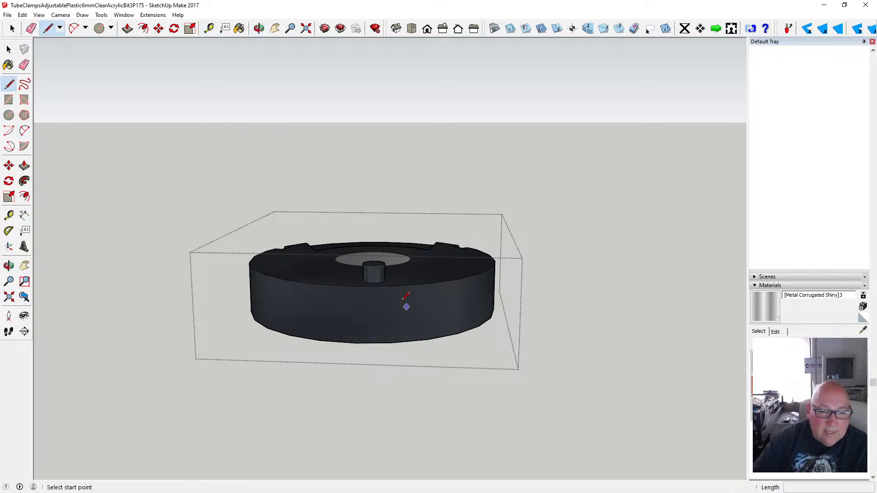
pyautogui.click(374, 286)
pyautogui.click(382, 341)
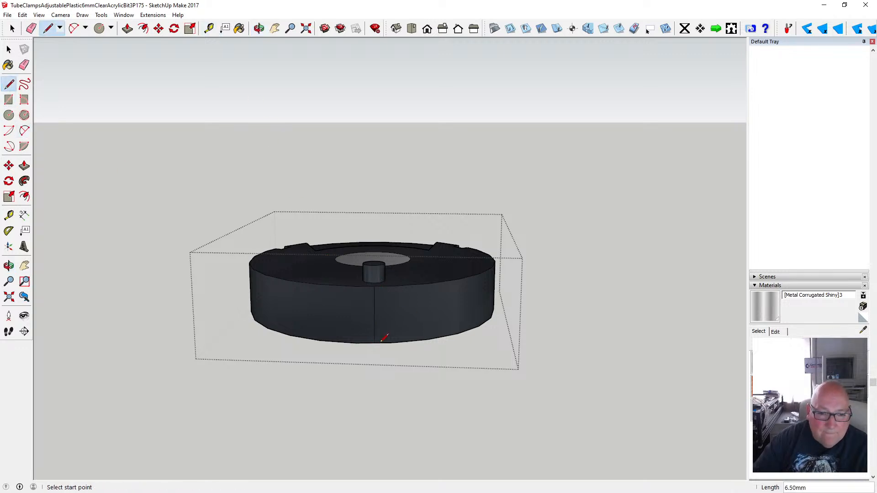
# - Place two vertical guides on the side wall, offset 1 mm to each side of the line in front of the pin
pyautogui.press('t')
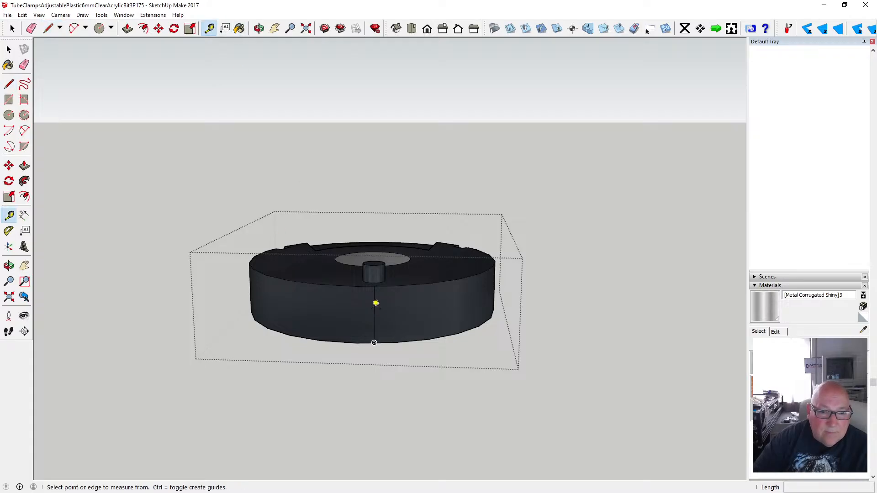
pyautogui.click(376, 302)
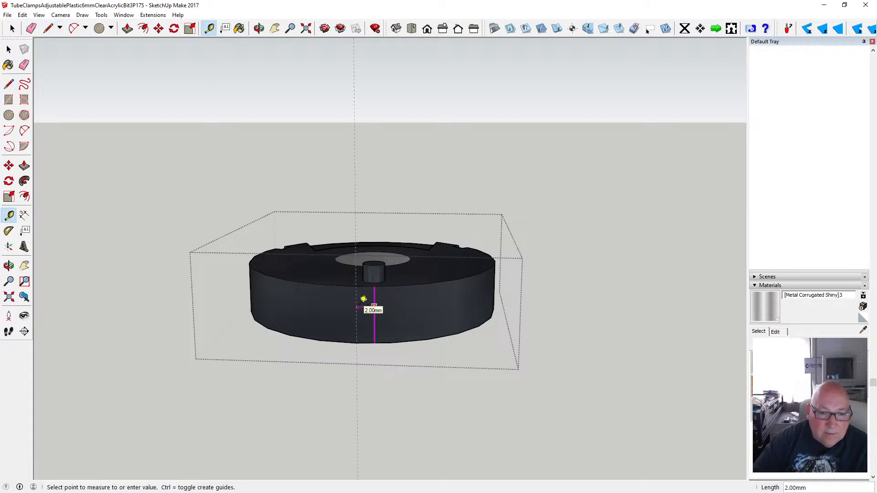
pyautogui.write('1')
pyautogui.press('Return')
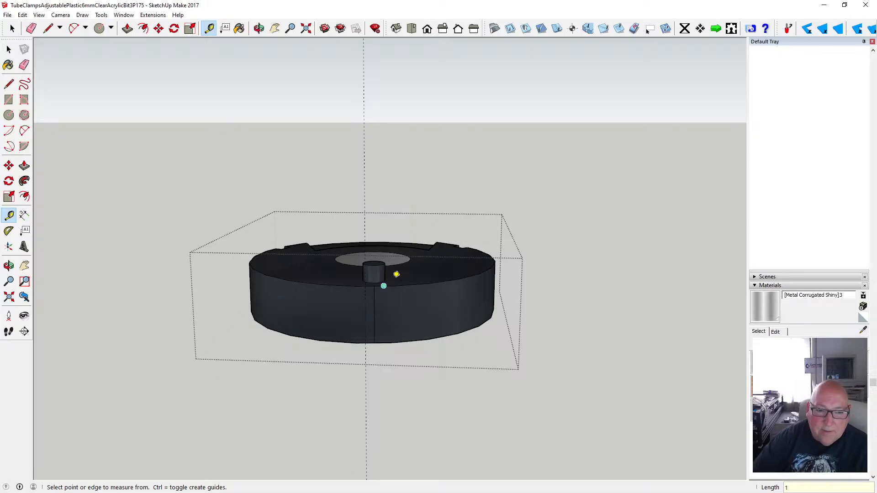
pyautogui.click(375, 298)
pyautogui.write('1')
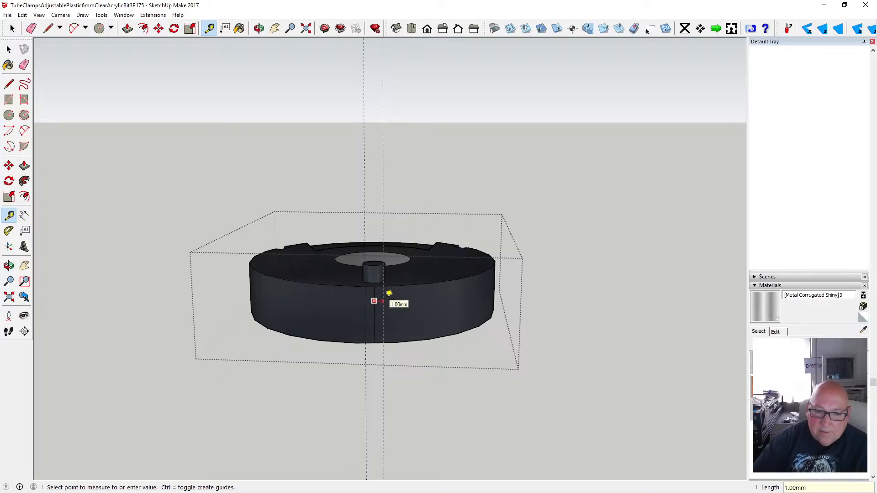
pyautogui.press('Return')
# - Draw two vertical 6.5 mm lines down the side wall along the guides, and delete the centre line and both guides
pyautogui.click(9, 84)
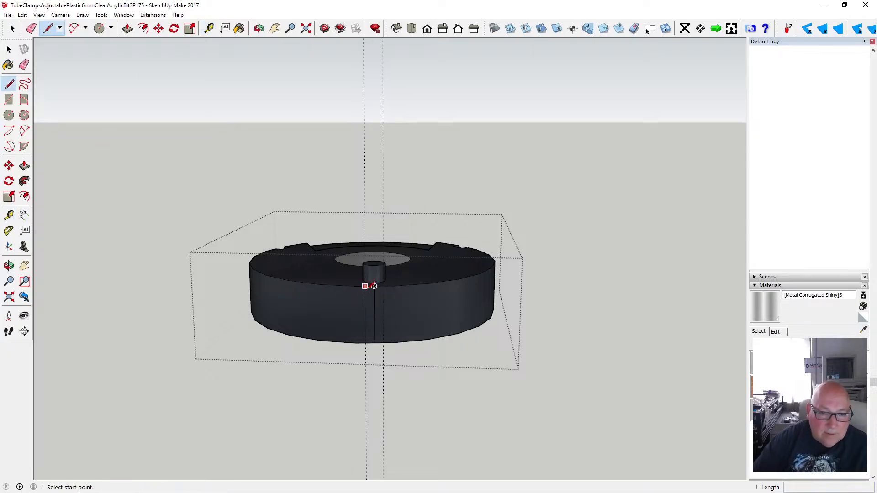
pyautogui.click(365, 286)
pyautogui.click(365, 343)
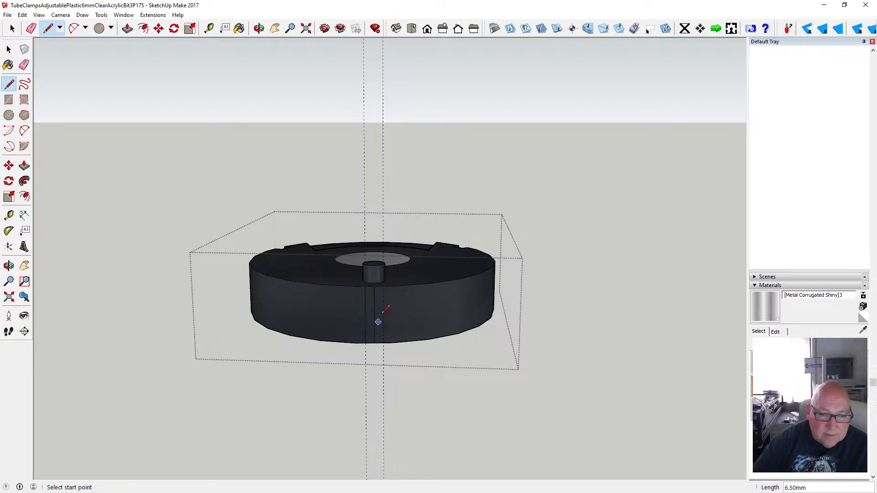
pyautogui.click(384, 286)
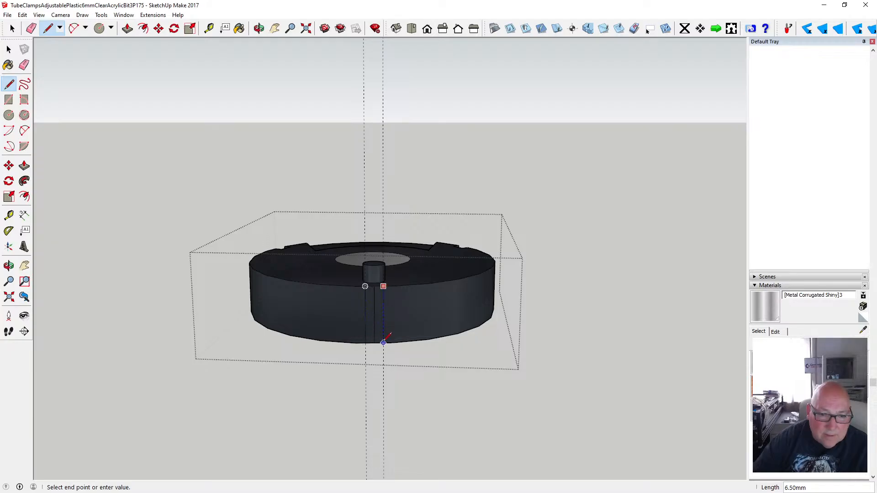
pyautogui.click(383, 343)
pyautogui.click(9, 49)
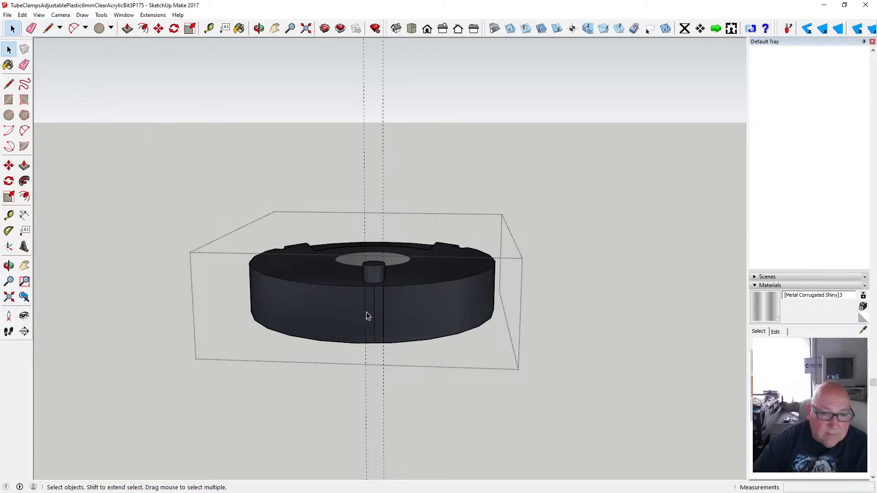
pyautogui.press('Delete')
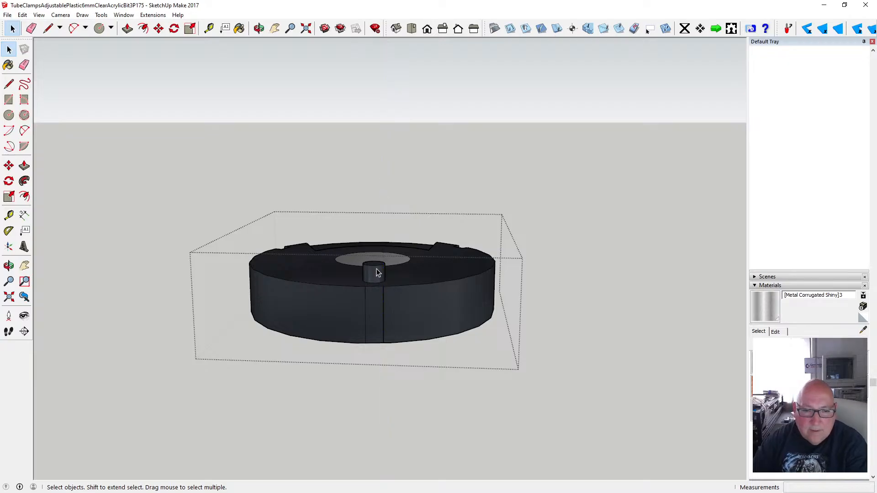
# - Examine the two vertical lines on the side wall in front of the locating pin, including where they meet the disc's edges
pyautogui.click(128, 28)
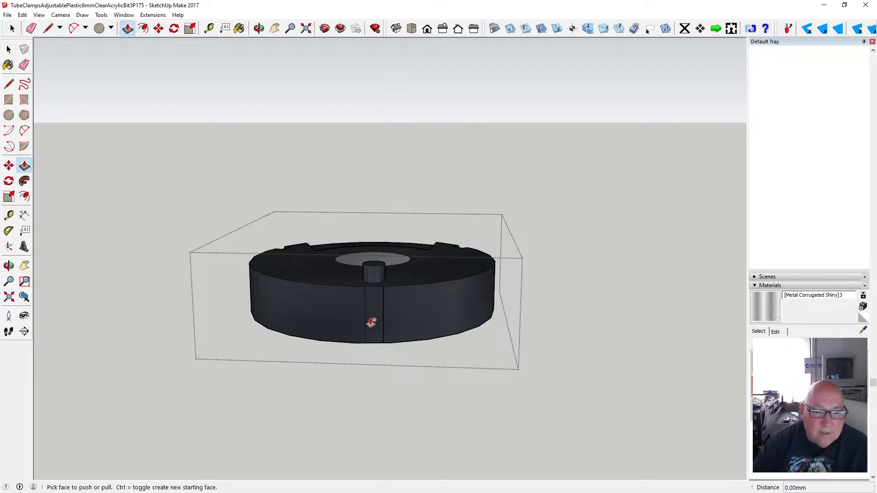
pyautogui.click(259, 29)
pyautogui.moveTo(323, 157); pyautogui.dragTo(438, 234)
pyautogui.press('p')
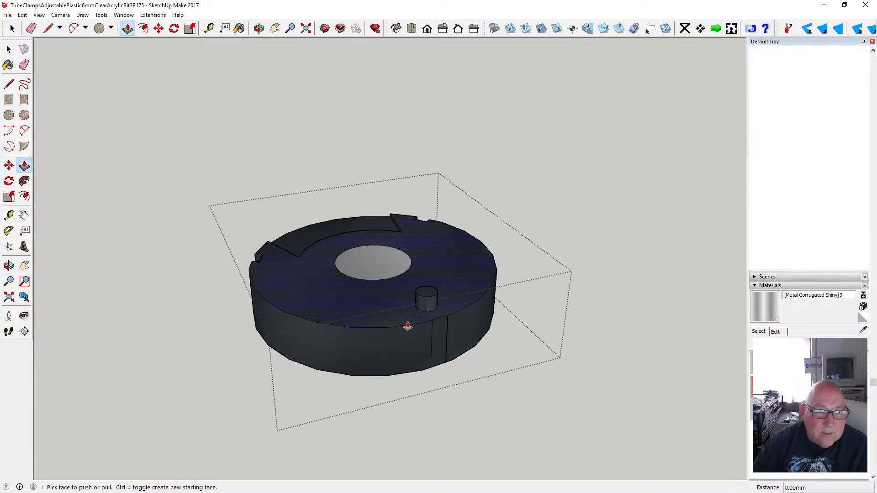
pyautogui.click(10, 50)
pyautogui.click(11, 85)
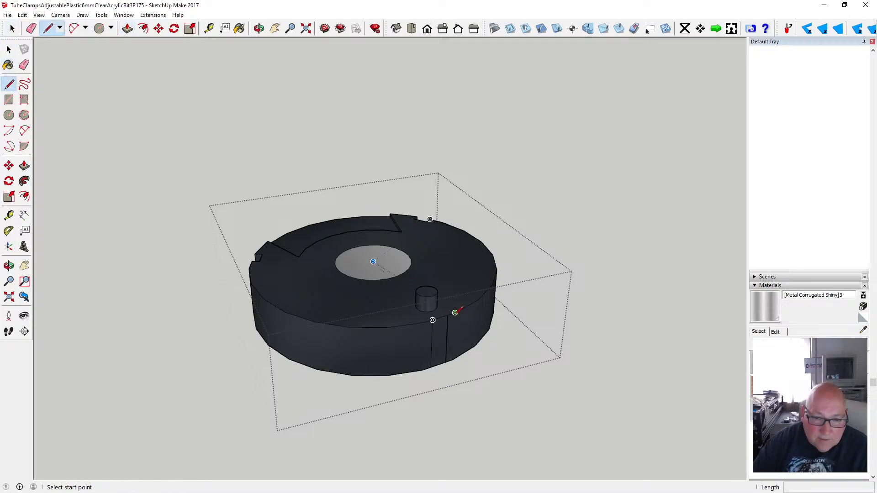
pyautogui.scroll(5, 454, 314)
pyautogui.scroll(2, 451, 340)
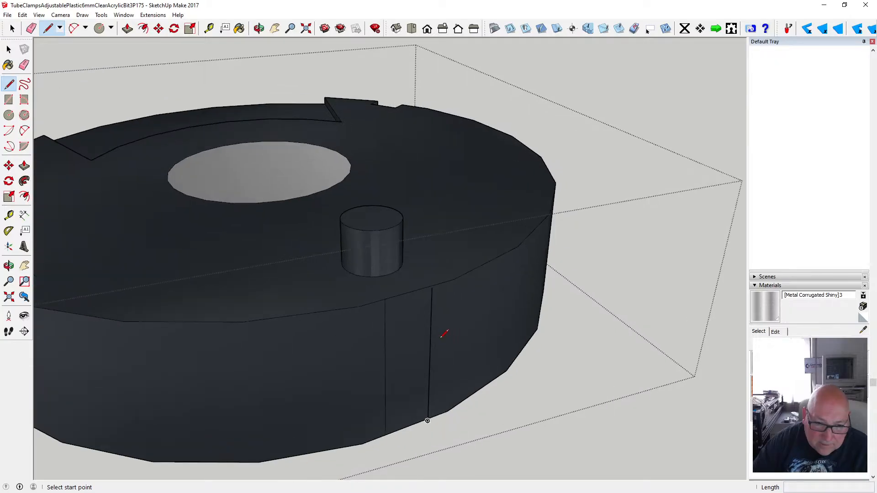
pyautogui.scroll(-3, 442, 329)
pyautogui.click(259, 28)
pyautogui.moveTo(402, 201); pyautogui.dragTo(392, 247)
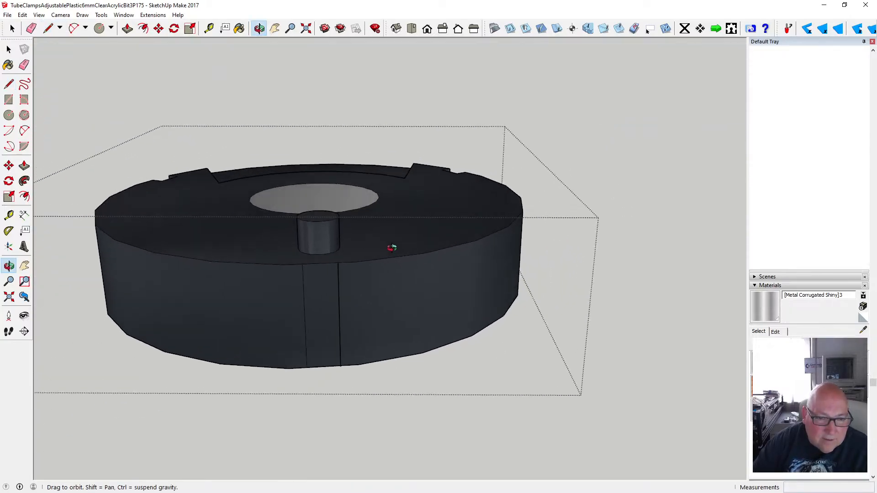
pyautogui.scroll(3, 339, 289)
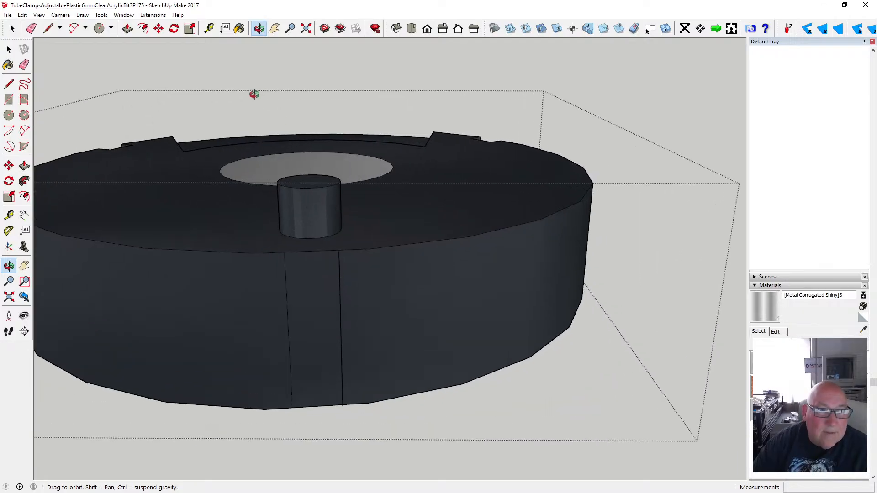
pyautogui.click(209, 28)
pyautogui.click(286, 298)
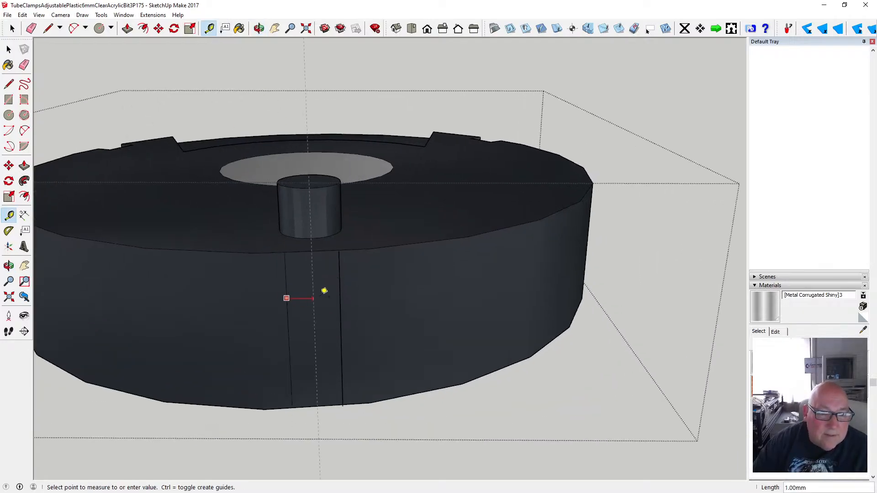
pyautogui.press('space')
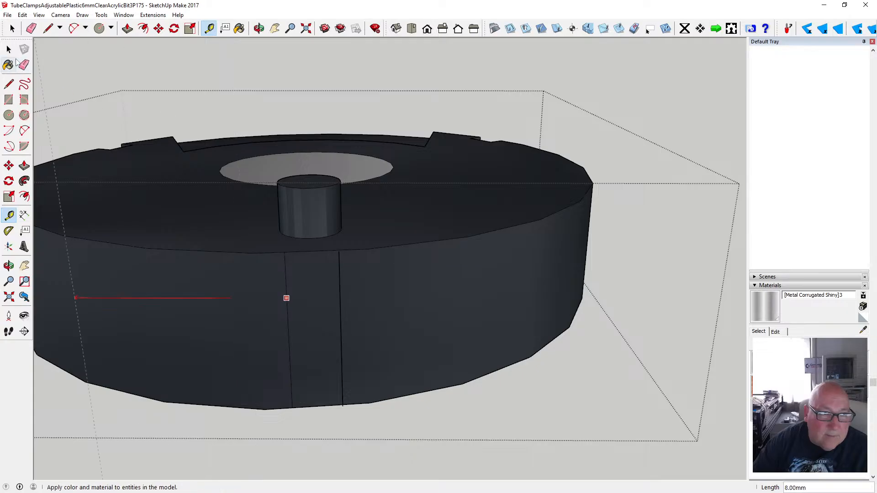
pyautogui.click(9, 84)
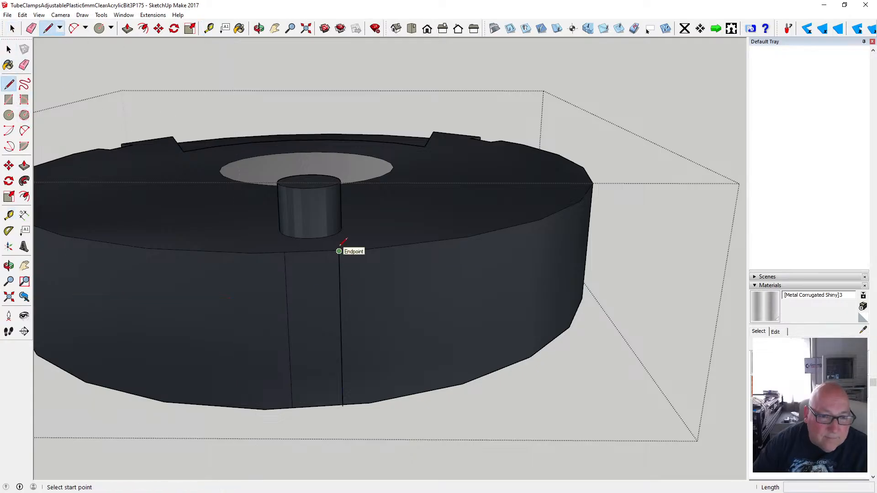
pyautogui.press('space')
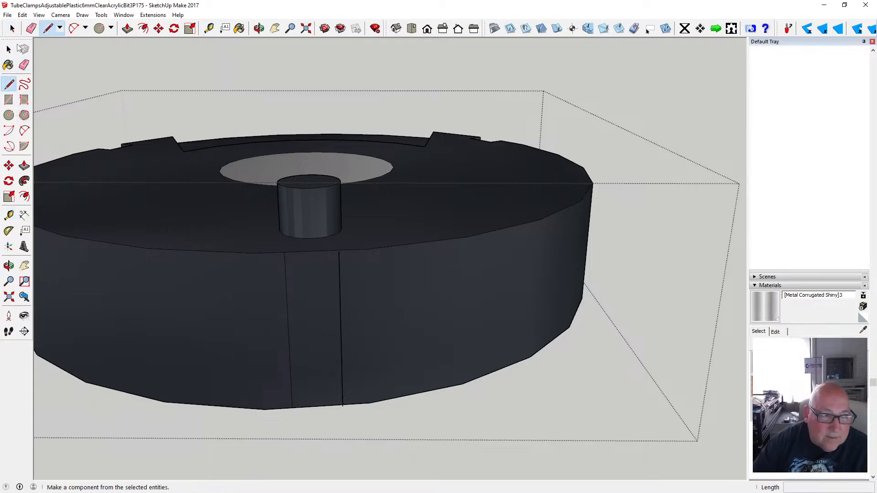
# - Delete the thicker vertical line in front of the pin and redraw it 6.5 mm down the side wall from the rim segment's midpoint
pyautogui.click(340, 267)
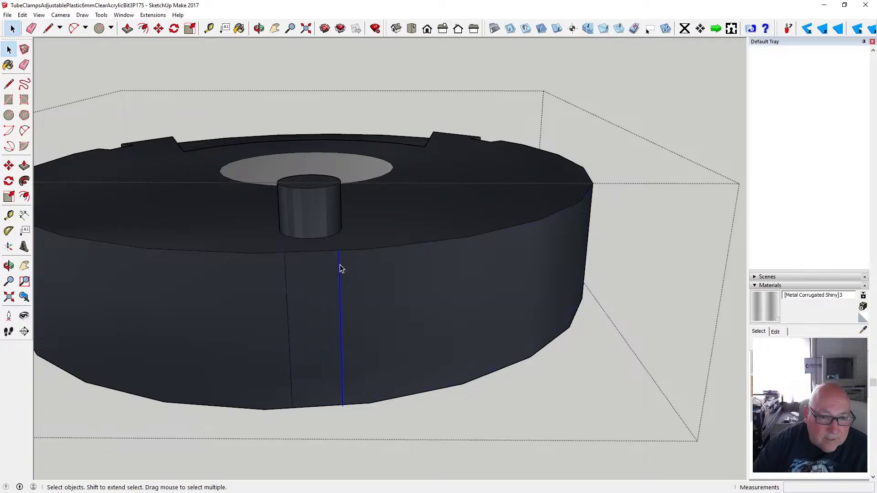
pyautogui.press('Delete')
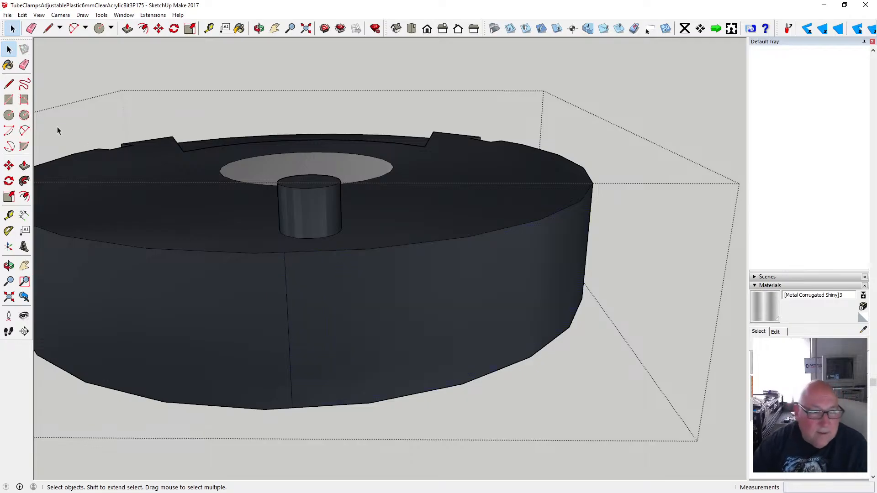
pyautogui.press('l')
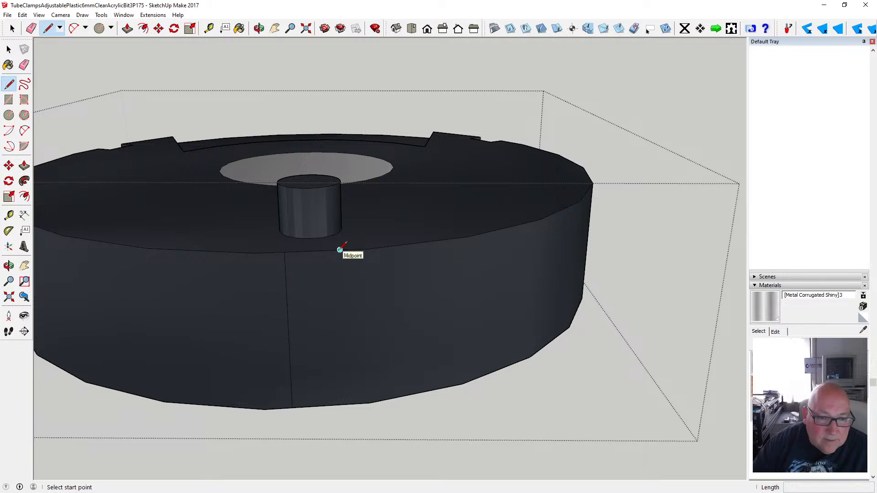
pyautogui.click(340, 249)
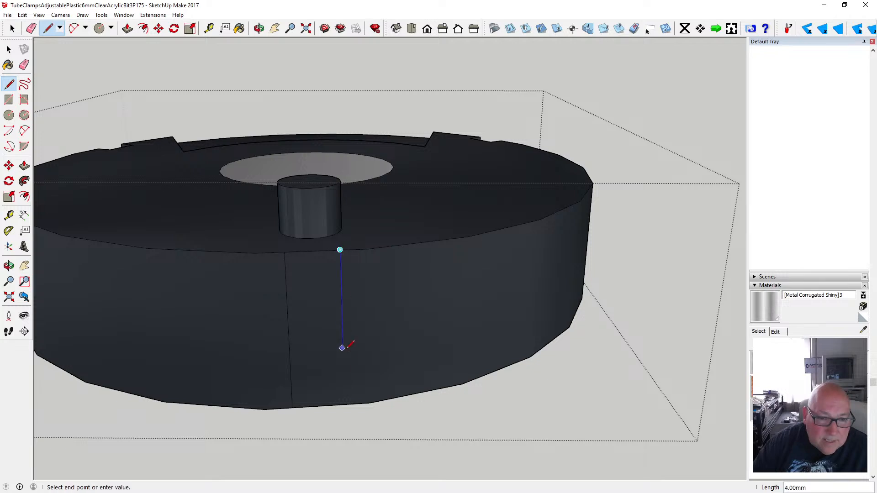
pyautogui.click(343, 404)
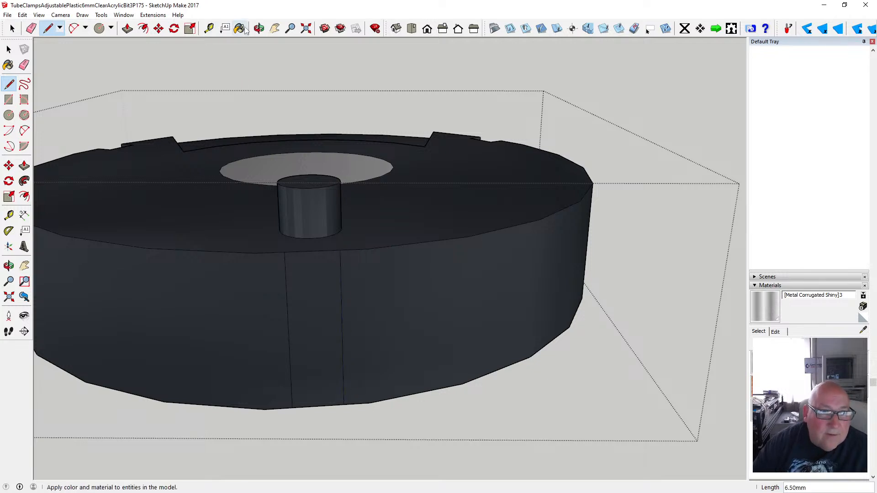
# - Push the strip between the two vertical lines 1 mm into the disc to cut the side notch in front of the pin
pyautogui.click(259, 29)
pyautogui.moveTo(223, 168); pyautogui.dragTo(303, 172)
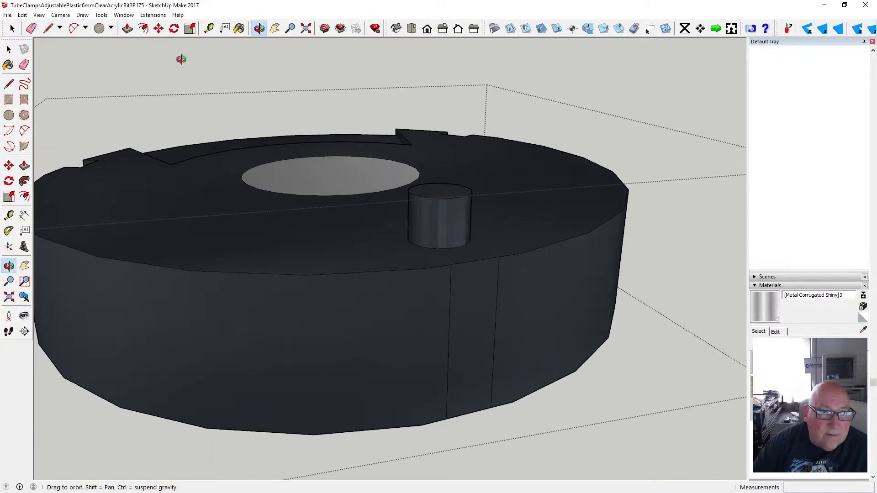
pyautogui.click(127, 28)
pyautogui.click(452, 290)
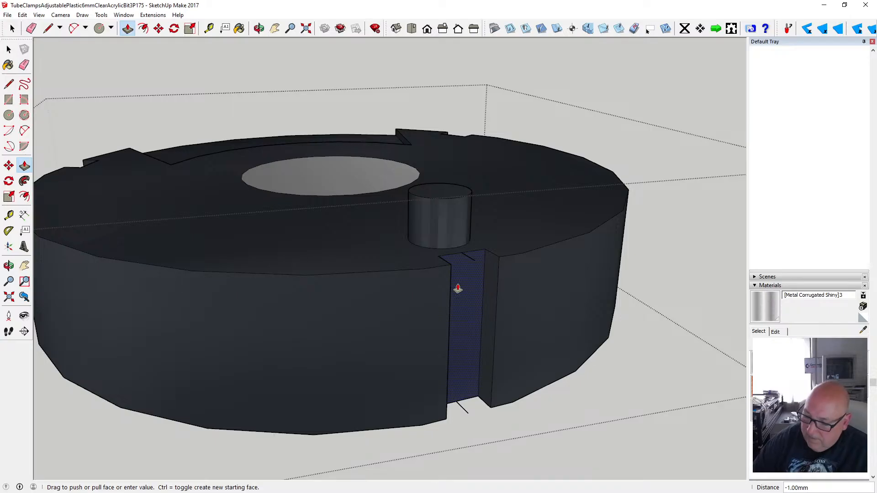
pyautogui.click(457, 288)
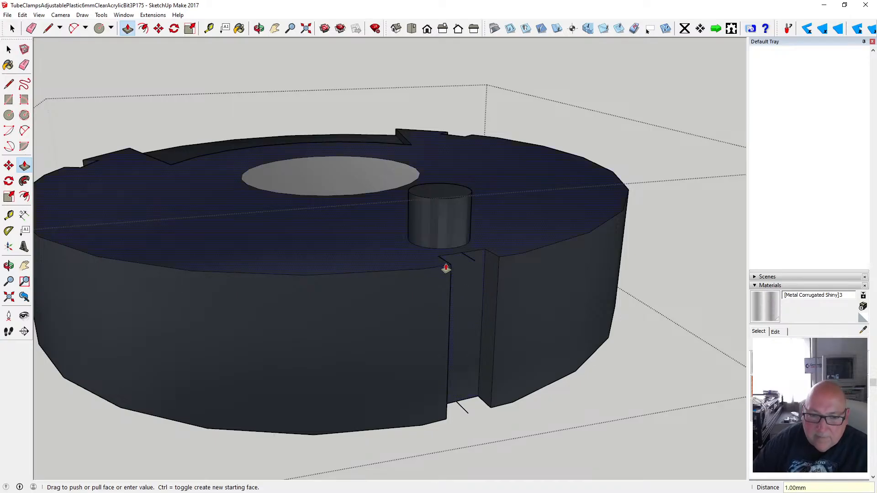
# - Delete the stray edges crossing the open ends of the new notch on the disc's upper and lower faces
pyautogui.click(8, 49)
pyautogui.click(470, 257)
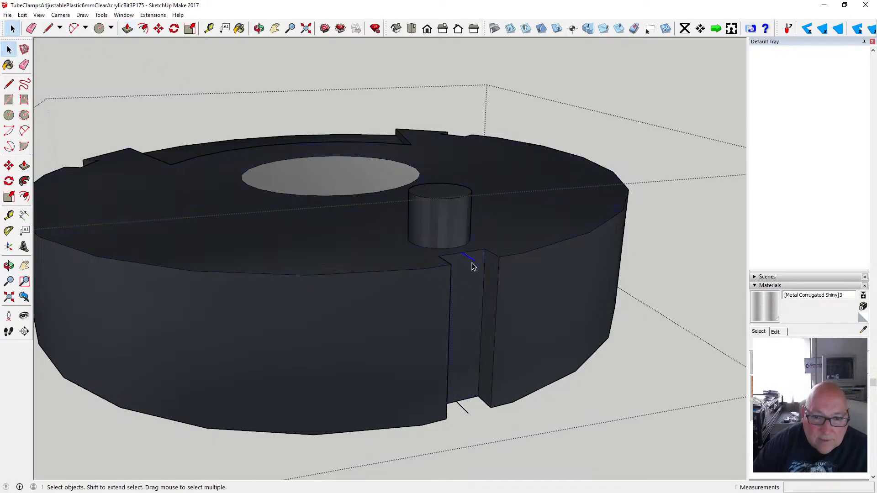
pyautogui.press('Delete')
pyautogui.click(464, 408)
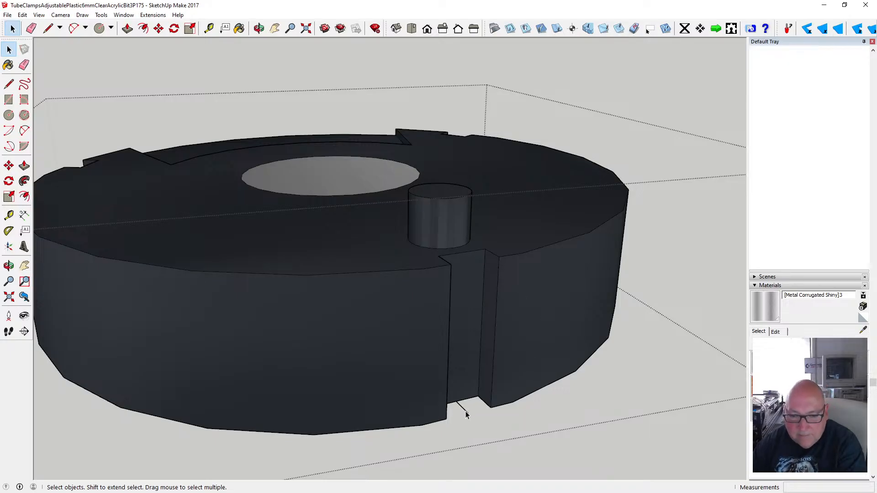
pyautogui.press('Delete')
# - Save the model with the third side notch in place
pyautogui.press('o')
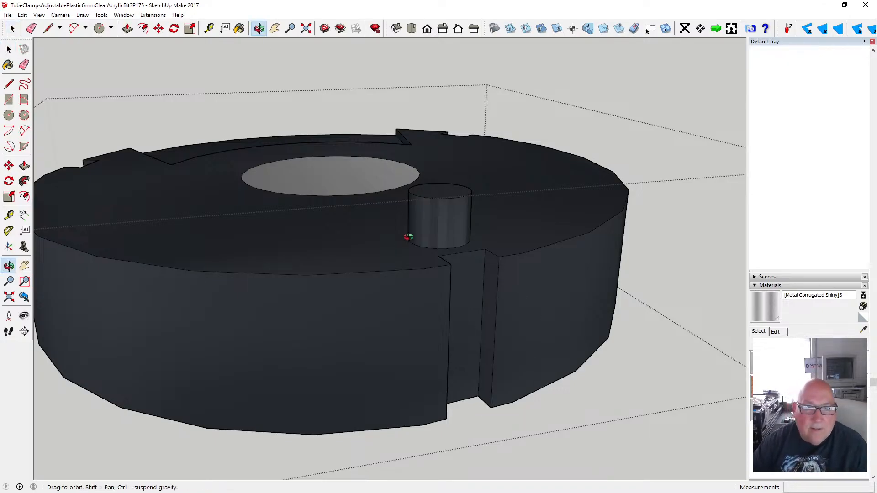
pyautogui.moveTo(406, 238); pyautogui.dragTo(414, 287)
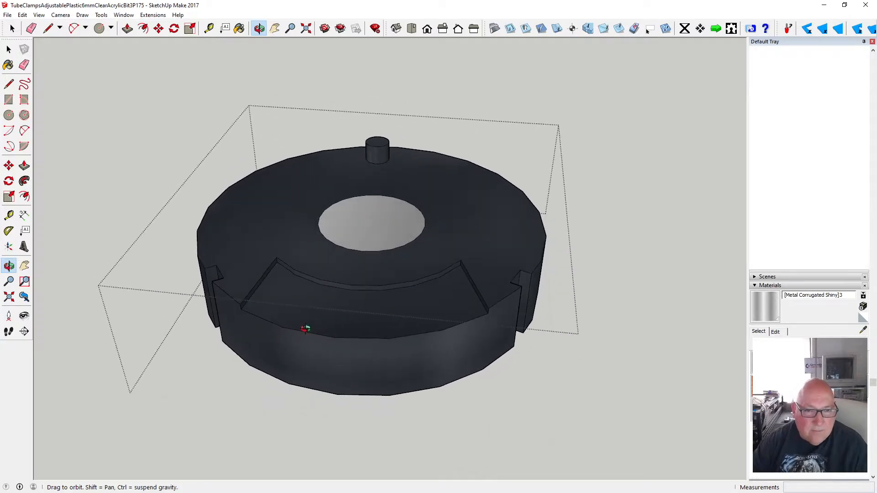
pyautogui.scroll(-1, 306, 324)
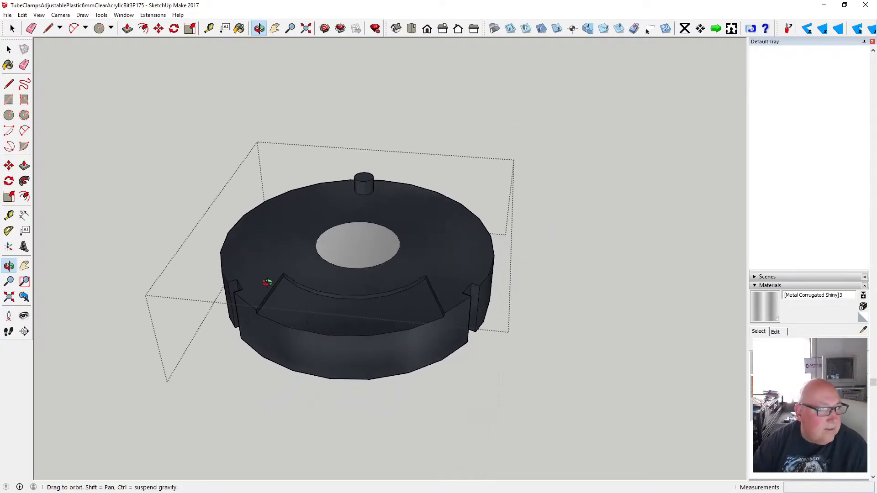
pyautogui.click(7, 14)
pyautogui.click(40, 49)
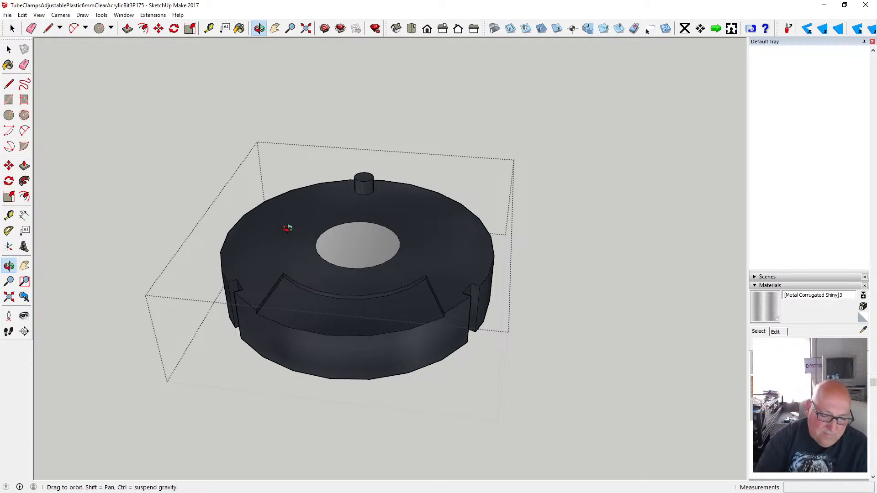
# - Try drawing a 5 mm line outward along the green axis from a rim endpoint at the recess, and undo it
pyautogui.scroll(-3, 381, 259)
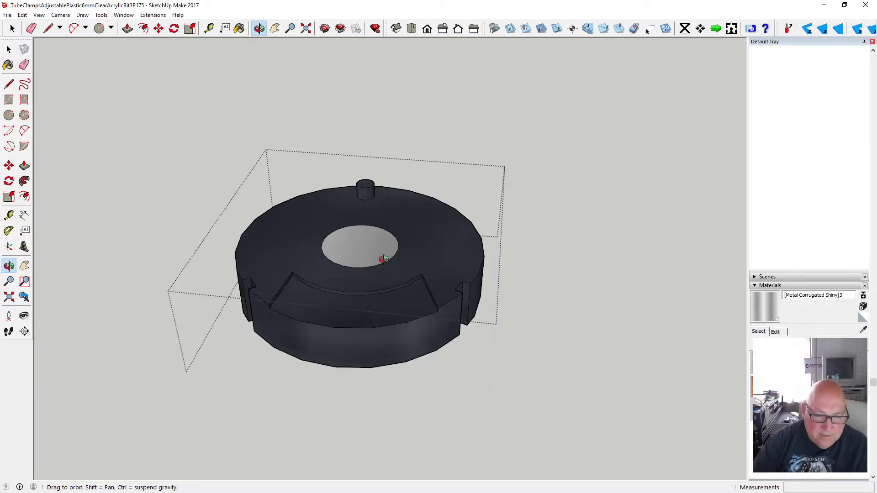
pyautogui.scroll(5, 365, 314)
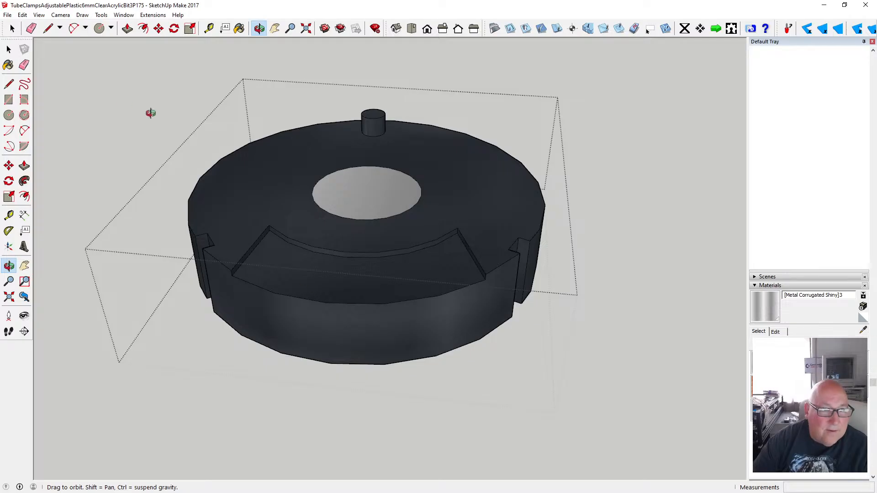
pyautogui.click(9, 84)
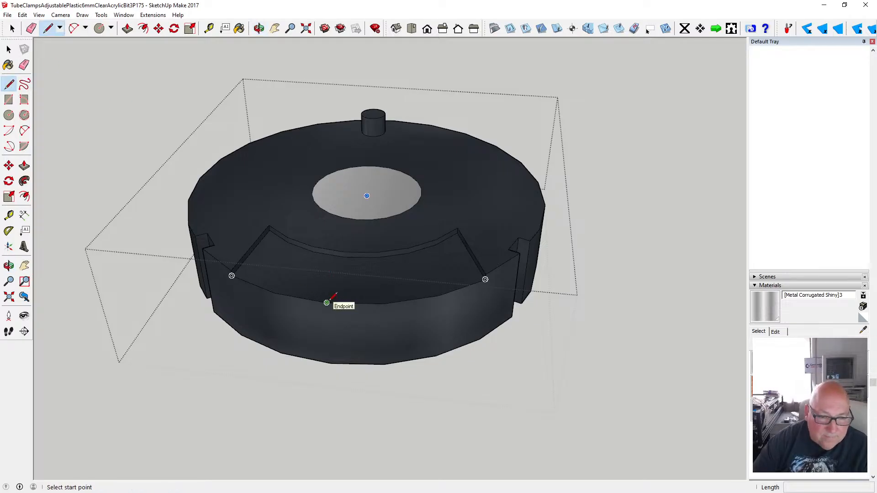
pyautogui.click(326, 302)
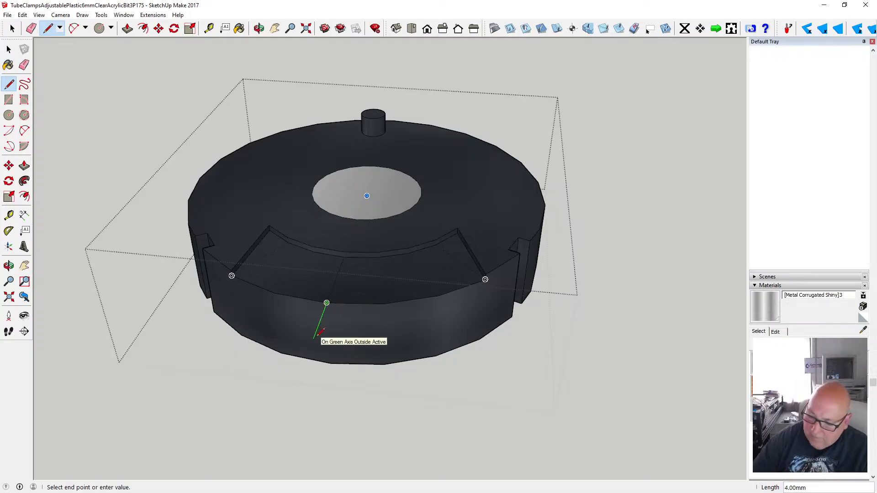
pyautogui.press('Return')
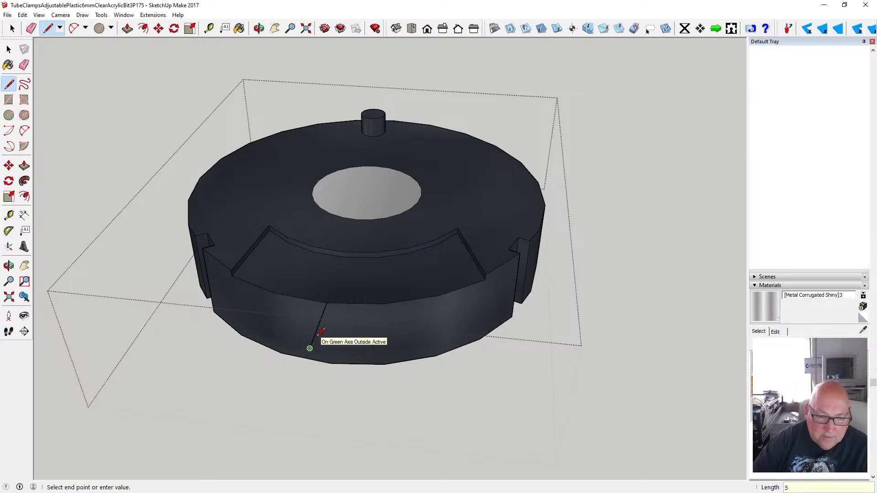
pyautogui.press('Escape')
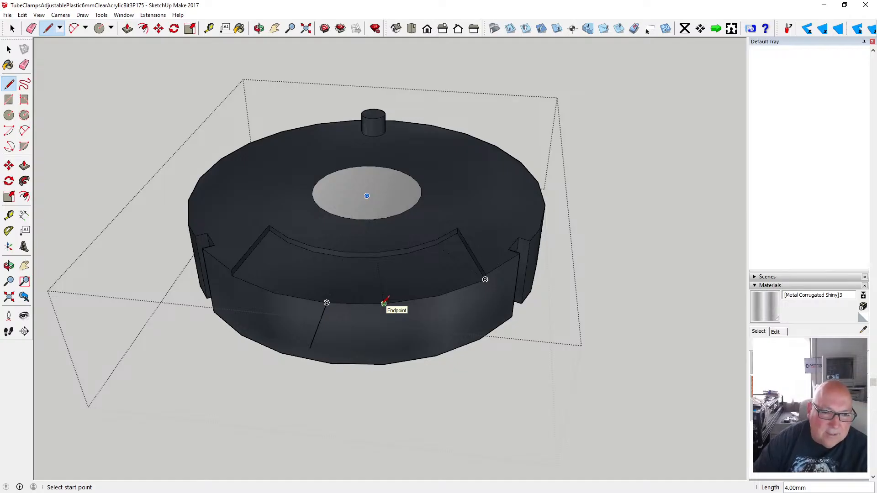
pyautogui.click(21, 15)
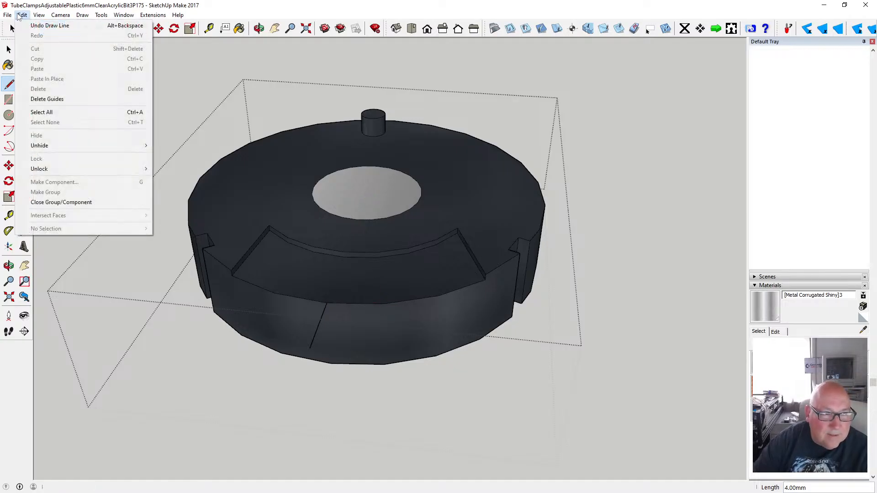
pyautogui.click(50, 26)
# - Trace the rim segment at the middle of the recess's outer edge, endpoint to endpoint, to check its length
pyautogui.scroll(-3, 284, 161)
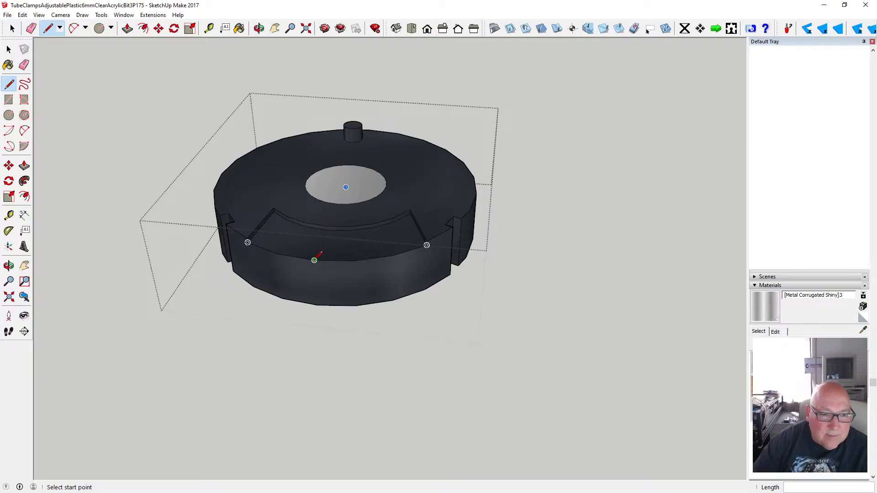
pyautogui.click(314, 260)
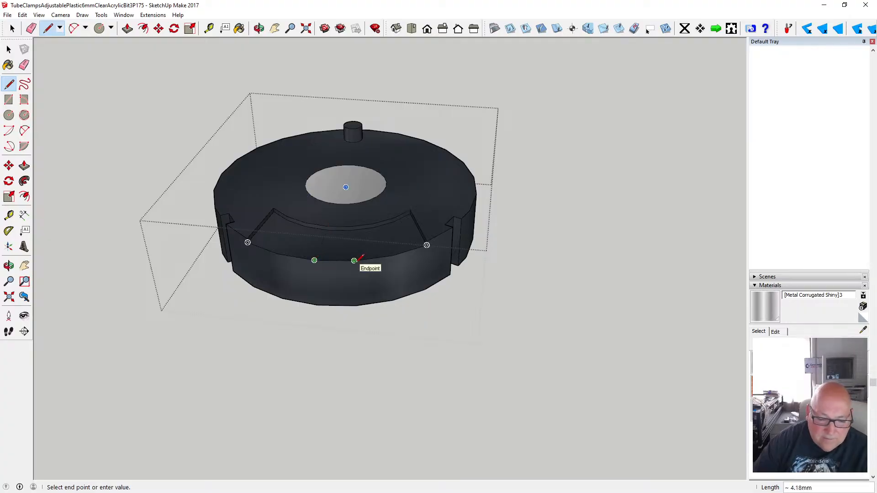
pyautogui.click(354, 260)
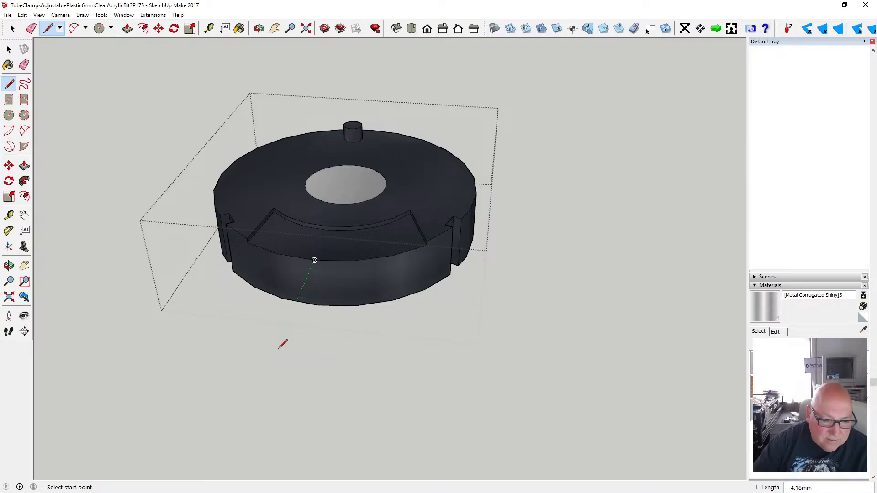
# - Draw a flat 4 by 12 mm rectangle in front of the disc, with its long side along the green axis
pyautogui.click(10, 100)
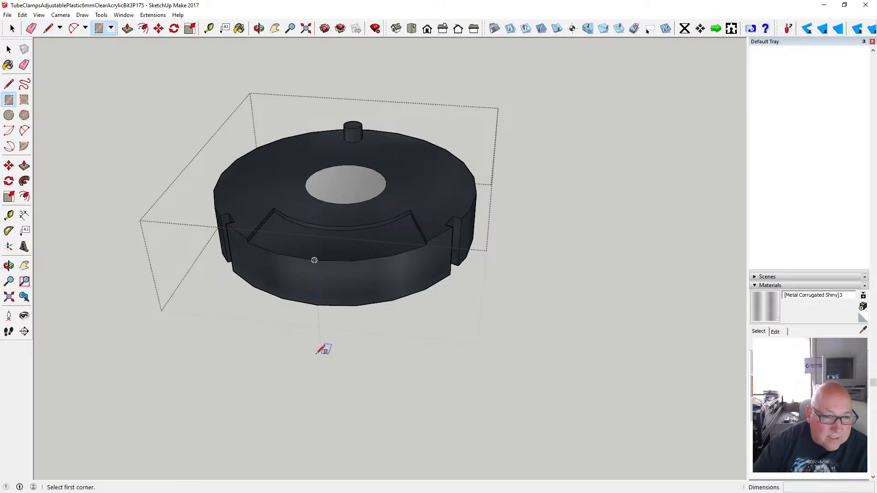
pyautogui.click(314, 260)
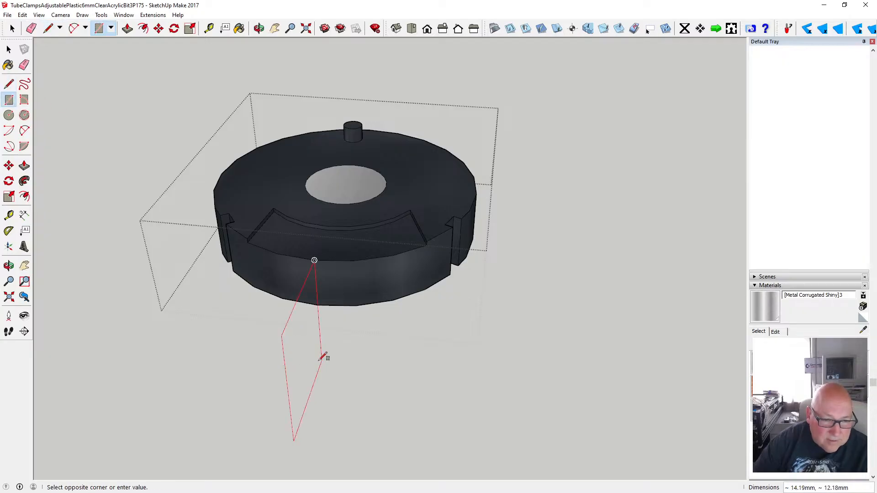
pyautogui.press('Escape')
pyautogui.click(282, 336)
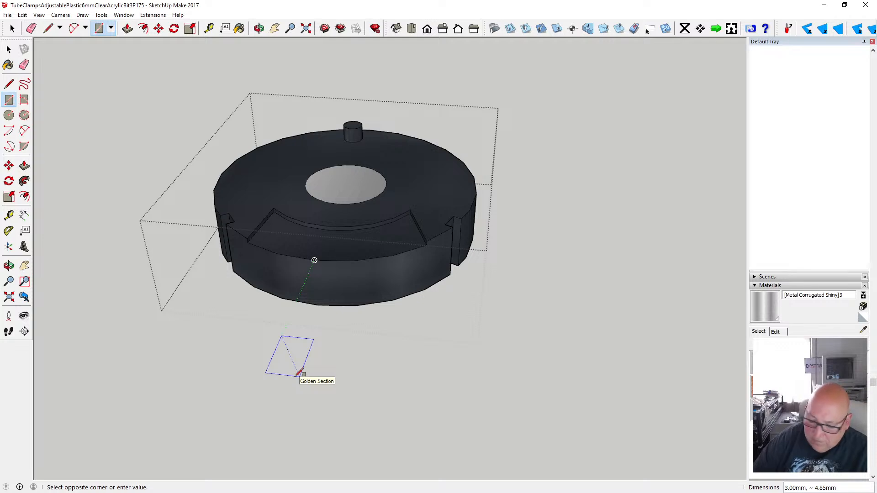
pyautogui.write('4,')
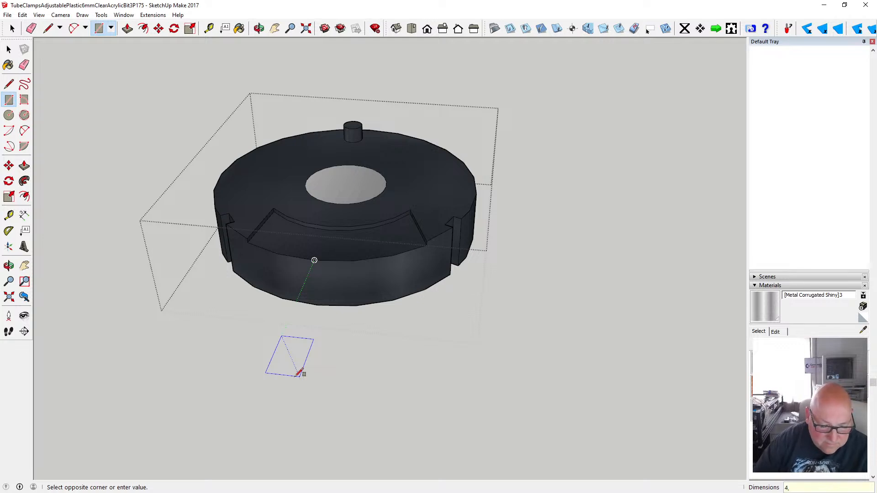
pyautogui.write('12')
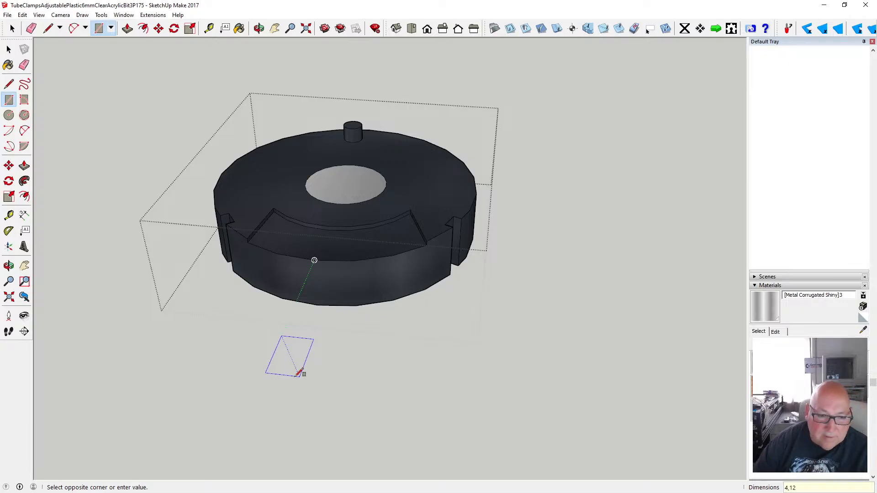
pyautogui.press('Return')
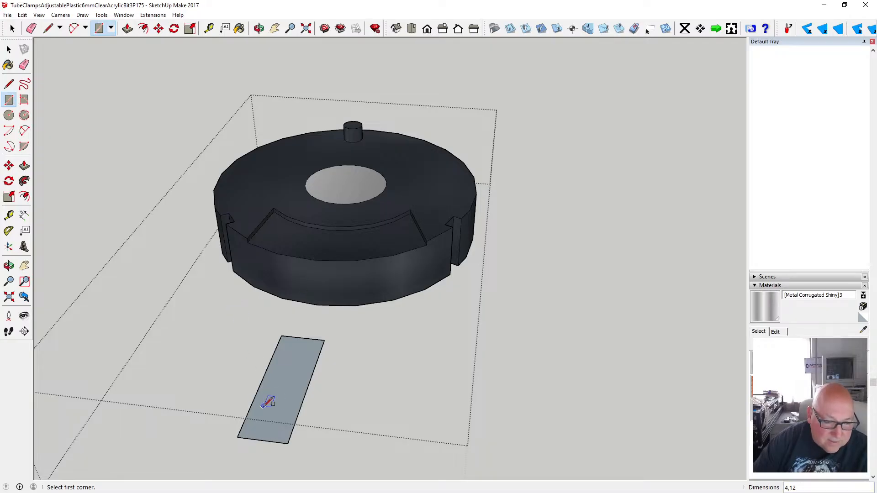
# - Draw a circle of 1.5 mm radius on the rectangle, near its end farthest from the disc
pyautogui.click(8, 115)
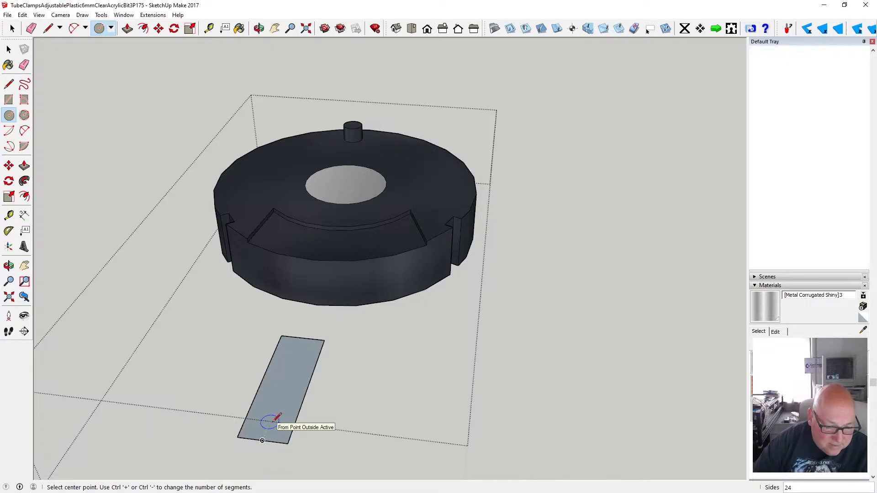
pyautogui.click(271, 422)
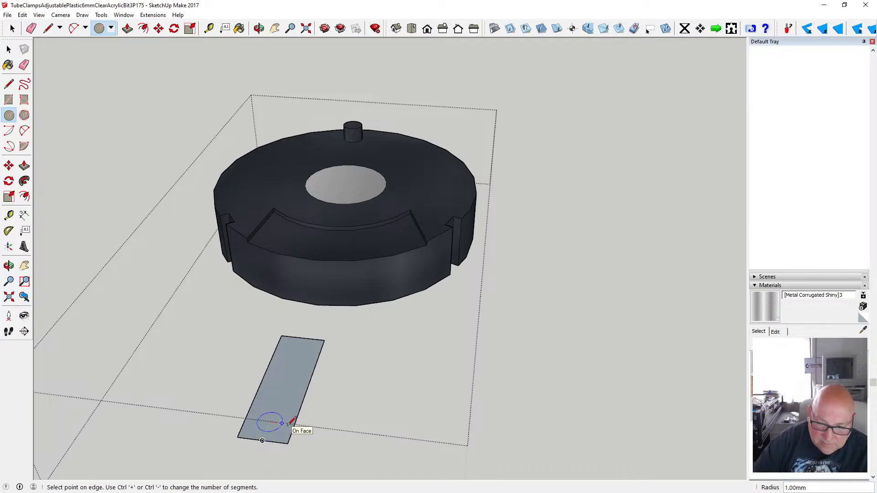
pyautogui.write('5')
pyautogui.press('Return')
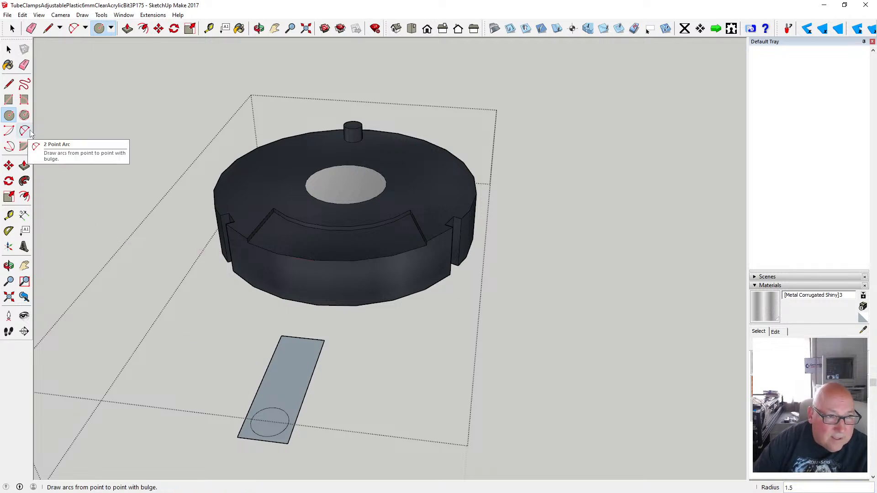
# - Place a guide line across the rectangle, 4 mm in from its short edge beside the circle
pyautogui.press('t')
pyautogui.click(249, 436)
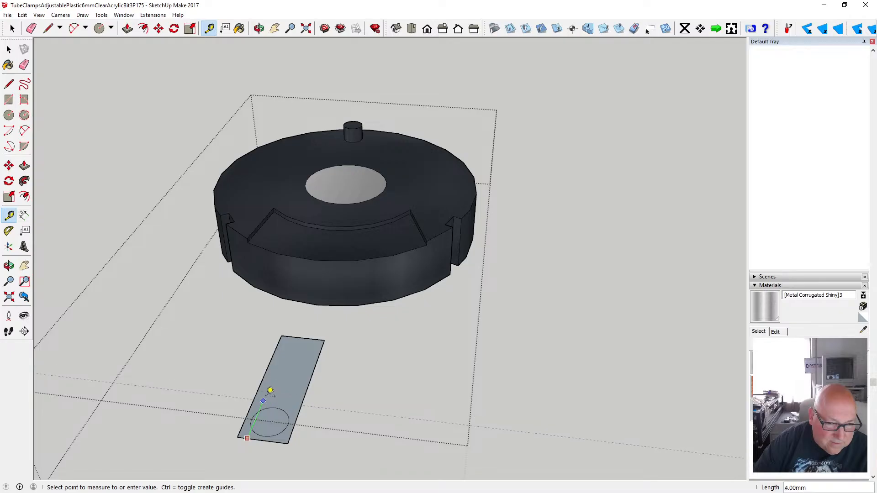
pyautogui.write('4')
pyautogui.press('Return')
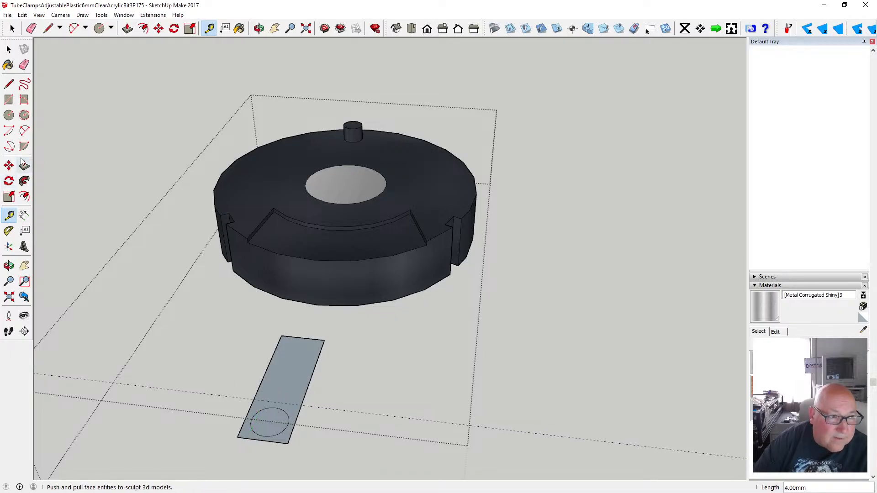
pyautogui.click(267, 401)
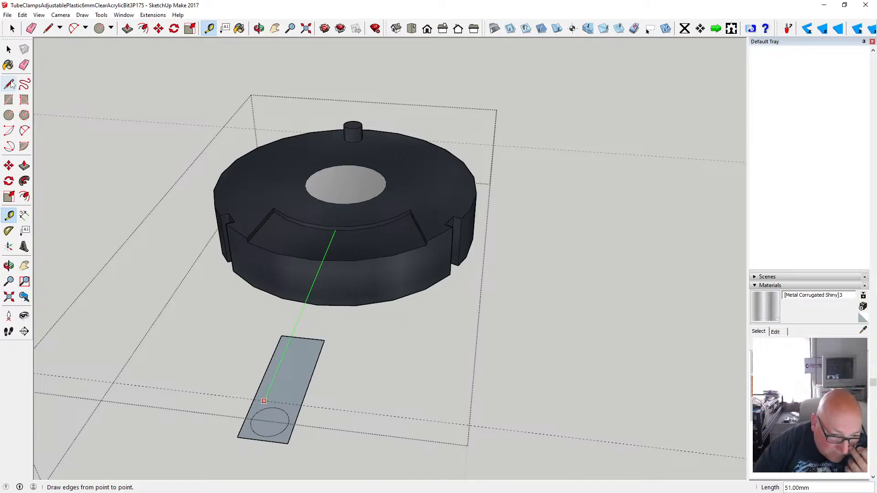
pyautogui.click(9, 49)
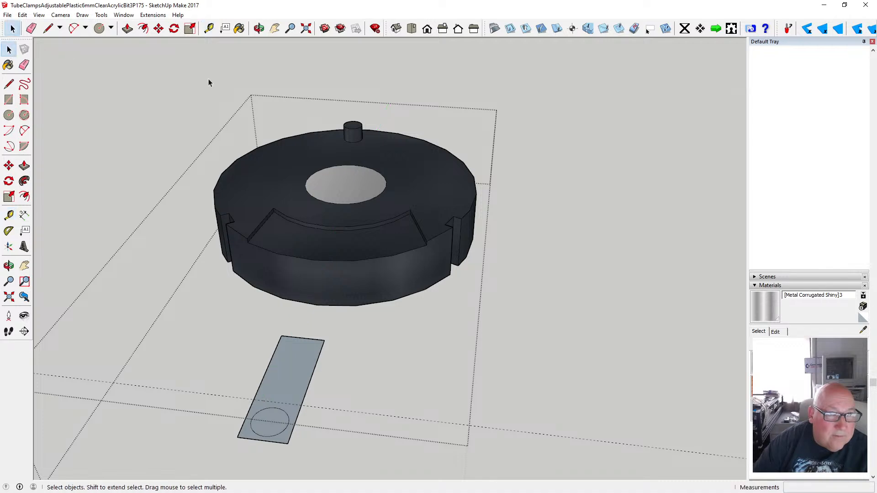
# - Add parallel guide lines 0.5 mm to either side of the guide crossing the rectangle beyond the circle
pyautogui.press('t')
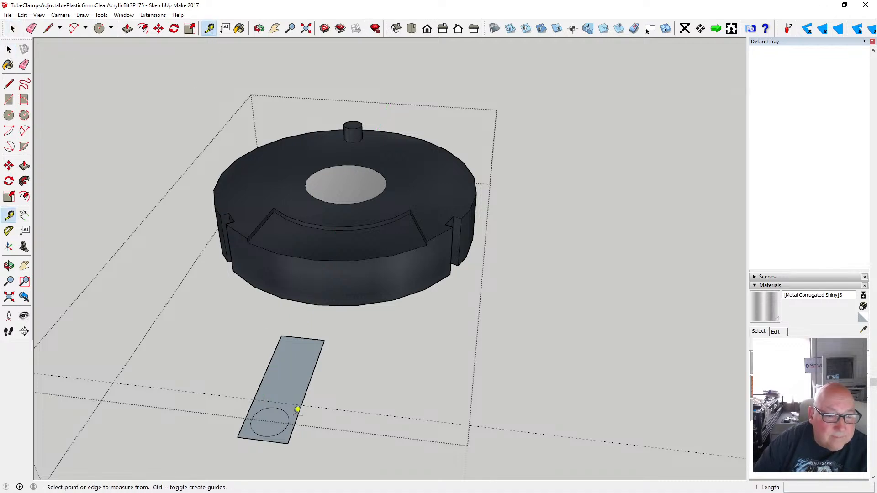
pyautogui.click(264, 401)
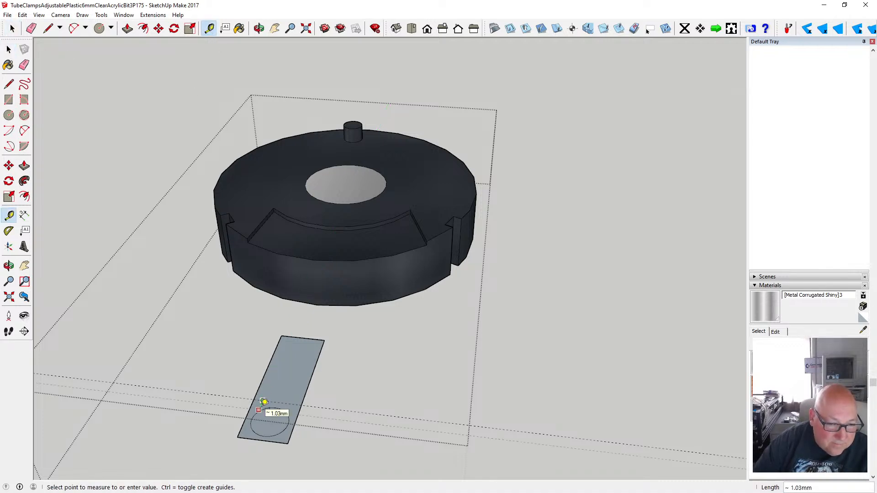
pyautogui.write('1.5')
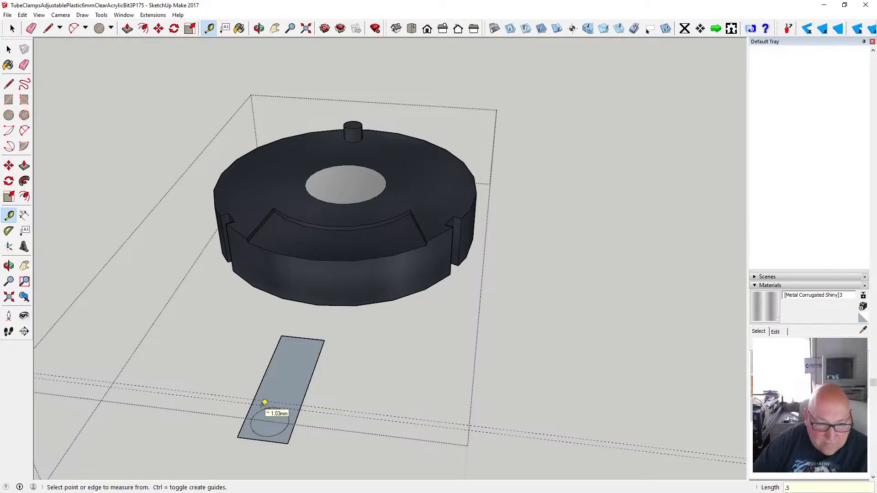
pyautogui.press('Return')
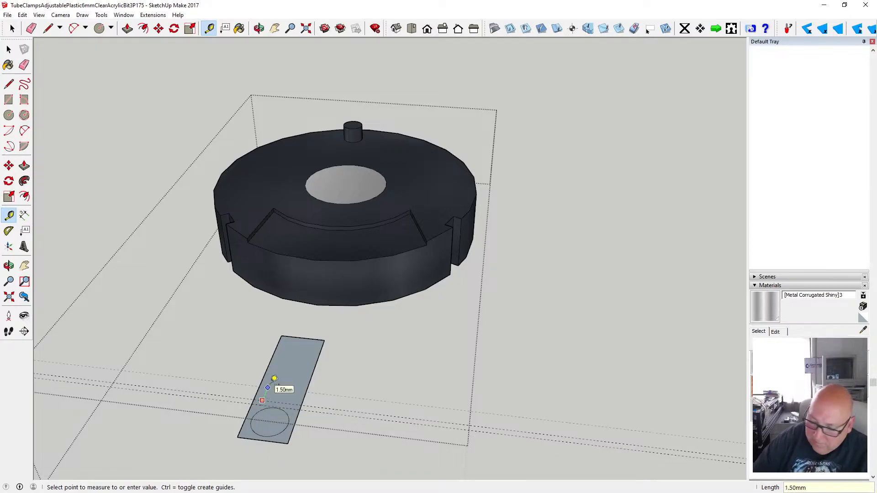
pyautogui.write('.5')
pyautogui.press('Return')
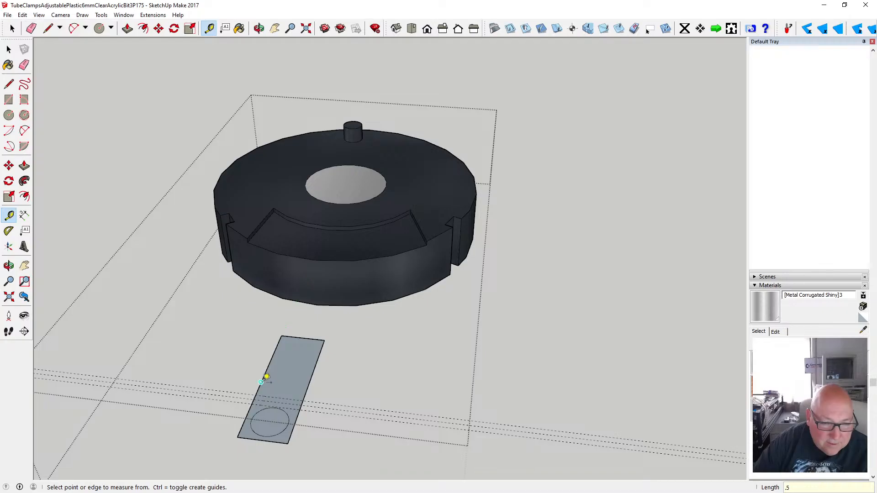
# - Place guide lines 0.5 mm inside both long edges of the rectangle
pyautogui.click(266, 377)
pyautogui.write('.')
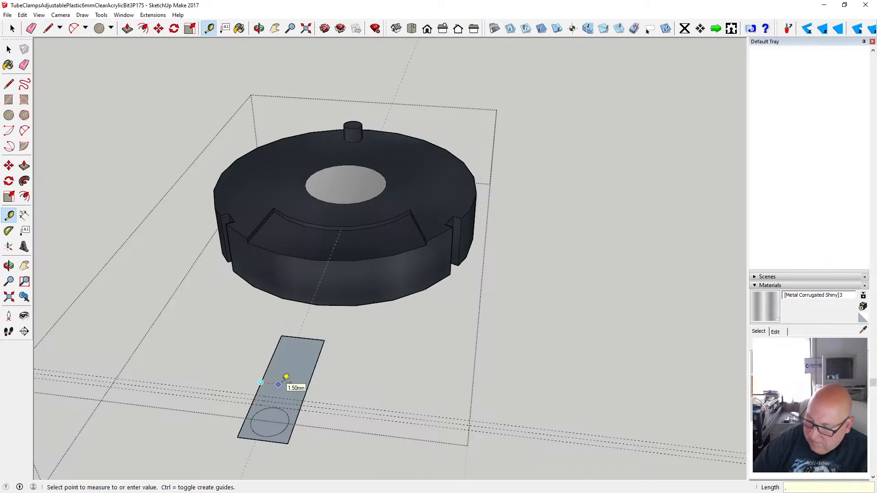
pyautogui.write('5')
pyautogui.press('Return')
pyautogui.click(292, 379)
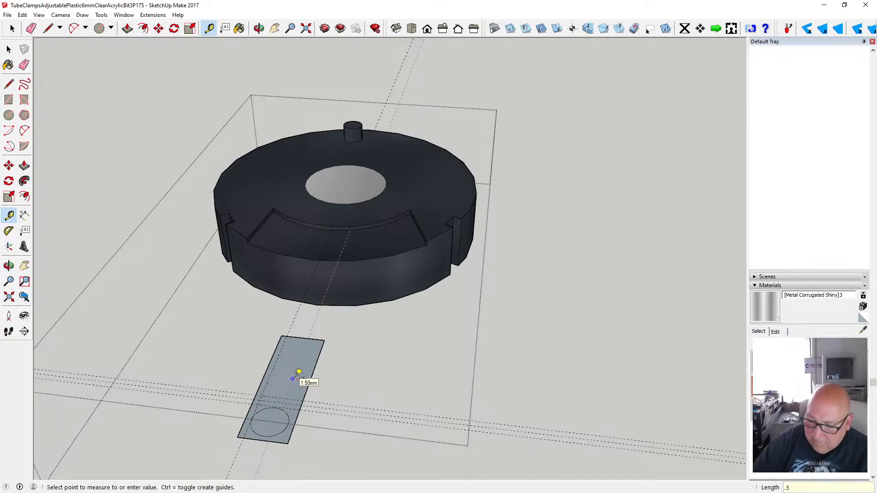
pyautogui.press('Escape')
# - Draw a V-shaped notch on each long edge of the rectangle, using the guide intersections 0.5 mm inside as the tips
pyautogui.click(10, 84)
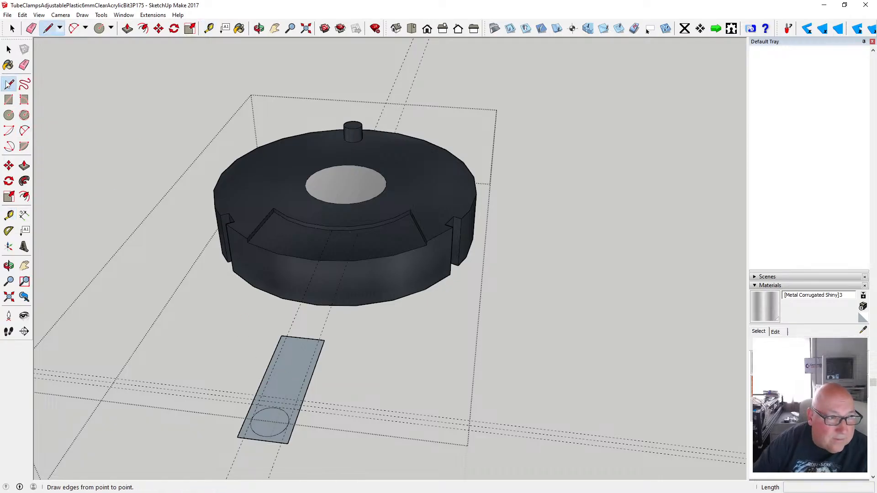
pyautogui.click(252, 404)
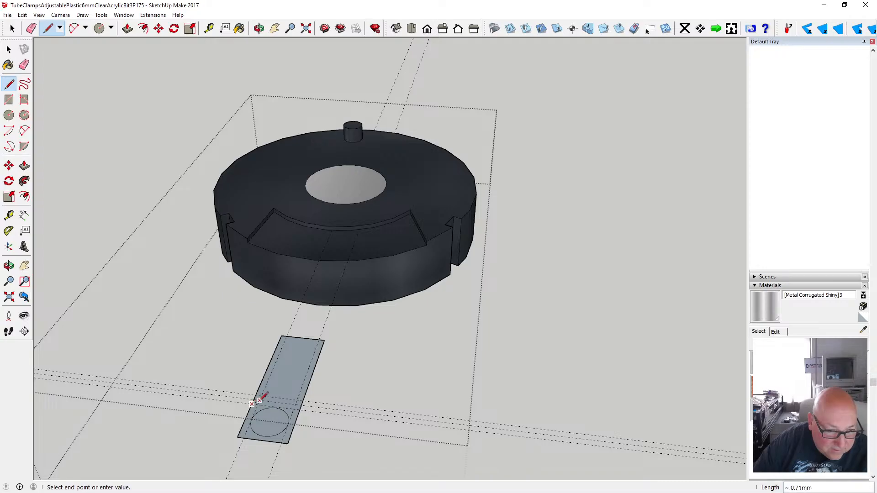
pyautogui.press('Escape')
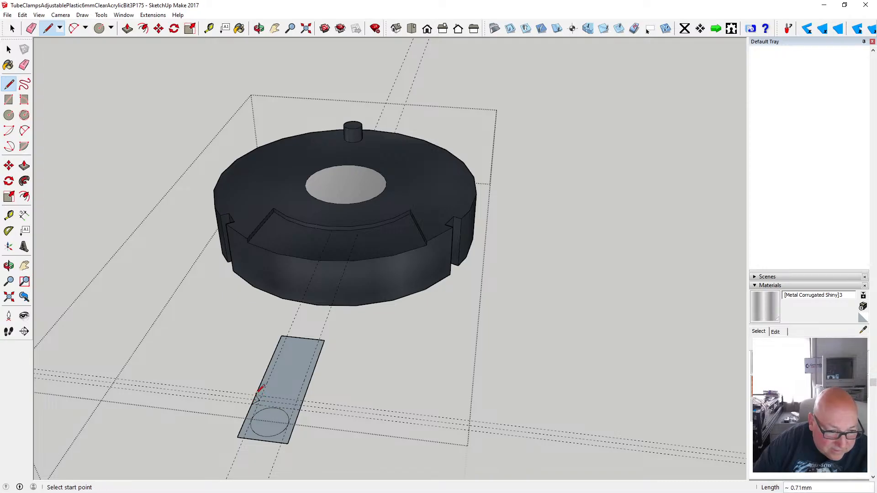
pyautogui.click(299, 409)
pyautogui.press('Escape')
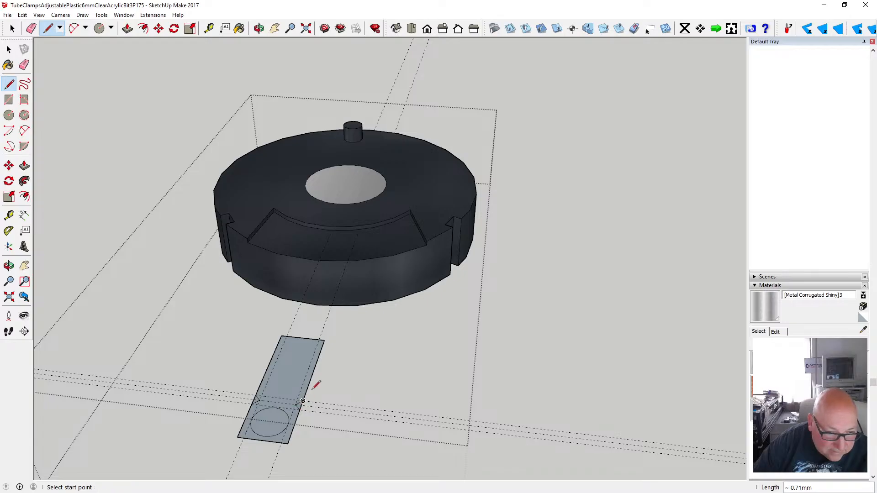
# - Delete the edge segments across the open ends of both V notches
pyautogui.click(9, 48)
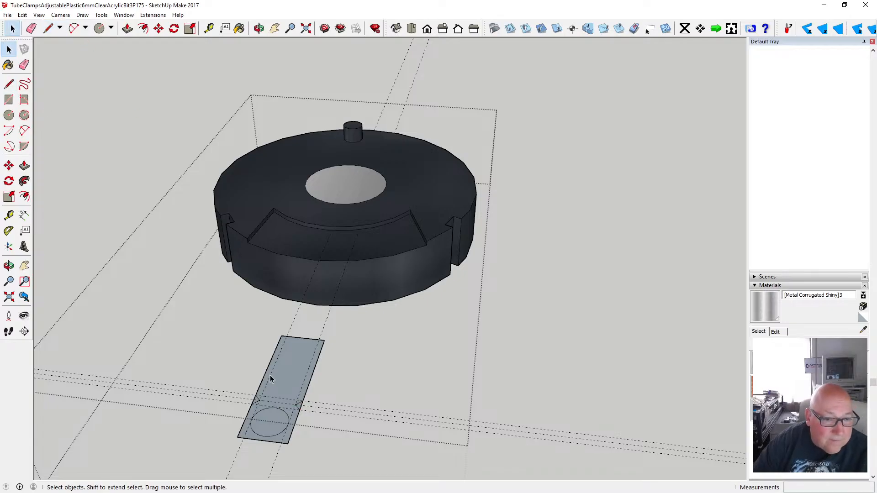
pyautogui.click(254, 401)
pyautogui.press('Delete')
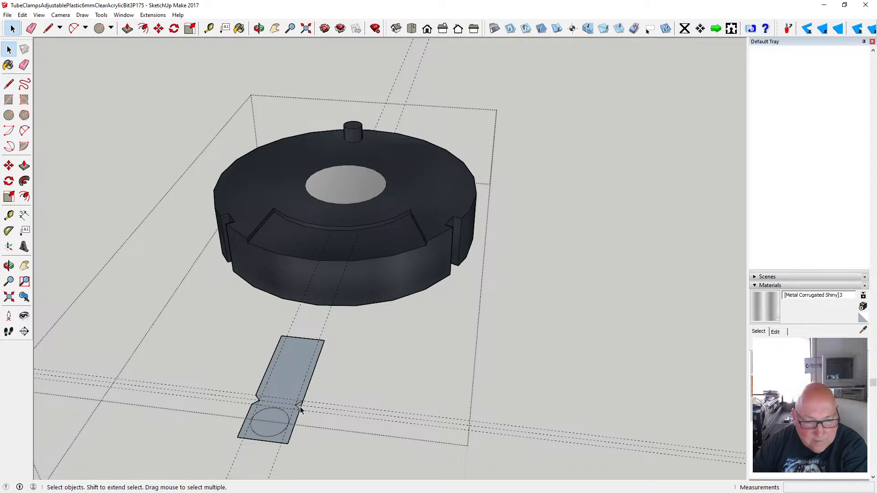
pyautogui.click(300, 407)
pyautogui.press('Delete')
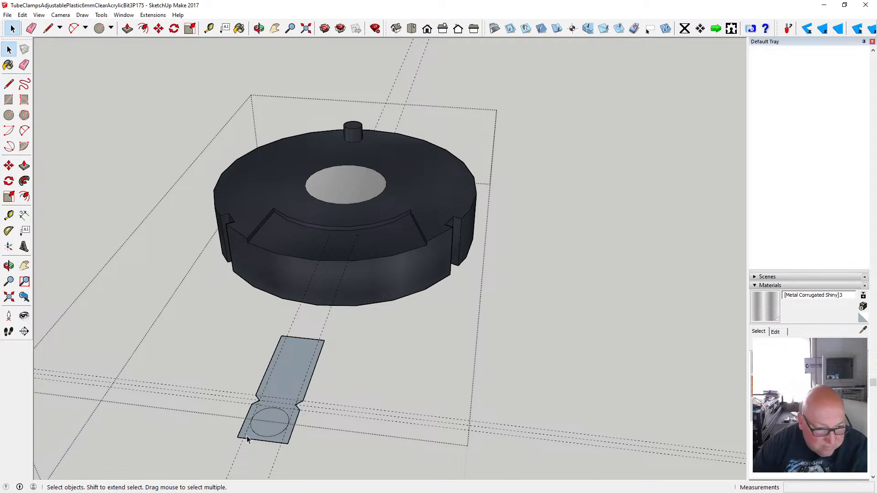
# - Place a guide line 0.5 mm inside the short edge of the strip beside the circle
pyautogui.press('t')
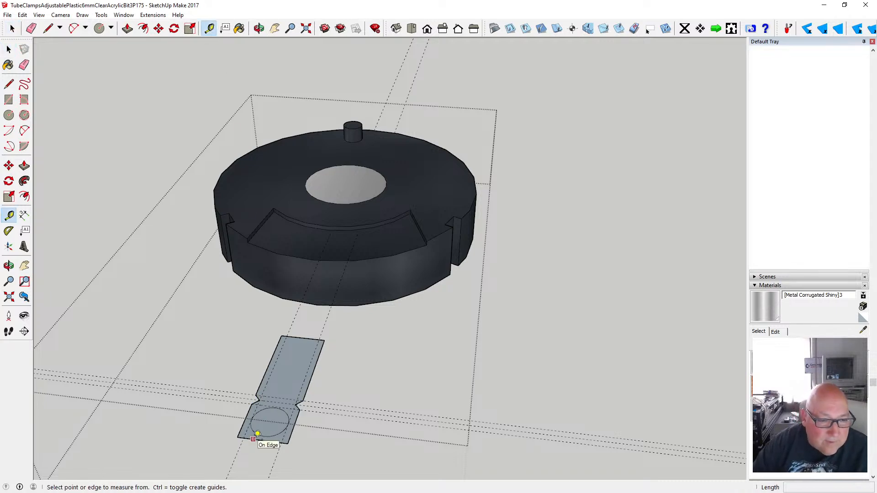
pyautogui.click(258, 433)
pyautogui.write('.5')
pyautogui.press('Return')
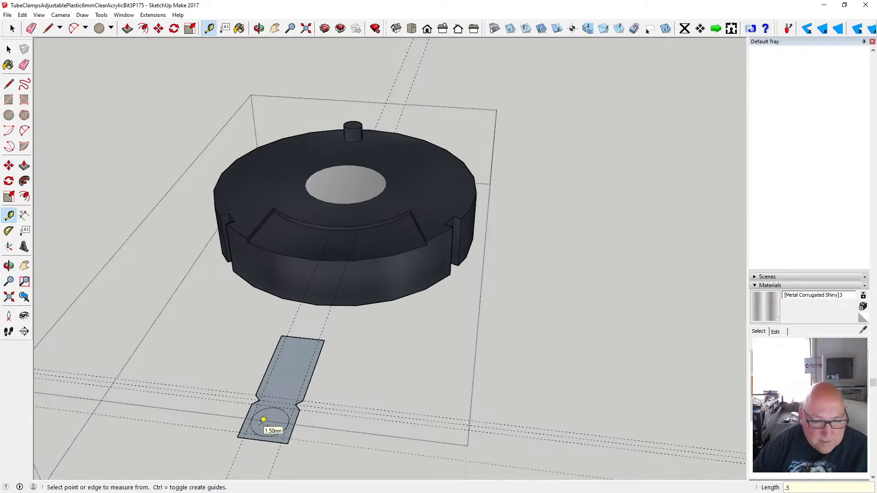
# - Draw diagonal chamfer lines between the 0.5 mm guides across the two corners at the strip's circle end
pyautogui.click(9, 85)
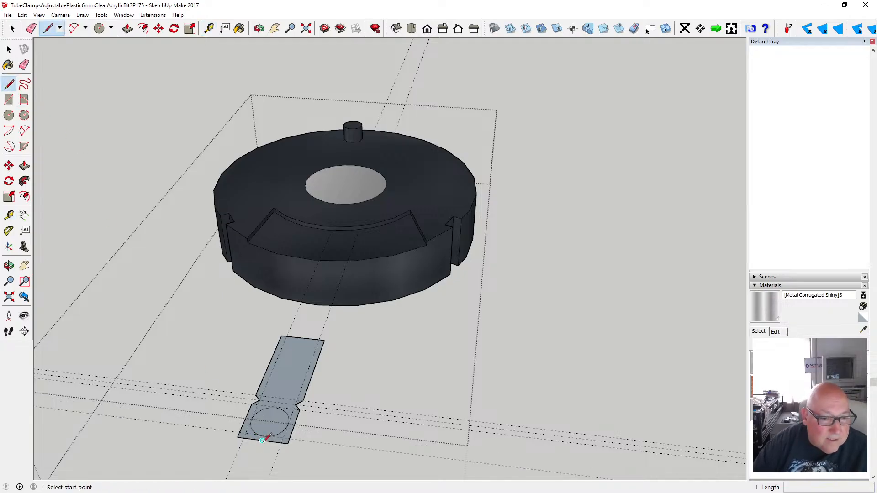
pyautogui.click(240, 433)
pyautogui.click(245, 438)
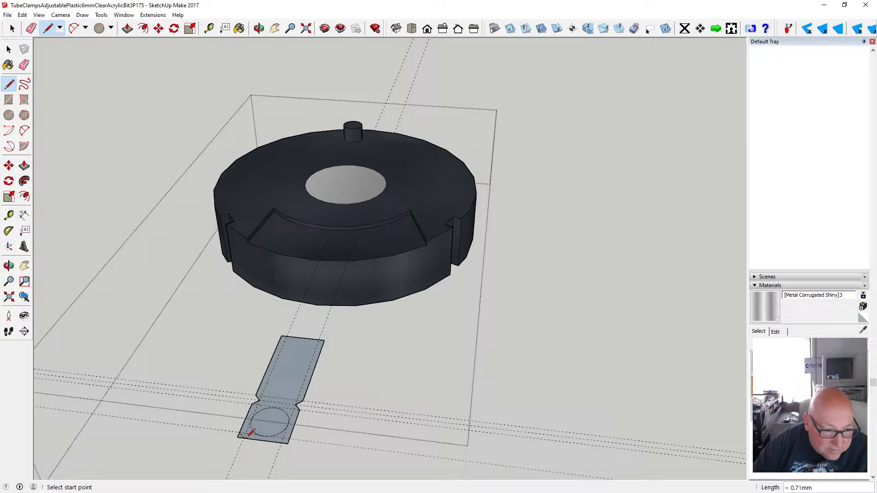
pyautogui.click(281, 442)
pyautogui.click(288, 439)
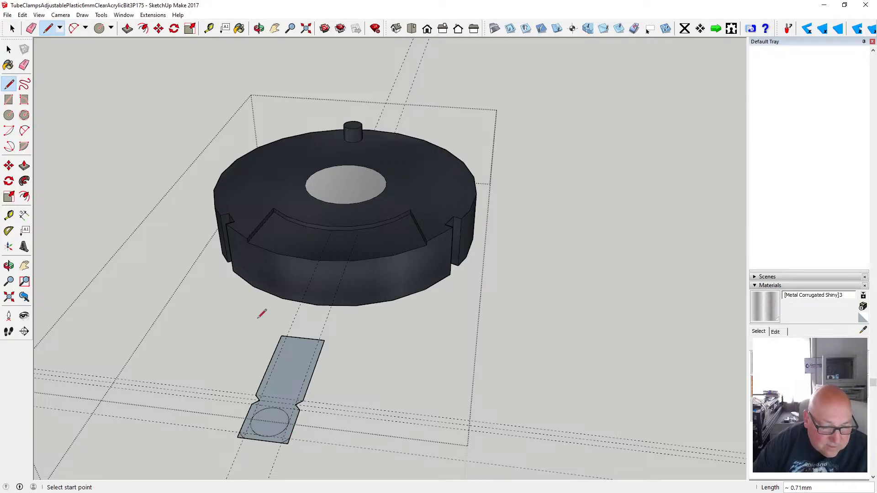
# - Place a guide line 0.5 mm inside the strip's short edge opposite the circle
pyautogui.click(209, 28)
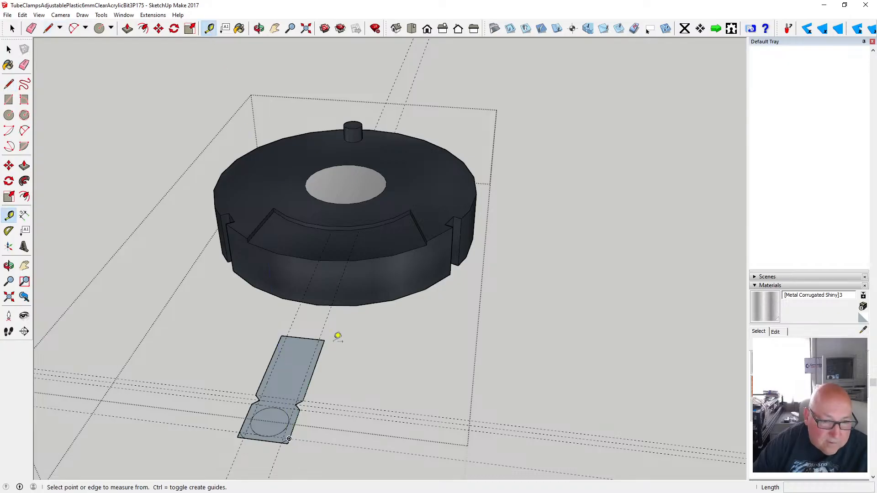
pyautogui.click(297, 338)
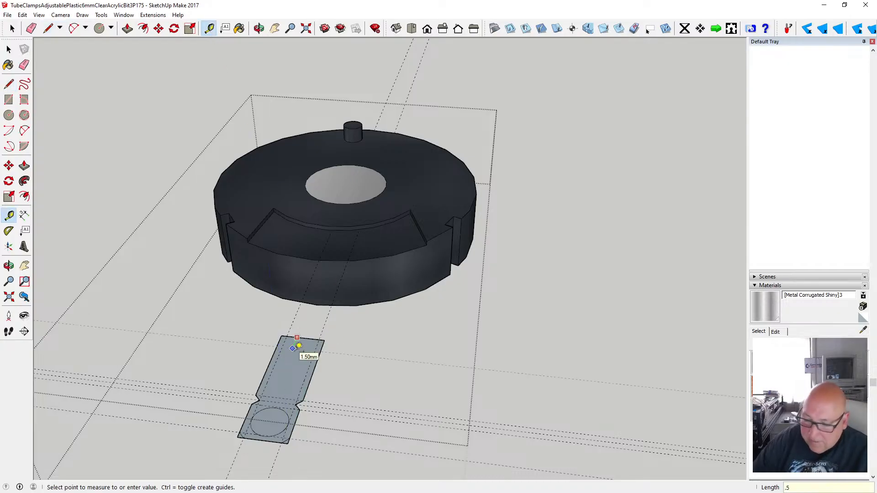
pyautogui.press('Return')
# - Draw diagonal chamfer lines between the 0.5 mm guides across the two corners at the strip's end nearest the potentiometer body
pyautogui.click(8, 84)
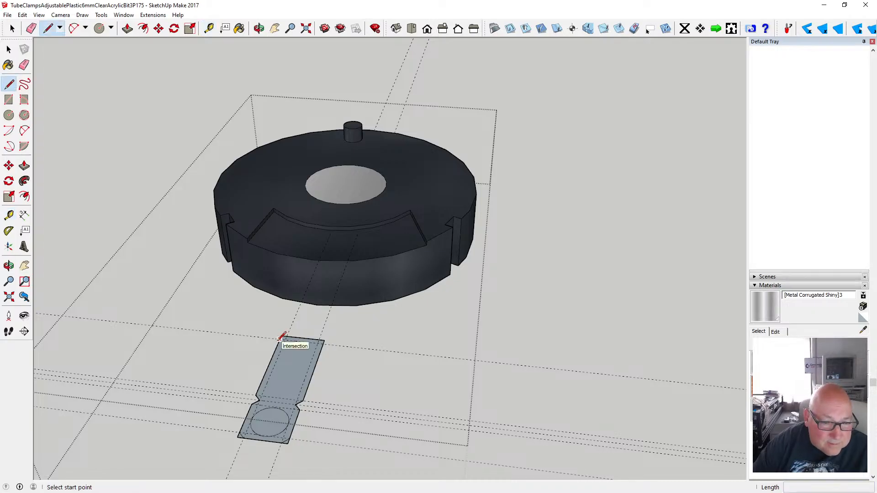
pyautogui.click(280, 339)
pyautogui.click(288, 337)
pyautogui.click(319, 340)
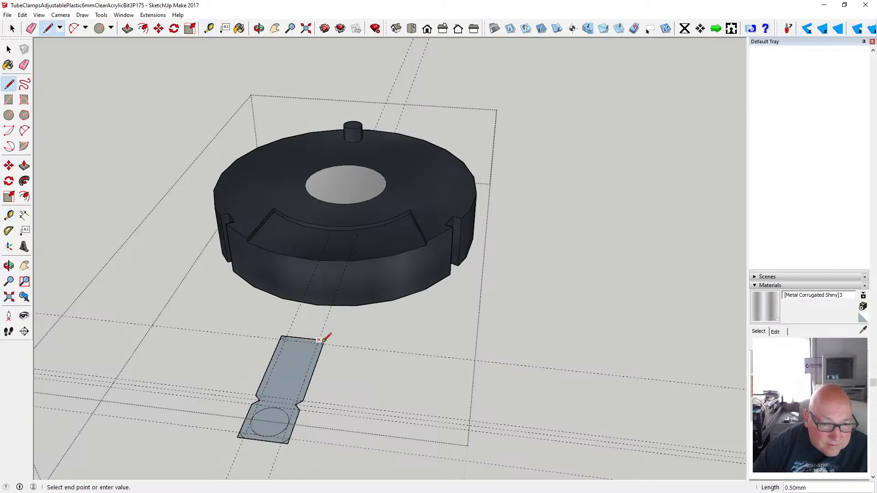
pyautogui.click(323, 343)
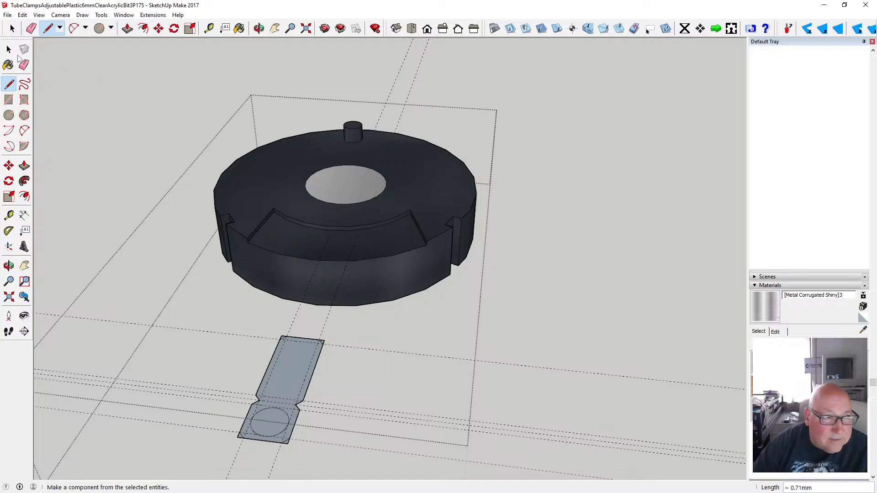
# - Delete the leftover corner edges outside the strip's four chamfers and the face inside the circle to open the hole
pyautogui.click(9, 49)
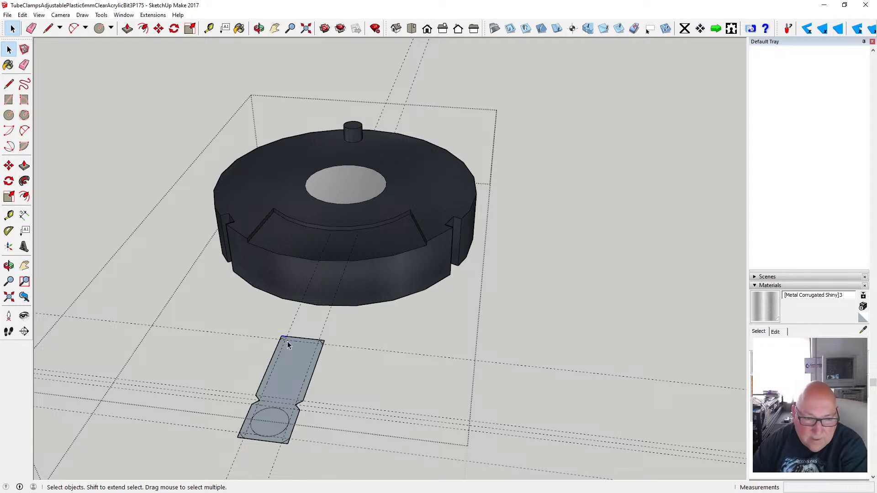
pyautogui.click(323, 343)
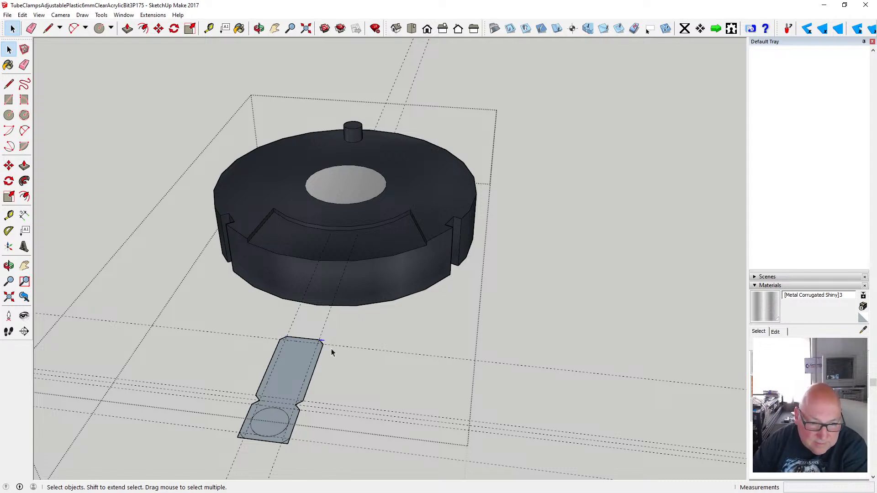
pyautogui.click(305, 406)
pyautogui.click(288, 443)
pyautogui.press('Delete')
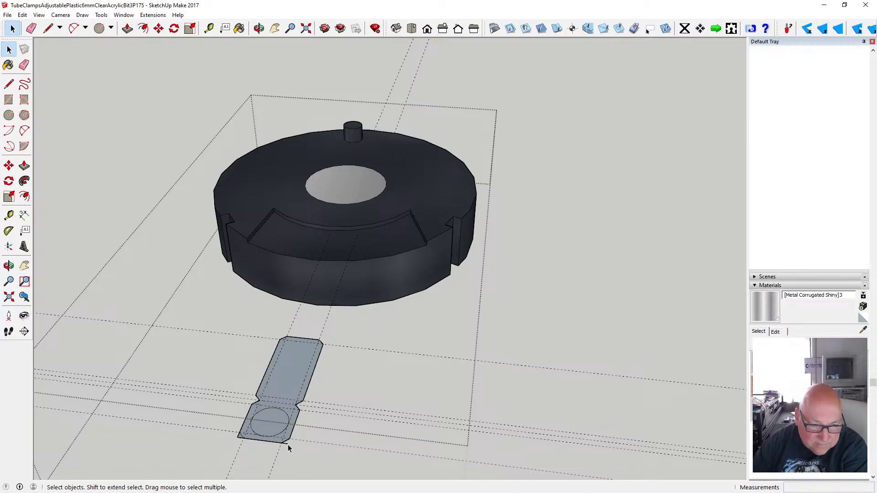
pyautogui.click(287, 444)
pyautogui.press('Delete')
pyautogui.click(239, 438)
pyautogui.press('Delete')
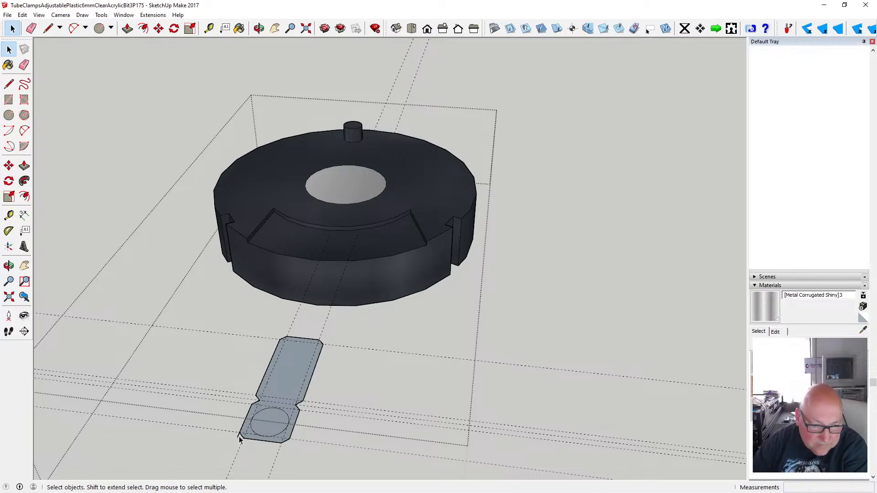
pyautogui.click(238, 437)
pyautogui.press('Delete')
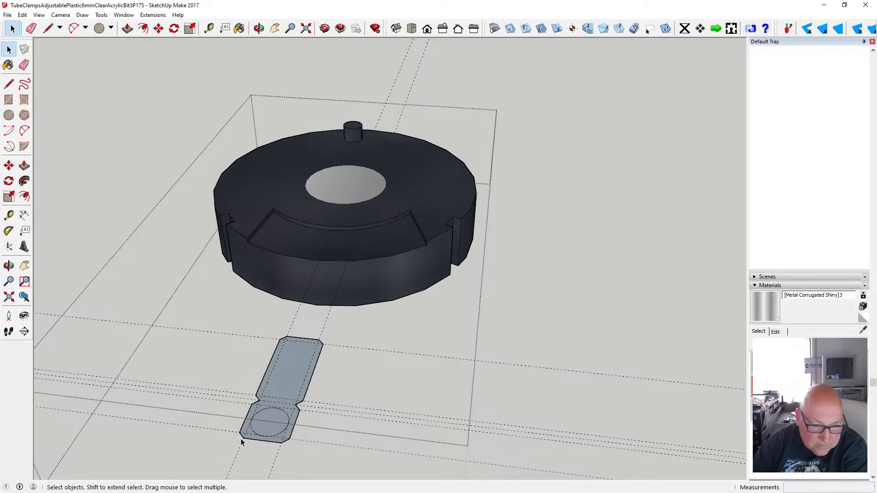
pyautogui.click(270, 427)
pyautogui.press('Delete')
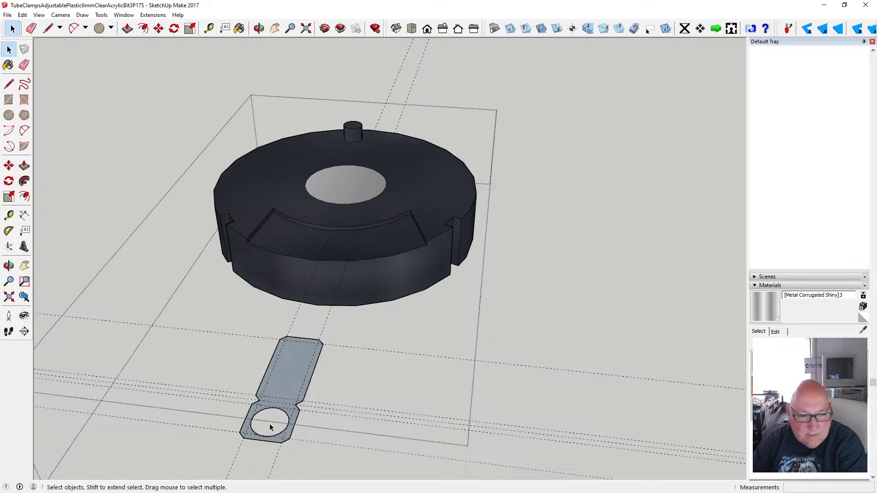
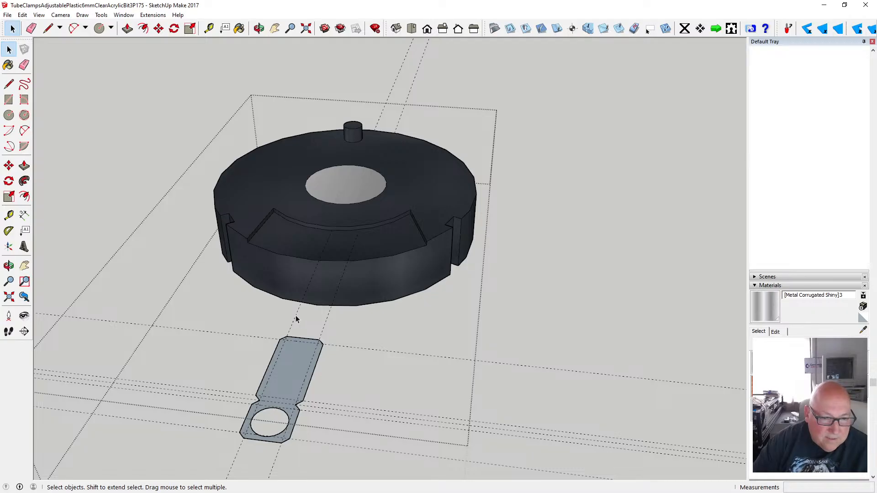
# - Delete all the construction guide lines running through and around the terminal lug
pyautogui.click(328, 330)
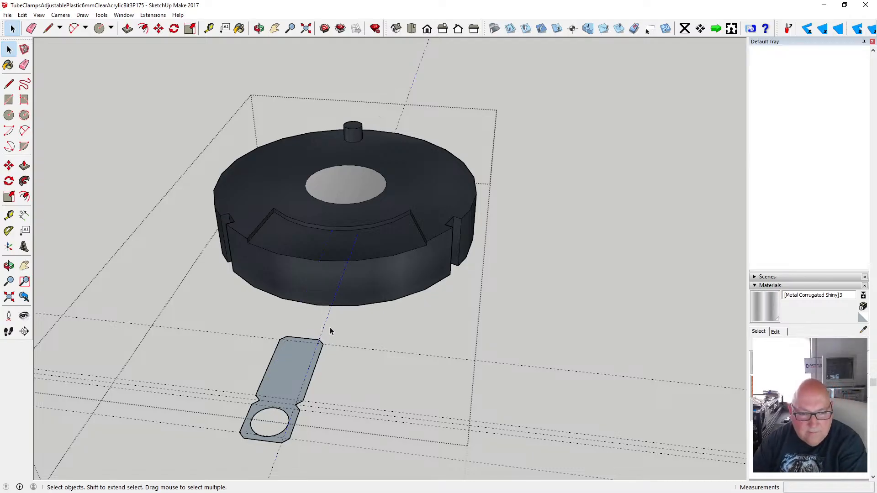
pyautogui.press('Delete')
pyautogui.click(341, 346)
pyautogui.press('Delete')
pyautogui.click(317, 403)
pyautogui.press('Delete')
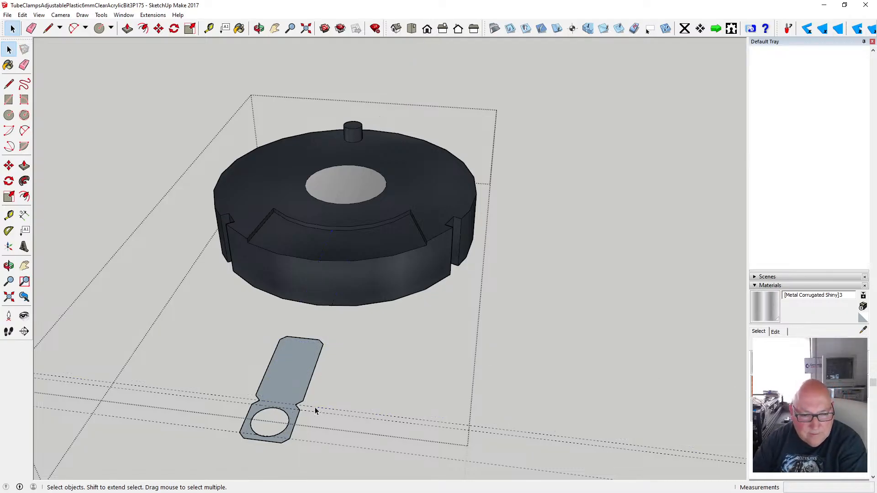
pyautogui.click(315, 410)
pyautogui.press('Delete')
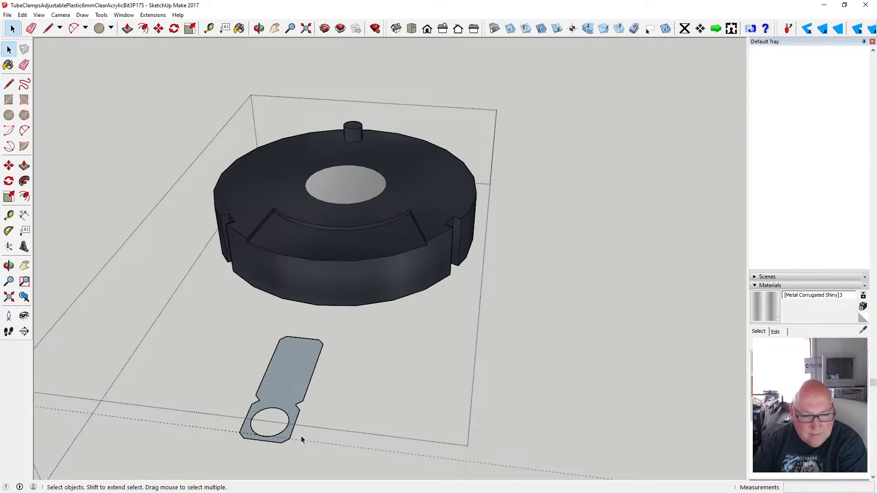
pyautogui.click(302, 441)
pyautogui.press('Delete')
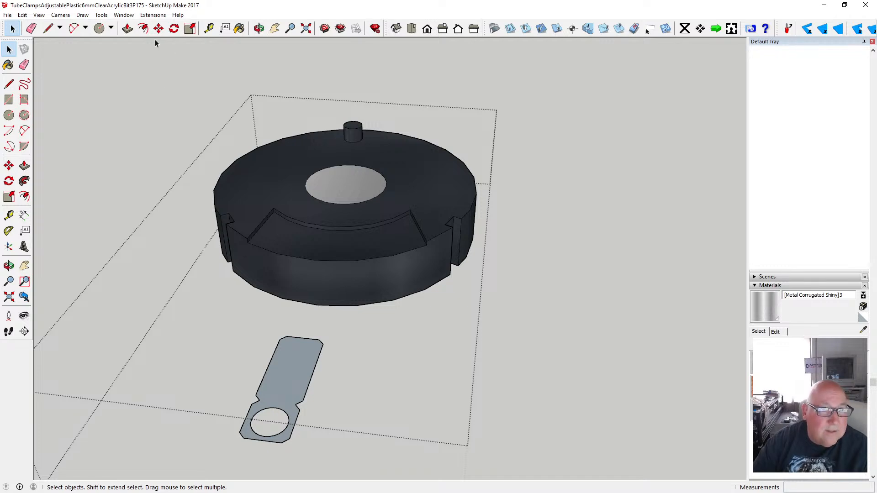
# - Extrude the terminal lug face upward by 0.25 mm with Push/Pull
pyautogui.click(128, 28)
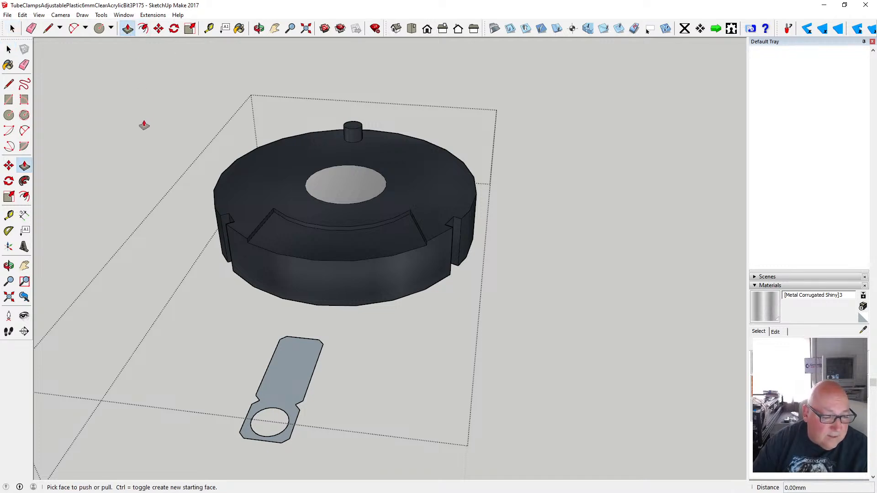
pyautogui.click(304, 352)
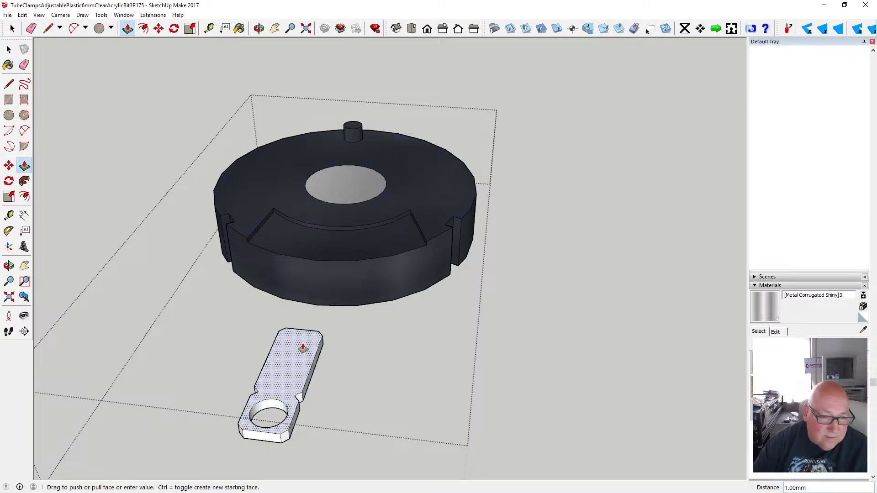
pyautogui.write('.25')
pyautogui.press('Return')
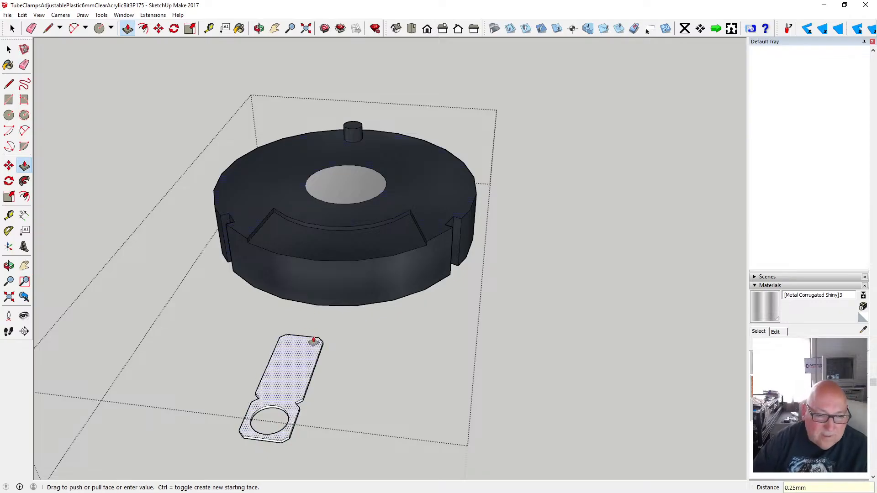
pyautogui.press('space')
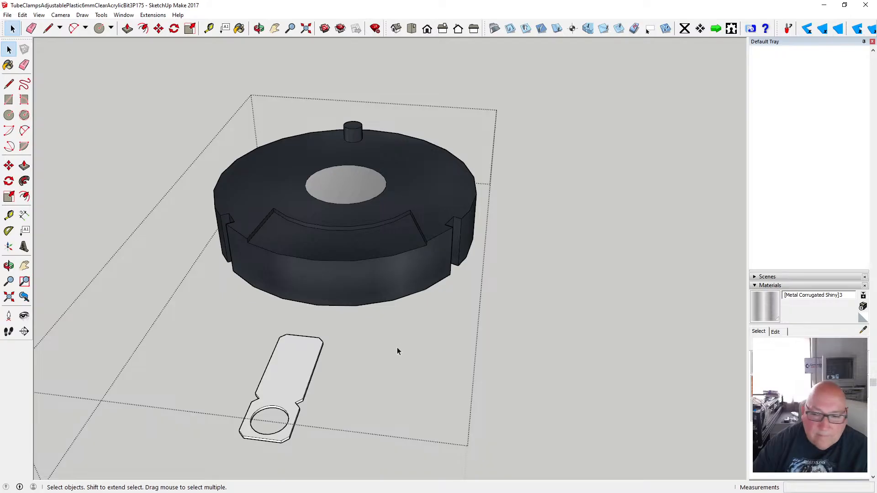
# - Paint the lug's top and underside faces with the [Metal Corrugated Shiny]3 material
pyautogui.click(239, 28)
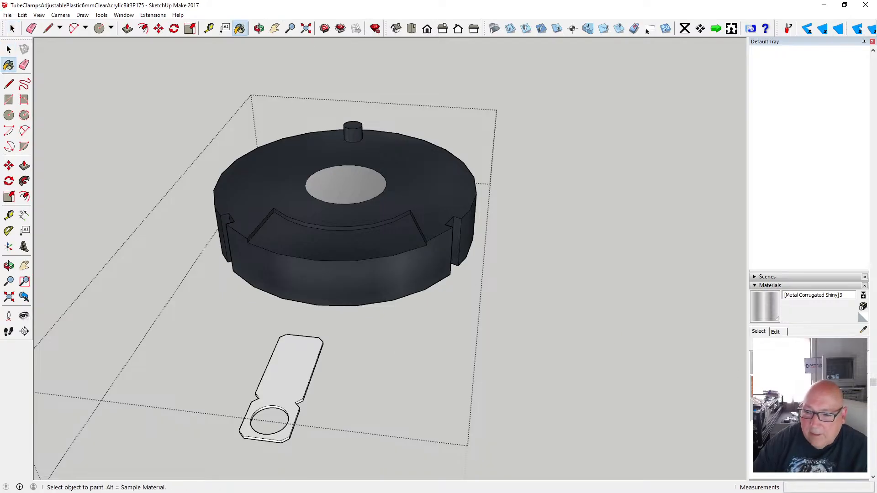
pyautogui.click(302, 355)
pyautogui.press('o')
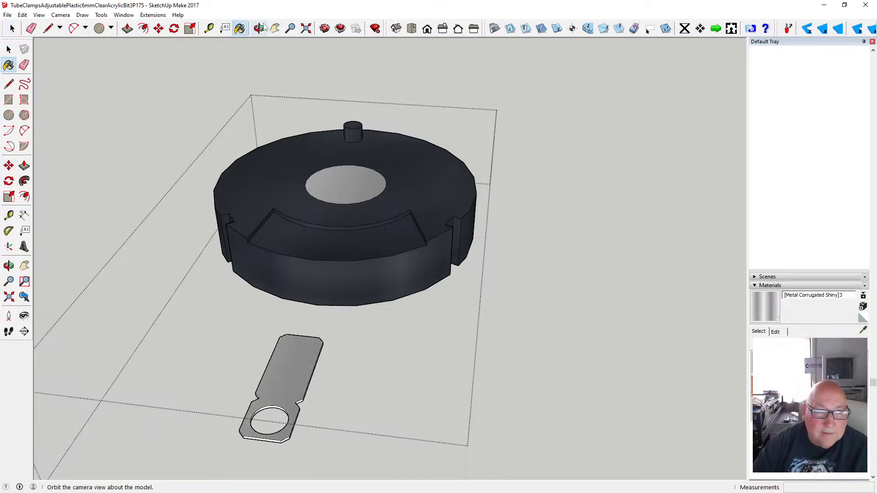
pyautogui.moveTo(357, 266)
pyautogui.mouseDown()
pyautogui.moveTo(355, 125)
pyautogui.moveTo(314, 133)
pyautogui.mouseUp()
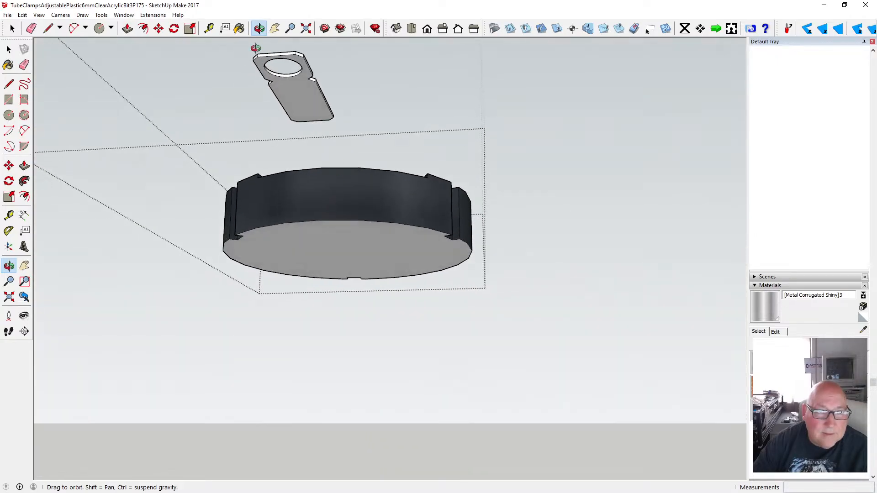
pyautogui.press('b')
pyautogui.click(310, 97)
pyautogui.press('space')
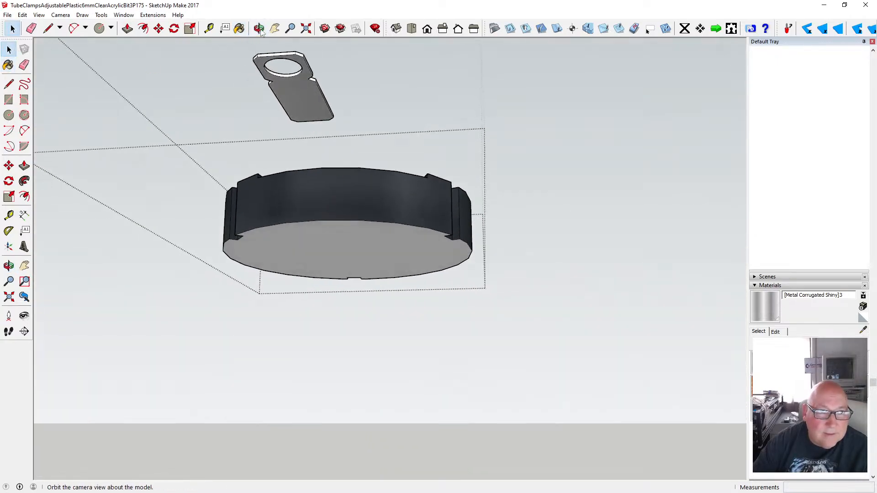
# - Select the entire terminal lug and make it a component with the default settings
pyautogui.press('o')
pyautogui.moveTo(305, 97); pyautogui.dragTo(317, 282)
pyautogui.scroll(-2, 299, 270)
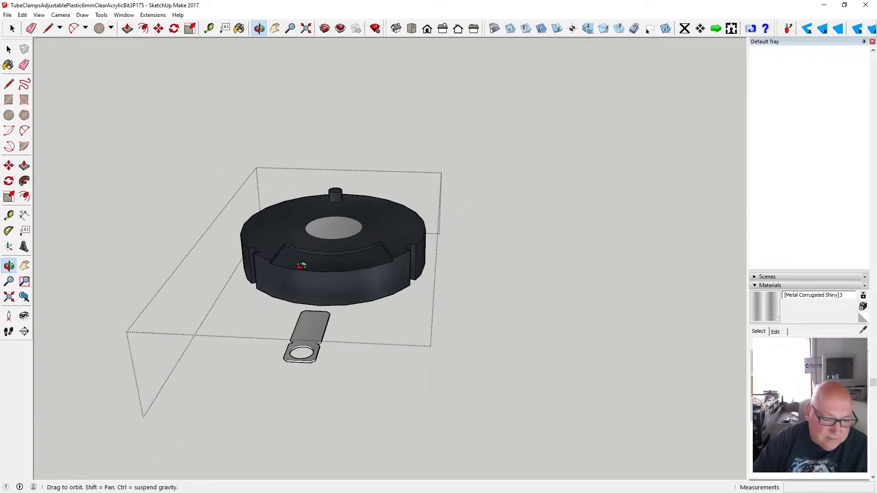
pyautogui.moveTo(291, 315); pyautogui.dragTo(300, 342)
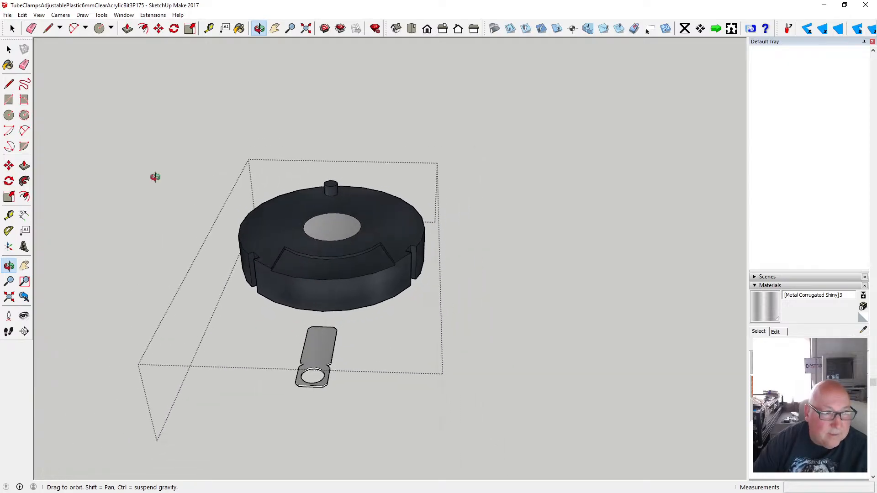
pyautogui.press('space')
pyautogui.moveTo(326, 390); pyautogui.dragTo(341, 393)
pyautogui.rightClick(317, 357)
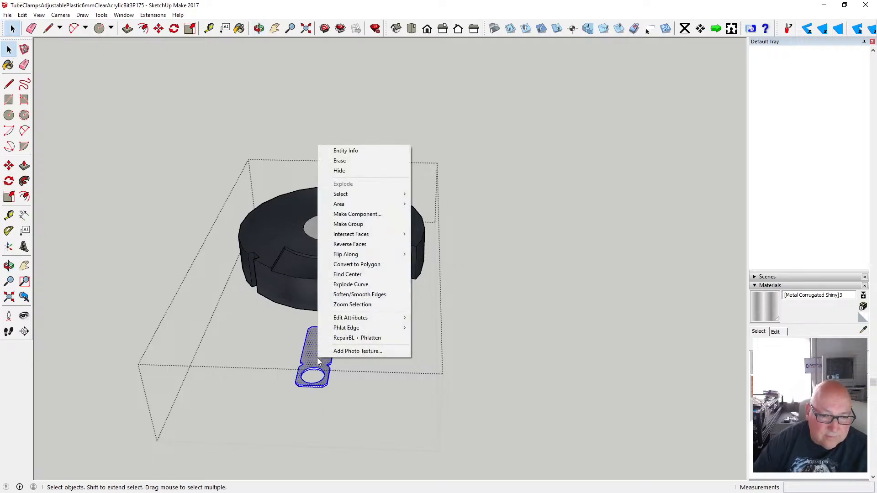
pyautogui.click(369, 216)
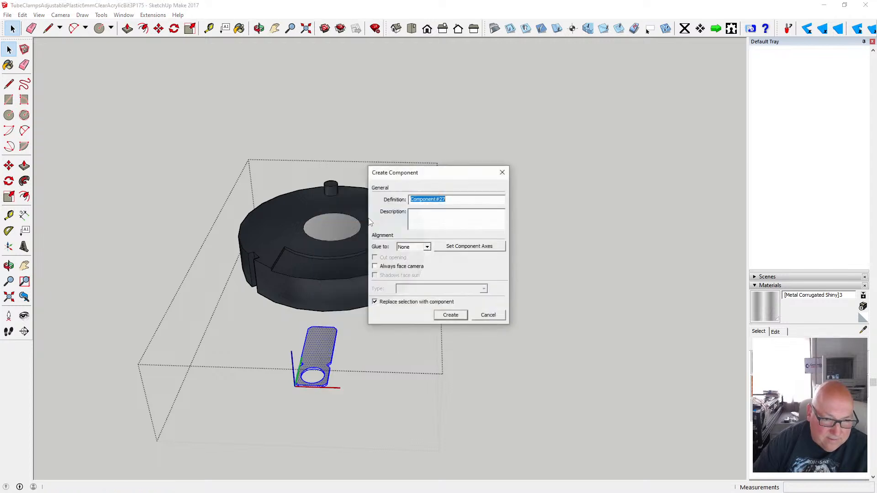
pyautogui.click(450, 315)
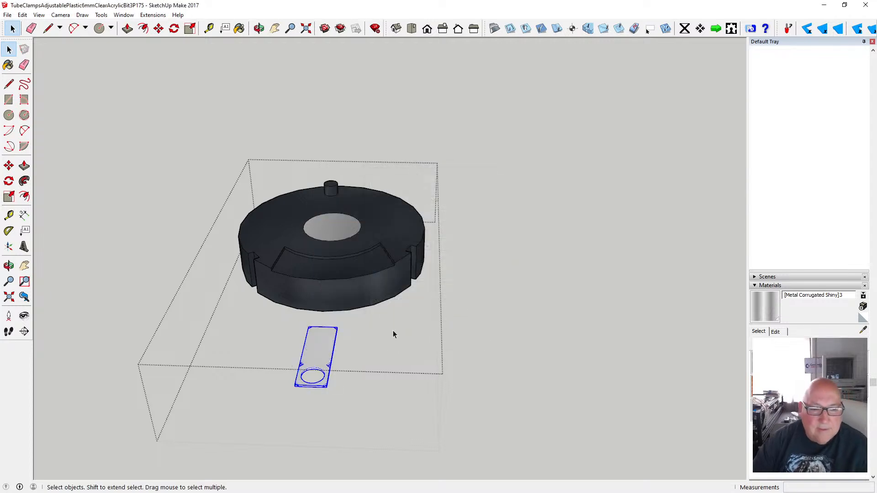
# - Move the lug component by the midpoint of its hole-free short edge to the outer rim of the body's curved recess
pyautogui.click(349, 335)
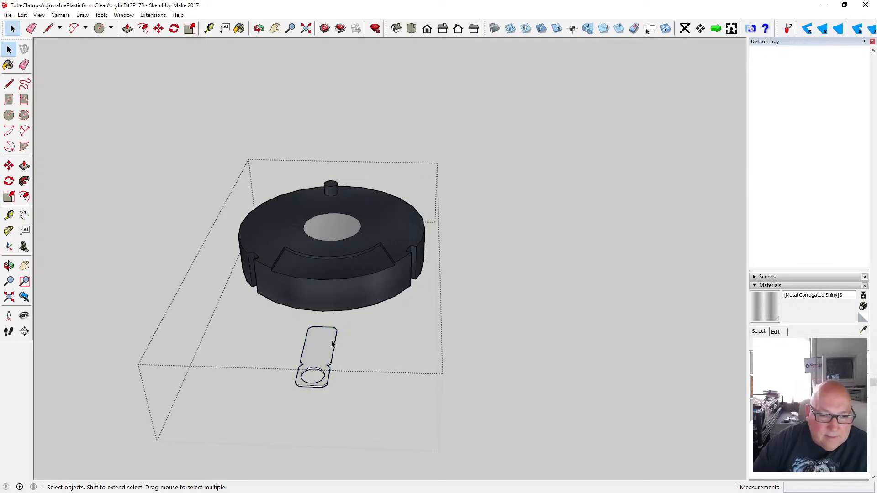
pyautogui.click(332, 338)
pyautogui.click(159, 29)
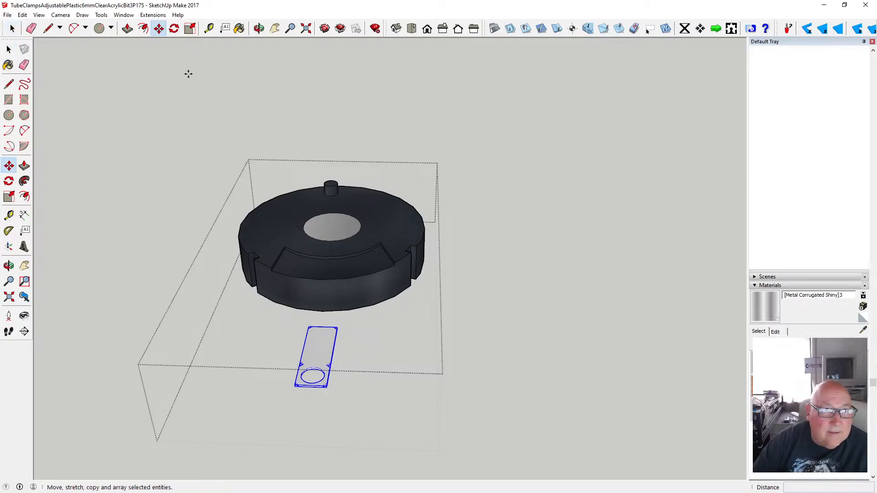
pyautogui.click(321, 327)
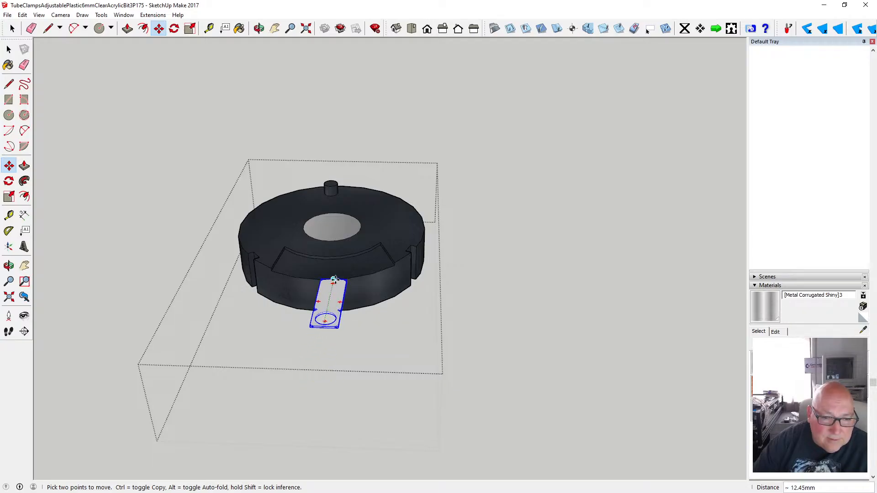
pyautogui.click(334, 281)
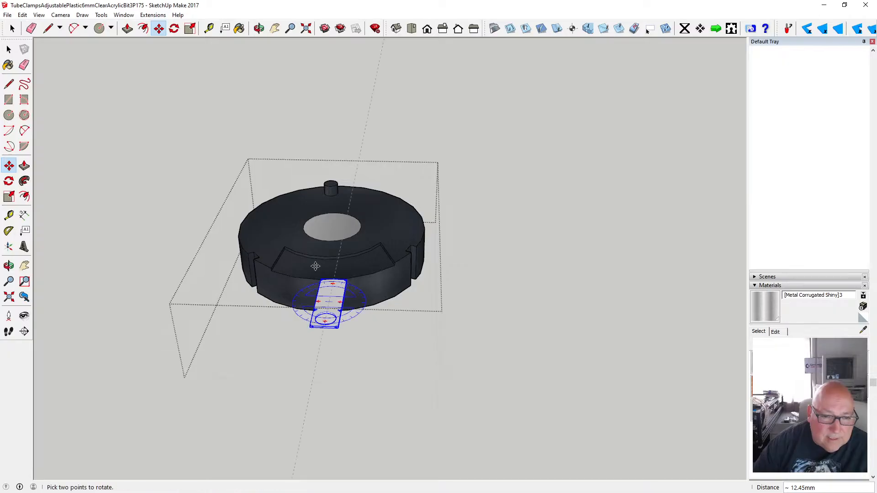
# - Rotate the lug 7.5° about the midpoint of its inner short edge so it points straight out from the body's recess
pyautogui.click(174, 29)
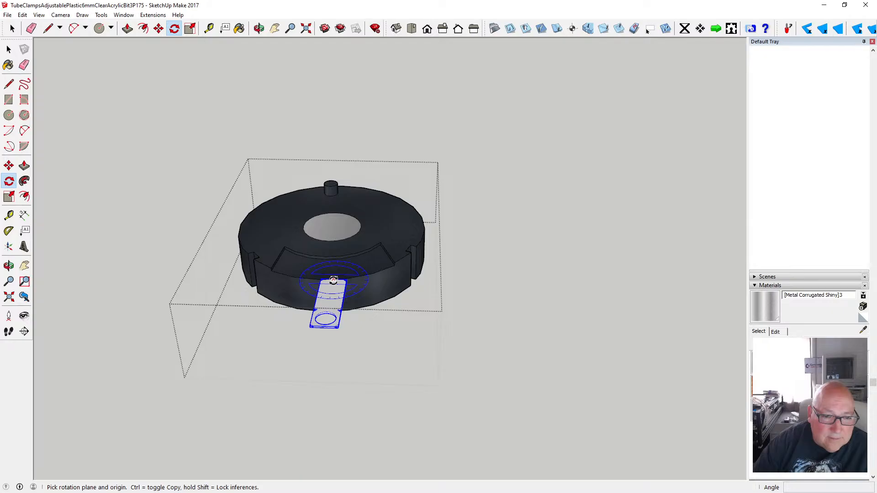
pyautogui.click(334, 280)
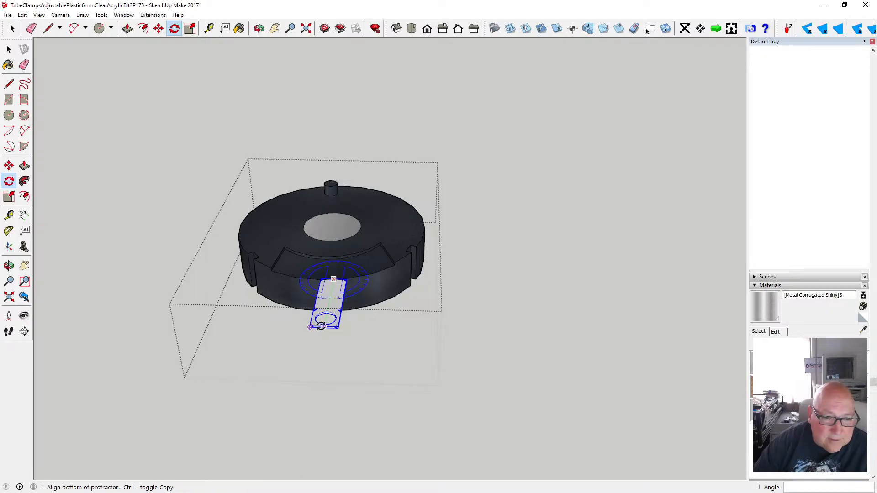
pyautogui.click(325, 326)
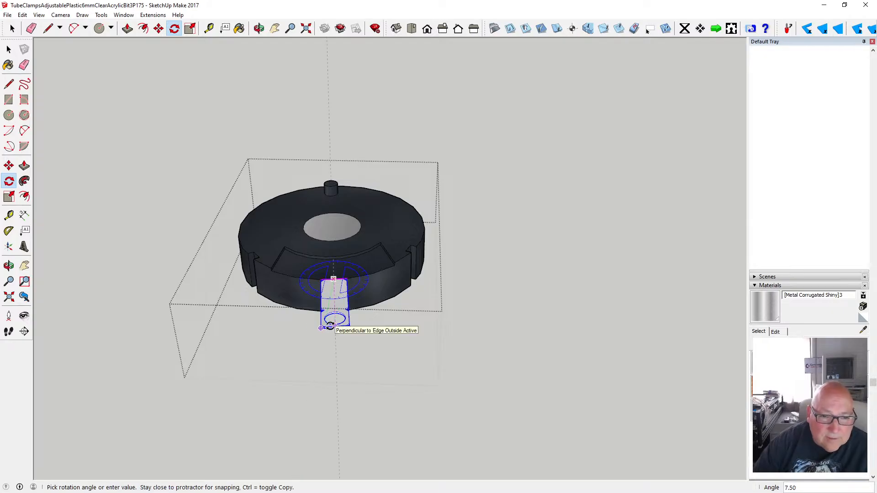
pyautogui.click(331, 326)
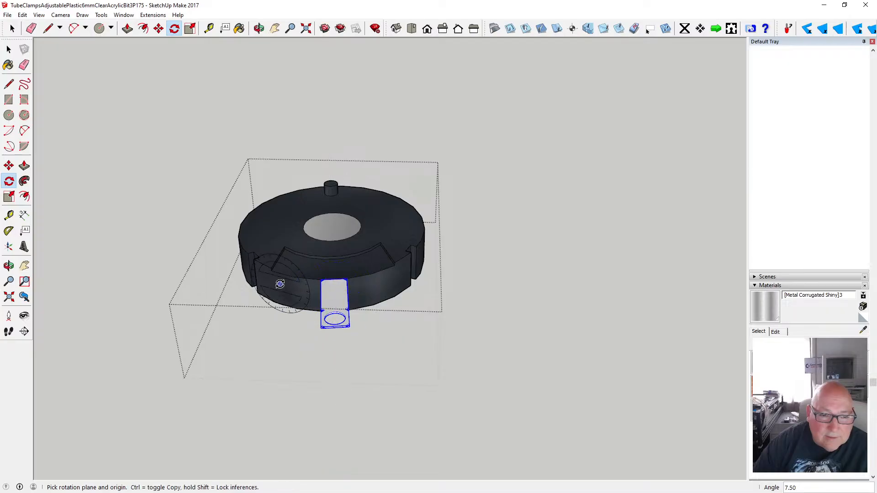
# - Move the lug 0.5 mm inward toward the centre of the body from the midpoint of its inner short edge
pyautogui.click(259, 29)
pyautogui.moveTo(267, 144); pyautogui.dragTo(280, 225)
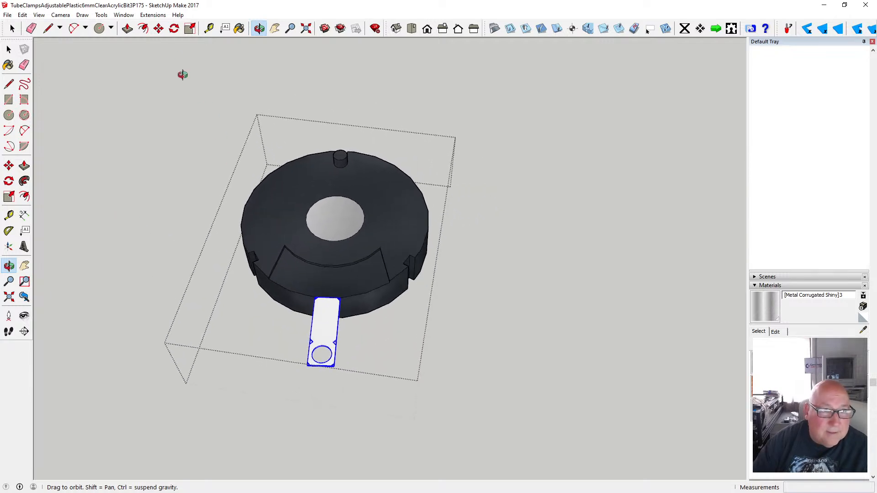
pyautogui.press('m')
pyautogui.click(325, 296)
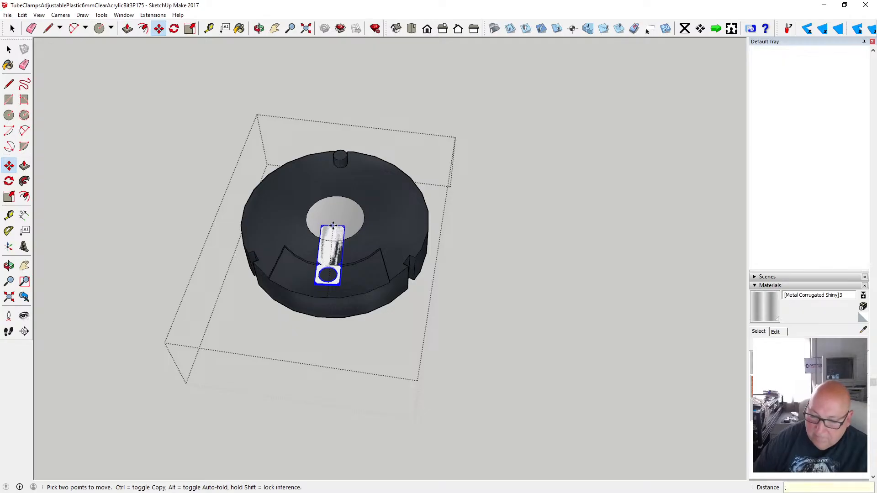
pyautogui.press('Escape')
pyautogui.write('.5')
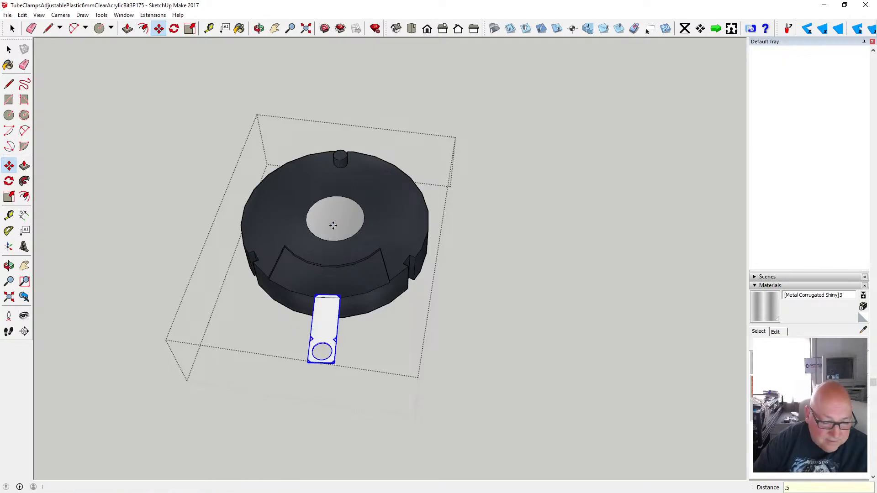
# - Move the lug straight down 2 mm along the side of the potentiometer body
pyautogui.click(259, 28)
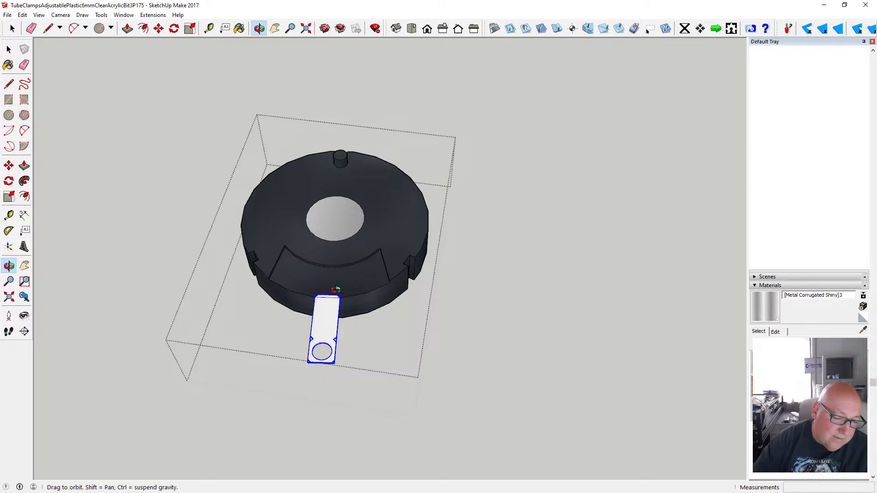
pyautogui.moveTo(334, 315); pyautogui.dragTo(351, 206)
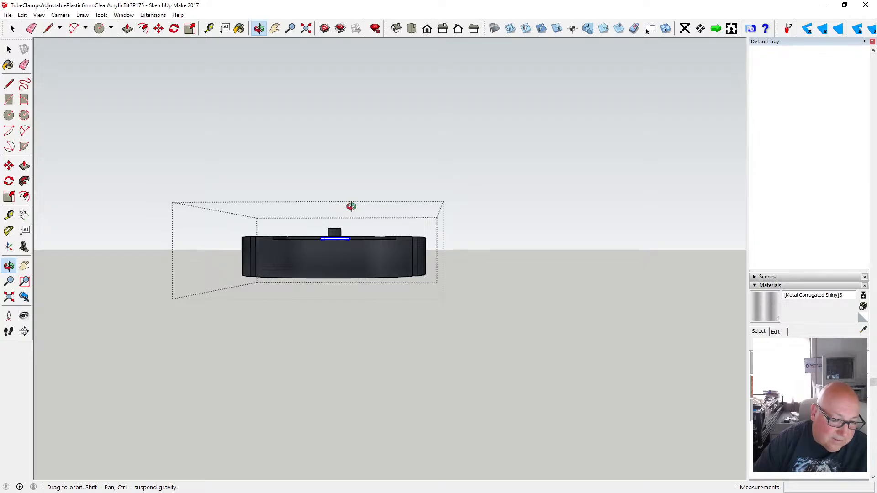
pyautogui.click(159, 28)
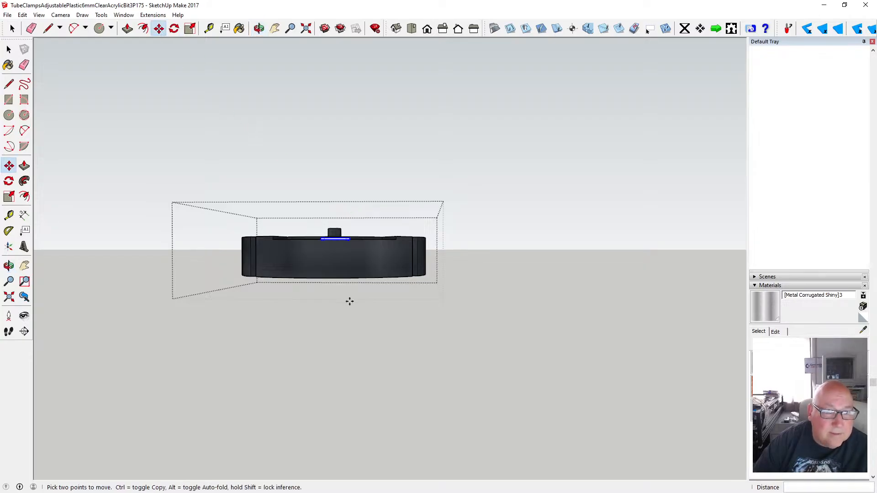
pyautogui.click(335, 239)
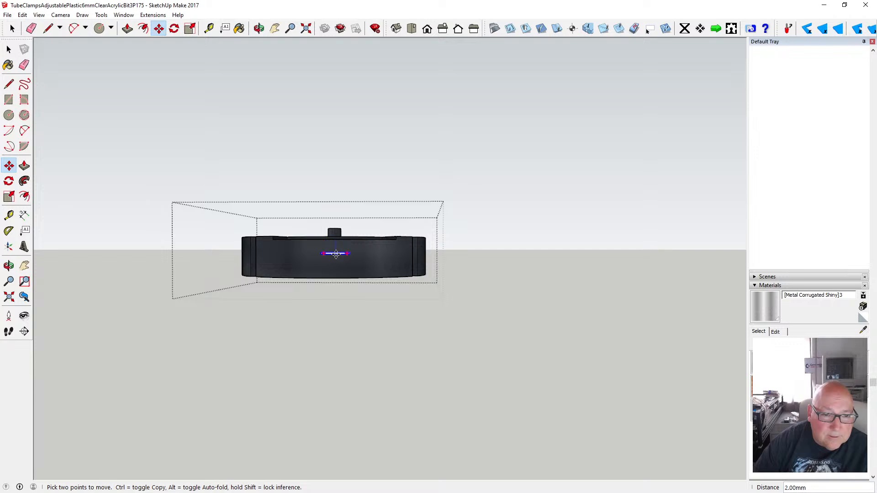
pyautogui.press('Return')
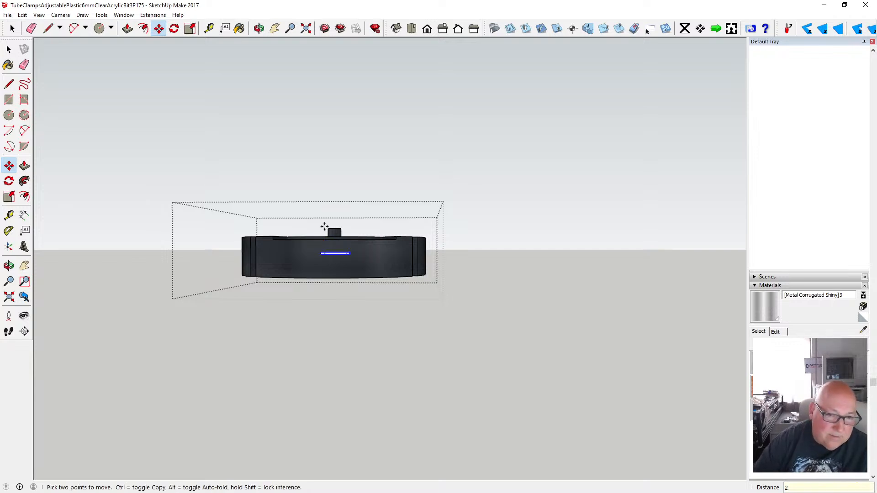
# - Offset the curved recess floor's outline inward by about 1 mm and delete the offset edges except the arc nearest the outer rim
pyautogui.click(259, 28)
pyautogui.moveTo(343, 221); pyautogui.dragTo(319, 322)
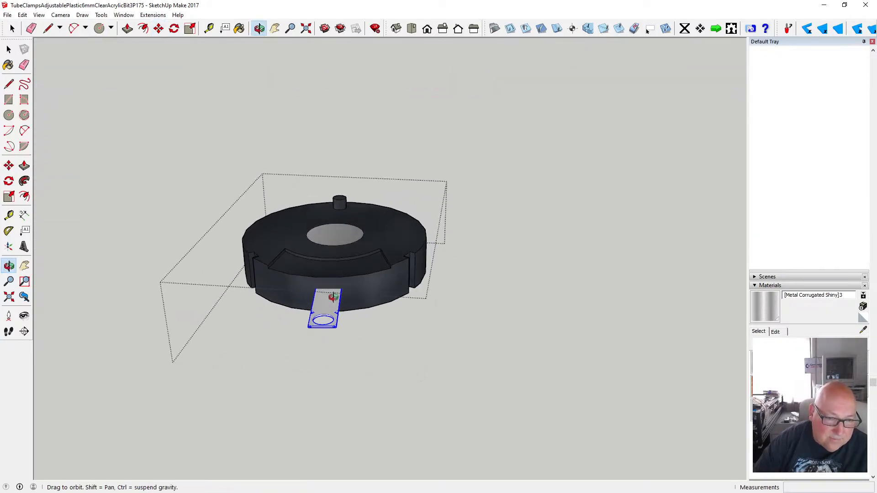
pyautogui.scroll(3, 332, 290)
pyautogui.scroll(1, 332, 290)
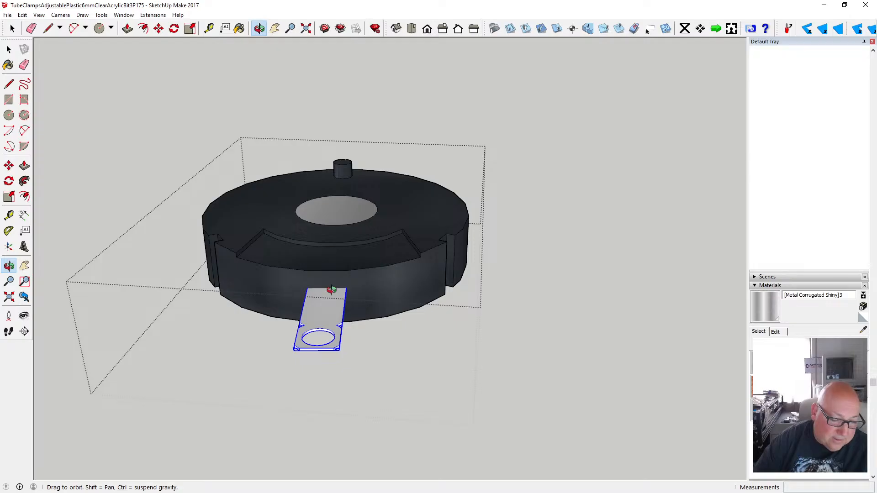
pyautogui.scroll(5, 332, 290)
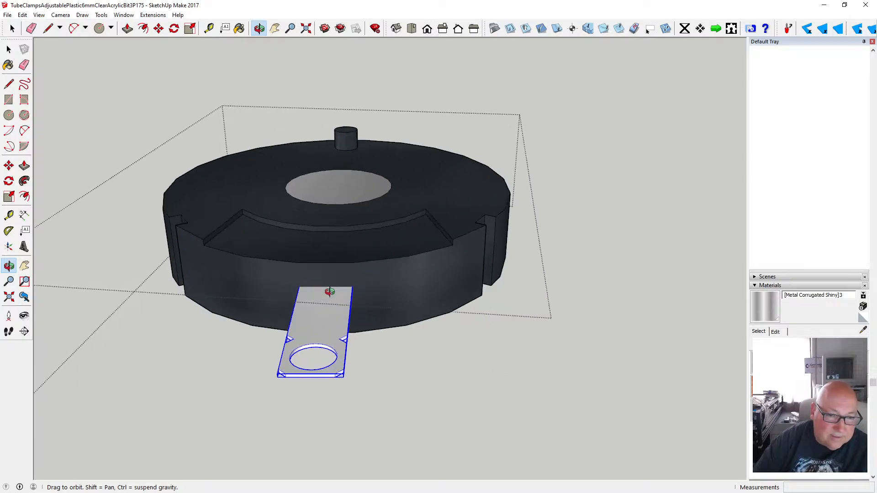
pyautogui.click(142, 28)
pyautogui.click(284, 291)
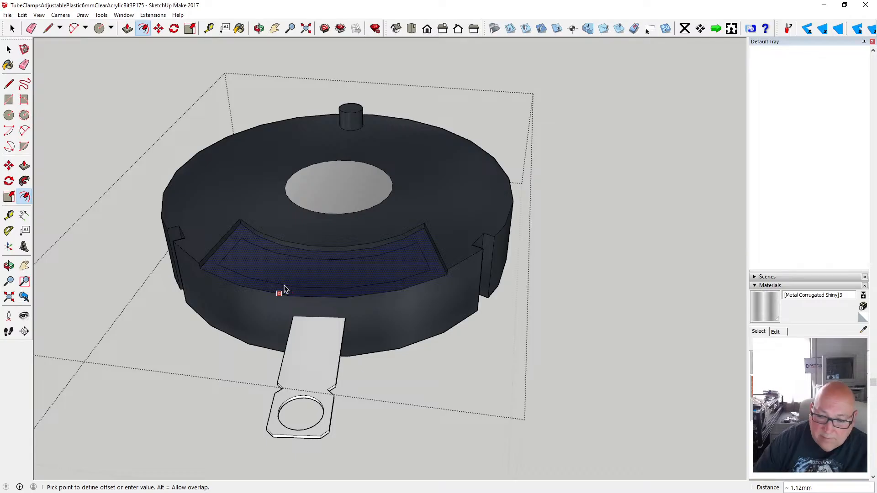
pyautogui.press('Return')
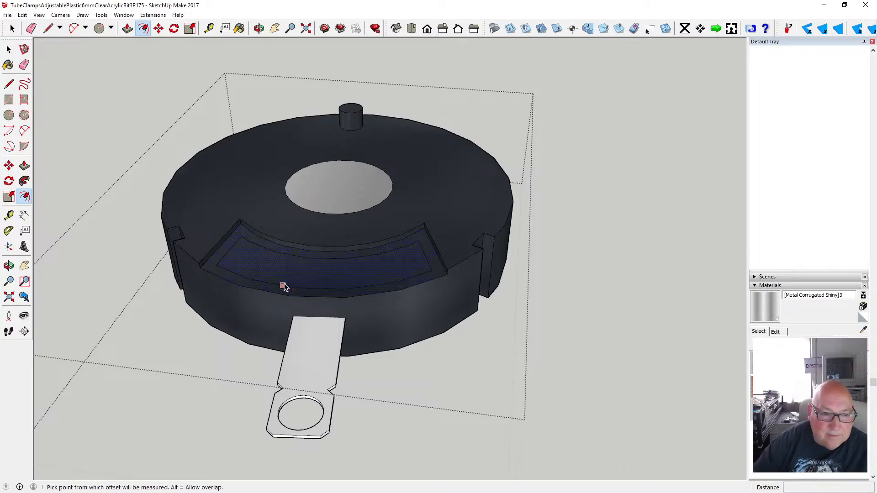
pyautogui.press('space')
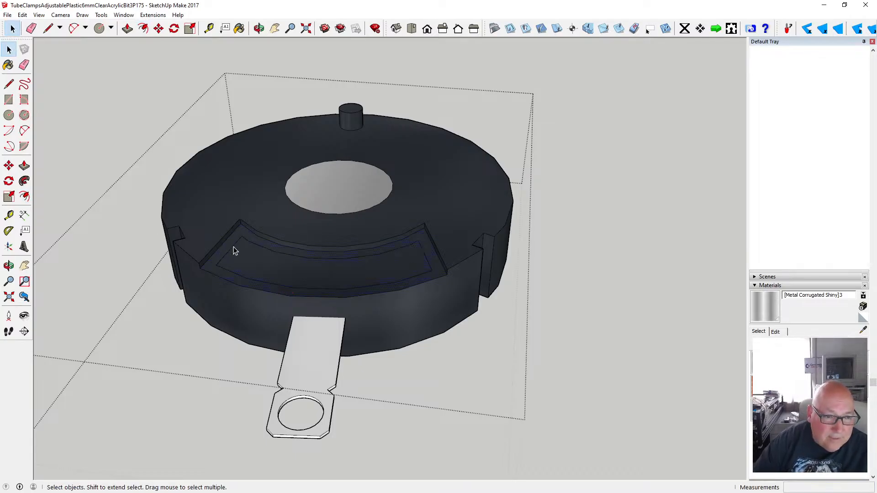
pyautogui.click(275, 251)
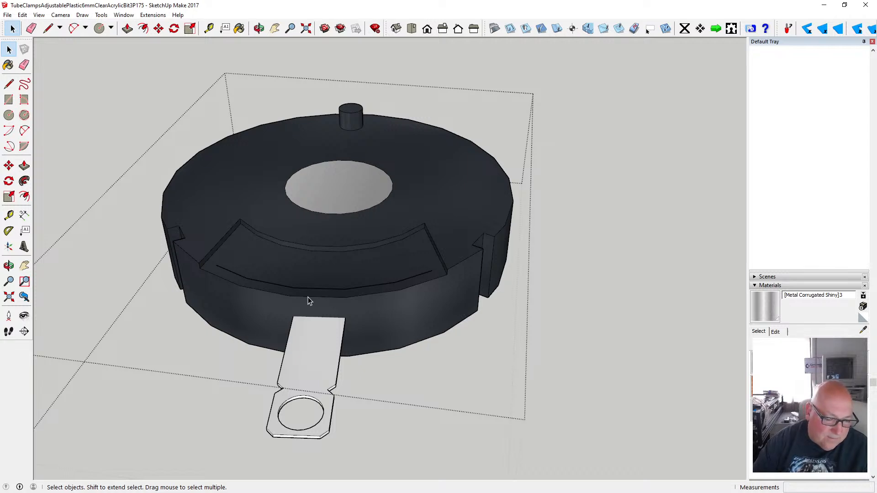
# - Draw short lines connecting the recess's outer rim to the offset arc, in line with the lug's sides
pyautogui.press('l')
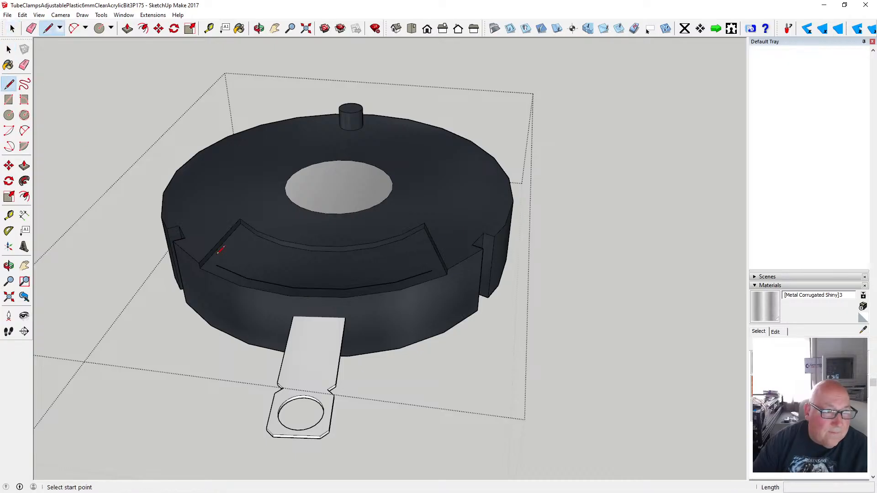
pyautogui.click(290, 296)
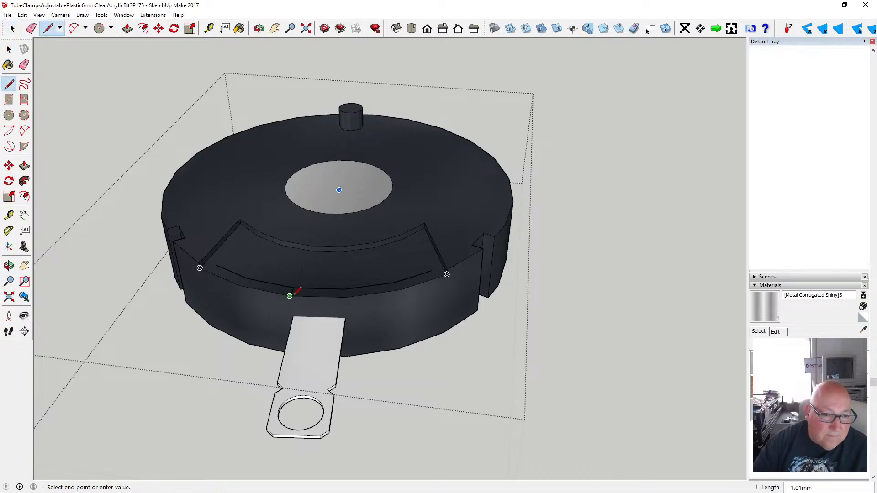
pyautogui.click(347, 289)
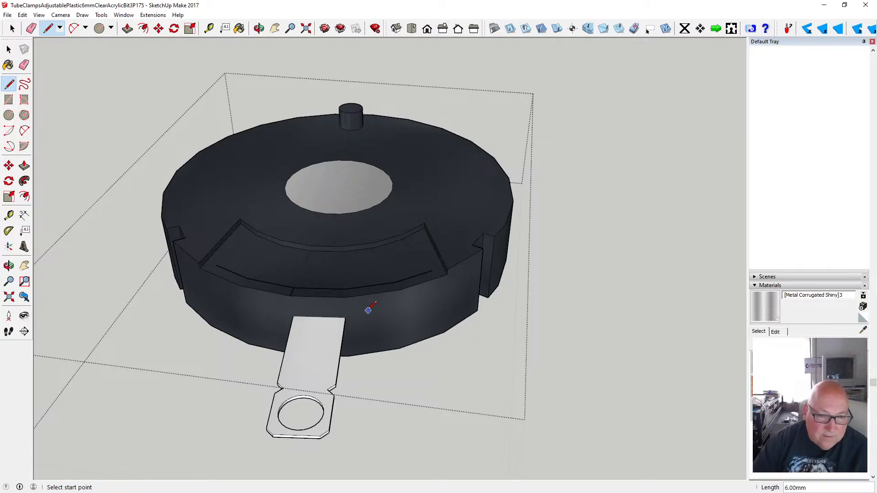
# - Draw a line about 1 mm long across the recessed rim strip, above one edge of the terminal
pyautogui.click(346, 290)
pyautogui.click(347, 298)
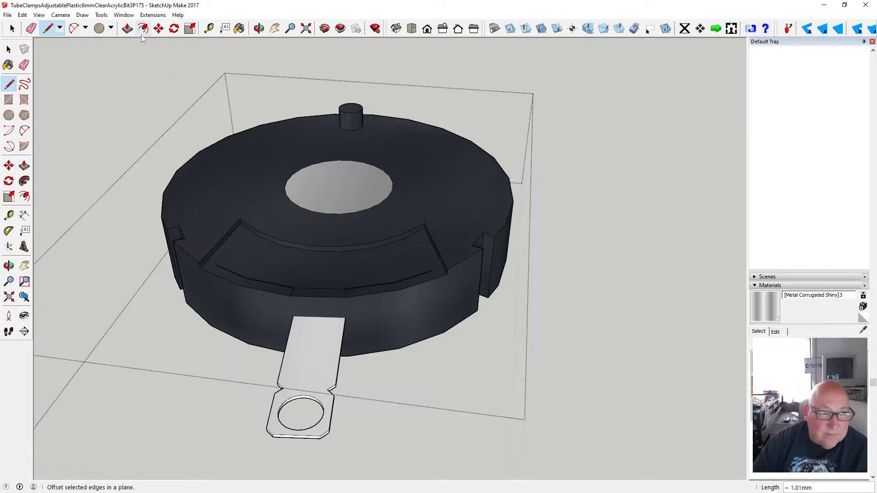
# - Try to push the small rim segment above the terminal down by 1.75 mm
pyautogui.press('p')
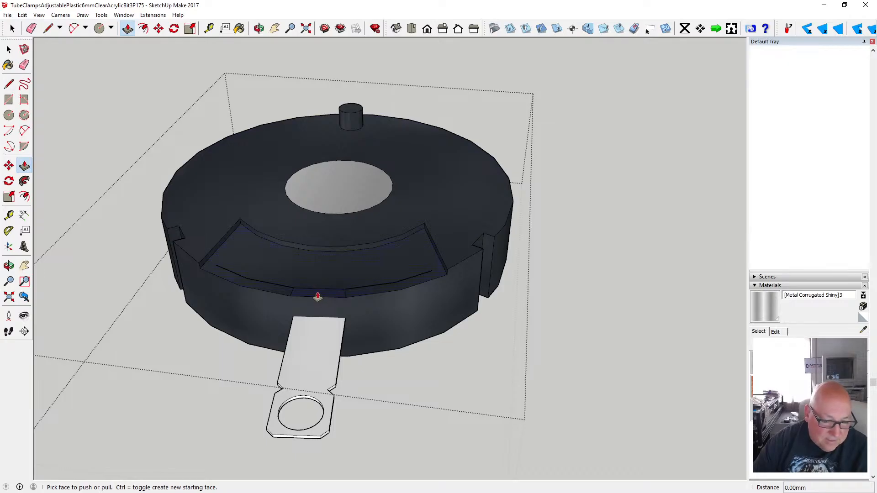
pyautogui.click(317, 297)
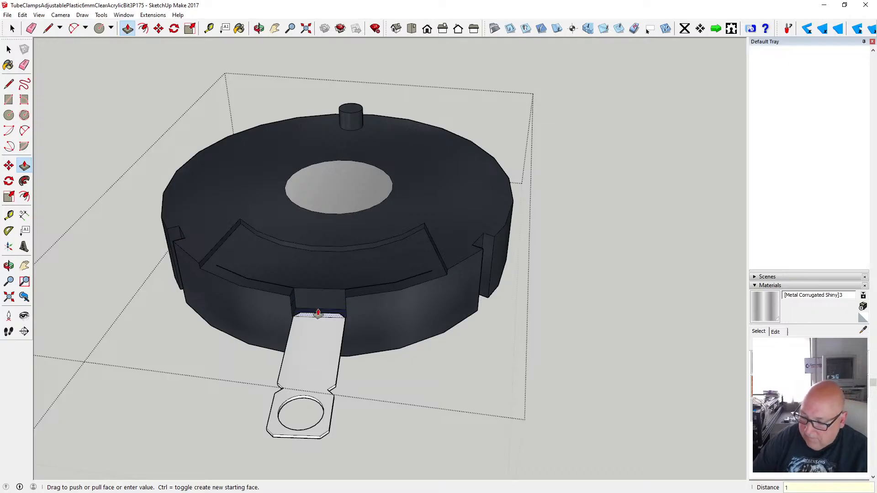
pyautogui.press('Return')
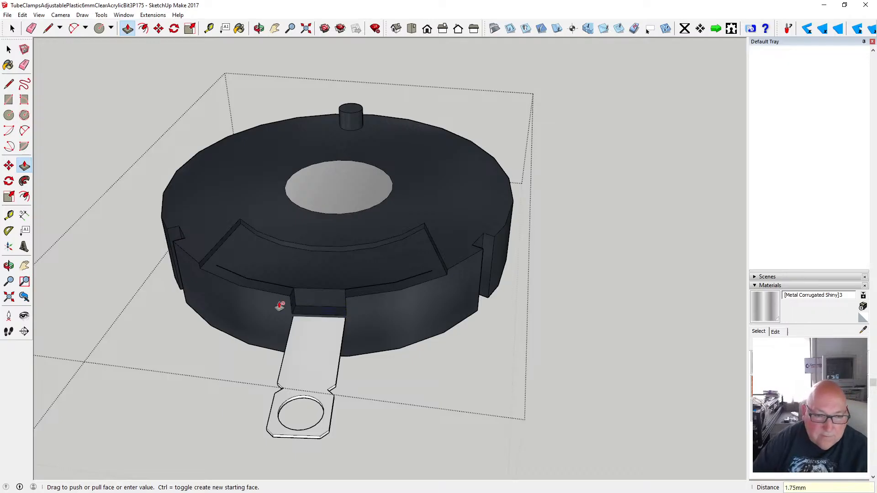
pyautogui.click(259, 28)
pyautogui.moveTo(294, 201); pyautogui.dragTo(258, 188)
pyautogui.click(23, 15)
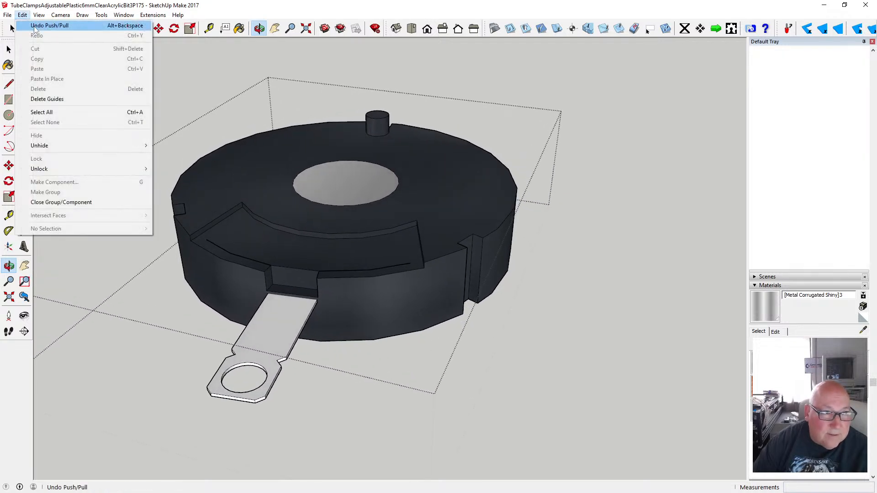
pyautogui.click(35, 25)
# - Try a depth of 2 mm for the rim segment above the terminal and check the notch's fit
pyautogui.click(128, 29)
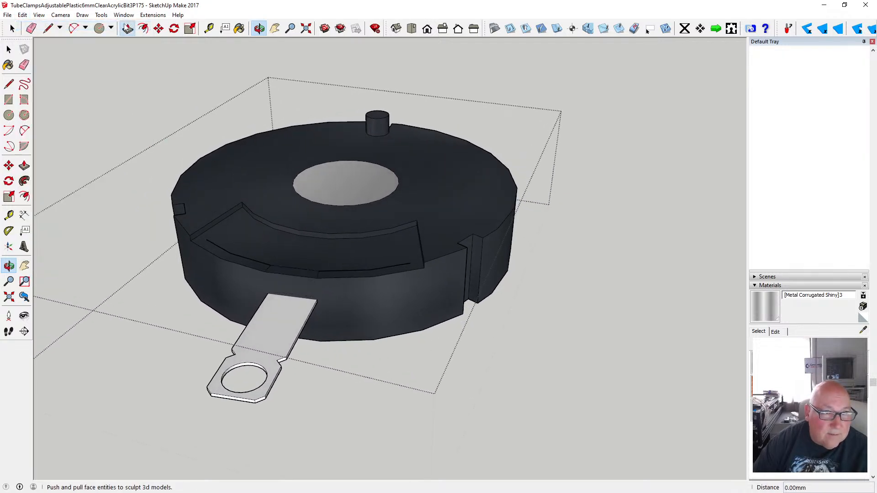
pyautogui.click(302, 279)
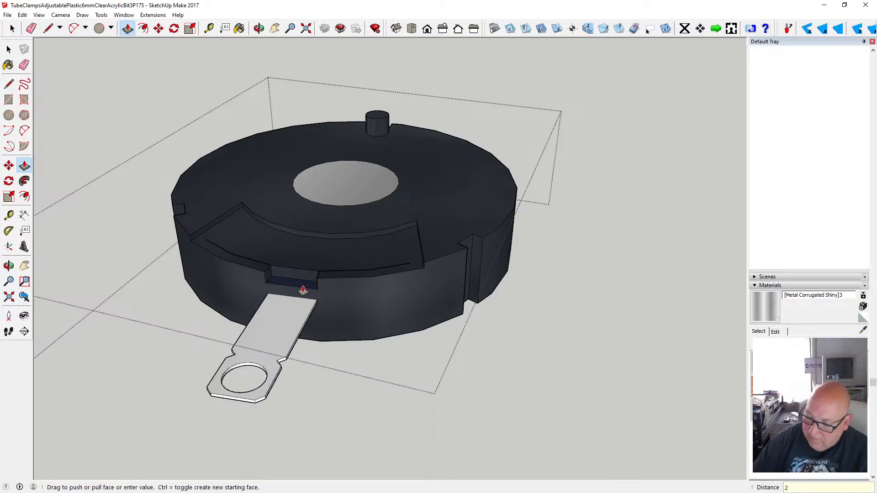
pyautogui.press('Return')
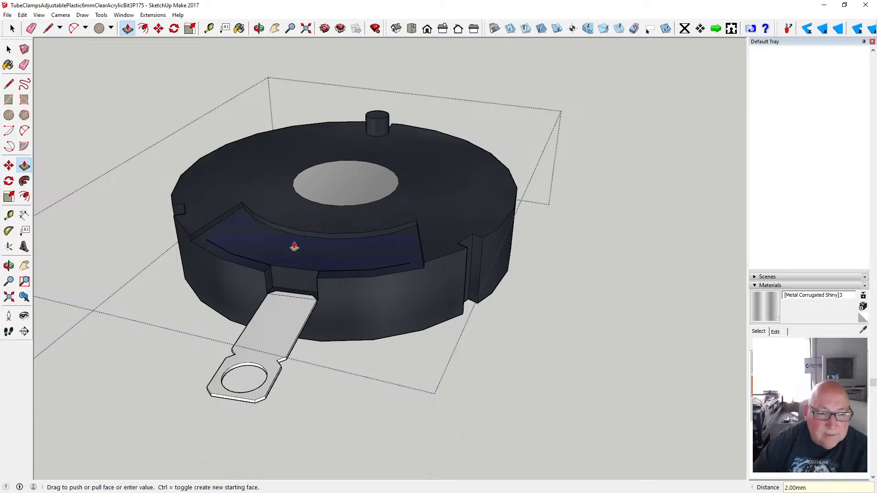
pyautogui.click(257, 30)
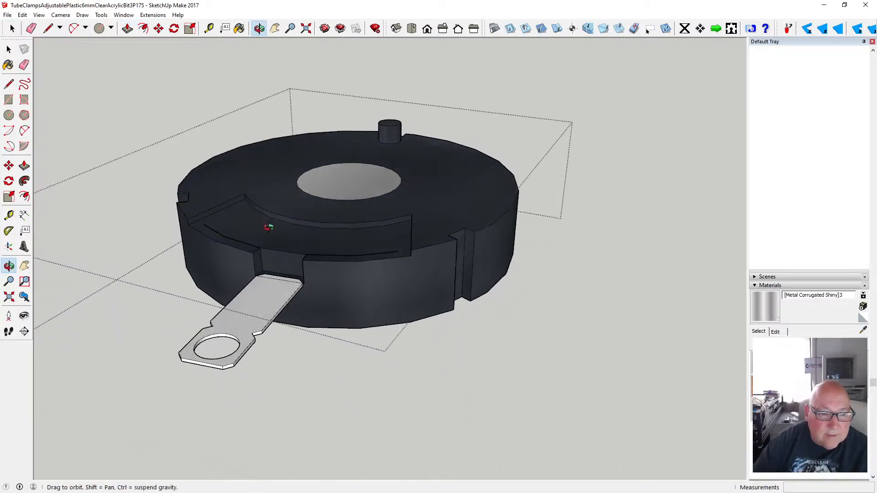
pyautogui.moveTo(264, 225); pyautogui.dragTo(361, 243)
pyautogui.scroll(3, 259, 276)
pyautogui.scroll(4, 259, 276)
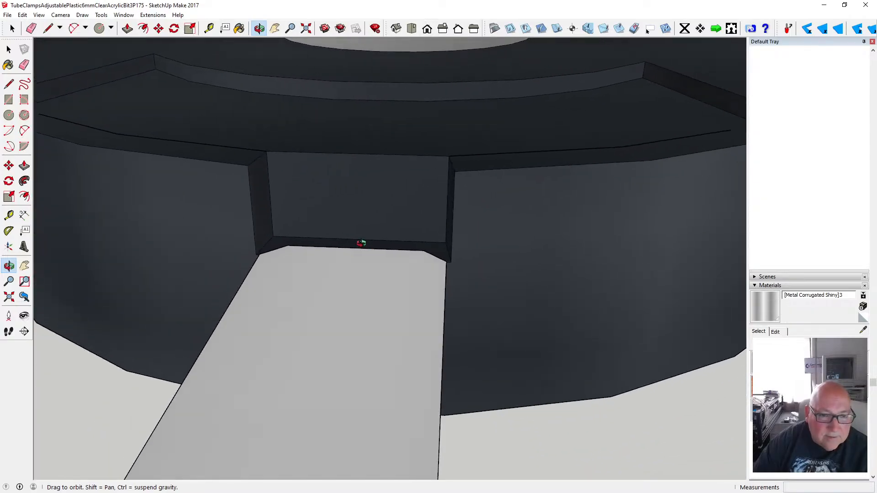
pyautogui.scroll(-6, 342, 261)
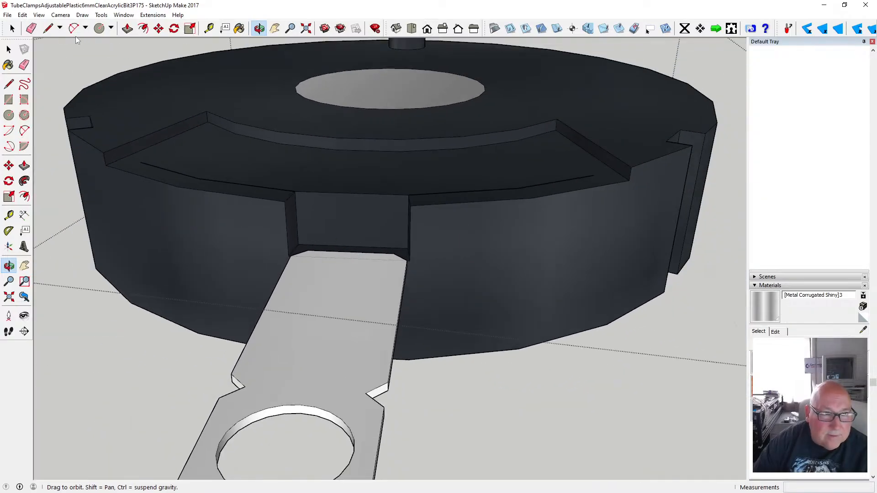
pyautogui.click(22, 15)
pyautogui.click(43, 22)
# - Push the rim segment above the terminal down 2.25 mm to form the terminal notch
pyautogui.click(127, 28)
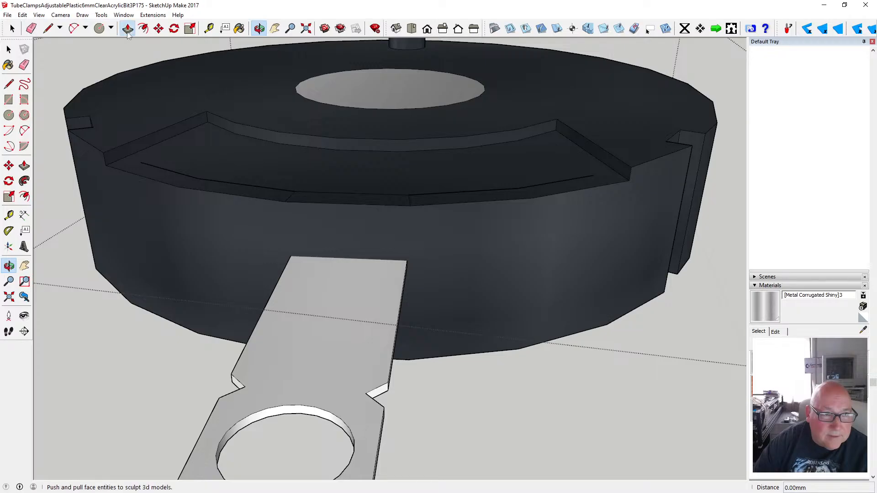
pyautogui.click(323, 201)
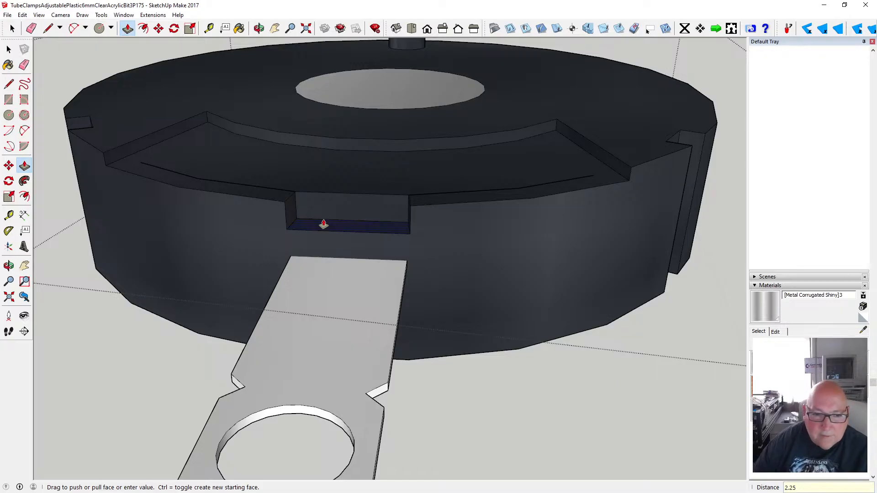
pyautogui.click(323, 224)
pyautogui.press('o')
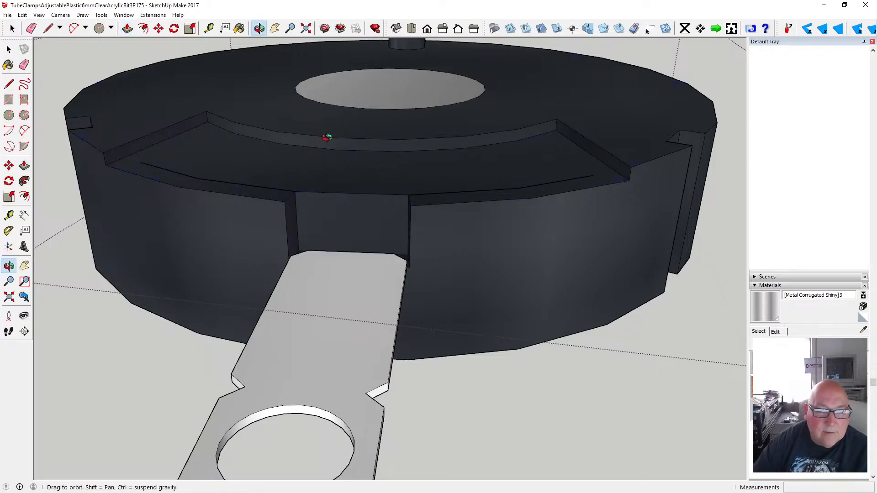
pyautogui.moveTo(327, 137); pyautogui.dragTo(255, 204)
pyautogui.moveTo(265, 253); pyautogui.dragTo(266, 248)
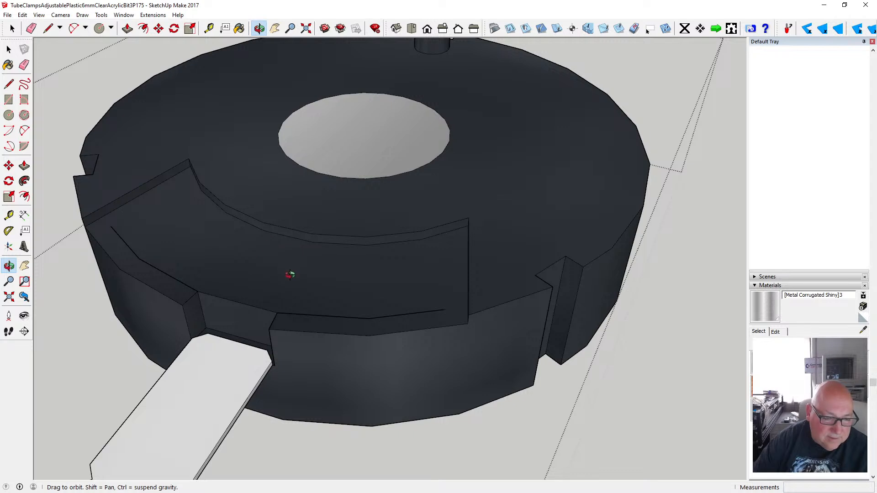
pyautogui.scroll(-5, 290, 274)
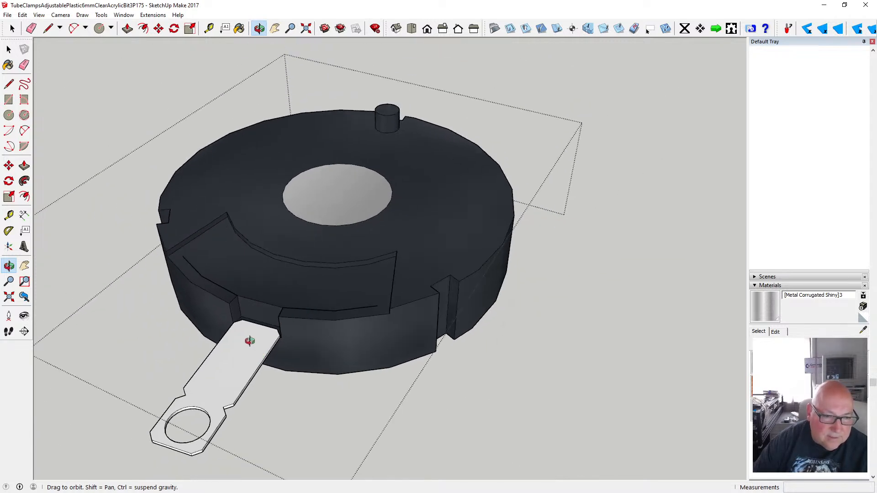
# - Move the terminal 0.5 mm inward, from the midpoint of its inner end to the back of the notch
pyautogui.click(9, 49)
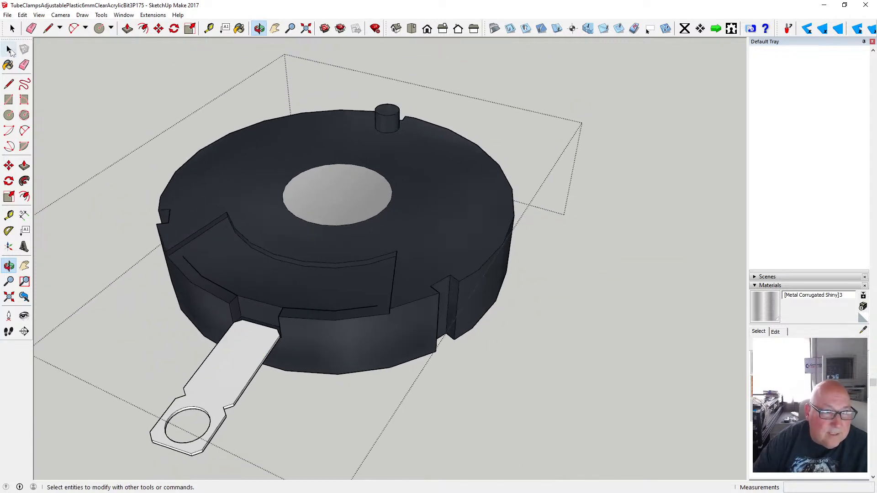
pyautogui.click(259, 337)
pyautogui.click(159, 28)
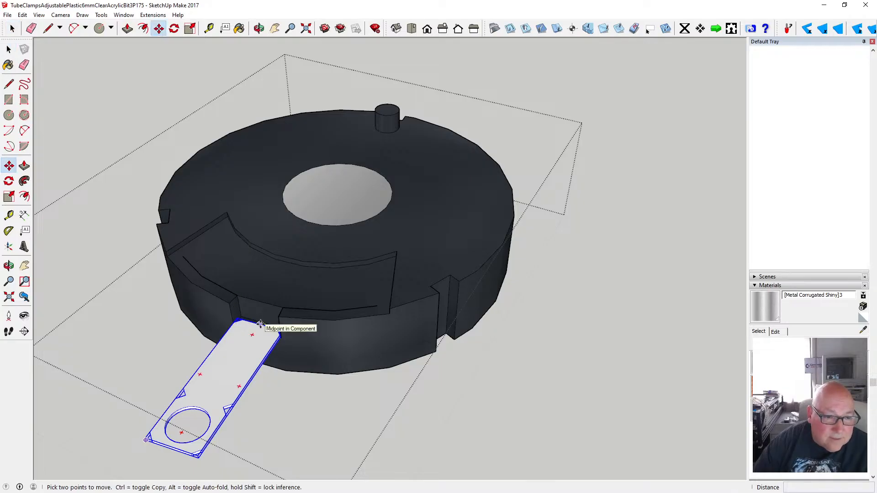
pyautogui.click(260, 324)
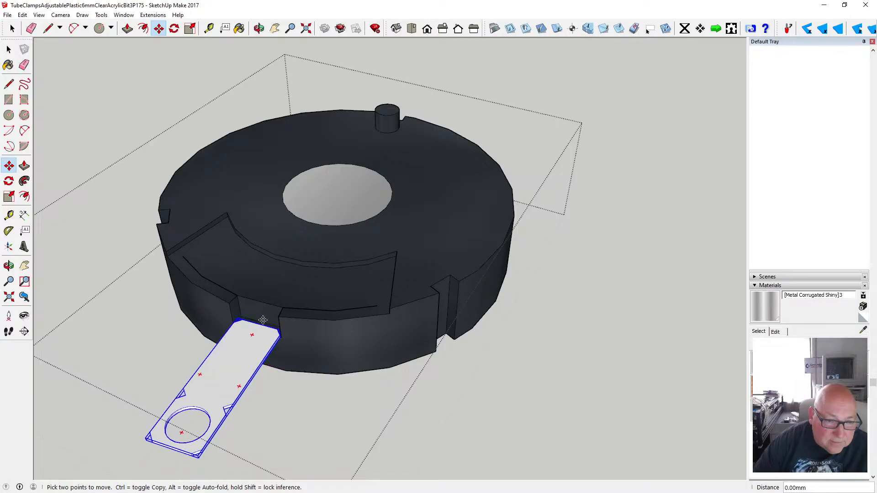
pyautogui.click(266, 314)
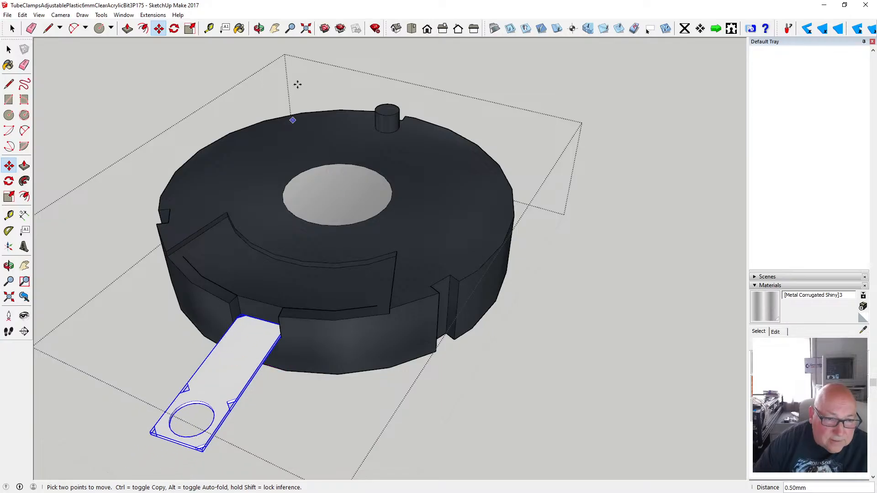
# - Stop editing the black housing component and save the model
pyautogui.click(260, 30)
pyautogui.click(9, 50)
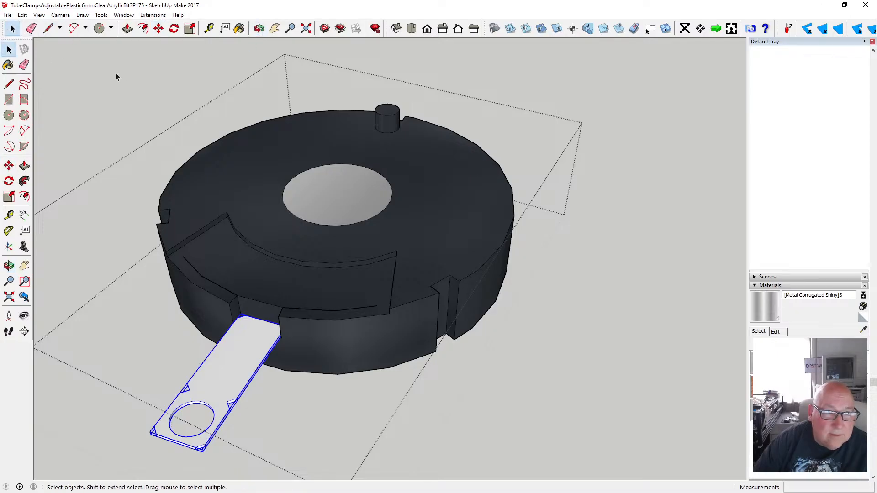
pyautogui.click(188, 94)
pyautogui.scroll(-4, 292, 175)
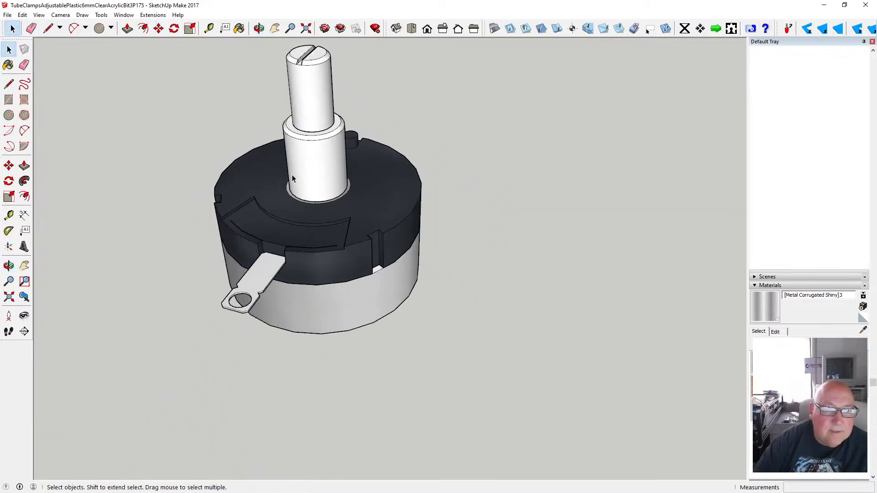
pyautogui.click(8, 15)
pyautogui.click(73, 48)
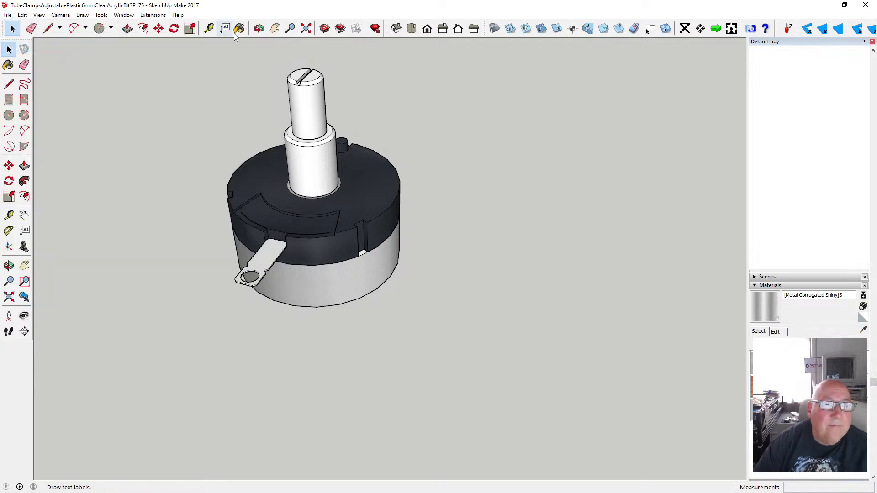
# - Open the black housing component for editing and select the arc line beside the terminal notch
pyautogui.click(259, 29)
pyautogui.moveTo(146, 91); pyautogui.dragTo(383, 312)
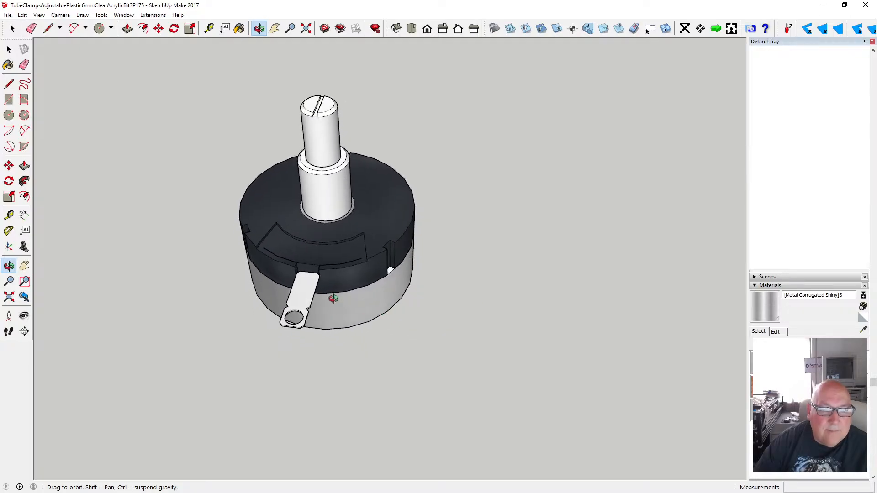
pyautogui.scroll(5, 329, 286)
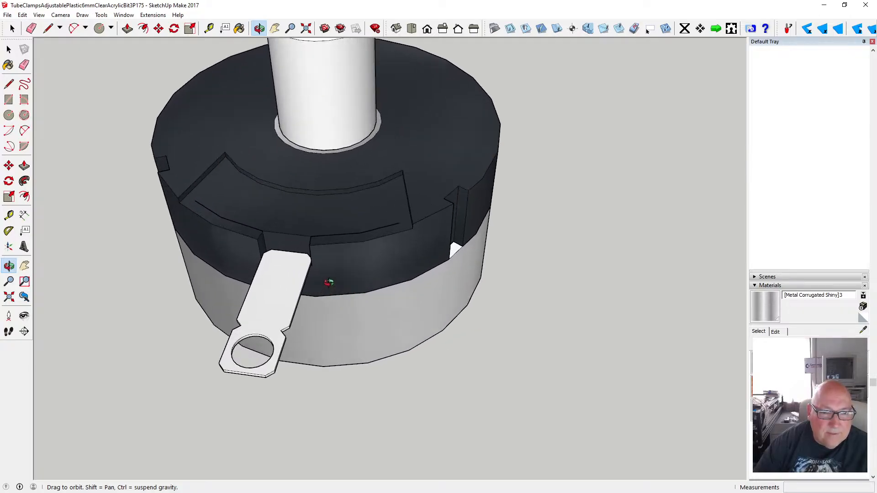
pyautogui.moveTo(339, 266); pyautogui.dragTo(331, 267)
pyautogui.press('space')
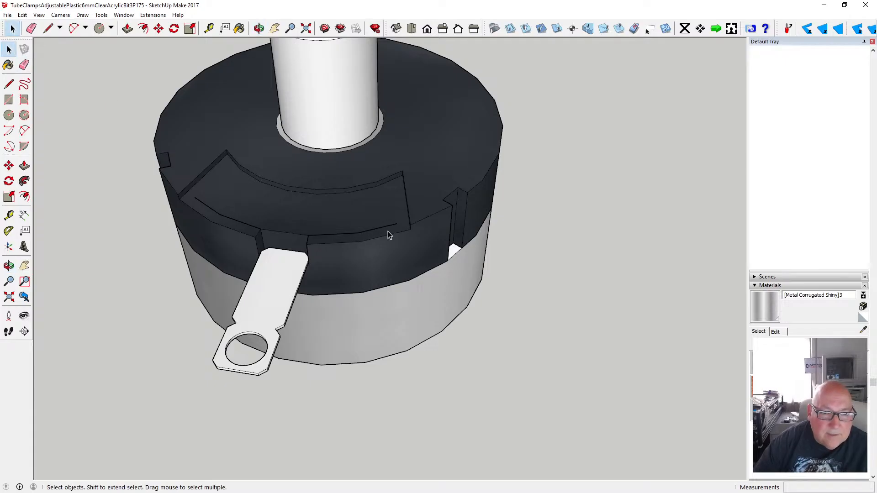
pyautogui.click(340, 237)
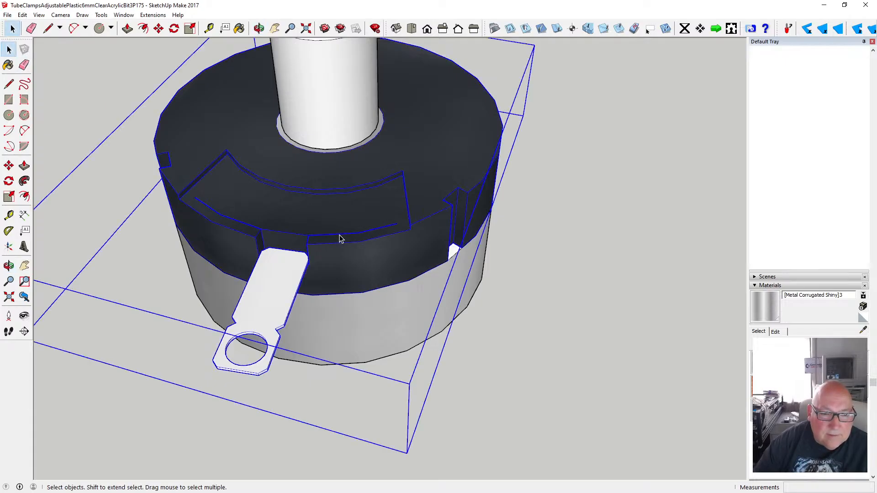
pyautogui.doubleClick(339, 236)
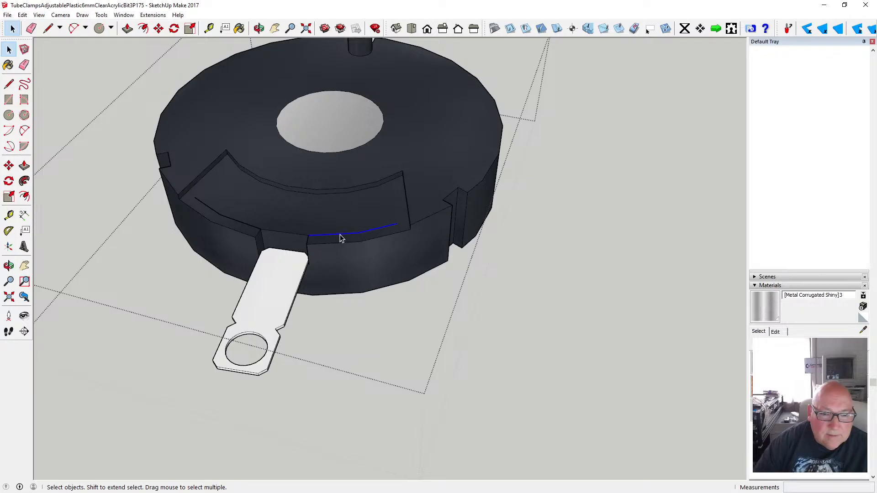
# - Draw short lines extending both outer ends of the recess's arc line to the recess's side walls
pyautogui.press('l')
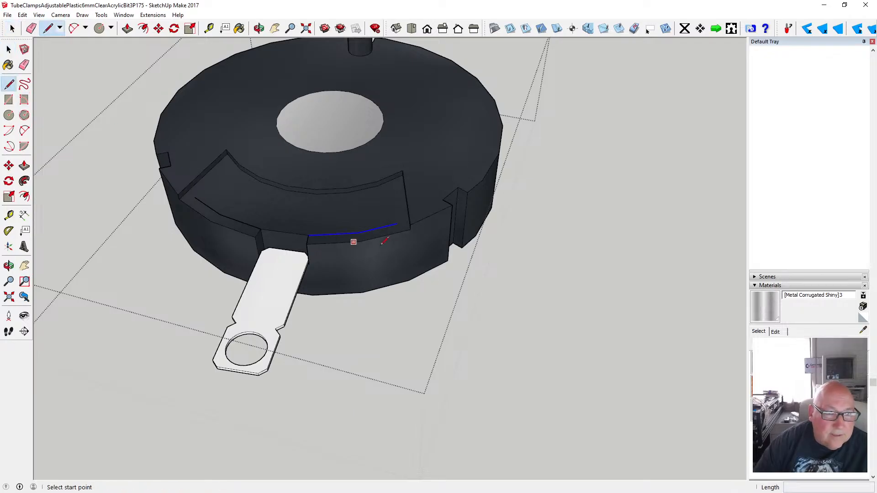
pyautogui.click(409, 221)
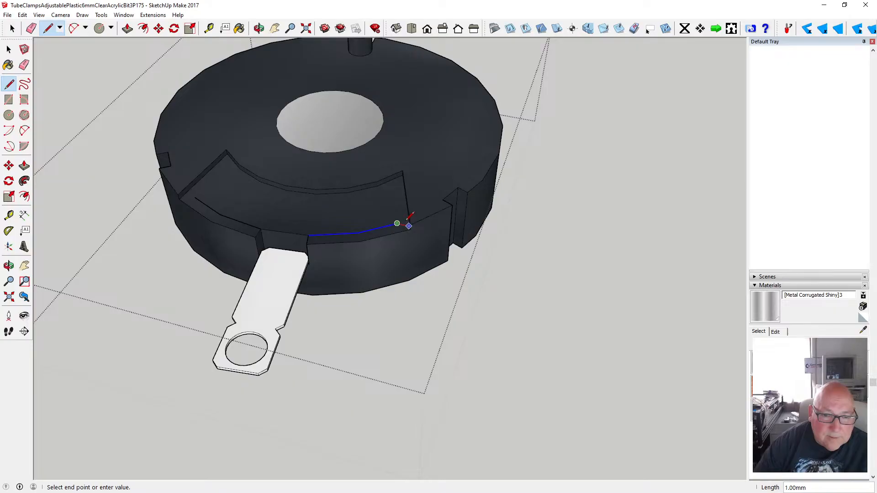
pyautogui.scroll(4, 410, 216)
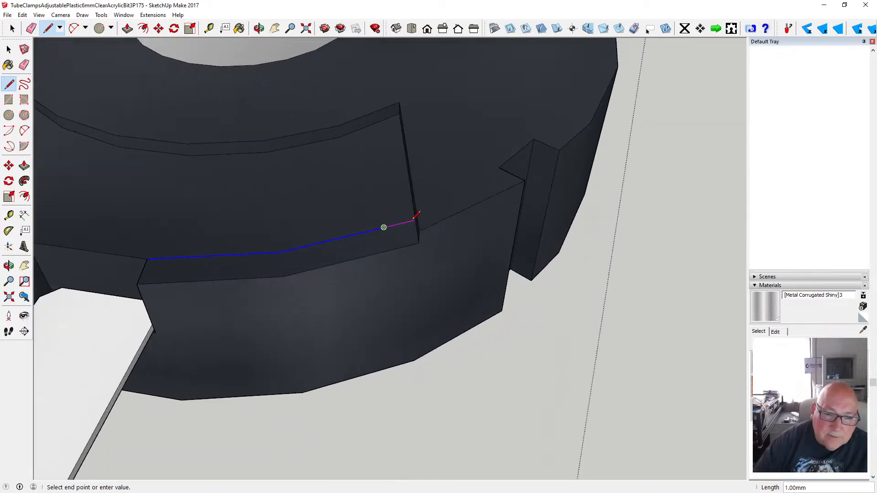
pyautogui.click(415, 220)
pyautogui.scroll(-5, 417, 216)
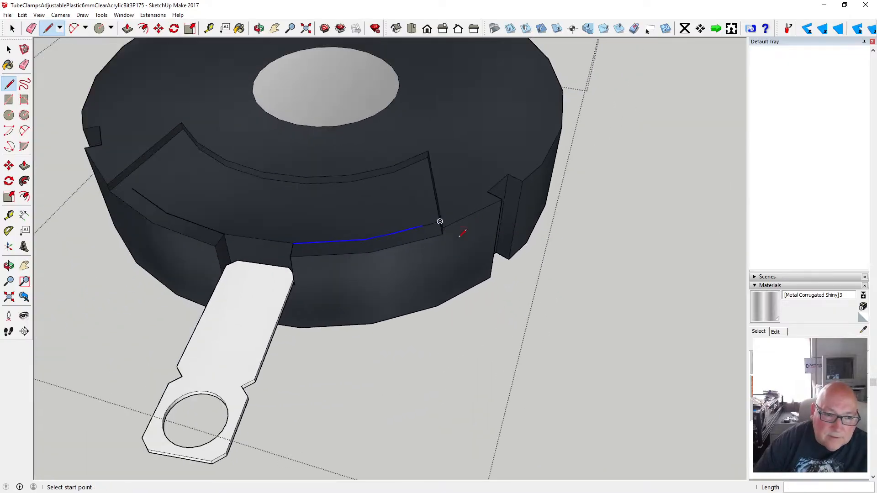
pyautogui.click(132, 188)
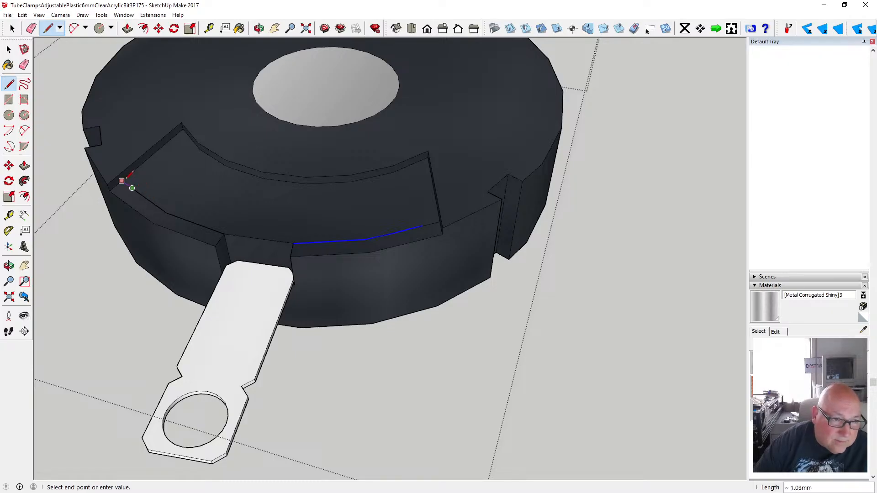
pyautogui.click(126, 177)
pyautogui.press('space')
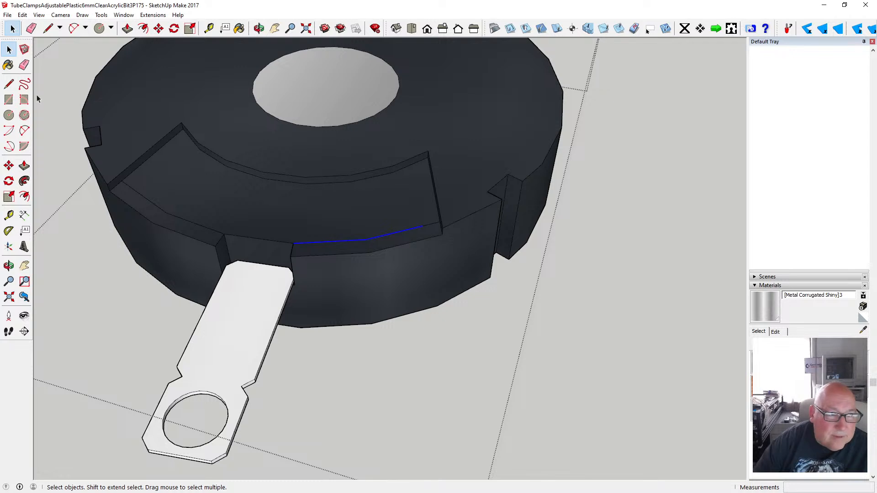
# - Draw short lines from the arc's vertices to the rim on both sides of the terminal, and delete the arc segments between them
pyautogui.click(8, 84)
pyautogui.click(366, 240)
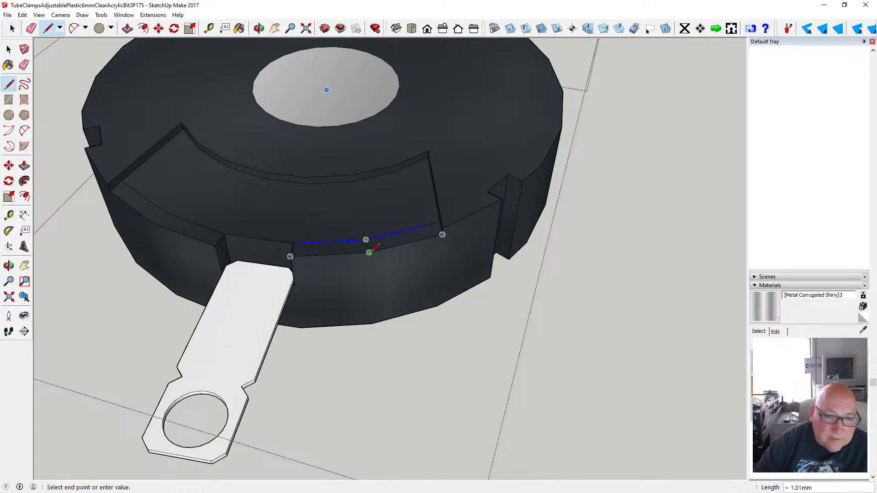
pyautogui.click(369, 252)
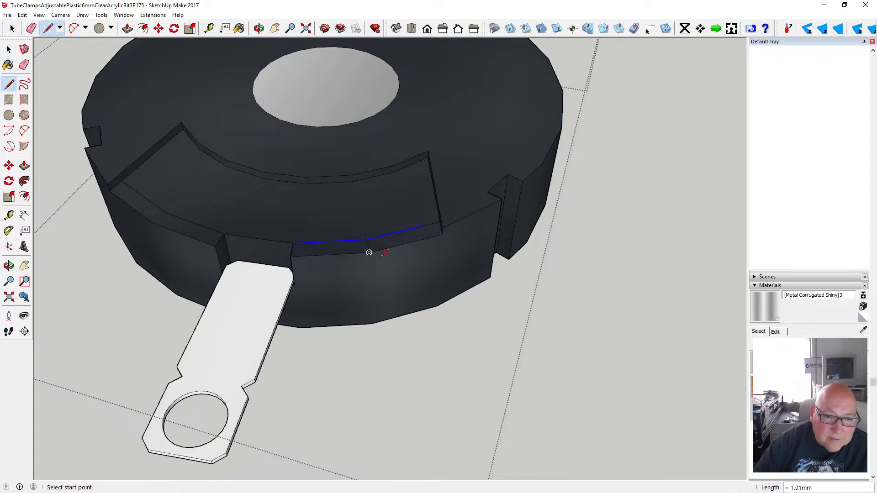
pyautogui.click(166, 213)
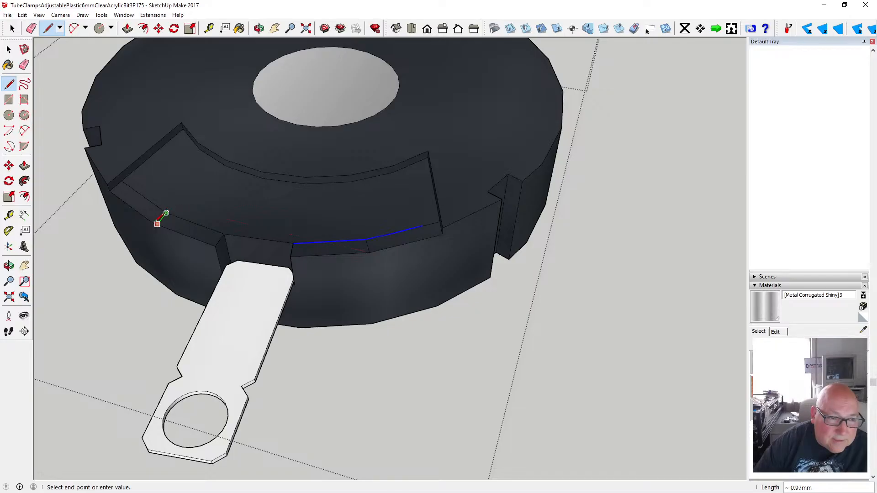
pyautogui.click(153, 221)
pyautogui.click(8, 48)
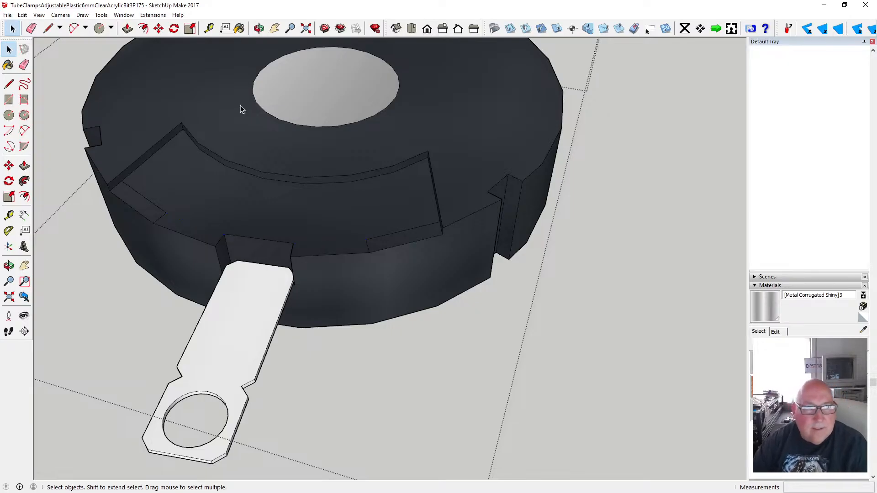
# - Push both remaining end sections of the rim strip down 2.2 mm and delete the stray vertical edge inside each new notch
pyautogui.click(128, 28)
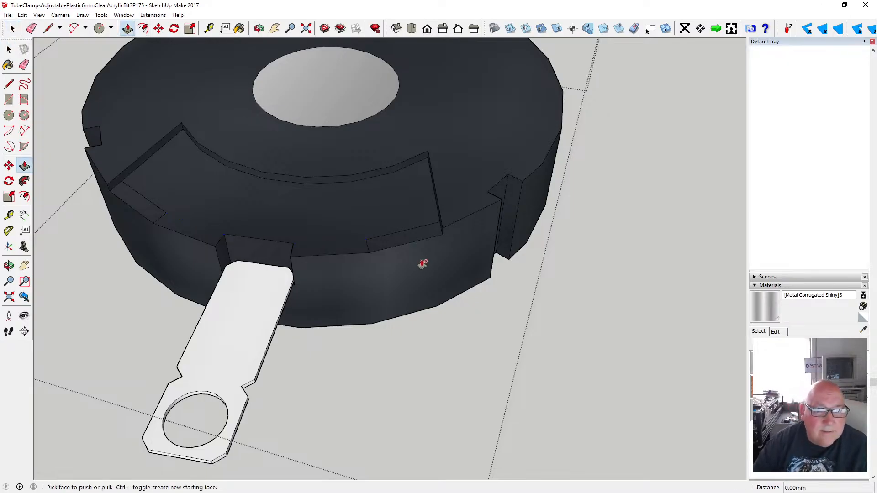
pyautogui.click(397, 249)
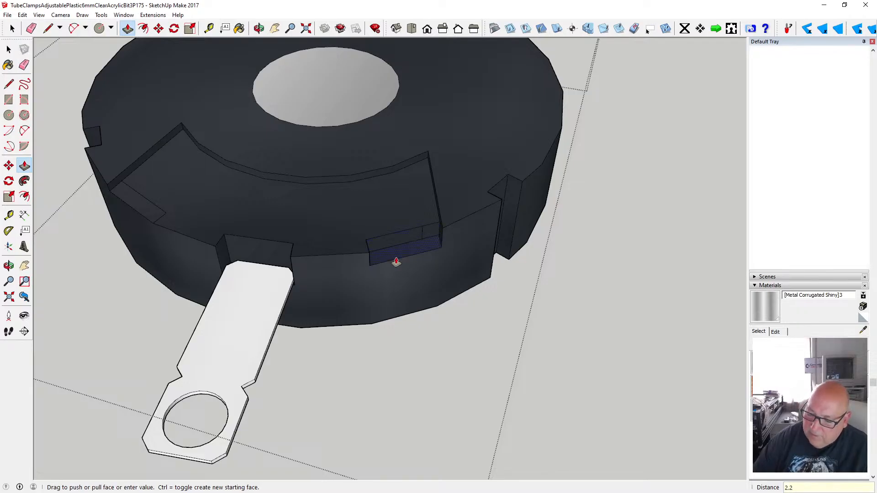
pyautogui.press('Return')
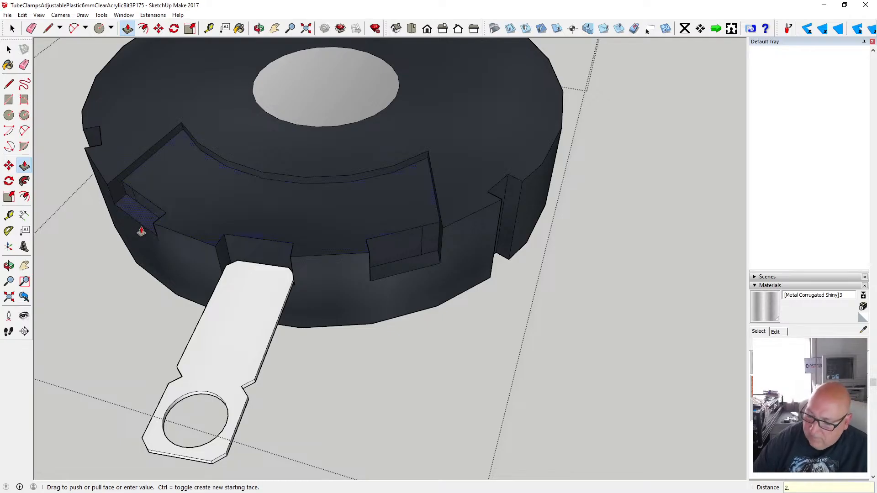
pyautogui.write('2.2')
pyautogui.press('Return')
pyautogui.press('space')
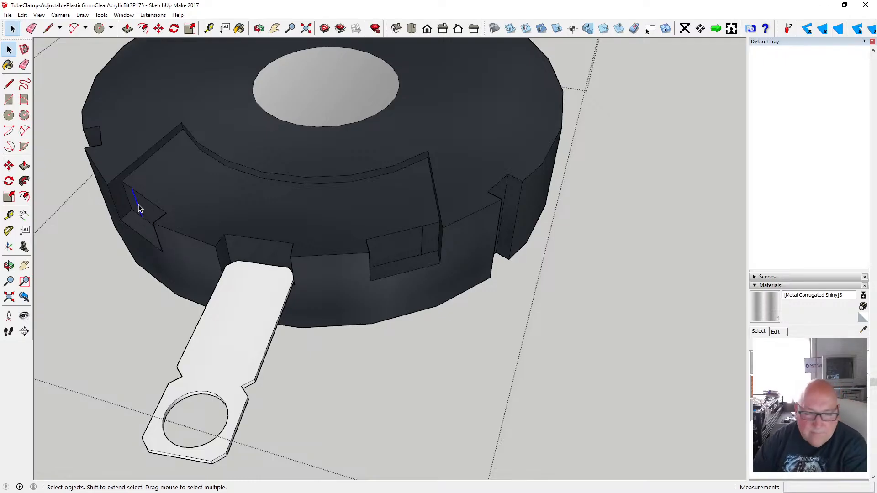
pyautogui.click(422, 247)
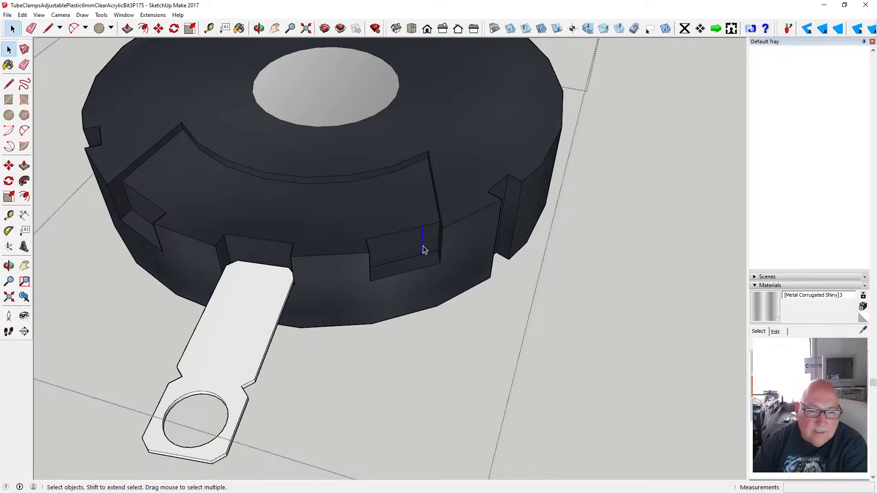
# - Rotate a copy of the solder terminal about 30° around the housing's centre into the left outer notch
pyautogui.click(258, 29)
pyautogui.moveTo(347, 191); pyautogui.dragTo(360, 268)
pyautogui.press('space')
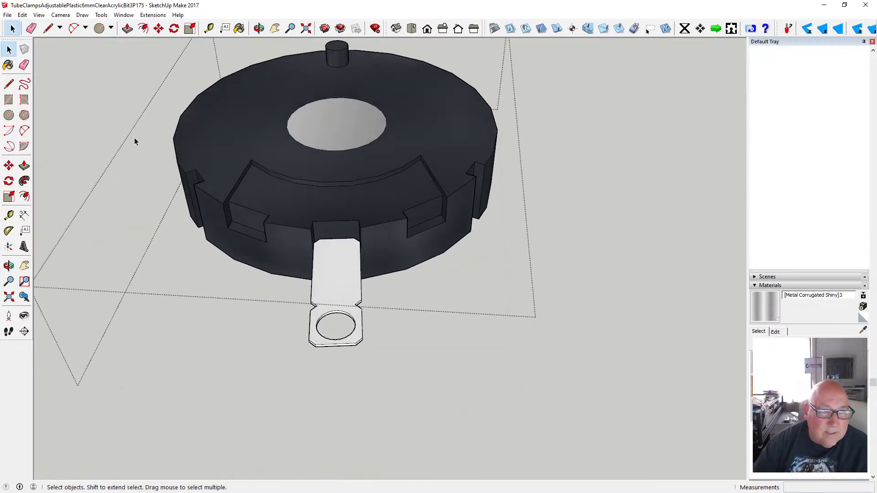
pyautogui.click(333, 268)
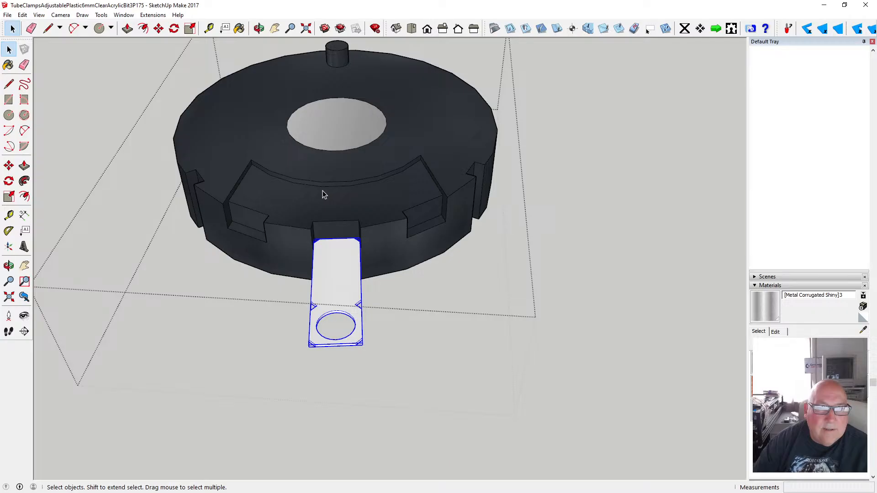
pyautogui.press('q')
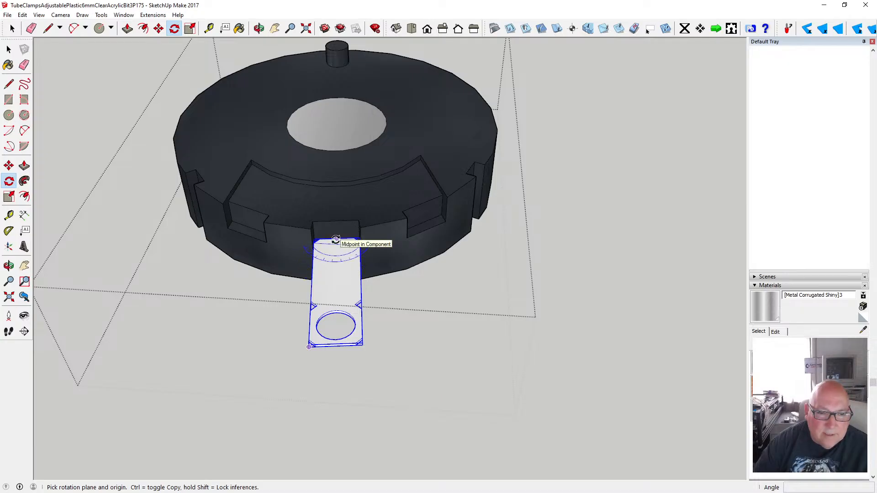
pyautogui.click(337, 122)
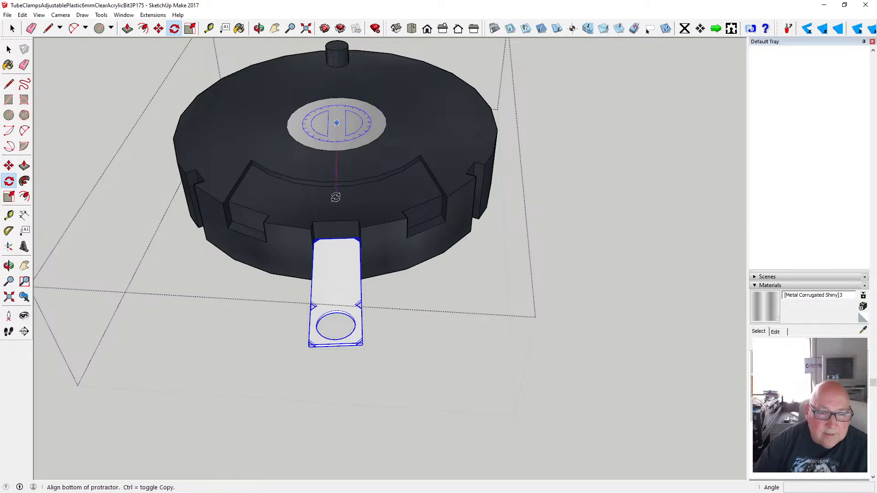
pyautogui.click(334, 236)
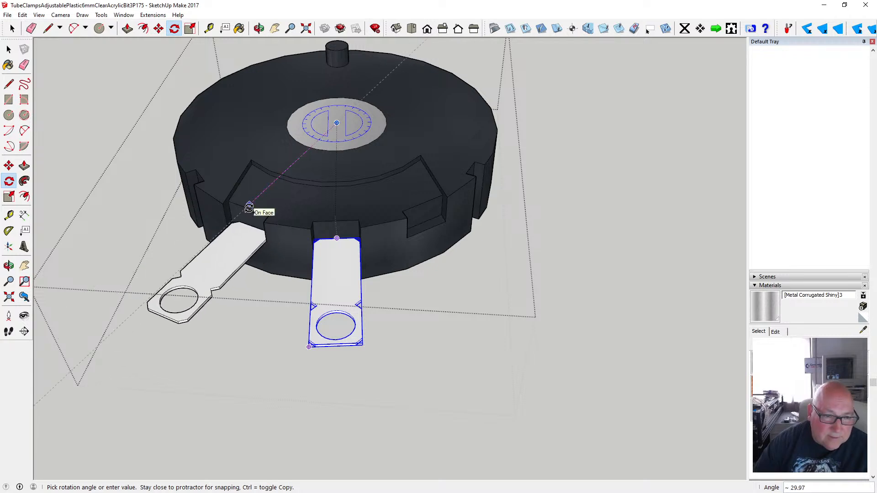
pyautogui.click(249, 208)
# - Rotate another copy of the middle terminal about 28.8° around the housing's centre into the right outer notch
pyautogui.click(259, 28)
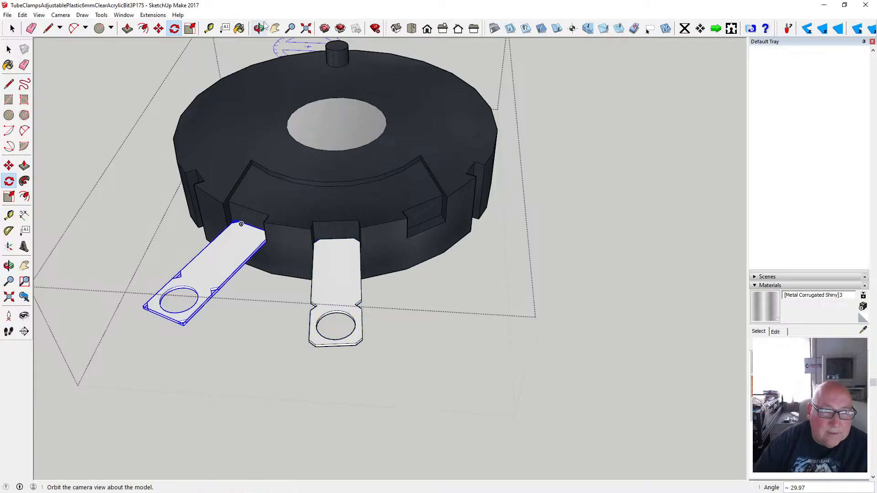
pyautogui.moveTo(280, 82); pyautogui.dragTo(375, 266)
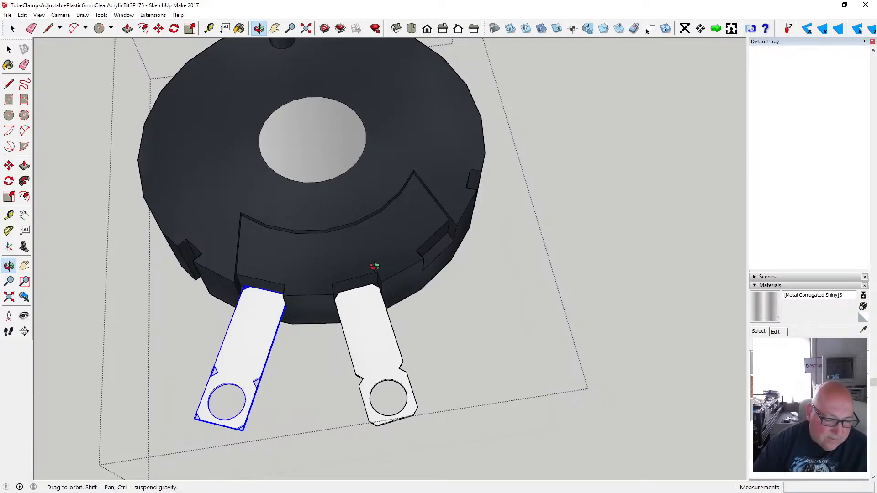
pyautogui.moveTo(374, 266); pyautogui.dragTo(260, 223)
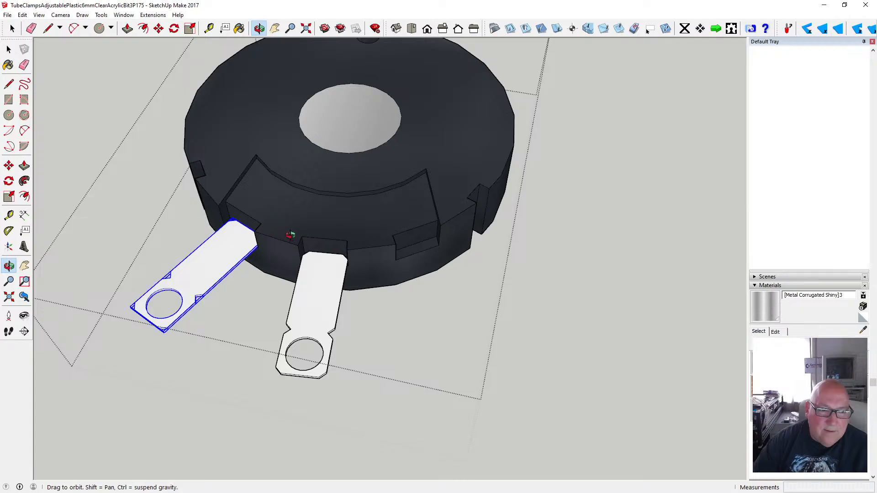
pyautogui.press('space')
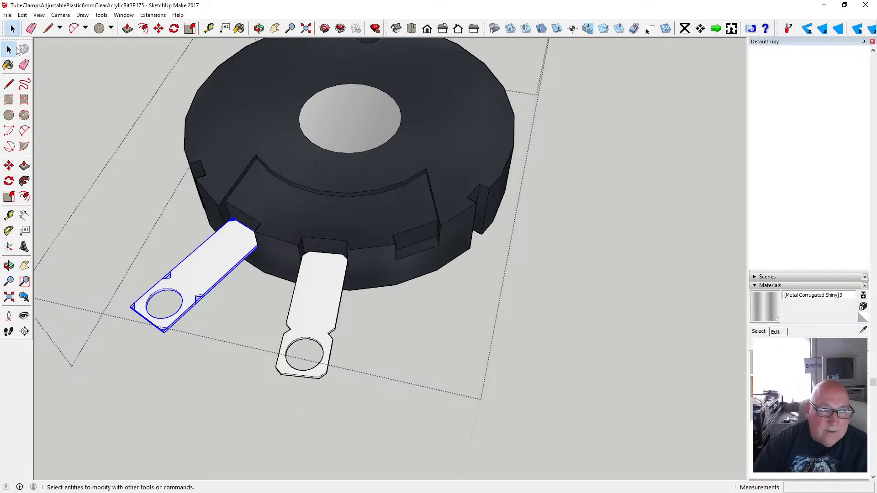
pyautogui.click(323, 261)
pyautogui.click(157, 28)
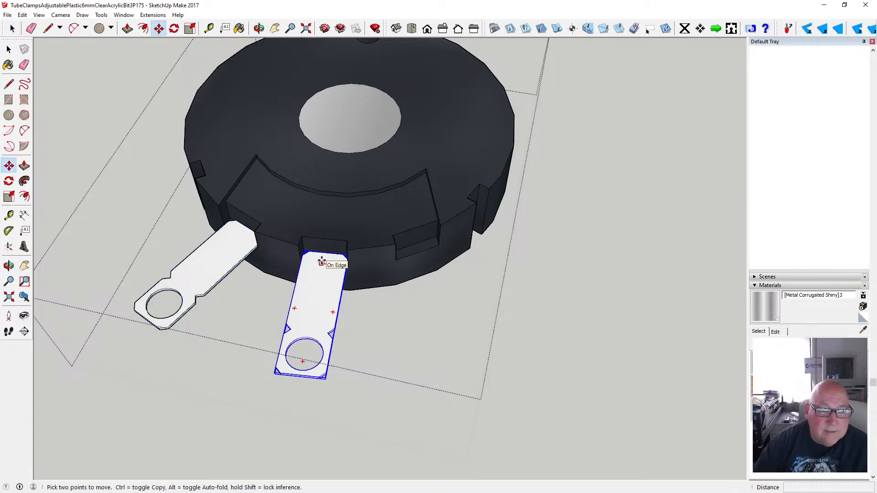
pyautogui.click(174, 29)
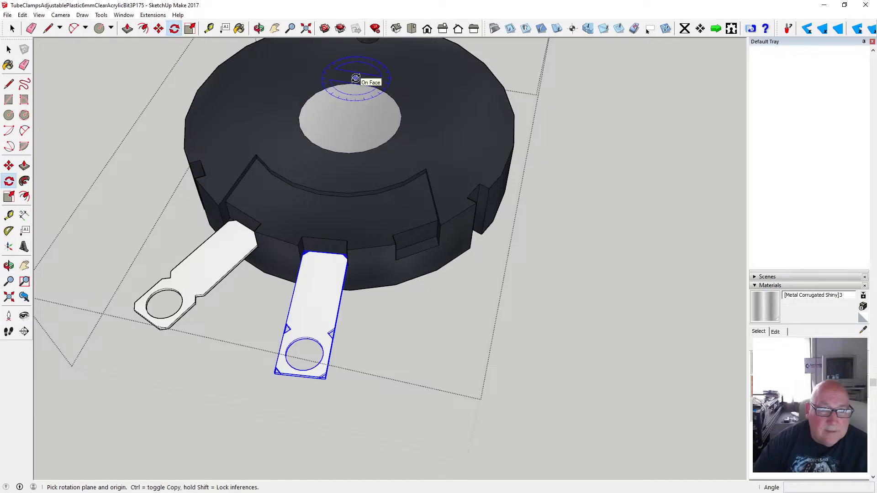
pyautogui.click(351, 118)
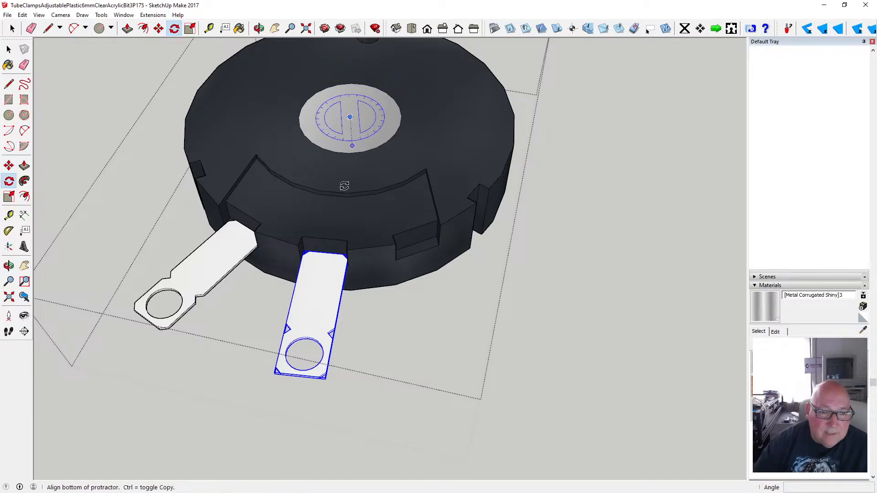
pyautogui.click(324, 255)
pyautogui.press('ctrl')
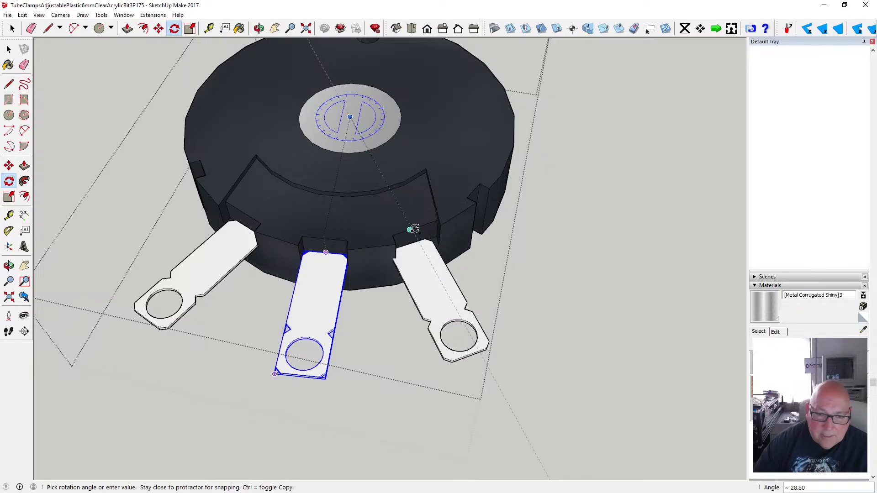
pyautogui.click(413, 230)
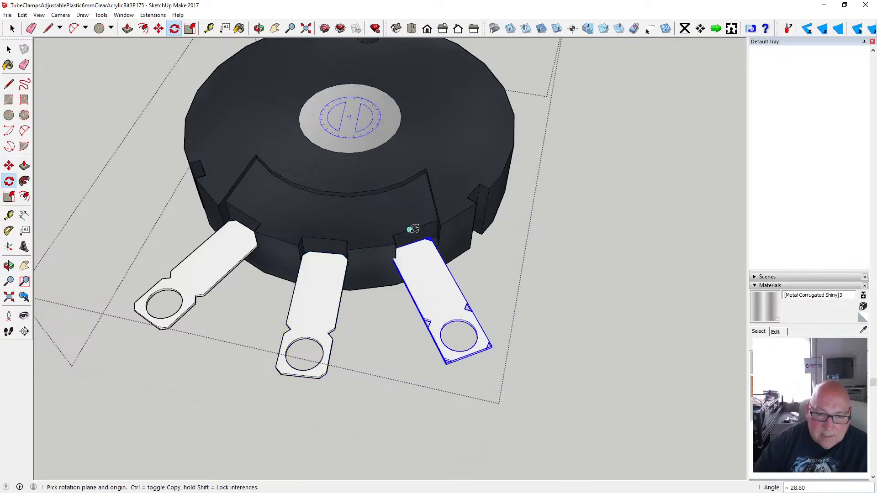
# - Rotate the right terminal about 9.5° toward the middle one, pivoting on the midpoint of its inner end
pyautogui.click(259, 28)
pyautogui.moveTo(375, 160); pyautogui.dragTo(297, 149)
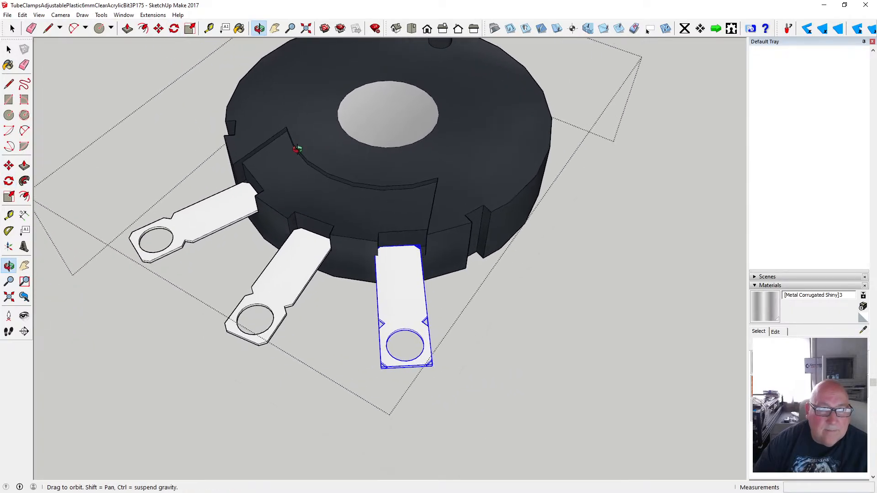
pyautogui.click(173, 28)
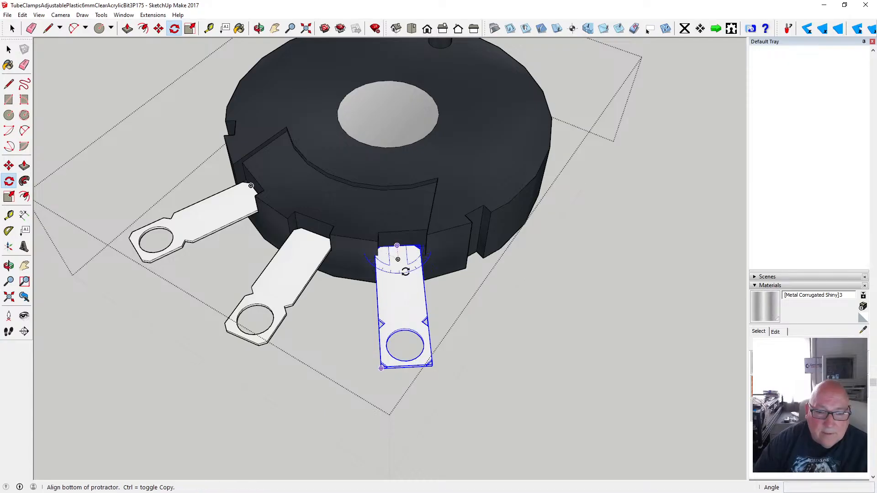
pyautogui.click(397, 245)
pyautogui.click(410, 367)
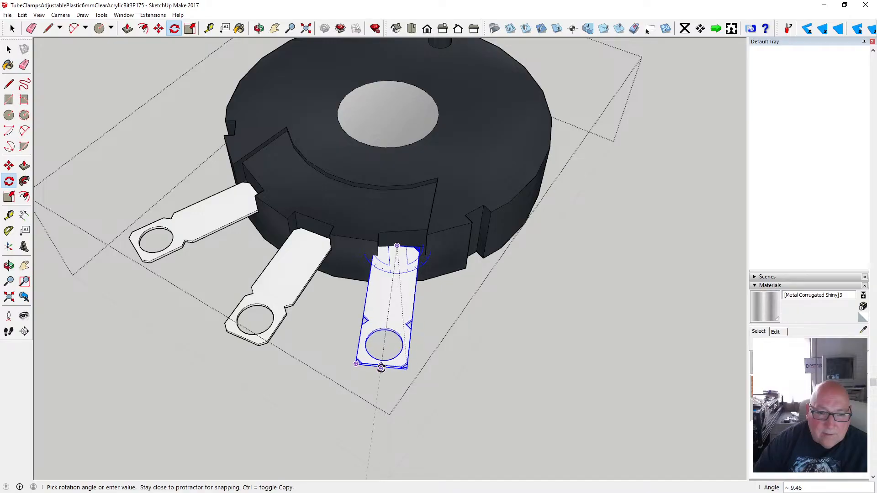
pyautogui.click(379, 368)
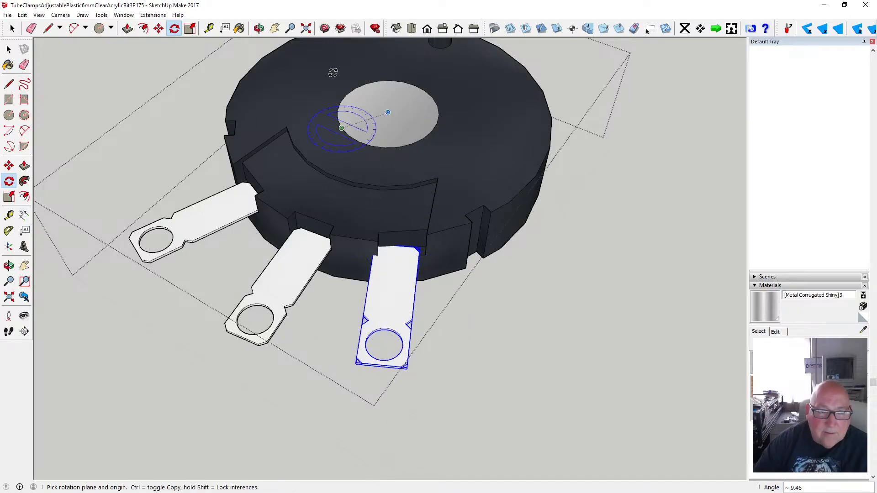
# - Move the right terminal 0.5 mm away from the middle terminal, parallel to the back edge of its notch
pyautogui.click(260, 30)
pyautogui.moveTo(284, 160); pyautogui.dragTo(366, 166)
pyautogui.click(158, 29)
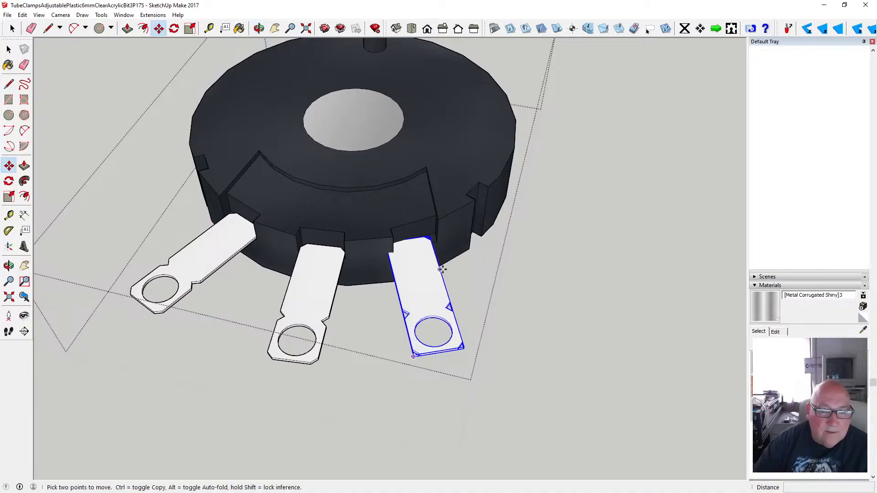
pyautogui.click(408, 240)
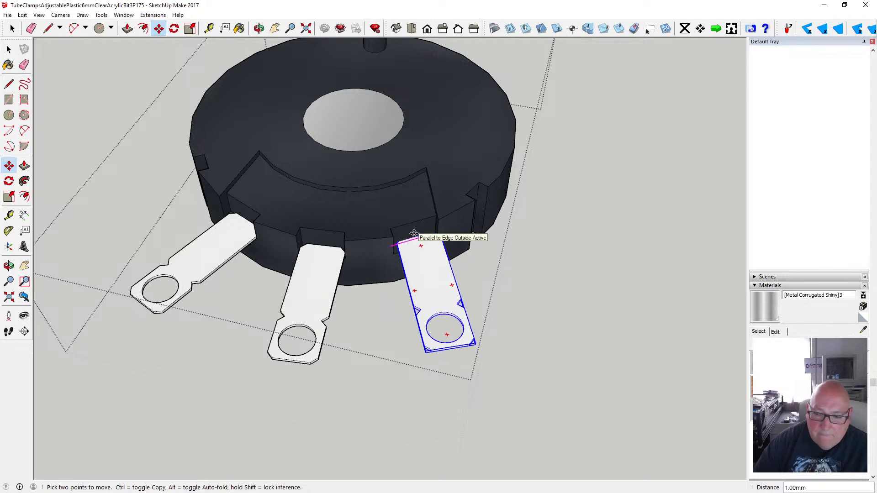
pyautogui.write('5')
pyautogui.press('Return')
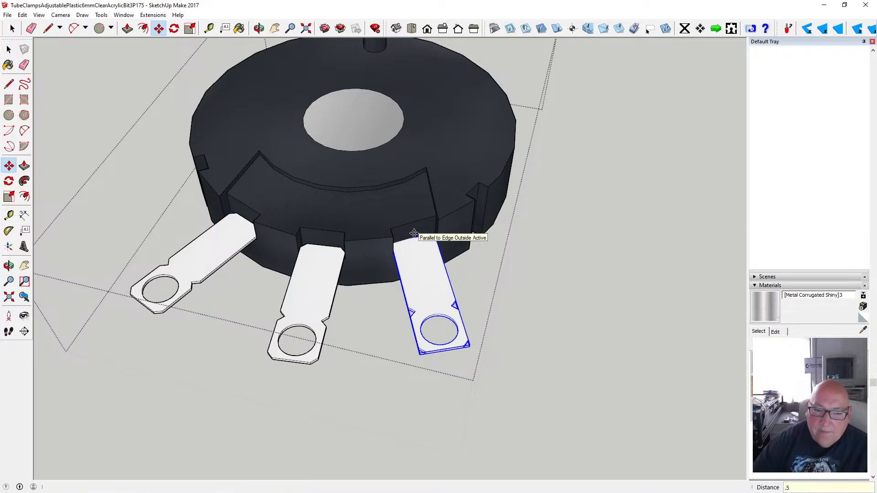
# - Rotate the left terminal about 9.2° toward the middle one, pivoting on the midpoint of its inner end
pyautogui.click(259, 29)
pyautogui.moveTo(327, 142); pyautogui.dragTo(383, 245)
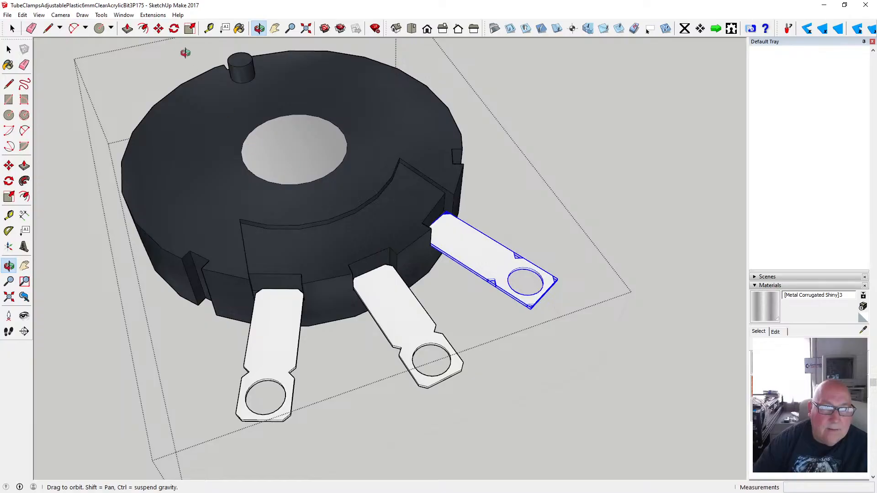
pyautogui.press('q')
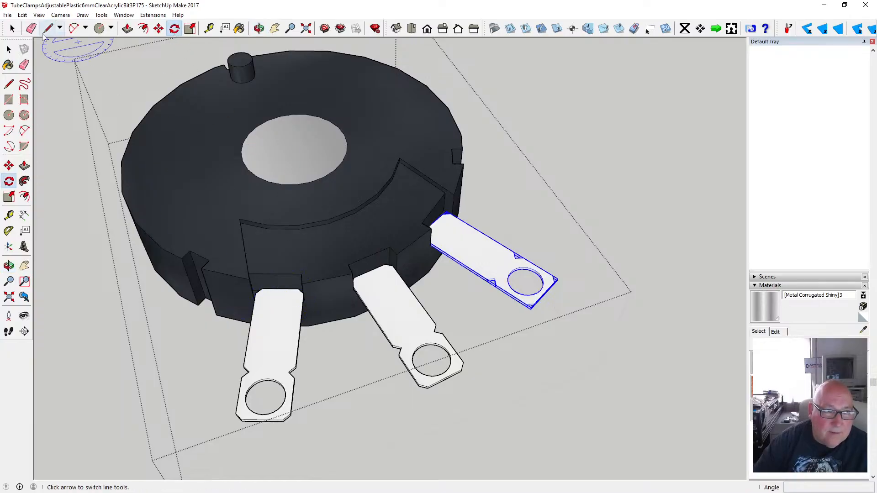
pyautogui.press('space')
pyautogui.click(287, 297)
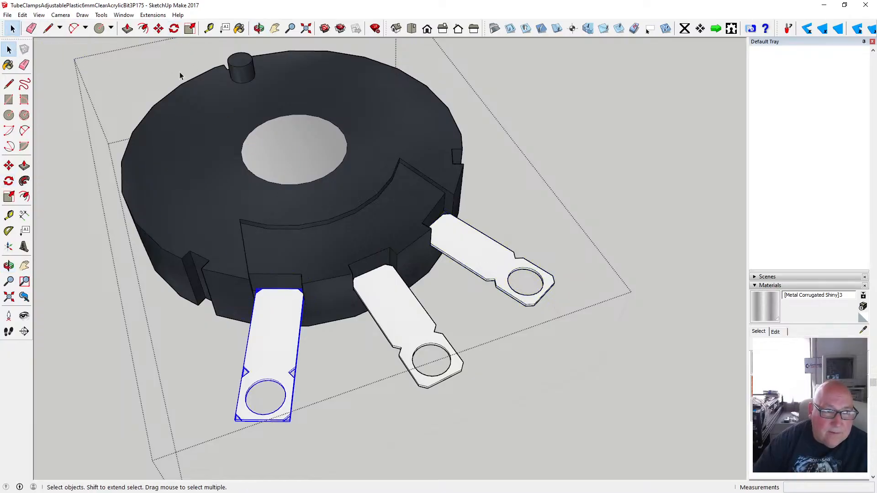
pyautogui.click(158, 34)
pyautogui.press('q')
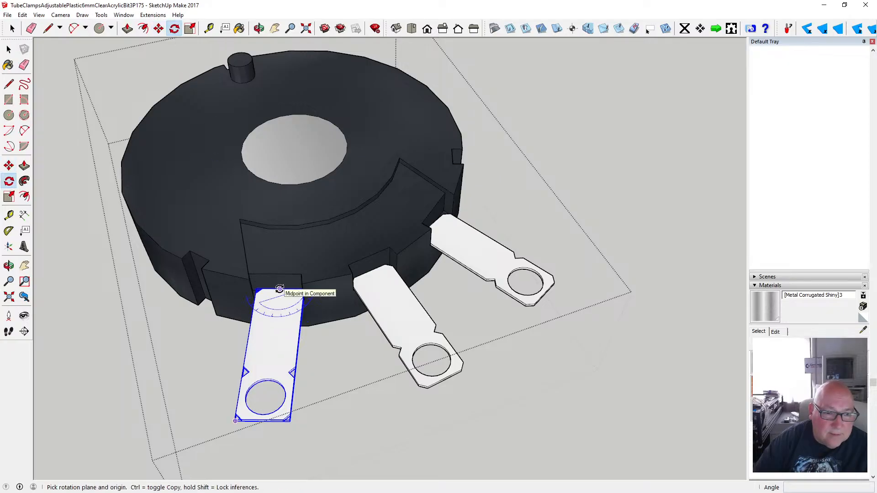
pyautogui.moveTo(280, 287); pyautogui.dragTo(271, 393)
pyautogui.click(262, 420)
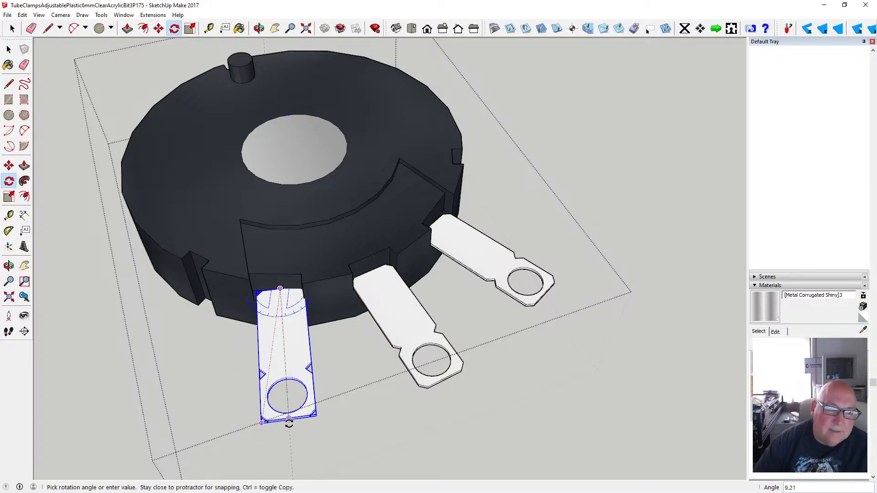
pyautogui.click(289, 424)
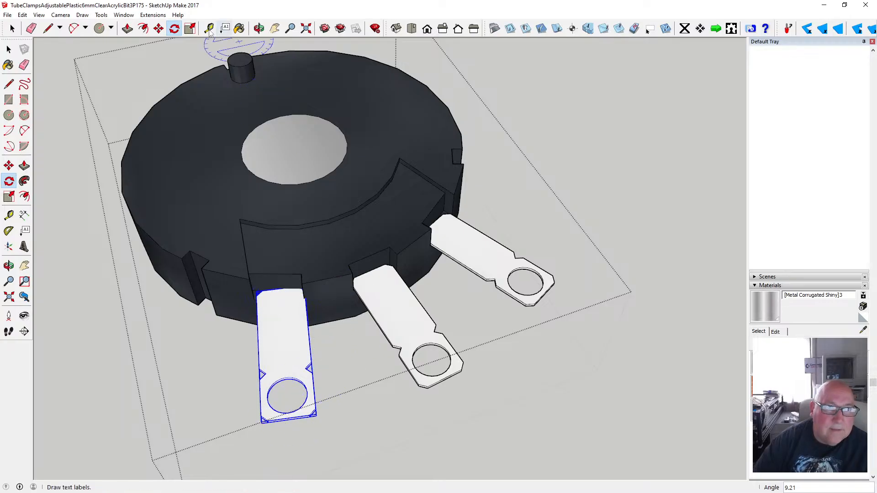
# - Move the left terminal 0.5 mm away from the middle terminal along the red axis
pyautogui.click(160, 29)
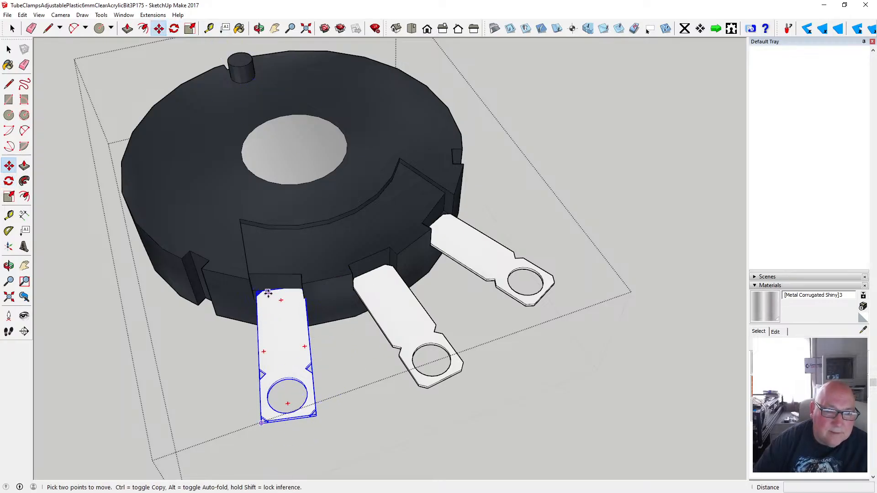
pyautogui.click(263, 292)
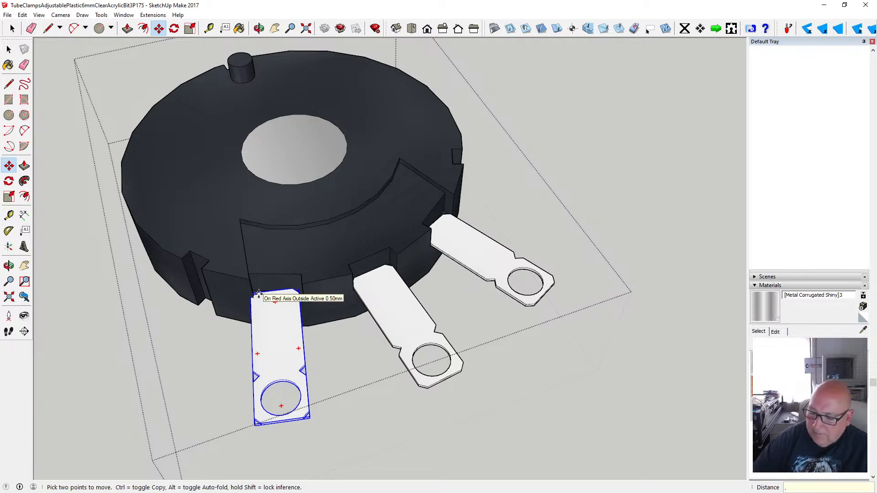
pyautogui.write('.5')
pyautogui.press('Return')
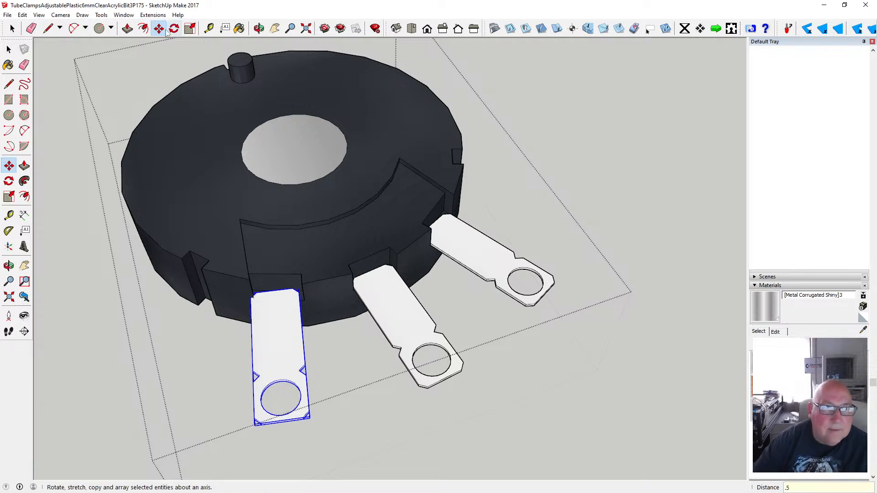
# - Adjust the left terminal's seat against the back of its notch and shift it 0.5 mm toward the middle terminal
pyautogui.click(274, 289)
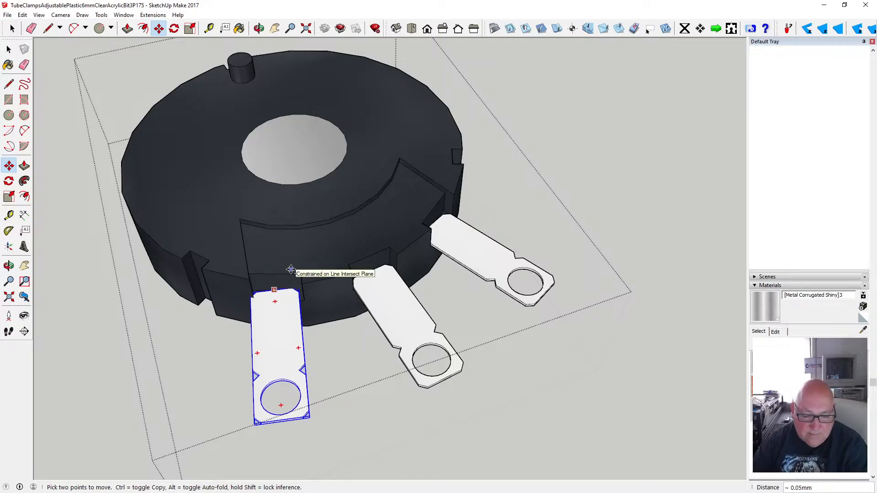
pyautogui.click(281, 285)
pyautogui.click(279, 287)
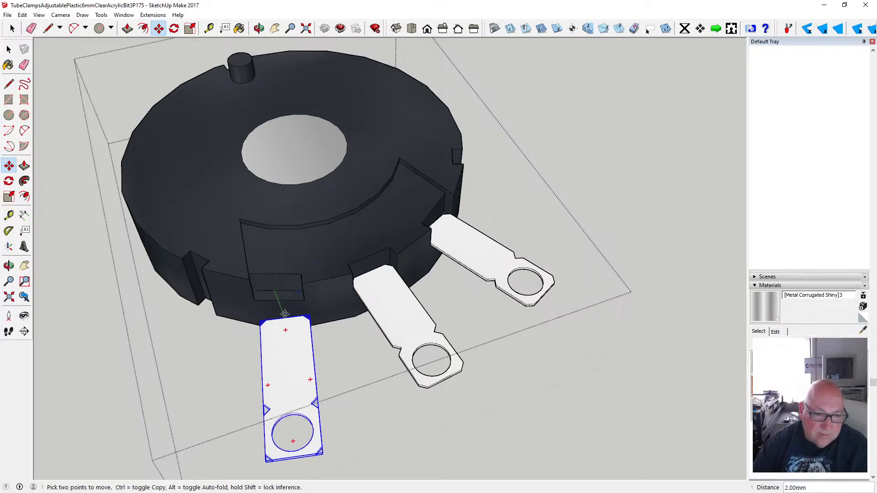
pyautogui.click(281, 281)
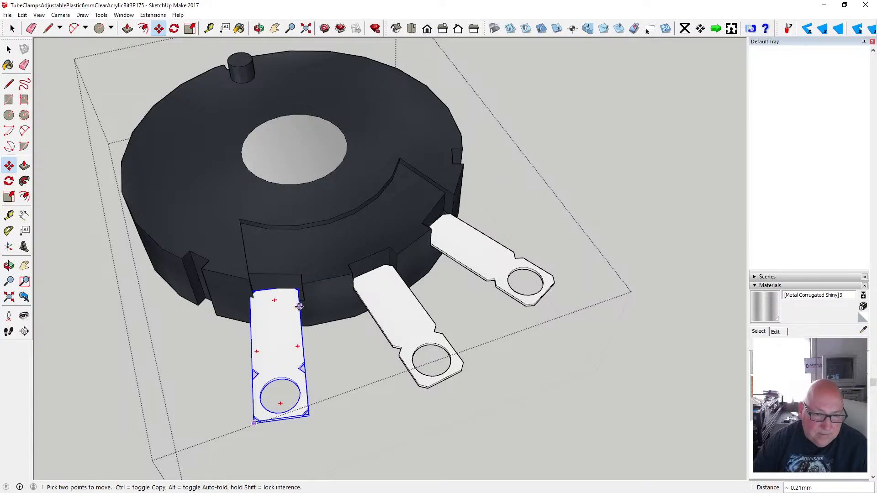
pyautogui.write('0.5')
pyautogui.press('Return')
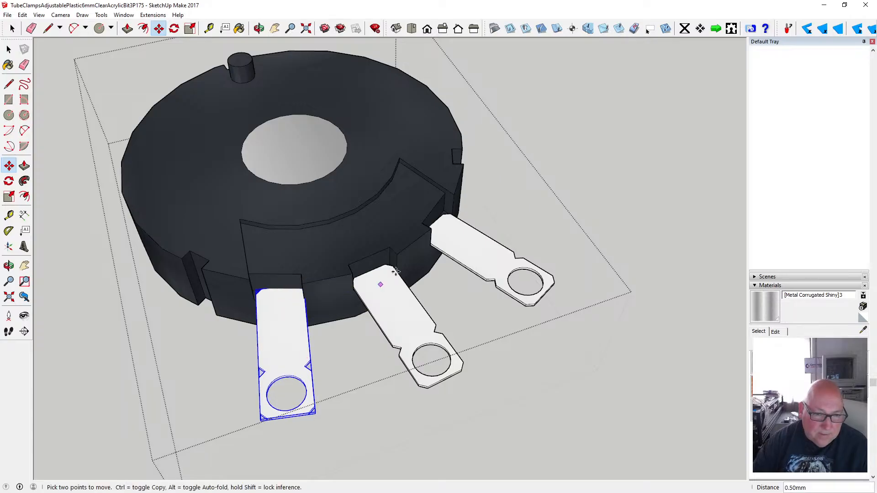
# - Close the housing group and inspect the terminals on the complete potentiometer
pyautogui.press('o')
pyautogui.moveTo(257, 176); pyautogui.dragTo(317, 321)
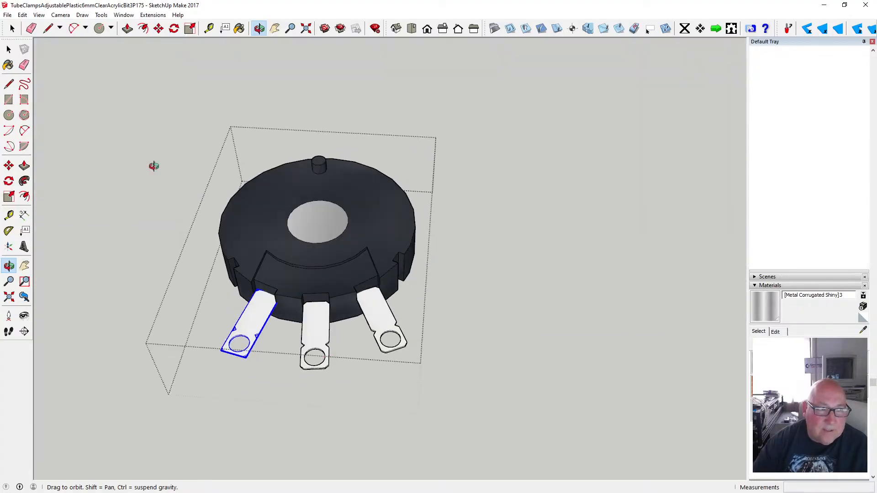
pyautogui.press('space')
pyautogui.click(165, 146)
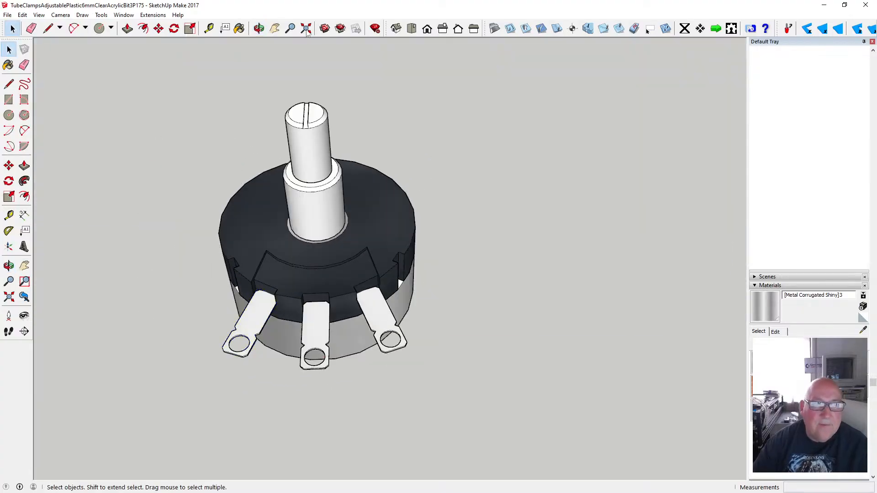
pyautogui.click(259, 29)
pyautogui.moveTo(293, 256); pyautogui.dragTo(409, 393)
pyautogui.click(9, 49)
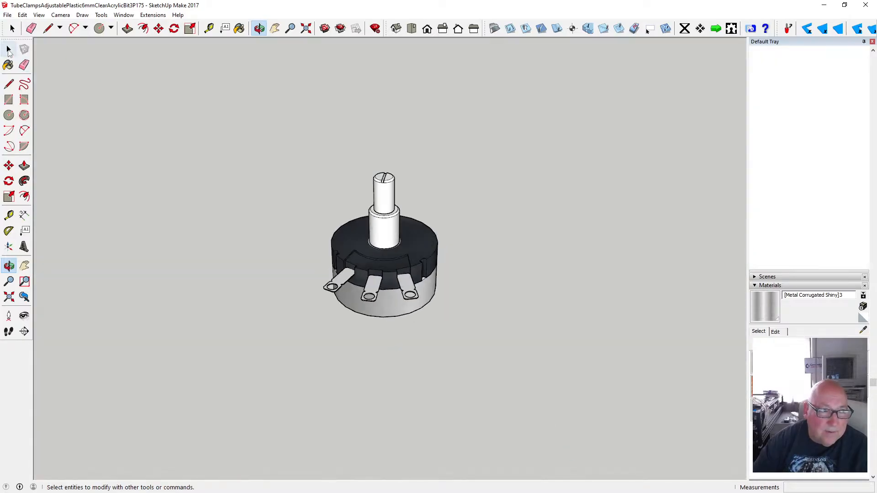
pyautogui.click(344, 284)
pyautogui.click(489, 299)
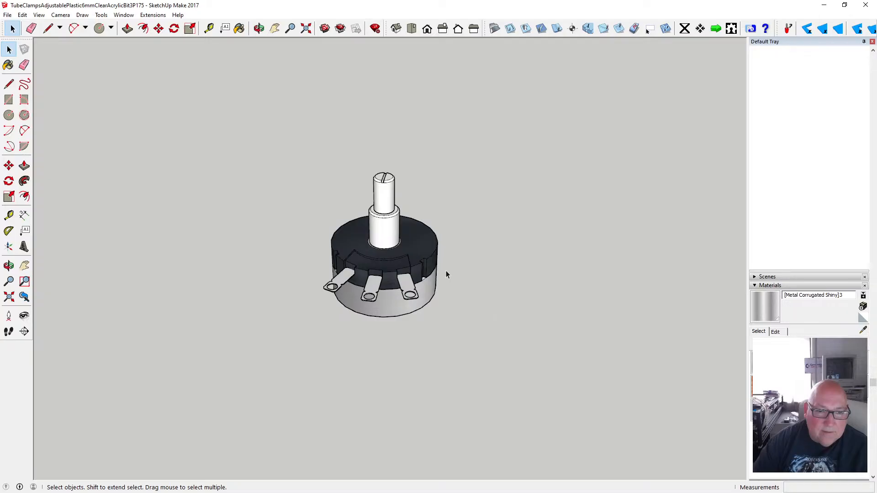
# - Save the model with the finished terminals
pyautogui.click(22, 15)
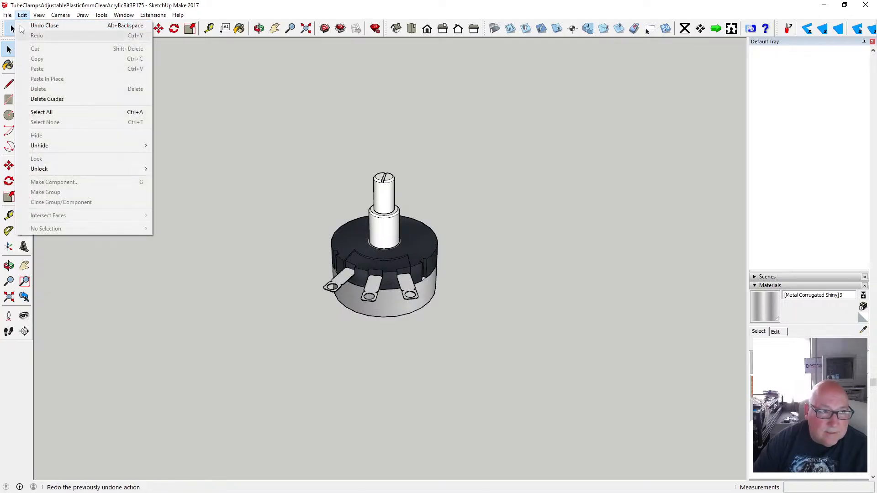
pyautogui.moveTo(7, 15)
pyautogui.click(31, 47)
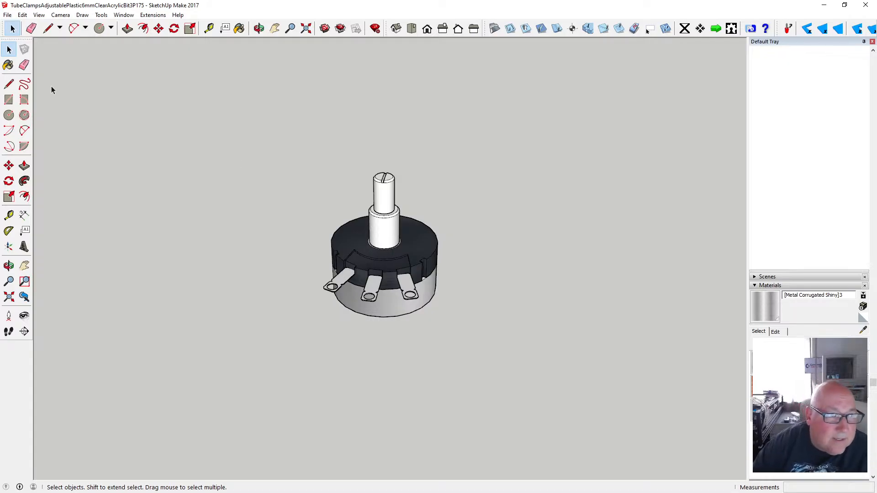
pyautogui.click(8, 116)
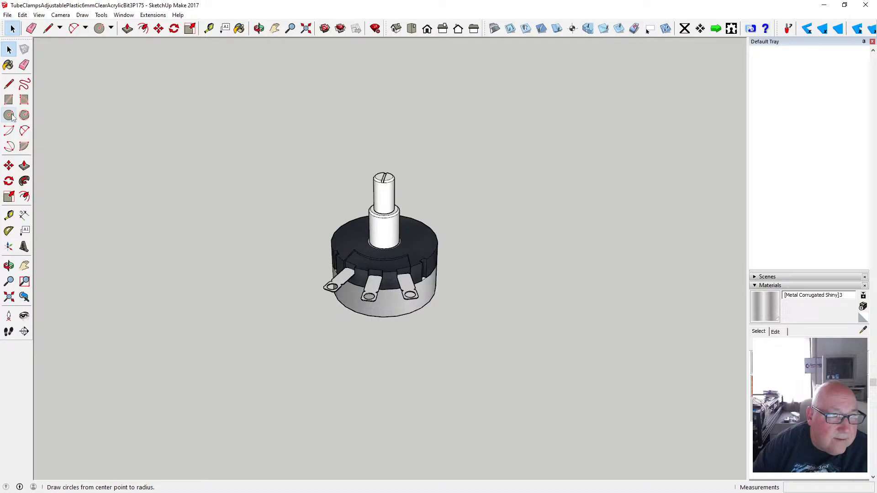
pyautogui.click(251, 257)
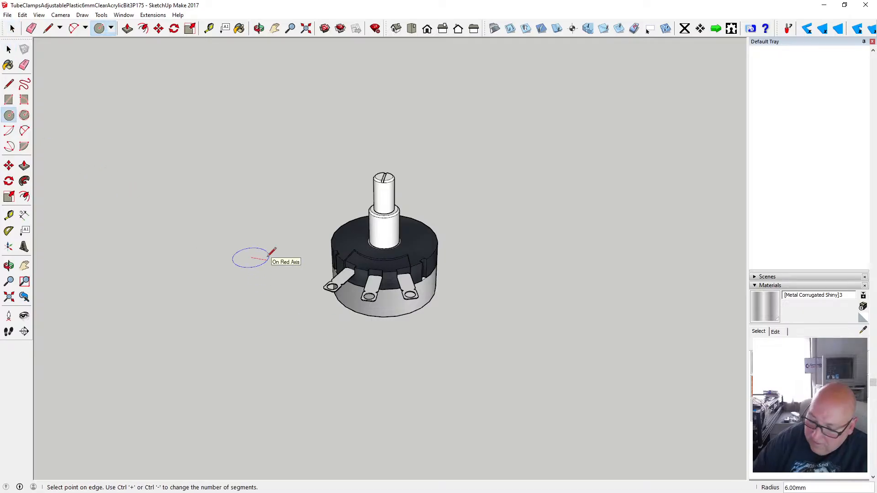
pyautogui.write('4.5')
pyautogui.press('Return')
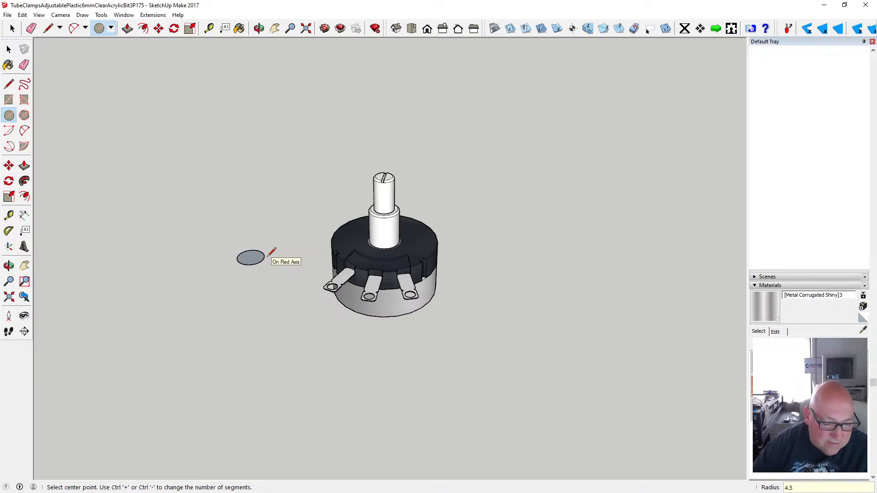
pyautogui.click(22, 15)
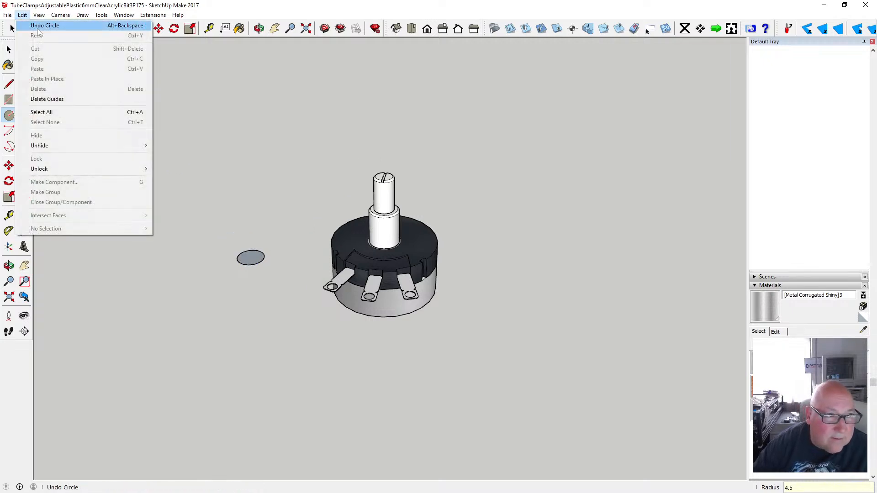
pyautogui.click(45, 26)
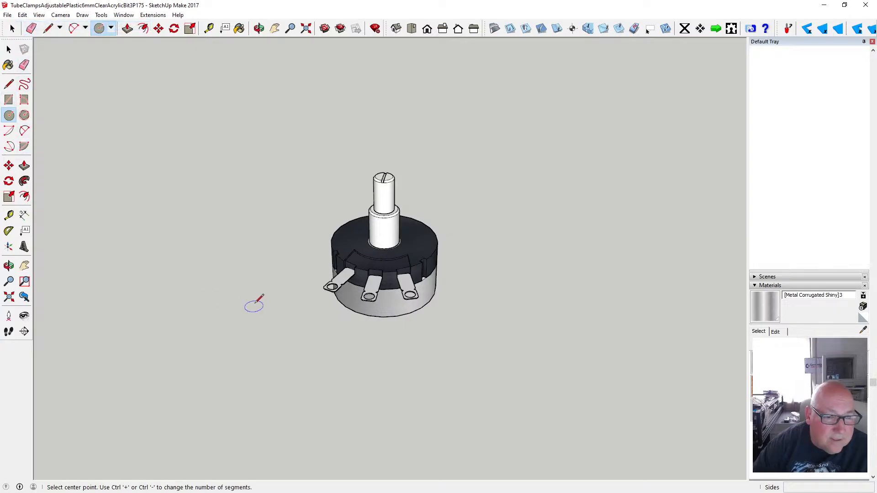
# - Draw a flat ring beside the potentiometer from concentric circles of 7.5 mm and 4.5 mm radius, deleting the inner face
pyautogui.click(262, 286)
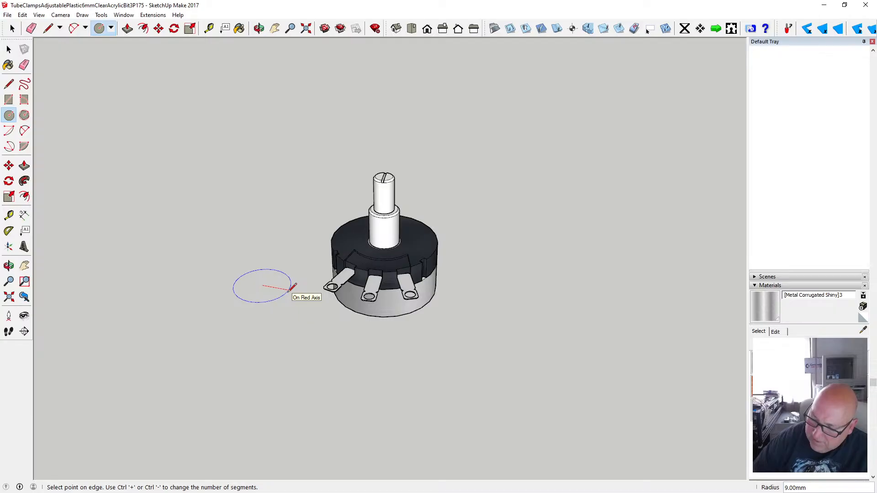
pyautogui.click(292, 287)
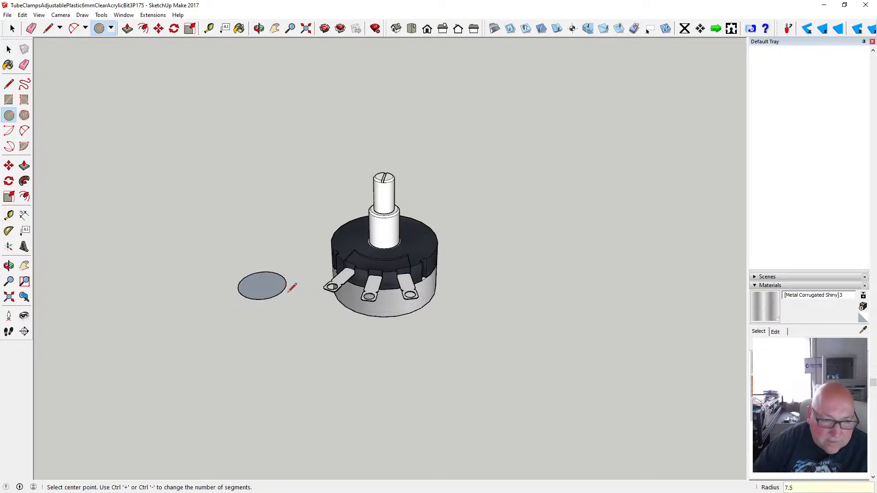
pyautogui.click(262, 285)
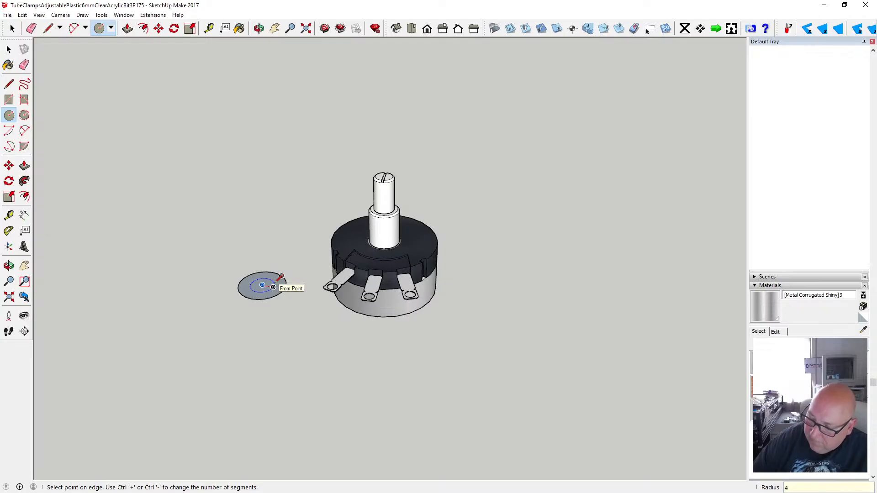
pyautogui.press('Return')
pyautogui.press('space')
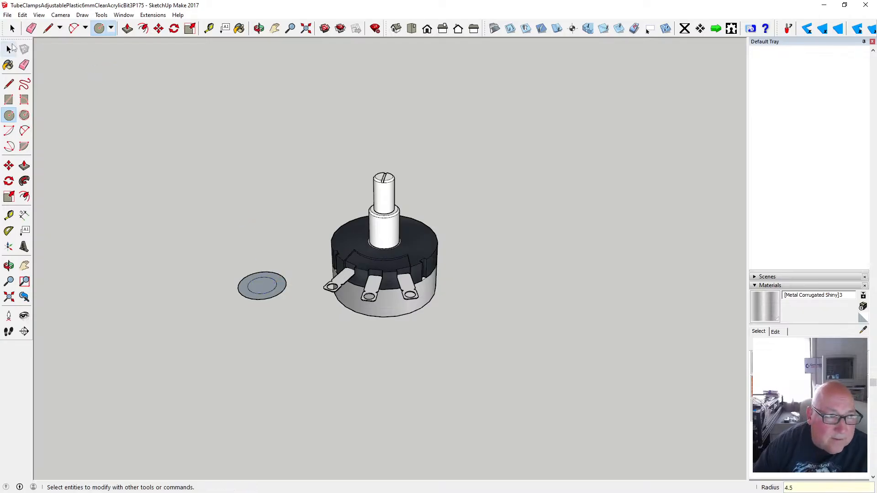
pyautogui.click(265, 293)
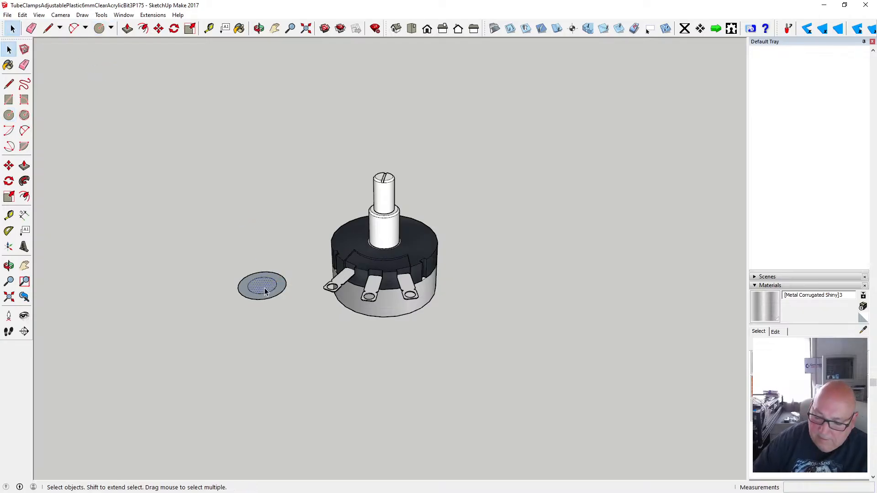
pyautogui.press('Delete')
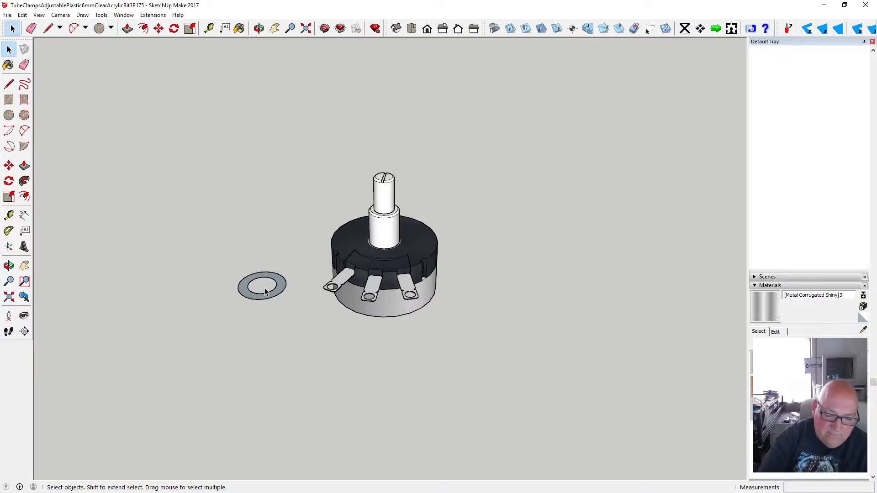
# - Extrude the ring upward 0.25 mm to form a thin washer
pyautogui.click(128, 29)
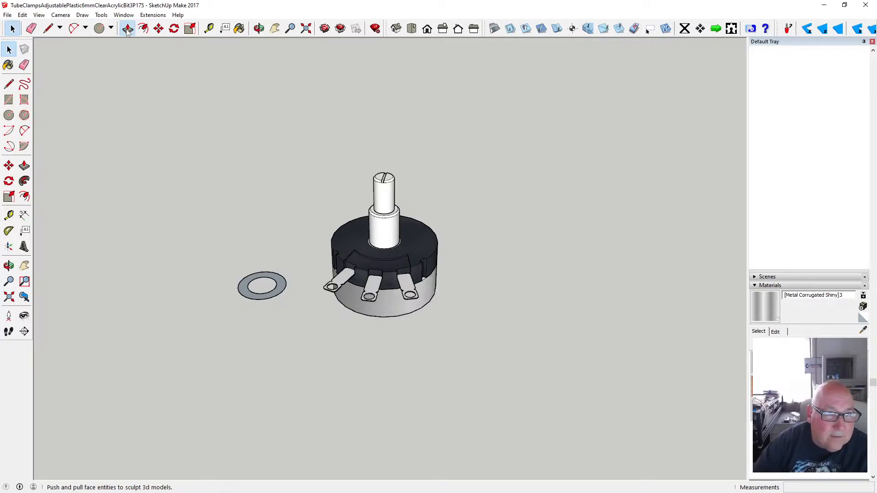
pyautogui.click(265, 279)
pyautogui.write('.2')
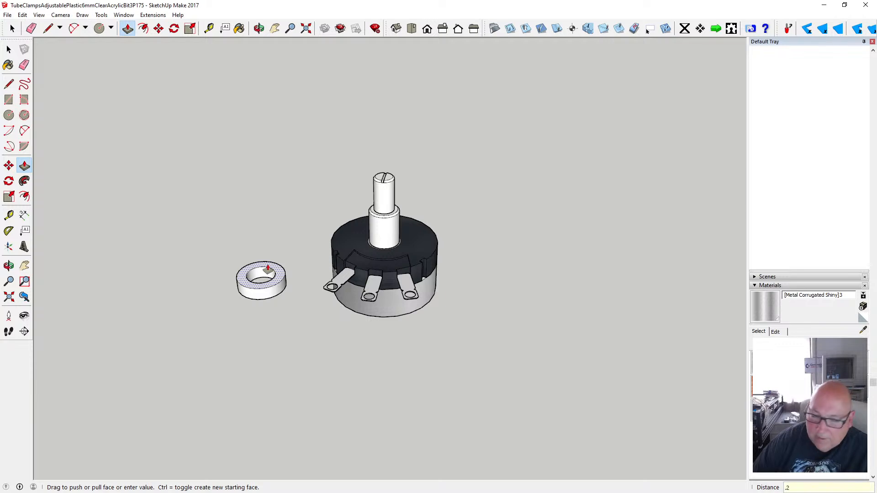
pyautogui.write('5')
pyautogui.press('Return')
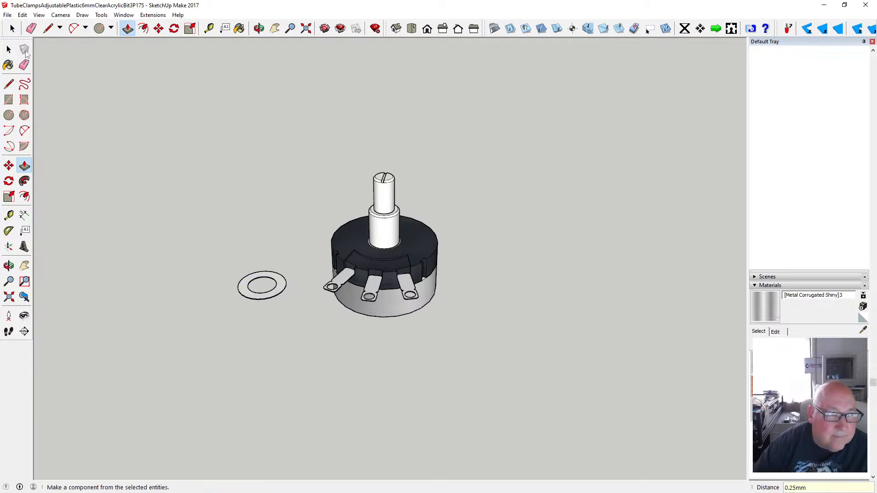
# - Paint the washer's top face with the [Metal Corrugated Shiny]3 material
pyautogui.press('space')
pyautogui.click(239, 29)
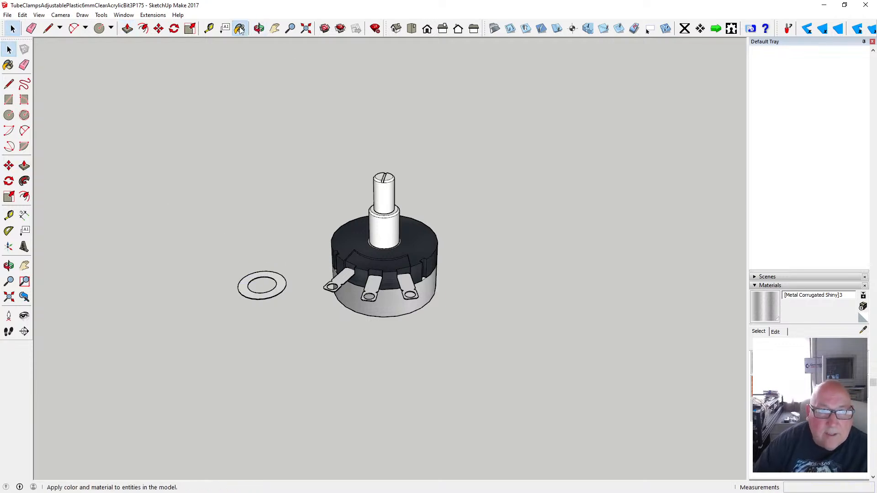
pyautogui.click(281, 286)
pyautogui.click(259, 29)
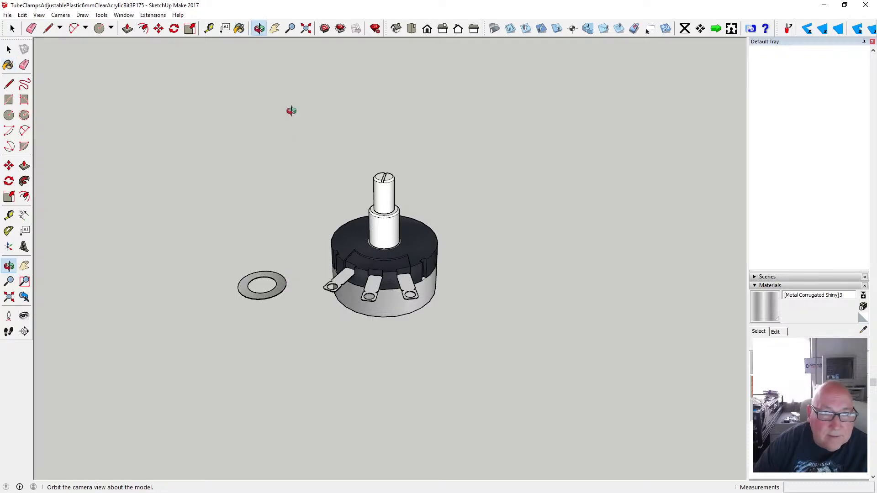
# - Paint the washer's underside with the [Metal Corrugated Shiny]3 material
pyautogui.moveTo(289, 112); pyautogui.dragTo(284, 216)
pyautogui.click(239, 28)
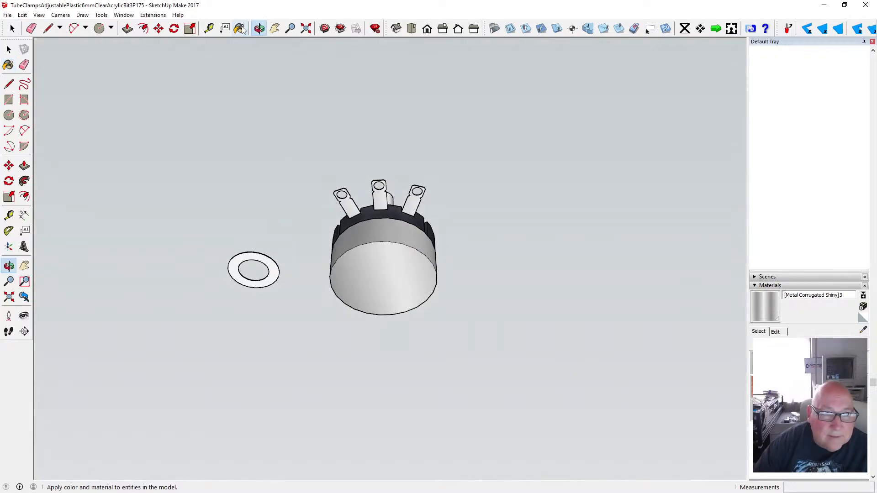
pyautogui.click(274, 260)
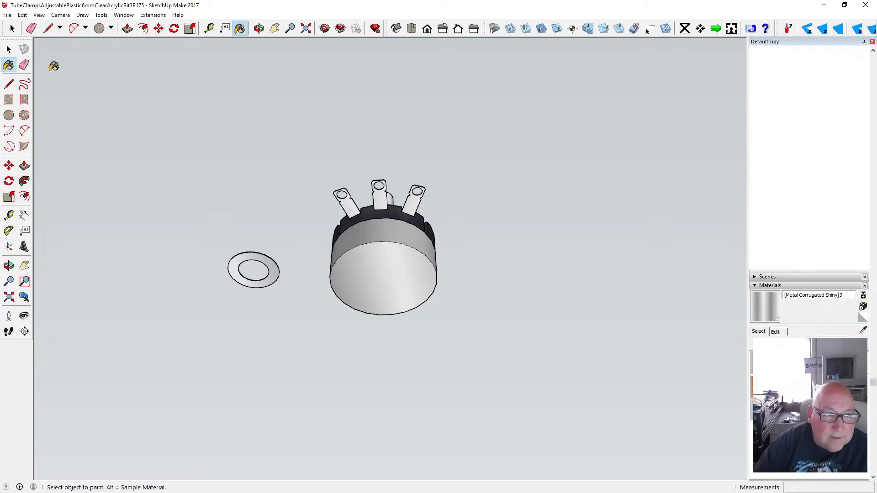
# - Group all the faces and edges of the finished thin washer
pyautogui.click(9, 266)
pyautogui.moveTo(249, 206); pyautogui.dragTo(255, 269)
pyautogui.click(9, 49)
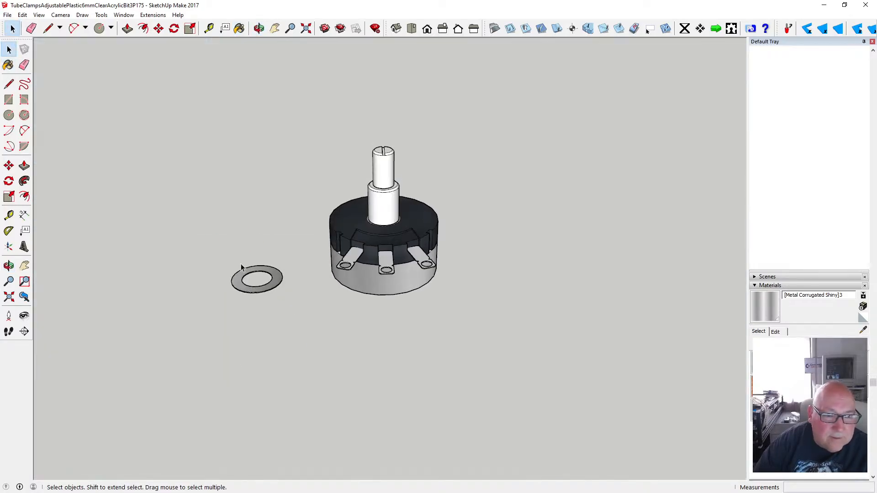
pyautogui.moveTo(215, 245); pyautogui.dragTo(309, 316)
pyautogui.rightClick(276, 282)
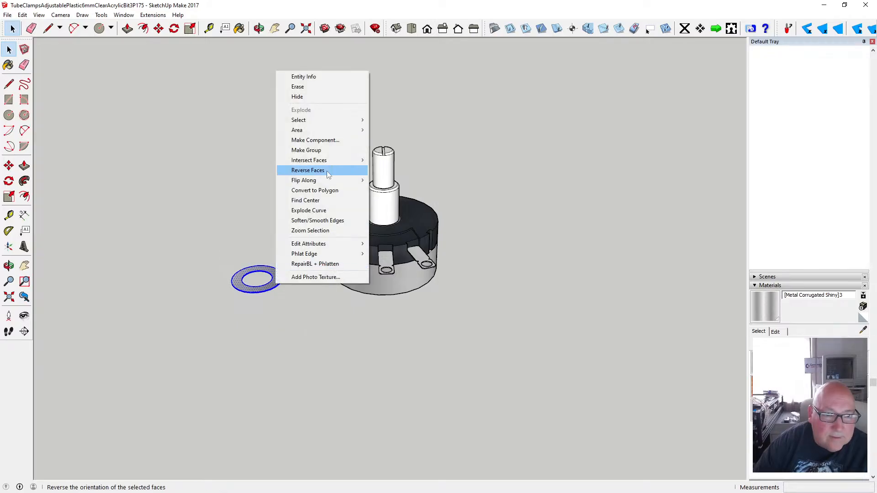
pyautogui.click(322, 151)
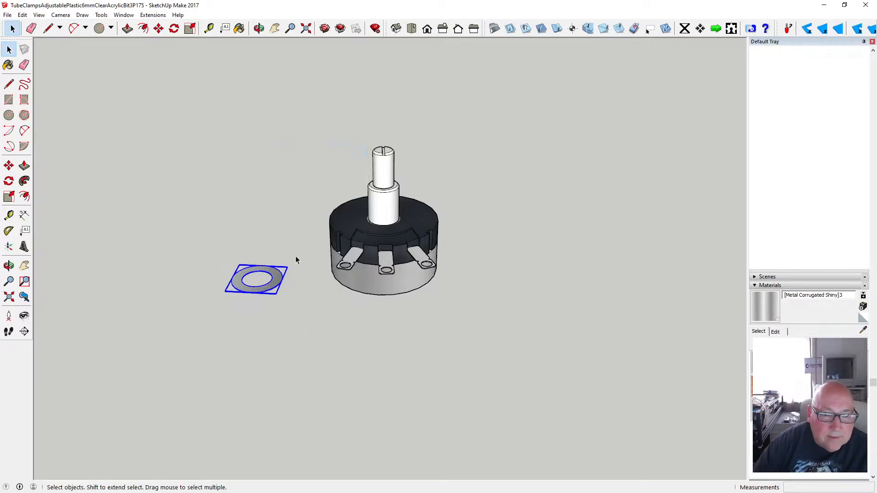
# - Move the washer group onto the potentiometer's threaded shaft and lower it until it rests on the black housing
pyautogui.press('m')
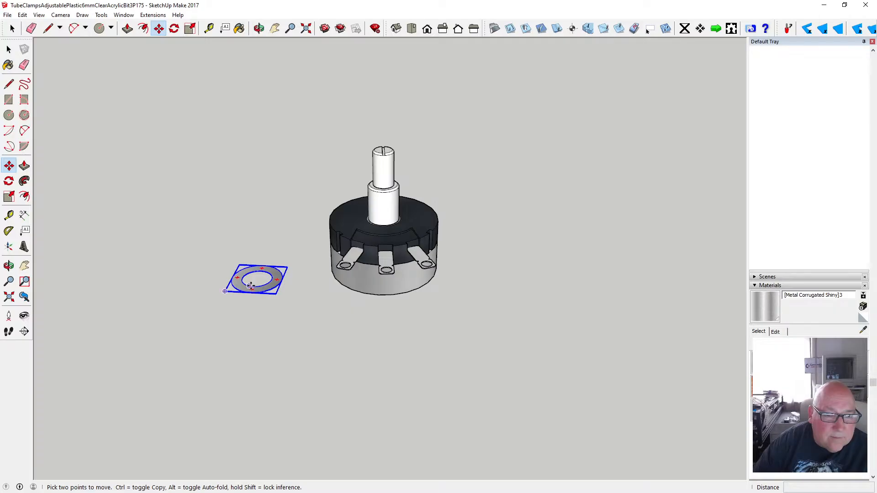
pyautogui.click(249, 286)
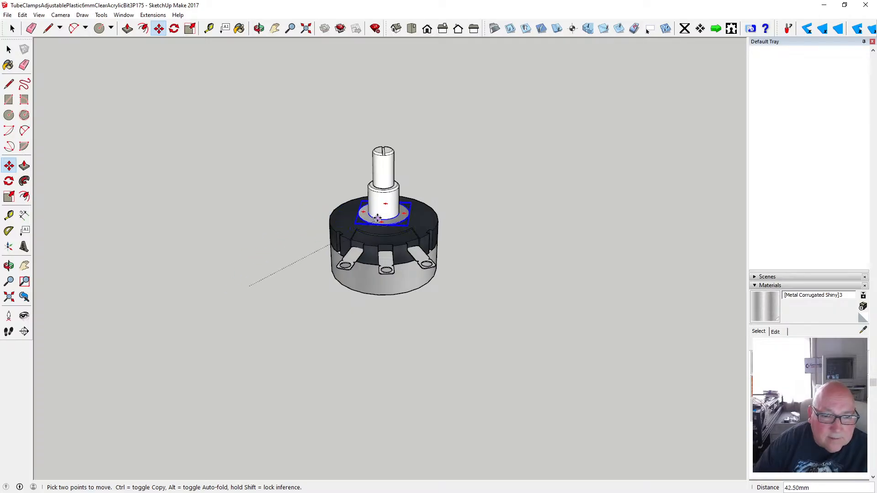
pyautogui.click(378, 199)
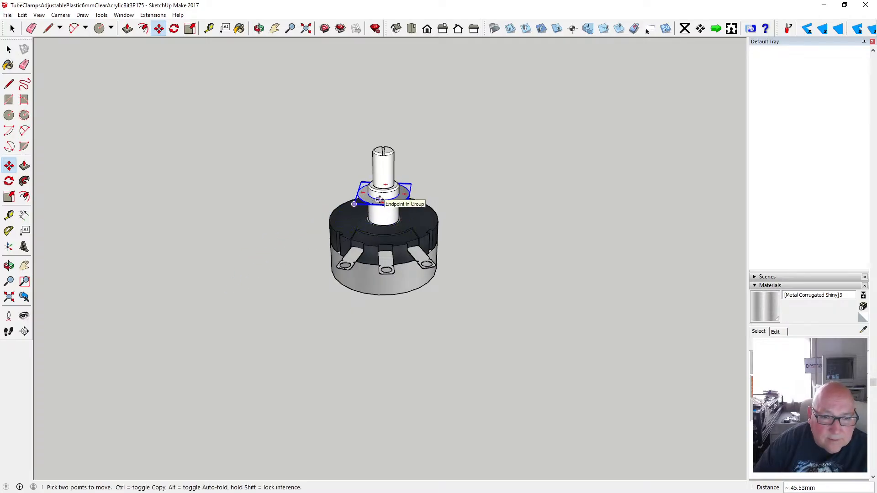
pyautogui.click(381, 199)
pyautogui.click(382, 200)
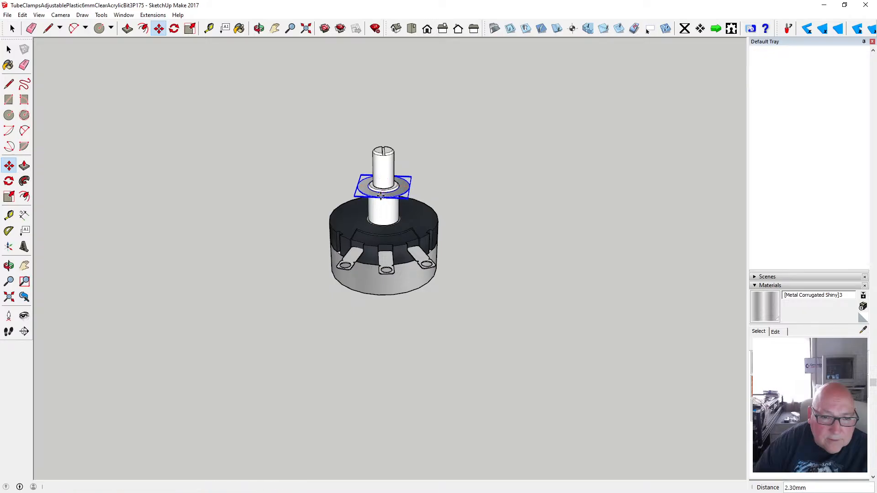
pyautogui.click(382, 200)
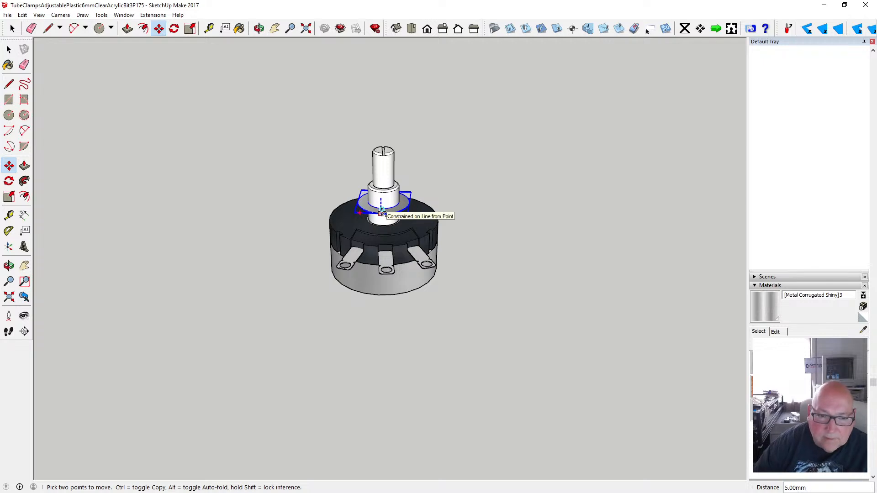
pyautogui.click(382, 221)
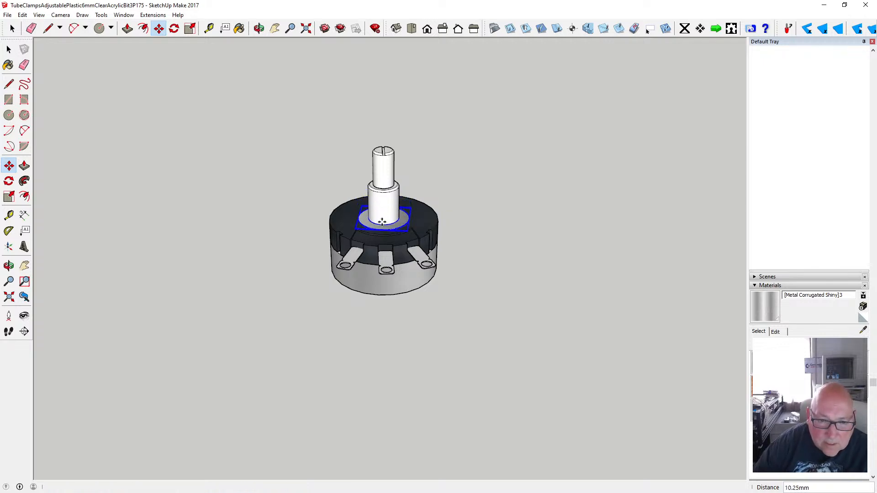
# - Examine how the washer sits around the shaft on top of the housing
pyautogui.click(259, 28)
pyautogui.scroll(5, 390, 234)
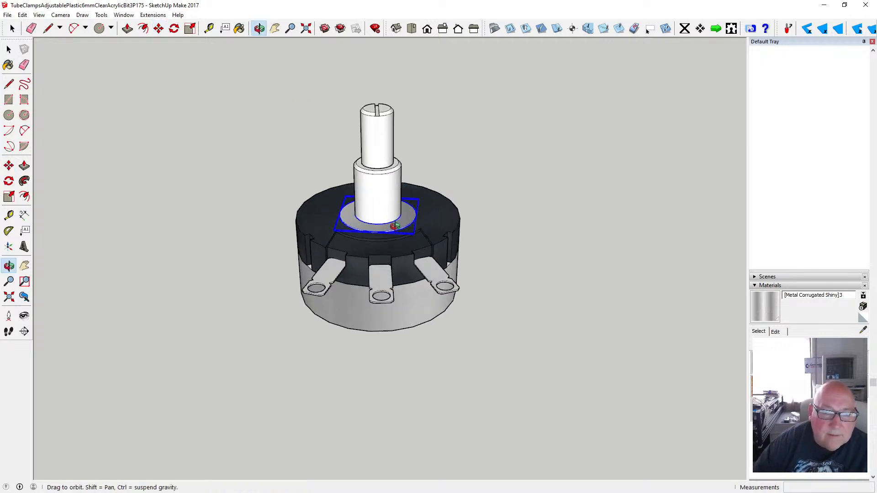
pyautogui.scroll(3, 390, 234)
pyautogui.moveTo(385, 226); pyautogui.dragTo(241, 206)
pyautogui.scroll(-8, 375, 273)
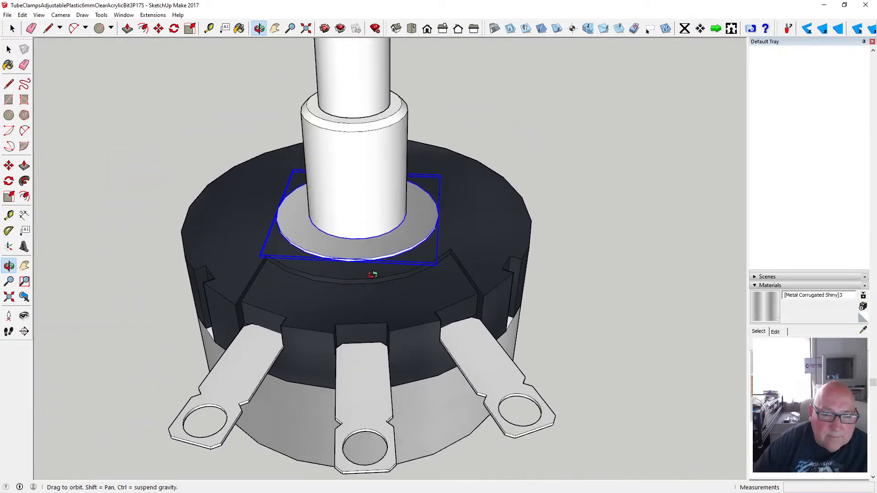
pyautogui.press('space')
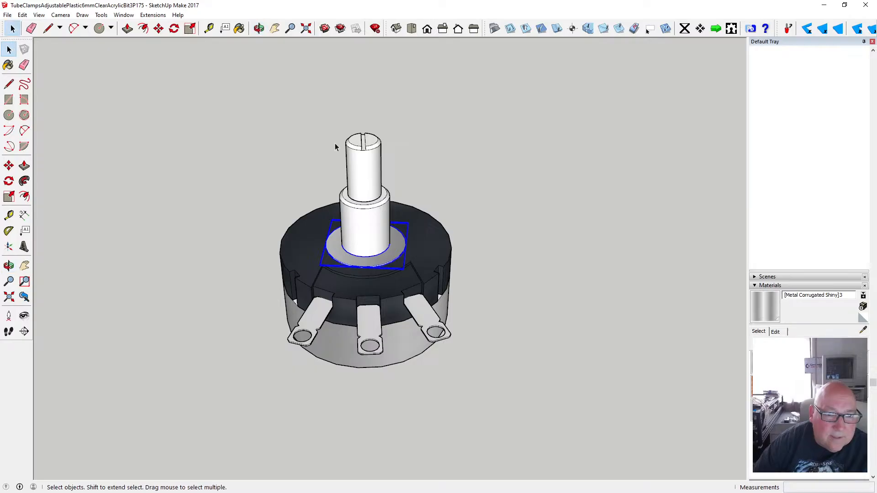
pyautogui.scroll(-4, 423, 151)
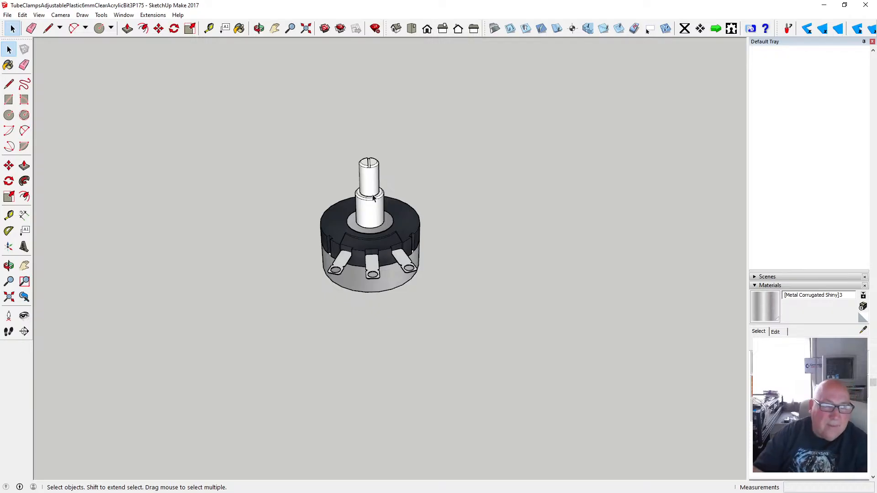
# - Draw two concentric circles of 7.25 mm and 4.75 mm radius on the ground beside the potentiometer
pyautogui.press('c')
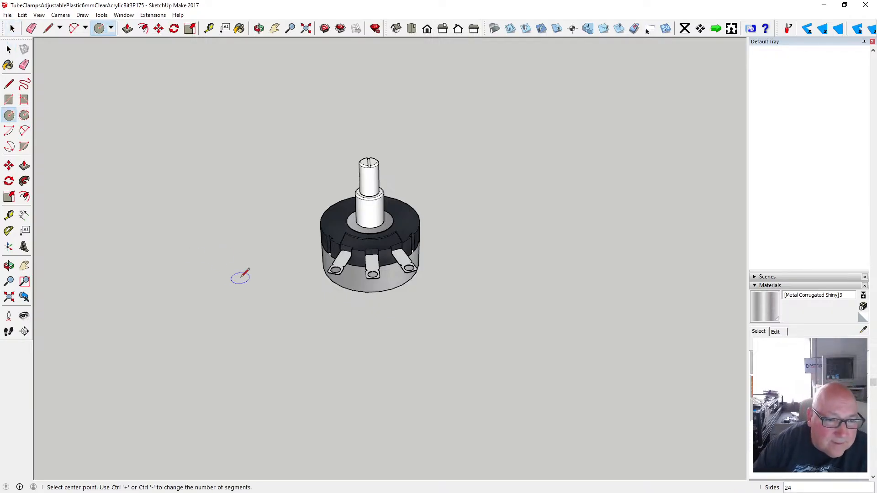
pyautogui.click(240, 278)
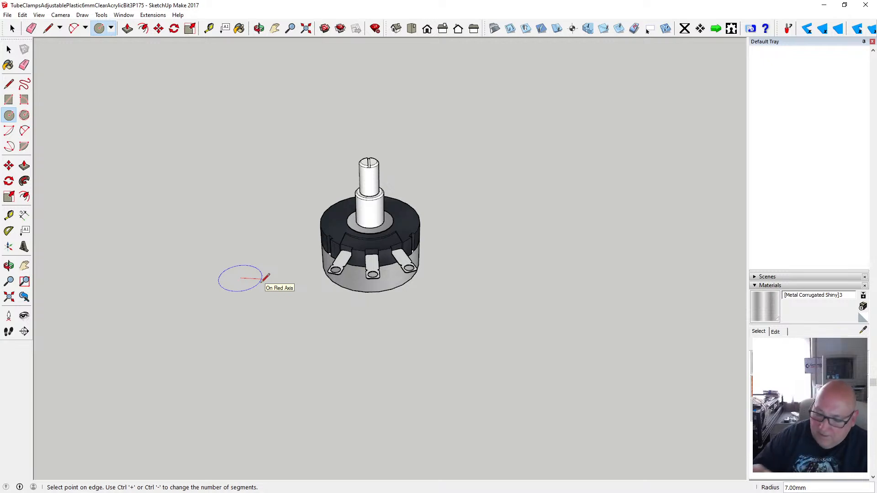
pyautogui.write('.')
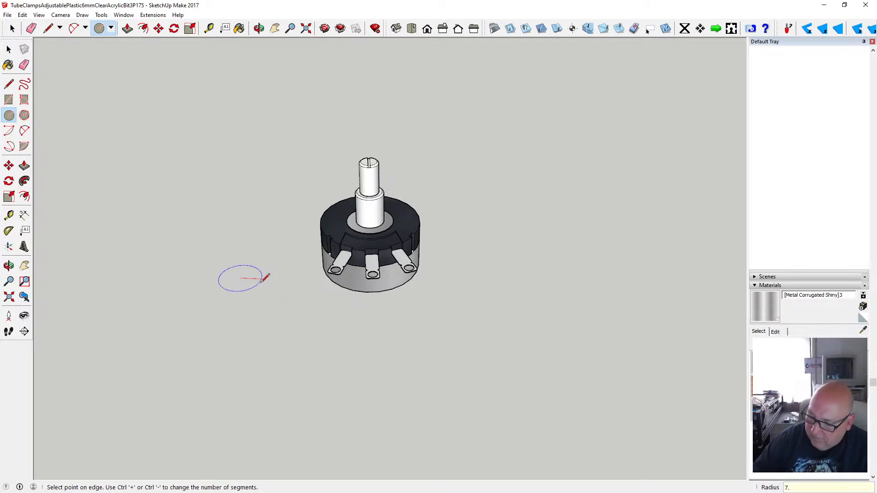
pyautogui.write('25')
pyautogui.press('Return')
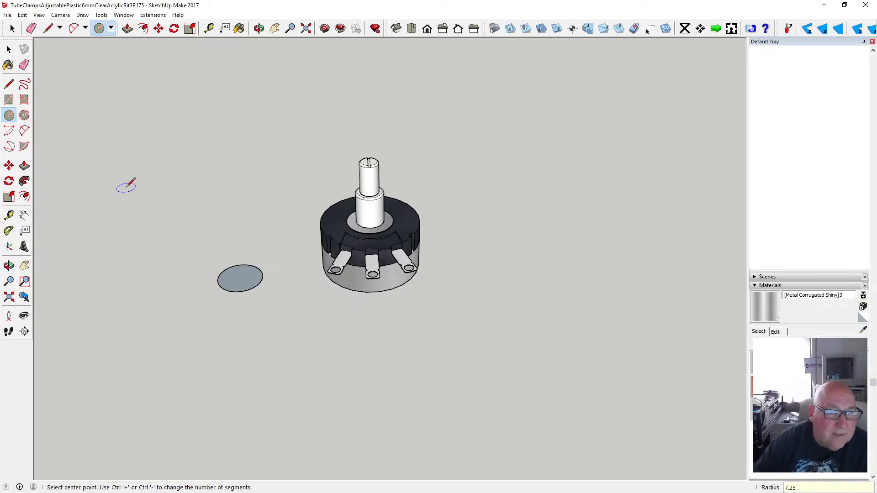
pyautogui.click(240, 278)
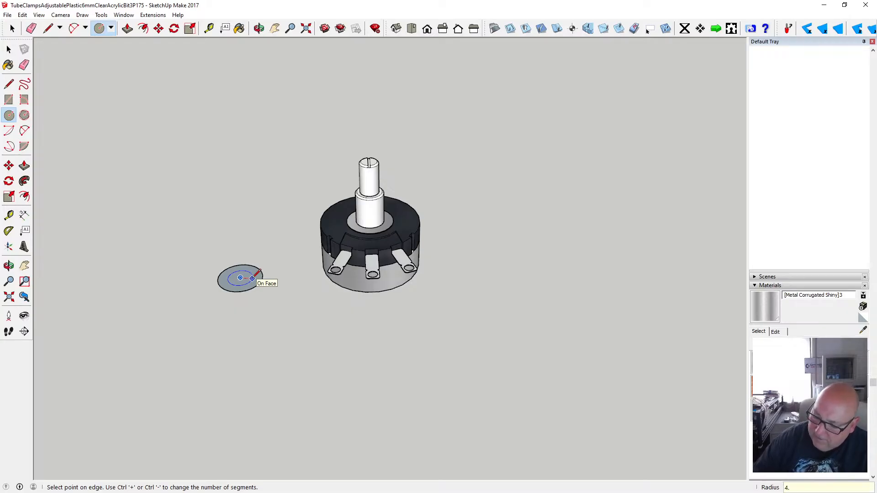
pyautogui.click(253, 278)
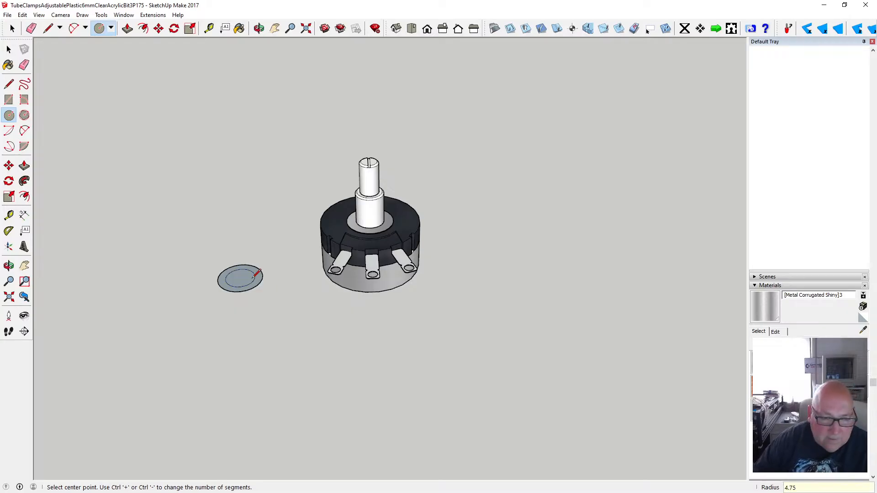
# - Measure the inner circle's diameter and delete the inner face to leave a flat ring
pyautogui.click(211, 31)
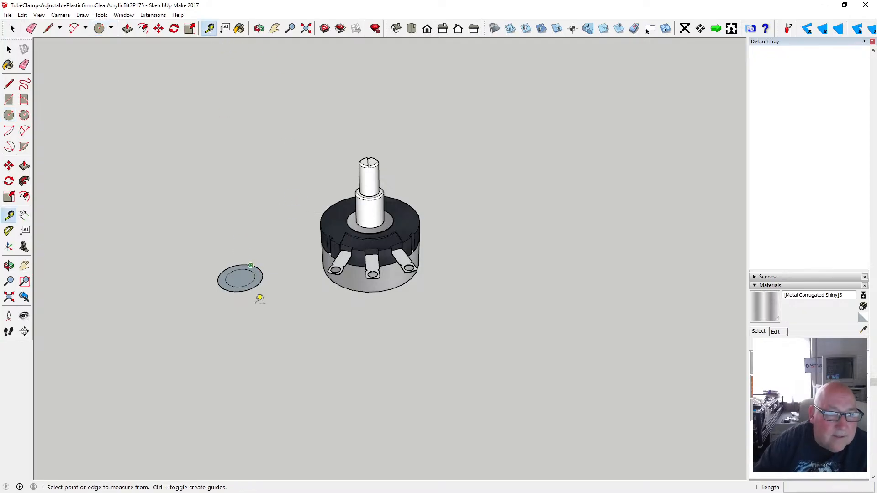
pyautogui.click(226, 277)
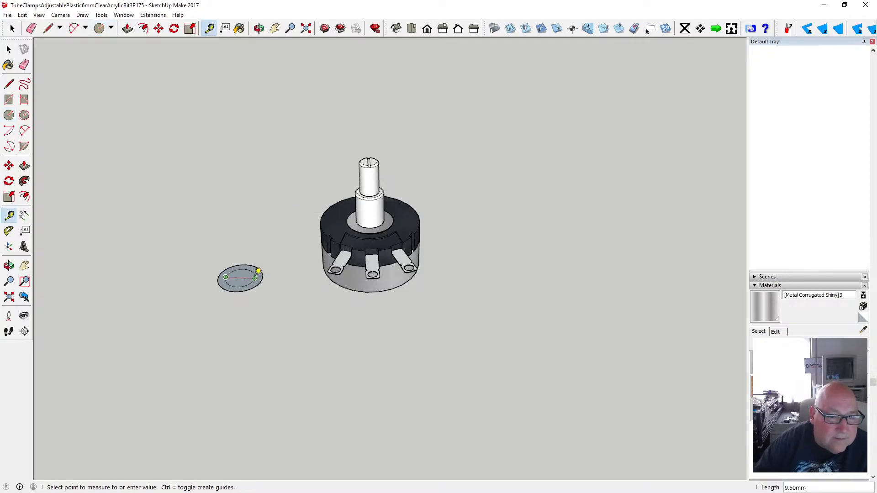
pyautogui.press('space')
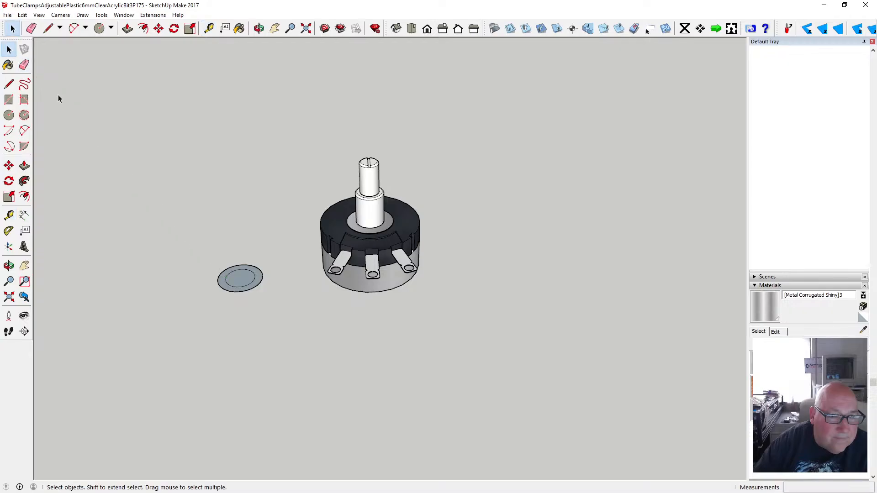
pyautogui.click(238, 279)
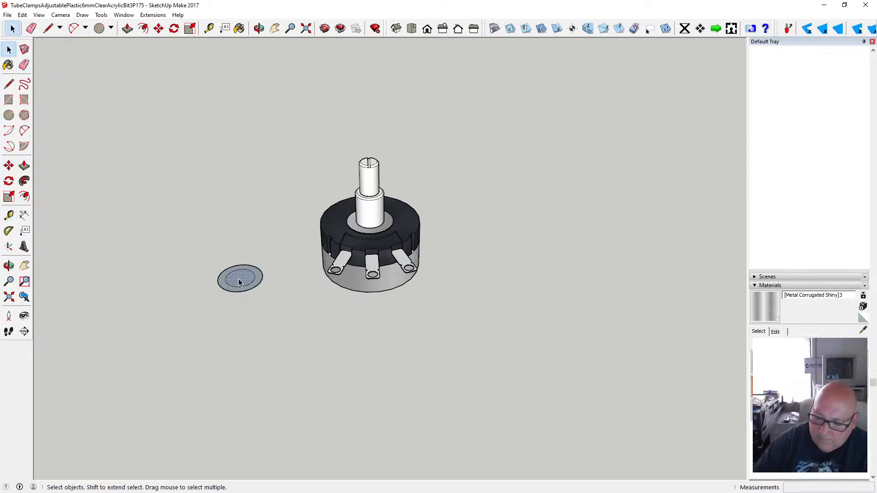
pyautogui.press('Delete')
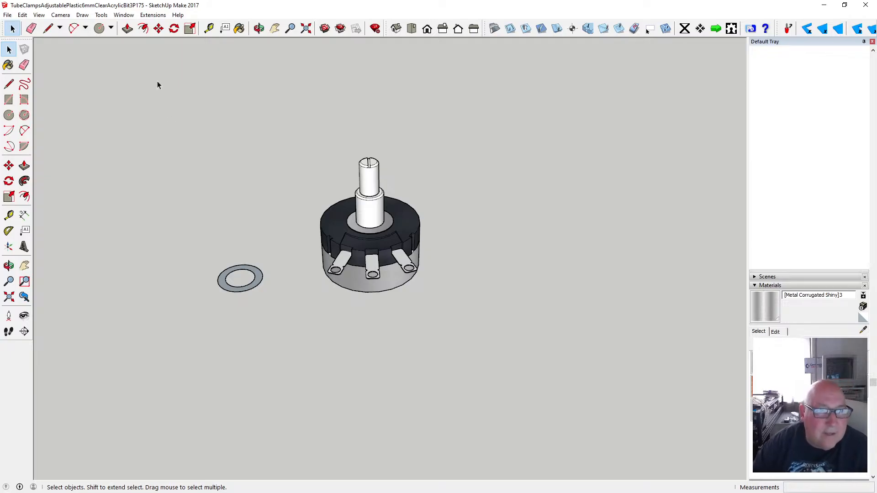
# - Extrude the ring upward 1.5 mm to form a thicker washer
pyautogui.click(127, 28)
pyautogui.click(255, 276)
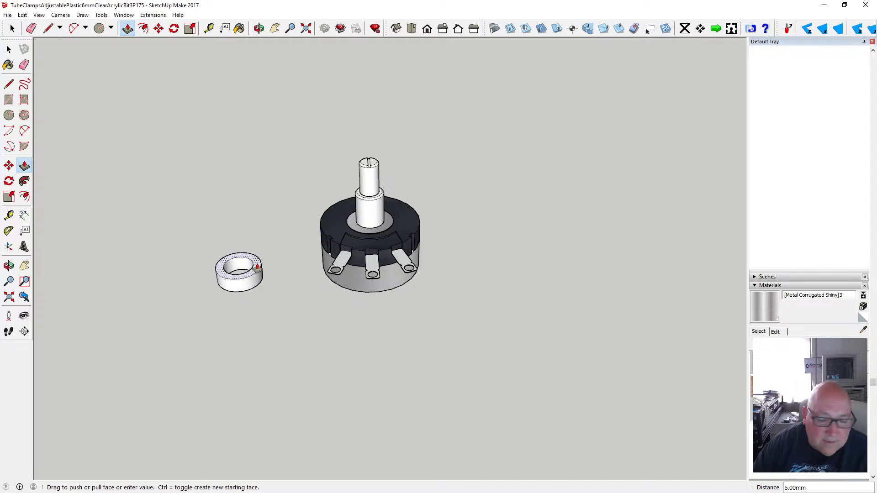
pyautogui.write('1.5')
pyautogui.press('Return')
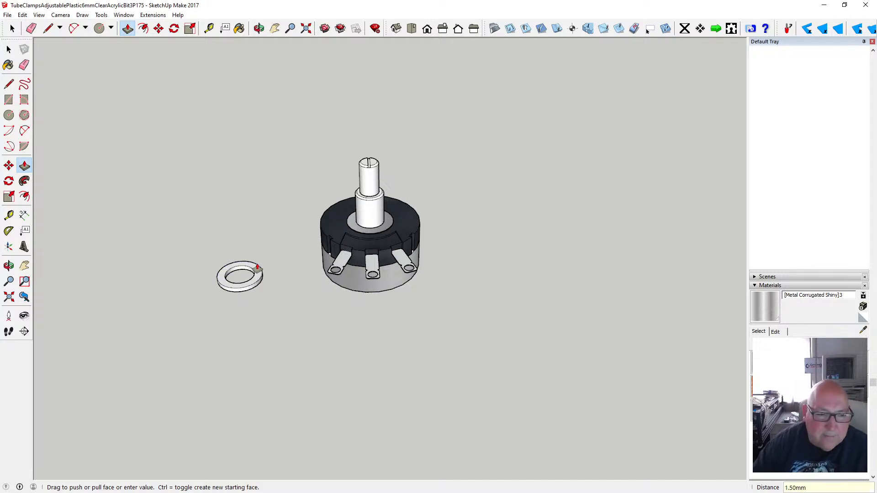
# - Paint the thick washer's top and bottom faces with the [Metal Corrugated Shiny]3 material
pyautogui.click(240, 28)
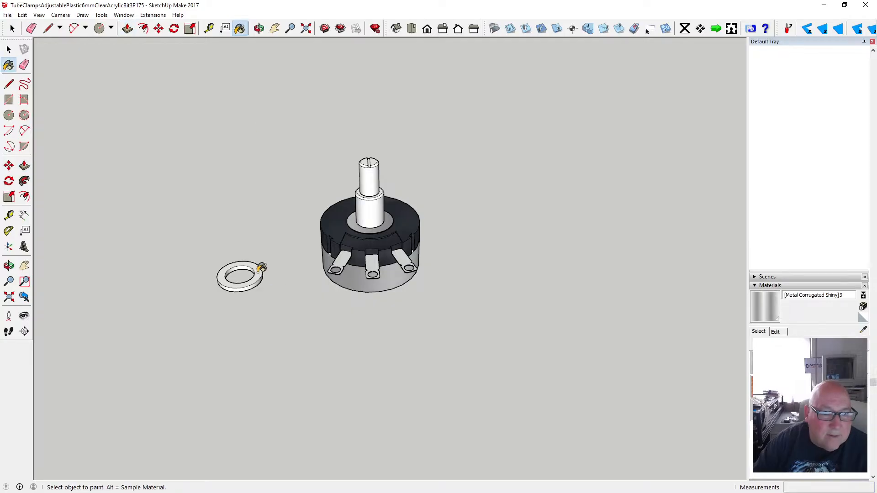
pyautogui.click(259, 28)
pyautogui.moveTo(265, 239)
pyautogui.mouseDown()
pyautogui.moveTo(246, 267)
pyautogui.moveTo(244, 221)
pyautogui.mouseUp()
pyautogui.click(239, 28)
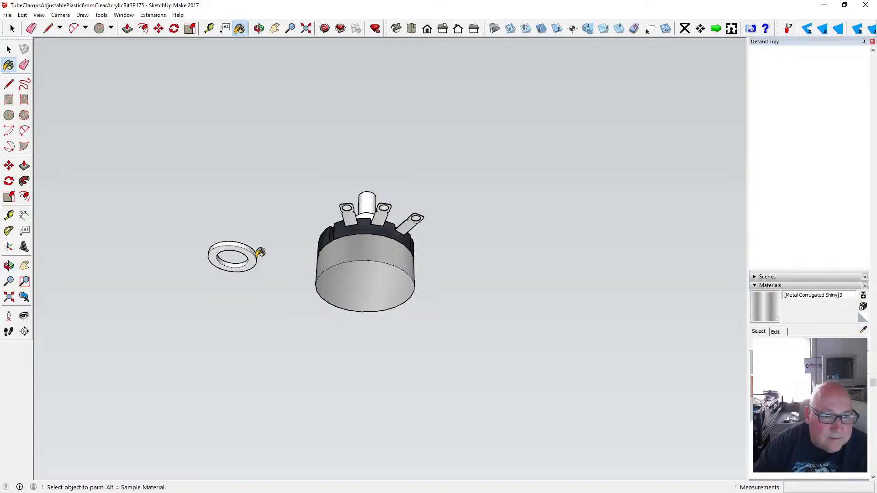
pyautogui.click(258, 254)
pyautogui.click(9, 48)
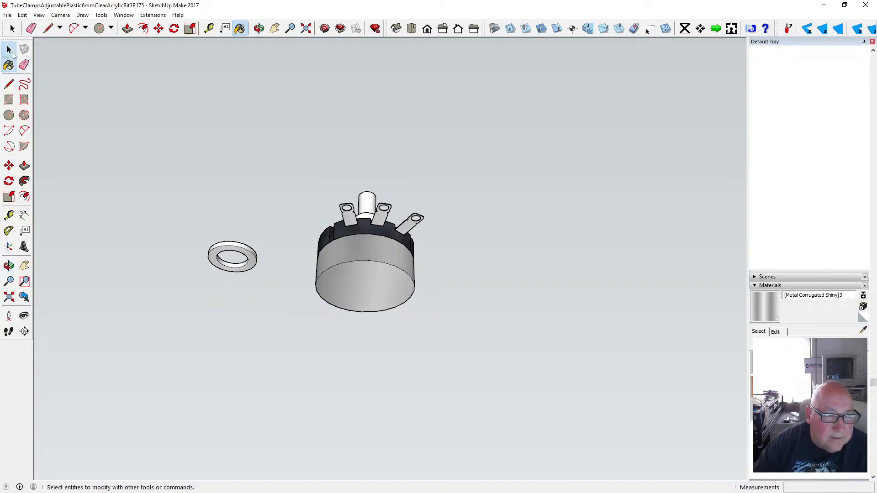
# - Draw a radial line across the thick washer's upper face and continue it 1.5 mm down the outer wall
pyautogui.click(259, 29)
pyautogui.moveTo(220, 205); pyautogui.dragTo(237, 295)
pyautogui.scroll(5, 238, 294)
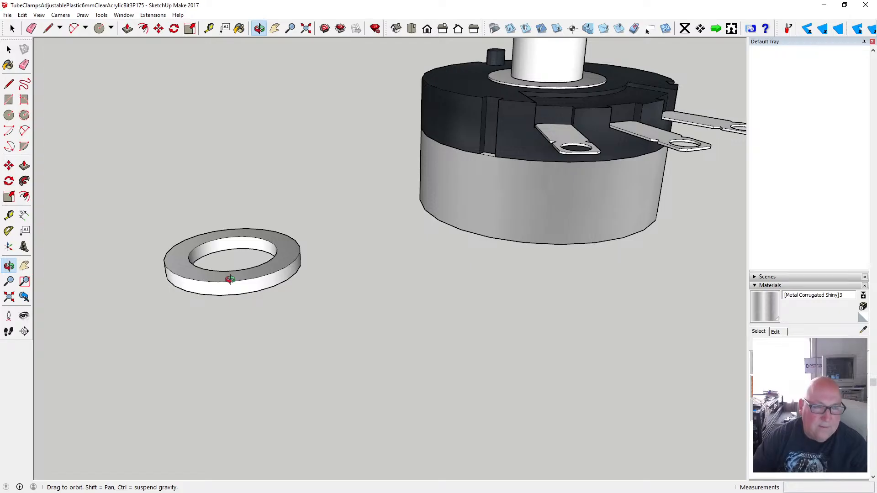
pyautogui.moveTo(223, 280); pyautogui.dragTo(219, 343)
pyautogui.scroll(4, 224, 309)
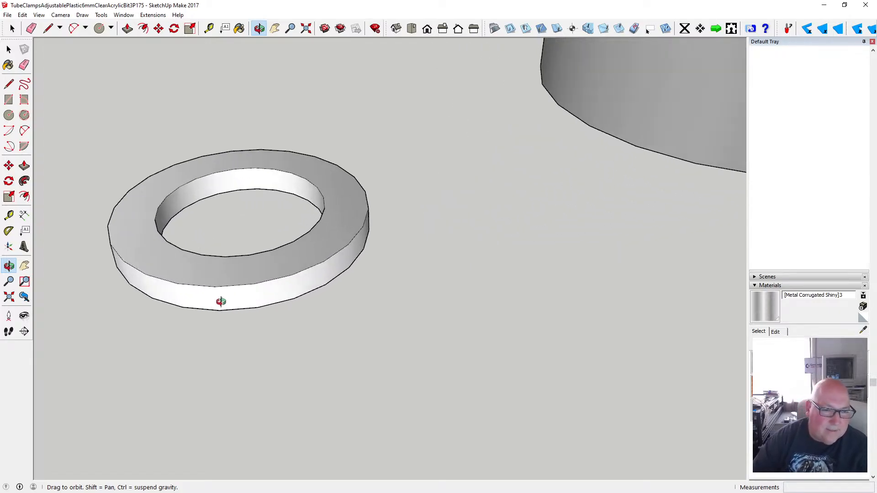
pyautogui.moveTo(221, 301)
pyautogui.mouseDown()
pyautogui.moveTo(188, 307)
pyautogui.moveTo(262, 323)
pyautogui.moveTo(218, 318)
pyautogui.mouseUp()
pyautogui.click(8, 84)
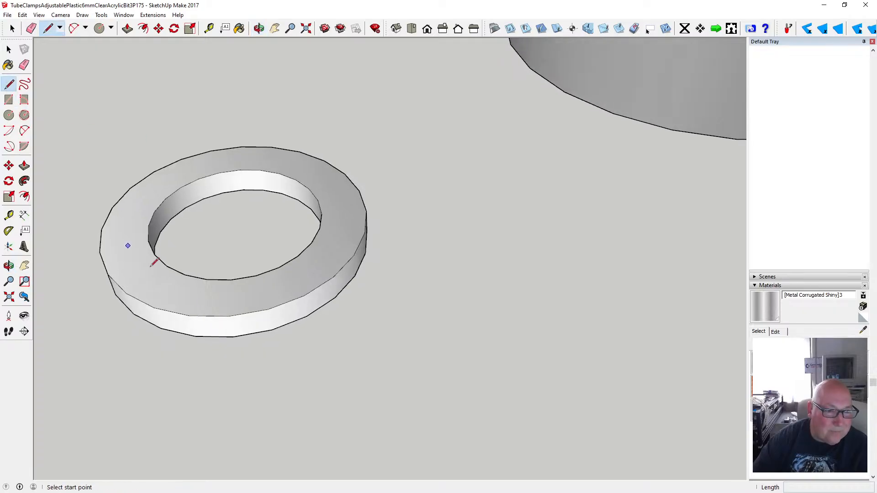
pyautogui.click(207, 279)
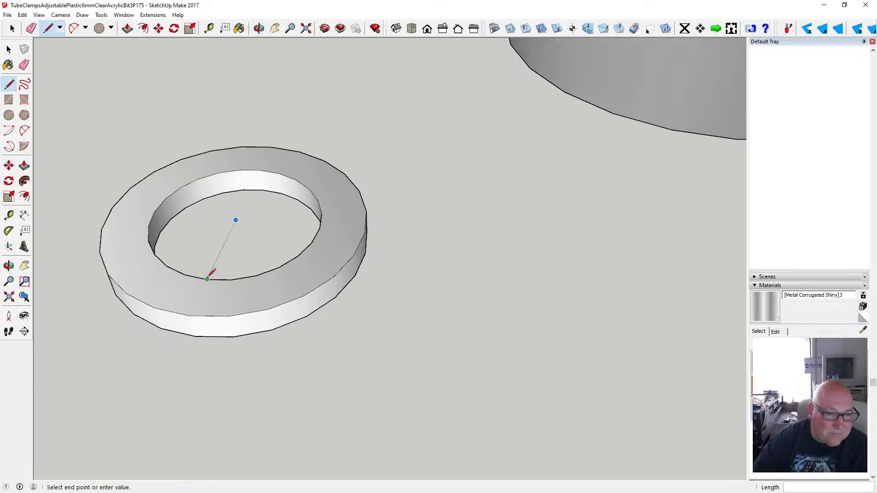
pyautogui.click(228, 316)
pyautogui.click(228, 316)
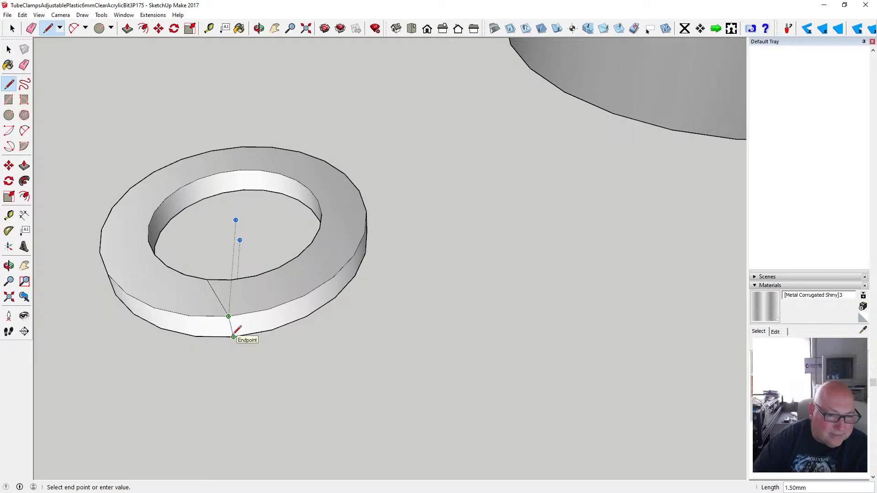
pyautogui.click(233, 337)
# - Draw a 1.5 mm vertical line down the washer's inner wall from the inner end of the radial line
pyautogui.click(259, 28)
pyautogui.moveTo(255, 212); pyautogui.dragTo(284, 179)
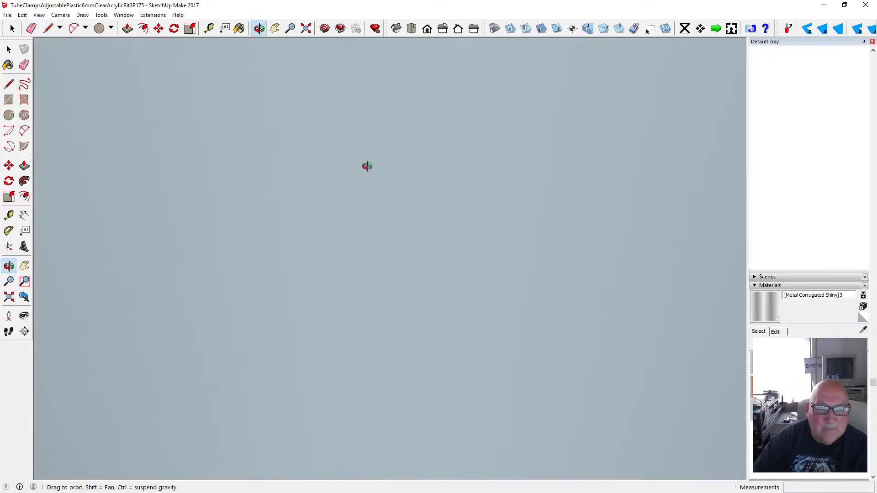
pyautogui.click(306, 28)
pyautogui.scroll(5, 533, 231)
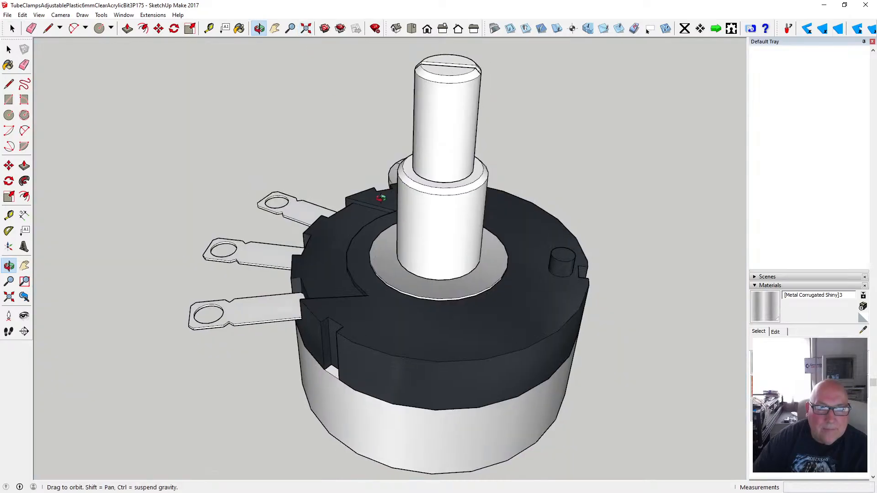
pyautogui.scroll(8, 474, 172)
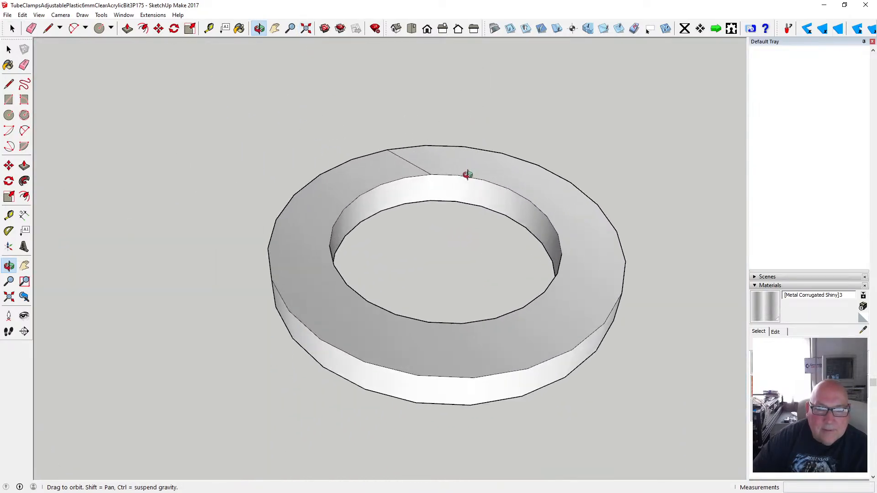
pyautogui.click(9, 84)
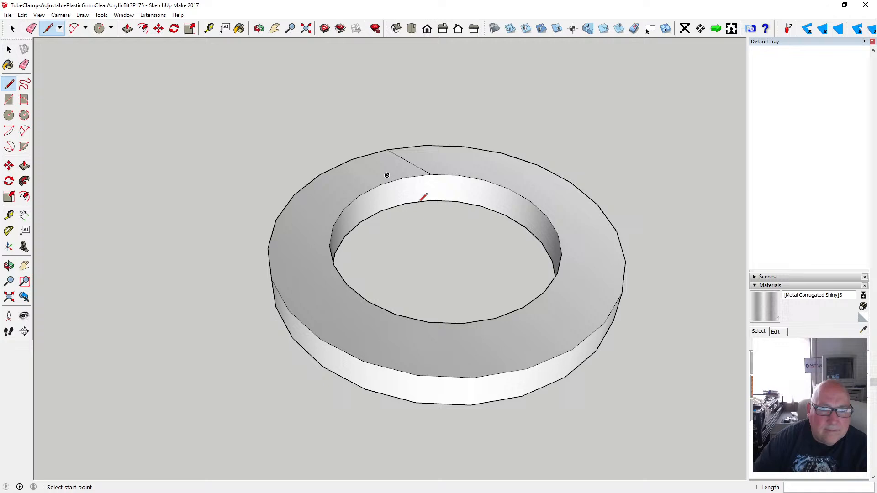
pyautogui.click(431, 175)
pyautogui.click(430, 200)
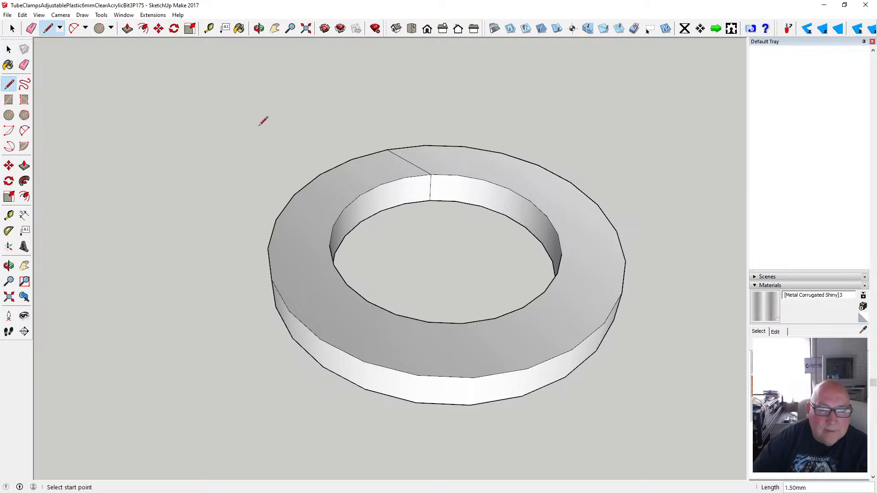
# - Examine the cut line on the thick washer's upper face and outer wall from several angles
pyautogui.click(9, 50)
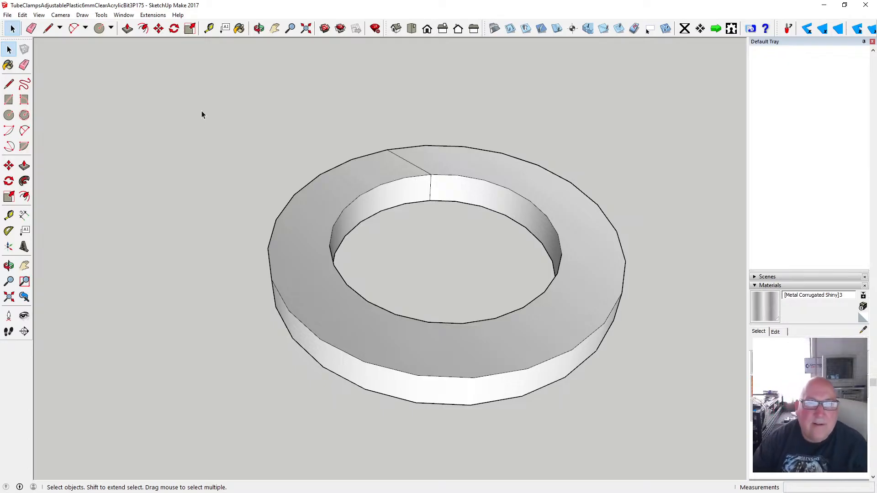
pyautogui.click(259, 28)
pyautogui.moveTo(313, 137); pyautogui.dragTo(307, 280)
pyautogui.scroll(6, 307, 280)
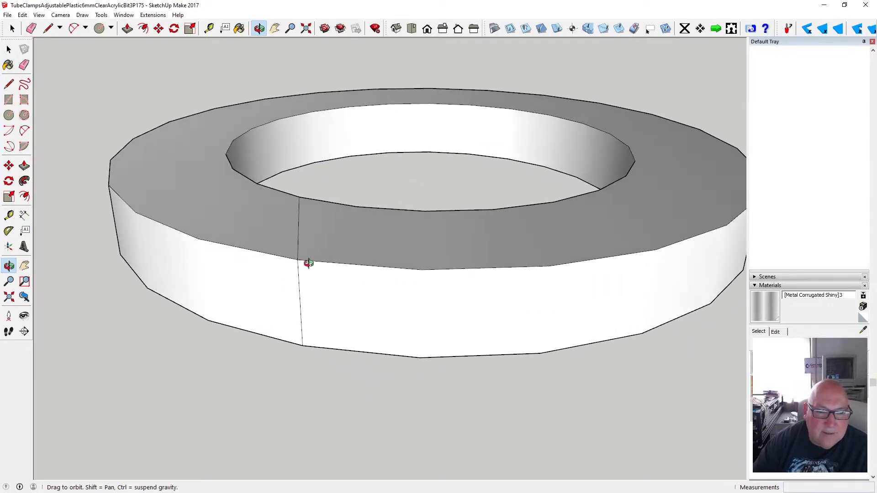
pyautogui.scroll(-3, 309, 264)
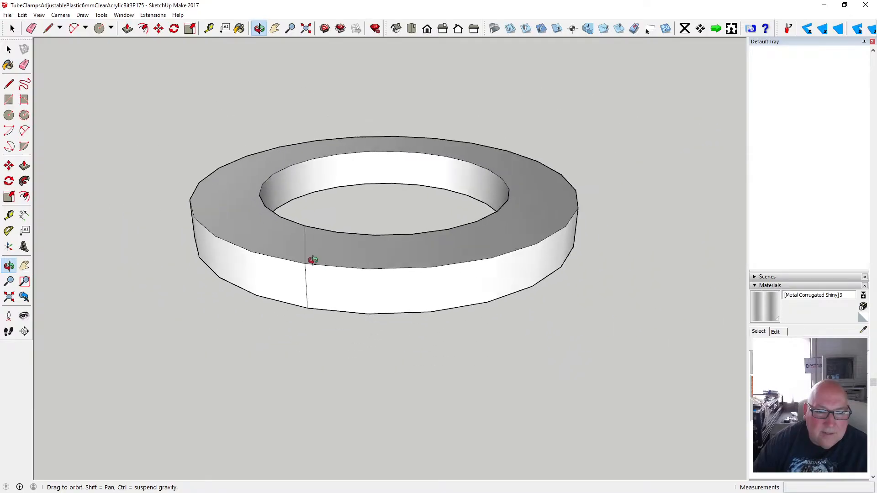
pyautogui.scroll(-1, 312, 260)
pyautogui.moveTo(315, 259); pyautogui.dragTo(366, 179)
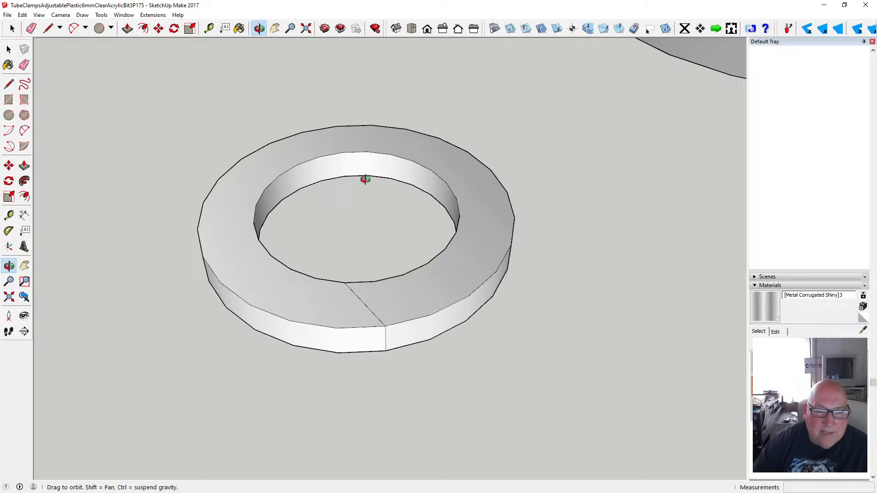
pyautogui.moveTo(354, 229); pyautogui.dragTo(336, 254)
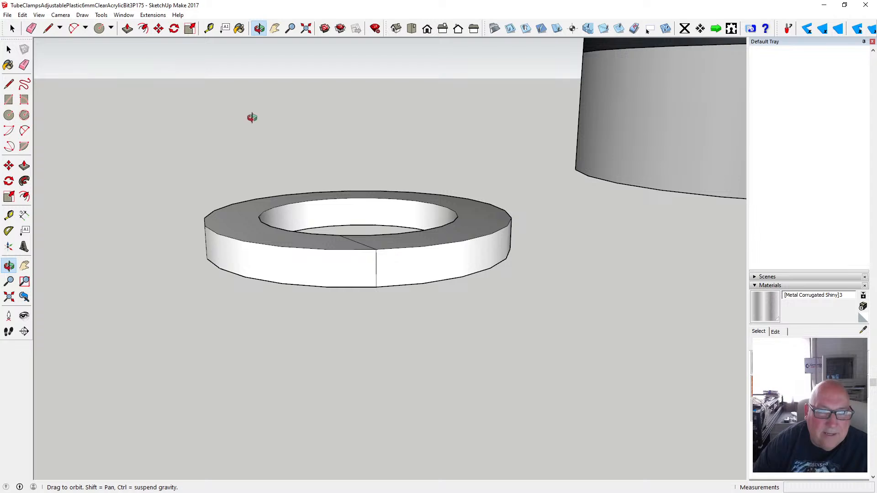
# - Try to select only the half of the thick washer on one side of the cut line
pyautogui.click(9, 50)
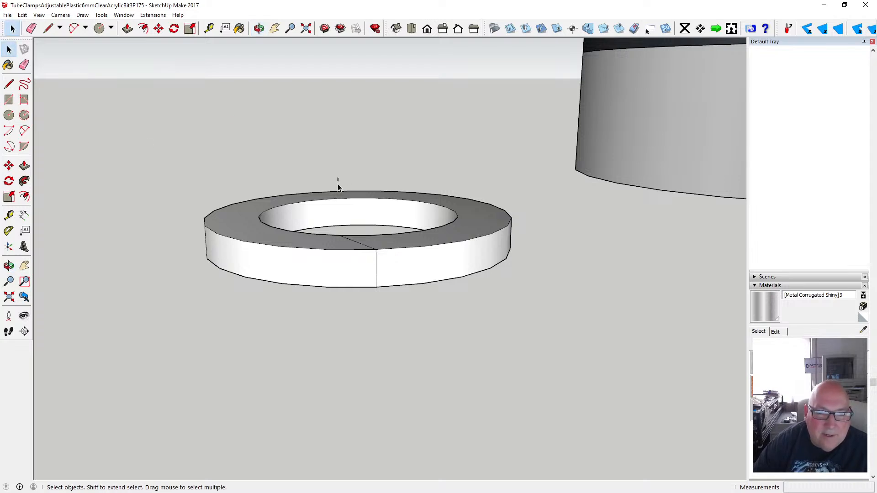
pyautogui.moveTo(338, 178); pyautogui.dragTo(525, 306)
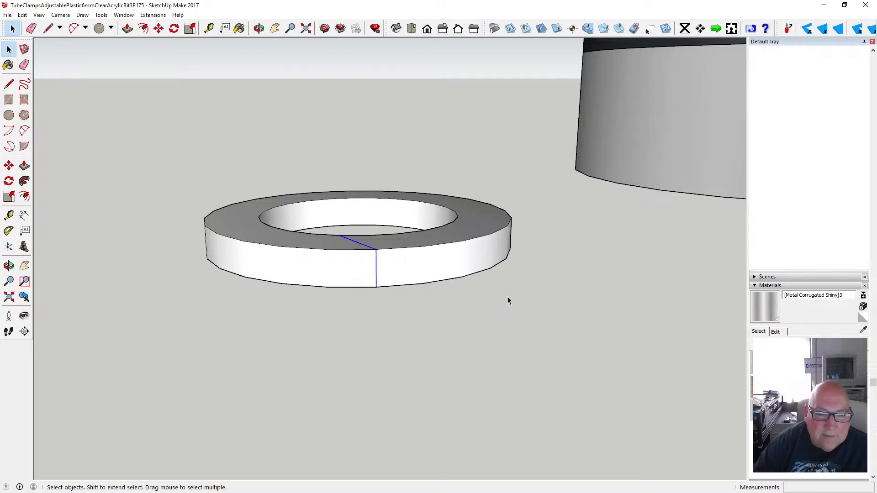
pyautogui.click(446, 270)
pyautogui.click(406, 246)
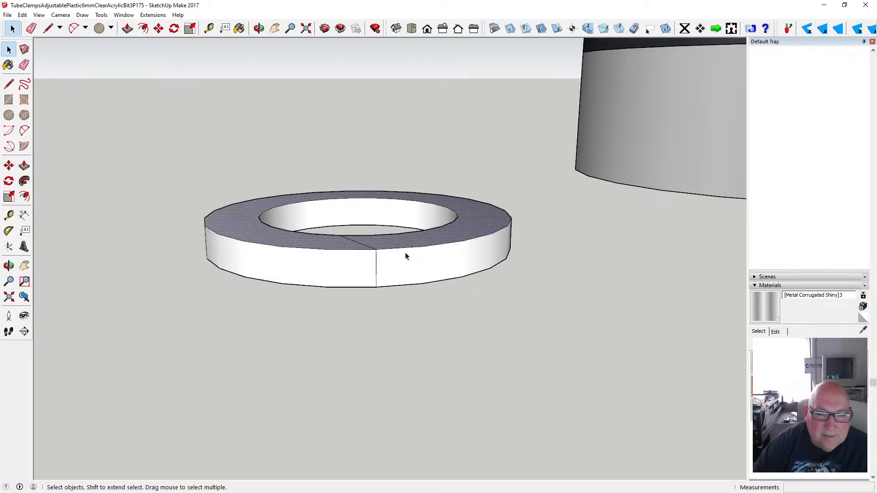
pyautogui.moveTo(343, 202); pyautogui.dragTo(523, 312)
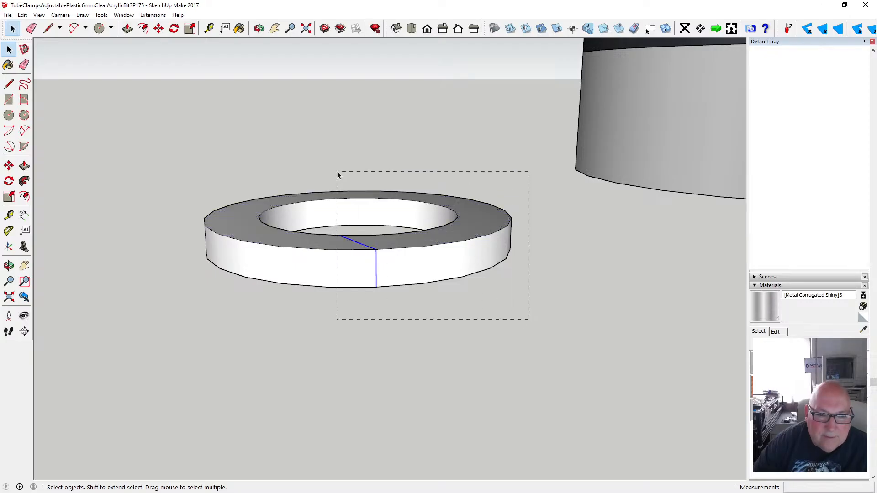
pyautogui.moveTo(338, 175); pyautogui.dragTo(337, 172)
pyautogui.click(448, 331)
pyautogui.click(417, 241)
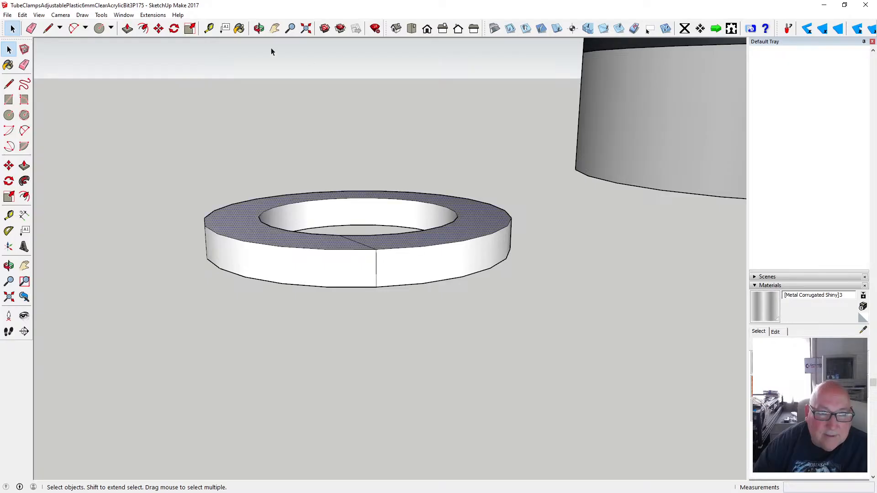
# - Draw a second radial line across the upper face opposite the first, and a 1.5 mm line down the inner wall there
pyautogui.click(259, 29)
pyautogui.moveTo(365, 172); pyautogui.dragTo(386, 266)
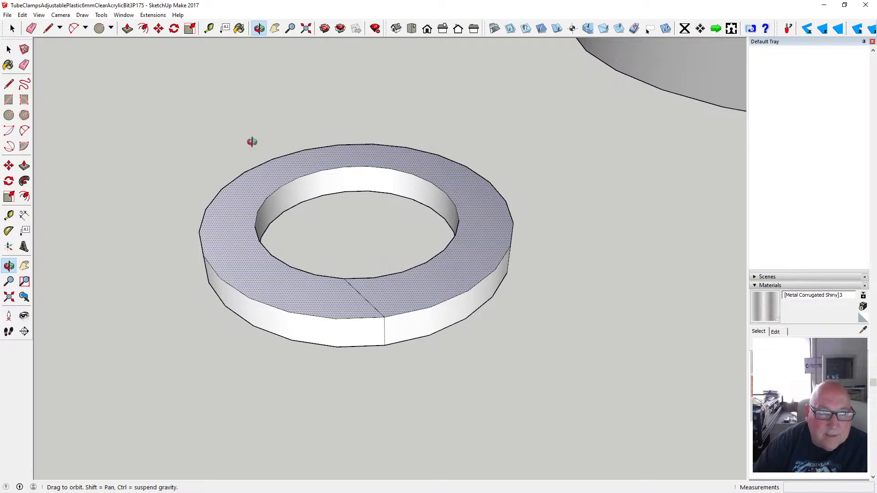
pyautogui.click(8, 84)
pyautogui.click(355, 167)
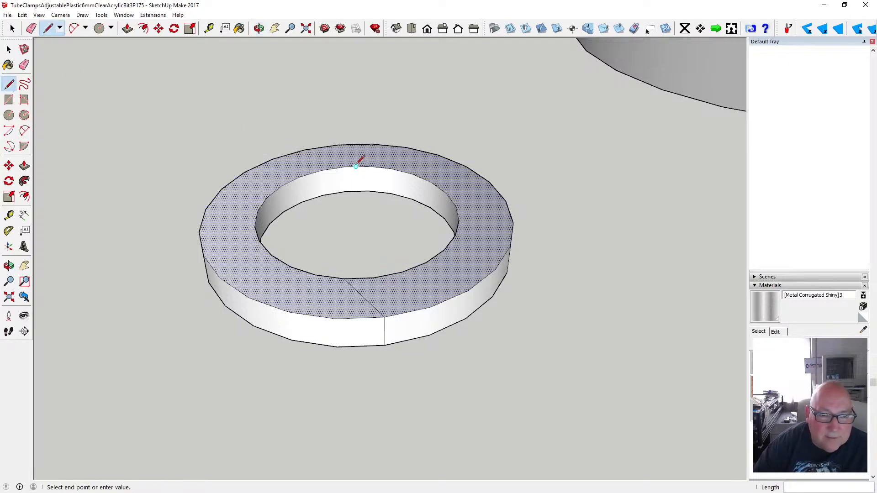
pyautogui.click(356, 144)
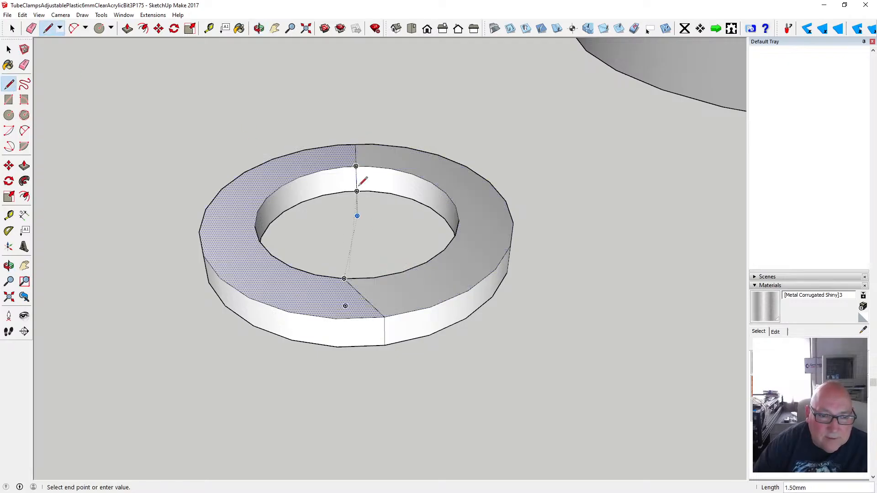
# - Draw a 1.5 mm vertical line down the outer wall from the outer end of the second radial line
pyautogui.click(259, 28)
pyautogui.moveTo(348, 151); pyautogui.dragTo(241, 174)
pyautogui.moveTo(460, 228); pyautogui.dragTo(239, 157)
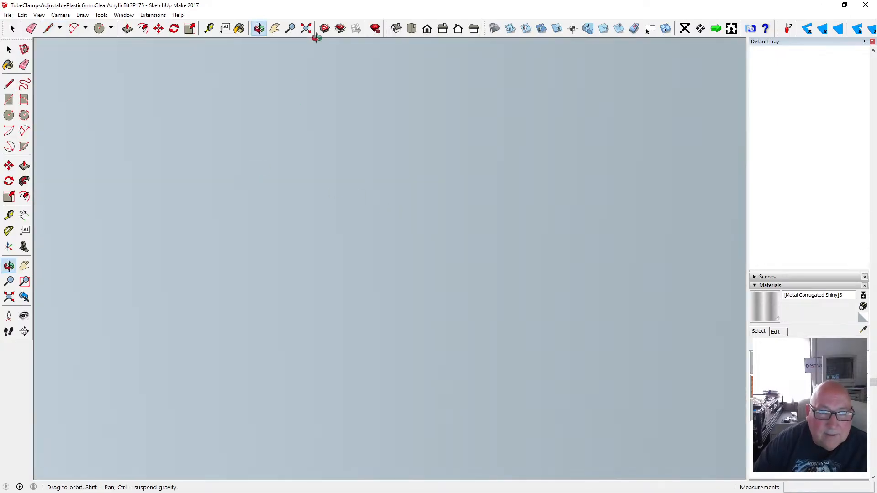
pyautogui.click(306, 29)
pyautogui.moveTo(399, 224); pyautogui.dragTo(169, 196)
pyautogui.scroll(5, 487, 351)
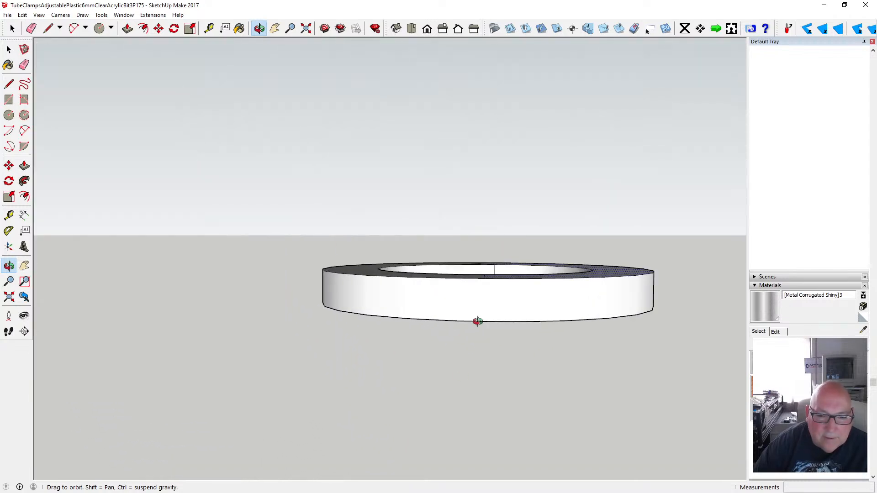
pyautogui.moveTo(478, 321); pyautogui.dragTo(477, 356)
pyautogui.click(8, 84)
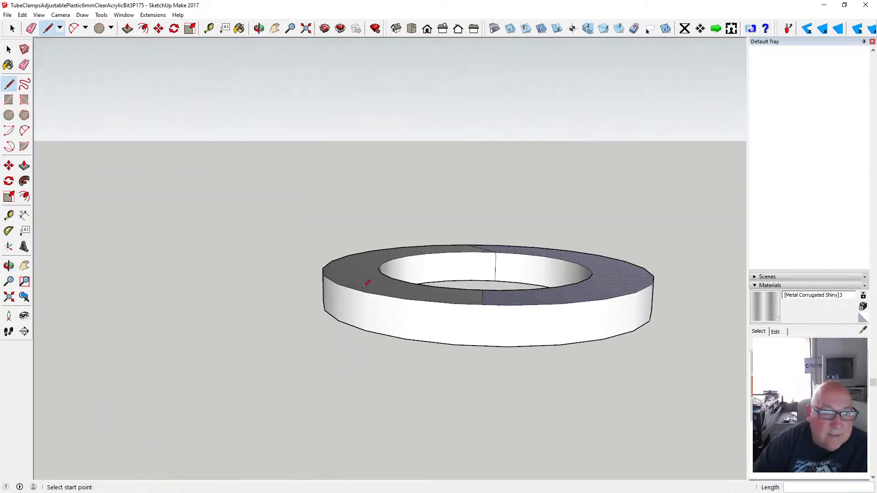
pyautogui.click(482, 304)
pyautogui.click(482, 345)
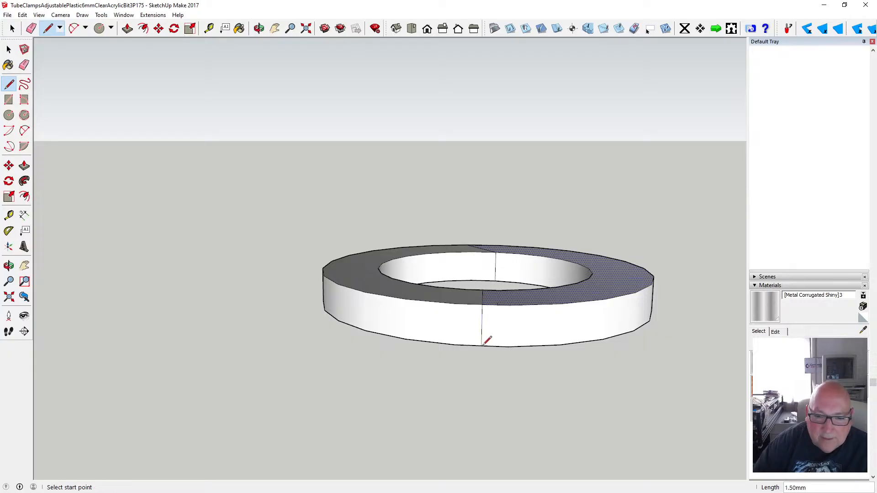
# - Draw a radial line across the washer's underside from the new outer wall line to the inner edge
pyautogui.click(259, 29)
pyautogui.moveTo(450, 256); pyautogui.dragTo(460, 231)
pyautogui.click(9, 83)
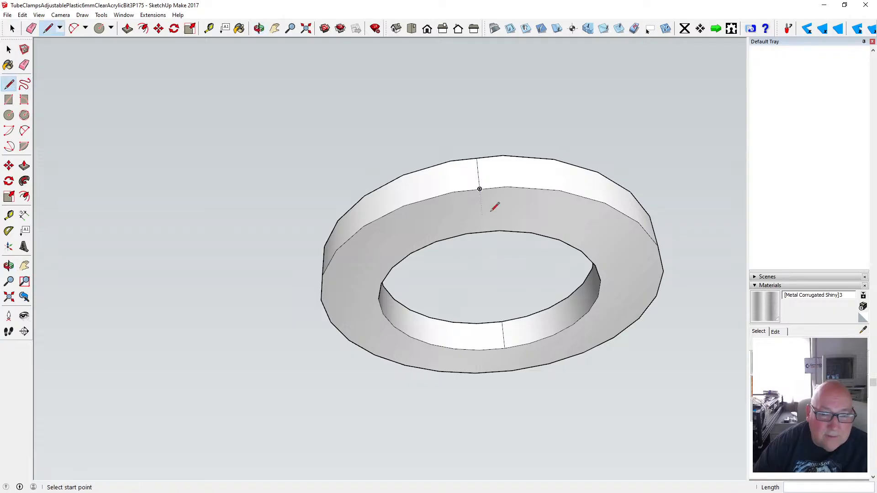
pyautogui.click(480, 188)
pyautogui.click(483, 231)
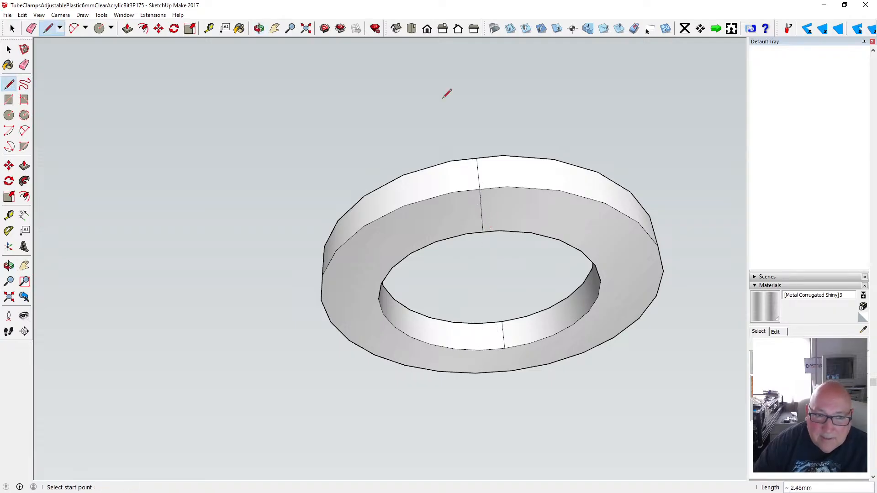
# - Try to rotate one half of the divided thick washer about the red axis from the outer end of a cut line
pyautogui.click(259, 29)
pyautogui.moveTo(391, 133); pyautogui.dragTo(478, 315)
pyautogui.press('space')
pyautogui.moveTo(385, 222); pyautogui.dragTo(552, 401)
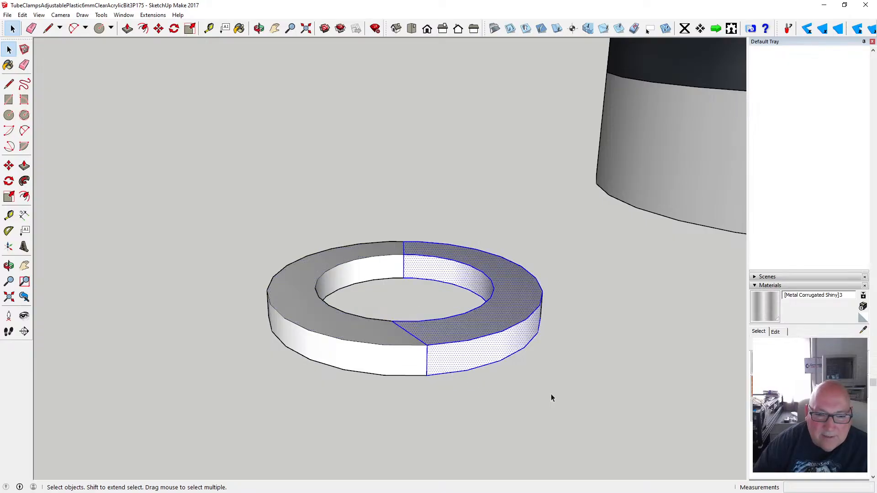
pyautogui.click(259, 29)
pyautogui.moveTo(509, 267); pyautogui.dragTo(293, 247)
pyautogui.moveTo(430, 287); pyautogui.dragTo(260, 300)
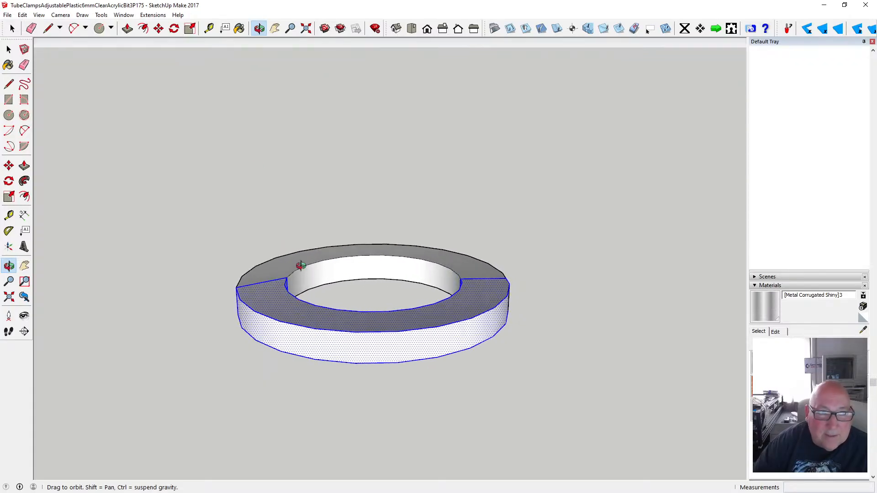
pyautogui.click(174, 29)
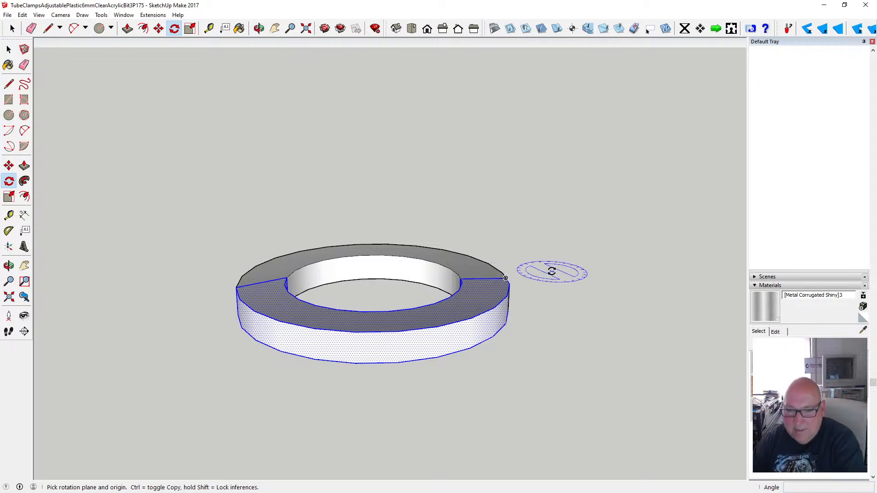
pyautogui.press('Right')
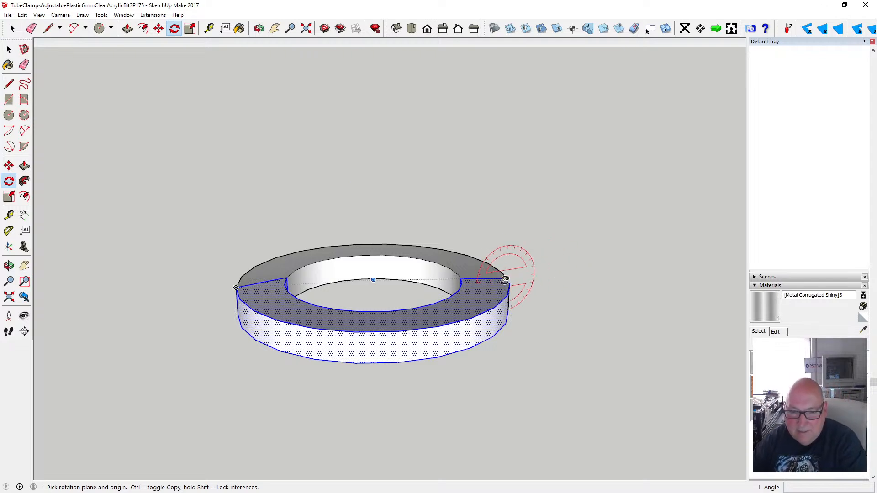
pyautogui.press('Left')
pyautogui.press('Up')
pyautogui.press('Right')
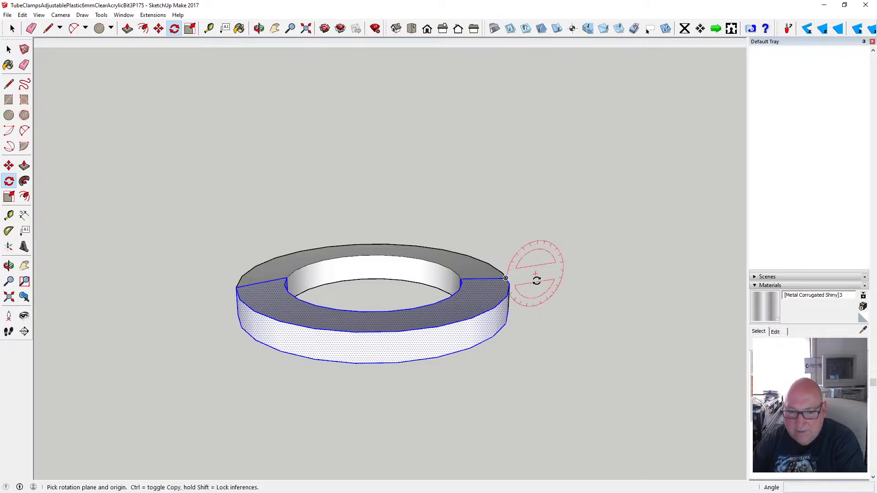
pyautogui.click(507, 278)
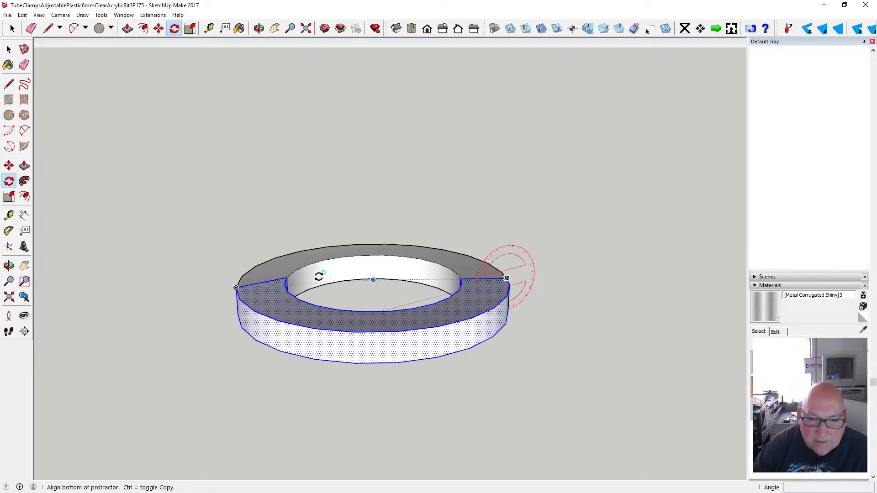
pyautogui.click(283, 279)
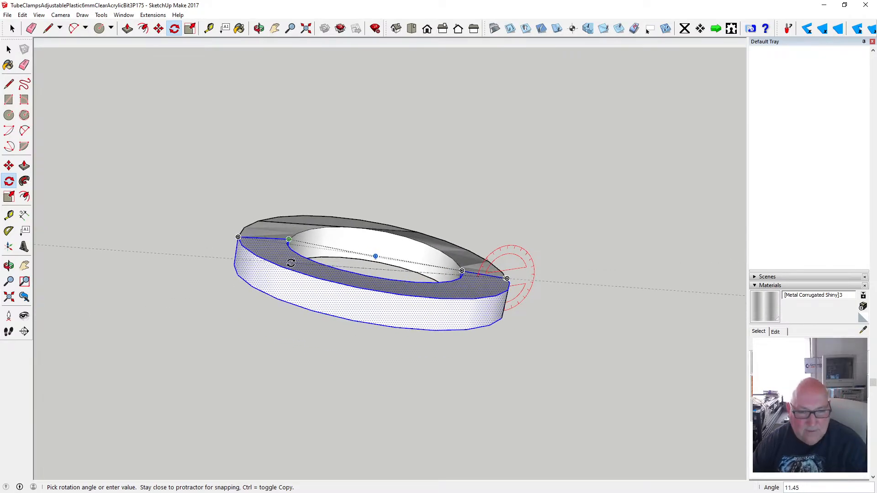
pyautogui.press('Escape')
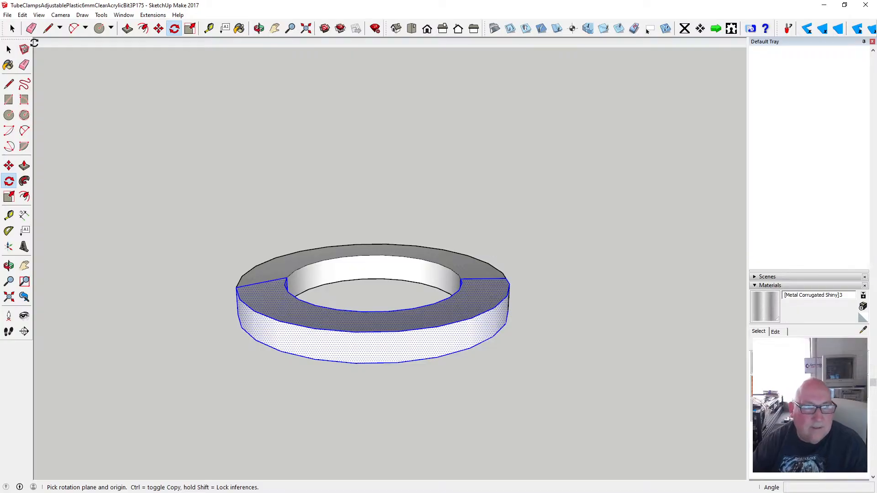
# - Draw a second line about 2.93 mm long across the washer's underside from the other outer wall line to the inner edge, and select the divided-off face
pyautogui.click(259, 29)
pyautogui.moveTo(266, 43); pyautogui.dragTo(415, 167)
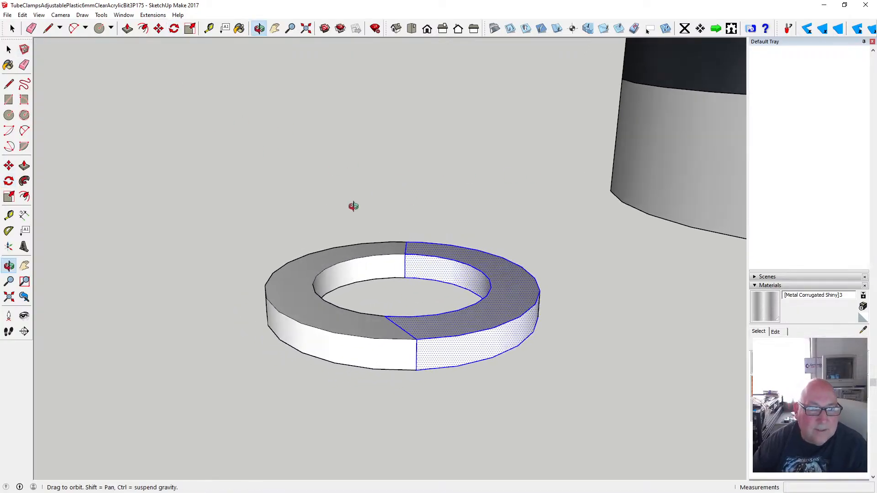
pyautogui.moveTo(354, 206); pyautogui.dragTo(379, 208)
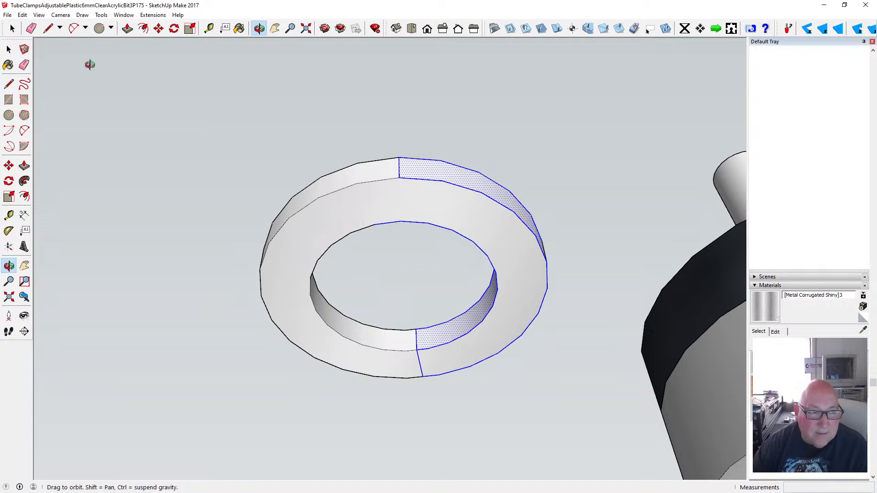
pyautogui.click(9, 85)
pyautogui.click(400, 178)
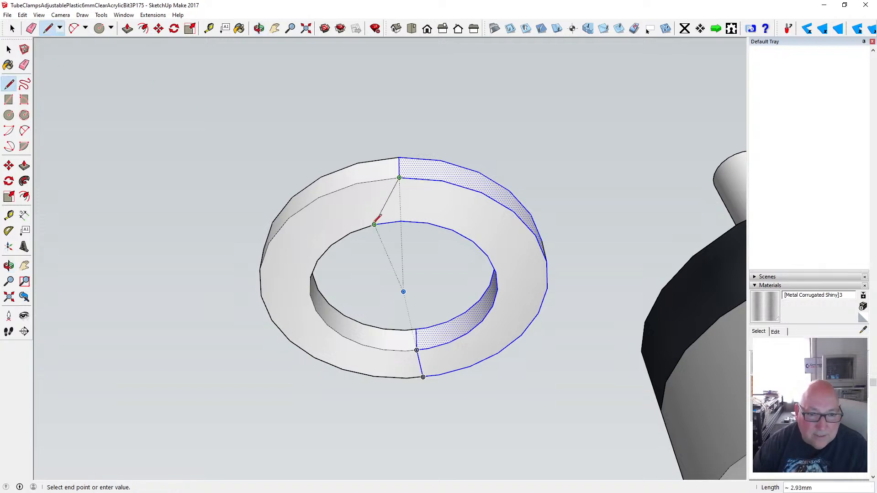
pyautogui.click(259, 28)
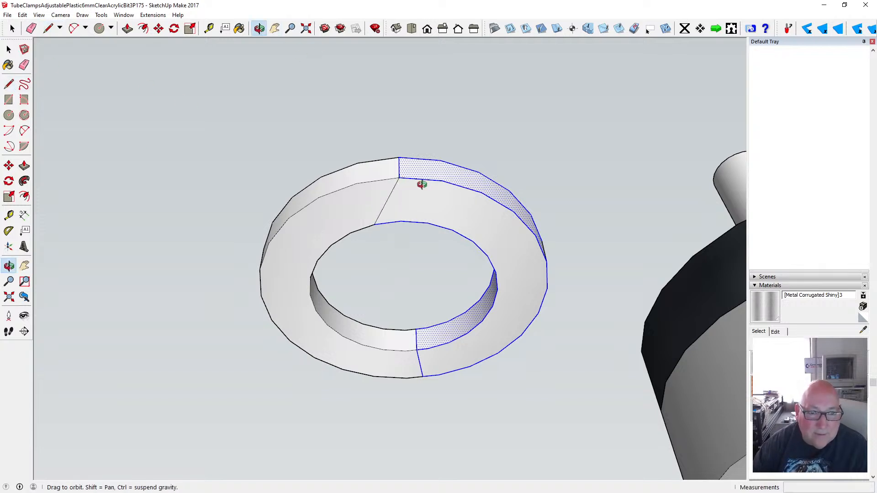
pyautogui.click(9, 49)
pyautogui.click(436, 203)
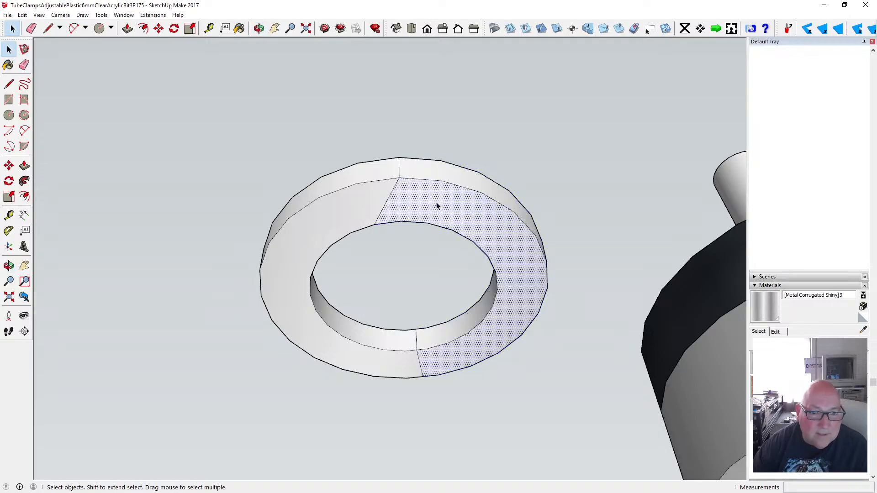
# - Select the washer half on one side of the cuts and try again to rotate it about the red axis at its outer cut corner
pyautogui.click(259, 28)
pyautogui.moveTo(283, 92); pyautogui.dragTo(446, 293)
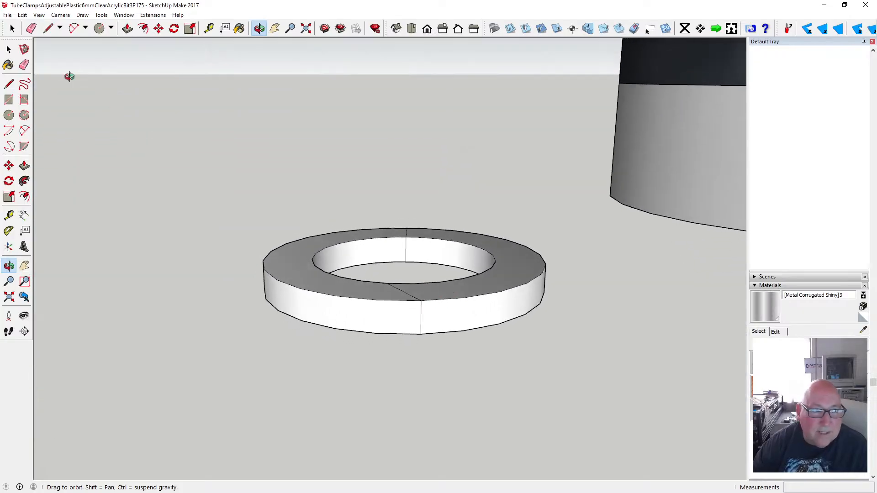
pyautogui.click(9, 49)
pyautogui.moveTo(350, 187); pyautogui.dragTo(555, 357)
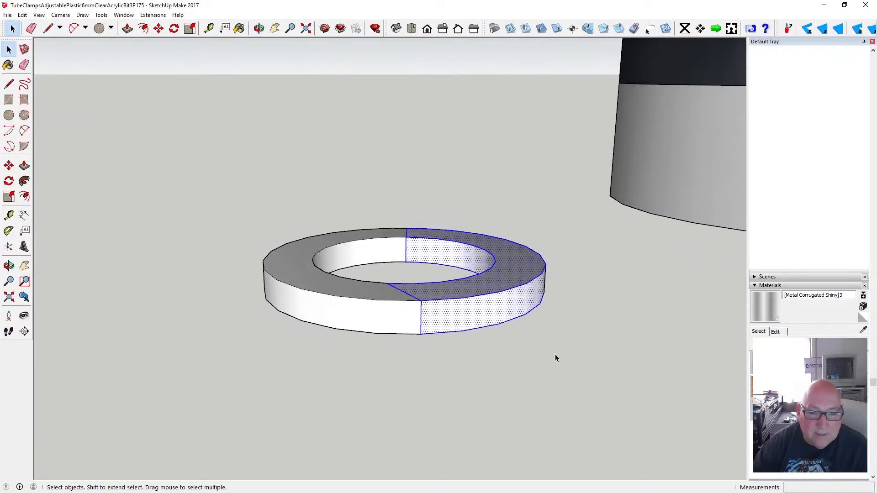
pyautogui.click(258, 29)
pyautogui.moveTo(515, 203); pyautogui.dragTo(107, 223)
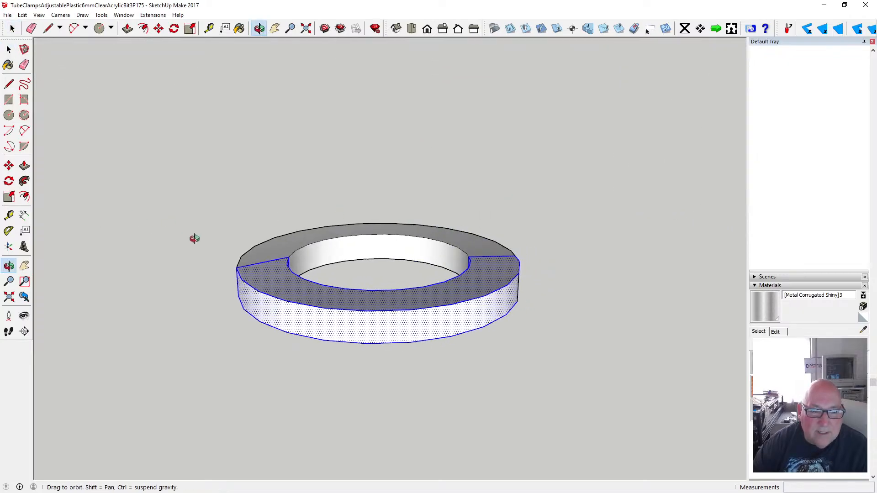
pyautogui.moveTo(254, 281)
pyautogui.mouseDown()
pyautogui.moveTo(231, 284)
pyautogui.moveTo(287, 294)
pyautogui.moveTo(264, 286)
pyautogui.mouseUp()
pyautogui.scroll(-1, 265, 283)
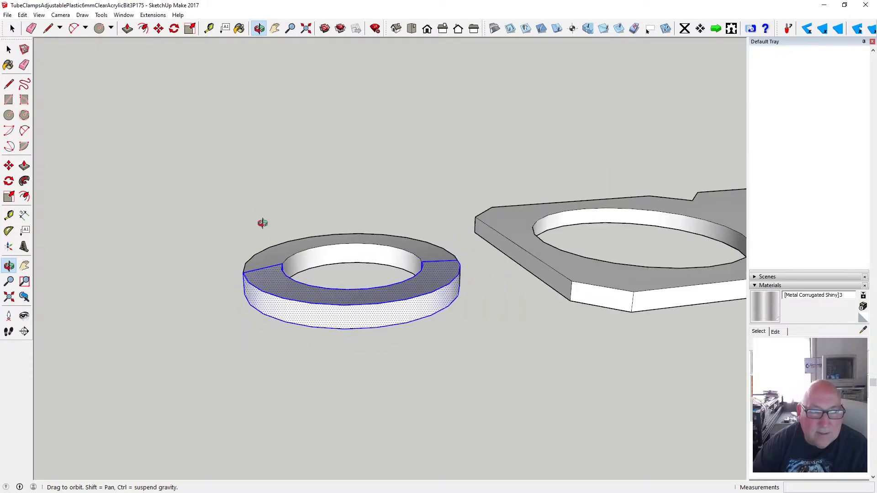
pyautogui.click(174, 29)
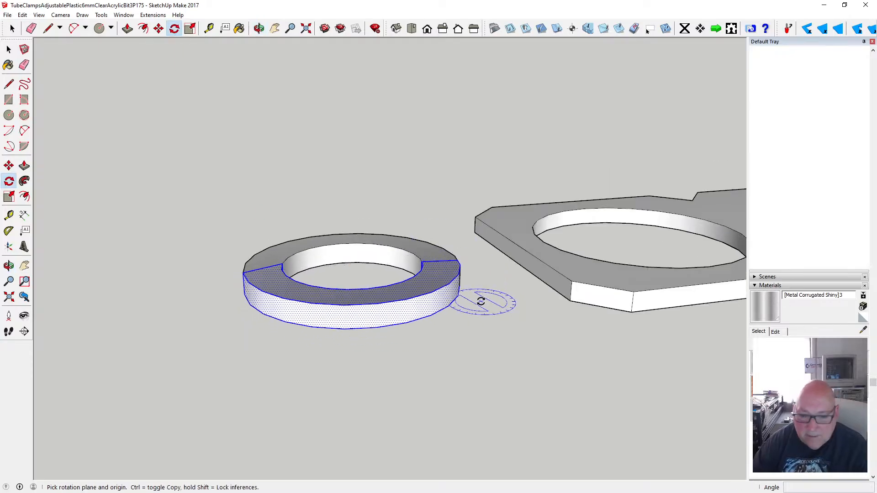
pyautogui.click(458, 260)
pyautogui.click(282, 263)
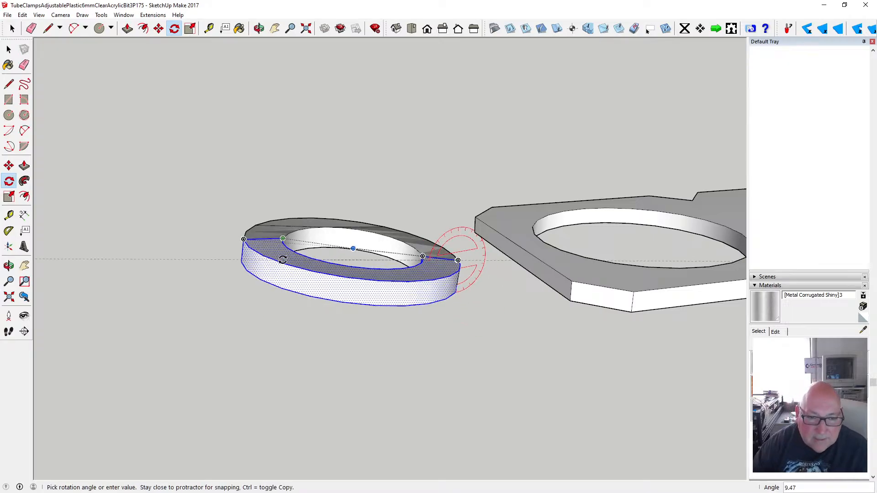
pyautogui.press('Escape')
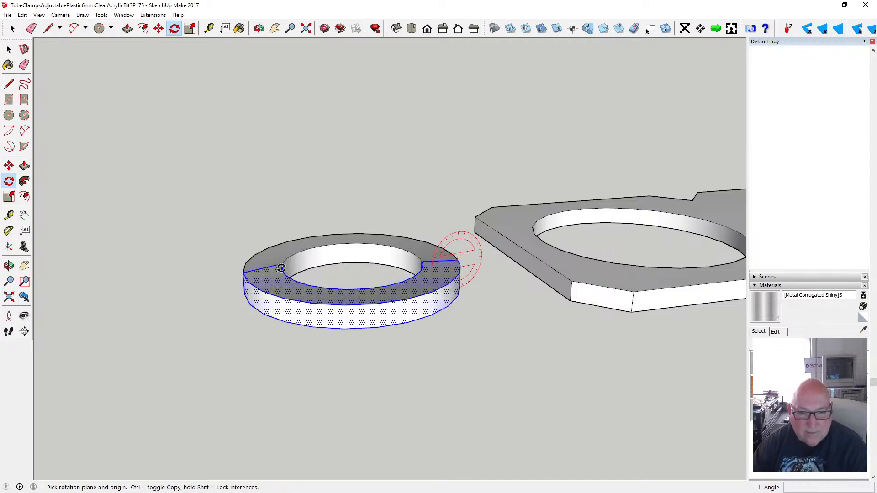
# - Cut the selected washer half out of the model, and undo the cut
pyautogui.click(9, 49)
pyautogui.press('o')
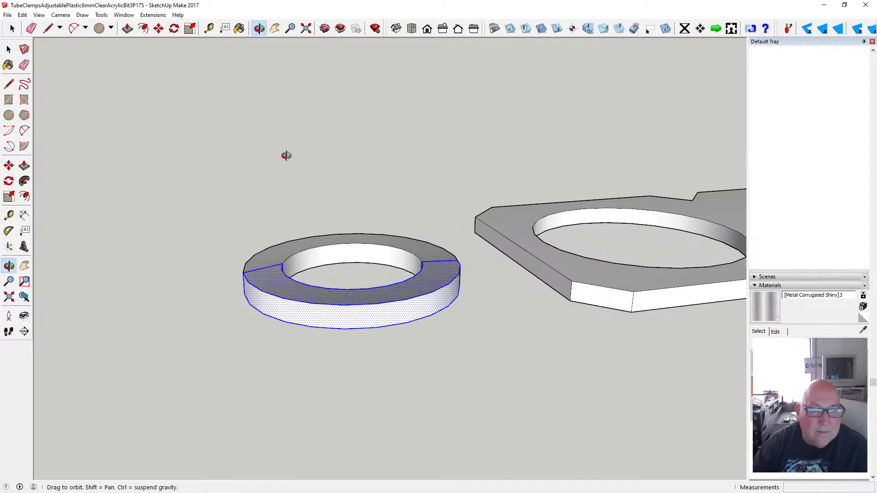
pyautogui.moveTo(286, 152); pyautogui.dragTo(470, 183)
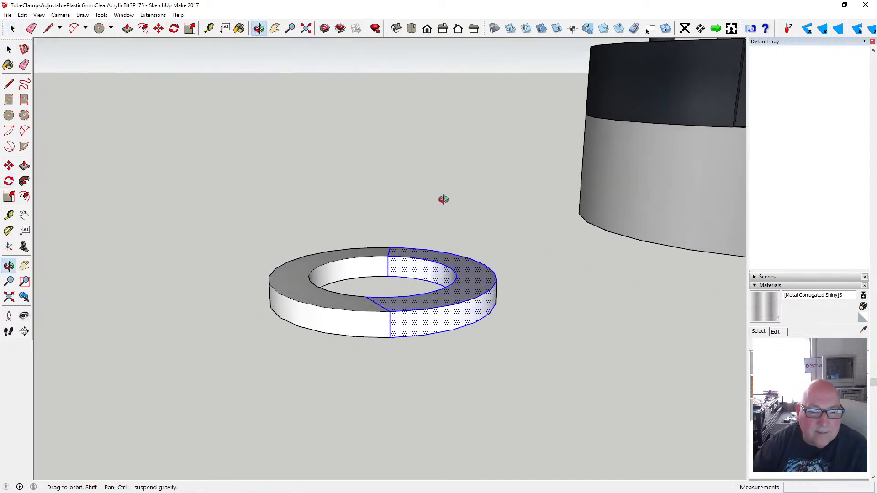
pyautogui.click(22, 15)
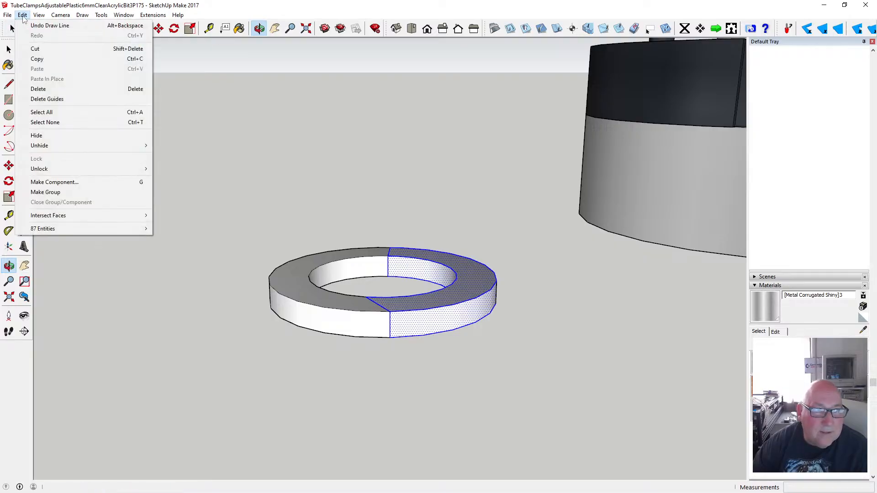
pyautogui.click(35, 48)
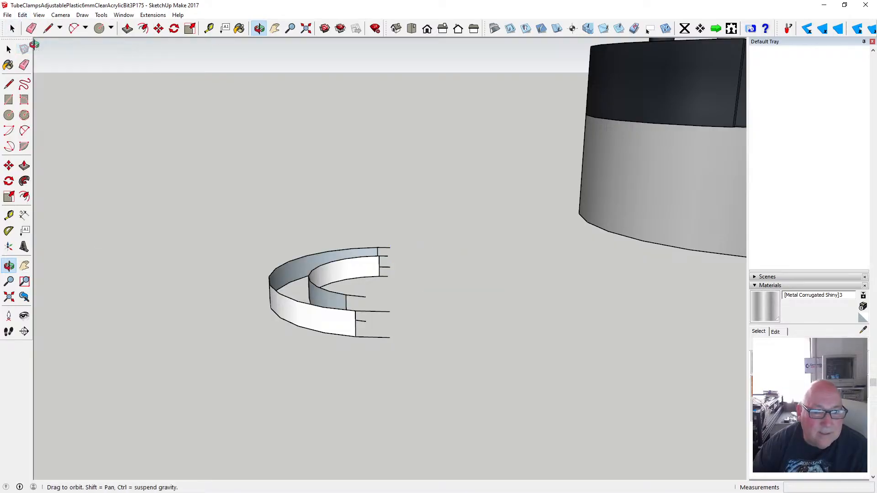
pyautogui.click(23, 16)
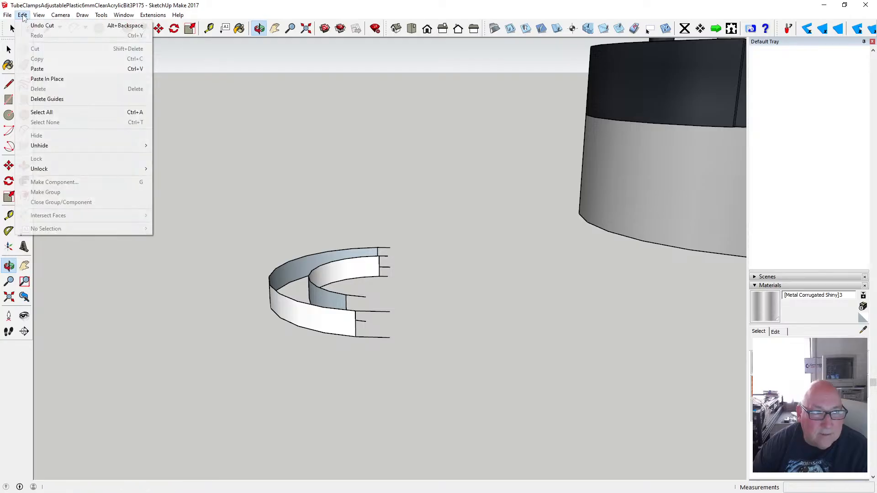
pyautogui.click(37, 26)
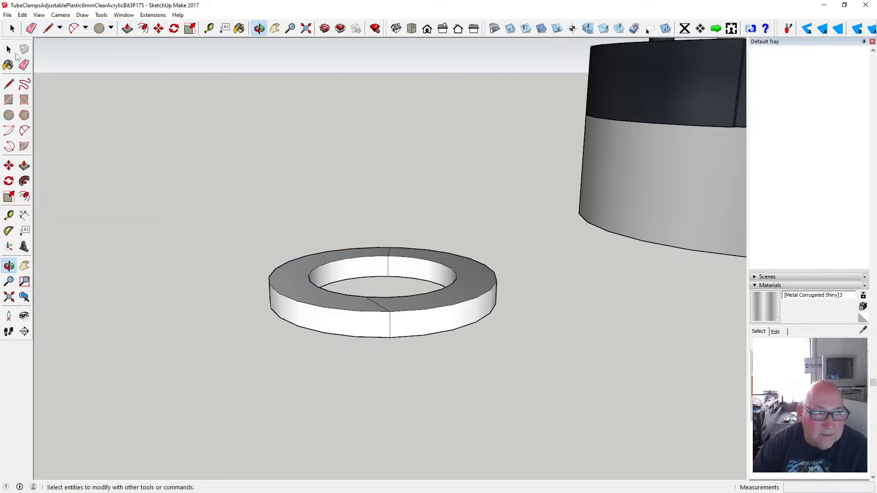
# - Select the washer half nearer the potentiometer and paste a copy of it above the original washer
pyautogui.click(10, 49)
pyautogui.moveTo(479, 368); pyautogui.dragTo(512, 368)
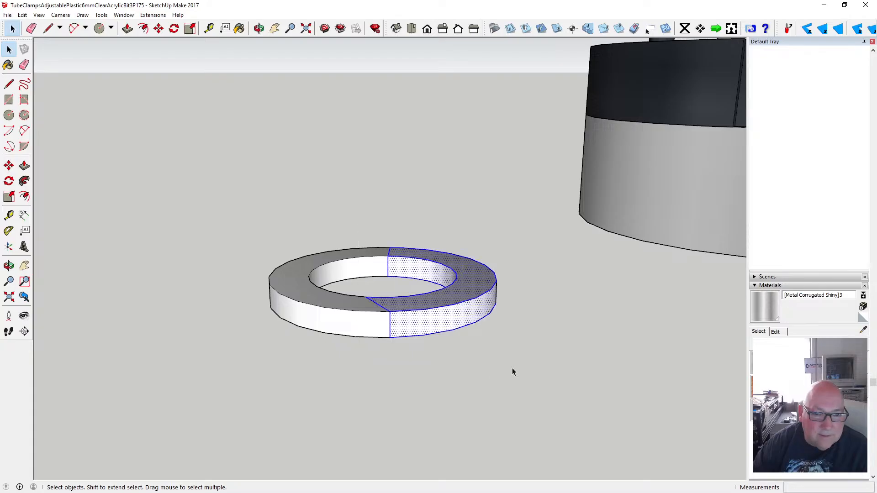
pyautogui.click(23, 15)
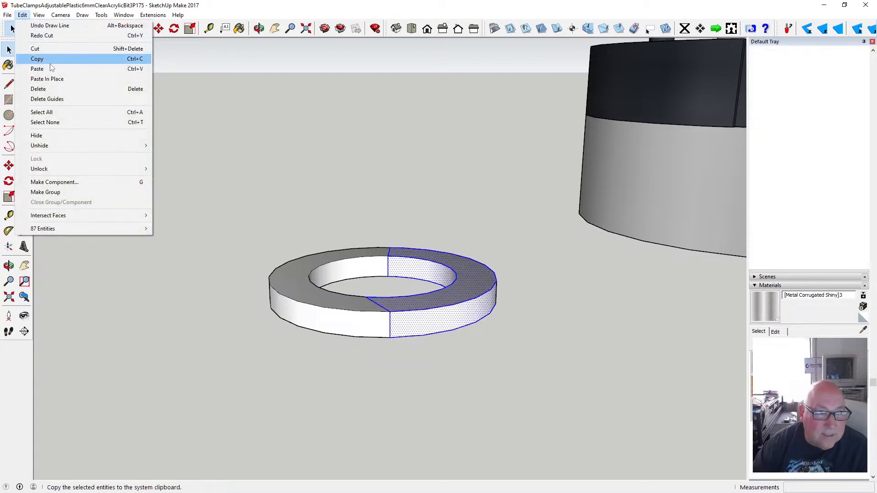
pyautogui.click(46, 59)
pyautogui.click(22, 15)
pyautogui.click(46, 68)
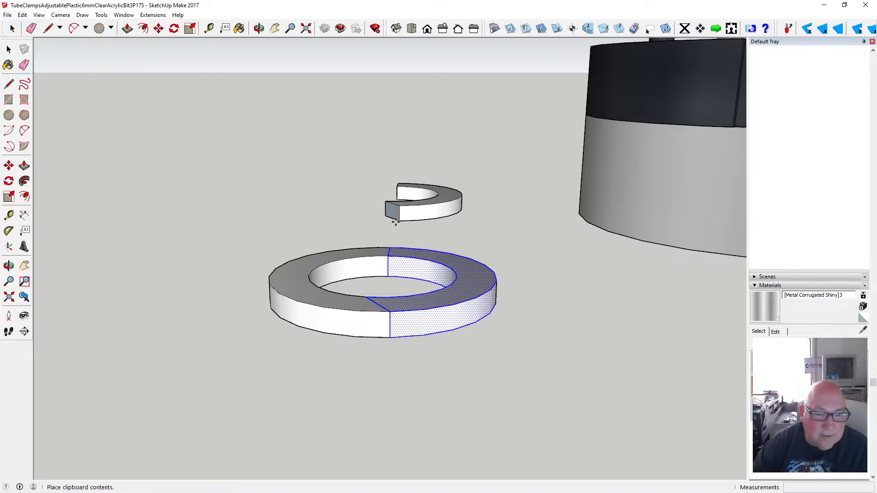
pyautogui.click(395, 222)
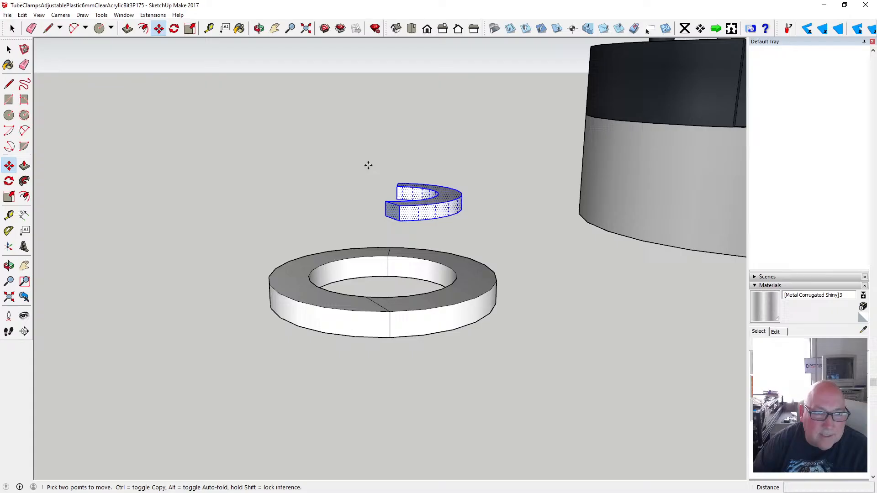
# - Select the opposite half of the thick washer and paste a copy of it beside the first half copy
pyautogui.click(259, 29)
pyautogui.moveTo(242, 105); pyautogui.dragTo(447, 204)
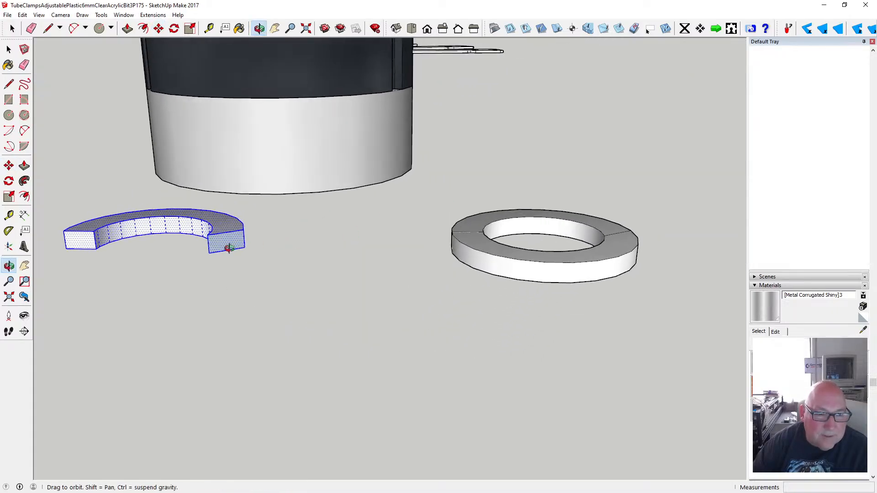
pyautogui.moveTo(229, 248); pyautogui.dragTo(385, 300)
pyautogui.scroll(-6, 351, 258)
pyautogui.press('space')
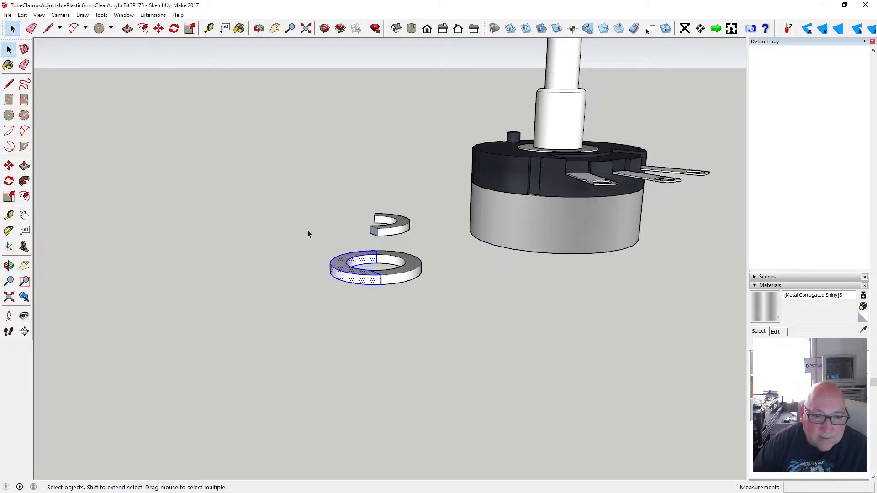
pyautogui.click(22, 15)
pyautogui.click(37, 58)
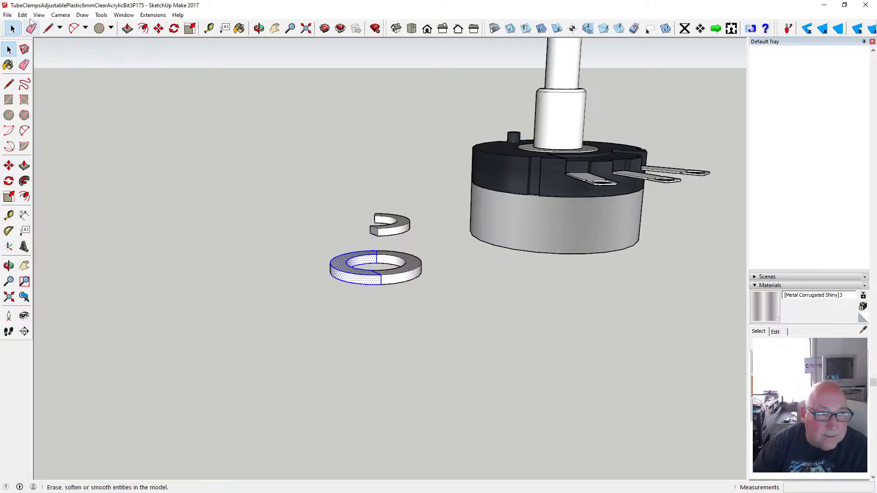
pyautogui.click(22, 15)
pyautogui.click(49, 70)
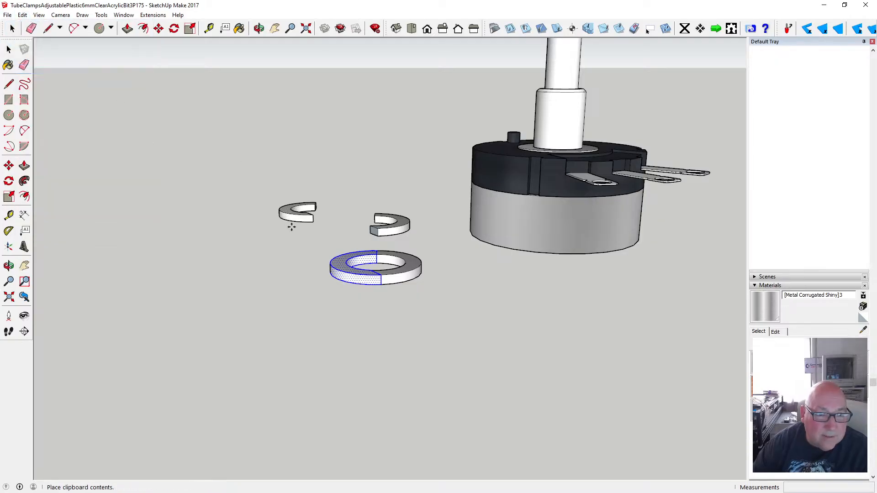
pyautogui.click(328, 238)
pyautogui.click(259, 29)
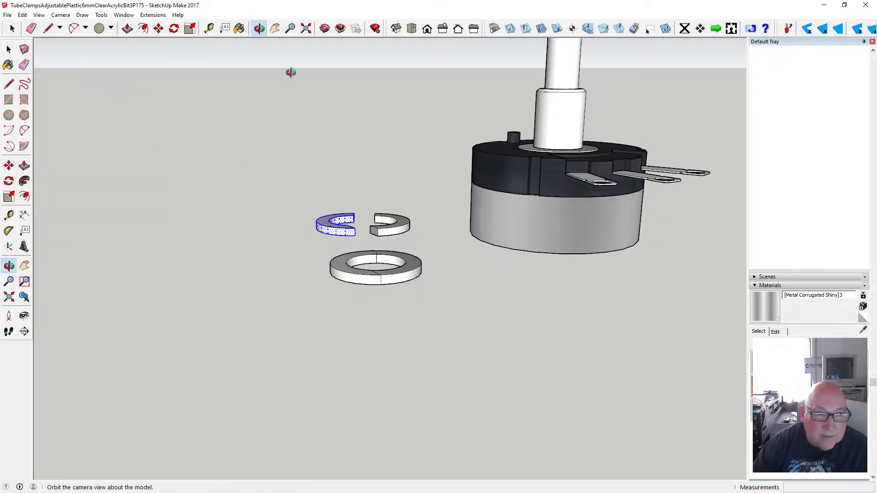
# - Delete the original whole thick washer beneath the two separated half copies
pyautogui.moveTo(290, 73); pyautogui.dragTo(337, 162)
pyautogui.press('space')
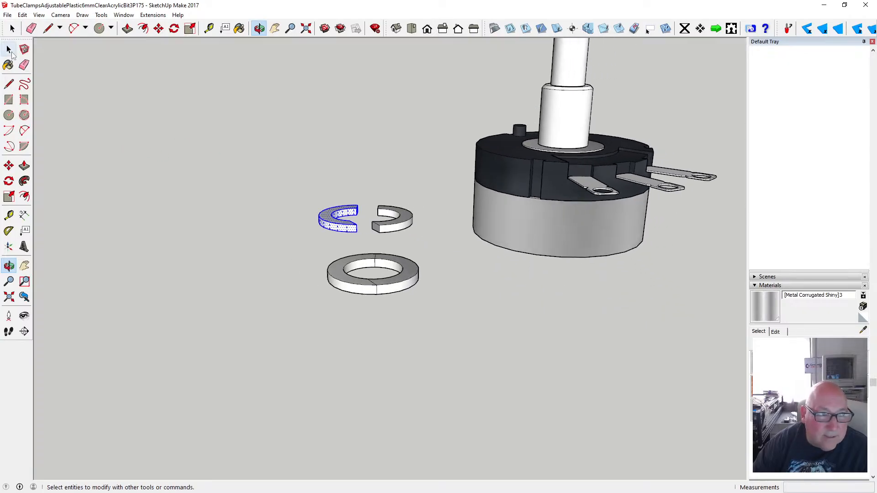
pyautogui.moveTo(398, 303); pyautogui.dragTo(423, 311)
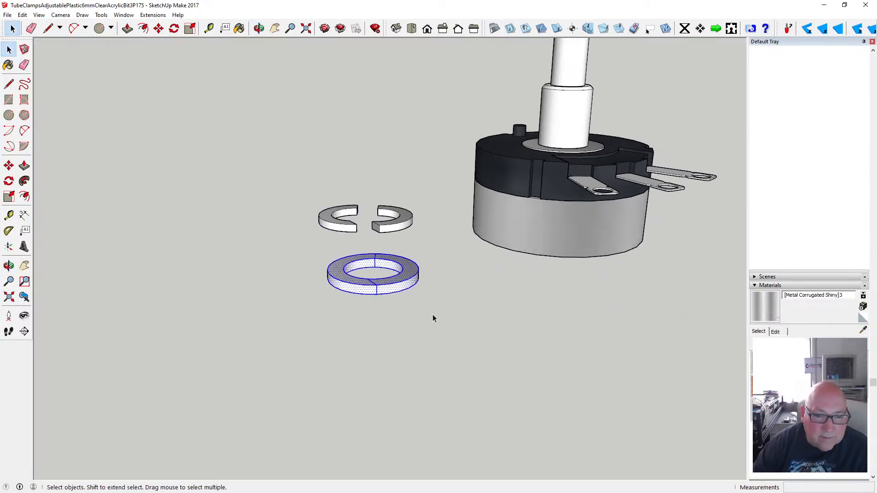
pyautogui.press('Delete')
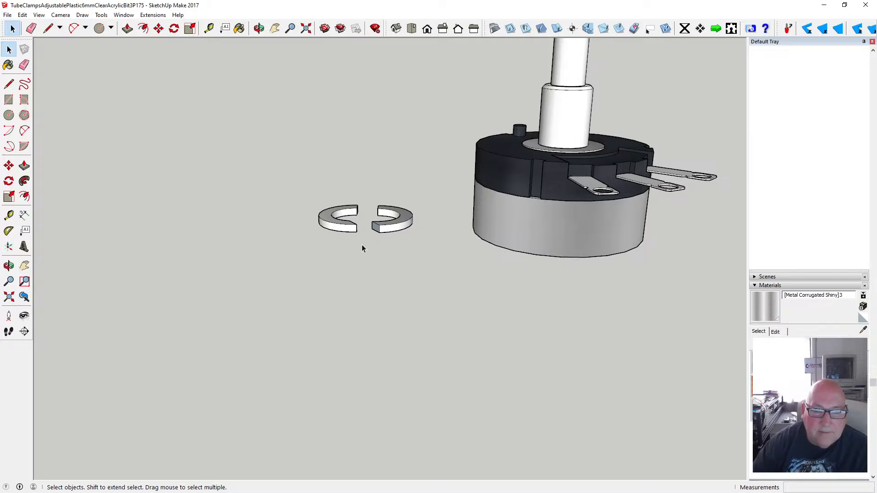
pyautogui.scroll(8, 370, 220)
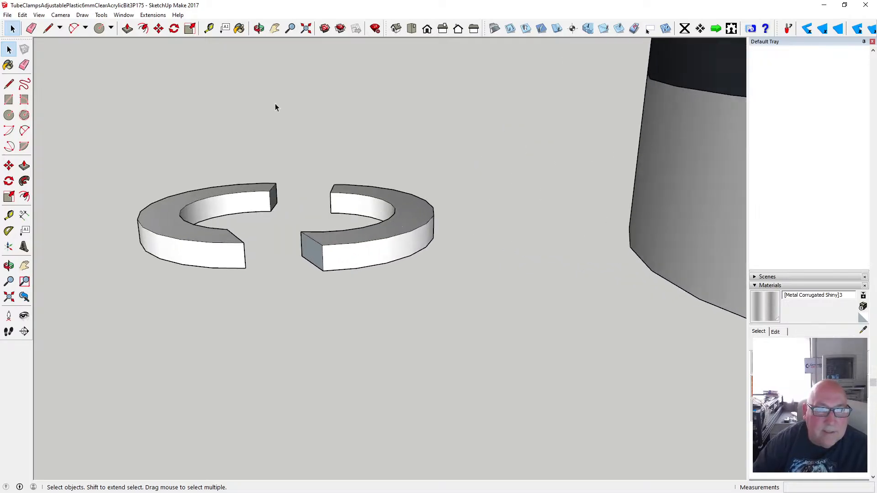
pyautogui.click(259, 28)
pyautogui.moveTo(345, 162); pyautogui.dragTo(175, 160)
pyautogui.moveTo(203, 108); pyautogui.dragTo(313, 61)
pyautogui.click(306, 28)
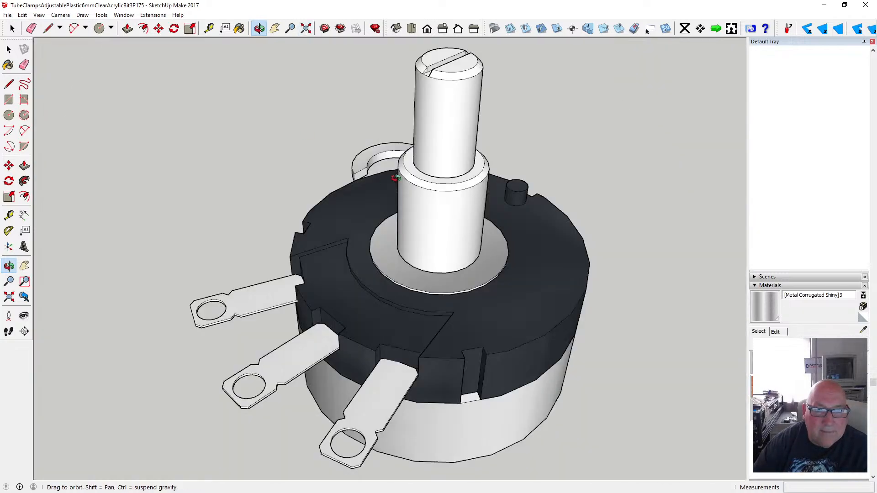
pyautogui.moveTo(396, 179); pyautogui.dragTo(329, 201)
pyautogui.scroll(6, 452, 215)
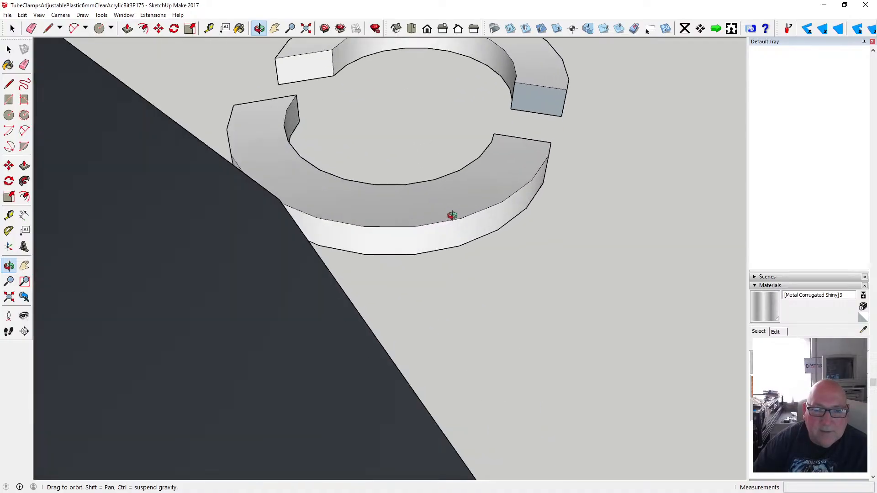
pyautogui.moveTo(452, 215); pyautogui.dragTo(411, 188)
pyautogui.click(175, 29)
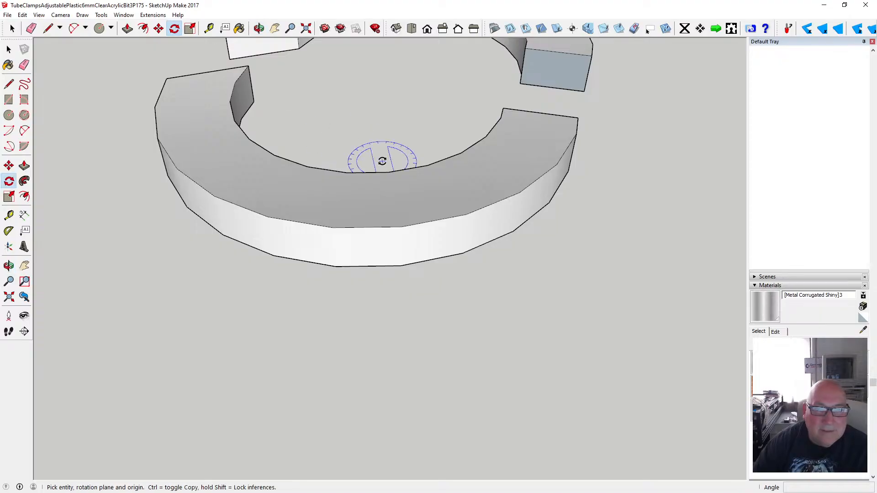
pyautogui.click(579, 118)
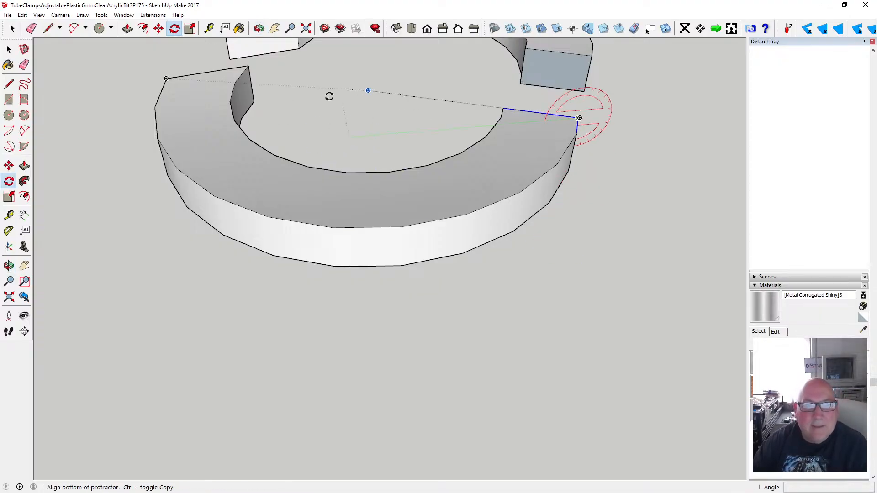
pyautogui.click(247, 66)
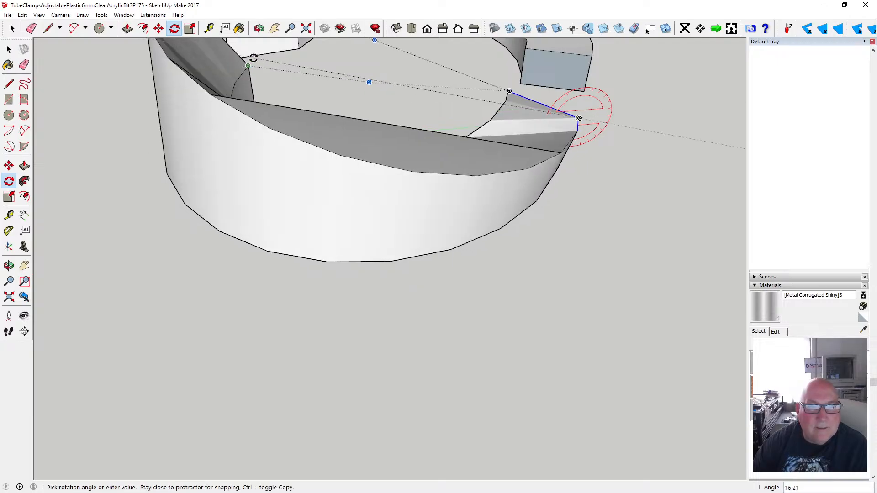
pyautogui.press('Escape')
pyautogui.scroll(-2, 360, 250)
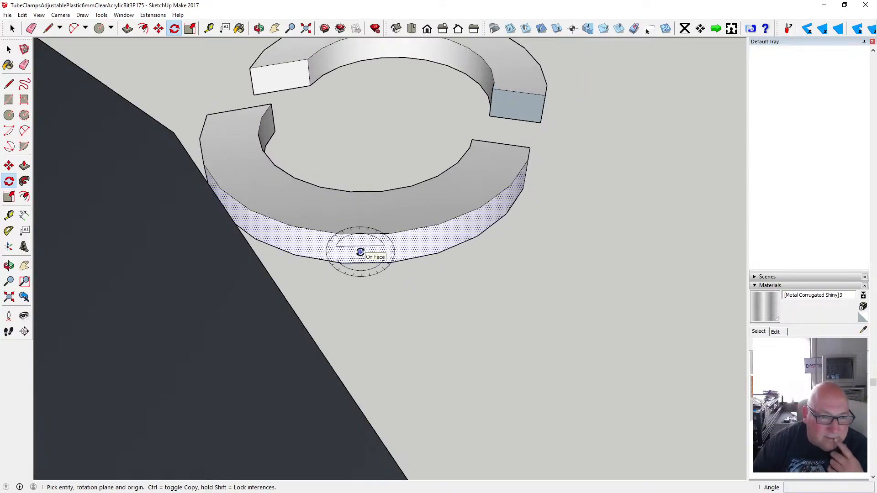
# - Select all geometry of the washer half nearer the potentiometer and make it a group
pyautogui.click(12, 28)
pyautogui.moveTo(386, 217); pyautogui.dragTo(347, 201, button='middle')
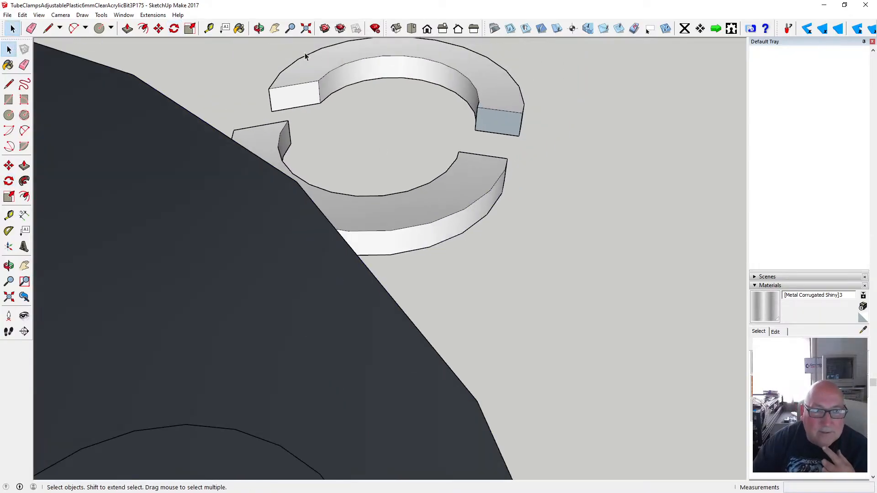
pyautogui.click(259, 28)
pyautogui.moveTo(297, 69); pyautogui.dragTo(257, 76)
pyautogui.press('space')
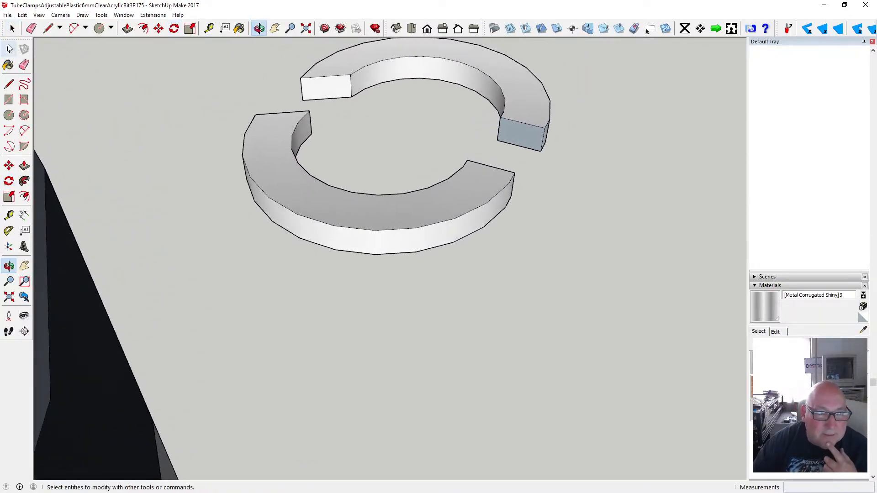
pyautogui.moveTo(222, 100); pyautogui.dragTo(516, 272)
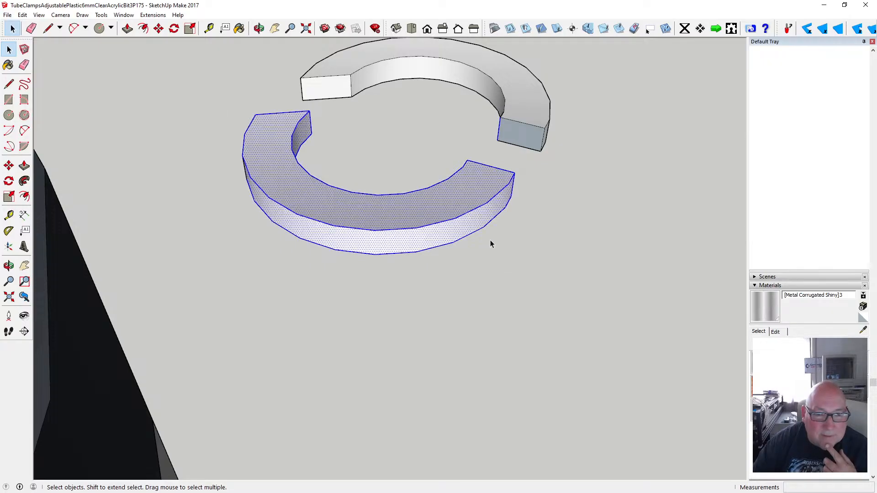
pyautogui.click(259, 28)
pyautogui.moveTo(278, 69); pyautogui.dragTo(387, 185)
pyautogui.press('space')
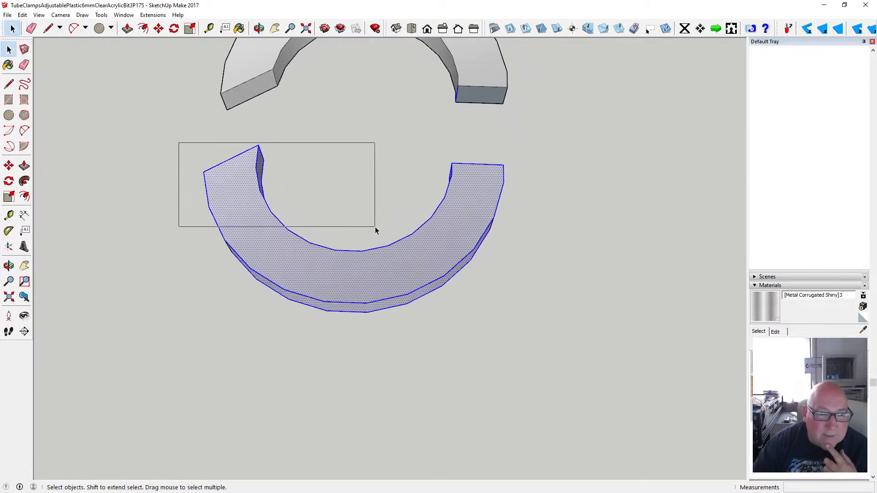
pyautogui.moveTo(374, 227); pyautogui.dragTo(535, 315)
pyautogui.rightClick(451, 268)
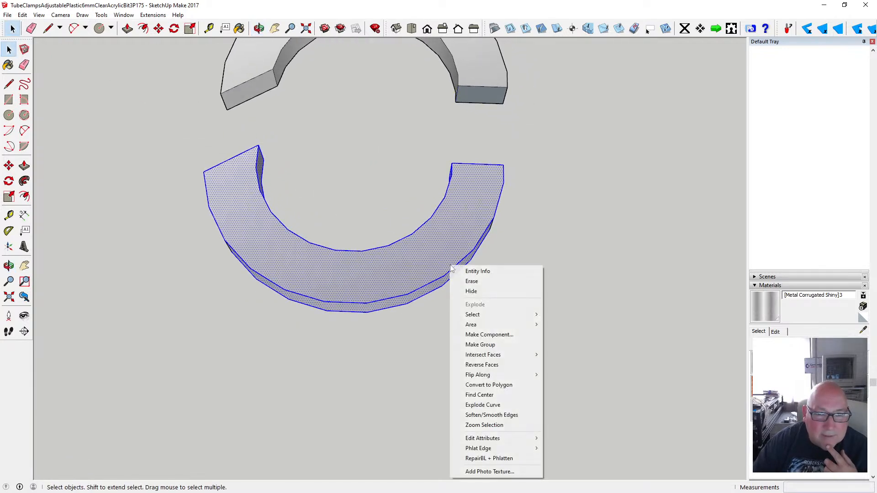
pyautogui.click(508, 344)
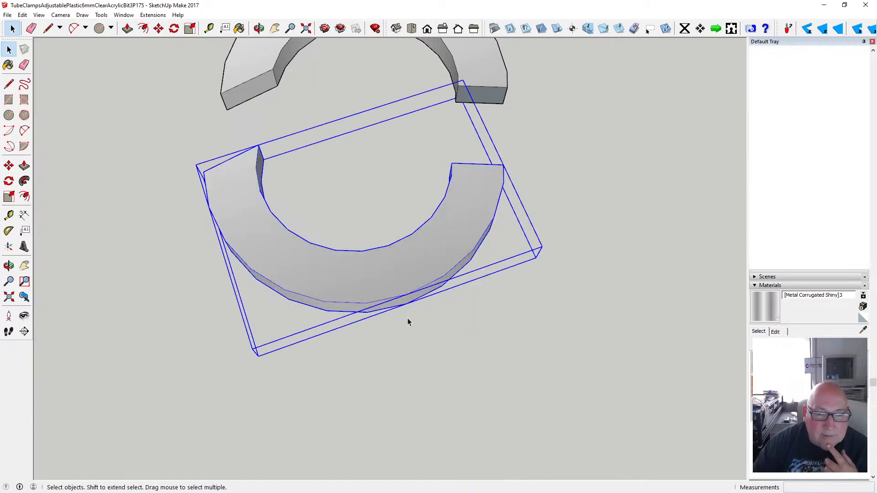
# - Select all geometry of the washer half farther from the potentiometer and make it a separate group
pyautogui.scroll(-3, 385, 268)
pyautogui.moveTo(269, 60); pyautogui.dragTo(476, 189)
pyautogui.rightClick(442, 157)
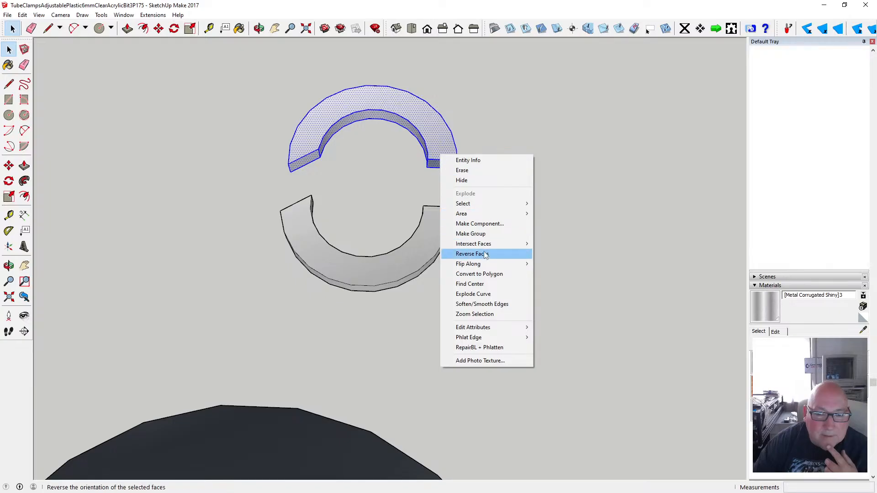
pyautogui.click(482, 235)
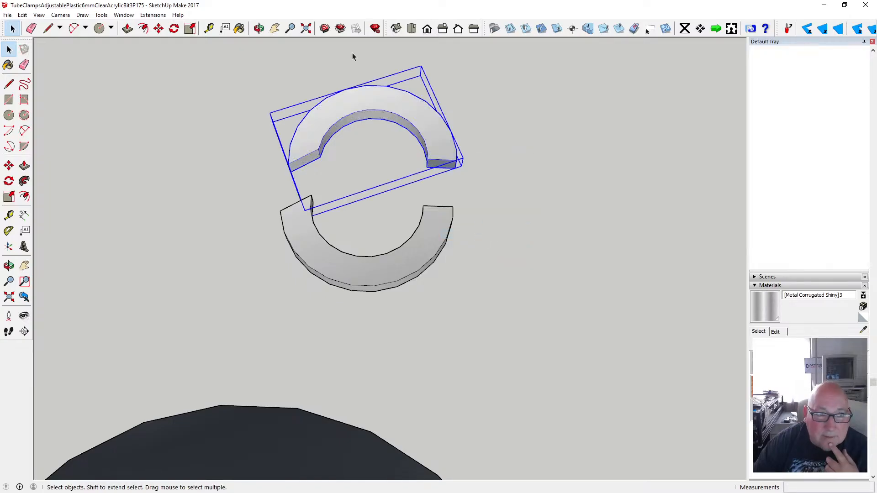
# - Try rotating the farther washer half 10 degrees about the red axis at its outer cut corner, and undo the rotation
pyautogui.click(259, 29)
pyautogui.moveTo(332, 147); pyautogui.dragTo(459, 235)
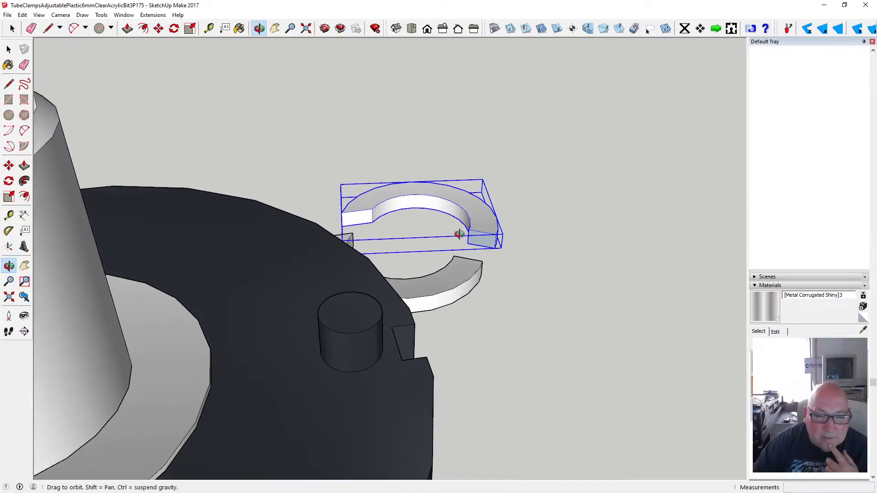
pyautogui.click(174, 28)
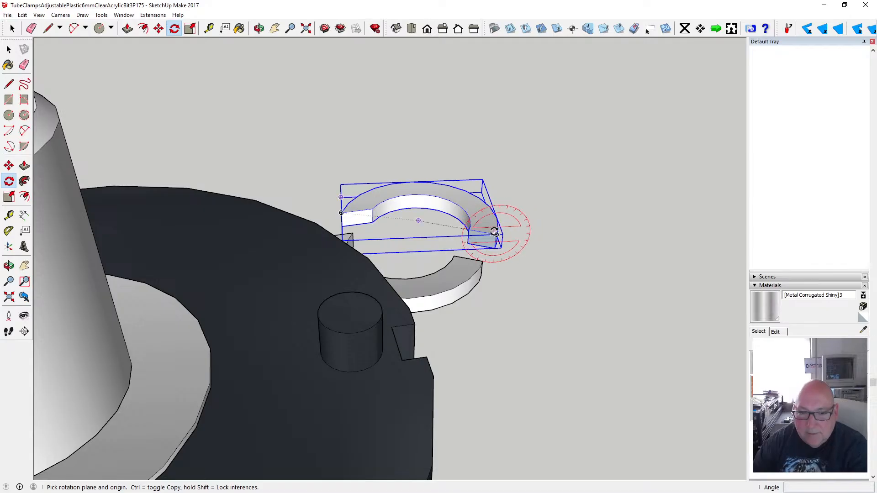
pyautogui.click(496, 235)
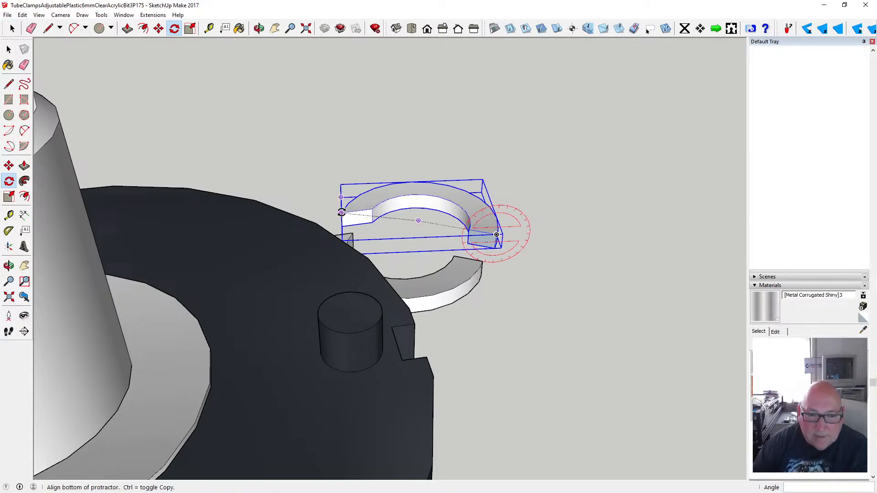
pyautogui.click(342, 213)
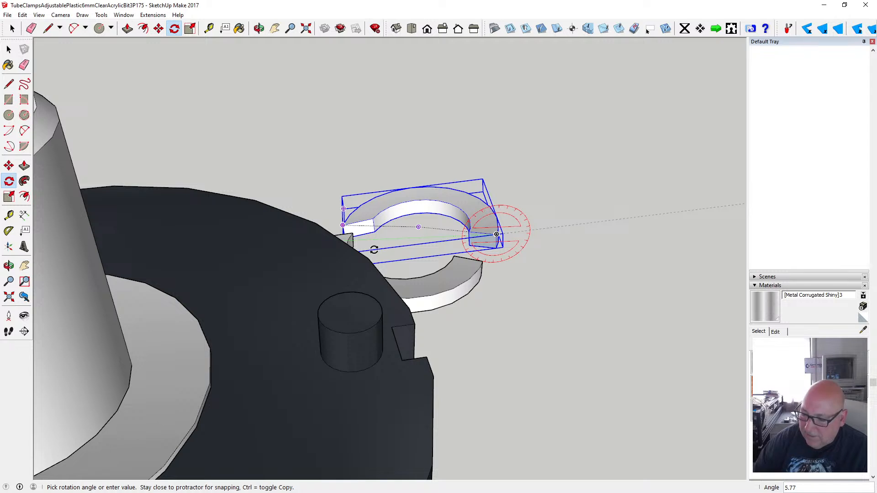
pyautogui.write('10')
pyautogui.press('Return')
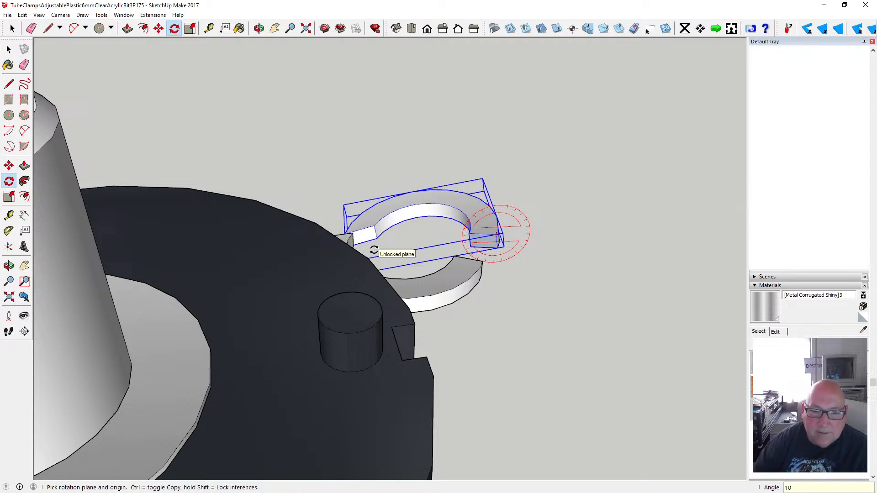
pyautogui.click(259, 28)
pyautogui.moveTo(342, 147)
pyautogui.mouseDown()
pyautogui.moveTo(358, 158)
pyautogui.moveTo(274, 102)
pyautogui.moveTo(330, 137)
pyautogui.mouseUp()
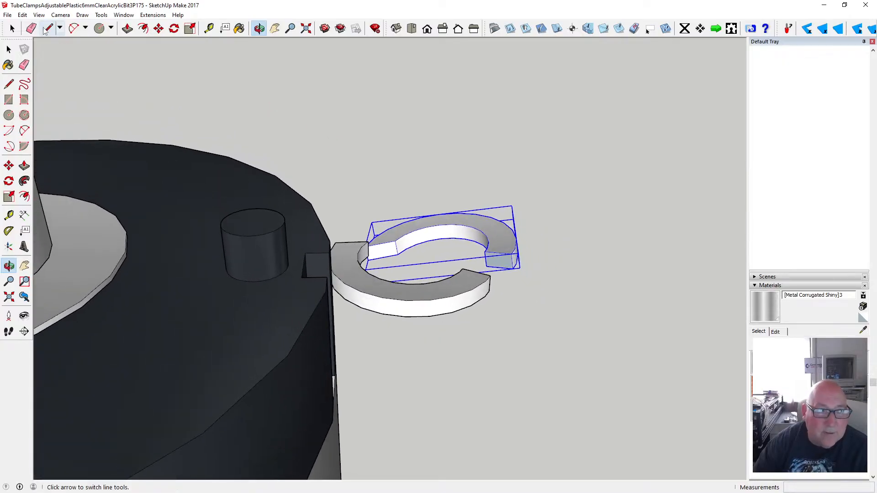
pyautogui.click(22, 14)
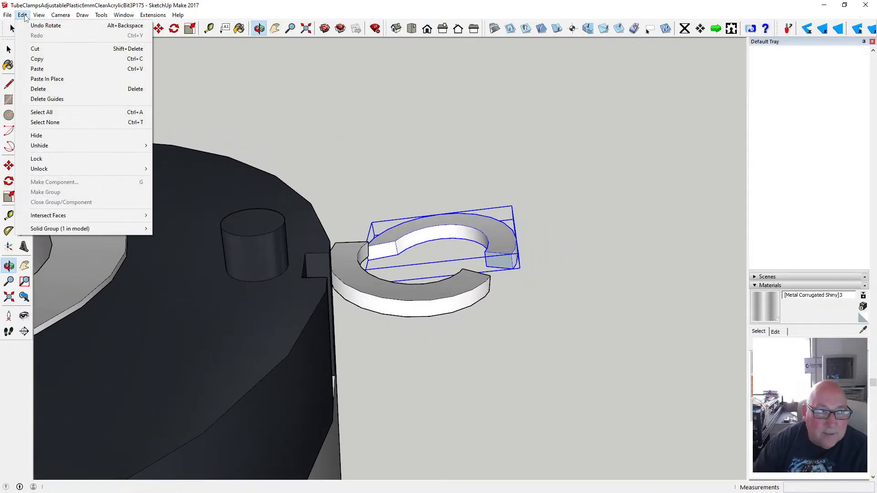
pyautogui.click(45, 25)
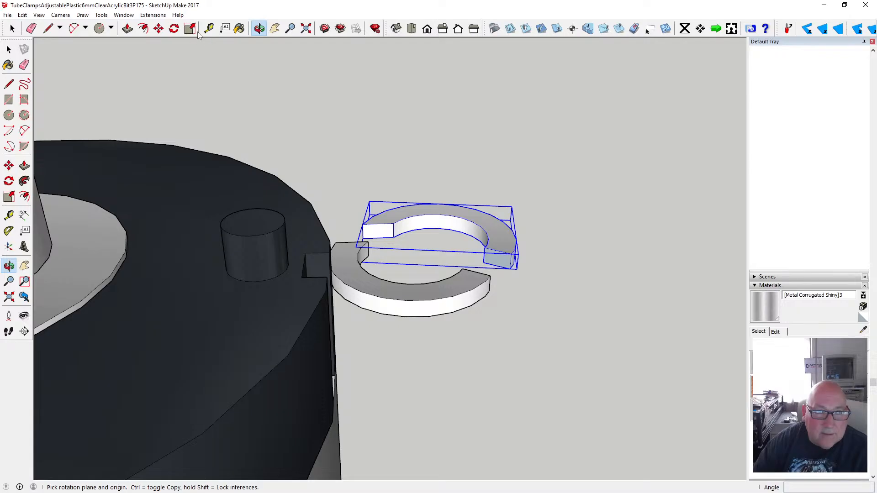
# - Rotate the farther washer half 0.5 degrees about its outer cut corner, tilting its opposite cut end downward
pyautogui.click(174, 29)
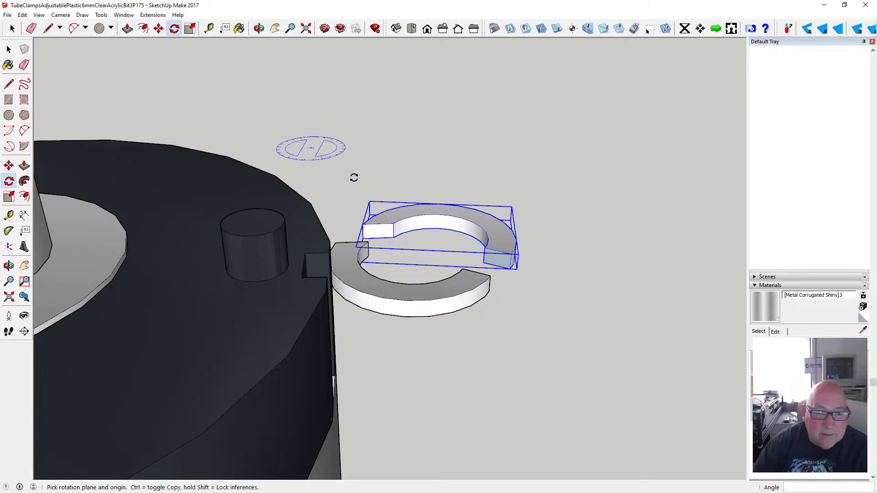
pyautogui.click(511, 254)
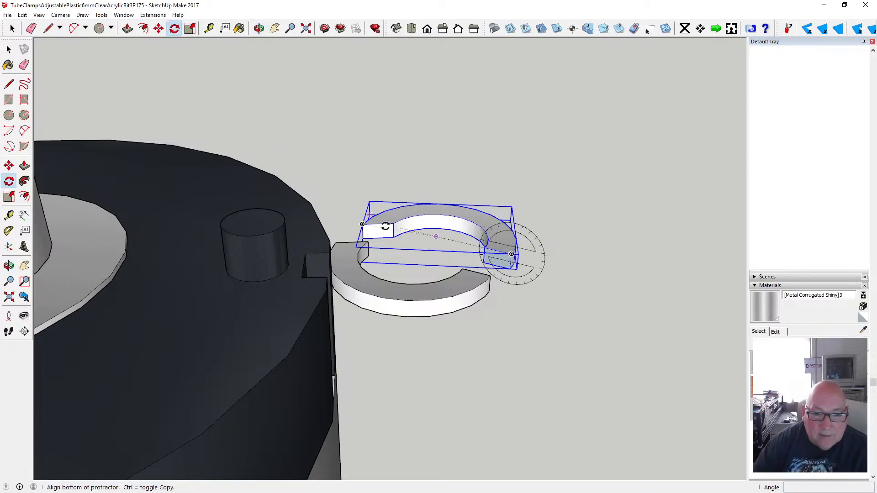
pyautogui.click(361, 222)
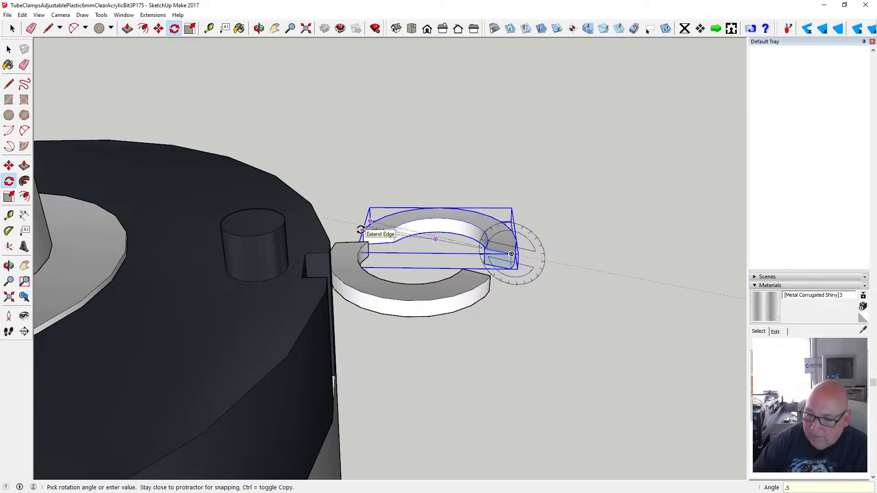
pyautogui.press('Return')
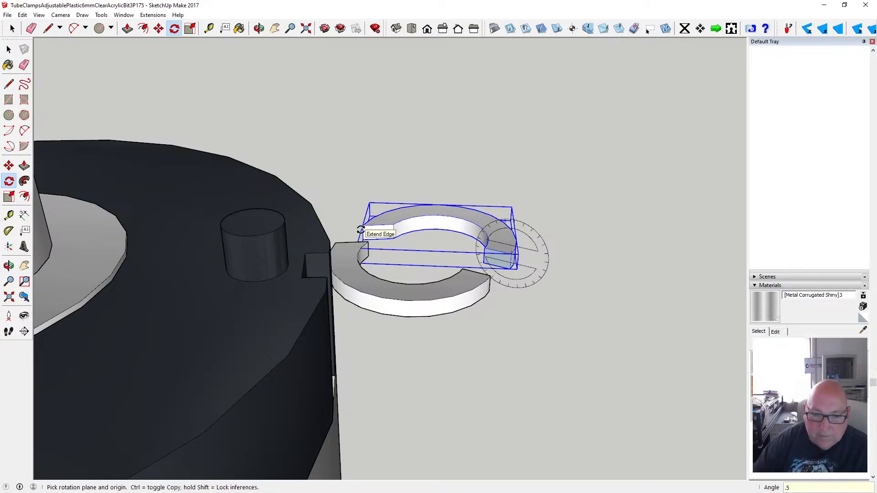
# - Rotate the washer half nearer the potentiometer 5 degrees about its outer cut corner, tilting its opposite cut end upward
pyautogui.click(9, 49)
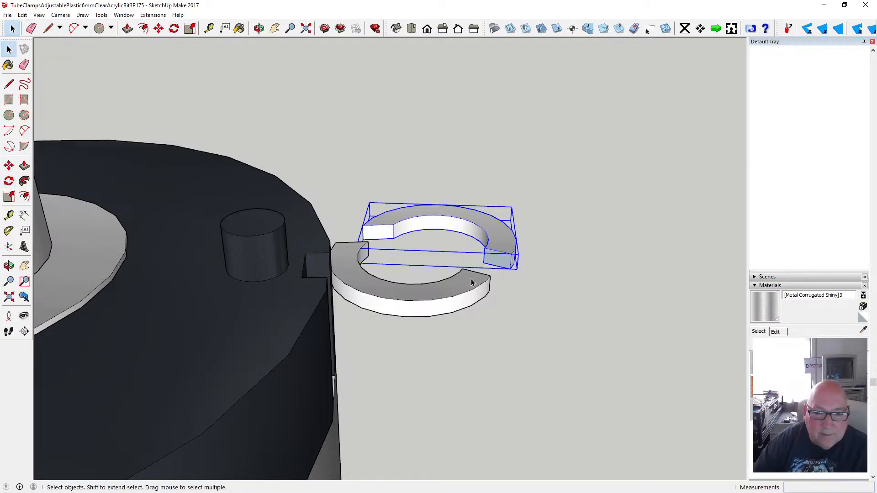
pyautogui.click(466, 278)
pyautogui.click(174, 28)
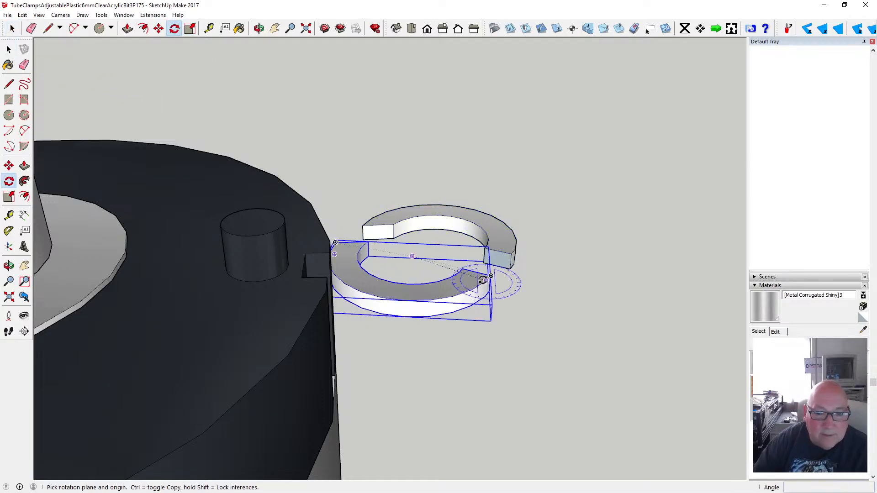
pyautogui.click(491, 276)
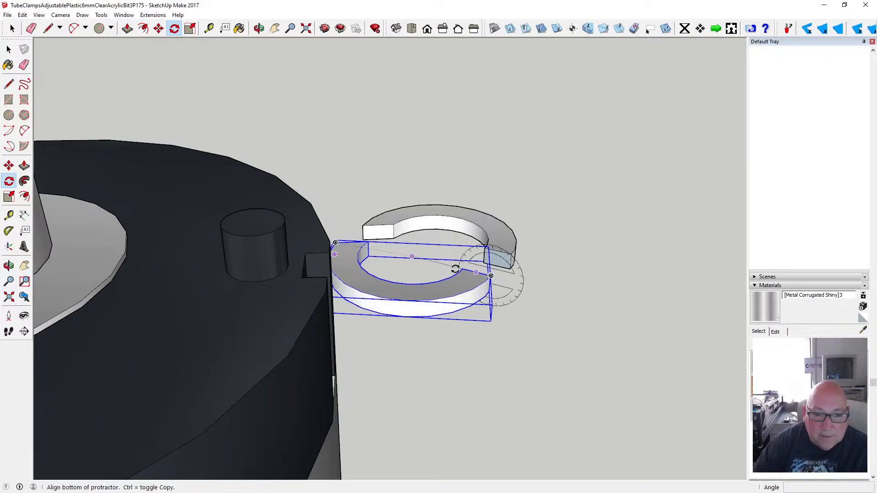
pyautogui.click(367, 241)
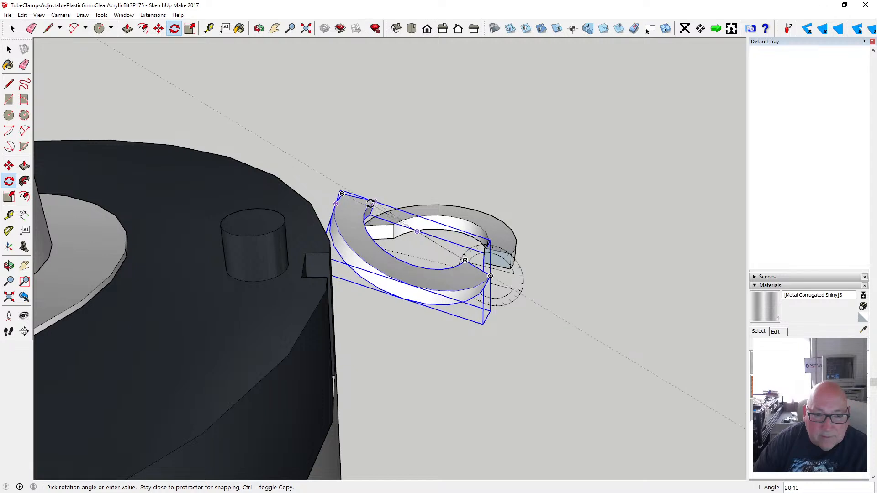
pyautogui.press('Return')
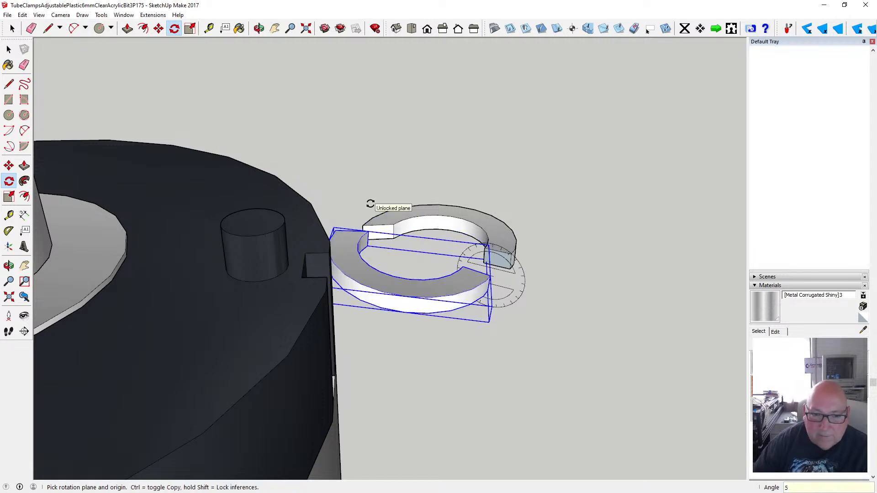
# - Undo the last rotation of each washer half so both lie flat again
pyautogui.click(260, 31)
pyautogui.moveTo(475, 201); pyautogui.dragTo(338, 148)
pyautogui.moveTo(493, 272); pyautogui.dragTo(429, 194)
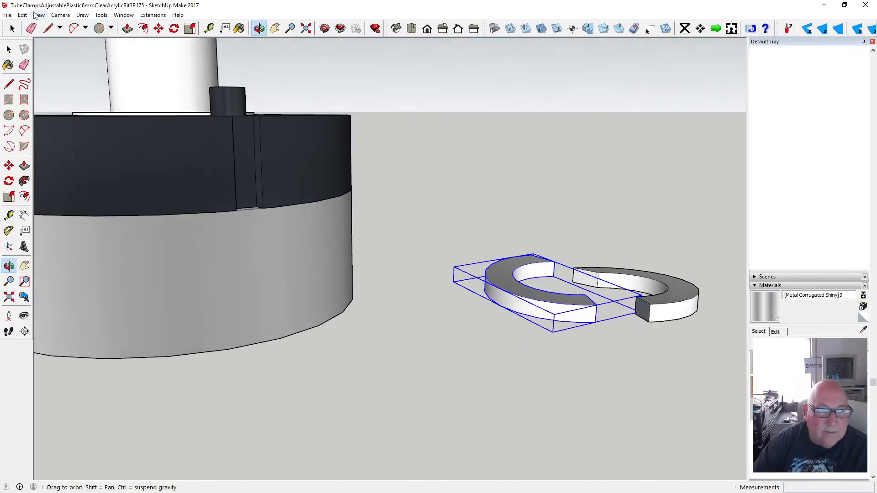
pyautogui.click(22, 15)
pyautogui.click(32, 26)
pyautogui.click(22, 15)
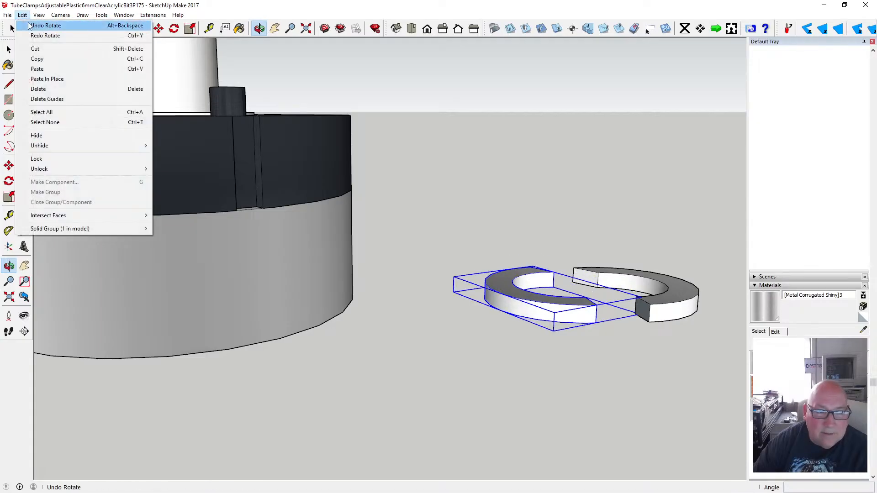
pyautogui.click(32, 26)
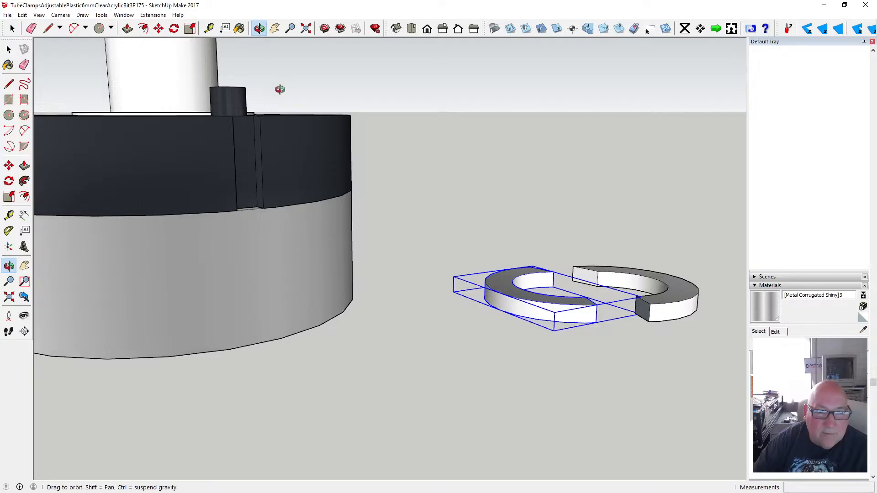
pyautogui.moveTo(280, 89); pyautogui.dragTo(350, 113)
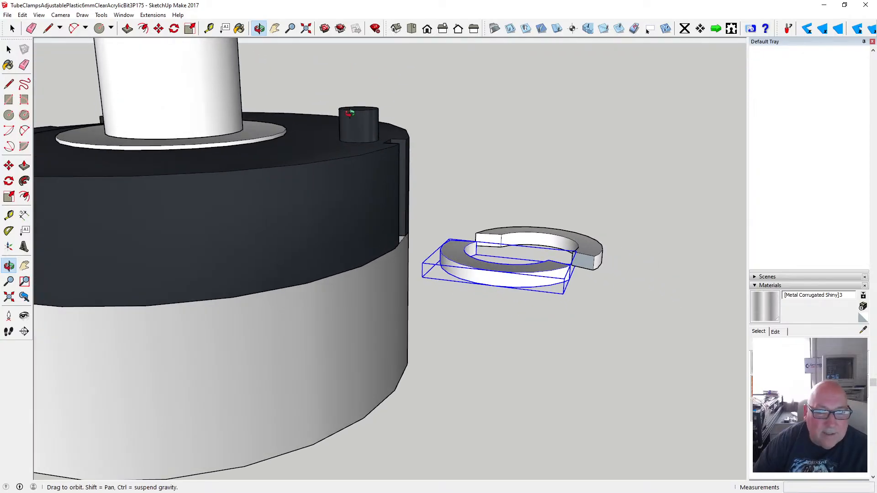
# - Rotate the washer half farther from the potentiometer 5 degrees about its outer cut corner, tilting its opposite cut end downward
pyautogui.click(174, 28)
pyautogui.press('space')
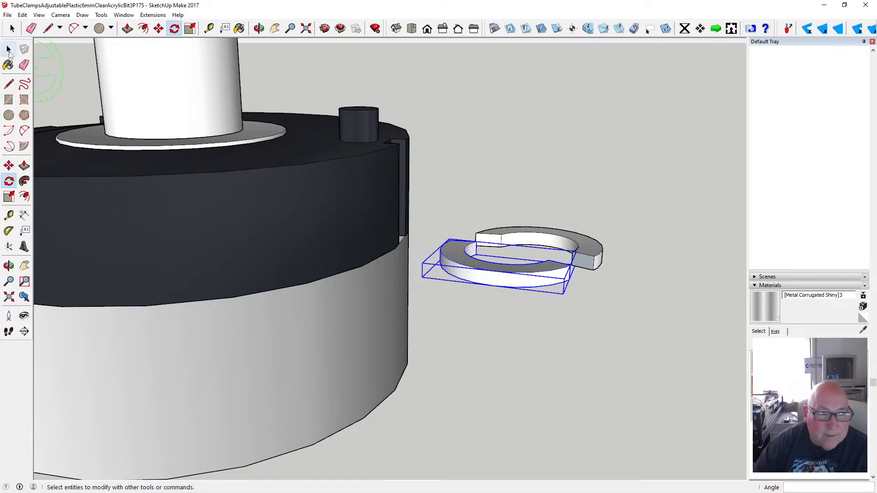
pyautogui.click(567, 241)
pyautogui.click(173, 30)
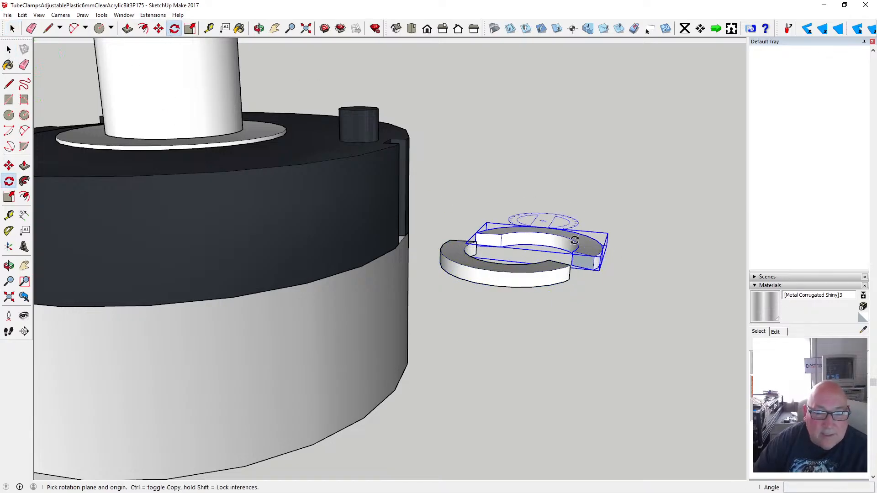
pyautogui.click(594, 257)
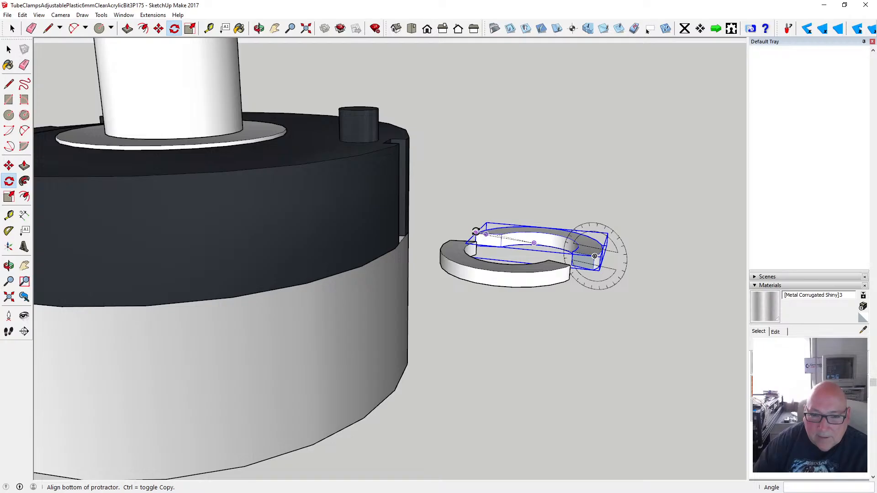
pyautogui.click(476, 232)
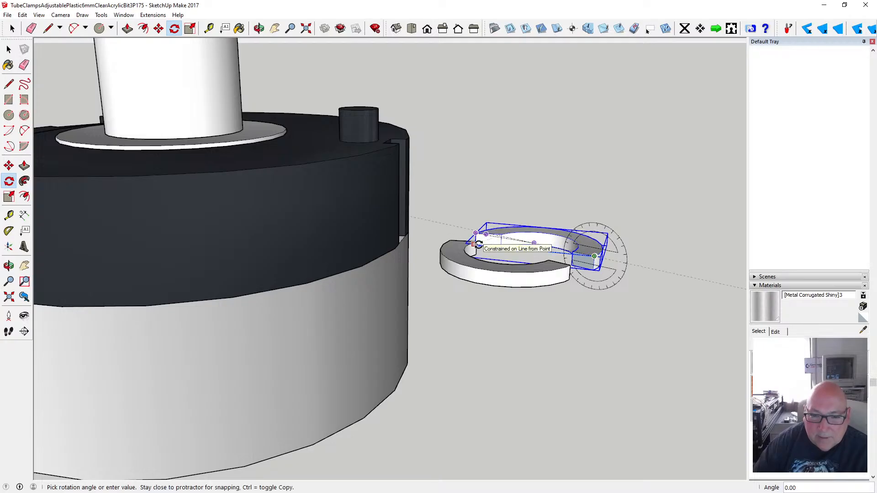
pyautogui.write('5')
pyautogui.press('Return')
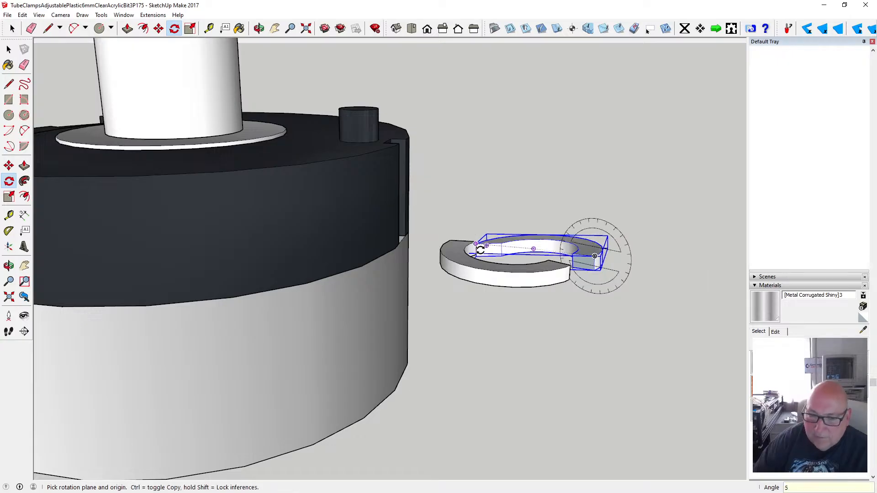
# - Select the washer half nearer the potentiometer and rotate it 5 degrees about its outer cut corner, tilting its opposite cut end upward
pyautogui.click(9, 48)
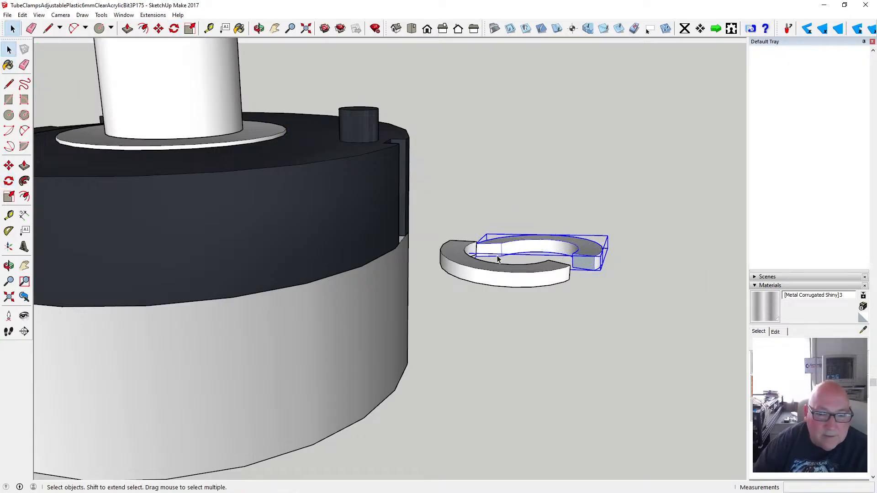
pyautogui.click(516, 278)
pyautogui.press('q')
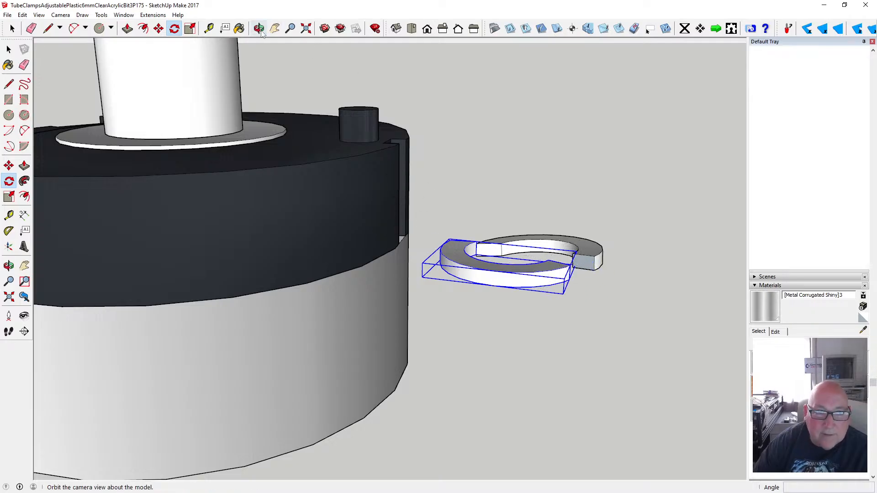
pyautogui.press('o')
pyautogui.moveTo(362, 128); pyautogui.dragTo(447, 270)
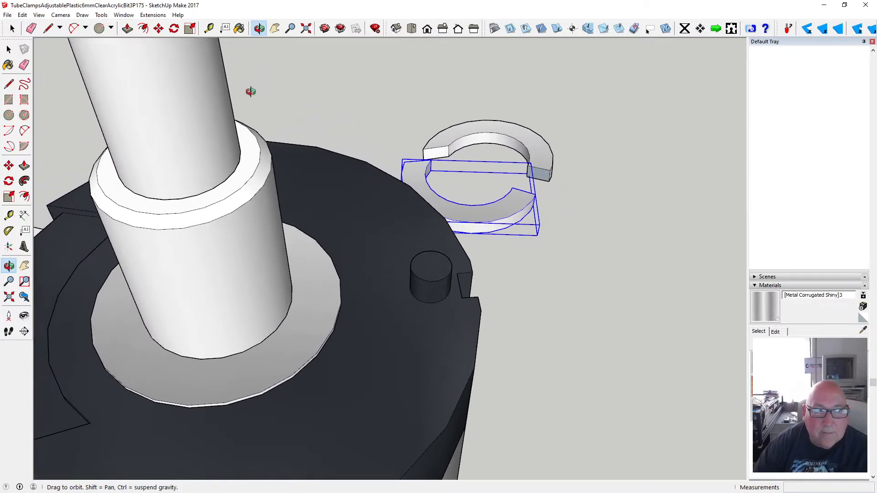
pyautogui.press('q')
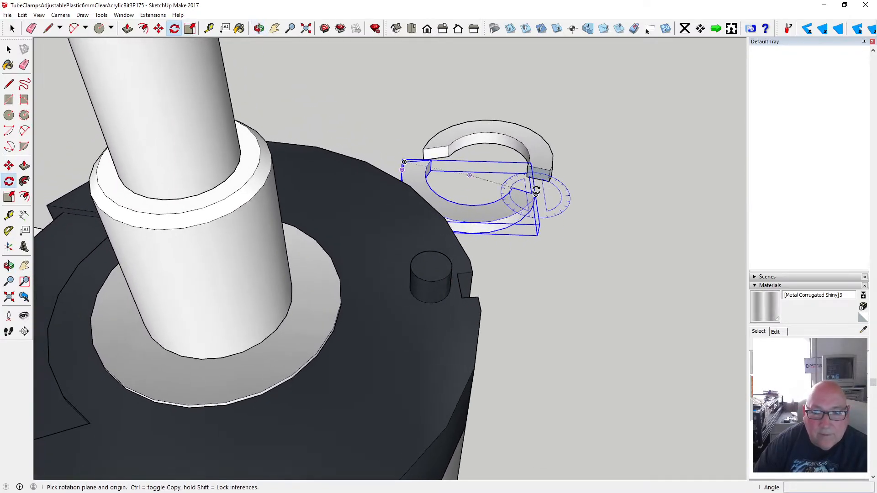
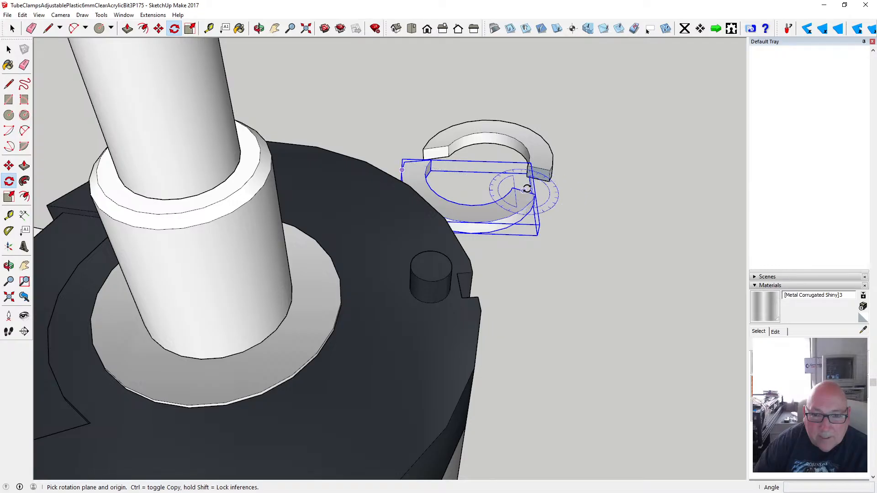
pyautogui.click(260, 28)
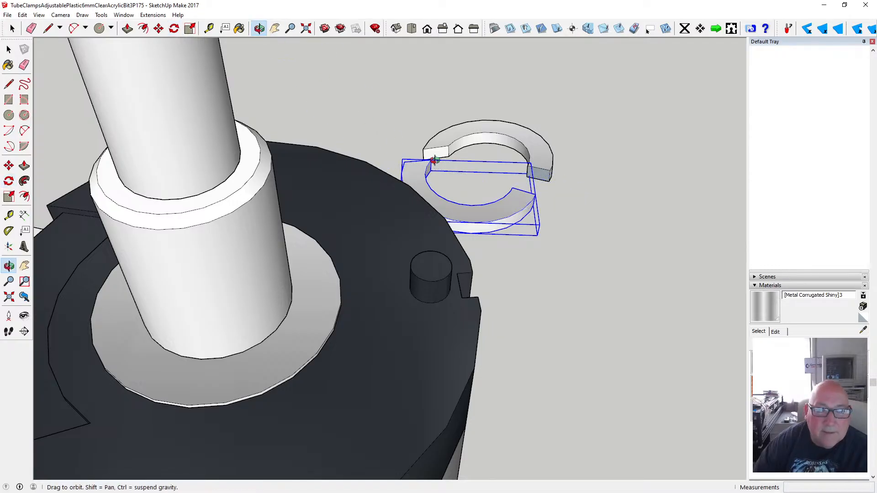
pyautogui.moveTo(380, 117); pyautogui.dragTo(462, 161)
pyautogui.moveTo(498, 287); pyautogui.dragTo(524, 261)
pyautogui.scroll(3, 548, 293)
pyautogui.moveTo(544, 294); pyautogui.dragTo(532, 305)
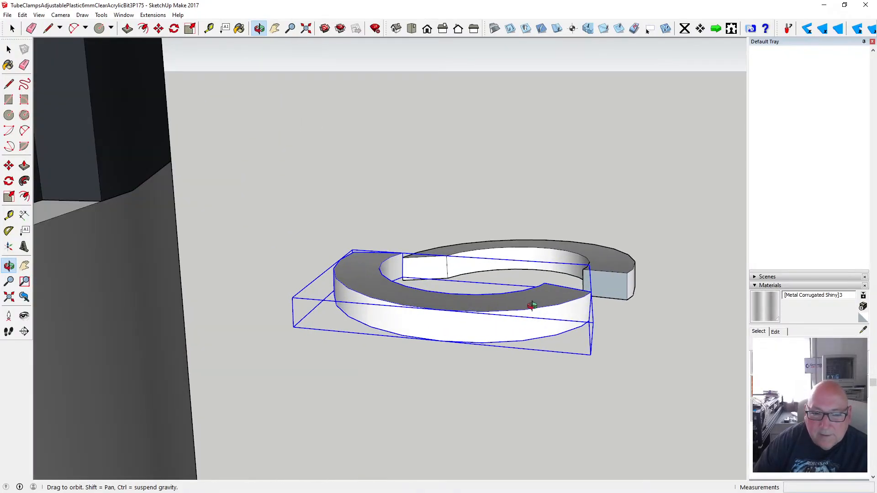
pyautogui.click(174, 28)
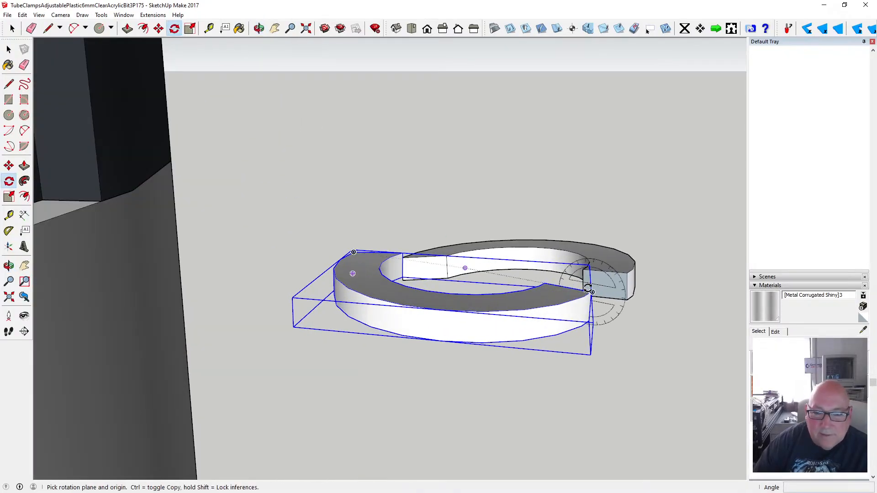
pyautogui.moveTo(590, 292); pyautogui.dragTo(405, 261)
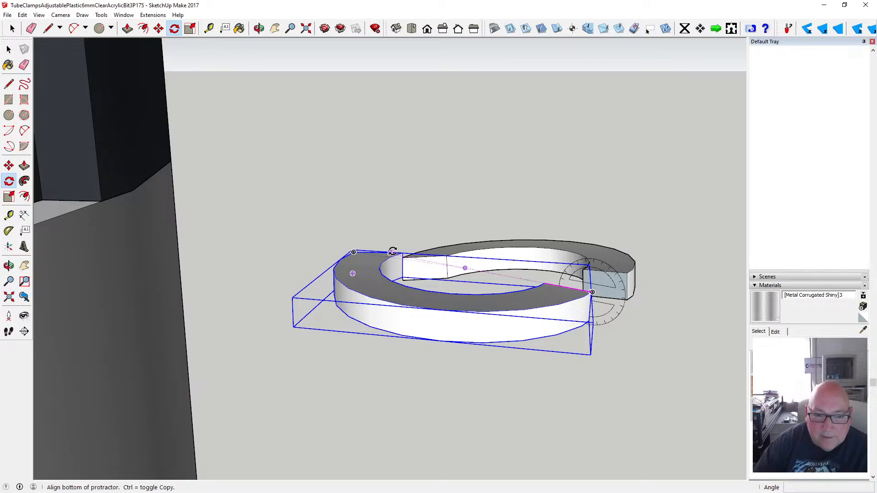
pyautogui.click(351, 251)
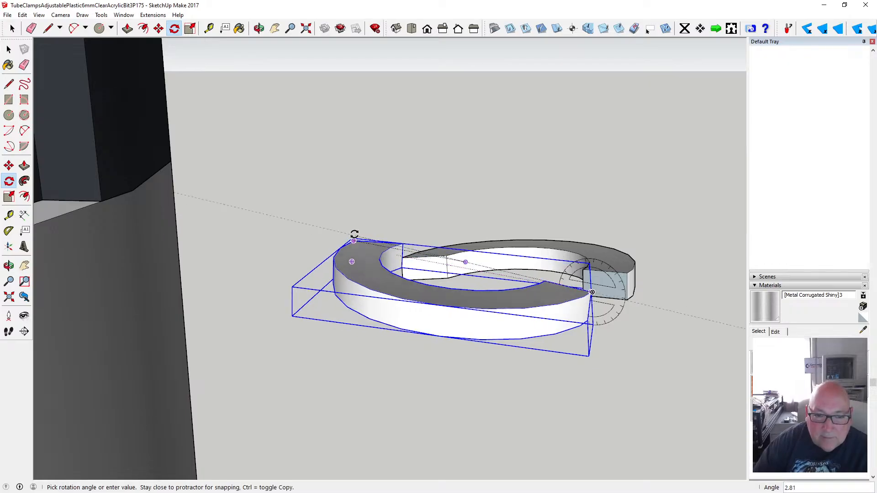
pyautogui.write('5')
pyautogui.press('Return')
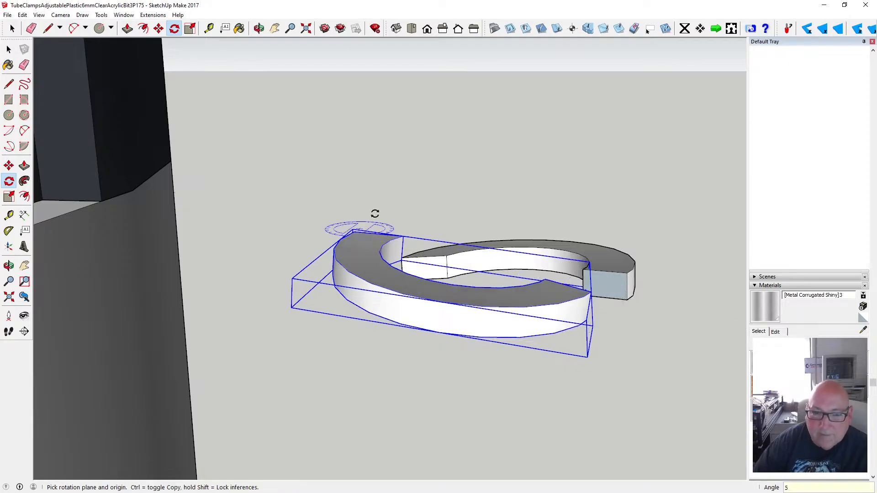
# - Move the nearer washer half against the farther half so their outer cut corners meet
pyautogui.press('o')
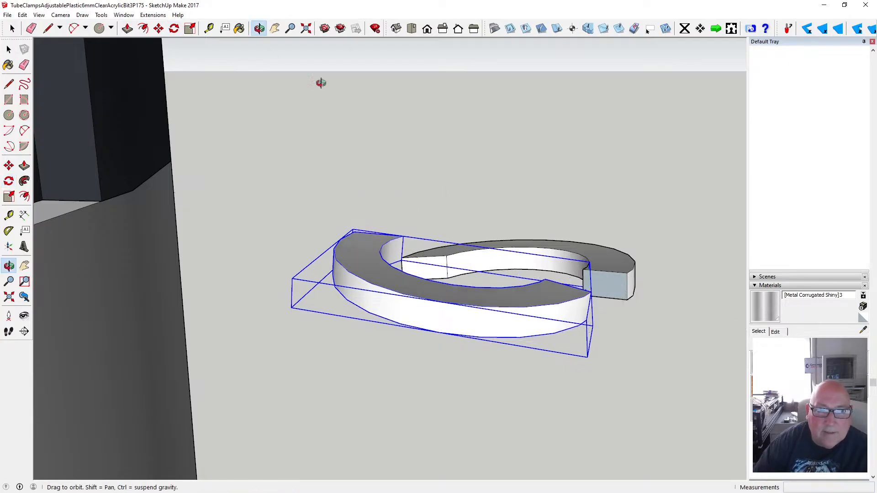
pyautogui.moveTo(296, 205); pyautogui.dragTo(439, 299)
pyautogui.scroll(-6, 416, 283)
pyautogui.press('m')
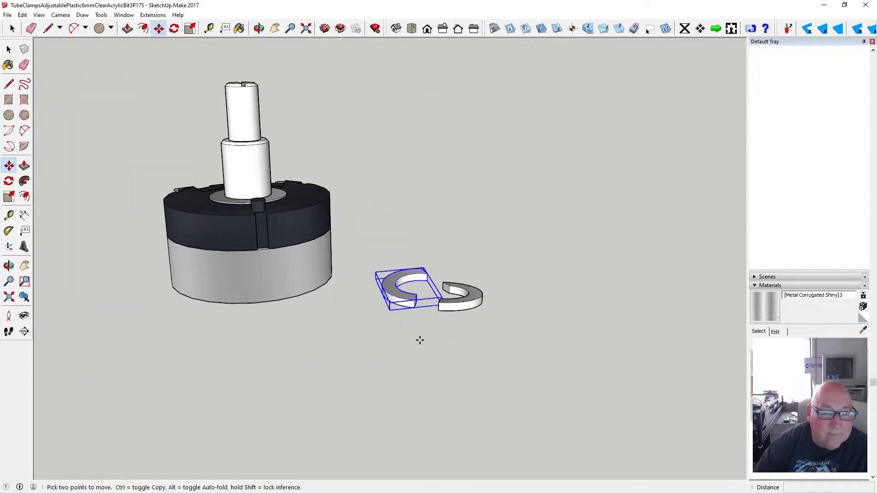
pyautogui.click(415, 301)
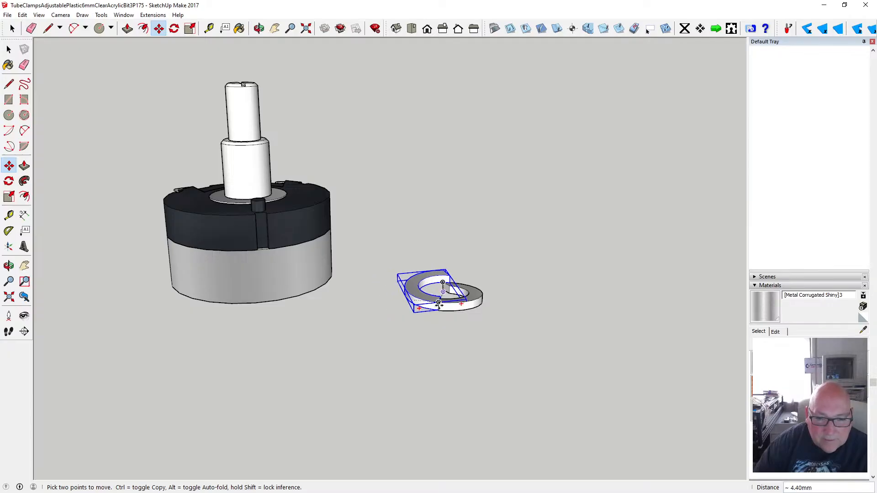
pyautogui.scroll(5, 443, 315)
pyautogui.scroll(6, 444, 321)
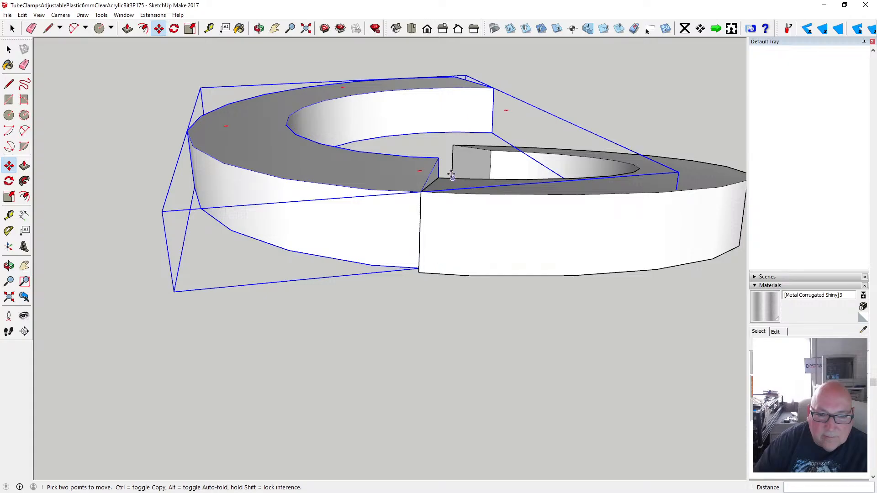
pyautogui.click(419, 192)
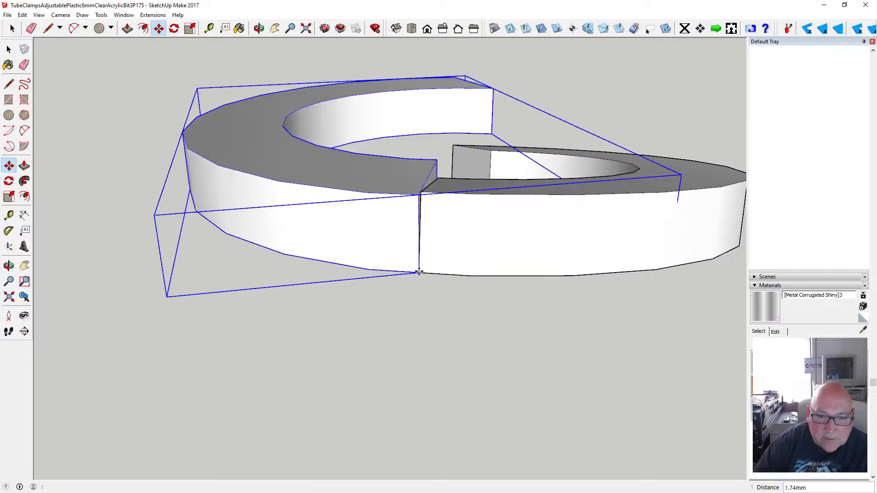
# - Undo the moves of the nearer washer half and the 5-degree rotations of both halves
pyautogui.moveTo(277, 63); pyautogui.dragTo(53, 201, button='middle')
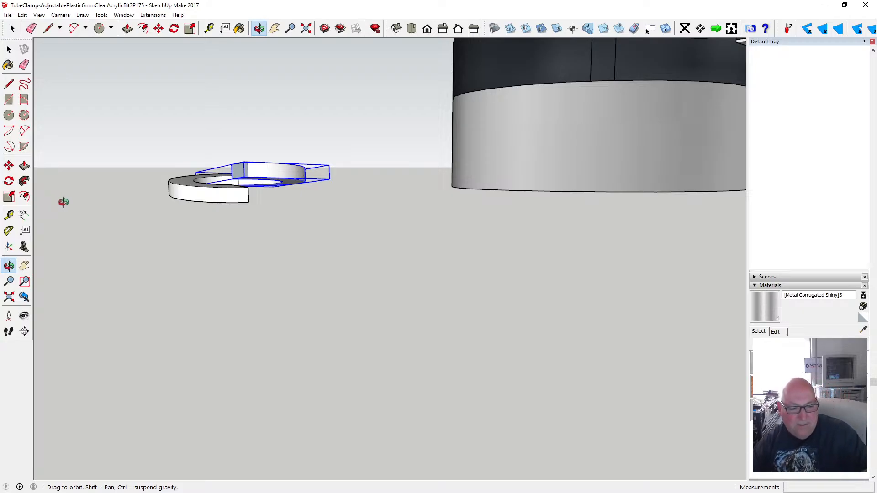
pyautogui.scroll(5, 253, 190)
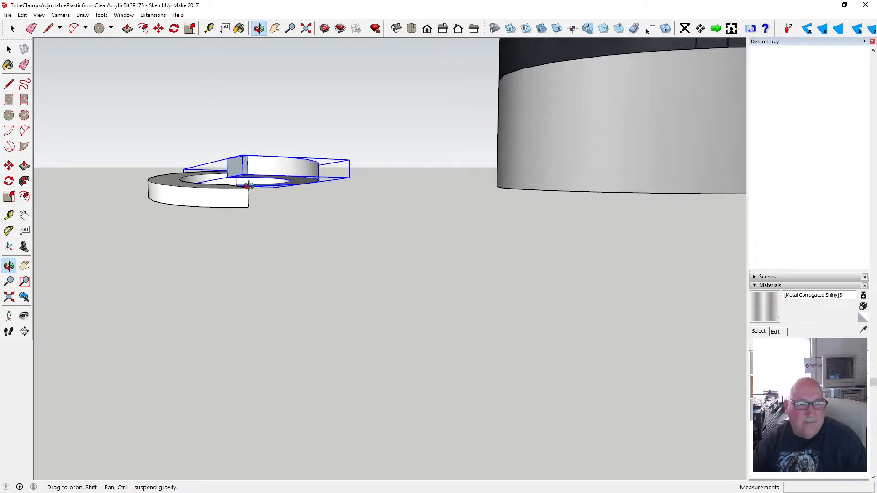
pyautogui.click(23, 16)
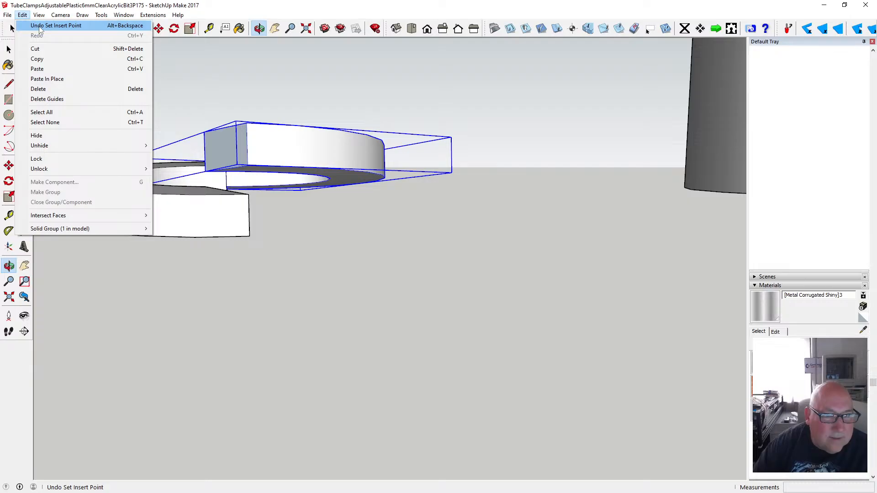
pyautogui.click(40, 26)
pyautogui.click(23, 15)
pyautogui.click(36, 25)
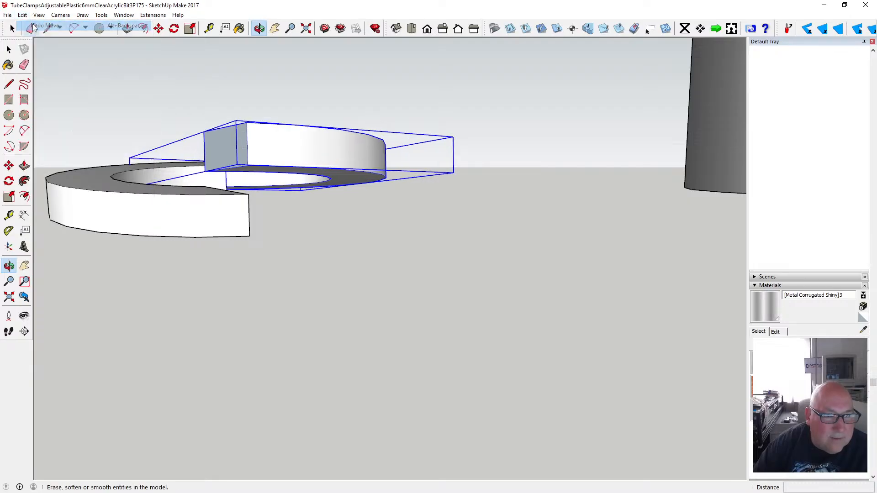
pyautogui.click(23, 15)
pyautogui.click(37, 25)
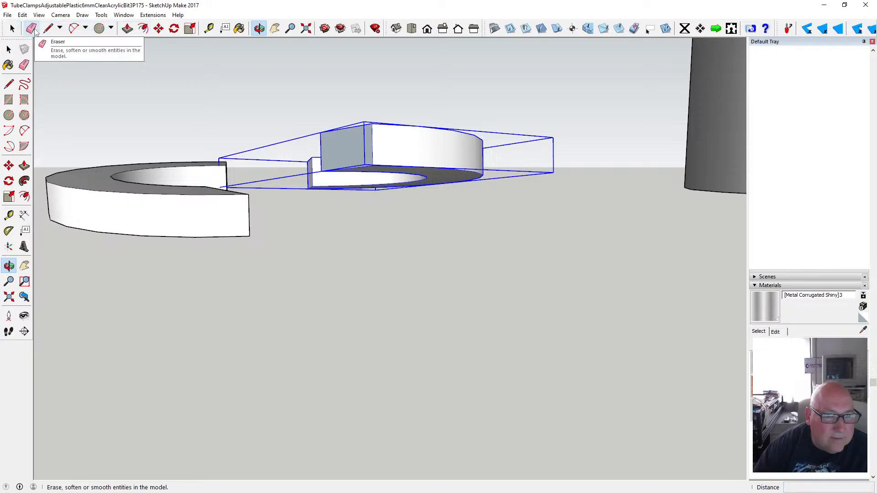
pyautogui.click(23, 15)
pyautogui.click(37, 26)
pyautogui.click(23, 15)
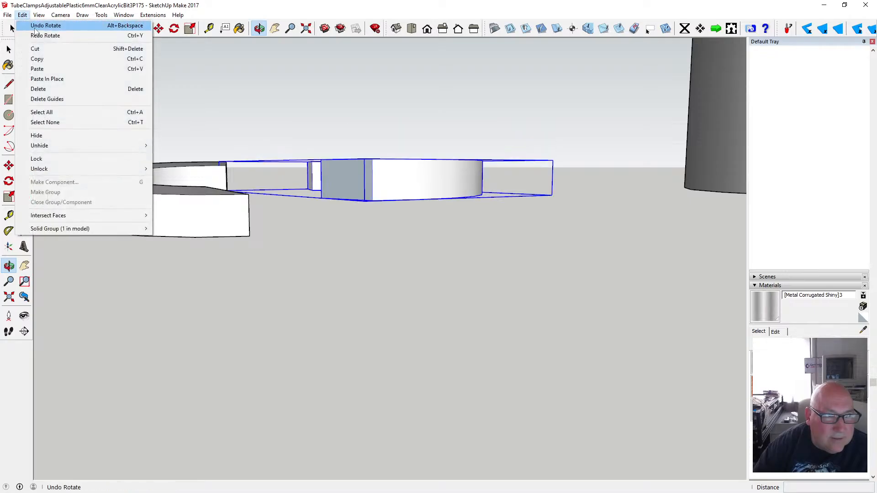
pyautogui.click(35, 26)
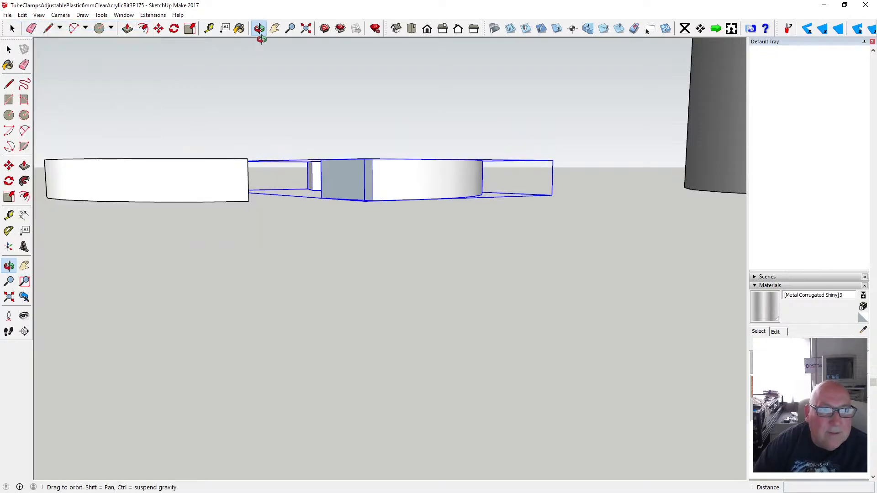
# - Rotate the washer half nearer the potentiometer 0.2 degrees about its outer cut corner, raising its opposite cut end
pyautogui.moveTo(260, 42); pyautogui.dragTo(298, 133)
pyautogui.click(174, 29)
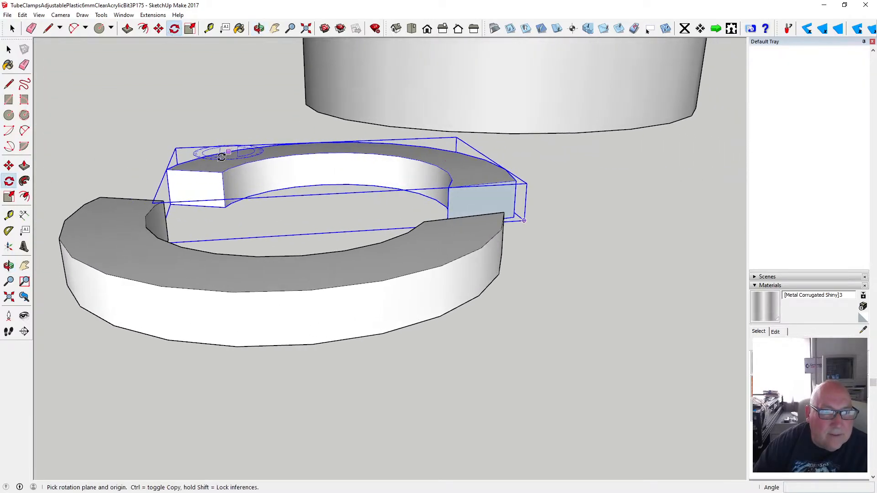
pyautogui.click(165, 170)
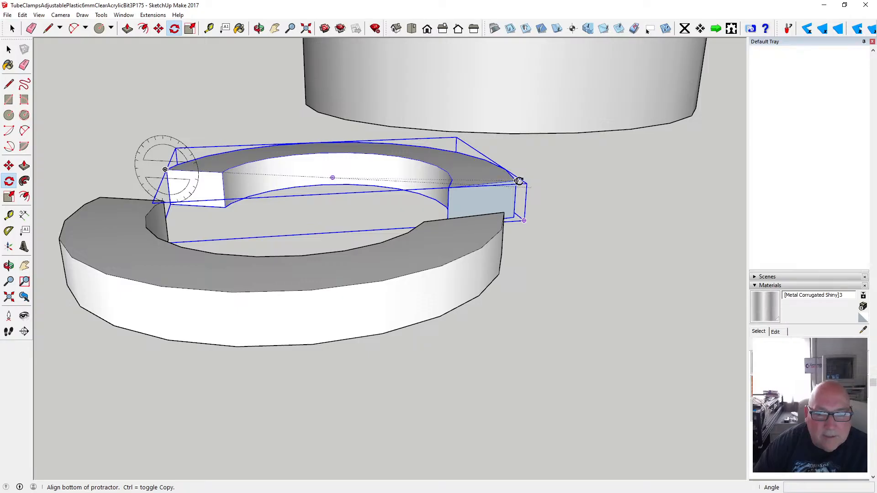
pyautogui.click(518, 181)
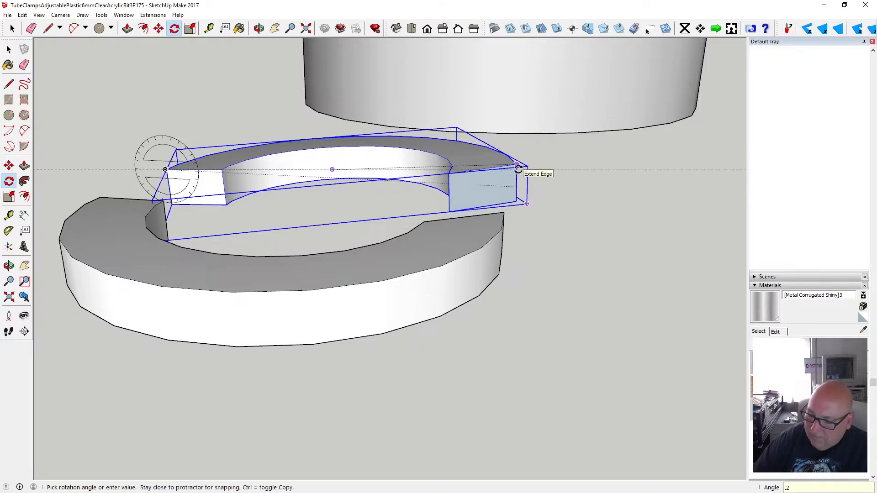
pyautogui.write('.2')
pyautogui.press('Return')
# - Select the washer half farther from the potentiometer and rotate it 0.25 degrees about its outer cut corner, lowering its opposite cut end
pyautogui.click(9, 49)
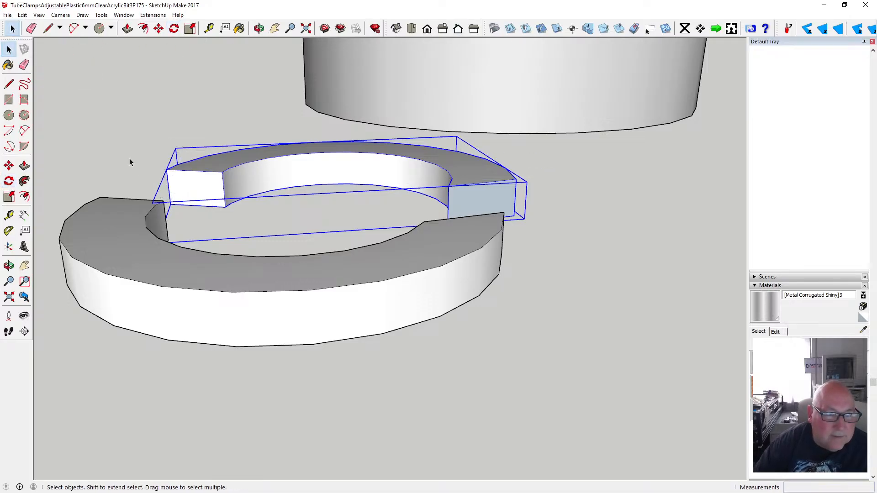
pyautogui.click(132, 212)
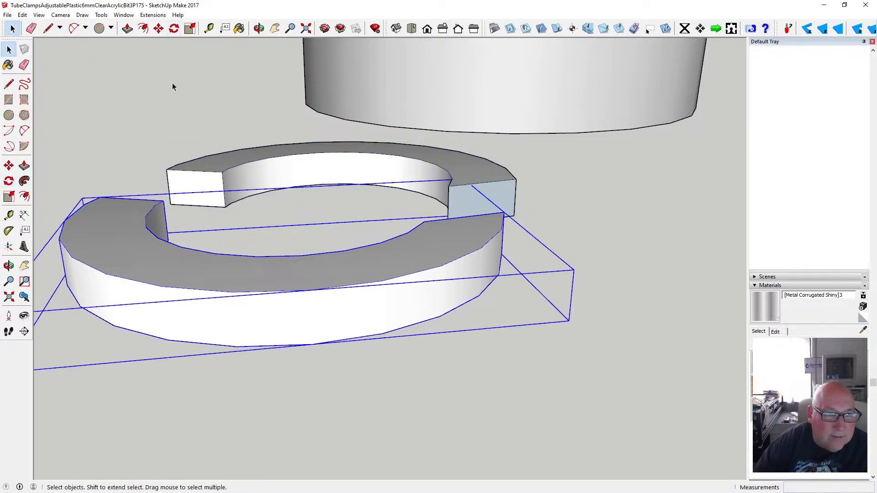
pyautogui.click(175, 29)
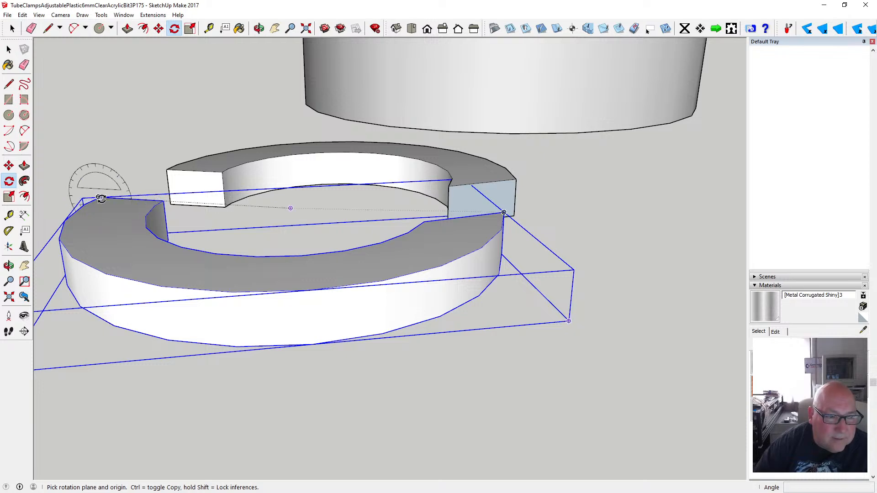
pyautogui.click(99, 198)
pyautogui.click(505, 213)
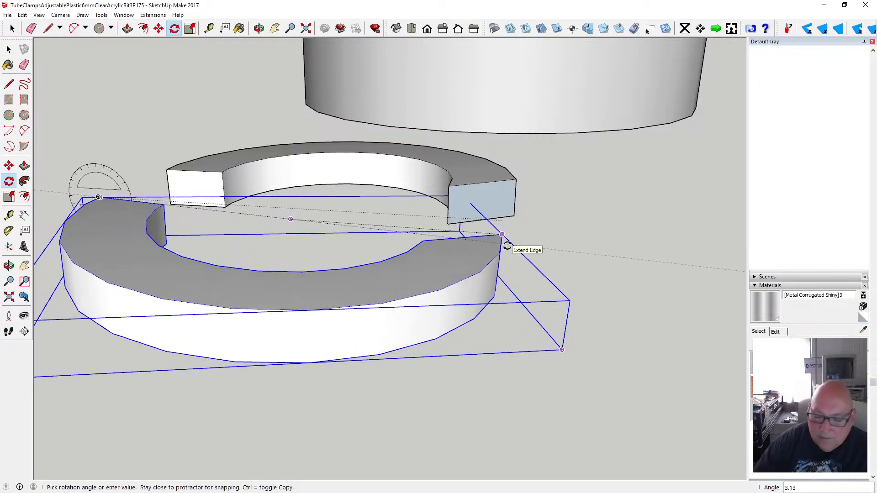
pyautogui.click(505, 245)
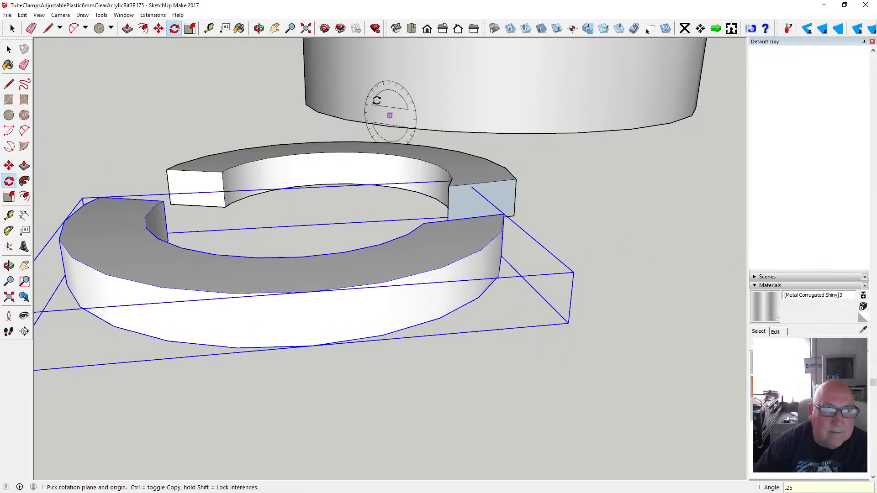
# - Move the nearer washer half against the farther half so their lower outer cut corners meet, and inspect the joined ring
pyautogui.click(259, 28)
pyautogui.moveTo(207, 109); pyautogui.dragTo(457, 156)
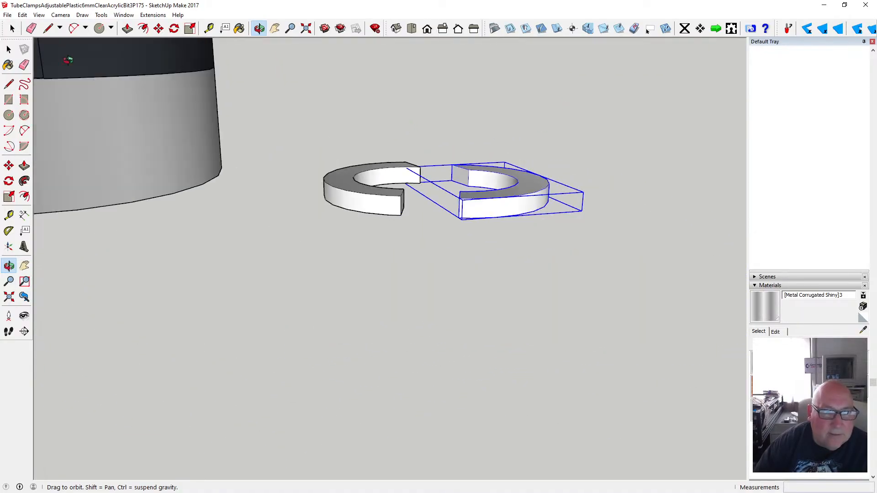
pyautogui.press('space')
pyautogui.click(374, 192)
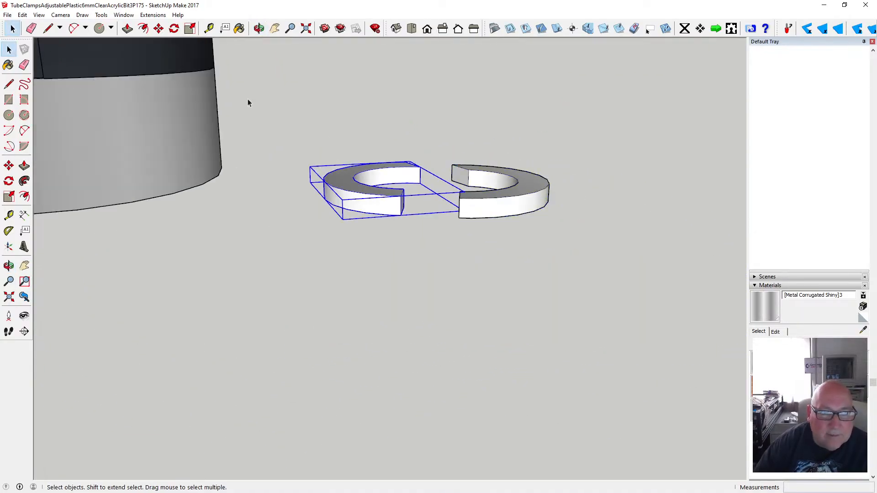
pyautogui.click(158, 28)
pyautogui.click(402, 215)
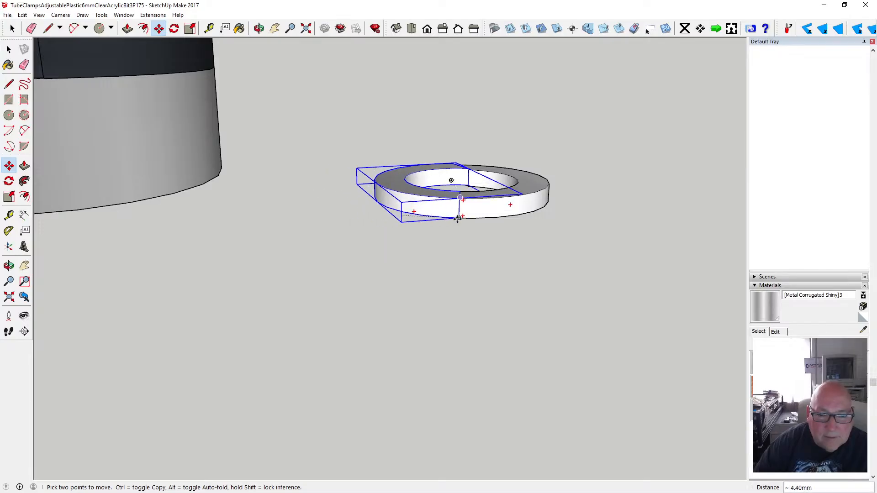
pyautogui.click(459, 218)
pyautogui.click(259, 28)
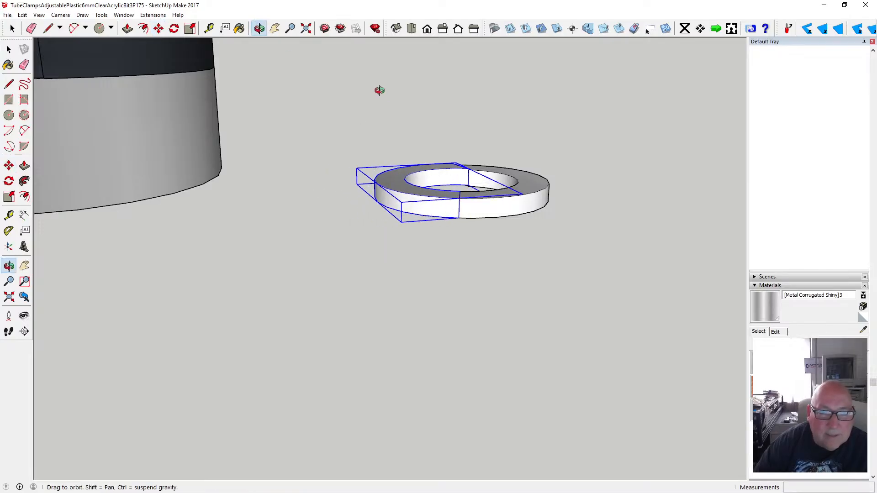
pyautogui.moveTo(378, 88); pyautogui.dragTo(165, 96)
pyautogui.moveTo(487, 176); pyautogui.dragTo(614, 200)
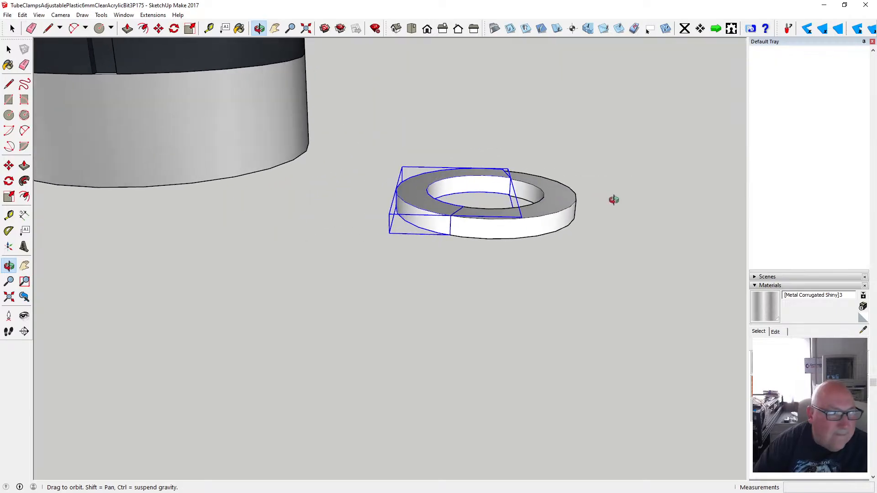
pyautogui.moveTo(507, 222); pyautogui.dragTo(490, 206)
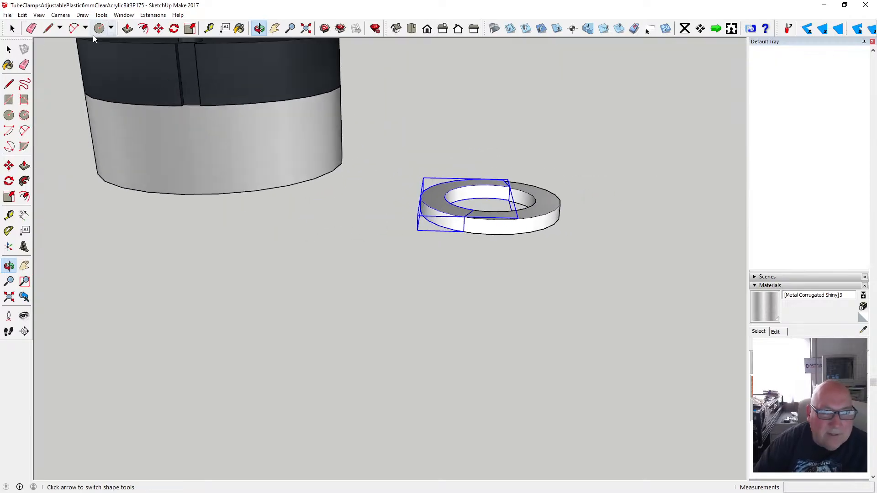
# - Undo the nearer washer half's move and the fractional-degree rotations of both halves
pyautogui.click(22, 15)
pyautogui.click(35, 25)
pyautogui.click(22, 15)
pyautogui.click(34, 28)
pyautogui.click(23, 15)
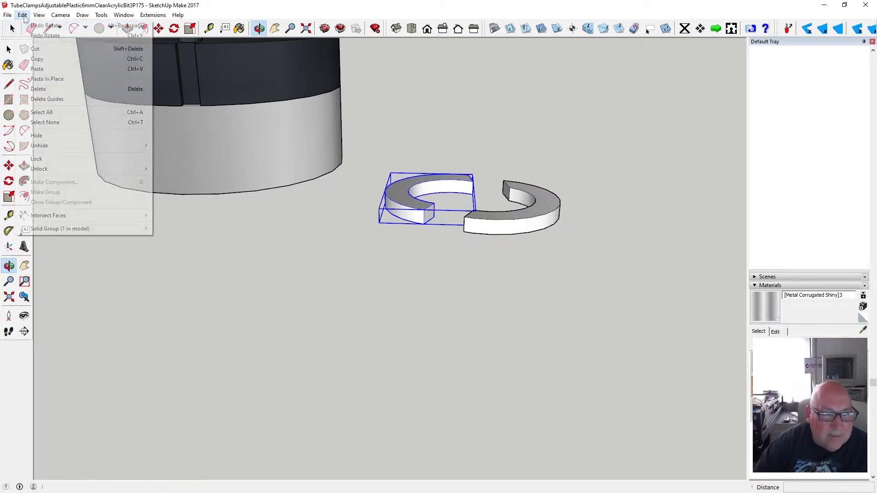
pyautogui.click(34, 26)
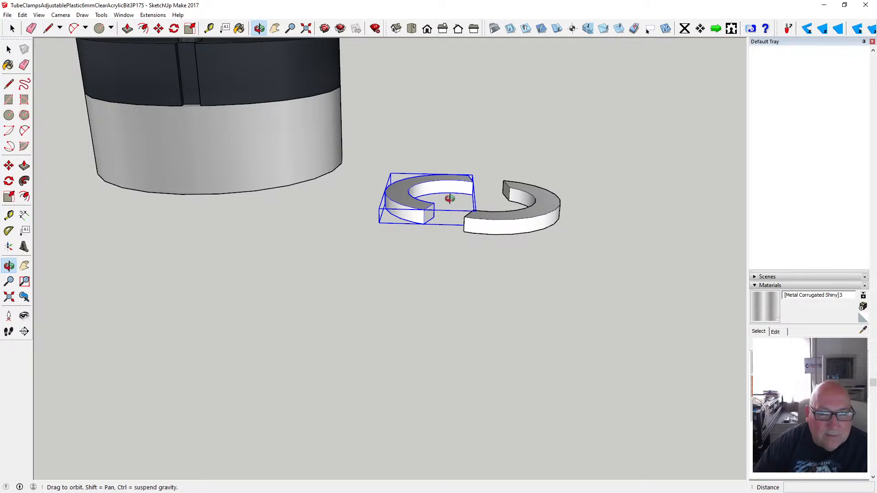
# - Try rotating the nearer washer half 25 degrees upward about its outer cut corner, and undo that rotation
pyautogui.moveTo(450, 199); pyautogui.dragTo(178, 155)
pyautogui.scroll(2, 365, 190)
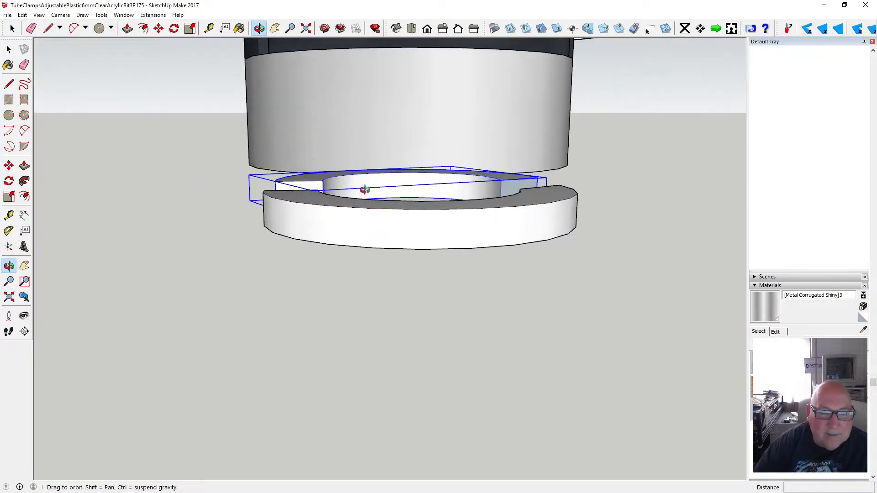
pyautogui.click(174, 28)
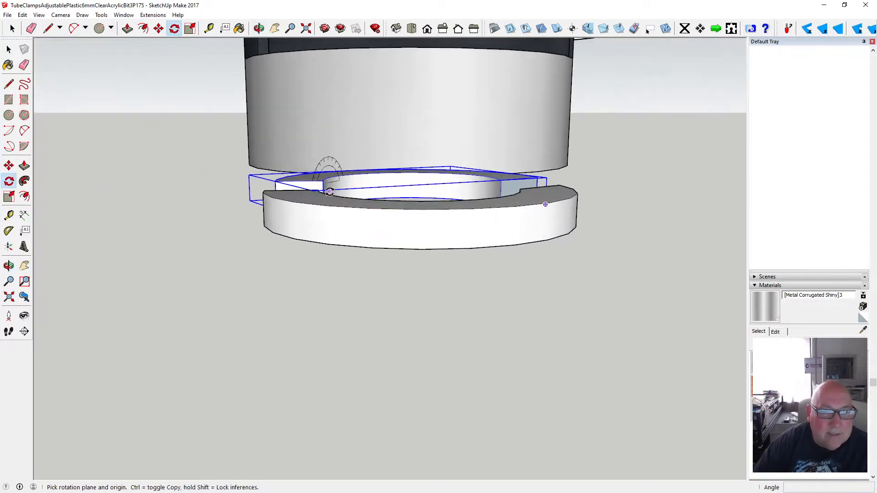
pyautogui.click(275, 181)
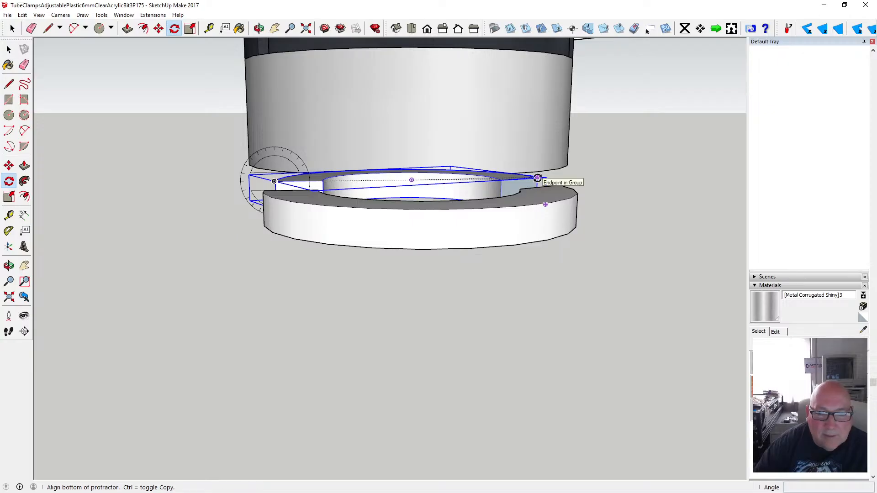
pyautogui.click(538, 179)
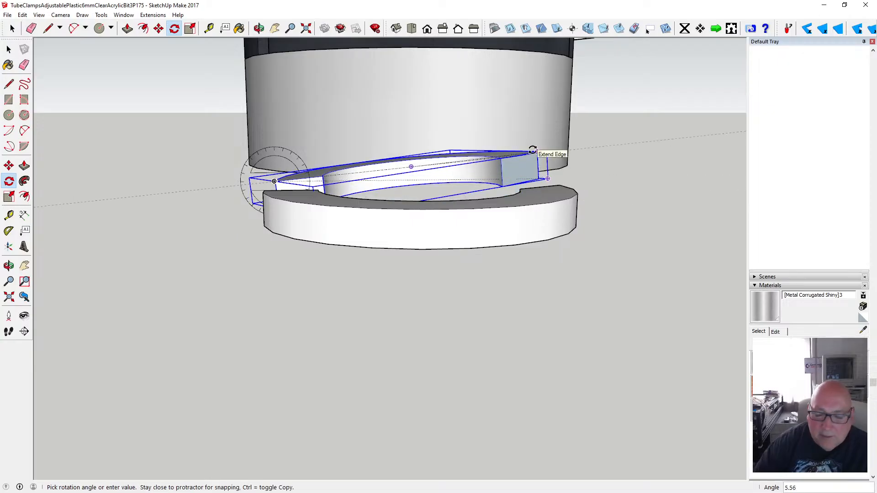
pyautogui.press('Return')
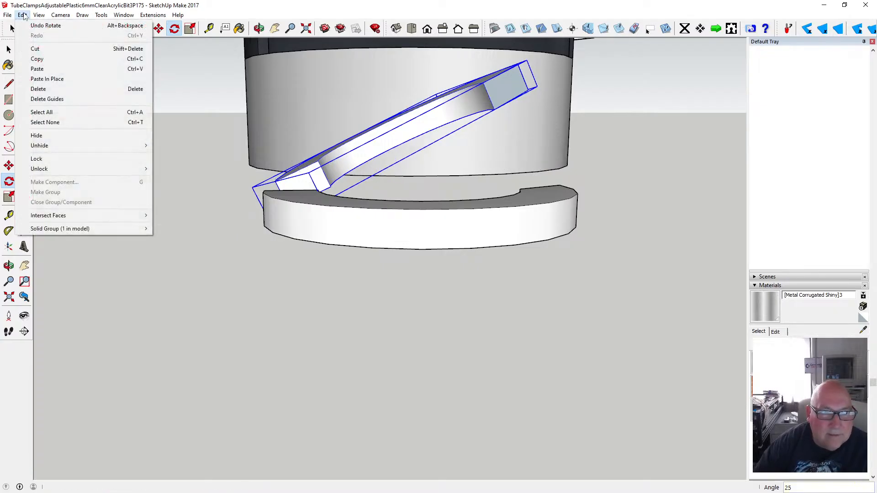
pyautogui.click(23, 15)
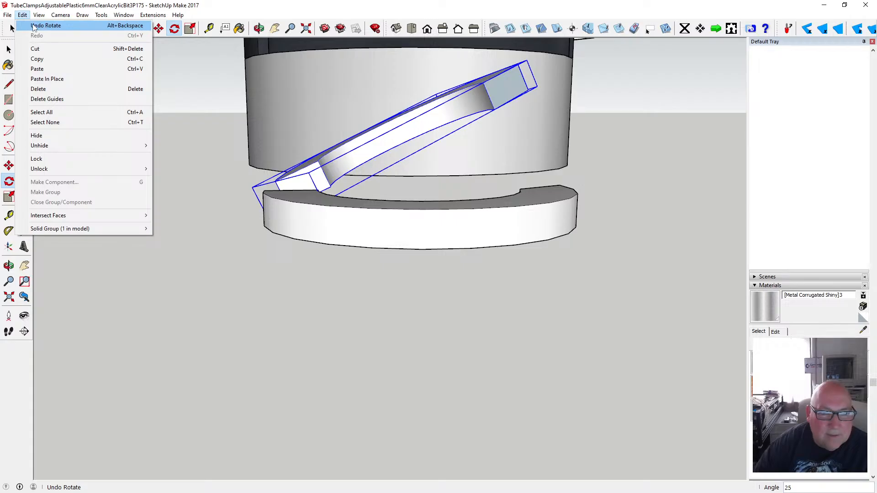
pyautogui.click(45, 25)
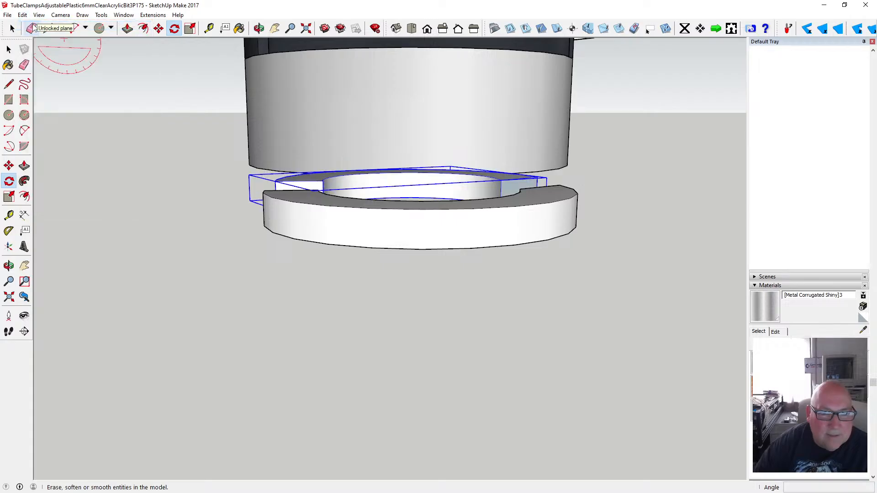
# - Rotate the washer half nearer the potentiometer 2.5 degrees about its outer cut corner, tilting its opposite cut end upward
pyautogui.click(275, 182)
pyautogui.click(536, 177)
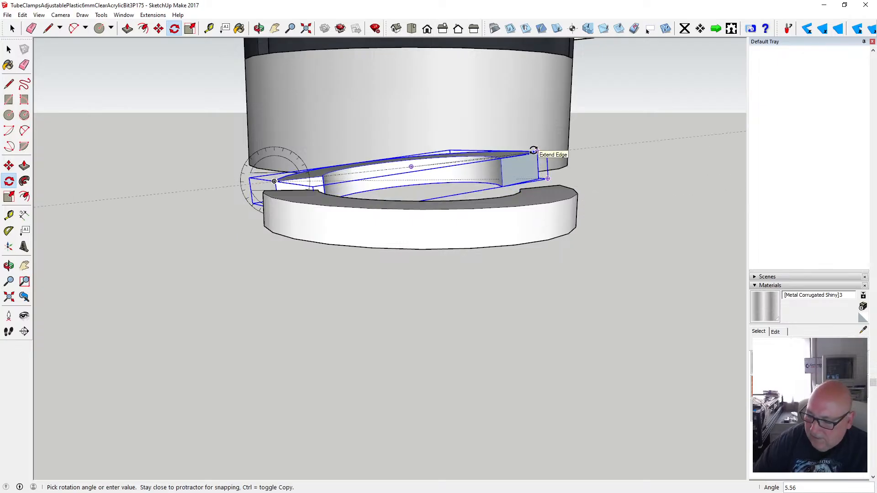
pyautogui.press('Return')
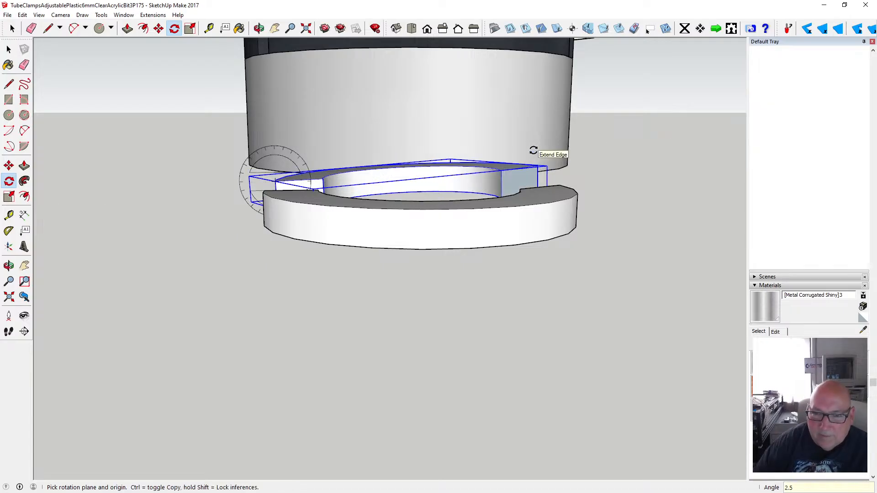
# - Select the washer half farther from the potentiometer and rotate it 2.5 degrees about its outer cut corner, tilting its opposite cut end downward
pyautogui.click(8, 49)
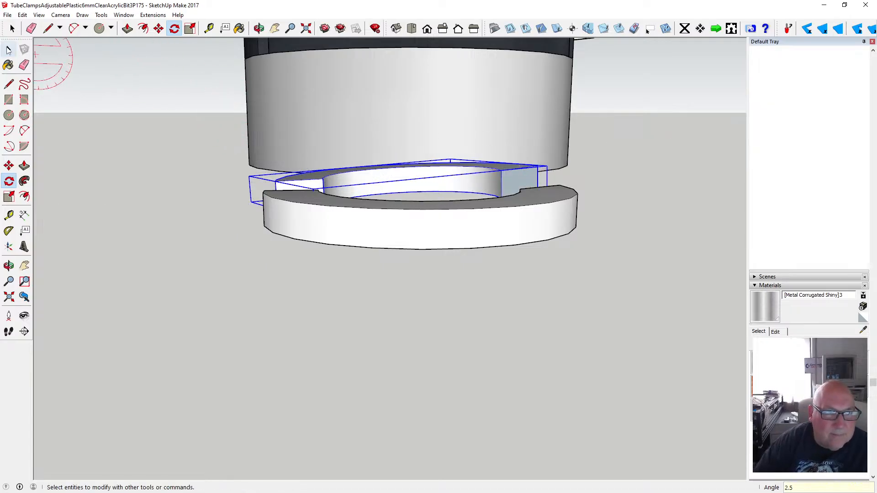
pyautogui.click(293, 192)
pyautogui.click(158, 29)
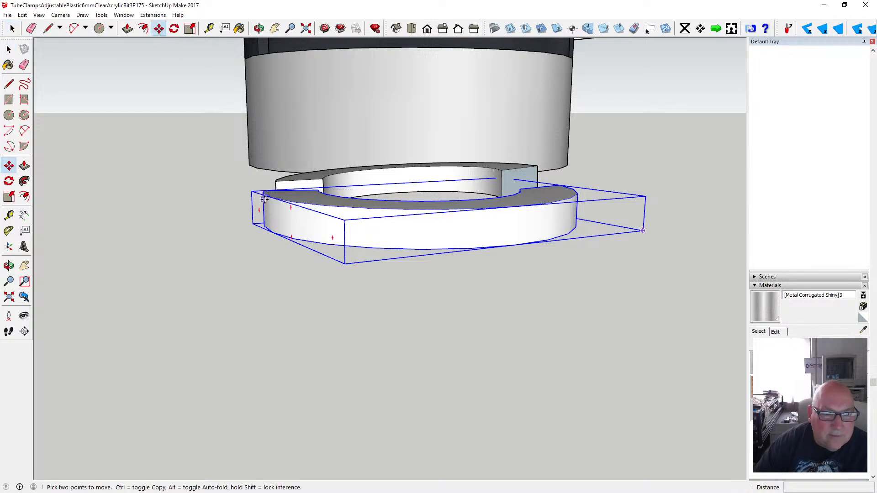
pyautogui.press('q')
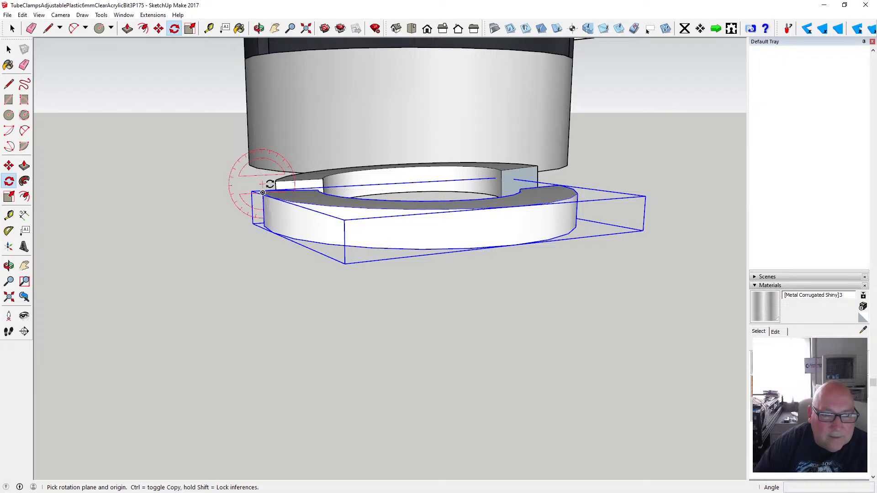
pyautogui.click(240, 29)
pyautogui.click(259, 29)
pyautogui.moveTo(339, 150); pyautogui.dragTo(287, 154)
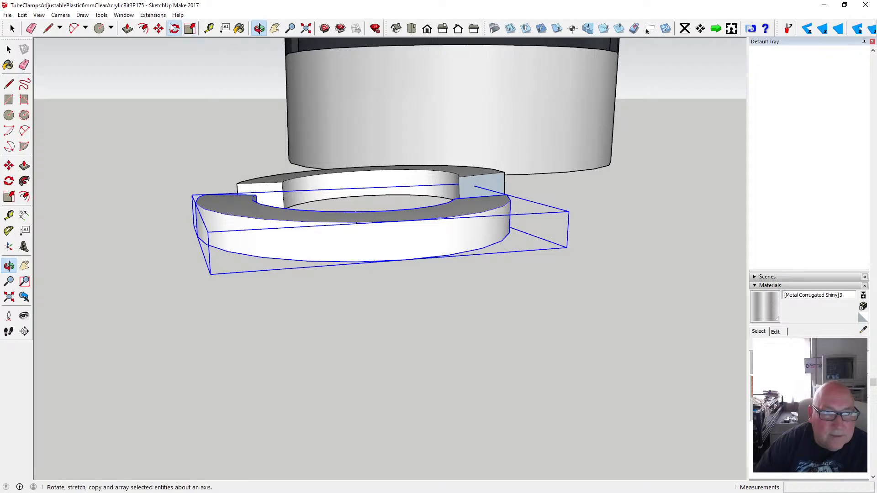
pyautogui.click(174, 29)
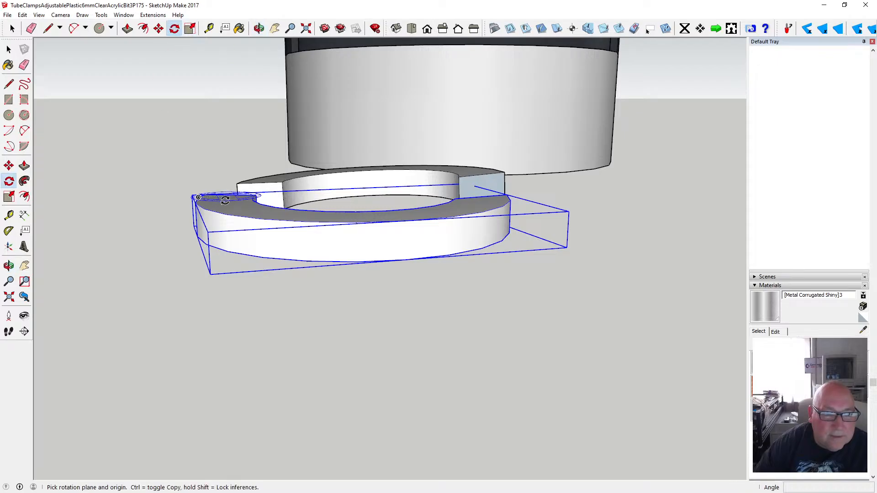
pyautogui.click(508, 194)
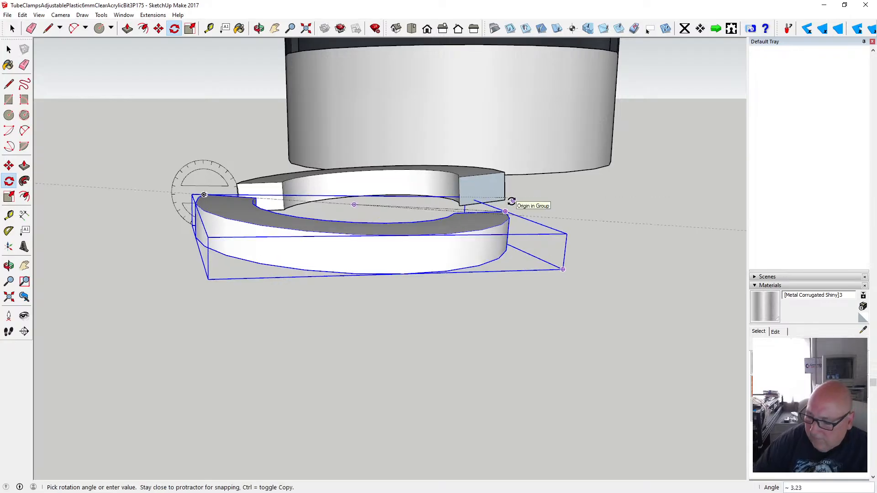
pyautogui.write('2.5')
pyautogui.press('Return')
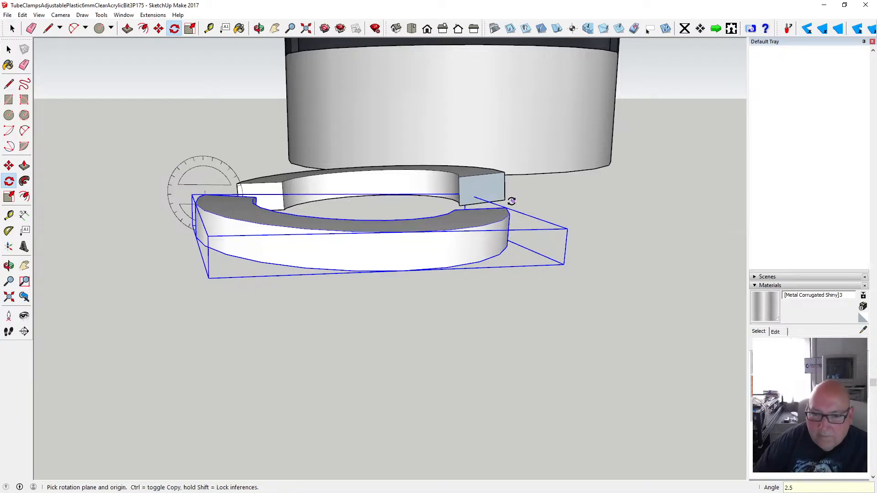
# - Select the washer half nearer the potentiometer and move it against the farther half, joining their lower outer cut corners
pyautogui.click(259, 29)
pyautogui.moveTo(192, 92); pyautogui.dragTo(463, 176)
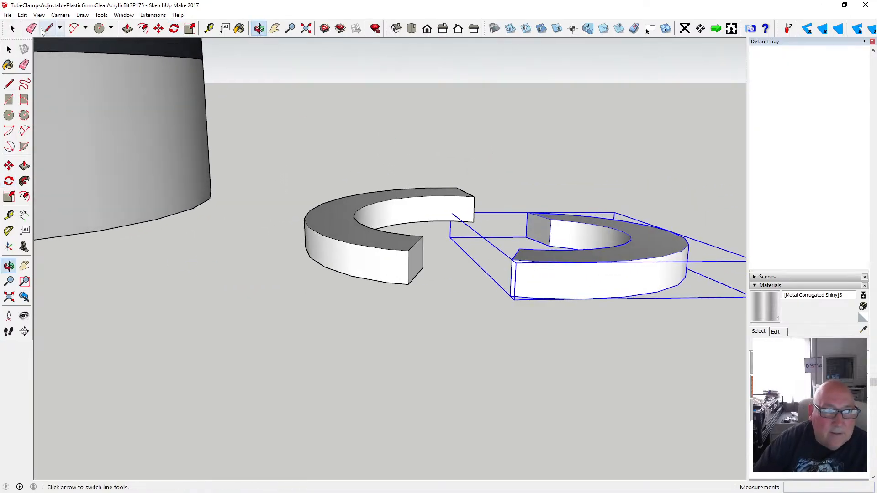
pyautogui.click(10, 49)
pyautogui.click(359, 211)
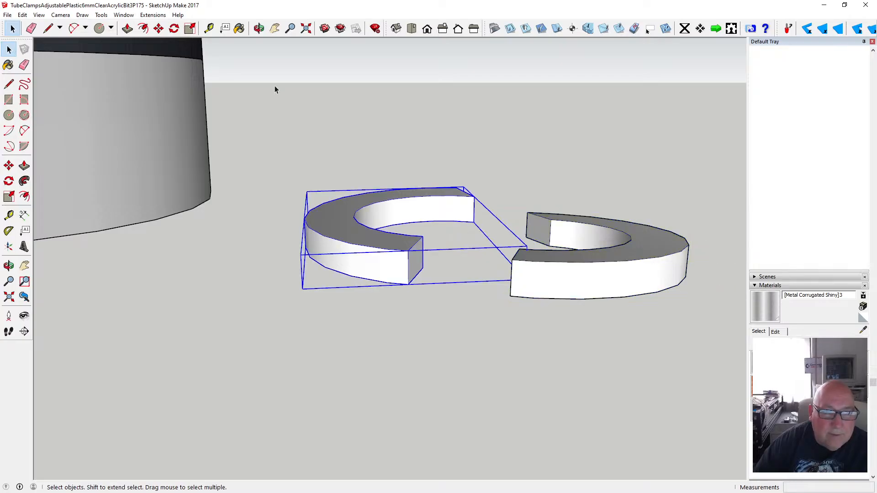
pyautogui.click(158, 28)
pyautogui.click(409, 285)
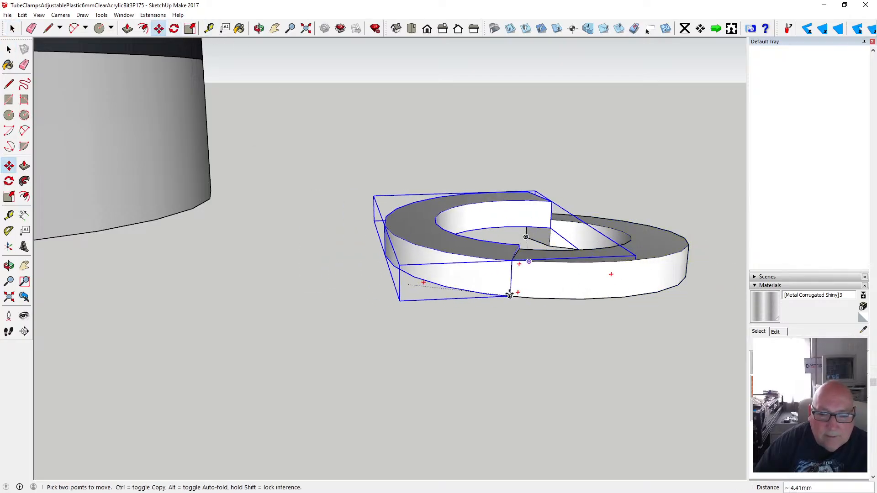
pyautogui.click(511, 296)
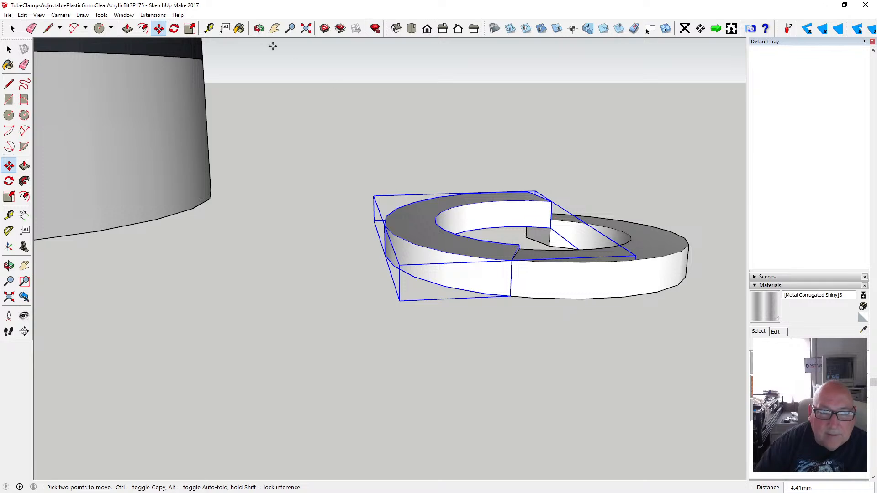
# - Undo the nearer washer half's move and the 2.5-degree rotations of both halves
pyautogui.moveTo(273, 46); pyautogui.dragTo(177, 216, button='middle')
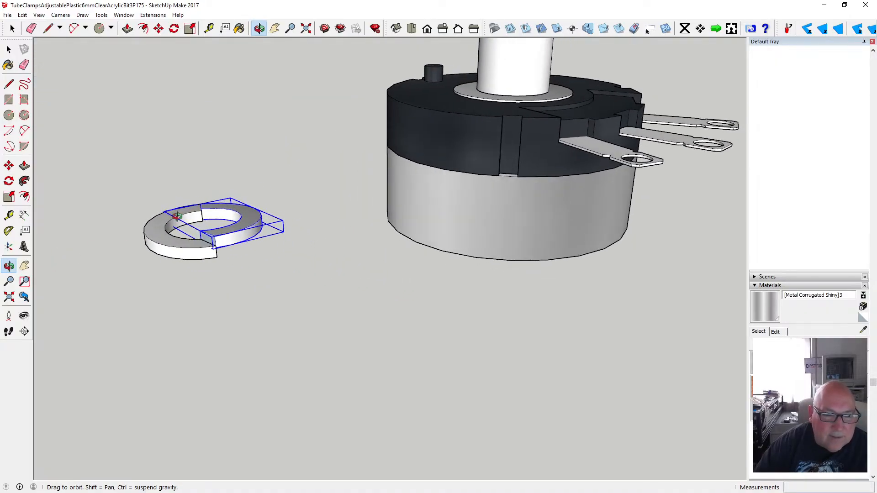
pyautogui.scroll(6, 177, 216)
pyautogui.moveTo(295, 223); pyautogui.dragTo(264, 416)
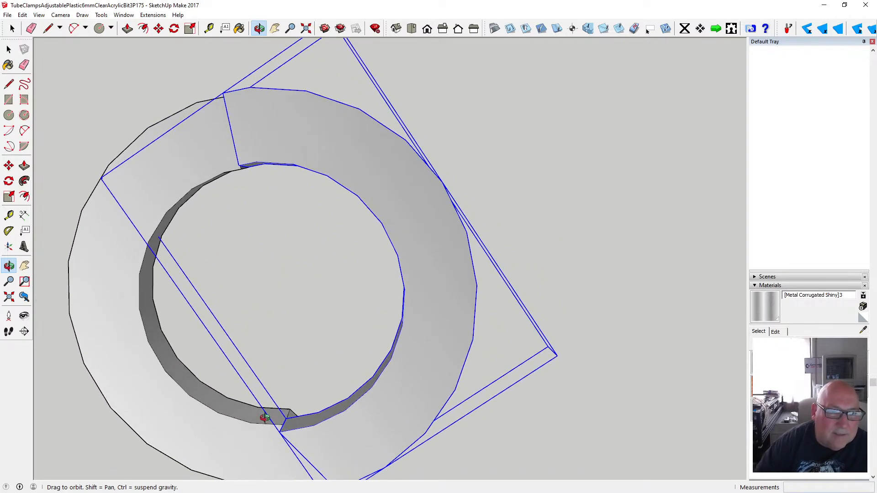
pyautogui.moveTo(240, 192); pyautogui.dragTo(311, 205)
pyautogui.scroll(-3, 300, 224)
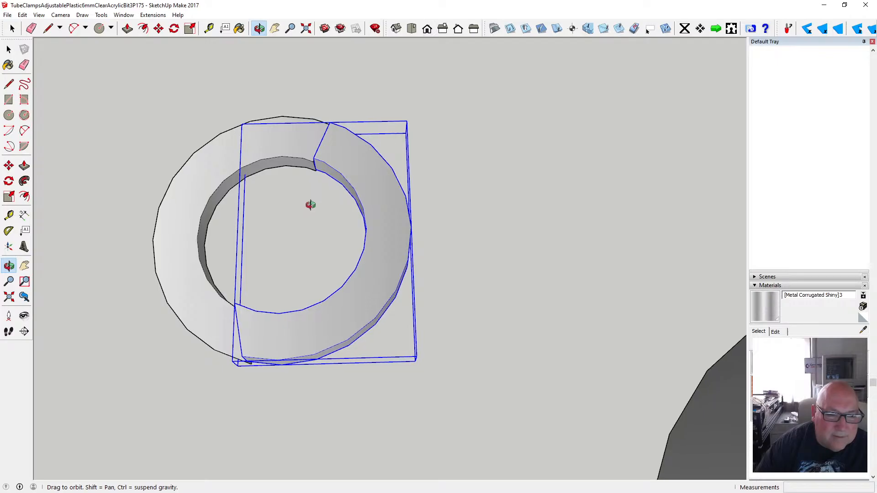
pyautogui.moveTo(286, 267); pyautogui.dragTo(292, 284)
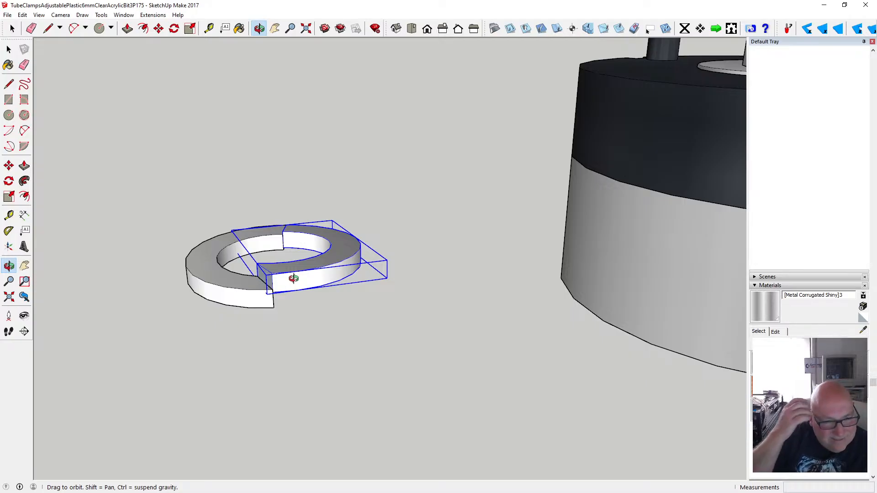
pyautogui.click(23, 14)
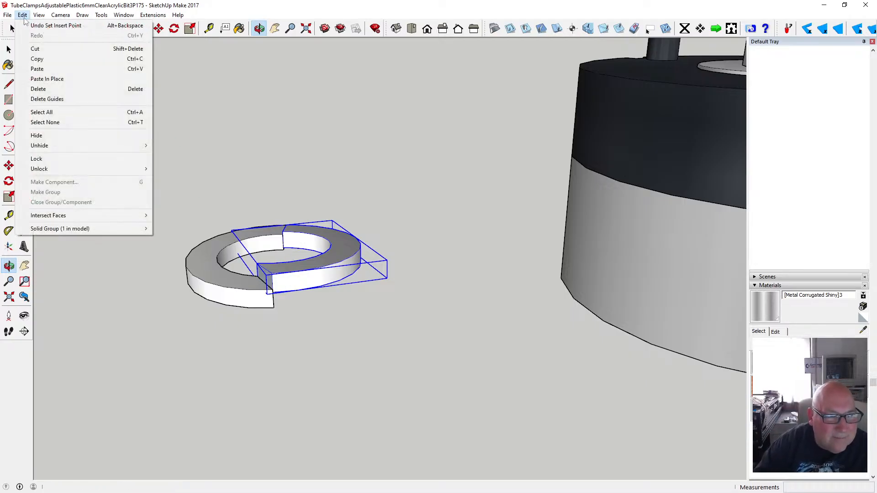
pyautogui.click(28, 26)
pyautogui.click(23, 15)
pyautogui.click(27, 26)
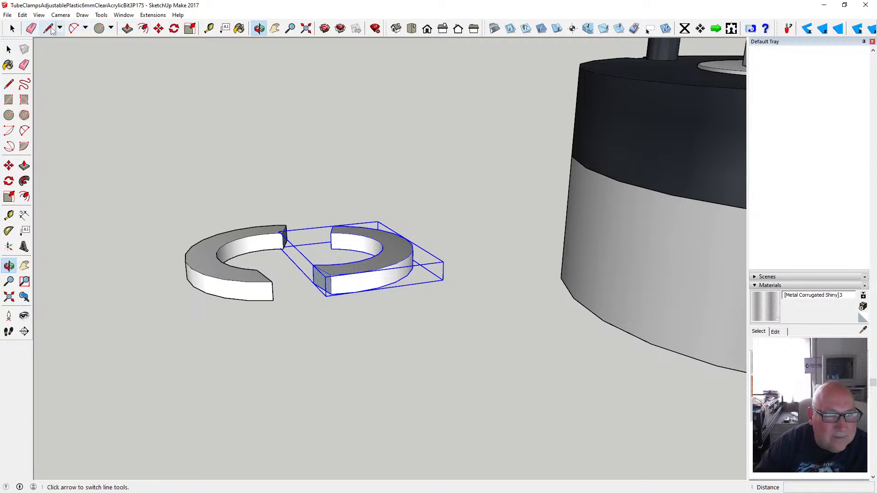
pyautogui.click(264, 30)
pyautogui.moveTo(263, 210); pyautogui.dragTo(339, 174)
pyautogui.click(23, 15)
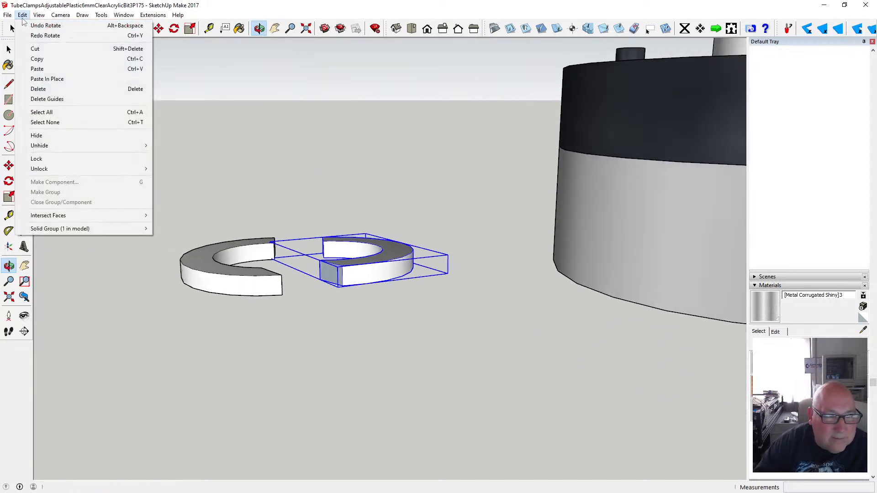
pyautogui.click(28, 24)
# - Move the untilted washer half nearer the potentiometer by its lower outer cut corner onto the other half's matching corner
pyautogui.moveTo(284, 227); pyautogui.dragTo(553, 288)
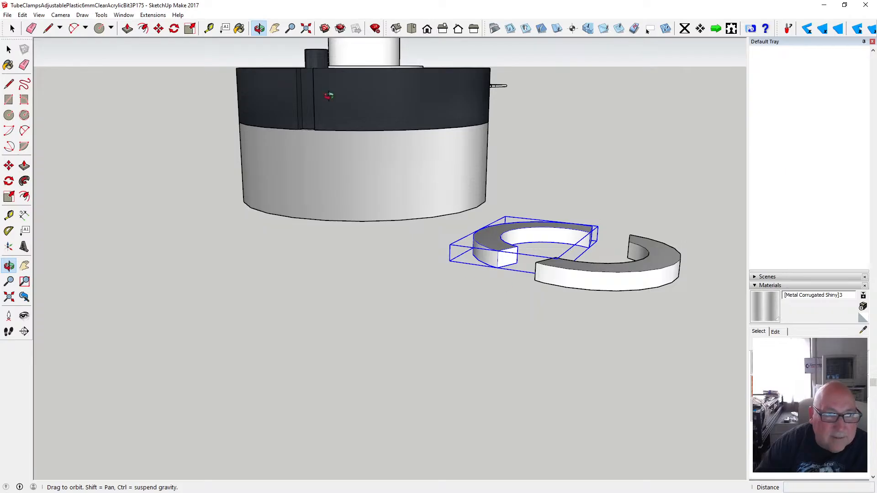
pyautogui.click(159, 28)
pyautogui.click(496, 267)
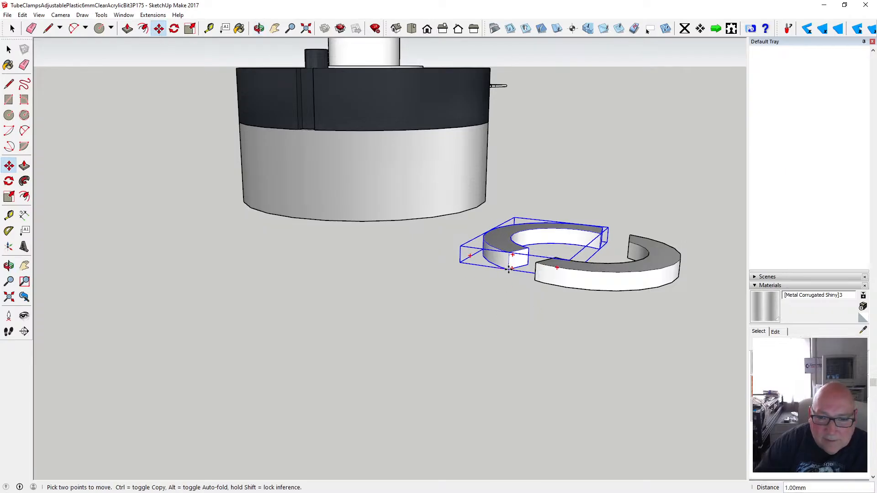
pyautogui.click(536, 281)
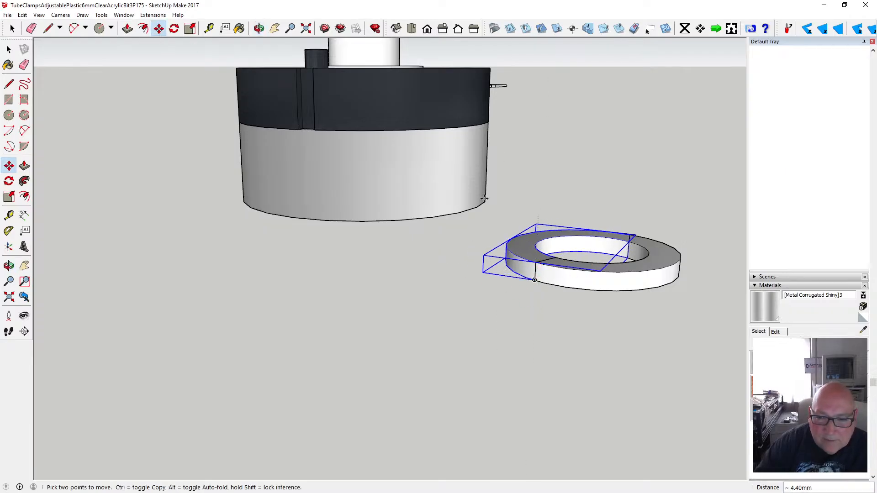
# - Examine the seams between the two joined washer halves from close up and from several angles
pyautogui.click(259, 28)
pyautogui.moveTo(513, 217); pyautogui.dragTo(211, 247)
pyautogui.scroll(5, 201, 245)
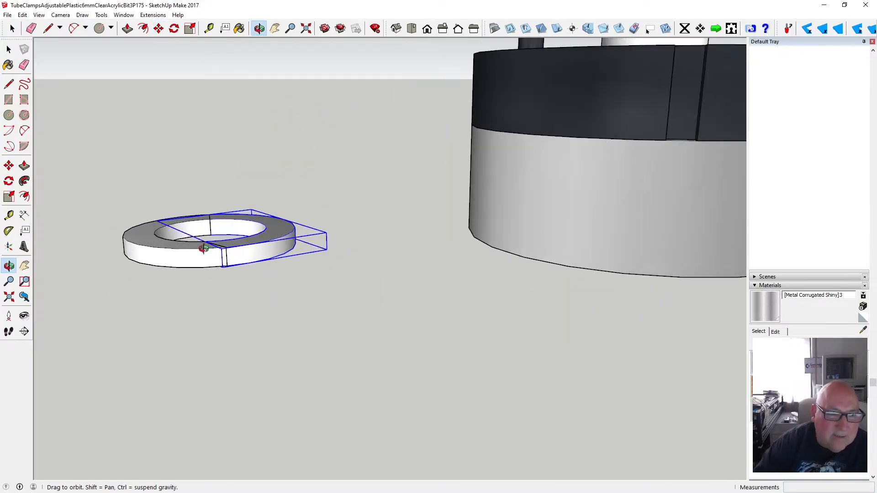
pyautogui.moveTo(141, 241); pyautogui.dragTo(142, 243)
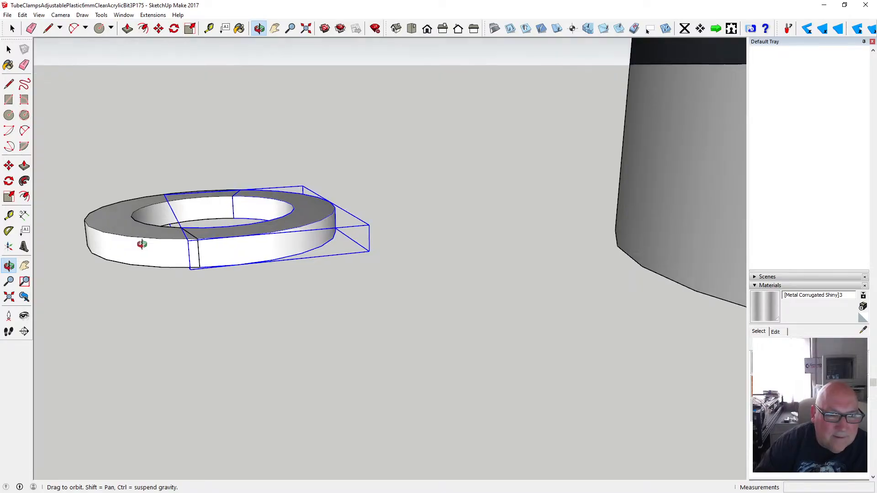
pyautogui.moveTo(142, 244); pyautogui.dragTo(246, 250)
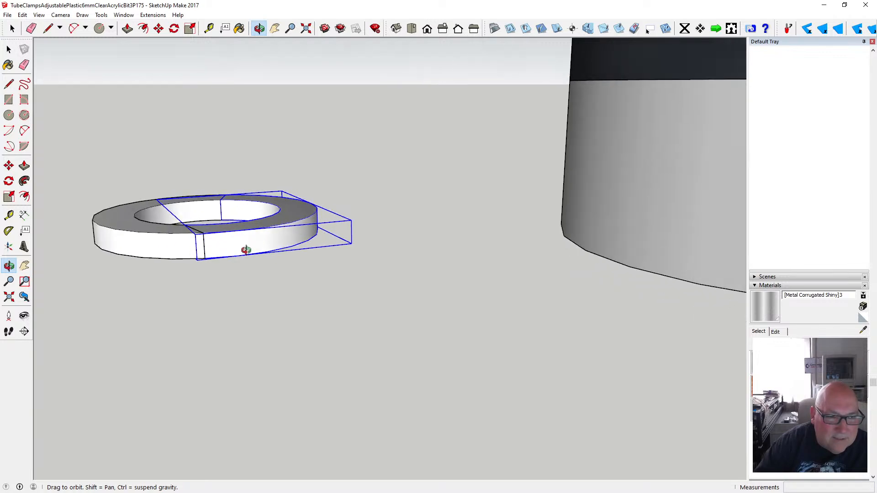
pyautogui.scroll(-3, 250, 246)
pyautogui.scroll(8, 237, 255)
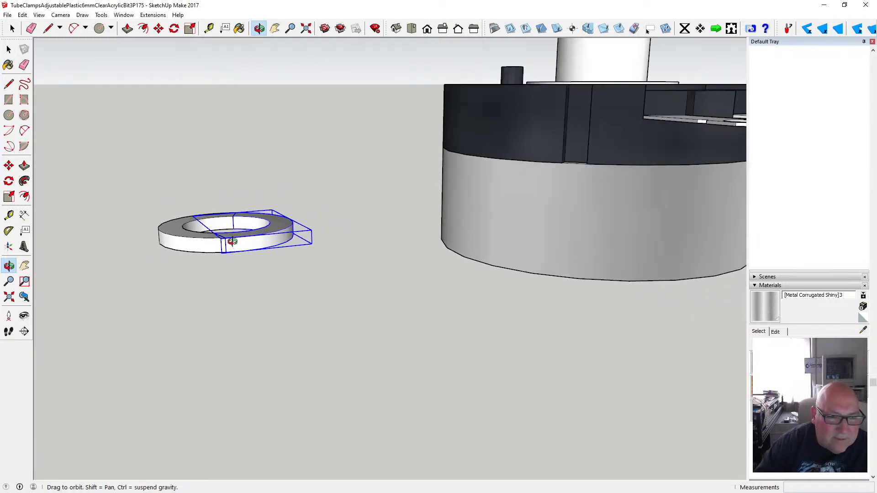
pyautogui.scroll(2, 230, 240)
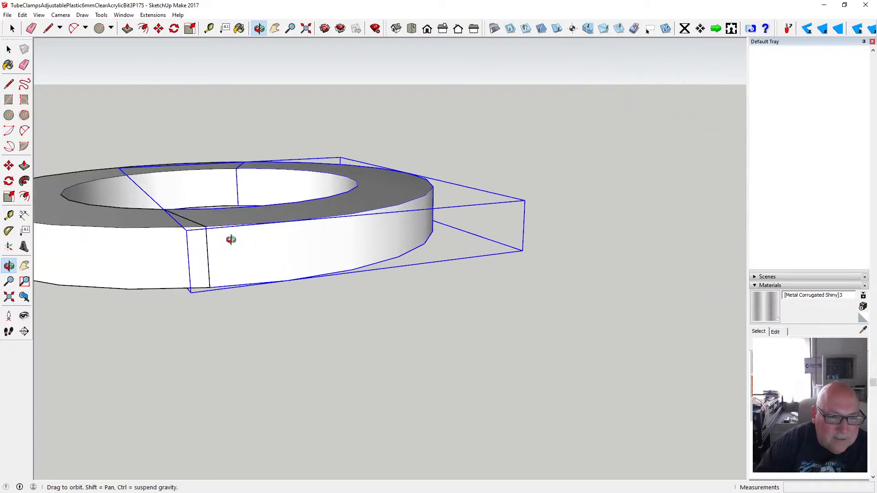
pyautogui.scroll(-5, 201, 255)
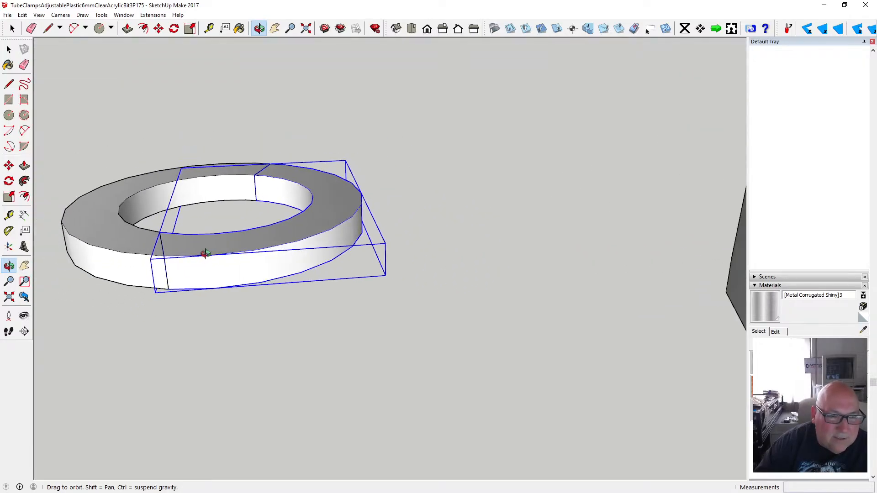
pyautogui.moveTo(168, 258); pyautogui.dragTo(201, 259)
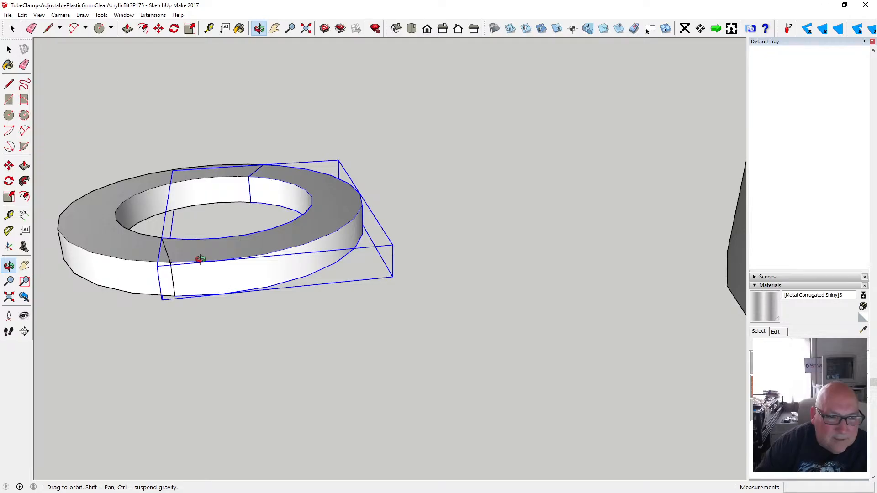
pyautogui.scroll(-4, 297, 259)
pyautogui.click(9, 49)
pyautogui.click(177, 200)
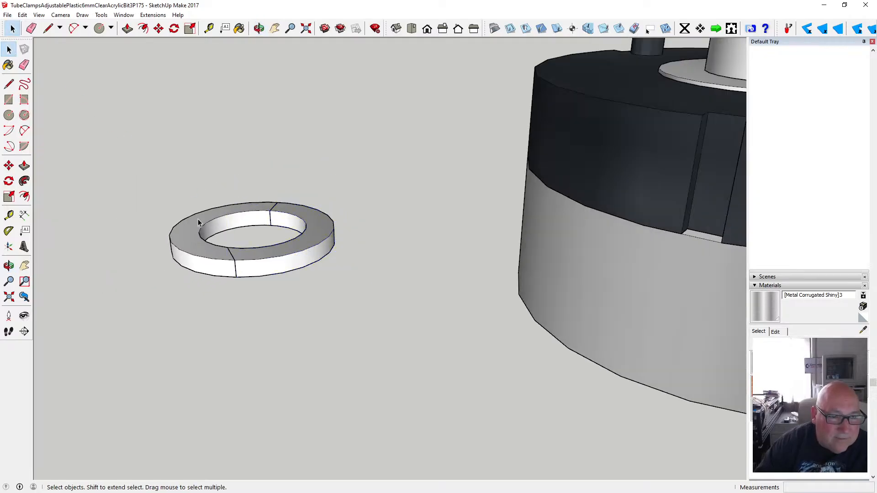
pyautogui.moveTo(399, 314); pyautogui.dragTo(399, 314)
pyautogui.click(333, 223)
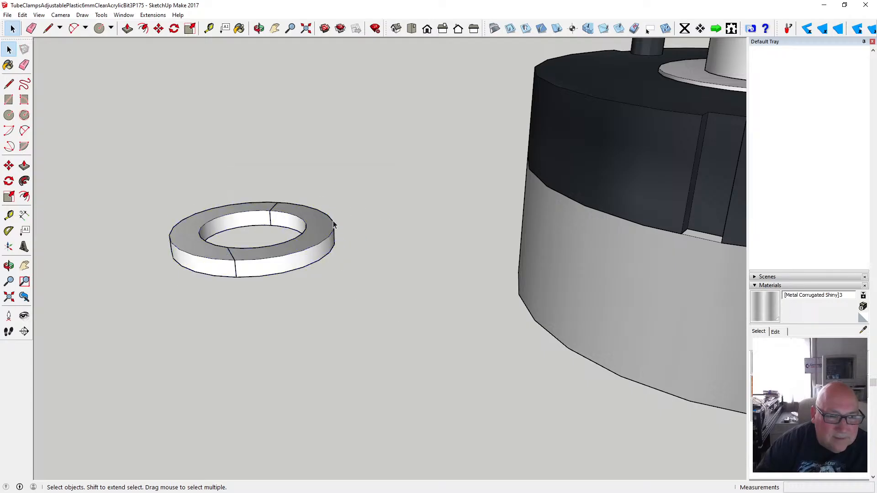
pyautogui.doubleClick(278, 206)
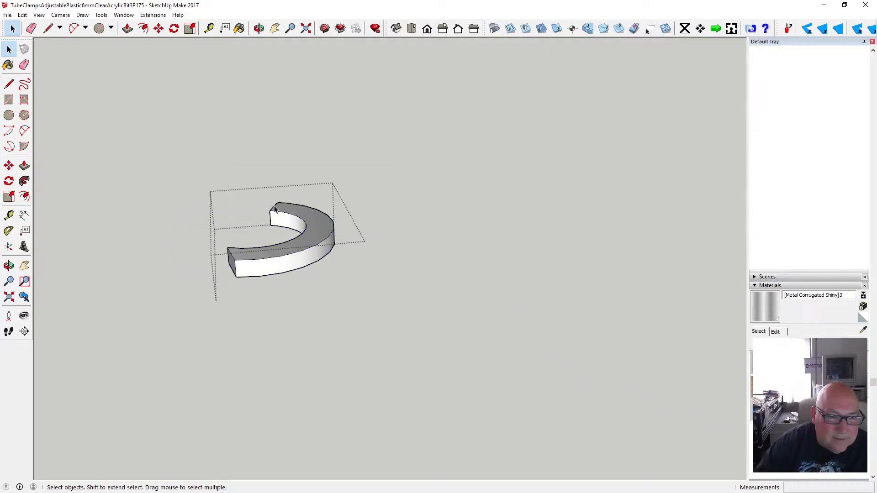
pyautogui.click(361, 192)
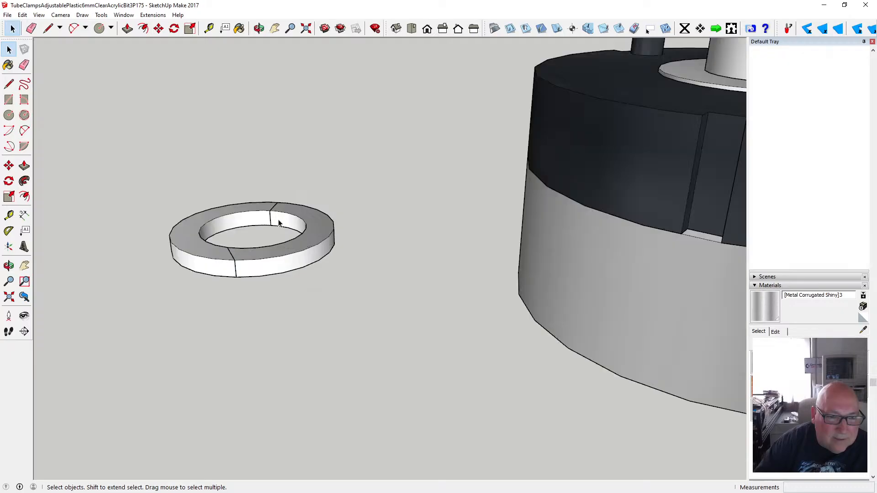
# - Explode both washer half groups into loose geometry
pyautogui.click(280, 215)
pyautogui.rightClick(280, 215)
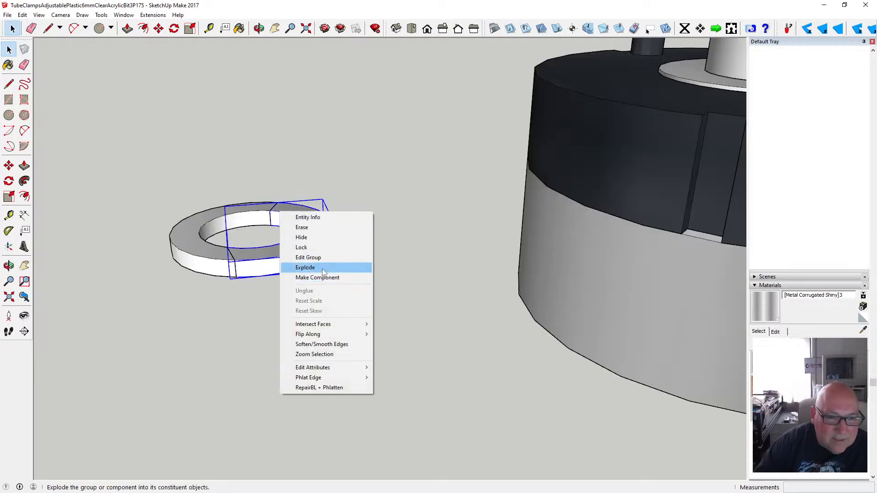
pyautogui.click(299, 267)
pyautogui.rightClick(232, 215)
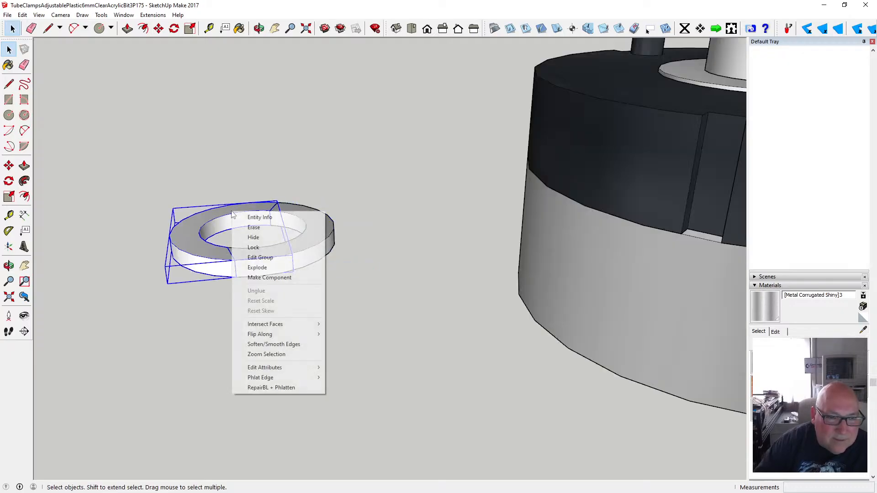
pyautogui.click(273, 268)
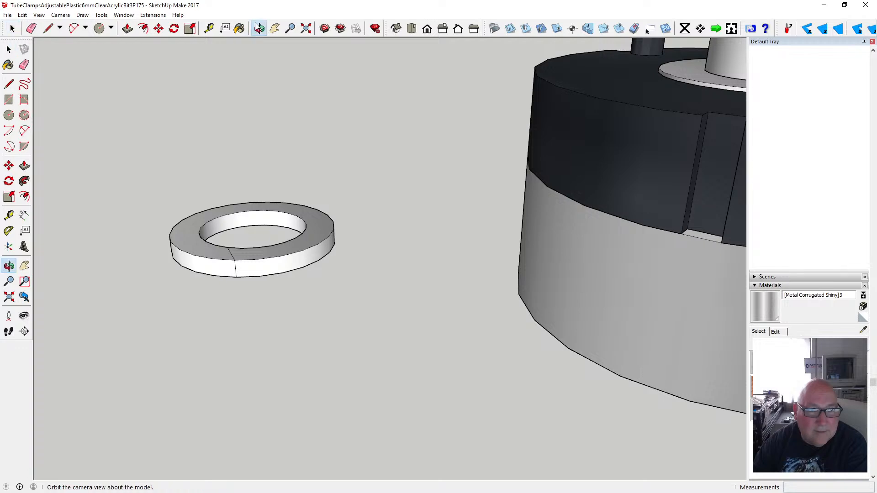
# - Examine the seam lines left on the exploded washer from its underside and from above
pyautogui.moveTo(300, 92); pyautogui.dragTo(224, 194)
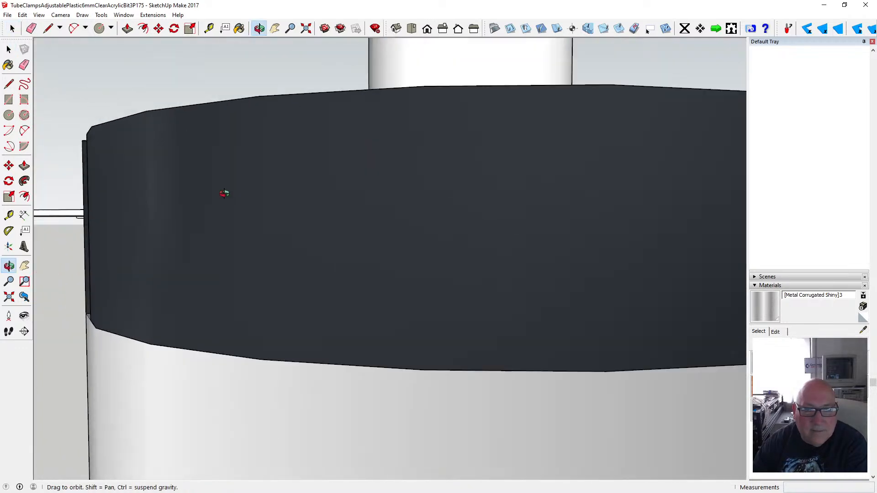
pyautogui.scroll(-10, 223, 194)
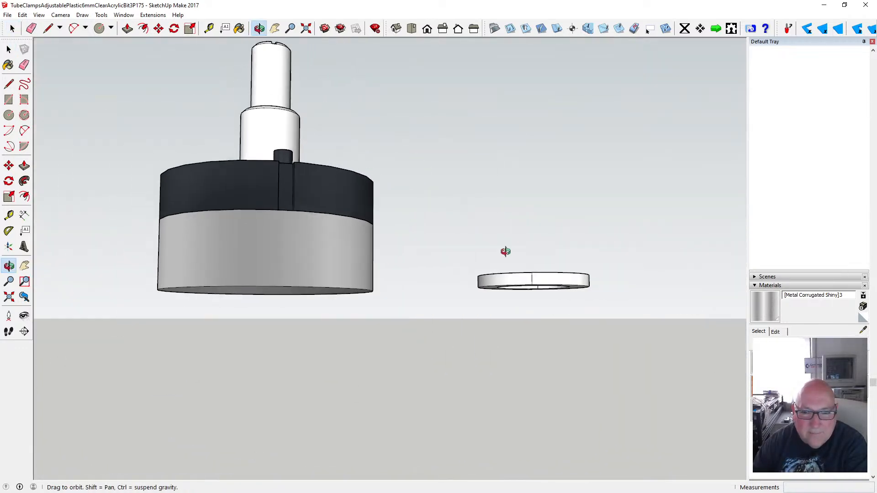
pyautogui.scroll(5, 525, 274)
pyautogui.moveTo(529, 250); pyautogui.dragTo(470, 137)
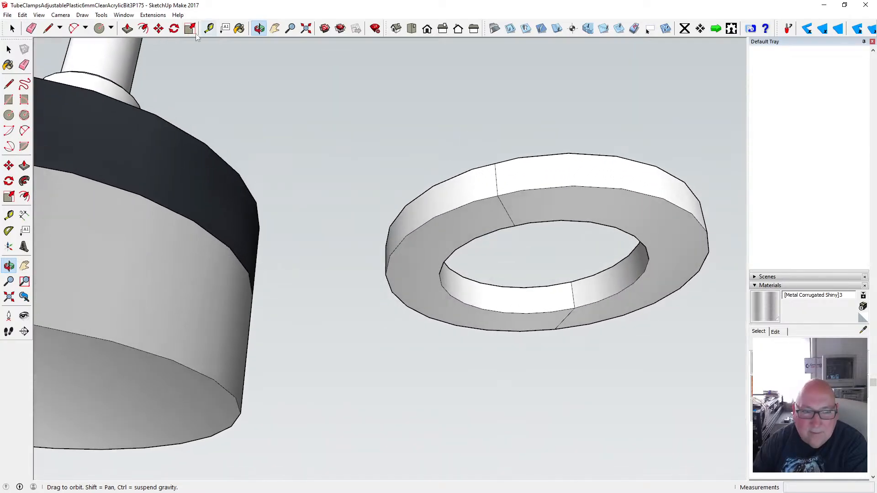
pyautogui.press('space')
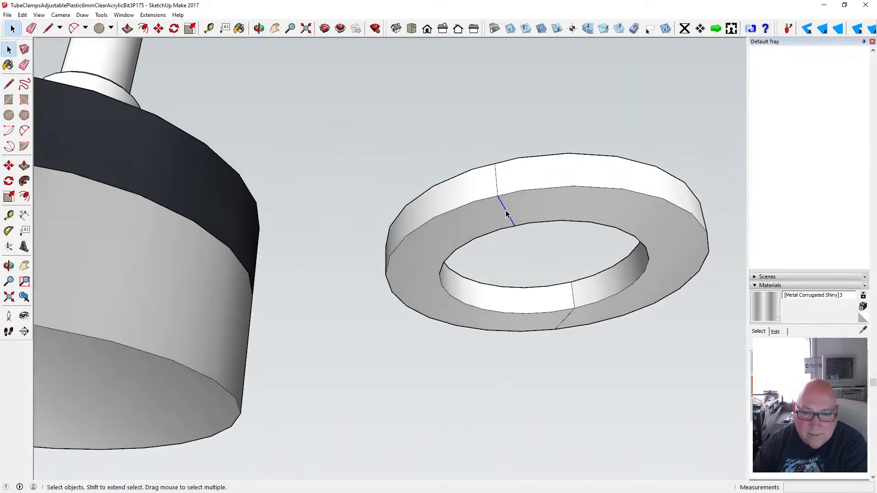
pyautogui.click(259, 29)
pyautogui.moveTo(550, 219); pyautogui.dragTo(261, 352)
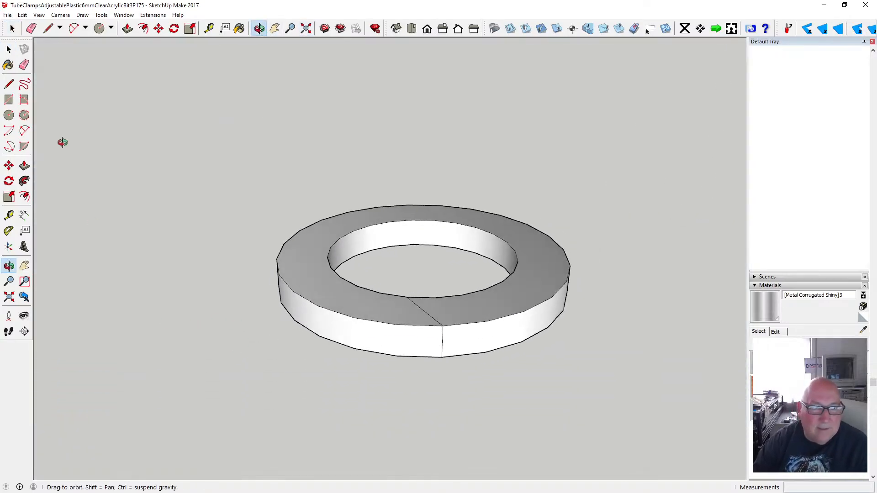
# - Select all geometry of the joined washer and make it a single group
pyautogui.click(9, 49)
pyautogui.moveTo(316, 234); pyautogui.dragTo(594, 407)
pyautogui.rightClick(506, 326)
pyautogui.click(558, 193)
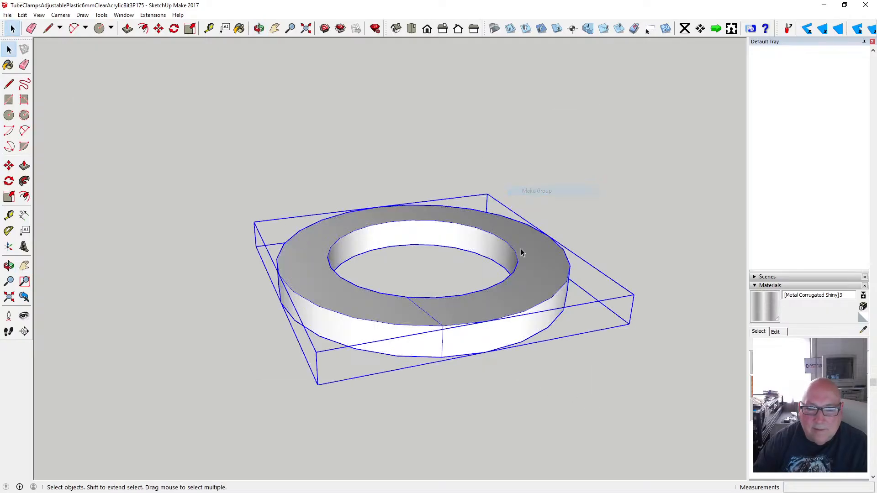
pyautogui.scroll(-4, 358, 333)
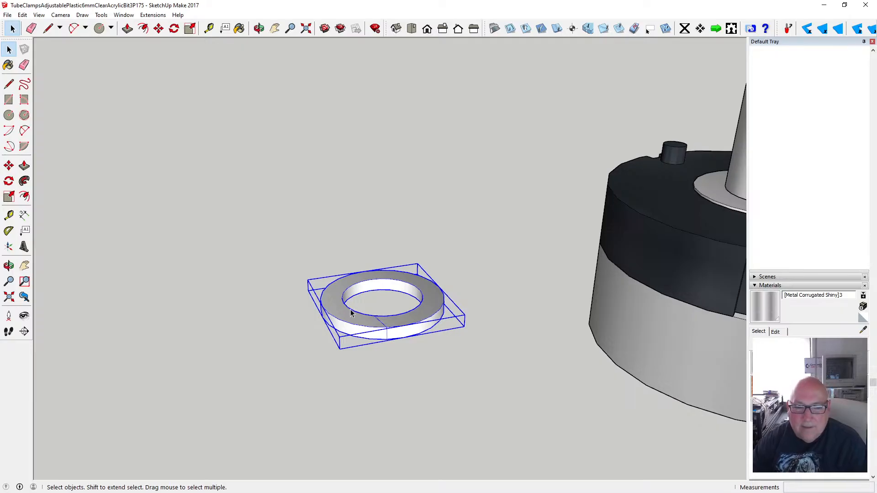
# - Move the grouped washer over the potentiometer shaft and bring it down to the light collar at the shaft's base
pyautogui.scroll(-5, 323, 311)
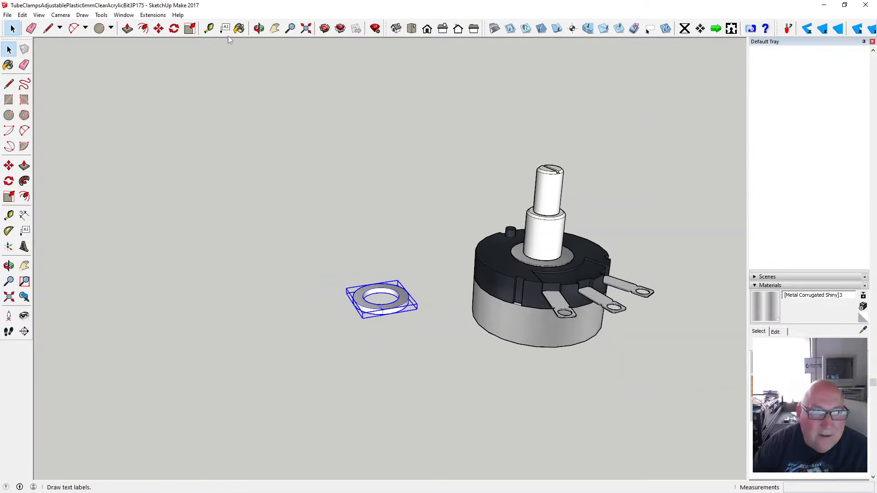
pyautogui.click(158, 29)
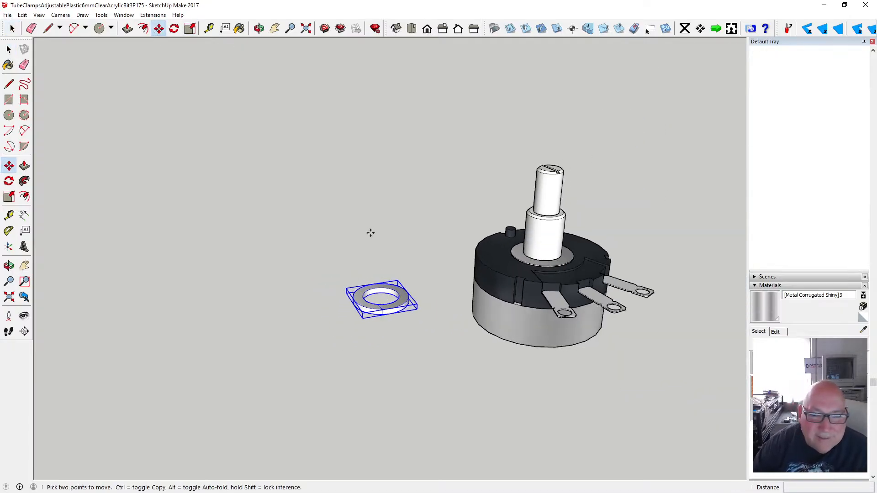
pyautogui.click(387, 304)
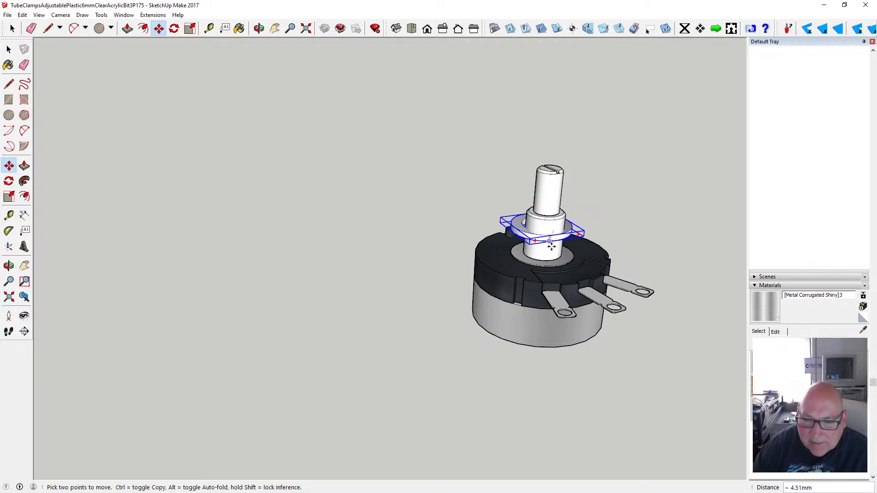
pyautogui.write('8')
pyautogui.press('Return')
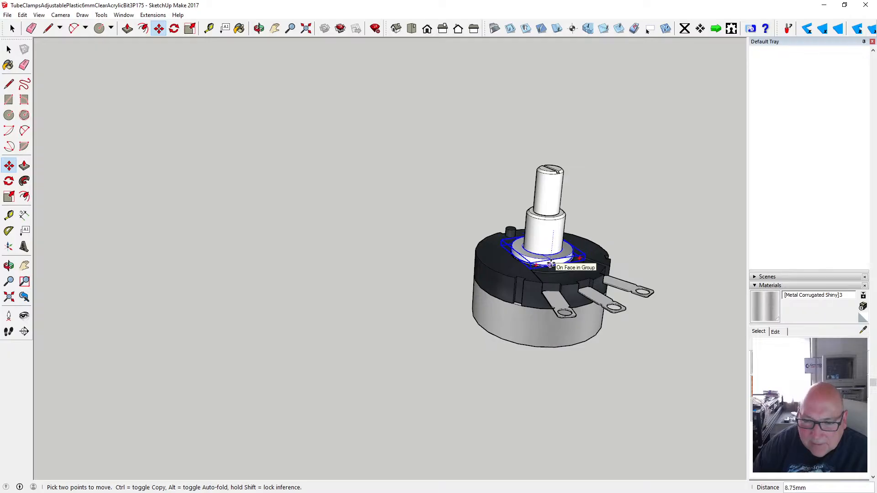
# - Nudge the washer about 0.50 mm to seat it on the collar, and inspect its fit around the shaft from several angles
pyautogui.scroll(5, 551, 264)
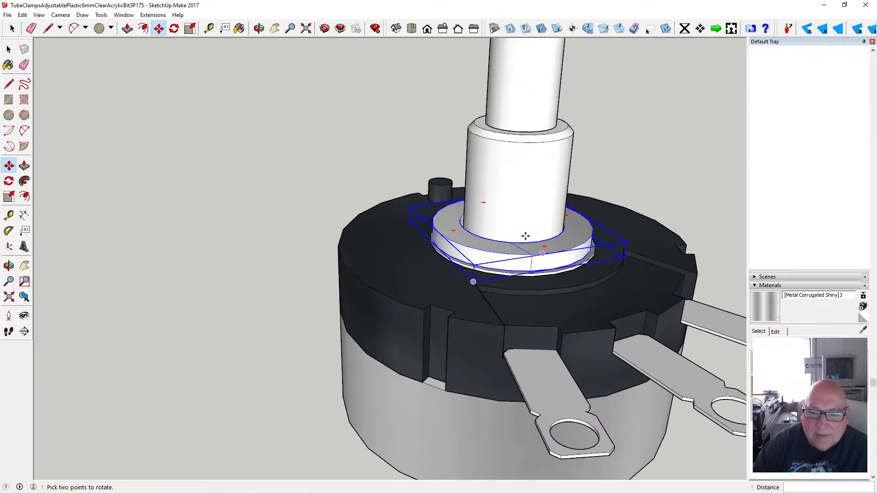
pyautogui.click(259, 28)
pyautogui.moveTo(393, 152); pyautogui.dragTo(423, 256)
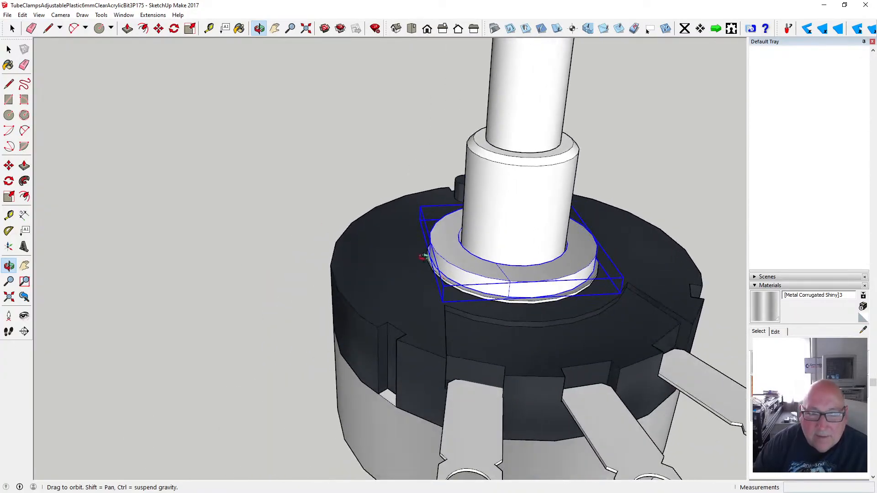
pyautogui.click(159, 29)
pyautogui.click(525, 267)
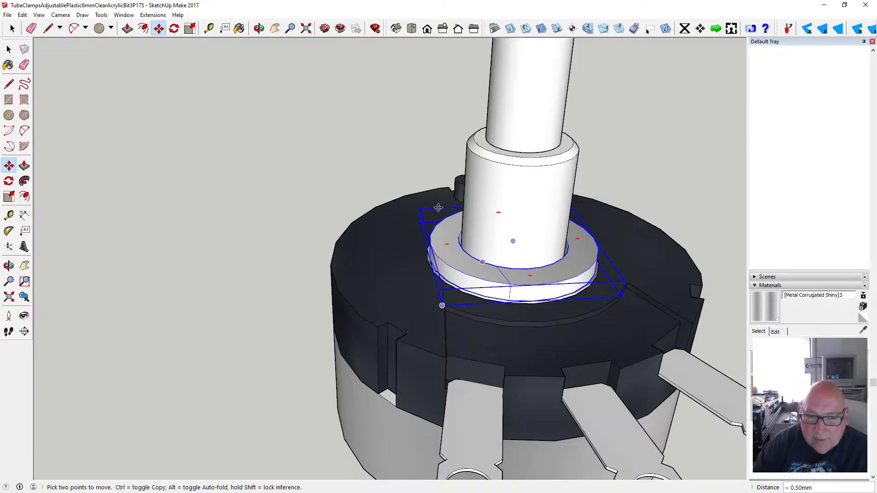
pyautogui.click(258, 28)
pyautogui.moveTo(439, 176); pyautogui.dragTo(348, 224)
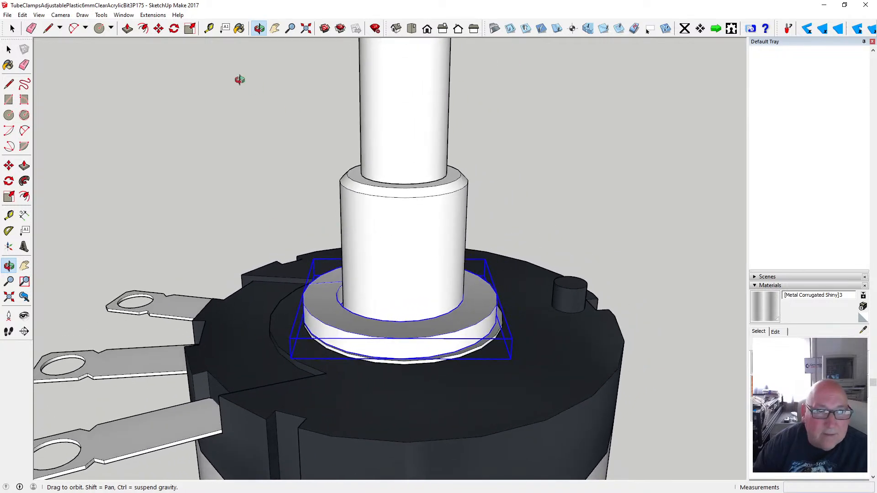
pyautogui.scroll(-5, 363, 185)
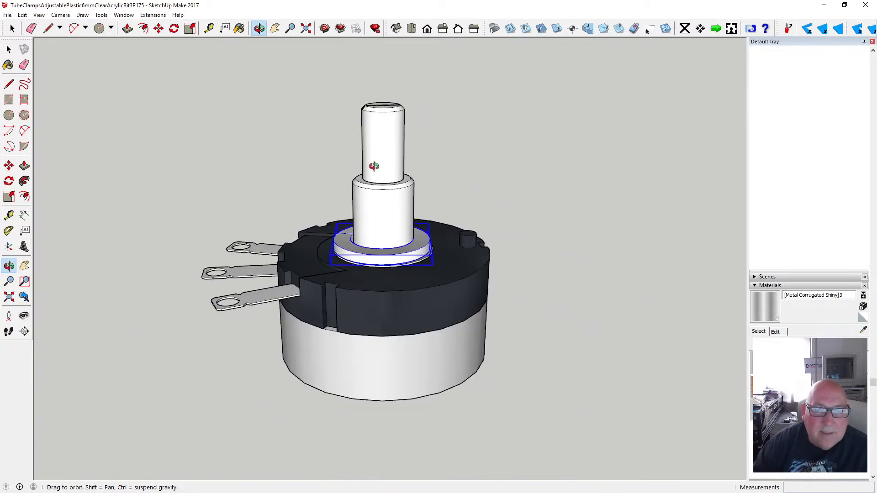
pyautogui.moveTo(374, 166); pyautogui.dragTo(390, 280)
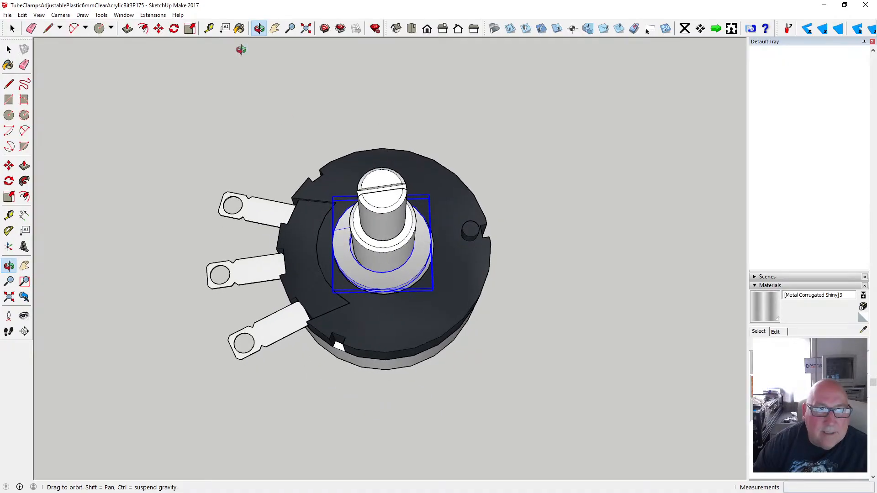
# - Move the washer clear of the shaft and place it by its centre on the centre of the shaft's slotted top
pyautogui.click(158, 28)
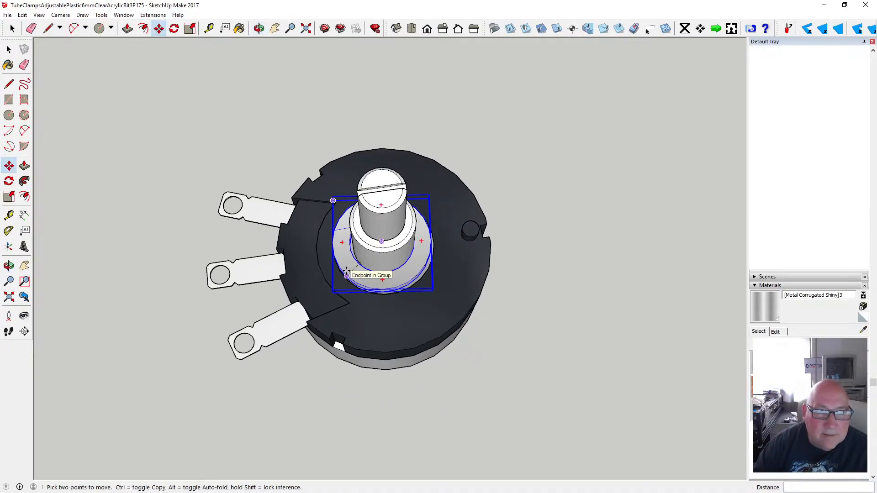
pyautogui.click(347, 273)
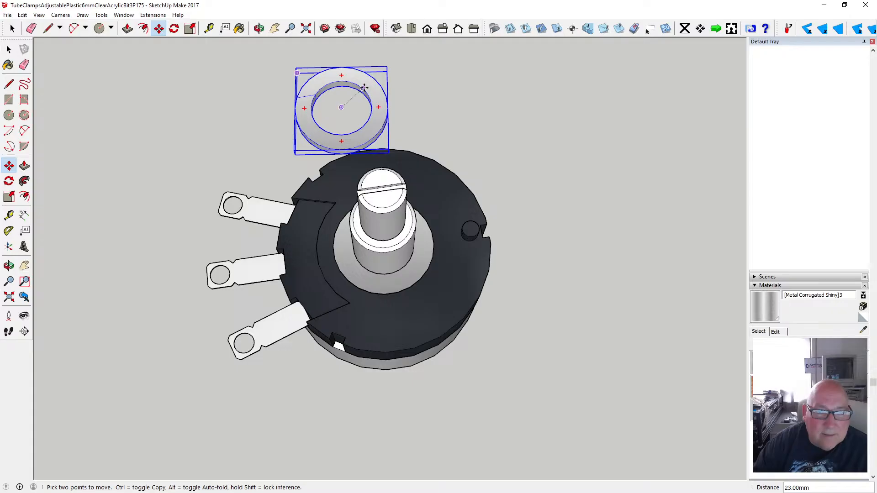
pyautogui.click(343, 106)
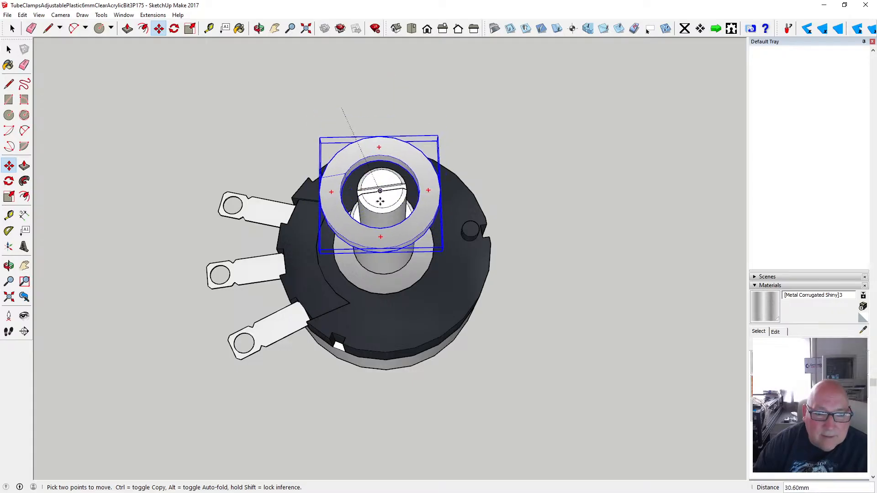
pyautogui.scroll(5, 380, 202)
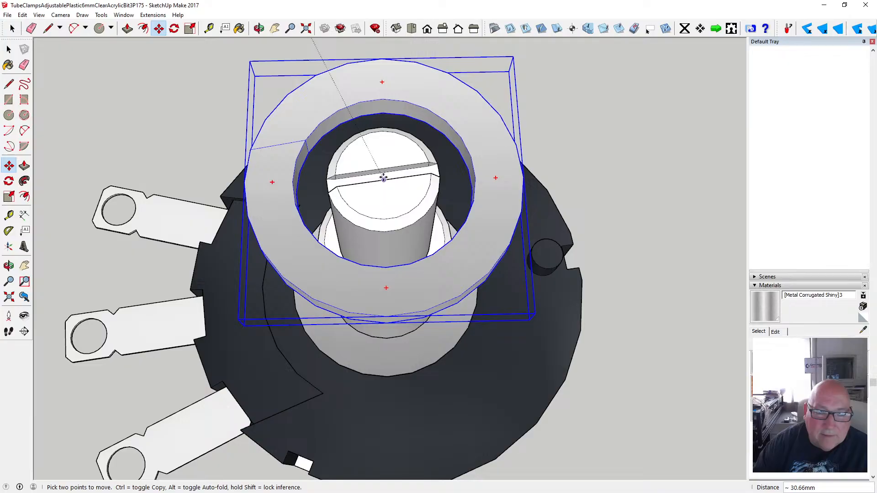
pyautogui.scroll(1, 384, 178)
pyautogui.click(259, 40)
pyautogui.moveTo(315, 181); pyautogui.dragTo(511, 209, button='middle')
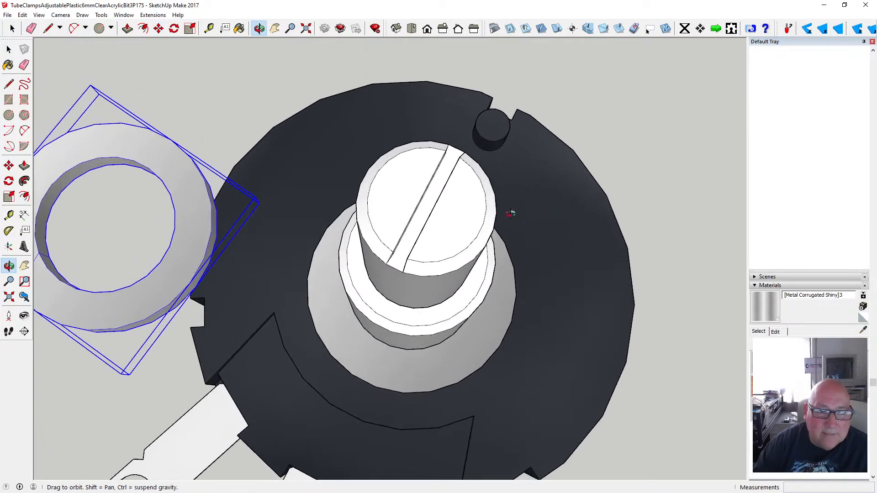
pyautogui.click(158, 29)
pyautogui.click(157, 188)
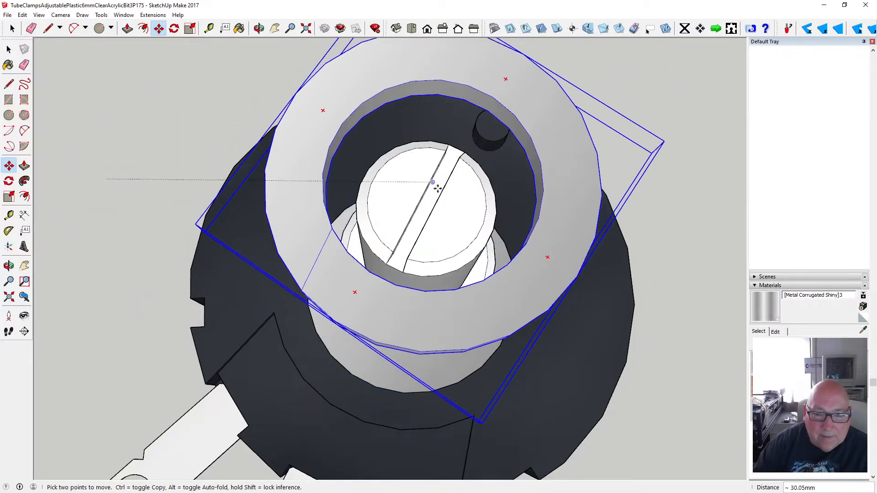
pyautogui.scroll(3, 425, 208)
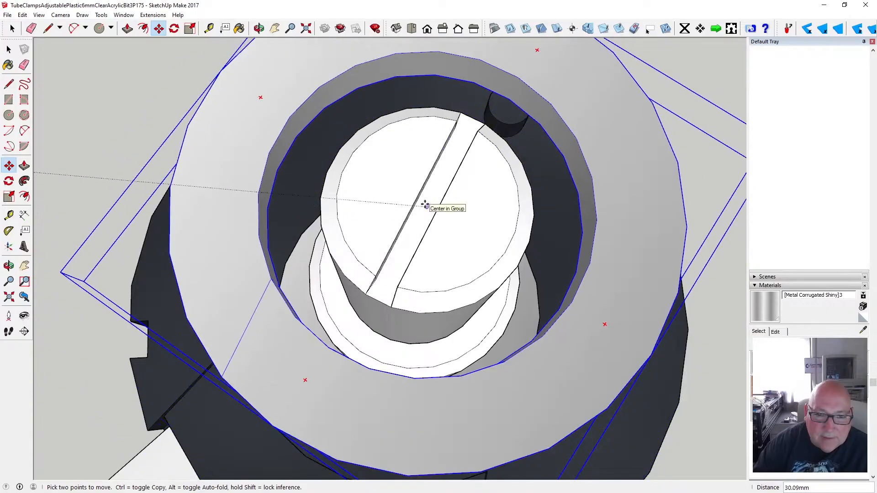
pyautogui.click(424, 205)
# - Lower the washer 19.25 mm straight down the shaft's axis onto the light collar, and clear the selection
pyautogui.scroll(-4, 421, 195)
pyautogui.click(259, 29)
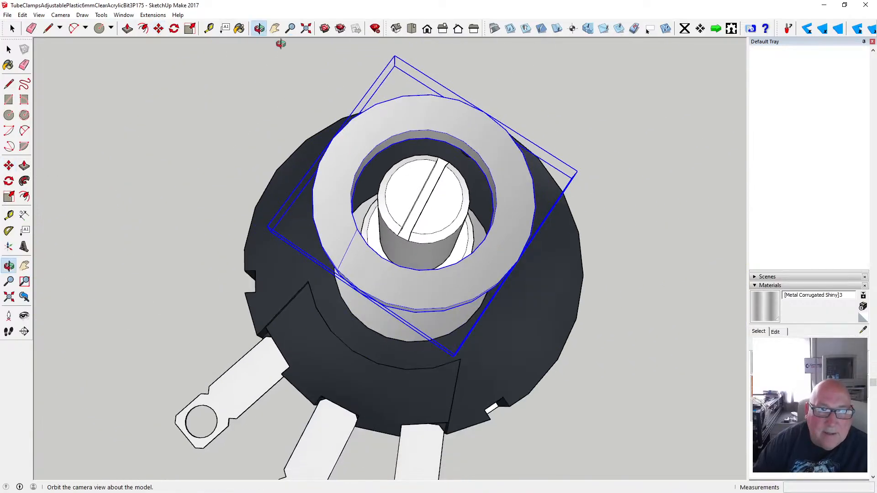
pyautogui.moveTo(412, 197); pyautogui.dragTo(391, 117)
pyautogui.click(159, 29)
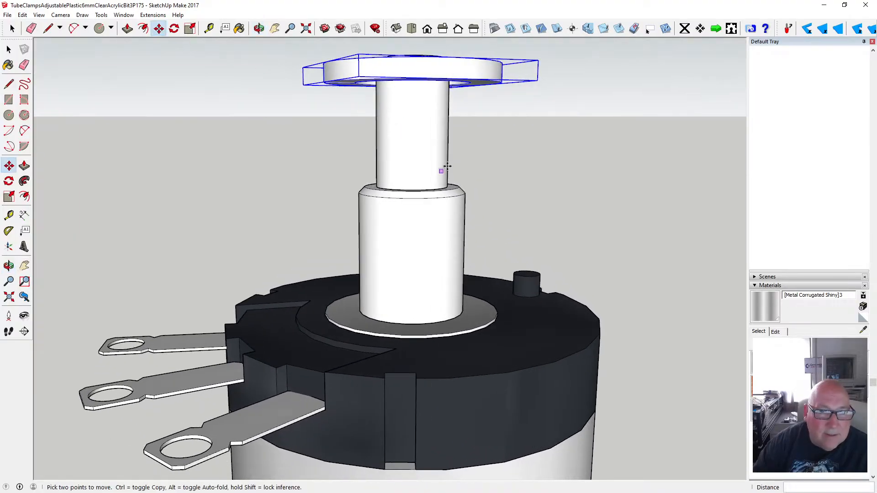
pyautogui.click(421, 78)
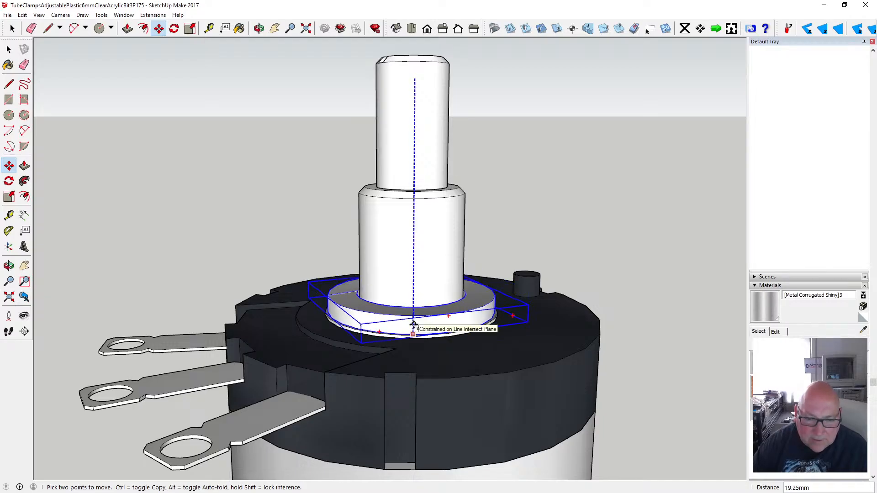
pyautogui.click(413, 325)
pyautogui.click(259, 29)
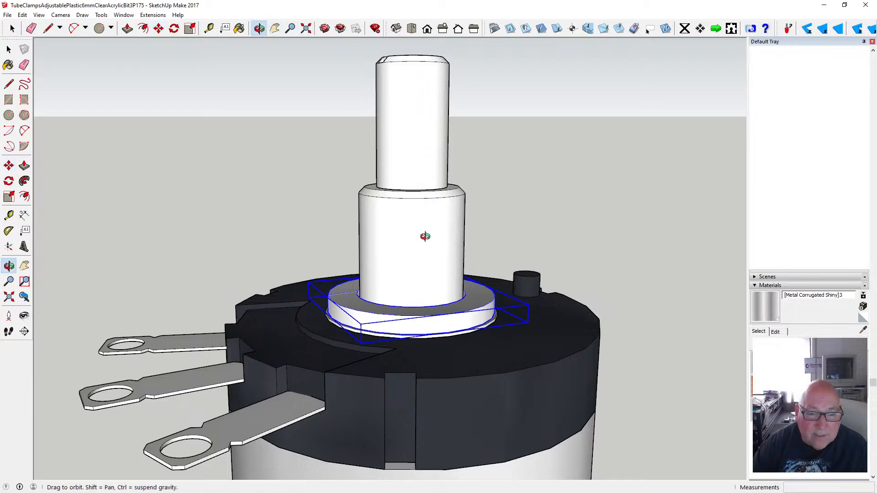
pyautogui.moveTo(420, 234); pyautogui.dragTo(483, 275)
pyautogui.scroll(-4, 382, 301)
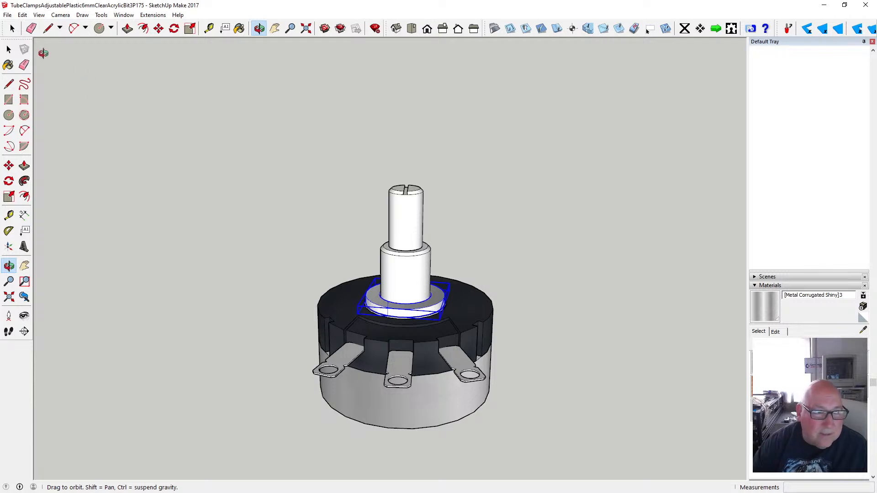
pyautogui.click(8, 50)
pyautogui.click(261, 199)
# - Draw a six-sided polygon with a 6.75 mm inscribed radius beside the potentiometer, and measure it from corner to corner
pyautogui.scroll(-3, 408, 255)
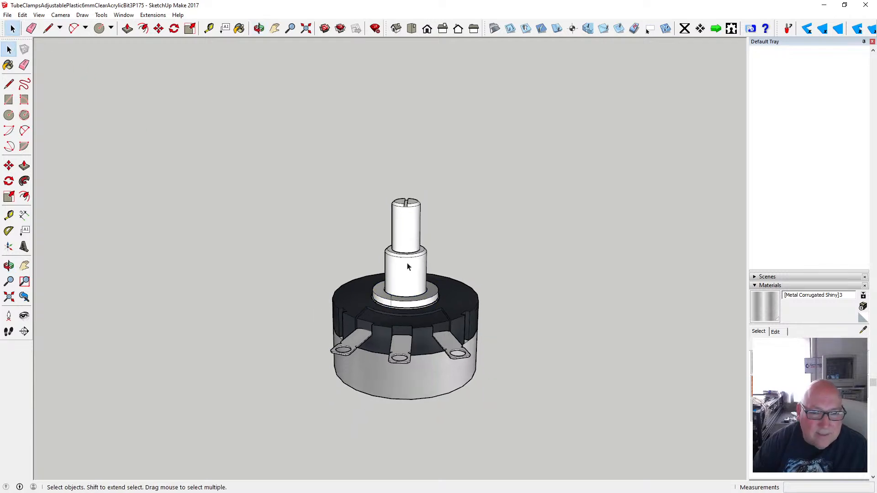
pyautogui.scroll(-1, 408, 255)
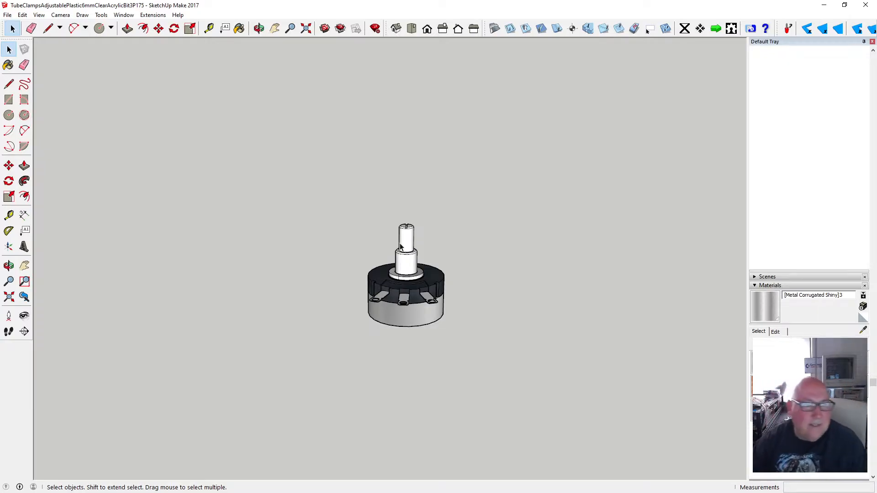
pyautogui.click(21, 114)
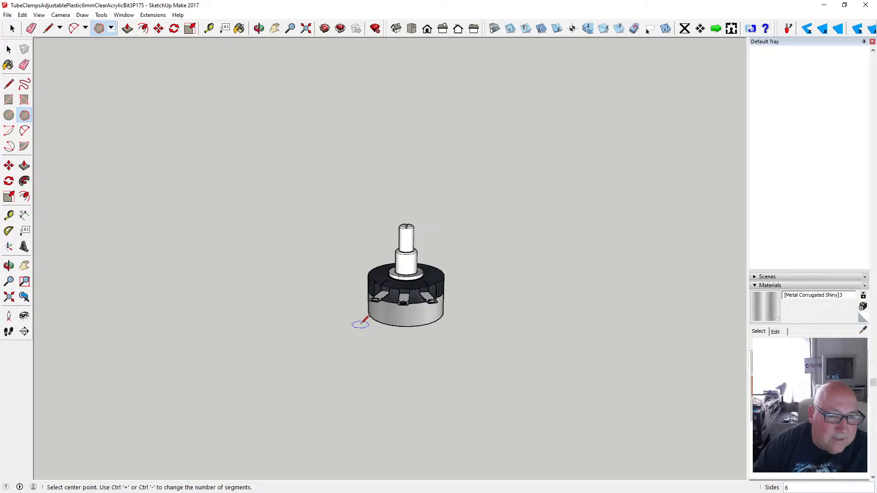
pyautogui.click(267, 293)
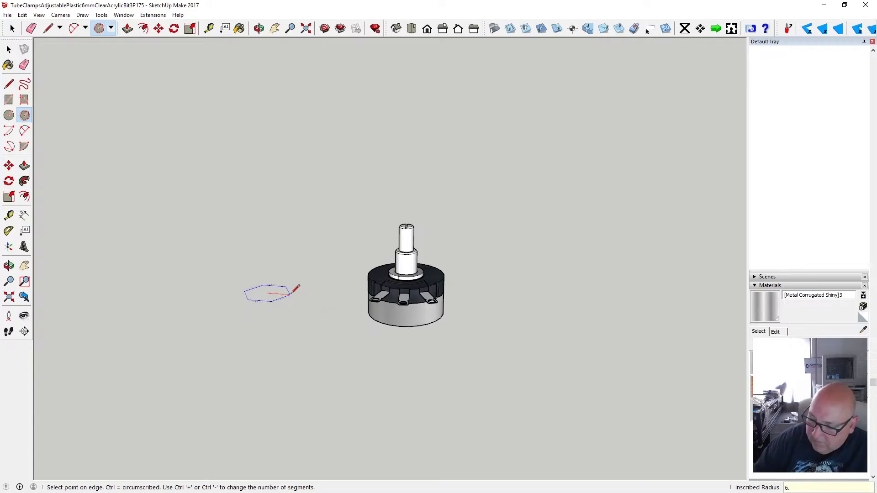
pyautogui.press('Return')
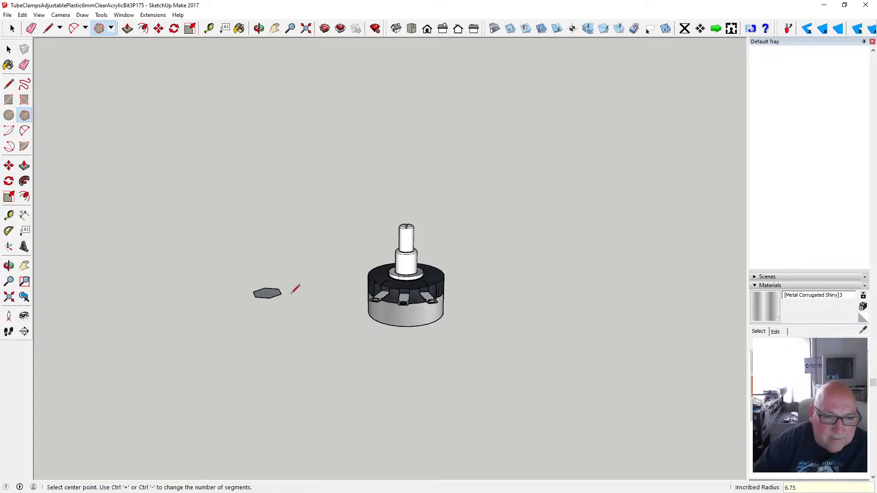
pyautogui.press('t')
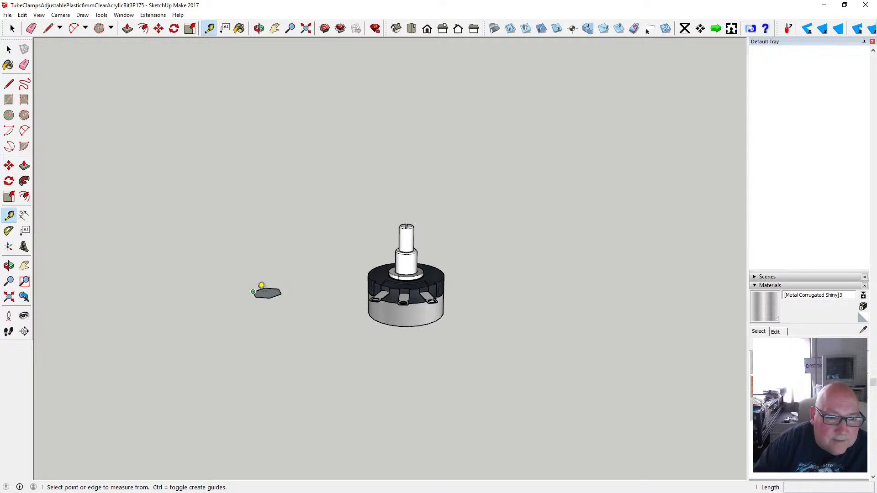
pyautogui.click(254, 291)
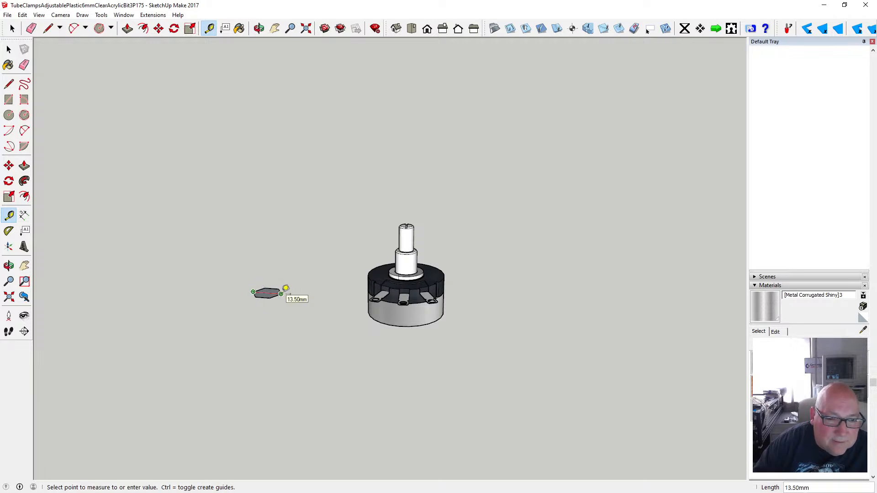
pyautogui.click(9, 49)
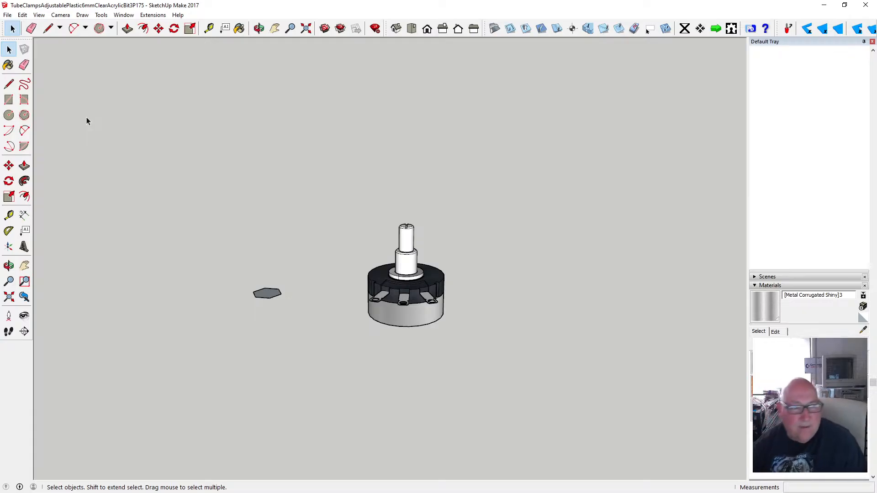
# - Draw a circle centred on the hexagon and delete its inner face to open a round hole
pyautogui.click(9, 115)
pyautogui.scroll(2, 235, 294)
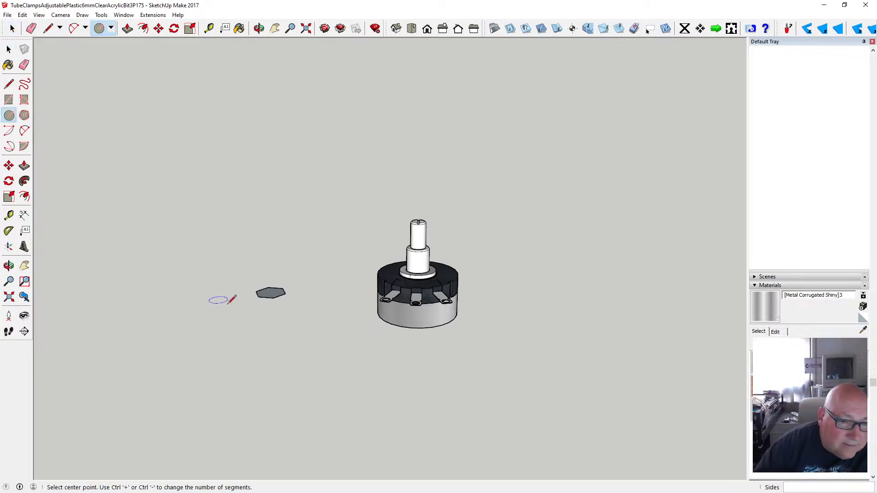
pyautogui.scroll(6, 277, 300)
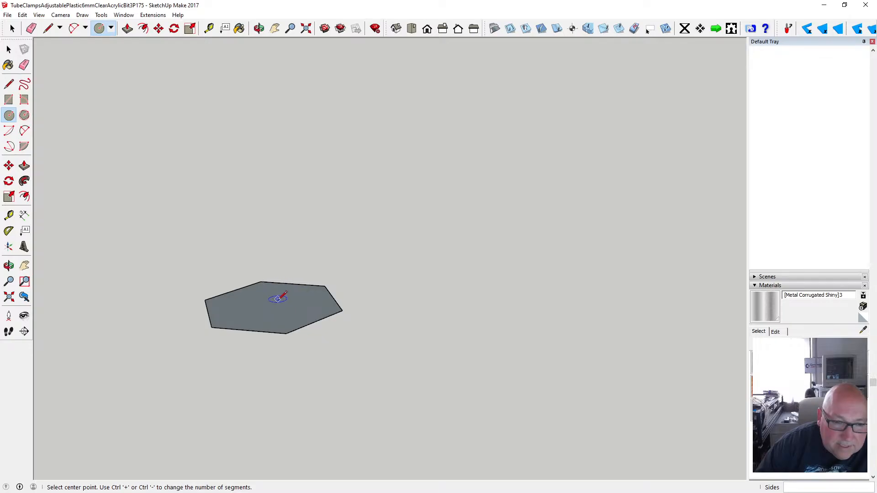
pyautogui.click(272, 305)
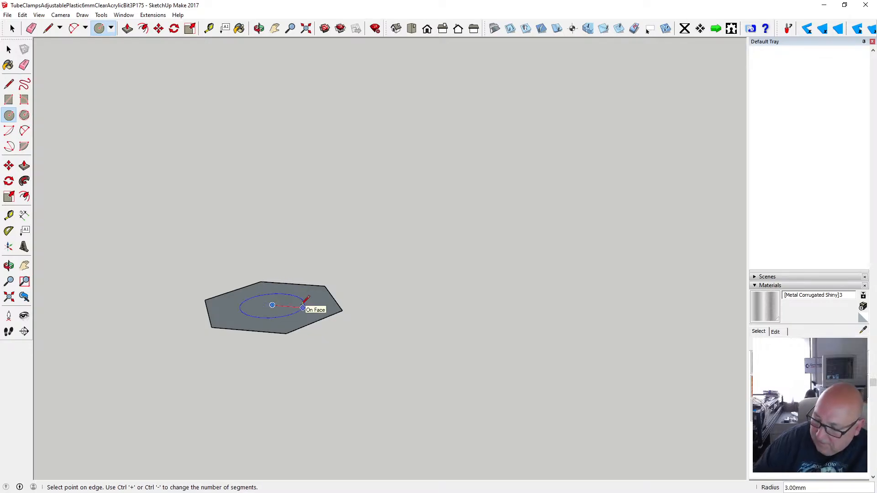
pyautogui.click(303, 308)
pyautogui.click(8, 49)
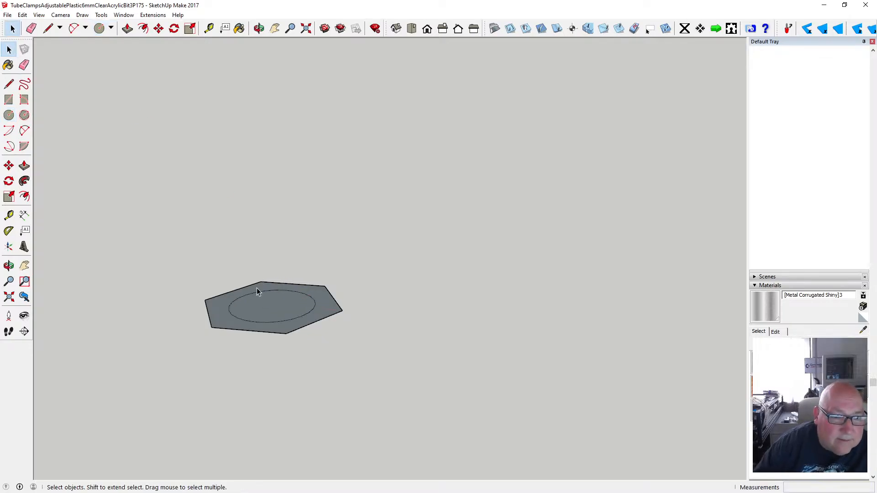
pyautogui.click(268, 308)
pyautogui.press('Delete')
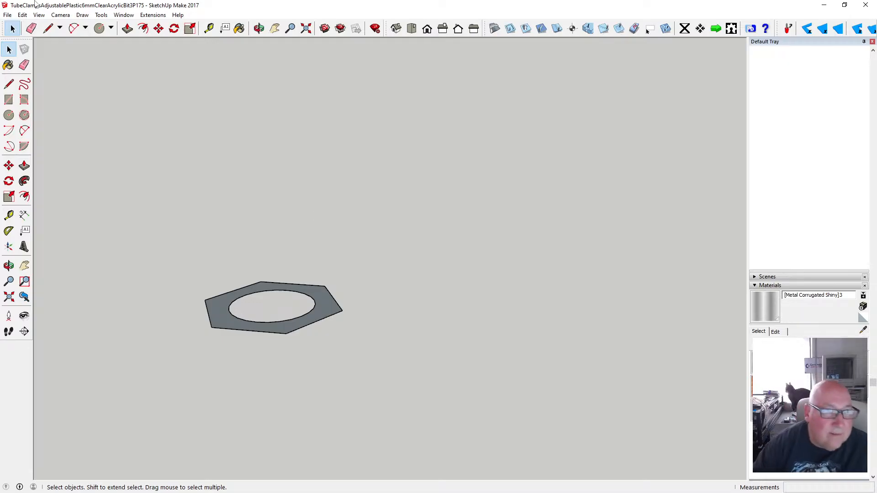
# - Extrude the hexagonal ring face upward 2.2 mm into a solid nut
pyautogui.click(127, 28)
pyautogui.click(212, 312)
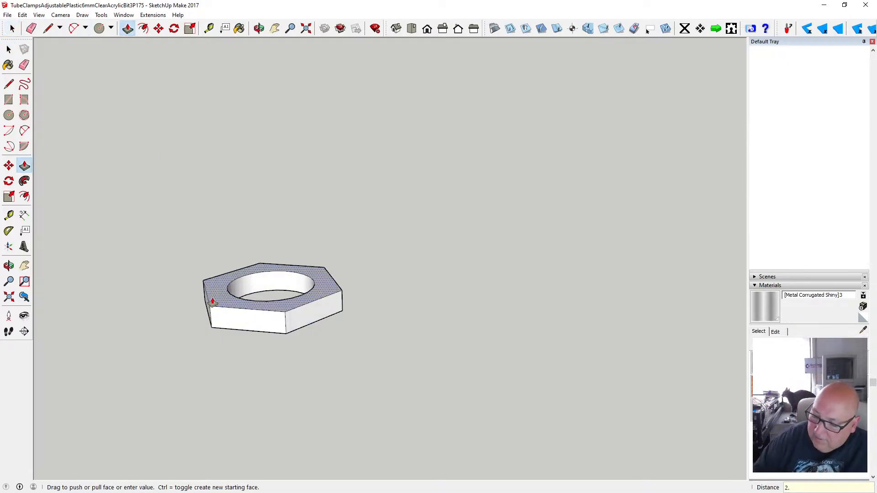
pyautogui.press('Return')
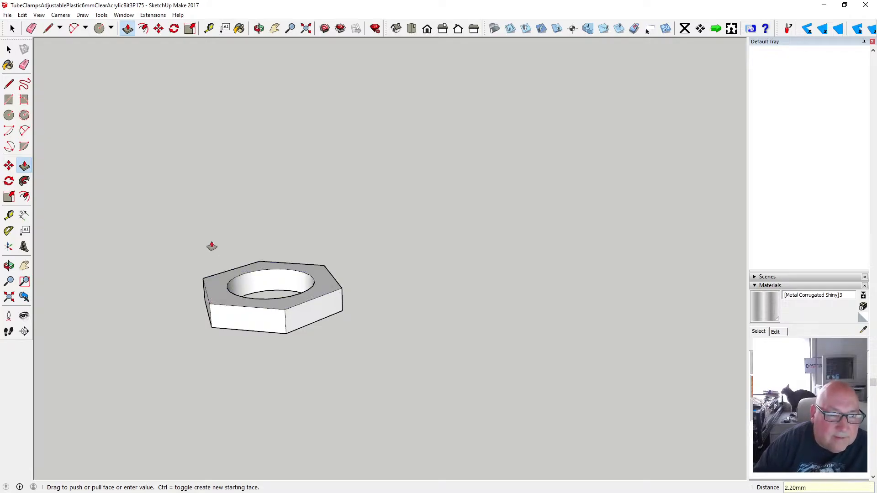
# - On the nut's upper face, offset the hole edge slightly outward and the hexagonal outline 0.25 mm inward
pyautogui.click(143, 29)
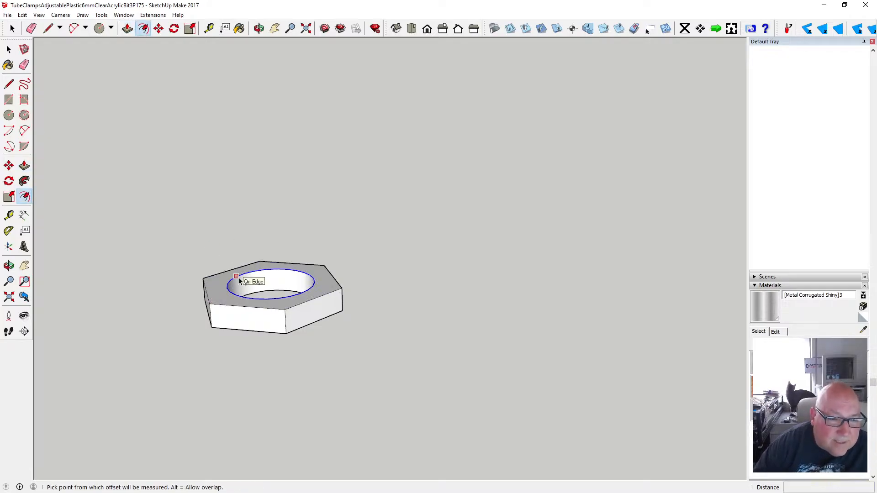
pyautogui.click(238, 279)
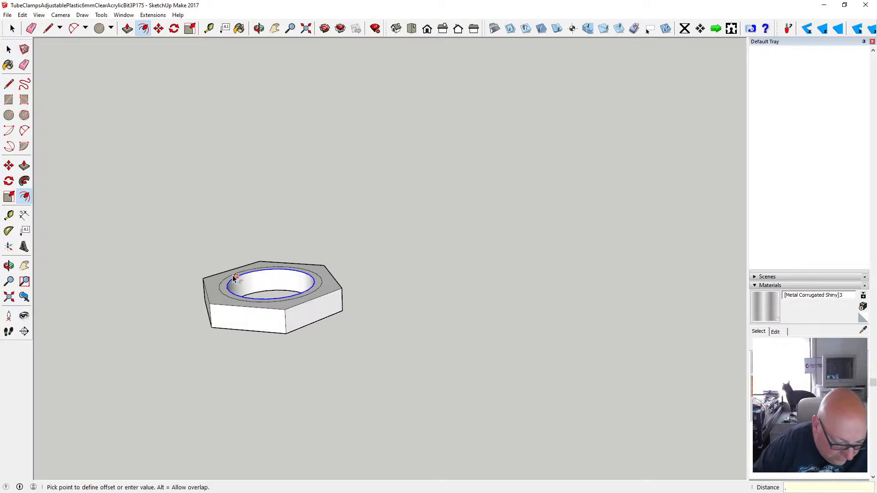
pyautogui.press('Return')
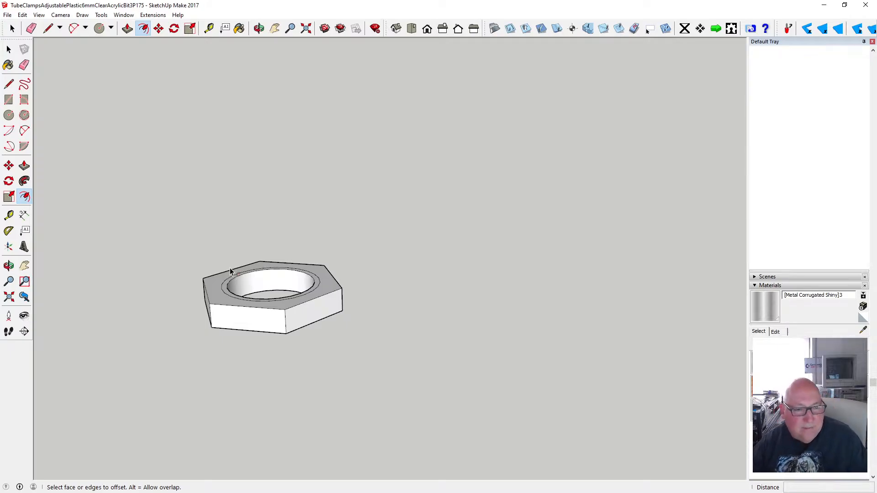
pyautogui.click(219, 305)
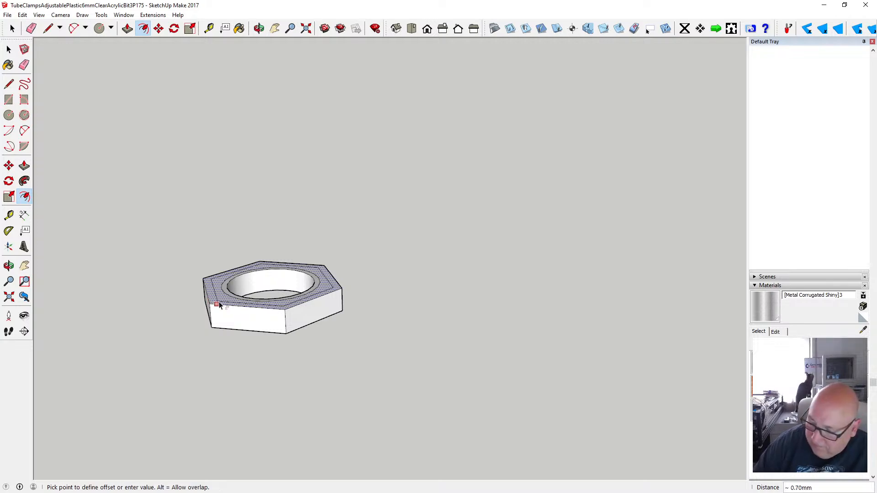
pyautogui.write('.25')
pyautogui.press('Return')
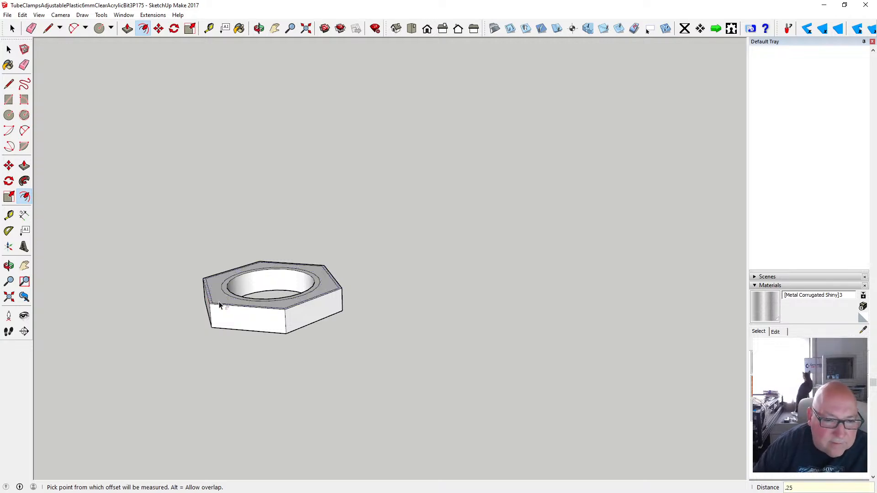
# - On the nut's underside, offset the hexagonal outline slightly inward and the hole edge 0.5 mm outward
pyautogui.click(259, 28)
pyautogui.moveTo(254, 125); pyautogui.dragTo(235, 210)
pyautogui.click(144, 29)
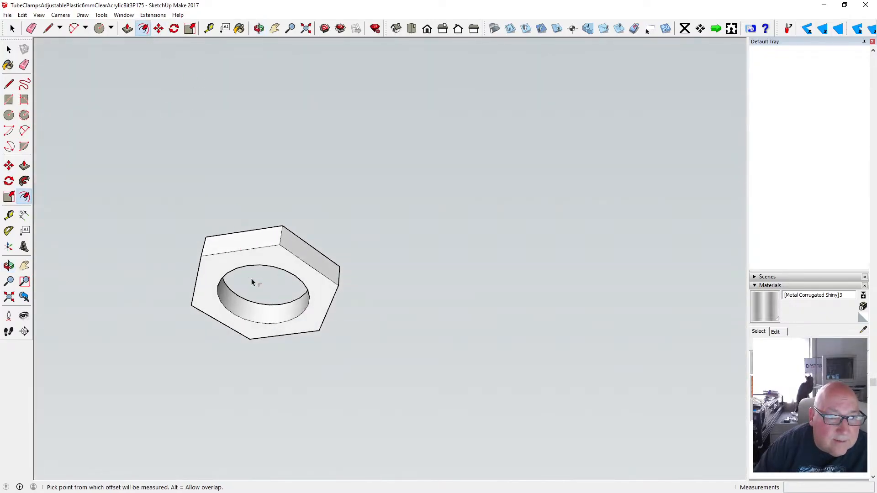
pyautogui.click(238, 251)
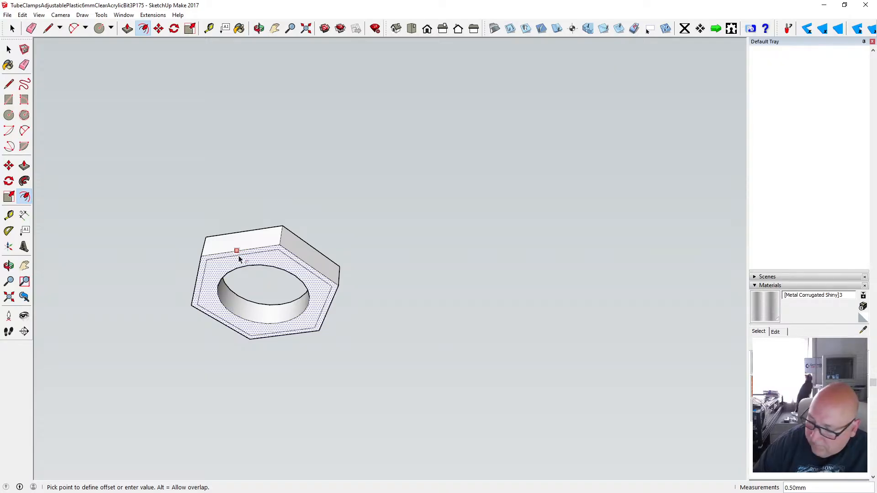
pyautogui.press('Return')
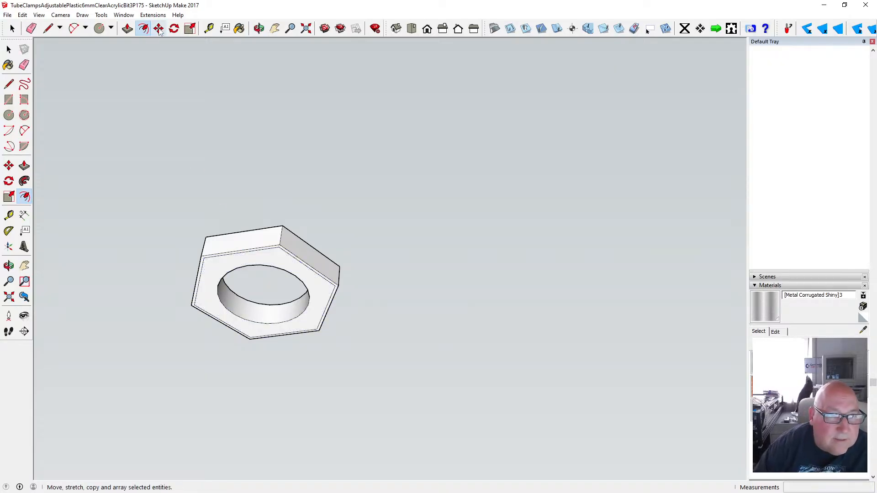
pyautogui.click(241, 267)
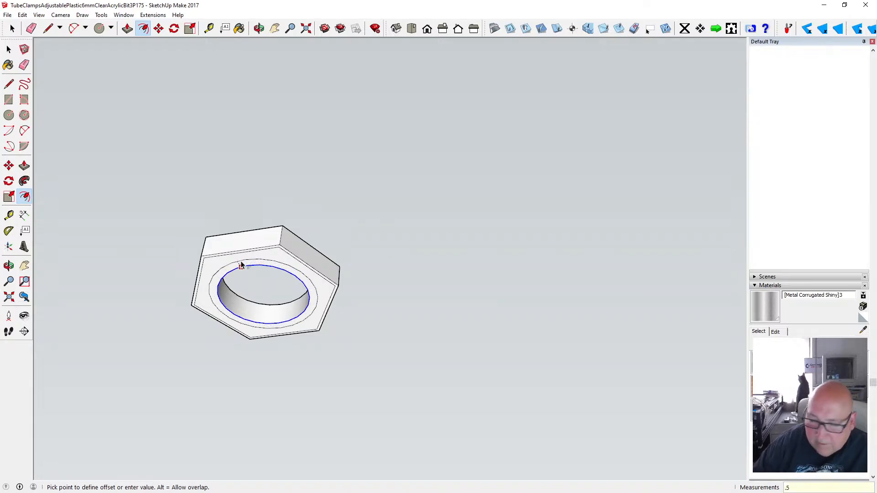
pyautogui.press('Return')
# - Move the upper rim of the hole 0.25 mm down along the blue axis to chamfer it
pyautogui.click(259, 28)
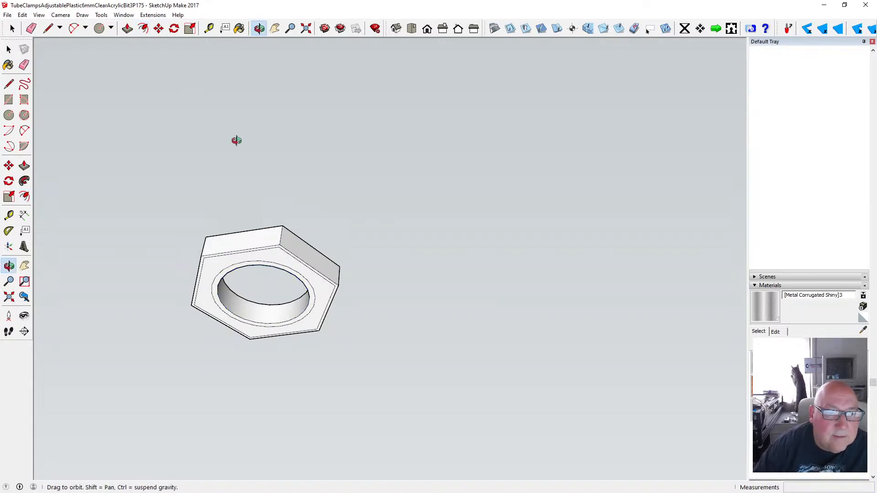
pyautogui.moveTo(236, 140); pyautogui.dragTo(204, 229)
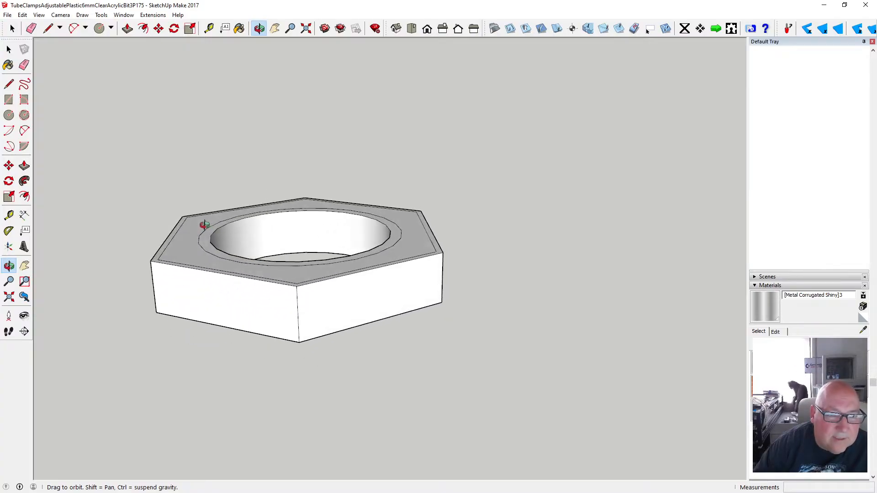
pyautogui.click(158, 29)
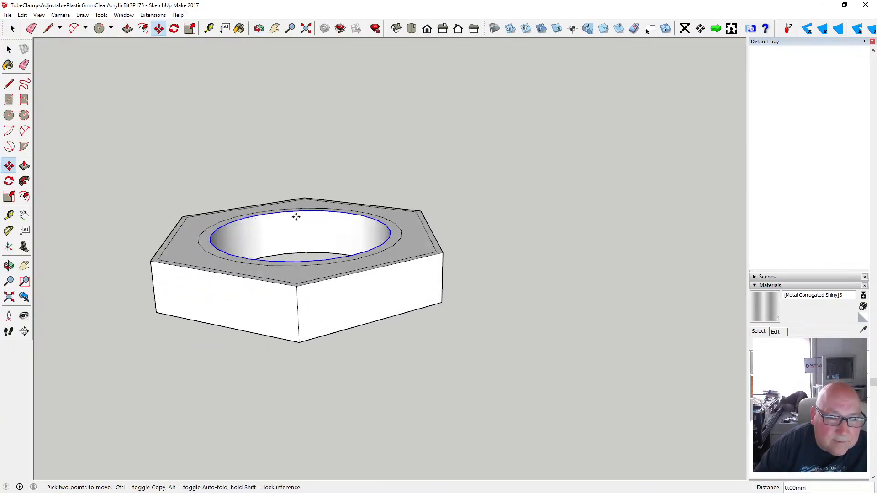
pyautogui.click(296, 217)
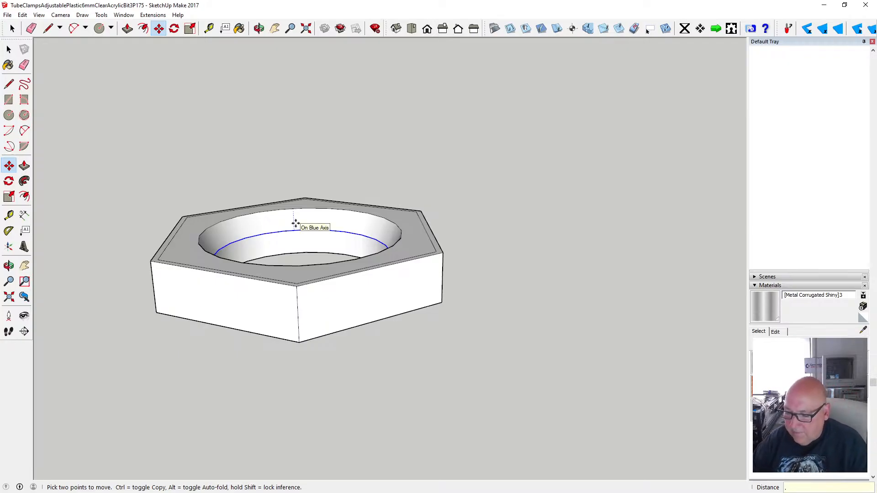
pyautogui.write('.25')
pyautogui.press('Return')
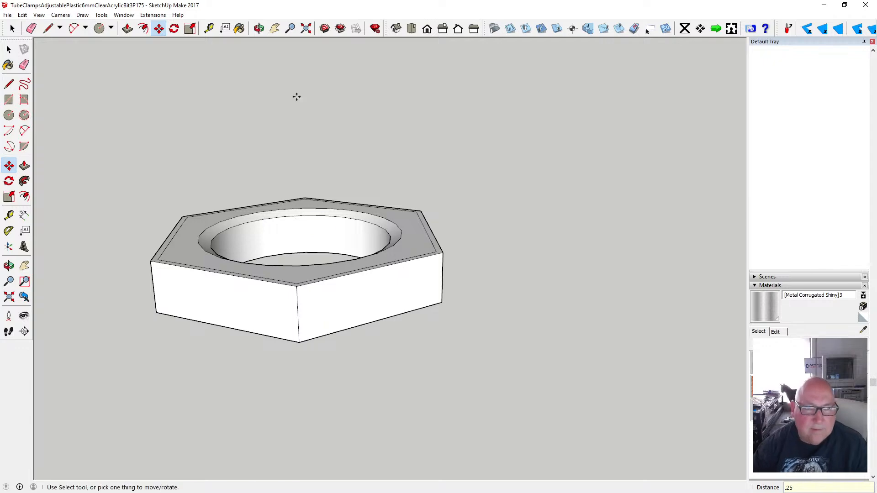
# - Chamfer the hole on the nut's underside by moving its inner rim 0.25 mm up along the blue axis
pyautogui.click(259, 28)
pyautogui.moveTo(293, 151); pyautogui.dragTo(321, 182)
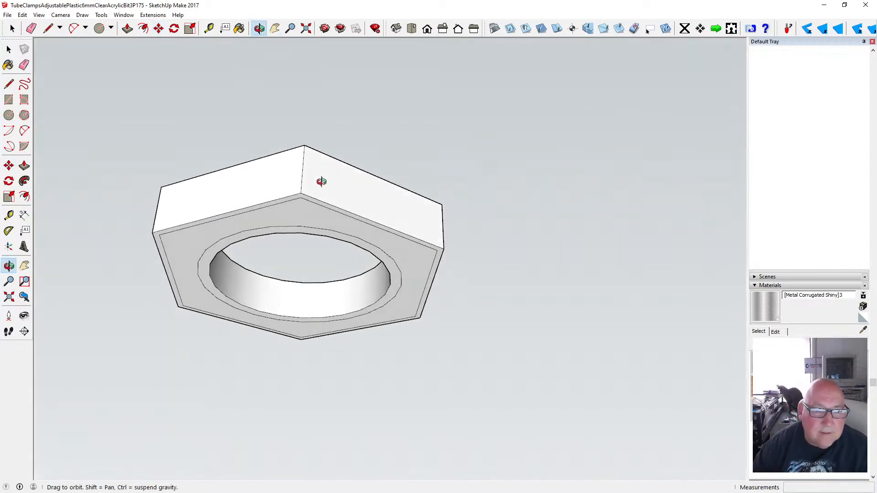
pyautogui.press('m')
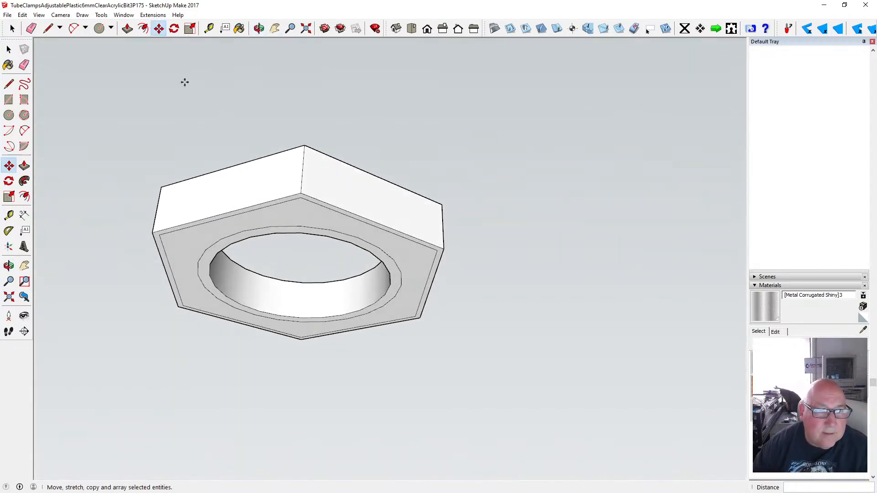
pyautogui.click(289, 313)
pyautogui.write('1')
pyautogui.press('Return')
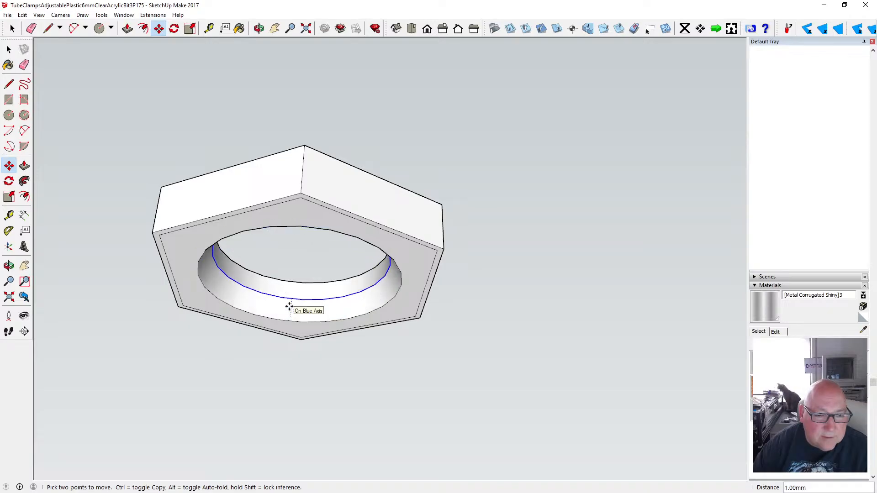
pyautogui.write('.25')
pyautogui.press('Return')
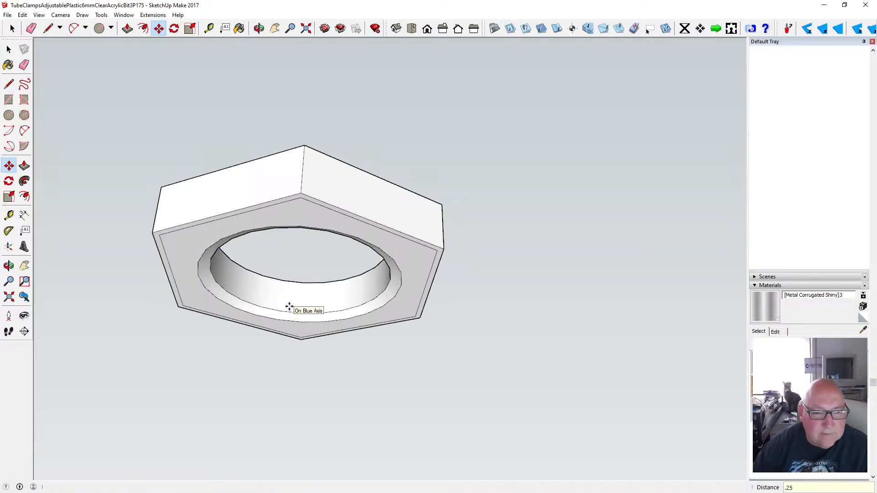
# - Chamfer the nut's outer hexagonal edges by moving the lower outline 0.25 mm up and the upper outline 0.25 mm down
pyautogui.click(283, 192)
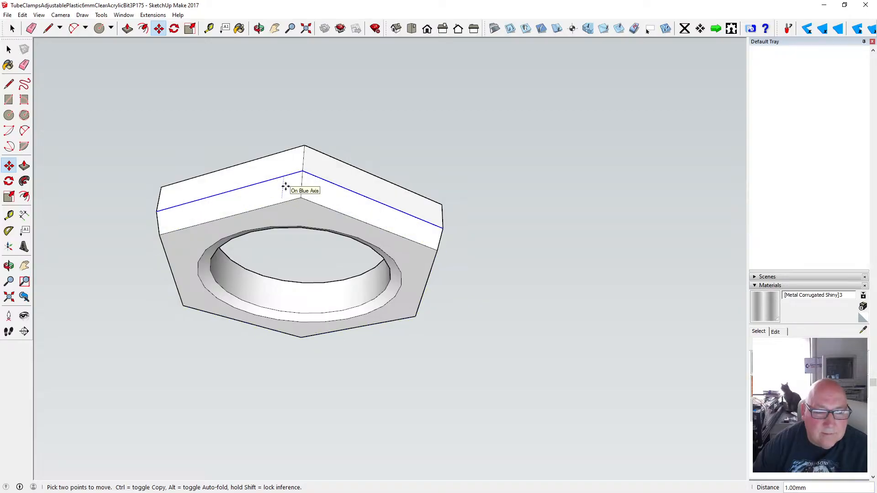
pyautogui.press('Return')
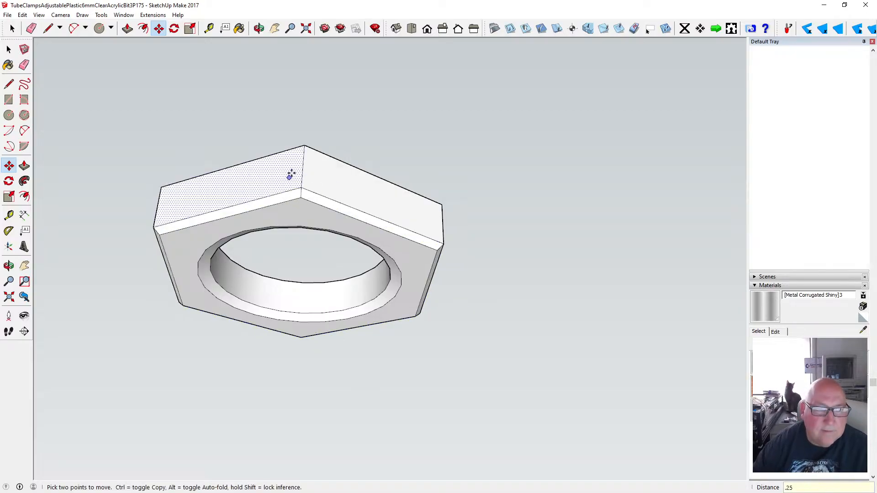
pyautogui.click(259, 28)
pyautogui.moveTo(287, 72); pyautogui.dragTo(303, 292)
pyautogui.click(160, 30)
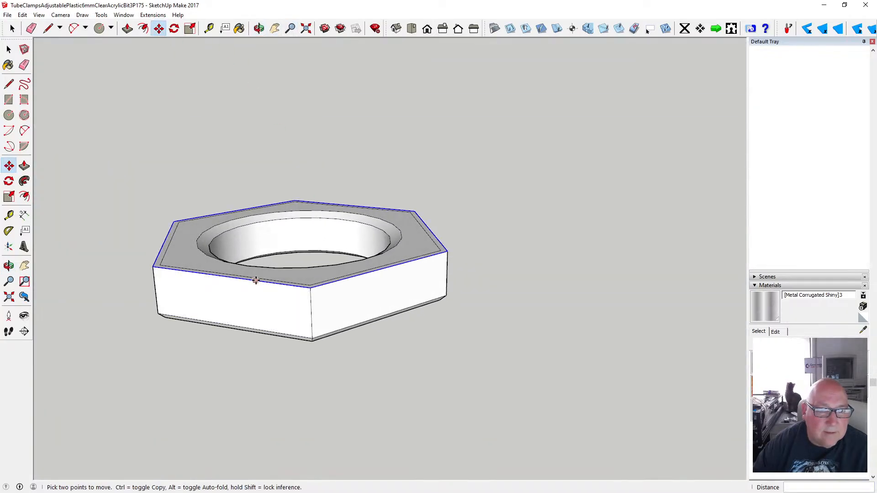
pyautogui.click(256, 285)
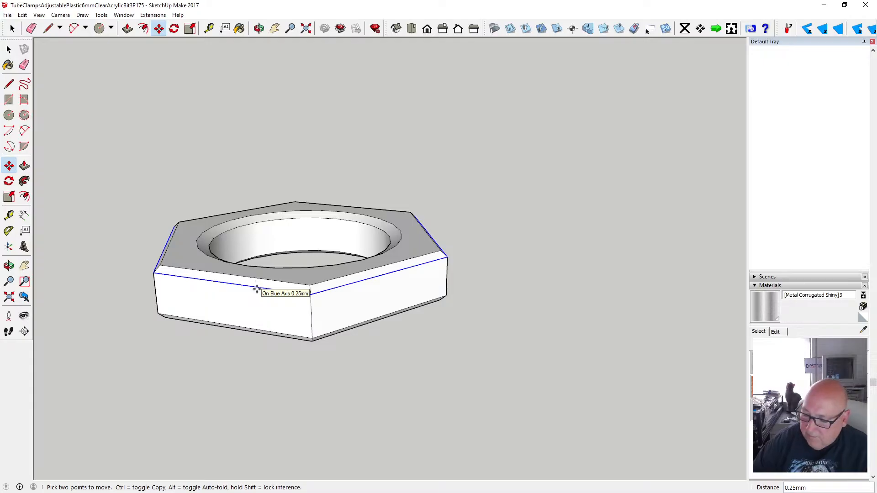
pyautogui.press('Return')
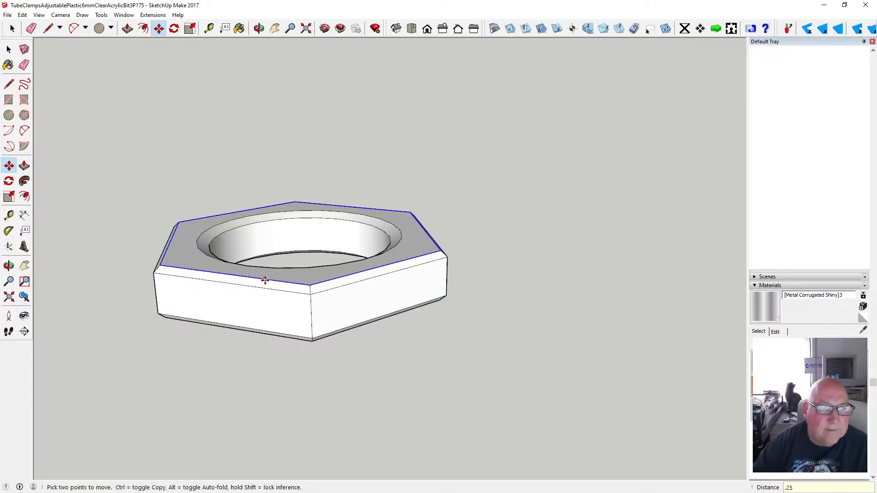
# - Paint the top face of the hex nut with the [Metal Corrugated Shiny]3 material
pyautogui.click(9, 49)
pyautogui.click(259, 28)
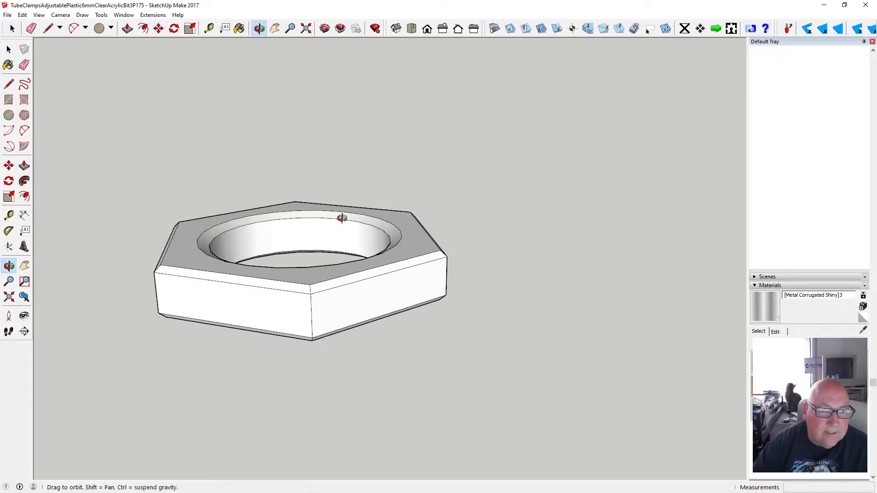
pyautogui.scroll(-3, 343, 216)
pyautogui.moveTo(343, 215); pyautogui.dragTo(322, 241)
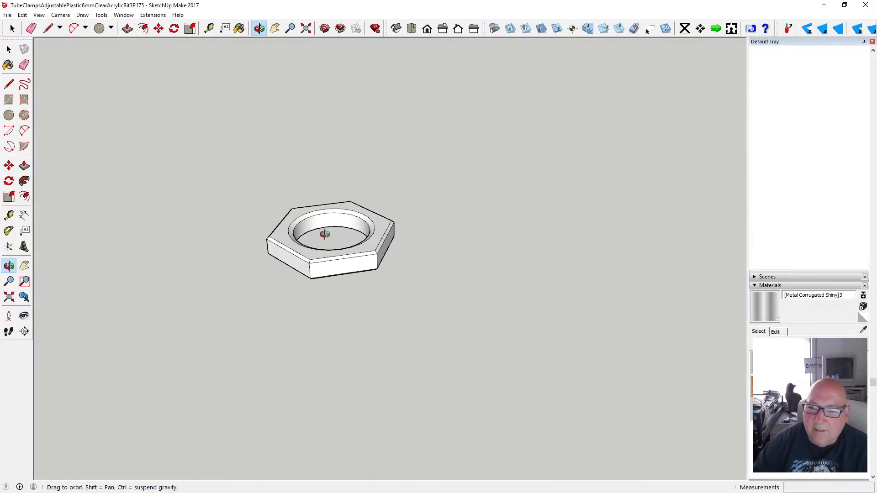
pyautogui.click(302, 208)
pyautogui.scroll(3, 328, 261)
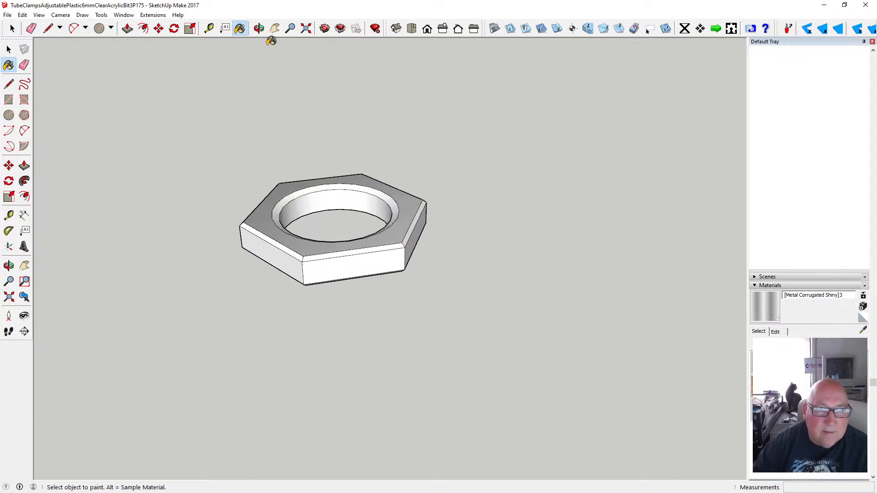
# - Paint the underside of the hex nut with the same metal material
pyautogui.click(259, 29)
pyautogui.moveTo(329, 215)
pyautogui.mouseDown()
pyautogui.moveTo(328, 183)
pyautogui.moveTo(344, 222)
pyautogui.moveTo(332, 210)
pyautogui.mouseUp()
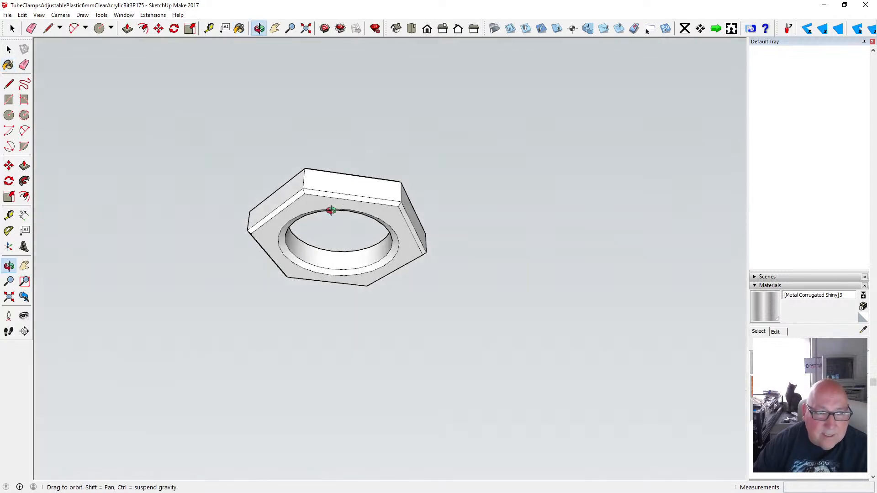
pyautogui.click(239, 30)
pyautogui.click(301, 200)
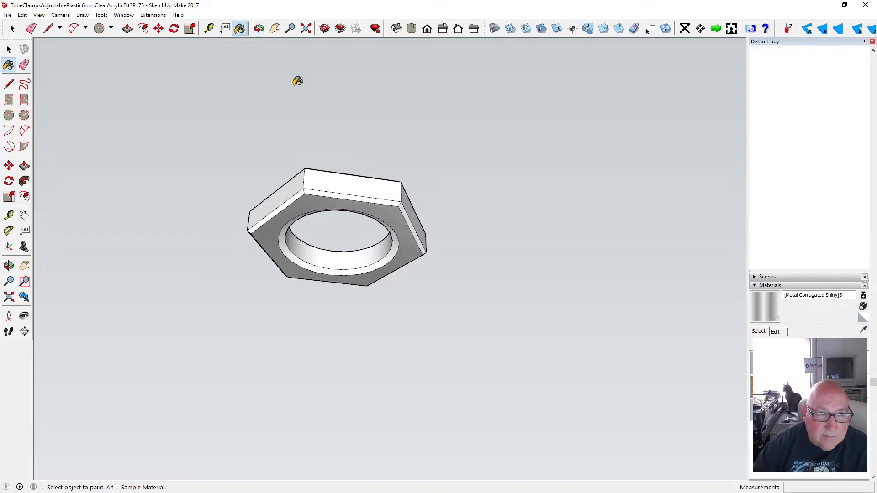
# - Paint the nut's remaining outer side faces and the inner wall of its hole with the [Metal Corrugated Shiny]3 material
pyautogui.click(259, 29)
pyautogui.moveTo(283, 155)
pyautogui.mouseDown()
pyautogui.moveTo(308, 229)
pyautogui.moveTo(297, 314)
pyautogui.moveTo(294, 271)
pyautogui.moveTo(353, 272)
pyautogui.mouseUp()
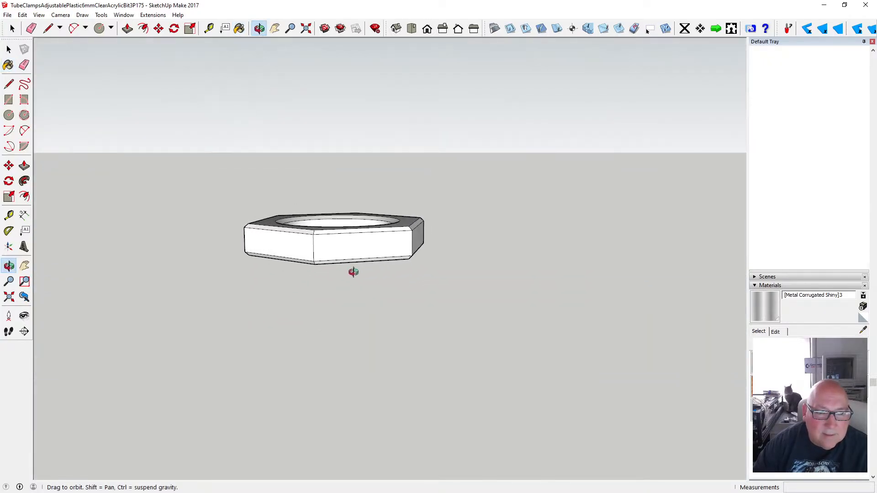
pyautogui.click(239, 28)
pyautogui.click(298, 243)
pyautogui.click(351, 238)
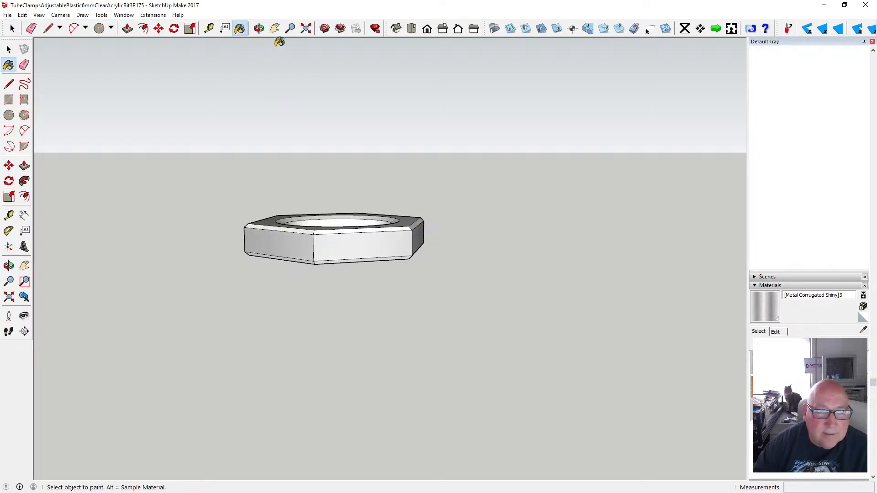
pyautogui.click(259, 28)
pyautogui.moveTo(53, 145)
pyautogui.mouseDown()
pyautogui.moveTo(82, 168)
pyautogui.moveTo(198, 219)
pyautogui.moveTo(349, 235)
pyautogui.moveTo(197, 228)
pyautogui.mouseUp()
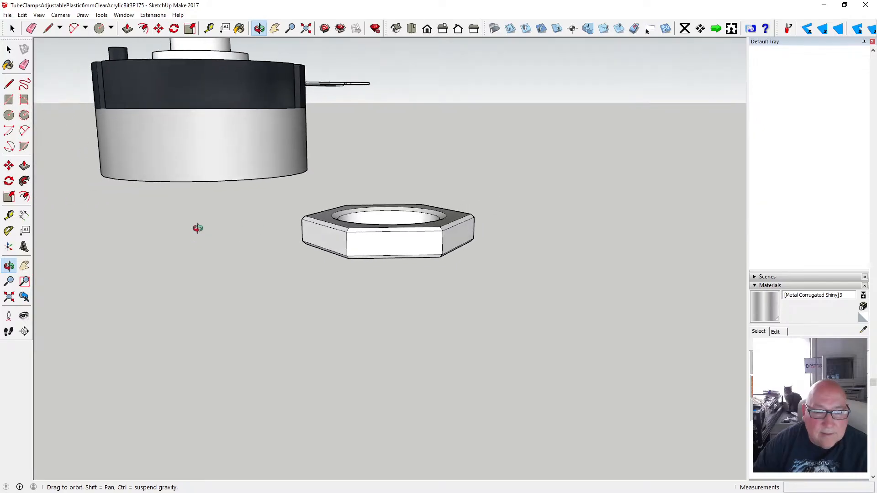
pyautogui.click(239, 28)
pyautogui.click(342, 234)
pyautogui.click(389, 240)
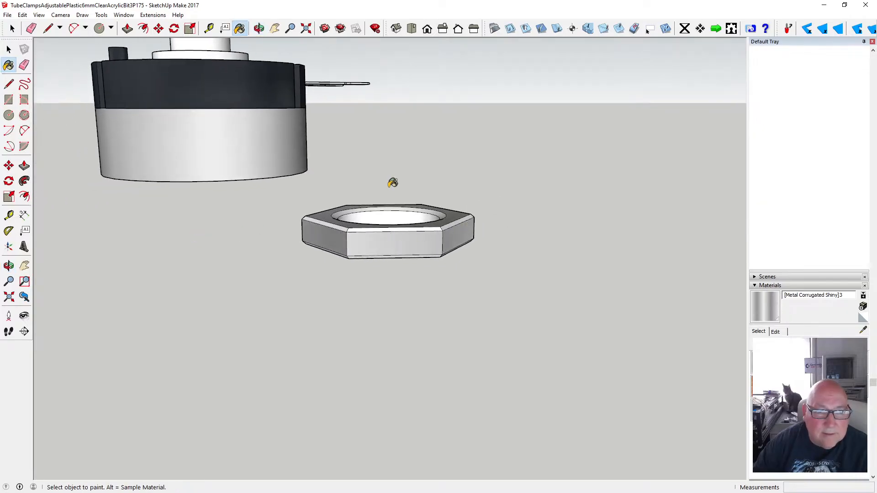
pyautogui.click(407, 222)
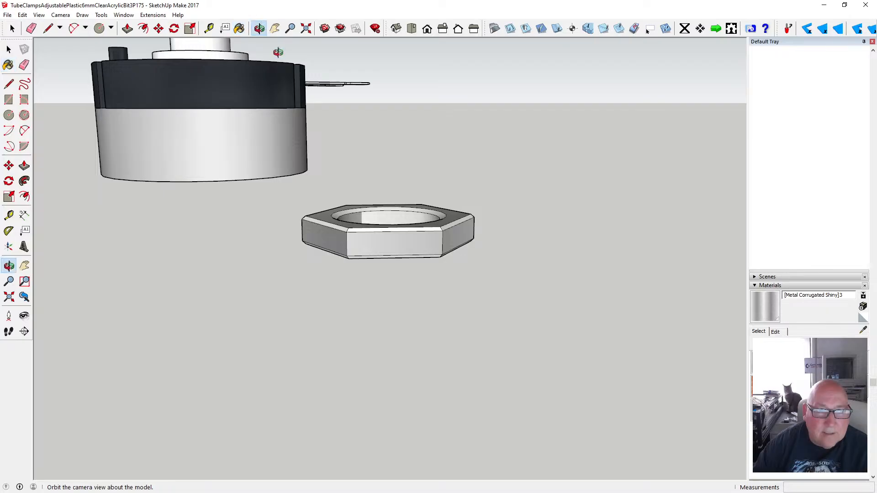
# - Undo the material fill on the chamfer around the nut's hole
pyautogui.moveTo(278, 53); pyautogui.dragTo(376, 317)
pyautogui.click(240, 29)
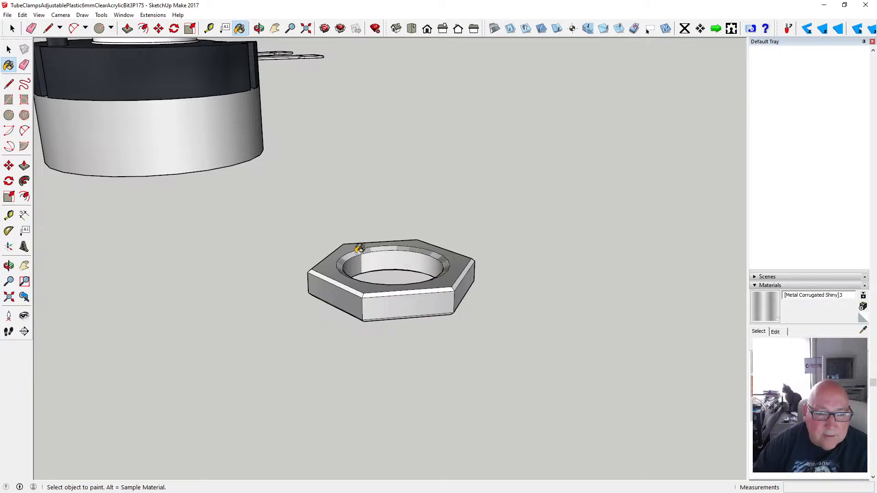
pyautogui.click(22, 16)
pyautogui.click(41, 26)
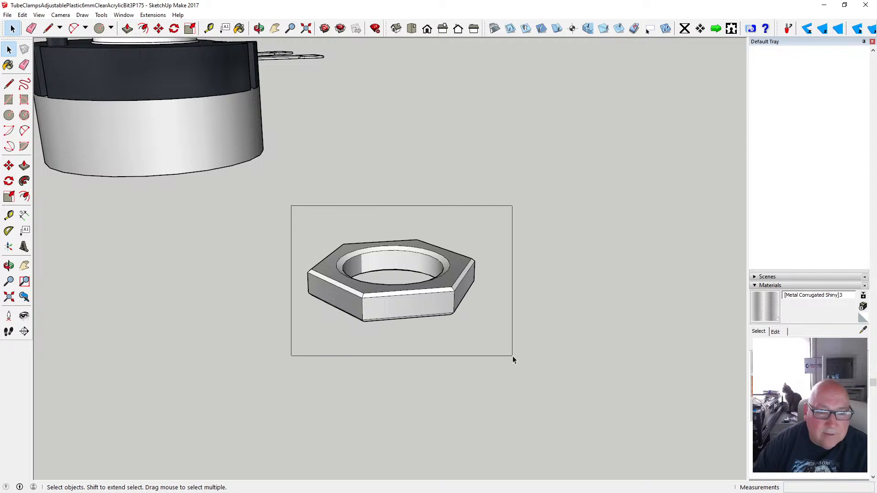
# - Turn the whole hex nut into a component, keeping the default definition name
pyautogui.moveTo(513, 356); pyautogui.dragTo(512, 355)
pyautogui.rightClick(454, 313)
pyautogui.click(480, 165)
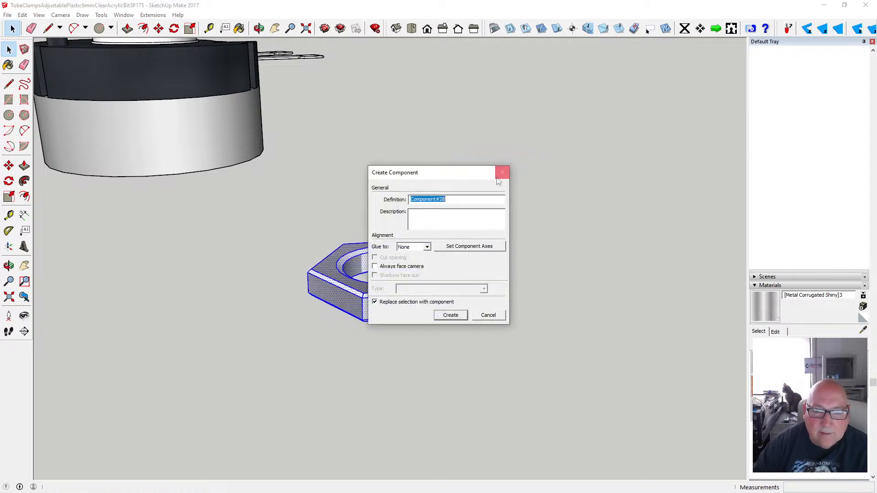
pyautogui.click(451, 316)
# - Move the nut component from beside the potentiometer to the upper end of its shaft
pyautogui.scroll(-5, 533, 297)
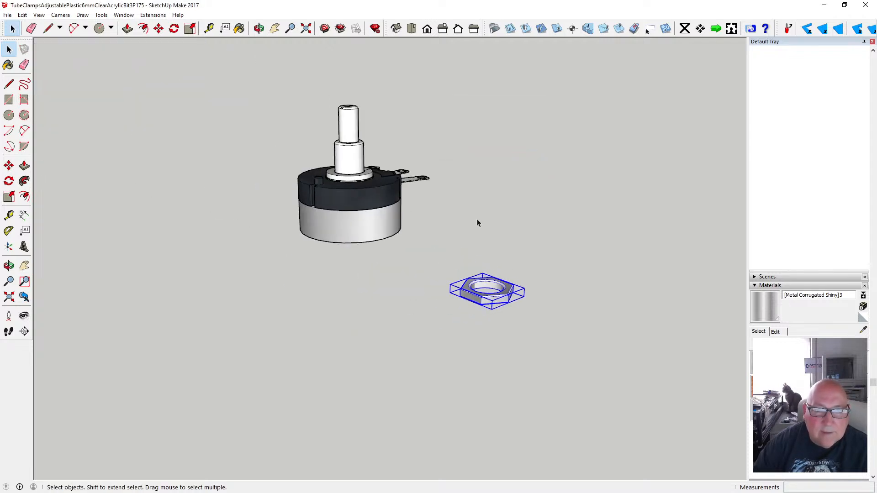
pyautogui.click(159, 29)
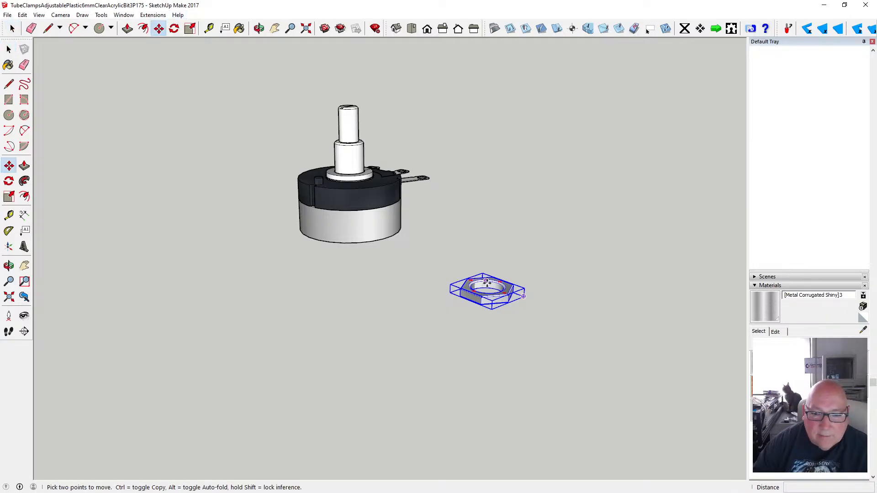
pyautogui.click(487, 284)
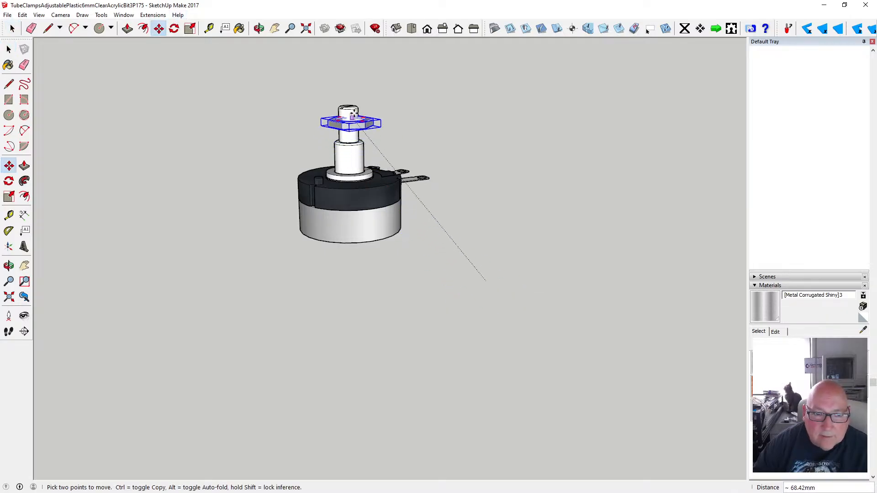
pyautogui.click(355, 110)
# - Centre the nut on the potentiometer shaft by moving its centre to the middle of the slotted shaft end
pyautogui.click(259, 28)
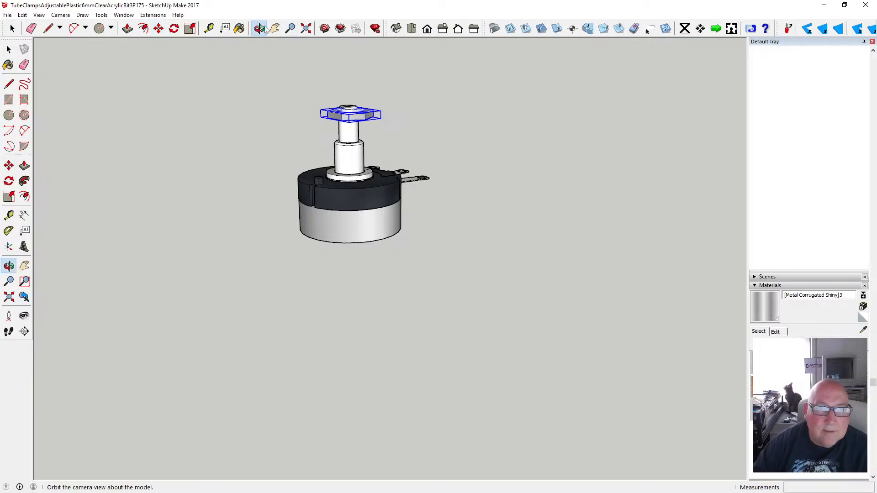
pyautogui.moveTo(283, 183); pyautogui.dragTo(304, 145)
pyautogui.scroll(6, 337, 159)
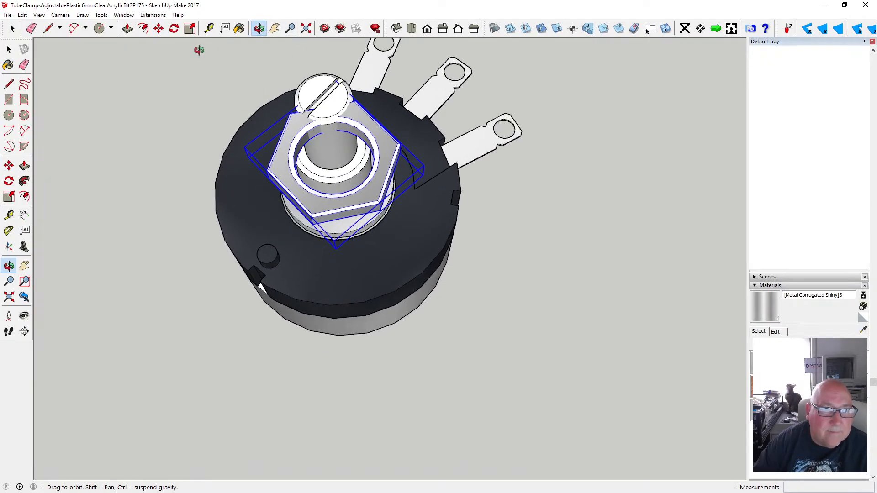
pyautogui.click(163, 31)
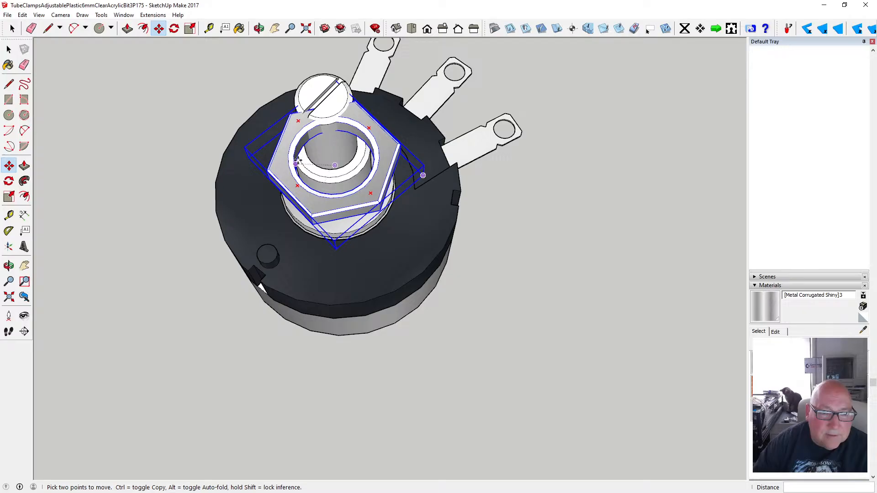
pyautogui.click(335, 162)
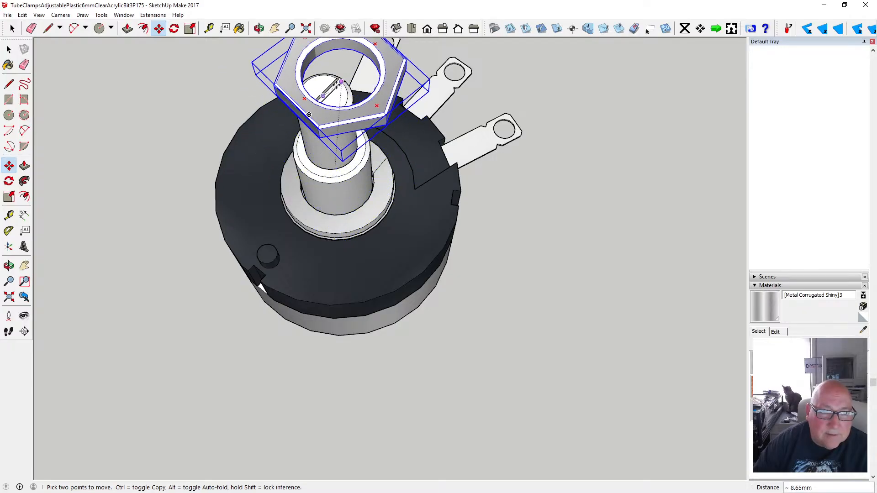
pyautogui.click(323, 96)
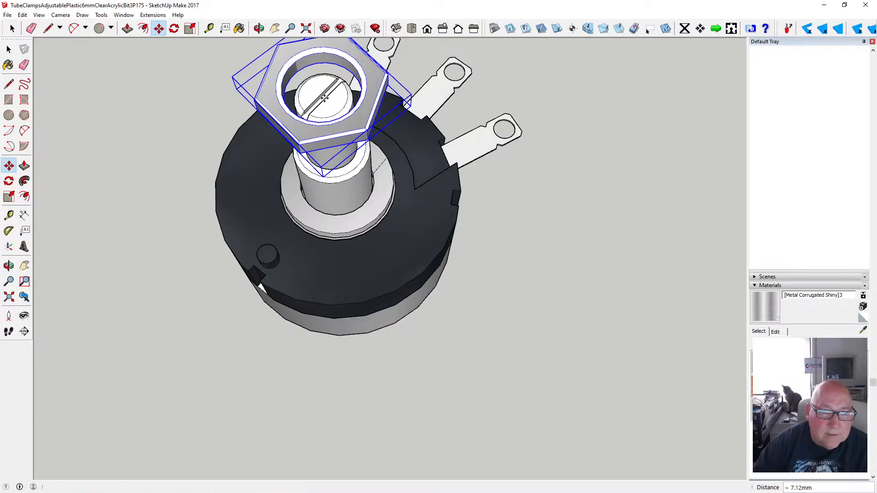
# - Lower the nut 19.75 mm along the shaft onto the round collar at its base
pyautogui.click(260, 29)
pyautogui.moveTo(253, 40); pyautogui.dragTo(361, 137)
pyautogui.click(158, 28)
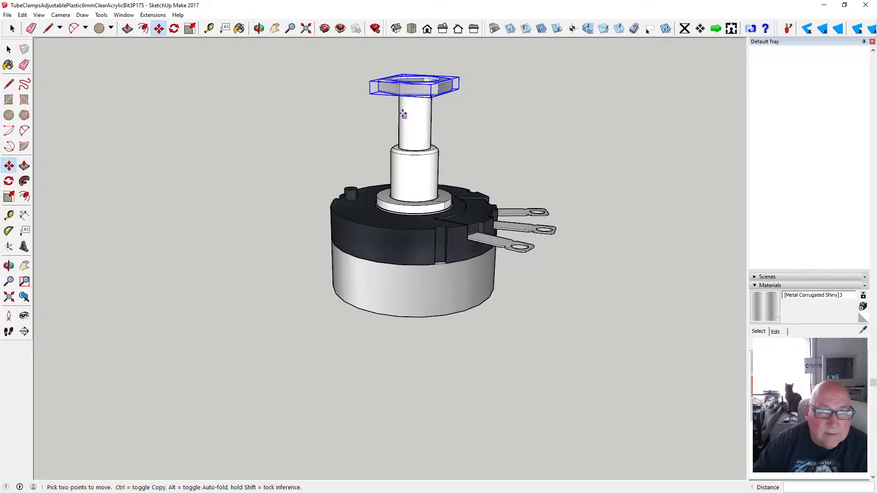
pyautogui.click(417, 93)
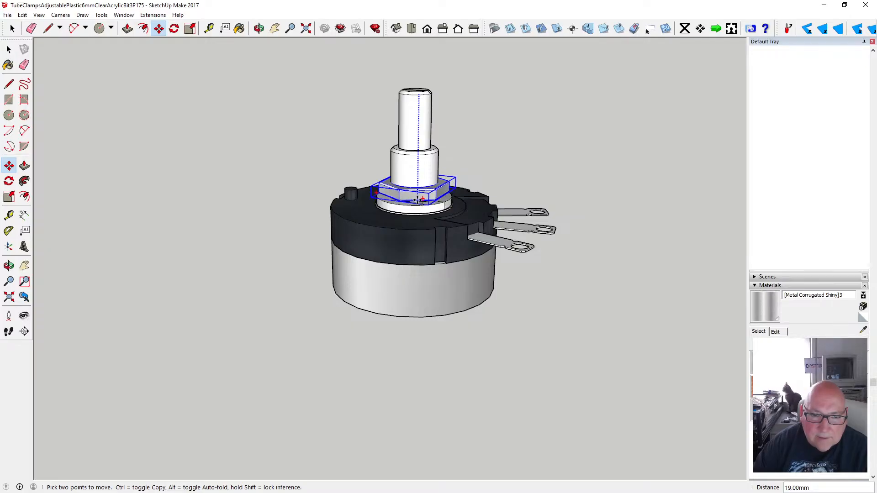
pyautogui.click(417, 203)
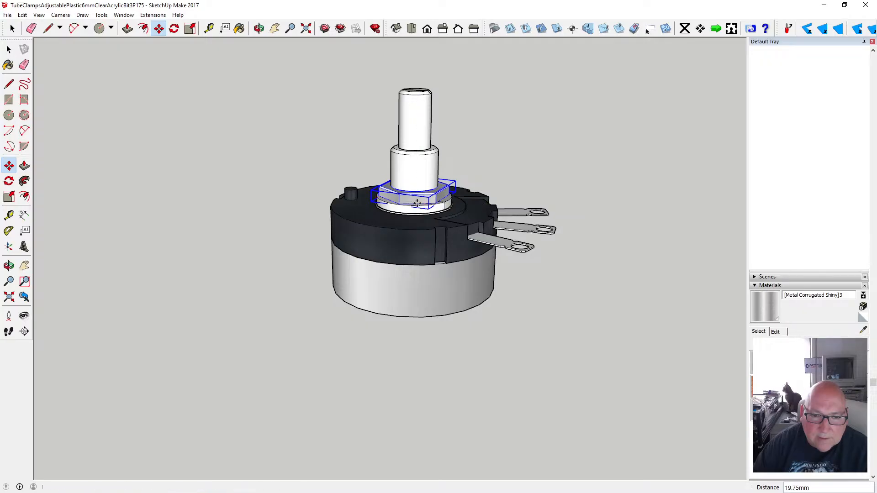
# - Shift the nut by .25 mm to correct how it sits on the collar
pyautogui.click(258, 29)
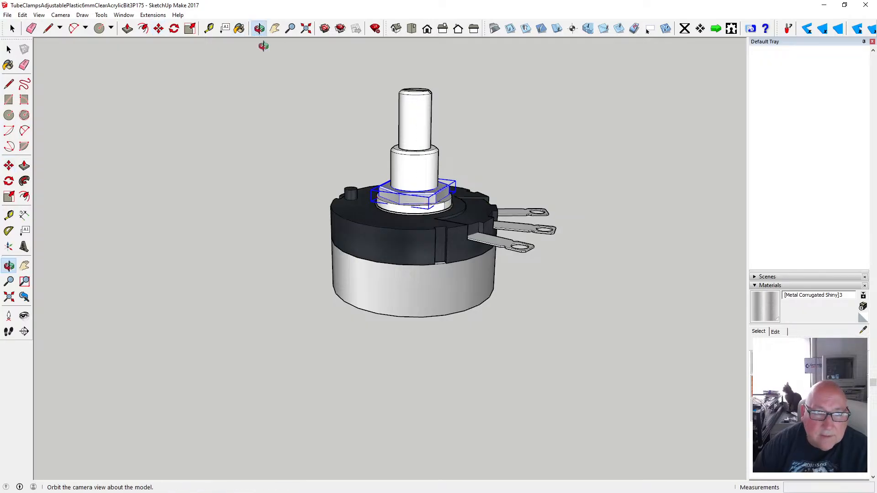
pyautogui.moveTo(417, 206); pyautogui.dragTo(465, 211)
pyautogui.scroll(8, 417, 184)
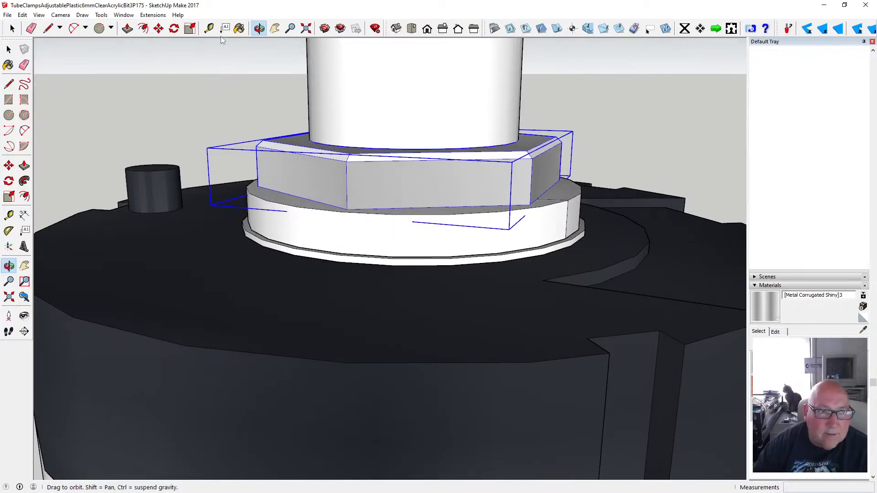
pyautogui.click(159, 29)
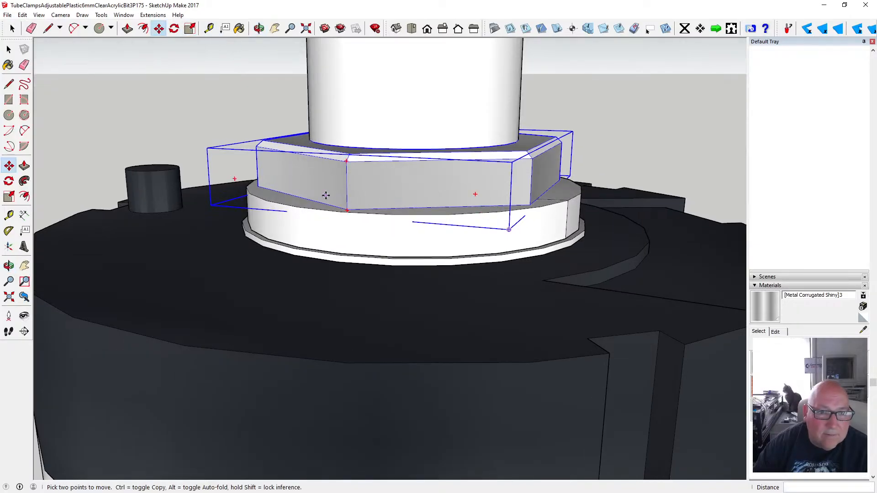
pyautogui.click(348, 162)
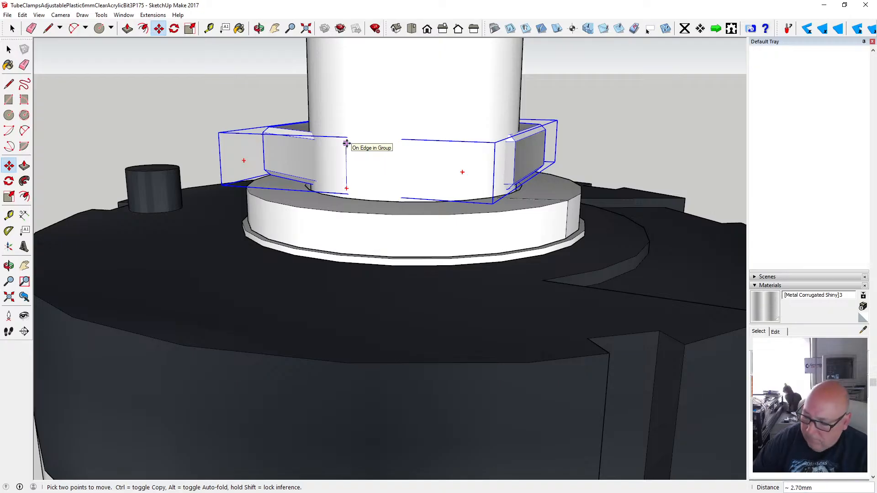
pyautogui.click(347, 143)
pyautogui.press('o')
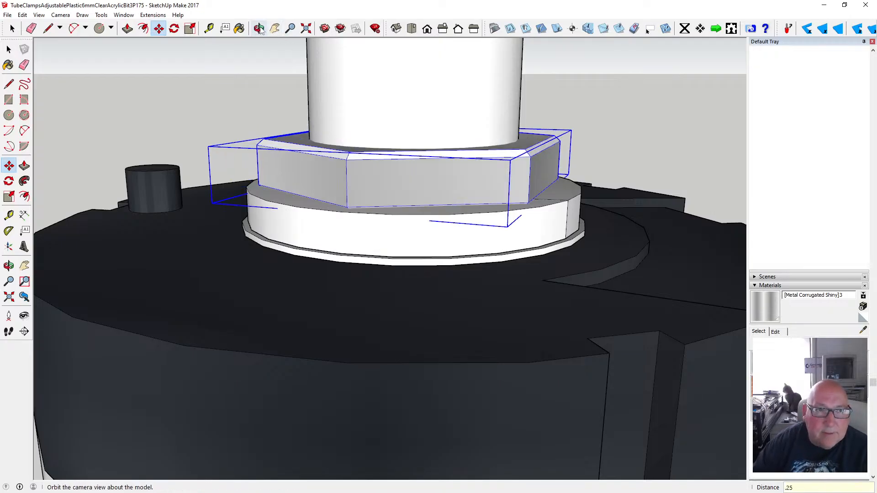
# - Adjust the nut's height above the collar by moving it along the blue axis
pyautogui.moveTo(349, 143); pyautogui.dragTo(357, 169)
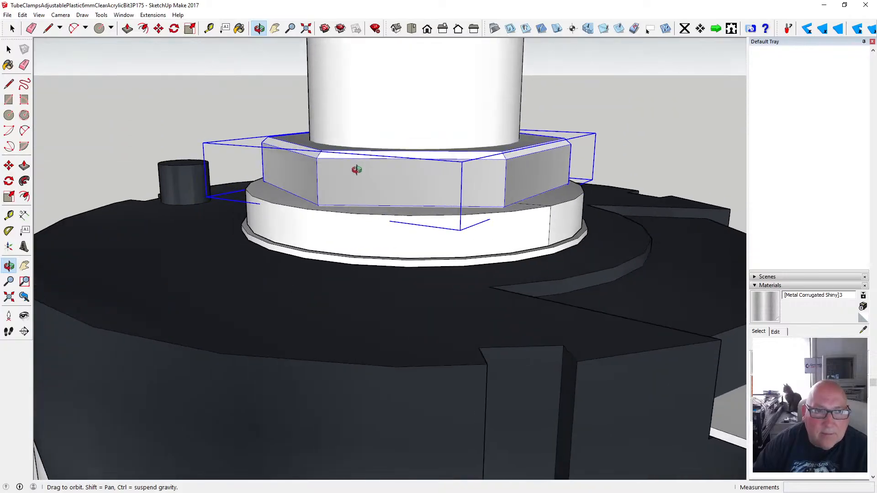
pyautogui.click(158, 29)
pyautogui.click(346, 158)
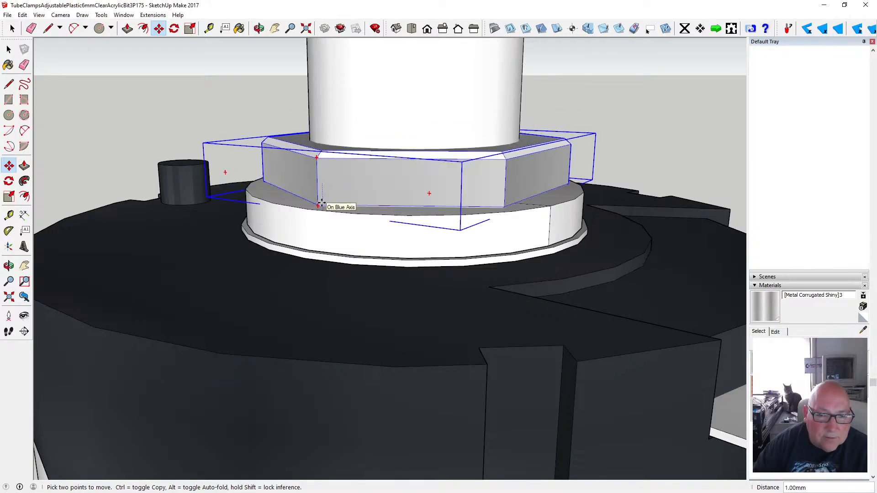
pyautogui.click(321, 201)
# - Raise the nut 0.25 mm so it rests on the collar's upper face
pyautogui.click(260, 31)
pyautogui.moveTo(323, 164); pyautogui.dragTo(373, 161)
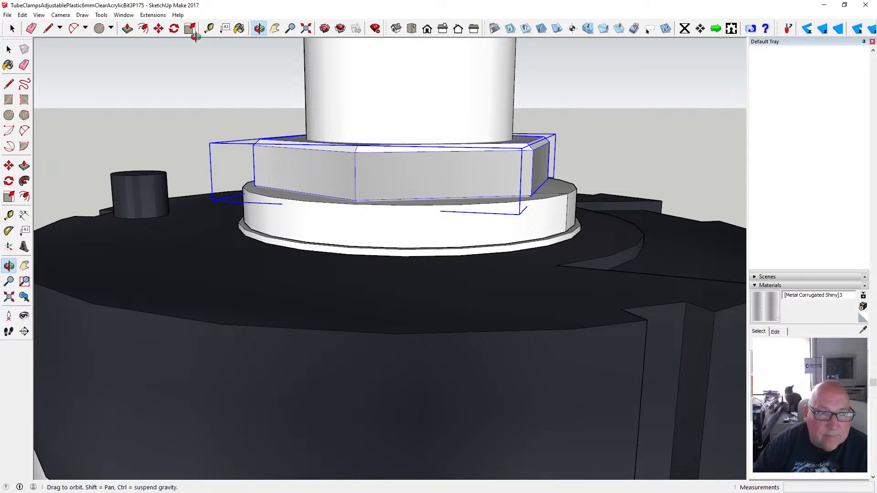
pyautogui.click(159, 29)
pyautogui.click(353, 151)
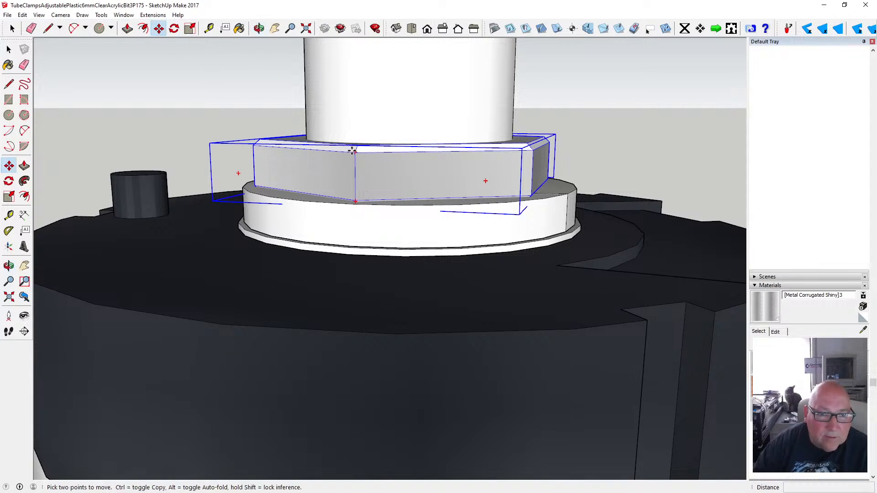
pyautogui.click(355, 144)
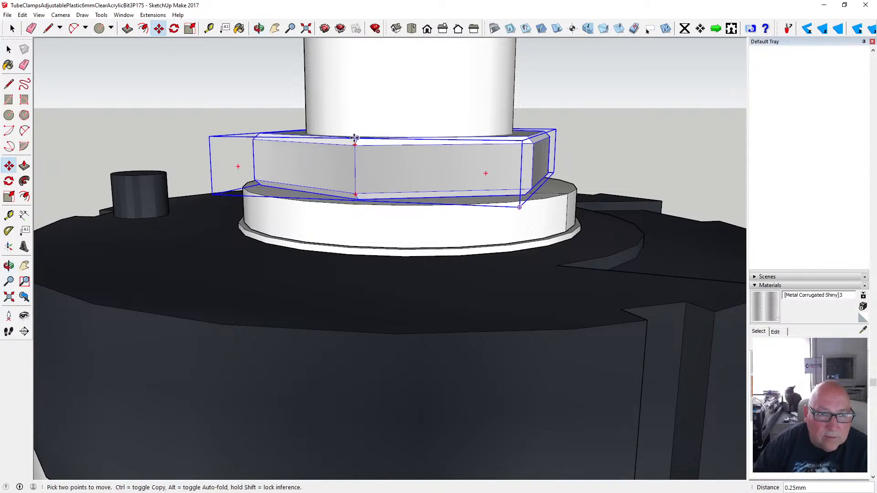
pyautogui.click(259, 29)
pyautogui.moveTo(376, 130); pyautogui.dragTo(398, 210)
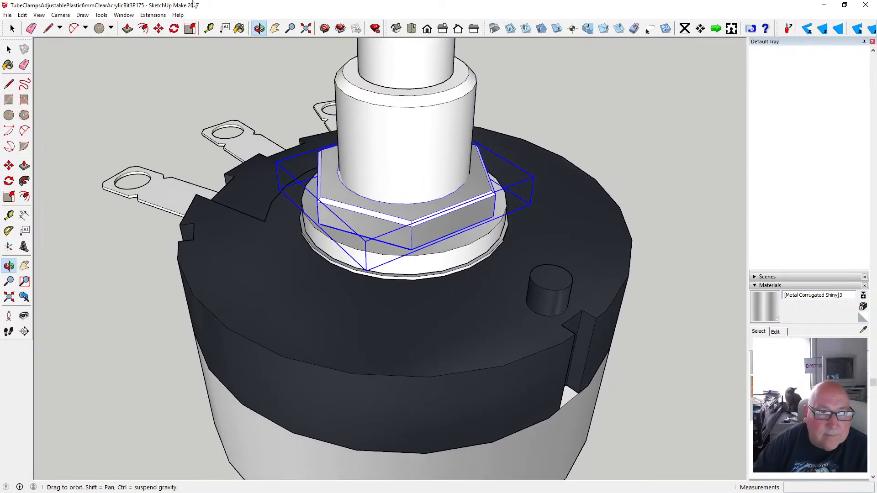
# - Raise the nut about 0.49 mm along the shaft, clear of the collar
pyautogui.click(158, 29)
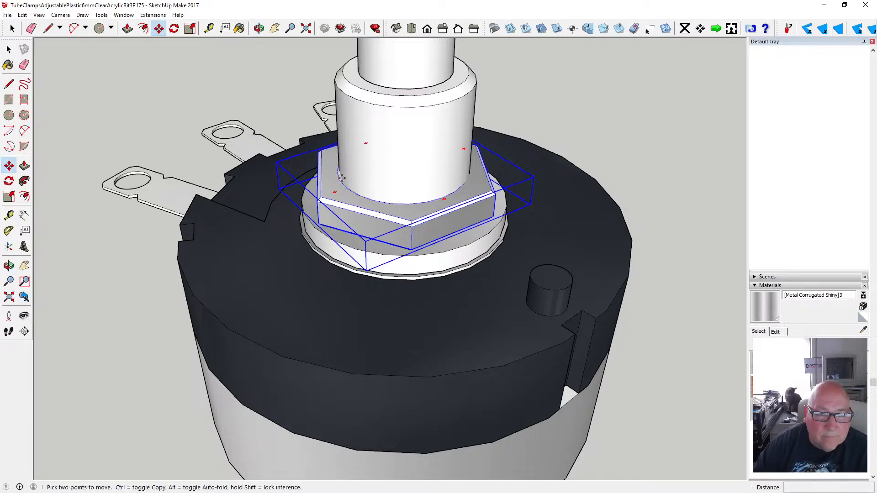
pyautogui.click(342, 178)
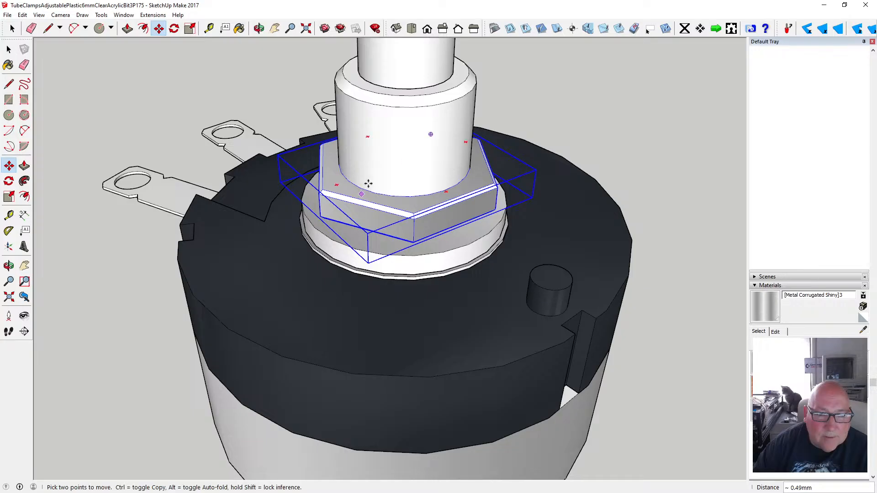
pyautogui.moveTo(368, 183); pyautogui.dragTo(386, 127, button='middle')
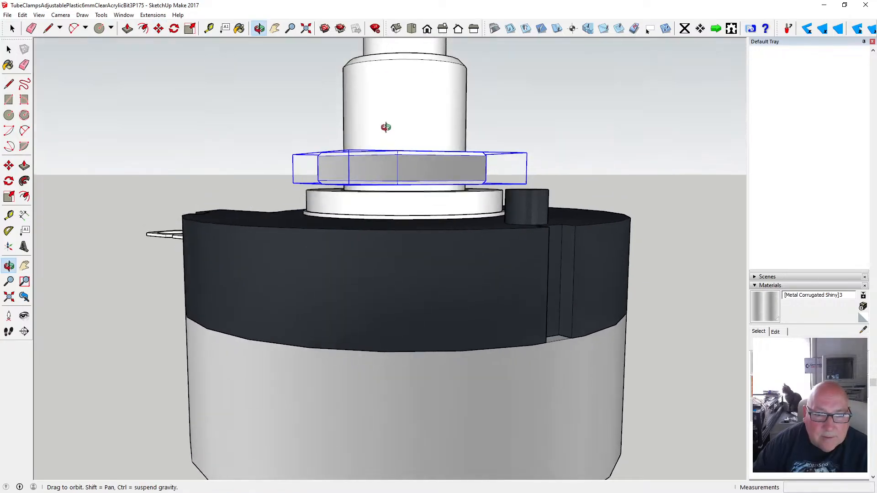
pyautogui.scroll(8, 399, 187)
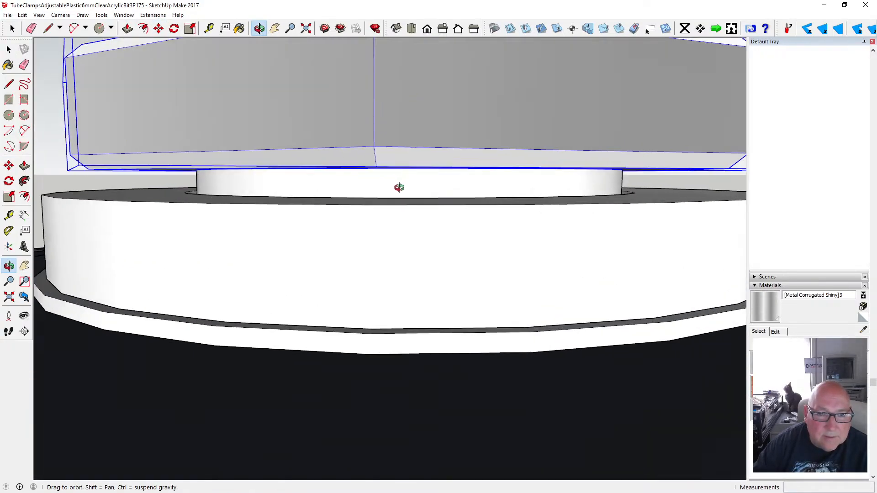
pyautogui.moveTo(399, 188); pyautogui.dragTo(344, 178, button='middle')
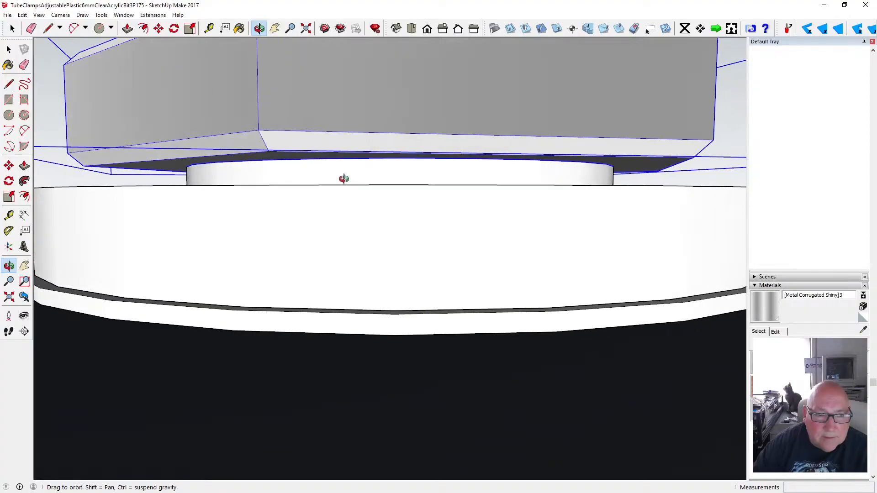
# - Lower the nut about 0.46 mm by its bottom corner onto the collar's upper face
pyautogui.click(160, 29)
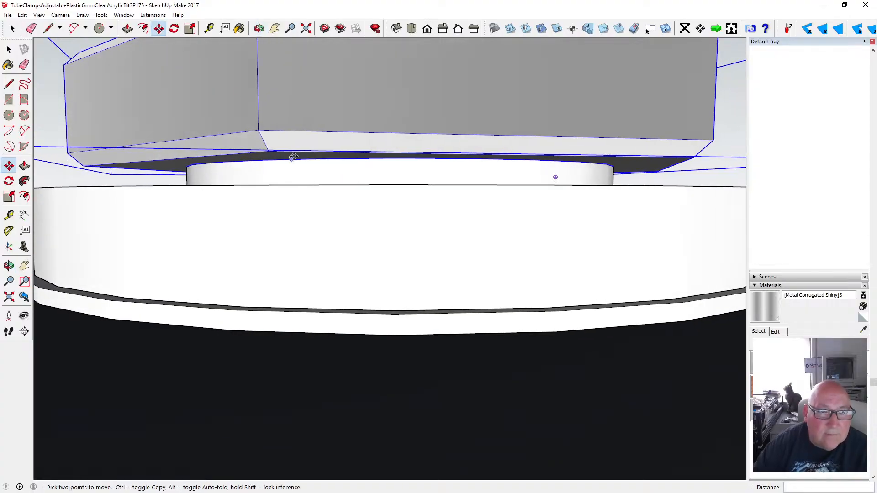
pyautogui.click(259, 29)
pyautogui.moveTo(268, 61); pyautogui.dragTo(260, 84)
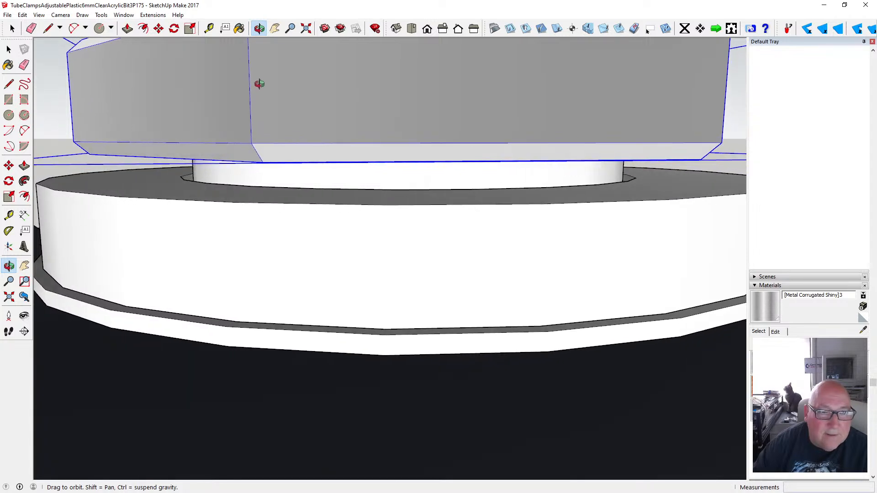
pyautogui.click(159, 28)
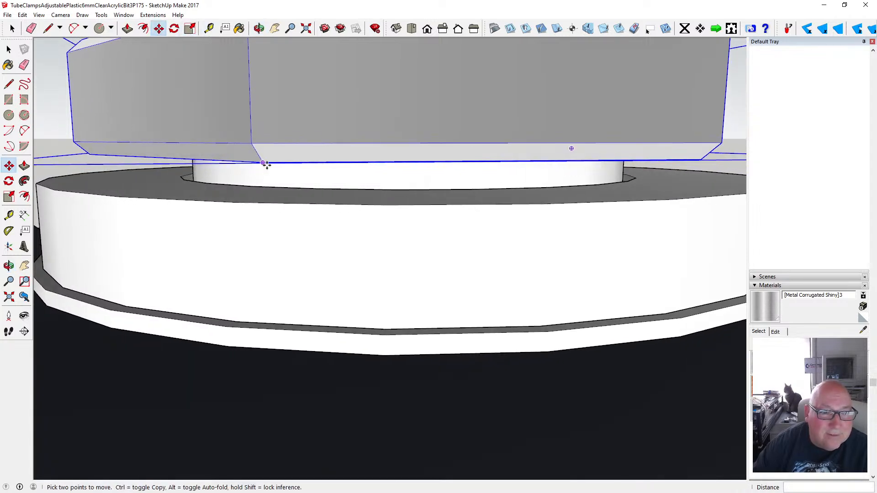
pyautogui.click(264, 164)
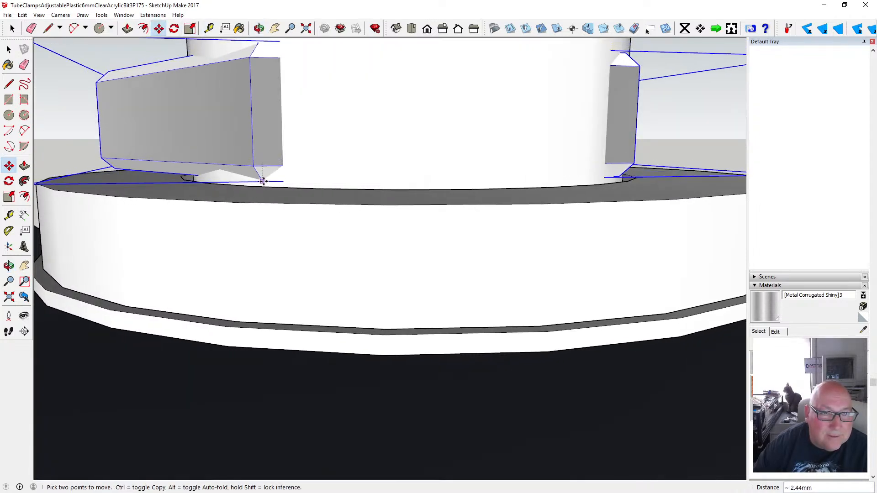
pyautogui.press('Escape')
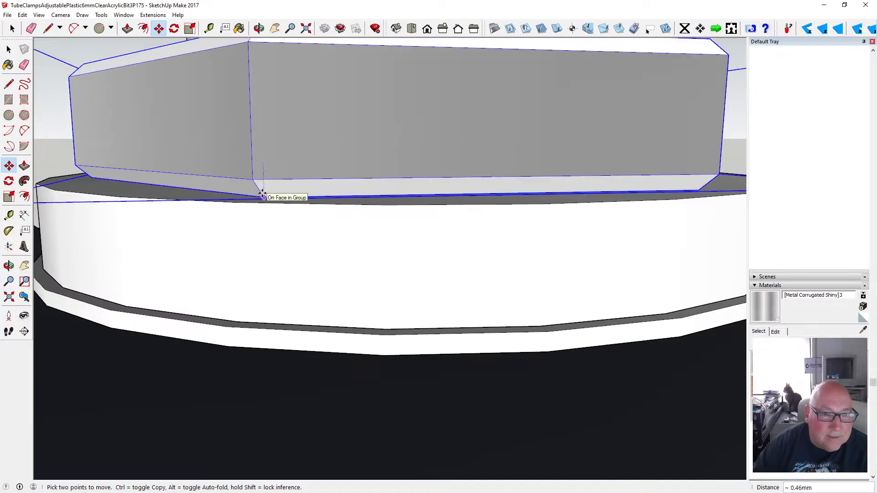
pyautogui.click(263, 195)
# - Examine how the nut sits on the collar from several angles and look over the whole potentiometer
pyautogui.click(259, 29)
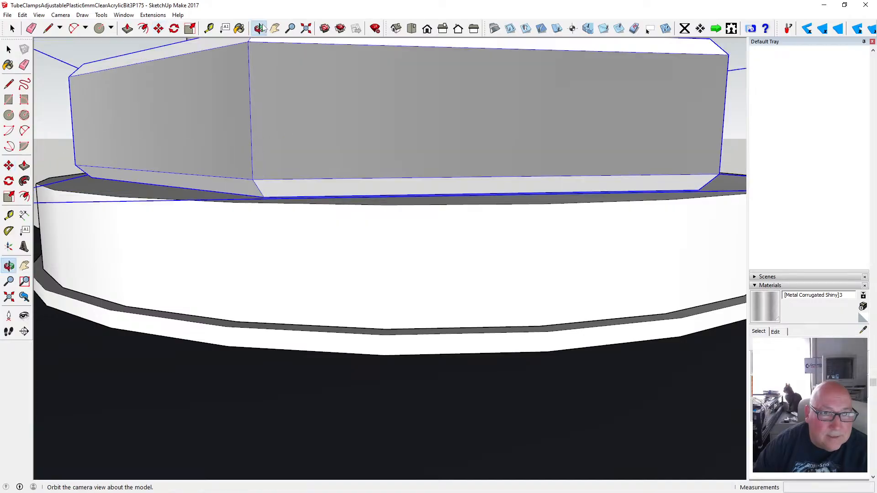
pyautogui.moveTo(257, 59); pyautogui.dragTo(348, 294)
pyautogui.scroll(-8, 348, 294)
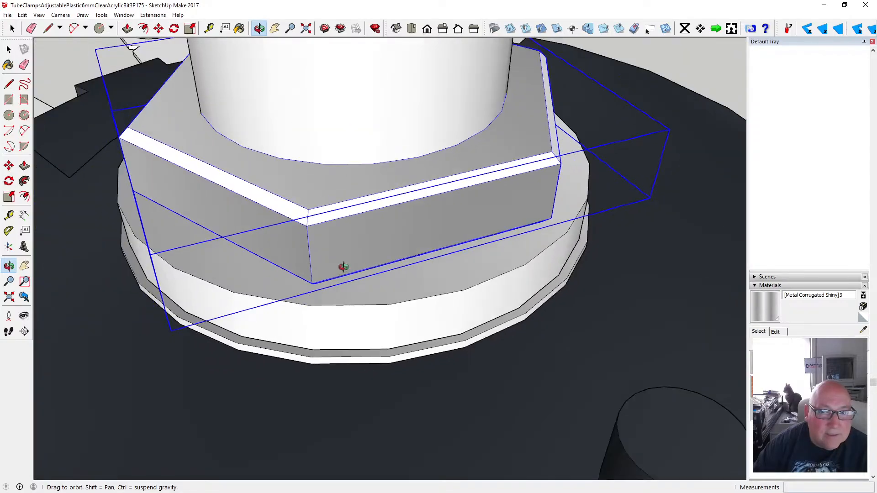
pyautogui.moveTo(411, 225); pyautogui.dragTo(313, 244)
pyautogui.scroll(-3, 314, 245)
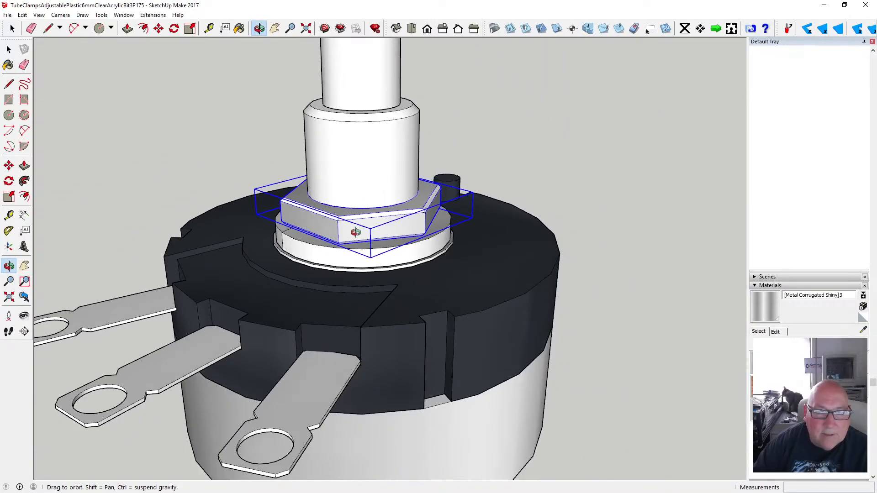
pyautogui.scroll(-3, 356, 233)
pyautogui.click(8, 49)
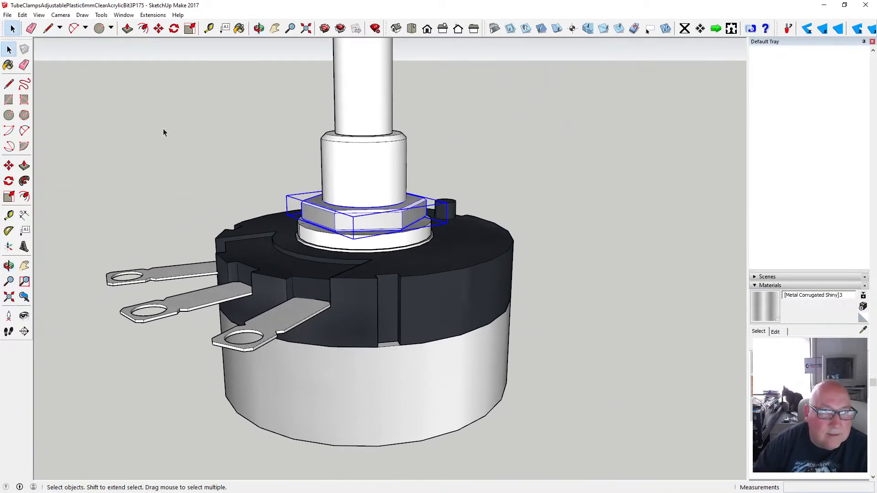
pyautogui.scroll(-3, 373, 209)
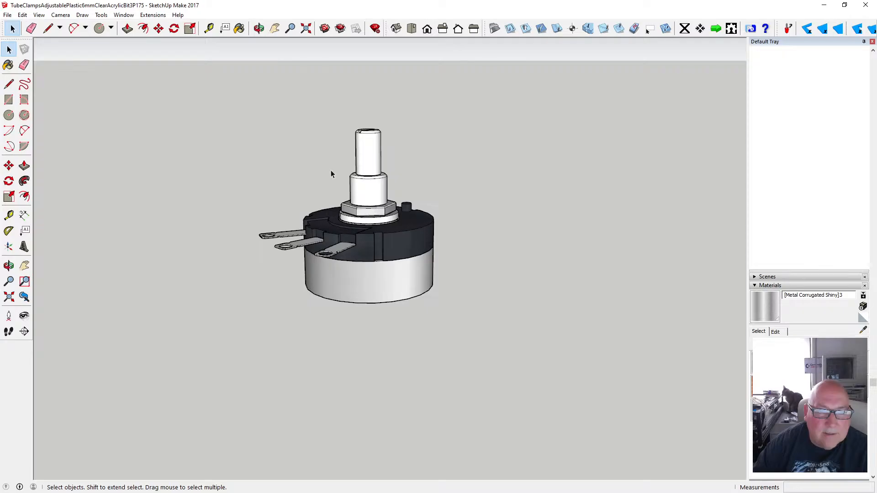
# - Combine all parts of the potentiometer into a single component and save the model
pyautogui.moveTo(242, 102); pyautogui.dragTo(467, 347)
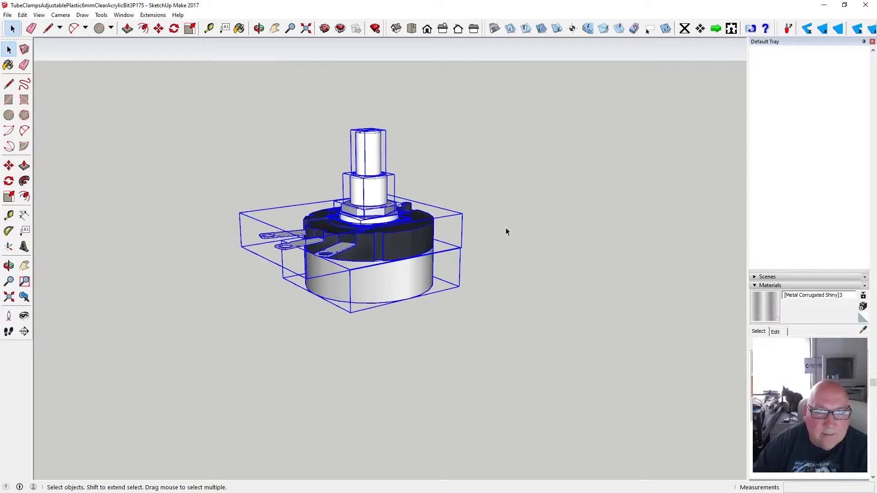
pyautogui.click(498, 238)
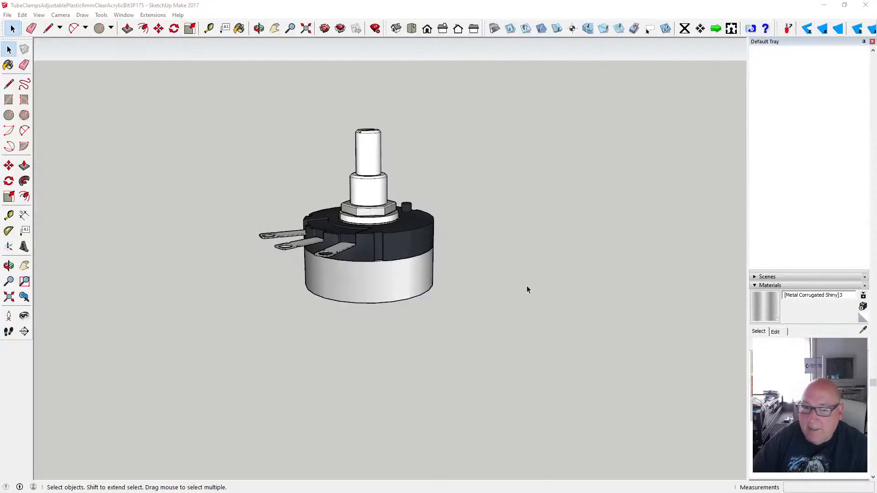
pyautogui.click(390, 245)
pyautogui.click(505, 239)
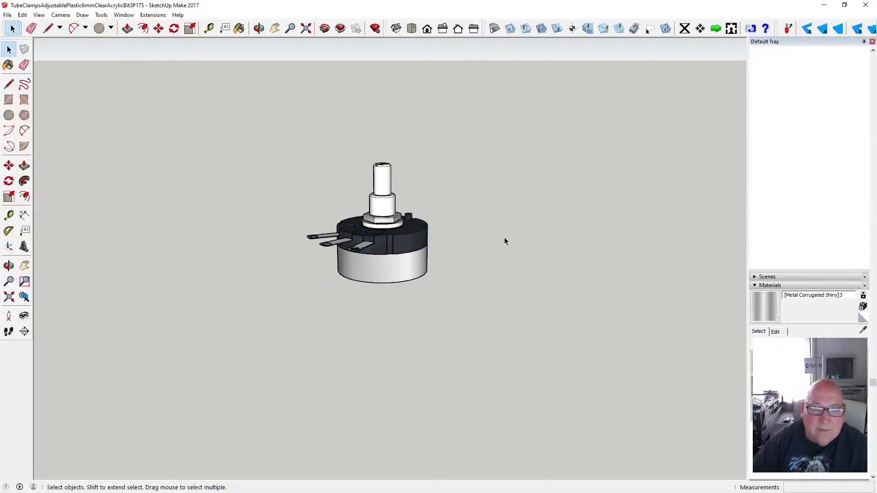
pyautogui.moveTo(306, 172); pyautogui.dragTo(456, 314)
pyautogui.rightClick(401, 267)
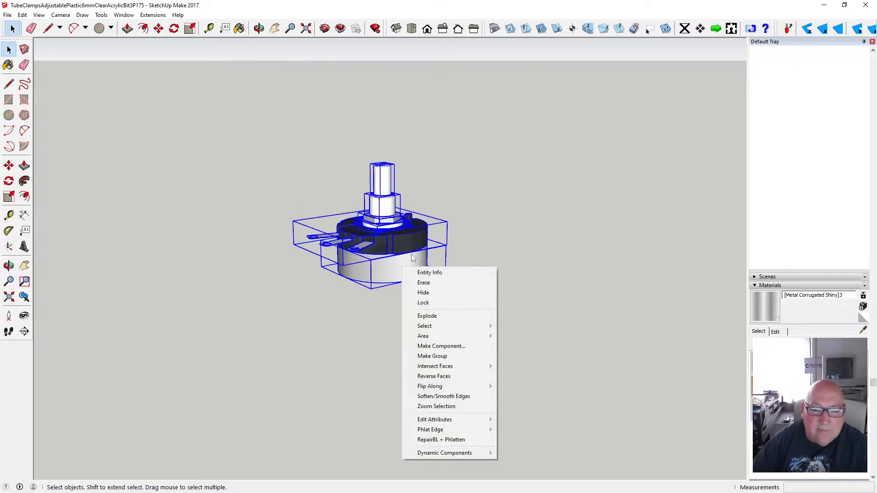
pyautogui.click(441, 347)
pyautogui.press('Return')
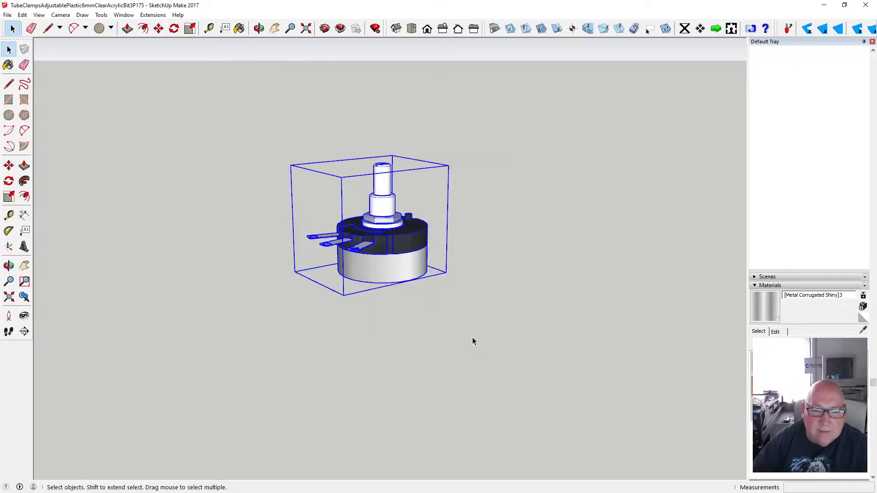
pyautogui.click(474, 341)
pyautogui.click(7, 14)
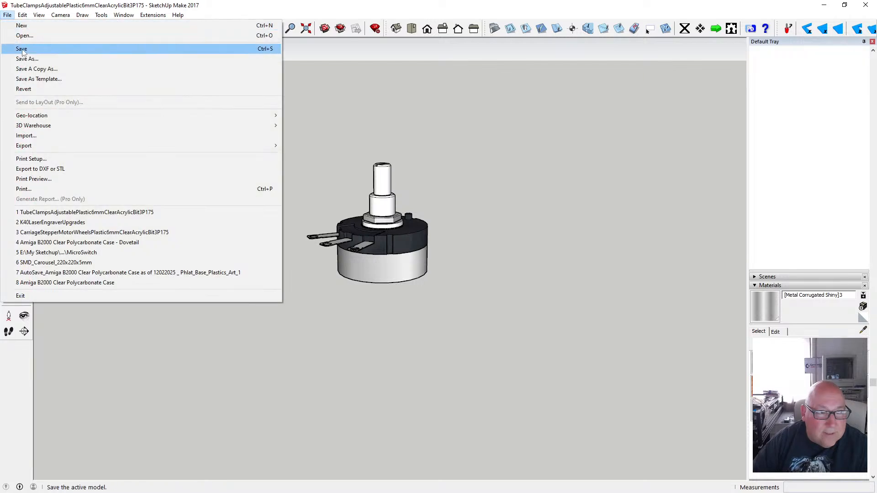
pyautogui.click(23, 47)
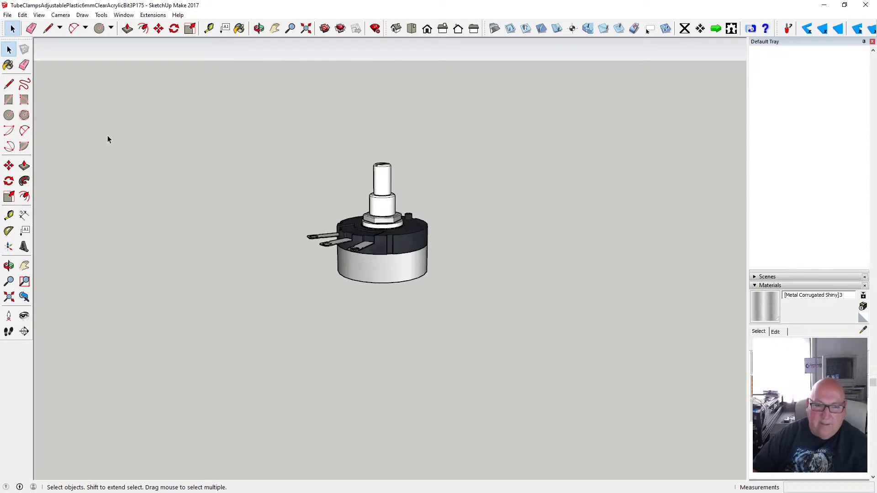
# - Draw a flat circle with an 8.75 mm radius beside the potentiometer and measure its diameter
pyautogui.click(7, 115)
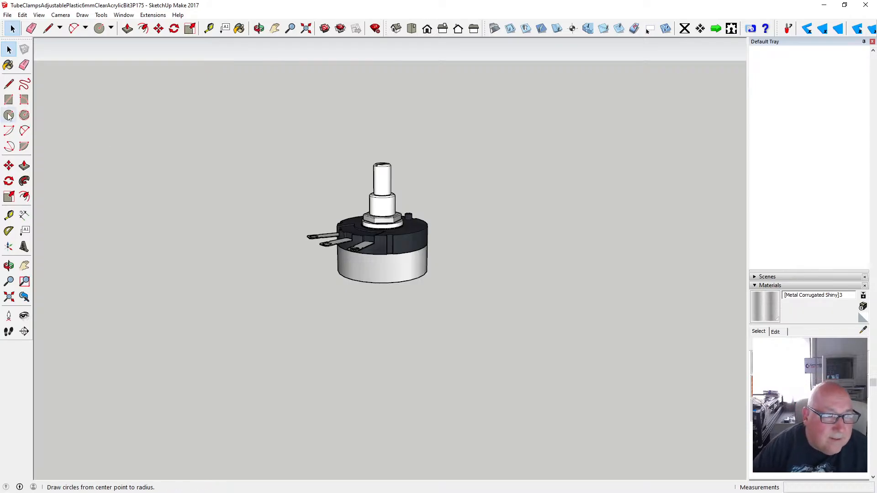
pyautogui.click(261, 291)
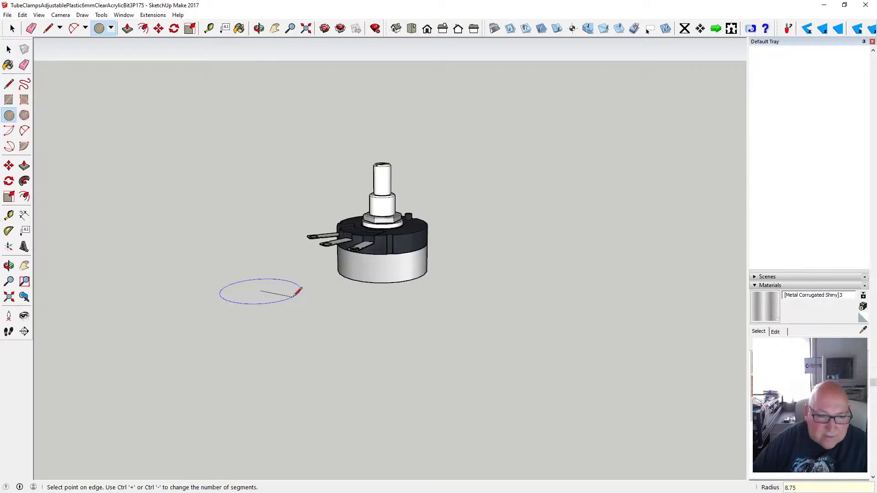
pyautogui.click(297, 292)
pyautogui.click(210, 28)
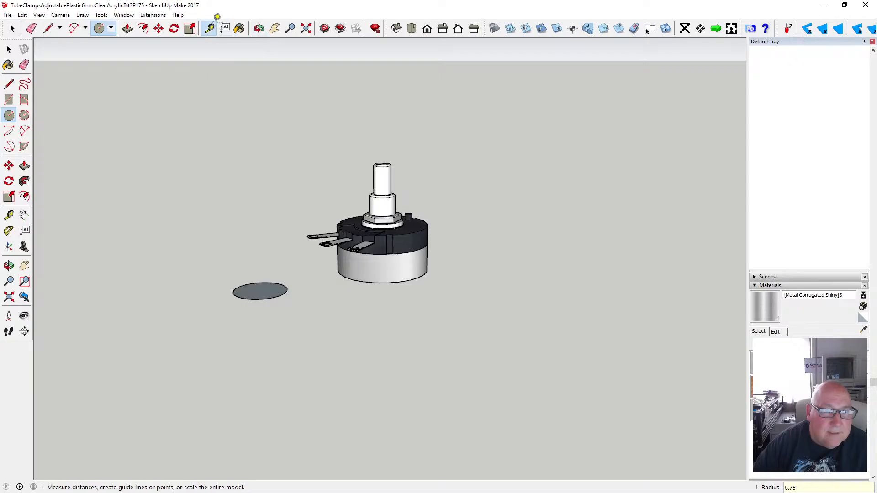
pyautogui.click(236, 289)
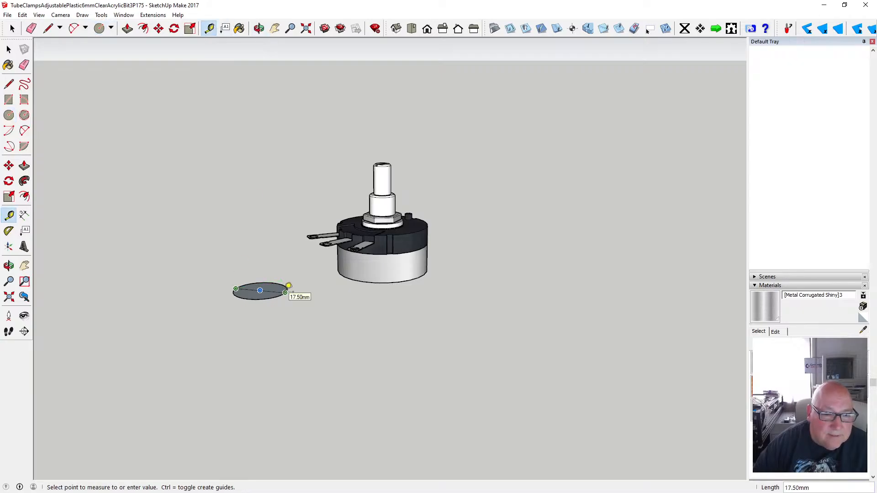
pyautogui.click(8, 50)
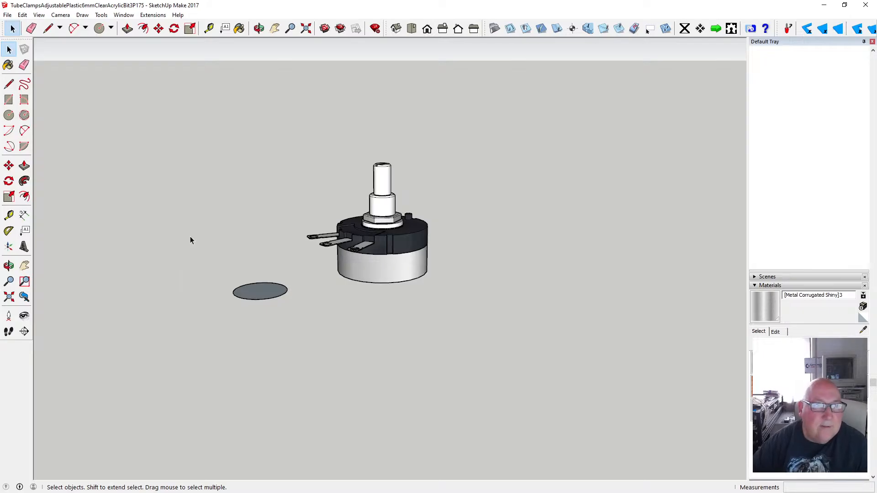
# - Extrude the circle upward 21 mm into a cylinder
pyautogui.press('p')
pyautogui.click(259, 291)
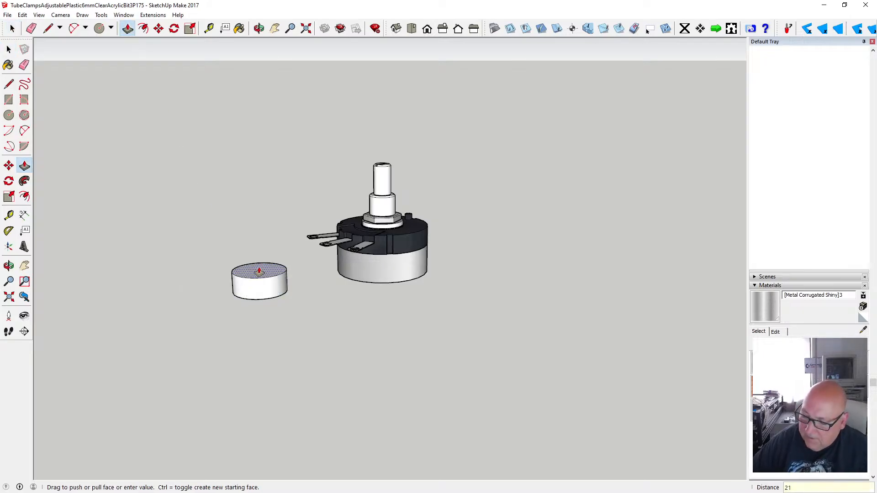
pyautogui.write('21')
pyautogui.press('Return')
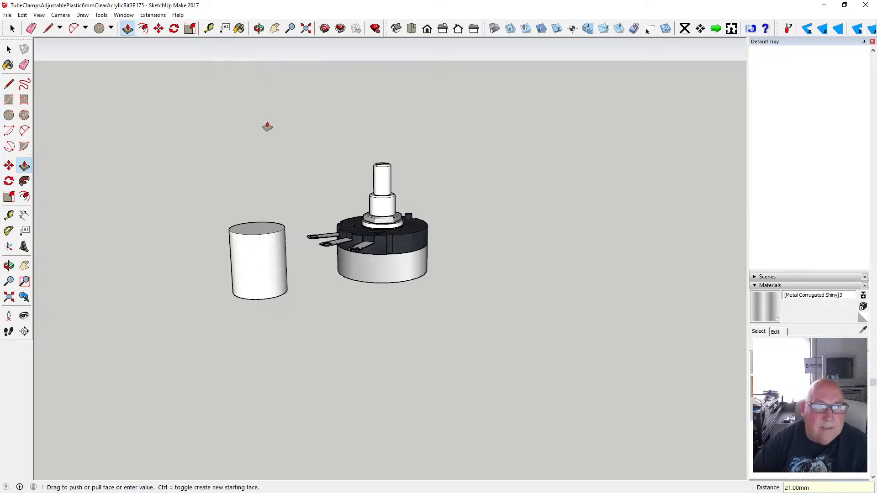
# - Try to offset the cylinder's bottom edge inward by .5 mm
pyautogui.click(258, 28)
pyautogui.moveTo(266, 198); pyautogui.dragTo(274, 274)
pyautogui.press('f')
pyautogui.scroll(3, 261, 289)
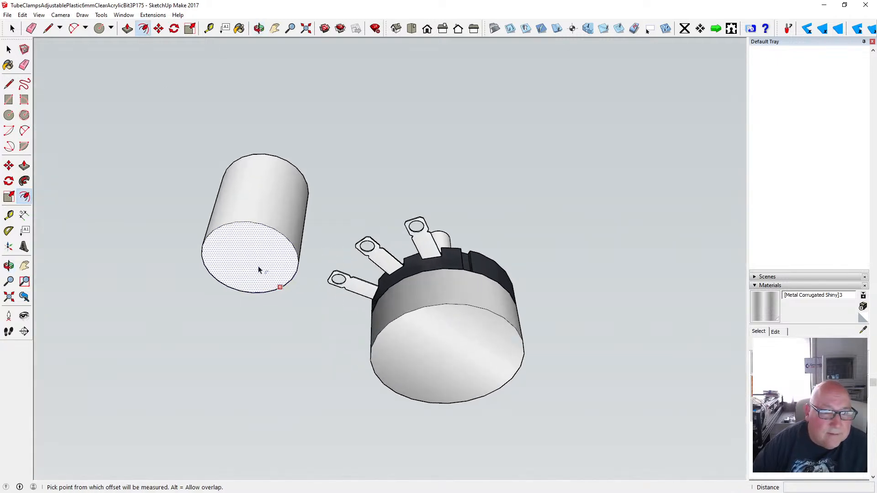
pyautogui.click(247, 224)
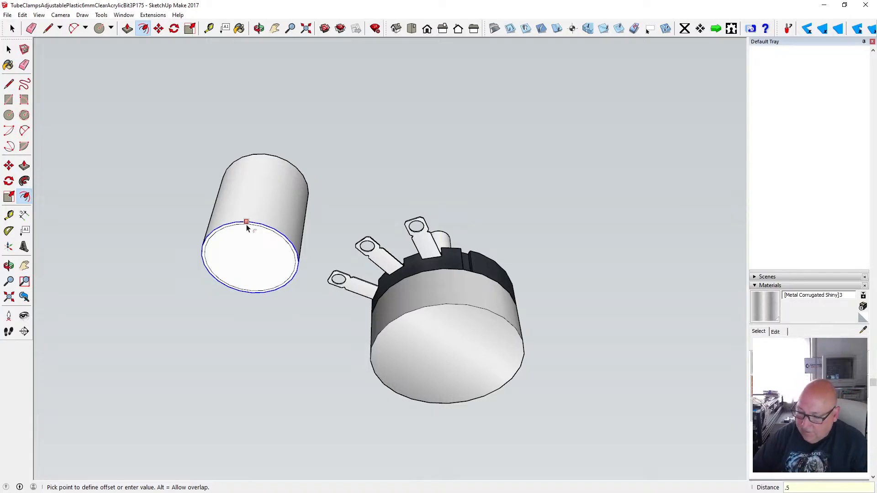
pyautogui.press('Return')
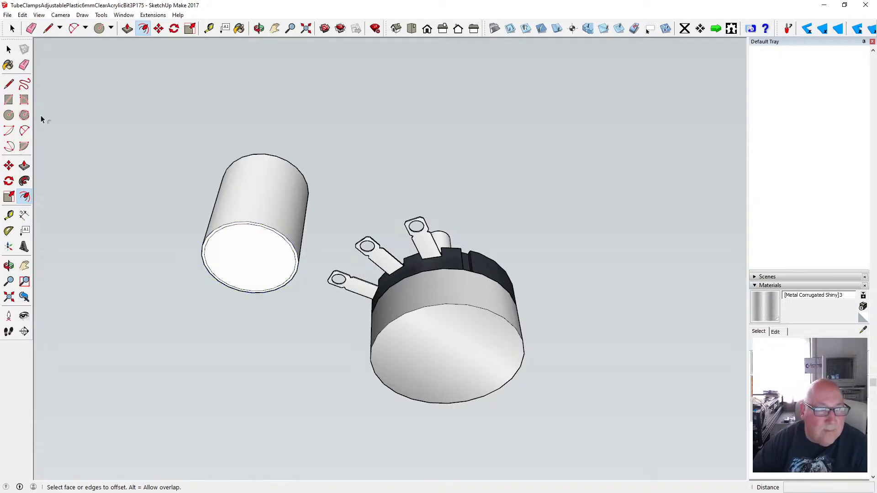
pyautogui.click(22, 15)
pyautogui.click(27, 25)
# - Offset the cylinder's bottom edge inward by .75 mm
pyautogui.click(237, 222)
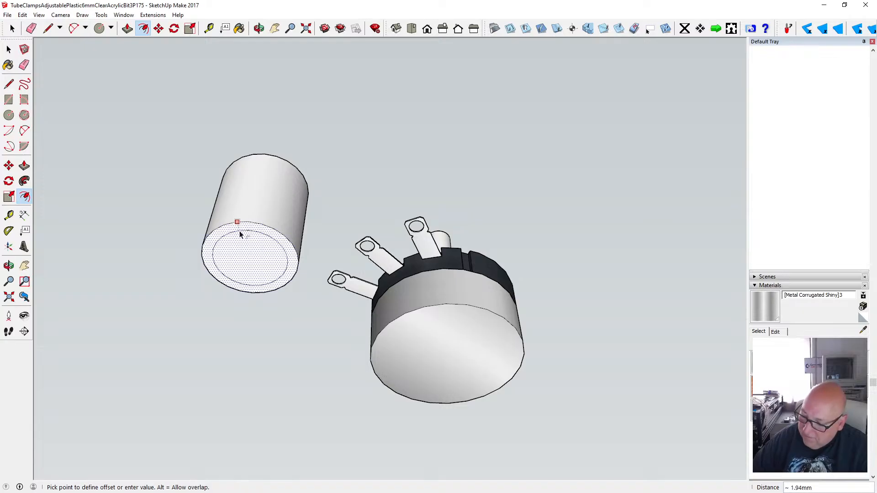
pyautogui.write('.75')
pyautogui.press('Return')
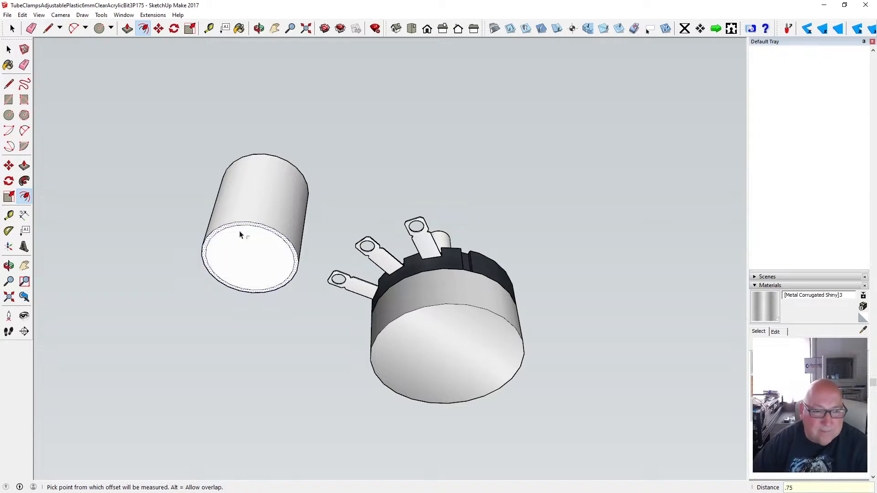
# - Move the outer bottom edge of the cylinder up .75 mm along the blue axis to form a chamfer
pyautogui.click(158, 28)
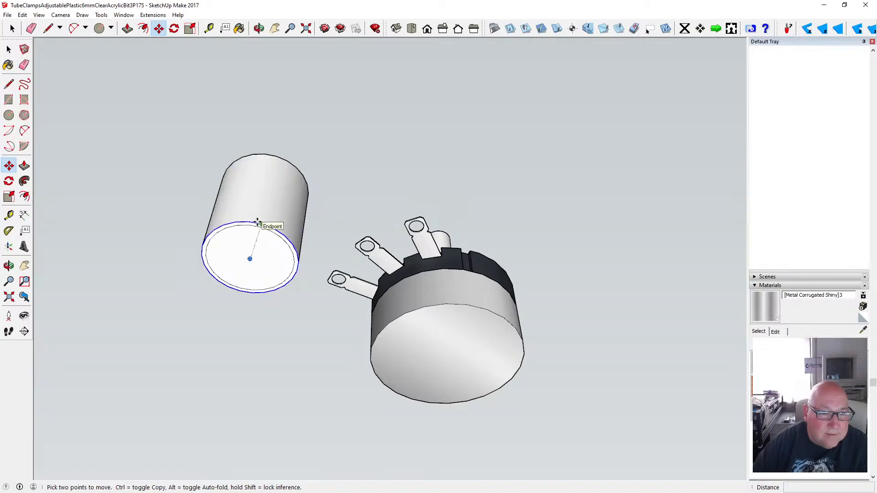
pyautogui.click(257, 223)
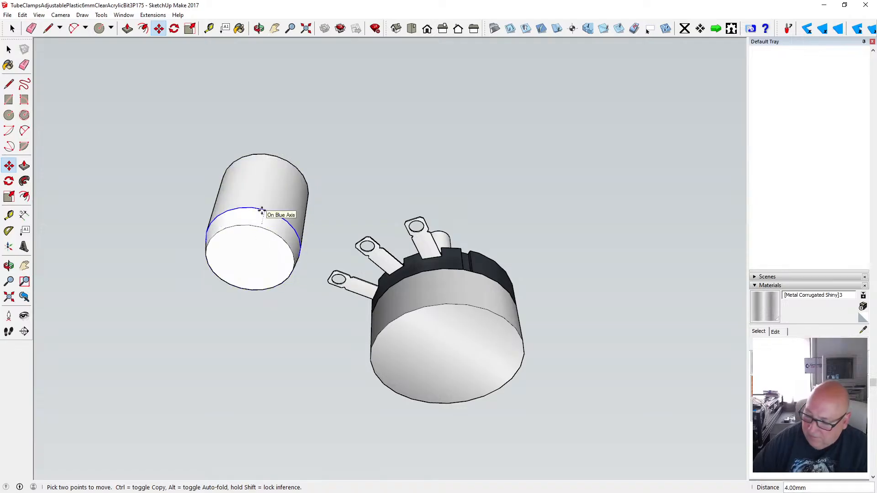
pyautogui.write('.75')
pyautogui.press('Return')
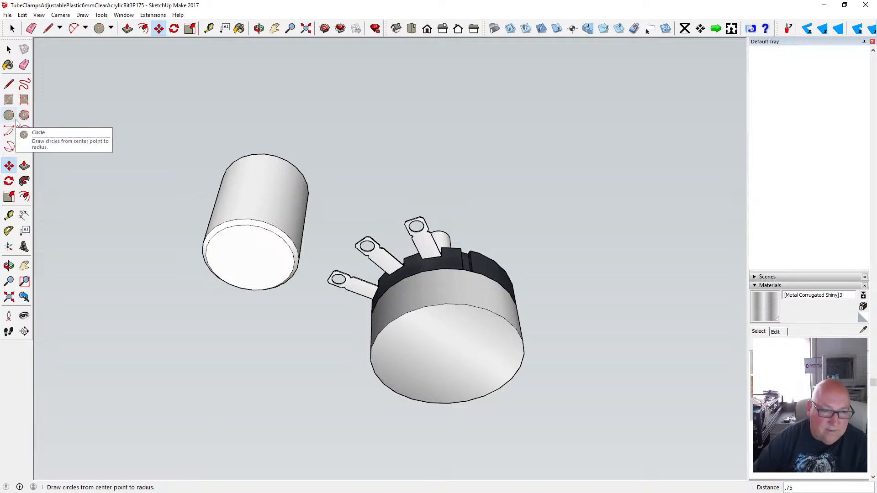
# - Paint the cylinder's bottom face, side and chamfer with the Formica Laminate Dark material
pyautogui.click(239, 28)
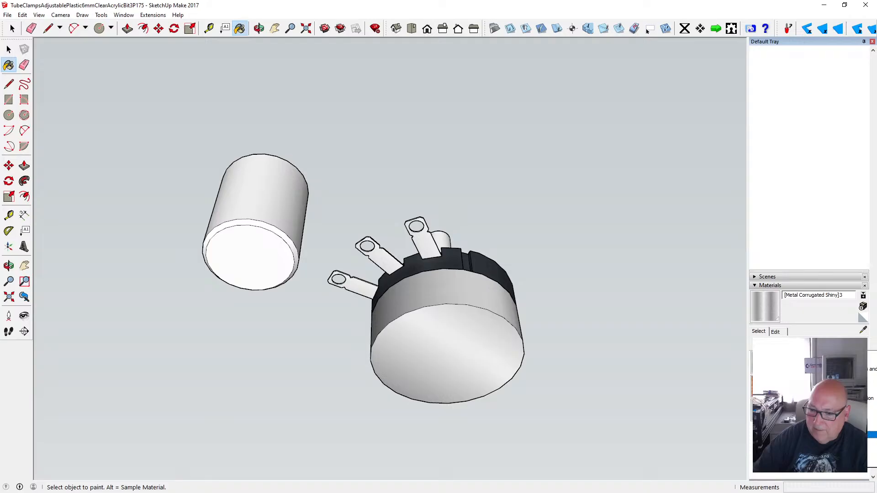
pyautogui.click(271, 246)
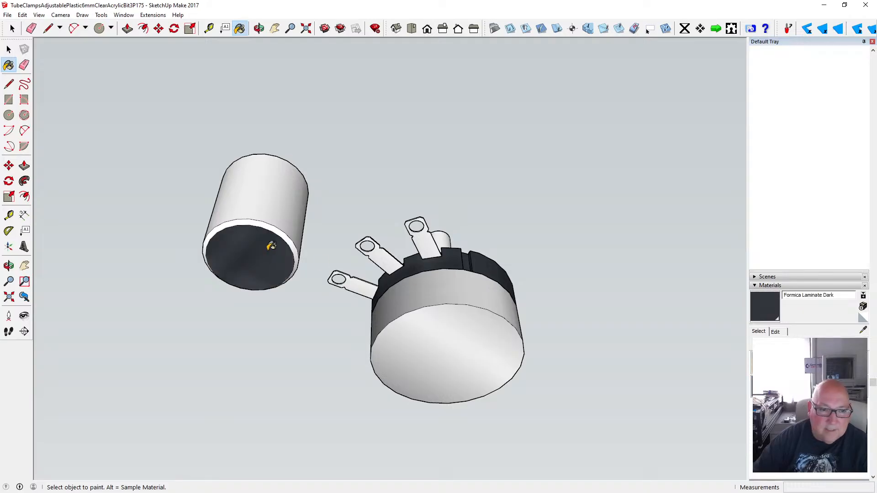
pyautogui.click(290, 208)
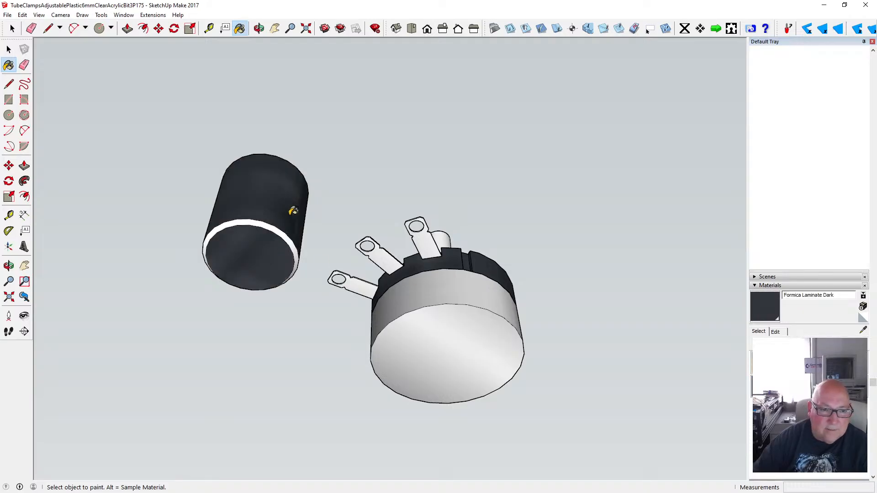
pyautogui.click(273, 225)
pyautogui.press('space')
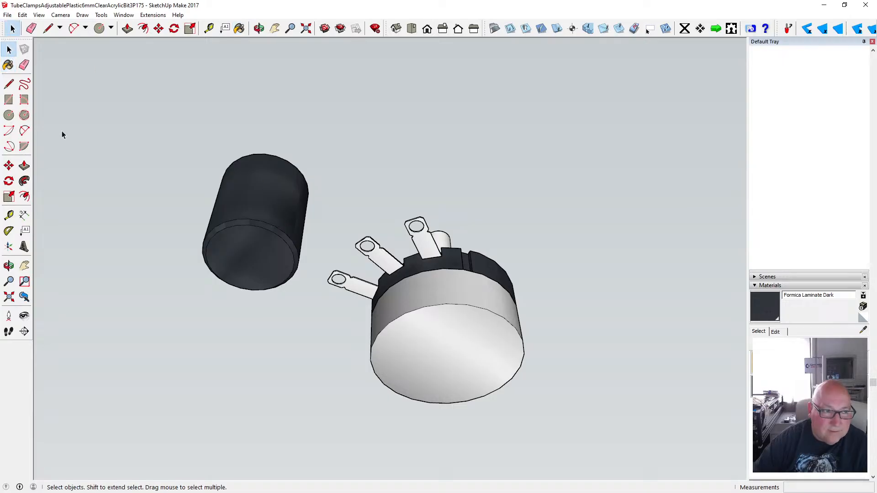
# - Place a guide line from an endpoint on the bottom face's rim through its centre, with a length of 8 mm
pyautogui.click(9, 114)
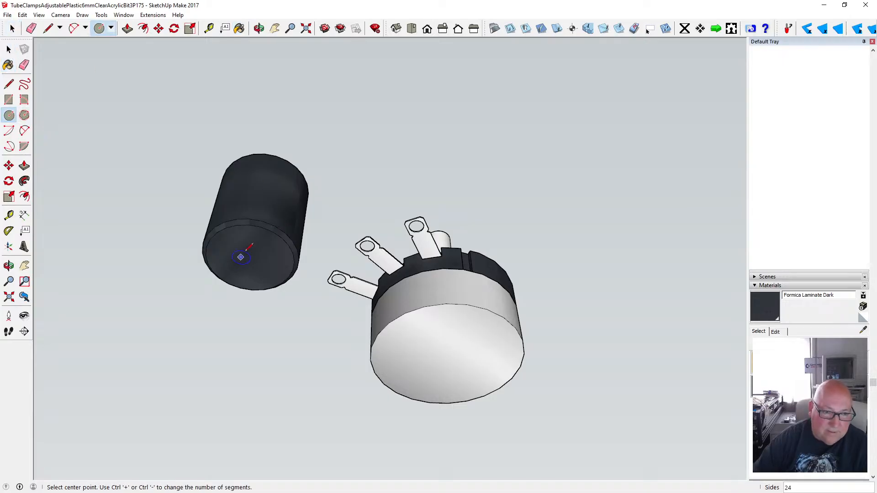
pyautogui.moveTo(241, 257); pyautogui.dragTo(251, 186, button='middle')
pyautogui.click(259, 29)
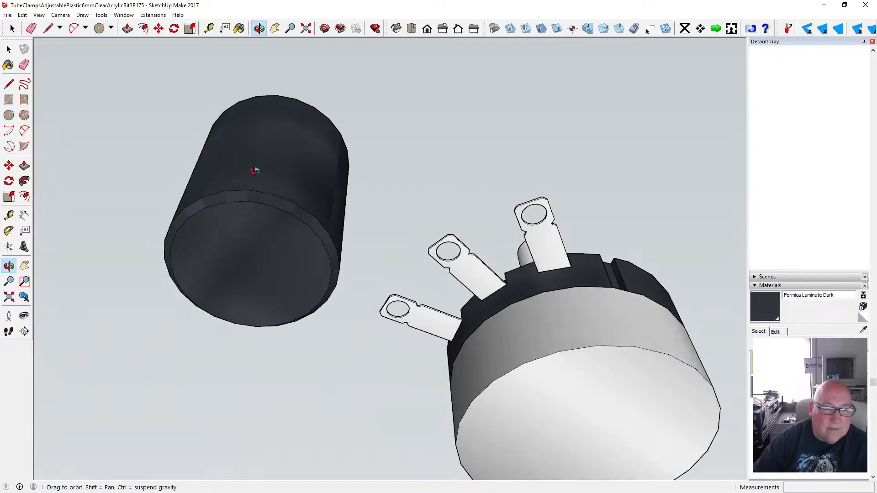
pyautogui.moveTo(255, 170); pyautogui.dragTo(248, 201)
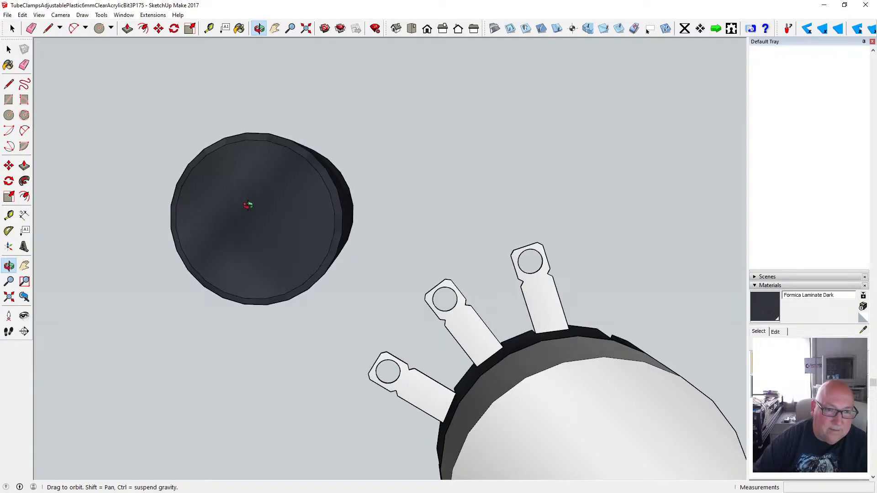
pyautogui.click(15, 117)
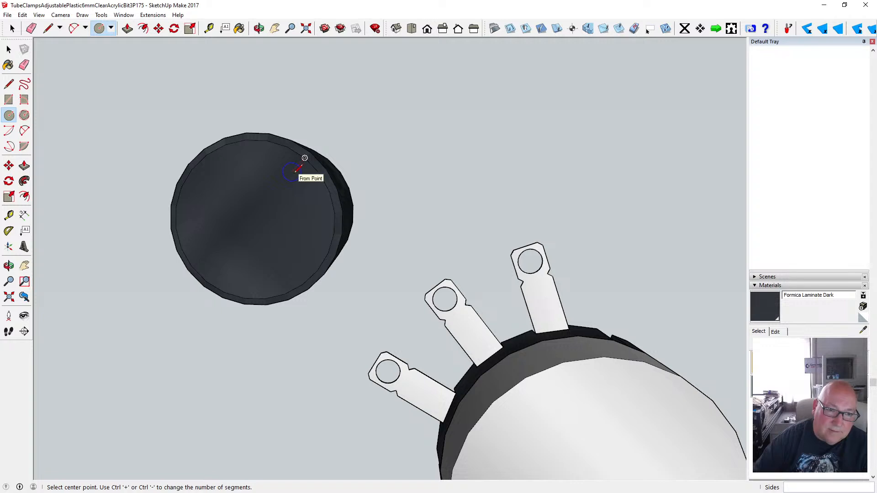
pyautogui.click(208, 28)
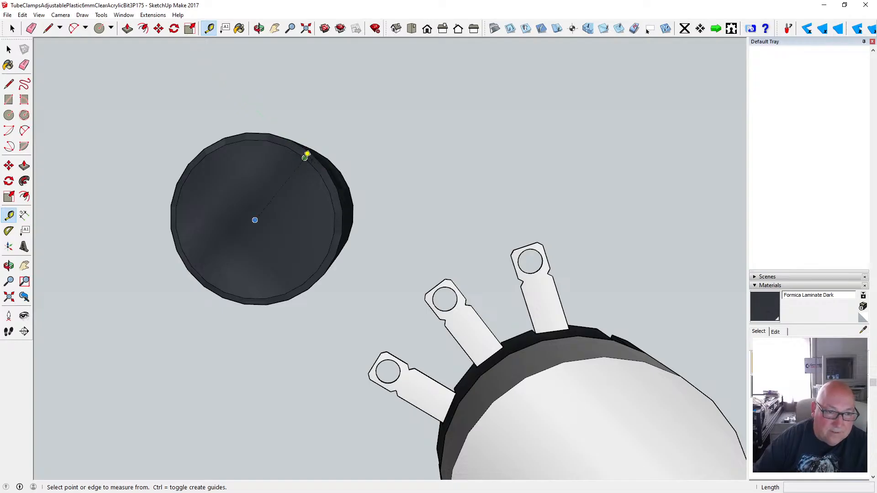
pyautogui.click(305, 158)
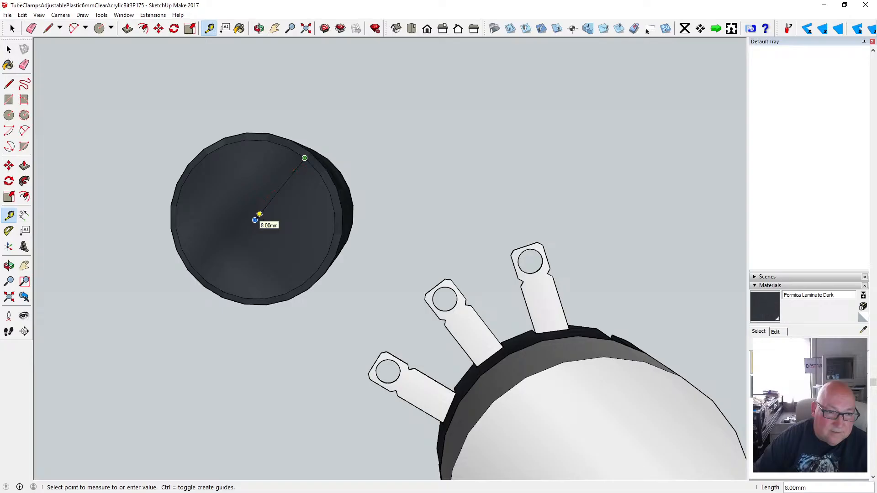
pyautogui.write('8')
pyautogui.press('Return')
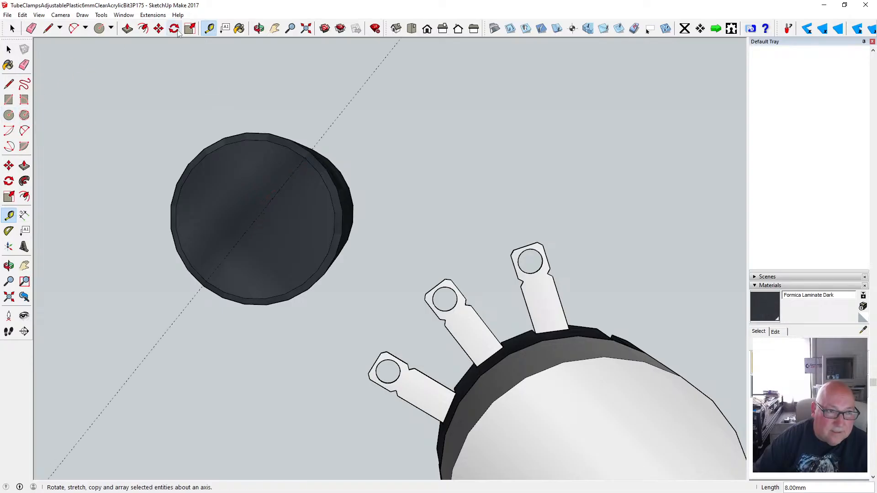
# - Offset the bottom face's edge inward to make a smaller concentric circle
pyautogui.click(143, 29)
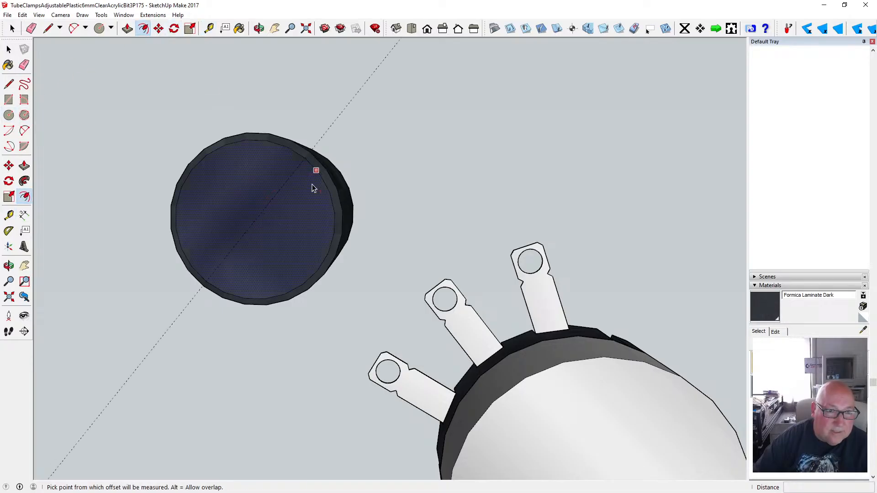
pyautogui.click(307, 161)
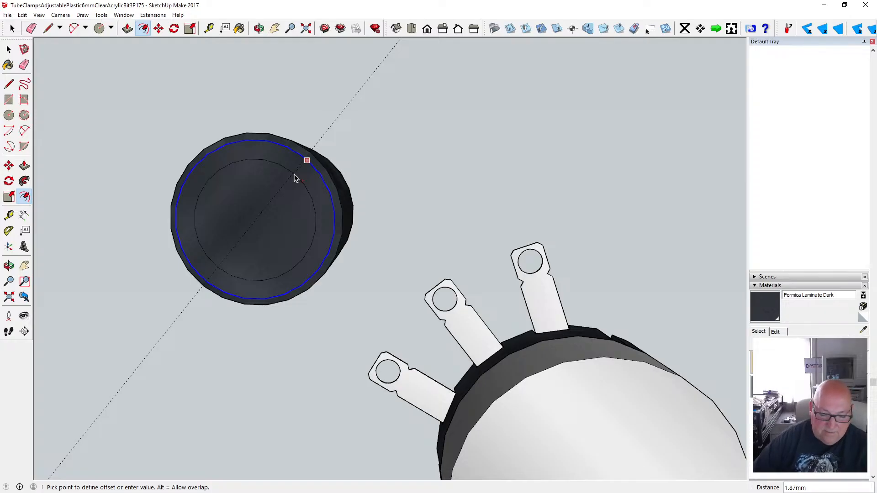
pyautogui.press('Return')
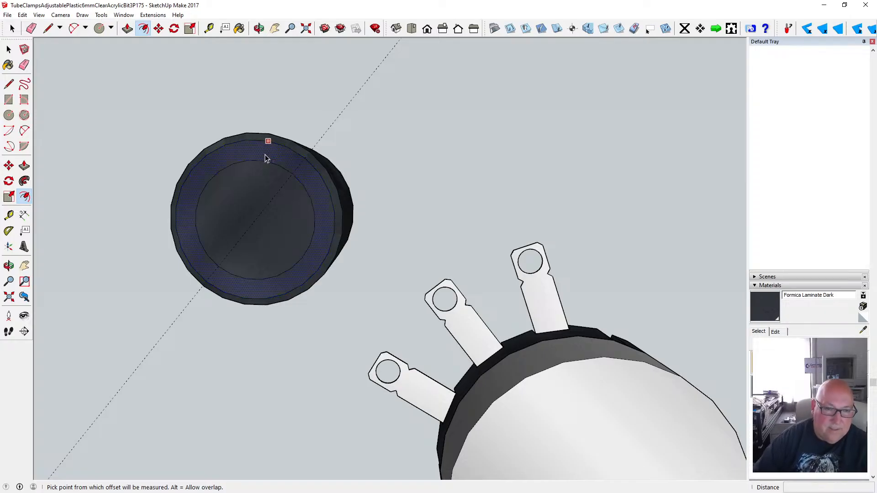
pyautogui.press('Escape')
# - Draw a small 0.75 mm radius circle where the guide line crosses the offset circle
pyautogui.click(9, 115)
pyautogui.click(255, 220)
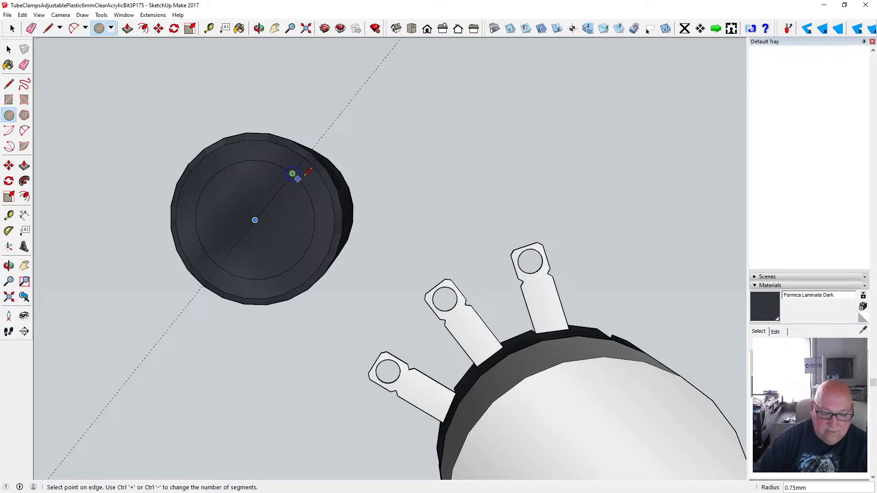
pyautogui.click(293, 174)
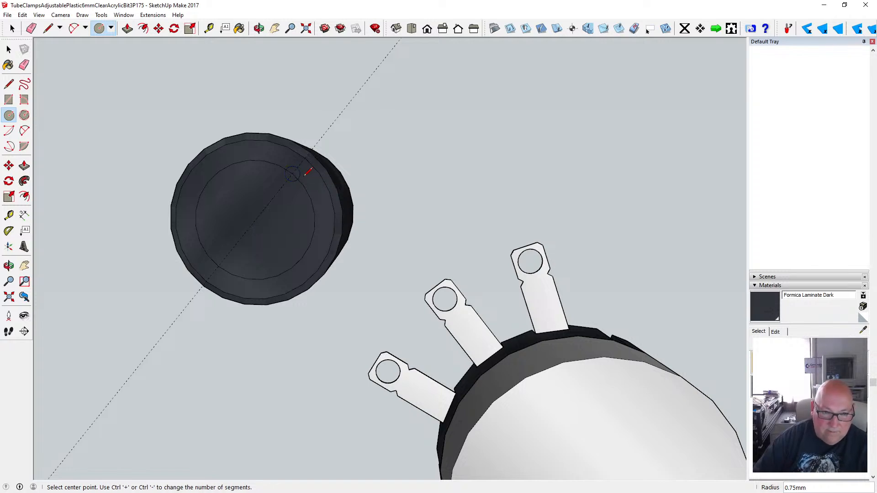
# - Delete the guide line and the offset construction circle, including its segment inside the small circle
pyautogui.click(9, 49)
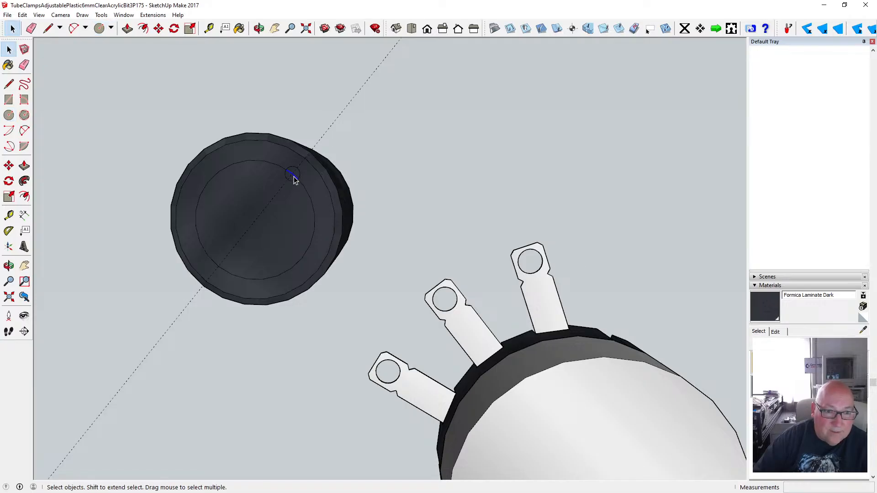
pyautogui.press('Delete')
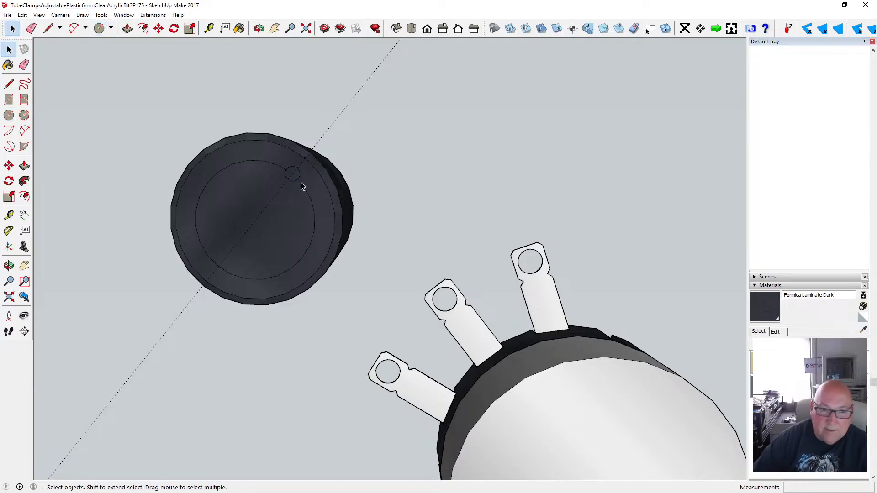
pyautogui.click(319, 146)
pyautogui.press('Delete')
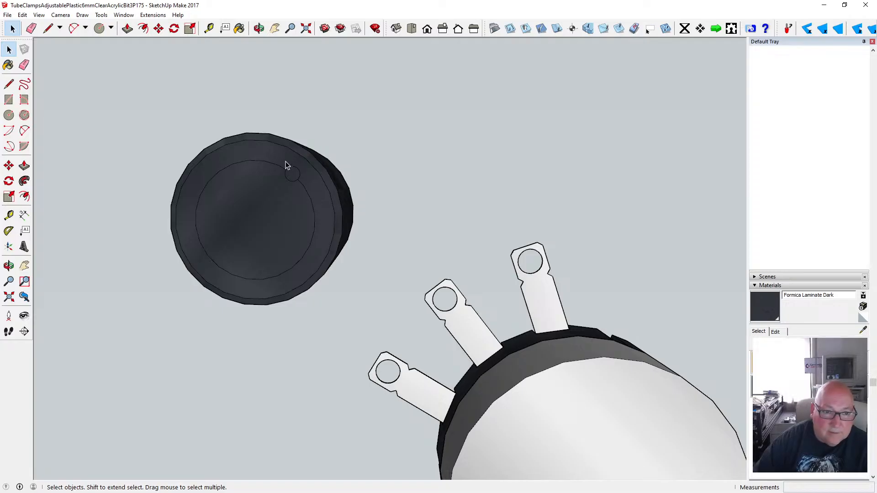
pyautogui.click(282, 165)
pyautogui.press('Delete')
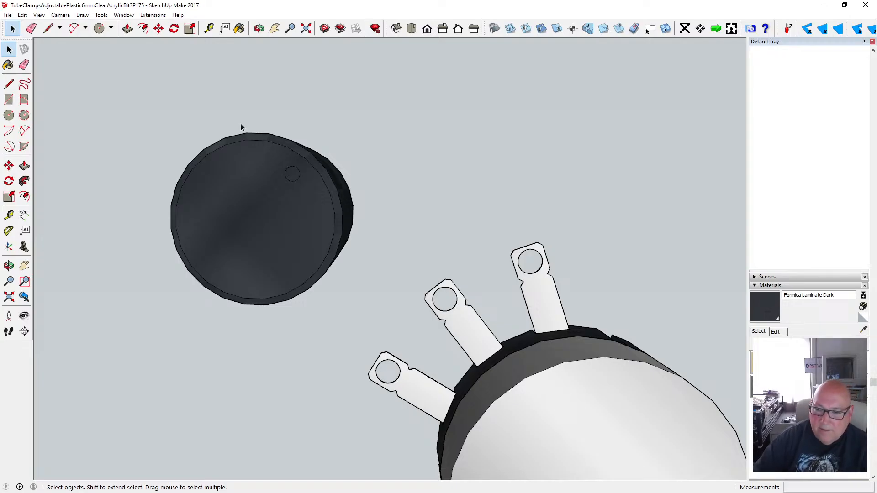
# - Paint the small circle on the cylinder's bottom face red as an indicator dot
pyautogui.click(852, 344)
pyautogui.click(841, 377)
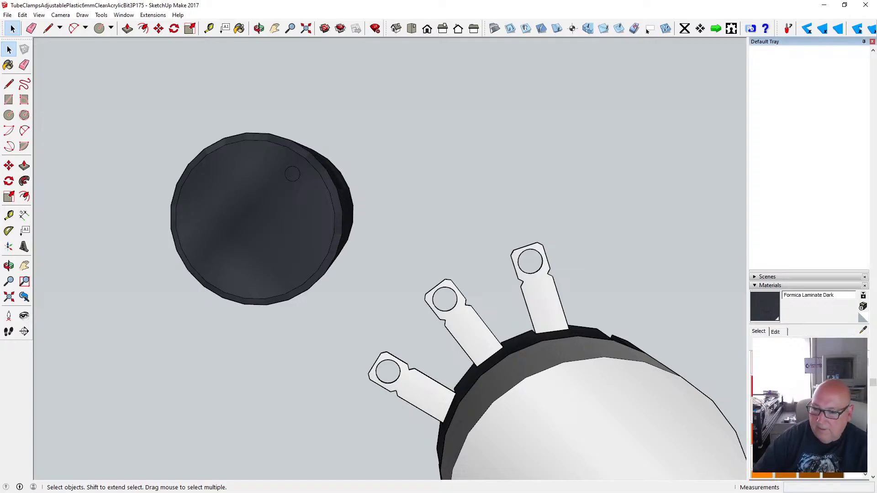
pyautogui.scroll(1, 811, 375)
pyautogui.press('b')
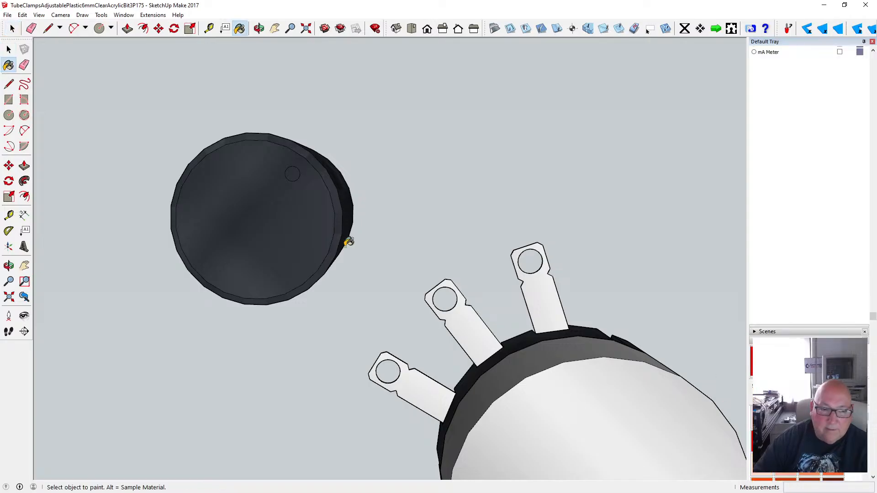
pyautogui.click(292, 173)
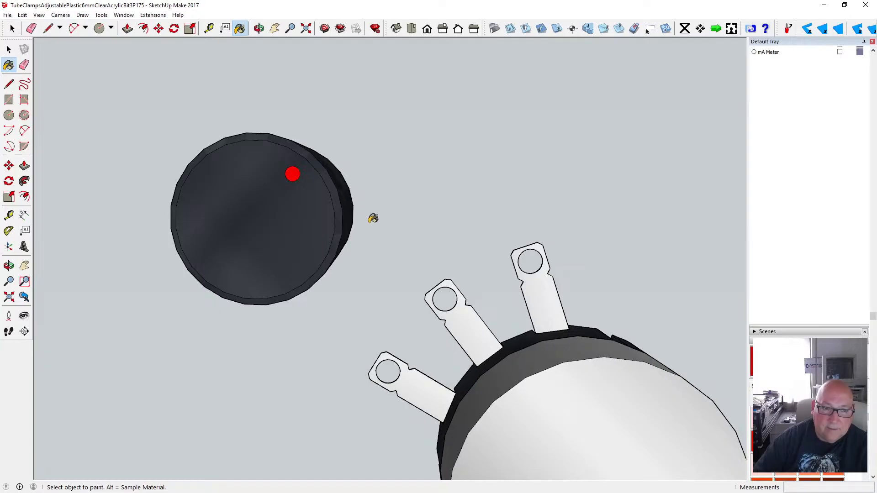
pyautogui.click(10, 50)
pyautogui.click(10, 50)
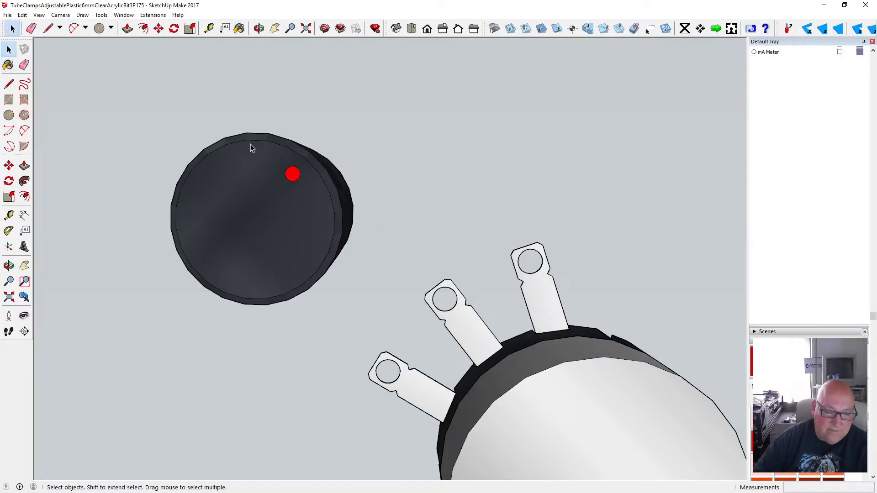
# - Draw a circle with a radius of about 2 mm on the cylinder's side, centred near the end opposite the red dot
pyautogui.click(258, 29)
pyautogui.moveTo(285, 320); pyautogui.dragTo(186, 172)
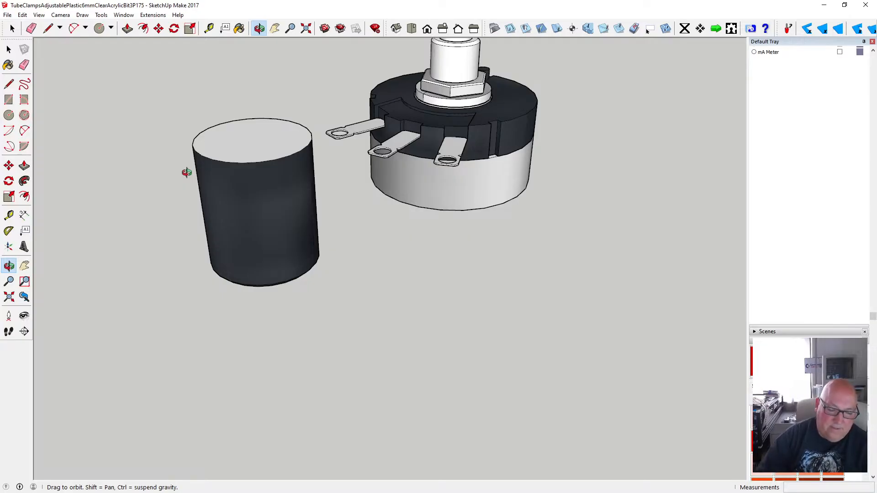
pyautogui.moveTo(188, 164); pyautogui.dragTo(371, 147)
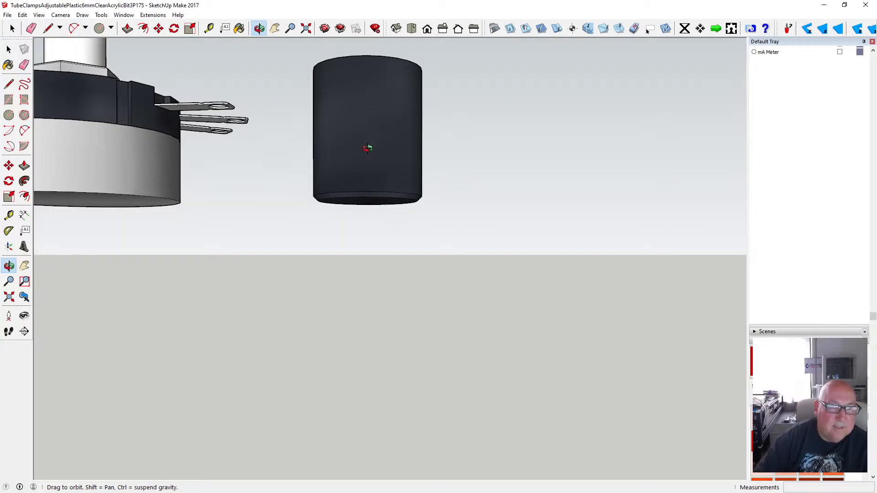
pyautogui.click(8, 115)
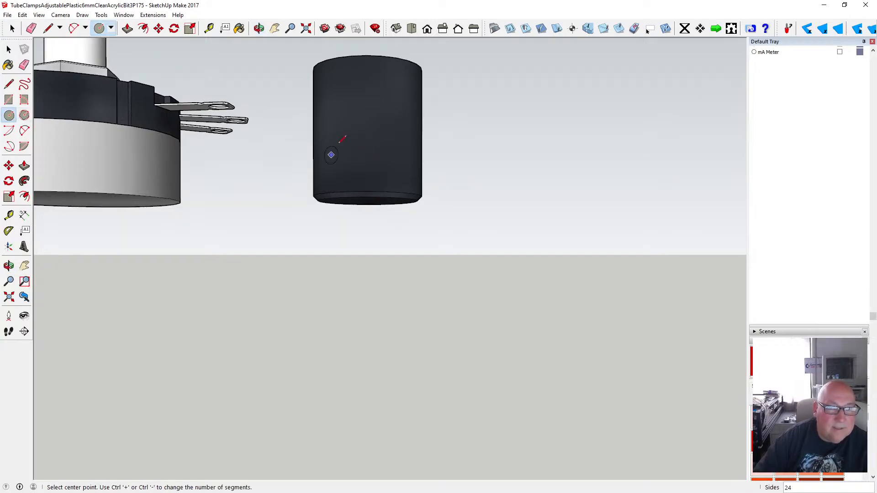
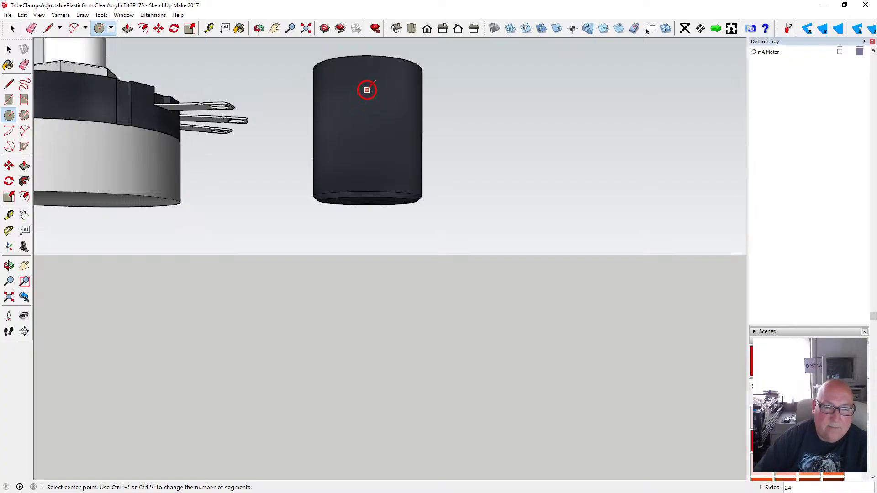
pyautogui.click(367, 90)
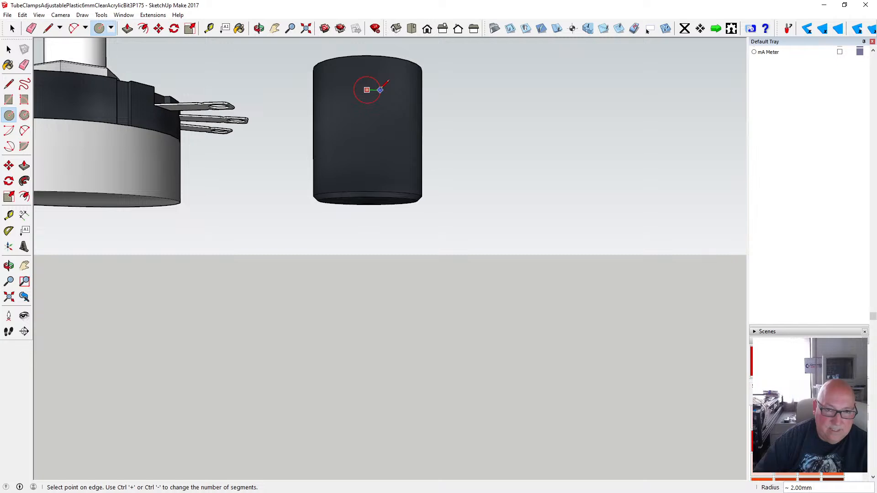
pyautogui.click(380, 90)
pyautogui.click(259, 29)
pyautogui.moveTo(336, 115); pyautogui.dragTo(413, 178)
pyautogui.scroll(3, 376, 112)
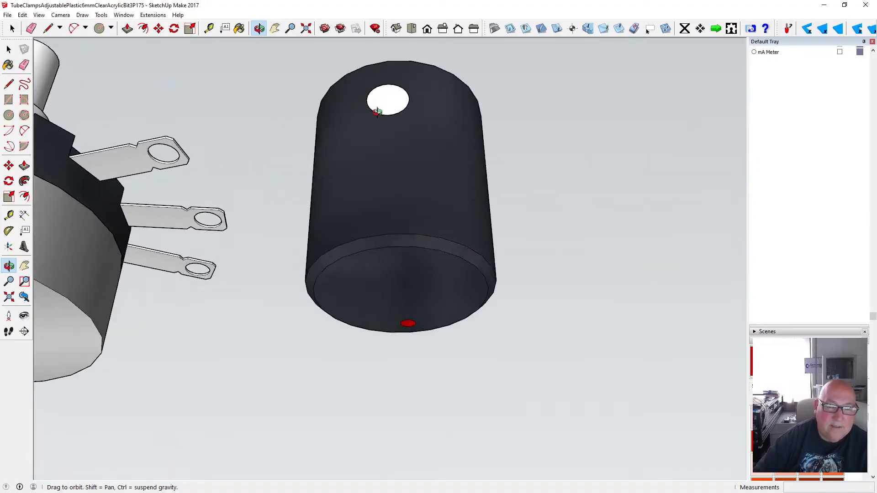
pyautogui.moveTo(377, 112); pyautogui.dragTo(430, 99)
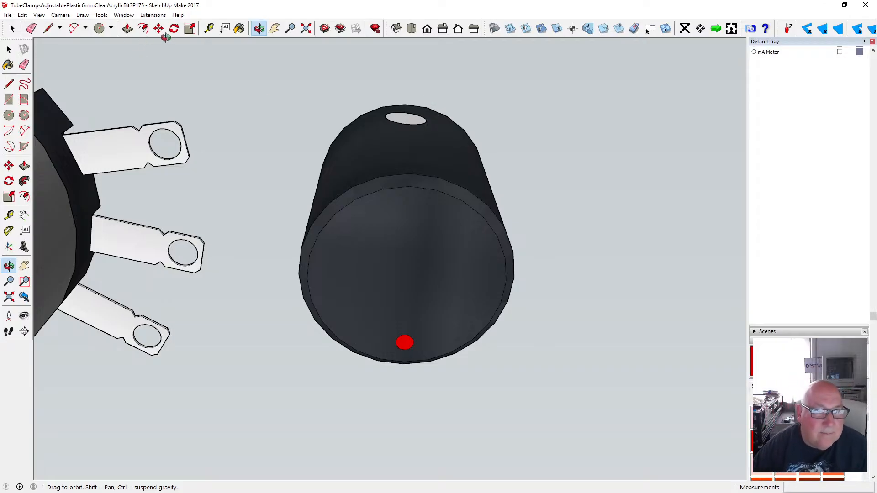
pyautogui.click(8, 50)
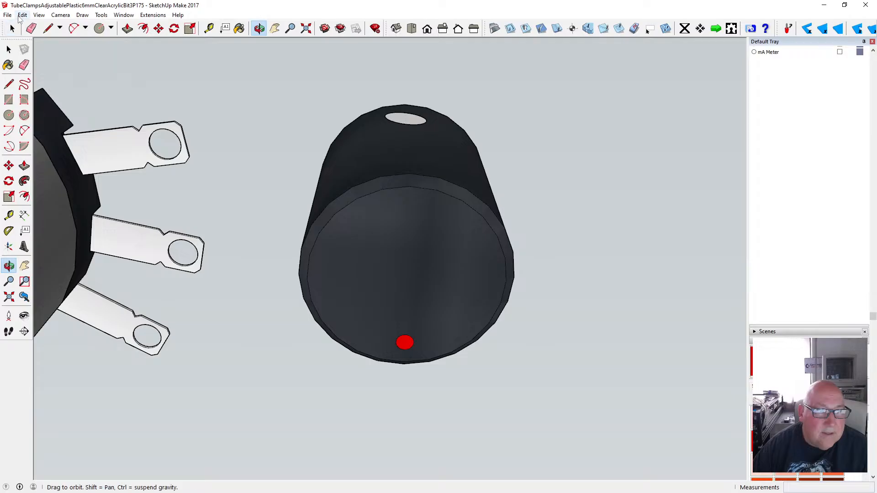
# - Undo the last side circle and draw a 1.25 mm radius circle on the cylinder's side near the end opposite the red dot
pyautogui.click(22, 15)
pyautogui.click(42, 24)
pyautogui.click(9, 115)
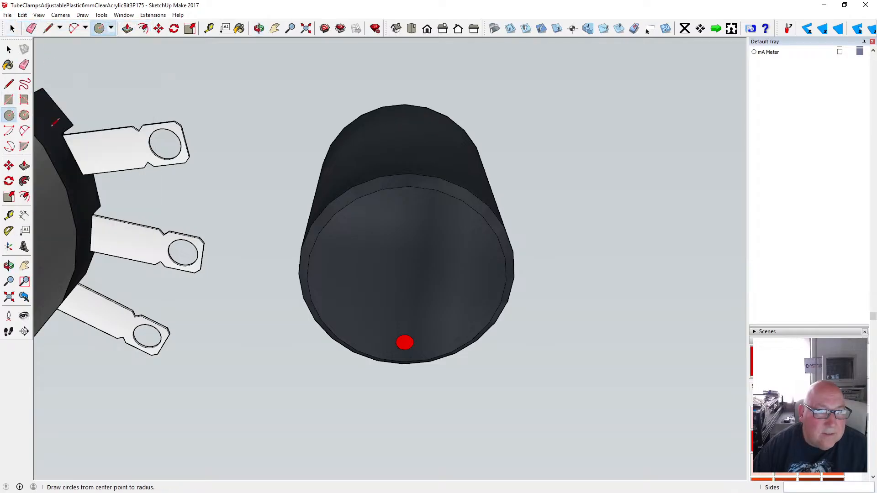
pyautogui.click(406, 120)
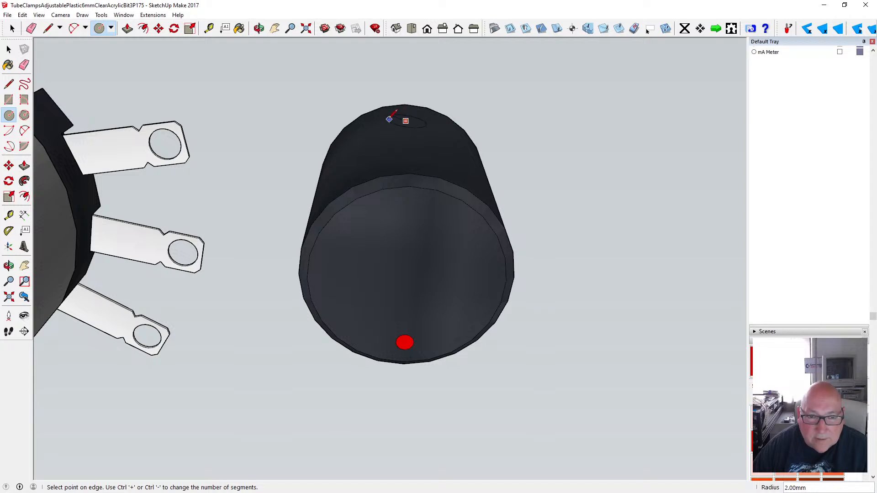
pyautogui.click(405, 119)
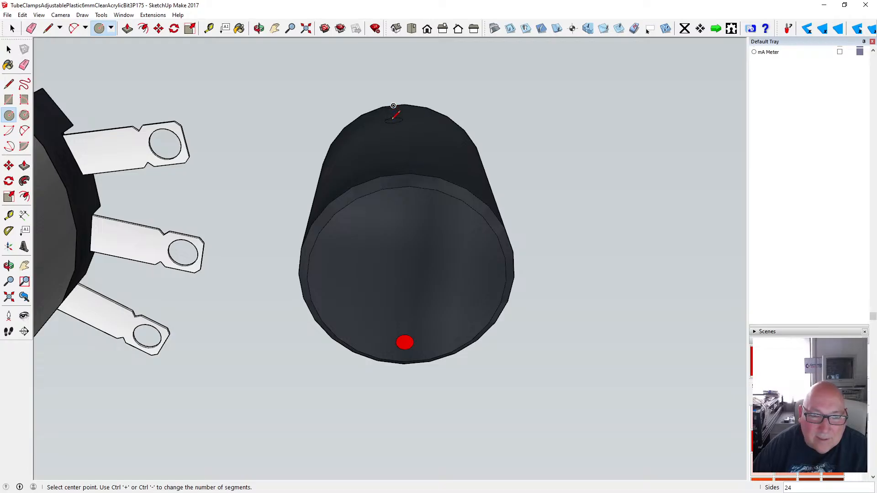
pyautogui.click(393, 119)
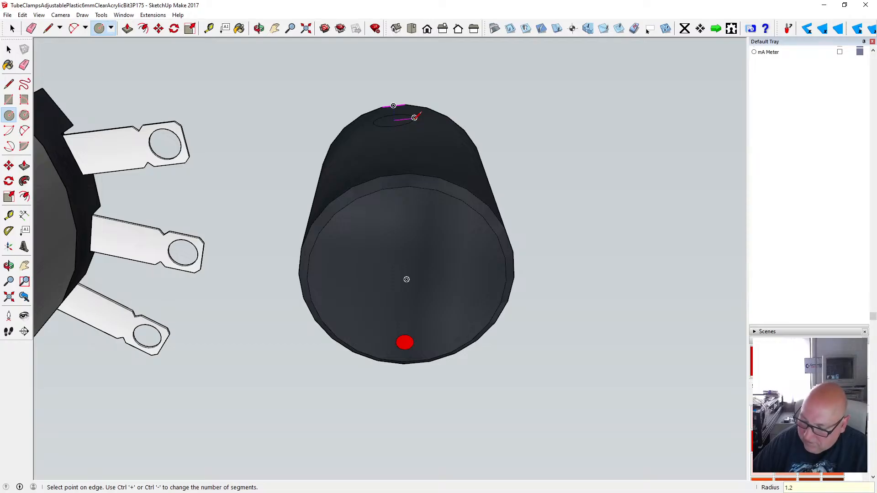
pyautogui.press('Return')
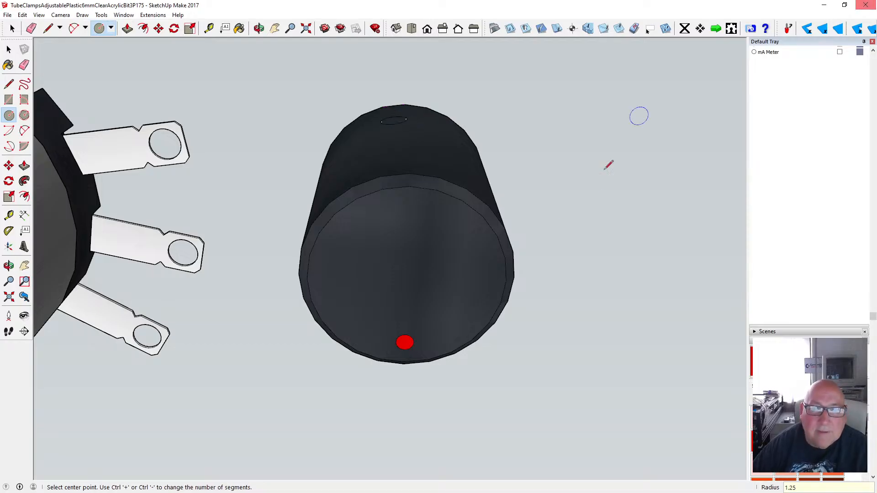
# - Offset the circle on the cylinder's side inward by about 0.29 mm
pyautogui.click(259, 29)
pyautogui.moveTo(377, 113); pyautogui.dragTo(402, 221)
pyautogui.scroll(5, 407, 118)
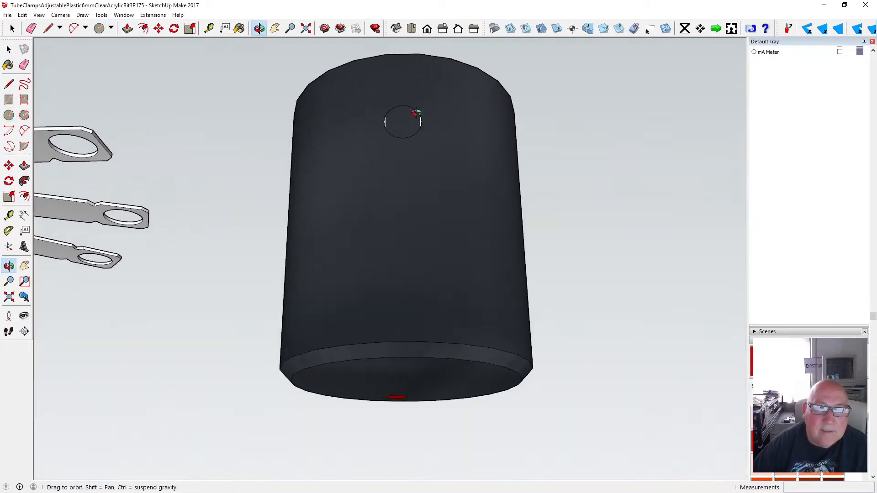
pyautogui.moveTo(416, 114); pyautogui.dragTo(388, 145)
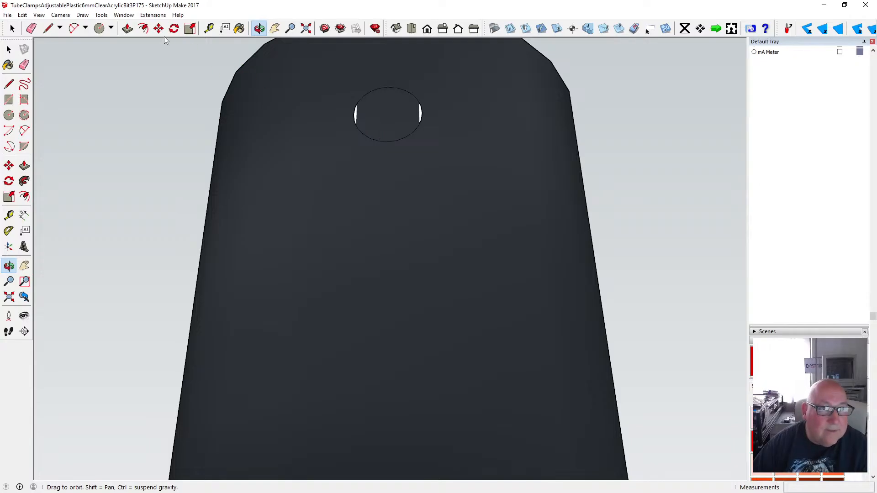
pyautogui.click(145, 30)
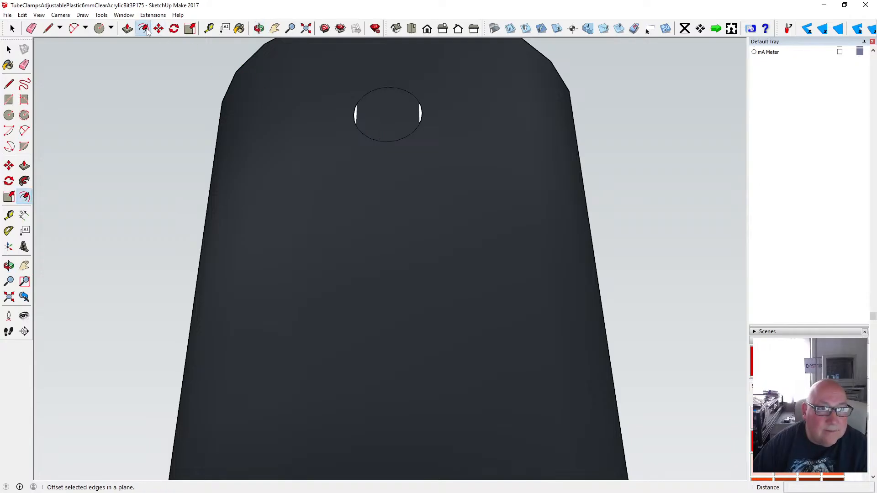
pyautogui.click(391, 88)
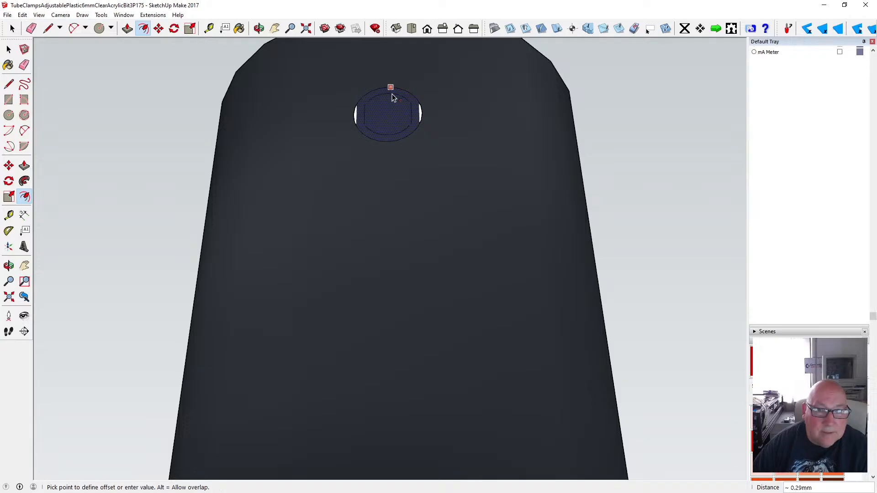
pyautogui.click(392, 99)
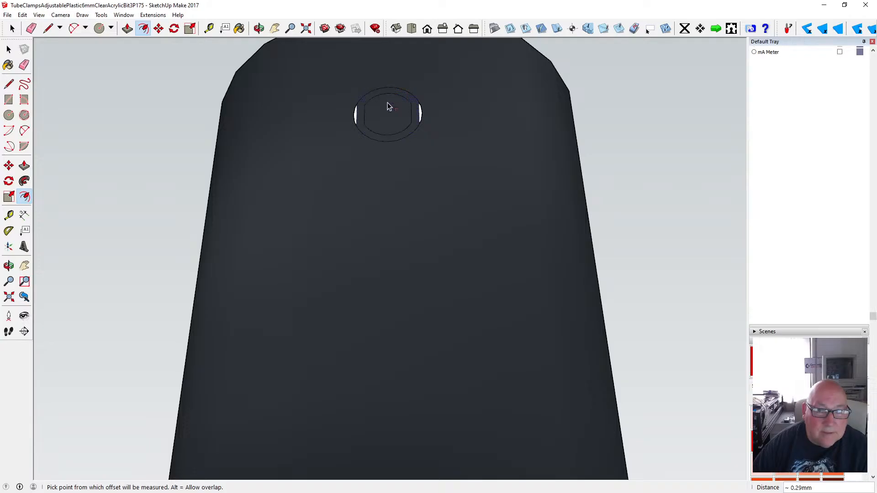
# - Draw a six-sided polygon with a 0.75 mm inscribed radius at the centre of the side circle
pyautogui.click(24, 115)
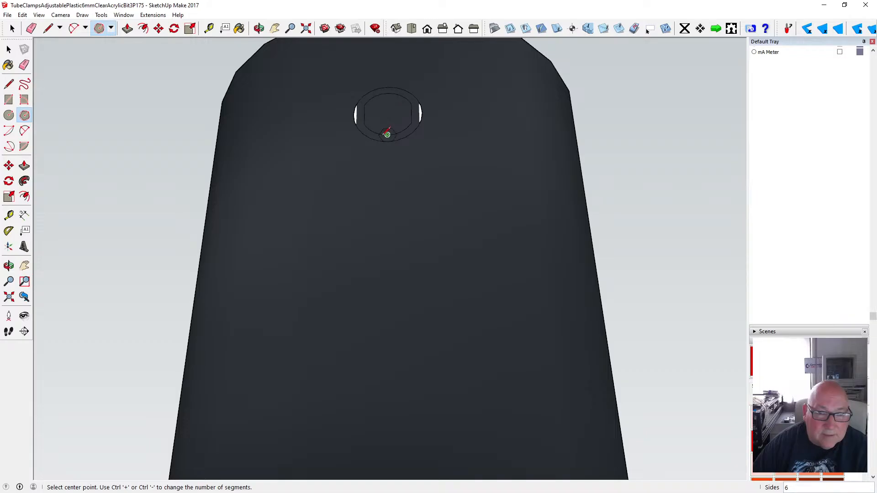
pyautogui.click(387, 114)
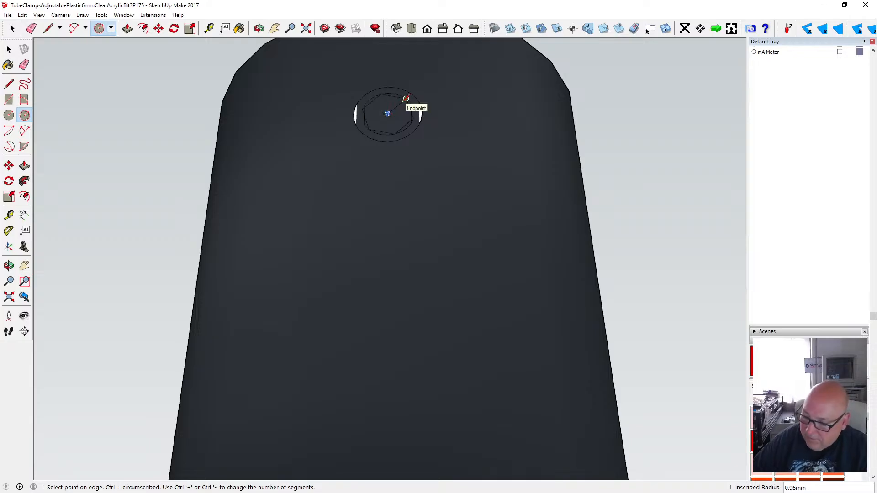
pyautogui.write('.75')
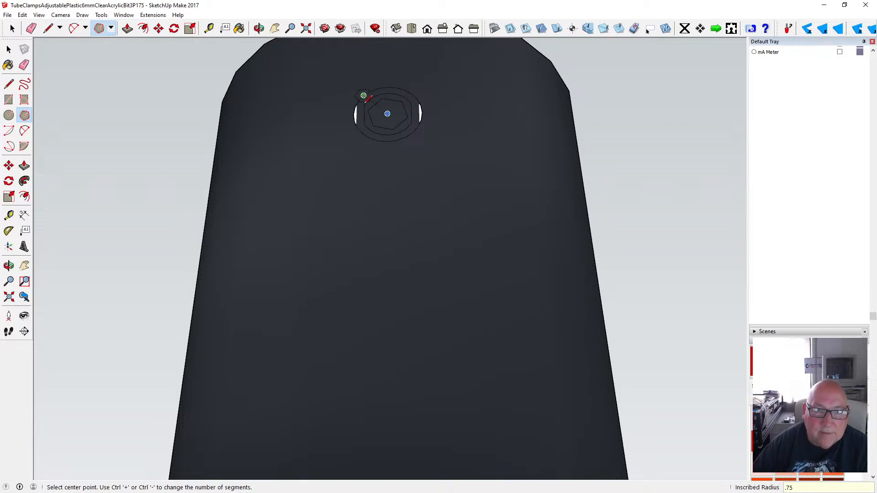
# - Delete the offset outline between the hexagon and the side circle
pyautogui.click(8, 49)
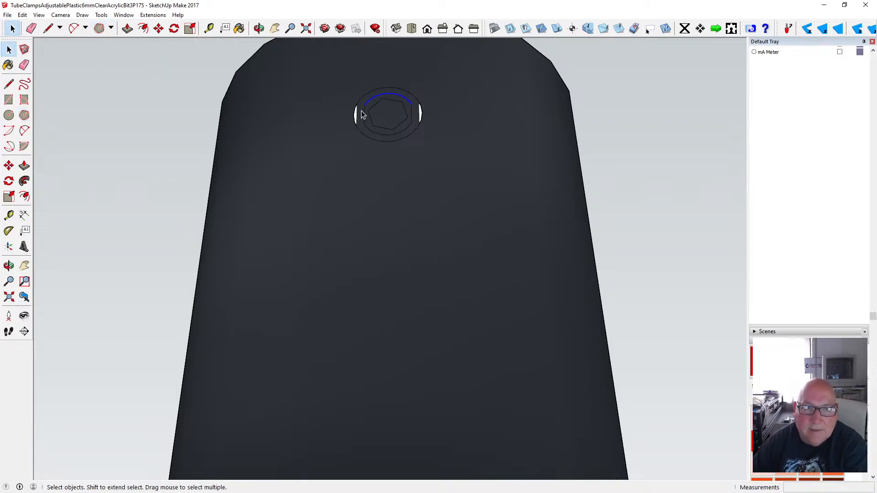
pyautogui.press('Delete')
pyautogui.click(364, 114)
pyautogui.press('Delete')
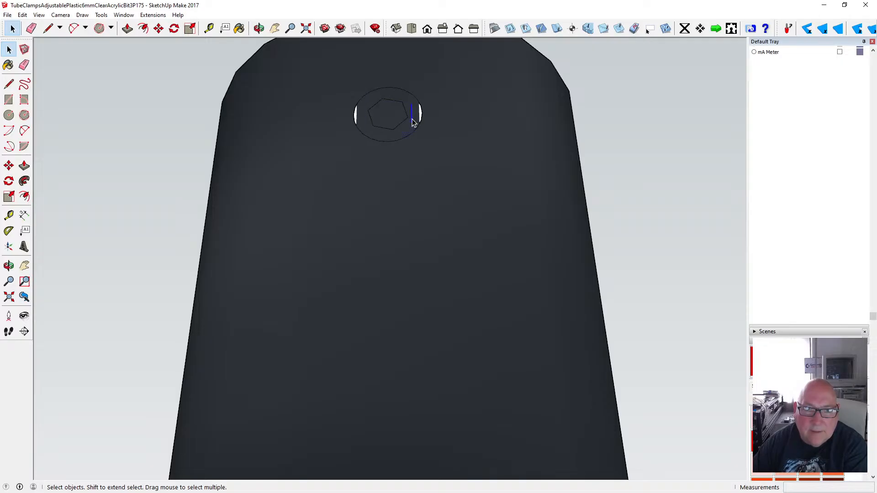
pyautogui.press('Delete')
pyautogui.scroll(3, 359, 120)
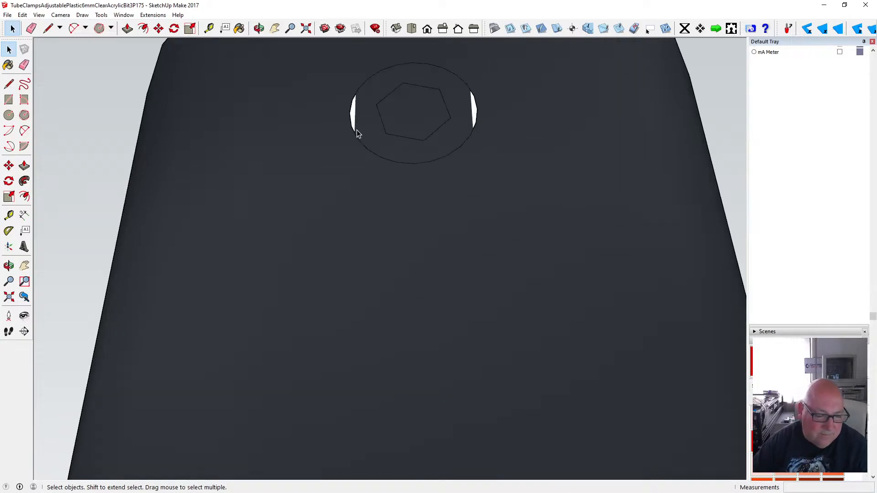
# - Paint the ring between the hexagon and the side circle with the Metal Corrugated Shiny material
pyautogui.scroll(-2, 404, 171)
pyautogui.scroll(-2, 403, 170)
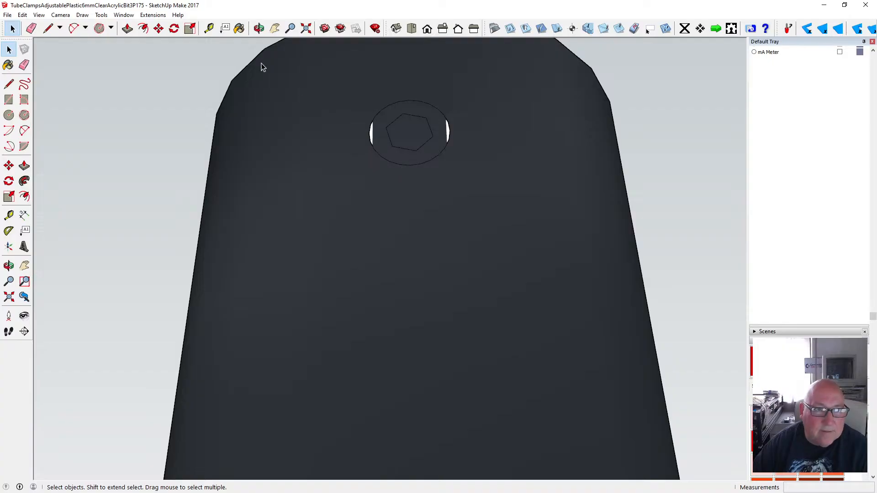
pyautogui.click(239, 28)
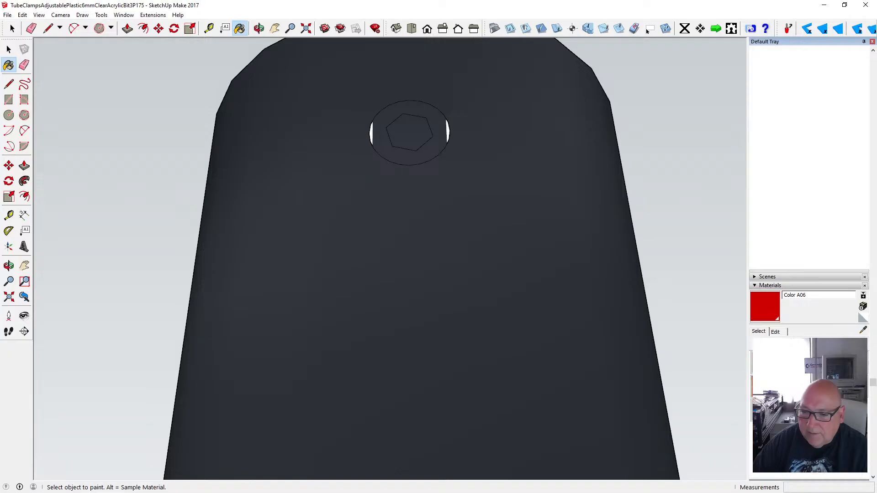
pyautogui.click(439, 114)
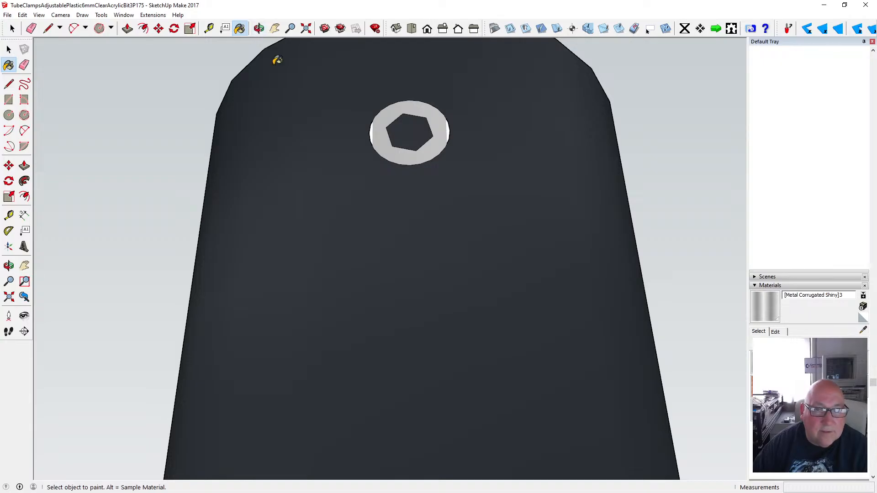
# - Push the hexagon 1 mm into the cylinder to form a hex socket
pyautogui.click(259, 28)
pyautogui.moveTo(320, 69); pyautogui.dragTo(347, 90)
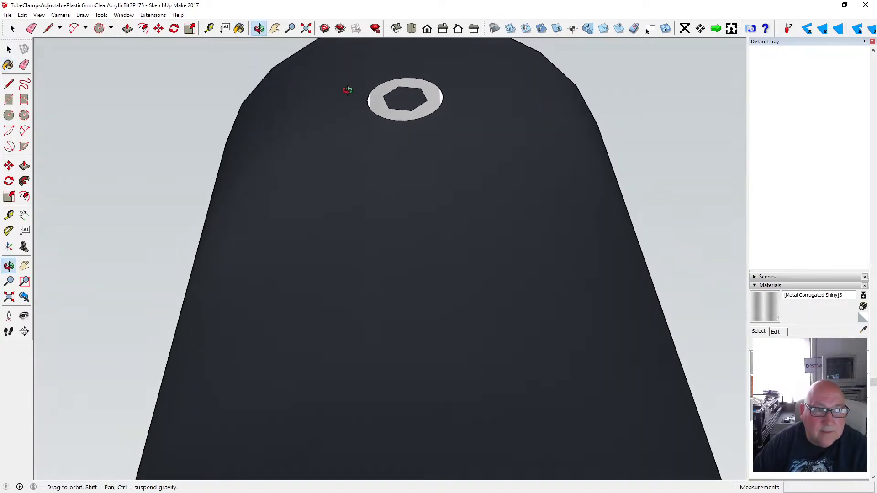
pyautogui.click(127, 29)
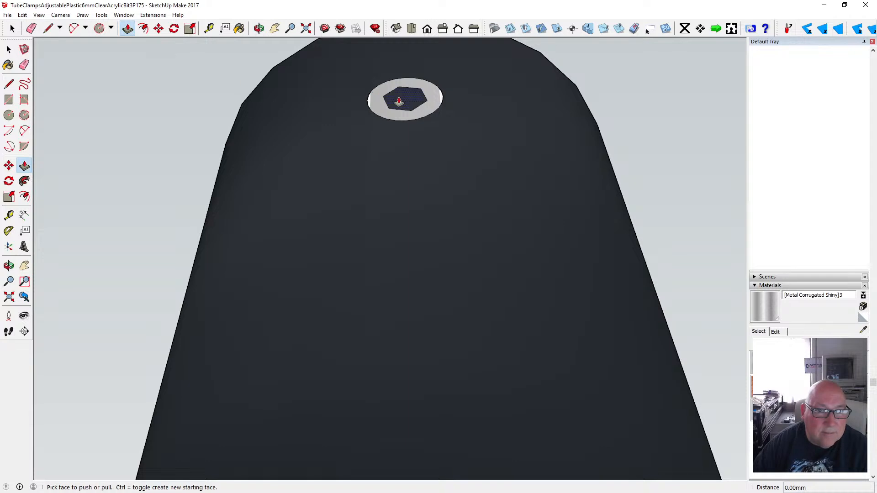
pyautogui.click(400, 104)
pyautogui.click(402, 118)
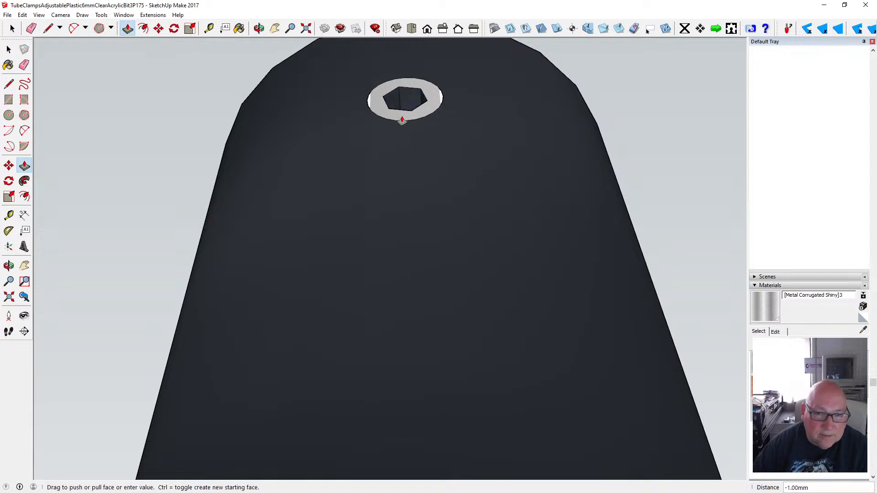
# - Paint the hex socket's floor and all its side walls with the Metal Corrugated Shiny material
pyautogui.click(259, 28)
pyautogui.moveTo(351, 91); pyautogui.dragTo(368, 211)
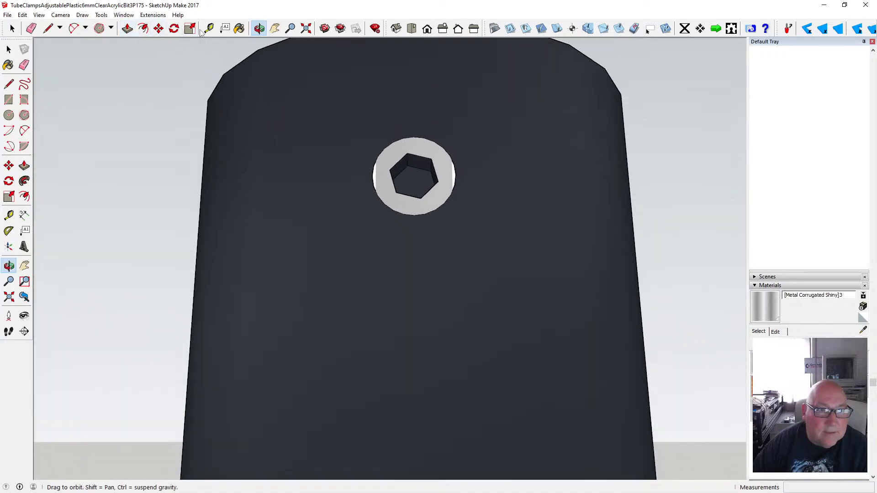
pyautogui.click(239, 29)
pyautogui.click(417, 174)
pyautogui.click(419, 161)
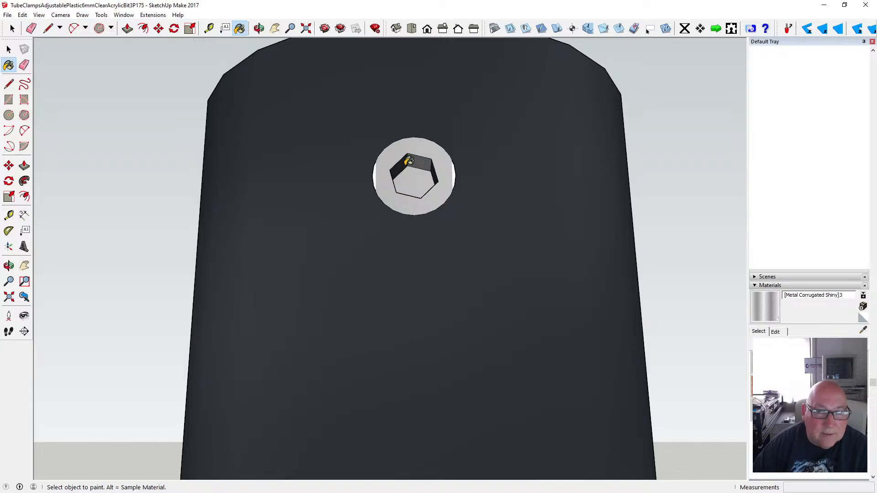
pyautogui.click(399, 165)
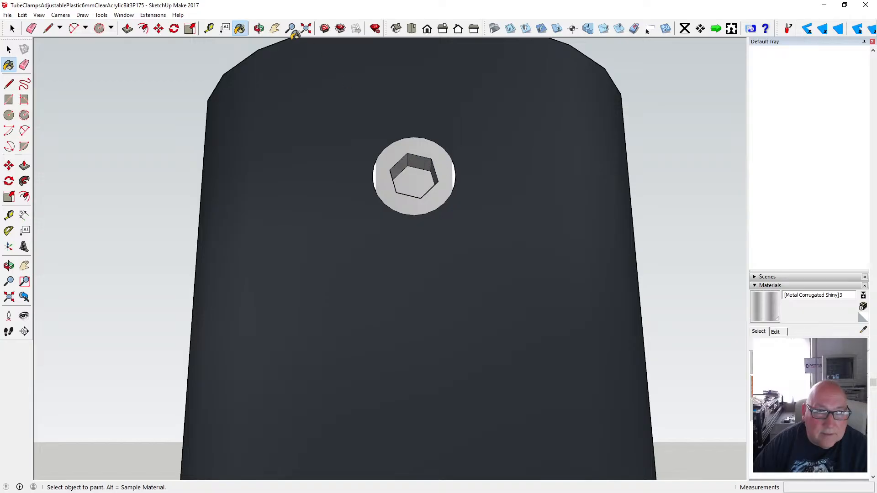
pyautogui.click(259, 28)
pyautogui.moveTo(304, 101)
pyautogui.mouseDown()
pyautogui.moveTo(304, 251)
pyautogui.moveTo(308, 234)
pyautogui.mouseUp()
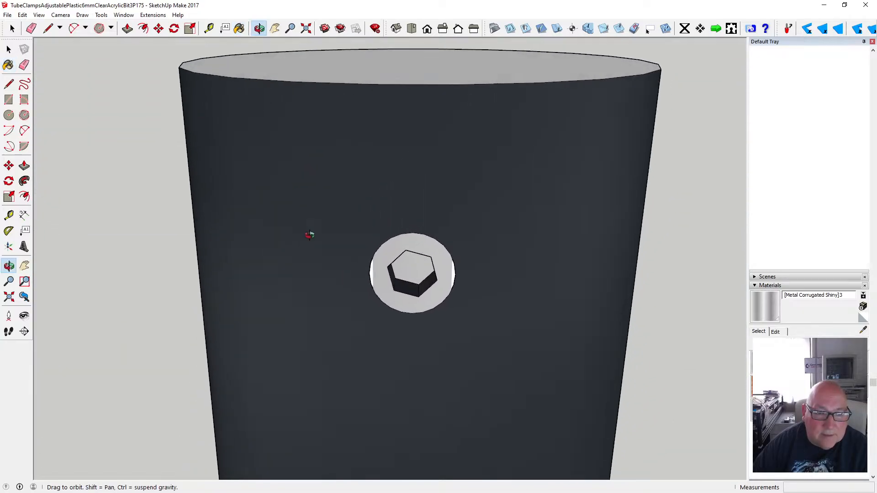
pyautogui.click(239, 28)
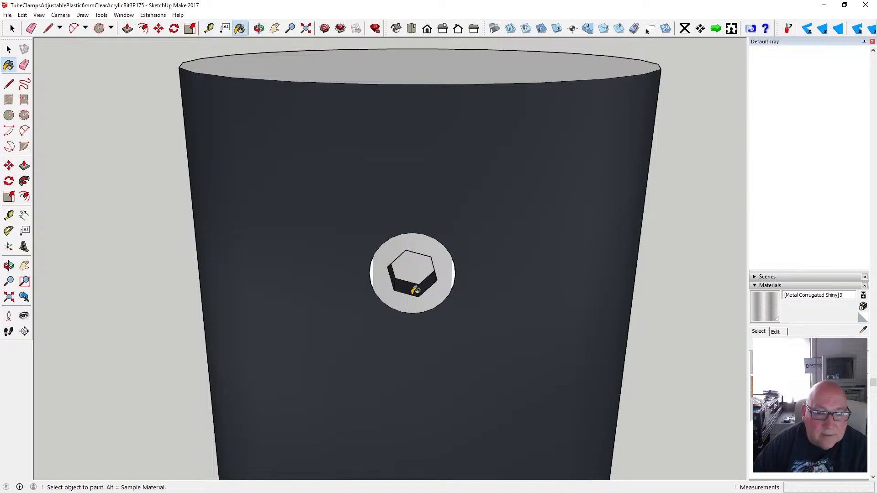
pyautogui.click(393, 274)
pyautogui.click(404, 286)
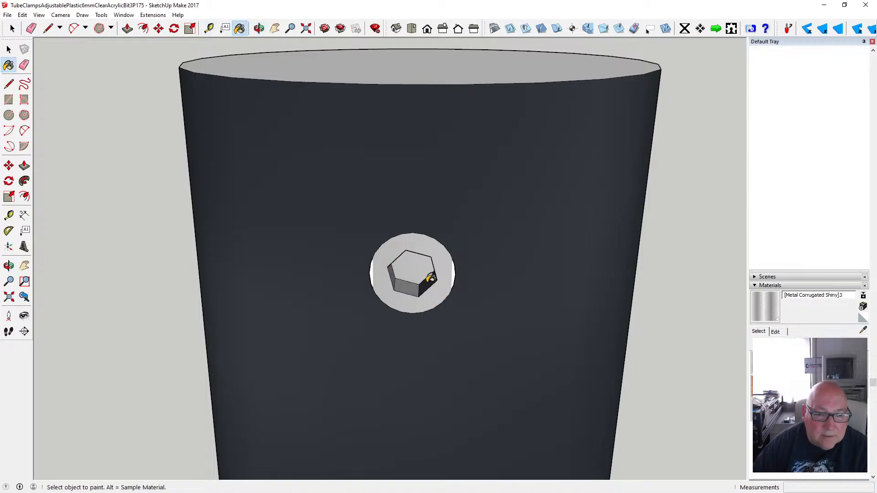
pyautogui.click(432, 278)
# - Paint the two white slivers at opposite edges of the screw's circle with the same metal material
pyautogui.click(259, 28)
pyautogui.moveTo(347, 132); pyautogui.dragTo(418, 164)
pyautogui.scroll(3, 379, 178)
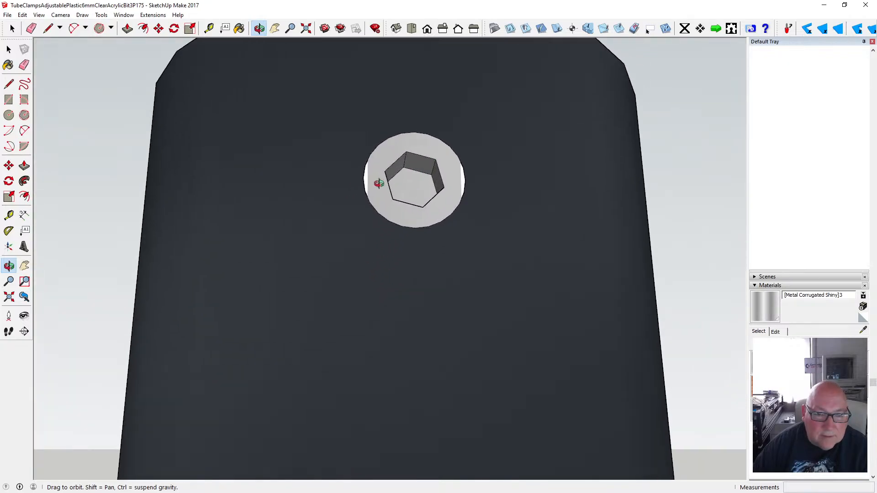
pyautogui.scroll(1, 379, 178)
pyautogui.press('b')
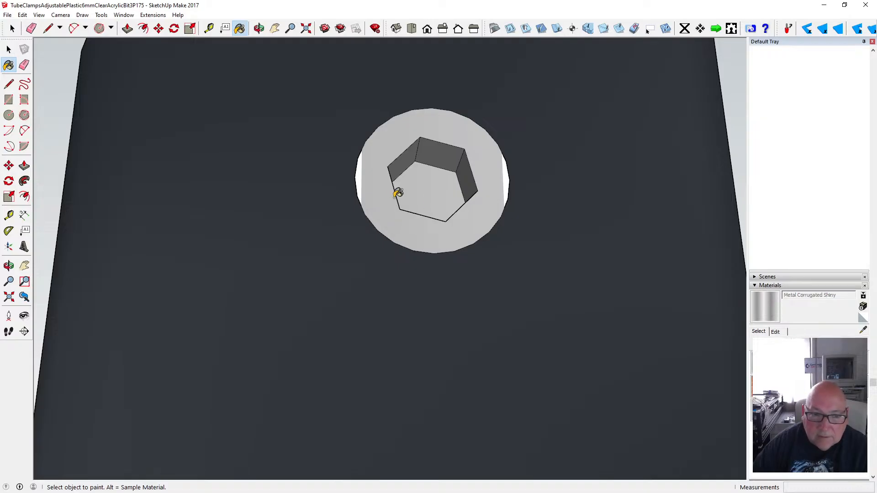
pyautogui.click(361, 170)
pyautogui.click(506, 174)
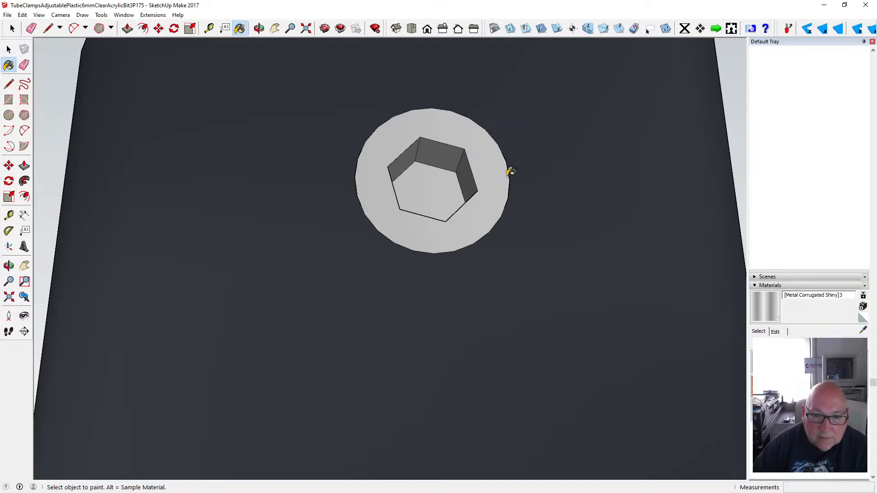
pyautogui.click(259, 28)
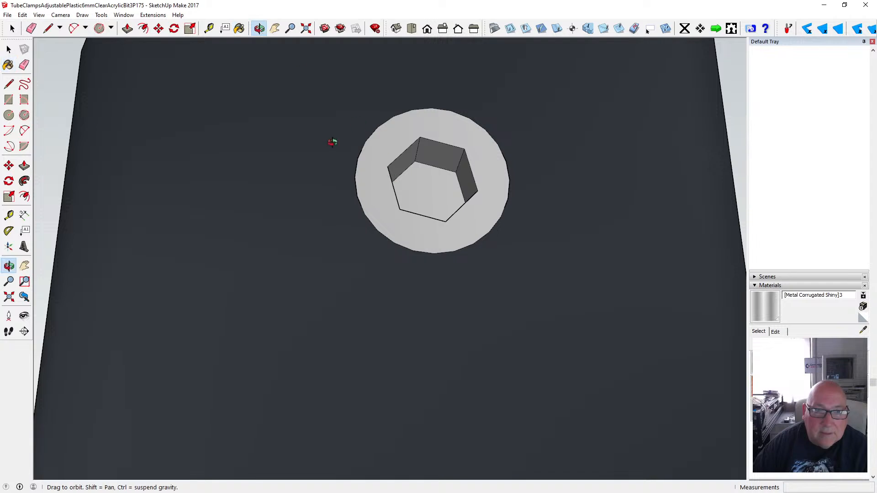
pyautogui.click(143, 29)
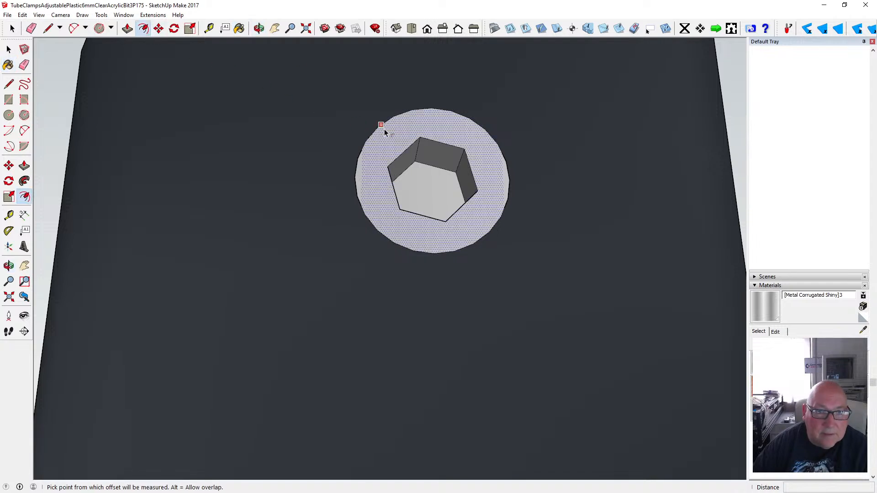
pyautogui.click(384, 129)
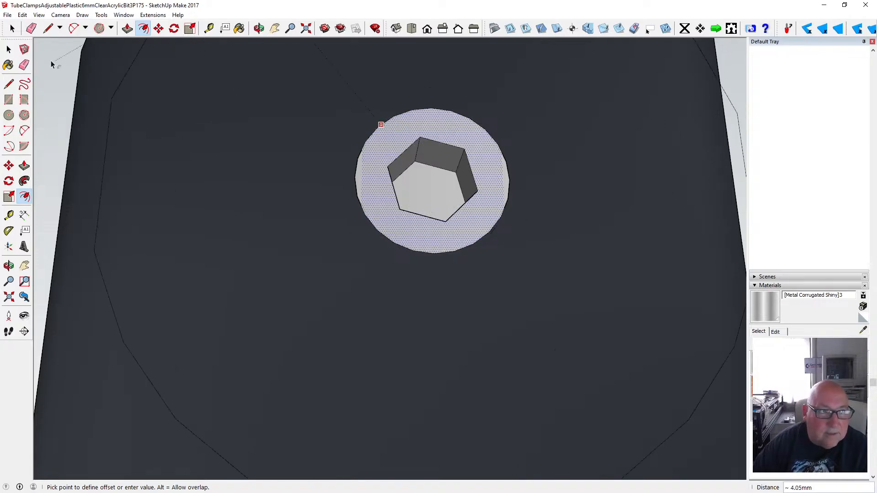
pyautogui.press('space')
pyautogui.scroll(-2, 378, 181)
pyautogui.scroll(-3, 378, 181)
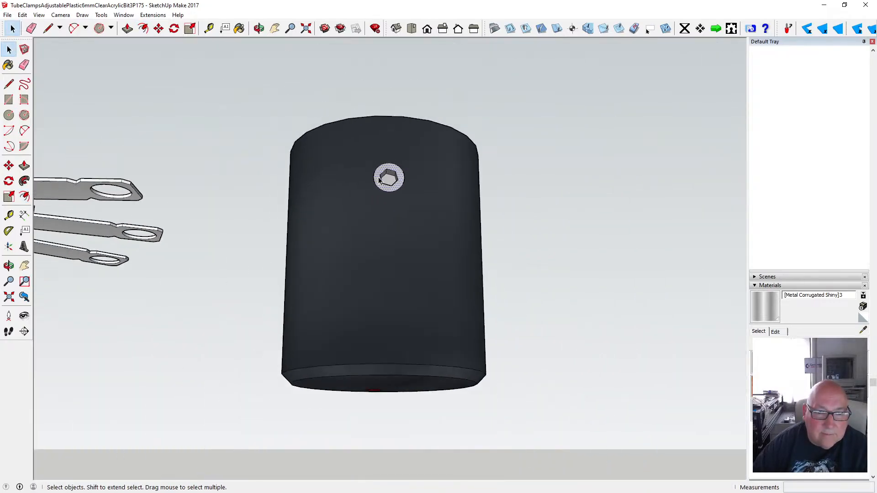
pyautogui.moveTo(348, 80); pyautogui.dragTo(368, 248, button='middle')
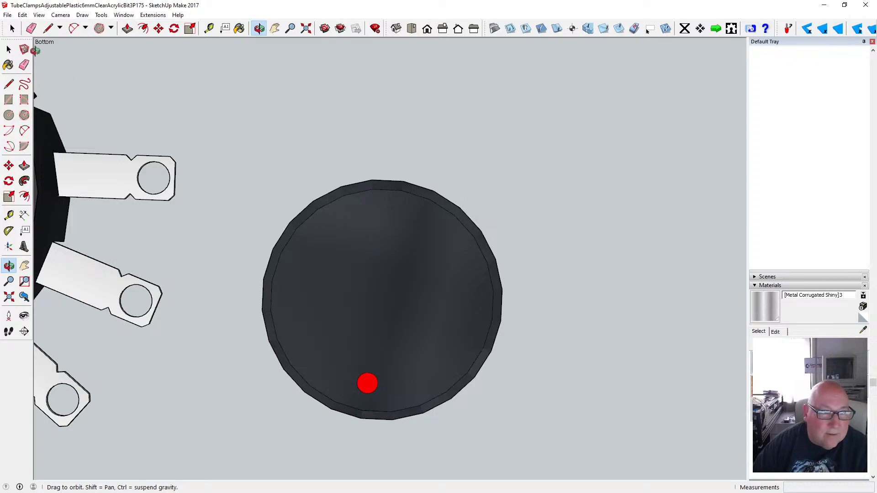
pyautogui.click(24, 50)
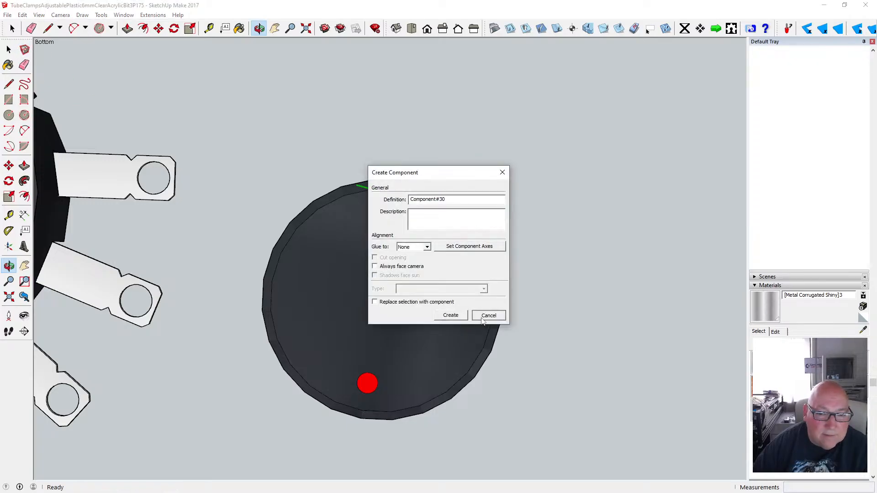
pyautogui.click(451, 315)
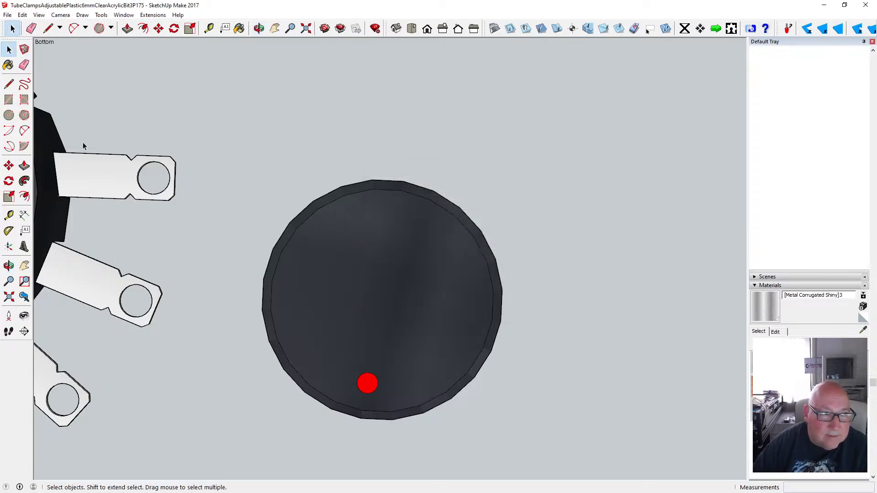
# - Rotate the red indicator dot 7.5° about the centre of the knob's face
pyautogui.moveTo(345, 358); pyautogui.dragTo(383, 401)
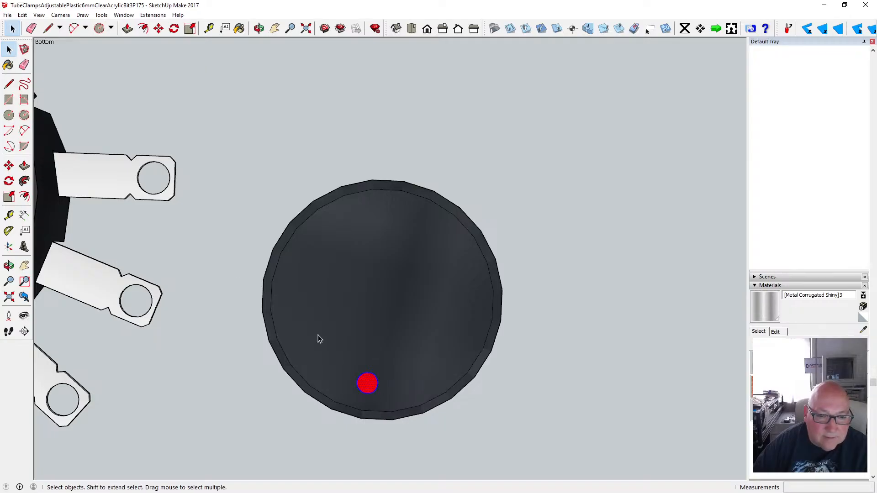
pyautogui.click(174, 29)
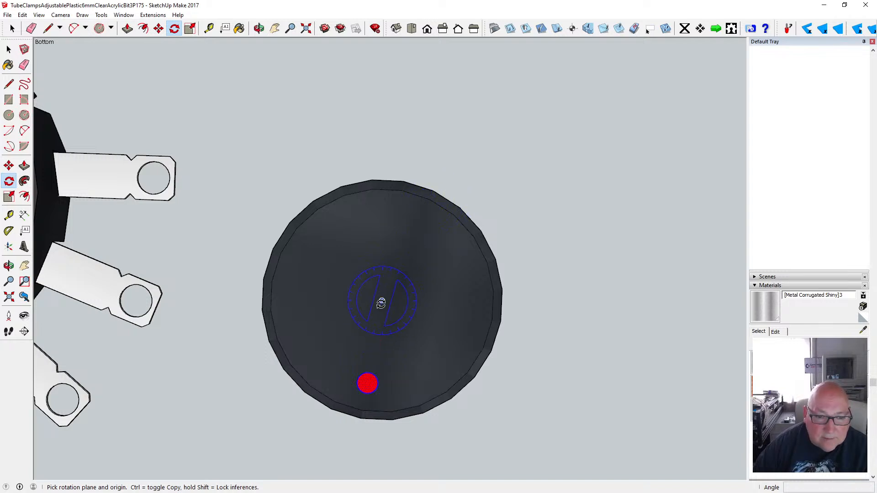
pyautogui.click(382, 300)
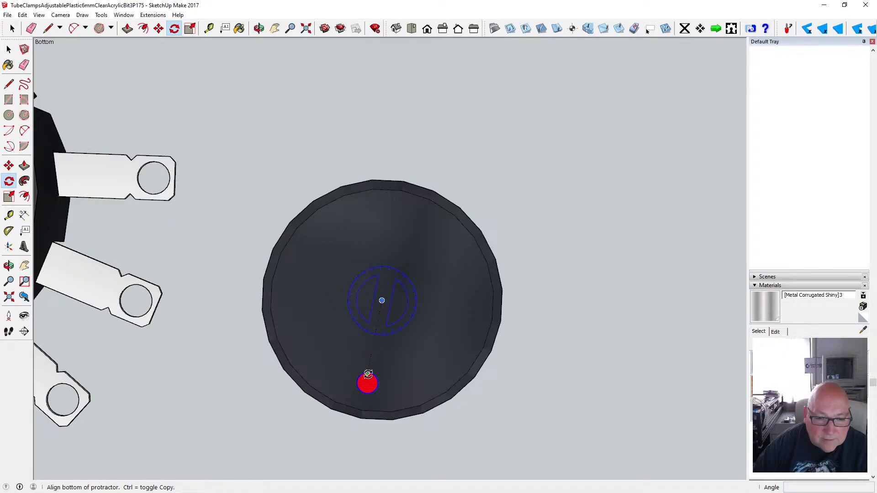
pyautogui.click(368, 384)
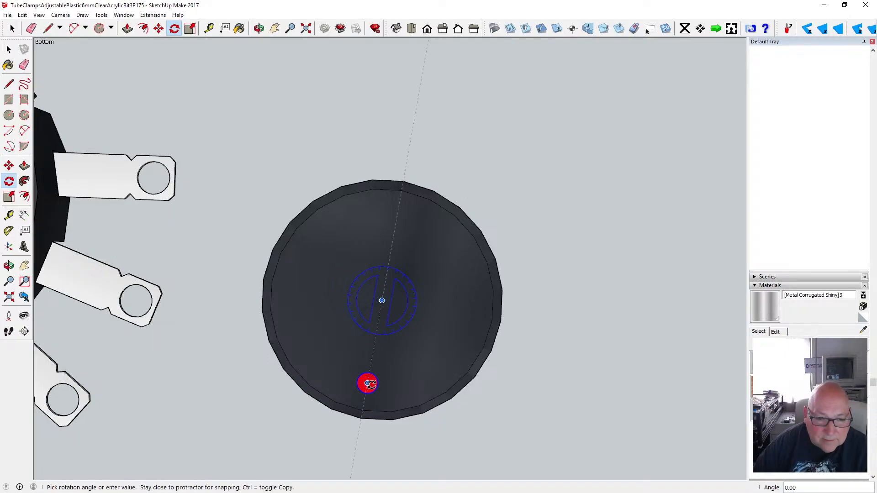
pyautogui.click(379, 413)
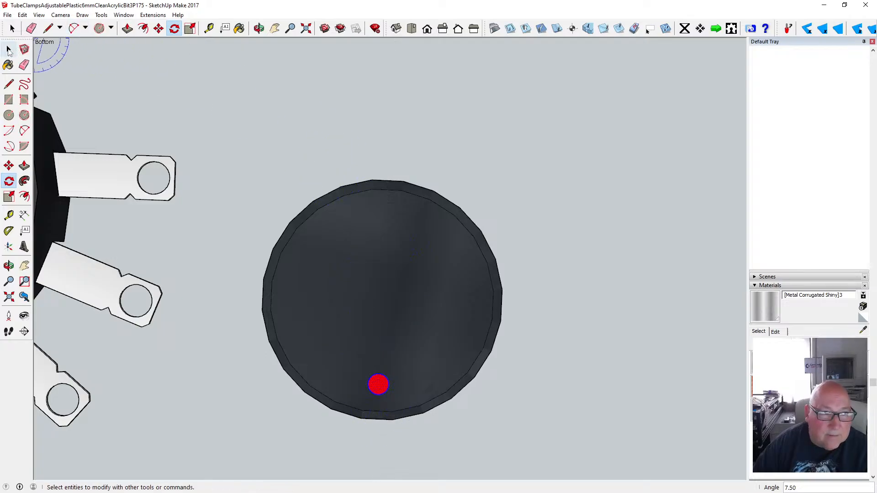
pyautogui.click(9, 51)
pyautogui.click(221, 137)
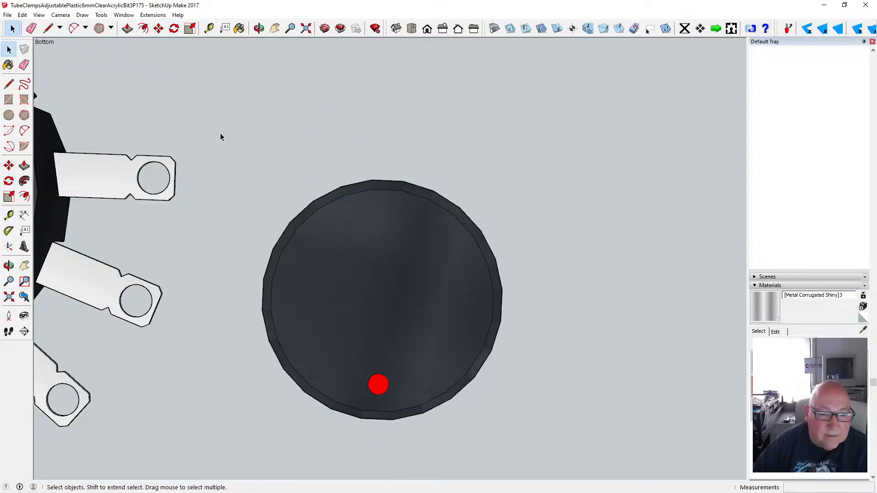
# - Examine the grub screw in the knob's side and the unpainted end face from several angles
pyautogui.click(258, 28)
pyautogui.moveTo(304, 146); pyautogui.dragTo(397, 261)
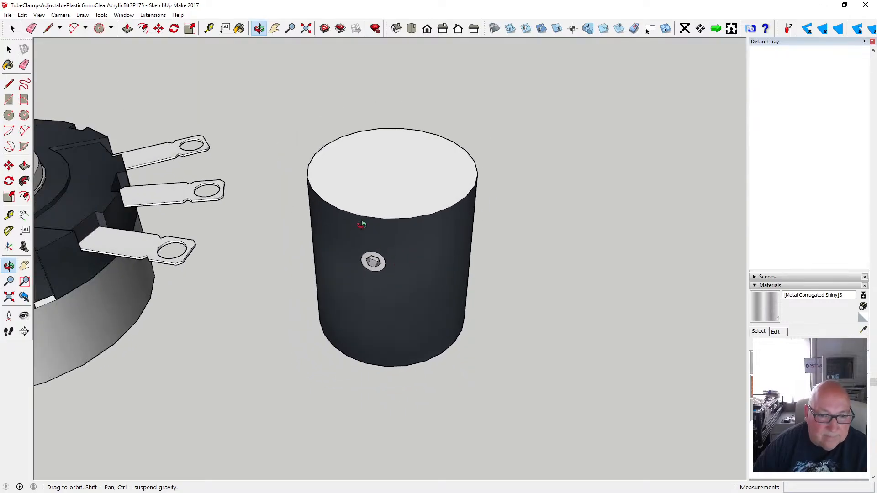
pyautogui.moveTo(362, 225); pyautogui.dragTo(337, 144)
pyautogui.scroll(4, 364, 226)
pyautogui.moveTo(366, 227); pyautogui.dragTo(448, 270)
pyautogui.scroll(-2, 405, 256)
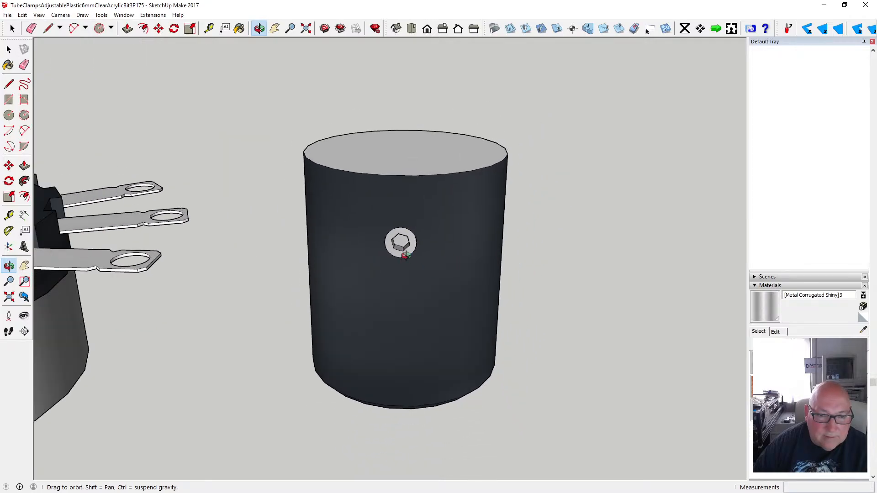
pyautogui.scroll(2, 405, 255)
pyautogui.scroll(-4, 338, 256)
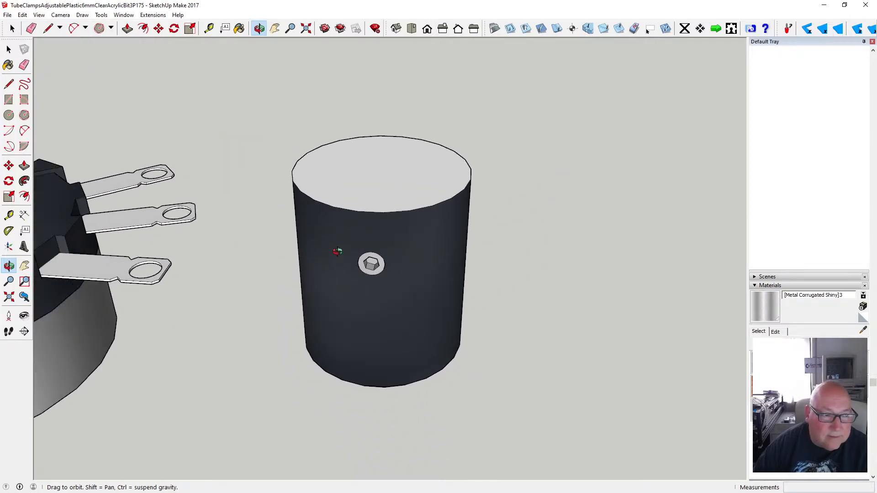
pyautogui.moveTo(338, 251); pyautogui.dragTo(233, 132)
# - Save the model
pyautogui.click(7, 14)
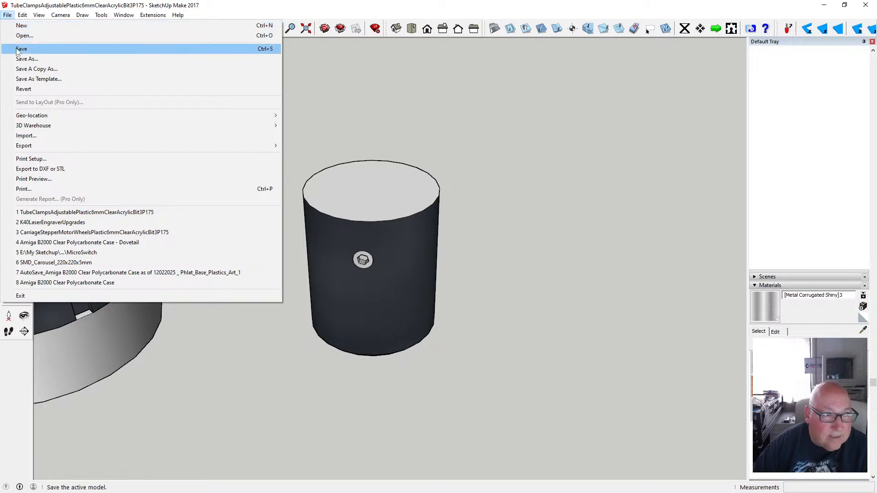
pyautogui.click(18, 49)
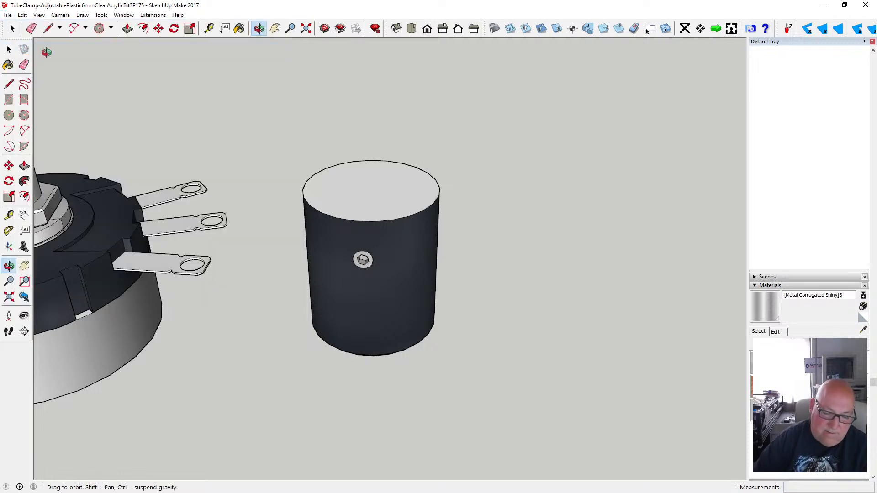
# - Offset the edge of the knob's unpainted end face inward by 1.5 mm, and offset the resulting circle inward by another 1.5 mm
pyautogui.click(143, 29)
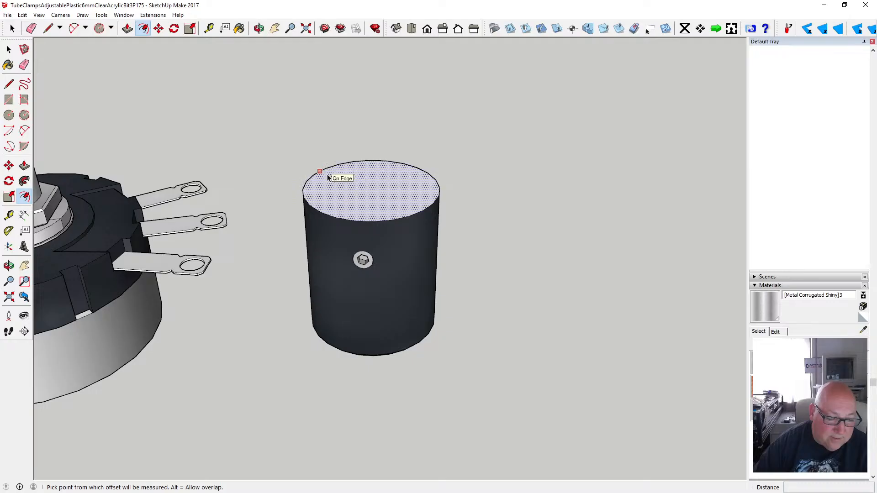
pyautogui.click(327, 175)
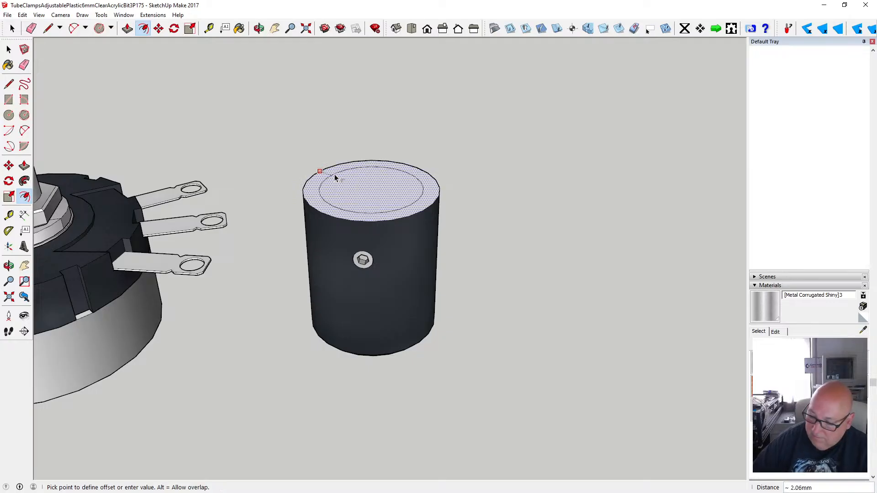
pyautogui.write('1.5')
pyautogui.press('Return')
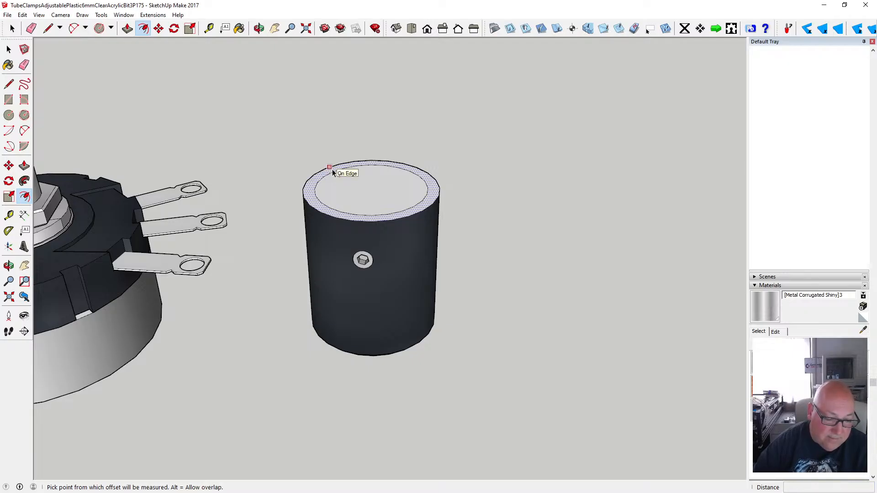
pyautogui.click(332, 171)
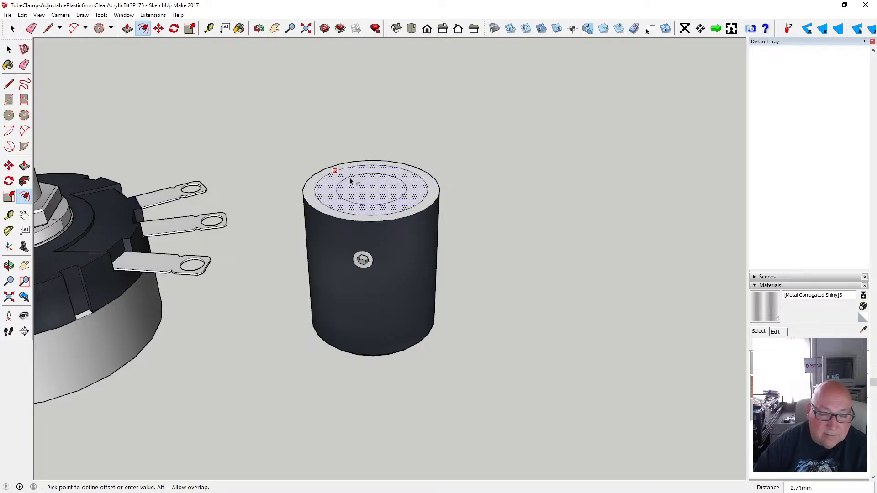
pyautogui.write('1.5')
pyautogui.press('Return')
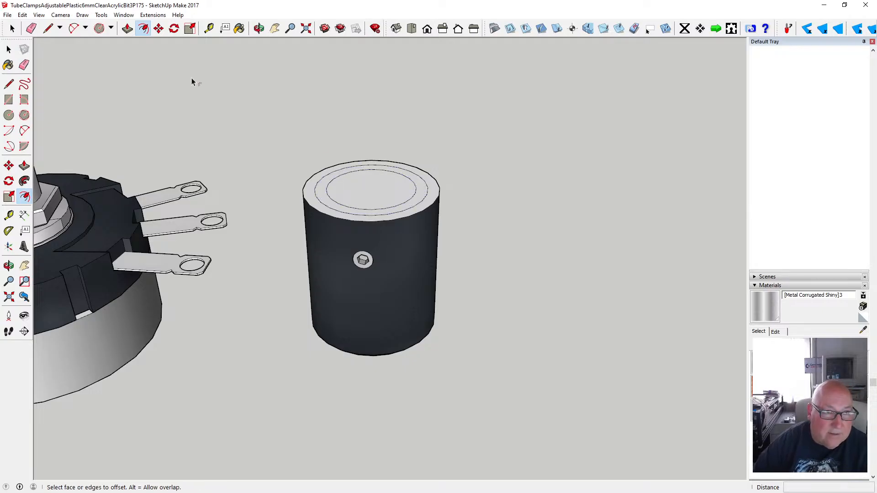
# - Push the narrow inner ring 0.5 mm and the central disc 2 mm into the knob to form a stepped recess
pyautogui.click(127, 28)
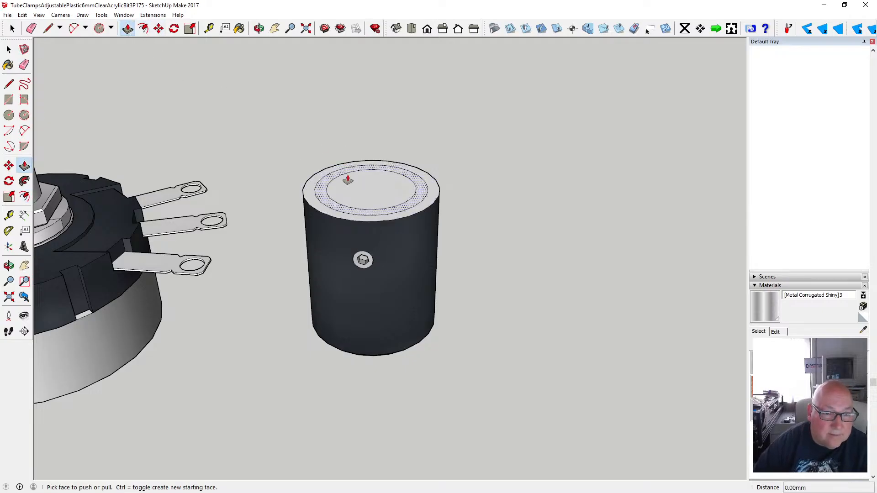
pyautogui.click(320, 196)
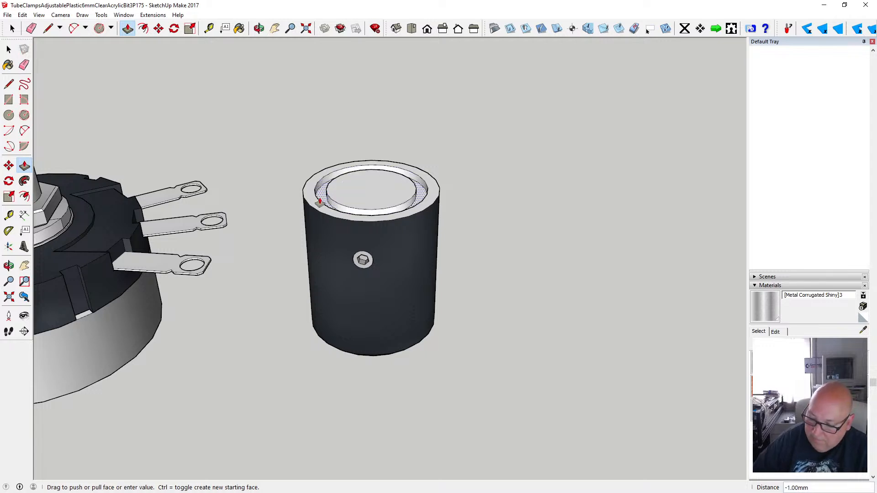
pyautogui.press('Return')
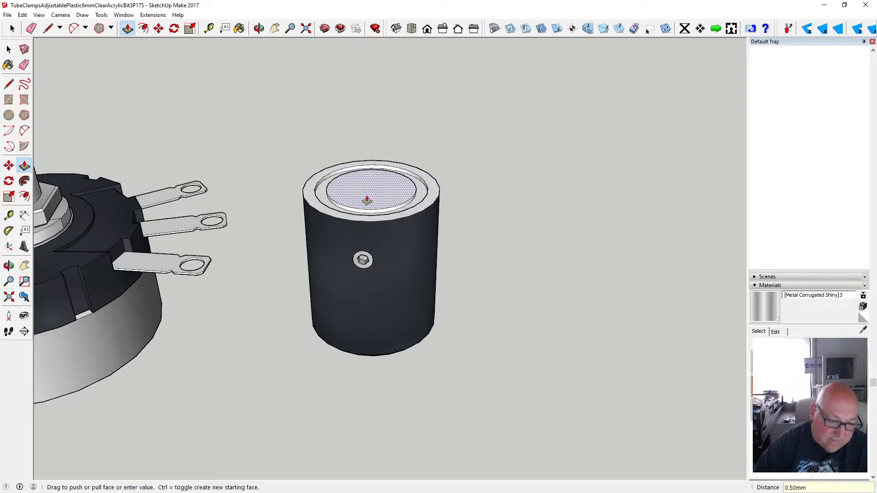
pyautogui.click(367, 200)
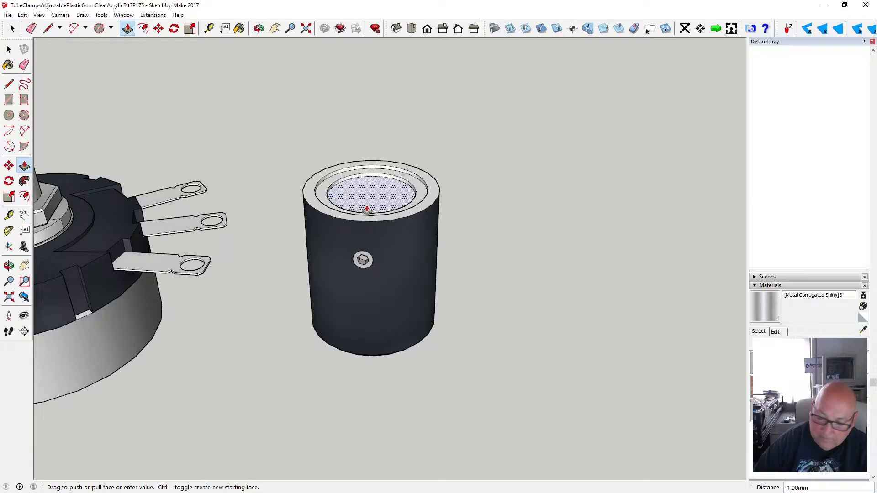
pyautogui.press('Return')
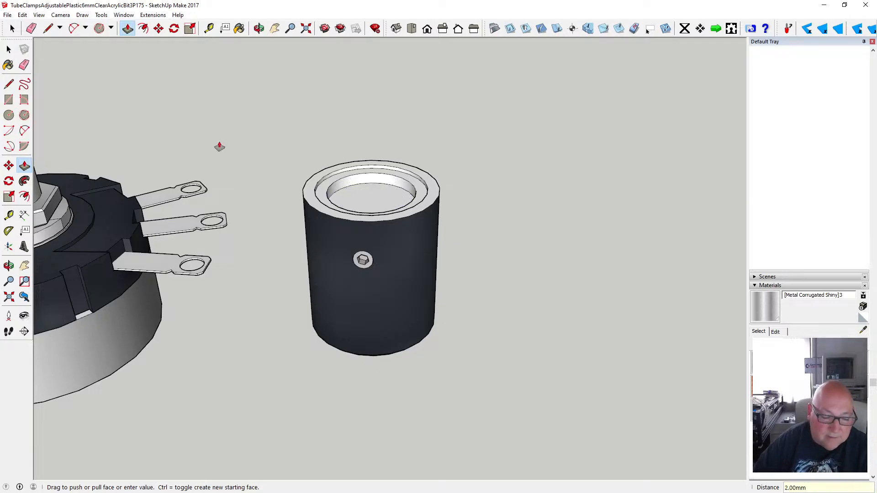
# - Draw a circle with a 3 mm radius centred on the floor of the knob's recess
pyautogui.press('o')
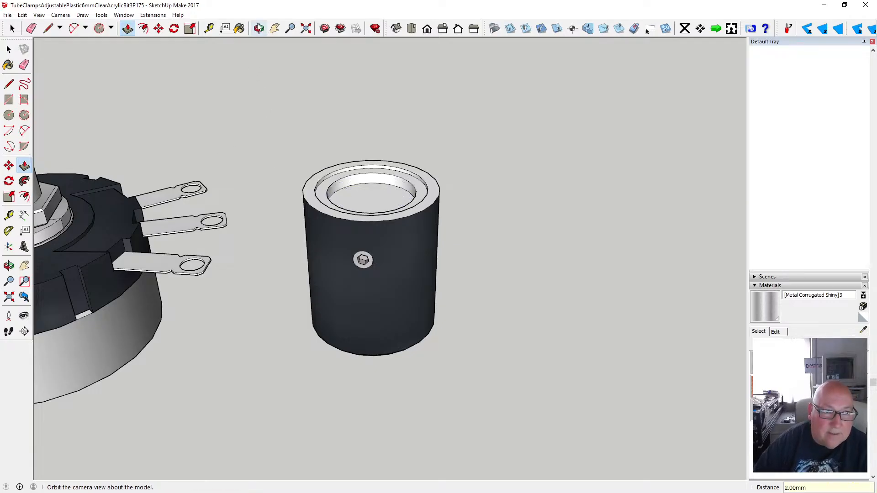
pyautogui.moveTo(284, 60); pyautogui.dragTo(294, 191)
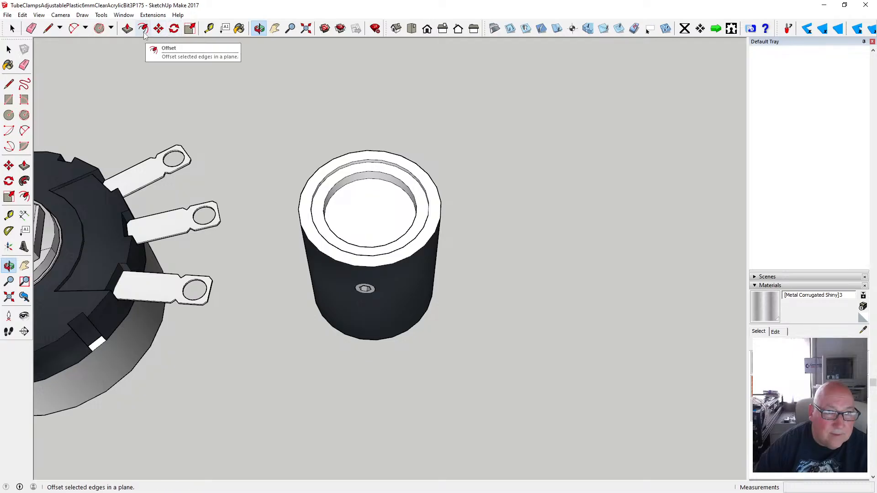
pyautogui.click(9, 115)
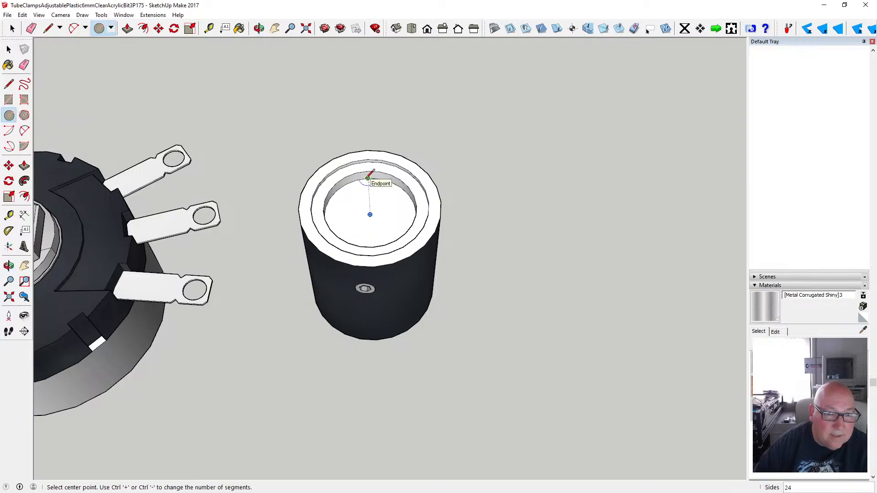
pyautogui.click(370, 214)
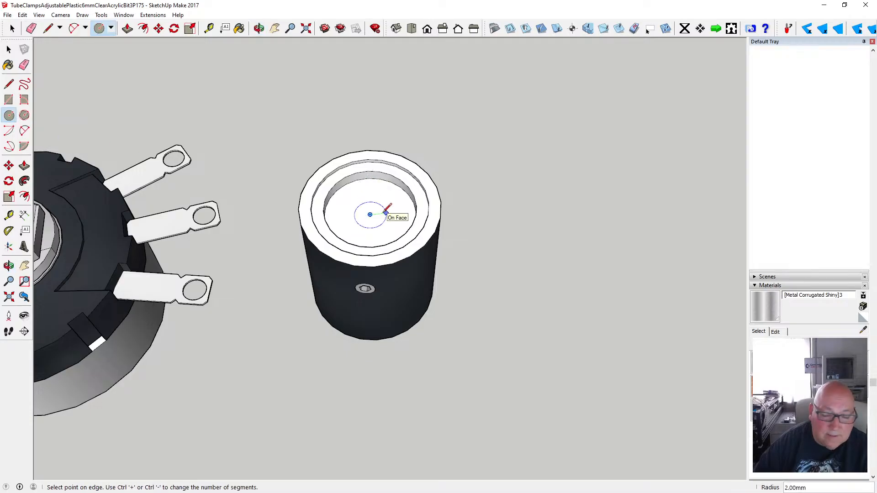
pyautogui.write('3')
pyautogui.press('Return')
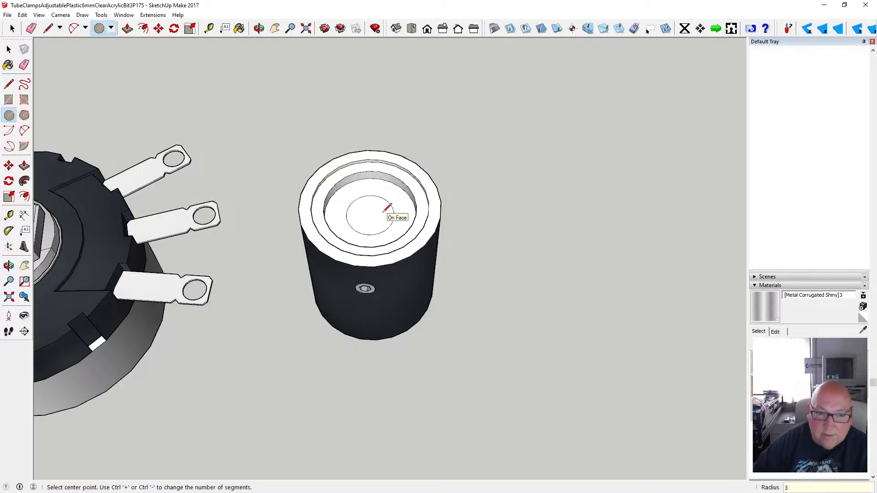
# - Push the 3 mm radius circle 8 mm into the knob to form the shaft hole
pyautogui.click(127, 29)
pyautogui.click(364, 215)
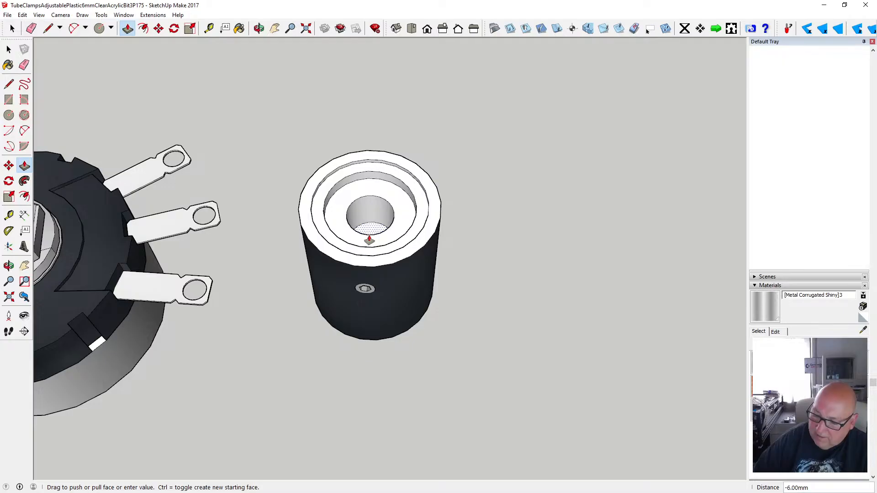
pyautogui.write('8')
pyautogui.press('Return')
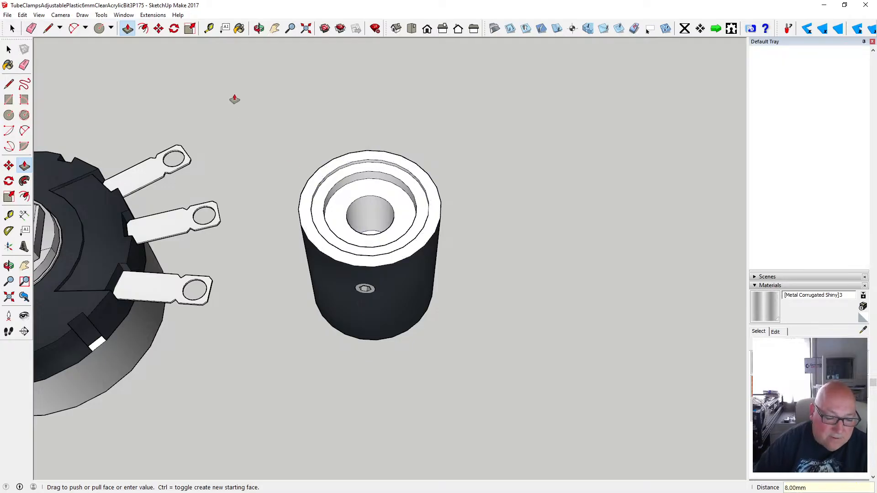
# - Paint the knob's end rings, both recess step walls and the shaft hole's floor with Formica Laminate Dark
pyautogui.click(240, 28)
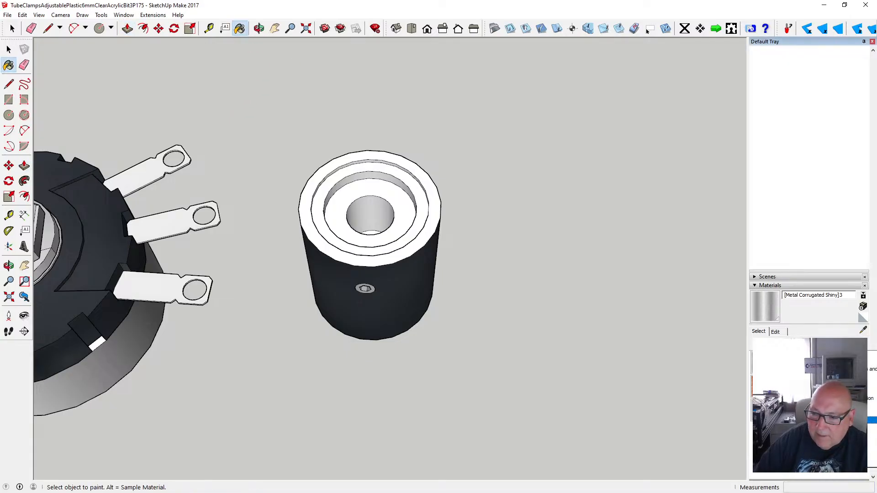
pyautogui.click(437, 213)
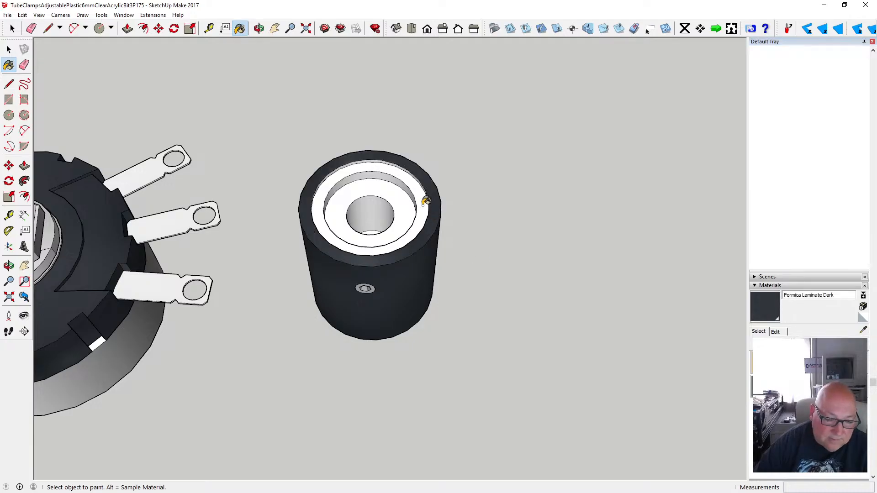
pyautogui.click(423, 203)
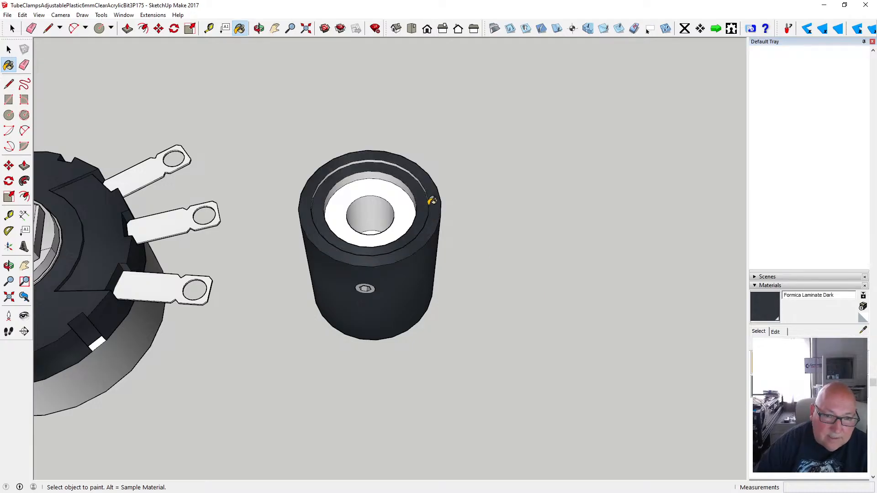
pyautogui.scroll(5, 368, 161)
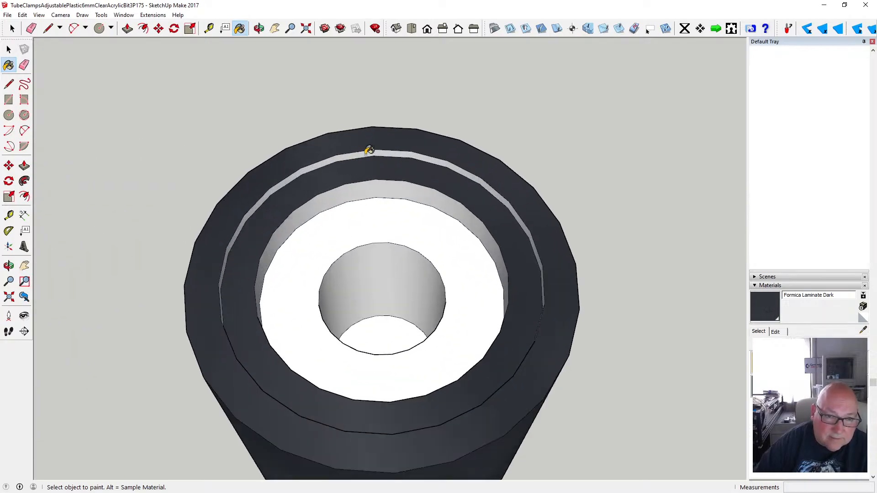
pyautogui.click(369, 151)
pyautogui.click(365, 186)
pyautogui.scroll(-5, 367, 182)
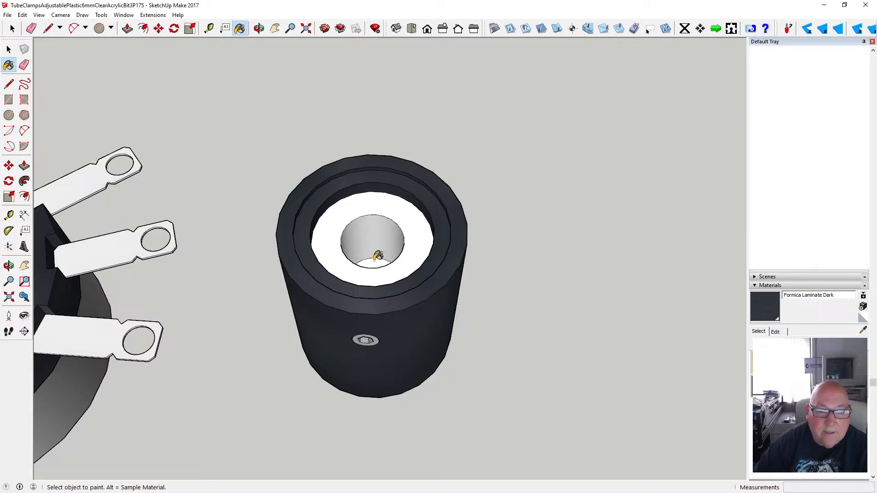
pyautogui.click(375, 259)
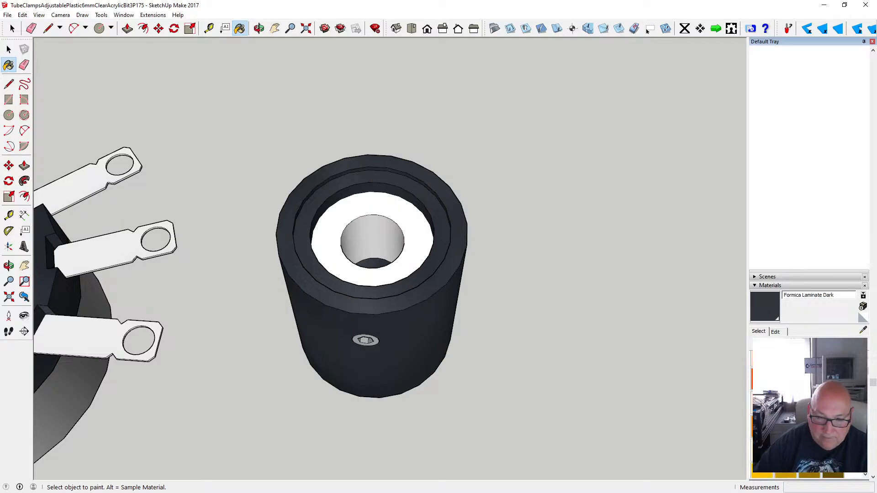
# - Paint the recess floor and the shaft hole's wall with the orange Color C03
pyautogui.click(762, 475)
pyautogui.click(436, 243)
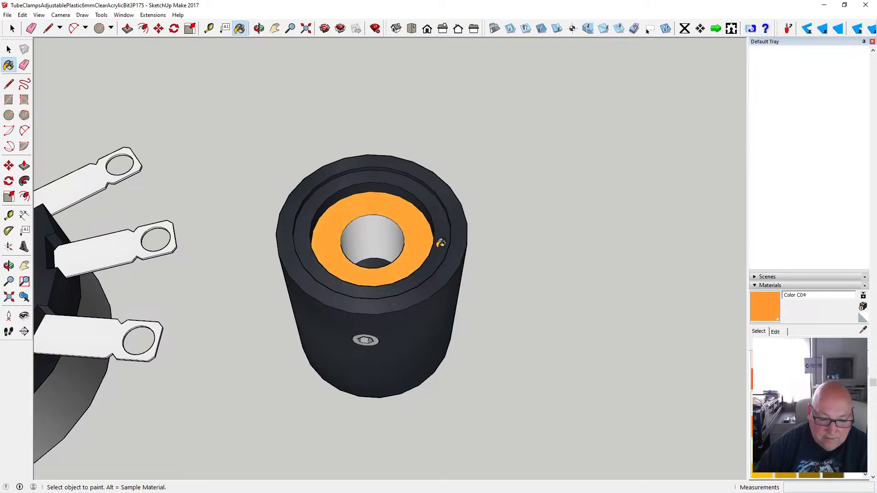
pyautogui.click(809, 403)
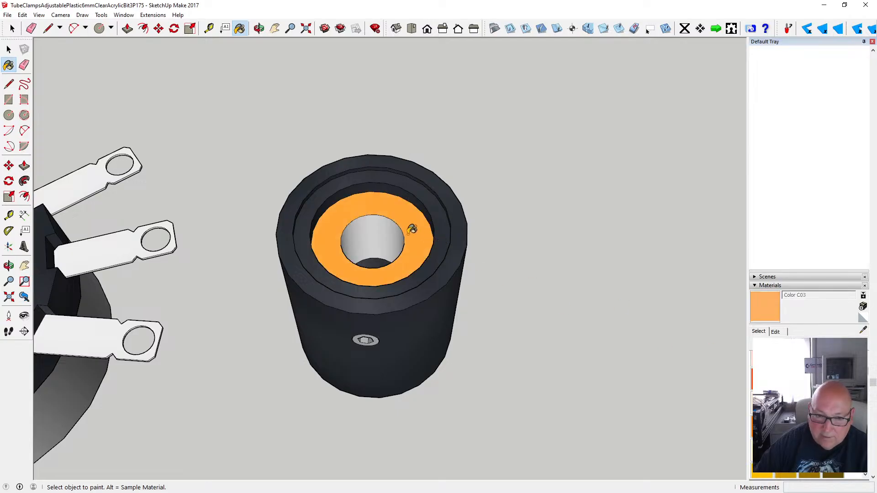
pyautogui.click(410, 232)
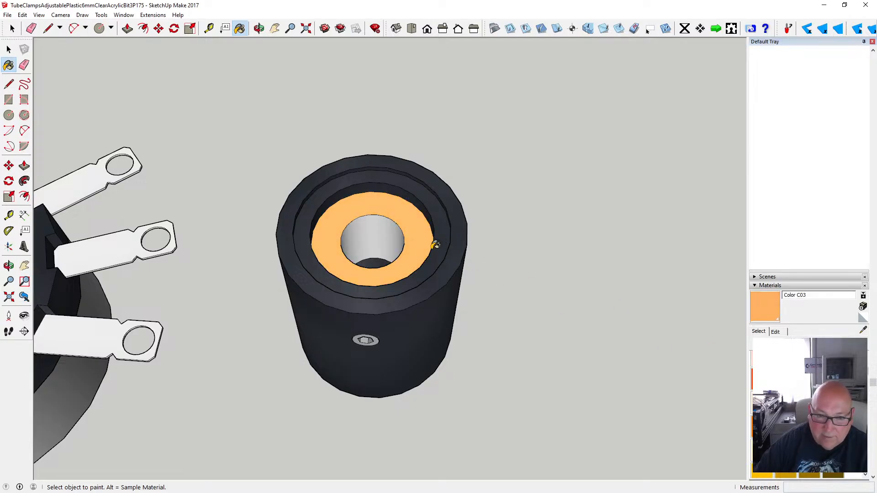
pyautogui.click(388, 232)
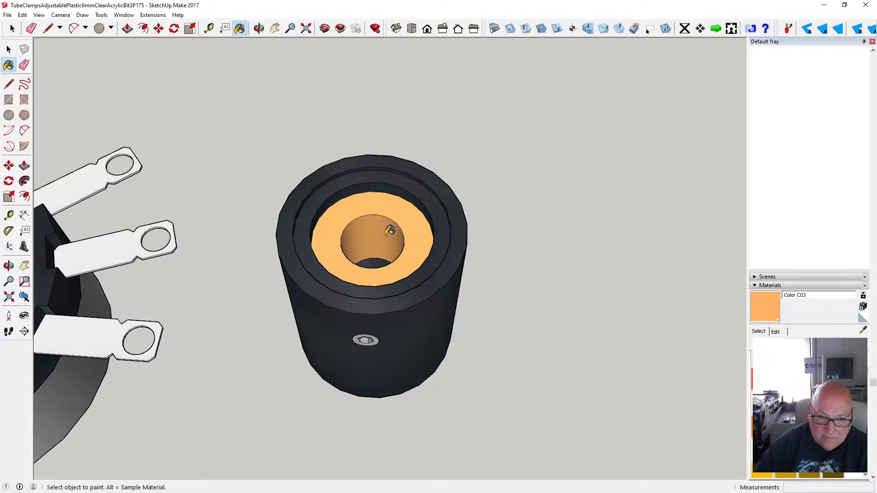
# - Offset the outer edge of the knob's recessed end face inward by 0.25 mm
pyautogui.click(258, 29)
pyautogui.moveTo(365, 297); pyautogui.dragTo(368, 393)
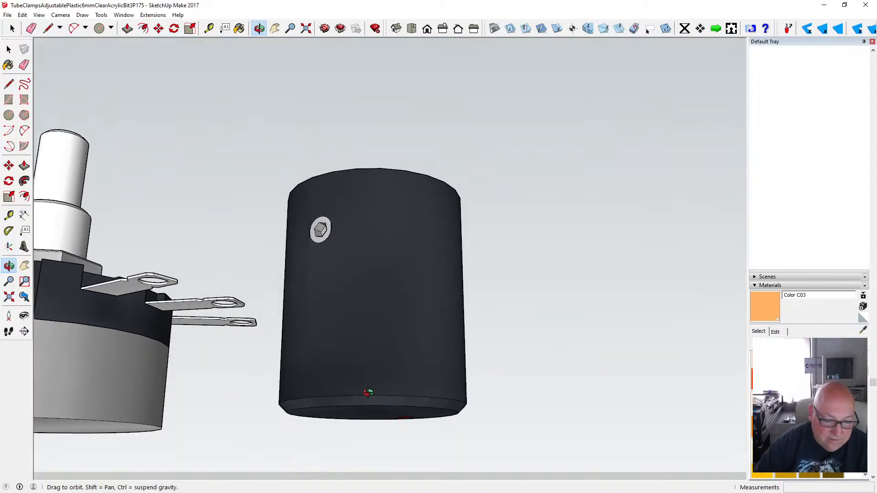
pyautogui.moveTo(370, 266); pyautogui.dragTo(357, 296)
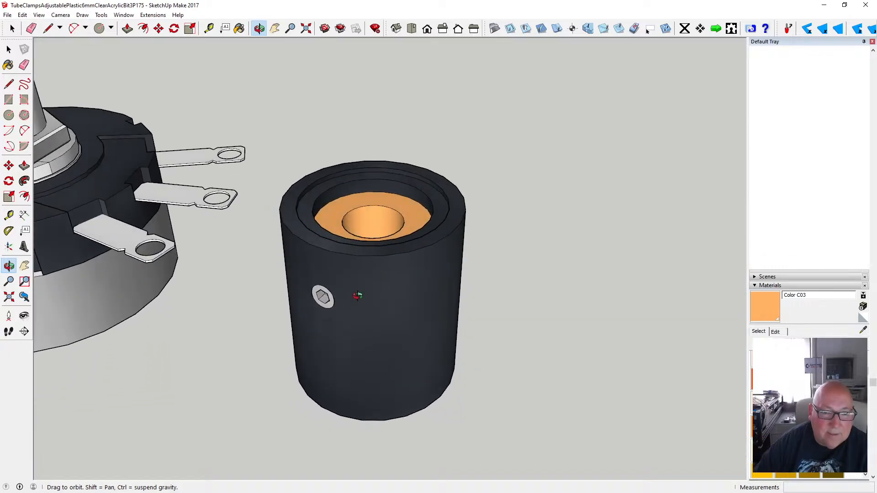
pyautogui.click(143, 28)
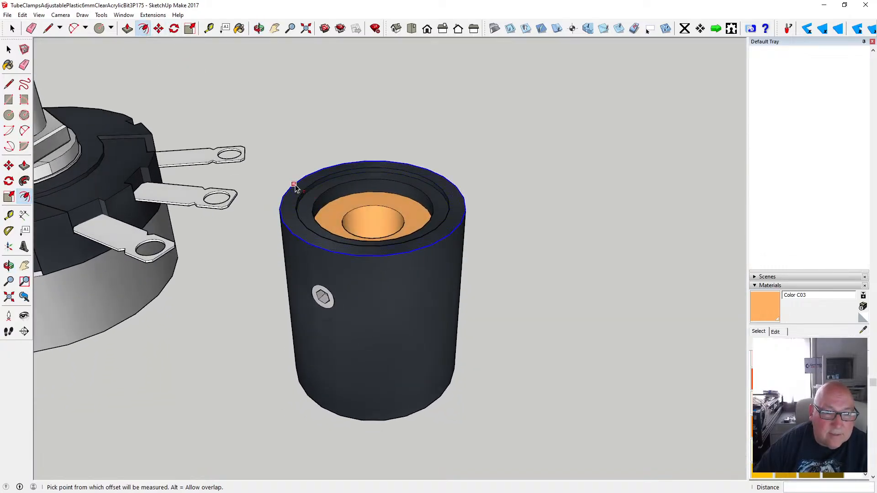
pyautogui.click(296, 188)
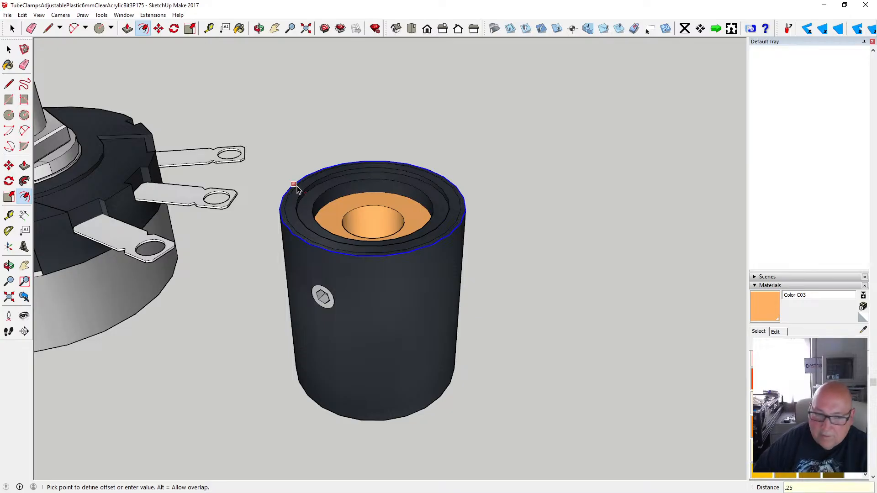
pyautogui.write('.25')
pyautogui.press('Return')
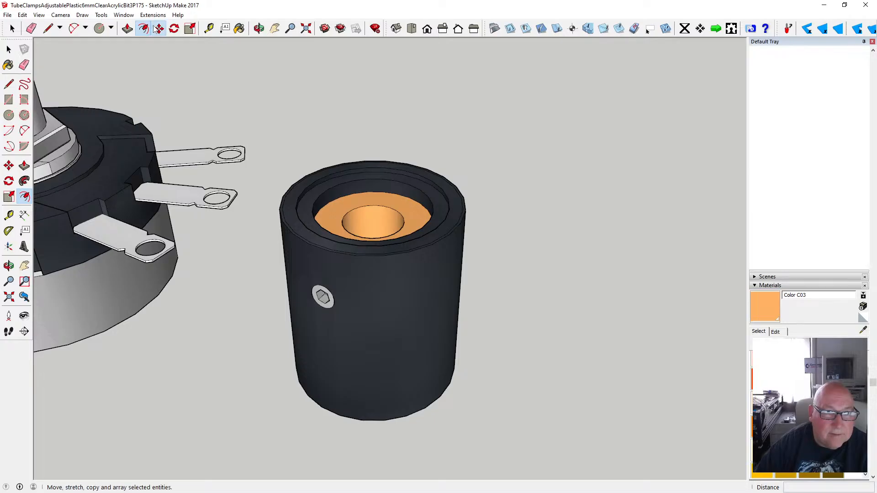
# - Move the outer edge of the recessed end 0.25 mm down the blue axis to form a small chamfer
pyautogui.click(158, 28)
pyautogui.click(357, 257)
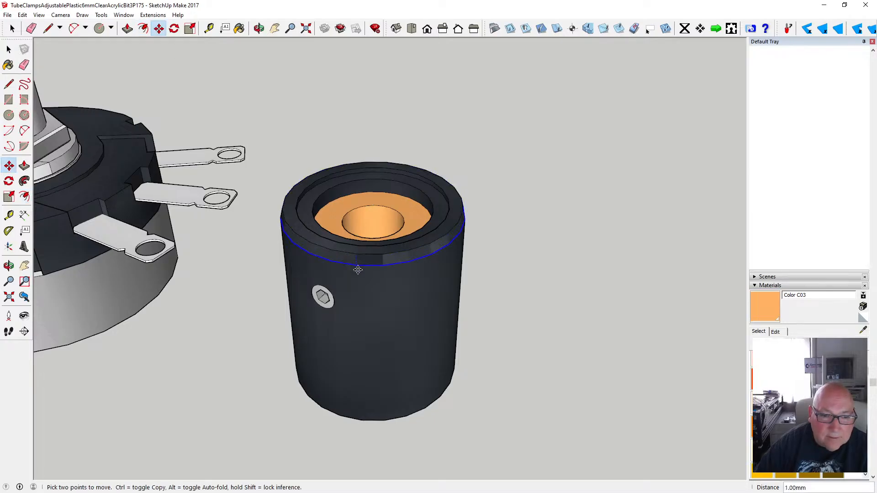
pyautogui.write('.25')
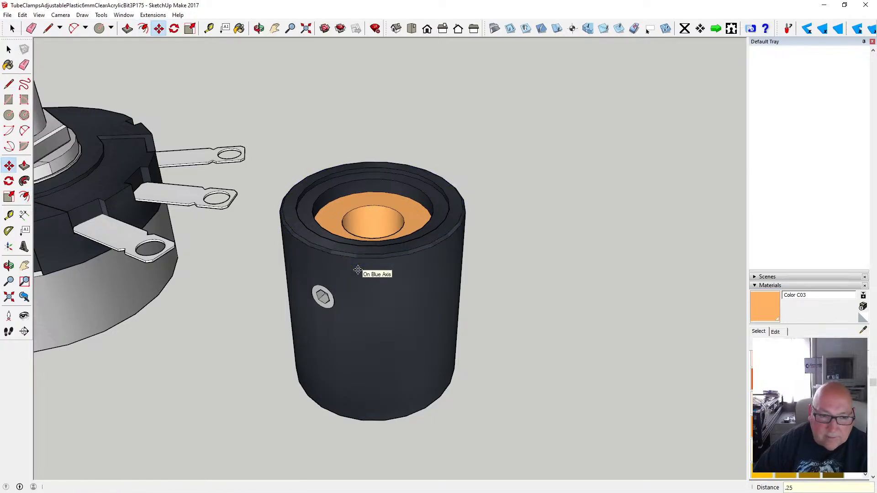
# - Select the entire knob and make it a component with the default settings
pyautogui.write('o')
pyautogui.moveTo(333, 167); pyautogui.dragTo(422, 313)
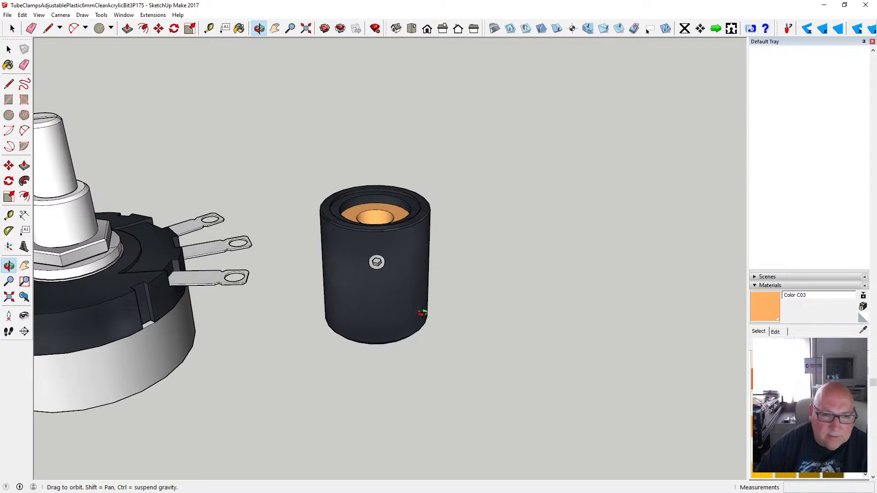
pyautogui.moveTo(396, 272); pyautogui.dragTo(373, 236)
pyautogui.click(9, 49)
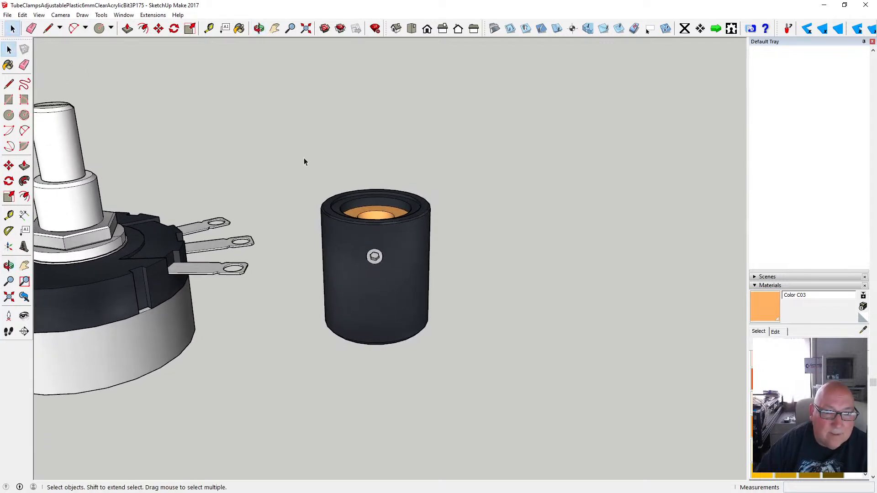
pyautogui.moveTo(304, 162); pyautogui.dragTo(444, 374)
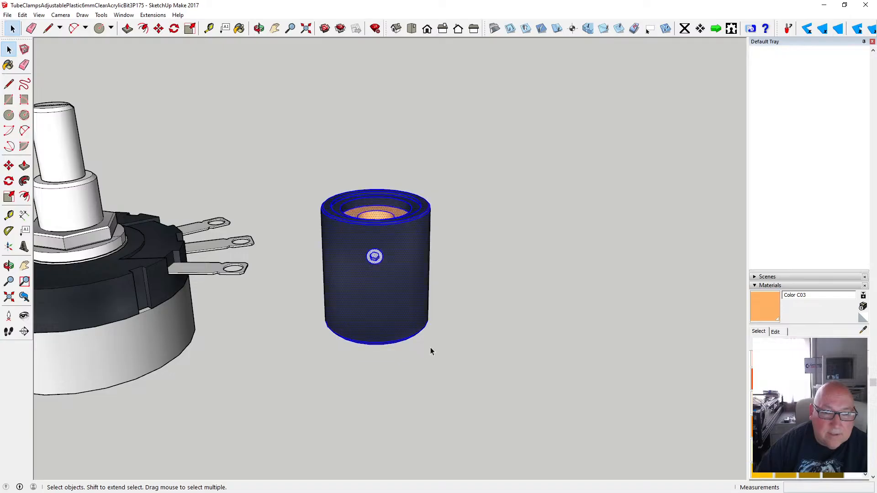
pyautogui.rightClick(403, 289)
pyautogui.click(418, 143)
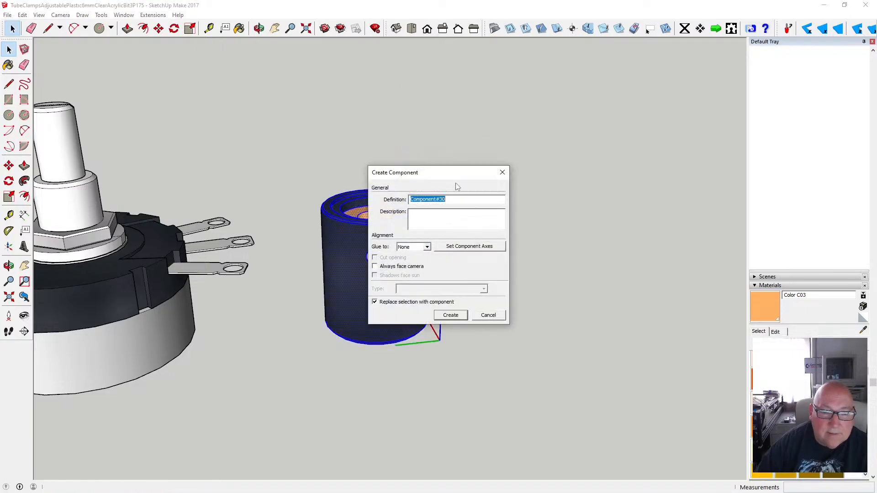
pyautogui.click(465, 316)
# - Flip the knob component along its blue axis so the recessed end faces down
pyautogui.scroll(-3, 449, 280)
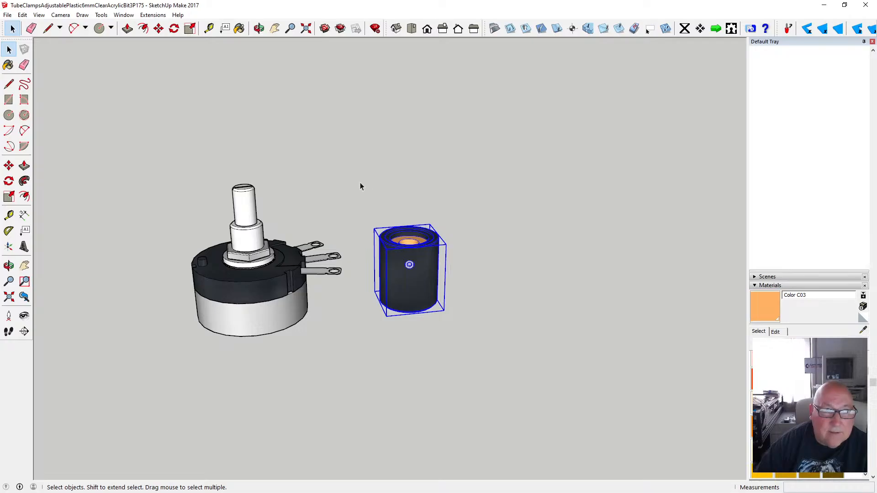
pyautogui.rightClick(420, 267)
pyautogui.moveTo(462, 196)
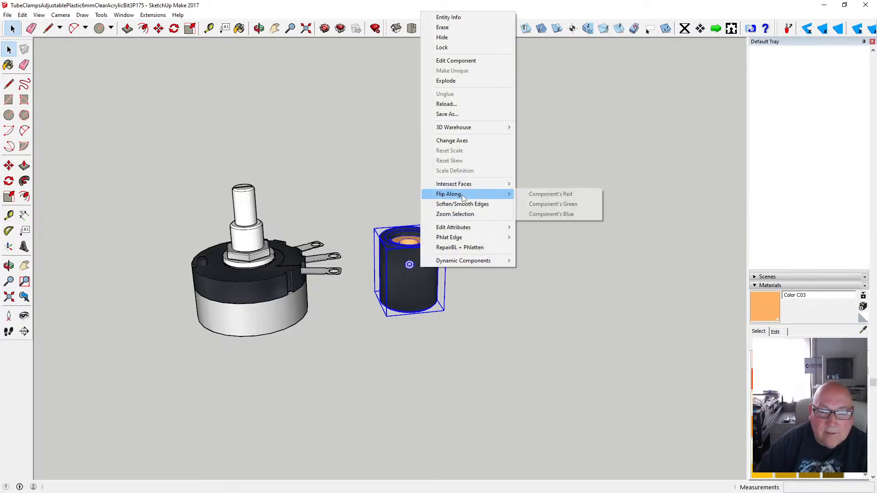
pyautogui.click(568, 215)
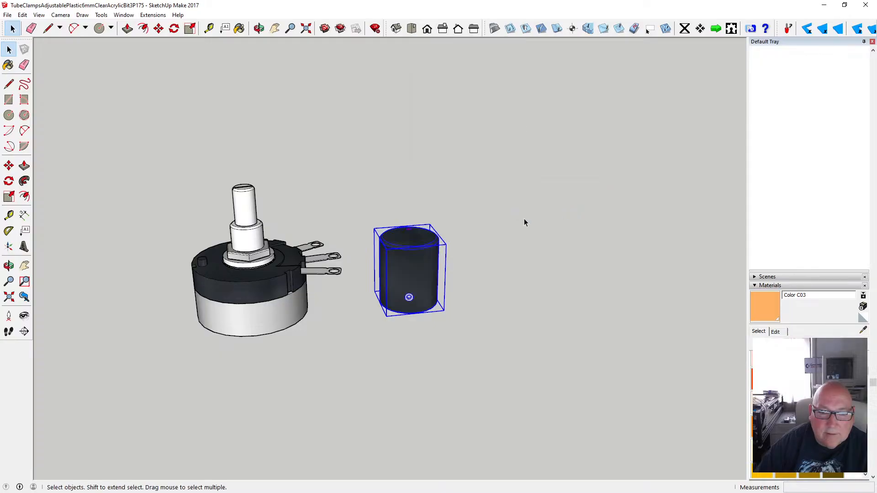
# - Move the knob roughly above the potentiometer's shaft
pyautogui.click(258, 29)
pyautogui.moveTo(270, 48); pyautogui.dragTo(331, 183)
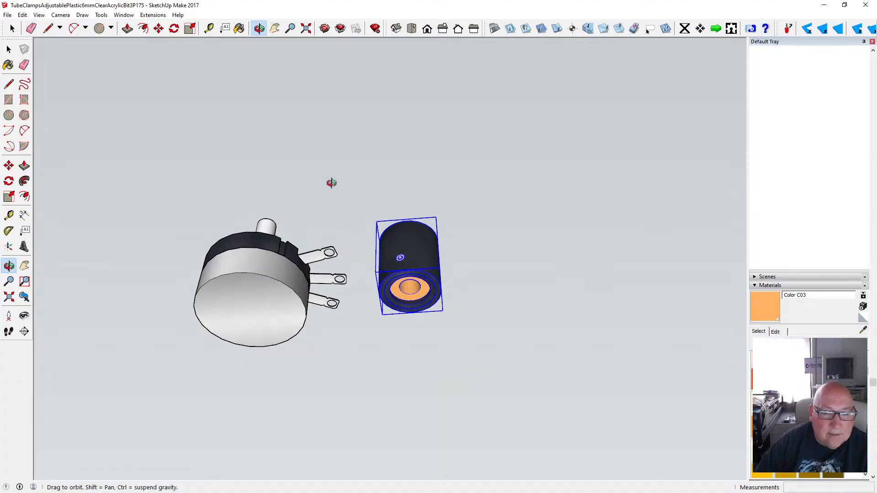
pyautogui.click(158, 28)
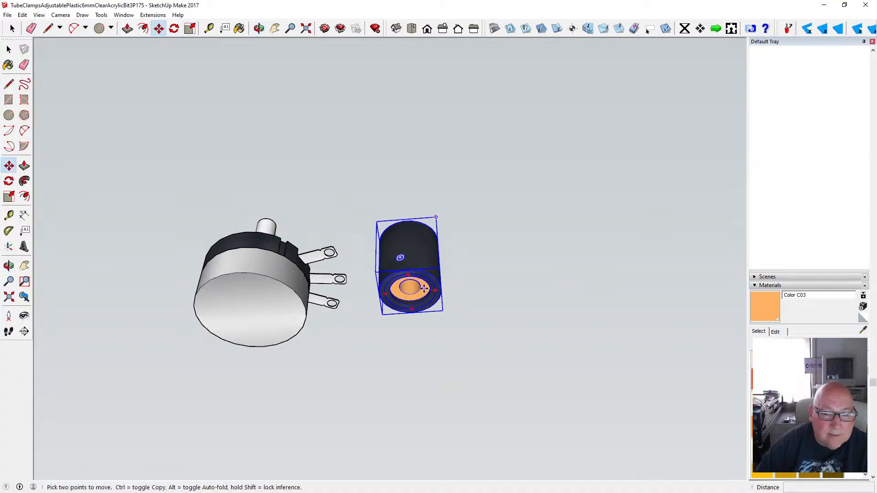
pyautogui.click(420, 285)
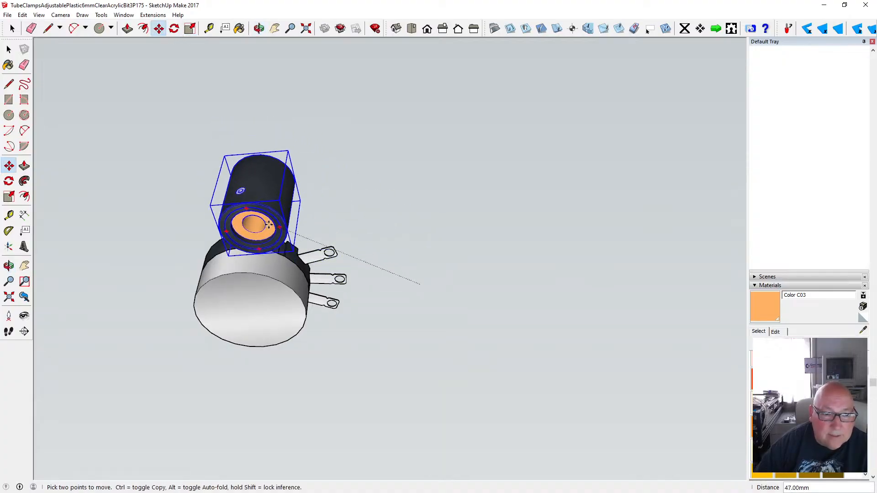
pyautogui.click(280, 186)
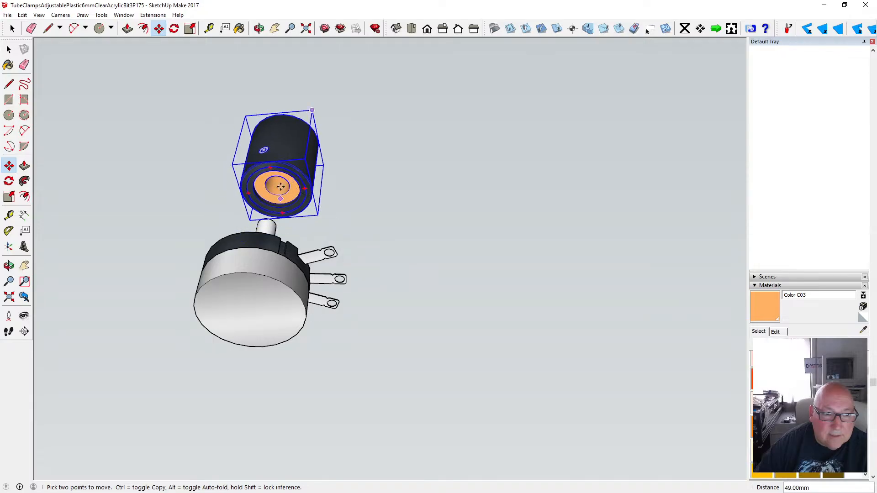
pyautogui.click(259, 29)
pyautogui.moveTo(306, 183); pyautogui.dragTo(417, 183)
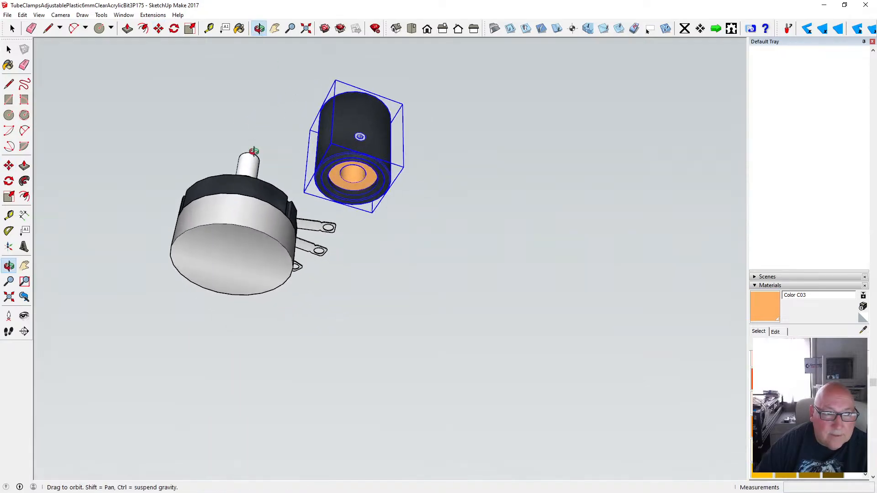
pyautogui.click(158, 28)
pyautogui.click(361, 178)
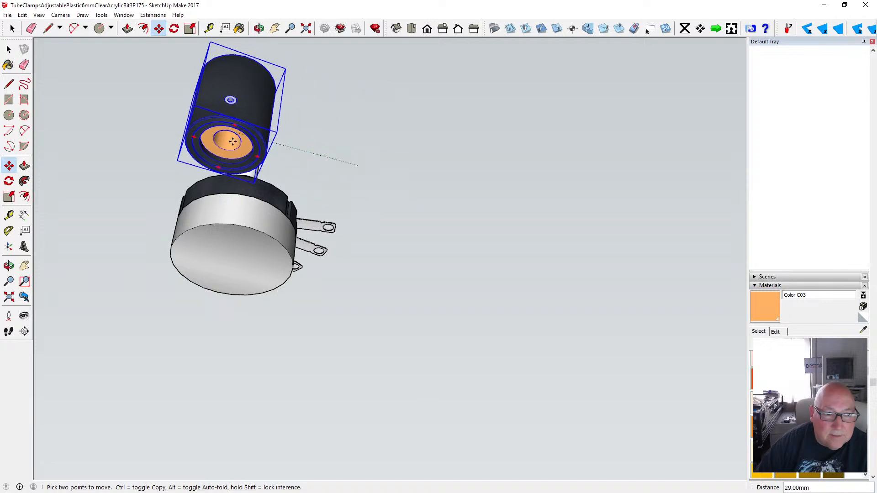
pyautogui.click(246, 131)
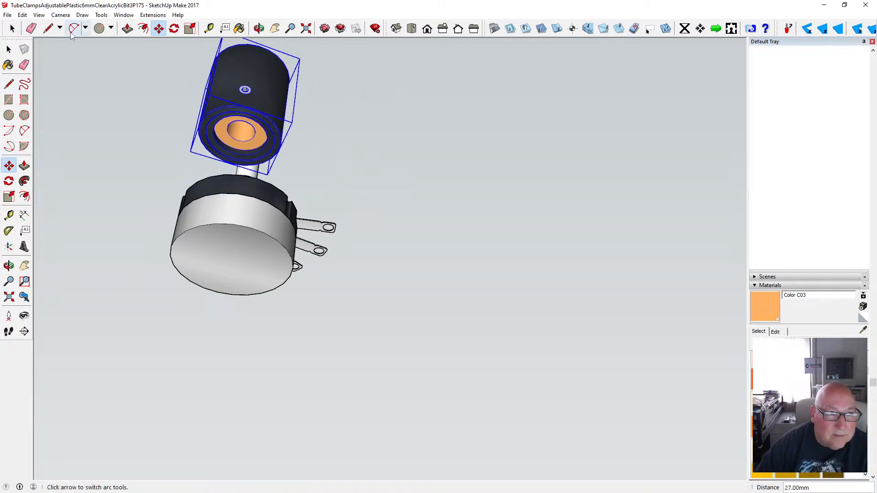
# - Turn on X-ray display and move the knob so its shaft hole opening lines up with the top end of the potentiometer's shaft
pyautogui.click(39, 15)
pyautogui.moveTo(81, 134)
pyautogui.click(131, 135)
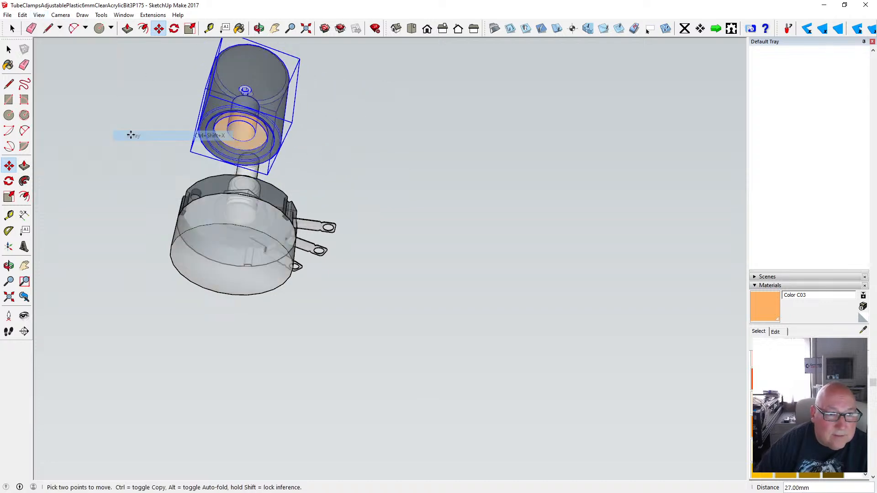
pyautogui.click(242, 122)
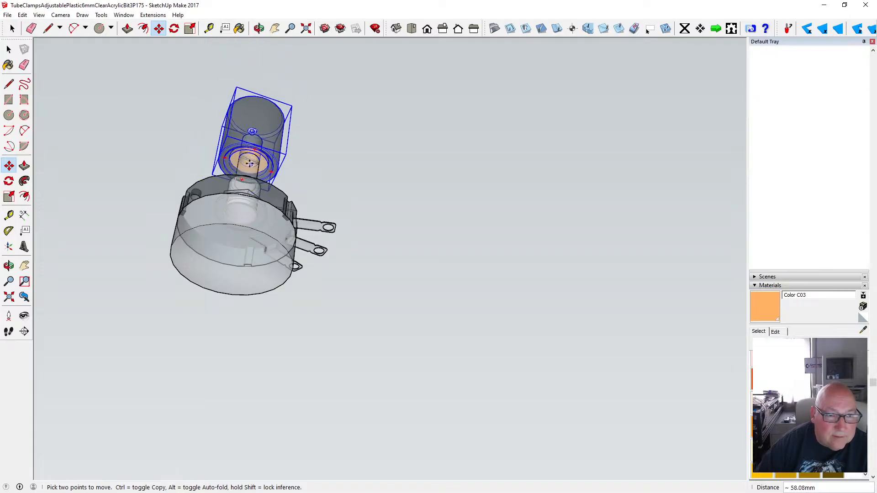
pyautogui.scroll(5, 246, 160)
pyautogui.scroll(3, 245, 163)
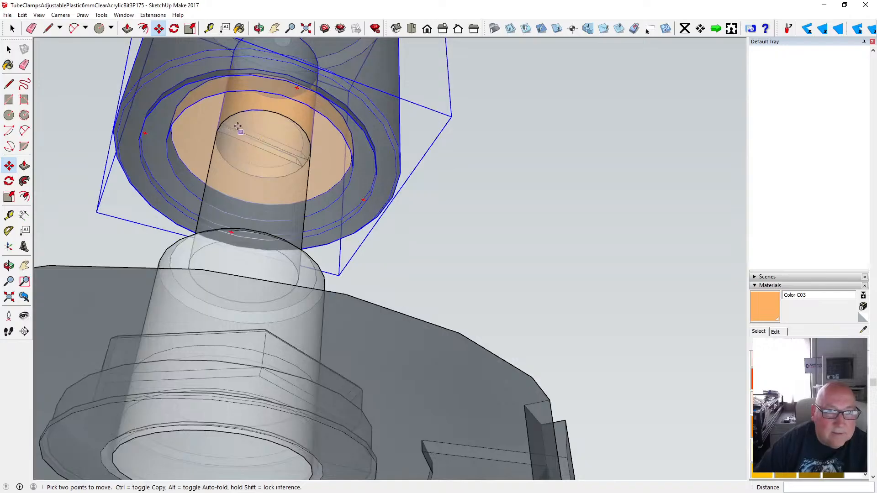
pyautogui.click(259, 28)
pyautogui.moveTo(287, 90); pyautogui.dragTo(260, 287)
pyautogui.scroll(-6, 283, 190)
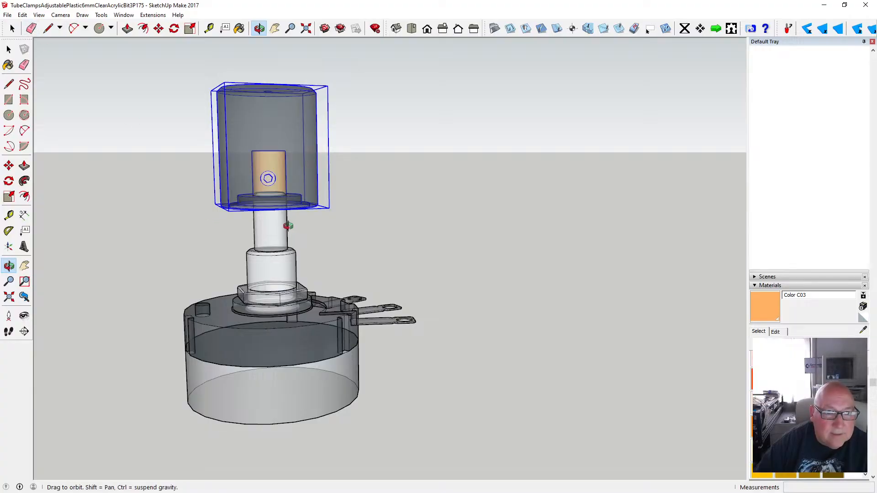
# - Move the knob 8 mm straight down along the potentiometer's shaft
pyautogui.scroll(3, 286, 225)
pyautogui.moveTo(249, 218); pyautogui.dragTo(220, 179)
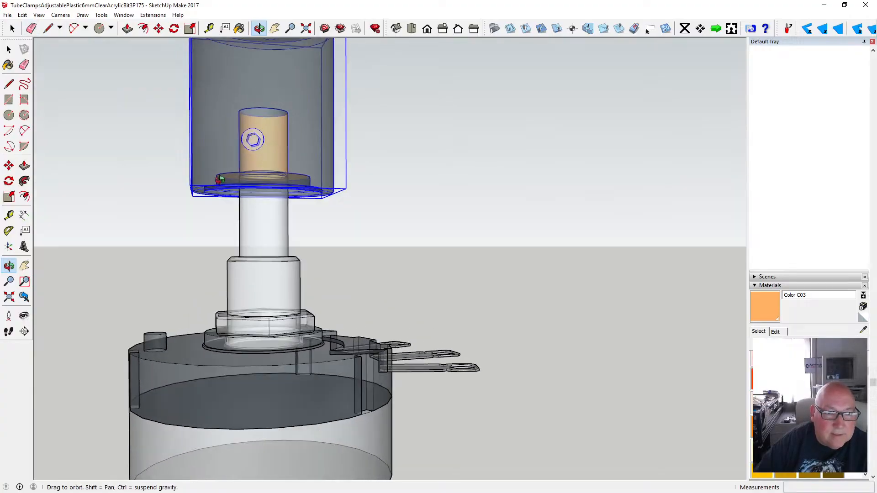
pyautogui.click(159, 29)
pyautogui.click(260, 188)
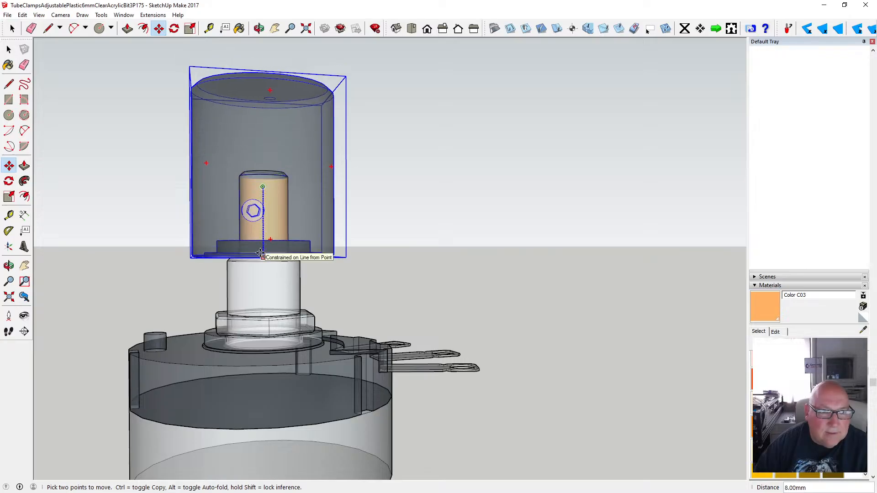
pyautogui.click(260, 253)
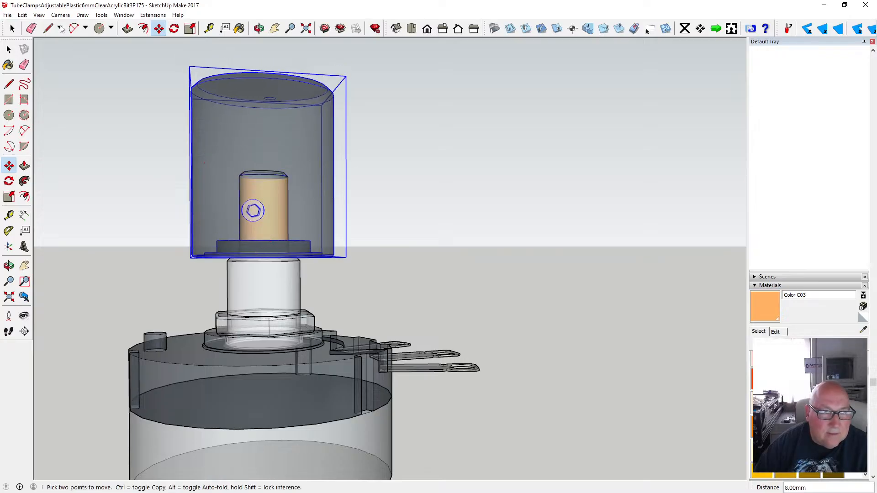
# - Turn off X-ray display and clear the knob's selection
pyautogui.click(39, 15)
pyautogui.moveTo(73, 137)
pyautogui.click(137, 135)
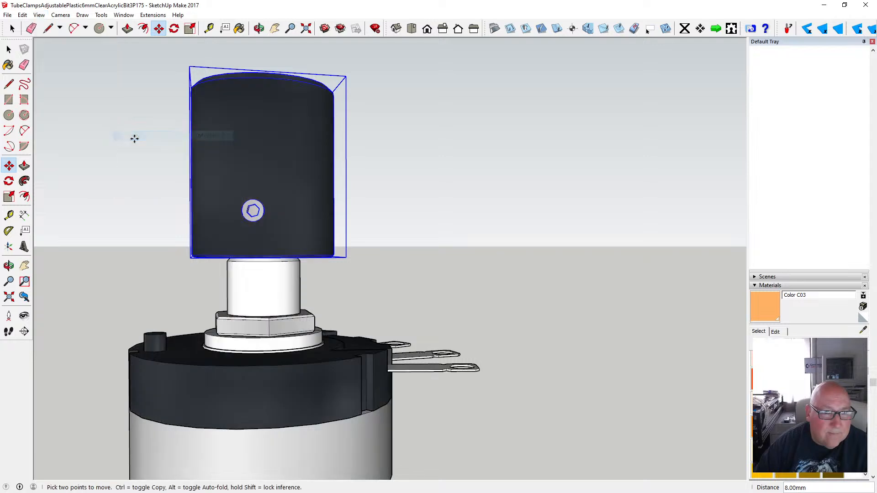
pyautogui.click(9, 49)
pyautogui.click(145, 119)
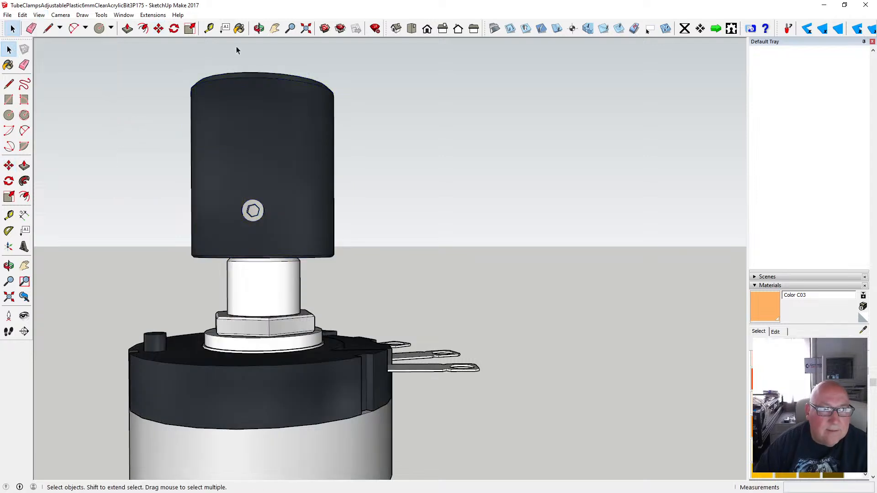
# - Examine the fitted knob and its clearance above the potentiometer's nut from several sides
pyautogui.click(258, 28)
pyautogui.scroll(-6, 331, 182)
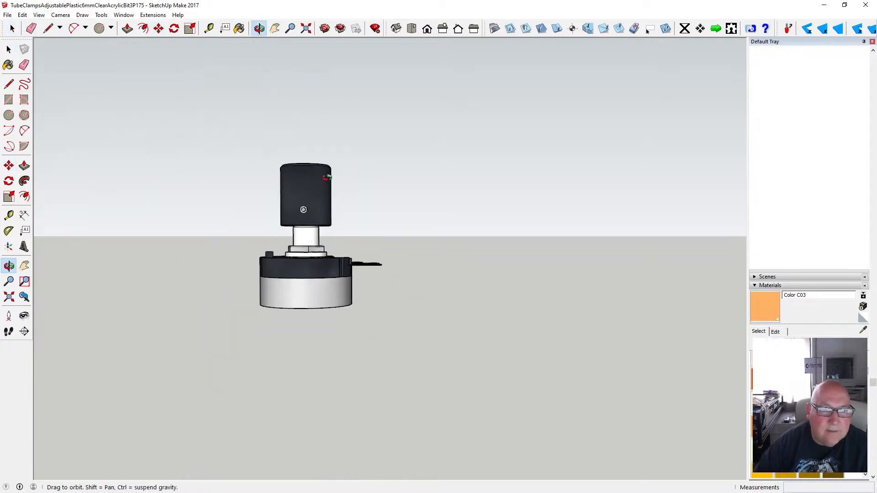
pyautogui.moveTo(327, 177); pyautogui.dragTo(168, 283)
pyautogui.scroll(5, 280, 262)
pyautogui.moveTo(276, 254); pyautogui.dragTo(200, 268)
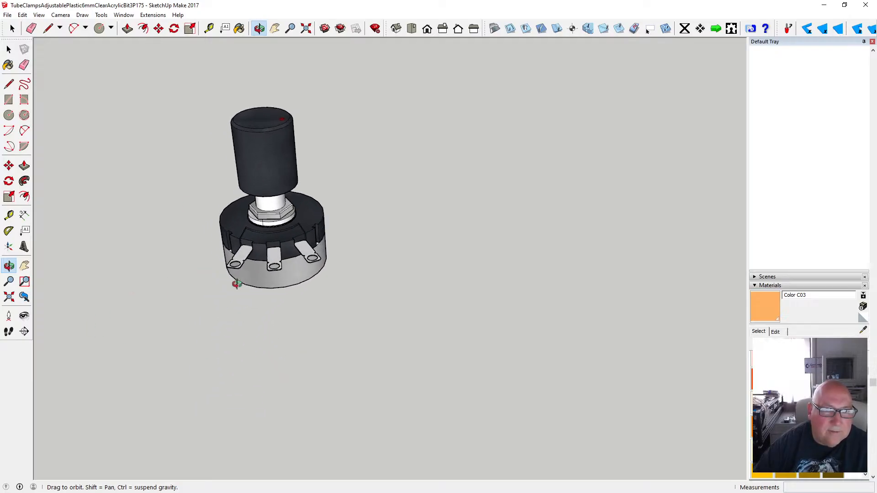
pyautogui.press('space')
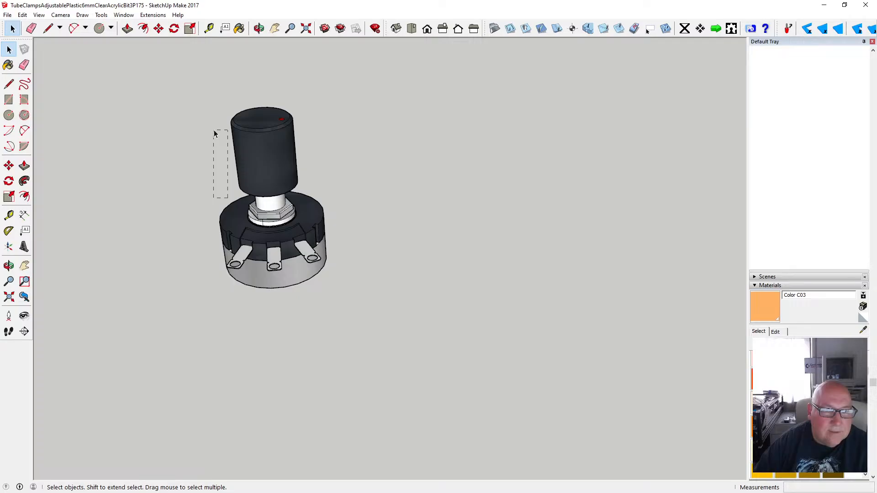
pyautogui.click(259, 29)
pyautogui.moveTo(257, 176); pyautogui.dragTo(314, 323)
pyautogui.scroll(6, 284, 168)
pyautogui.scroll(-4, 311, 306)
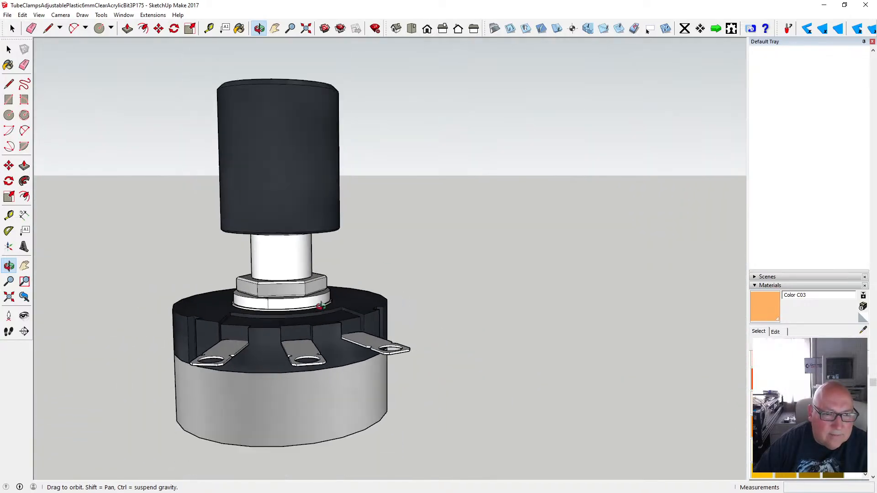
pyautogui.moveTo(308, 267)
pyautogui.mouseDown()
pyautogui.moveTo(303, 274)
pyautogui.moveTo(301, 258)
pyautogui.mouseUp()
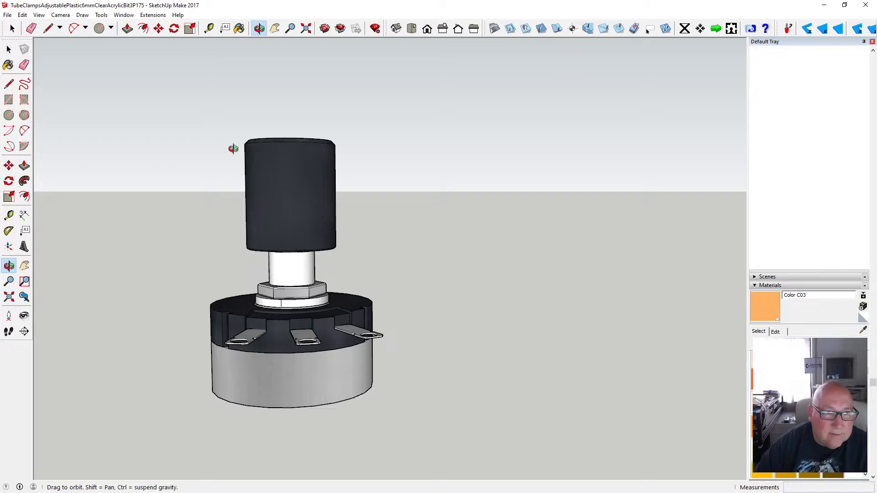
# - Lower the knob a further 2 mm or so along the shaft, picking an endpoint on its underside
pyautogui.moveTo(233, 148); pyautogui.dragTo(260, 102)
pyautogui.press('space')
pyautogui.press('m')
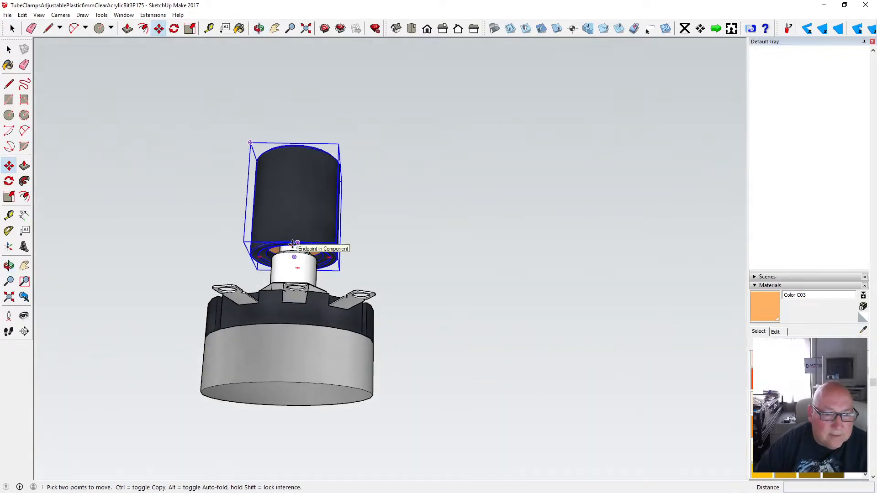
pyautogui.click(292, 244)
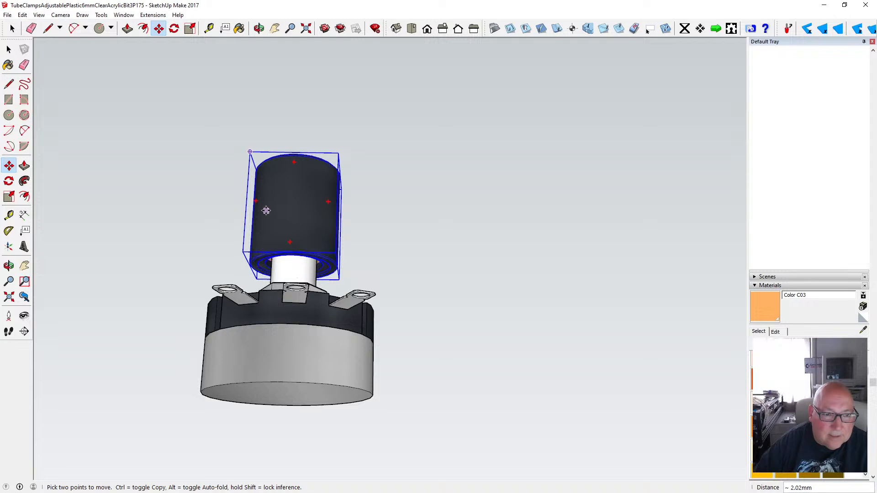
pyautogui.click(297, 259)
pyautogui.press('space')
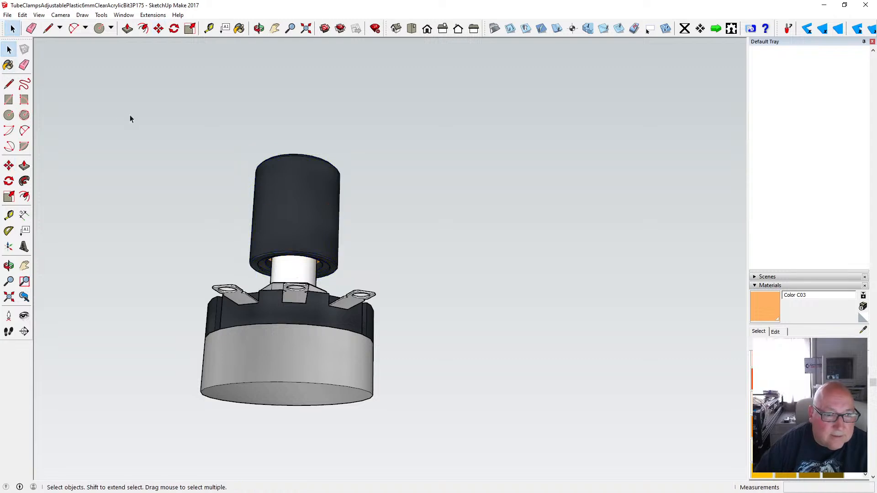
# - Select the knob together with the potentiometer and combine them into one group
pyautogui.click(259, 28)
pyautogui.moveTo(264, 191); pyautogui.dragTo(274, 397)
pyautogui.scroll(-5, 278, 254)
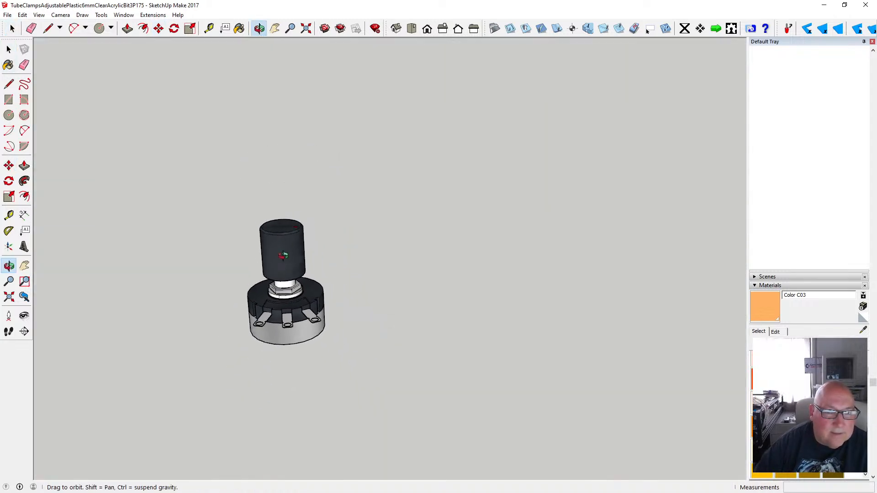
pyautogui.click(9, 50)
pyautogui.click(9, 49)
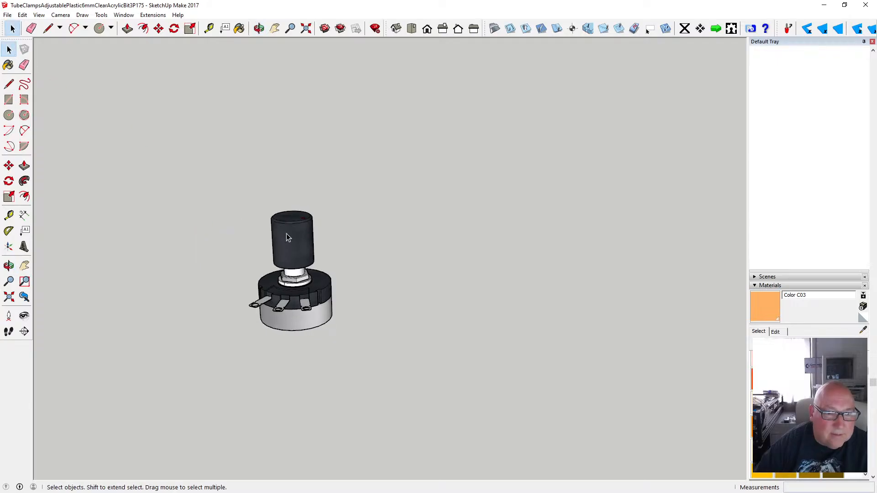
pyautogui.click(294, 243)
pyautogui.moveTo(226, 177); pyautogui.dragTo(369, 371)
pyautogui.rightClick(297, 297)
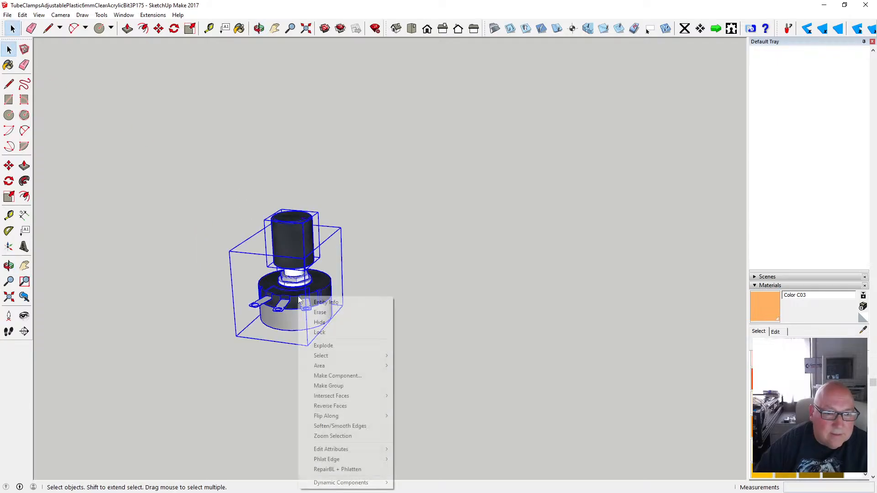
pyautogui.click(353, 387)
pyautogui.click(372, 345)
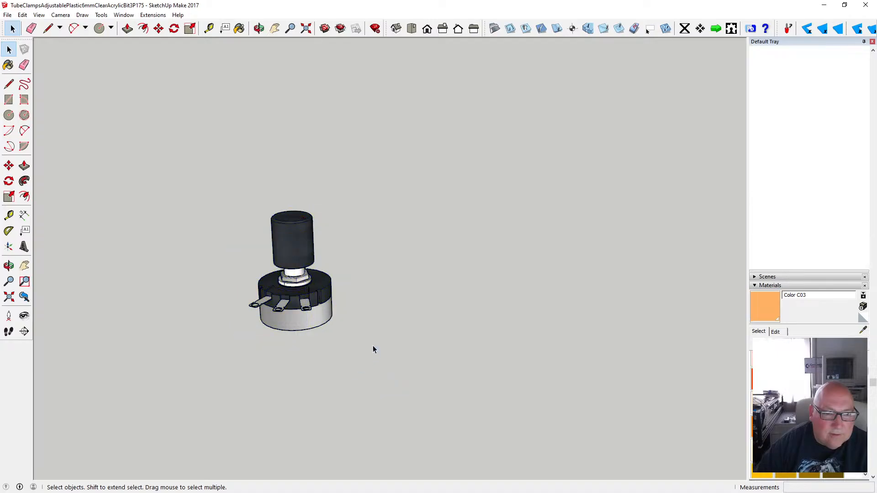
# - Add a new layer named Pot
pyautogui.scroll(-4, 387, 293)
pyautogui.scroll(-1, 386, 293)
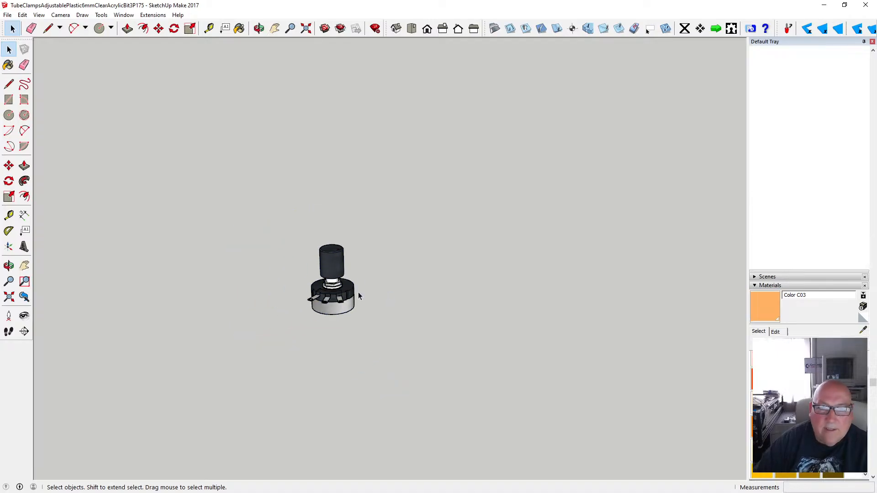
pyautogui.click(763, 287)
pyautogui.scroll(4, 791, 275)
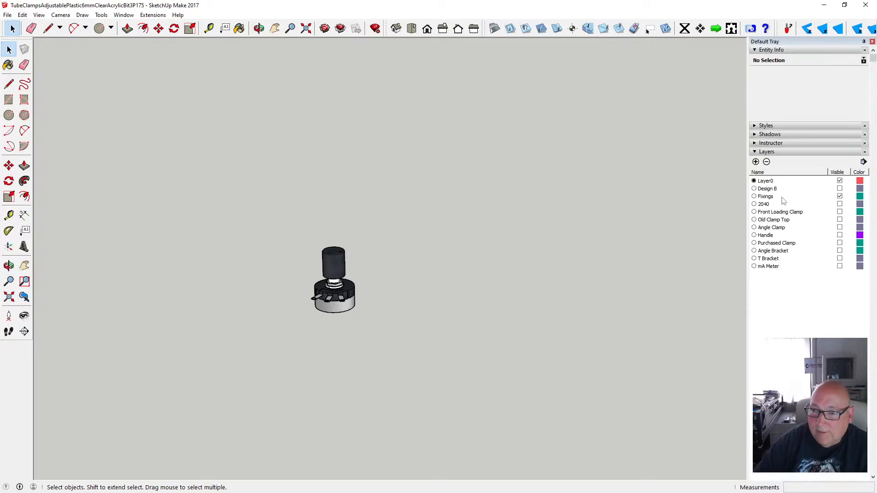
pyautogui.click(756, 162)
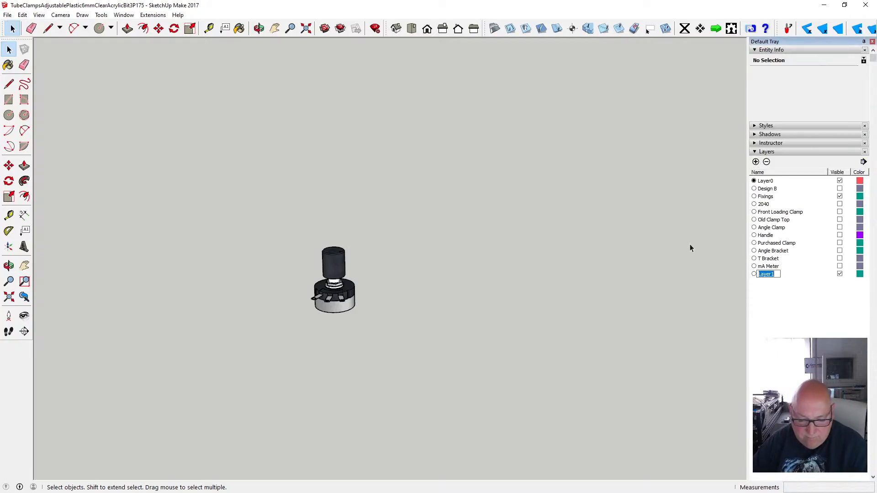
pyautogui.write('Pot')
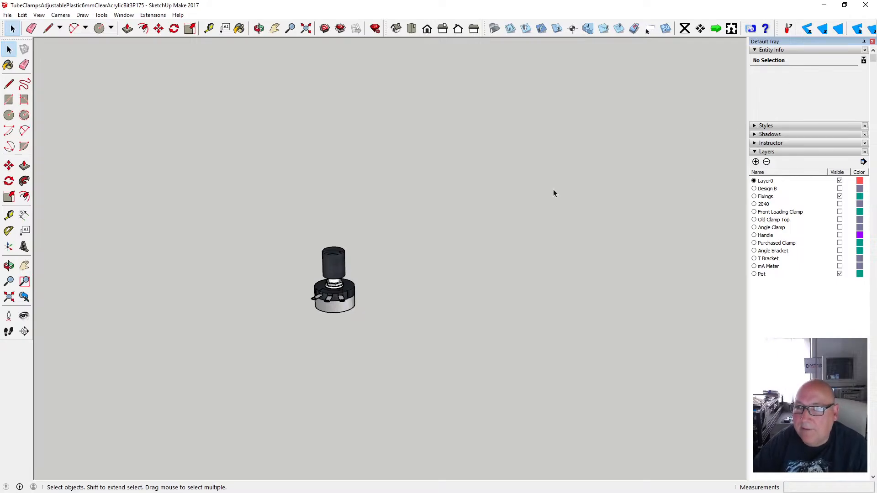
# - Assign the knob and potentiometer group to the Pot layer
pyautogui.click(342, 276)
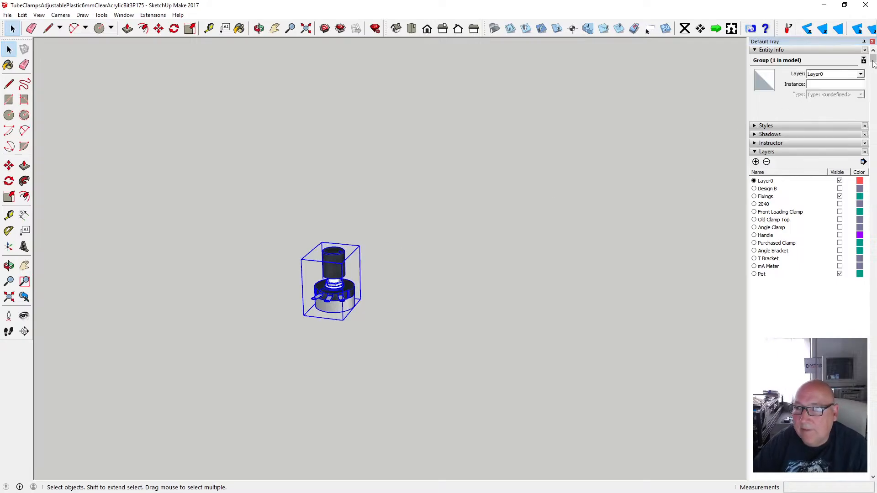
pyautogui.click(860, 74)
pyautogui.click(819, 140)
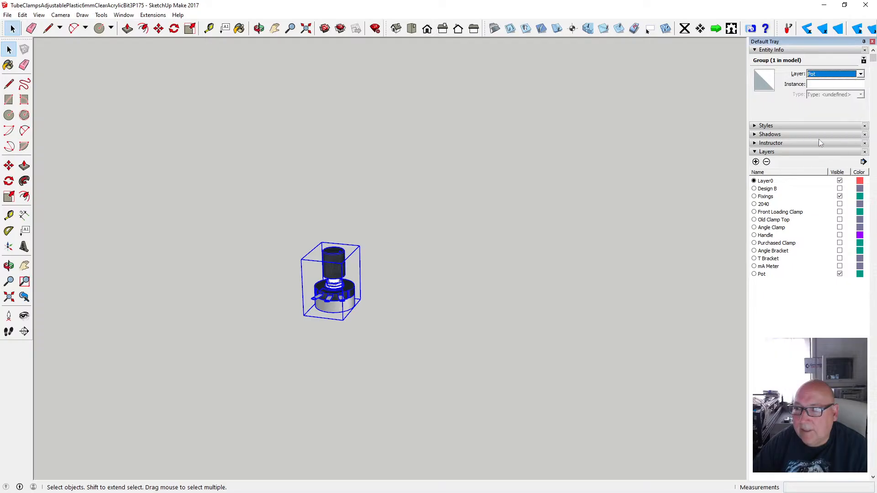
pyautogui.click(696, 226)
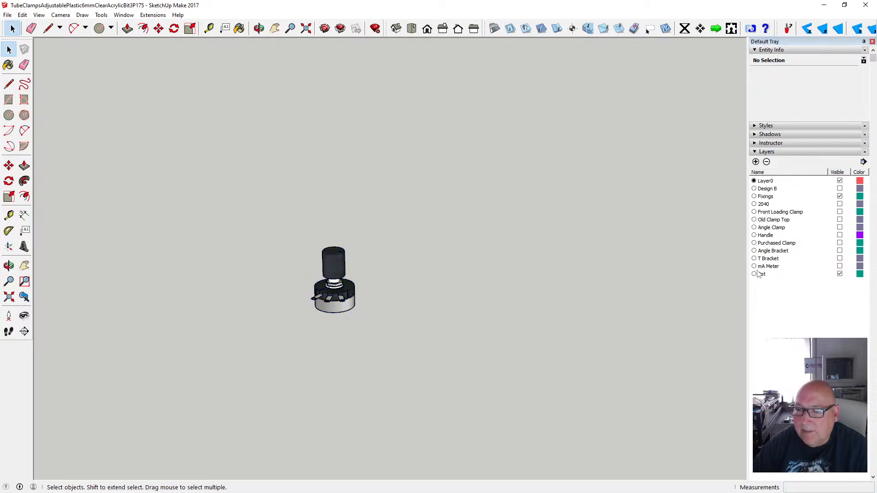
# - Make the mA Meter, T Bracket, Angle Bracket and Purchased Clamp layers visible
pyautogui.click(840, 267)
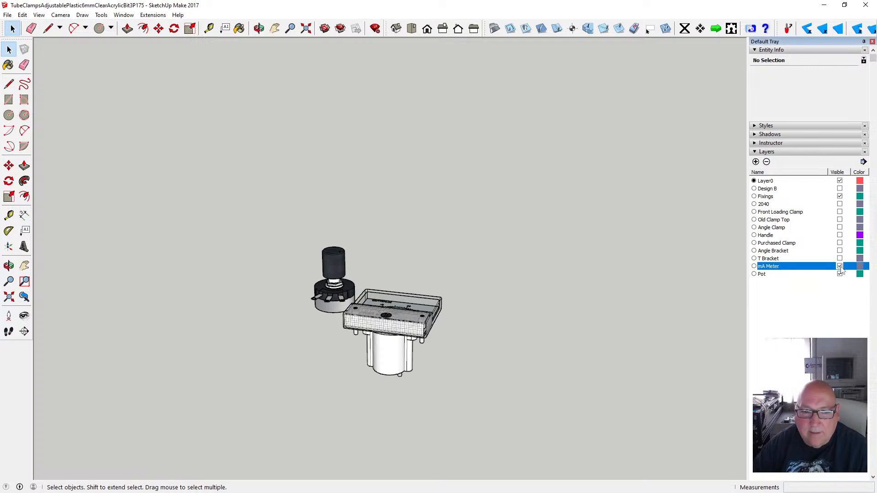
pyautogui.click(840, 259)
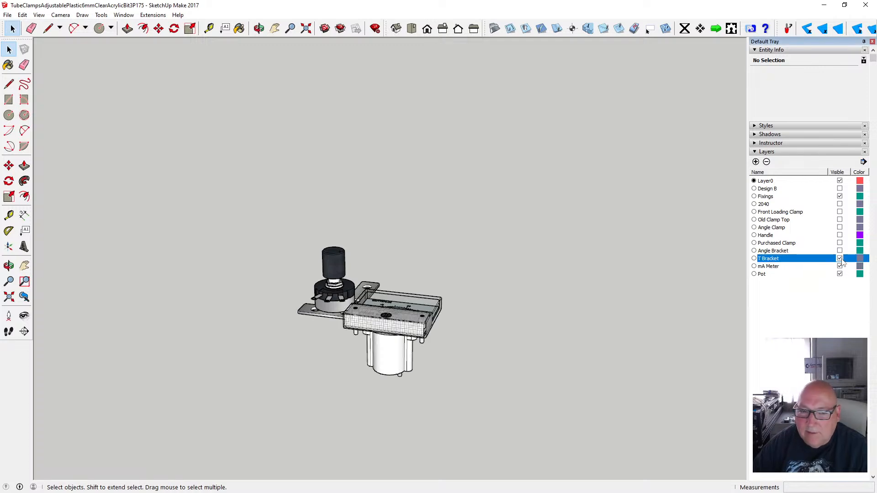
pyautogui.click(839, 250)
pyautogui.click(839, 243)
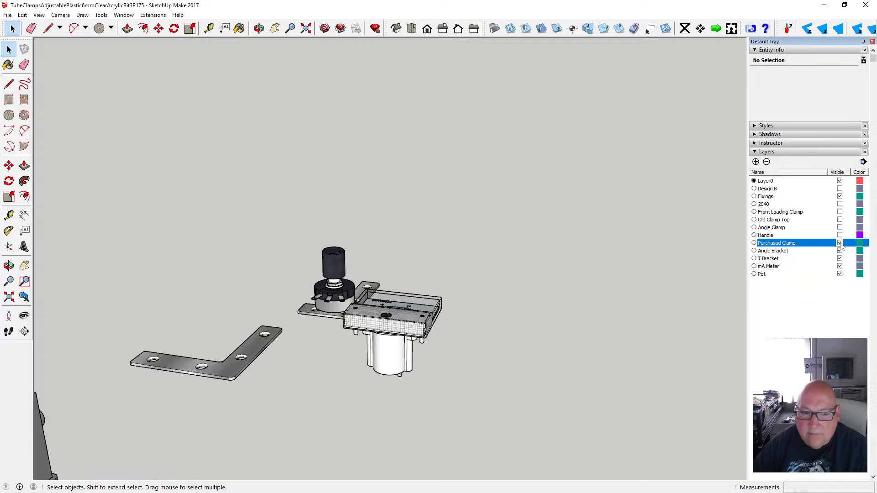
pyautogui.scroll(-3, 610, 275)
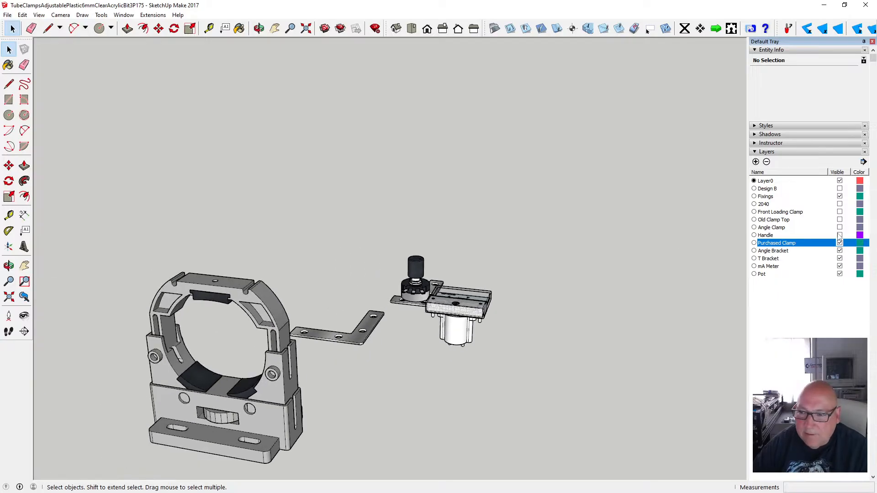
# - Make the Handle, Angle Clamp, Old Clamp Top and Front Loading Clamp layers visible
pyautogui.click(840, 236)
pyautogui.scroll(-1, 557, 233)
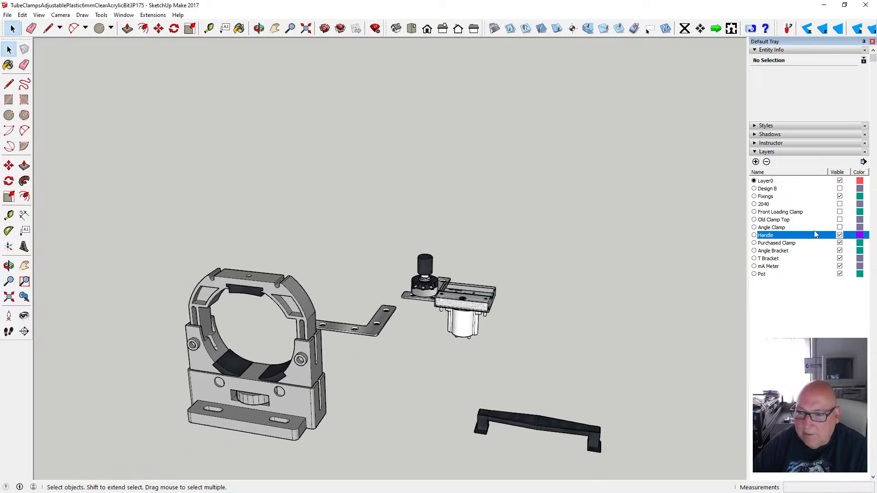
pyautogui.click(840, 227)
pyautogui.scroll(-1, 622, 258)
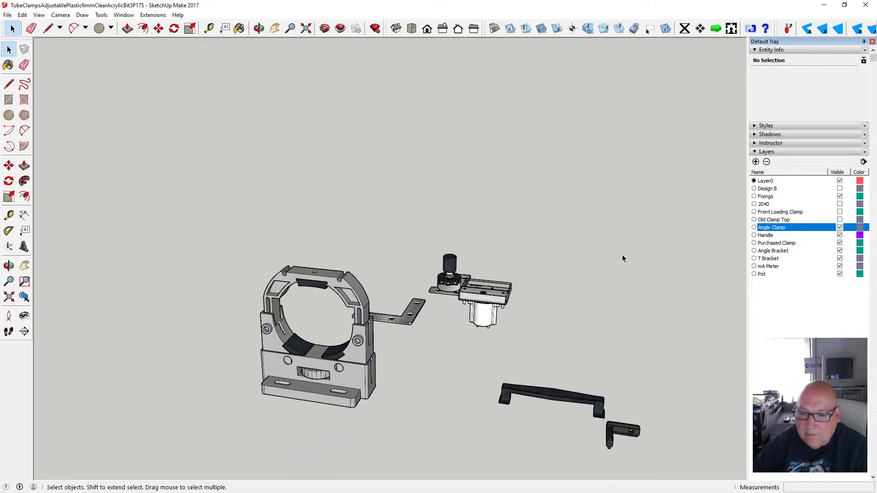
pyautogui.click(841, 220)
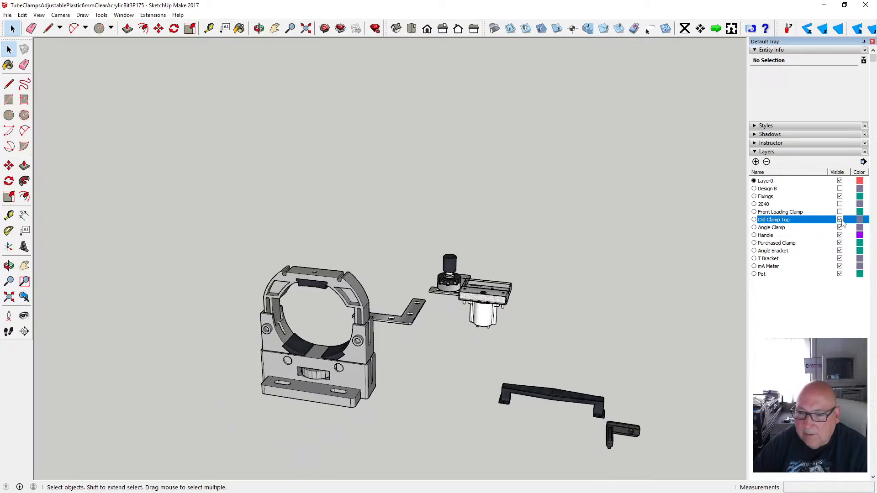
pyautogui.click(839, 213)
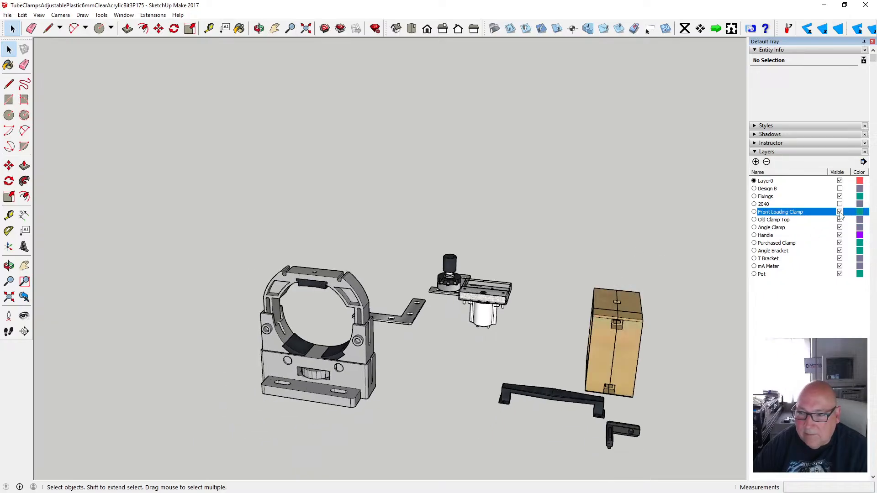
# - Make the 2040 layer visible while keeping the Design B layer hidden
pyautogui.click(839, 205)
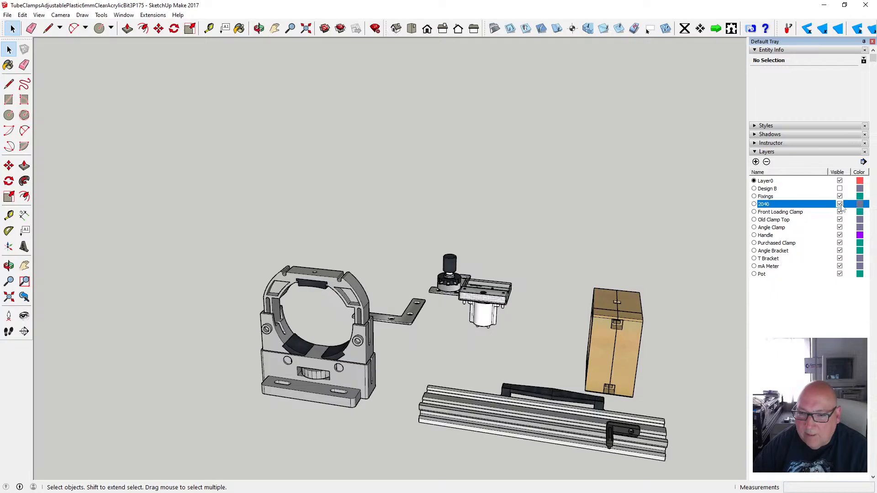
pyautogui.click(840, 205)
pyautogui.click(840, 189)
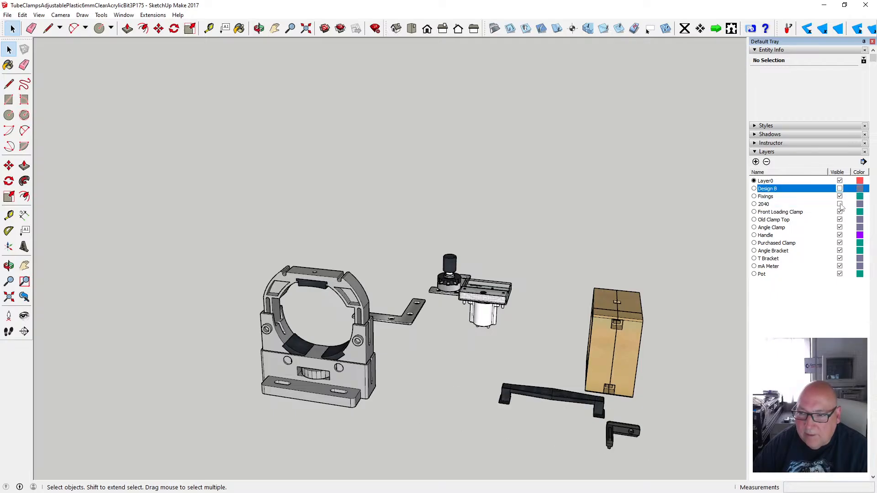
pyautogui.click(840, 205)
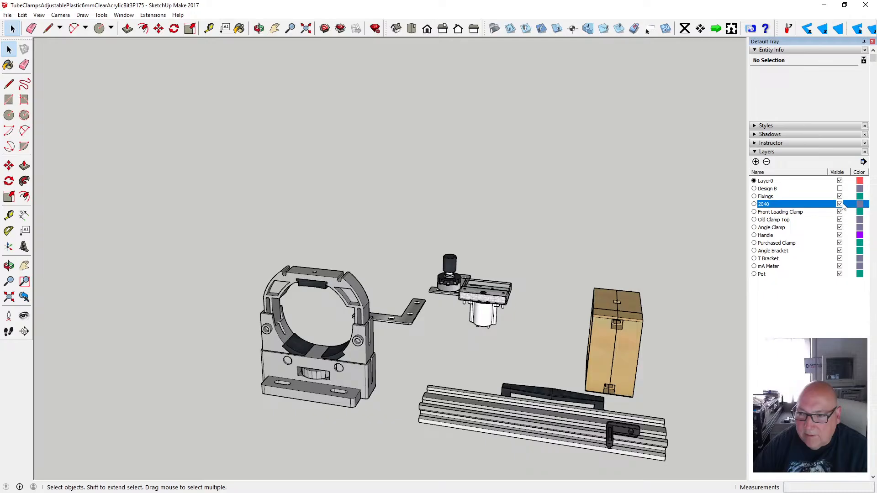
# - Hide the 2040, Fixings, Front Loading Clamp, Old Clamp Top and Angle Clamp layers
pyautogui.click(840, 205)
pyautogui.click(841, 196)
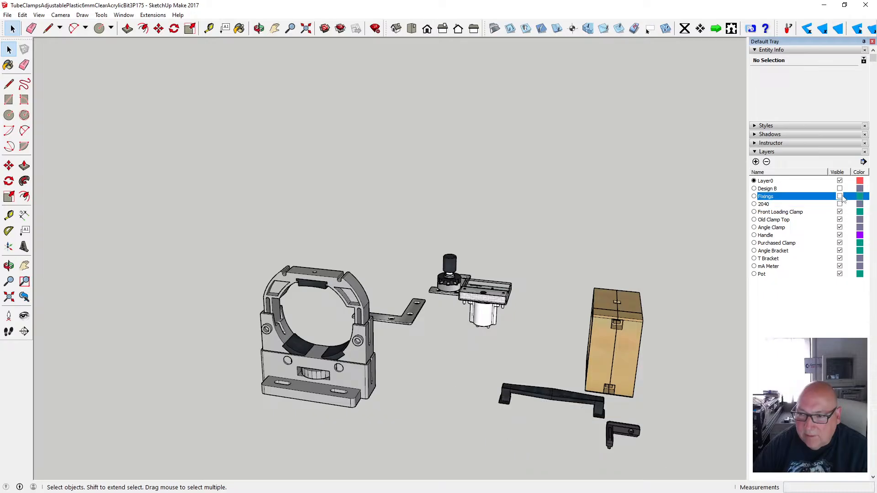
pyautogui.click(839, 212)
pyautogui.click(839, 220)
pyautogui.click(840, 227)
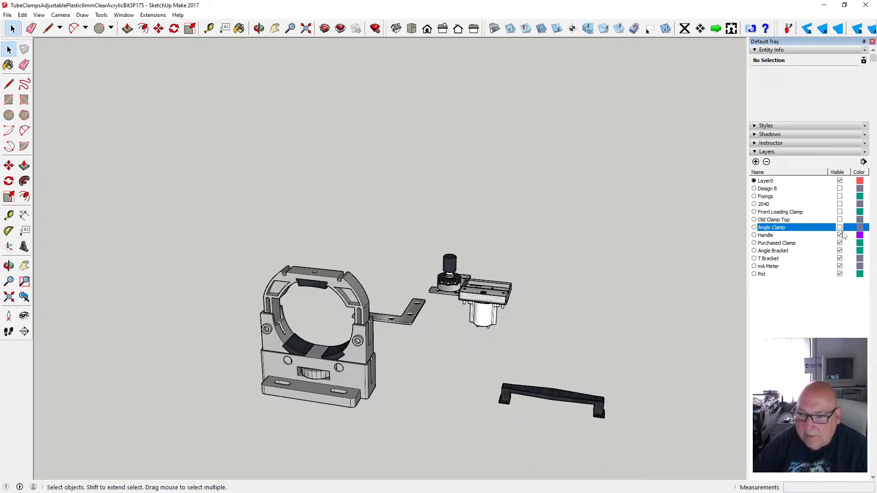
# - Hide the Handle, Purchased Clamp, Angle Bracket, T Bracket and mA Meter layers, leaving the Pot layer visible
pyautogui.click(840, 235)
pyautogui.click(839, 243)
pyautogui.click(840, 251)
pyautogui.click(839, 259)
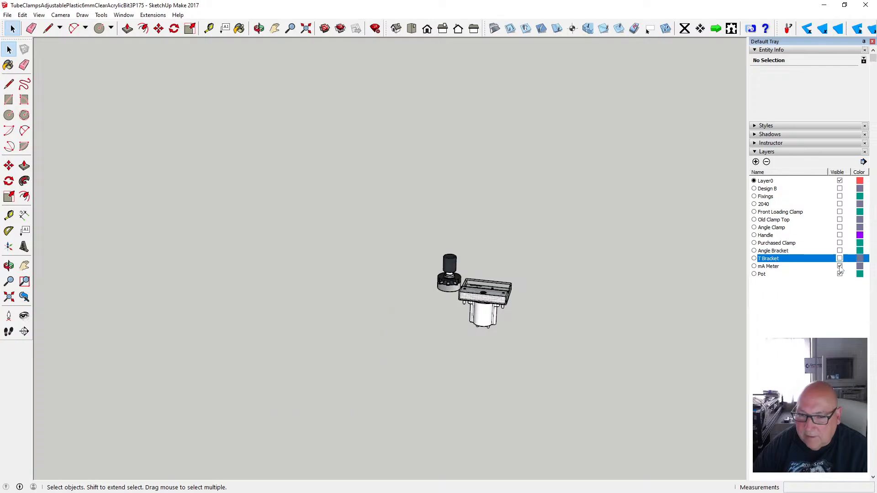
pyautogui.click(840, 266)
pyautogui.click(840, 274)
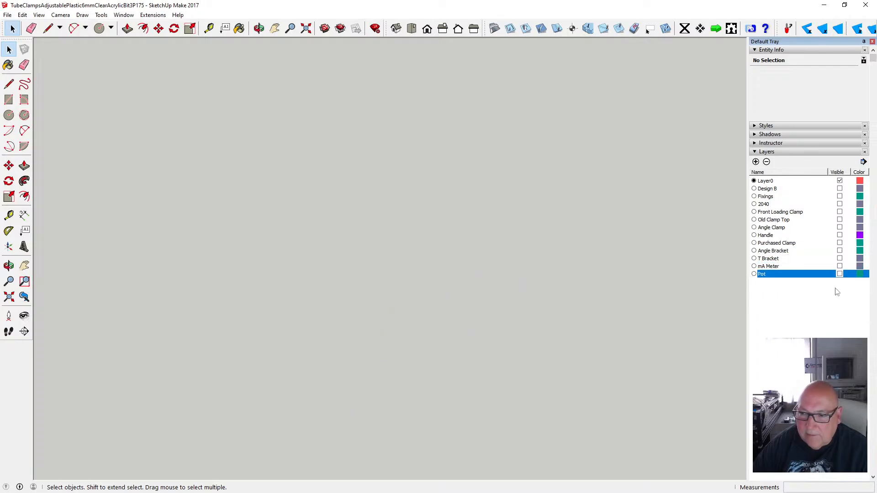
pyautogui.click(840, 274)
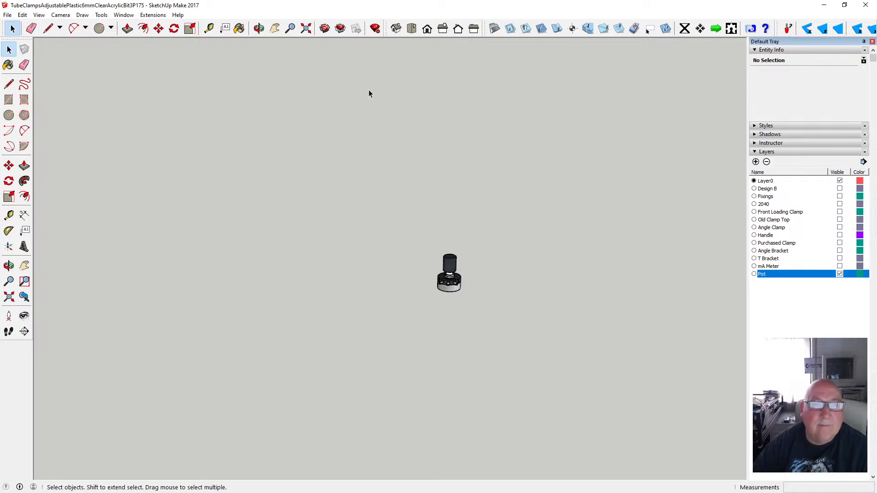
# - Examine the potentiometer's nut and washer below the knob up close
pyautogui.hotkey('shift', 'z')
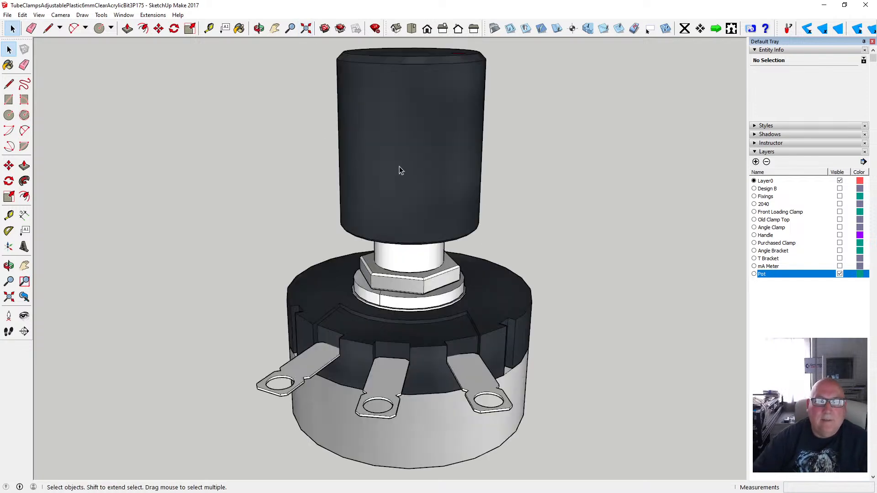
pyautogui.press('o')
pyautogui.moveTo(578, 269); pyautogui.dragTo(465, 303)
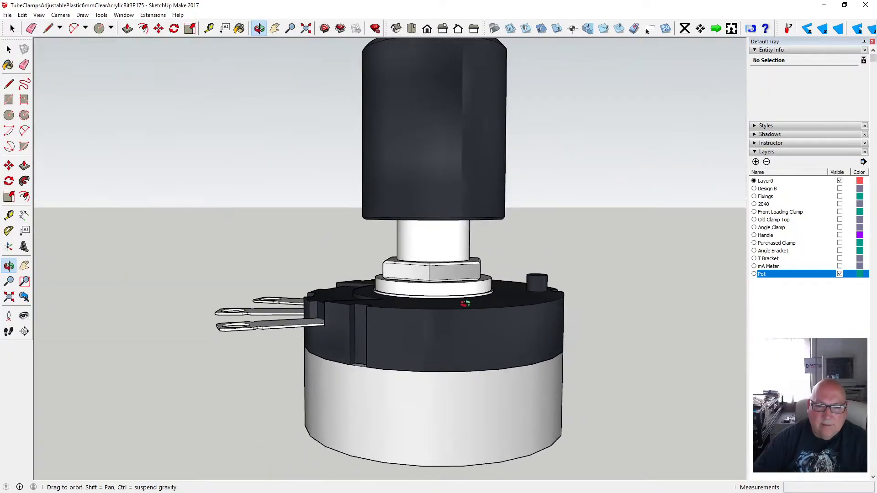
pyautogui.scroll(3, 459, 296)
pyautogui.scroll(2, 454, 281)
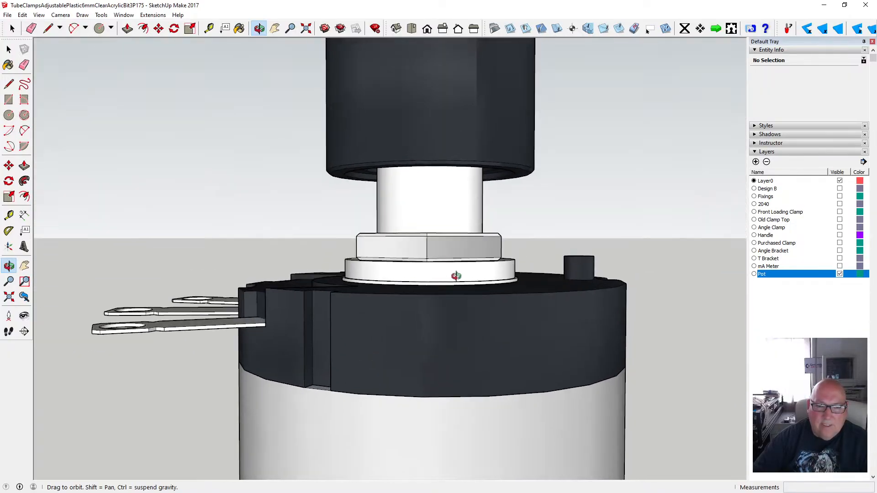
pyautogui.scroll(3, 456, 276)
pyautogui.scroll(3, 439, 250)
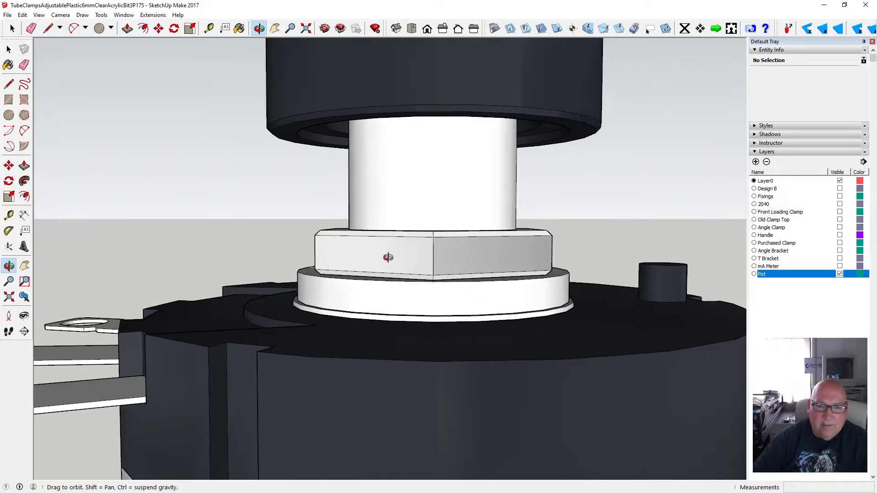
pyautogui.scroll(-2, 376, 254)
pyautogui.scroll(-2, 443, 268)
pyautogui.scroll(-2, 434, 270)
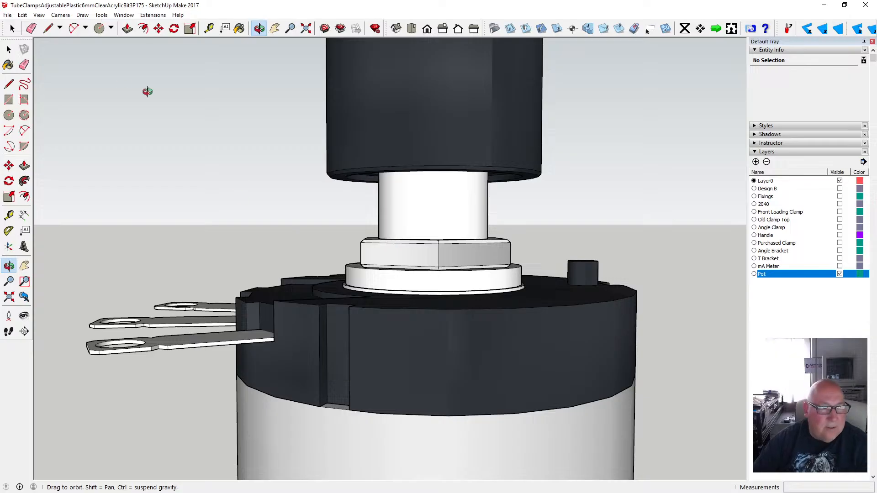
# - Inside the Pot group, select the washer and hex nut together and move them 1 mm up the threaded shaft
pyautogui.click(9, 50)
pyautogui.click(402, 279)
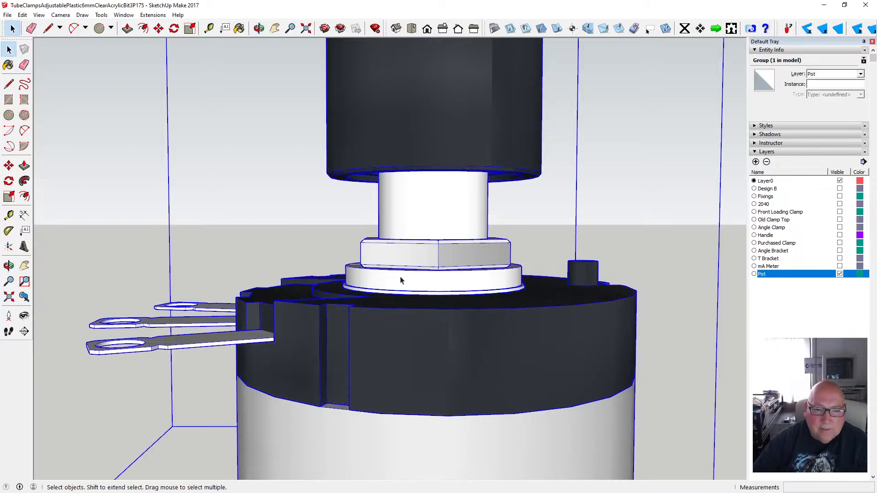
pyautogui.doubleClick(395, 281)
pyautogui.click(394, 281)
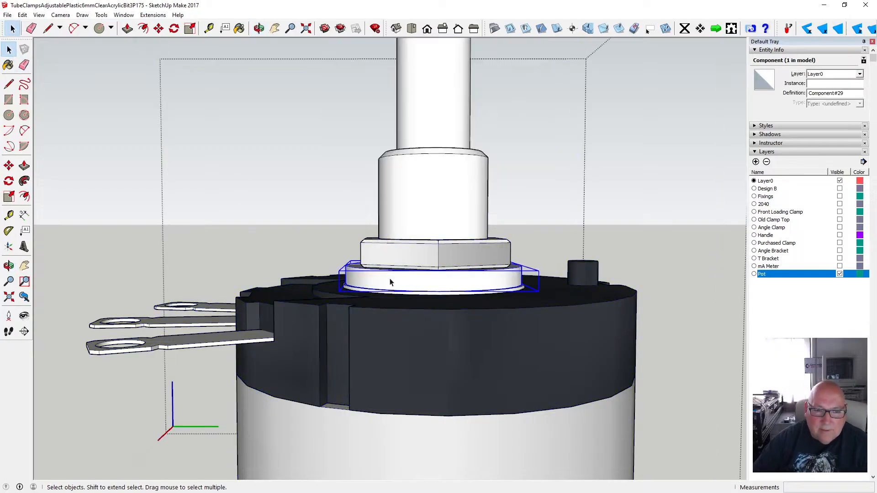
pyautogui.keyDown('ctrl'); pyautogui.click(420, 267); pyautogui.keyUp('ctrl')
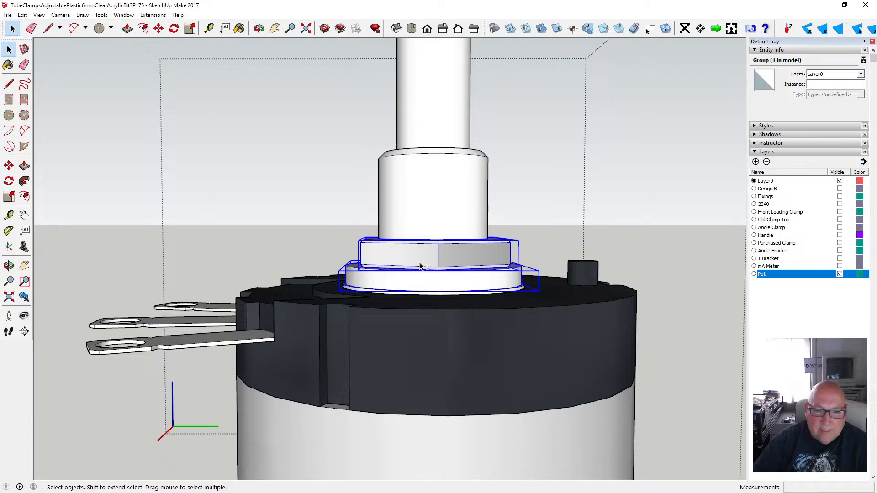
pyautogui.click(159, 28)
pyautogui.click(394, 241)
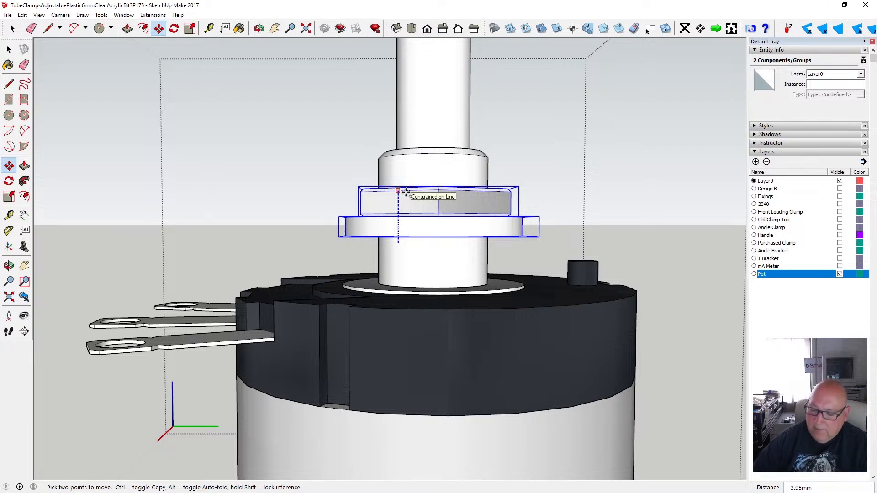
pyautogui.write('1')
pyautogui.press('Return')
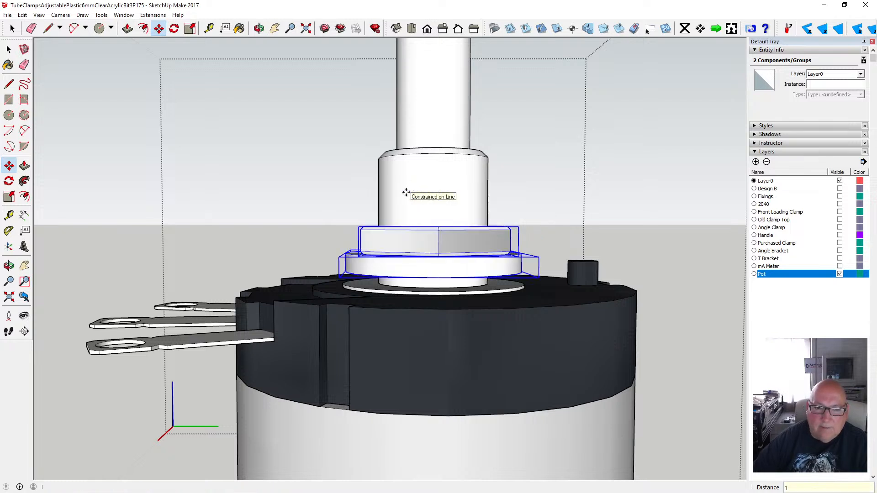
pyautogui.click(9, 49)
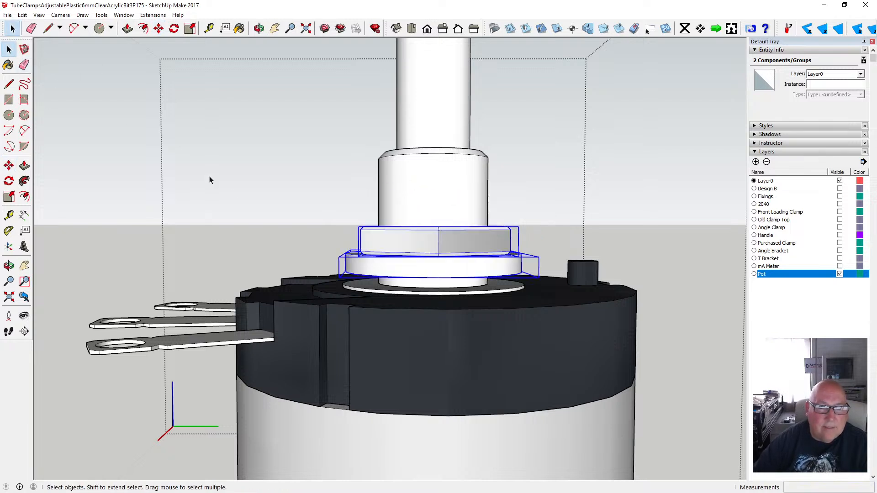
# - Check the gap under the raised nut and washer from several angles and save the model
pyautogui.scroll(-1, 237, 183)
pyautogui.scroll(-1, 237, 188)
pyautogui.click(585, 181)
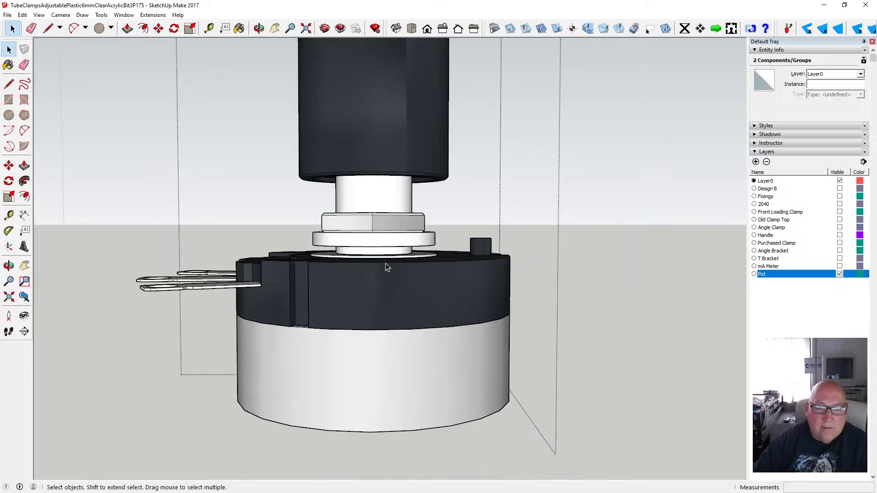
pyautogui.click(259, 28)
pyautogui.moveTo(389, 199); pyautogui.dragTo(445, 263)
pyautogui.scroll(-2, 366, 268)
pyautogui.scroll(2, 349, 272)
pyautogui.moveTo(334, 266); pyautogui.dragTo(494, 246)
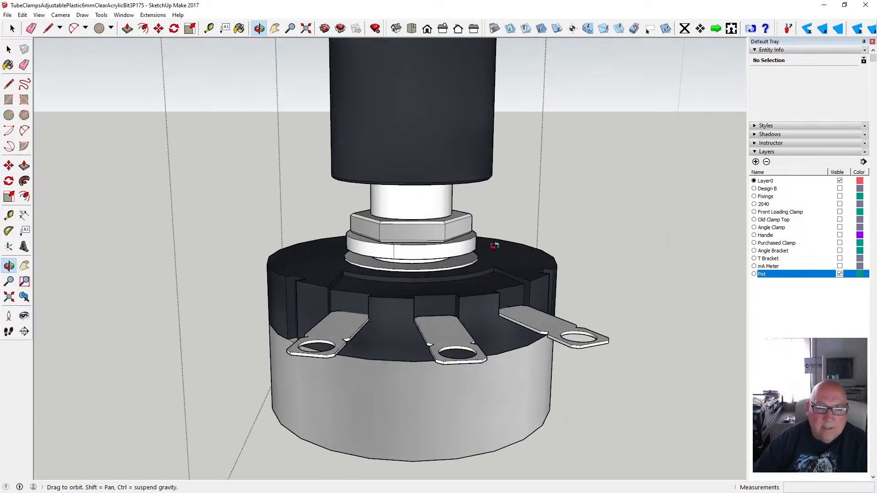
pyautogui.scroll(-4, 396, 235)
pyautogui.moveTo(446, 217); pyautogui.dragTo(363, 228)
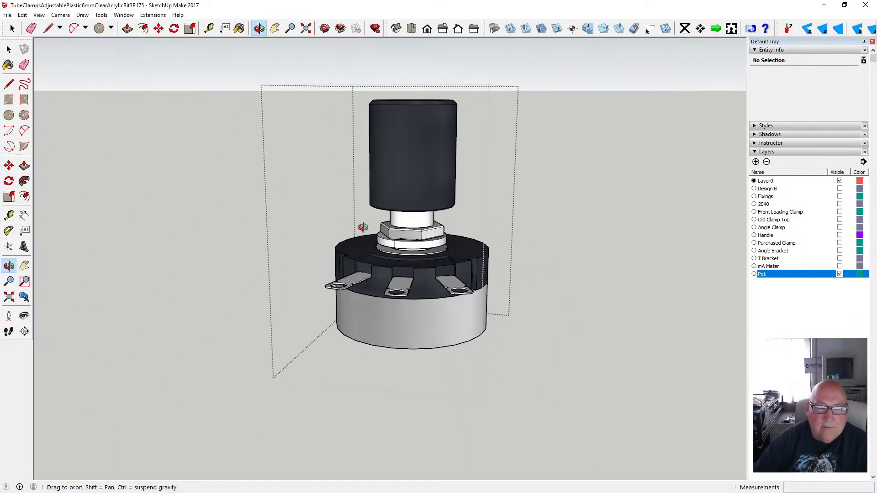
pyautogui.click(8, 14)
pyautogui.click(30, 49)
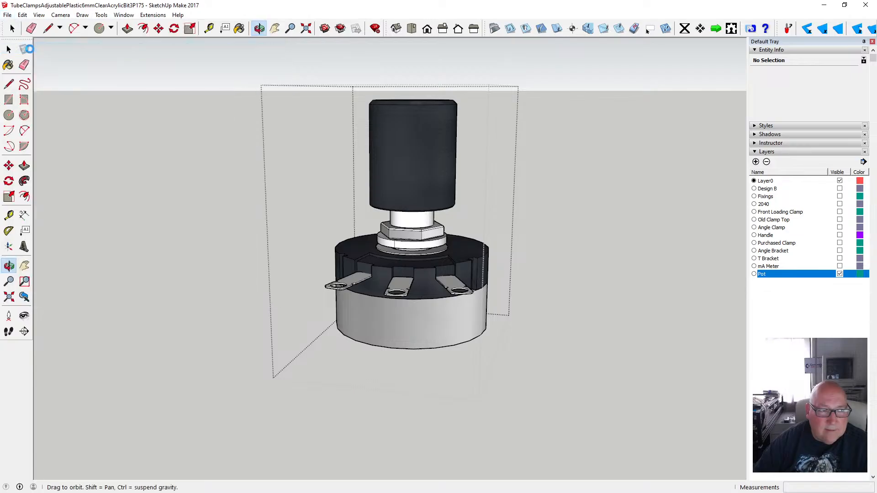
# - Close the open group and copy the whole knob and potentiometer group to the clipboard
pyautogui.press('space')
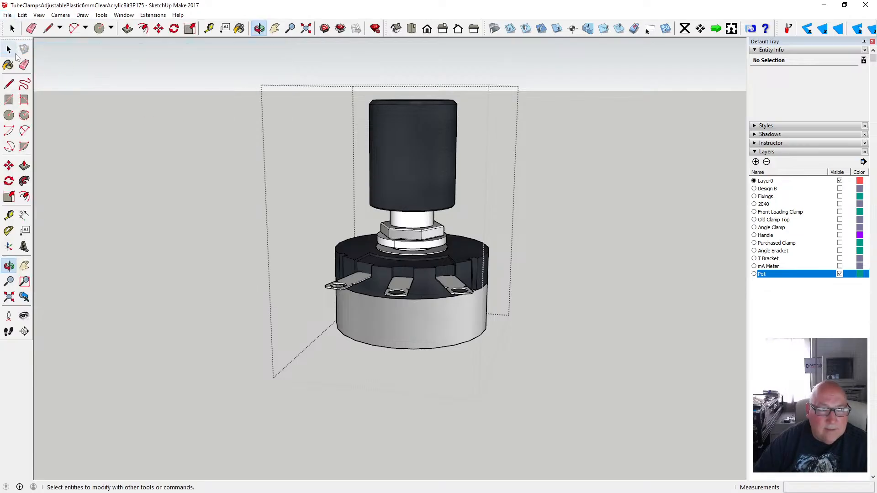
pyautogui.click(239, 166)
pyautogui.click(410, 216)
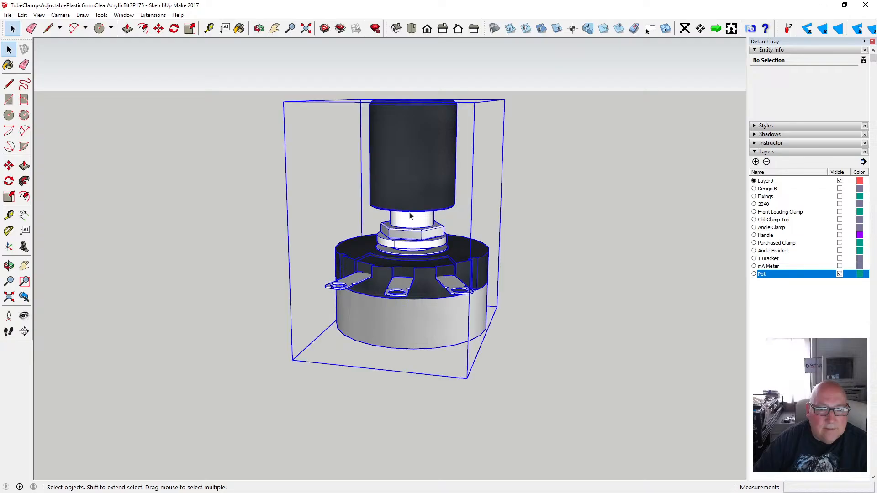
pyautogui.click(25, 17)
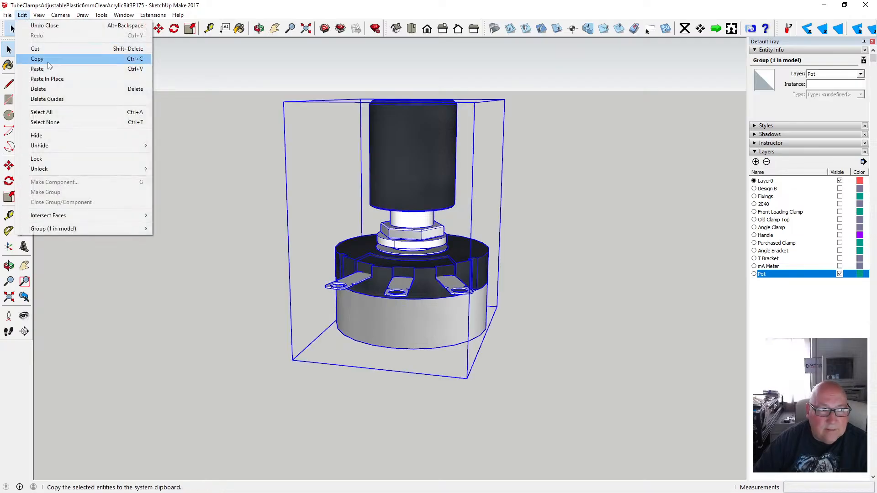
pyautogui.click(43, 59)
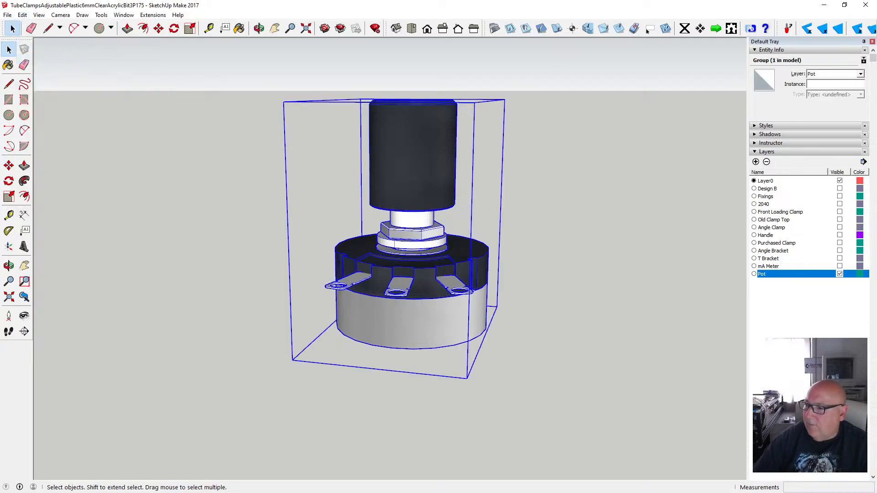
# - Switch to the K40LaserEngraverUpgrades model and paste the potentiometer group near the frame corner with the mA meter
pyautogui.hotkey('alt', 'Tab')
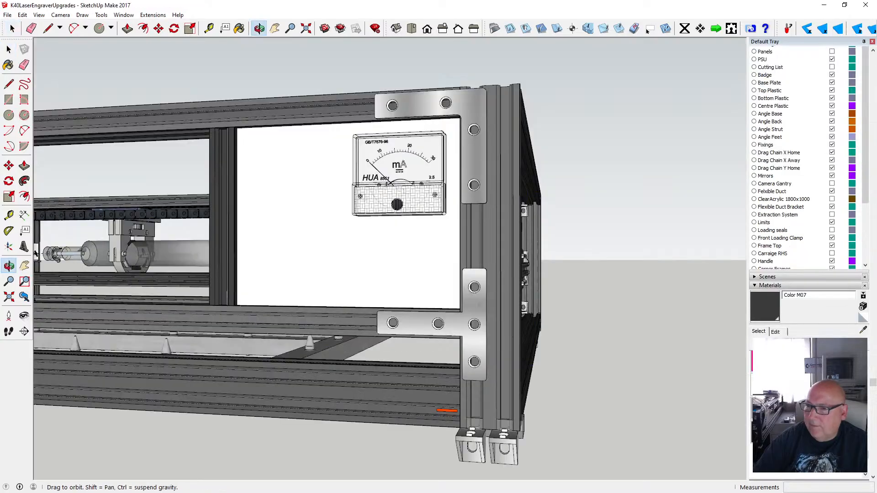
pyautogui.click(23, 15)
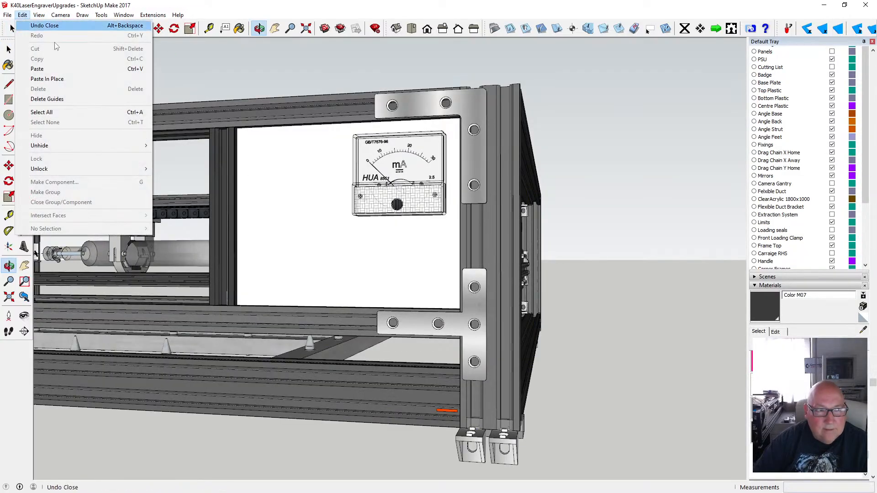
pyautogui.click(69, 69)
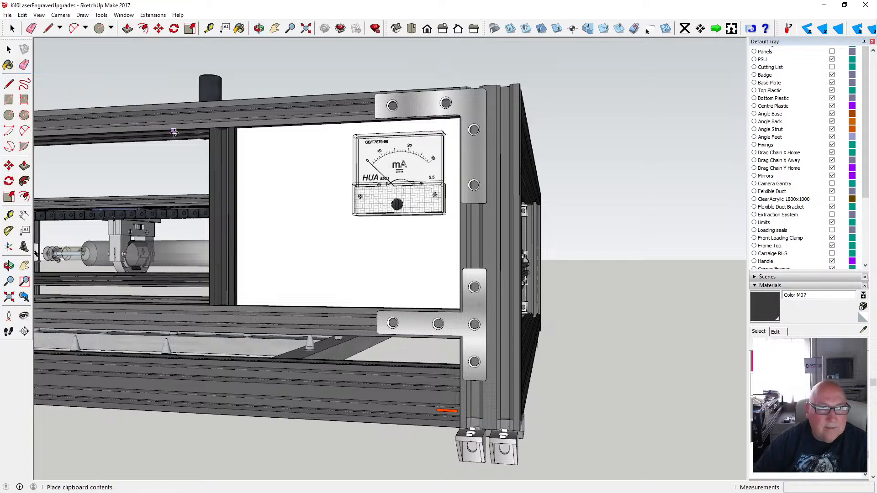
pyautogui.scroll(-3, 346, 242)
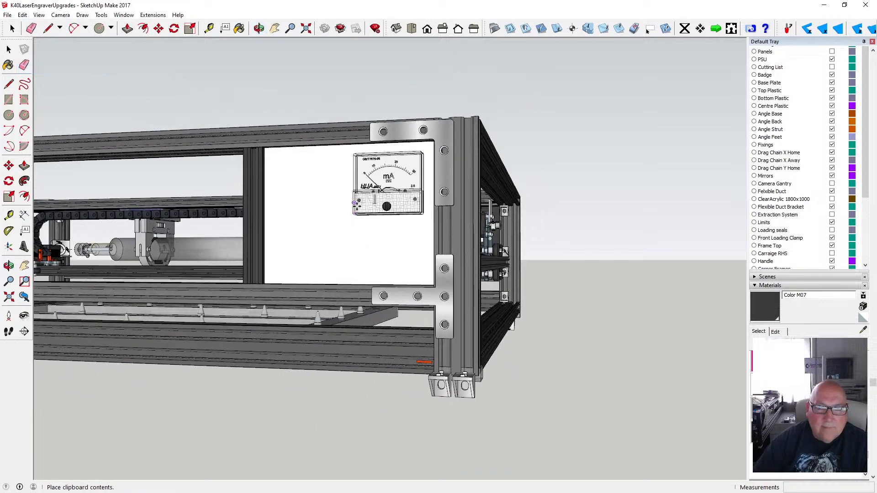
pyautogui.click(335, 120)
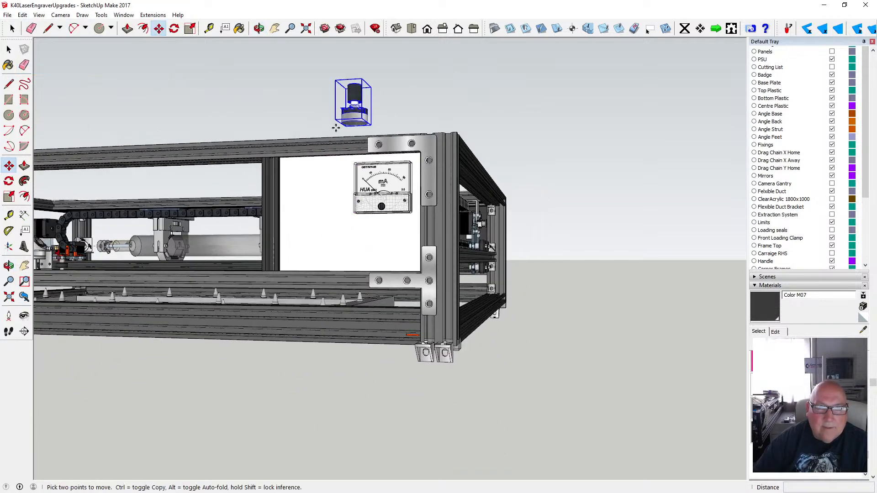
# - Rotate the pasted potentiometer group 90 degrees so its knob faces the same side as the mA meter
pyautogui.moveTo(352, 104); pyautogui.dragTo(320, 151, button='middle')
pyautogui.moveTo(229, 182); pyautogui.dragTo(168, 182, button='middle')
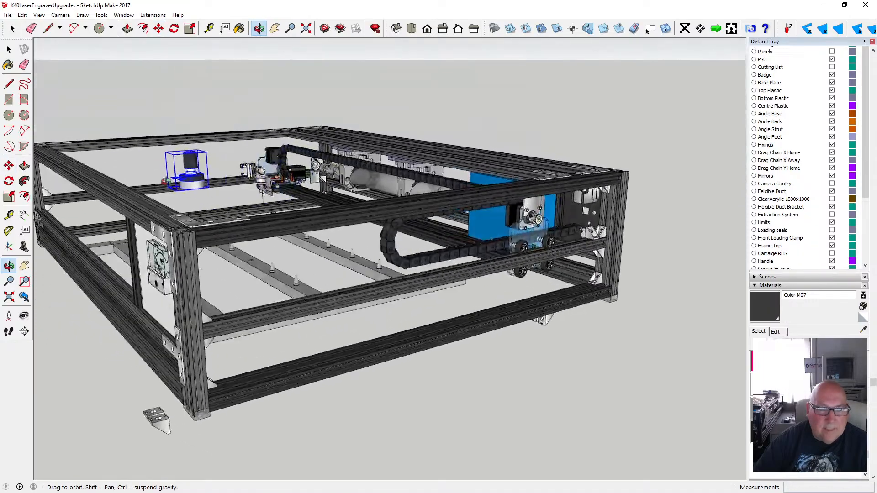
pyautogui.scroll(4, 194, 183)
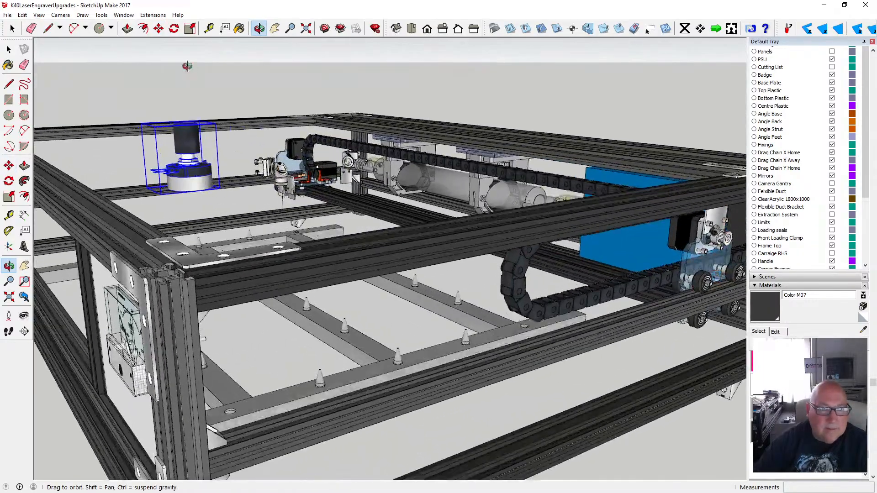
pyautogui.scroll(-2, 330, 198)
pyautogui.press('q')
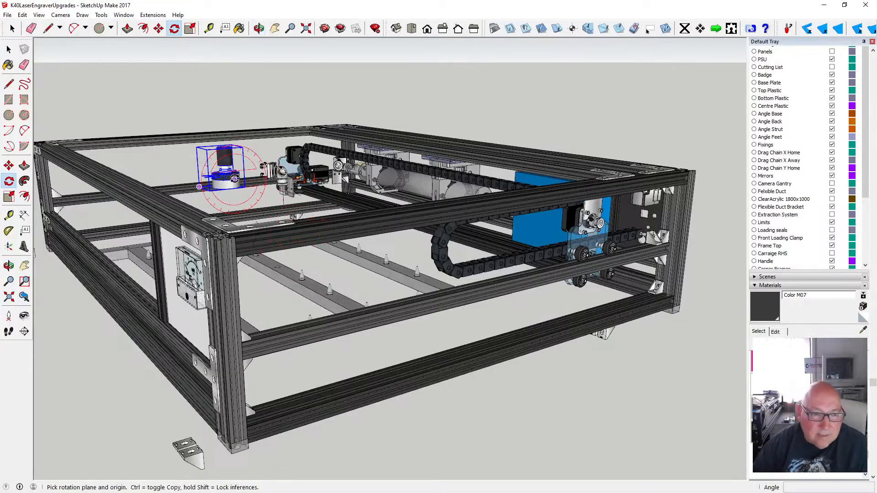
pyautogui.click(234, 180)
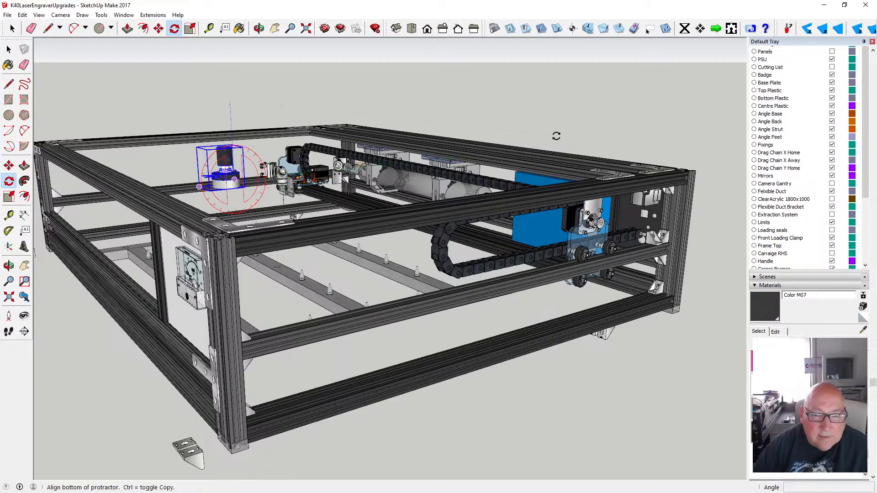
pyautogui.click(599, 140)
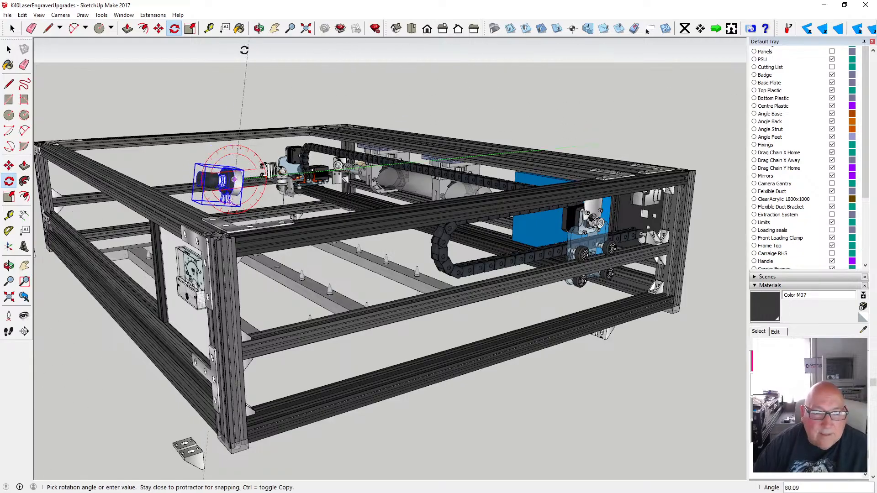
pyautogui.click(227, 54)
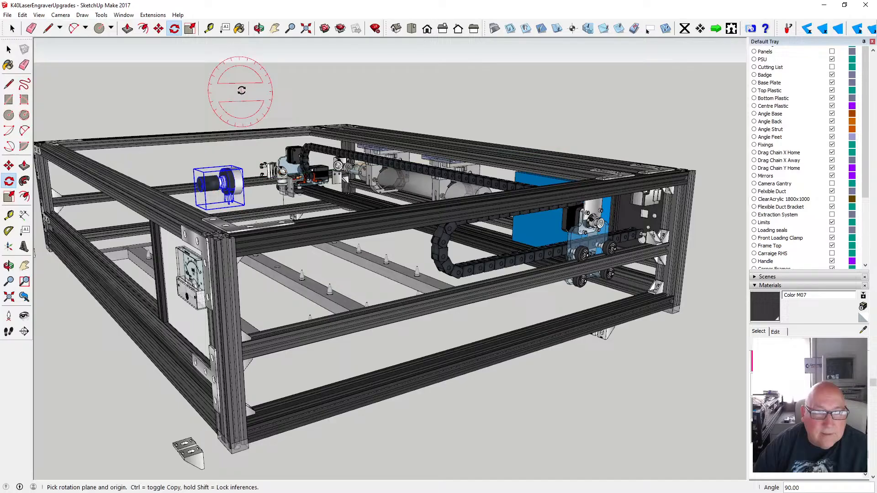
# - Move the potentiometer group onto the face of the white panel, below the mA meter
pyautogui.click(259, 29)
pyautogui.moveTo(161, 174); pyautogui.dragTo(353, 159)
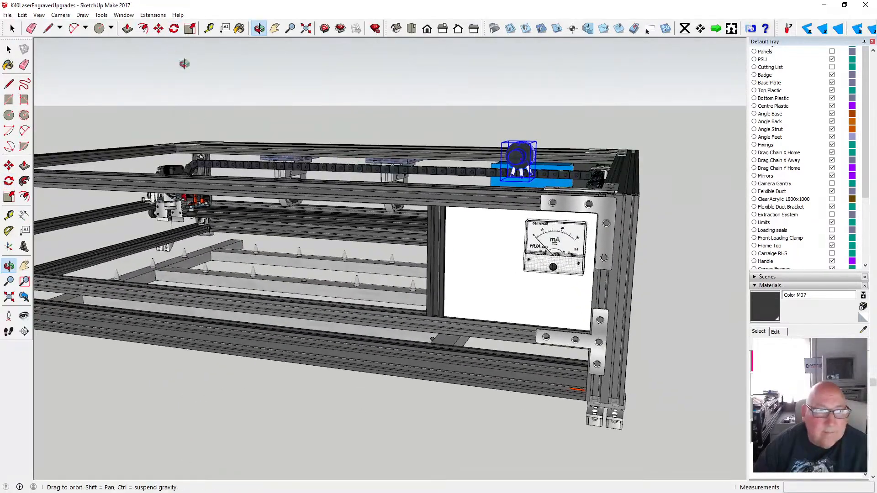
pyautogui.press('m')
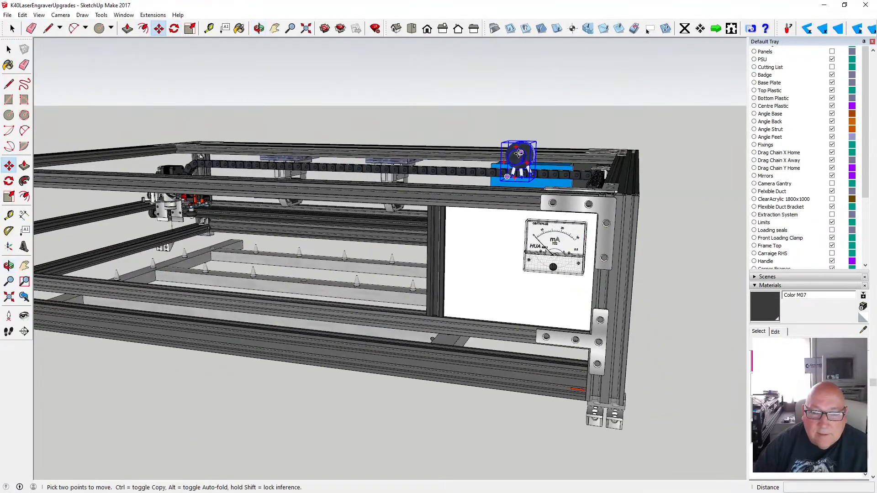
pyautogui.click(517, 156)
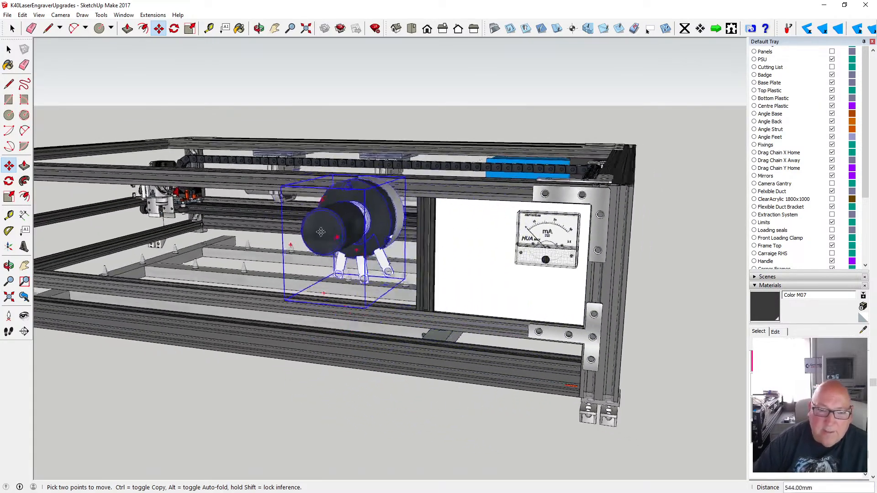
pyautogui.scroll(3, 231, 202)
pyautogui.scroll(-3, 231, 202)
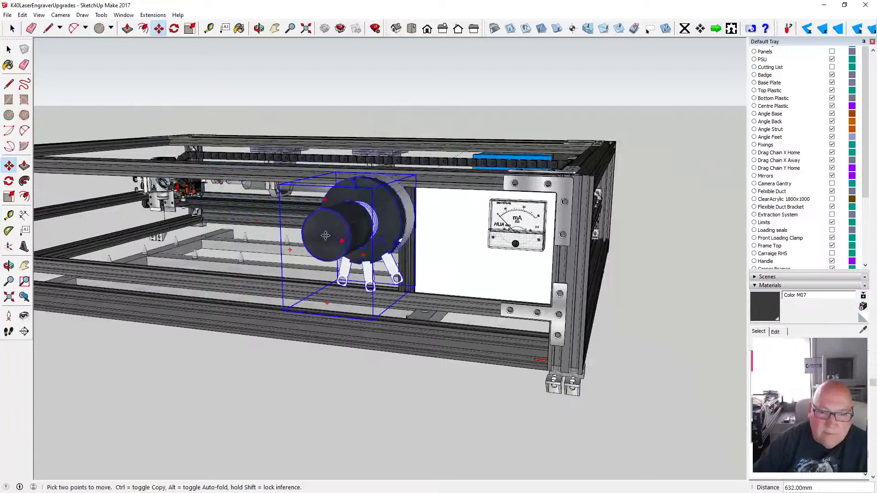
pyautogui.click(513, 278)
pyautogui.scroll(5, 513, 279)
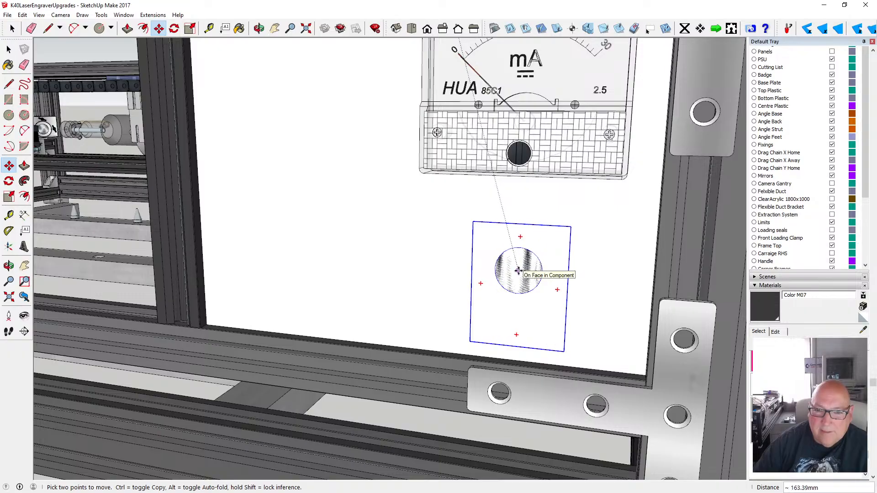
pyautogui.click(519, 271)
# - Move the potentiometer group up so its knob centres on the mA meter's round black adjustment screw
pyautogui.scroll(-5, 428, 262)
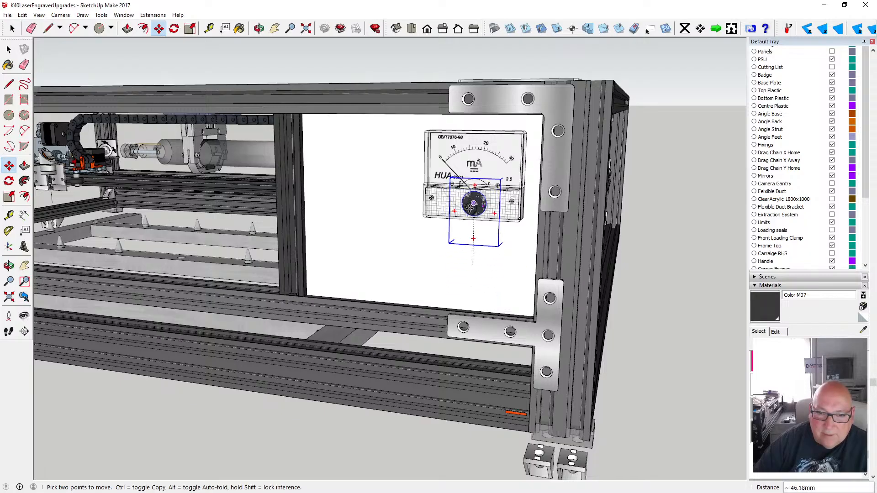
pyautogui.scroll(6, 470, 208)
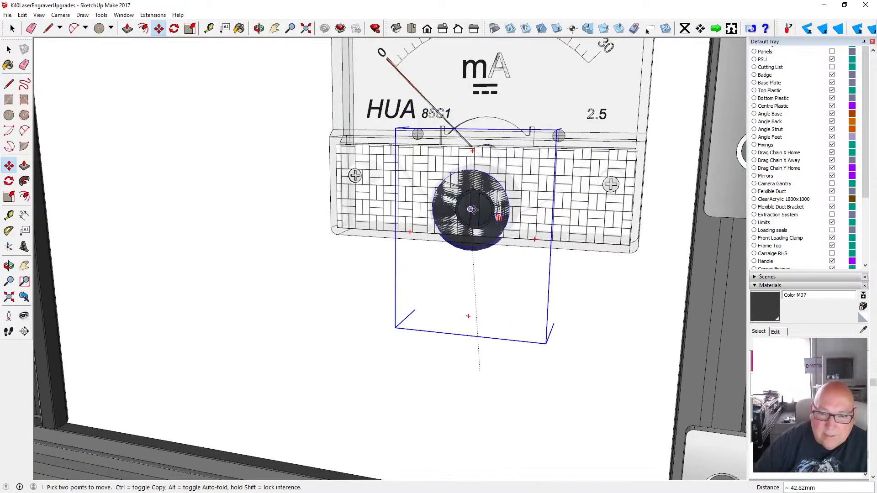
pyautogui.scroll(3, 472, 209)
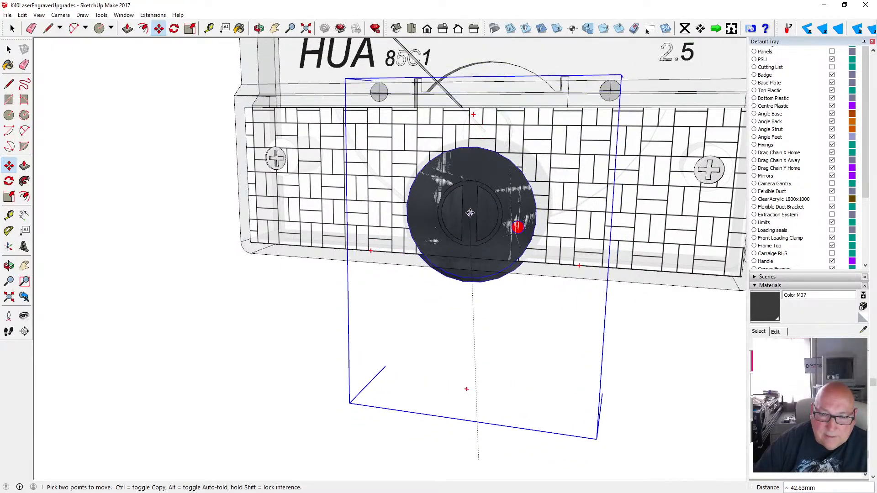
pyautogui.scroll(-8, 469, 210)
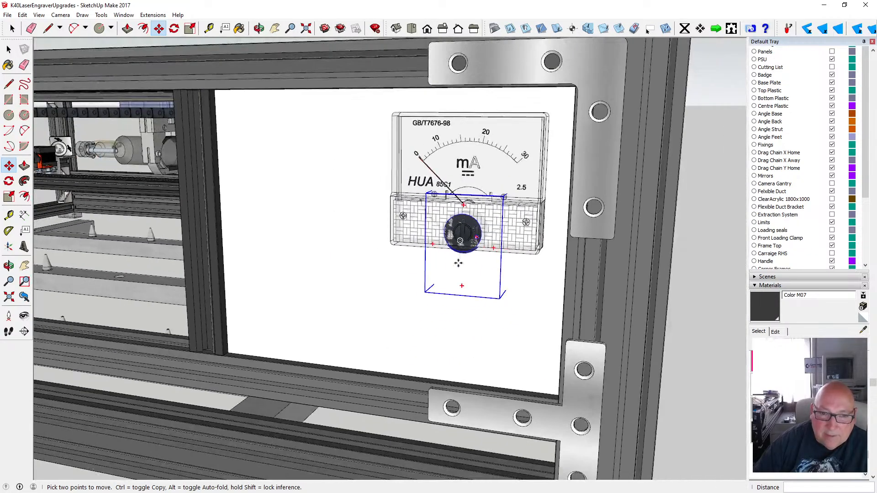
# - Move the potentiometer group about 39.75 mm straight down so it sits below the mA meter
pyautogui.click(259, 29)
pyautogui.moveTo(338, 182); pyautogui.dragTo(351, 139)
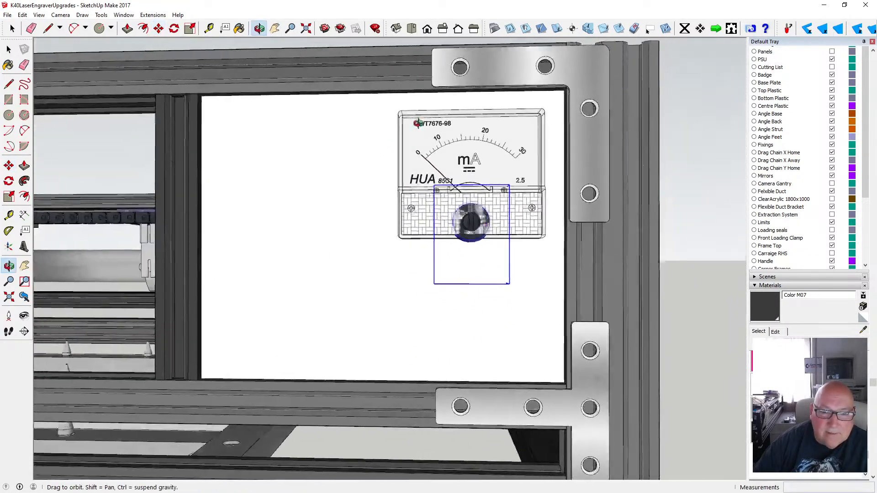
pyautogui.click(158, 28)
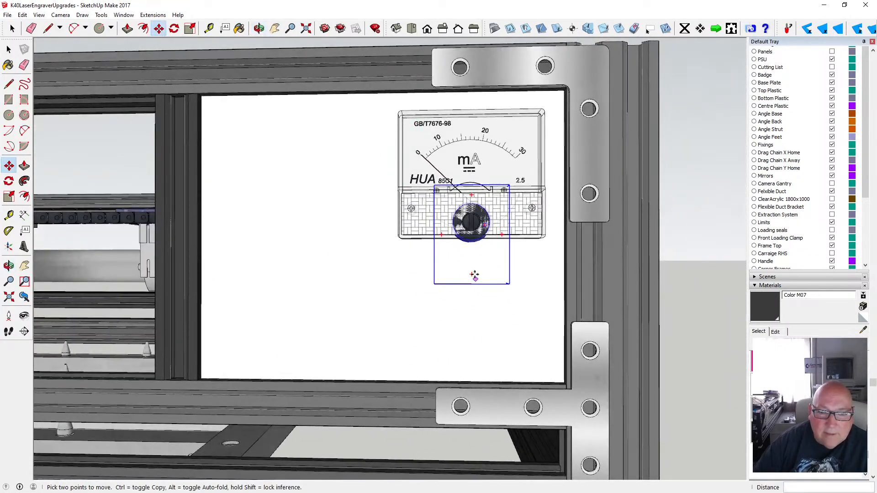
pyautogui.click(470, 243)
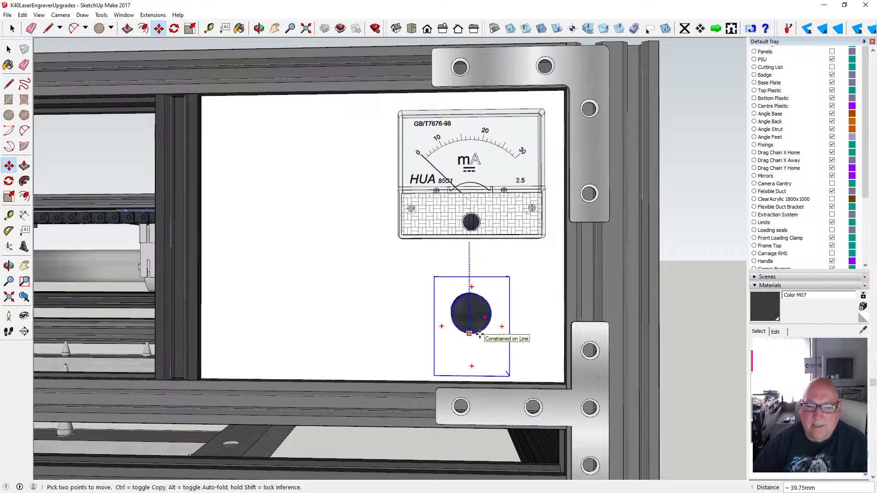
pyautogui.click(479, 335)
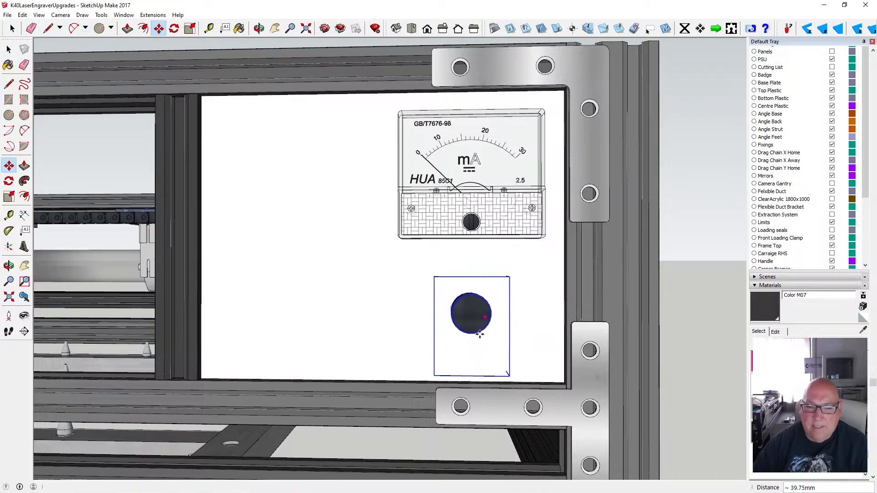
# - Rotate the potentiometer group 7.5 degrees about its centre, viewed from behind the panel, so the middle terminal points straight down
pyautogui.press('o')
pyautogui.moveTo(507, 223); pyautogui.dragTo(291, 282)
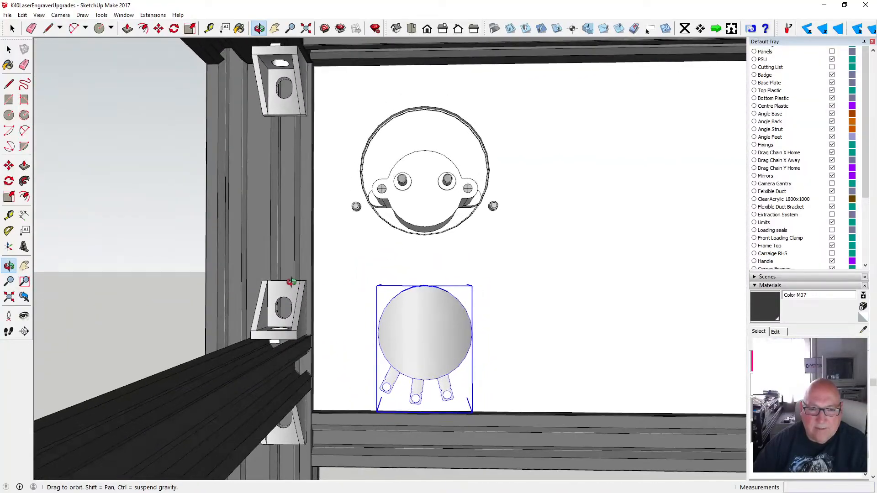
pyautogui.click(174, 28)
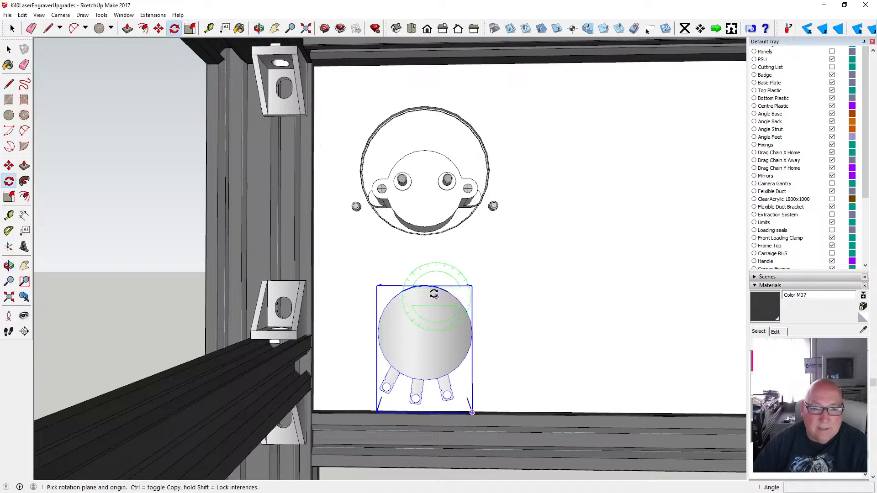
pyautogui.moveTo(425, 334); pyautogui.dragTo(457, 300)
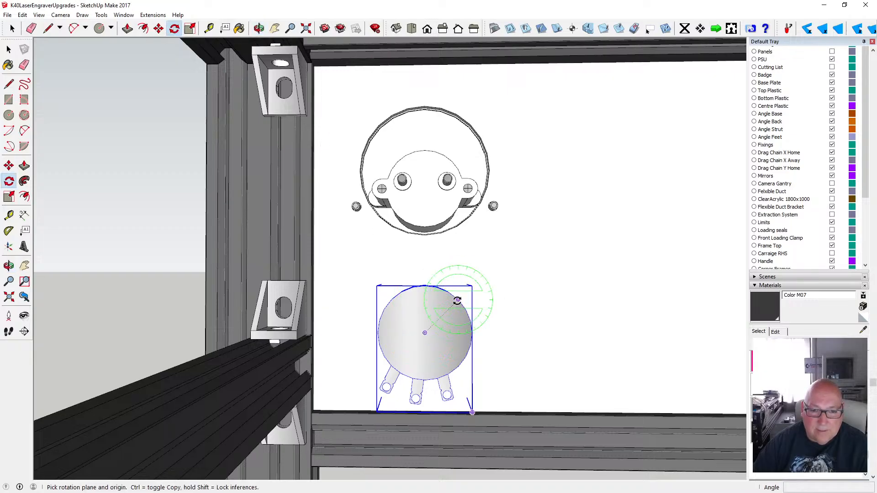
pyautogui.moveTo(425, 331); pyautogui.dragTo(457, 300)
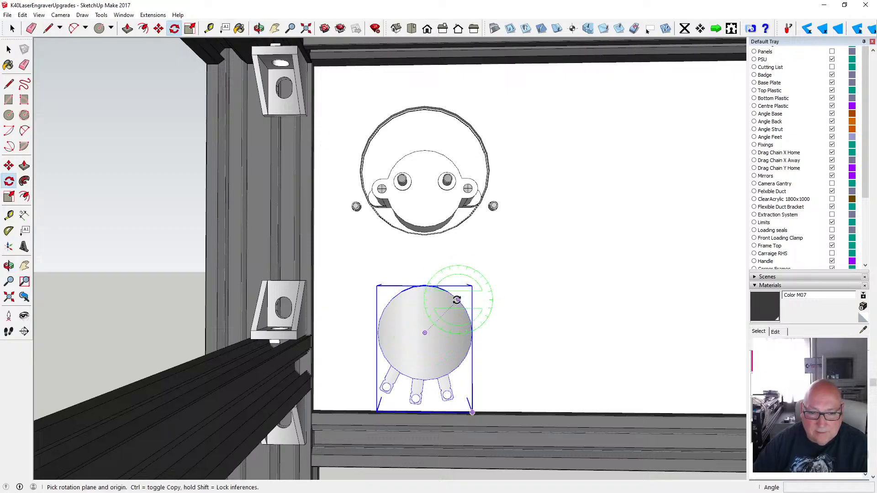
pyautogui.moveTo(426, 334); pyautogui.dragTo(428, 291)
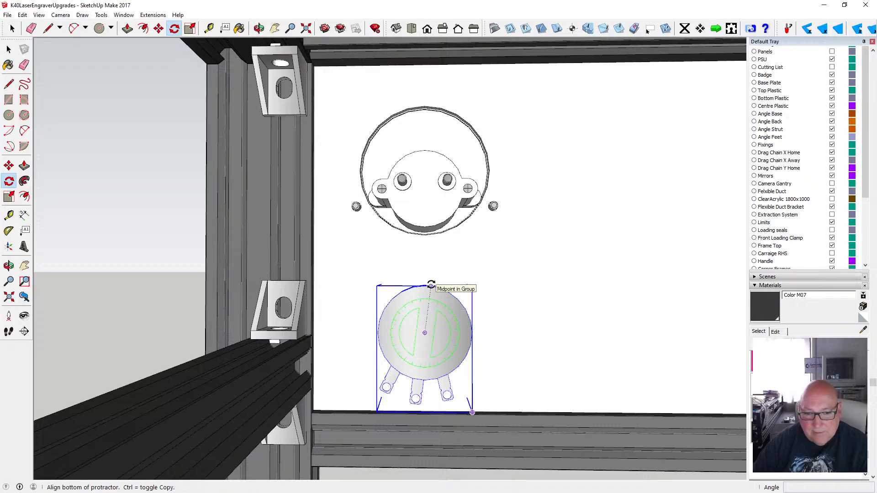
pyautogui.click(431, 284)
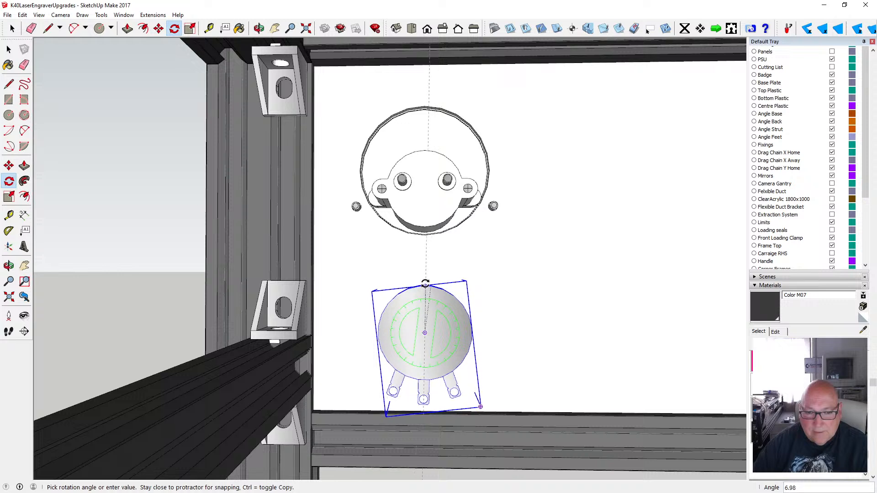
pyautogui.click(425, 237)
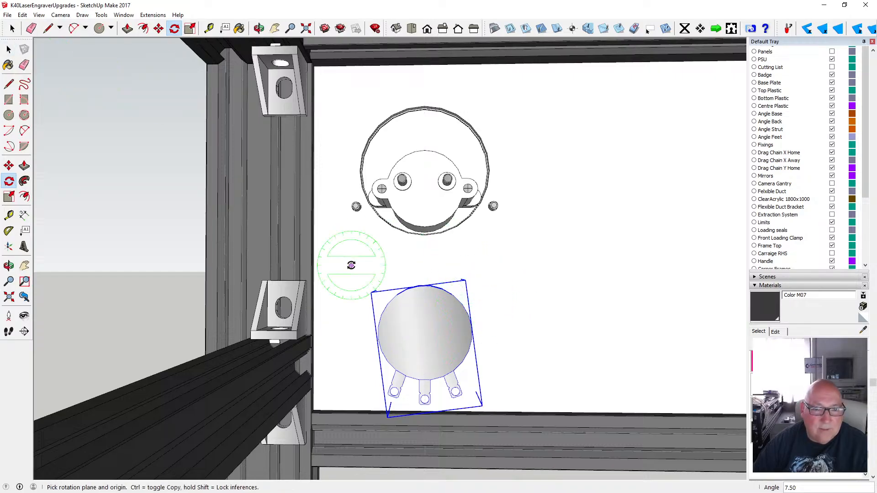
pyautogui.click(9, 49)
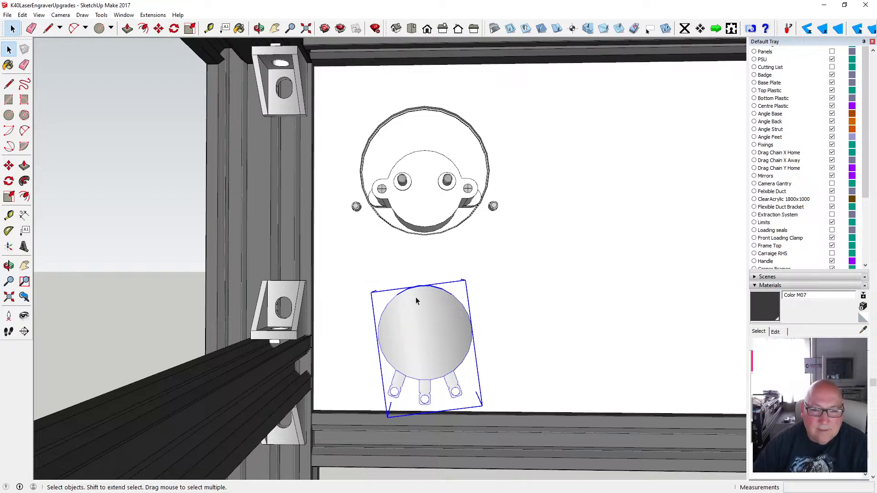
# - Inspect how the potentiometer sits on the panel from behind, from the side and from the front
pyautogui.scroll(-2, 416, 300)
pyautogui.scroll(3, 421, 316)
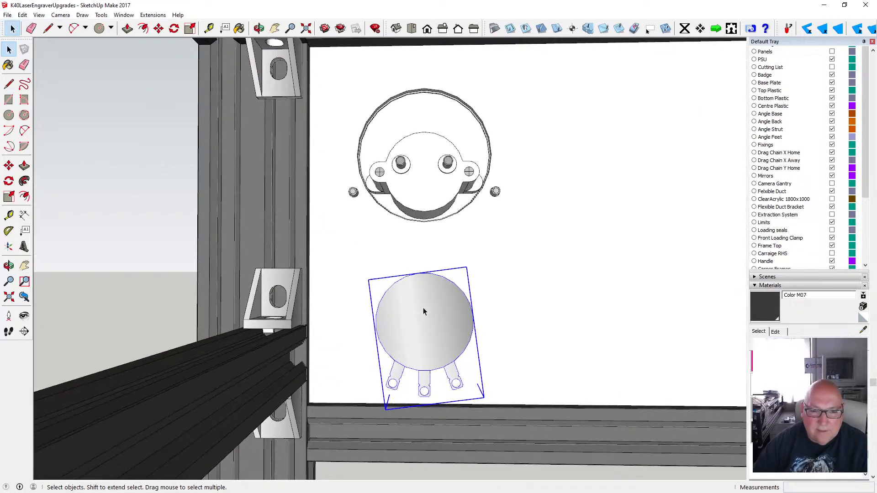
pyautogui.click(259, 29)
pyautogui.moveTo(278, 137); pyautogui.dragTo(102, 229)
pyautogui.moveTo(349, 297); pyautogui.dragTo(290, 310)
pyautogui.scroll(6, 386, 347)
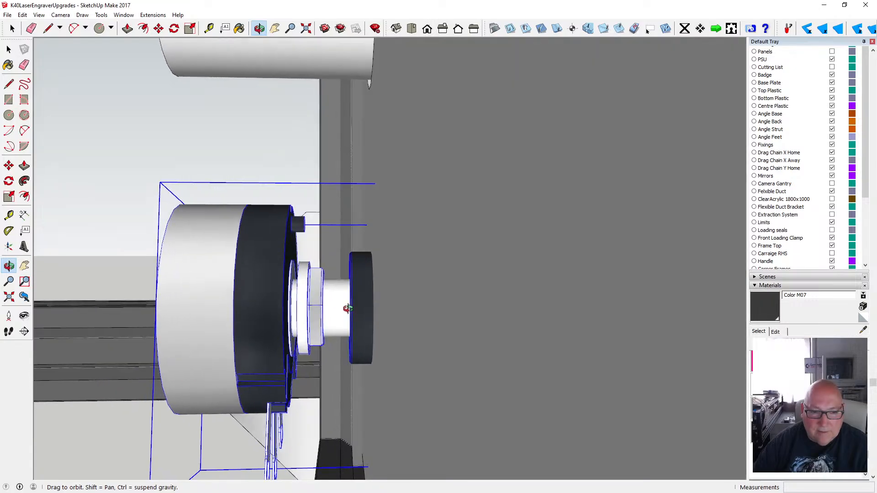
pyautogui.scroll(3, 350, 301)
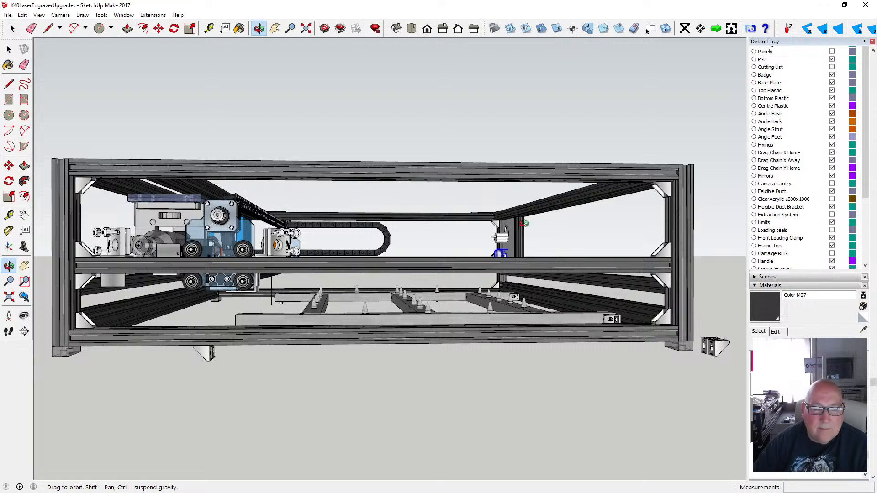
pyautogui.moveTo(524, 224); pyautogui.dragTo(130, 270)
pyautogui.scroll(-6, 137, 260)
pyautogui.scroll(2, 465, 269)
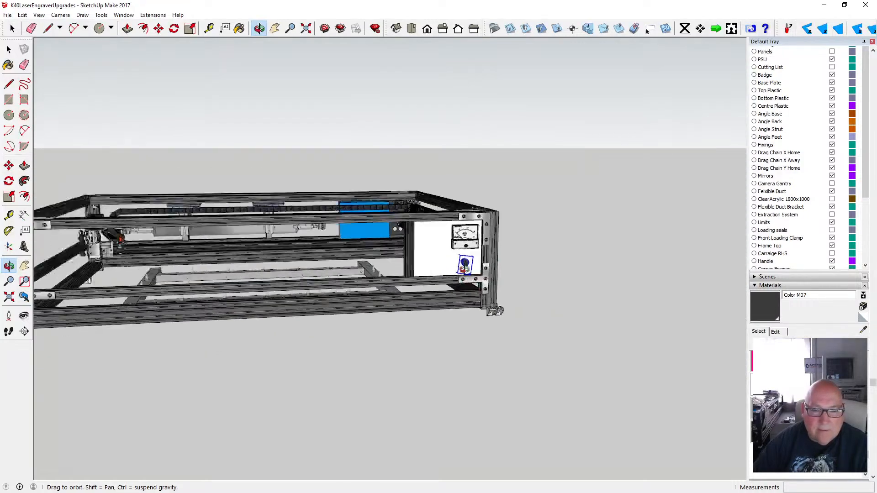
pyautogui.scroll(2, 459, 265)
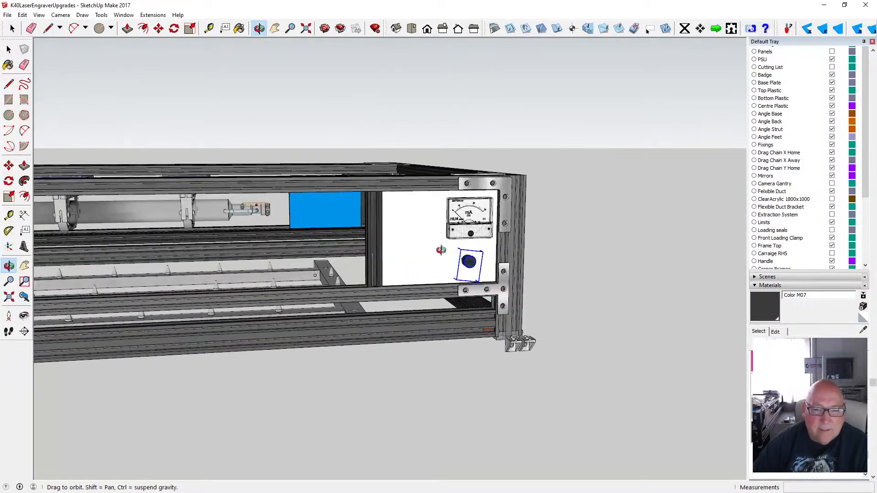
# - Open the group containing the white mA meter panel and measure the panel's thickness
pyautogui.doubleClick(421, 227)
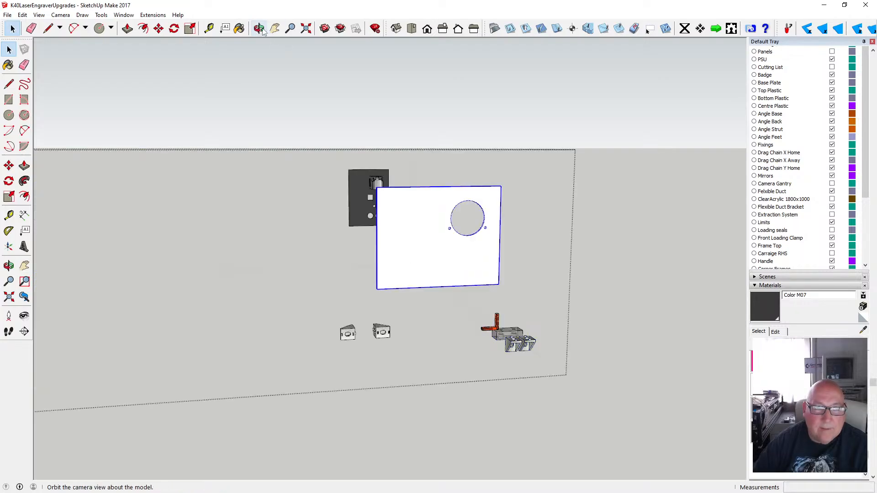
pyautogui.click(259, 29)
pyautogui.moveTo(401, 169); pyautogui.dragTo(581, 238)
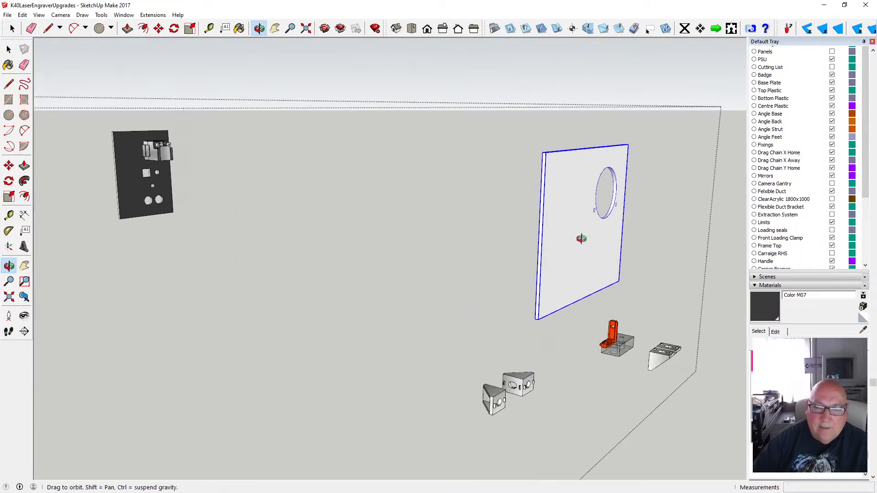
pyautogui.scroll(3, 581, 239)
pyautogui.click(209, 28)
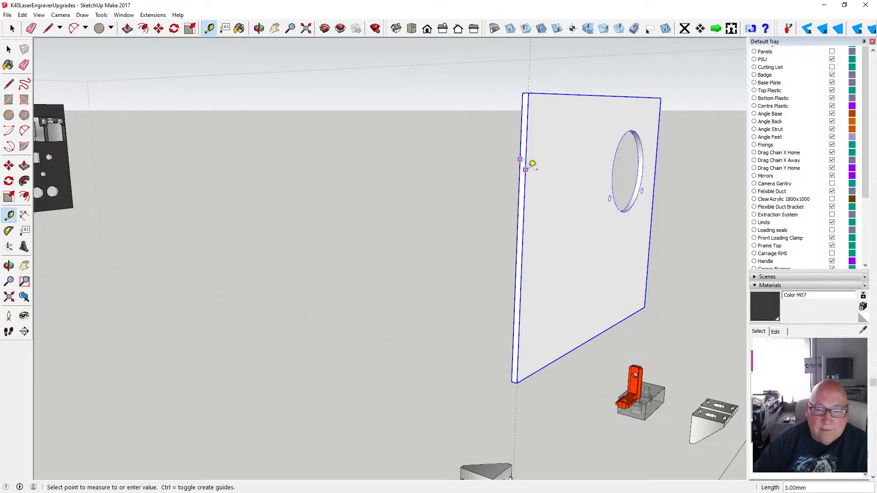
pyautogui.press('o')
pyautogui.moveTo(520, 159); pyautogui.dragTo(417, 145)
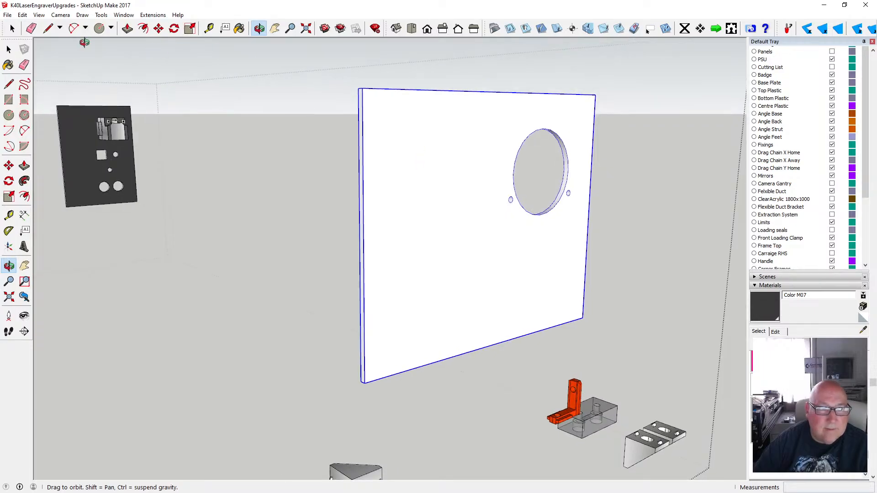
# - Open the white meter panel for editing and push its large face in by 2 mm
pyautogui.doubleClick(409, 150)
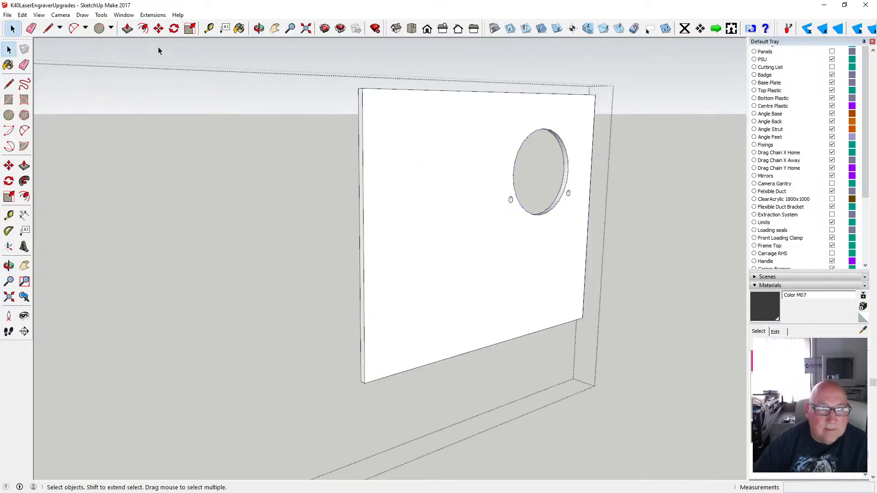
pyautogui.press('p')
pyautogui.click(435, 189)
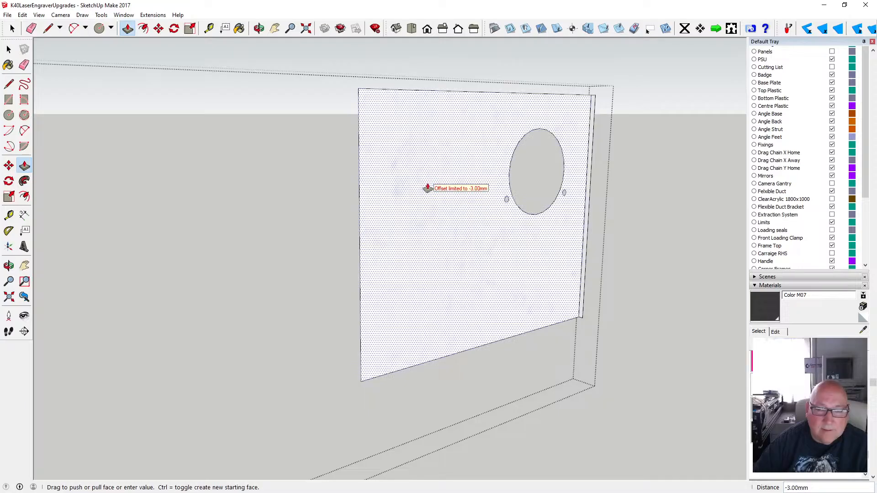
pyautogui.write('2')
pyautogui.press('Return')
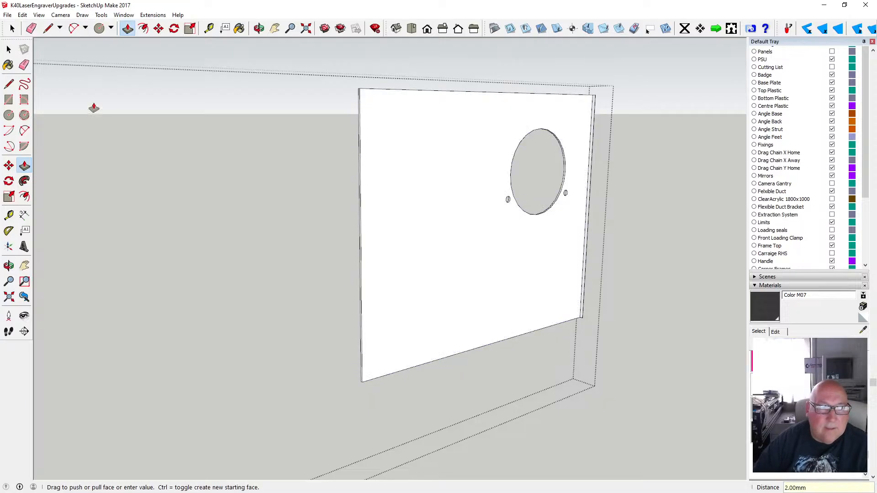
# - Paint the large face of the meter panel with the dark Color M07 material
pyautogui.click(11, 50)
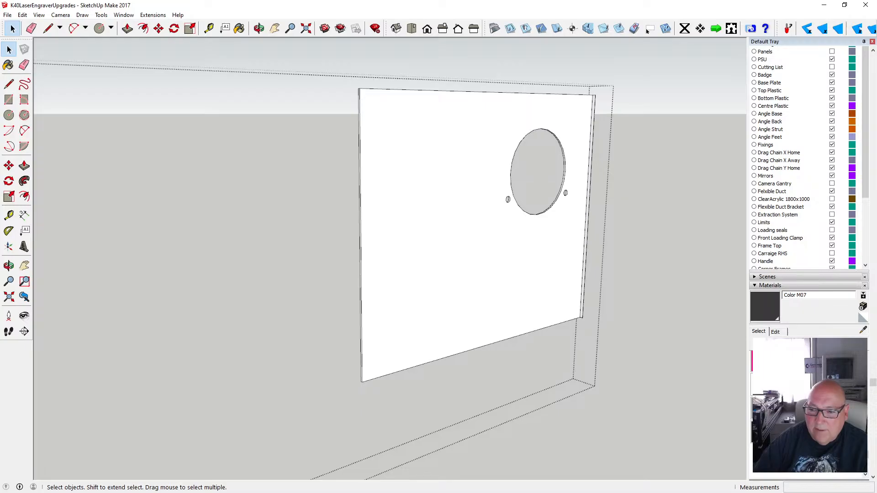
pyautogui.press('b')
pyautogui.click(512, 258)
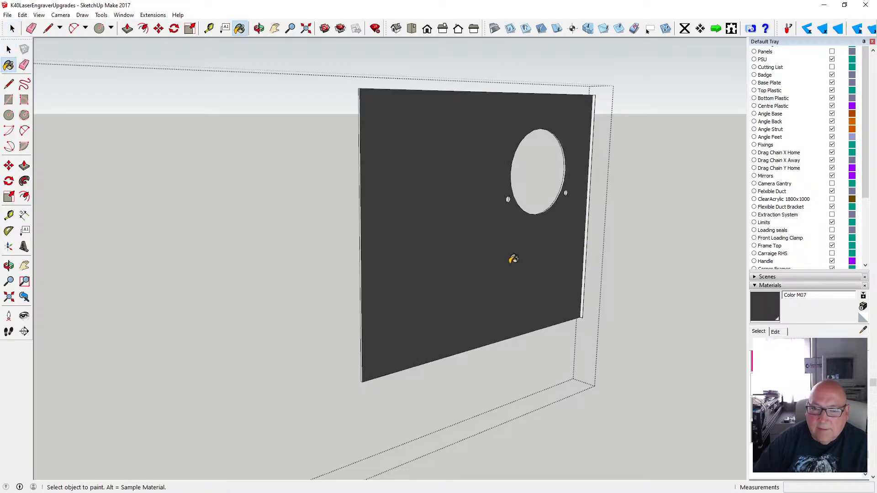
# - Paint the opposite large face of the meter panel with the dark Color M07 material
pyautogui.click(259, 29)
pyautogui.moveTo(506, 169); pyautogui.dragTo(255, 229)
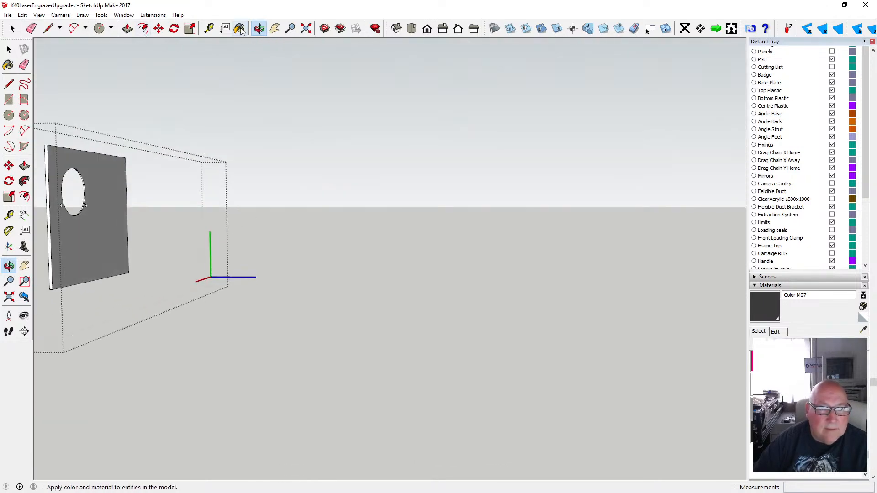
pyautogui.click(113, 182)
pyautogui.scroll(3, 133, 226)
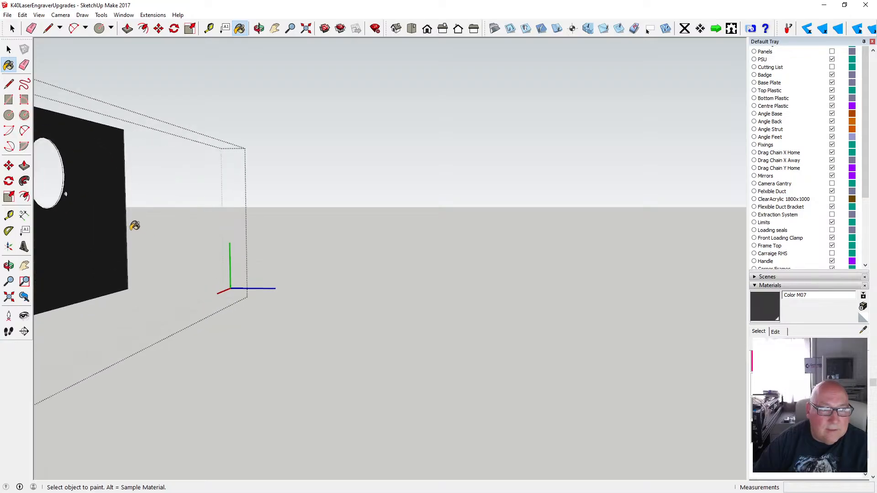
# - Close the meter panel's group and return to the complete laser engraver model
pyautogui.moveTo(252, 120); pyautogui.dragTo(366, 172)
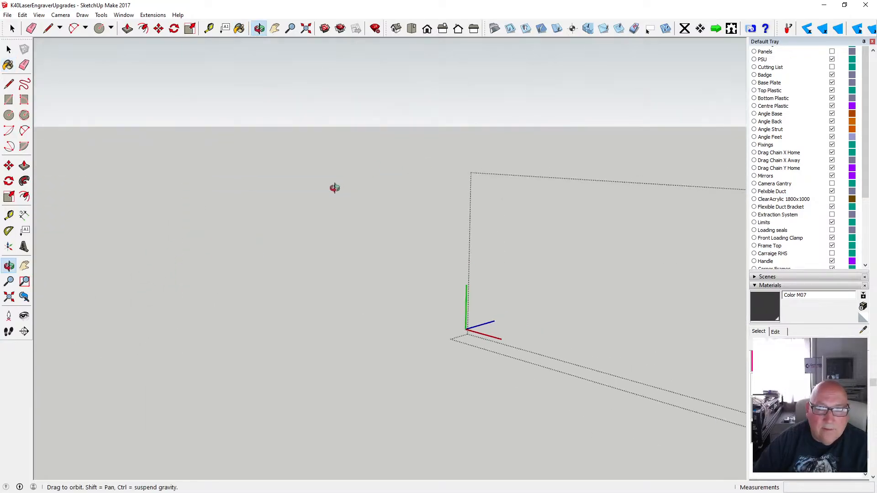
pyautogui.scroll(-3, 335, 186)
pyautogui.moveTo(318, 190); pyautogui.dragTo(377, 182)
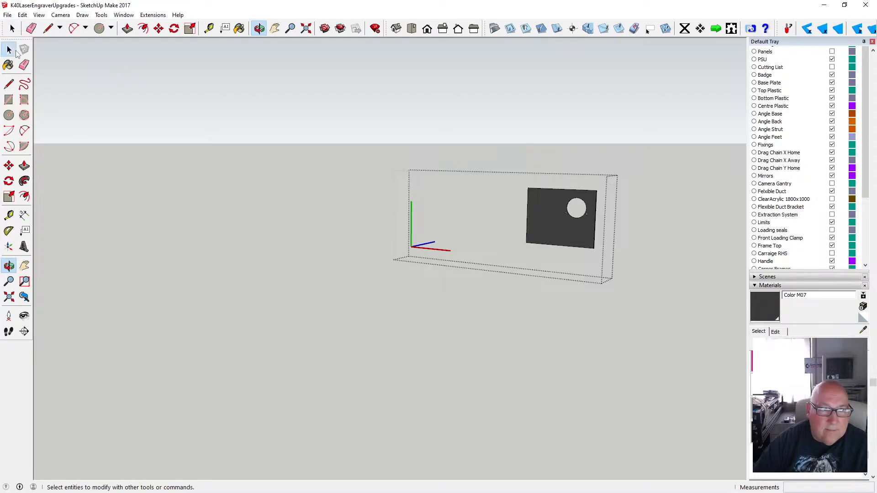
pyautogui.click(11, 50)
pyautogui.scroll(4, 569, 248)
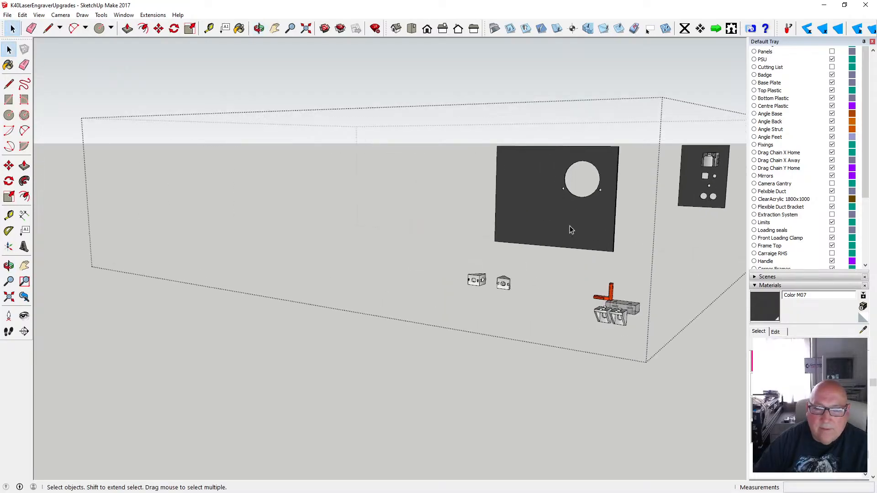
pyautogui.click(423, 360)
pyautogui.scroll(-3, 267, 336)
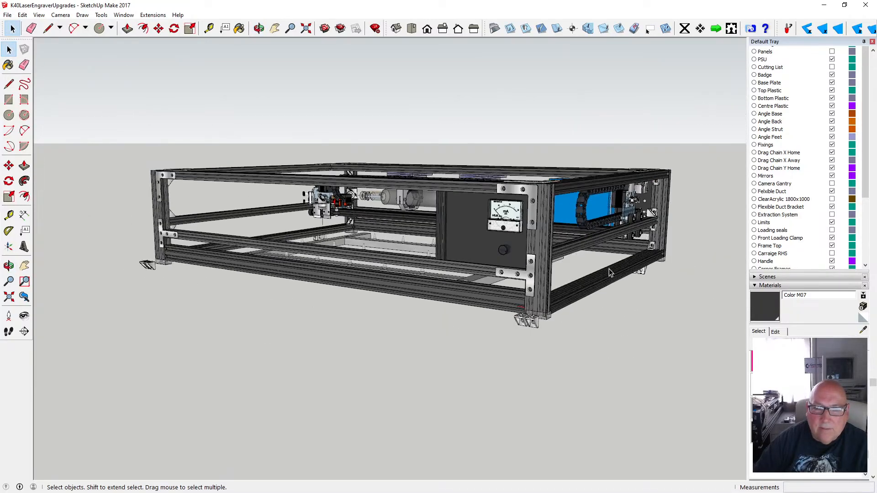
# - Examine how the knob sits against the dark meter panel from the front and from the side
pyautogui.scroll(2, 610, 269)
pyautogui.scroll(5, 491, 244)
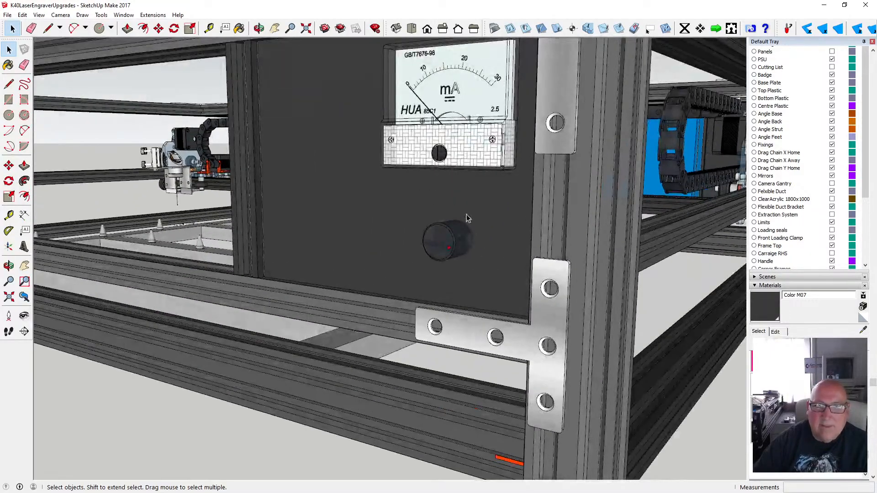
pyautogui.click(260, 29)
pyautogui.moveTo(441, 155); pyautogui.dragTo(517, 168)
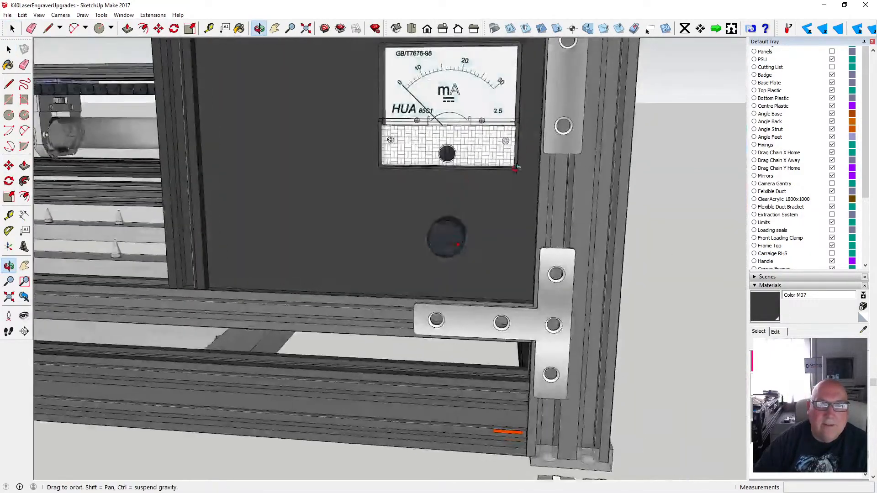
pyautogui.scroll(3, 468, 221)
pyautogui.scroll(-6, 460, 237)
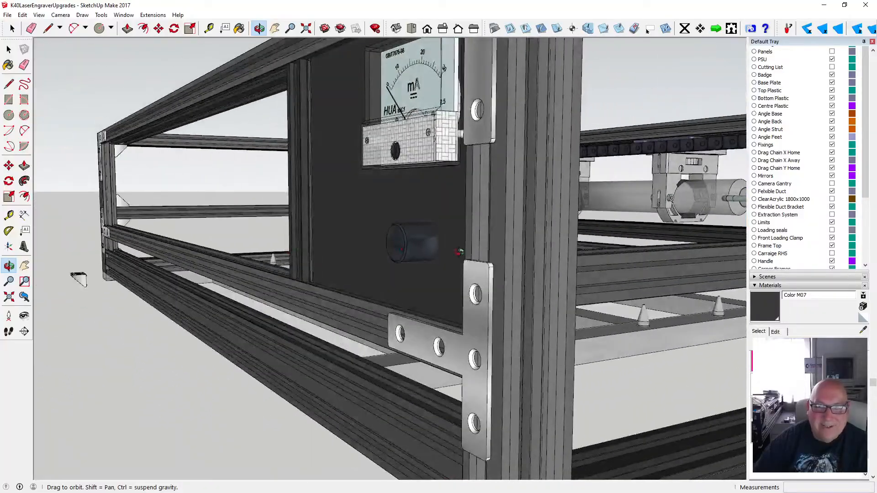
pyautogui.moveTo(79, 278); pyautogui.dragTo(189, 208)
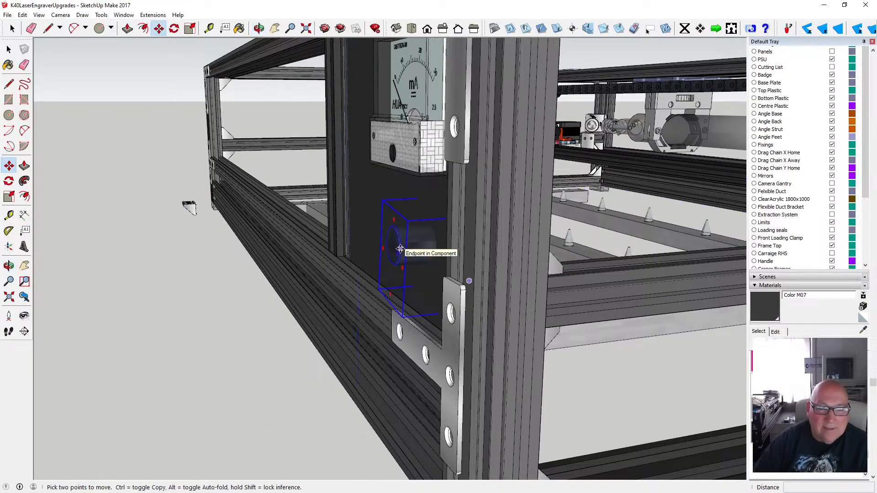
# - Move the knob and potentiometer group 12 mm along the green axis, bringing the potentiometer body up to the back of the panel
pyautogui.click(257, 31)
pyautogui.moveTo(231, 187); pyautogui.dragTo(260, 243)
pyautogui.moveTo(456, 252); pyautogui.dragTo(211, 270)
pyautogui.scroll(4, 324, 271)
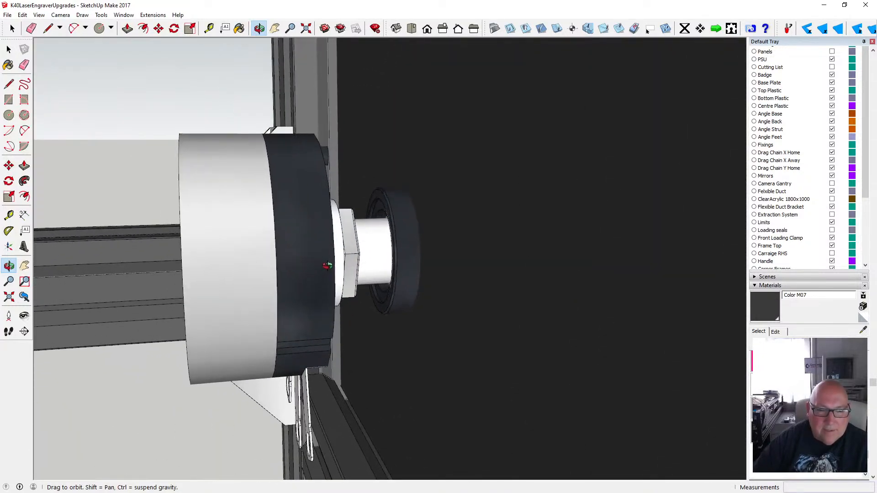
pyautogui.moveTo(329, 264); pyautogui.dragTo(288, 261)
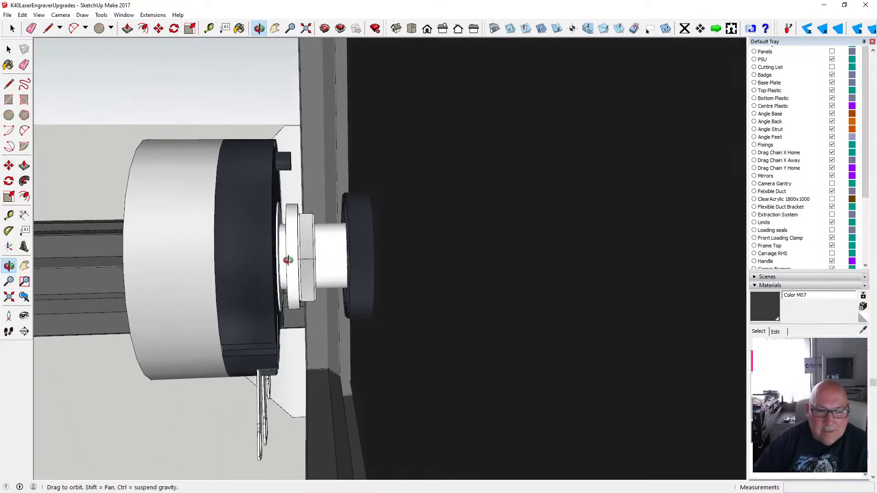
pyautogui.click(159, 29)
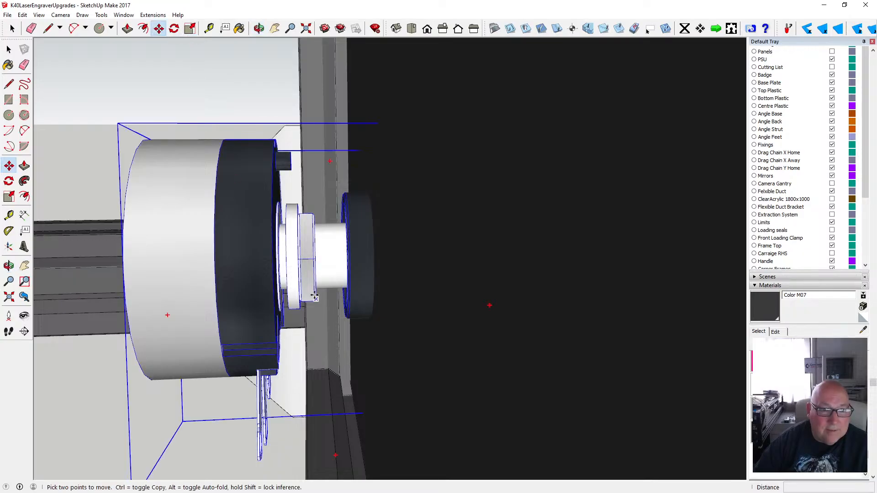
pyautogui.click(282, 264)
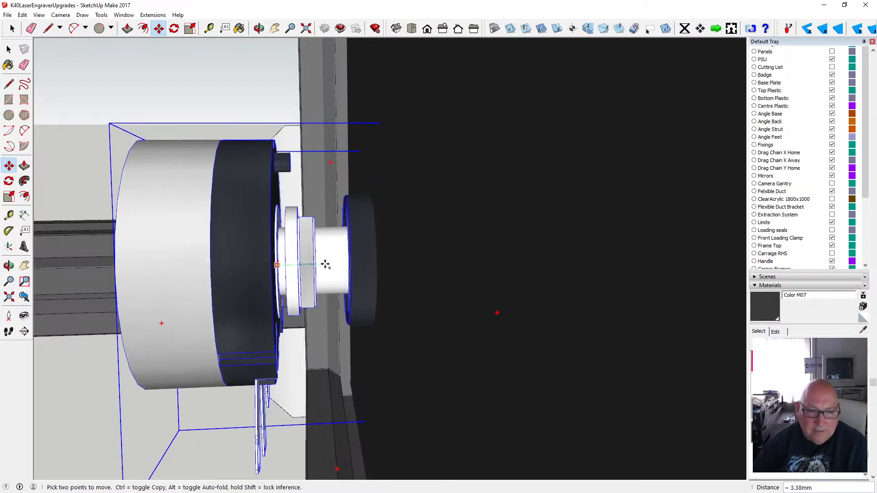
pyautogui.press('Escape')
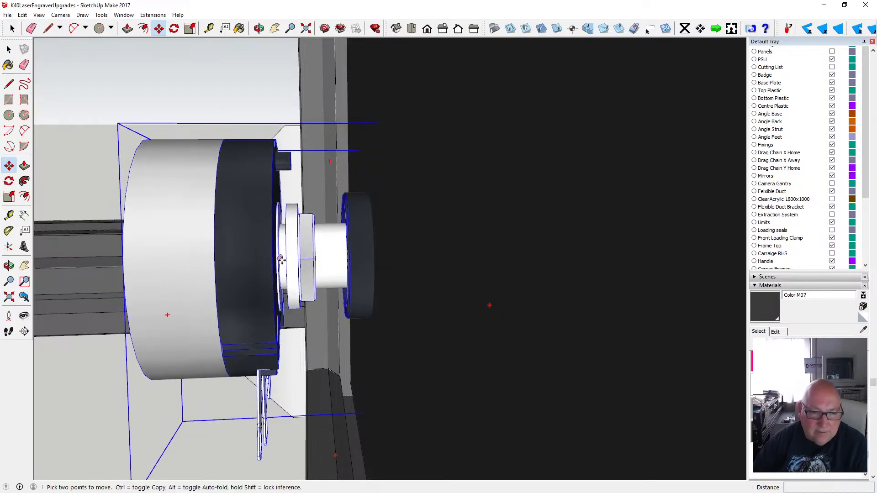
pyautogui.click(281, 260)
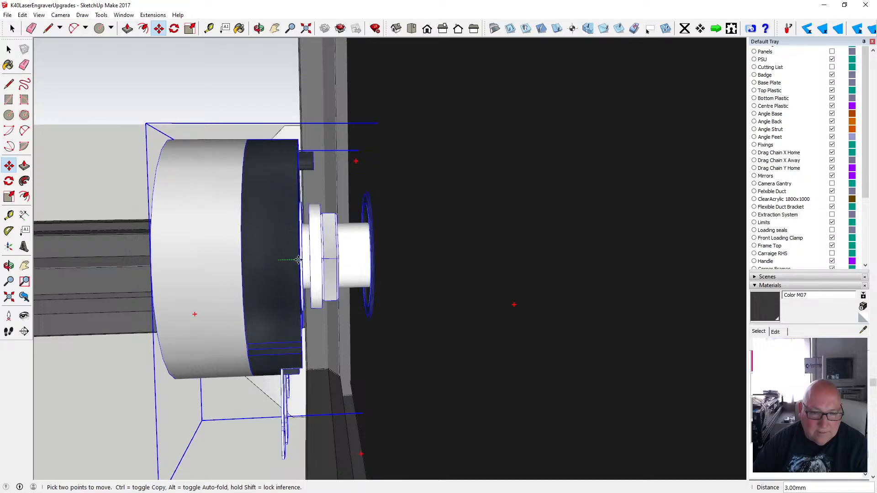
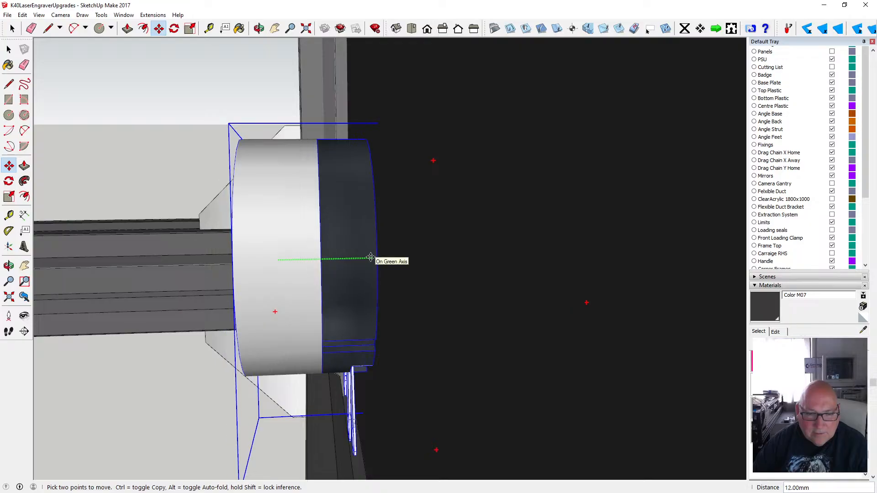
pyautogui.click(372, 253)
# - Inspect the fit between the potentiometer body, the panel, the washer and the nut from the side, front and back
pyautogui.press('o')
pyautogui.moveTo(389, 174); pyautogui.dragTo(376, 241)
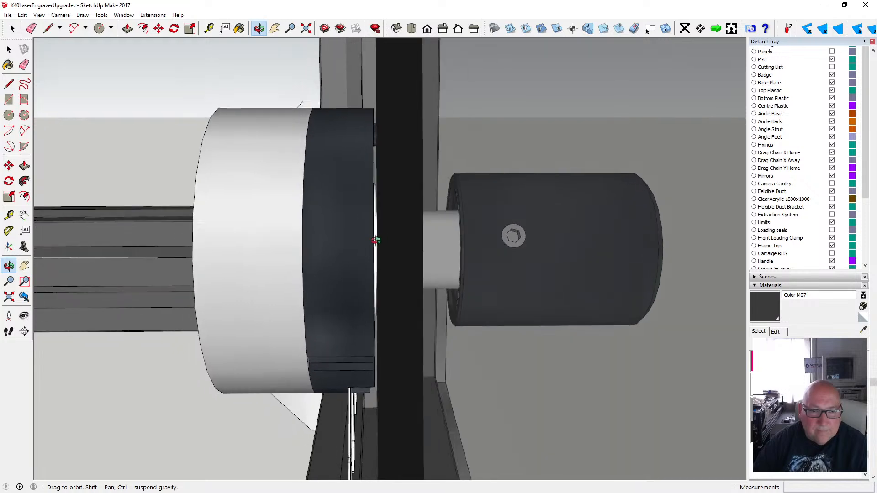
pyautogui.scroll(8, 376, 241)
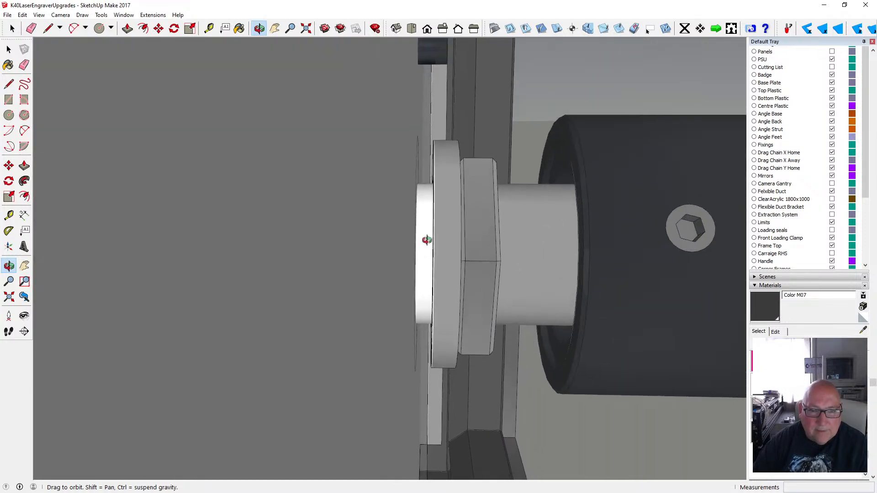
pyautogui.moveTo(427, 240)
pyautogui.mouseDown(button='middle')
pyautogui.moveTo(473, 247)
pyautogui.moveTo(406, 257)
pyautogui.moveTo(425, 254)
pyautogui.mouseUp(button='middle')
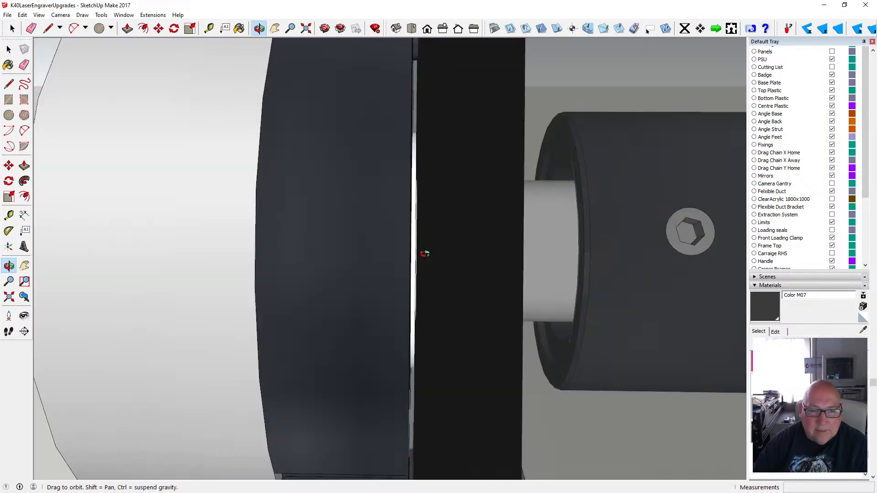
pyautogui.moveTo(425, 253); pyautogui.dragTo(453, 223)
pyautogui.scroll(-8, 426, 249)
pyautogui.scroll(4, 391, 217)
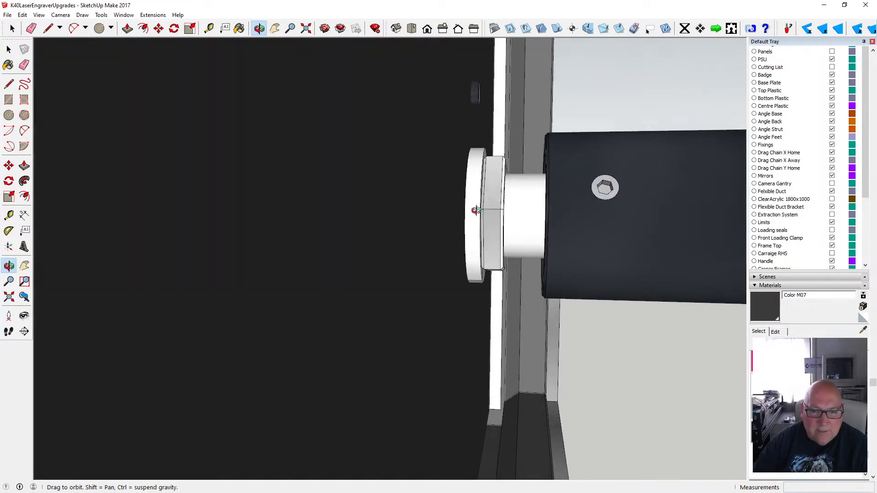
pyautogui.scroll(4, 487, 204)
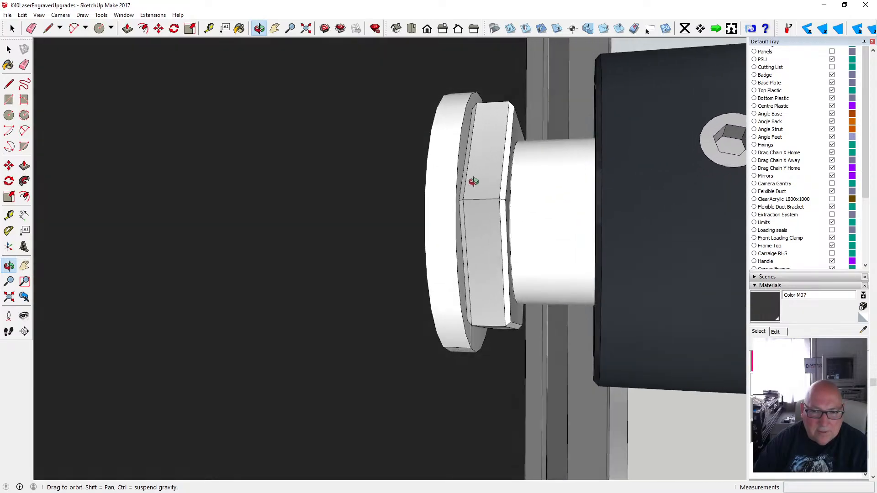
pyautogui.scroll(-4, 487, 206)
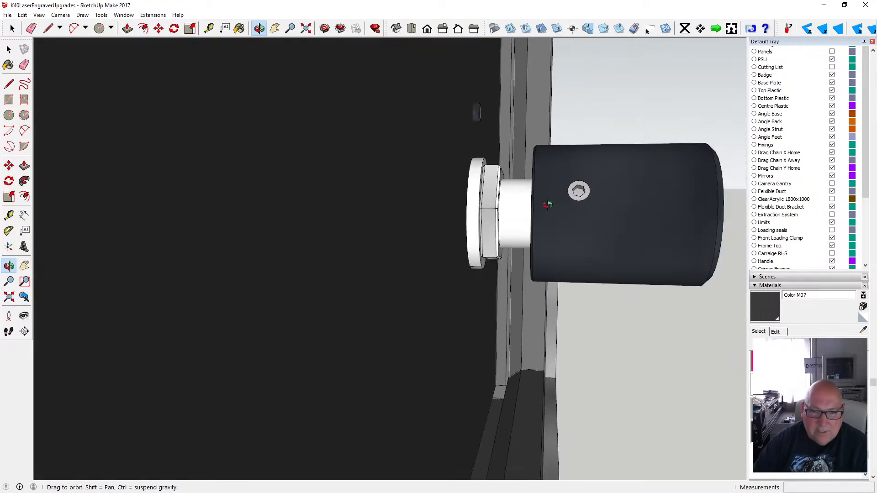
pyautogui.moveTo(503, 213); pyautogui.dragTo(480, 228)
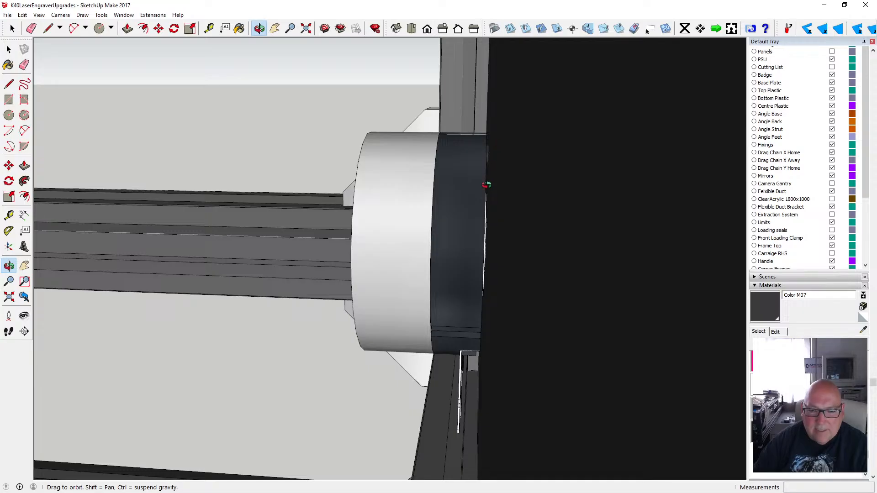
pyautogui.moveTo(486, 185); pyautogui.dragTo(497, 217)
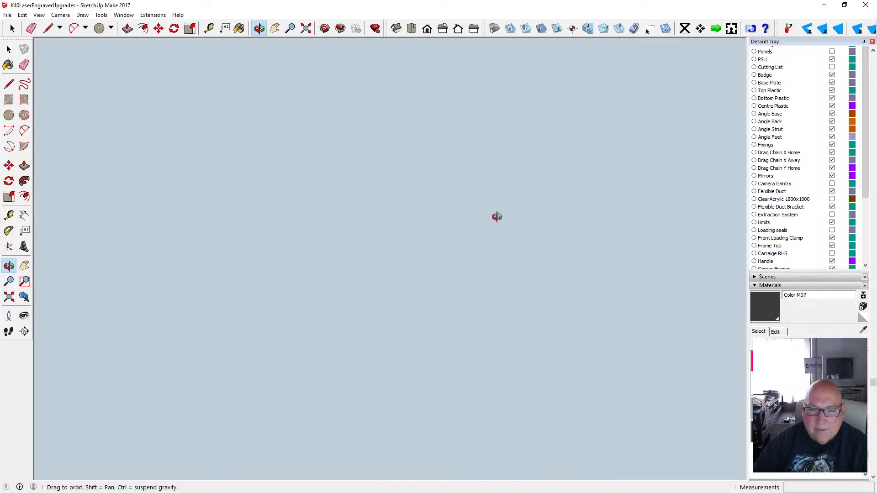
# - Show the whole machine and examine the knob, nut, washer and locating pin on the front of the meter panel
pyautogui.click(307, 29)
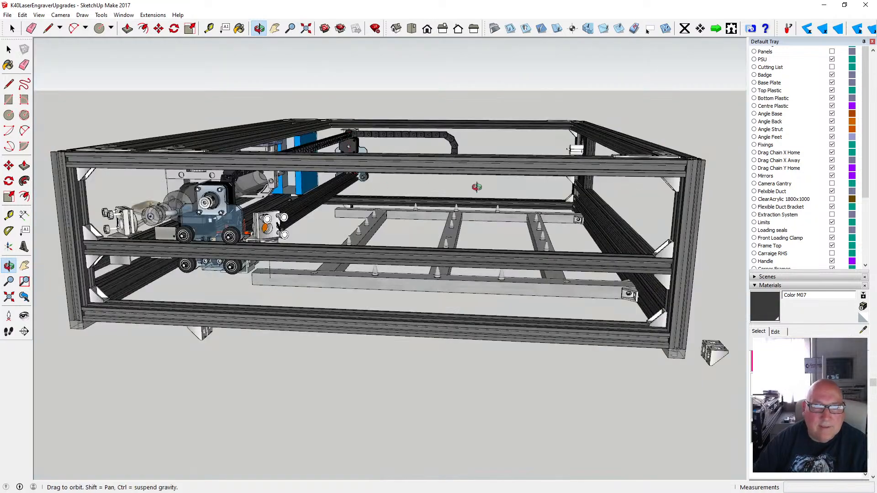
pyautogui.moveTo(477, 187); pyautogui.dragTo(186, 171)
pyautogui.scroll(-4, 181, 172)
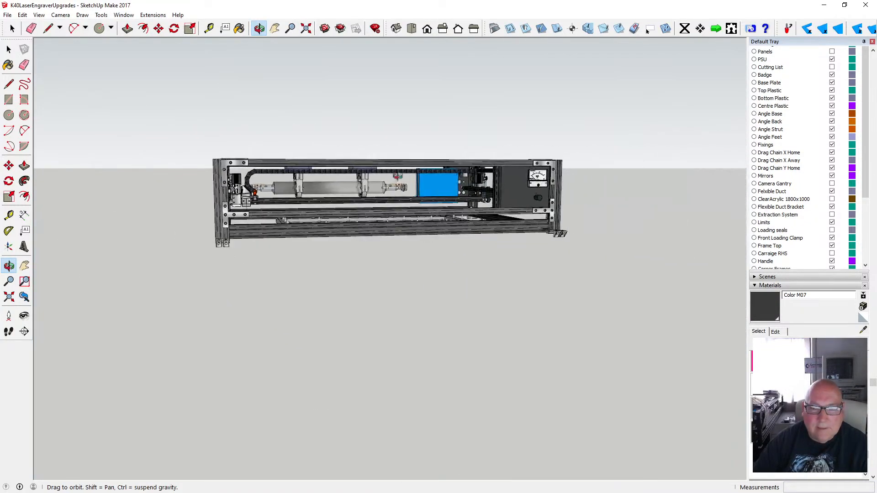
pyautogui.moveTo(397, 177); pyautogui.dragTo(322, 181)
pyautogui.scroll(8, 469, 198)
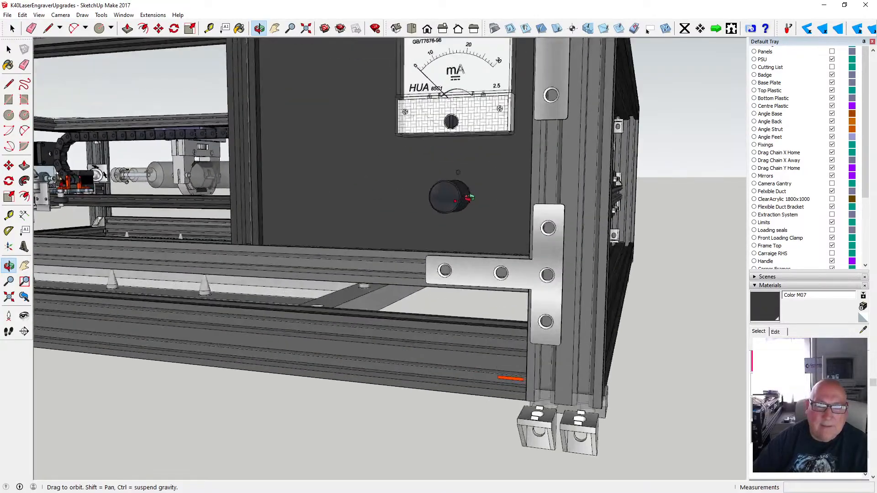
pyautogui.scroll(8, 470, 197)
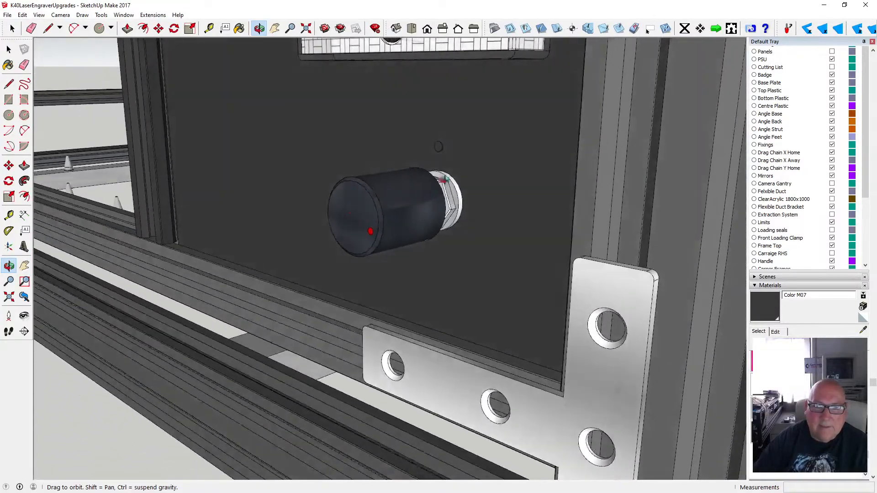
pyautogui.moveTo(446, 179); pyautogui.dragTo(402, 151)
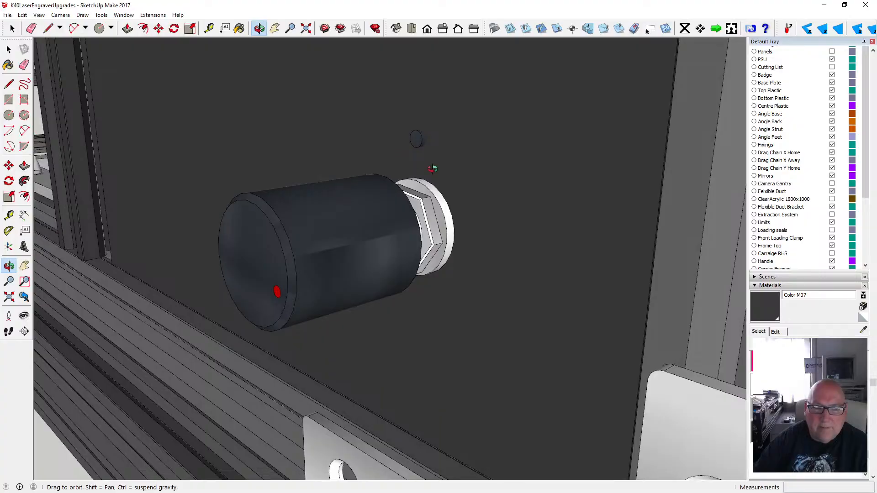
pyautogui.scroll(-6, 432, 169)
pyautogui.scroll(3, 415, 175)
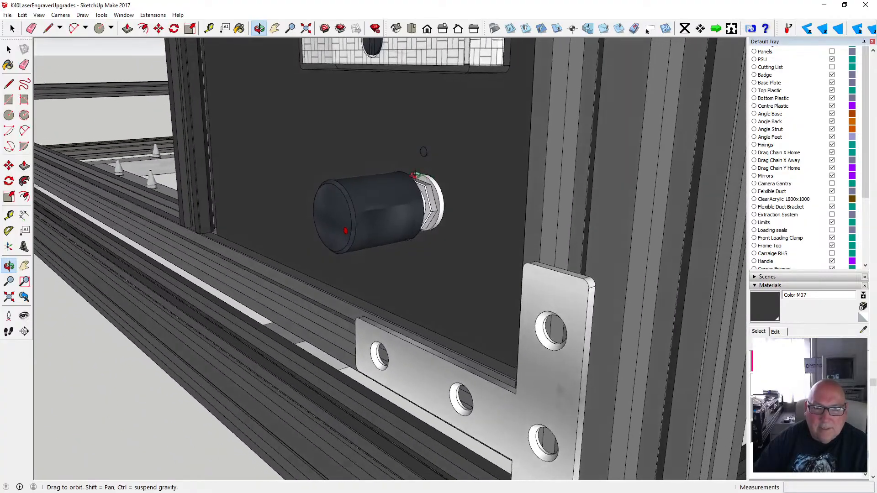
pyautogui.moveTo(415, 175); pyautogui.dragTo(395, 169)
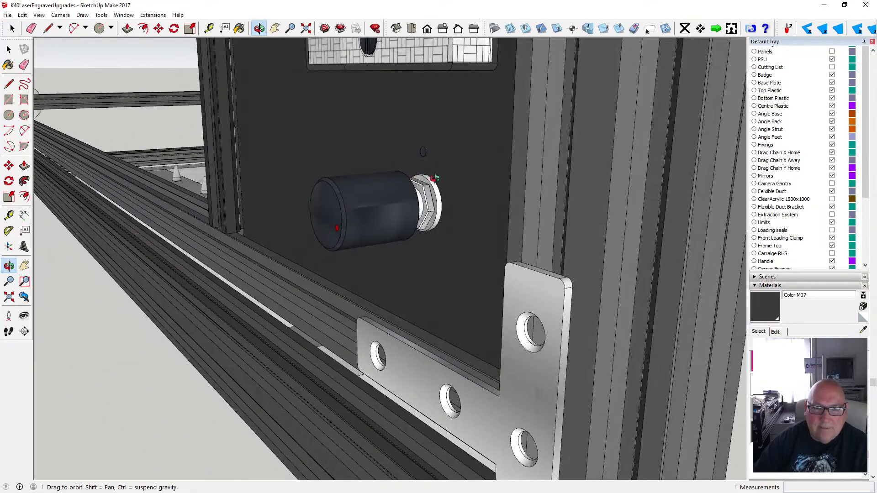
pyautogui.scroll(5, 435, 178)
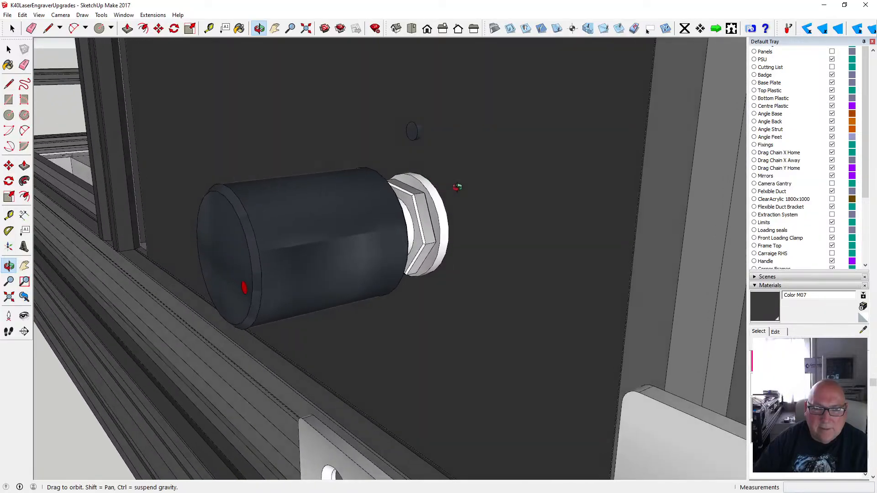
pyautogui.scroll(4, 414, 132)
pyautogui.scroll(-5, 416, 132)
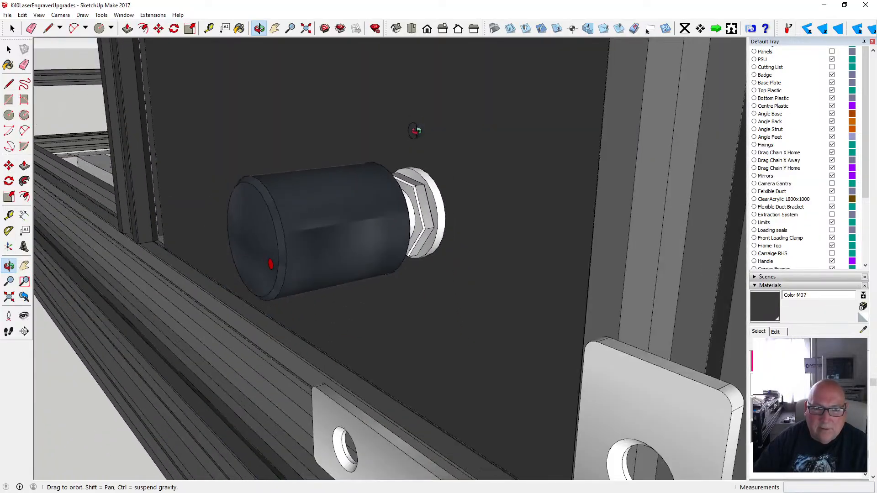
pyautogui.scroll(-2, 417, 131)
pyautogui.moveTo(466, 154); pyautogui.dragTo(414, 165)
pyautogui.scroll(-4, 437, 164)
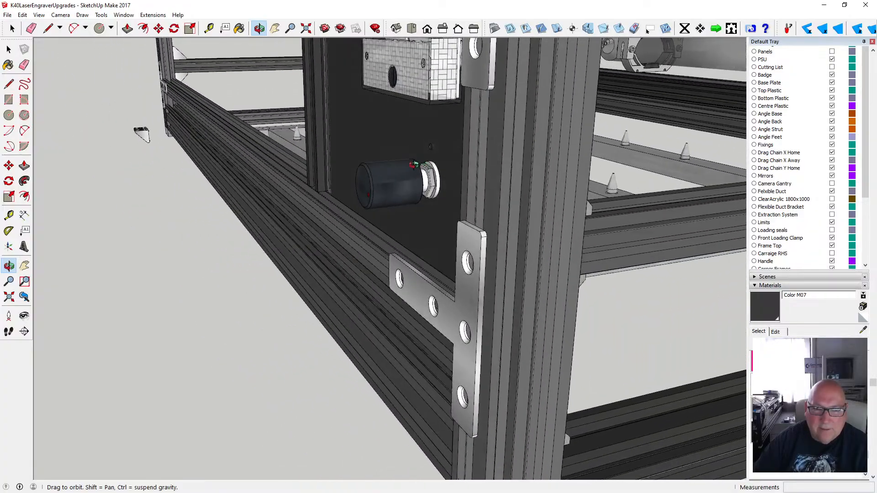
# - Inspect the knob, nut and washer on the front of the meter panel and the potentiometer body behind it
pyautogui.scroll(5, 428, 147)
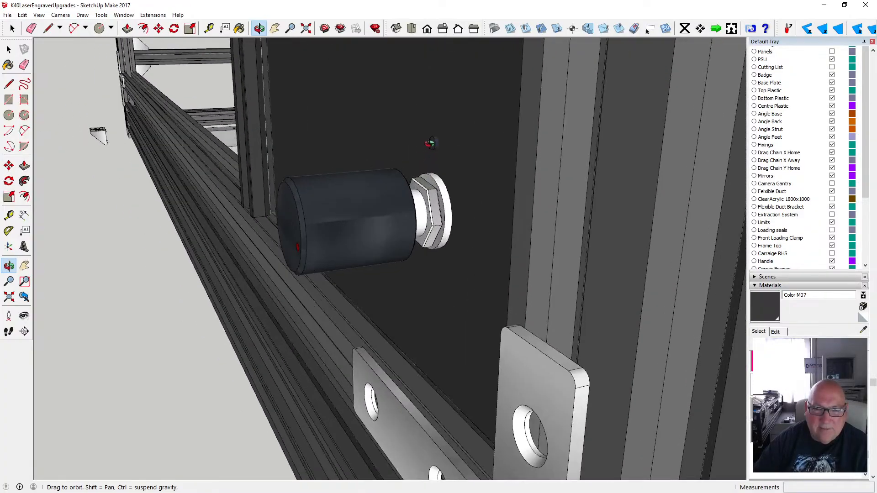
pyautogui.scroll(5, 430, 142)
pyautogui.moveTo(400, 144); pyautogui.dragTo(515, 147)
pyautogui.scroll(-4, 455, 162)
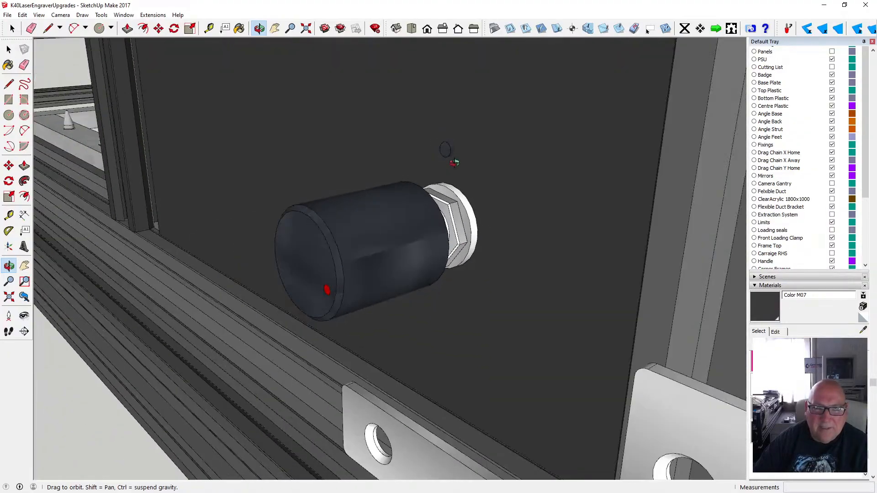
pyautogui.scroll(-7, 455, 163)
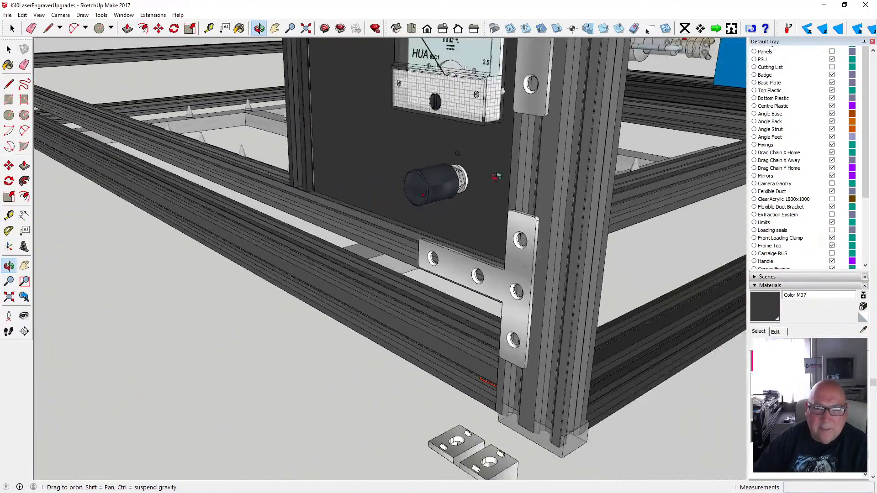
pyautogui.scroll(-5, 497, 175)
pyautogui.scroll(-4, 470, 170)
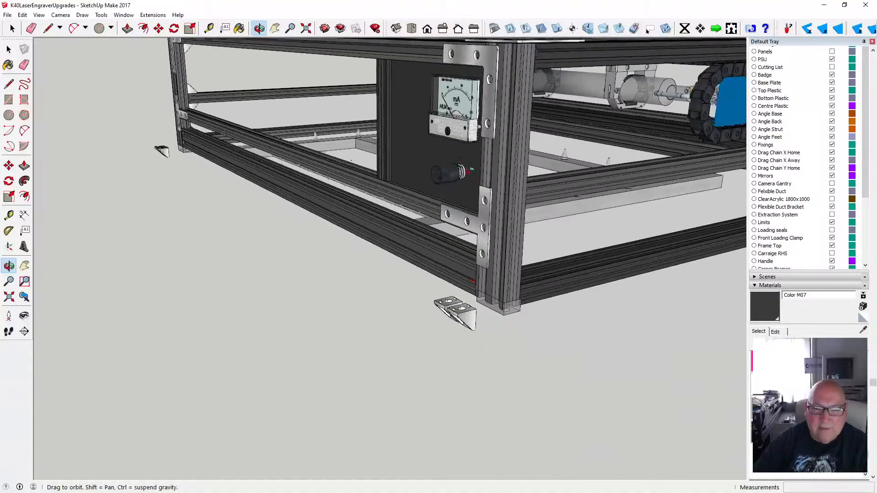
pyautogui.moveTo(162, 151); pyautogui.dragTo(407, 214)
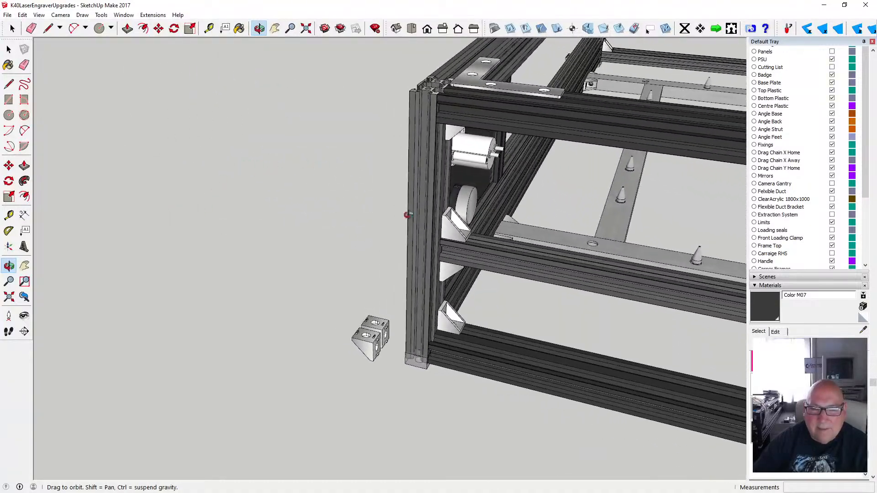
pyautogui.scroll(6, 407, 215)
pyautogui.scroll(3, 410, 261)
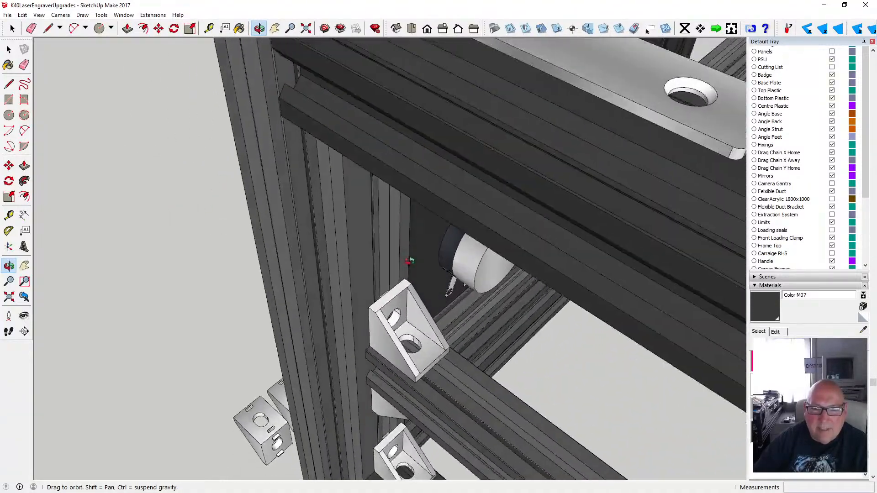
pyautogui.moveTo(409, 261); pyautogui.dragTo(572, 172)
pyautogui.moveTo(522, 185); pyautogui.dragTo(493, 197)
pyautogui.scroll(5, 386, 233)
pyautogui.scroll(2, 395, 216)
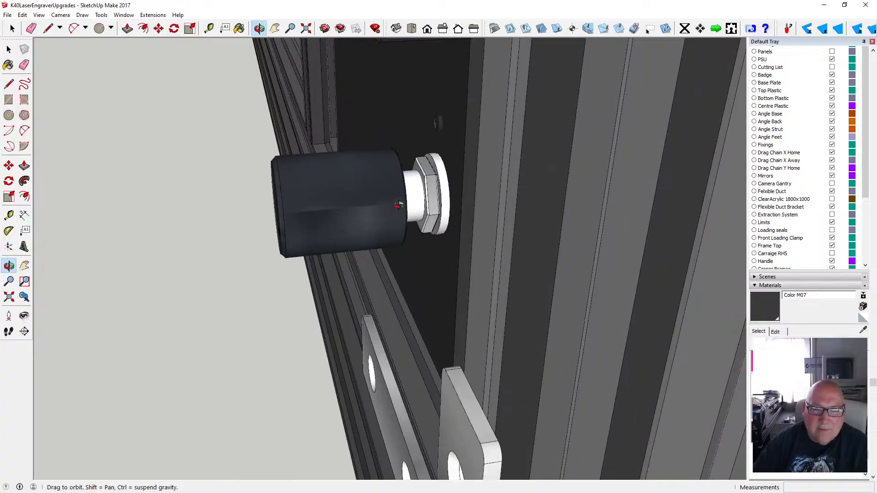
# - Move the nut and washer 4 mm along the potentiometer shaft towards the knob, inside the nested potentiometer group
pyautogui.press('space')
pyautogui.click(434, 191)
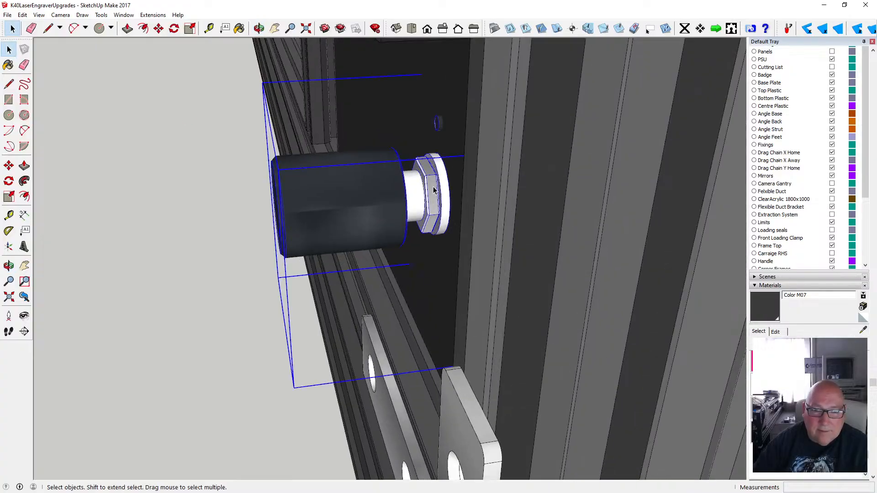
pyautogui.doubleClick(433, 191)
pyautogui.click(432, 187)
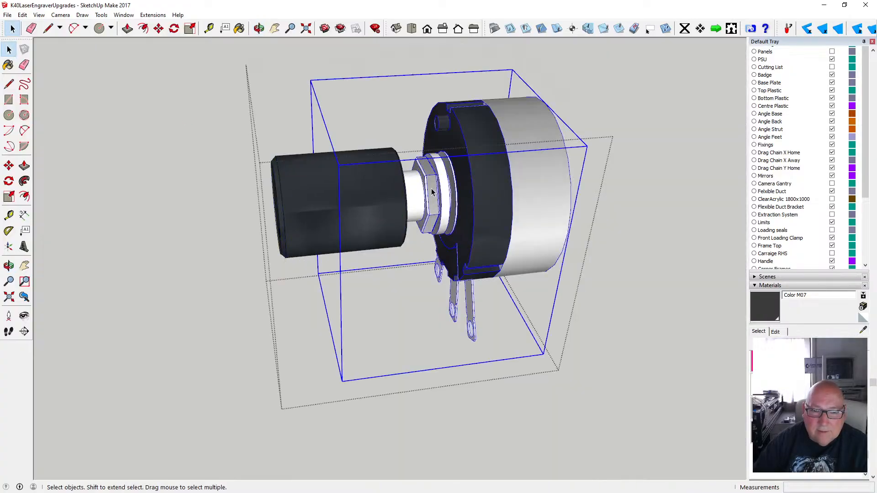
pyautogui.doubleClick(431, 190)
pyautogui.click(432, 191)
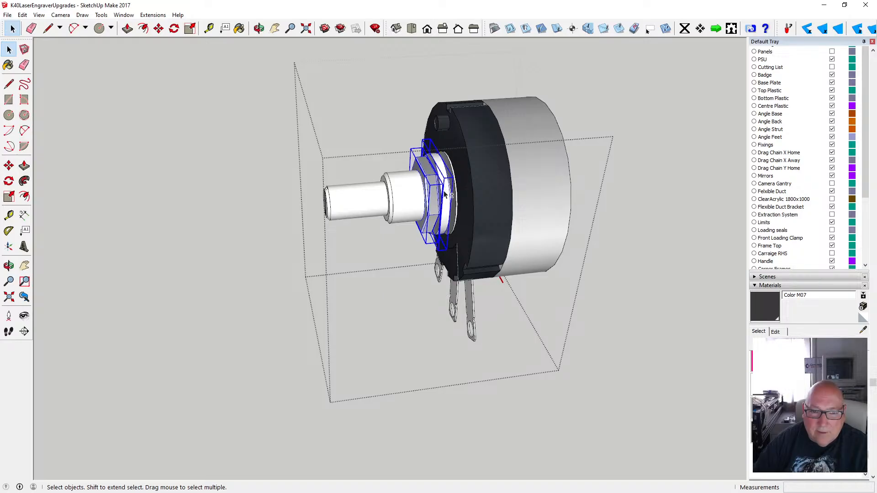
pyautogui.click(162, 32)
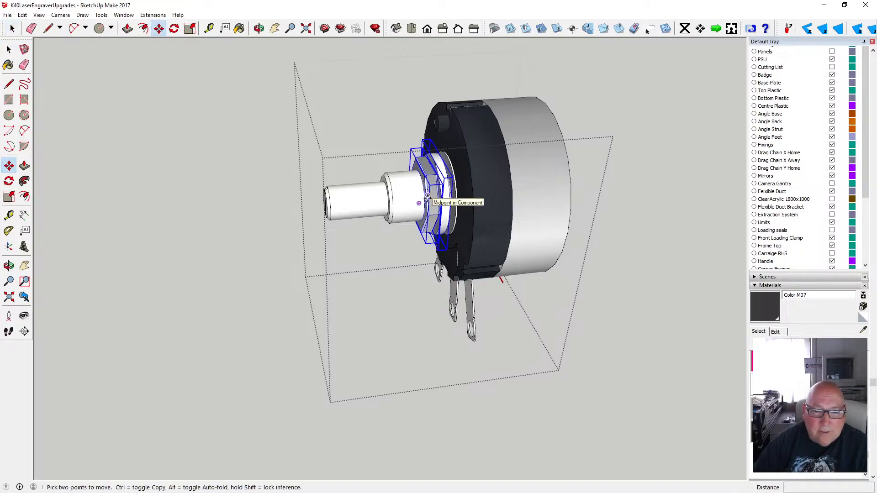
pyautogui.click(428, 197)
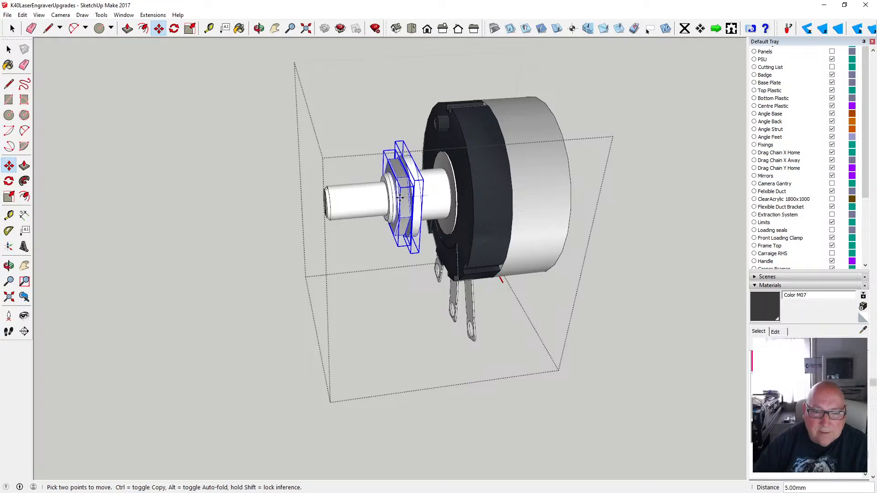
pyautogui.write('4')
pyautogui.press('Return')
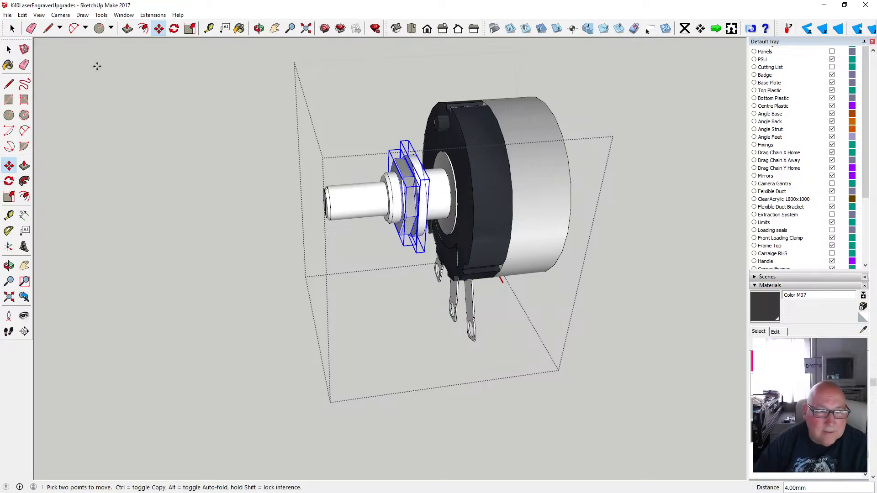
pyautogui.click(14, 51)
pyautogui.click(130, 132)
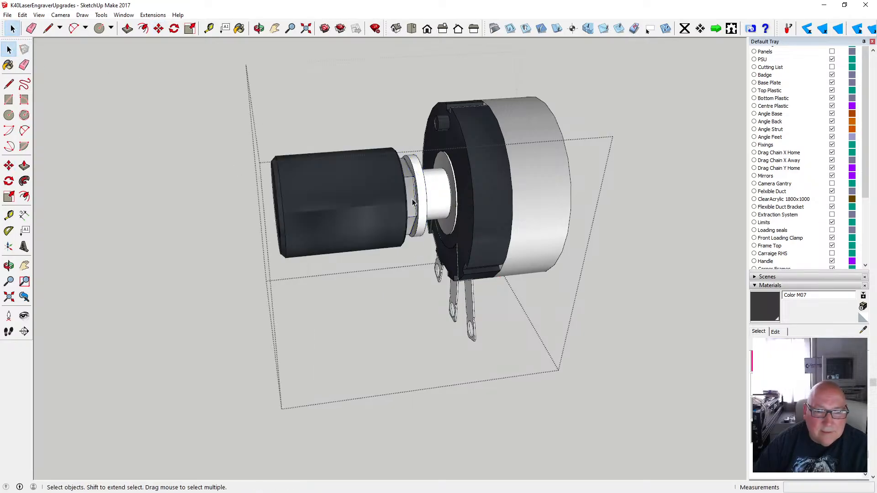
# - Move the whole knob and potentiometer group about 3 mm along the green axis towards the meter panel
pyautogui.click(257, 30)
pyautogui.moveTo(322, 146); pyautogui.dragTo(343, 136)
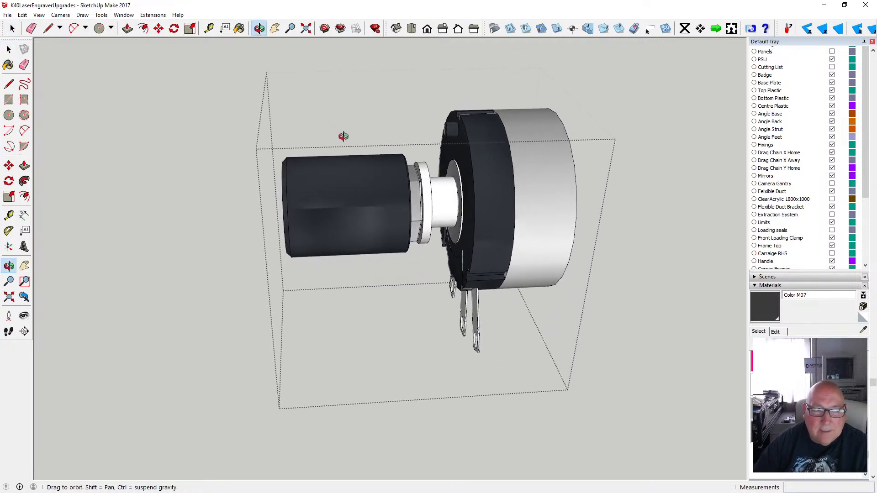
pyautogui.click(9, 50)
pyautogui.click(334, 185)
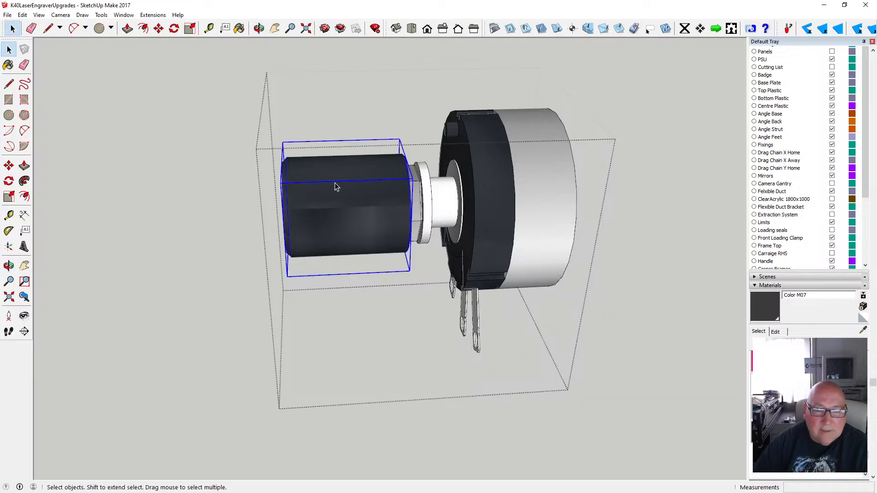
pyautogui.click(251, 181)
pyautogui.click(399, 213)
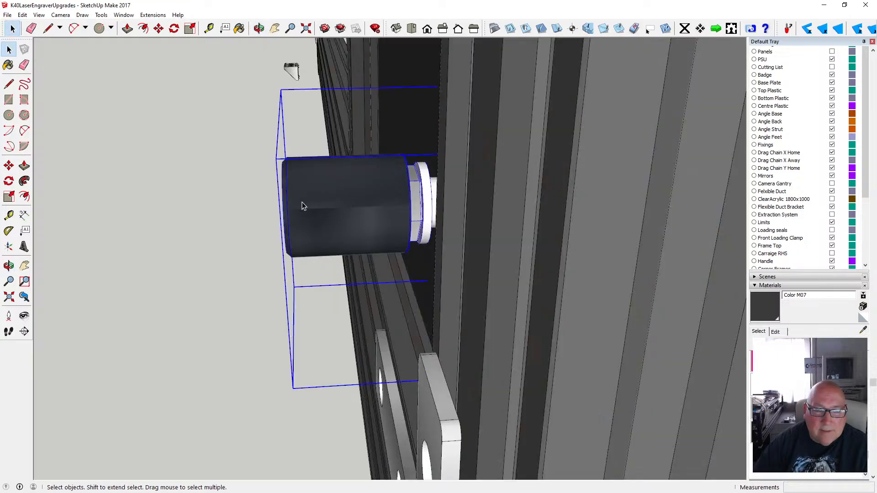
pyautogui.click(150, 27)
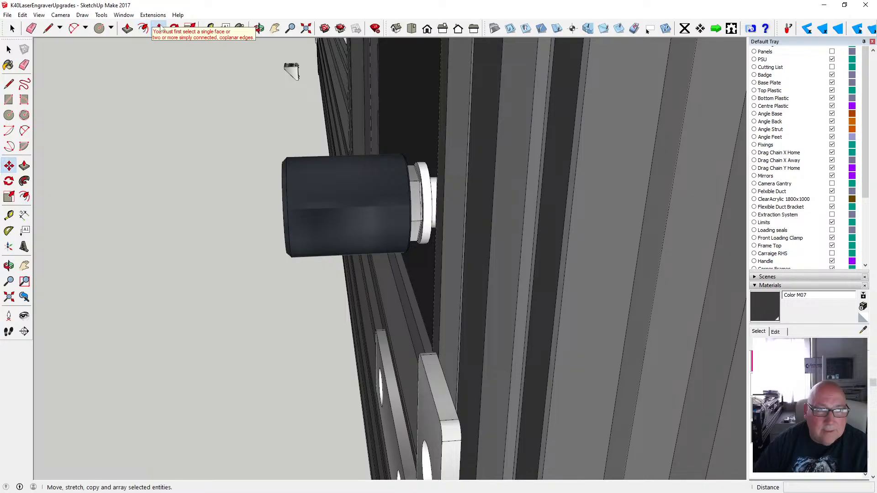
pyautogui.click(160, 28)
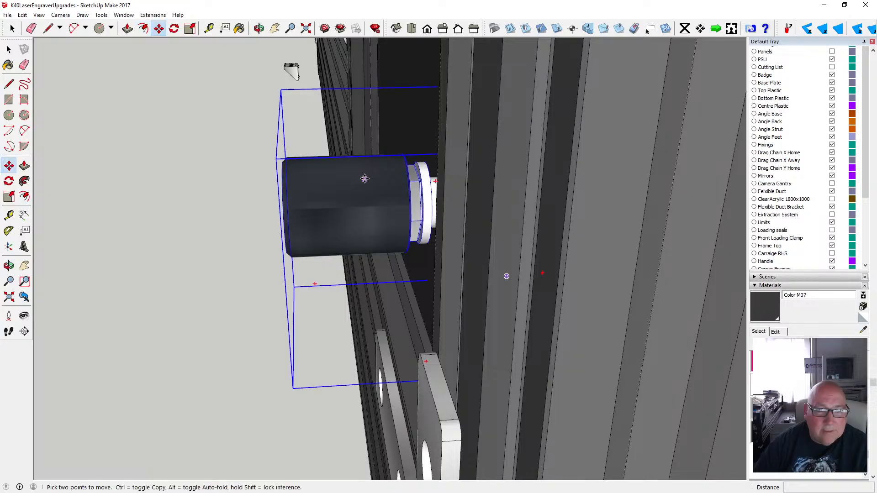
pyautogui.click(411, 195)
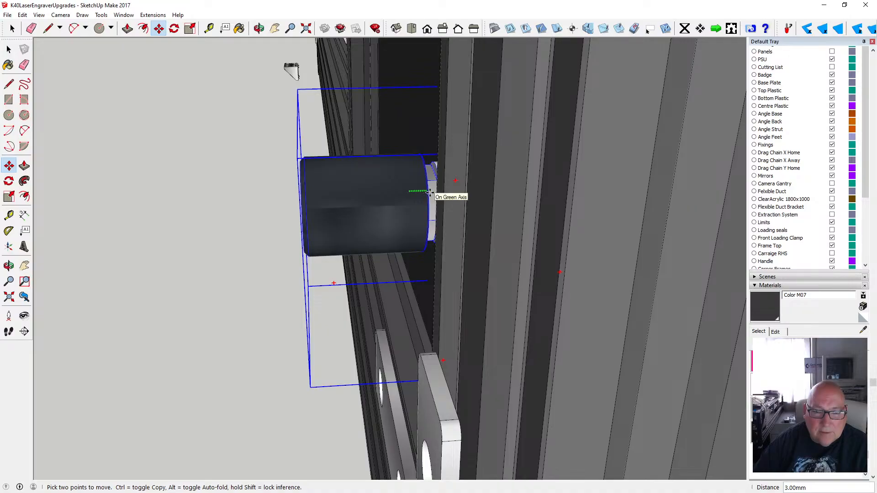
# - Move the knob and potentiometer group further into the meter panel until the washer sits against its front face
pyautogui.click(258, 28)
pyautogui.moveTo(293, 105); pyautogui.dragTo(485, 186)
pyautogui.moveTo(478, 192); pyautogui.dragTo(710, 198)
pyautogui.scroll(4, 568, 169)
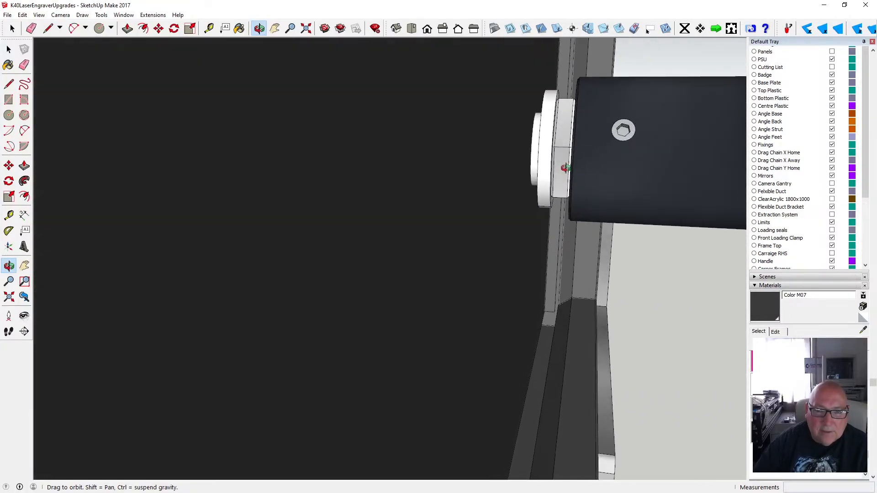
pyautogui.click(158, 28)
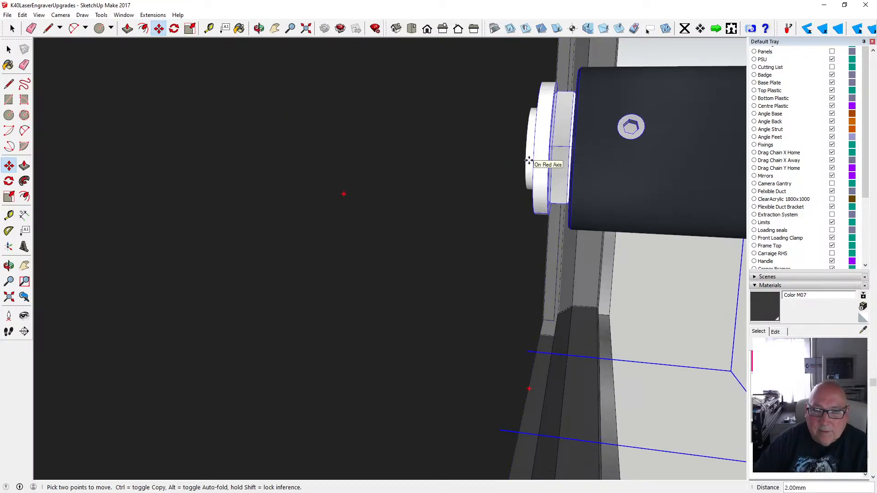
pyautogui.click(526, 161)
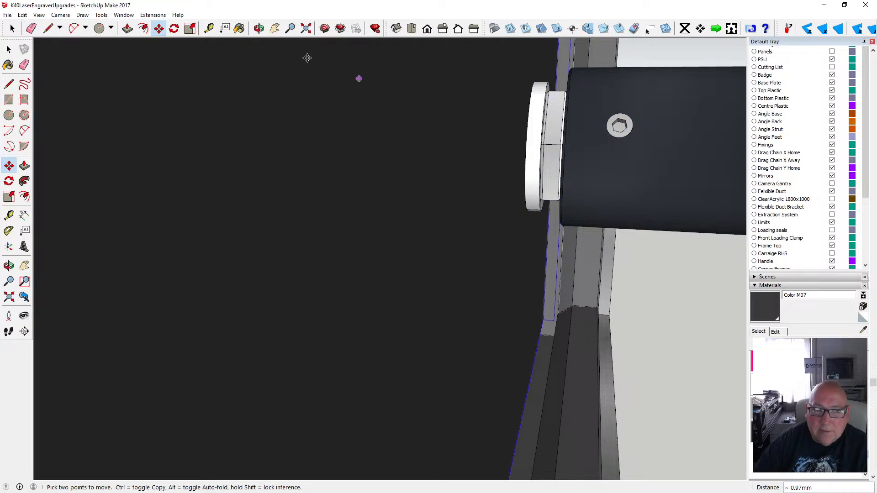
# - Examine the washer and nut against the panel front and the potentiometer body behind the panel from the side
pyautogui.click(259, 28)
pyautogui.moveTo(329, 68); pyautogui.dragTo(487, 154)
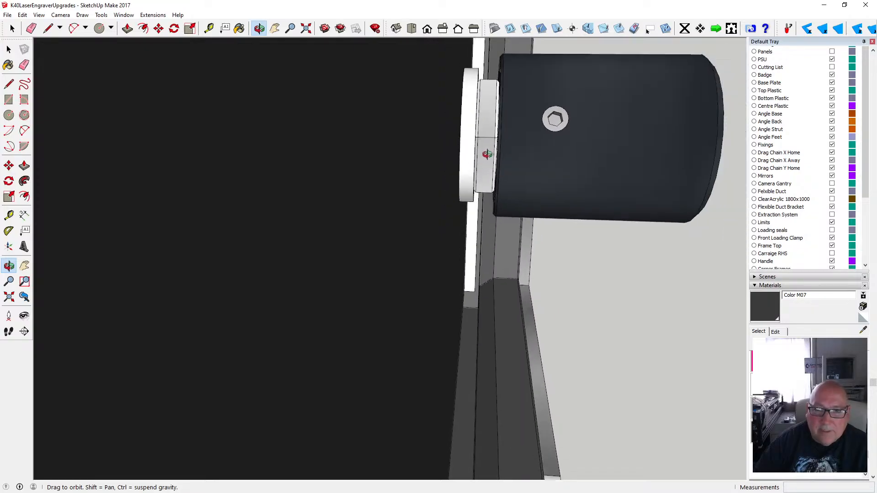
pyautogui.scroll(-4, 487, 153)
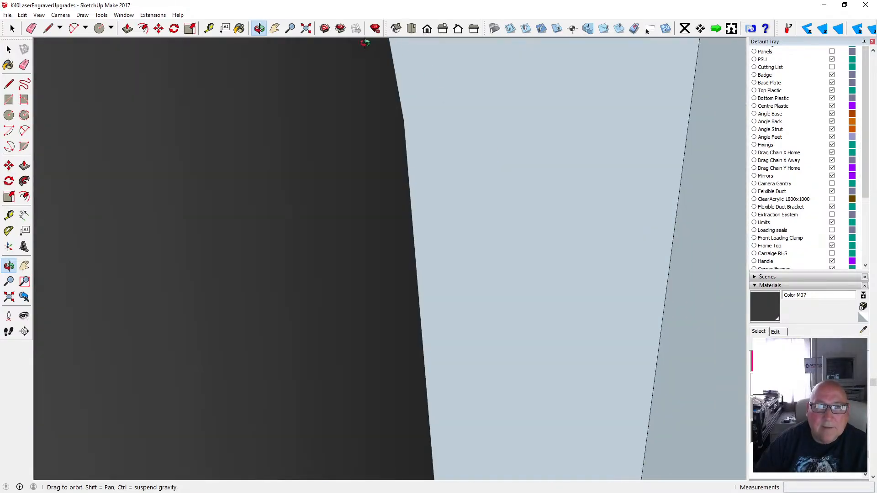
pyautogui.click(306, 29)
pyautogui.scroll(10, 541, 160)
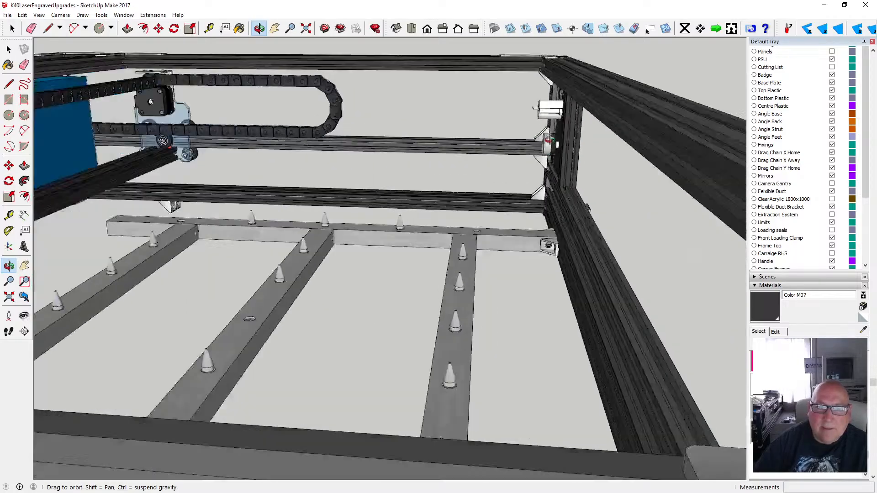
pyautogui.scroll(8, 542, 161)
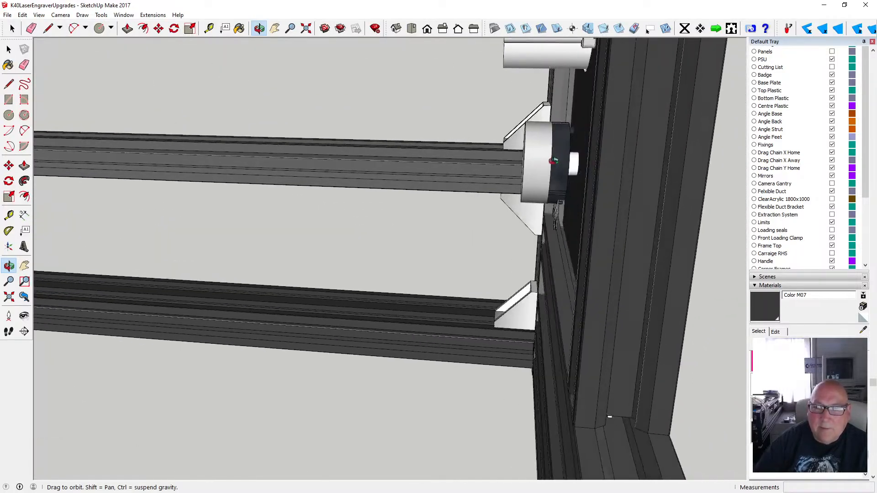
pyautogui.scroll(2, 551, 147)
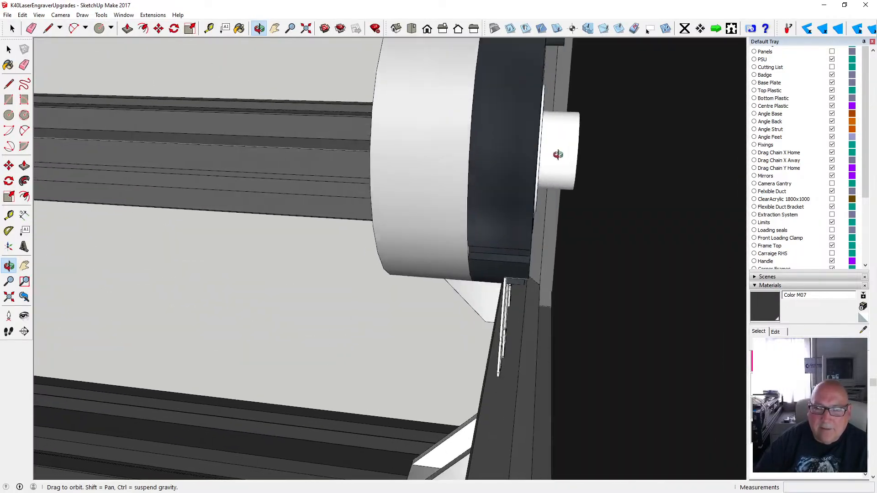
pyautogui.scroll(5, 558, 156)
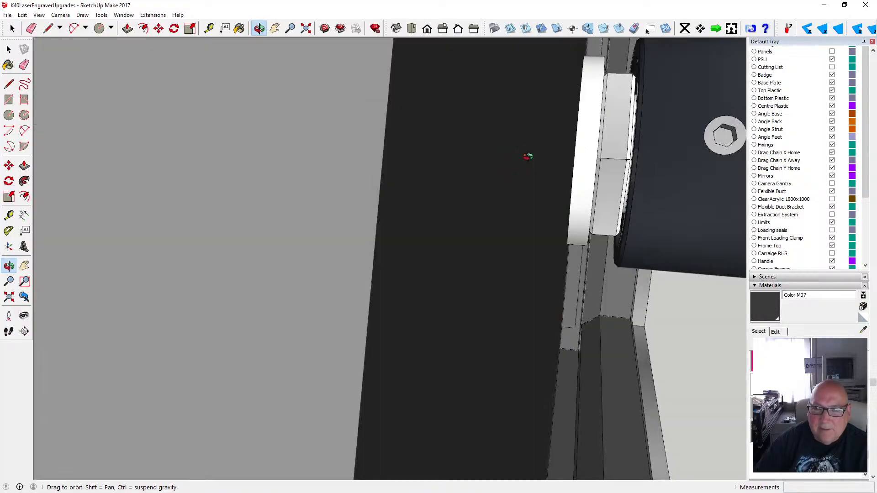
pyautogui.scroll(-2, 532, 156)
pyautogui.moveTo(534, 157); pyautogui.dragTo(545, 161)
pyautogui.moveTo(561, 122)
pyautogui.mouseDown()
pyautogui.moveTo(561, 109)
pyautogui.moveTo(548, 130)
pyautogui.moveTo(588, 131)
pyautogui.moveTo(572, 146)
pyautogui.moveTo(554, 138)
pyautogui.moveTo(539, 91)
pyautogui.moveTo(528, 156)
pyautogui.moveTo(589, 76)
pyautogui.moveTo(536, 97)
pyautogui.moveTo(558, 104)
pyautogui.moveTo(557, 129)
pyautogui.mouseUp()
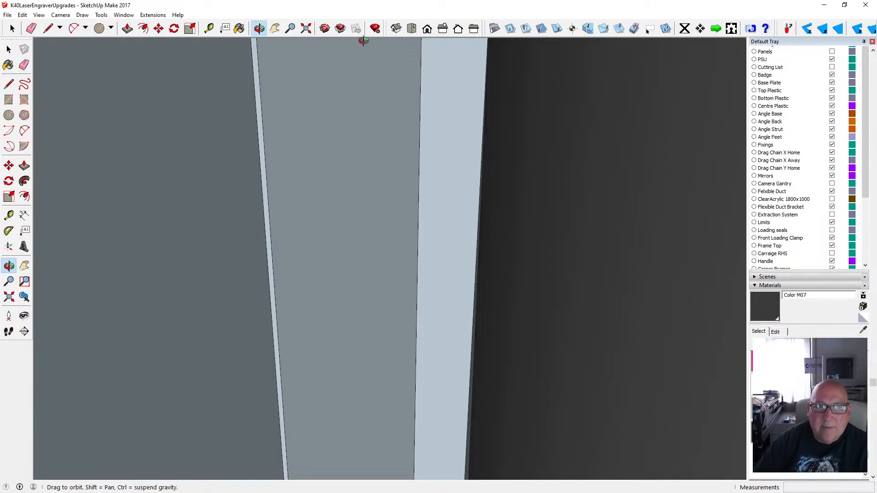
# - Examine the back of the potentiometer body and its three terminals behind the meter panel, from inside the frame
pyautogui.click(306, 28)
pyautogui.scroll(-3, 468, 135)
pyautogui.scroll(3, 586, 131)
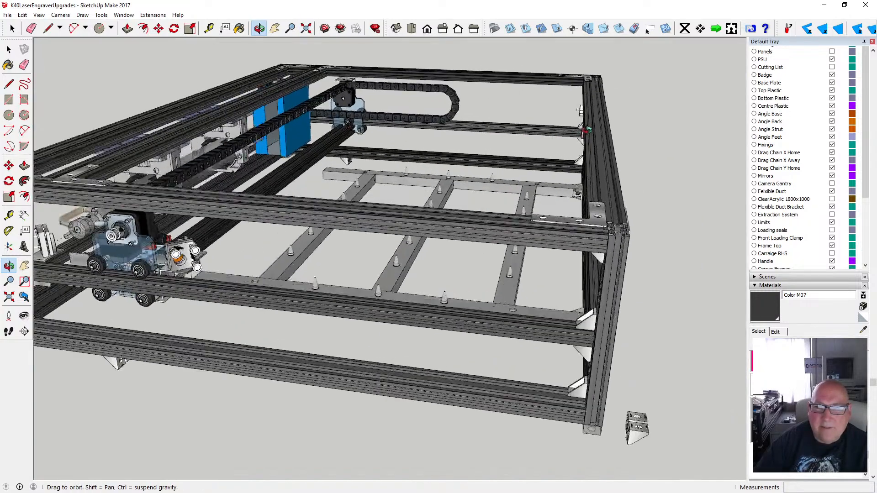
pyautogui.scroll(10, 586, 131)
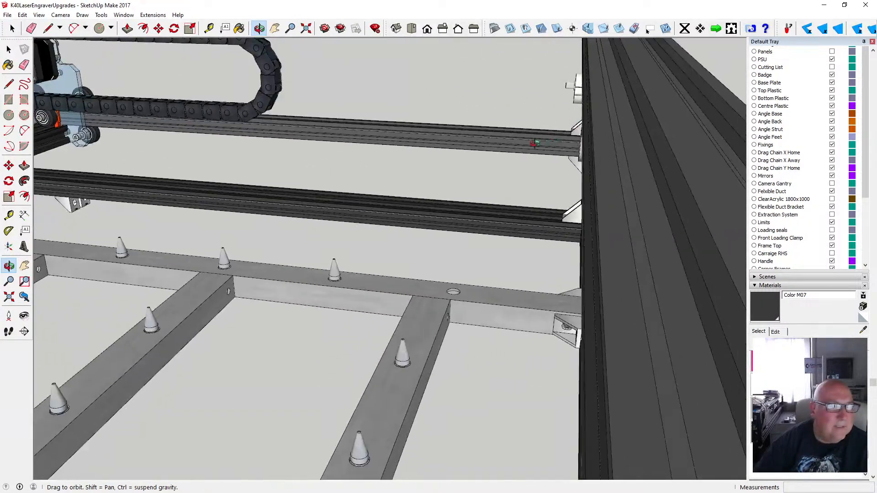
pyautogui.moveTo(534, 143); pyautogui.dragTo(641, 143)
pyautogui.scroll(4, 572, 128)
pyautogui.moveTo(572, 128); pyautogui.dragTo(470, 124)
pyautogui.scroll(6, 470, 125)
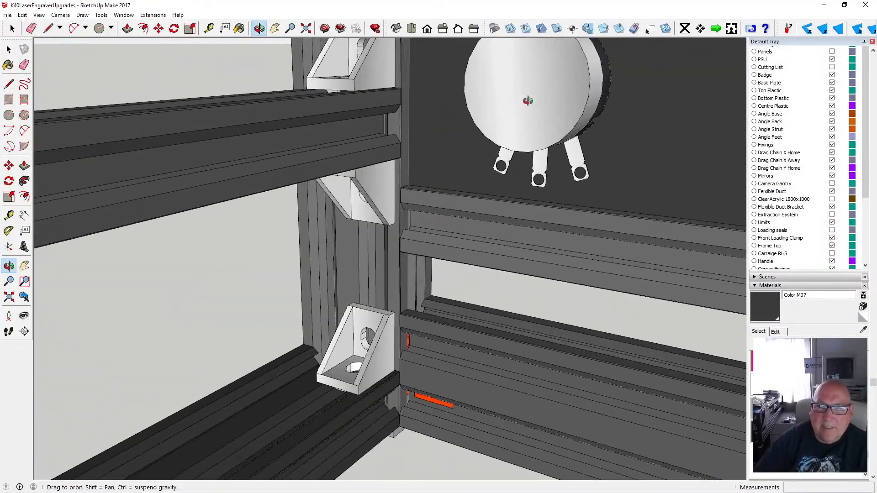
pyautogui.moveTo(528, 101); pyautogui.dragTo(627, 40)
pyautogui.scroll(3, 561, 78)
pyautogui.moveTo(542, 112); pyautogui.dragTo(501, 192)
pyautogui.scroll(-2, 546, 63)
pyautogui.scroll(4, 541, 74)
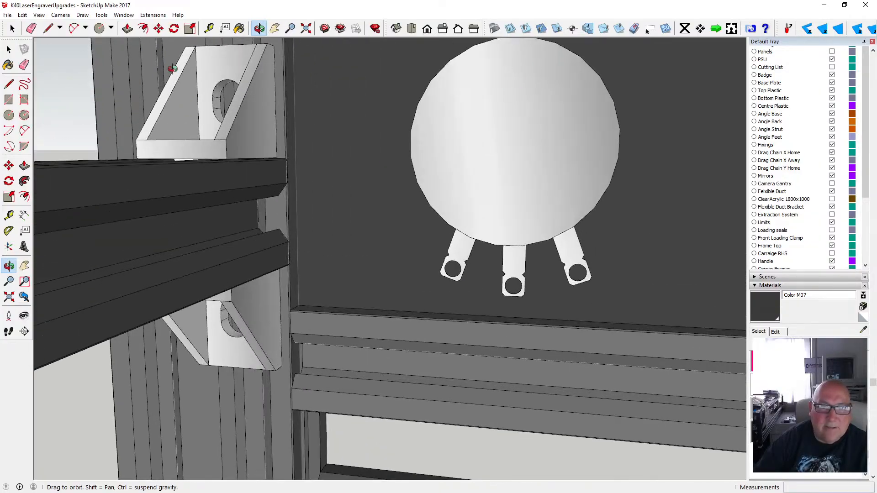
# - Open the knob and potentiometer group and its nested potentiometer group for editing, and select the round body
pyautogui.press('space')
pyautogui.doubleClick(459, 133)
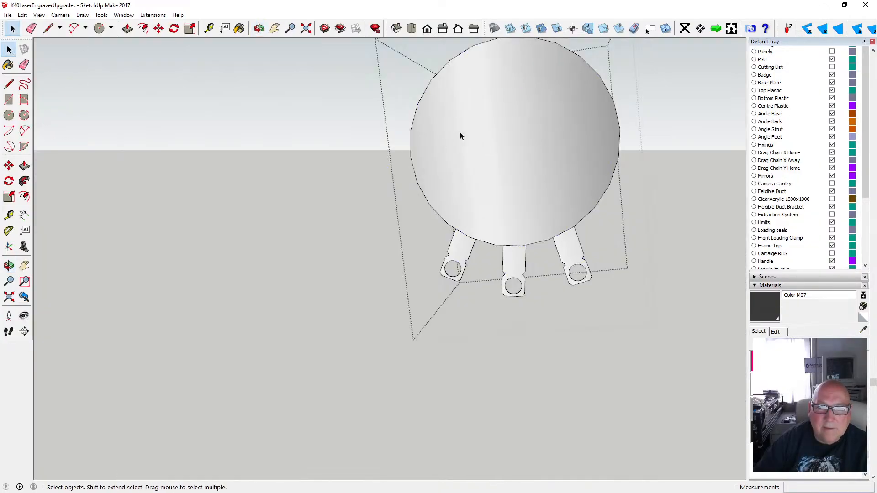
pyautogui.click(472, 131)
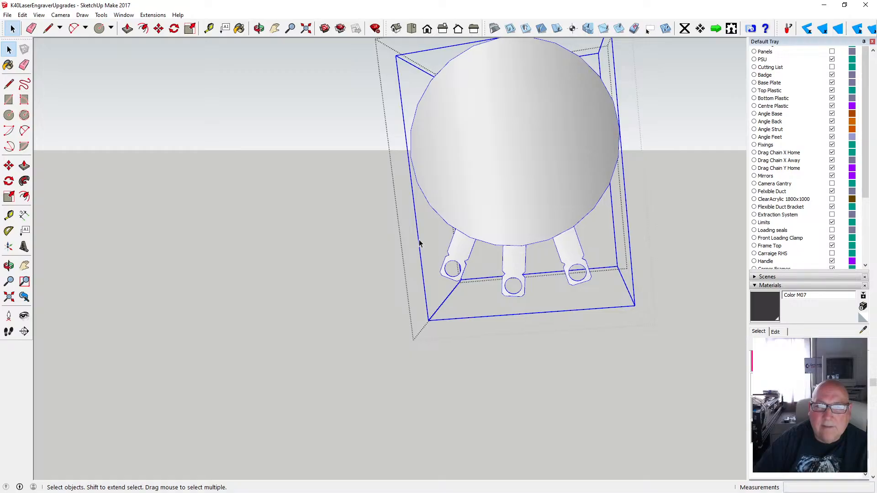
pyautogui.scroll(-3, 445, 203)
pyautogui.scroll(-1, 444, 205)
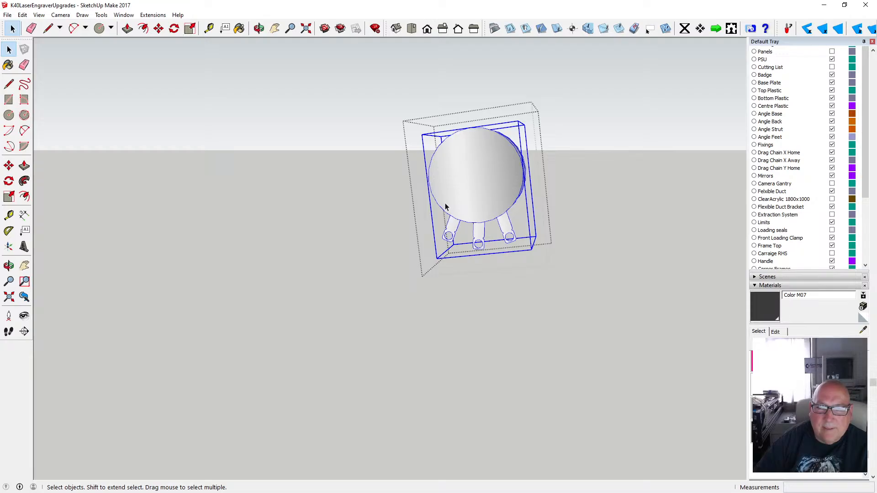
pyautogui.scroll(3, 478, 192)
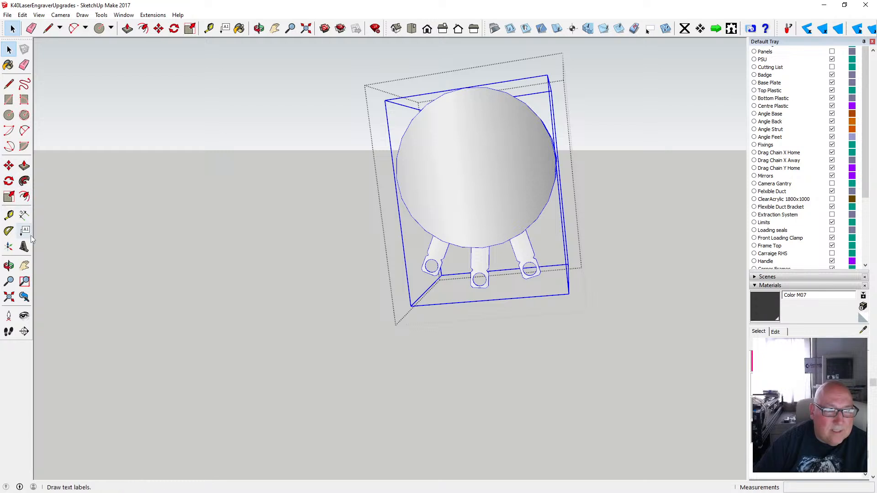
pyautogui.moveTo(486, 156); pyautogui.dragTo(468, 156, button='middle')
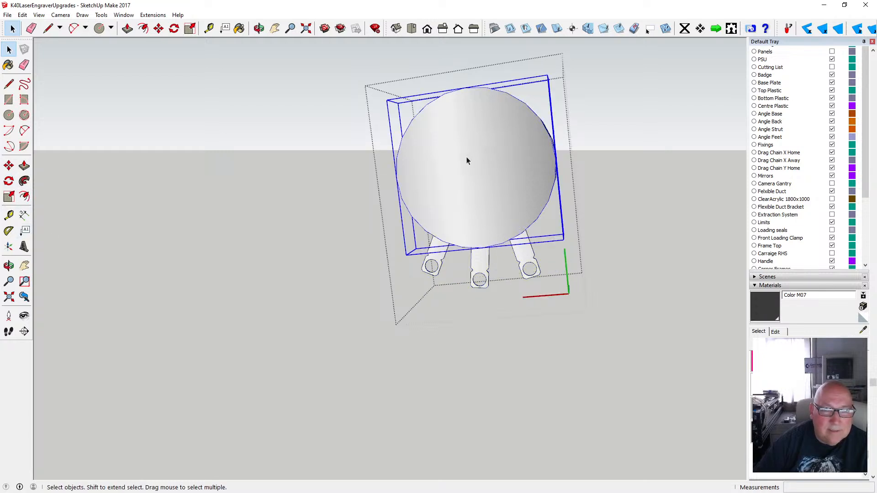
# - Create filled, non-extruded 3D text reading "10K" in Arial Baltic, 2 mm high, for the back of the potentiometer
pyautogui.click(25, 247)
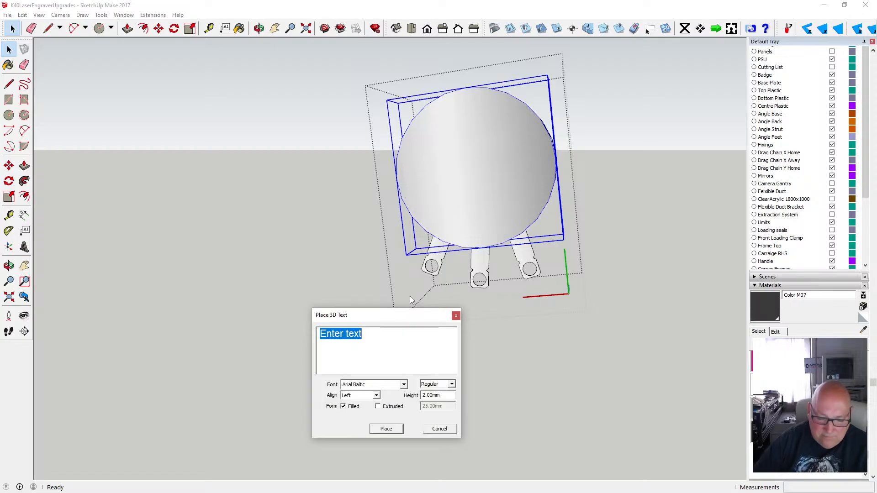
pyautogui.write('10K')
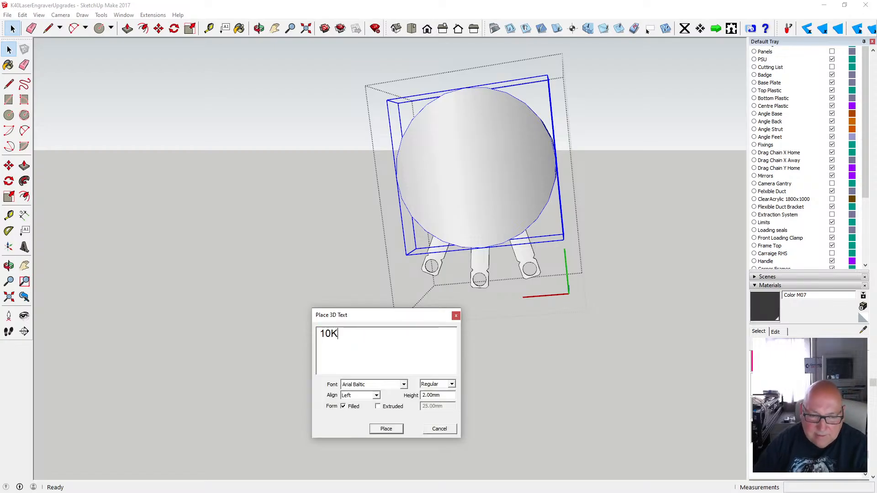
pyautogui.click(386, 430)
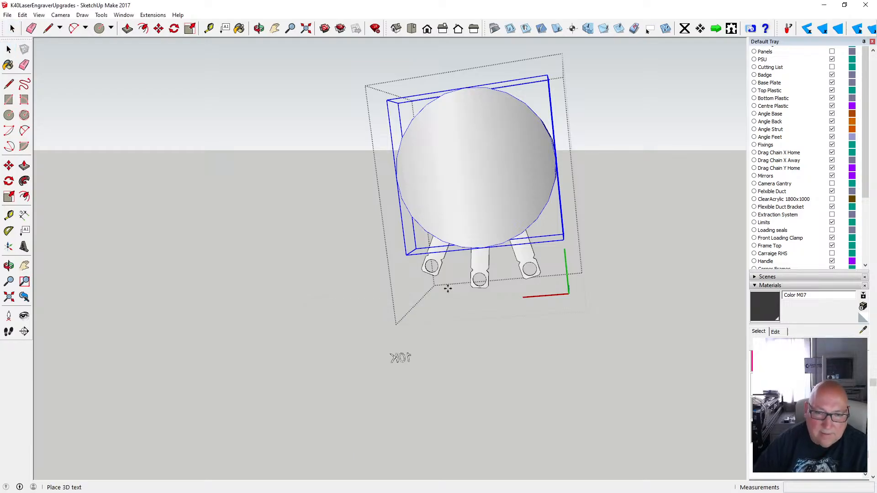
# - Place the 10K 3D text at the centre of the potentiometer's back face and rotate it about 5.9° to level it
pyautogui.click(463, 174)
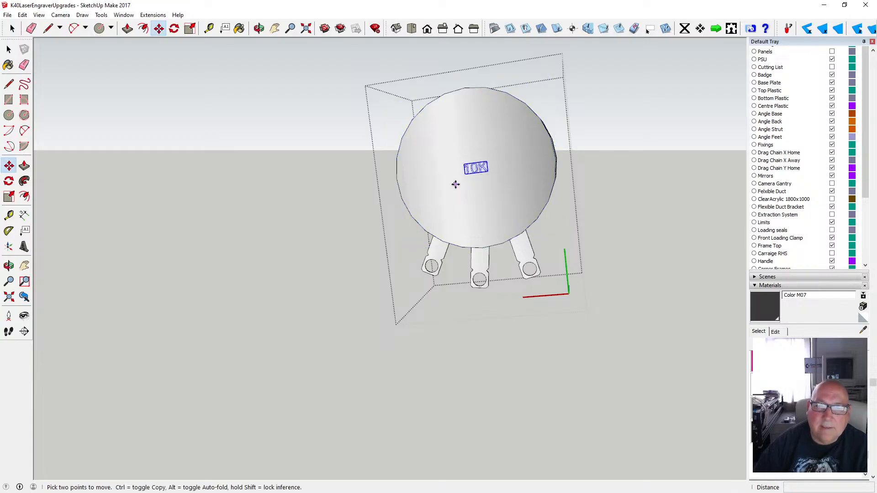
pyautogui.click(174, 28)
pyautogui.click(475, 166)
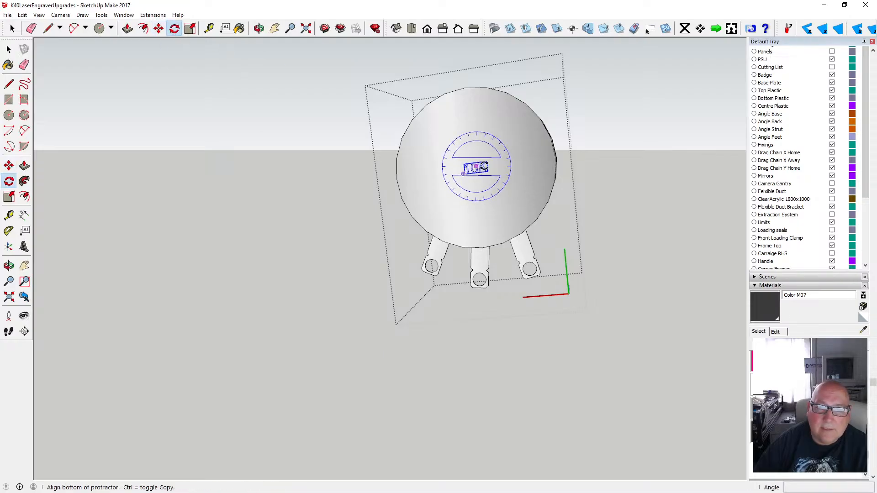
pyautogui.click(487, 166)
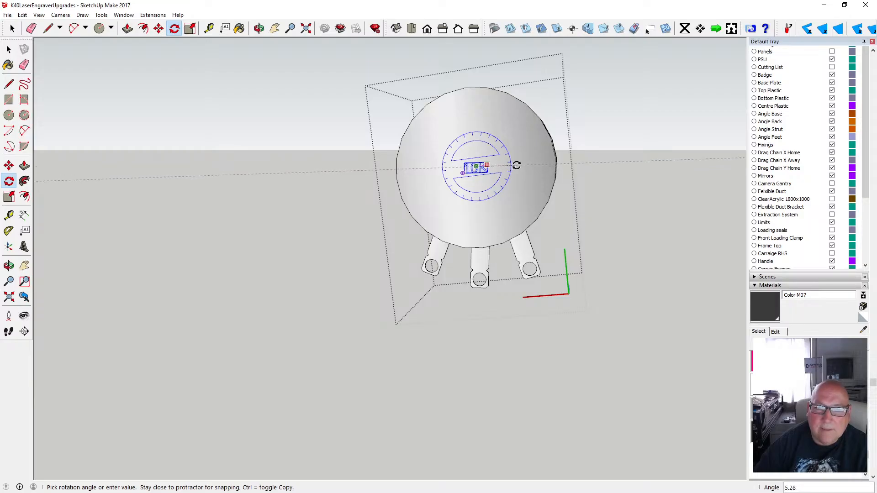
pyautogui.click(516, 166)
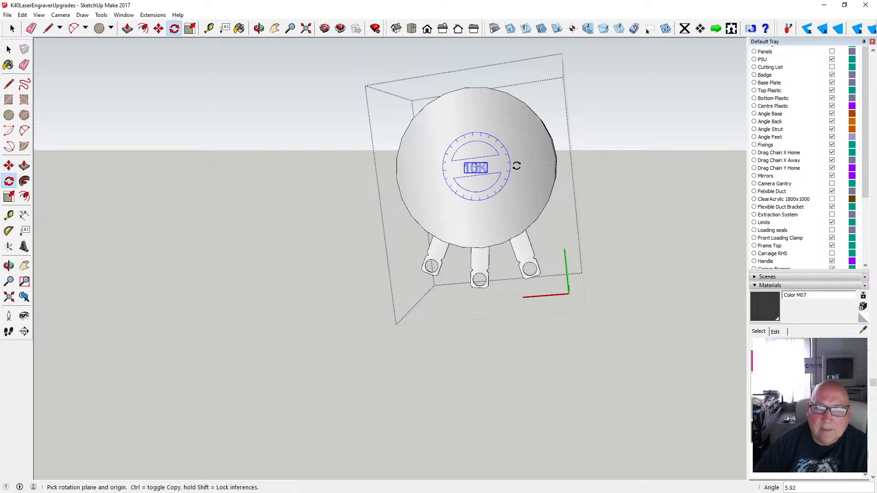
pyautogui.click(8, 49)
# - Open the 10K text for editing and paint all three characters black with Color M09
pyautogui.scroll(4, 484, 173)
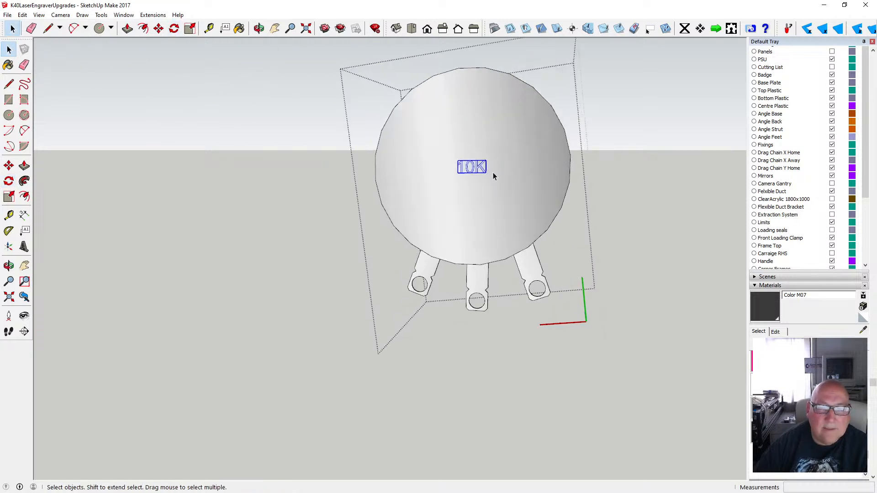
pyautogui.doubleClick(476, 168)
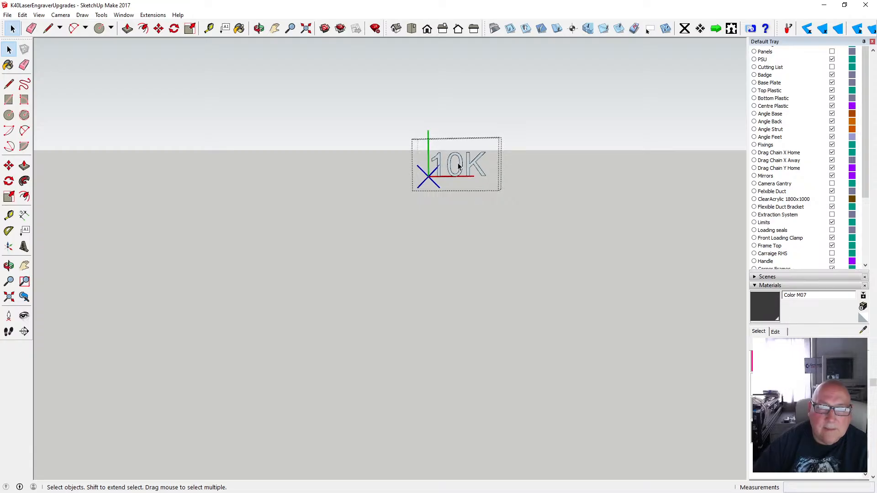
pyautogui.scroll(5, 459, 167)
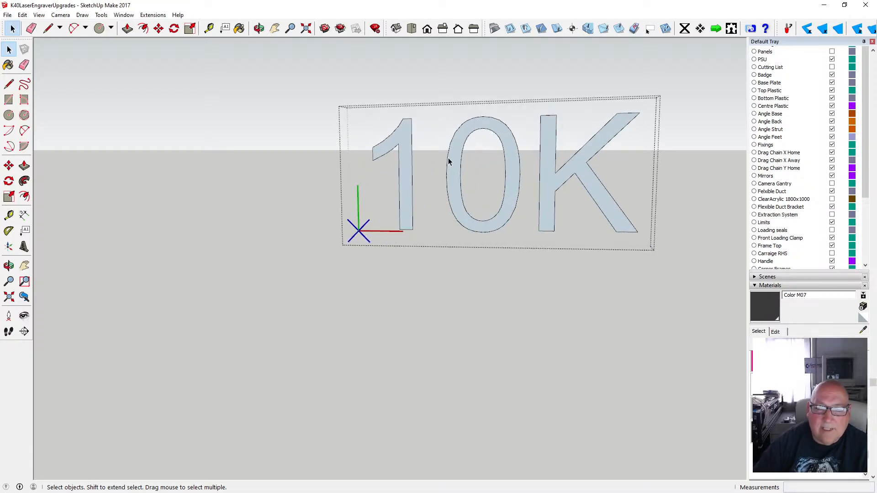
pyautogui.click(239, 28)
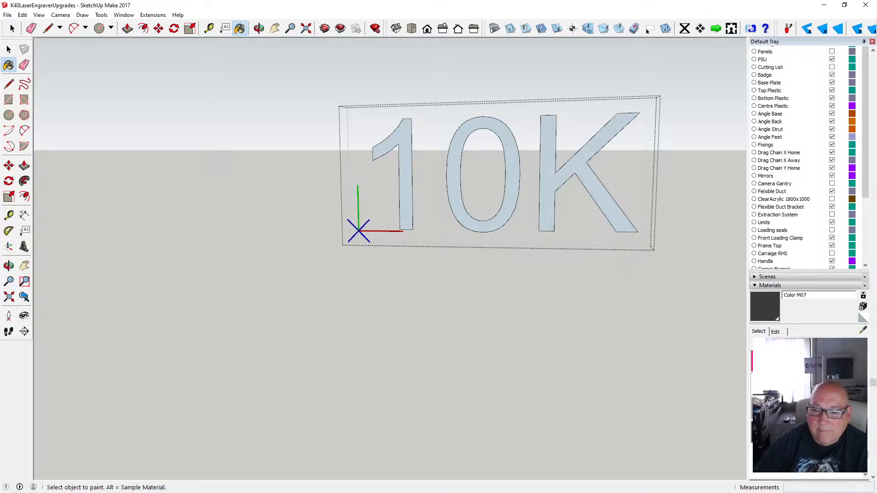
pyautogui.click(410, 163)
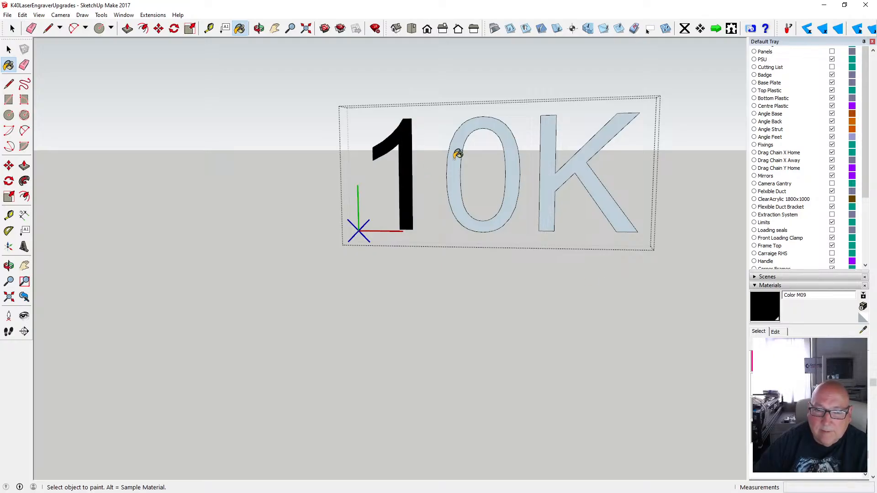
pyautogui.click(457, 151)
pyautogui.click(546, 144)
pyautogui.click(8, 49)
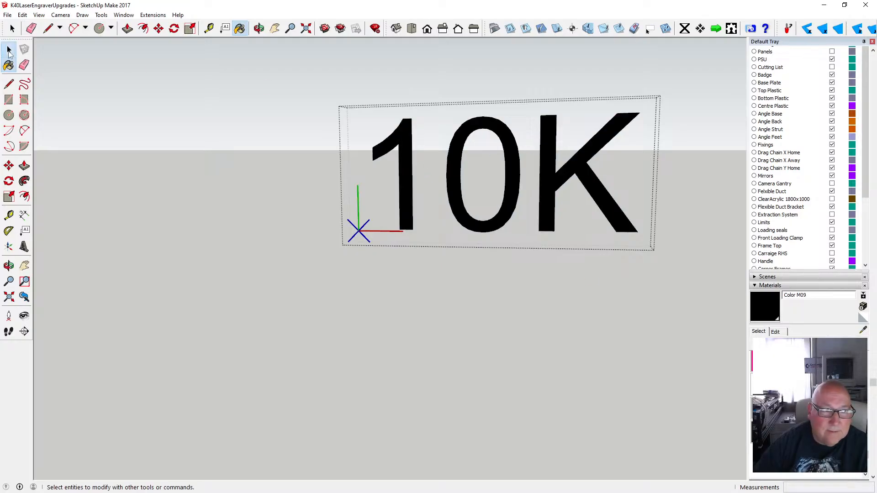
# - Leave the text and potentiometer groups to return to the whole engraver model
pyautogui.scroll(-3, 242, 208)
pyautogui.scroll(-10, 292, 203)
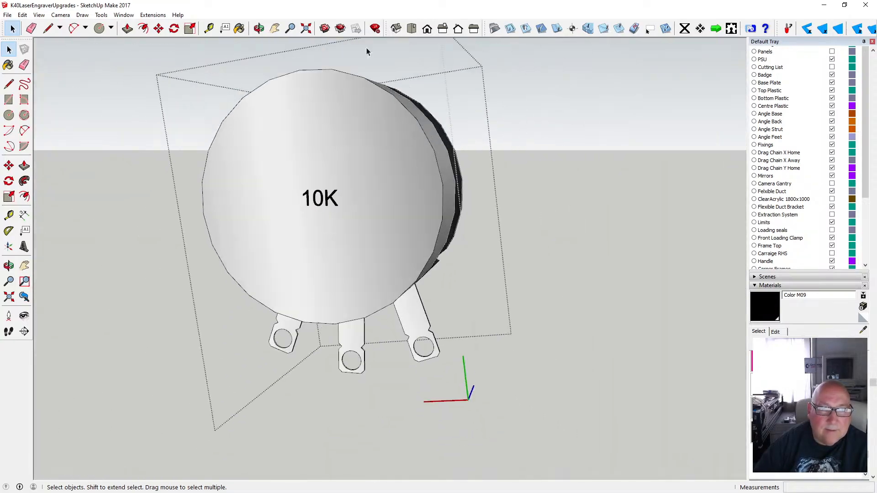
pyautogui.click(259, 29)
pyautogui.moveTo(329, 150); pyautogui.dragTo(381, 156)
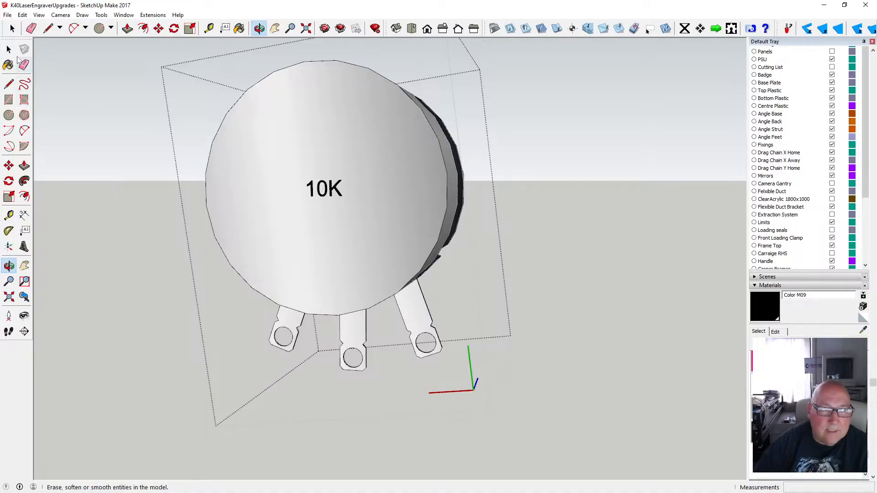
pyautogui.click(8, 49)
pyautogui.scroll(-2, 284, 217)
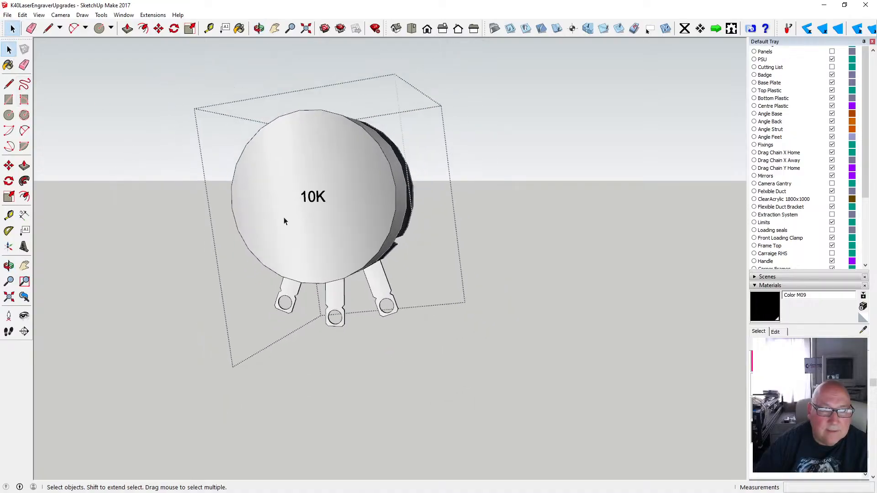
pyautogui.click(145, 215)
pyautogui.scroll(-3, 149, 214)
pyautogui.scroll(-2, 152, 214)
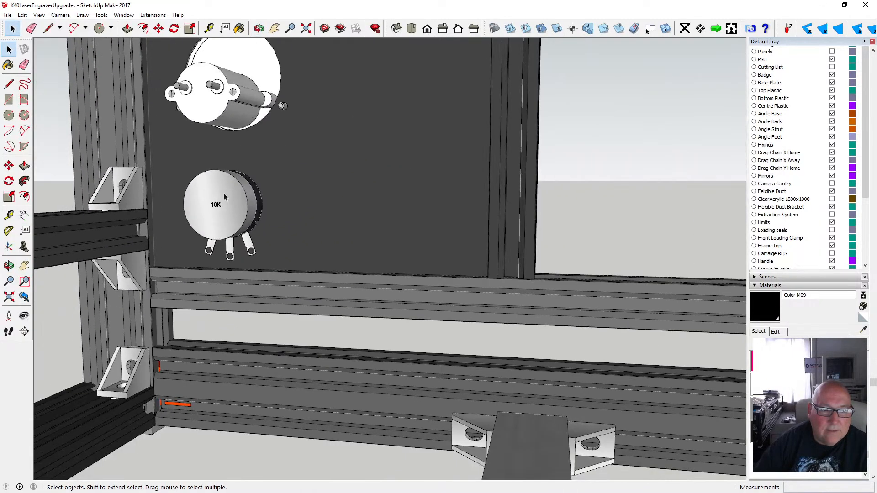
# - Examine the potentiometer knob and mA meter on the engraver's front panel from several angles
pyautogui.moveTo(234, 98); pyautogui.dragTo(283, 185, button='middle')
pyautogui.scroll(-2, 281, 195)
pyautogui.scroll(2, 356, 187)
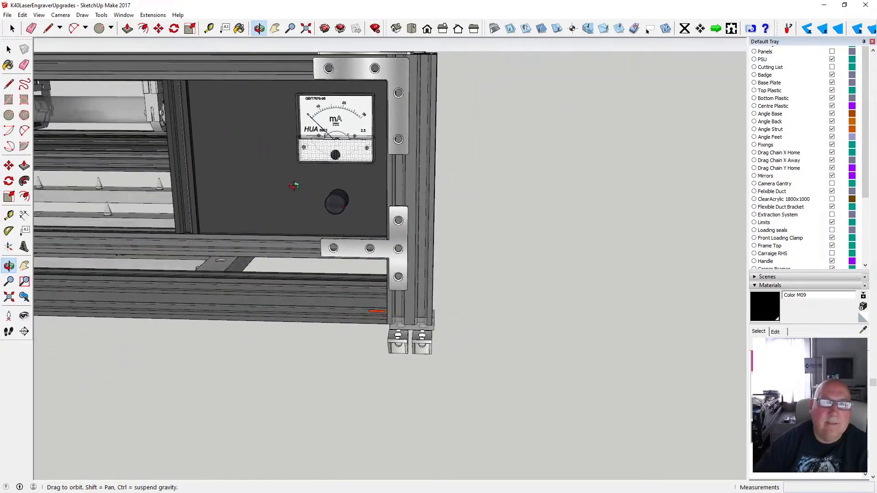
pyautogui.scroll(4, 297, 182)
pyautogui.scroll(-5, 320, 187)
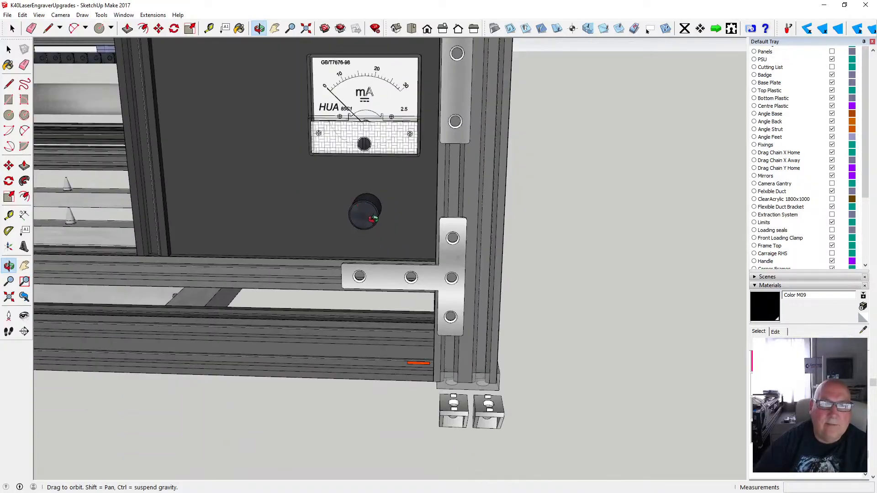
pyautogui.moveTo(373, 219); pyautogui.dragTo(300, 163, button='middle')
pyautogui.scroll(4, 373, 191)
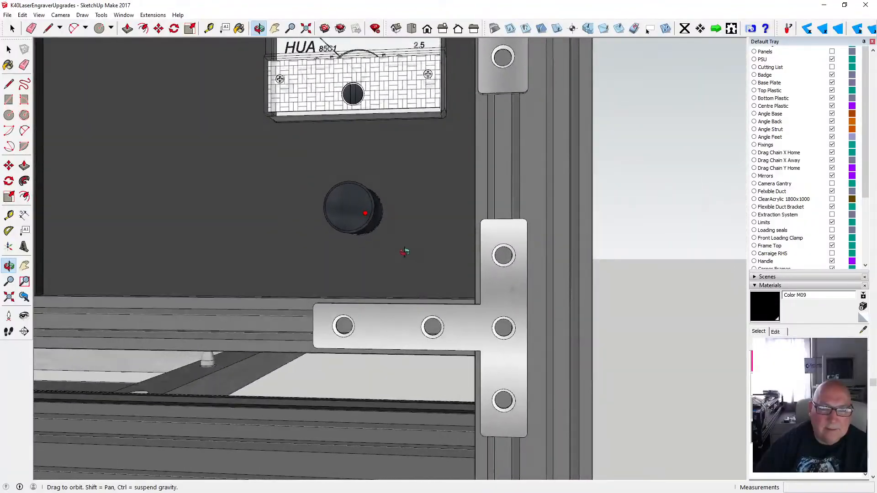
pyautogui.scroll(6, 365, 224)
pyautogui.moveTo(386, 186); pyautogui.dragTo(429, 261, button='middle')
pyautogui.scroll(-6, 430, 255)
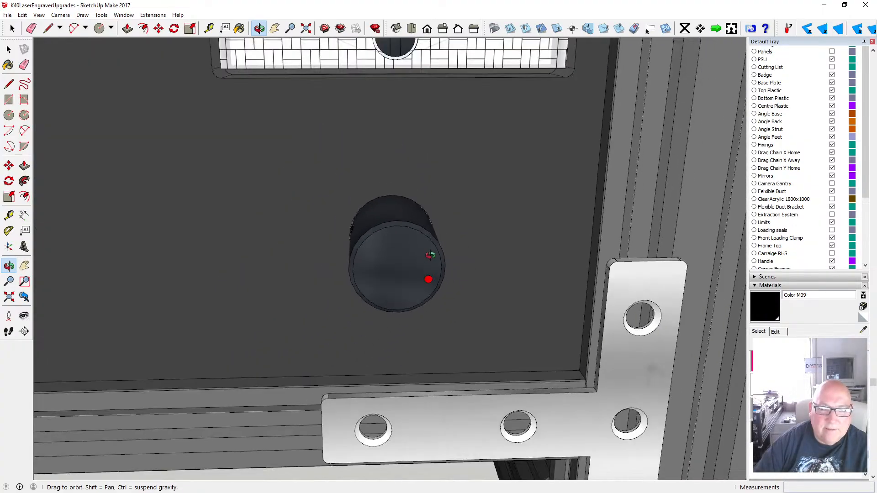
# - Save the engraver model
pyautogui.scroll(-2, 431, 255)
pyautogui.click(8, 14)
pyautogui.click(21, 48)
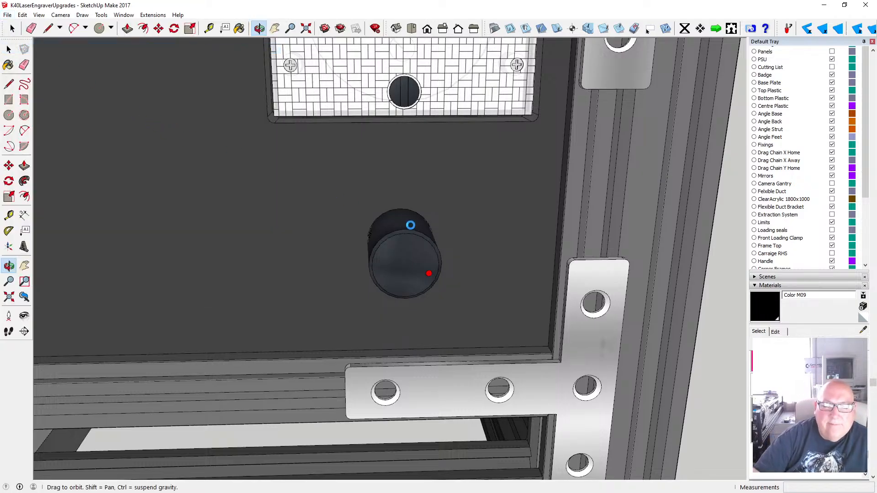
pyautogui.scroll(-8, 422, 229)
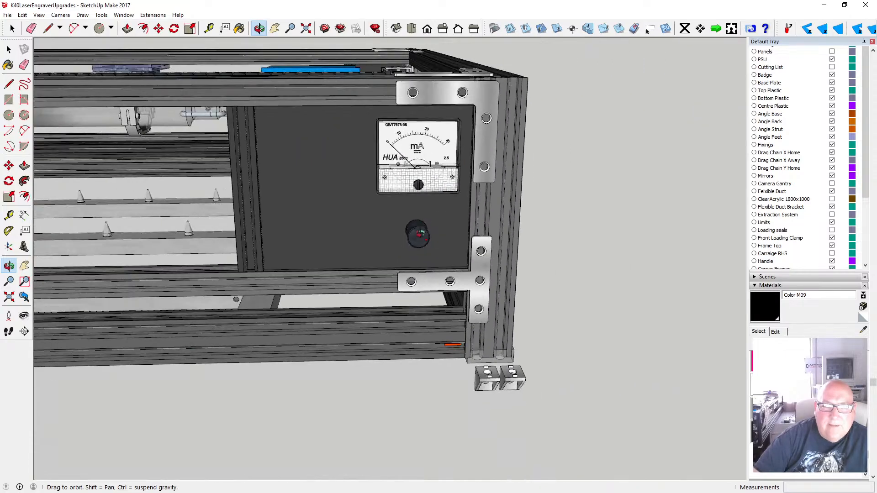
pyautogui.scroll(4, 419, 234)
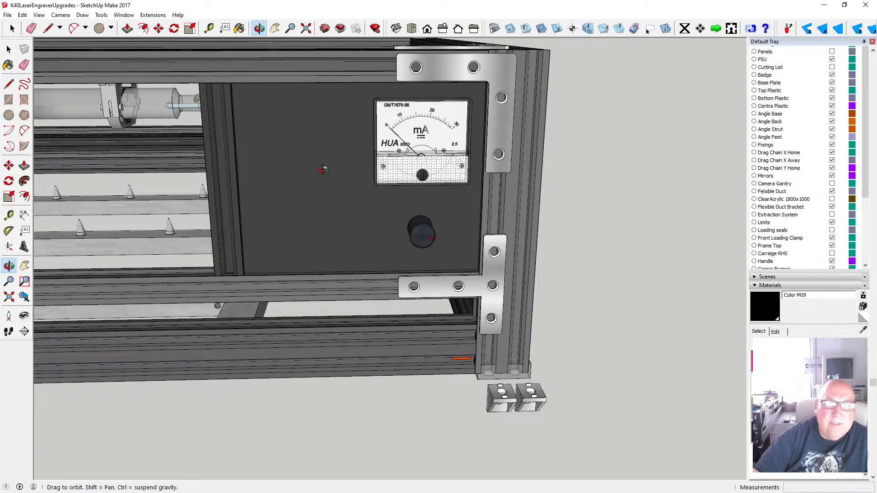
pyautogui.scroll(2, 323, 170)
pyautogui.scroll(-2, 324, 170)
pyautogui.moveTo(352, 180); pyautogui.dragTo(295, 166)
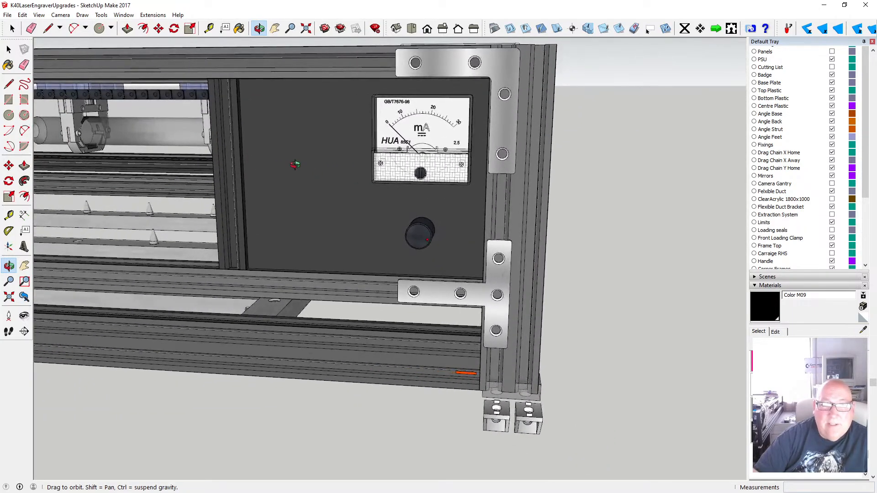
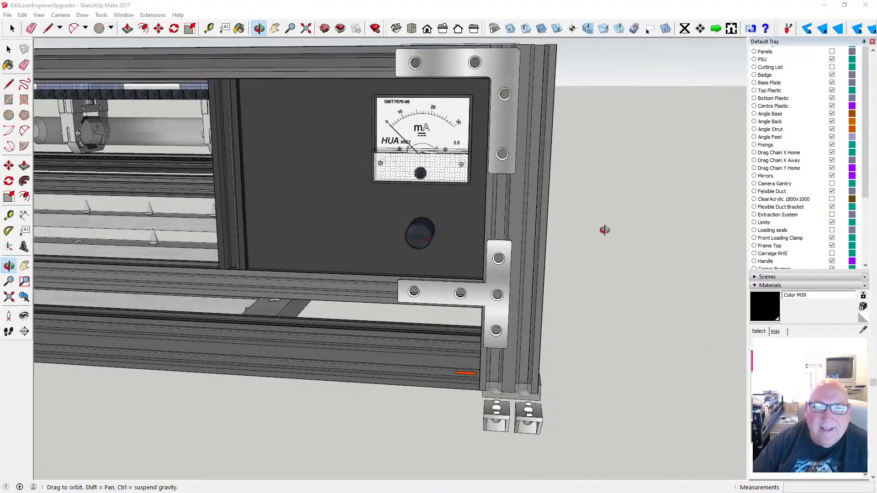
pyautogui.scroll(-2, 599, 231)
pyautogui.scroll(1, 483, 223)
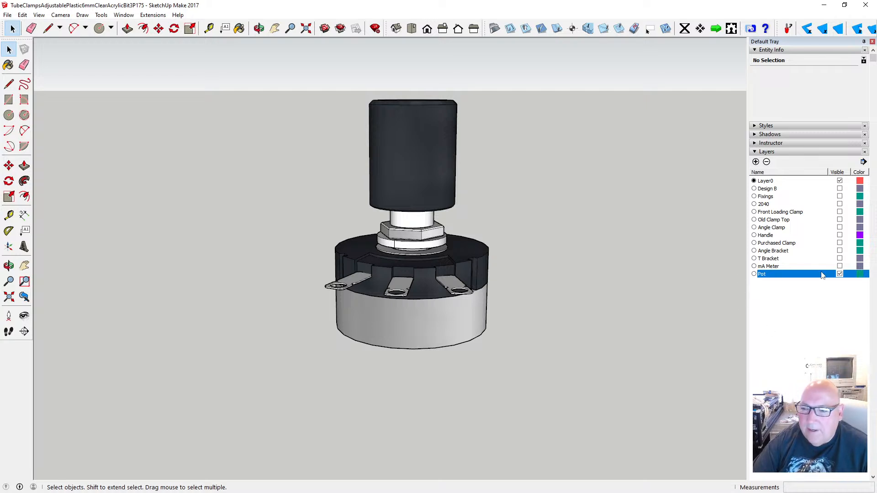
# - Hide the Pot layer in the tube clamps model and save the file
pyautogui.click(839, 274)
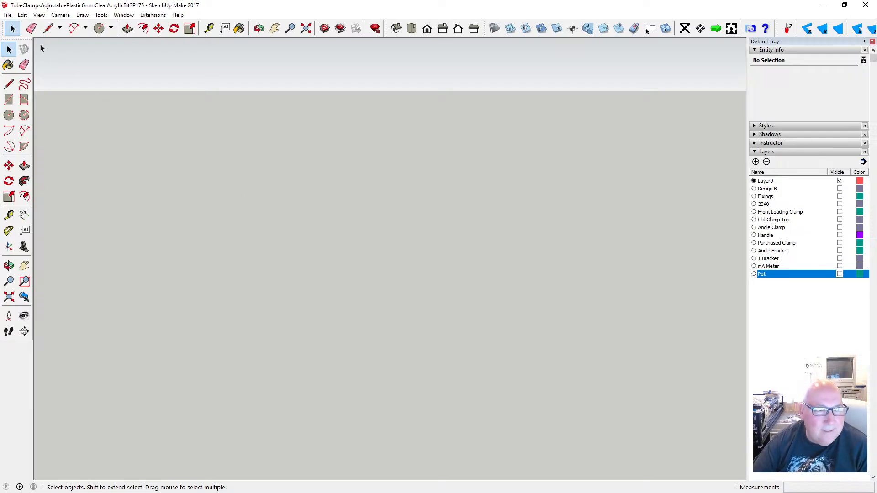
pyautogui.click(8, 16)
pyautogui.click(29, 49)
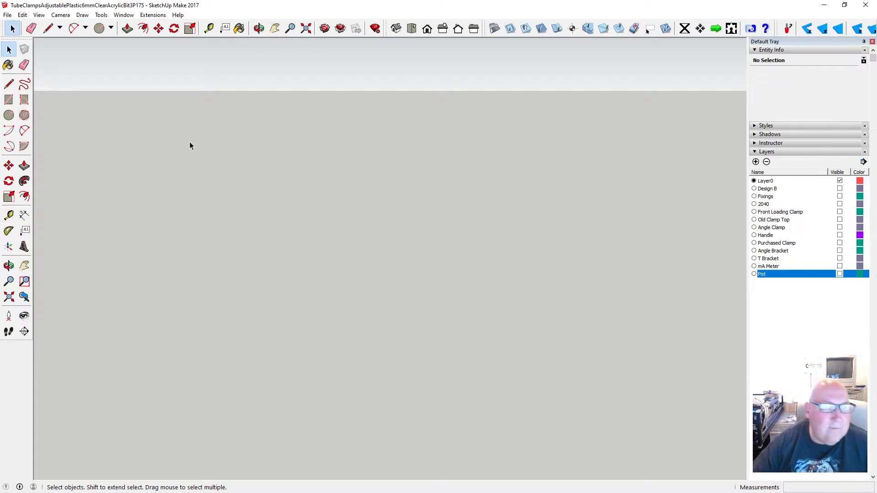
# - Draw an upright 48 by 29 mm rectangle in the plane perpendicular to the green axis
pyautogui.press('r')
pyautogui.click(235, 220)
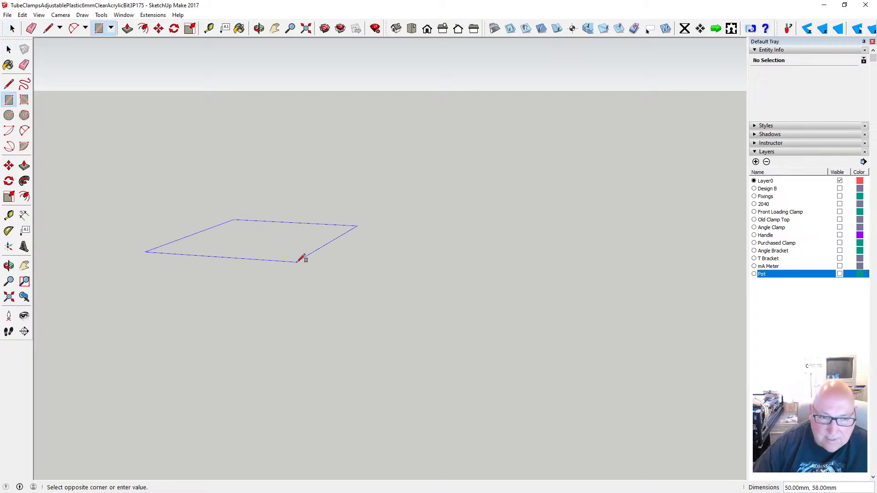
pyautogui.press('Right')
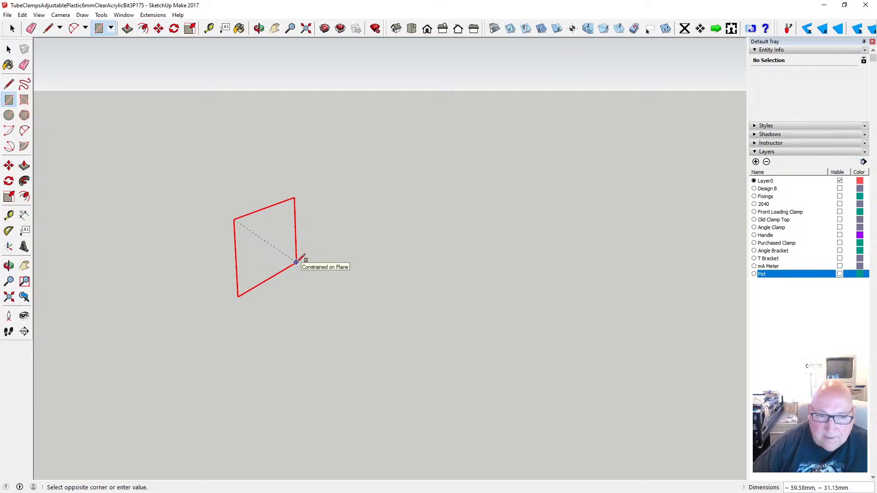
pyautogui.press('Up')
pyautogui.press('Left')
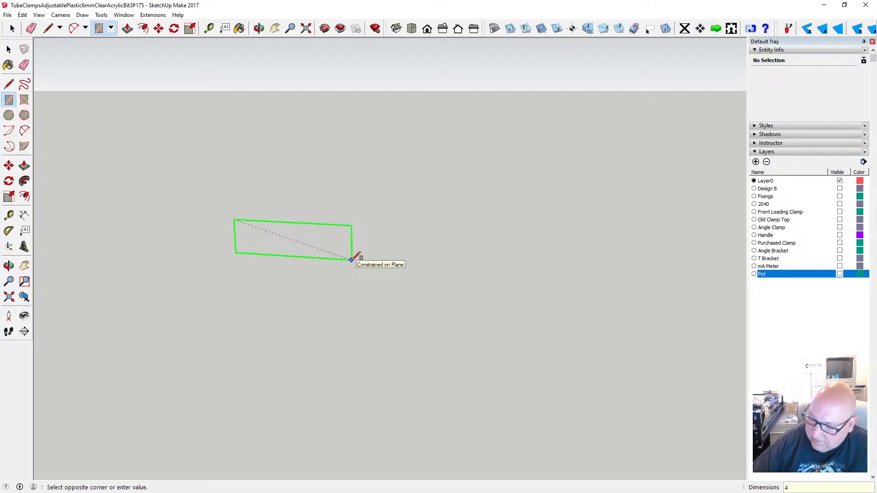
pyautogui.write('29')
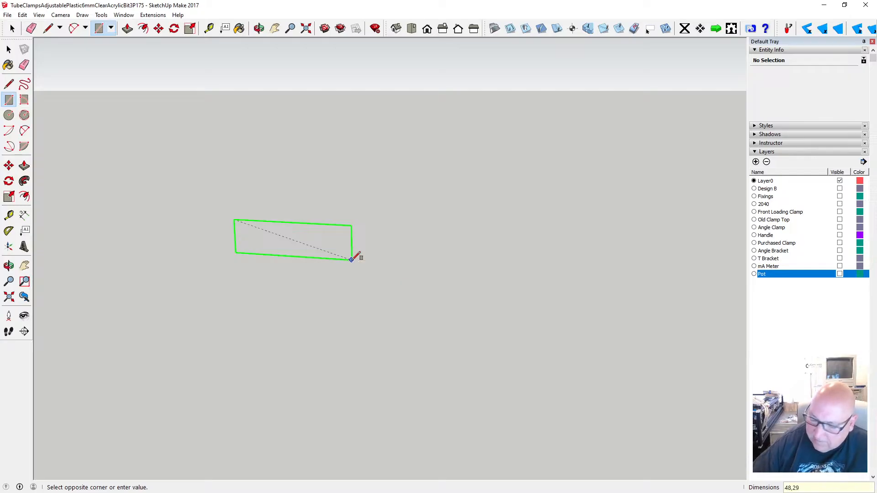
pyautogui.press('Return')
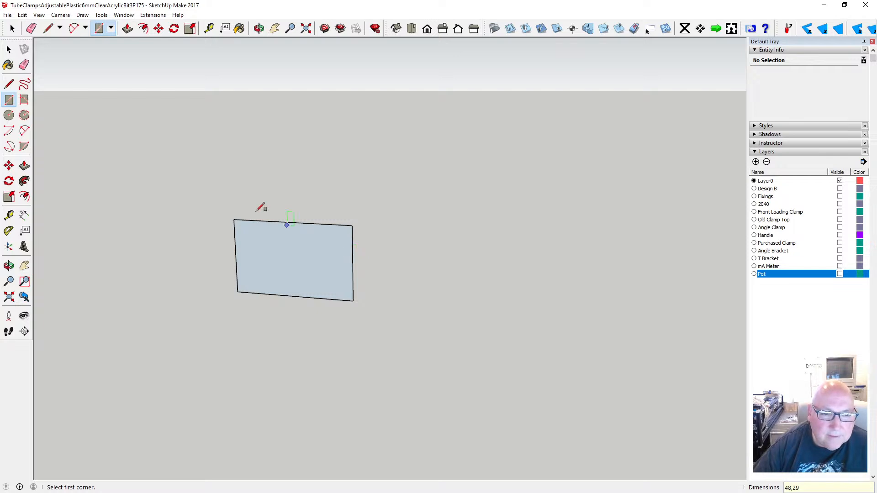
pyautogui.click(13, 28)
# - Add vertical construction guides 2 mm inside each of the rectangle's two side edges
pyautogui.scroll(4, 243, 267)
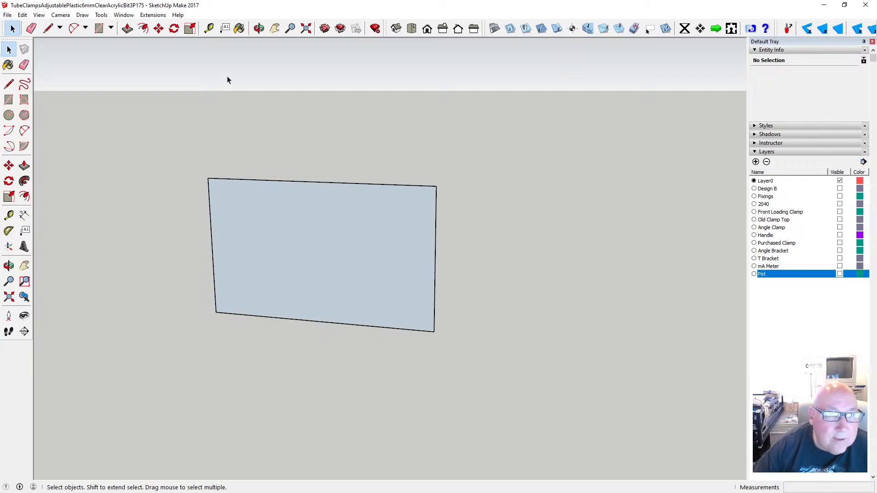
pyautogui.click(209, 28)
pyautogui.click(209, 198)
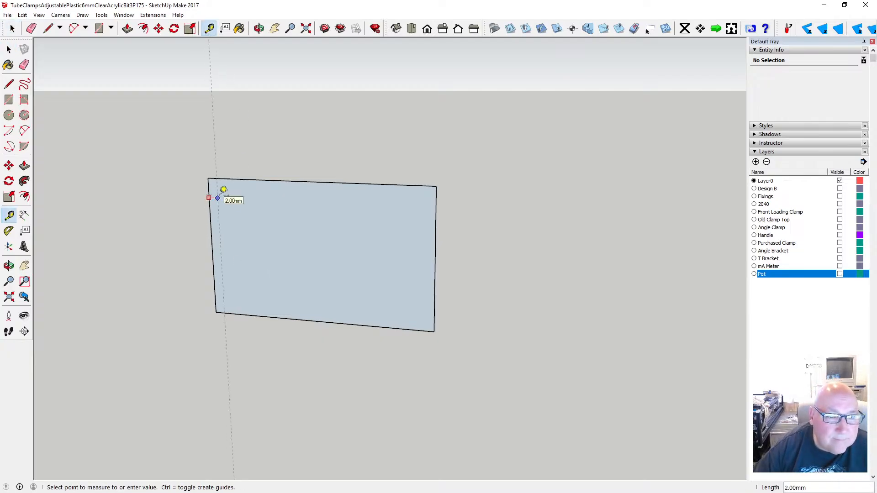
pyautogui.write('2')
pyautogui.press('Return')
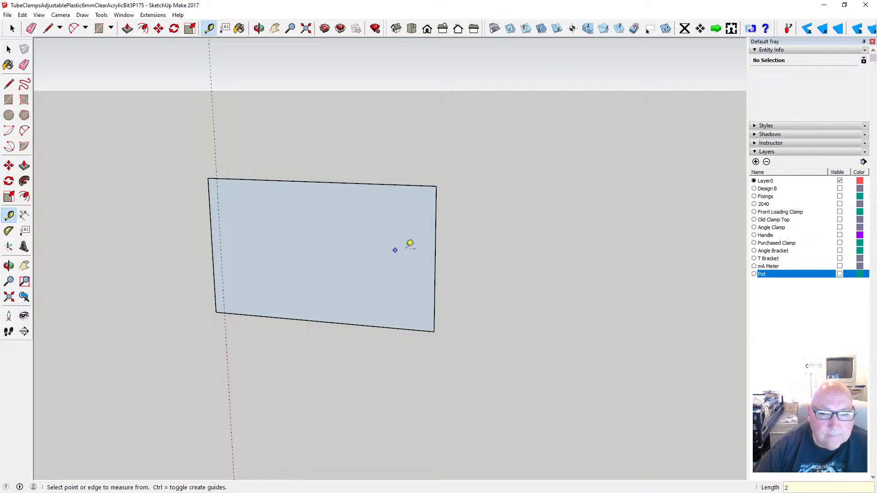
pyautogui.click(435, 240)
pyautogui.write('2')
pyautogui.press('Return')
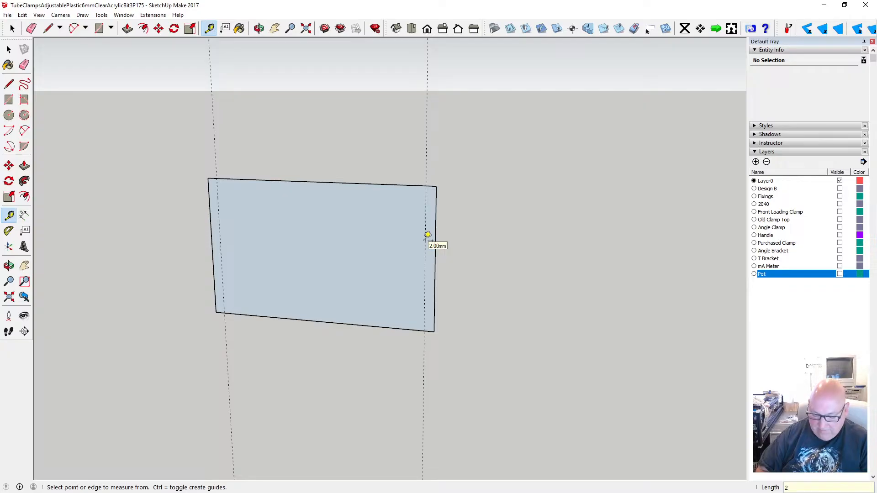
# - Add horizontal construction guides 3 mm inside the rectangle's upper and lower edges
pyautogui.click(368, 178)
pyautogui.write('3')
pyautogui.press('Return')
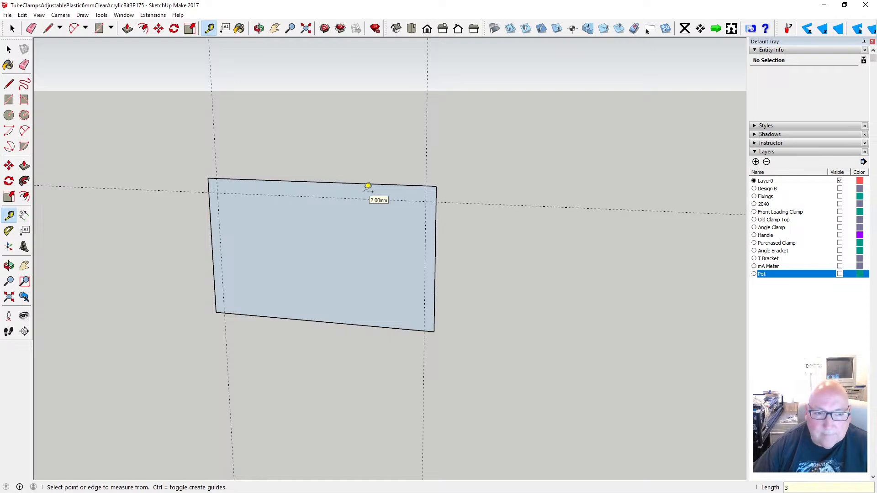
pyautogui.click(368, 326)
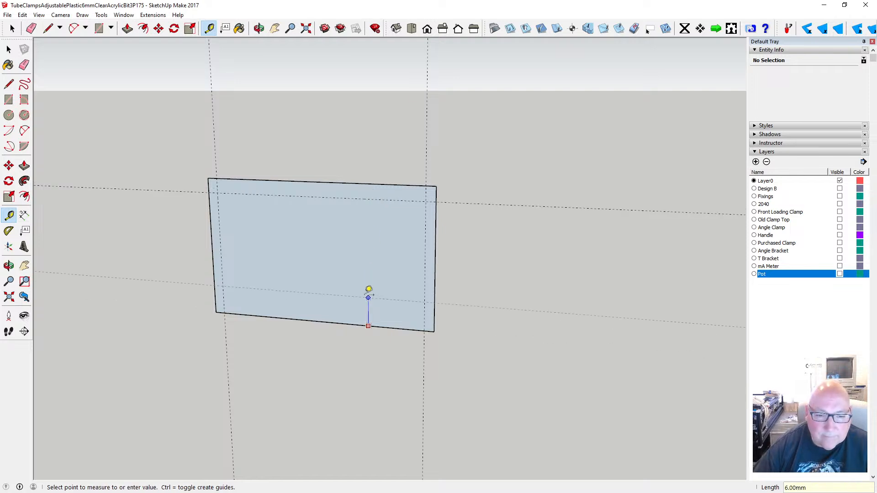
pyautogui.write('3')
pyautogui.press('Return')
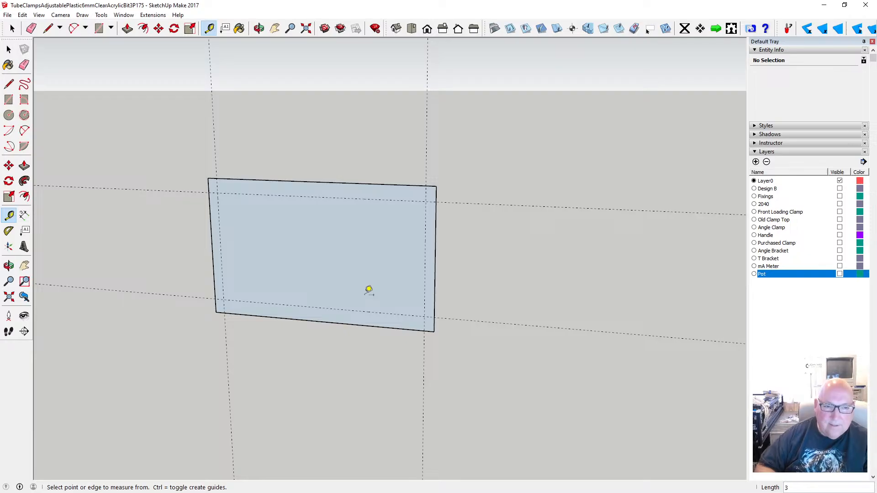
# - Add a second pair of vertical guides, each 3 mm inward from the existing side guides
pyautogui.click(221, 232)
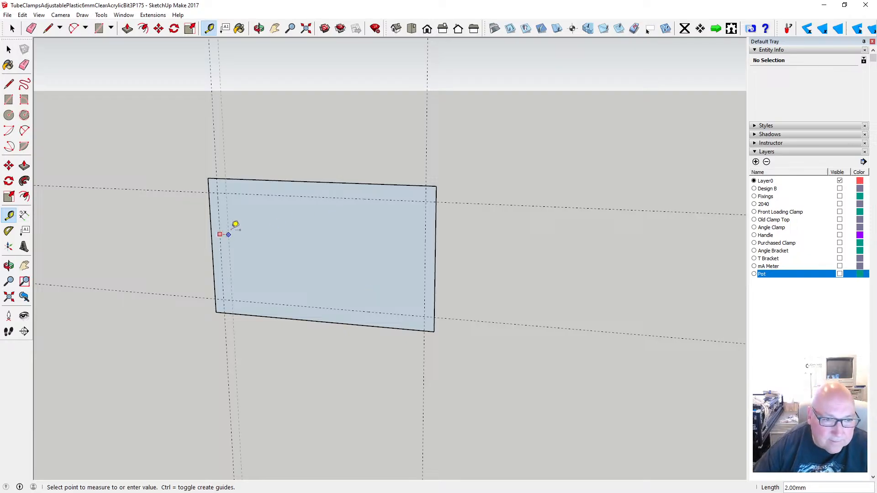
pyautogui.click(235, 225)
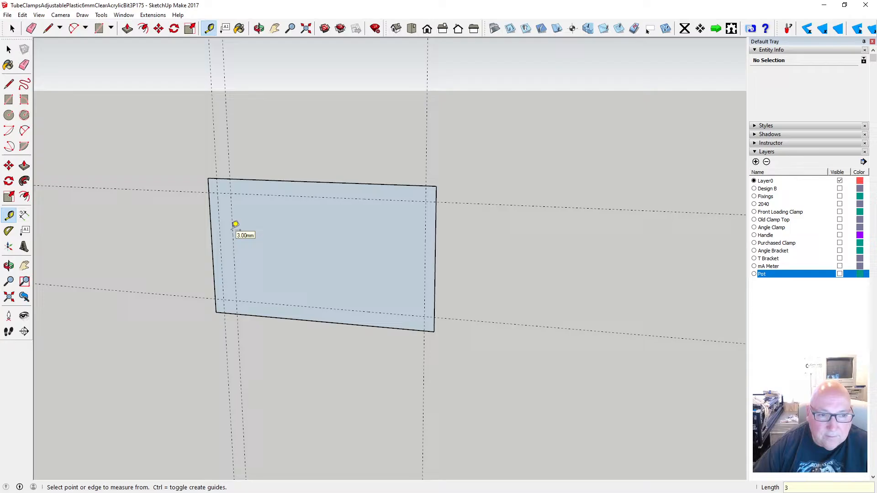
pyautogui.click(426, 264)
pyautogui.write('3')
pyautogui.press('Return')
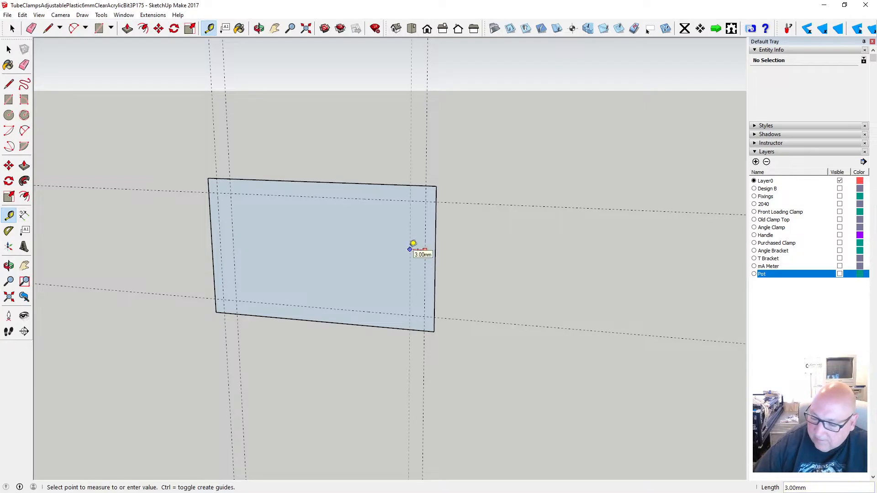
pyautogui.write('3')
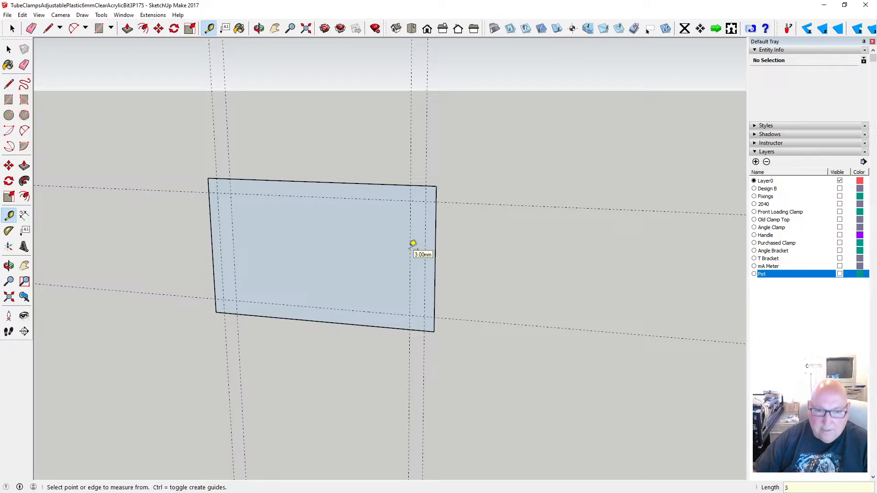
# - Add a second pair of horizontal guides, each 2 mm inward from the existing upper and lower guides
pyautogui.click(342, 197)
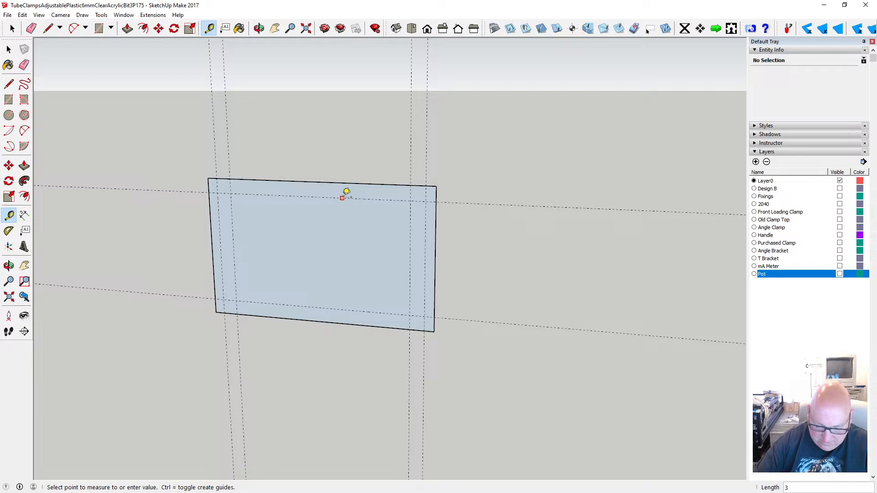
pyautogui.press('Return')
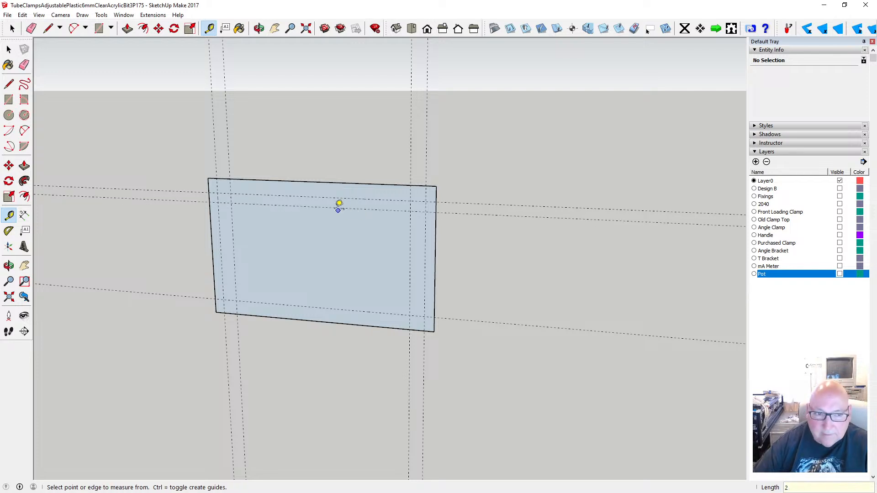
pyautogui.click(353, 309)
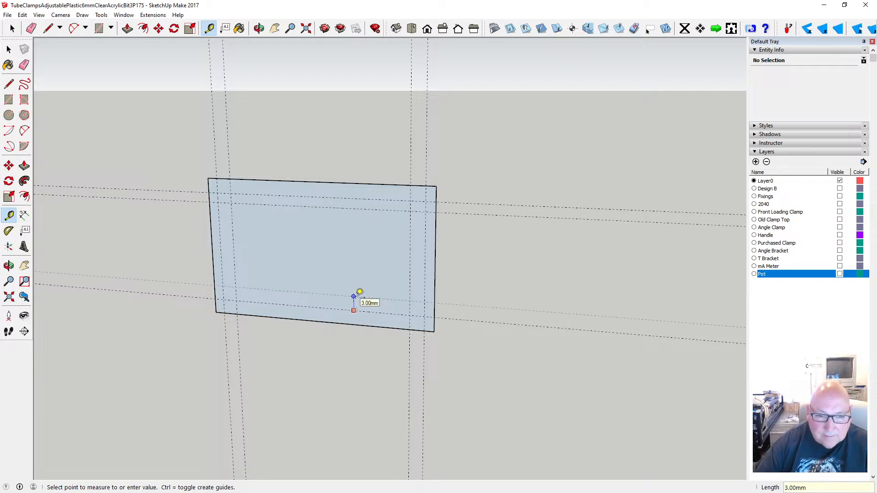
pyautogui.write('2')
pyautogui.press('Return')
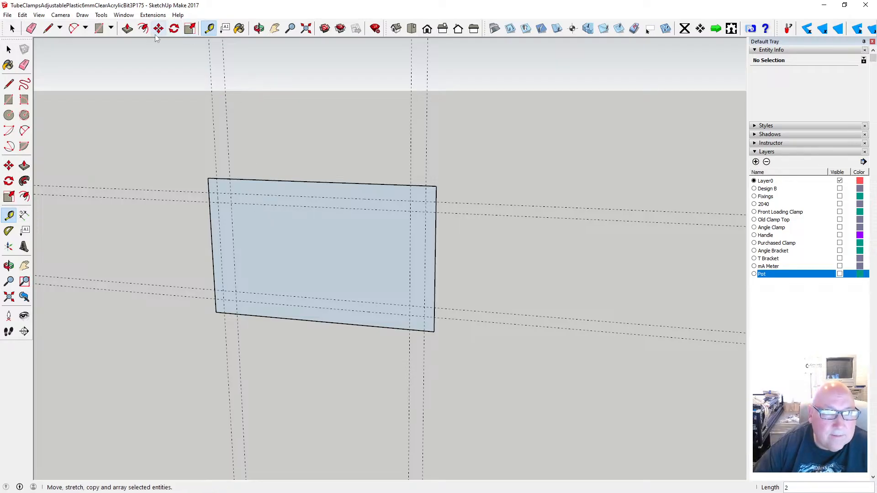
# - Extrude the rectangle into a plate 2.5 mm thick with Push/Pull
pyautogui.click(127, 28)
pyautogui.click(267, 189)
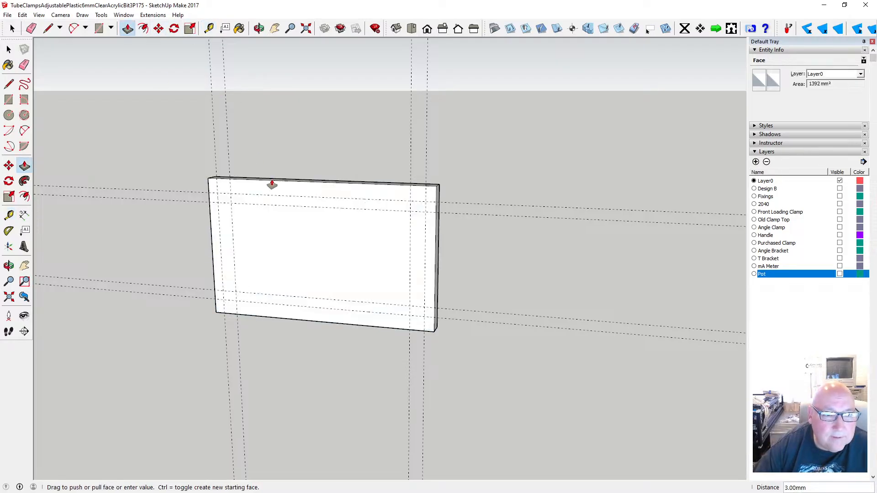
pyautogui.write('2.5')
pyautogui.press('Return')
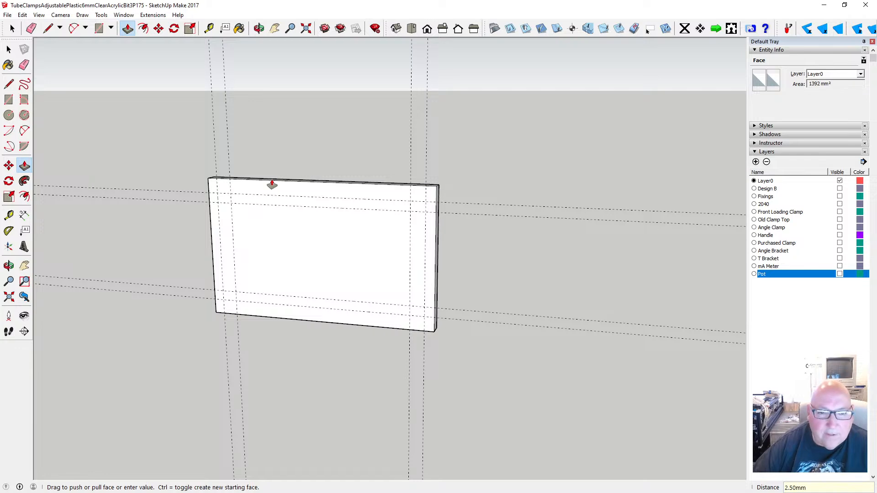
# - Offset the outline of the plate's large face inward by 0.5 mm
pyautogui.click(259, 29)
pyautogui.moveTo(270, 100); pyautogui.dragTo(388, 172)
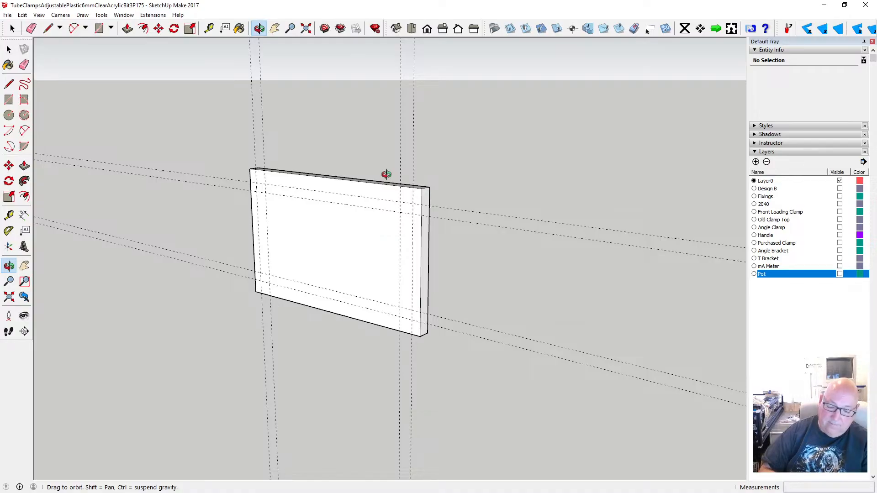
pyautogui.moveTo(319, 208); pyautogui.dragTo(355, 248)
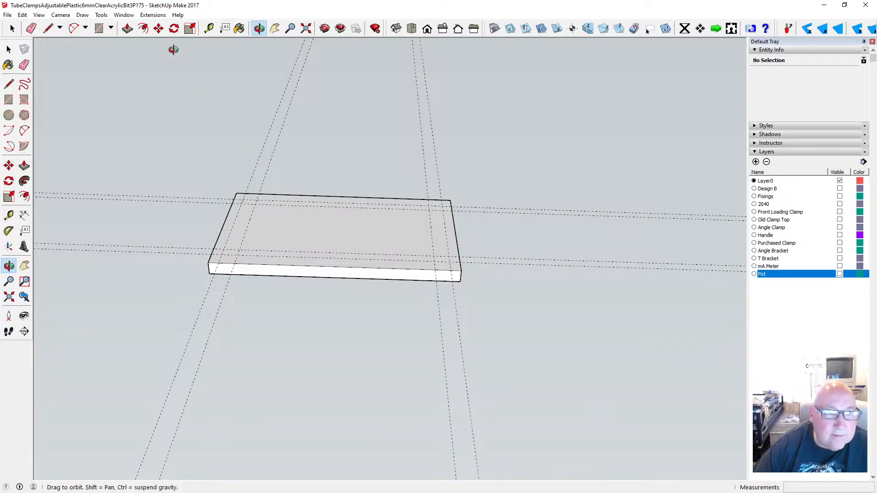
pyautogui.click(143, 28)
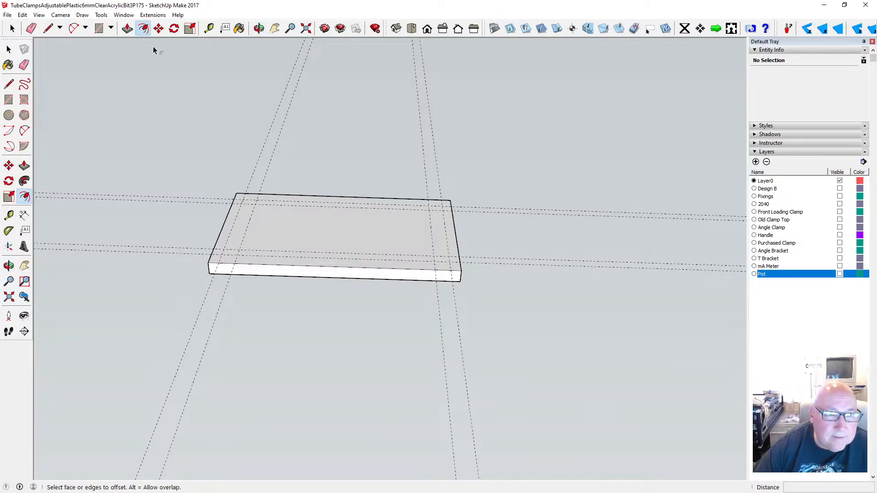
pyautogui.click(276, 195)
pyautogui.click(276, 200)
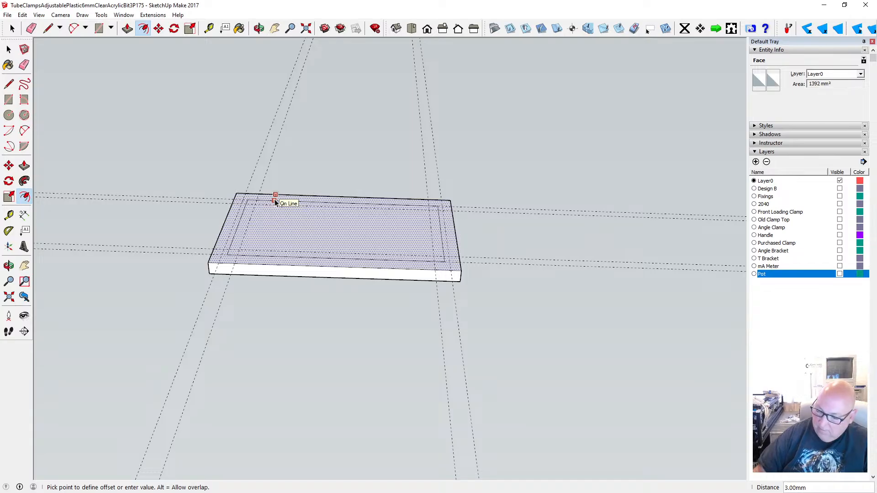
pyautogui.write('.5')
pyautogui.press('Return')
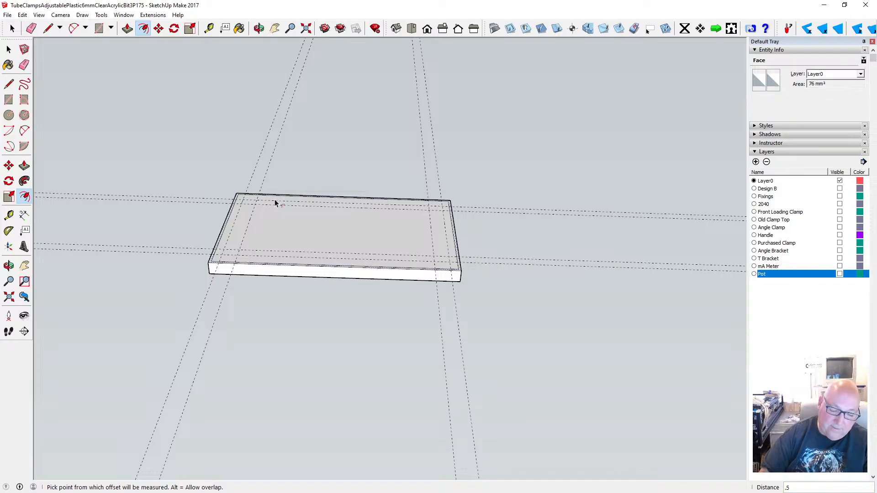
# - Bevel the plate's rim by moving the face's four outer edges 0.5 mm along the green axis toward the opposite face
pyautogui.click(259, 28)
pyautogui.moveTo(298, 222); pyautogui.dragTo(300, 143)
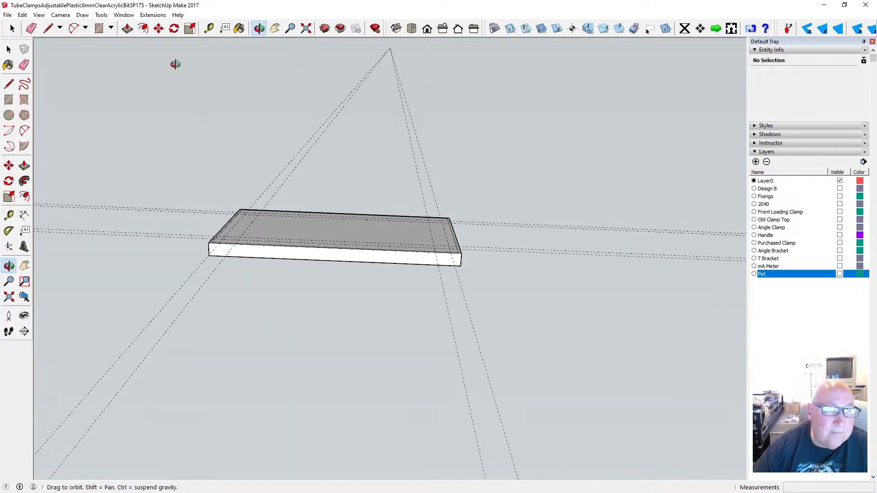
pyautogui.click(159, 28)
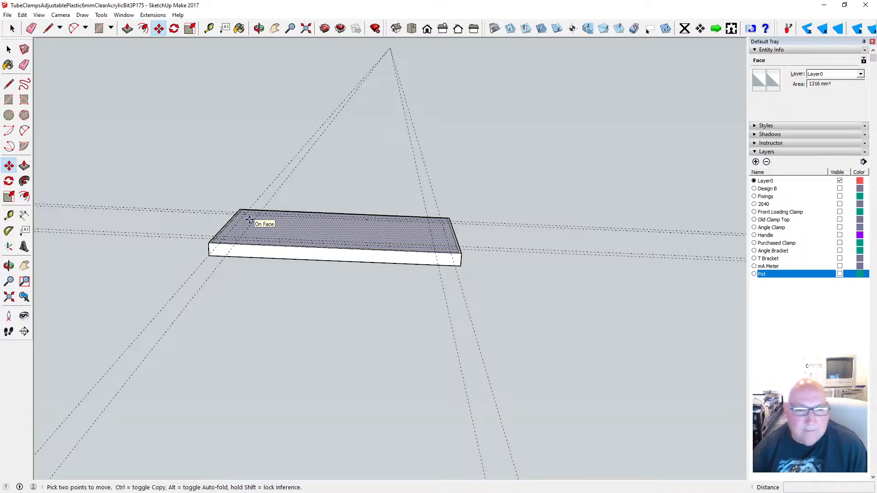
pyautogui.scroll(3, 296, 252)
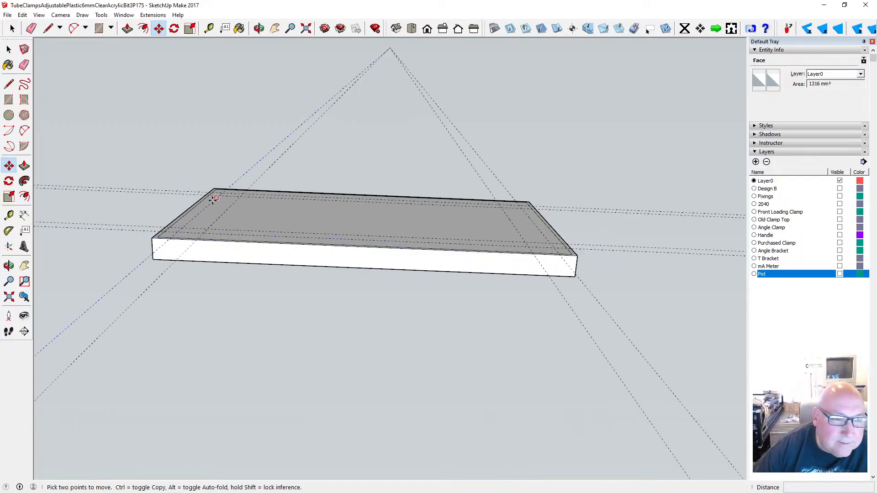
pyautogui.click(9, 49)
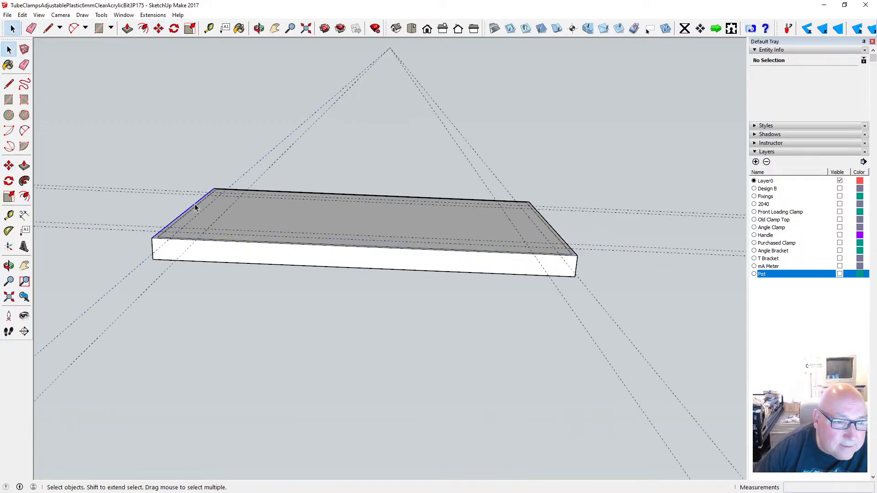
pyautogui.click(212, 192)
pyautogui.keyDown('shift'); pyautogui.click(221, 191); pyautogui.keyUp('shift')
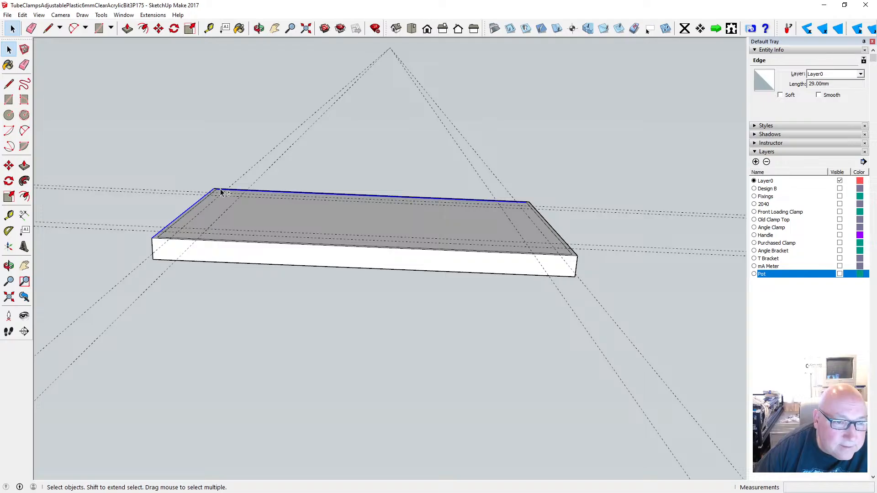
pyautogui.keyDown('shift'); pyautogui.click(220, 189); pyautogui.keyUp('shift')
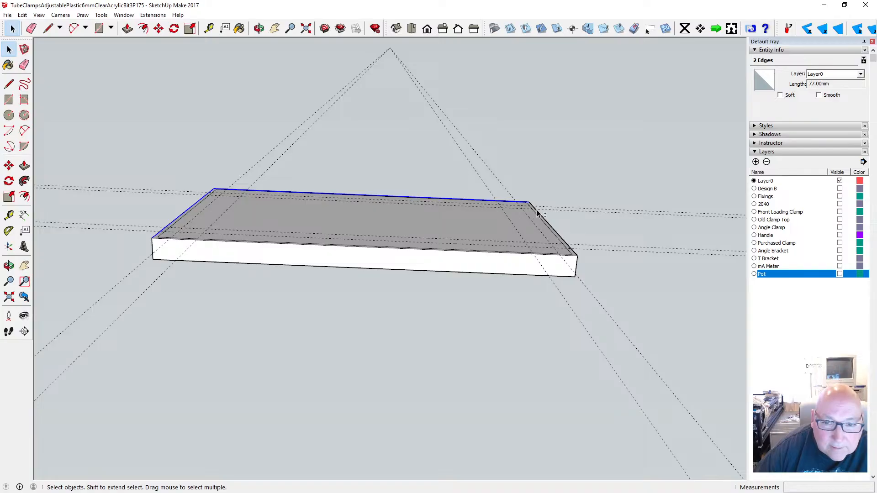
pyautogui.keyDown('shift'); pyautogui.click(548, 223); pyautogui.keyUp('shift')
pyautogui.keyDown('shift'); pyautogui.click(556, 256); pyautogui.keyUp('shift')
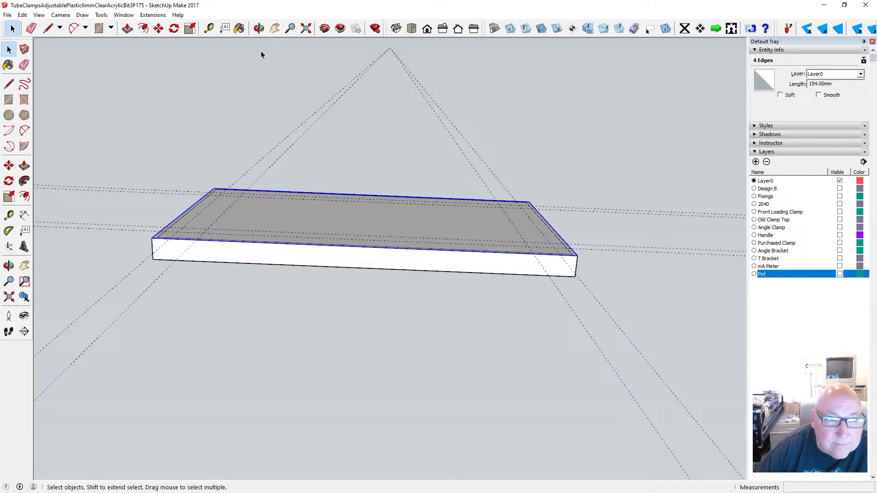
pyautogui.click(259, 29)
pyautogui.moveTo(268, 70)
pyautogui.mouseDown()
pyautogui.moveTo(269, 257)
pyautogui.moveTo(274, 164)
pyautogui.moveTo(262, 85)
pyautogui.mouseUp()
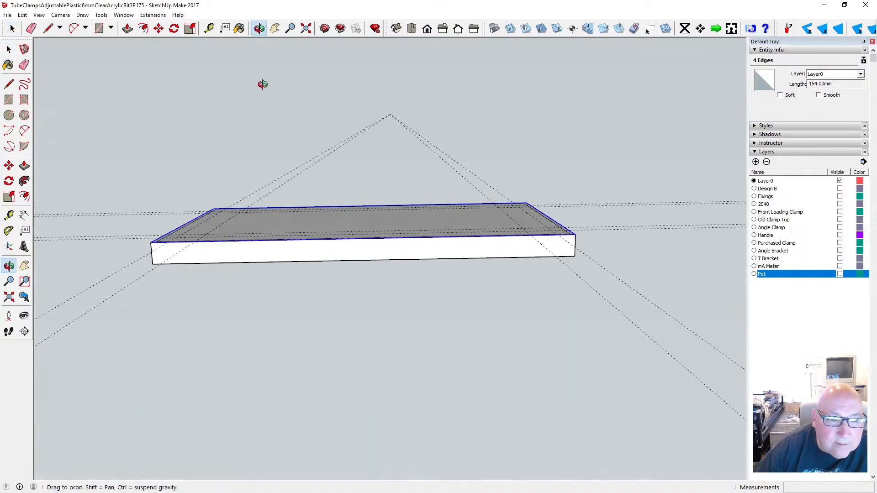
pyautogui.click(159, 28)
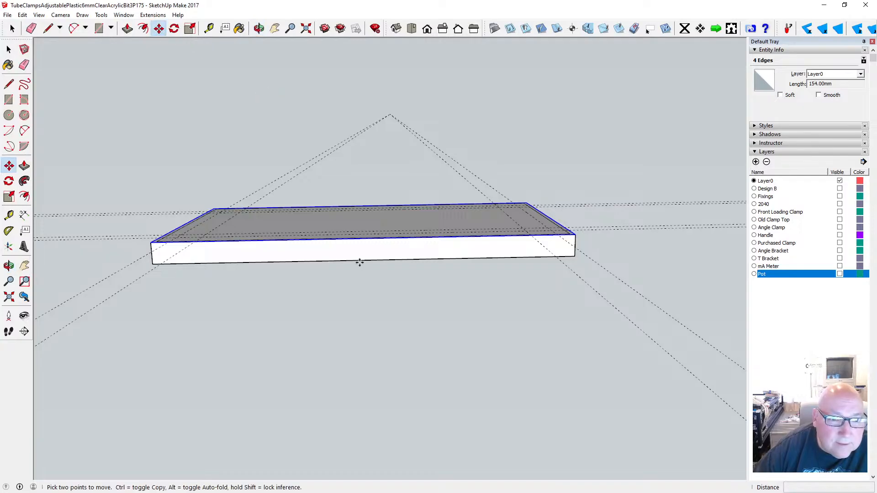
pyautogui.click(353, 241)
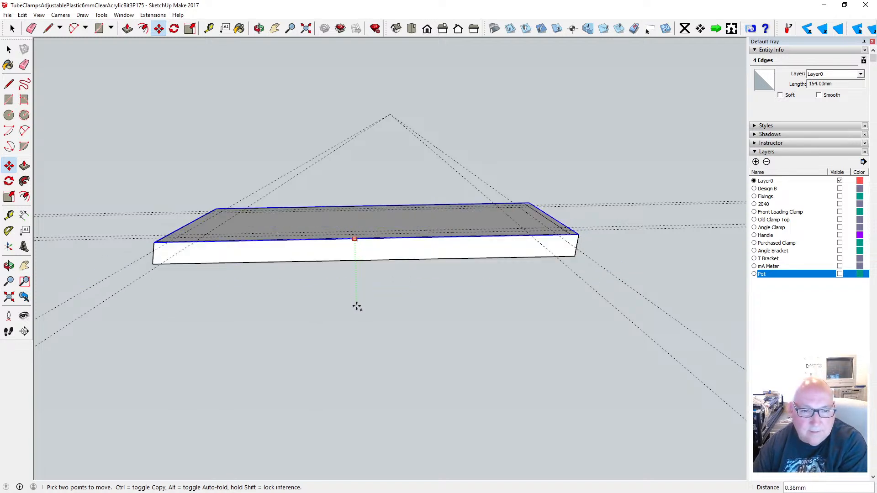
pyautogui.write('8')
pyautogui.press('Return')
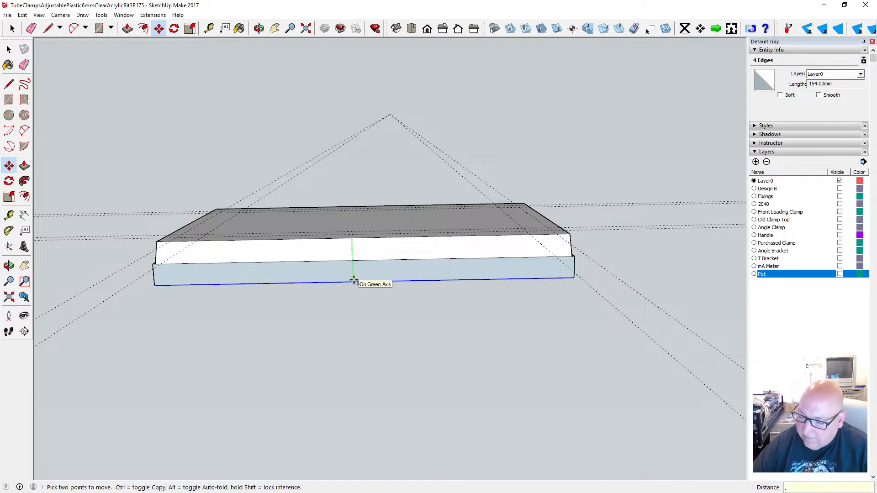
pyautogui.press('Escape')
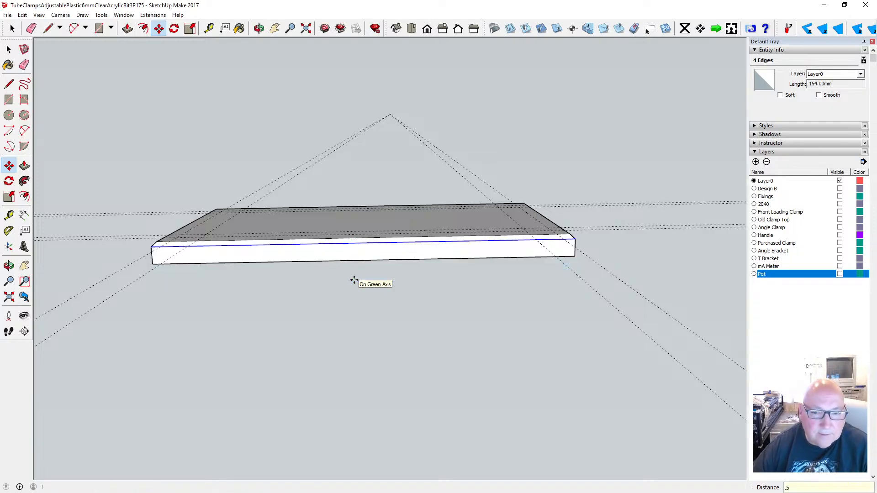
pyautogui.click(259, 29)
pyautogui.moveTo(283, 137); pyautogui.dragTo(369, 249)
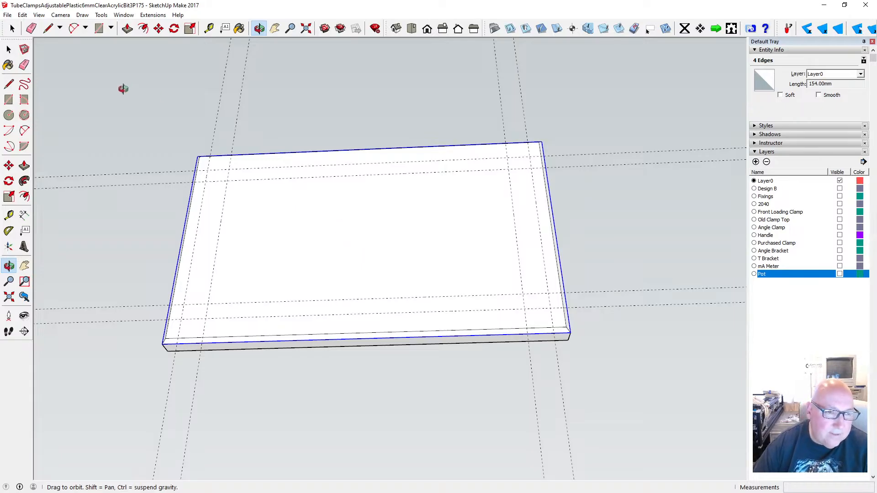
pyautogui.click(24, 99)
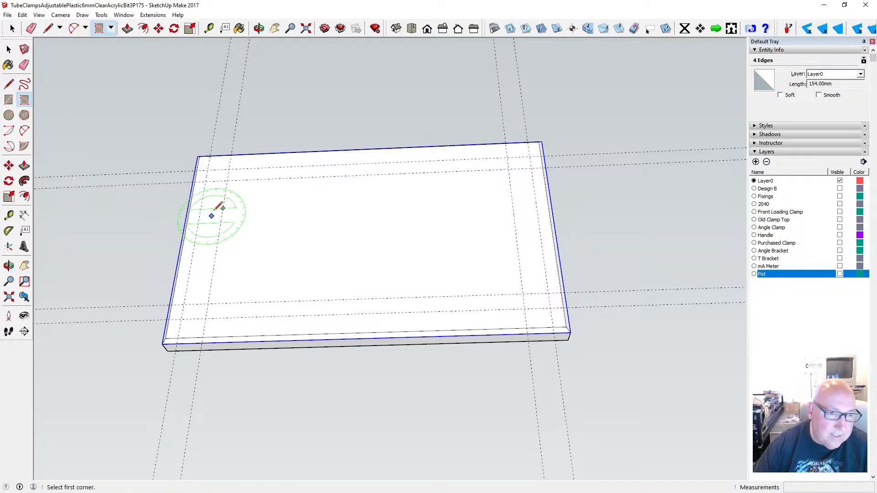
pyautogui.click(208, 170)
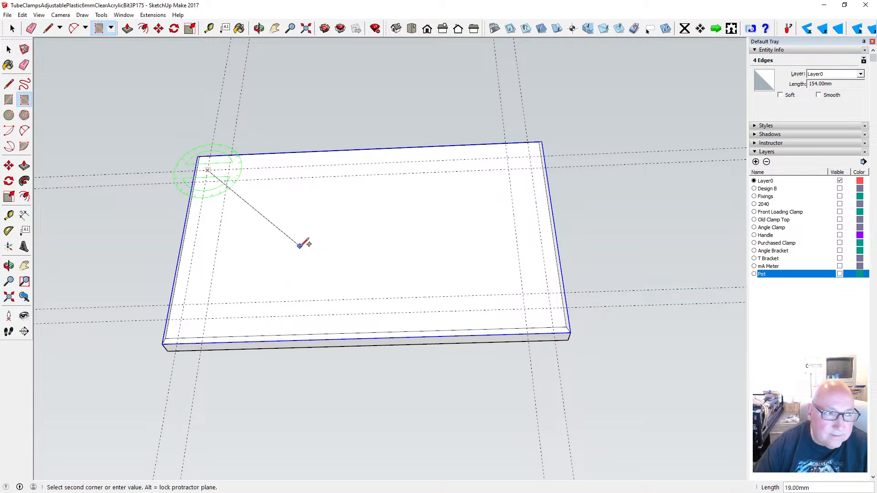
pyautogui.press('space')
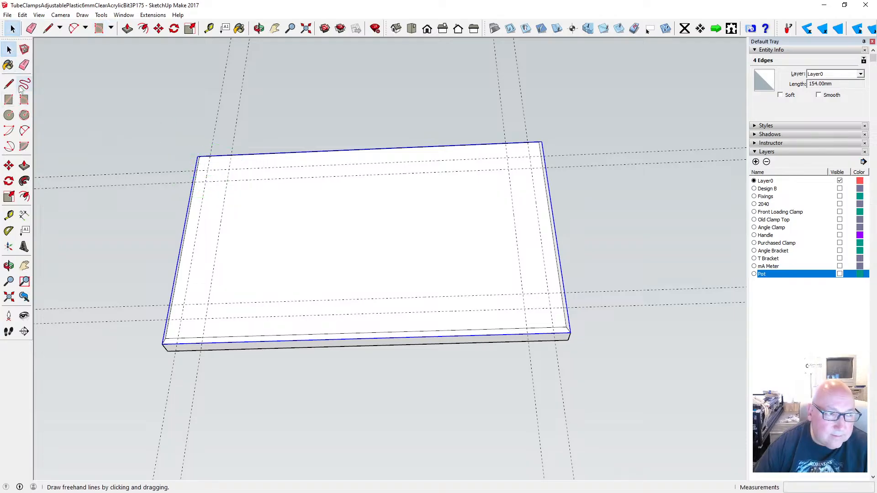
# - Draw two nested rectangles between the guide intersections on the plate's large face, the outer 44 by 23 mm and the inner 38 by 19 mm
pyautogui.click(9, 100)
pyautogui.click(208, 170)
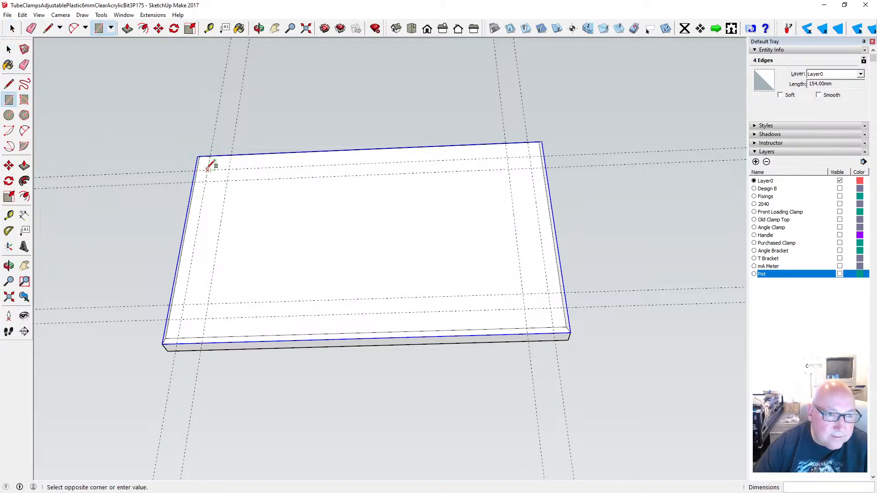
pyautogui.click(551, 307)
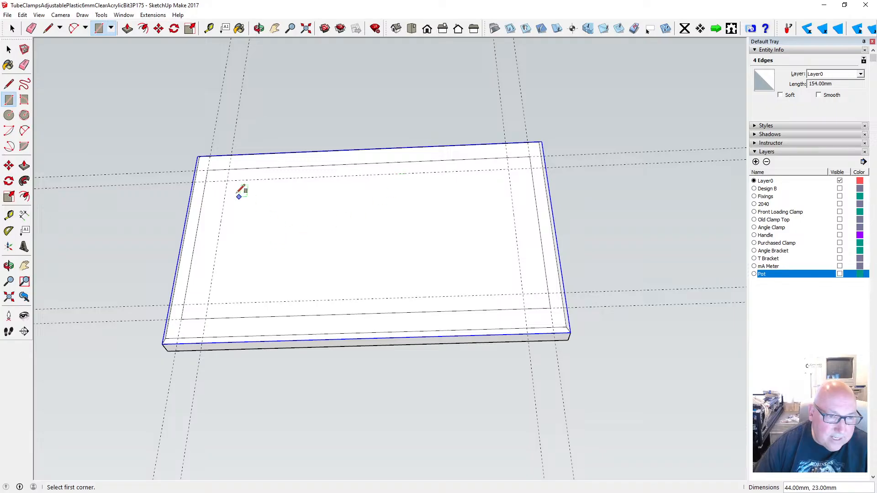
pyautogui.click(227, 181)
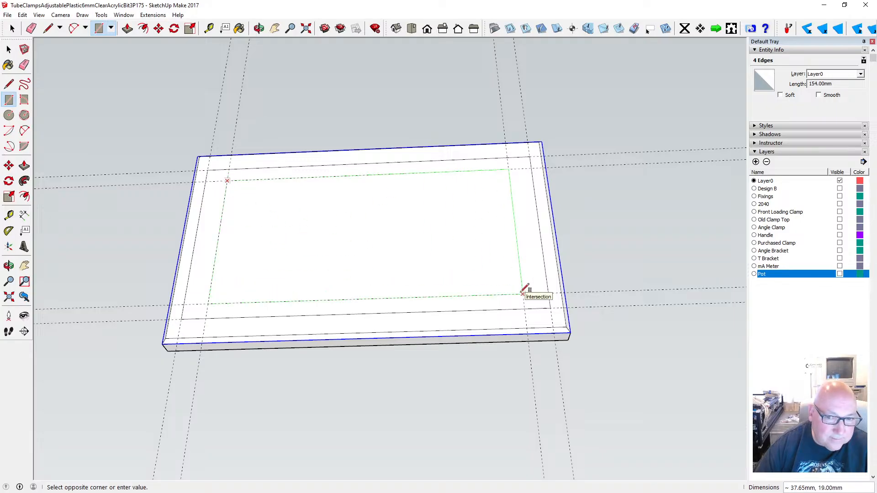
pyautogui.click(524, 291)
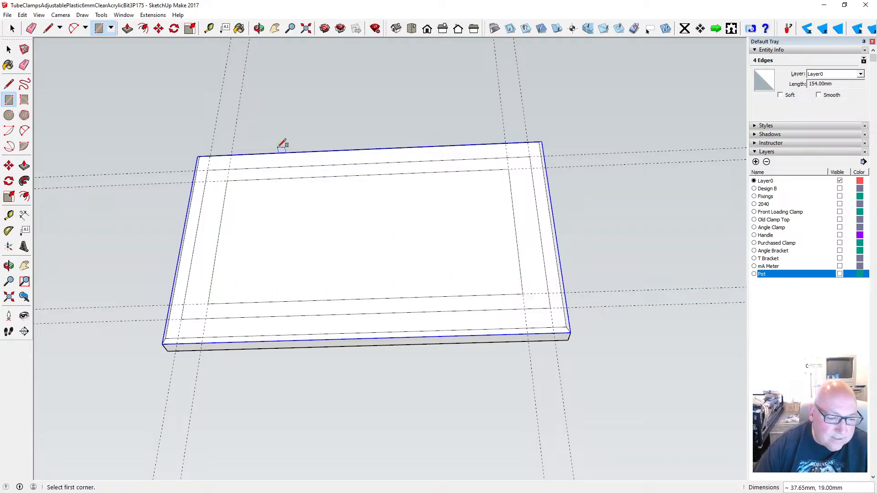
pyautogui.click(9, 50)
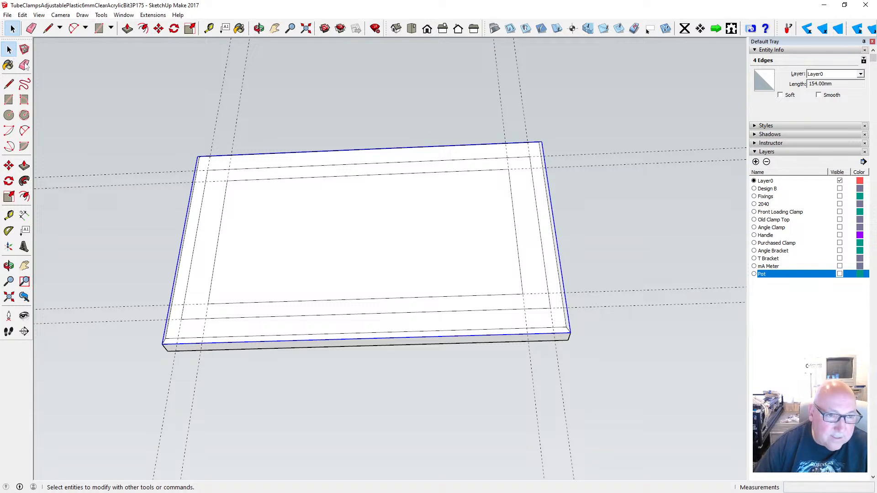
# - Connect each corner of the inner rectangle to the matching corner of the outer rectangle with a diagonal line
pyautogui.click(9, 83)
pyautogui.click(227, 181)
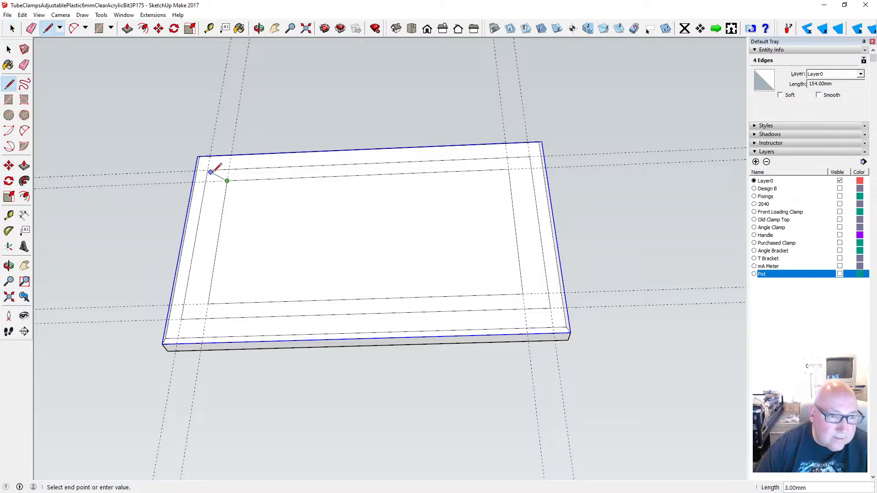
pyautogui.click(211, 172)
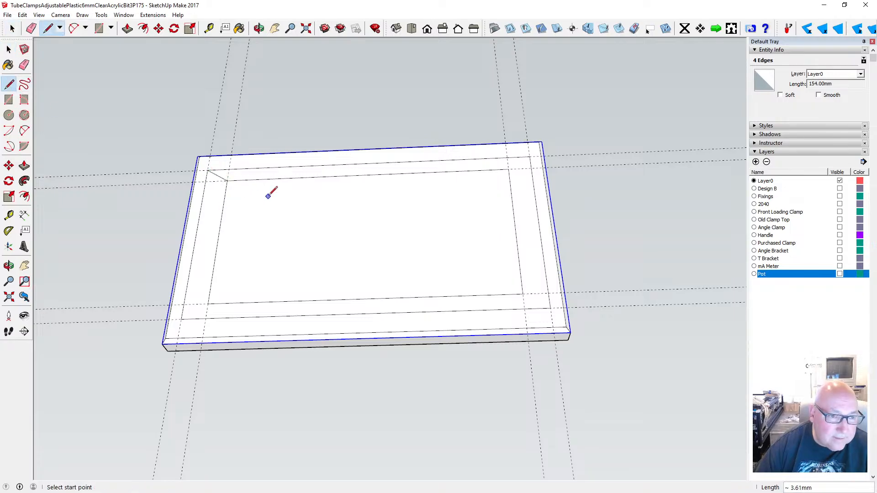
pyautogui.click(508, 169)
pyautogui.click(530, 157)
pyautogui.click(522, 294)
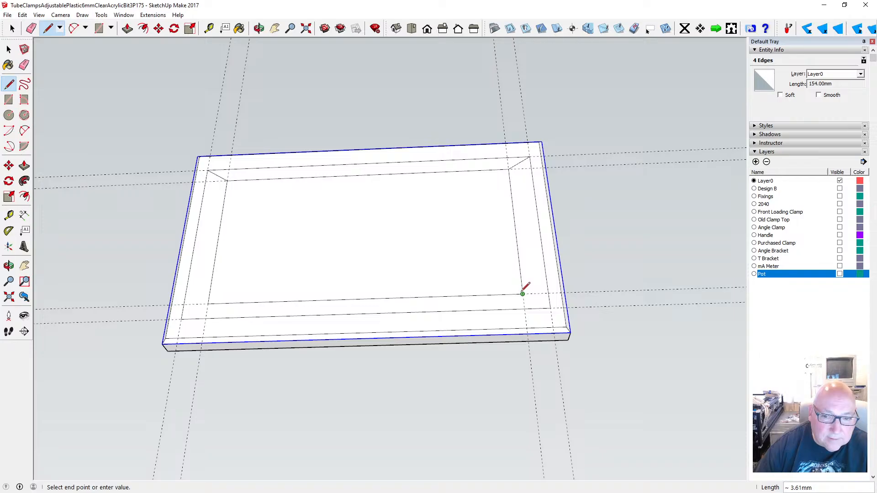
pyautogui.click(551, 308)
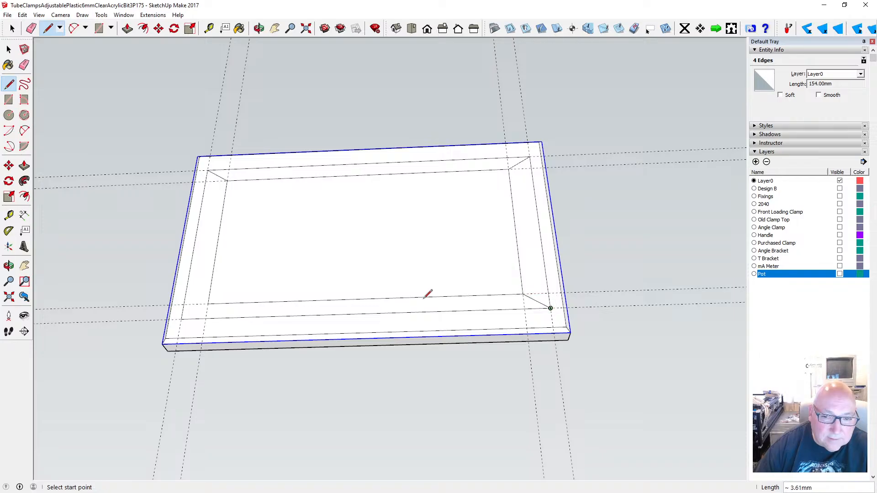
pyautogui.click(208, 304)
pyautogui.click(181, 318)
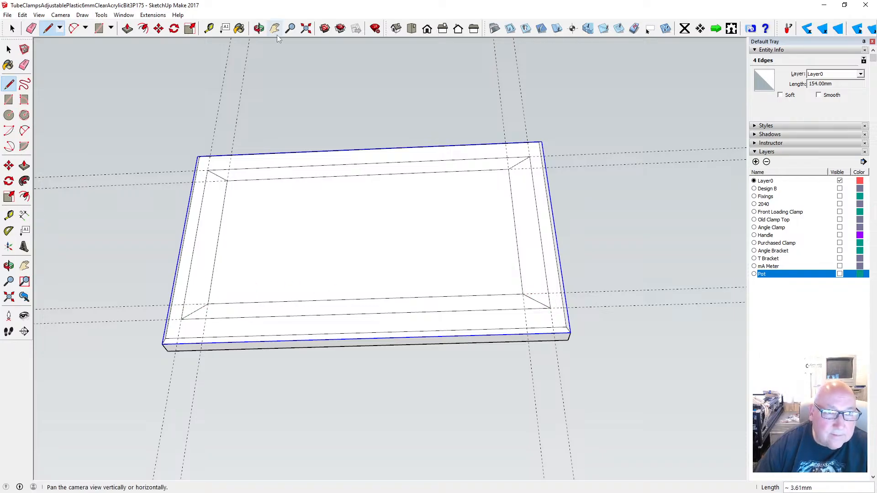
# - Select all four edges of the inner rectangle on the plate's face
pyautogui.click(259, 28)
pyautogui.moveTo(274, 100); pyautogui.dragTo(323, 131)
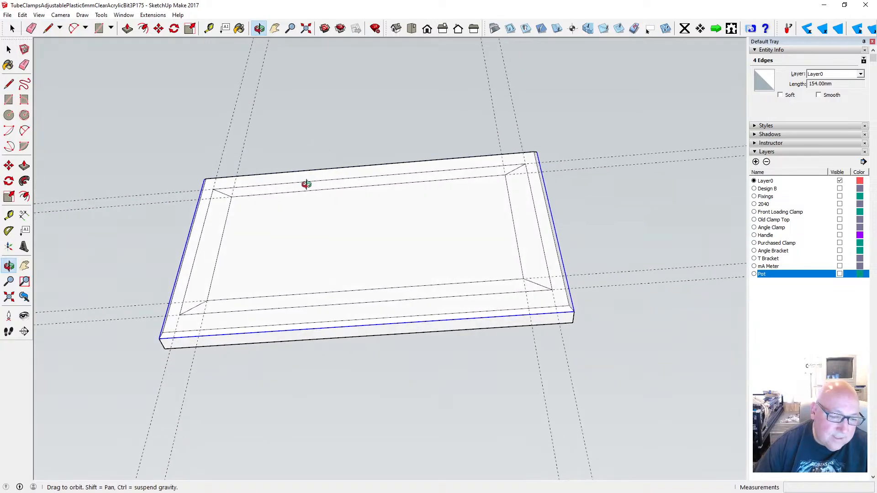
pyautogui.moveTo(306, 184); pyautogui.dragTo(327, 157)
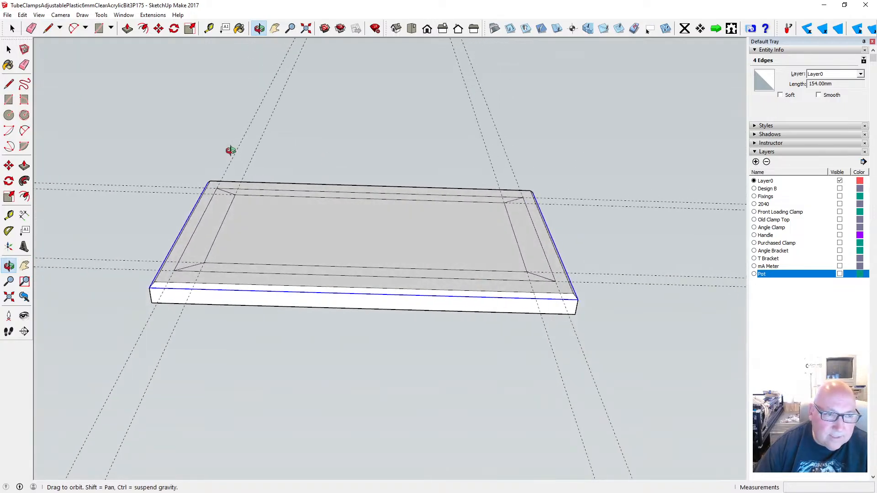
pyautogui.press('space')
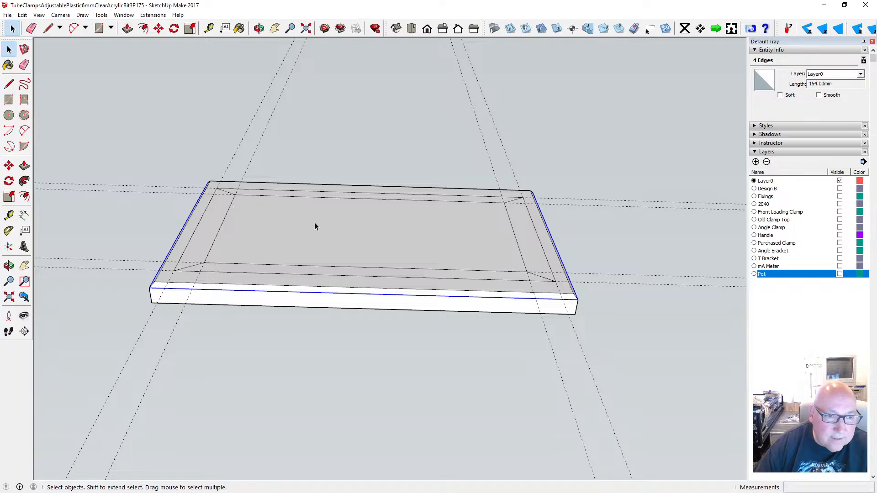
pyautogui.click(227, 215)
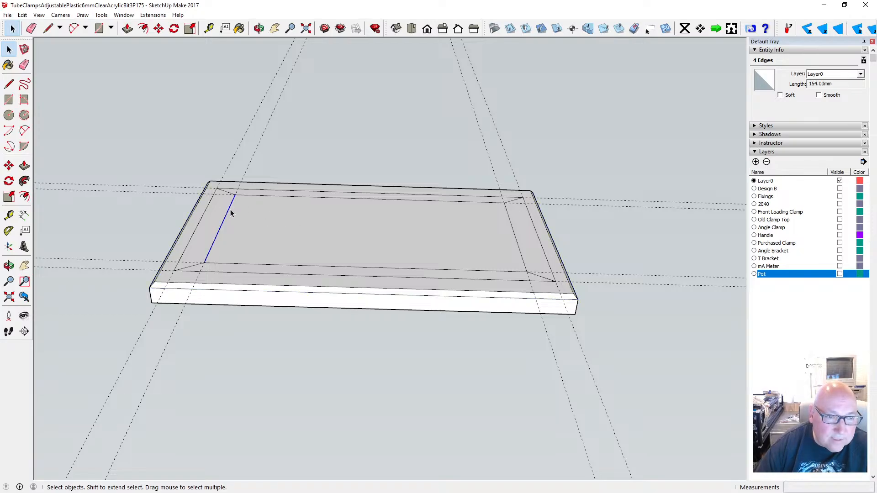
pyautogui.keyDown('shift'); pyautogui.click(244, 198); pyautogui.keyUp('shift')
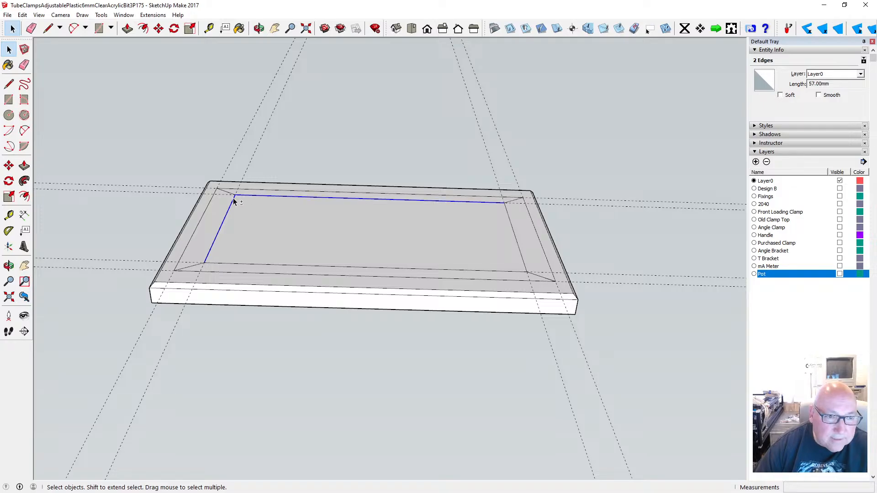
pyautogui.keyDown('shift'); pyautogui.click(246, 264); pyautogui.keyUp('shift')
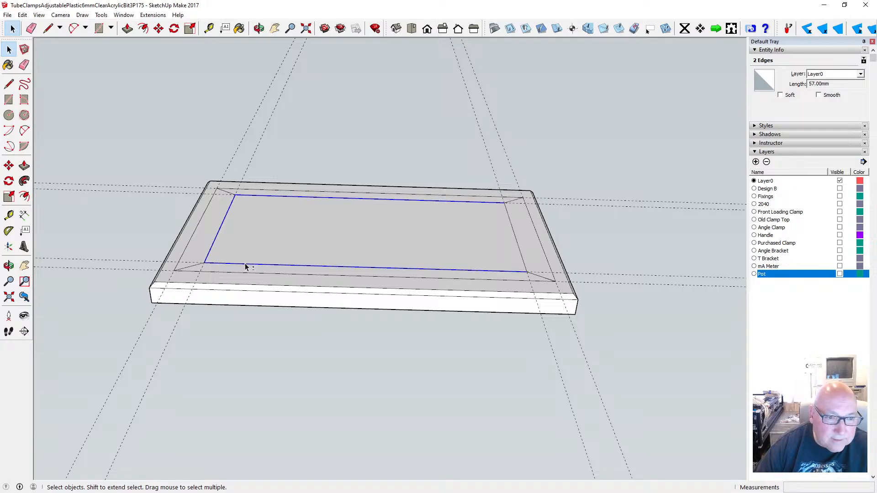
pyautogui.keyDown('shift'); pyautogui.click(518, 246); pyautogui.keyUp('shift')
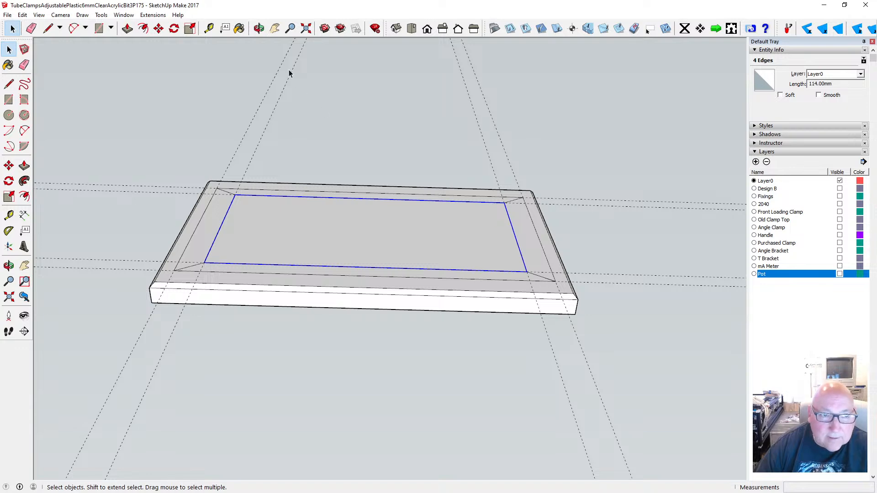
# - Try to move the inner rectangle's four edges 2 mm into the plate, and undo the move
pyautogui.press('o')
pyautogui.moveTo(315, 182); pyautogui.dragTo(316, 133)
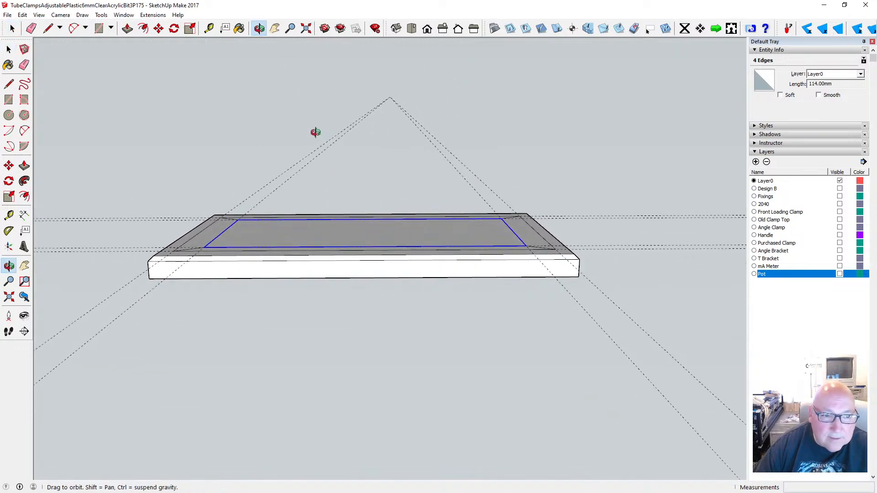
pyautogui.click(161, 30)
pyautogui.click(329, 246)
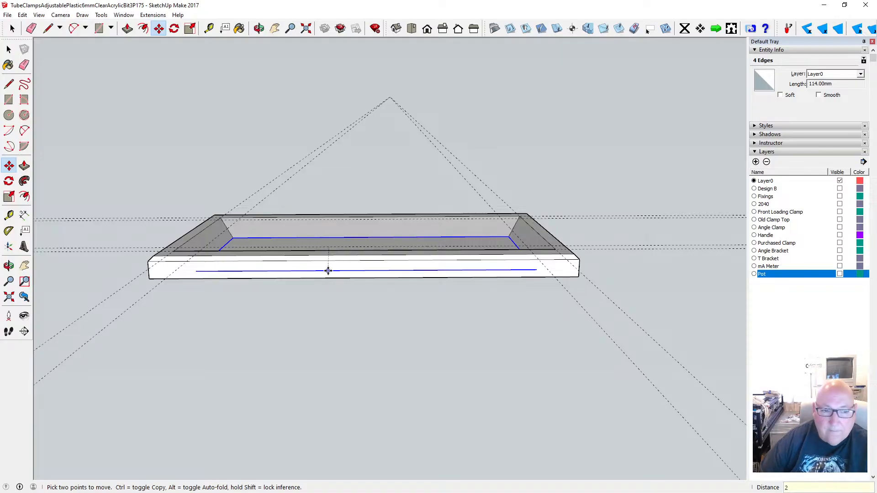
pyautogui.press('Return')
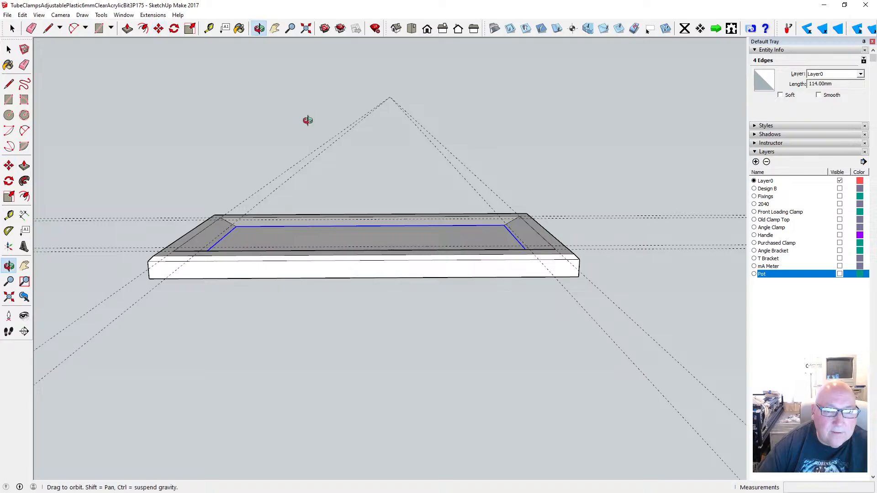
pyautogui.moveTo(308, 121); pyautogui.dragTo(297, 184, button='middle')
pyautogui.click(22, 15)
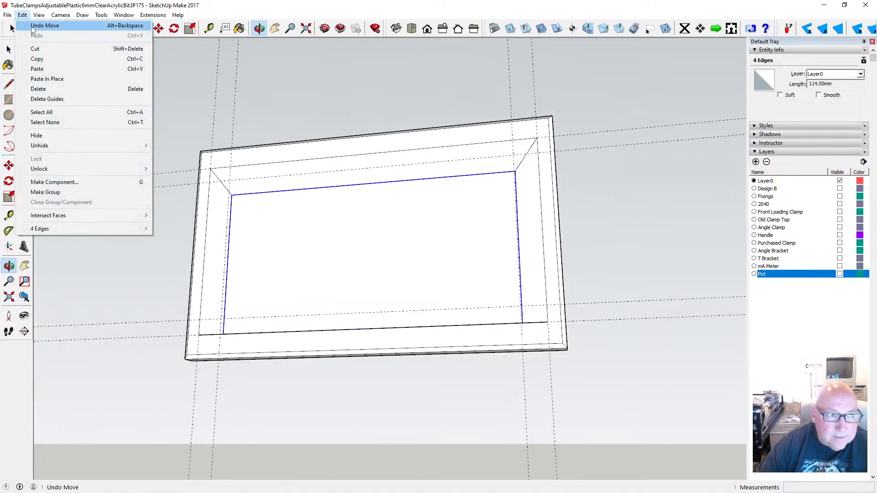
pyautogui.click(32, 26)
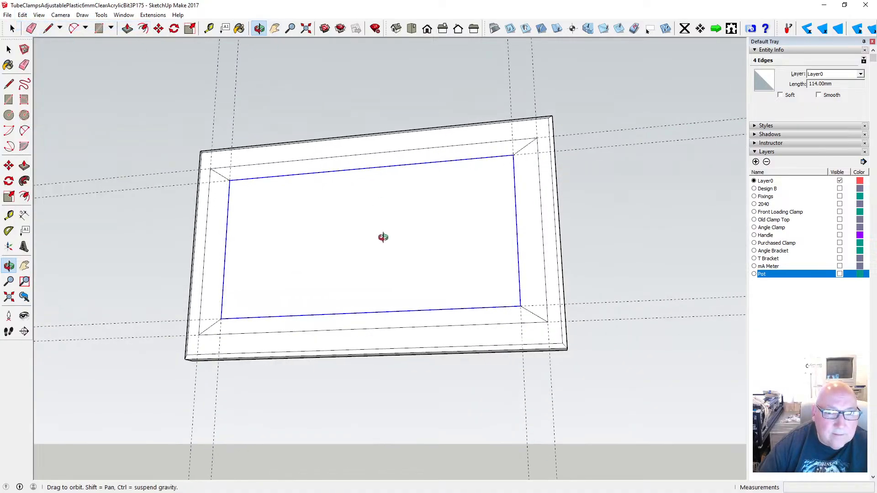
# - Move the inner rectangle's four edges 2 mm along the green axis into the plate to form a recess with sloped walls
pyautogui.moveTo(383, 237); pyautogui.dragTo(377, 194, button='middle')
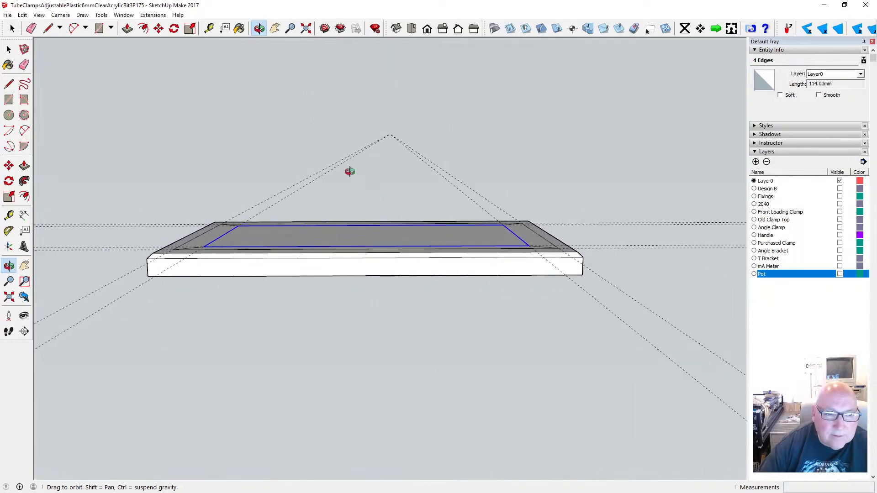
pyautogui.click(158, 28)
pyautogui.click(333, 245)
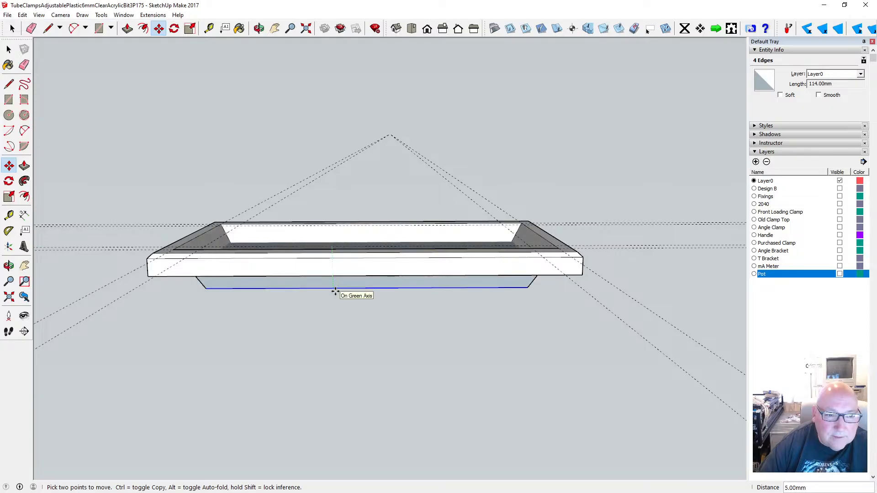
pyautogui.write('2')
pyautogui.press('Return')
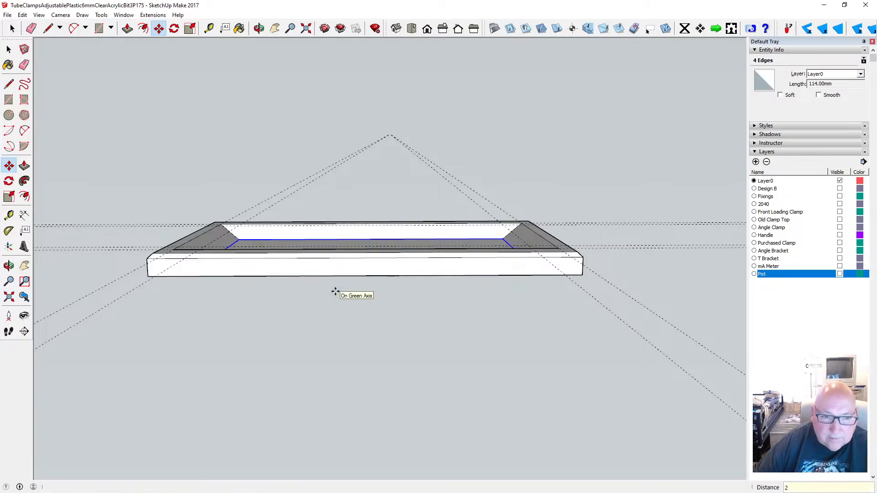
# - Push the recess's rectangular floor face about 1 mm deeper with Push/Pull
pyautogui.click(259, 29)
pyautogui.moveTo(333, 98); pyautogui.dragTo(368, 320)
pyautogui.moveTo(368, 273); pyautogui.dragTo(307, 267)
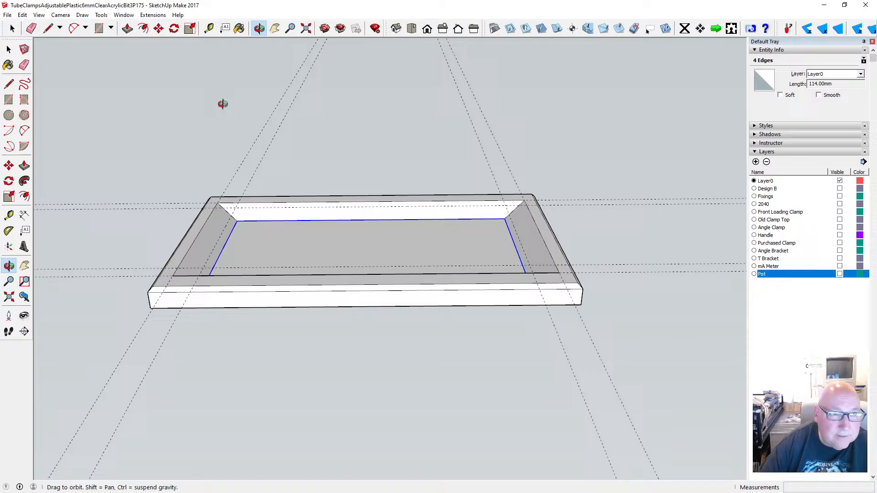
pyautogui.click(127, 28)
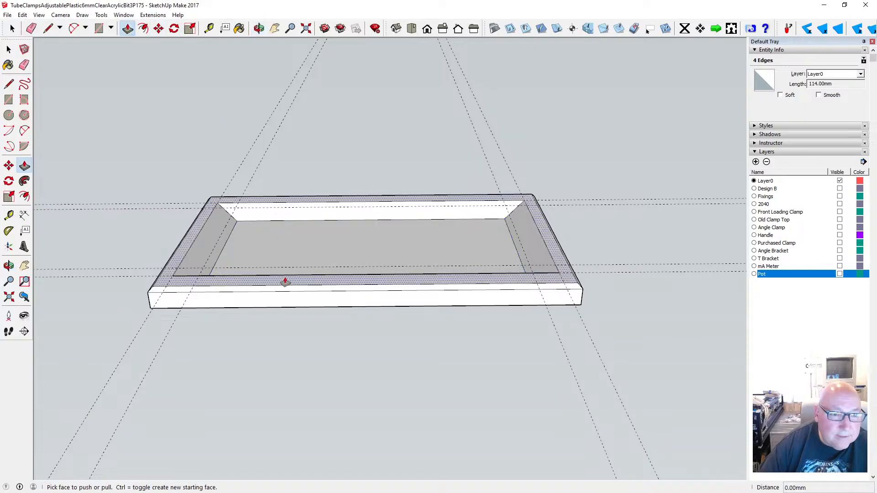
pyautogui.click(275, 245)
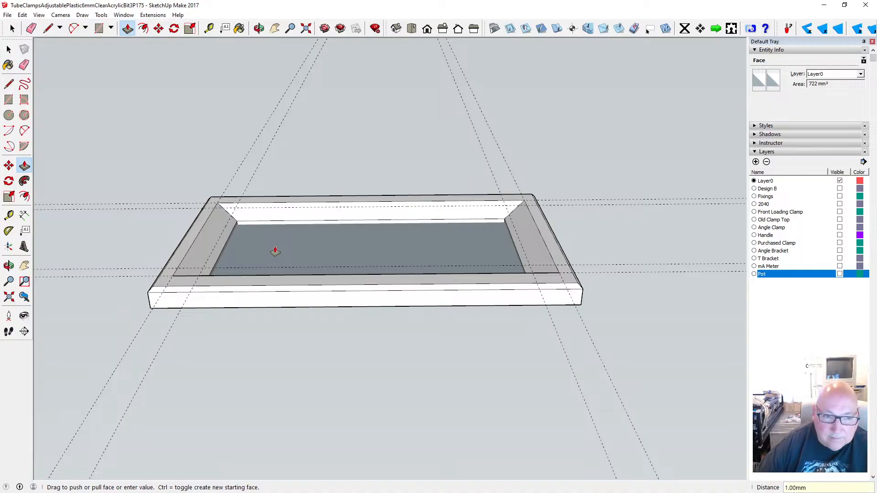
pyautogui.click(270, 244)
# - Delete all the vertical and horizontal construction guides around the plate
pyautogui.click(259, 28)
pyautogui.moveTo(274, 256); pyautogui.dragTo(278, 149)
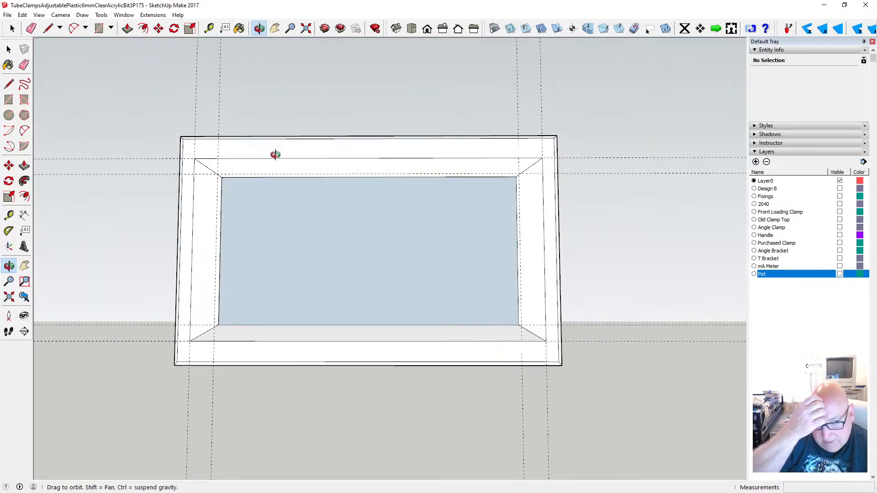
pyautogui.press('space')
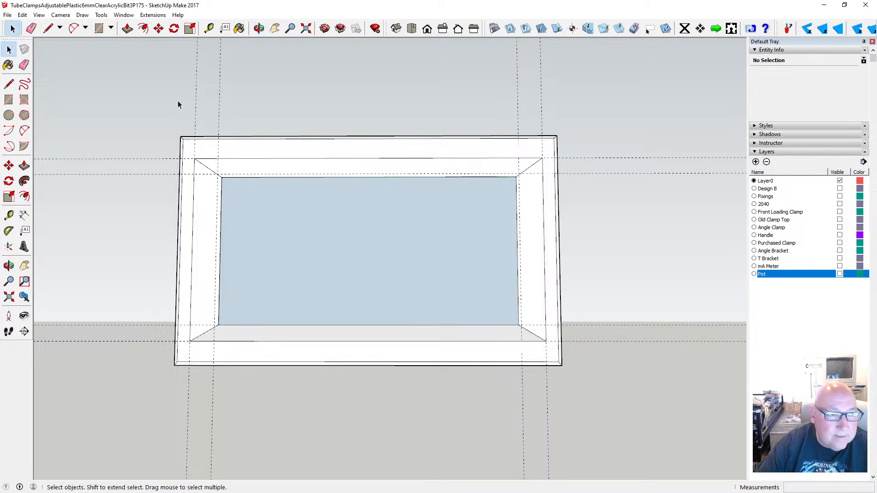
pyautogui.click(197, 84)
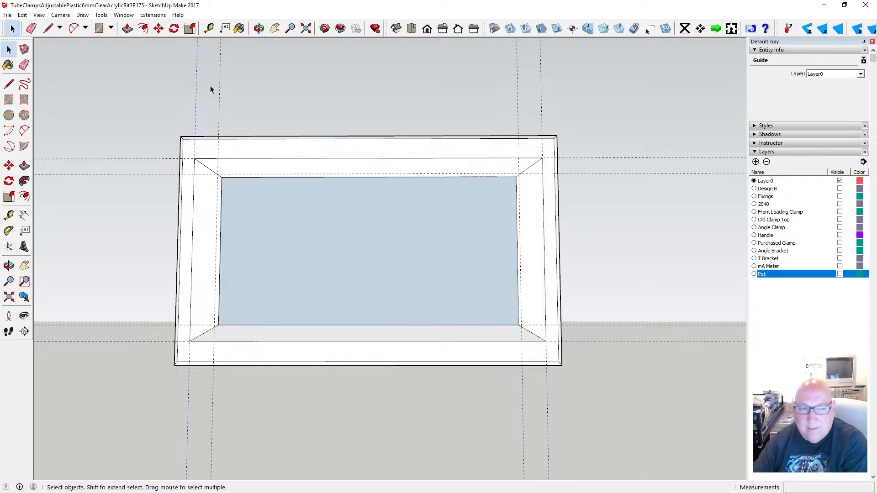
pyautogui.press('Delete')
pyautogui.press('Delete')
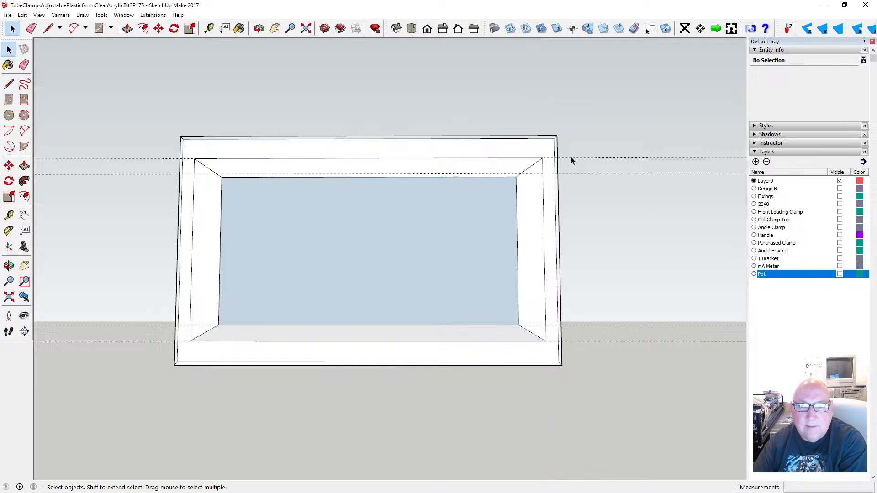
pyautogui.press('Delete')
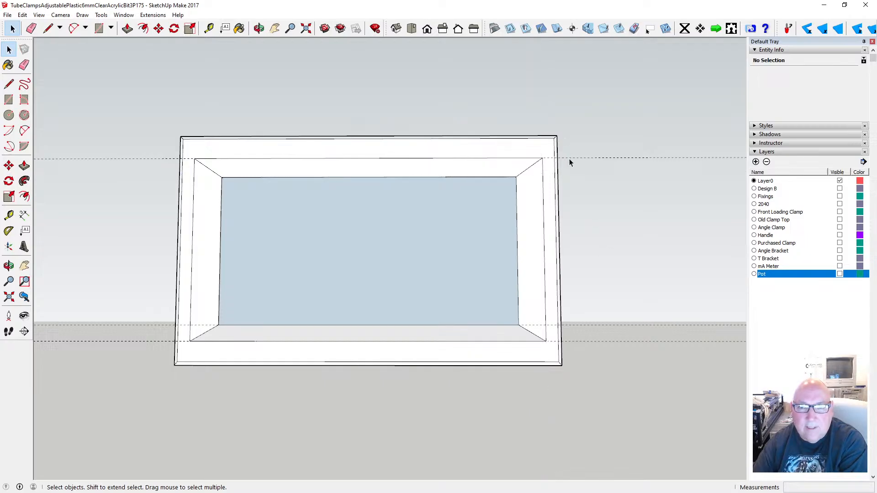
pyautogui.click(588, 325)
pyautogui.press('Delete')
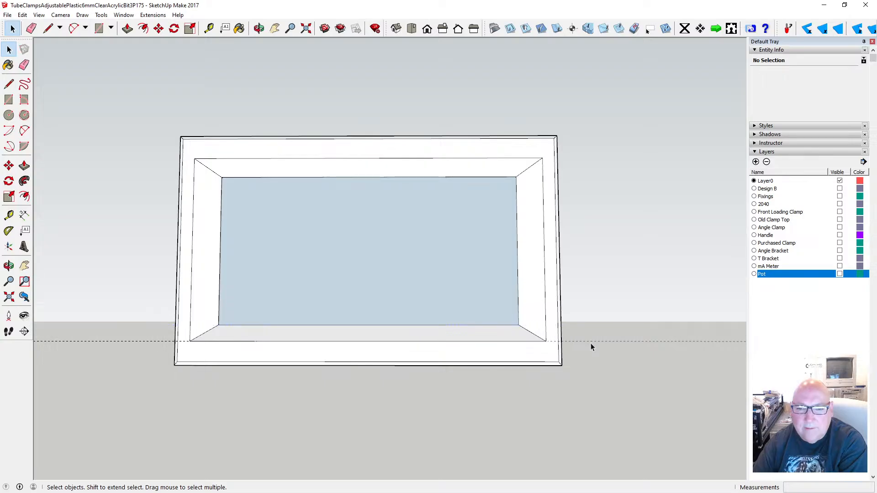
pyautogui.click(591, 341)
pyautogui.press('Delete')
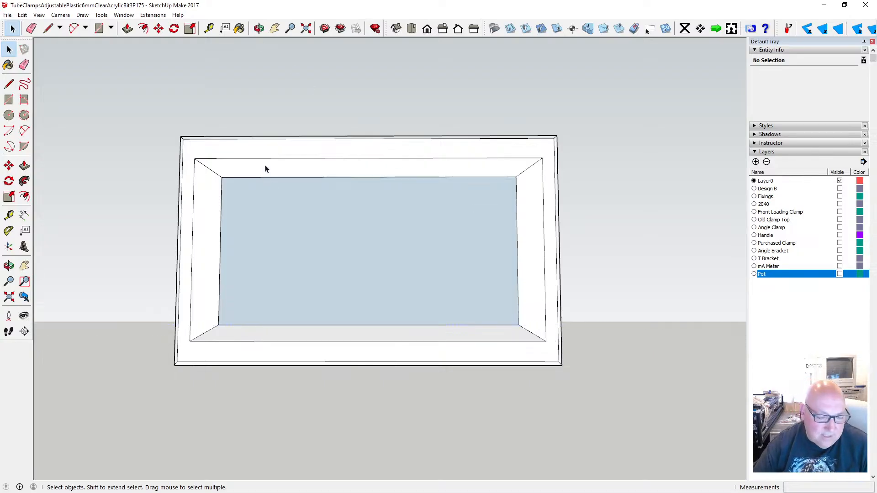
# - Paint the plate's front rim face and the recess's four sloped walls with the Formica Laminate Dark material
pyautogui.click(259, 29)
pyautogui.moveTo(323, 88); pyautogui.dragTo(298, 170)
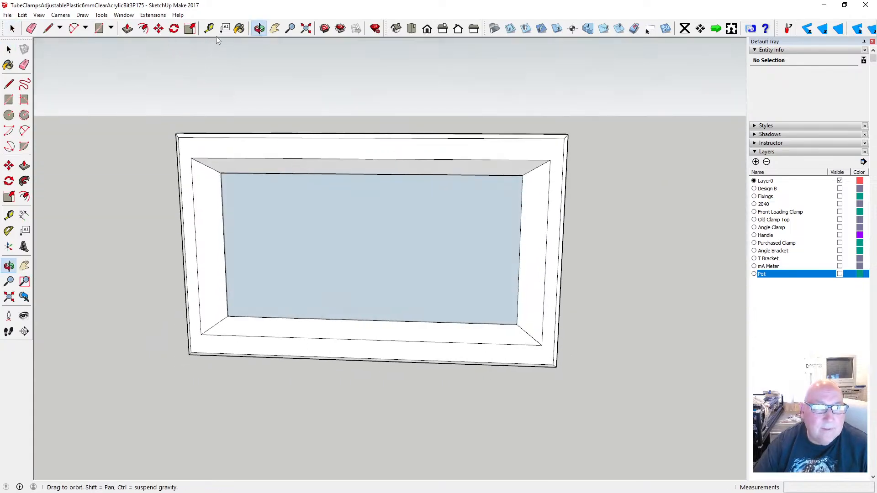
pyautogui.click(239, 28)
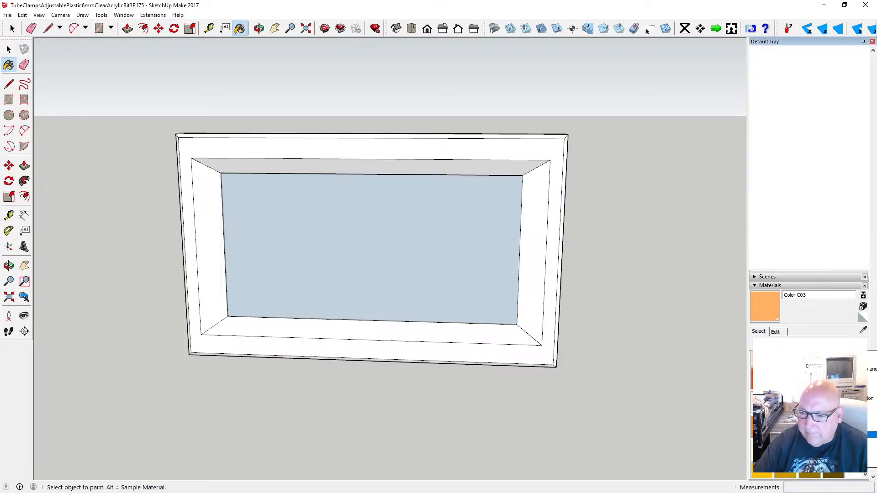
pyautogui.click(808, 435)
pyautogui.click(763, 387)
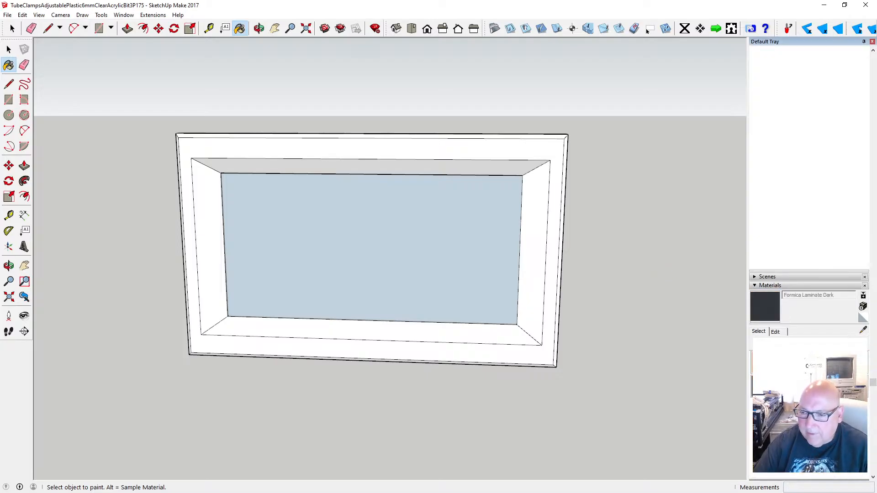
pyautogui.click(540, 147)
pyautogui.click(506, 163)
pyautogui.click(536, 187)
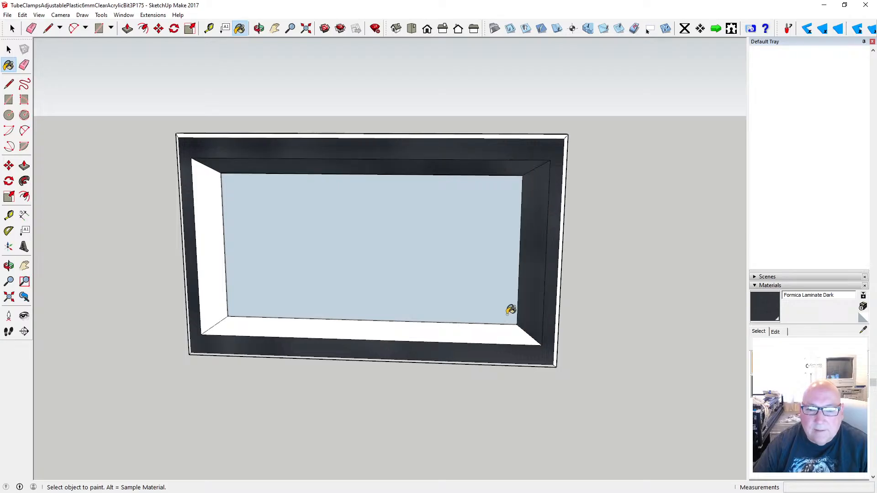
pyautogui.click(499, 328)
pyautogui.click(217, 291)
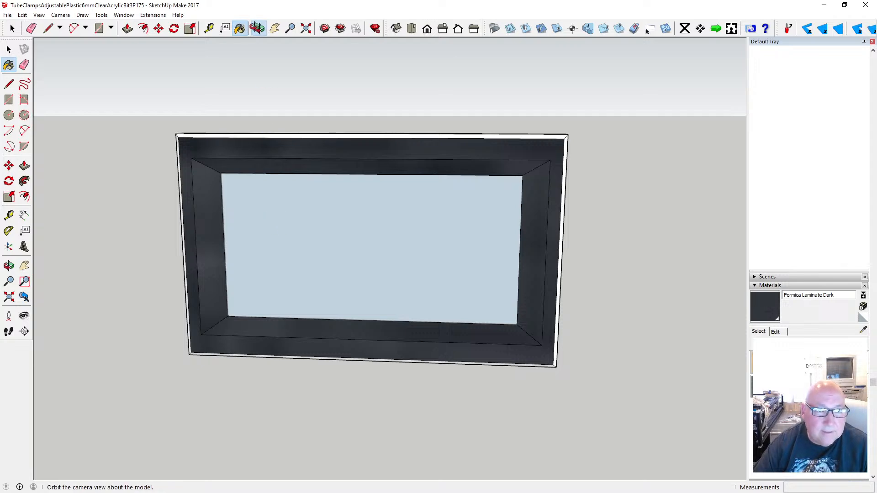
# - Paint the thin straight wall along one long side of the recess floor with Formica Laminate Dark
pyautogui.click(259, 28)
pyautogui.moveTo(293, 53); pyautogui.dragTo(292, 171)
pyautogui.scroll(4, 290, 227)
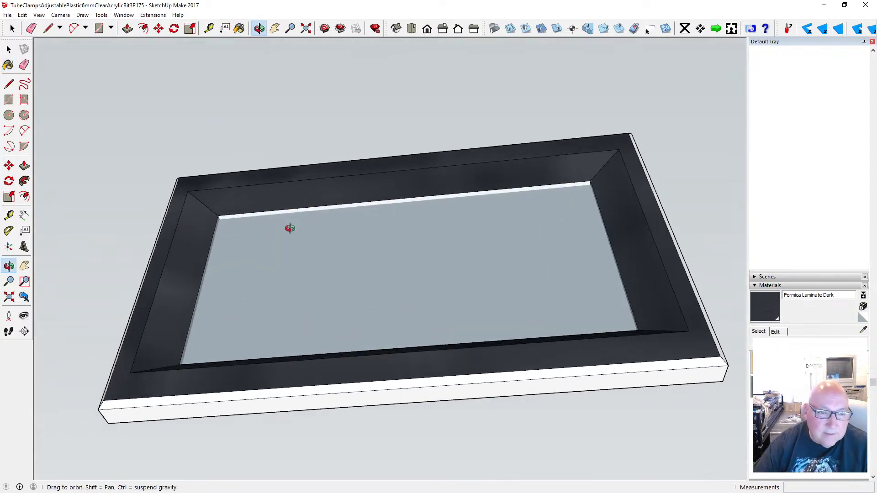
pyautogui.click(239, 28)
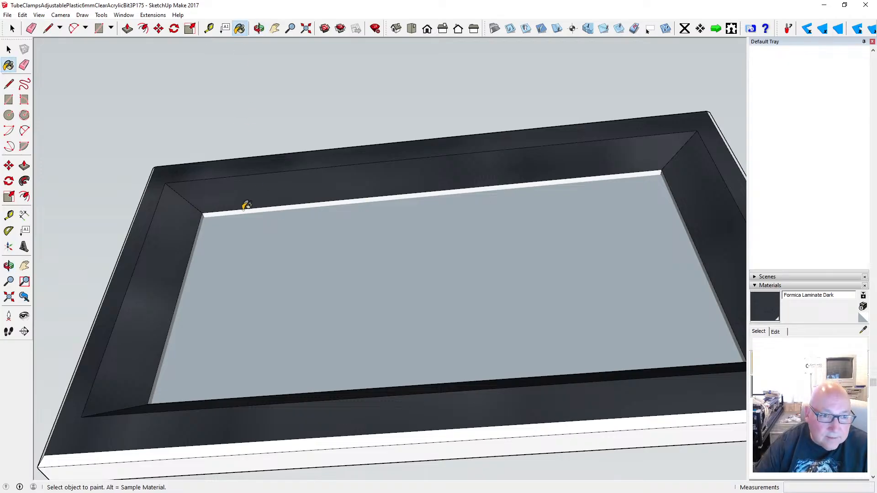
pyautogui.click(246, 207)
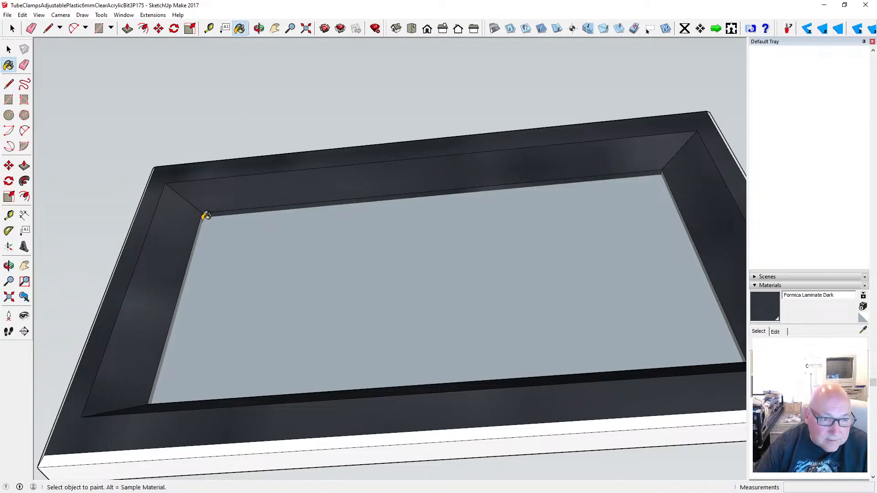
pyautogui.scroll(2, 206, 214)
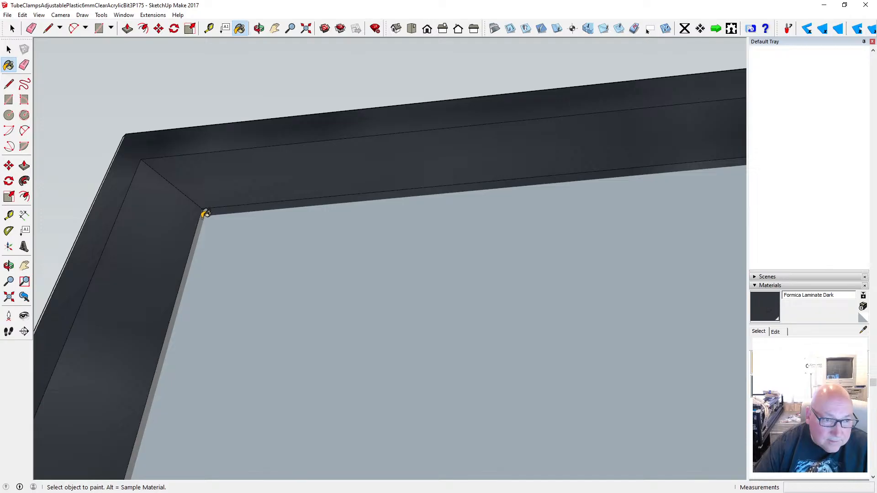
pyautogui.scroll(-6, 231, 195)
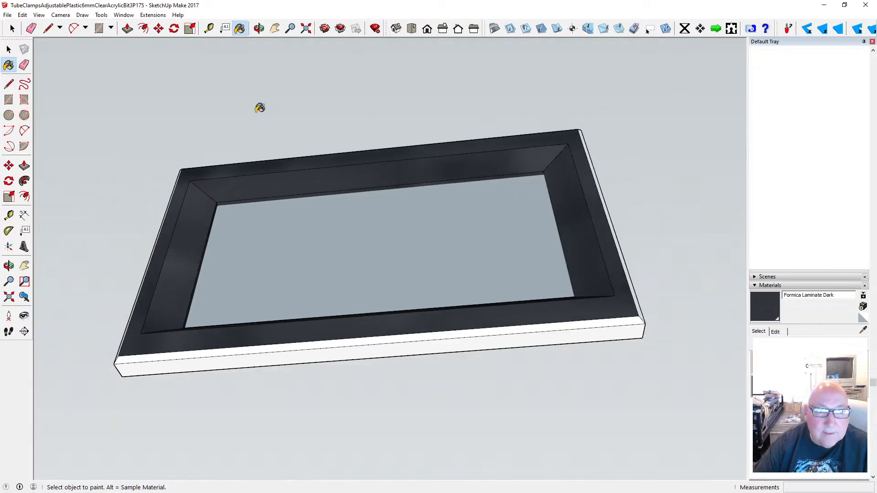
# - Paint the plate's two long outer sides, one short outer side and their bevels with Formica Laminate Dark
pyautogui.click(249, 355)
pyautogui.click(251, 355)
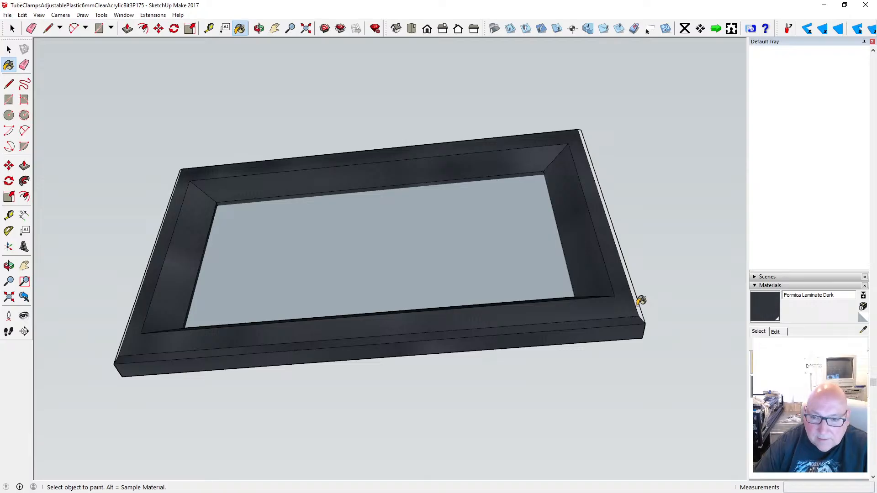
pyautogui.click(259, 28)
pyautogui.moveTo(255, 157)
pyautogui.mouseDown()
pyautogui.moveTo(429, 147)
pyautogui.moveTo(300, 135)
pyautogui.moveTo(370, 270)
pyautogui.moveTo(295, 98)
pyautogui.mouseUp()
pyautogui.click(240, 28)
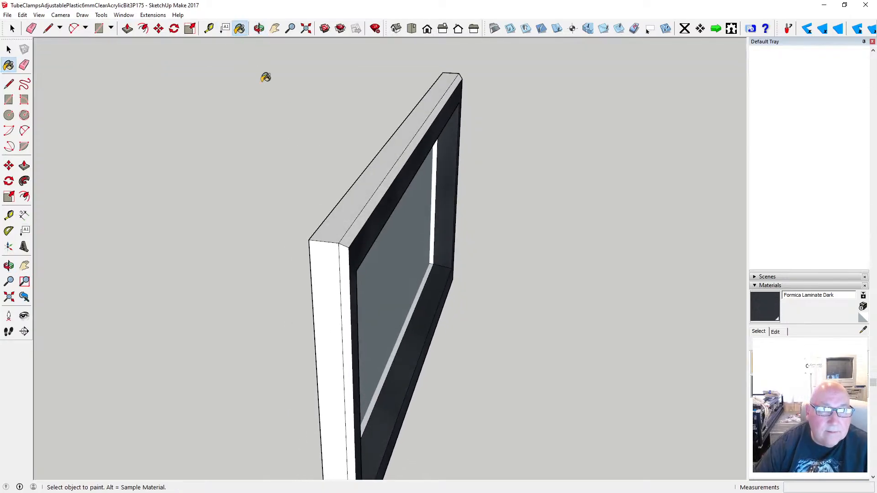
pyautogui.click(384, 156)
pyautogui.click(396, 167)
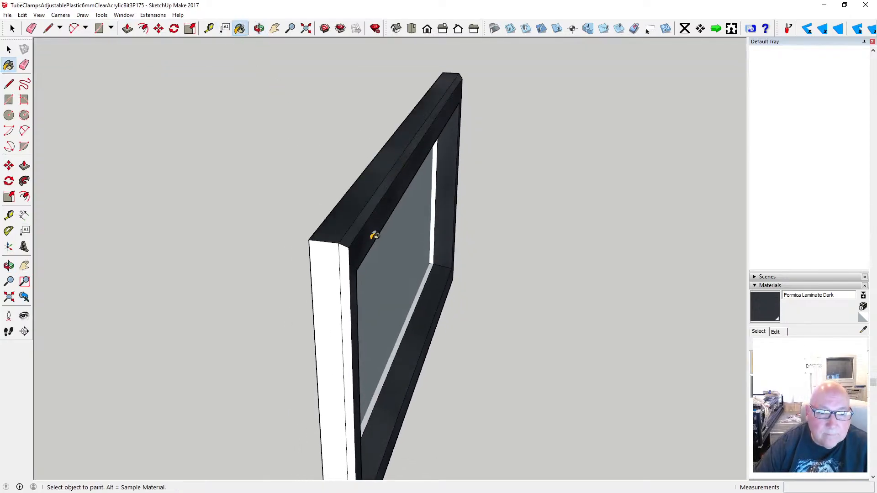
pyautogui.click(345, 249)
pyautogui.click(335, 253)
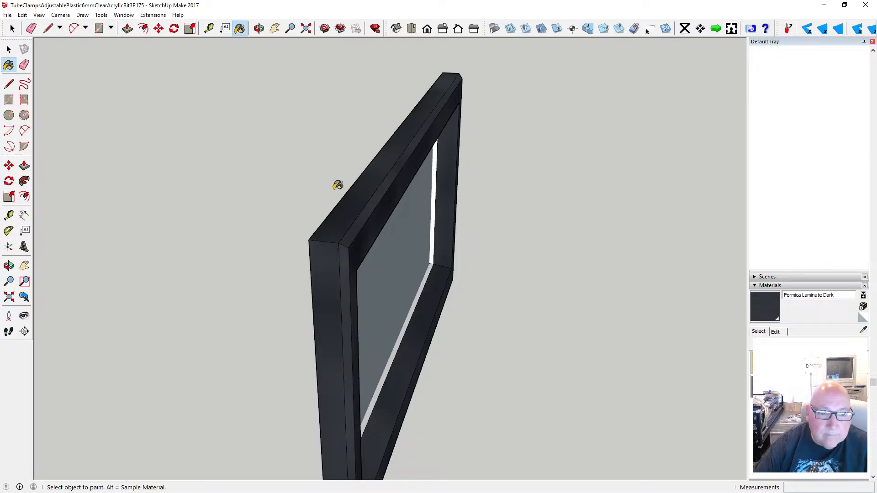
# - Try to paint the thin wall at the recess's far end with Formica Laminate Dark, and undo the paint
pyautogui.click(436, 152)
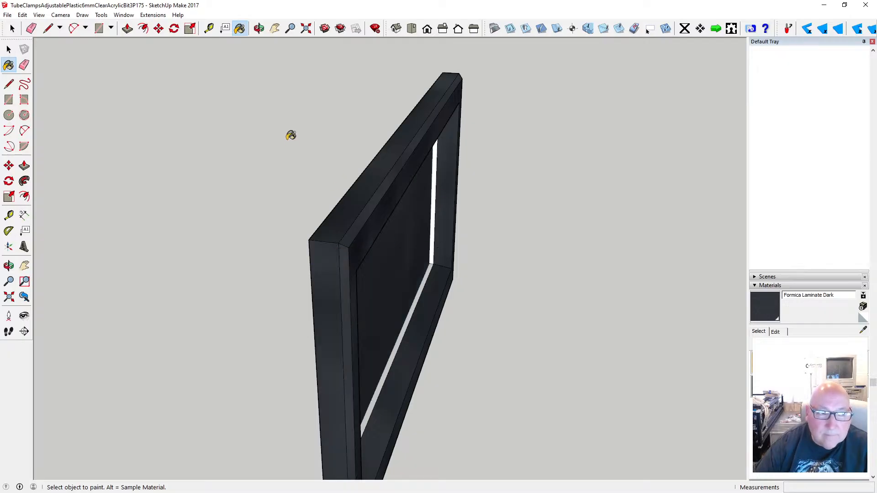
pyautogui.click(23, 15)
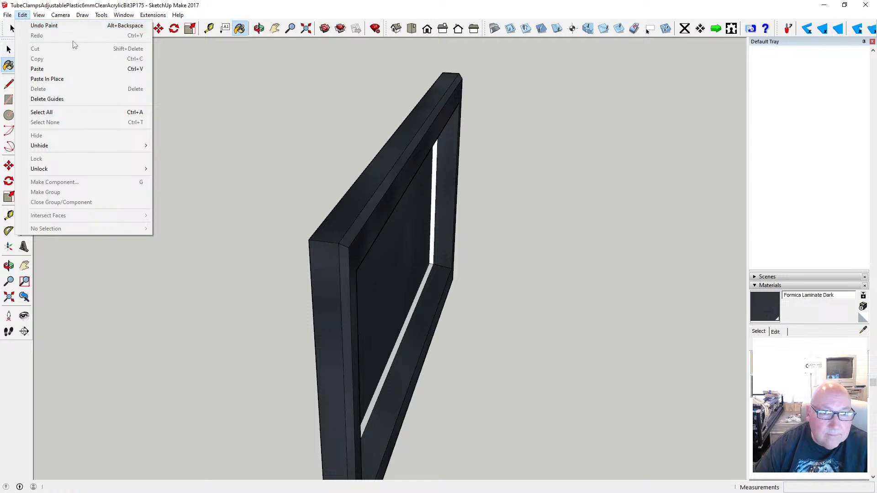
pyautogui.click(37, 26)
# - Paint the thin walls along the recess's far end and its remaining long side with Formica Laminate Dark
pyautogui.scroll(2, 437, 211)
pyautogui.scroll(2, 437, 210)
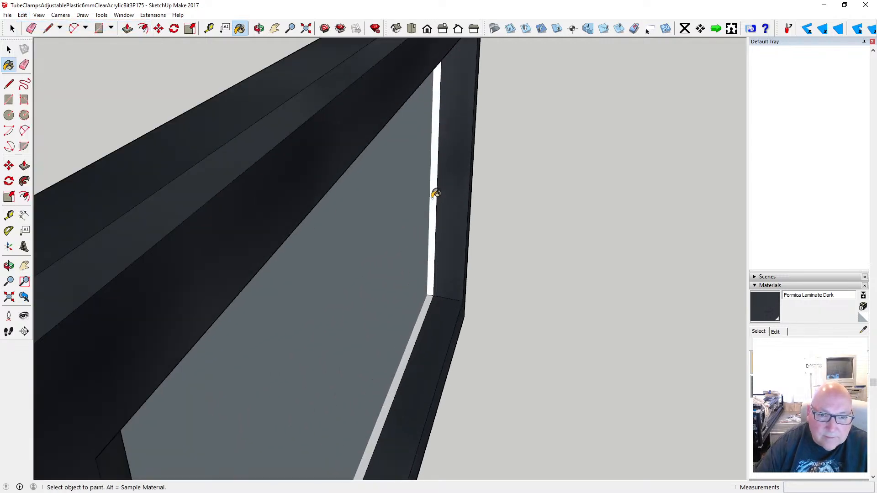
pyautogui.click(435, 194)
pyautogui.click(431, 298)
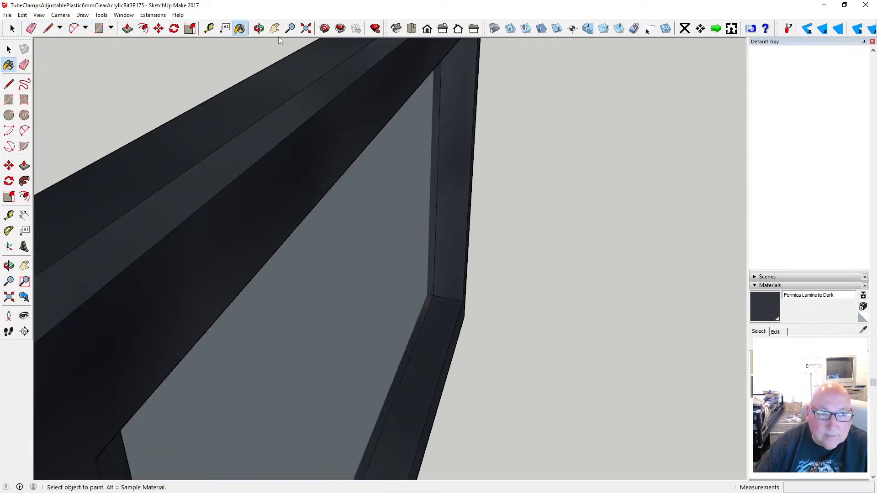
# - Paint the plate's remaining short outer side with Formica Laminate Dark
pyautogui.click(259, 29)
pyautogui.moveTo(307, 65)
pyautogui.mouseDown()
pyautogui.moveTo(151, 166)
pyautogui.moveTo(176, 190)
pyautogui.moveTo(117, 170)
pyautogui.moveTo(363, 182)
pyautogui.moveTo(271, 217)
pyautogui.mouseUp()
pyautogui.scroll(-3, 273, 209)
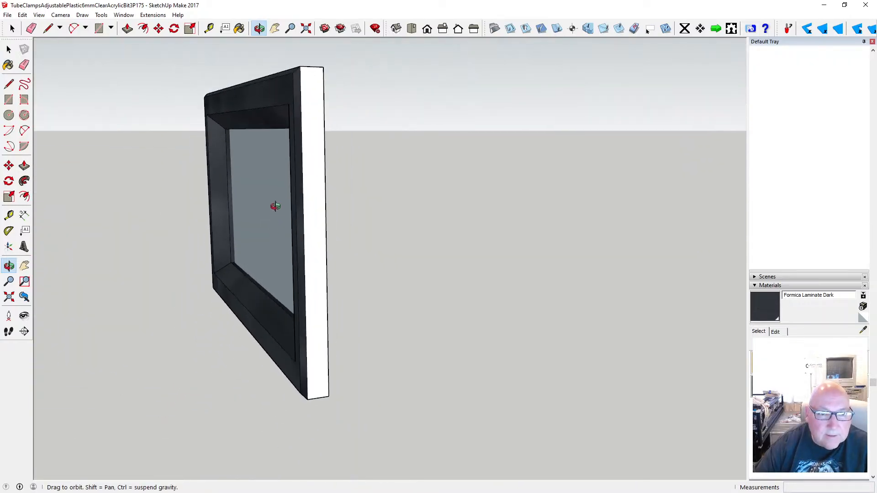
pyautogui.click(240, 29)
pyautogui.click(308, 93)
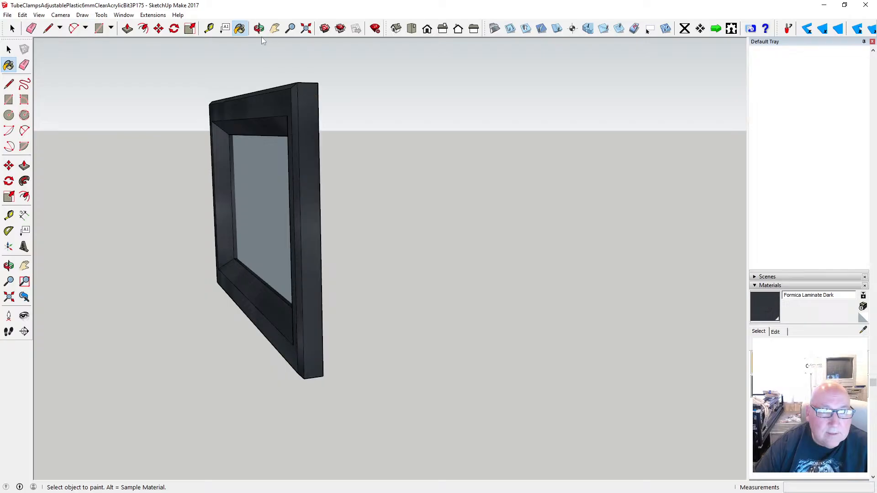
# - Check the painted bezel from the front and back, and save the model file
pyautogui.click(259, 28)
pyautogui.moveTo(297, 60)
pyautogui.mouseDown()
pyautogui.moveTo(253, 162)
pyautogui.moveTo(261, 90)
pyautogui.moveTo(250, 86)
pyautogui.moveTo(239, 139)
pyautogui.moveTo(245, 154)
pyautogui.moveTo(260, 128)
pyautogui.moveTo(239, 247)
pyautogui.moveTo(196, 209)
pyautogui.moveTo(237, 198)
pyautogui.moveTo(215, 194)
pyautogui.moveTo(341, 196)
pyautogui.moveTo(226, 215)
pyautogui.mouseUp()
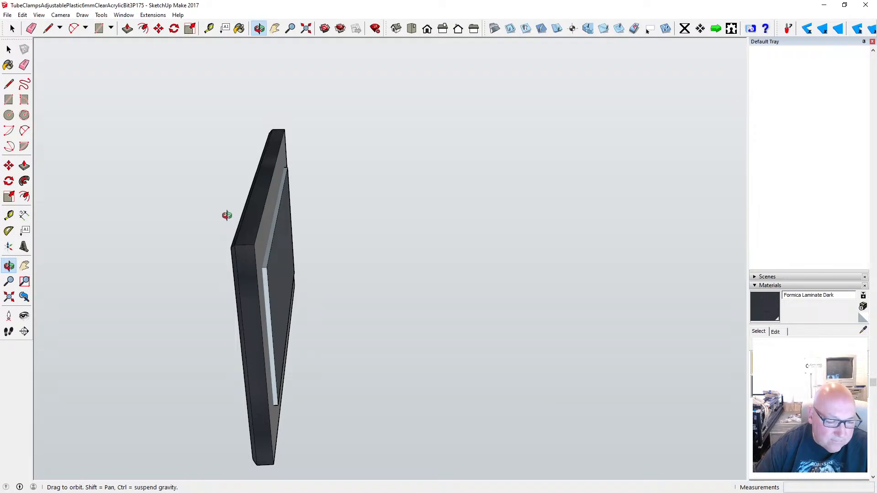
pyautogui.moveTo(262, 233); pyautogui.dragTo(385, 188)
pyautogui.moveTo(351, 212); pyautogui.dragTo(325, 215)
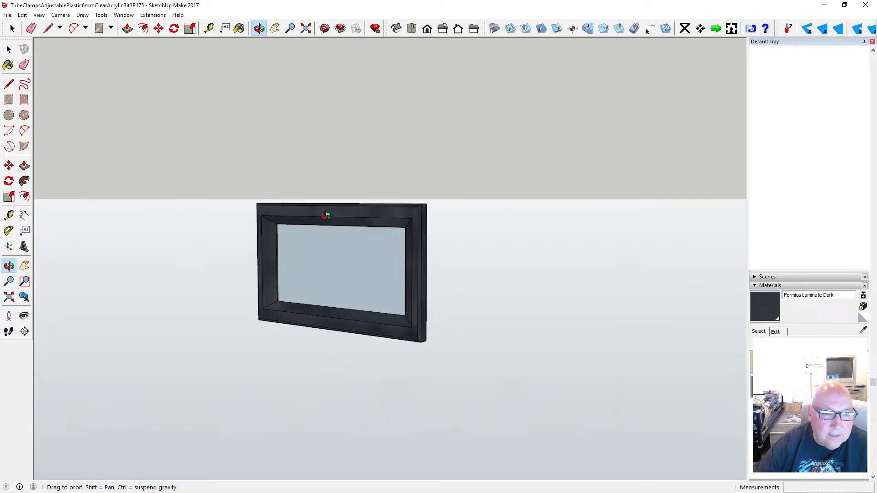
pyautogui.click(7, 14)
pyautogui.click(19, 48)
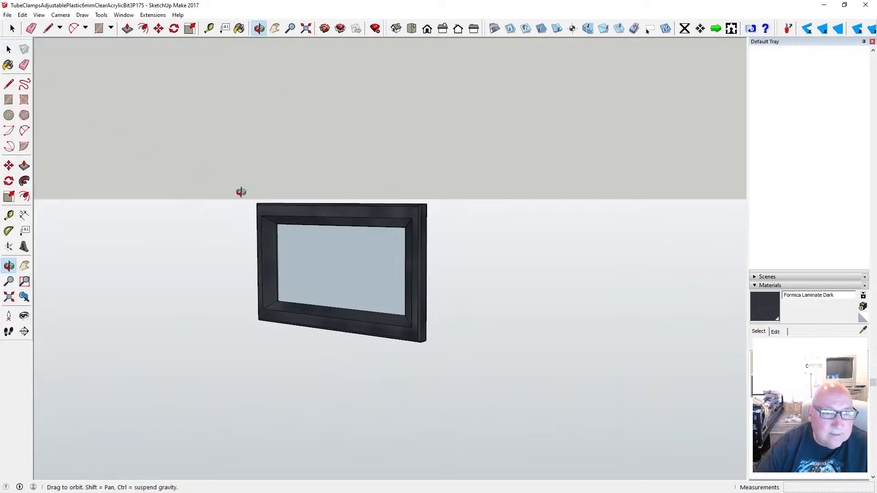
# - Measure the height and width of the plate's back face with the Tape Measure
pyautogui.moveTo(352, 215); pyautogui.dragTo(182, 217)
pyautogui.click(411, 28)
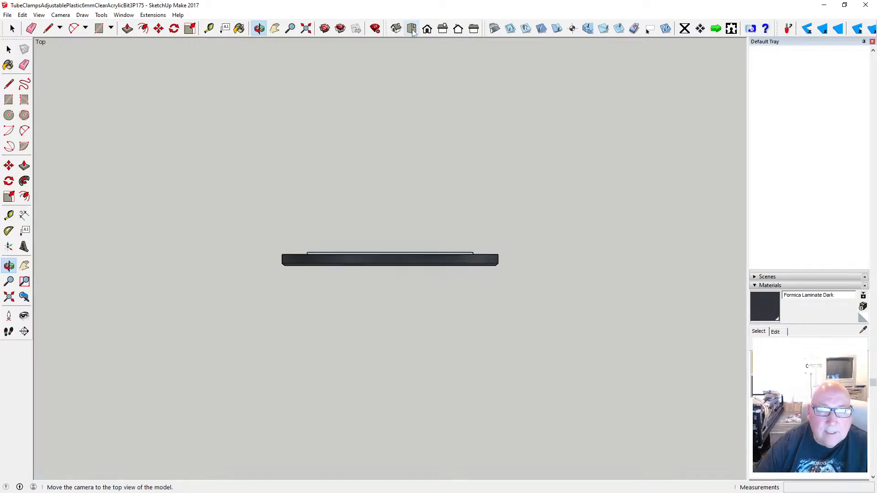
pyautogui.click(427, 29)
pyautogui.moveTo(411, 231); pyautogui.dragTo(353, 238)
pyautogui.scroll(3, 341, 275)
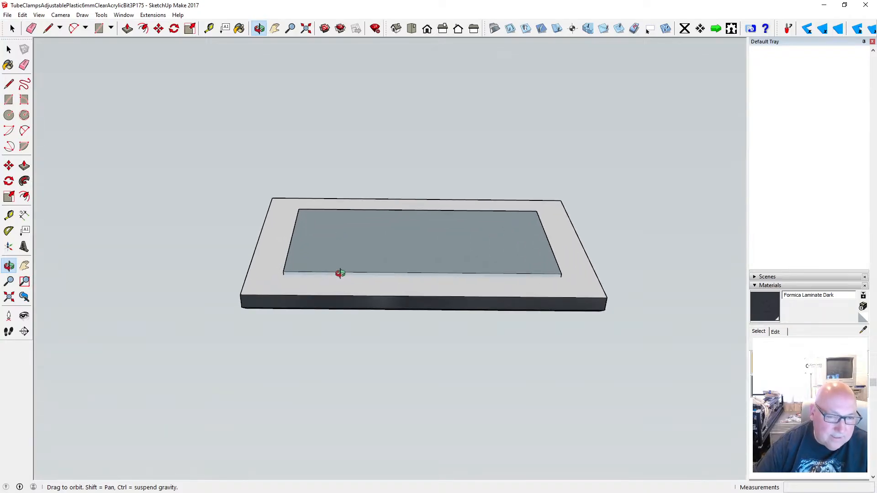
pyautogui.moveTo(341, 273); pyautogui.dragTo(321, 258)
pyautogui.press('t')
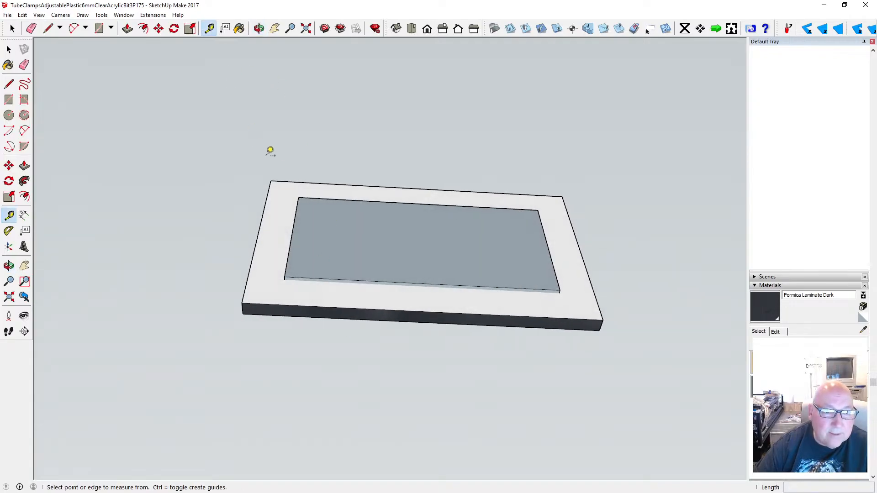
pyautogui.click(278, 181)
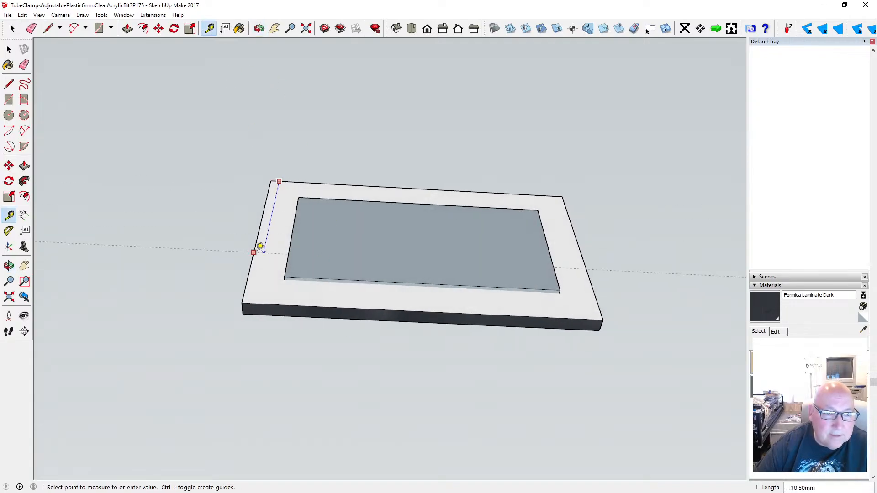
pyautogui.click(255, 301)
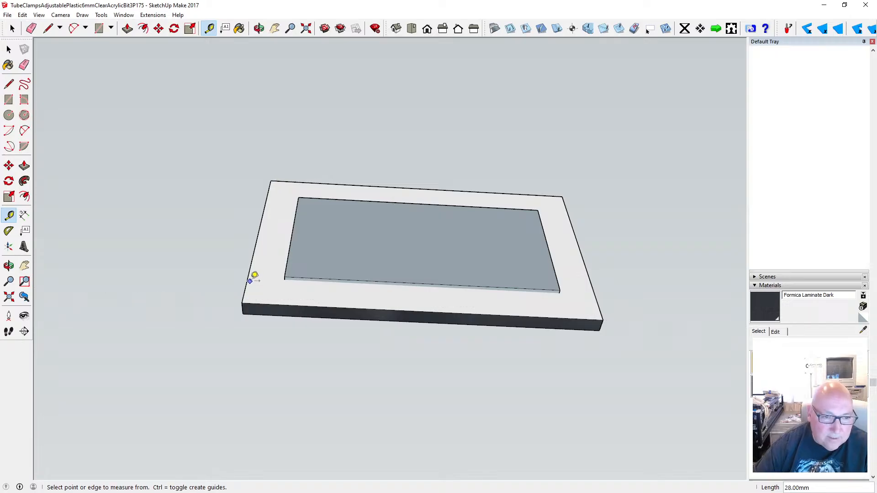
pyautogui.click(247, 281)
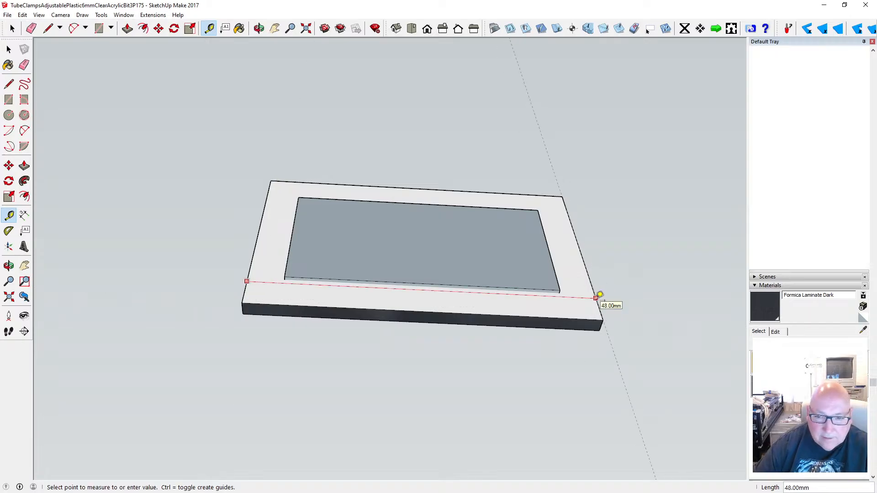
pyautogui.click(9, 49)
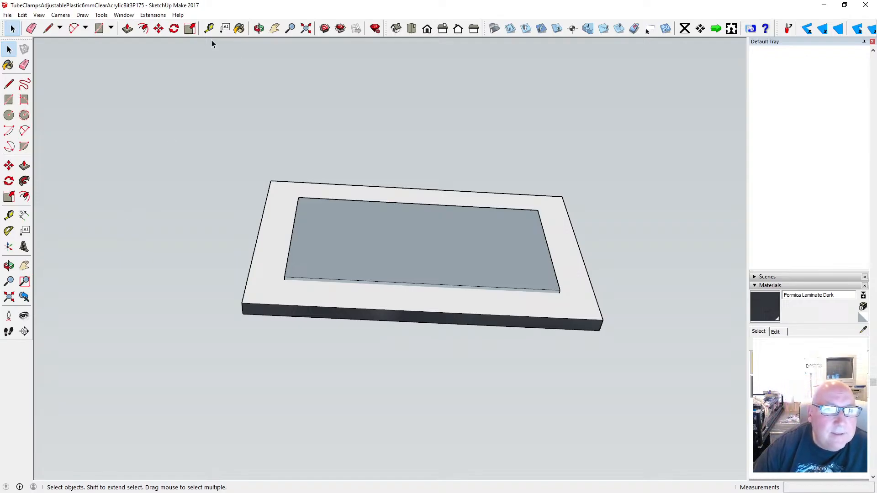
pyautogui.click(209, 29)
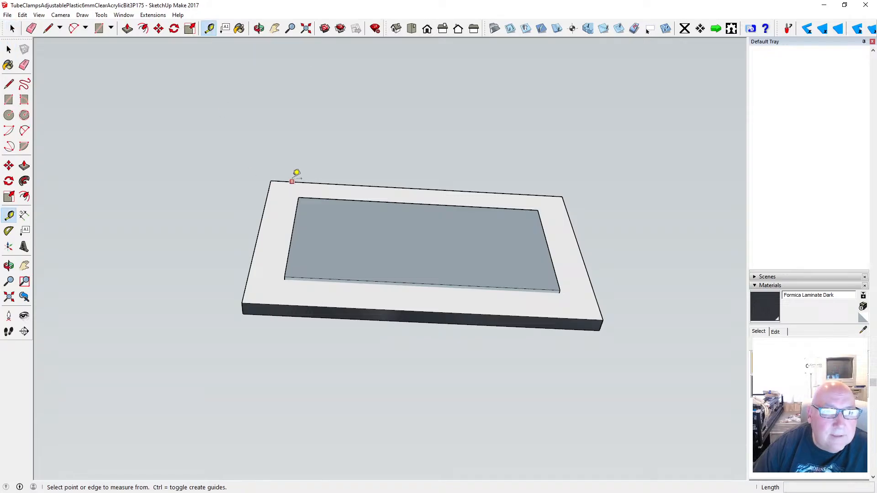
pyautogui.click(289, 182)
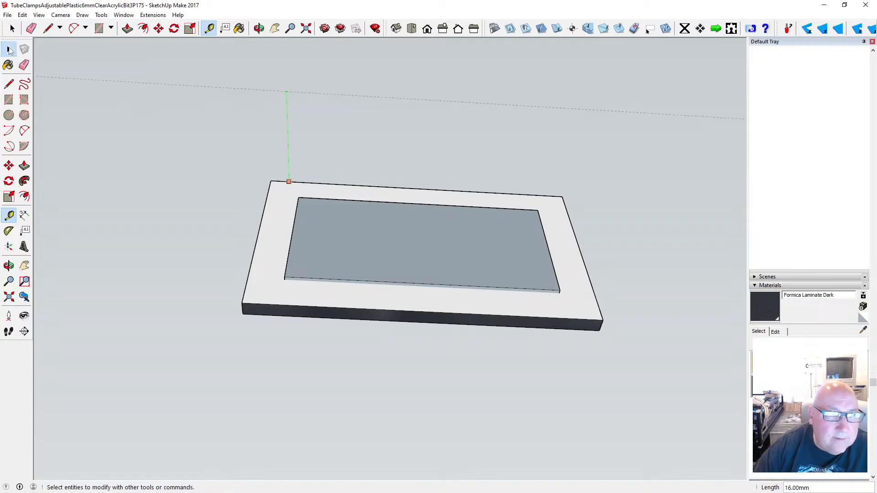
pyautogui.click(9, 49)
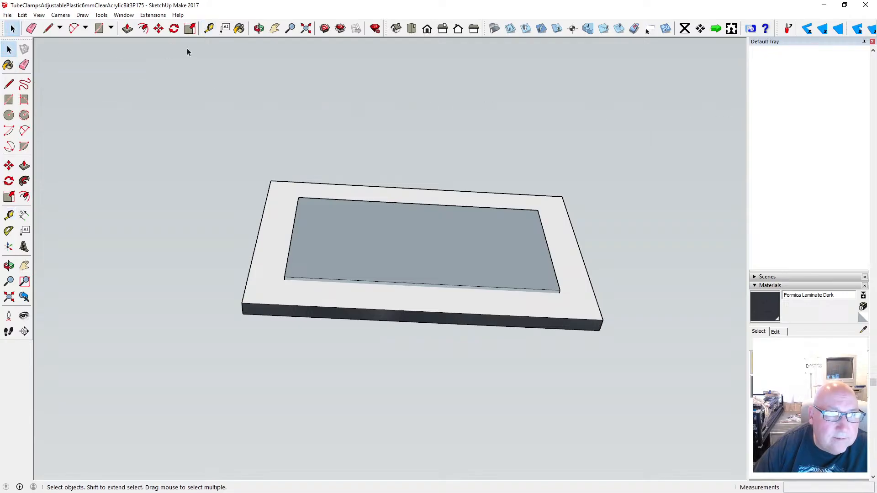
# - Place Tape Measure guides 1.5 mm inside both long outer edges of the plate's back face
pyautogui.click(208, 31)
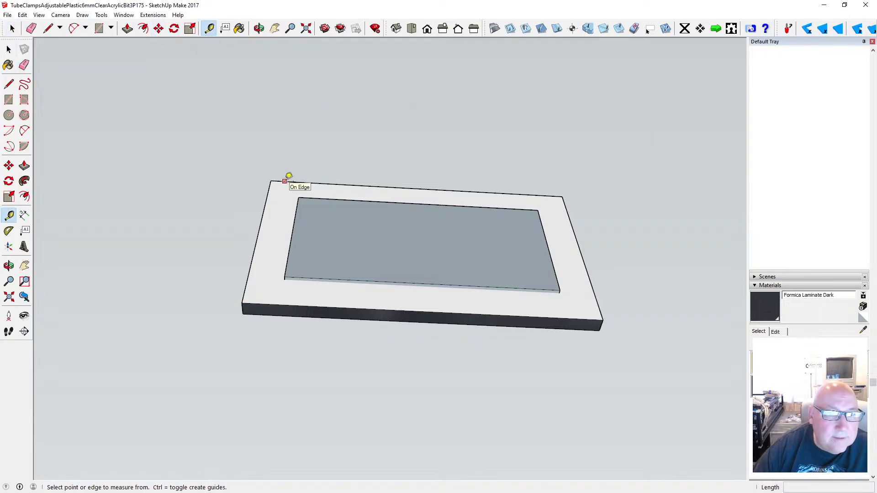
pyautogui.click(285, 181)
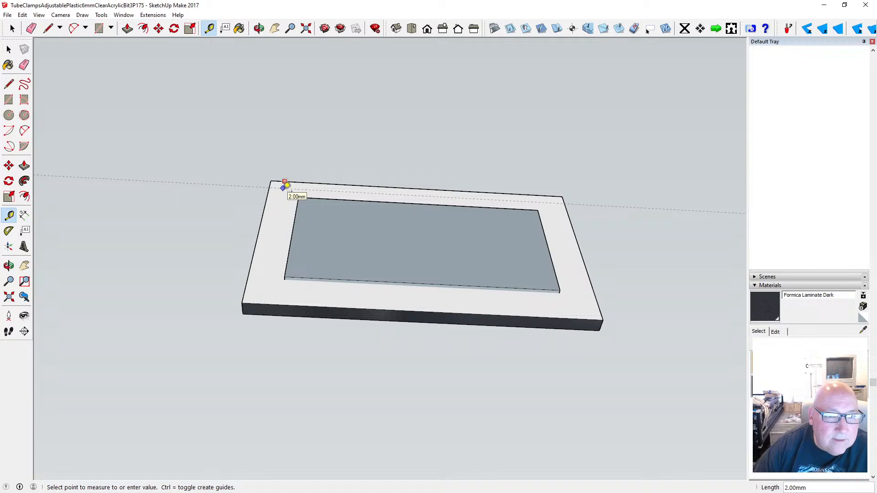
pyautogui.write('5')
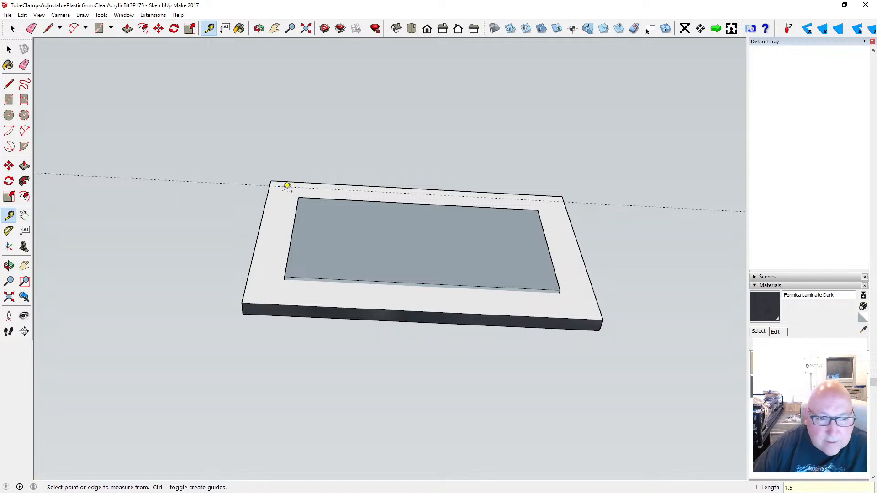
pyautogui.click(261, 304)
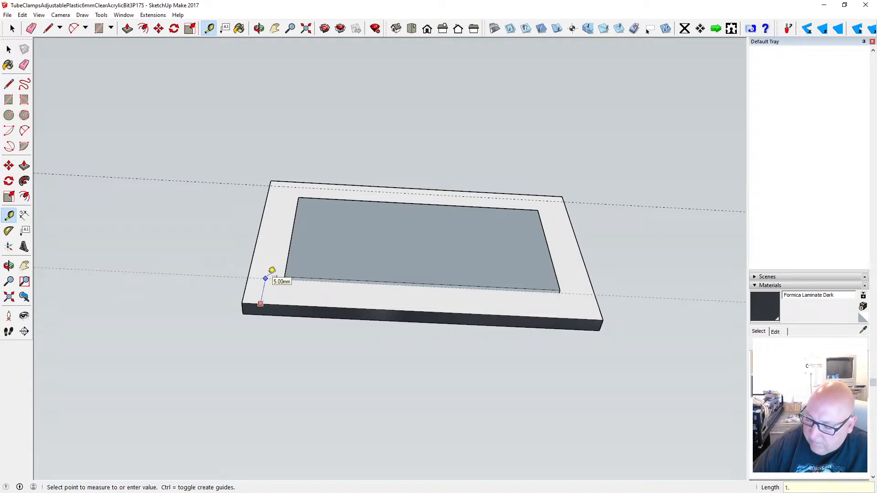
pyautogui.write('5')
pyautogui.press('Return')
# - Place Tape Measure guides 1.5 mm inside both short outer edges of the plate's back face
pyautogui.click(251, 265)
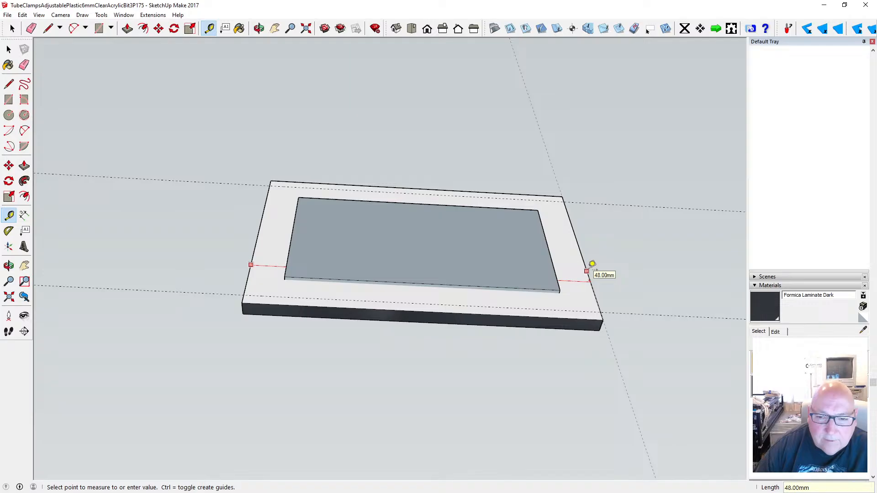
pyautogui.click(9, 49)
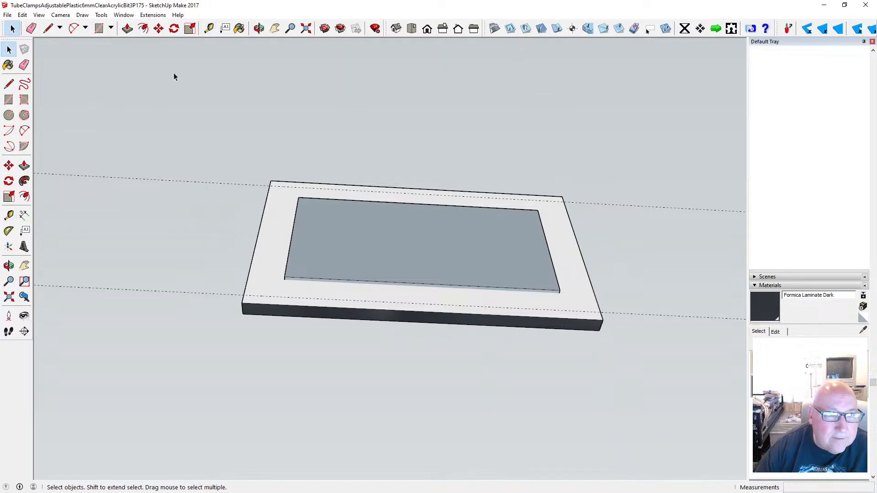
pyautogui.click(209, 28)
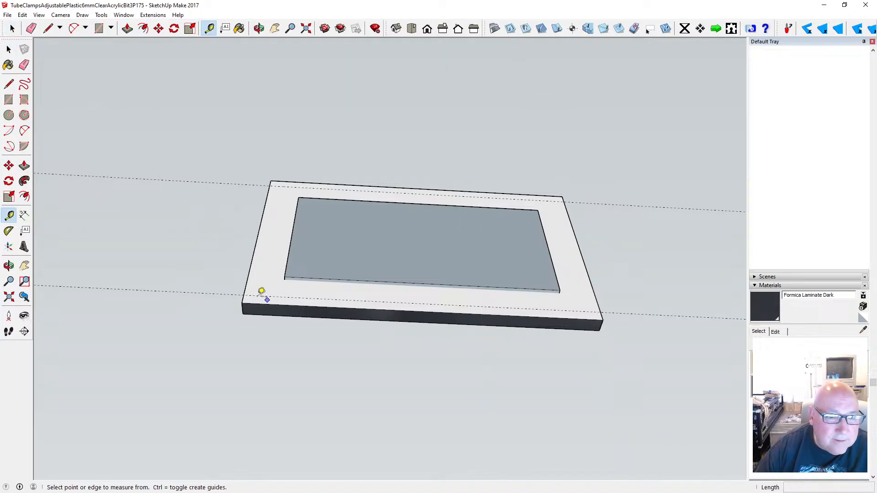
pyautogui.click(245, 288)
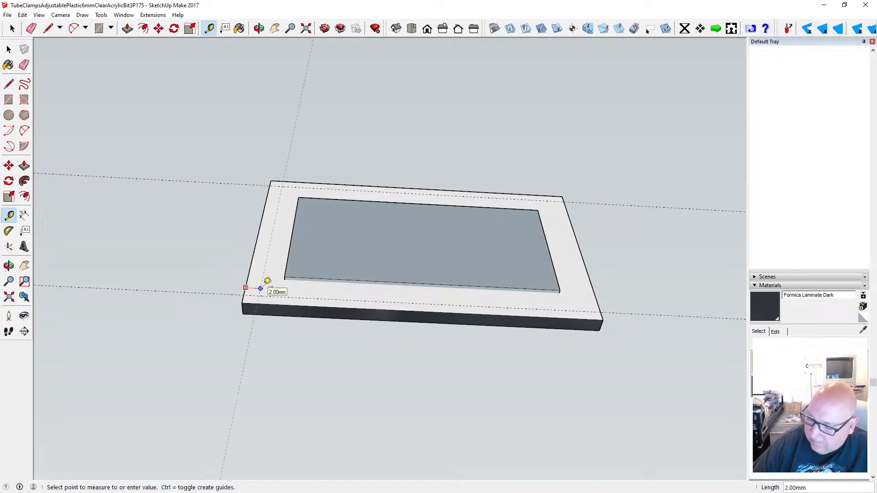
pyautogui.write('1.5')
pyautogui.press('Return')
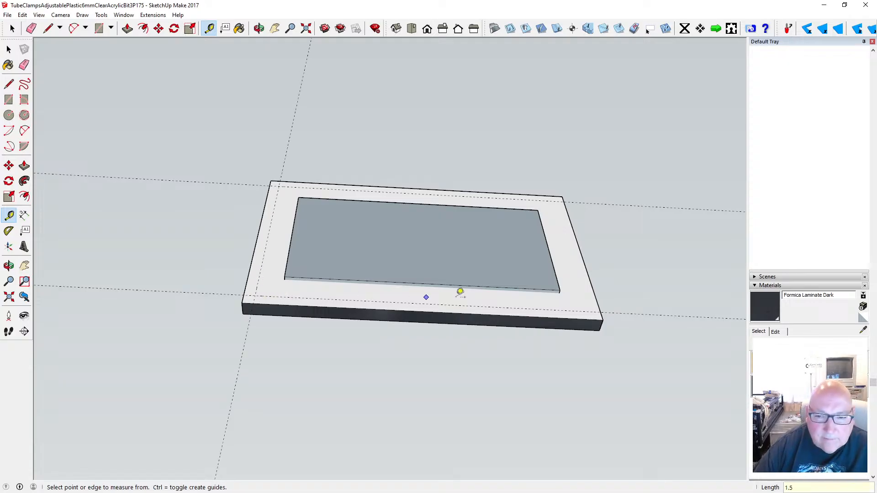
pyautogui.click(598, 299)
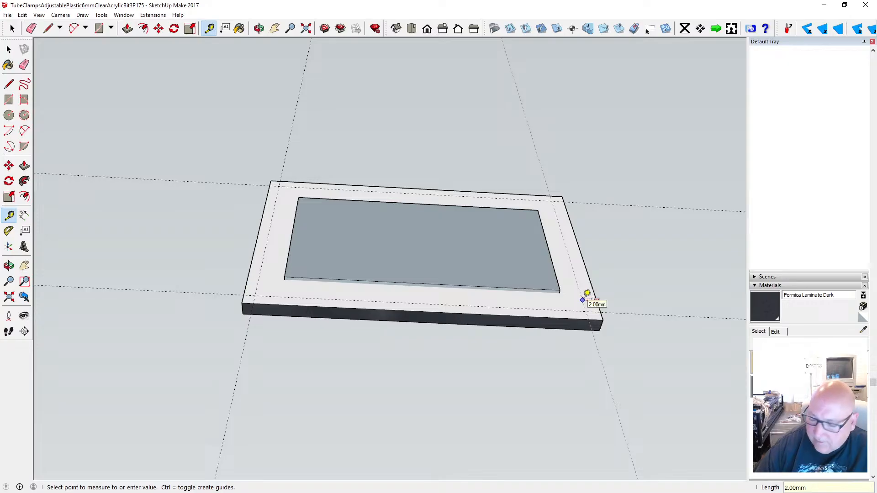
pyautogui.write('1.5')
pyautogui.click(587, 297)
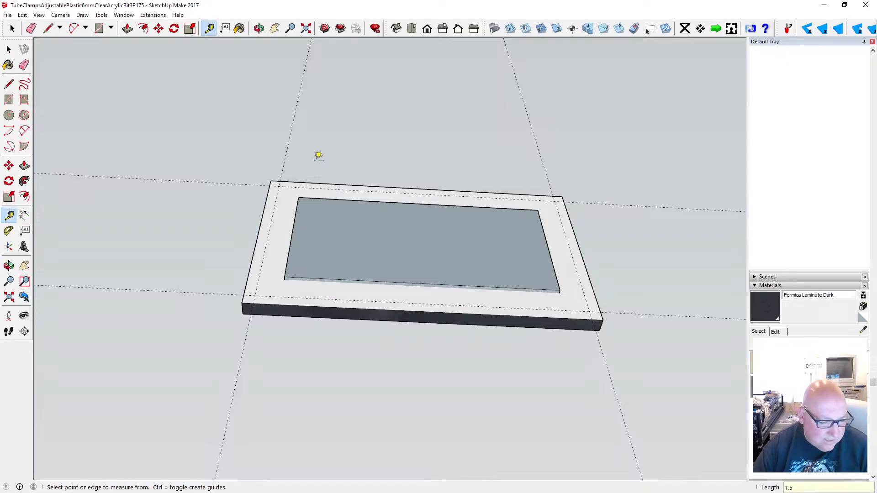
# - Draw a closed rectangle with the Line tool through the four guide intersections on the back face
pyautogui.click(9, 84)
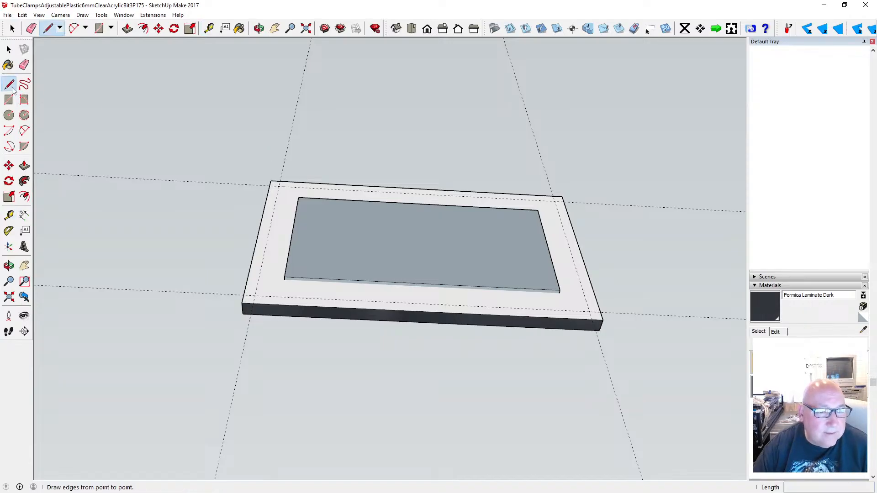
pyautogui.click(9, 100)
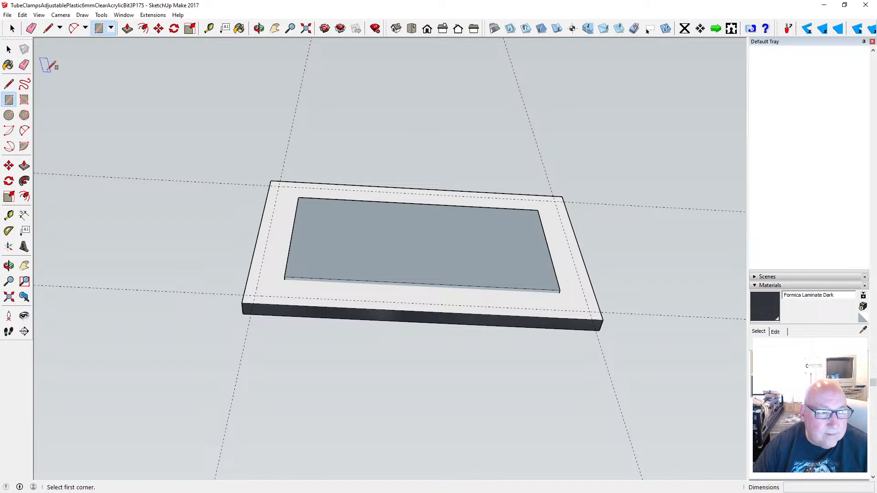
pyautogui.click(9, 85)
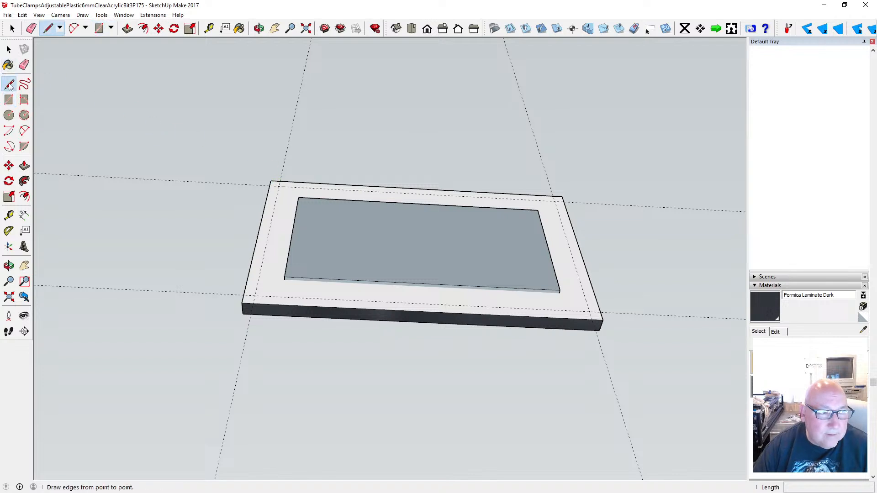
pyautogui.click(279, 187)
pyautogui.click(555, 201)
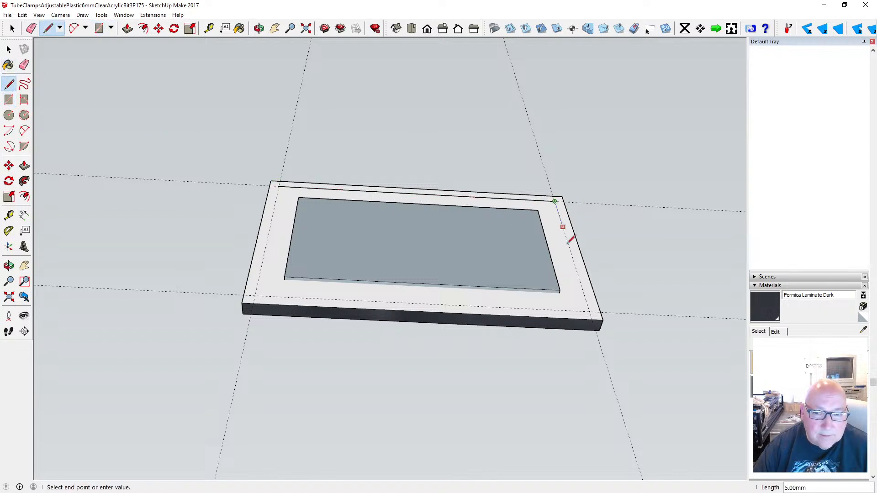
pyautogui.click(589, 311)
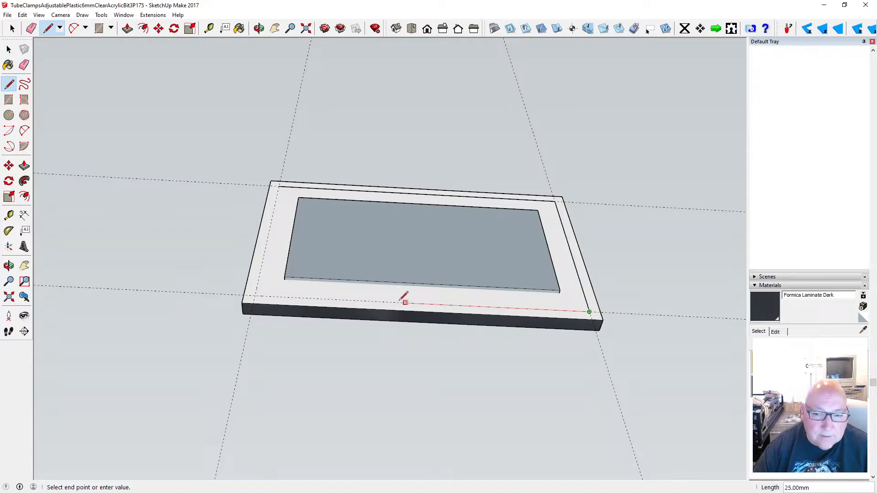
pyautogui.click(255, 295)
pyautogui.click(279, 185)
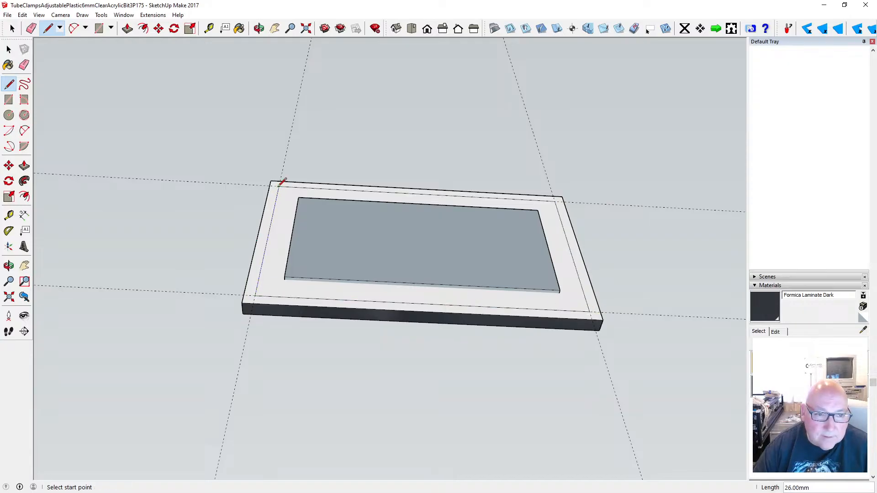
# - Delete the four guide lines around the rectangle on the back face
pyautogui.press('space')
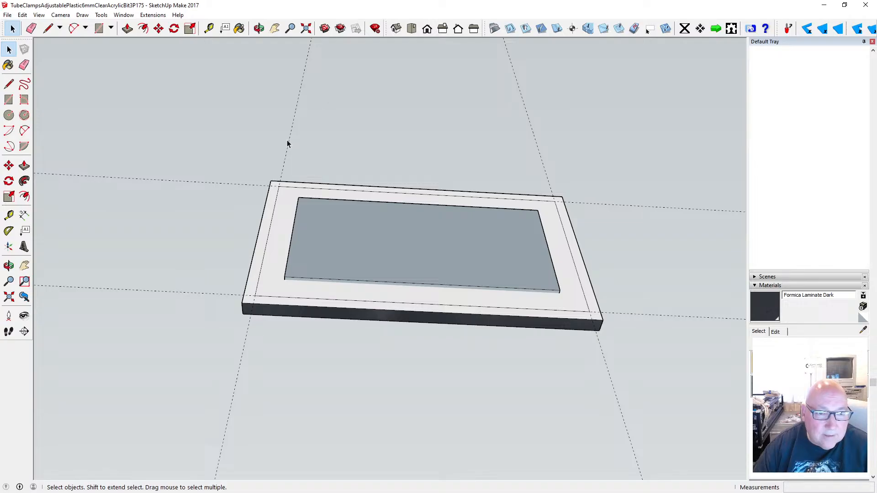
pyautogui.press('Delete')
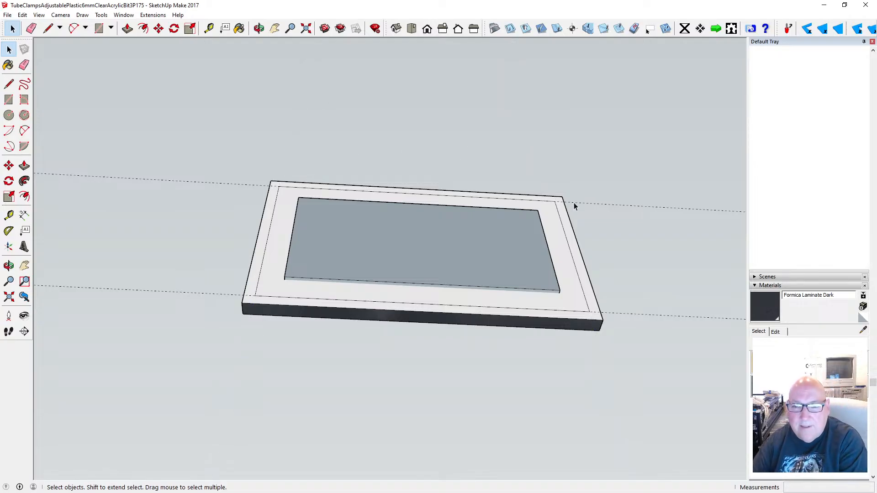
pyautogui.click(626, 314)
pyautogui.press('Delete')
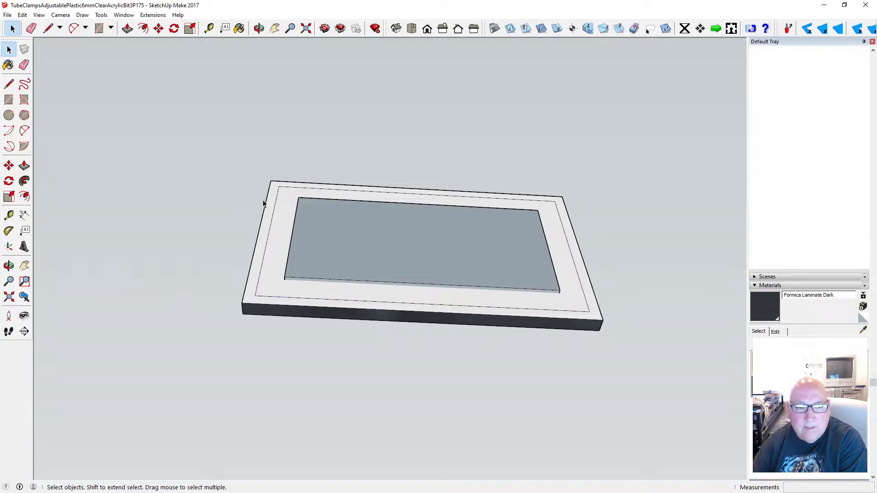
pyautogui.click(209, 29)
pyautogui.click(278, 187)
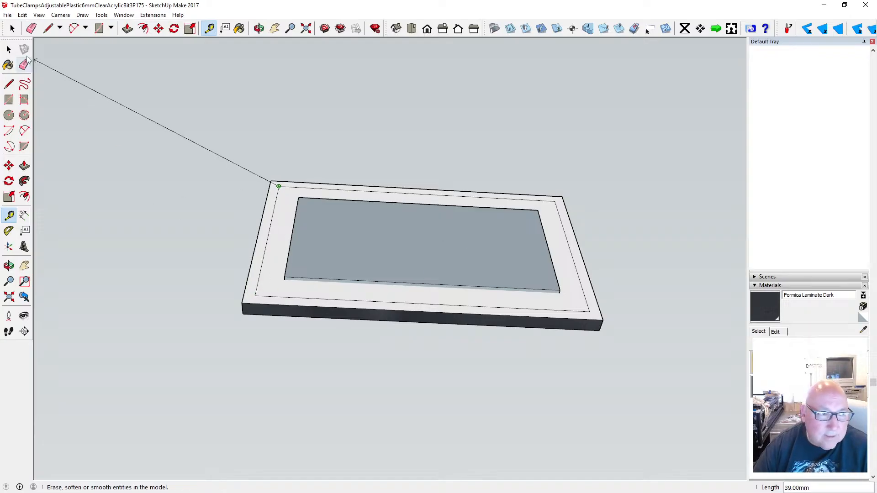
pyautogui.click(8, 49)
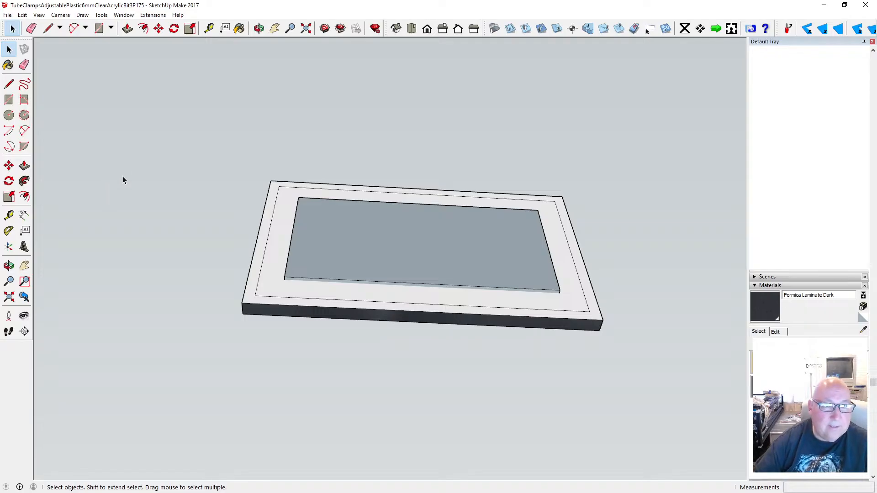
# - Offset the frame face's outer outline inward by about 2 mm, towards the display opening
pyautogui.press('f')
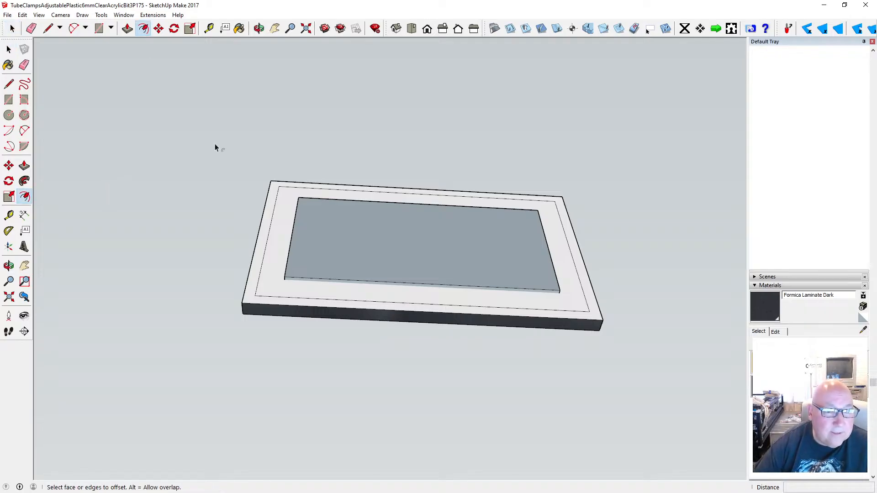
pyautogui.click(275, 213)
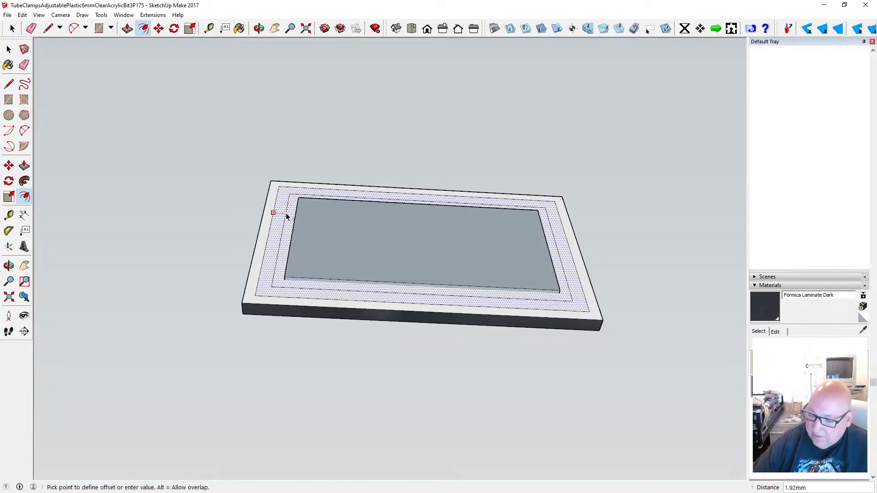
pyautogui.press('Return')
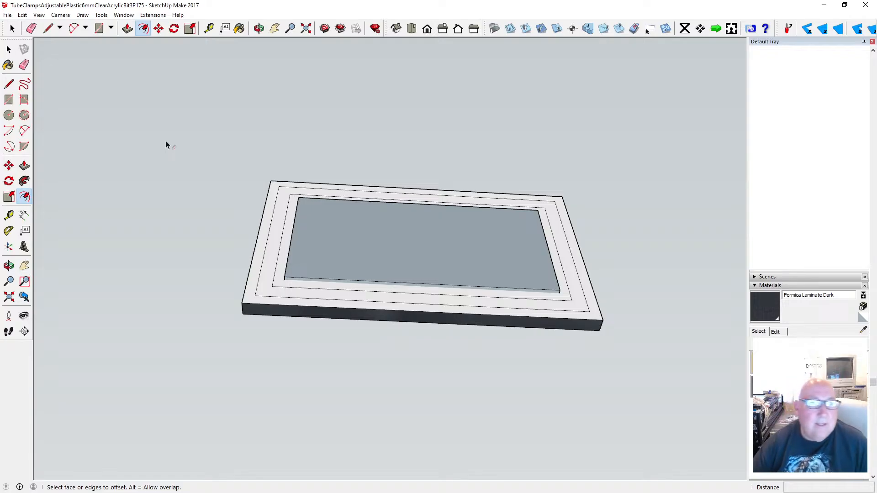
# - Extrude the ring between the two inset outlines 15 mm outward from the back face
pyautogui.press('p')
pyautogui.click(276, 229)
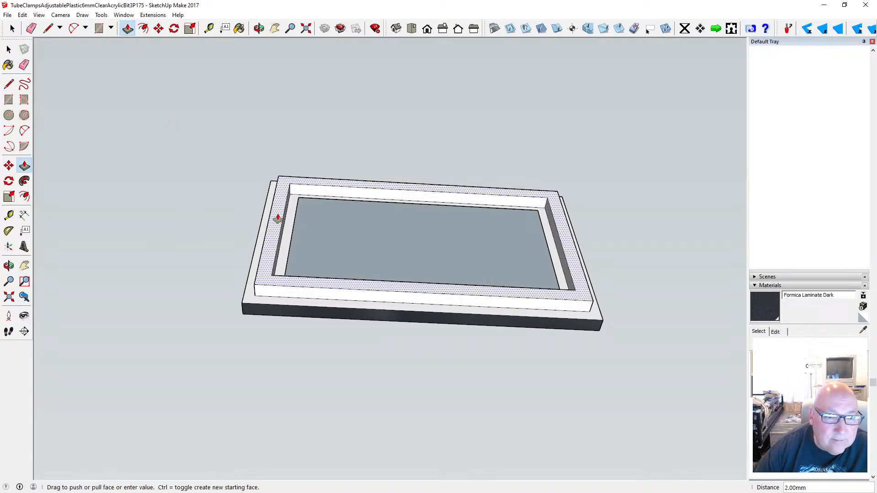
pyautogui.write('15')
pyautogui.press('Return')
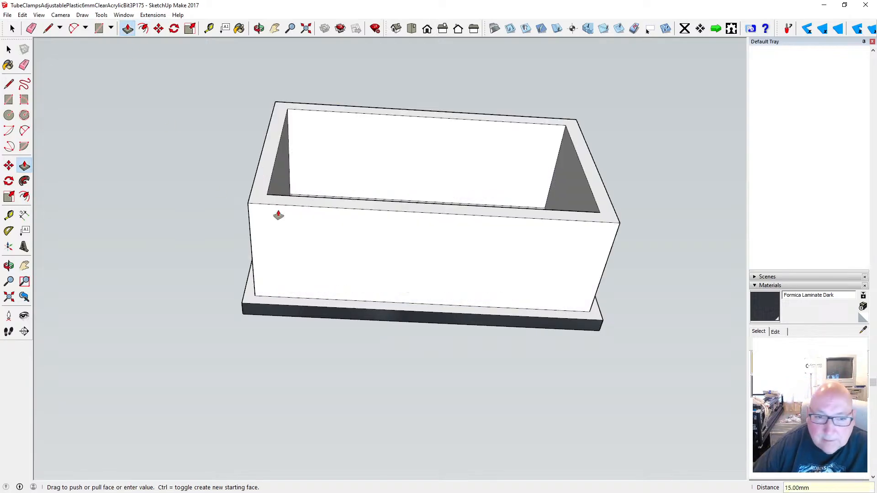
# - Place a guide 5 mm below the rim on the inside of the far long wall
pyautogui.click(259, 28)
pyautogui.moveTo(311, 146); pyautogui.dragTo(257, 198)
pyautogui.click(208, 29)
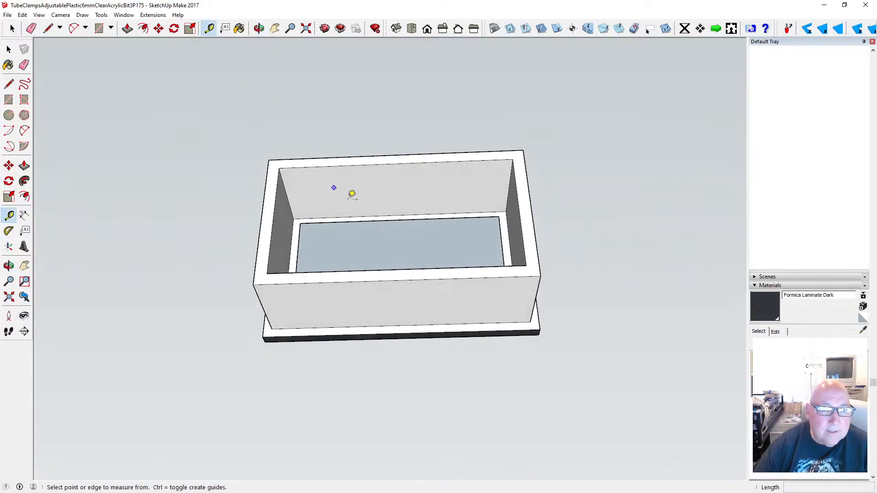
pyautogui.click(331, 167)
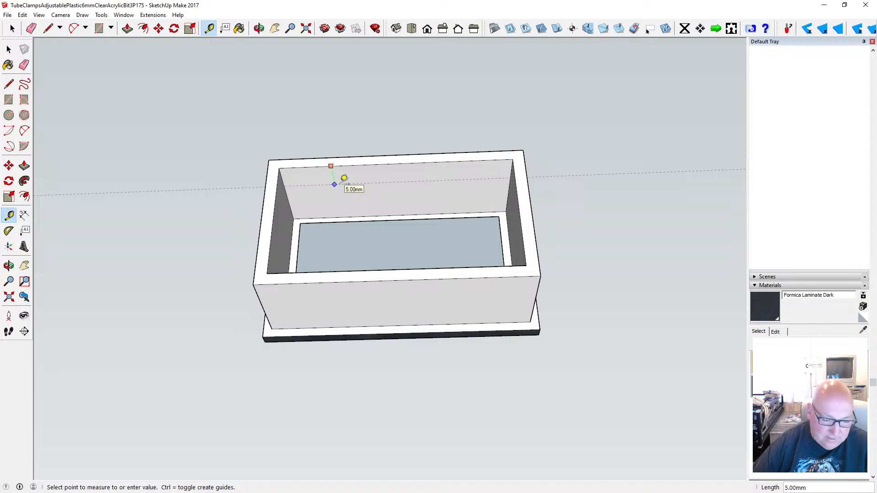
pyautogui.press('Return')
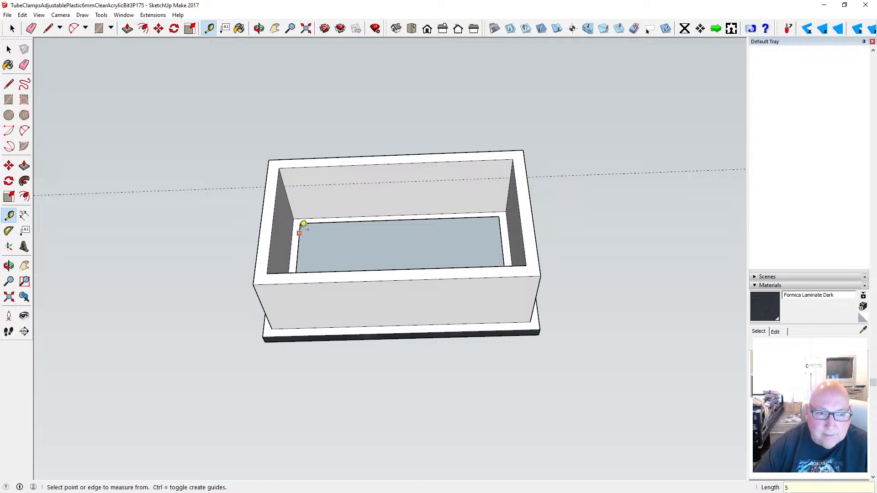
# - Place guides 5 mm below the rim on the inner faces of both short walls
pyautogui.click(274, 210)
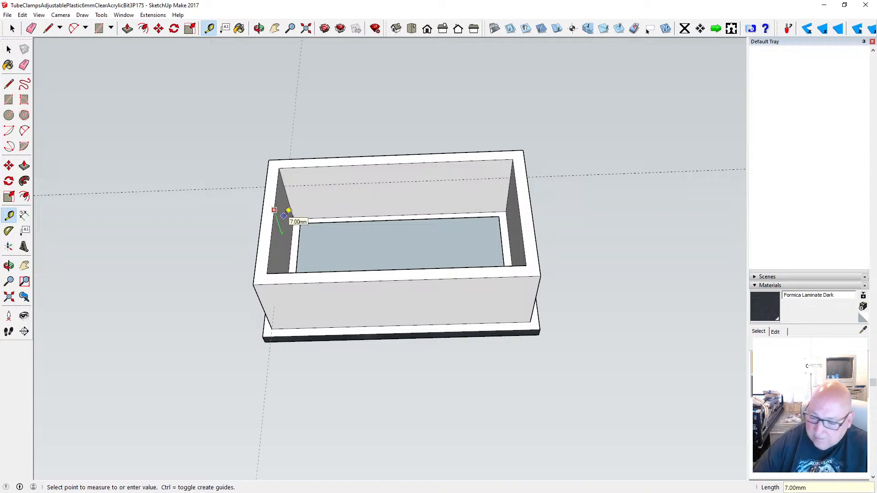
pyautogui.click(285, 213)
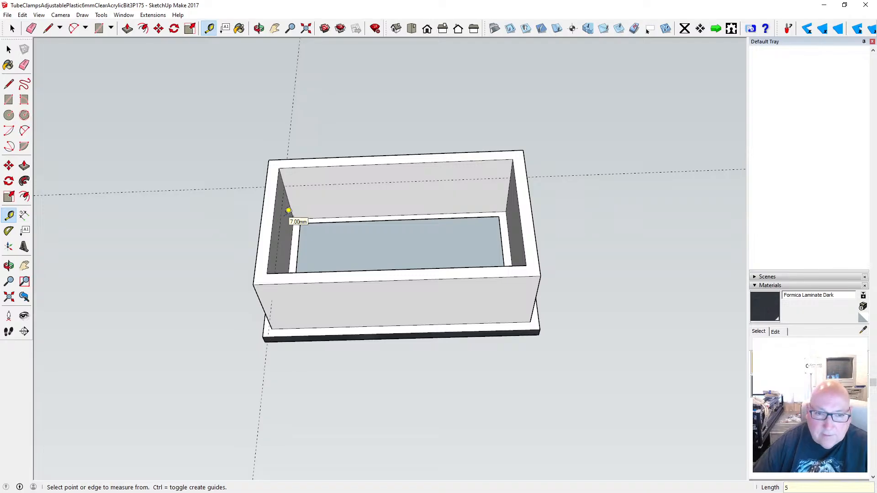
pyautogui.click(518, 203)
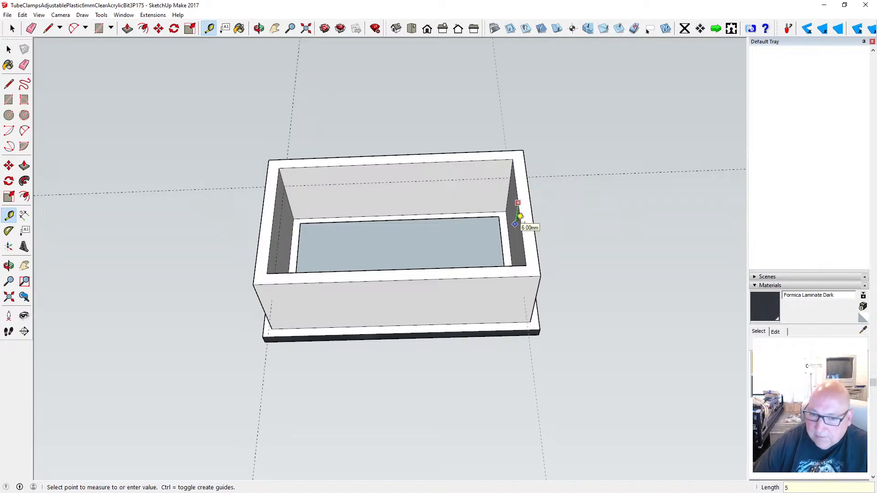
pyautogui.press('Return')
pyautogui.press('o')
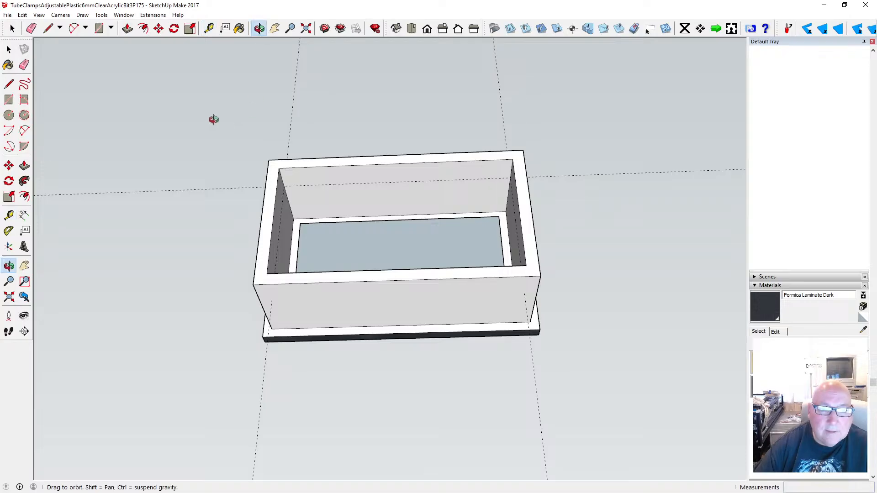
pyautogui.moveTo(214, 119); pyautogui.dragTo(219, 362)
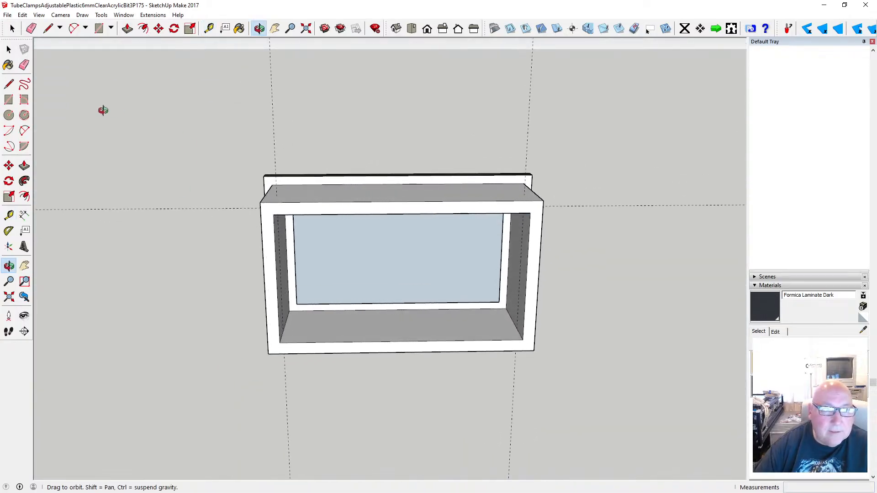
# - Draw an edge along the inner face of the near long wall, joining the ends of the two short-wall guides
pyautogui.click(8, 84)
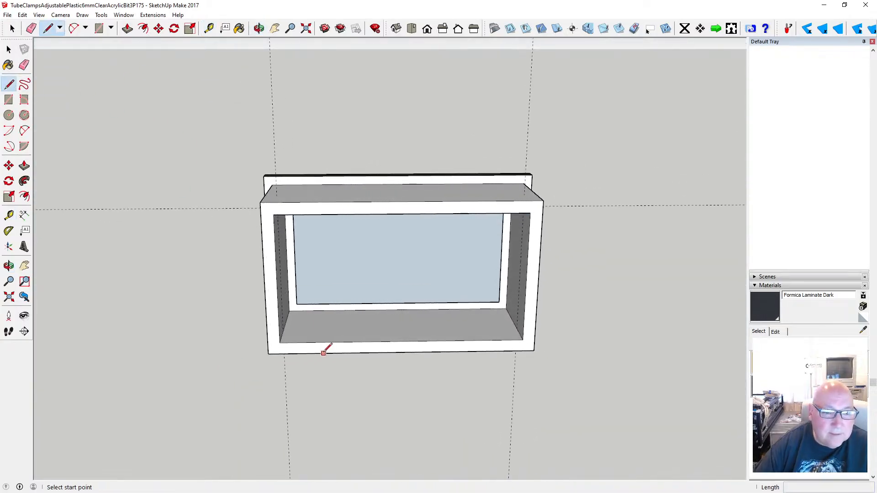
pyautogui.click(283, 331)
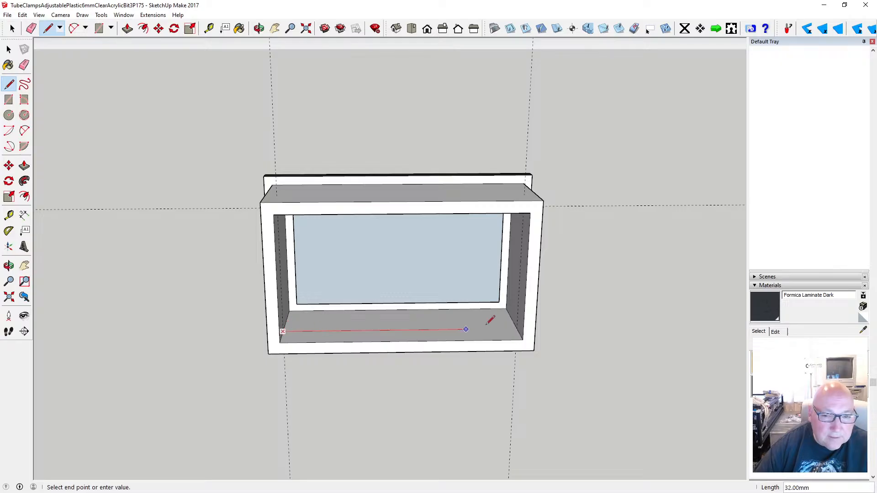
pyautogui.click(517, 329)
pyautogui.click(259, 28)
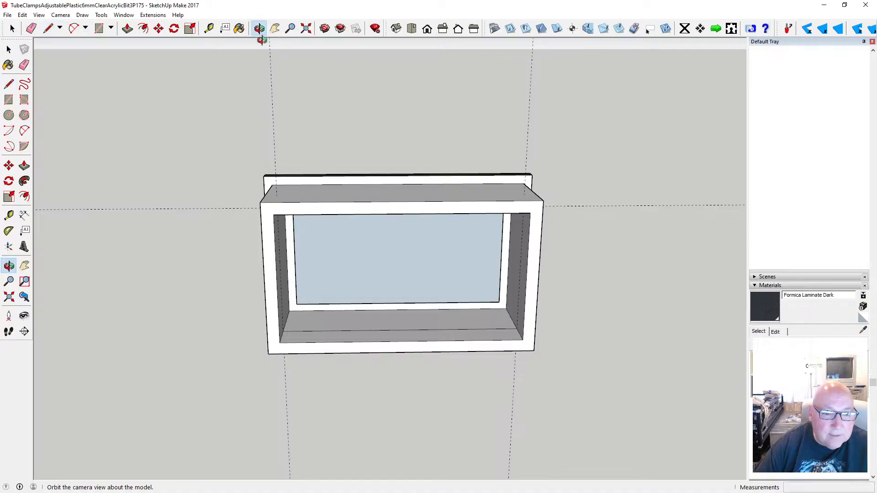
# - Trace the guides with edges on the inner faces of one short wall and the far long wall
pyautogui.click(9, 84)
pyautogui.click(259, 29)
pyautogui.moveTo(328, 100); pyautogui.dragTo(314, 272)
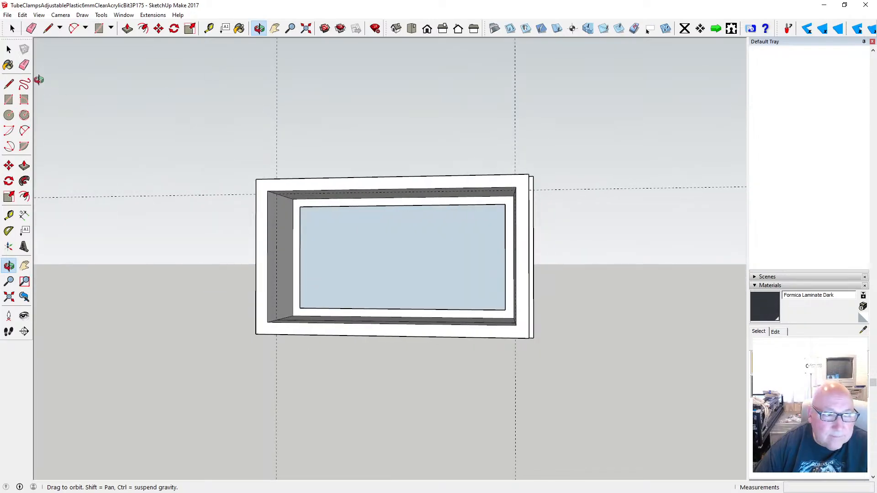
pyautogui.click(9, 84)
pyautogui.click(277, 320)
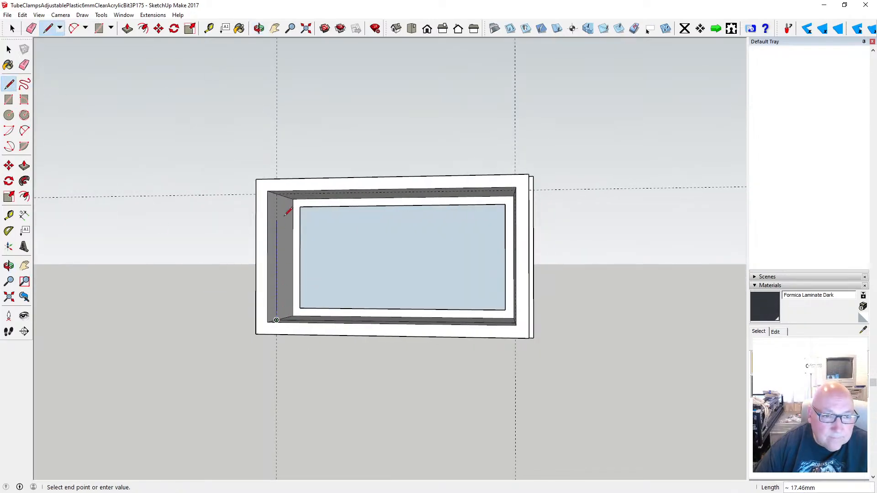
pyautogui.click(277, 193)
pyautogui.click(277, 193)
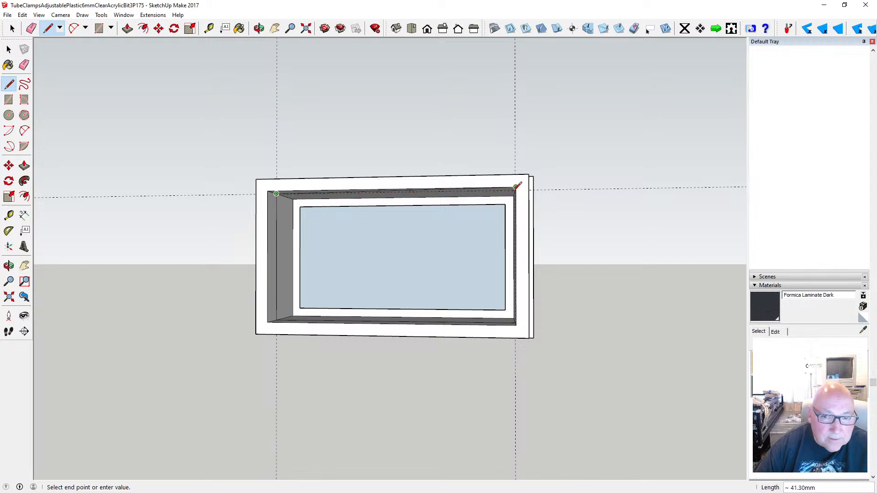
# - Draw a 22 mm edge along the guide on the remaining short wall to close the rectangle inside the housing
pyautogui.click(259, 29)
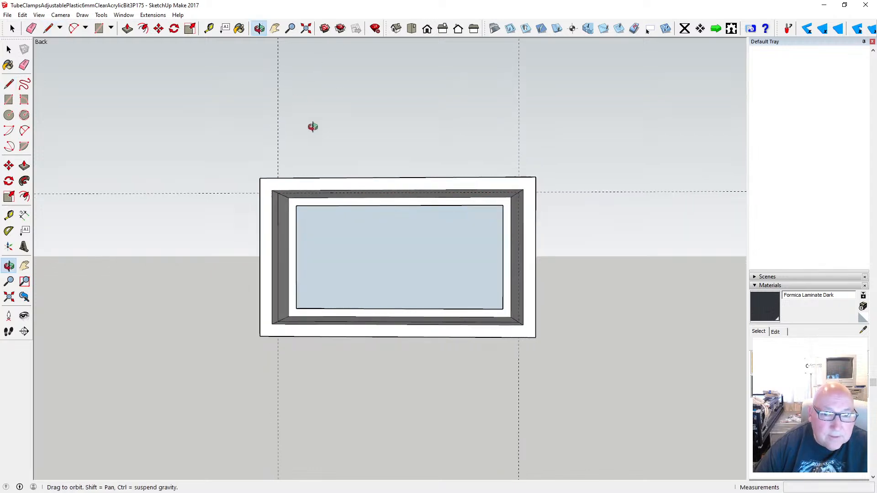
pyautogui.moveTo(312, 127); pyautogui.dragTo(67, 98)
pyautogui.click(9, 84)
pyautogui.click(283, 188)
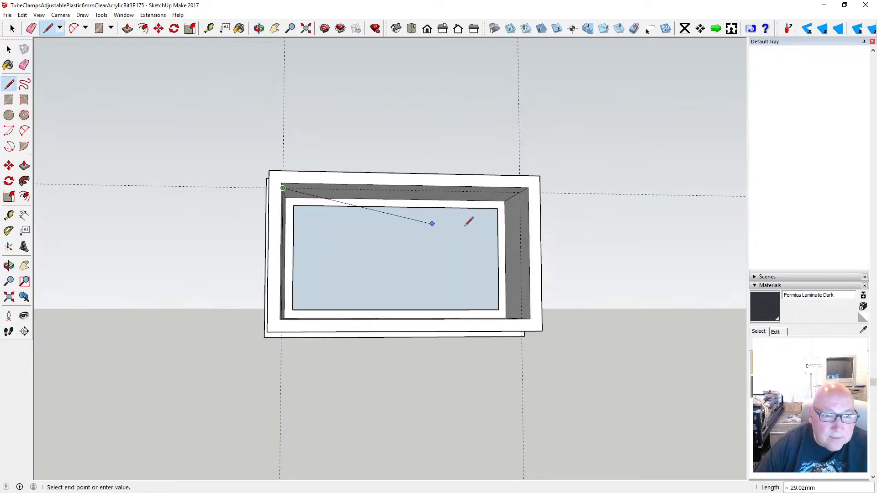
pyautogui.press('Escape')
pyautogui.click(520, 192)
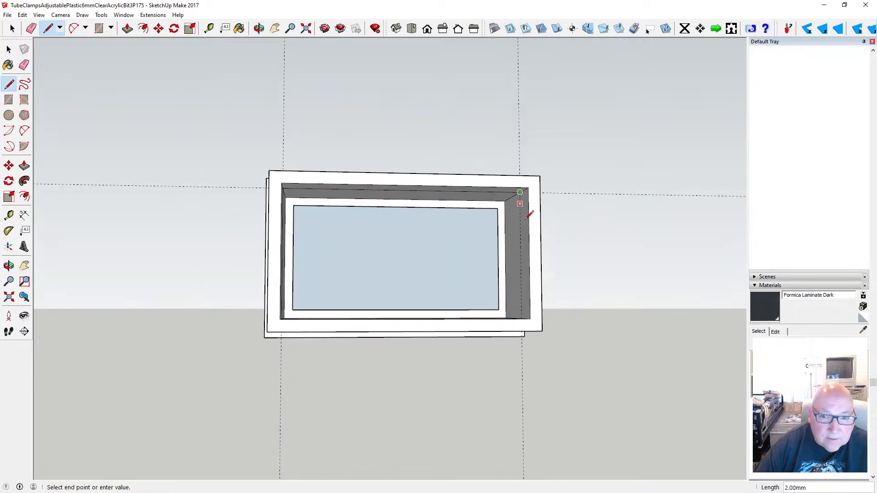
pyautogui.click(521, 318)
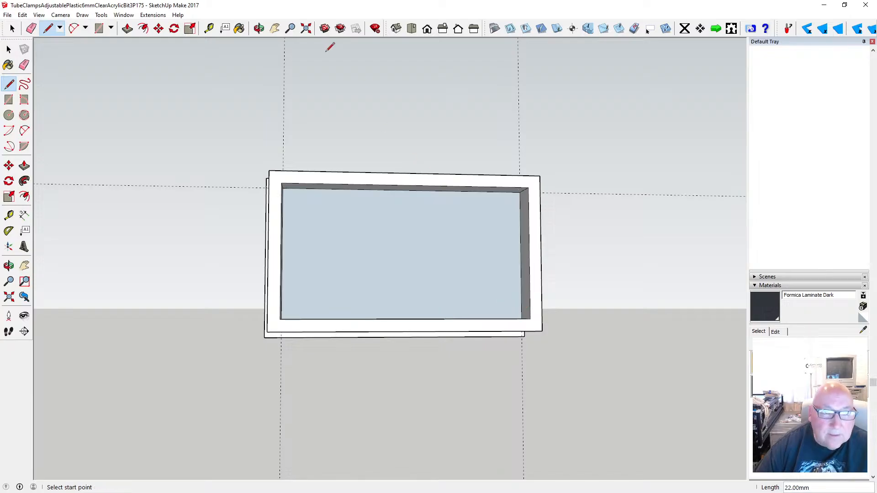
# - Paint the recessed face inside the housing green, trying Color G06 and Color G07 before applying Color G08
pyautogui.click(259, 28)
pyautogui.moveTo(294, 57); pyautogui.dragTo(282, 125)
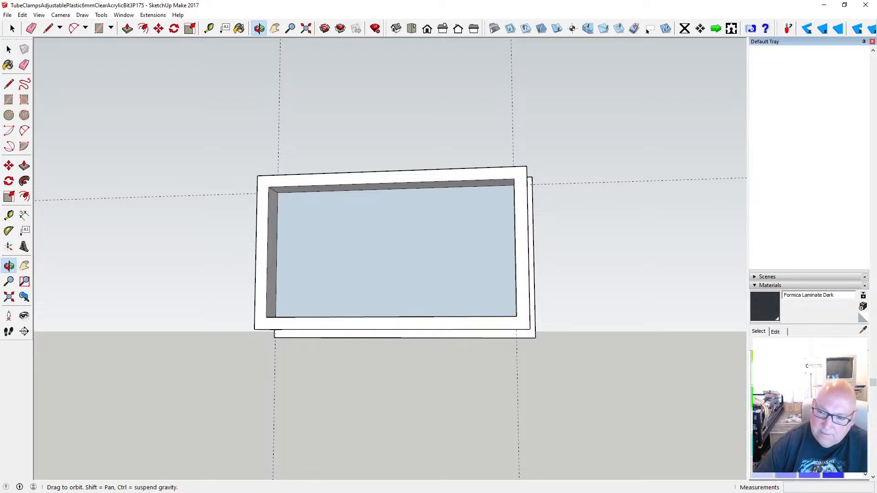
pyautogui.click(785, 397)
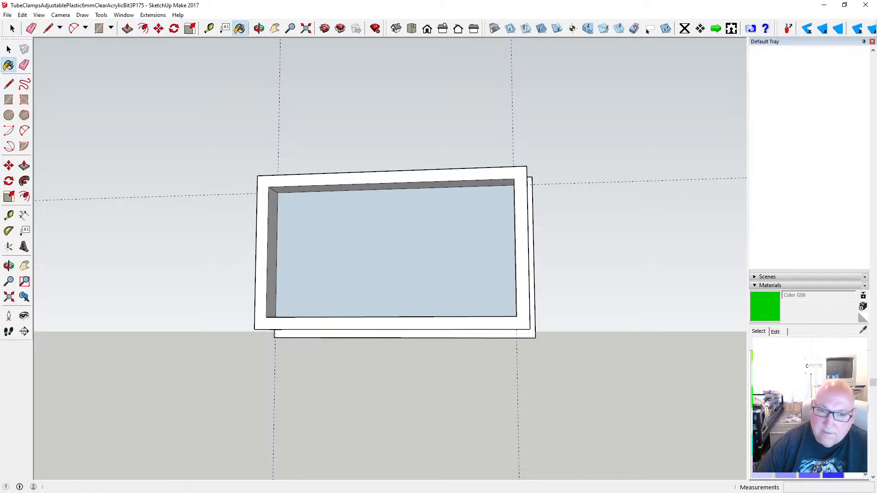
pyautogui.click(457, 253)
pyautogui.click(797, 398)
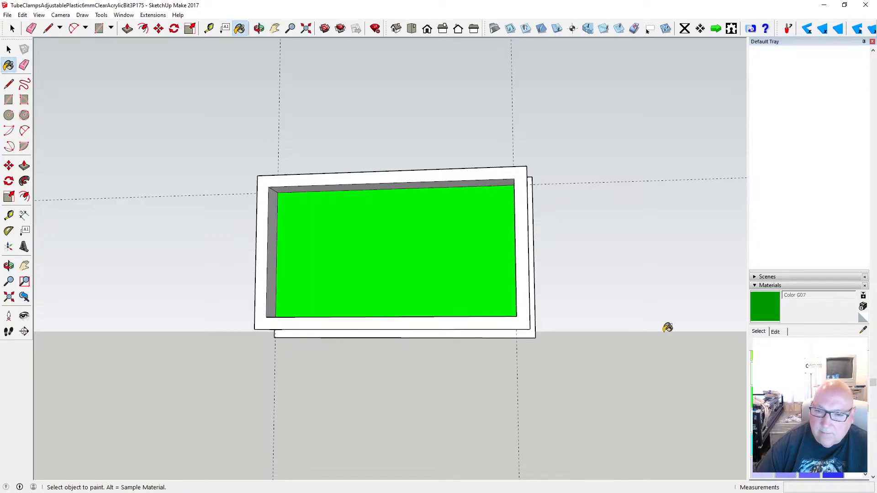
pyautogui.click(476, 237)
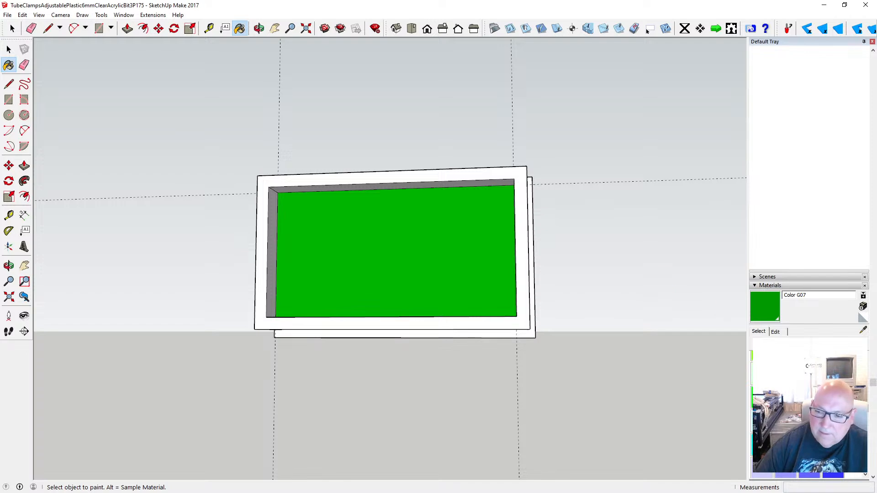
pyautogui.click(809, 398)
pyautogui.click(498, 235)
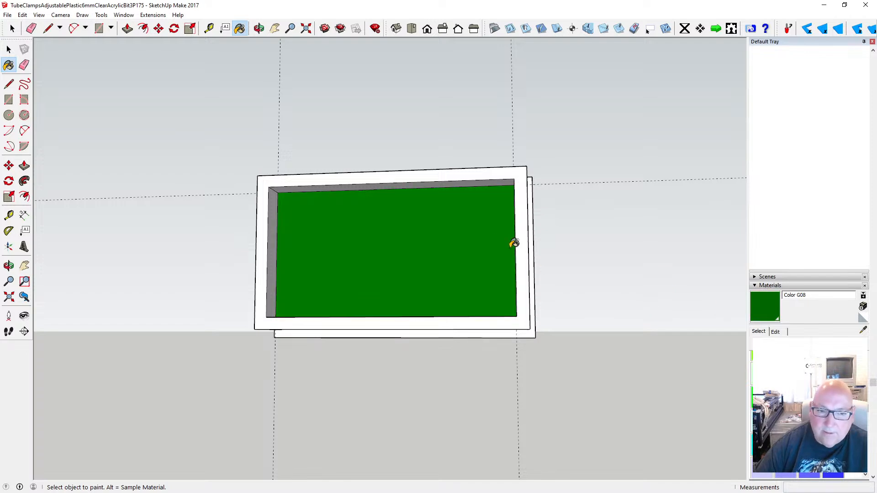
# - Delete the three guide lines running through the housing
pyautogui.click(258, 28)
pyautogui.moveTo(438, 265)
pyautogui.mouseDown()
pyautogui.moveTo(464, 307)
pyautogui.moveTo(454, 298)
pyautogui.mouseUp()
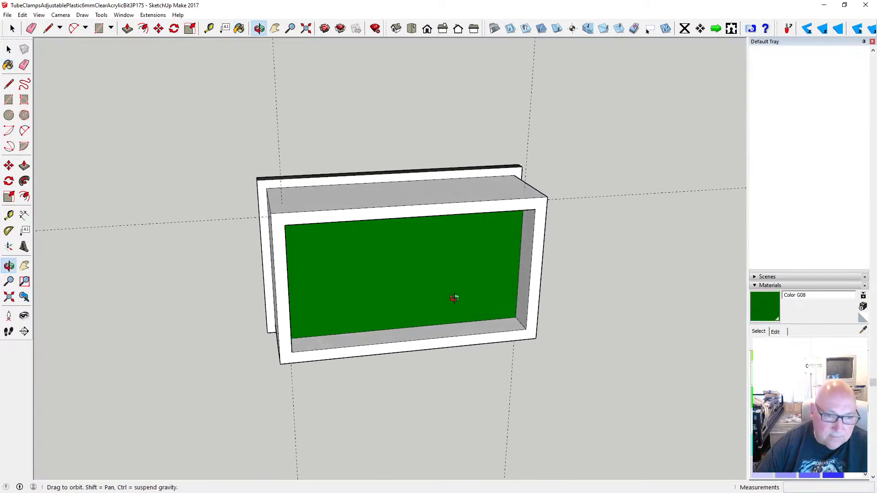
pyautogui.click(9, 49)
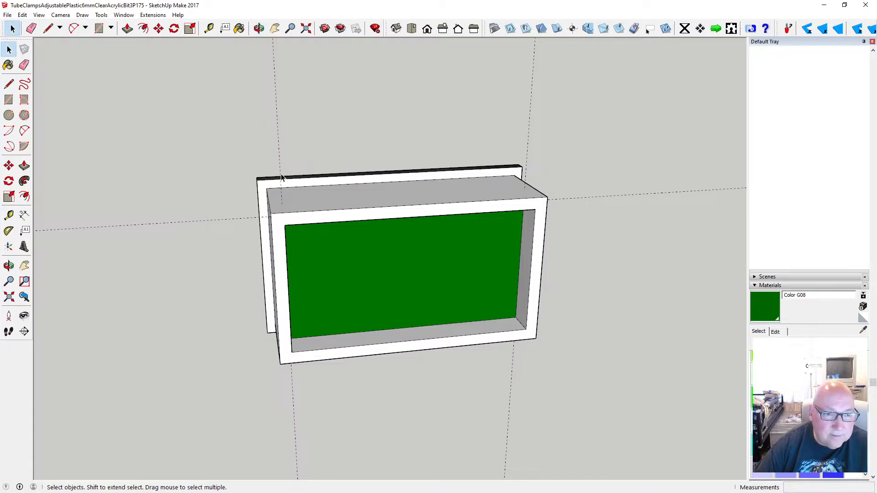
pyautogui.press('Delete')
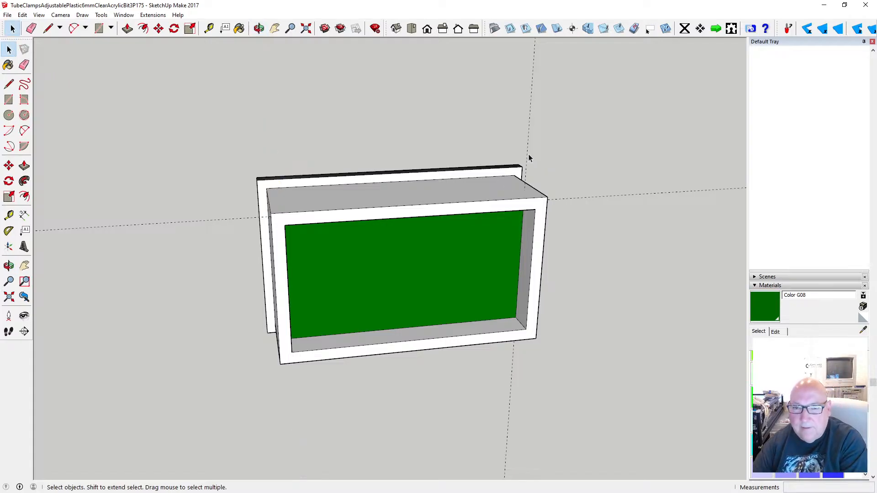
pyautogui.click(528, 157)
pyautogui.press('Delete')
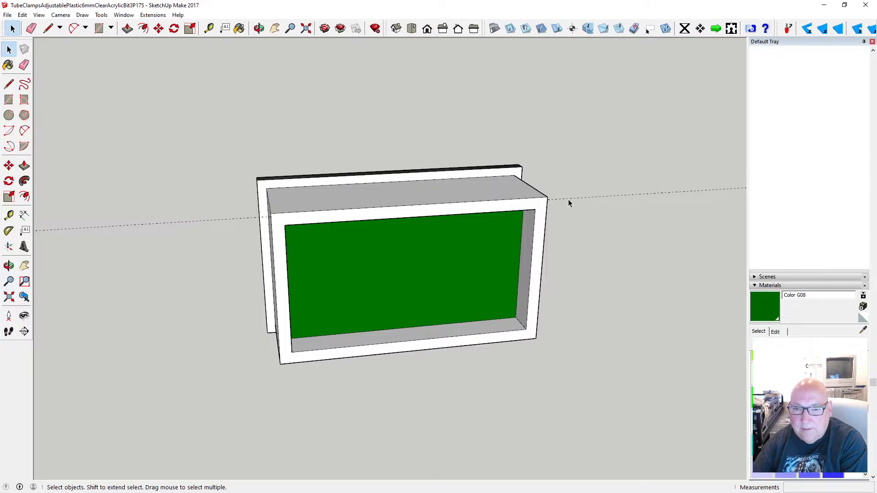
# - Paint the bezel's back face, the housing rim, and two adjoining outer and two inner walls with Formica Laminate Dark
pyautogui.click(259, 28)
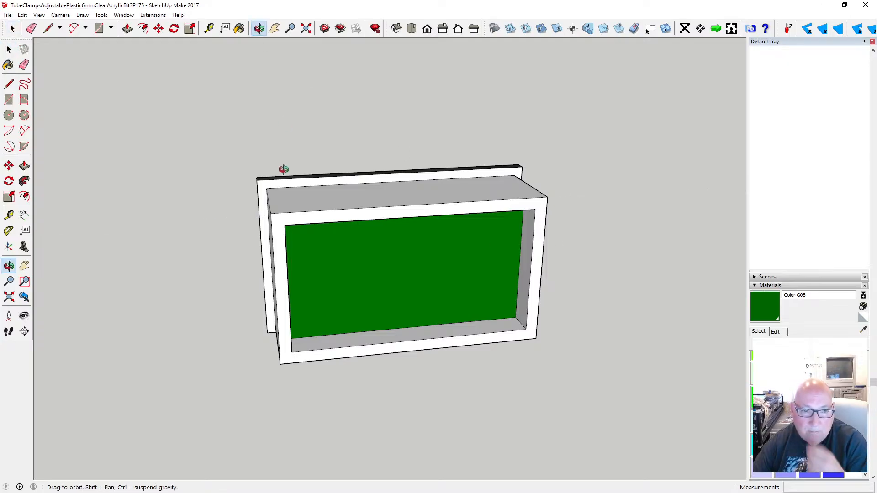
pyautogui.moveTo(284, 170)
pyautogui.mouseDown()
pyautogui.moveTo(290, 158)
pyautogui.moveTo(337, 157)
pyautogui.moveTo(389, 212)
pyautogui.mouseUp()
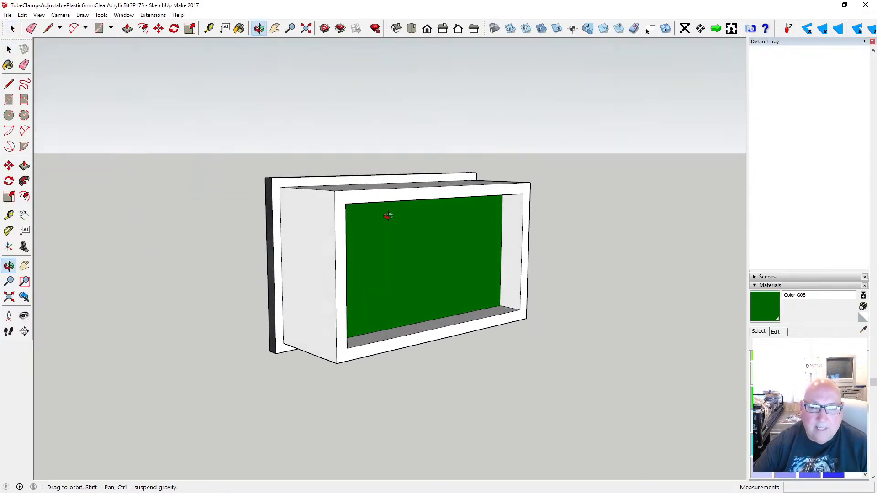
pyautogui.click(239, 29)
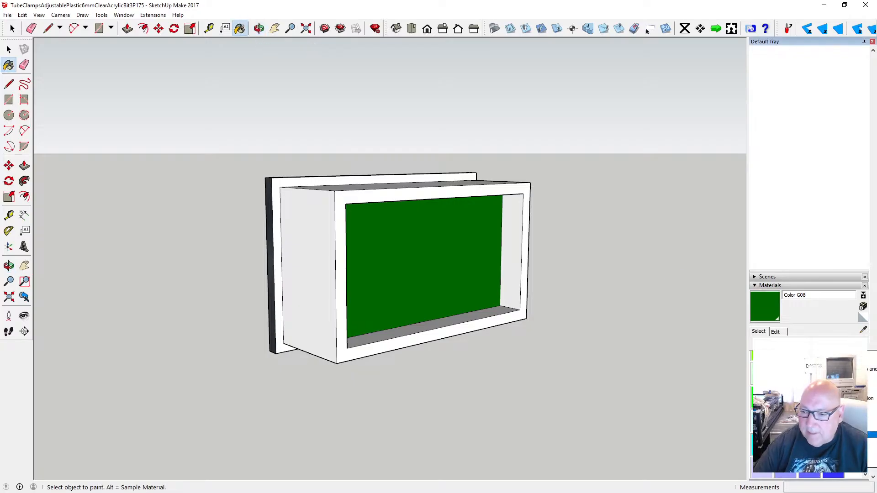
pyautogui.click(315, 225)
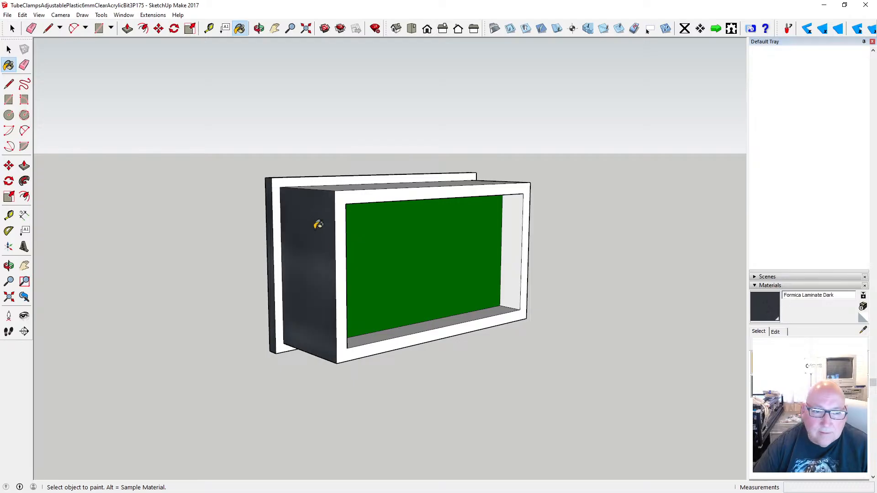
pyautogui.click(279, 188)
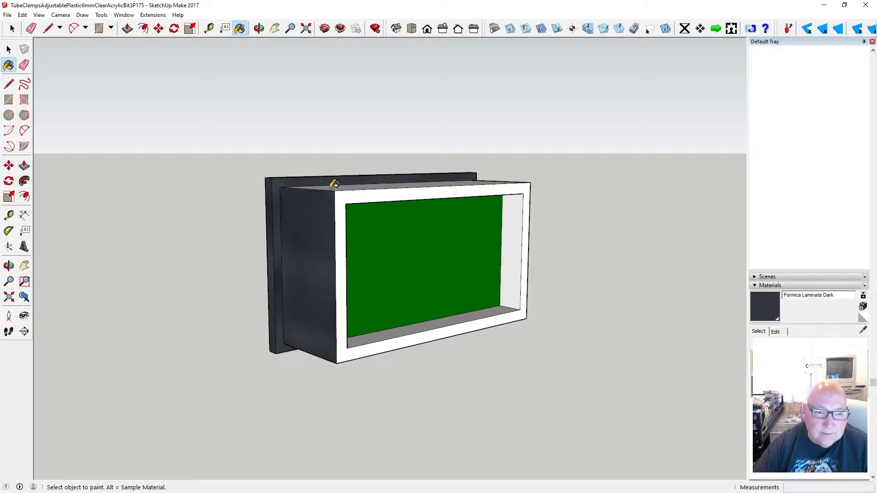
pyautogui.click(347, 186)
pyautogui.click(360, 192)
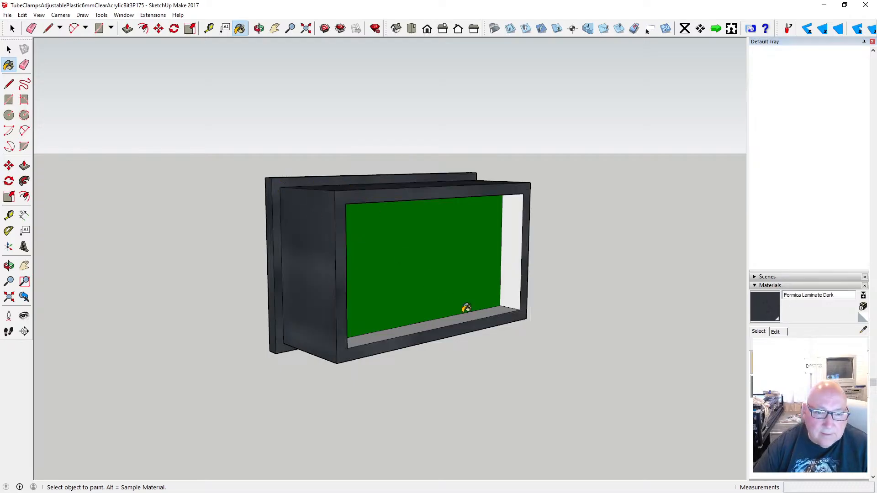
pyautogui.click(516, 278)
pyautogui.click(501, 310)
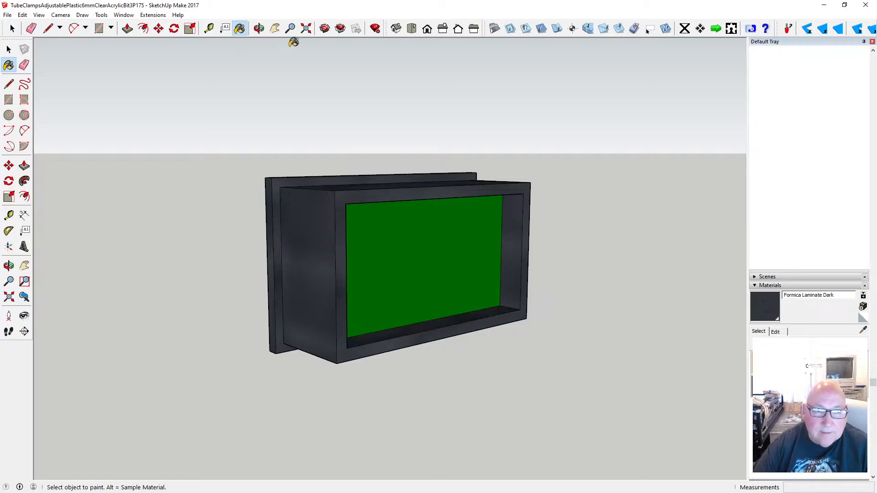
# - Paint the remaining unpainted inner and outer walls of the housing with Formica Laminate Dark
pyautogui.click(259, 29)
pyautogui.moveTo(277, 192)
pyautogui.mouseDown()
pyautogui.moveTo(279, 102)
pyautogui.moveTo(333, 167)
pyautogui.mouseUp()
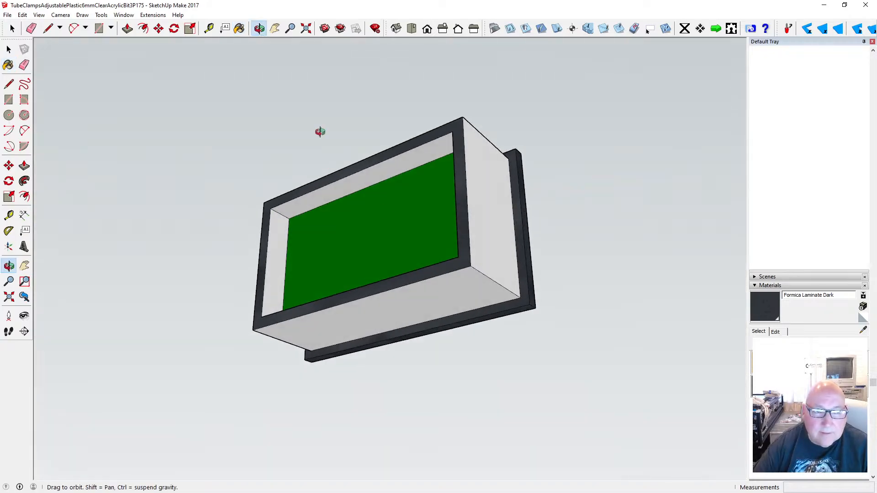
pyautogui.press('b')
pyautogui.click(280, 216)
pyautogui.click(299, 203)
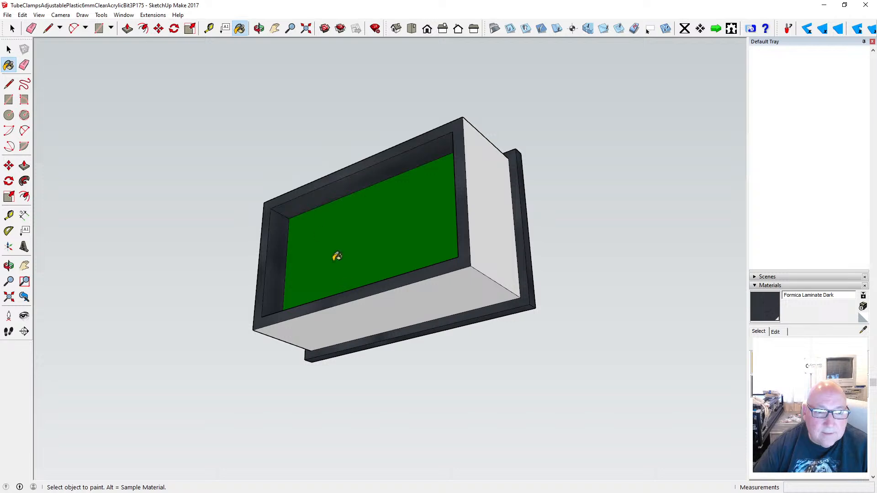
pyautogui.click(397, 304)
pyautogui.click(488, 237)
# - Examine the painted housing from behind and through the display opening at the front
pyautogui.click(258, 28)
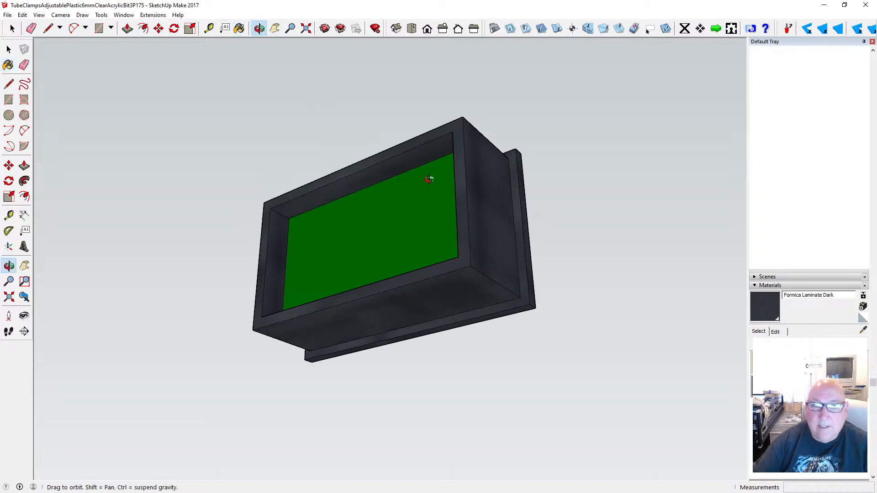
pyautogui.moveTo(432, 181); pyautogui.dragTo(246, 235)
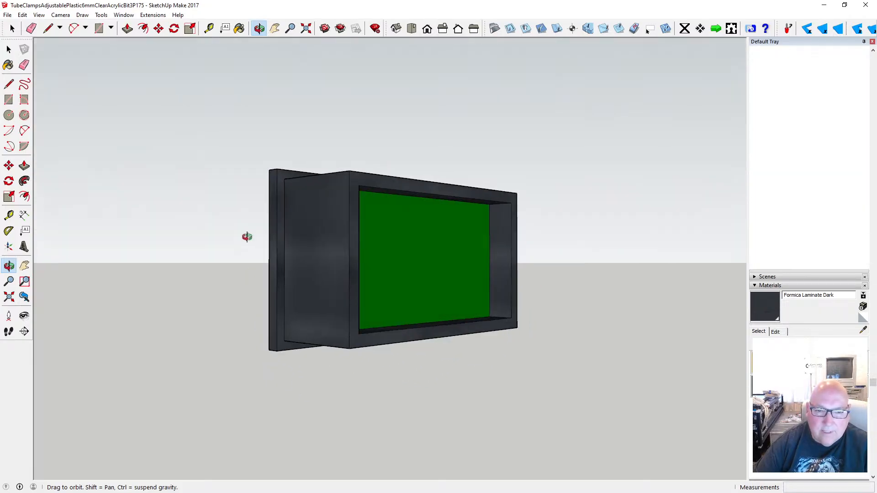
pyautogui.moveTo(401, 266); pyautogui.dragTo(419, 347)
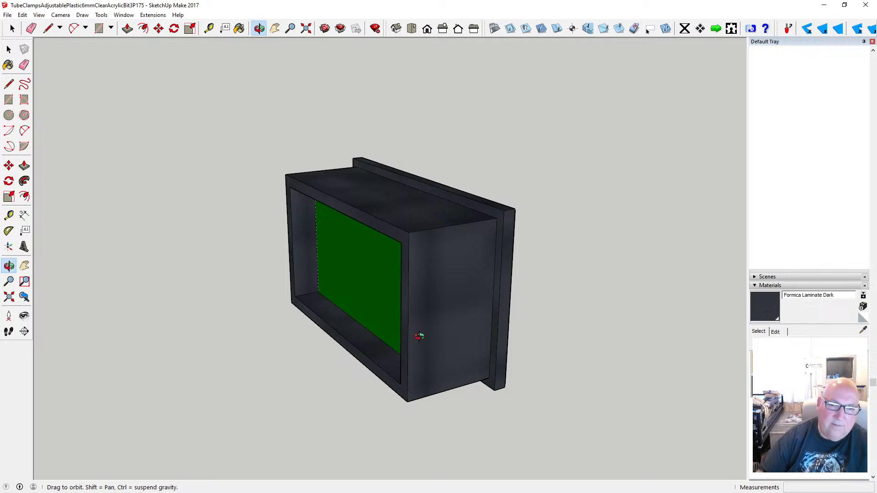
pyautogui.click(239, 28)
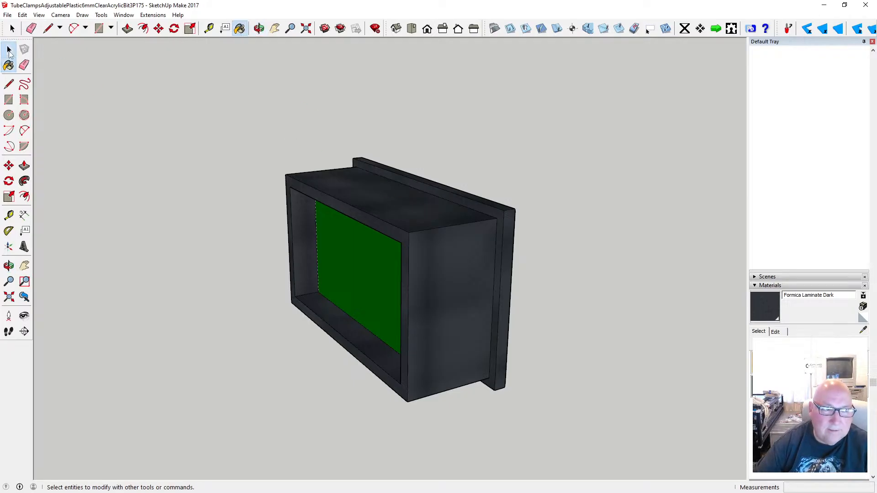
pyautogui.click(259, 28)
pyautogui.moveTo(447, 152); pyautogui.dragTo(121, 202)
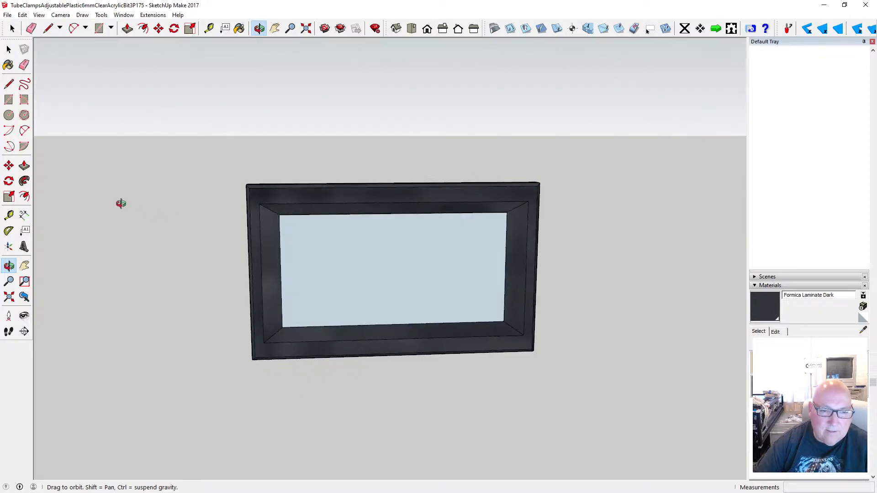
pyautogui.scroll(1, 338, 273)
pyautogui.moveTo(358, 273); pyautogui.dragTo(236, 208)
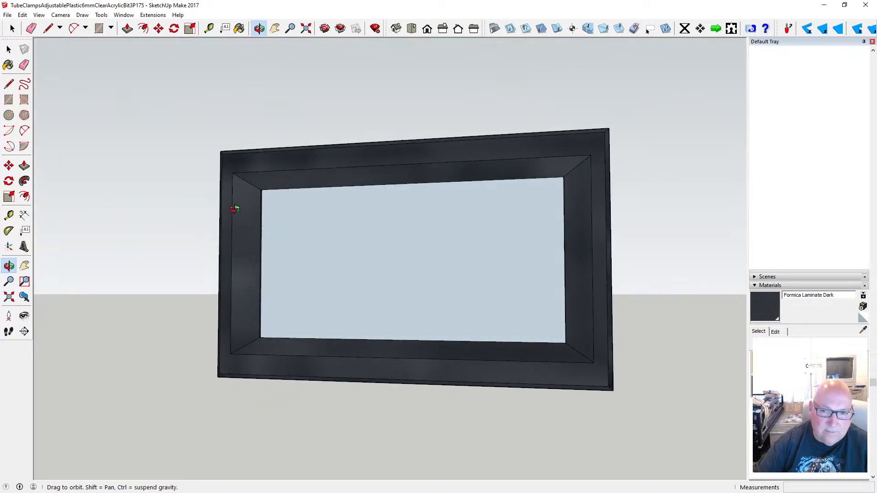
pyautogui.scroll(-2, 365, 268)
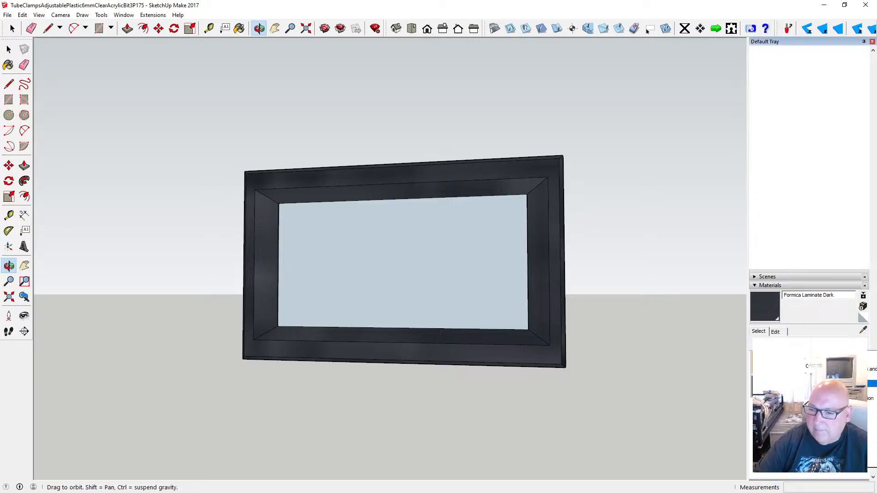
# - Paint the recessed display face inside the dark bezel with the dark red Color B08
pyautogui.click(811, 376)
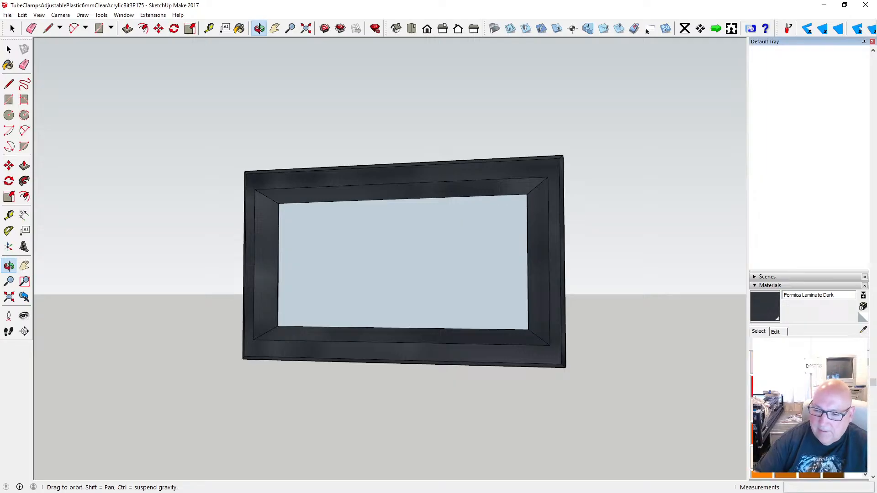
pyautogui.click(776, 361)
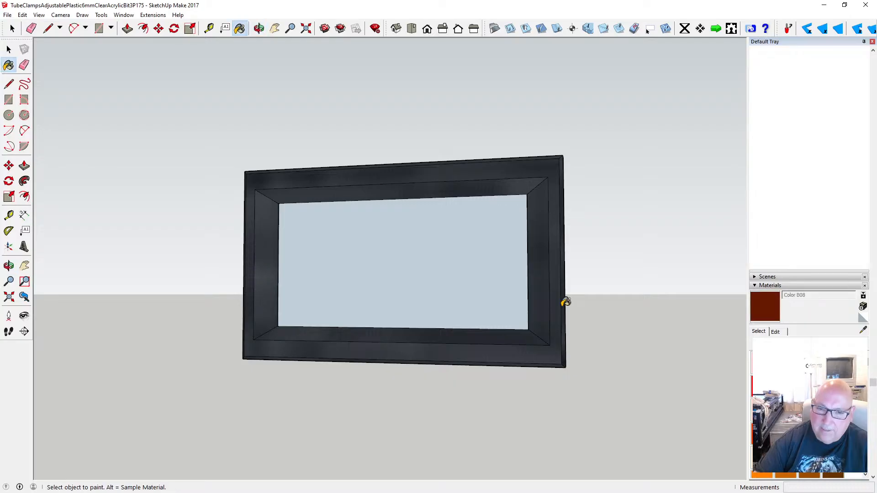
pyautogui.click(456, 245)
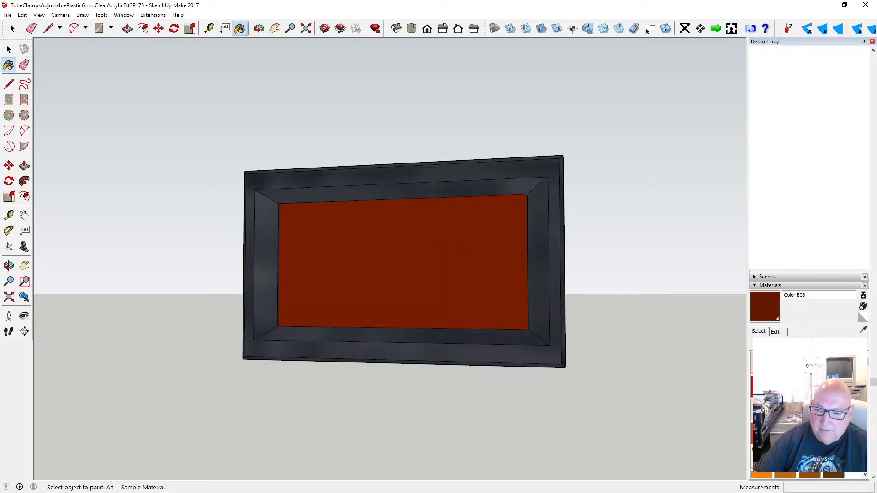
# - Select the entire display housing, including its dark red face, and make it a group
pyautogui.click(259, 28)
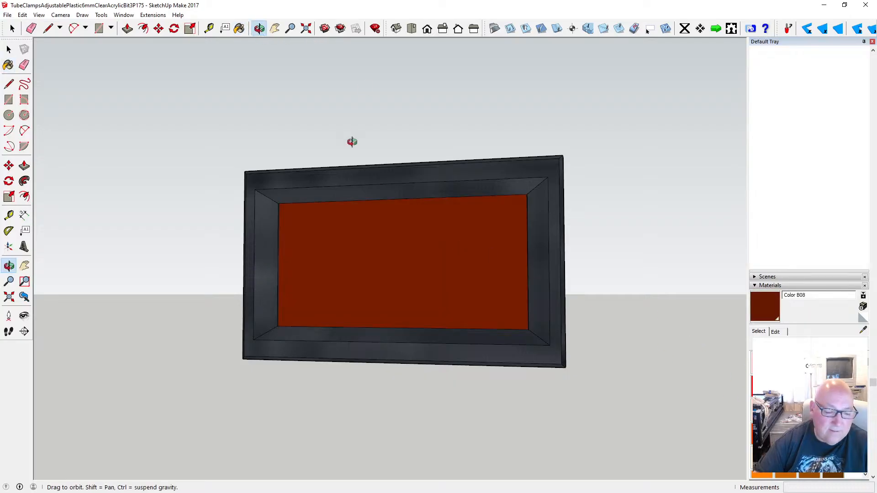
pyautogui.moveTo(368, 192); pyautogui.dragTo(413, 247)
pyautogui.scroll(1, 406, 257)
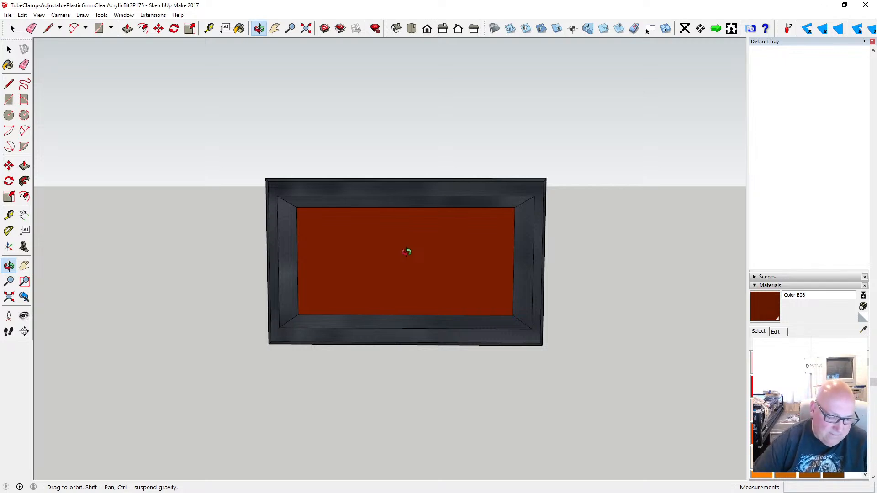
pyautogui.moveTo(368, 253); pyautogui.dragTo(366, 240)
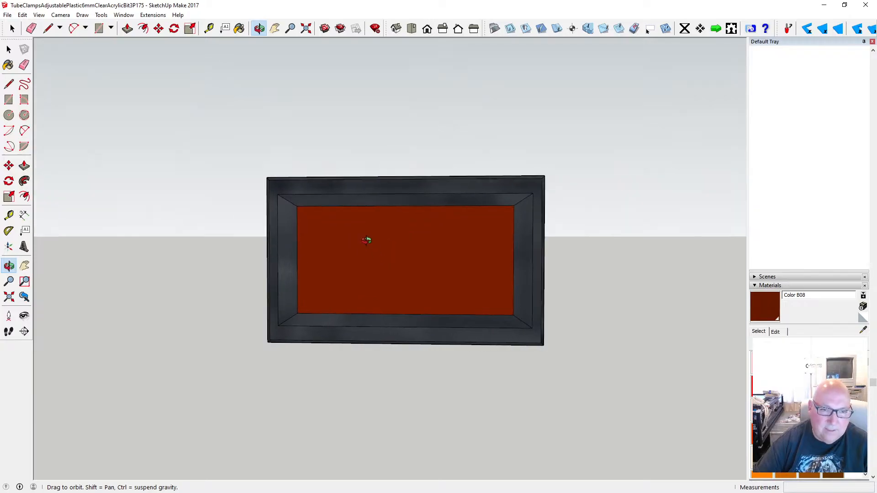
pyautogui.moveTo(366, 240); pyautogui.dragTo(356, 249, button='middle')
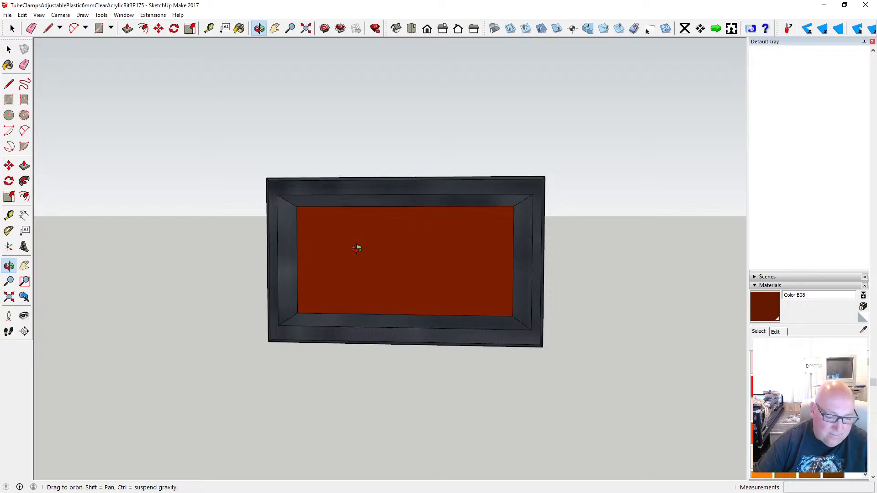
pyautogui.moveTo(357, 249); pyautogui.dragTo(320, 236)
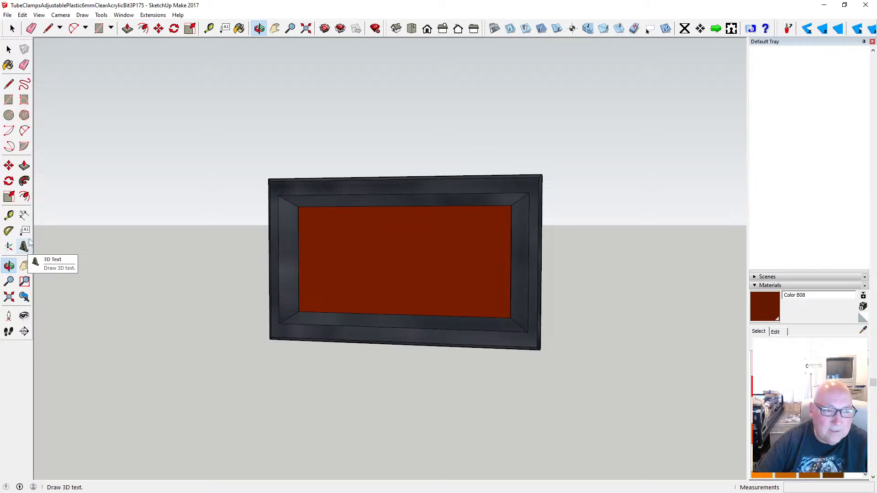
pyautogui.click(9, 49)
pyautogui.moveTo(211, 127); pyautogui.dragTo(580, 404)
pyautogui.rightClick(393, 322)
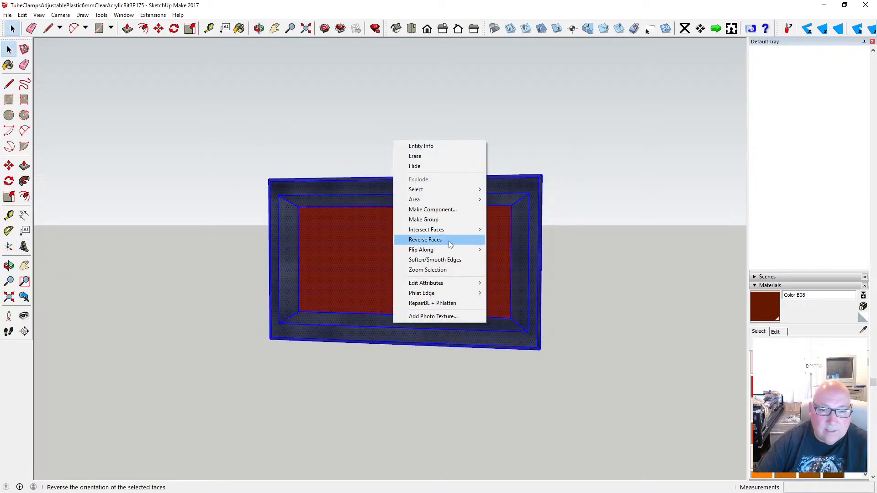
pyautogui.click(452, 219)
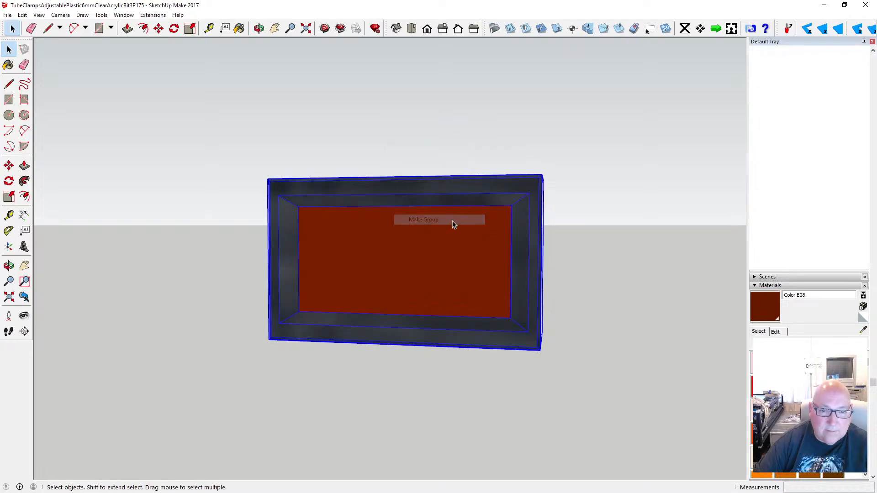
pyautogui.click(24, 247)
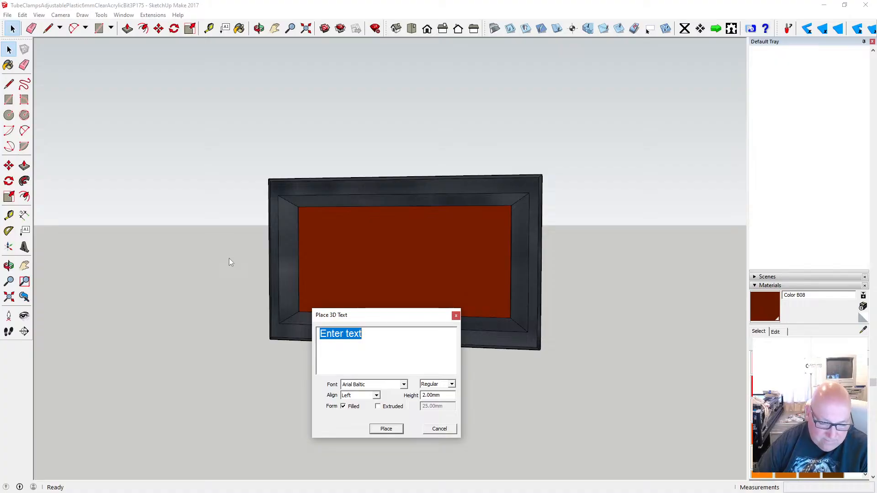
pyautogui.write('13.8')
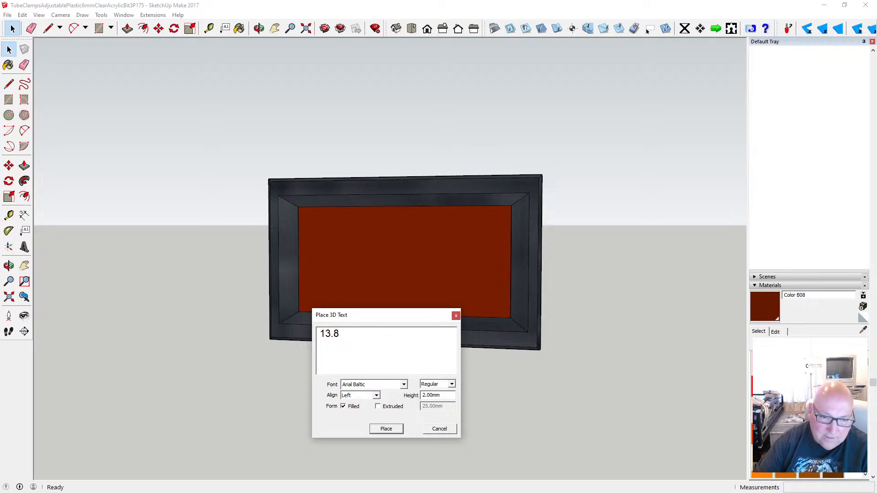
pyautogui.click(387, 429)
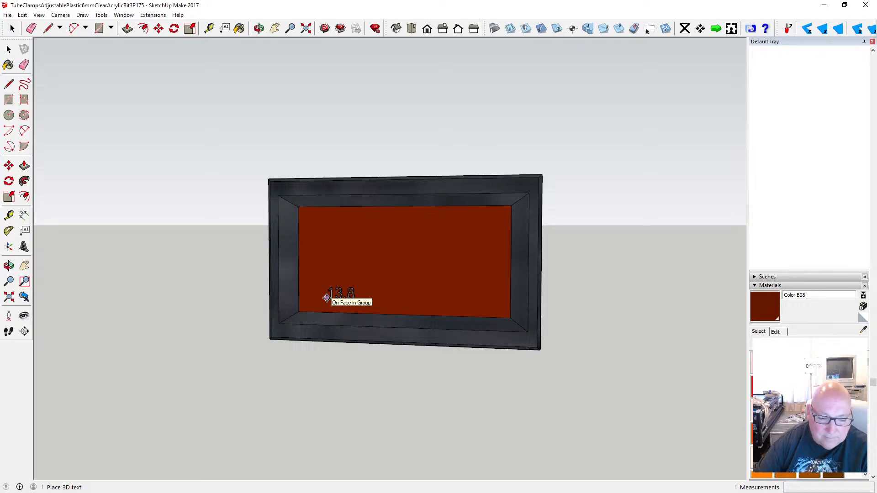
pyautogui.press('Escape')
pyautogui.click(24, 247)
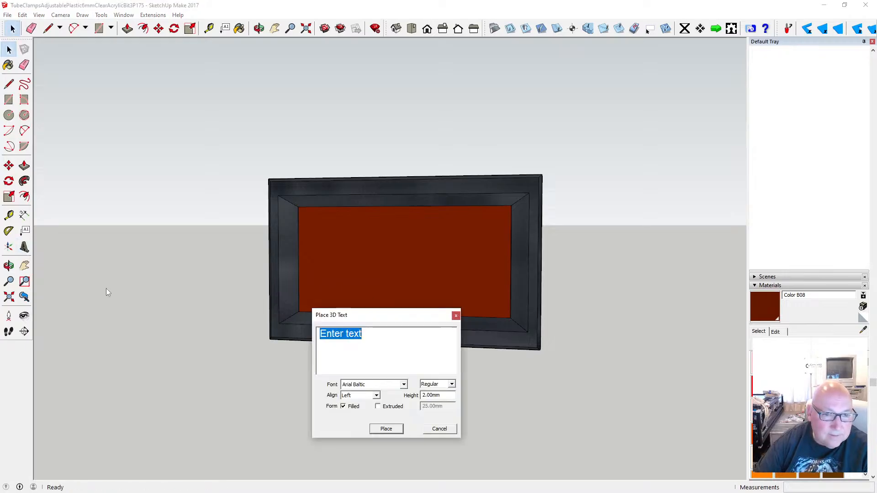
pyautogui.click(426, 396)
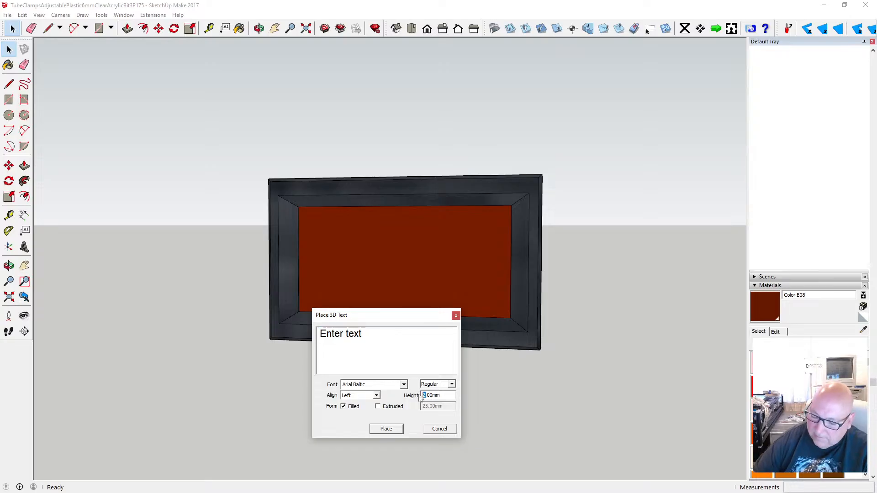
pyautogui.click(368, 336)
pyautogui.write('13.8')
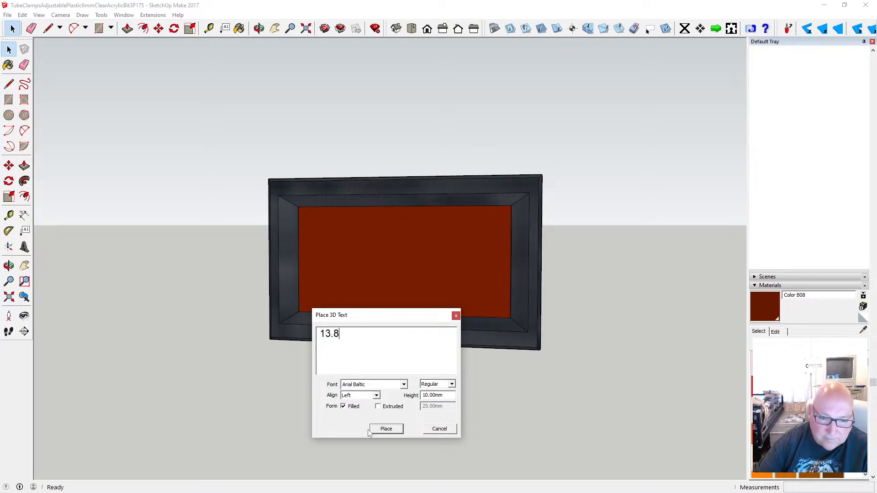
pyautogui.click(386, 429)
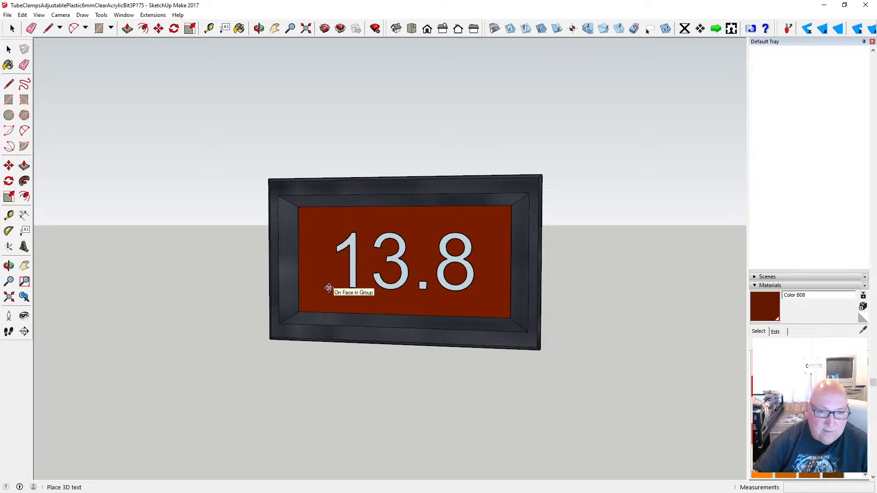
pyautogui.press('space')
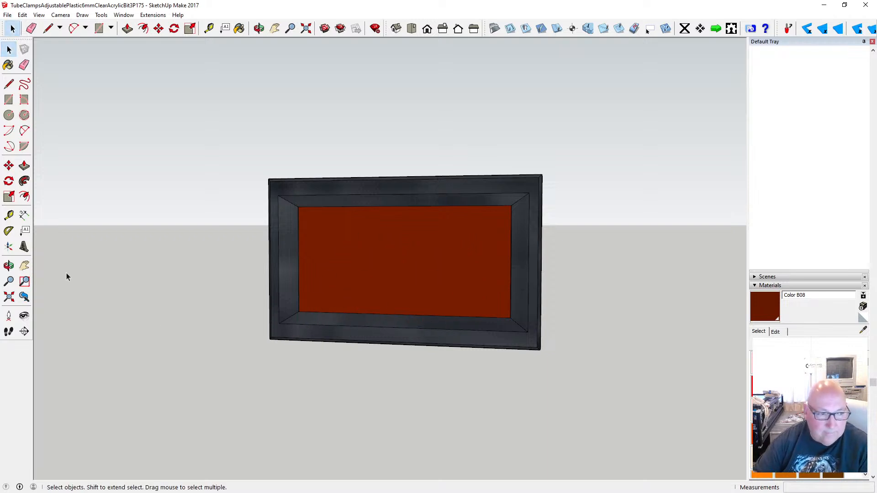
# - Place filled 3D text "13.8" in Arial Baltic, 12 mm high, centred on the dark red display face
pyautogui.click(24, 246)
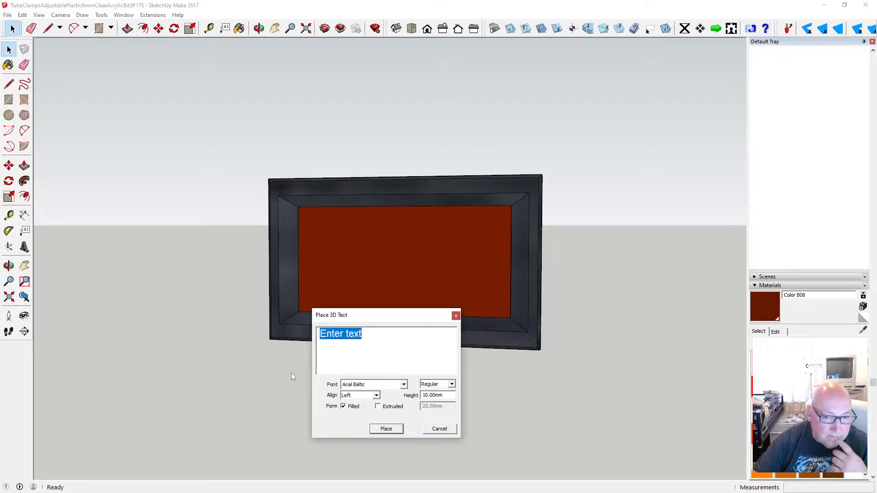
pyautogui.doubleClick(425, 395)
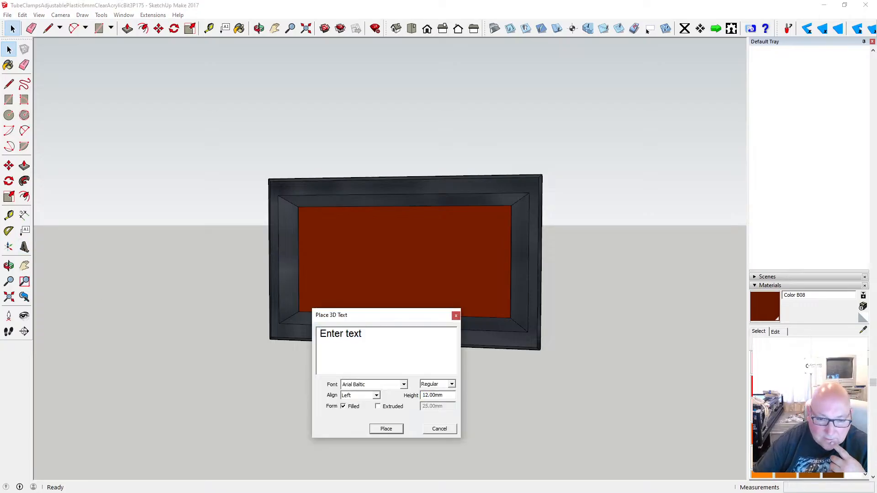
pyautogui.moveTo(366, 337); pyautogui.dragTo(306, 337)
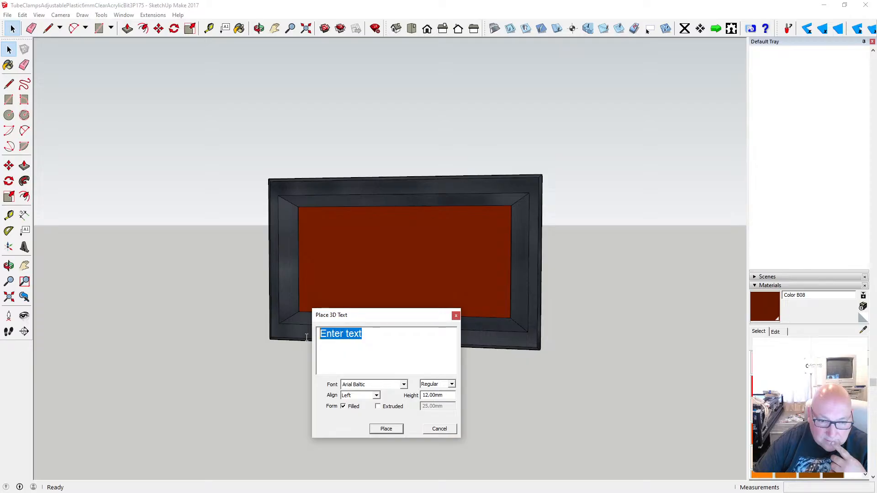
pyautogui.write('13.8')
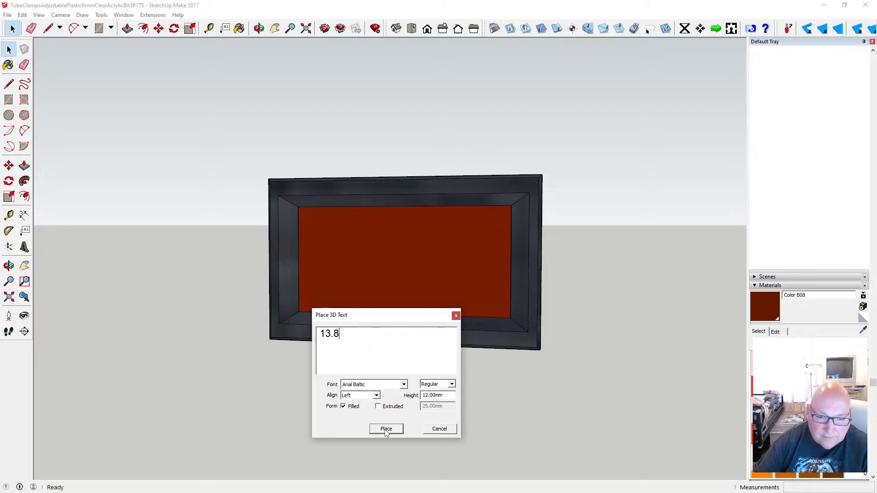
pyautogui.click(386, 429)
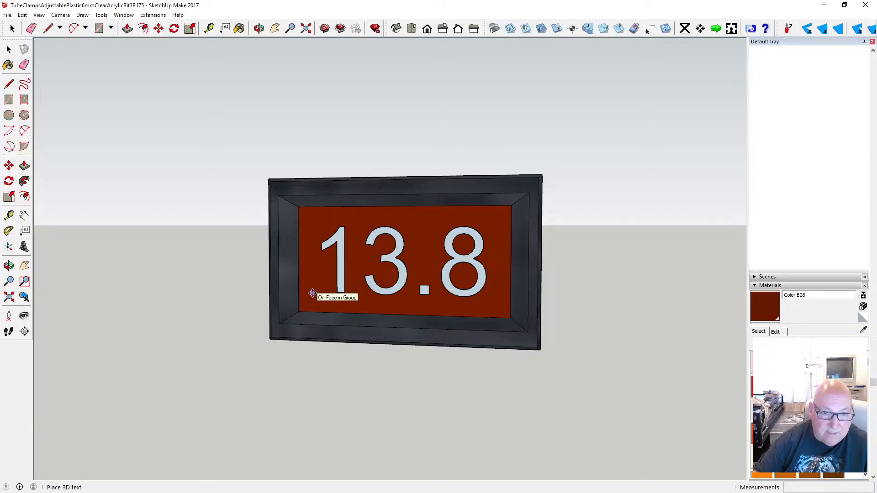
pyautogui.click(312, 294)
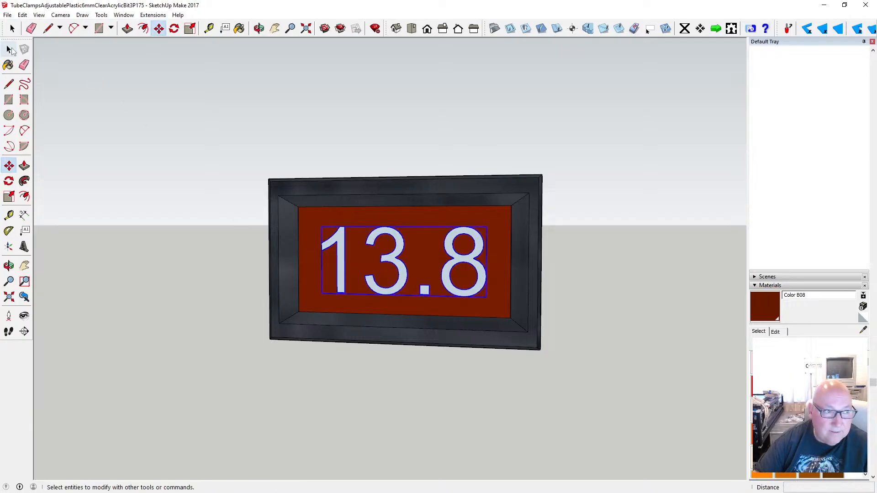
pyautogui.press('space')
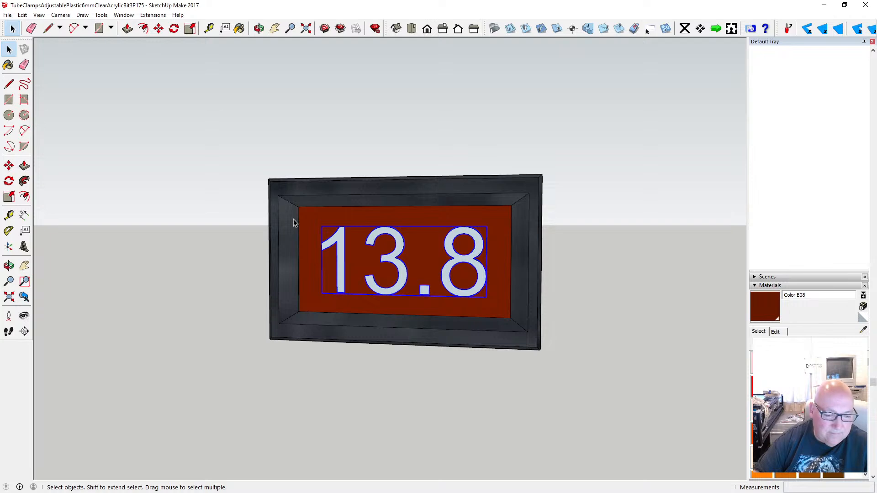
# - Paint all the digits and the decimal point inside the 13.8 text component bright red with Color A05, leaving the component when done
pyautogui.scroll(2, 342, 245)
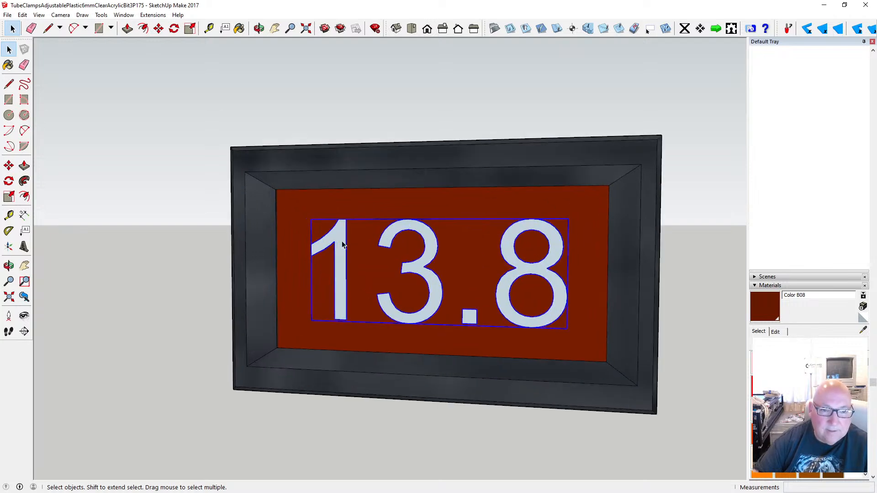
pyautogui.doubleClick(341, 241)
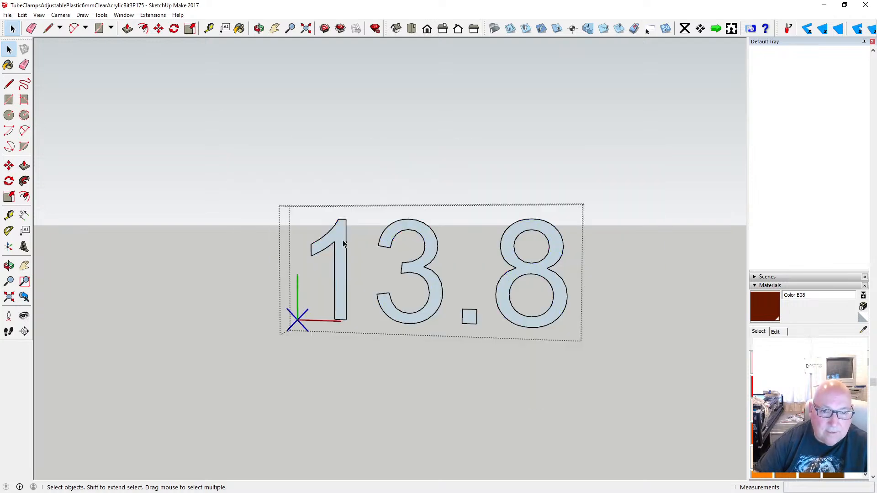
pyautogui.click(341, 238)
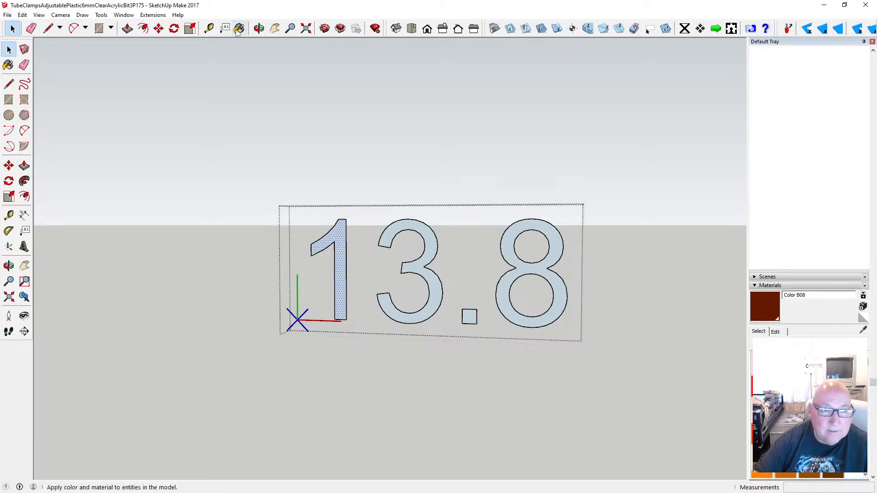
pyautogui.click(239, 29)
pyautogui.click(762, 386)
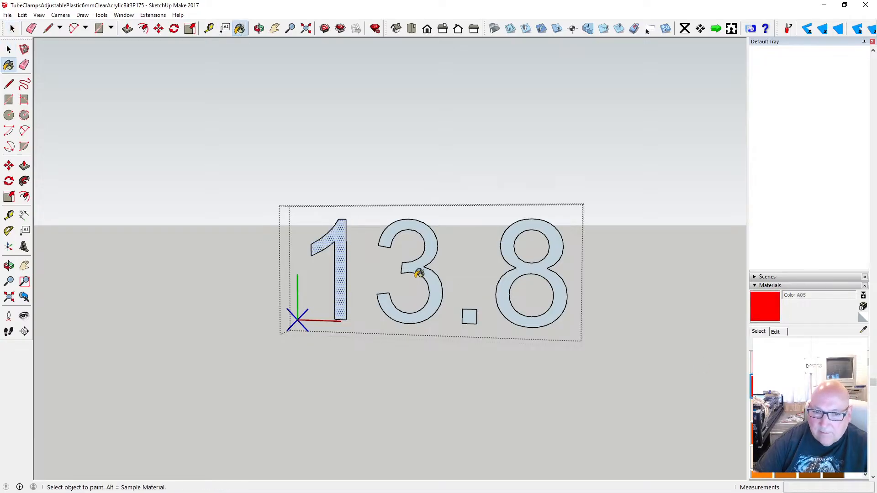
pyautogui.click(342, 262)
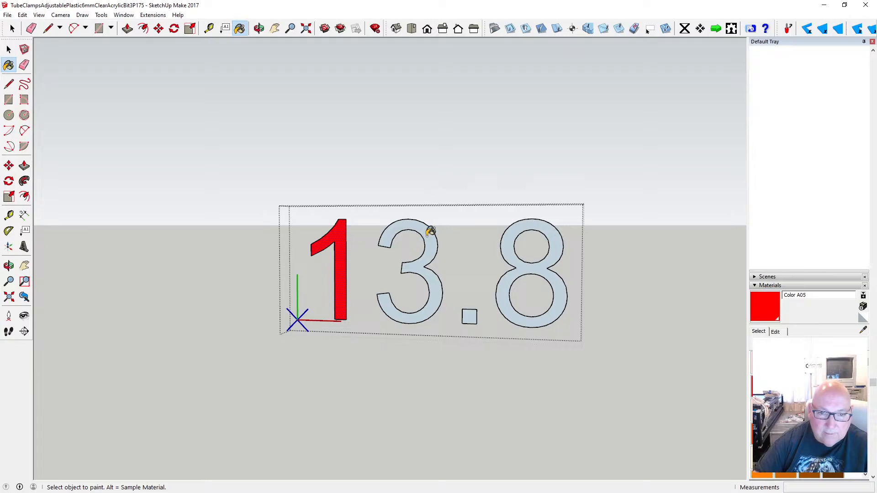
pyautogui.click(432, 233)
pyautogui.click(506, 289)
pyautogui.click(469, 317)
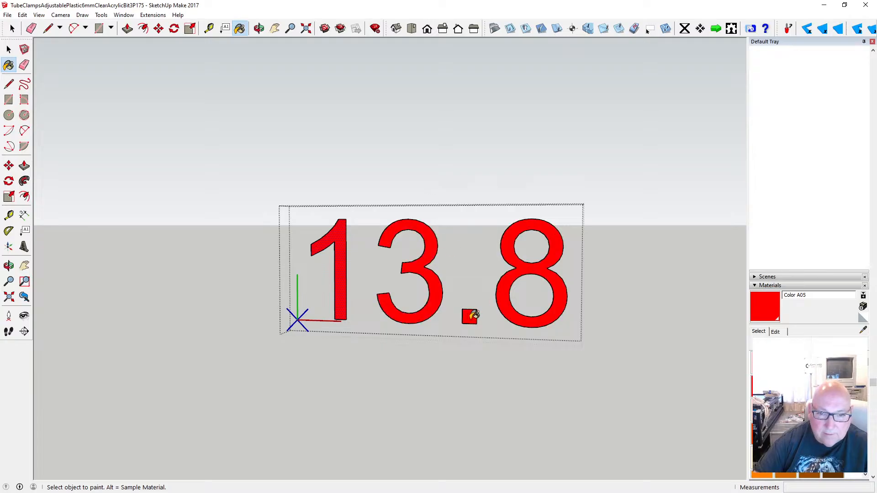
pyautogui.press('space')
pyautogui.click(120, 130)
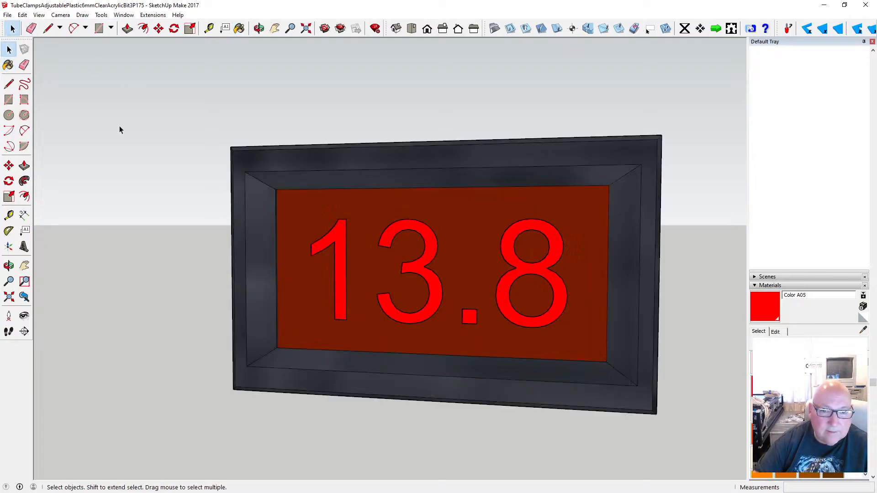
pyautogui.click(259, 29)
pyautogui.scroll(-5, 445, 238)
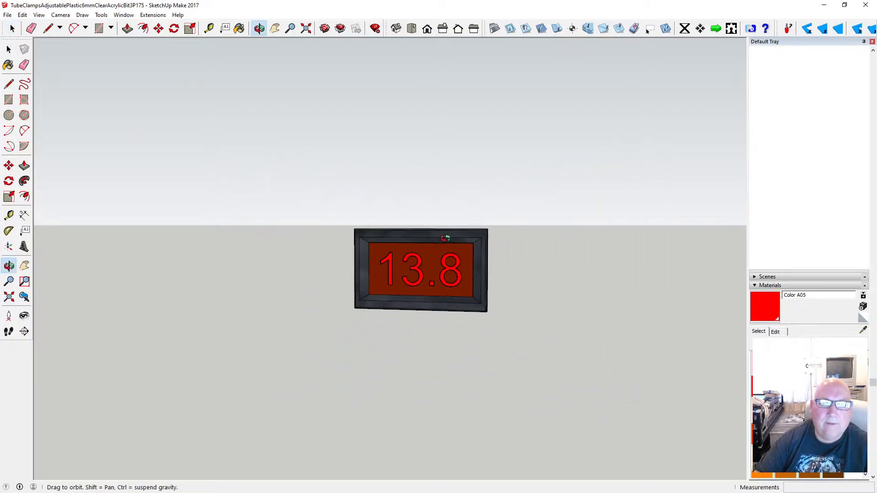
pyautogui.moveTo(445, 238); pyautogui.dragTo(480, 255)
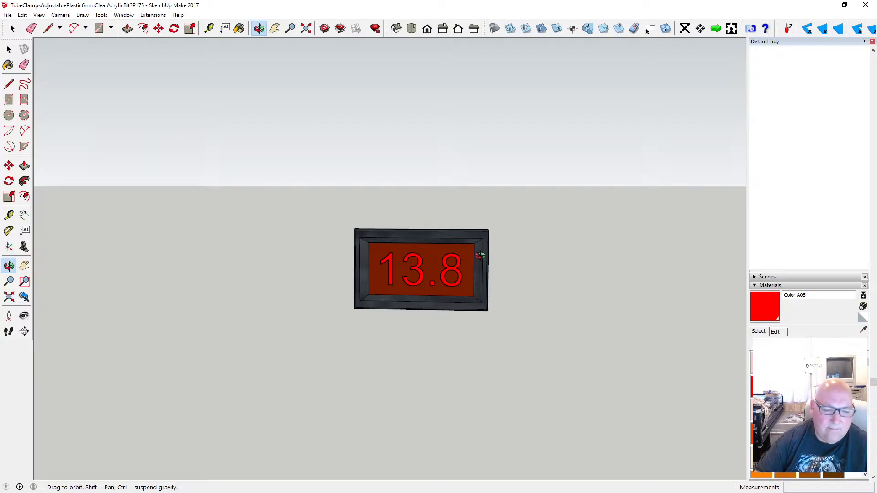
pyautogui.scroll(8, 421, 296)
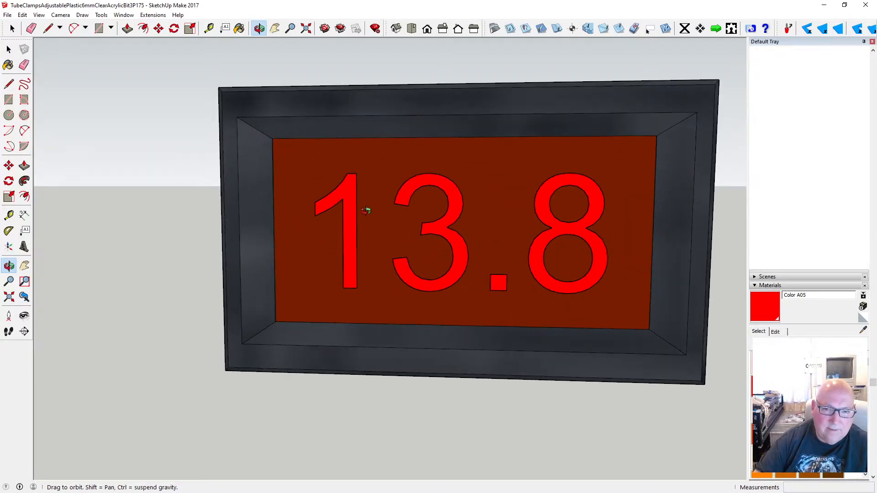
# - Select the entire meter, including the housing and the 13.8 text, and combine it into a single object
pyautogui.scroll(-5, 366, 210)
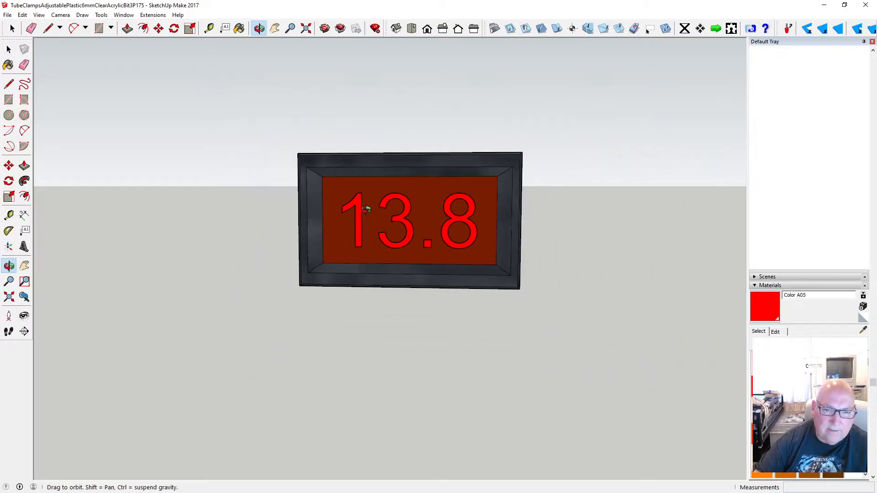
pyautogui.click(9, 49)
pyautogui.click(9, 49)
pyautogui.moveTo(222, 102); pyautogui.dragTo(587, 338)
pyautogui.rightClick(483, 287)
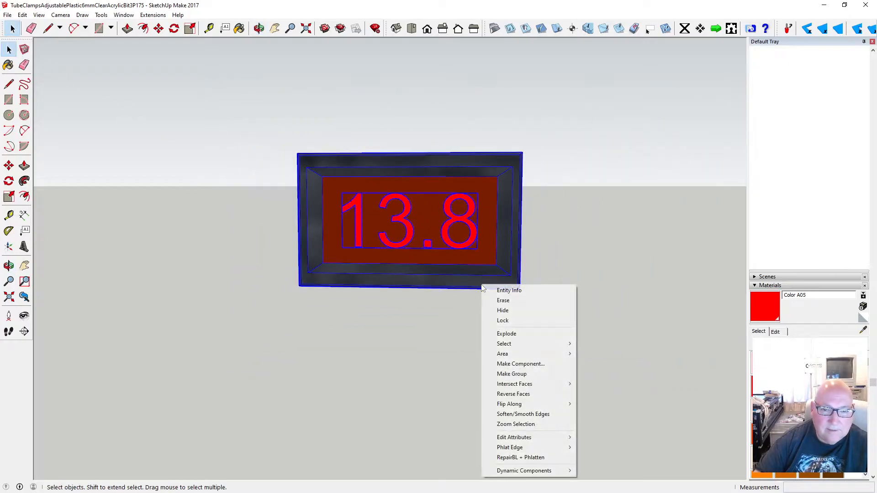
pyautogui.click(552, 364)
pyautogui.click(450, 315)
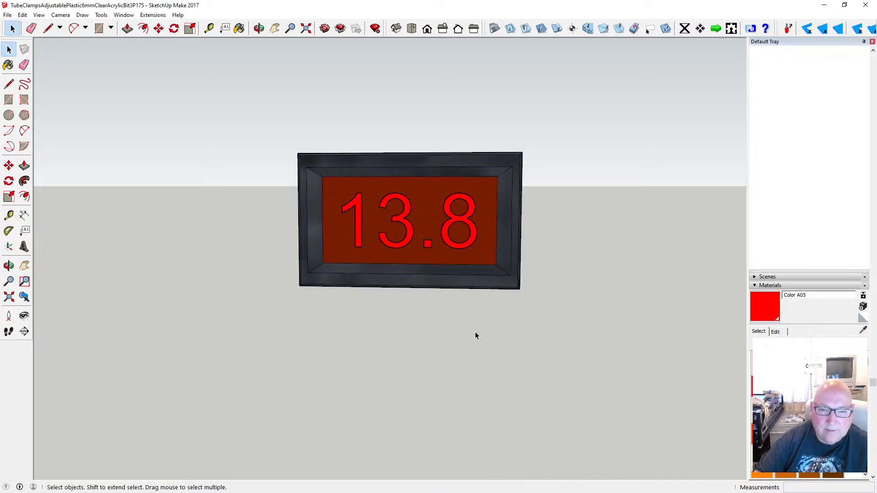
# - Copy the combined 13.8 meter to the clipboard
pyautogui.click(259, 28)
pyautogui.scroll(-3, 420, 139)
pyautogui.moveTo(420, 139); pyautogui.dragTo(315, 229)
pyautogui.click(14, 50)
pyautogui.click(14, 50)
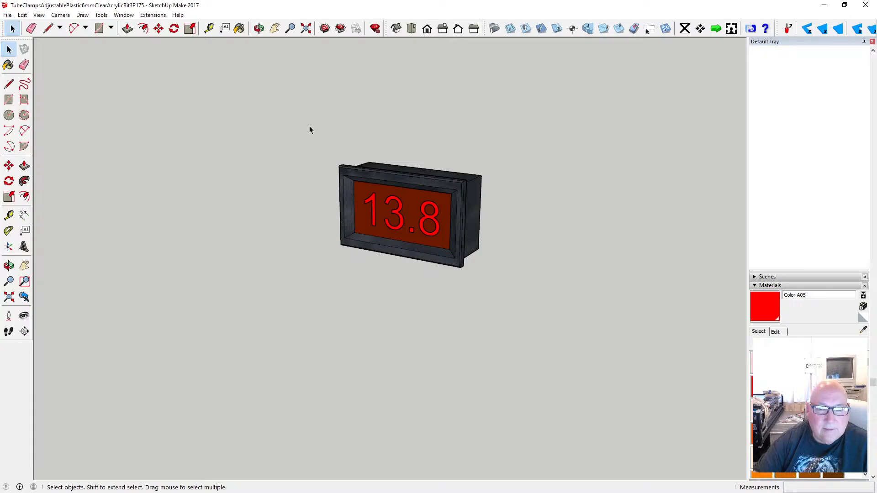
pyautogui.click(370, 178)
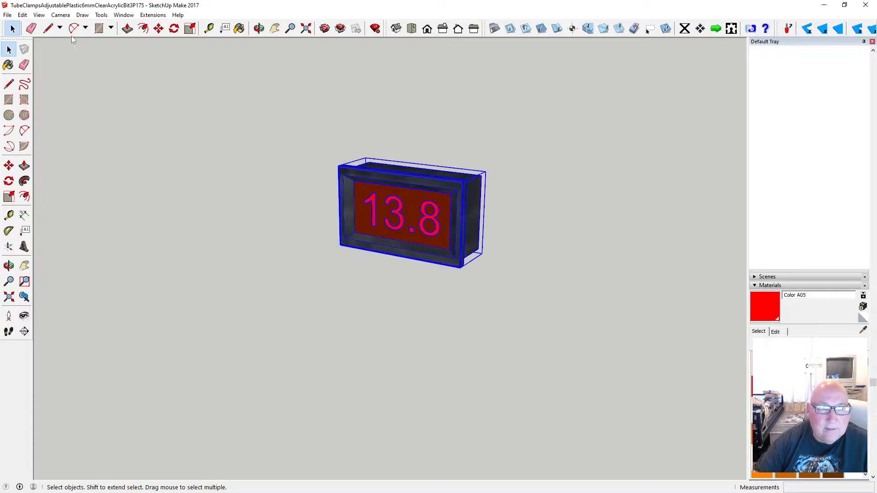
pyautogui.click(23, 15)
pyautogui.click(36, 56)
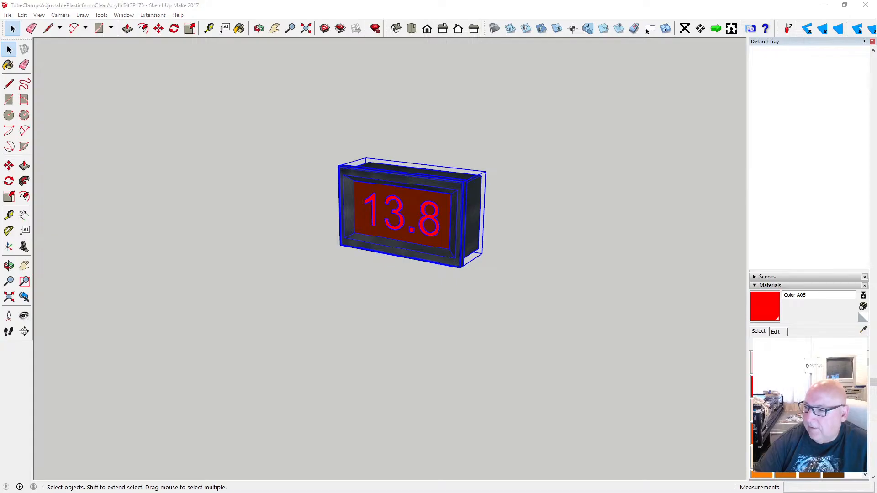
# - Switch to the K40LaserEngraverUpgrades model, paste the meter in front of the control panel and raise it level with the mA gauge
pyautogui.hotkey('alt', 'Tab')
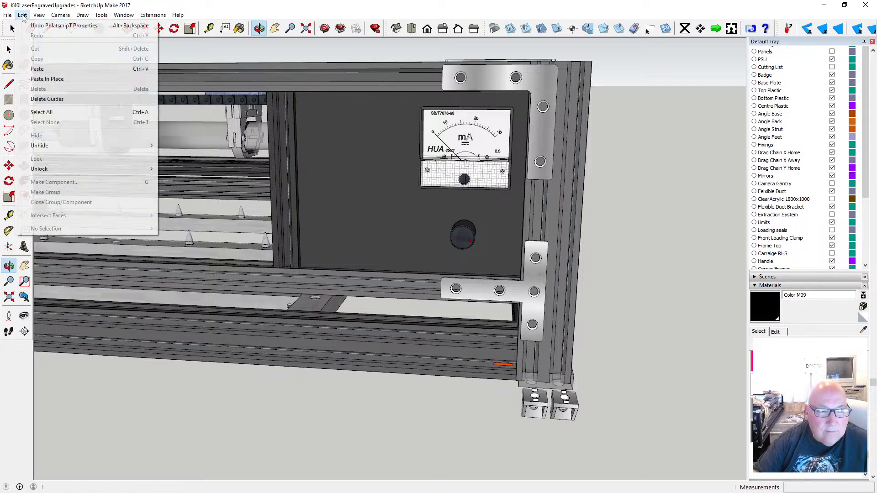
pyautogui.click(22, 14)
pyautogui.click(37, 69)
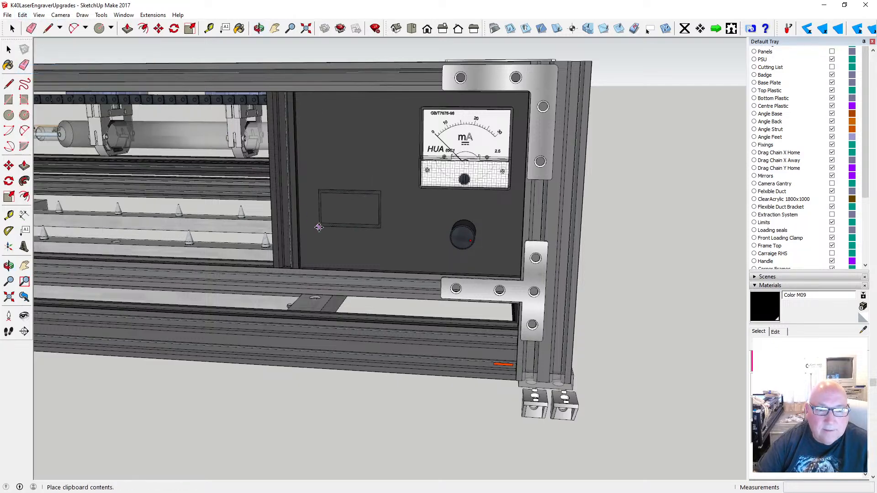
pyautogui.click(320, 288)
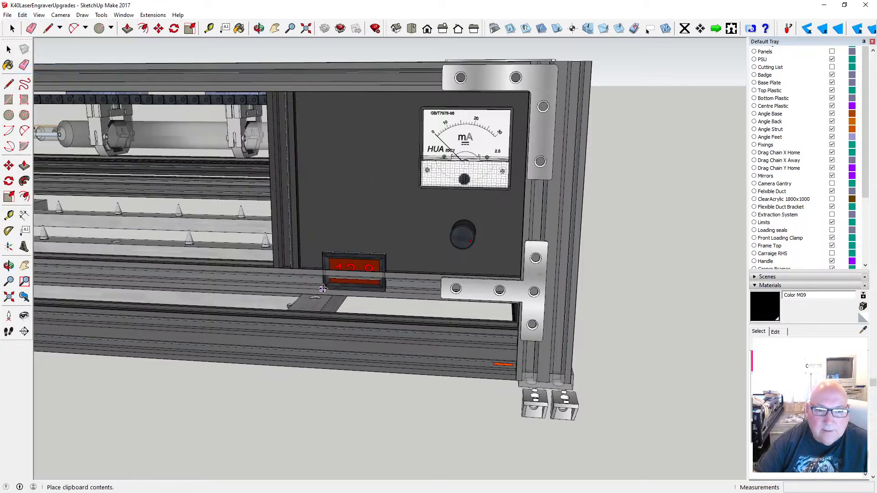
pyautogui.press('m')
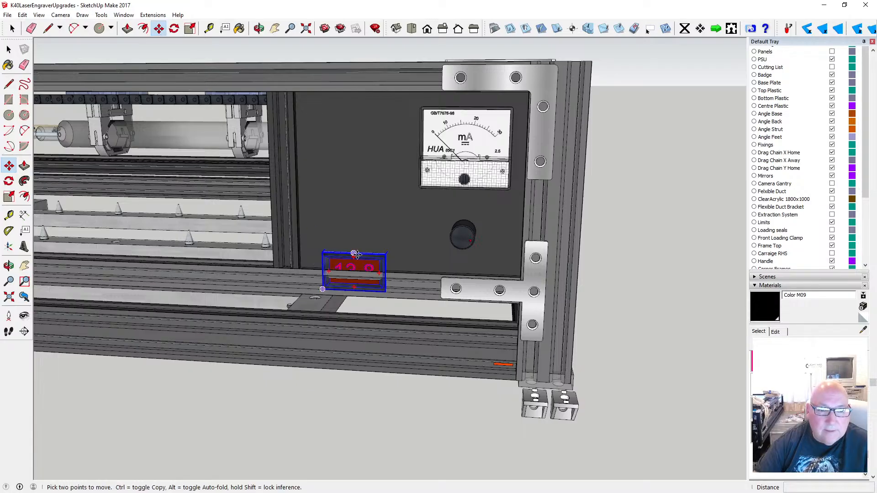
pyautogui.moveTo(358, 255); pyautogui.dragTo(357, 153)
pyautogui.scroll(5, 356, 152)
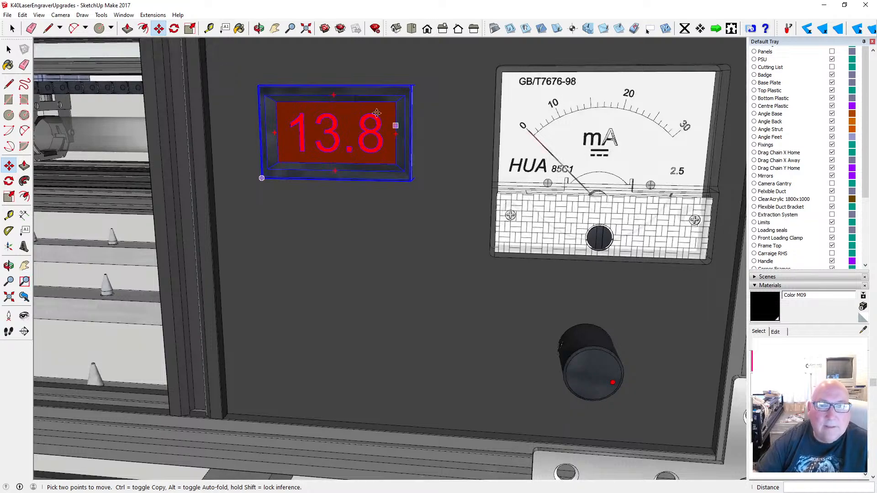
# - Move the 13.8 meter back into the control panel by about 7.2 mm so its bezel seats on the panel face
pyautogui.click(259, 29)
pyautogui.moveTo(417, 108); pyautogui.dragTo(386, 117)
pyautogui.scroll(5, 386, 116)
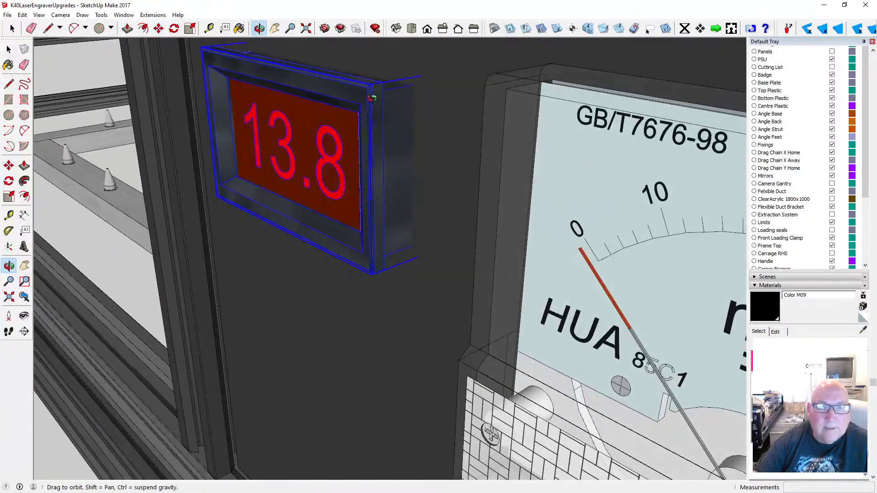
pyautogui.click(159, 28)
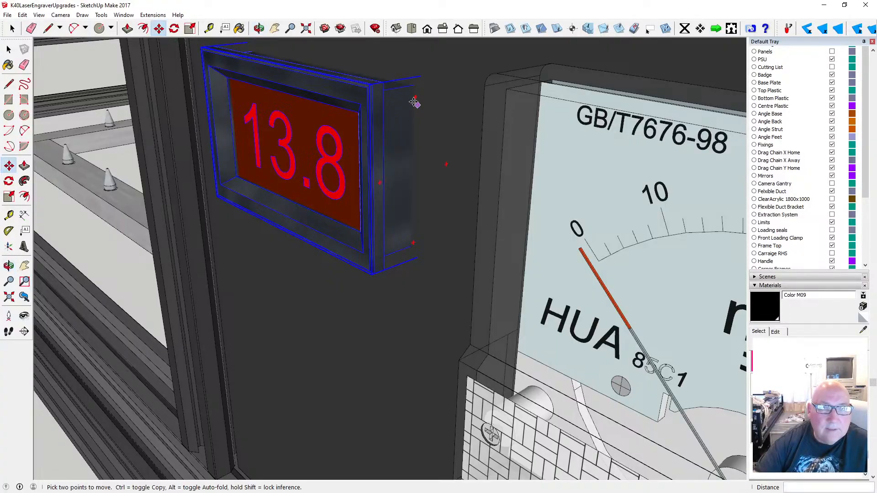
pyautogui.click(386, 83)
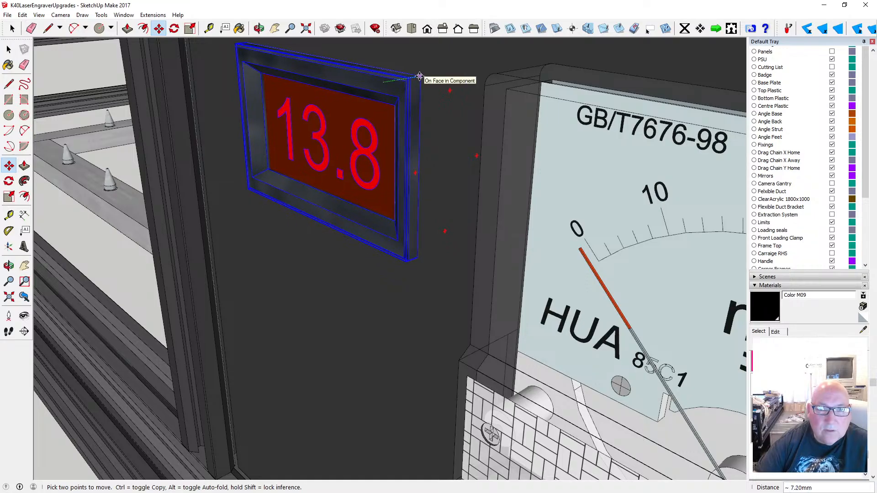
pyautogui.click(420, 77)
# - Examine the 13.8 meter's fit and placement on the control panel beside the mA gauge from several angles
pyautogui.click(259, 28)
pyautogui.moveTo(354, 86); pyautogui.dragTo(410, 133)
pyautogui.scroll(-6, 409, 133)
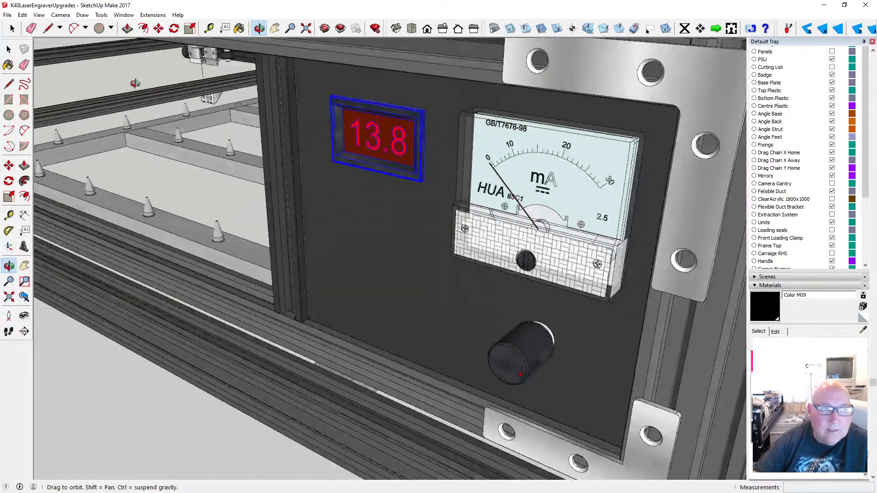
pyautogui.press('space')
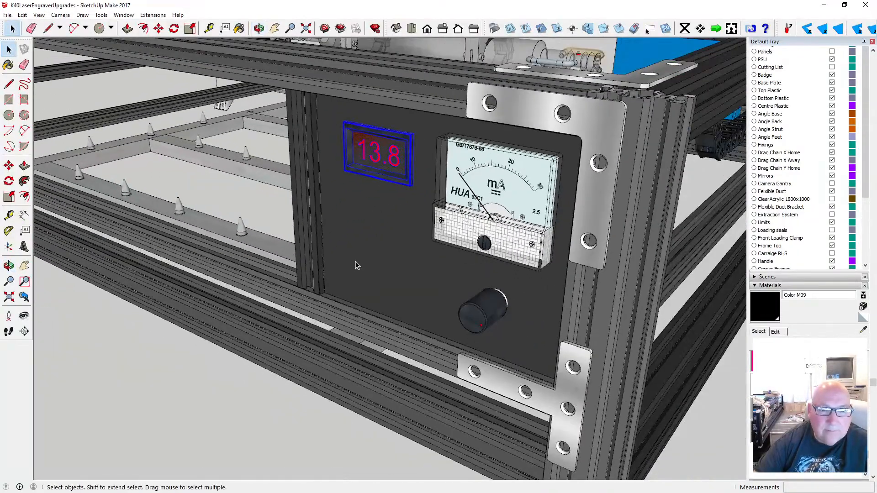
pyautogui.scroll(5, 387, 226)
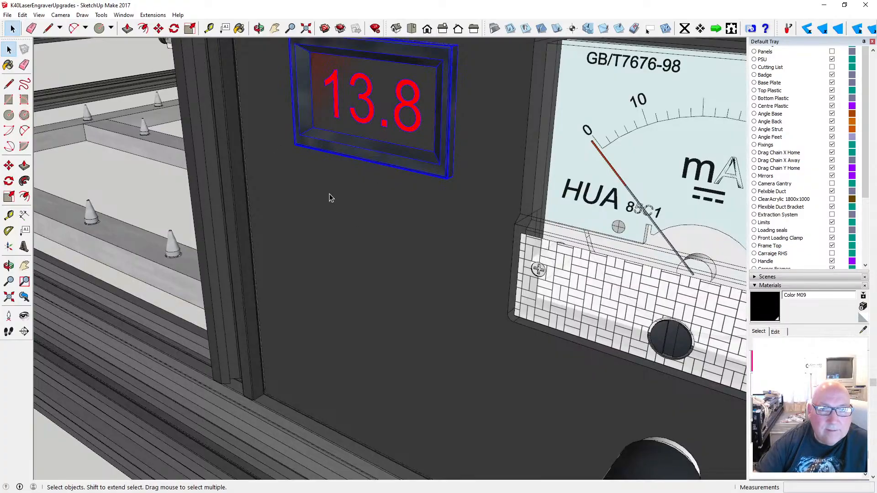
pyautogui.scroll(-5, 331, 197)
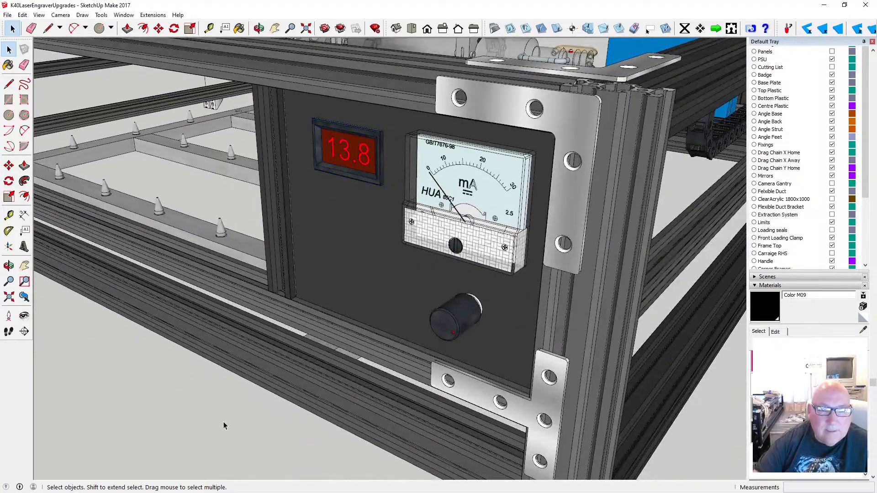
pyautogui.click(259, 28)
pyautogui.scroll(4, 352, 171)
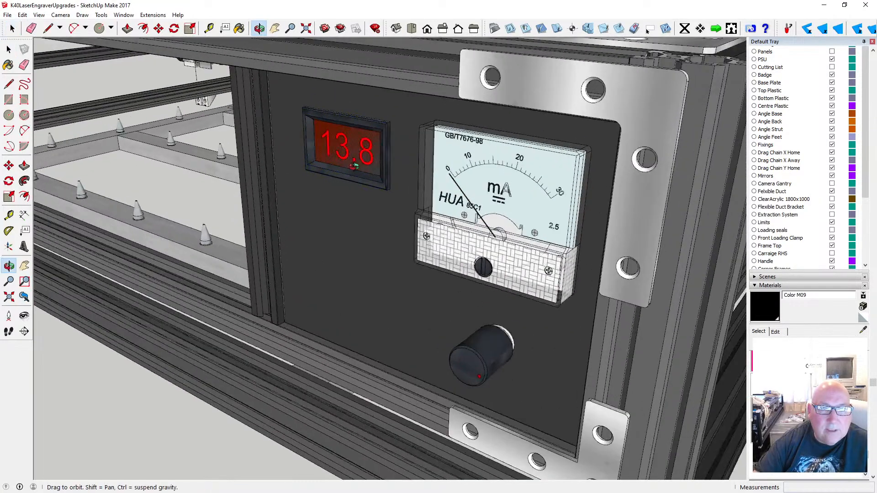
pyautogui.moveTo(352, 172); pyautogui.dragTo(438, 137)
pyautogui.scroll(5, 439, 137)
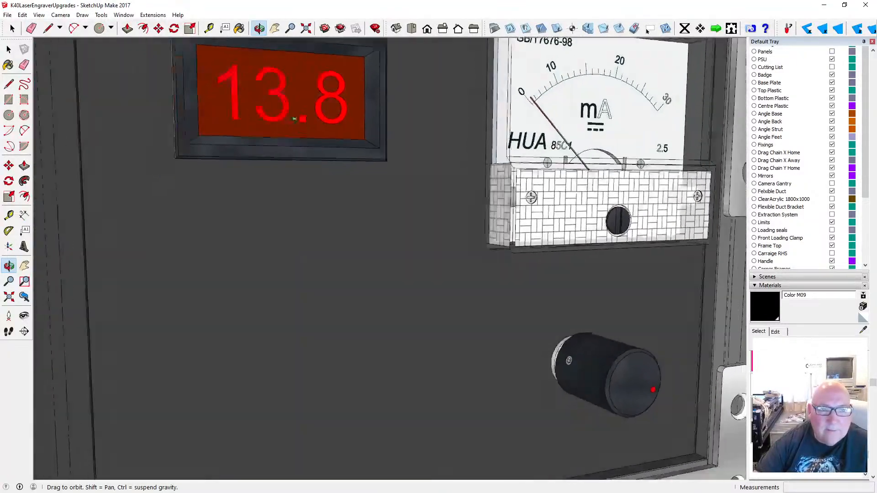
pyautogui.moveTo(297, 119); pyautogui.dragTo(322, 182)
pyautogui.scroll(-4, 322, 181)
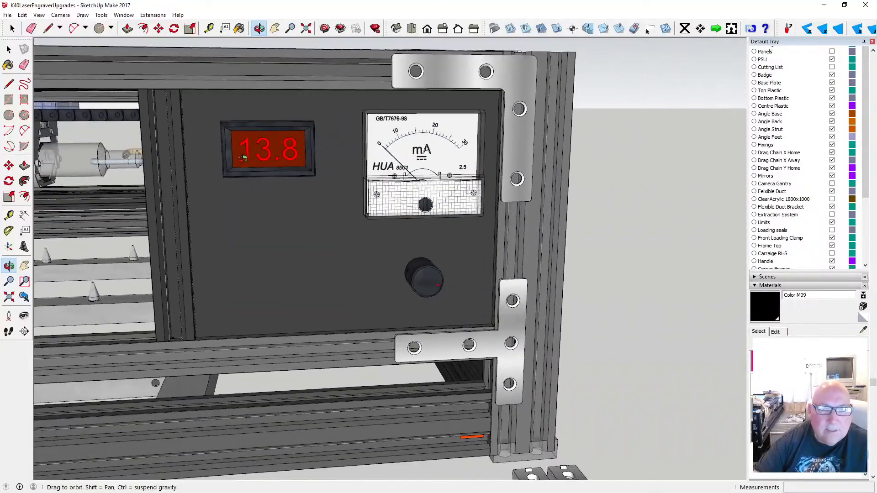
pyautogui.scroll(-2, 256, 156)
pyautogui.moveTo(266, 154); pyautogui.dragTo(250, 148)
pyautogui.scroll(2, 252, 147)
pyautogui.scroll(3, 252, 146)
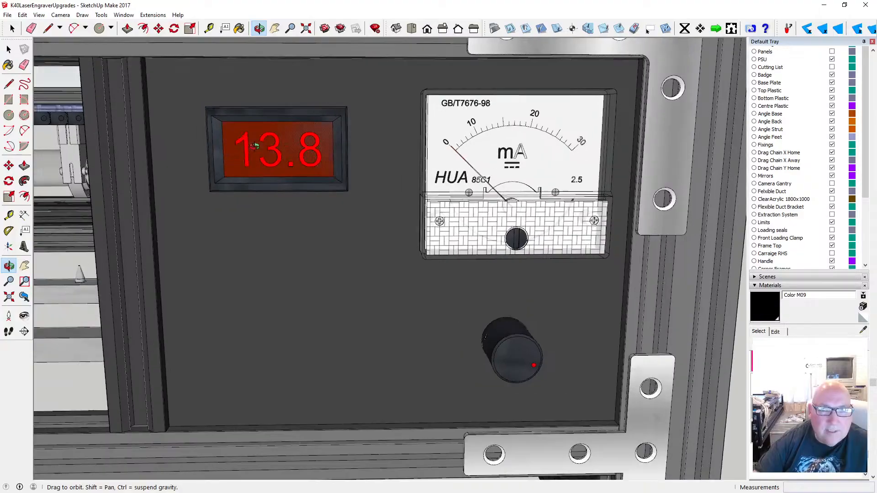
pyautogui.moveTo(292, 93); pyautogui.dragTo(293, 95)
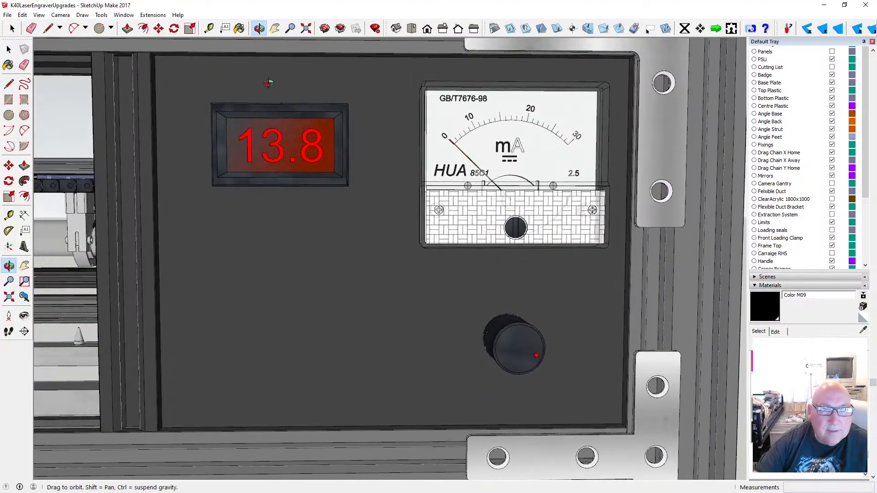
# - Add guides 10 mm below the control panel's top edge and 10 mm in from its left edge
pyautogui.moveTo(259, 67); pyautogui.dragTo(256, 59)
pyautogui.click(209, 29)
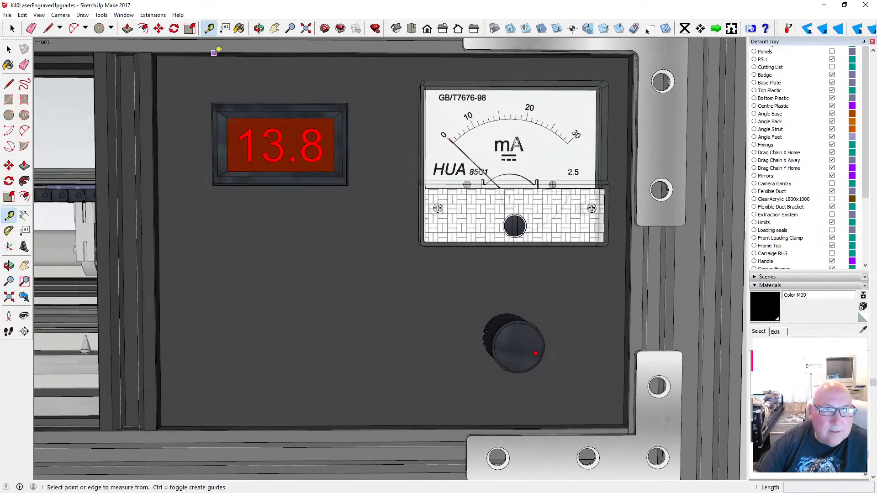
pyautogui.click(215, 55)
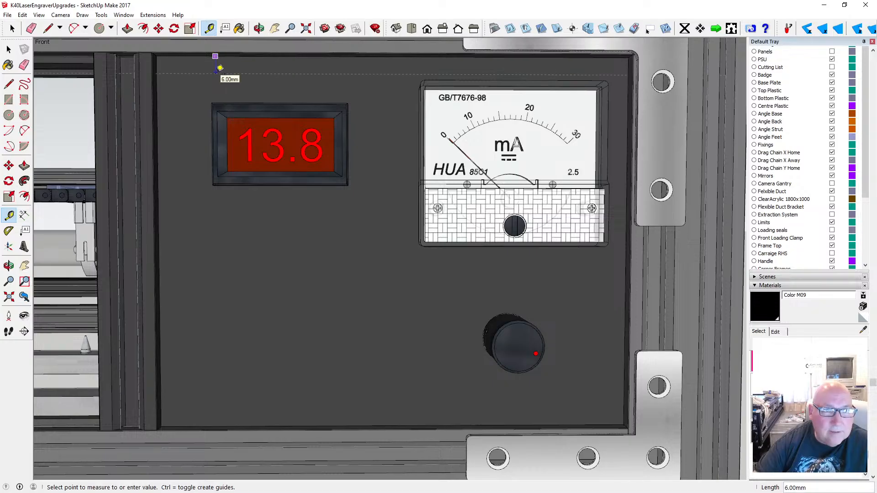
pyautogui.write('10')
pyautogui.press('Return')
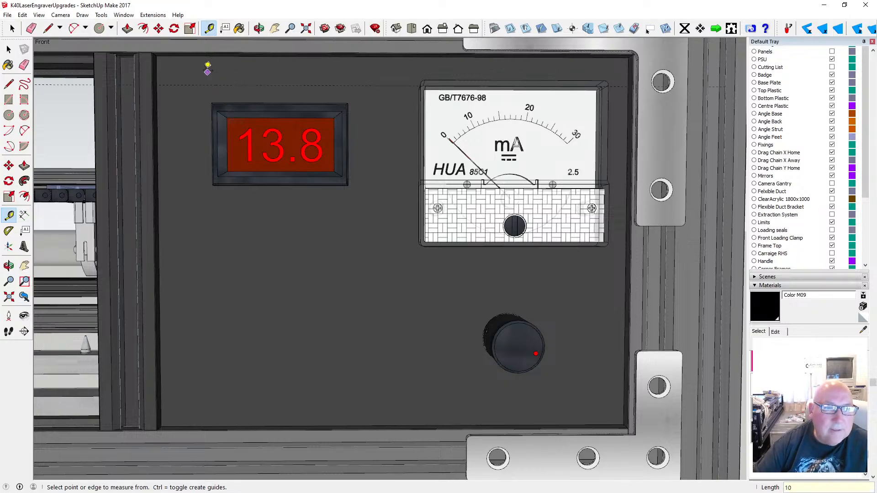
pyautogui.click(158, 78)
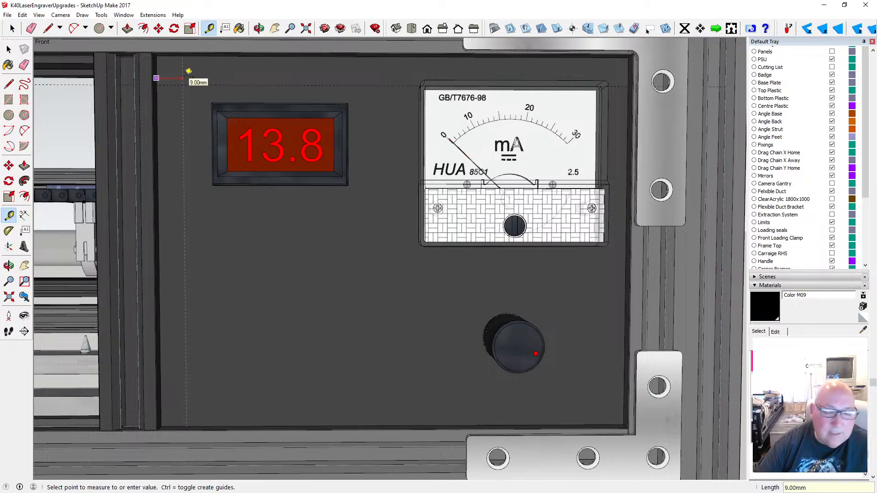
pyautogui.write('10')
pyautogui.press('Return')
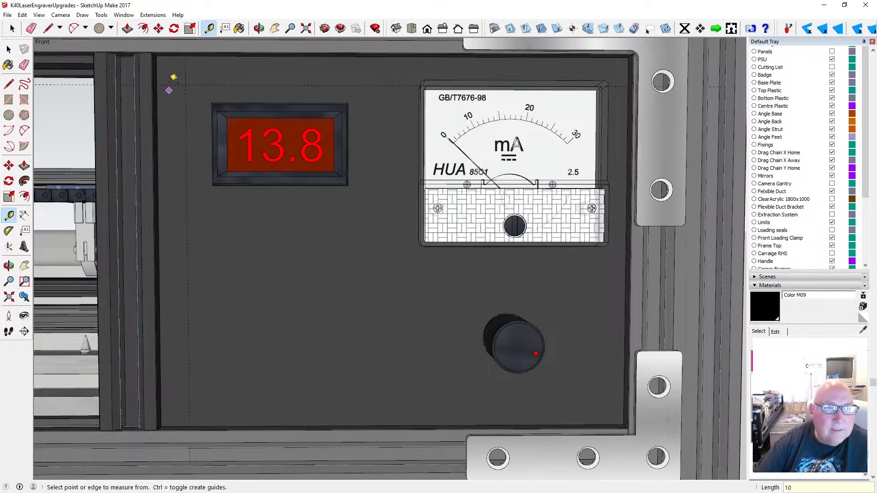
pyautogui.click(259, 28)
pyautogui.moveTo(208, 92); pyautogui.dragTo(365, 153)
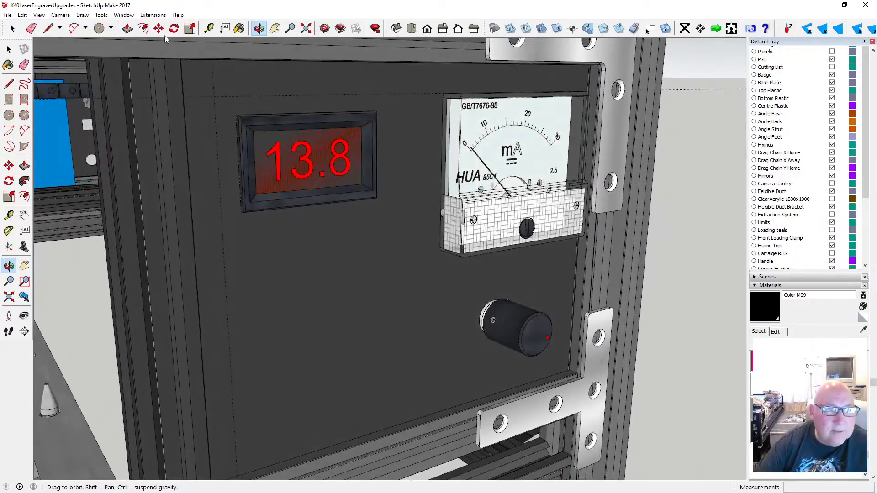
pyautogui.press('m')
pyautogui.click(232, 113)
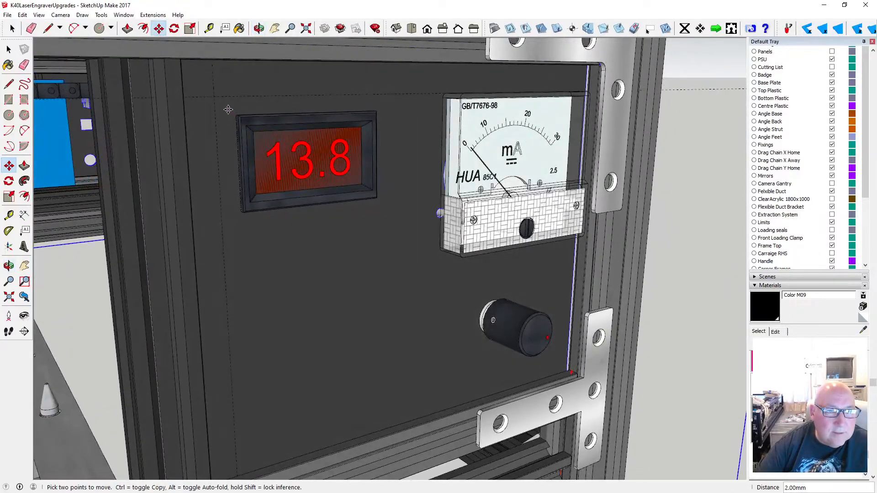
pyautogui.click(215, 100)
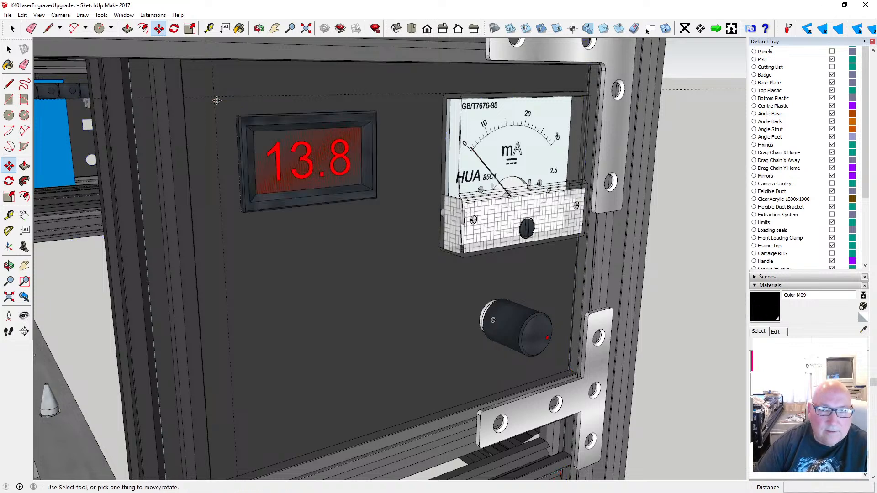
# - Move the 13.8 meter so the upper-left corner of its bezel sits at the intersection of the two guides
pyautogui.click(10, 49)
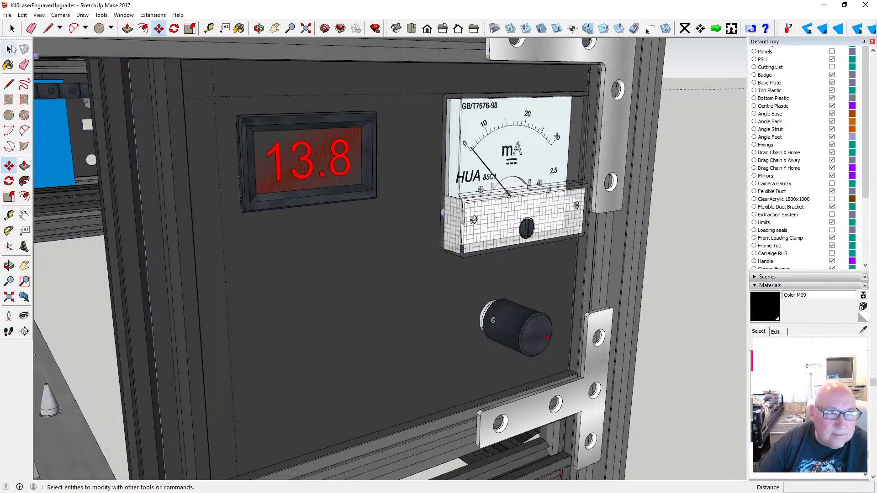
pyautogui.click(247, 142)
pyautogui.click(159, 28)
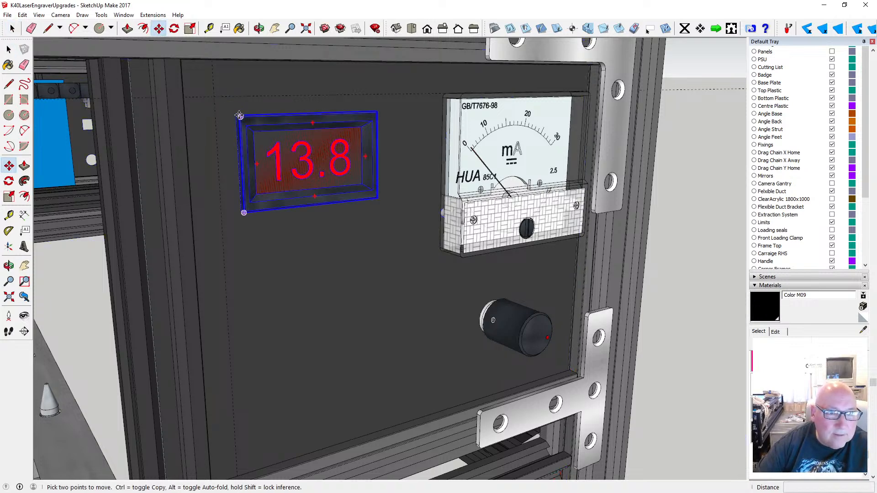
pyautogui.scroll(3, 237, 115)
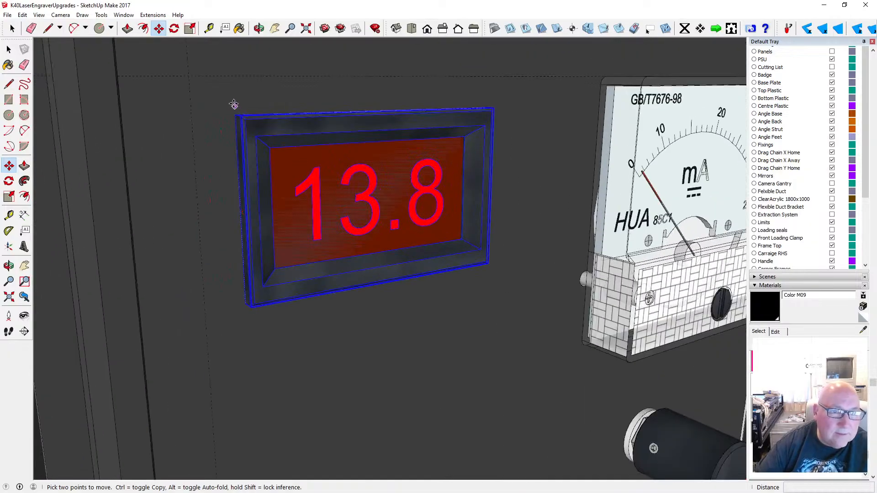
pyautogui.click(231, 112)
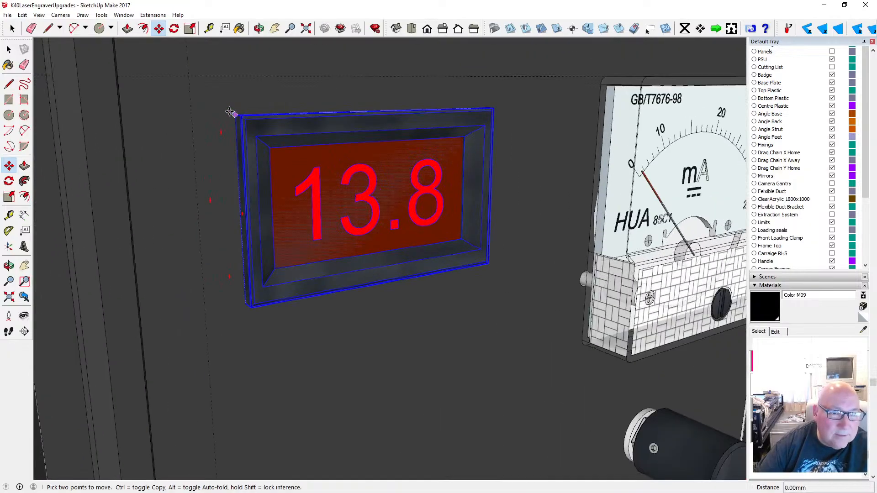
pyautogui.click(187, 75)
# - Examine how far the 13.8 meter and the mA gauge stand out from the control panel from several angles
pyautogui.click(259, 28)
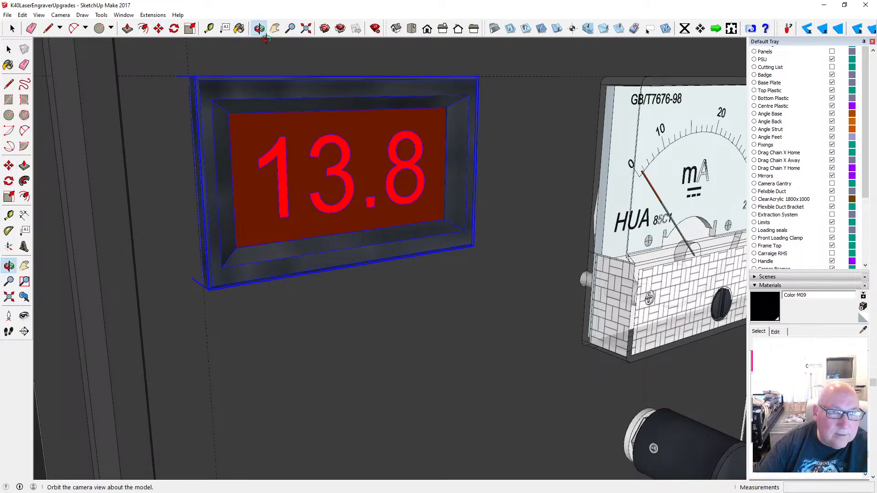
pyautogui.scroll(-6, 312, 140)
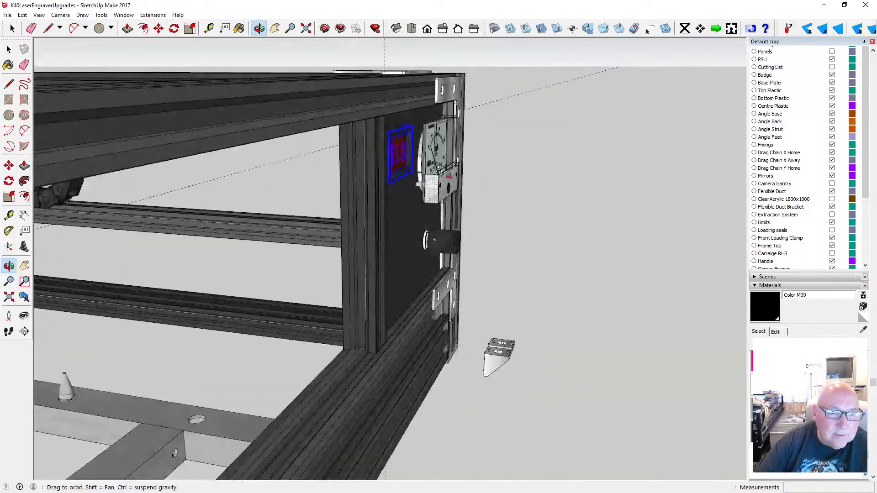
pyautogui.moveTo(449, 177); pyautogui.dragTo(188, 166)
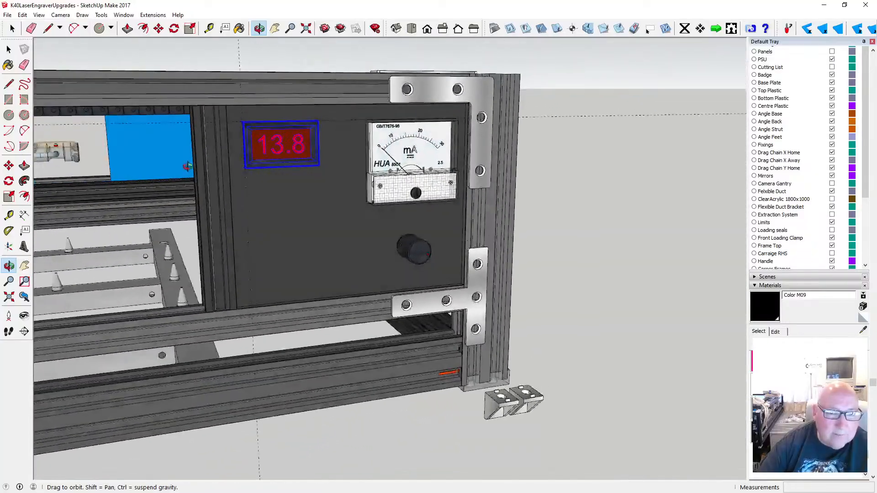
pyautogui.press('space')
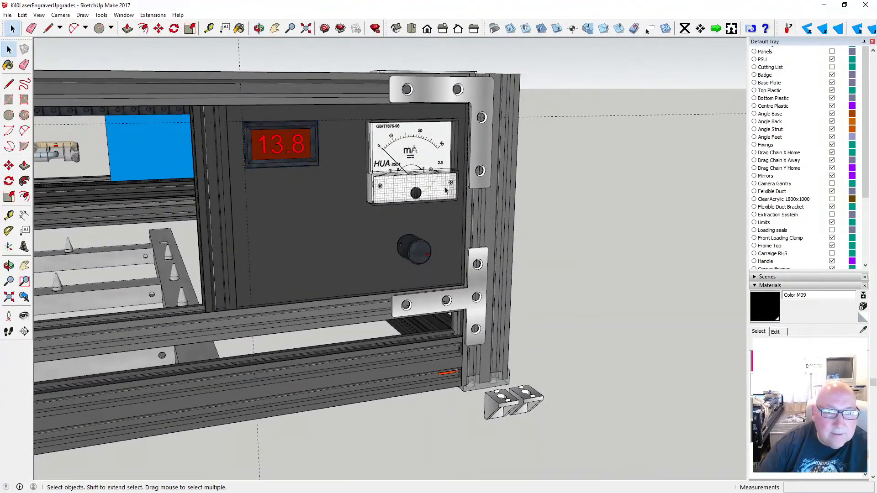
pyautogui.click(259, 29)
pyautogui.scroll(3, 335, 151)
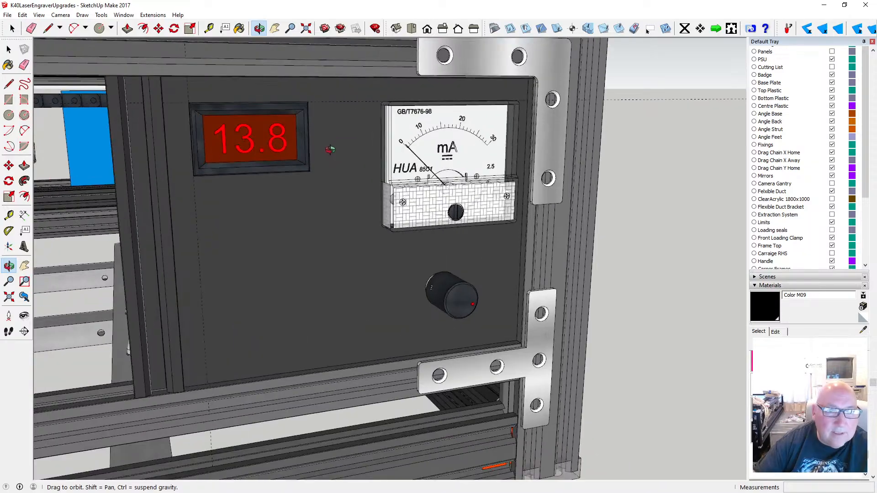
pyautogui.moveTo(333, 149); pyautogui.dragTo(274, 137)
pyautogui.scroll(4, 277, 134)
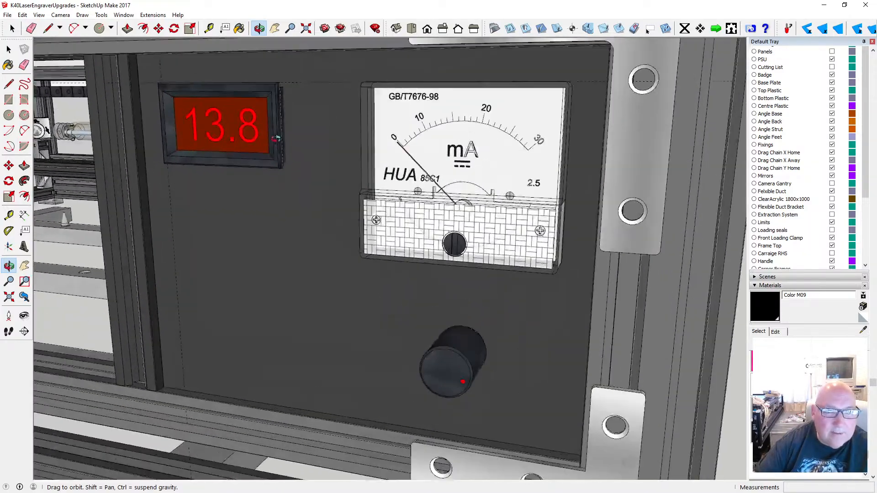
pyautogui.scroll(-5, 278, 135)
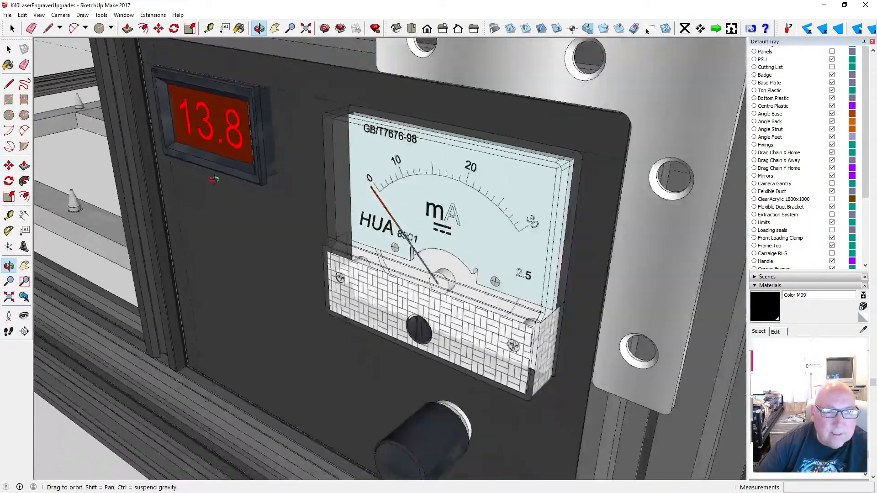
pyautogui.scroll(-2, 250, 131)
pyautogui.scroll(6, 256, 121)
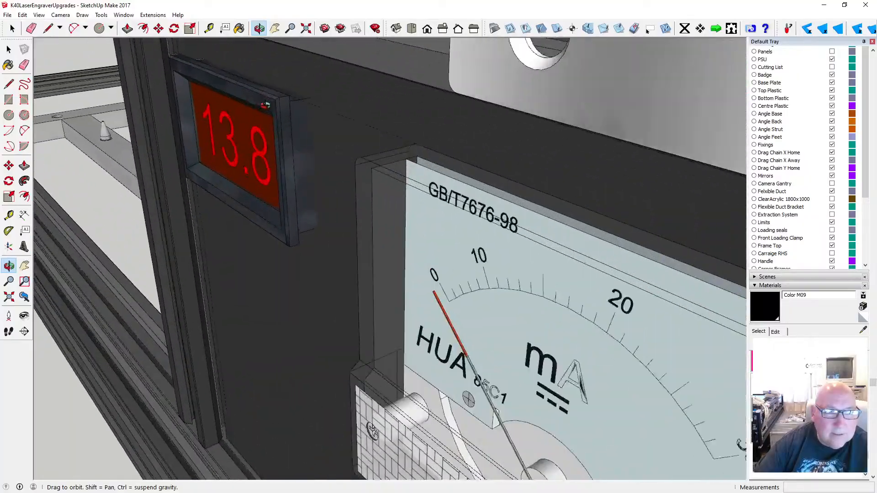
pyautogui.scroll(-3, 265, 105)
pyautogui.scroll(4, 302, 112)
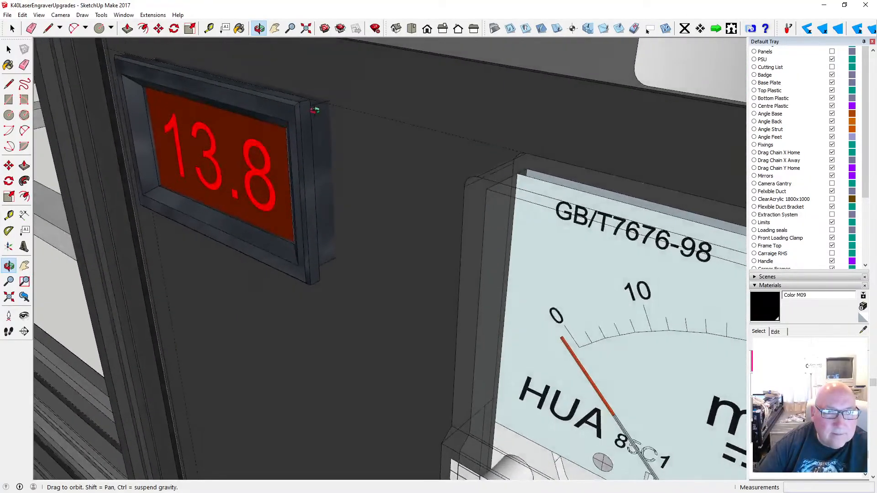
pyautogui.scroll(-3, 311, 114)
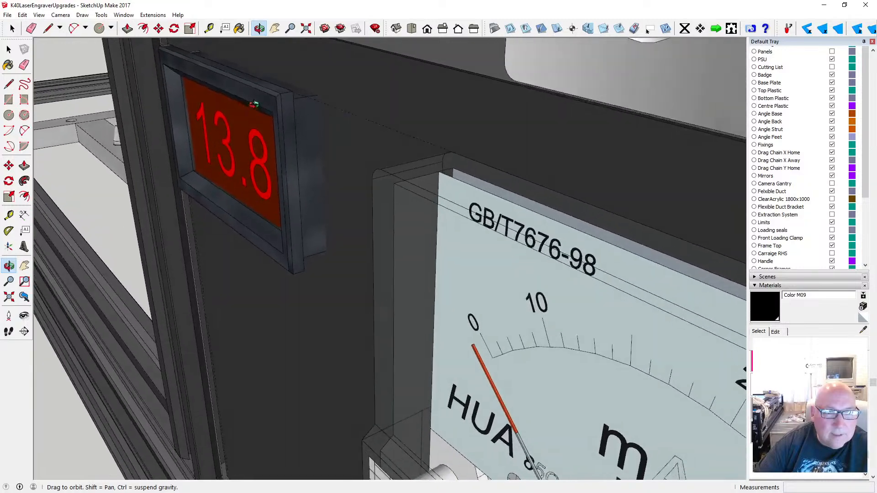
pyautogui.scroll(2, 296, 111)
pyautogui.moveTo(297, 111); pyautogui.dragTo(380, 155)
# - Move the 13.8 meter and the mA gauge together 2 mm back into the control panel
pyautogui.click(9, 49)
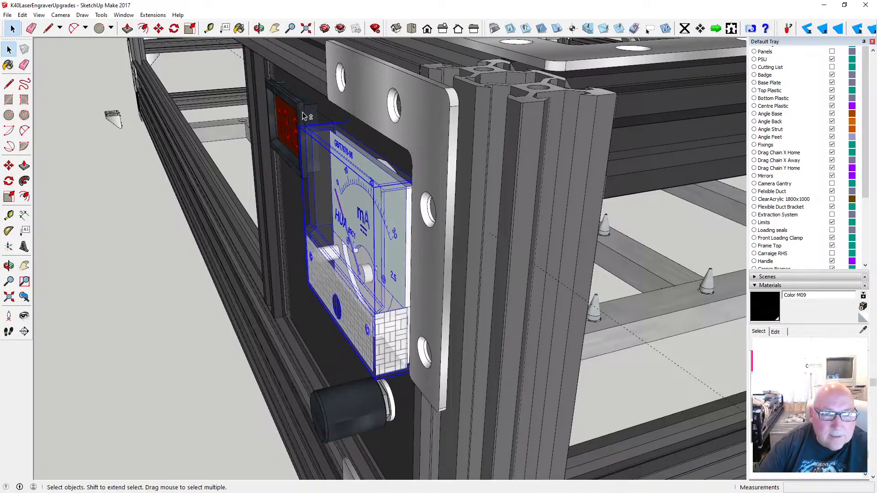
pyautogui.click(158, 29)
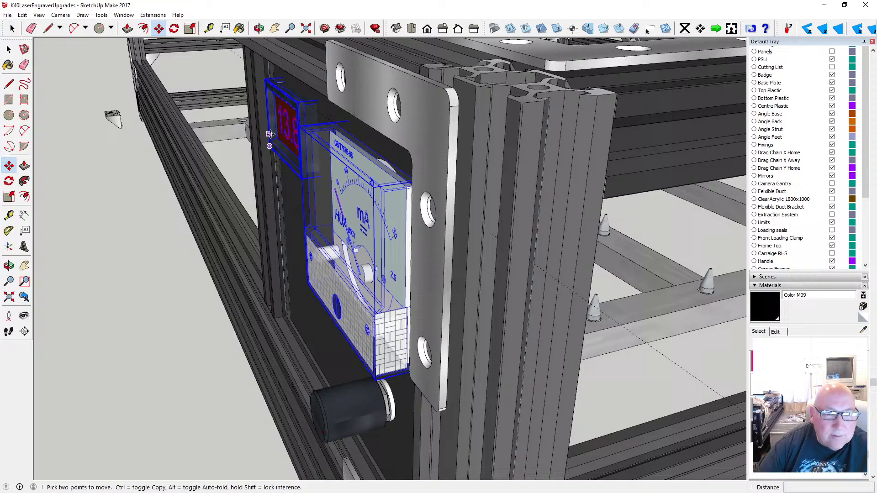
pyautogui.click(293, 127)
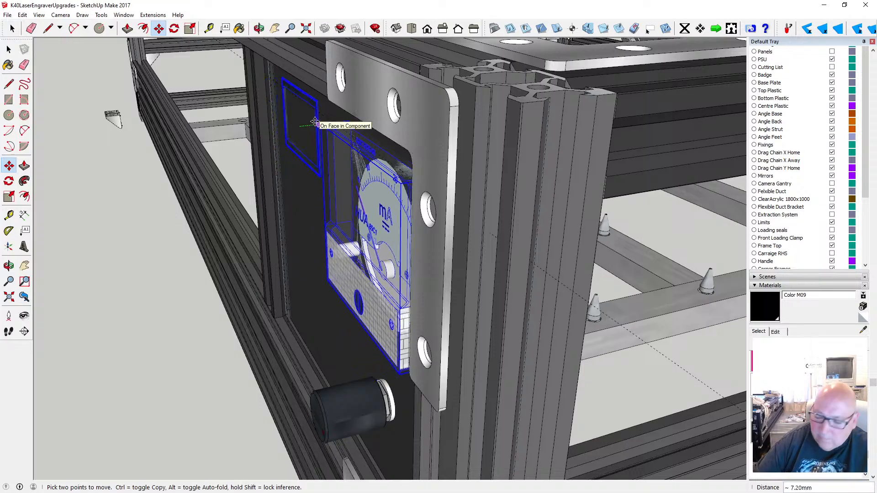
pyautogui.press('Return')
pyautogui.click(9, 49)
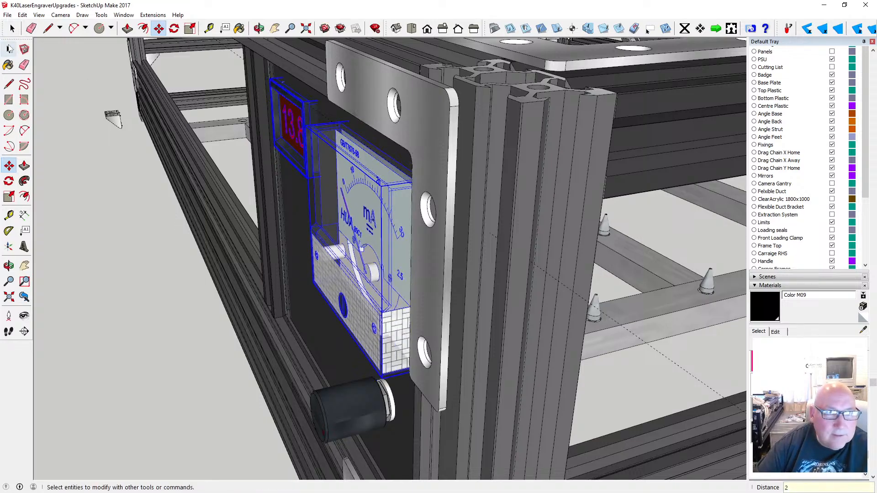
pyautogui.click(77, 69)
# - Delete the two construction guides along the top and left edges of the 13.8 meter
pyautogui.click(258, 28)
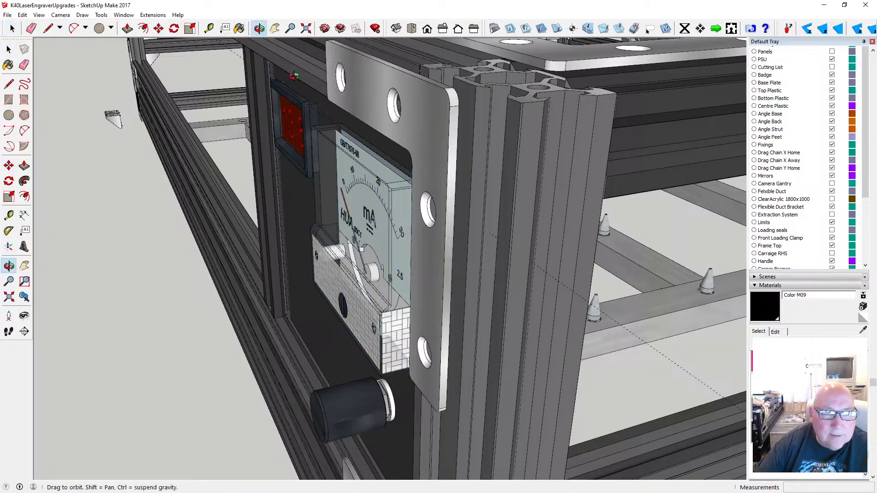
pyautogui.moveTo(258, 51); pyautogui.dragTo(258, 70)
pyautogui.scroll(5, 305, 126)
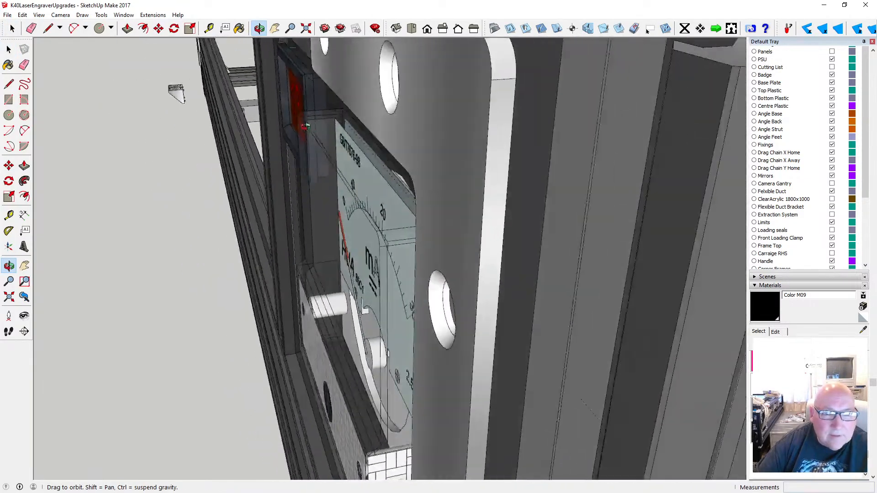
pyautogui.moveTo(305, 126); pyautogui.dragTo(445, 165)
pyautogui.scroll(-2, 331, 196)
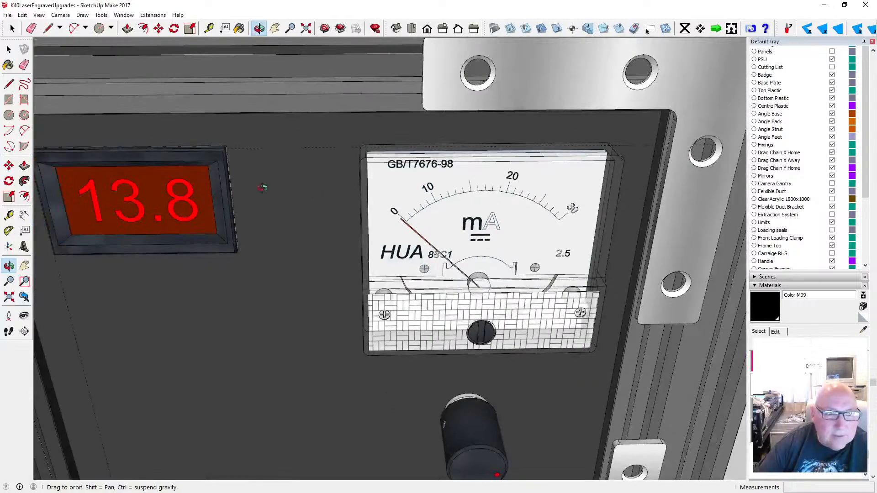
pyautogui.moveTo(331, 194); pyautogui.dragTo(321, 172)
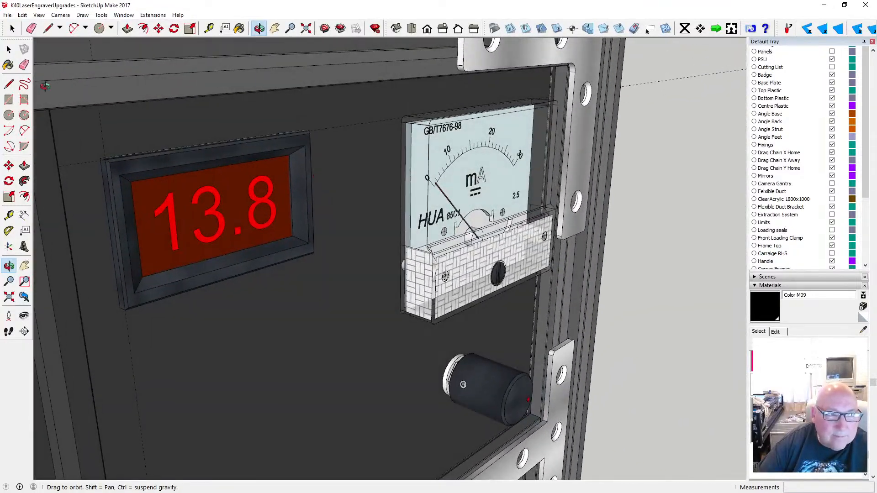
pyautogui.click(9, 50)
pyautogui.click(9, 50)
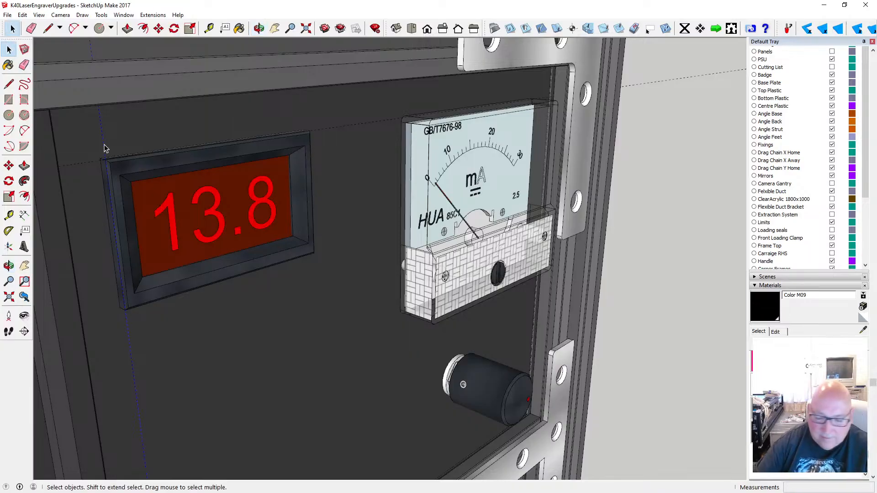
pyautogui.press('Delete')
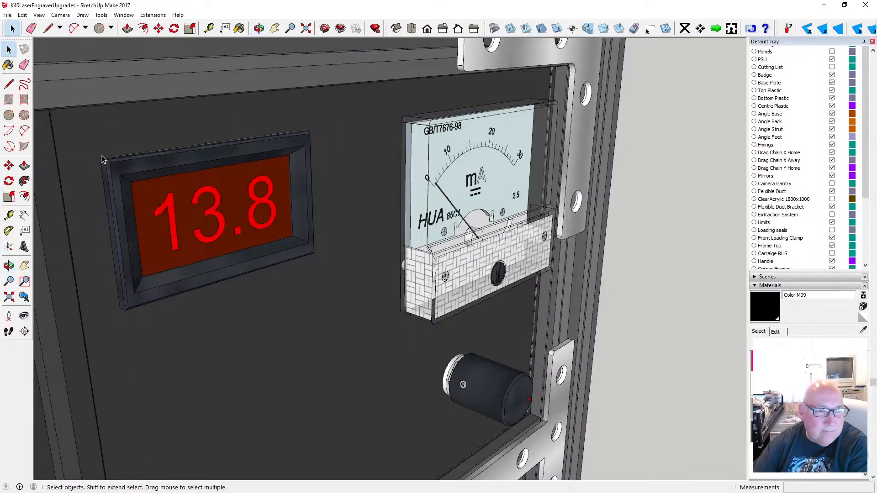
# - Move the 13.8 meter about 3.2 mm back so its bezel rests on the control panel face
pyautogui.click(259, 29)
pyautogui.moveTo(275, 118); pyautogui.dragTo(213, 158)
pyautogui.scroll(-5, 256, 122)
pyautogui.scroll(3, 210, 187)
pyautogui.click(159, 29)
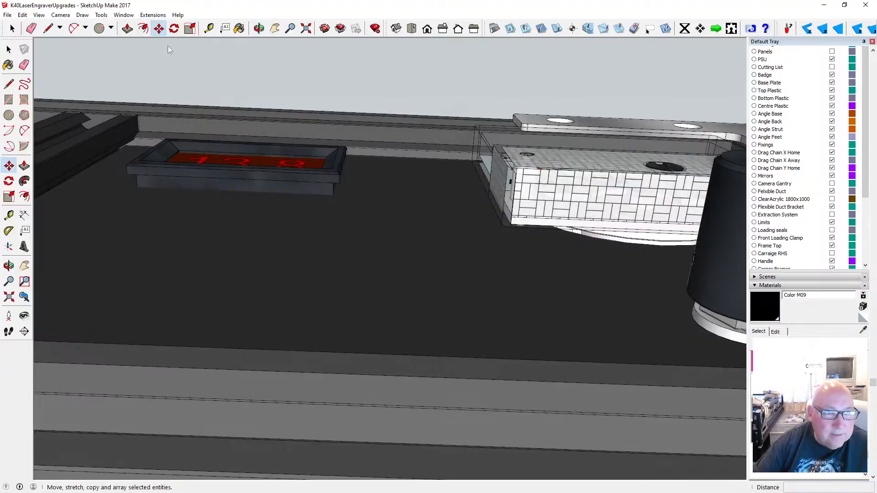
pyautogui.click(263, 182)
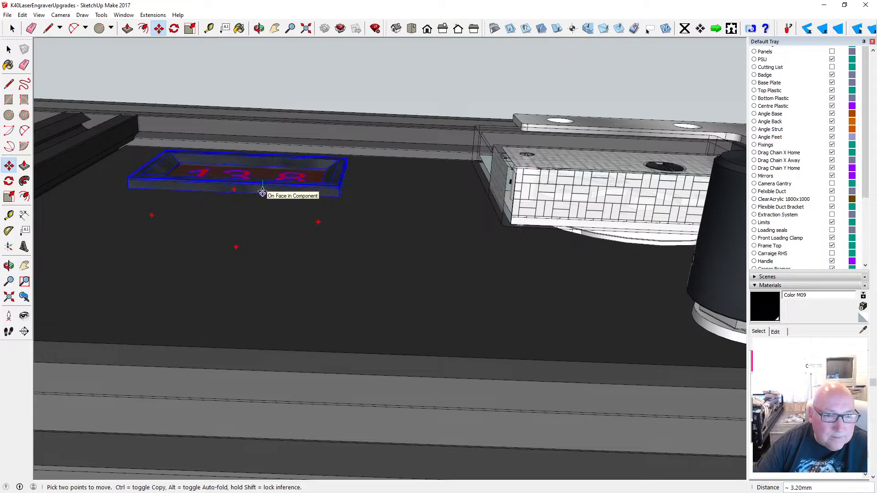
pyautogui.click(263, 193)
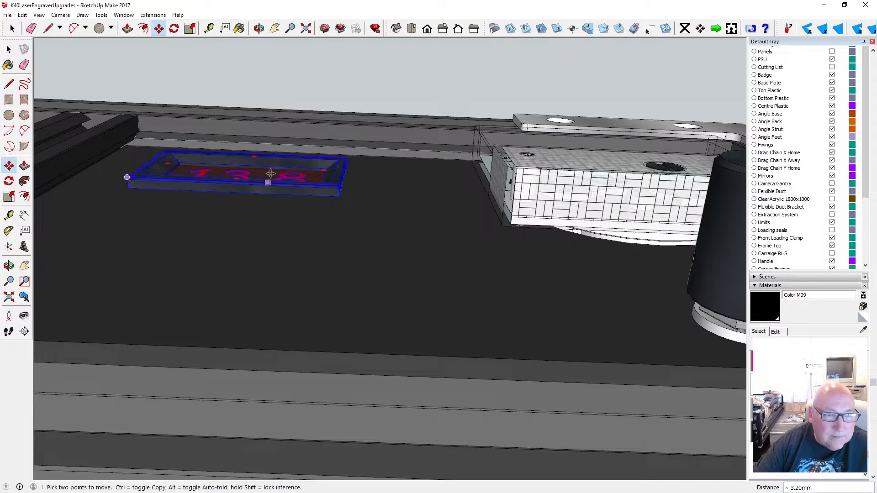
# - Copy the 13.8 meter 44 mm straight down on the control panel
pyautogui.click(259, 29)
pyautogui.scroll(-5, 284, 172)
pyautogui.moveTo(284, 172); pyautogui.dragTo(259, 189)
pyautogui.scroll(-3, 249, 199)
pyautogui.scroll(5, 259, 184)
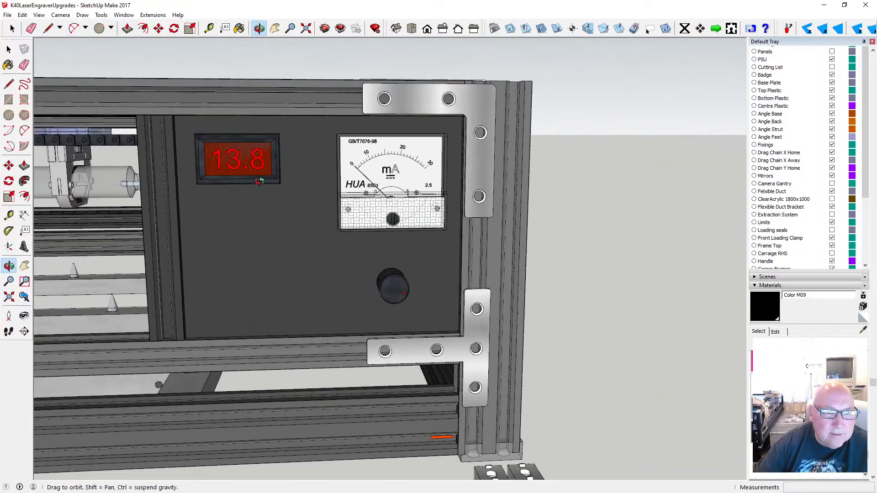
pyautogui.moveTo(209, 177); pyautogui.dragTo(223, 113)
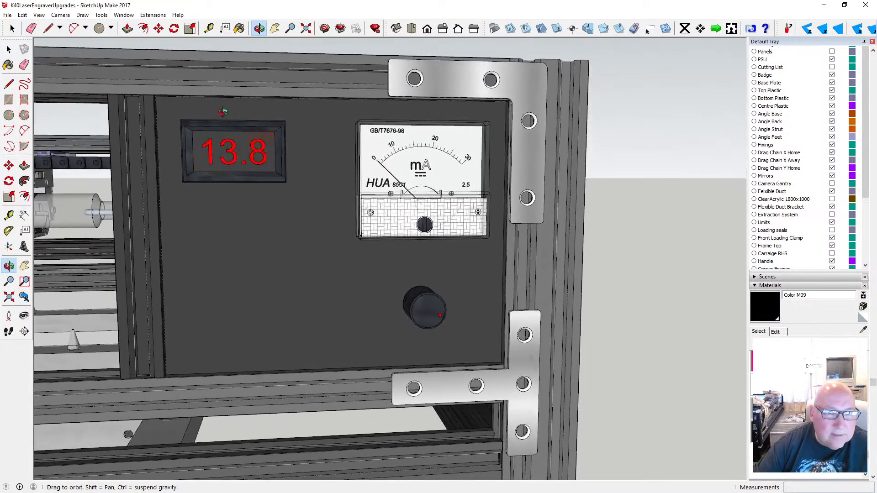
pyautogui.click(158, 29)
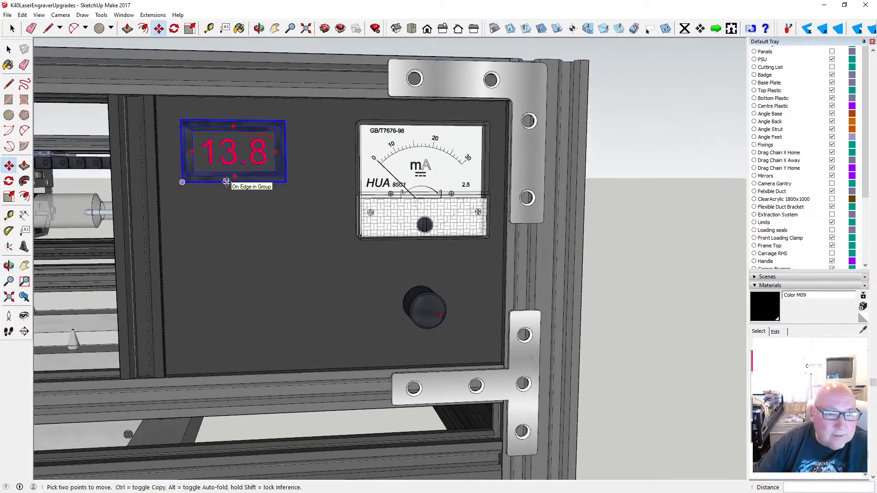
pyautogui.press('ctrl')
pyautogui.click(226, 182)
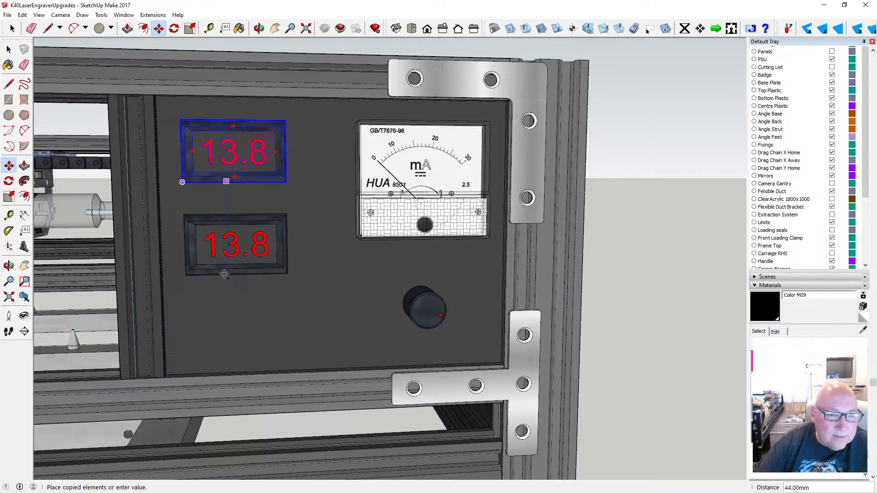
pyautogui.click(224, 275)
# - Add a horizontal guide 10 mm below the bottom edge of the upper 13.8 meter
pyautogui.press('t')
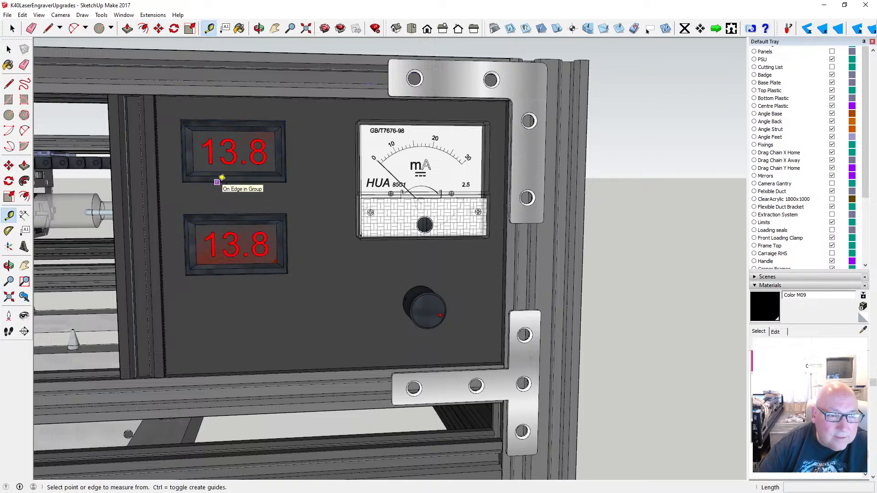
pyautogui.click(217, 182)
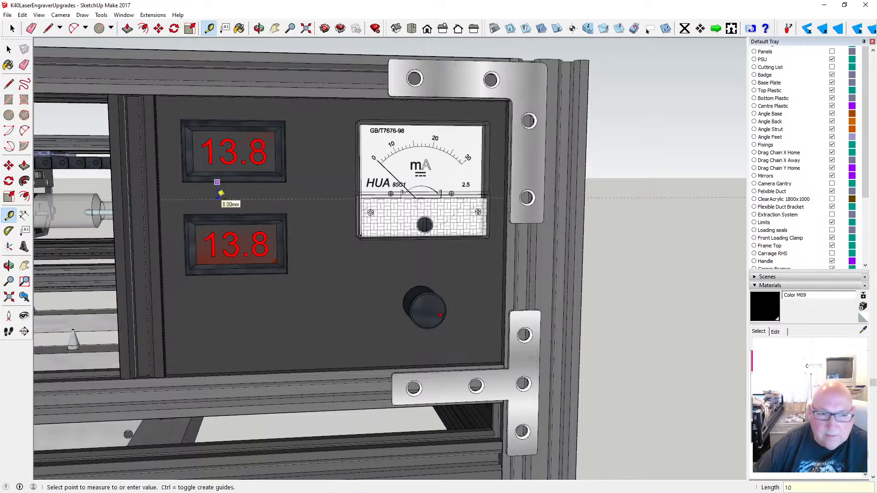
pyautogui.press('Return')
# - Move the lower 13.8 meter up 5 mm to the horizontal guide and delete the guide
pyautogui.press('space')
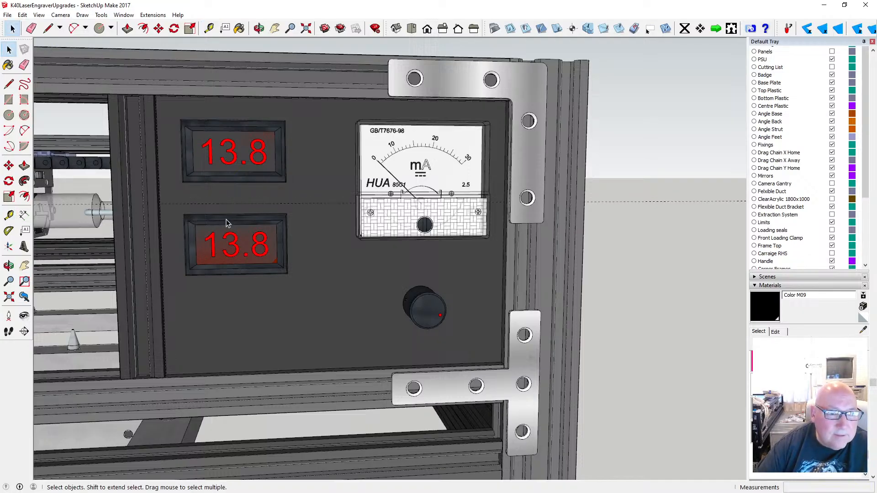
pyautogui.click(226, 221)
pyautogui.press('m')
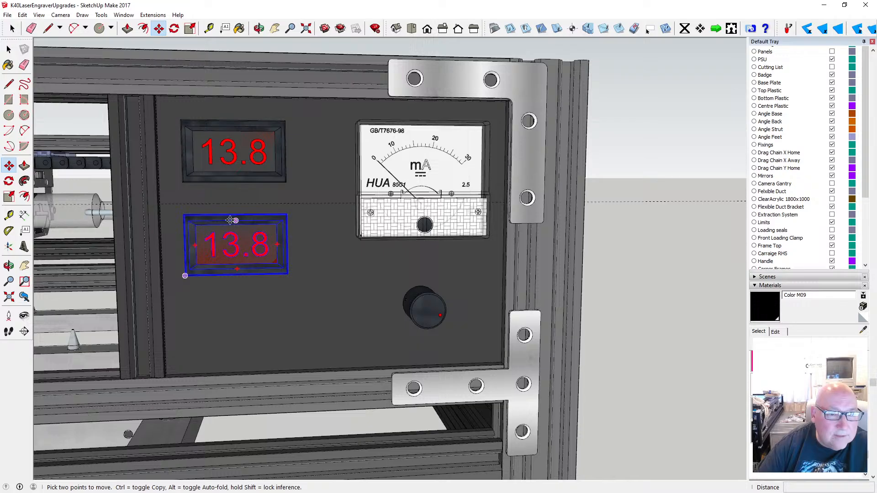
pyautogui.scroll(5, 229, 217)
pyautogui.click(229, 208)
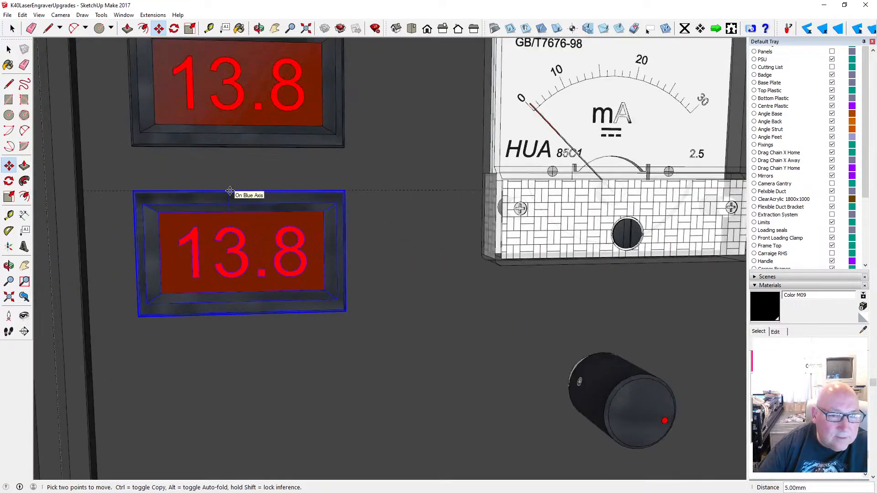
pyautogui.click(230, 191)
pyautogui.press('space')
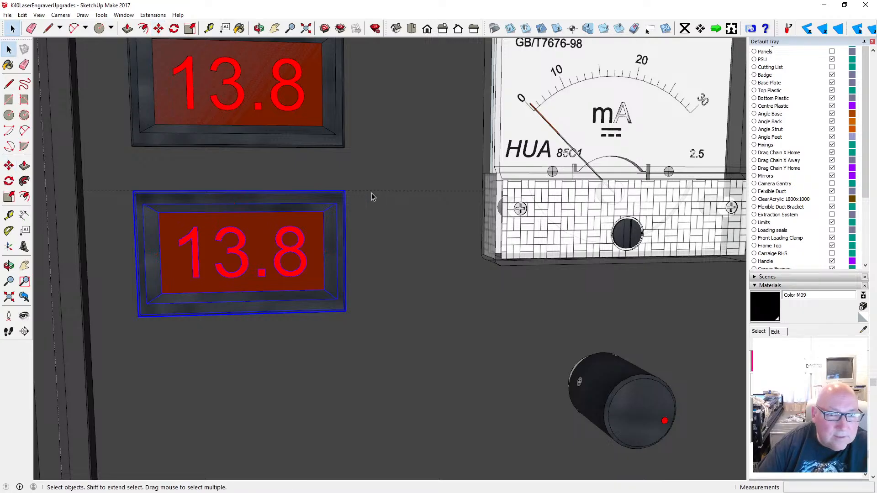
pyautogui.click(374, 198)
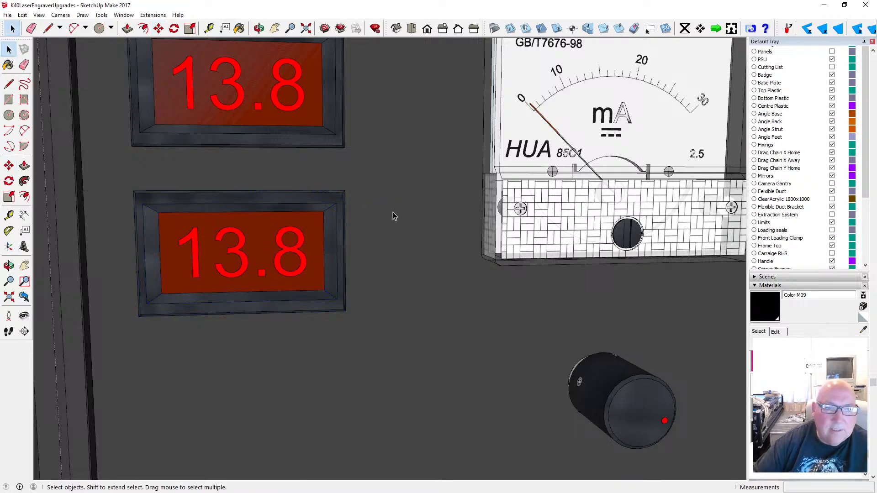
# - Open the lower 13.8 meter for editing
pyautogui.scroll(-5, 324, 215)
pyautogui.click(259, 28)
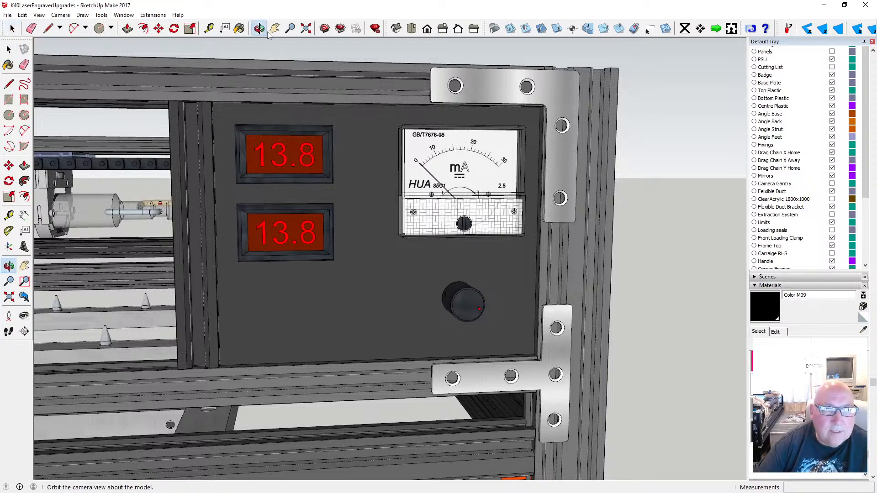
pyautogui.moveTo(274, 192); pyautogui.dragTo(252, 198)
pyautogui.click(9, 50)
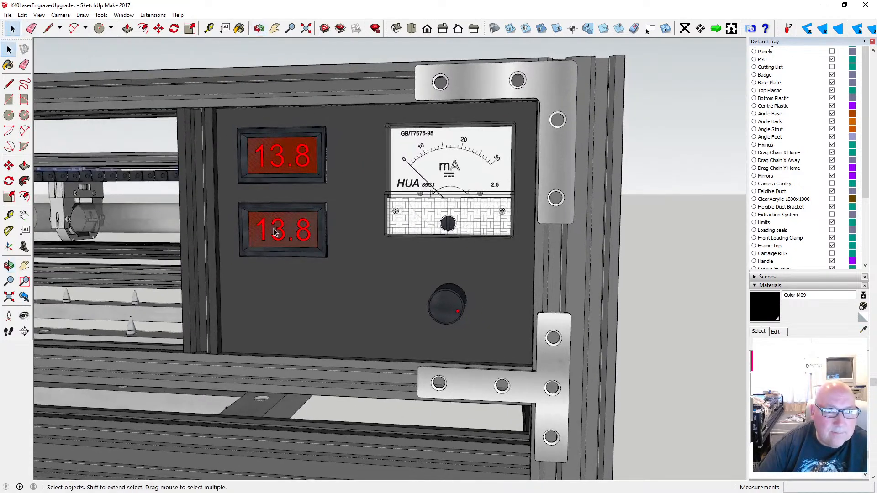
pyautogui.doubleClick(280, 228)
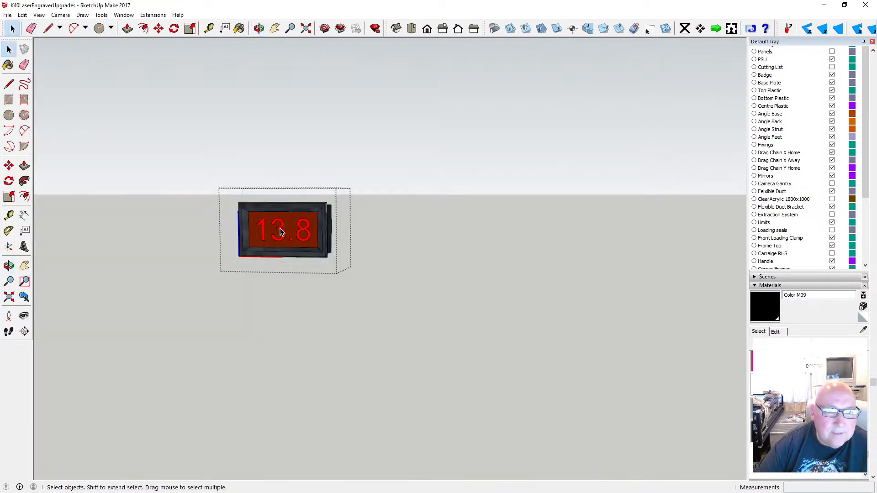
pyautogui.scroll(3, 278, 236)
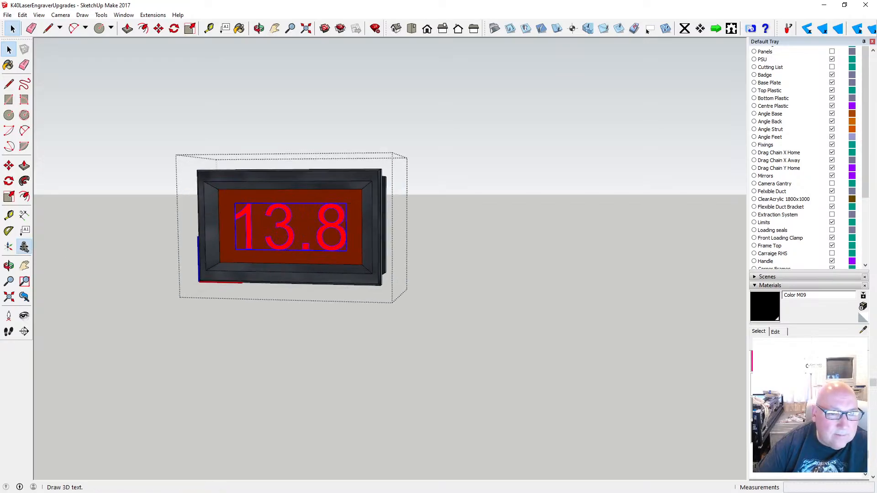
# - Place filled, non-extruded 3D text "11.0" in Arial Baltic Regular, 12 mm high, along the bottom front of the lower meter
pyautogui.click(24, 247)
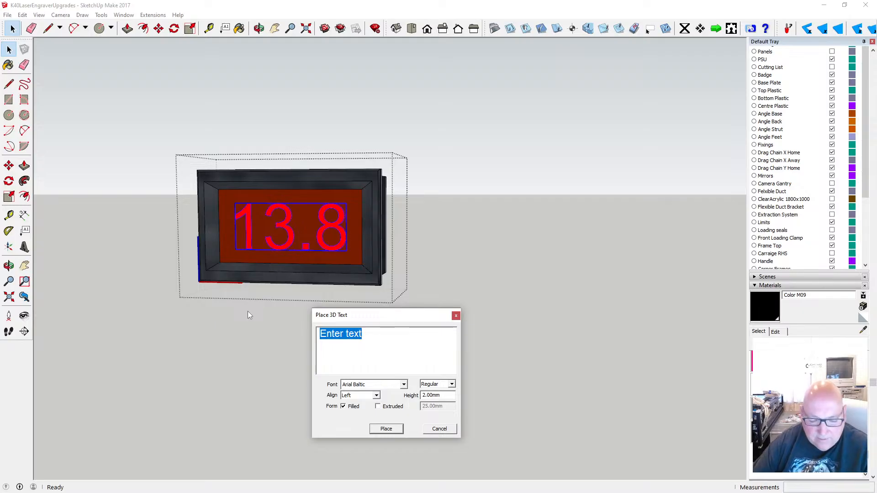
pyautogui.write('11')
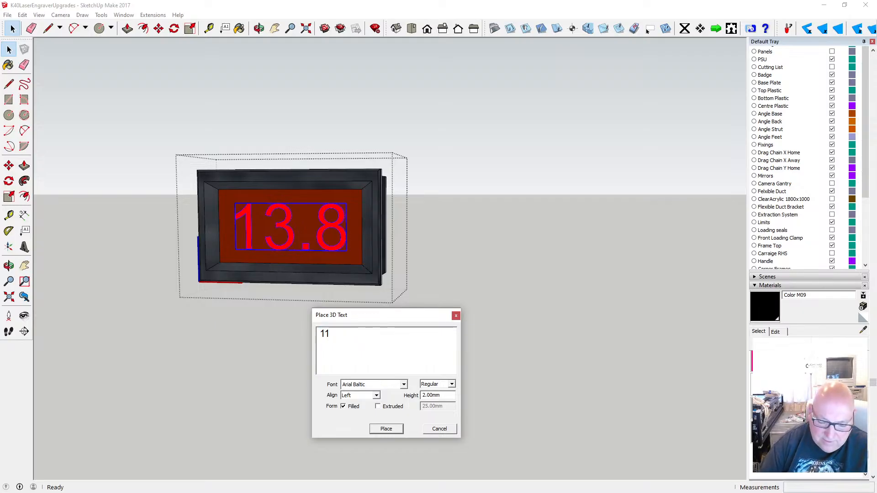
pyautogui.write(' D')
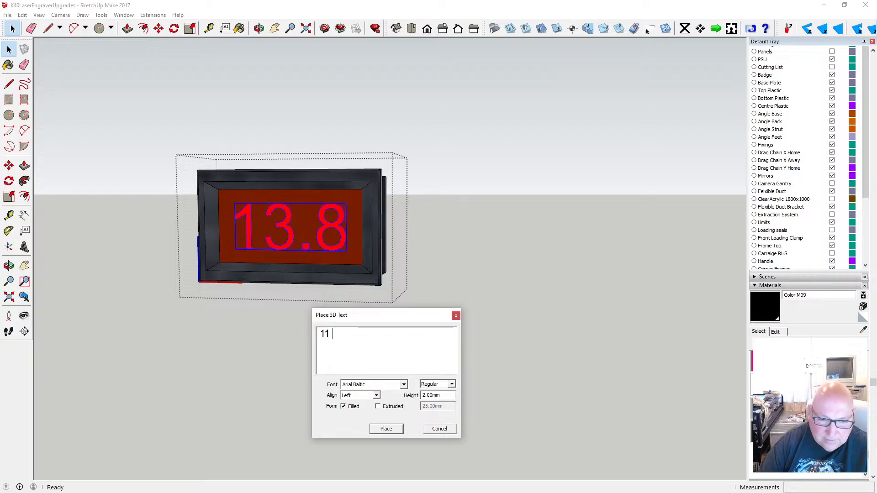
pyautogui.write('eg')
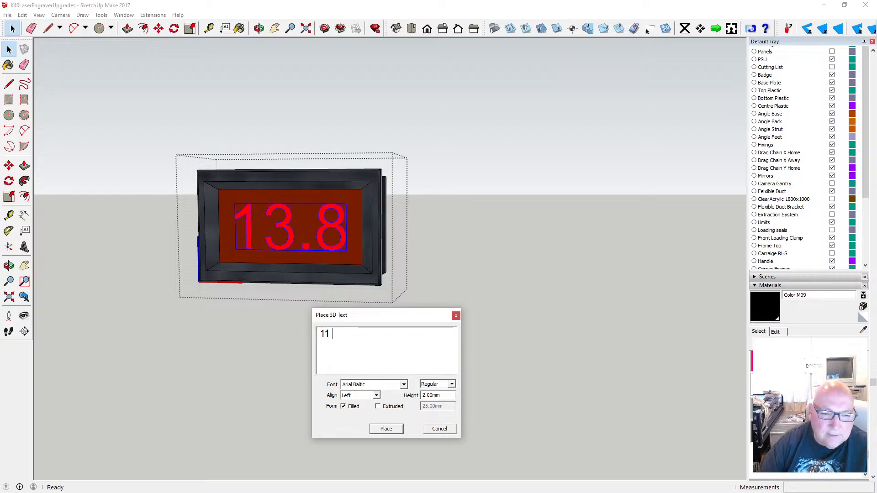
pyautogui.press('BackSpace')
pyautogui.write('.0')
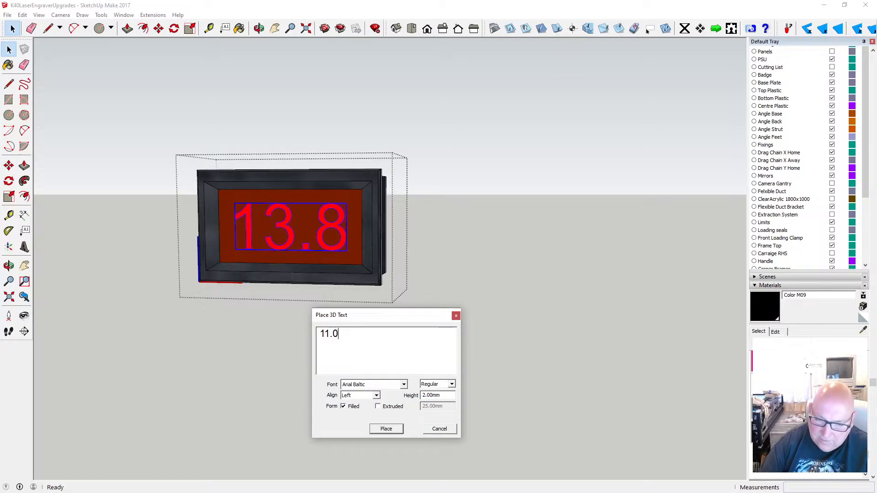
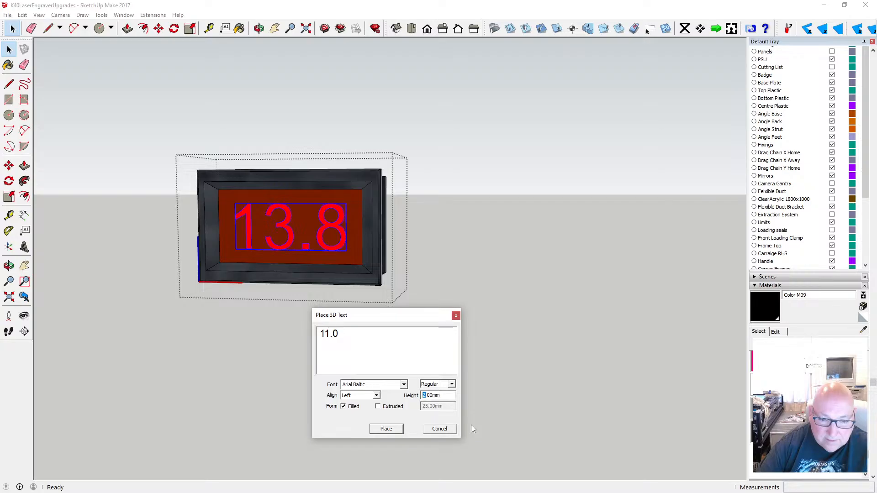
pyautogui.write('12')
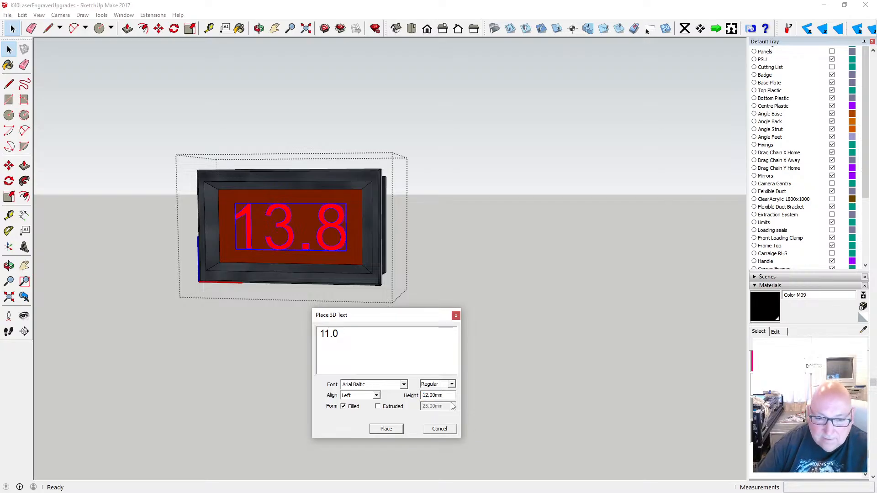
pyautogui.click(386, 429)
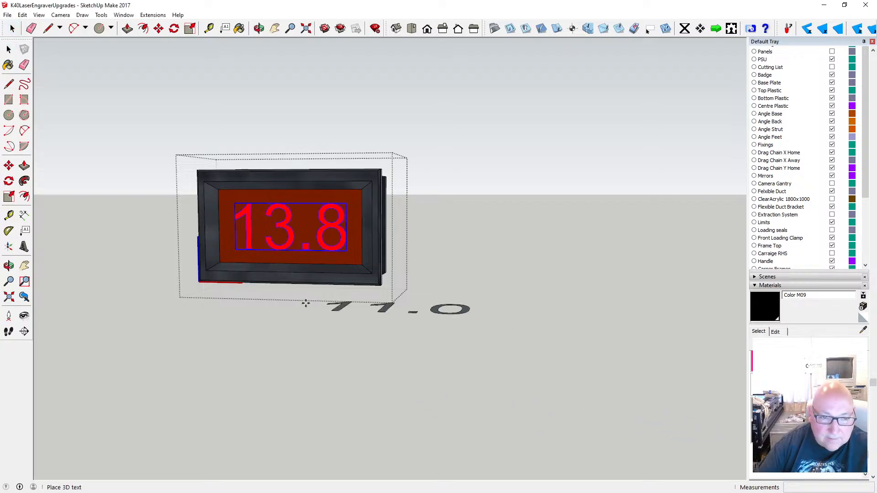
pyautogui.click(227, 280)
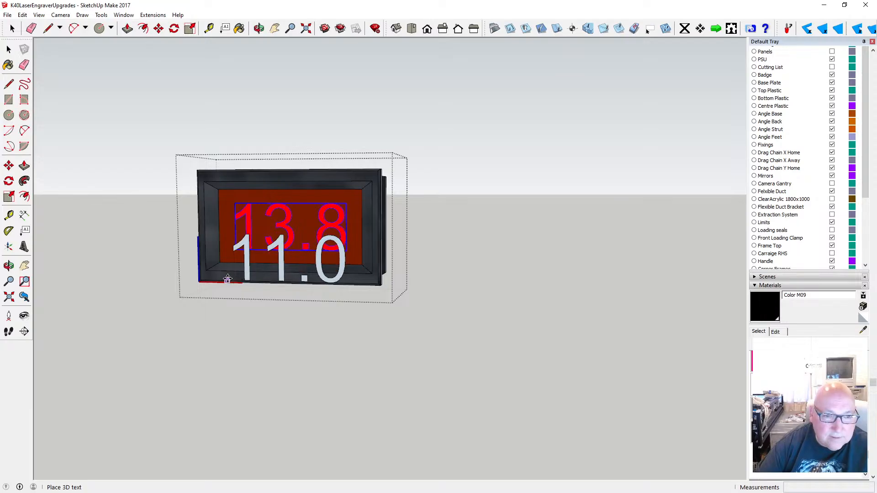
# - Delete the 13.8 text from the lower meter's display
pyautogui.click(9, 49)
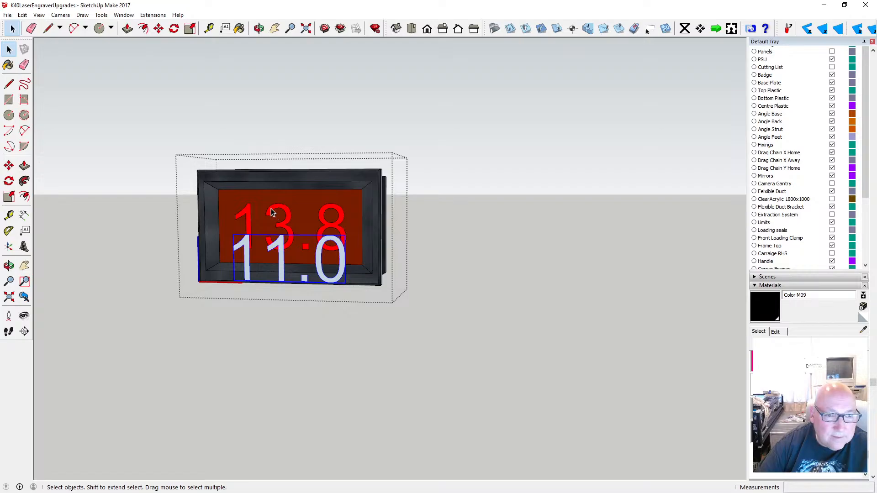
pyautogui.click(271, 212)
pyautogui.press('Delete')
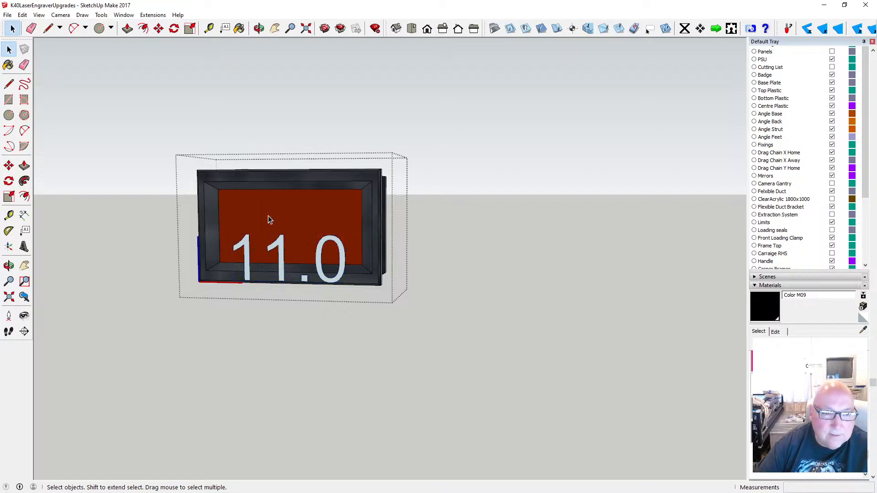
# - Move the 11.0 text 8 mm up so it sits centred on the display face
pyautogui.click(159, 28)
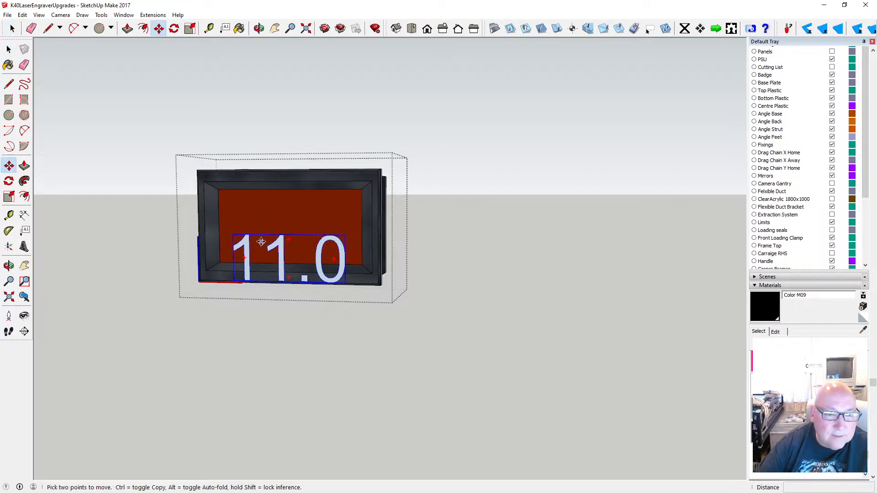
pyautogui.click(248, 235)
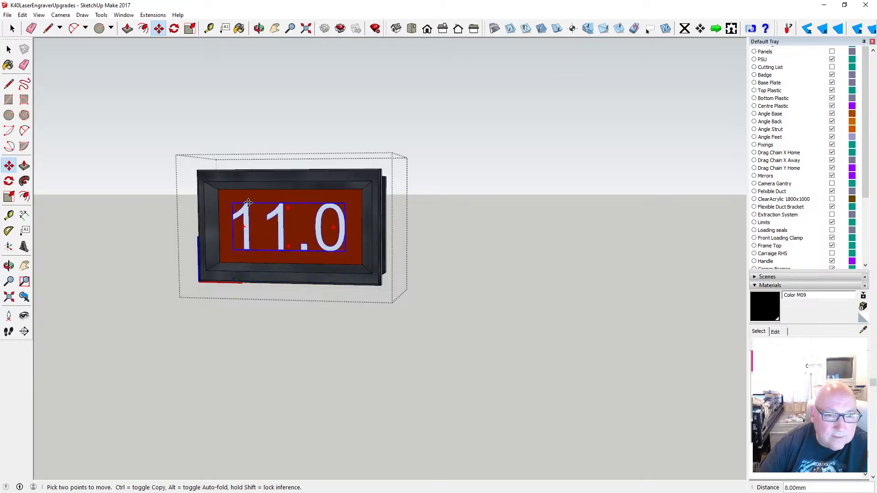
pyautogui.click(248, 202)
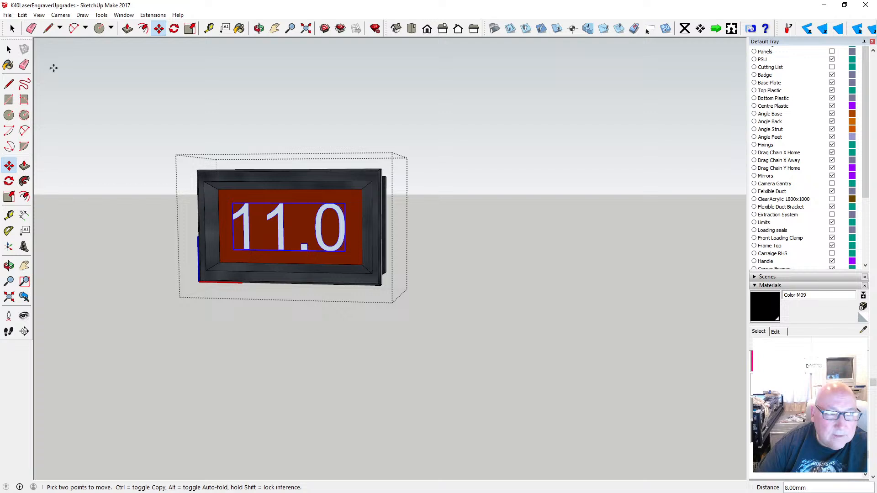
pyautogui.click(9, 49)
# - Paint the lower meter's display face grey, trying Color M01, M03 and M05 and settling on Color M04
pyautogui.scroll(5, 248, 215)
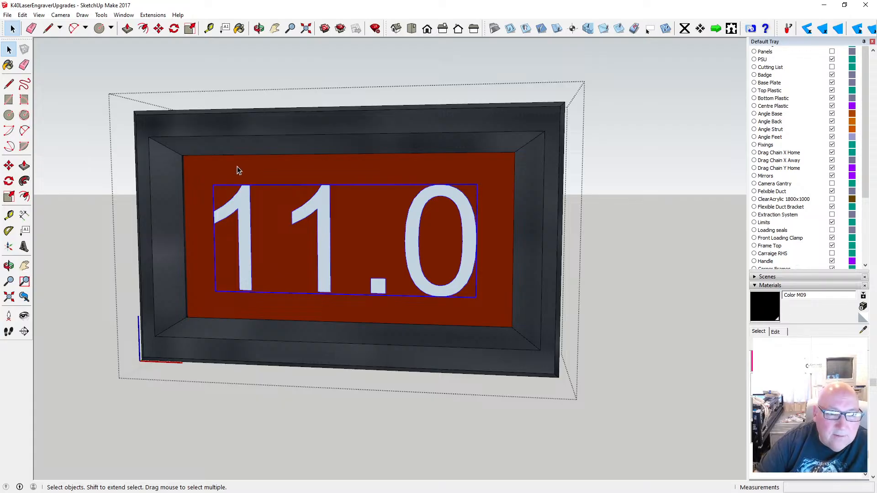
pyautogui.press('Delete')
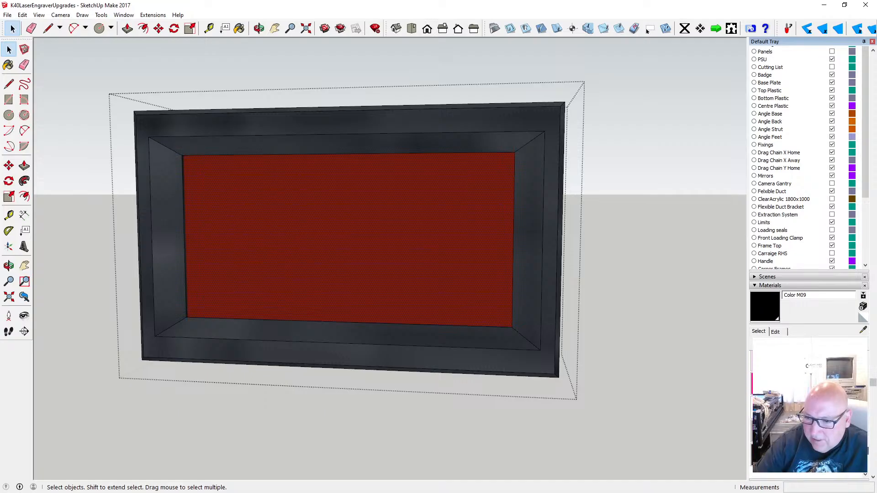
pyautogui.click(786, 429)
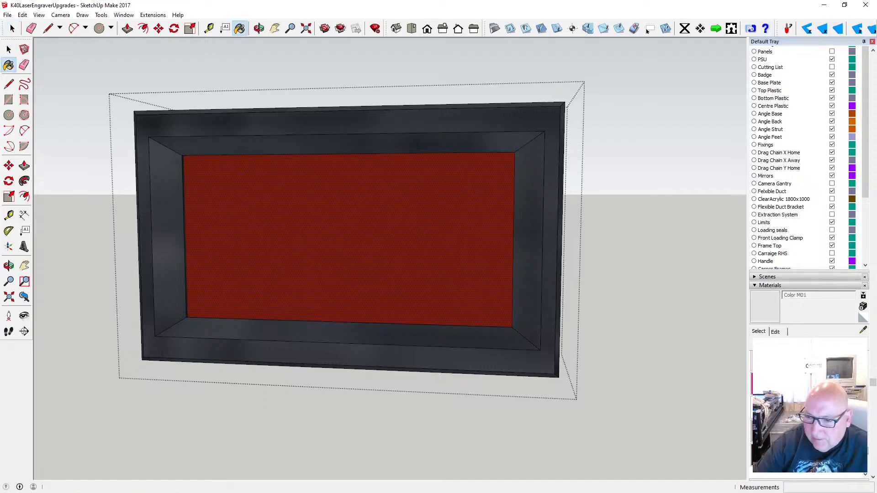
pyautogui.click(475, 197)
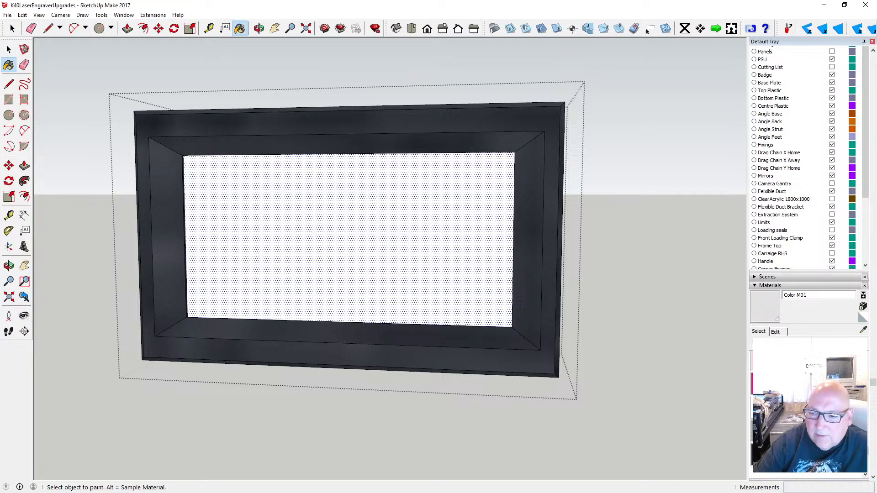
pyautogui.click(489, 231)
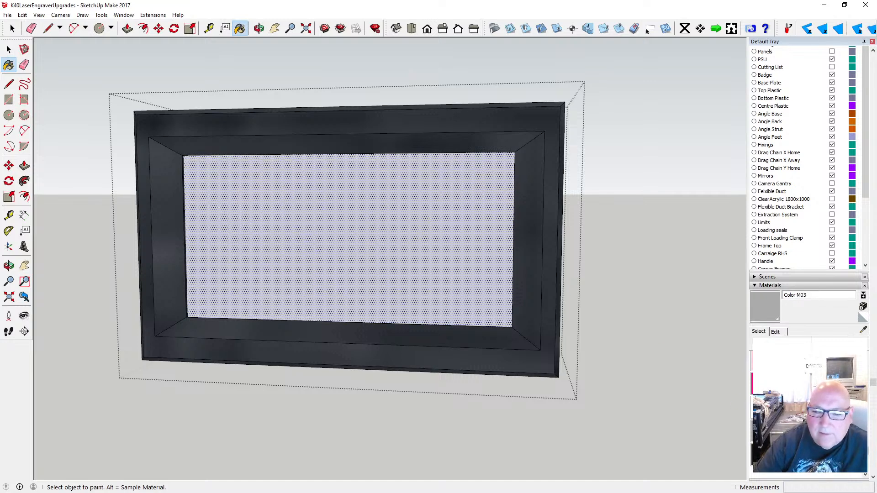
pyautogui.click(483, 239)
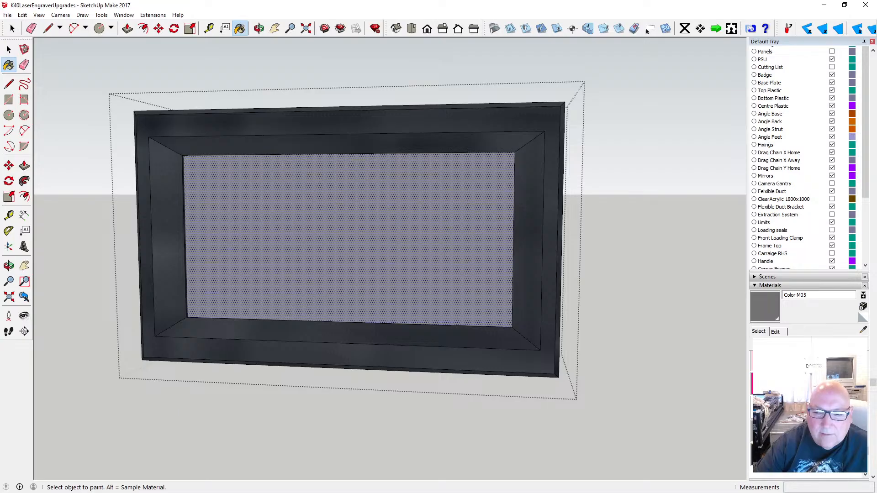
pyautogui.click(470, 275)
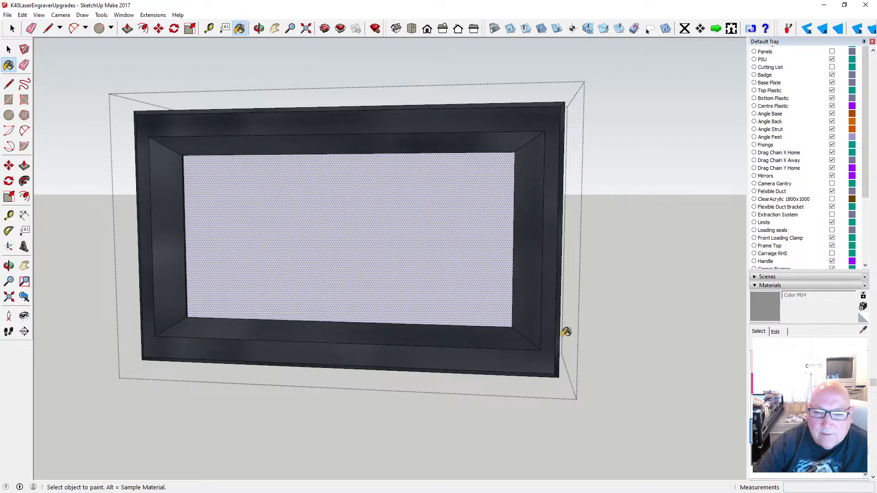
pyautogui.click(462, 243)
pyautogui.press('space')
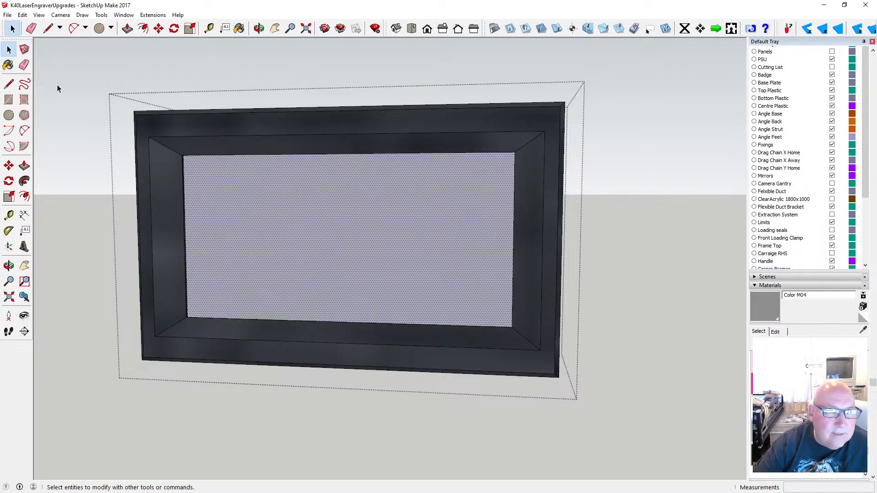
# - Open the 11.0 text for editing and paint all its digits and the decimal point with Color M08
pyautogui.doubleClick(237, 215)
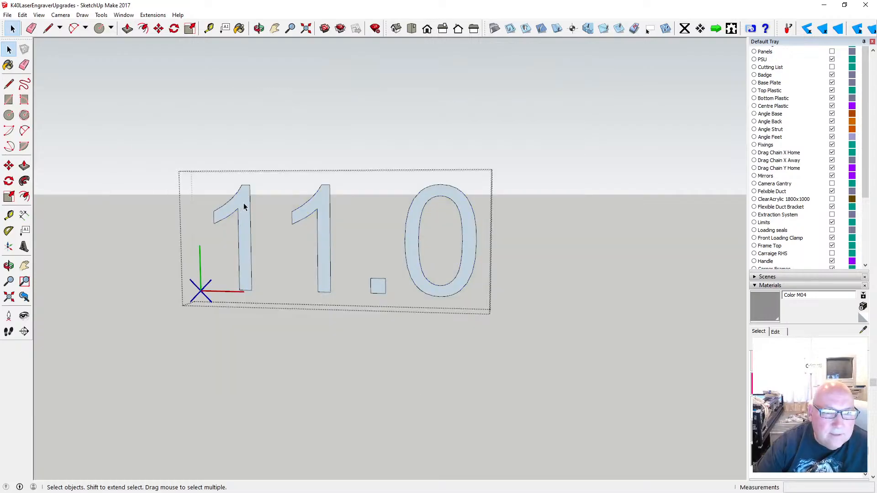
pyautogui.click(244, 206)
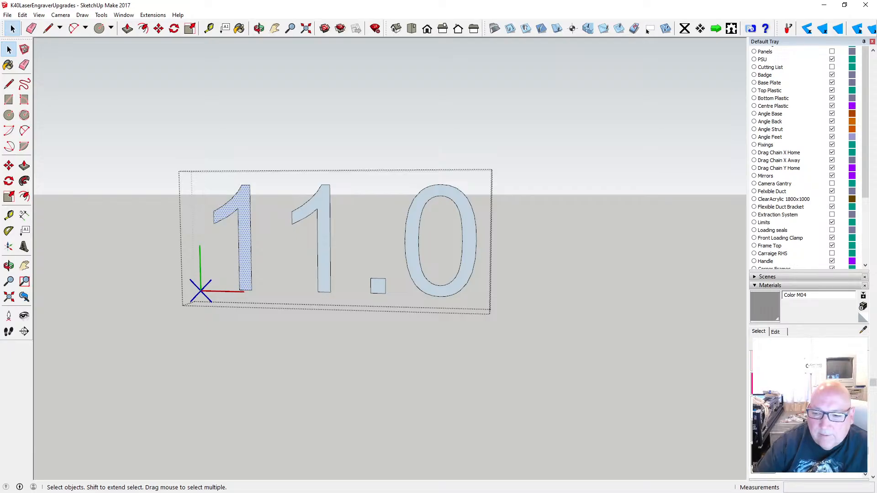
pyautogui.click(763, 456)
pyautogui.click(247, 199)
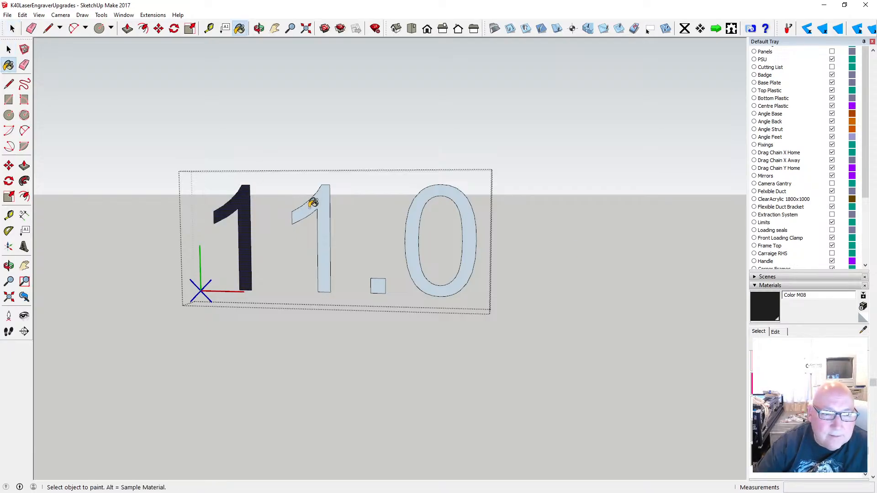
pyautogui.click(313, 204)
pyautogui.click(378, 284)
pyautogui.click(411, 246)
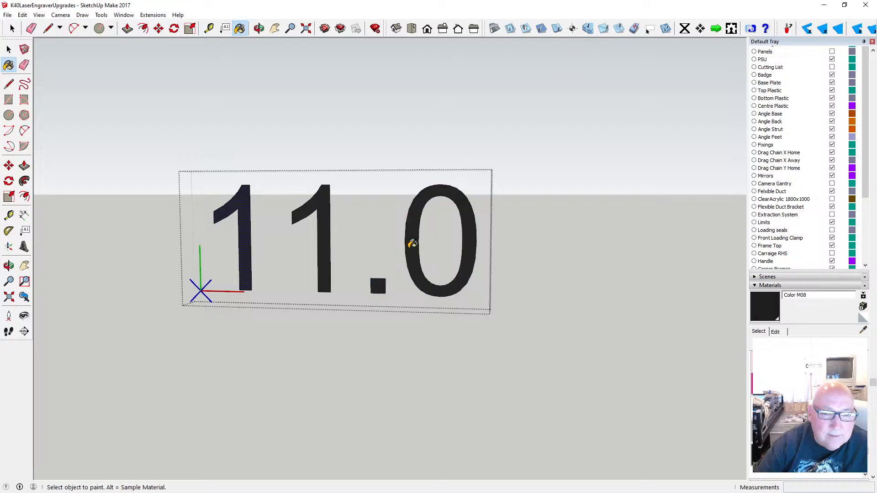
# - Leave the 11.0 text and the meter component, and examine both digital meters on the control panel
pyautogui.click(8, 49)
pyautogui.click(76, 87)
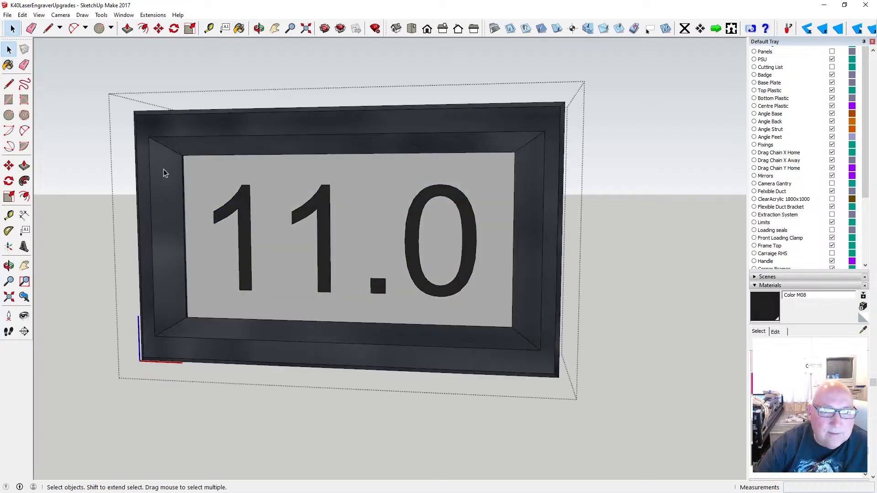
pyautogui.scroll(-3, 165, 172)
pyautogui.click(259, 28)
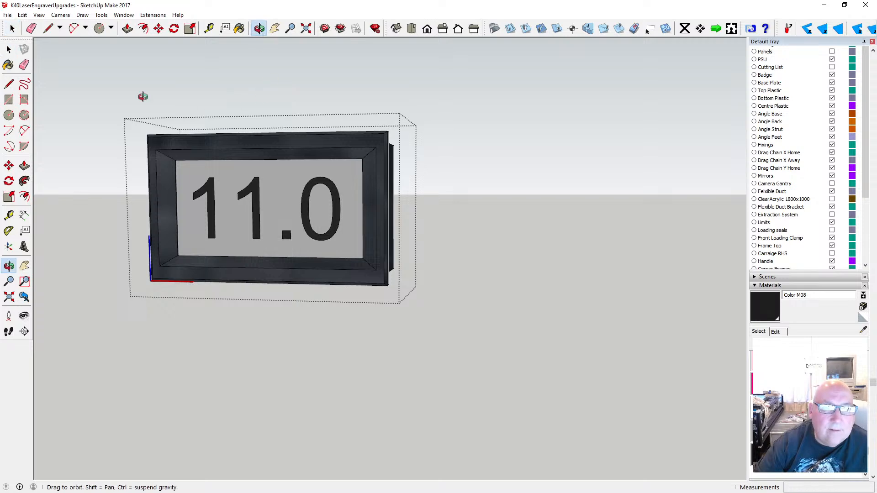
pyautogui.click(9, 49)
pyautogui.click(64, 59)
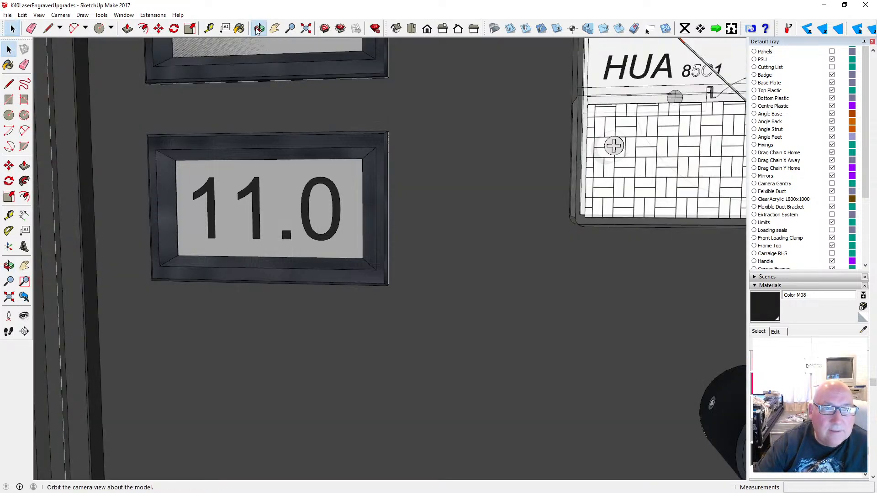
pyautogui.click(259, 29)
pyautogui.moveTo(316, 178); pyautogui.dragTo(325, 164)
pyautogui.scroll(-3, 325, 139)
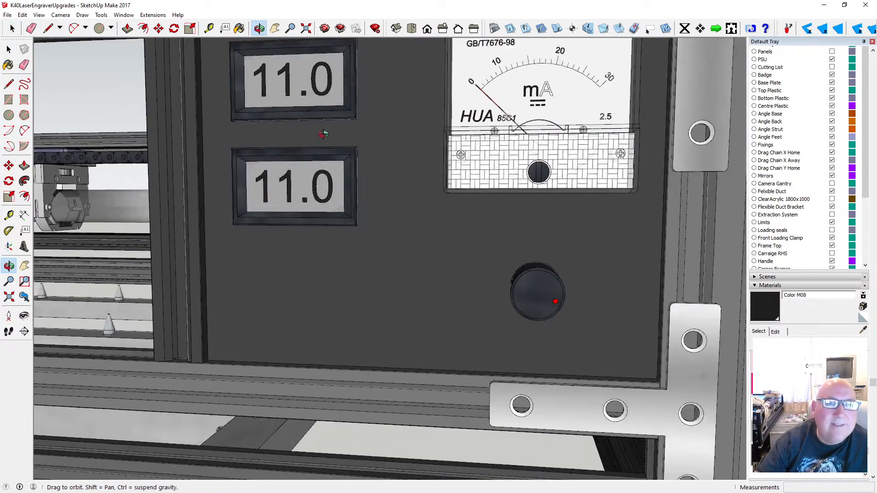
pyautogui.scroll(5, 324, 132)
pyautogui.scroll(-3, 323, 130)
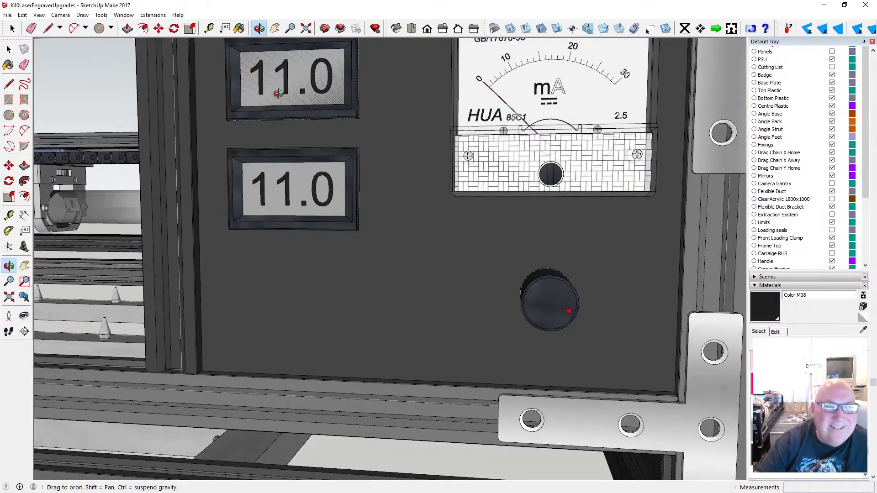
# - Undo the meter component's text and paint edits back to its red 13.8 display, redoing the steps undone too far
pyautogui.click(21, 15)
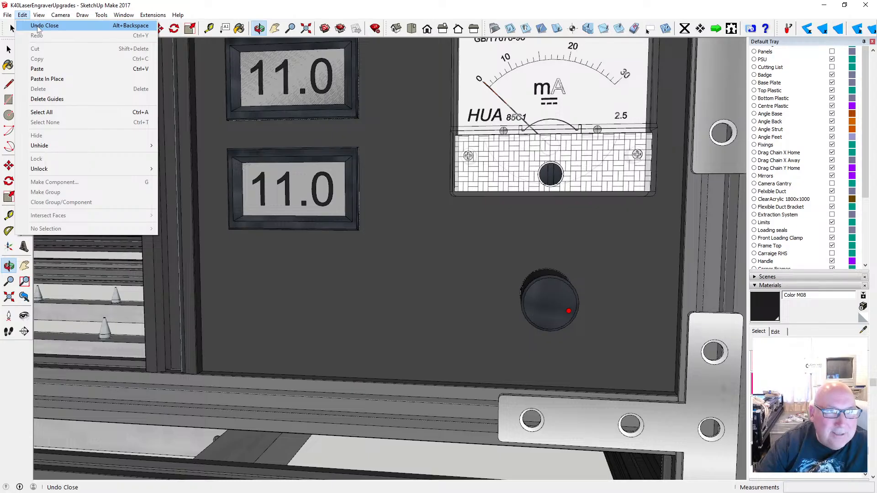
pyautogui.click(38, 27)
pyautogui.click(22, 14)
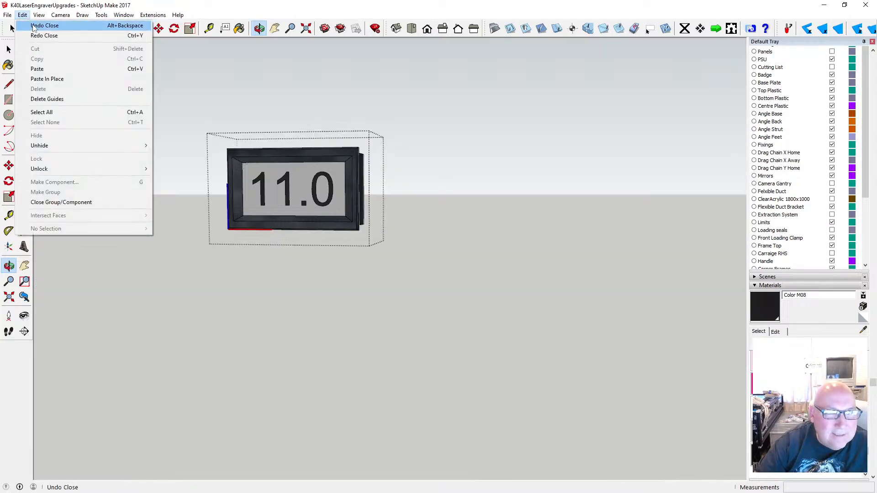
pyautogui.click(33, 26)
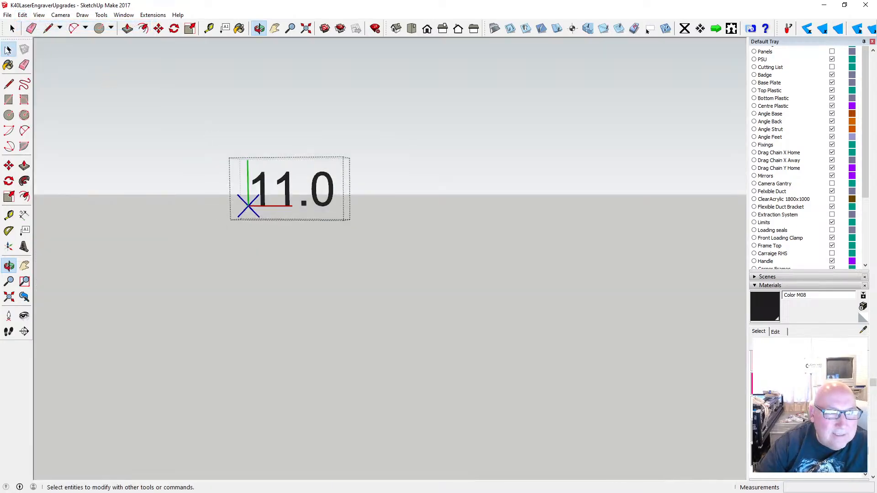
pyautogui.click(8, 49)
pyautogui.hotkey('ctrl', 'z')
pyautogui.hotkey('ctrl', 'z')
pyautogui.hotkey('ctrl', 'z')
pyautogui.hotkey('ctrl', 'z')
pyautogui.hotkey('ctrl', 'z')
pyautogui.hotkey('ctrl', 'z')
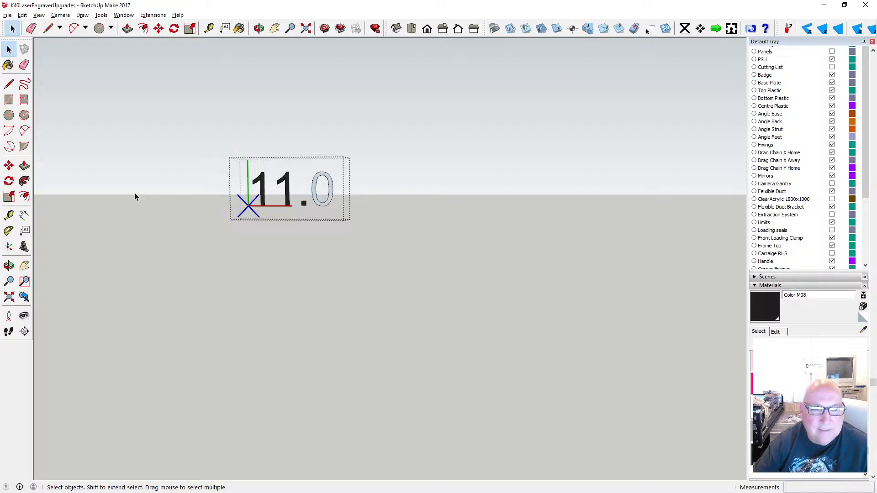
pyautogui.hotkey('ctrl', 'z')
pyautogui.hotkey('ctrl', 'z')
pyautogui.hotkey('ctrl', 'z')
pyautogui.hotkey('ctrl', 'z')
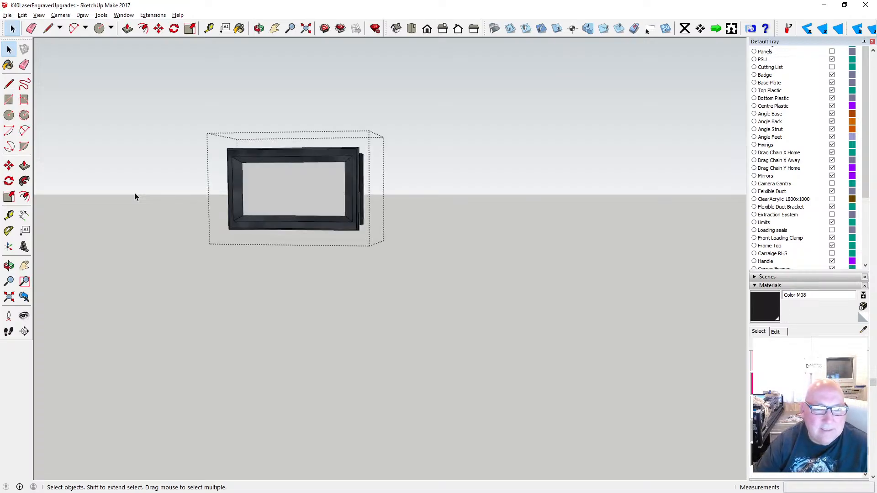
pyautogui.hotkey('ctrl', 'y')
pyautogui.hotkey('ctrl', 'y')
pyautogui.hotkey('ctrl', 'y')
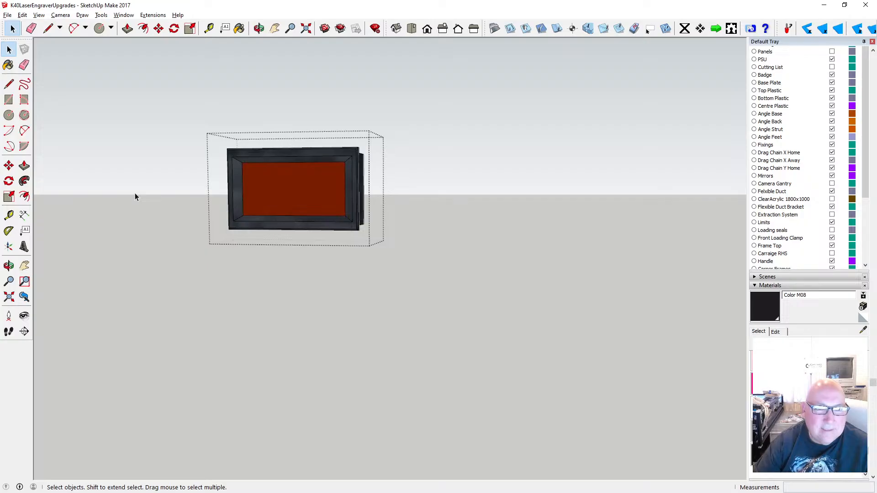
pyautogui.hotkey('ctrl', 'y')
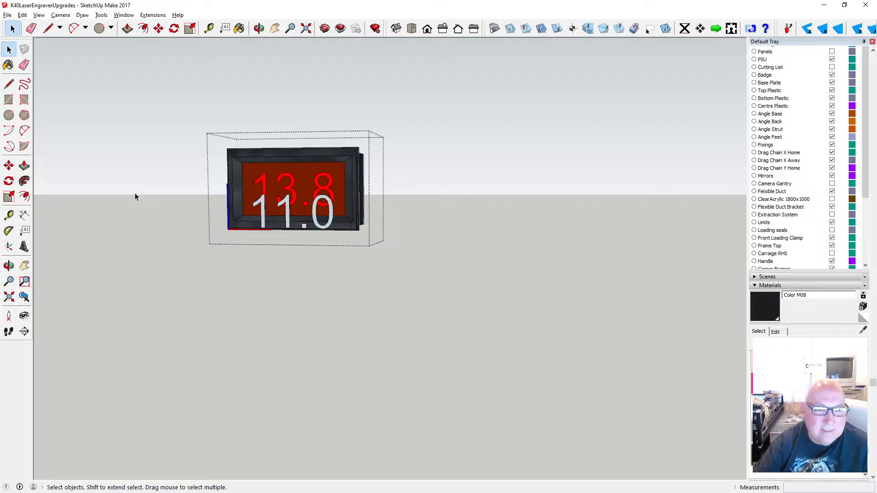
pyautogui.hotkey('ctrl', 'y')
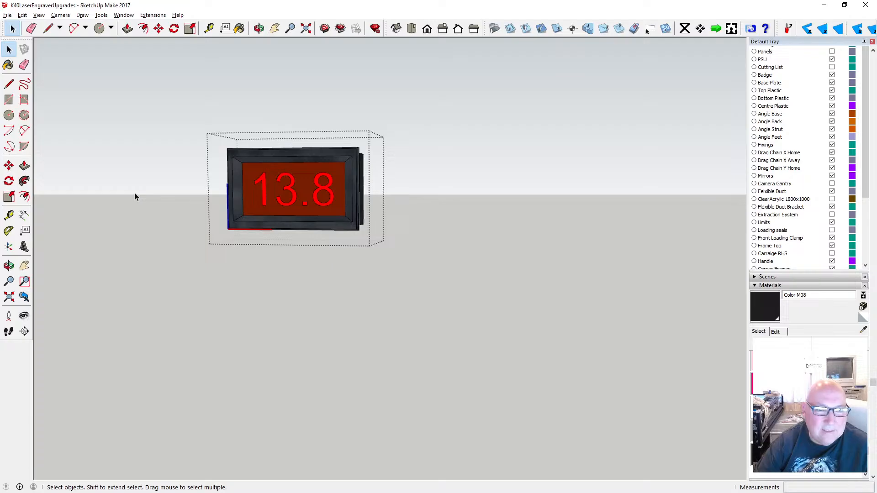
# - Leave the meter component and make the lower meter on the control panel a unique component
pyautogui.click(81, 103)
pyautogui.click(255, 185)
pyautogui.rightClick(255, 183)
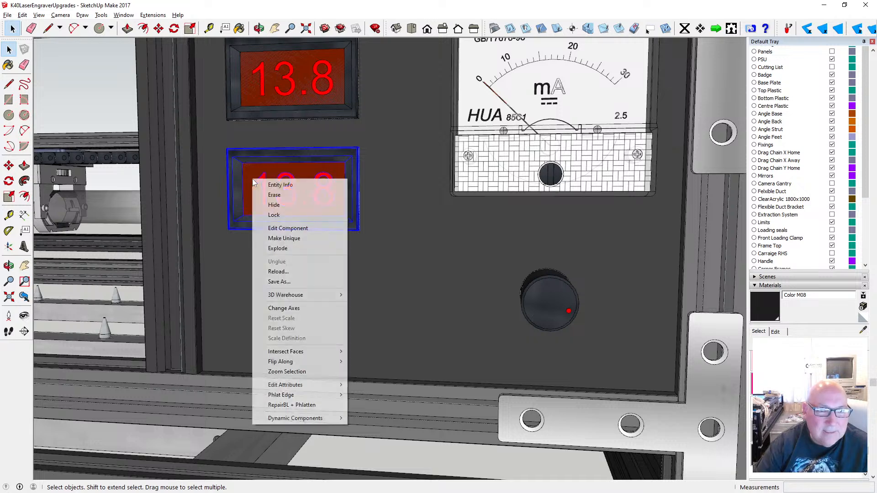
pyautogui.click(288, 238)
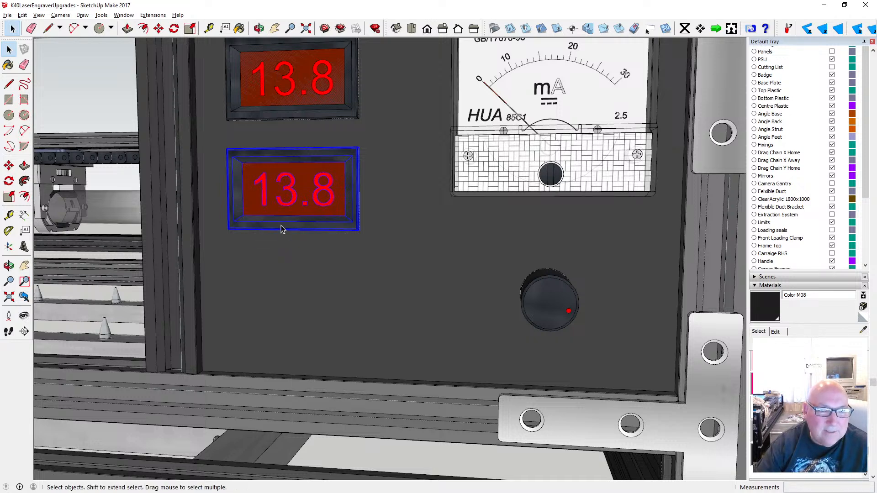
# - Delete the 13.8 text from the lower meter and paint its display face grey with Color M04
pyautogui.doubleClick(282, 228)
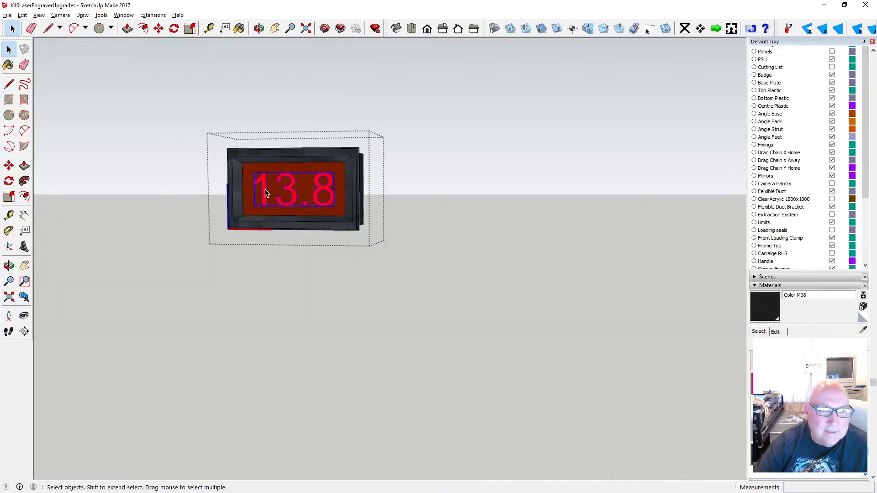
pyautogui.press('Delete')
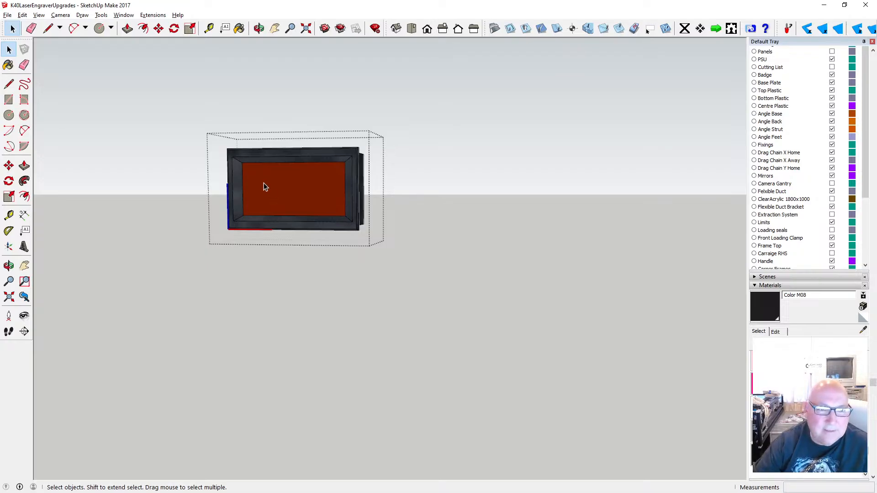
pyautogui.click(262, 187)
pyautogui.tripleClick(263, 183)
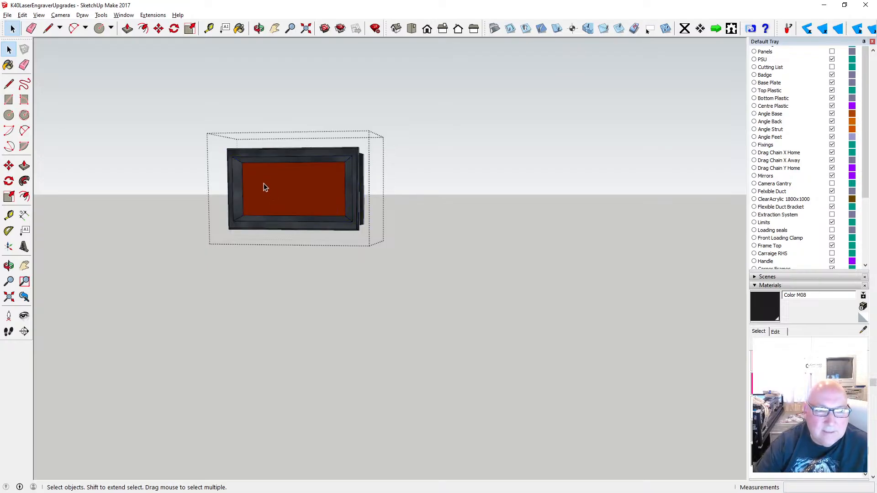
pyautogui.click(264, 187)
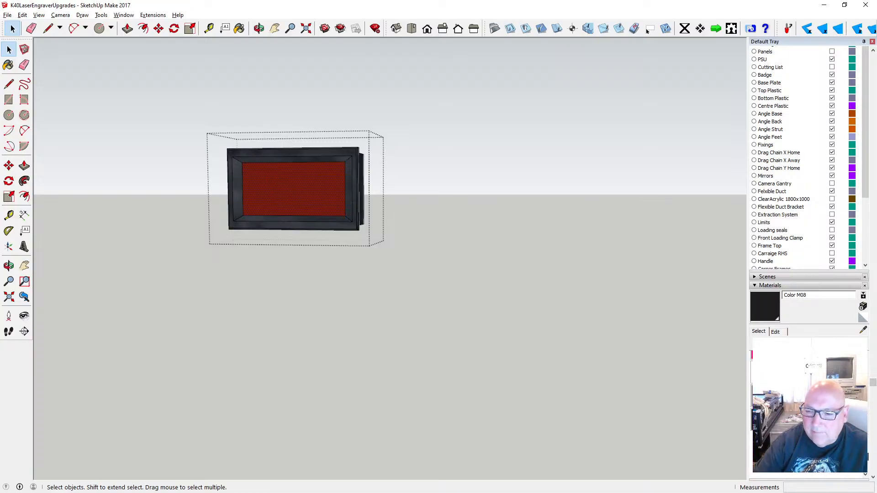
pyautogui.press('b')
pyautogui.click(326, 184)
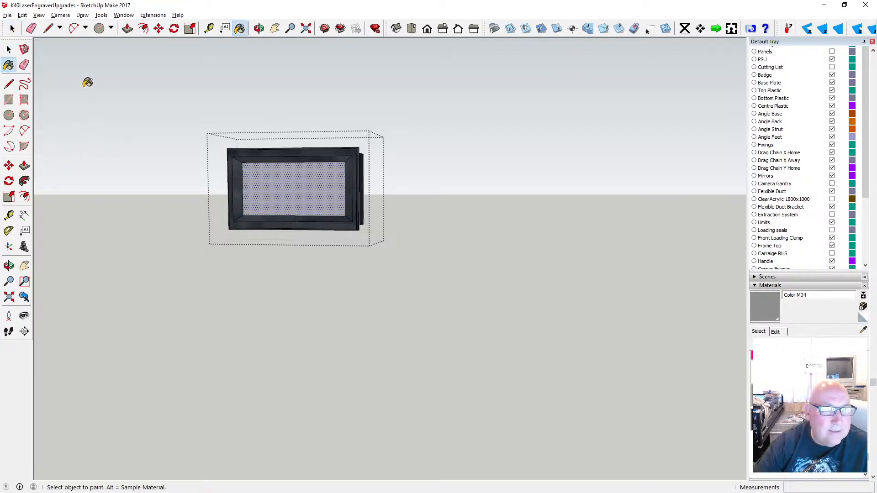
# - Place filled 3D text 11.0 in Arial Baltic, 12 mm high and not extruded, centred on the grey display face
pyautogui.click(24, 246)
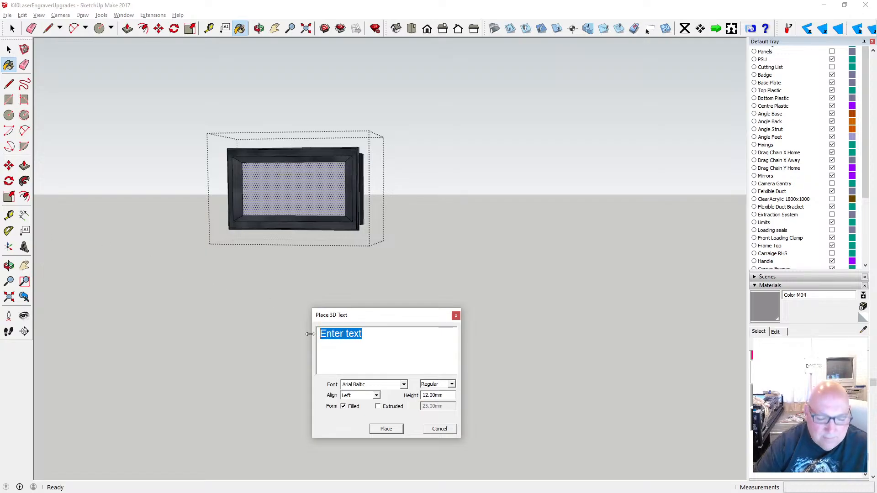
pyautogui.write('11.0')
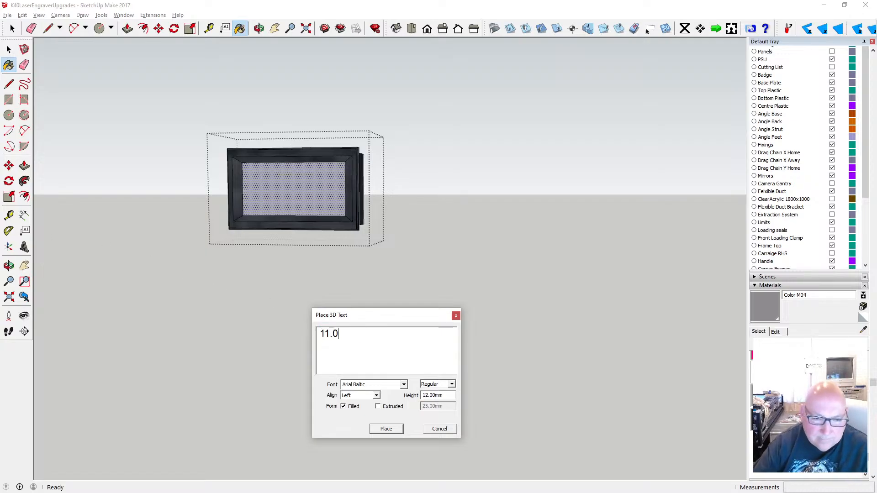
pyautogui.click(379, 431)
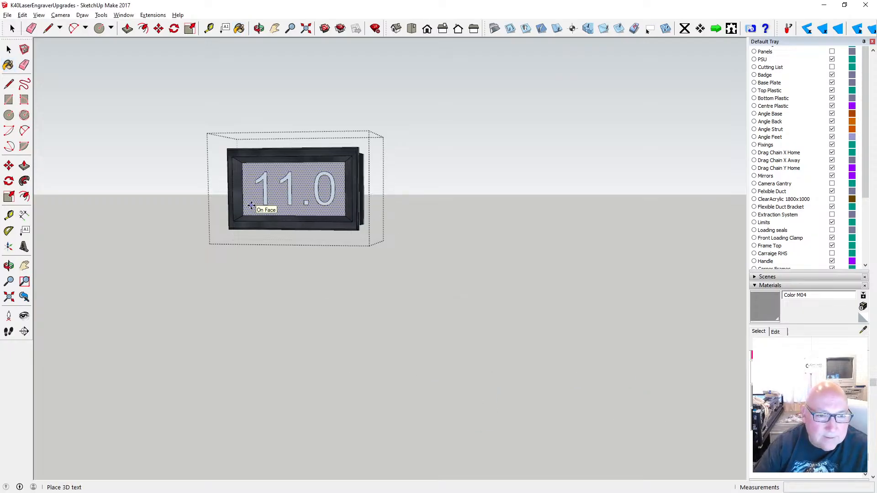
pyautogui.click(252, 208)
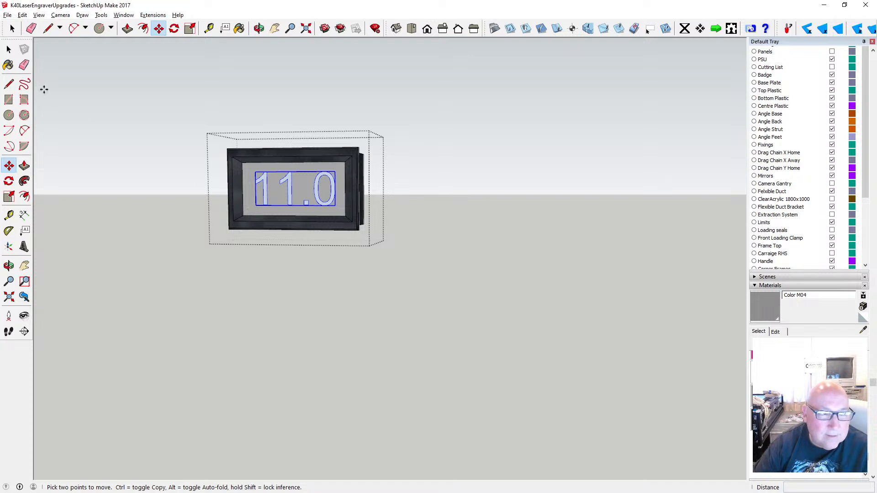
# - Paint the digits and decimal point of the 11.0 text with Color M08, and close the text and the lower meter
pyautogui.click(9, 49)
pyautogui.scroll(4, 242, 184)
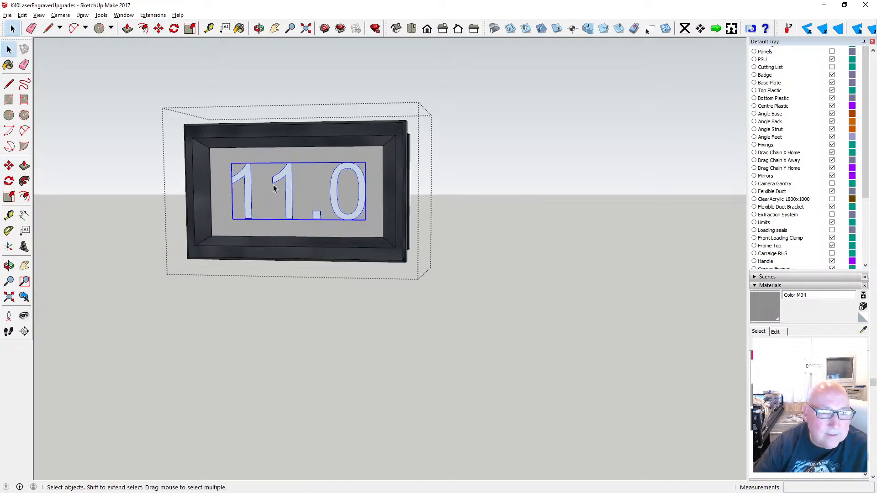
pyautogui.doubleClick(244, 172)
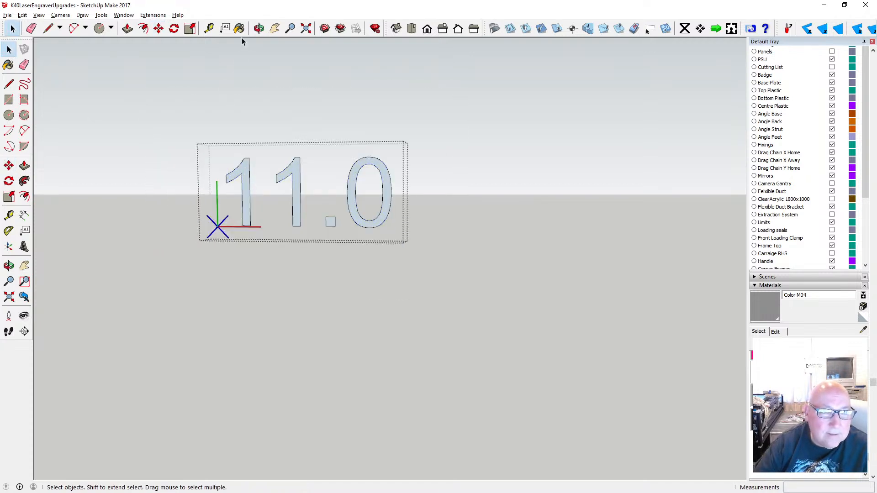
pyautogui.click(239, 29)
pyautogui.click(245, 163)
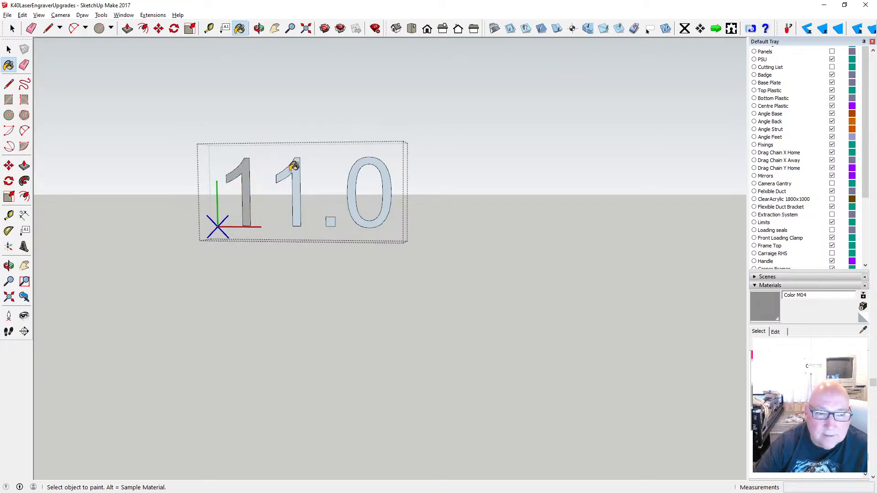
pyautogui.click(763, 420)
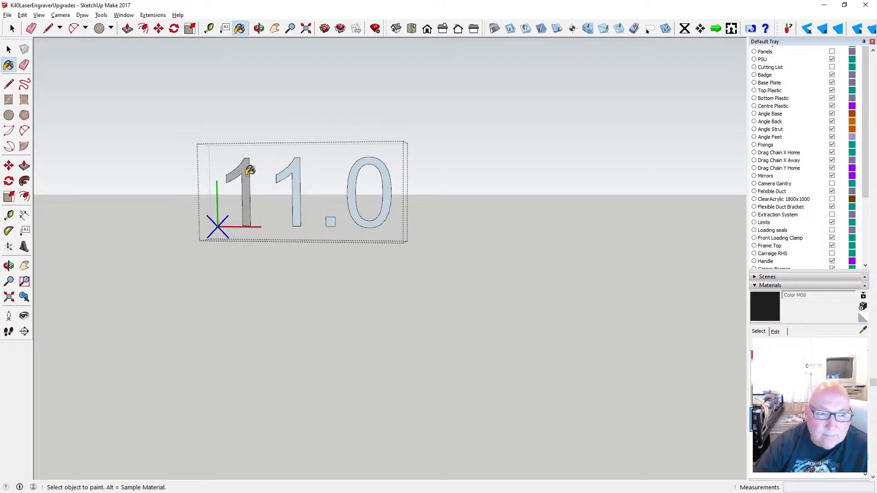
pyautogui.click(246, 170)
pyautogui.click(296, 165)
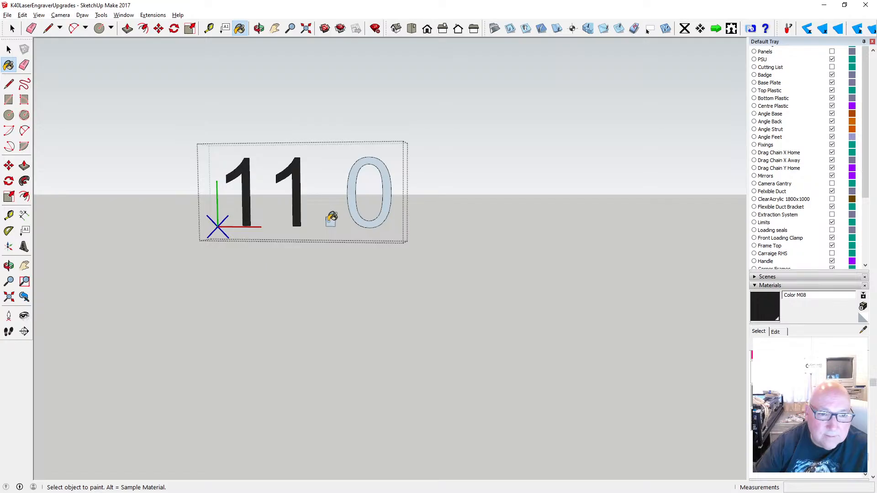
pyautogui.click(331, 220)
pyautogui.click(355, 178)
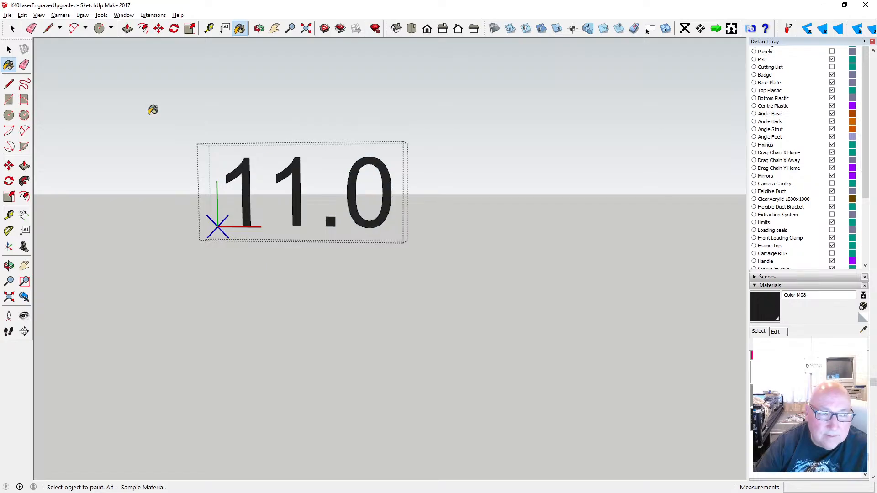
pyautogui.click(9, 48)
pyautogui.click(76, 102)
pyautogui.scroll(-4, 273, 265)
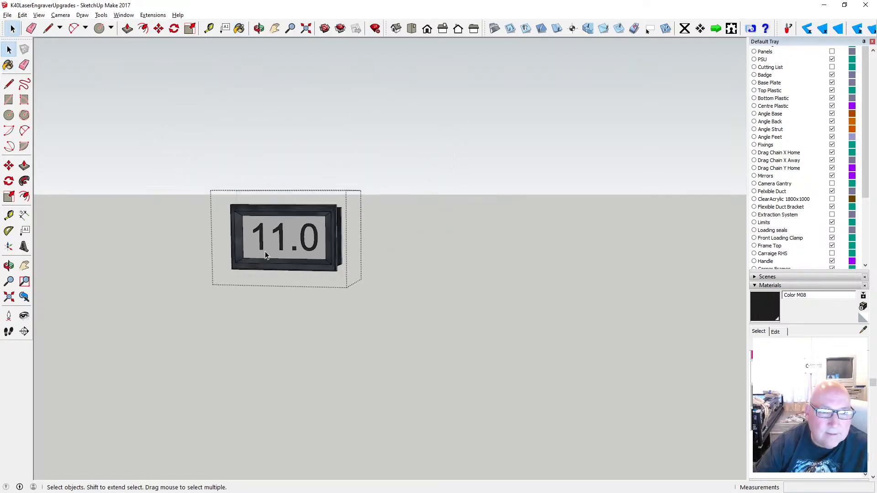
pyautogui.click(171, 201)
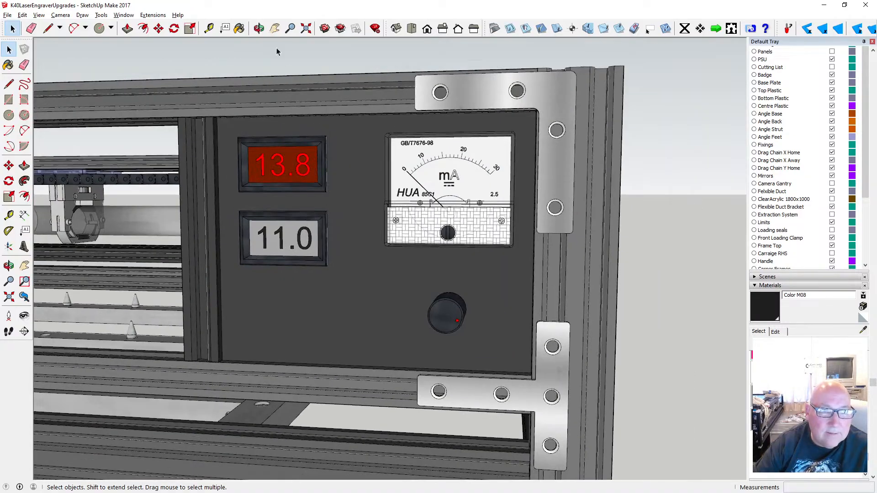
# - Examine the two meters from the front of the control panel and from behind it
pyautogui.click(259, 28)
pyautogui.moveTo(335, 167); pyautogui.dragTo(346, 220)
pyautogui.scroll(6, 280, 237)
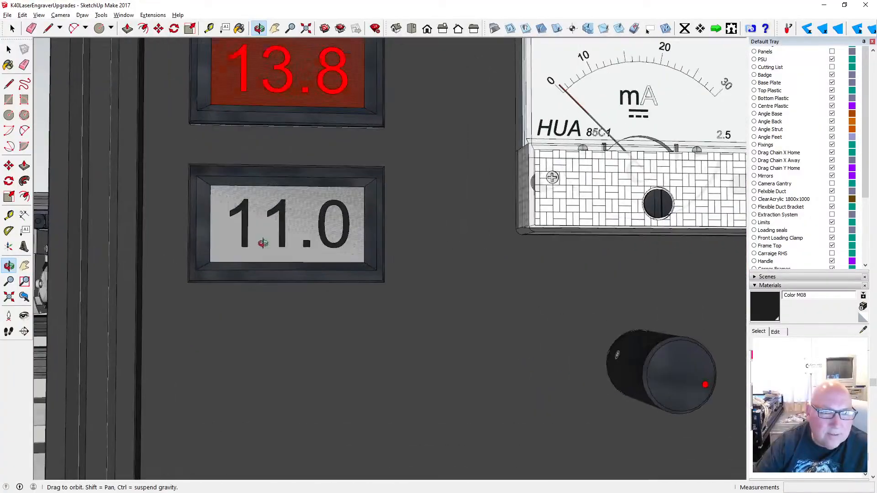
pyautogui.moveTo(263, 243); pyautogui.dragTo(287, 253)
pyautogui.scroll(-2, 287, 252)
pyautogui.moveTo(298, 178); pyautogui.dragTo(359, 263)
pyautogui.moveTo(322, 202); pyautogui.dragTo(670, 201)
# - Open the lower meter from behind the control panel, and open its black housing for editing
pyautogui.press('space')
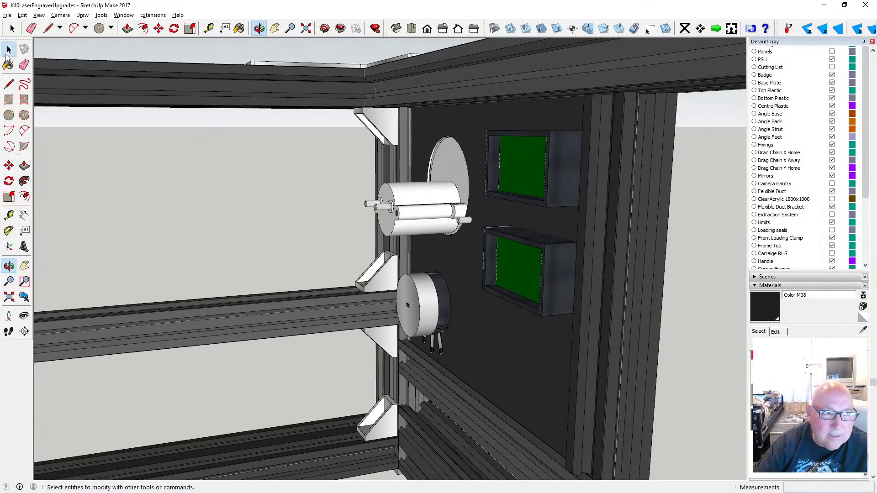
pyautogui.doubleClick(562, 243)
pyautogui.scroll(3, 556, 245)
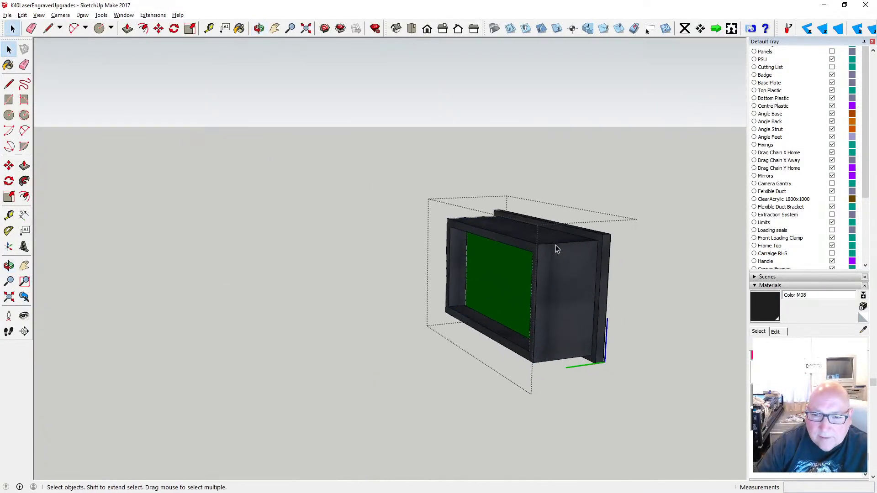
pyautogui.click(559, 232)
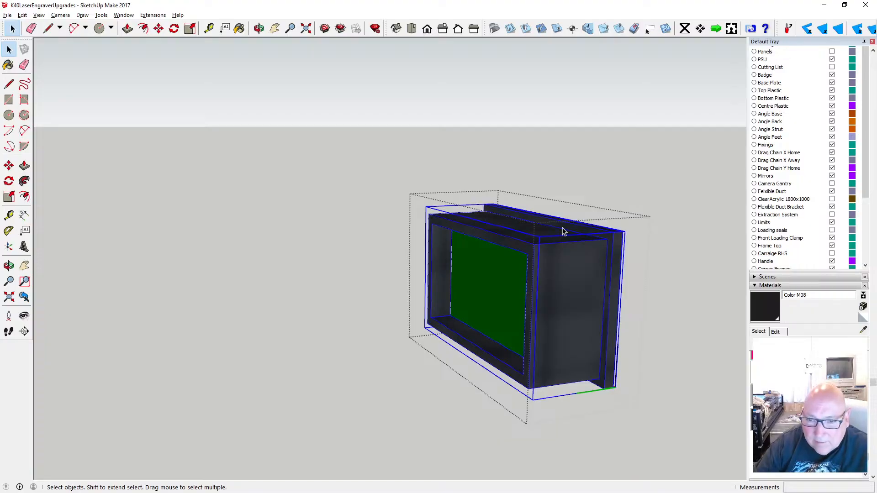
pyautogui.doubleClick(562, 231)
# - Select the outline edges around the meter housing where its body meets the front bezel, and copy them
pyautogui.click(564, 231)
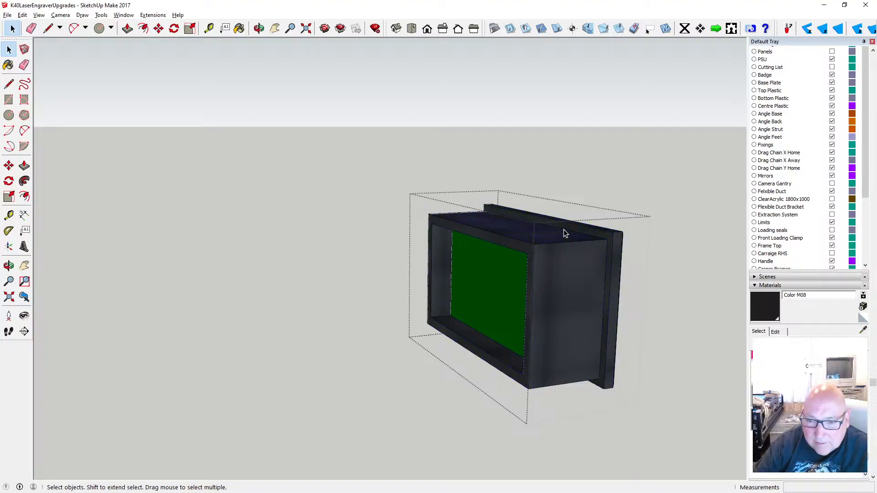
pyautogui.keyDown('shift'); pyautogui.click(608, 268); pyautogui.keyUp('shift')
pyautogui.moveTo(481, 158); pyautogui.dragTo(549, 120, button='middle')
pyautogui.press('space')
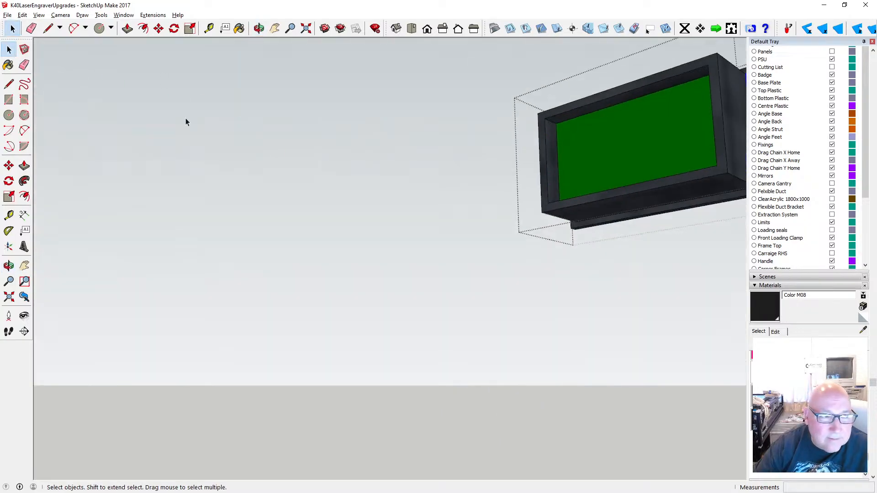
pyautogui.scroll(3, 637, 221)
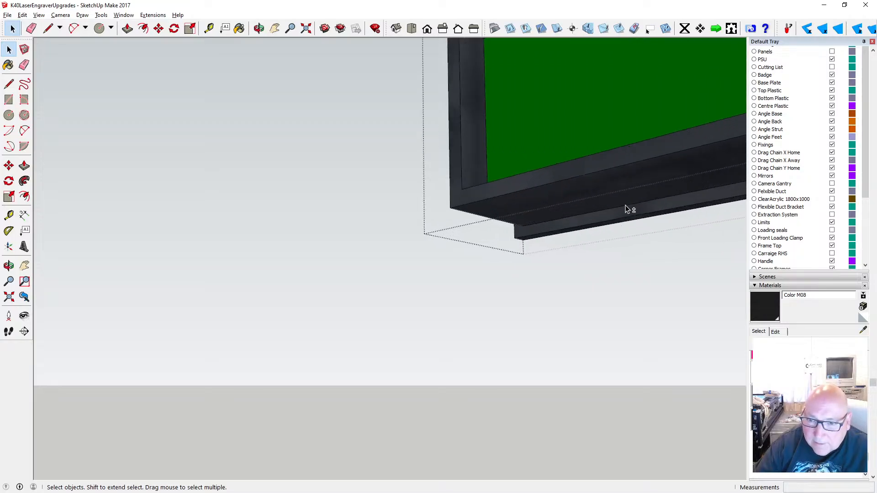
pyautogui.click(259, 28)
pyautogui.moveTo(297, 73); pyautogui.dragTo(495, 127)
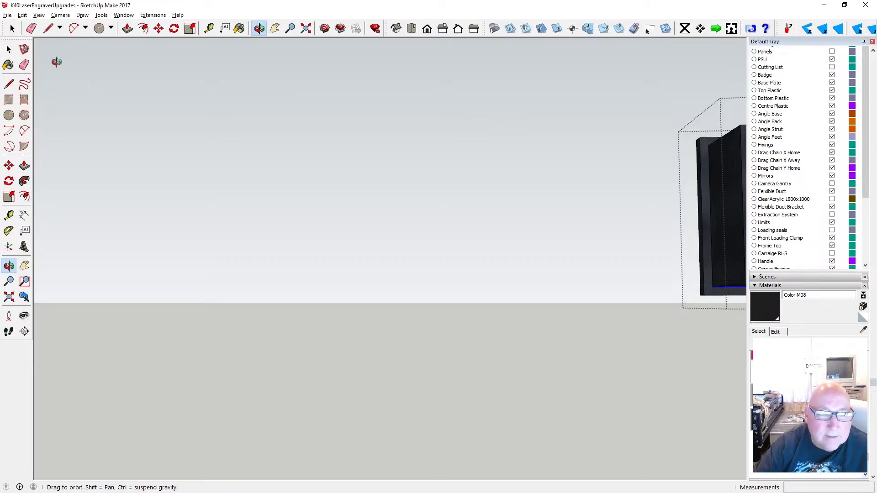
pyautogui.click(9, 49)
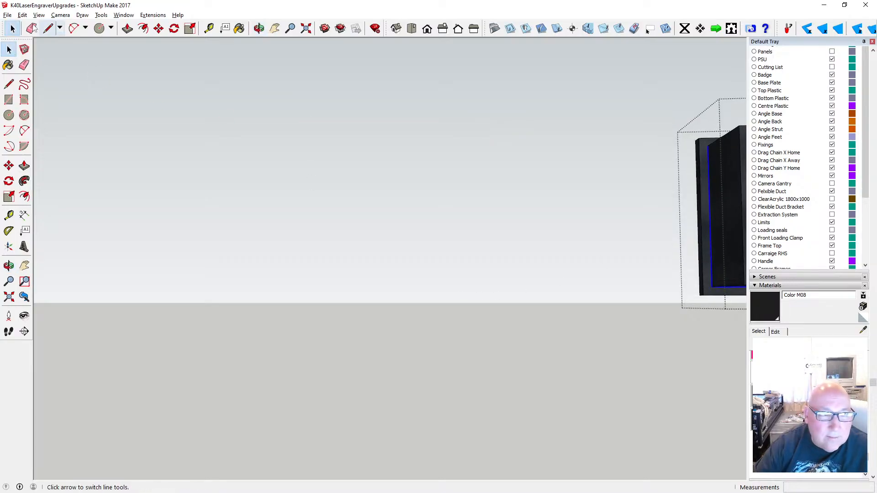
pyautogui.click(21, 15)
pyautogui.click(45, 59)
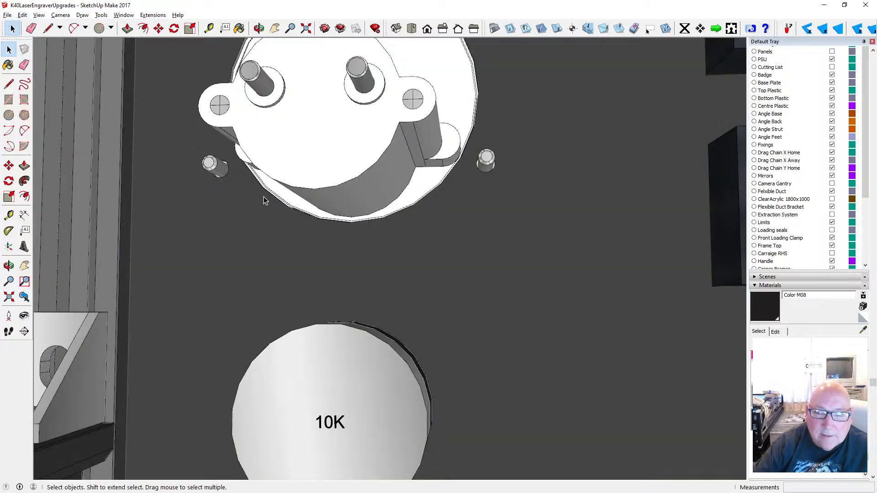
# - Open the dark control panel plate for editing and paste the copied housing outline in place on it
pyautogui.scroll(-3, 270, 198)
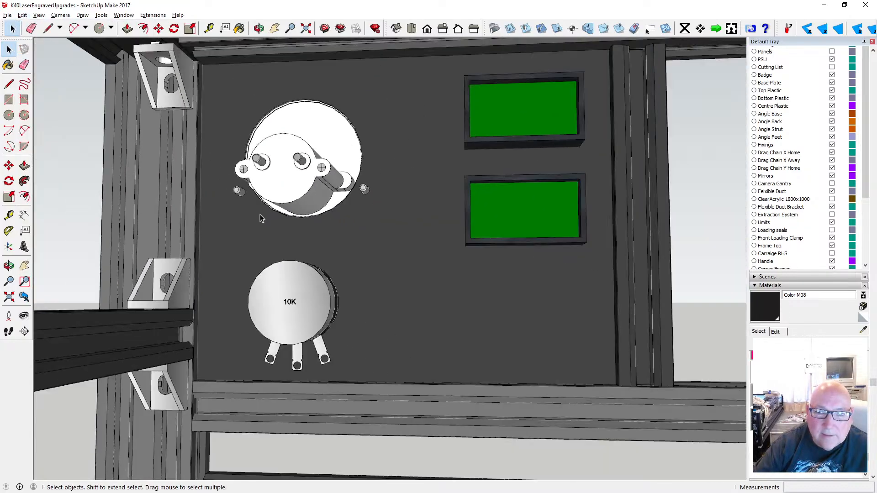
pyautogui.doubleClick(366, 226)
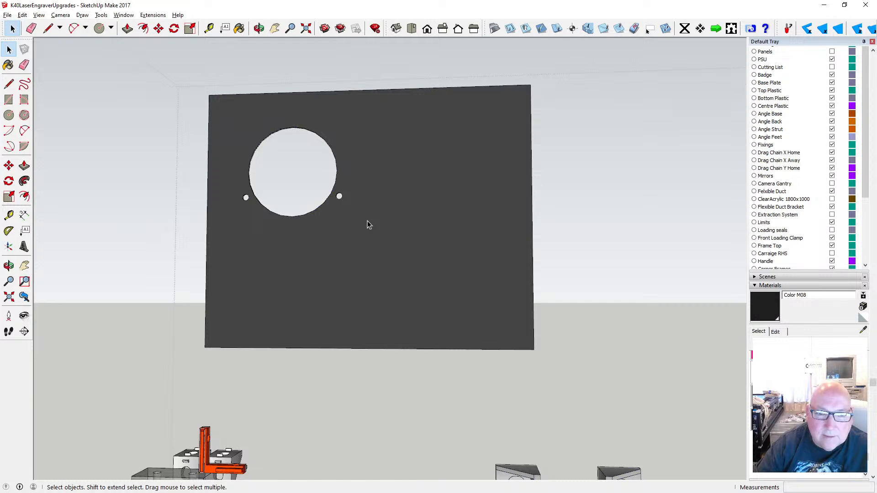
pyautogui.click(367, 221)
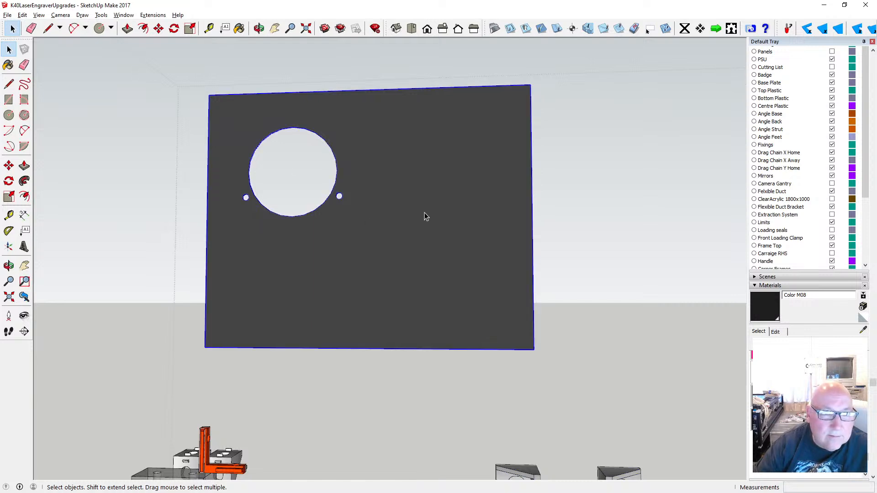
pyautogui.click(22, 15)
pyautogui.click(64, 81)
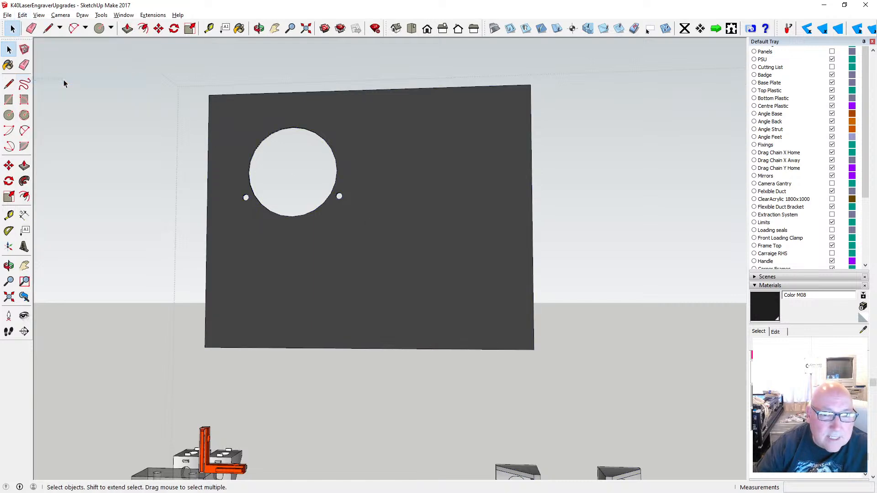
# - Cut the four edges of the rectangle outline pasted on the back of the dark panel
pyautogui.click(259, 28)
pyautogui.moveTo(386, 132); pyautogui.dragTo(25, 204)
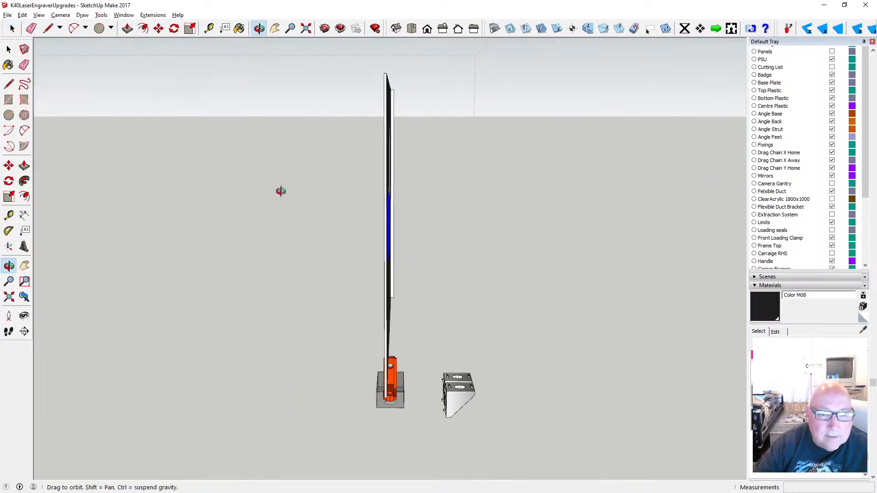
pyautogui.moveTo(280, 191); pyautogui.dragTo(53, 179)
pyautogui.moveTo(269, 206); pyautogui.dragTo(218, 236)
pyautogui.click(22, 16)
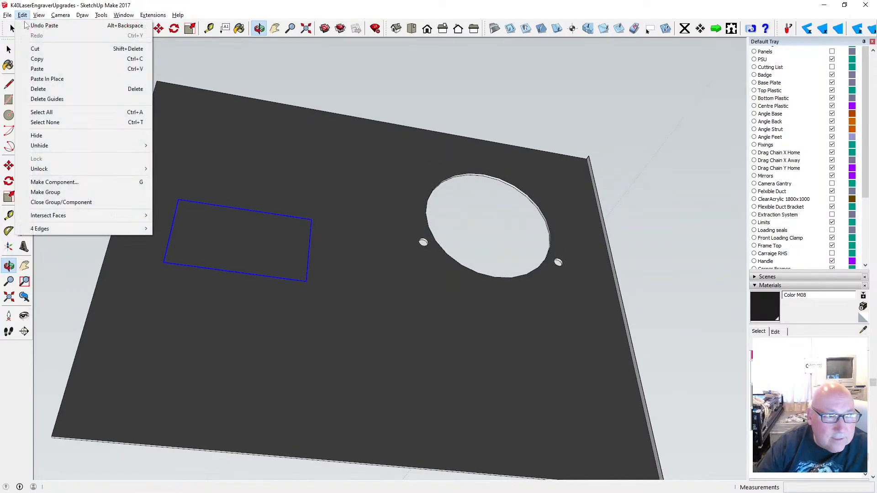
pyautogui.click(43, 51)
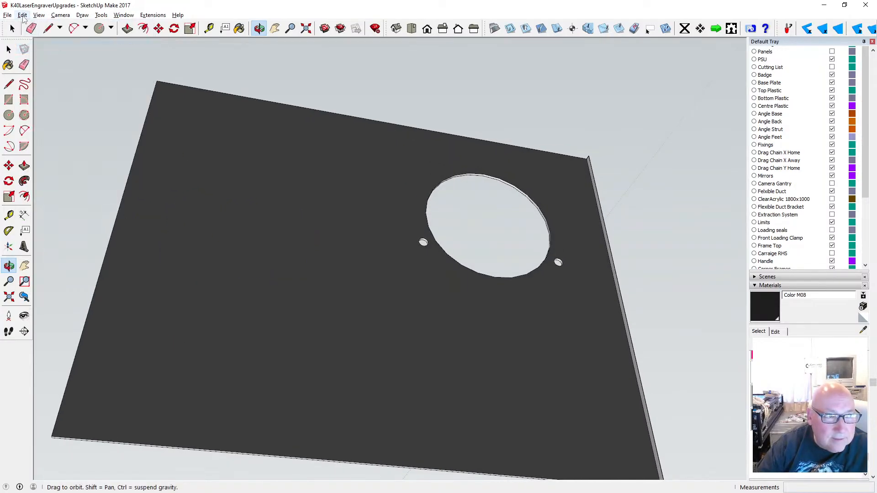
# - Open the dark panel for editing and paste the cut rectangle outline in place
pyautogui.click(9, 49)
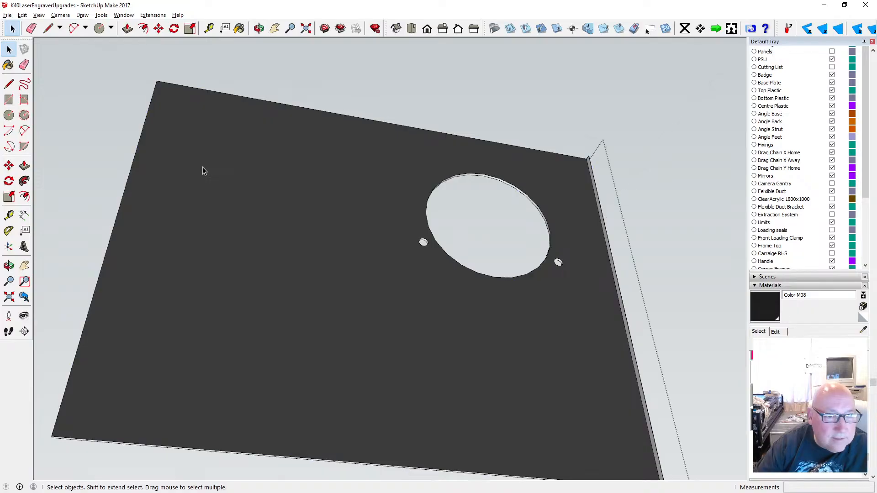
pyautogui.click(22, 15)
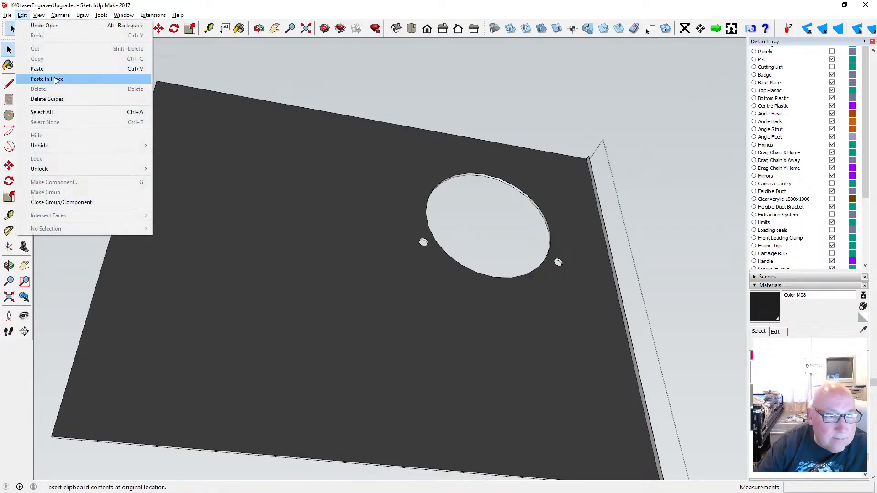
pyautogui.click(39, 77)
# - Offset the rectangle outline outward by 0.5 mm on the panel's back face
pyautogui.click(259, 29)
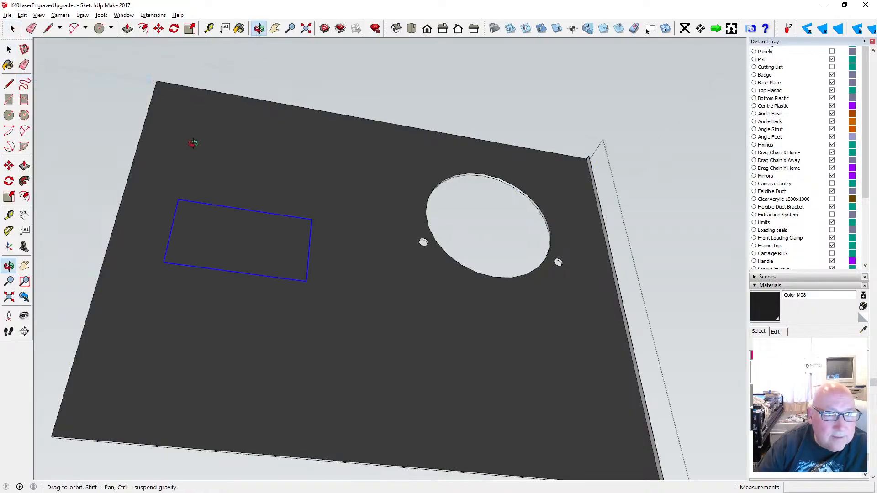
pyautogui.moveTo(194, 141); pyautogui.dragTo(263, 234)
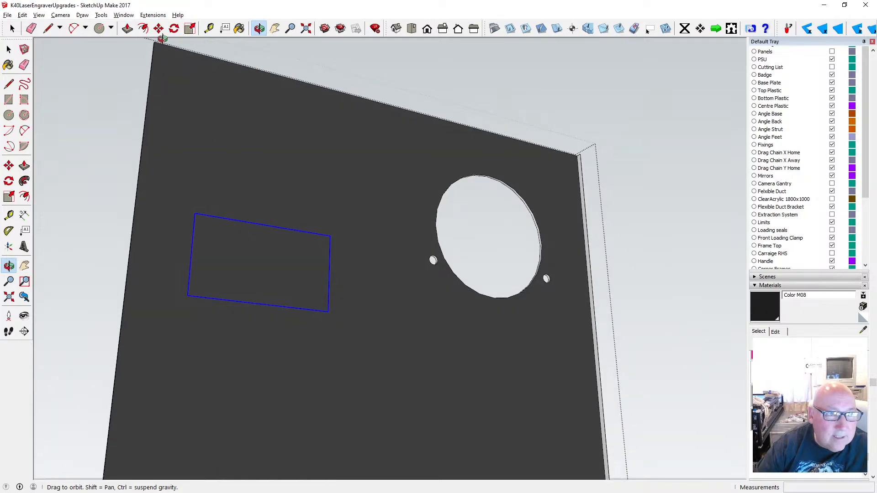
pyautogui.click(159, 28)
pyautogui.click(143, 29)
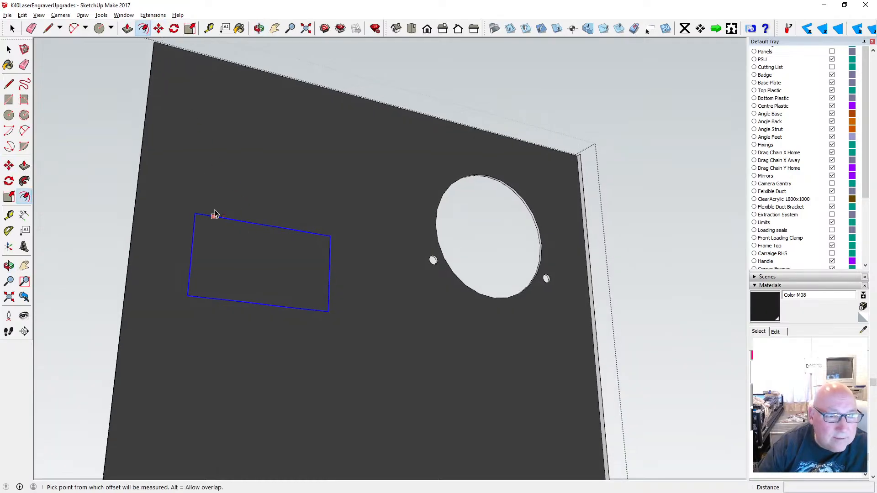
pyautogui.click(214, 215)
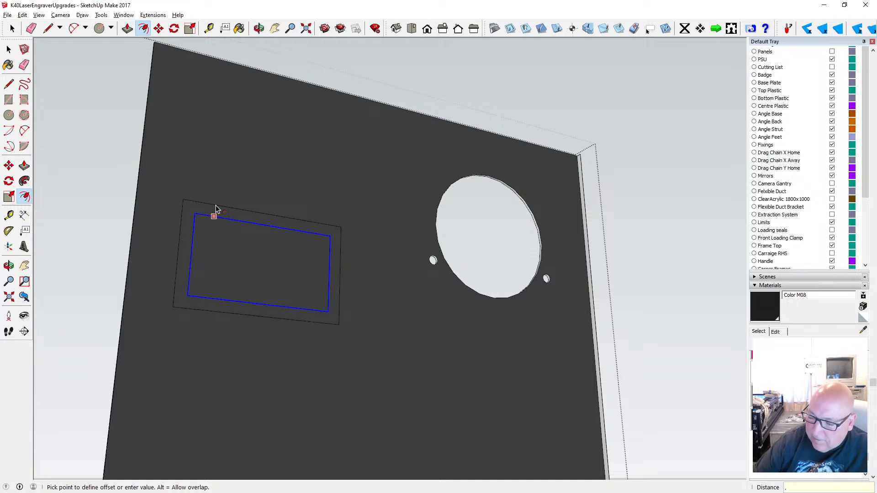
pyautogui.press('Return')
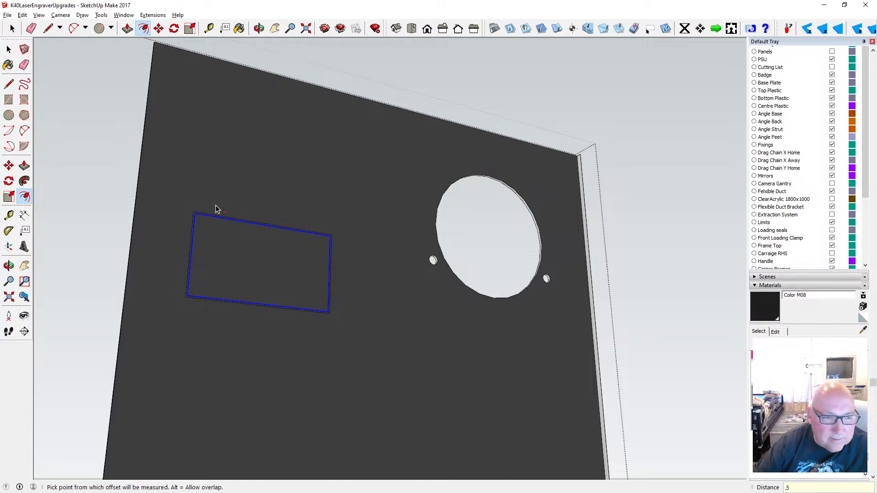
# - Delete the inner rectangle's edges, keeping only the outer offset outline on the panel
pyautogui.click(9, 50)
pyautogui.click(9, 50)
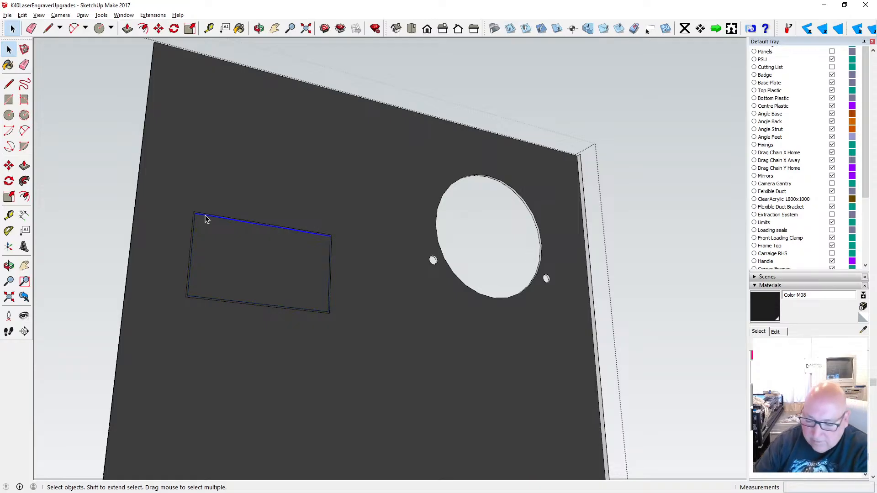
pyautogui.press('Delete')
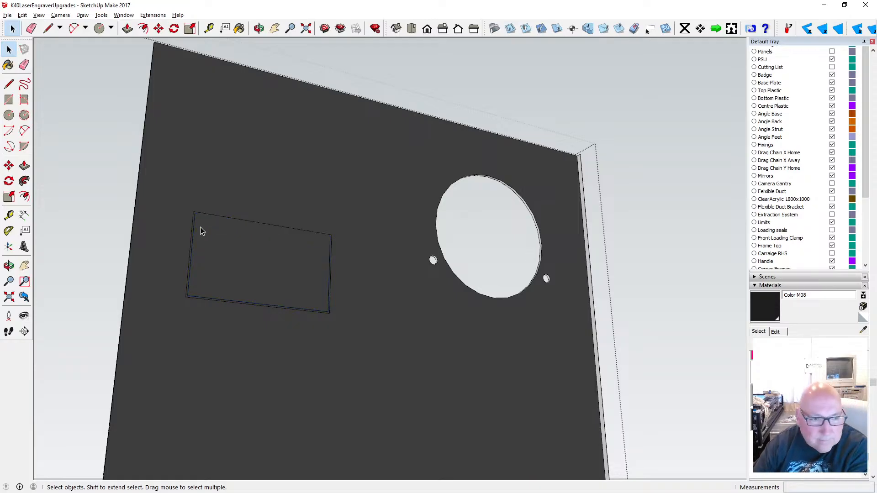
pyautogui.click(212, 297)
pyautogui.press('Delete')
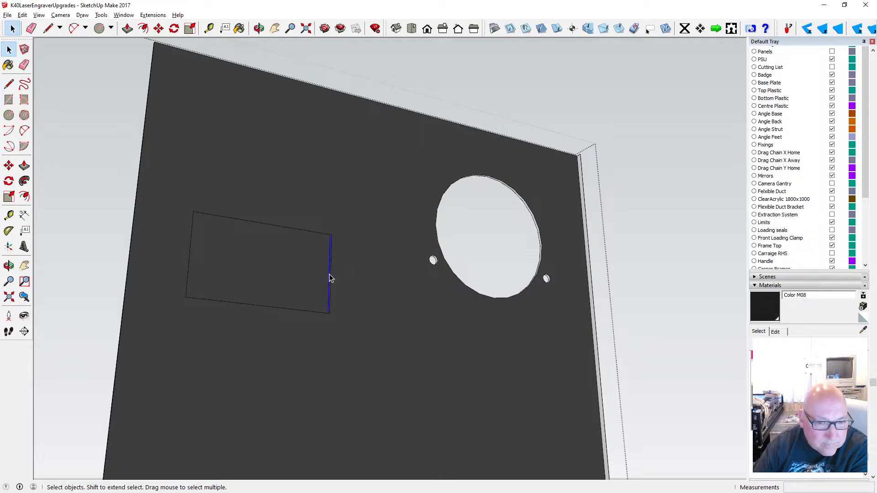
# - Try to push the rectangle face through the panel to the far face with Push/Pull
pyautogui.click(258, 29)
pyautogui.moveTo(217, 124); pyautogui.dragTo(326, 170)
pyautogui.click(128, 28)
pyautogui.click(339, 281)
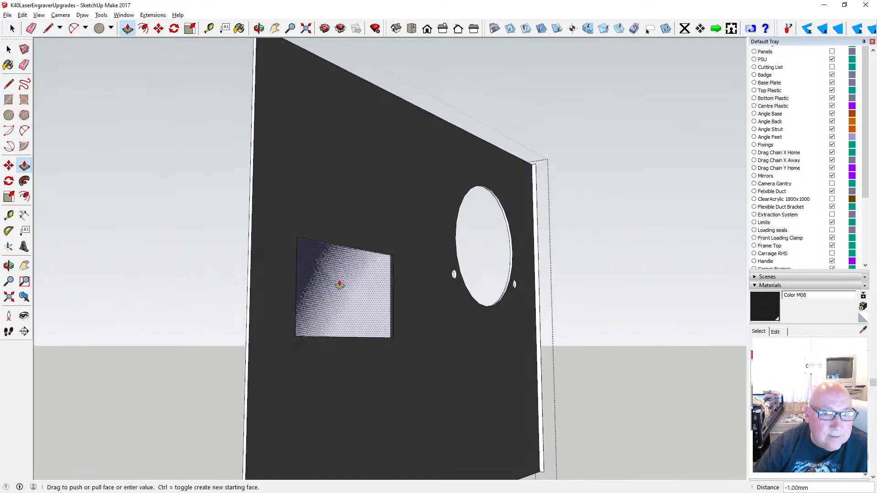
pyautogui.click(250, 281)
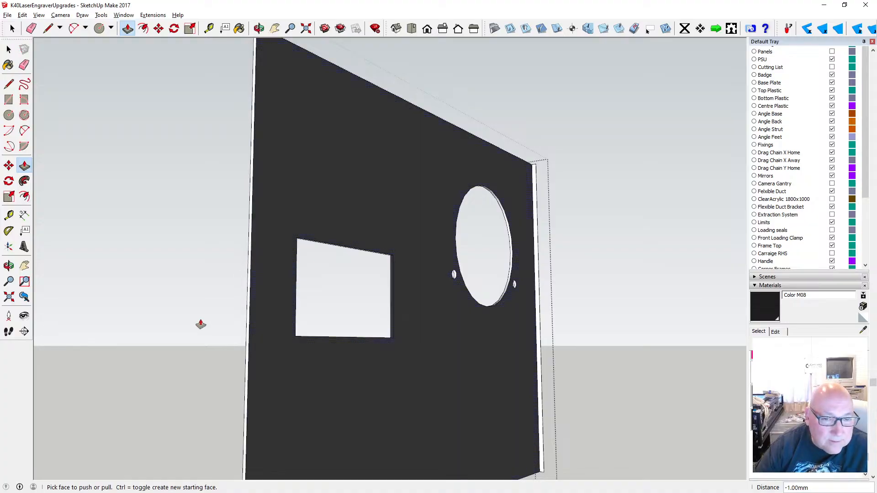
# - Undo the last Push/Pull on the rectangle face
pyautogui.click(9, 50)
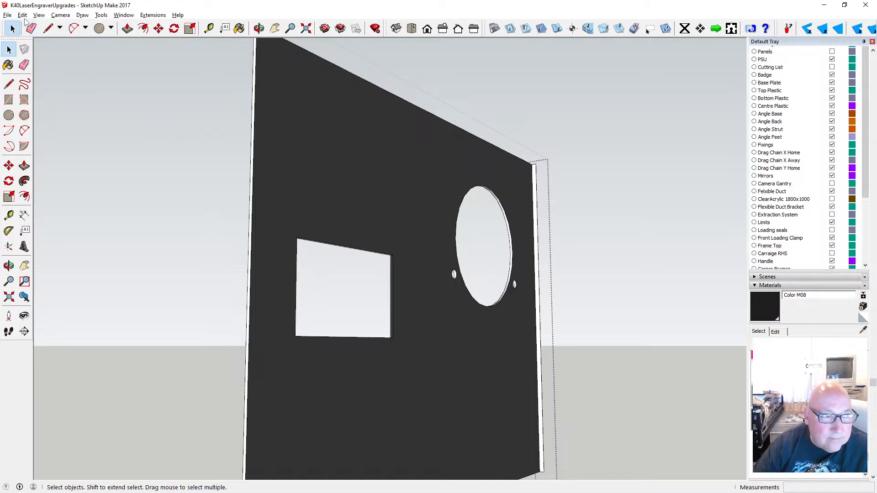
pyautogui.click(22, 15)
pyautogui.click(39, 26)
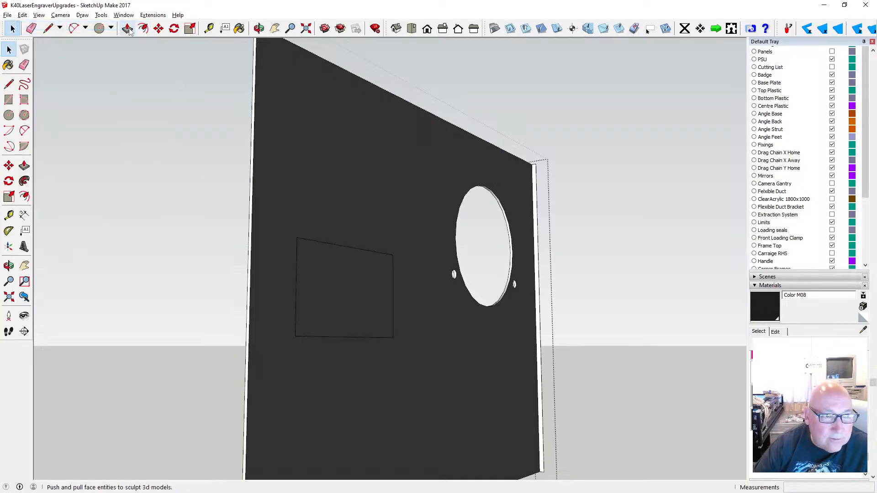
# - Push the rectangle face 1 mm through the panel's full thickness to cut the display opening
pyautogui.click(127, 29)
pyautogui.click(307, 315)
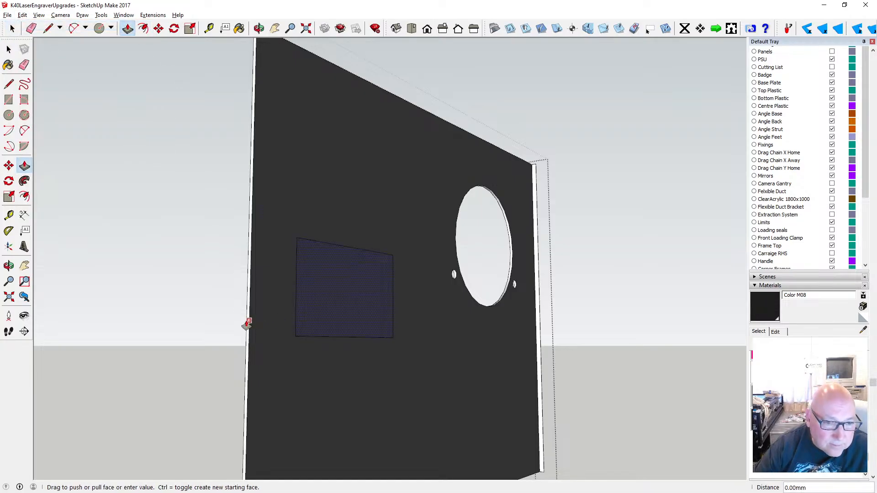
pyautogui.click(249, 325)
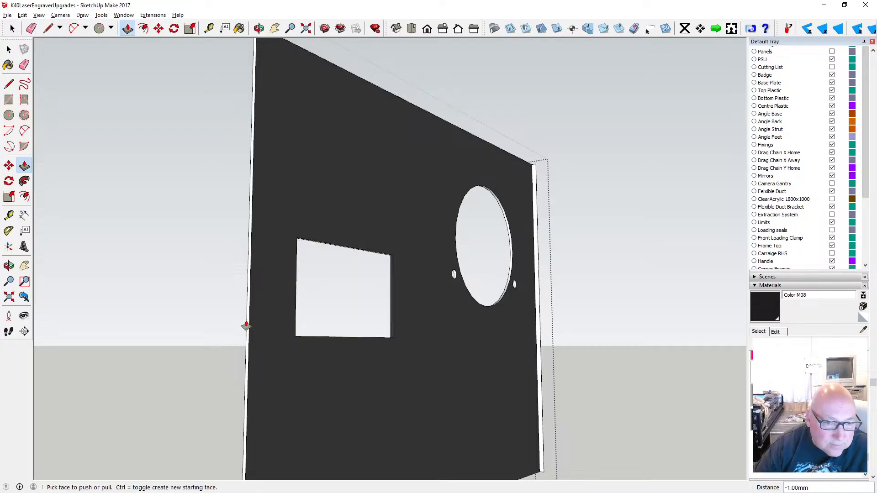
pyautogui.click(259, 29)
pyautogui.moveTo(284, 118); pyautogui.dragTo(235, 219)
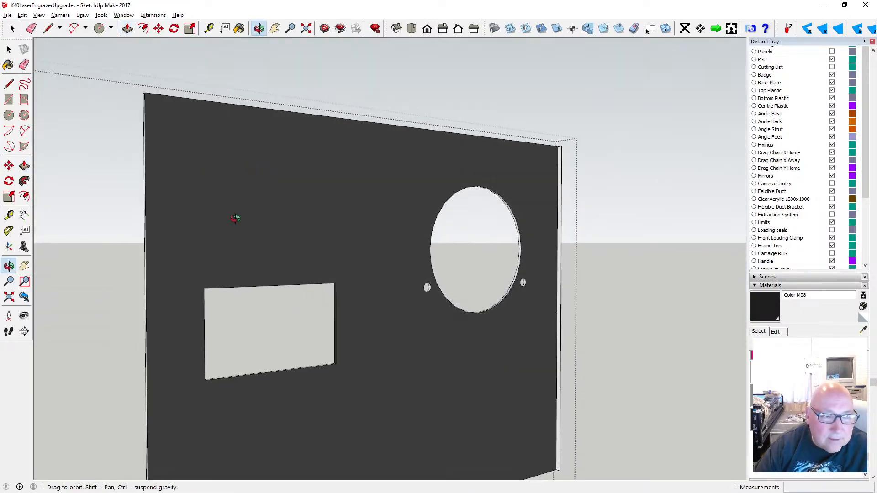
# - Close the panel and open the upper red digital display on the front for editing
pyautogui.press('space')
pyautogui.scroll(-5, 340, 100)
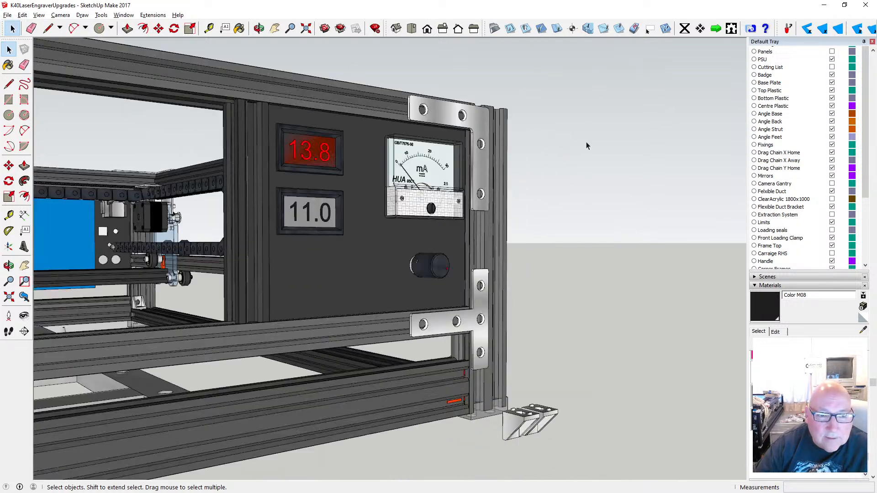
pyautogui.scroll(4, 333, 231)
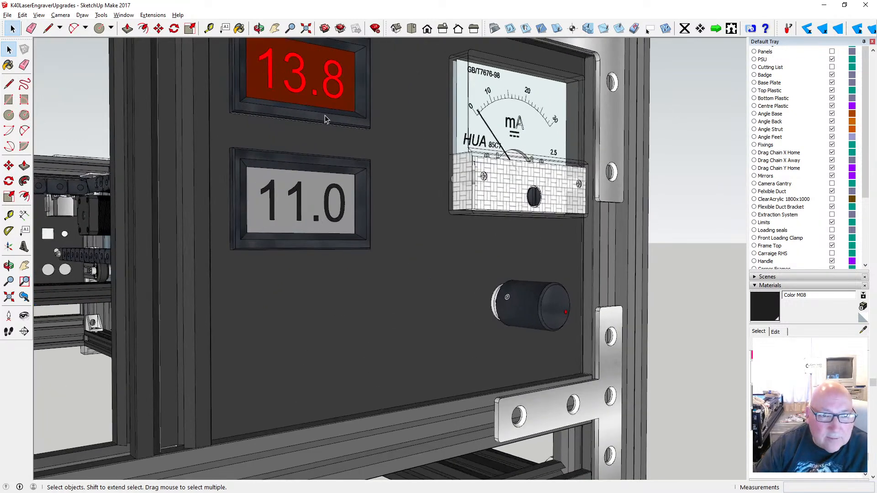
pyautogui.click(259, 28)
pyautogui.moveTo(256, 69); pyautogui.dragTo(221, 112)
pyautogui.press('space')
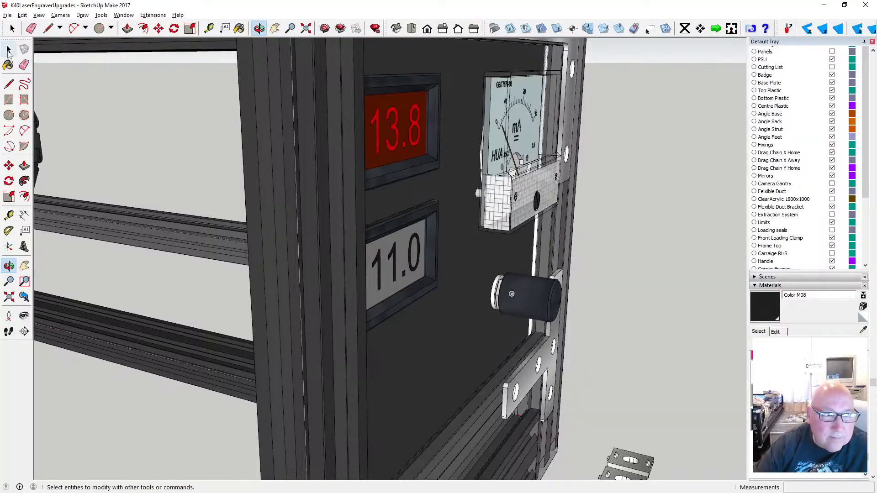
pyautogui.doubleClick(393, 177)
pyautogui.scroll(2, 389, 178)
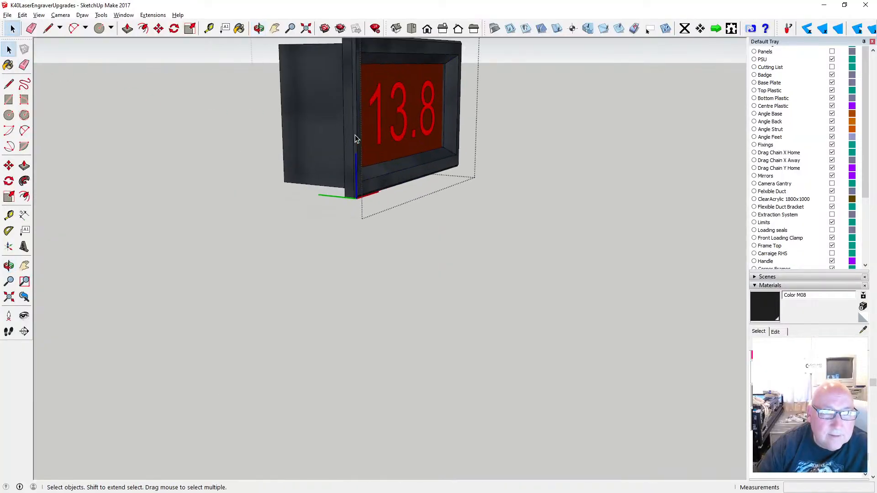
# - Open the display's housing and select the top and one side edge where the body meets the front bezel
pyautogui.click(258, 29)
pyautogui.moveTo(272, 55); pyautogui.dragTo(384, 100)
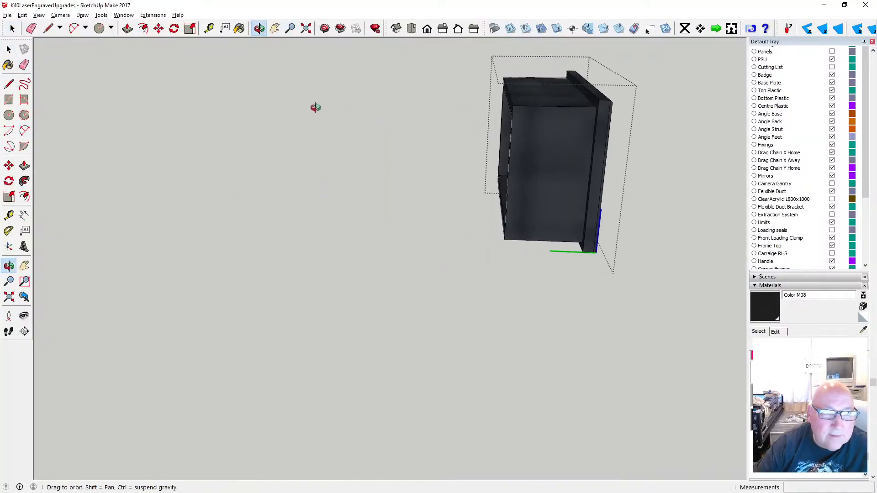
pyautogui.moveTo(238, 189); pyautogui.dragTo(280, 211)
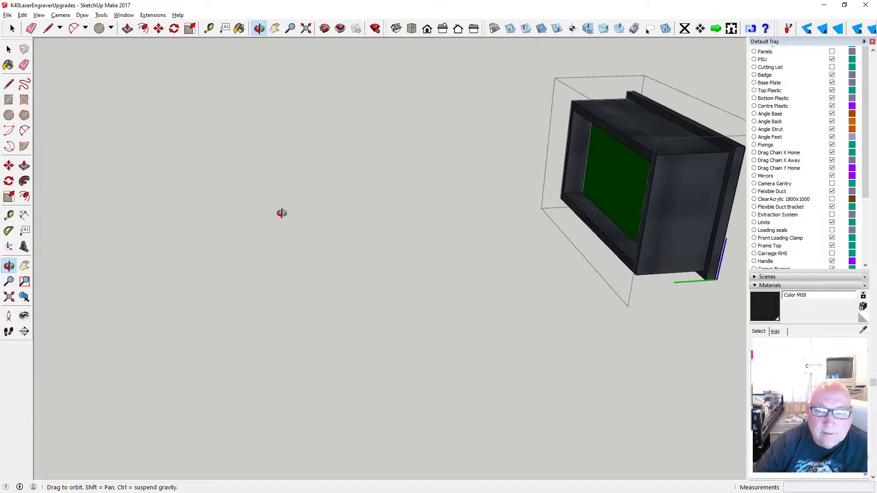
pyautogui.press('space')
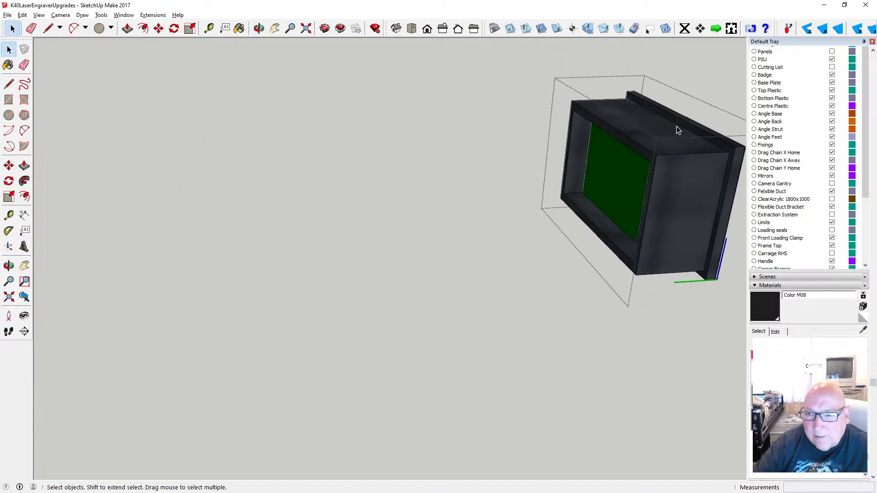
pyautogui.click(676, 126)
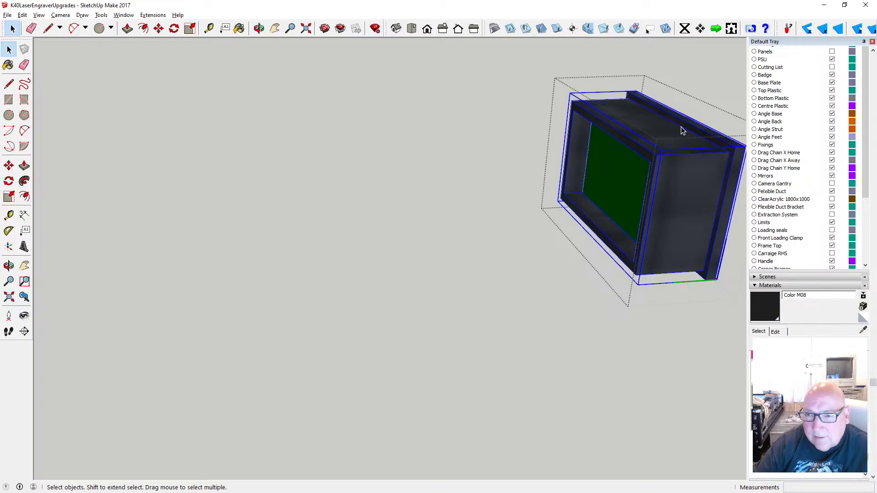
pyautogui.tripleClick(681, 127)
pyautogui.click(680, 127)
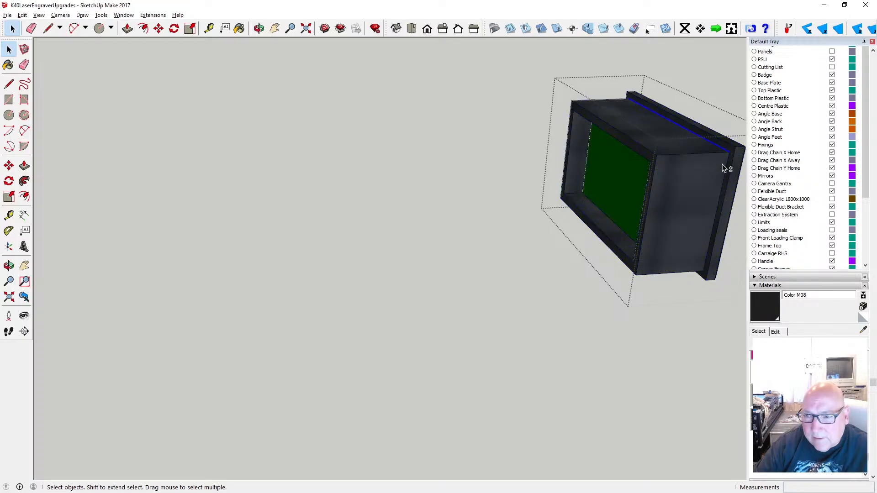
pyautogui.keyDown('shift'); pyautogui.click(724, 172); pyautogui.keyUp('shift')
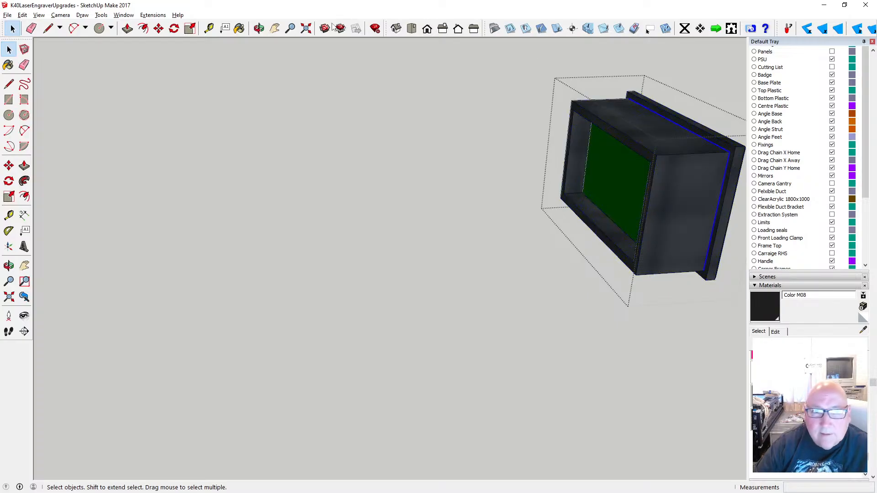
# - Add the bottom edge and the opposite side edge of the body-to-bezel joint to the selection
pyautogui.click(259, 28)
pyautogui.moveTo(506, 190); pyautogui.dragTo(480, 99)
pyautogui.click(9, 50)
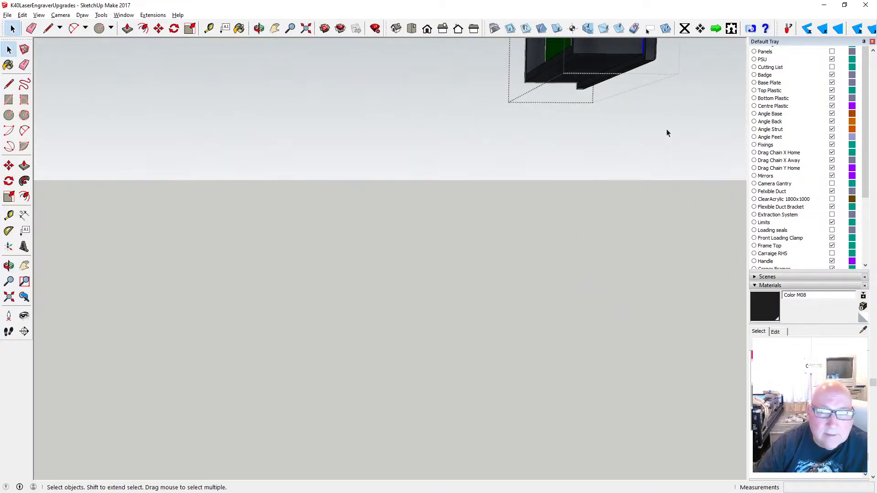
pyautogui.scroll(5, 623, 65)
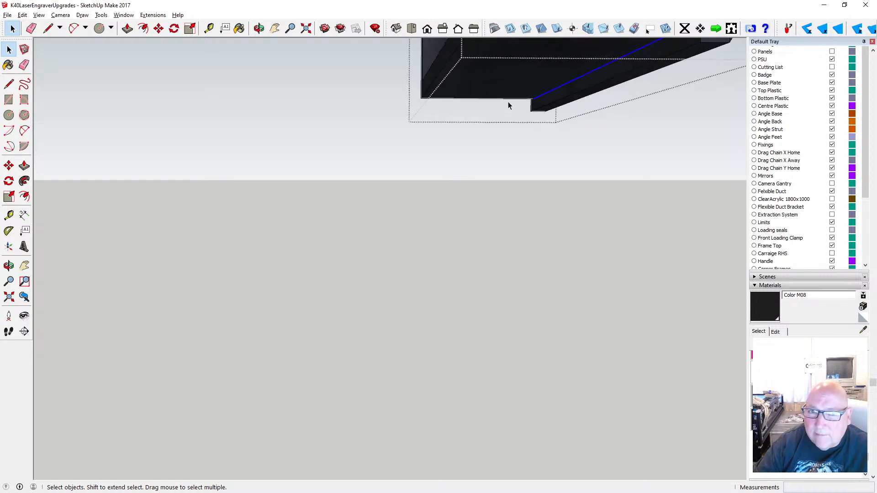
pyautogui.click(259, 28)
pyautogui.moveTo(402, 108); pyautogui.dragTo(438, 73)
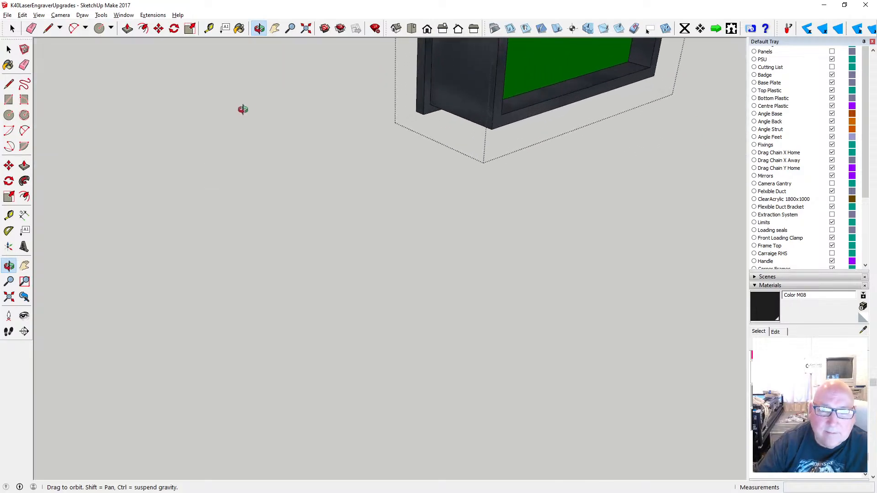
pyautogui.press('space')
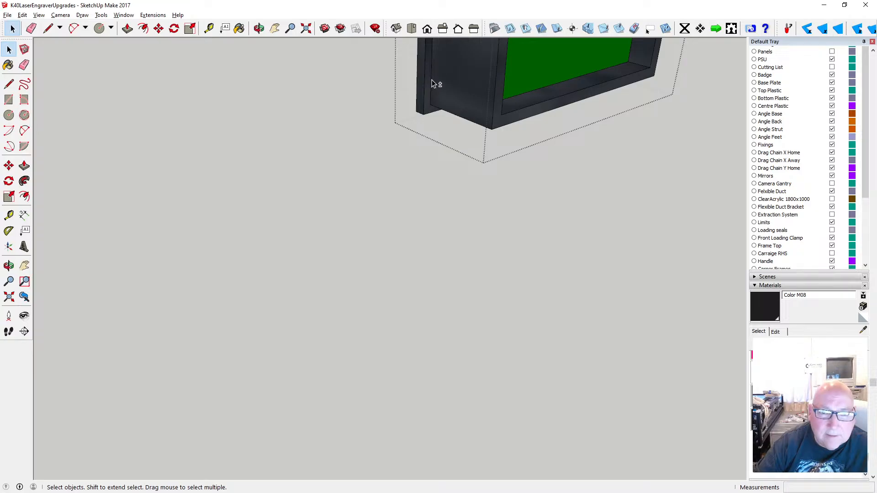
pyautogui.click(431, 81)
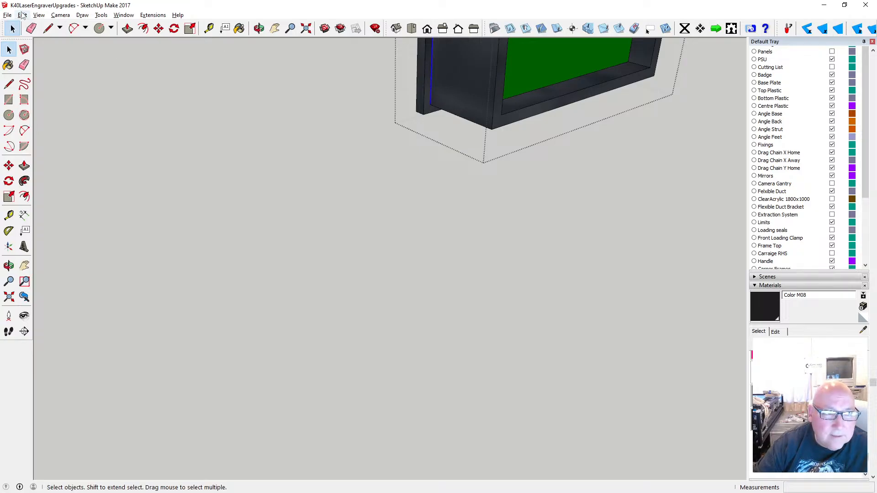
# - Copy the selected housing edges and paste them in place inside the group that contains the control panel
pyautogui.click(22, 14)
pyautogui.click(74, 58)
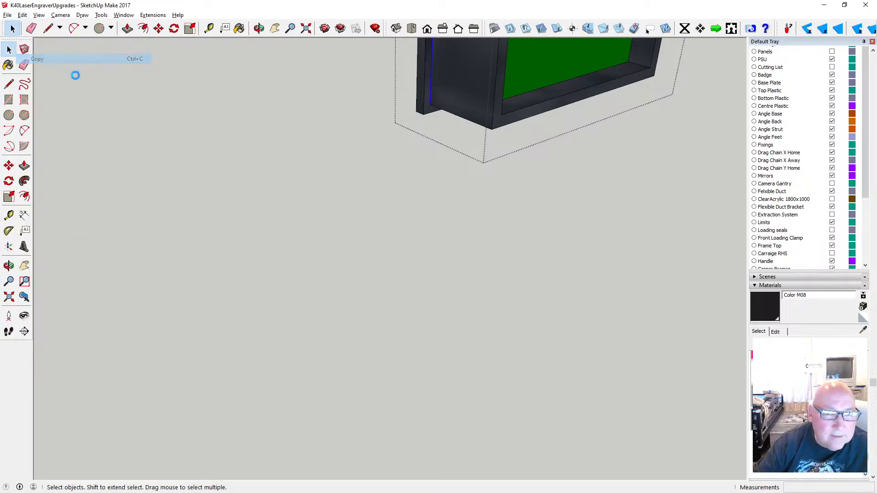
pyautogui.scroll(-5, 344, 210)
pyautogui.click(364, 258)
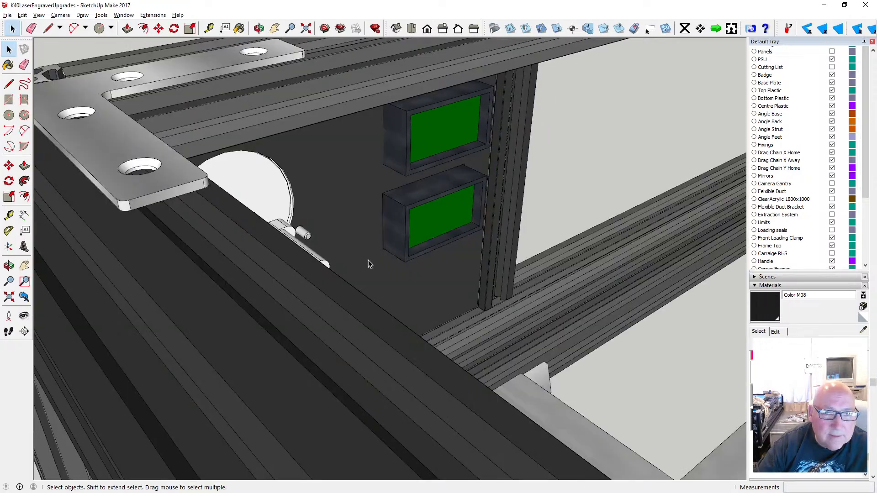
pyautogui.scroll(-5, 385, 215)
pyautogui.doubleClick(365, 206)
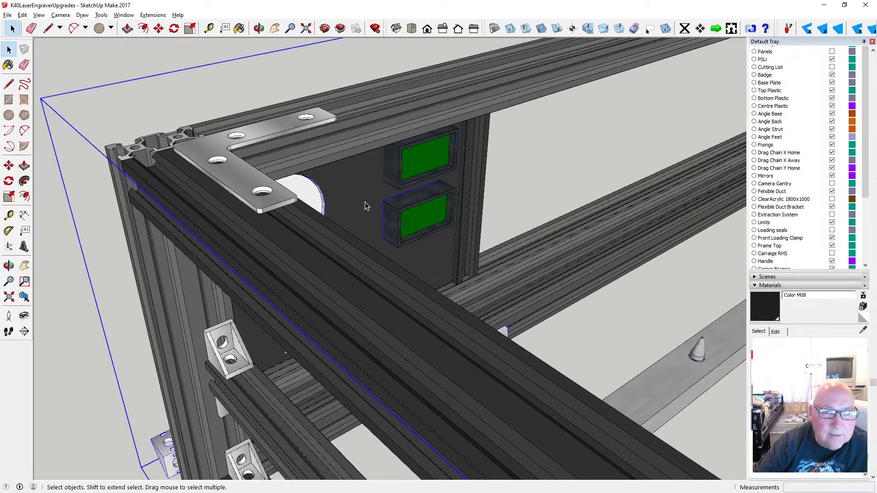
pyautogui.moveTo(268, 73); pyautogui.dragTo(197, 176, button='middle')
pyautogui.click(22, 14)
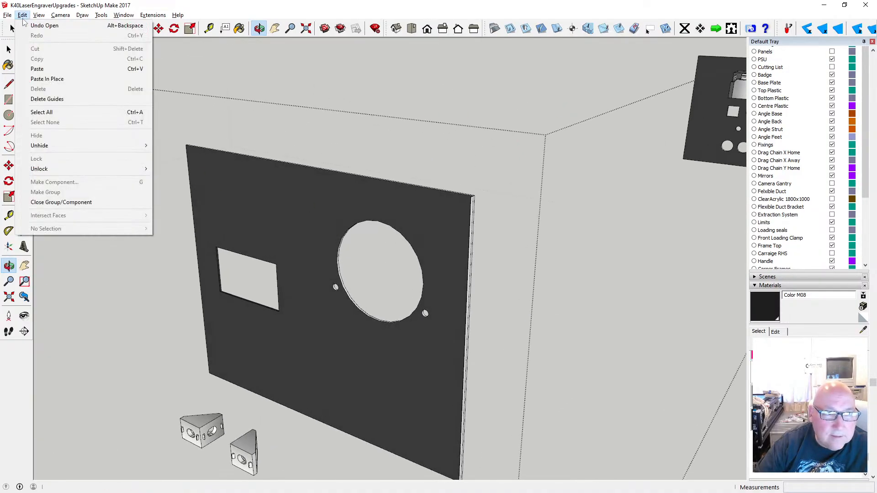
pyautogui.click(41, 79)
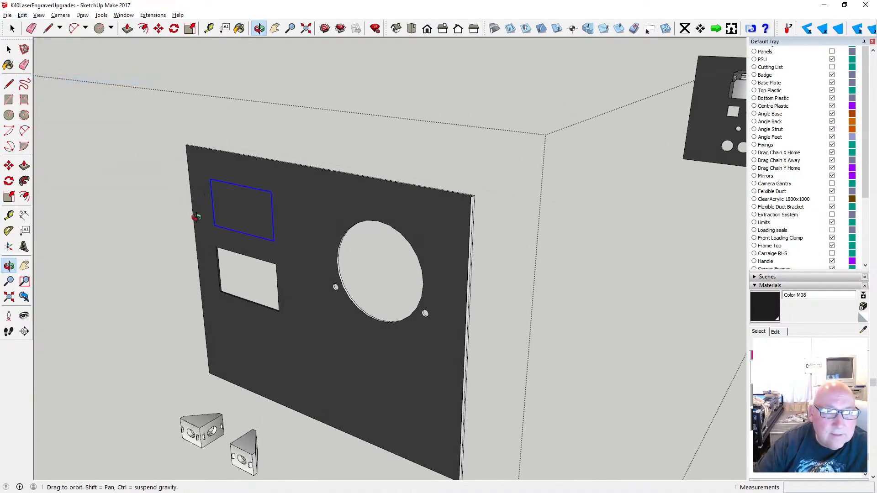
# - Cut the pasted outline, open the control panel itself for editing and paste the outline in place there
pyautogui.moveTo(197, 217); pyautogui.dragTo(286, 185)
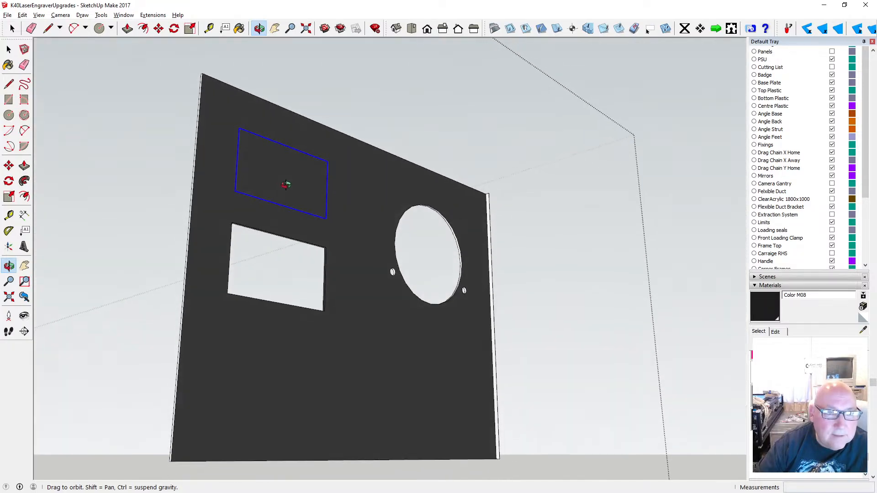
pyautogui.click(22, 15)
pyautogui.click(36, 48)
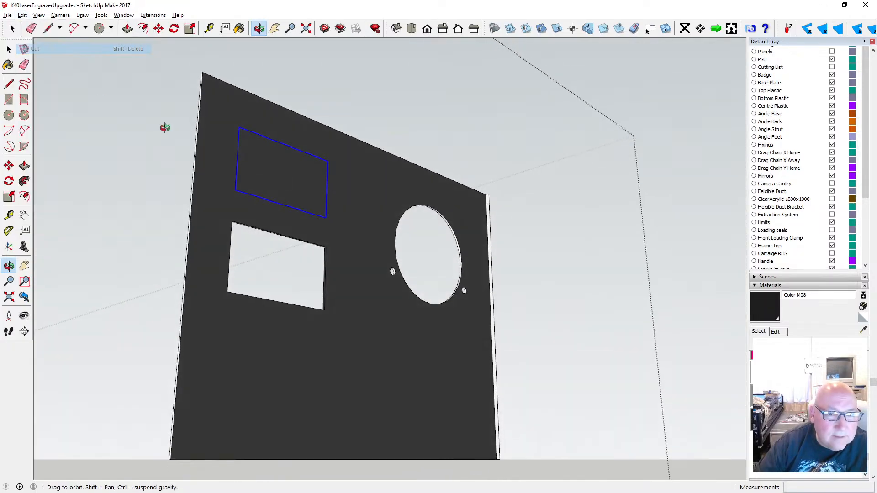
pyautogui.press('space')
pyautogui.click(235, 146)
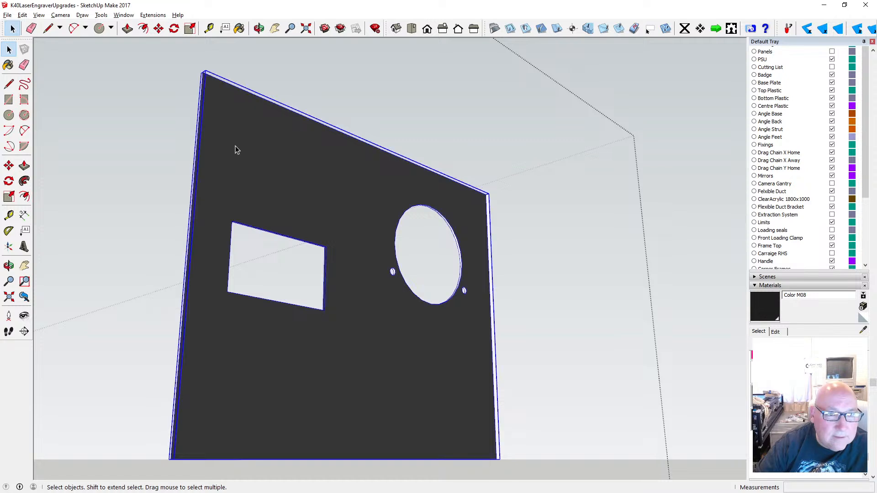
pyautogui.doubleClick(235, 150)
pyautogui.click(22, 15)
pyautogui.click(47, 78)
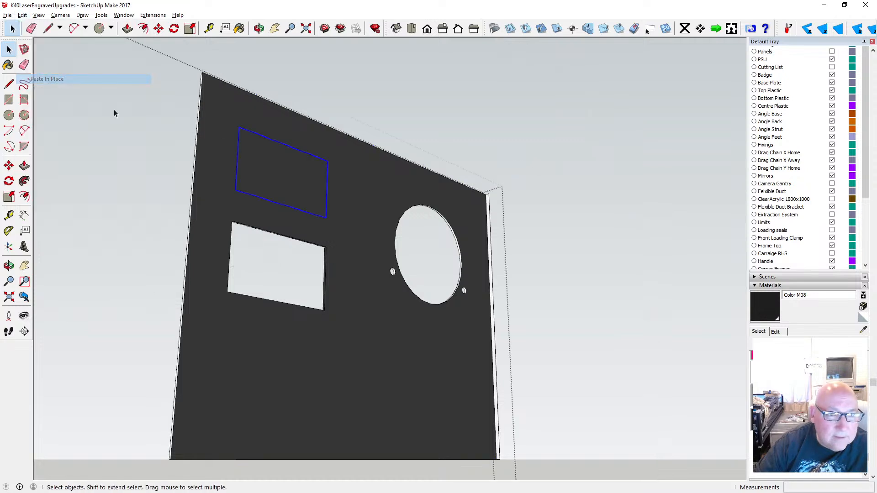
# - Offset the pasted display outline outward by 0.5 mm and remove the original inner outline
pyautogui.scroll(1, 266, 181)
pyautogui.click(143, 28)
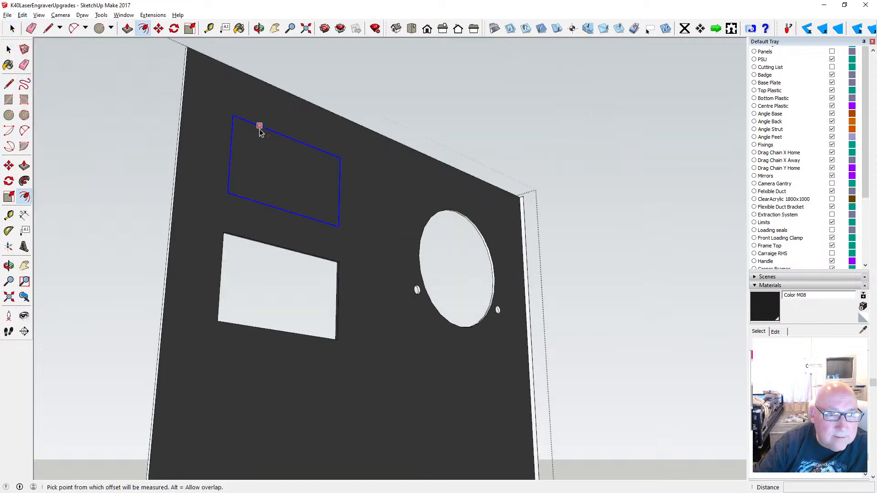
pyautogui.click(260, 126)
pyautogui.write('.')
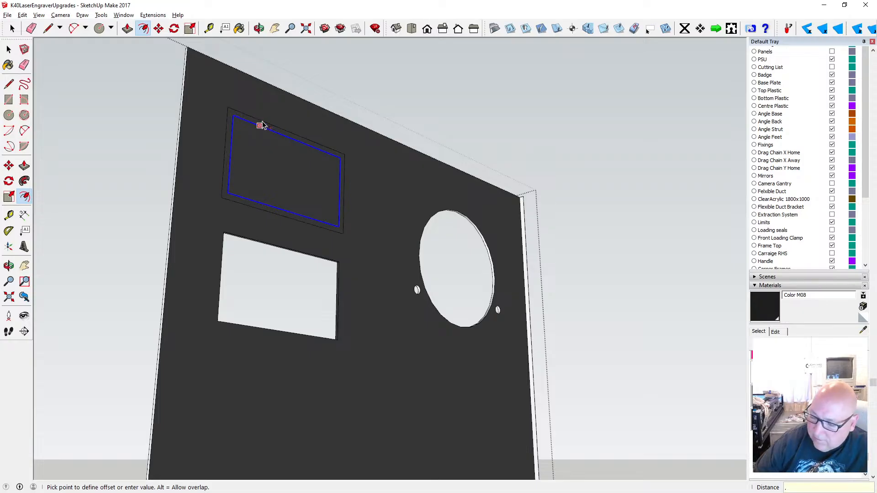
pyautogui.write('5')
pyautogui.press('Return')
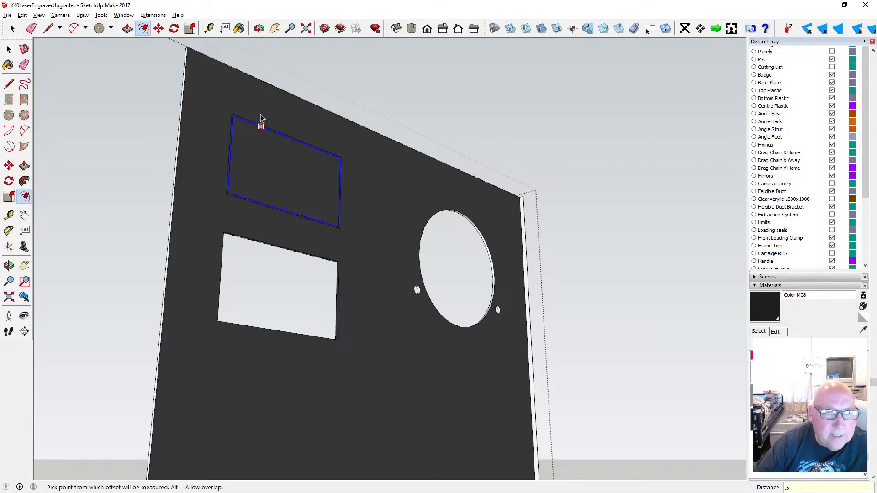
pyautogui.click(9, 48)
pyautogui.click(50, 121)
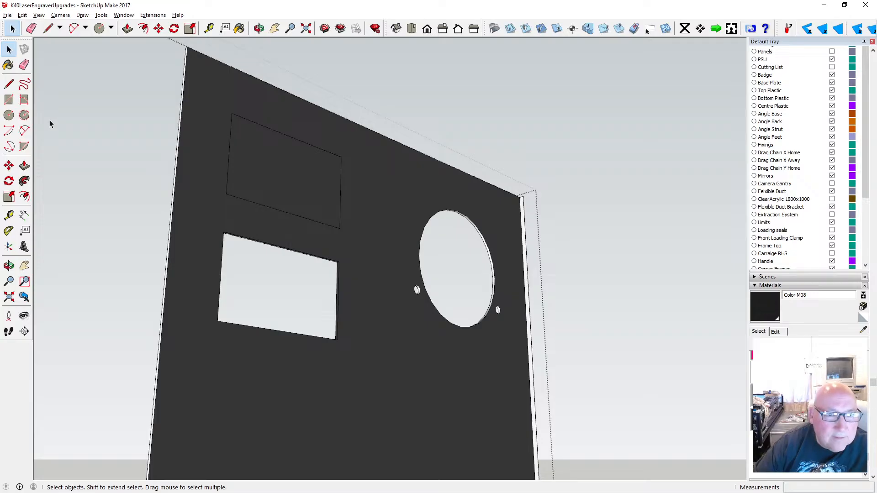
# - Push the upper rectangle face 1 mm through the panel's full thickness to cut the second display opening
pyautogui.click(259, 29)
pyautogui.moveTo(227, 116); pyautogui.dragTo(271, 146)
pyautogui.press('p')
pyautogui.click(329, 188)
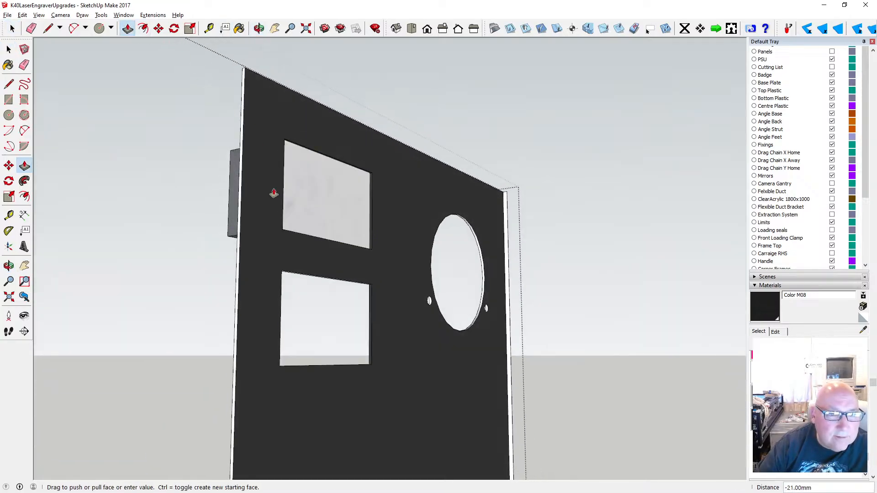
pyautogui.click(238, 214)
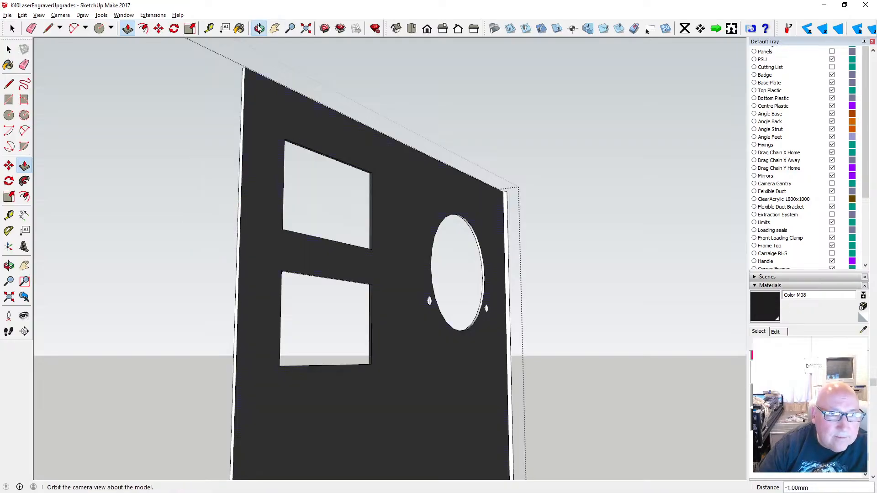
# - Close the control panel and leave it deselected within the surrounding assembly
pyautogui.click(259, 29)
pyautogui.moveTo(287, 137); pyautogui.dragTo(224, 181)
pyautogui.scroll(-3, 236, 175)
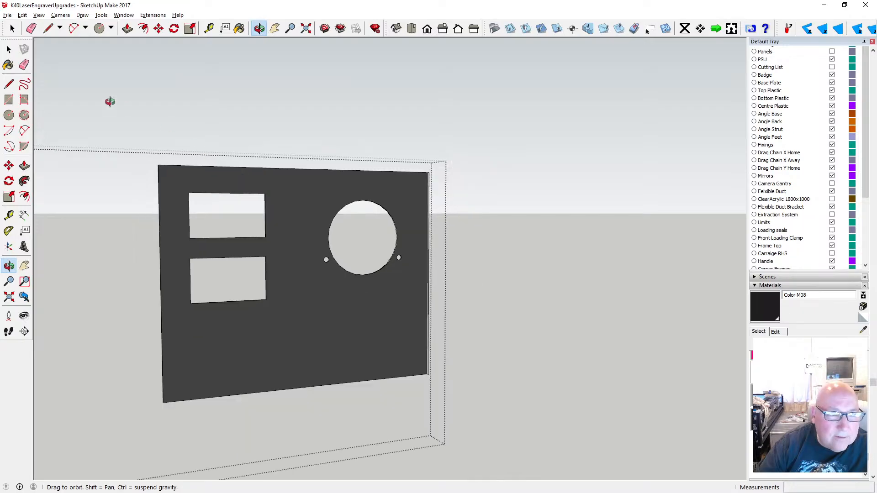
pyautogui.click(9, 51)
pyautogui.click(173, 106)
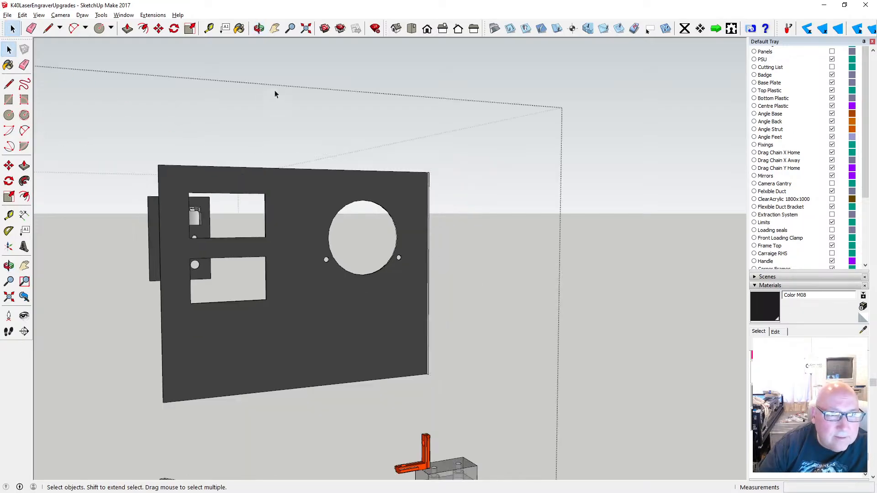
# - Examine how both digital displays, the mA meter and the knob sit in the control panel from the front
pyautogui.press('o')
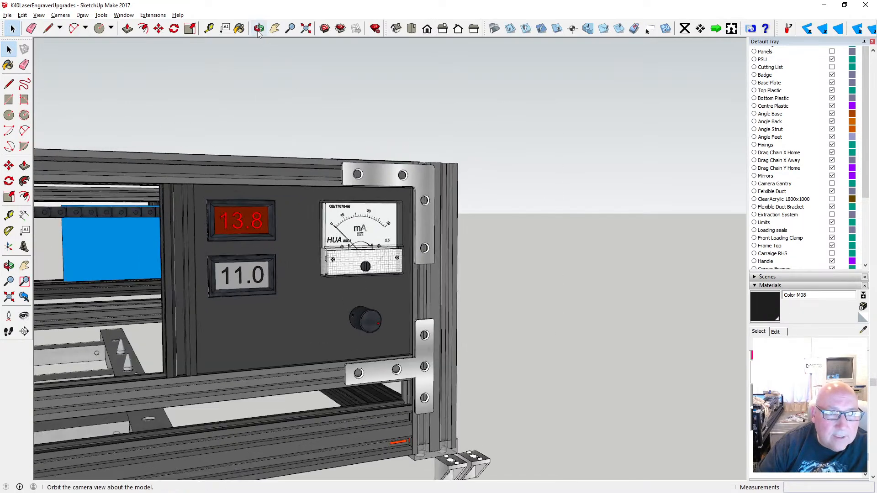
pyautogui.moveTo(240, 150); pyautogui.dragTo(223, 170)
pyautogui.scroll(-3, 225, 172)
pyautogui.moveTo(244, 241)
pyautogui.mouseDown()
pyautogui.moveTo(219, 193)
pyautogui.moveTo(247, 194)
pyautogui.moveTo(182, 206)
pyautogui.moveTo(231, 249)
pyautogui.mouseUp()
pyautogui.scroll(5, 247, 193)
pyautogui.scroll(2, 288, 233)
pyautogui.scroll(-4, 288, 231)
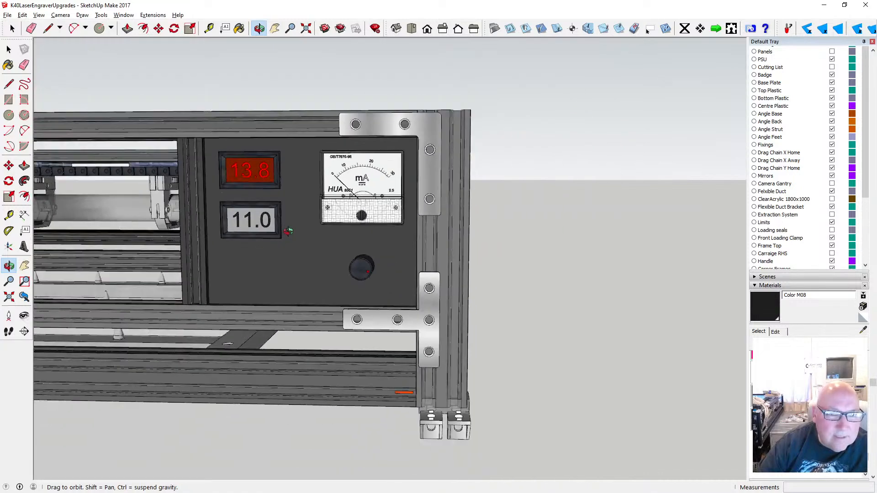
pyautogui.scroll(-2, 288, 171)
pyautogui.scroll(1, 302, 174)
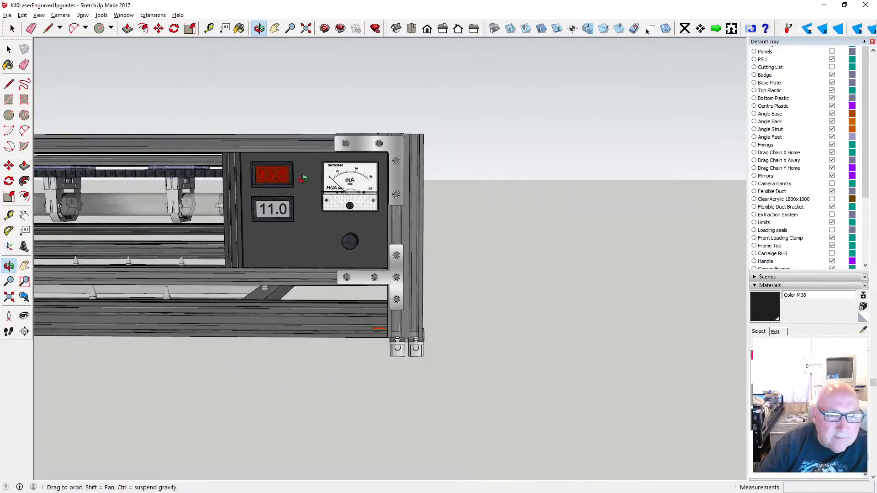
pyautogui.scroll(3, 315, 187)
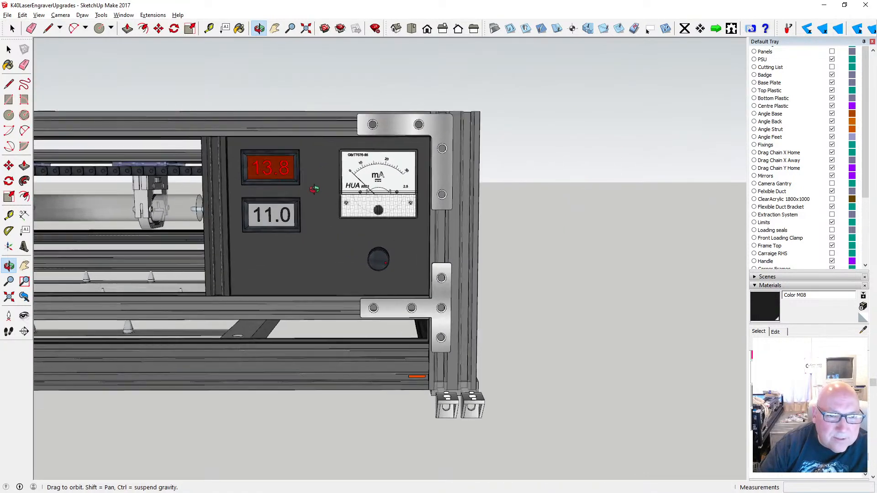
pyautogui.scroll(-1, 320, 197)
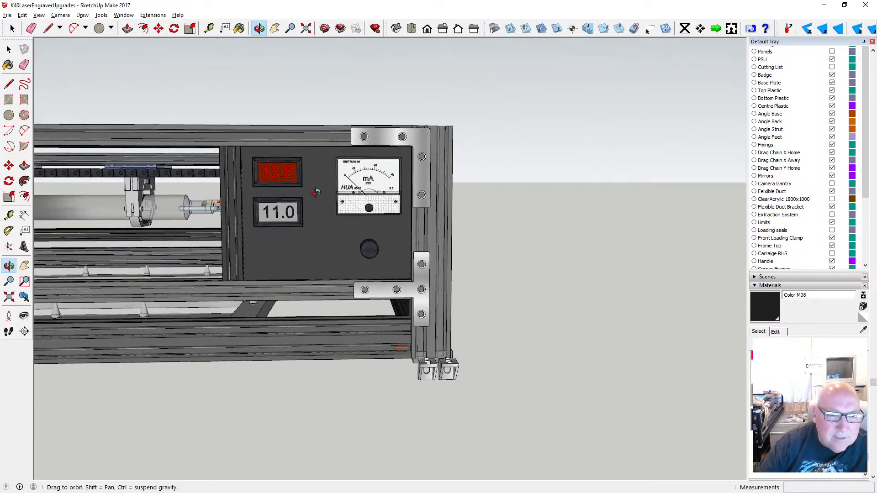
pyautogui.scroll(-1, 255, 173)
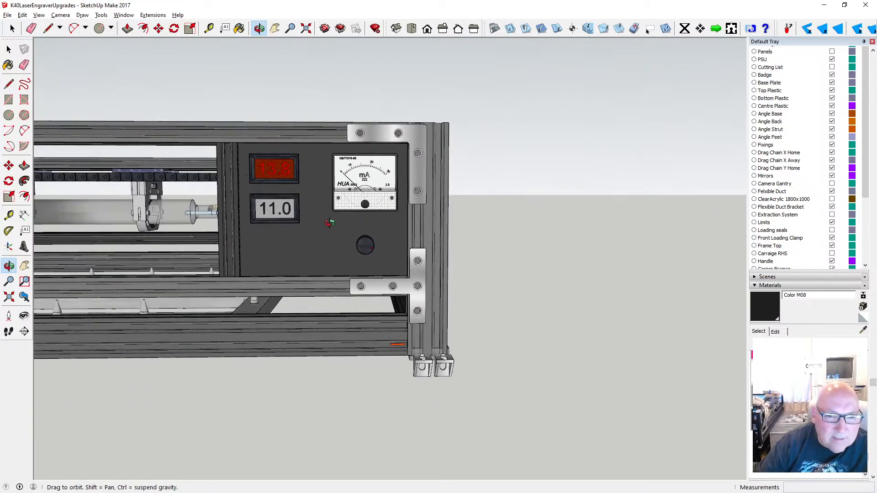
pyautogui.scroll(-1, 332, 219)
pyautogui.scroll(3, 283, 246)
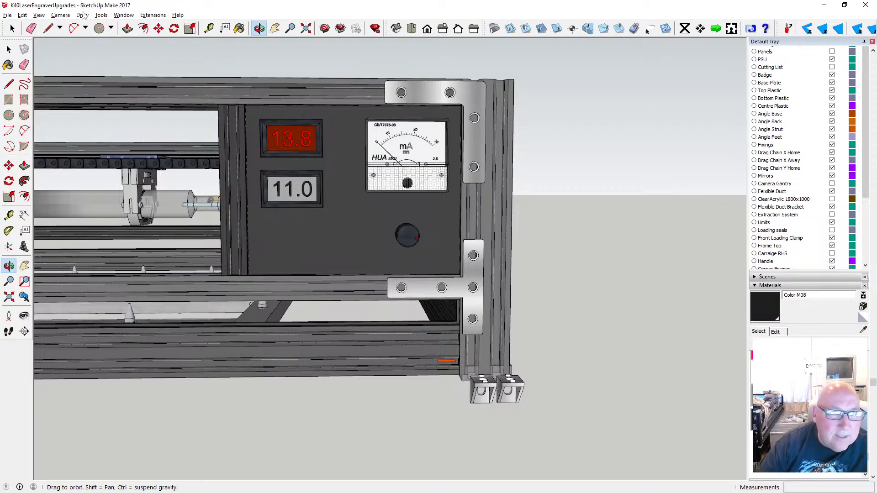
# - Save the laser engraver model
pyautogui.click(7, 15)
pyautogui.click(30, 53)
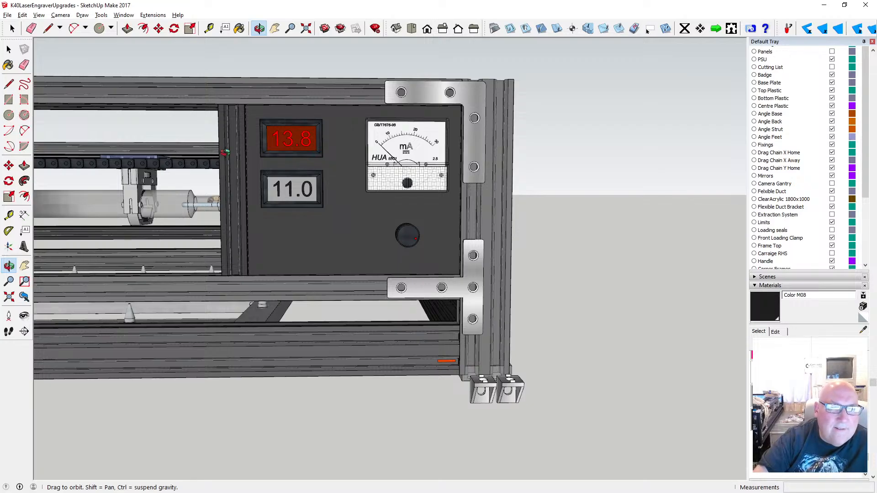
pyautogui.scroll(-5, 360, 205)
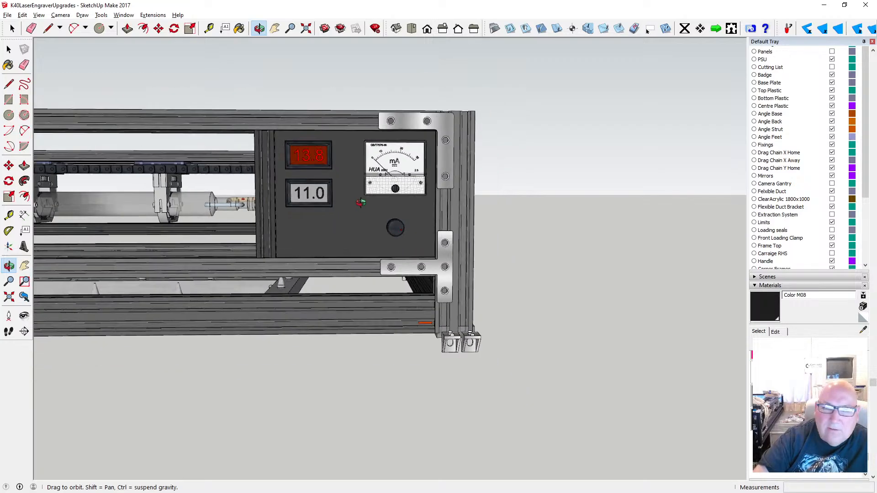
pyautogui.moveTo(360, 201); pyautogui.dragTo(312, 226)
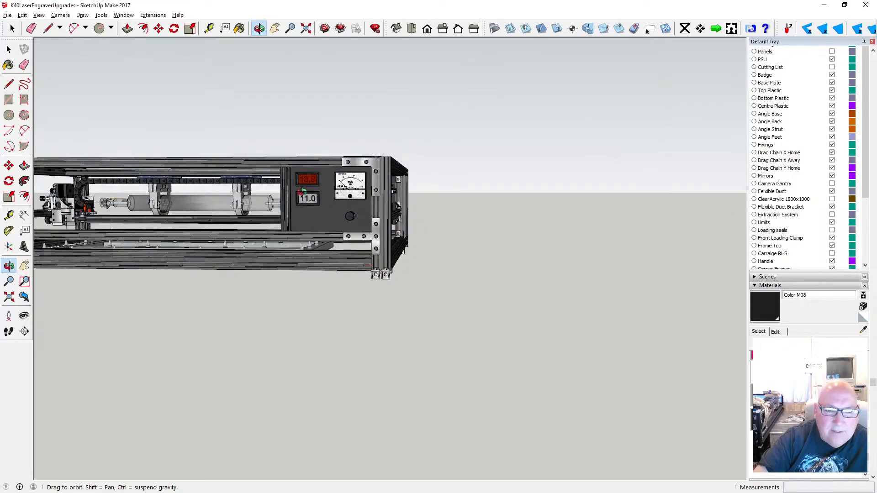
pyautogui.click(8, 15)
pyautogui.click(28, 48)
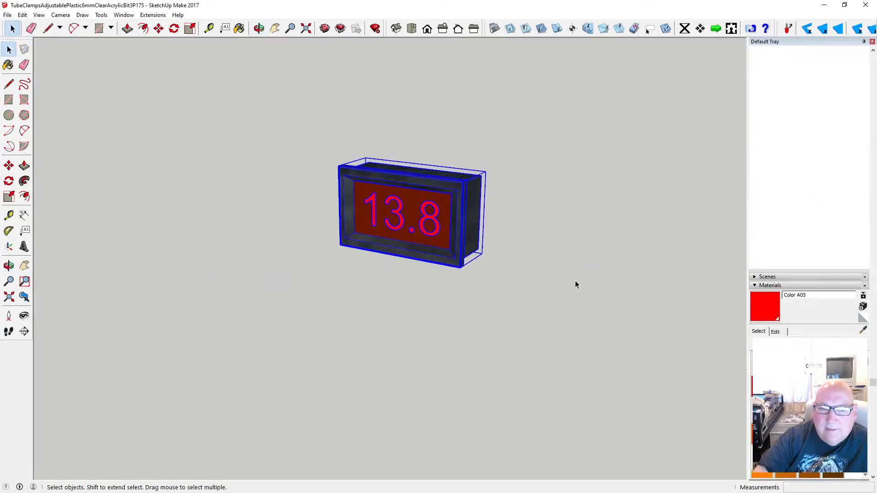
# - In the TubeClampsAdjustablePlastic6mmClearAcrylicBit3P175 model, select the red display component and add a layer named "Panel Meter"
pyautogui.click(574, 283)
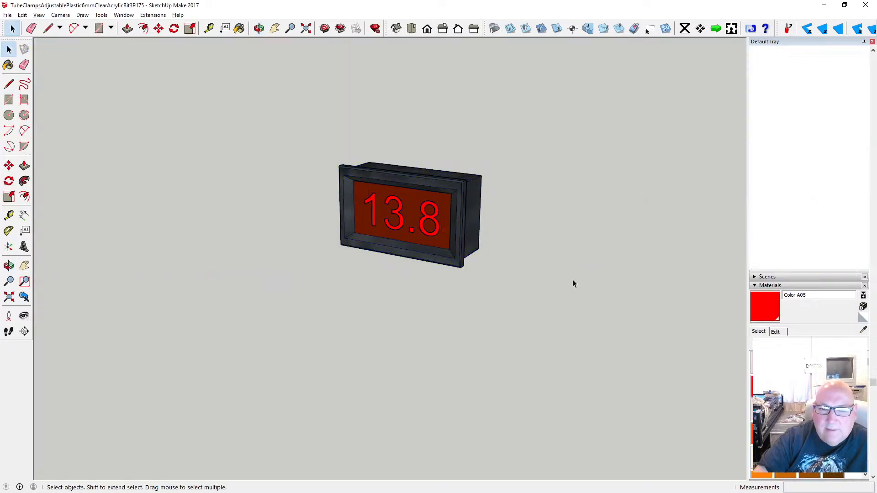
pyautogui.click(756, 286)
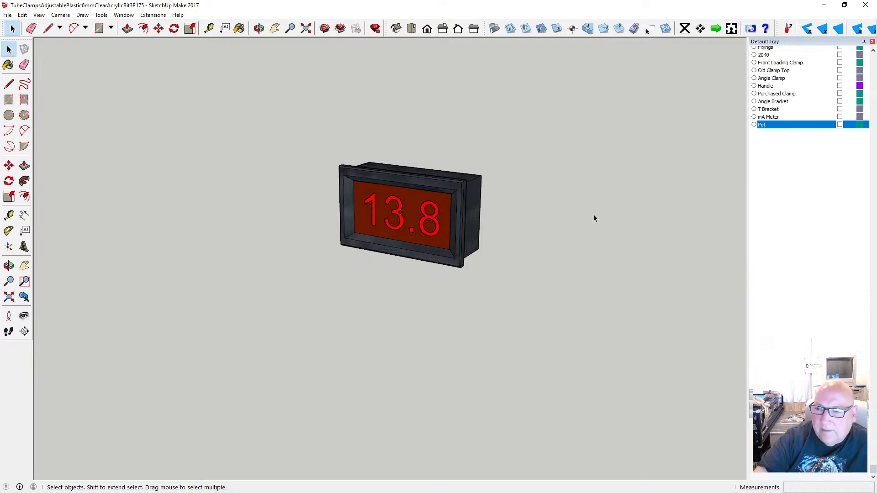
pyautogui.click(462, 200)
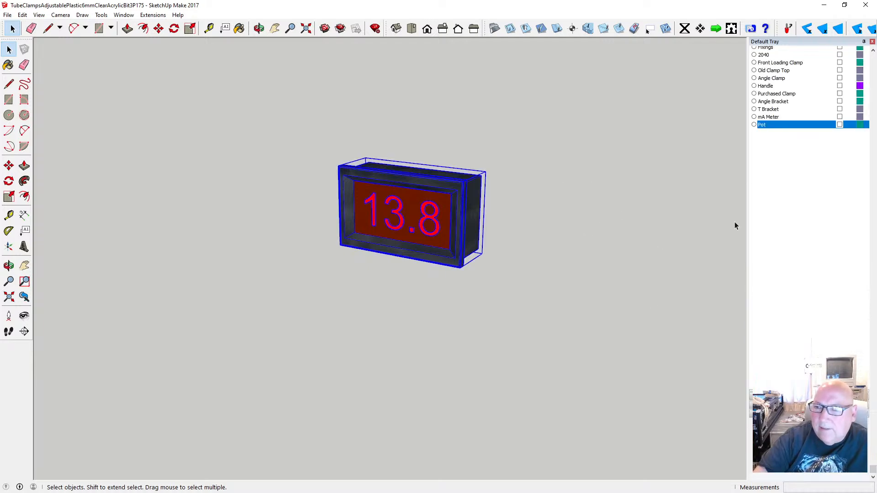
pyautogui.scroll(5, 803, 158)
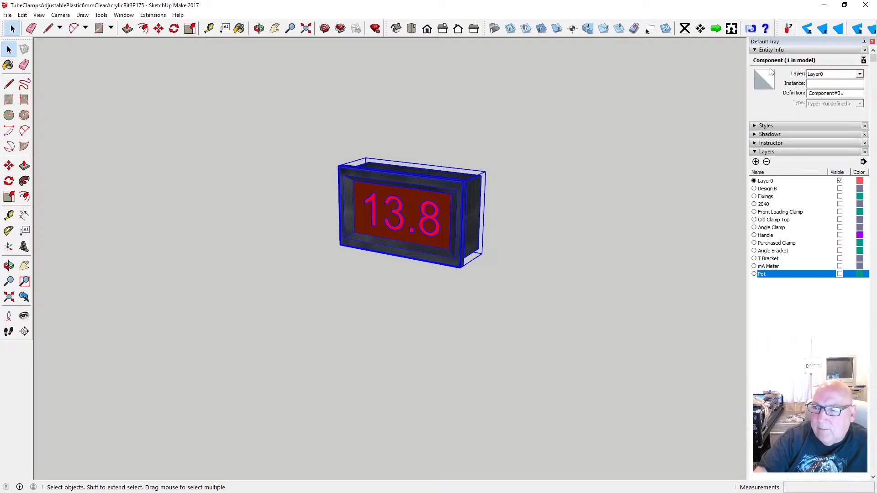
pyautogui.click(756, 162)
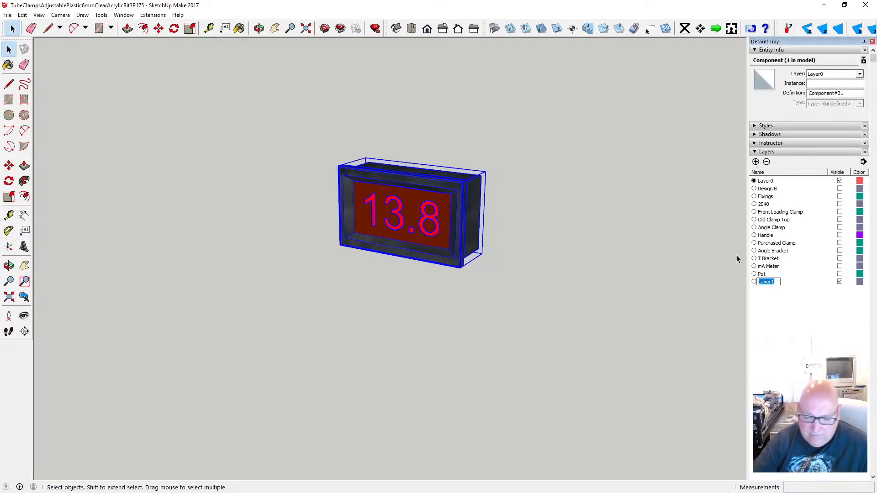
pyautogui.write('Panel ')
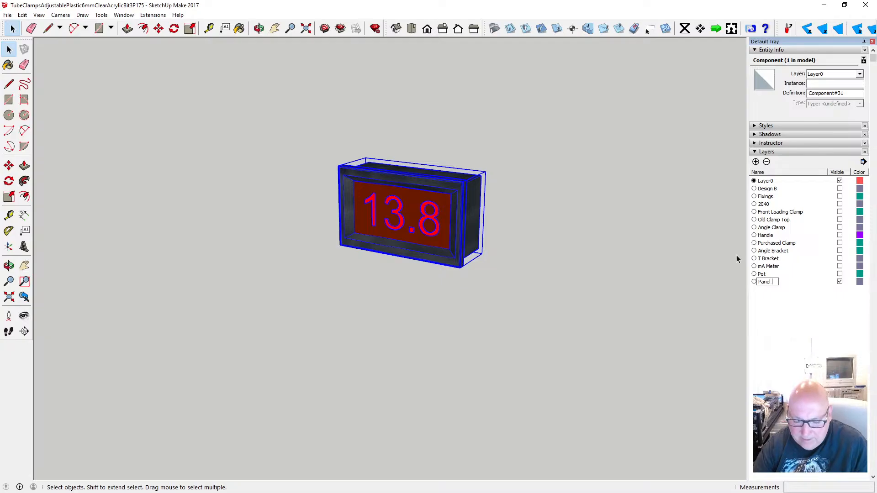
pyautogui.write('Meter')
pyautogui.press('Return')
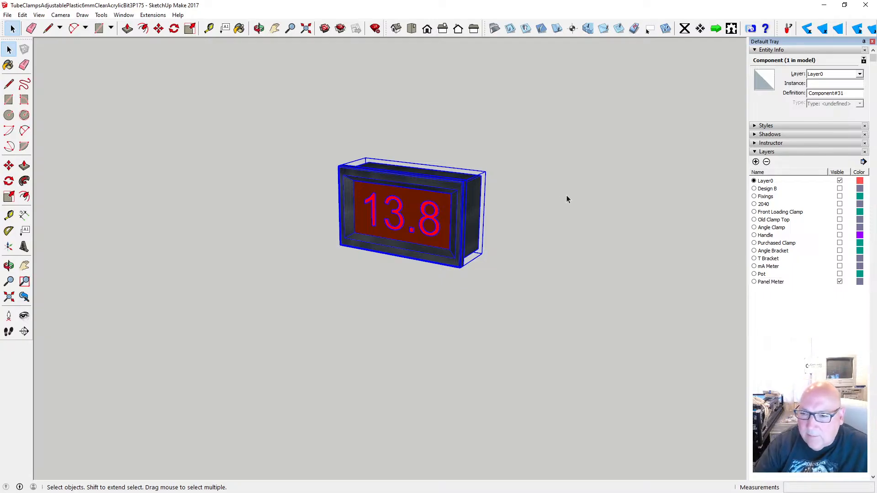
pyautogui.click(765, 284)
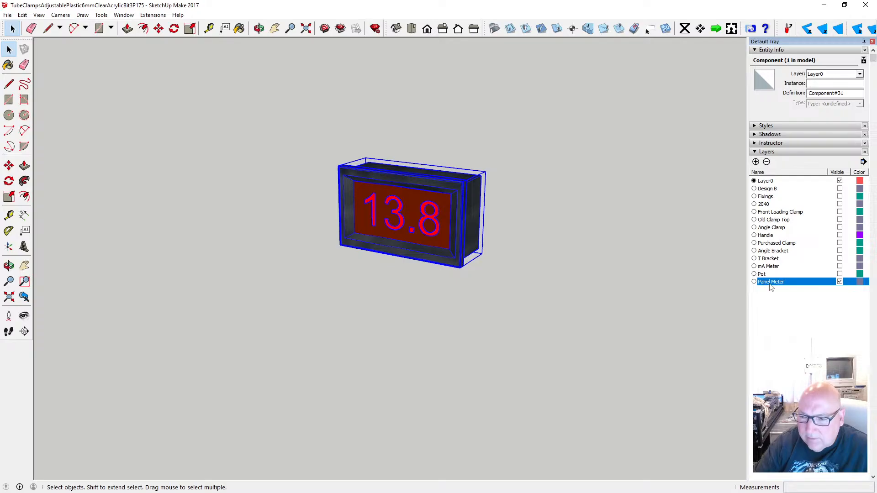
pyautogui.click(770, 285)
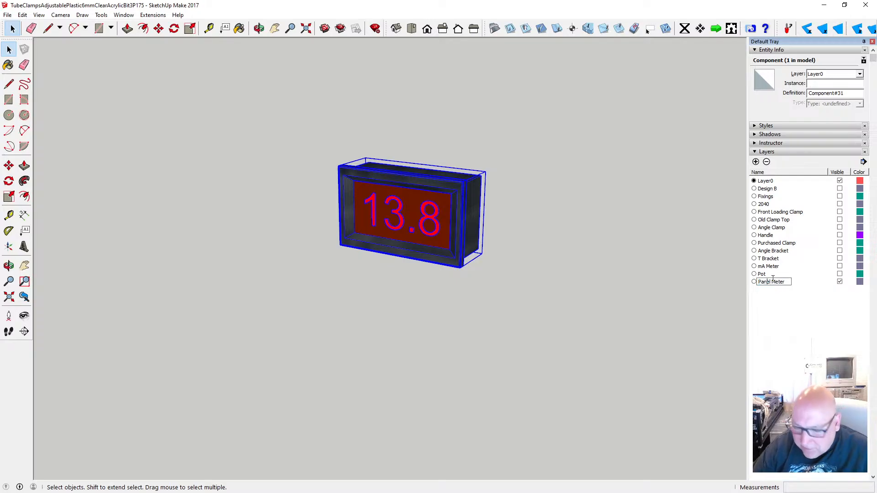
pyautogui.write('al')
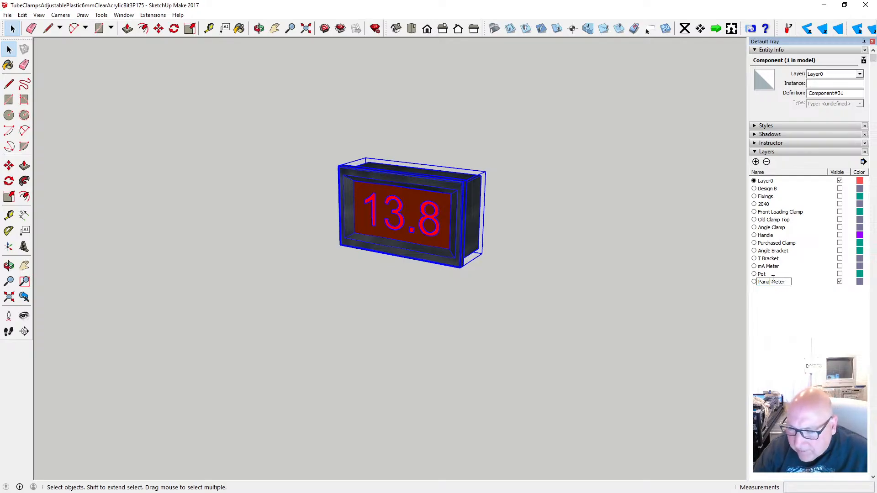
pyautogui.press('BackSpace')
pyautogui.write('el')
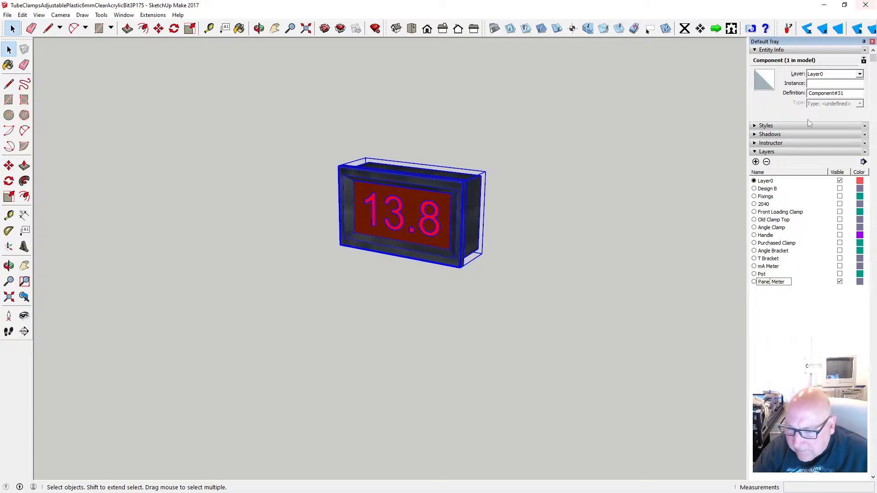
pyautogui.press('Return')
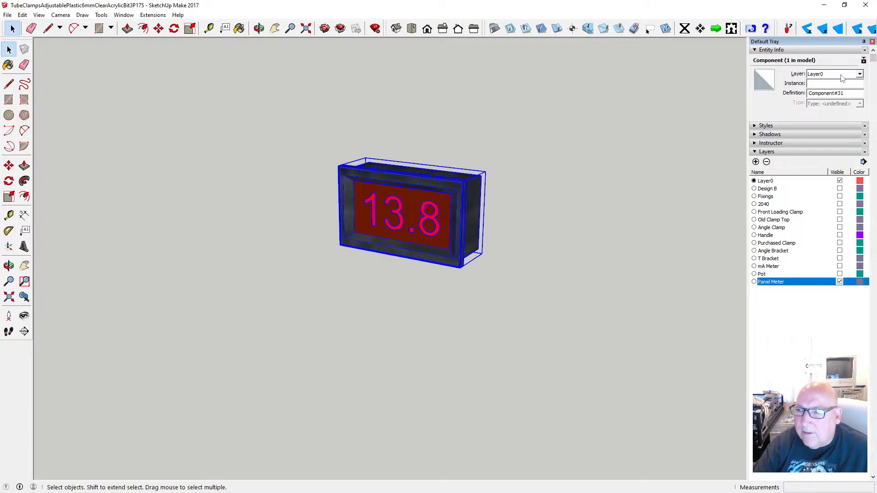
# - Assign the selected red display component to the Panel Meter layer, check it by toggling that layer's visibility, and save the model
pyautogui.click(859, 74)
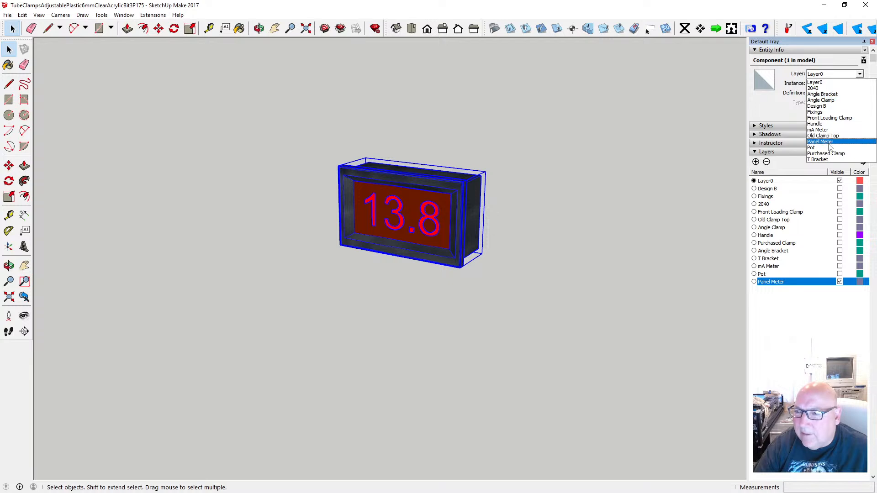
pyautogui.click(830, 143)
pyautogui.click(840, 281)
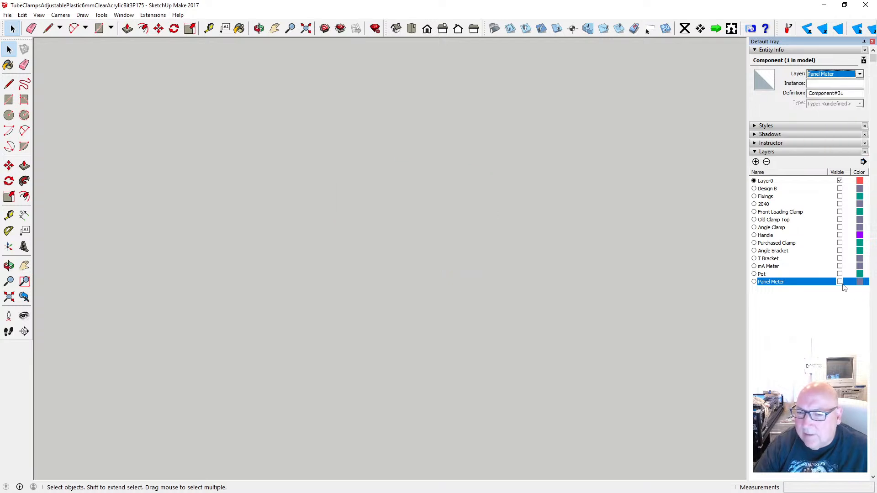
pyautogui.click(840, 281)
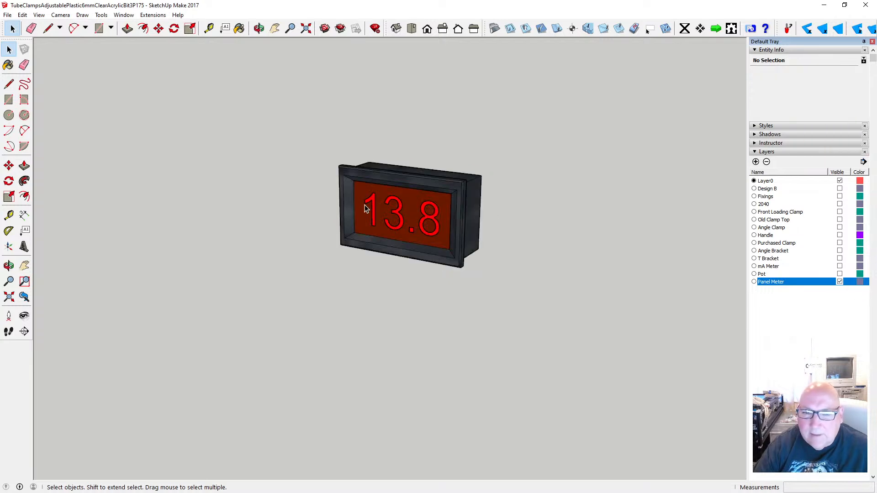
pyautogui.click(8, 14)
pyautogui.click(25, 48)
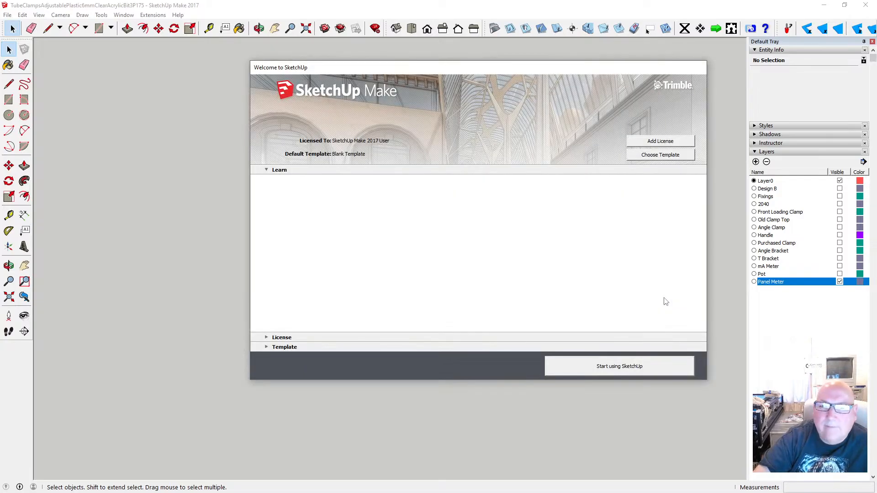
# - Start a second SketchUp session with the default blank template and maximise its window
pyautogui.click(619, 366)
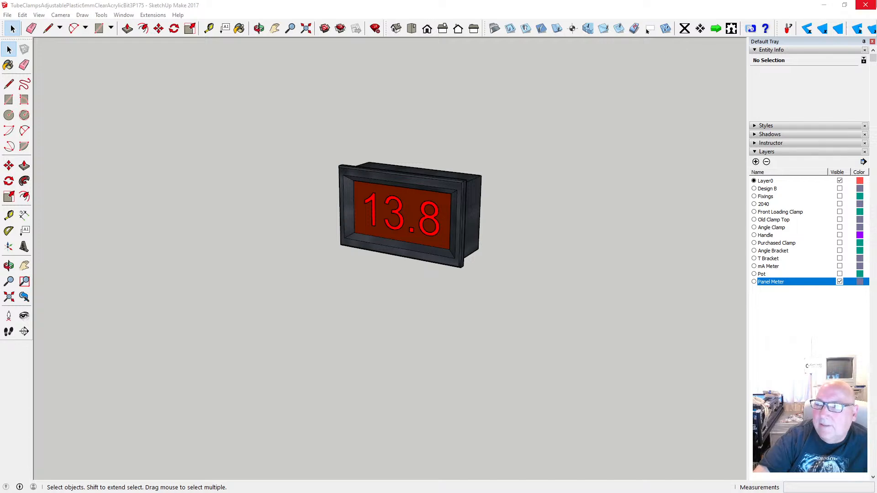
pyautogui.moveTo(876, 69); pyautogui.dragTo(215, 46)
pyautogui.moveTo(768, 54); pyautogui.dragTo(704, 51)
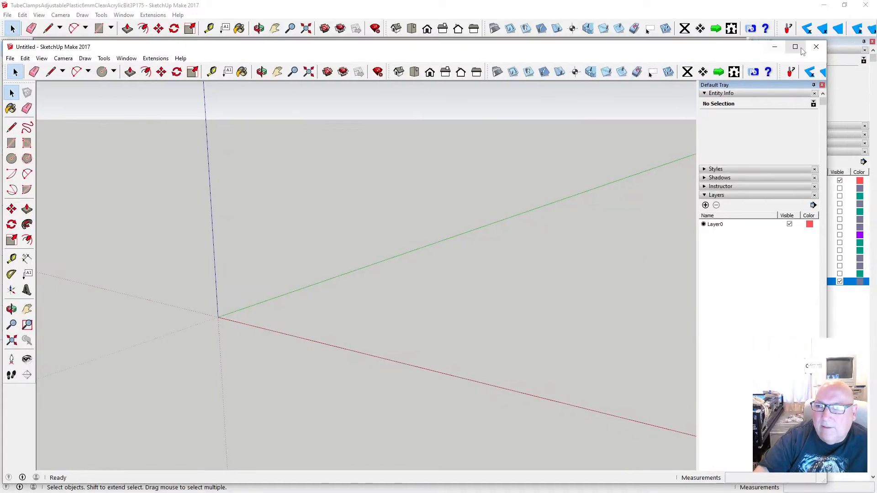
pyautogui.click(796, 46)
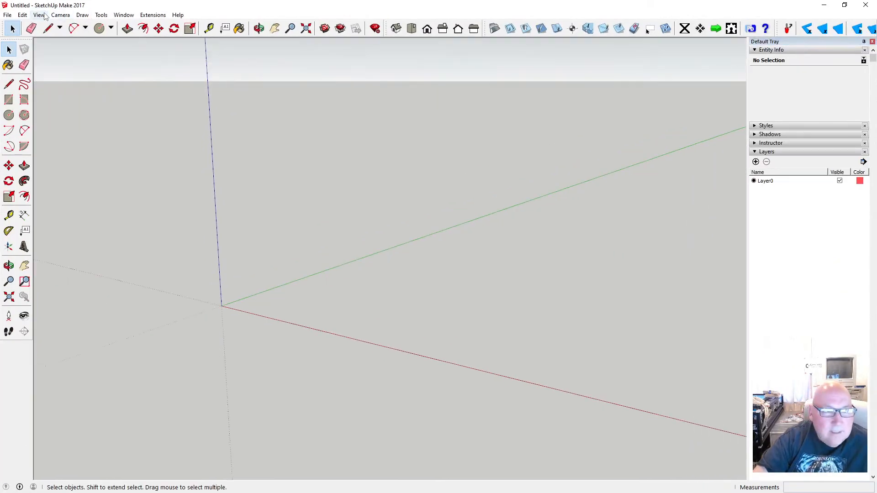
# - Begin opening an existing model and browse to the My Sketchup folder on New Volume (E:)
pyautogui.click(7, 14)
pyautogui.click(22, 36)
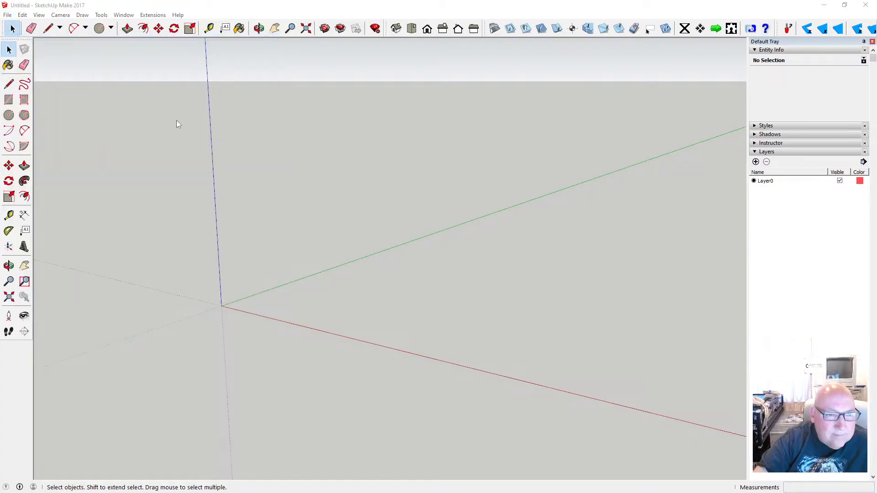
pyautogui.moveTo(72, 175); pyautogui.dragTo(70, 197)
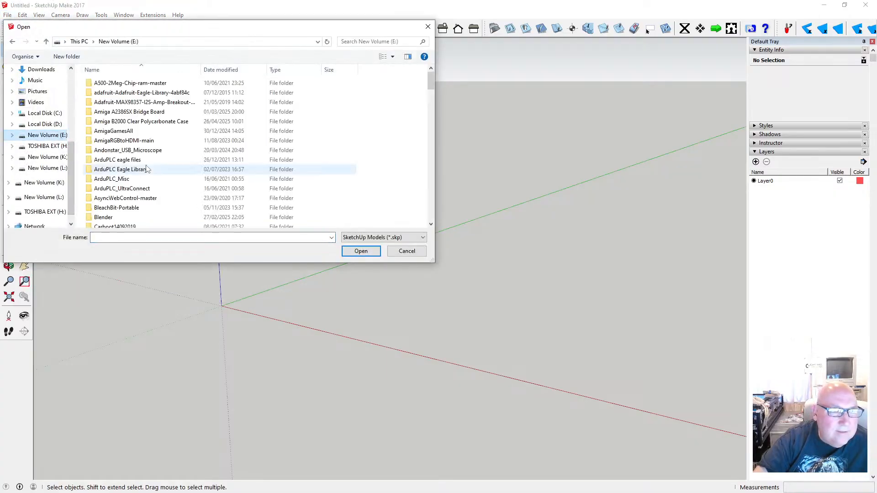
pyautogui.scroll(-10, 212, 152)
pyautogui.scroll(-20, 211, 152)
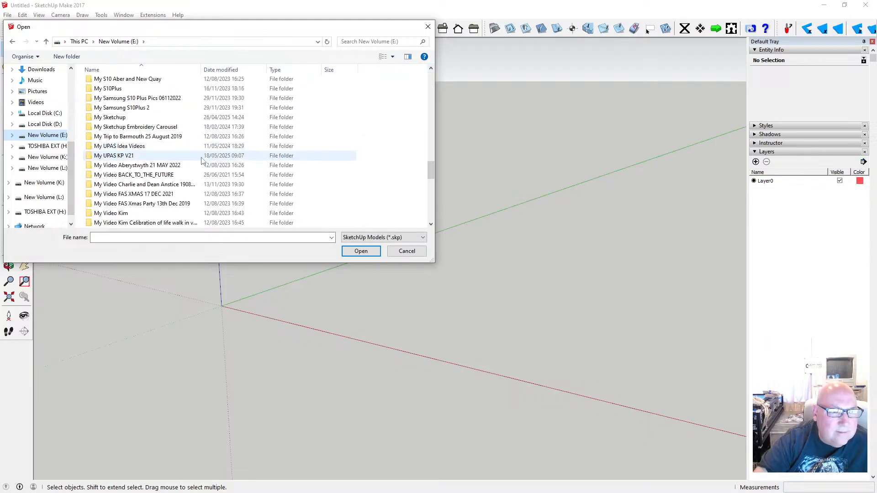
pyautogui.doubleClick(157, 117)
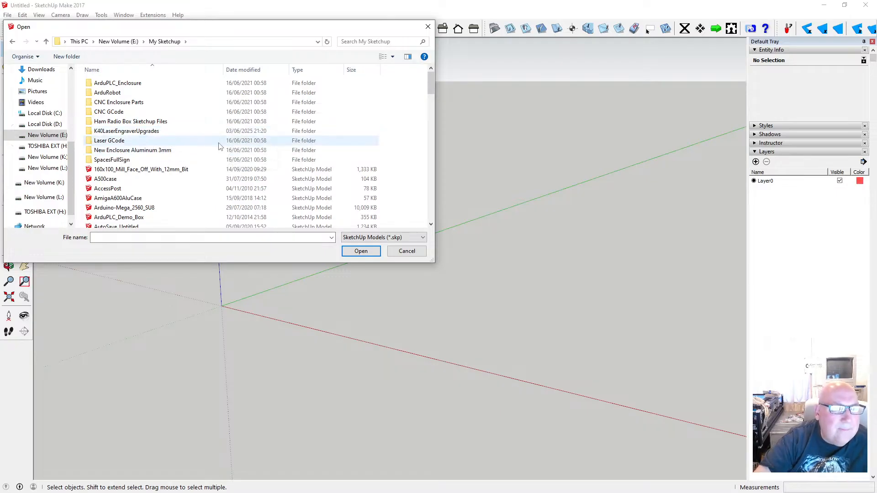
# - Find the UPAS_CallStation model in the My Sketchup folder and open it
pyautogui.scroll(-2, 214, 146)
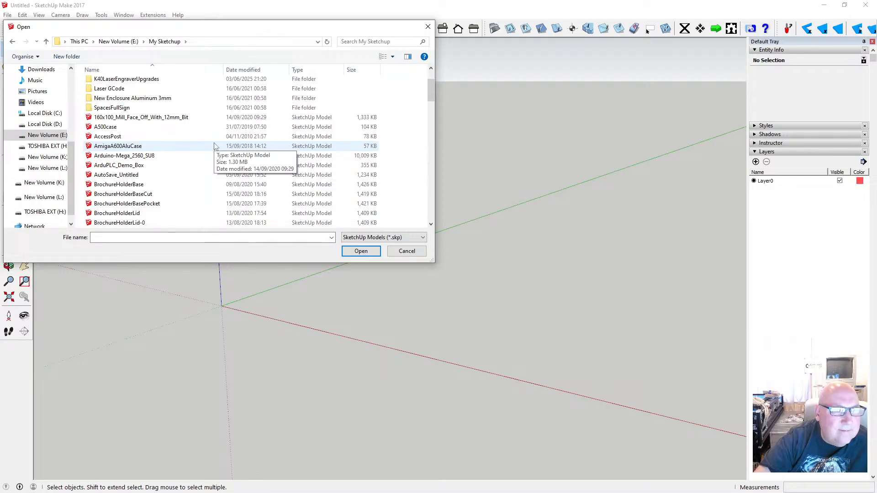
pyautogui.scroll(2, 214, 146)
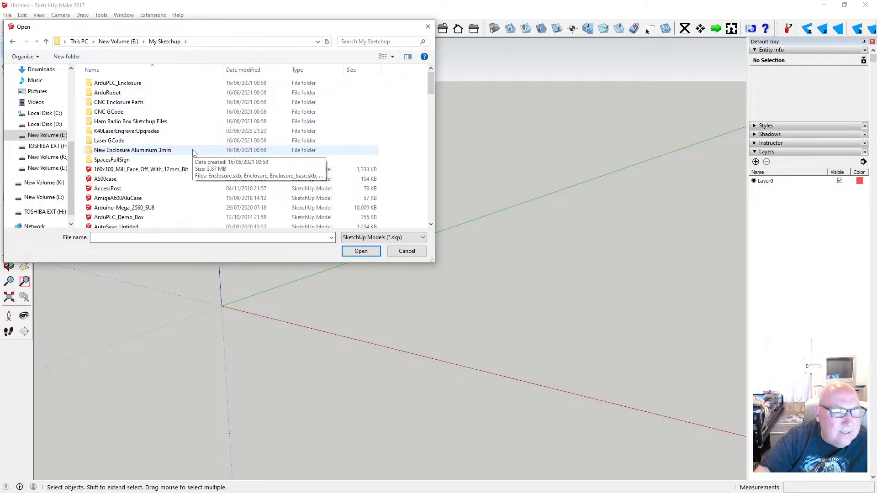
pyautogui.scroll(-1, 193, 153)
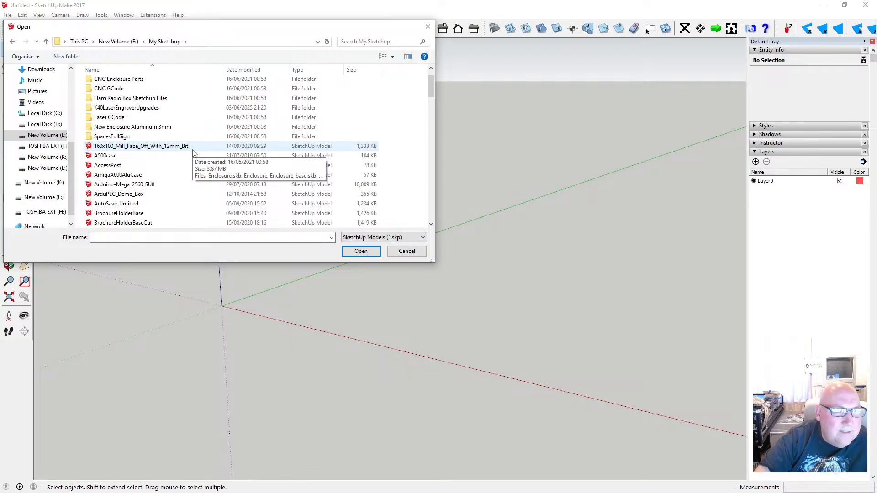
pyautogui.scroll(-2, 193, 154)
pyautogui.scroll(-7, 193, 153)
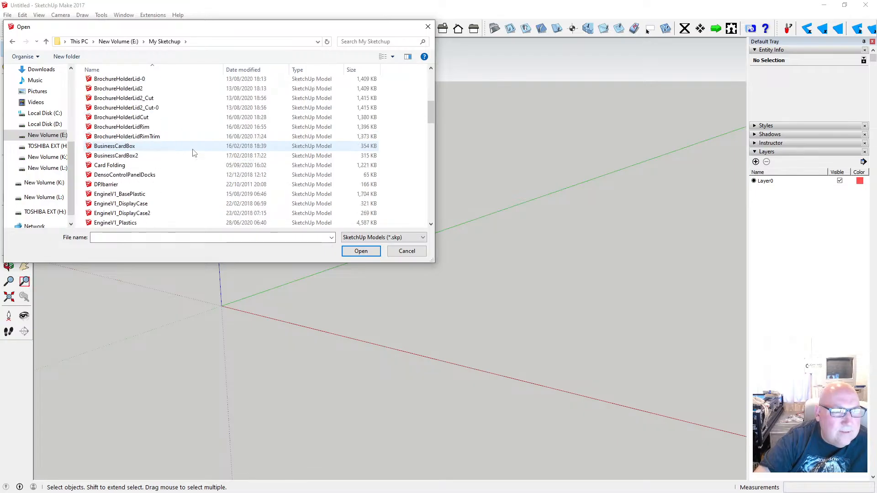
pyautogui.scroll(-1, 193, 153)
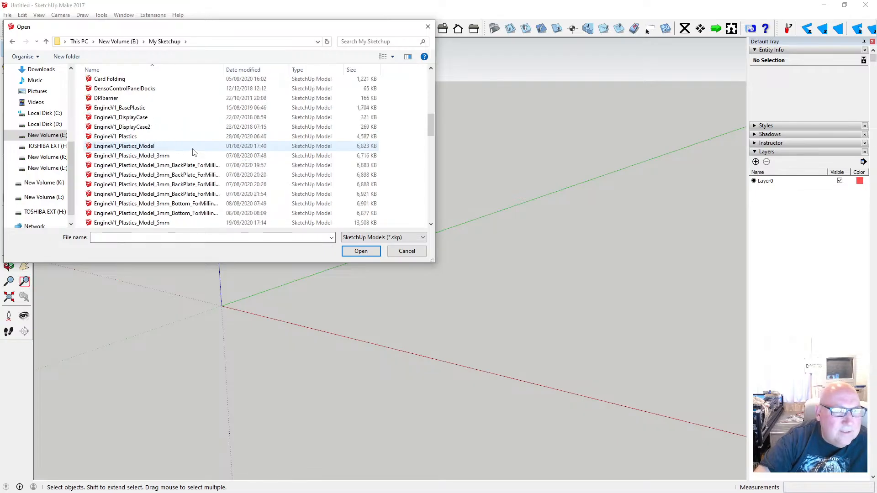
pyautogui.scroll(-6, 193, 152)
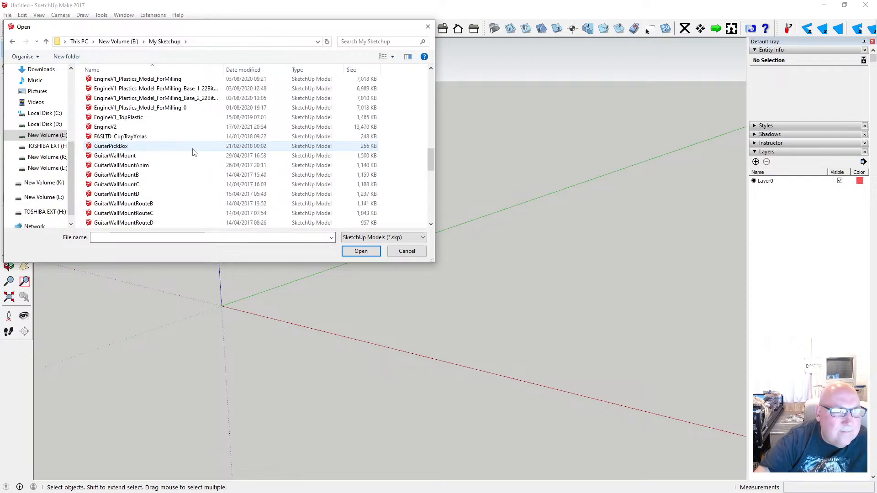
pyautogui.scroll(-3, 194, 152)
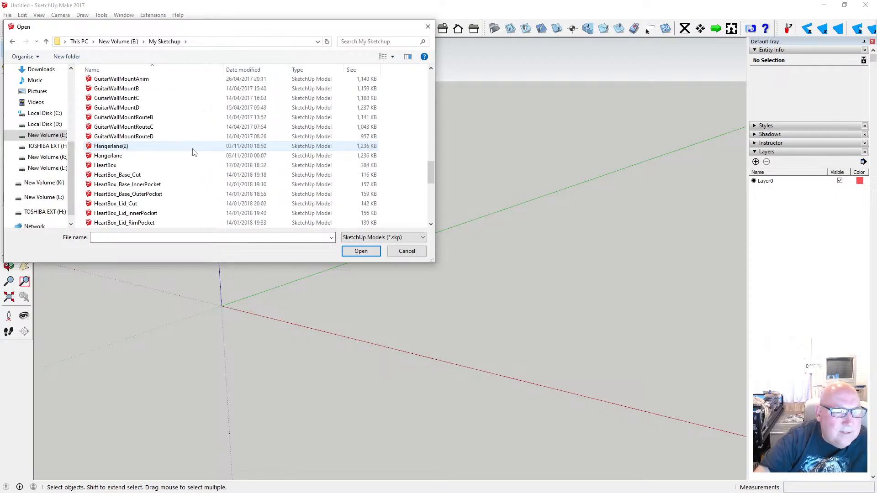
pyautogui.scroll(-3, 193, 153)
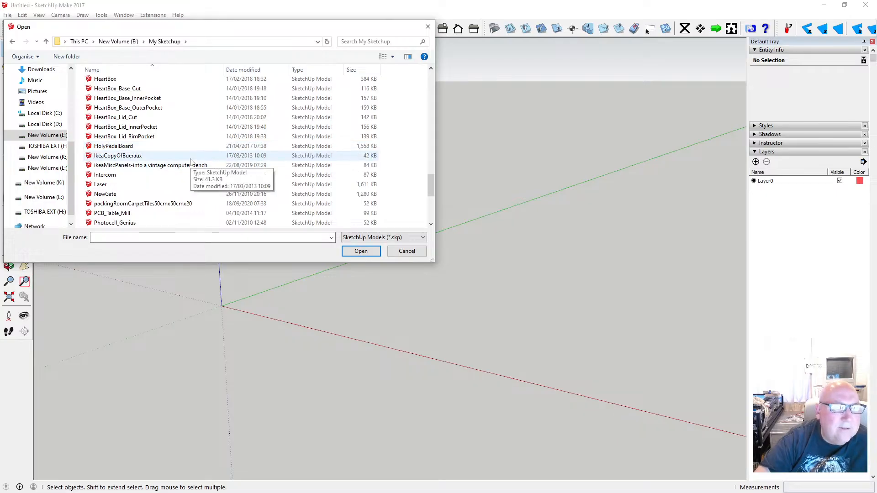
pyautogui.scroll(-3, 192, 160)
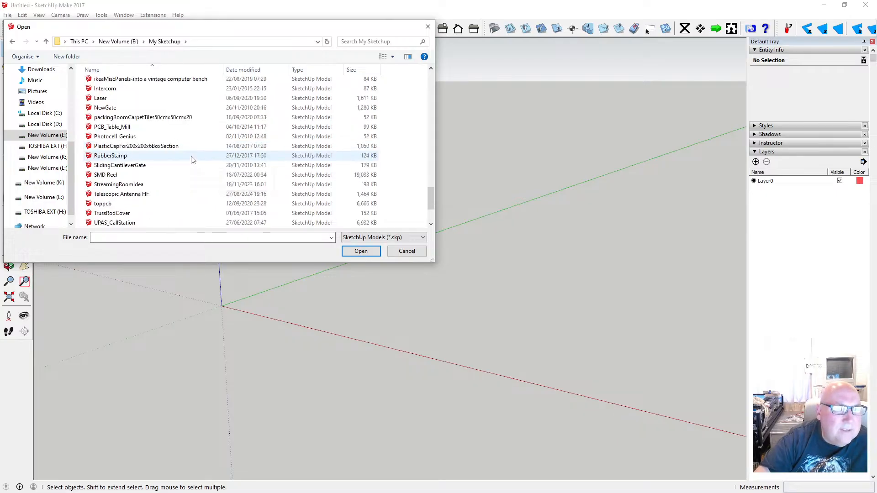
pyautogui.scroll(-1, 192, 159)
pyautogui.scroll(-2, 192, 160)
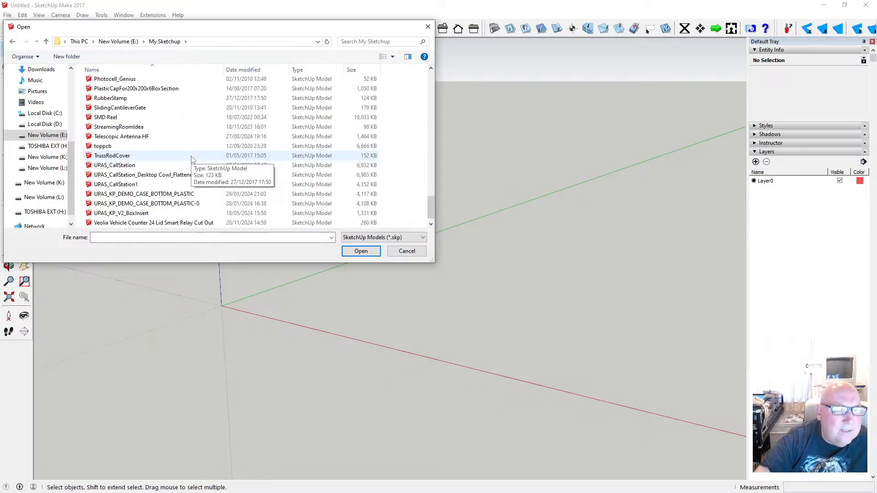
pyautogui.click(154, 158)
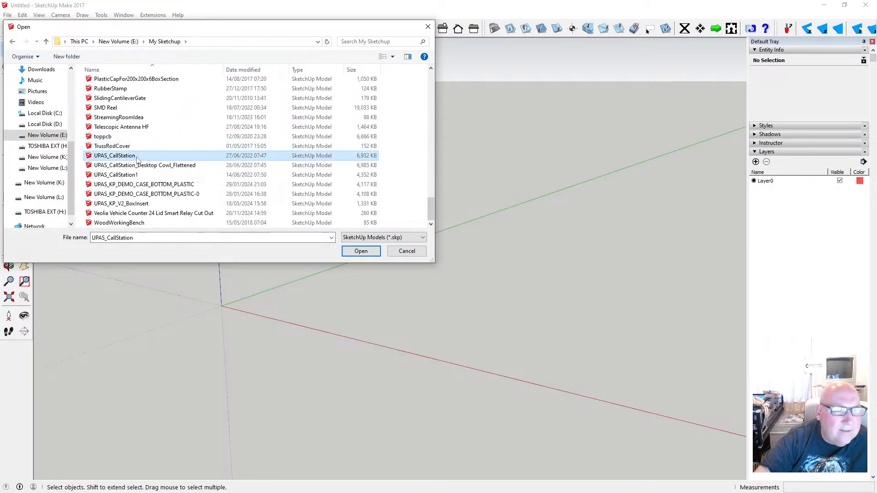
pyautogui.click(361, 252)
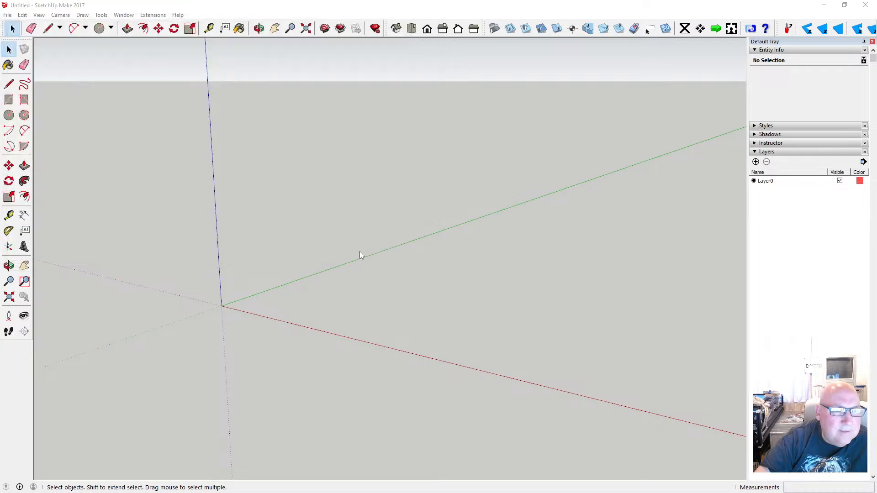
pyautogui.click(433, 270)
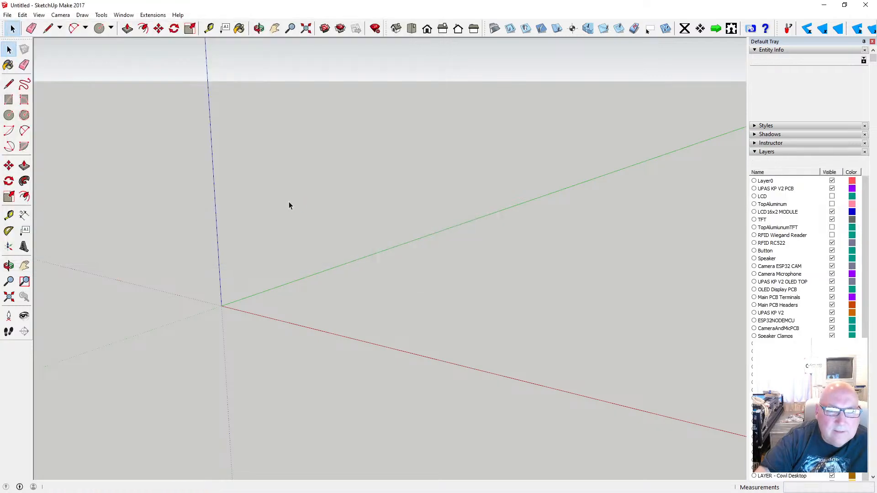
# - Examine the wooden case and check the Button, TopAluminum and LCD layers for the call station's parts
pyautogui.scroll(-4, 289, 204)
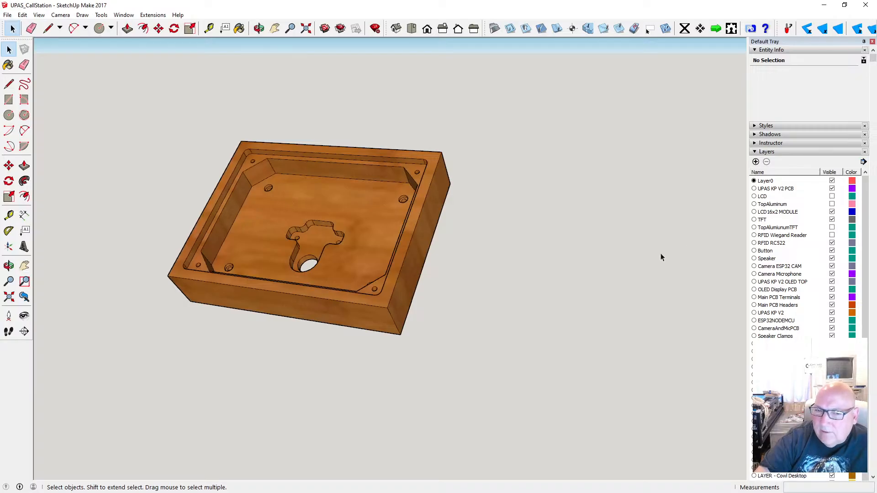
pyautogui.scroll(-2, 491, 267)
pyautogui.scroll(-3, 490, 265)
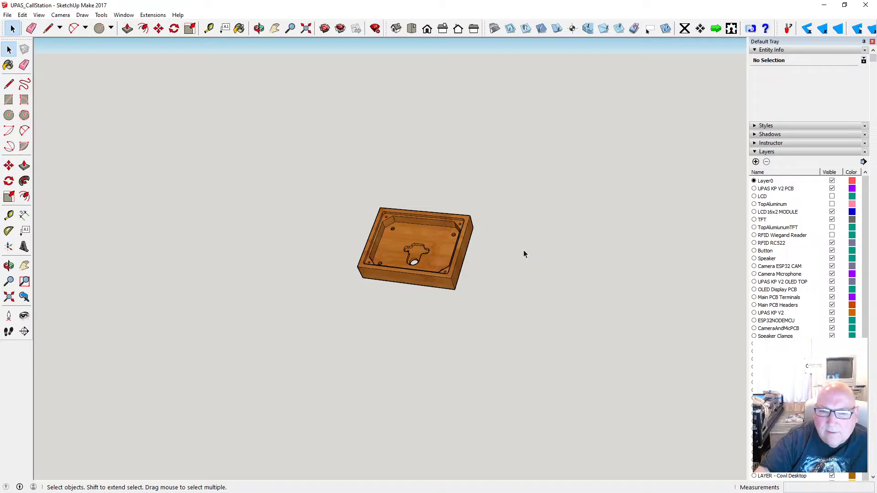
pyautogui.click(832, 251)
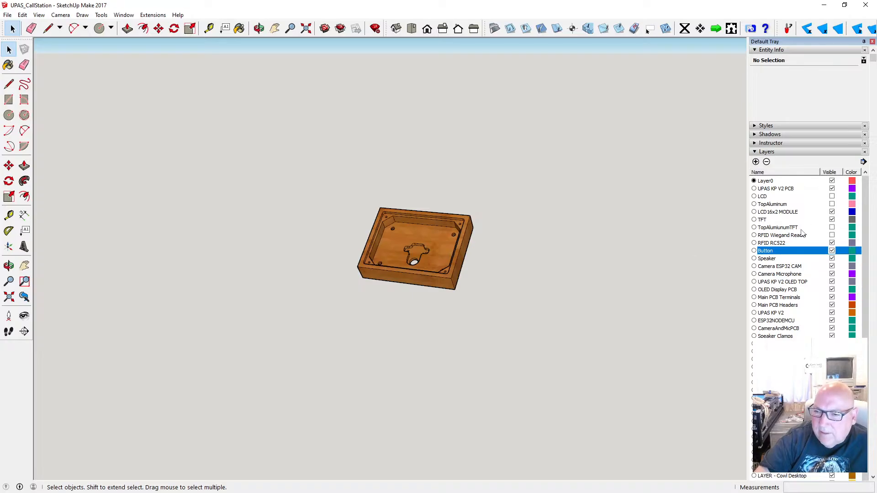
pyautogui.click(832, 204)
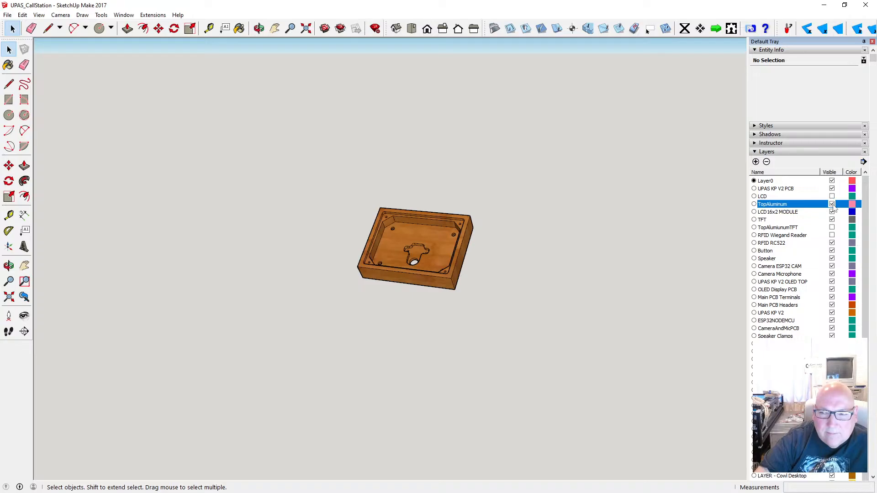
pyautogui.click(831, 204)
pyautogui.scroll(-4, 421, 252)
pyautogui.scroll(4, 421, 252)
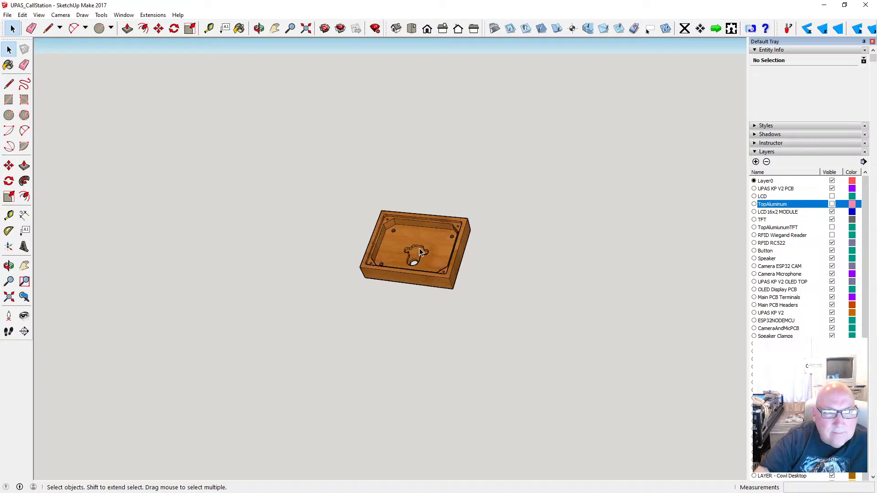
pyautogui.click(831, 196)
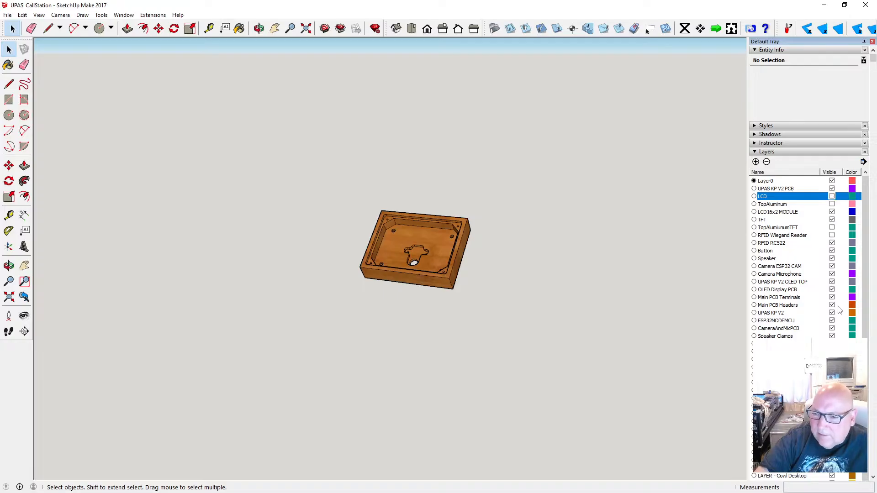
# - Make the layers holding the speaker and the black main circuit board visible inside the wooden case
pyautogui.click(832, 359)
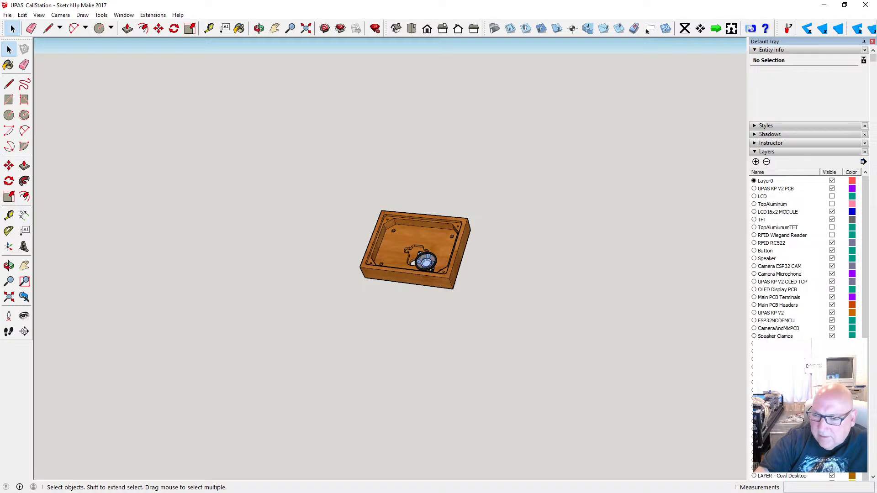
pyautogui.click(832, 368)
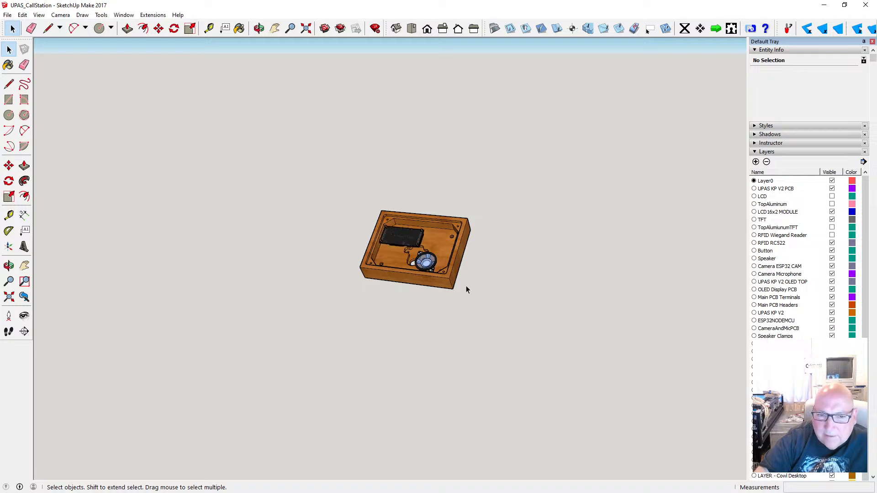
pyautogui.scroll(10, 466, 286)
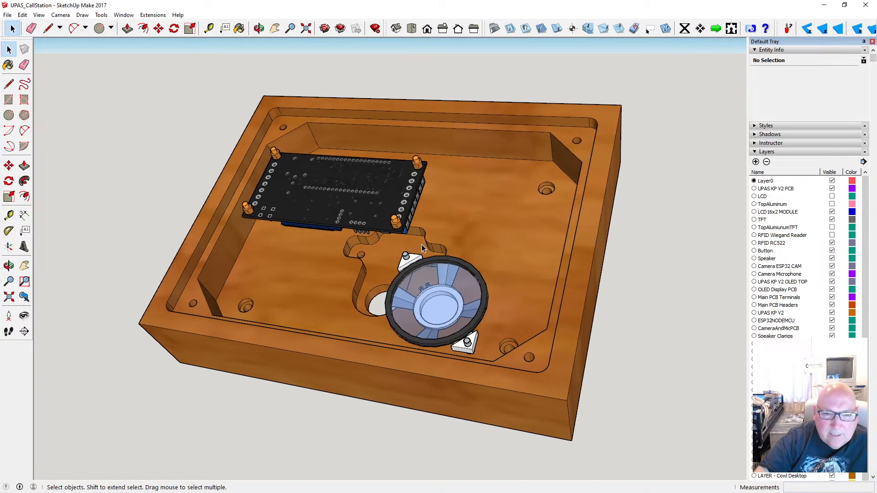
pyautogui.scroll(-2, 421, 245)
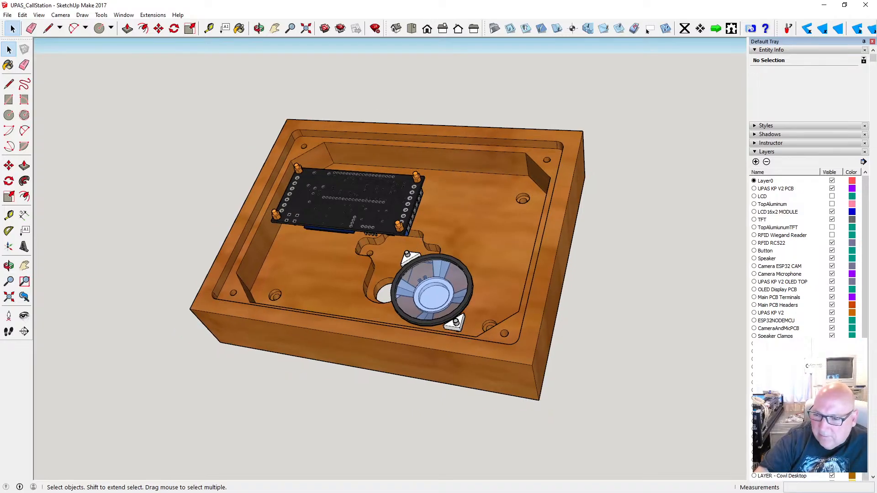
# - Make the layers holding the camera board, the RFID board and the round push button visible in the case
pyautogui.click(832, 390)
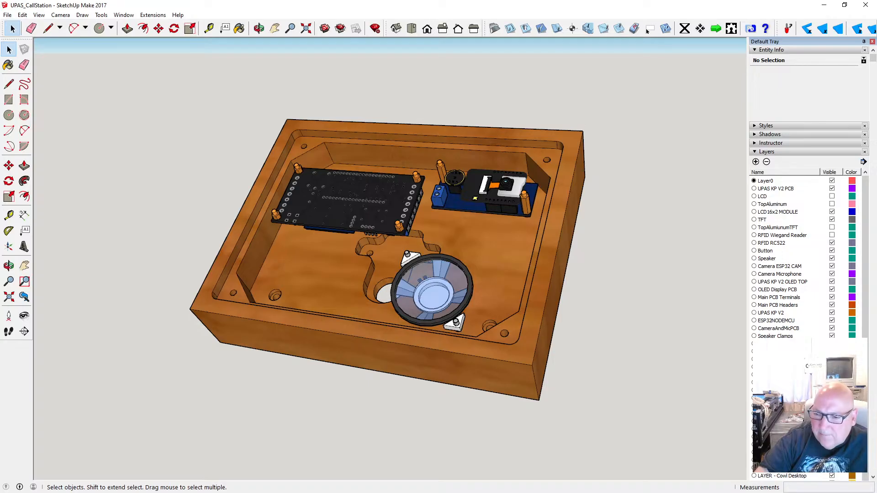
pyautogui.click(832, 399)
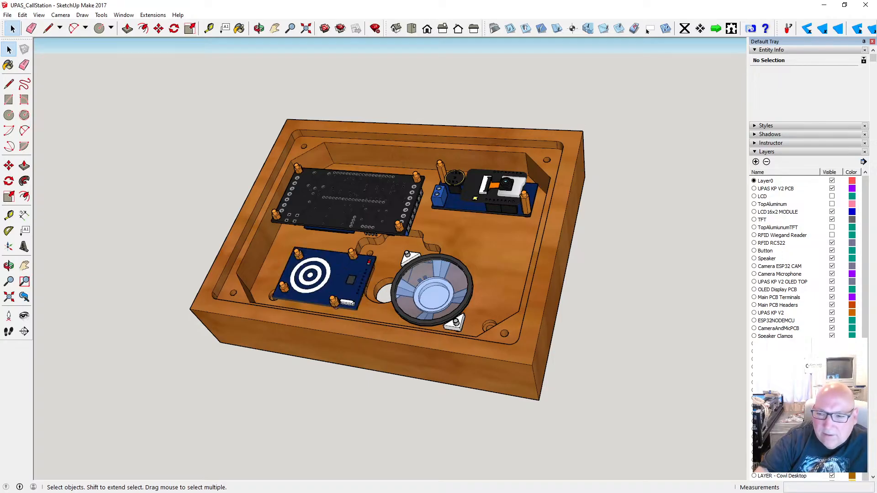
pyautogui.click(832, 406)
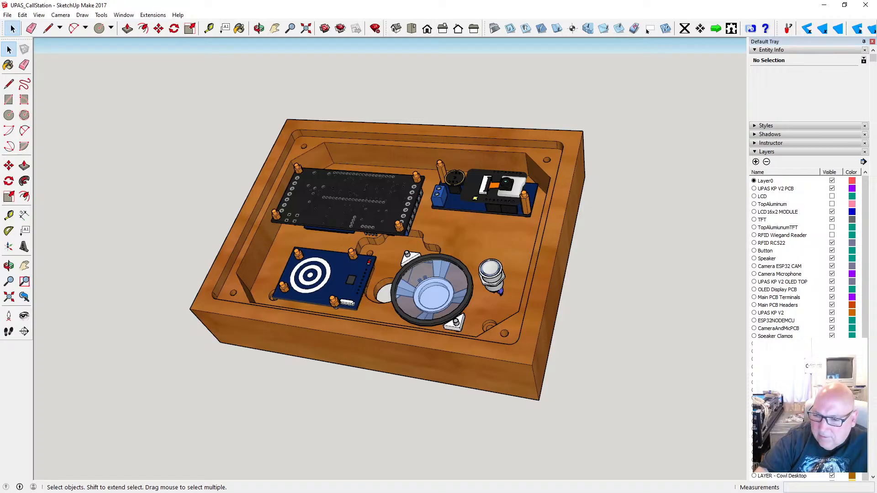
pyautogui.click(832, 414)
pyautogui.click(832, 414)
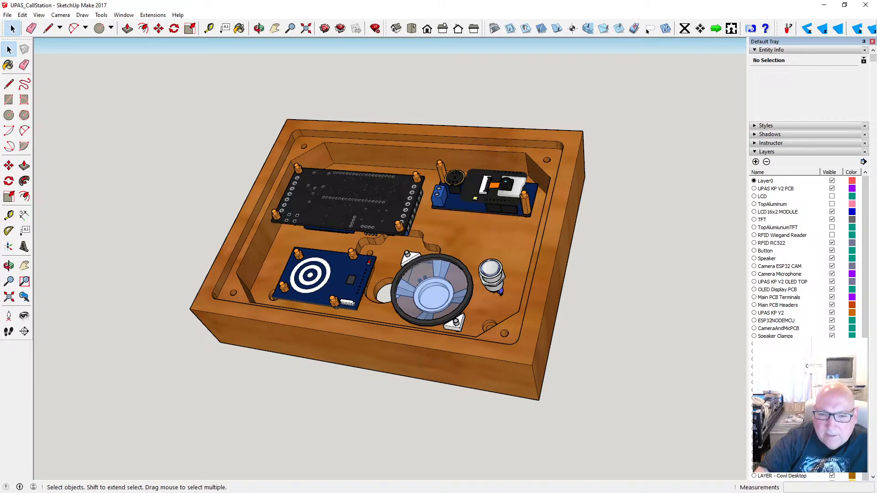
# - Open the intercom group for editing and select the round push button group on LAYER - Button
pyautogui.scroll(5, 498, 274)
pyautogui.scroll(3, 498, 275)
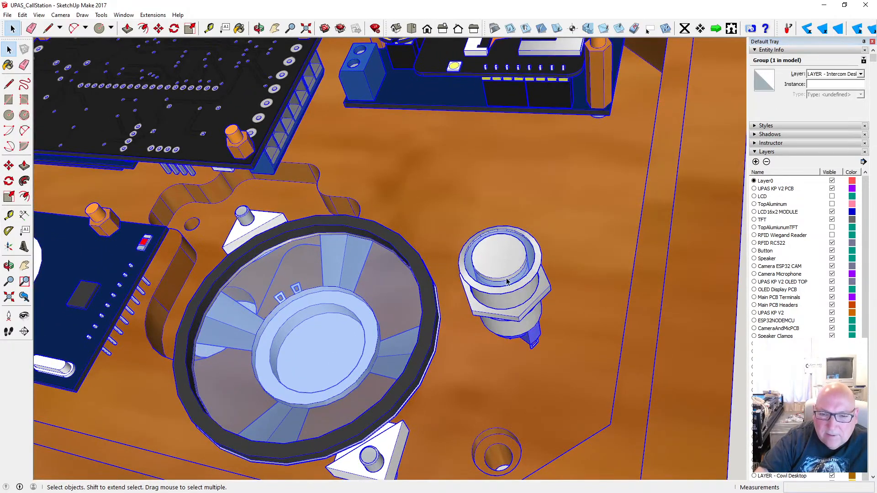
pyautogui.doubleClick(507, 277)
pyautogui.click(499, 281)
pyautogui.doubleClick(502, 285)
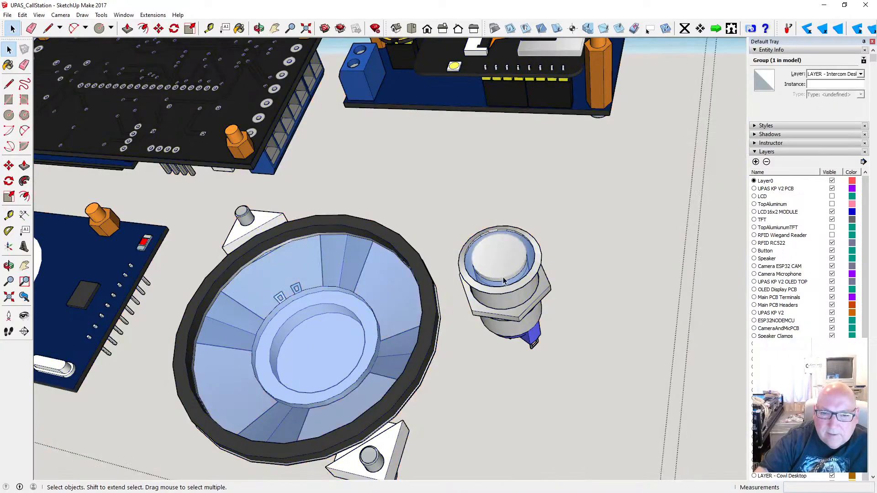
pyautogui.click(504, 284)
pyautogui.press('Escape')
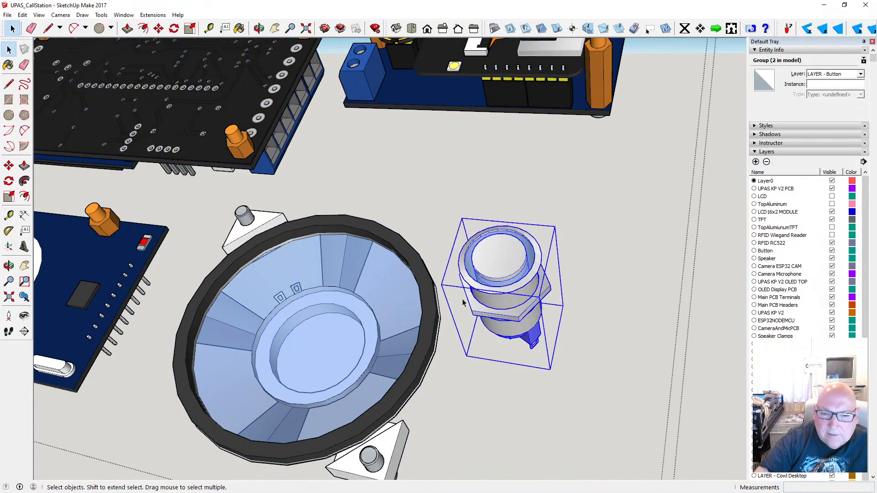
# - Copy the selected push button group to the clipboard
pyautogui.scroll(-3, 465, 302)
pyautogui.click(7, 14)
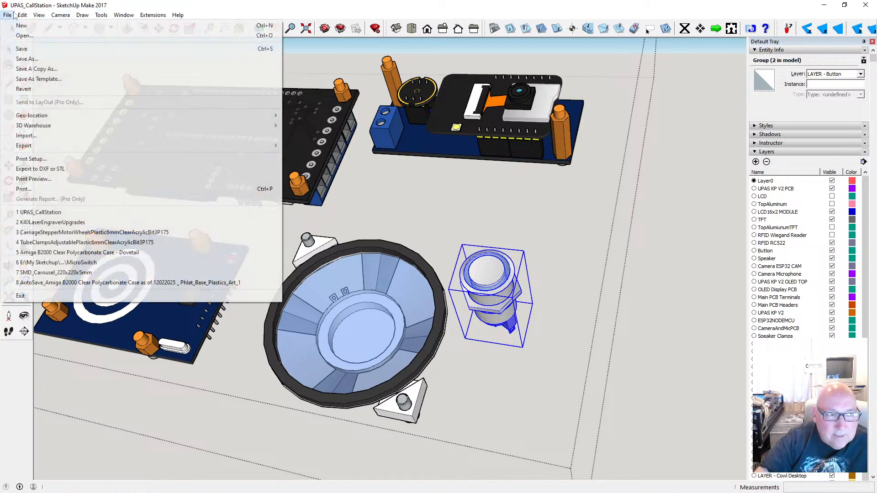
pyautogui.moveTo(22, 14)
pyautogui.click(35, 59)
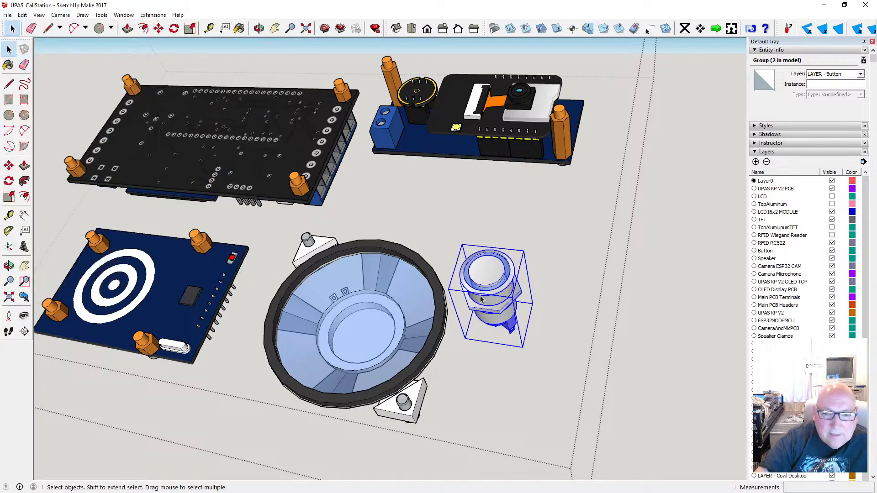
pyautogui.scroll(-1, 482, 299)
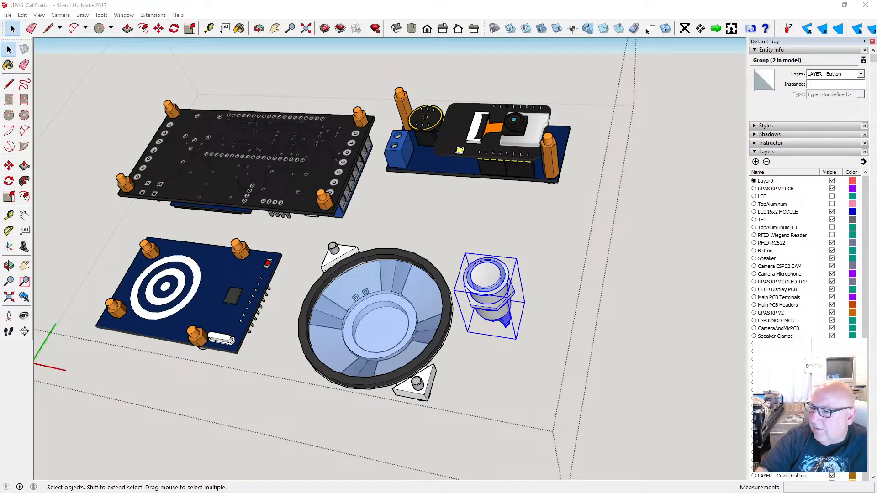
# - Switch to the K40LaserEngraverUpgrades model and paste the push button below the frame, under the control panel
pyautogui.hotkey('alt', 'Tab')
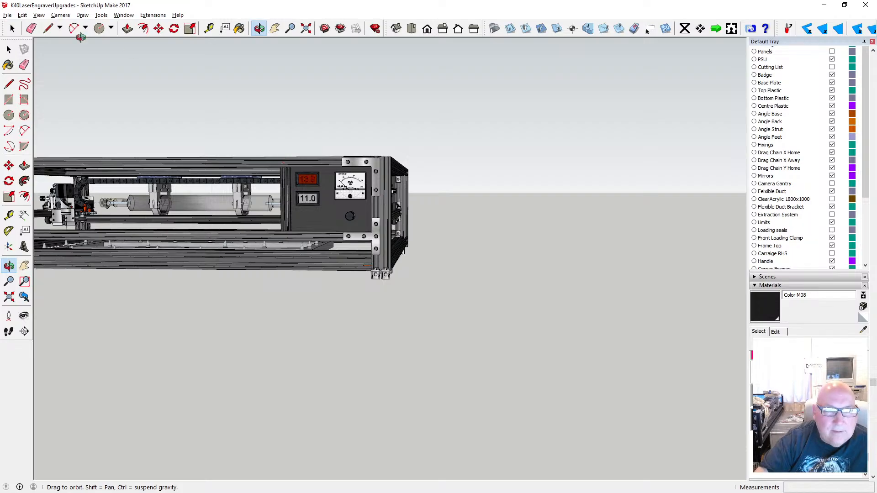
pyautogui.click(22, 14)
pyautogui.click(32, 68)
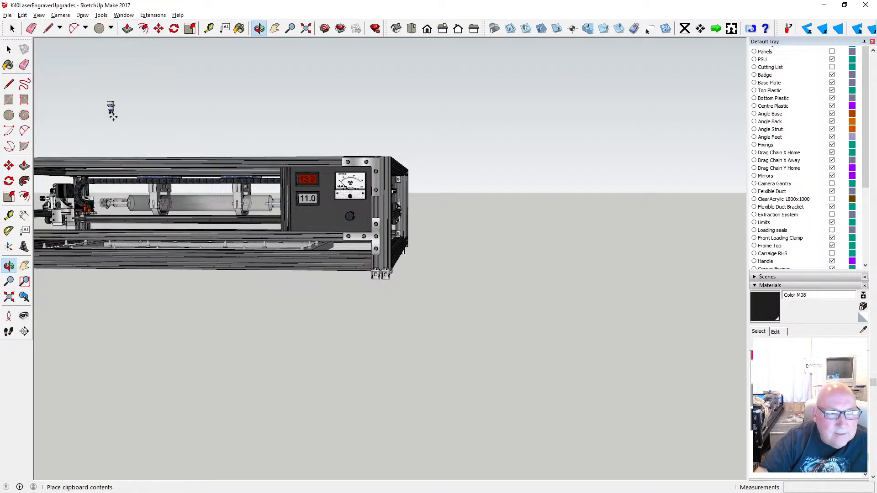
pyautogui.scroll(5, 326, 224)
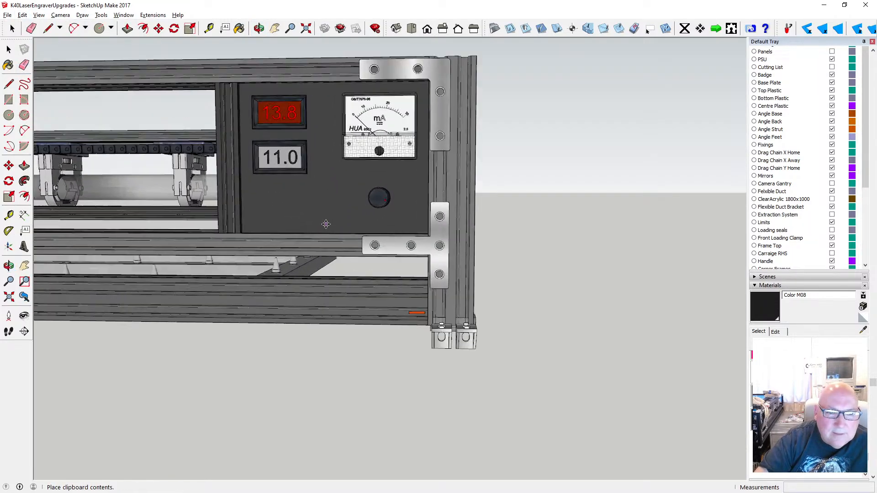
pyautogui.scroll(1, 325, 224)
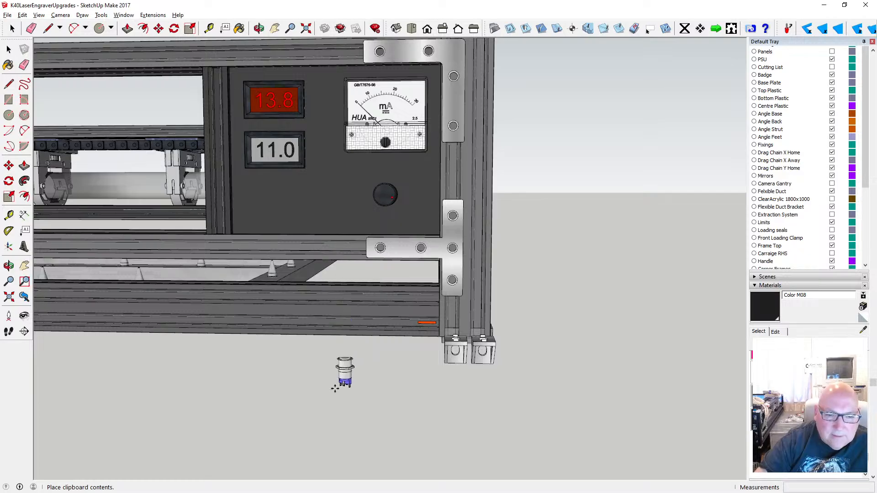
pyautogui.click(334, 386)
# - Move the pasted push button about 198 mm along the green axis, clear of the frame's front
pyautogui.scroll(2, 347, 379)
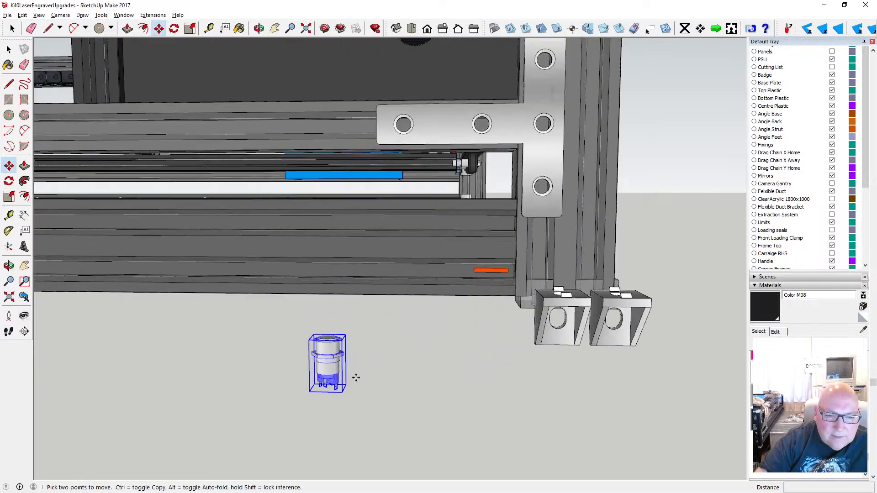
pyautogui.scroll(4, 355, 377)
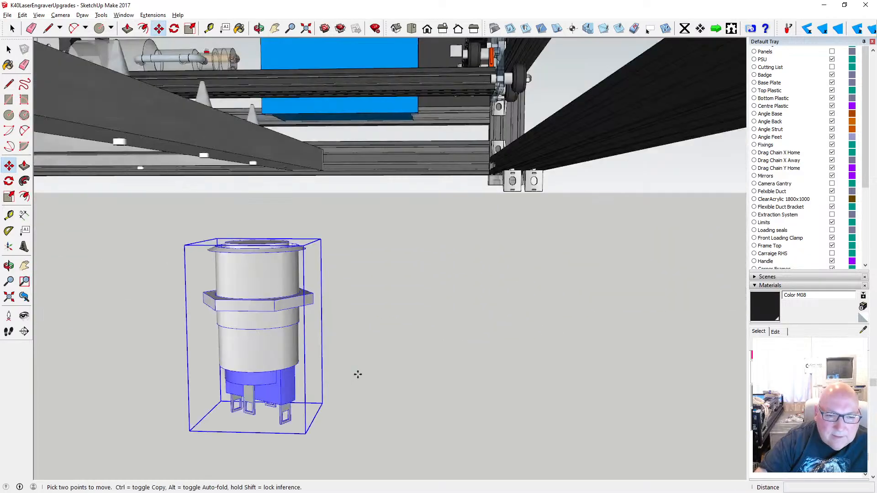
pyautogui.click(259, 28)
pyautogui.moveTo(430, 237); pyautogui.dragTo(402, 247)
pyautogui.click(306, 29)
pyautogui.moveTo(623, 342); pyautogui.dragTo(364, 283)
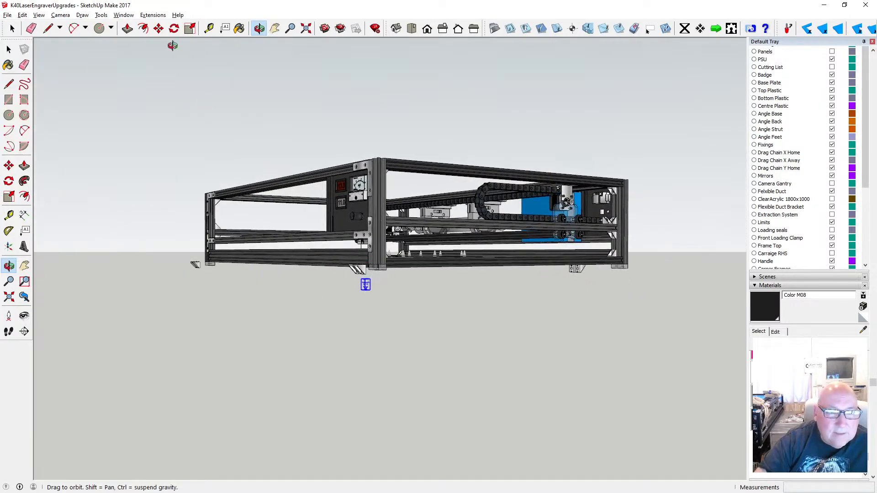
pyautogui.click(158, 28)
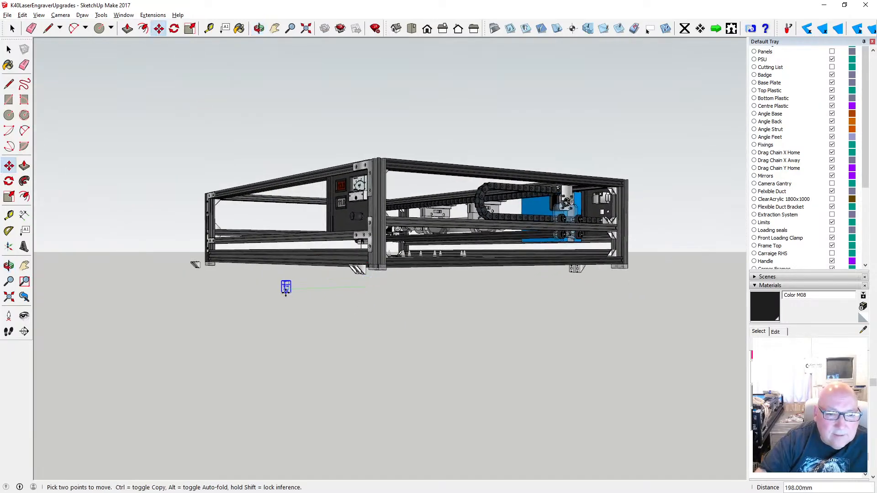
pyautogui.scroll(2, 286, 286)
pyautogui.scroll(3, 286, 287)
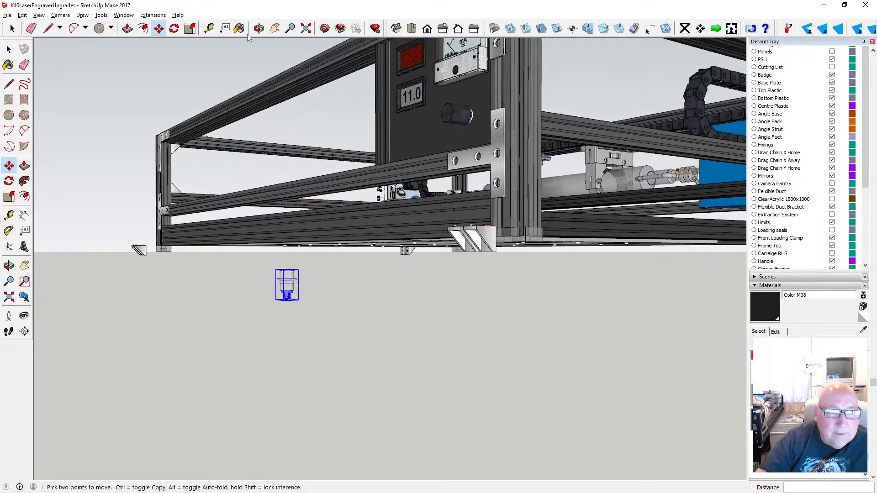
# - Rotate the push button from upright onto its side so its axis runs horizontally like the panel knob's
pyautogui.click(177, 30)
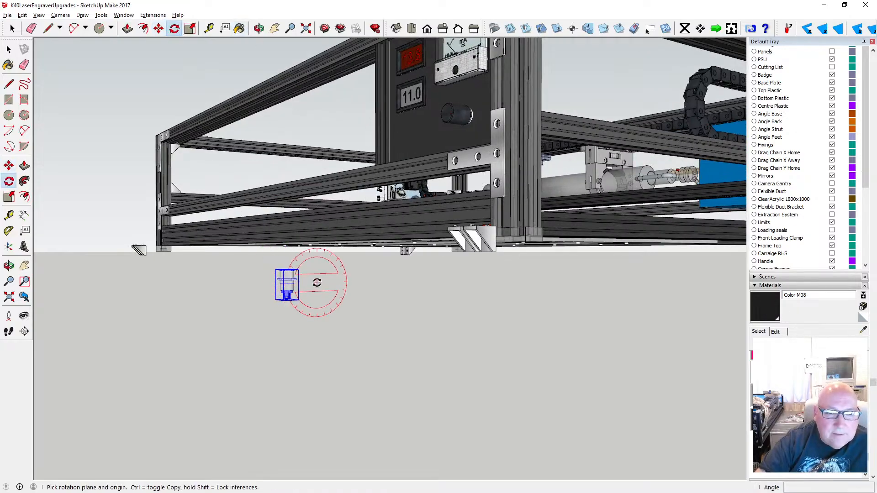
pyautogui.click(312, 283)
pyautogui.click(364, 283)
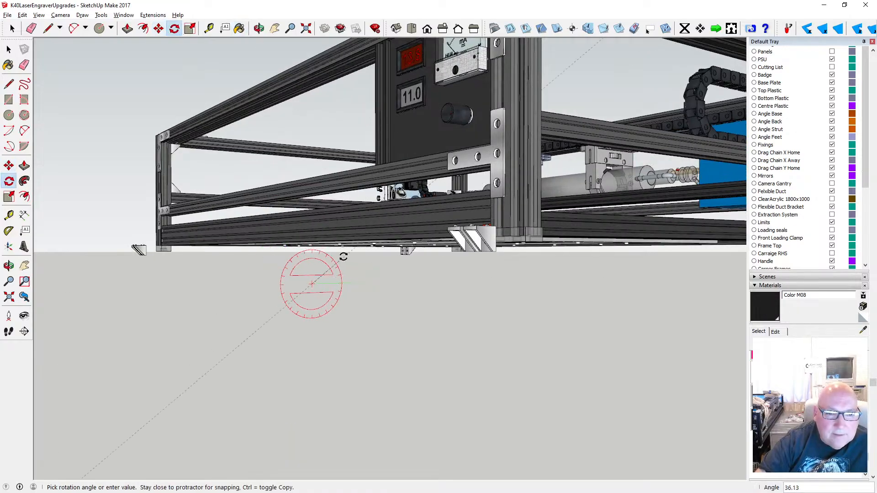
pyautogui.click(312, 253)
pyautogui.scroll(-5, 274, 237)
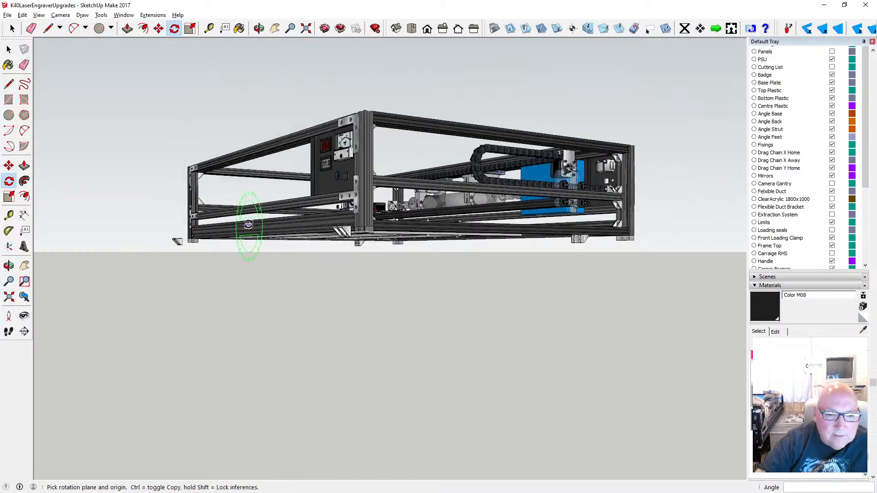
# - Move the rotated push button about 780 mm up to the control panel, beside the black knob
pyautogui.click(159, 29)
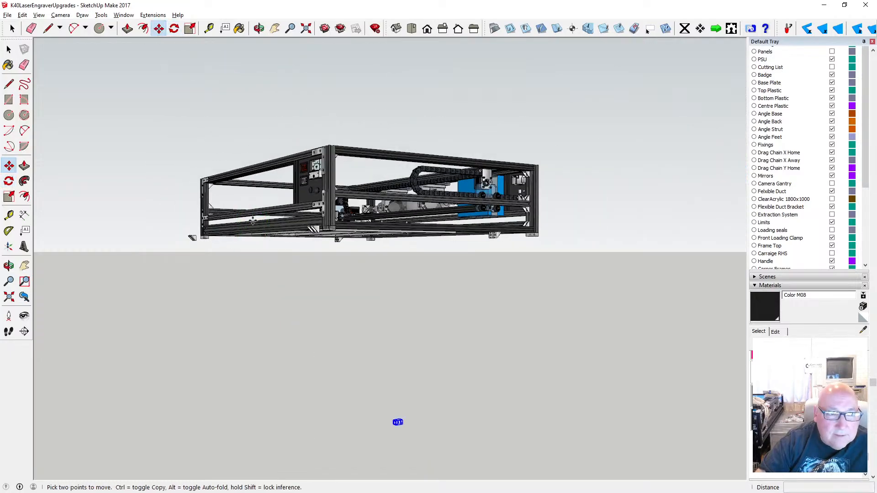
pyautogui.click(397, 423)
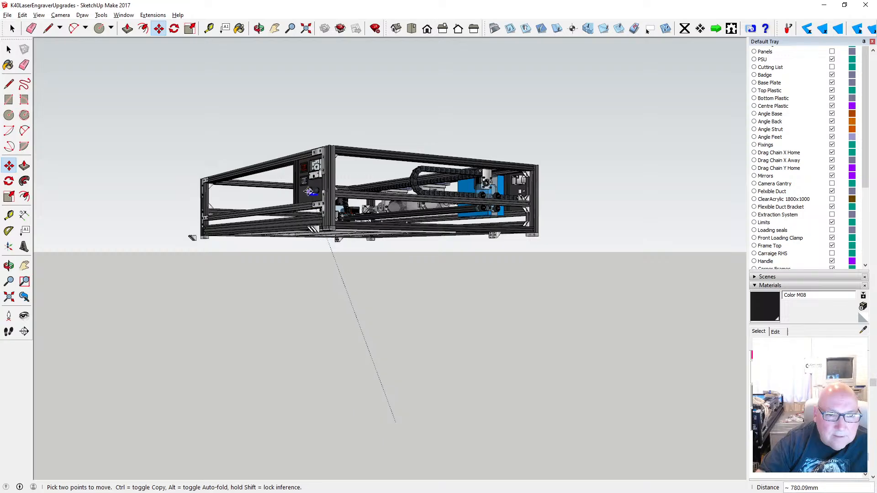
pyautogui.scroll(10, 312, 192)
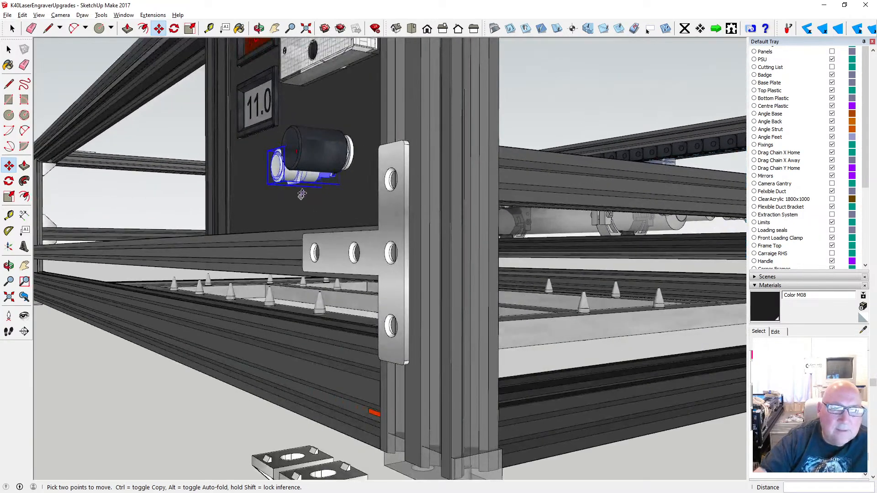
# - Move the push button 11 mm sideways across the control panel, away from the black knob
pyautogui.moveTo(302, 194); pyautogui.dragTo(459, 167, button='middle')
pyautogui.scroll(4, 373, 174)
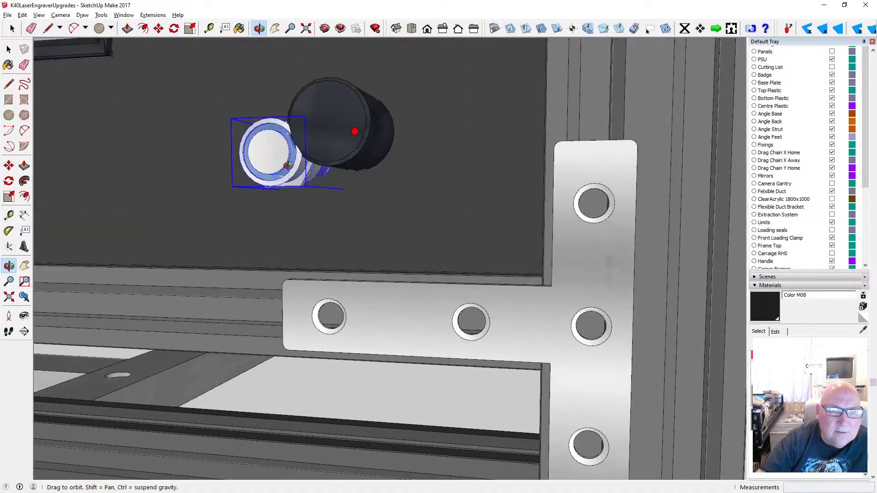
pyautogui.moveTo(288, 167)
pyautogui.mouseDown(button='middle')
pyautogui.moveTo(168, 172)
pyautogui.moveTo(533, 232)
pyautogui.mouseUp(button='middle')
pyautogui.scroll(4, 412, 194)
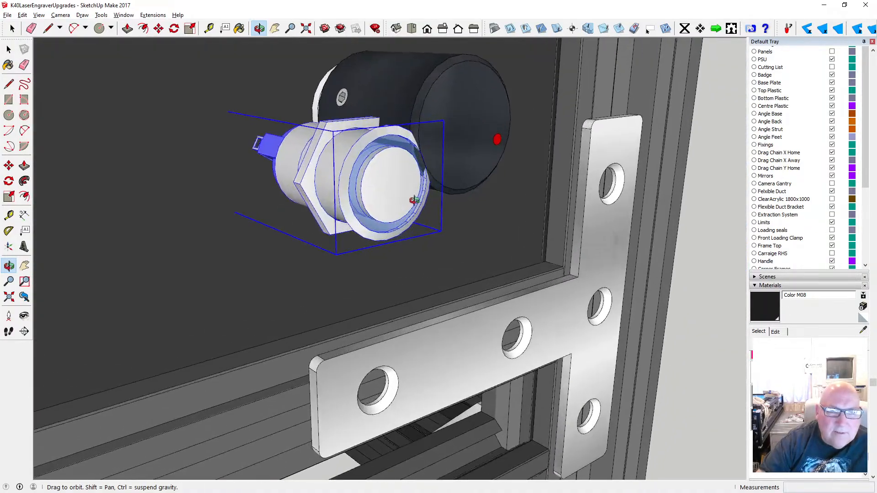
pyautogui.scroll(-3, 415, 189)
pyautogui.moveTo(416, 189)
pyautogui.mouseDown(button='middle')
pyautogui.moveTo(269, 162)
pyautogui.moveTo(446, 177)
pyautogui.moveTo(458, 186)
pyautogui.moveTo(289, 141)
pyautogui.mouseUp(button='middle')
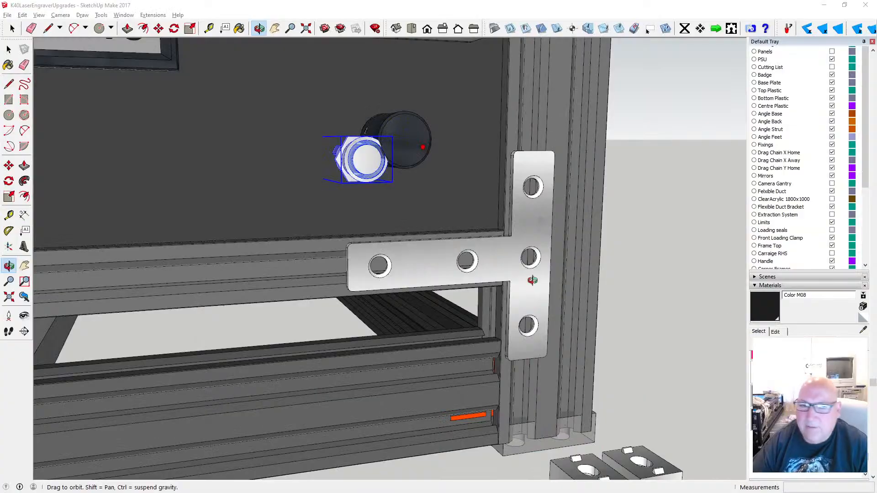
pyautogui.moveTo(374, 188); pyautogui.dragTo(301, 126)
pyautogui.scroll(5, 376, 133)
pyautogui.press('m')
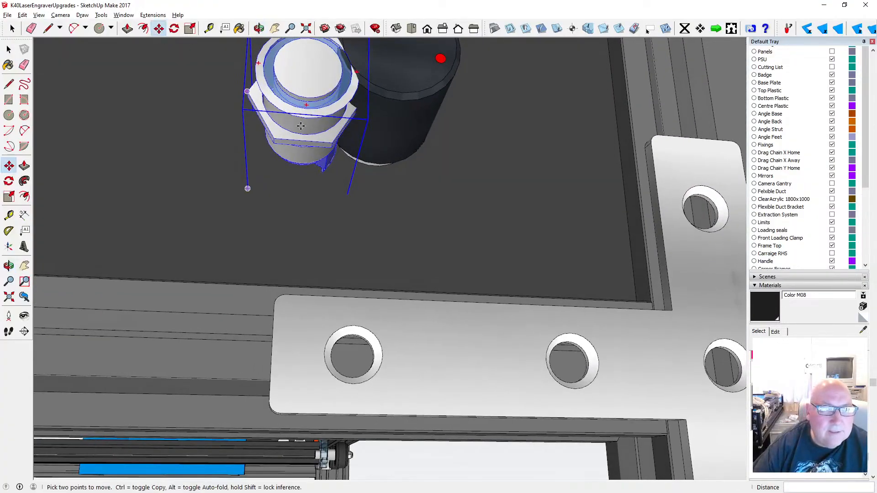
pyautogui.click(319, 125)
pyautogui.click(234, 126)
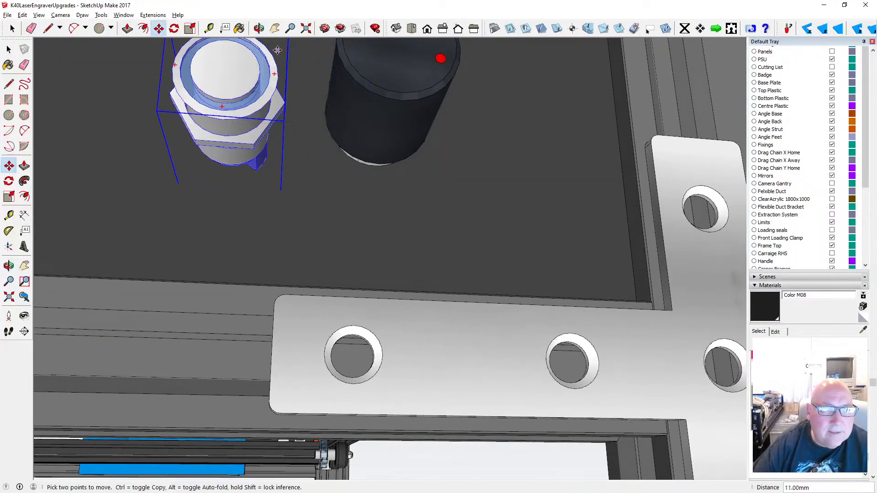
# - Try to measure the push button's body at its hexagonal nut with the Tape Measure
pyautogui.click(259, 28)
pyautogui.moveTo(336, 224); pyautogui.dragTo(266, 90)
pyautogui.scroll(5, 274, 128)
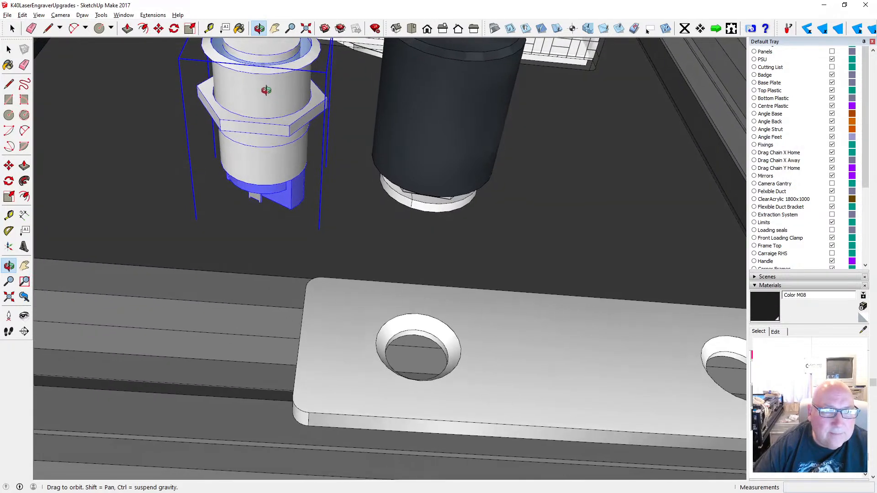
pyautogui.click(209, 28)
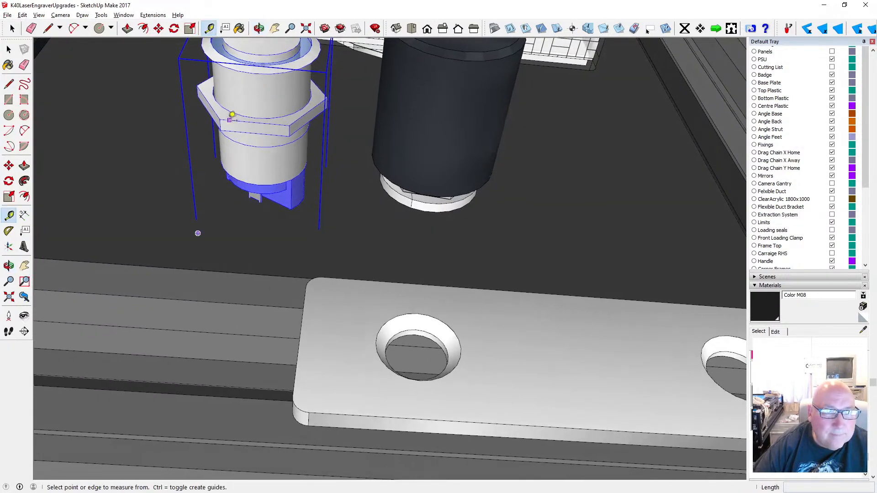
pyautogui.click(214, 87)
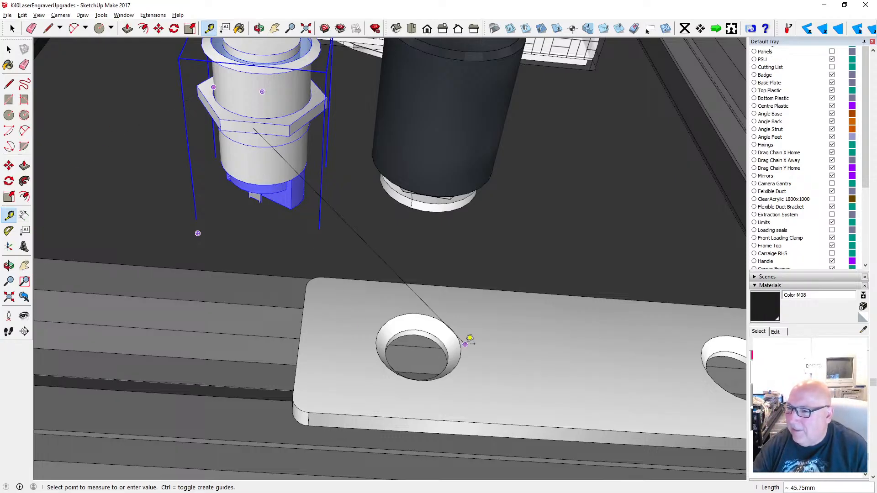
pyautogui.press('Escape')
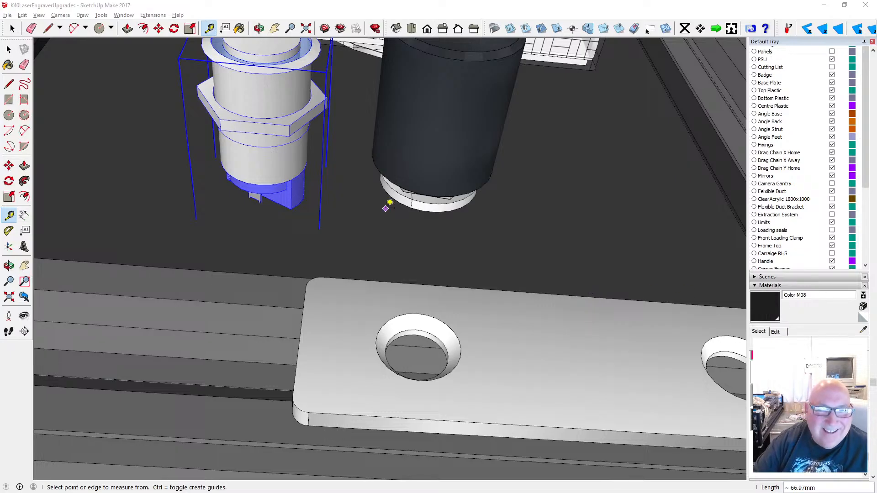
# - Delete the push button beside the black knob and save the K40LaserEngraverUpgrades model
pyautogui.scroll(-3, 333, 201)
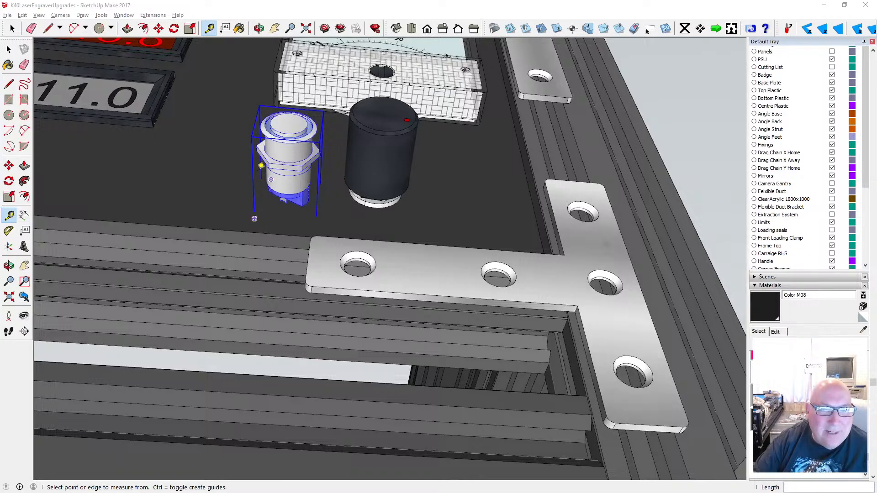
pyautogui.press('space')
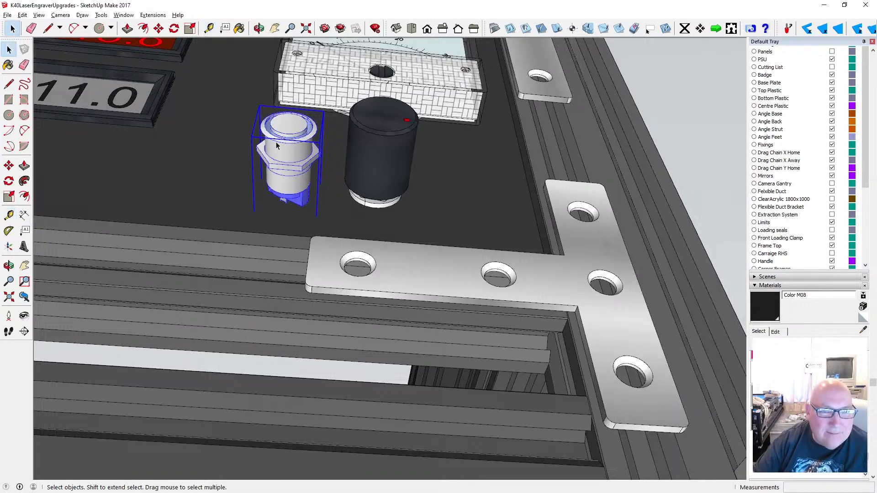
pyautogui.press('Delete')
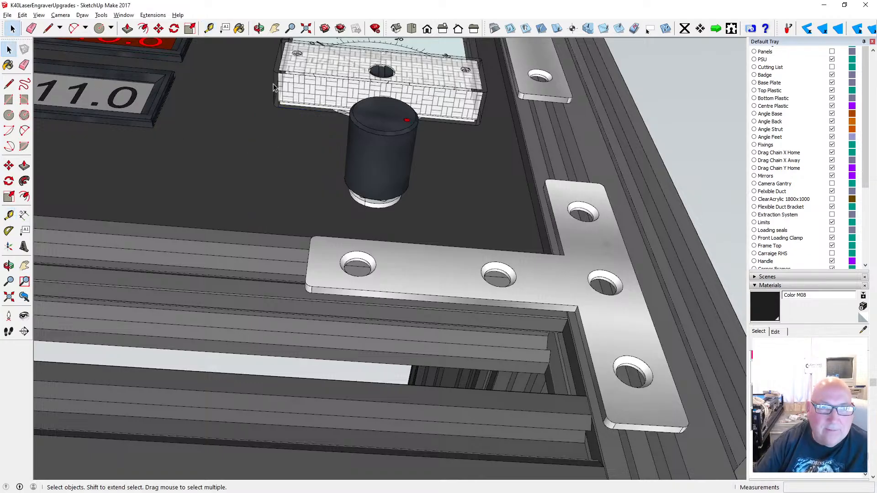
pyautogui.click(258, 30)
pyautogui.moveTo(355, 221); pyautogui.dragTo(338, 274)
pyautogui.click(7, 15)
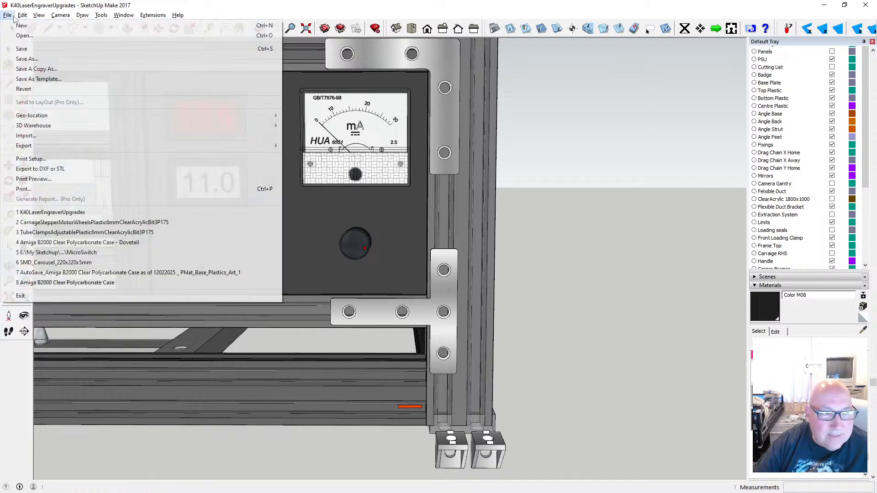
pyautogui.click(37, 50)
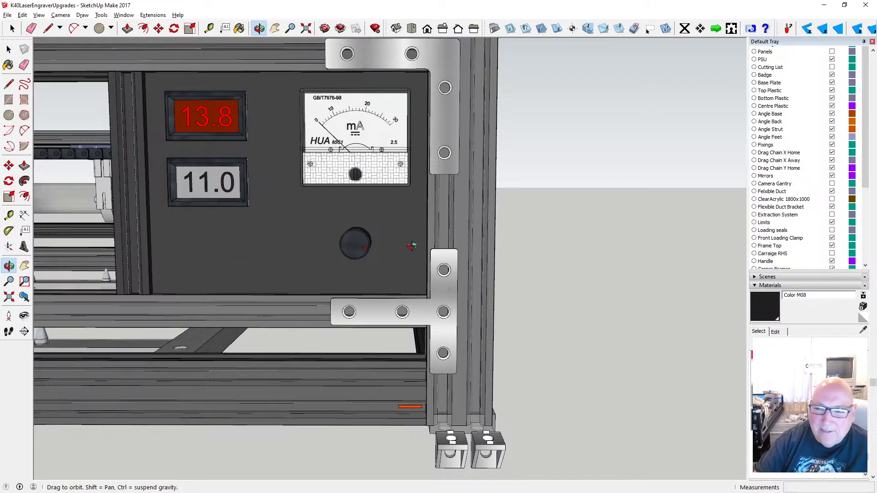
# - Collapse the Materials section, then switch to the UPAS_CallStation model and close it without saving changes
pyautogui.click(756, 287)
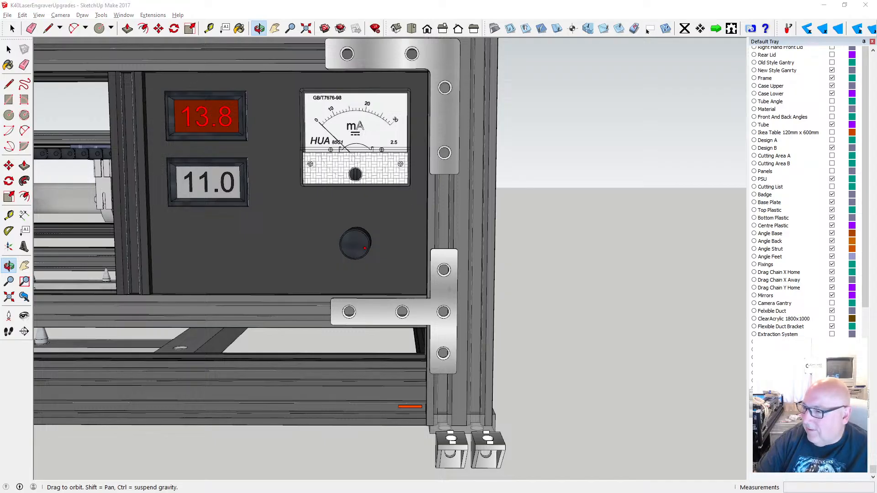
pyautogui.hotkey('alt', 'Tab')
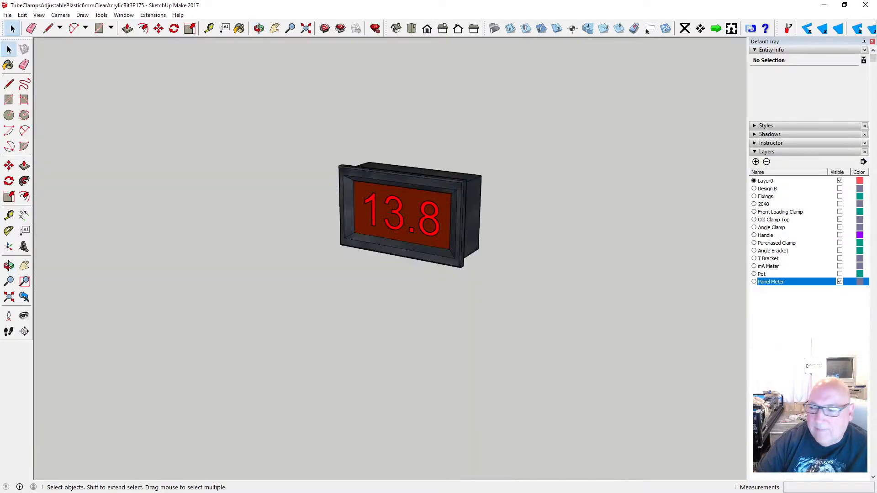
pyautogui.hotkey('alt', 'Tab')
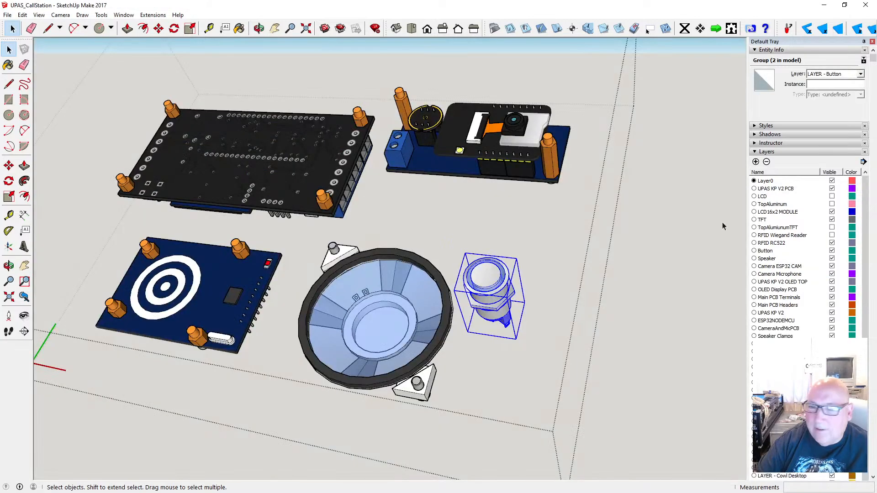
pyautogui.click(866, 6)
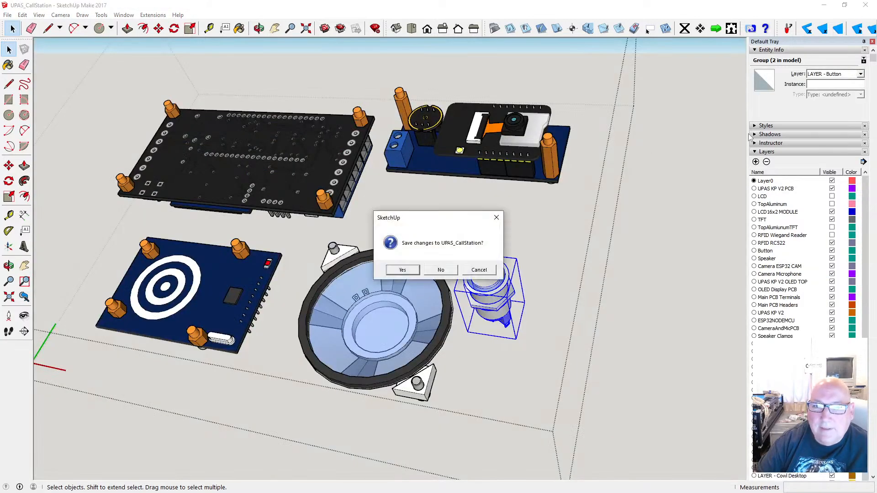
pyautogui.click(453, 271)
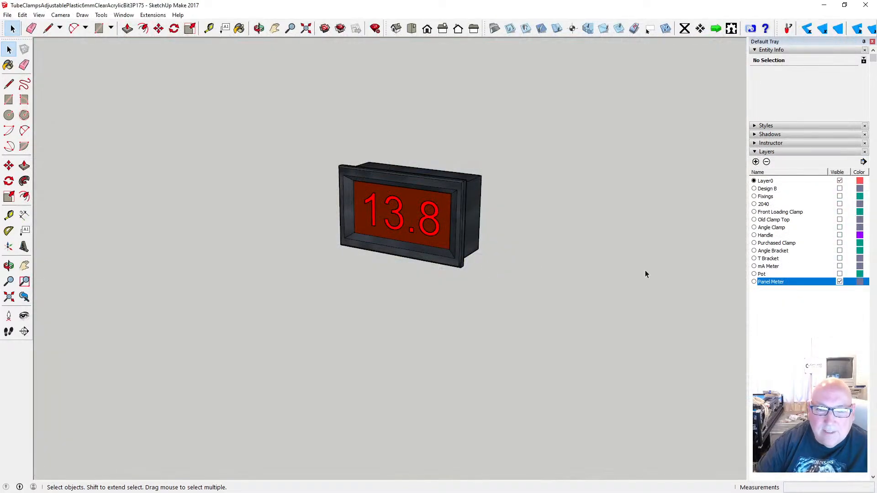
# - In the TubeClamps model, hide the Panel Meter layer and draw two concentric horizontal circles with radii of 11 mm and 9 mm
pyautogui.click(840, 282)
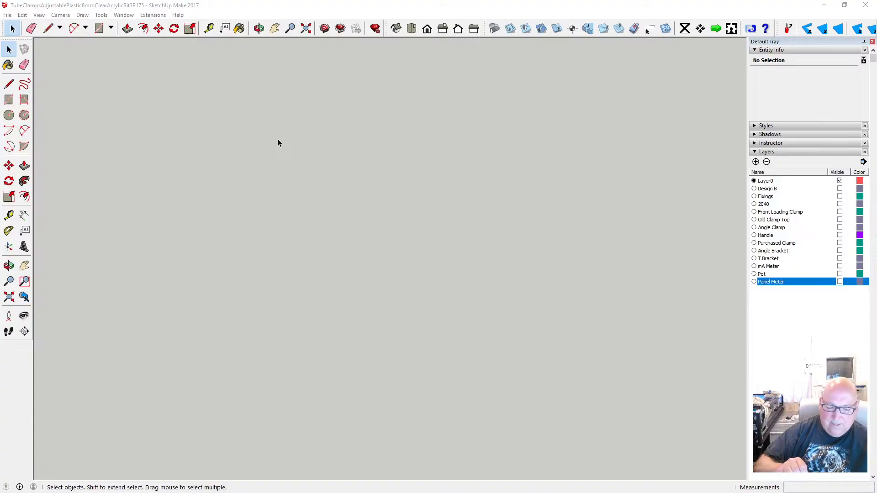
pyautogui.click(9, 115)
pyautogui.click(304, 212)
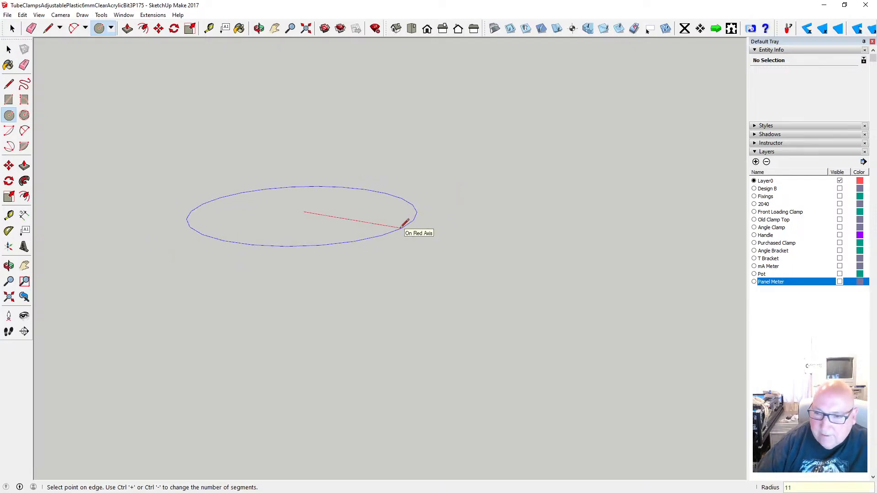
pyautogui.press('Return')
pyautogui.scroll(3, 304, 207)
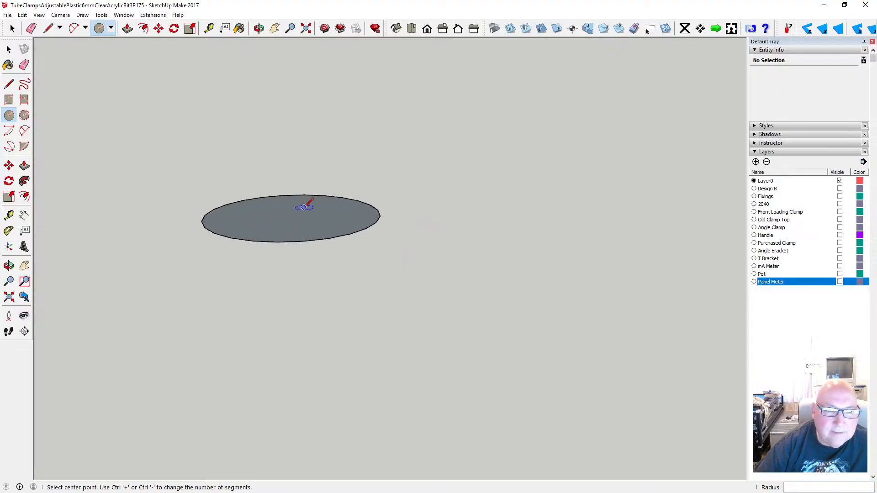
pyautogui.scroll(2, 304, 208)
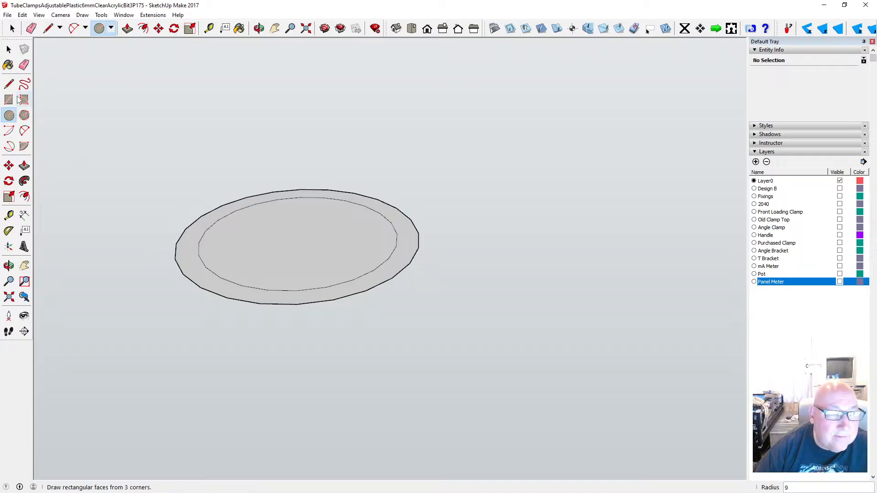
# - Offset the edge of the 9 mm radius circle inward by 1.5 mm
pyautogui.click(143, 28)
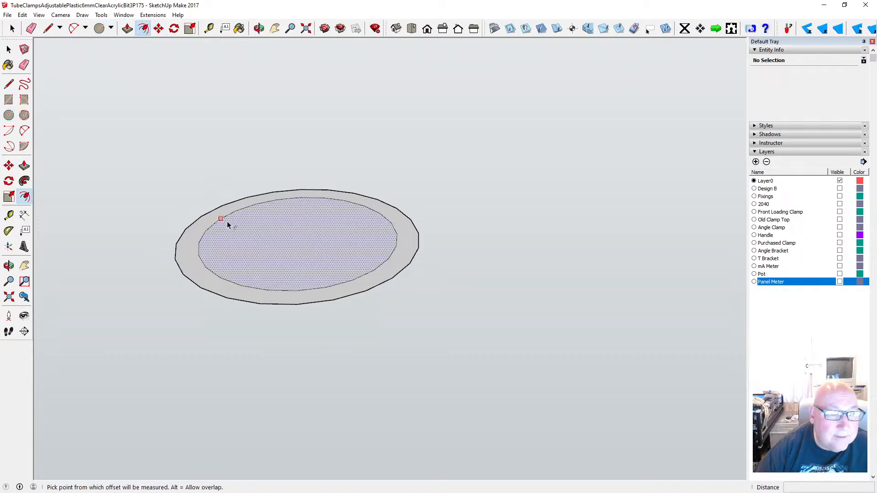
pyautogui.click(227, 222)
pyautogui.write('1.5')
pyautogui.press('Return')
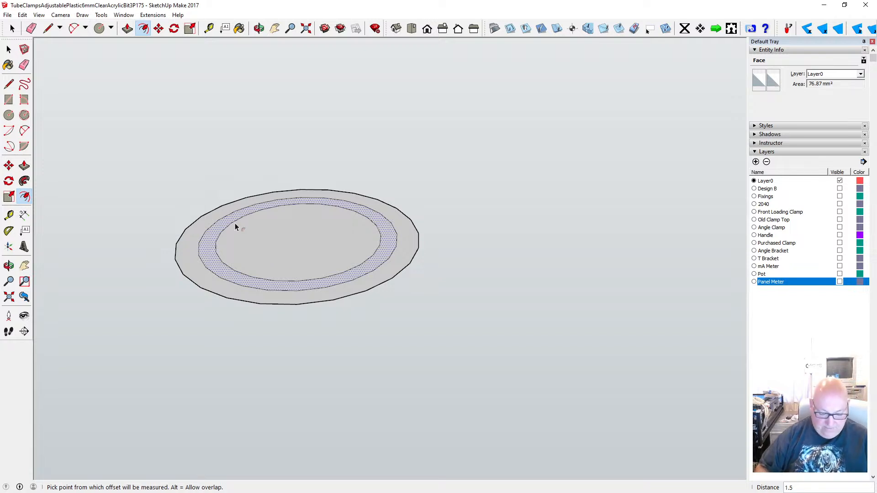
pyautogui.press('Escape')
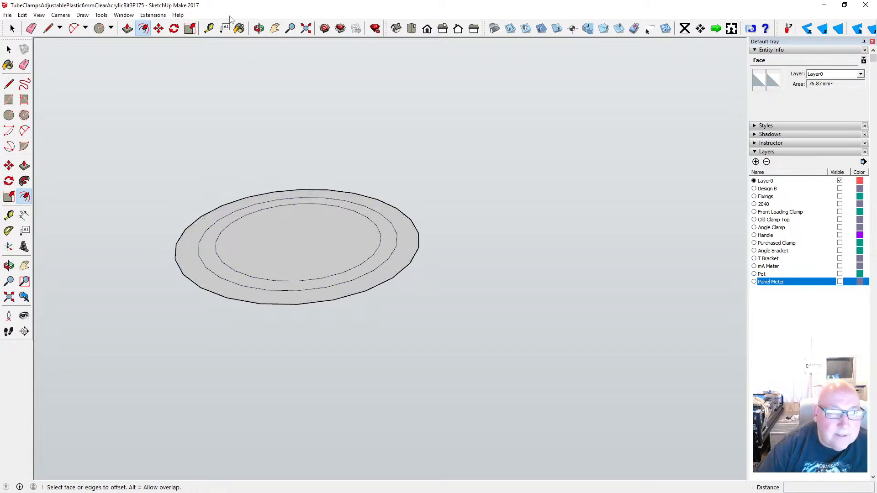
# - Measure the diameter of the innermost offset circle
pyautogui.press('t')
pyautogui.click(216, 242)
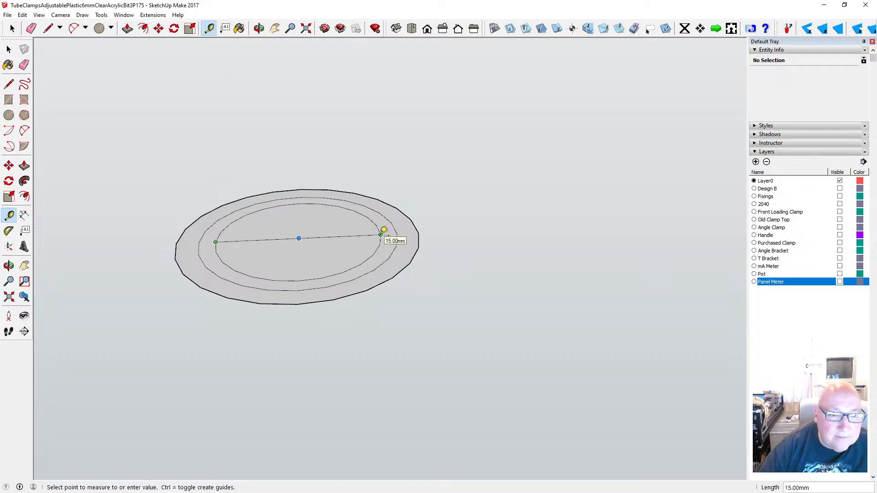
pyautogui.click(9, 49)
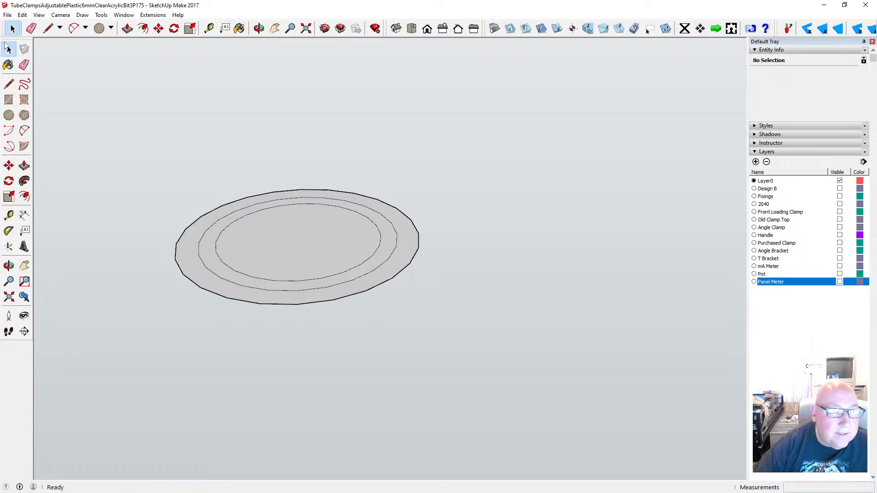
# - Draw a concentric circle with a 6.25 mm radius inside the offset circle
pyautogui.click(9, 115)
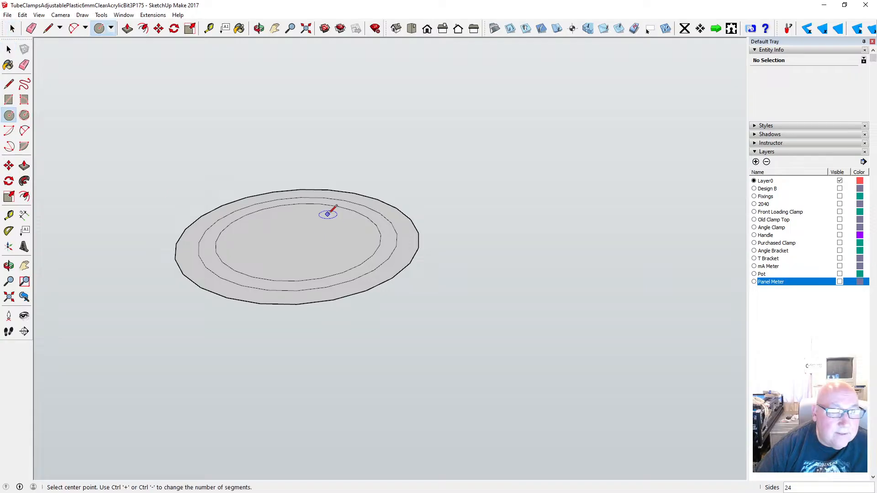
pyautogui.click(298, 238)
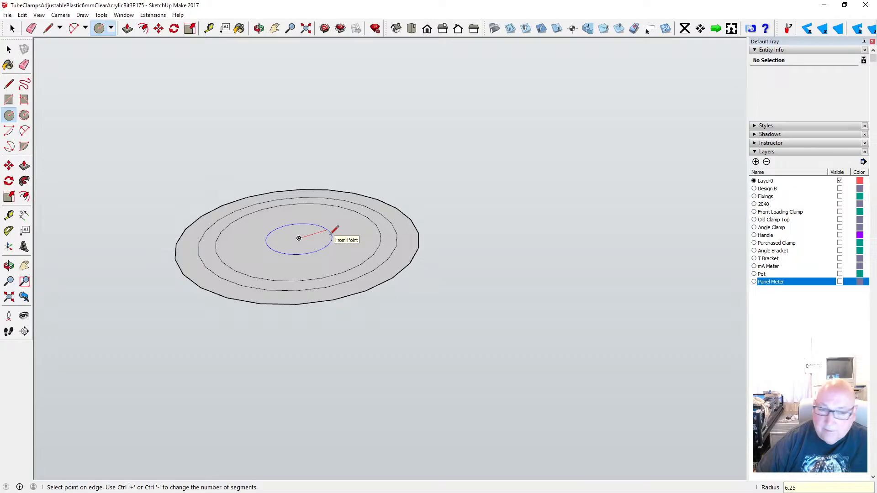
pyautogui.press('Return')
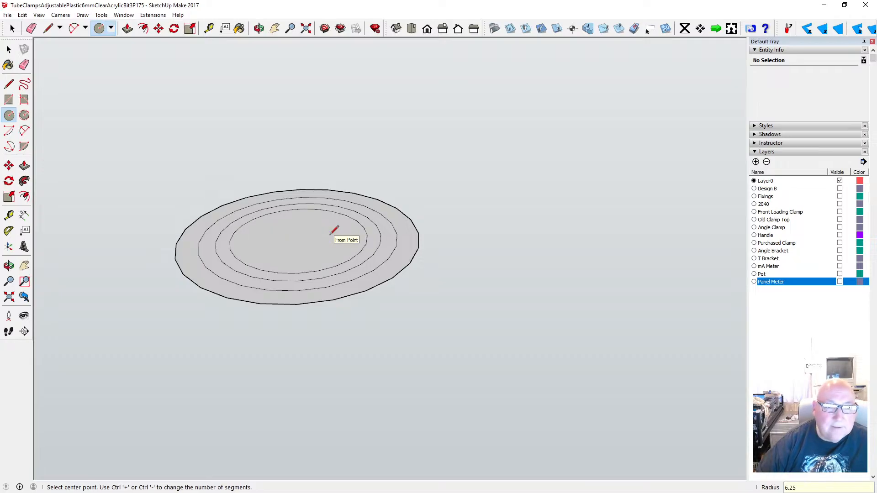
pyautogui.click(9, 50)
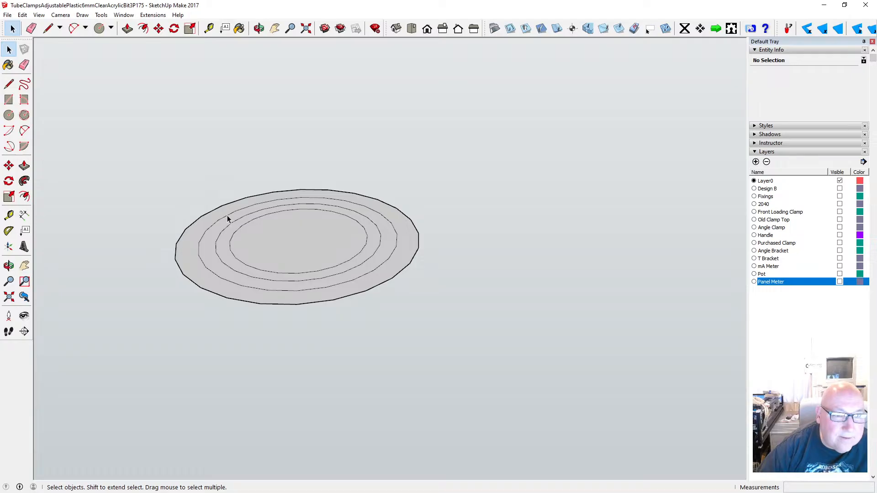
# - Measure the gap between the 9 mm radius circle and the offset circle inside it
pyautogui.press('t')
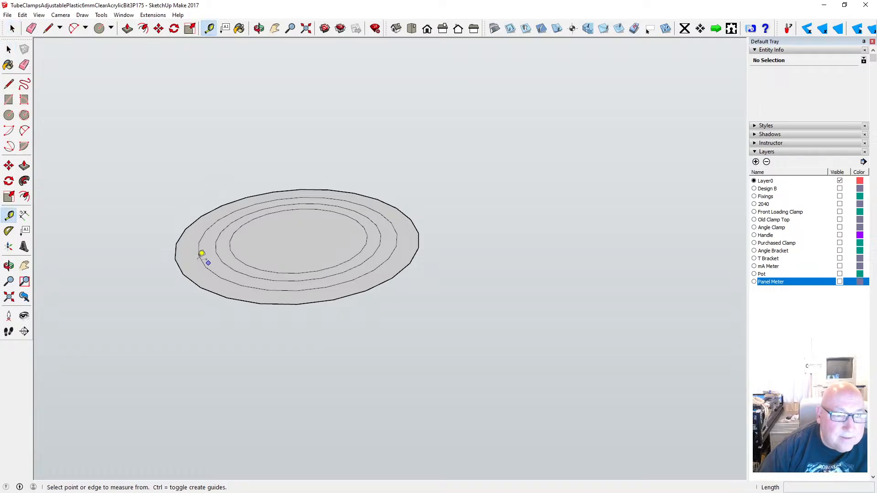
pyautogui.click(198, 243)
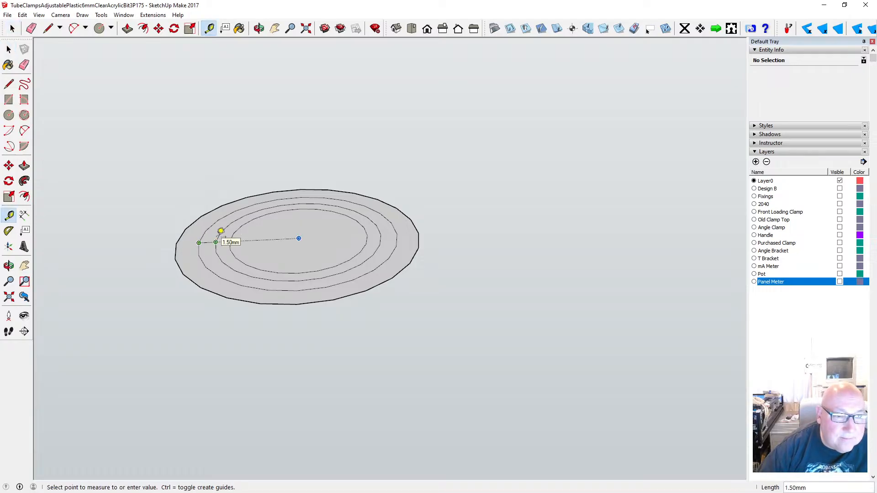
pyautogui.click(9, 49)
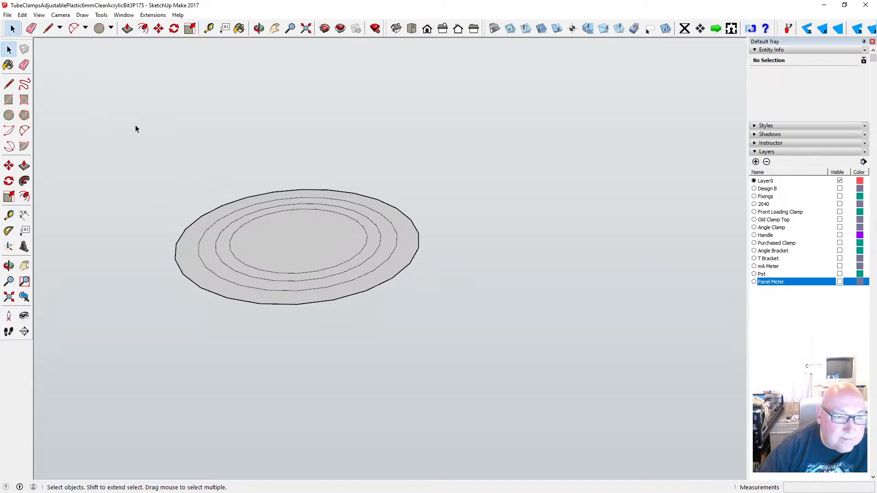
# - Delete the circle offset inside the 9 mm radius circle and replace it with one offset inward by 1 mm
pyautogui.click(231, 226)
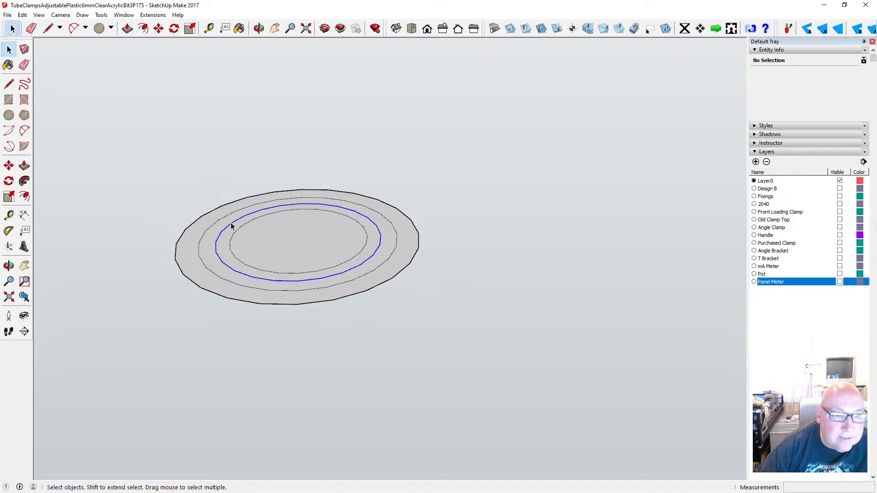
pyautogui.press('Delete')
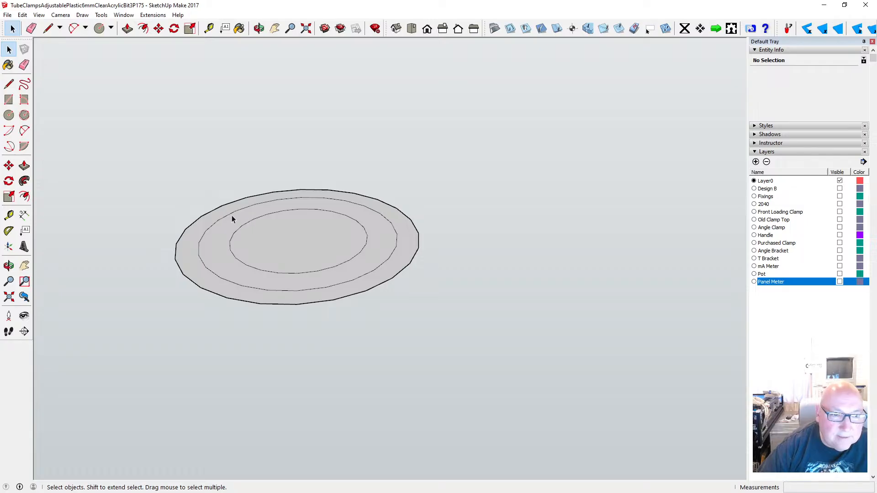
pyautogui.click(143, 28)
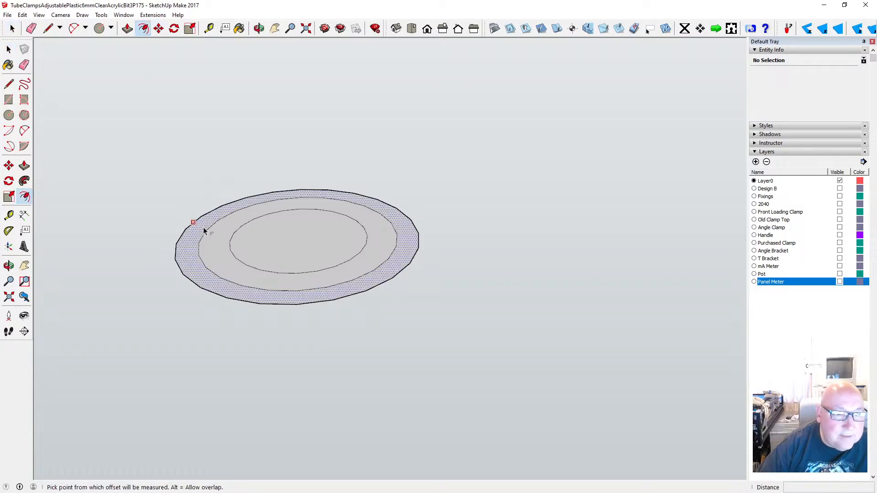
pyautogui.click(208, 232)
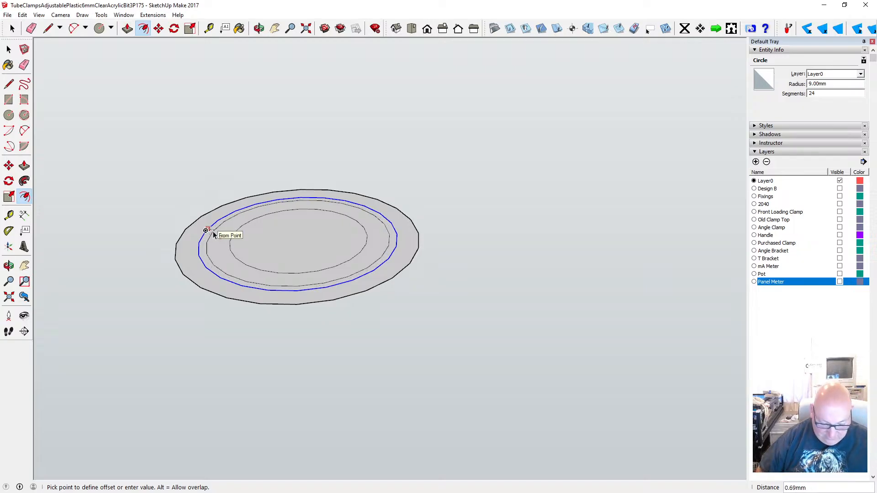
pyautogui.write('1')
pyautogui.press('Return')
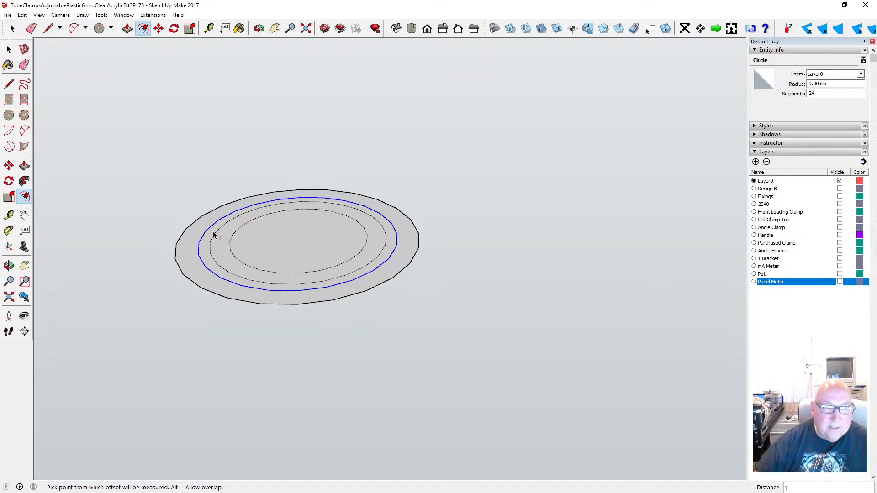
pyautogui.click(213, 121)
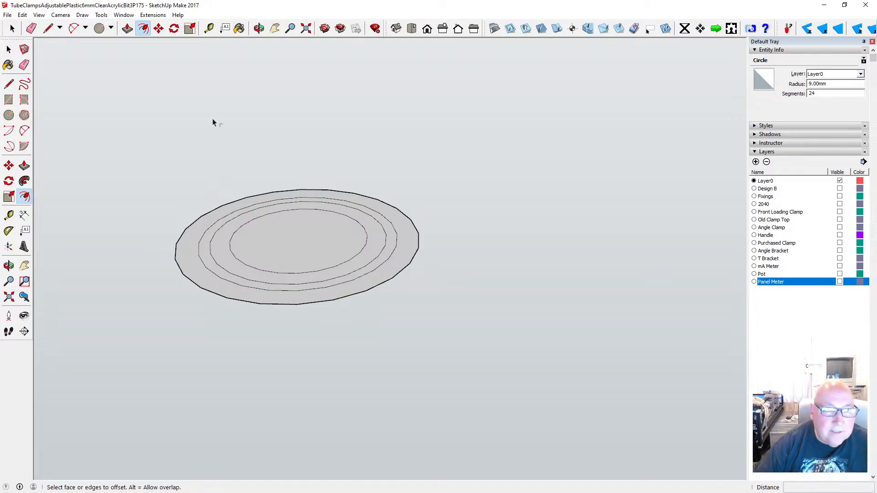
# - Measure the diameter of the innermost circle
pyautogui.click(229, 241)
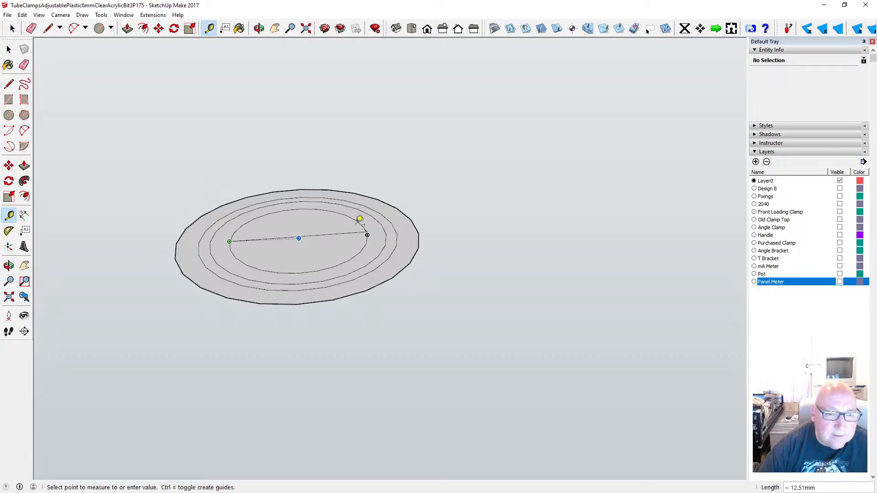
pyautogui.press('space')
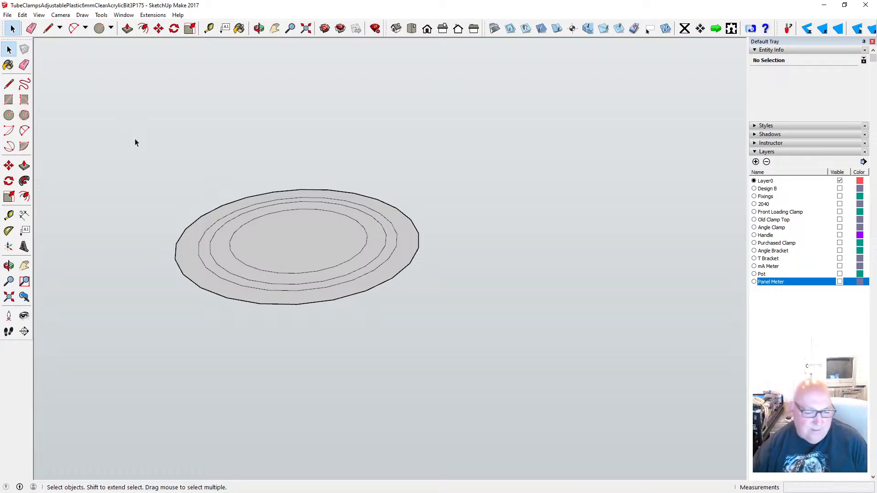
# - Push/Pull the outermost ring face upward by 23 mm to form a tube
pyautogui.click(258, 28)
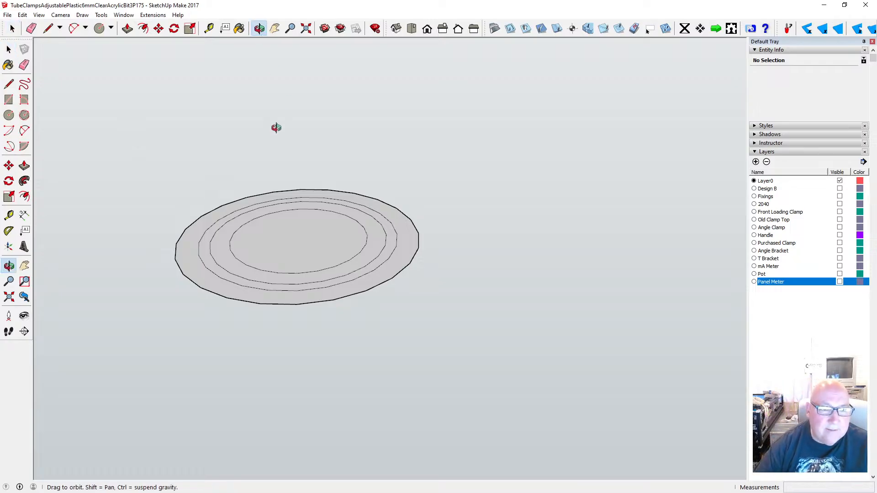
pyautogui.moveTo(285, 257); pyautogui.dragTo(282, 177)
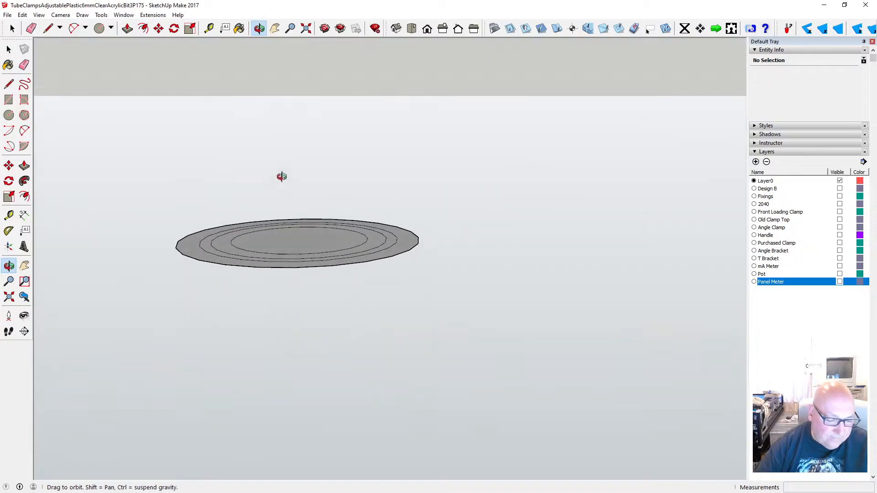
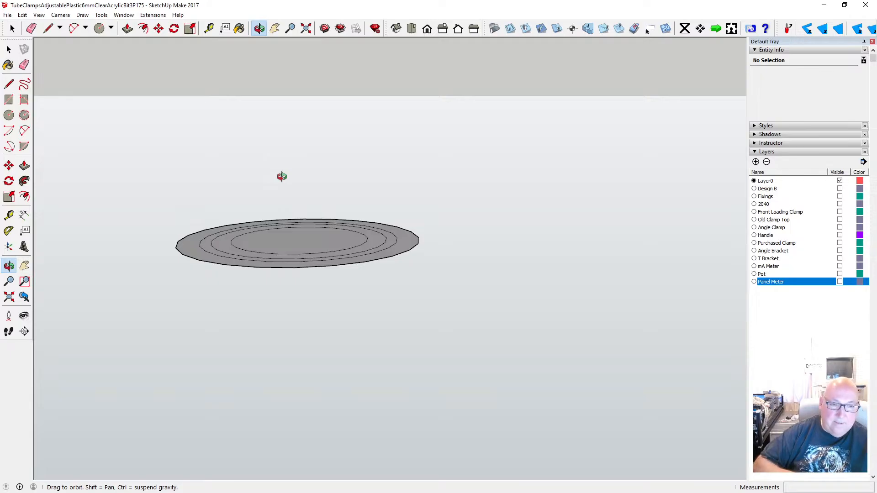
pyautogui.press('p')
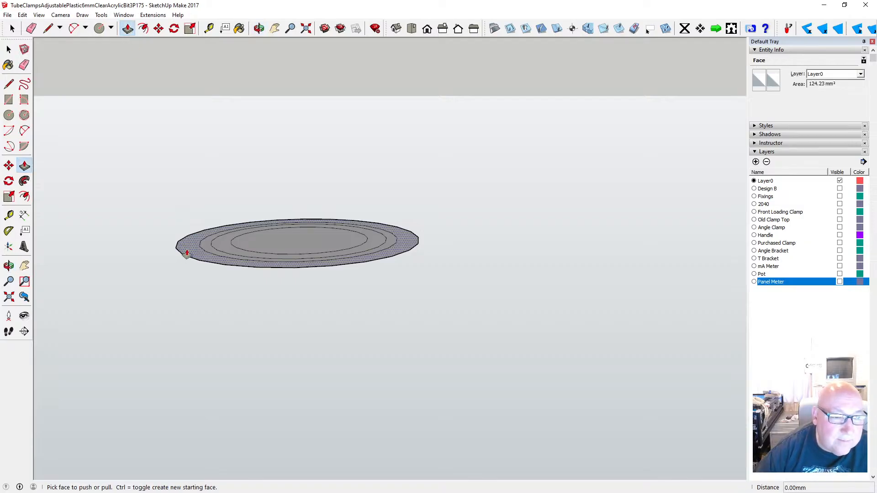
pyautogui.press('t')
pyautogui.click(250, 203)
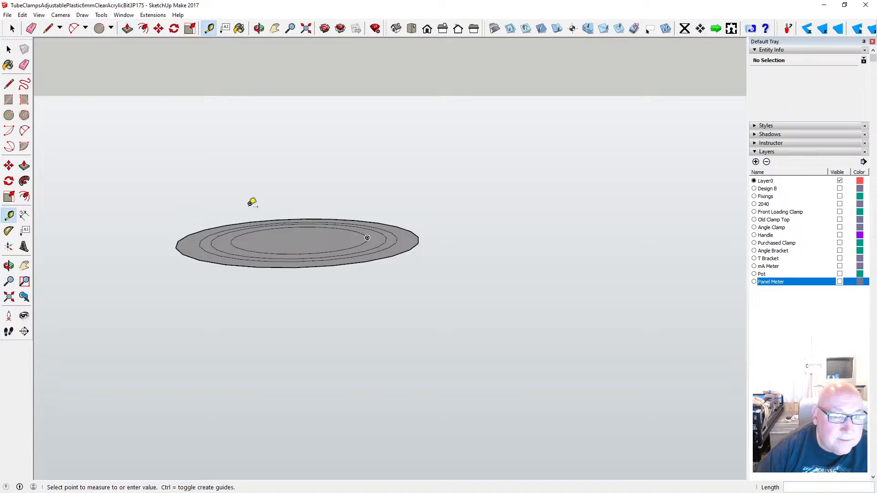
pyautogui.click(259, 28)
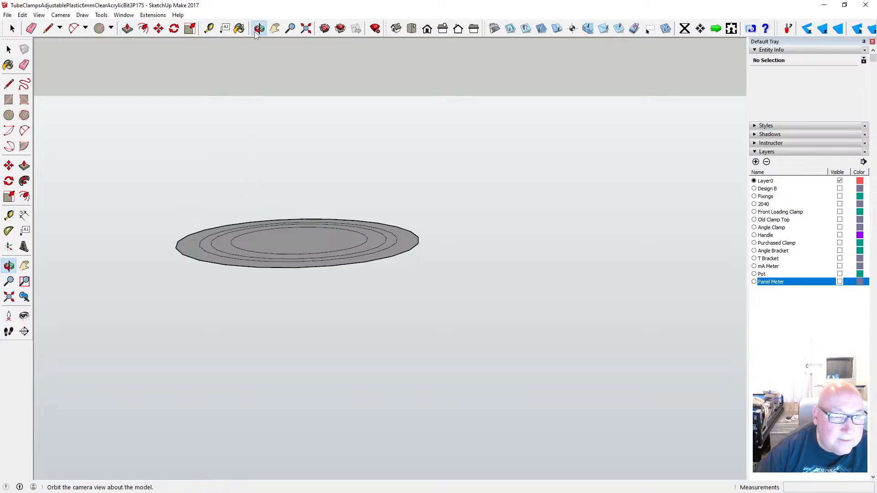
pyautogui.moveTo(265, 230); pyautogui.dragTo(276, 147)
pyautogui.click(412, 29)
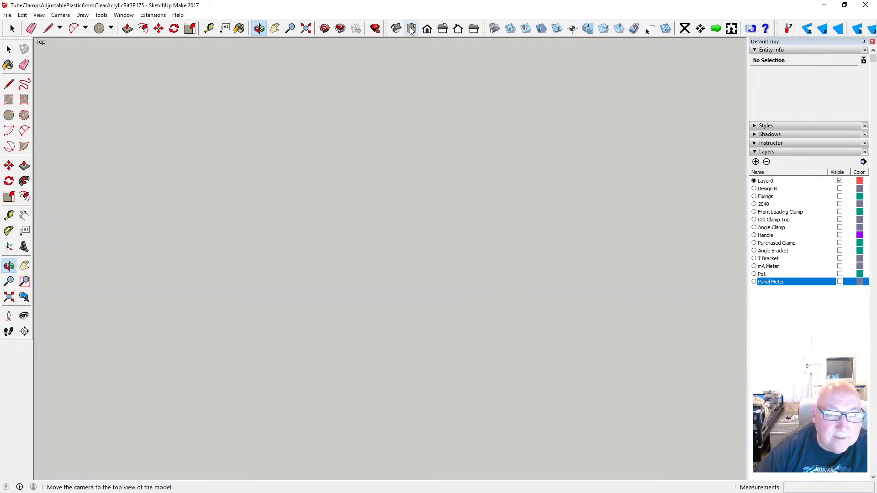
pyautogui.click(306, 29)
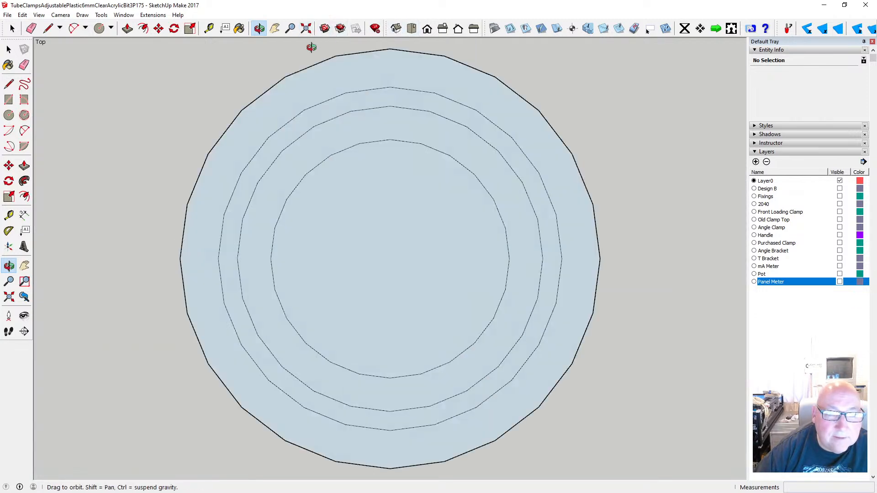
pyautogui.click(428, 29)
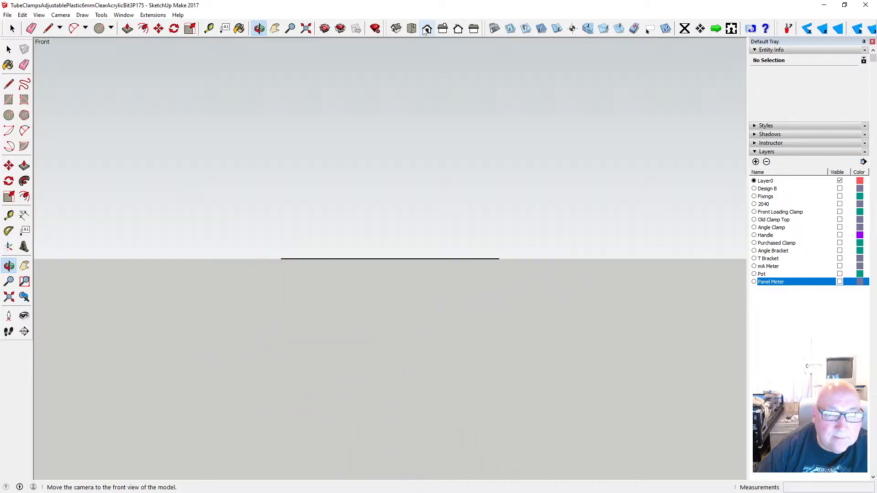
pyautogui.moveTo(368, 239); pyautogui.dragTo(361, 304)
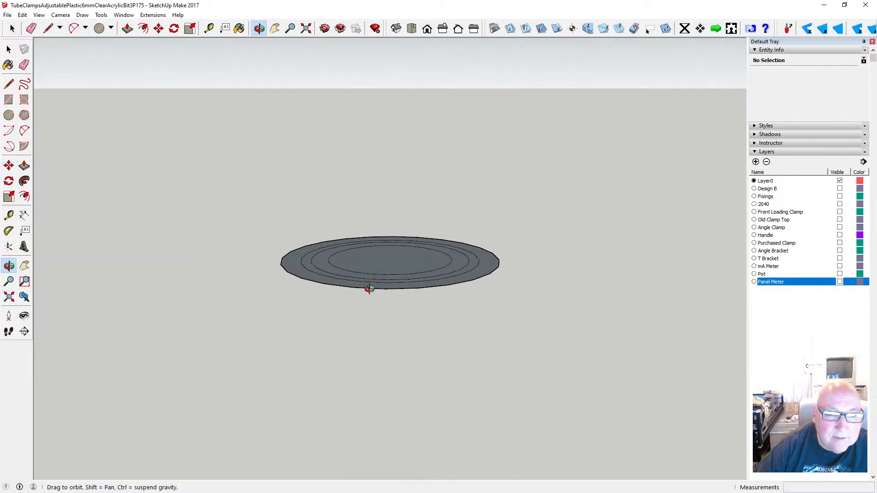
pyautogui.scroll(2, 374, 270)
pyautogui.press('p')
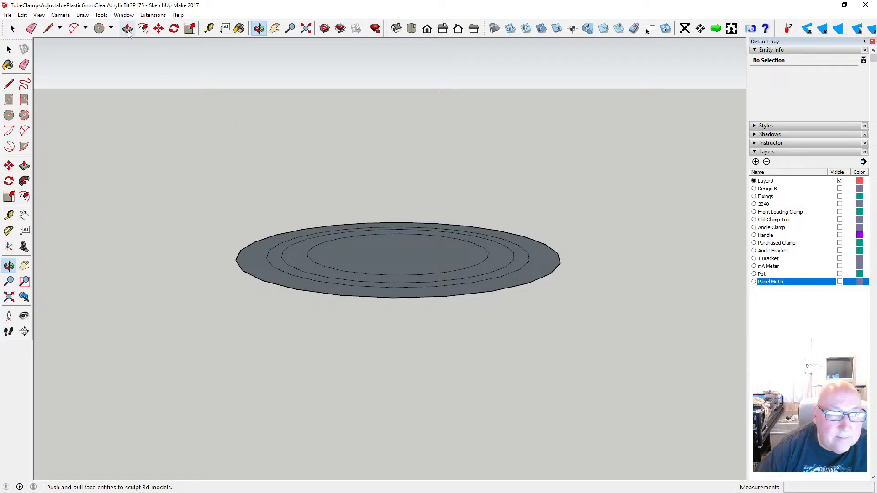
pyautogui.moveTo(252, 256); pyautogui.dragTo(250, 234)
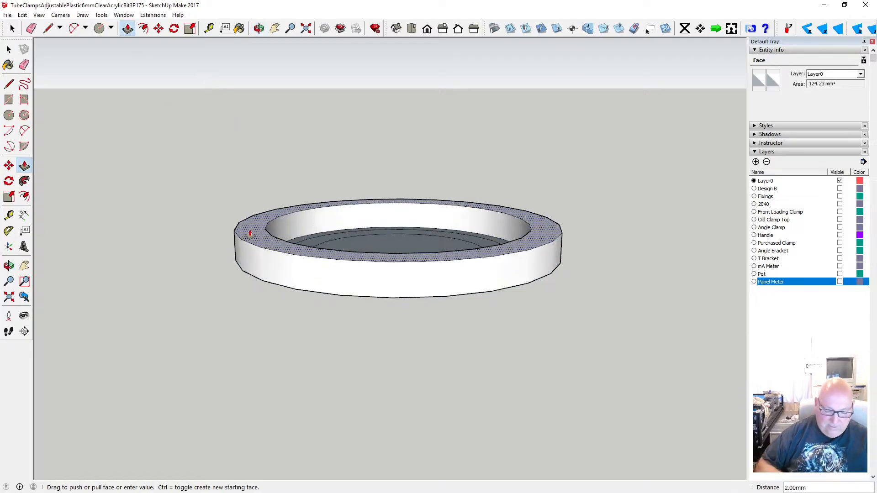
pyautogui.write('23')
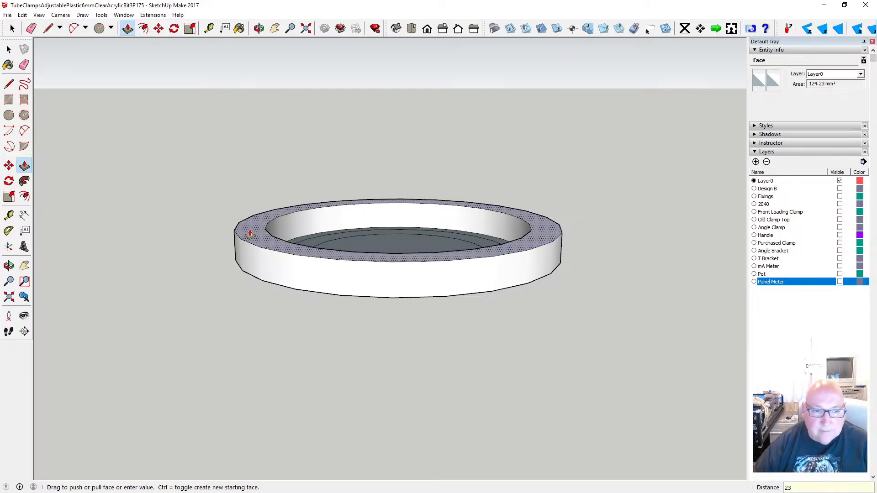
pyautogui.press('Return')
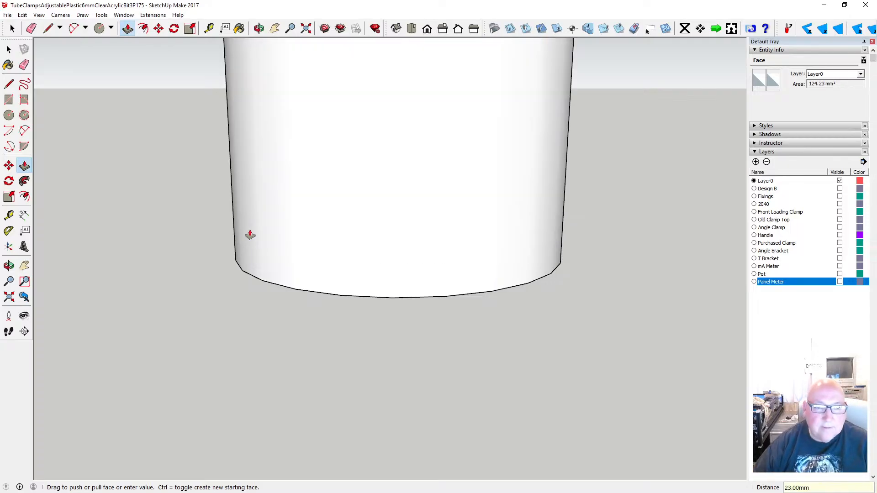
# - Delete the inner circular edge at the tube's open end so a solid face closes it
pyautogui.click(259, 28)
pyautogui.moveTo(306, 217); pyautogui.dragTo(302, 323)
pyautogui.scroll(-5, 302, 324)
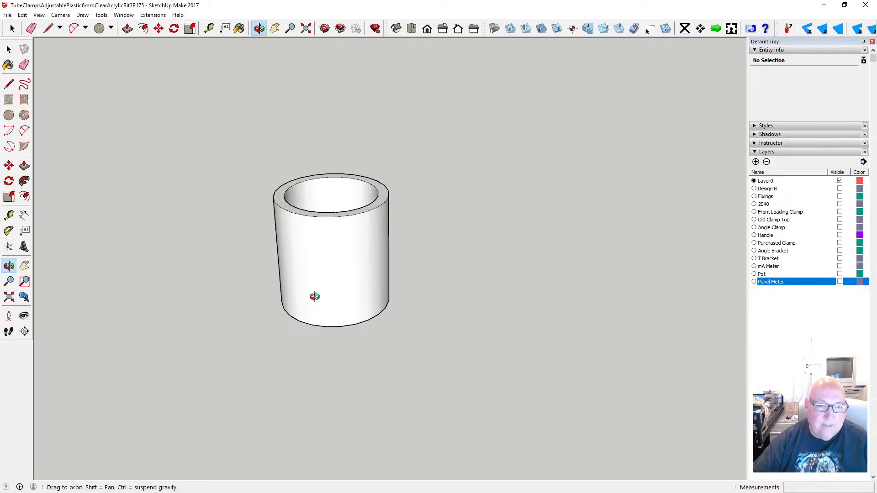
pyautogui.moveTo(300, 272); pyautogui.dragTo(332, 342)
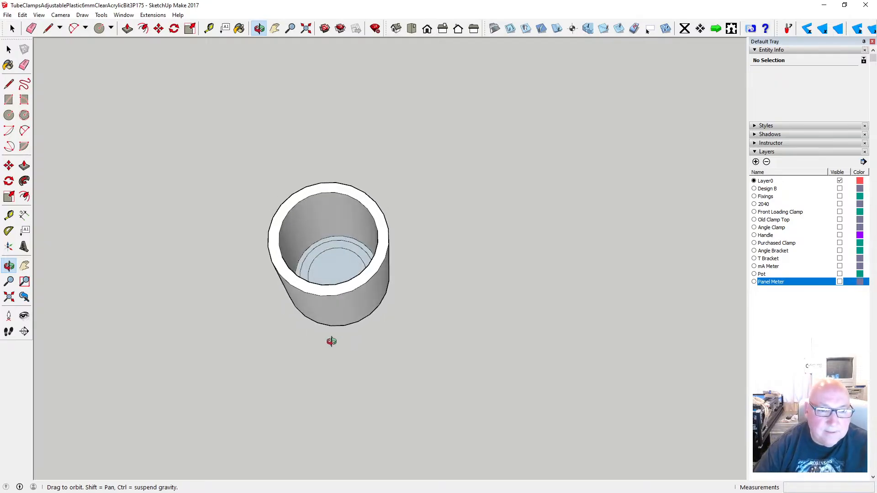
pyautogui.press('space')
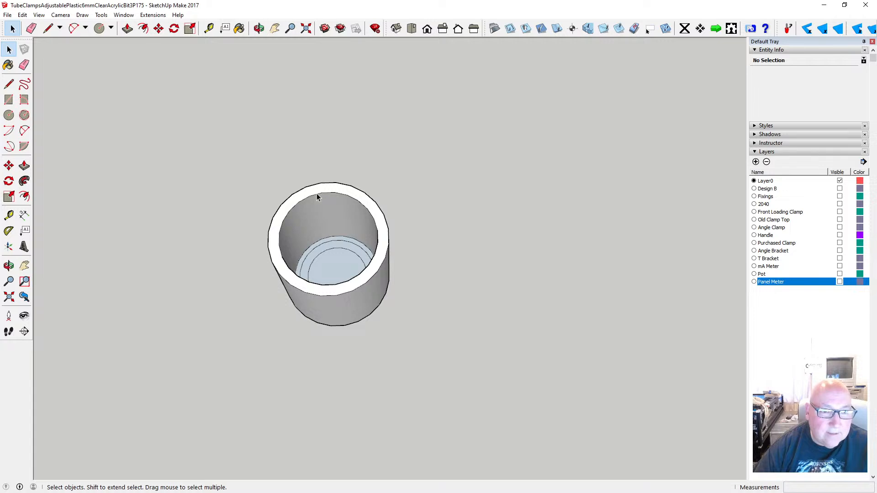
pyautogui.click(317, 193)
pyautogui.press('Delete')
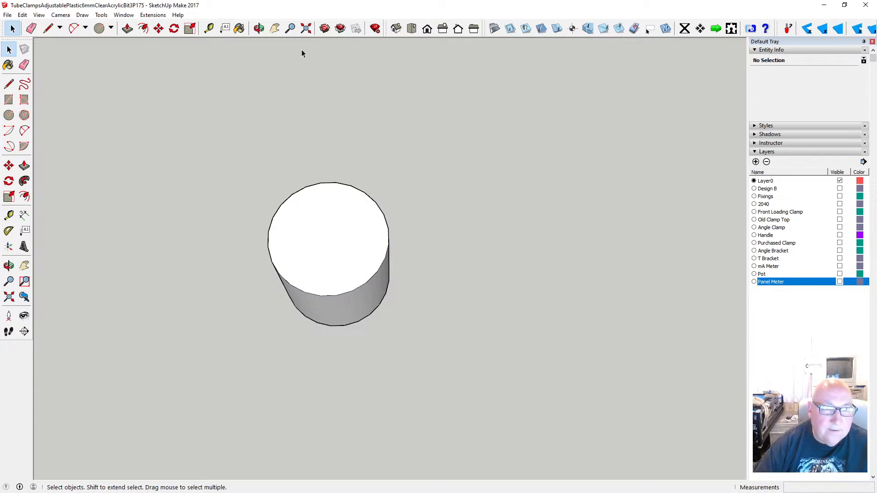
# - Move the outer edge of the cylinder's end with the concentric circles 1.5 mm down the blue axis to form a bevel
pyautogui.click(259, 28)
pyautogui.moveTo(341, 141); pyautogui.dragTo(326, 296)
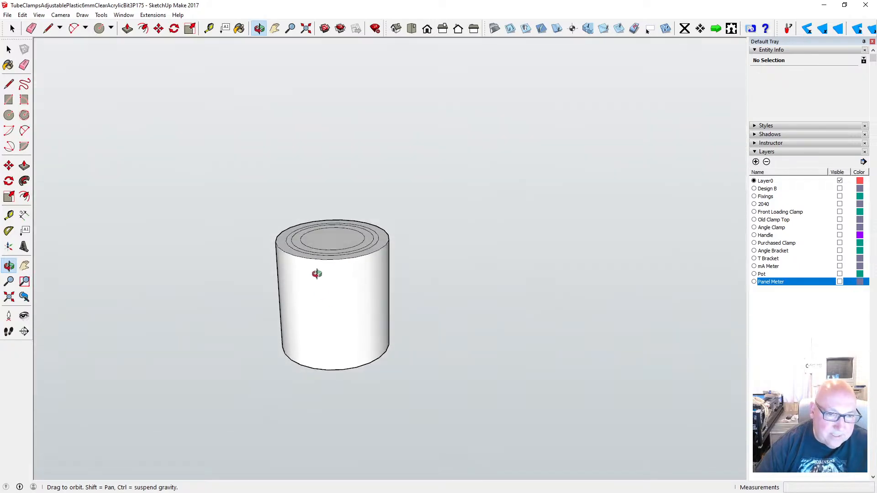
pyautogui.scroll(3, 330, 255)
pyautogui.scroll(2, 329, 254)
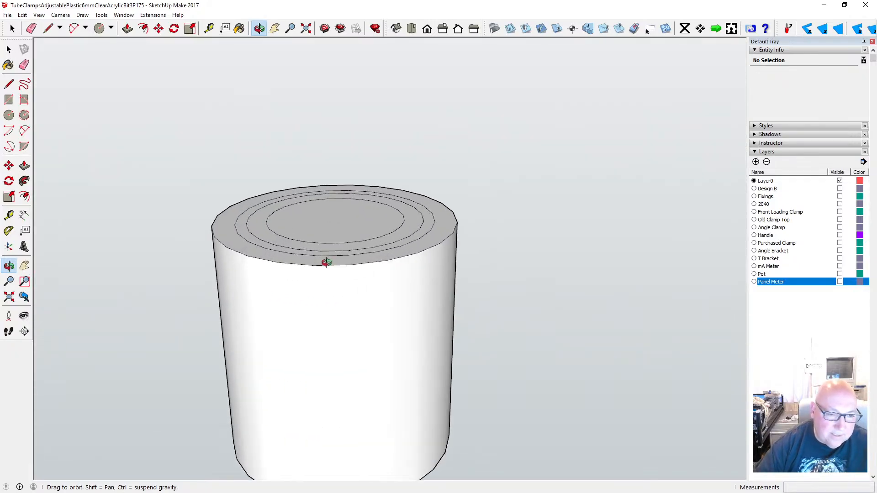
pyautogui.moveTo(326, 280); pyautogui.dragTo(325, 302)
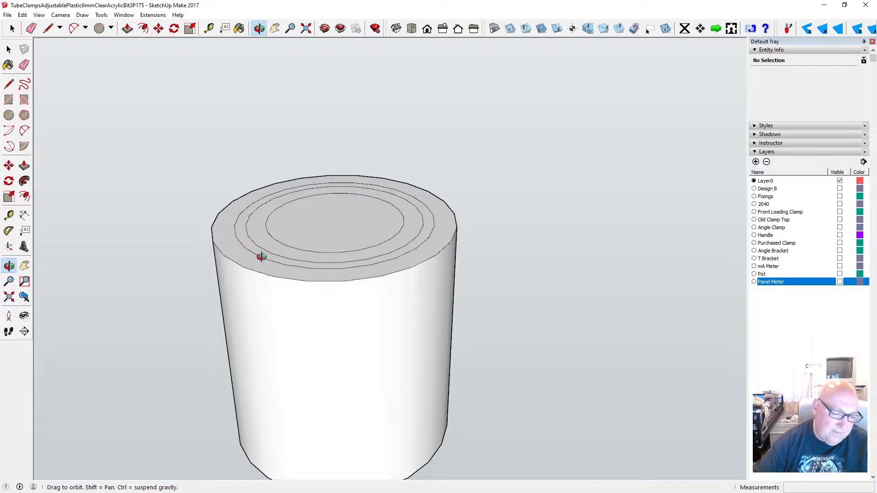
pyautogui.moveTo(262, 274); pyautogui.dragTo(157, 86)
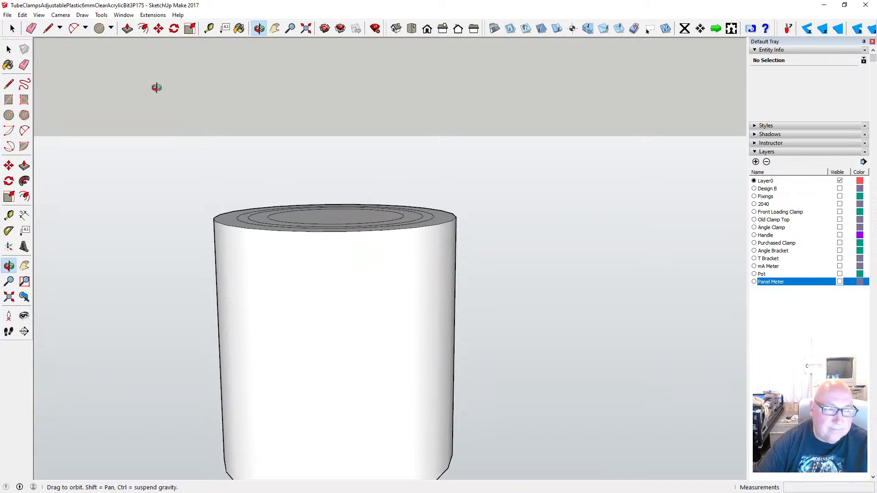
pyautogui.press('space')
pyautogui.click(271, 234)
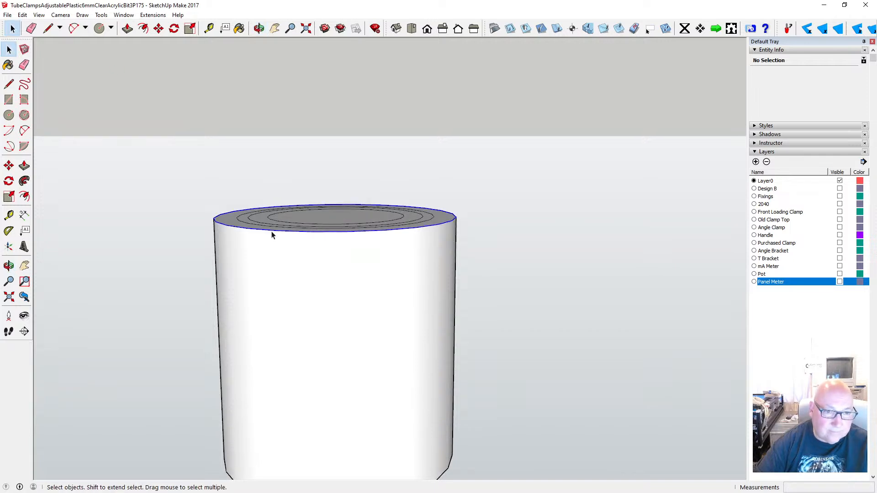
pyautogui.click(158, 28)
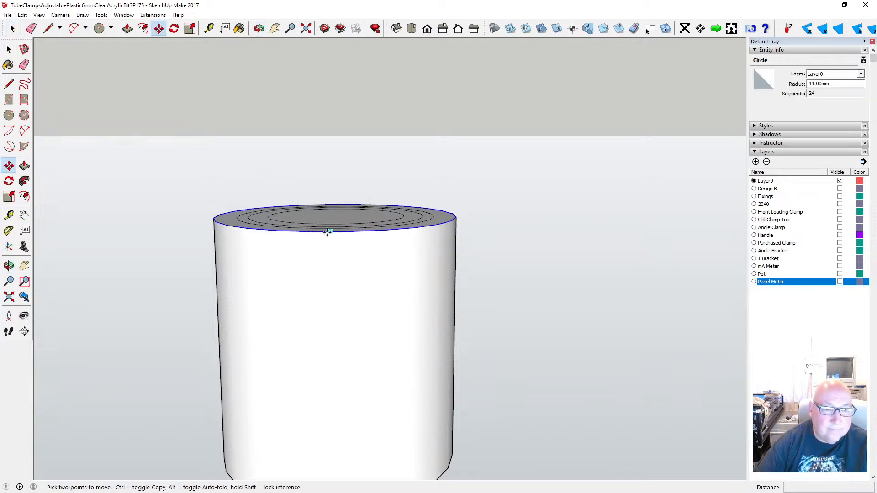
pyautogui.click(324, 231)
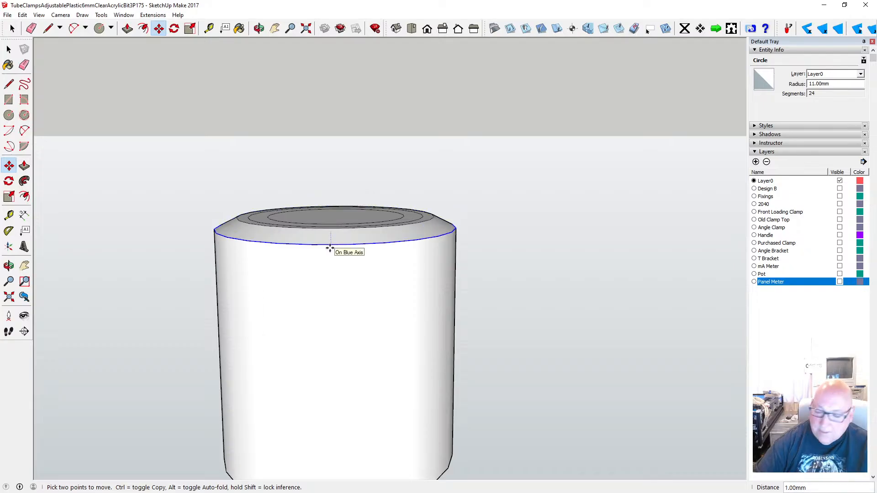
pyautogui.write('1.5')
pyautogui.press('Return')
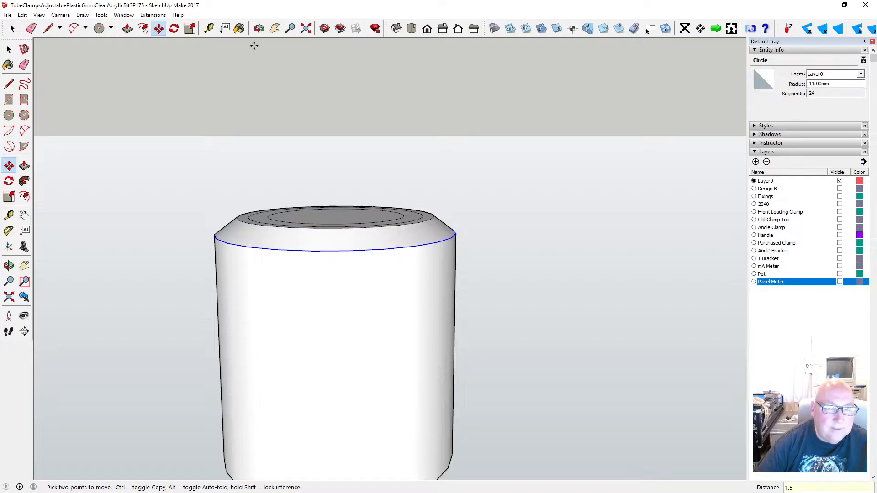
# - Undo the last move of the cylinder's outer edge
pyautogui.click(259, 28)
pyautogui.moveTo(309, 118); pyautogui.dragTo(364, 162)
pyautogui.click(22, 15)
pyautogui.click(32, 45)
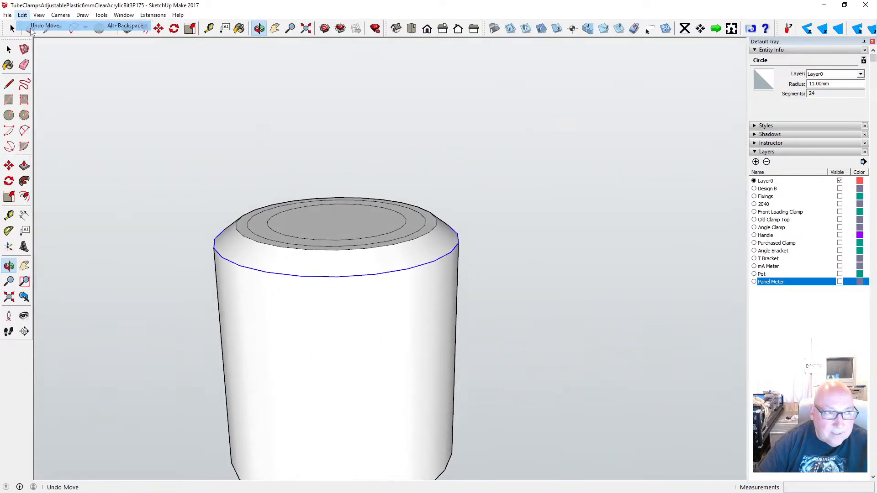
# - Move the outer circular edge of the cylinder's end 1.25 mm down the blue axis to form a bevel
pyautogui.click(158, 29)
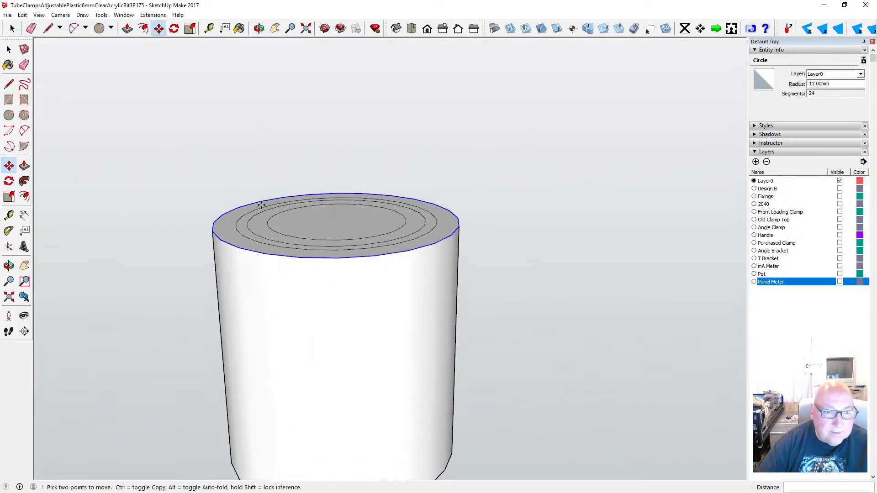
pyautogui.click(322, 258)
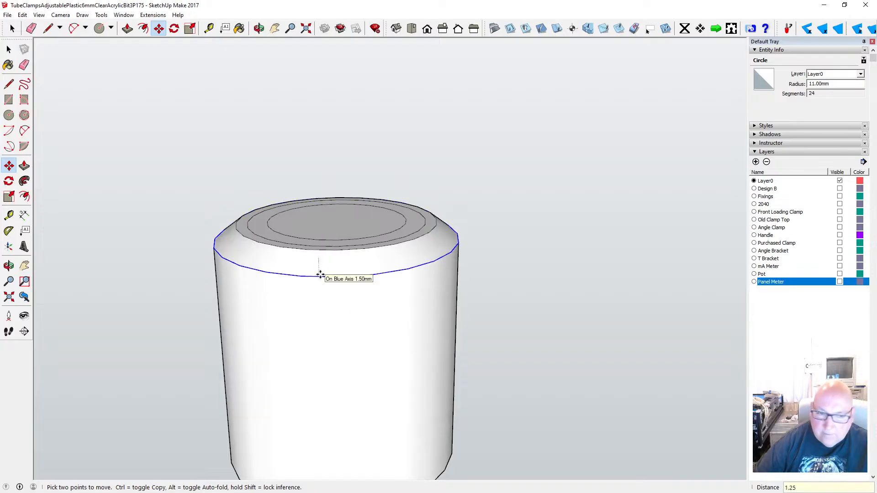
pyautogui.press('Return')
# - Push the ring around the central disc down 0.25 mm and push the disc down 0.25 mm level with it
pyautogui.press('o')
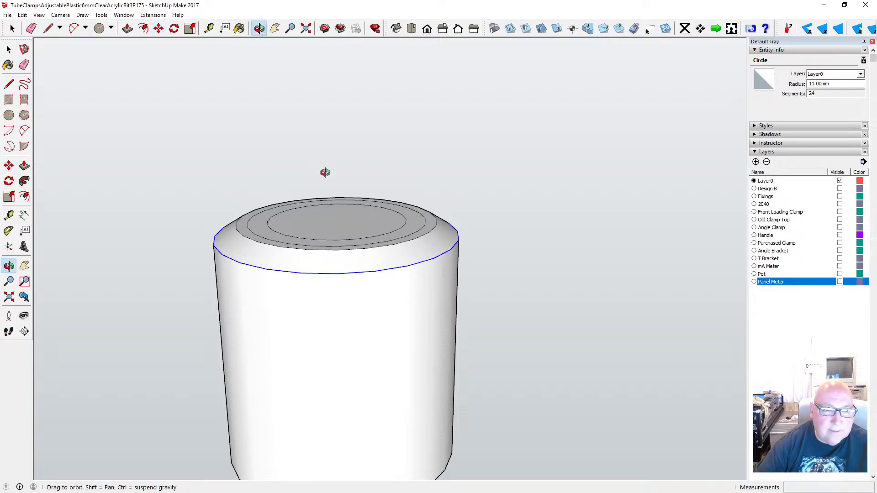
pyautogui.moveTo(326, 172); pyautogui.dragTo(297, 161)
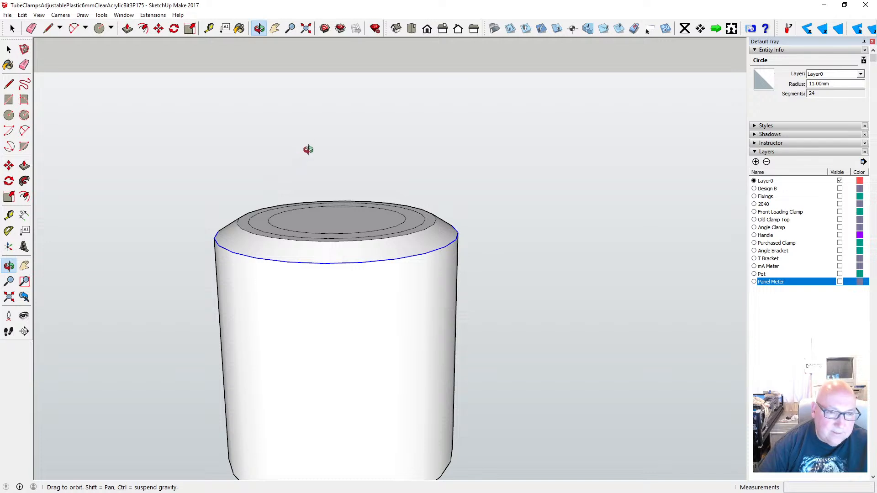
pyautogui.moveTo(306, 194); pyautogui.dragTo(298, 233)
pyautogui.press('p')
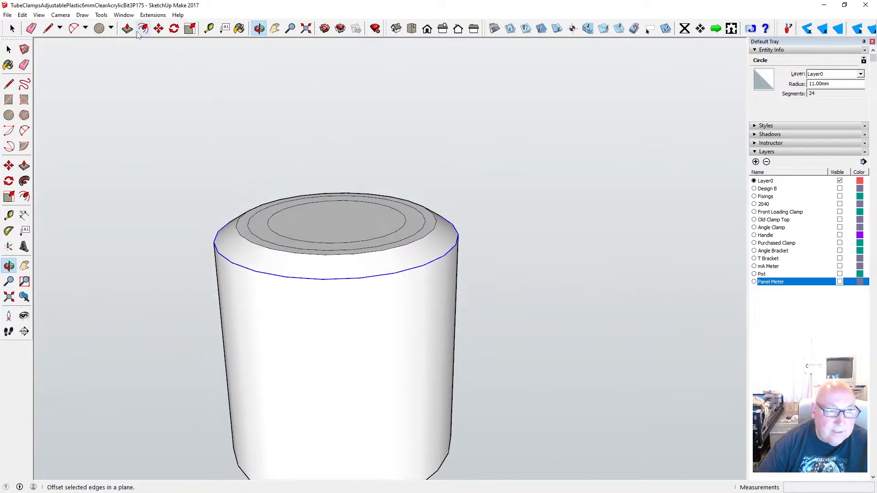
pyautogui.click(267, 227)
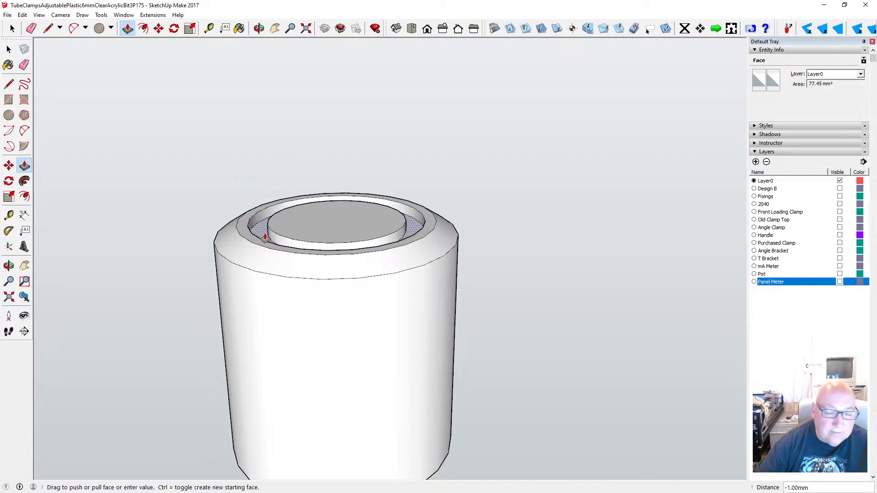
pyautogui.press('Return')
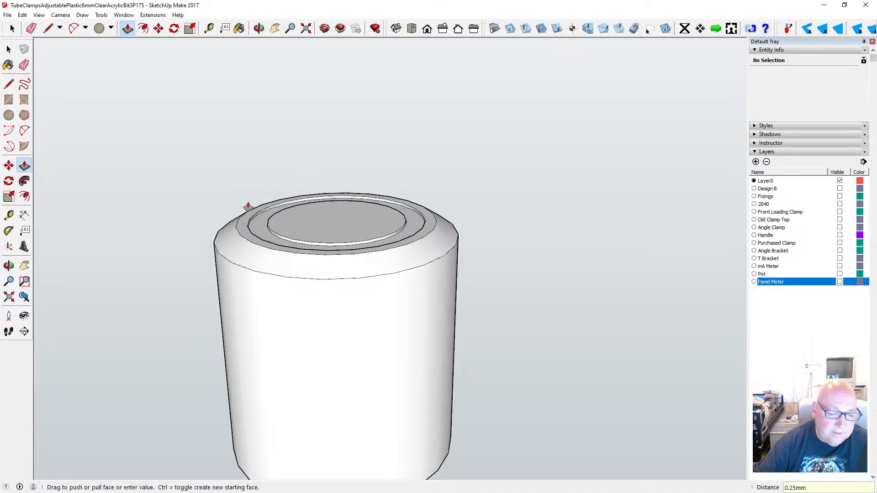
pyautogui.click(291, 231)
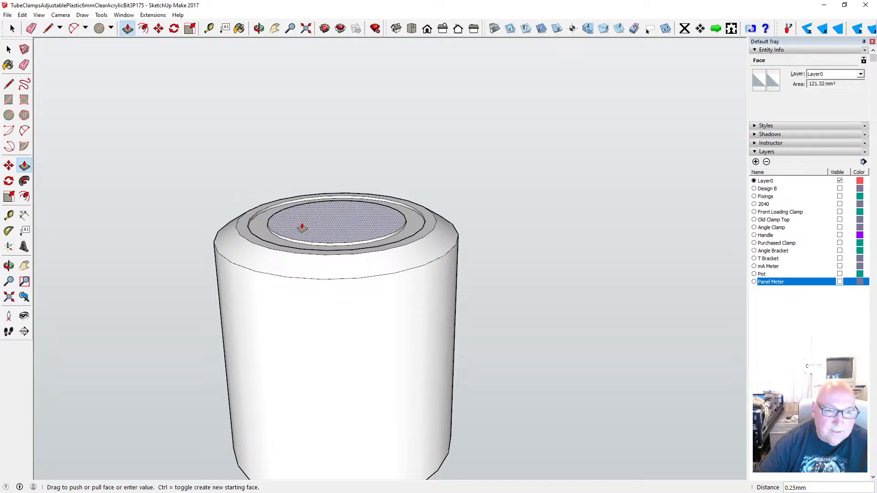
pyautogui.click(275, 239)
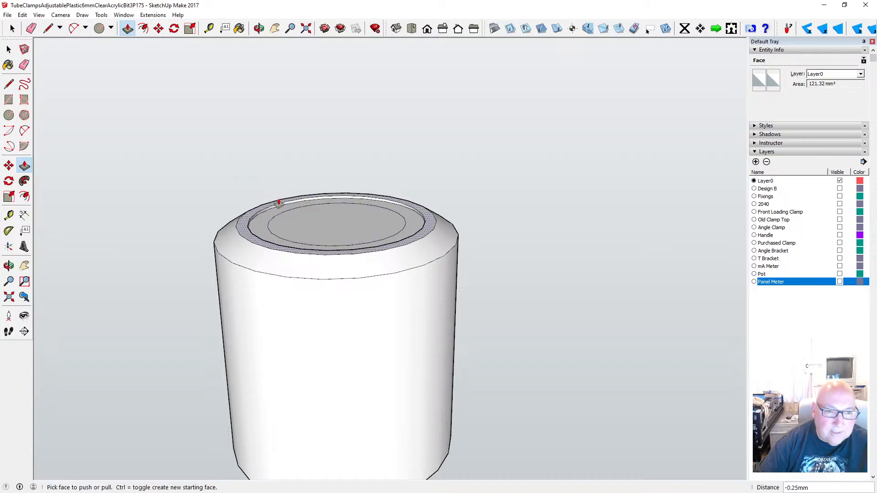
# - Draw a circle of 9.5 mm radius centred on the cylinder's plain end face, opposite the bevel
pyautogui.press('o')
pyautogui.scroll(-3, 289, 190)
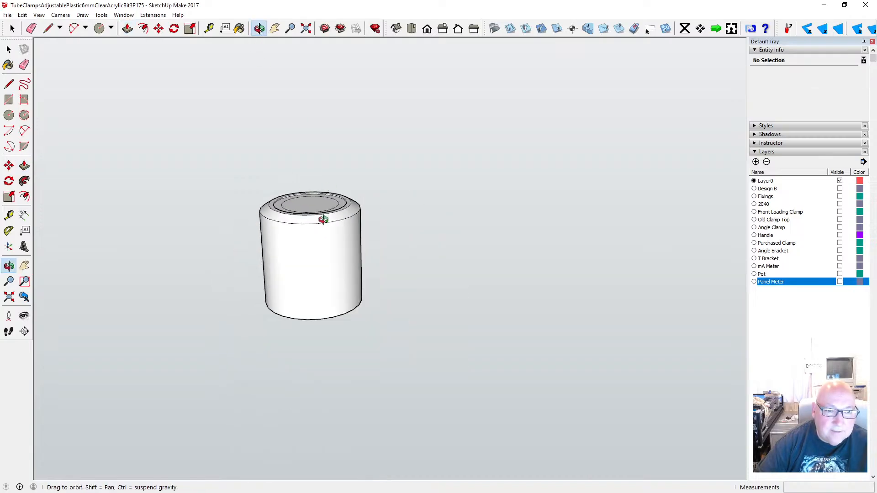
pyautogui.scroll(2, 306, 234)
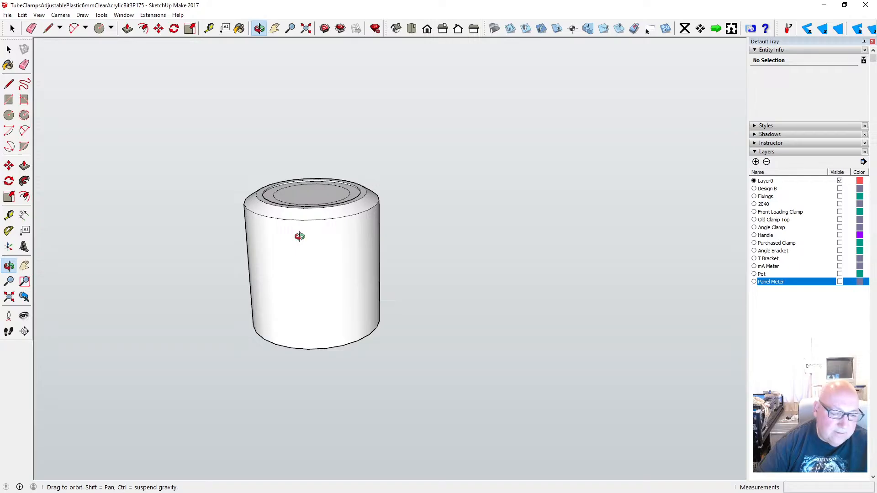
pyautogui.moveTo(290, 242); pyautogui.dragTo(320, 100)
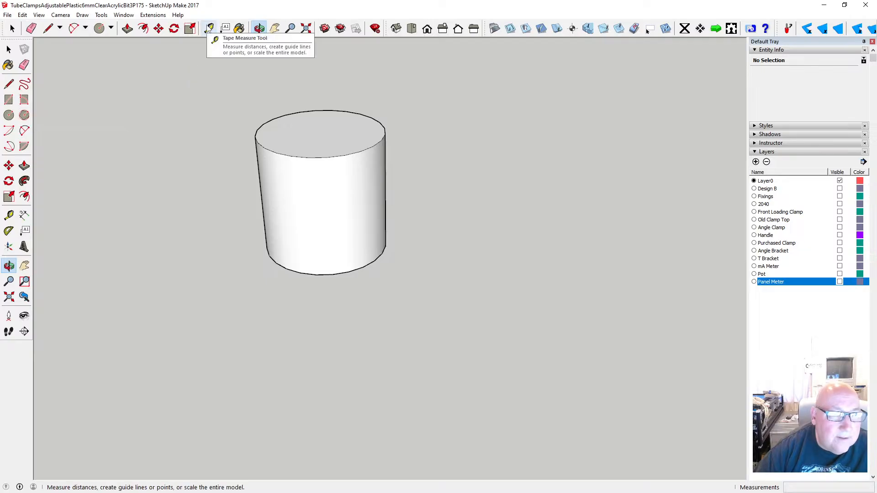
pyautogui.press('c')
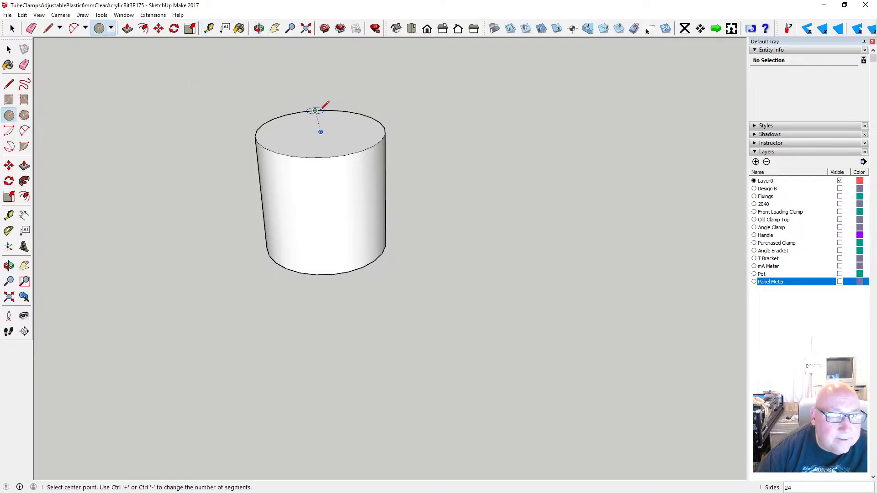
pyautogui.click(321, 132)
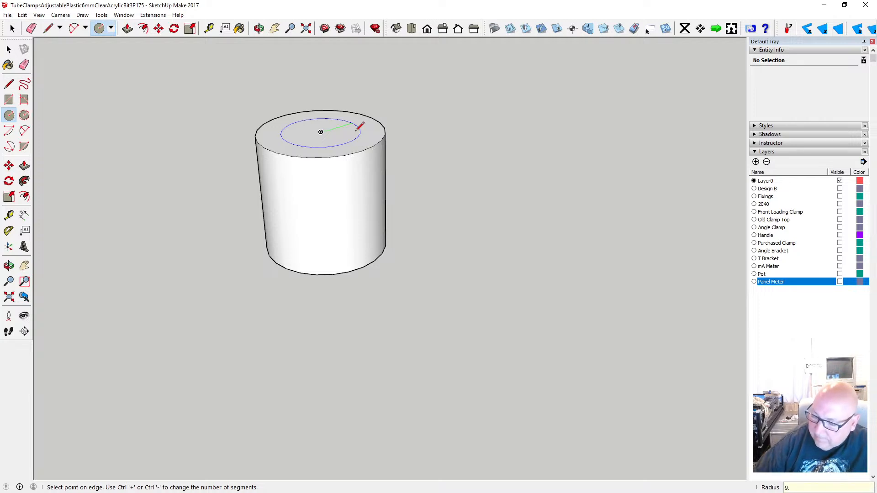
pyautogui.press('Return')
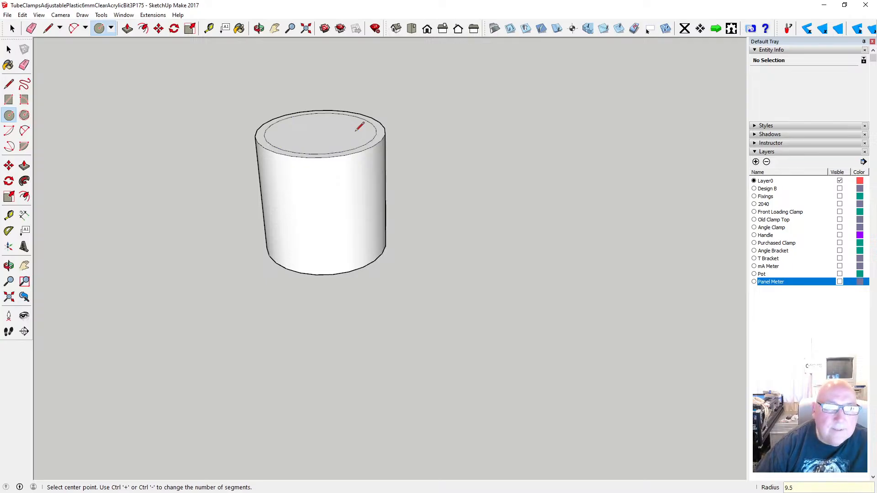
# - Measure the length of the cylinder's straight side from the plain end's rim to the bevel edge
pyautogui.click(127, 28)
pyautogui.press('o')
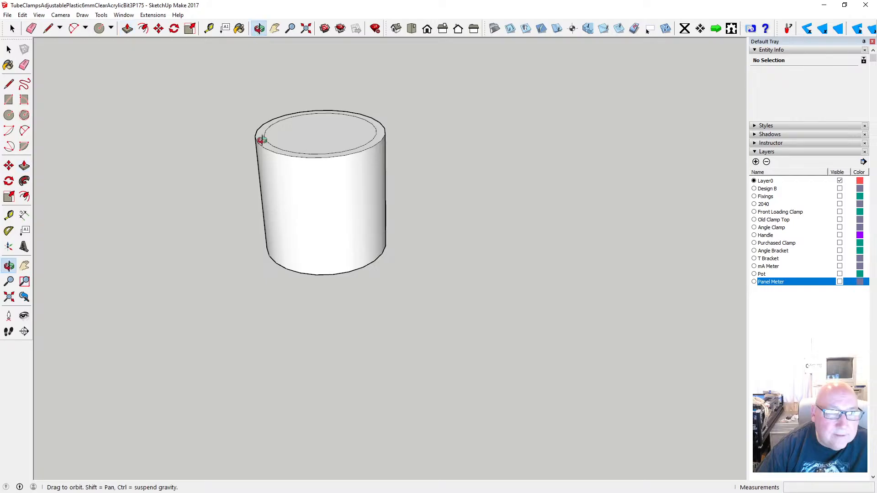
pyautogui.moveTo(262, 140); pyautogui.dragTo(270, 157)
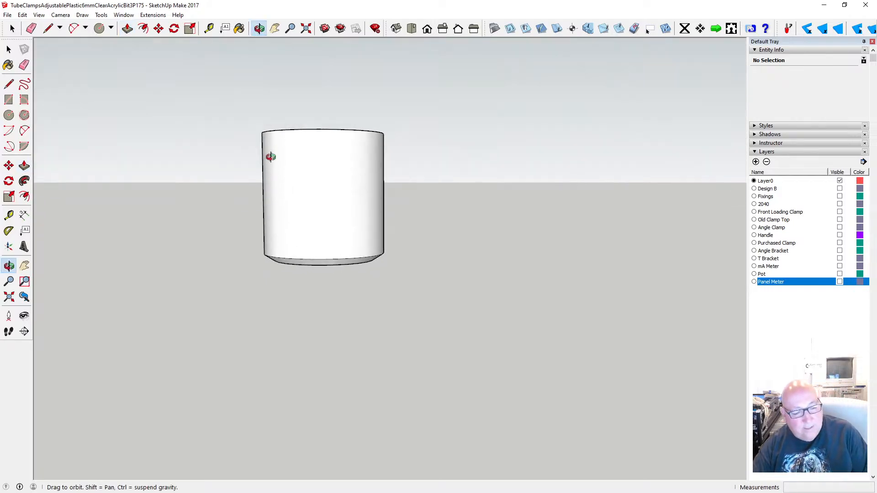
pyautogui.moveTo(270, 157)
pyautogui.mouseDown()
pyautogui.moveTo(276, 209)
pyautogui.moveTo(267, 160)
pyautogui.mouseUp()
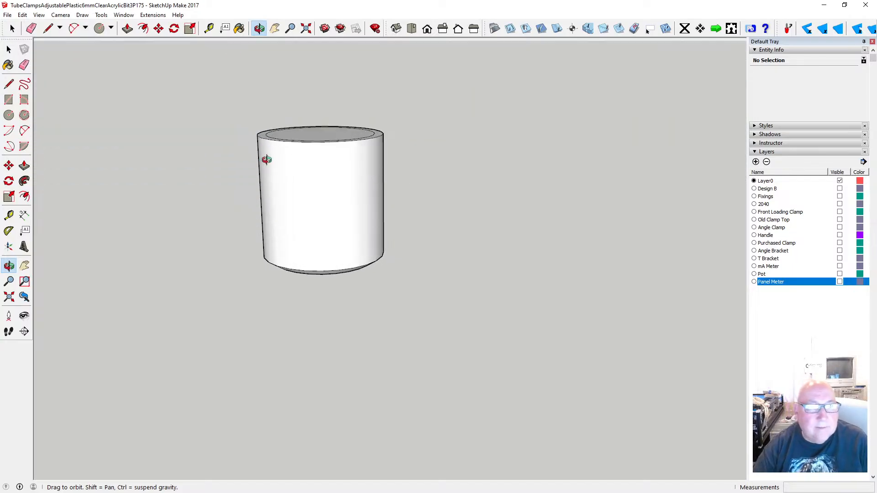
pyautogui.click(128, 28)
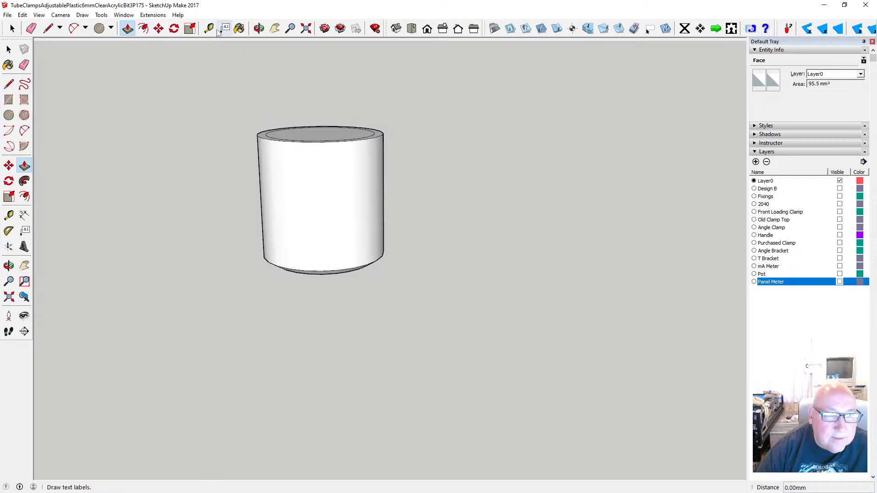
pyautogui.press('t')
pyautogui.click(270, 140)
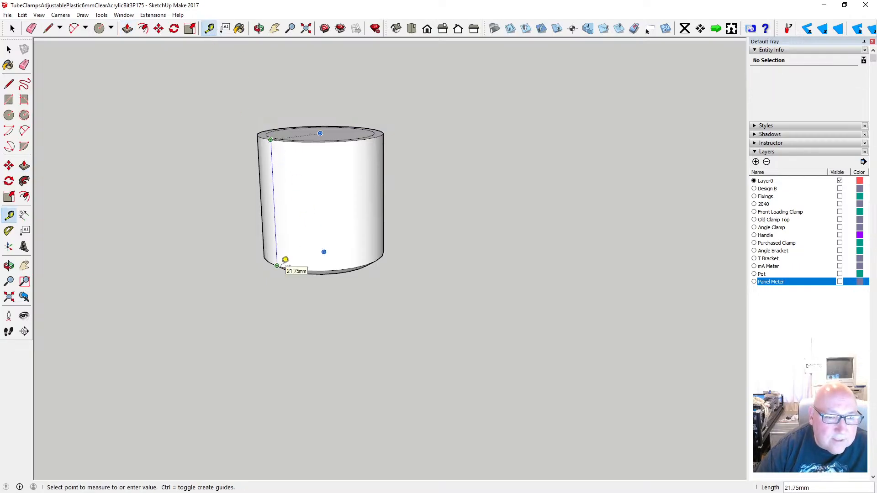
pyautogui.click(9, 49)
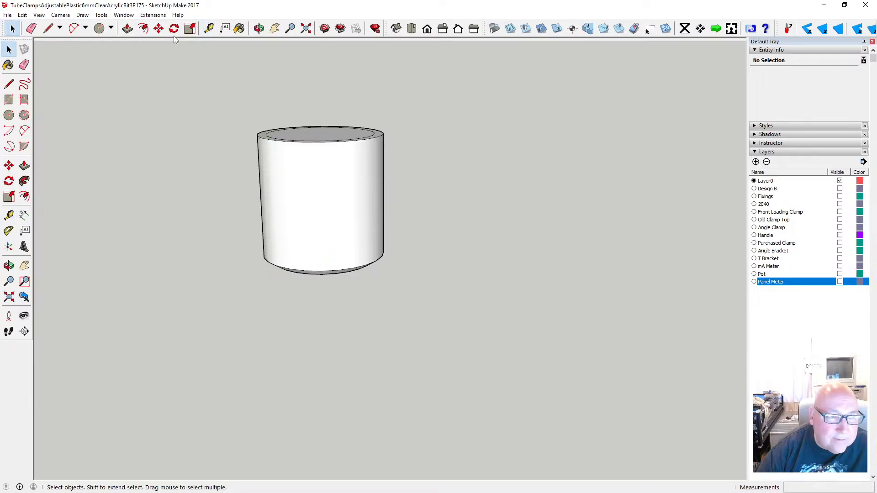
# - Push the outer ring of the plain end 21 mm toward the bevel, leaving a narrower barrel with a flange
pyautogui.click(127, 29)
pyautogui.click(262, 136)
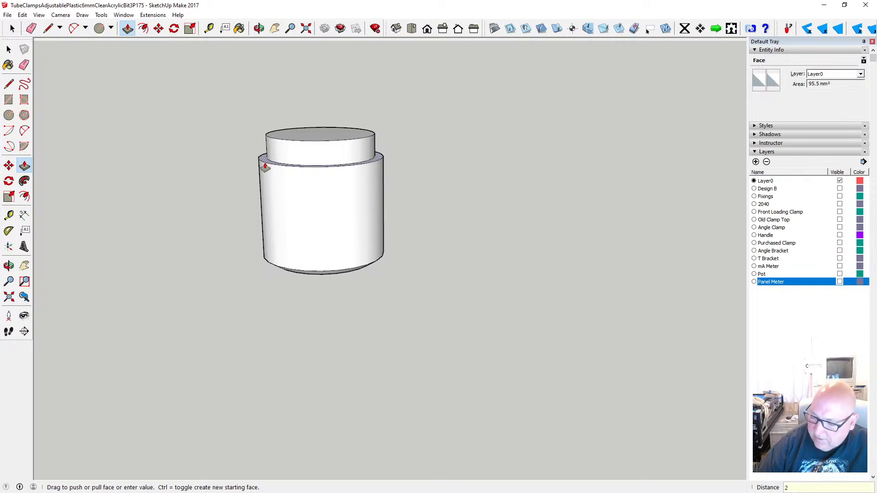
pyautogui.press('Return')
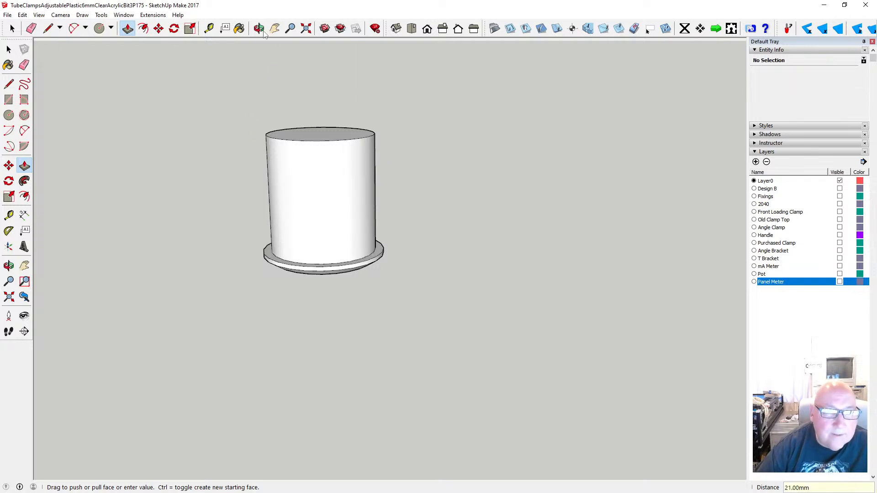
# - Push the flange's ring face a further 0.25 mm toward the bevelled end to thin the flange
pyautogui.press('o')
pyautogui.moveTo(331, 213); pyautogui.dragTo(343, 141)
pyautogui.scroll(4, 299, 256)
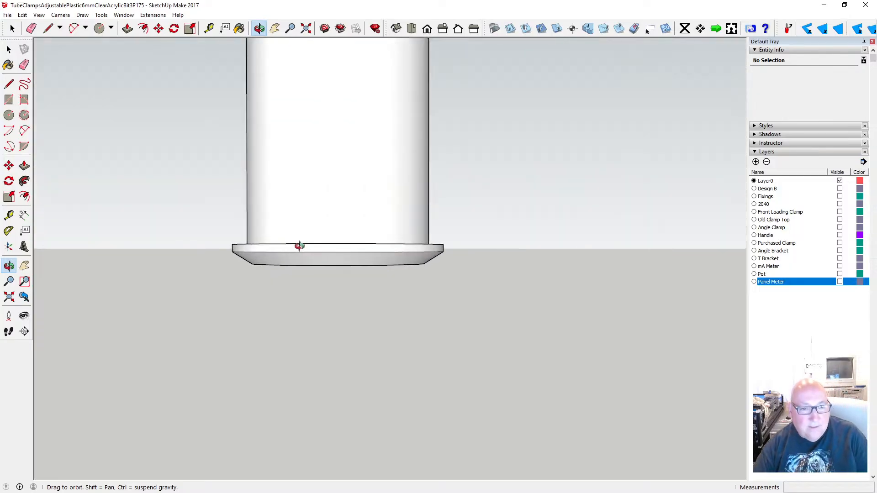
pyautogui.moveTo(297, 246); pyautogui.dragTo(185, 100)
pyautogui.press('p')
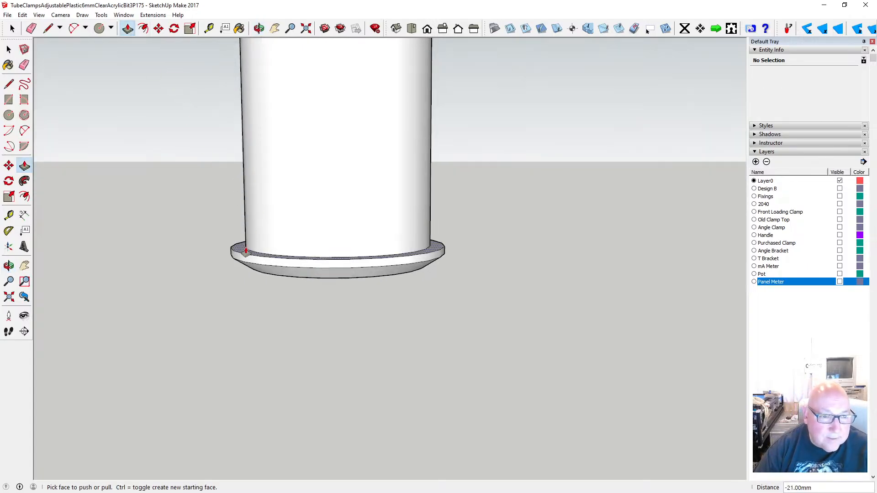
pyautogui.click(241, 251)
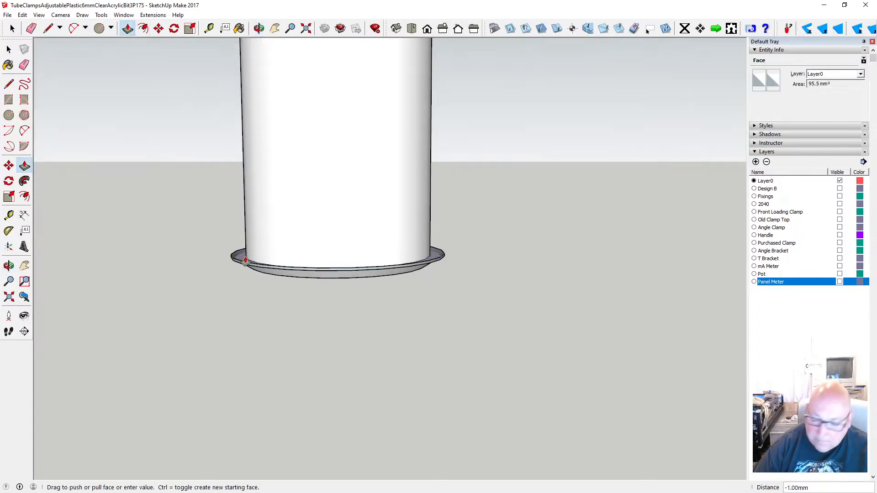
pyautogui.write('.25')
pyautogui.press('Return')
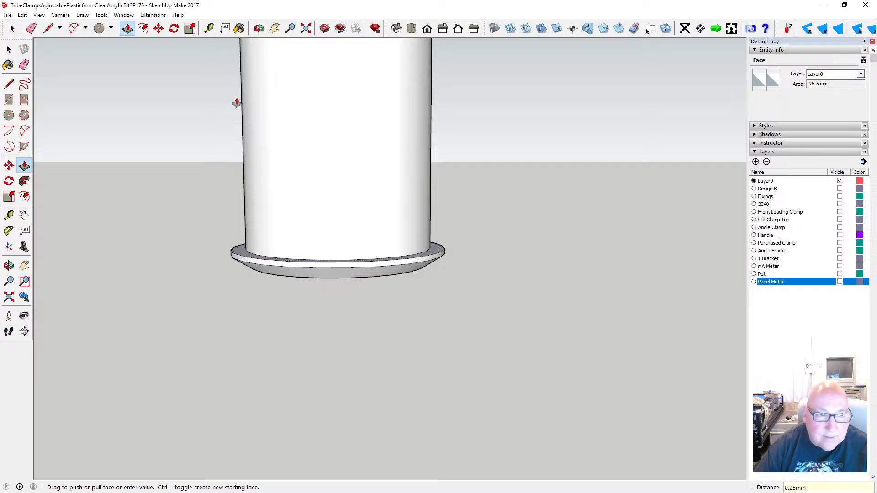
# - Examine the thinned flange, the barrel and its plain end face from several angles
pyautogui.press('o')
pyautogui.moveTo(237, 103); pyautogui.dragTo(280, 201)
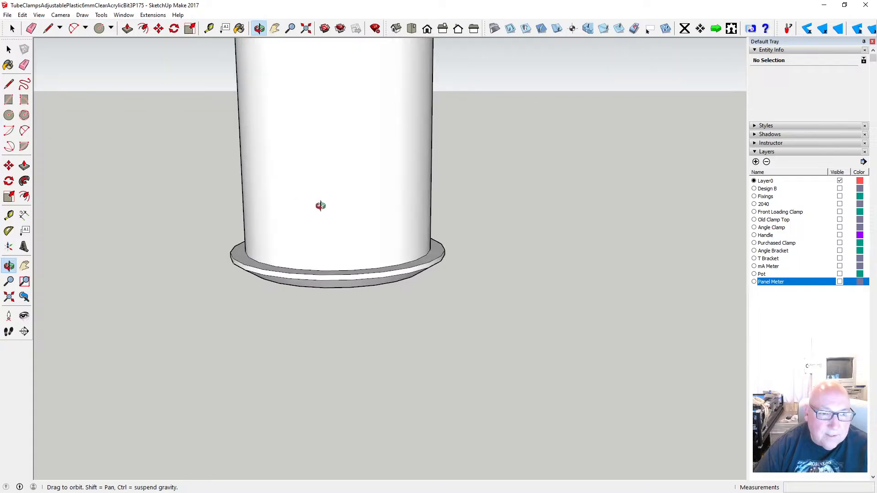
pyautogui.scroll(-3, 315, 203)
pyautogui.moveTo(323, 154); pyautogui.dragTo(317, 201)
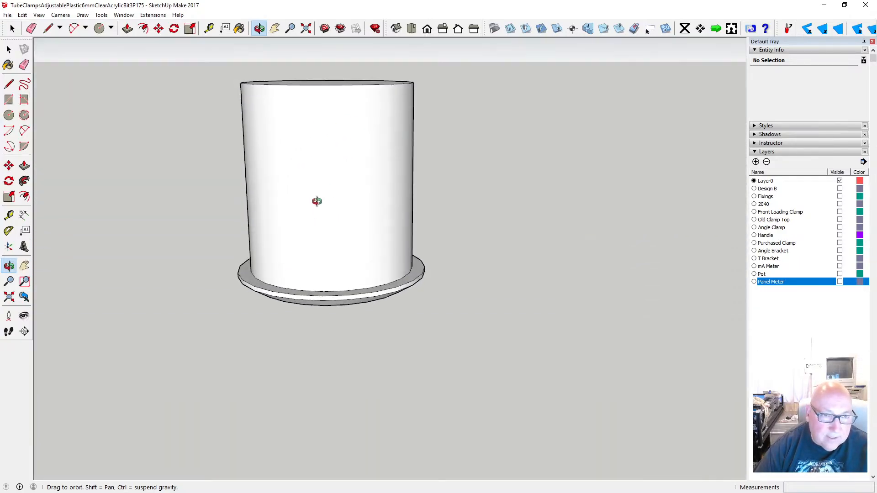
pyautogui.scroll(2, 322, 86)
pyautogui.scroll(1, 323, 86)
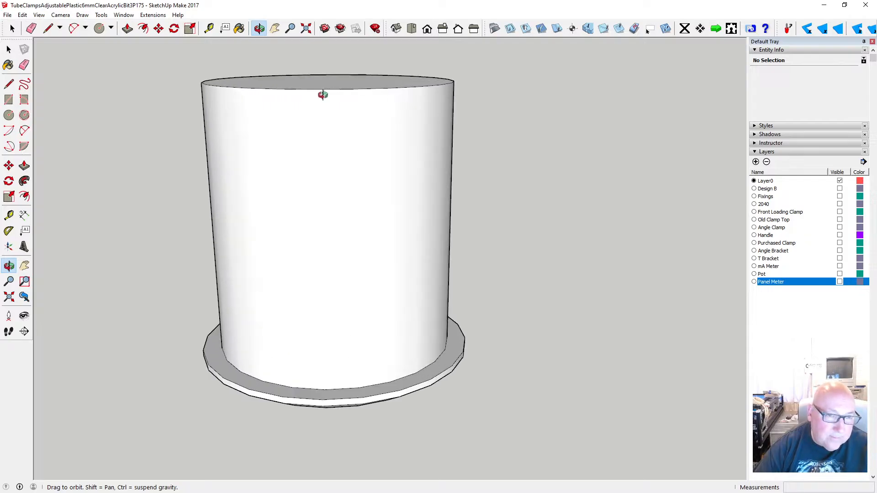
pyautogui.scroll(2, 323, 92)
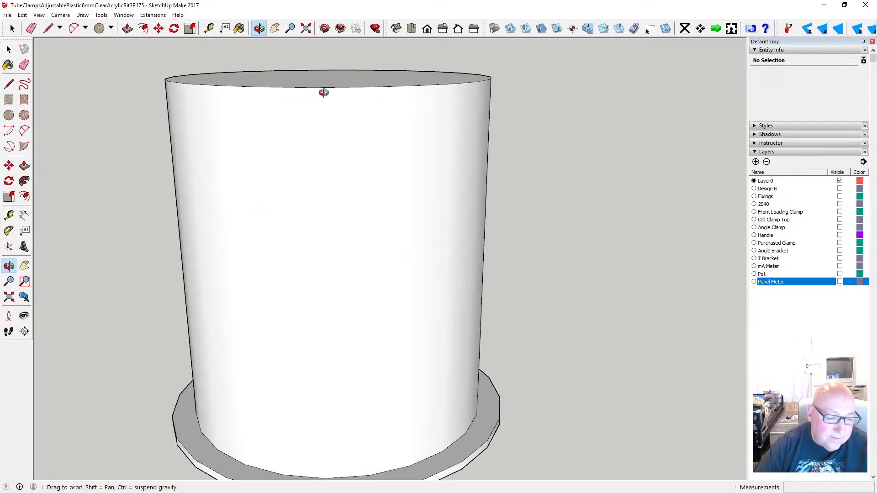
pyautogui.moveTo(323, 92); pyautogui.dragTo(335, 150)
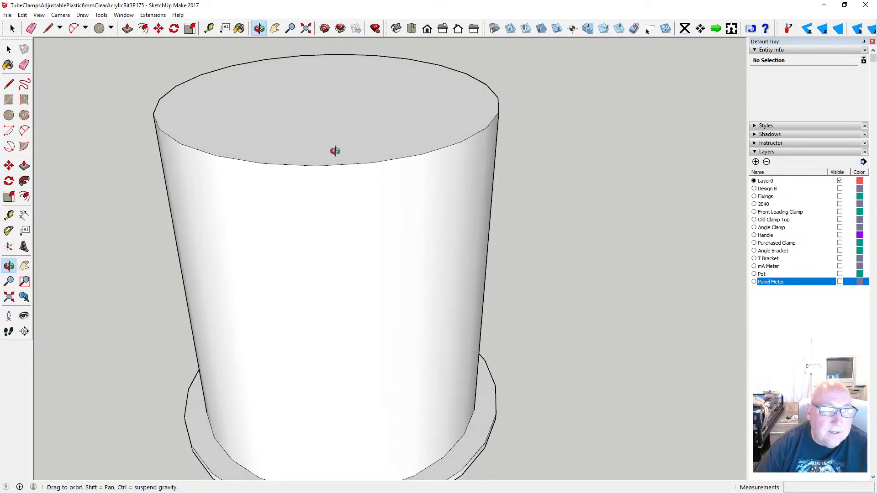
pyautogui.scroll(-2, 335, 151)
pyautogui.press('f')
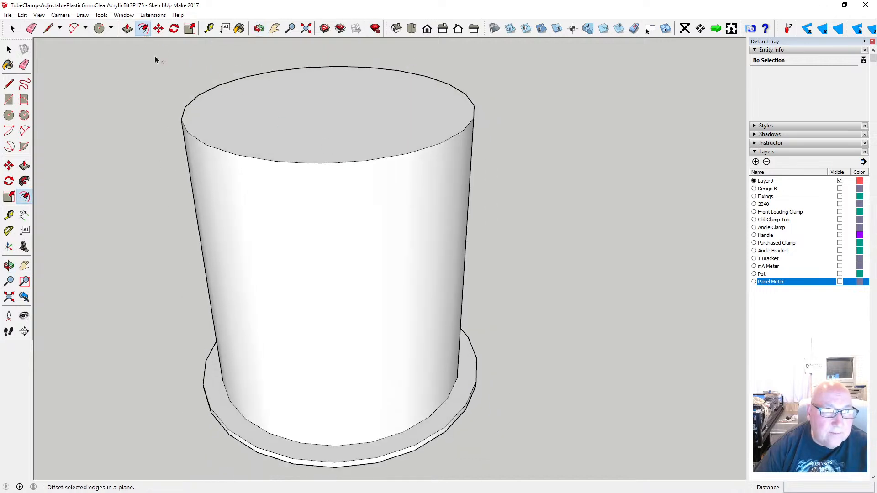
pyautogui.click(205, 98)
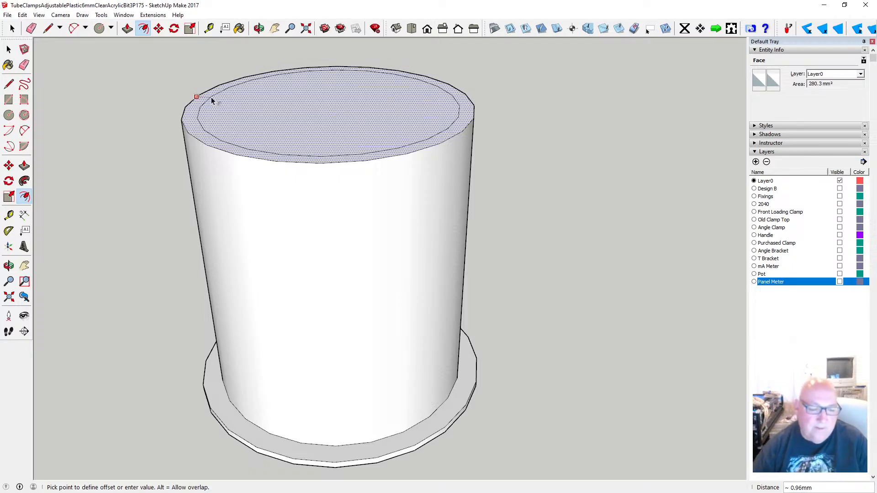
pyautogui.press('Escape')
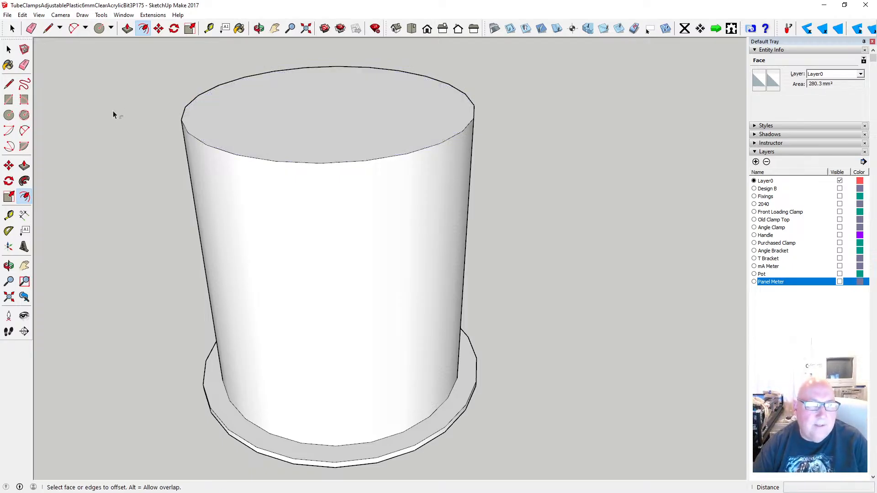
# - Draw a circle of 7.5 mm radius centred on the barrel's plain end face
pyautogui.press('c')
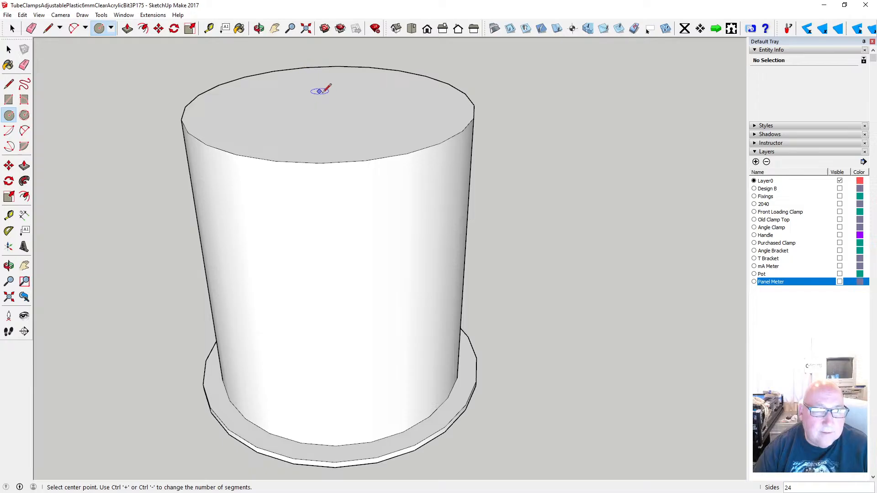
pyautogui.click(330, 106)
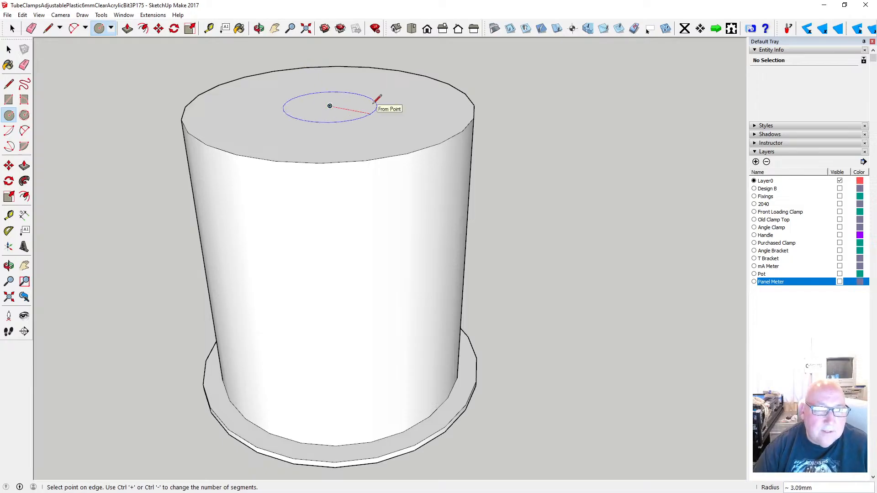
pyautogui.write('7.')
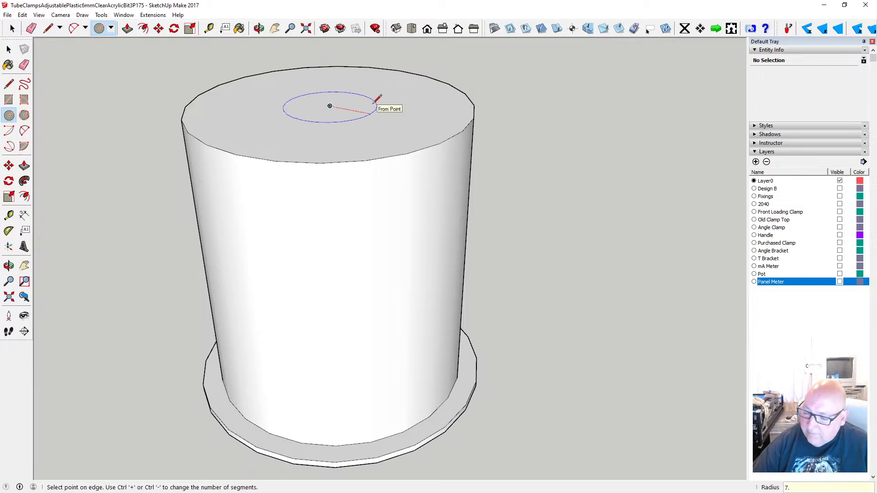
pyautogui.write('5')
pyautogui.press('Return')
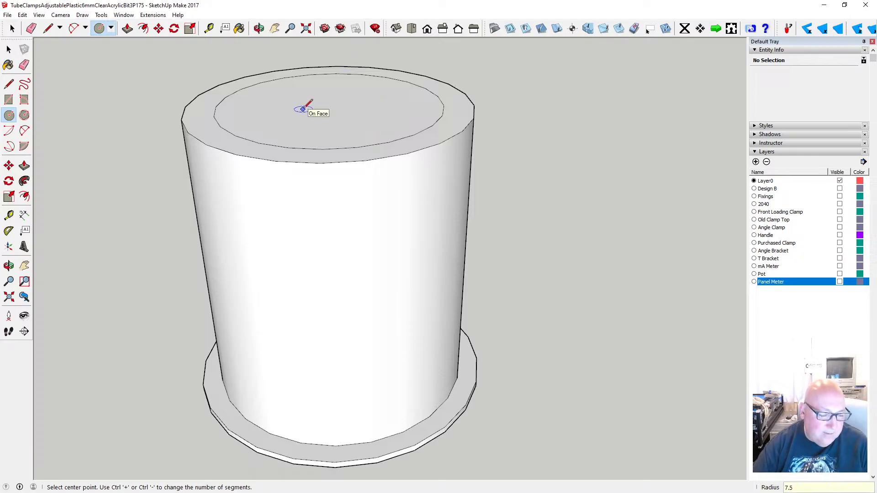
# - Move the plain end's outer rim edge 3 mm along the blue axis toward the flange to bevel the barrel end
pyautogui.press('o')
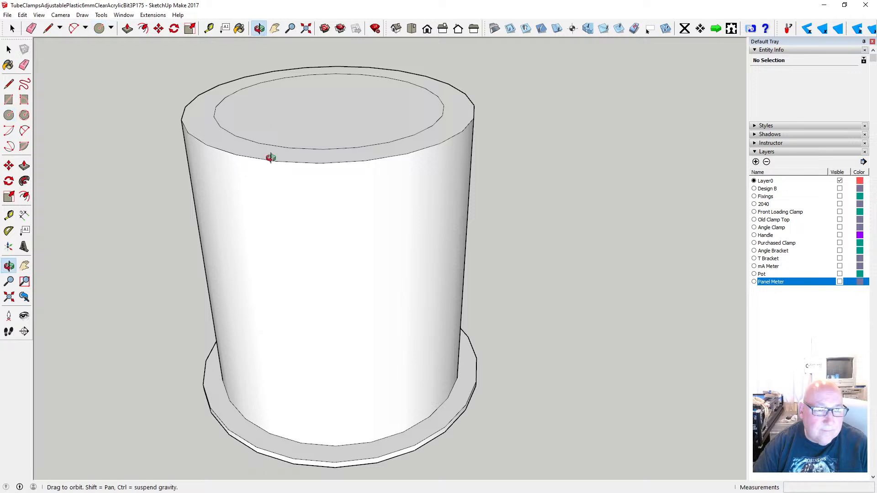
pyautogui.moveTo(270, 157); pyautogui.dragTo(288, 94)
pyautogui.press('m')
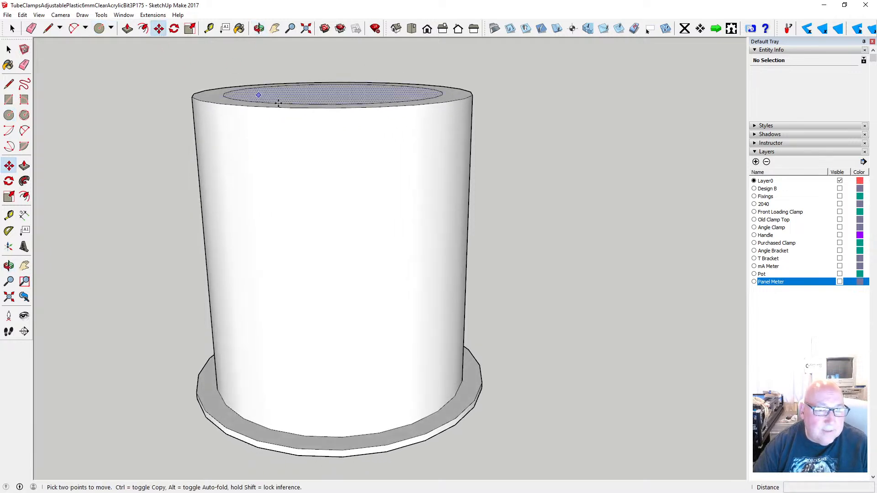
pyautogui.click(298, 108)
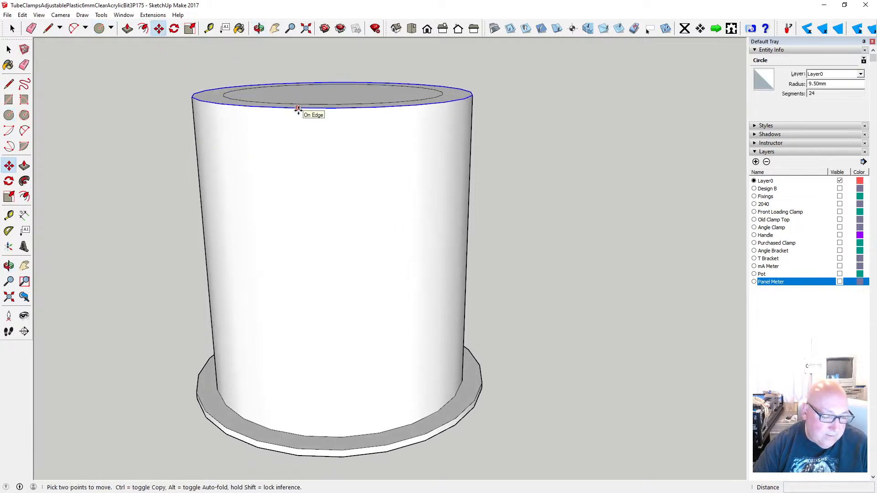
pyautogui.click(298, 108)
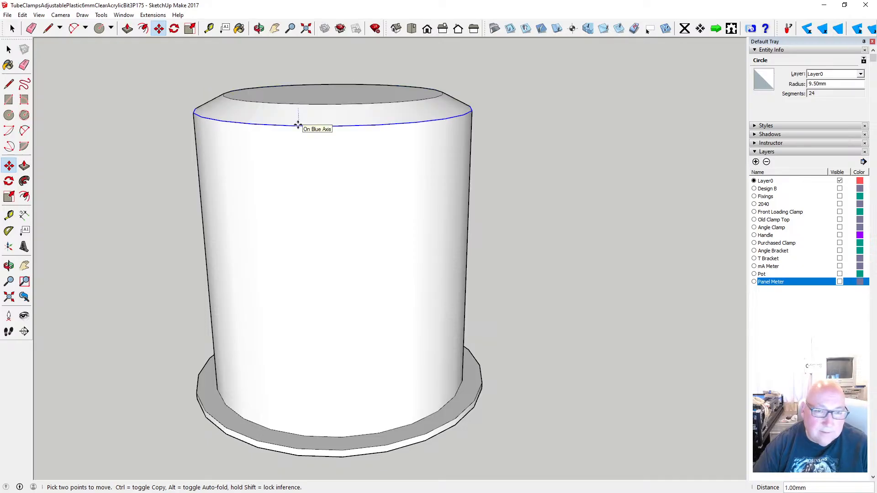
pyautogui.press('Return')
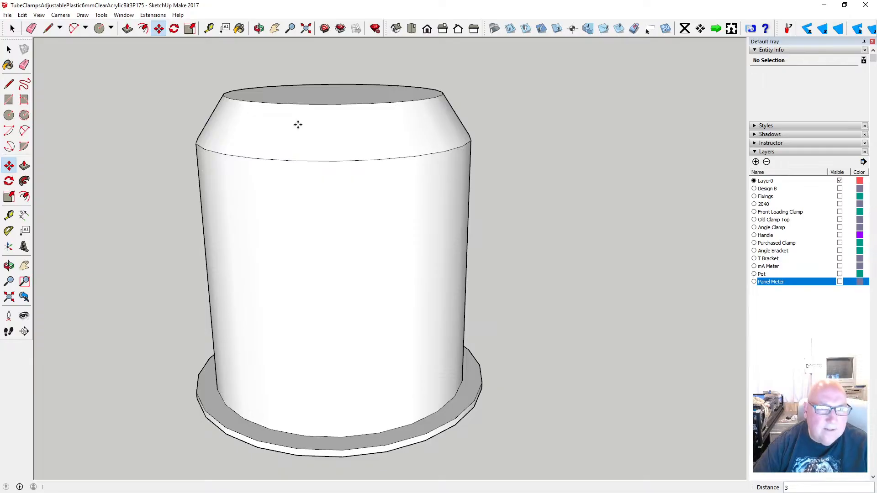
# - Turn the model back to the button's head and save the file
pyautogui.click(259, 28)
pyautogui.scroll(-4, 306, 157)
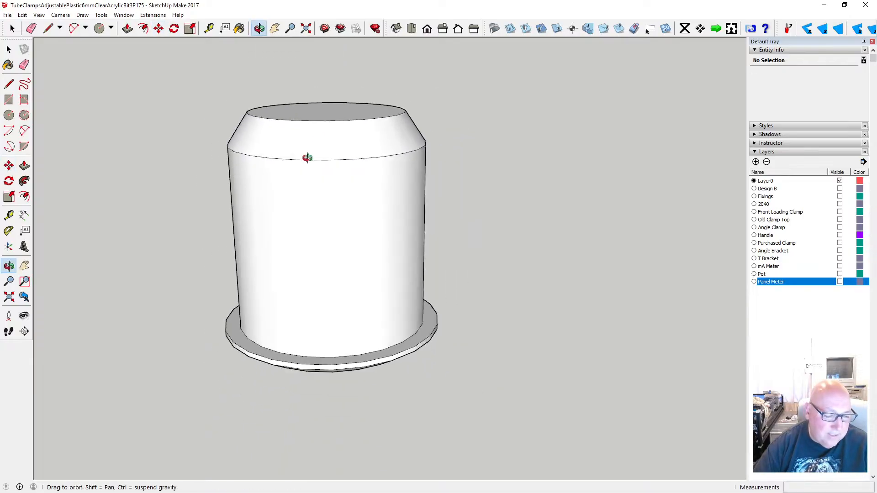
pyautogui.moveTo(307, 158); pyautogui.dragTo(347, 190)
pyautogui.scroll(-5, 337, 219)
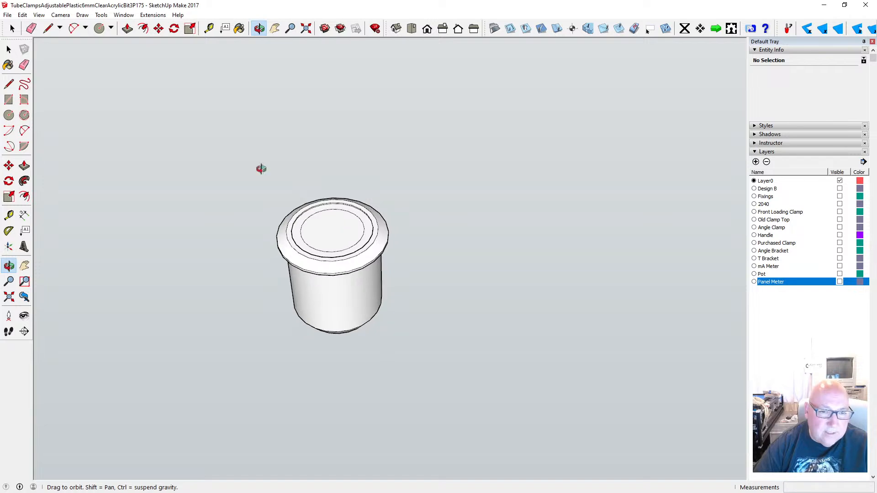
pyautogui.click(7, 15)
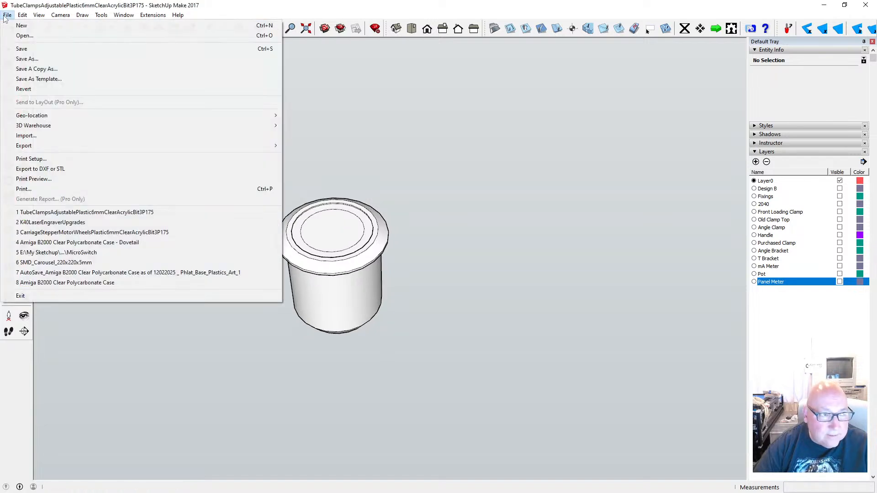
pyautogui.click(23, 51)
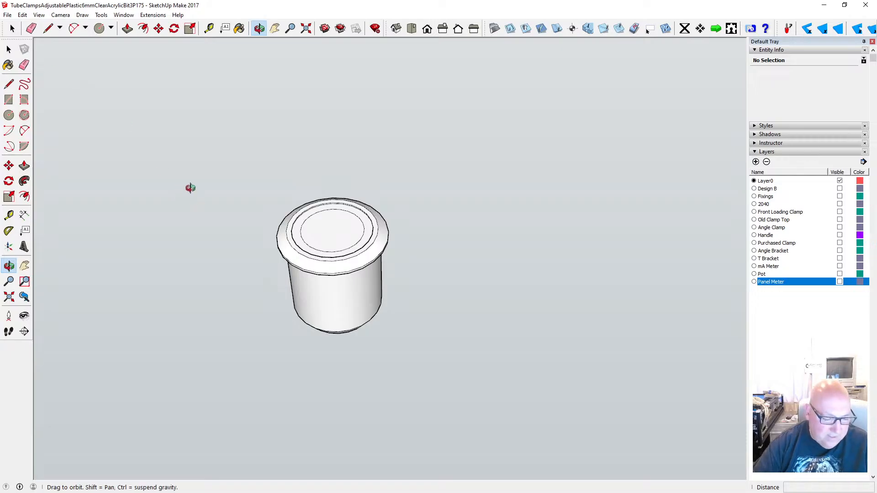
# - Draw a circle of 3.5 mm radius at the centre of the button's recessed head face
pyautogui.scroll(5, 343, 246)
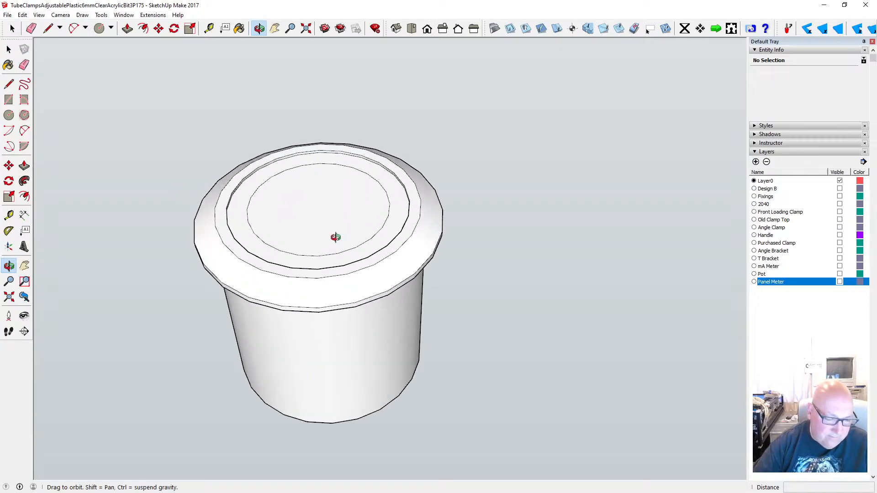
pyautogui.moveTo(324, 247); pyautogui.dragTo(321, 273)
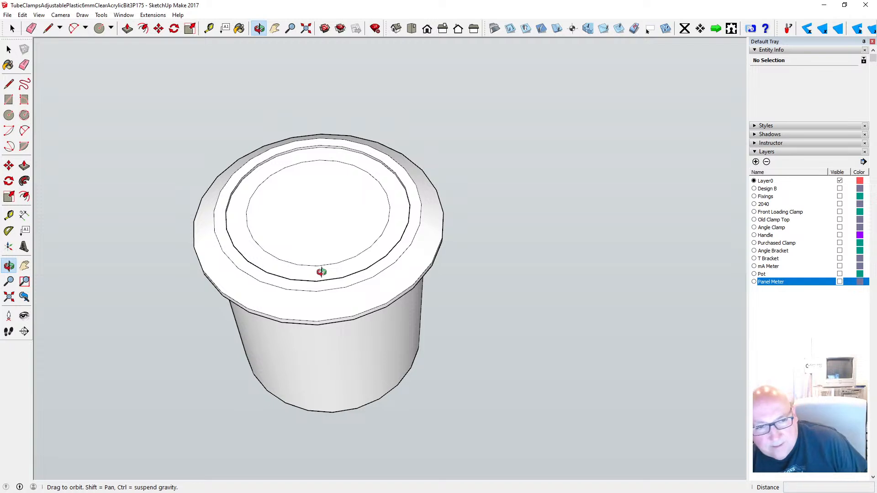
pyautogui.click(9, 115)
pyautogui.click(317, 209)
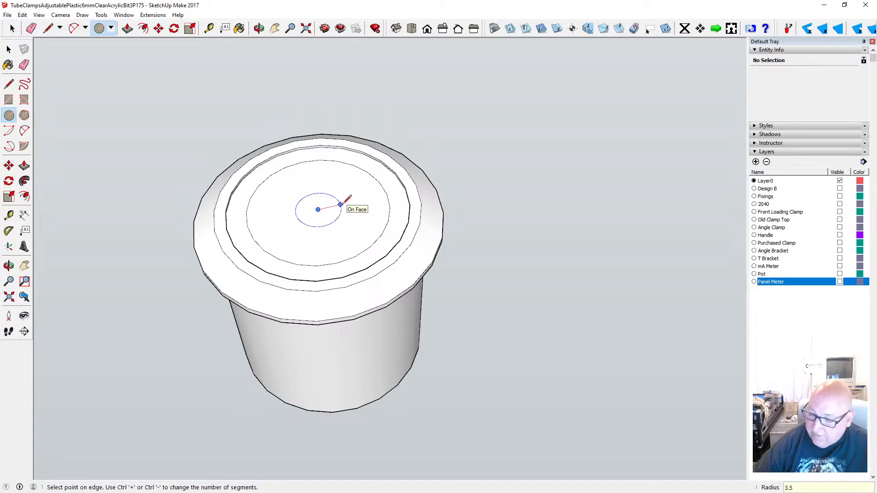
pyautogui.write('3.5')
pyautogui.press('Return')
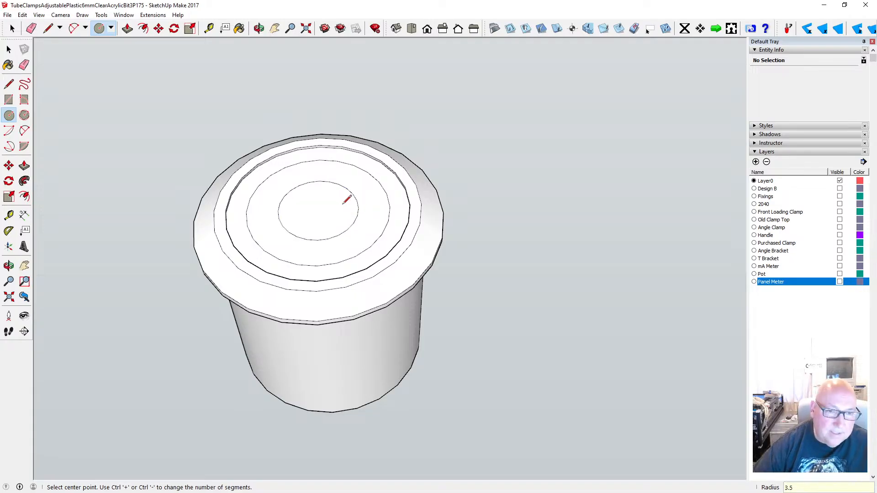
# - Offset the 3.5 mm radius circle inward by 0.5 mm to form a thin ring
pyautogui.click(143, 28)
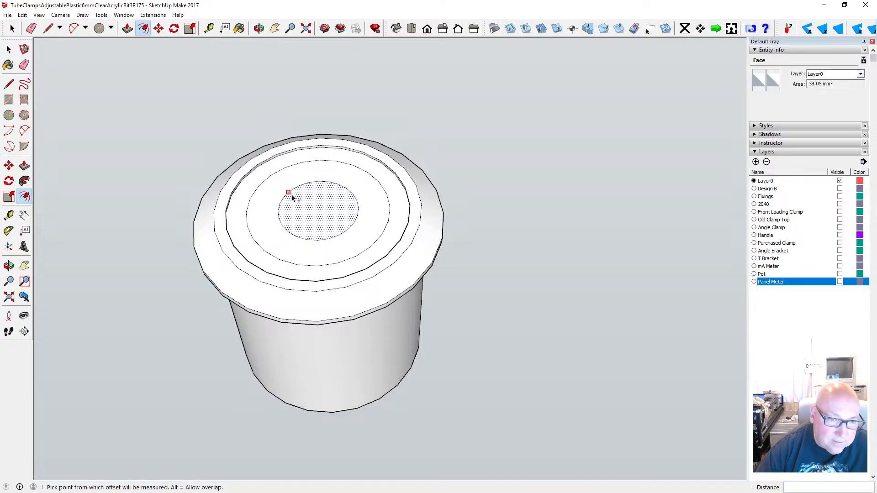
pyautogui.click(291, 197)
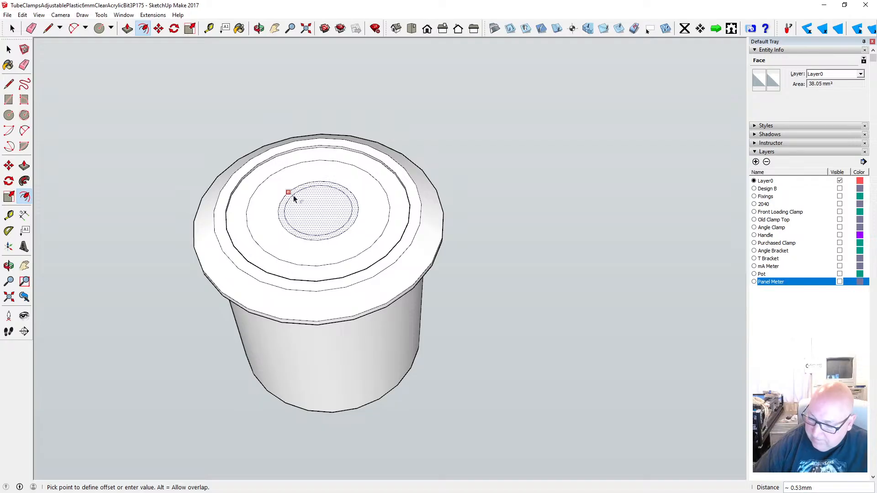
pyautogui.write('.5')
pyautogui.press('Return')
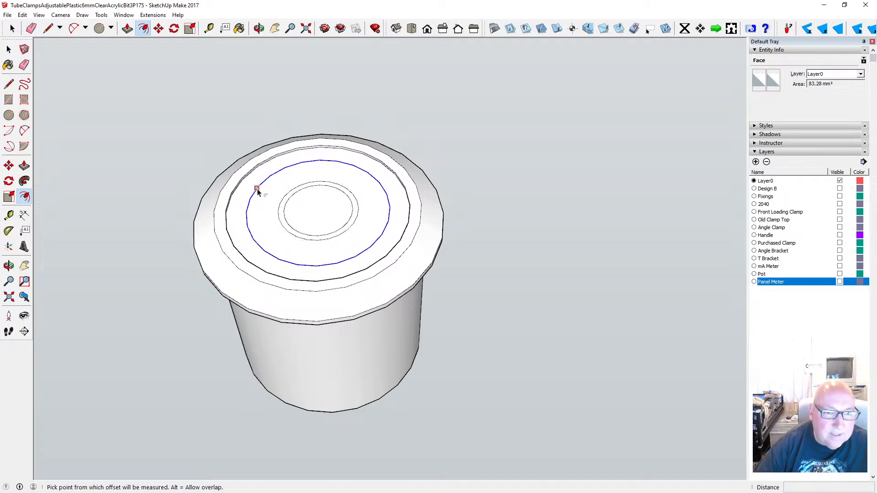
# - Draw two short radial lines across the thin ring, two segments either side of its upper centre point
pyautogui.press('l')
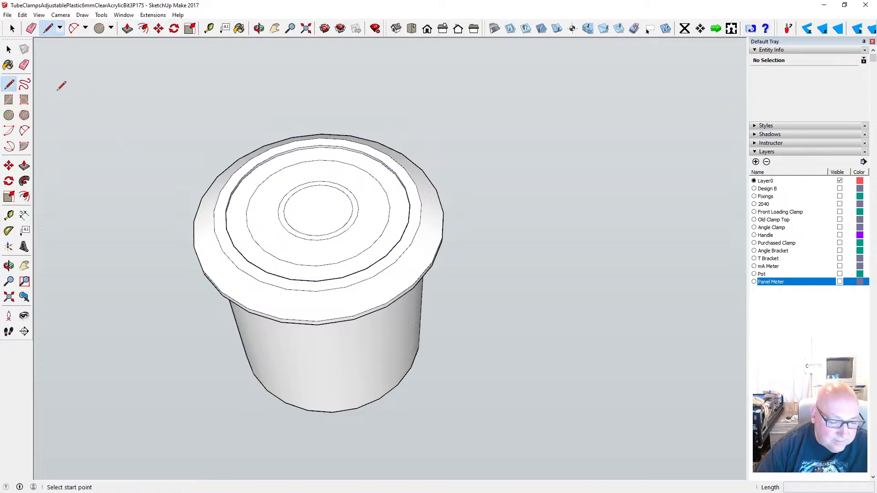
pyautogui.scroll(3, 299, 196)
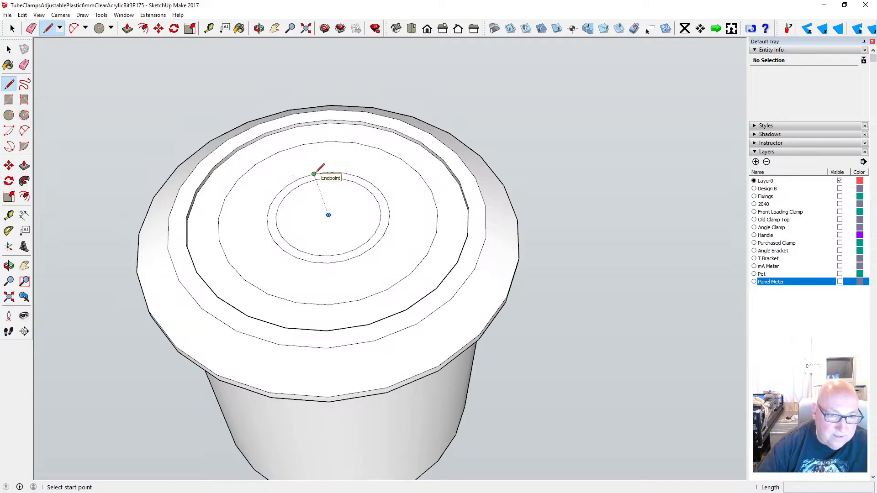
pyautogui.click(300, 179)
pyautogui.press('Escape')
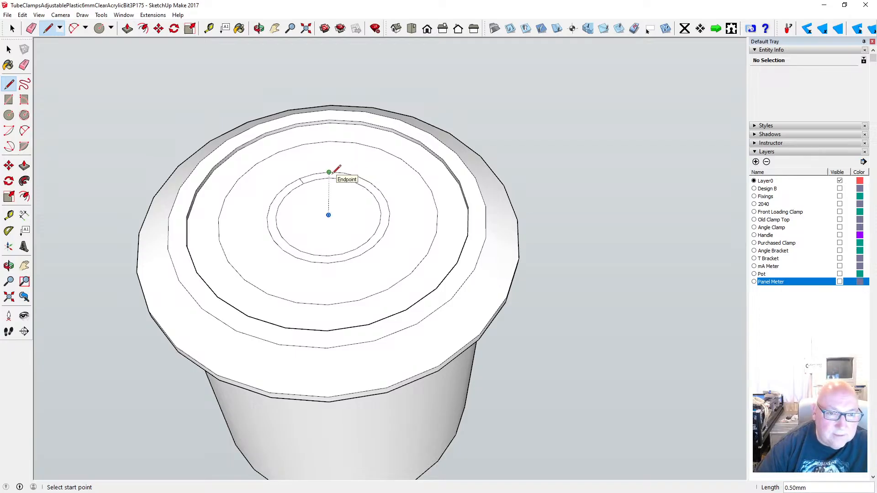
pyautogui.click(358, 176)
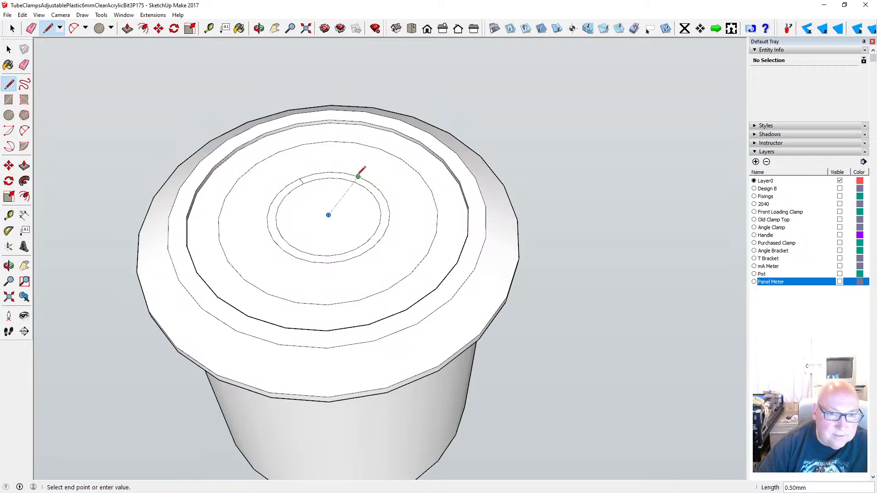
pyautogui.click(356, 180)
# - Delete the ring's arc section between the two short radial lines to leave an open gap
pyautogui.press('space')
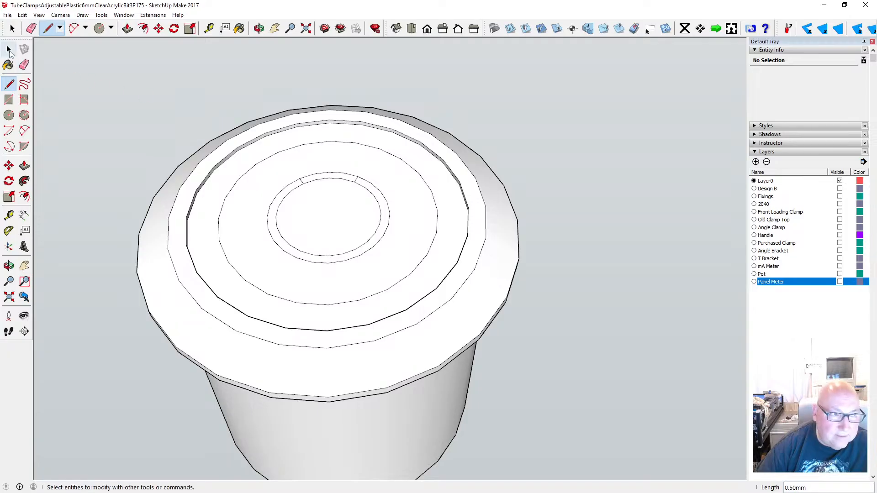
pyautogui.click(332, 176)
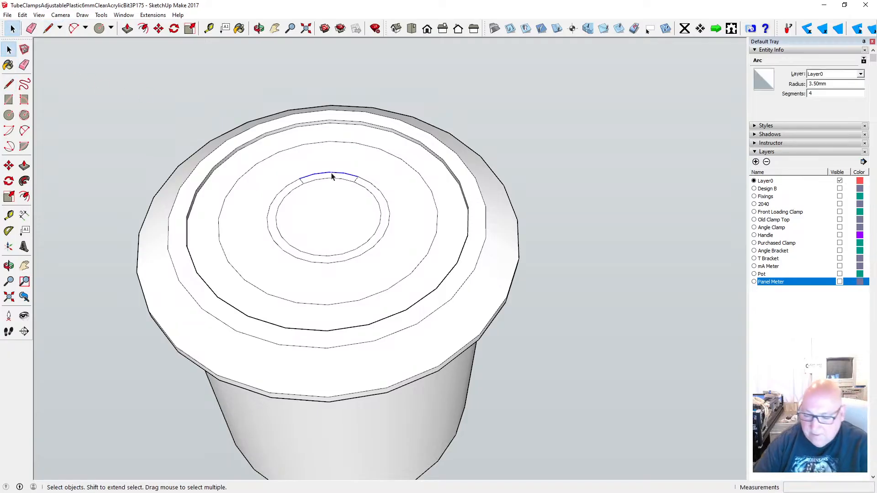
pyautogui.press('Delete')
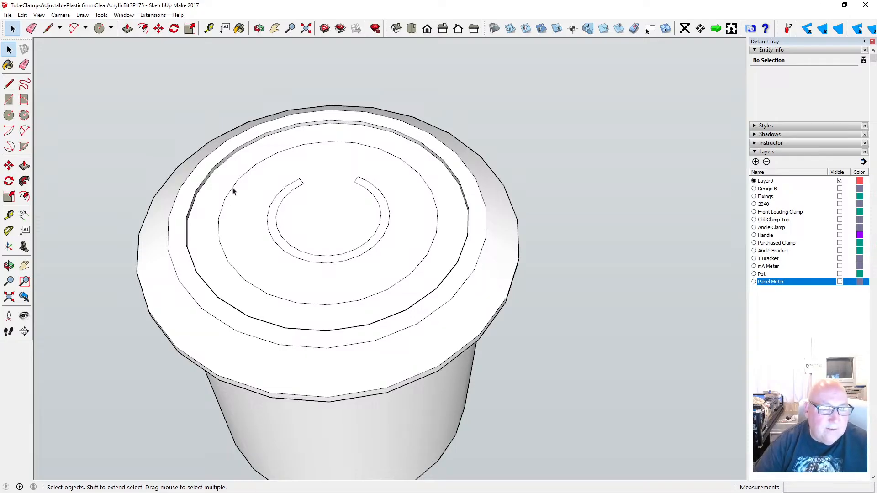
pyautogui.click(9, 84)
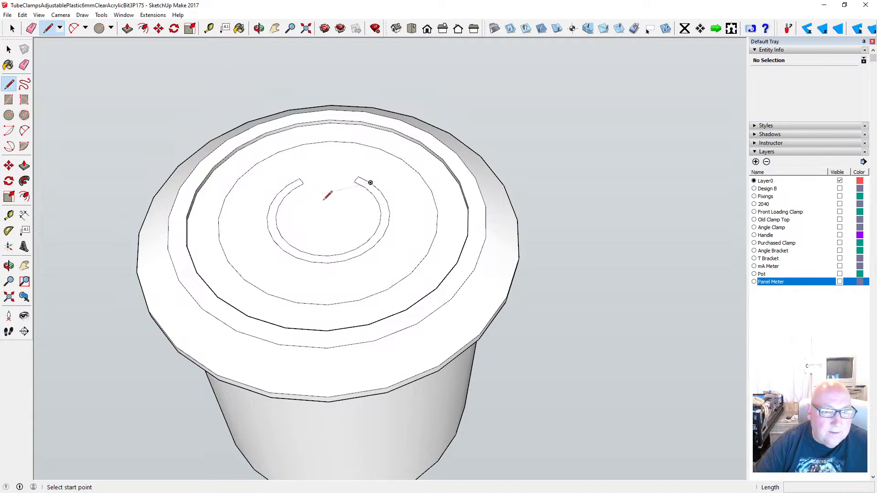
pyautogui.click(9, 50)
pyautogui.click(10, 101)
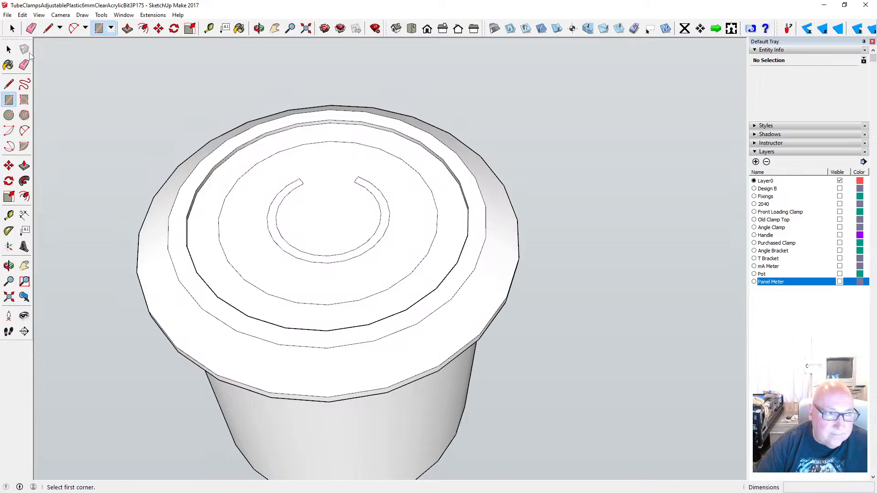
pyautogui.press('space')
# - Place guide points 2 mm inward from the circle surrounding the ring, above the gap, and 0.5 mm from the centre toward the gap
pyautogui.click(210, 29)
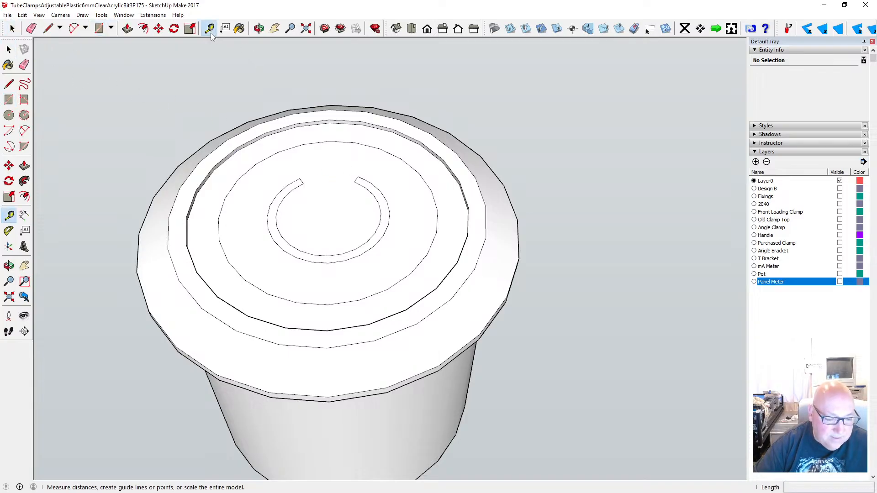
pyautogui.click(329, 141)
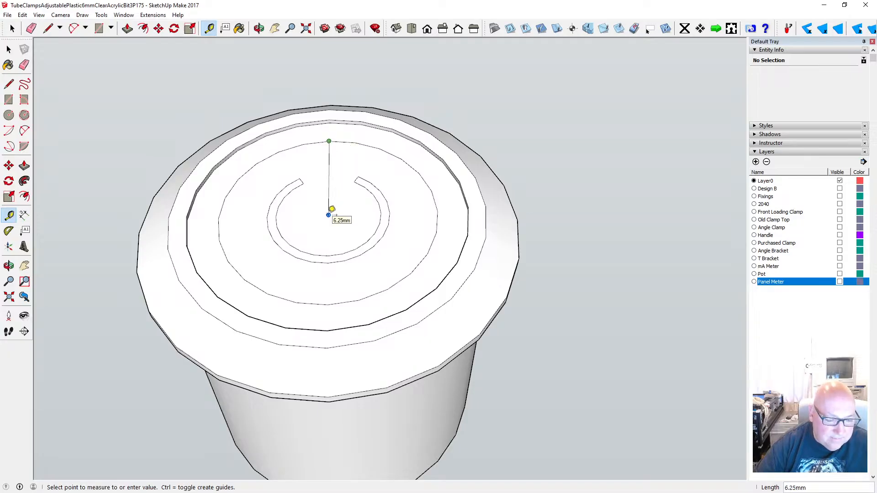
pyautogui.write('2')
pyautogui.press('Return')
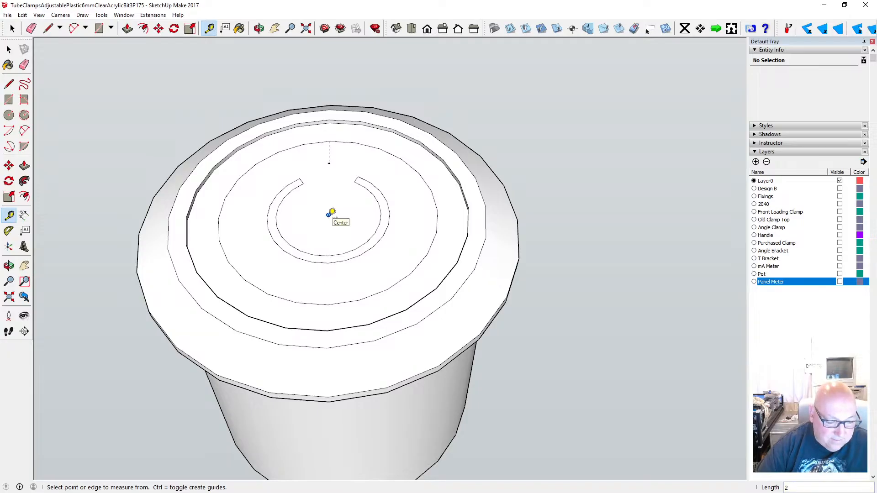
pyautogui.click(329, 214)
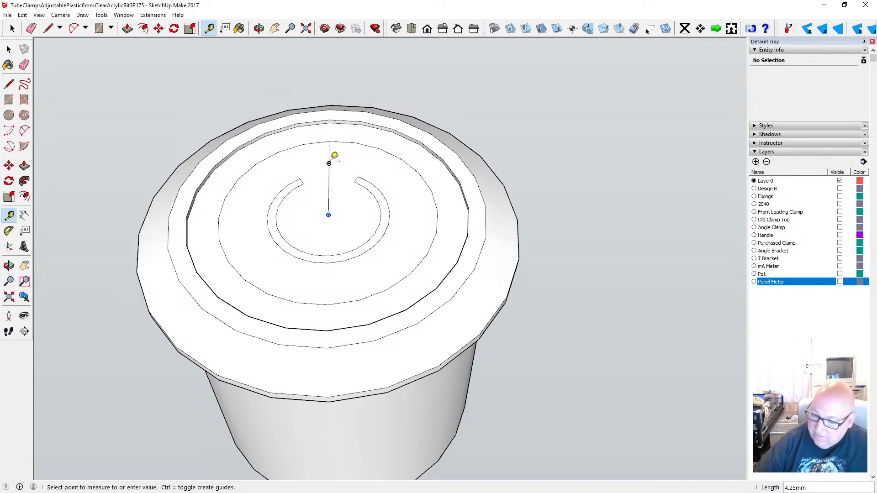
pyautogui.press('Return')
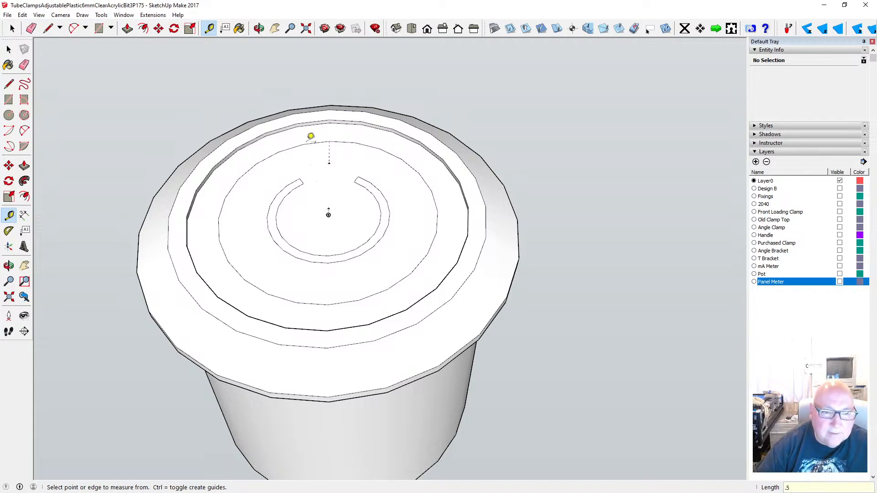
# - Draw a 3.75 mm line between the guide point above the ring's gap and the guide point near the centre
pyautogui.click(11, 104)
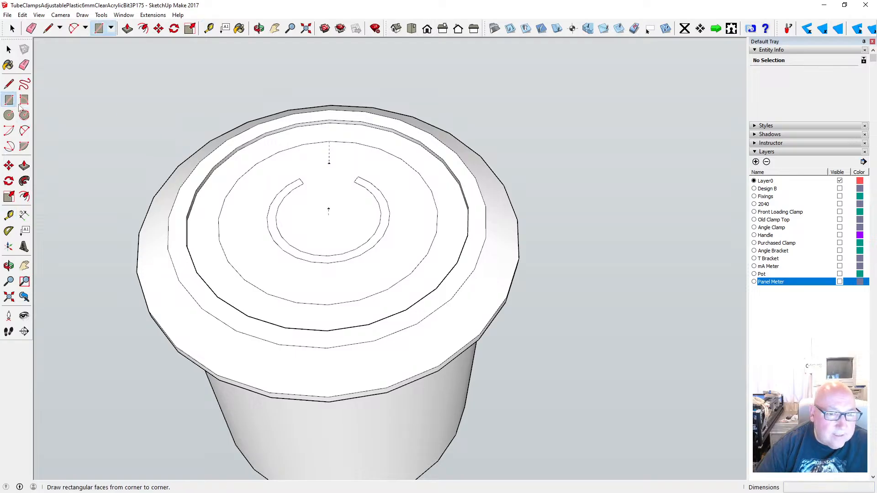
pyautogui.click(329, 163)
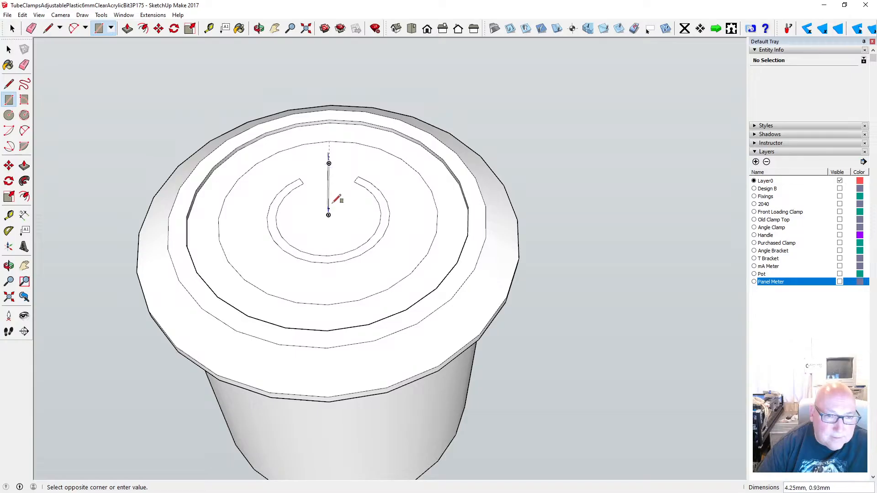
pyautogui.click(9, 84)
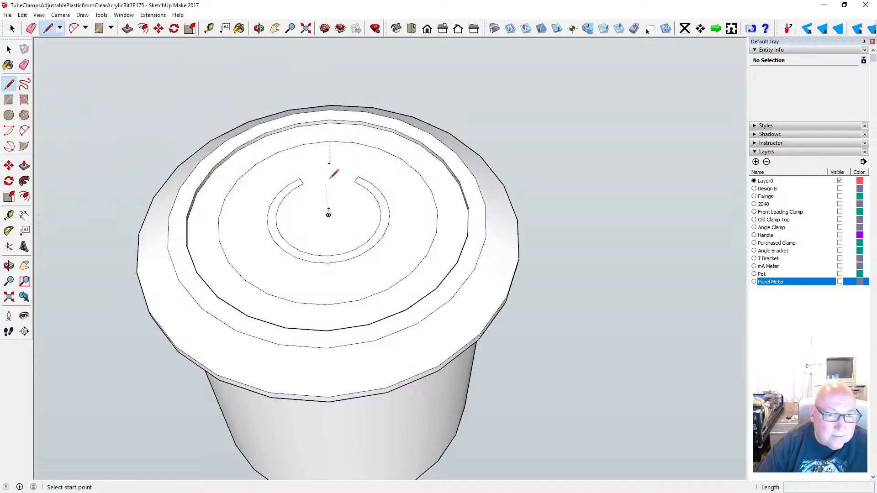
pyautogui.click(329, 163)
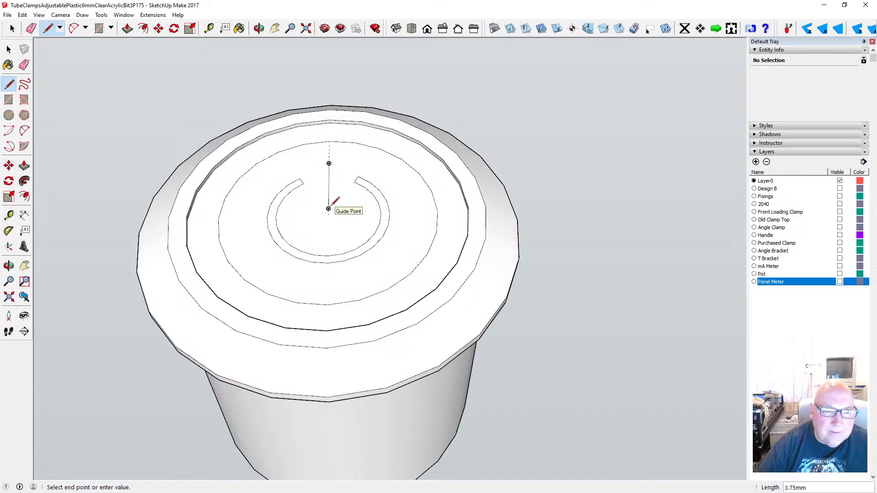
pyautogui.click(329, 209)
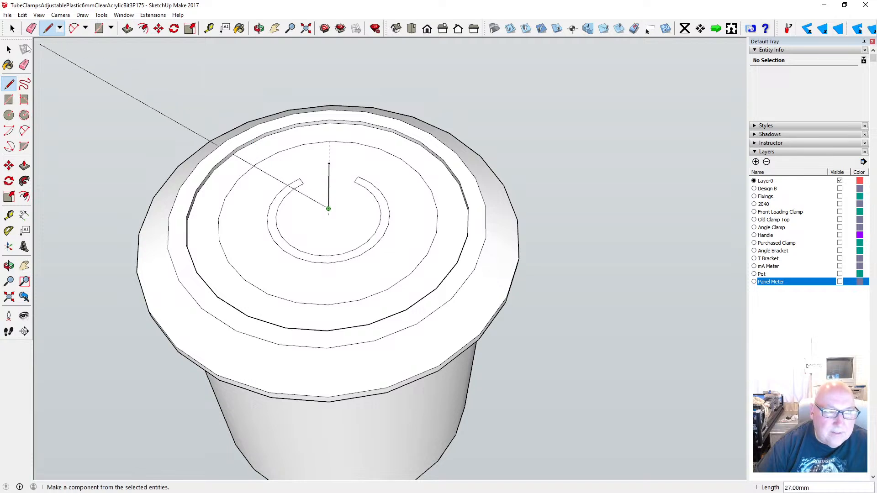
# - Delete the two guide points at the ends of the line in the ring's gap
pyautogui.click(12, 29)
pyautogui.moveTo(321, 206); pyautogui.dragTo(347, 223)
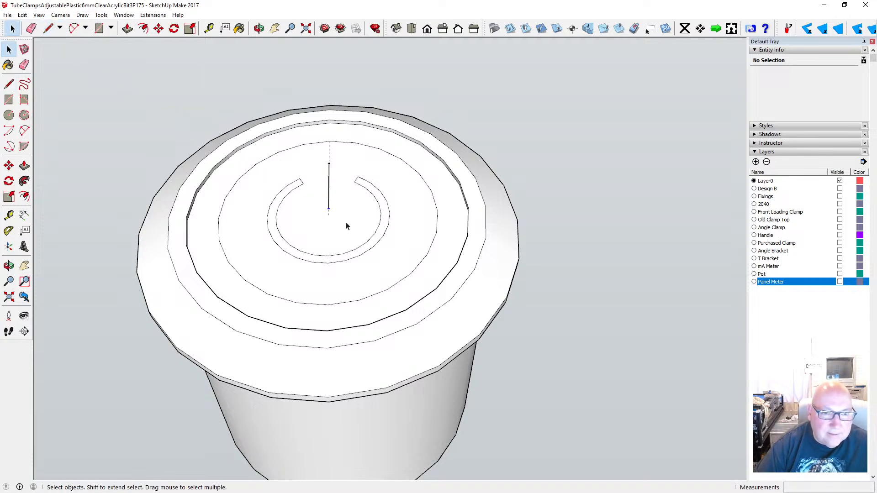
pyautogui.press('Delete')
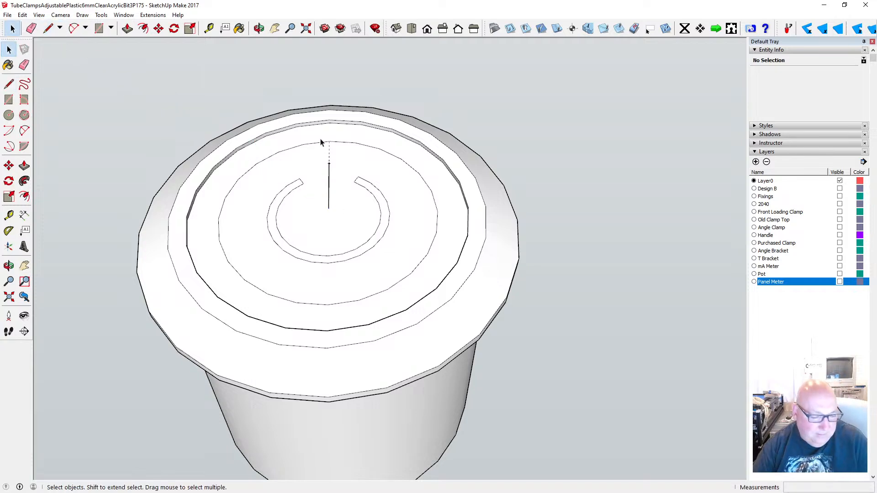
pyautogui.moveTo(318, 139); pyautogui.dragTo(338, 170)
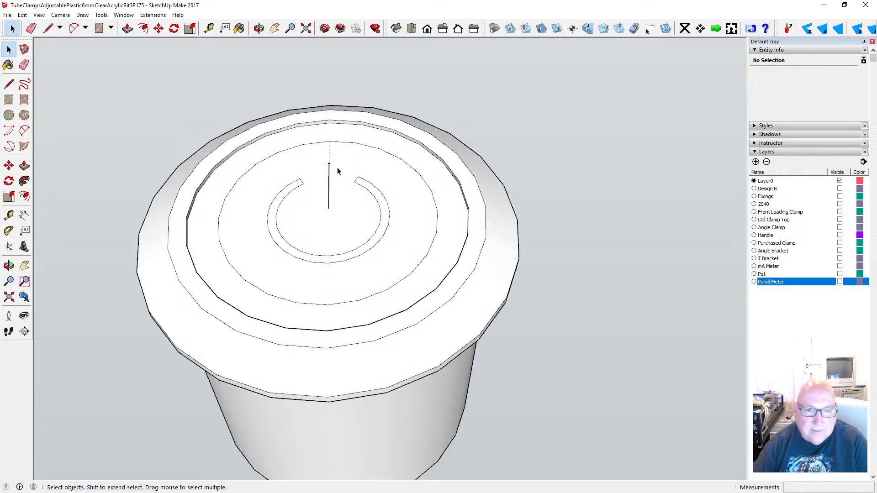
pyautogui.press('Delete')
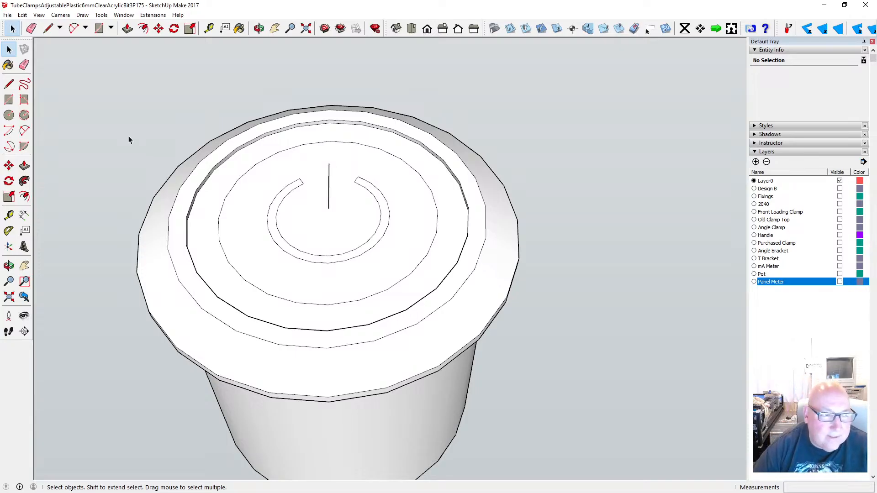
# - Close the line into a thin rectangular bar 0.5 mm wide by drawing its two short ends and second long side
pyautogui.click(9, 84)
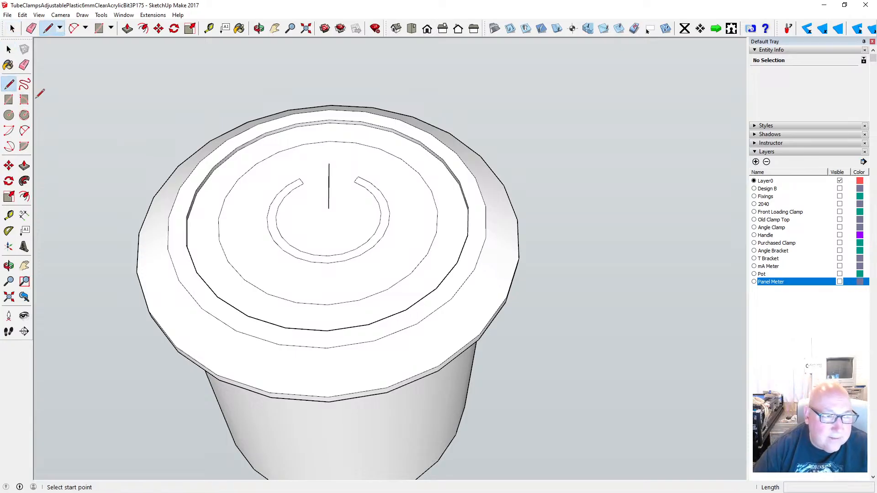
pyautogui.click(329, 163)
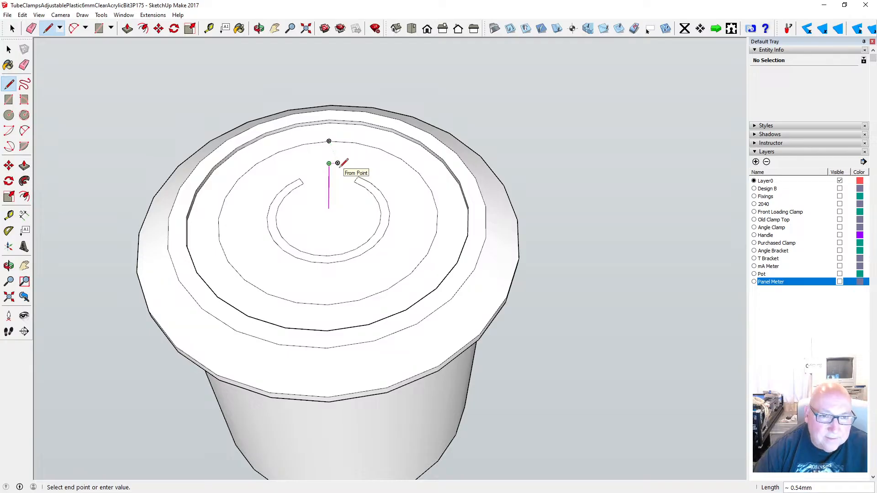
pyautogui.click(337, 164)
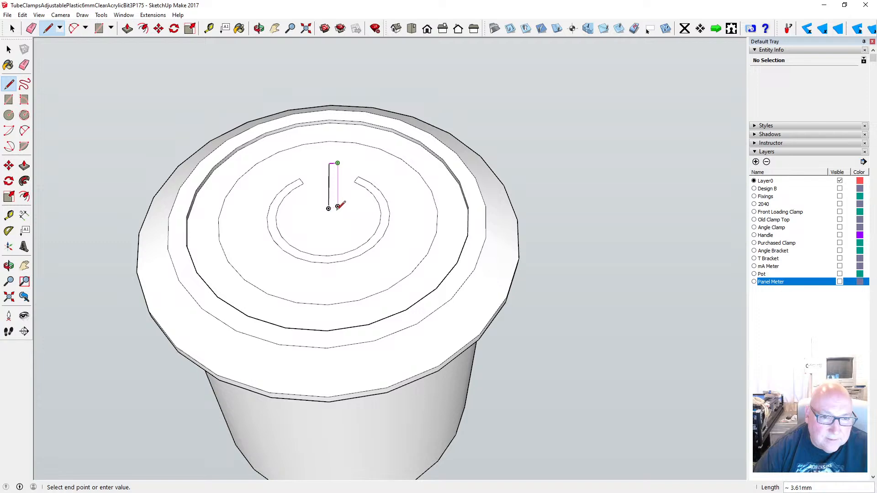
pyautogui.scroll(3, 339, 207)
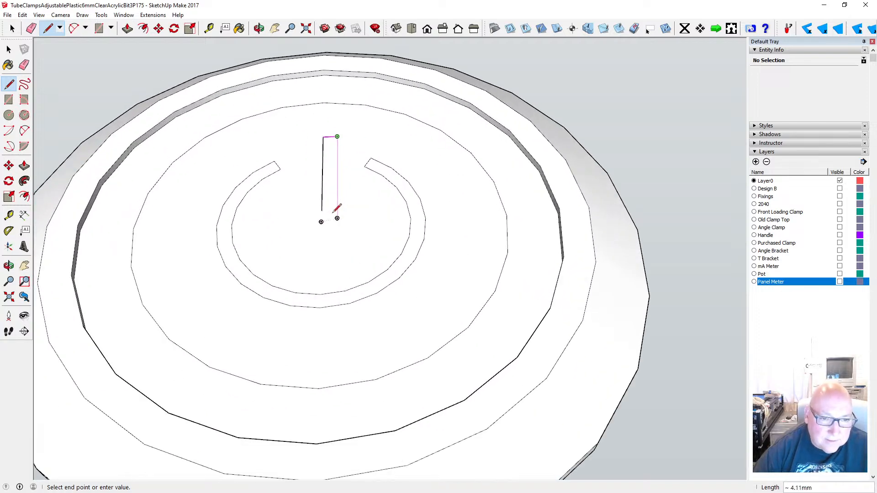
pyautogui.press('Escape')
pyautogui.click(322, 211)
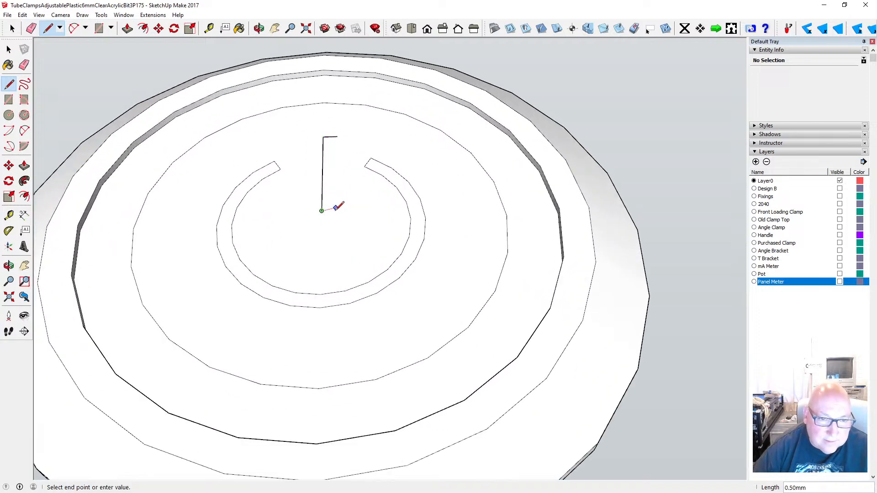
pyautogui.click(337, 211)
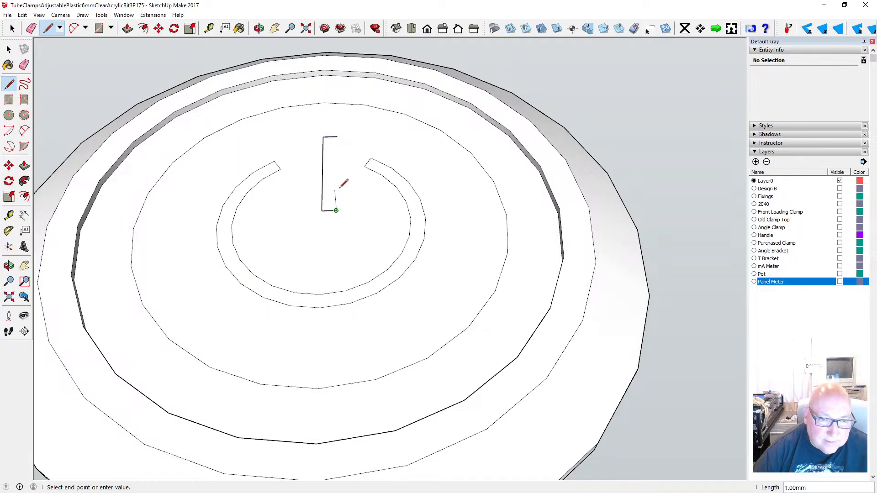
pyautogui.click(337, 137)
pyautogui.press('space')
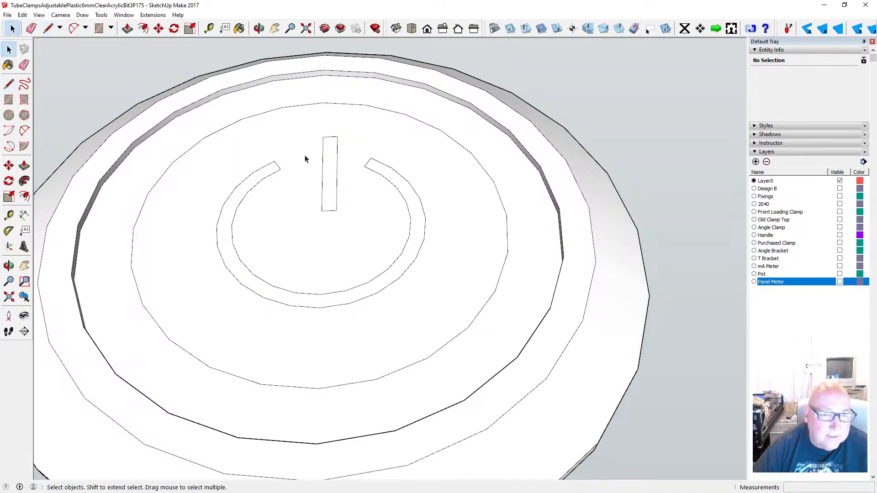
# - Move the whole bar 0.25 mm along the red axis, toward the left end of the ring's gap
pyautogui.moveTo(314, 129); pyautogui.dragTo(344, 220)
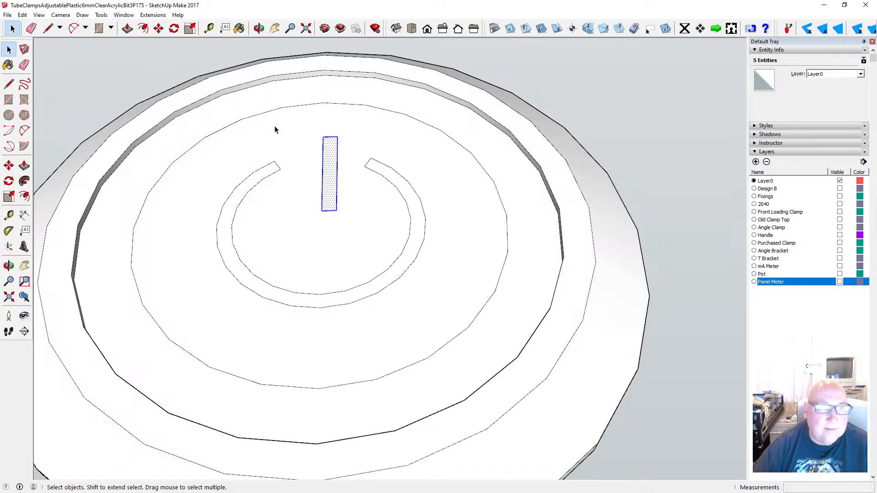
pyautogui.click(259, 28)
pyautogui.moveTo(278, 123); pyautogui.dragTo(304, 233)
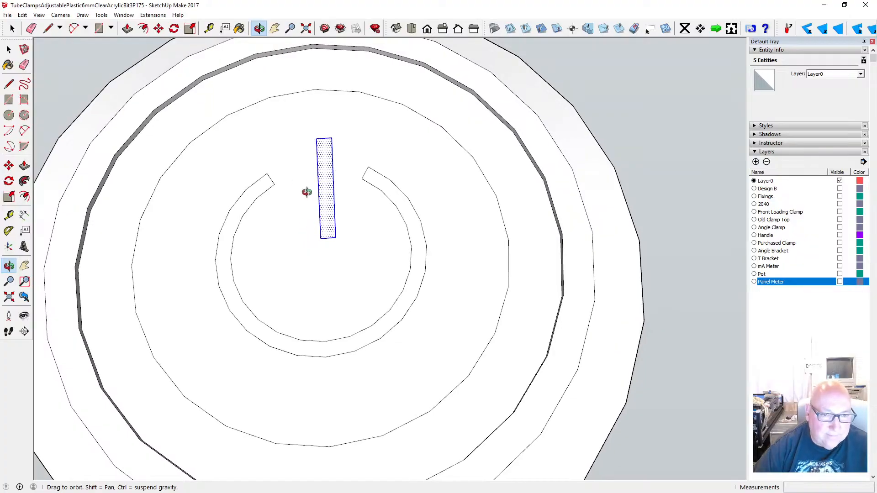
pyautogui.press('m')
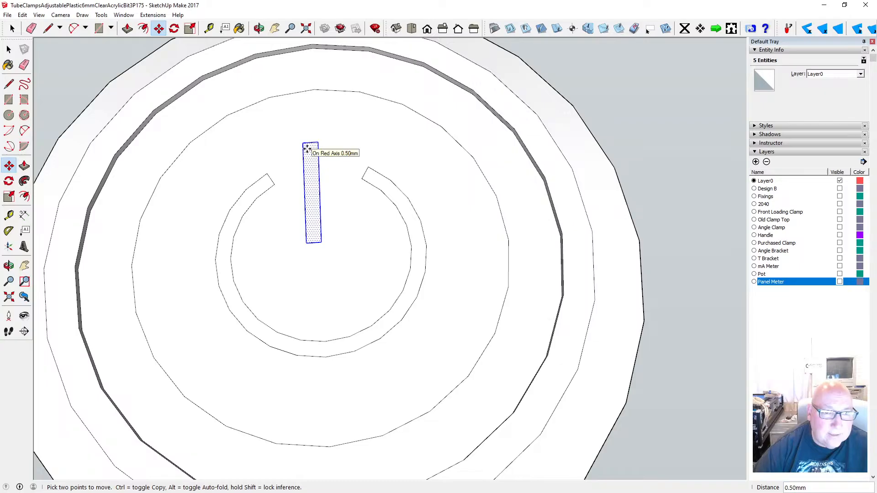
pyautogui.write('.2')
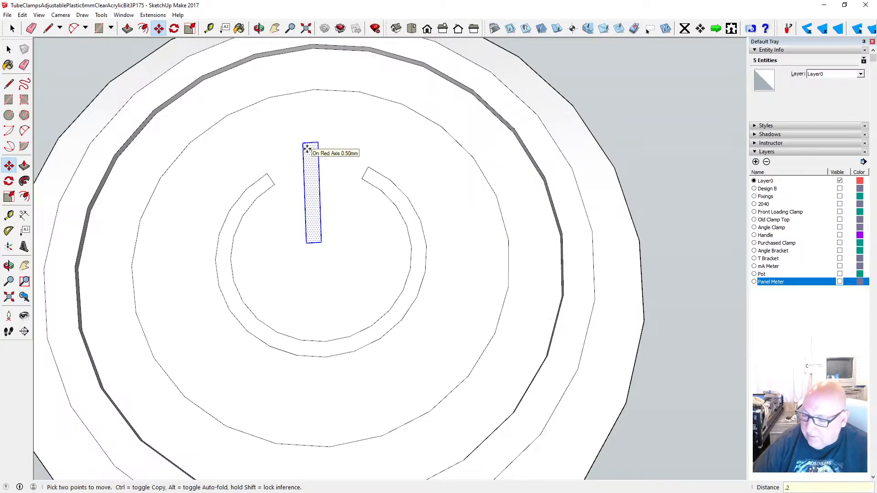
pyautogui.write('5')
pyautogui.press('Return')
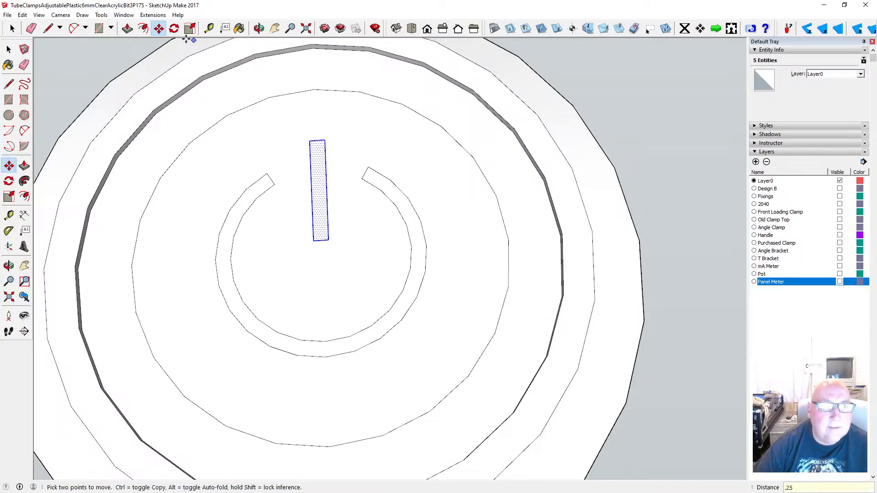
# - Rotate the bar about 2.8° clockwise around its upper-right corner
pyautogui.click(174, 30)
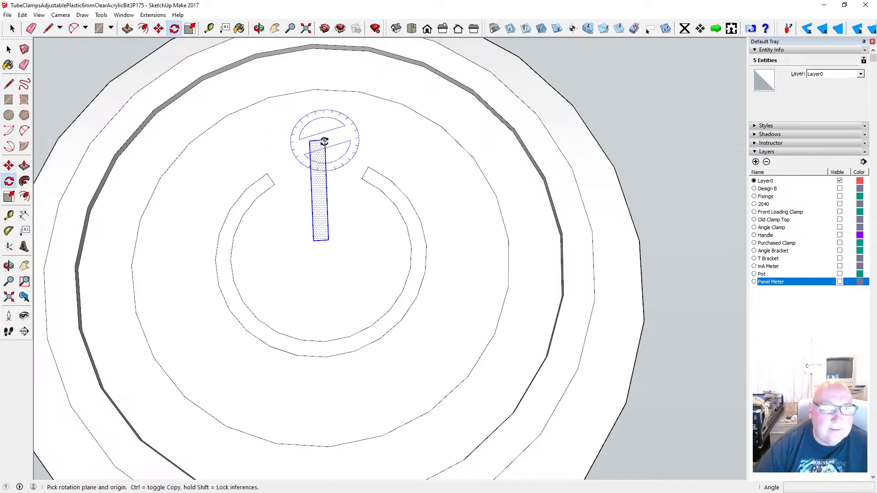
pyautogui.click(324, 139)
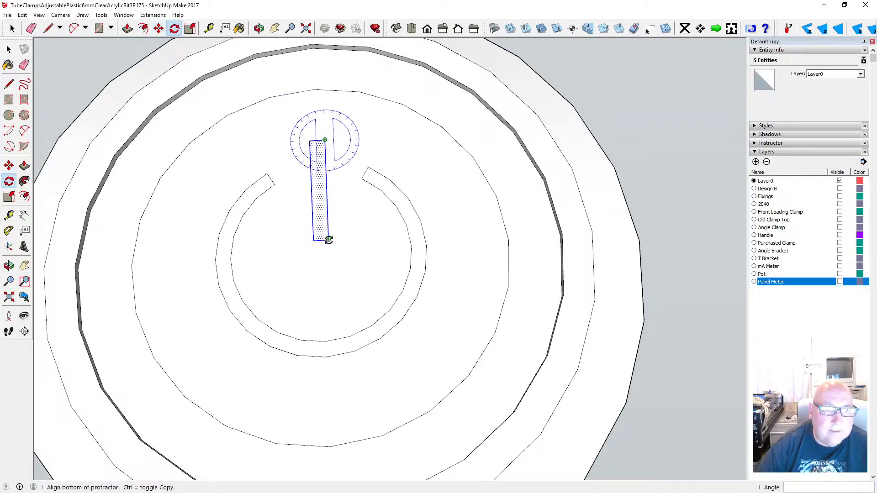
pyautogui.click(328, 240)
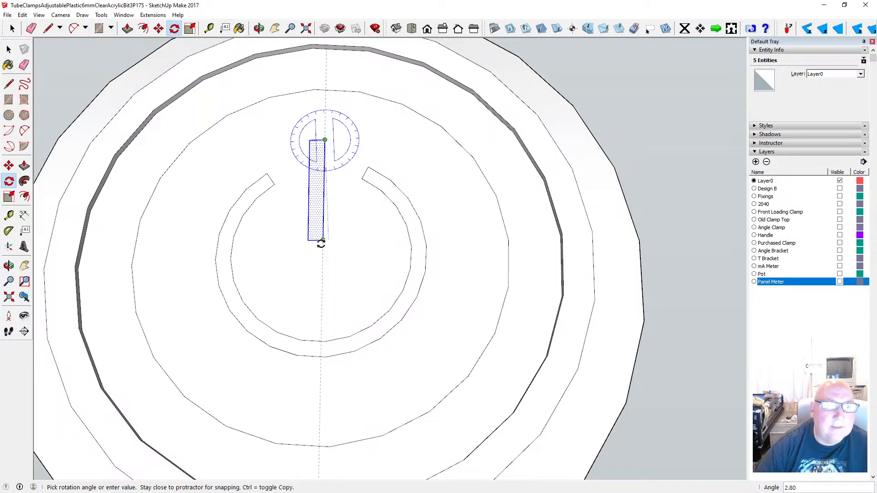
pyautogui.click(321, 242)
# - Shift the rotated bar 0.25 mm to the right within the ring's gap
pyautogui.click(158, 28)
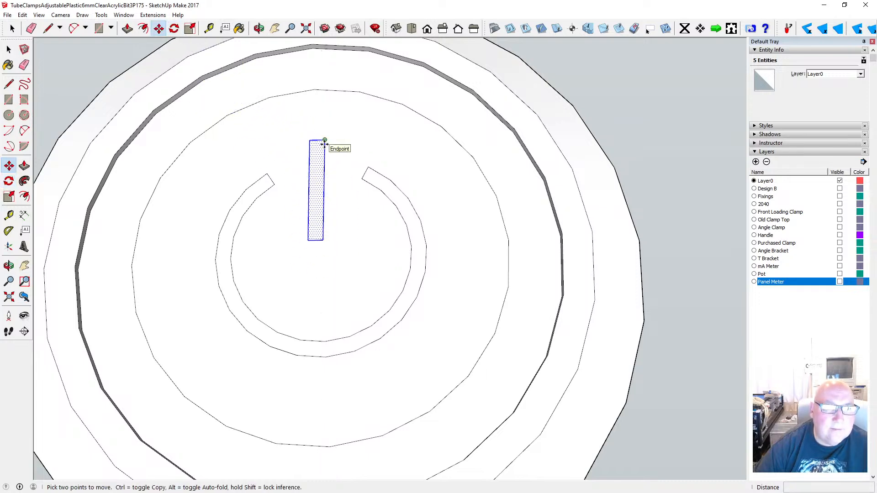
pyautogui.click(322, 141)
pyautogui.click(329, 143)
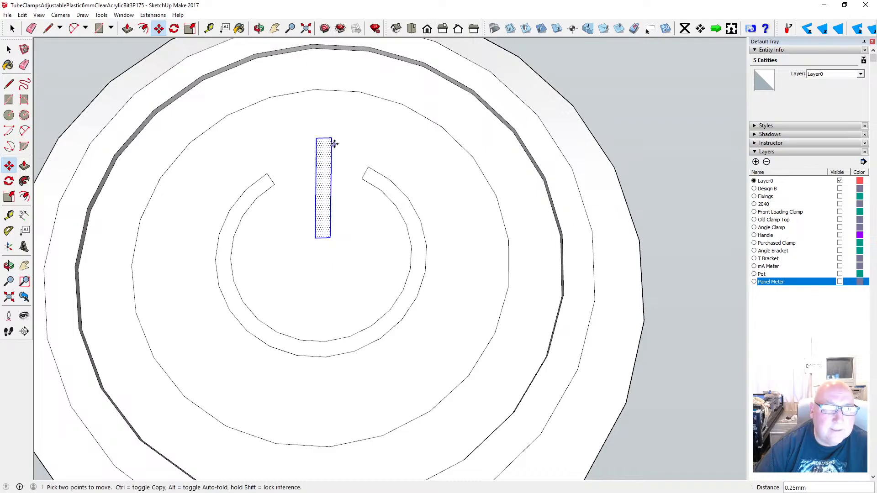
# - Move the bar 0.25 mm to the left and slightly upward, judging its position from directly above the button face
pyautogui.click(259, 28)
pyautogui.moveTo(365, 203); pyautogui.dragTo(349, 322)
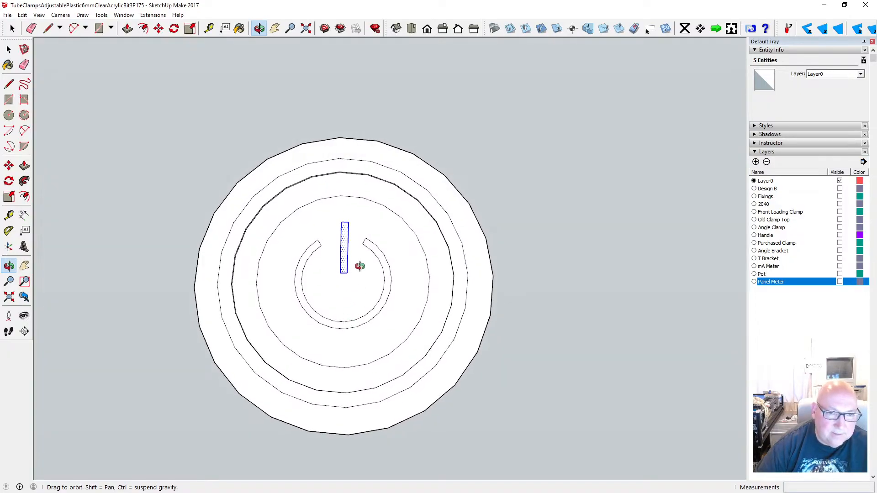
pyautogui.scroll(5, 356, 260)
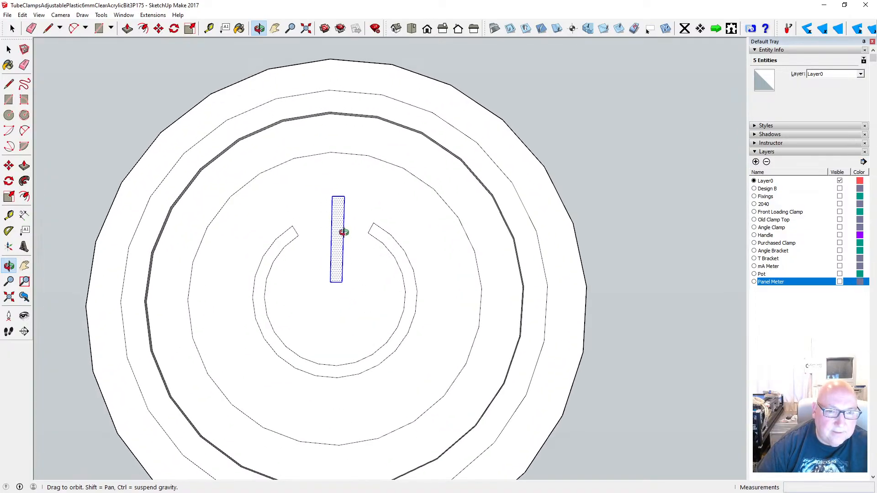
pyautogui.click(158, 28)
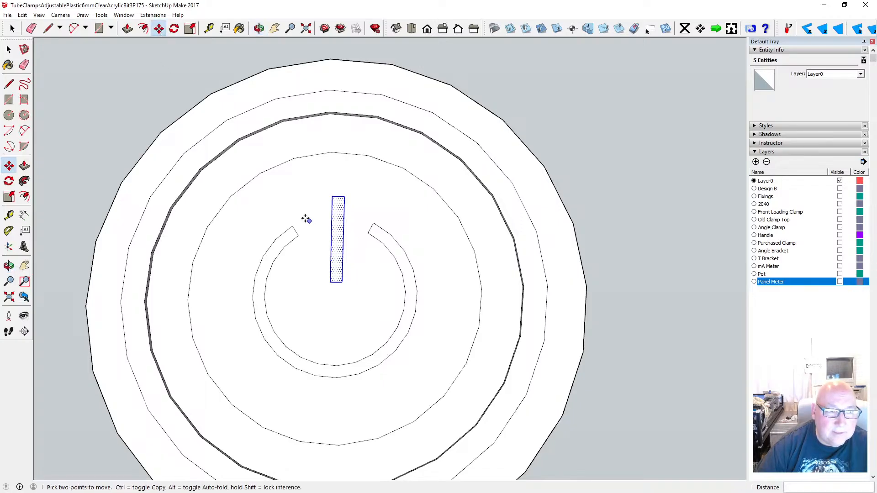
pyautogui.click(336, 242)
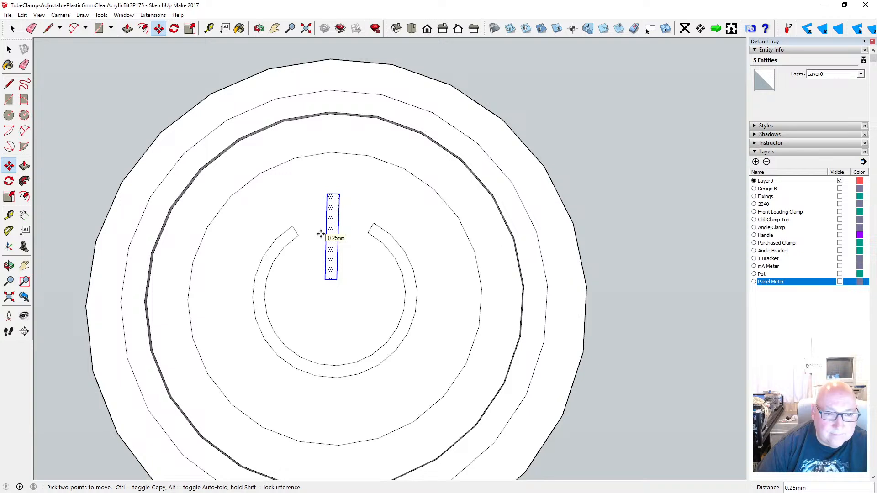
pyautogui.click(321, 233)
# - Rotate the bar counter-clockwise around its upper-left corner and turn it back 3.85° to align it with the ring's centre
pyautogui.click(174, 28)
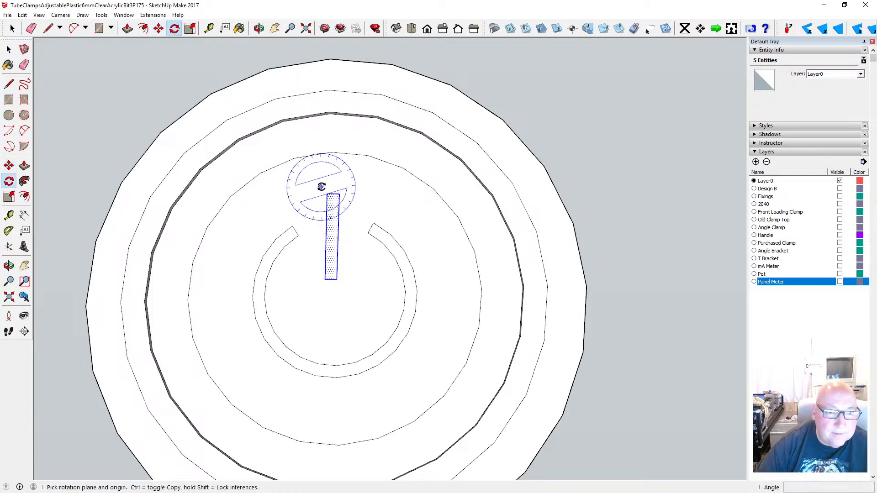
pyautogui.moveTo(327, 194); pyautogui.dragTo(326, 281)
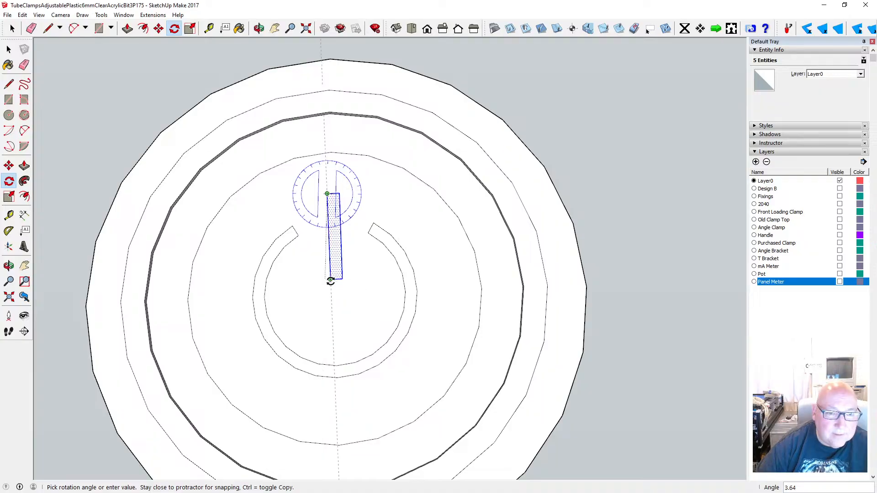
pyautogui.click(330, 280)
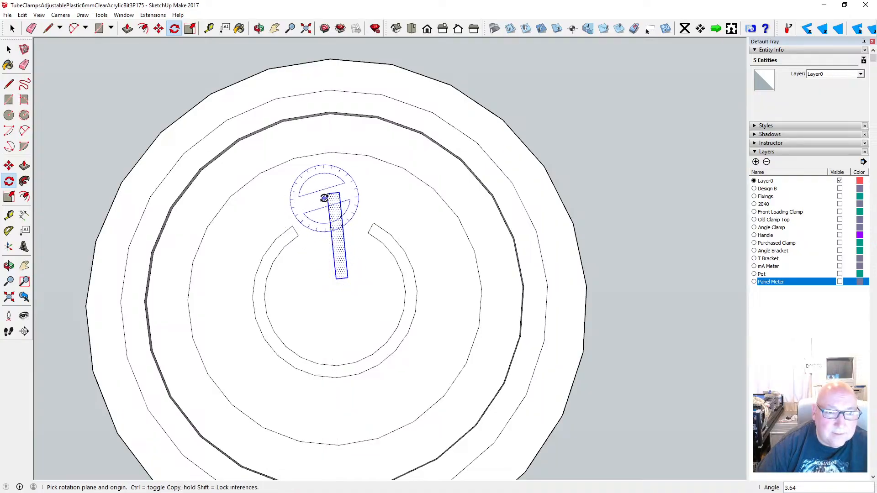
pyautogui.moveTo(327, 194); pyautogui.dragTo(337, 276)
pyautogui.click(337, 275)
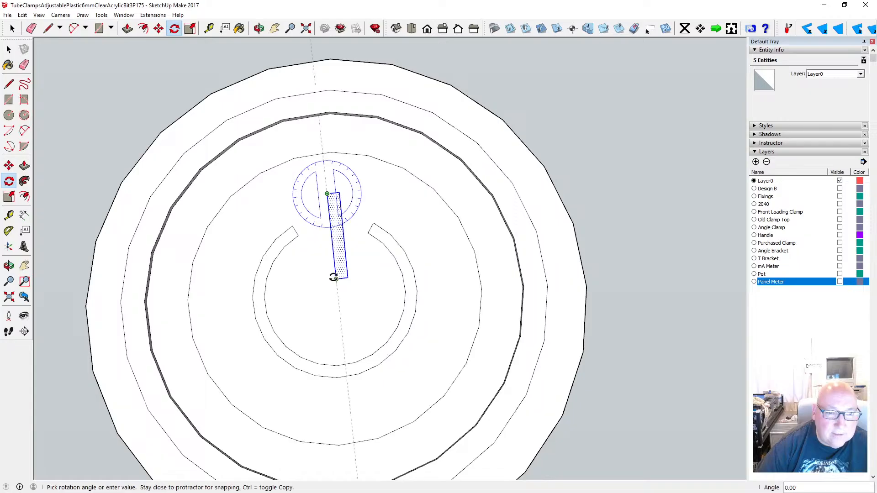
pyautogui.click(336, 277)
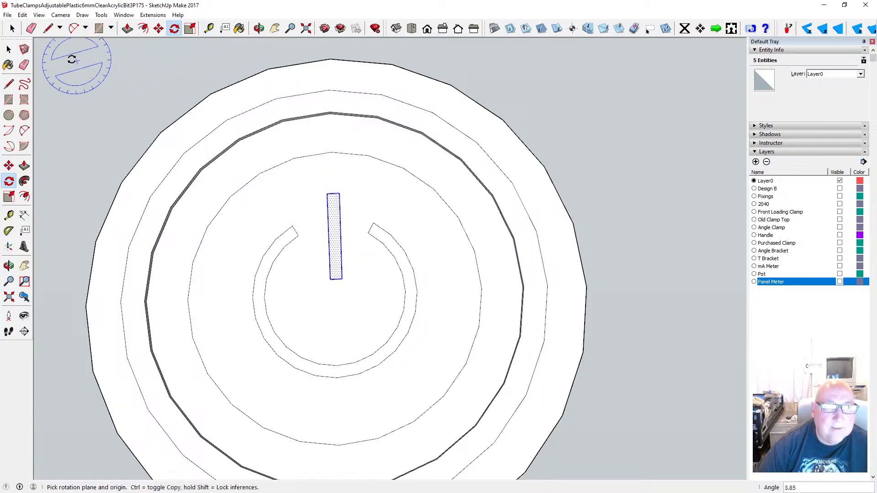
# - Examine the power symbol's bar alignment within the ring's gap from above and at an angle
pyautogui.click(9, 50)
pyautogui.click(259, 28)
pyautogui.scroll(-5, 299, 156)
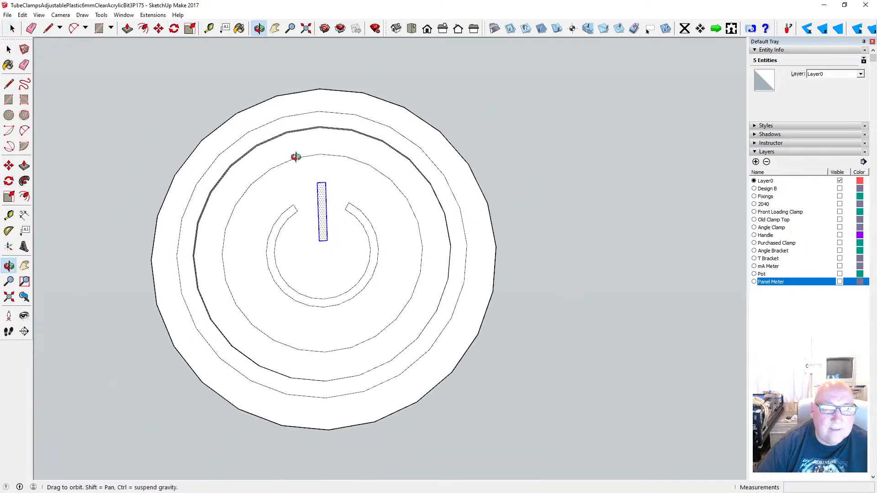
pyautogui.moveTo(299, 156); pyautogui.dragTo(300, 183)
pyautogui.scroll(3, 329, 207)
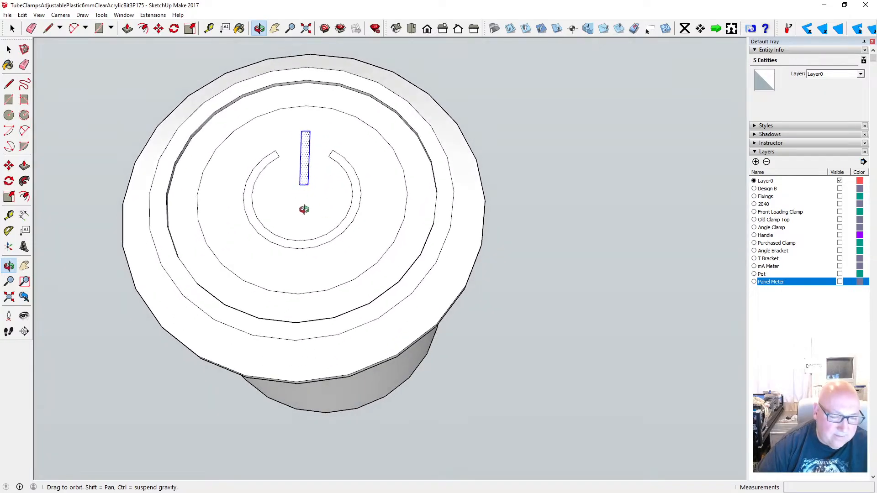
pyautogui.scroll(2, 305, 206)
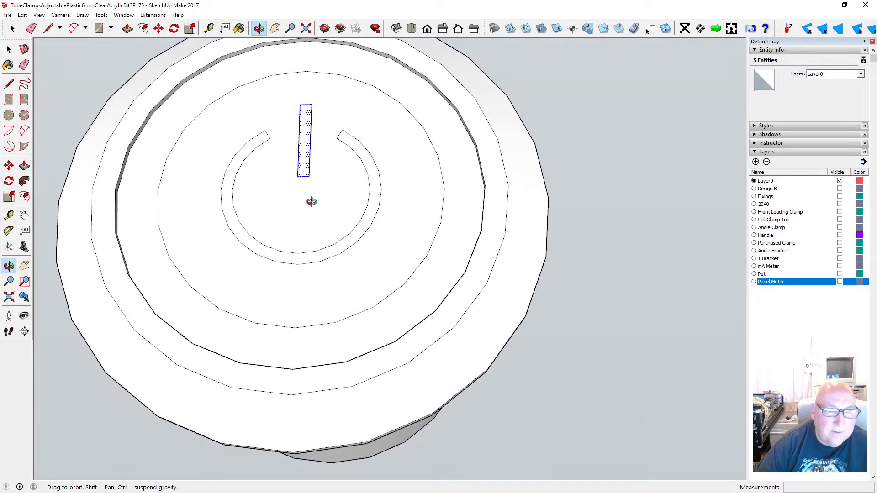
pyautogui.scroll(-2, 311, 202)
pyautogui.press('space')
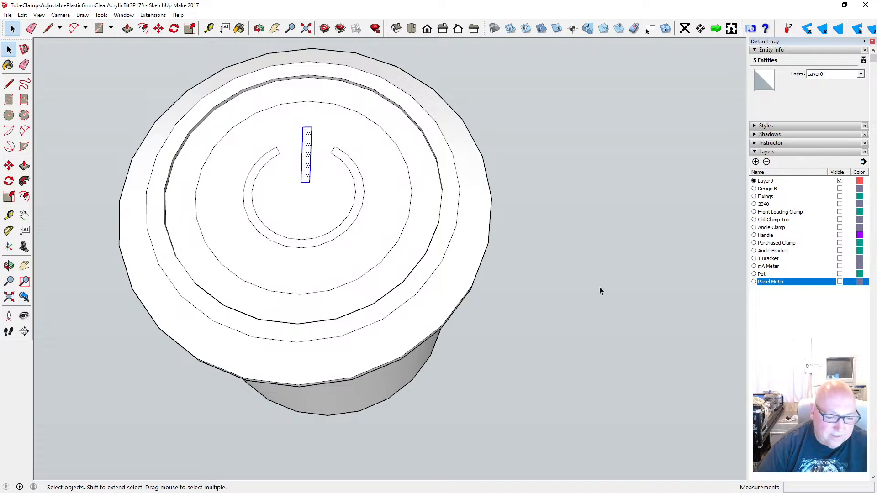
pyautogui.scroll(-3, 595, 288)
pyautogui.scroll(3, 721, 248)
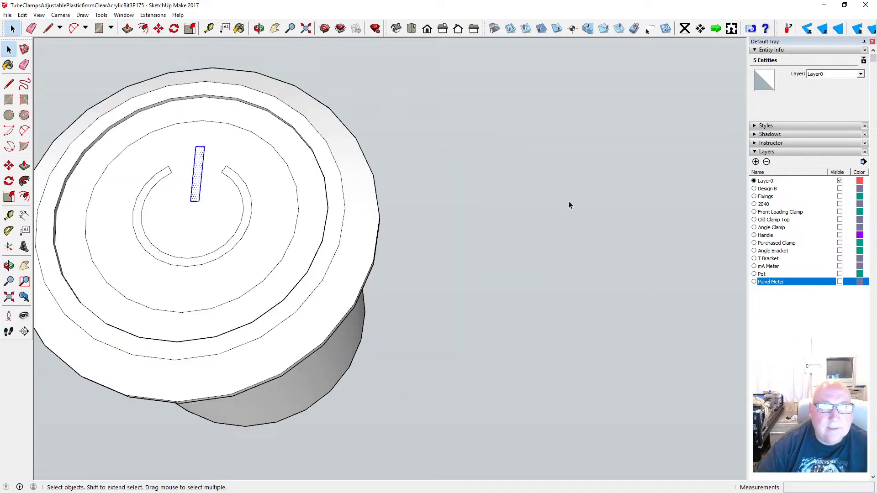
pyautogui.scroll(-3, 569, 205)
# - Try the Metal Corrugated Shiny material on the head's bevel and undo the paint
pyautogui.click(239, 28)
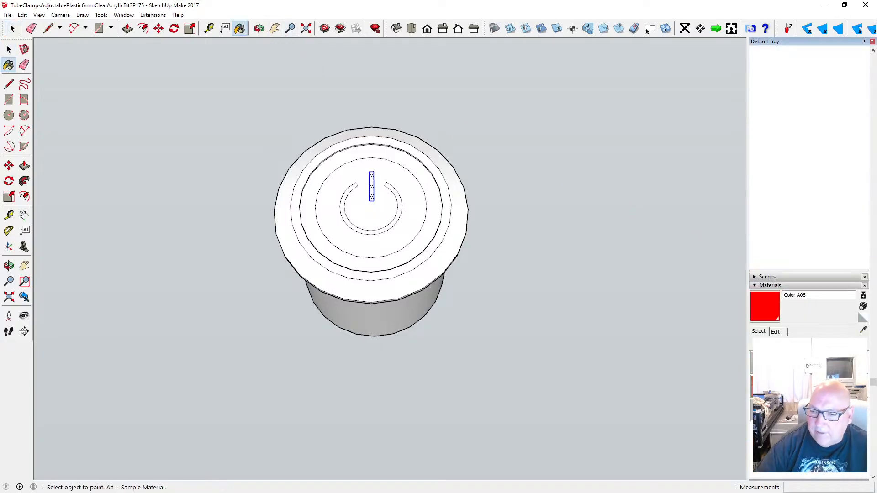
pyautogui.click(786, 365)
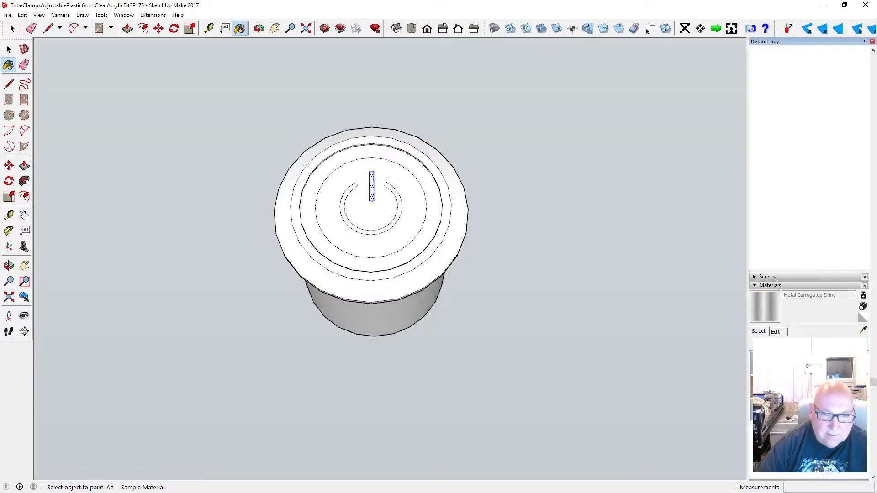
pyautogui.click(461, 224)
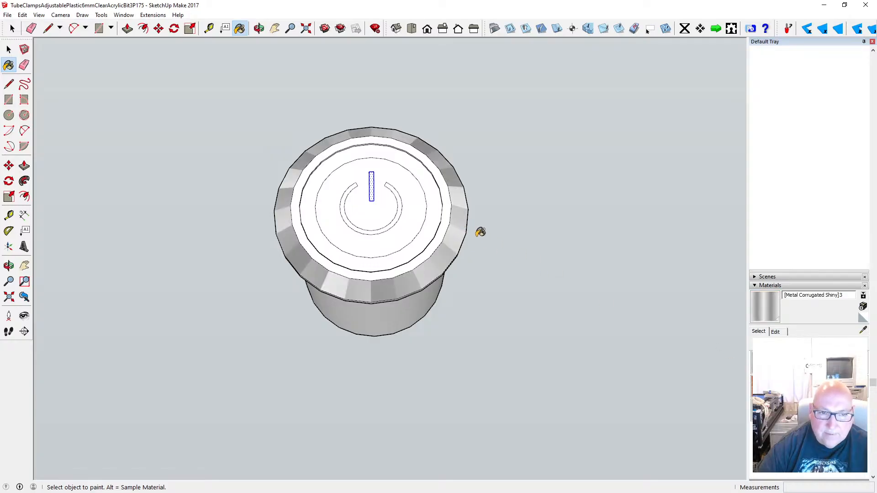
pyautogui.click(22, 15)
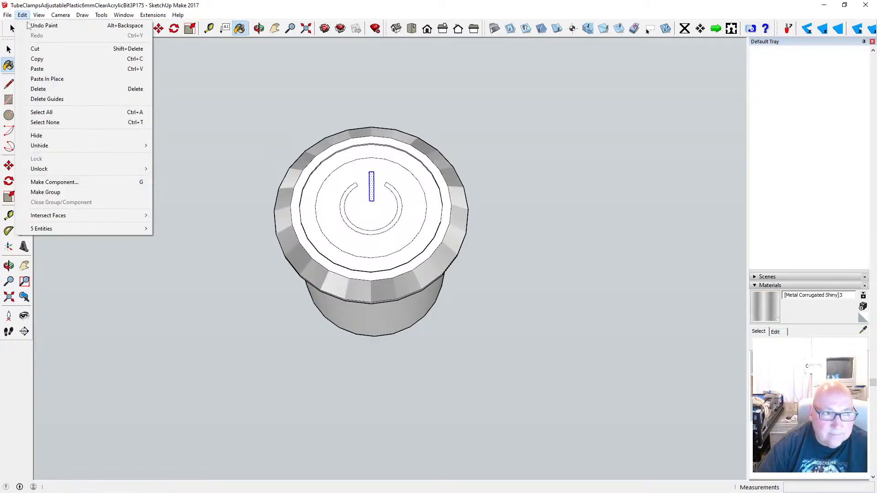
pyautogui.click(29, 25)
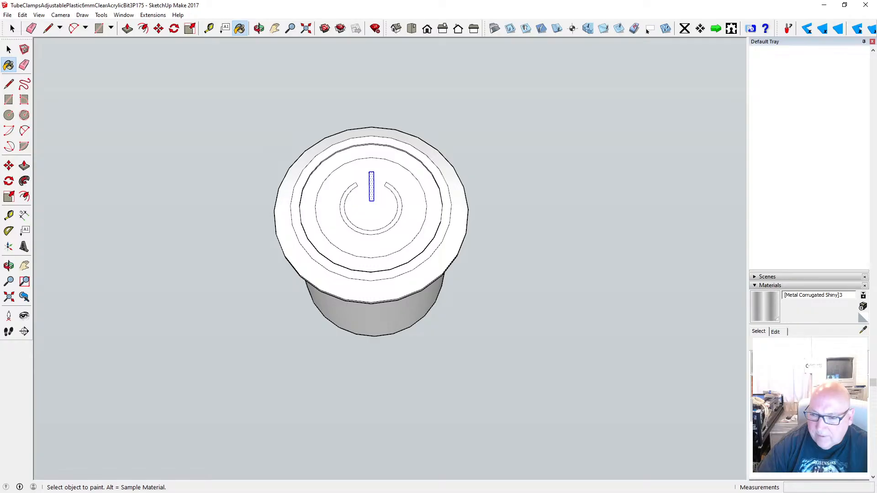
# - Try the Metal Silver material on the head's bevel and on the central face around the power symbol
pyautogui.click(783, 398)
pyautogui.click(455, 220)
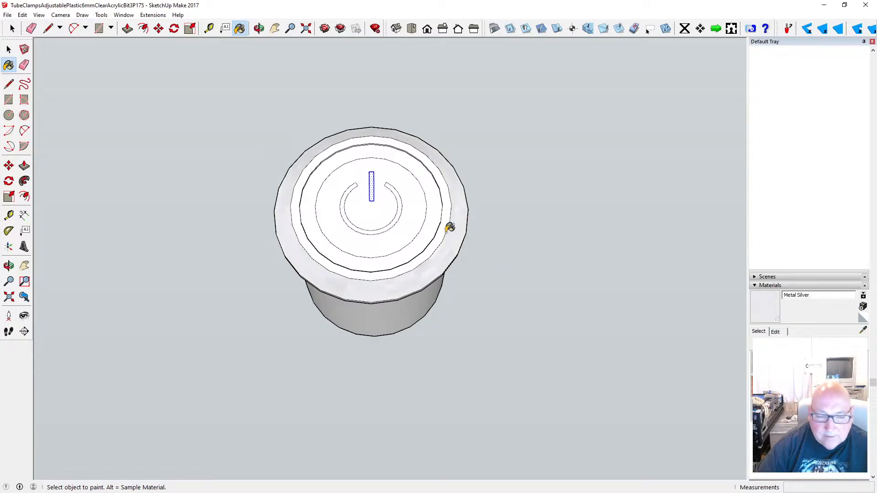
pyautogui.click(418, 211)
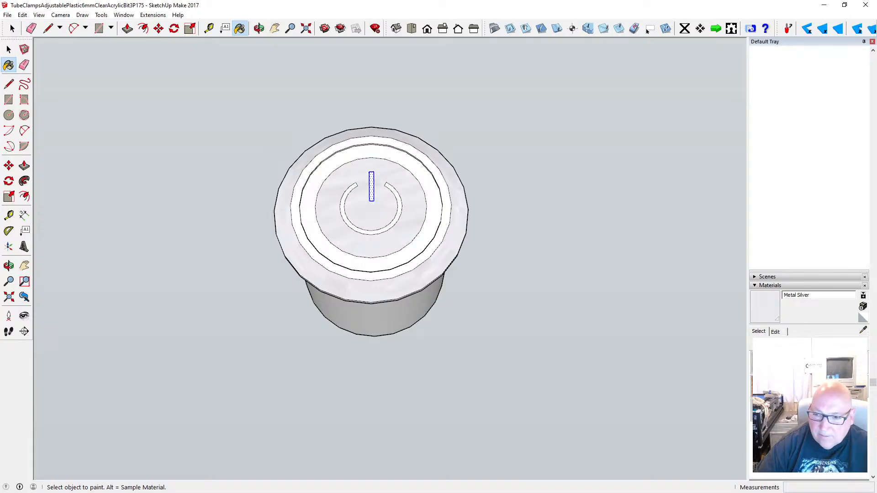
# - Try the Aluminum material on the head's bevel and the central face around the power symbol
pyautogui.click(765, 363)
pyautogui.click(453, 243)
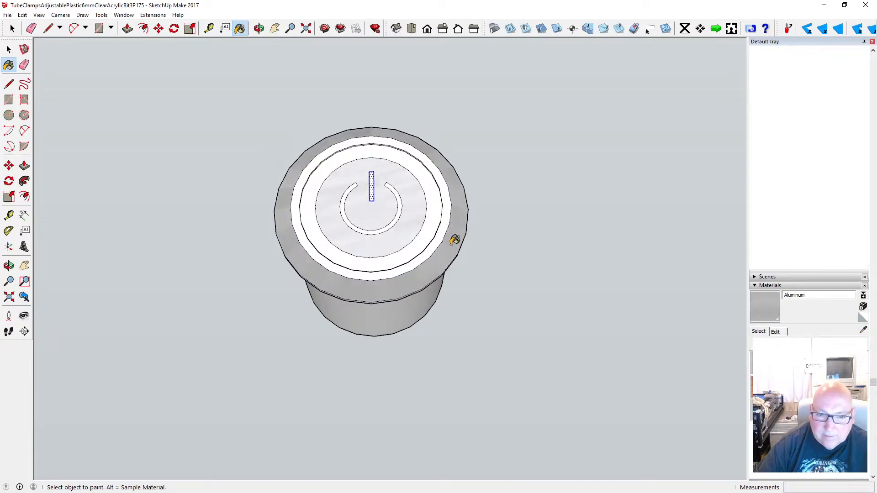
pyautogui.click(414, 217)
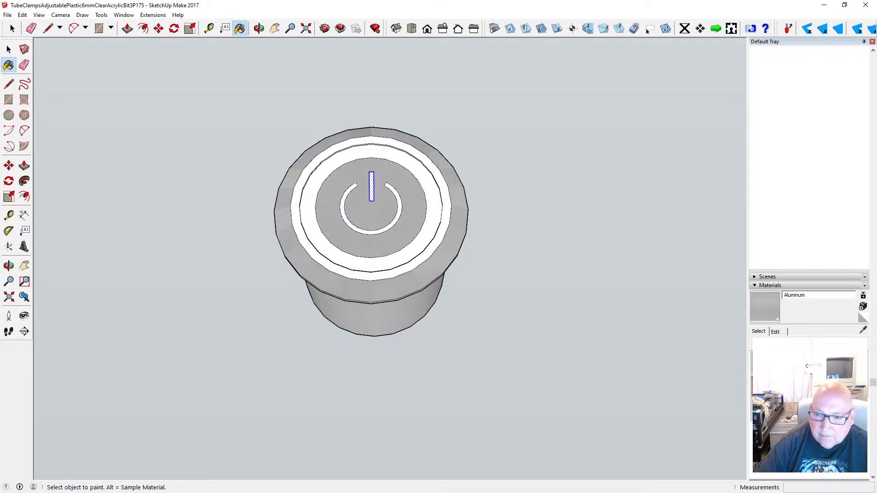
# - Try the Steel Brushed Stainless material on the head's bevel and central face
pyautogui.click(787, 409)
pyautogui.click(461, 229)
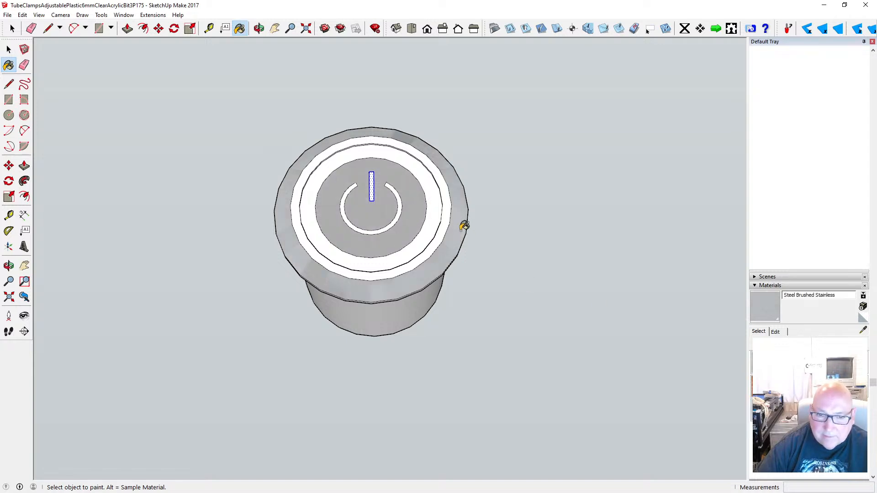
pyautogui.click(419, 205)
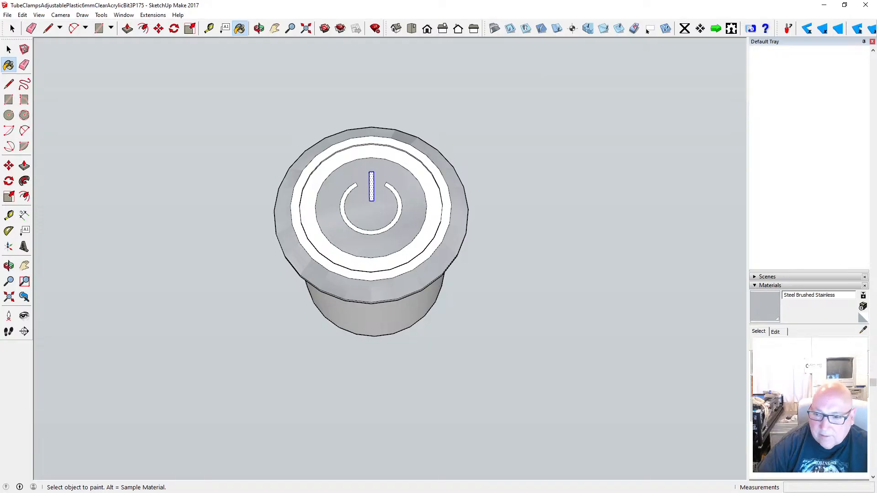
# - Try the Metal Aluminum Anodized material on the head's bevel and central face
pyautogui.click(786, 402)
pyautogui.click(457, 233)
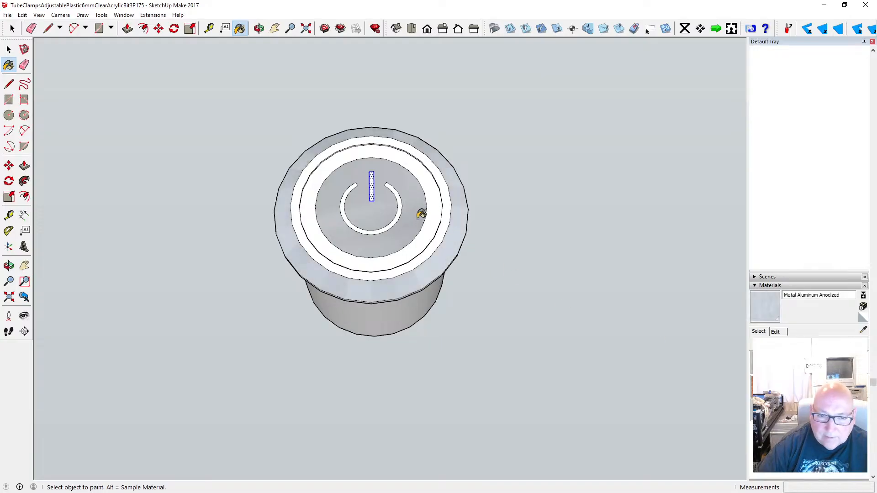
pyautogui.click(420, 214)
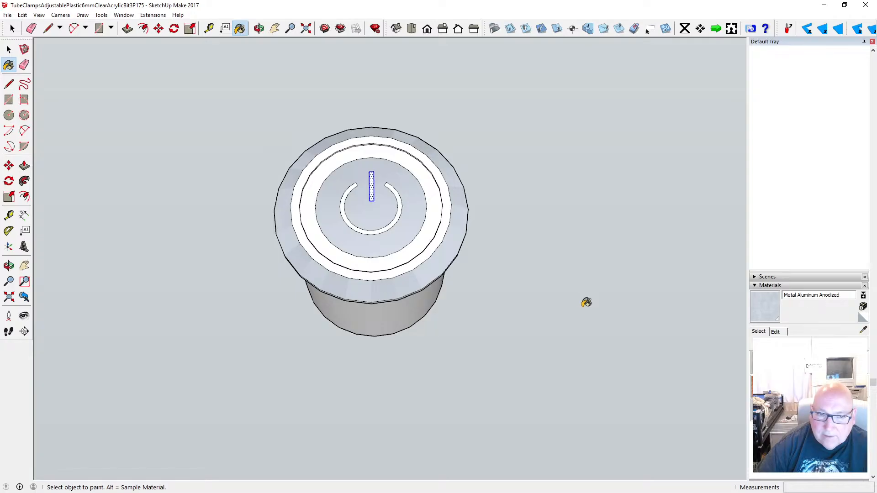
# - Repaint the head's bevel and the central face around the power symbol with Metal Silver
pyautogui.click(804, 402)
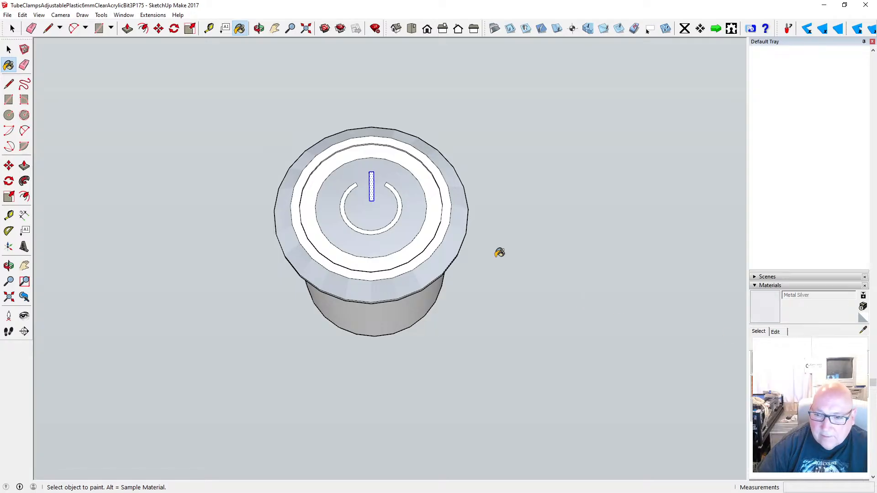
pyautogui.click(459, 222)
pyautogui.click(419, 212)
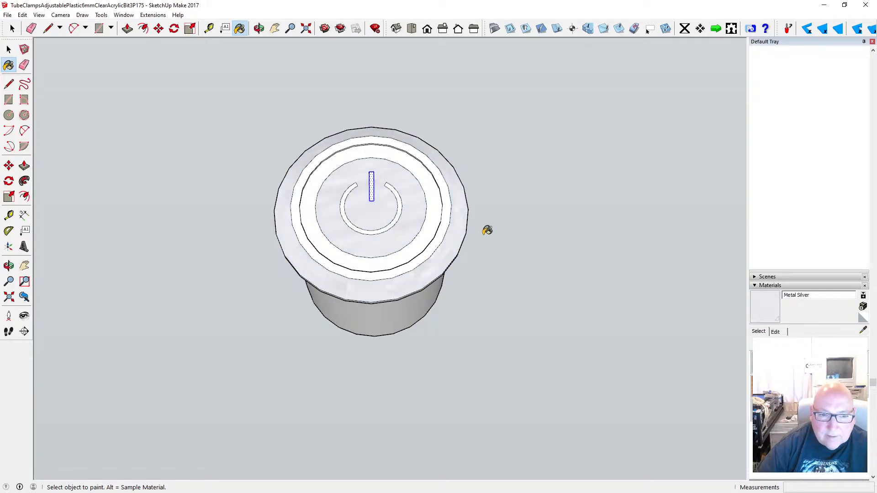
# - Paint the flat ring just inside the head's bevel with Metal Silver
pyautogui.click(258, 30)
pyautogui.moveTo(320, 87); pyautogui.dragTo(385, 330)
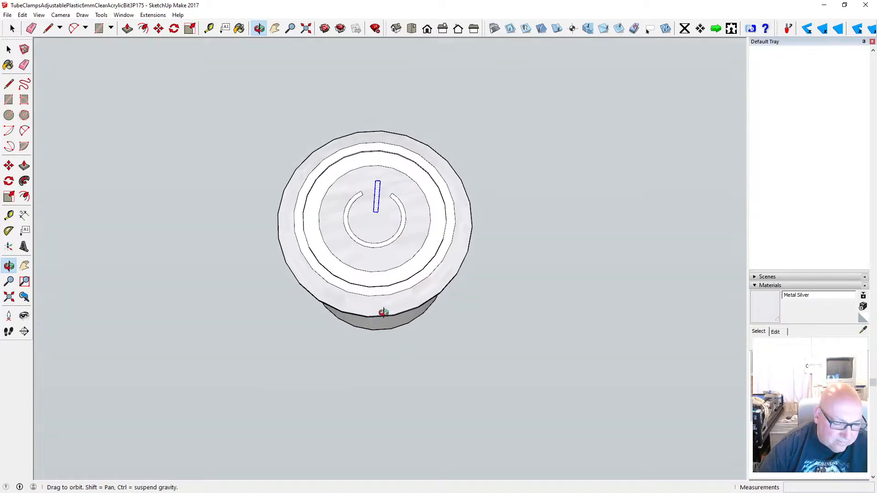
pyautogui.moveTo(383, 312); pyautogui.dragTo(372, 243)
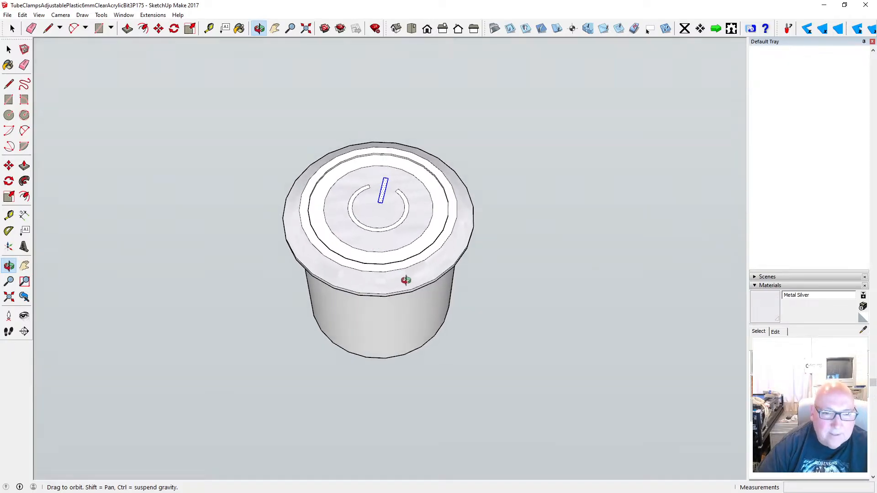
pyautogui.scroll(2, 402, 265)
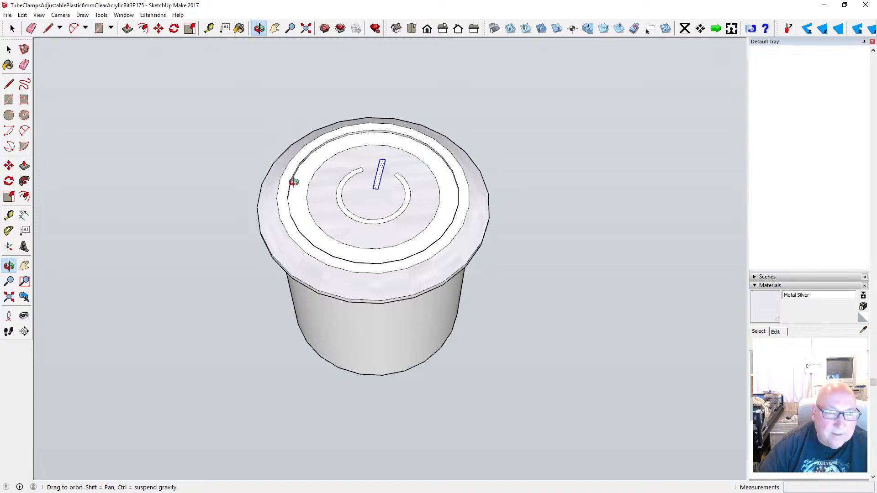
pyautogui.click(239, 28)
pyautogui.click(285, 177)
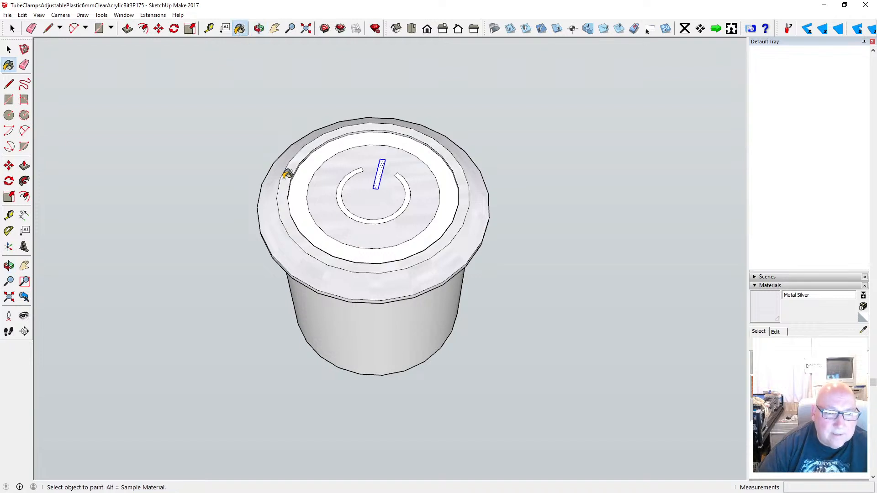
# - Paint the narrow step wall between the outer flat ring and the recessed button face with Metal Silver
pyautogui.click(259, 29)
pyautogui.moveTo(349, 133); pyautogui.dragTo(330, 105)
pyautogui.scroll(3, 336, 128)
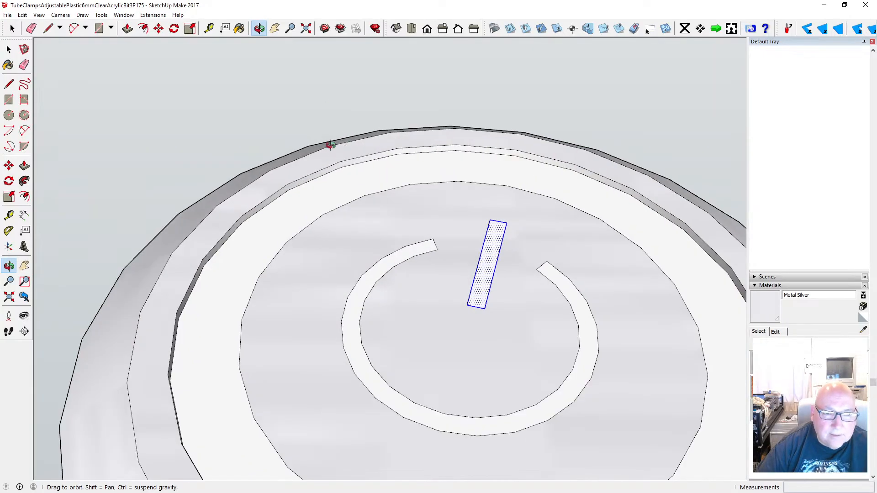
pyautogui.scroll(5, 295, 75)
pyautogui.press('b')
pyautogui.click(399, 270)
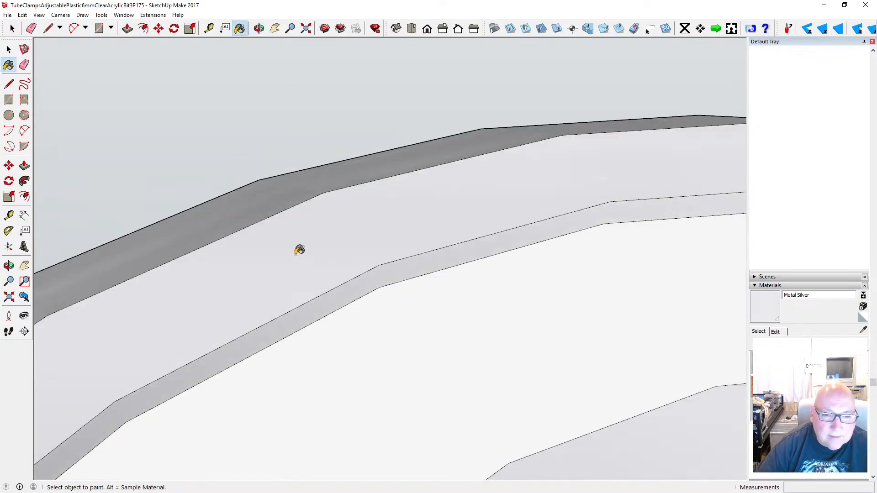
# - Paint the cylindrical side of the barrel below the head with Metal Silver
pyautogui.scroll(-5, 300, 244)
pyautogui.scroll(-5, 302, 242)
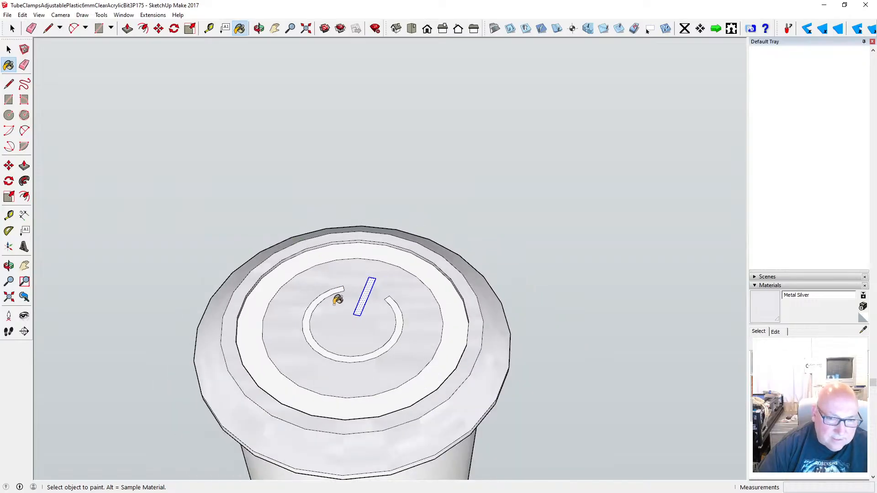
pyautogui.scroll(-2, 340, 297)
pyautogui.press('o')
pyautogui.moveTo(269, 88); pyautogui.dragTo(337, 264)
pyautogui.click(240, 28)
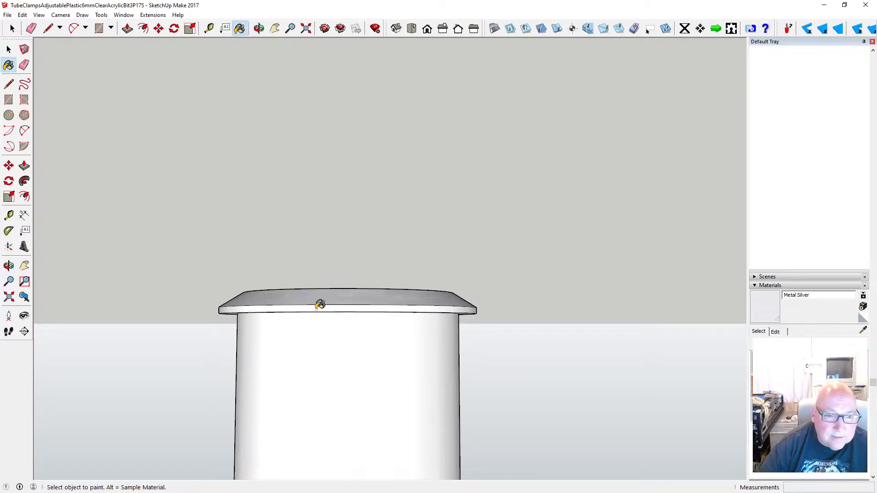
pyautogui.click(325, 325)
# - Paint the underside of the head's flange with Metal Silver
pyautogui.click(259, 29)
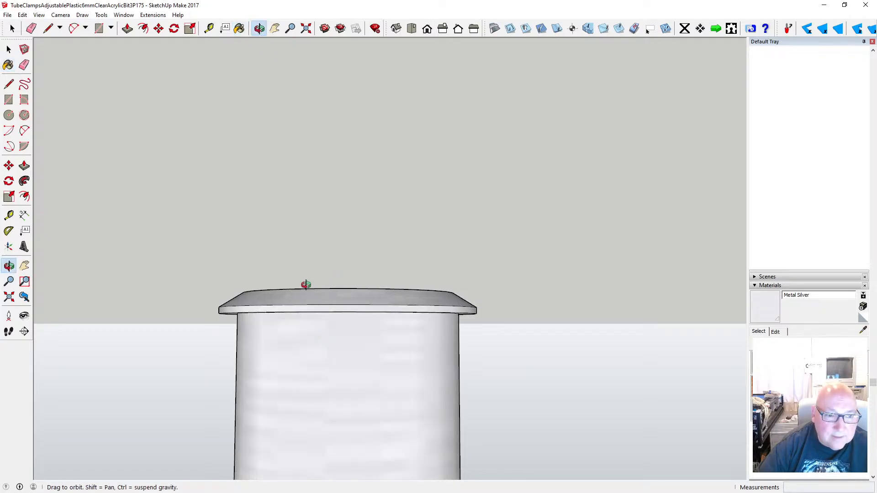
pyautogui.moveTo(303, 286); pyautogui.dragTo(307, 185)
pyautogui.click(240, 29)
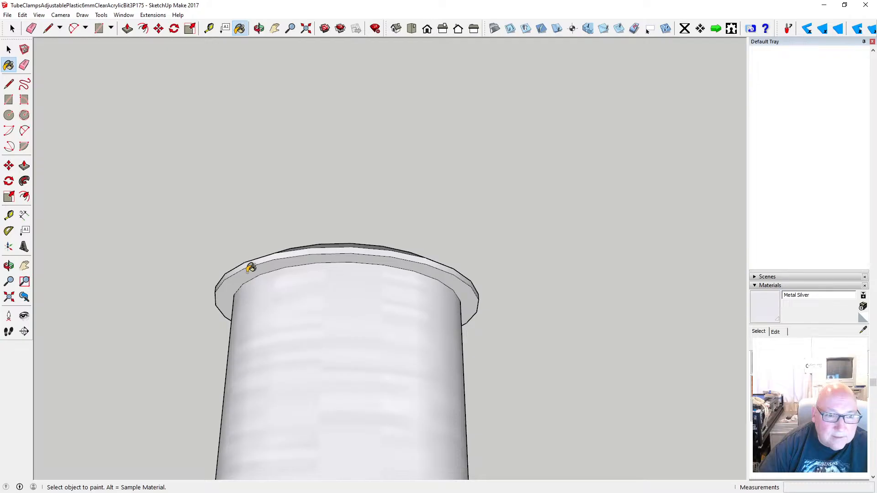
pyautogui.click(251, 265)
# - Paint the tapered surface at the barrel's lower end with Metal Silver and bring the button face back into view
pyautogui.click(259, 29)
pyautogui.moveTo(260, 47); pyautogui.dragTo(286, 162)
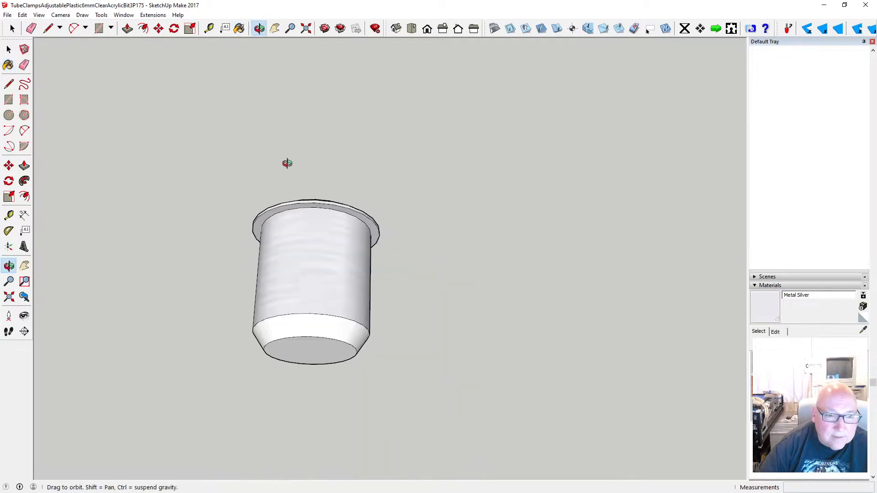
pyautogui.click(239, 28)
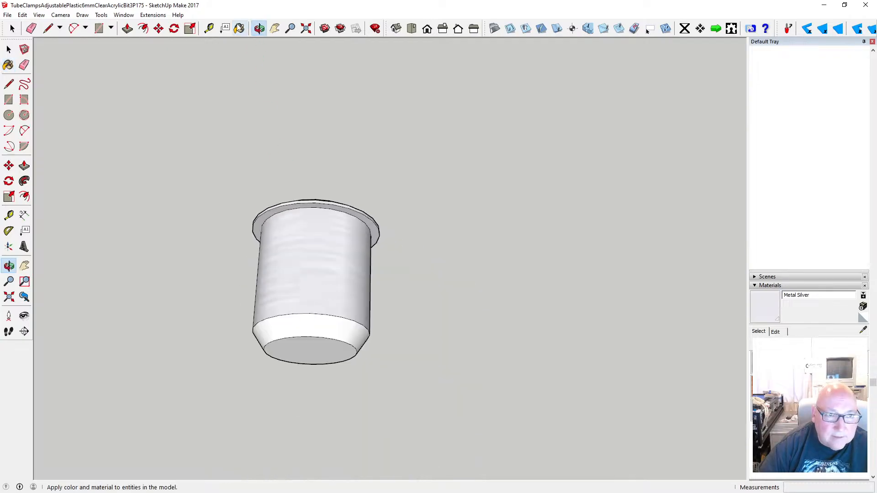
pyautogui.click(291, 321)
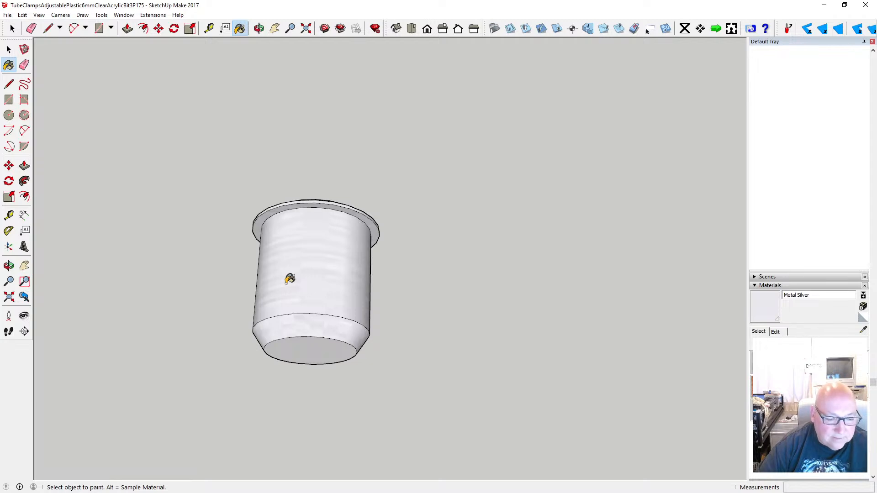
pyautogui.click(259, 28)
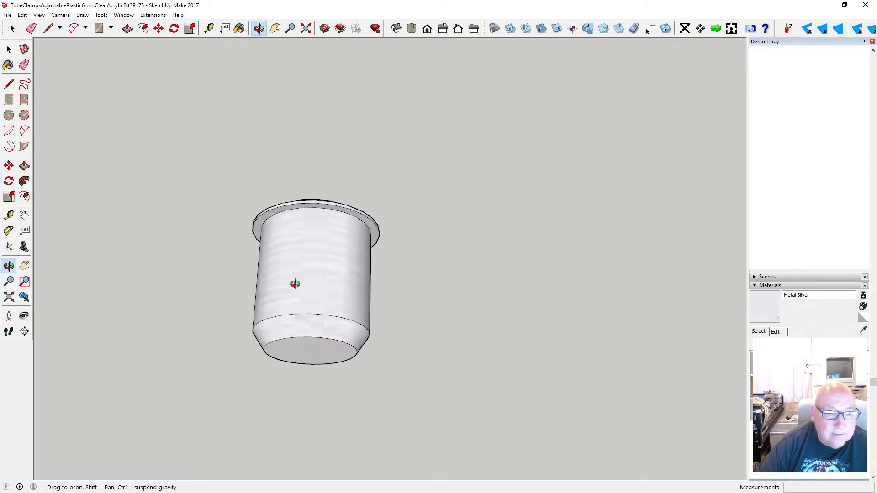
pyautogui.moveTo(294, 284); pyautogui.dragTo(323, 290)
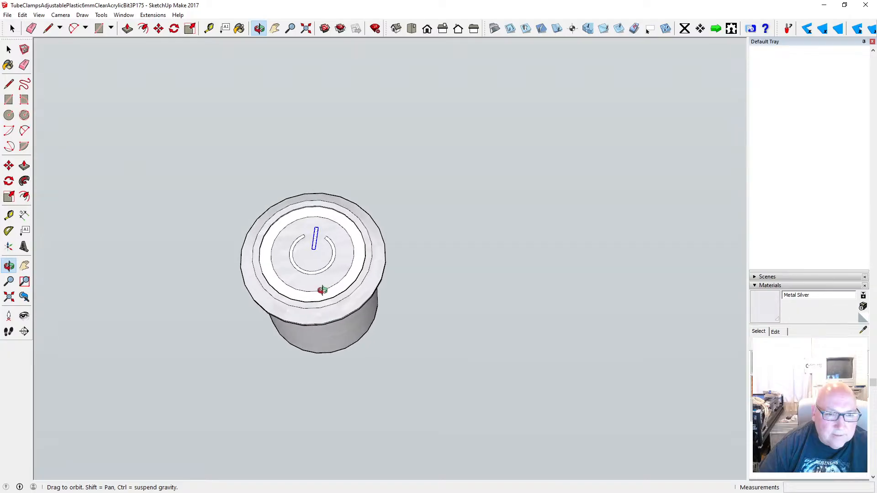
# - Paint the flat ring around the button's centre face with Quartz Light Grey and clear the selection
pyautogui.scroll(2, 322, 281)
pyautogui.scroll(1, 315, 280)
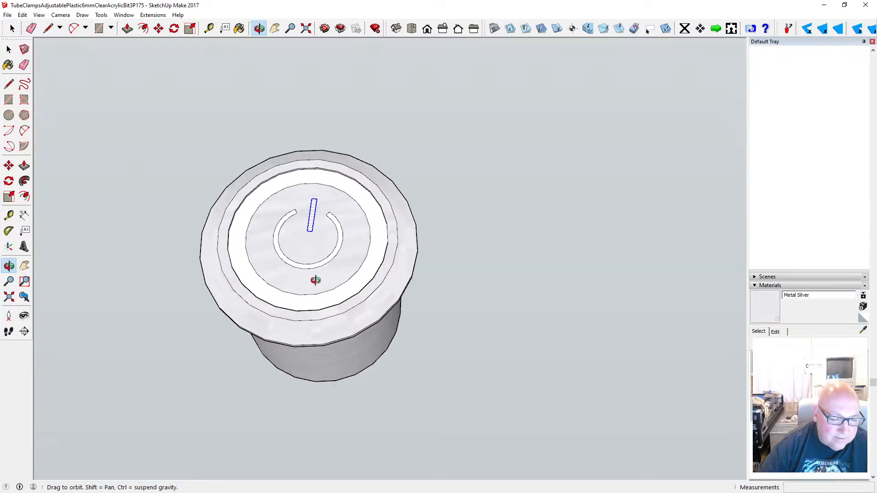
pyautogui.scroll(3, 316, 280)
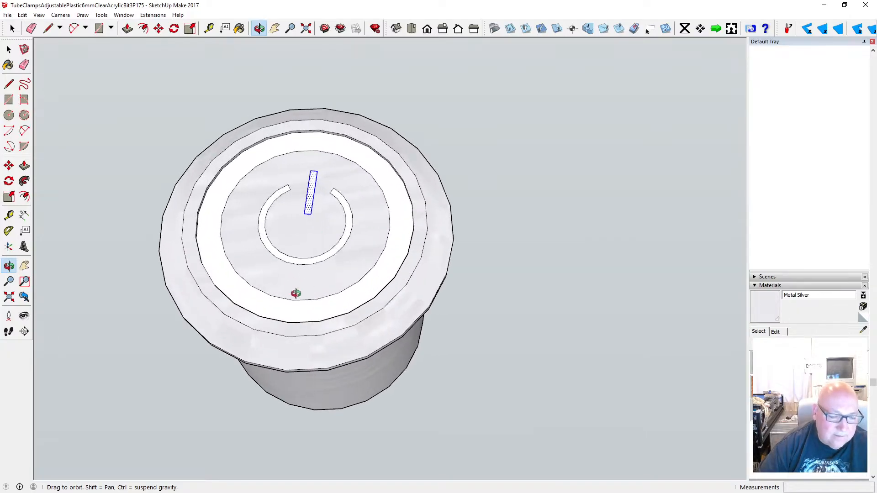
pyautogui.scroll(-3, 297, 292)
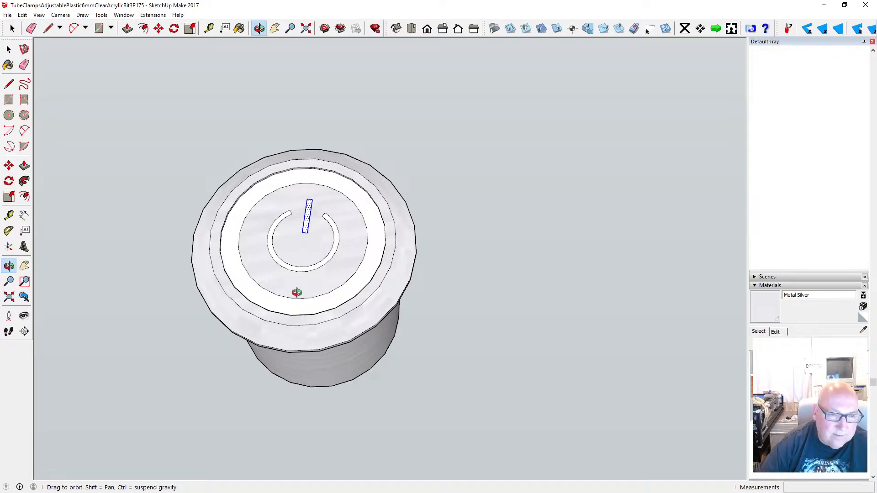
pyautogui.scroll(1, 296, 292)
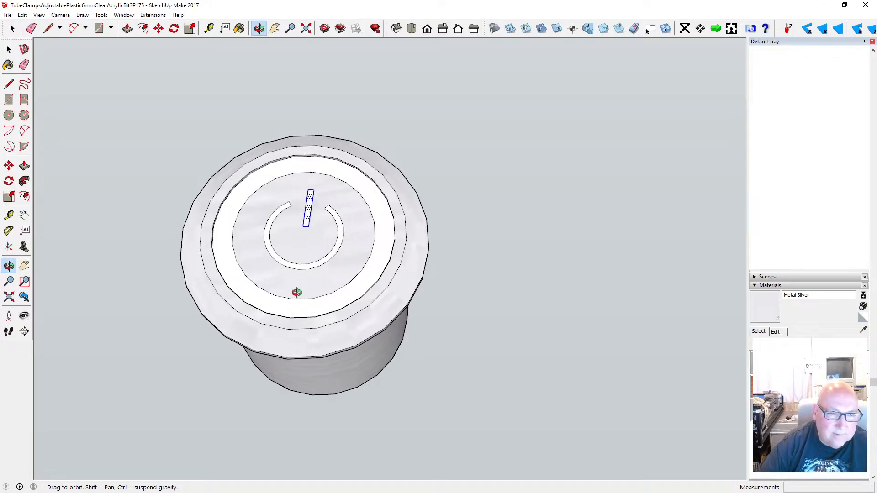
pyautogui.click(9, 50)
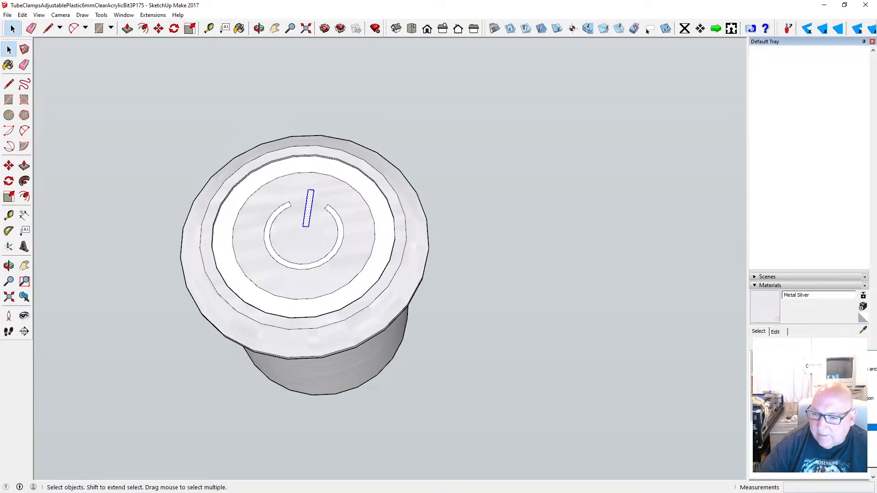
pyautogui.press('b')
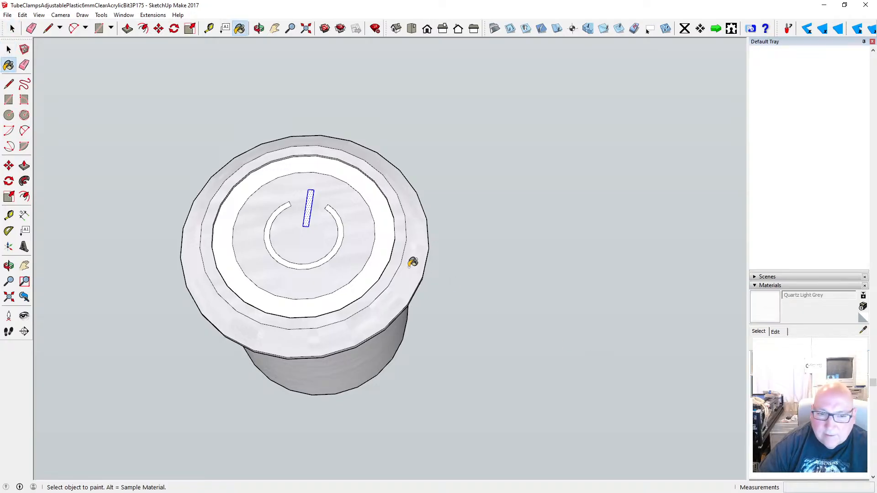
pyautogui.keyDown('alt'); pyautogui.click(388, 240); pyautogui.keyUp('alt')
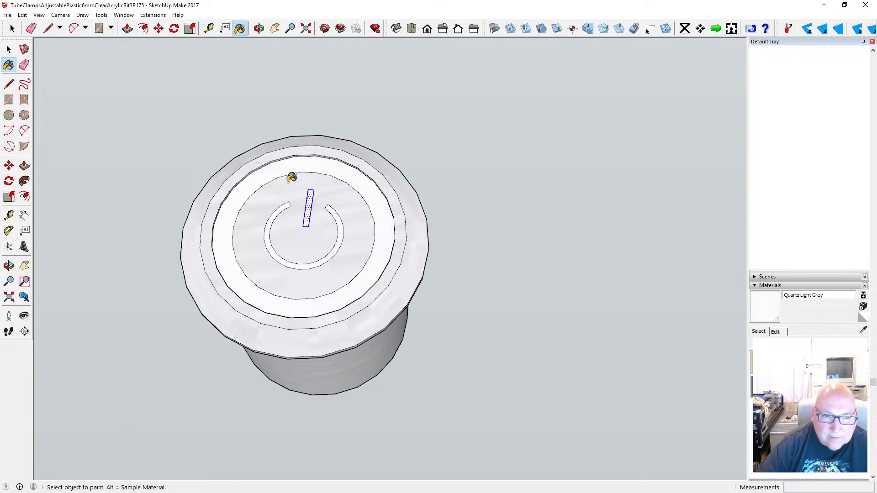
pyautogui.click(9, 50)
pyautogui.click(10, 50)
pyautogui.click(125, 91)
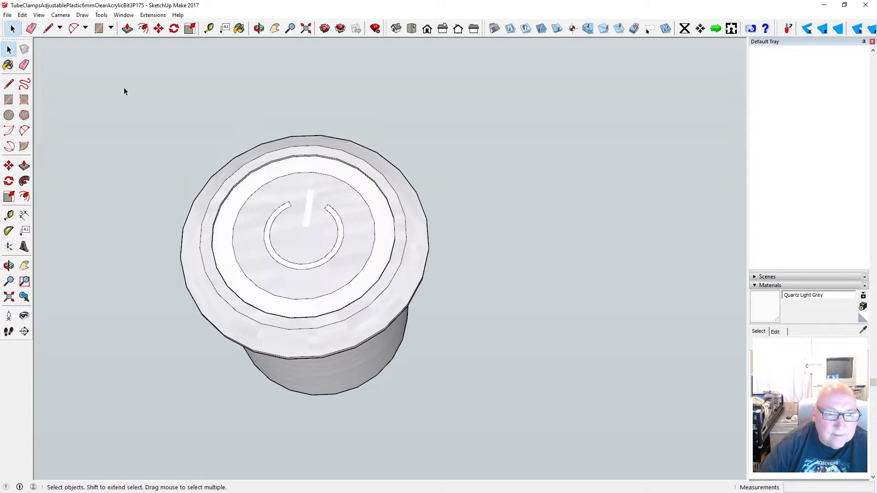
# - Undo the last paint on the button face
pyautogui.click(23, 15)
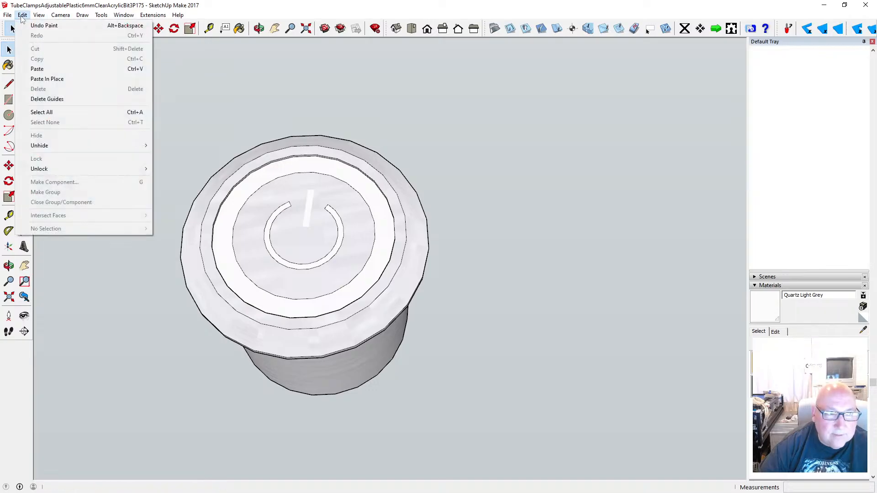
pyautogui.click(27, 26)
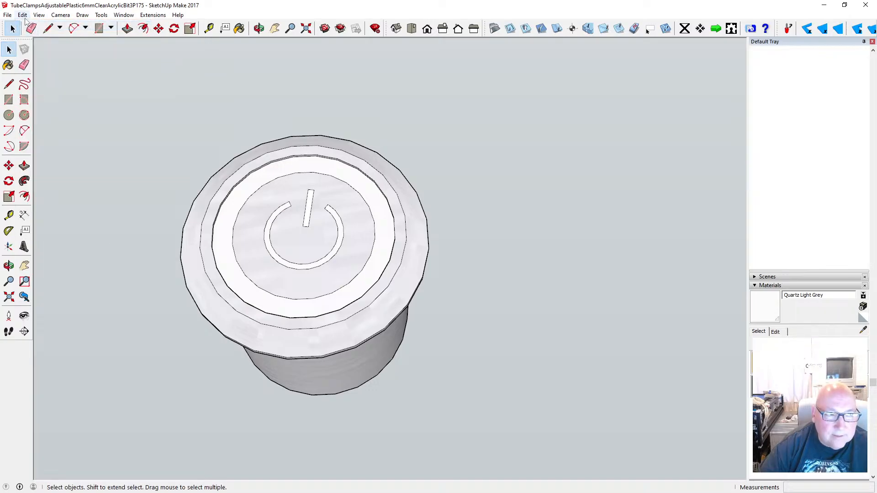
pyautogui.press('b')
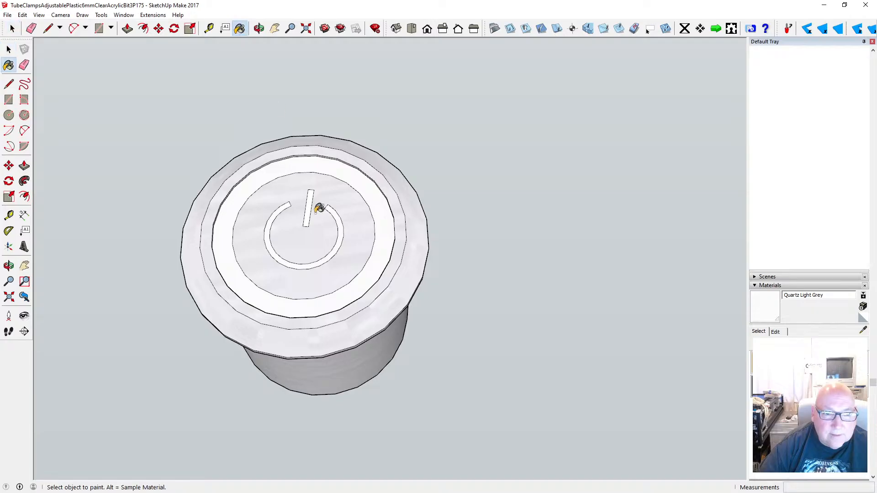
pyautogui.press('space')
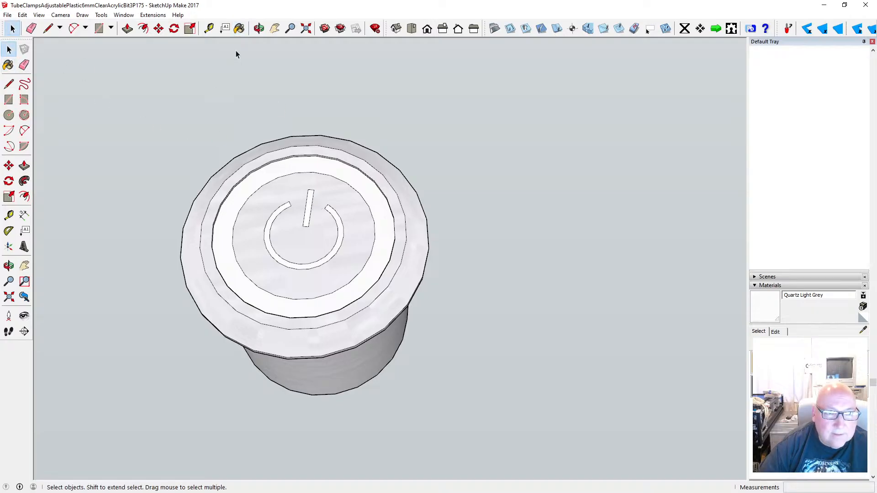
# - Paint the flat ring and both the bar and arc of the power symbol with Formica Blue
pyautogui.click(258, 29)
pyautogui.moveTo(287, 255); pyautogui.dragTo(333, 235)
pyautogui.scroll(6, 299, 269)
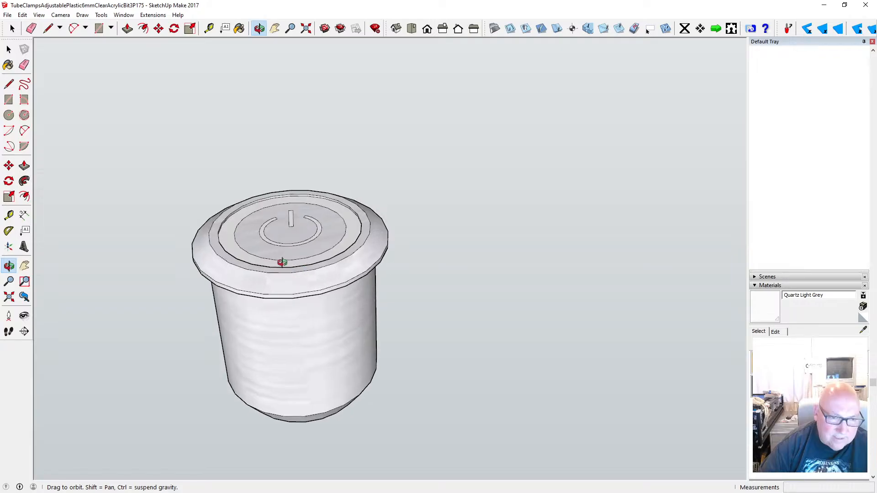
pyautogui.moveTo(283, 262); pyautogui.dragTo(294, 280)
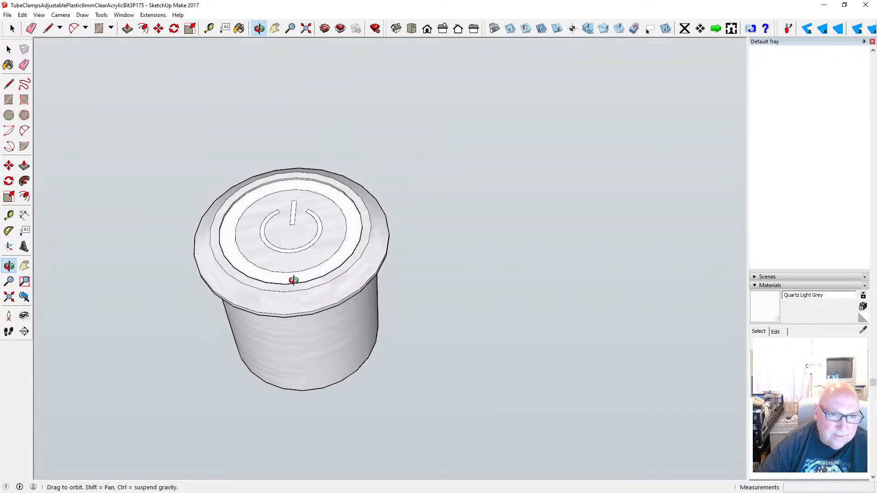
pyautogui.scroll(3, 294, 280)
pyautogui.scroll(2, 270, 276)
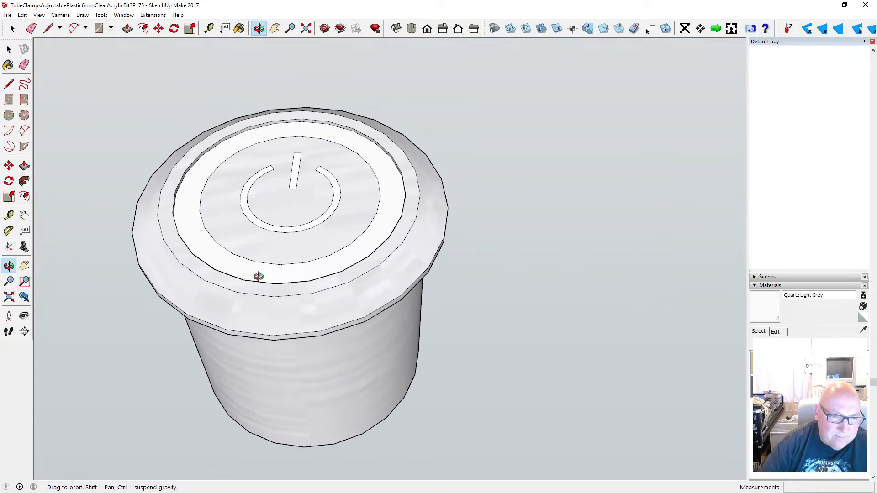
pyautogui.moveTo(259, 277); pyautogui.dragTo(260, 278, button='middle')
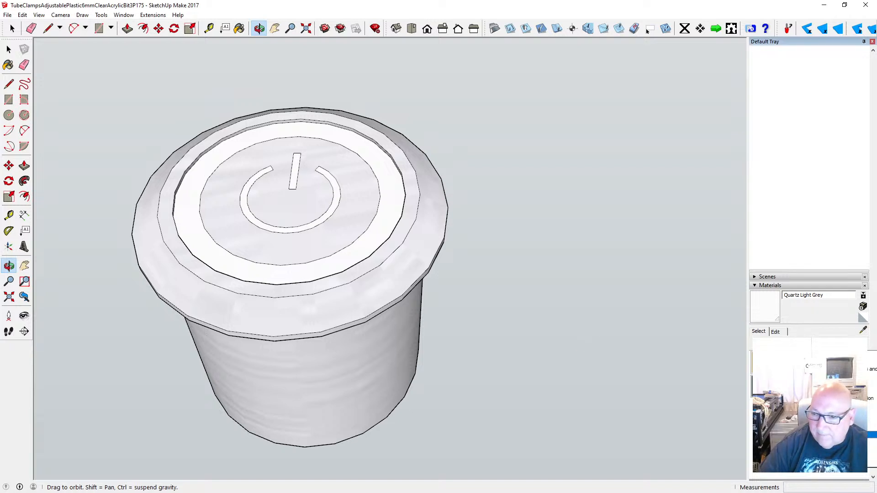
pyautogui.click(785, 411)
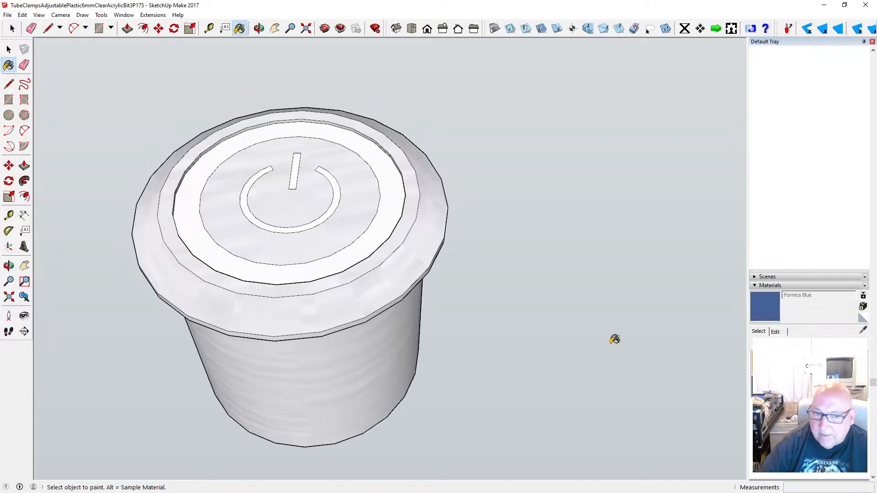
pyautogui.click(391, 201)
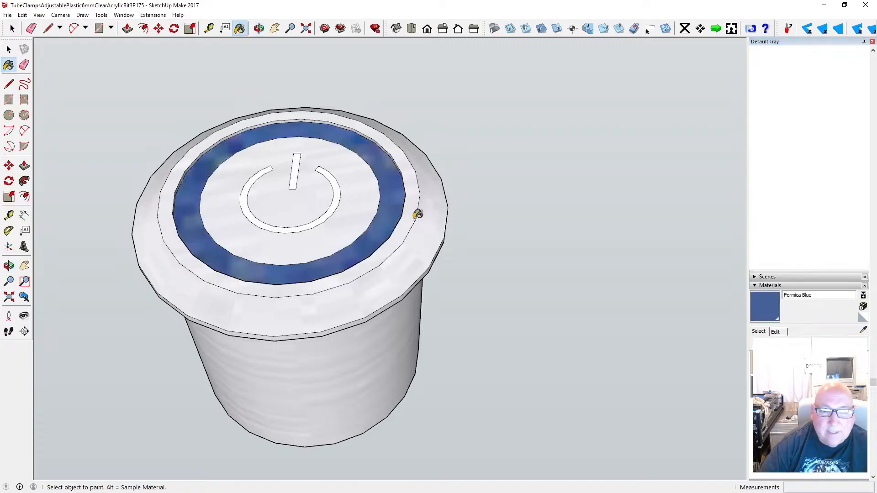
pyautogui.click(295, 159)
pyautogui.click(271, 166)
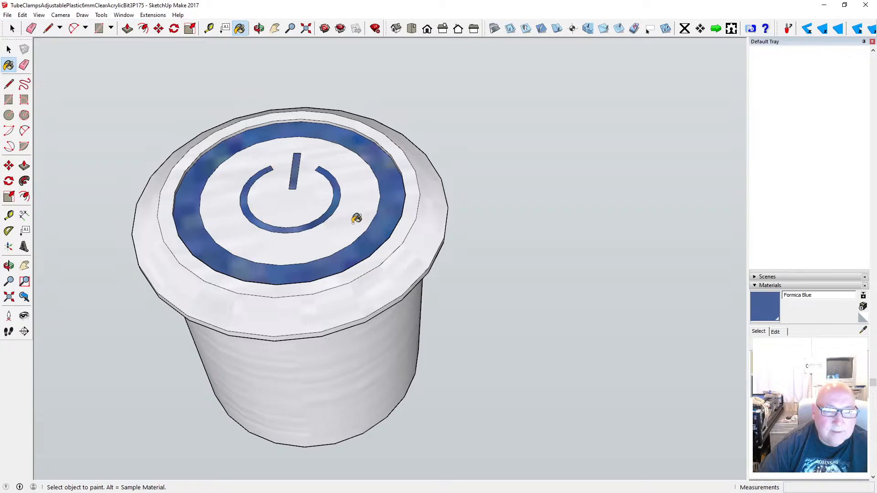
# - Group all the geometry of the push button, including head, barrel and power symbol
pyautogui.scroll(-3, 280, 227)
pyautogui.click(8, 48)
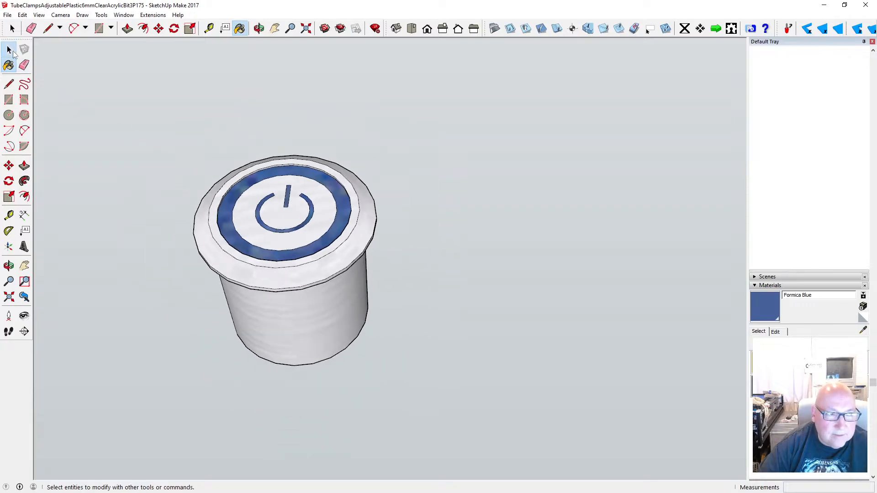
pyautogui.scroll(-2, 288, 168)
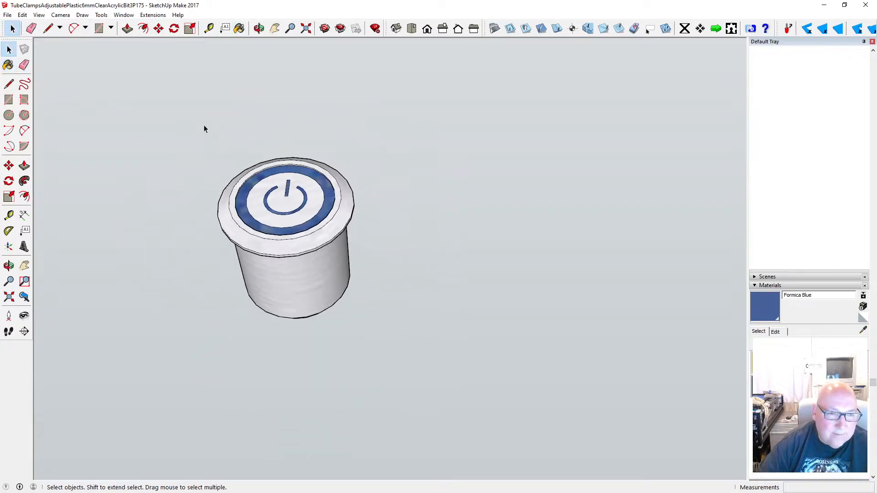
pyautogui.moveTo(189, 120); pyautogui.dragTo(410, 369)
pyautogui.rightClick(328, 262)
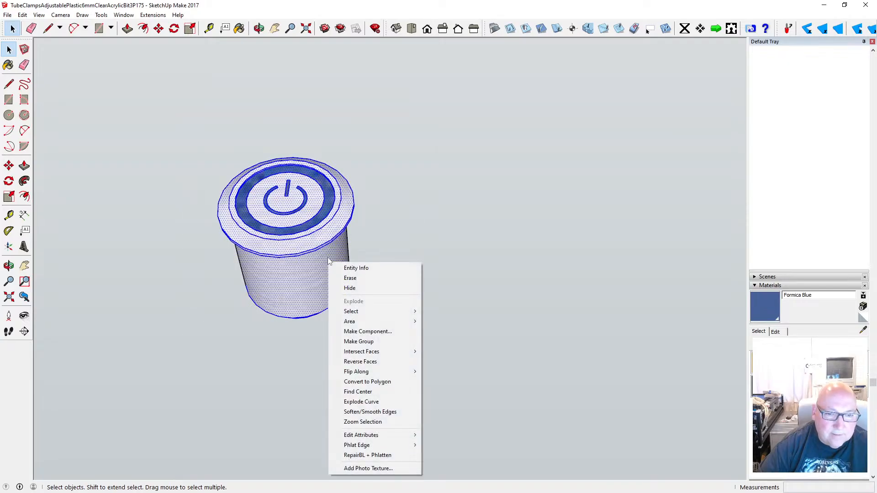
pyautogui.click(368, 341)
pyautogui.click(420, 293)
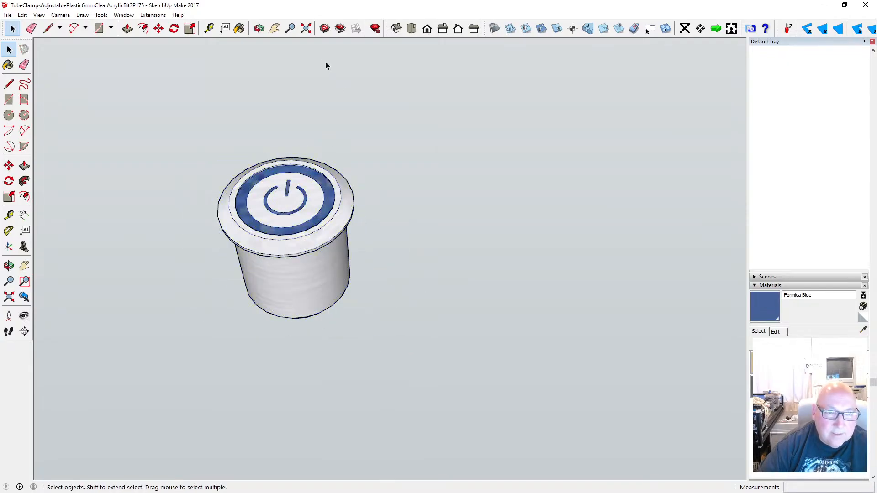
# - Open the push button group for editing at the tapered end of the barrel
pyautogui.click(259, 29)
pyautogui.scroll(-3, 338, 226)
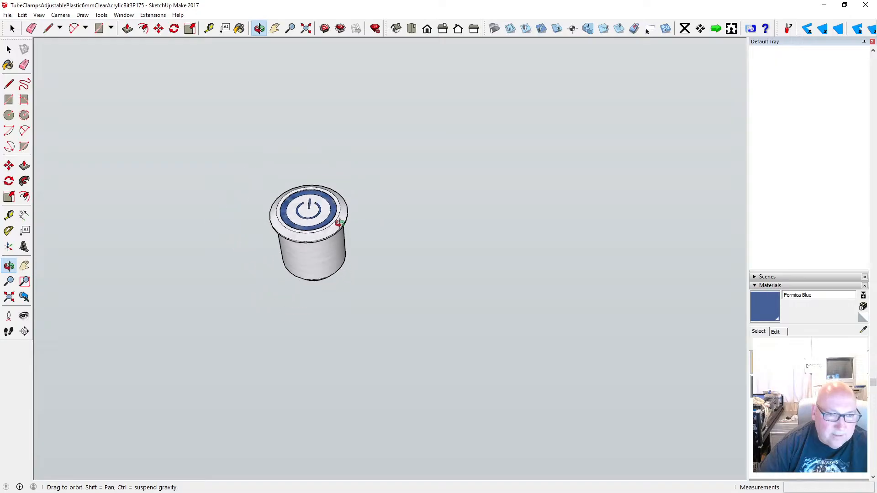
pyautogui.moveTo(350, 257); pyautogui.dragTo(276, 245)
pyautogui.scroll(3, 349, 250)
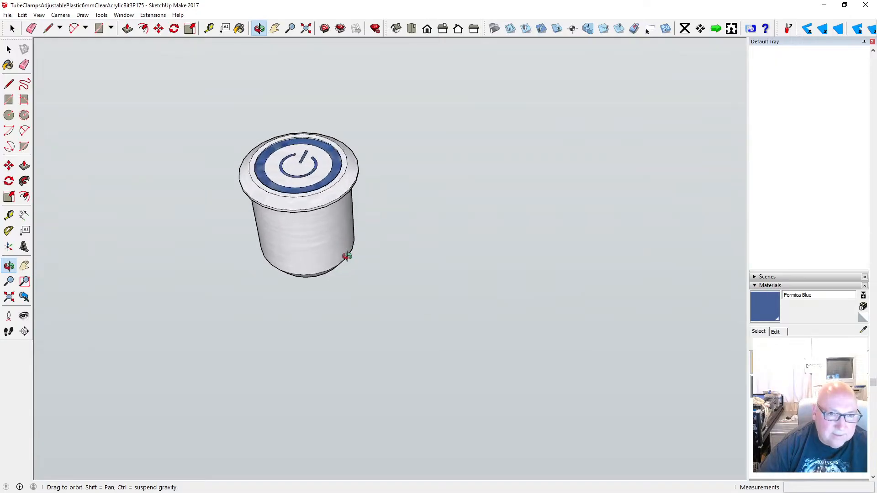
pyautogui.moveTo(339, 320); pyautogui.dragTo(322, 274)
pyautogui.scroll(2, 322, 274)
pyautogui.moveTo(329, 241); pyautogui.dragTo(342, 217)
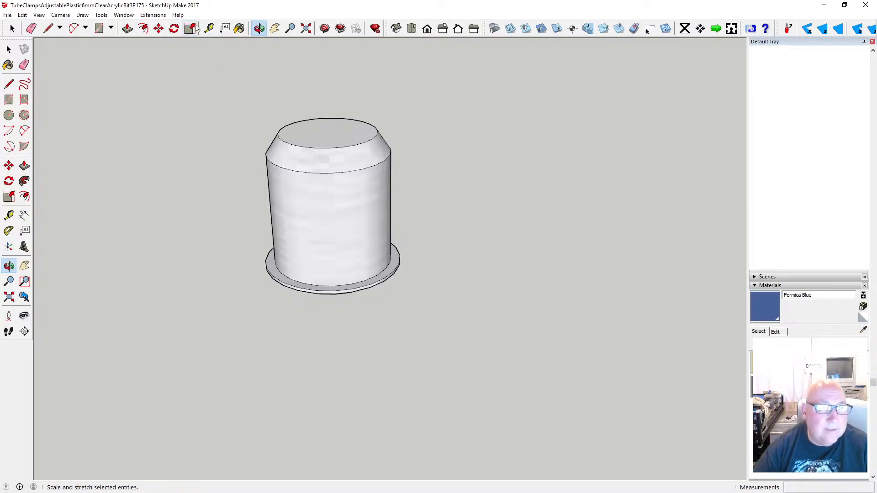
pyautogui.click(128, 29)
pyautogui.click(8, 49)
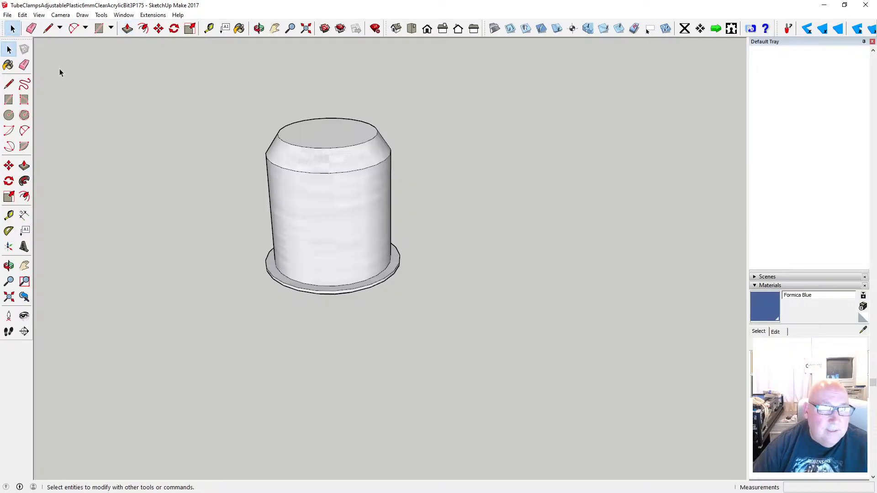
pyautogui.tripleClick(319, 137)
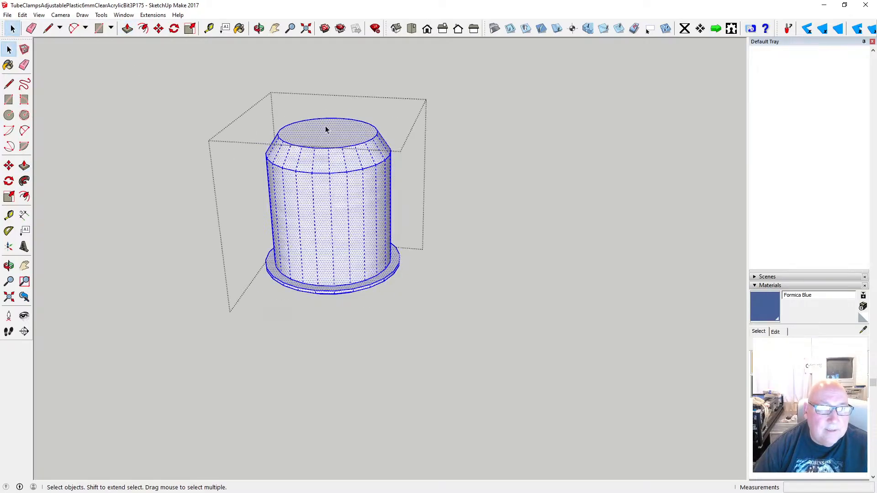
# - Extrude the flat circular face at the barrel's tapered end outward by 9 mm
pyautogui.click(280, 135)
pyautogui.press('p')
pyautogui.click(314, 137)
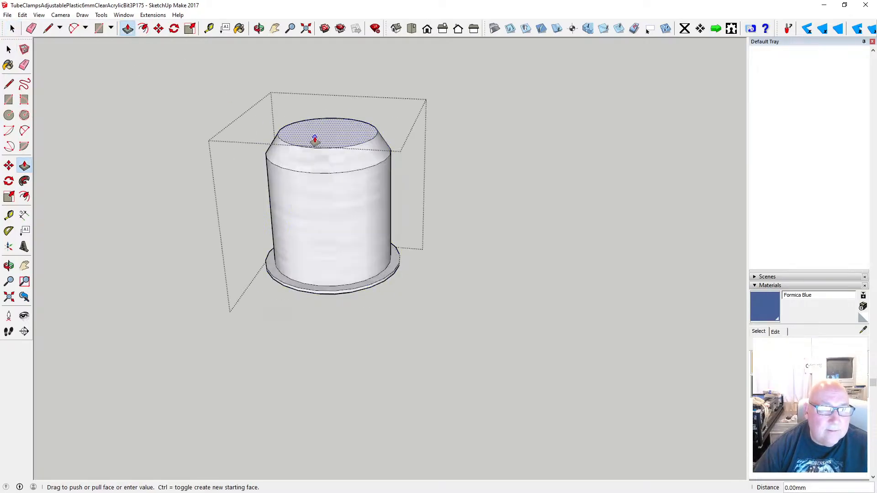
pyautogui.write('9')
pyautogui.press('Return')
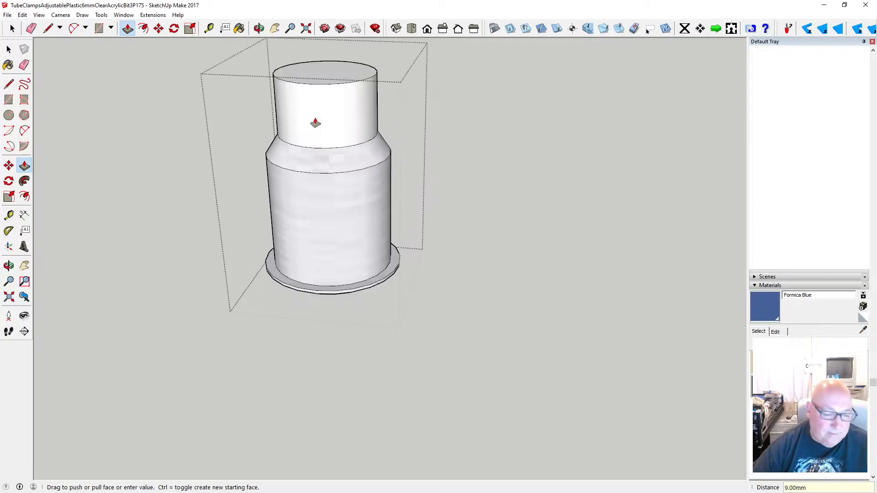
pyautogui.scroll(-3, 325, 226)
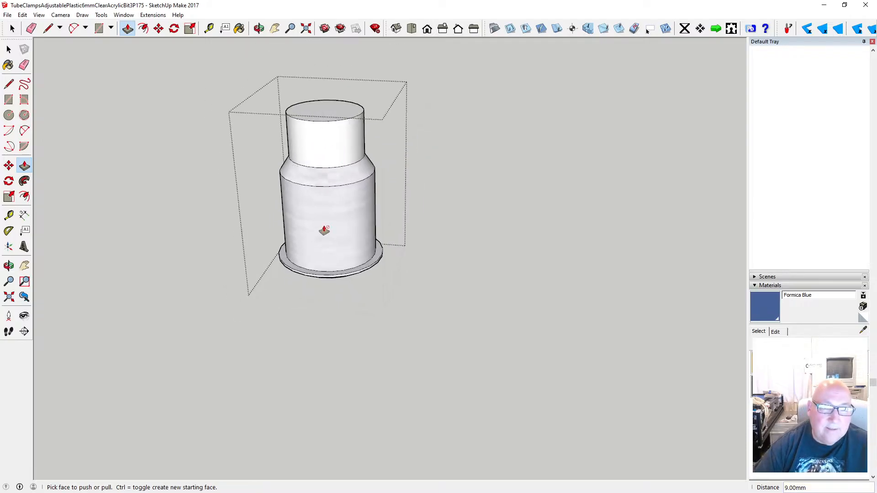
pyautogui.scroll(-2, 323, 221)
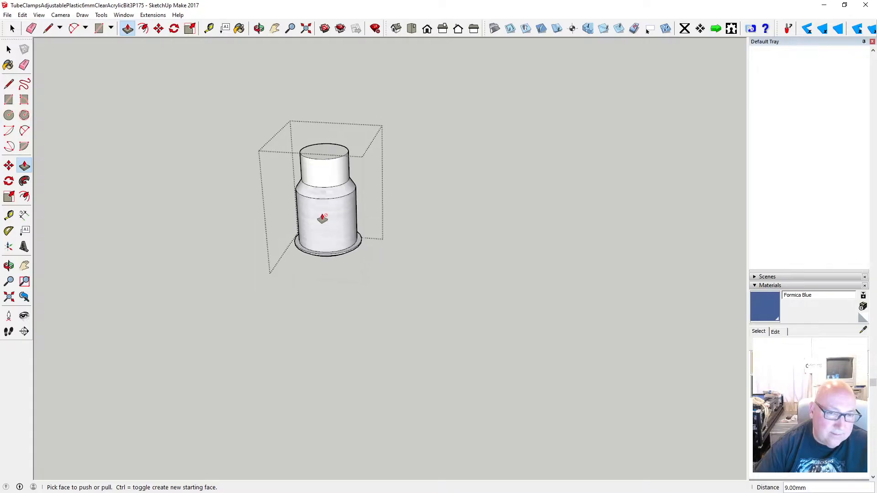
pyautogui.scroll(2, 330, 188)
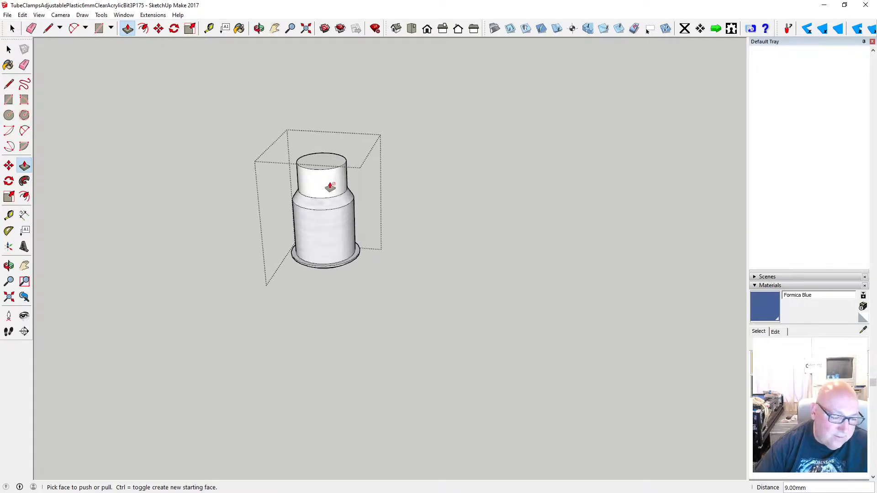
pyautogui.scroll(2, 329, 188)
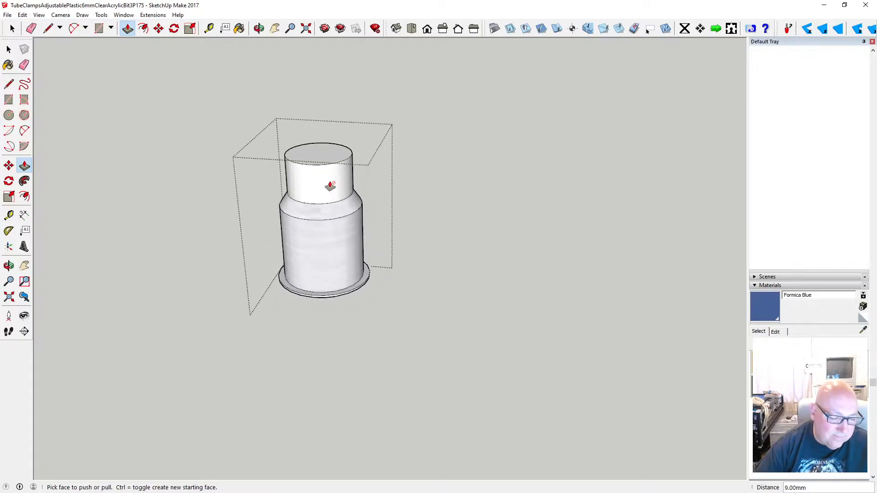
pyautogui.scroll(3, 329, 186)
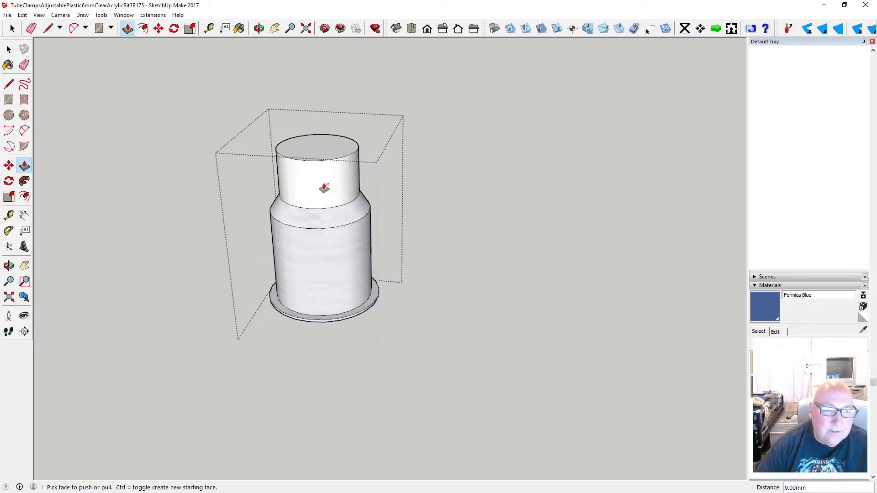
# - Paint the side and end faces of the barrel's narrow rear extension with Translucent Glass Sky Reflection, and close the push button group
pyautogui.click(259, 29)
pyautogui.moveTo(320, 91); pyautogui.dragTo(333, 146)
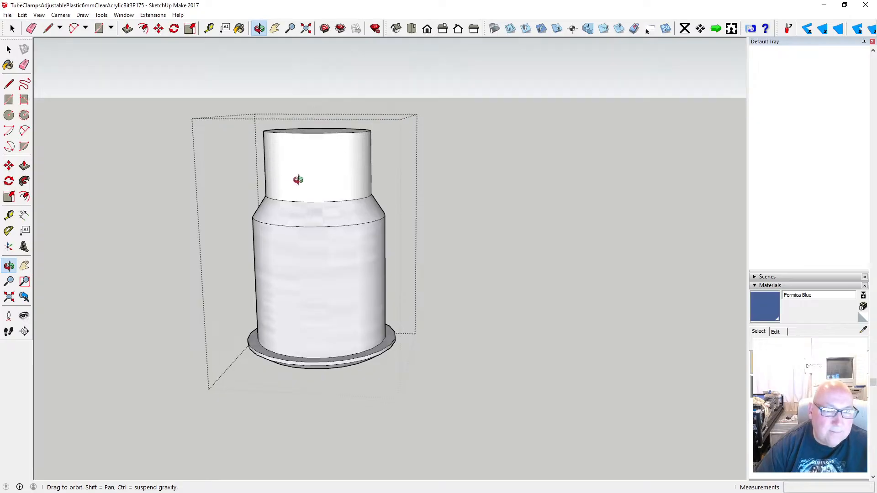
pyautogui.moveTo(297, 180); pyautogui.dragTo(268, 192)
pyautogui.press('space')
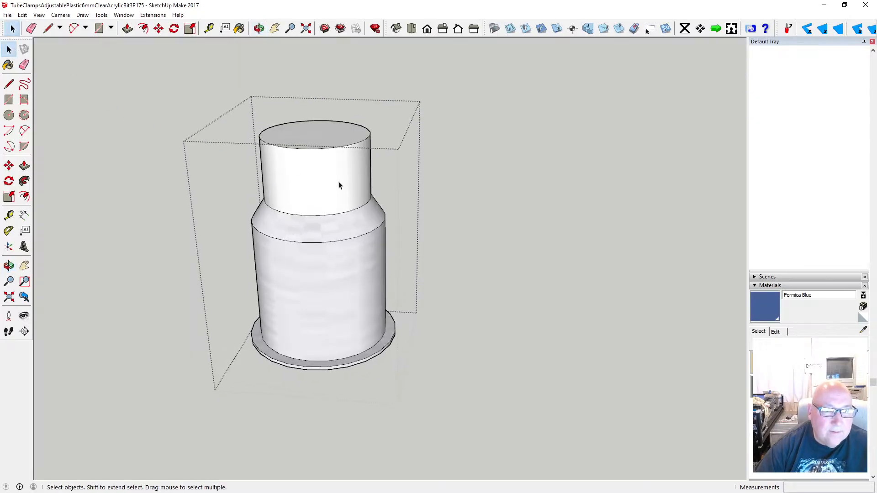
pyautogui.click(333, 185)
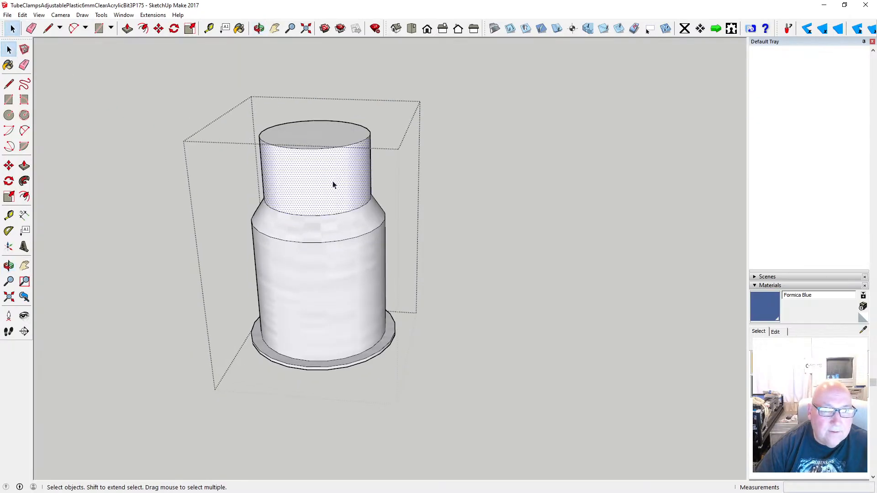
pyautogui.keyDown('shift'); pyautogui.click(316, 137); pyautogui.keyUp('shift')
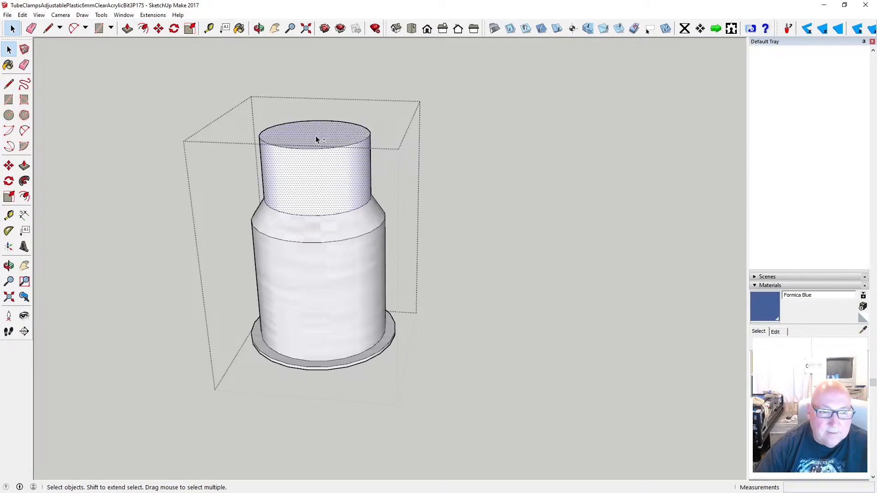
pyautogui.click(239, 28)
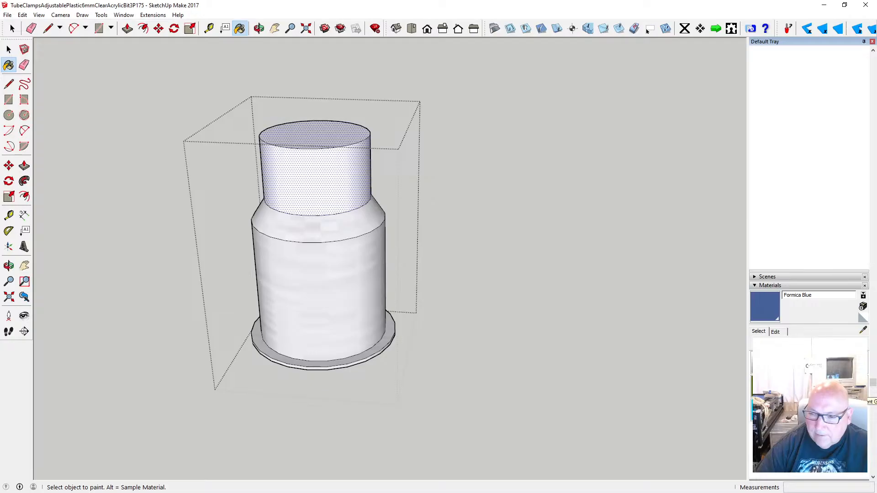
pyautogui.click(851, 389)
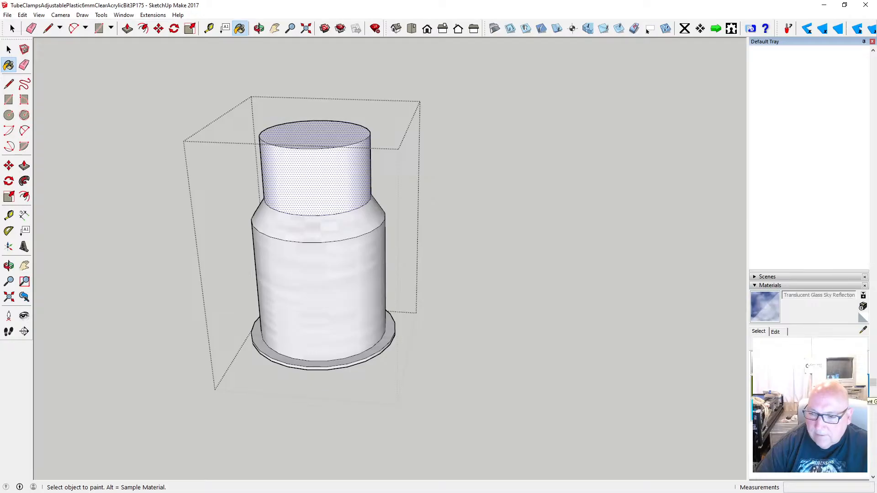
pyautogui.click(353, 165)
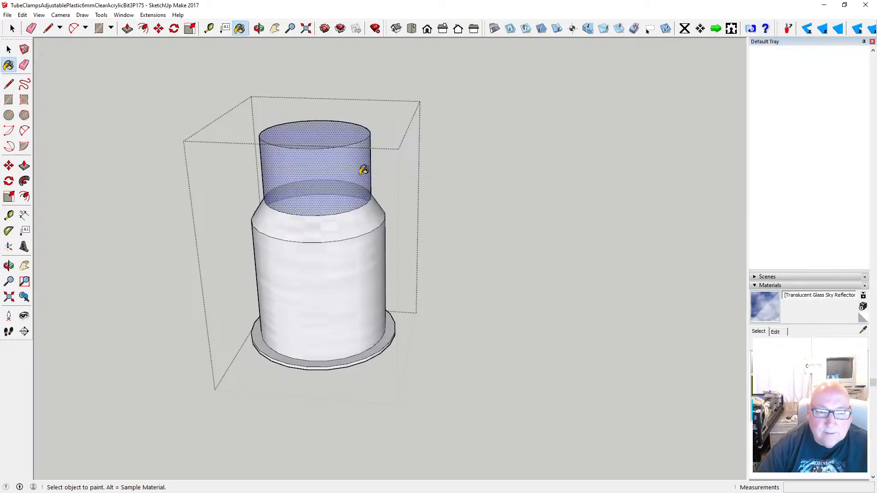
pyautogui.click(9, 49)
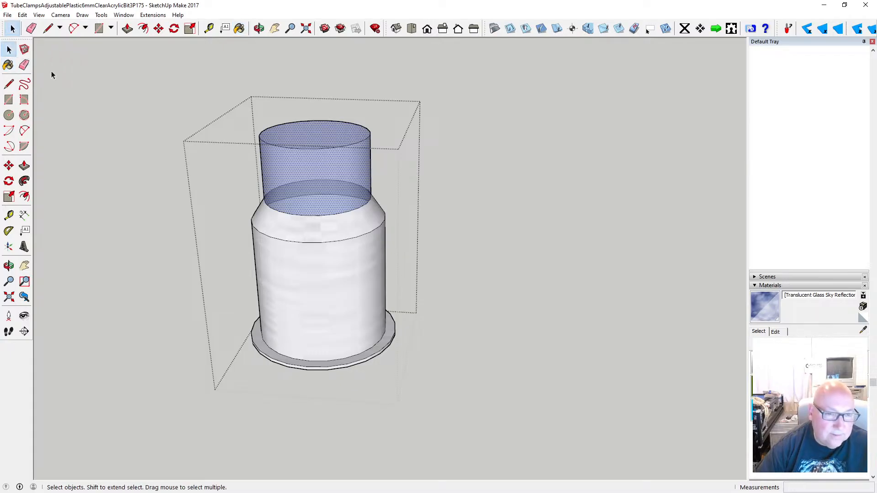
pyautogui.click(169, 137)
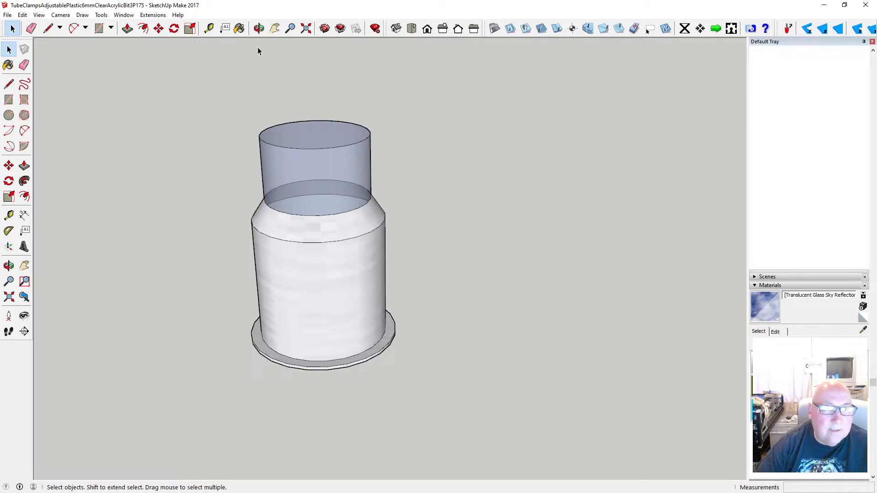
# - Turn the push-button model to show its power-symbol face and save the file
pyautogui.click(259, 29)
pyautogui.scroll(-4, 296, 207)
pyautogui.moveTo(307, 222)
pyautogui.mouseDown()
pyautogui.moveTo(322, 186)
pyautogui.moveTo(314, 257)
pyautogui.moveTo(313, 177)
pyautogui.moveTo(308, 254)
pyautogui.moveTo(307, 221)
pyautogui.mouseUp()
pyautogui.scroll(4, 307, 255)
pyautogui.click(7, 15)
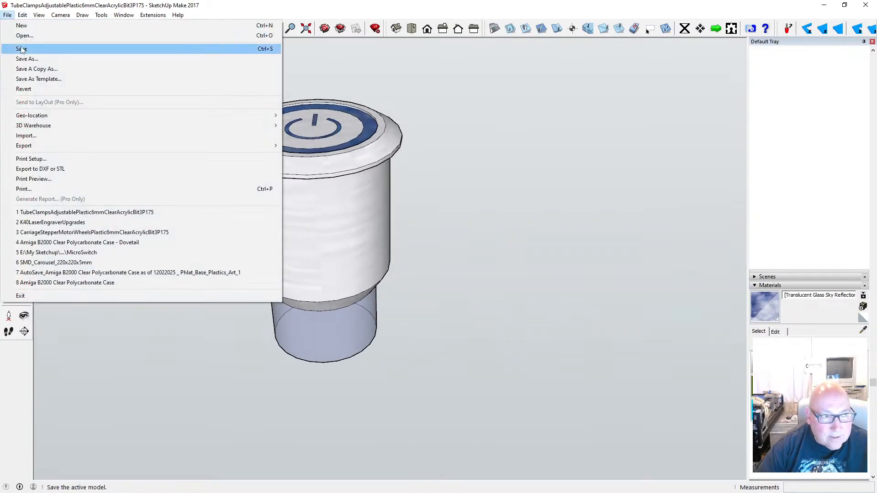
pyautogui.click(21, 49)
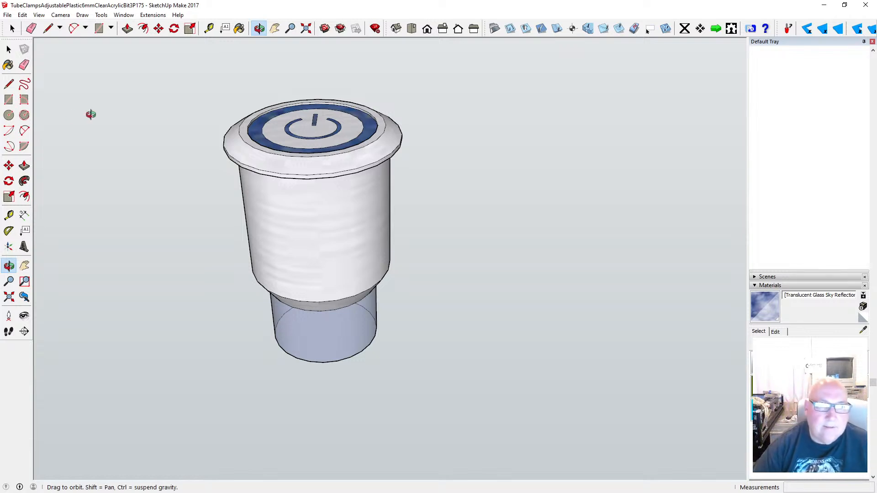
# - Draw a flat hexagon with a 12.5 mm inscribed radius beside the push-button, aligned to the red axis
pyautogui.scroll(-5, 229, 123)
pyautogui.click(8, 115)
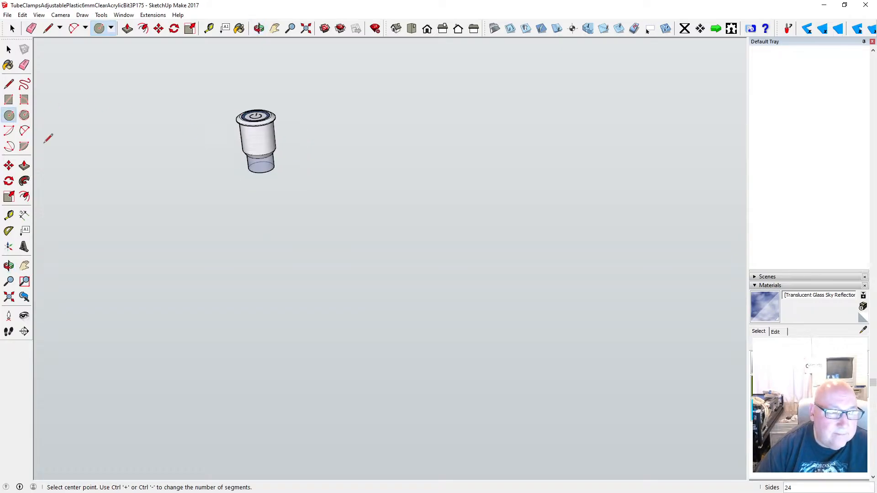
pyautogui.click(25, 115)
pyautogui.click(282, 238)
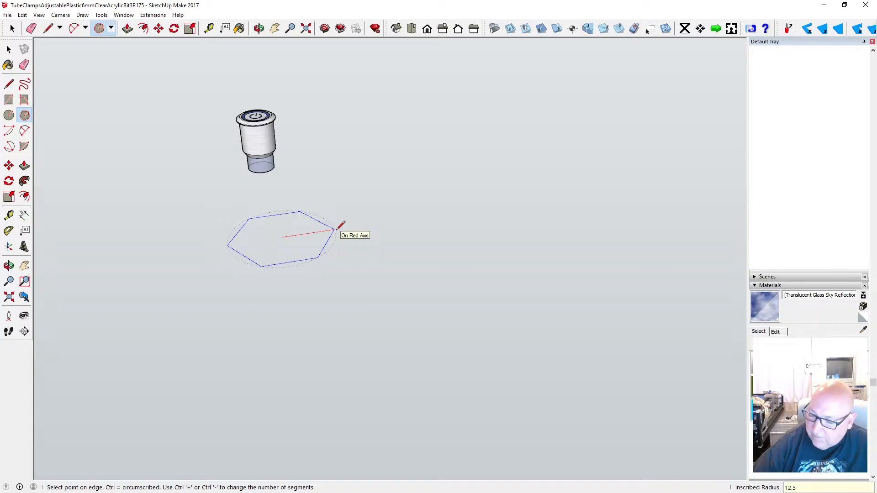
pyautogui.press('Return')
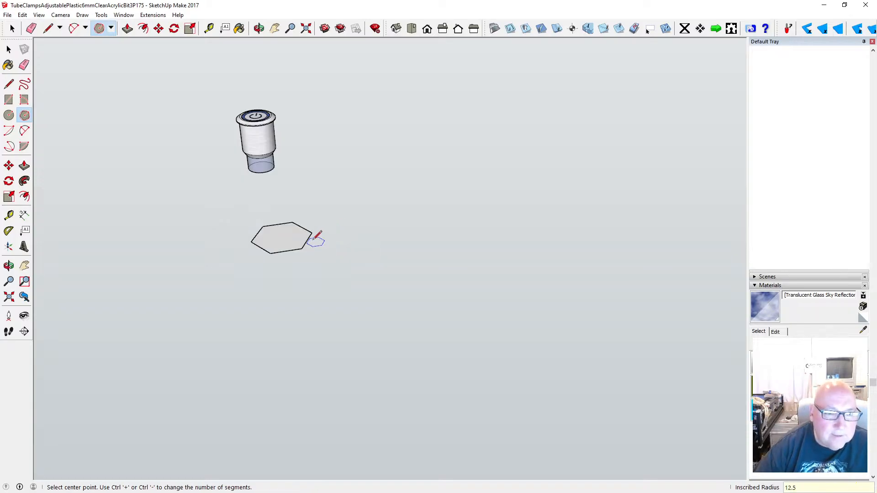
# - Draw a 9 mm radius circle at the hexagon's centre and delete its inner face to form a hole
pyautogui.click(9, 115)
pyautogui.click(282, 236)
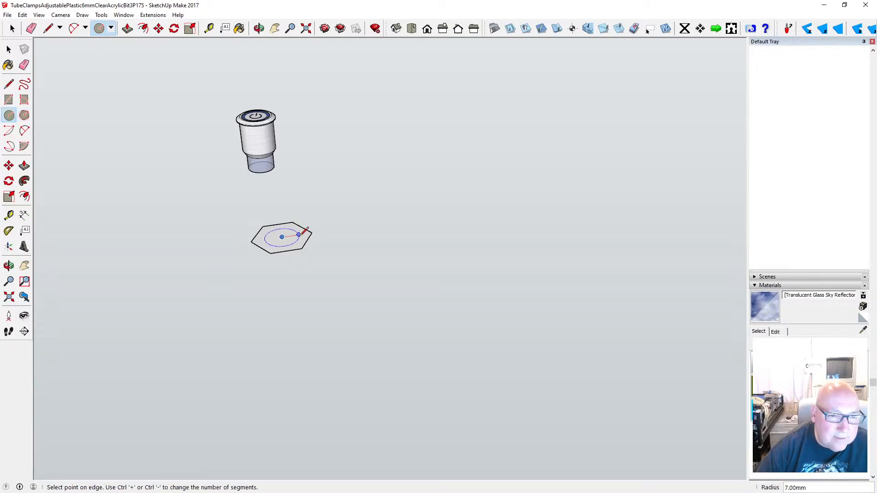
pyautogui.press('Return')
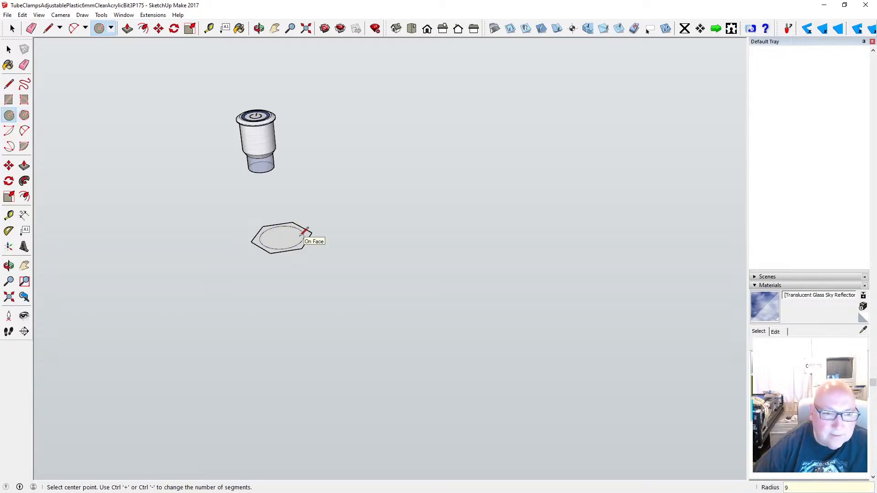
pyautogui.press('space')
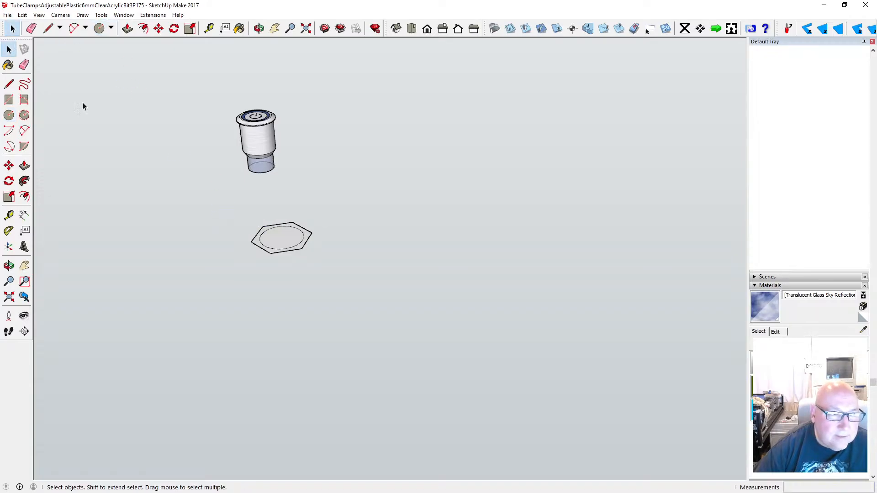
pyautogui.click(278, 244)
pyautogui.press('Delete')
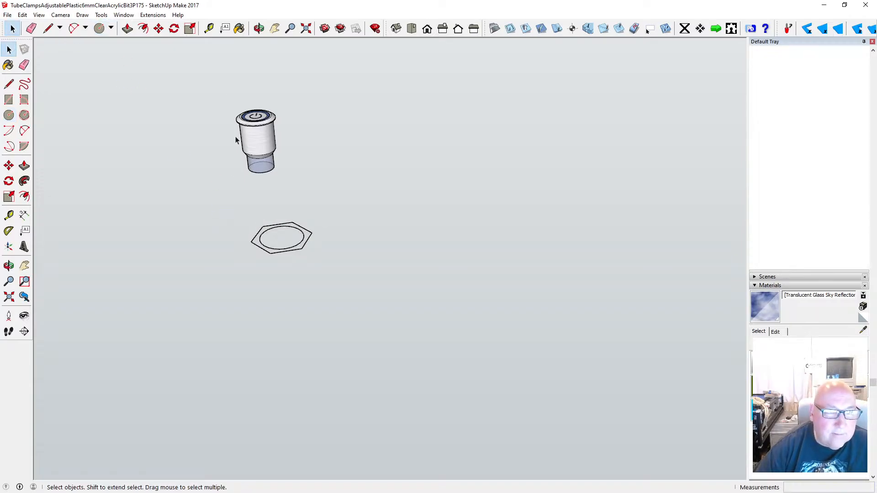
# - Extrude the hexagonal ring face to a thickness of 3 mm
pyautogui.press('p')
pyautogui.click(252, 241)
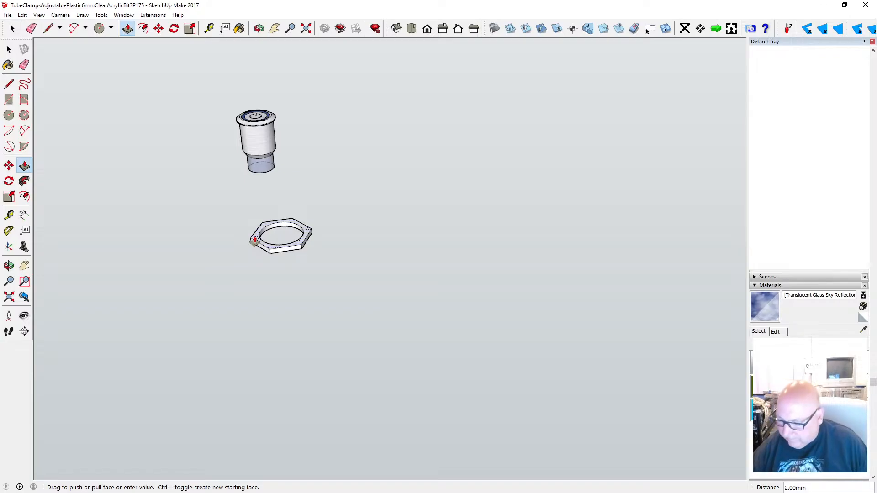
pyautogui.press('Return')
# - Offset the hole's edge outward by 0.5 mm on the nut's upper face
pyautogui.scroll(3, 295, 252)
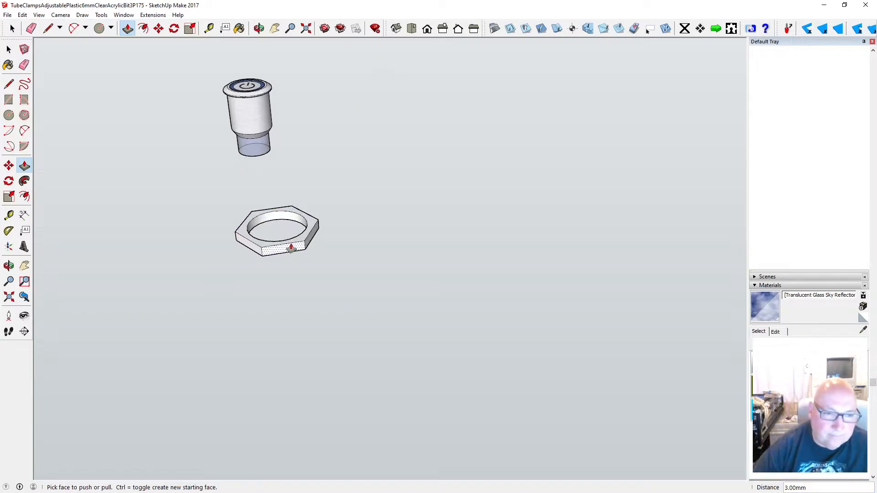
pyautogui.click(143, 29)
pyautogui.scroll(5, 209, 174)
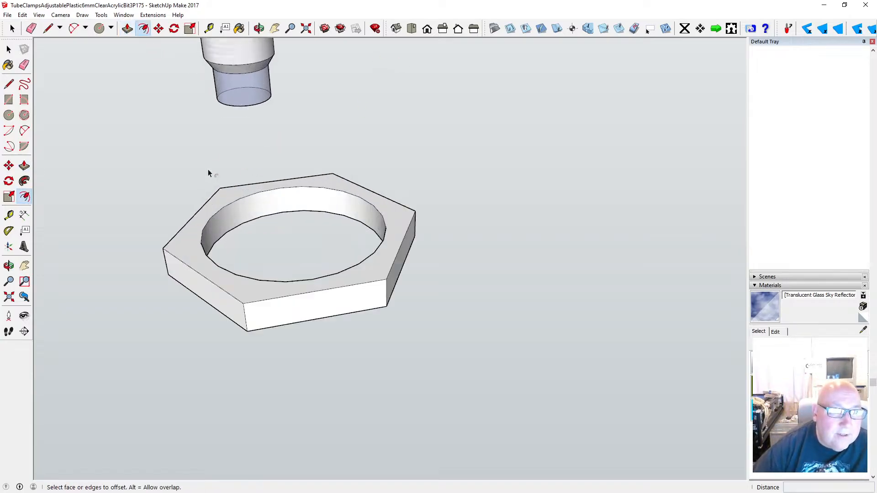
pyautogui.scroll(-5, 209, 178)
pyautogui.click(241, 194)
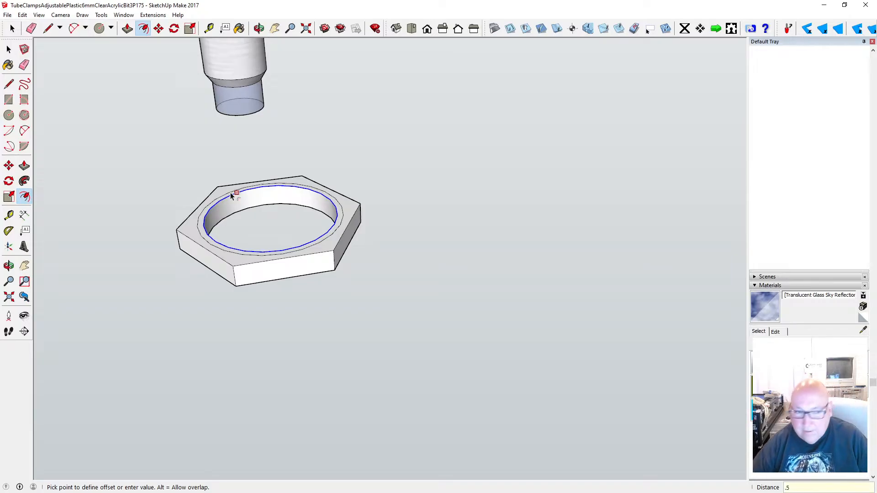
pyautogui.click(231, 193)
# - Offset the hole's edge outward by 0.5 mm on the nut's underside
pyautogui.press('o')
pyautogui.moveTo(263, 180); pyautogui.dragTo(258, 162)
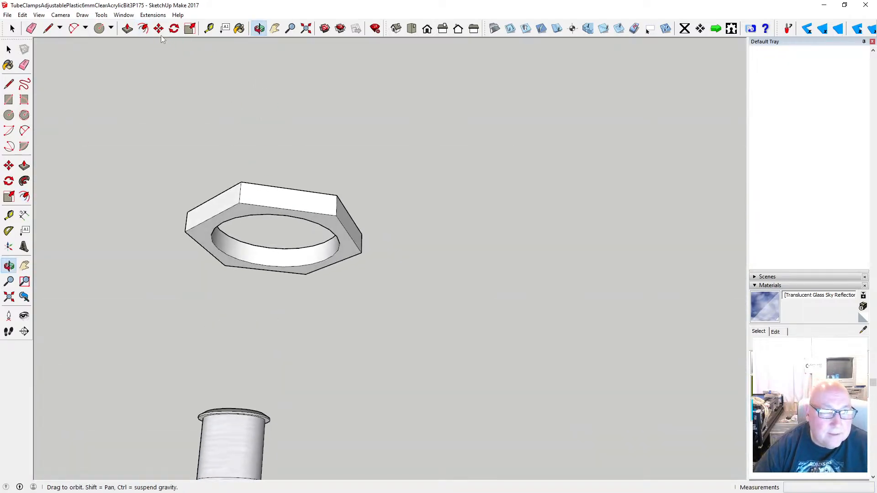
pyautogui.click(143, 29)
pyautogui.click(239, 217)
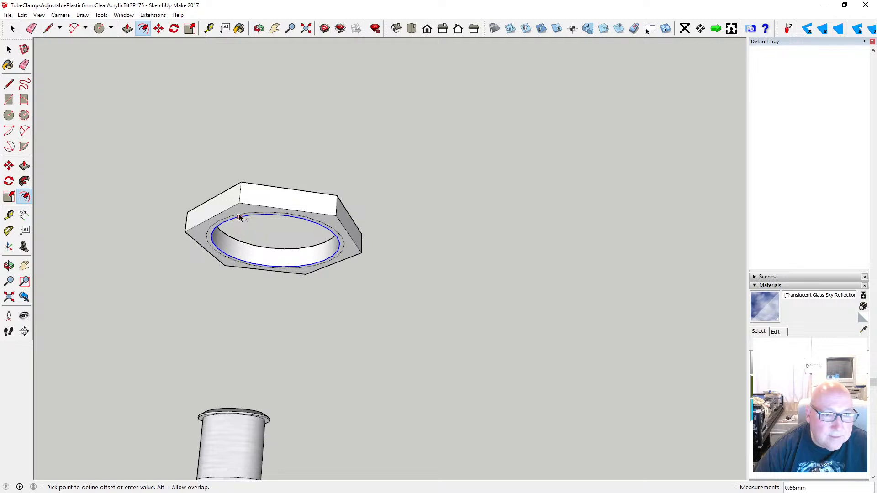
pyautogui.write('.5')
pyautogui.press('Return')
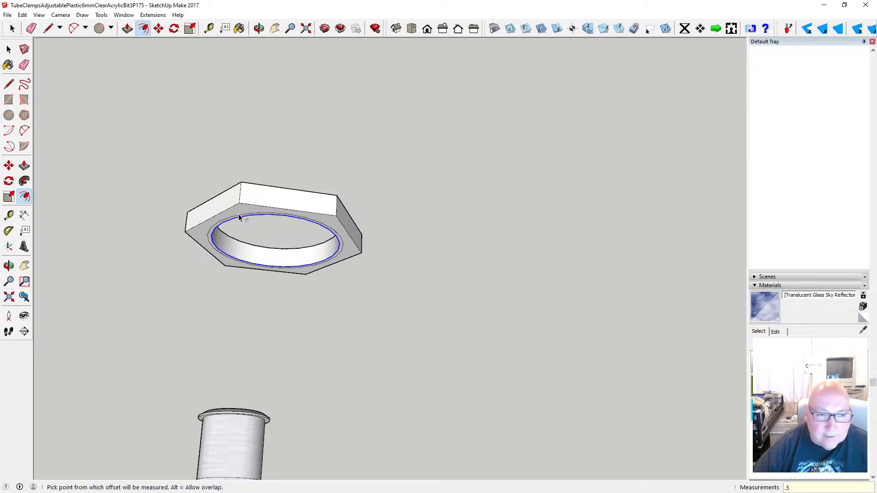
# - Offset the outer hexagon edge inward by 0.5 mm on the nut's underside
pyautogui.click(245, 204)
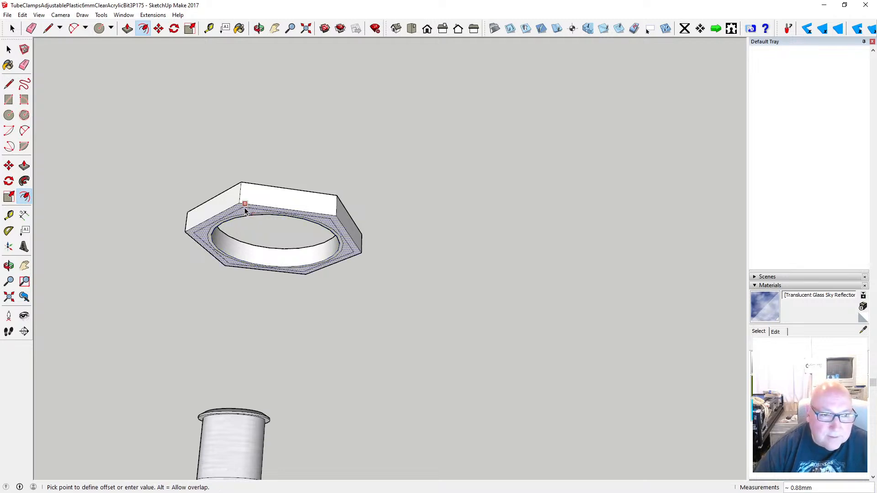
pyautogui.write('.5')
pyautogui.press('Return')
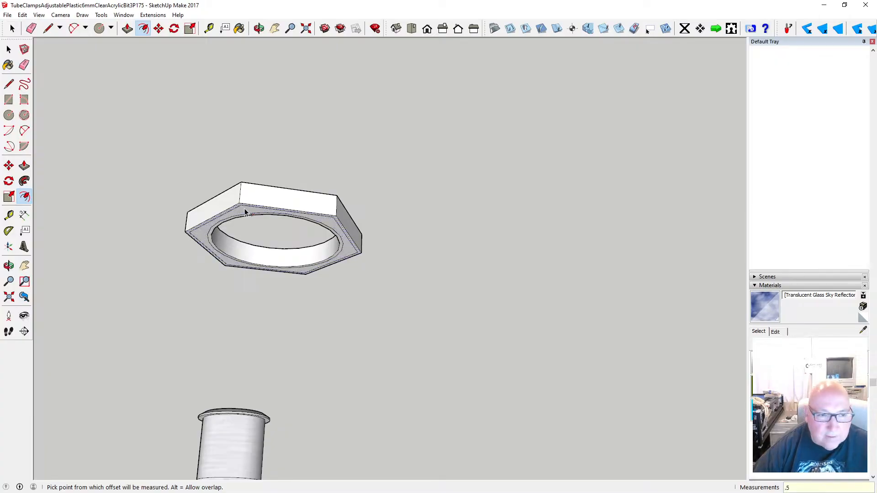
# - Offset the outer hexagon edge inward by 0.5 mm on the nut's upper face
pyautogui.click(260, 29)
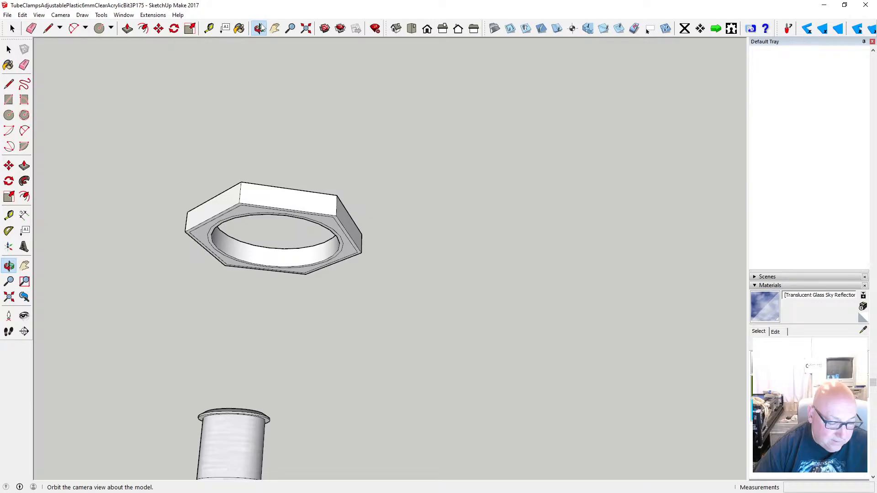
pyautogui.moveTo(281, 81); pyautogui.dragTo(251, 233)
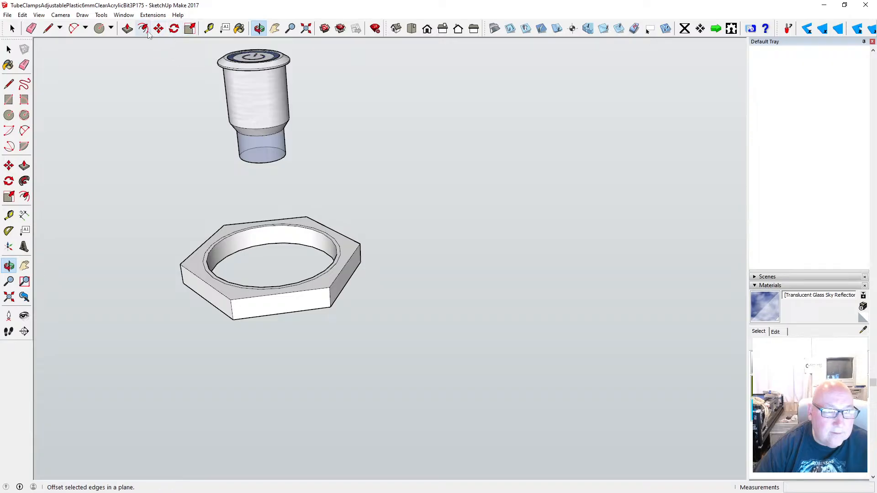
pyautogui.click(143, 28)
pyautogui.click(203, 281)
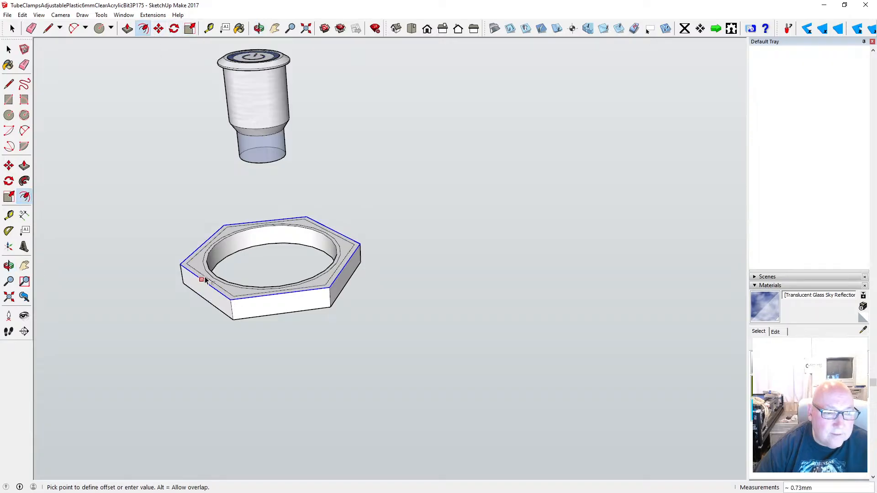
pyautogui.write('.5')
pyautogui.press('Return')
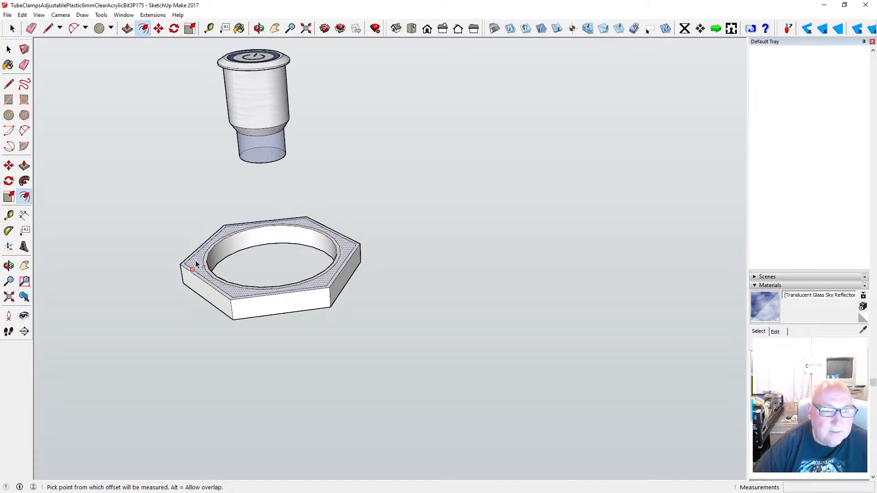
# - Move the upper hole edge 0.5 mm into the nut along the blue axis to chamfer the hole
pyautogui.click(258, 29)
pyautogui.moveTo(276, 240); pyautogui.dragTo(261, 192)
pyautogui.click(159, 29)
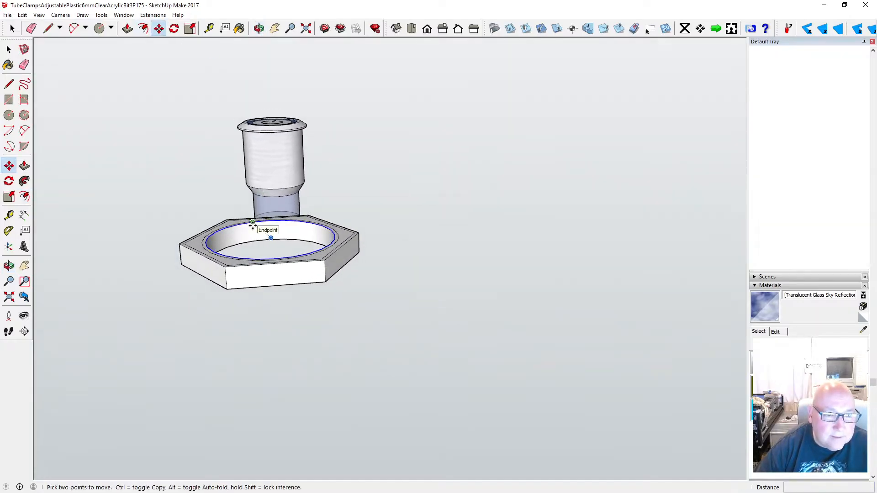
pyautogui.click(252, 228)
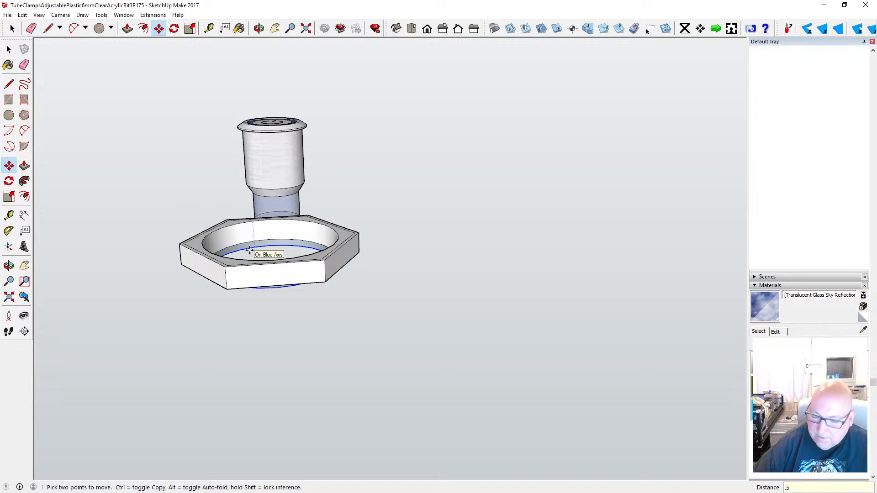
pyautogui.press('Return')
# - Chamfer the nut's underside by moving its hole edge and outer hexagon edge 0.5 mm into the body
pyautogui.click(259, 28)
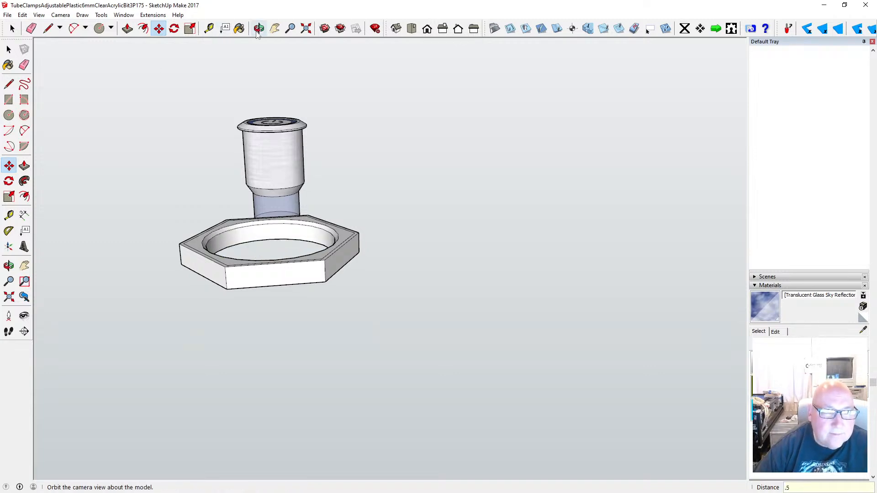
pyautogui.moveTo(255, 100); pyautogui.dragTo(263, 176)
pyautogui.click(159, 28)
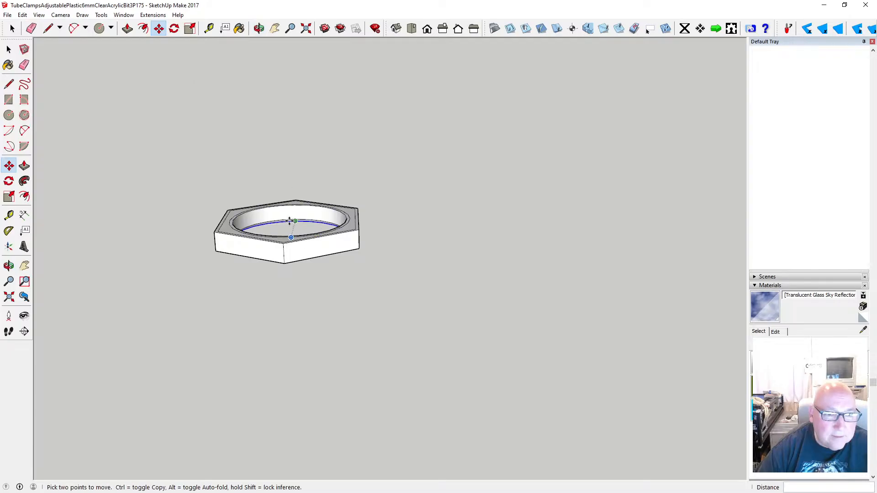
pyautogui.scroll(3, 286, 220)
pyautogui.click(265, 198)
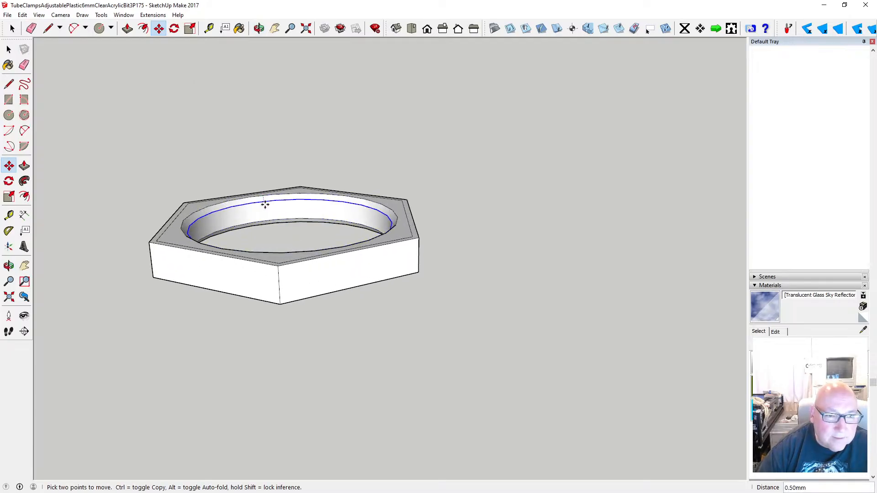
pyautogui.click(265, 208)
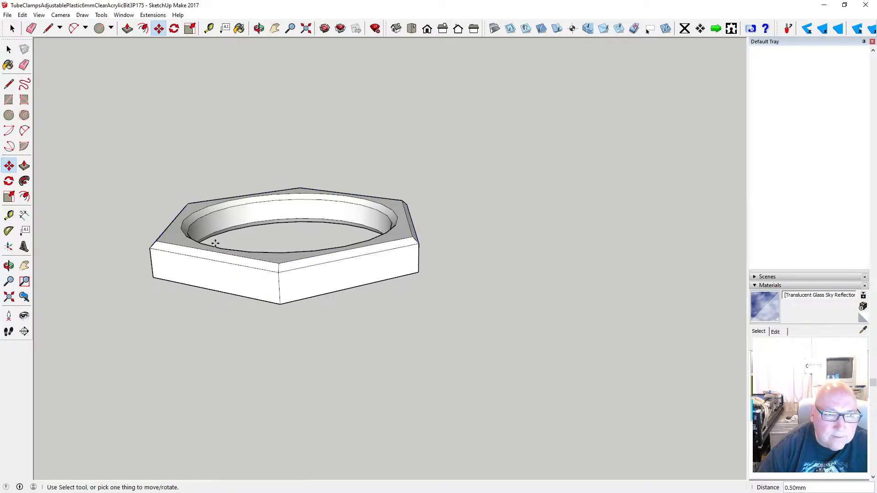
# - Move the outer hexagon edge of the upper face down 0.5 mm to chamfer the nut's rim
pyautogui.click(259, 28)
pyautogui.moveTo(314, 173); pyautogui.dragTo(266, 272)
pyautogui.press('m')
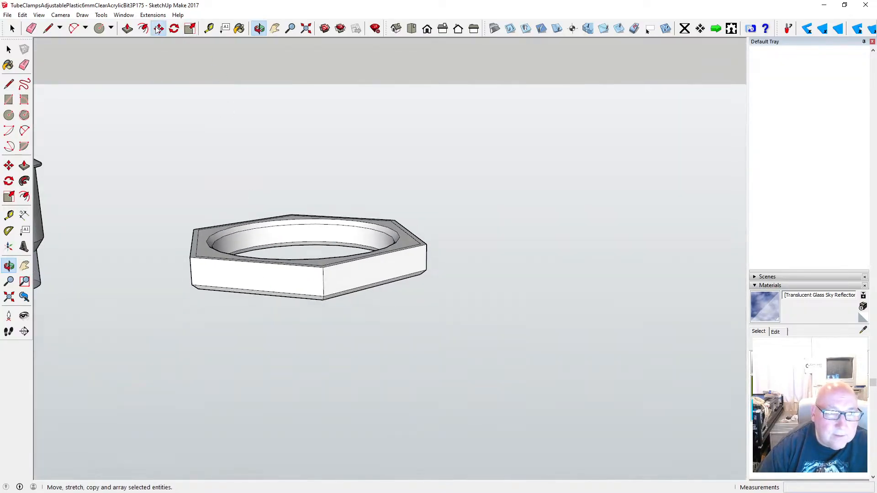
pyautogui.click(279, 265)
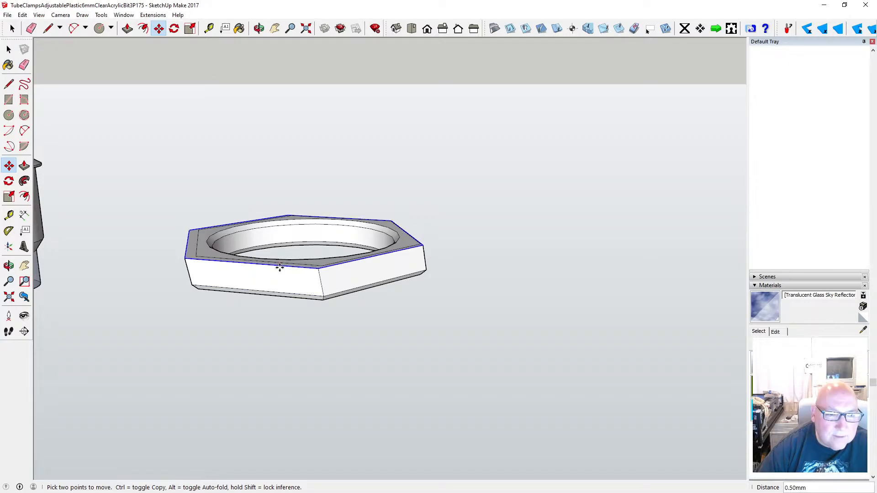
pyautogui.click(280, 270)
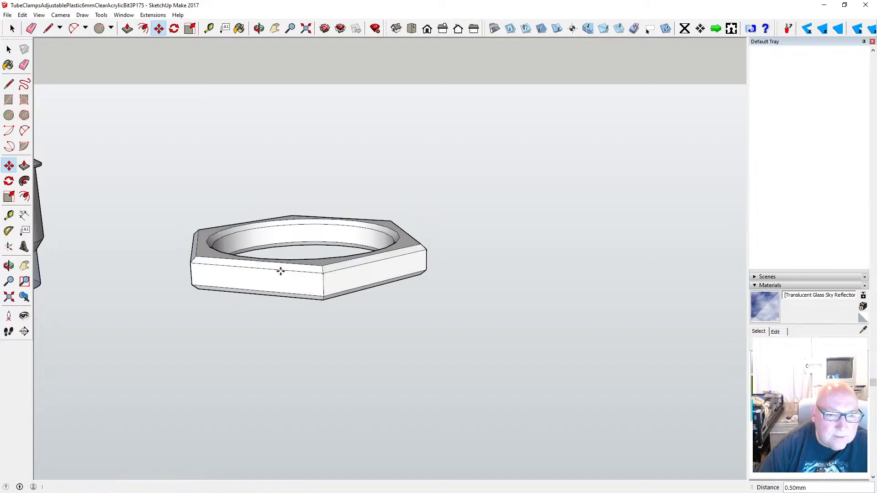
# - Paint the nut's upper face, two outer sides and inner hole wall with the Metal Corrugated Shiny material
pyautogui.click(259, 29)
pyautogui.moveTo(309, 192); pyautogui.dragTo(312, 292)
pyautogui.click(9, 49)
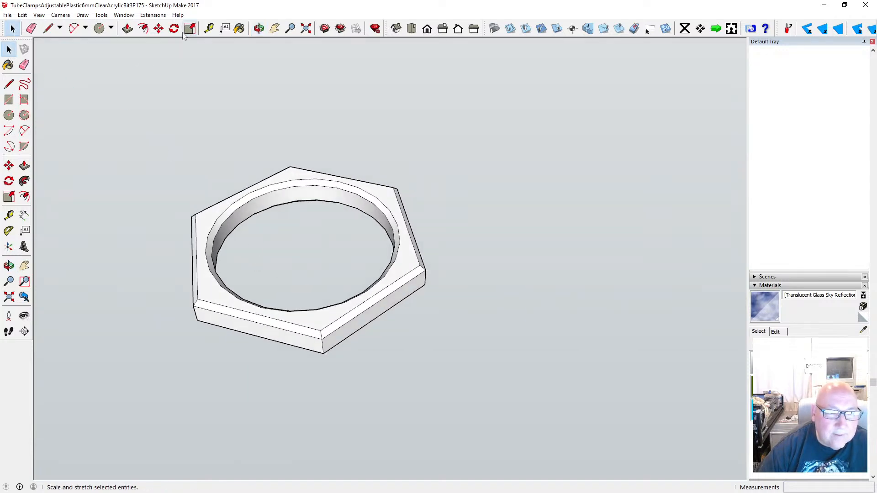
pyautogui.click(239, 28)
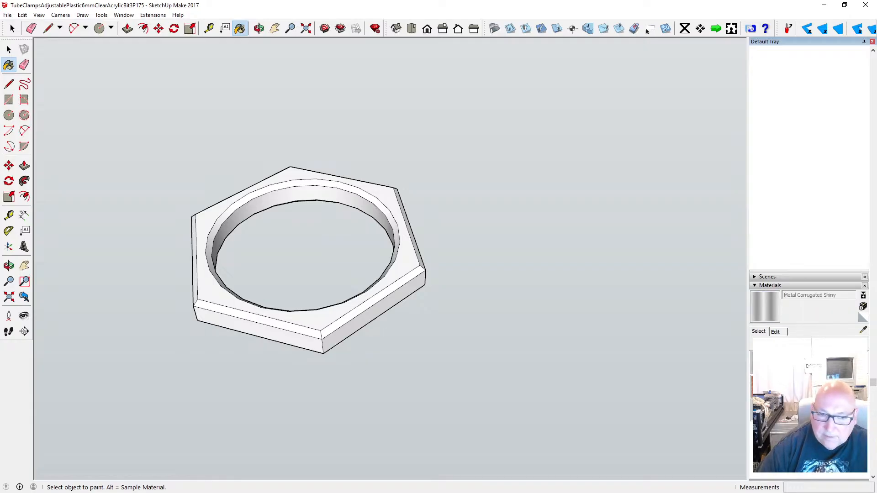
pyautogui.click(411, 251)
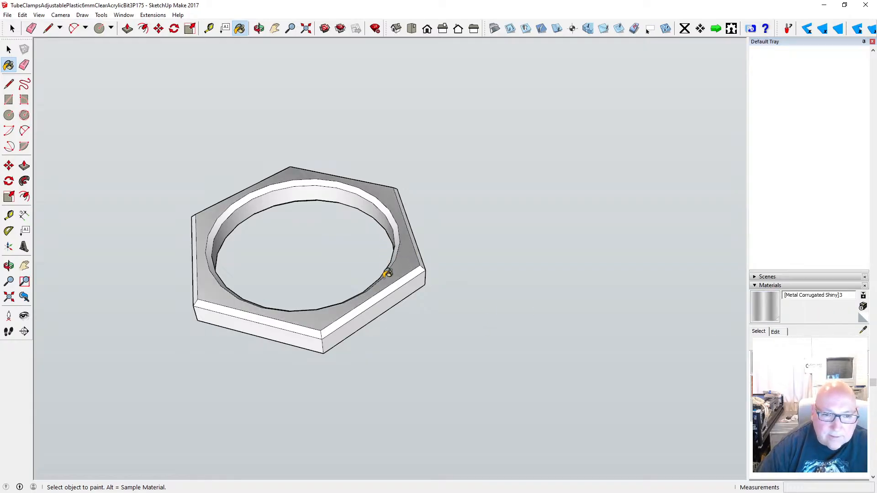
pyautogui.click(389, 297)
pyautogui.click(310, 336)
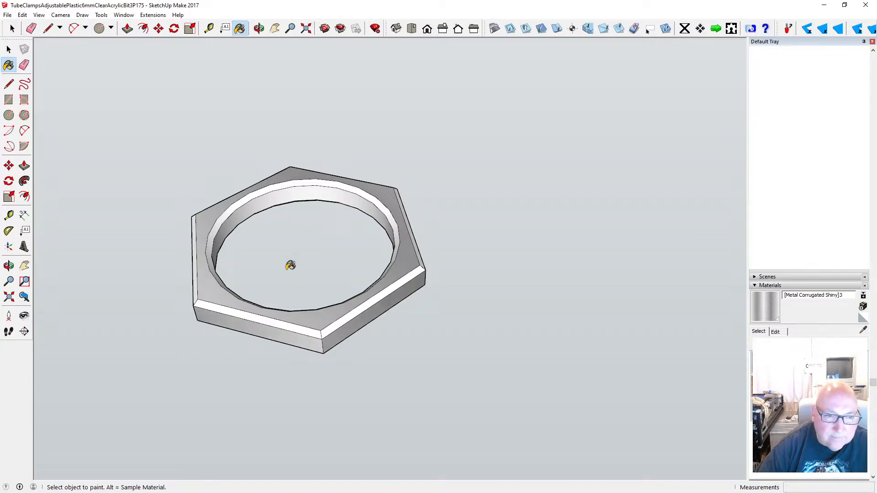
pyautogui.click(269, 205)
# - Paint two more of the nut's unpainted outer sides with the Metal Corrugated Shiny material
pyautogui.click(259, 28)
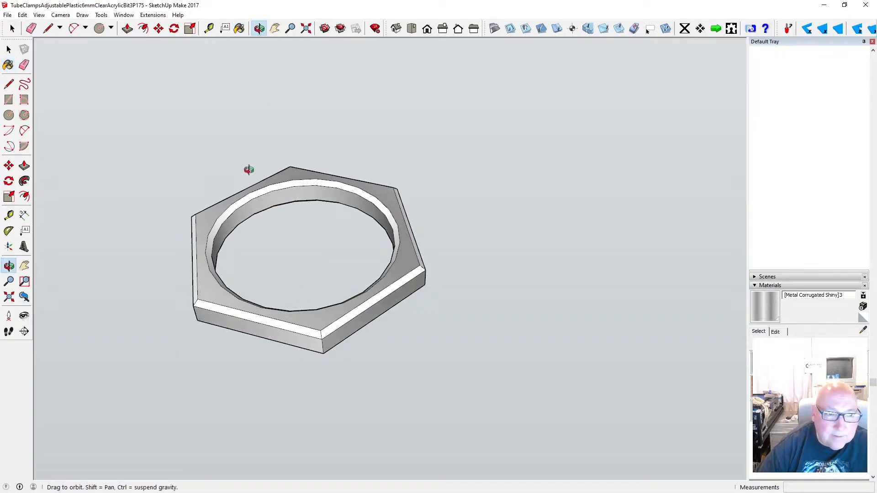
pyautogui.moveTo(249, 168)
pyautogui.mouseDown()
pyautogui.moveTo(394, 108)
pyautogui.moveTo(403, 196)
pyautogui.moveTo(334, 238)
pyautogui.moveTo(378, 221)
pyautogui.mouseUp()
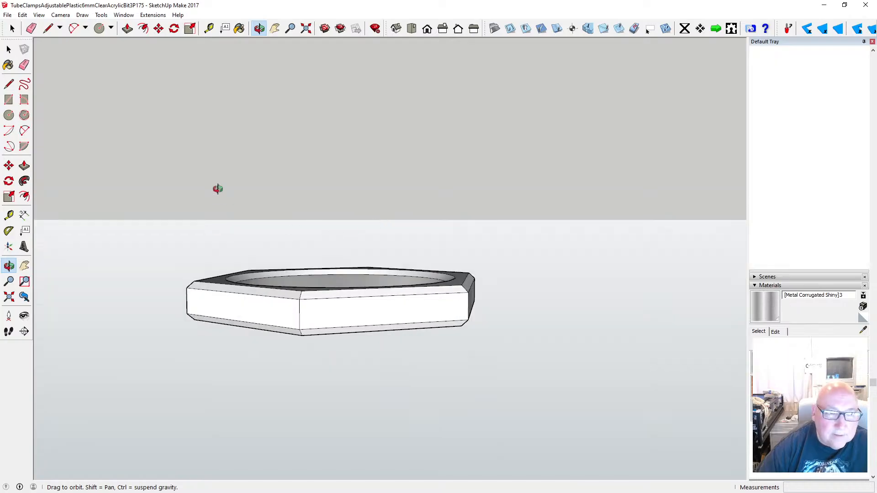
pyautogui.click(239, 29)
pyautogui.click(281, 309)
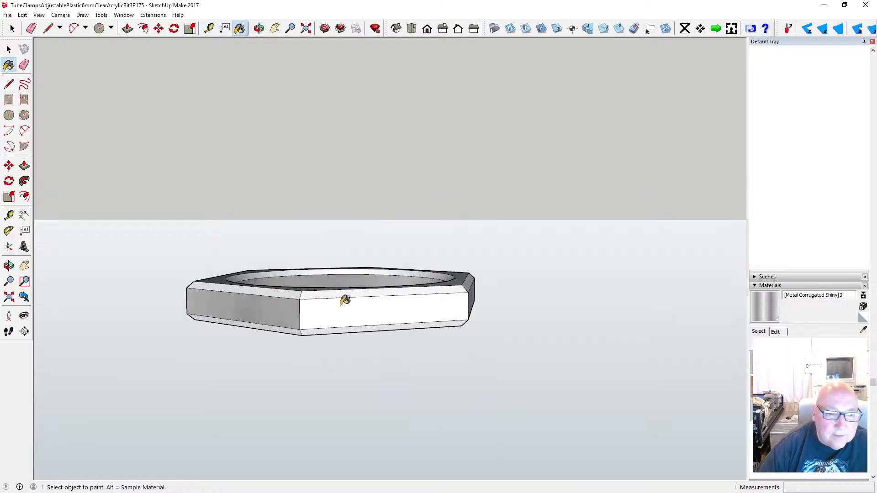
pyautogui.click(348, 303)
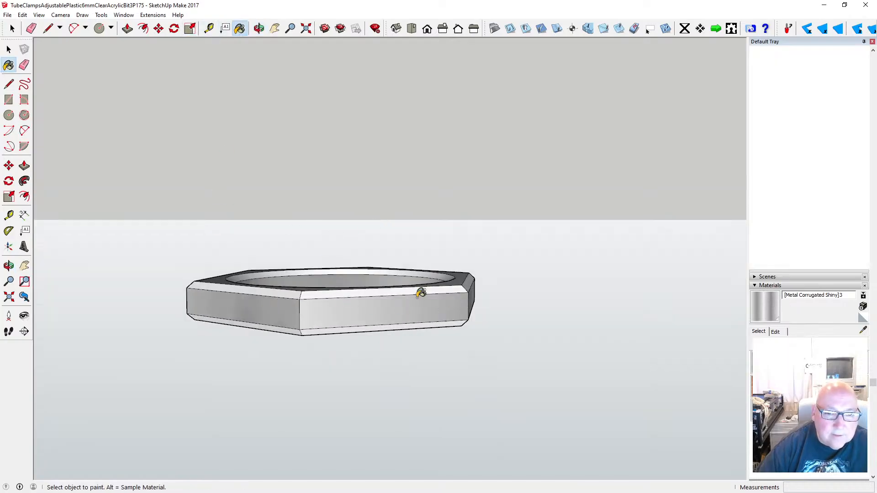
# - Paint the nut's remaining two outer sides with the Metal Corrugated Shiny material
pyautogui.click(259, 28)
pyautogui.moveTo(253, 110)
pyautogui.mouseDown()
pyautogui.moveTo(187, 271)
pyautogui.moveTo(300, 247)
pyautogui.moveTo(288, 219)
pyautogui.moveTo(390, 224)
pyautogui.moveTo(370, 206)
pyautogui.mouseUp()
pyautogui.click(239, 29)
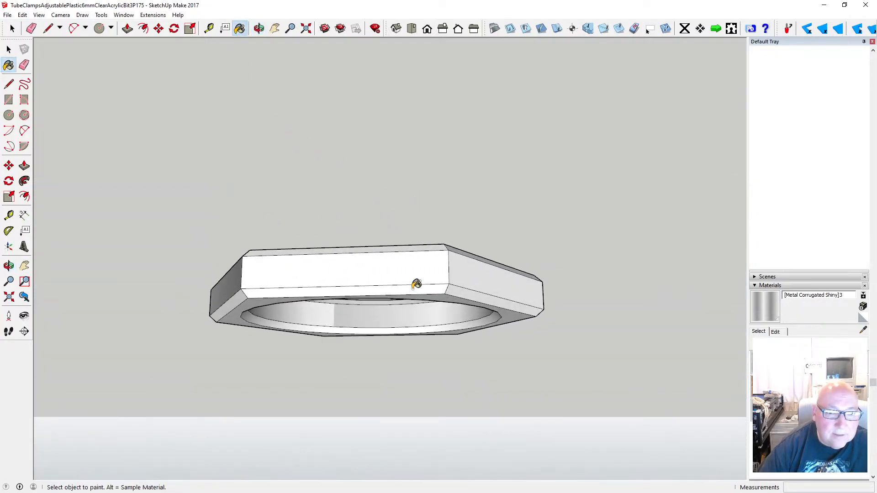
pyautogui.click(399, 262)
pyautogui.click(465, 266)
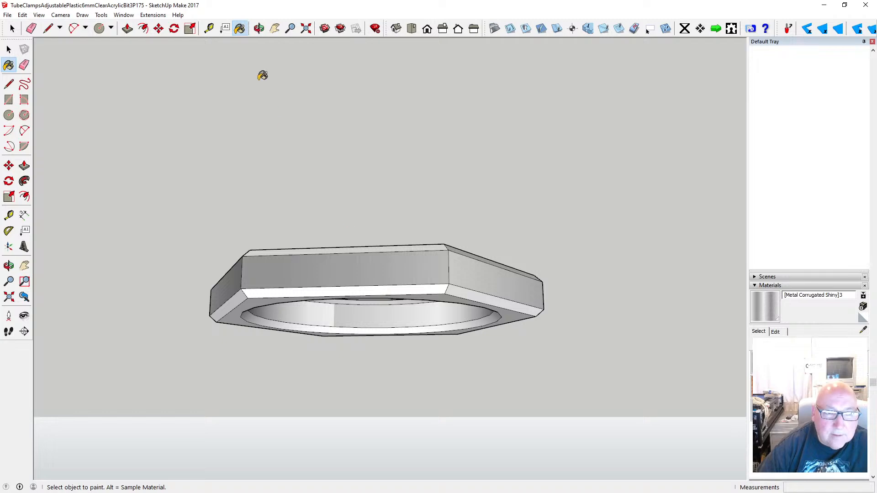
# - Try painting the chamfer around the nut's hole with Metal Corrugated Shiny and undo the paint
pyautogui.click(259, 29)
pyautogui.moveTo(260, 114); pyautogui.dragTo(293, 219)
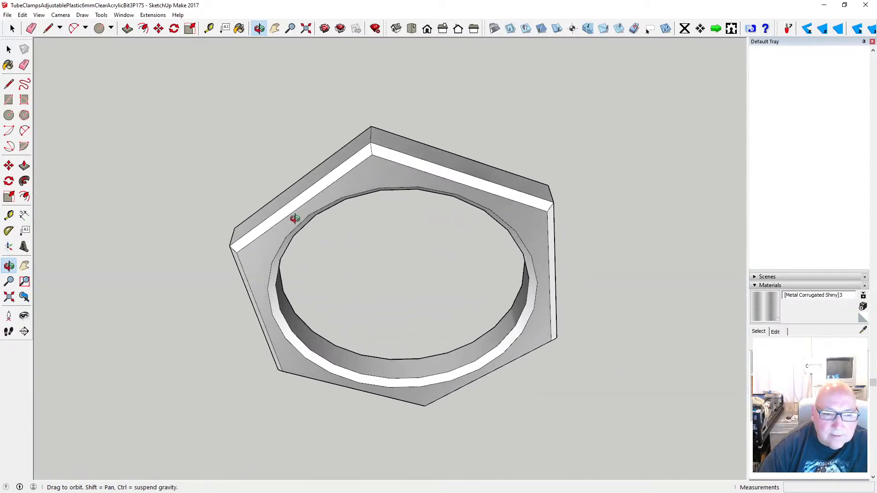
pyautogui.moveTo(280, 284)
pyautogui.mouseDown()
pyautogui.moveTo(313, 272)
pyautogui.moveTo(254, 270)
pyautogui.moveTo(255, 254)
pyautogui.mouseUp()
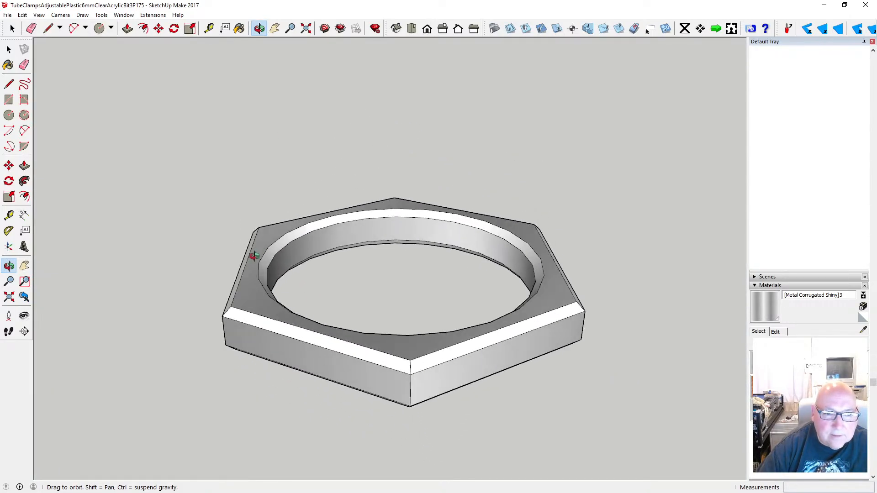
pyautogui.click(239, 29)
pyautogui.click(308, 226)
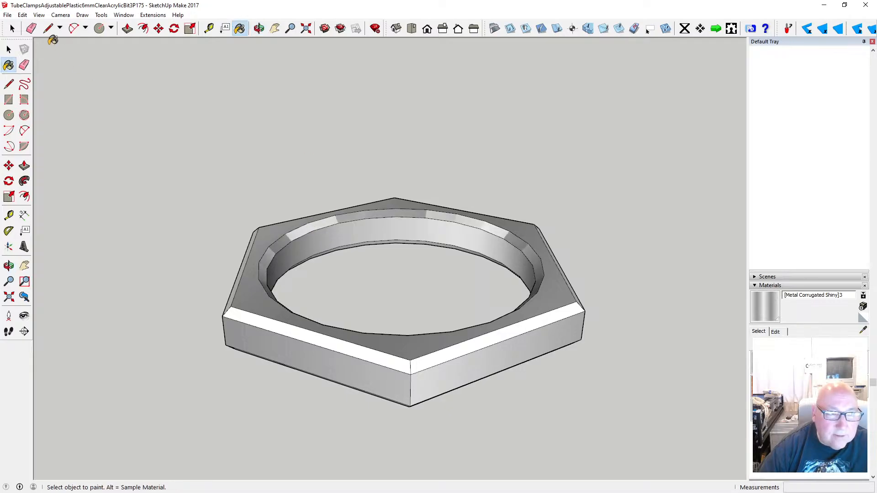
pyautogui.click(22, 15)
pyautogui.click(45, 25)
# - Select the entire nut and make it a component
pyautogui.click(8, 49)
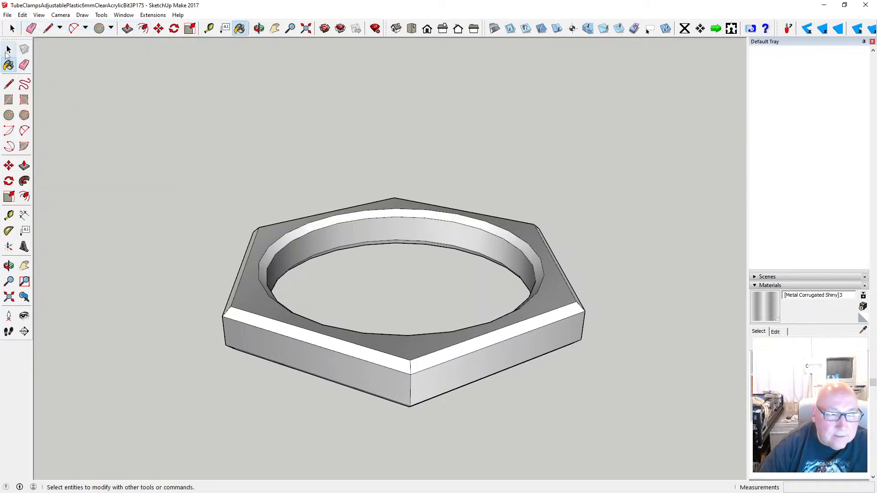
pyautogui.moveTo(186, 157); pyautogui.dragTo(591, 437)
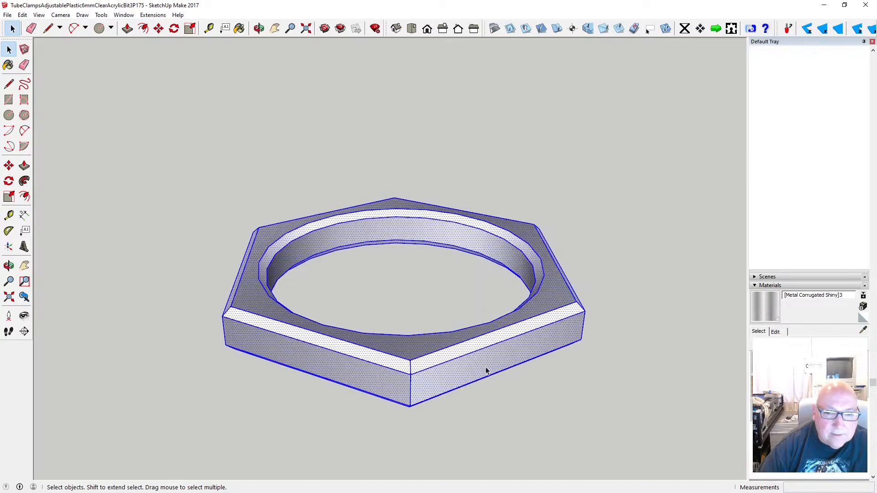
pyautogui.rightClick(487, 371)
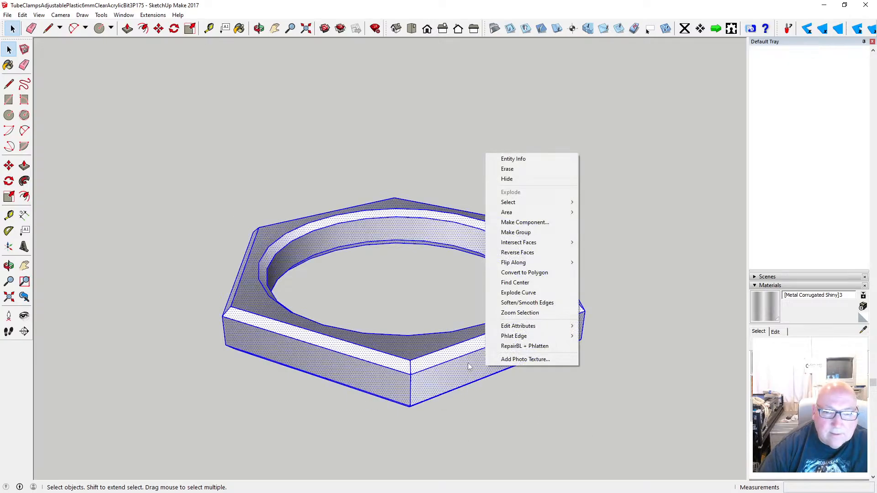
pyautogui.click(555, 224)
pyautogui.click(450, 315)
# - Move the nut component onto the push-button switch, around the barrel just below its tapered shoulder
pyautogui.scroll(-5, 358, 254)
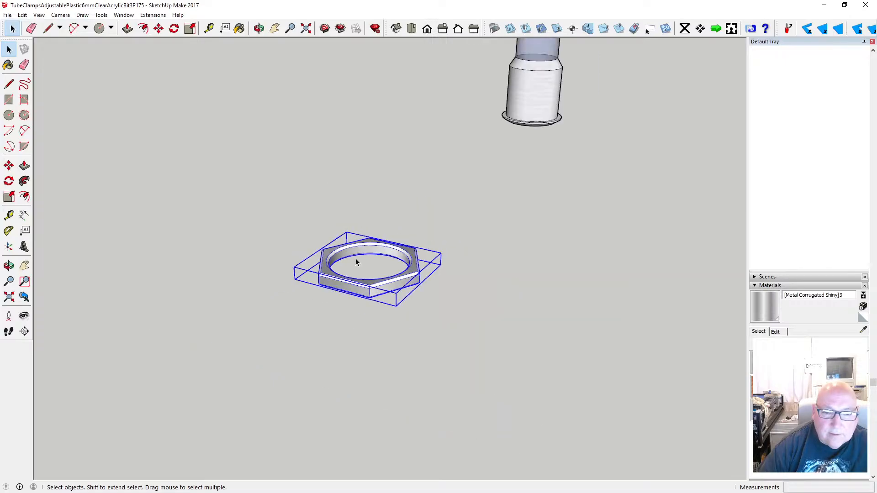
pyautogui.click(158, 28)
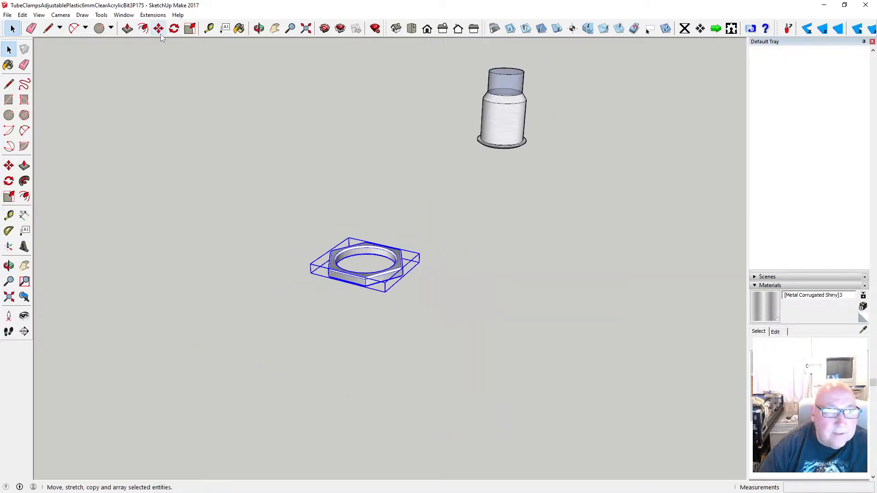
pyautogui.click(350, 270)
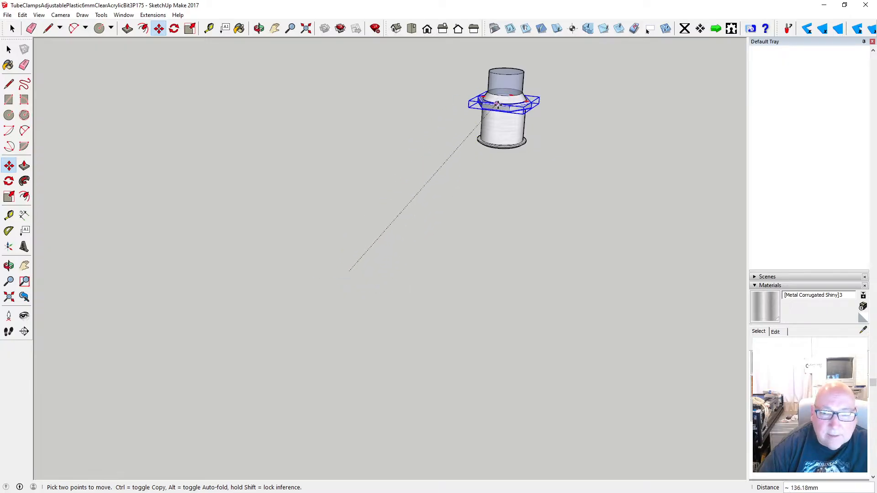
pyautogui.click(497, 104)
pyautogui.scroll(-1, 203, 239)
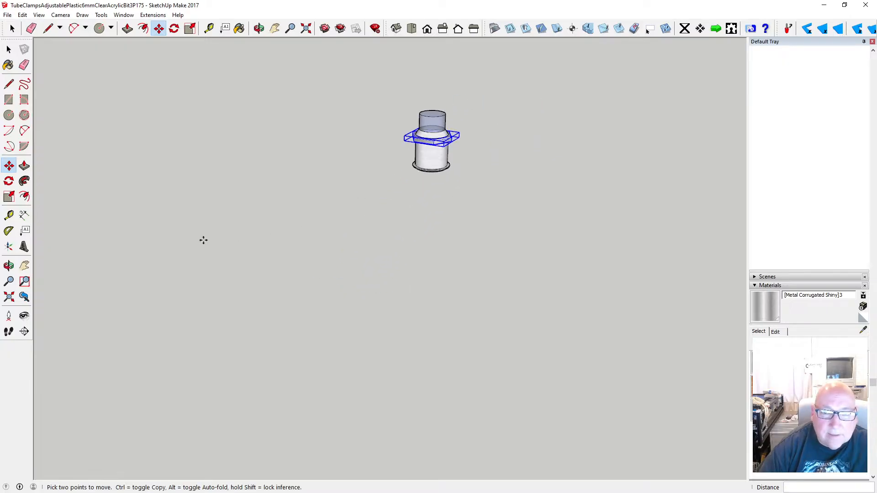
# - Examine the nut's fit around the switch barrel from above, from the side and from below
pyautogui.click(306, 29)
pyautogui.scroll(1, 392, 286)
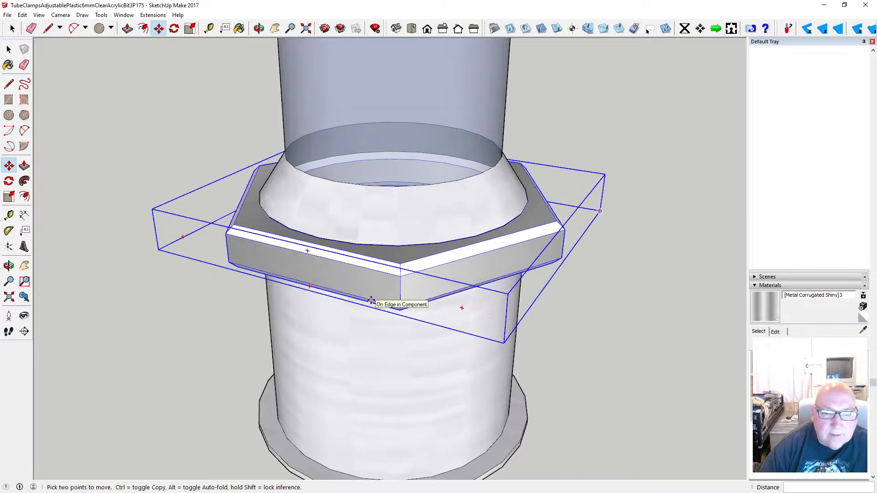
pyautogui.click(259, 28)
pyautogui.moveTo(338, 242); pyautogui.dragTo(266, 265)
pyautogui.scroll(-4, 322, 298)
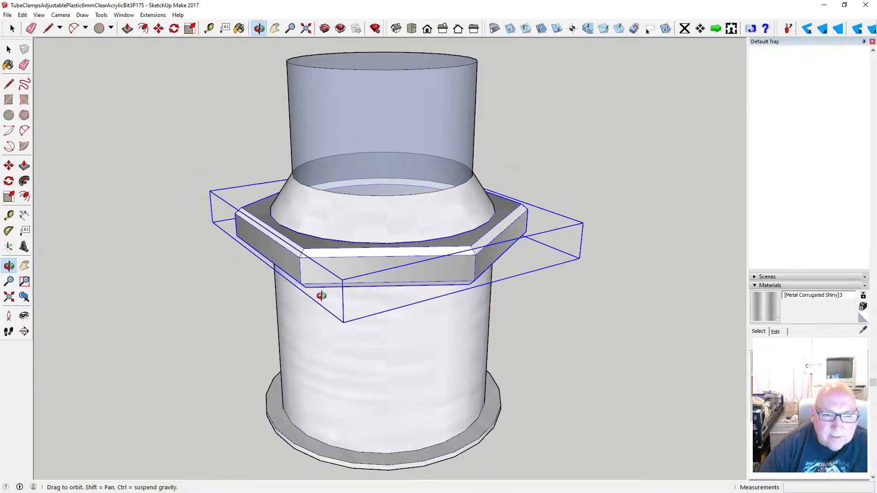
pyautogui.scroll(-3, 327, 328)
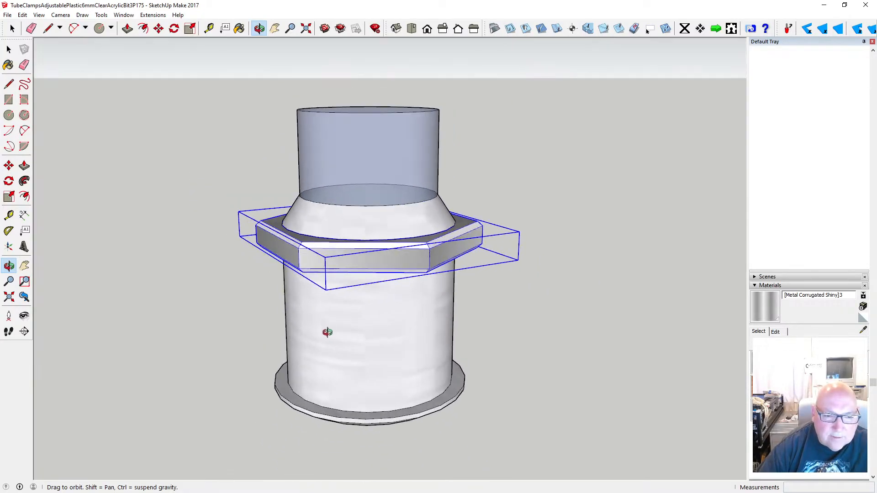
pyautogui.moveTo(343, 334); pyautogui.dragTo(311, 272)
pyautogui.scroll(2, 351, 312)
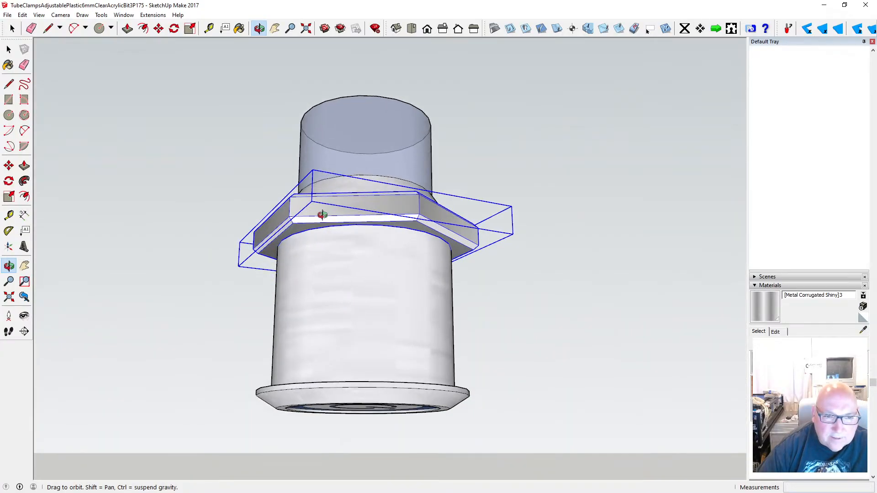
pyautogui.scroll(-2, 329, 275)
pyautogui.moveTo(329, 272); pyautogui.dragTo(297, 317)
# - Open the switch body for editing, inspect its barrel without the nut, and close it
pyautogui.press('space')
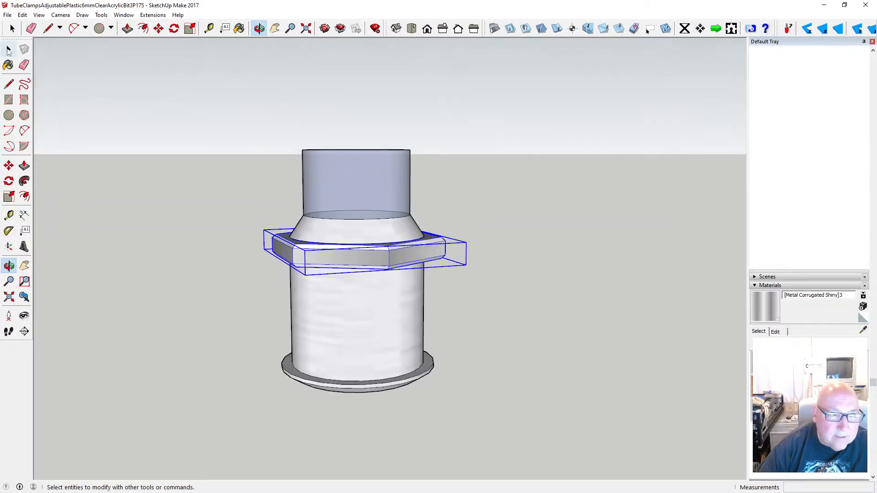
pyautogui.click(335, 307)
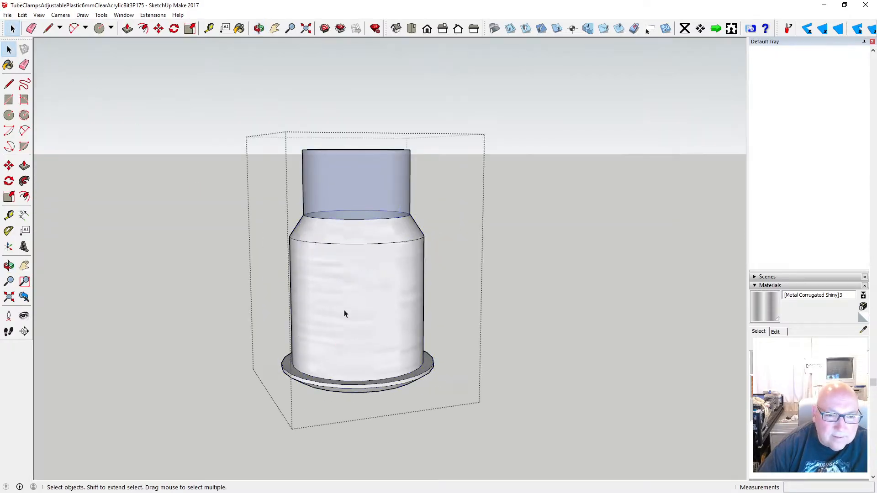
pyautogui.scroll(3, 343, 309)
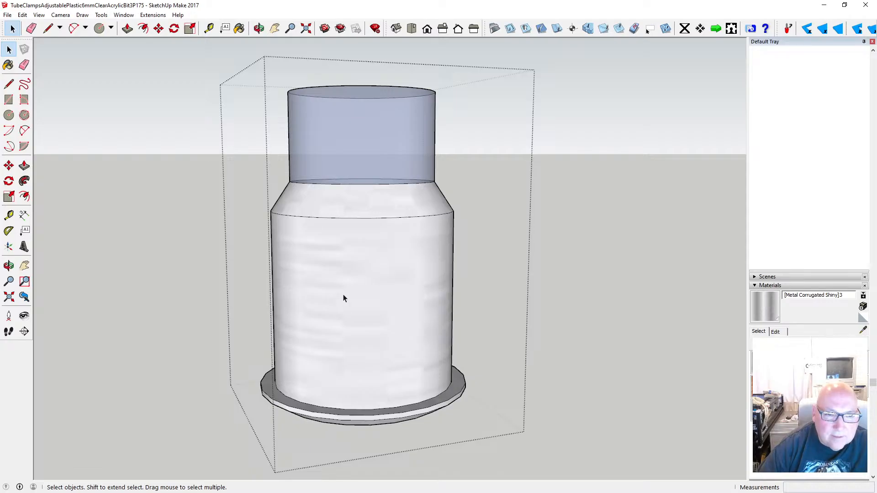
pyautogui.scroll(-2, 342, 298)
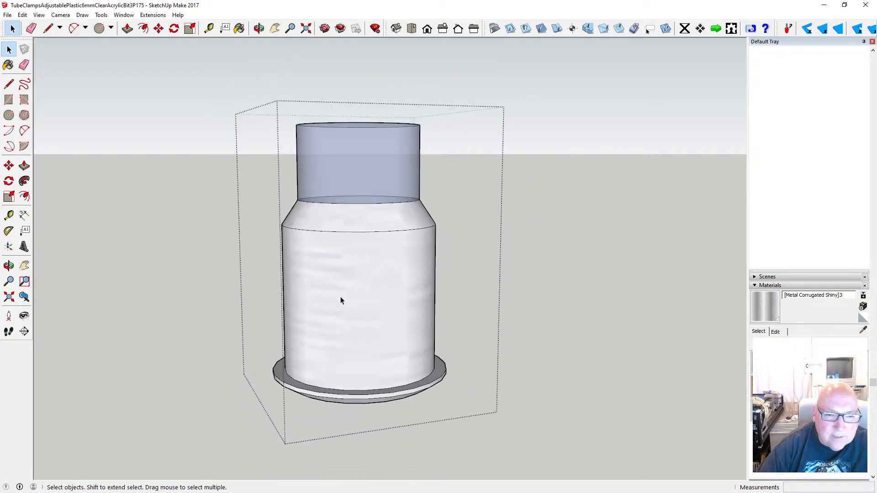
pyautogui.click(217, 238)
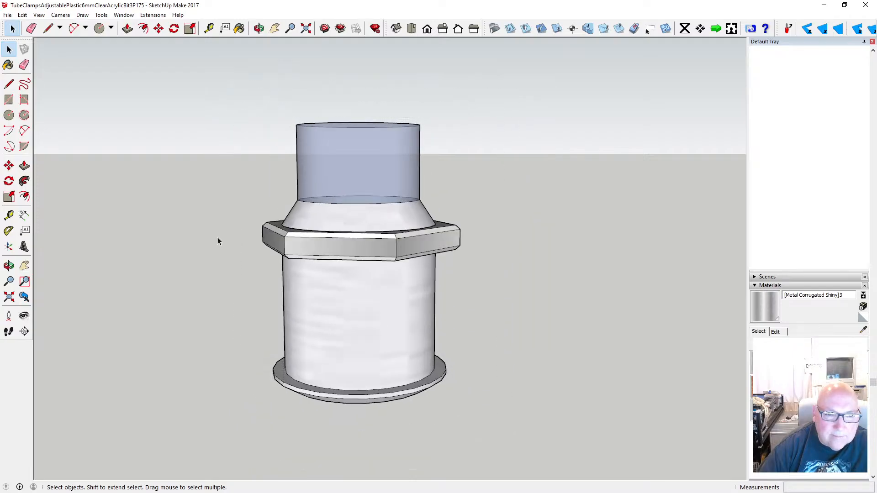
# - Move the nut about 15 mm down the switch barrel along the blue axis to the flange
pyautogui.click(259, 29)
pyautogui.moveTo(281, 83); pyautogui.dragTo(301, 238)
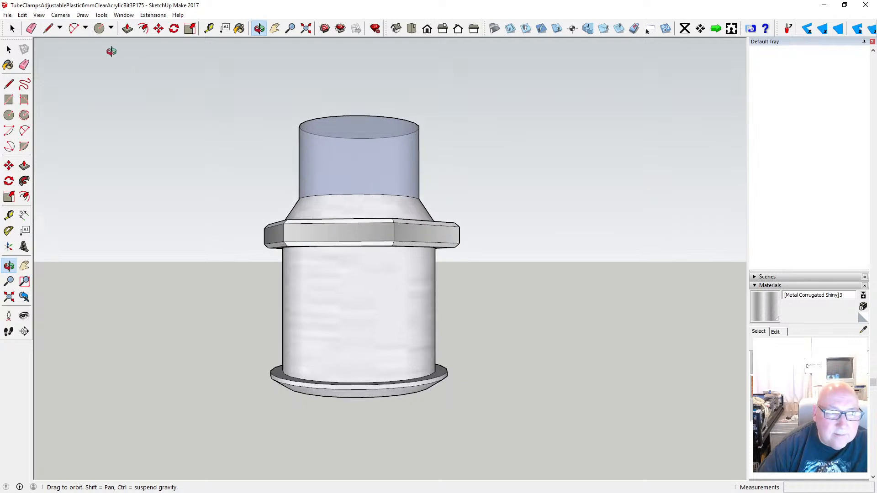
pyautogui.click(159, 29)
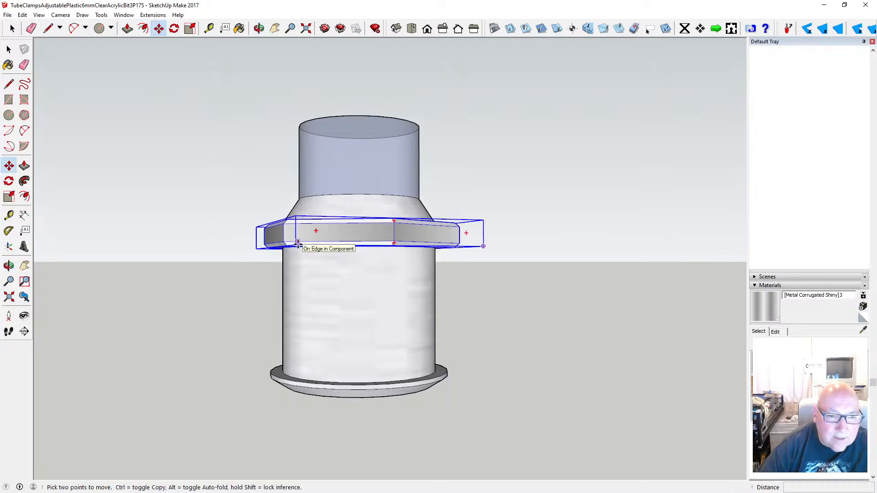
pyautogui.click(297, 243)
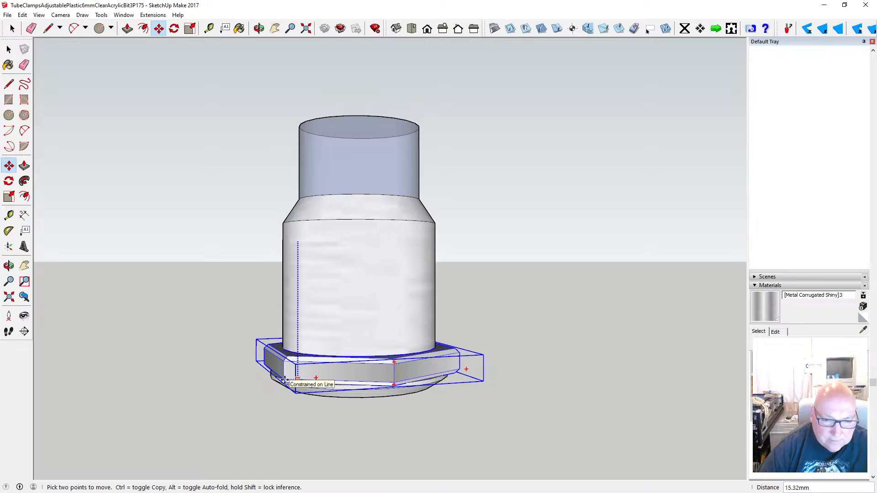
pyautogui.click(285, 380)
pyautogui.scroll(-5, 270, 233)
pyautogui.scroll(6, 295, 306)
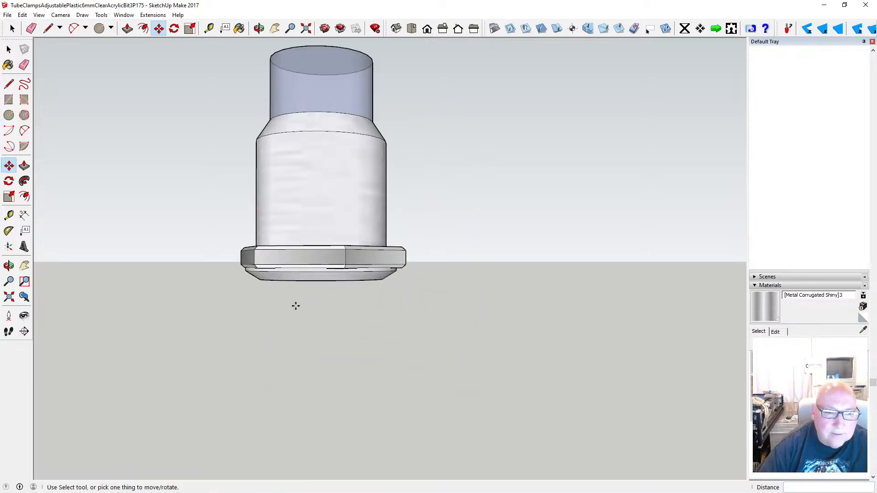
pyautogui.scroll(6, 295, 305)
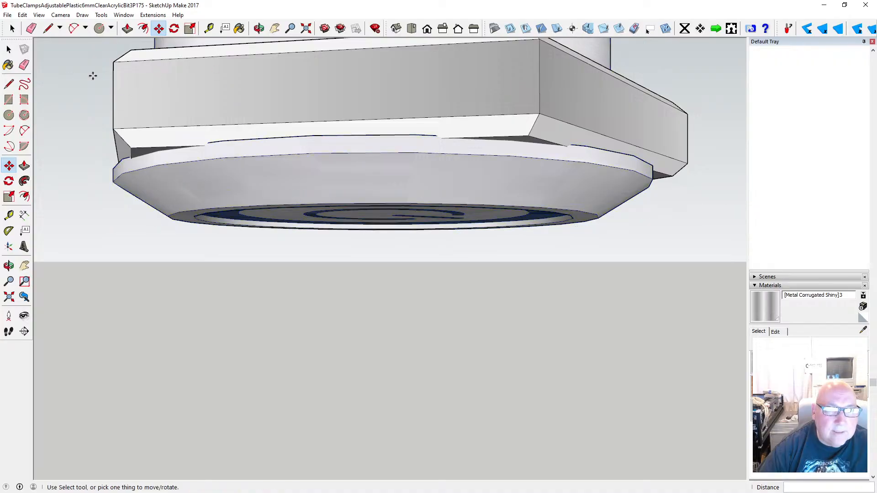
pyautogui.click(146, 128)
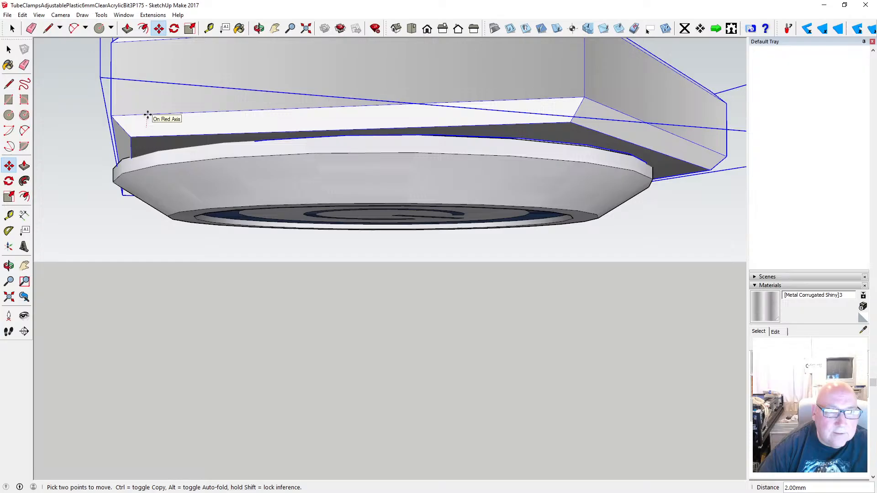
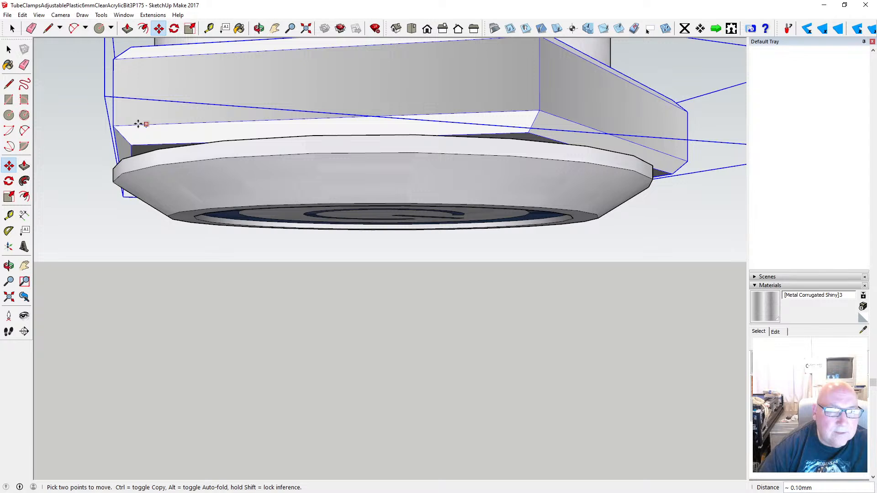
# - Move the nut about 1 mm up the barrel along the blue axis, away from the switch flange
pyautogui.click(259, 28)
pyautogui.moveTo(254, 50); pyautogui.dragTo(247, 159)
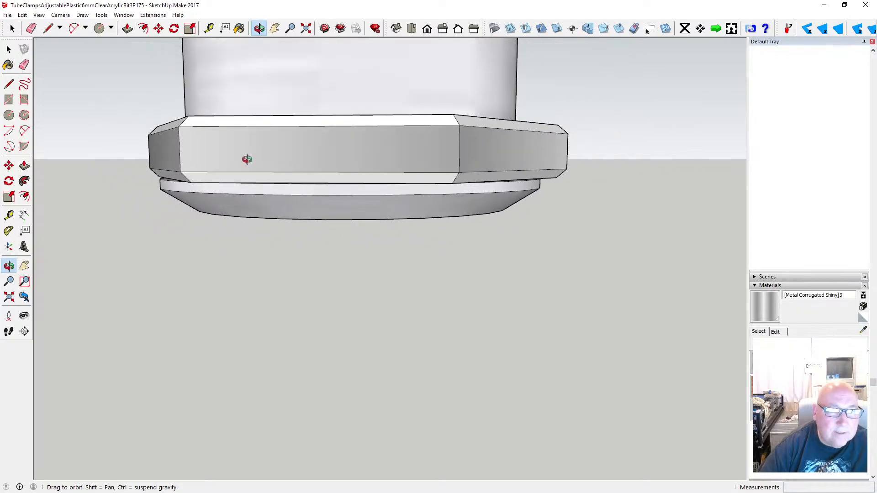
pyautogui.click(158, 29)
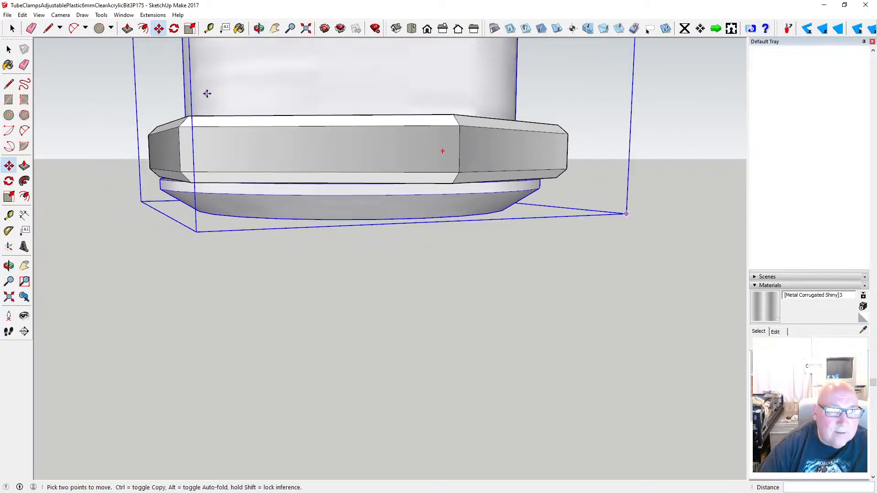
pyautogui.click(218, 124)
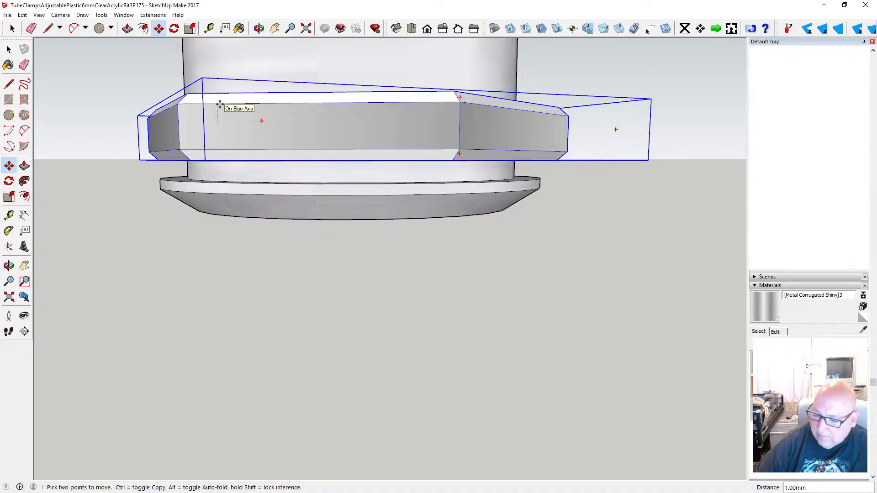
pyautogui.click(220, 104)
pyautogui.click(8, 50)
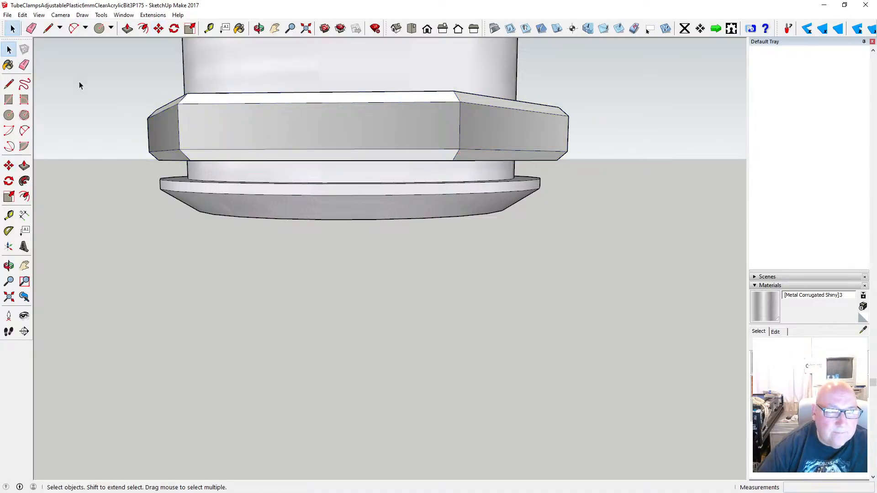
# - Group the switch and its nut together and convert the group into a component with the default settings
pyautogui.scroll(-5, 229, 248)
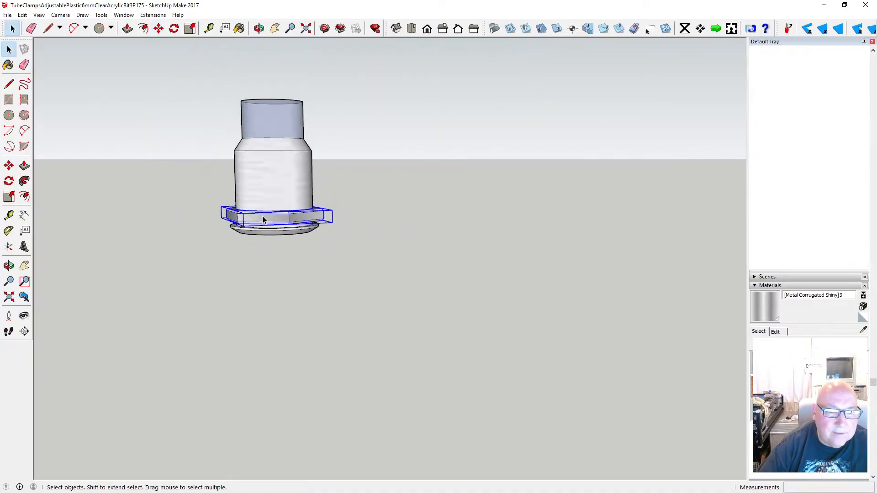
pyautogui.moveTo(204, 72); pyautogui.dragTo(342, 265)
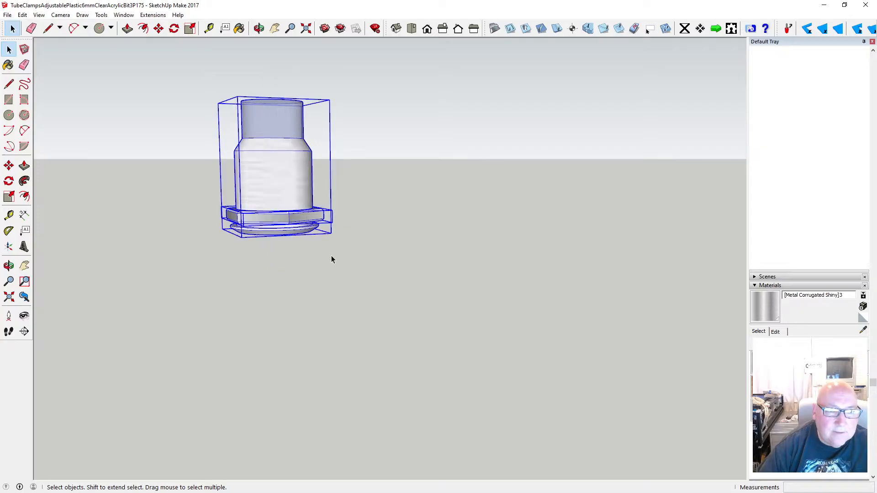
pyautogui.rightClick(297, 230)
pyautogui.click(338, 316)
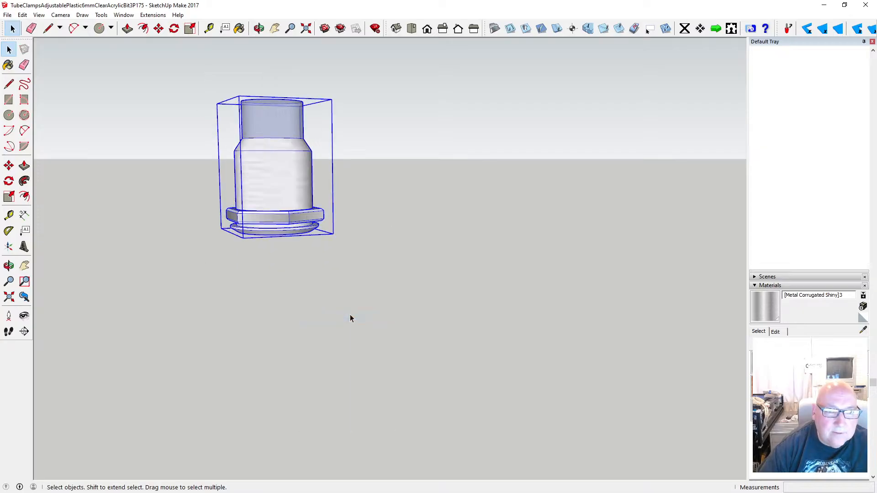
pyautogui.rightClick(292, 186)
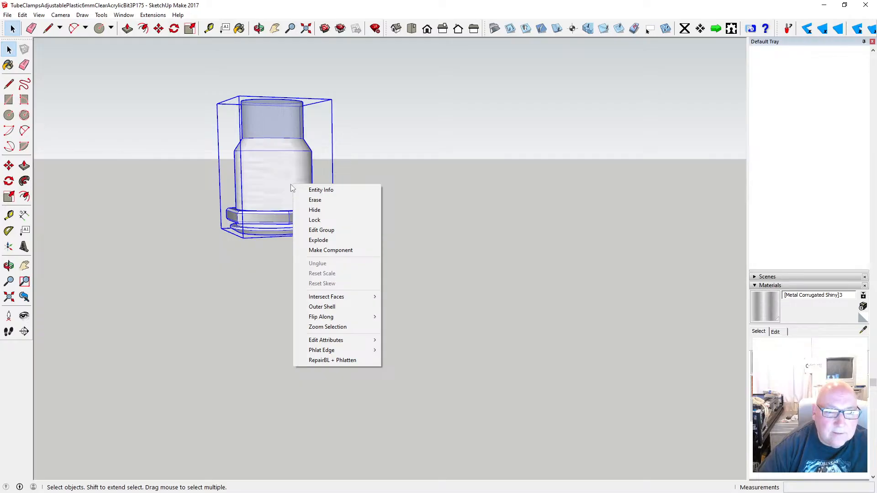
pyautogui.click(338, 251)
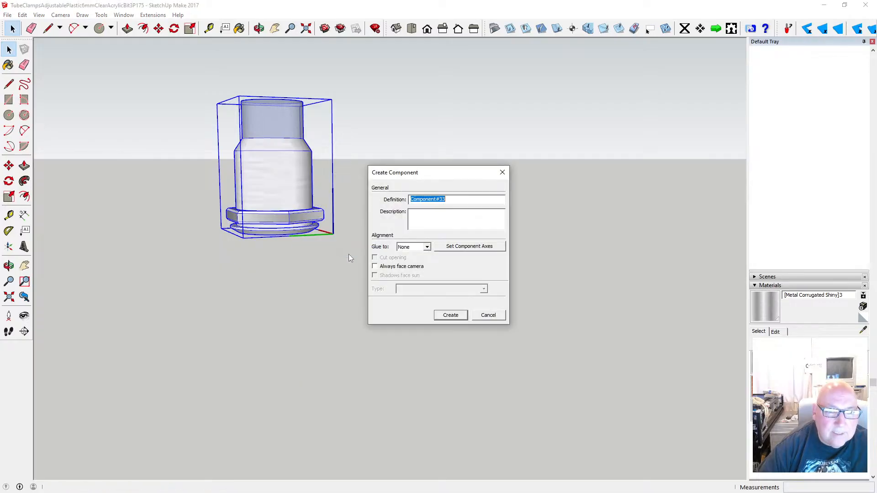
pyautogui.click(451, 315)
pyautogui.scroll(-2, 306, 251)
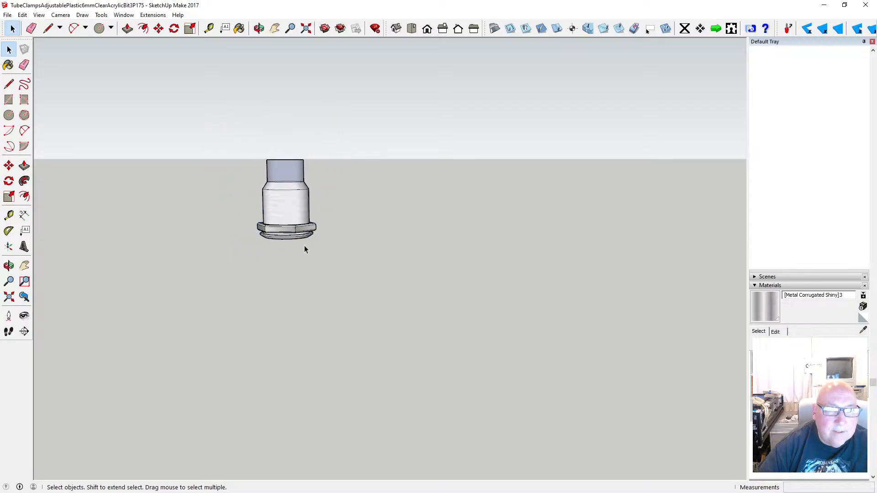
# - Add a new layer named Button to the model
pyautogui.click(756, 286)
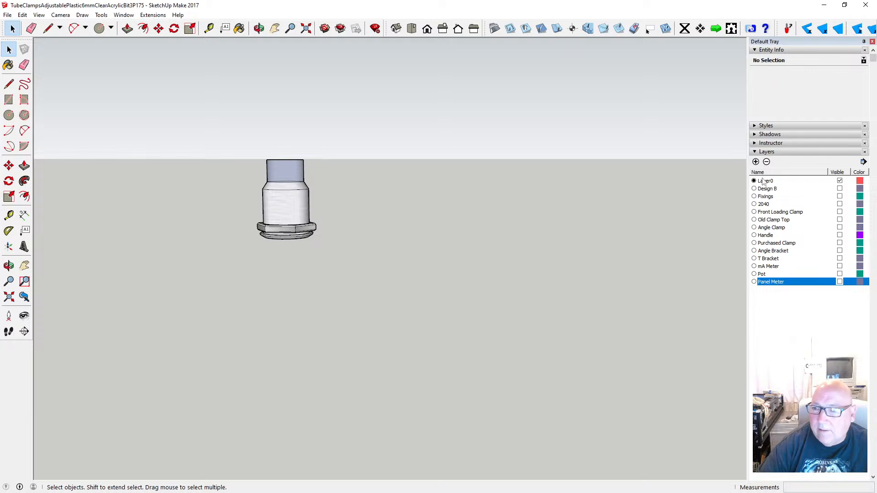
pyautogui.click(755, 162)
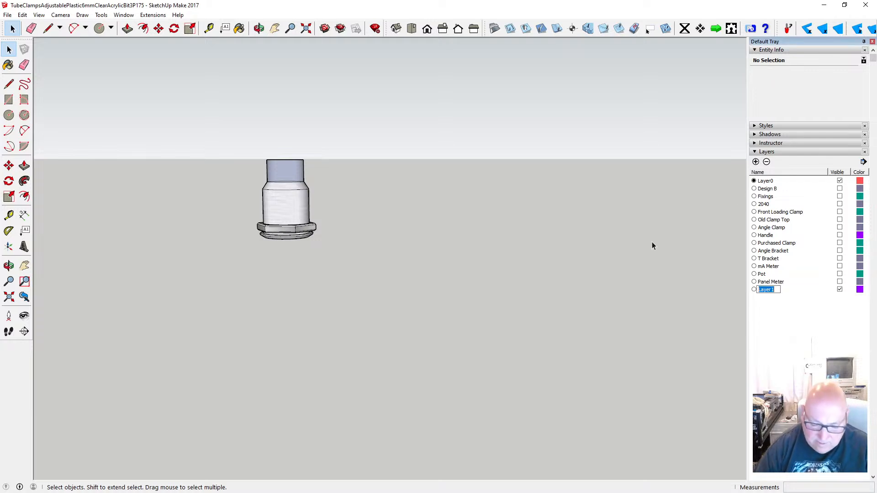
pyautogui.write('Button')
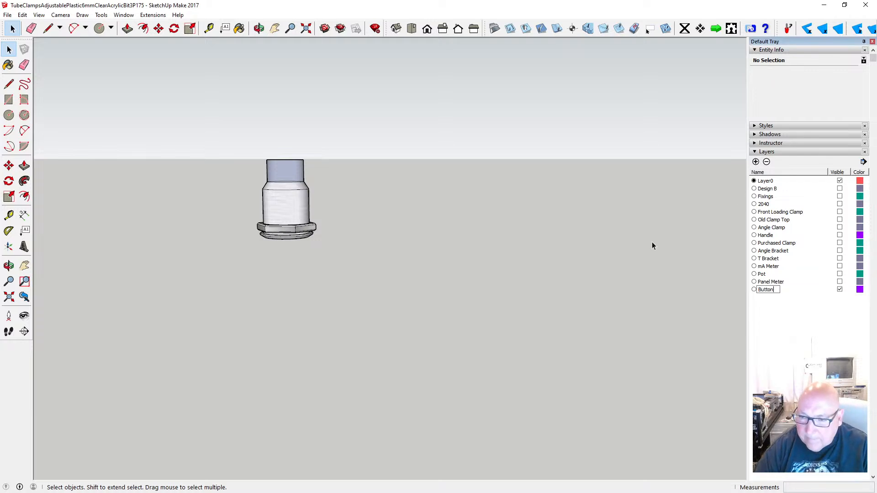
pyautogui.press('Return')
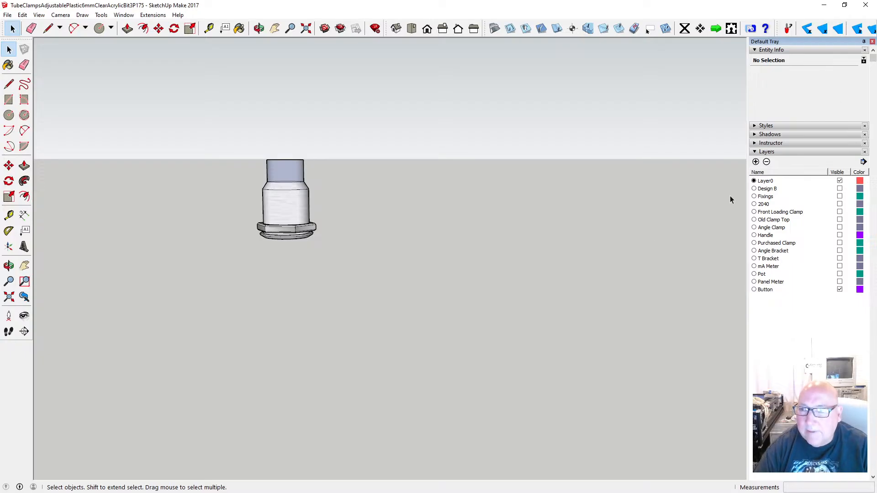
# - Assign the combined switch component to the Button layer and save the model
pyautogui.click(276, 185)
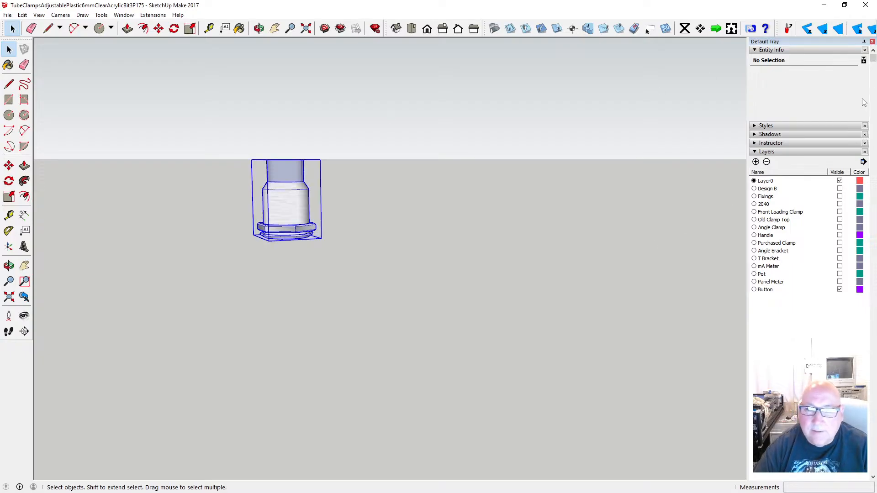
pyautogui.click(860, 74)
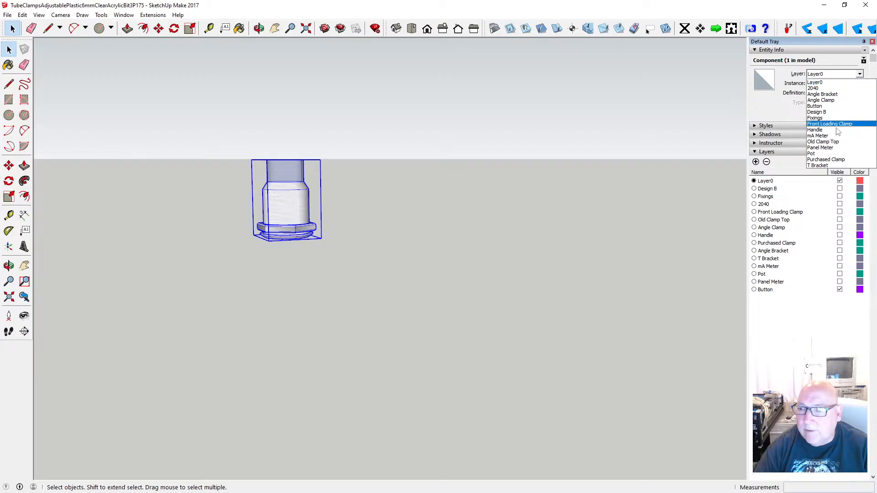
pyautogui.click(816, 106)
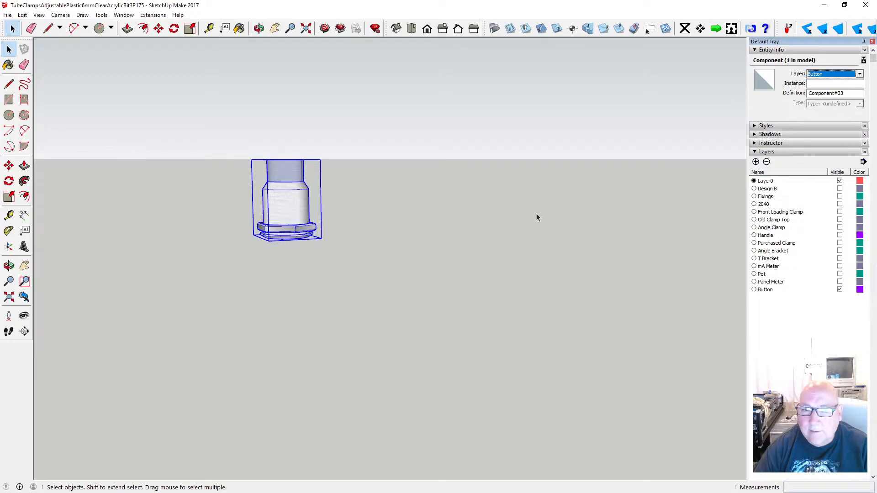
pyautogui.click(179, 106)
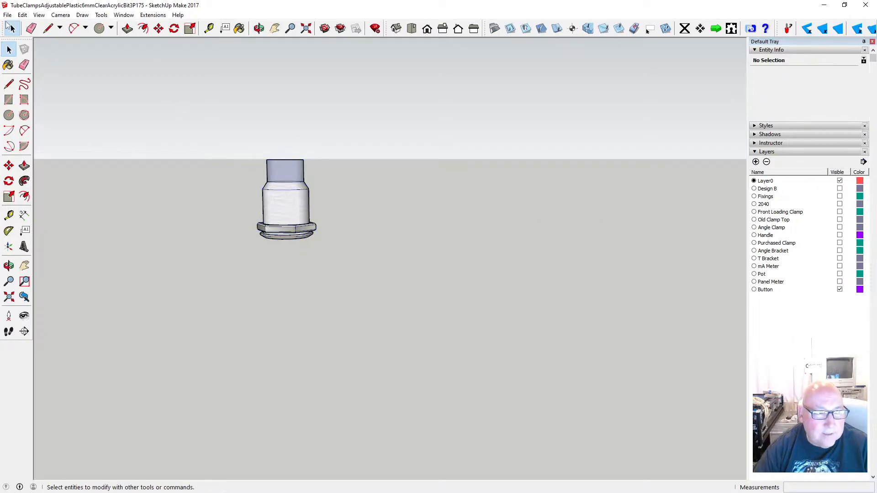
pyautogui.click(7, 15)
pyautogui.click(21, 48)
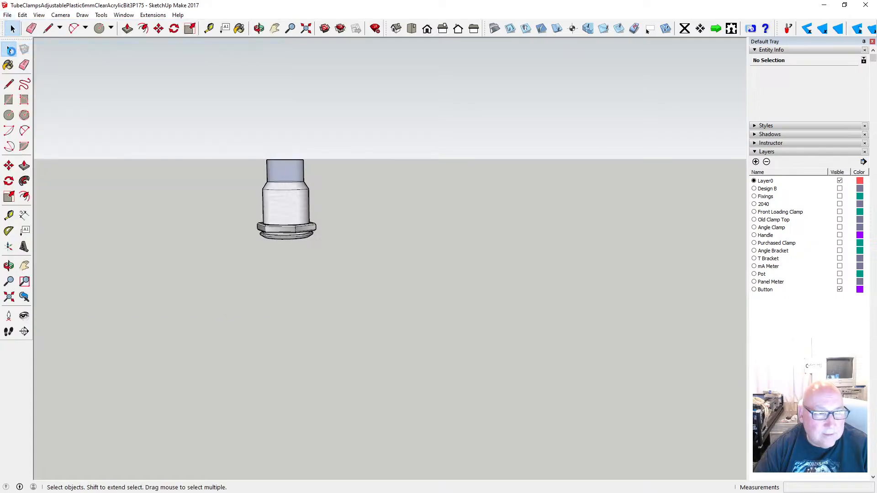
# - Copy the switch component, switch to the K40LaserEngraverUpgrades model, and paste it in the open space beside the frame's control panel
pyautogui.click(282, 194)
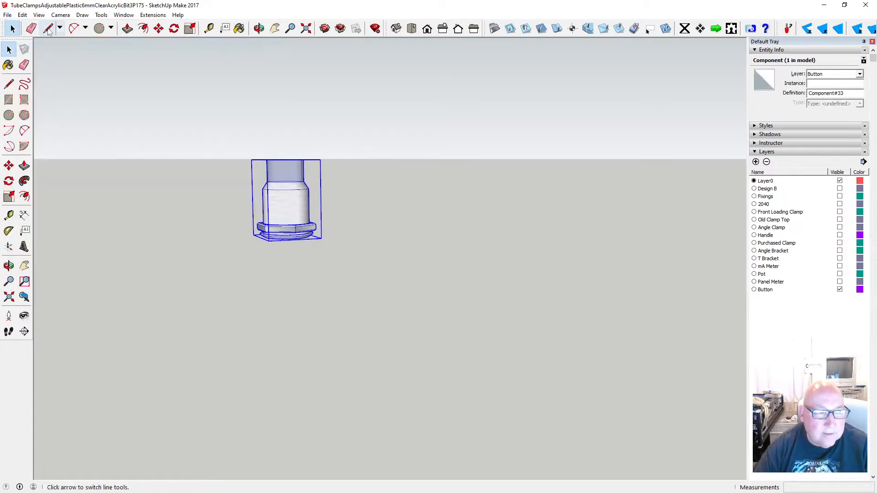
pyautogui.click(22, 15)
pyautogui.click(37, 59)
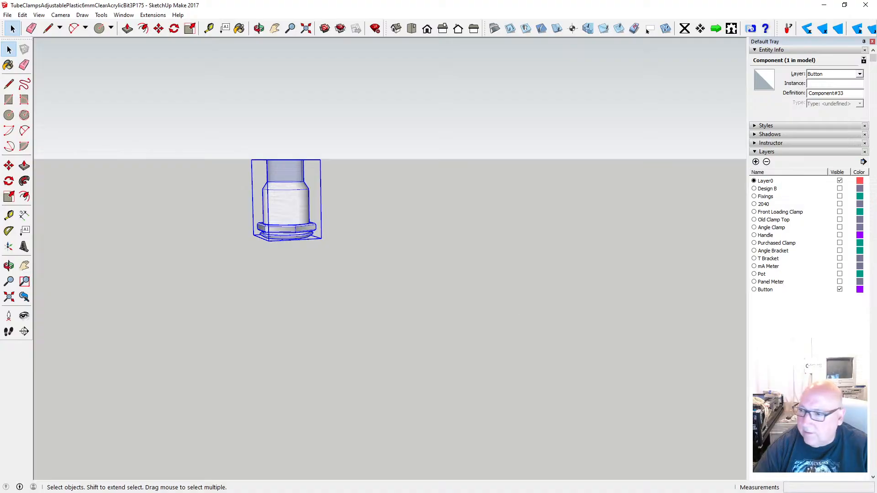
pyautogui.hotkey('alt', 'Tab')
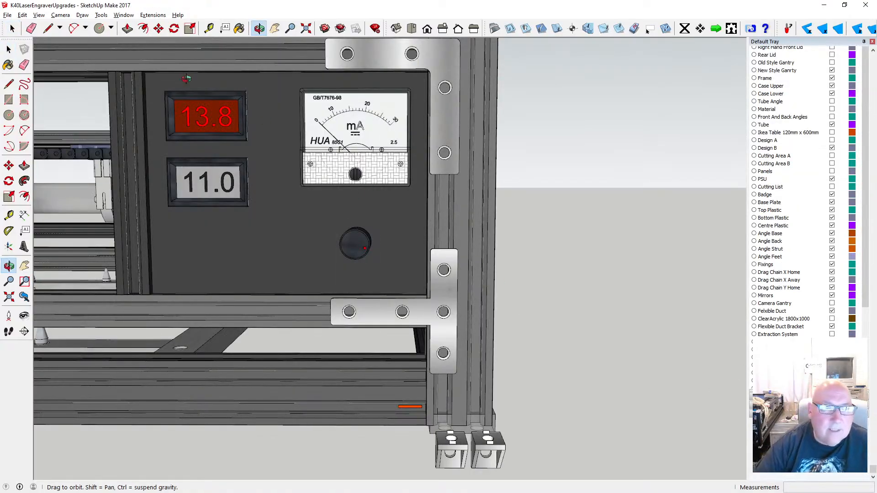
pyautogui.click(22, 14)
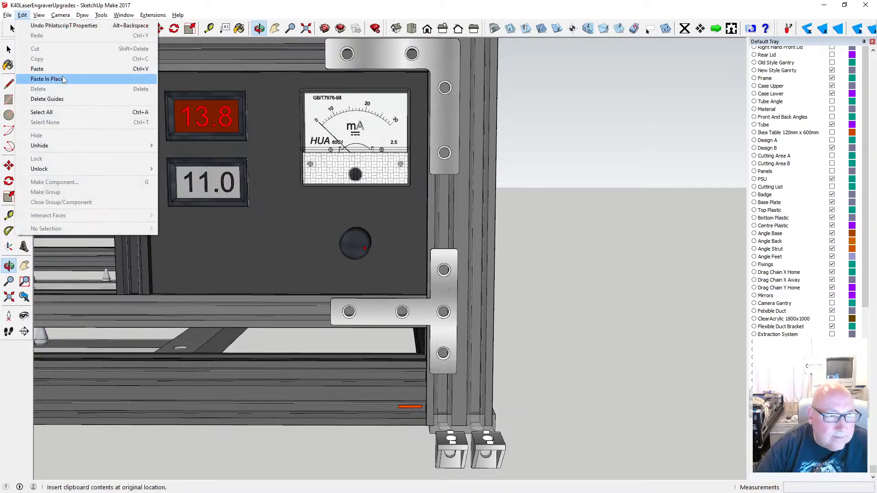
pyautogui.click(43, 68)
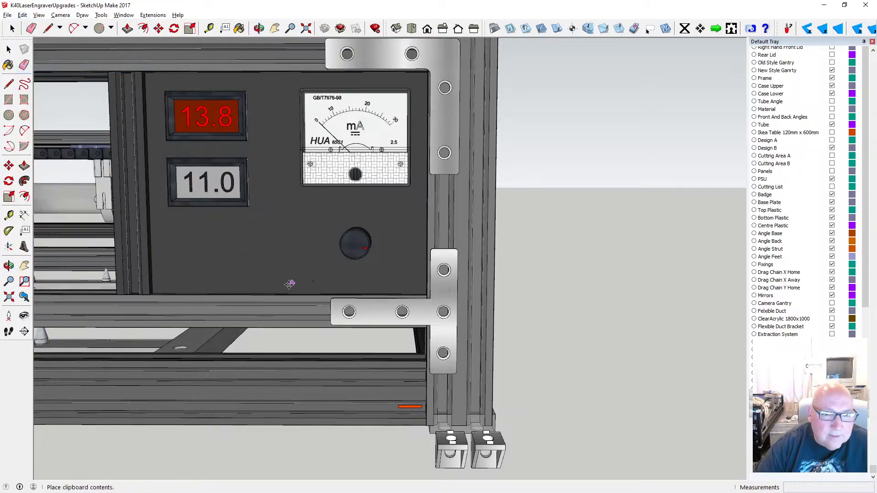
pyautogui.scroll(-3, 262, 290)
pyautogui.click(459, 318)
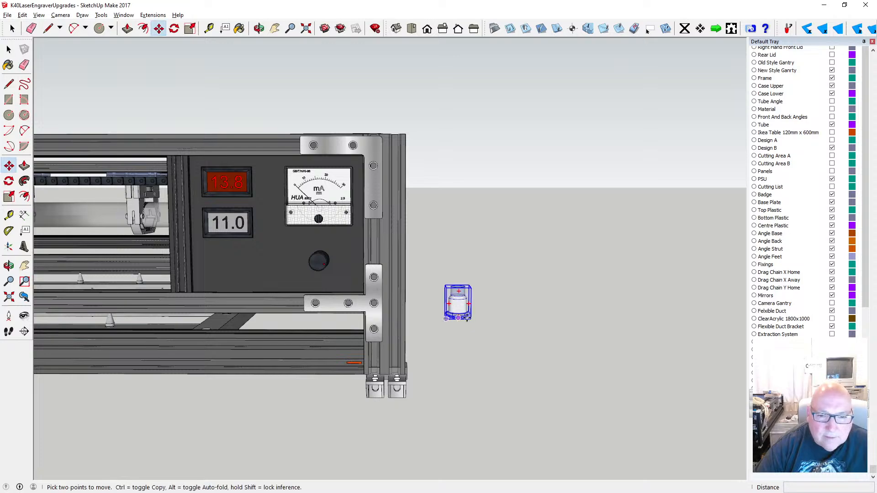
# - Rotate the pasted switch 90° about the red axis so its power button faces the front of the machine
pyautogui.click(259, 29)
pyautogui.moveTo(269, 201); pyautogui.dragTo(135, 189)
pyautogui.click(174, 29)
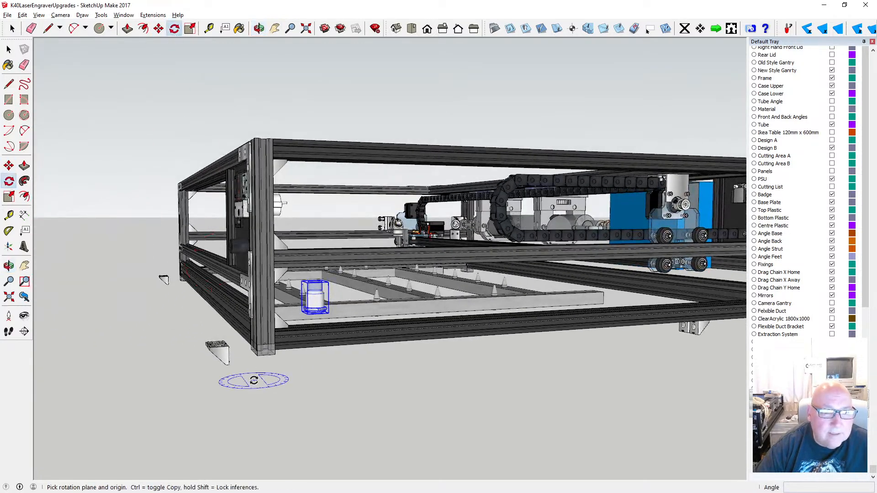
pyautogui.press('Right')
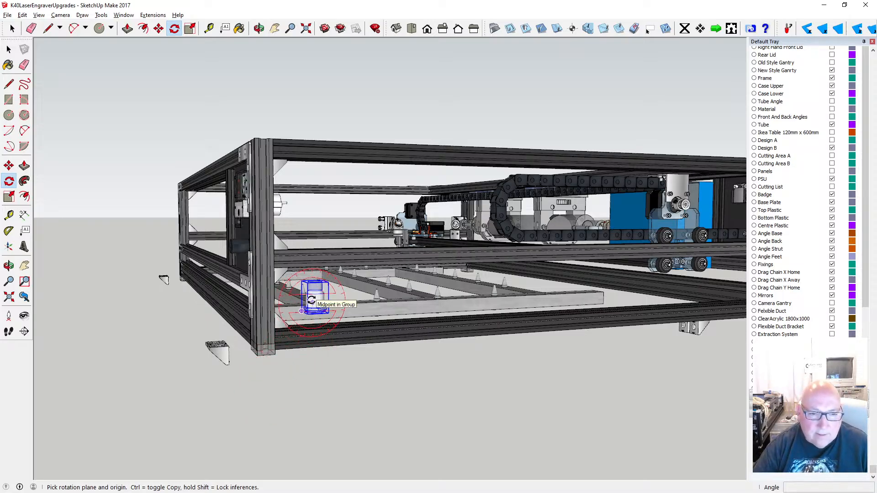
pyautogui.click(313, 303)
pyautogui.moveTo(344, 319); pyautogui.dragTo(197, 372, button='middle')
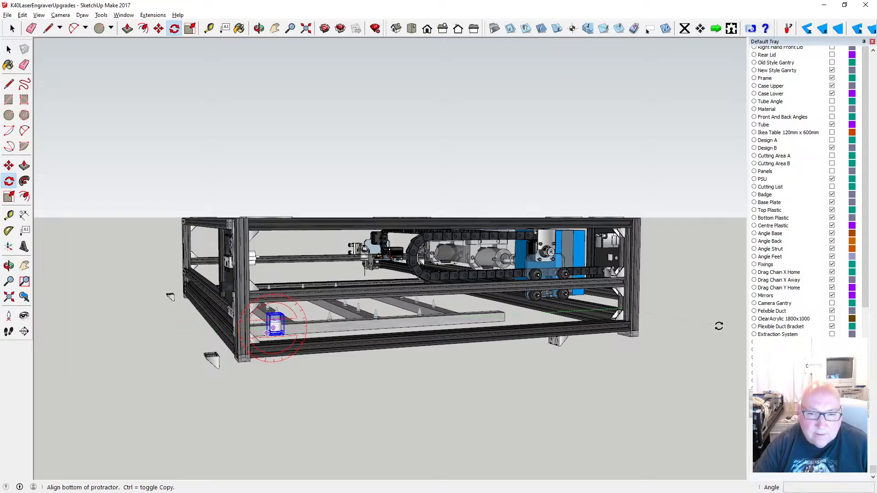
pyautogui.click(689, 302)
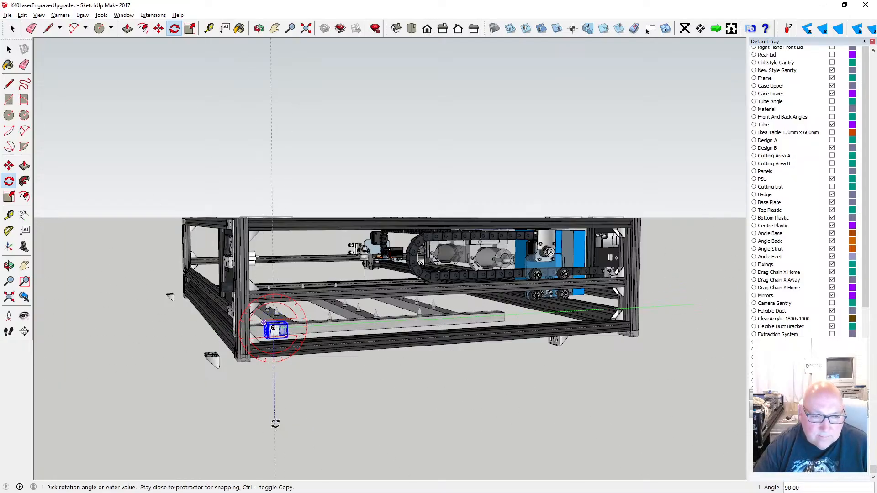
pyautogui.click(276, 424)
pyautogui.scroll(4, 281, 389)
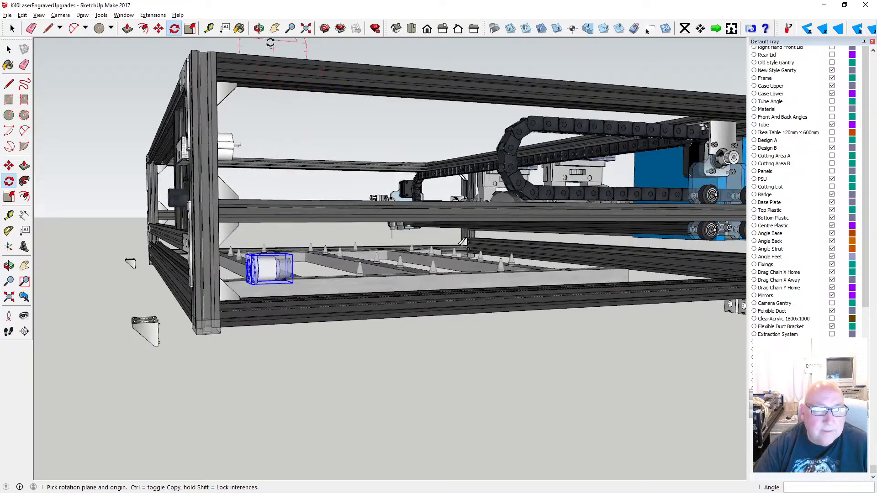
pyautogui.click(260, 29)
pyautogui.moveTo(290, 194); pyautogui.dragTo(499, 201)
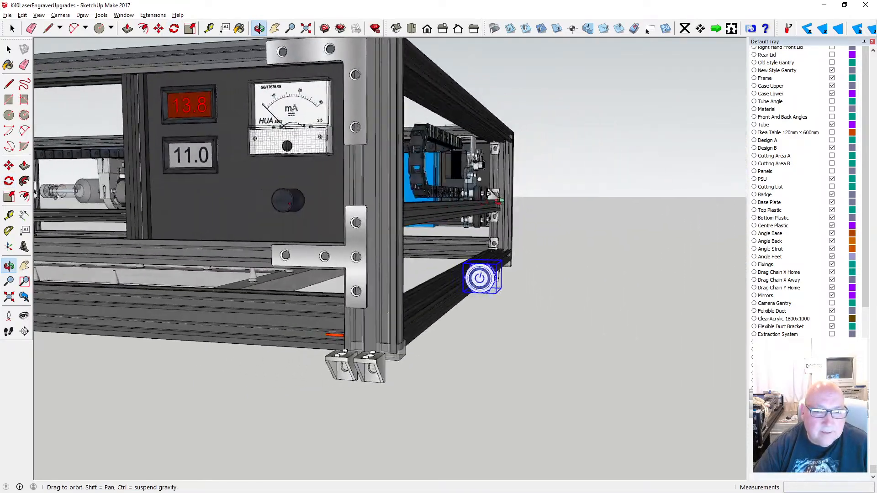
# - Rotate the pasted switch 15° about its face centre so the power symbol stands upright
pyautogui.scroll(5, 484, 287)
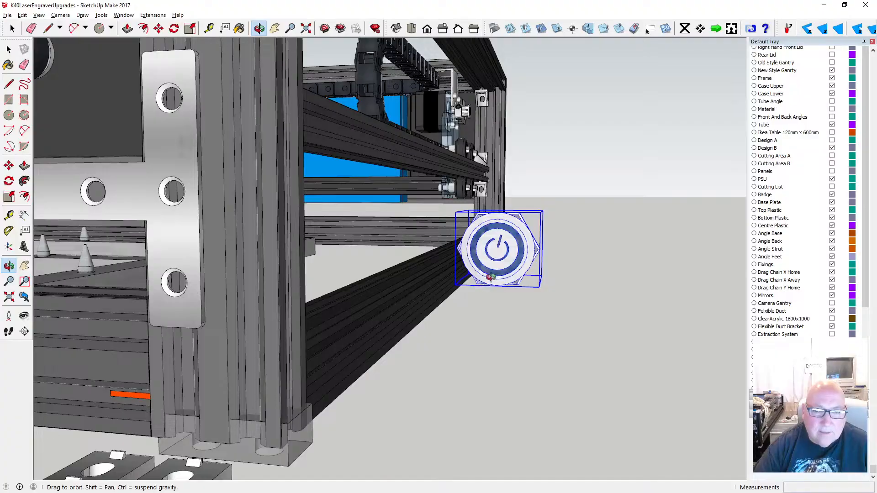
pyautogui.moveTo(491, 277)
pyautogui.mouseDown()
pyautogui.moveTo(507, 273)
pyautogui.moveTo(501, 285)
pyautogui.moveTo(497, 277)
pyautogui.mouseUp()
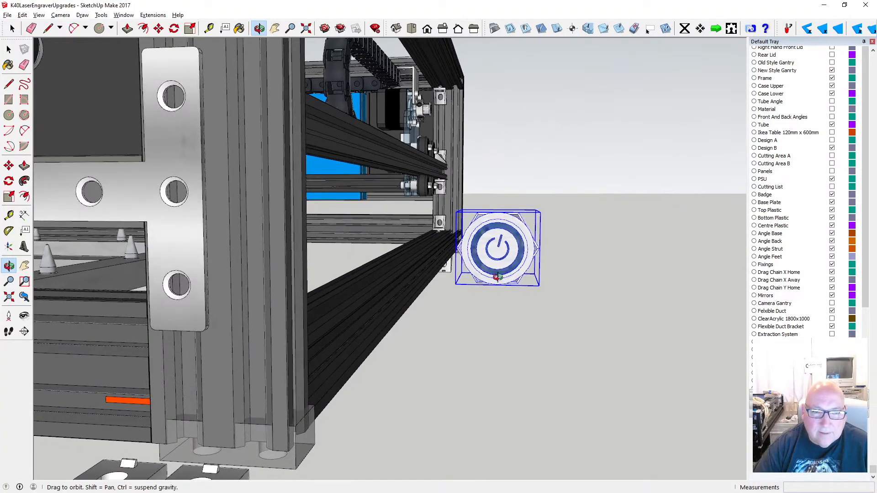
pyautogui.click(174, 28)
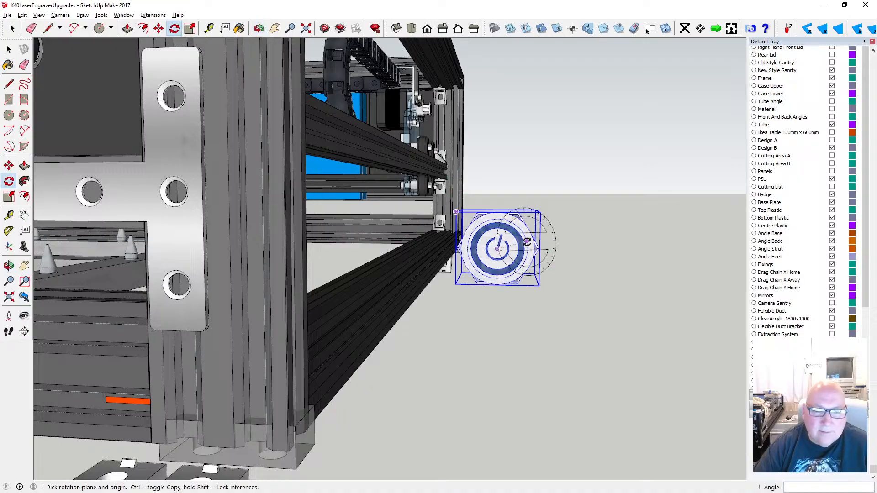
pyautogui.scroll(5, 512, 241)
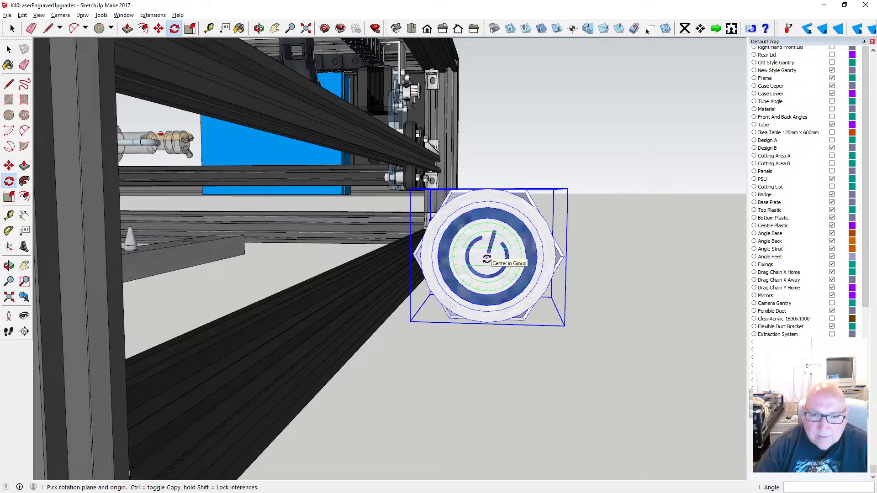
pyautogui.click(487, 259)
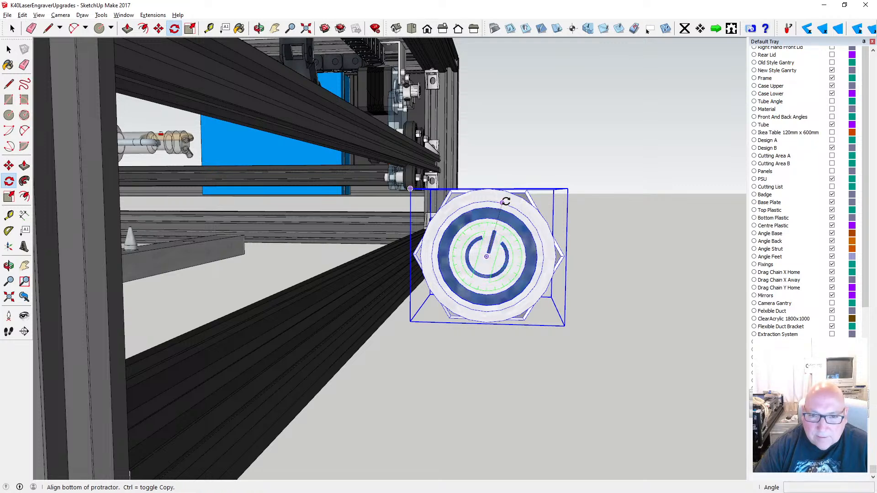
pyautogui.click(504, 201)
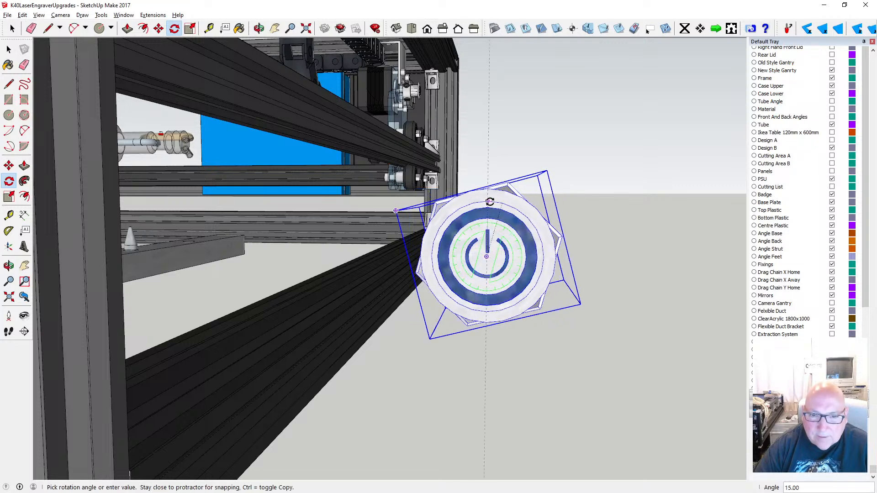
pyautogui.click(487, 201)
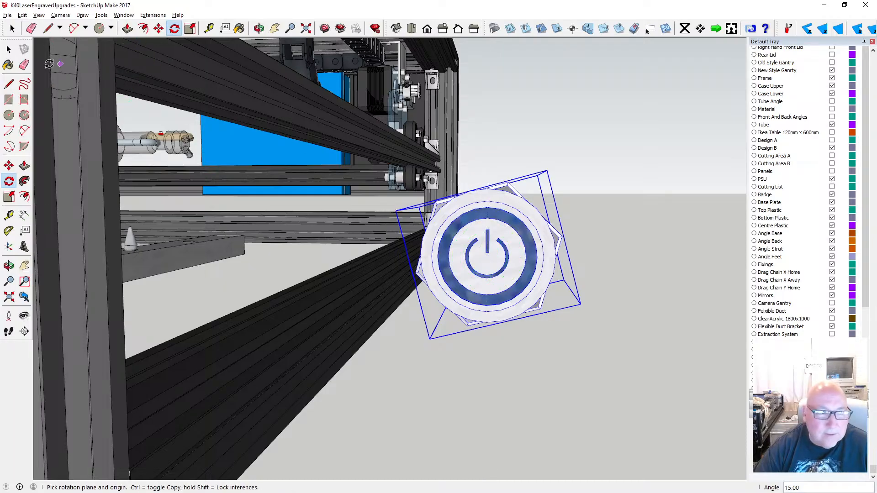
pyautogui.click(9, 49)
pyautogui.click(516, 147)
pyautogui.scroll(-5, 530, 218)
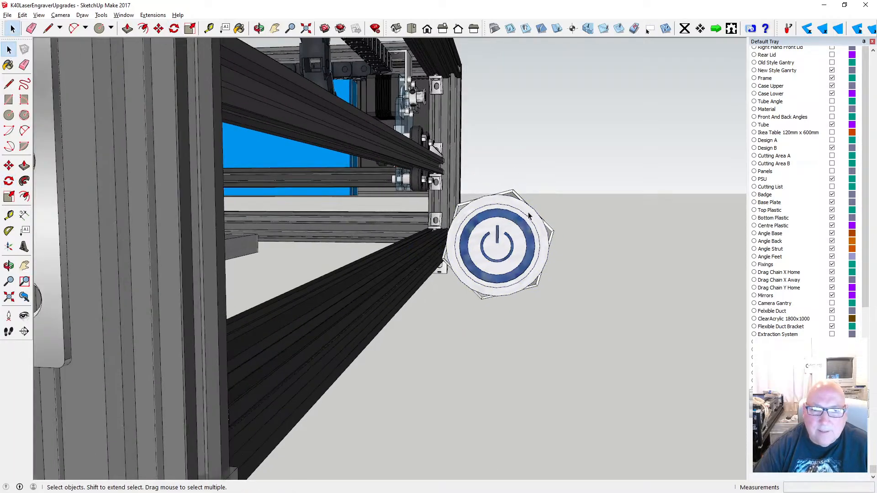
pyautogui.scroll(2, 525, 223)
pyautogui.scroll(2, 525, 224)
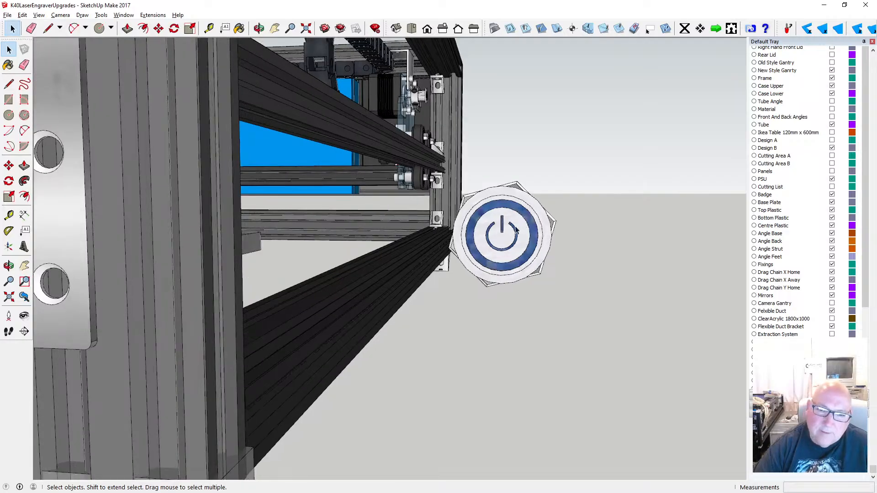
# - Move the switch onto the control panel, placing it beside the black knob below the two digital displays
pyautogui.click(259, 29)
pyautogui.scroll(-2, 456, 196)
pyautogui.moveTo(456, 196); pyautogui.dragTo(513, 212)
pyautogui.scroll(2, 488, 192)
pyautogui.scroll(1, 521, 190)
pyautogui.press('m')
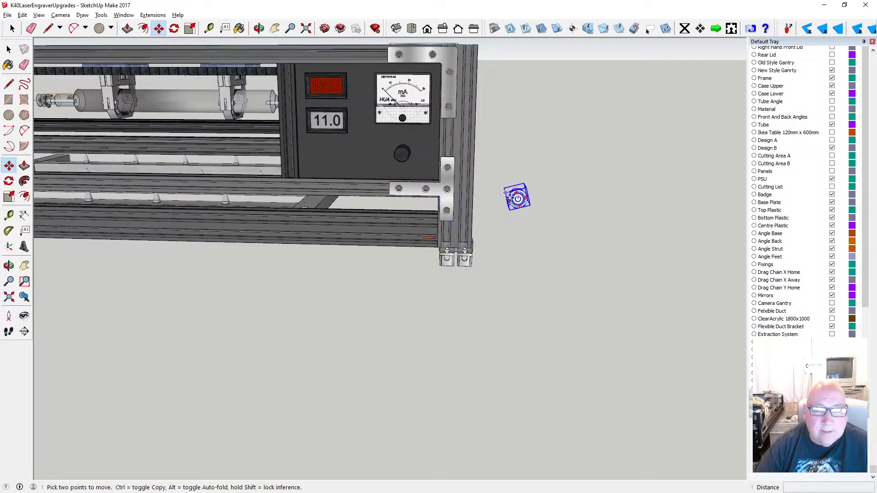
pyautogui.click(510, 200)
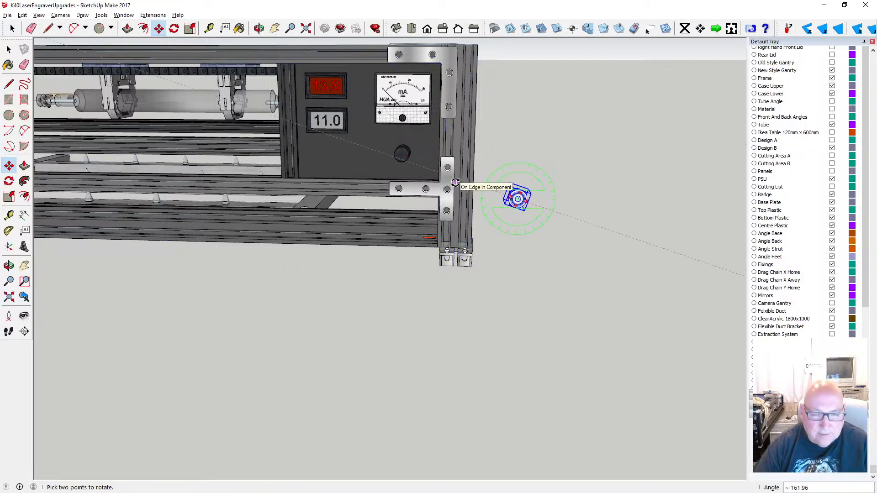
pyautogui.click(520, 207)
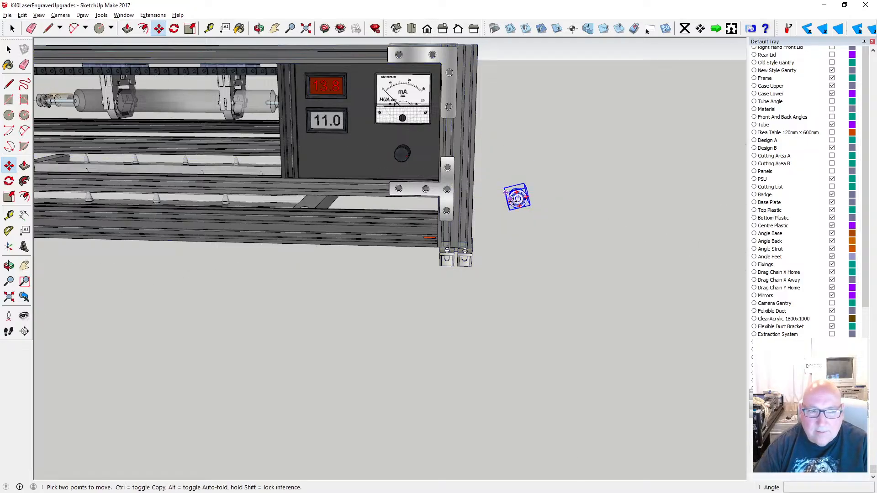
pyautogui.click(514, 200)
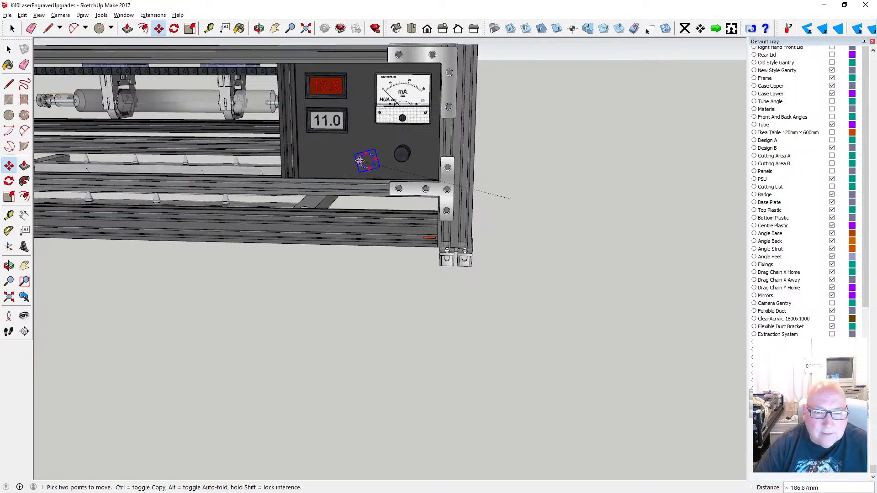
pyautogui.click(363, 159)
pyautogui.scroll(2, 363, 158)
pyautogui.scroll(4, 363, 157)
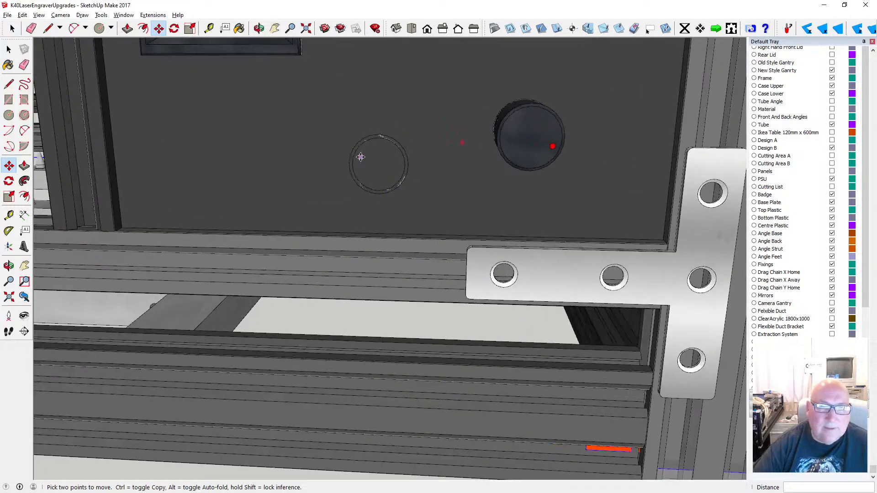
# - Move the switch 11 mm out of the panel along the green axis, then 4 mm back towards it
pyautogui.click(259, 28)
pyautogui.moveTo(381, 122); pyautogui.dragTo(213, 131)
pyautogui.click(159, 28)
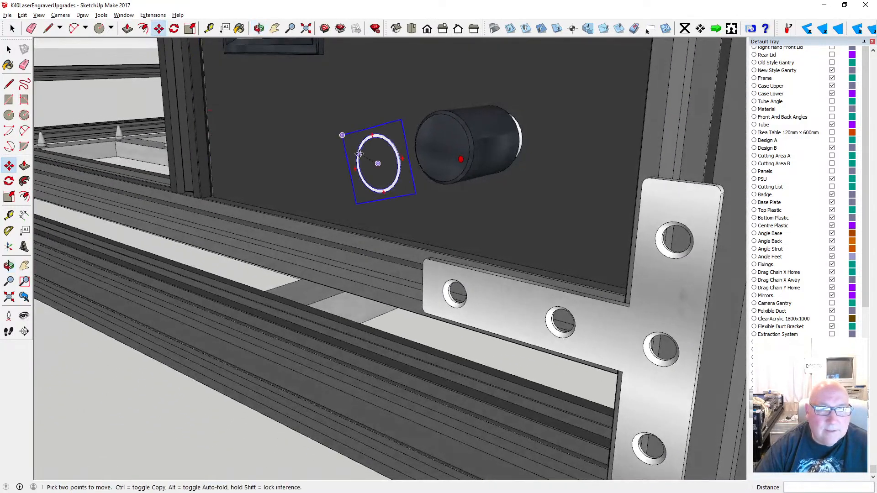
pyautogui.click(349, 156)
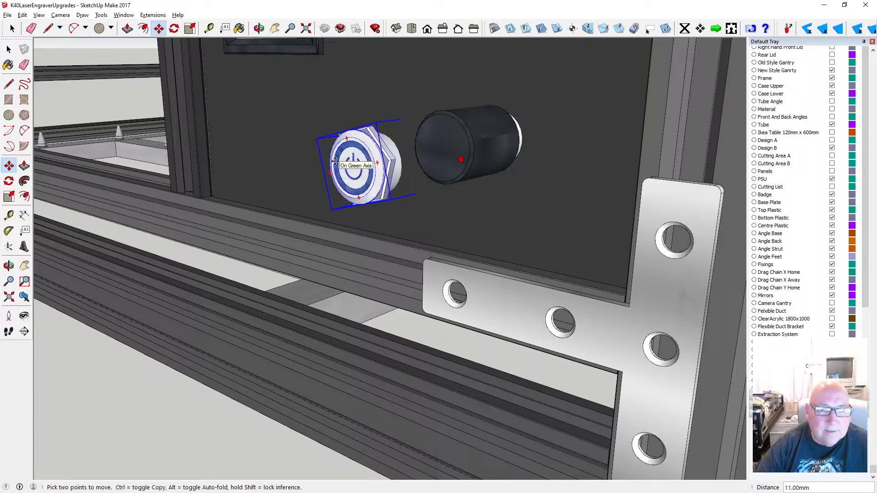
pyautogui.click(333, 160)
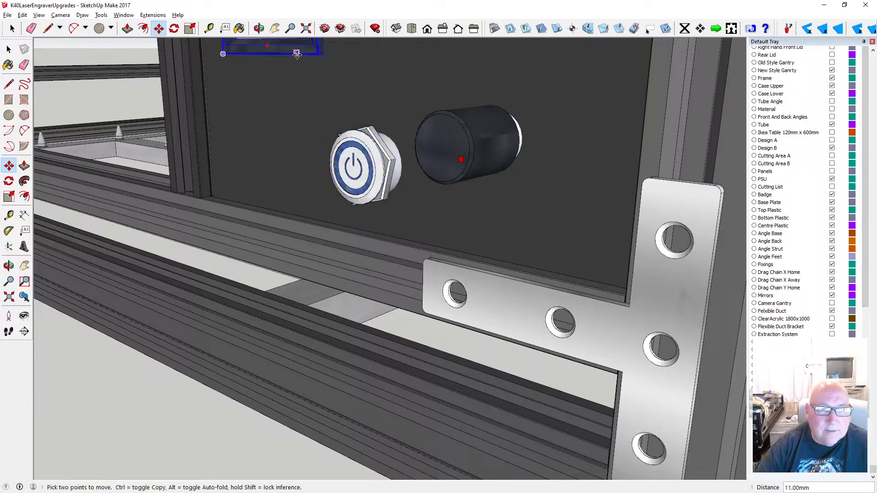
pyautogui.click(385, 140)
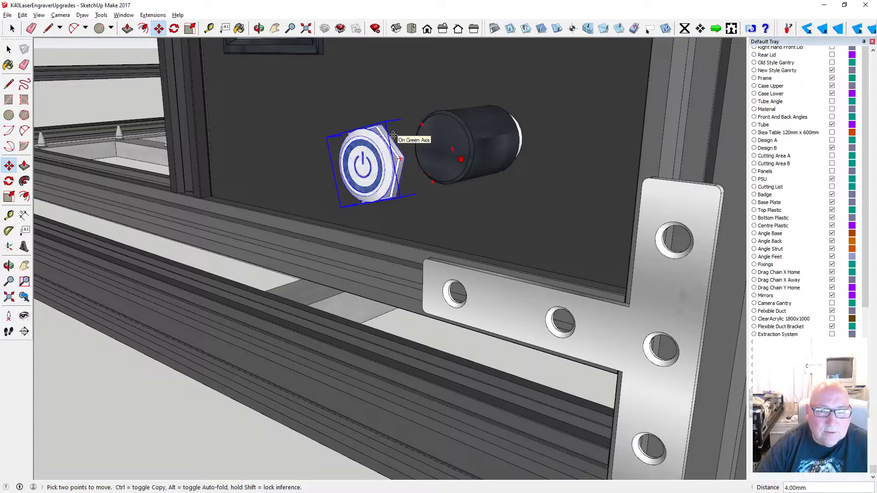
pyautogui.click(393, 137)
# - Move the switch about 1.23 mm closer to the panel so its nut sits against the panel face
pyautogui.click(259, 29)
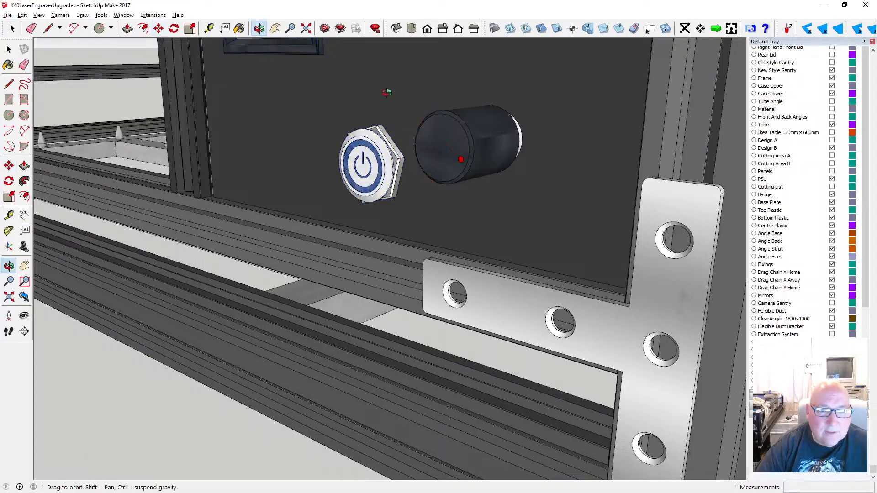
pyautogui.moveTo(283, 137); pyautogui.dragTo(248, 182)
pyautogui.scroll(6, 414, 123)
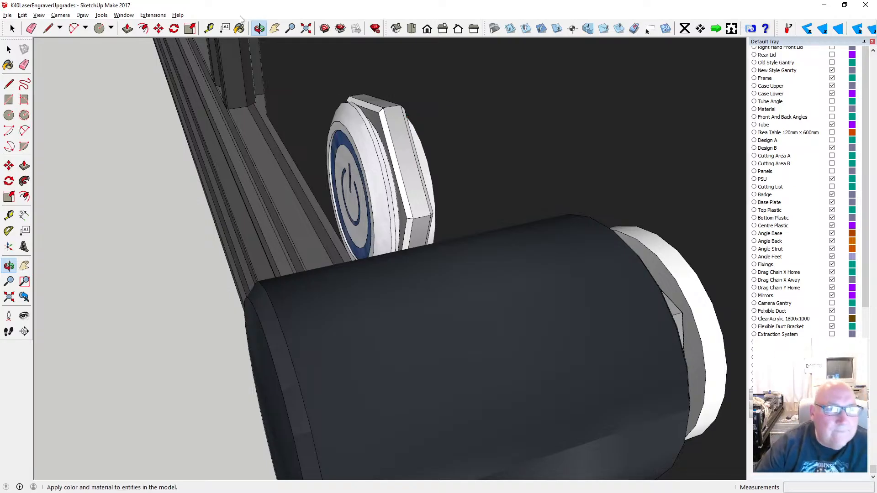
pyautogui.click(159, 28)
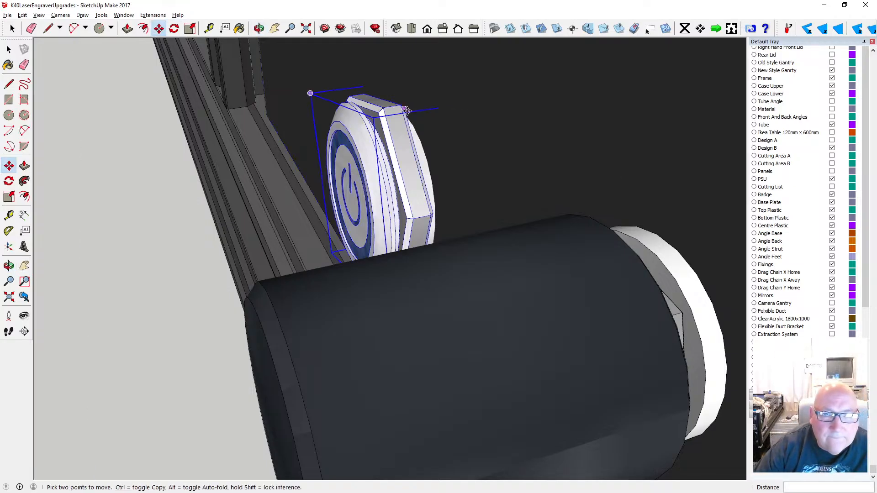
pyautogui.click(406, 110)
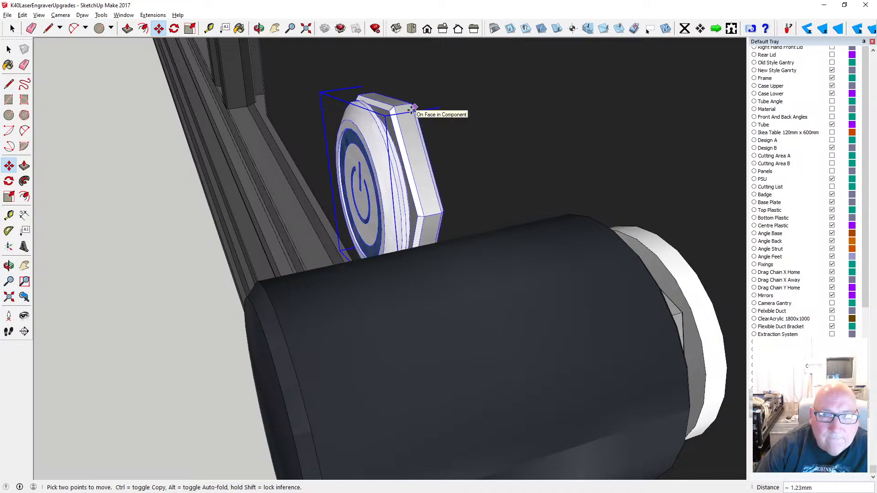
pyautogui.click(412, 110)
# - Create a horizontal guide line 10 mm above the control panel's bottom edge
pyautogui.click(260, 28)
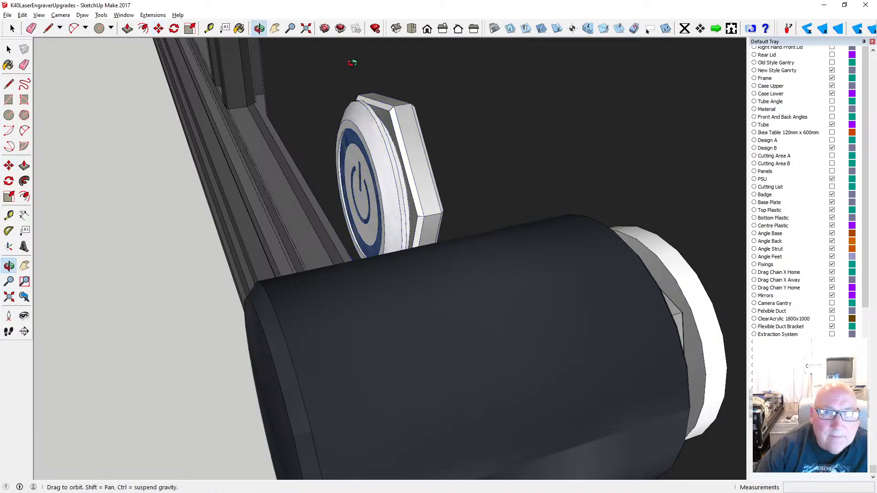
pyautogui.moveTo(352, 62); pyautogui.dragTo(513, 76)
pyautogui.scroll(-5, 371, 137)
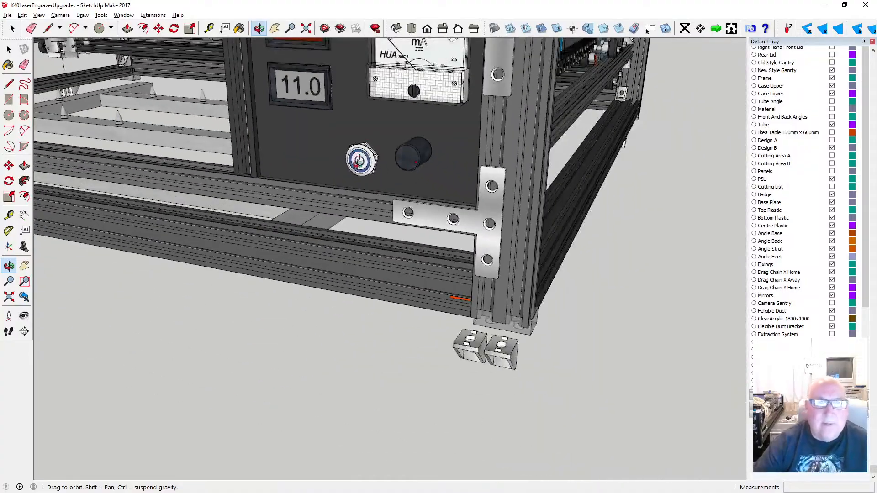
pyautogui.moveTo(361, 160); pyautogui.dragTo(479, 91)
pyautogui.scroll(4, 360, 157)
pyautogui.scroll(-2, 374, 154)
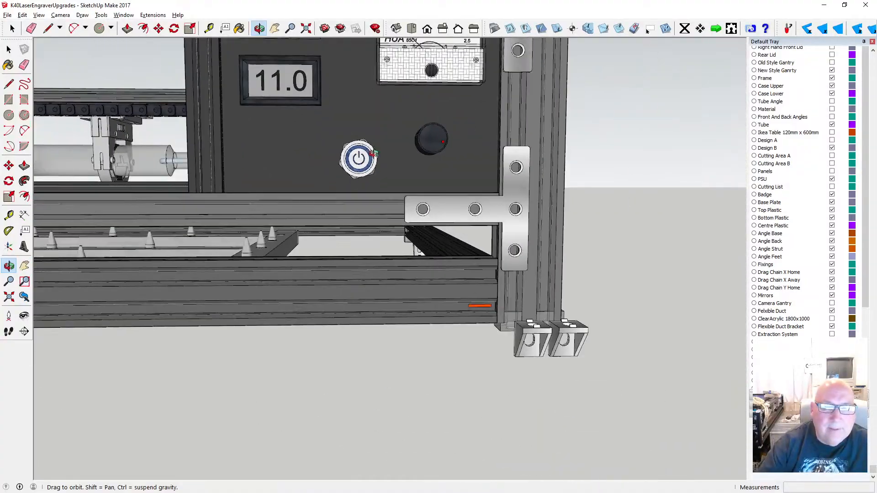
pyautogui.scroll(2, 359, 163)
pyautogui.press('t')
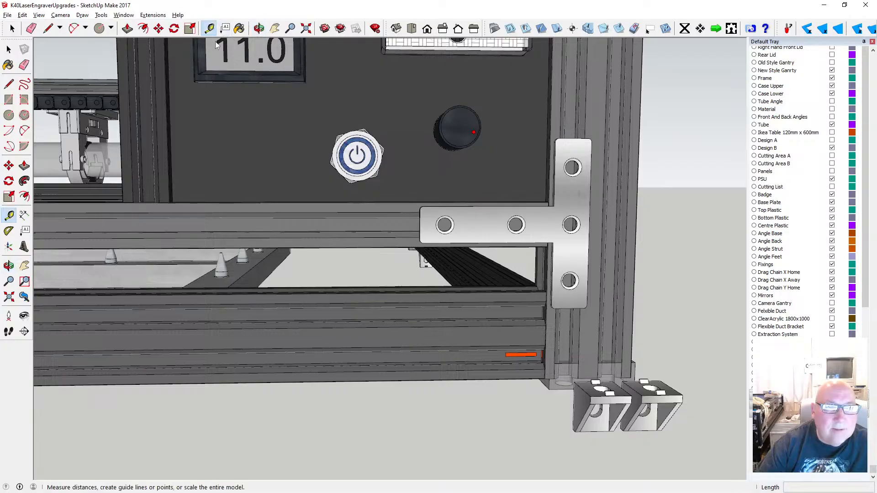
pyautogui.click(259, 29)
pyautogui.moveTo(281, 102); pyautogui.dragTo(280, 138)
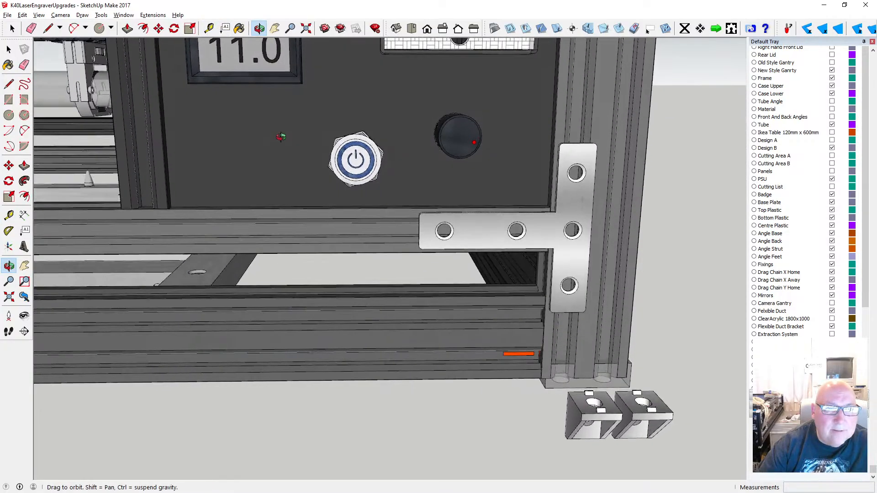
pyautogui.click(211, 29)
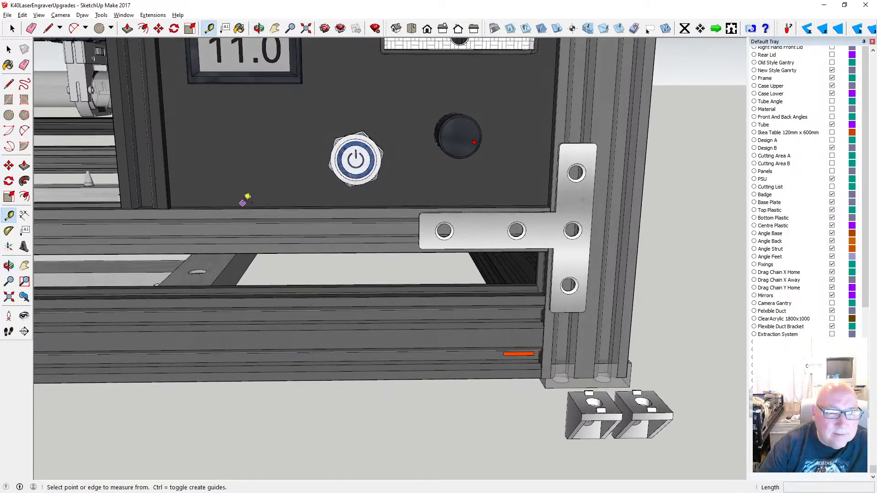
pyautogui.click(243, 207)
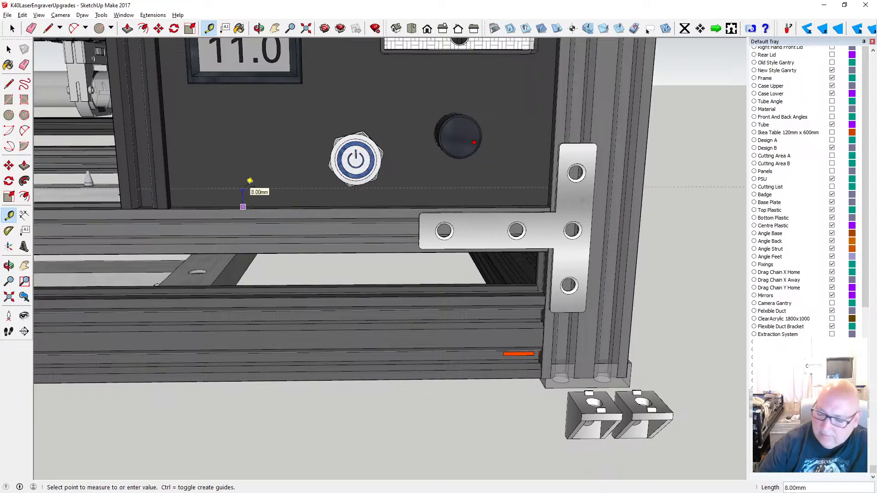
pyautogui.write('10')
pyautogui.press('Return')
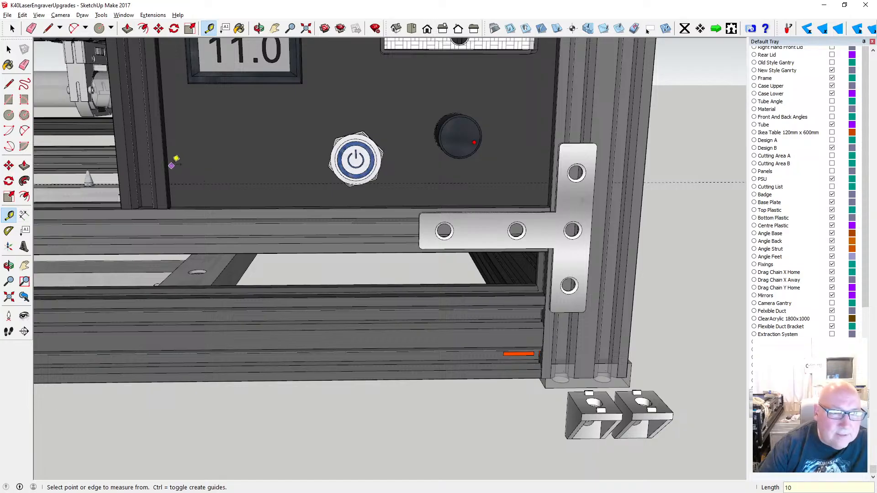
# - Create a vertical guide line 10 mm inside the control panel's left edge
pyautogui.click(174, 158)
pyautogui.write('1')
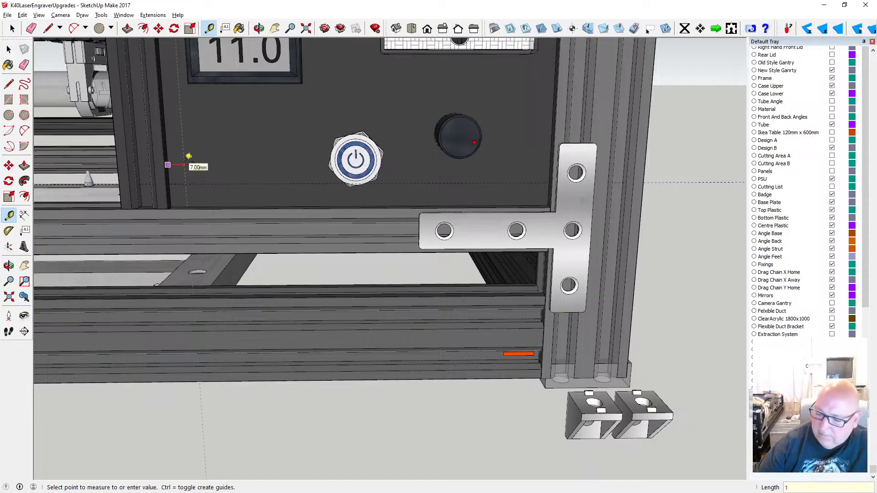
pyautogui.write('0')
pyautogui.press('Return')
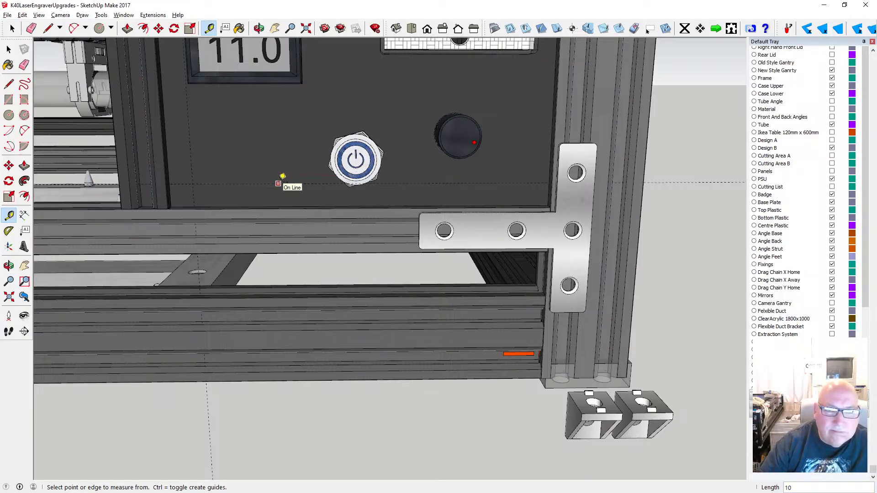
# - Create a second horizontal guide line 10 mm above the first one on the control panel
pyautogui.click(280, 182)
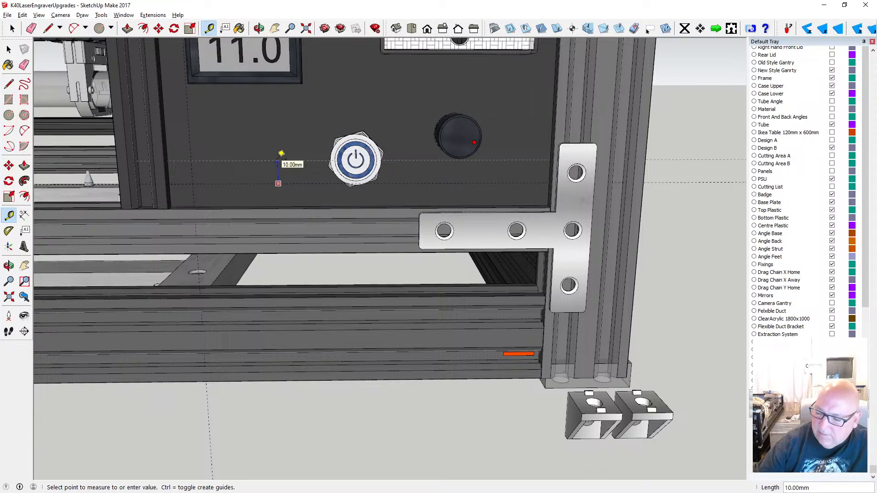
pyautogui.write('1')
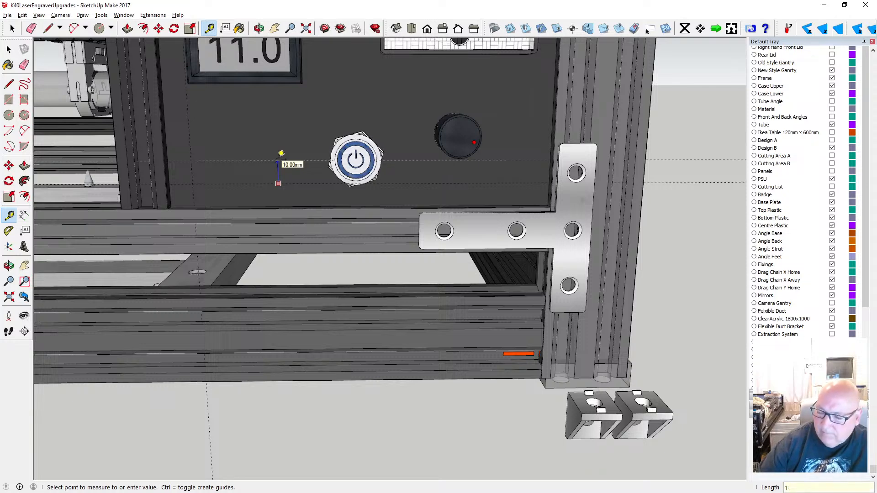
pyautogui.write('0')
pyautogui.press('Return')
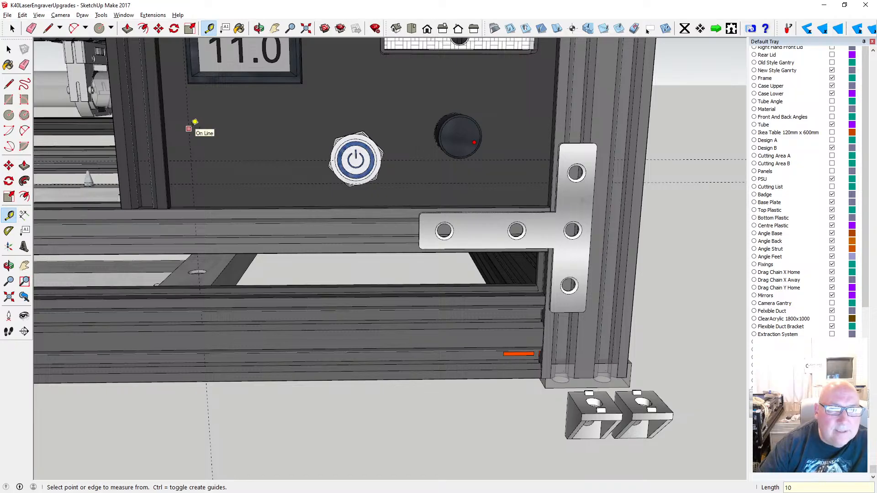
# - Add seven more vertical guide lines across the control panel, each 10 mm to the right of the previous one
pyautogui.click(195, 121)
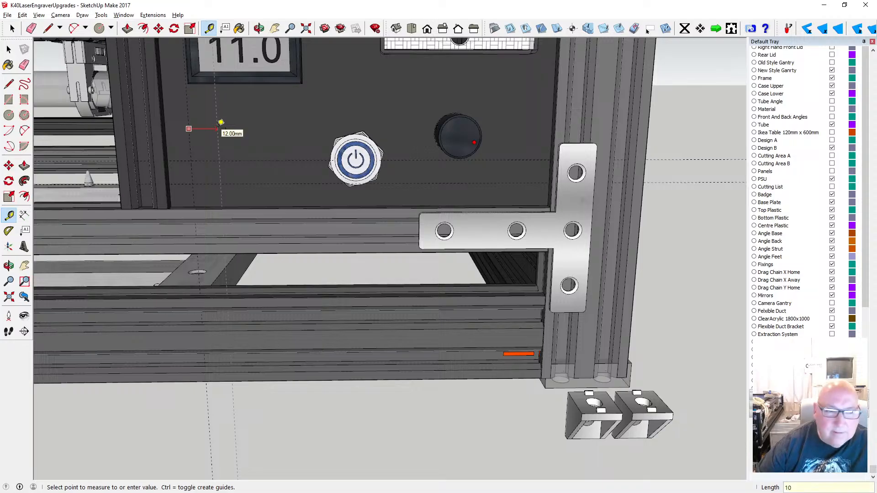
pyautogui.click(221, 122)
pyautogui.click(213, 126)
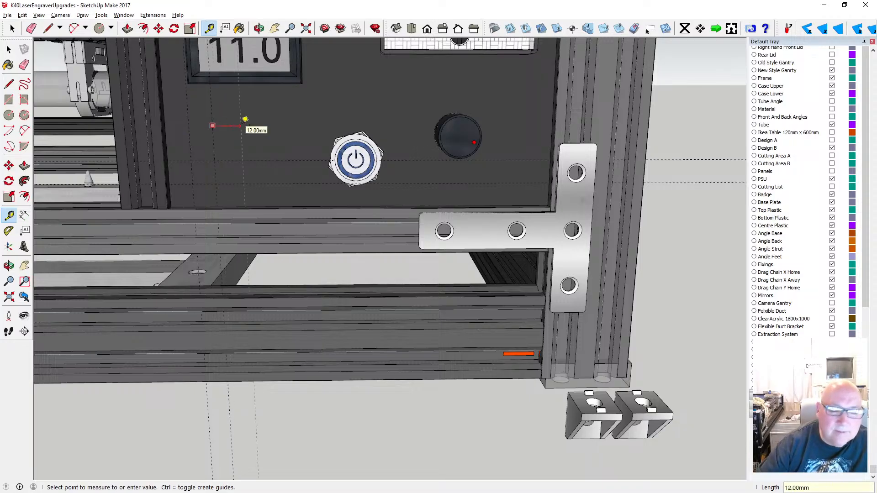
pyautogui.press('Return')
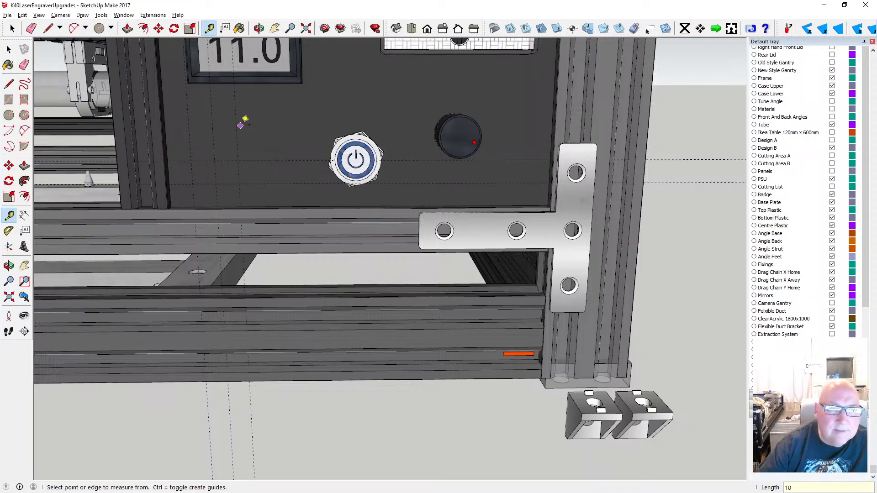
pyautogui.click(235, 124)
pyautogui.write('10')
pyautogui.press('Return')
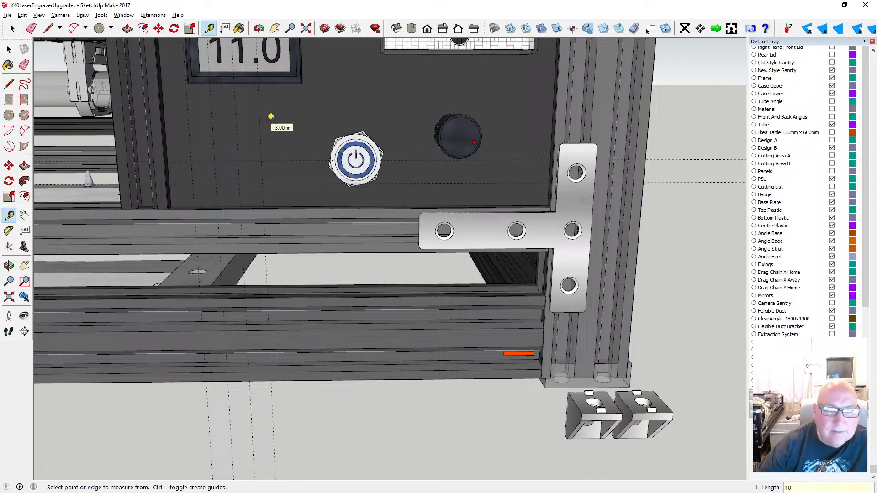
pyautogui.click(260, 117)
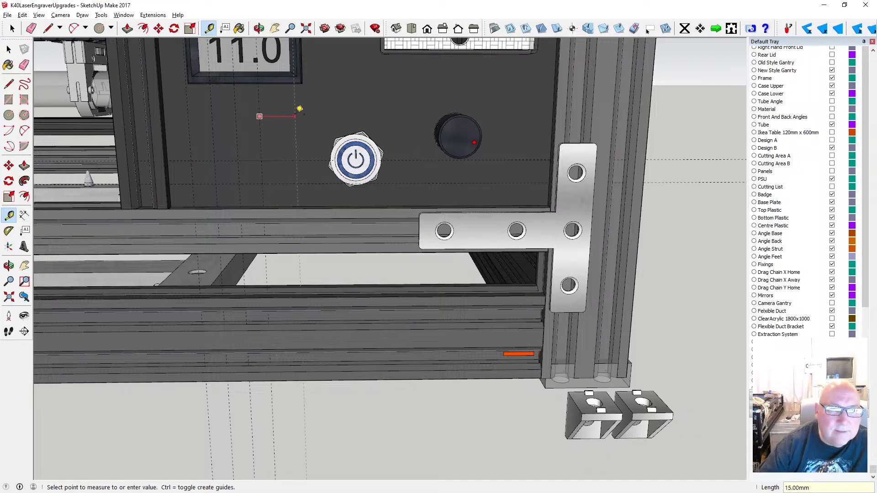
pyautogui.write('10')
pyautogui.press('Return')
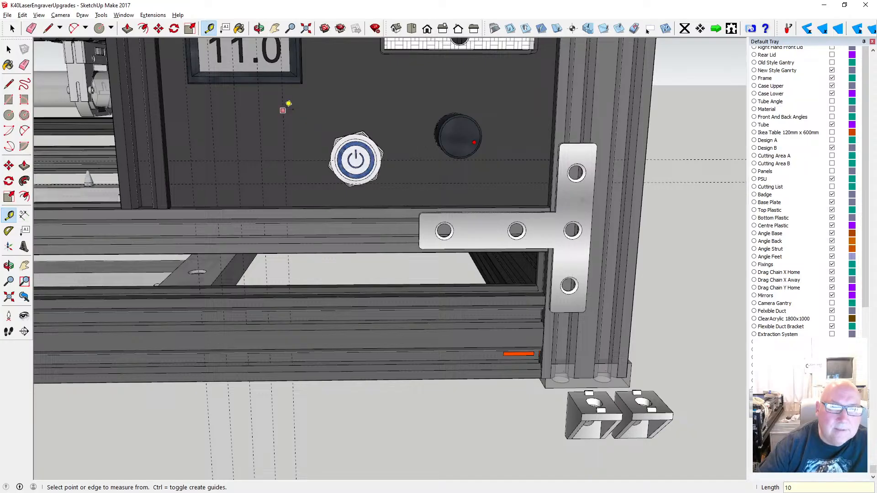
pyautogui.click(283, 110)
pyautogui.click(325, 102)
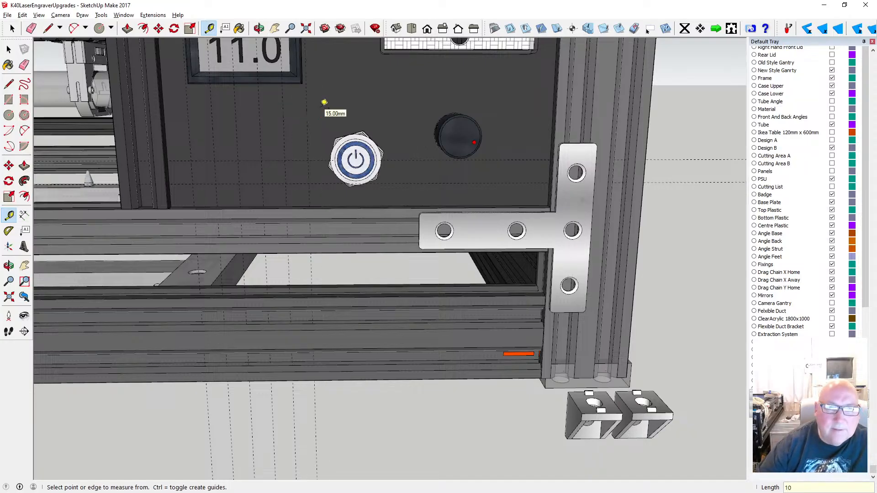
pyautogui.click(306, 110)
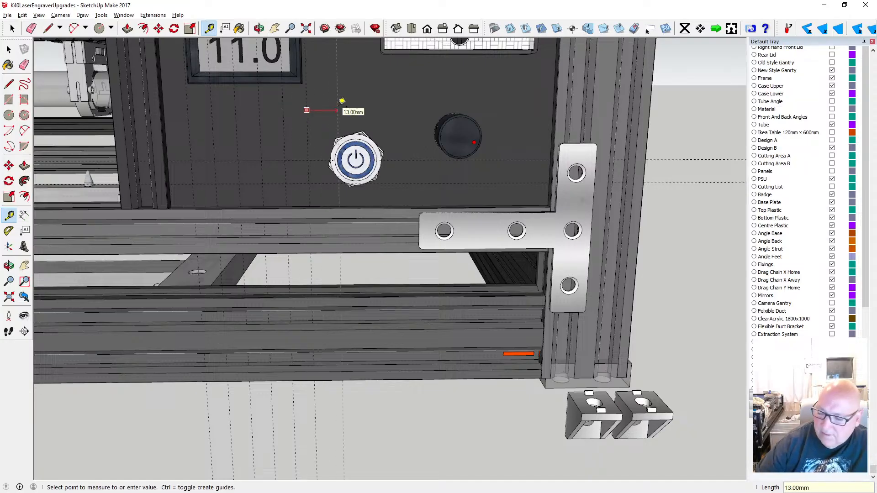
pyautogui.write('10')
pyautogui.press('Return')
pyautogui.click(330, 106)
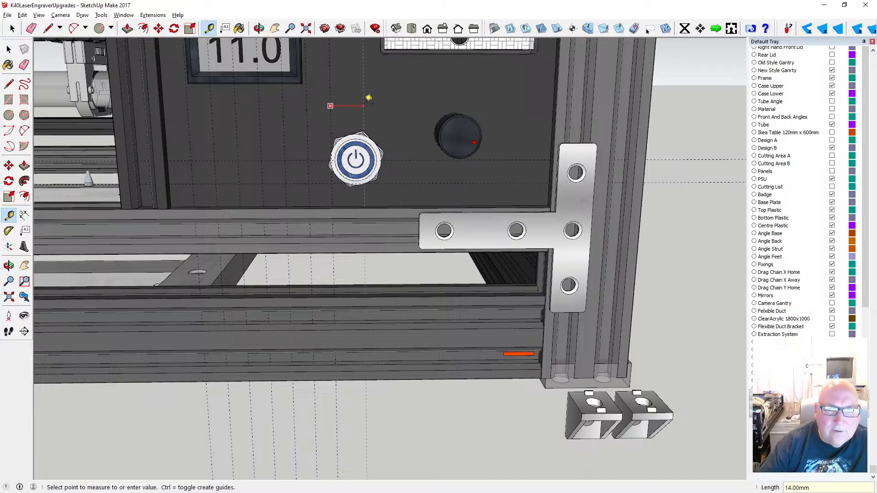
pyautogui.click(368, 98)
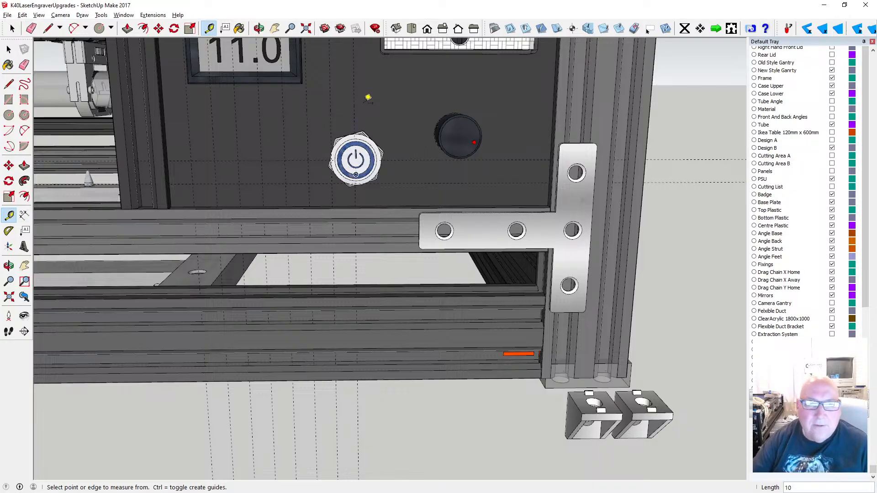
# - Move the power switch 60 mm left, centring it where the second vertical guide crosses the upper horizontal guide
pyautogui.click(258, 28)
pyautogui.scroll(-2, 400, 133)
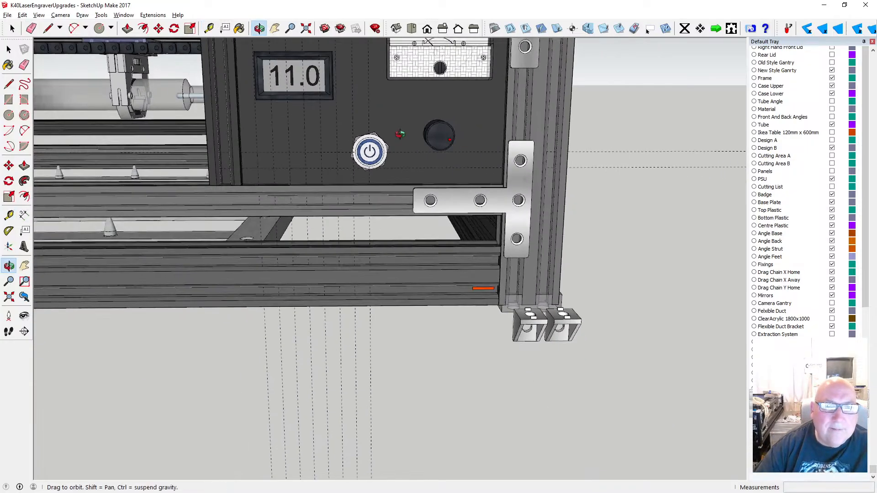
pyautogui.scroll(5, 285, 148)
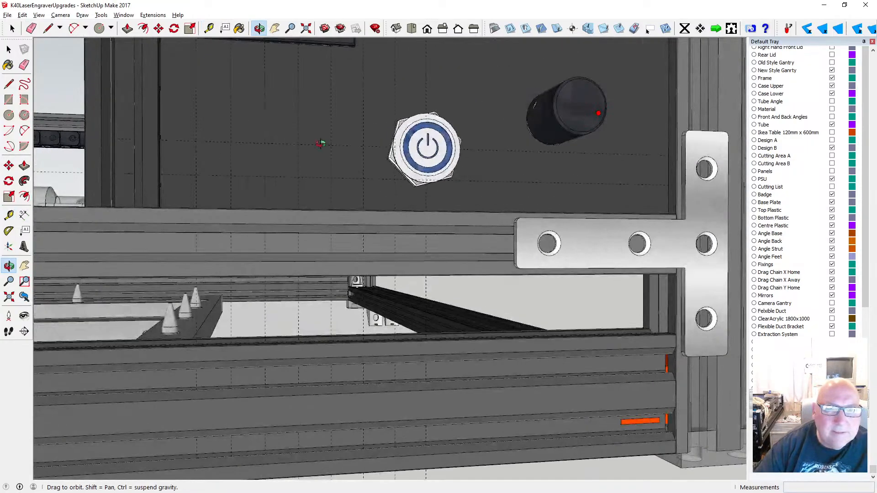
pyautogui.moveTo(285, 147); pyautogui.dragTo(277, 167)
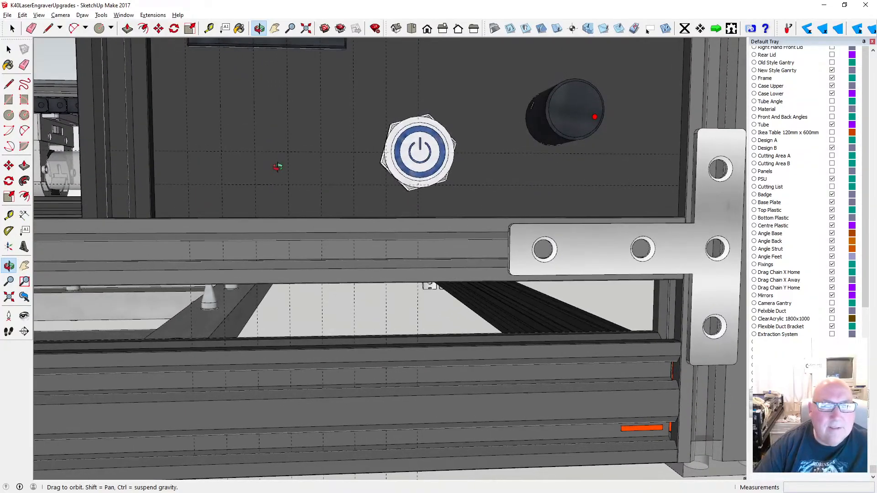
pyautogui.click(159, 29)
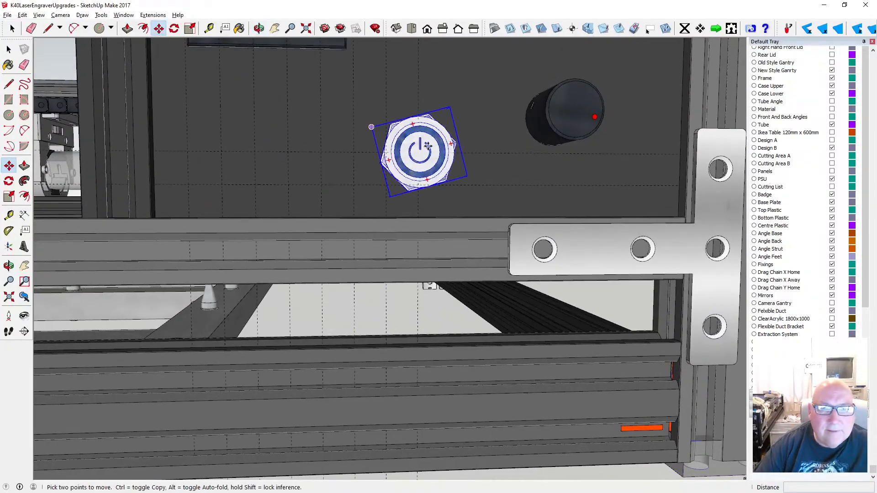
pyautogui.click(420, 155)
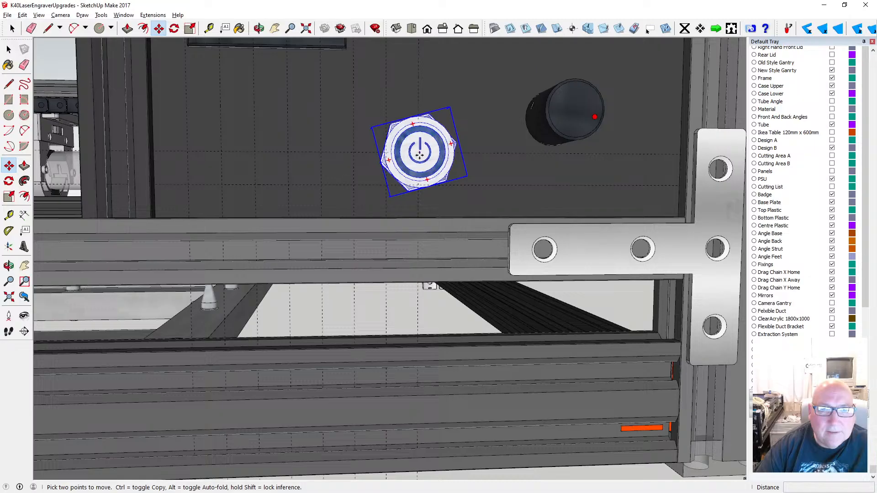
pyautogui.click(222, 154)
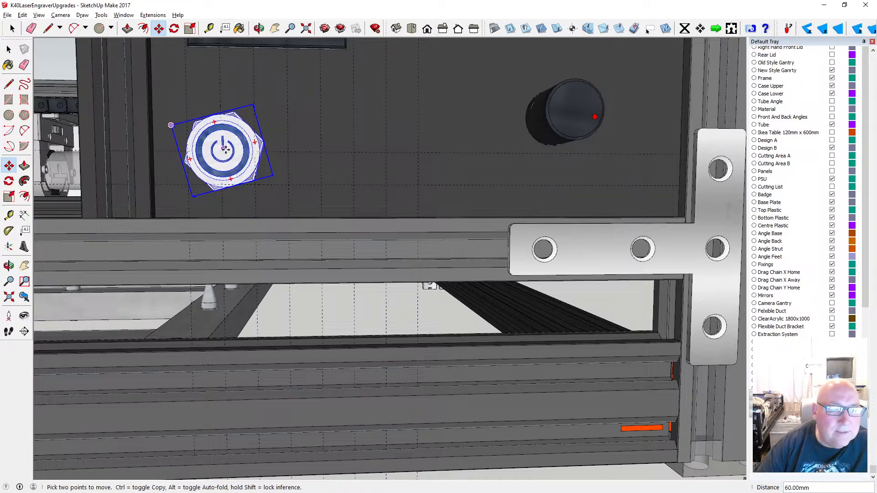
# - Copy the switch twice along the upper horizontal guide at 30 mm spacing, centring the copies on the fifth and eighth vertical guides
pyautogui.scroll(2, 225, 149)
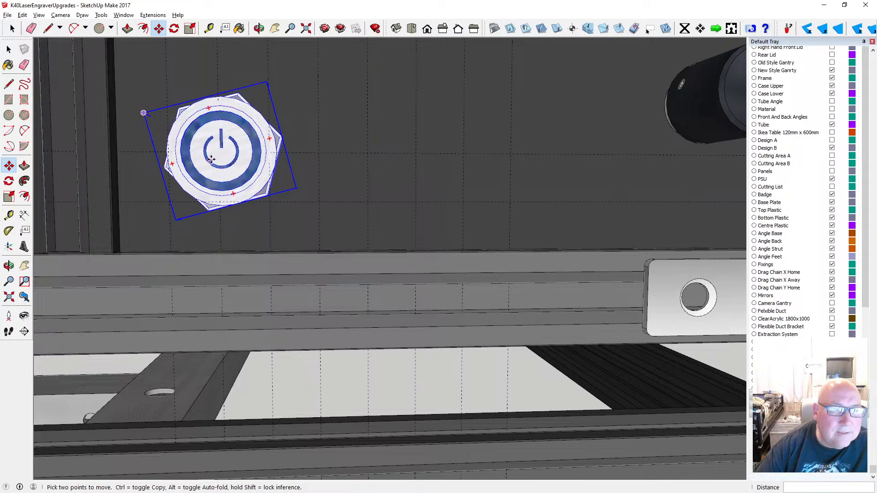
pyautogui.keyDown('ctrl'); pyautogui.click(221, 152); pyautogui.keyUp('ctrl')
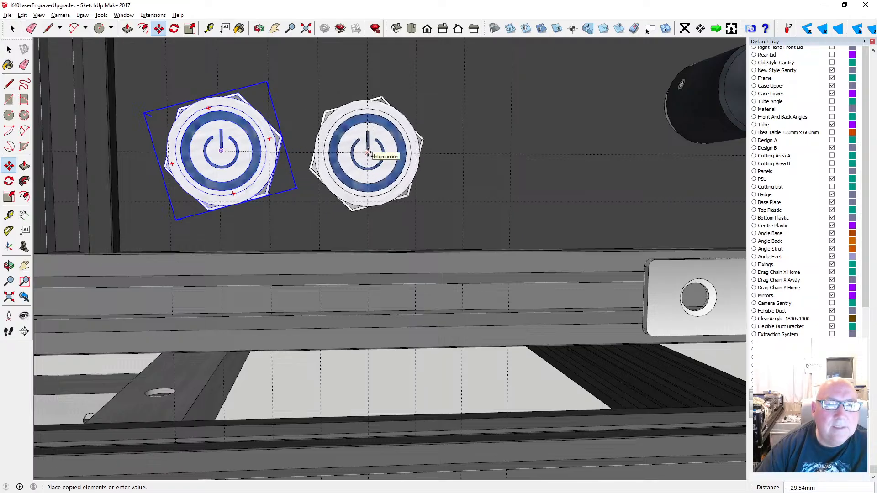
pyautogui.click(368, 153)
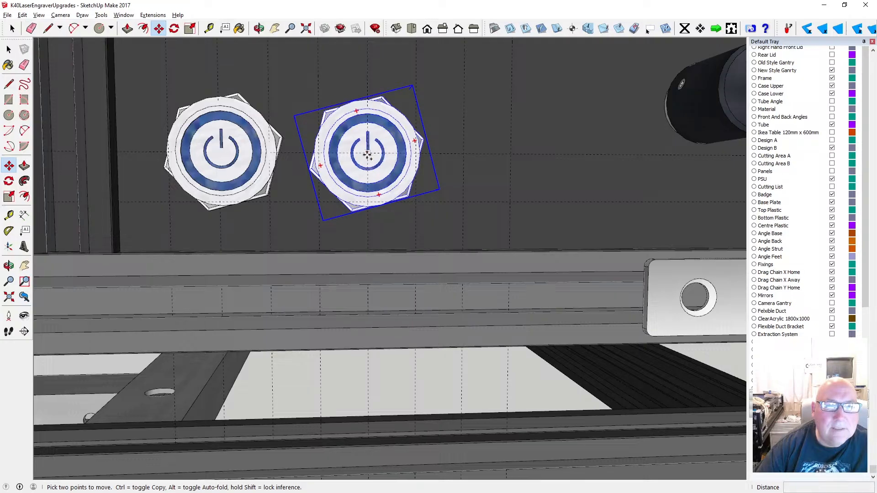
pyautogui.press('ctrl')
pyautogui.click(368, 153)
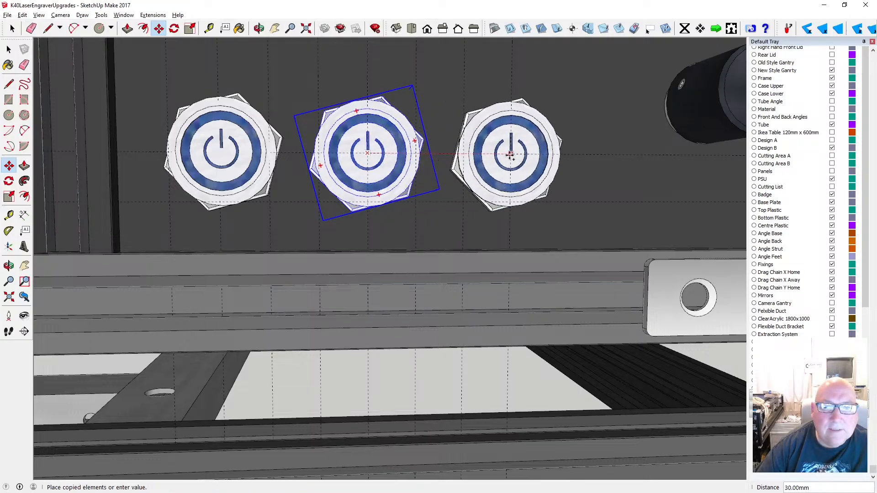
pyautogui.click(510, 155)
# - Add two more vertical guide lines at 10 mm intervals to the right of the third switch's centre
pyautogui.scroll(-4, 208, 191)
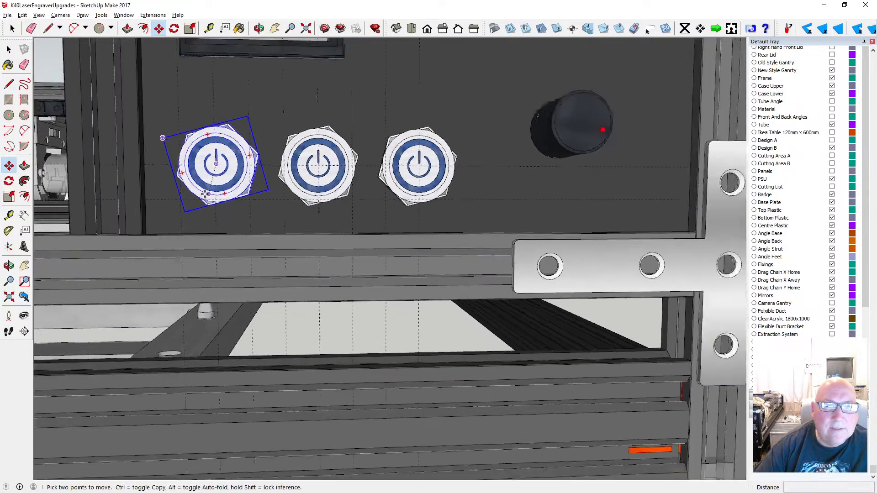
pyautogui.scroll(-2, 322, 207)
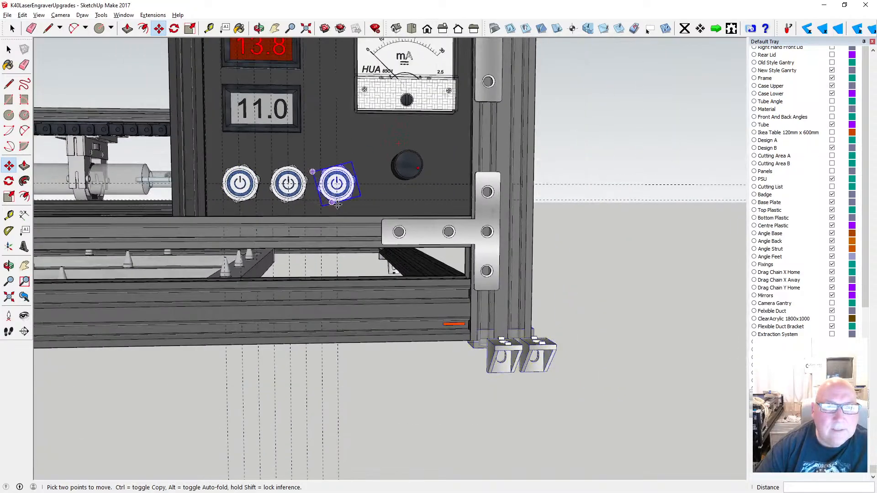
pyautogui.scroll(-1, 384, 212)
pyautogui.scroll(1, 379, 203)
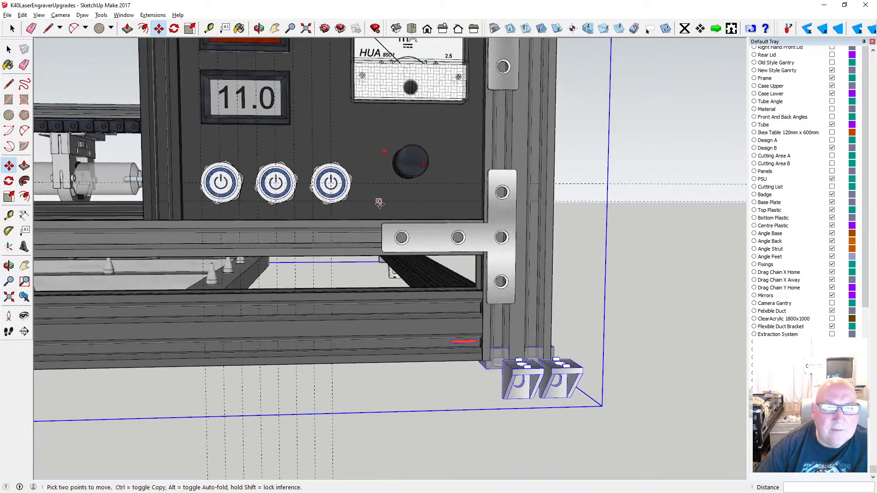
pyautogui.scroll(-1, 383, 200)
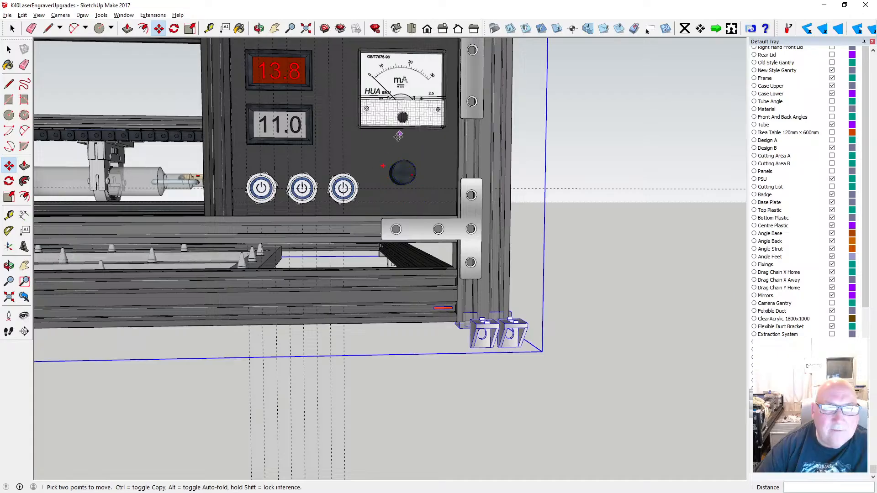
pyautogui.scroll(1, 366, 195)
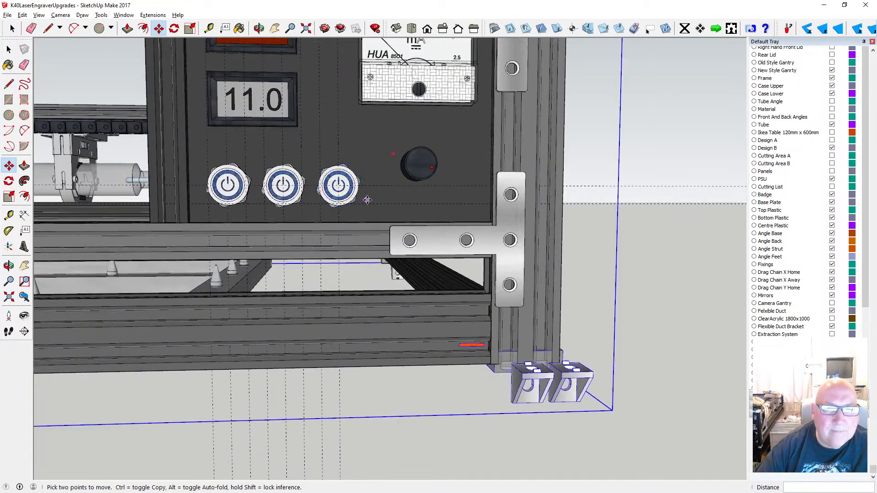
pyautogui.scroll(1, 370, 196)
pyautogui.press('t')
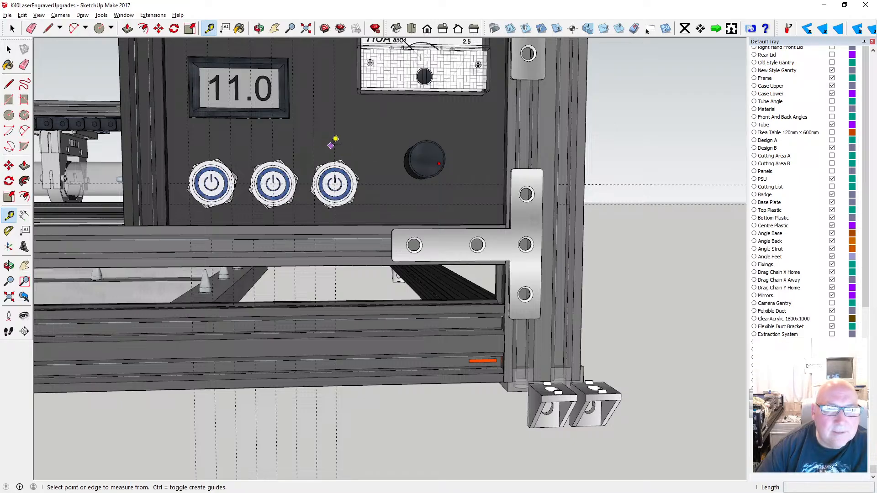
pyautogui.click(342, 137)
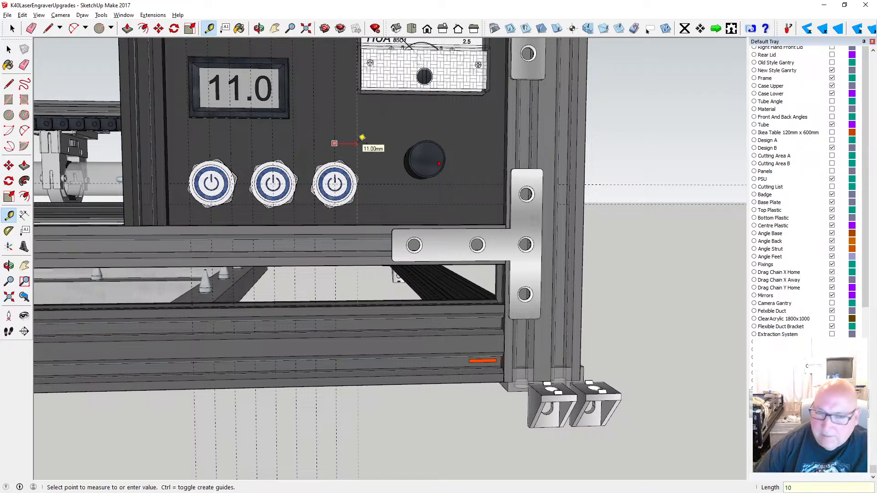
pyautogui.click(362, 137)
pyautogui.click(355, 141)
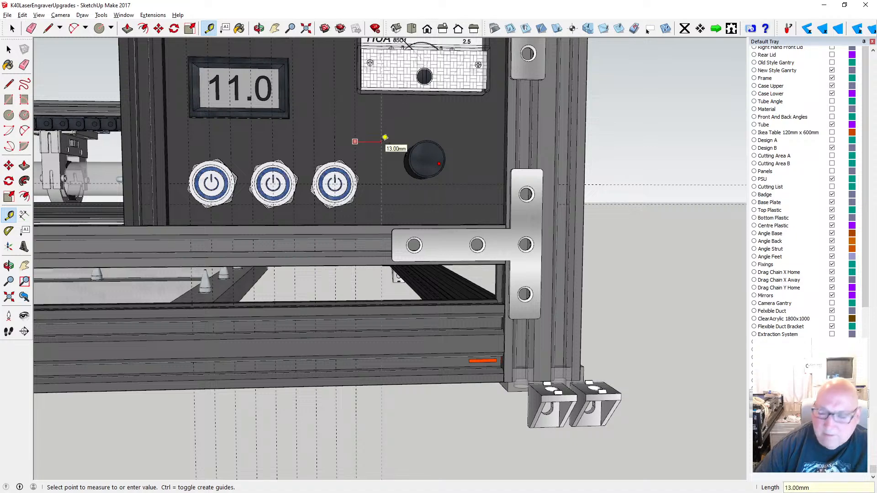
pyautogui.click(396, 148)
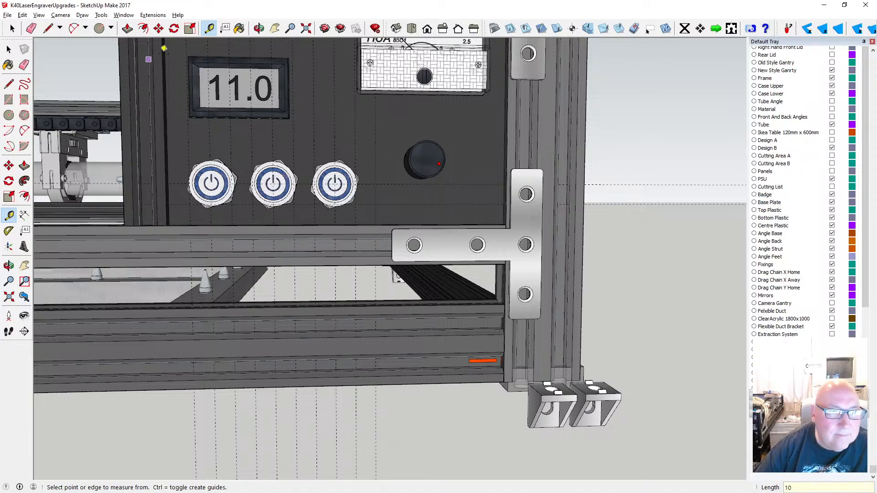
pyautogui.click(158, 28)
pyautogui.scroll(3, 335, 185)
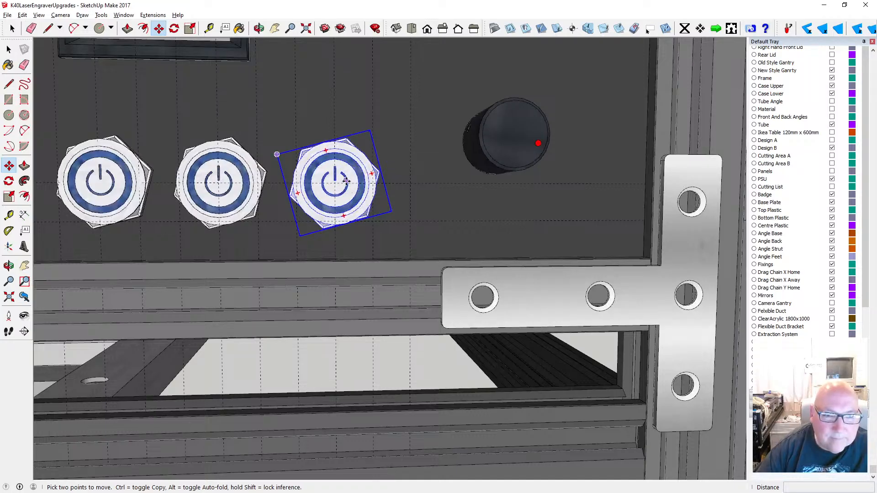
pyautogui.scroll(2, 346, 181)
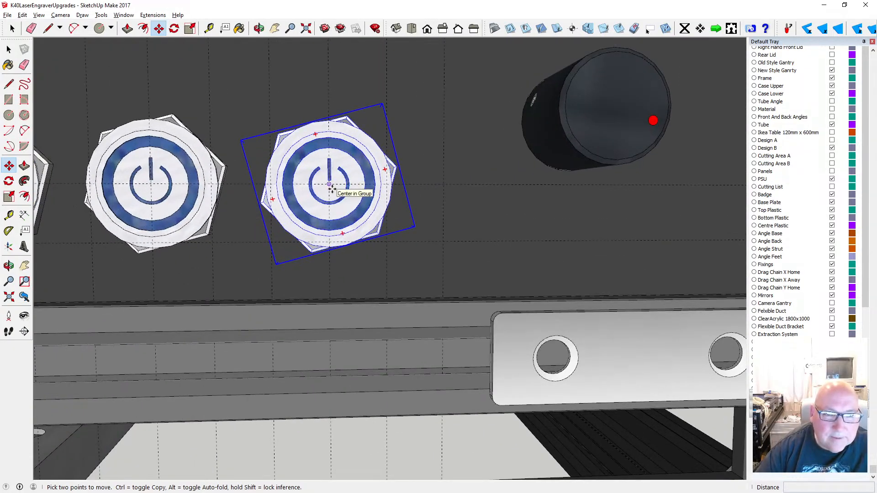
pyautogui.press('ctrl')
pyautogui.click(330, 185)
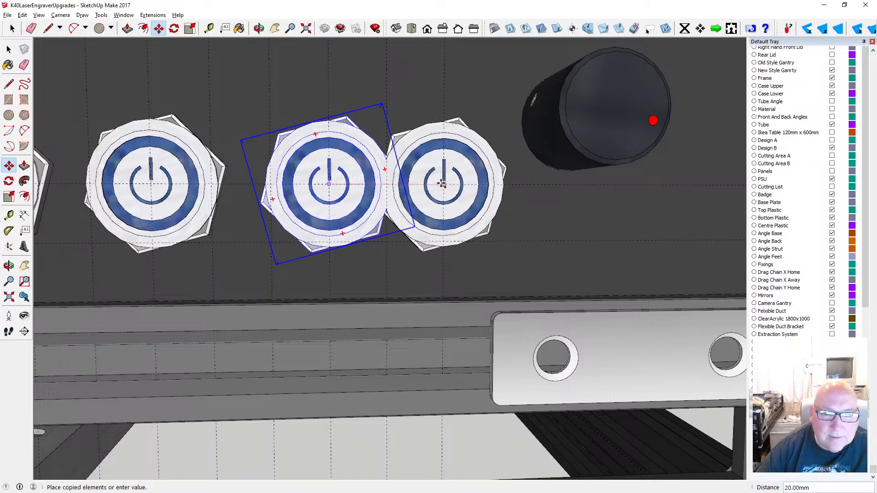
pyautogui.press('Escape')
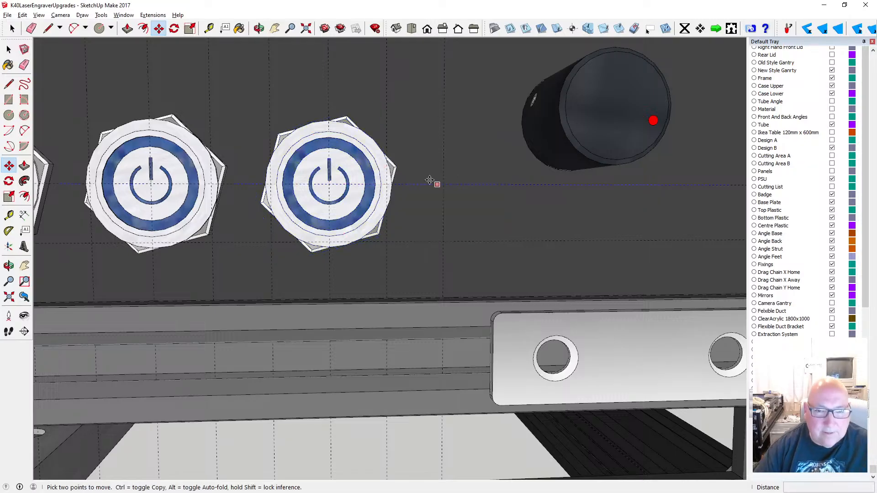
# - Add another vertical guide line 10 mm to the right of the last one, towards the control knob
pyautogui.press('t')
pyautogui.click(444, 113)
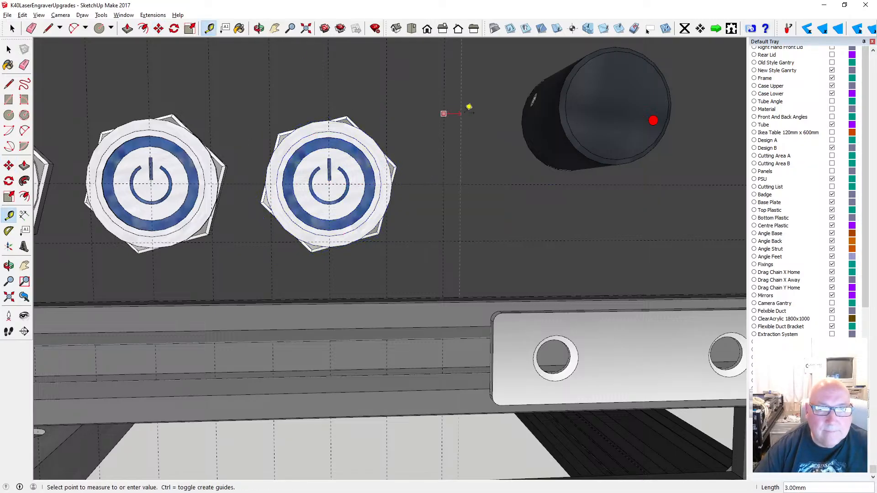
pyautogui.press('Escape')
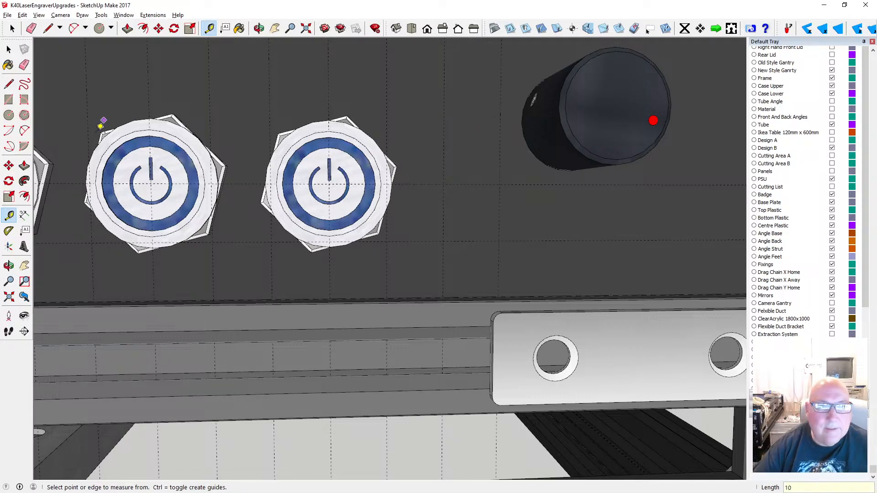
# - Copy the third switch 30 mm along the upper horizontal guide, centring the copy on the last vertical guide beside the knob
pyautogui.press('space')
pyautogui.click(327, 189)
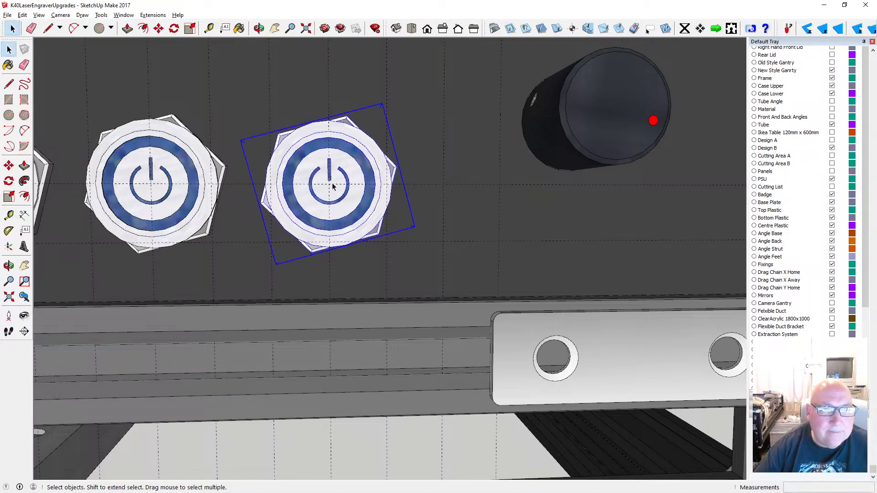
pyautogui.click(159, 28)
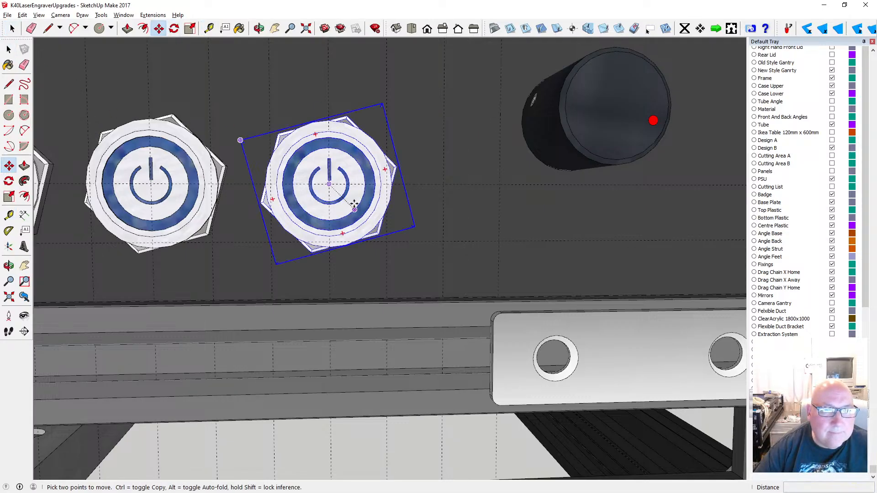
pyautogui.press('ctrl')
pyautogui.click(328, 185)
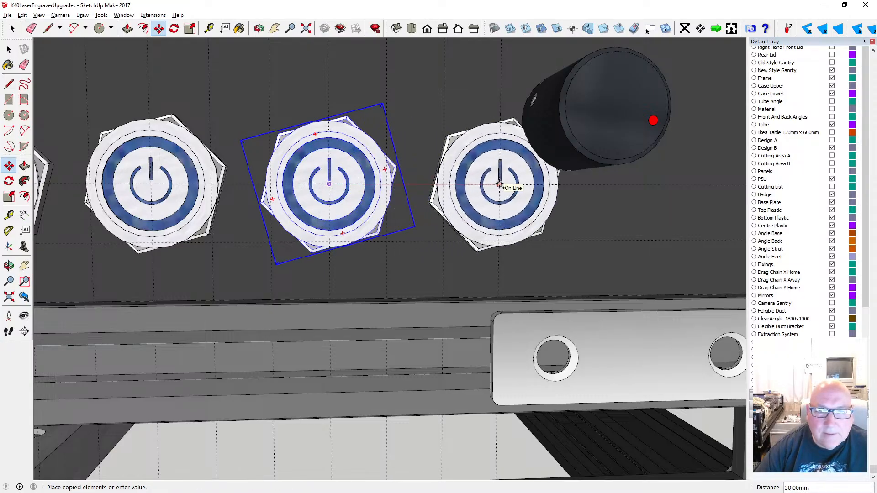
pyautogui.click(499, 184)
# - Move the control knob 15 mm straight up, away from the fourth switch
pyautogui.click(259, 29)
pyautogui.scroll(-2, 419, 165)
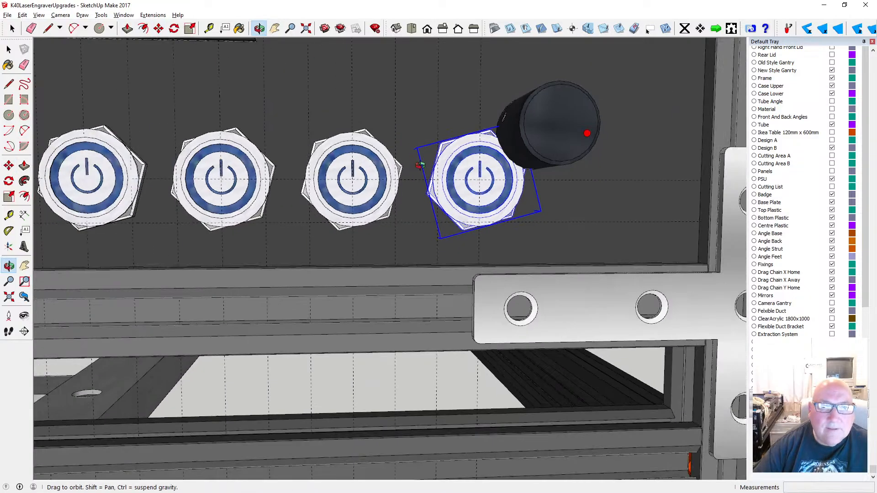
pyautogui.scroll(-3, 420, 165)
pyautogui.moveTo(381, 165); pyautogui.dragTo(421, 168, button='middle')
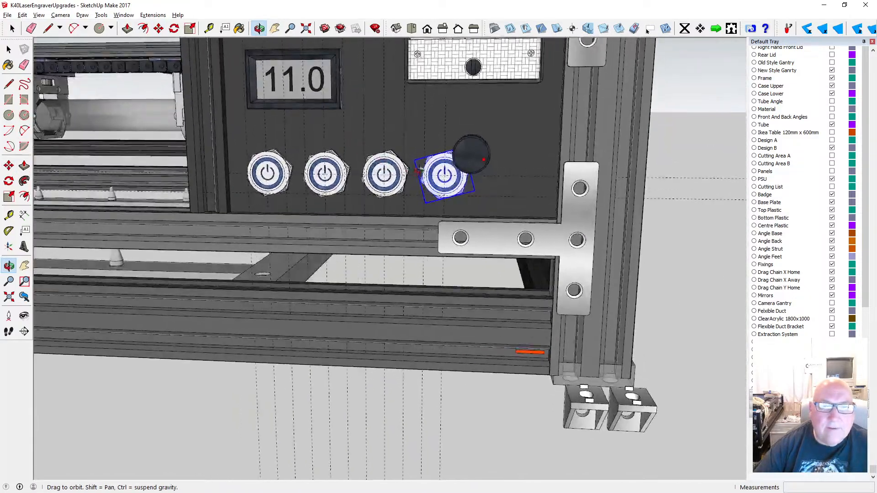
pyautogui.scroll(-3, 421, 168)
pyautogui.scroll(1, 434, 159)
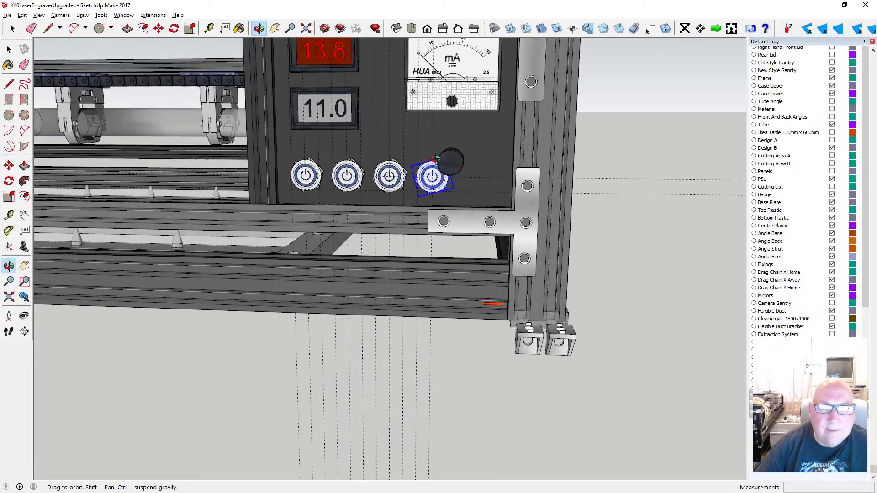
pyautogui.scroll(2, 457, 163)
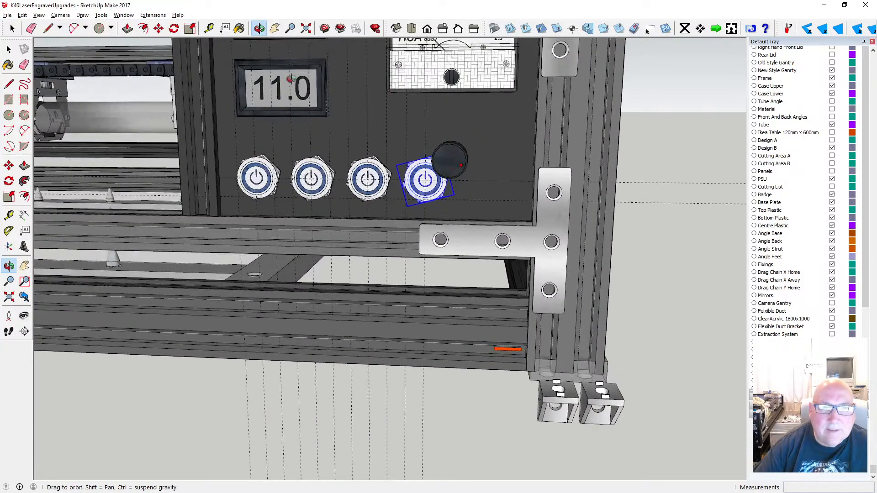
pyautogui.moveTo(281, 40); pyautogui.dragTo(206, 37)
pyautogui.click(159, 28)
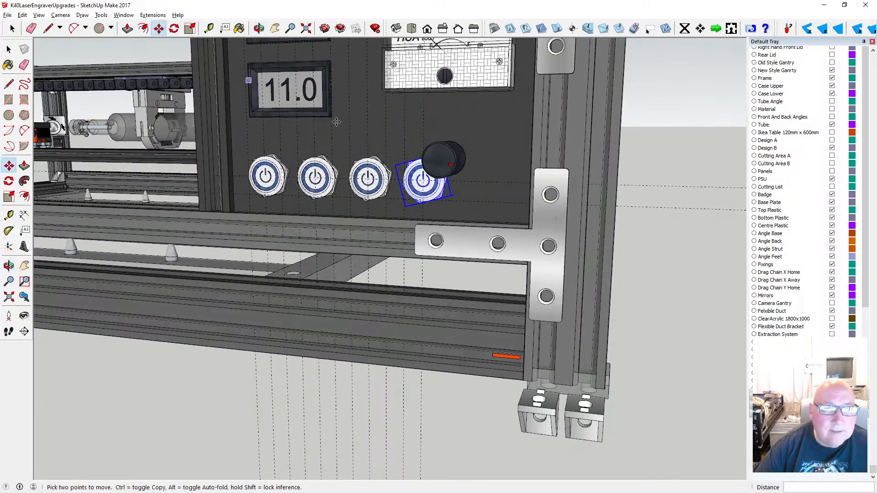
pyautogui.click(15, 49)
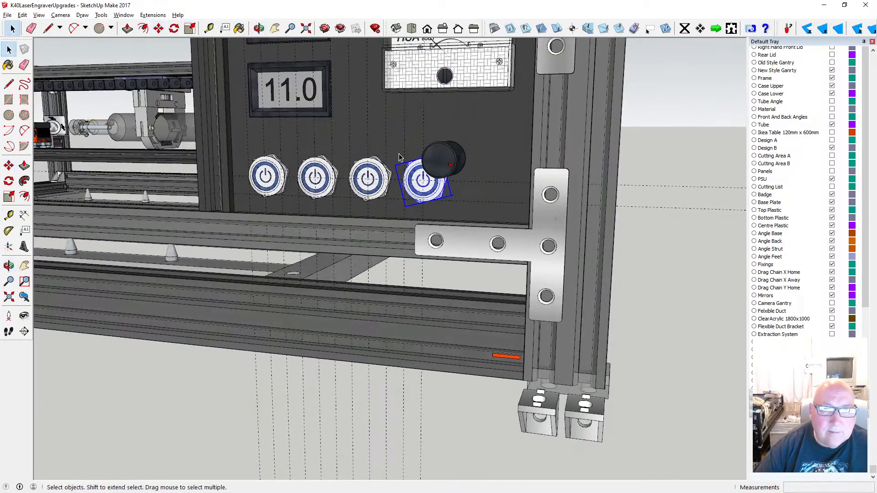
pyautogui.click(436, 148)
pyautogui.press('m')
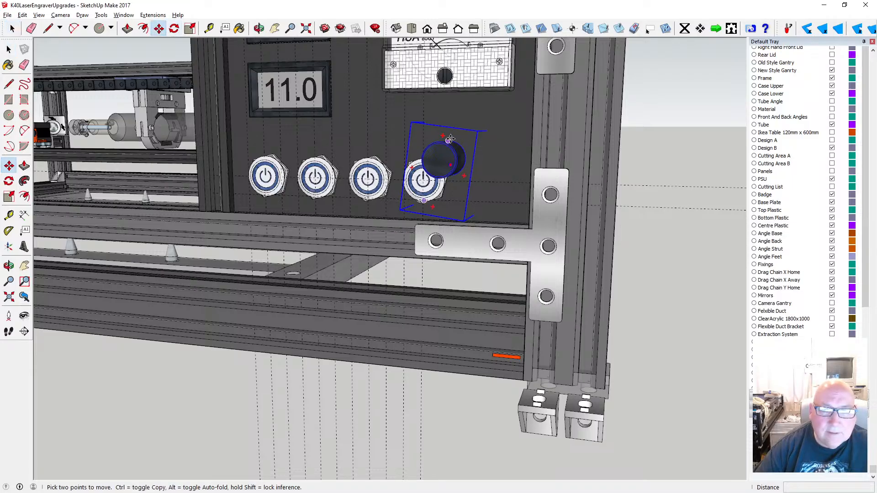
pyautogui.click(450, 138)
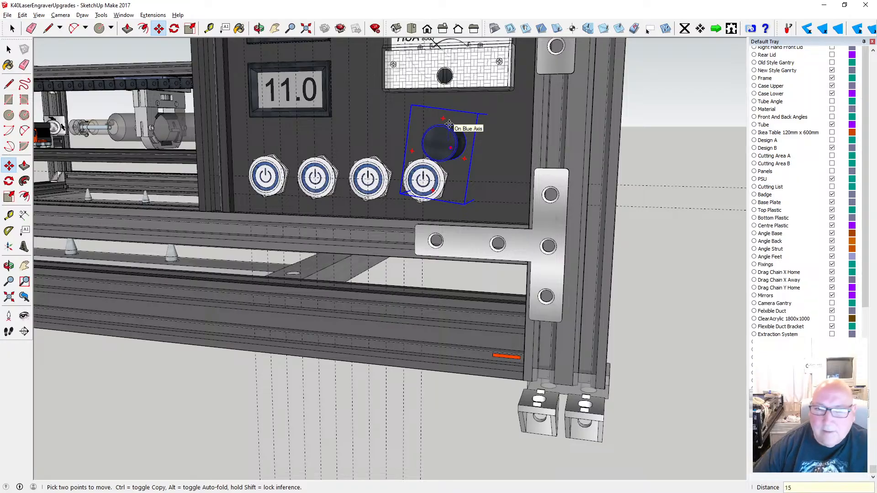
pyautogui.write('15')
pyautogui.press('Return')
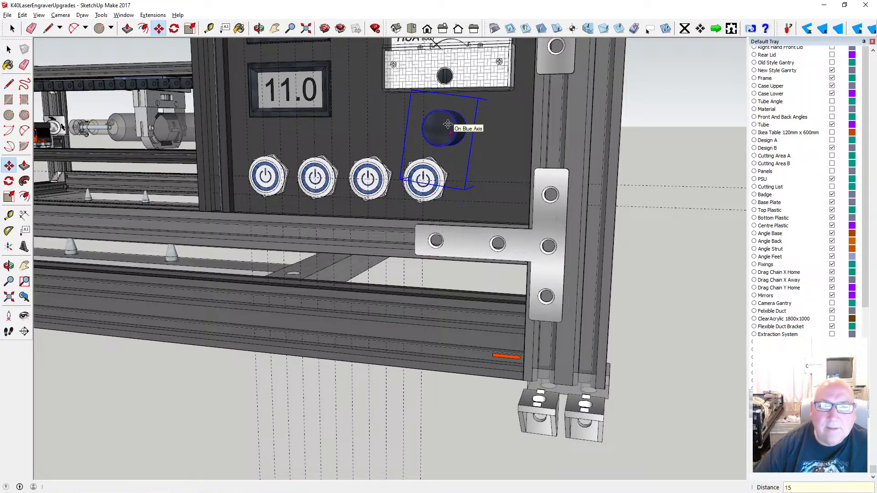
# - Examine the clearance between the part behind the control knob and the switch bodies from the back of the panel
pyautogui.click(258, 28)
pyautogui.moveTo(322, 139); pyautogui.dragTo(190, 151)
pyautogui.scroll(3, 425, 127)
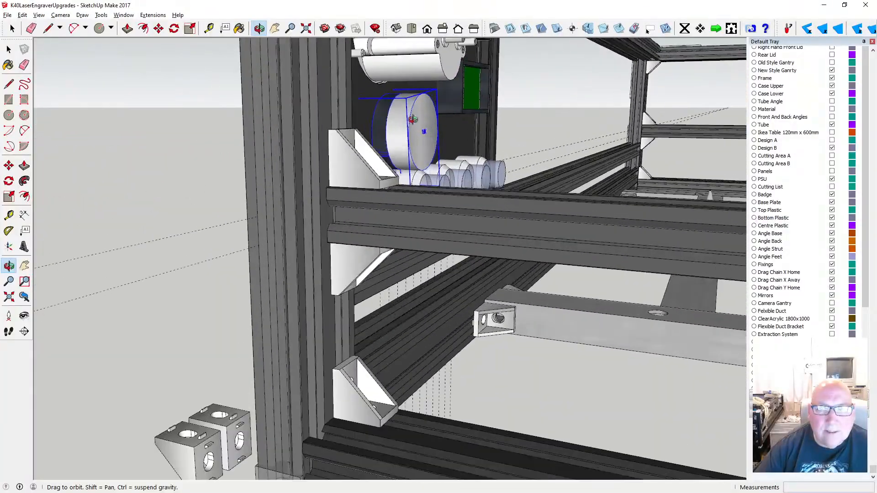
pyautogui.moveTo(425, 127)
pyautogui.mouseDown()
pyautogui.moveTo(291, 150)
pyautogui.moveTo(611, 137)
pyautogui.moveTo(420, 135)
pyautogui.moveTo(425, 141)
pyautogui.moveTo(423, 108)
pyautogui.moveTo(433, 135)
pyautogui.mouseUp()
pyautogui.scroll(2, 420, 136)
pyautogui.scroll(-2, 437, 133)
pyautogui.scroll(-2, 437, 133)
pyautogui.scroll(3, 412, 171)
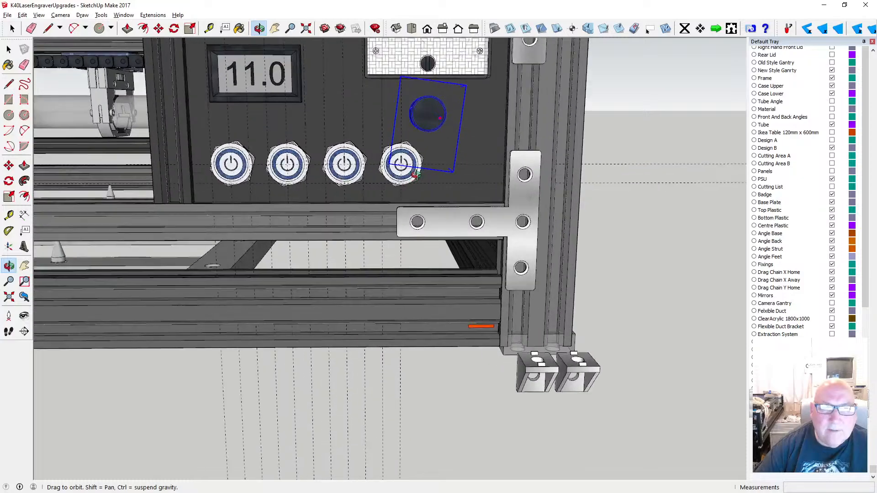
# - Examine the front control panel's layout, comparing the spacing of the four switches, knob, displays and mA meter
pyautogui.moveTo(412, 171); pyautogui.dragTo(358, 171)
pyautogui.scroll(-3, 433, 169)
pyautogui.scroll(2, 358, 170)
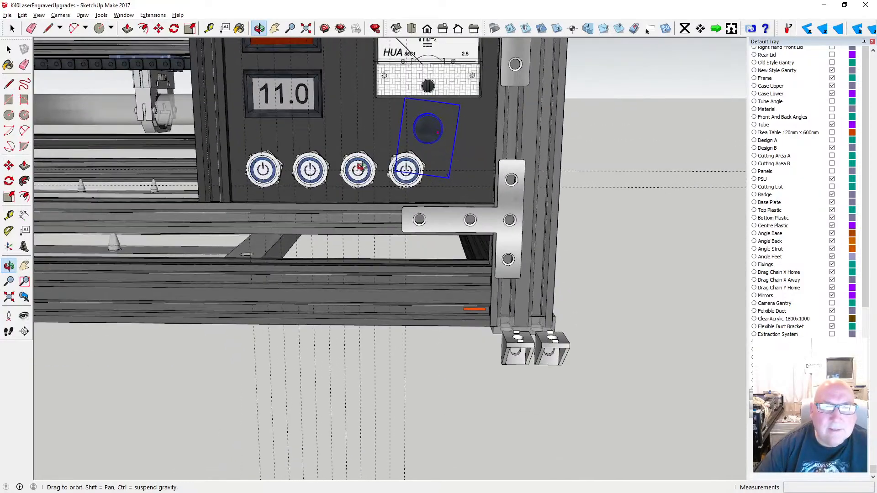
pyautogui.scroll(-2, 361, 168)
pyautogui.scroll(2, 412, 161)
pyautogui.press('space')
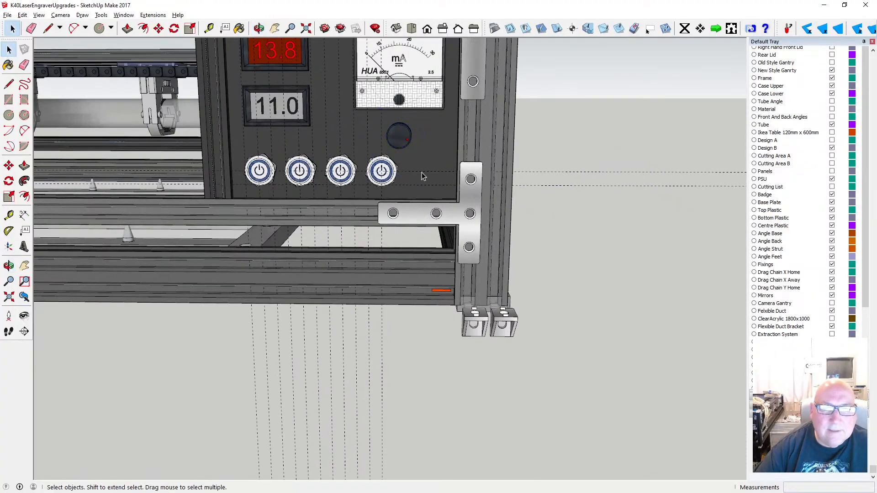
pyautogui.scroll(-3, 380, 170)
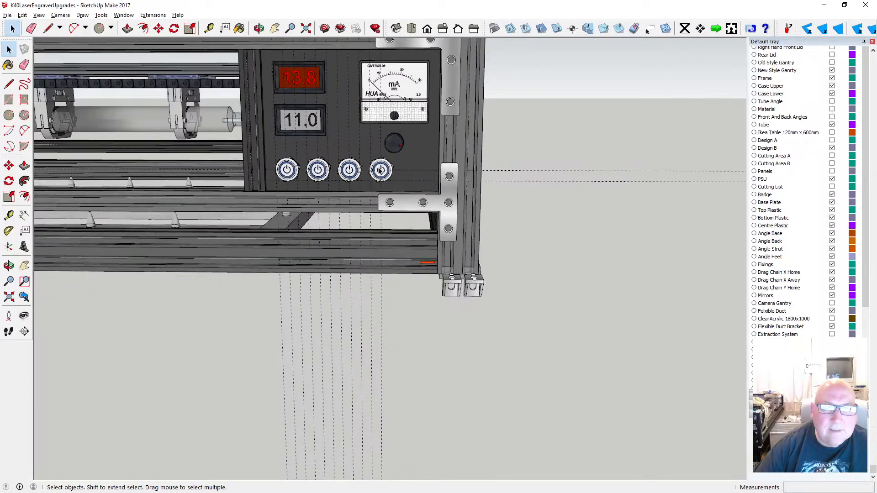
pyautogui.click(259, 28)
pyautogui.moveTo(380, 145)
pyautogui.mouseDown()
pyautogui.moveTo(331, 131)
pyautogui.moveTo(391, 133)
pyautogui.moveTo(376, 143)
pyautogui.mouseUp()
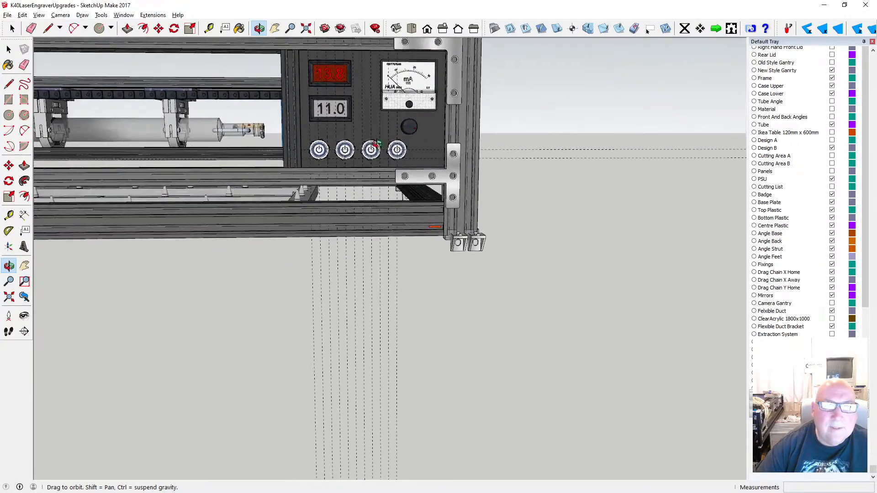
pyautogui.scroll(2, 322, 160)
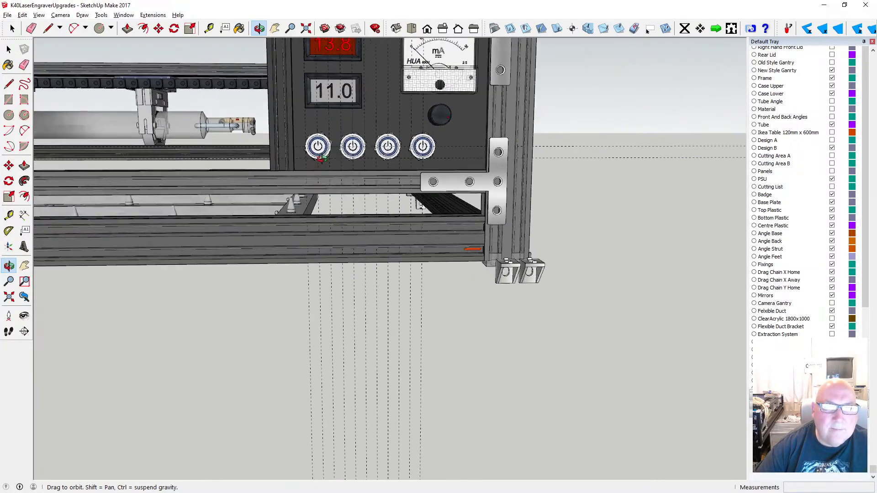
pyautogui.scroll(-1, 352, 160)
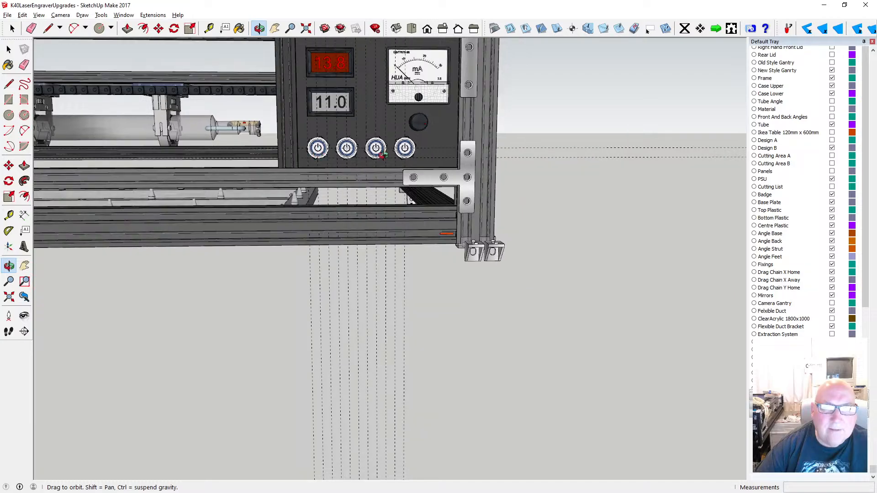
pyautogui.scroll(1, 433, 153)
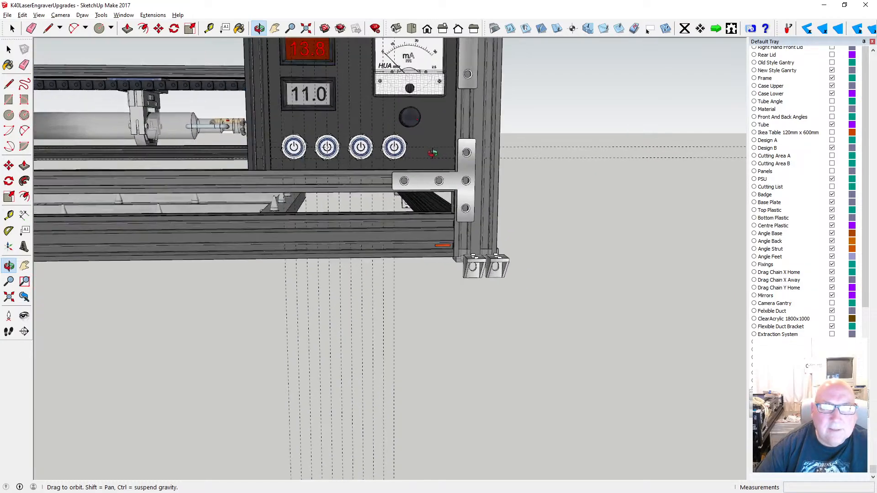
pyautogui.scroll(3, 404, 149)
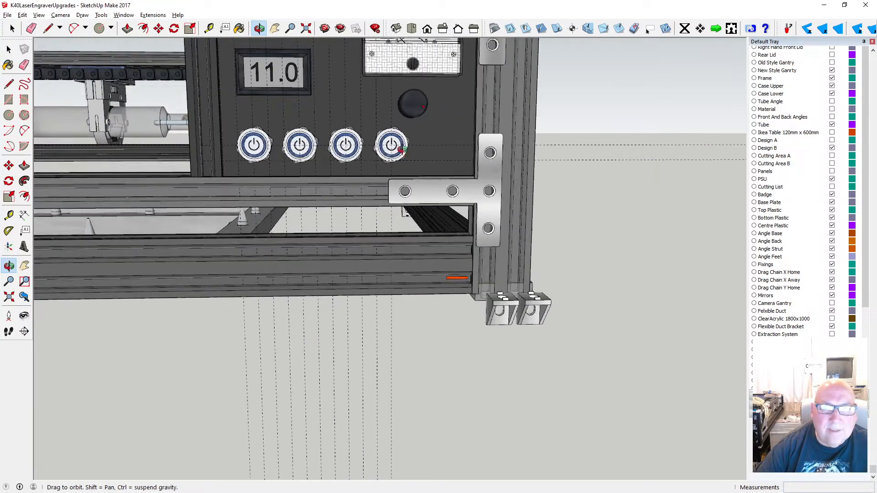
pyautogui.scroll(-3, 369, 150)
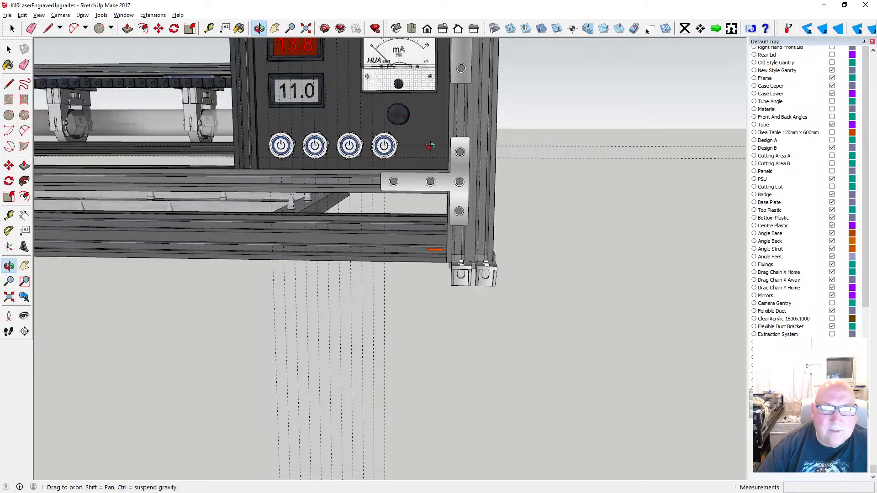
pyautogui.moveTo(430, 146); pyautogui.dragTo(277, 187)
pyautogui.scroll(2, 277, 187)
pyautogui.scroll(-3, 331, 190)
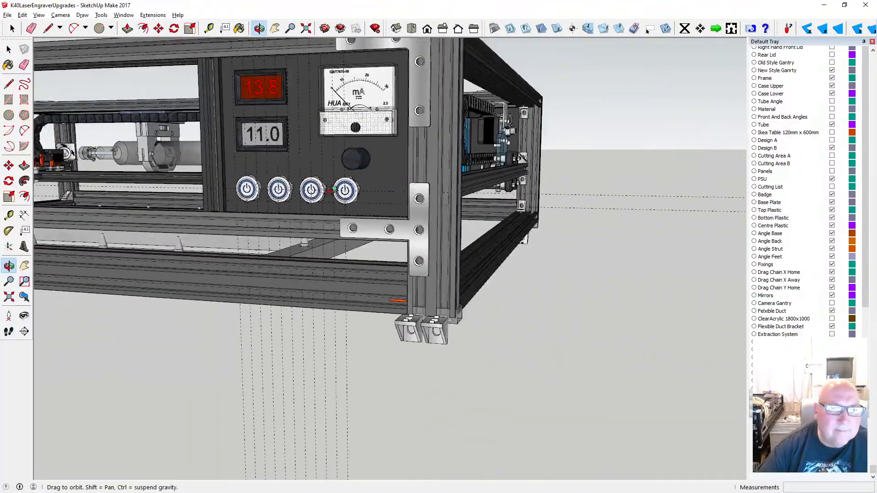
pyautogui.moveTo(331, 190); pyautogui.dragTo(355, 197)
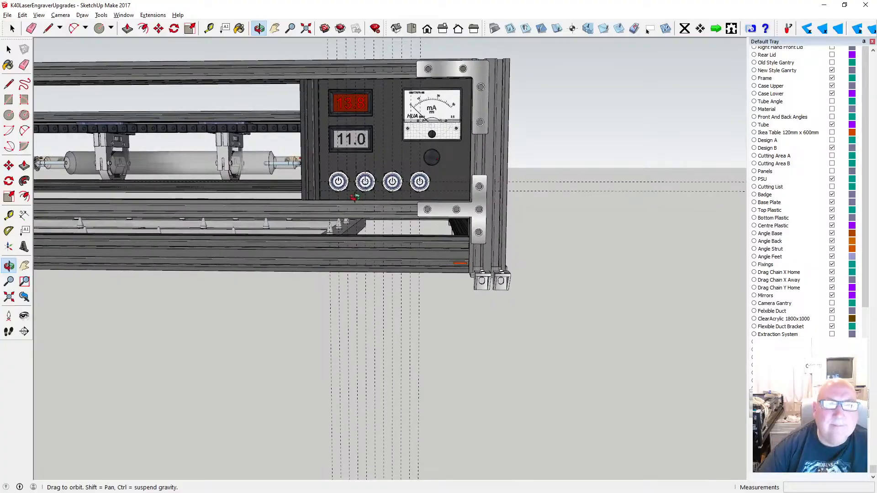
pyautogui.scroll(1, 377, 197)
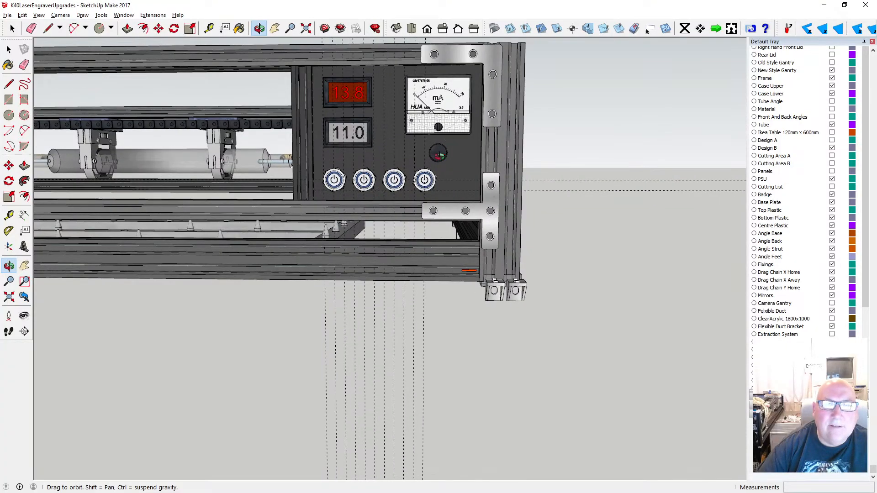
pyautogui.scroll(2, 439, 153)
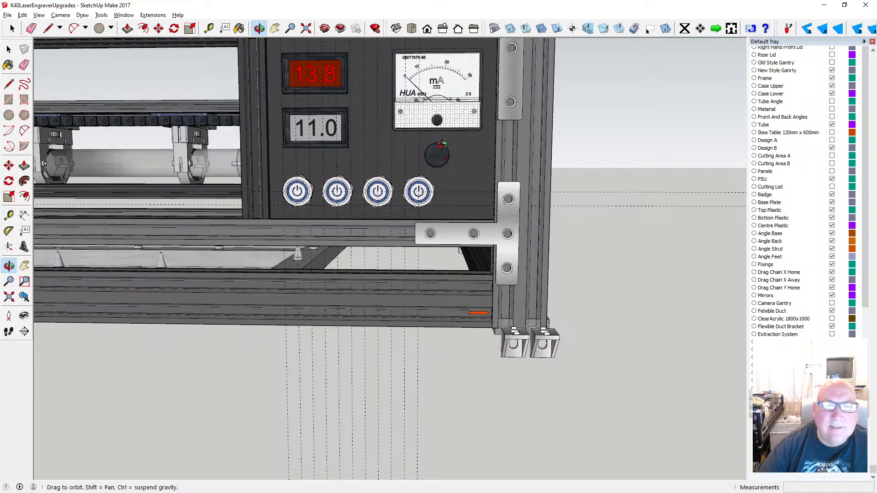
pyautogui.scroll(-3, 372, 183)
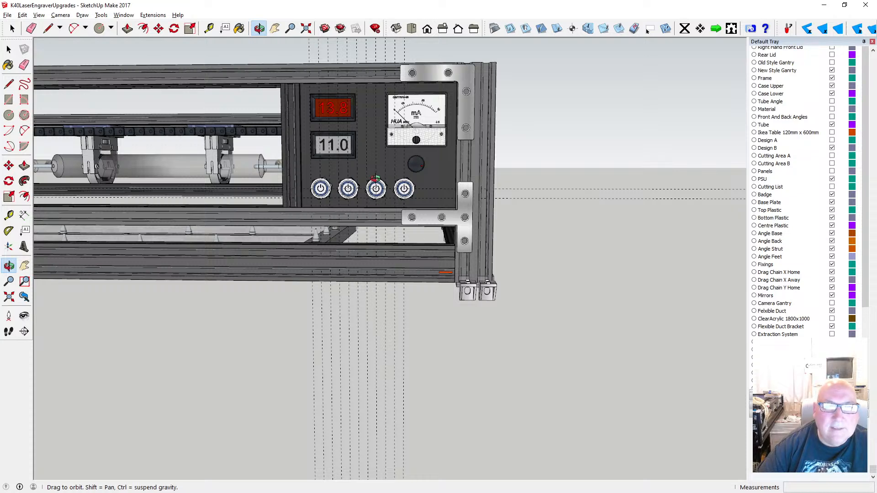
pyautogui.scroll(3, 330, 144)
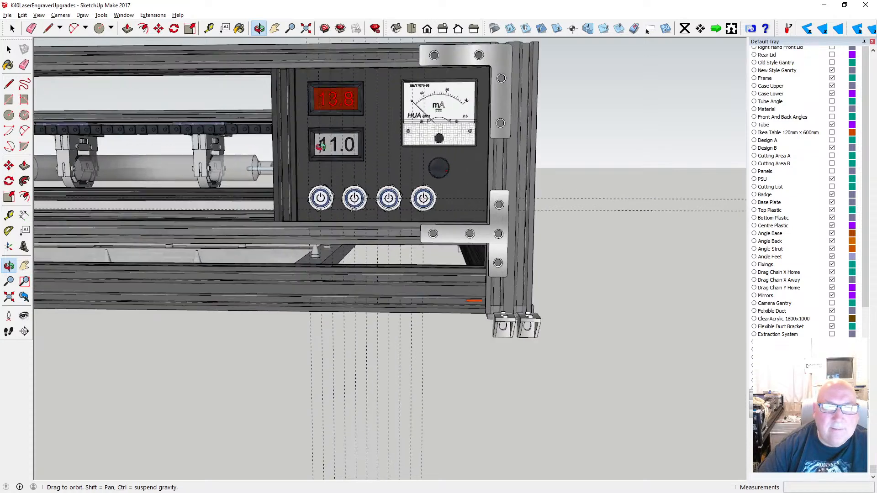
pyautogui.scroll(-3, 292, 156)
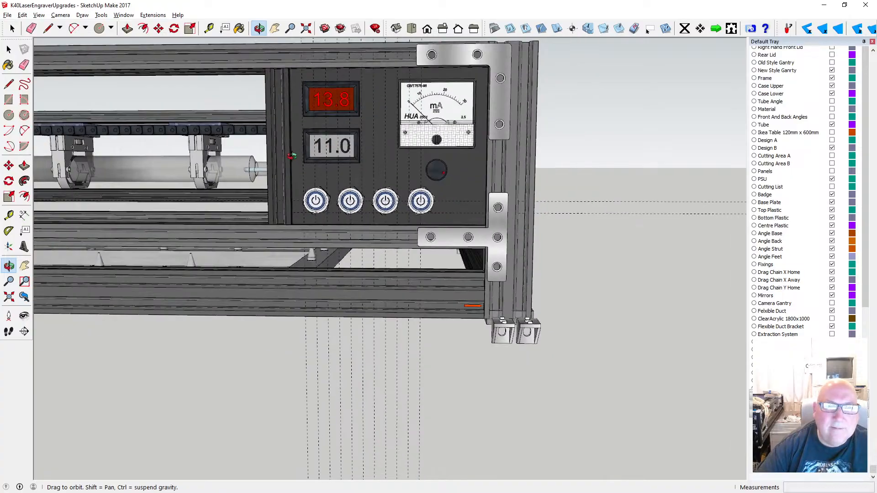
pyautogui.moveTo(348, 153); pyautogui.dragTo(309, 160)
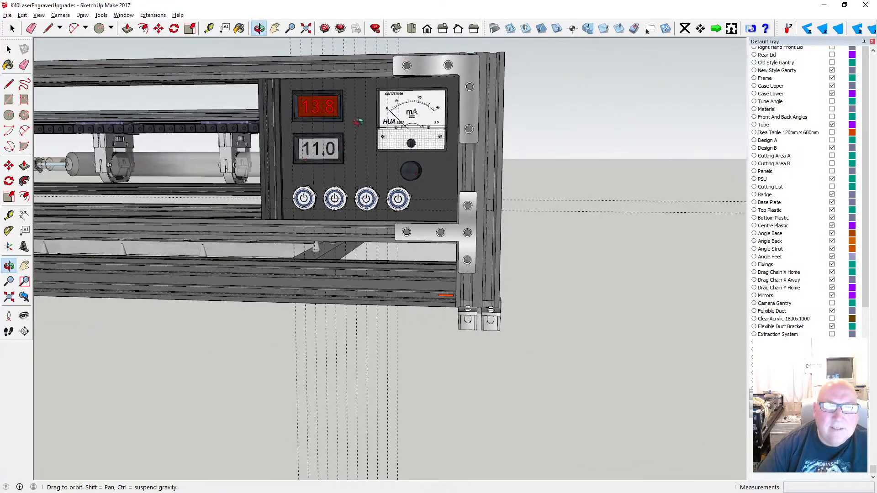
pyautogui.scroll(3, 358, 121)
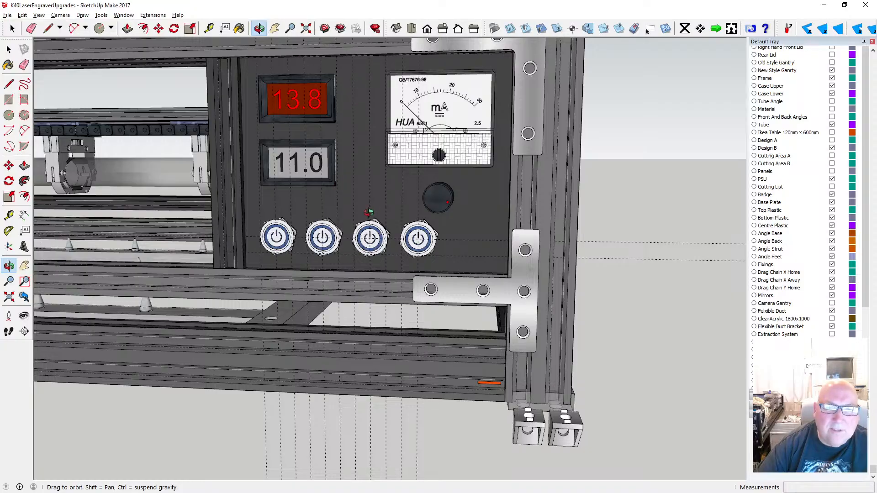
pyautogui.moveTo(370, 213); pyautogui.dragTo(418, 233)
pyautogui.scroll(3, 418, 233)
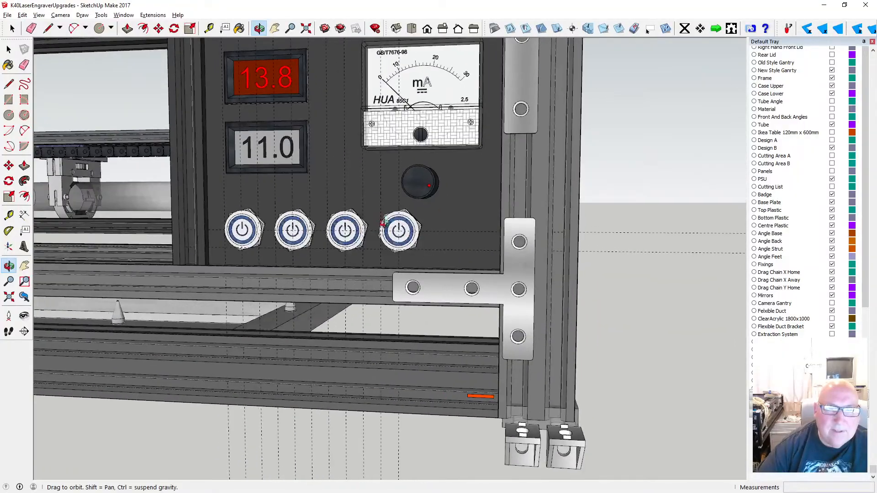
# - Add two vertical guides beyond the fourth switch: one 10 mm from its centre guide, another 20 mm further toward the panel edge
pyautogui.press('t')
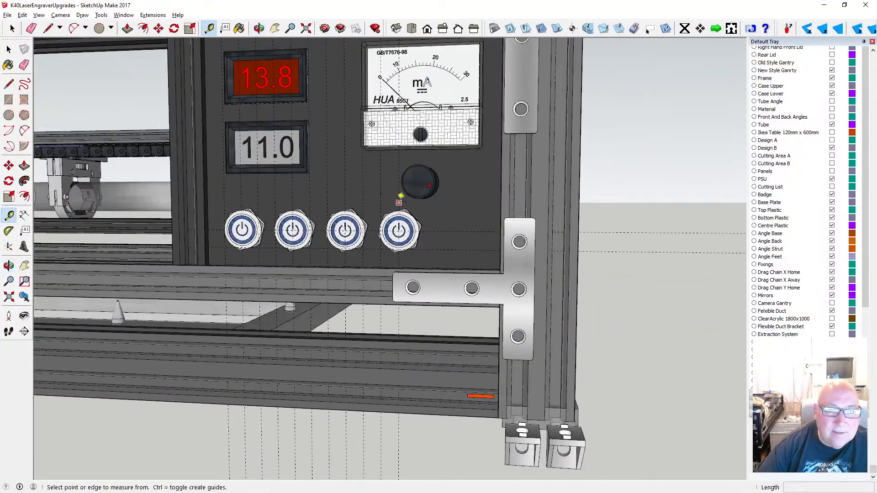
pyautogui.click(399, 202)
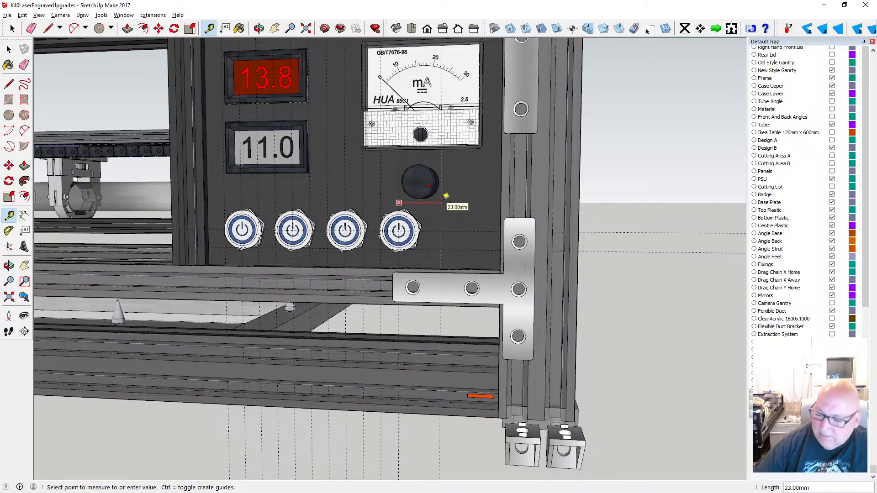
pyautogui.press('Return')
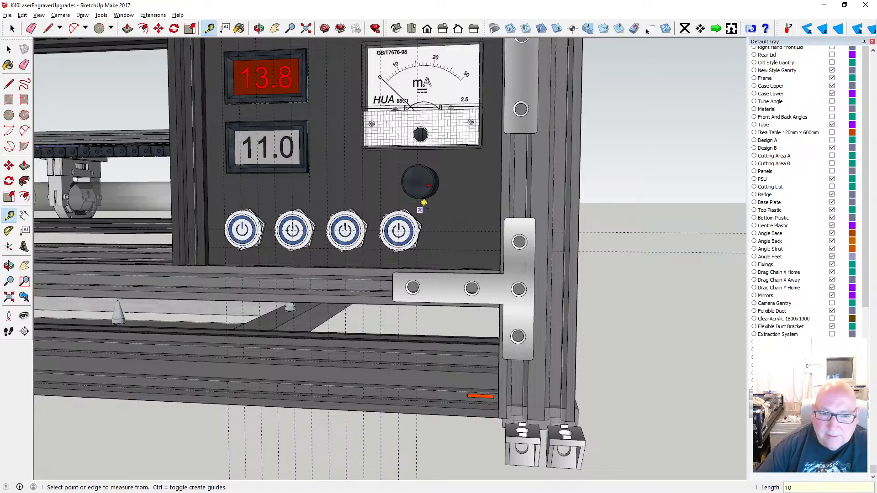
pyautogui.click(420, 201)
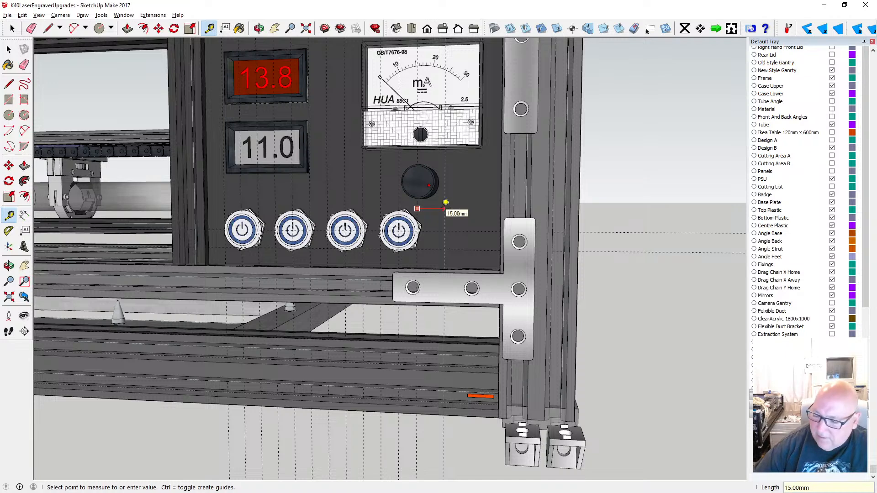
pyautogui.write('20')
pyautogui.press('Return')
# - Copy the fourth switch 30 mm along the upper horizontal guide, centring the copy on the outermost vertical guide
pyautogui.click(13, 29)
pyautogui.click(16, 29)
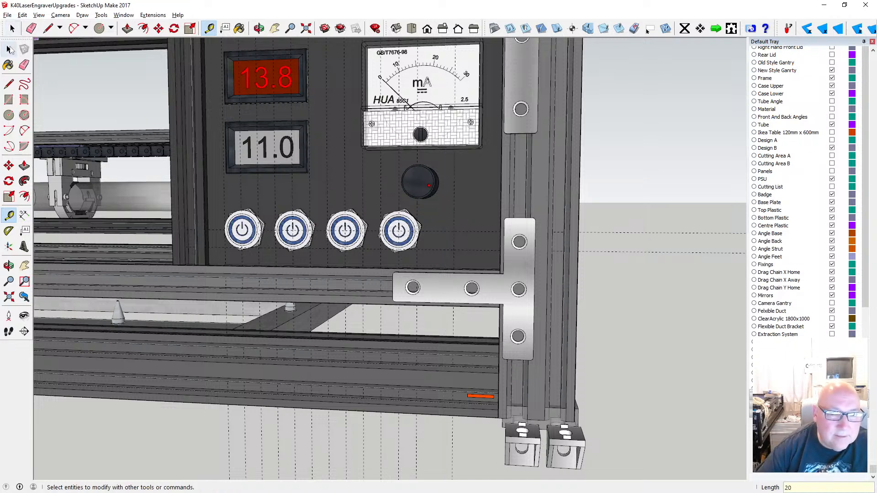
pyautogui.click(411, 224)
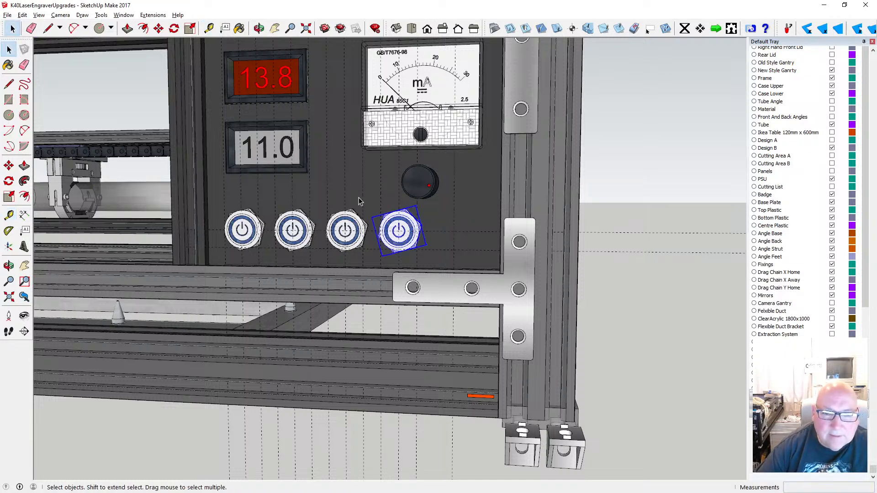
pyautogui.click(159, 28)
pyautogui.scroll(3, 388, 222)
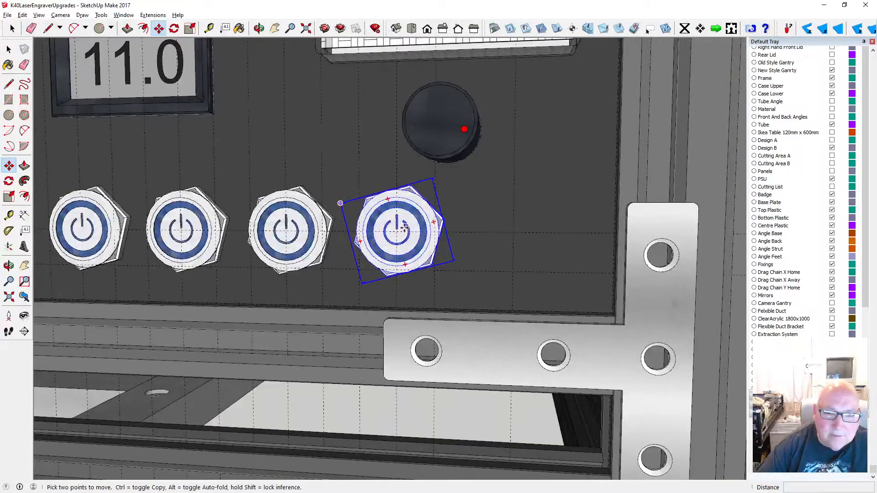
pyautogui.scroll(2, 395, 226)
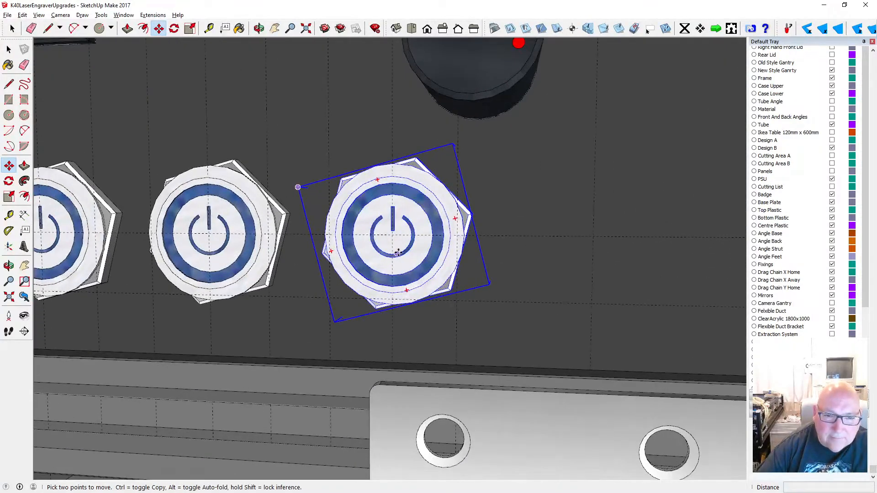
pyautogui.press('ctrl')
pyautogui.click(391, 236)
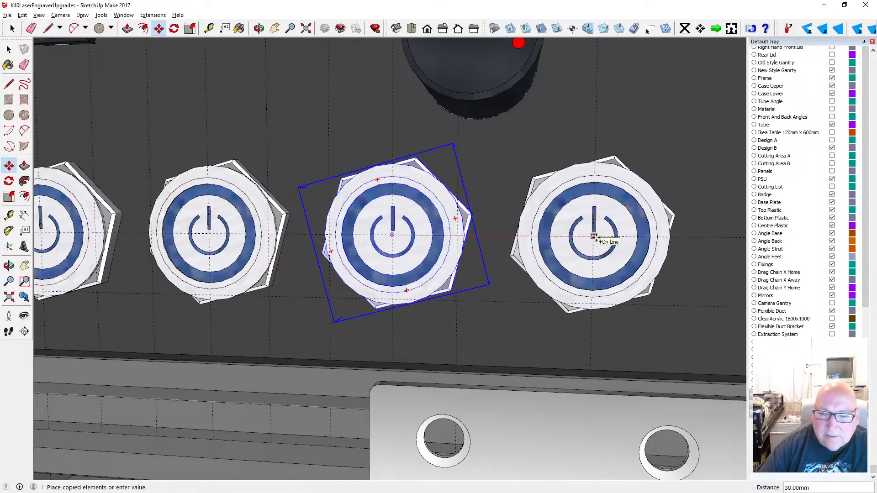
pyautogui.click(596, 238)
pyautogui.scroll(-4, 235, 287)
pyautogui.scroll(-4, 235, 287)
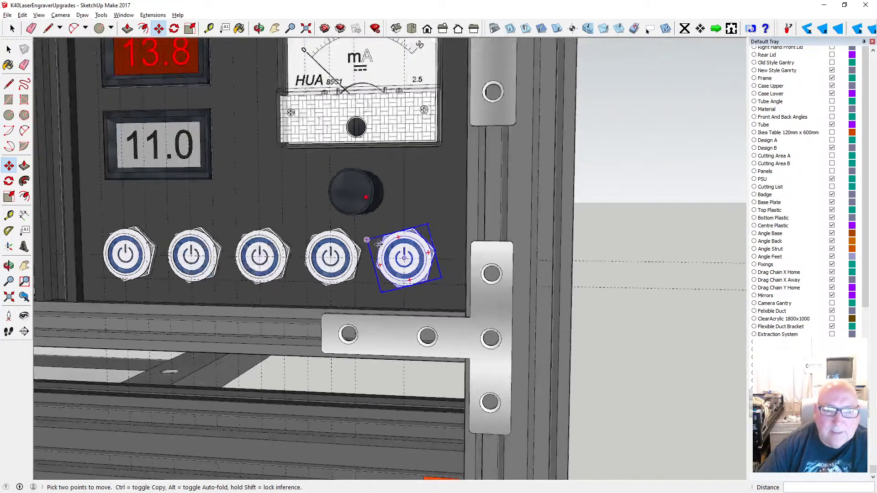
# - Delete the vertical and horizontal guide lines around the row of five switches
pyautogui.click(259, 31)
pyautogui.moveTo(333, 132); pyautogui.dragTo(374, 138)
pyautogui.press('space')
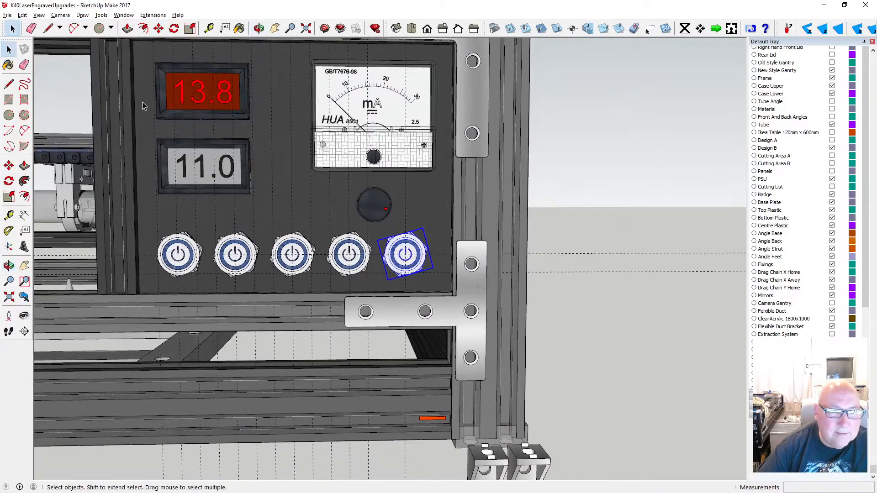
pyautogui.click(406, 201)
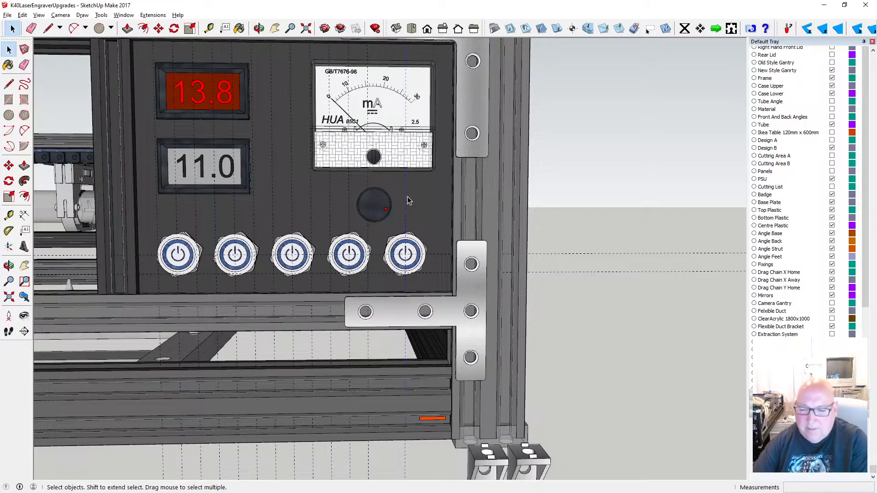
pyautogui.press('Delete')
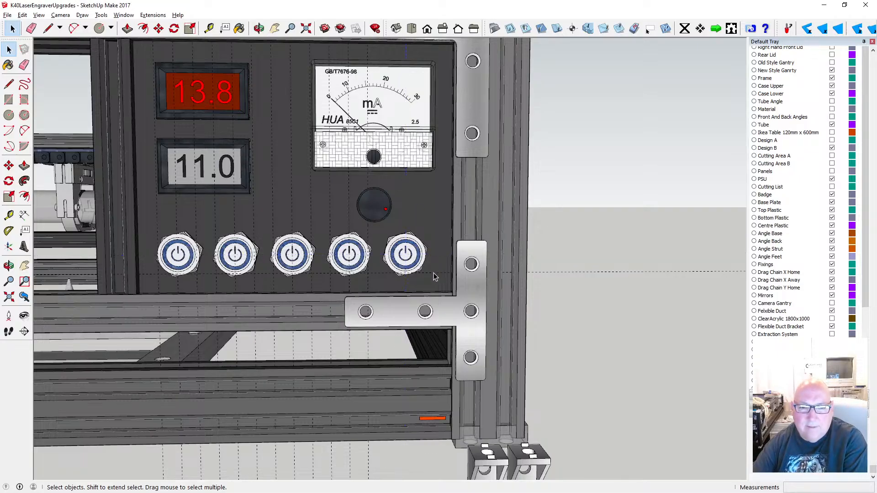
pyautogui.press('Delete')
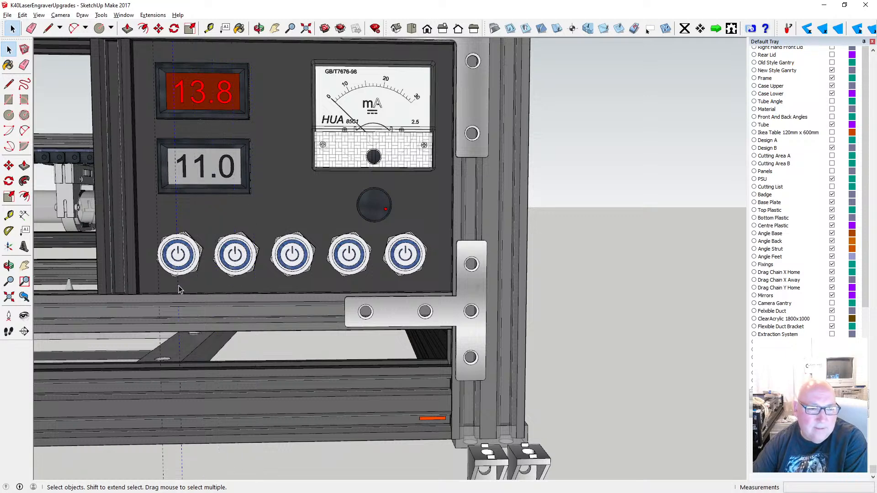
pyautogui.scroll(-2, 221, 284)
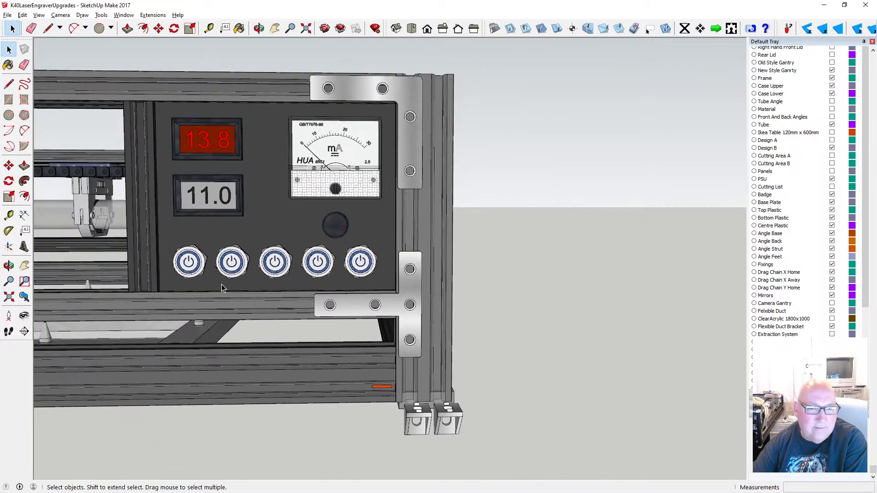
# - Examine the spacing of the five switches and their clearance from the knob and panel edges from the front
pyautogui.click(259, 29)
pyautogui.moveTo(341, 273); pyautogui.dragTo(349, 277)
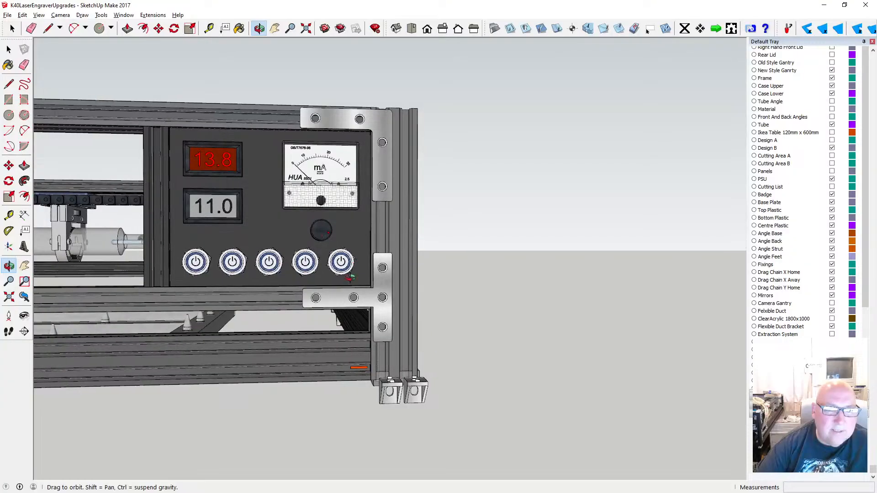
pyautogui.scroll(2, 349, 278)
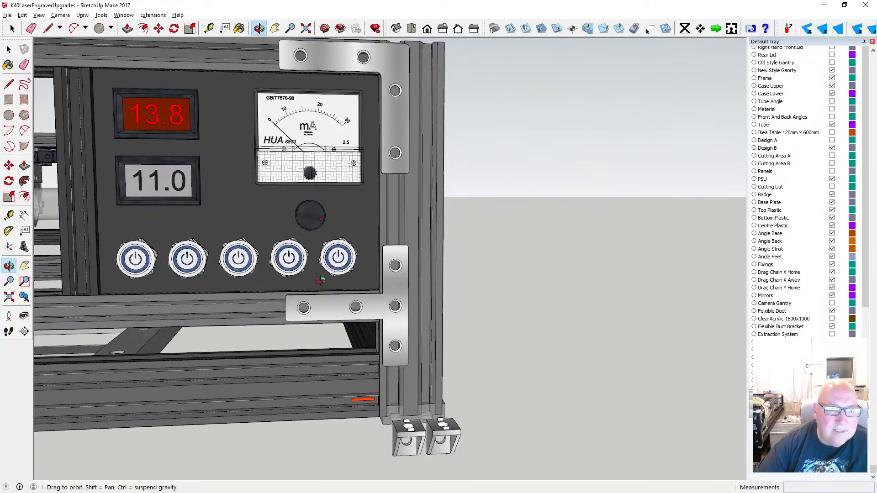
pyautogui.scroll(2, 321, 276)
pyautogui.scroll(1, 305, 214)
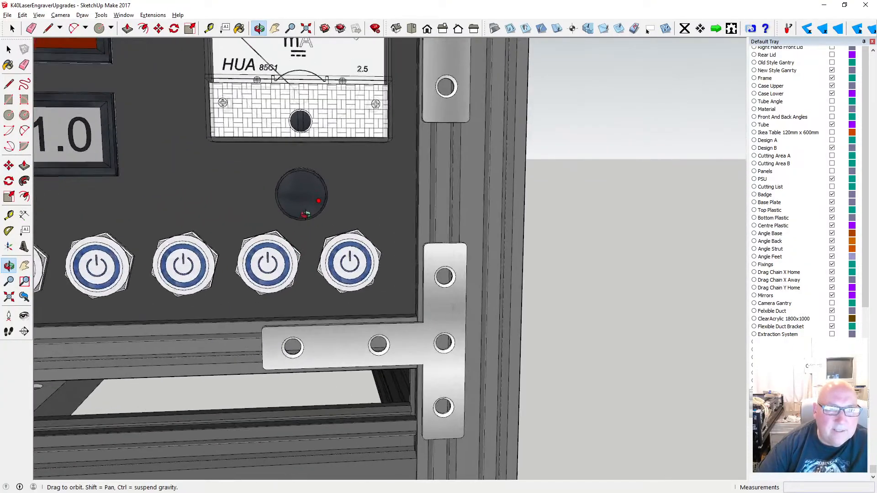
pyautogui.scroll(-2, 287, 196)
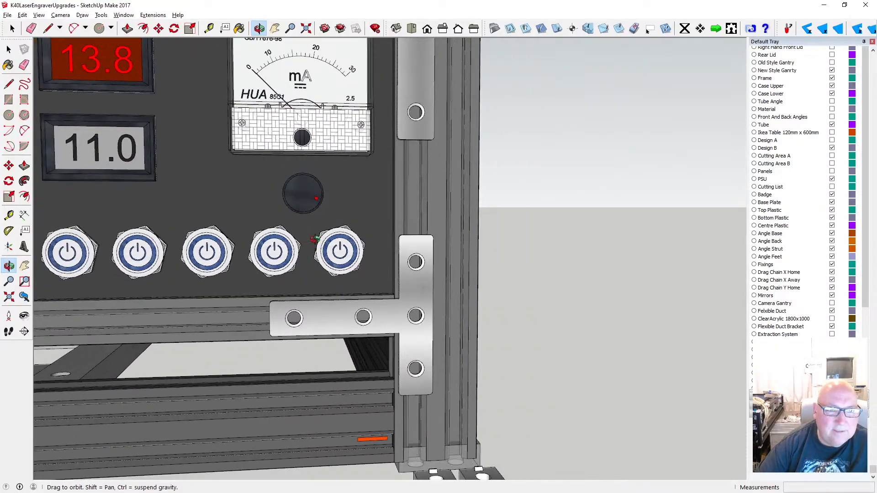
pyautogui.scroll(-2, 315, 238)
pyautogui.scroll(3, 215, 246)
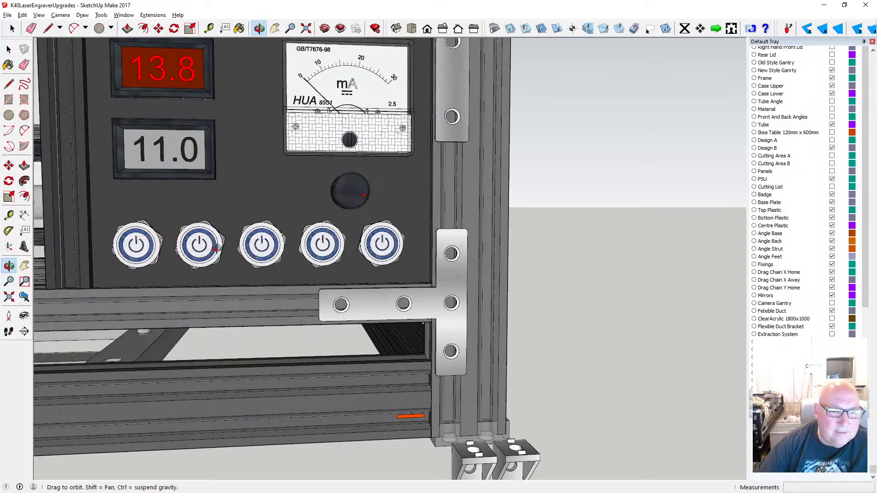
pyautogui.moveTo(216, 248); pyautogui.dragTo(198, 259, button='middle')
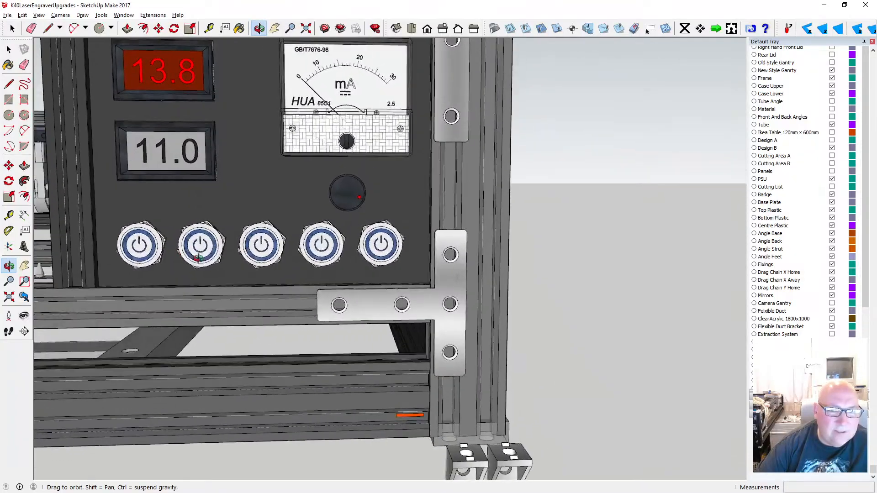
pyautogui.scroll(-3, 199, 259)
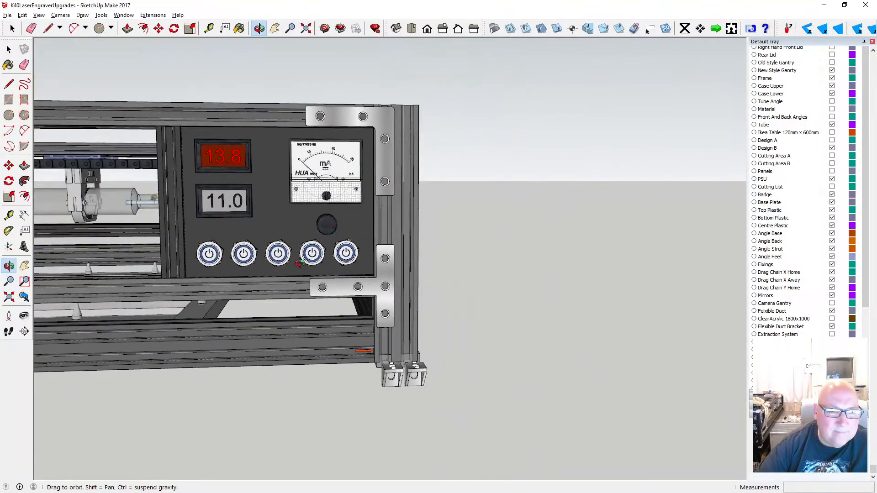
pyautogui.scroll(2, 300, 263)
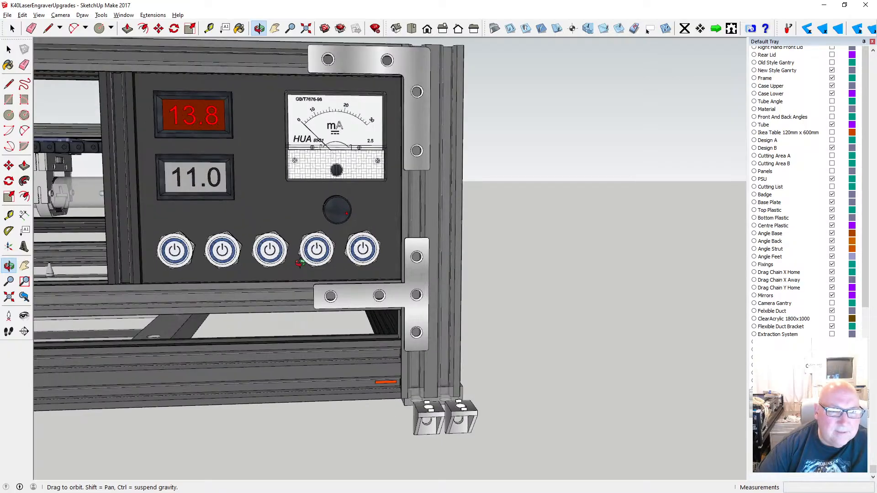
pyautogui.moveTo(300, 262); pyautogui.dragTo(222, 246, button='middle')
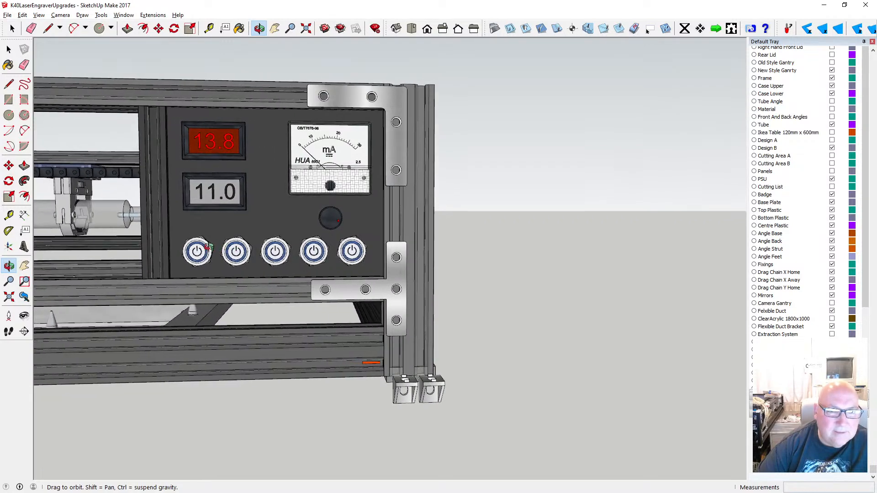
pyautogui.scroll(2, 302, 255)
pyautogui.scroll(2, 302, 255)
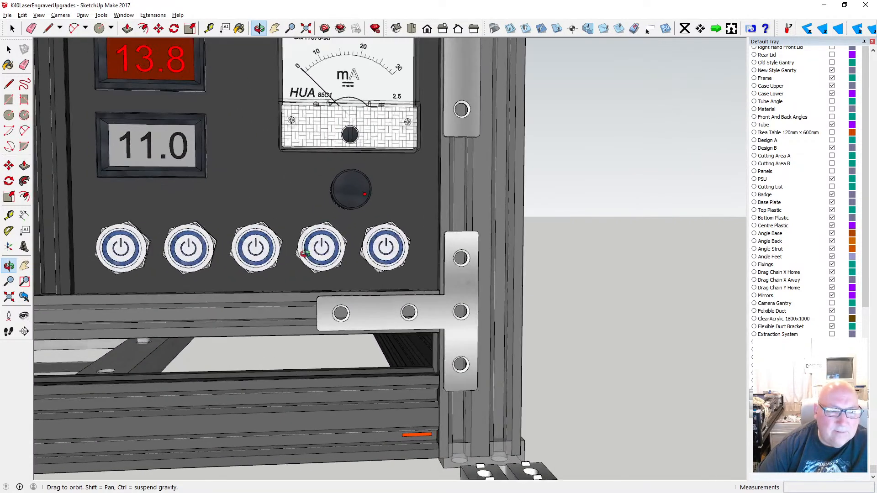
pyautogui.scroll(-3, 303, 254)
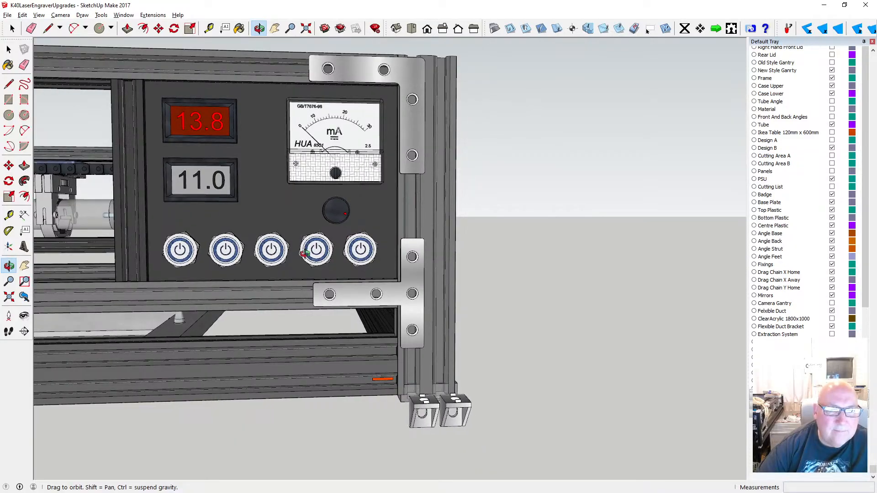
pyautogui.scroll(-2, 305, 254)
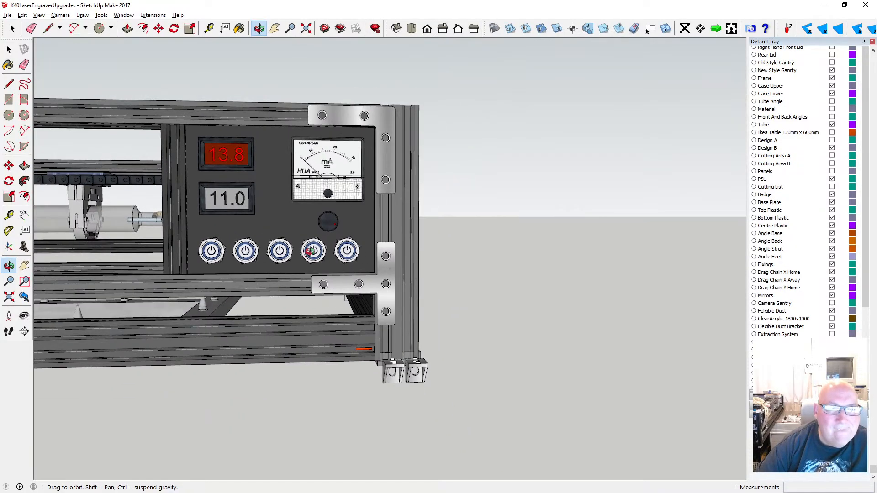
# - Inspect the whole control panel from several angles, comparing the switch row with the displays, mA meter and control knob
pyautogui.moveTo(304, 254); pyautogui.dragTo(253, 203)
pyautogui.scroll(-1, 263, 241)
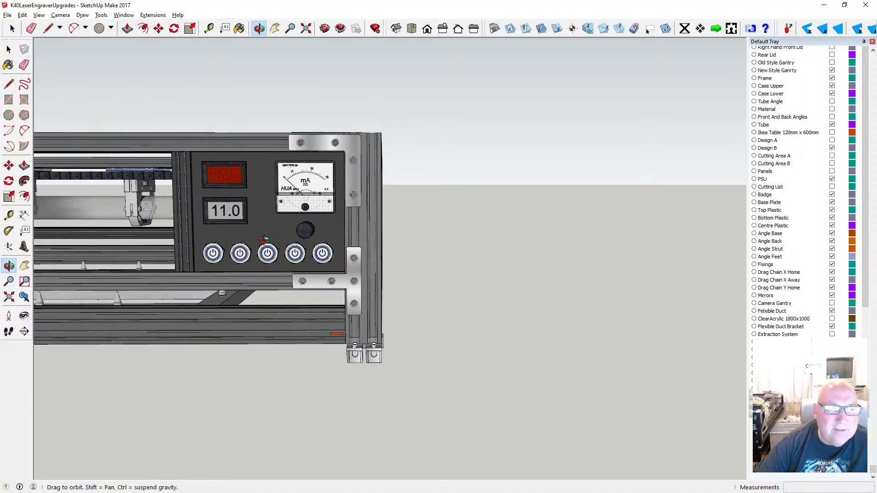
pyautogui.scroll(1, 264, 240)
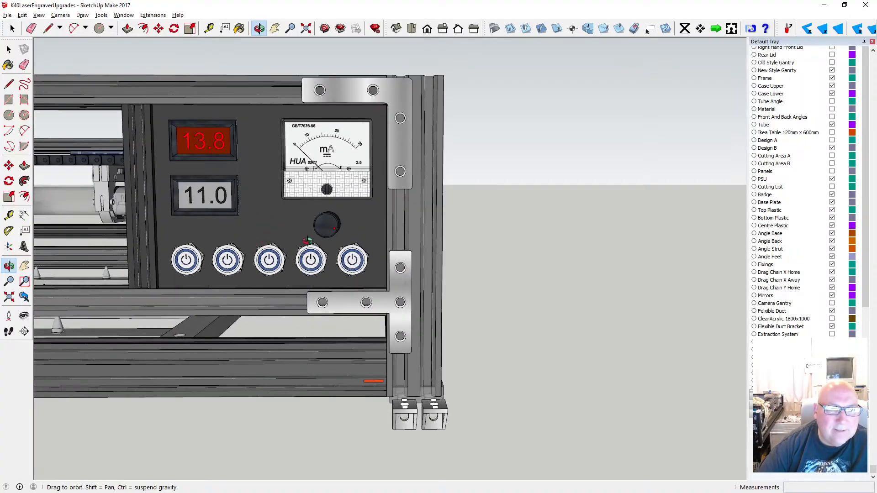
pyautogui.moveTo(307, 241); pyautogui.dragTo(243, 231)
pyautogui.scroll(1, 198, 255)
pyautogui.moveTo(198, 255); pyautogui.dragTo(294, 223)
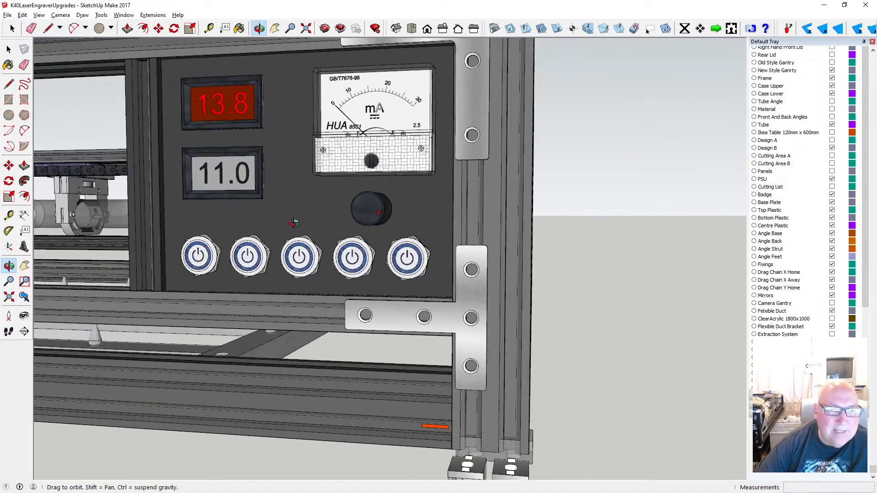
pyautogui.moveTo(294, 223); pyautogui.dragTo(309, 266, button='middle')
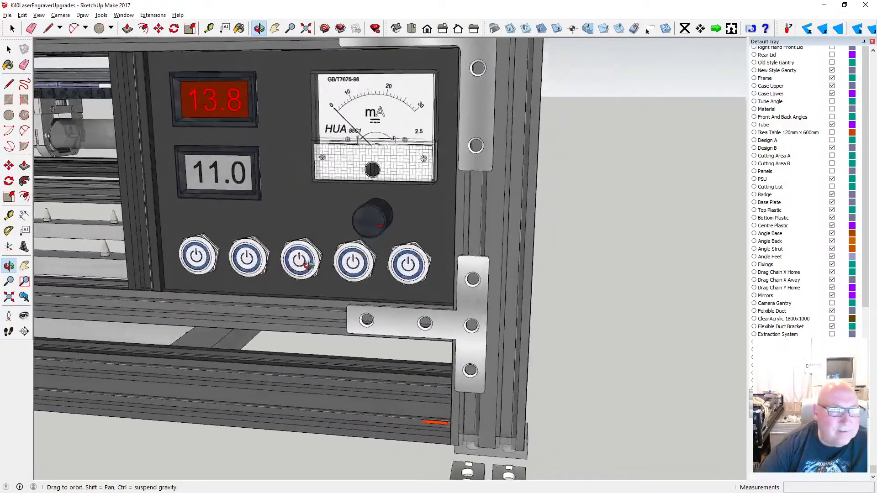
pyautogui.scroll(-2, 307, 265)
pyautogui.moveTo(441, 231); pyautogui.dragTo(359, 210)
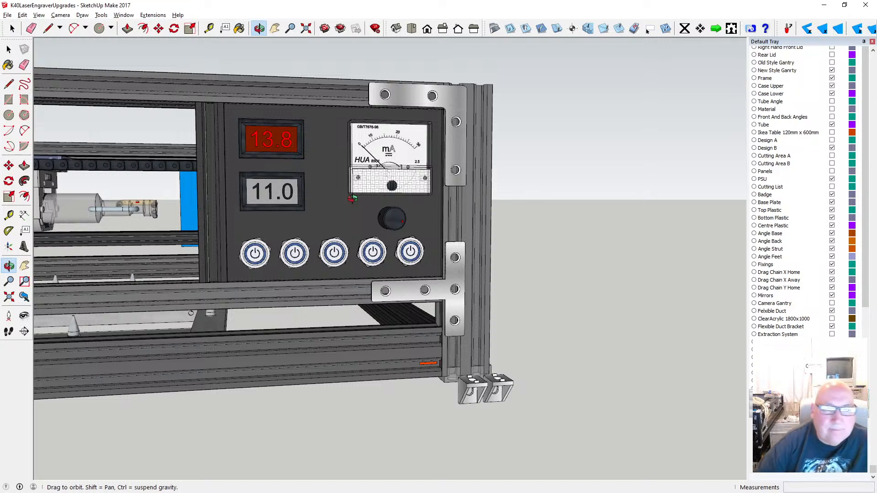
pyautogui.scroll(-2, 315, 209)
pyautogui.scroll(4, 314, 207)
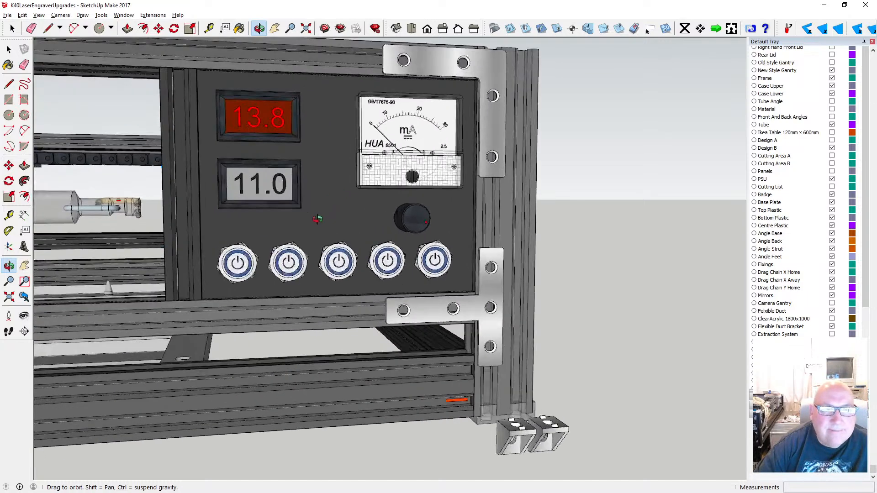
pyautogui.moveTo(314, 208); pyautogui.dragTo(279, 222)
pyautogui.scroll(-1, 319, 206)
pyautogui.scroll(2, 319, 164)
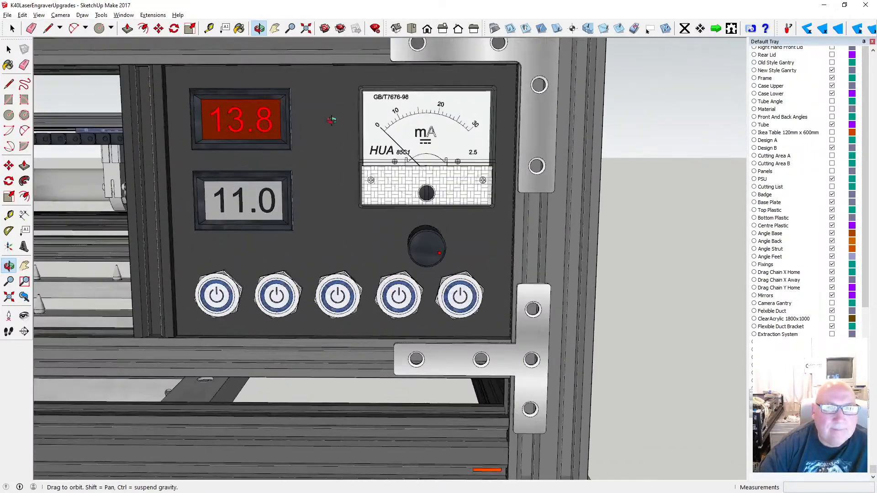
pyautogui.moveTo(331, 120); pyautogui.dragTo(285, 152)
pyautogui.moveTo(285, 152); pyautogui.dragTo(350, 140, button='middle')
pyautogui.moveTo(350, 141); pyautogui.dragTo(380, 227)
pyautogui.scroll(-5, 350, 204)
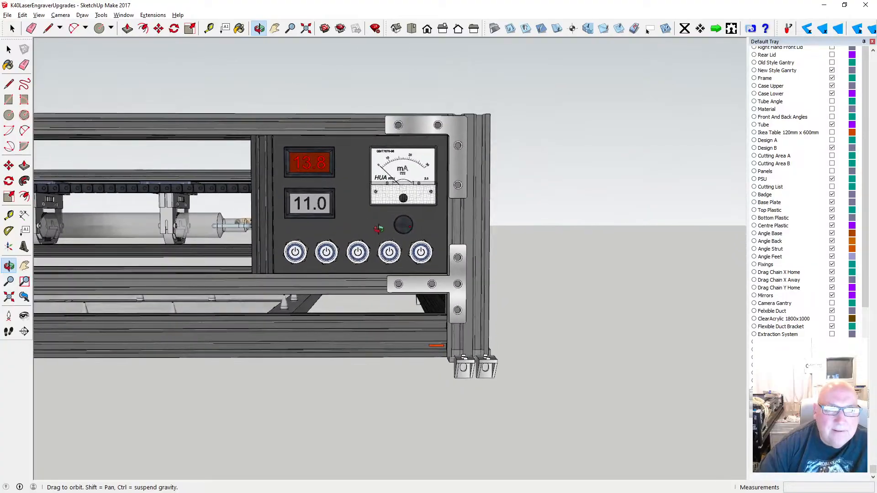
# - Examine the row of five switches and the control knob from the front, close up and at a distance
pyautogui.scroll(2, 415, 249)
pyautogui.scroll(5, 414, 248)
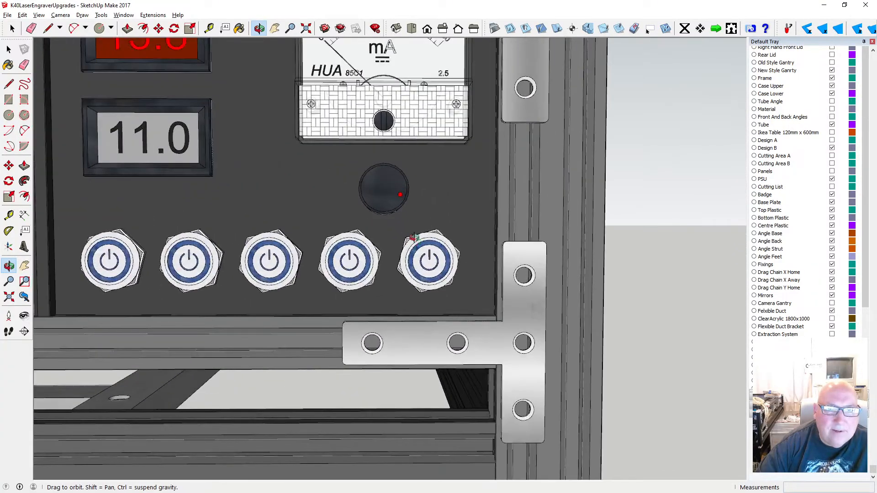
pyautogui.moveTo(372, 207); pyautogui.dragTo(385, 203)
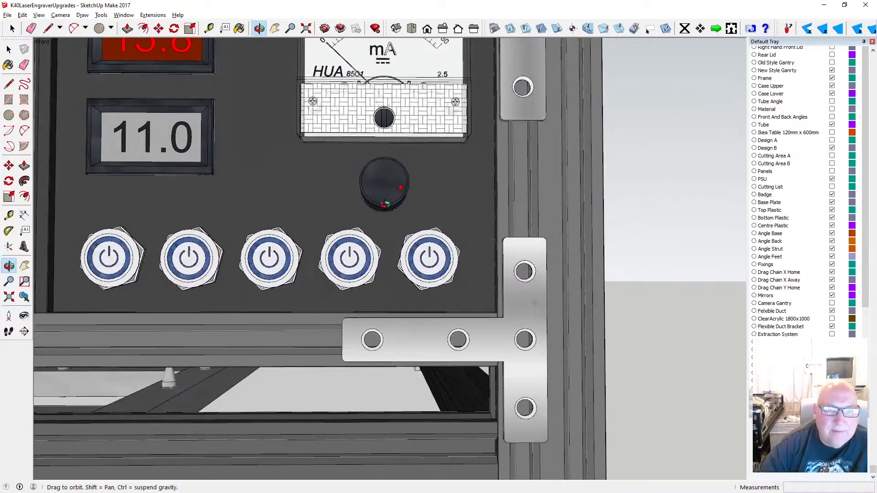
pyautogui.scroll(-3, 391, 217)
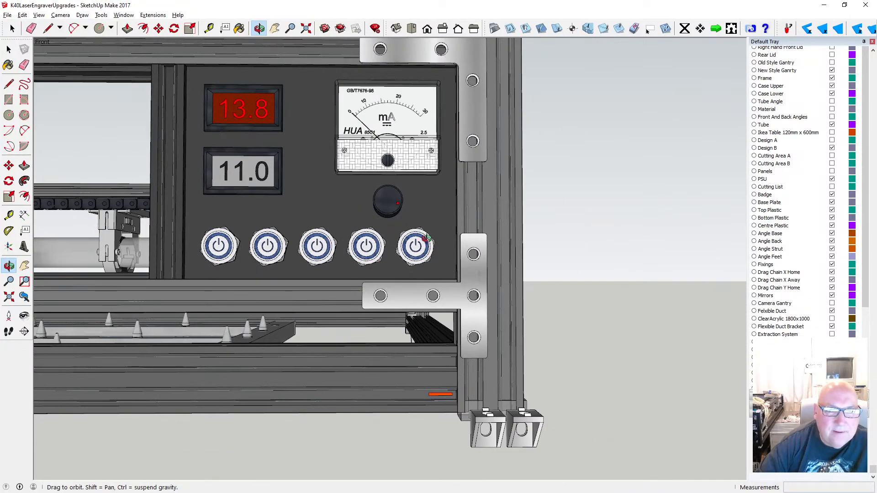
pyautogui.press('space')
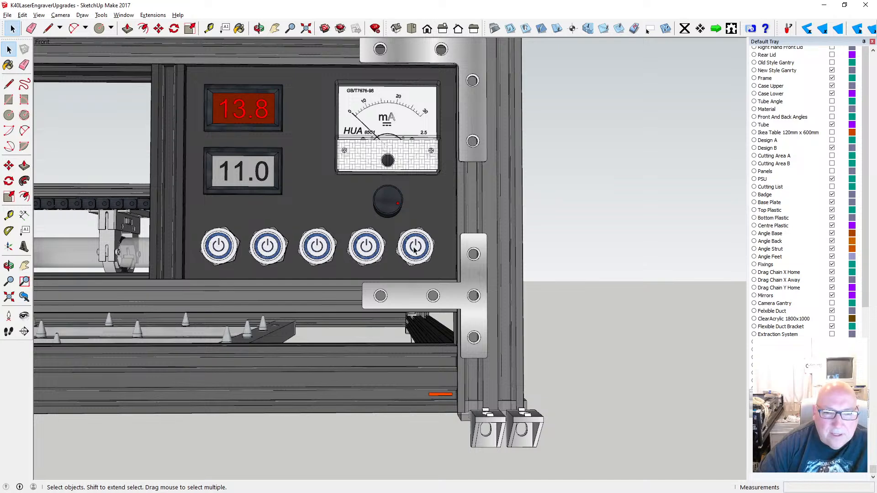
pyautogui.scroll(2, 415, 273)
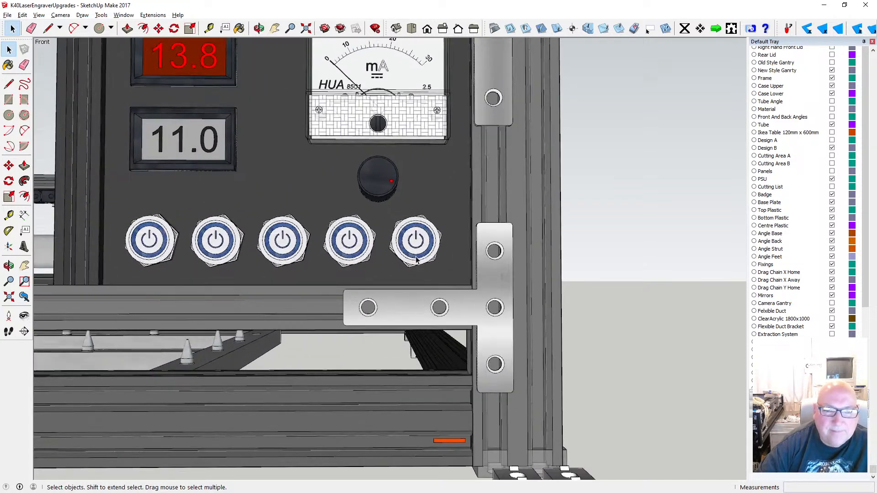
pyautogui.scroll(-2, 417, 259)
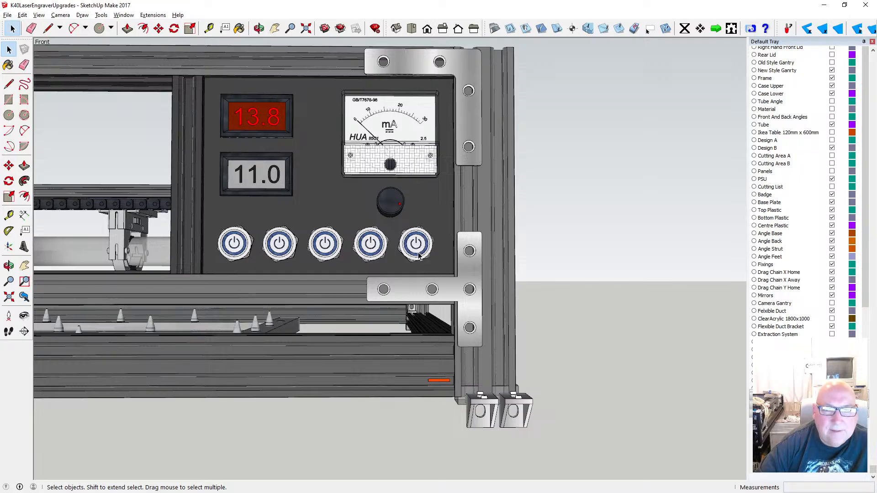
pyautogui.scroll(3, 368, 258)
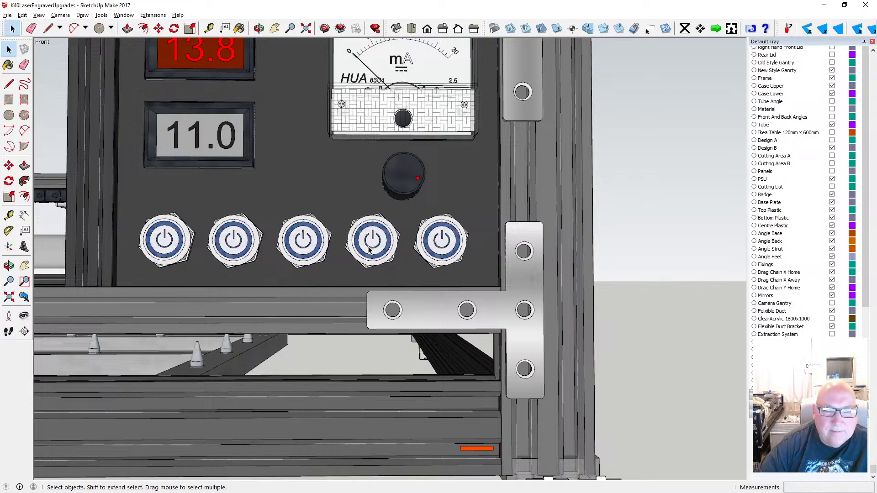
# - Select all five push-button switches and move them together about 4 mm back into the panel, putting their front hex nuts behind the panel face
pyautogui.click(258, 29)
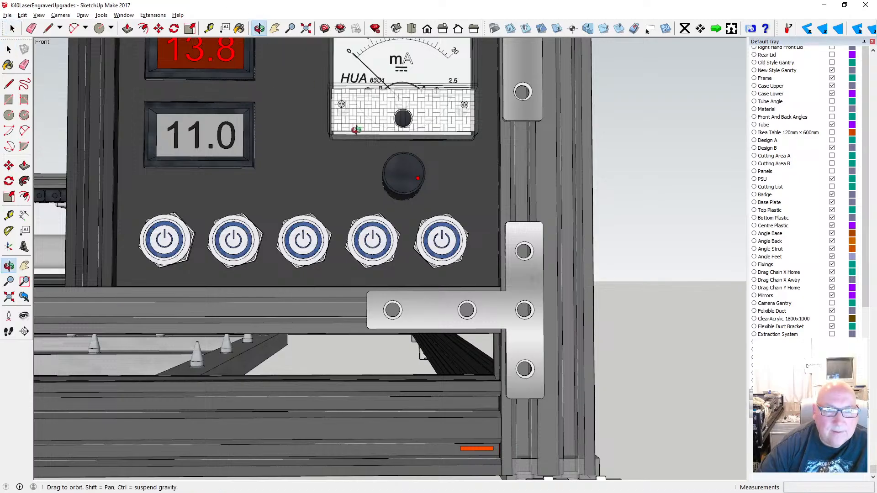
pyautogui.moveTo(355, 130); pyautogui.dragTo(163, 220)
pyautogui.moveTo(201, 194); pyautogui.dragTo(186, 167)
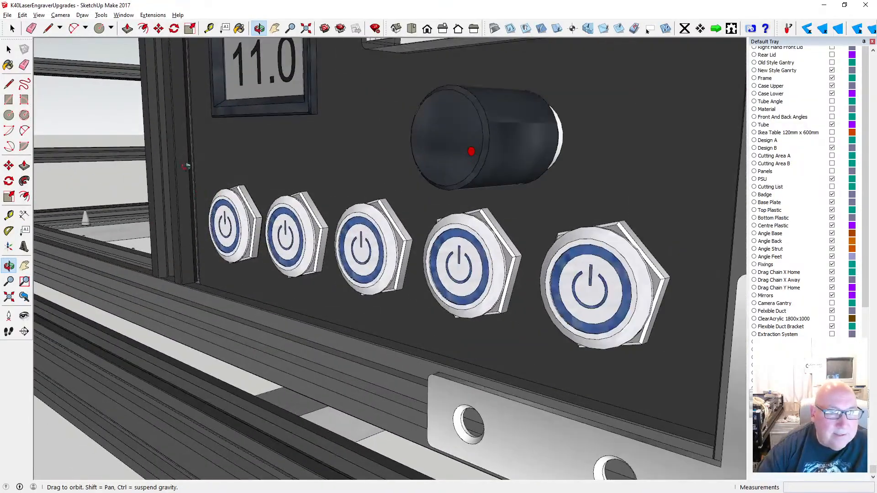
pyautogui.press('space')
pyautogui.click(247, 207)
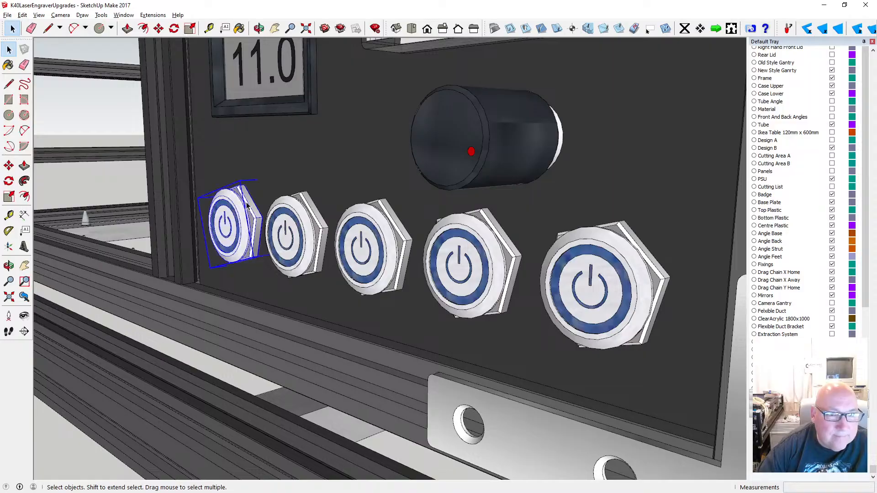
pyautogui.keyDown('shift'); pyautogui.click(285, 212); pyautogui.keyUp('shift')
pyautogui.keyDown('shift'); pyautogui.click(362, 213); pyautogui.keyUp('shift')
pyautogui.keyDown('shift'); pyautogui.click(457, 227); pyautogui.keyUp('shift')
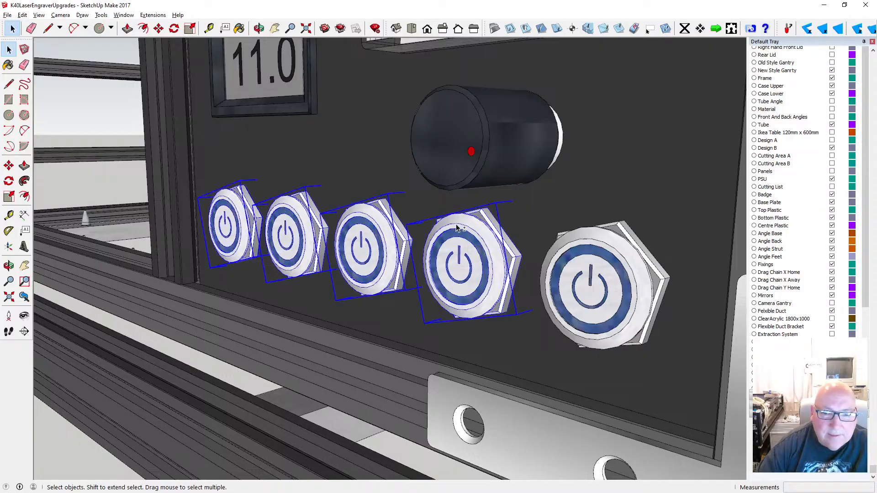
pyautogui.keyDown('shift'); pyautogui.click(577, 235); pyautogui.keyUp('shift')
pyautogui.press('o')
pyautogui.moveTo(577, 235); pyautogui.dragTo(525, 247)
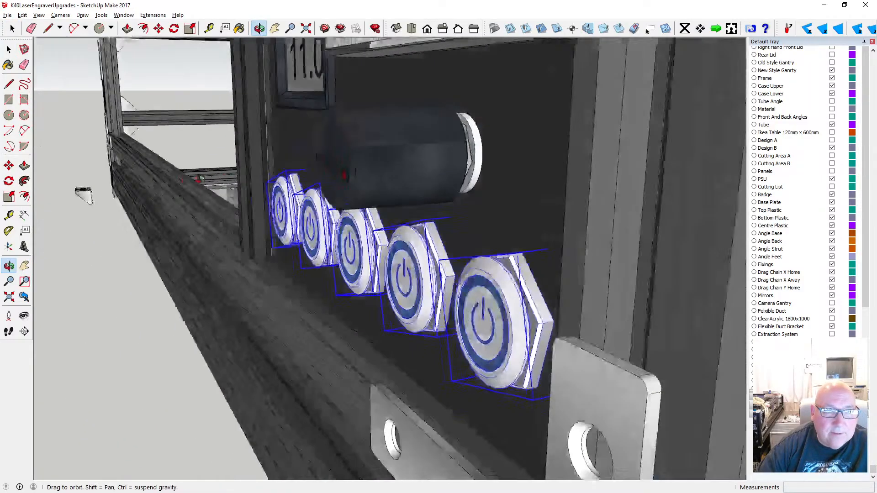
pyautogui.moveTo(249, 168); pyautogui.dragTo(279, 173)
pyautogui.scroll(8, 280, 172)
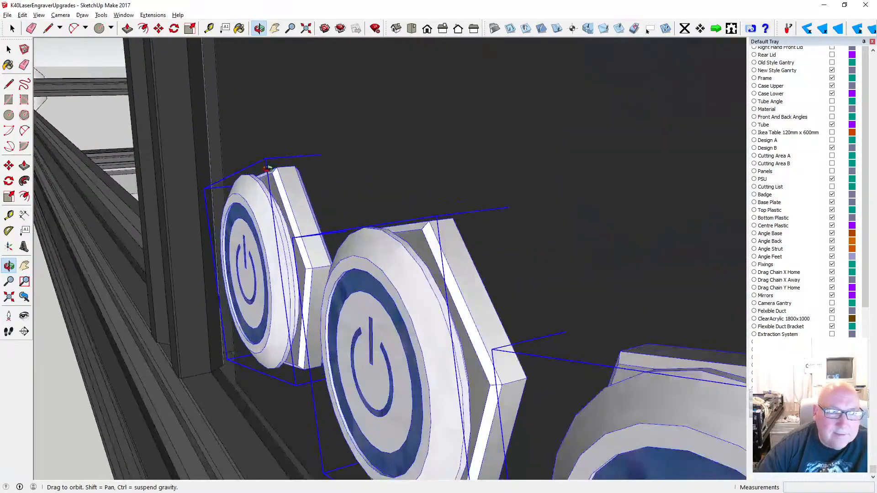
pyautogui.press('m')
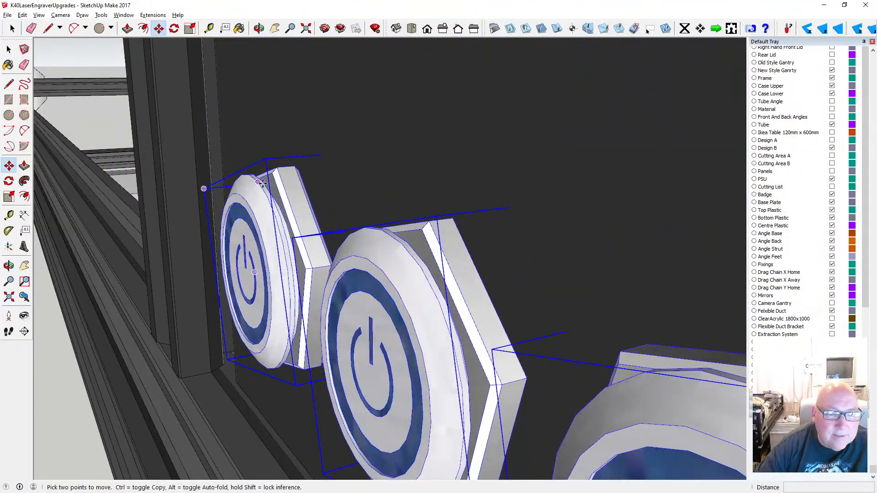
pyautogui.click(263, 180)
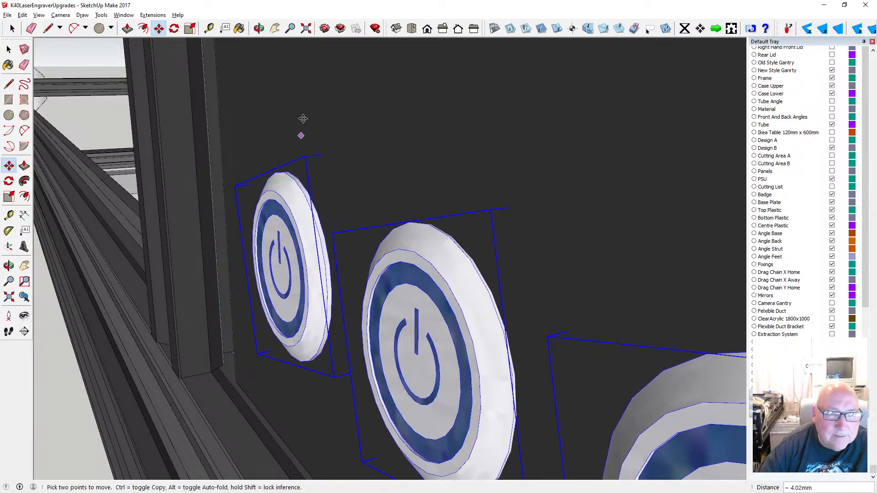
# - Inspect from the side how the five switch bezels sit against the panel face, and clear the selection
pyautogui.click(259, 29)
pyautogui.moveTo(333, 195); pyautogui.dragTo(267, 174)
pyautogui.moveTo(267, 229); pyautogui.dragTo(259, 227)
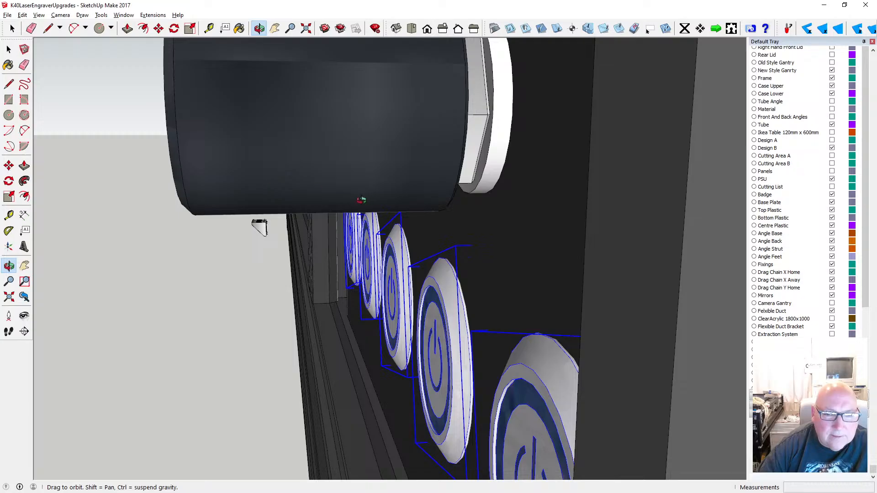
pyautogui.scroll(9, 345, 240)
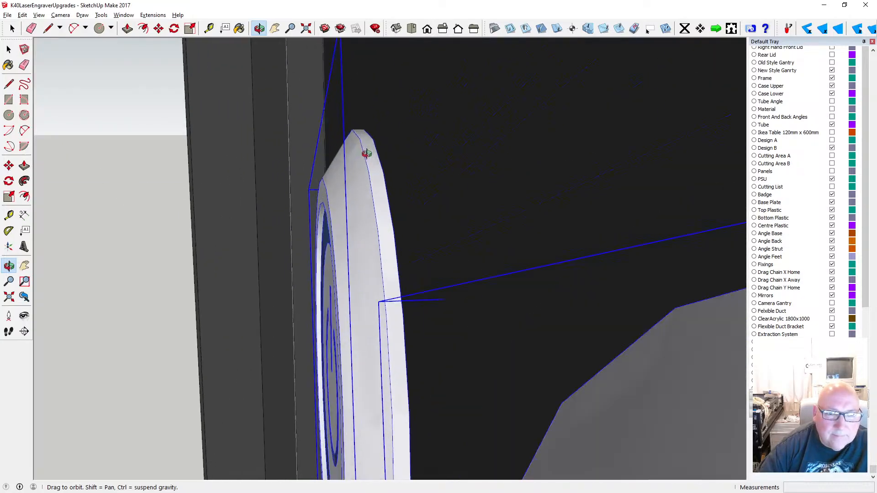
pyautogui.moveTo(366, 154)
pyautogui.mouseDown(button='middle')
pyautogui.moveTo(372, 146)
pyautogui.moveTo(336, 161)
pyautogui.moveTo(354, 164)
pyautogui.mouseUp(button='middle')
pyautogui.moveTo(354, 164); pyautogui.dragTo(410, 177)
pyautogui.scroll(-10, 401, 190)
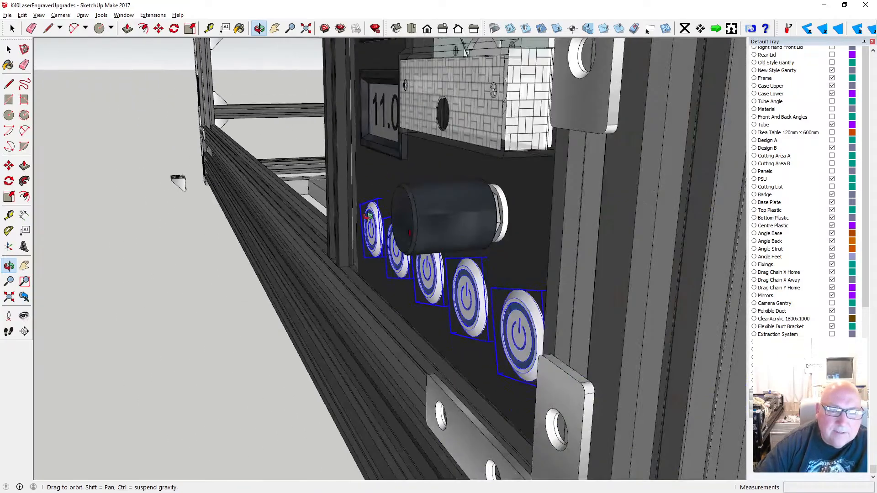
pyautogui.scroll(-6, 368, 216)
pyautogui.moveTo(228, 274); pyautogui.dragTo(429, 249)
pyautogui.click(8, 48)
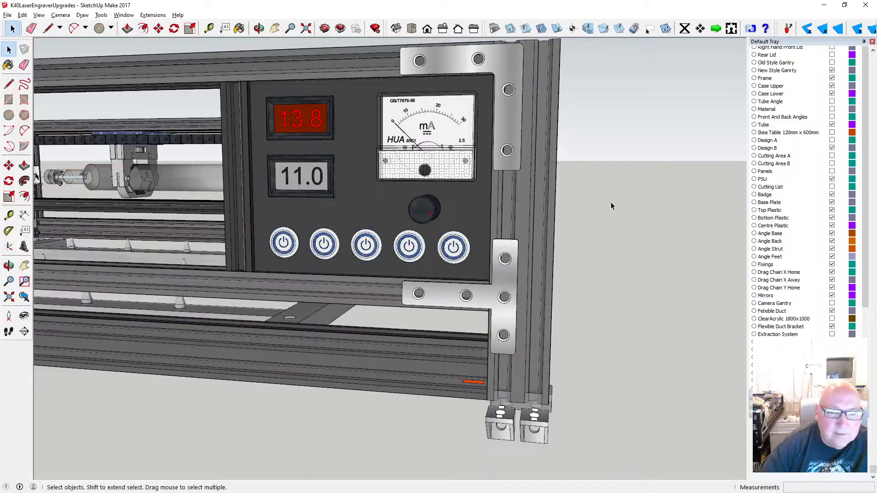
# - Examine the front of the control panel, comparing the recessed switches with the knob, displays and mA meter
pyautogui.click(258, 28)
pyautogui.moveTo(411, 231); pyautogui.dragTo(448, 235)
pyautogui.scroll(5, 448, 236)
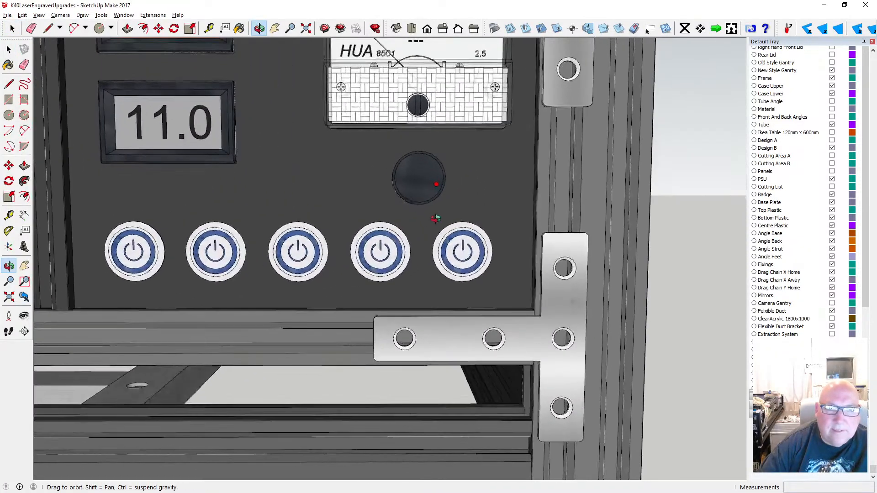
pyautogui.scroll(-3, 435, 253)
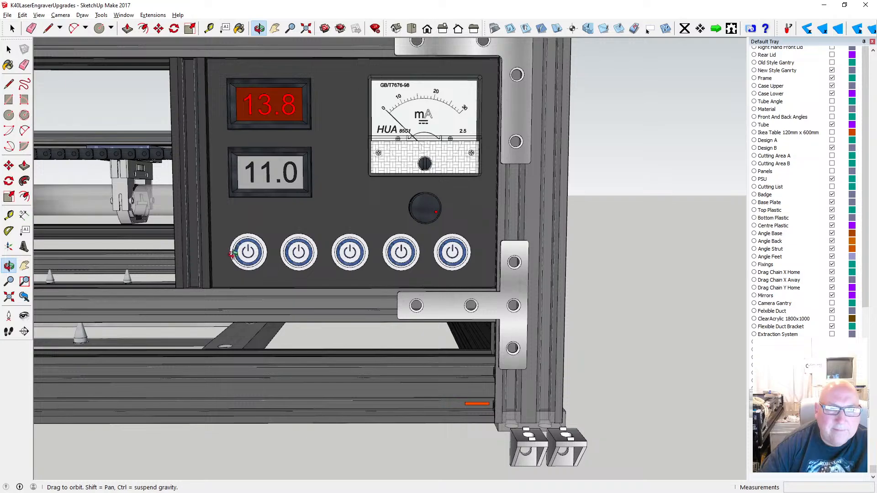
pyautogui.moveTo(232, 254)
pyautogui.mouseDown()
pyautogui.moveTo(215, 252)
pyautogui.moveTo(229, 242)
pyautogui.mouseUp()
pyautogui.scroll(2, 438, 245)
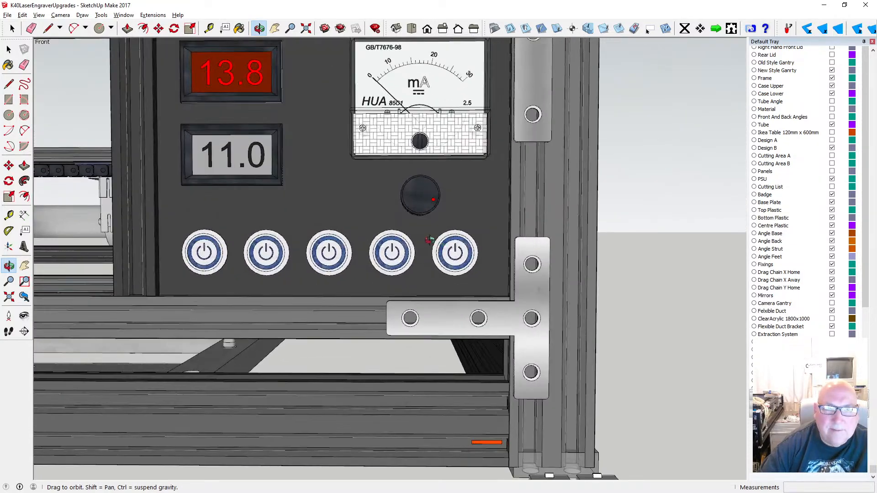
pyautogui.scroll(-3, 430, 240)
pyautogui.scroll(2, 413, 250)
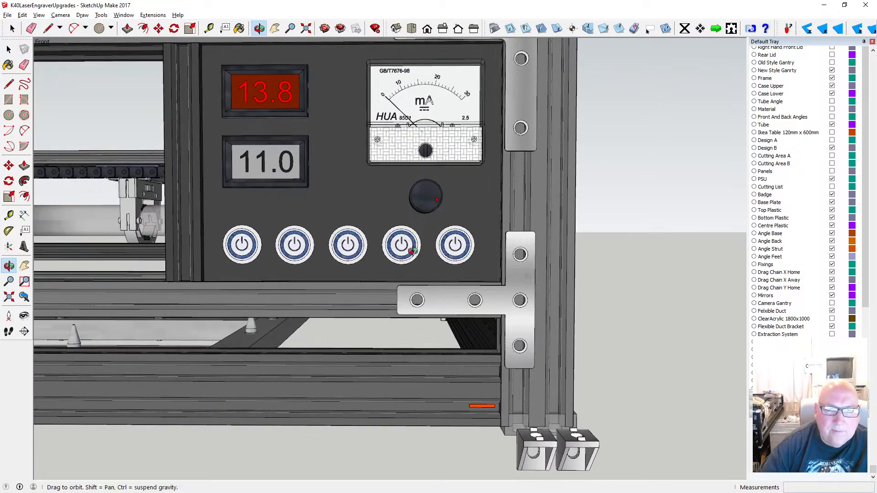
pyautogui.scroll(3, 412, 251)
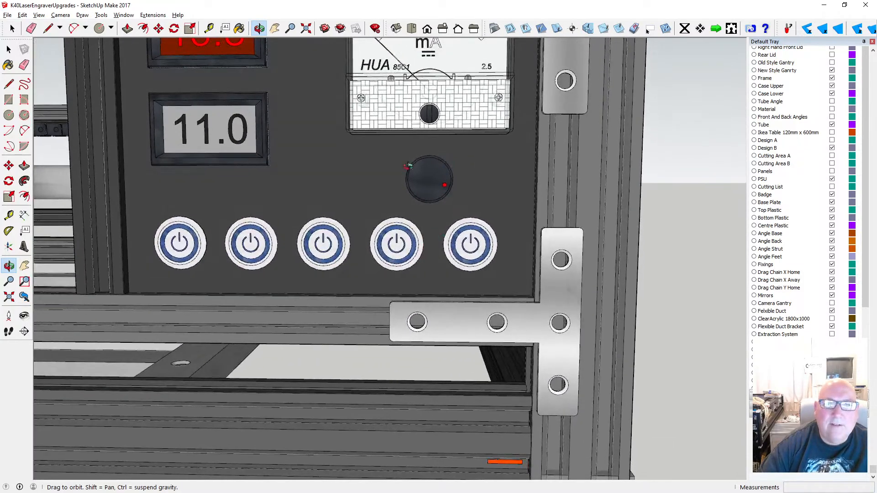
pyautogui.scroll(-1, 417, 213)
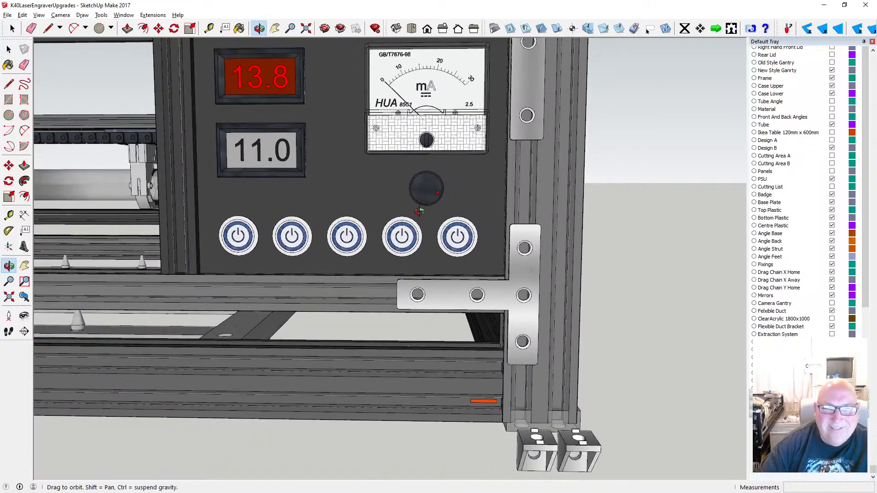
pyautogui.scroll(-1, 420, 210)
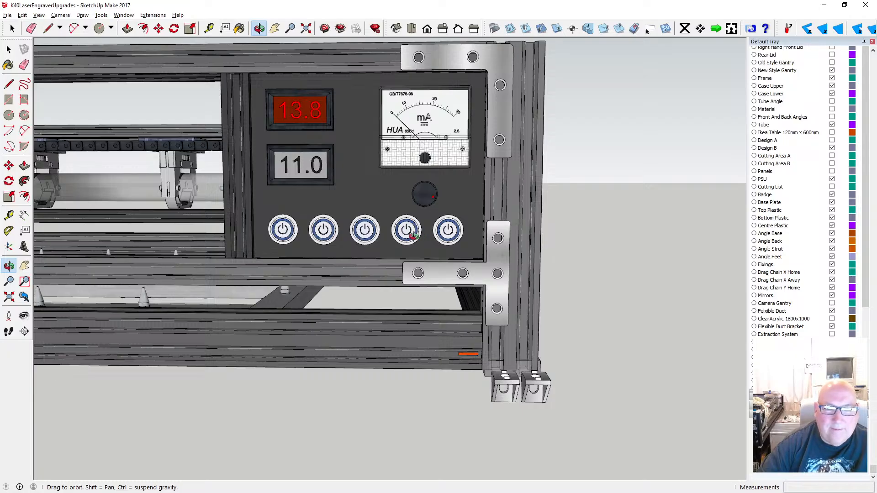
# - Inspect the rear of the control panel, checking the switch bodies against the potentiometer's terminals, and return to an overall front view
pyautogui.moveTo(361, 242); pyautogui.dragTo(399, 235)
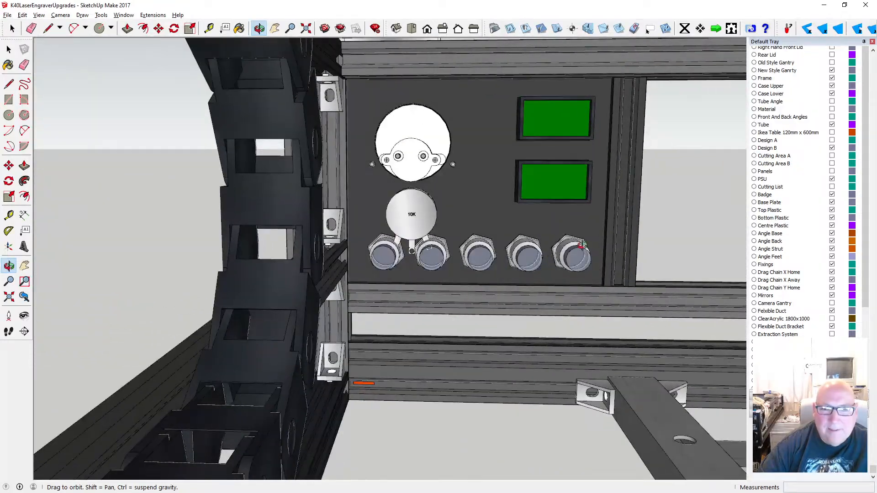
pyautogui.moveTo(581, 246); pyautogui.dragTo(504, 238)
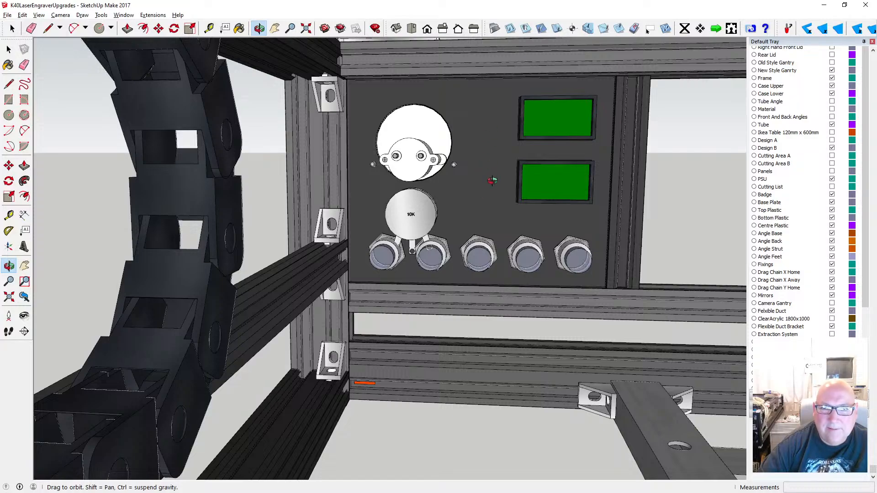
pyautogui.moveTo(488, 194); pyautogui.dragTo(462, 202)
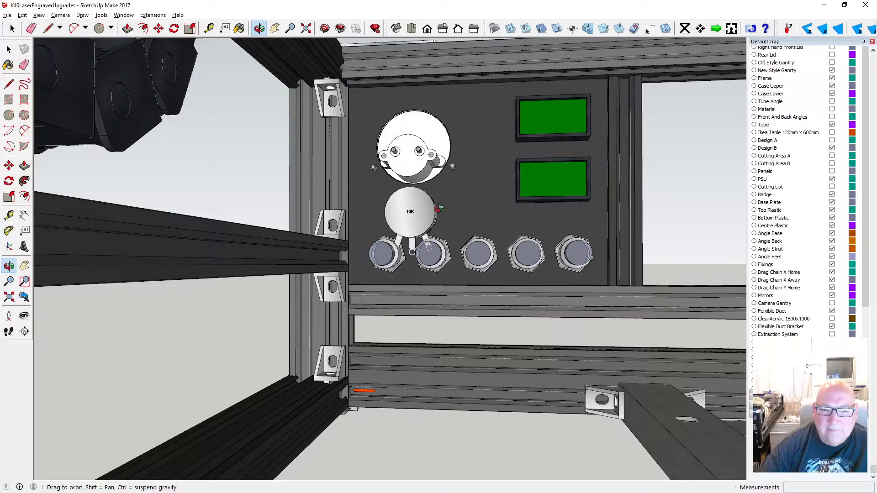
pyautogui.moveTo(438, 209); pyautogui.dragTo(458, 232)
pyautogui.scroll(-3, 454, 221)
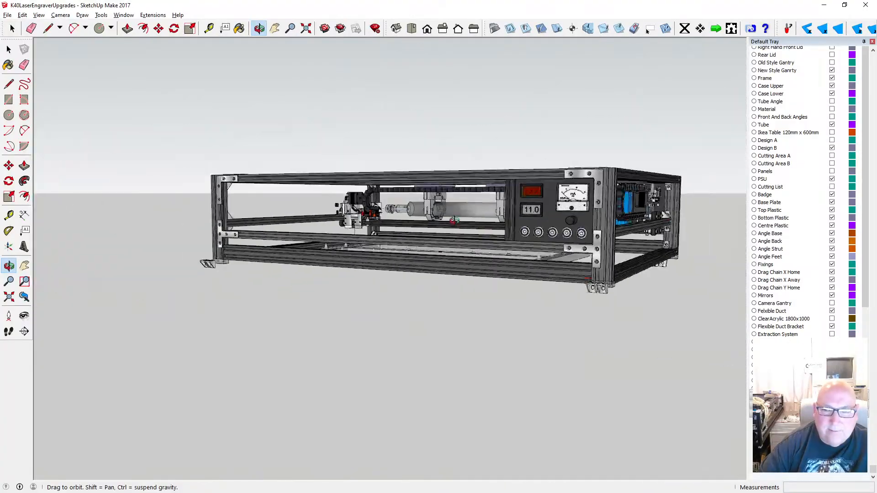
# - Copy the middle switch 20 mm straight up along the blue axis, placing the copy above the row
pyautogui.scroll(6, 454, 220)
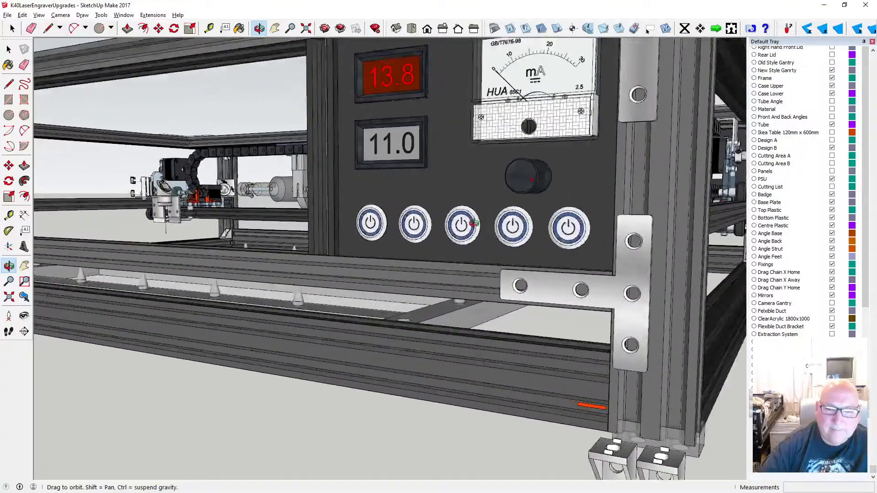
pyautogui.scroll(3, 475, 223)
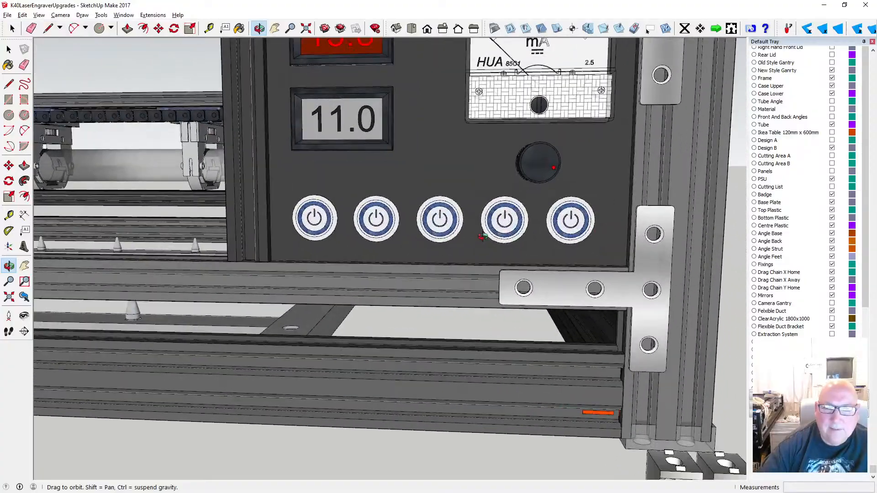
pyautogui.scroll(-1, 483, 236)
pyautogui.scroll(2, 484, 233)
pyautogui.press('m')
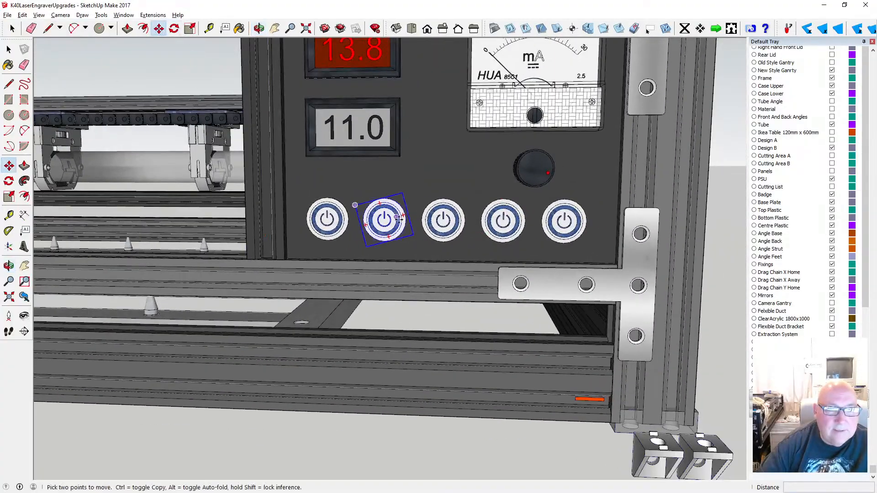
pyautogui.click(443, 202)
pyautogui.press('ctrl')
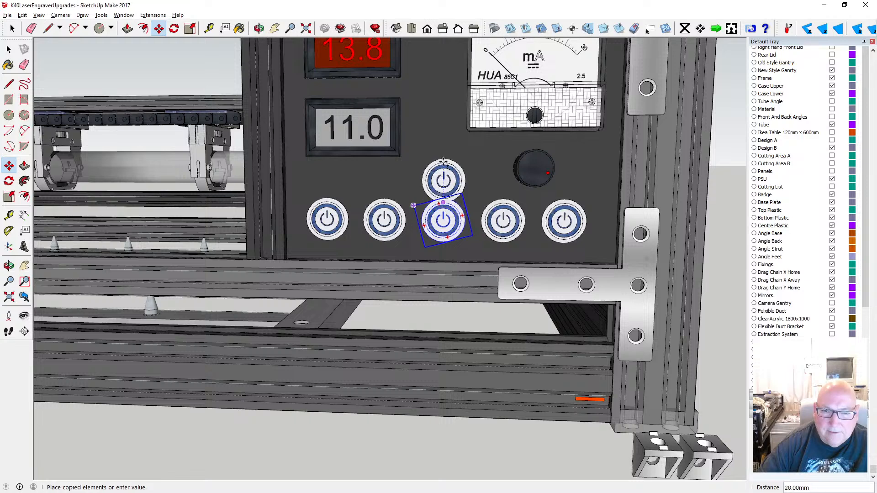
pyautogui.press('Return')
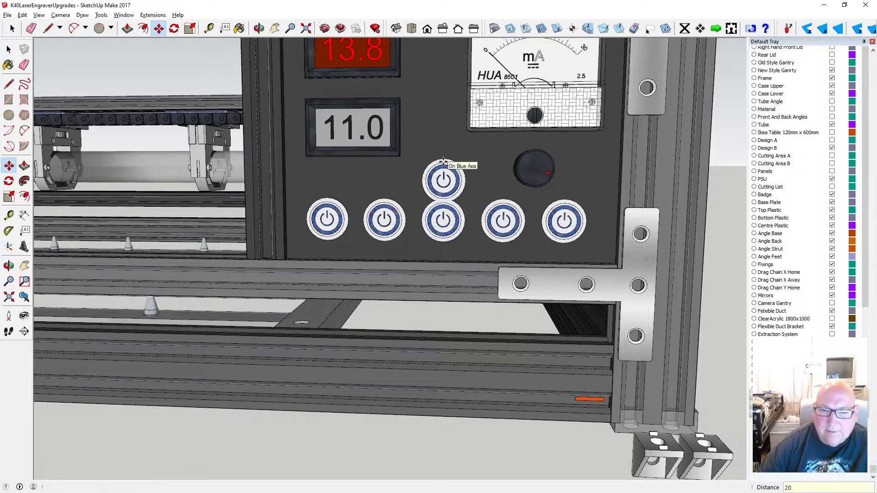
# - Undo the 20 mm switch copy and stack two copies straight above the middle switch at 30 mm spacing along the blue axis
pyautogui.click(22, 15)
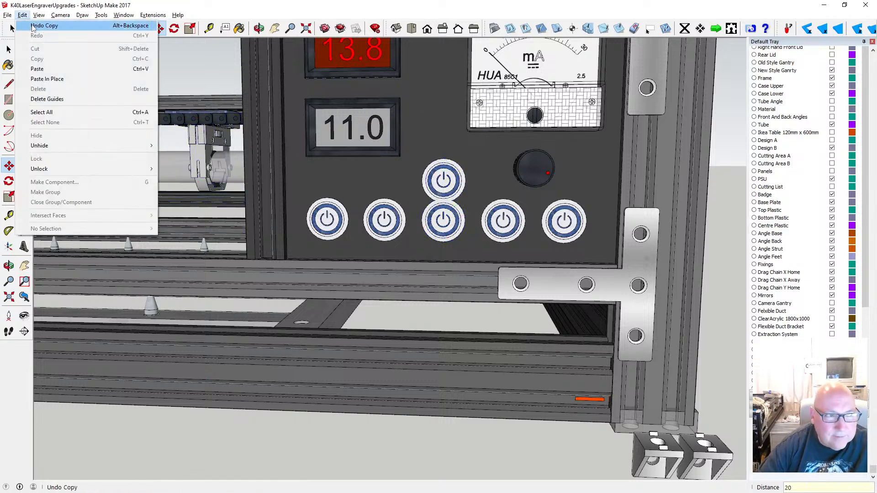
pyautogui.click(43, 21)
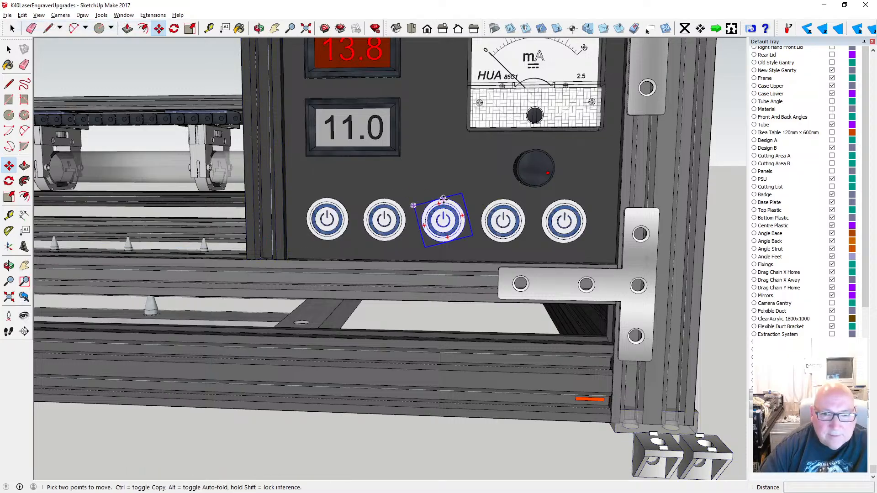
pyautogui.click(444, 198)
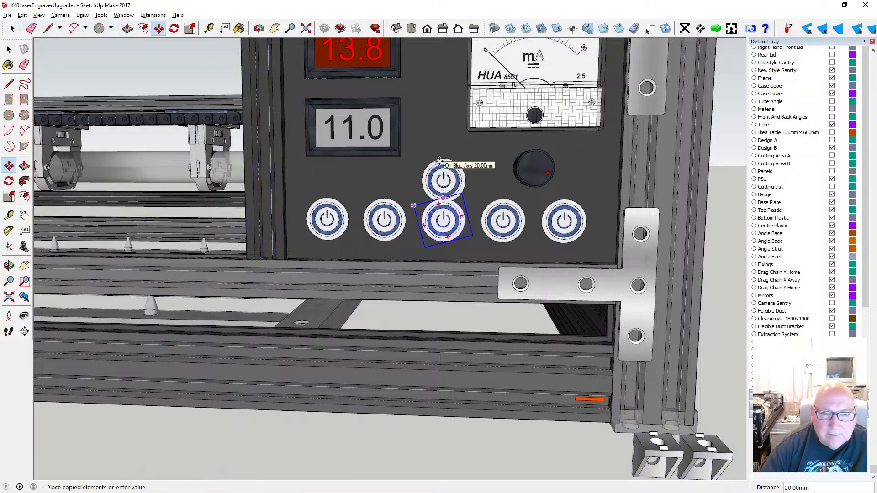
pyautogui.press('Return')
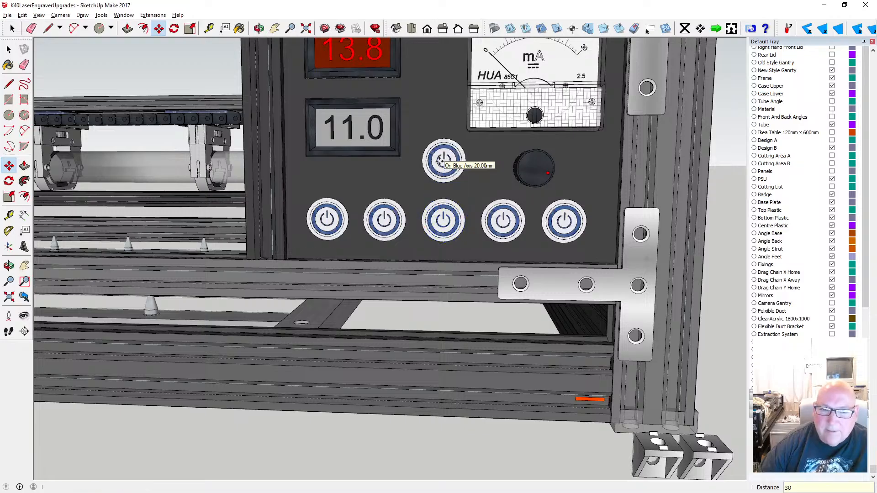
pyautogui.click(444, 137)
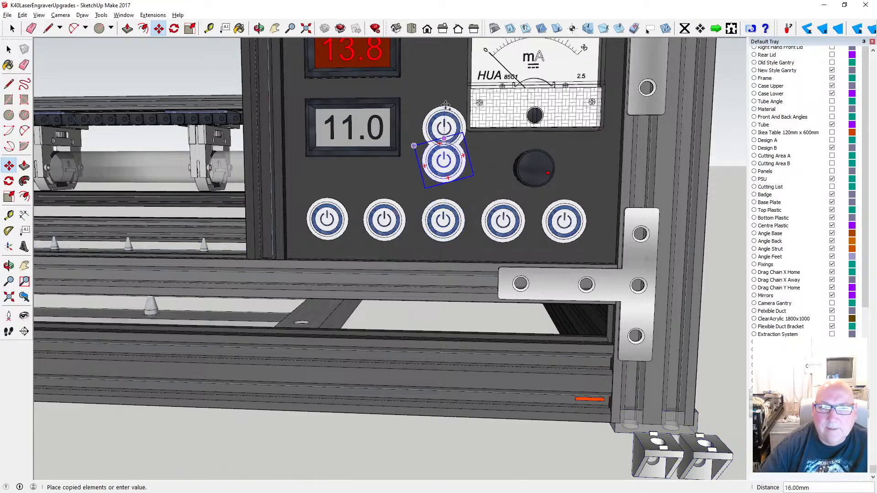
pyautogui.press('Return')
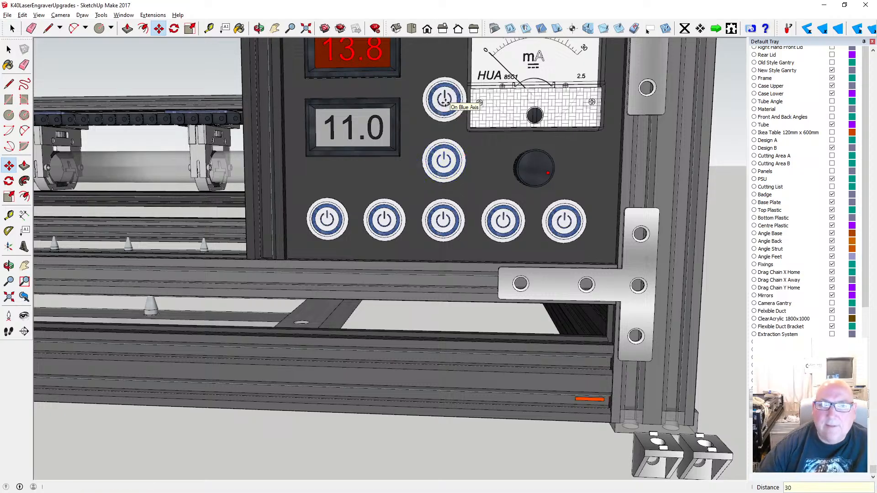
# - Delete the two rightmost switches in the bottom row of the control panel
pyautogui.press('o')
pyautogui.scroll(-3, 362, 191)
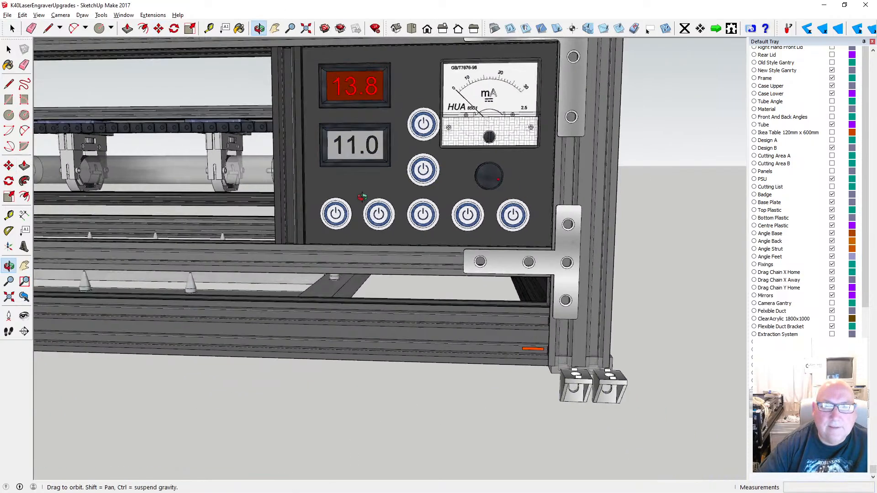
pyautogui.press('space')
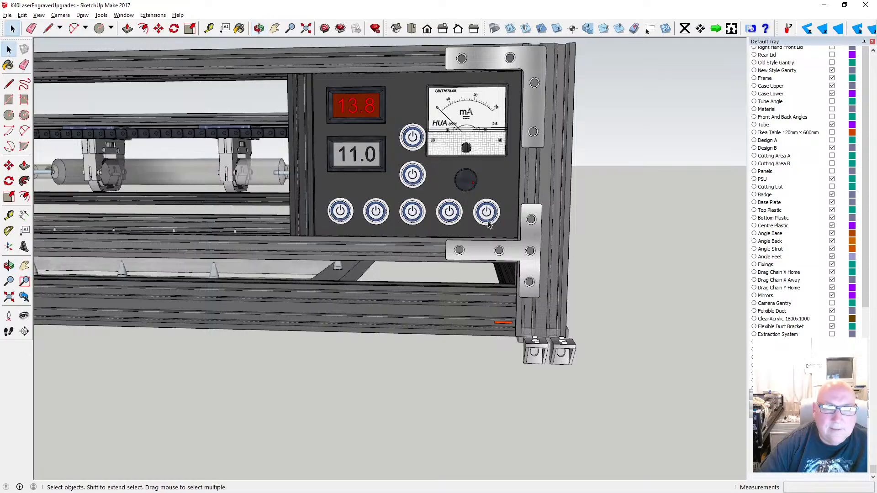
pyautogui.click(463, 216)
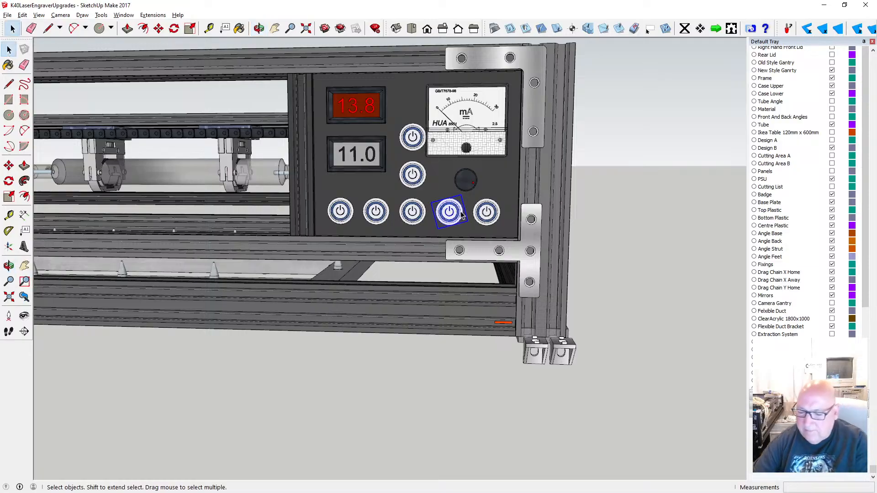
pyautogui.press('Delete')
pyautogui.click(476, 214)
pyautogui.press('Delete')
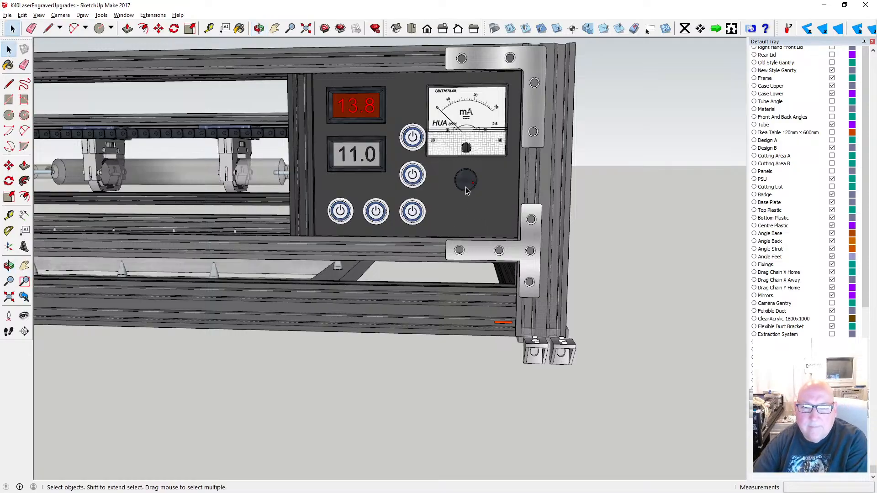
# - Move the control knob 15 mm straight down along the blue axis and clear the selection
pyautogui.click(465, 188)
pyautogui.click(159, 28)
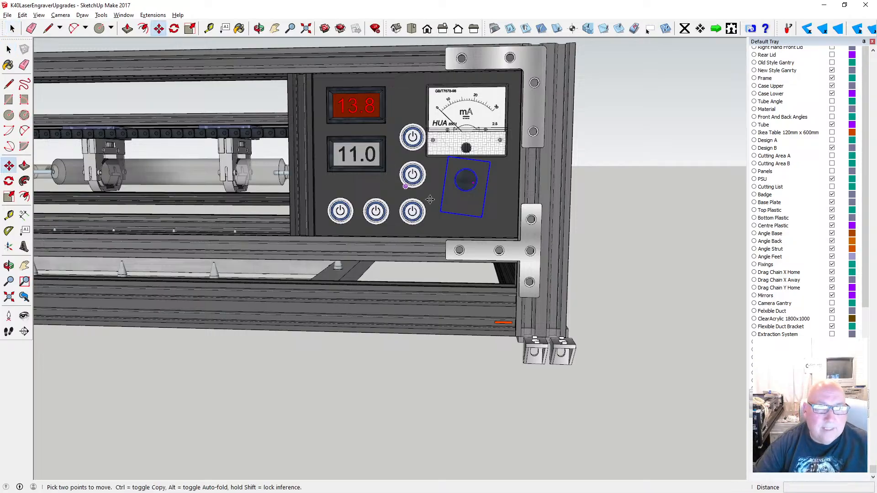
pyautogui.click(464, 192)
pyautogui.click(464, 203)
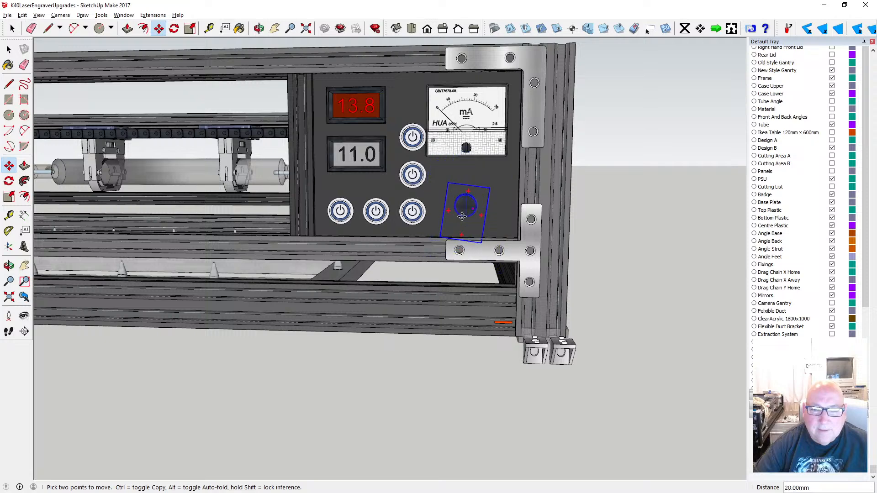
pyautogui.write('15')
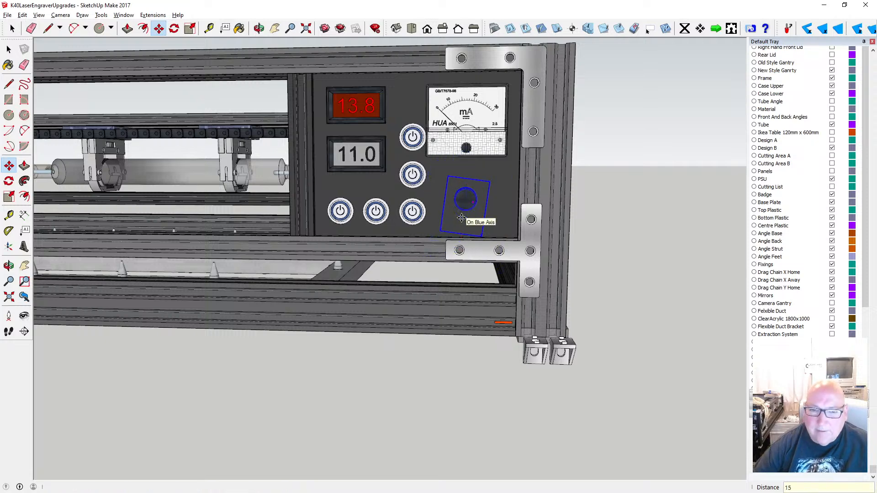
pyautogui.press('Return')
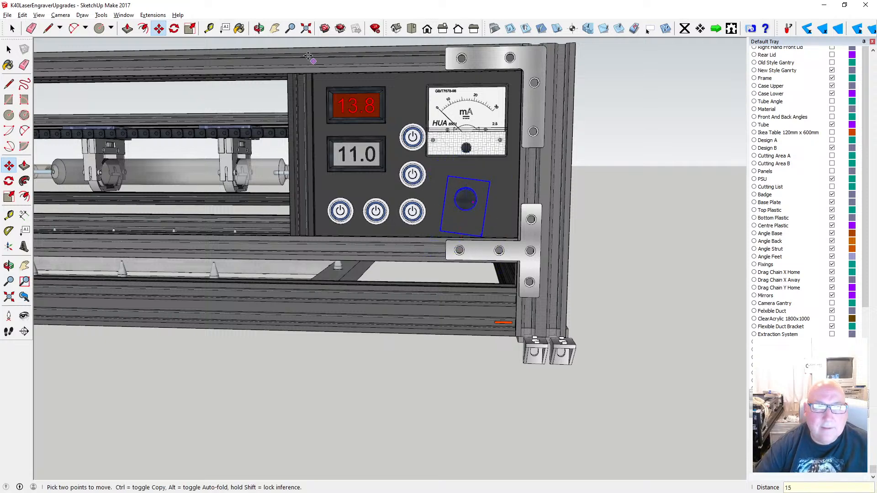
pyautogui.click(9, 49)
pyautogui.click(602, 197)
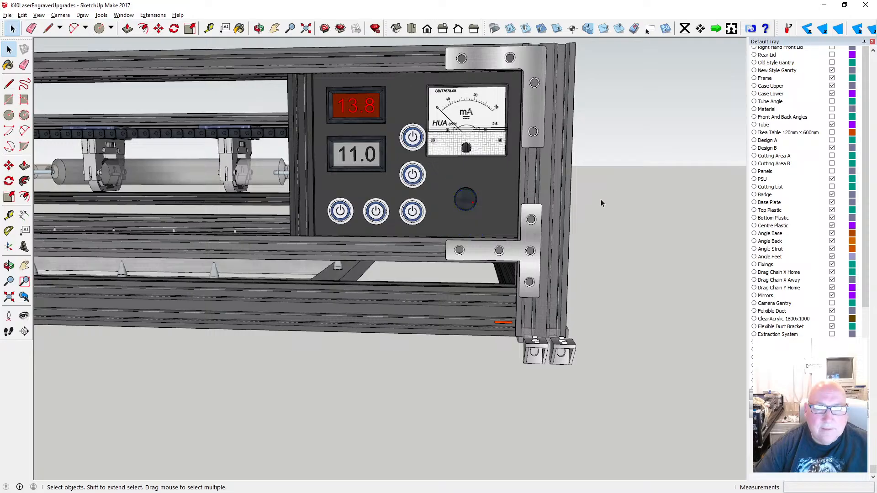
# - Raise the control knob 5 mm along the blue axis, between the mA meter and the lower edge of the panel
pyautogui.click(259, 29)
pyautogui.moveTo(469, 169); pyautogui.dragTo(493, 158)
pyautogui.moveTo(393, 170); pyautogui.dragTo(604, 195)
pyautogui.scroll(-2, 479, 245)
pyautogui.scroll(2, 479, 244)
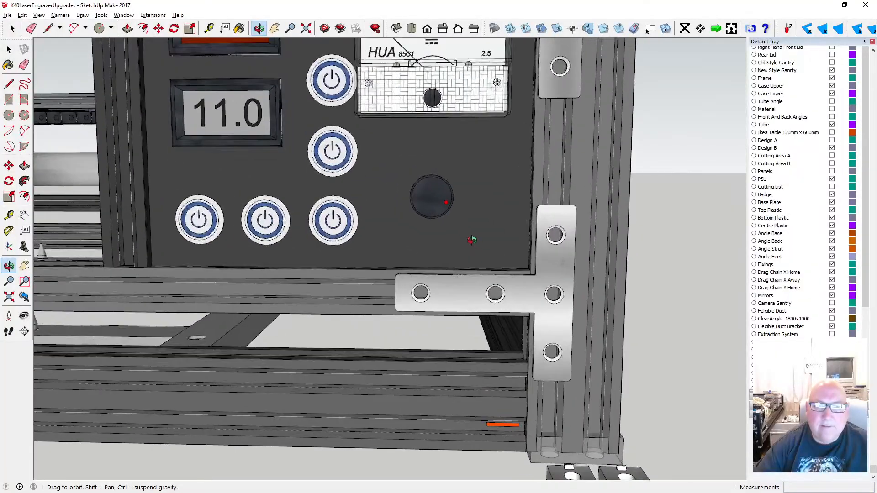
pyautogui.click(158, 28)
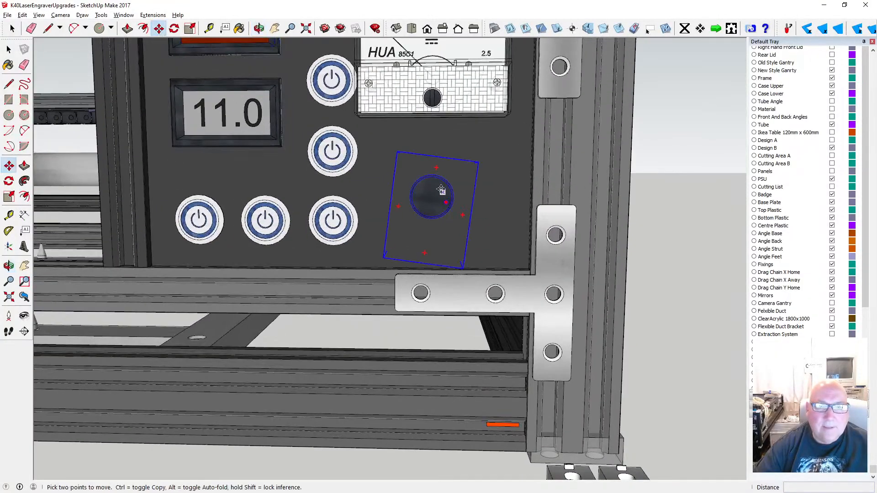
pyautogui.click(432, 174)
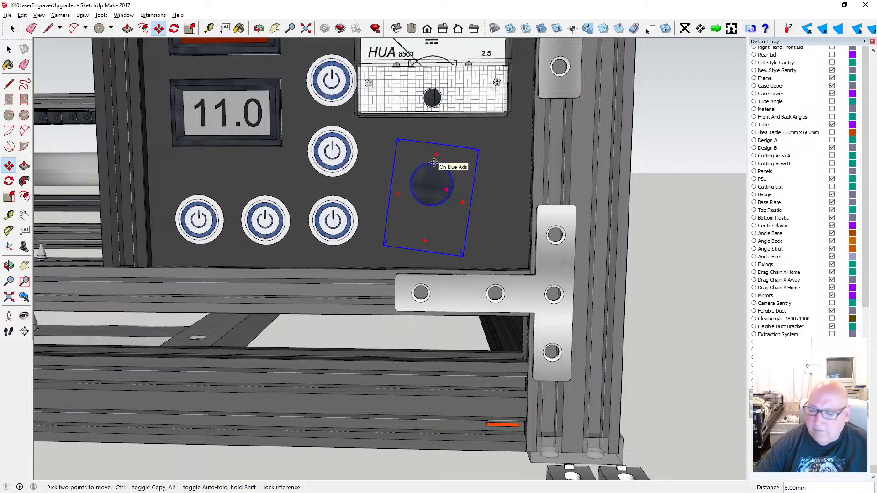
pyautogui.press('Return')
pyautogui.scroll(-2, 431, 210)
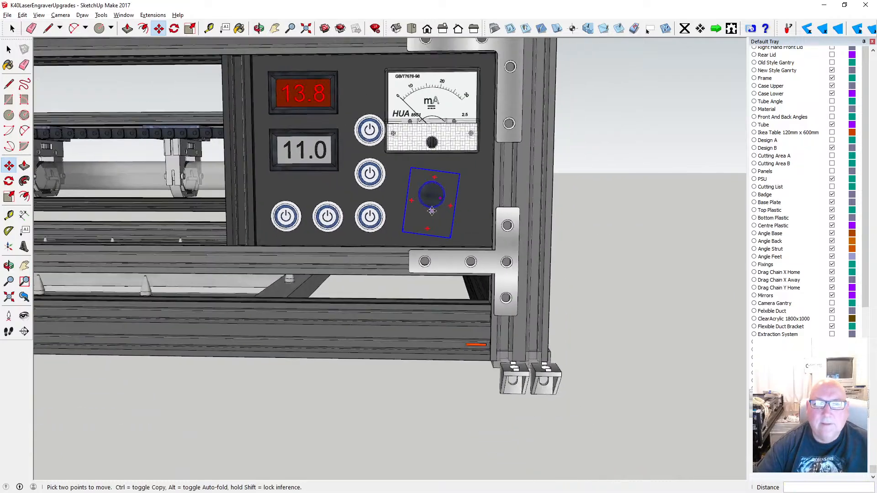
pyautogui.press('space')
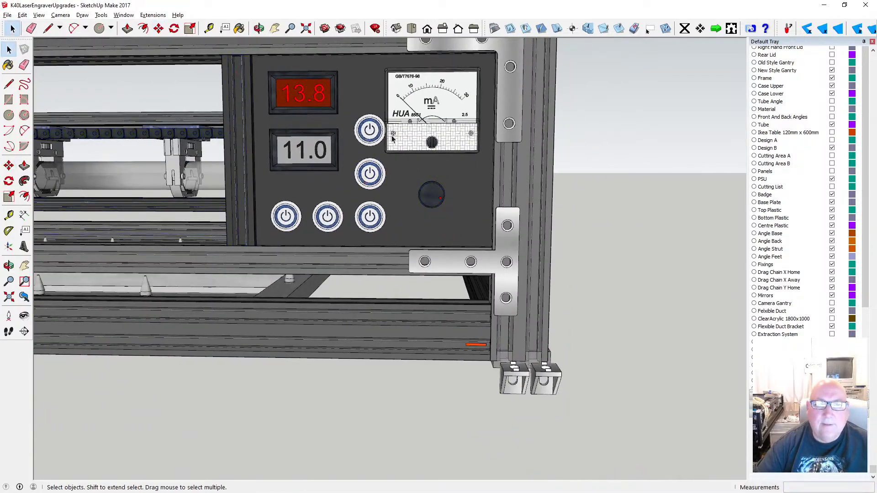
# - Shift the column of three stacked switches 5 mm sideways, away from the mA meter towards the displays, and clear the selection
pyautogui.click(261, 31)
pyautogui.scroll(-3, 431, 194)
pyautogui.moveTo(429, 195); pyautogui.dragTo(410, 199)
pyautogui.scroll(3, 406, 215)
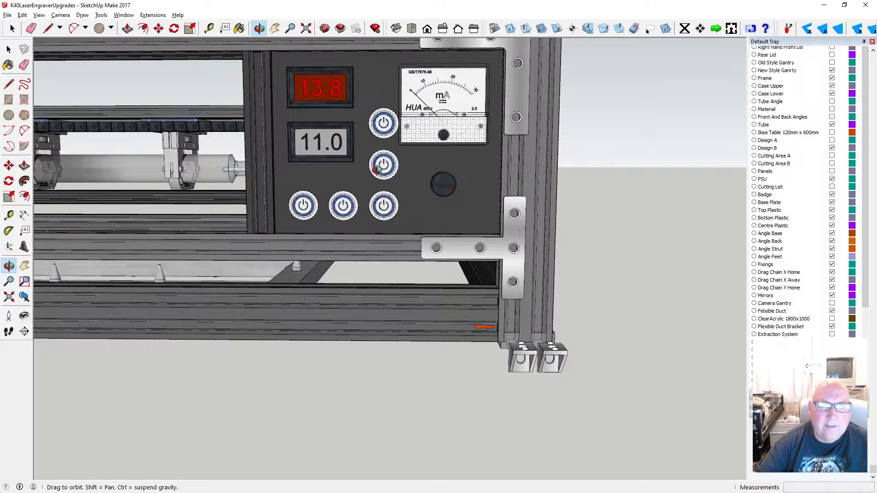
pyautogui.moveTo(367, 171); pyautogui.dragTo(457, 185)
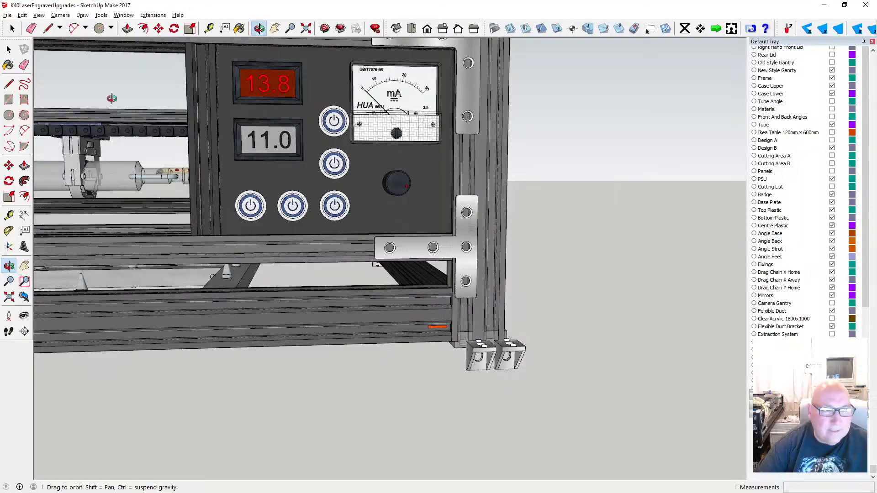
pyautogui.press('space')
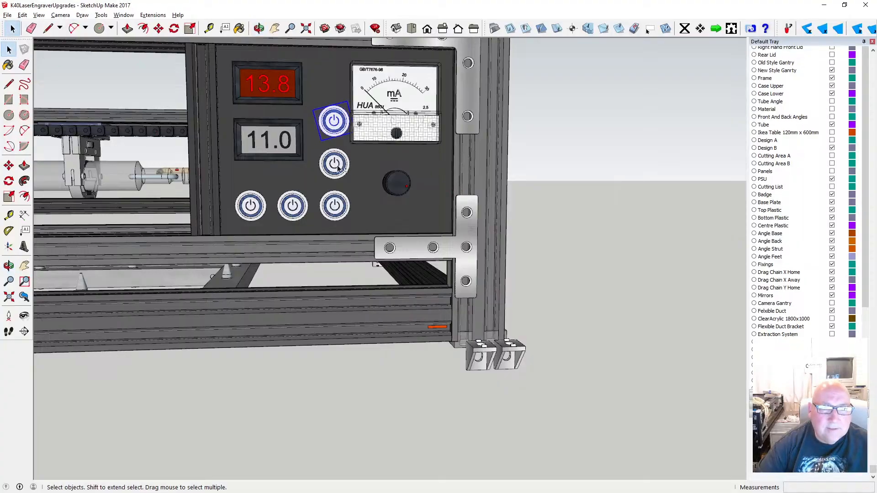
pyautogui.keyDown('shift'); pyautogui.click(339, 166); pyautogui.keyUp('shift')
pyautogui.keyDown('shift'); pyautogui.click(336, 206); pyautogui.keyUp('shift')
pyautogui.press('m')
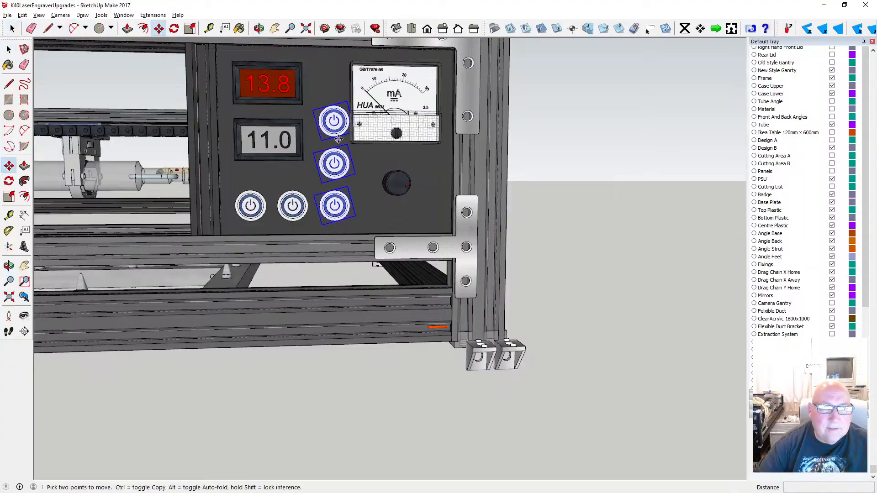
pyautogui.click(319, 121)
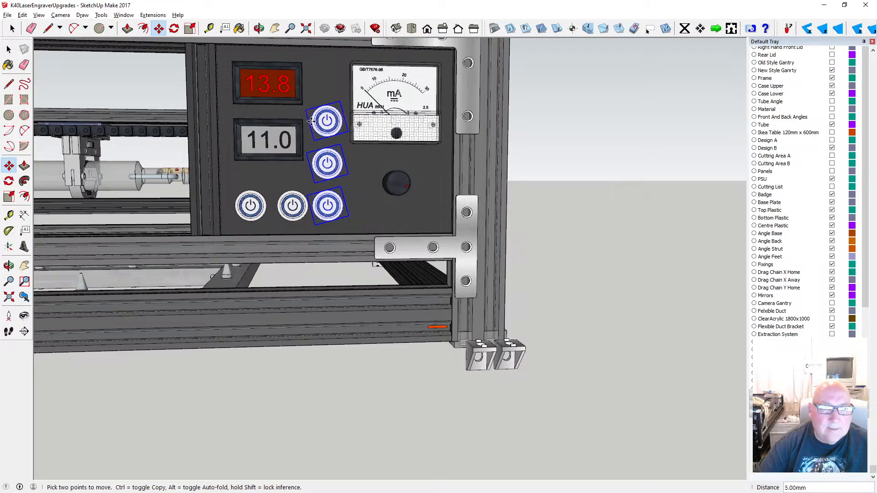
pyautogui.click(310, 121)
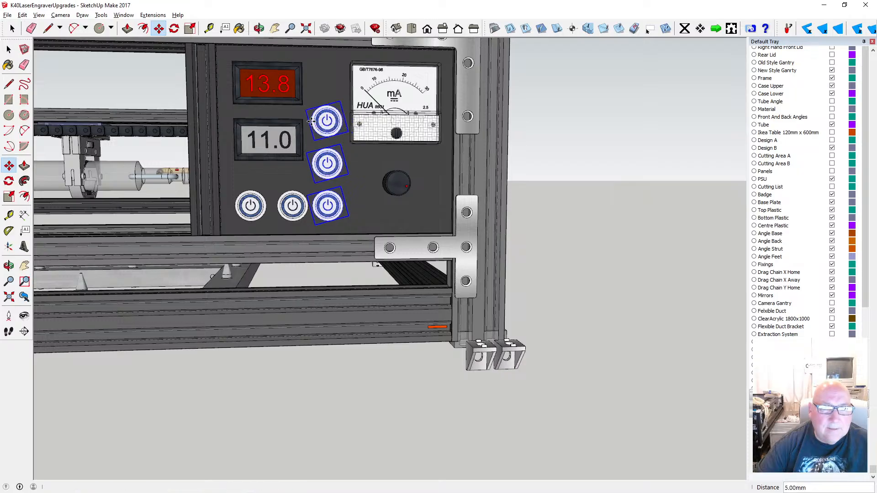
pyautogui.click(259, 29)
pyautogui.press('space')
pyautogui.click(538, 158)
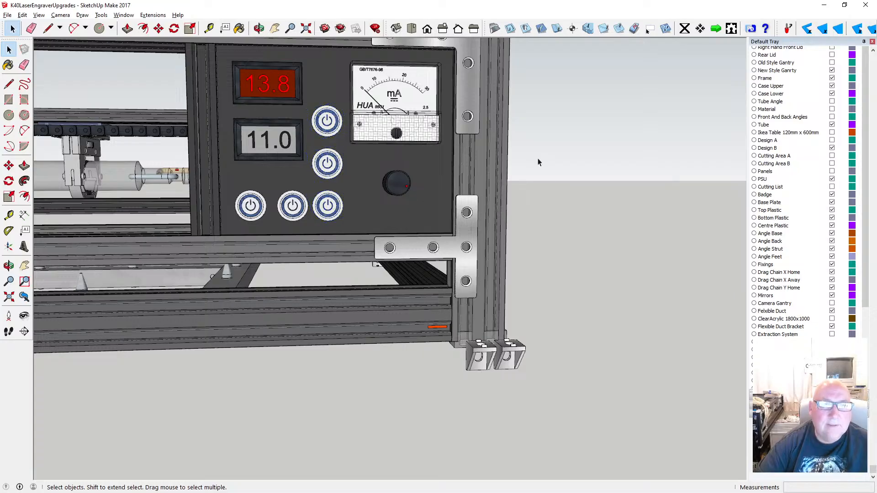
# - Copy the top switch of the column 30 mm straight up along the blue axis, placing it beside the red display
pyautogui.click(259, 29)
pyautogui.moveTo(341, 98); pyautogui.dragTo(336, 141)
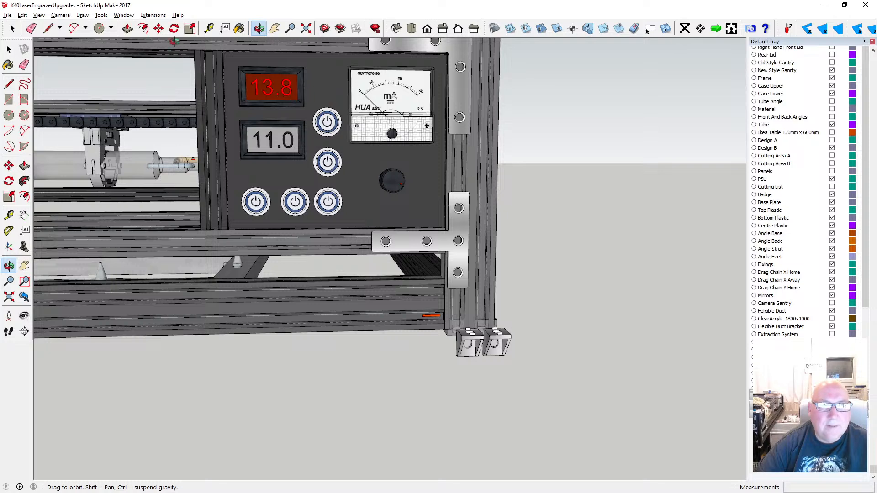
pyautogui.click(159, 29)
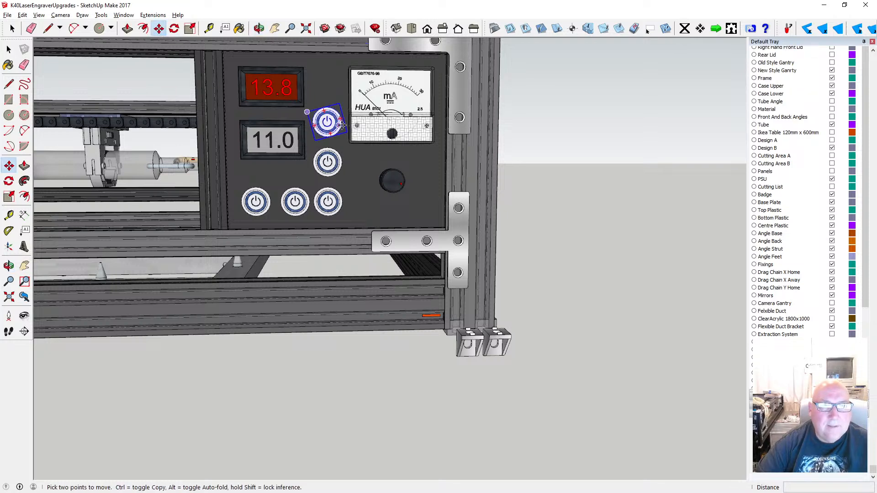
pyautogui.press('ctrl')
pyautogui.click(325, 106)
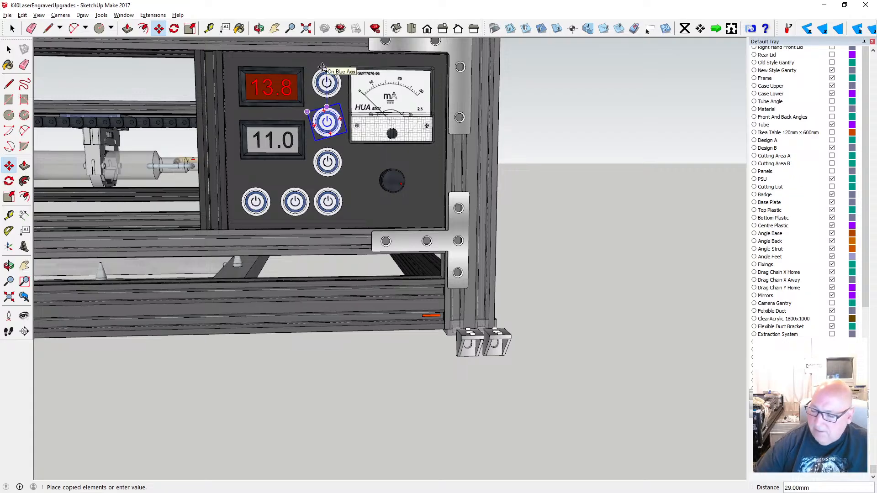
pyautogui.press('Return')
pyautogui.press('space')
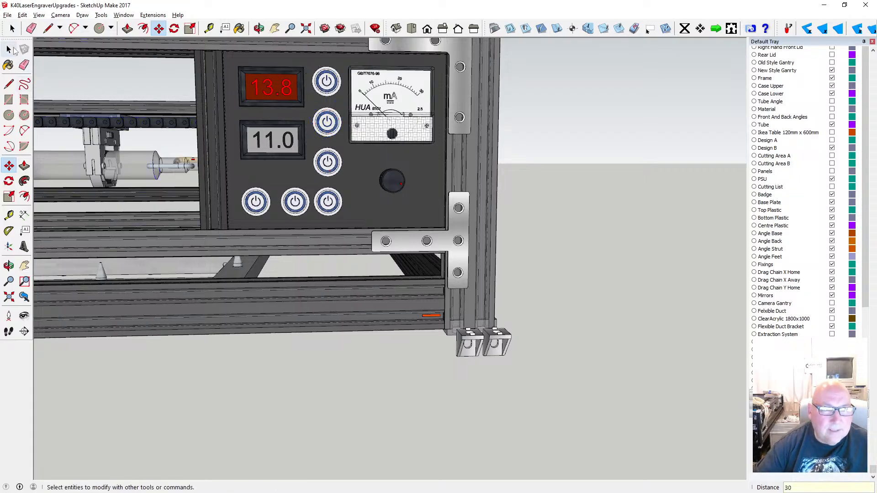
# - Delete the leftmost switch in the bottom row of the control panel
pyautogui.click(259, 28)
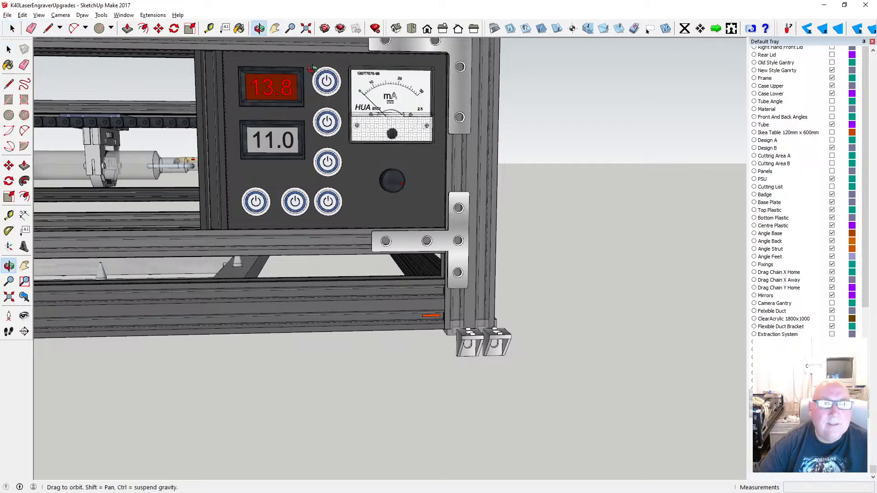
pyautogui.moveTo(314, 68); pyautogui.dragTo(337, 101)
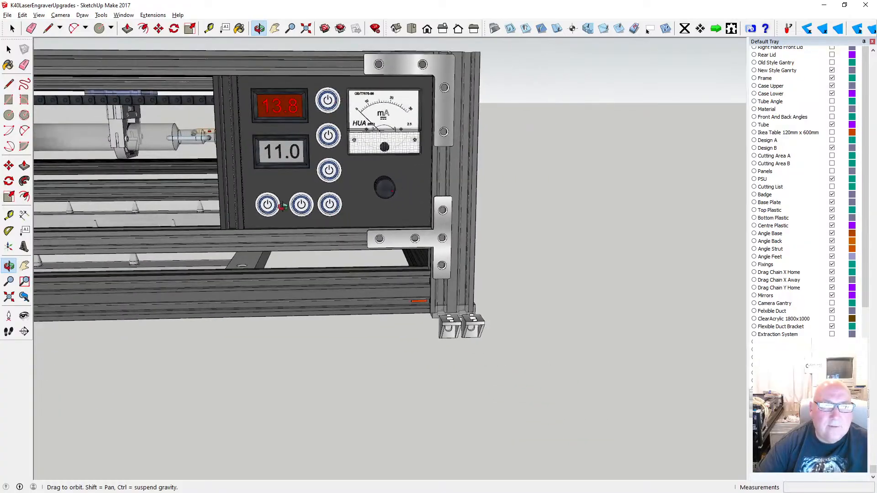
pyautogui.scroll(2, 283, 206)
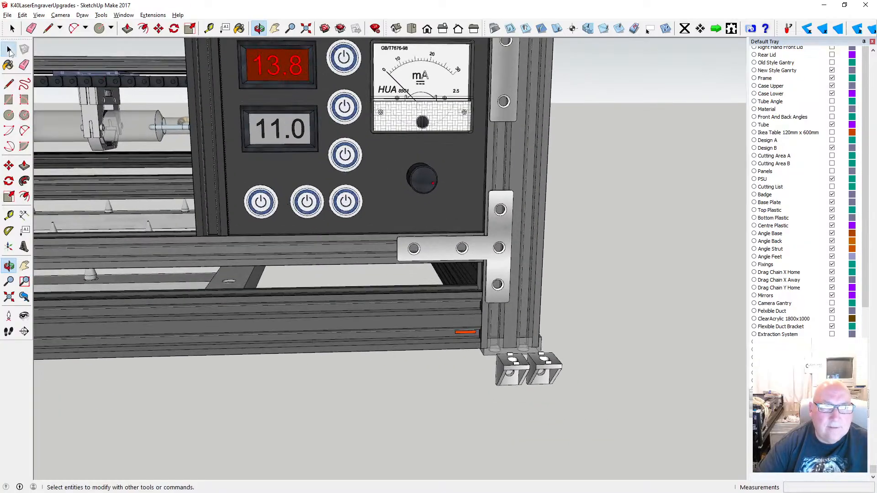
pyautogui.press('space')
pyautogui.click(260, 202)
pyautogui.press('Delete')
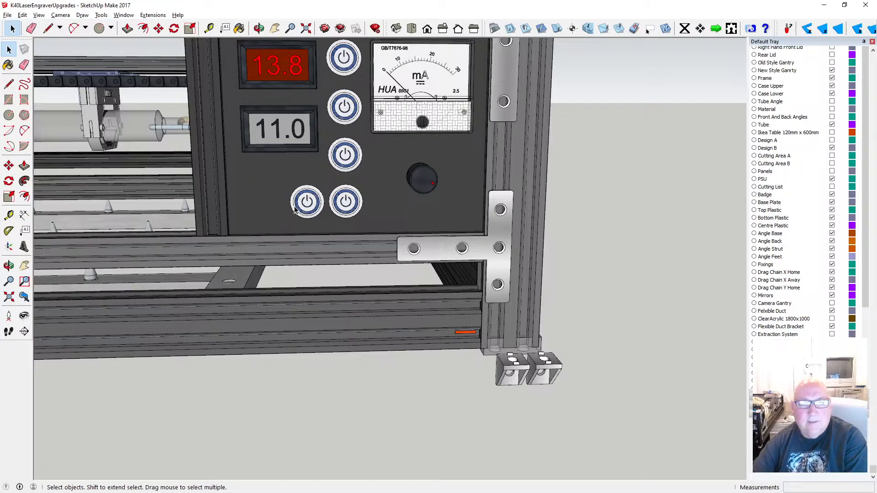
# - Delete the remaining switch beside the bottom of the switch column, under the 11.0 display
pyautogui.click(306, 208)
pyautogui.press('Delete')
pyautogui.scroll(-1, 300, 250)
pyautogui.scroll(-1, 300, 250)
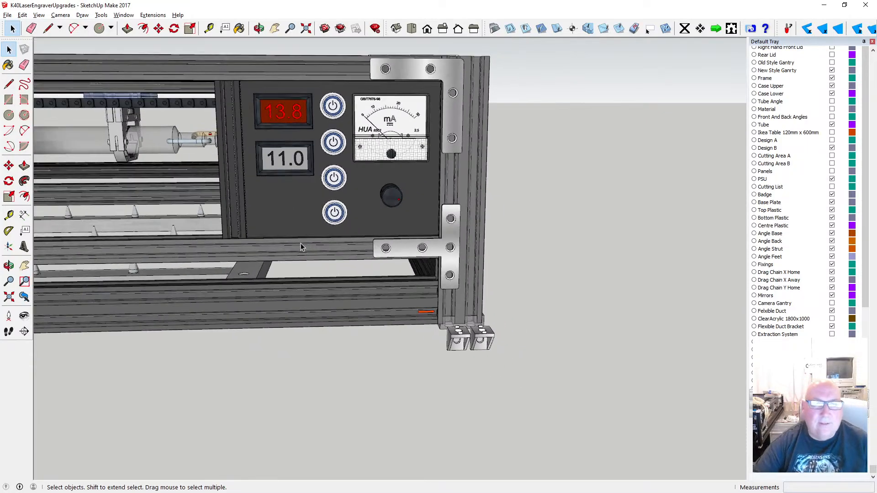
# - Examine the rear of the control panel for clearance between components, and review the new switch layout from the front
pyautogui.click(259, 29)
pyautogui.moveTo(543, 220); pyautogui.dragTo(8, 210)
pyautogui.scroll(-3, 269, 191)
pyautogui.scroll(10, 191, 171)
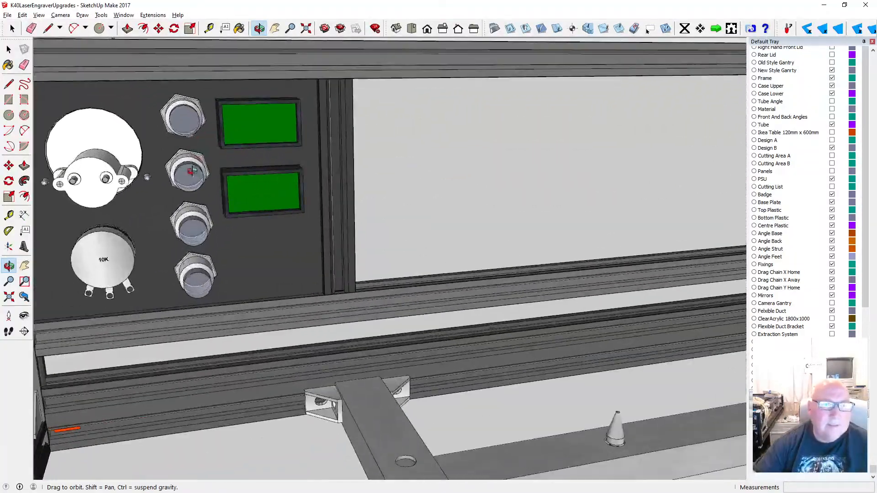
pyautogui.moveTo(192, 171); pyautogui.dragTo(183, 214)
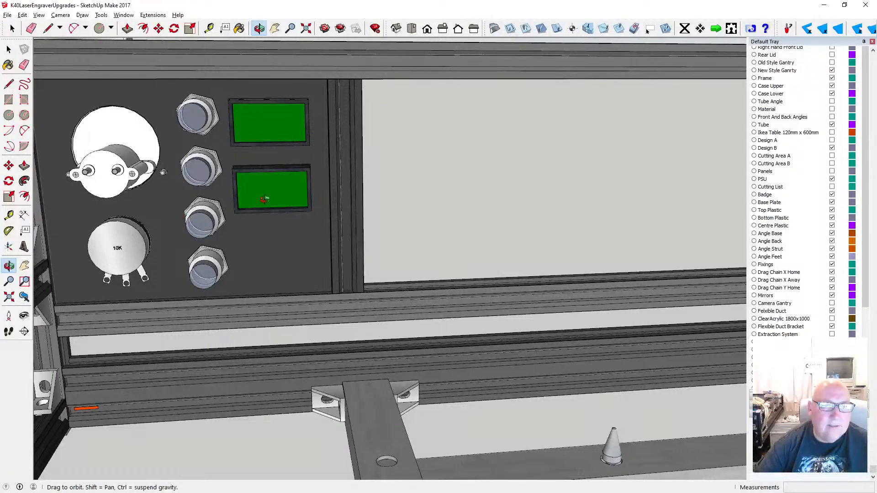
pyautogui.moveTo(199, 252); pyautogui.dragTo(387, 211)
pyautogui.scroll(-6, 294, 250)
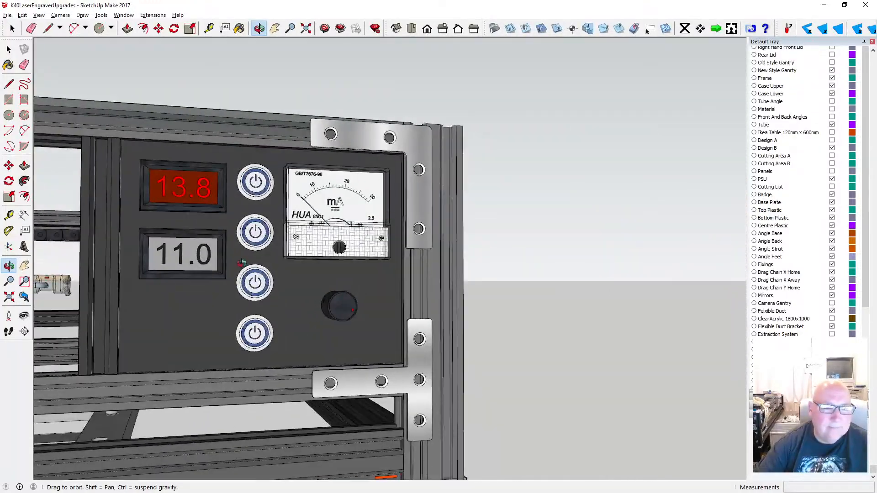
pyautogui.scroll(-1, 241, 263)
pyautogui.scroll(4, 247, 264)
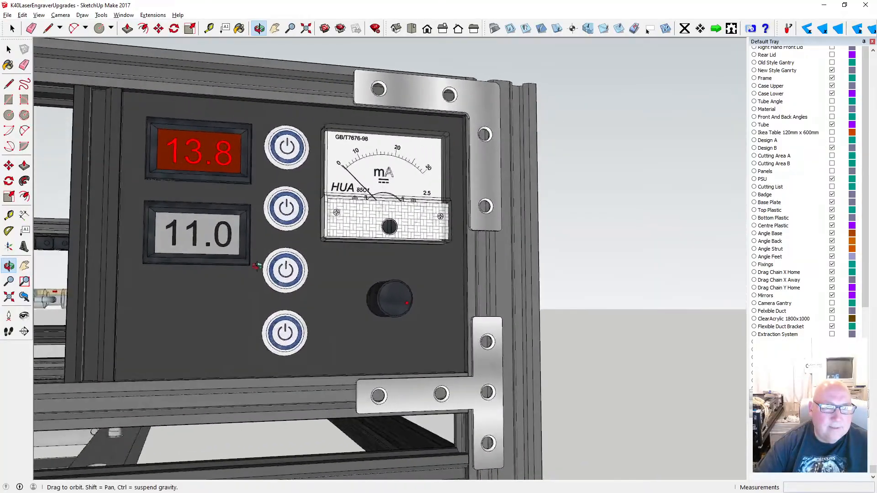
pyautogui.scroll(-3, 257, 266)
pyautogui.scroll(4, 249, 274)
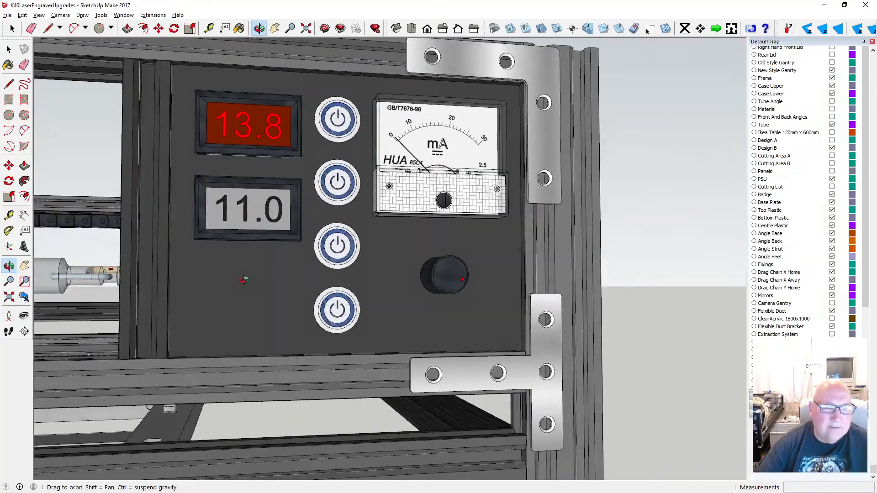
pyautogui.moveTo(244, 280); pyautogui.dragTo(222, 281)
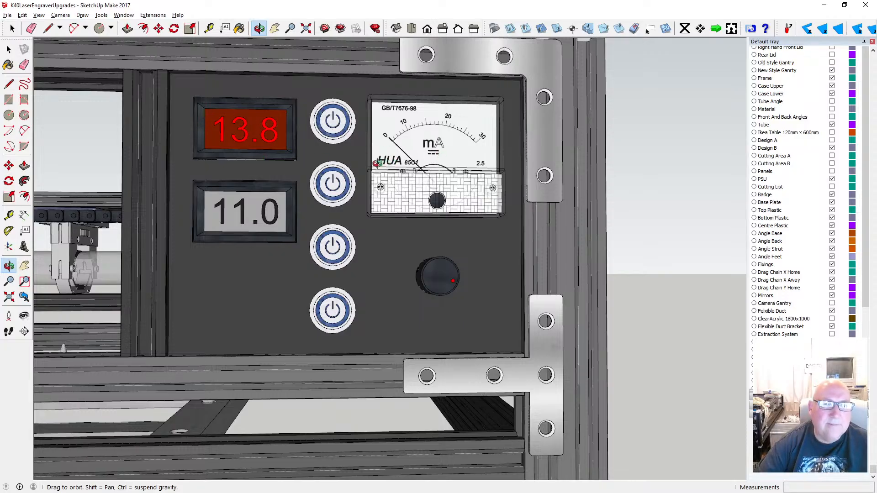
pyautogui.scroll(1, 265, 247)
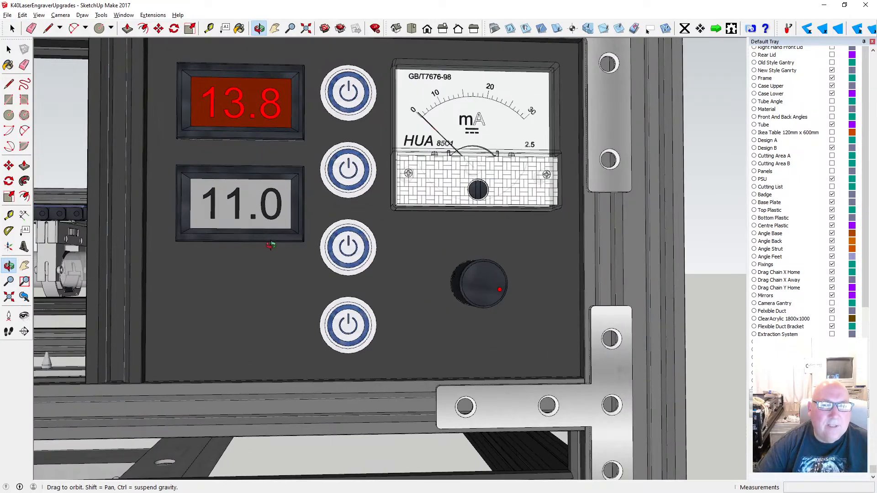
# - Copy the red display 80 mm straight down along the blue axis, placing it below the 11.0 display, and clear the selection
pyautogui.press('space')
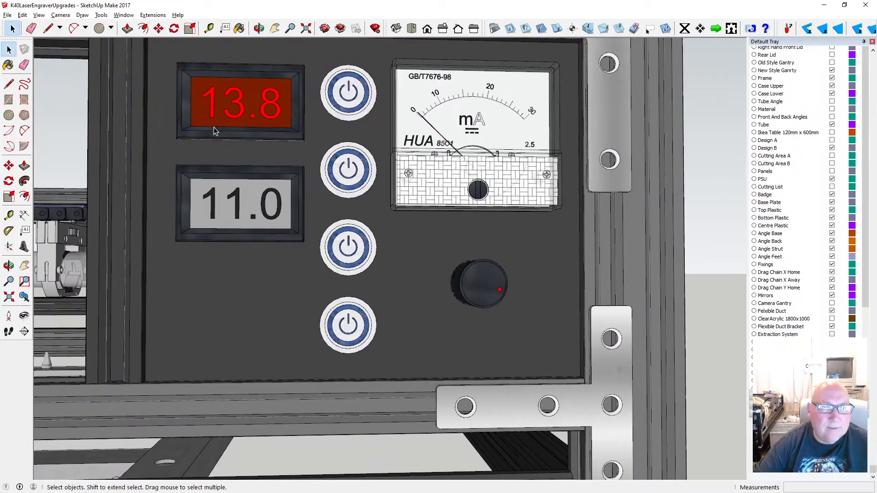
pyautogui.click(214, 131)
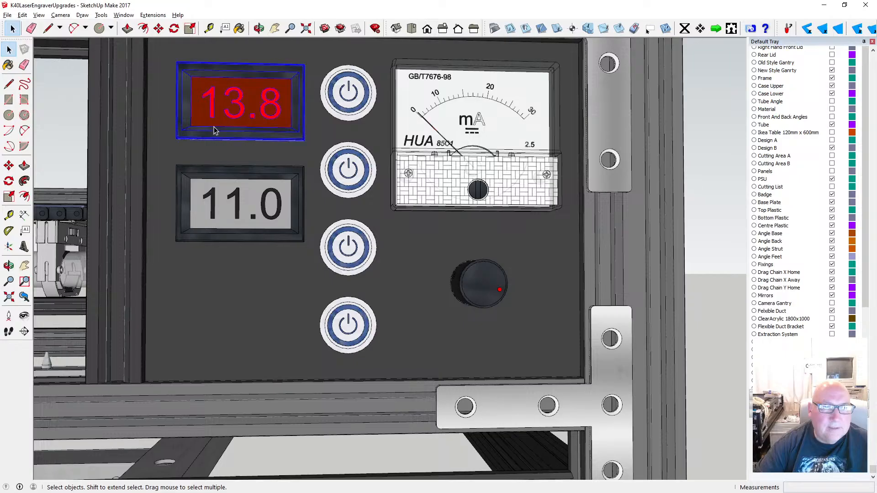
pyautogui.click(159, 28)
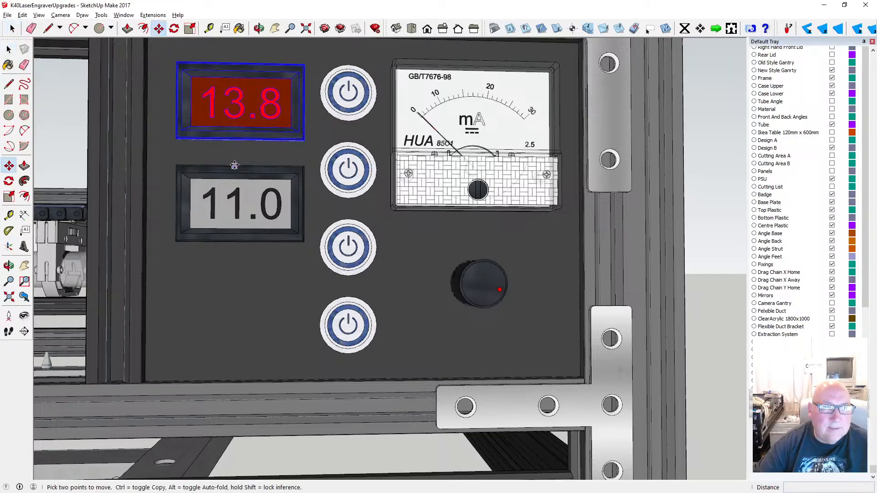
pyautogui.press('ctrl')
pyautogui.click(232, 138)
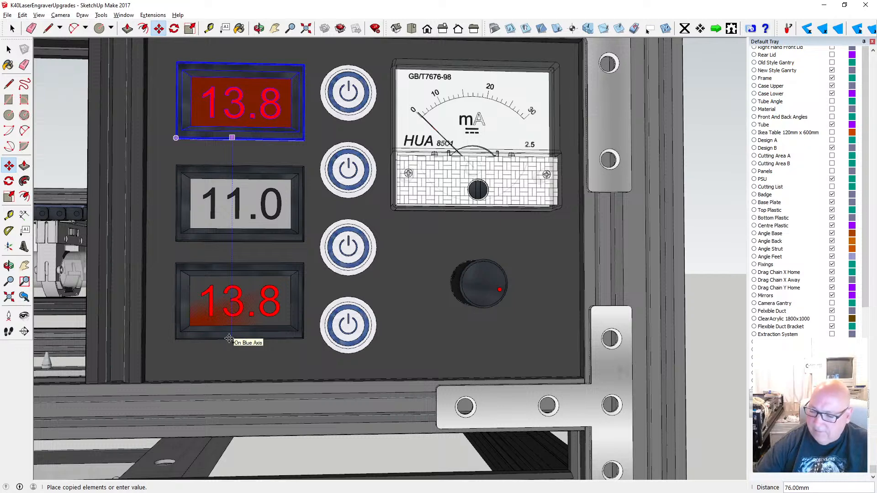
pyautogui.press('Return')
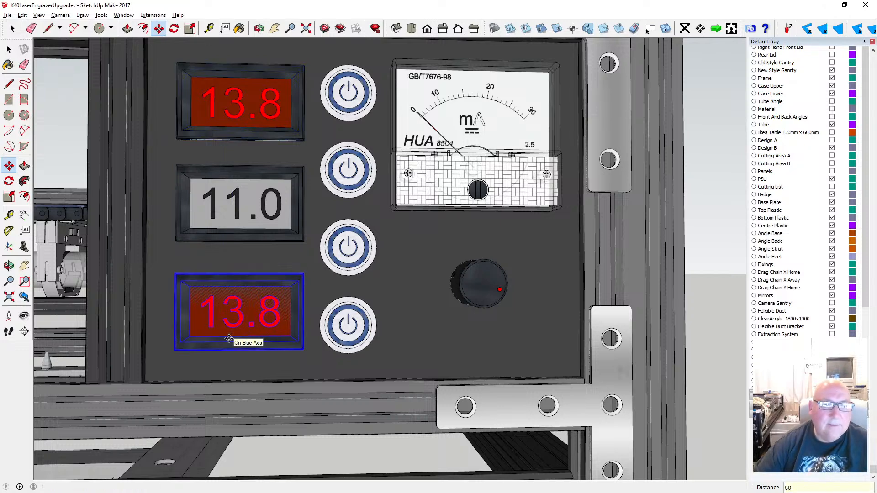
pyautogui.press('space')
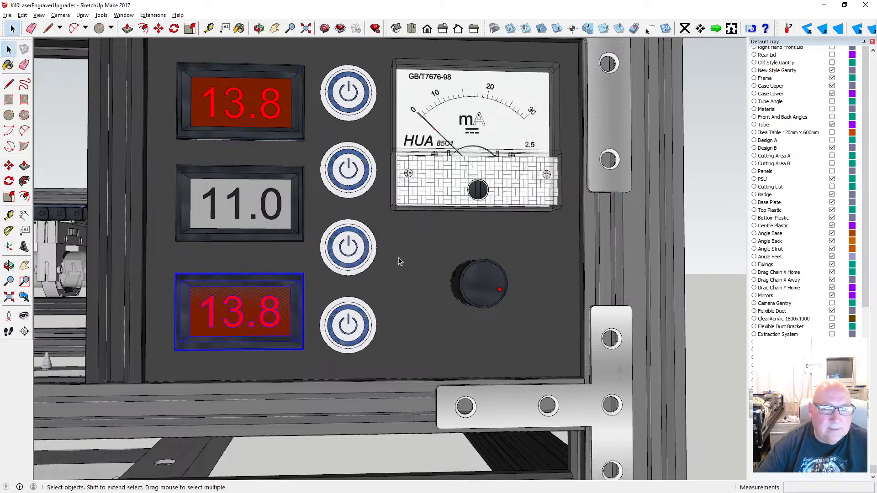
pyautogui.click(715, 248)
# - Inspect the front of the control panel, checking the spacing of the three displays against the switch column
pyautogui.scroll(-2, 202, 264)
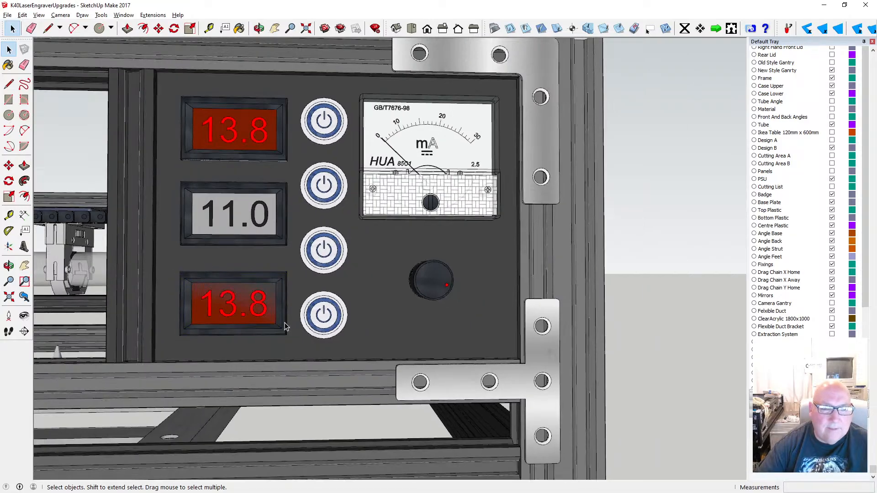
pyautogui.scroll(1, 292, 341)
pyautogui.scroll(-1, 292, 343)
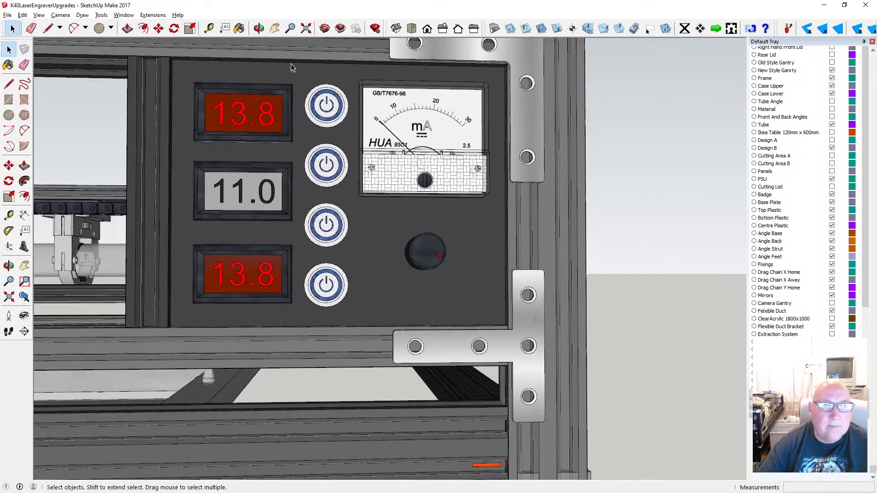
pyautogui.press('o')
pyautogui.moveTo(293, 67); pyautogui.dragTo(318, 115)
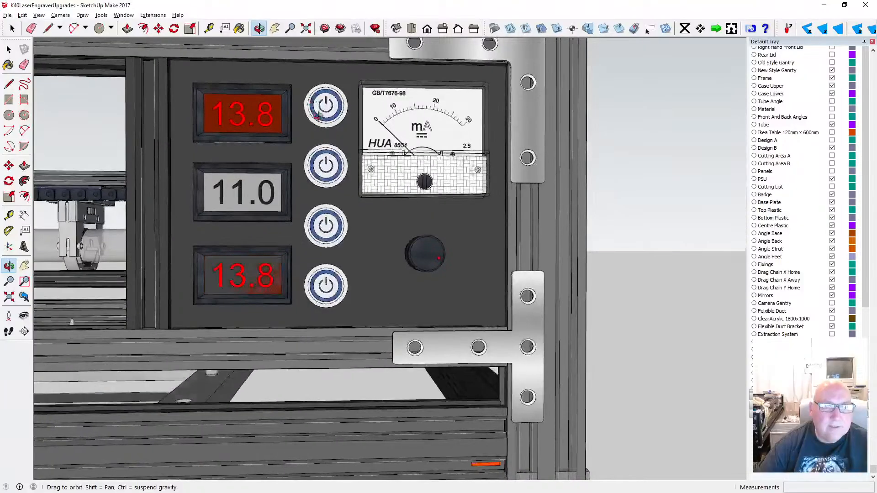
pyautogui.scroll(-1, 304, 199)
pyautogui.scroll(-2, 300, 264)
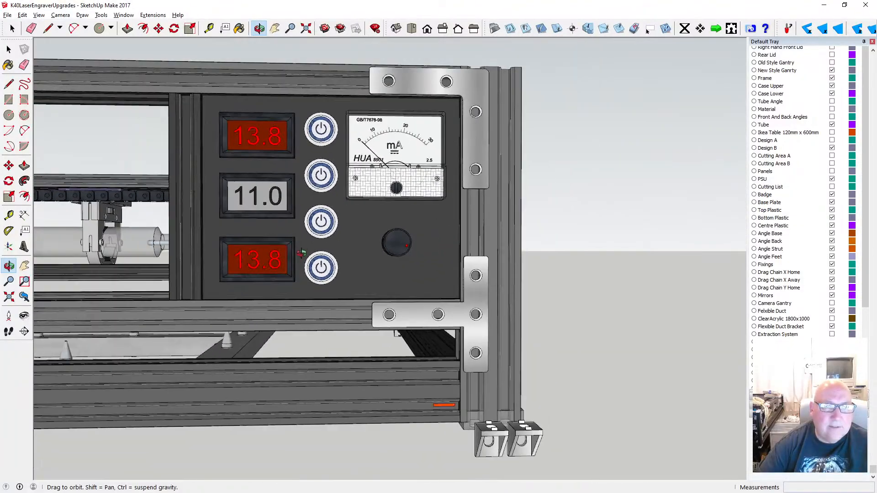
pyautogui.scroll(-1, 301, 250)
pyautogui.moveTo(317, 215); pyautogui.dragTo(334, 239)
pyautogui.scroll(3, 274, 251)
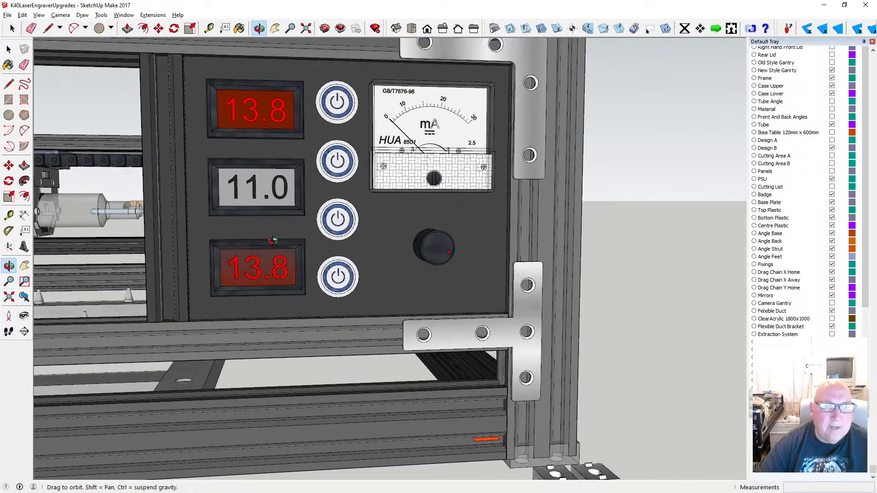
pyautogui.scroll(-2, 276, 233)
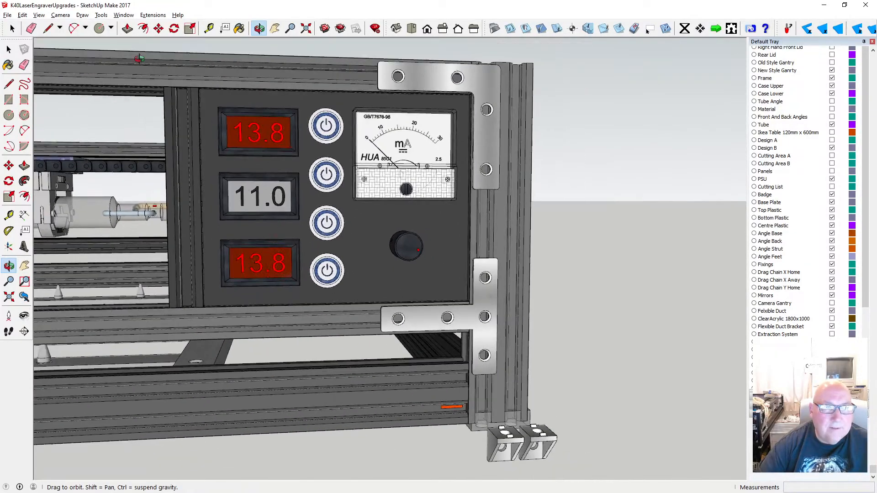
# - Try to raise the 11.0 display 5 mm and the lower red display 10 mm along the blue axis
pyautogui.click(158, 28)
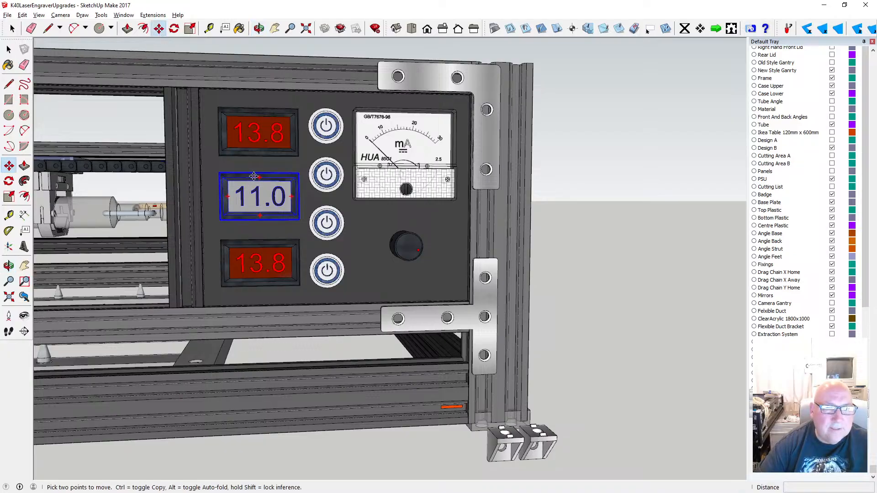
pyautogui.click(254, 176)
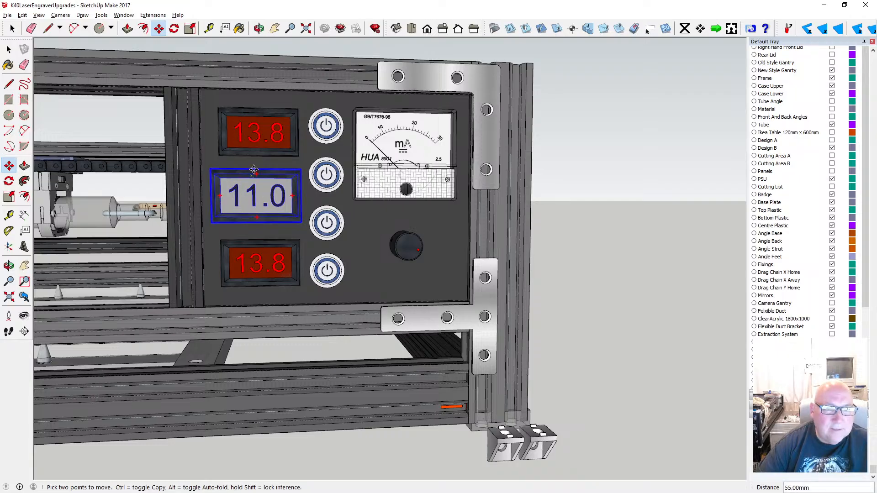
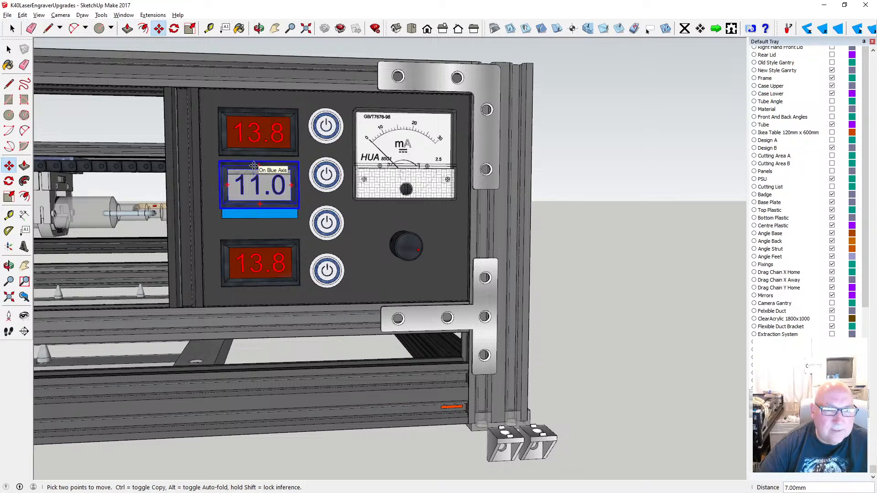
pyautogui.press('Return')
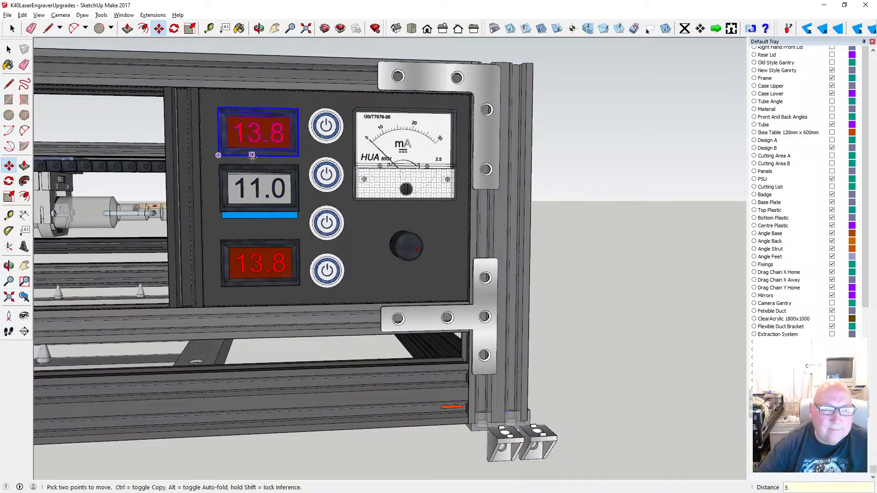
pyautogui.click(259, 240)
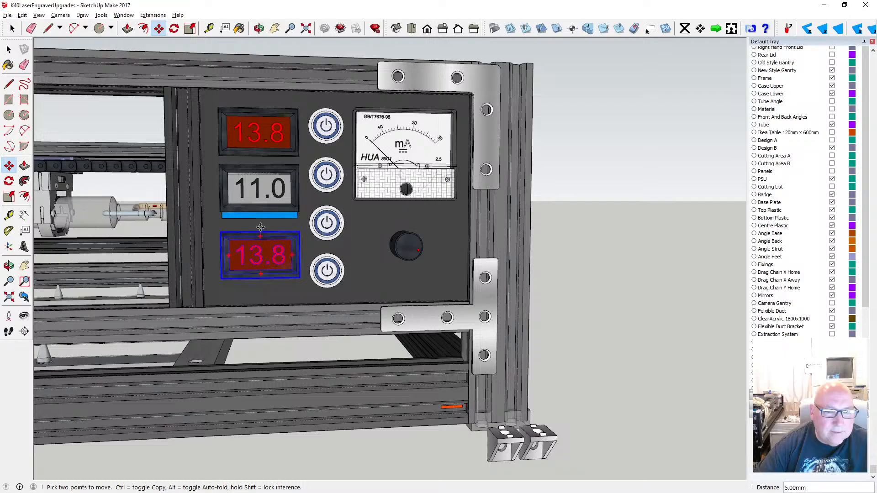
pyautogui.press('Return')
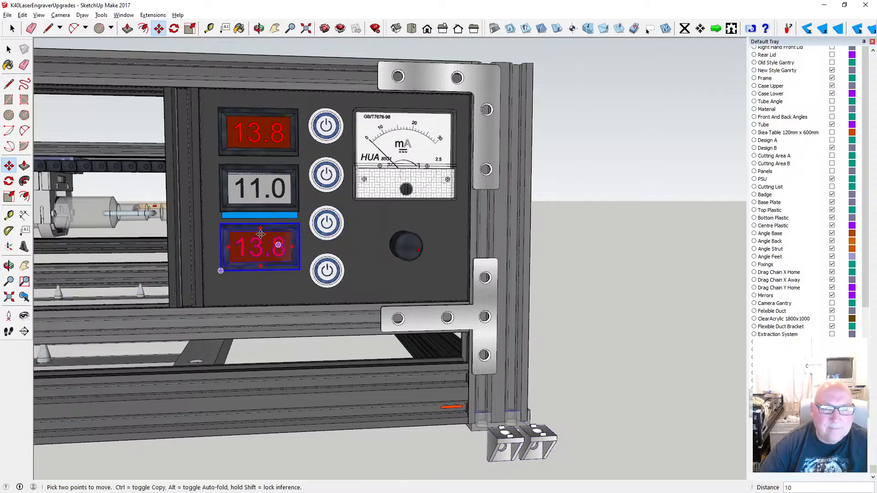
# - Undo the upward moves of the middle and lower displays
pyautogui.click(22, 15)
pyautogui.click(46, 26)
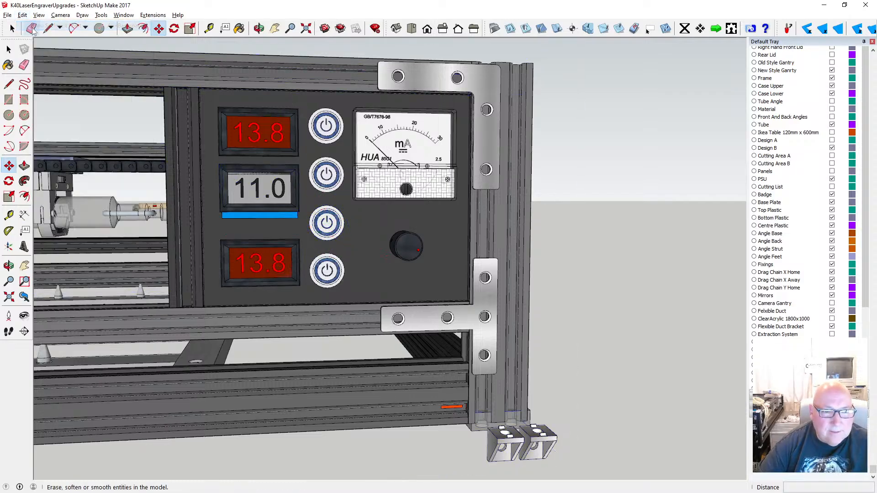
pyautogui.click(22, 15)
pyautogui.click(29, 27)
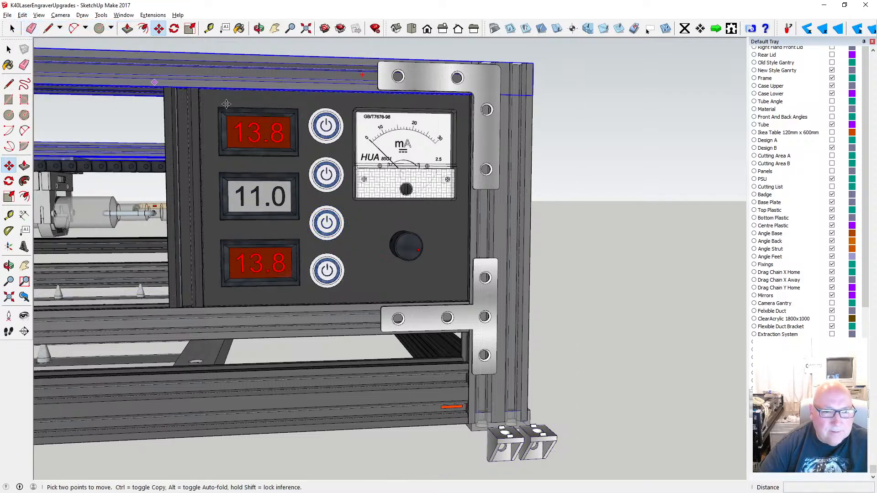
# - Review the panel's displays, switches and knob from the front and from the corner of the frame
pyautogui.click(259, 29)
pyautogui.moveTo(406, 187); pyautogui.dragTo(305, 204)
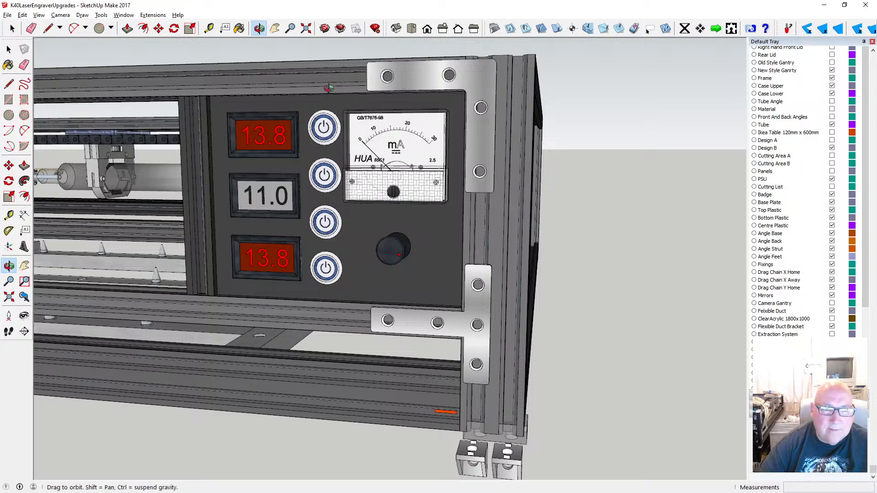
pyautogui.moveTo(391, 255); pyautogui.dragTo(135, 277)
pyautogui.moveTo(581, 227); pyautogui.dragTo(547, 217)
pyautogui.scroll(-4, 485, 216)
pyautogui.scroll(5, 476, 206)
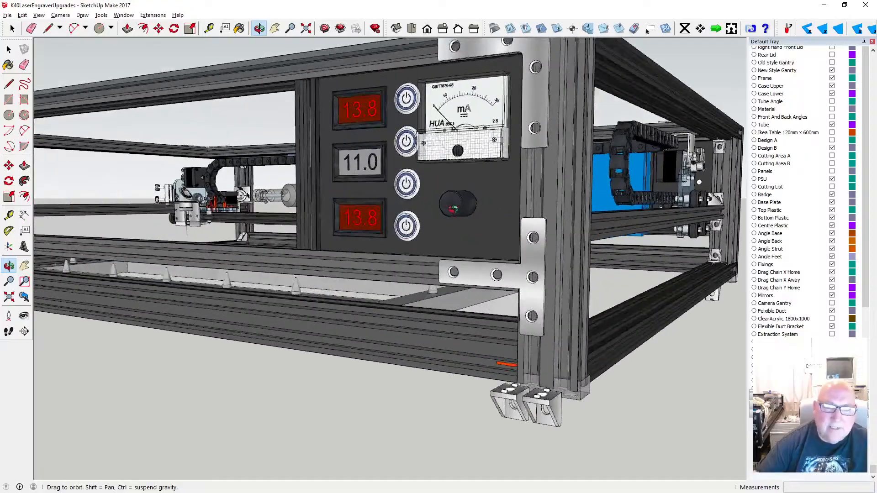
pyautogui.moveTo(377, 205); pyautogui.dragTo(481, 219)
pyautogui.scroll(5, 528, 220)
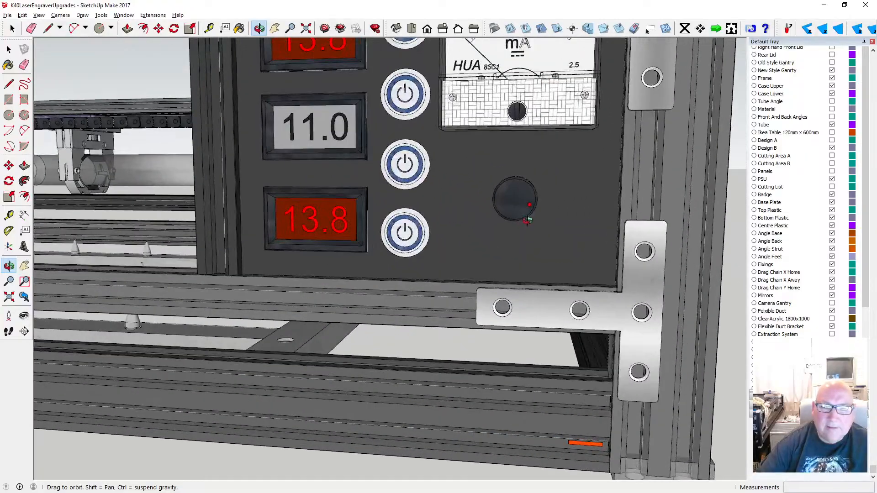
pyautogui.scroll(-2, 386, 237)
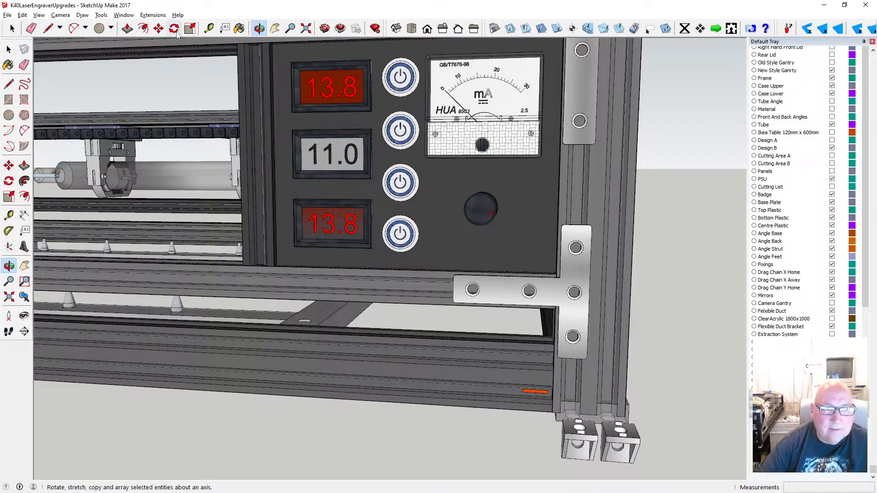
# - Copy the lower red display from its upper edge midpoint to the midpoint of the mA meter's lower edge
pyautogui.click(159, 29)
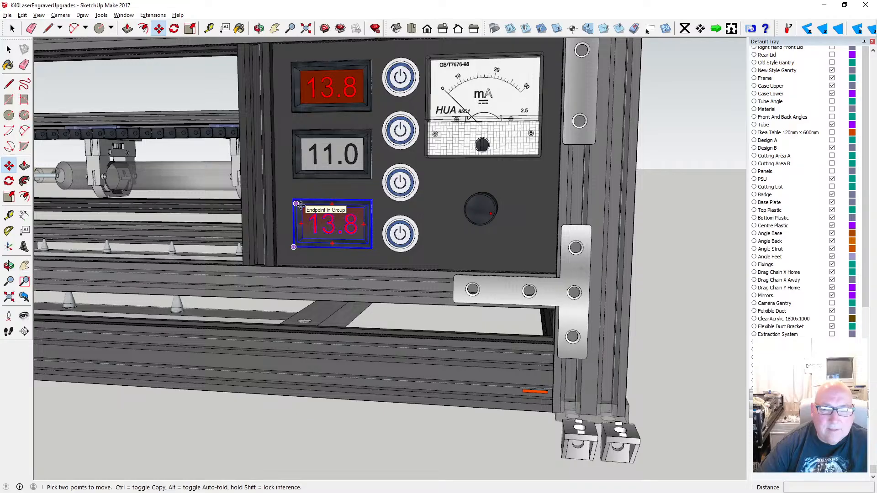
pyautogui.click(331, 198)
pyautogui.press('ctrl')
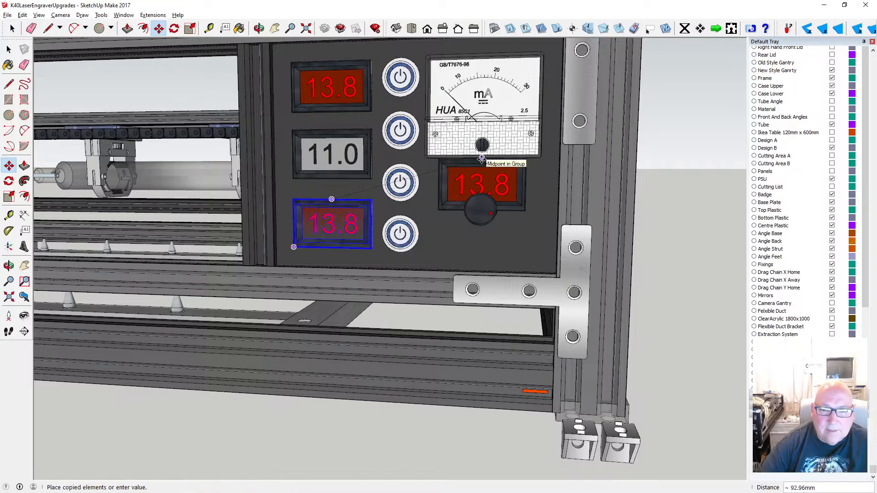
pyautogui.click(482, 157)
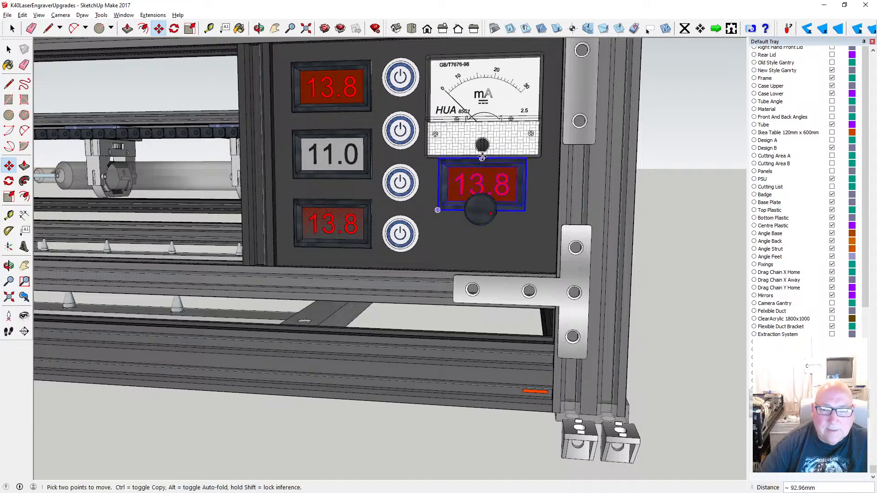
# - Move the copied red display 10 mm down from the mA meter's lower edge along the blue axis
pyautogui.click(482, 158)
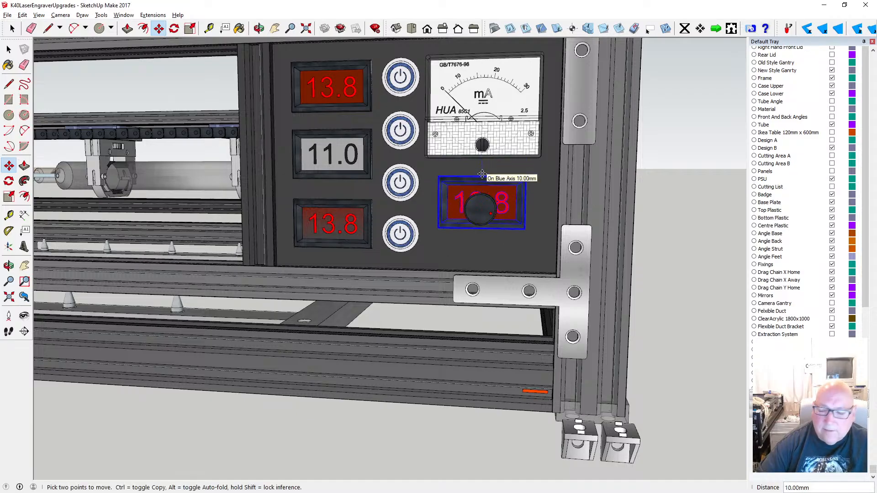
pyautogui.write('10')
pyautogui.press('Return')
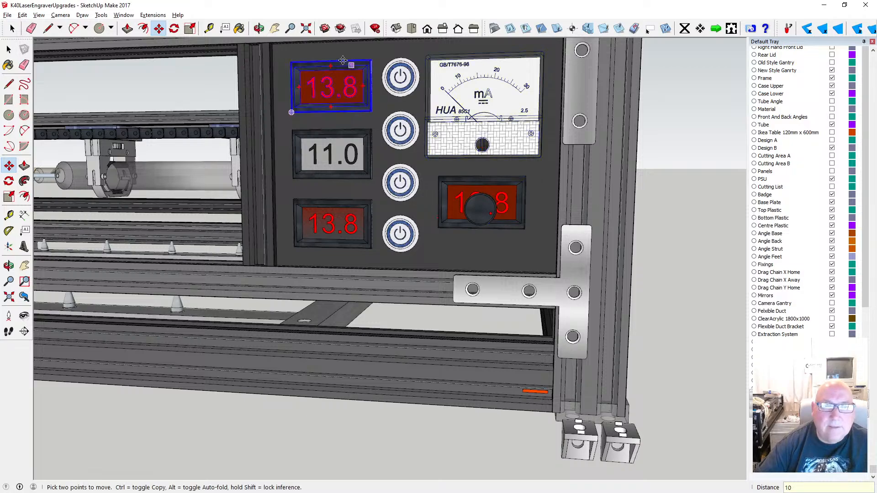
# - Raise the red display below the mA meter 5 mm along the blue axis
pyautogui.press('o')
pyautogui.scroll(3, 489, 192)
pyautogui.scroll(1, 489, 192)
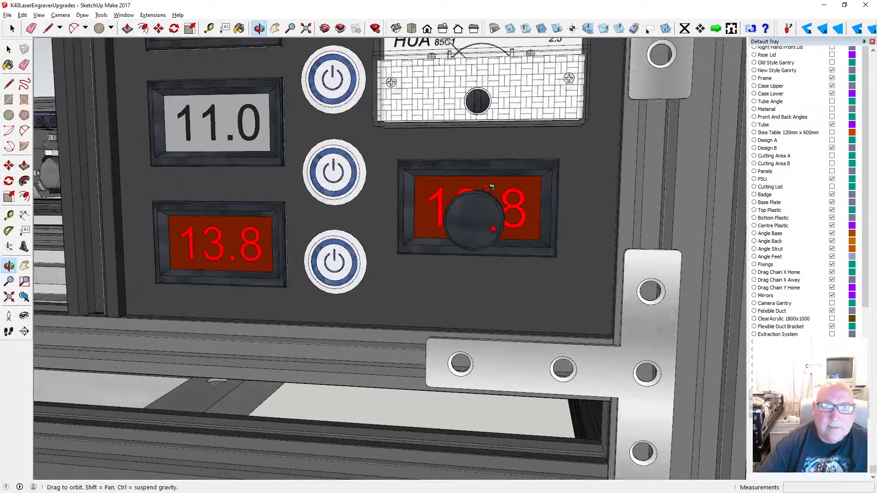
pyautogui.moveTo(585, 180); pyautogui.dragTo(632, 217)
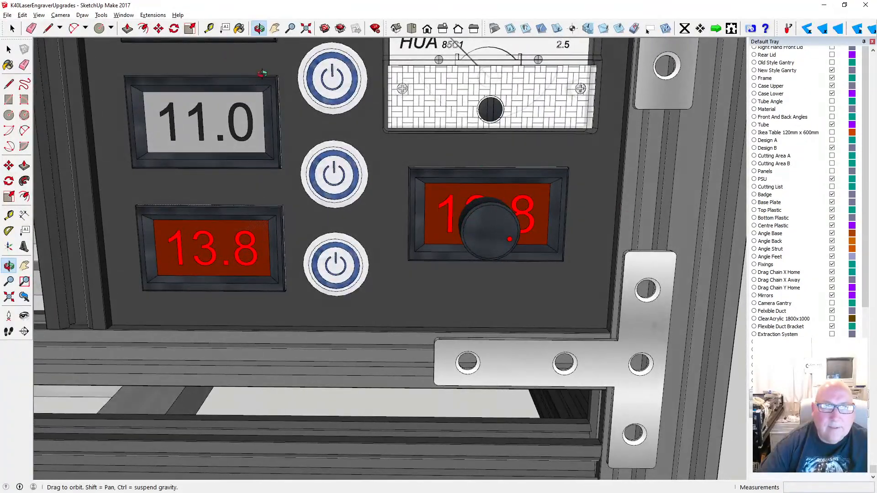
pyautogui.click(158, 28)
pyautogui.click(488, 168)
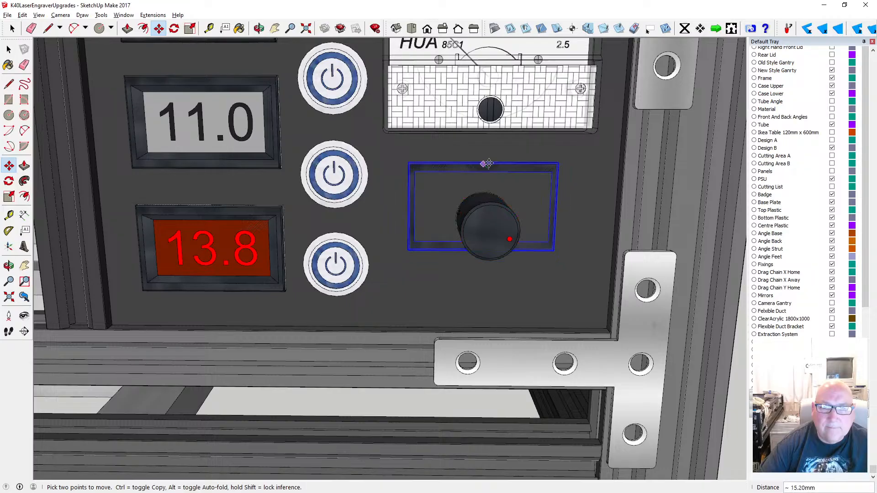
pyautogui.write('5')
pyautogui.press('Return')
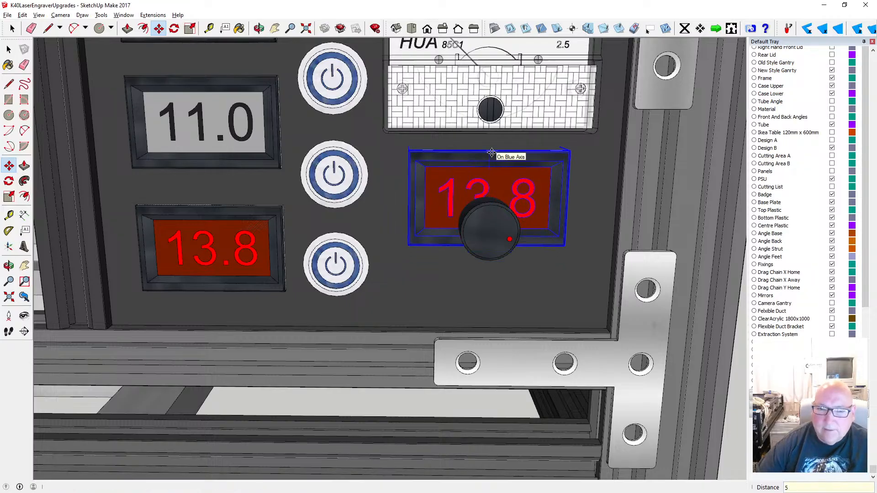
# - Push the display below the mA meter about 12.7 mm into the panel so its bezel sits on the panel face
pyautogui.click(259, 28)
pyautogui.moveTo(50, 256); pyautogui.dragTo(101, 223)
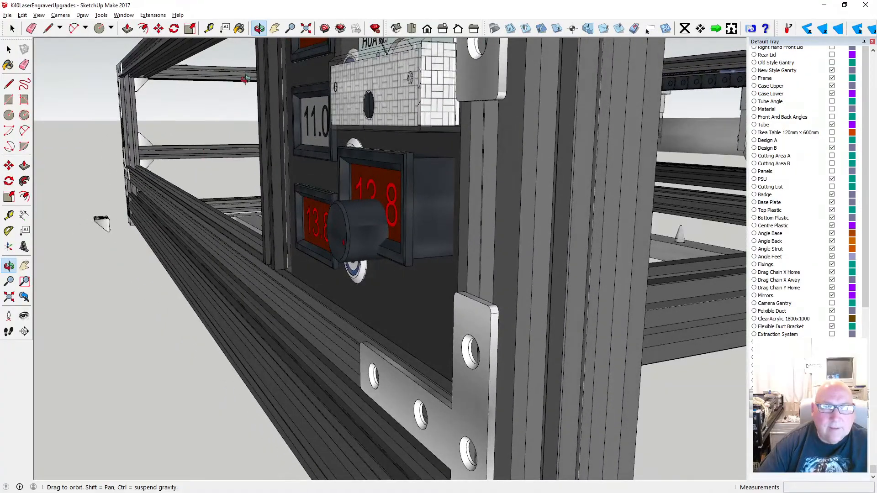
pyautogui.press('m')
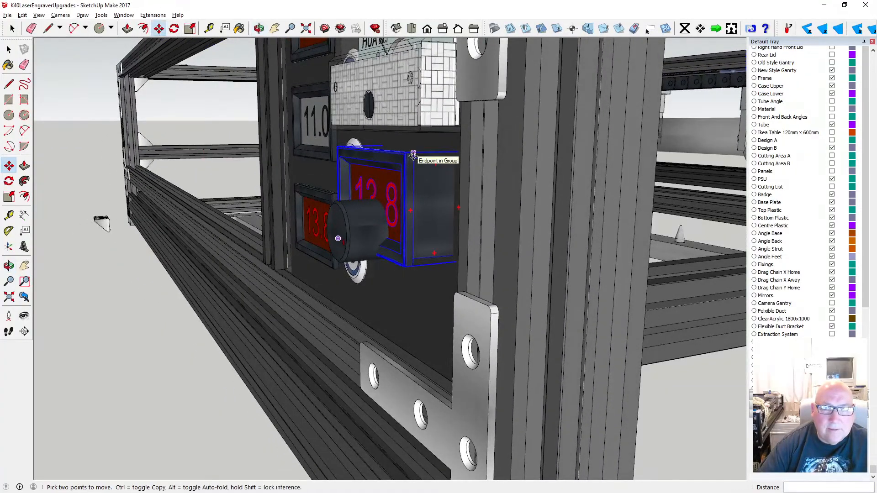
pyautogui.click(413, 154)
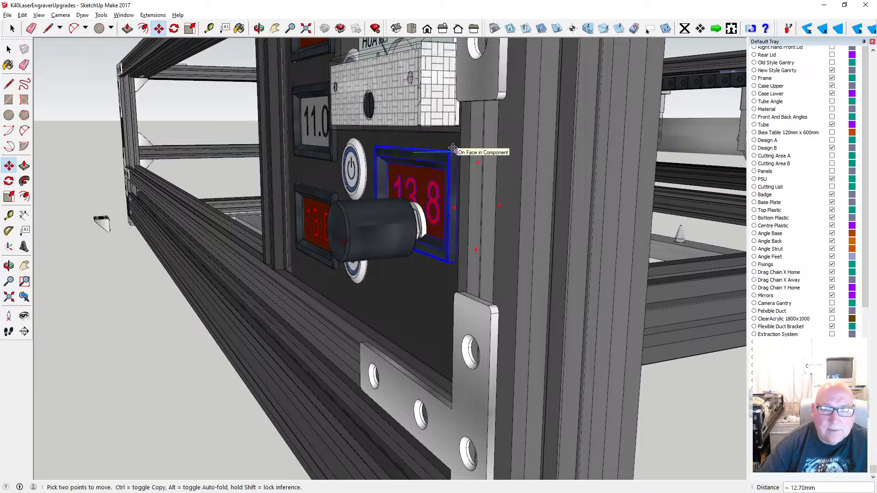
pyautogui.click(452, 148)
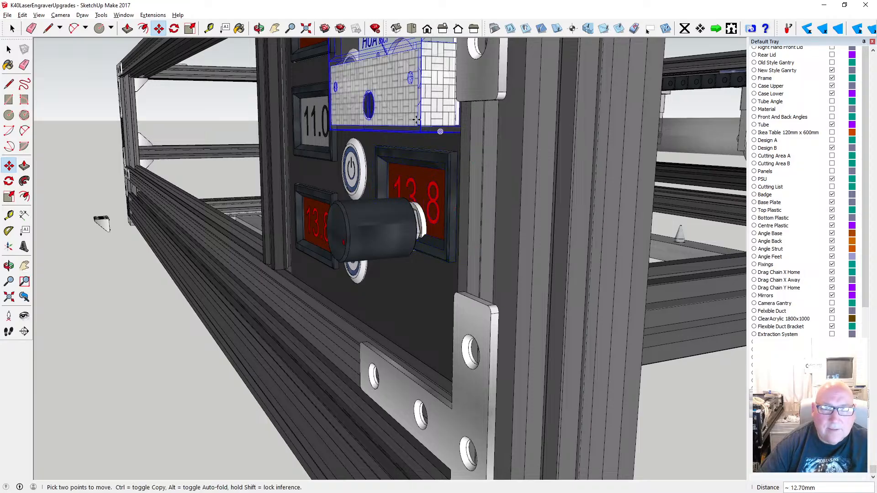
# - Move the knob 20 mm down along the blue axis, below the new red display
pyautogui.press('o')
pyautogui.moveTo(389, 106); pyautogui.dragTo(509, 163)
pyautogui.scroll(-5, 508, 163)
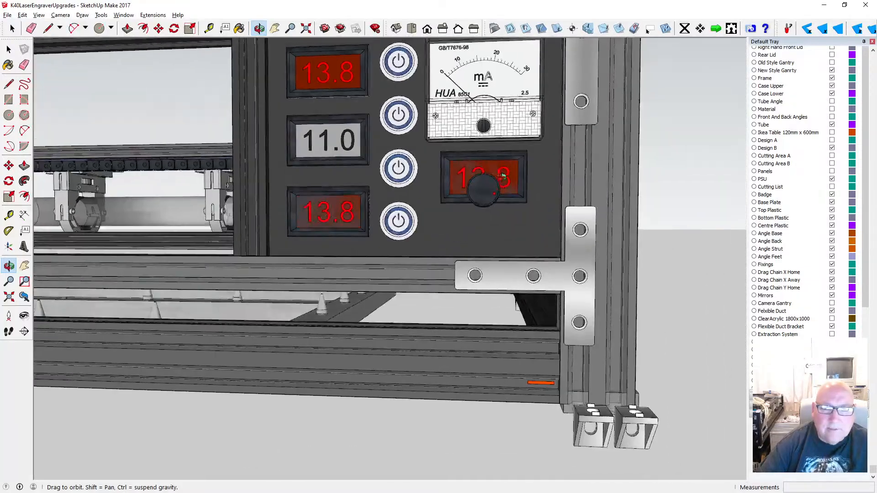
pyautogui.press('space')
pyautogui.press('m')
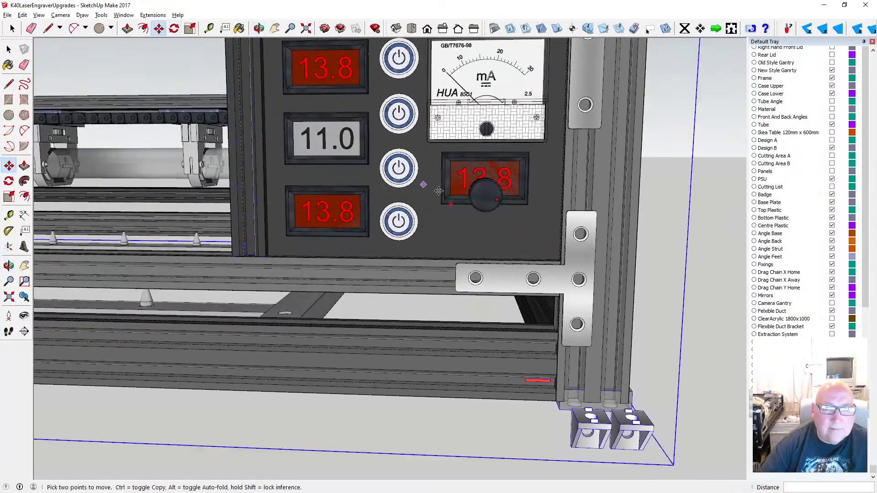
pyautogui.click(485, 211)
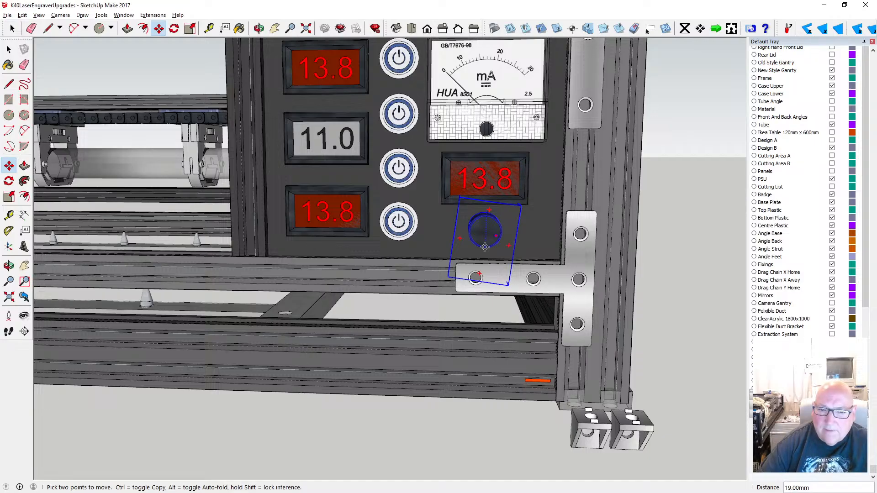
pyautogui.press('Return')
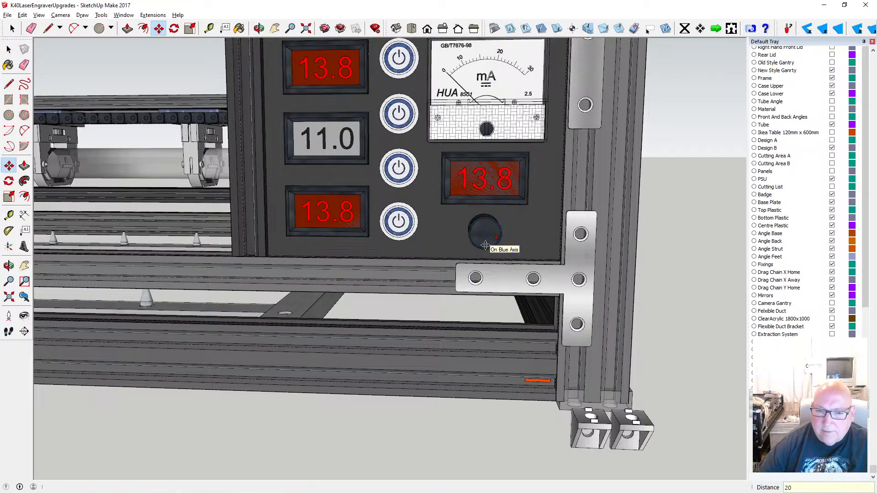
# - Raise the display below the mA meter 2 mm along the blue axis, away from the knob's 10K potentiometer
pyautogui.press('o')
pyautogui.moveTo(515, 170); pyautogui.dragTo(370, 158)
pyautogui.scroll(6, 378, 287)
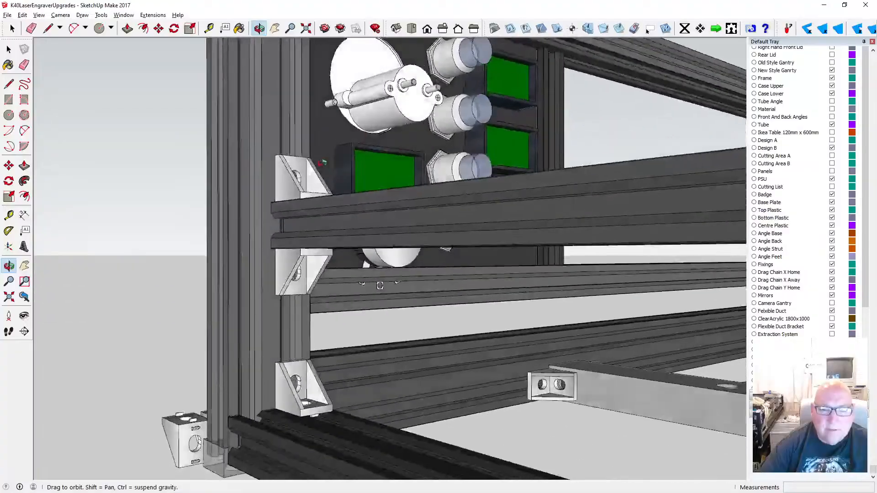
pyautogui.scroll(6, 292, 281)
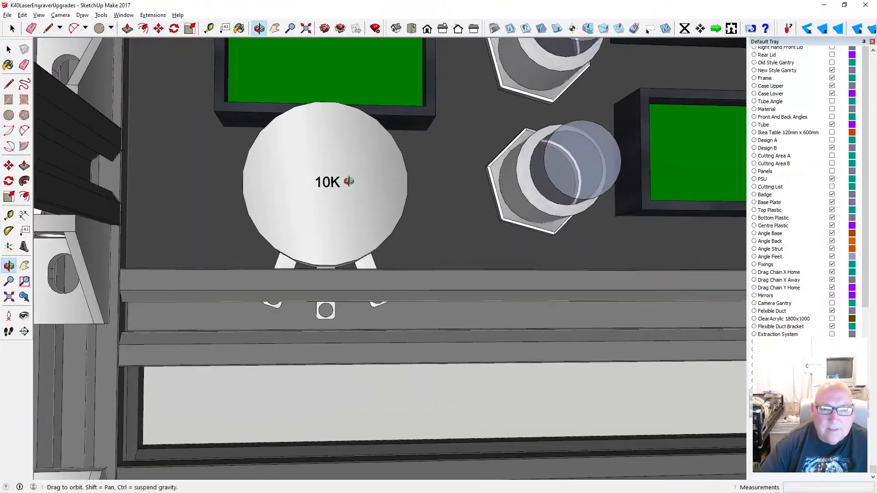
pyautogui.moveTo(349, 181); pyautogui.dragTo(359, 206)
pyautogui.moveTo(268, 162); pyautogui.dragTo(375, 131)
pyautogui.scroll(3, 375, 131)
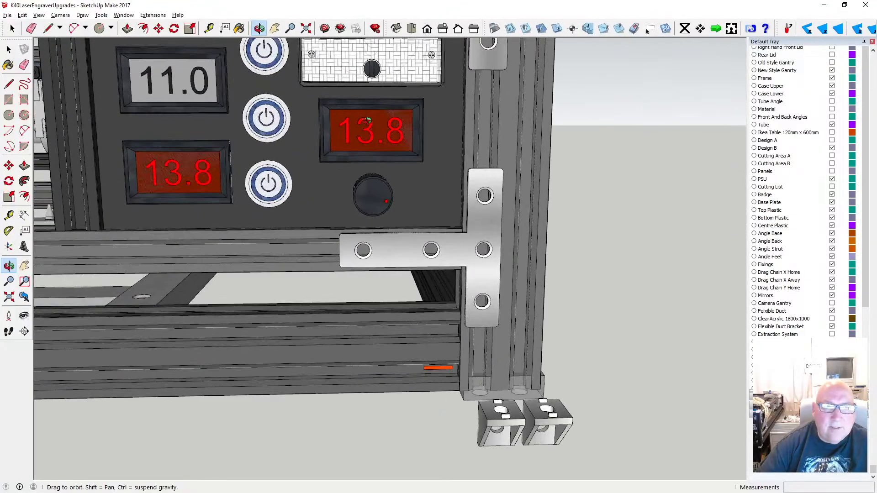
pyautogui.click(159, 29)
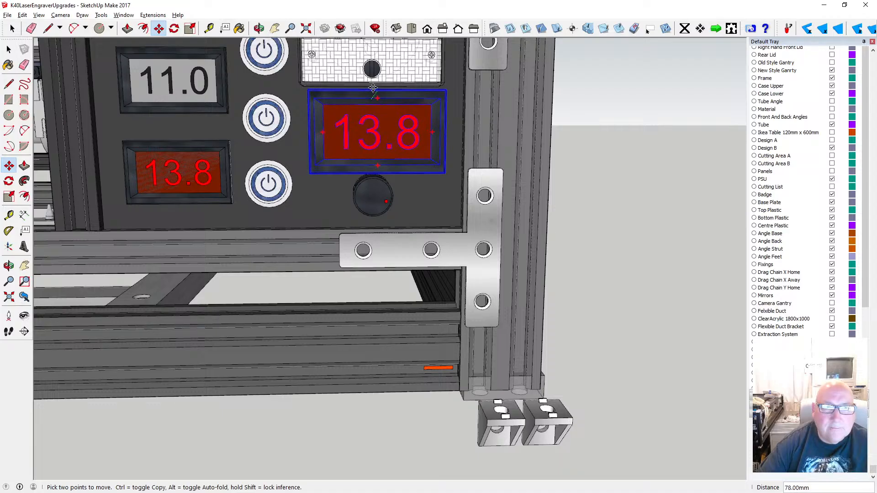
pyautogui.write('2')
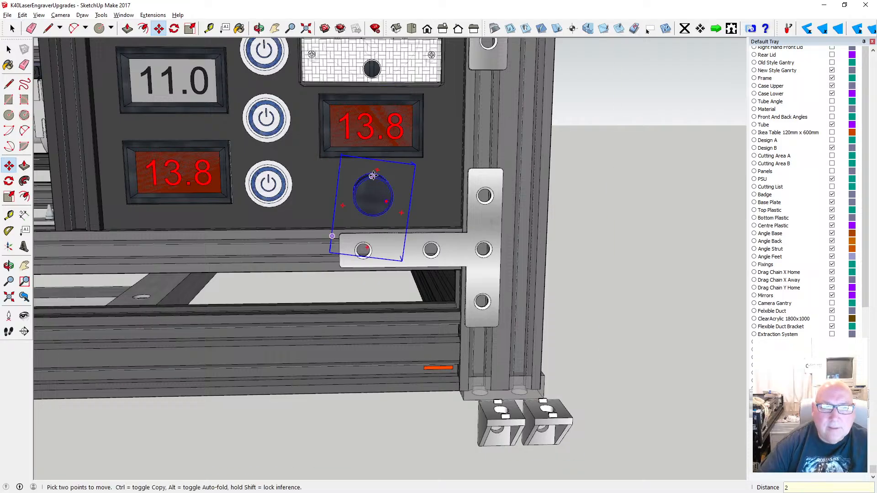
# - Examine the panel from front and rear, checking the clearances between the meter, display, potentiometer and frame
pyautogui.click(259, 28)
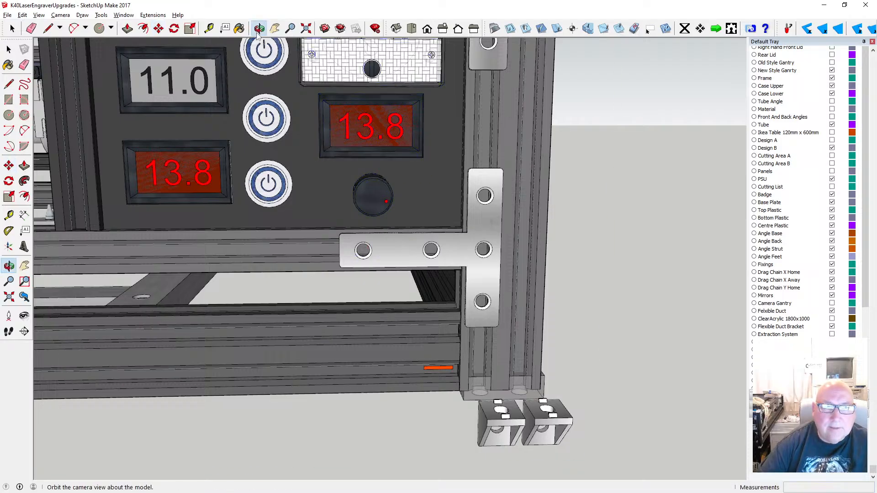
pyautogui.moveTo(411, 100)
pyautogui.mouseDown()
pyautogui.moveTo(384, 86)
pyautogui.moveTo(413, 92)
pyautogui.mouseUp()
pyautogui.scroll(-2, 406, 142)
pyautogui.scroll(-3, 408, 142)
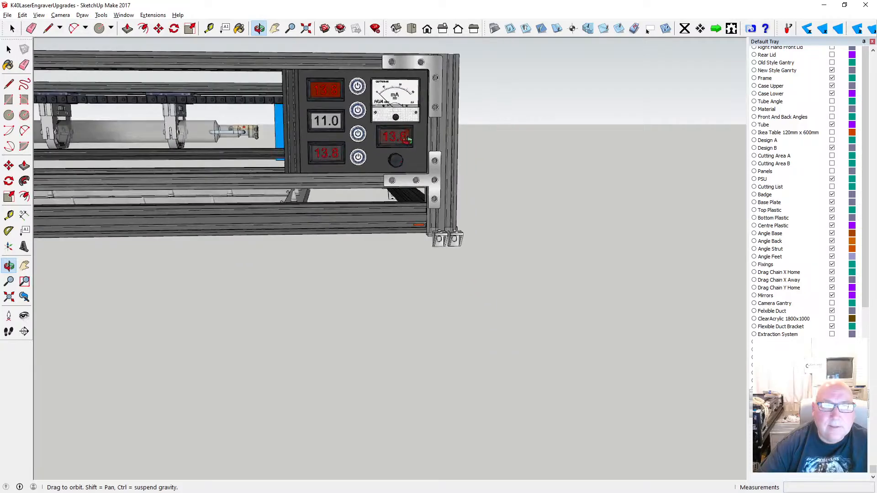
pyautogui.moveTo(407, 142); pyautogui.dragTo(213, 118)
pyautogui.scroll(10, 212, 118)
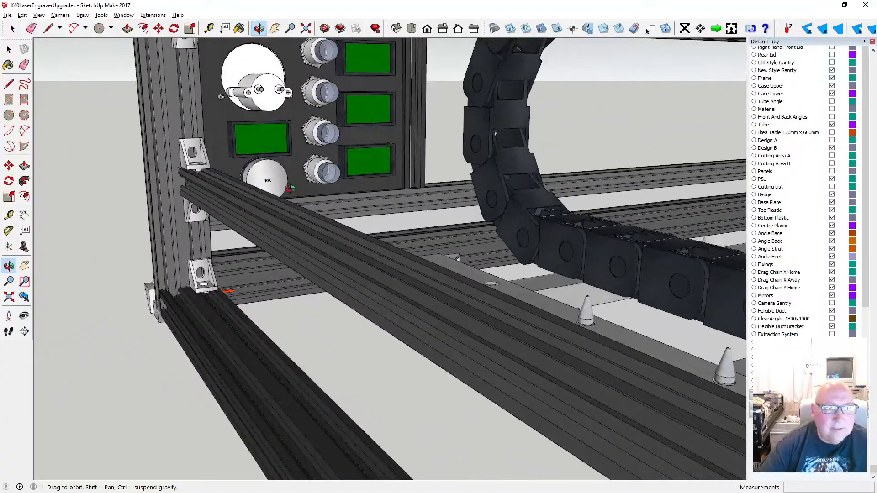
pyautogui.moveTo(289, 187); pyautogui.dragTo(189, 168)
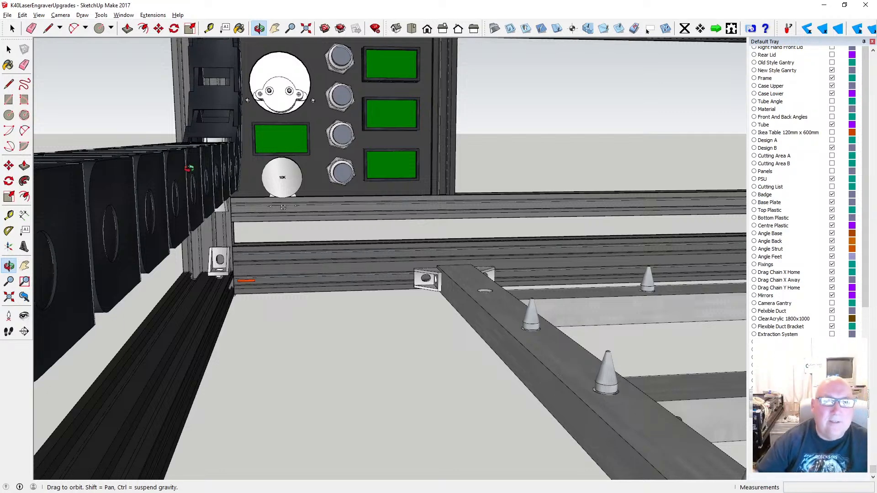
pyautogui.scroll(-5, 311, 216)
pyautogui.scroll(7, 298, 125)
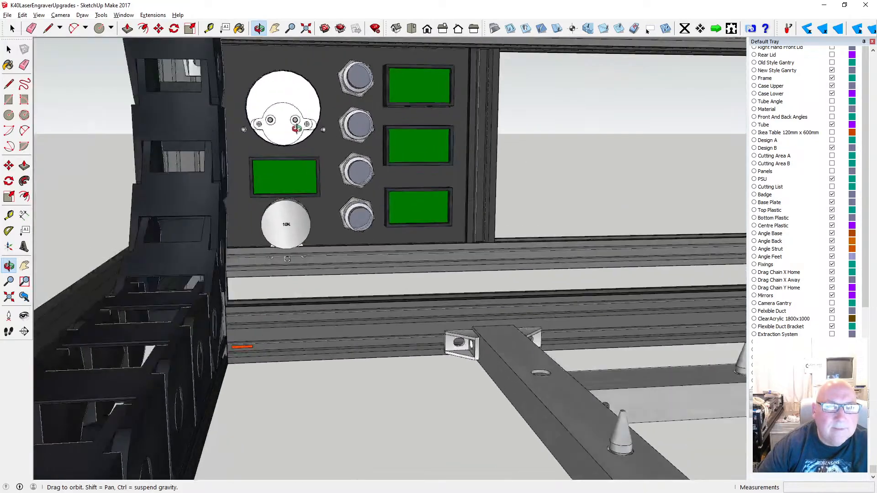
pyautogui.moveTo(298, 125); pyautogui.dragTo(464, 160)
pyautogui.scroll(3, 303, 171)
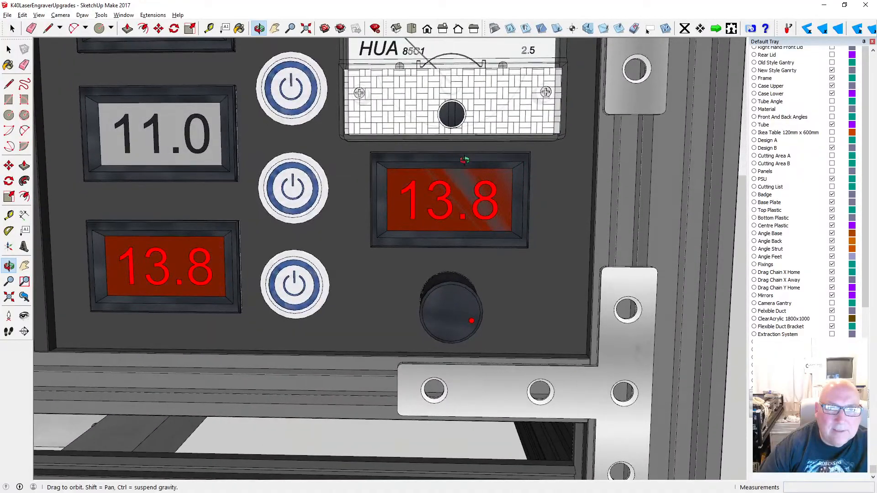
# - Raise the display below the mA meter in two successive 1 mm moves along the blue axis
pyautogui.click(160, 30)
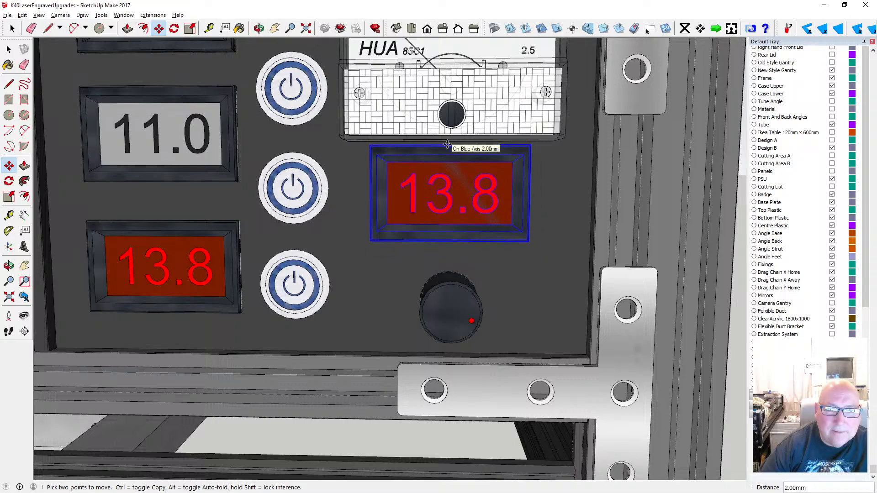
pyautogui.write('1')
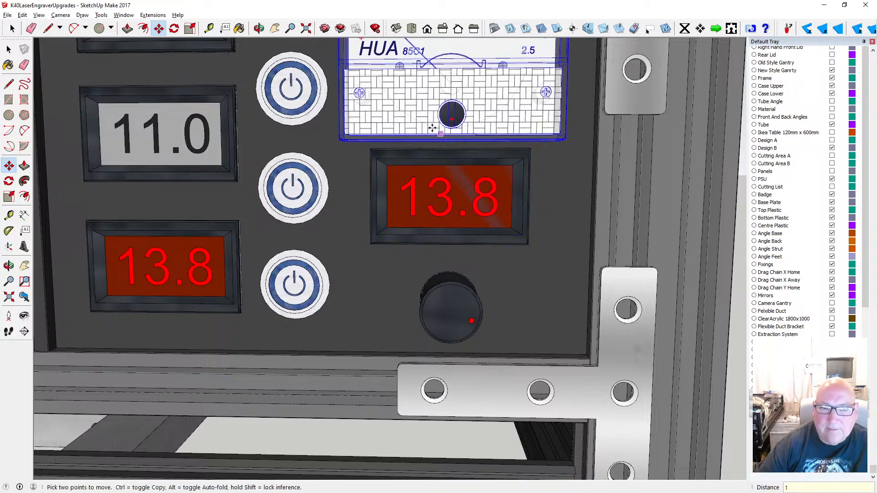
pyautogui.click(259, 29)
pyautogui.moveTo(544, 274); pyautogui.dragTo(213, 77)
pyautogui.click(158, 28)
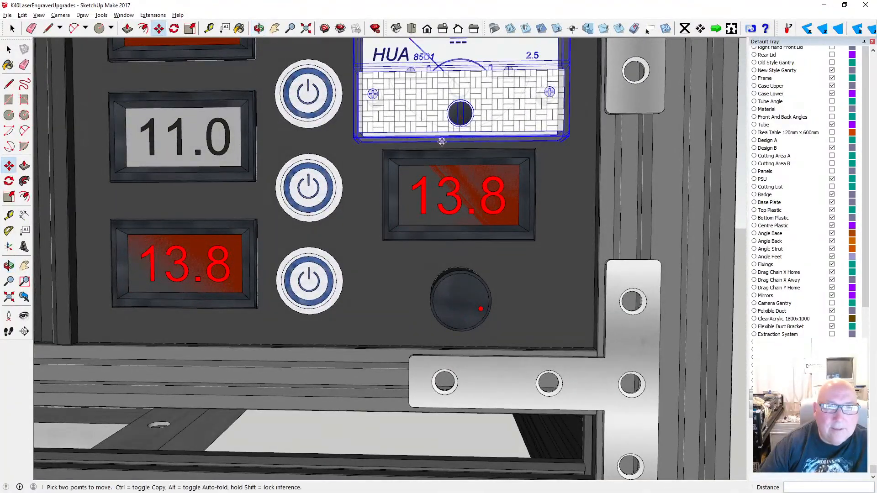
pyautogui.moveTo(458, 148); pyautogui.dragTo(459, 141)
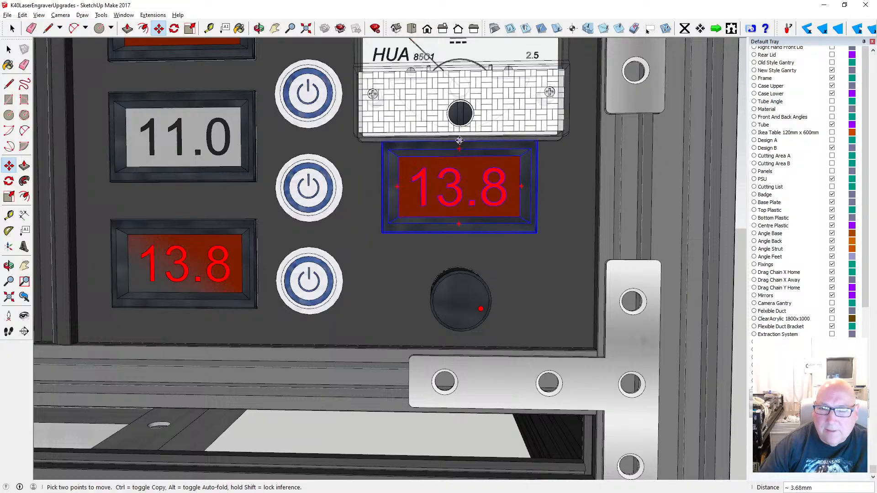
pyautogui.press('Escape')
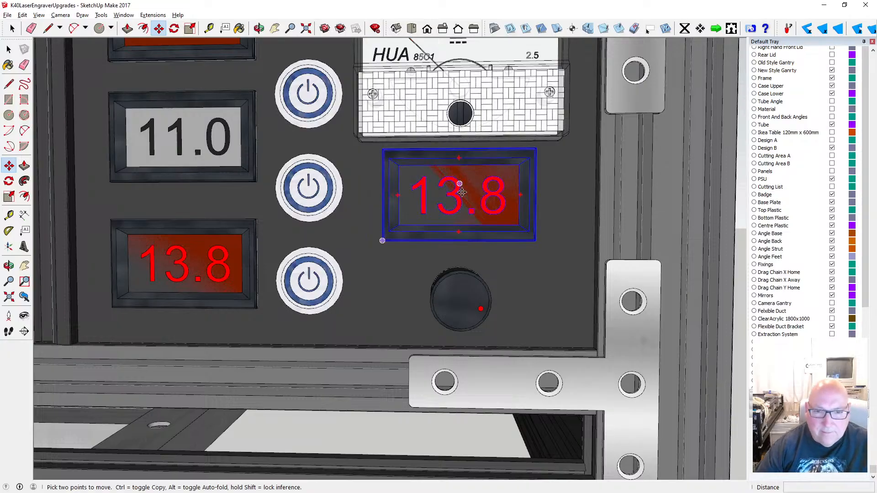
pyautogui.click(460, 241)
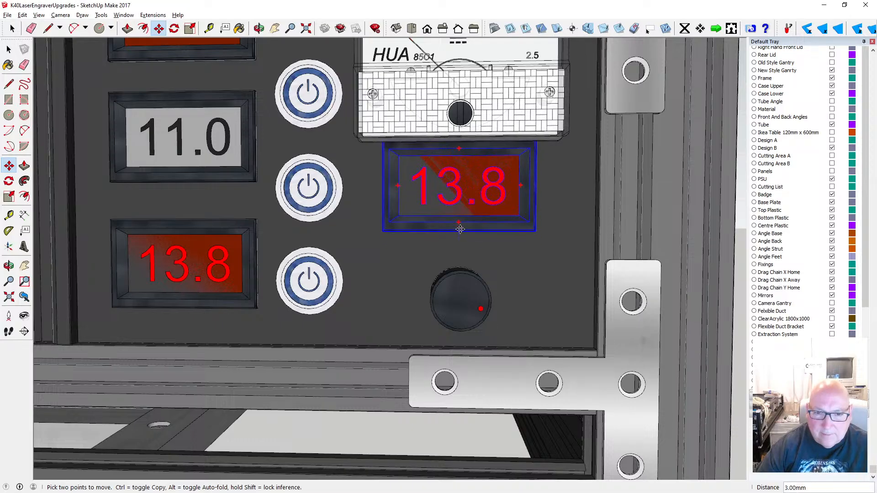
pyautogui.write('1')
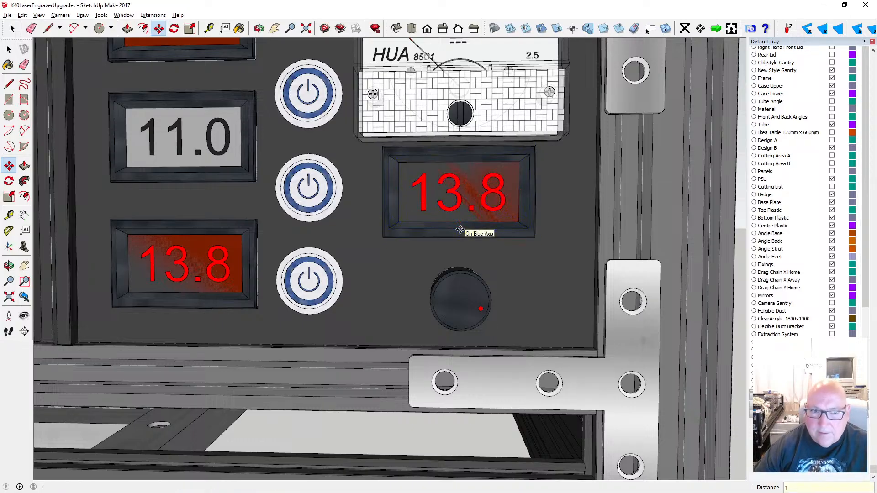
# - Raise the knob beneath the display 1 mm along the blue axis
pyautogui.click(461, 271)
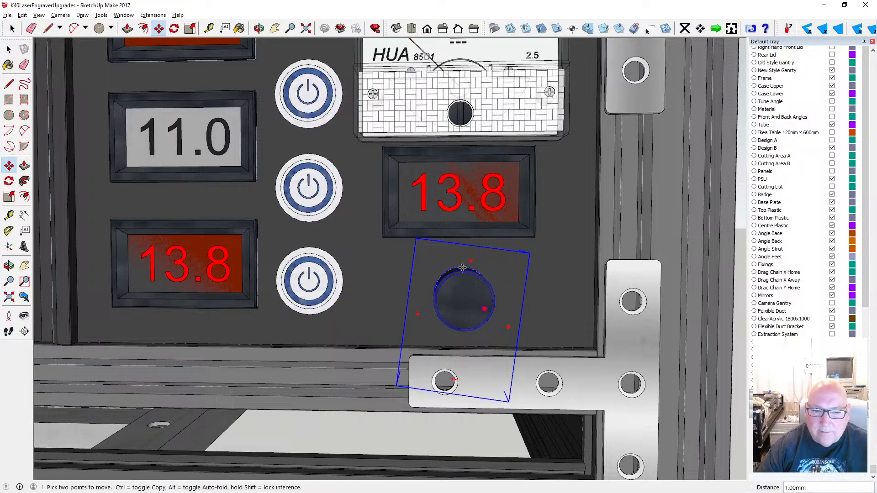
pyautogui.click(462, 264)
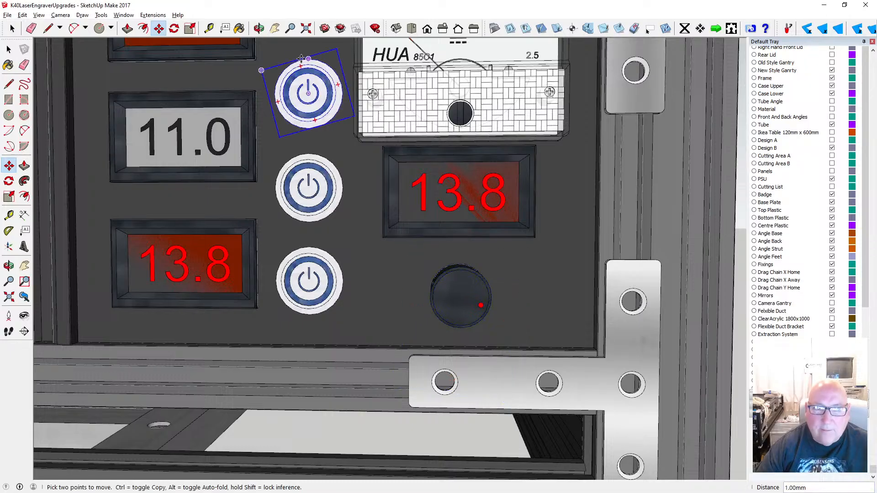
pyautogui.click(259, 28)
pyautogui.scroll(-3, 456, 180)
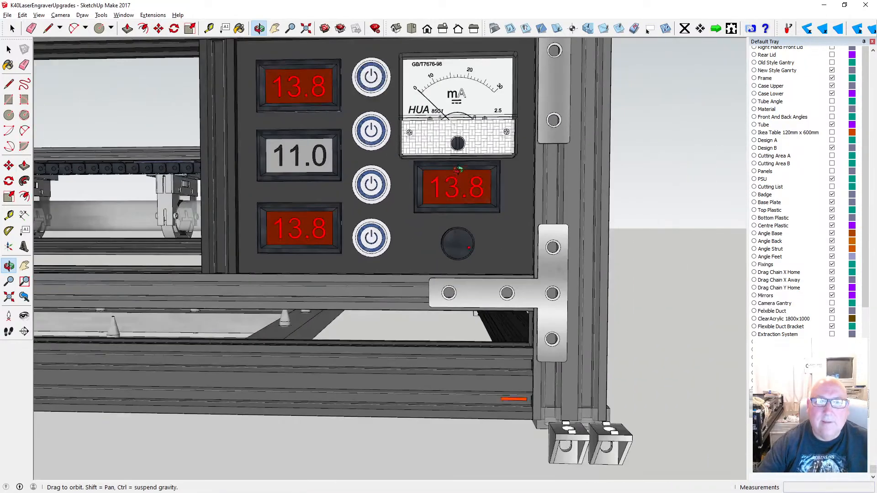
# - Inspect the rear of the control panel, checking the 10K potentiometer's clearance from the display above and the frame rail below
pyautogui.moveTo(495, 199); pyautogui.dragTo(190, 225)
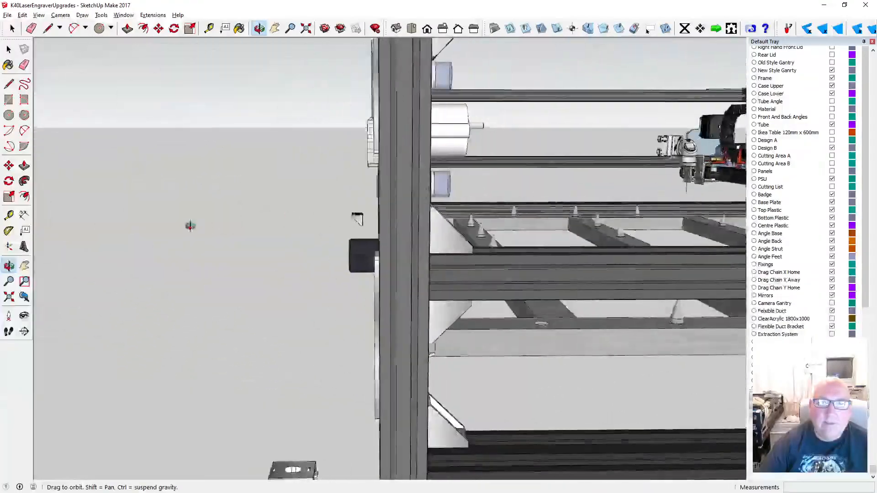
pyautogui.moveTo(375, 205); pyautogui.dragTo(234, 164)
pyautogui.scroll(-3, 234, 164)
pyautogui.moveTo(235, 164)
pyautogui.mouseDown(button='middle')
pyautogui.moveTo(204, 166)
pyautogui.moveTo(214, 143)
pyautogui.mouseUp(button='middle')
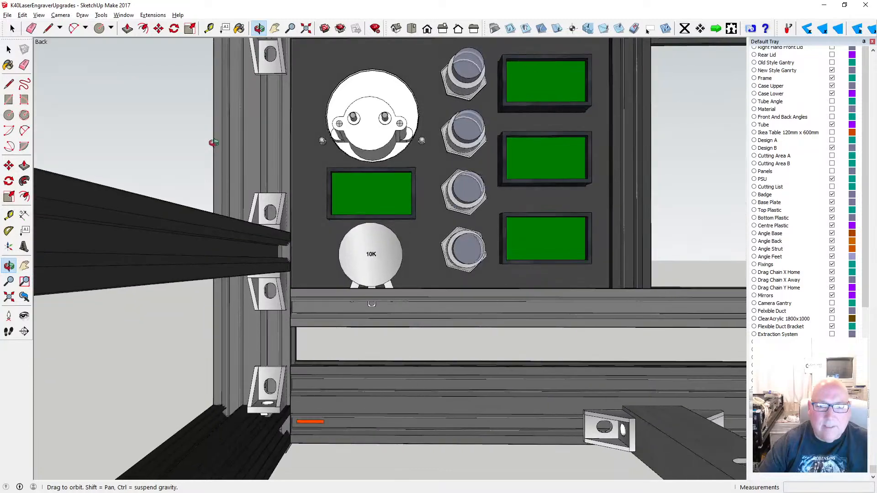
pyautogui.scroll(2, 396, 291)
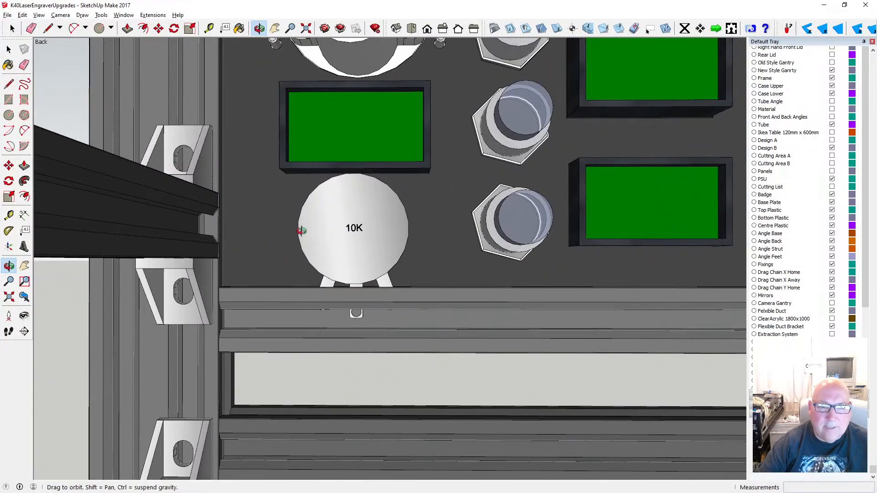
pyautogui.moveTo(310, 232)
pyautogui.mouseDown()
pyautogui.moveTo(328, 274)
pyautogui.moveTo(442, 294)
pyautogui.moveTo(289, 262)
pyautogui.moveTo(234, 264)
pyautogui.moveTo(313, 249)
pyautogui.mouseUp()
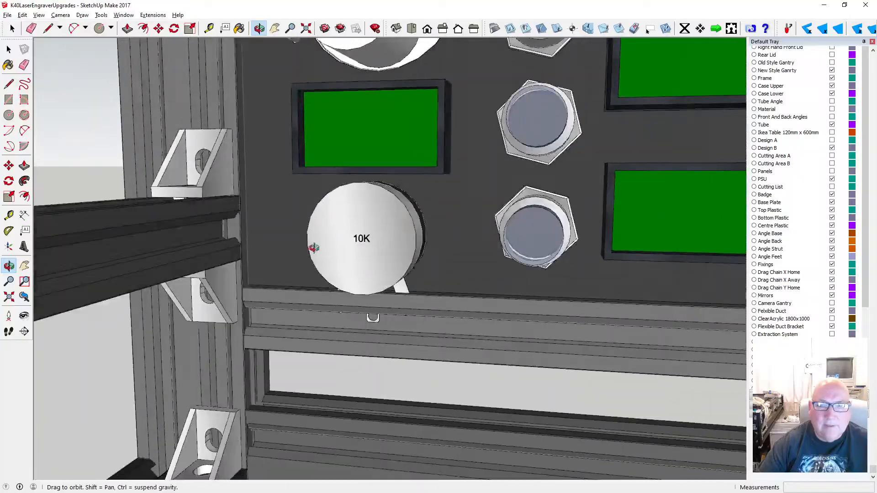
pyautogui.moveTo(378, 248); pyautogui.dragTo(402, 228)
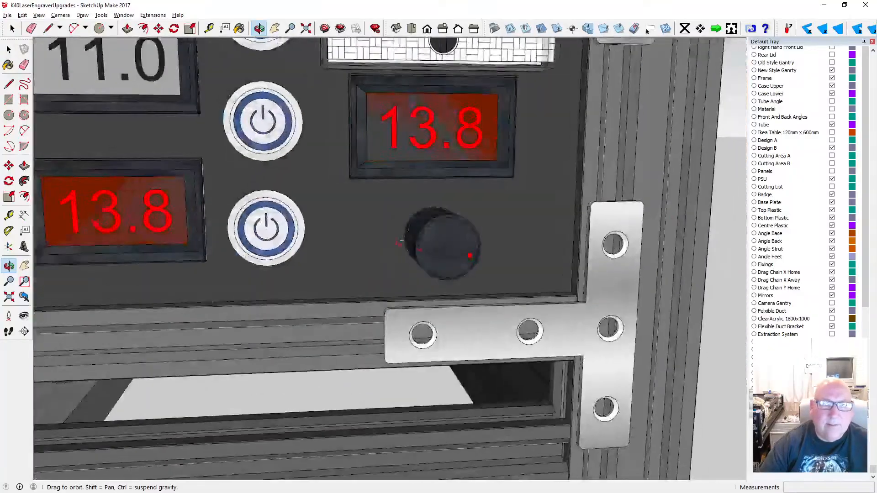
# - Switch the model to a front view in parallel projection and fit the entire machine in view
pyautogui.scroll(-6, 398, 215)
pyautogui.click(427, 30)
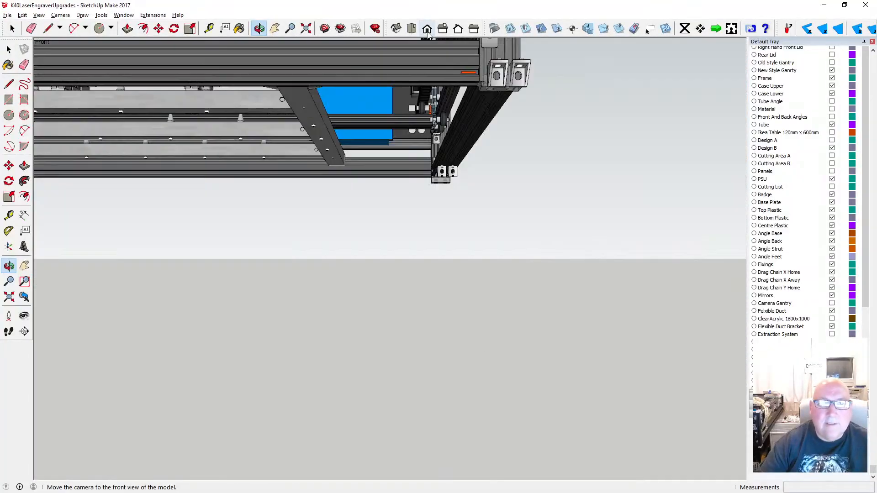
pyautogui.click(61, 15)
pyautogui.click(82, 67)
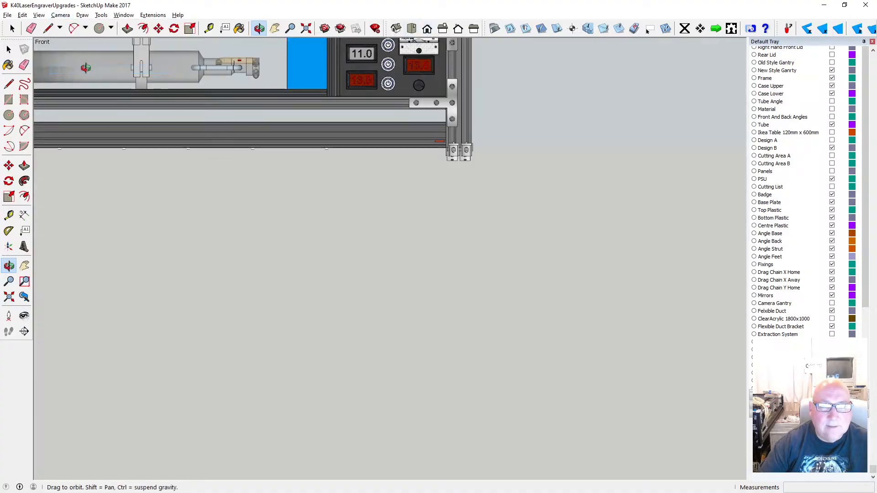
pyautogui.click(306, 29)
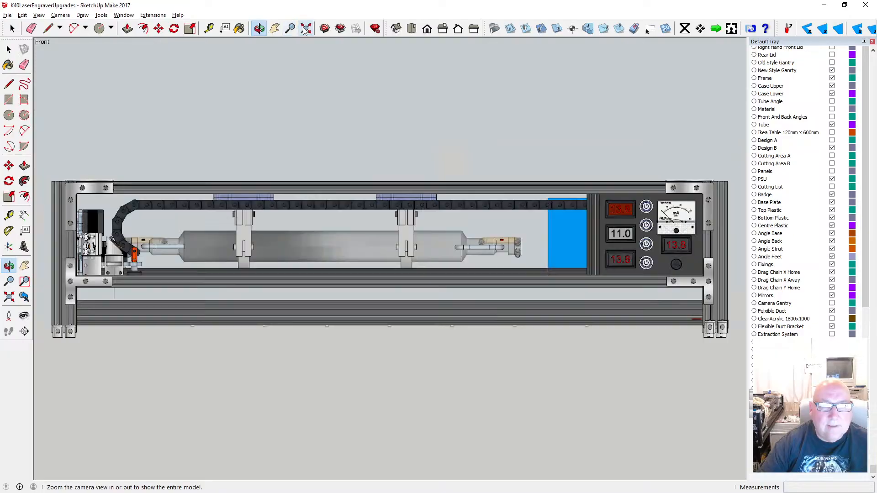
# - Examine the control panel's front layout, comparing the alignment and spacing of the displays, power switches, mA meter and knob
pyautogui.scroll(4, 665, 244)
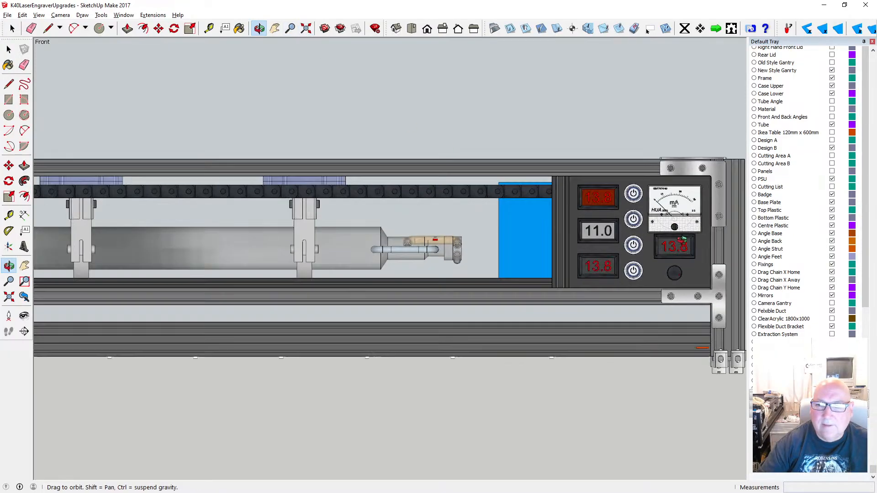
pyautogui.scroll(-2, 594, 255)
pyautogui.scroll(2, 584, 257)
pyautogui.scroll(3, 584, 256)
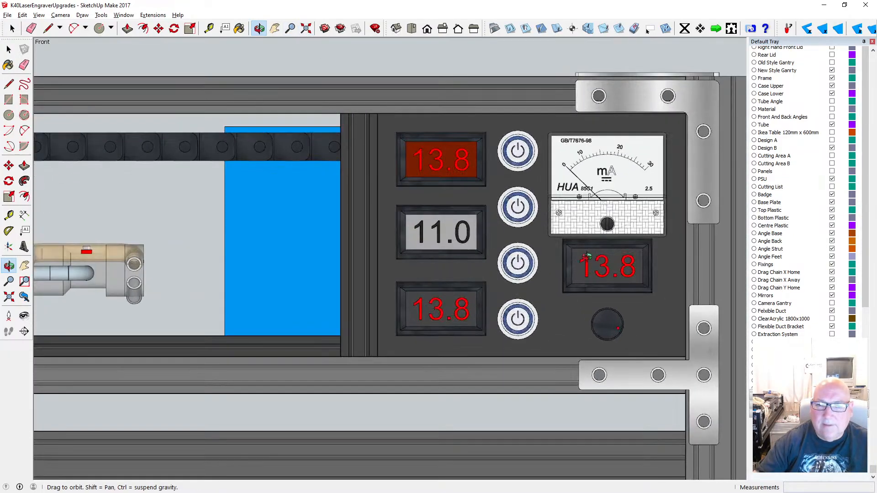
pyautogui.scroll(-1, 557, 258)
pyautogui.scroll(2, 539, 259)
pyautogui.scroll(1, 530, 259)
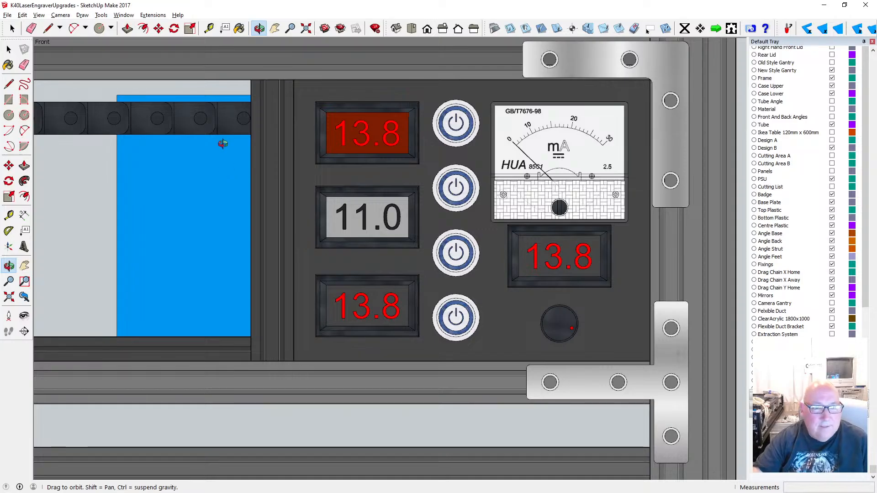
pyautogui.scroll(1, 374, 312)
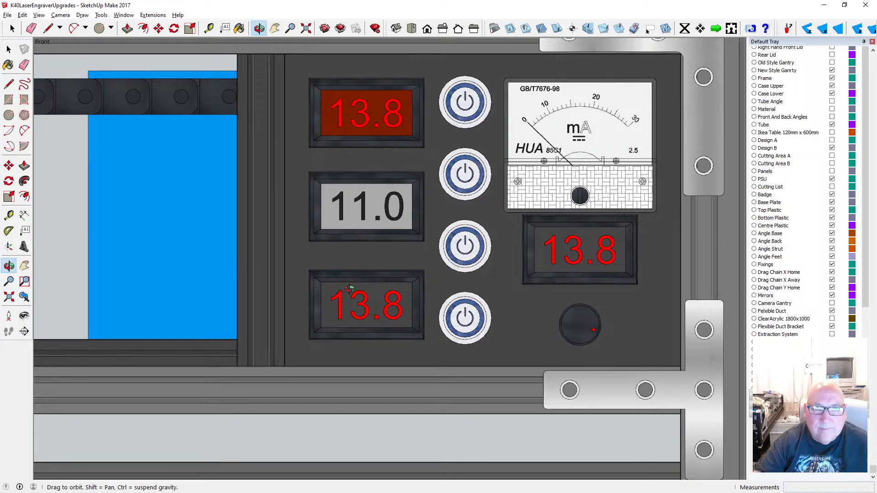
# - Move the lowest display in the panel's left column straight down in two 1 mm increments
pyautogui.click(159, 28)
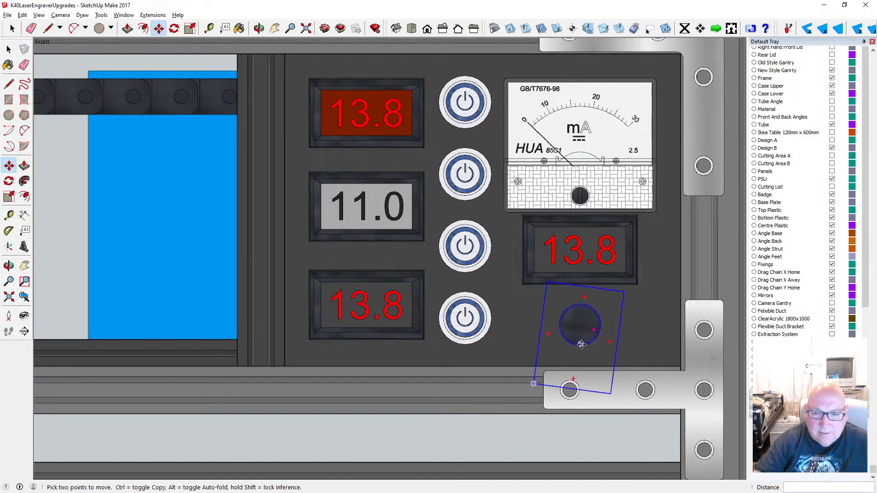
pyautogui.click(365, 339)
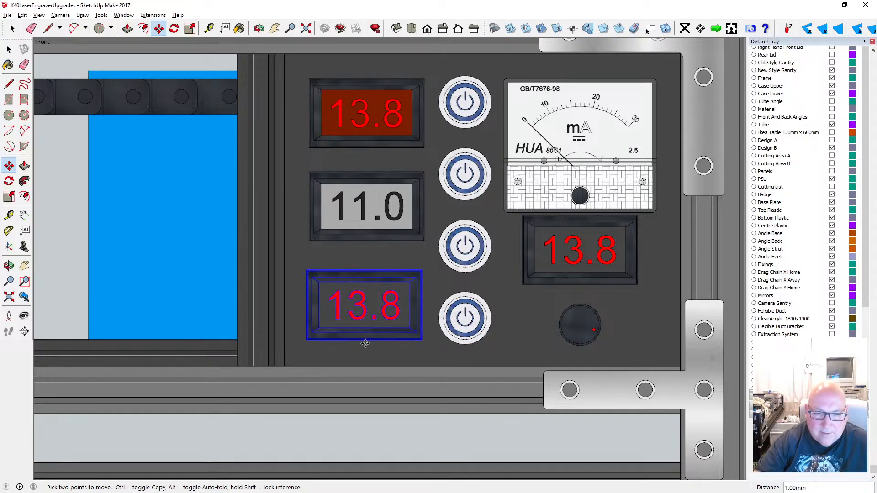
pyautogui.write('1')
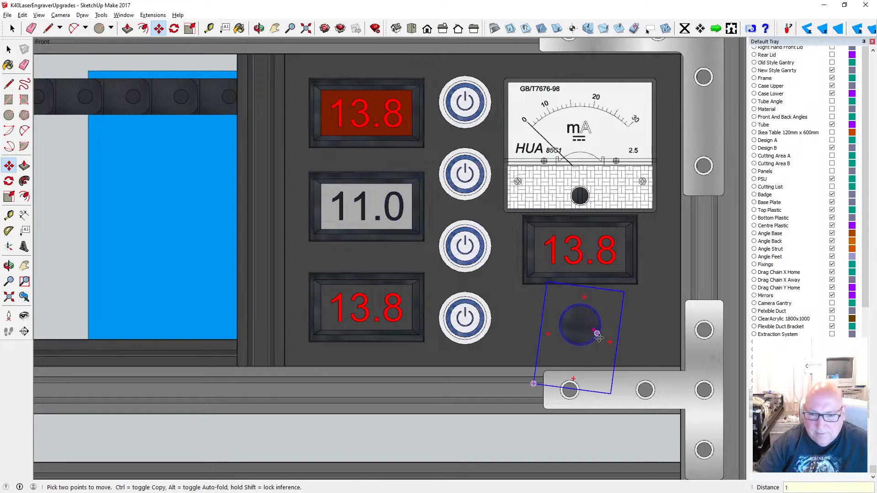
pyautogui.click(365, 342)
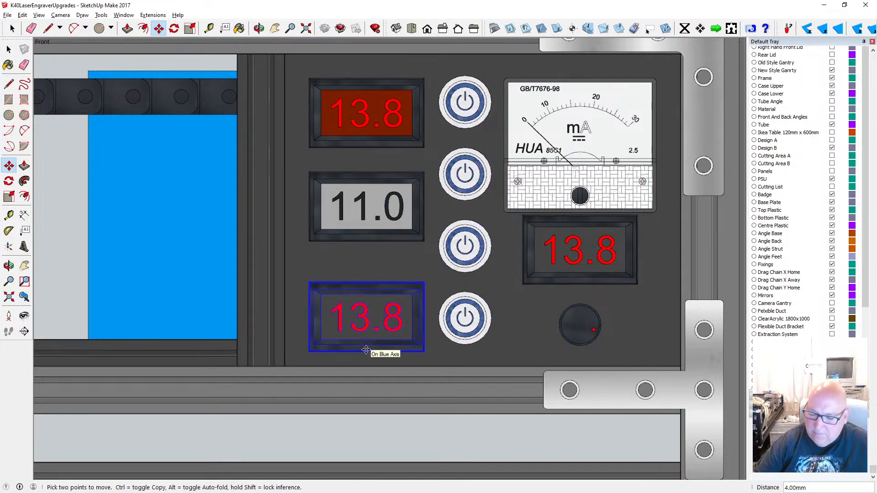
pyautogui.write('1')
pyautogui.press('Return')
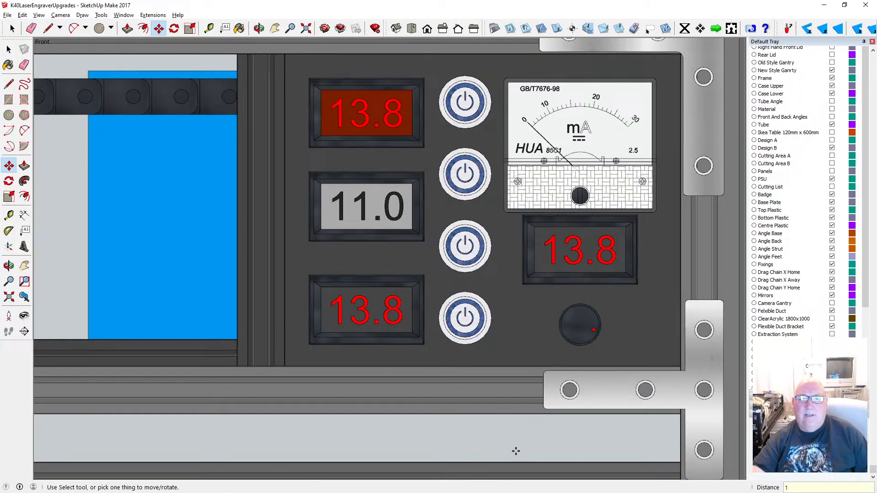
# - Move the middle display in the panel's left column straight down by 1 mm
pyautogui.click(366, 241)
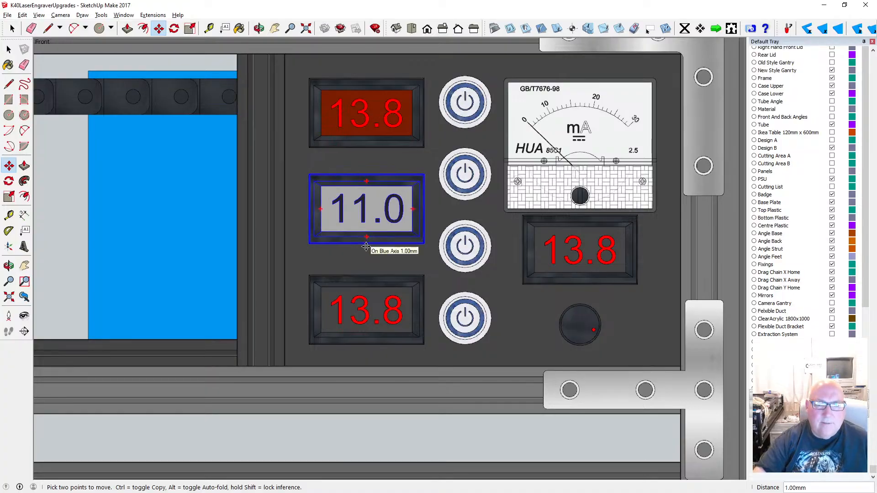
pyautogui.write('1')
pyautogui.press('Return')
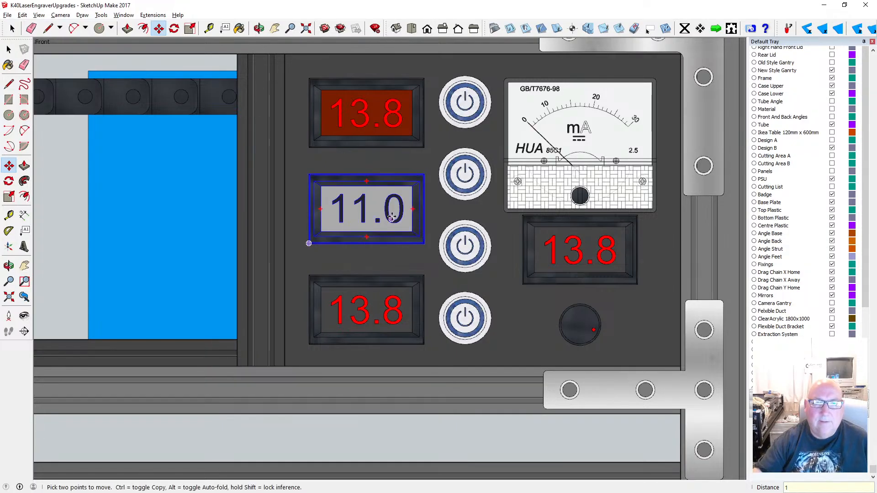
# - Measure the vertical gaps between the middle display and the displays above and below it
pyautogui.click(210, 28)
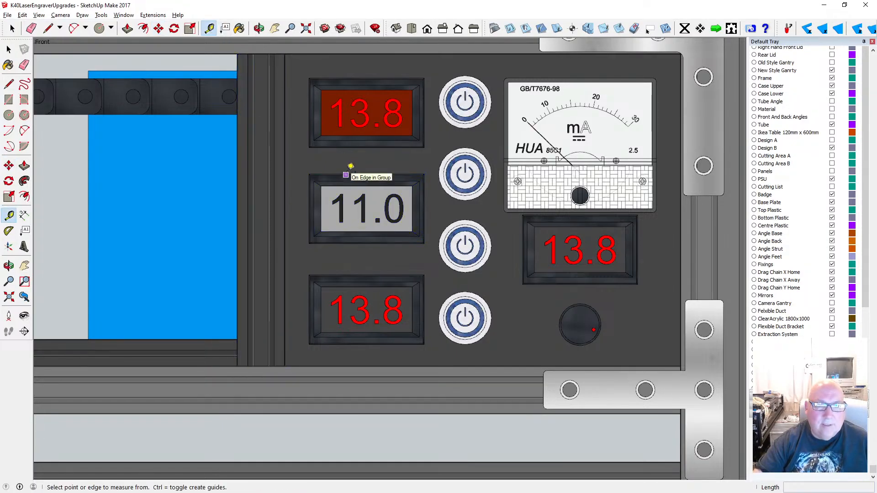
pyautogui.click(345, 175)
pyautogui.click(347, 147)
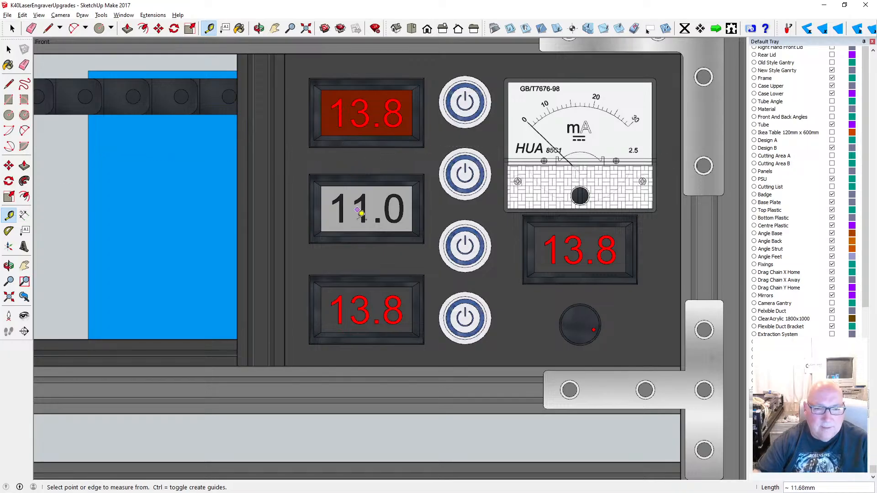
pyautogui.click(347, 266)
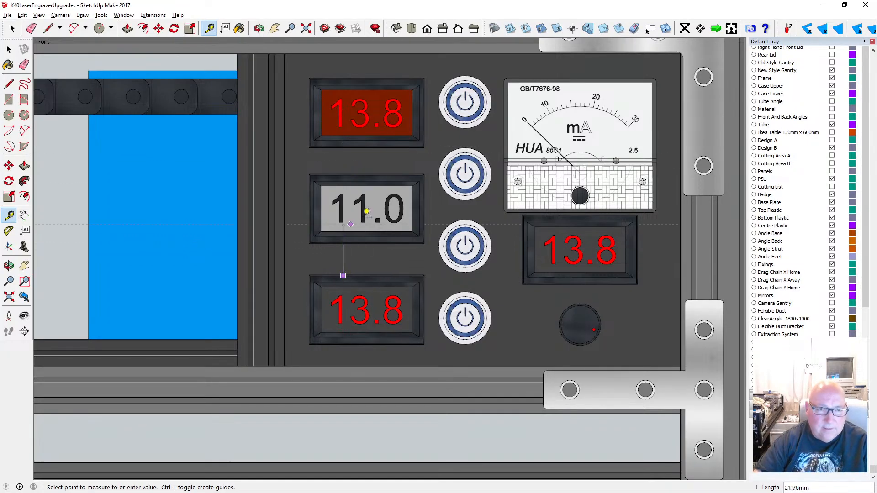
# - Shift the middle left-column display down by another 1 mm to even out the spacing
pyautogui.click(158, 29)
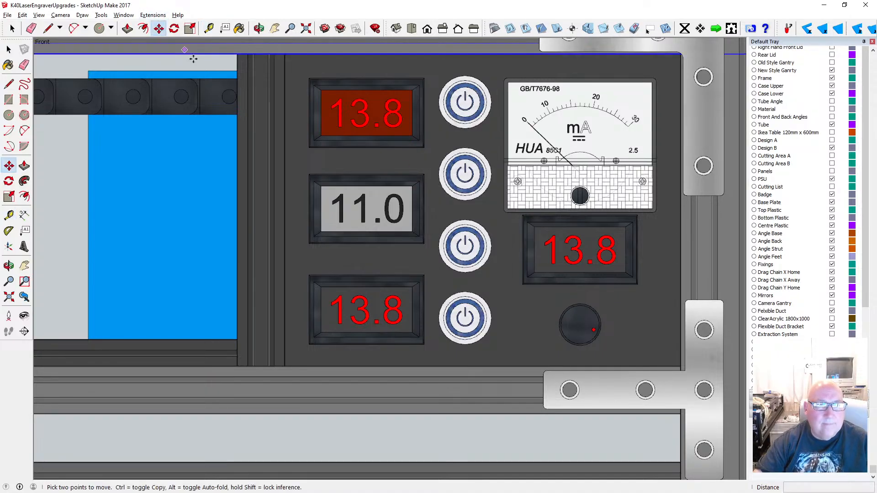
pyautogui.click(370, 246)
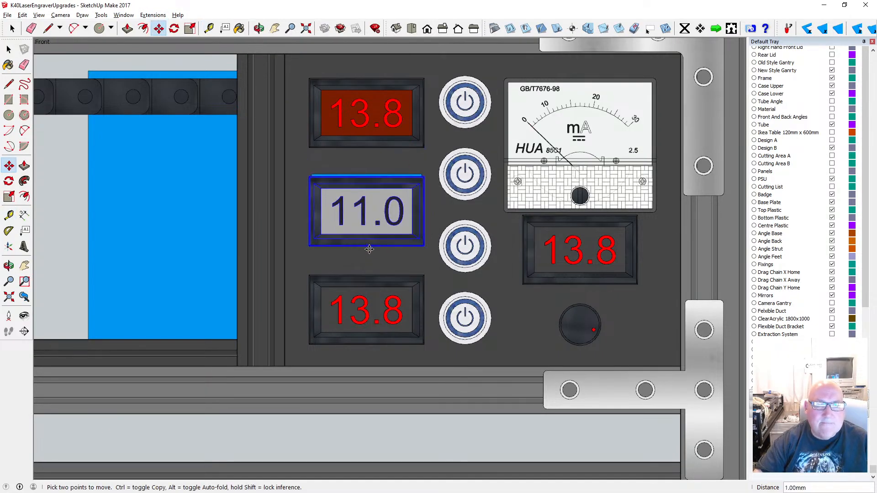
pyautogui.click(369, 250)
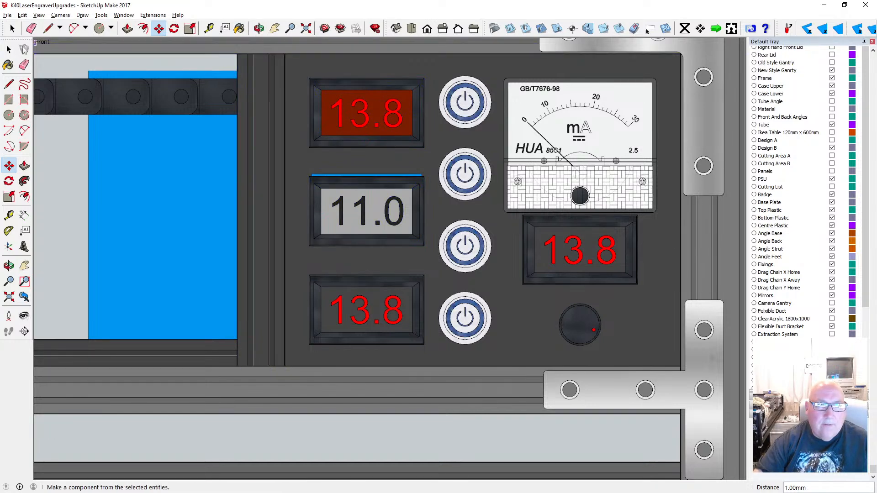
# - Inside the front panel group, move the second rectangular display cutout straight down by 2 mm
pyautogui.click(8, 49)
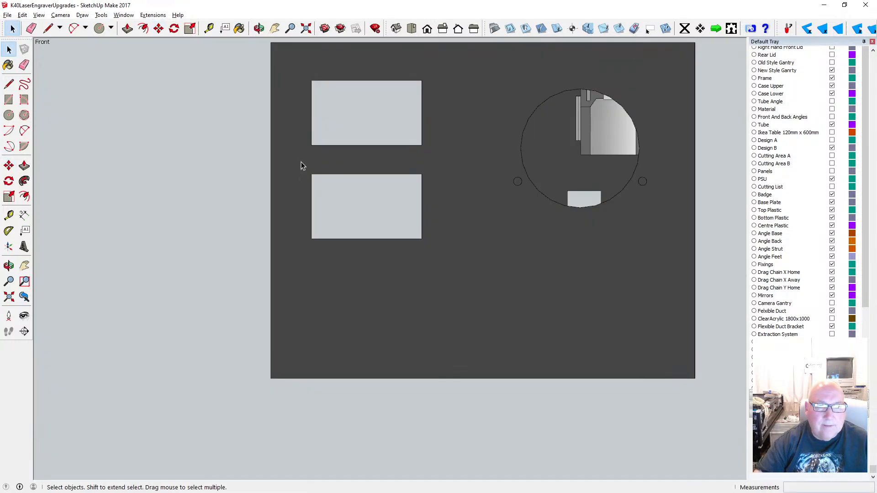
pyautogui.moveTo(300, 162); pyautogui.dragTo(445, 269)
pyautogui.tripleClick(442, 263)
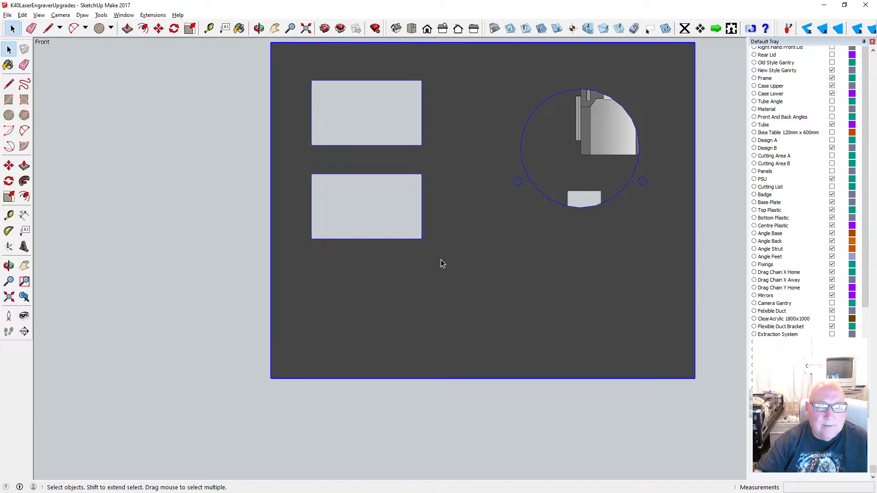
pyautogui.doubleClick(440, 260)
pyautogui.moveTo(297, 159); pyautogui.dragTo(429, 263)
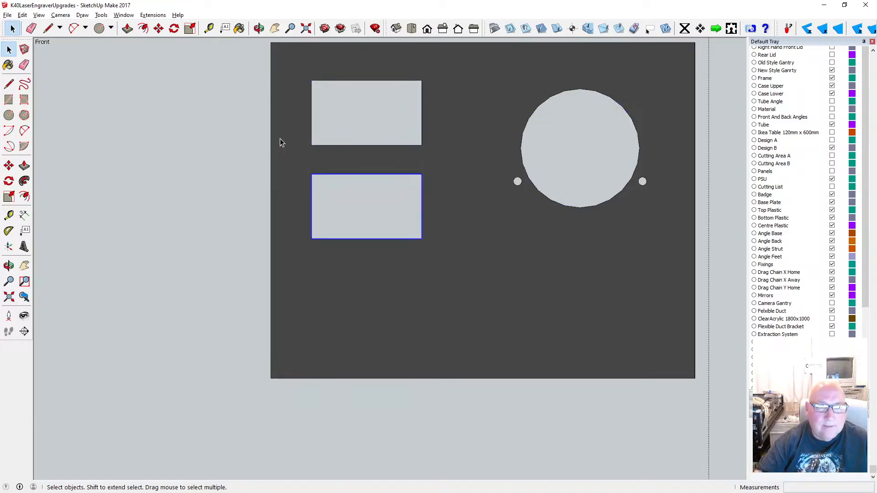
pyautogui.click(158, 29)
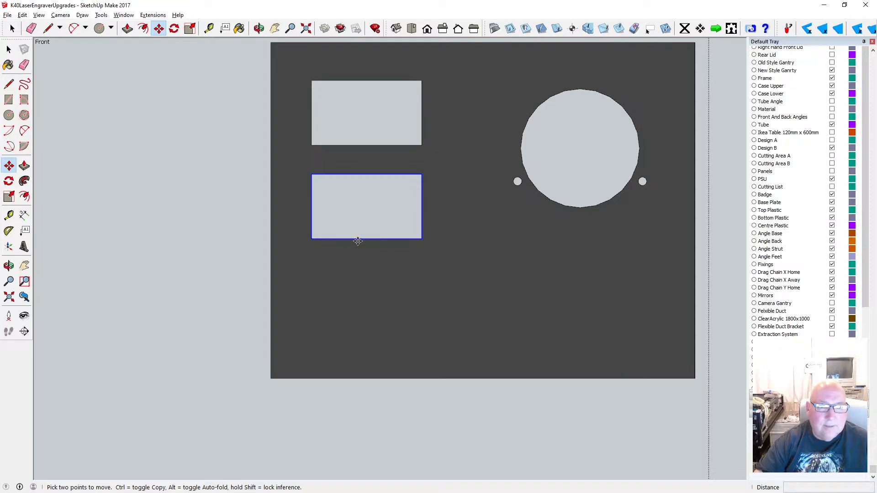
pyautogui.click(357, 241)
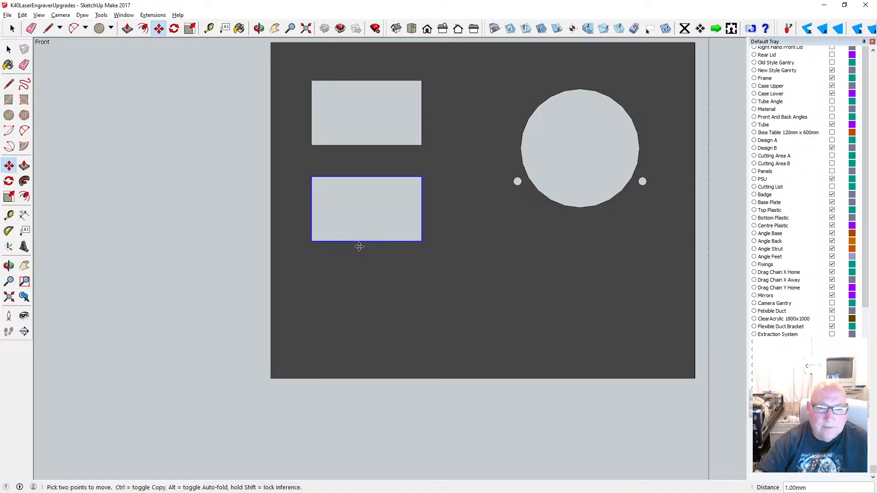
pyautogui.write('2')
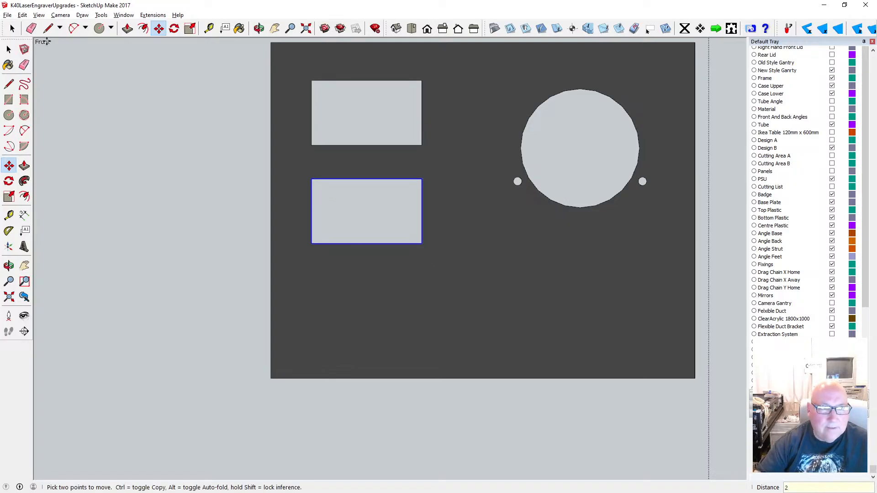
pyautogui.press('Return')
pyautogui.click(9, 49)
pyautogui.click(153, 117)
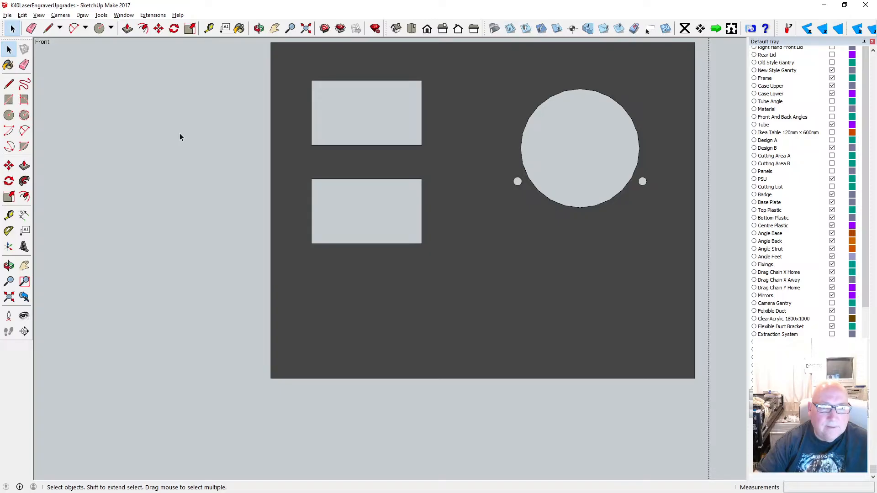
# - Switch the camera to Perspective and inspect the control panel's displays at an angle
pyautogui.scroll(-3, 249, 158)
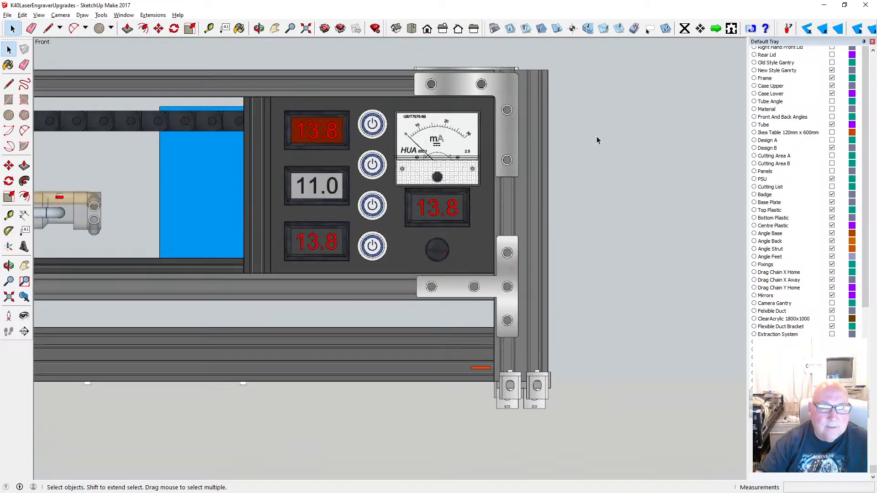
pyautogui.scroll(5, 319, 204)
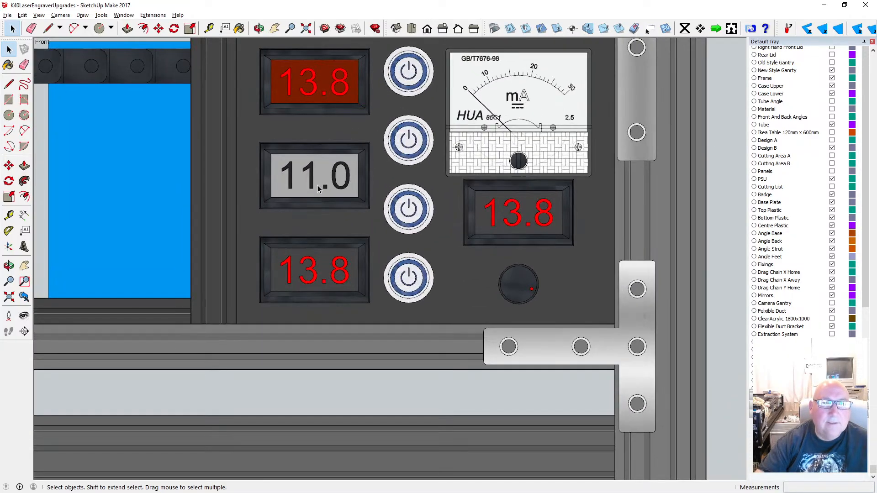
pyautogui.press('o')
pyautogui.moveTo(317, 185); pyautogui.dragTo(321, 161)
pyautogui.scroll(-4, 240, 148)
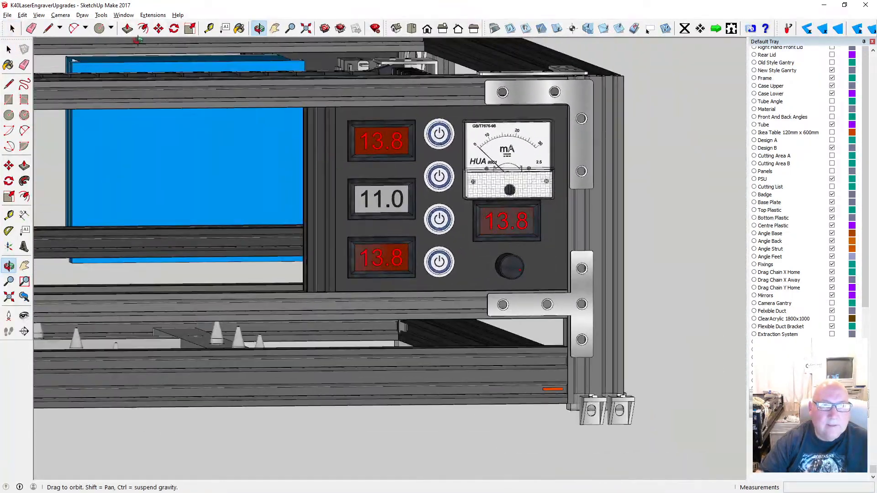
pyautogui.click(60, 15)
pyautogui.click(86, 72)
pyautogui.scroll(6, 396, 241)
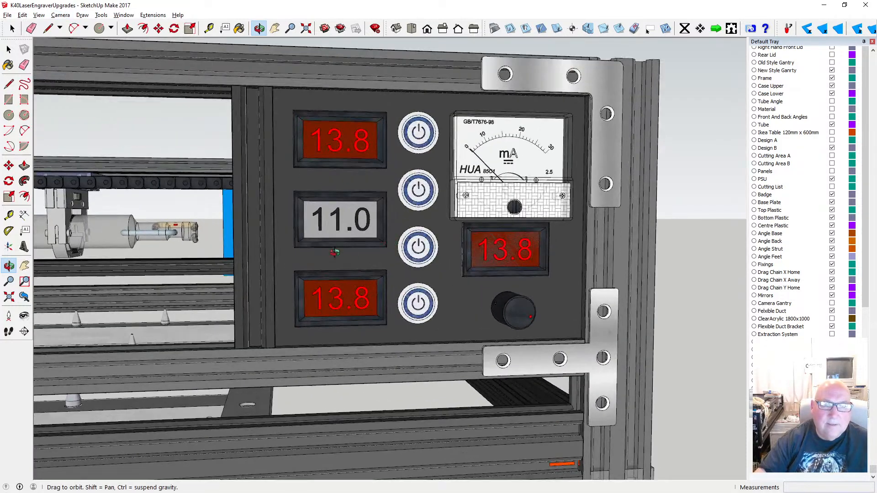
pyautogui.moveTo(335, 253); pyautogui.dragTo(494, 244)
pyautogui.scroll(5, 251, 242)
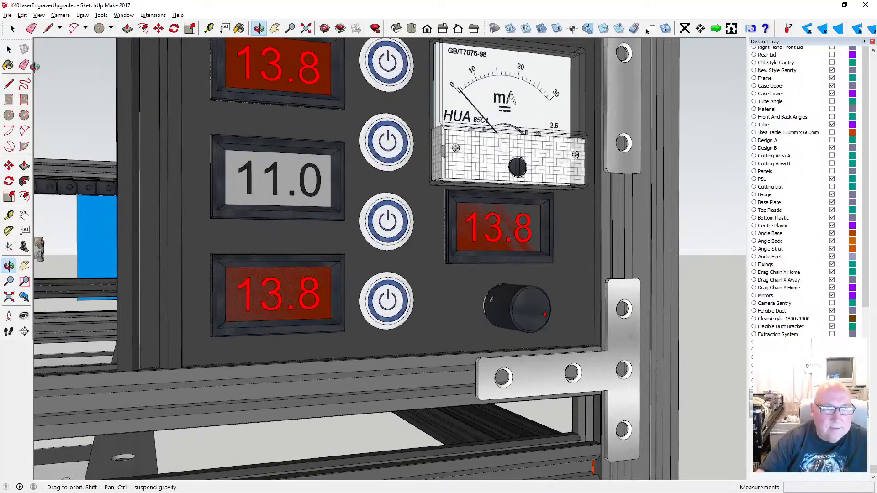
# - Copy the panel's second rectangular cutout 40 mm straight down as the outline for the third display, and leave the panel group
pyautogui.click(9, 49)
pyautogui.doubleClick(256, 232)
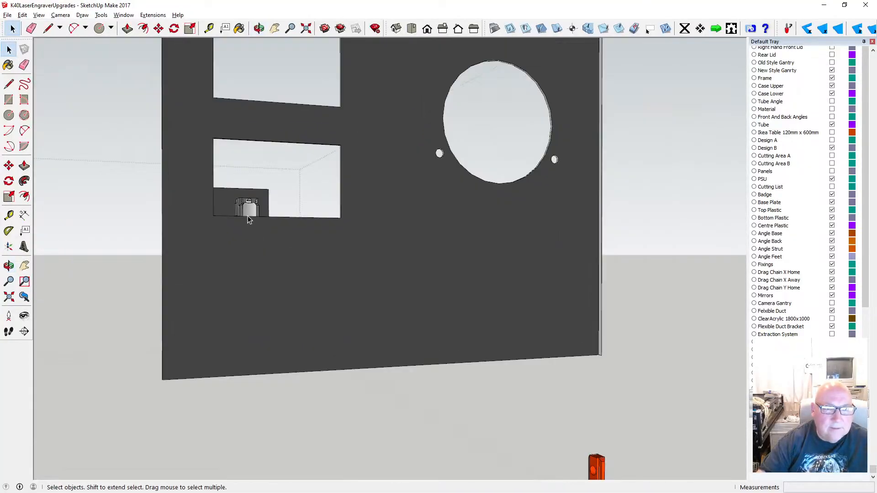
pyautogui.press('o')
pyautogui.moveTo(326, 84); pyautogui.dragTo(272, 145)
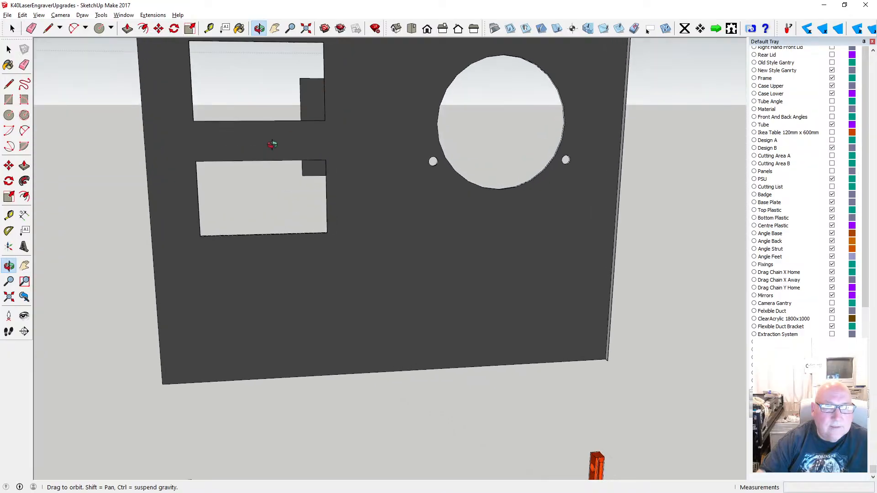
pyautogui.click(8, 49)
pyautogui.doubleClick(352, 149)
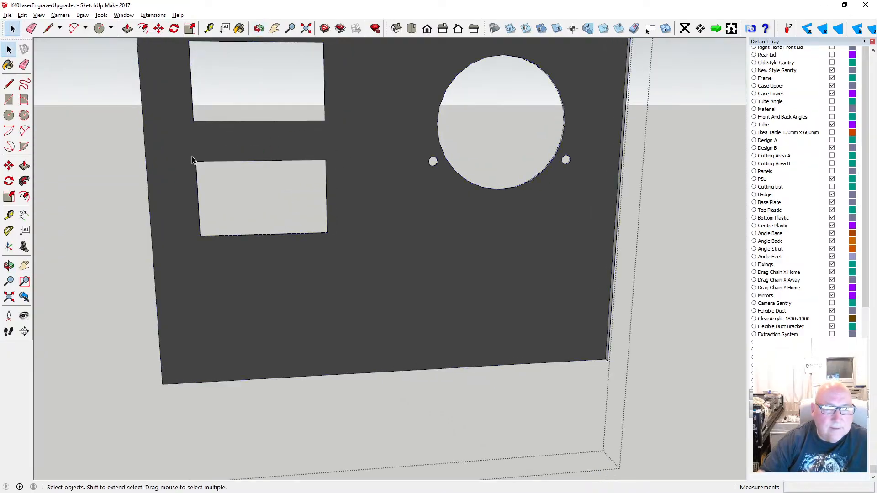
pyautogui.moveTo(181, 142); pyautogui.dragTo(356, 266)
pyautogui.click(159, 28)
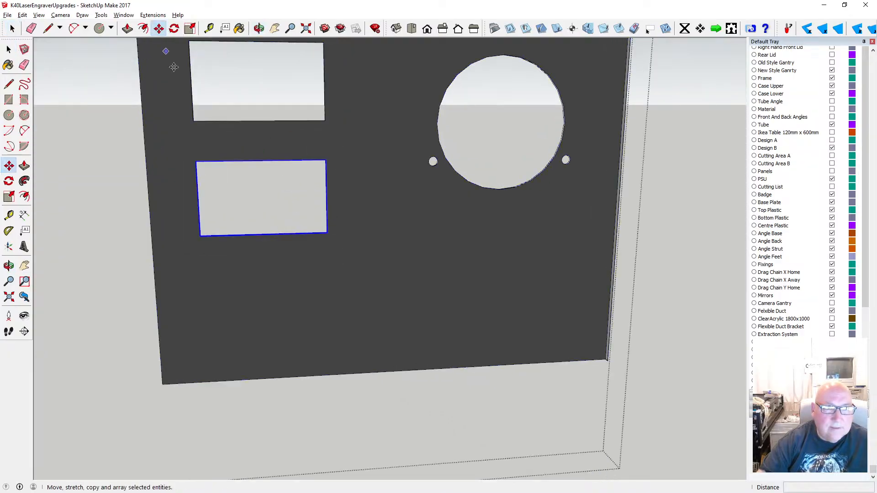
pyautogui.click(269, 234)
pyautogui.press('ctrl')
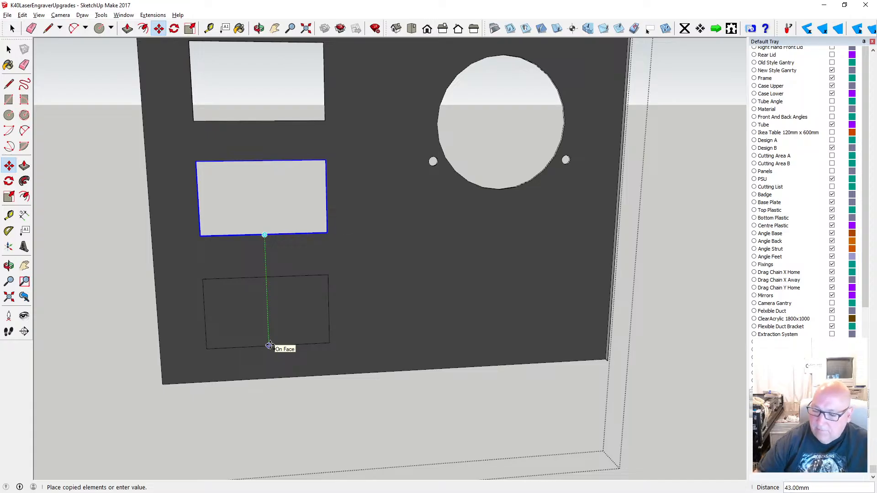
pyautogui.press('Return')
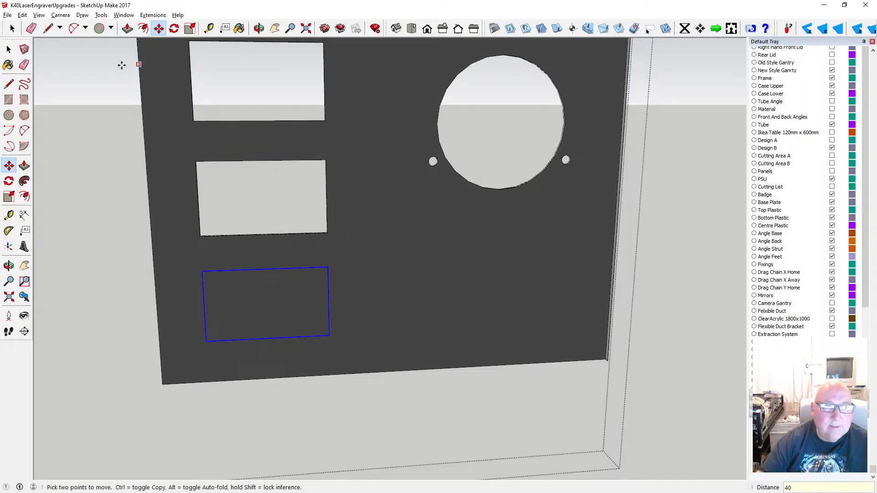
pyautogui.press('space')
pyautogui.scroll(-3, 366, 220)
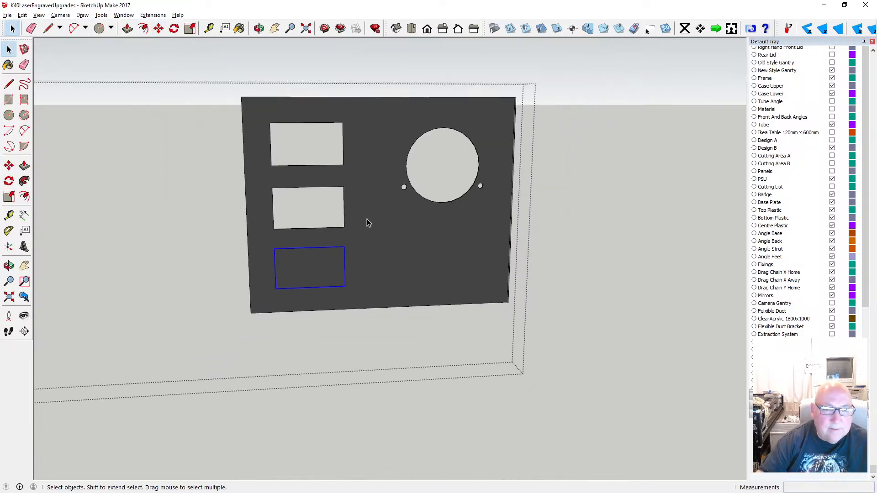
pyautogui.click(583, 204)
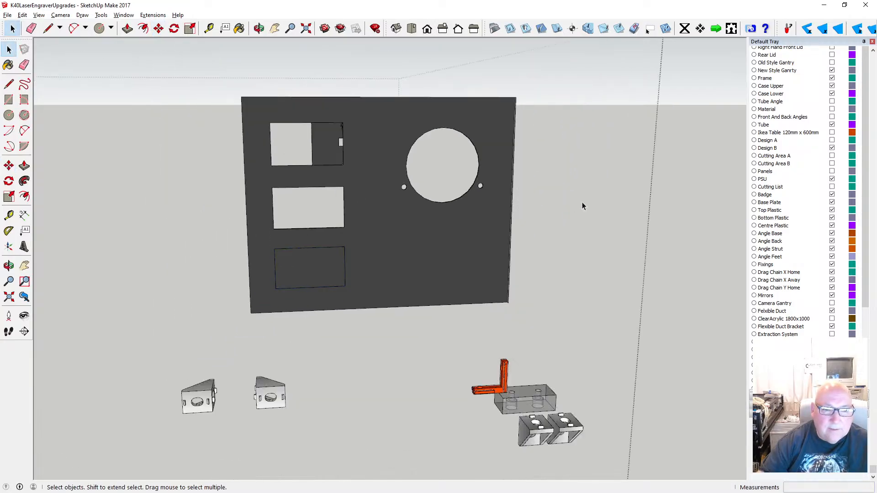
pyautogui.click(681, 194)
# - Turn on the X-ray face style and check how the lowest left-column display sits in the panel, from the front and from behind
pyautogui.scroll(3, 320, 268)
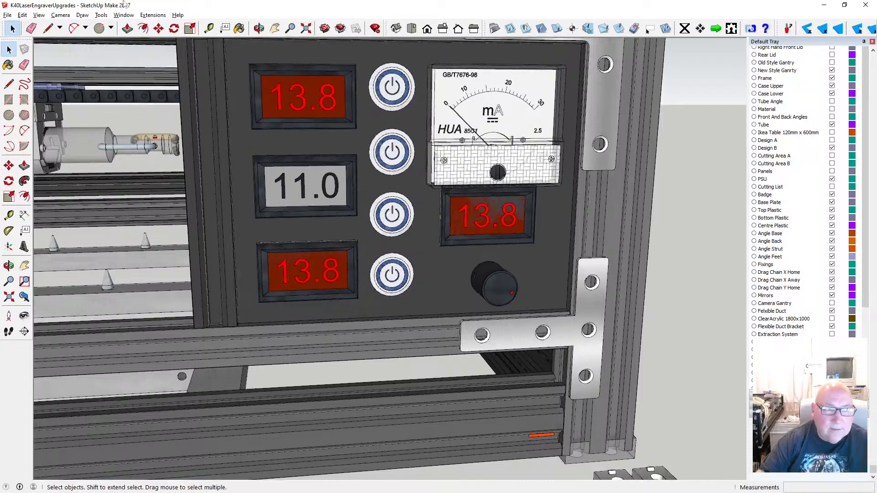
pyautogui.click(39, 15)
pyautogui.moveTo(85, 136)
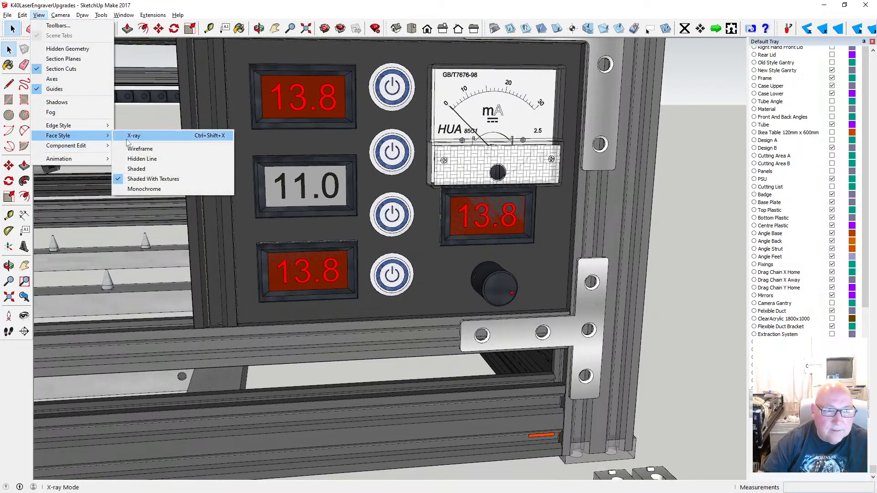
pyautogui.click(130, 136)
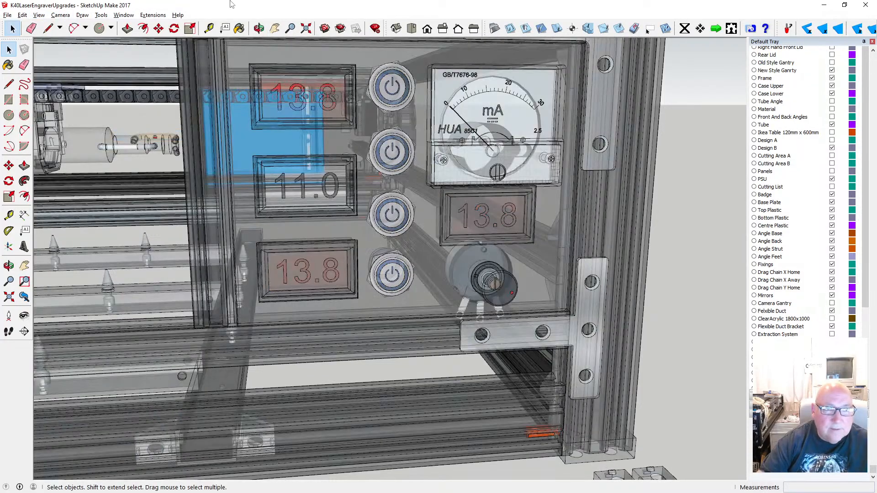
pyautogui.click(258, 28)
pyautogui.scroll(3, 283, 250)
pyautogui.scroll(5, 283, 250)
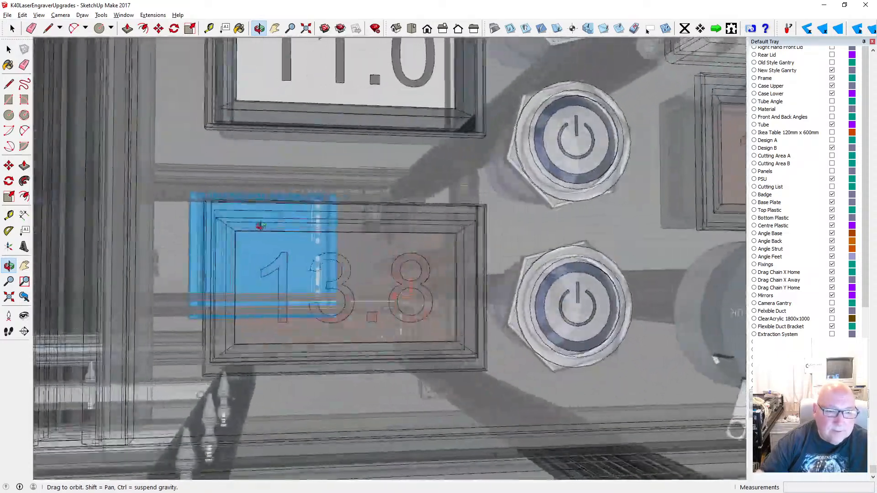
pyautogui.moveTo(261, 225); pyautogui.dragTo(633, 256)
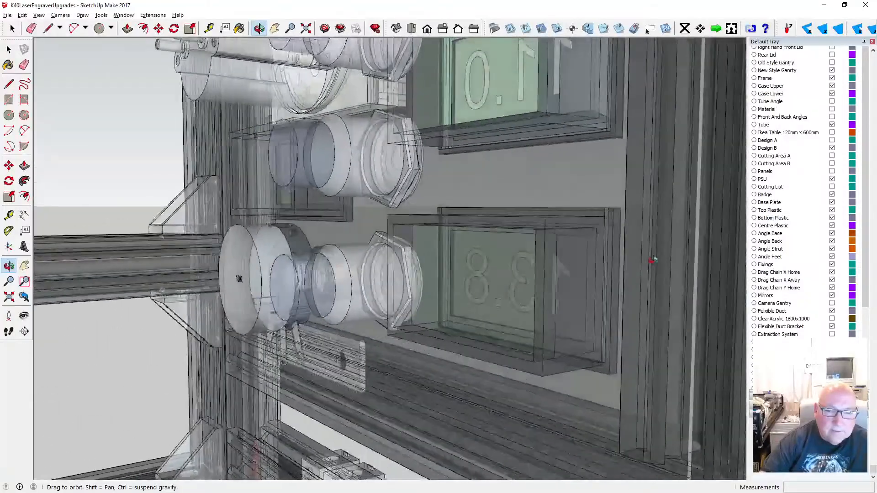
pyautogui.scroll(3, 597, 256)
pyautogui.moveTo(524, 245); pyautogui.dragTo(170, 228)
pyautogui.scroll(-4, 278, 237)
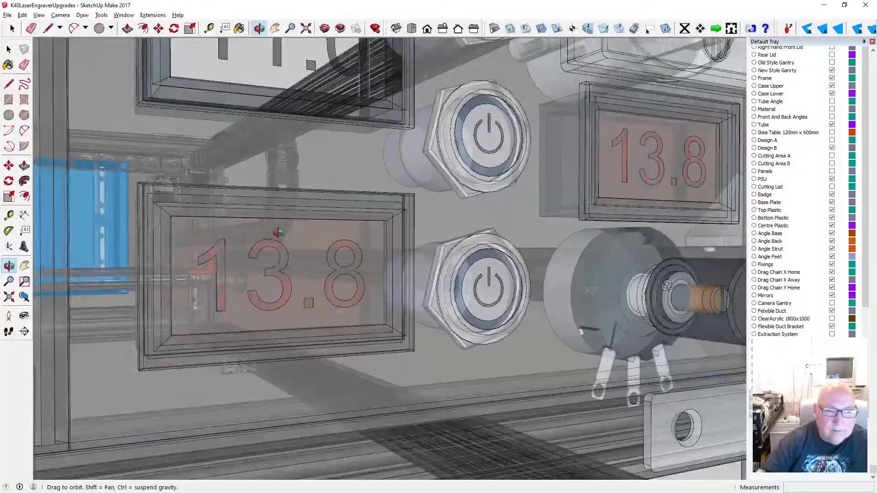
pyautogui.moveTo(261, 247); pyautogui.dragTo(229, 214)
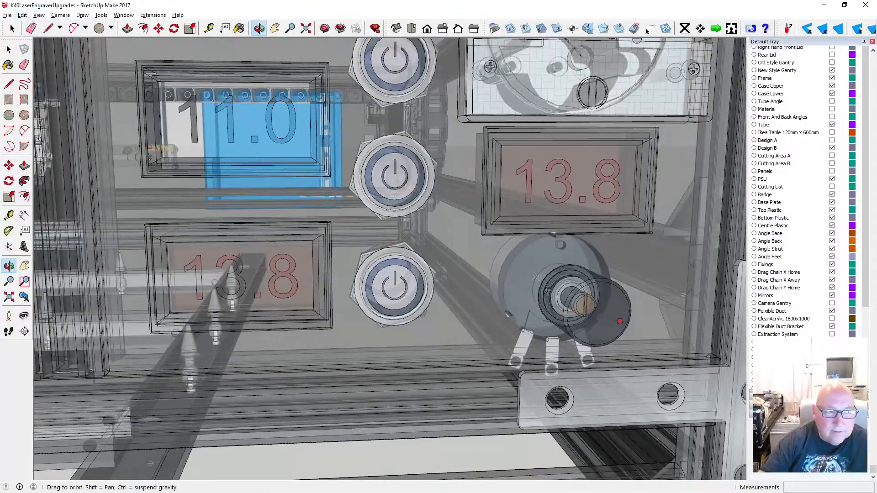
pyautogui.scroll(-4, 224, 190)
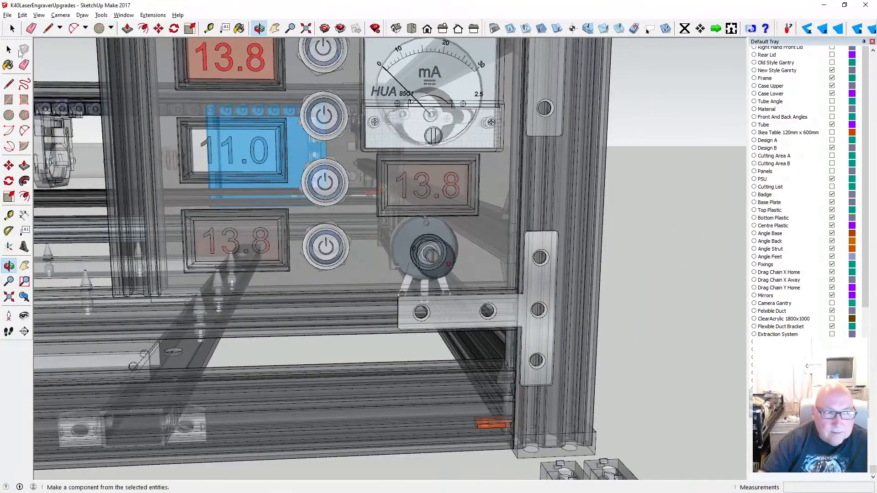
# - Open the front panel group and move the third display's rectangular outline 1 mm straight down
pyautogui.press('space')
pyautogui.doubleClick(273, 198)
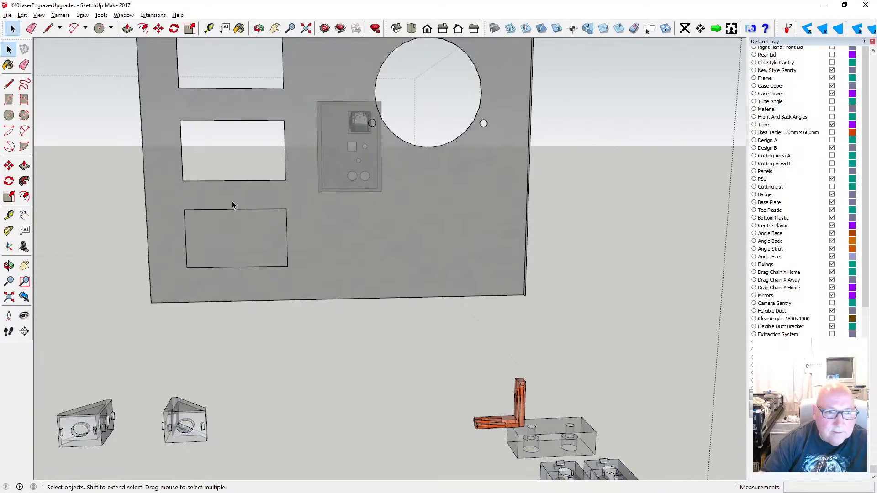
pyautogui.doubleClick(198, 202)
pyautogui.doubleClick(207, 199)
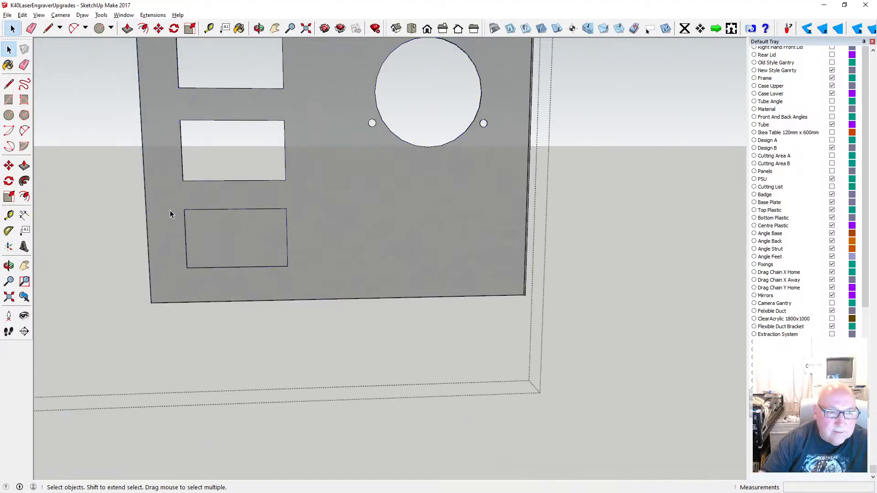
pyautogui.moveTo(170, 201); pyautogui.dragTo(310, 284)
pyautogui.press('m')
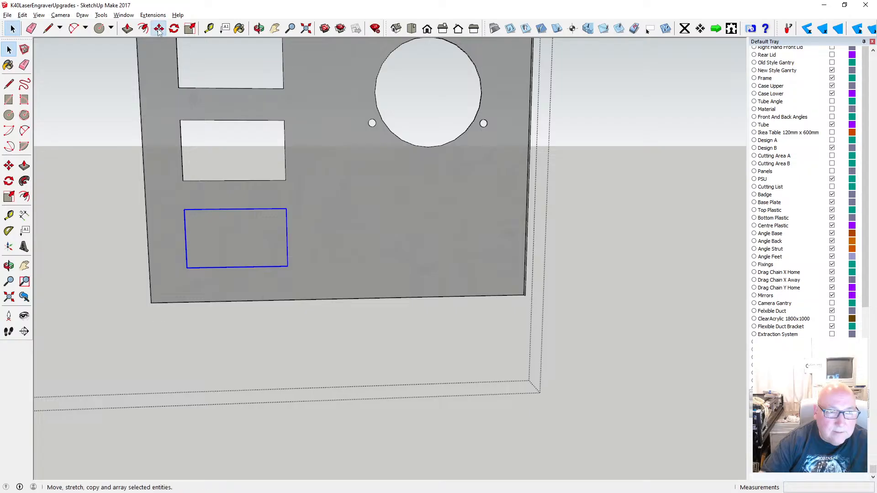
pyautogui.click(238, 268)
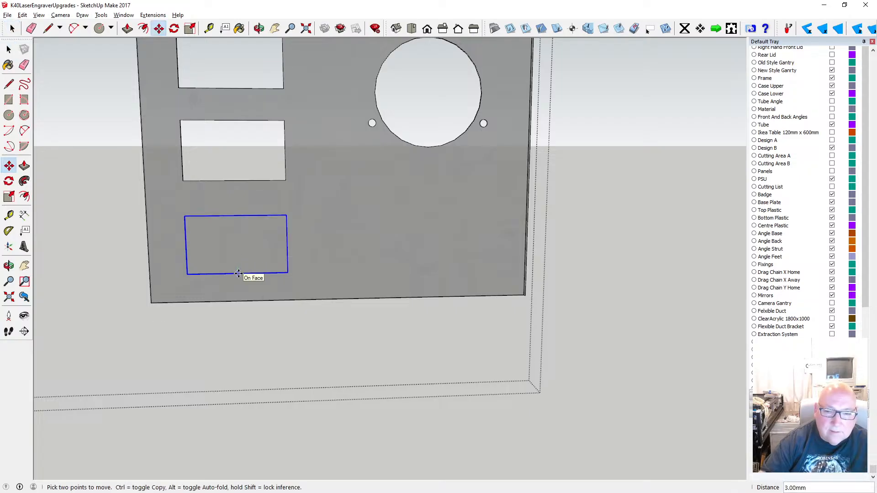
pyautogui.write('1')
pyautogui.press('Return')
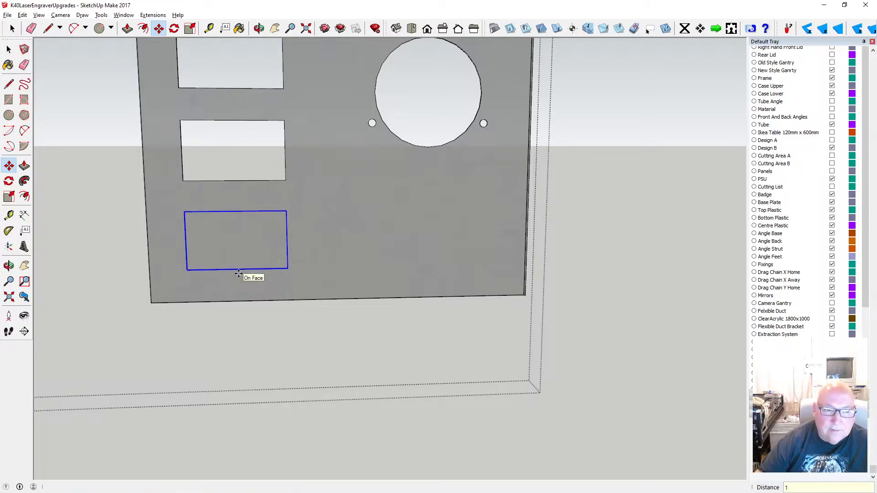
pyautogui.click(9, 49)
# - Delete the third rectangular outline, including its front and back edges, from the front panel and close the panel for editing
pyautogui.scroll(3, 235, 201)
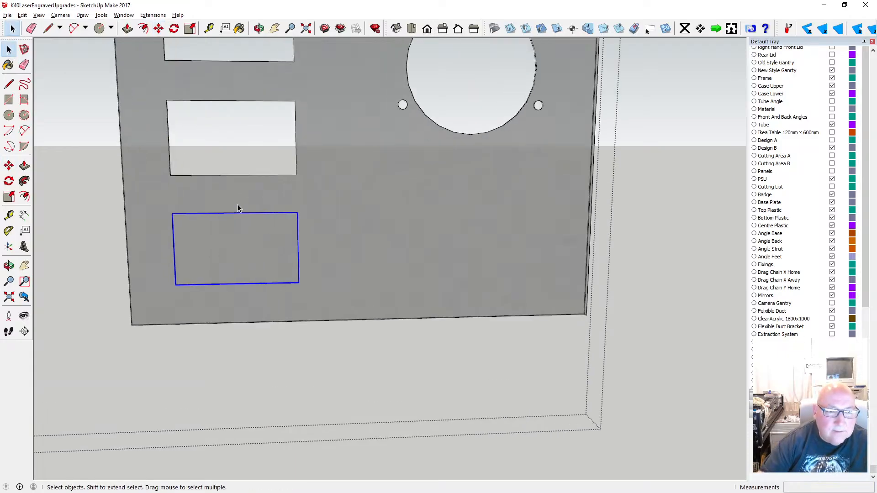
pyautogui.press('o')
pyautogui.moveTo(264, 117); pyautogui.dragTo(446, 220)
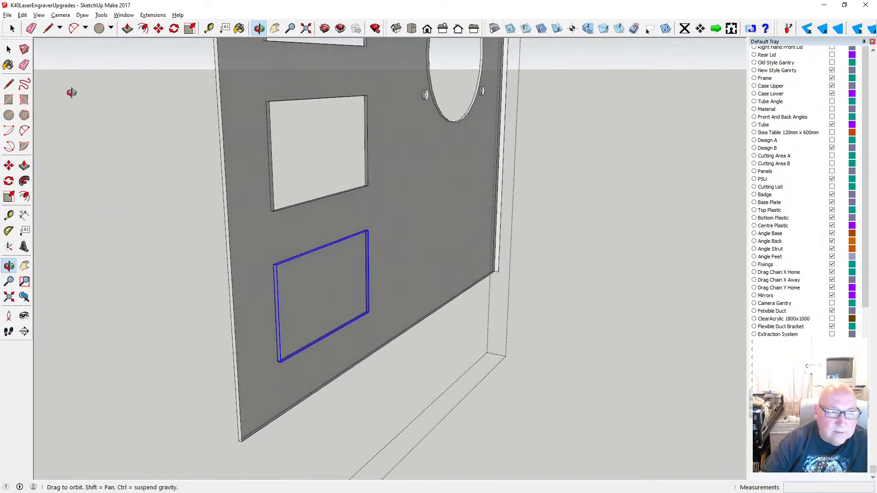
pyautogui.press('space')
pyautogui.click(327, 289)
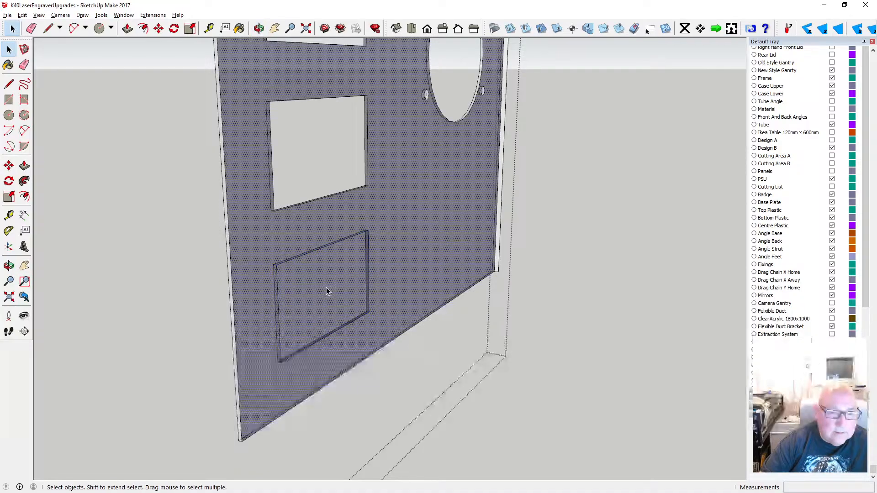
pyautogui.click(257, 29)
pyautogui.moveTo(288, 147); pyautogui.dragTo(502, 167)
pyautogui.click(9, 49)
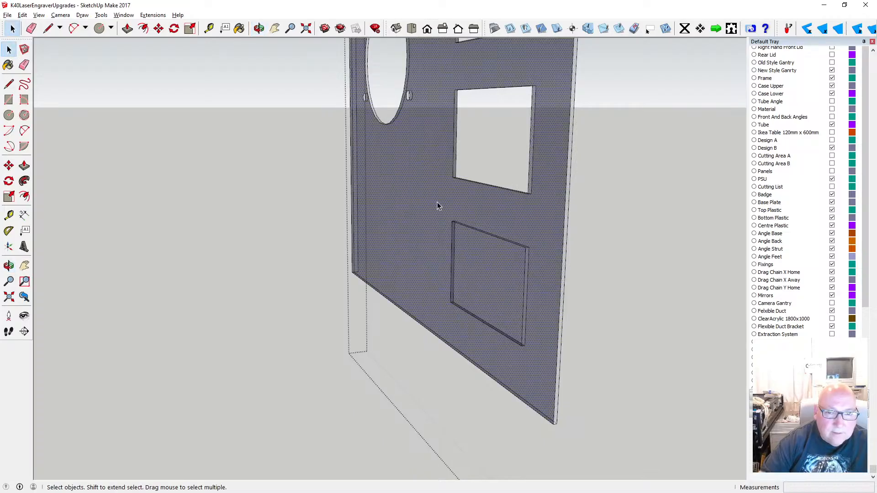
pyautogui.moveTo(437, 206)
pyautogui.mouseDown()
pyautogui.moveTo(576, 359)
pyautogui.moveTo(555, 360)
pyautogui.mouseUp()
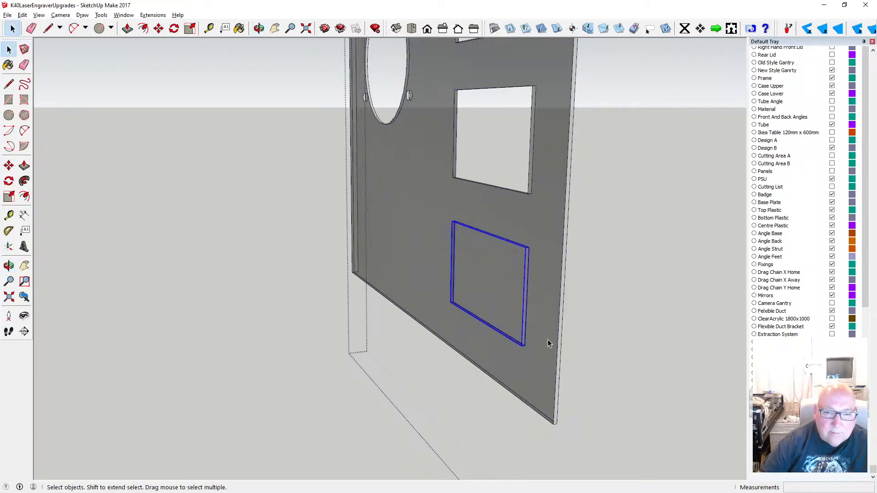
pyautogui.press('Delete')
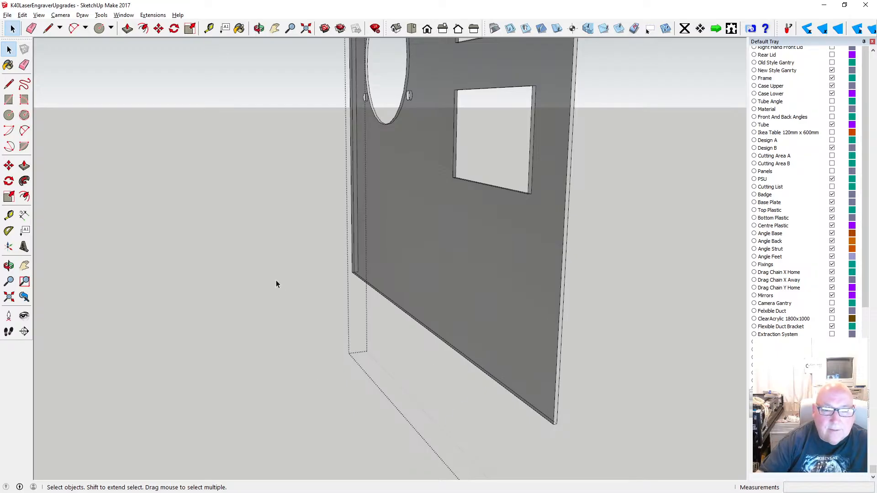
pyautogui.click(276, 280)
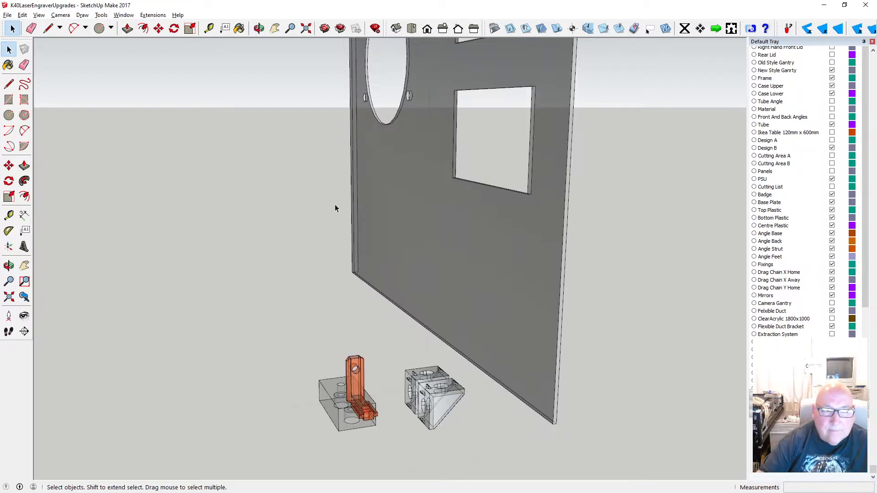
# - Turn off the X-ray face style and return to the full engraver model
pyautogui.click(38, 15)
pyautogui.moveTo(69, 135)
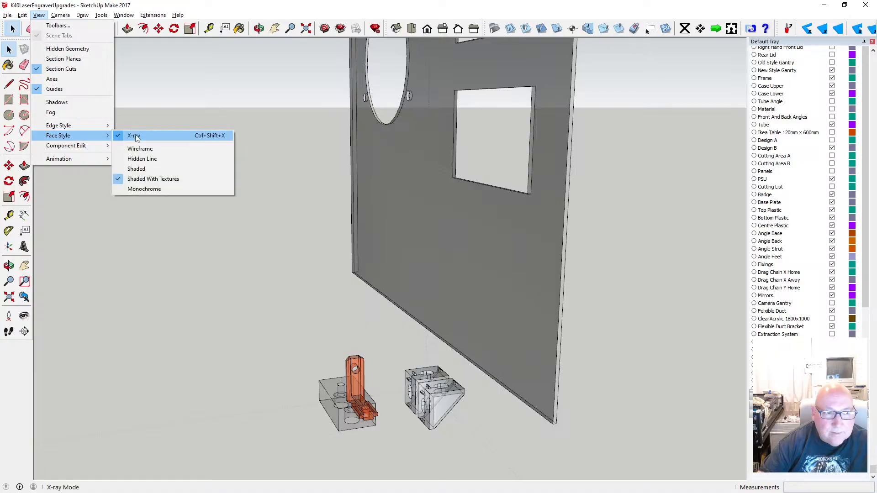
pyautogui.click(137, 136)
pyautogui.scroll(-5, 386, 203)
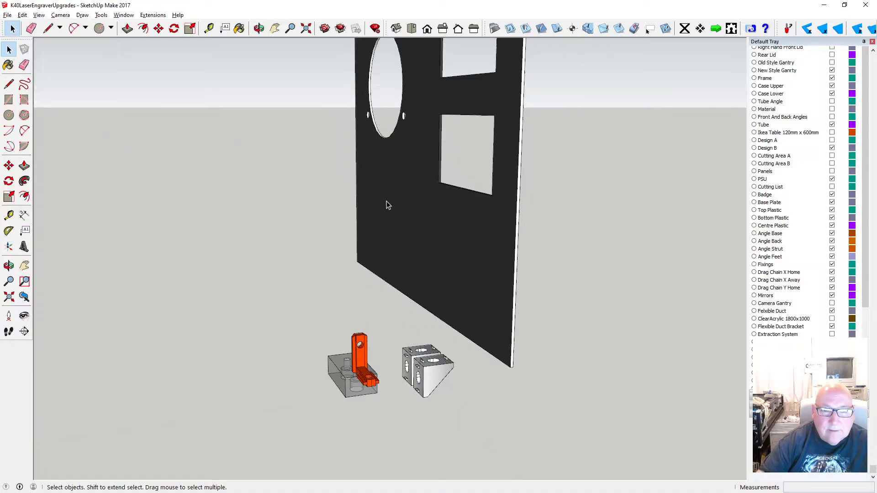
pyautogui.scroll(-5, 234, 184)
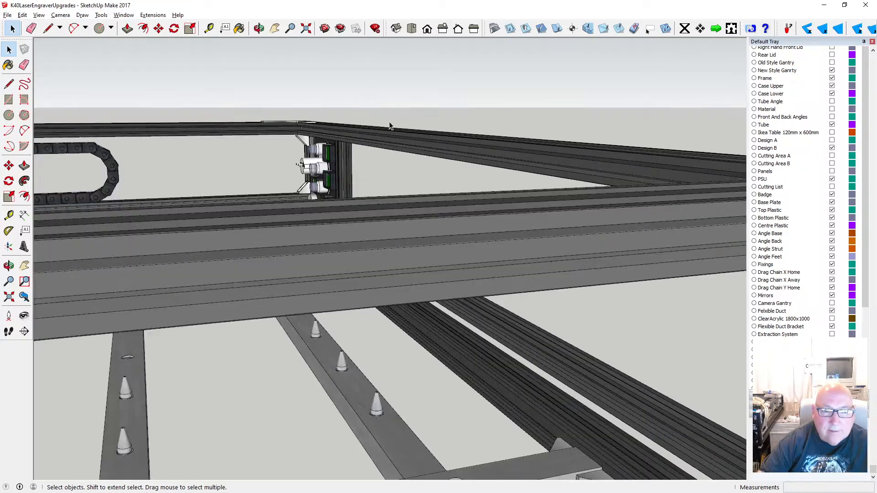
# - Open the lowest left-column display on the front control panel for editing
pyautogui.click(259, 29)
pyautogui.moveTo(434, 185); pyautogui.dragTo(164, 204)
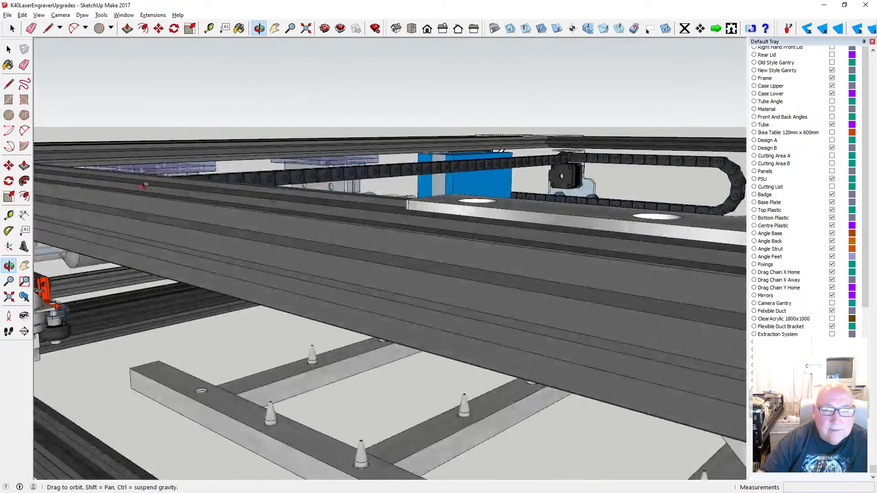
pyautogui.scroll(-2, 167, 199)
pyautogui.scroll(-6, 168, 199)
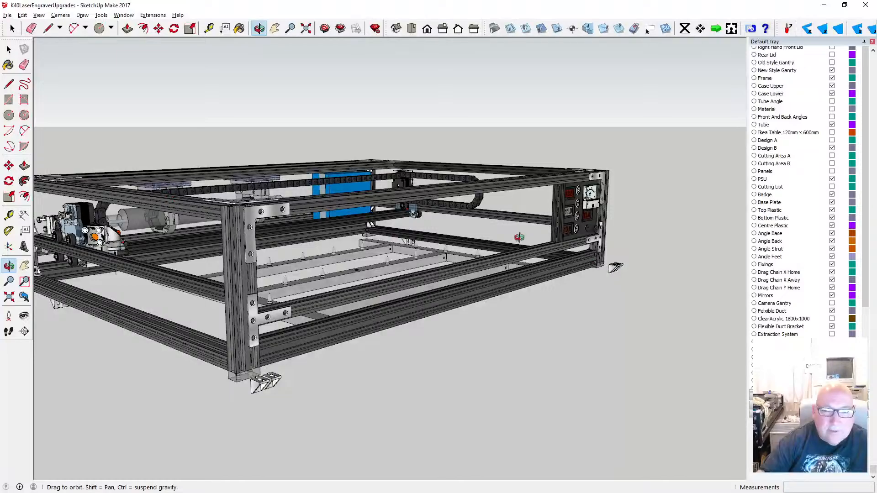
pyautogui.scroll(8, 520, 237)
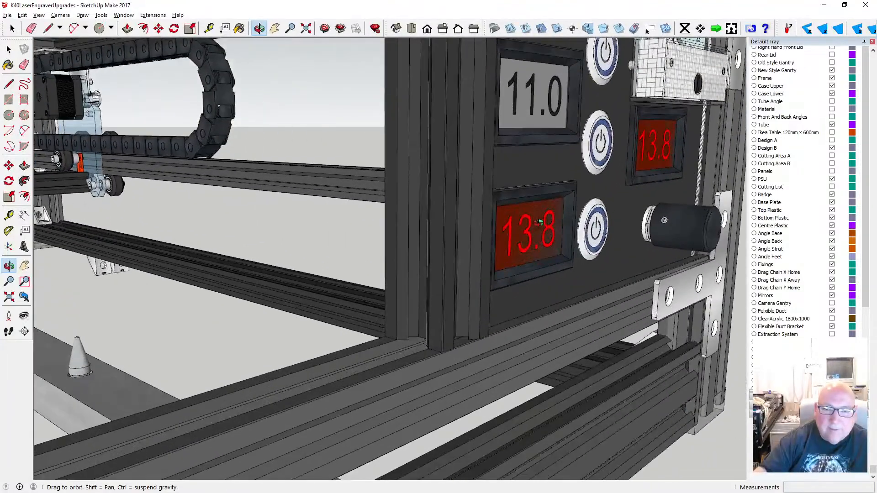
pyautogui.scroll(2, 538, 223)
pyautogui.press('space')
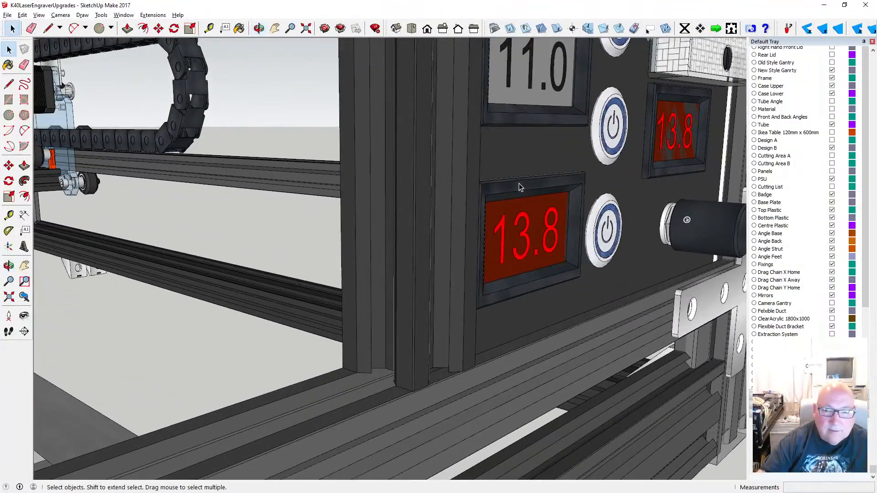
pyautogui.doubleClick(519, 184)
pyautogui.scroll(2, 514, 190)
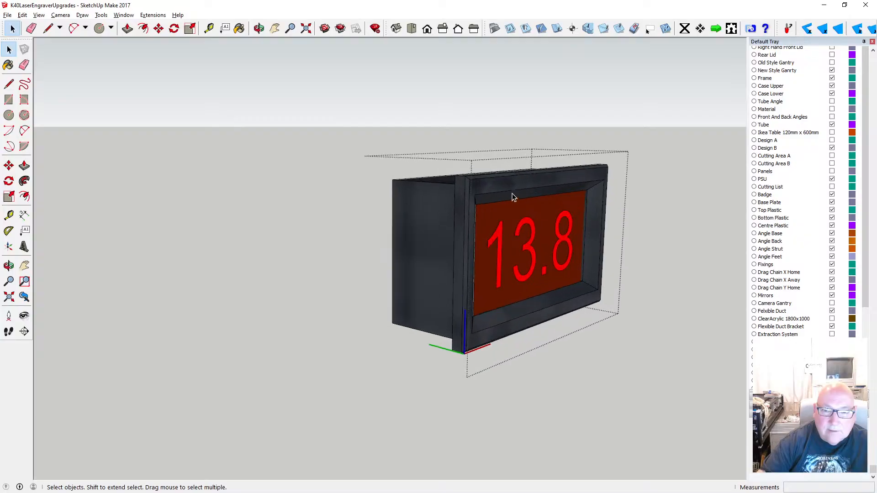
# - Enter the display's inner group and select the top and side edges where the rear housing meets the bezel
pyautogui.click(259, 29)
pyautogui.moveTo(290, 131); pyautogui.dragTo(497, 148)
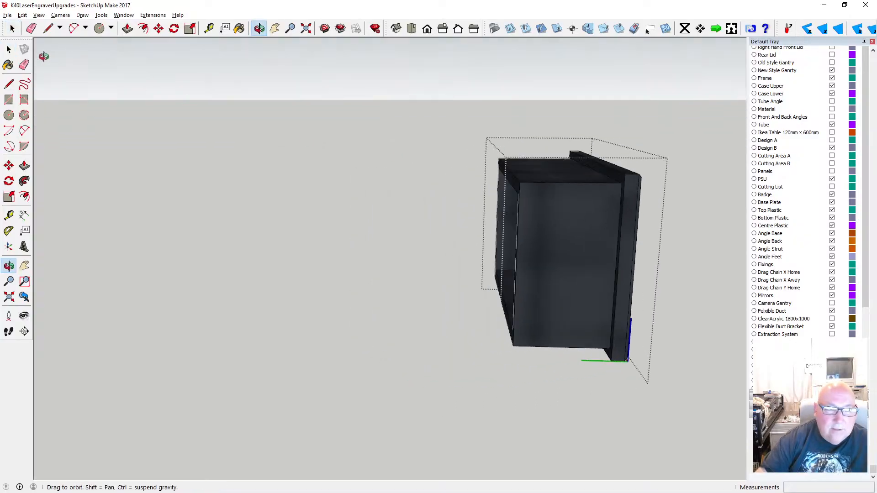
pyautogui.click(9, 49)
pyautogui.scroll(3, 608, 174)
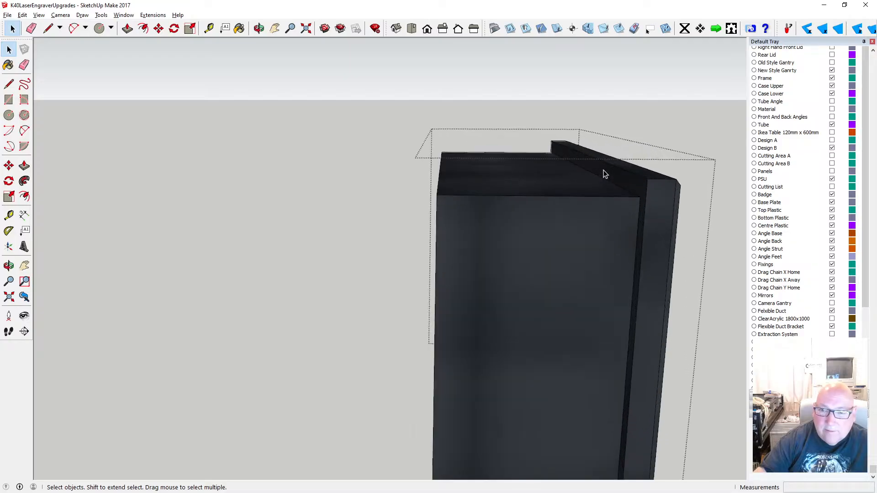
pyautogui.click(593, 175)
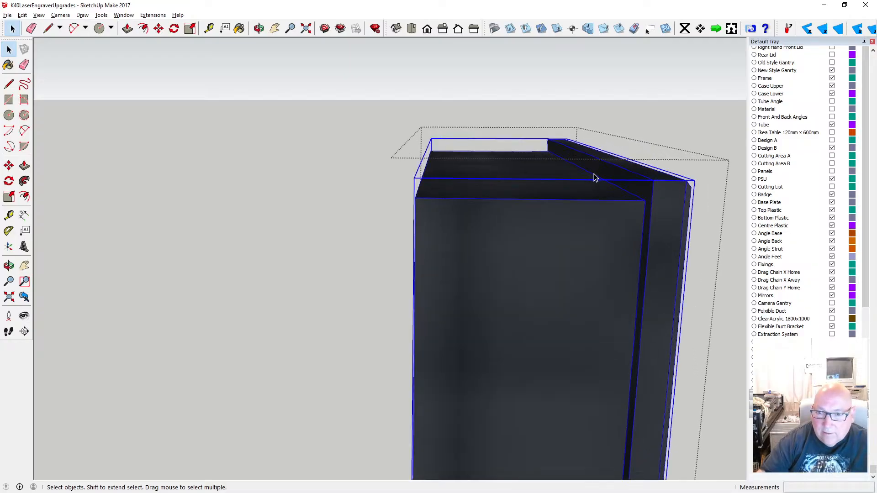
pyautogui.doubleClick(596, 177)
pyautogui.click(595, 178)
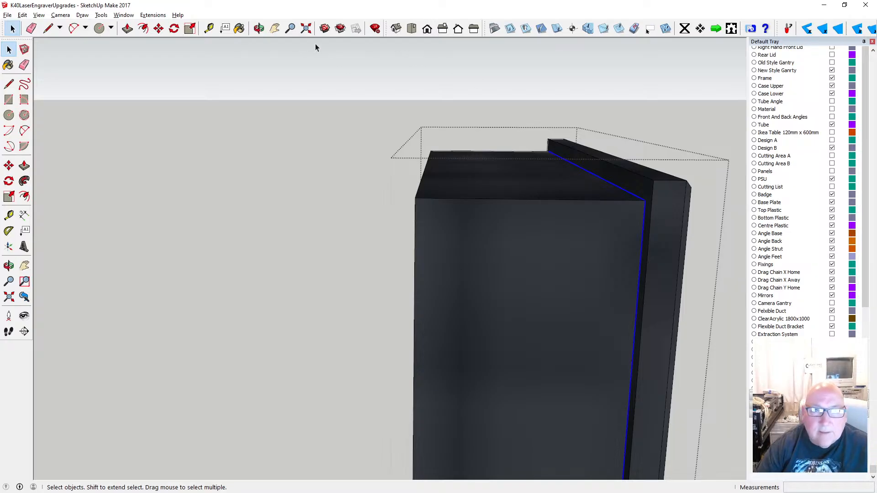
# - Add the bottom and remaining side edges of the lowest left-column display's rear housing to the selection, copy the four edges and close the display group
pyautogui.click(259, 29)
pyautogui.moveTo(518, 167); pyautogui.dragTo(502, 92)
pyautogui.click(9, 49)
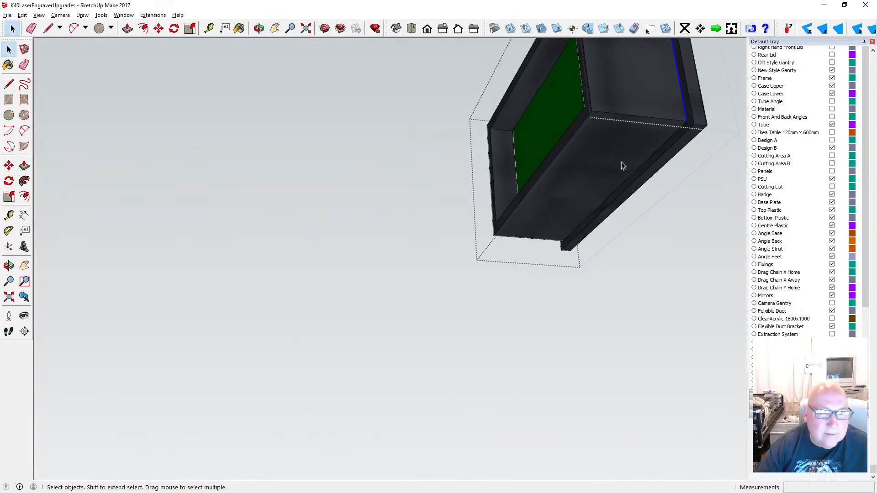
pyautogui.click(645, 165)
pyautogui.press('o')
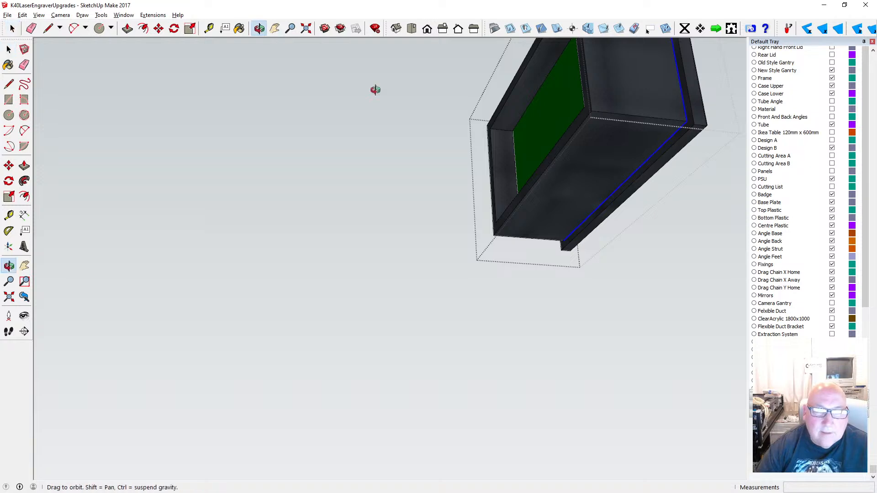
pyautogui.moveTo(434, 150); pyautogui.dragTo(695, 298)
pyautogui.scroll(5, 551, 309)
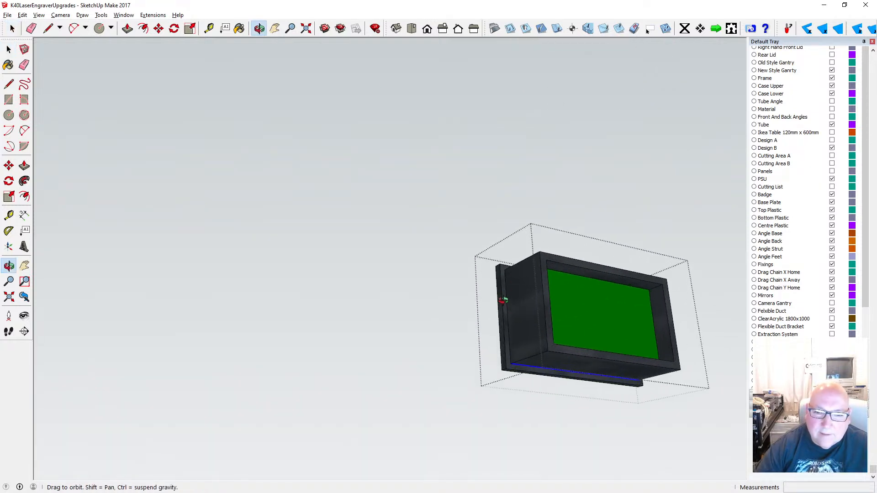
pyautogui.click(9, 50)
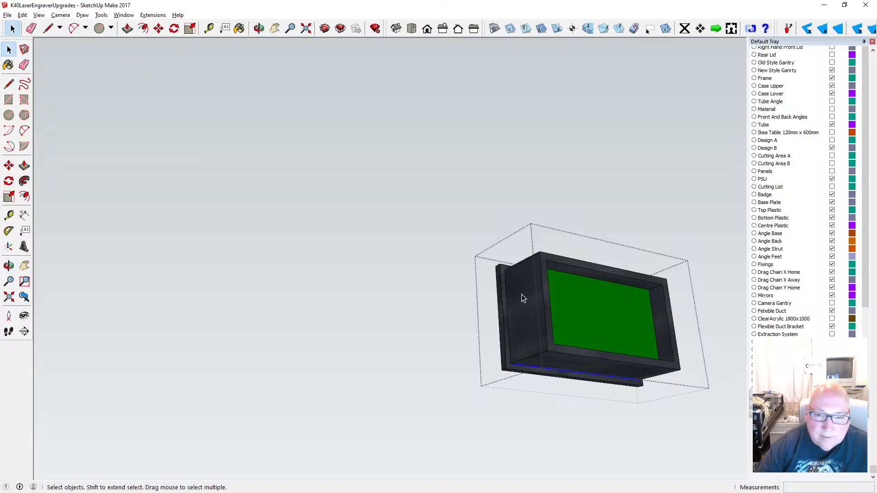
pyautogui.click(22, 15)
pyautogui.click(32, 59)
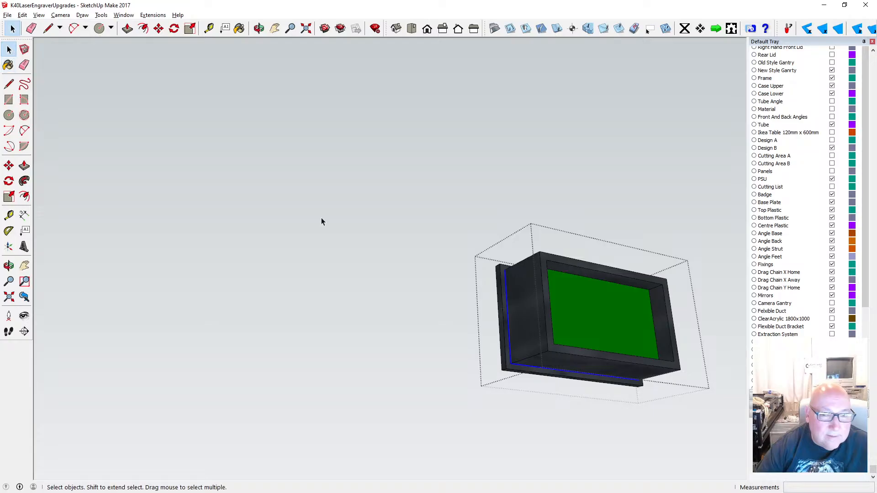
pyautogui.click(366, 226)
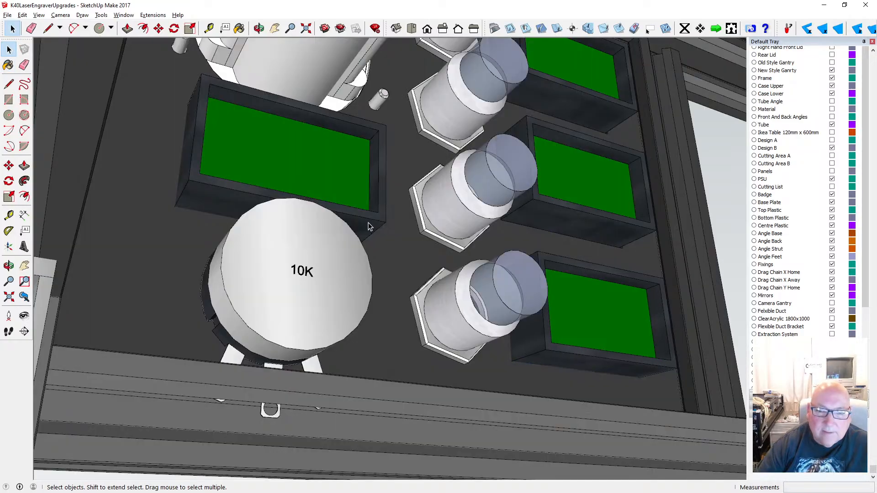
# - Open the front control panel for editing and paste the copied rectangle in place below the two existing left-column cutouts
pyautogui.scroll(5, 369, 226)
pyautogui.click(258, 28)
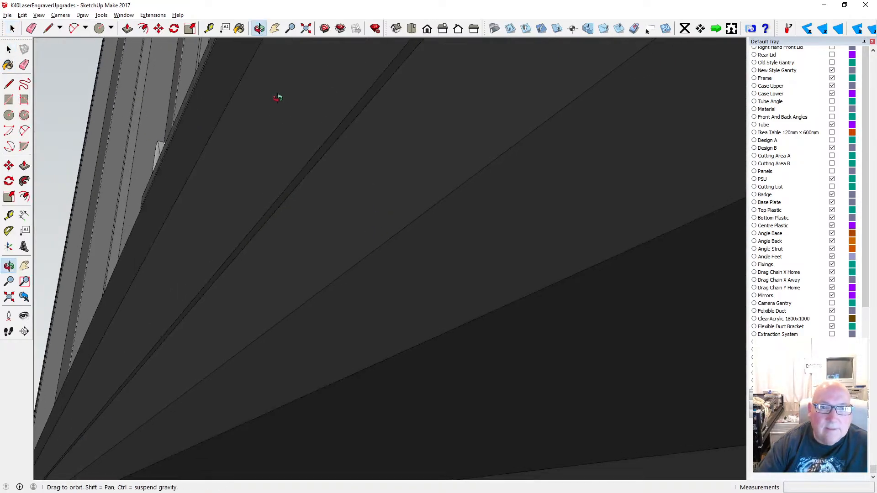
pyautogui.moveTo(278, 94); pyautogui.dragTo(415, 251)
pyautogui.scroll(-10, 415, 251)
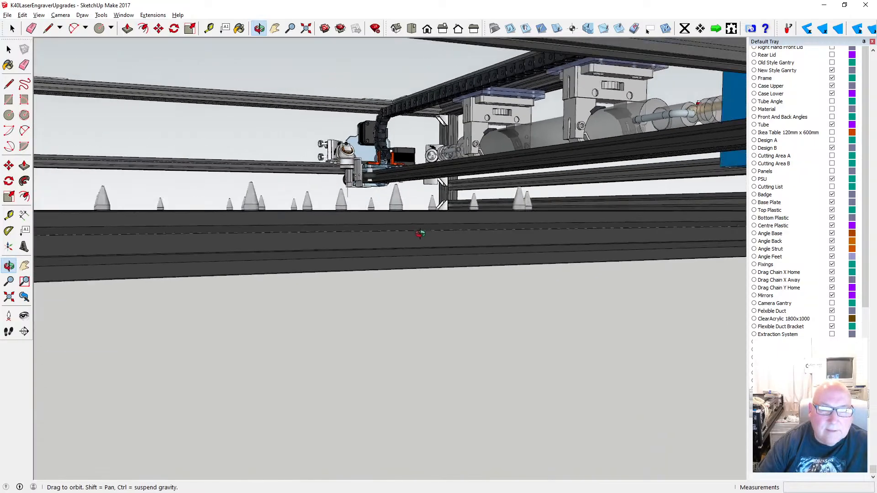
pyautogui.scroll(5, 617, 268)
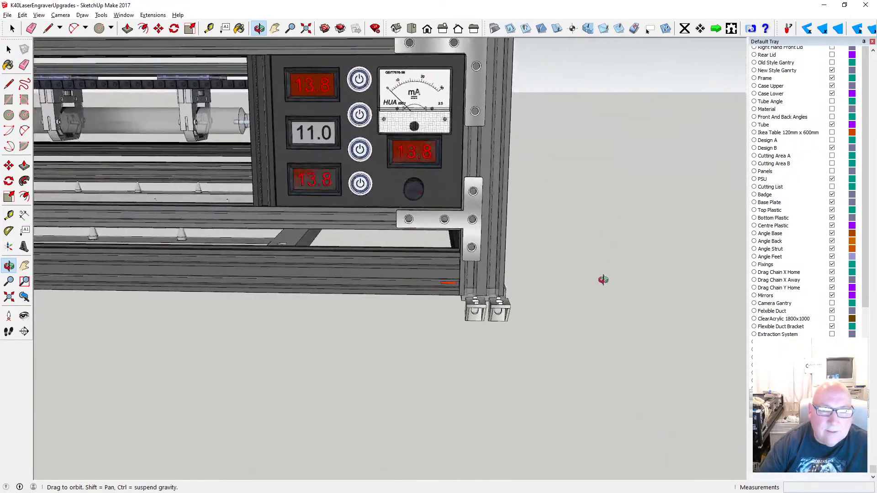
pyautogui.scroll(3, 449, 195)
pyautogui.click(9, 49)
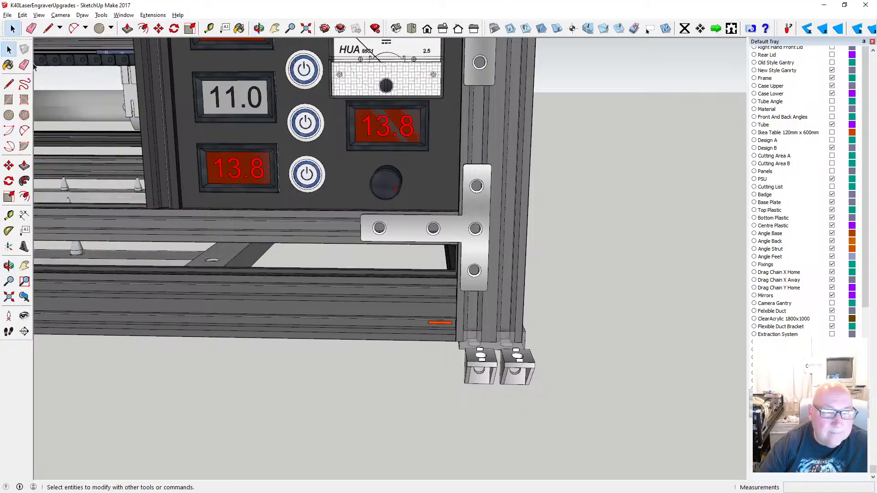
pyautogui.click(342, 154)
pyautogui.press('Delete')
pyautogui.doubleClick(294, 154)
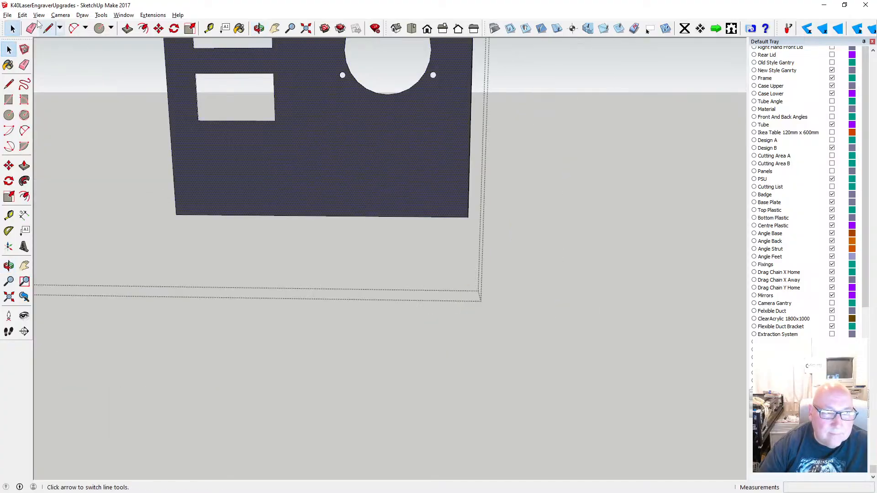
pyautogui.click(22, 15)
pyautogui.click(43, 79)
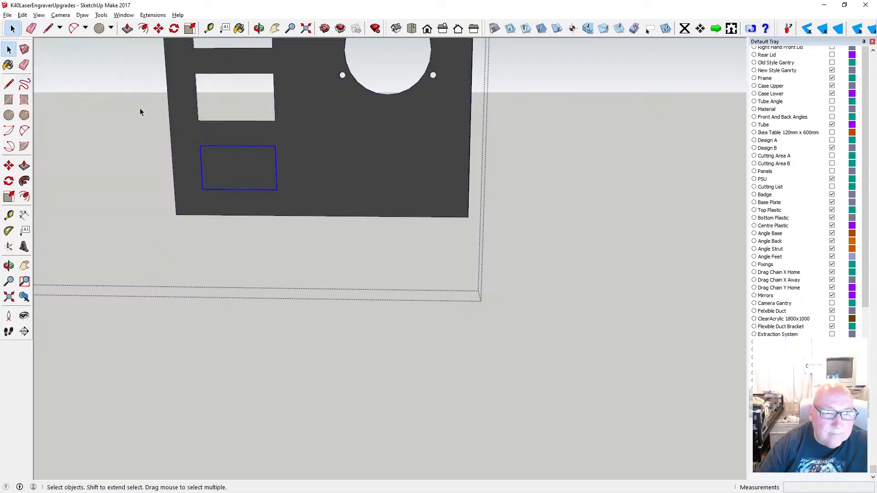
# - Push the pasted rectangle's face 1 mm through the panel to cut the third left-column display opening
pyautogui.click(258, 28)
pyautogui.moveTo(192, 141); pyautogui.dragTo(290, 143)
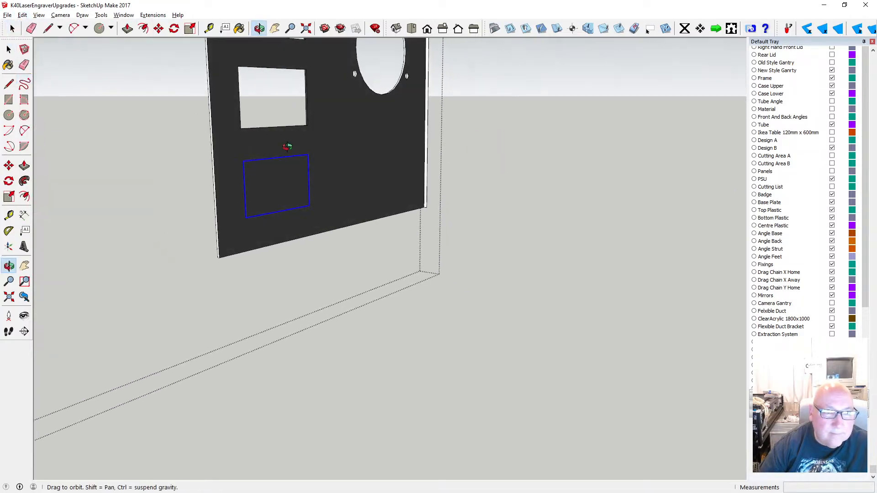
pyautogui.click(127, 29)
pyautogui.click(255, 183)
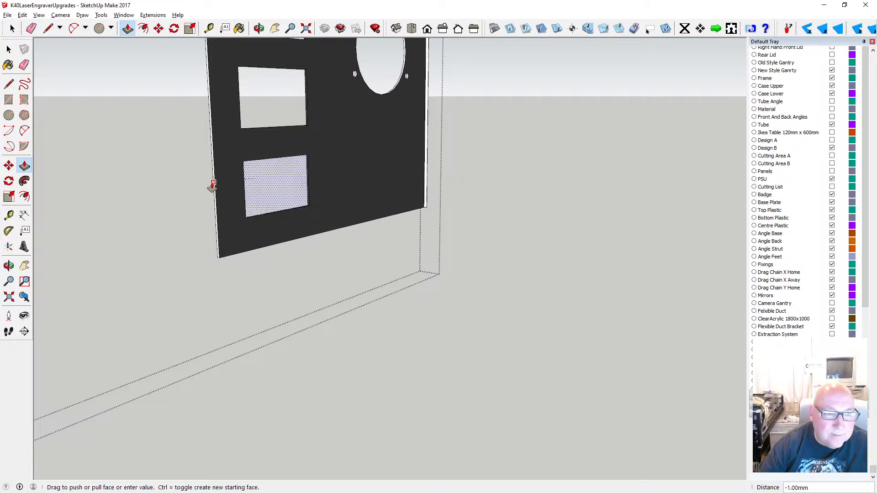
pyautogui.click(212, 185)
# - Leave the panel group and open the display beneath the round meter for editing, with its rear housing in view
pyautogui.moveTo(255, 42); pyautogui.dragTo(257, 70, button='middle')
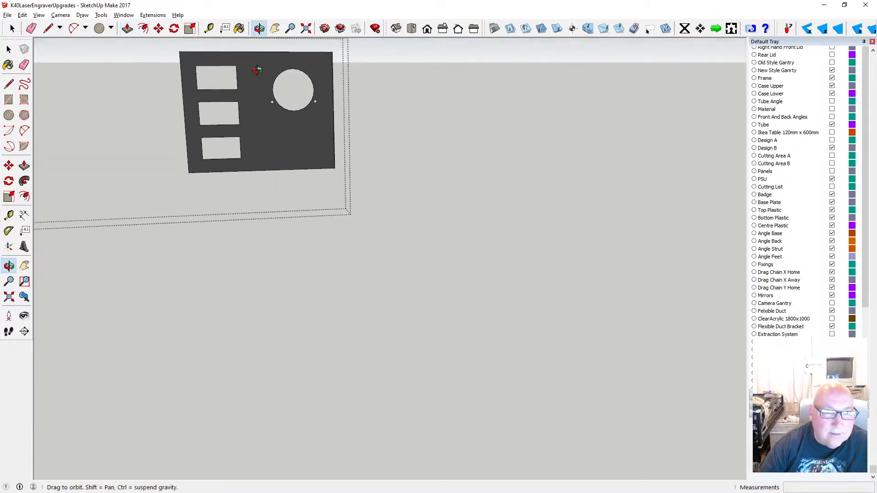
pyautogui.scroll(4, 267, 126)
pyautogui.moveTo(315, 158); pyautogui.dragTo(285, 153)
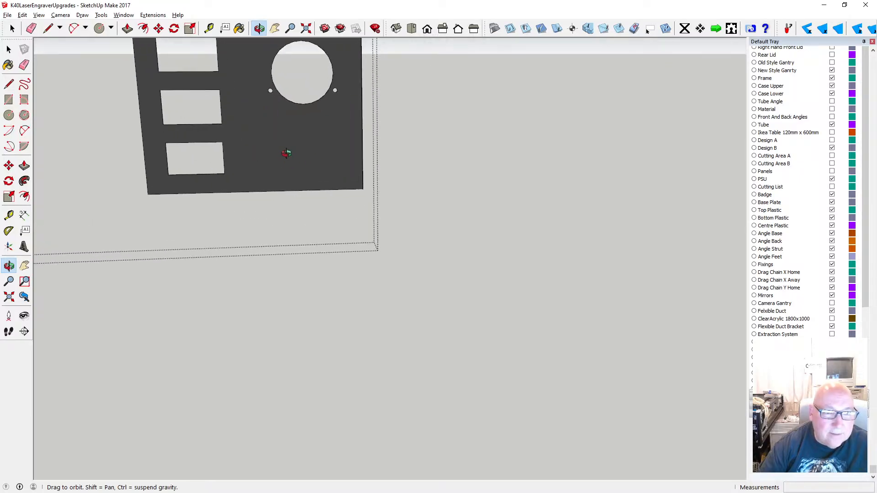
pyautogui.click(8, 49)
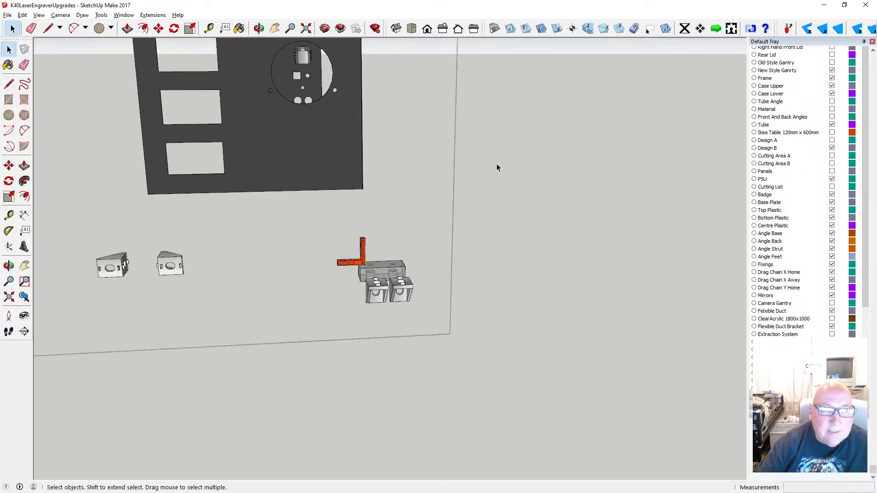
pyautogui.doubleClick(328, 130)
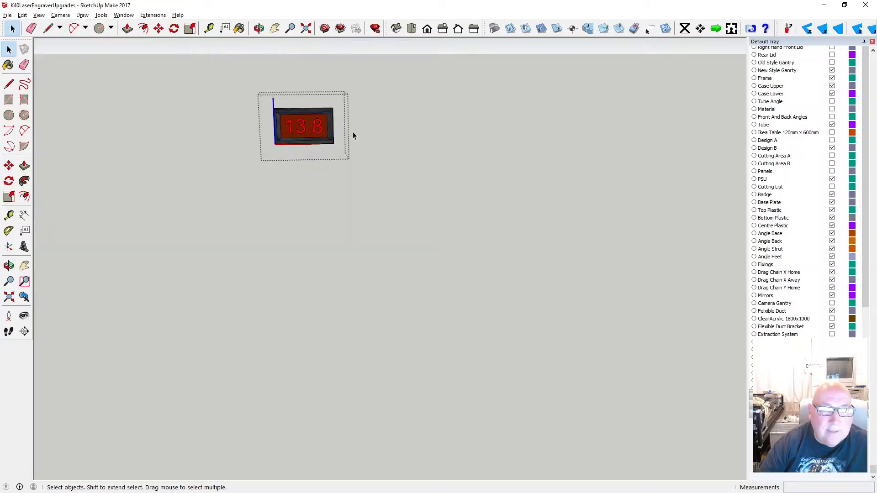
pyautogui.click(259, 28)
pyautogui.moveTo(432, 157); pyautogui.dragTo(237, 115)
pyautogui.scroll(8, 238, 115)
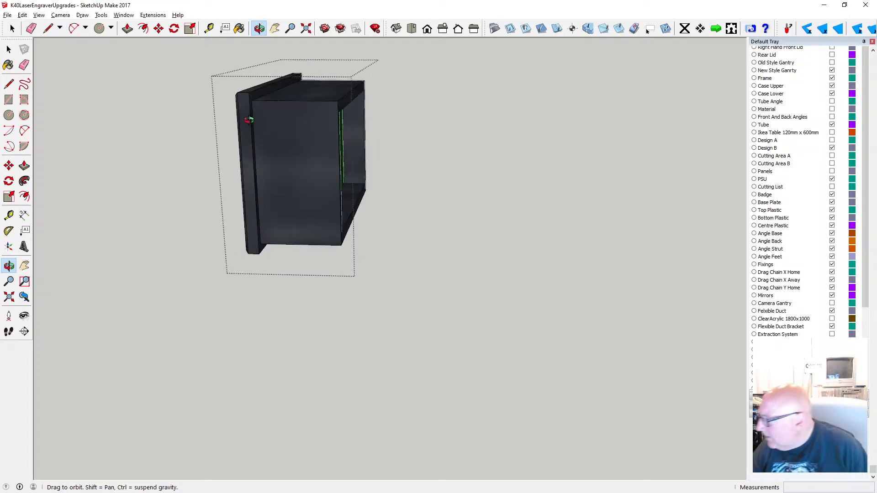
pyautogui.moveTo(282, 122); pyautogui.dragTo(231, 145)
pyautogui.moveTo(231, 145); pyautogui.dragTo(190, 133, button='middle')
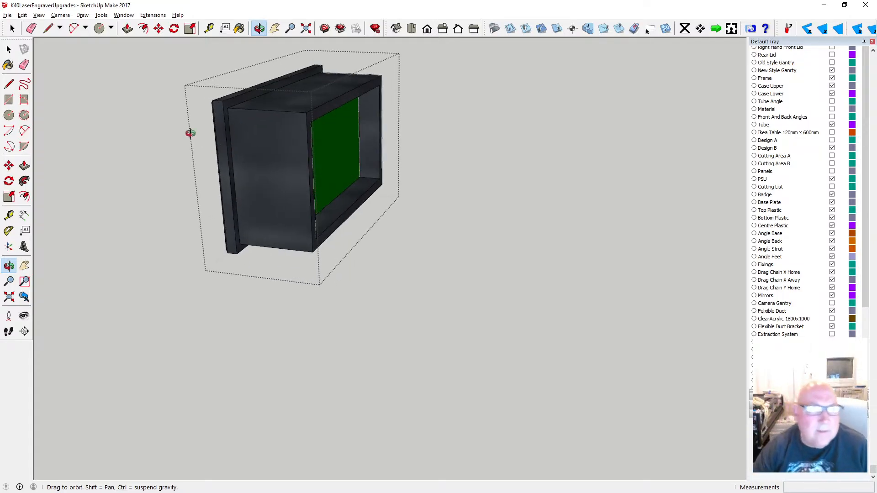
# - Enter this display's inner group and select the top and one side edge where the rear housing meets the bezel
pyautogui.press('space')
pyautogui.click(243, 103)
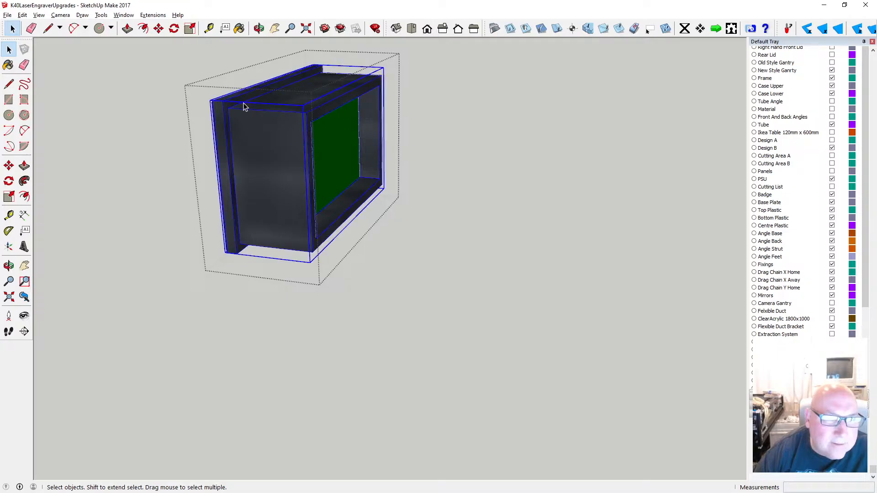
pyautogui.doubleClick(242, 104)
pyautogui.tripleClick(243, 104)
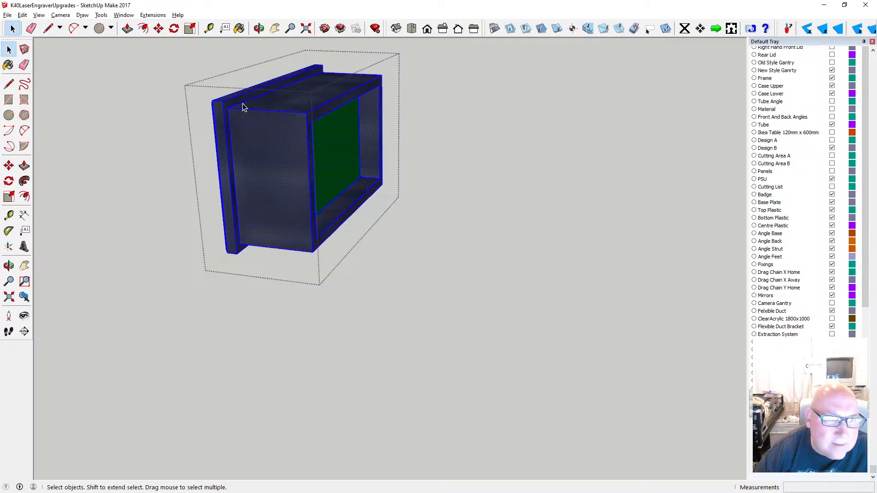
pyautogui.click(245, 107)
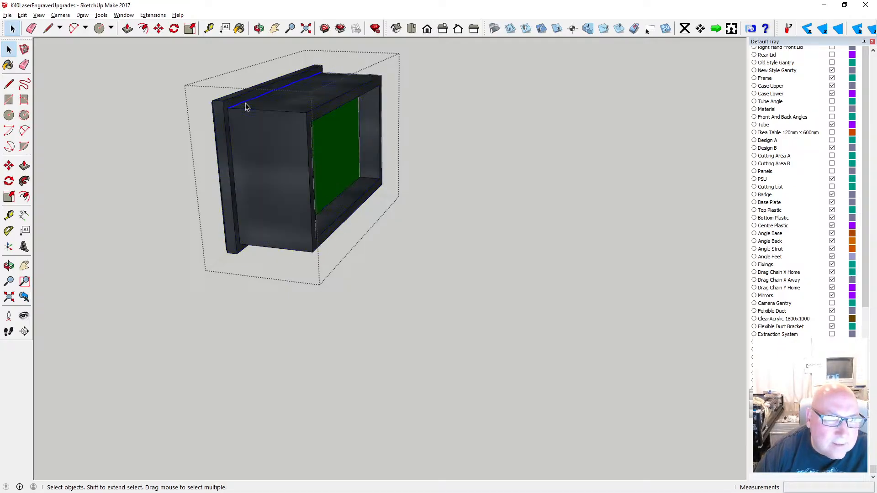
pyautogui.keyDown('shift'); pyautogui.click(230, 128); pyautogui.keyUp('shift')
# - Add the opposite side and bottom housing edges to the selection and copy the complete rectangle of edges
pyautogui.press('o')
pyautogui.moveTo(375, 110); pyautogui.dragTo(260, 58)
pyautogui.press('space')
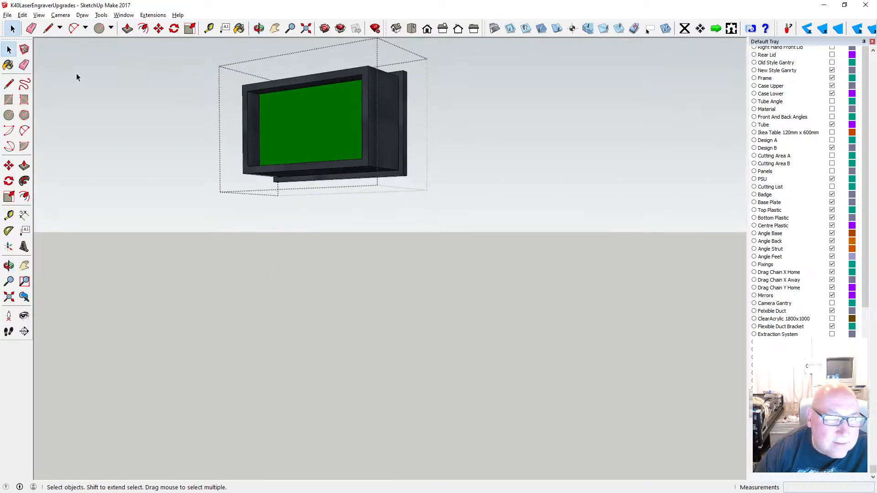
pyautogui.keyDown('shift'); pyautogui.click(398, 151); pyautogui.keyUp('shift')
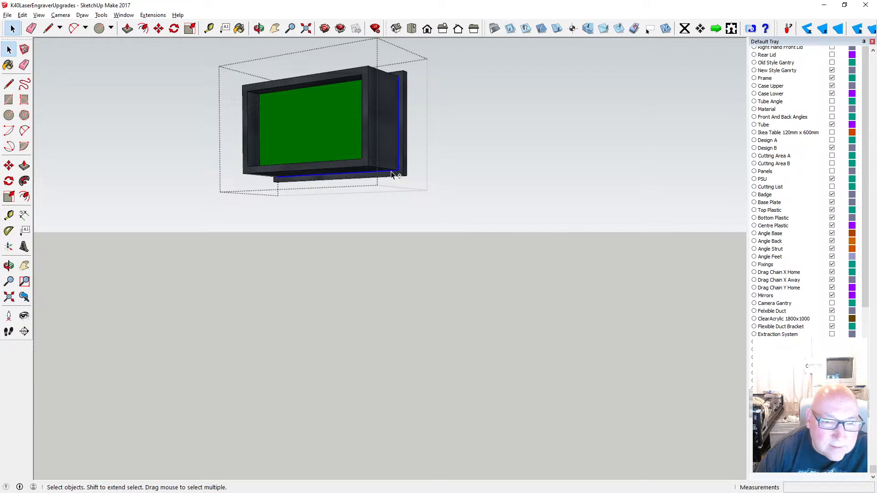
pyautogui.click(22, 15)
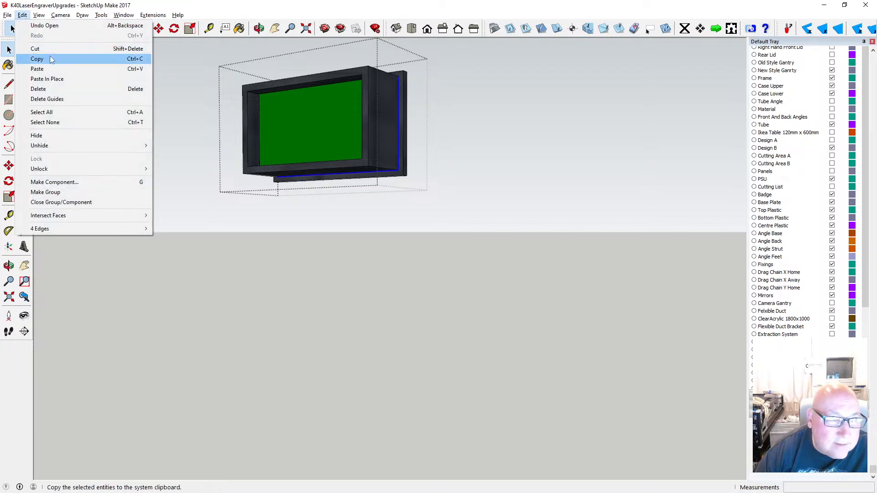
pyautogui.click(49, 57)
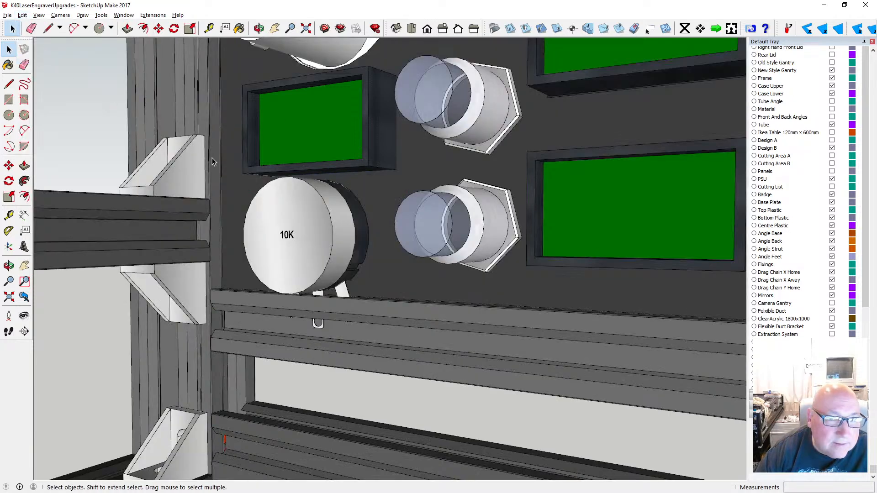
# - Reopen the front panel for editing and paste the copied rectangle in place beneath the round meter hole
pyautogui.scroll(-3, 219, 164)
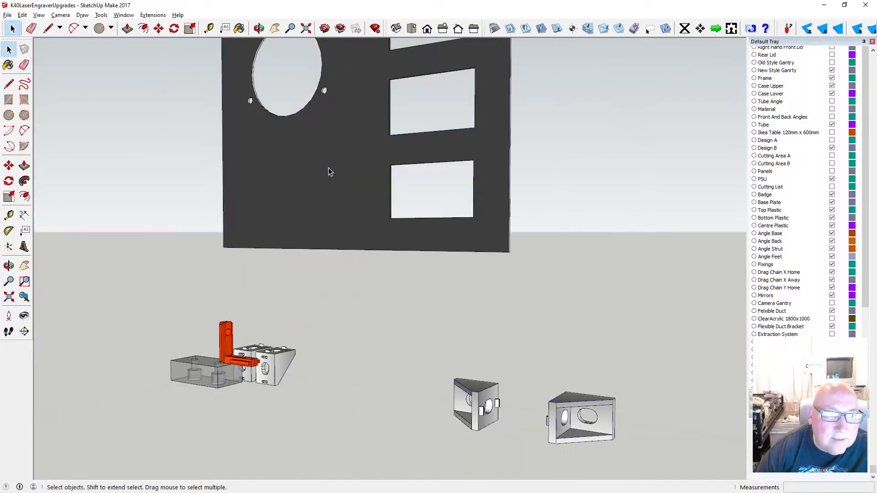
pyautogui.click(305, 167)
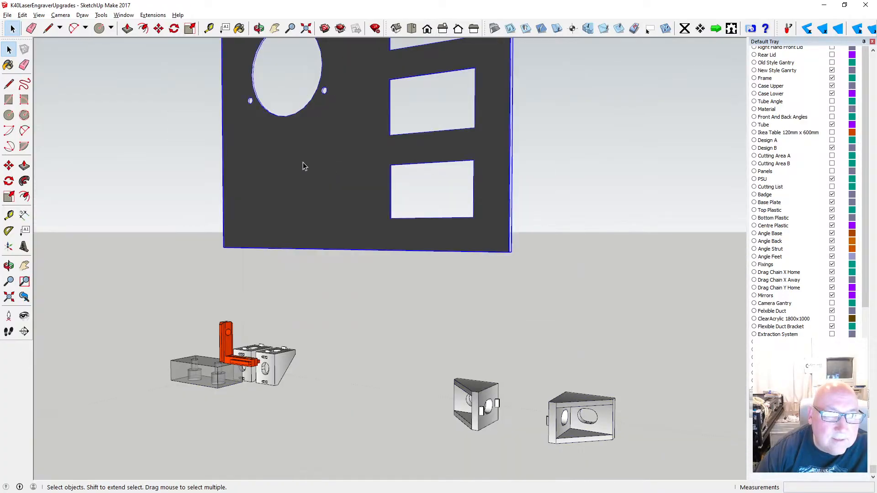
pyautogui.doubleClick(287, 167)
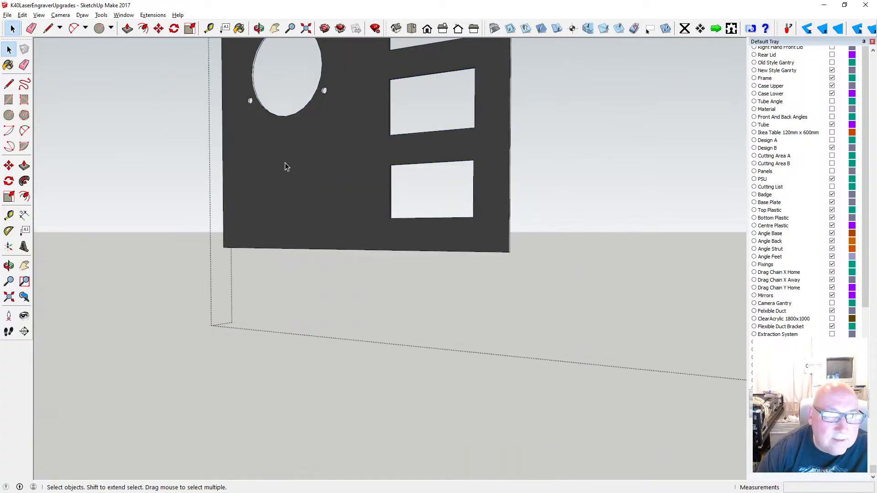
pyautogui.click(259, 28)
pyautogui.moveTo(275, 92); pyautogui.dragTo(480, 208)
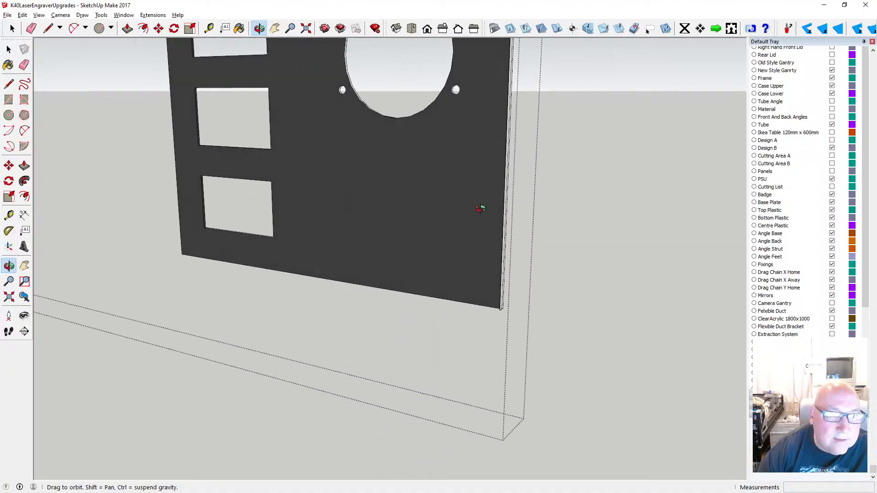
pyautogui.click(22, 15)
pyautogui.click(52, 77)
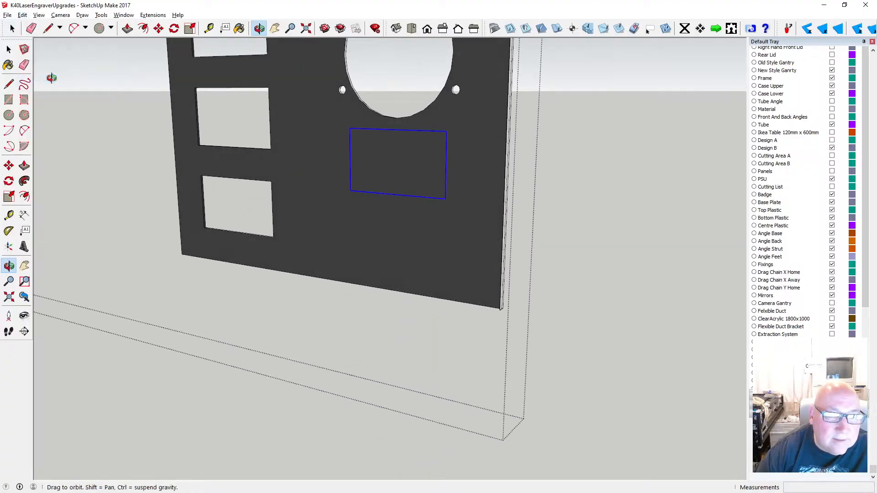
# - Push the rectangle's face beneath the meter hole 1 mm through the panel to cut the fourth display opening
pyautogui.moveTo(309, 118); pyautogui.dragTo(318, 121)
pyautogui.press('p')
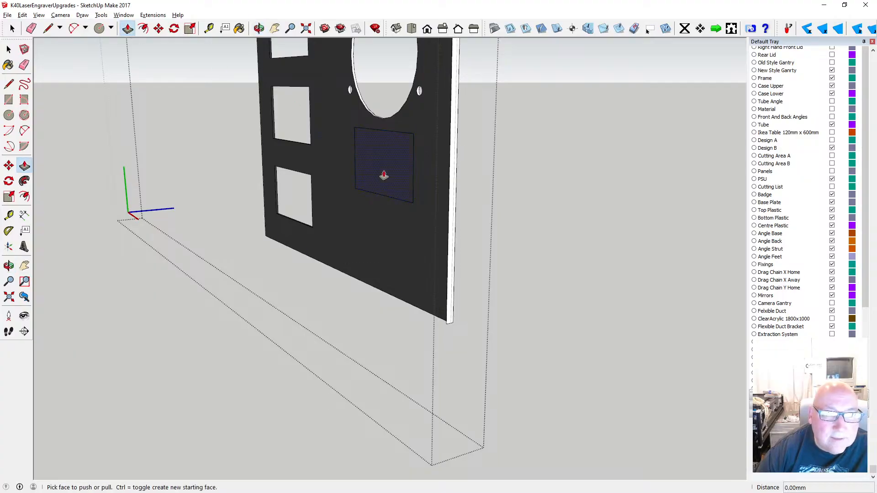
pyautogui.click(379, 183)
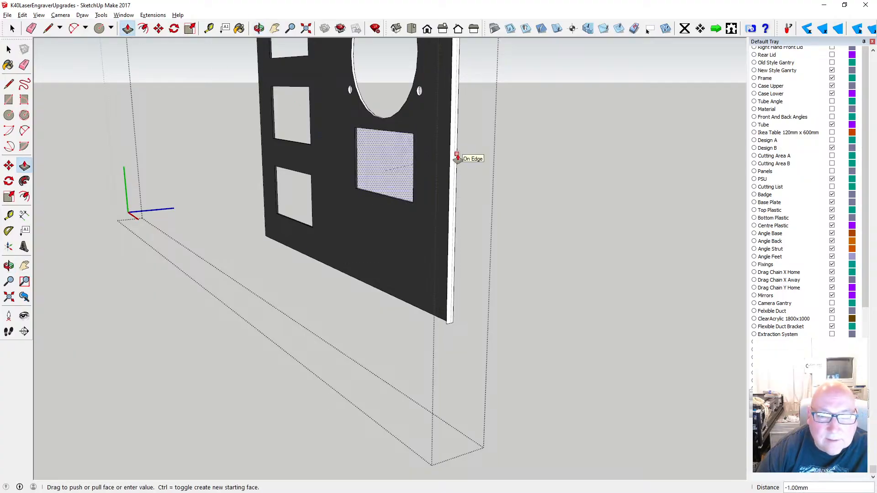
pyautogui.click(457, 157)
pyautogui.press('o')
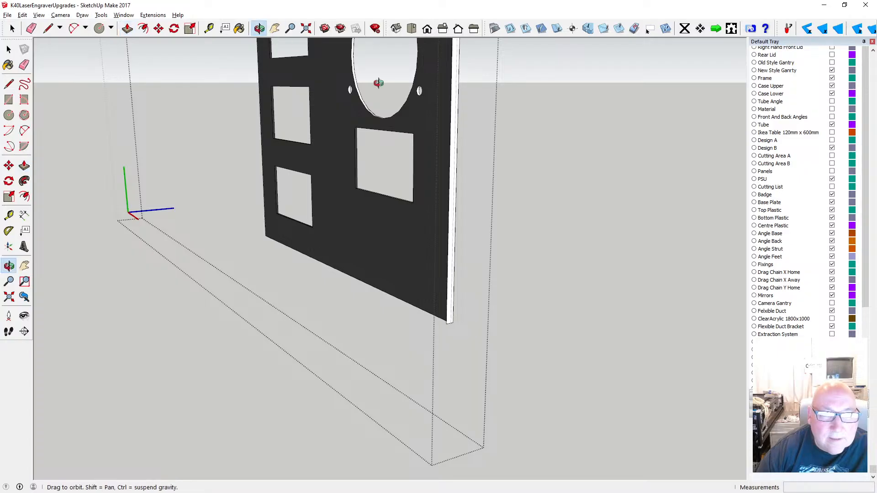
# - Remove the surplus edges and the thin face along the front panel's outer side, beside the round meter hole
pyautogui.moveTo(378, 83); pyautogui.dragTo(411, 121)
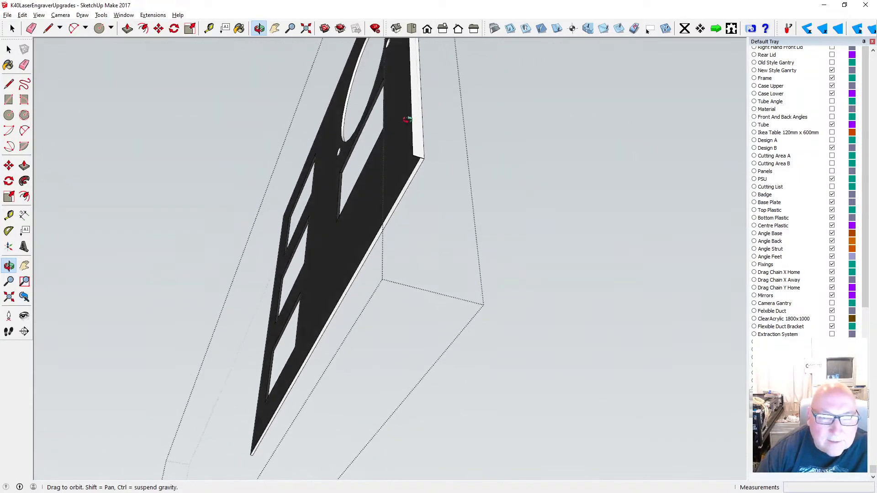
pyautogui.press('space')
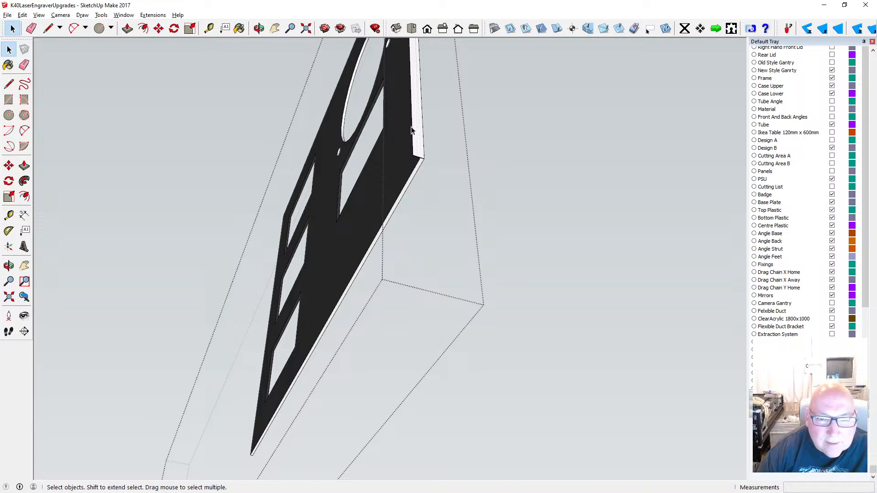
pyautogui.click(412, 131)
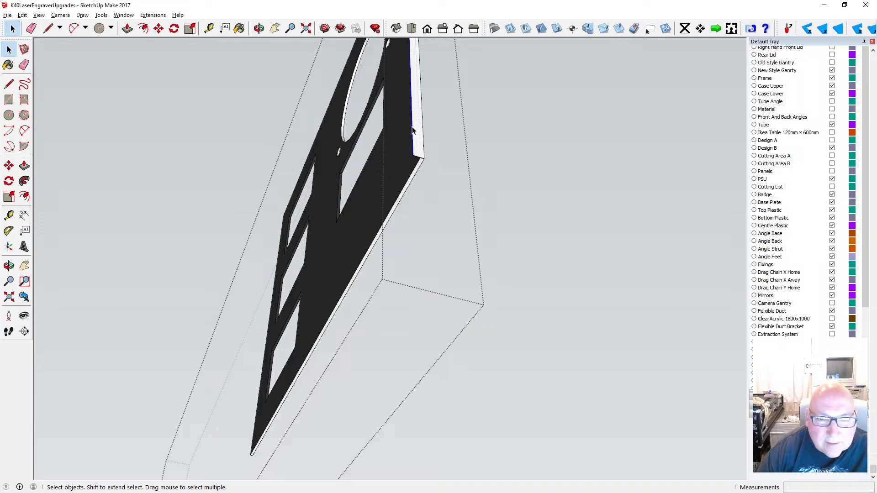
pyautogui.click(446, 139)
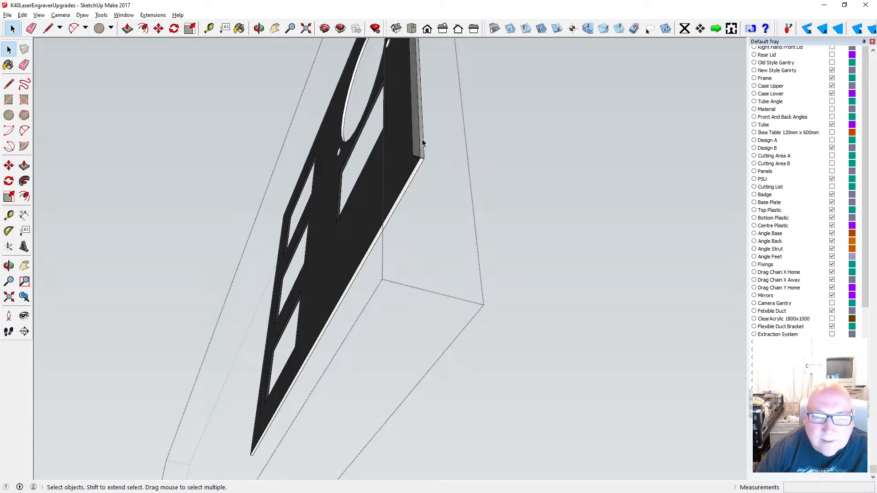
pyautogui.click(412, 145)
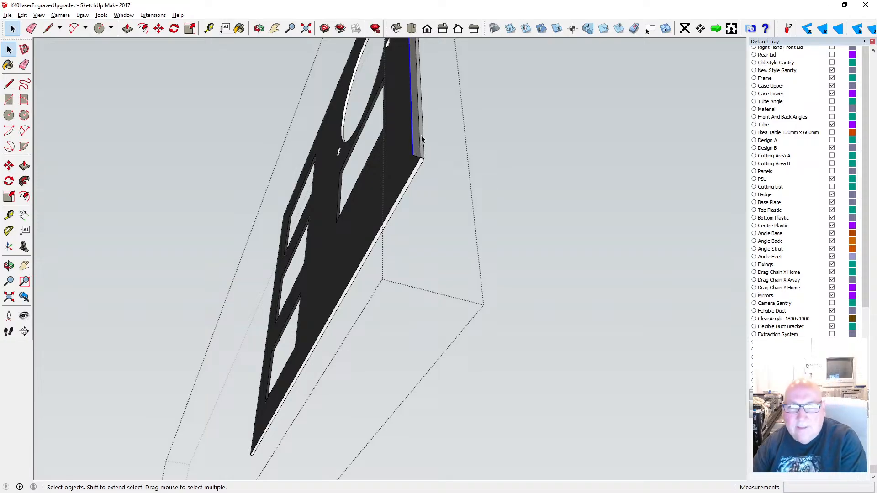
pyautogui.click(417, 157)
# - Examine the bottom and top corners along the panel's opened side from both the rear and the front
pyautogui.scroll(-1, 413, 171)
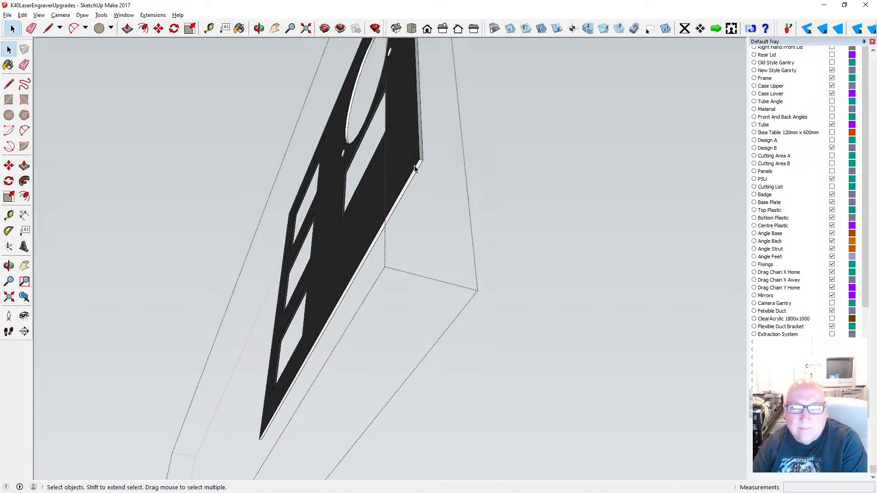
pyautogui.scroll(2, 415, 162)
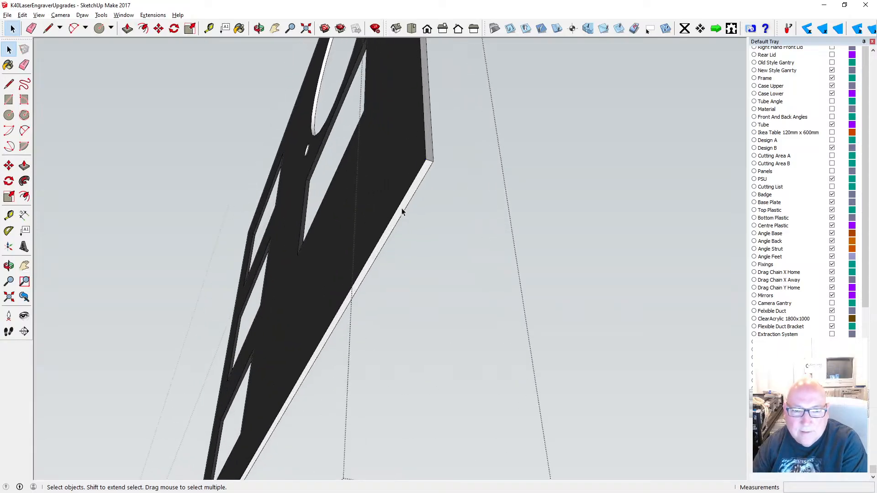
pyautogui.scroll(-4, 402, 208)
pyautogui.scroll(3, 400, 105)
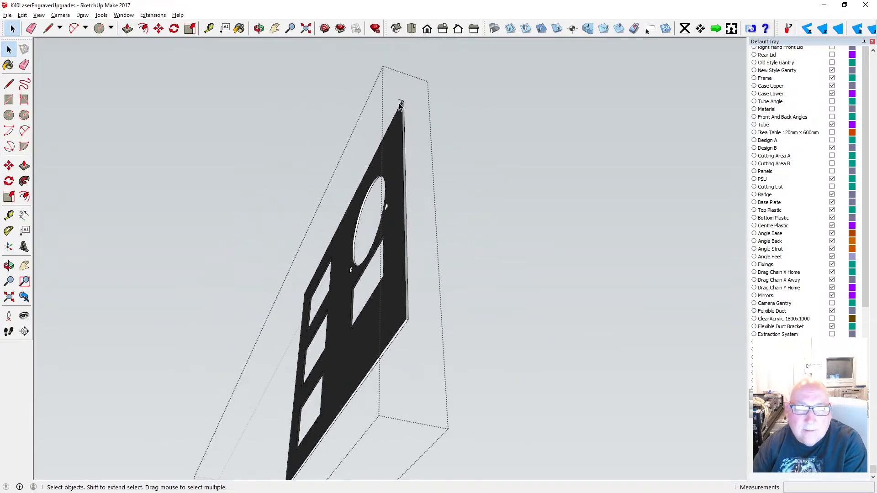
pyautogui.scroll(5, 400, 105)
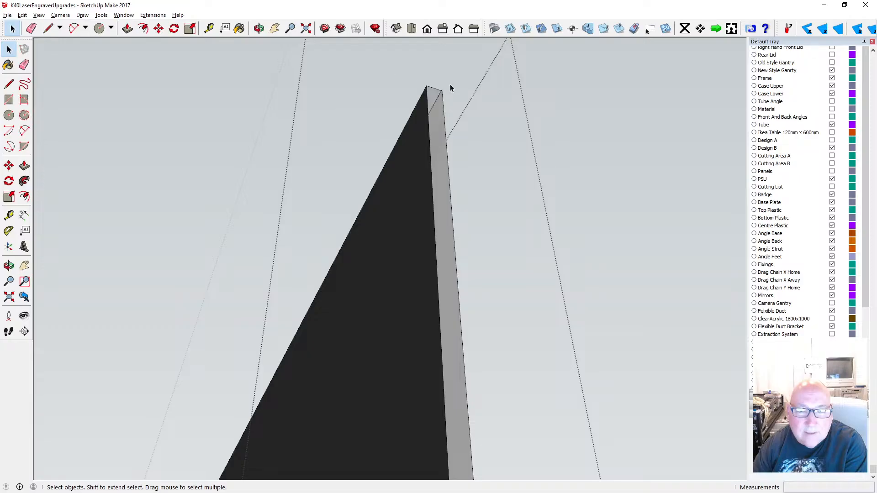
pyautogui.scroll(-1, 444, 91)
pyautogui.scroll(6, 445, 89)
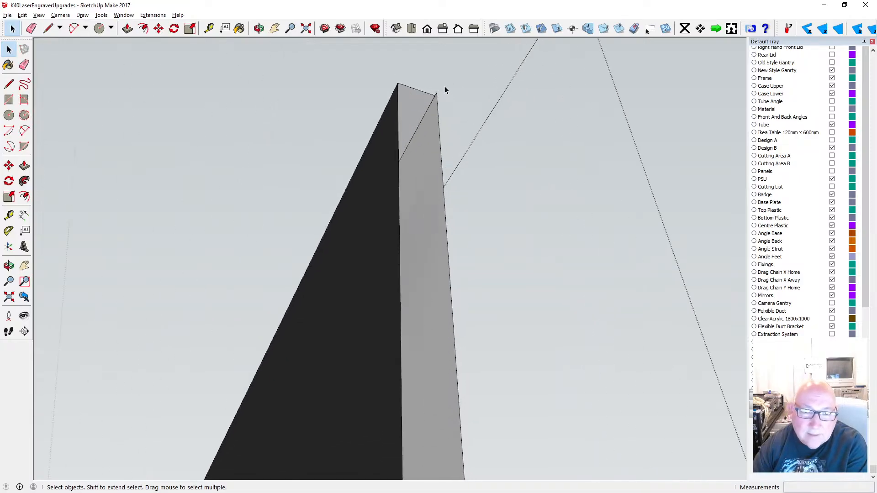
pyautogui.click(259, 29)
pyautogui.moveTo(376, 94); pyautogui.dragTo(177, 311)
pyautogui.moveTo(277, 240); pyautogui.dragTo(293, 213)
pyautogui.scroll(-8, 293, 212)
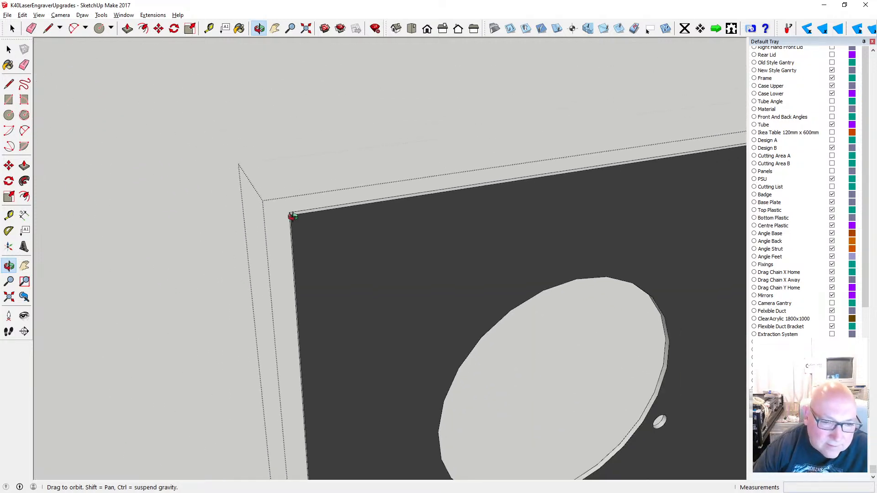
pyautogui.scroll(-2, 293, 266)
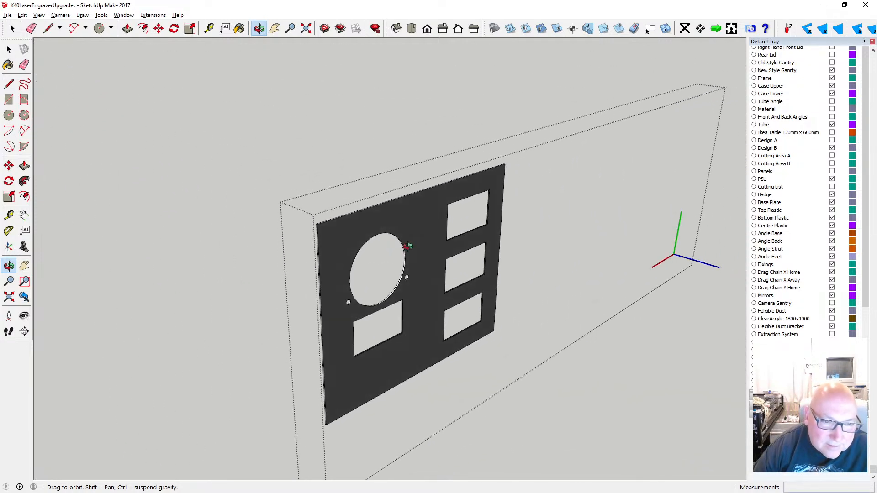
pyautogui.scroll(6, 315, 231)
pyautogui.scroll(5, 316, 227)
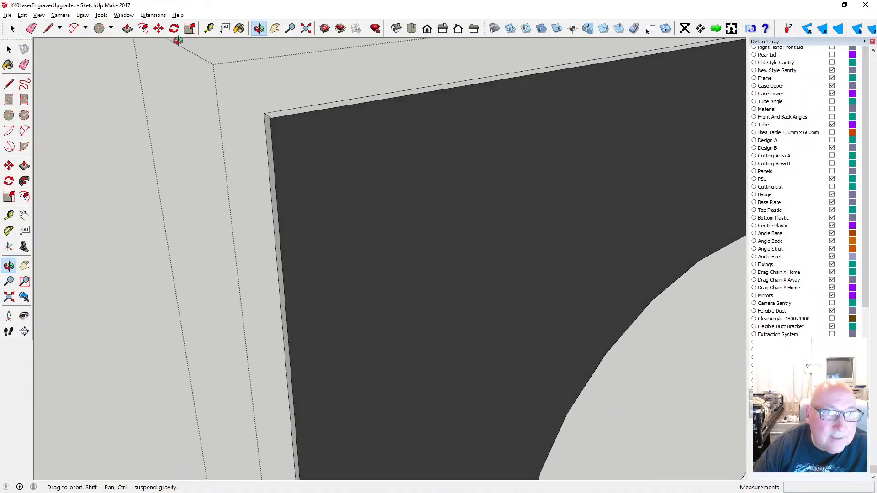
# - Try to move the front face's vertical side edge 1 mm inward
pyautogui.click(158, 28)
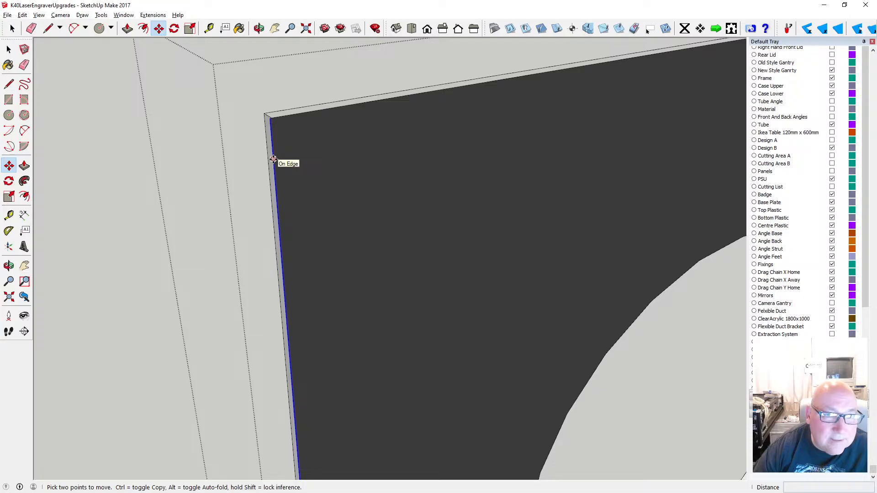
pyautogui.click(274, 159)
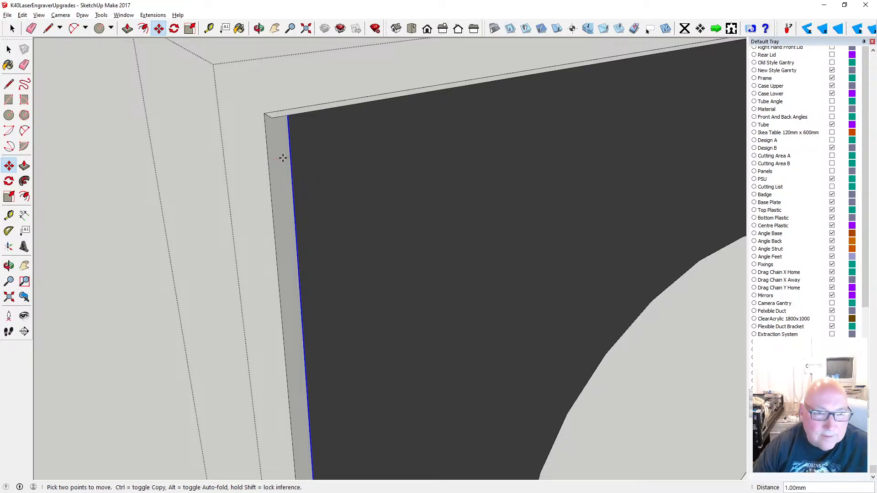
pyautogui.click(283, 158)
pyautogui.moveTo(281, 129); pyautogui.dragTo(271, 123, button='middle')
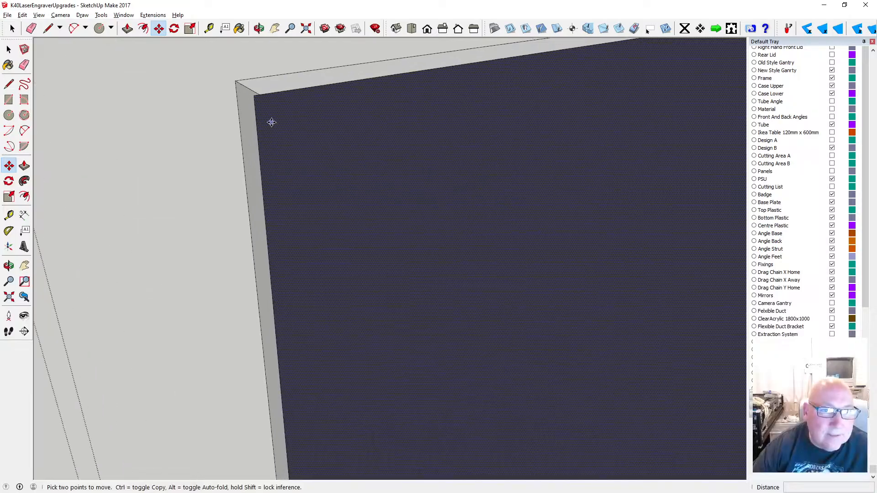
pyautogui.press('t')
pyautogui.click(254, 94)
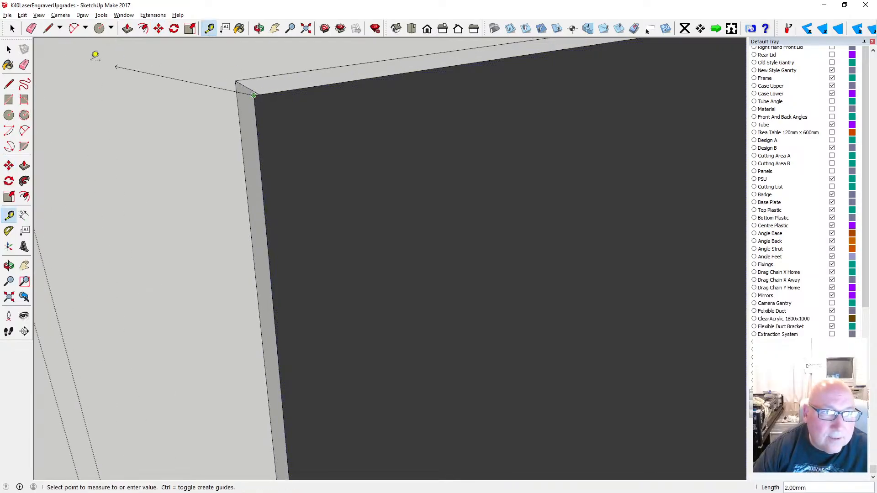
pyautogui.press('space')
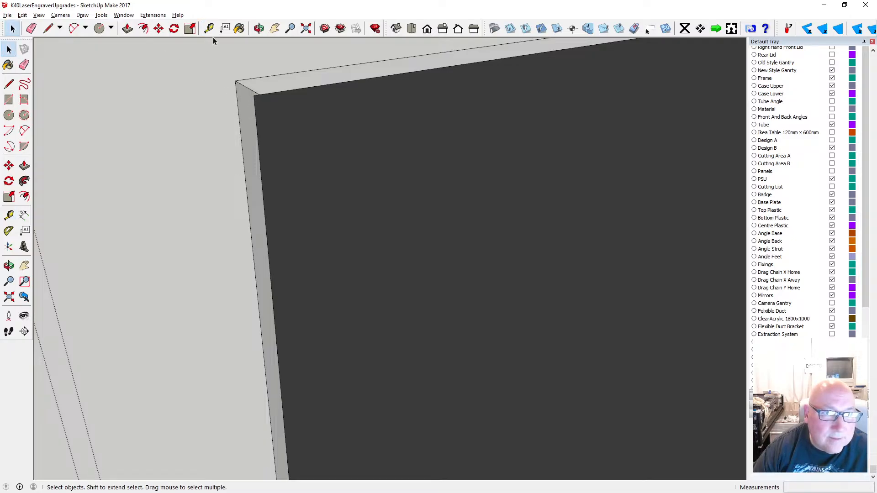
# - Draw a 140 mm line down the front face beside its overhanging side edge, from the top corner to the bottom
pyautogui.click(47, 28)
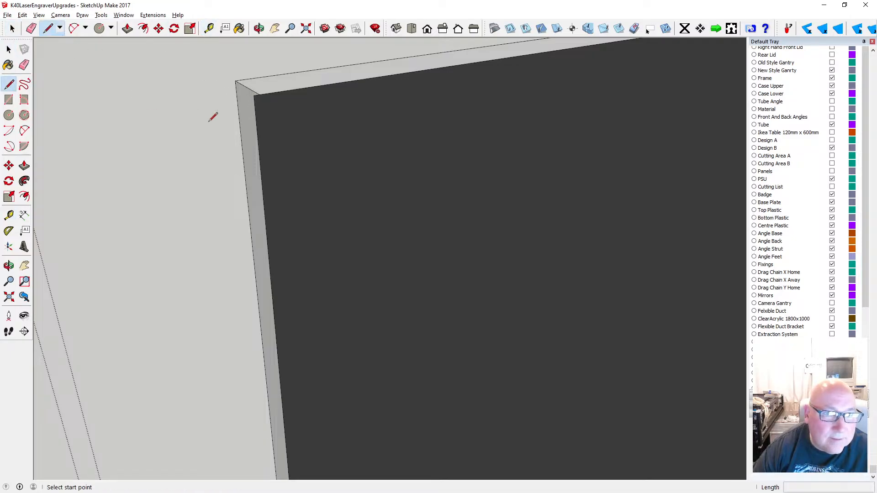
pyautogui.click(265, 96)
pyautogui.scroll(-6, 274, 128)
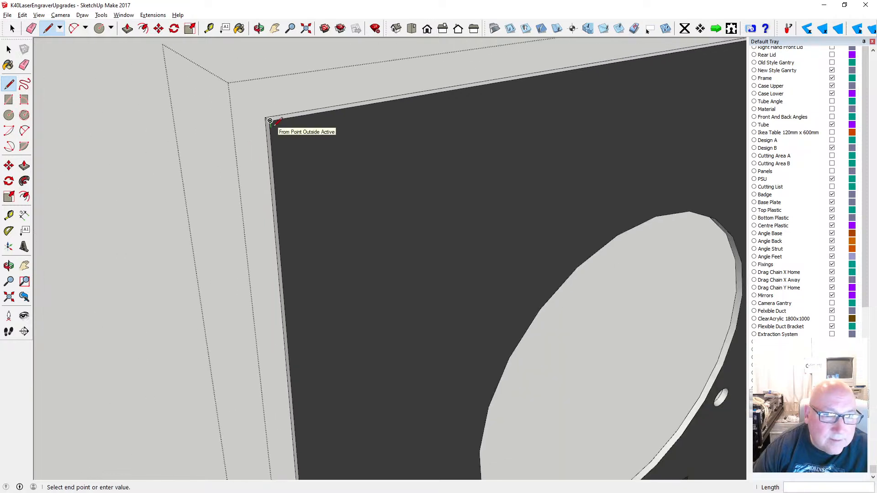
pyautogui.scroll(-2, 231, 353)
pyautogui.scroll(8, 237, 434)
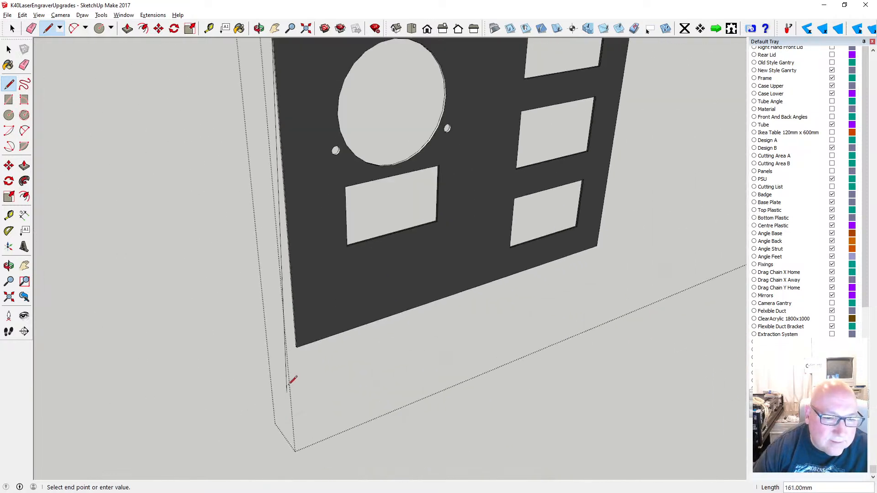
pyautogui.scroll(3, 287, 328)
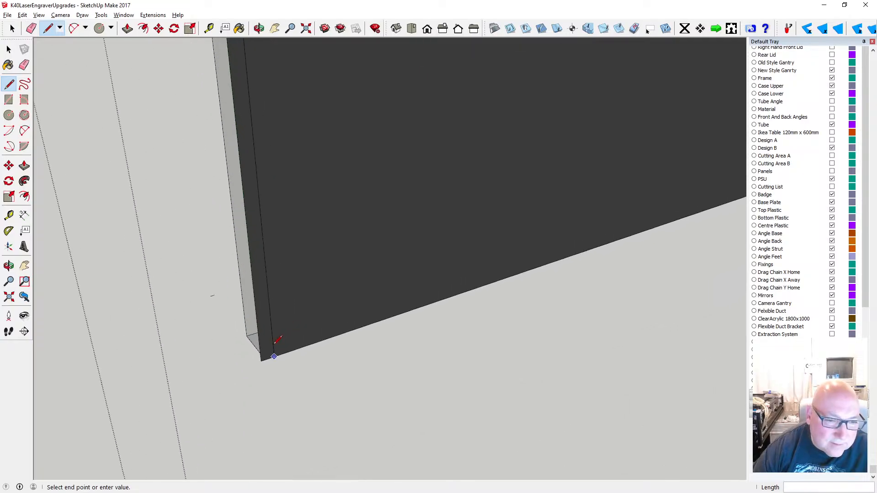
pyautogui.click(265, 355)
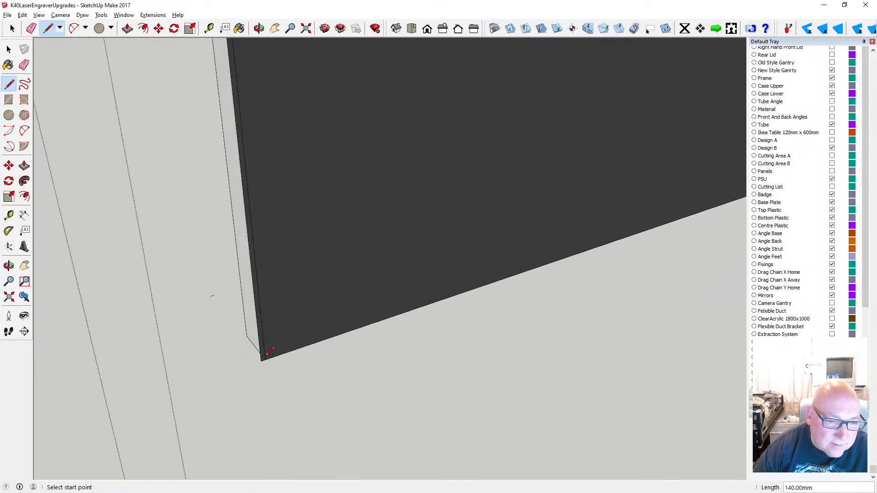
# - Delete the leftover edges outside the new line to remove the narrow overhanging strip from the front face
pyautogui.press('space')
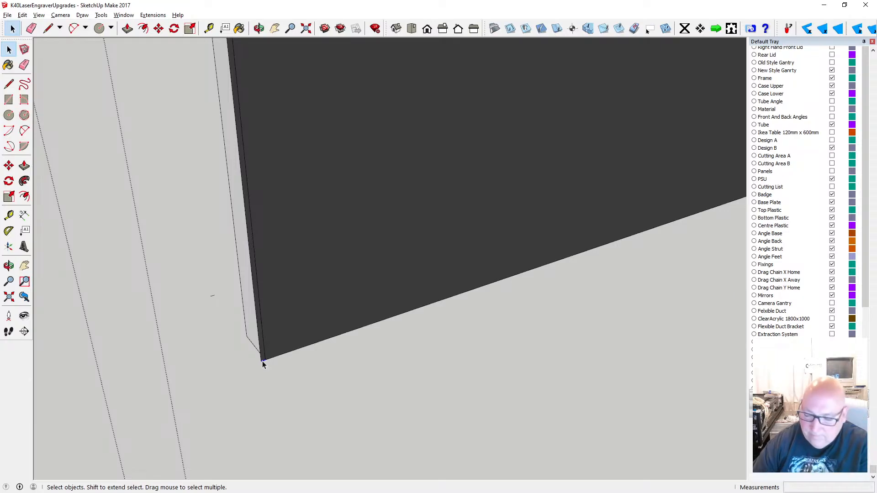
pyautogui.click(263, 363)
pyautogui.click(261, 359)
pyautogui.press('Delete')
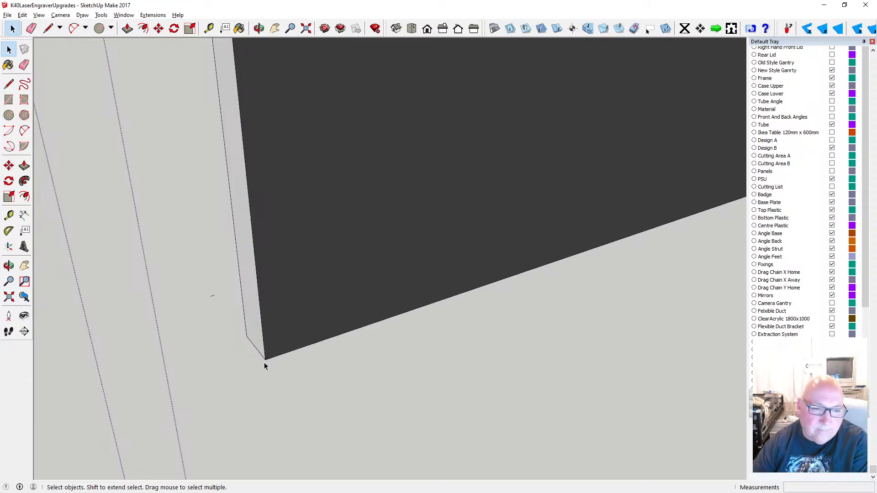
# - Draw a 1 mm line across the panel's thickness at the top corner, joining the back corner to the front corner
pyautogui.scroll(-3, 264, 363)
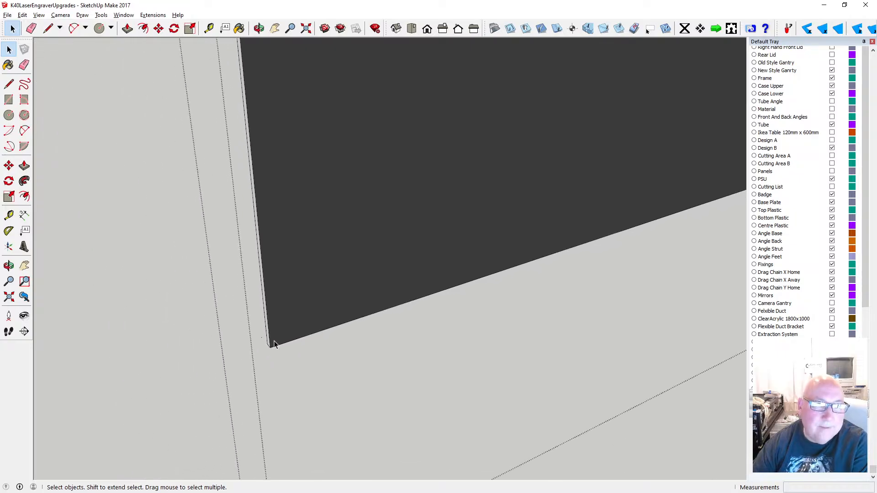
pyautogui.scroll(-5, 276, 329)
pyautogui.scroll(3, 286, 161)
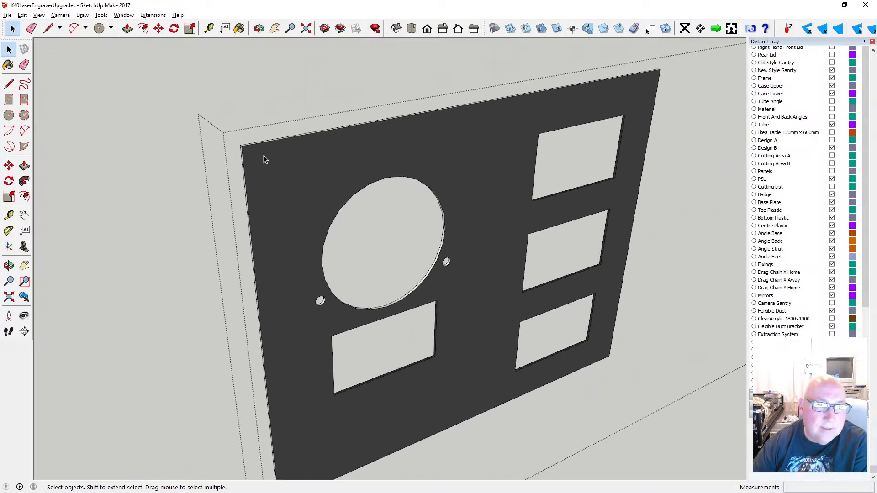
pyautogui.scroll(6, 263, 156)
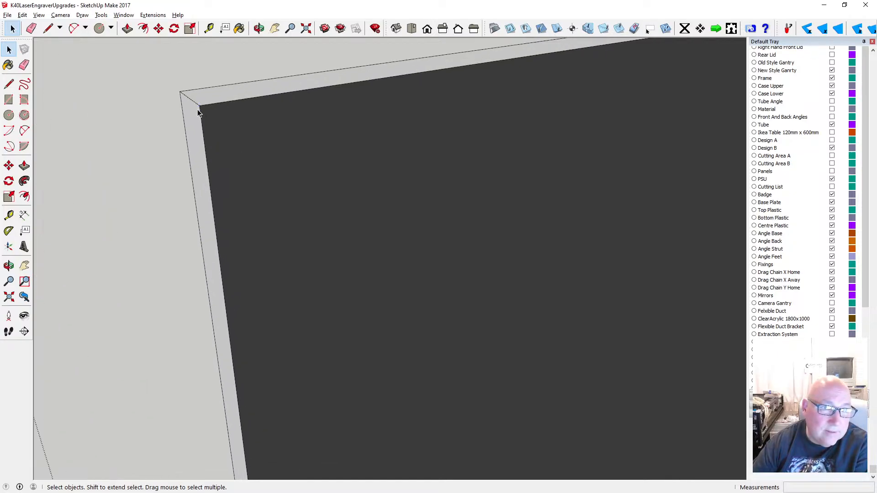
pyautogui.scroll(1, 199, 112)
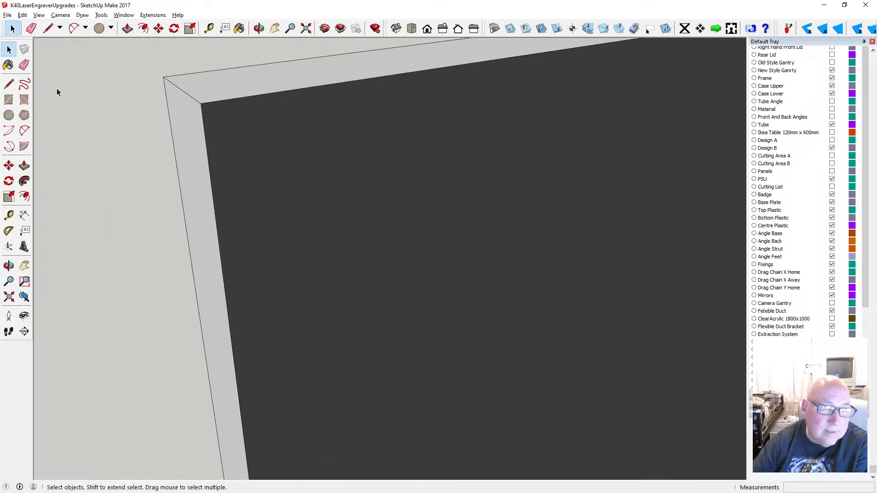
pyautogui.press('l')
pyautogui.click(164, 76)
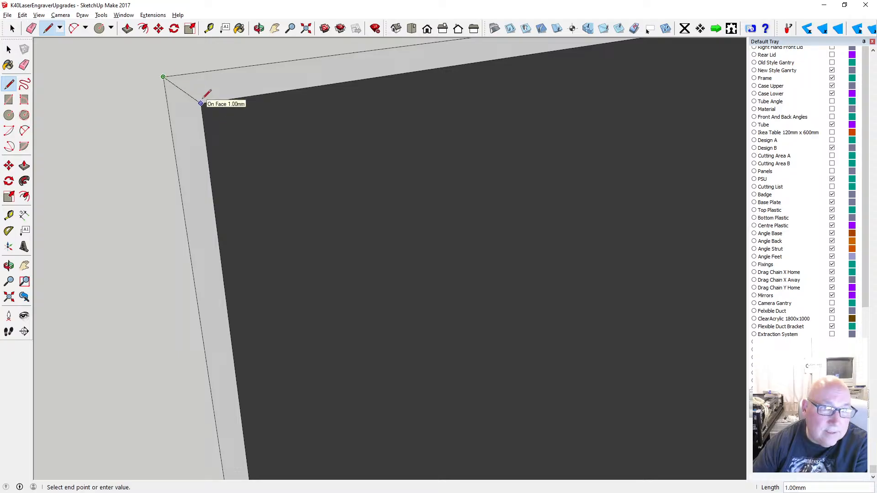
pyautogui.click(202, 103)
# - Check the panel's side and top edge faces by selecting each in turn, and inspect the whole panel
pyautogui.click(9, 49)
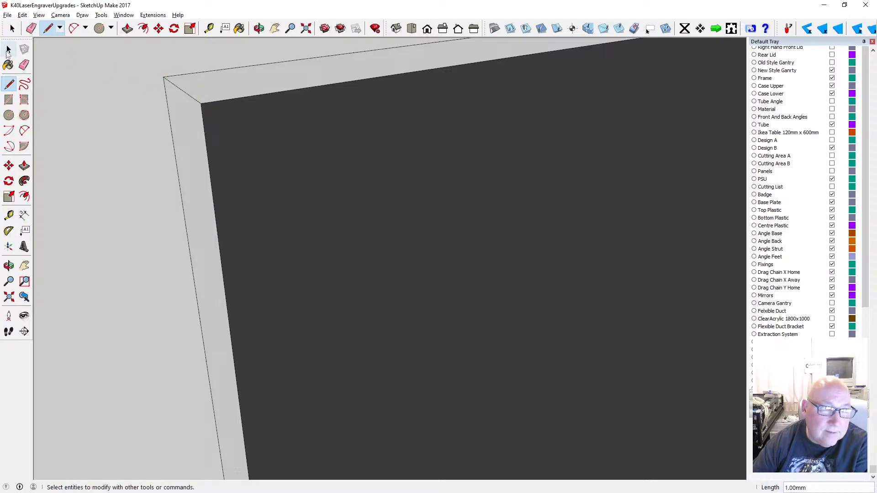
pyautogui.click(179, 133)
pyautogui.click(214, 98)
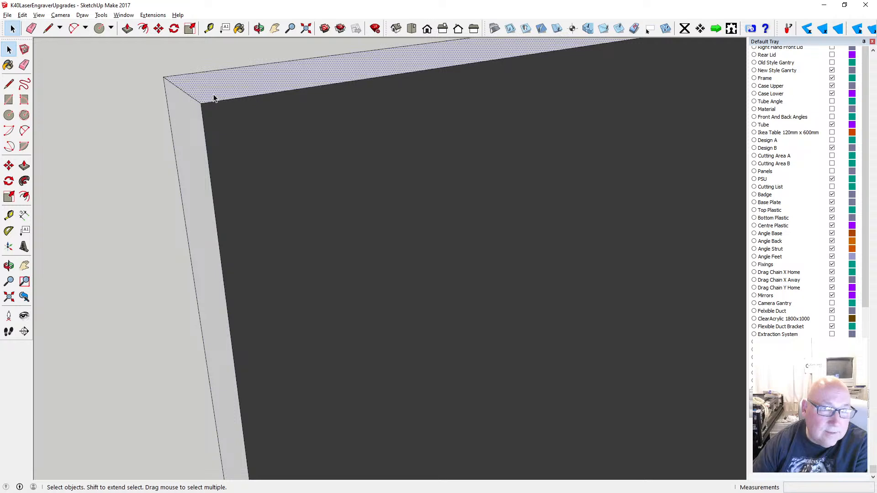
pyautogui.click(259, 28)
pyautogui.moveTo(258, 82); pyautogui.dragTo(280, 161)
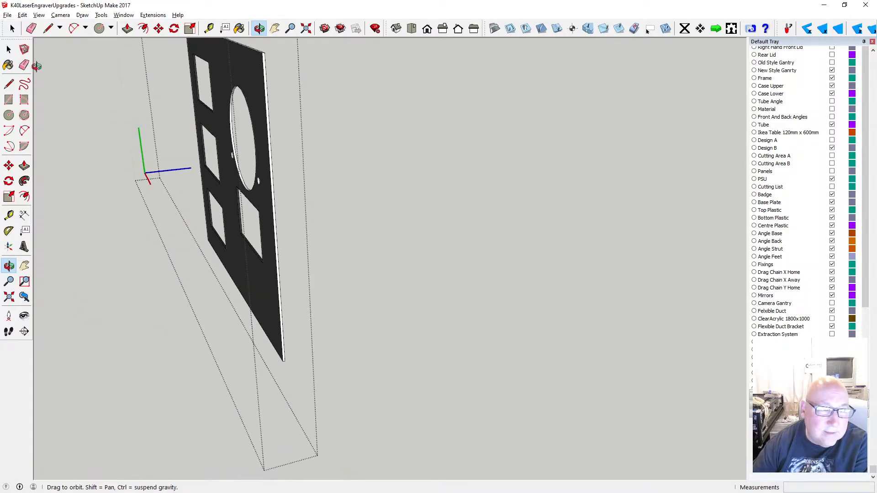
pyautogui.press('space')
pyautogui.scroll(3, 266, 74)
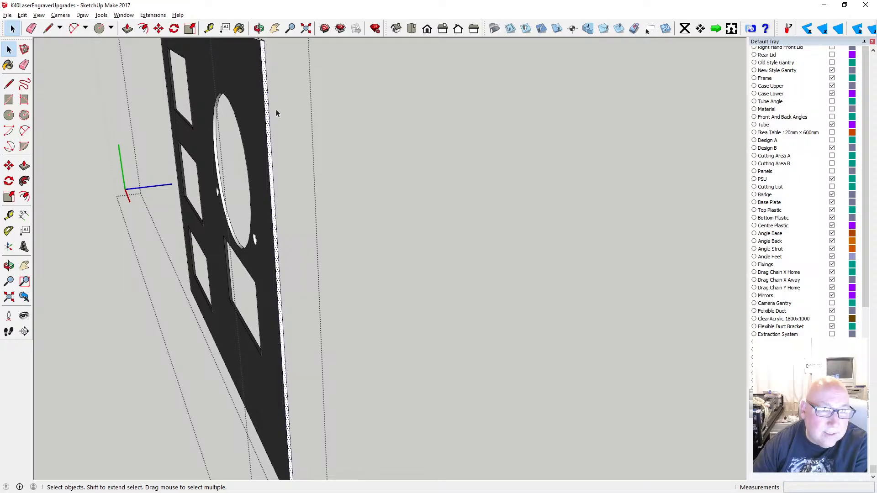
pyautogui.scroll(-5, 277, 111)
pyautogui.scroll(2, 322, 109)
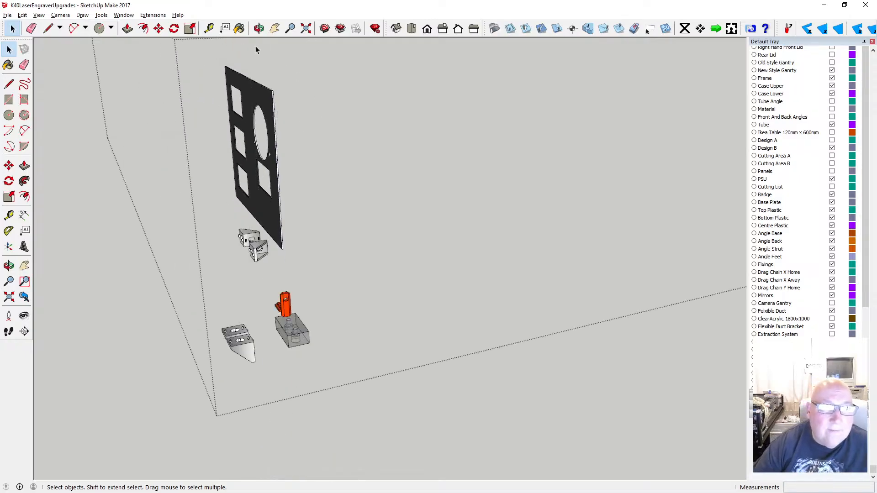
# - Close the front panel for editing and open the potentiometer component mounted beneath the right-hand red display
pyautogui.press('o')
pyautogui.moveTo(284, 131); pyautogui.dragTo(407, 186)
pyautogui.press('space')
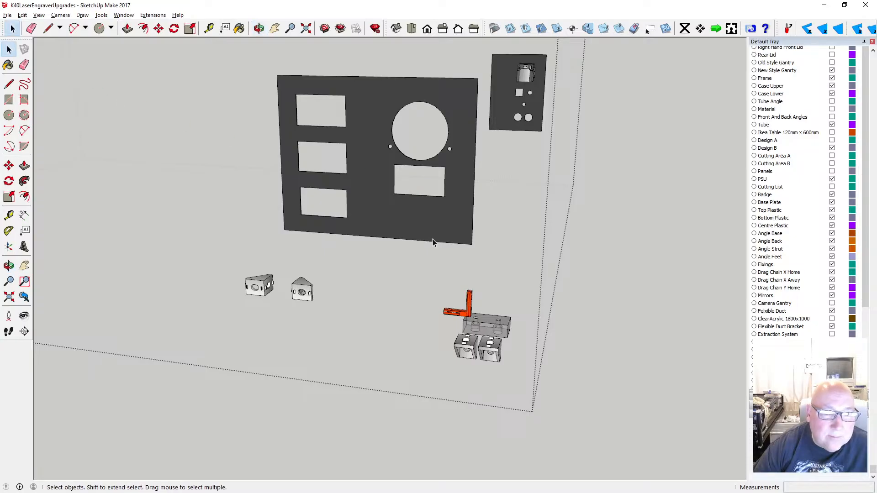
pyautogui.doubleClick(426, 229)
pyautogui.click(564, 213)
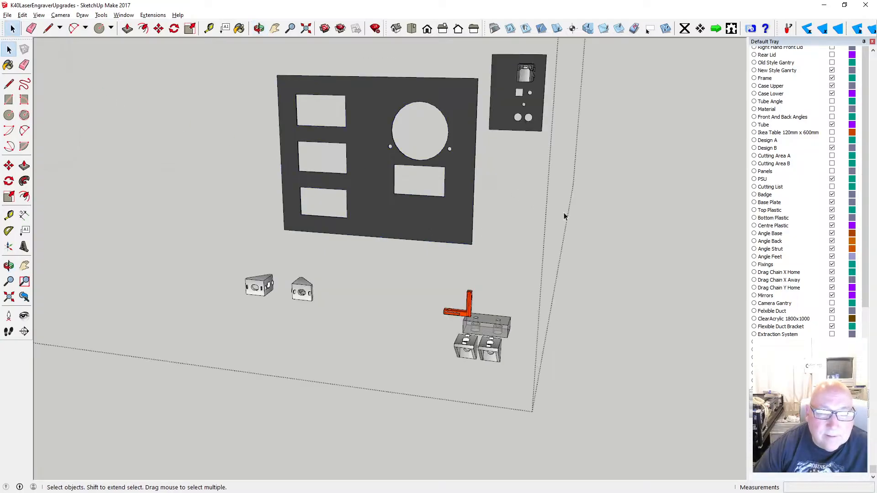
pyautogui.click(607, 216)
pyautogui.doubleClick(427, 219)
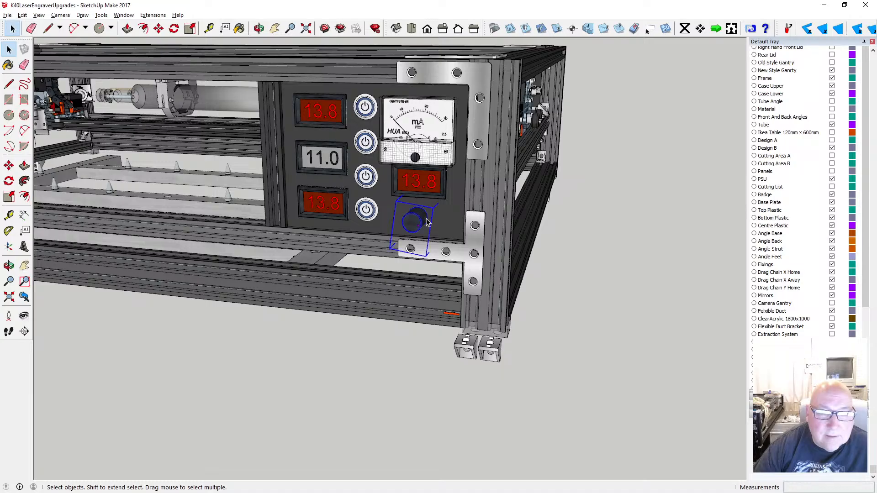
pyautogui.click(259, 28)
pyautogui.moveTo(474, 234); pyautogui.dragTo(392, 230)
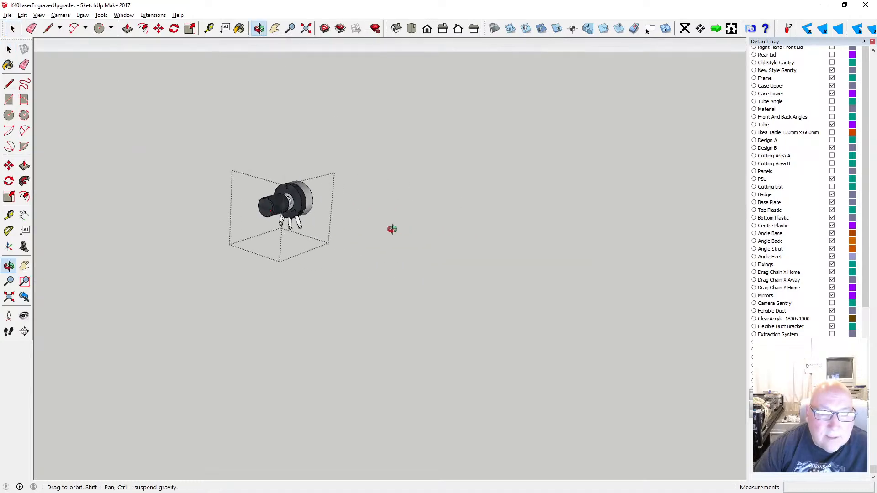
# - Copy the circular edge at the base of the potentiometer's threaded bushing, where it meets the body
pyautogui.scroll(4, 288, 200)
pyautogui.scroll(8, 289, 200)
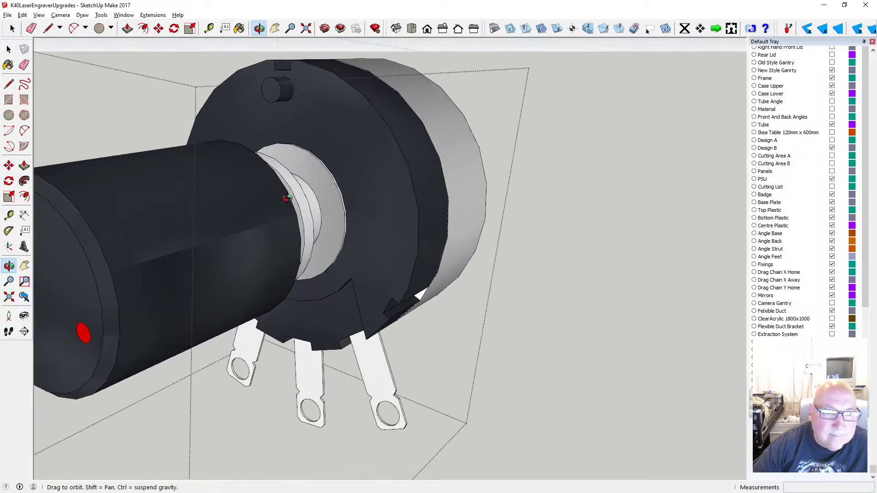
pyautogui.scroll(6, 312, 204)
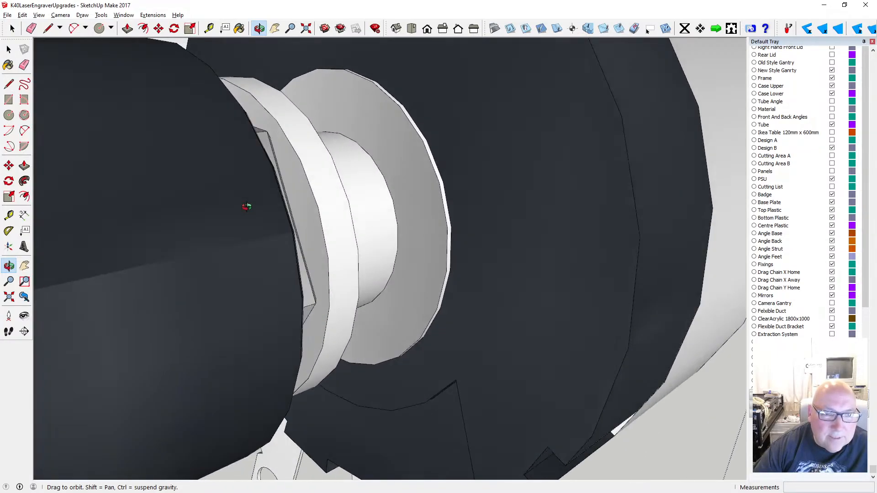
pyautogui.scroll(-10, 324, 206)
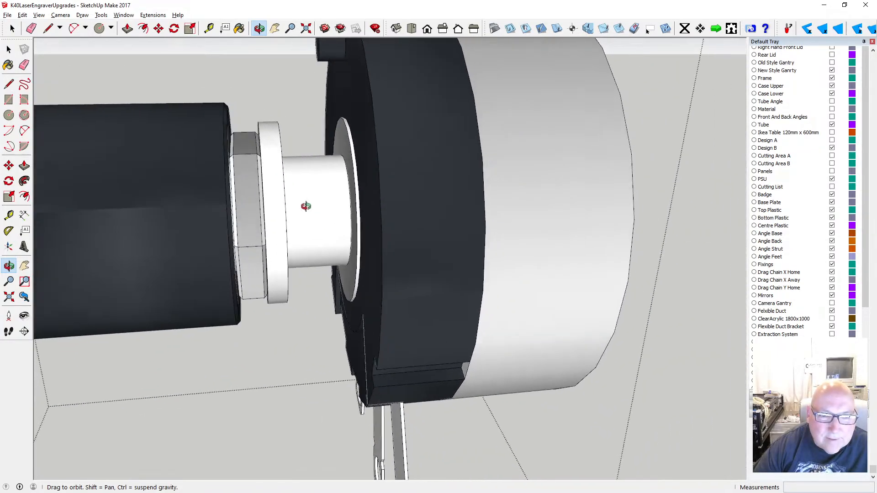
pyautogui.moveTo(305, 206); pyautogui.dragTo(323, 210)
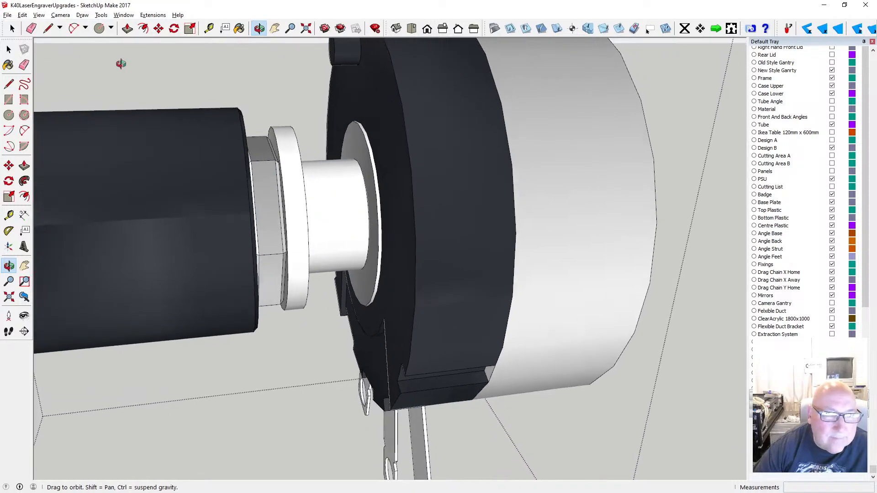
pyautogui.press('space')
pyautogui.doubleClick(359, 171)
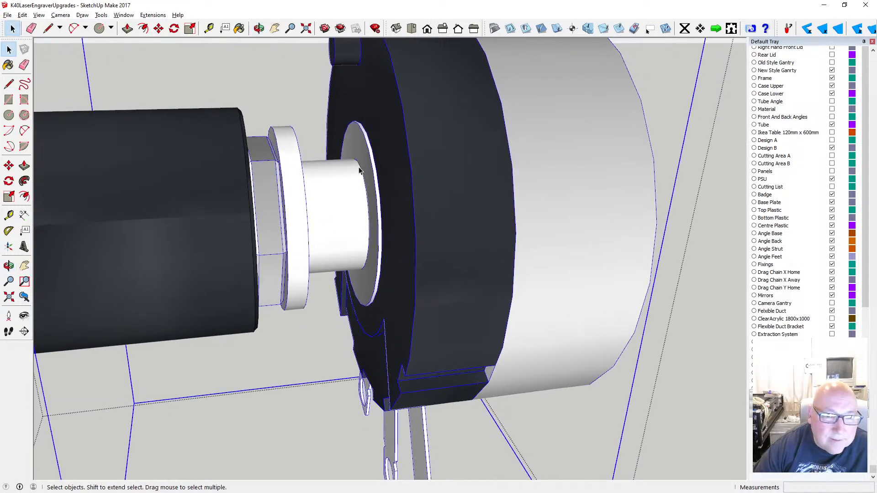
pyautogui.click(359, 170)
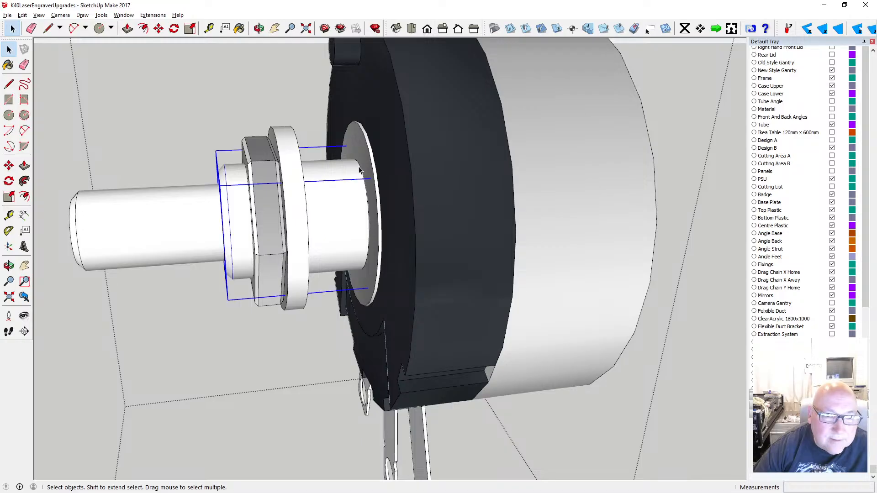
pyautogui.doubleClick(367, 196)
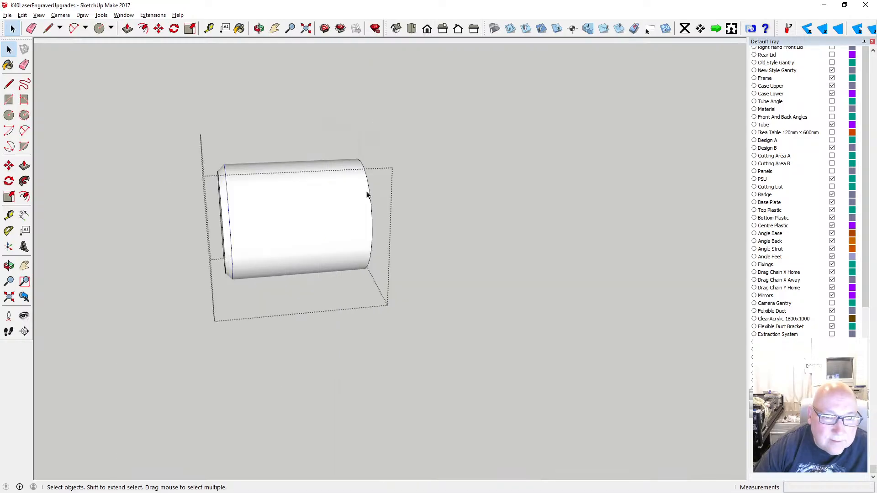
pyautogui.click(370, 193)
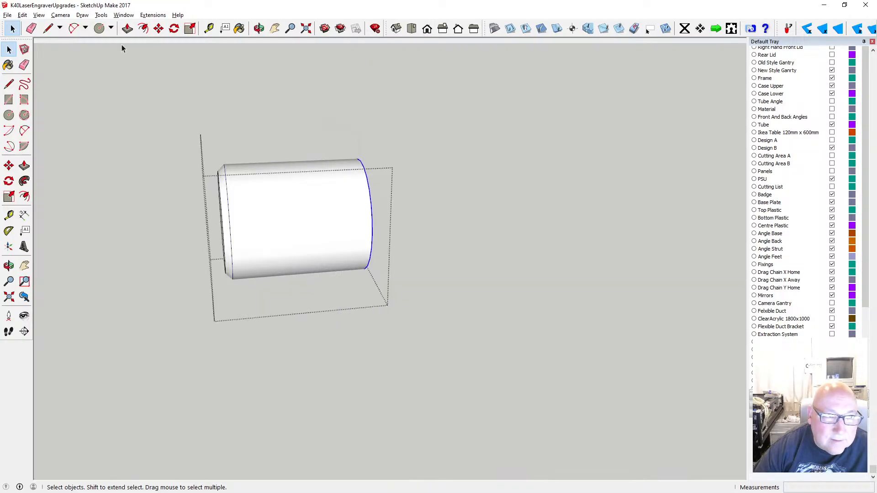
pyautogui.click(22, 14)
pyautogui.click(32, 57)
# - Close the bushing, its parent groups and the potentiometer, returning to the whole machine with the control panel in view
pyautogui.scroll(-3, 301, 172)
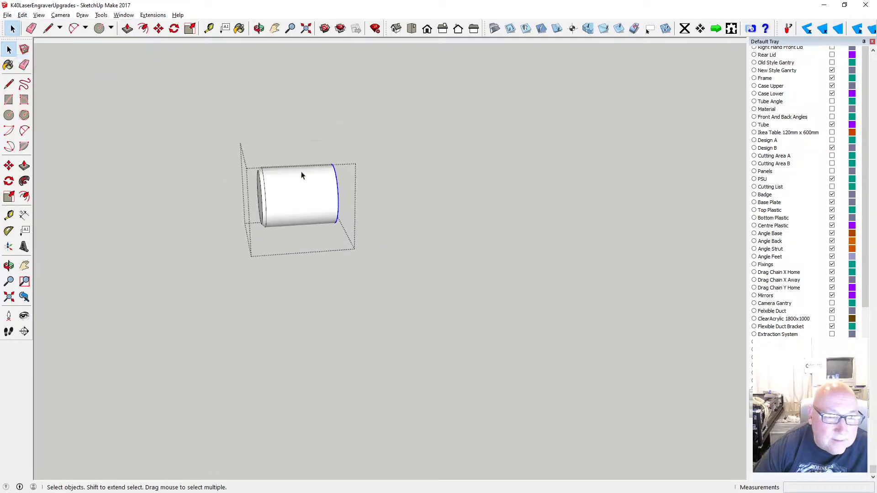
pyautogui.click(283, 274)
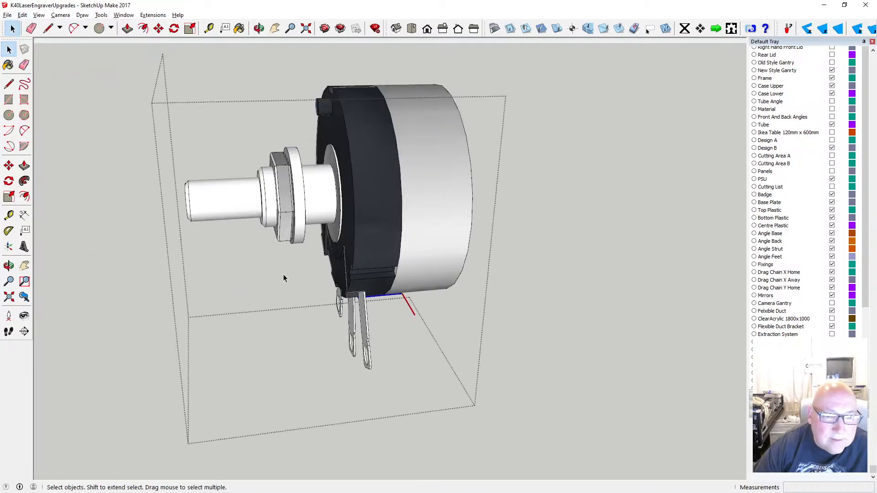
pyautogui.scroll(-3, 367, 330)
pyautogui.click(580, 324)
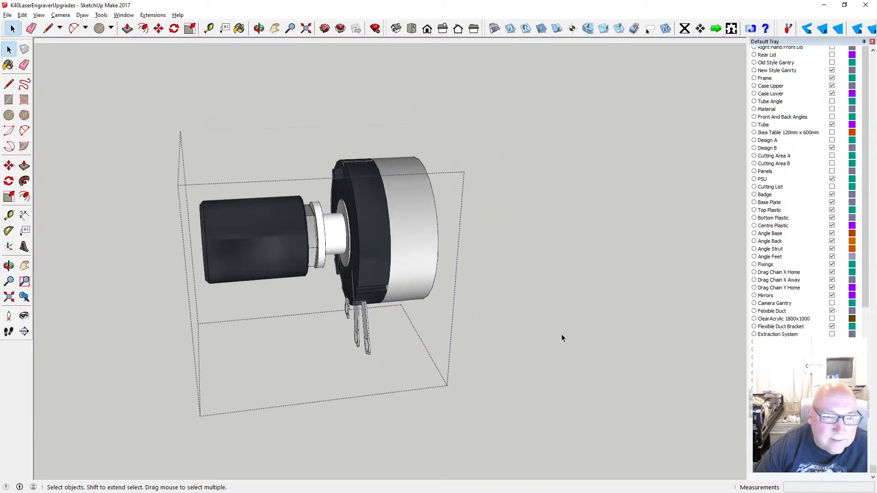
pyautogui.click(561, 333)
pyautogui.scroll(-2, 383, 329)
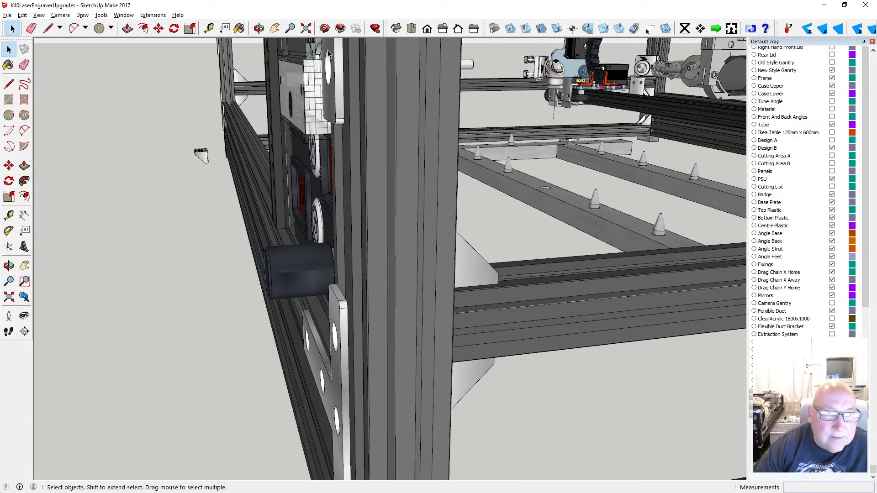
pyautogui.press('o')
pyautogui.moveTo(328, 54); pyautogui.dragTo(276, 120)
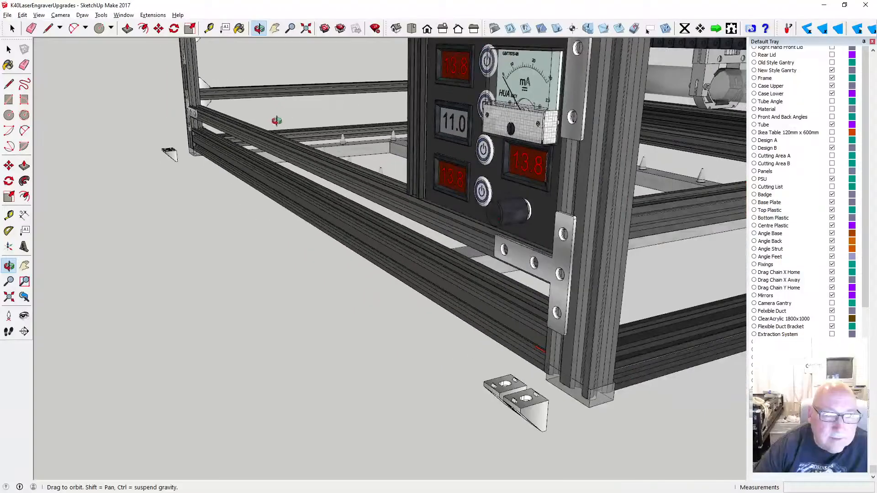
pyautogui.press('space')
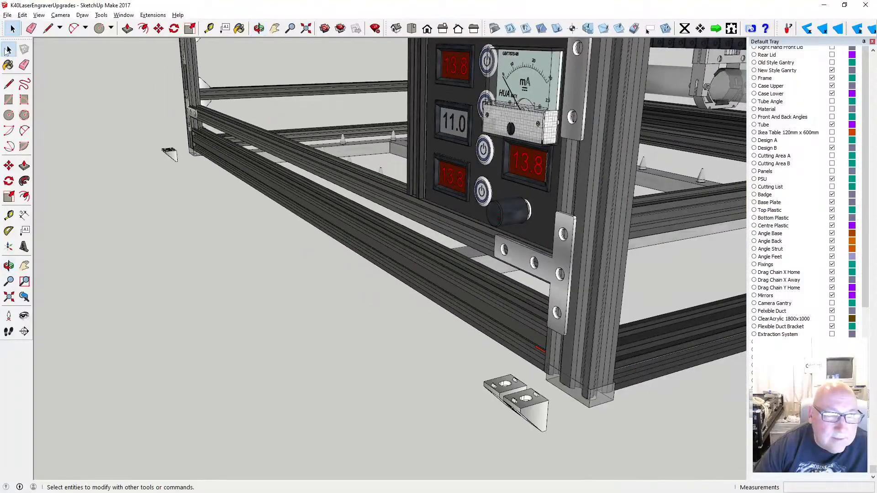
# - Open the front panel for editing and paste the copied bushing circle in place
pyautogui.doubleClick(495, 172)
pyautogui.click(489, 173)
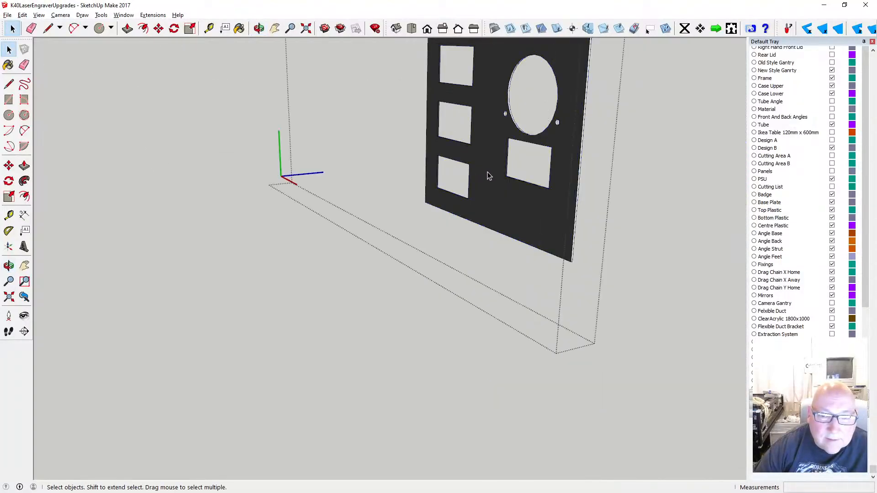
pyautogui.click(488, 173)
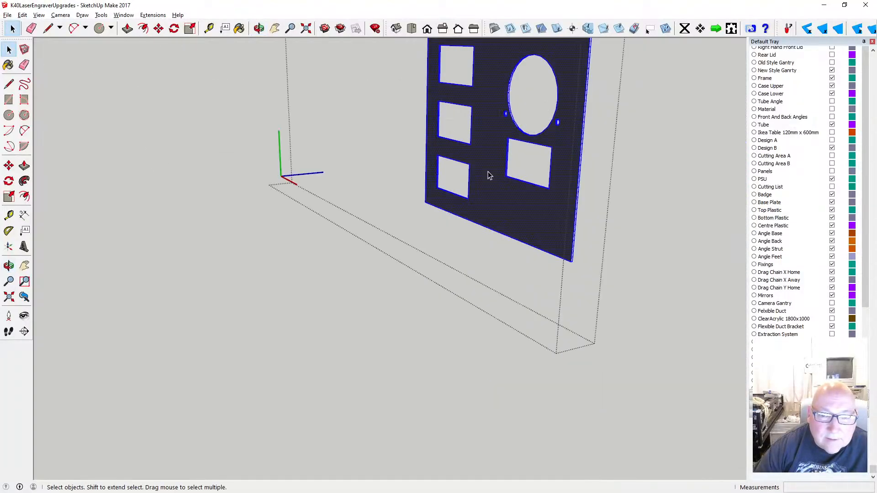
pyautogui.click(27, 15)
pyautogui.click(69, 80)
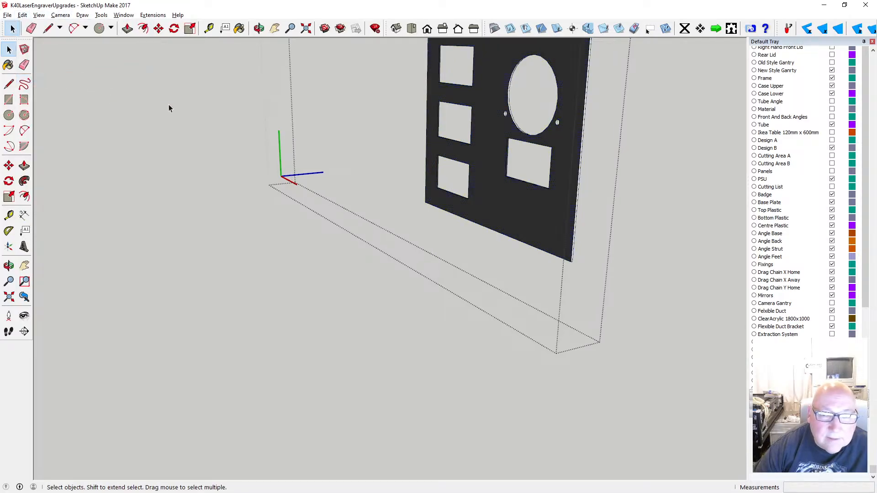
# - Move the pasted circle 4.25 mm perpendicular to the panel so it lies on the panel's face
pyautogui.click(258, 28)
pyautogui.moveTo(513, 172); pyautogui.dragTo(370, 192)
pyautogui.scroll(6, 201, 185)
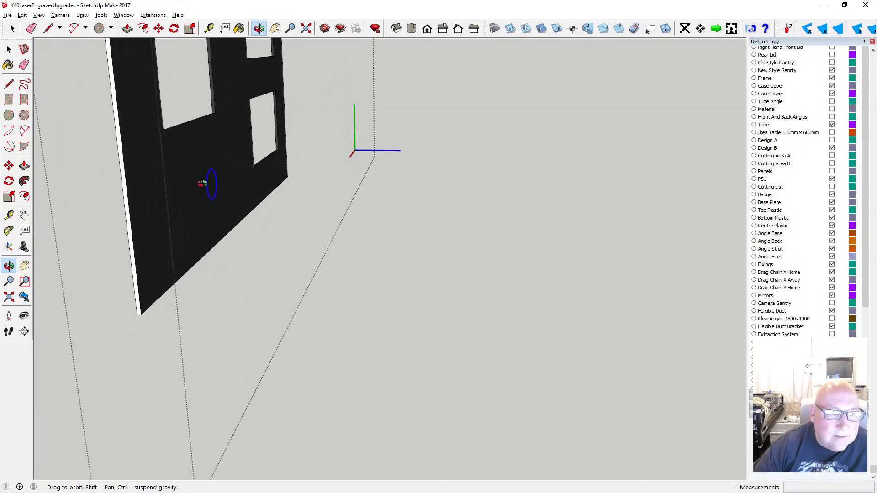
pyautogui.moveTo(200, 179); pyautogui.dragTo(219, 142)
pyautogui.scroll(5, 226, 185)
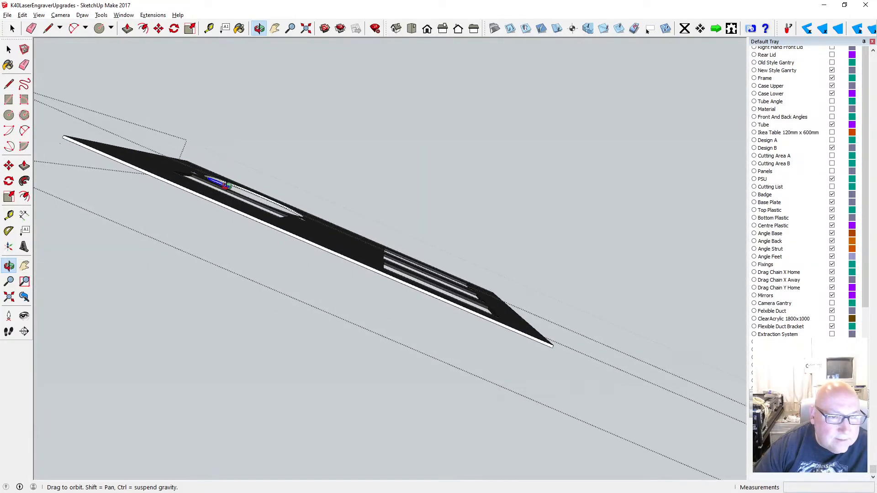
pyautogui.moveTo(224, 182); pyautogui.dragTo(191, 299)
pyautogui.press('m')
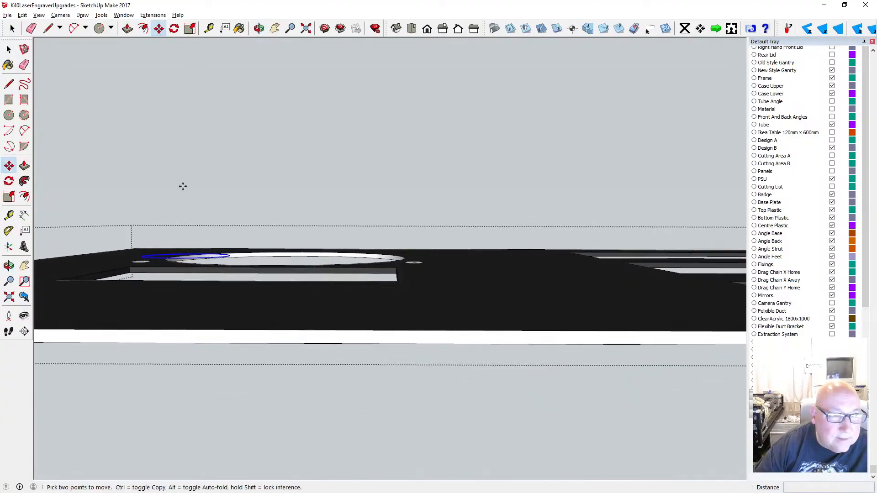
pyautogui.click(180, 259)
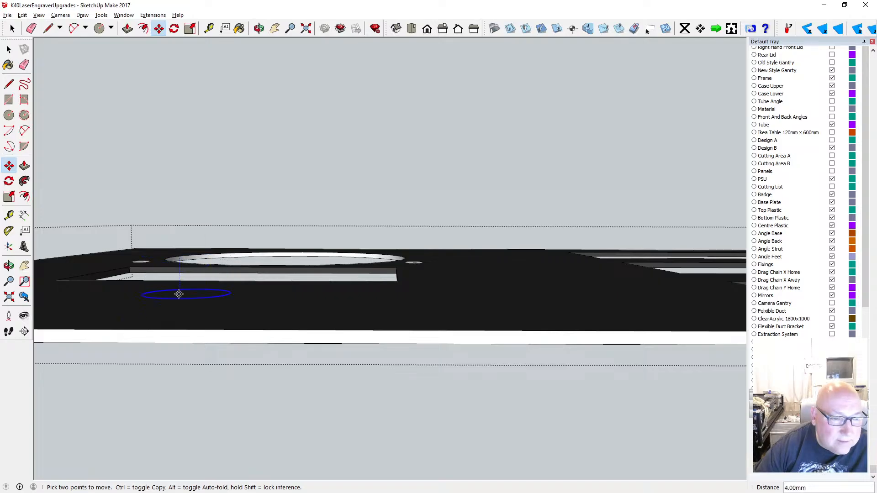
pyautogui.click(180, 298)
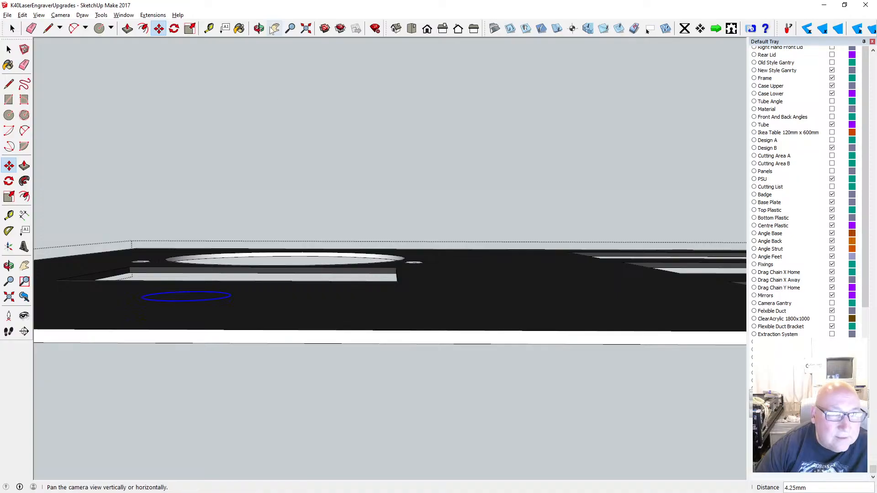
# - Offset the bushing circle outward by 0.5 mm on the panel face to add clearance around the shaft hole
pyautogui.press('o')
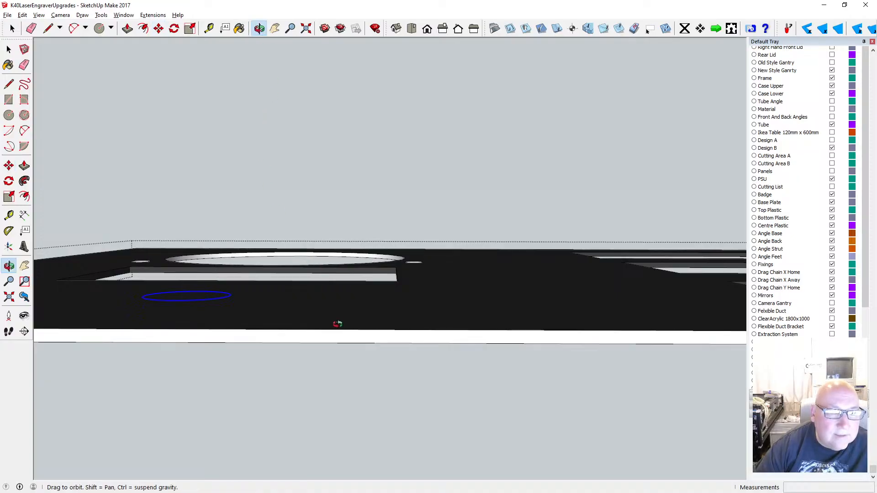
pyautogui.moveTo(338, 324); pyautogui.dragTo(336, 349)
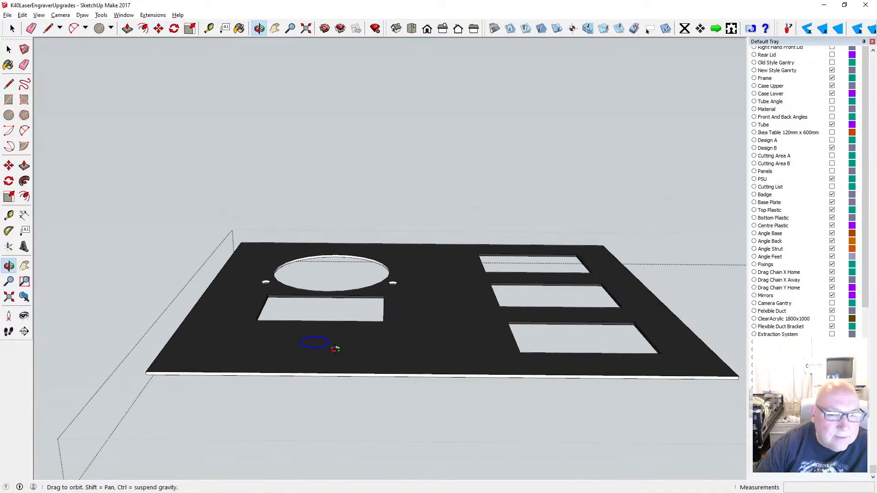
pyautogui.scroll(3, 336, 349)
pyautogui.click(9, 49)
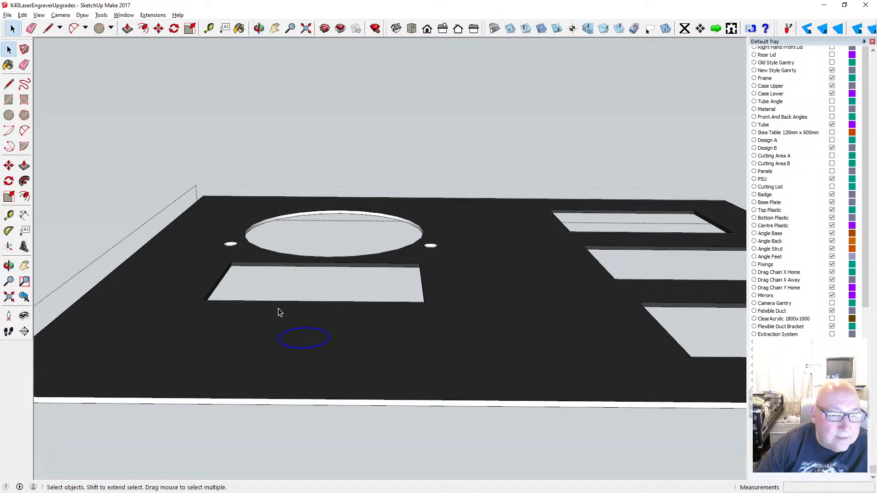
pyautogui.click(302, 338)
pyautogui.click(259, 29)
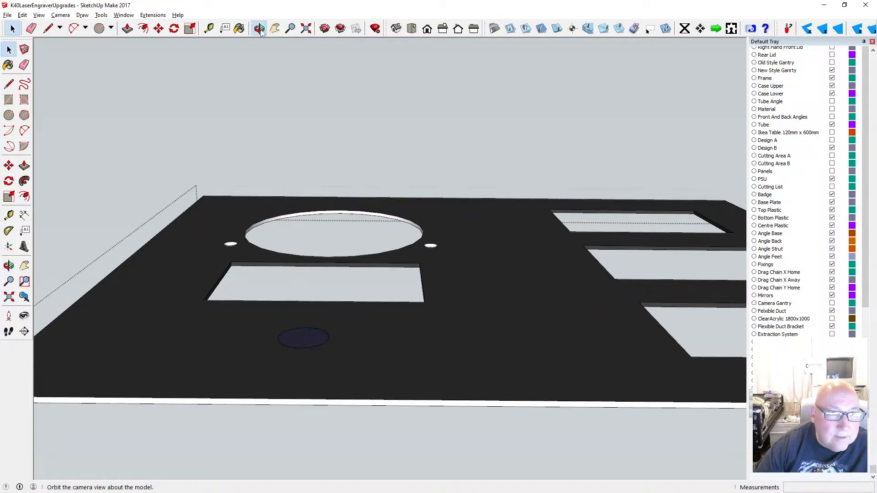
pyautogui.press('space')
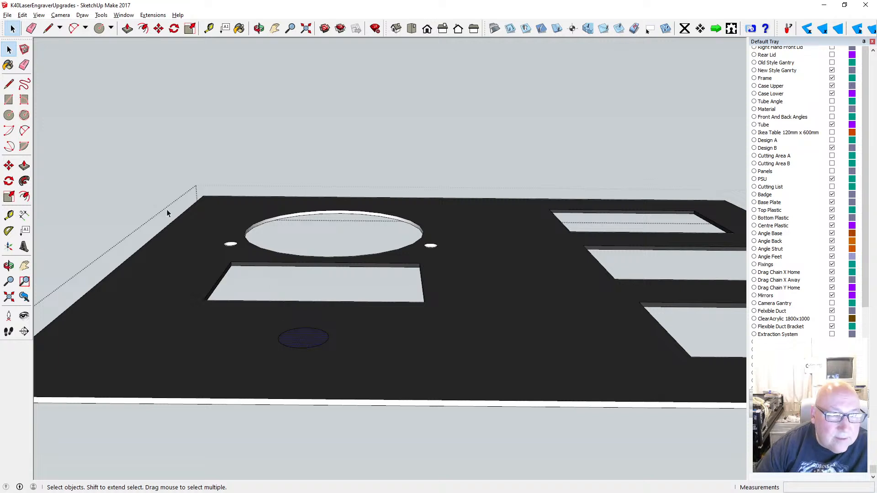
pyautogui.click(9, 114)
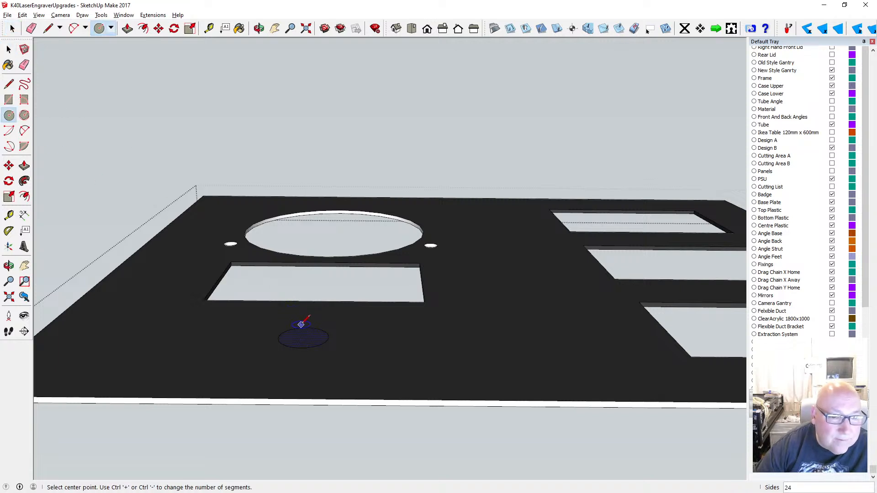
pyautogui.click(143, 28)
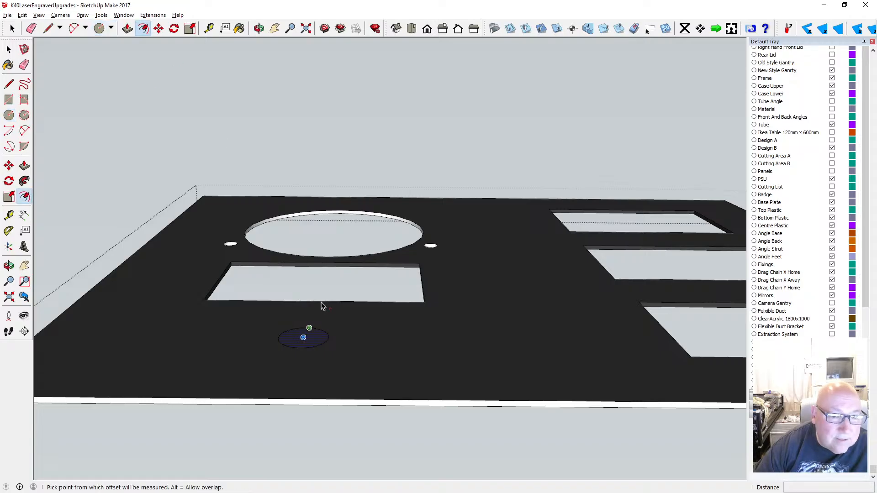
pyautogui.click(310, 328)
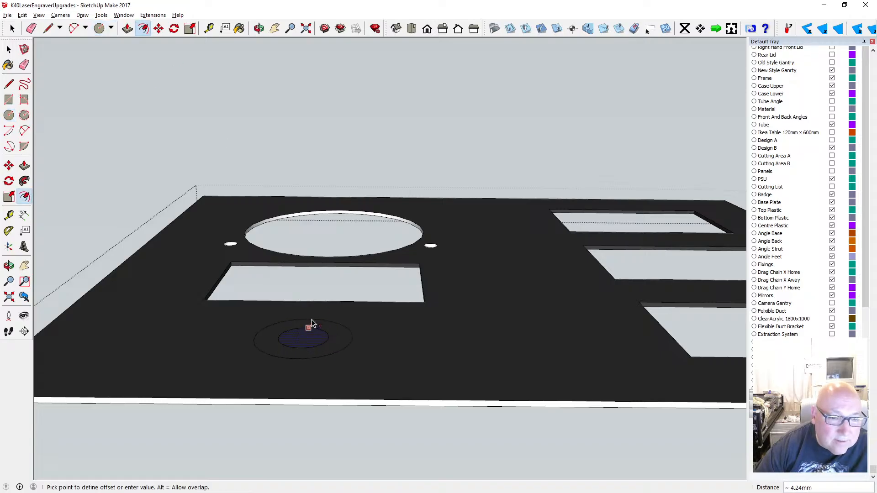
pyautogui.write('.5')
pyautogui.press('Return')
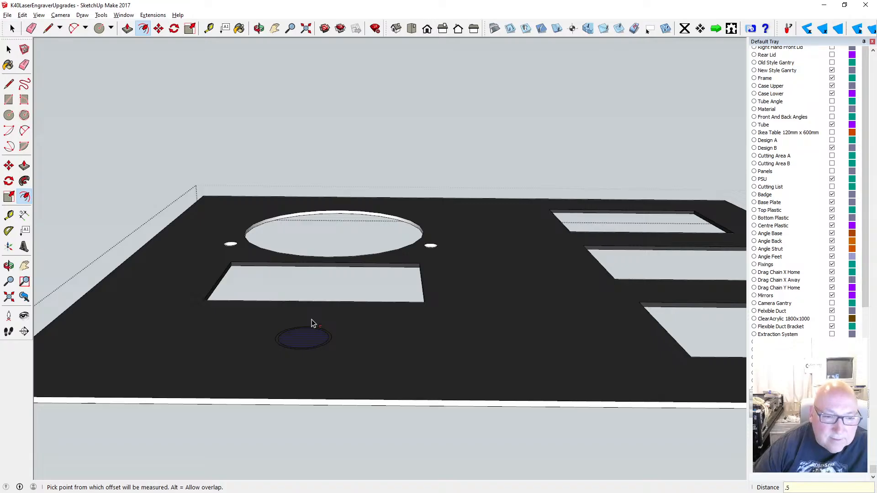
# - Push the enlarged bushing circle 1 mm through the panel to cut the potentiometer shaft hole
pyautogui.press('space')
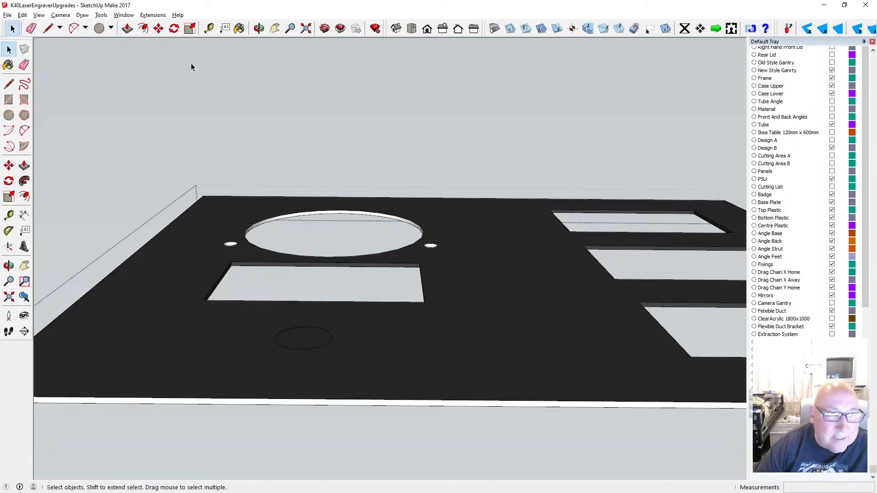
pyautogui.click(127, 28)
pyautogui.click(304, 340)
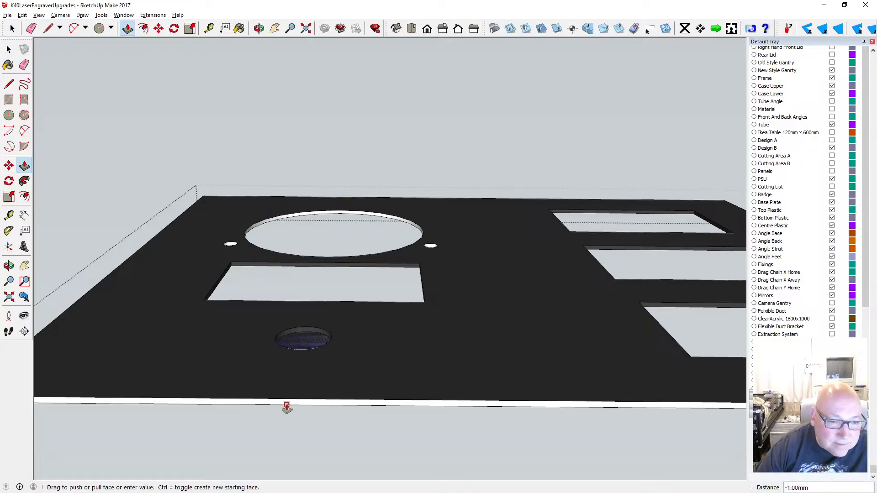
pyautogui.click(287, 406)
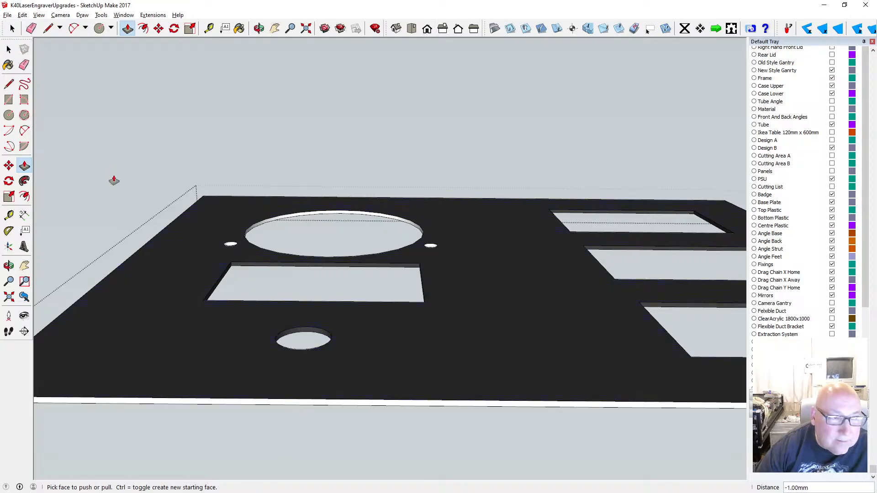
# - Offset the four edges of the rectangular opening above the shaft hole outward by 0.5 mm on the panel face
pyautogui.click(8, 49)
pyautogui.click(158, 28)
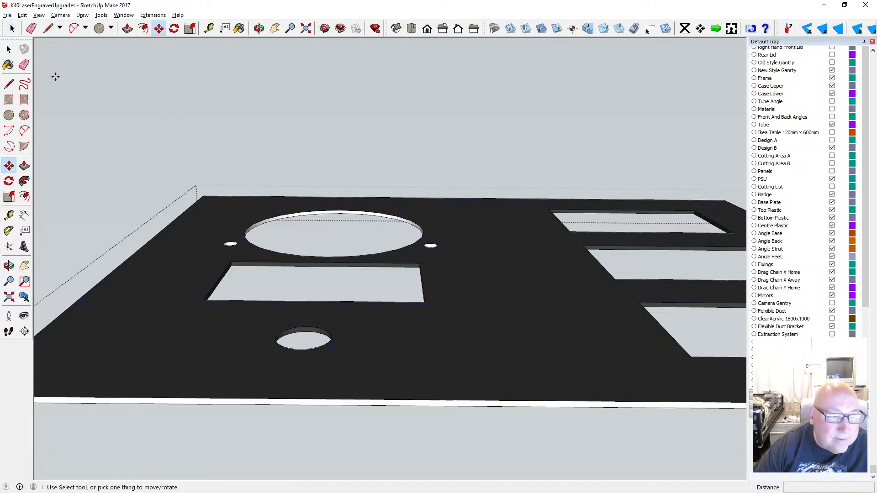
pyautogui.click(9, 49)
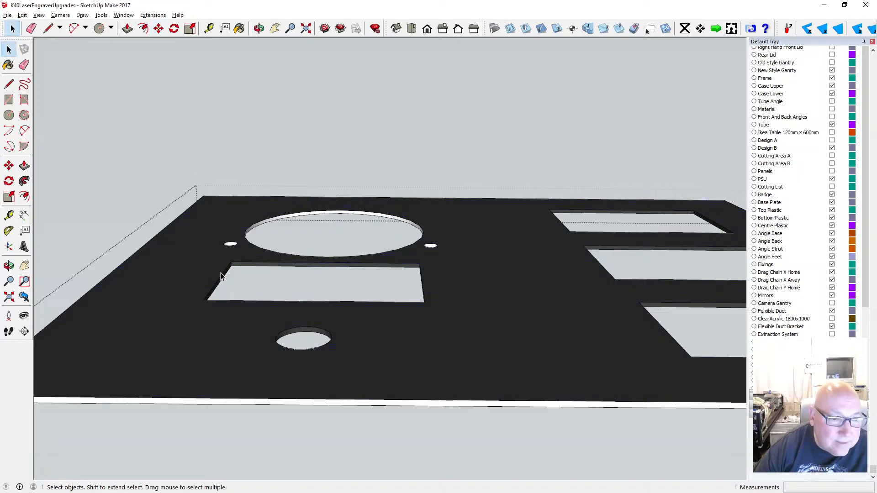
pyautogui.keyDown('shift'); pyautogui.click(240, 302); pyautogui.keyUp('shift')
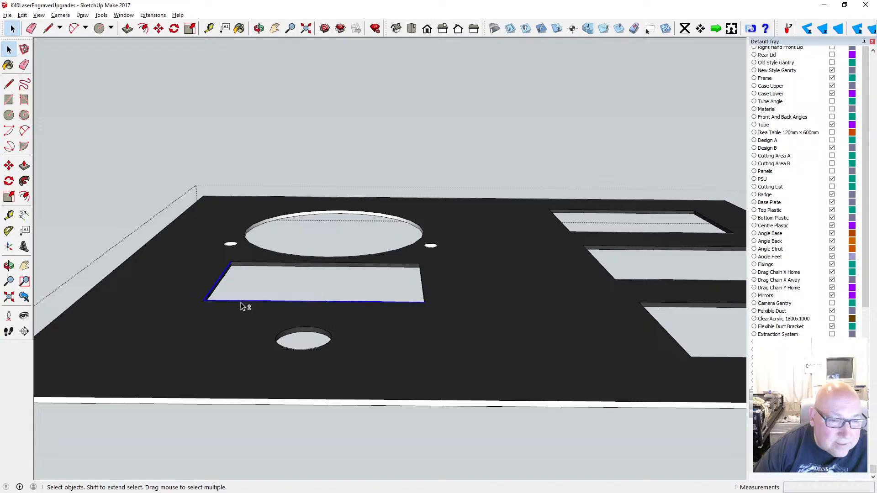
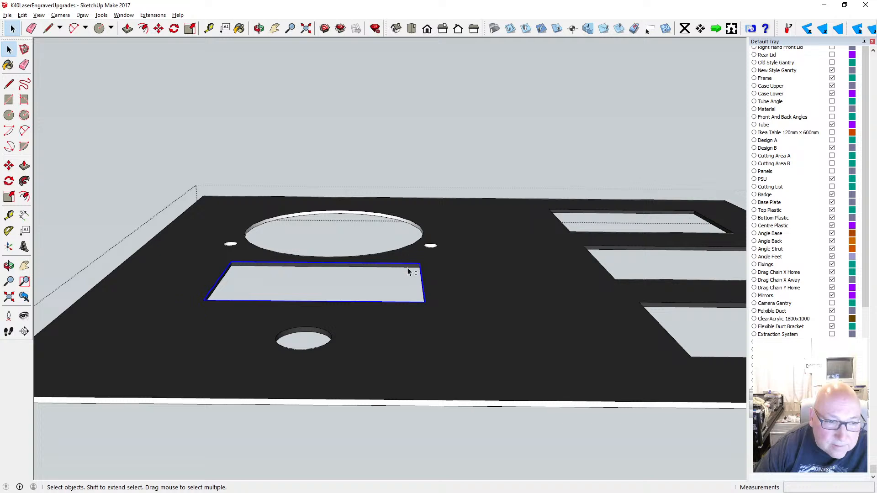
pyautogui.click(143, 28)
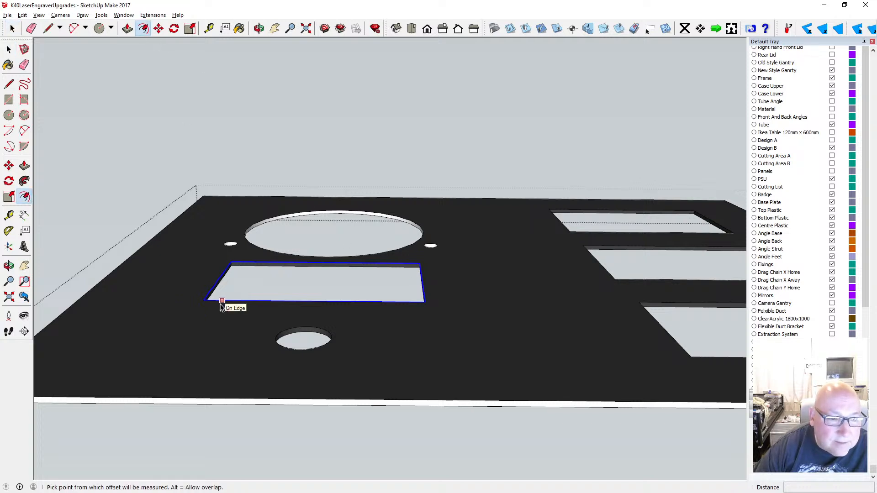
pyautogui.click(221, 308)
pyautogui.write('.')
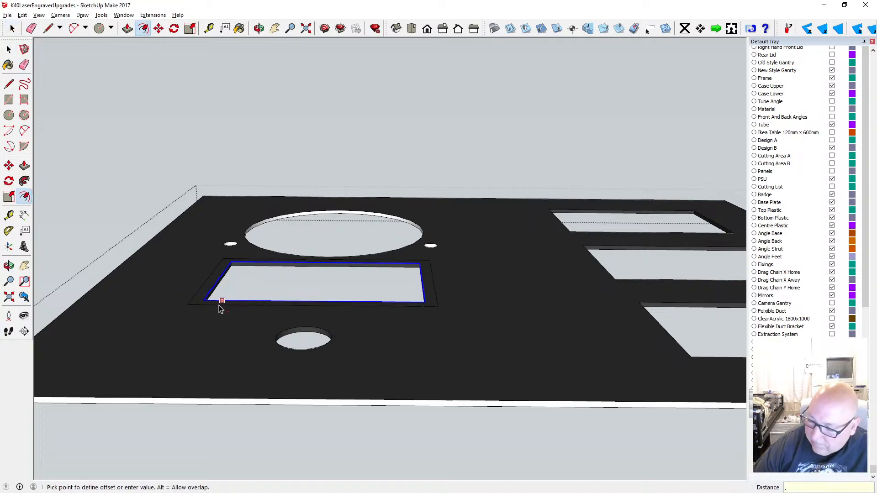
pyautogui.write('5')
pyautogui.press('Return')
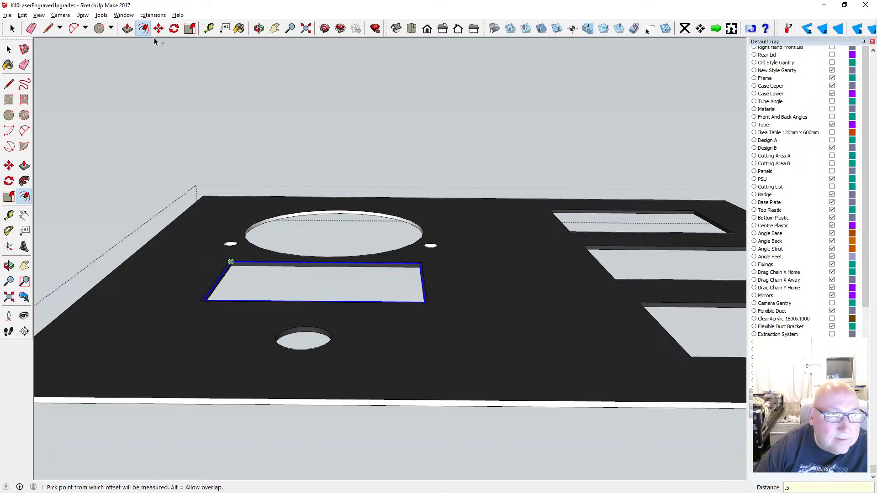
# - Push the narrow border around the rectangular opening above the shaft hole 1 mm through the panel
pyautogui.click(128, 29)
pyautogui.scroll(3, 210, 268)
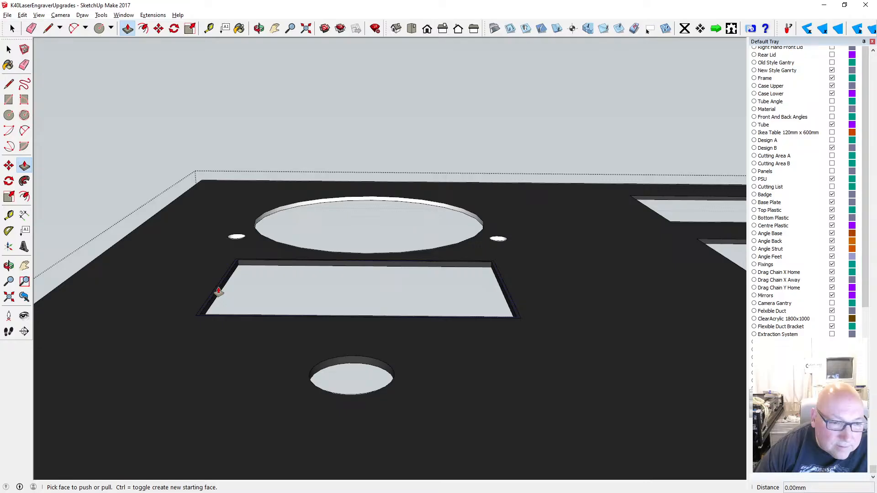
pyautogui.click(218, 290)
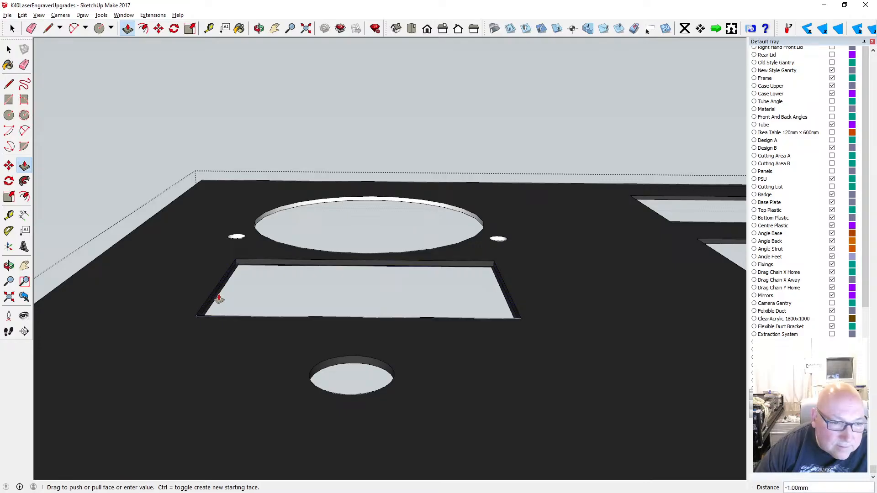
pyautogui.click(219, 297)
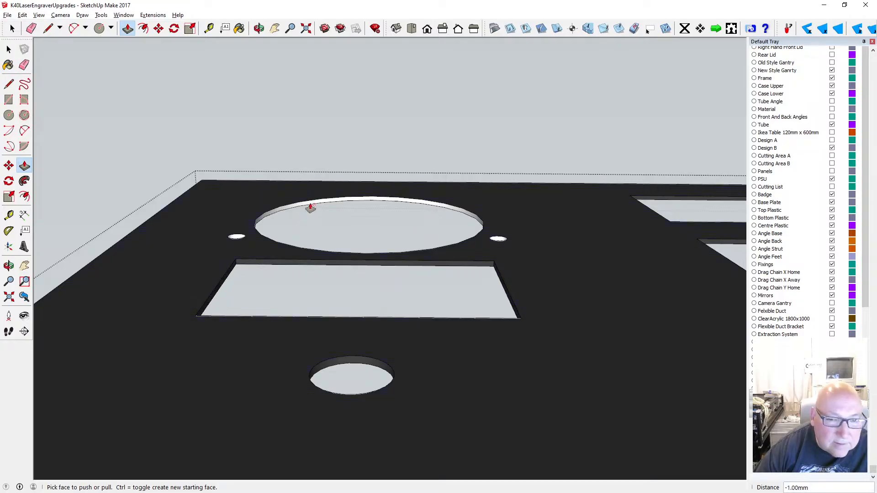
# - Undo the last push/pull on the rectangular opening and redo it
pyautogui.click(258, 29)
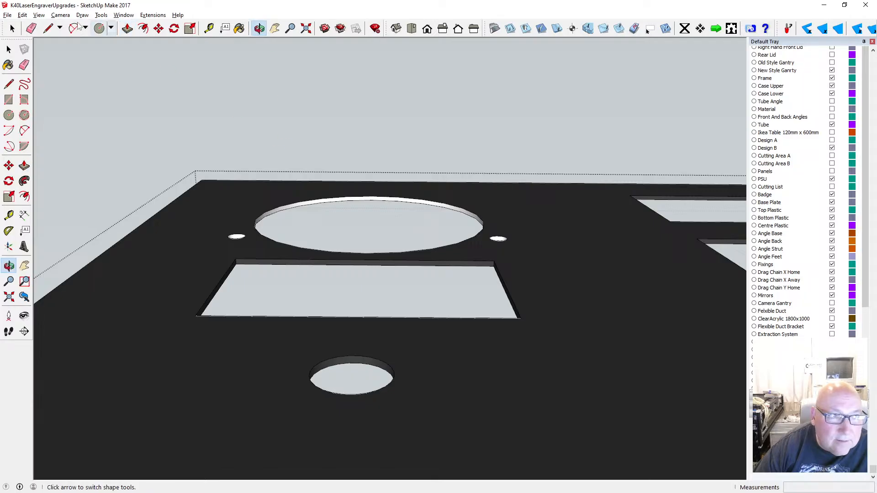
pyautogui.click(22, 15)
pyautogui.click(36, 25)
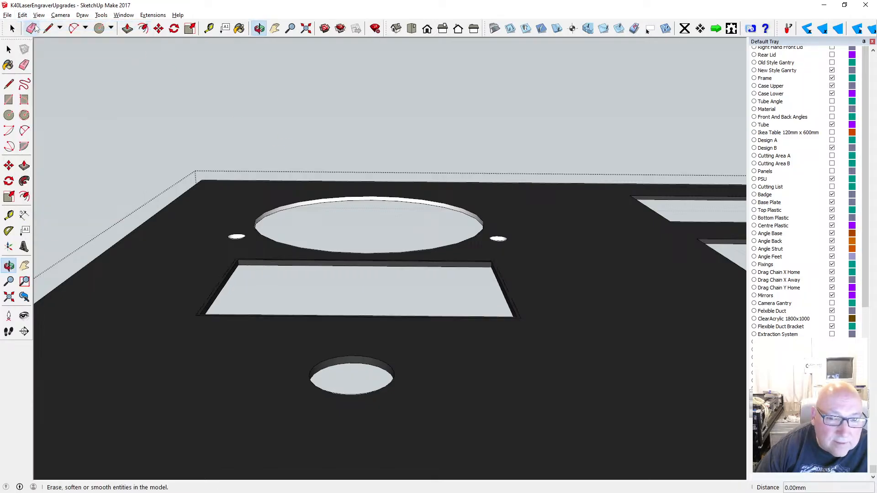
pyautogui.click(22, 15)
pyautogui.click(42, 35)
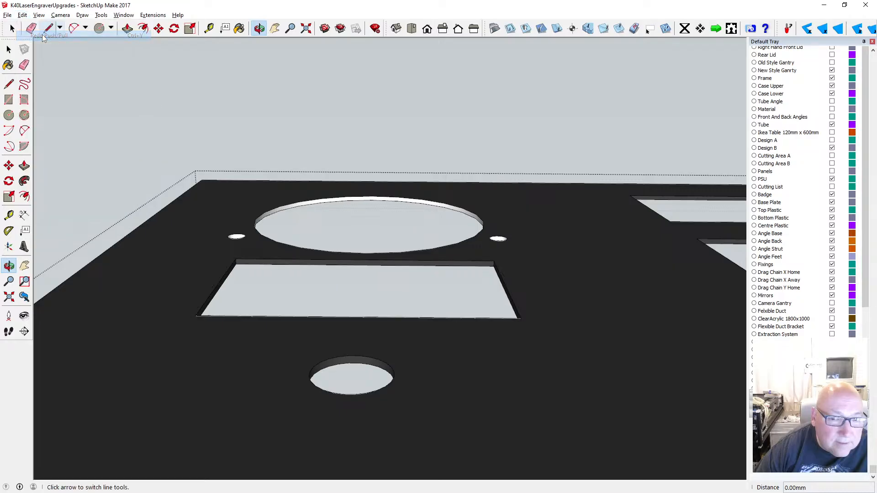
# - Measure the widths of the openings in the three-opening column and the height of the middle one
pyautogui.scroll(-8, 236, 139)
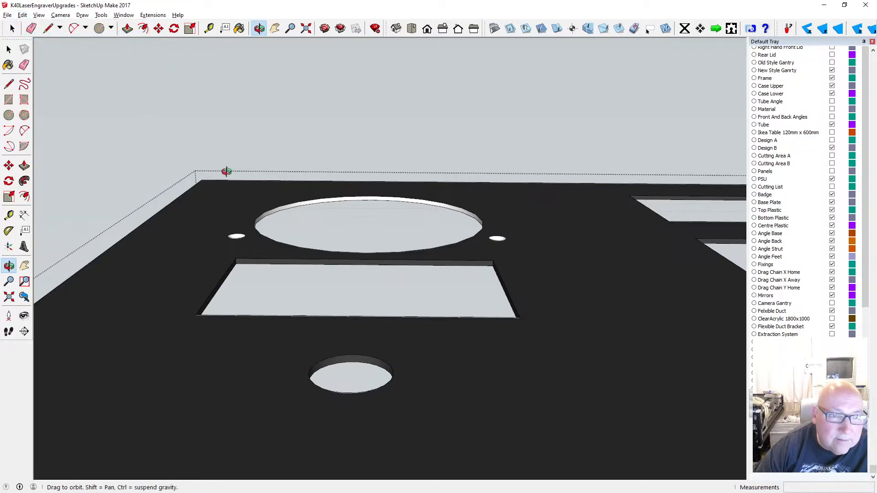
pyautogui.moveTo(364, 221); pyautogui.dragTo(346, 342)
pyautogui.scroll(6, 382, 211)
pyautogui.moveTo(373, 175); pyautogui.dragTo(343, 247)
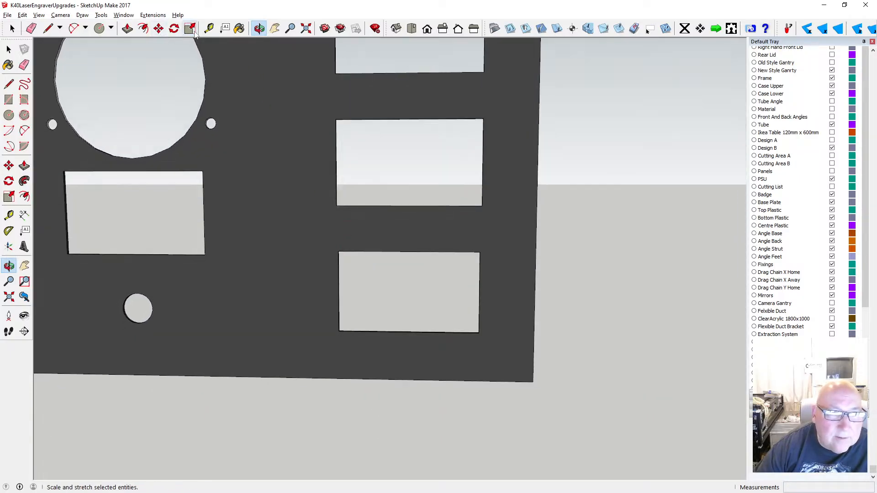
pyautogui.click(209, 28)
pyautogui.click(336, 154)
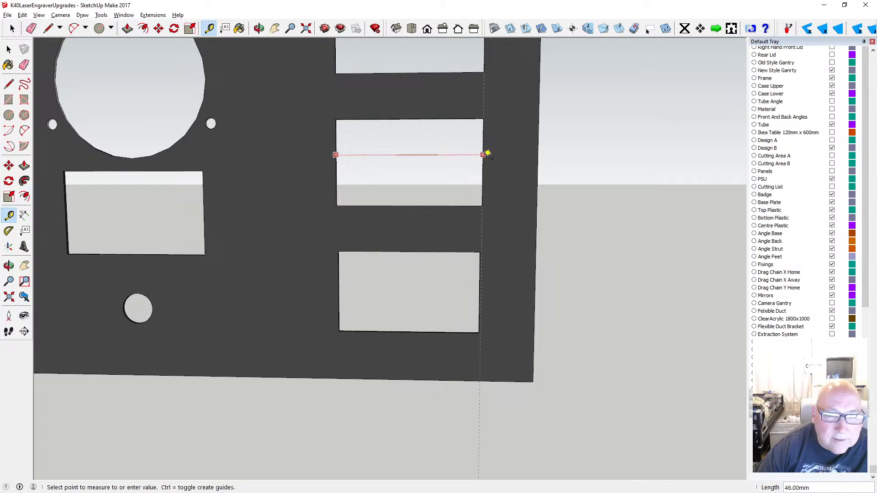
pyautogui.click(486, 153)
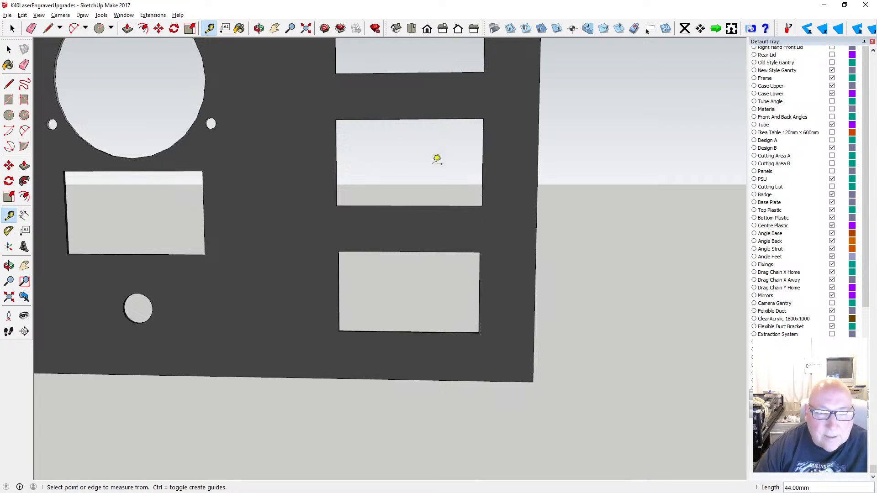
pyautogui.click(335, 63)
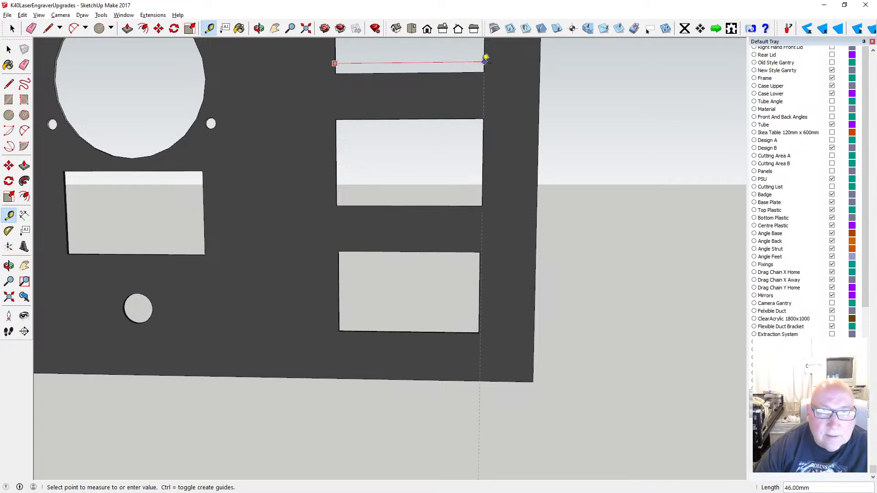
pyautogui.click(486, 58)
pyautogui.click(384, 119)
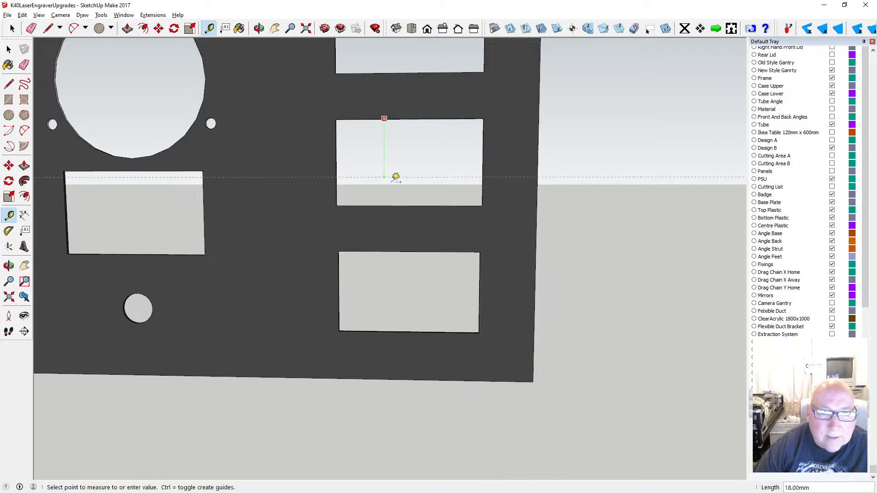
pyautogui.click(384, 205)
pyautogui.click(338, 270)
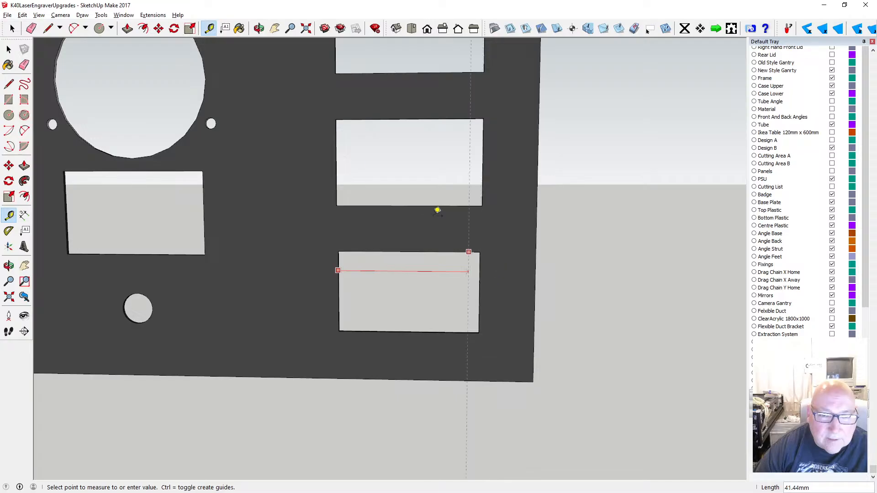
# - Offset the four edges of the lowest opening in the three-opening column outward by 0.5 mm
pyautogui.click(259, 29)
pyautogui.moveTo(382, 228); pyautogui.dragTo(382, 303)
pyautogui.scroll(5, 370, 288)
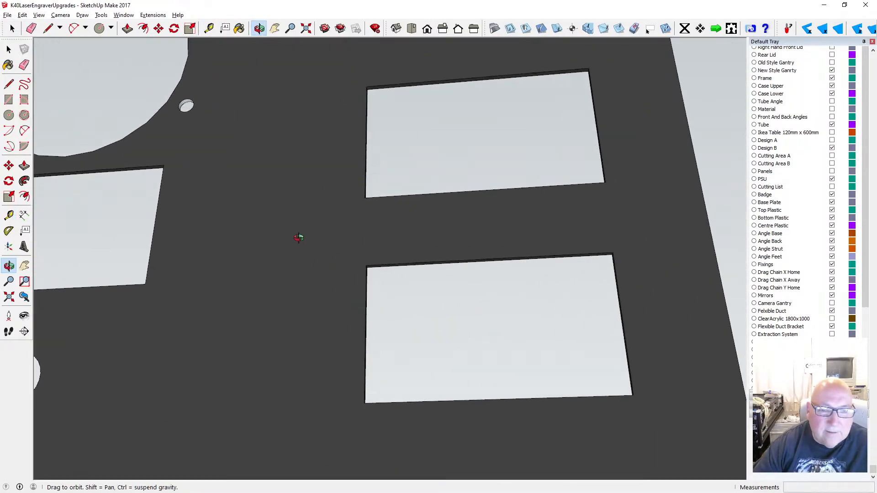
pyautogui.click(143, 29)
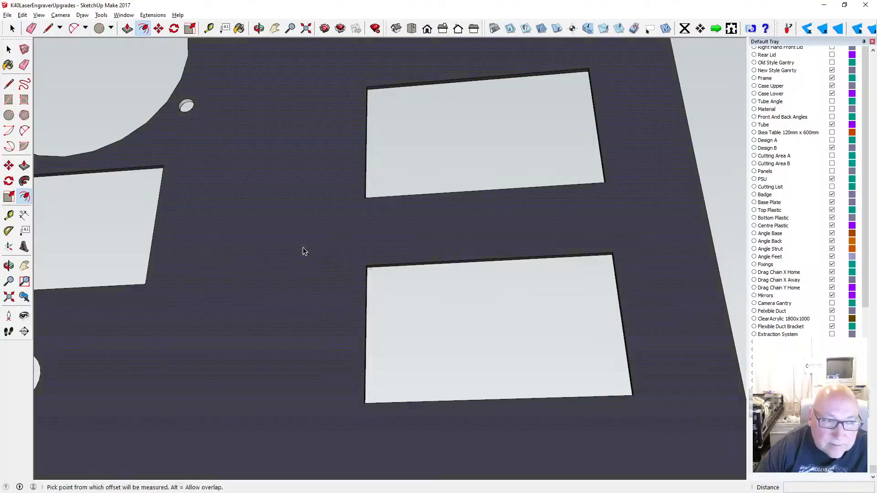
pyautogui.click(8, 49)
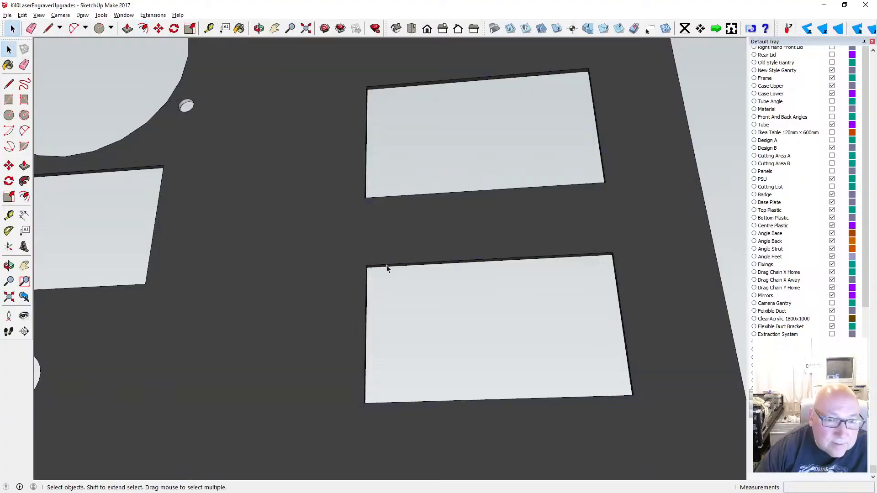
pyautogui.keyDown('shift'); pyautogui.click(366, 279); pyautogui.keyUp('shift')
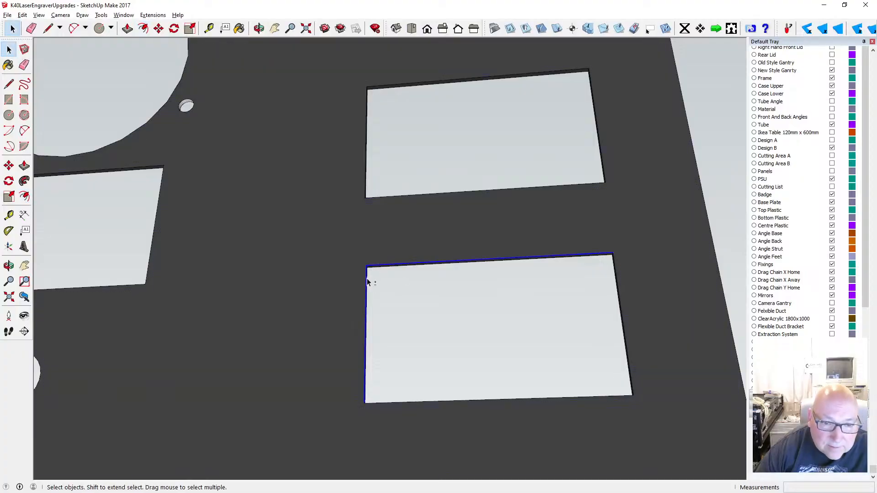
pyautogui.keyDown('shift'); pyautogui.click(387, 403); pyautogui.keyUp('shift')
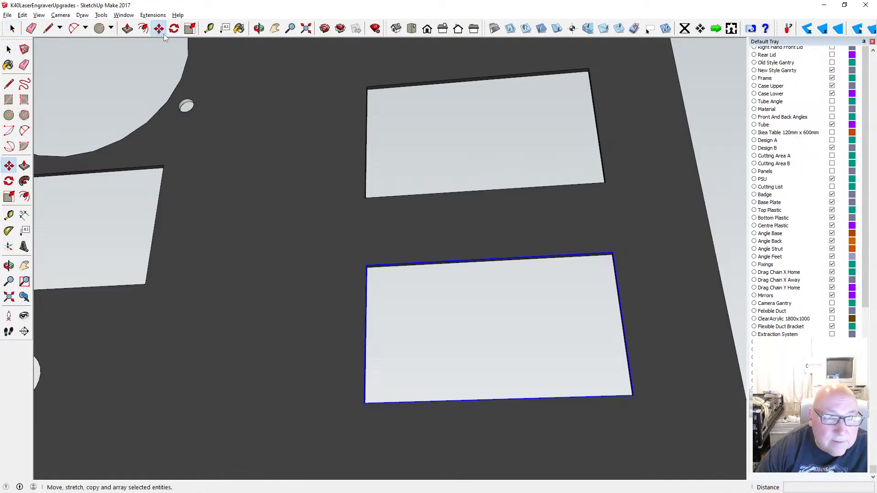
pyautogui.click(143, 28)
pyautogui.click(393, 264)
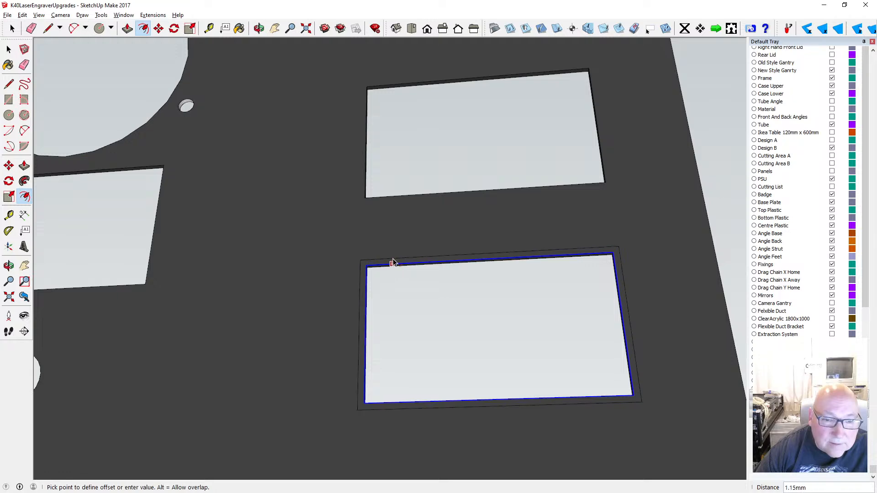
pyautogui.write('.5')
pyautogui.press('Return')
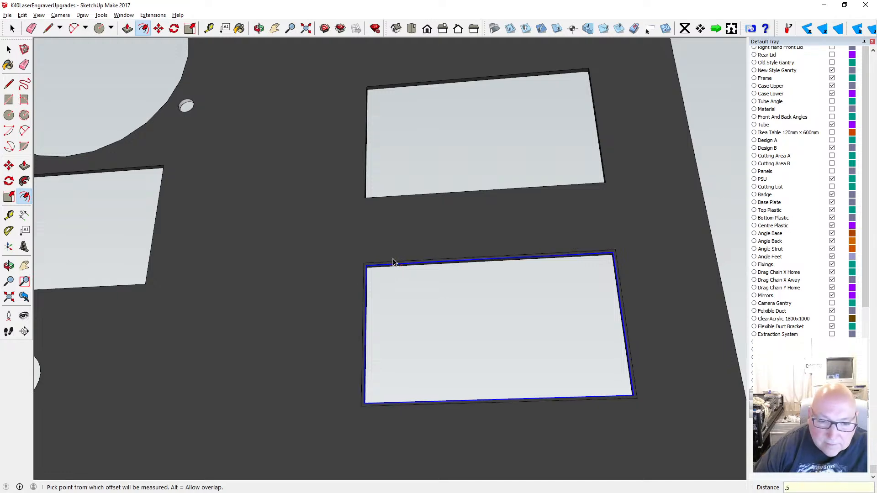
# - Try pushing the border around the column's lowest opening 1 mm into the panel, and undo the push
pyautogui.click(127, 28)
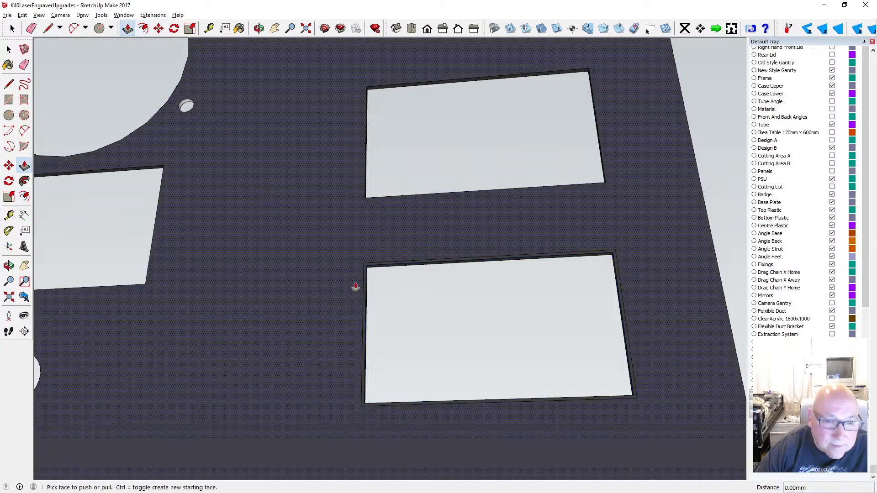
pyautogui.moveTo(364, 275); pyautogui.dragTo(367, 297)
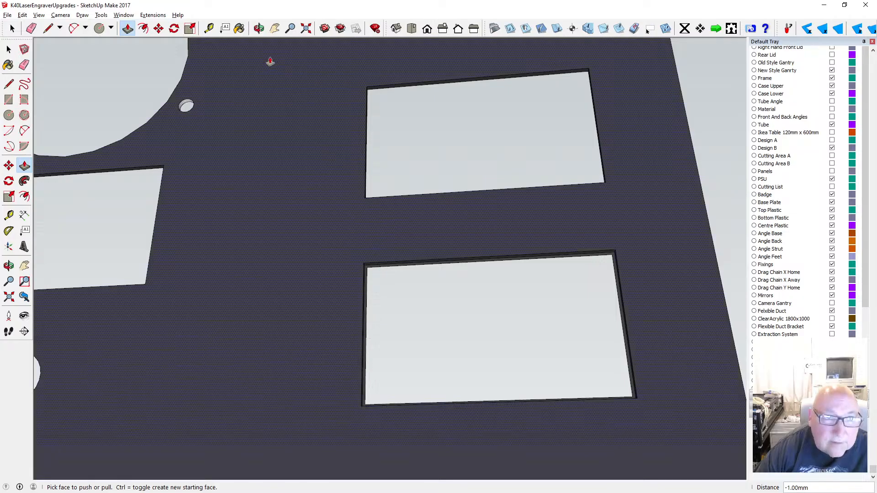
pyautogui.click(259, 28)
pyautogui.moveTo(407, 239); pyautogui.dragTo(411, 215)
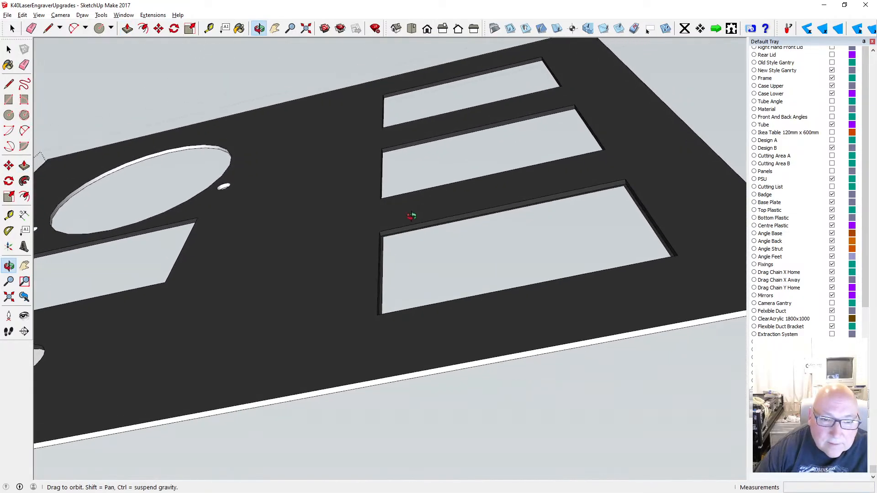
pyautogui.click(22, 15)
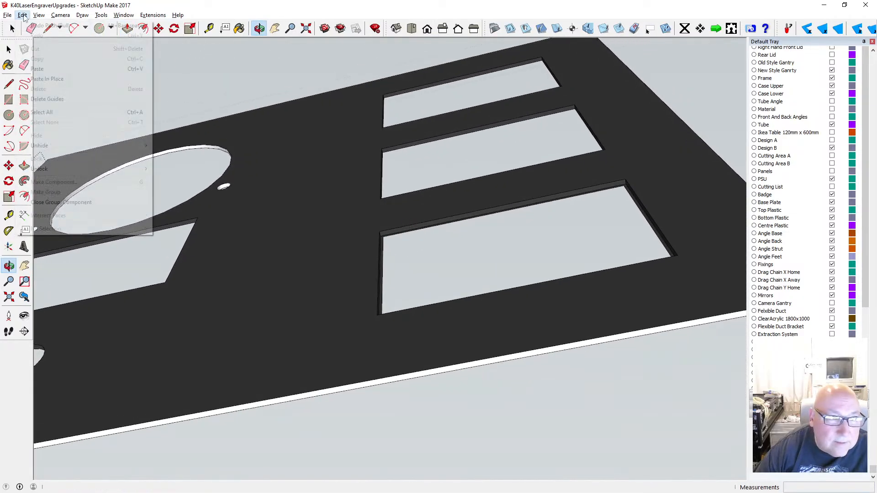
pyautogui.click(42, 31)
pyautogui.scroll(4, 380, 233)
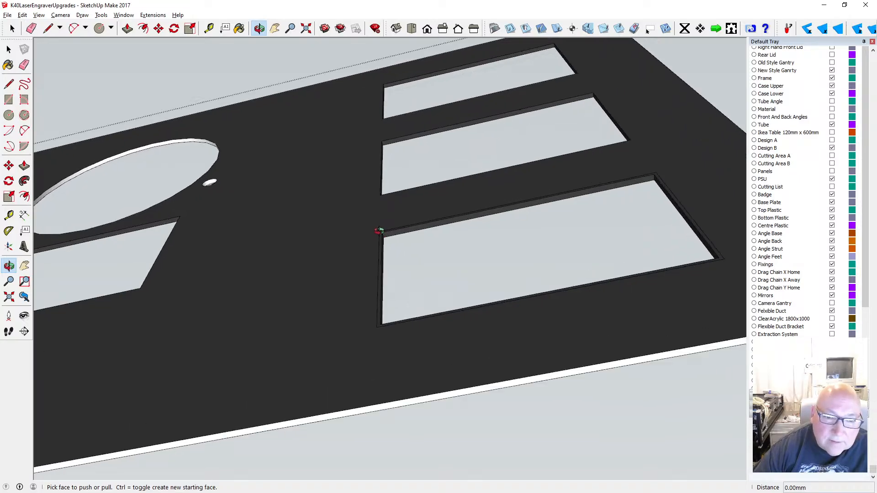
# - Retry the 1 mm push of the offset border around the column's lowest opening, inspect it, and undo it
pyautogui.click(127, 28)
pyautogui.moveTo(382, 238); pyautogui.dragTo(385, 242)
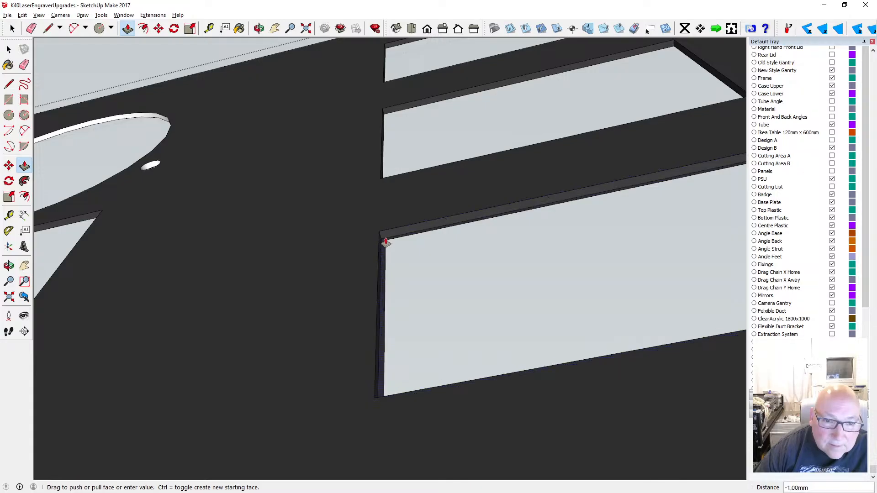
pyautogui.click(386, 241)
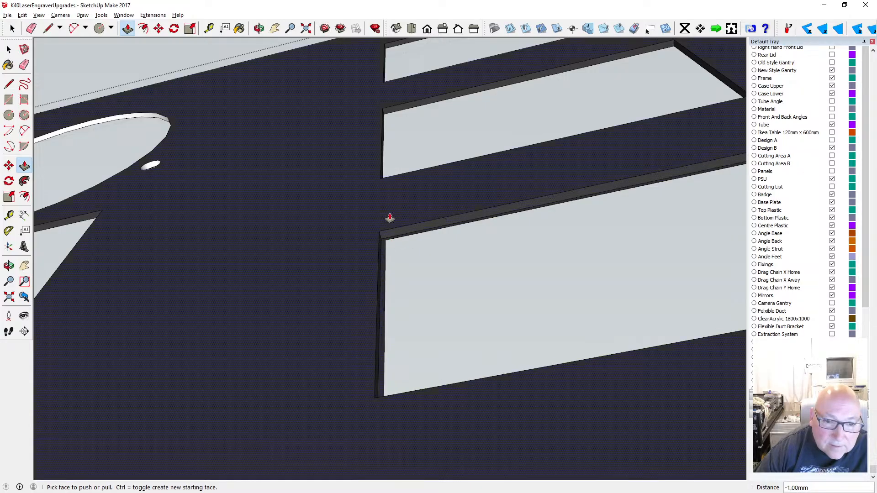
pyautogui.click(258, 30)
pyautogui.scroll(-3, 327, 183)
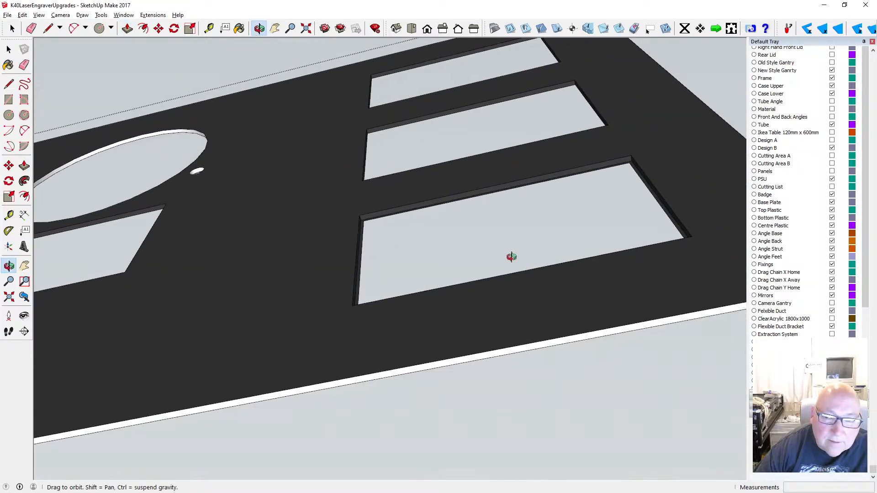
pyautogui.moveTo(511, 257); pyautogui.dragTo(438, 201)
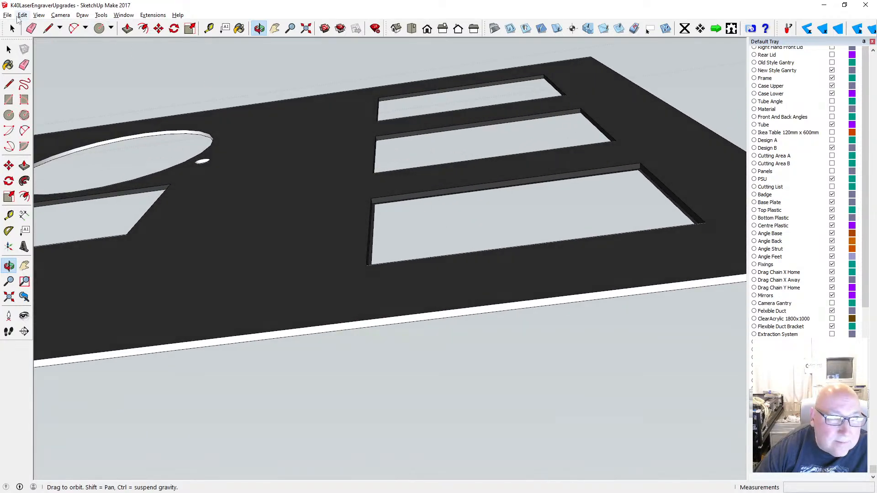
pyautogui.click(20, 19)
pyautogui.click(54, 25)
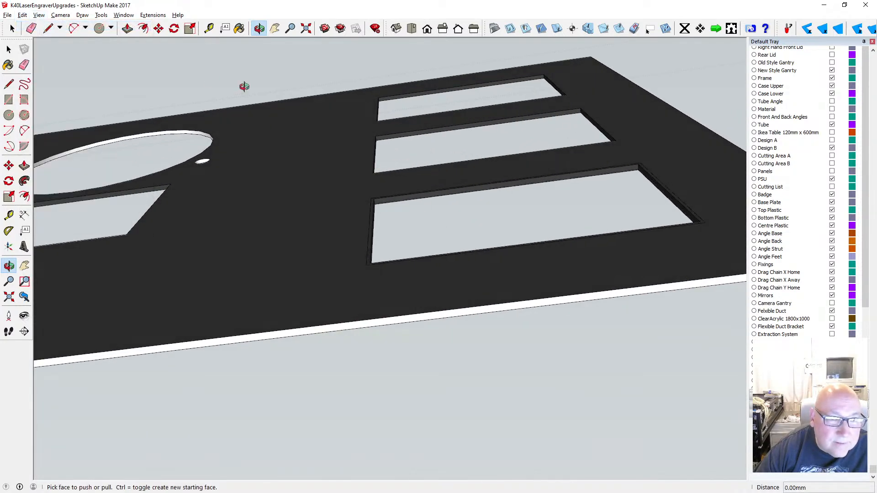
# - Undo the offset around the column's lowest opening and the push/pull made before it
pyautogui.moveTo(283, 178); pyautogui.dragTo(306, 48)
pyautogui.moveTo(299, 84); pyautogui.dragTo(260, 98)
pyautogui.click(22, 15)
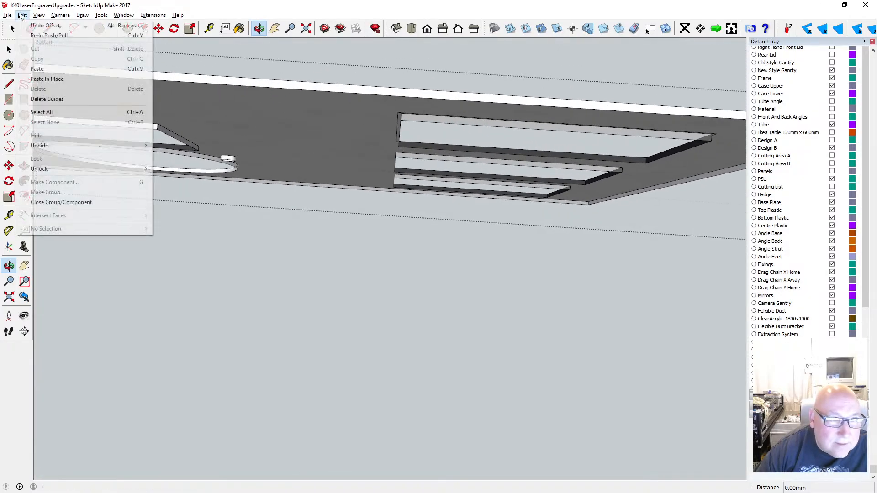
pyautogui.click(41, 24)
pyautogui.click(22, 14)
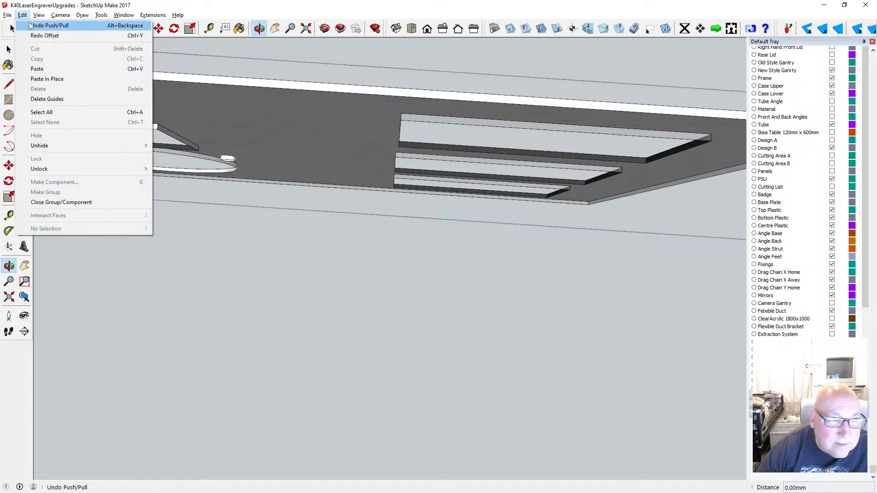
pyautogui.click(46, 26)
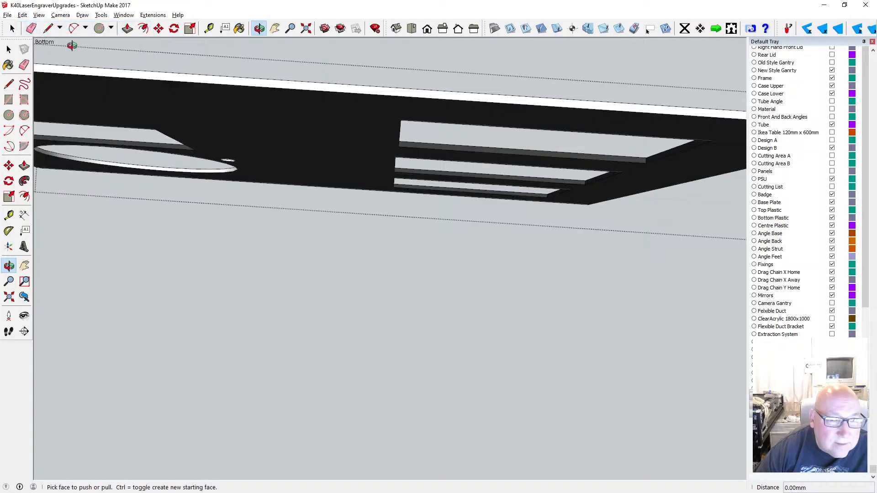
# - Delete the inner edges and side walls of the rectangular opening below the large round hole, keeping its offset outline
pyautogui.moveTo(183, 98); pyautogui.dragTo(165, 171, button='middle')
pyautogui.scroll(-5, 299, 203)
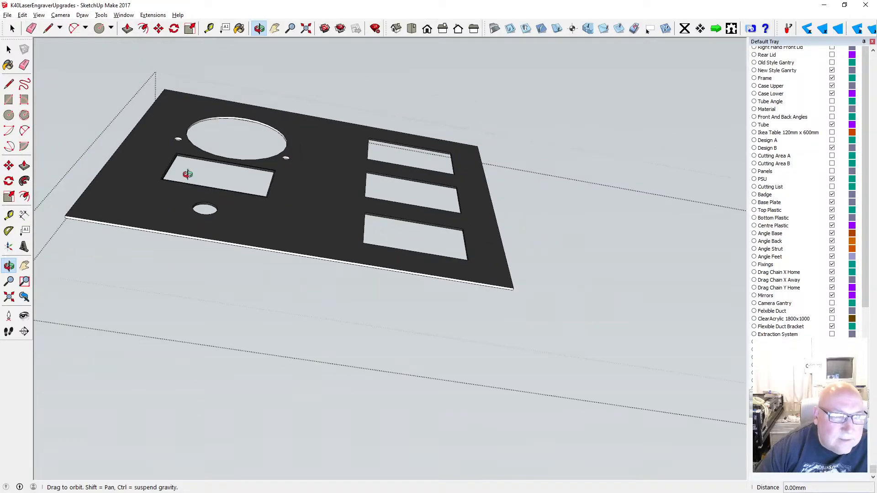
pyautogui.scroll(6, 180, 171)
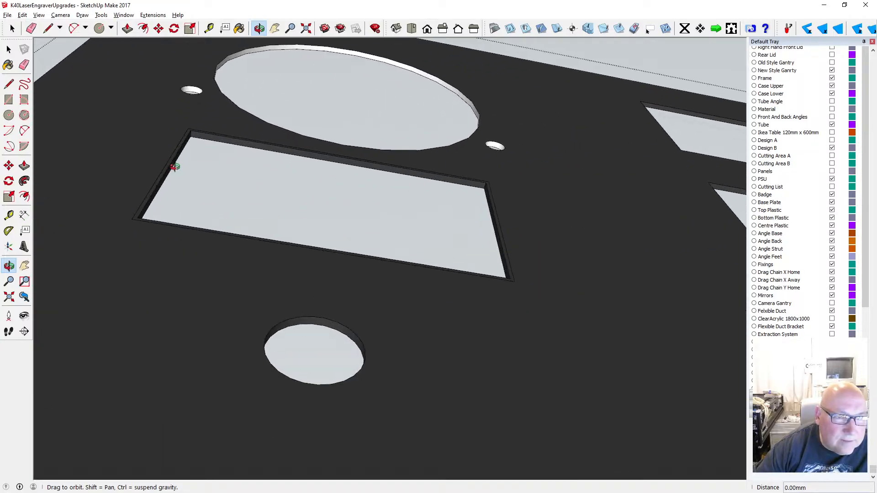
pyautogui.click(9, 50)
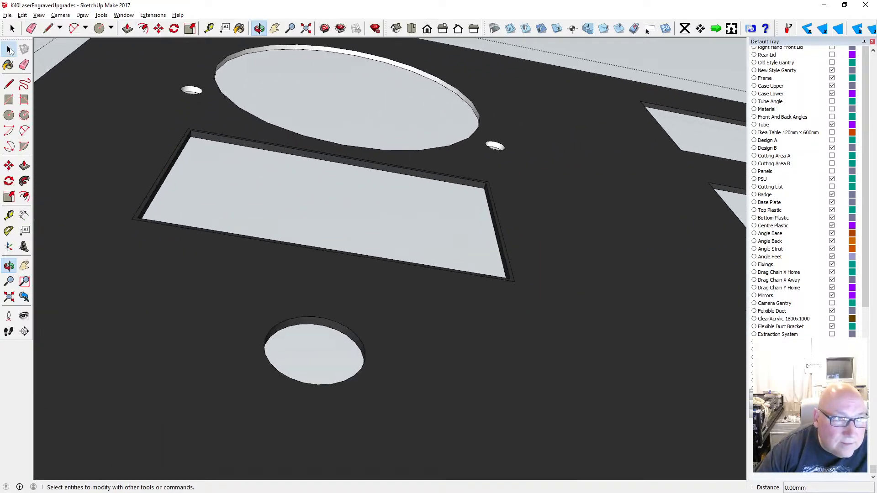
pyautogui.click(205, 139)
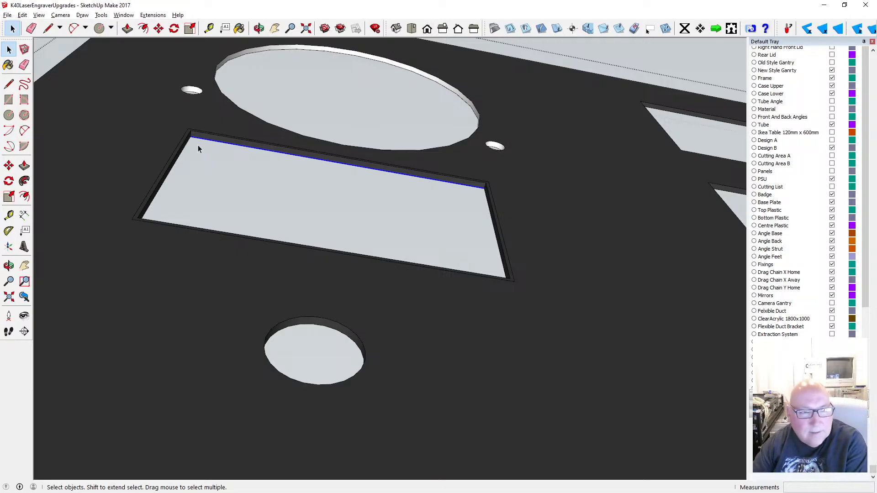
pyautogui.press('Delete')
pyautogui.click(186, 146)
pyautogui.press('Delete')
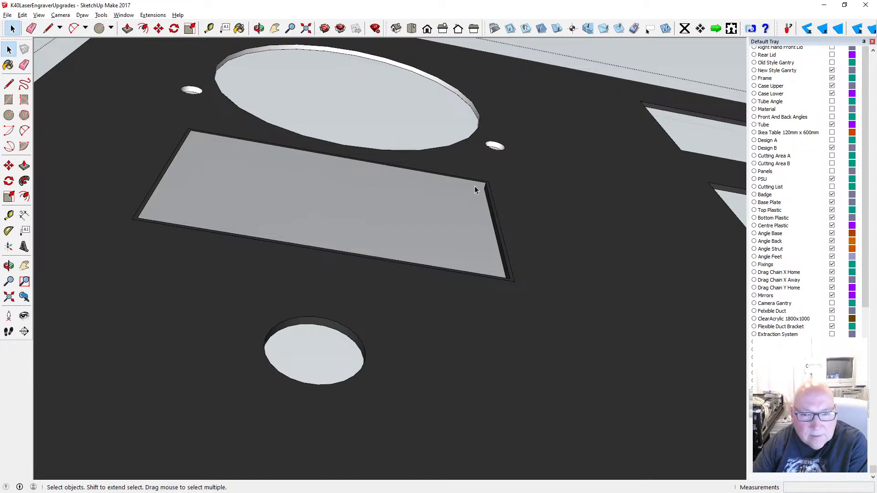
pyautogui.press('Delete')
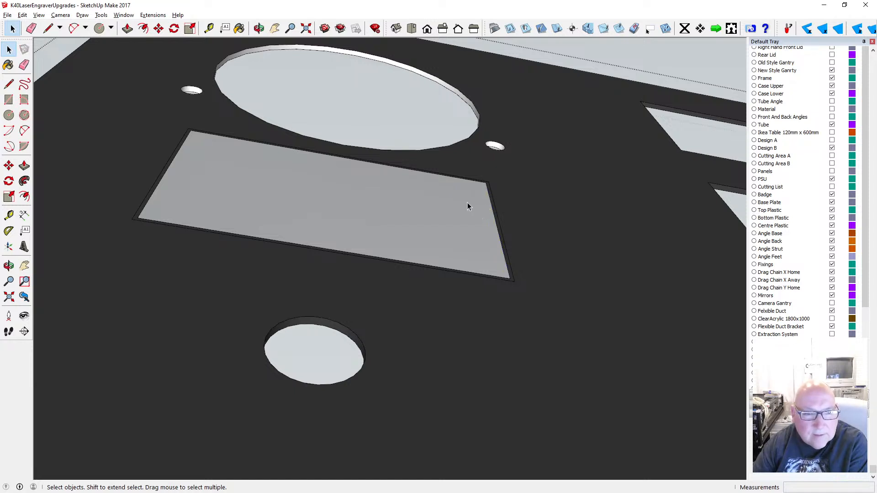
pyautogui.press('Delete')
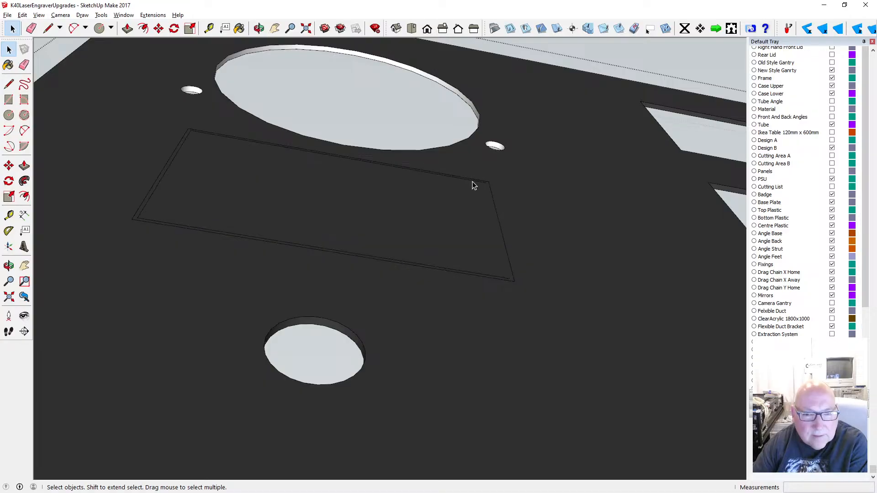
pyautogui.click(472, 181)
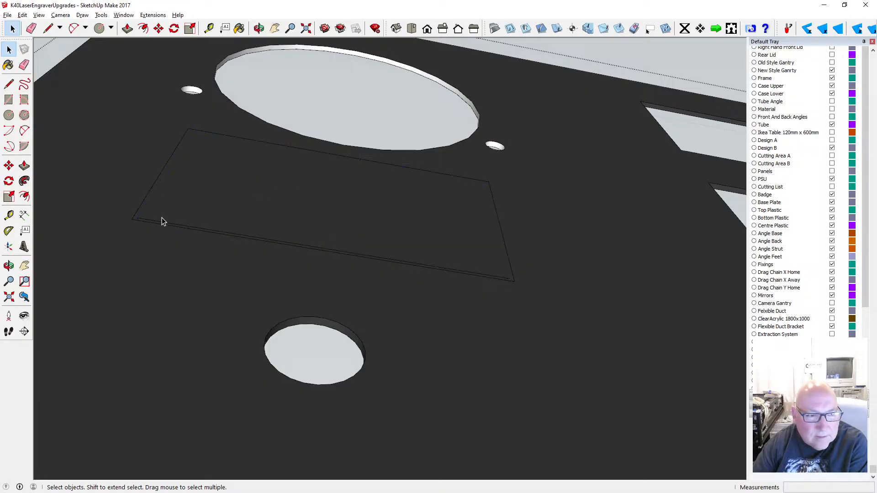
# - Turn on the X-ray face style and delete the leftover underside edge beneath the rectangular outline
pyautogui.click(39, 15)
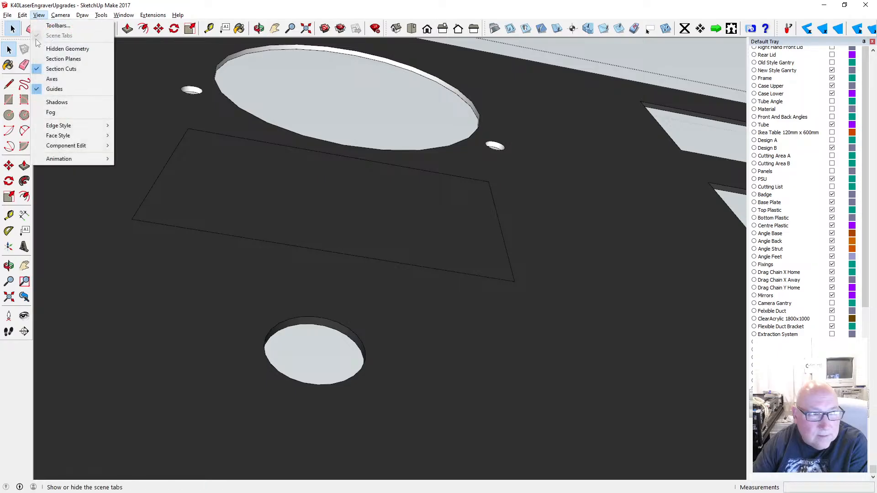
pyautogui.moveTo(65, 139)
pyautogui.click(134, 135)
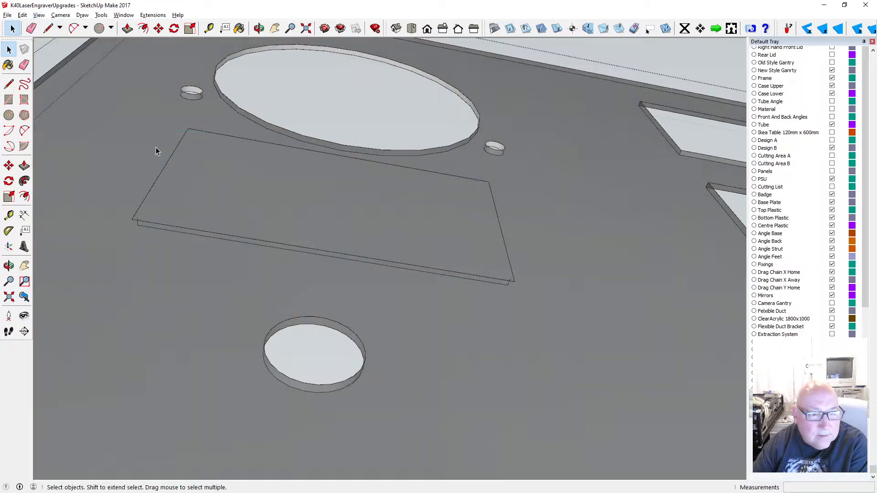
pyautogui.click(153, 229)
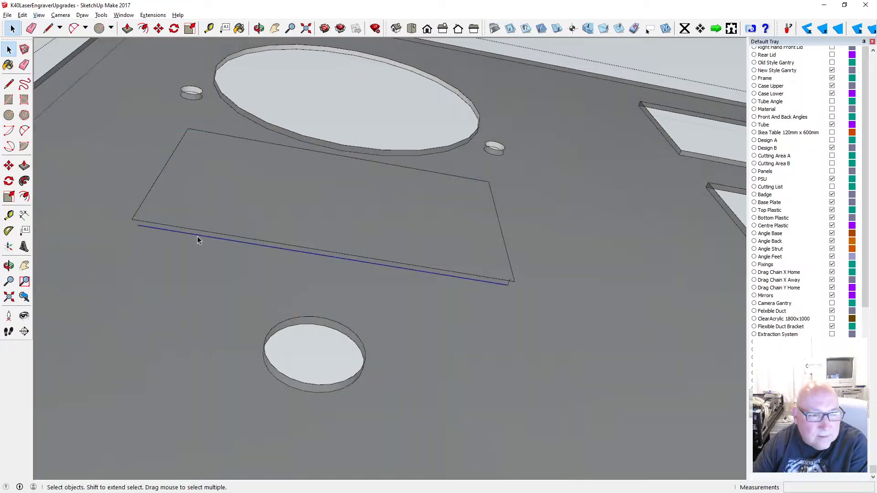
pyautogui.press('Delete')
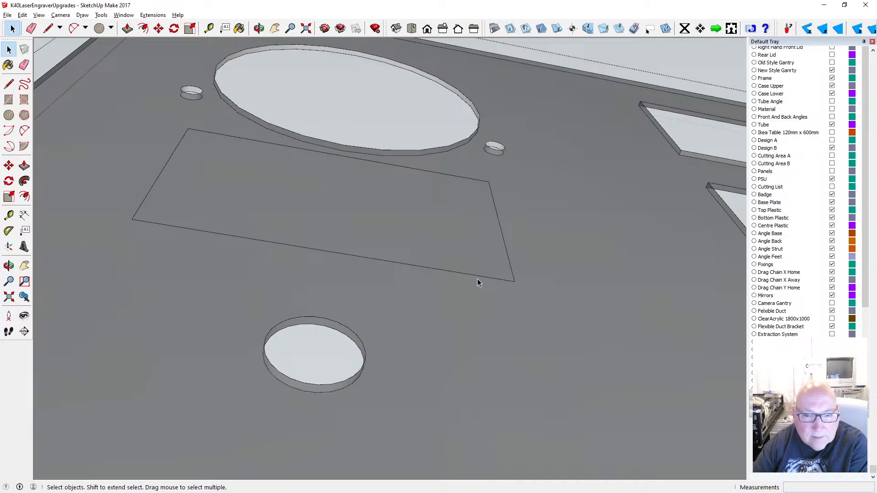
# - Offset the four top edges of the lowest opening in the three-opening column outward by 0.5 mm
pyautogui.scroll(-3, 256, 253)
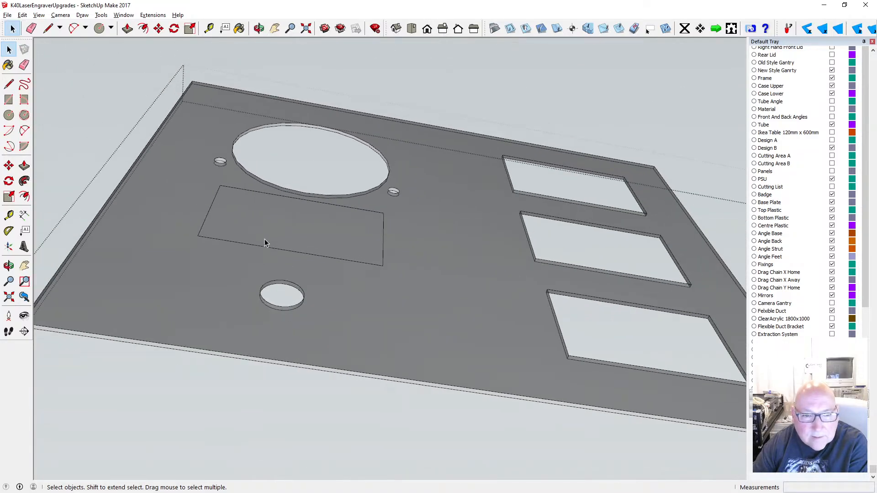
pyautogui.click(143, 28)
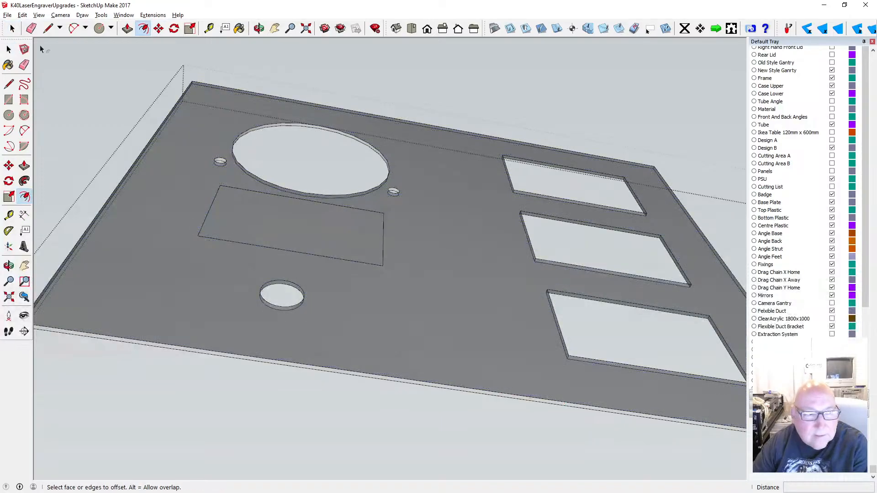
pyautogui.press('space')
pyautogui.click(553, 296)
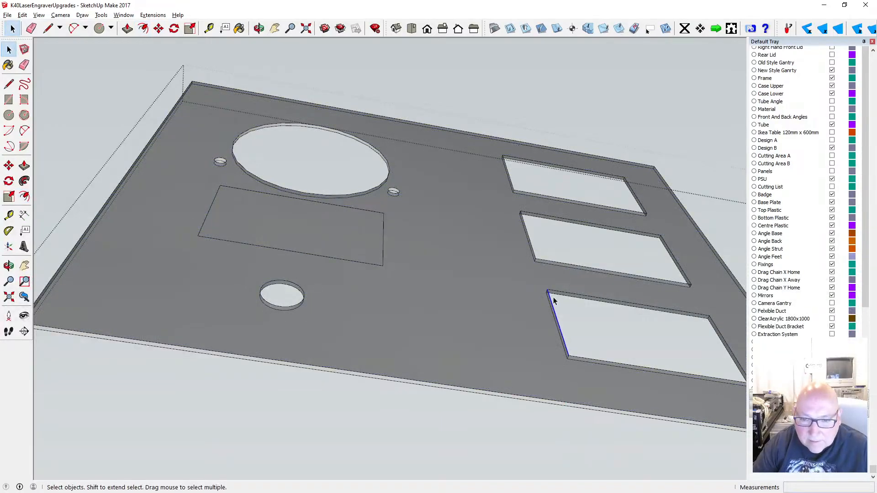
pyautogui.keyDown('ctrl'); pyautogui.click(555, 291); pyautogui.keyUp('ctrl')
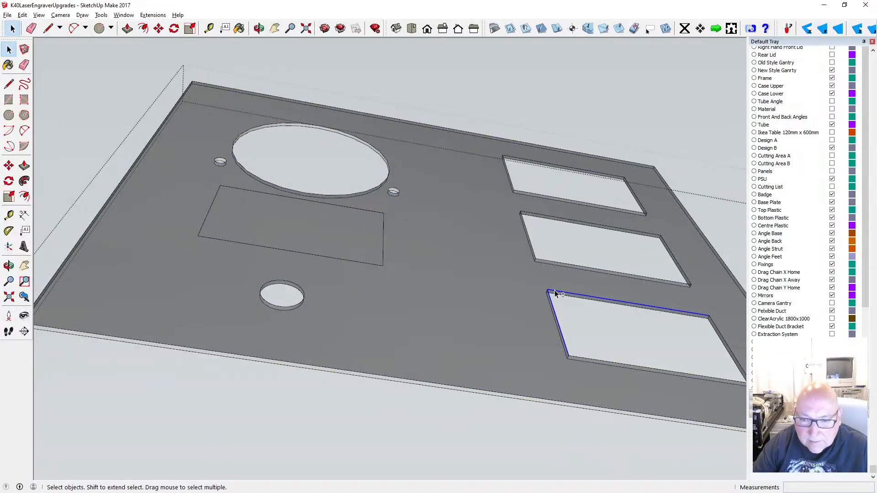
pyautogui.keyDown('ctrl'); pyautogui.click(712, 320); pyautogui.keyUp('ctrl')
pyautogui.keyDown('ctrl'); pyautogui.click(578, 360); pyautogui.keyUp('ctrl')
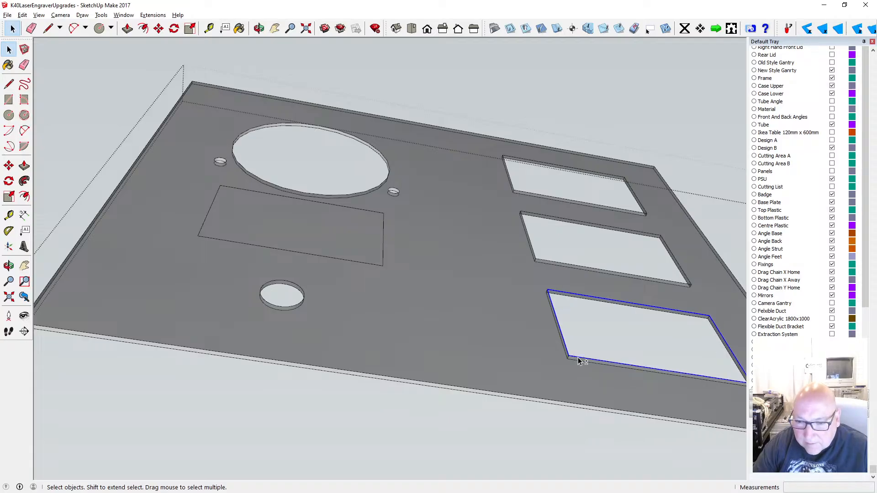
pyautogui.click(142, 28)
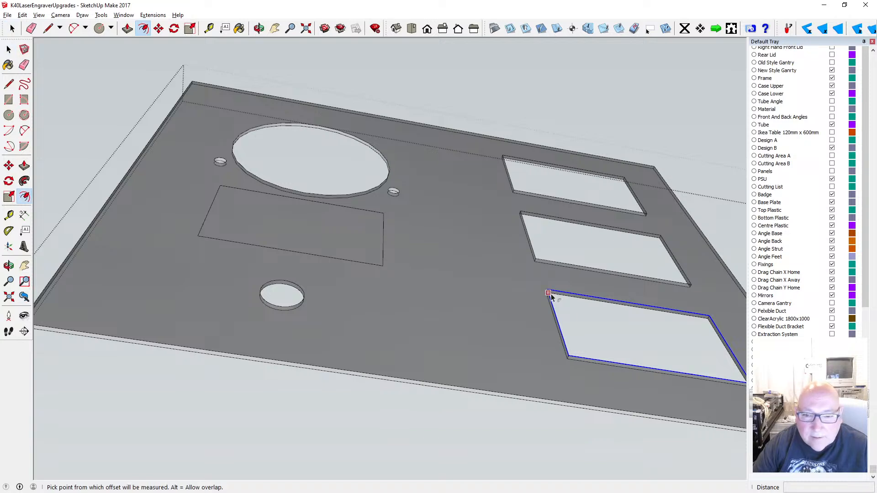
pyautogui.click(548, 297)
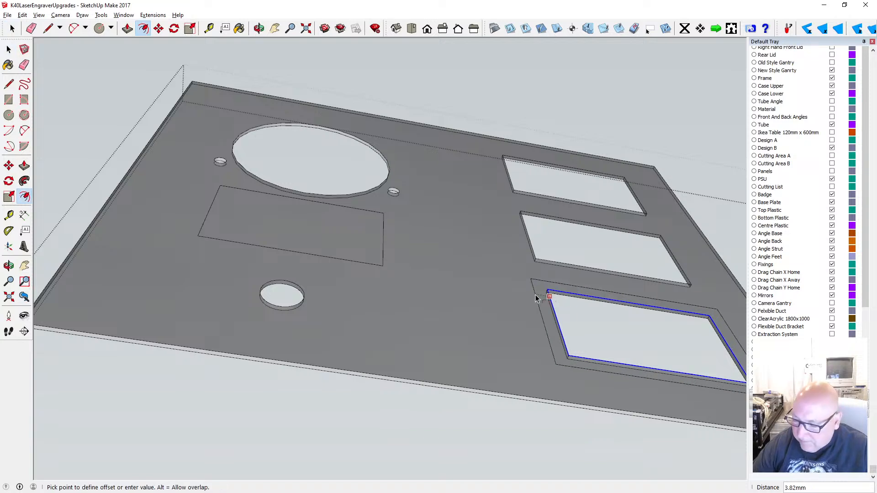
pyautogui.write('.5')
pyautogui.press('Return')
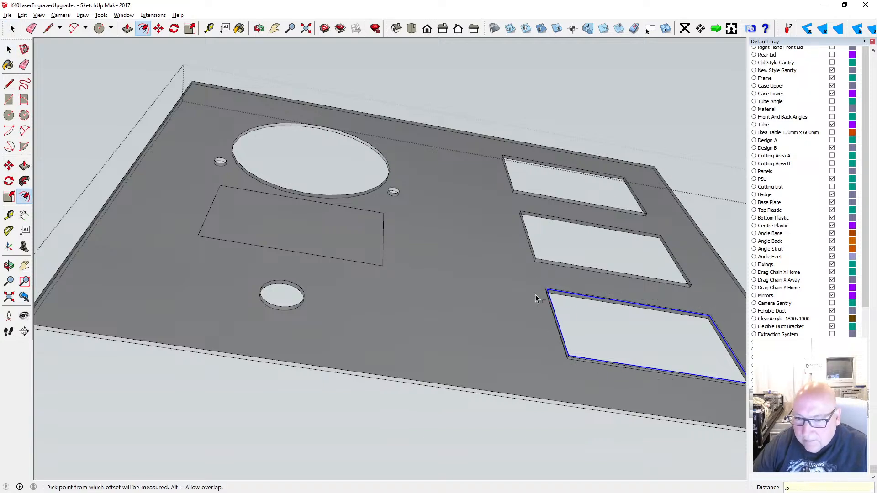
pyautogui.press('space')
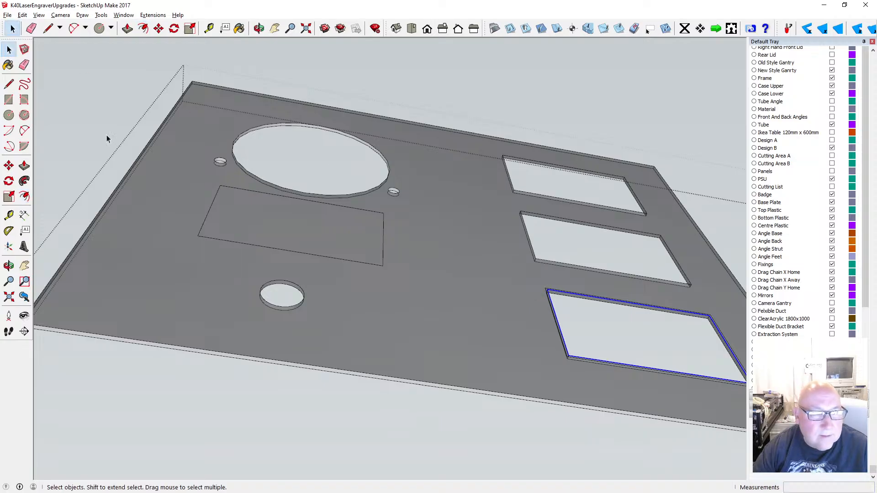
# - Delete the inner edges and walls along three sides of the column's lowest opening, keeping its offset outline
pyautogui.scroll(-2, 214, 227)
pyautogui.scroll(5, 478, 301)
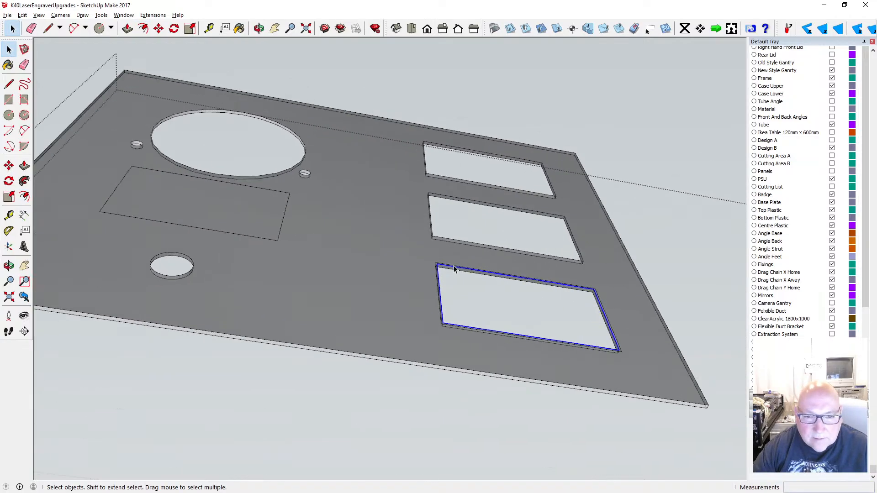
pyautogui.click(442, 271)
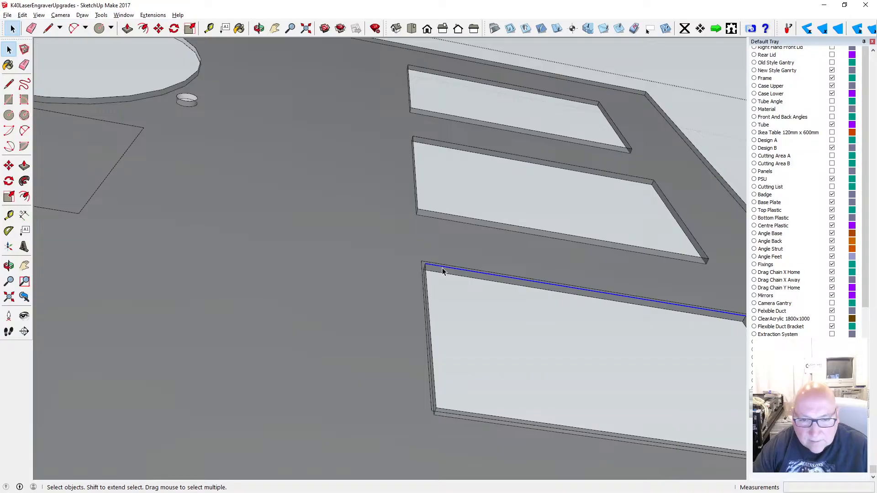
pyautogui.press('Delete')
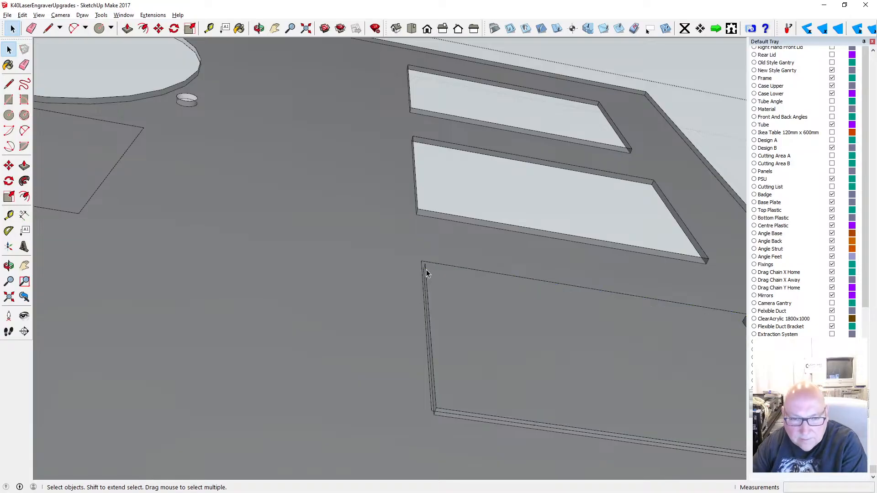
pyautogui.click(426, 272)
pyautogui.press('Delete')
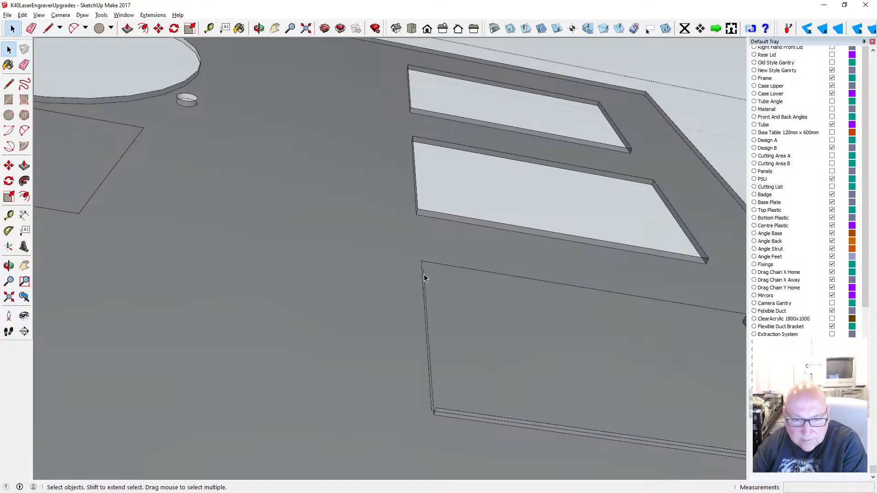
pyautogui.click(424, 275)
pyautogui.press('Delete')
pyautogui.click(444, 410)
pyautogui.press('Delete')
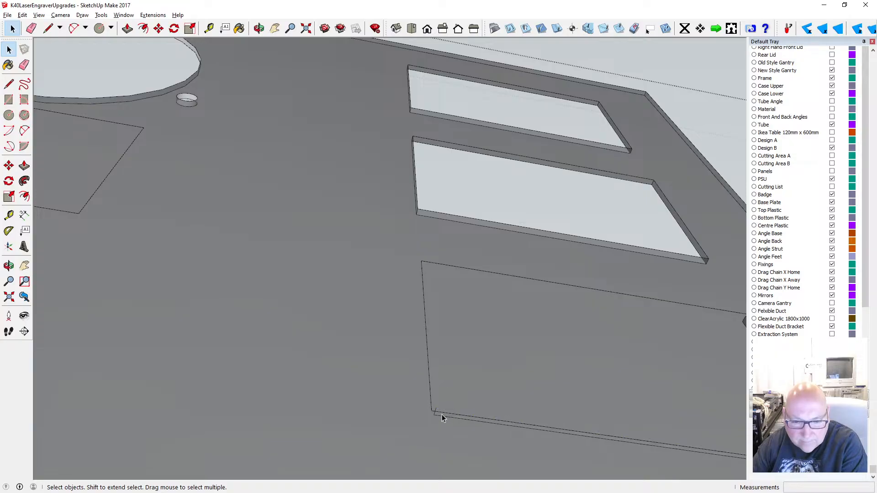
pyautogui.click(442, 415)
pyautogui.press('Delete')
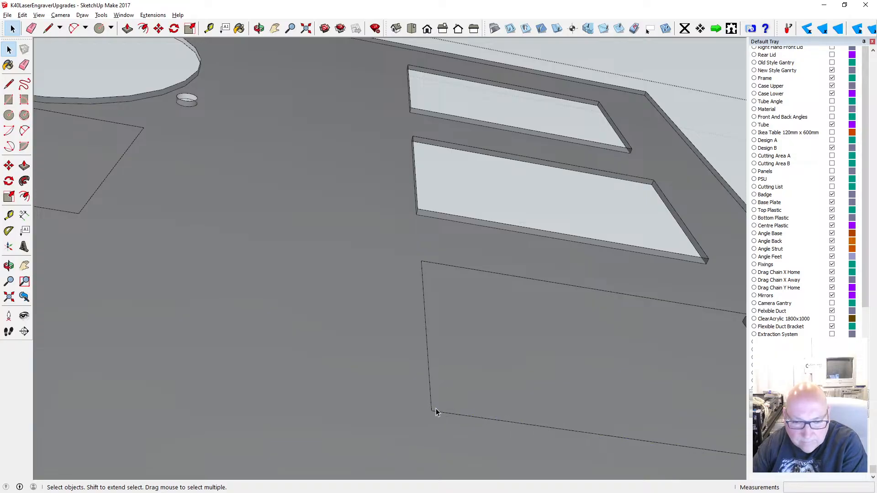
# - Delete the lowest opening's remaining end wall and the short leftover edges at its two corners
pyautogui.scroll(-5, 450, 409)
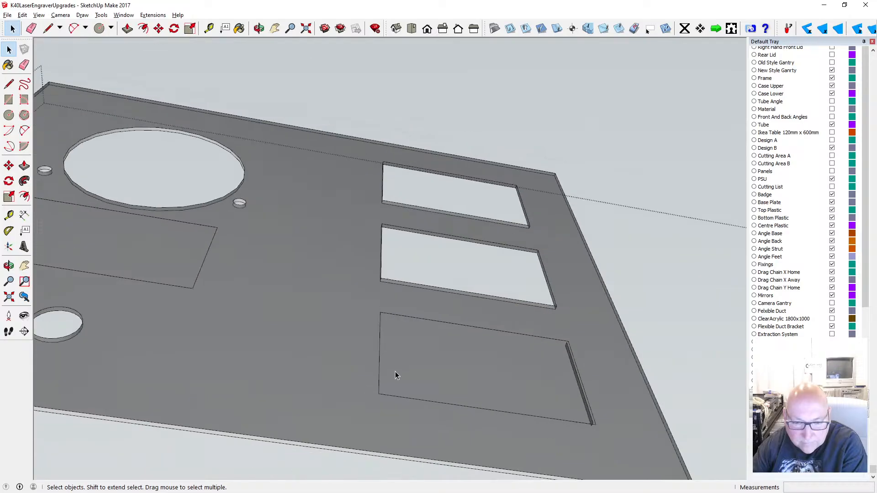
pyautogui.press('Delete')
pyautogui.click(593, 423)
pyautogui.press('Delete')
pyautogui.click(593, 425)
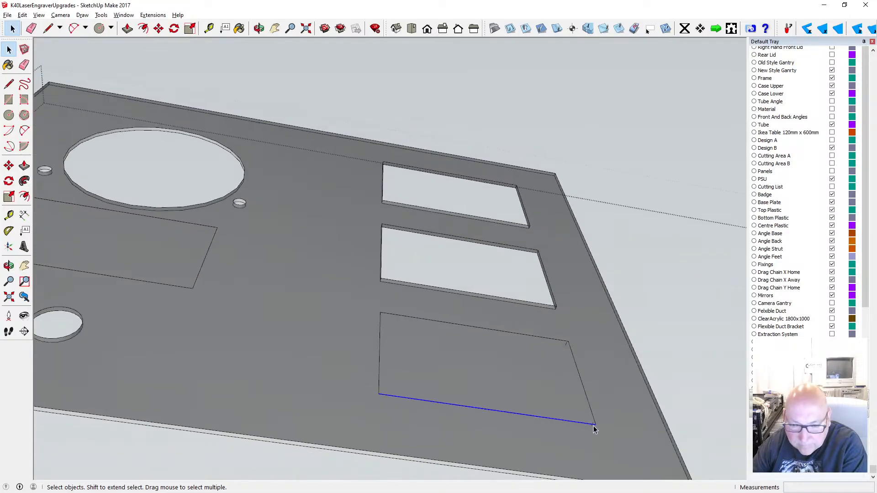
pyautogui.scroll(4, 595, 431)
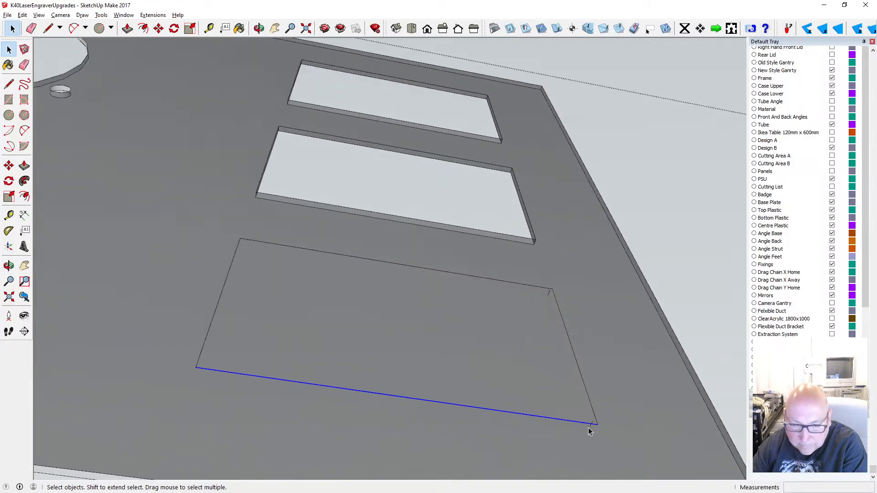
pyautogui.press('Delete')
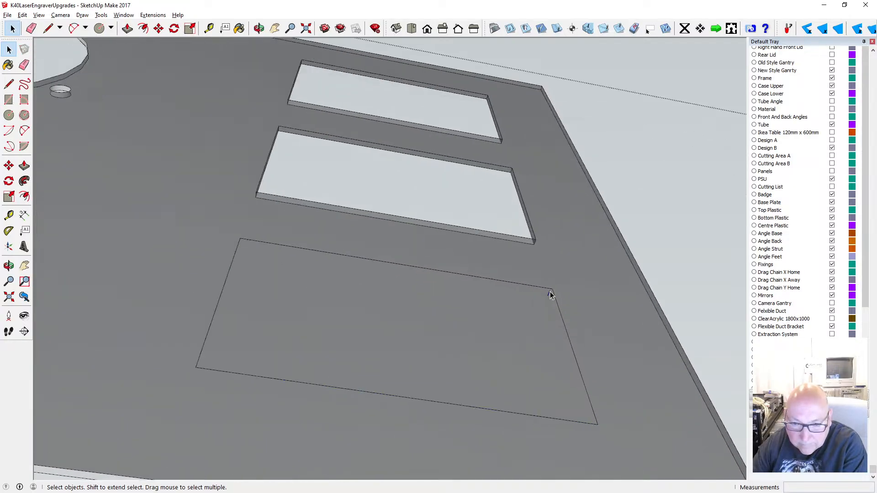
pyautogui.scroll(-6, 548, 299)
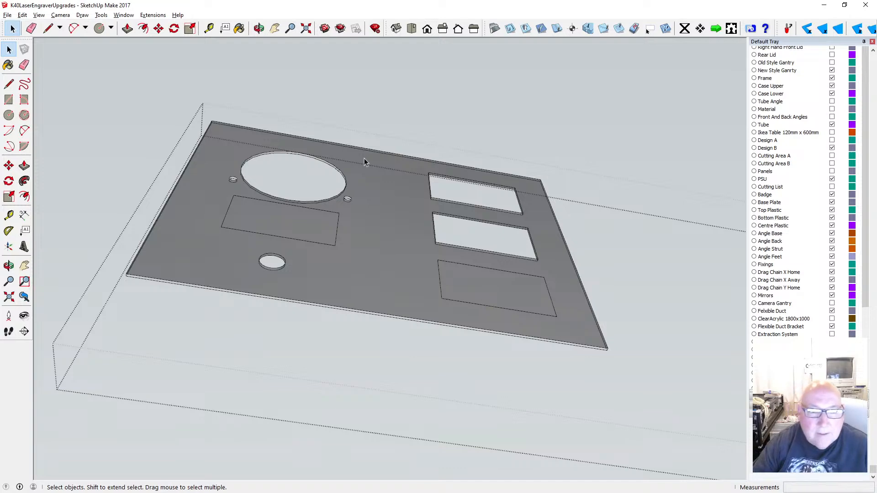
# - Turn off the X-ray face style
pyautogui.moveTo(273, 57); pyautogui.dragTo(327, 241, button='middle')
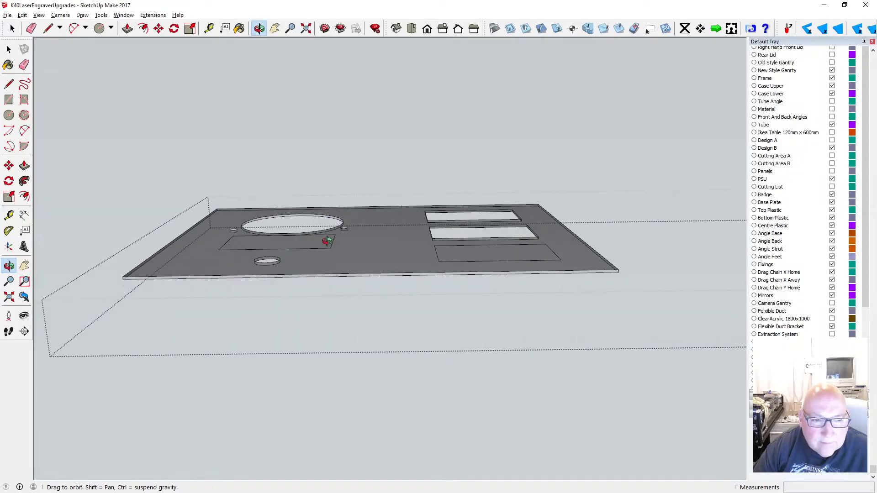
pyautogui.click(38, 15)
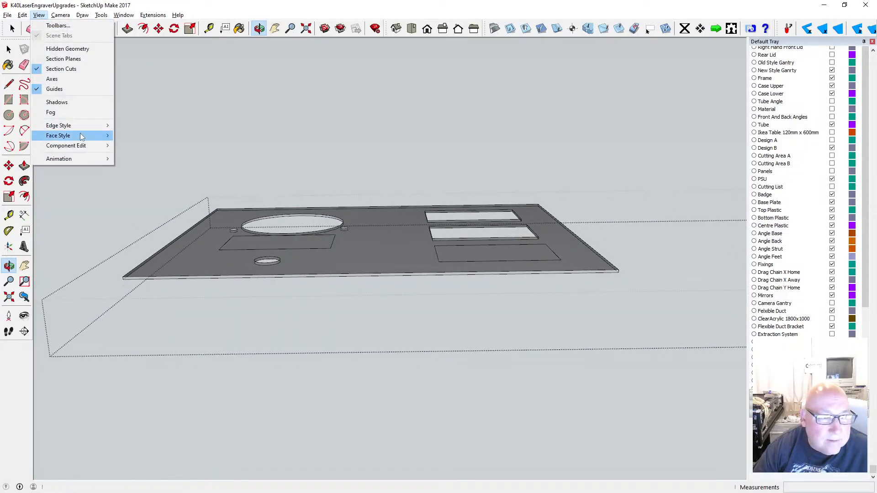
pyautogui.moveTo(80, 134)
pyautogui.click(123, 135)
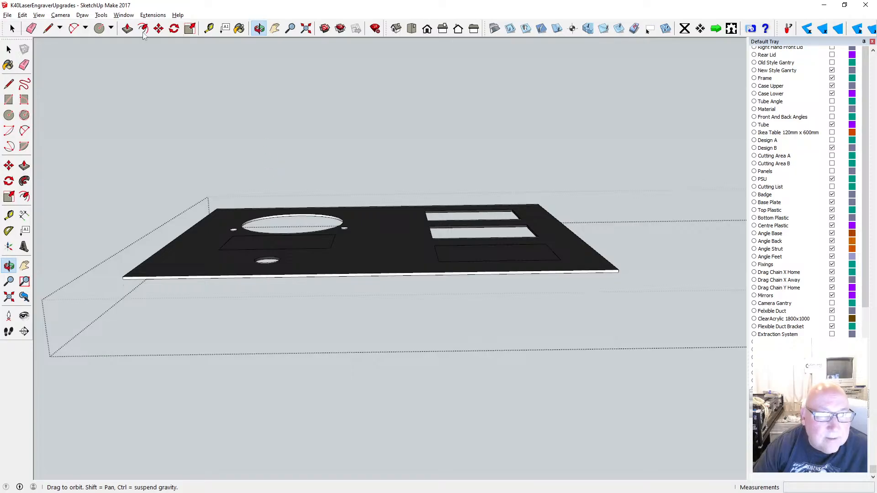
# - Push both rectangular outlines through the full thickness of the panel to reopen them, and leave the panel's editing mode
pyautogui.click(127, 28)
pyautogui.click(296, 245)
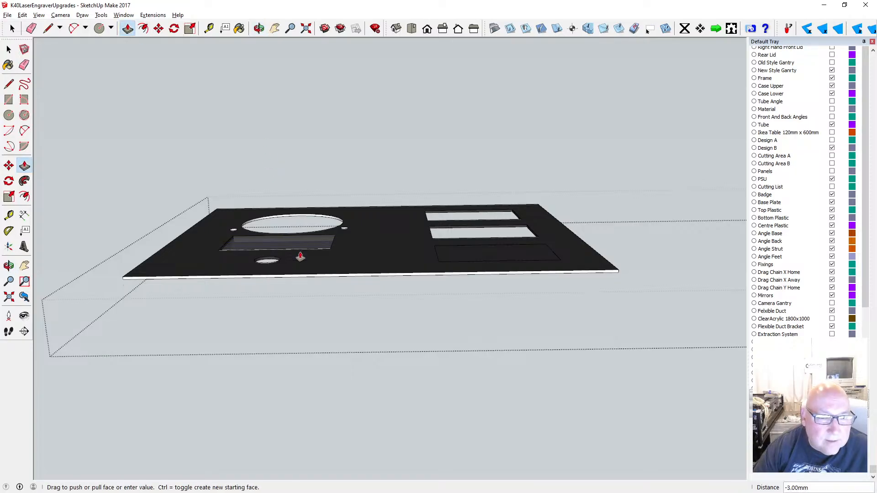
pyautogui.click(291, 280)
pyautogui.click(461, 261)
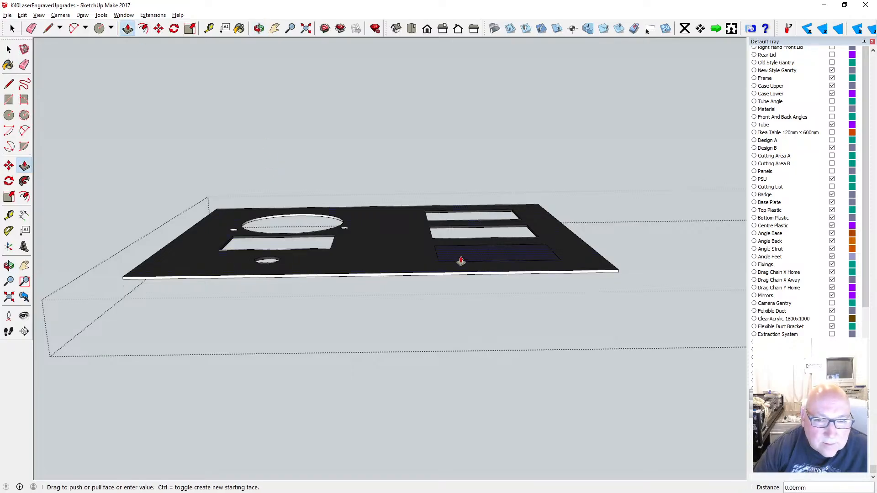
pyautogui.click(448, 280)
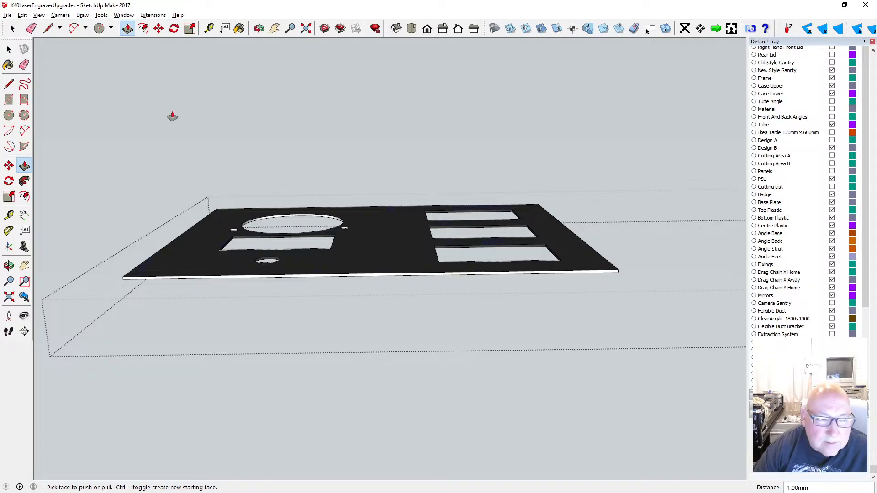
pyautogui.click(8, 49)
pyautogui.click(174, 114)
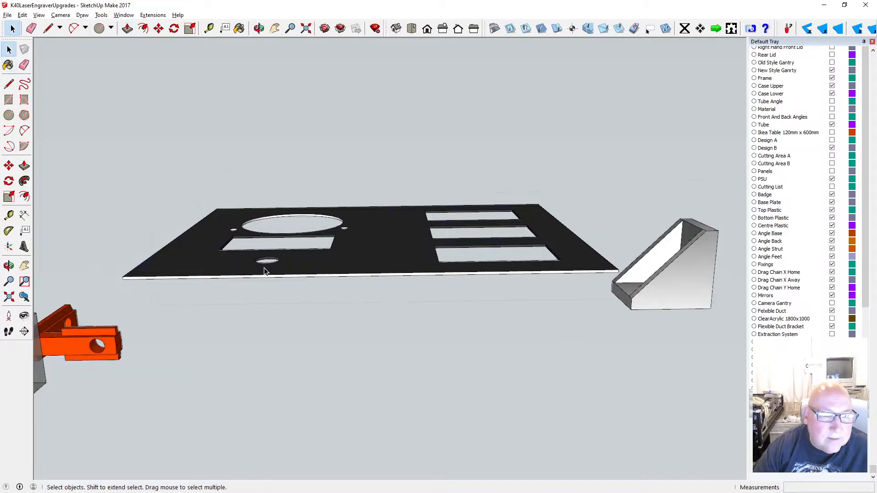
# - Check the panel's reopened cut-outs from closer up and measure across the small round hole
pyautogui.scroll(5, 264, 272)
pyautogui.click(258, 28)
pyautogui.scroll(5, 277, 182)
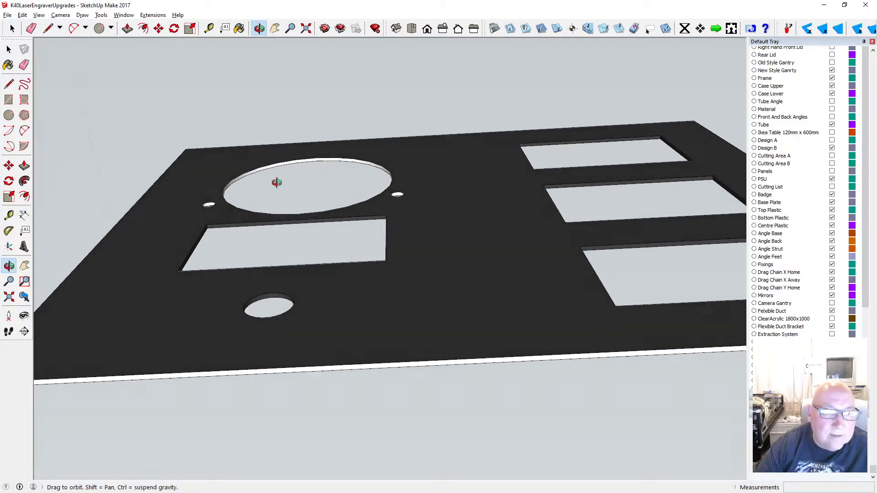
pyautogui.moveTo(276, 183); pyautogui.dragTo(283, 255)
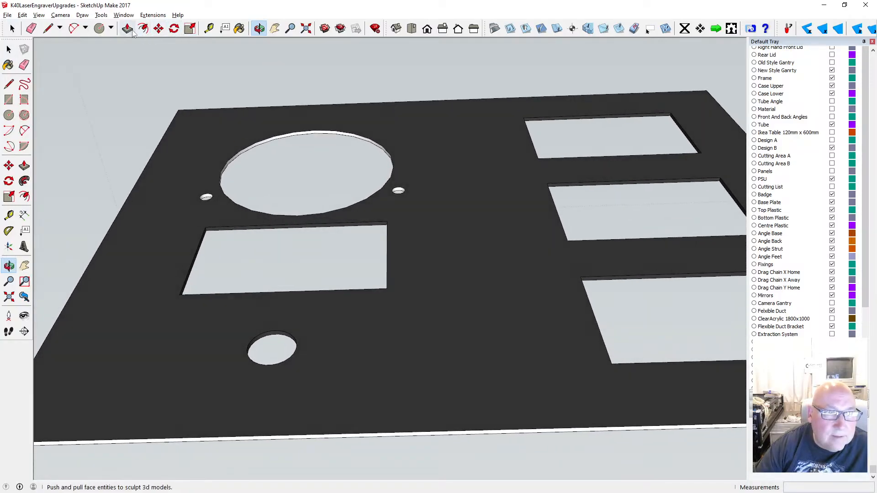
pyautogui.click(209, 28)
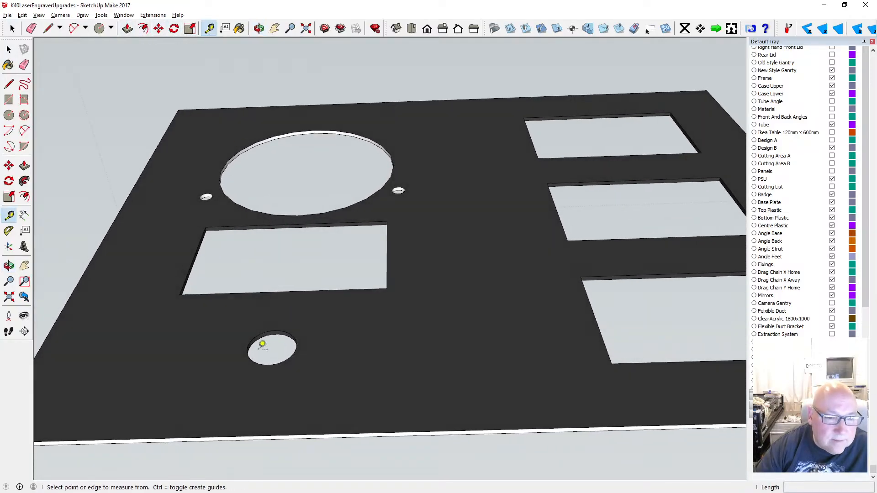
pyautogui.click(247, 350)
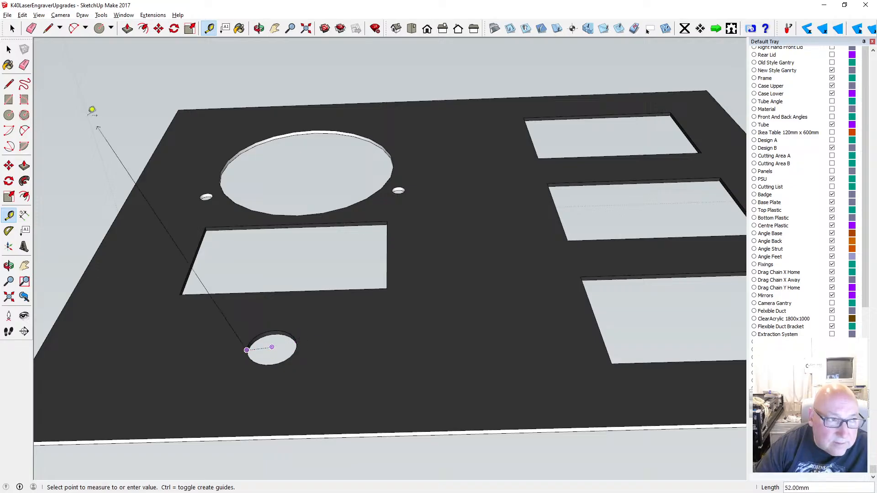
pyautogui.click(9, 49)
# - Return to the full model and open the push button nearest the potentiometer for editing, showing its flange and nut
pyautogui.scroll(-3, 315, 327)
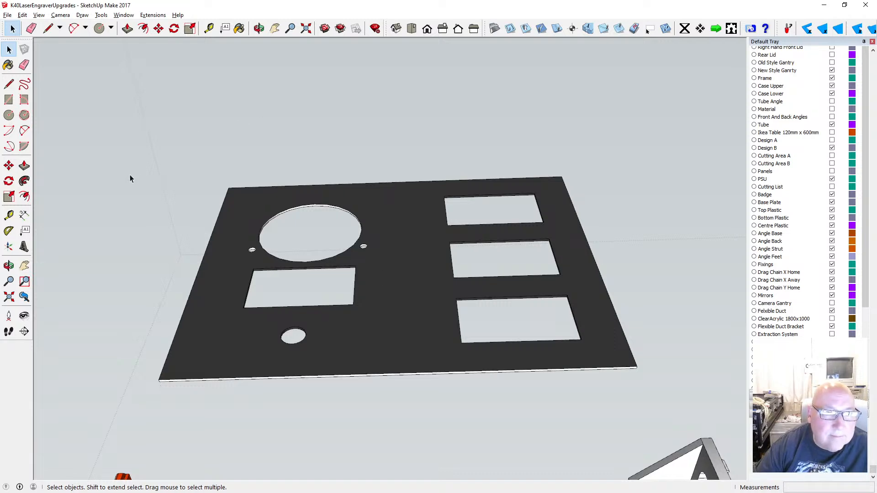
pyautogui.scroll(-5, 374, 253)
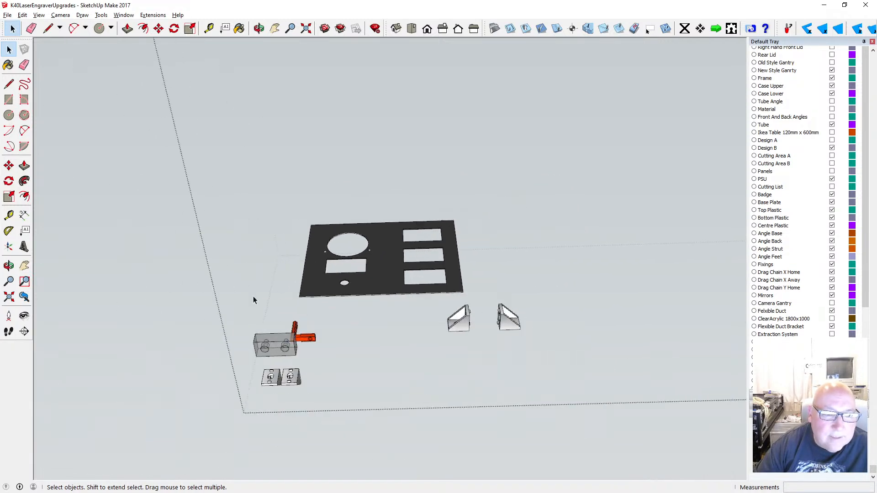
pyautogui.scroll(3, 406, 296)
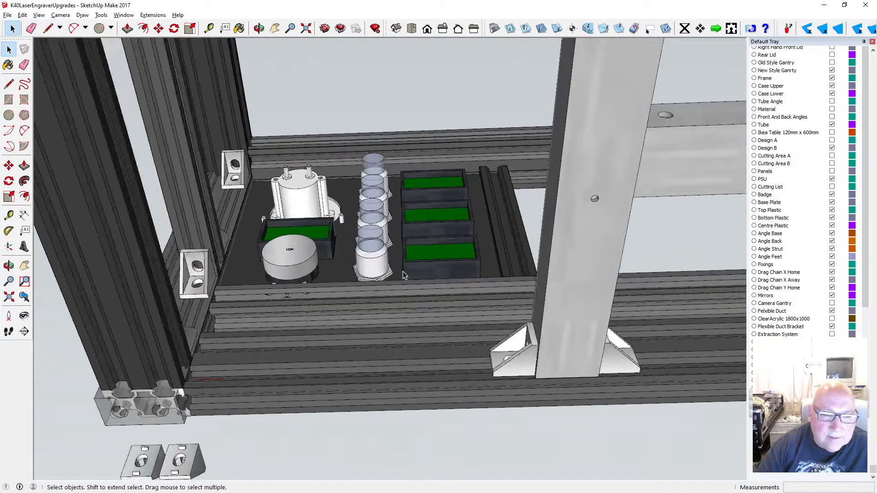
pyautogui.scroll(3, 388, 260)
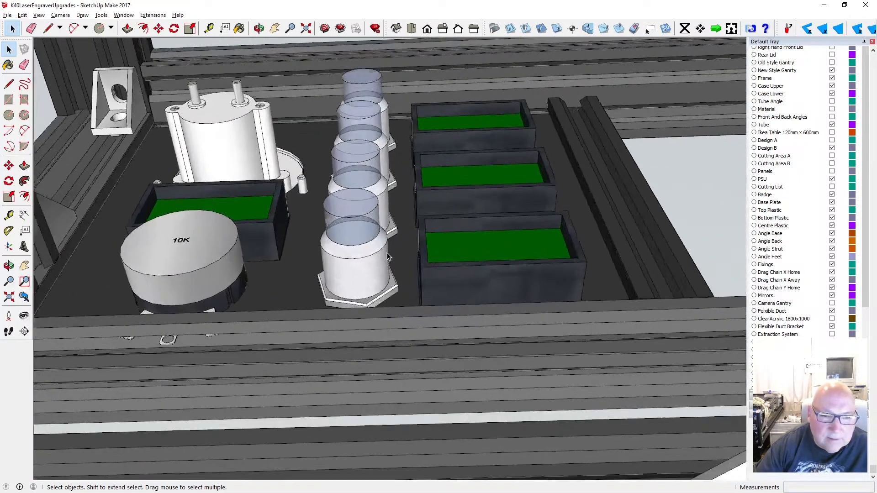
pyautogui.doubleClick(362, 281)
pyautogui.scroll(2, 360, 292)
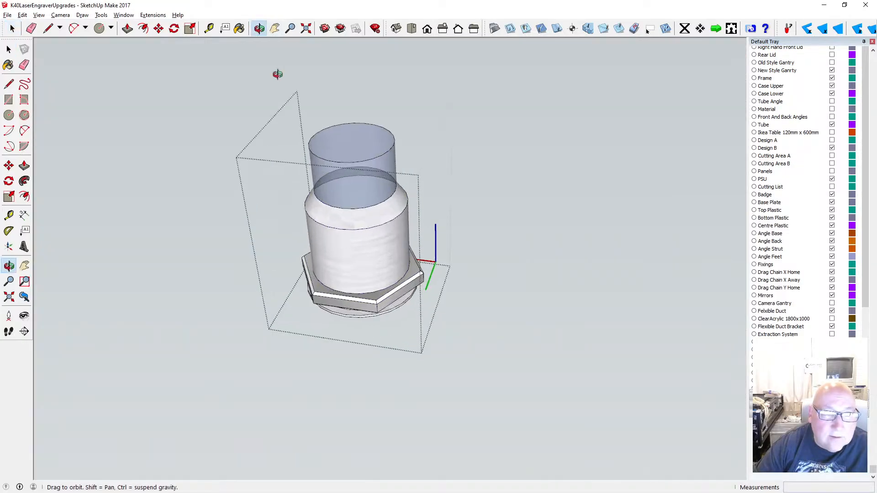
pyautogui.moveTo(276, 75); pyautogui.dragTo(359, 106, button='middle')
pyautogui.scroll(5, 354, 164)
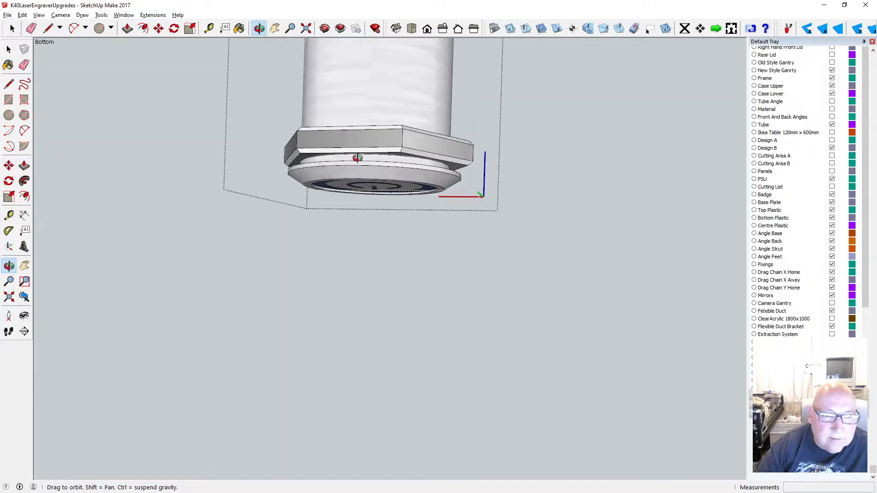
pyautogui.moveTo(335, 203); pyautogui.dragTo(335, 204)
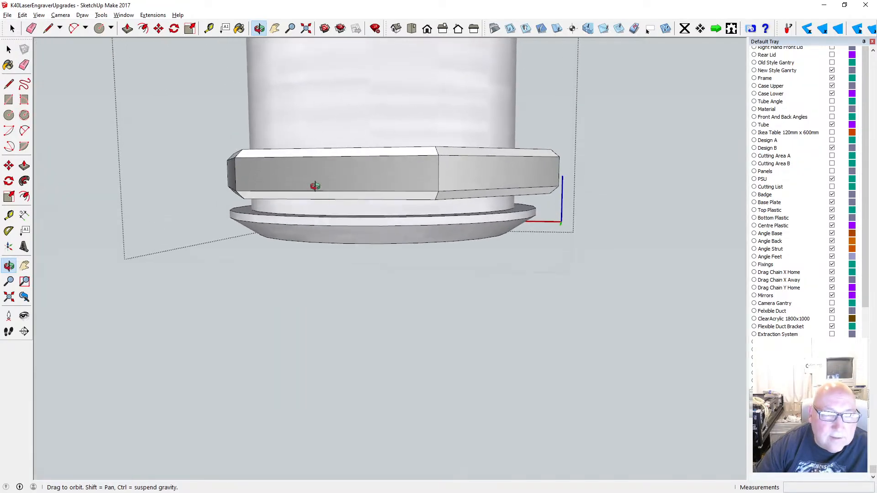
# - Open the button's body and copy the circular edge where the barrel meets the flange
pyautogui.click(8, 50)
pyautogui.doubleClick(310, 210)
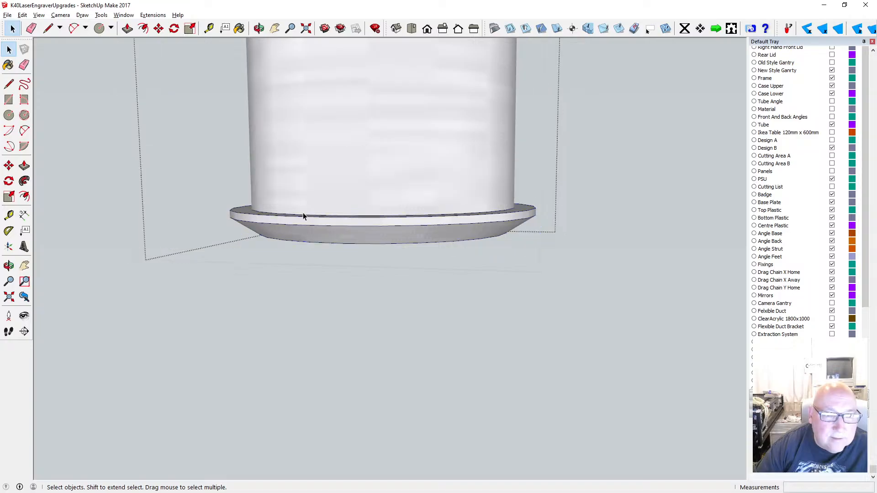
pyautogui.click(302, 214)
pyautogui.click(300, 214)
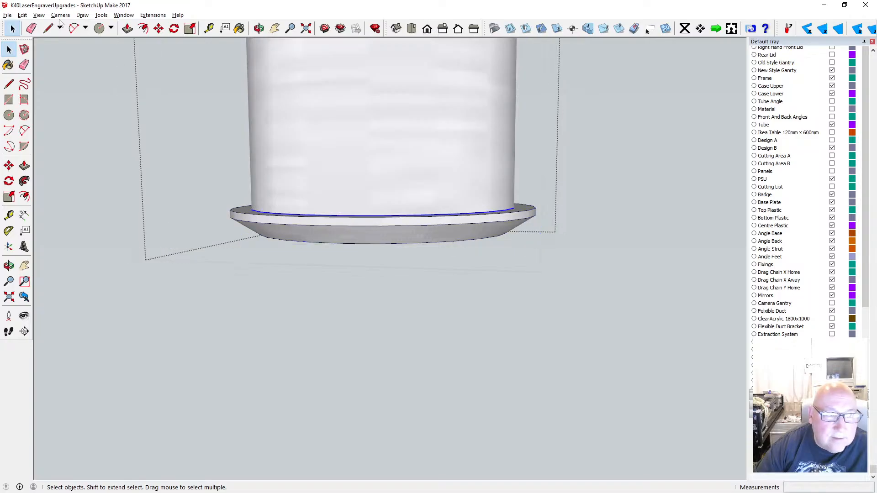
pyautogui.click(22, 15)
pyautogui.click(43, 60)
# - Close the button's nested components and turn the full model to show the front of the control panel
pyautogui.scroll(-2, 339, 214)
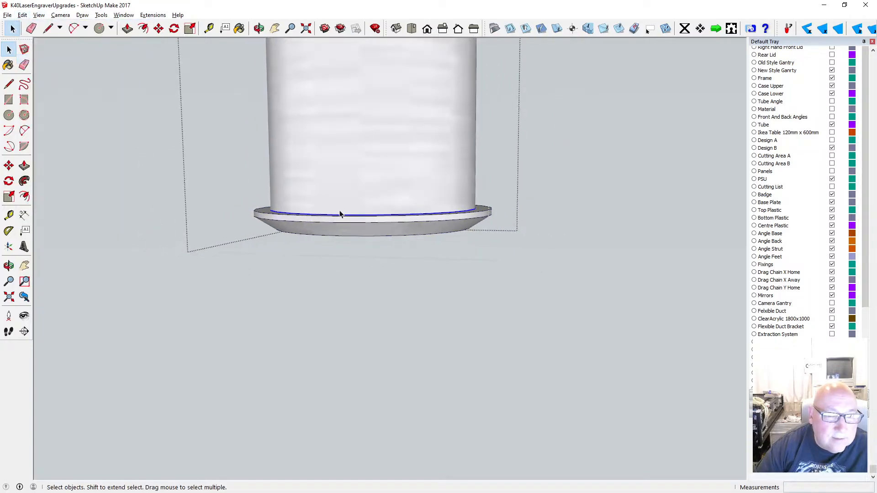
pyautogui.scroll(-4, 340, 211)
pyautogui.click(259, 257)
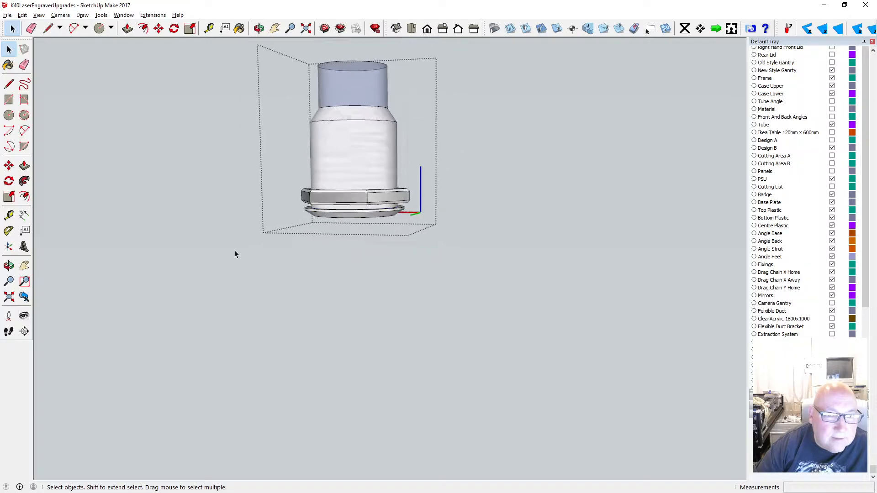
pyautogui.click(235, 251)
pyautogui.scroll(-4, 297, 235)
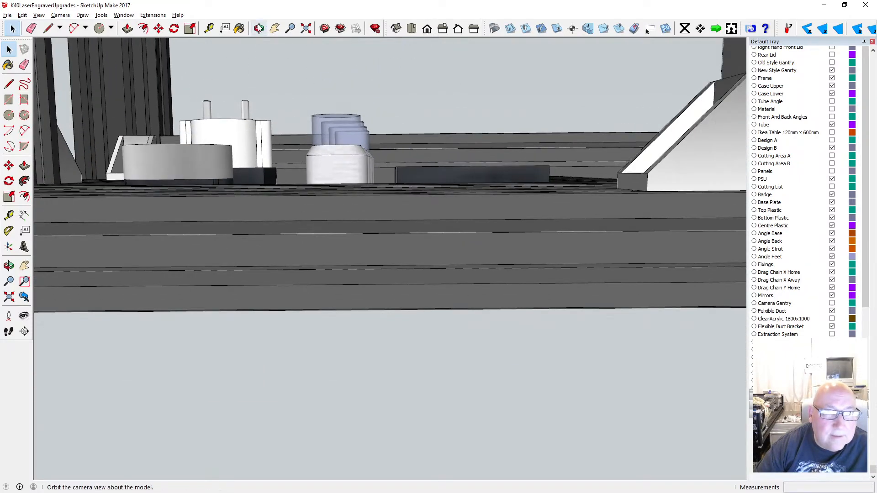
pyautogui.click(259, 28)
pyautogui.moveTo(284, 73); pyautogui.dragTo(325, 145)
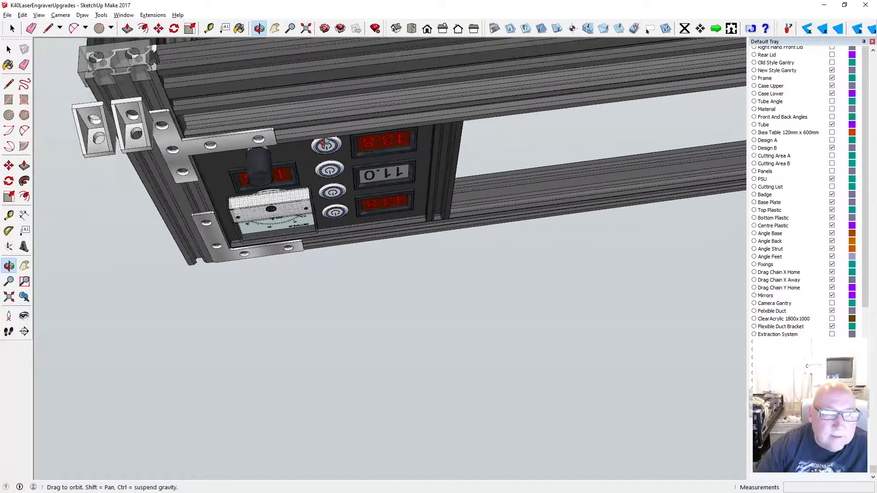
# - Return to the front of the laser engraver and open the control panel's plate for editing through its nested levels
pyautogui.click(412, 29)
pyautogui.click(427, 28)
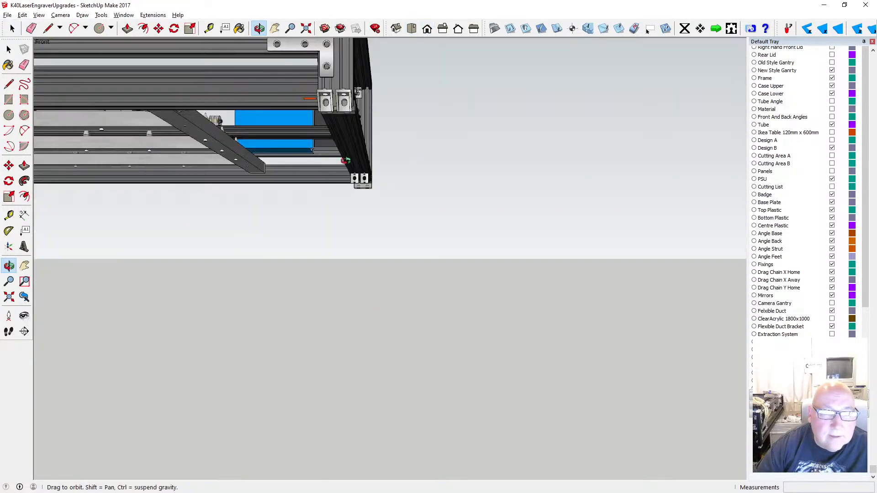
pyautogui.moveTo(343, 166); pyautogui.dragTo(309, 171)
pyautogui.scroll(3, 310, 172)
pyautogui.scroll(3, 261, 171)
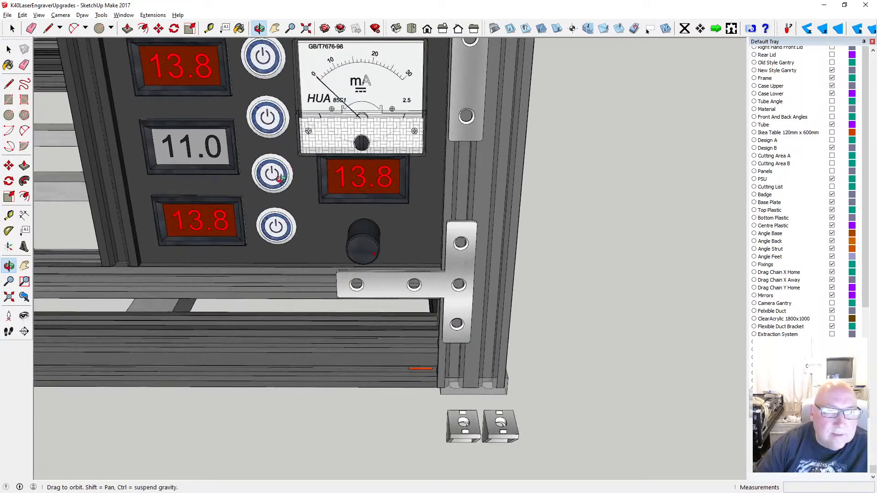
pyautogui.click(9, 48)
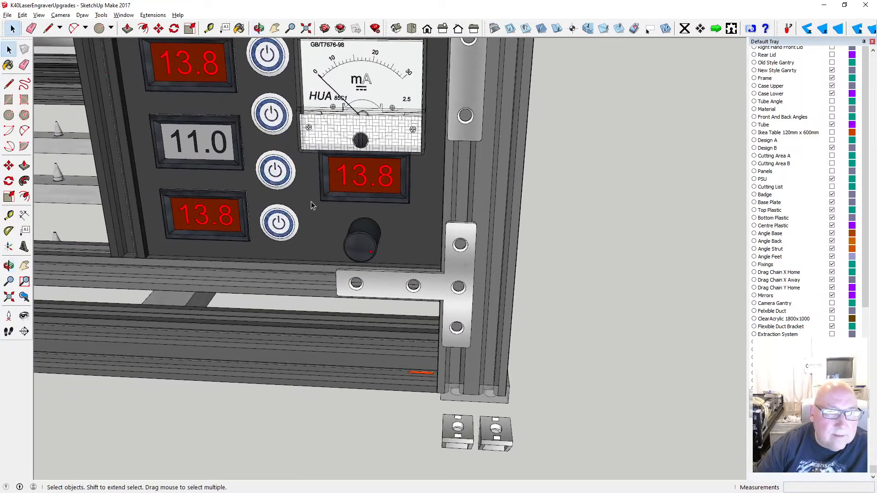
pyautogui.doubleClick(308, 199)
pyautogui.click(308, 176)
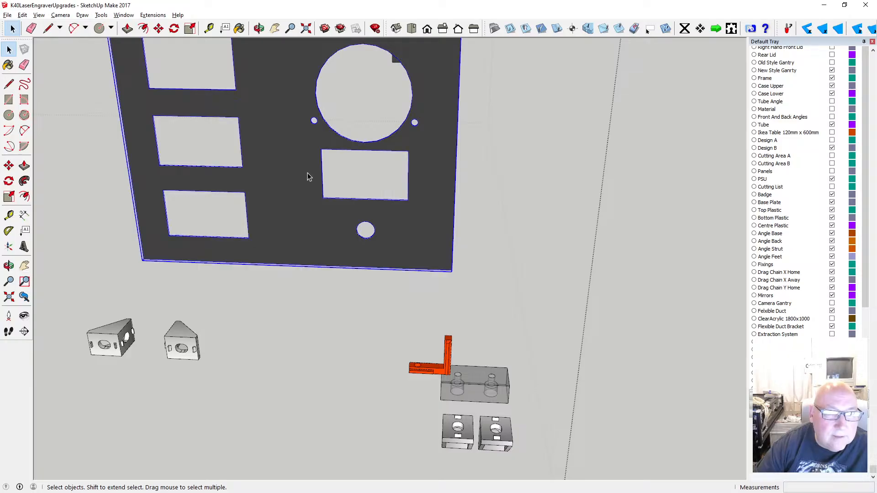
pyautogui.doubleClick(293, 175)
# - Paste the copied circular edge of the push button at its original location inside the panel plate
pyautogui.click(22, 14)
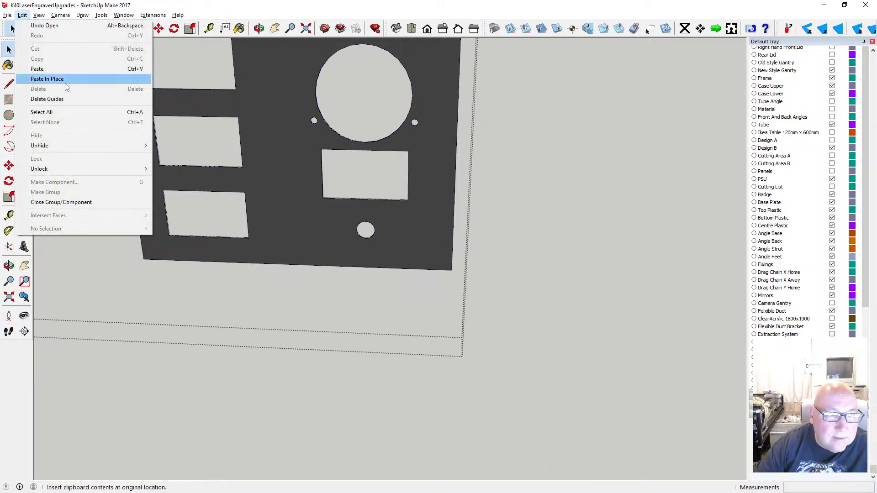
pyautogui.click(64, 79)
pyautogui.scroll(-2, 327, 228)
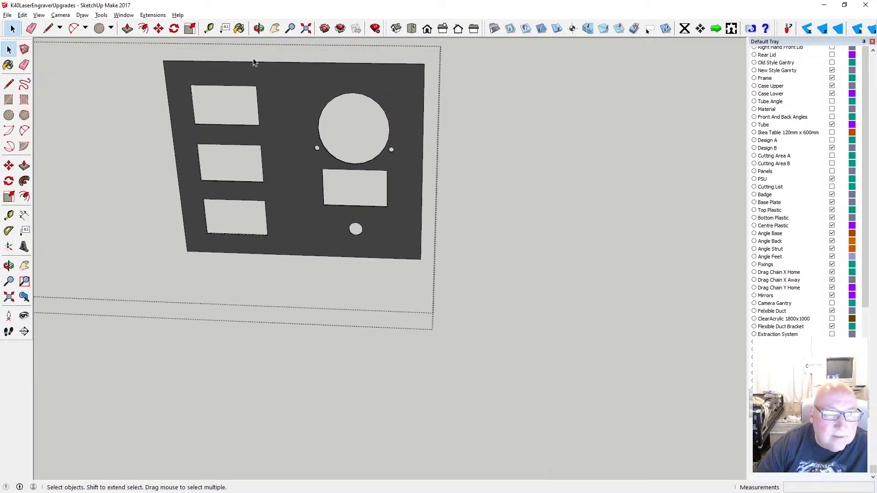
pyautogui.moveTo(254, 62); pyautogui.dragTo(333, 201, button='middle')
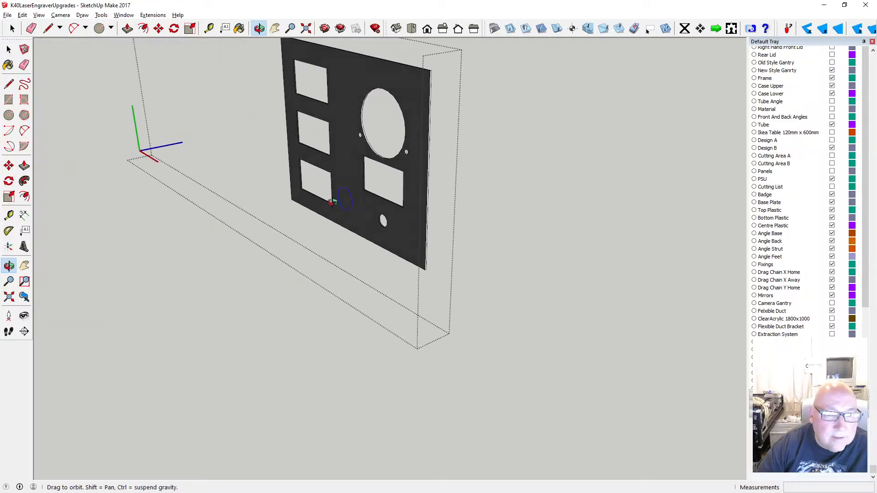
pyautogui.scroll(4, 348, 199)
pyautogui.scroll(-2, 349, 199)
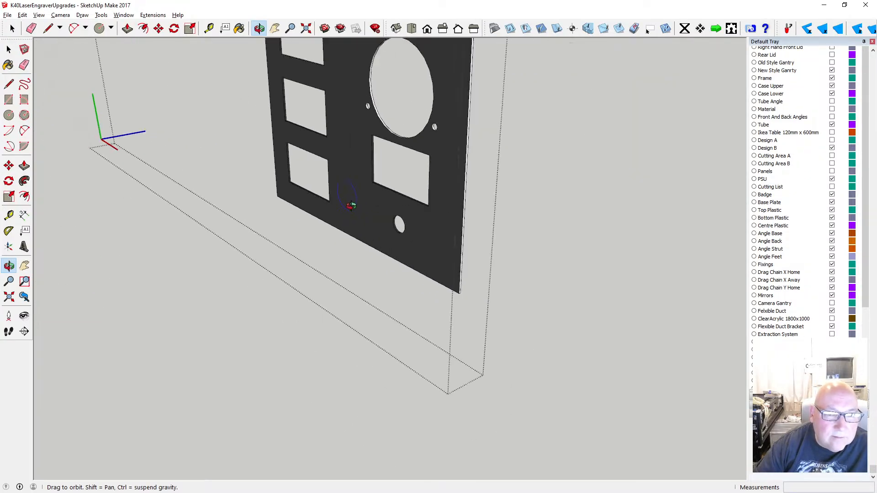
pyautogui.scroll(-3, 351, 203)
pyautogui.scroll(3, 351, 201)
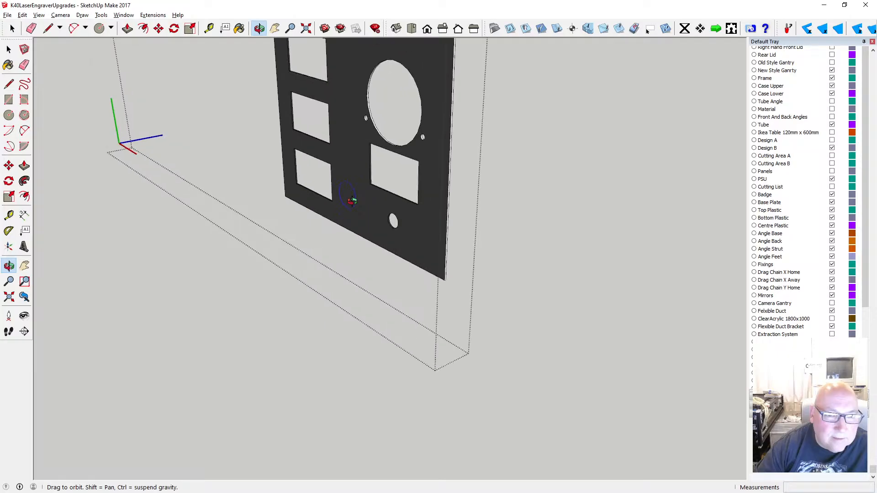
# - Move the pasted circle along the blue axis onto the panel's front face, beside the lowest display opening
pyautogui.click(158, 28)
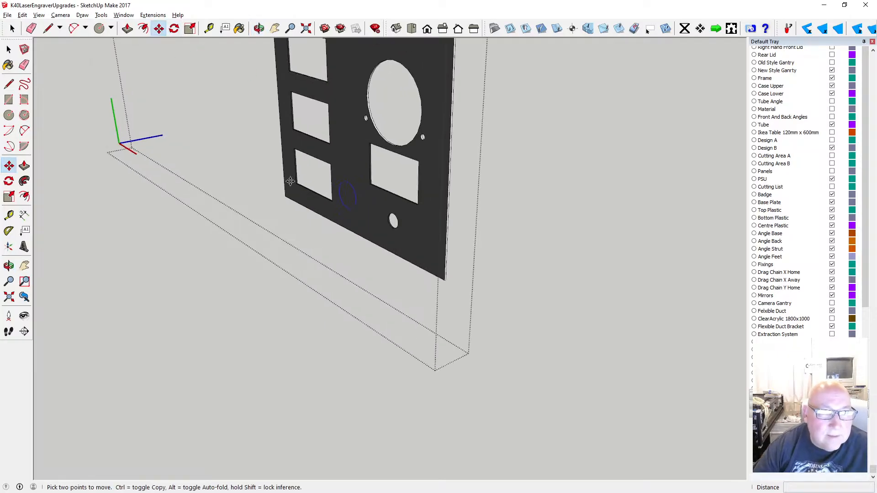
pyautogui.click(351, 191)
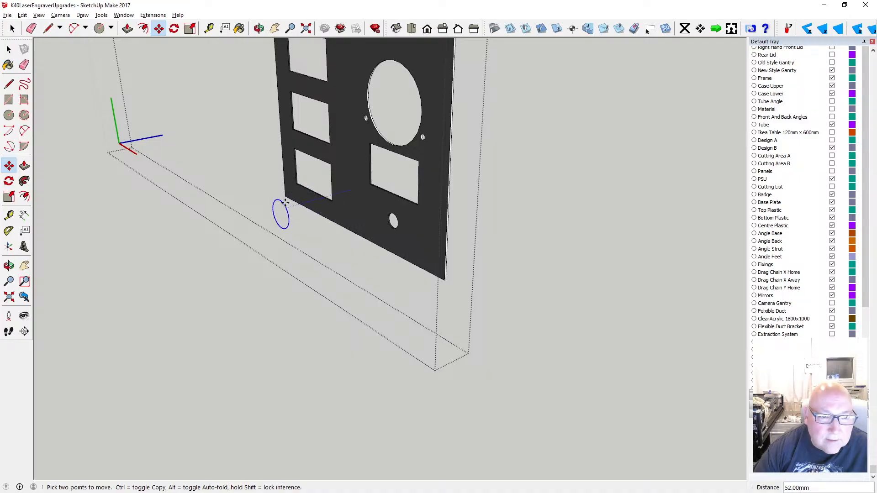
pyautogui.click(283, 208)
pyautogui.click(285, 212)
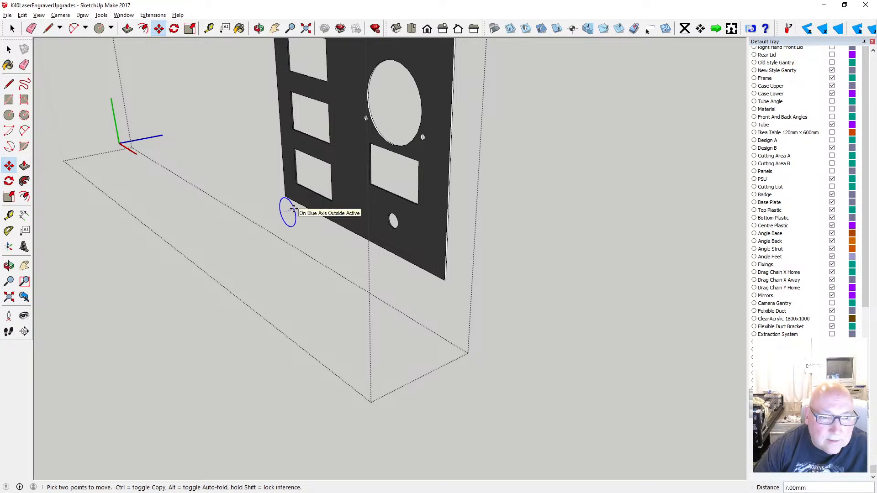
pyautogui.click(340, 196)
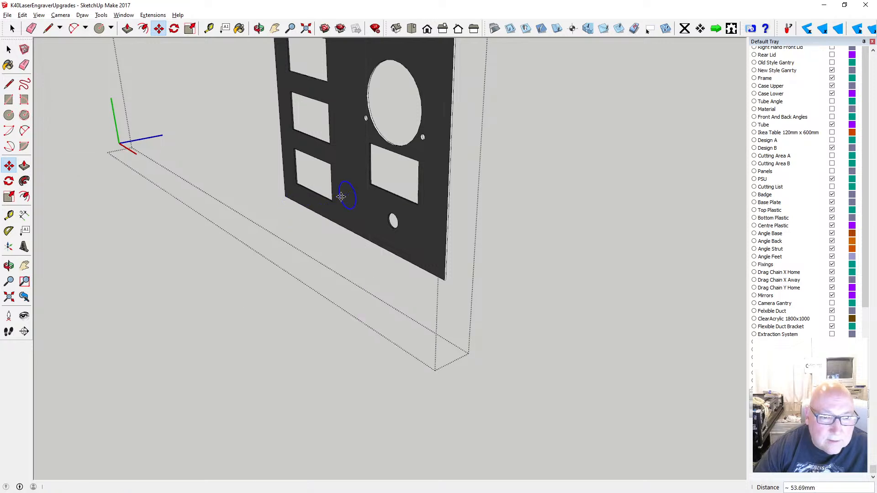
pyautogui.press('o')
pyautogui.moveTo(347, 192); pyautogui.dragTo(178, 129)
pyautogui.moveTo(402, 202); pyautogui.dragTo(407, 164)
pyautogui.click(127, 28)
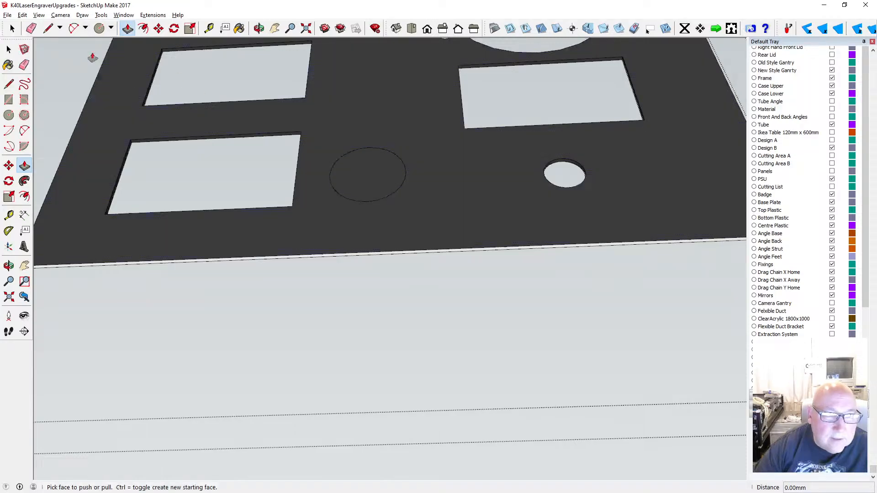
pyautogui.click(9, 48)
pyautogui.scroll(-5, 397, 169)
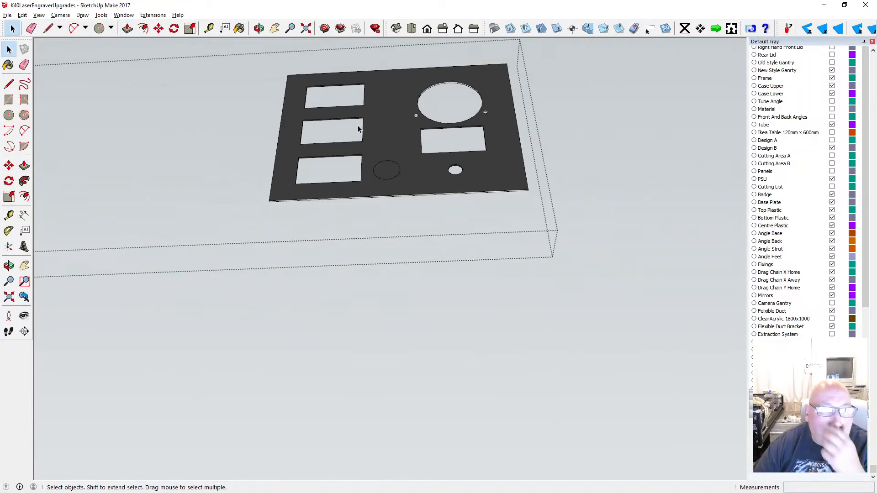
pyautogui.click(259, 28)
pyautogui.moveTo(329, 102); pyautogui.dragTo(364, 258)
pyautogui.scroll(5, 373, 276)
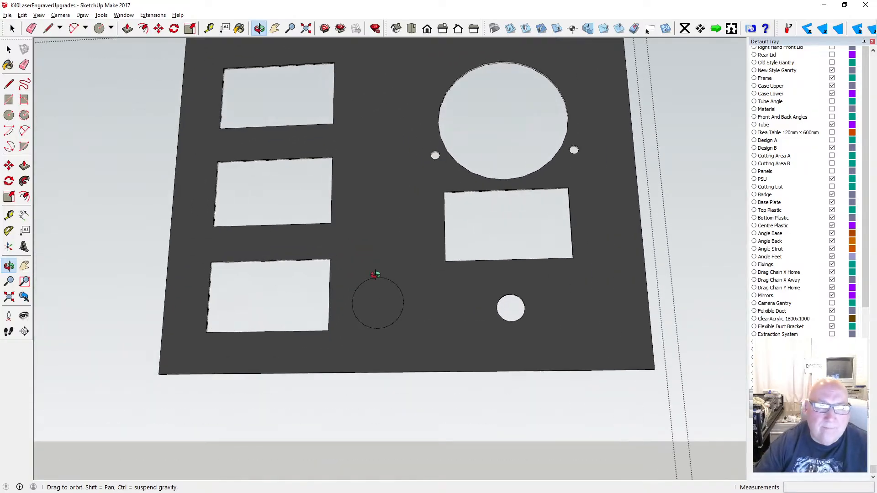
pyautogui.click(159, 28)
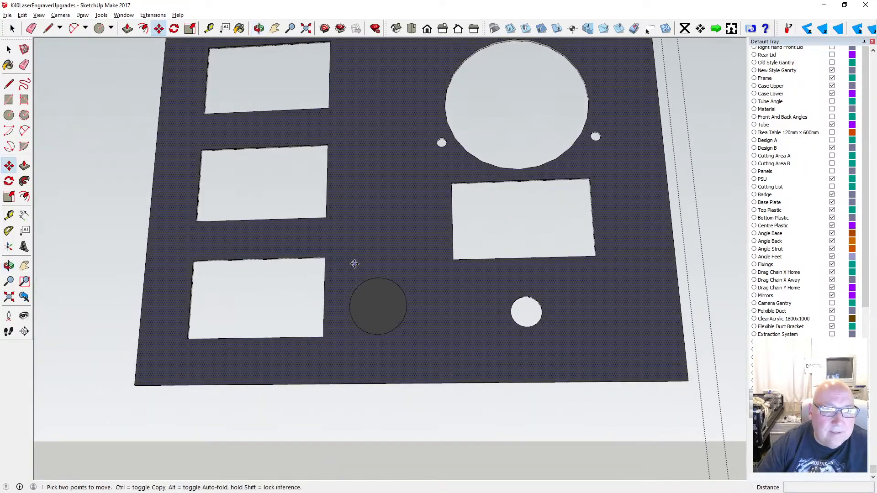
pyautogui.click(377, 278)
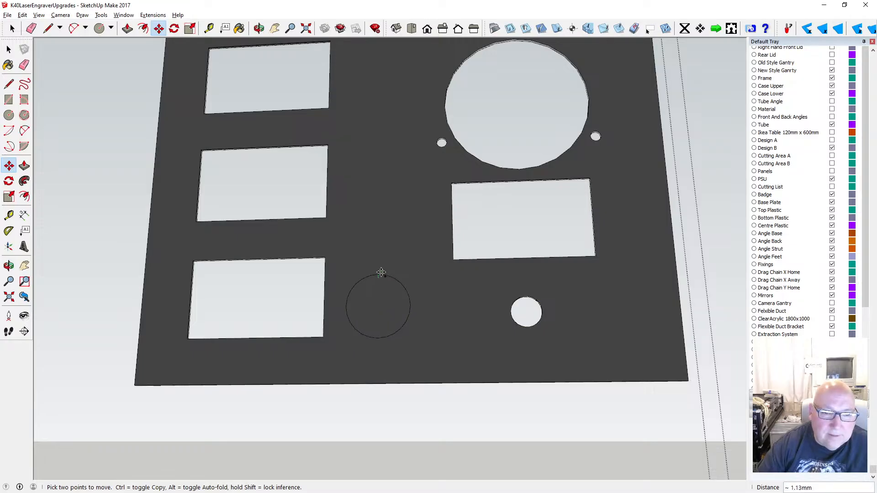
pyautogui.press('Escape')
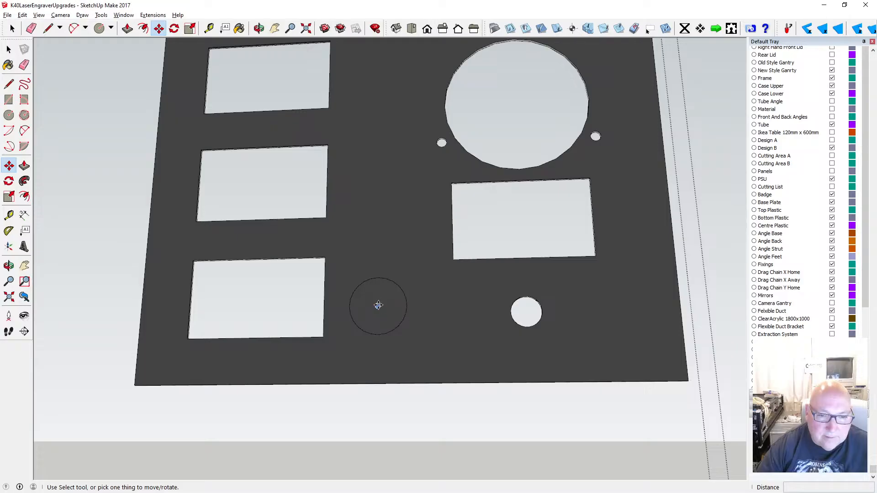
pyautogui.click(378, 305)
pyautogui.press('Escape')
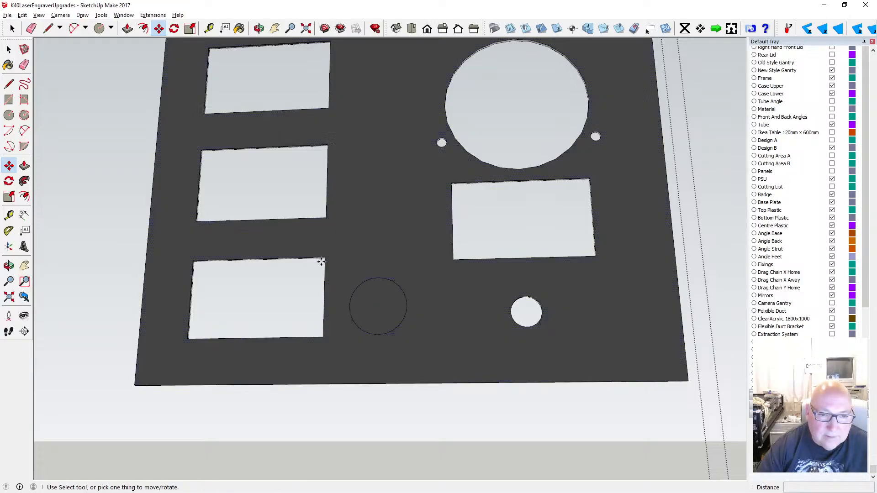
# - Copy the button circle 30 mm straight up the panel face
pyautogui.press('space')
pyautogui.scroll(2, 401, 305)
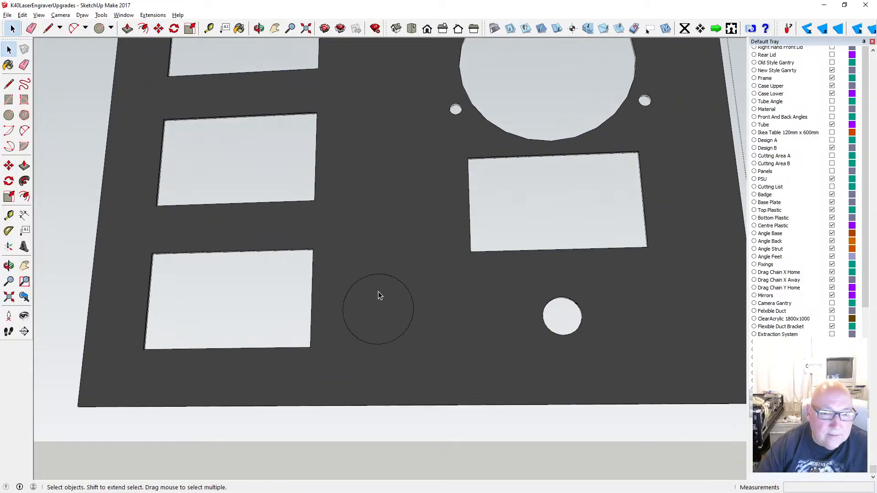
pyautogui.scroll(-3, 381, 294)
pyautogui.scroll(-2, 379, 287)
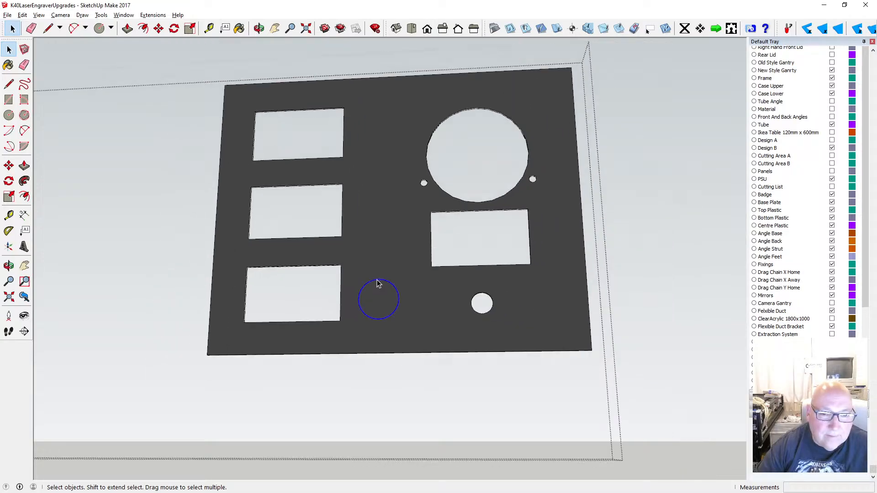
pyautogui.press('m')
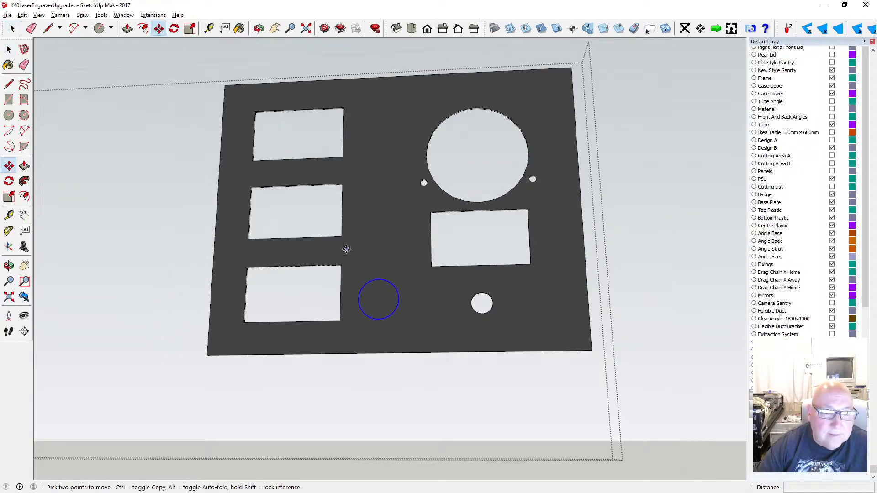
pyautogui.press('ctrl')
pyautogui.click(379, 279)
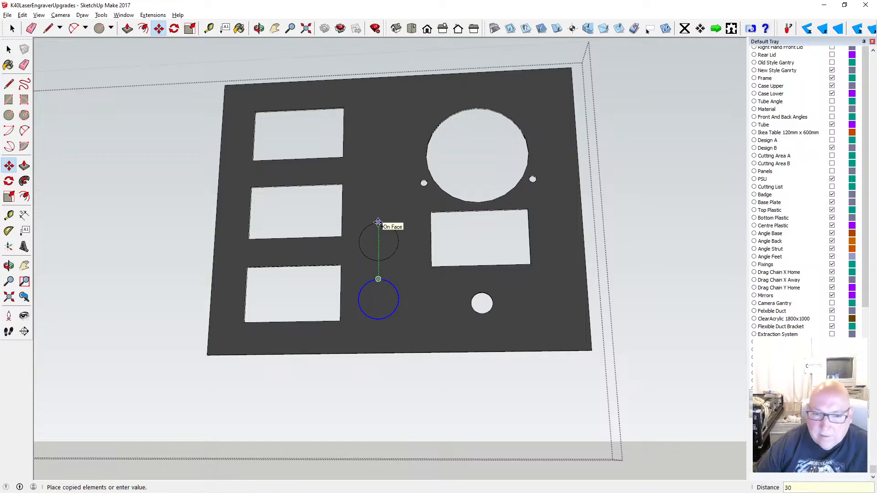
pyautogui.press('Return')
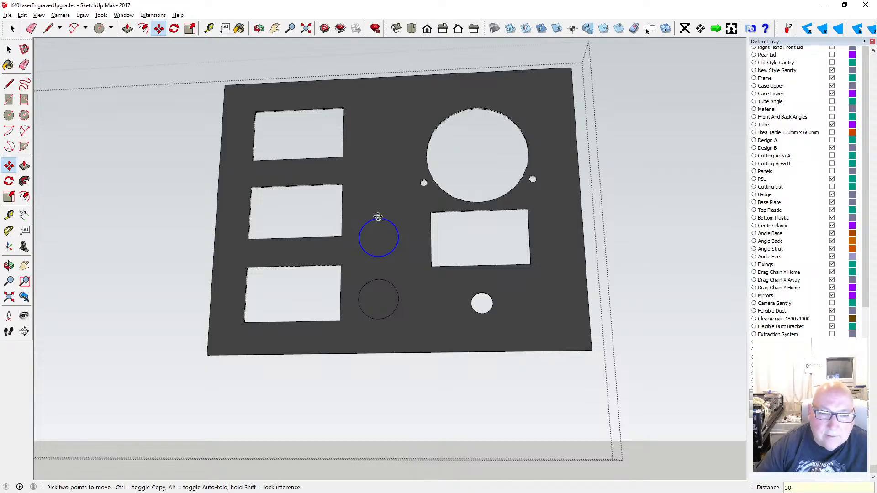
# - Make two more copies of the button circle above it, each spaced 30 mm from the previous one
pyautogui.click(378, 217)
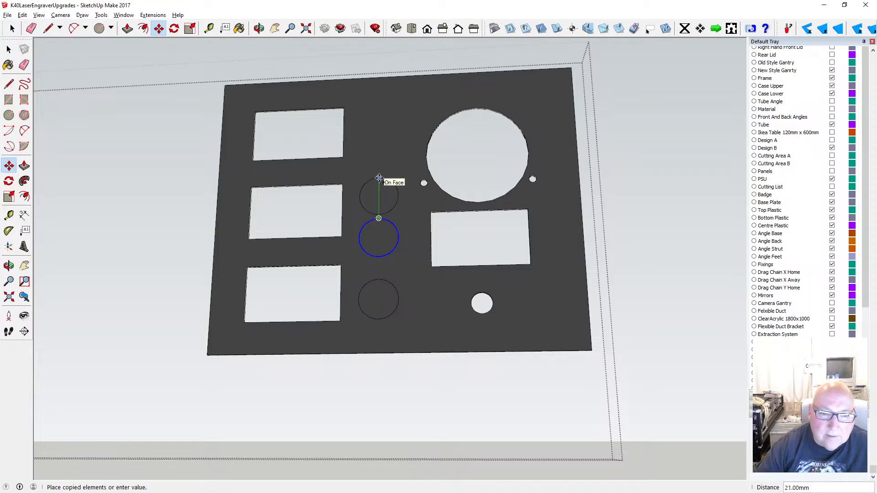
pyautogui.write('30')
pyautogui.press('Return')
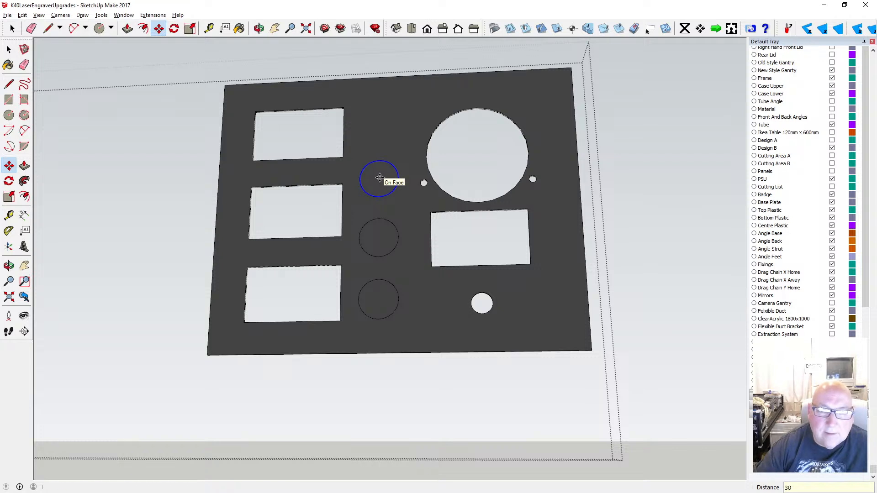
pyautogui.click(378, 160)
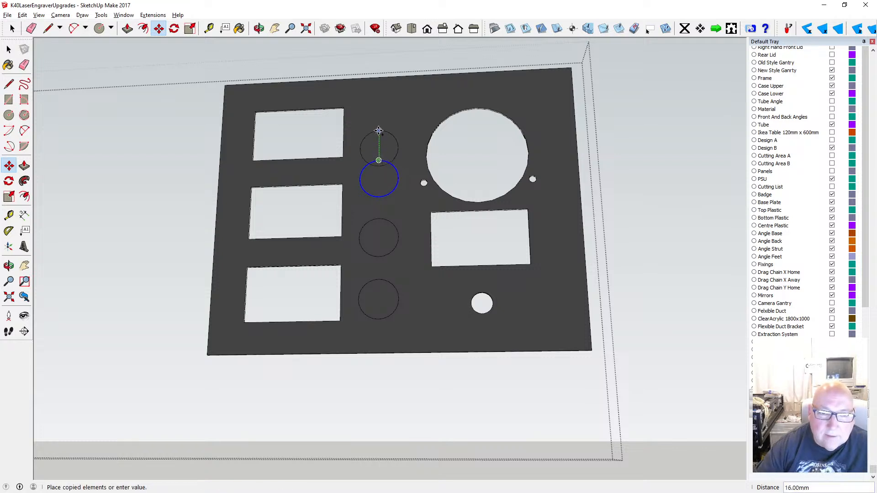
pyautogui.write('30')
pyautogui.press('Return')
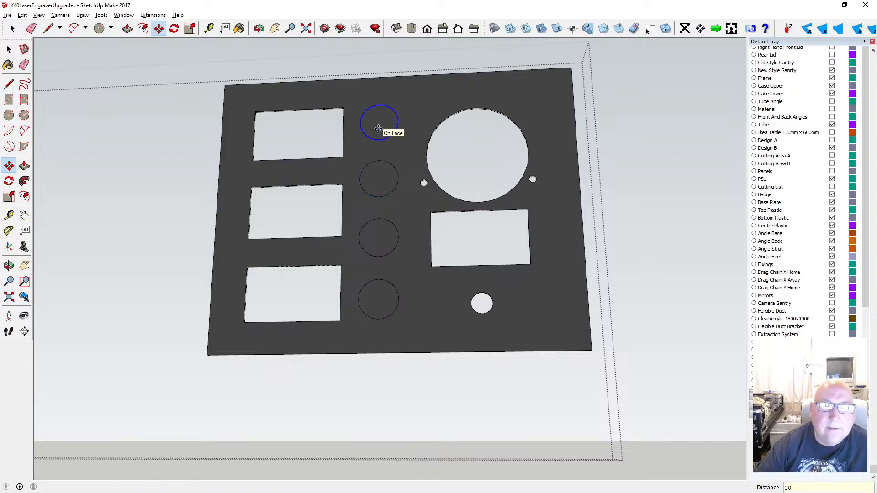
# - Measure across the lowest button circle
pyautogui.press('o')
pyautogui.moveTo(368, 118); pyautogui.dragTo(376, 194)
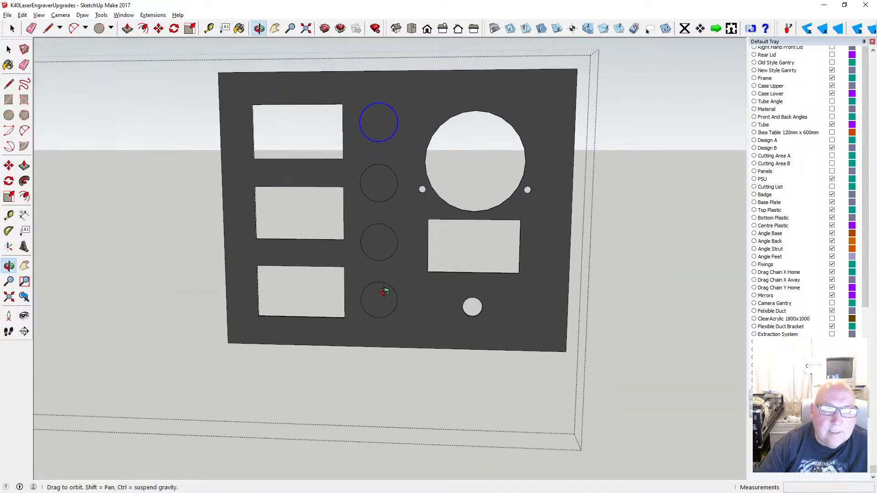
pyautogui.scroll(5, 384, 291)
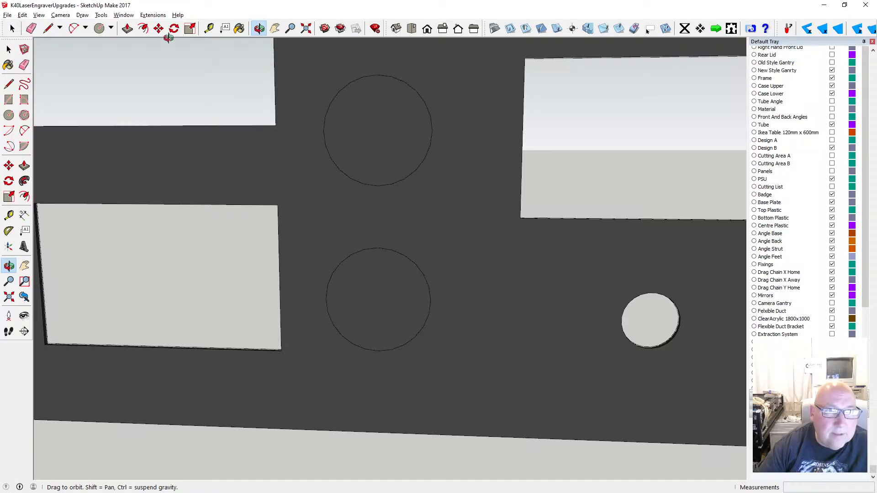
pyautogui.click(209, 29)
pyautogui.click(326, 298)
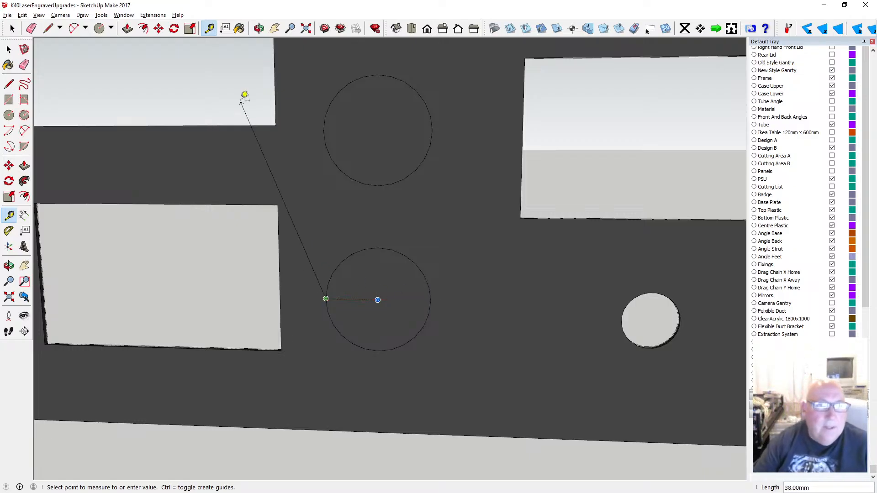
# - Offset the lowest button circle outward by 0.5 mm
pyautogui.click(24, 197)
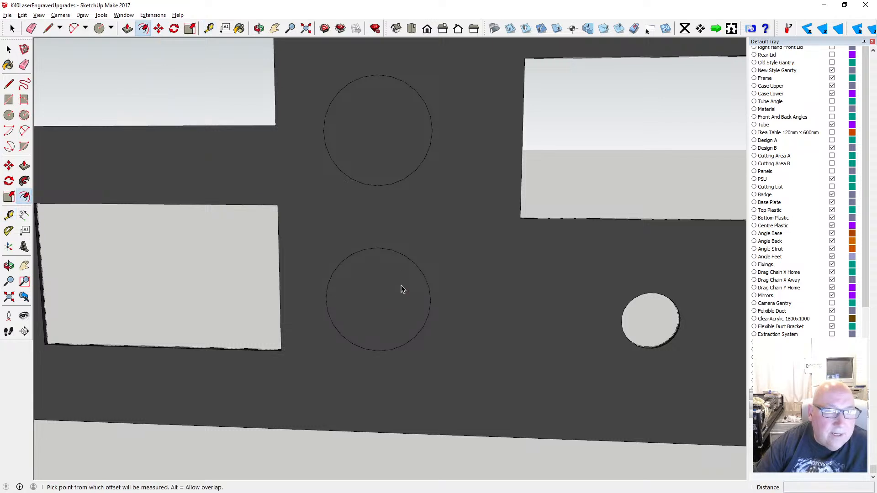
pyautogui.click(8, 50)
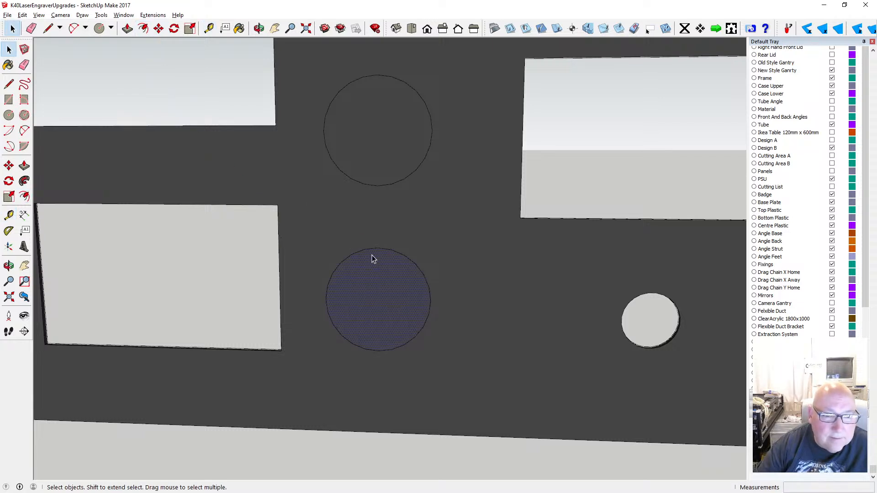
pyautogui.click(143, 28)
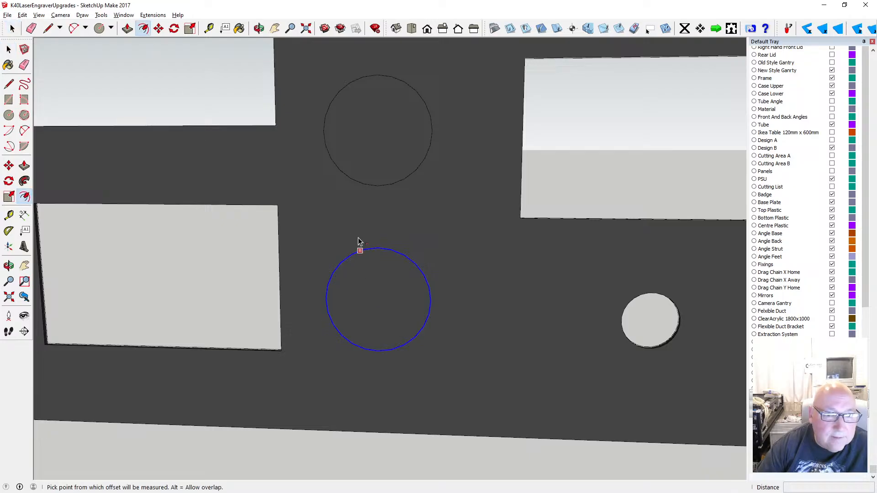
pyautogui.click(371, 251)
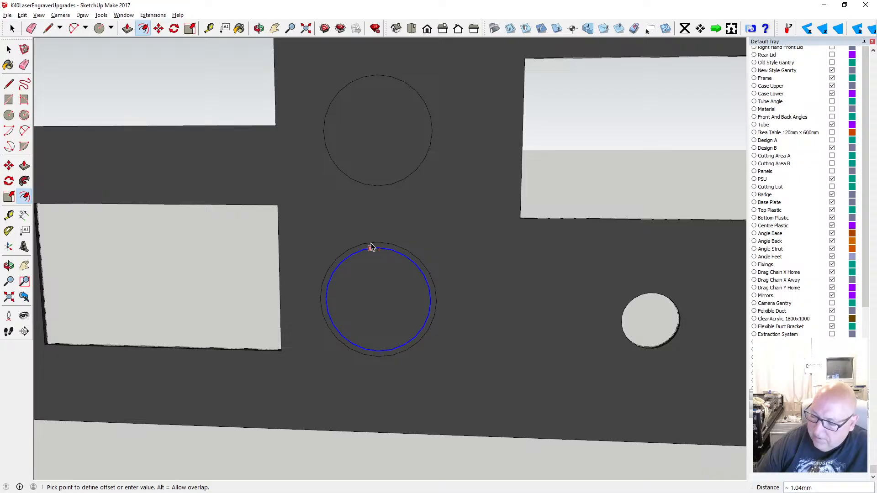
pyautogui.write('.5')
pyautogui.press('Return')
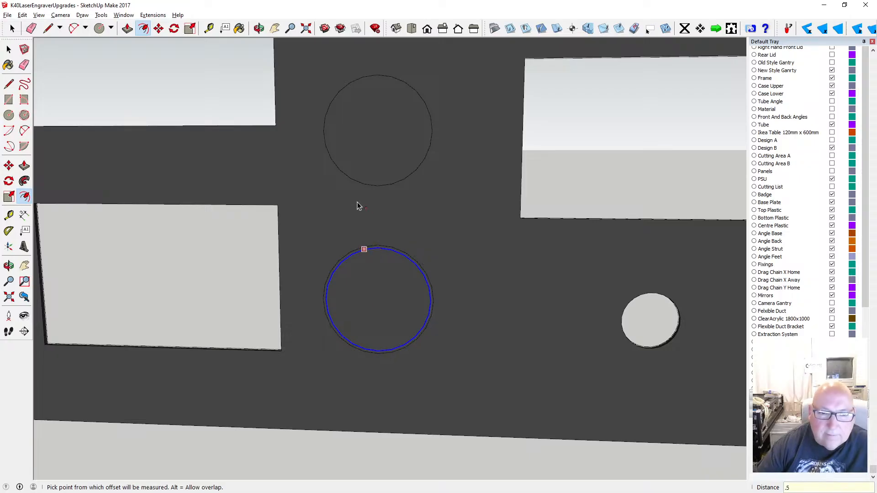
# - Offset the second button circle from the bottom outward by 0.5 mm
pyautogui.press('space')
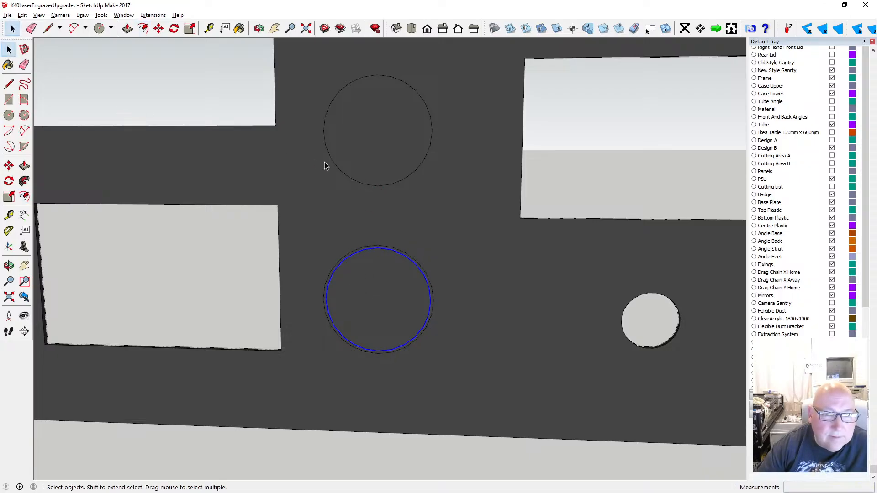
pyautogui.click(340, 167)
pyautogui.click(340, 171)
pyautogui.press('f')
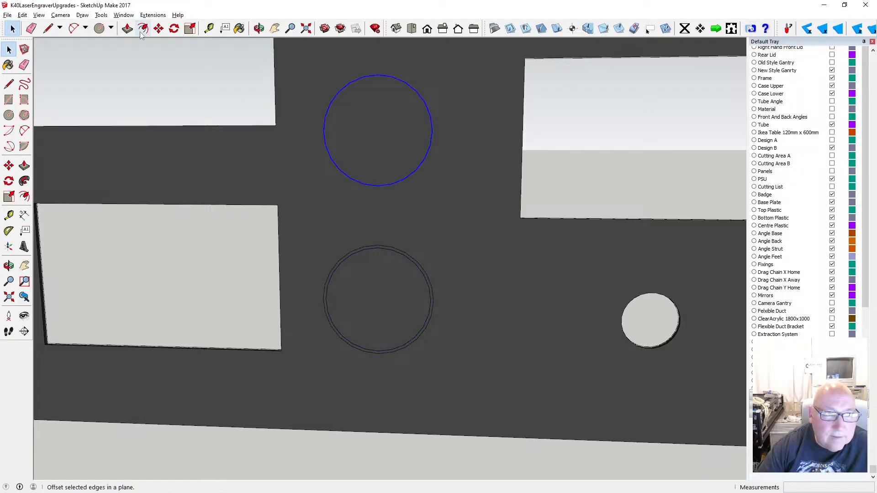
pyautogui.click(378, 186)
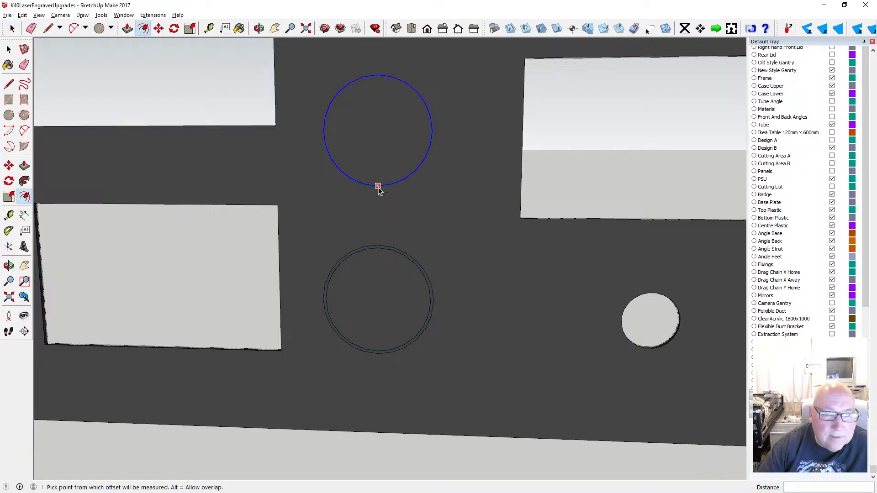
pyautogui.click(378, 191)
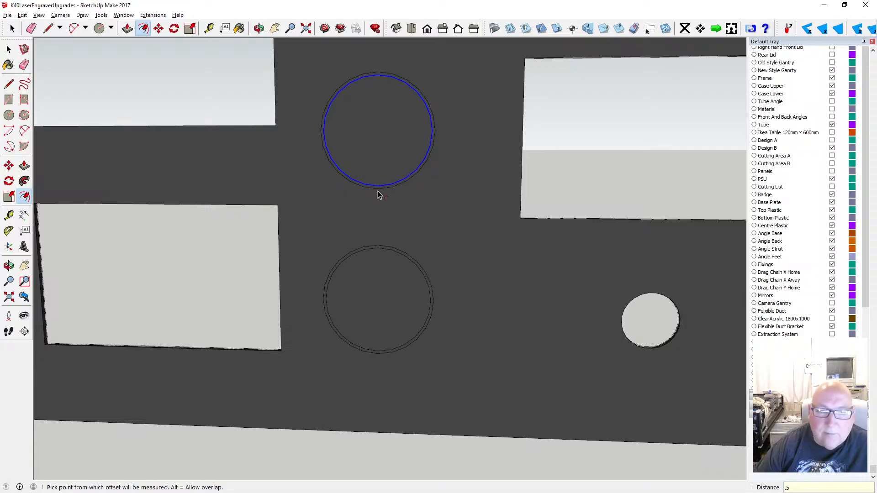
# - Offset the third button circle from the bottom outward by 0.5 mm
pyautogui.scroll(-2, 375, 247)
pyautogui.scroll(-2, 375, 245)
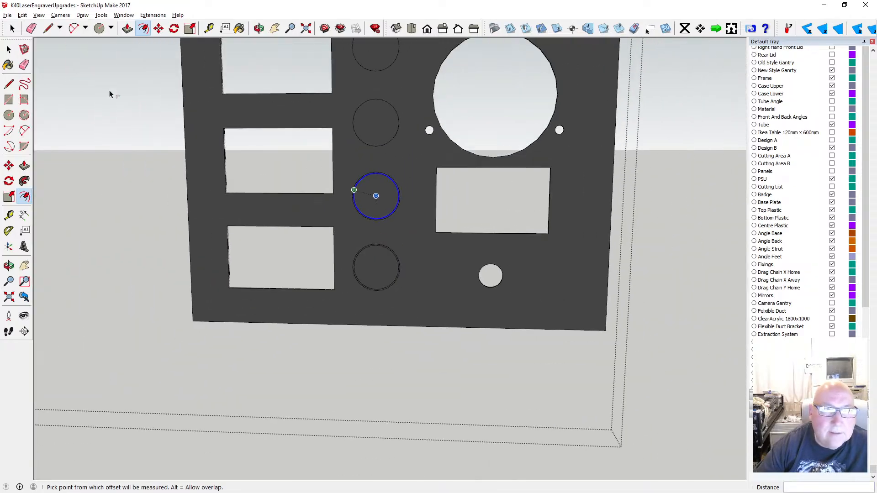
pyautogui.click(9, 49)
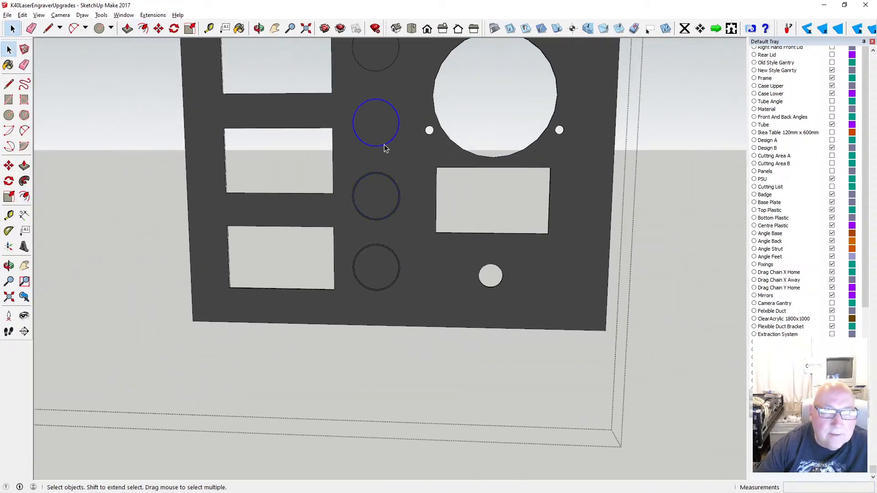
pyautogui.click(158, 29)
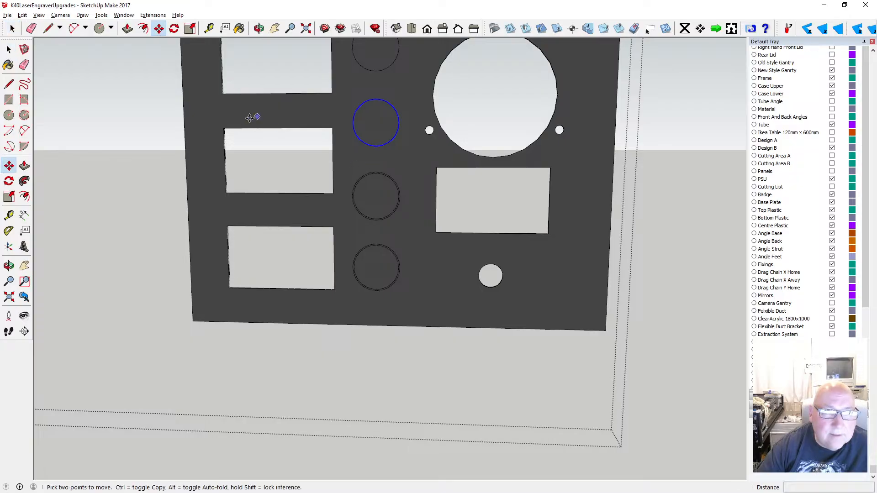
pyautogui.press('f')
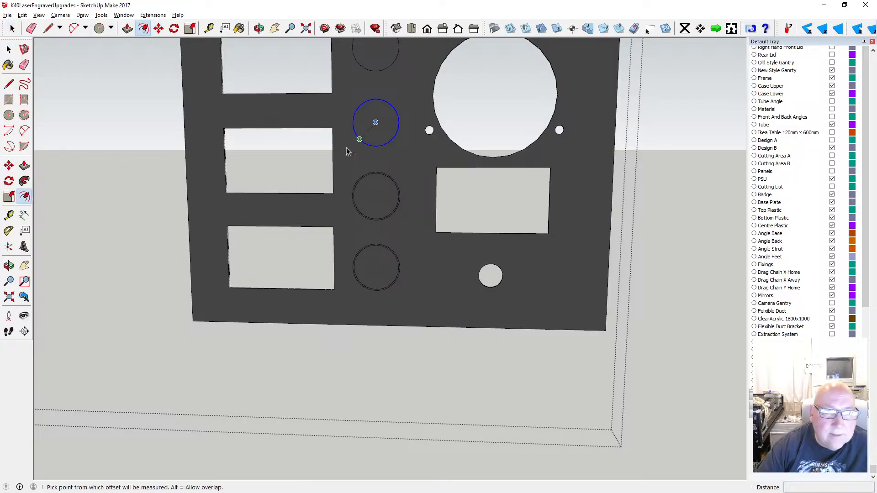
pyautogui.click(374, 148)
pyautogui.write('.')
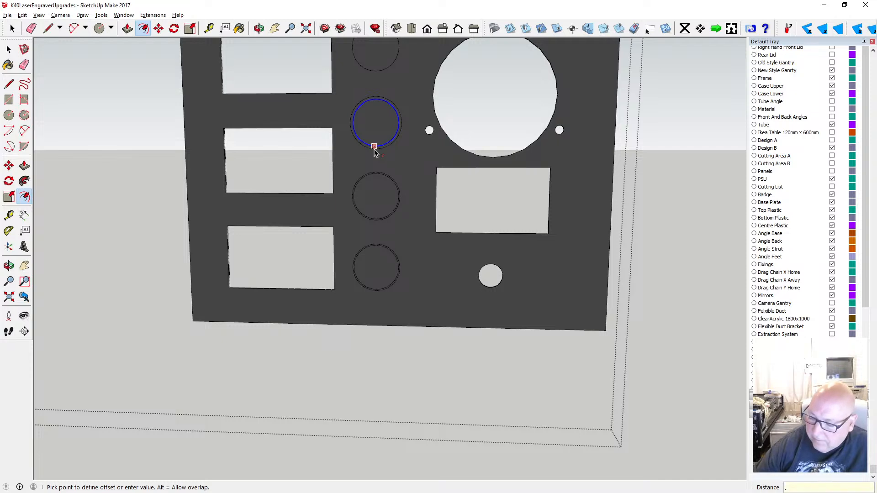
pyautogui.write('5')
pyautogui.press('Return')
# - Offset the topmost button circle outward by 0.5 mm
pyautogui.click(9, 50)
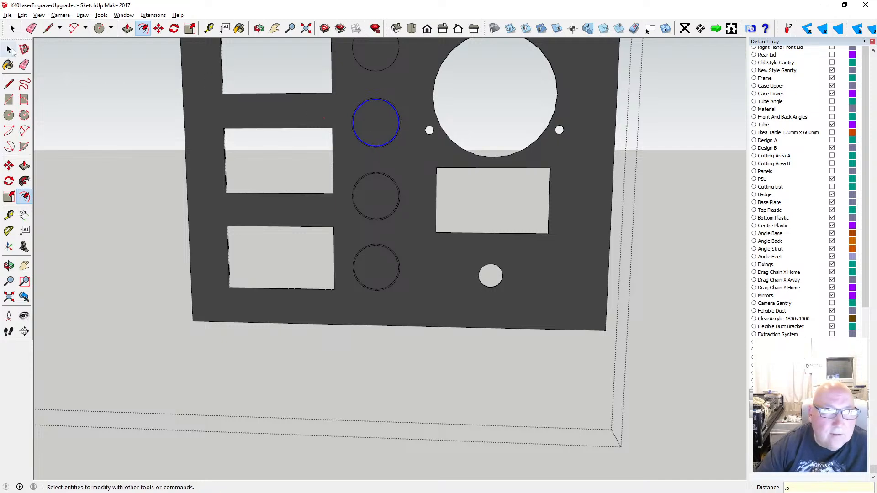
pyautogui.click(143, 29)
pyautogui.click(374, 73)
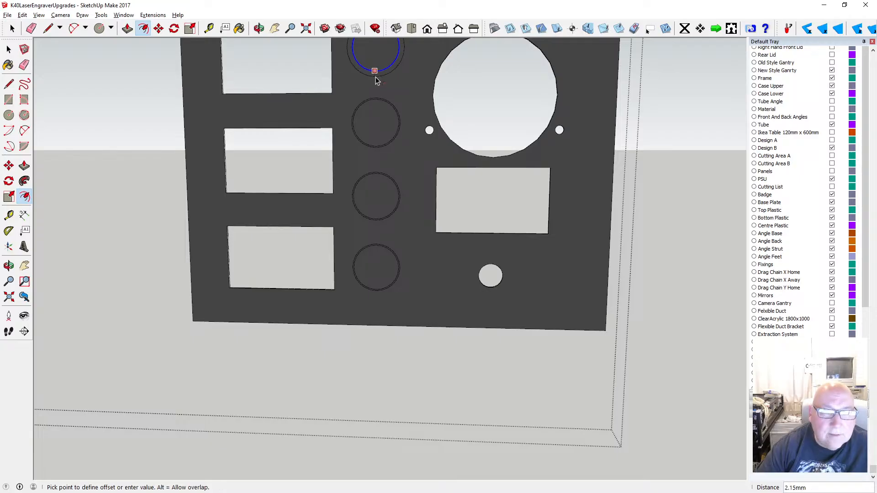
pyautogui.write('.5')
pyautogui.press('Return')
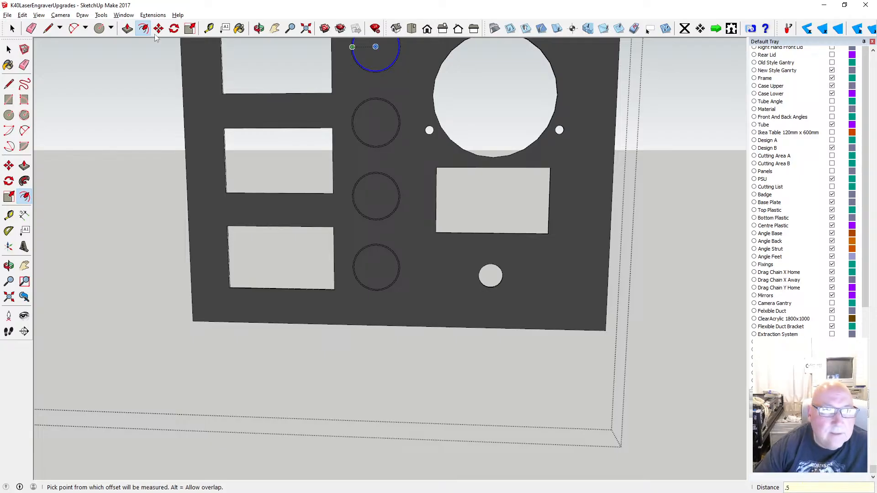
# - Delete the original inner circle of all four buttons, keeping only the enlarged outlines
pyautogui.click(8, 49)
pyautogui.click(10, 49)
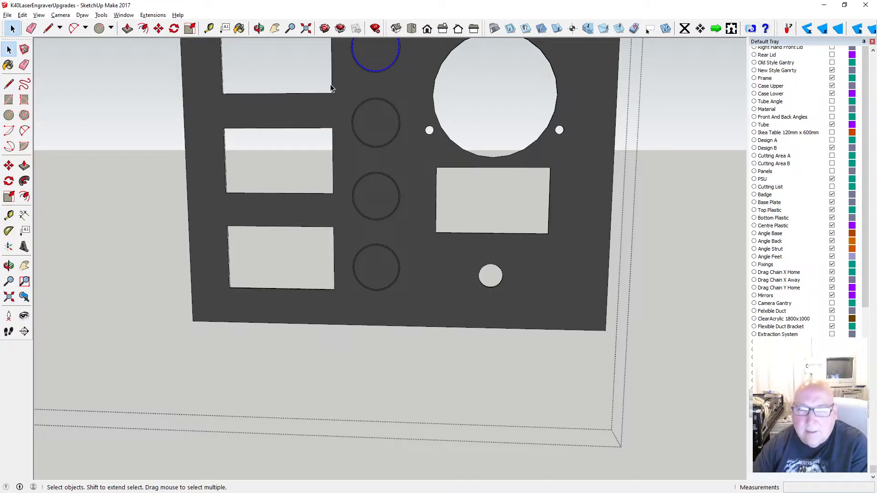
pyautogui.press('Delete')
pyautogui.click(375, 100)
pyautogui.press('Delete')
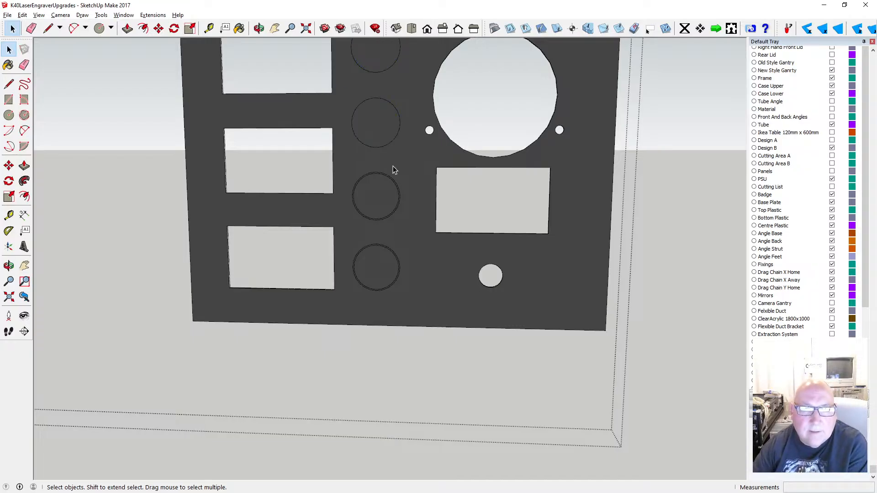
pyautogui.click(380, 175)
pyautogui.press('Delete')
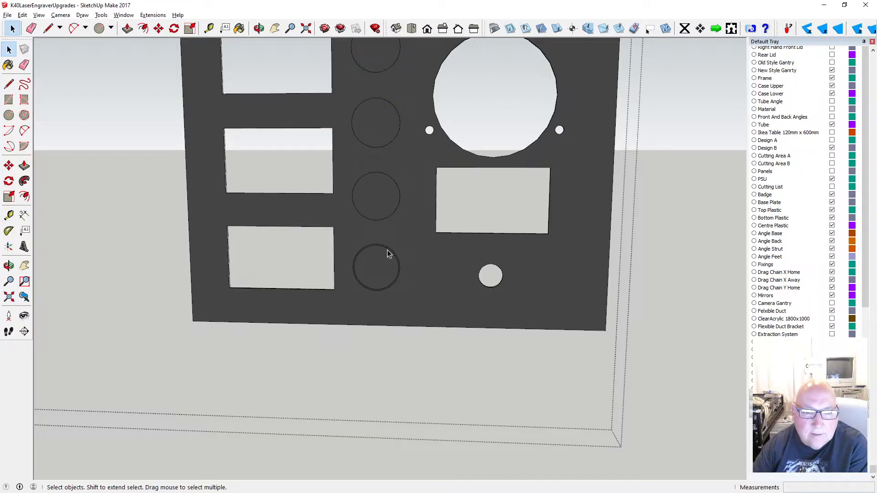
pyautogui.click(387, 250)
pyautogui.press('Delete')
# - Cut the two lower button circles through the panel's thickness with Push/Pull
pyautogui.scroll(-2, 384, 292)
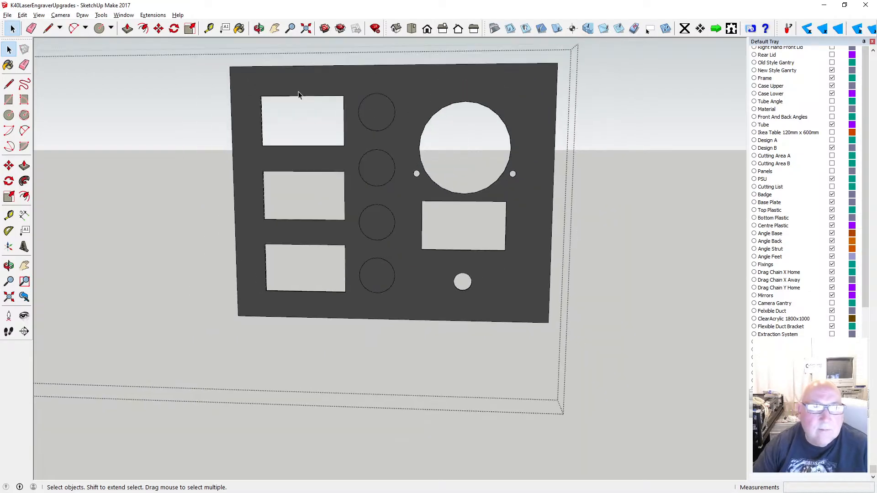
pyautogui.press('o')
pyautogui.moveTo(298, 95); pyautogui.dragTo(386, 198)
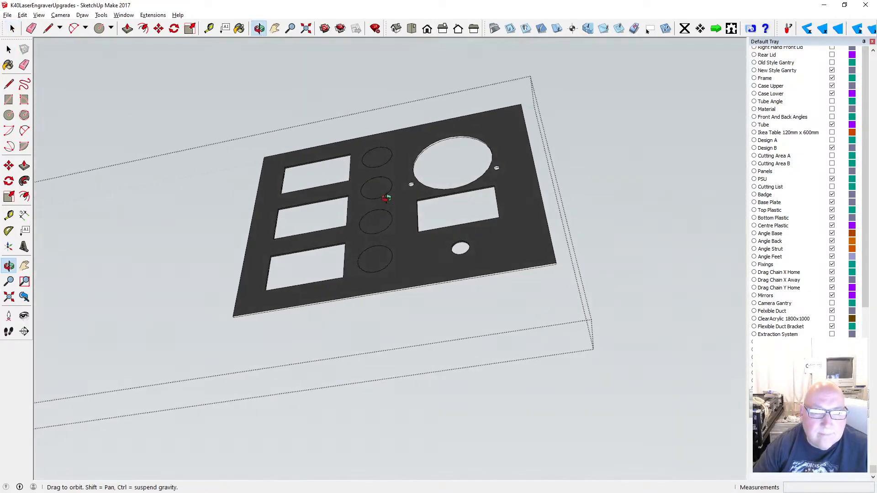
pyautogui.click(128, 29)
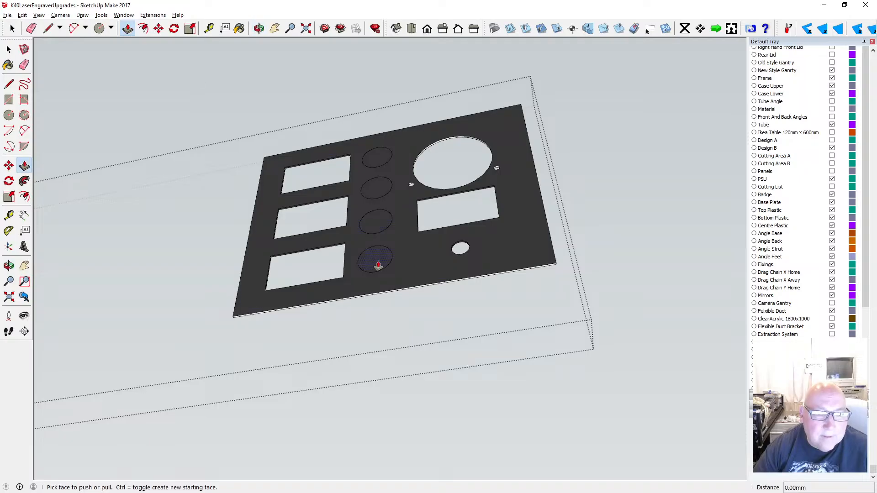
pyautogui.click(374, 300)
pyautogui.click(376, 224)
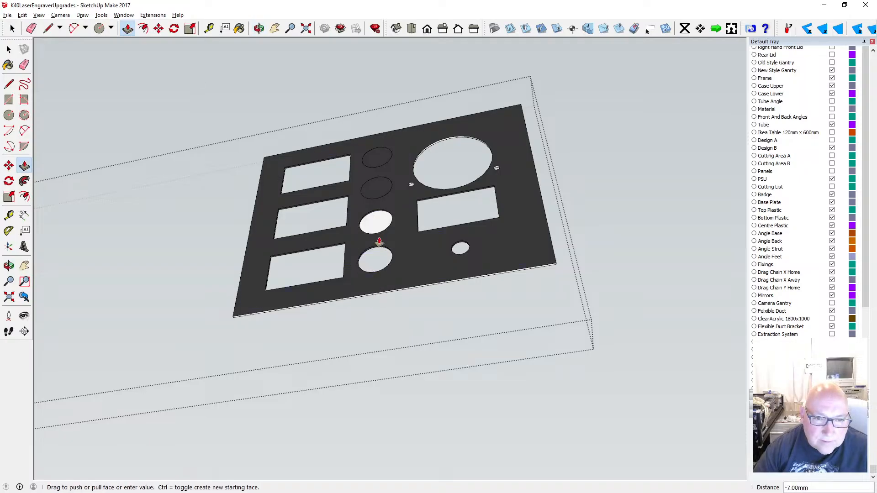
pyautogui.click(383, 300)
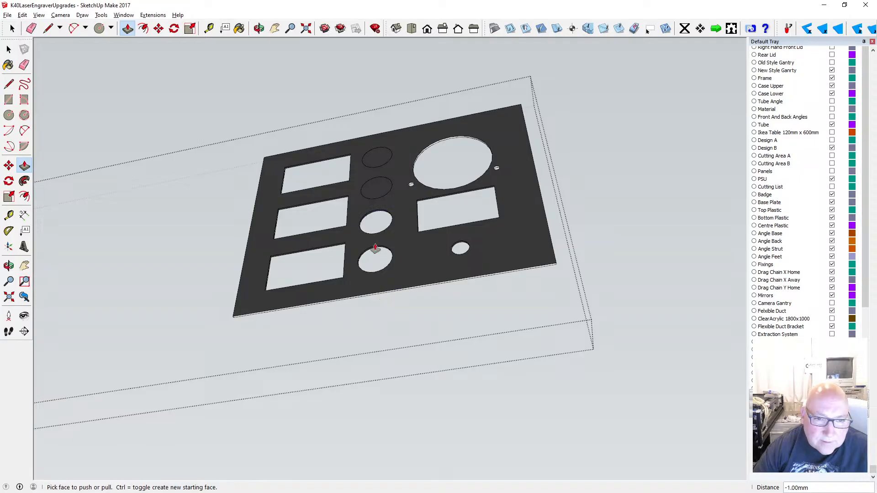
# - Push the two upper button circles through the panel and close the panel for editing
pyautogui.click(376, 189)
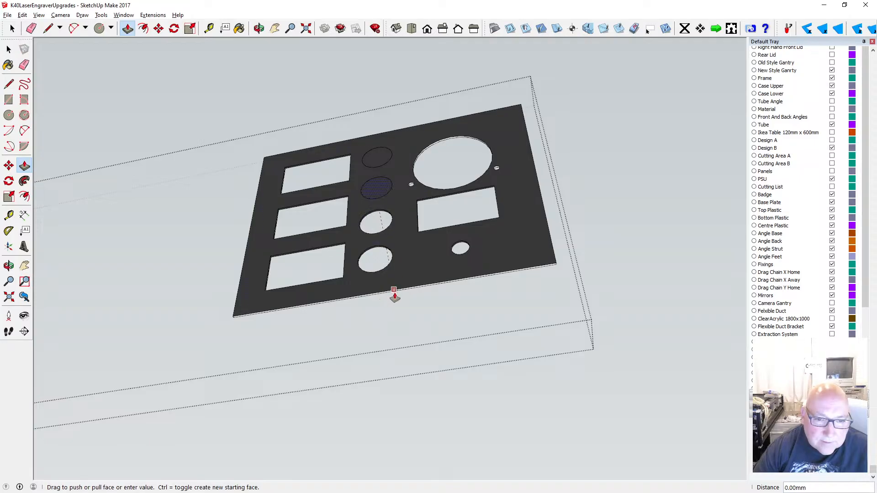
pyautogui.click(394, 296)
pyautogui.click(373, 163)
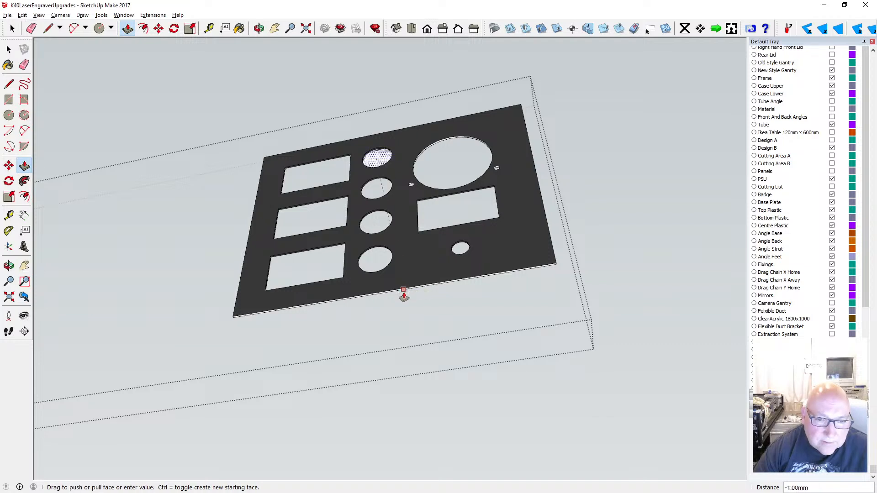
pyautogui.click(404, 297)
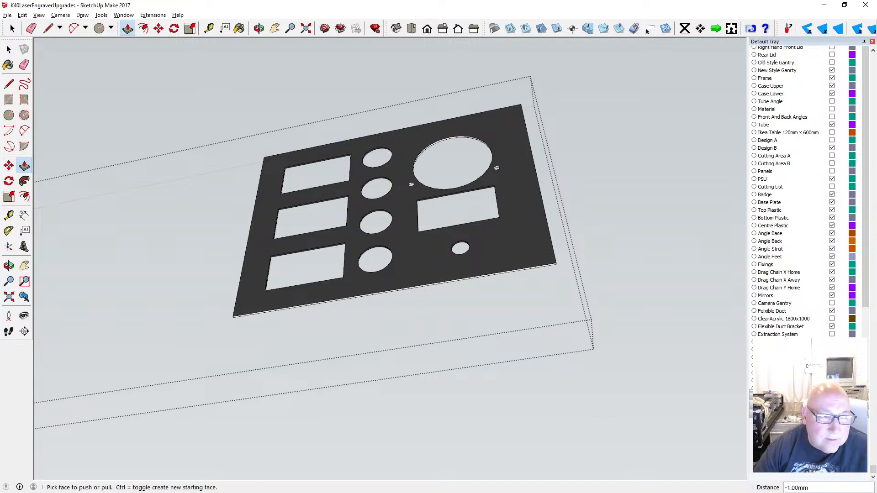
pyautogui.press('space')
pyautogui.click(207, 96)
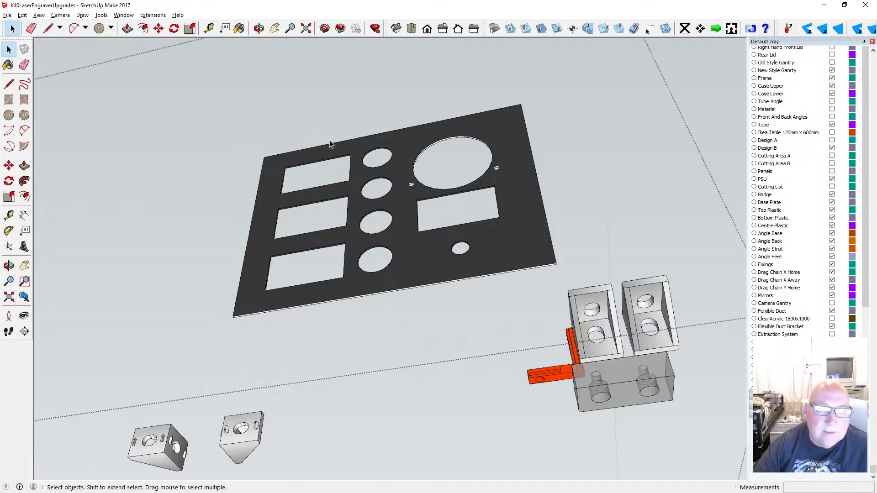
# - Inspect the panel's finished openings from the front, the edge and the back
pyautogui.scroll(-2, 329, 145)
pyautogui.click(259, 29)
pyautogui.scroll(-3, 335, 141)
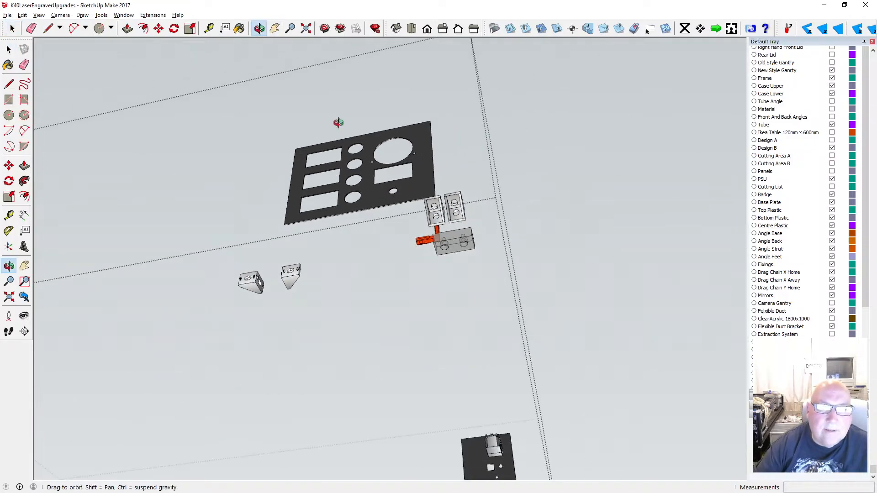
pyautogui.moveTo(338, 121); pyautogui.dragTo(433, 256)
pyautogui.scroll(6, 433, 253)
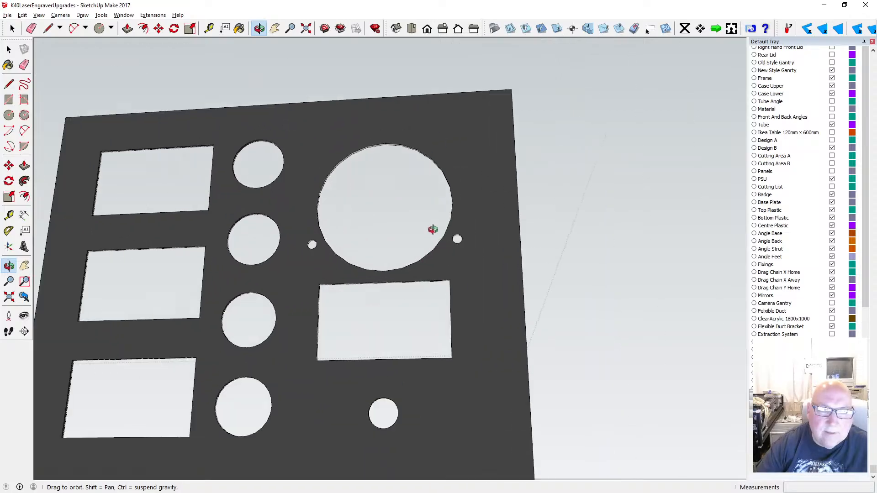
pyautogui.scroll(2, 432, 226)
pyautogui.scroll(-8, 388, 176)
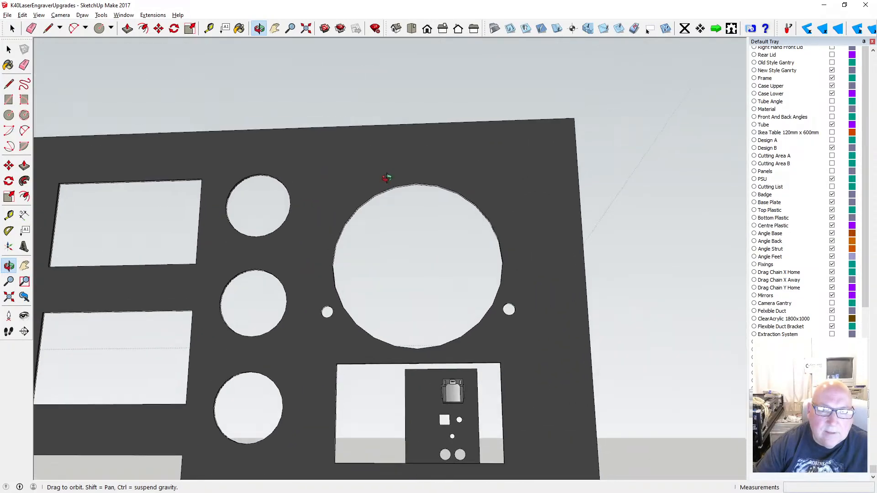
pyautogui.moveTo(394, 163); pyautogui.dragTo(333, 226)
pyautogui.scroll(5, 343, 197)
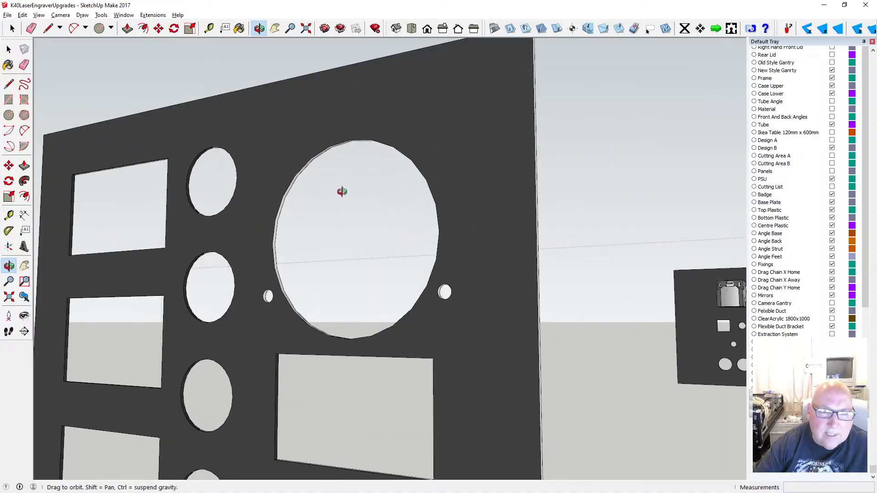
pyautogui.scroll(-5, 342, 191)
pyautogui.moveTo(395, 188); pyautogui.dragTo(121, 206)
pyautogui.moveTo(322, 210); pyautogui.dragTo(277, 201)
pyautogui.moveTo(368, 217); pyautogui.dragTo(200, 219)
pyautogui.scroll(8, 199, 219)
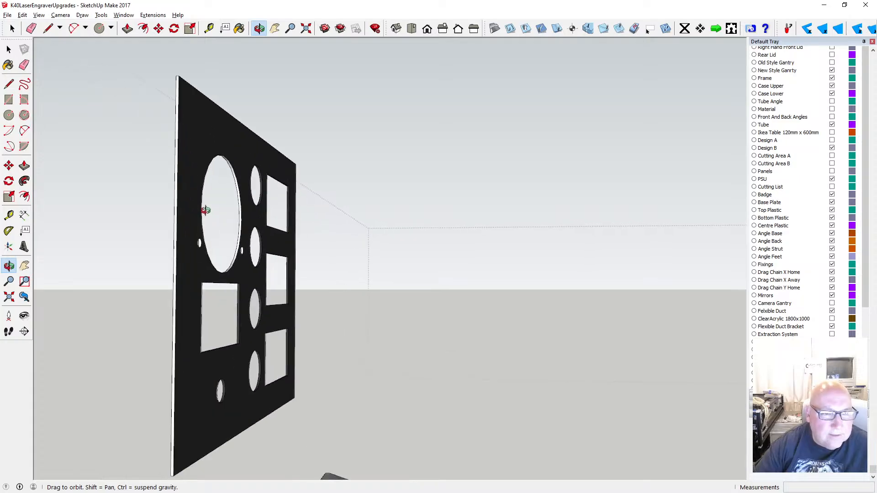
pyautogui.moveTo(132, 222); pyautogui.dragTo(94, 206)
pyautogui.scroll(-10, 331, 195)
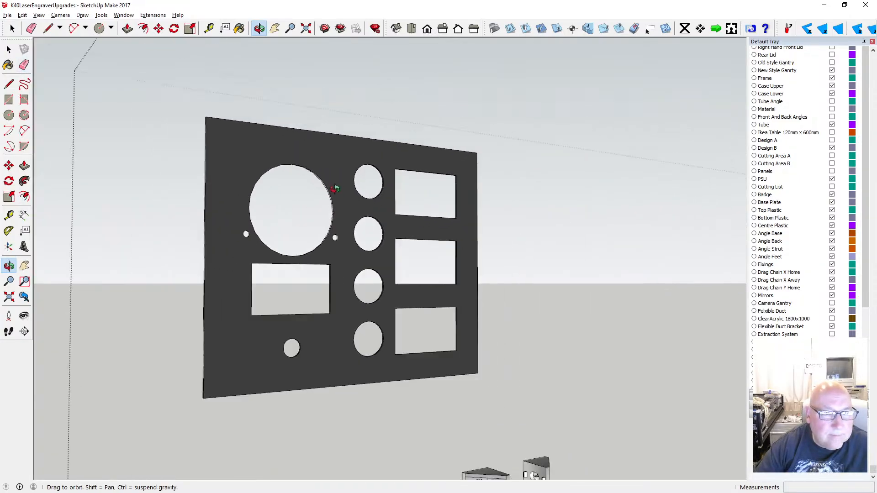
# - Inspect the fitted components and their openings from behind the panel, and the instrument layout from the front of the machine
pyautogui.press('space')
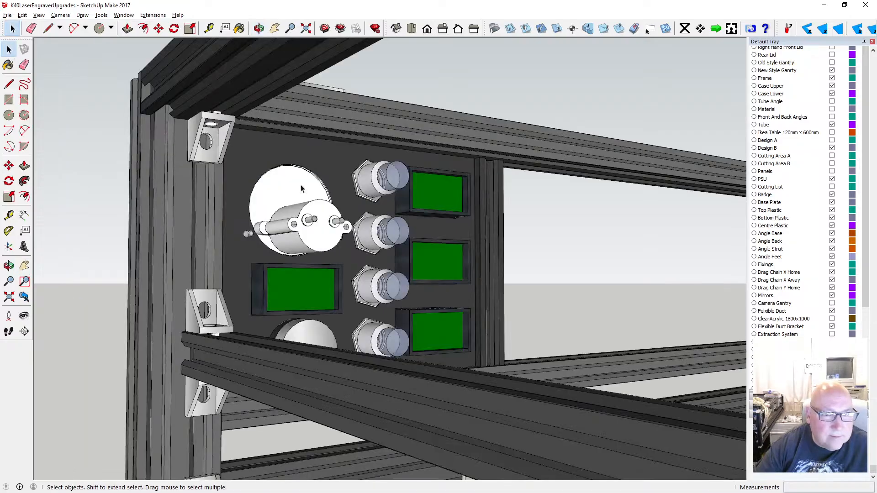
pyautogui.scroll(3, 286, 187)
pyautogui.click(259, 28)
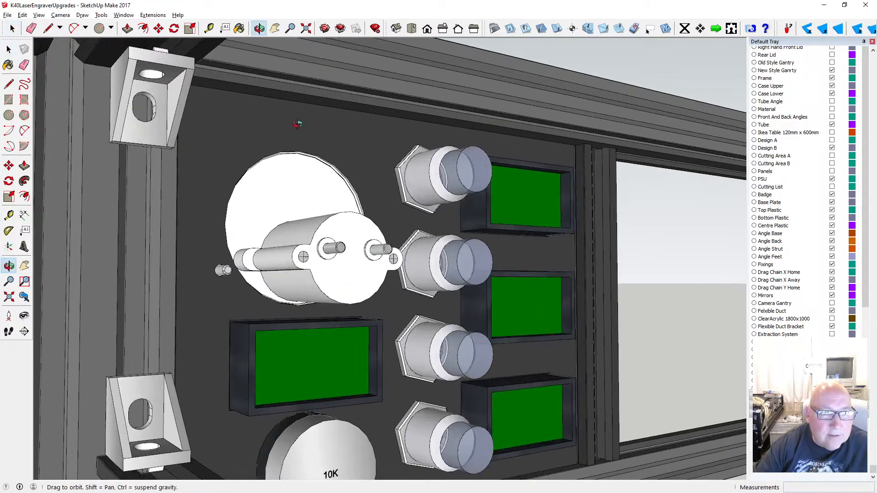
pyautogui.moveTo(298, 121); pyautogui.dragTo(238, 178)
pyautogui.scroll(6, 238, 178)
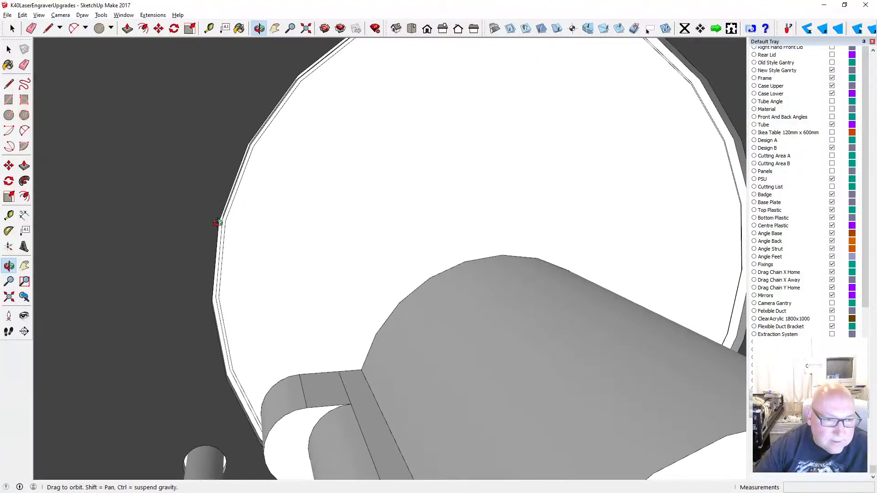
pyautogui.moveTo(218, 223); pyautogui.dragTo(226, 170)
pyautogui.scroll(-10, 277, 224)
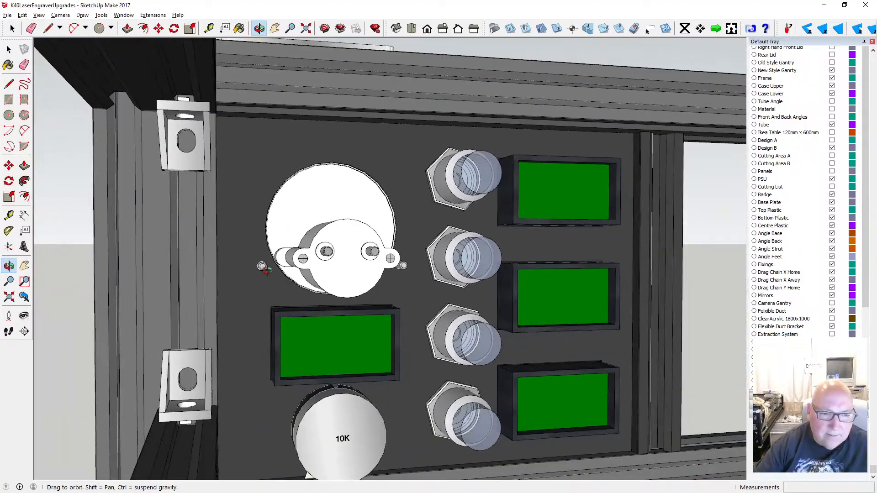
pyautogui.moveTo(263, 267); pyautogui.dragTo(317, 254)
pyautogui.moveTo(258, 264); pyautogui.dragTo(145, 363)
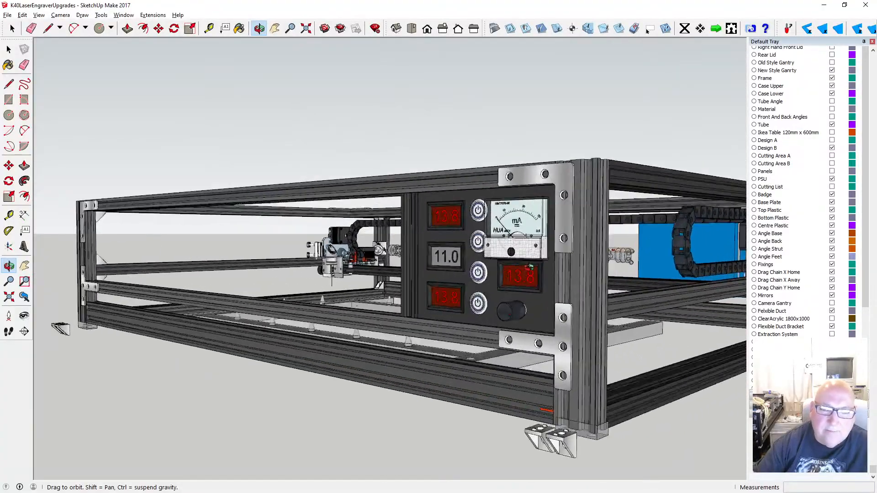
pyautogui.scroll(10, 530, 267)
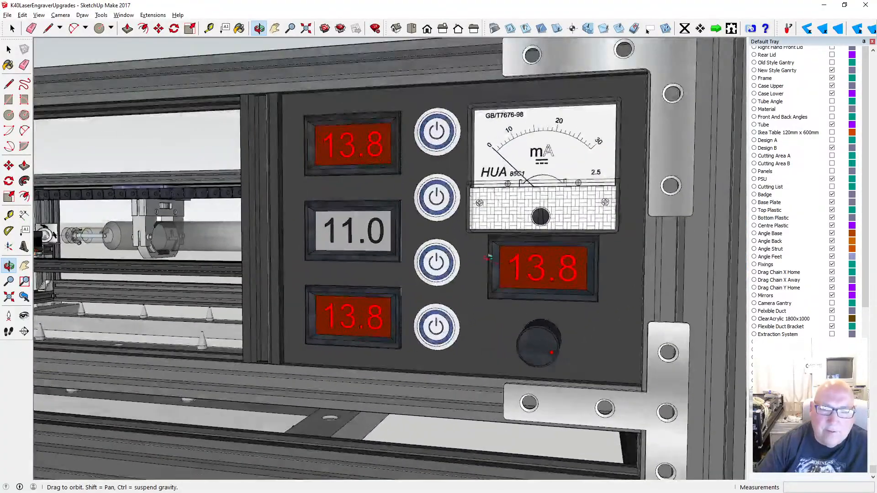
pyautogui.scroll(-5, 489, 257)
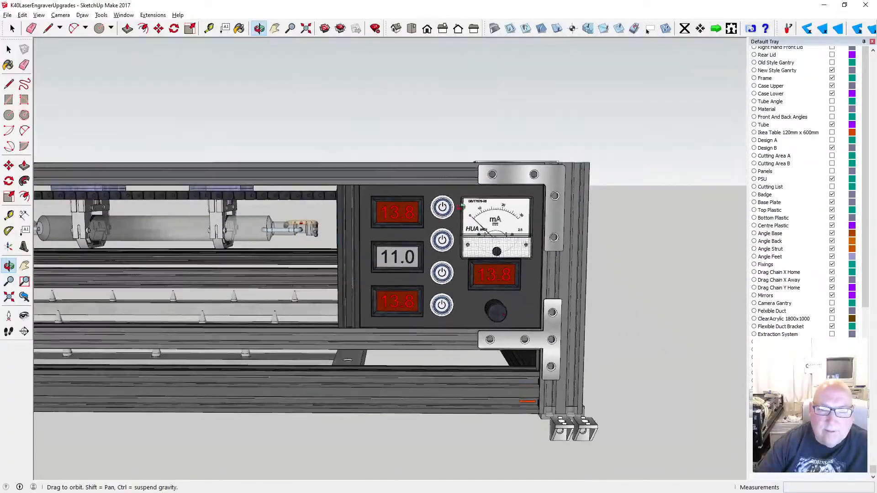
# - Move the potentiometer with its knob up 1 mm along the blue axis, towards the display above it
pyautogui.scroll(6, 395, 278)
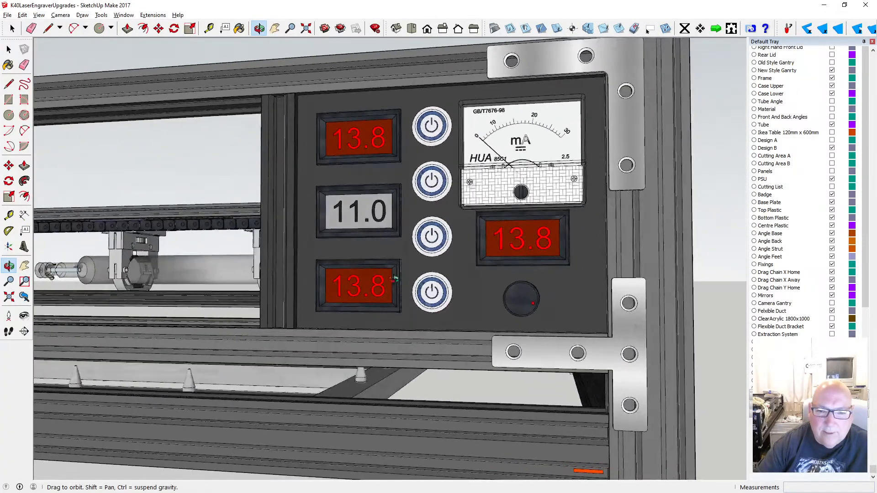
pyautogui.scroll(5, 521, 301)
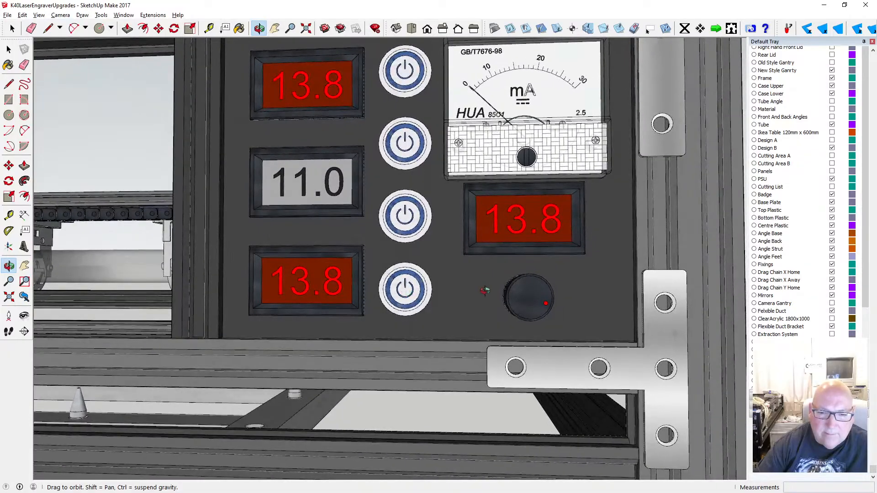
pyautogui.moveTo(485, 291); pyautogui.dragTo(110, 269, button='middle')
pyautogui.moveTo(104, 274); pyautogui.dragTo(676, 315)
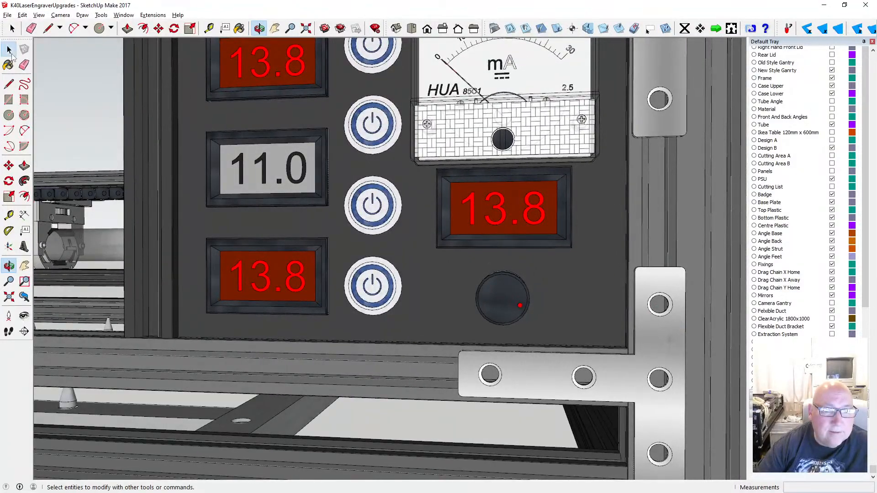
pyautogui.click(9, 50)
pyautogui.click(503, 283)
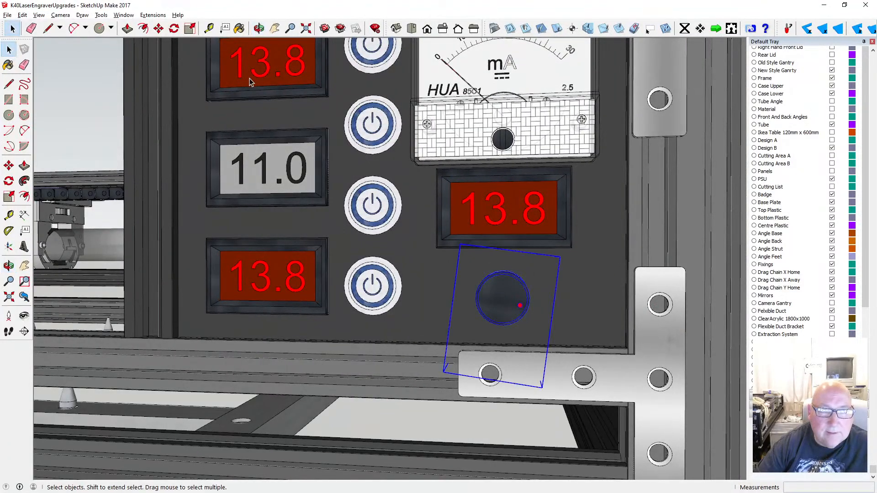
pyautogui.click(159, 28)
pyautogui.click(503, 273)
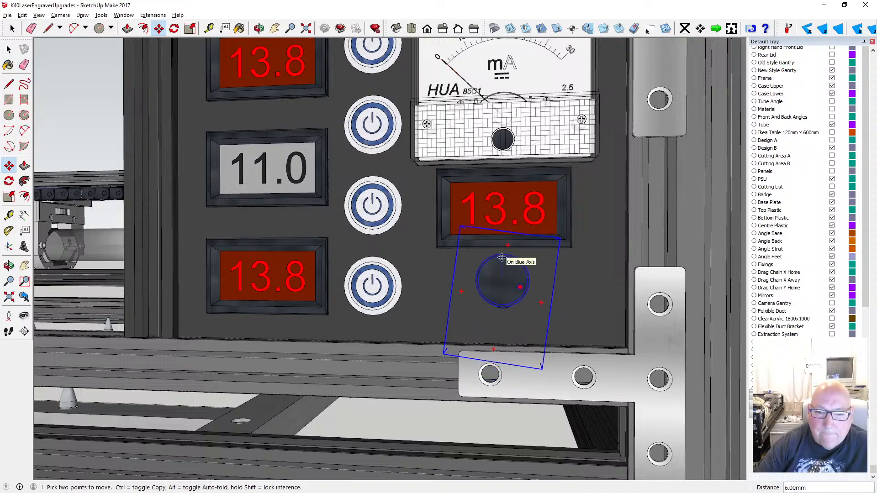
pyautogui.write('1')
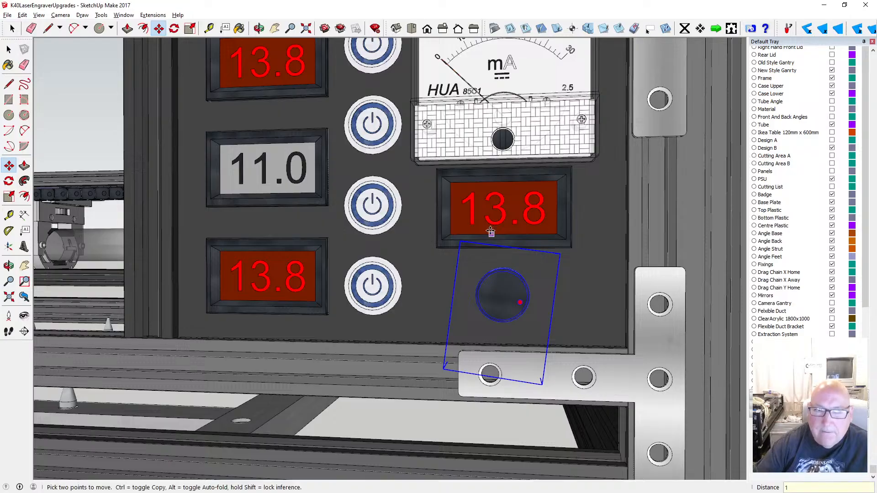
pyautogui.press('Return')
# - Check the potentiometer's clearance below the display from behind, and move it up another 1 mm
pyautogui.scroll(-2, 455, 251)
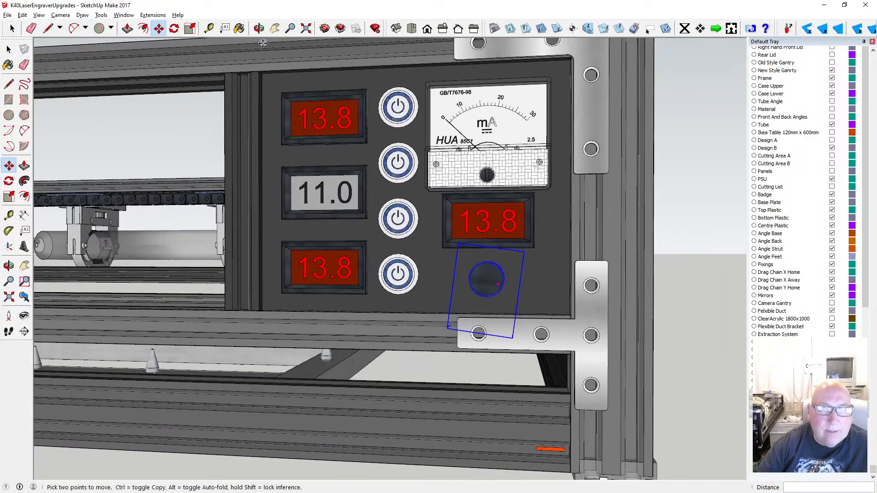
pyautogui.click(259, 28)
pyautogui.moveTo(434, 259); pyautogui.dragTo(327, 335)
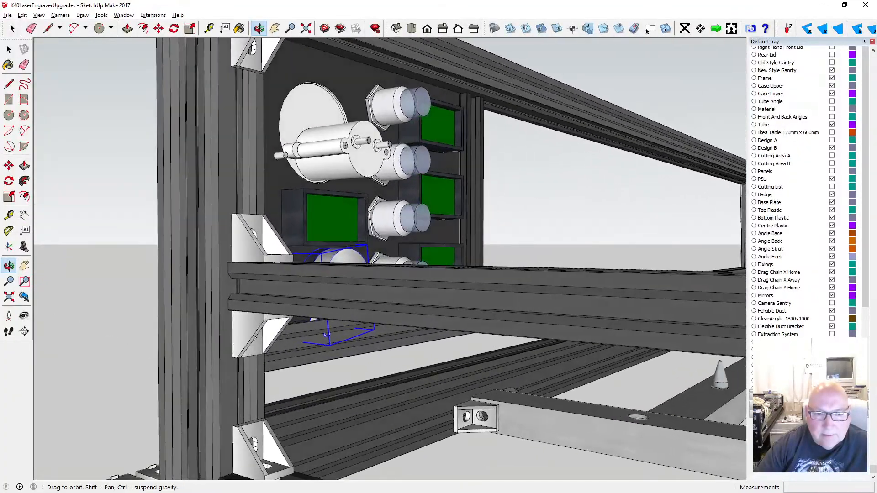
pyautogui.scroll(5, 336, 285)
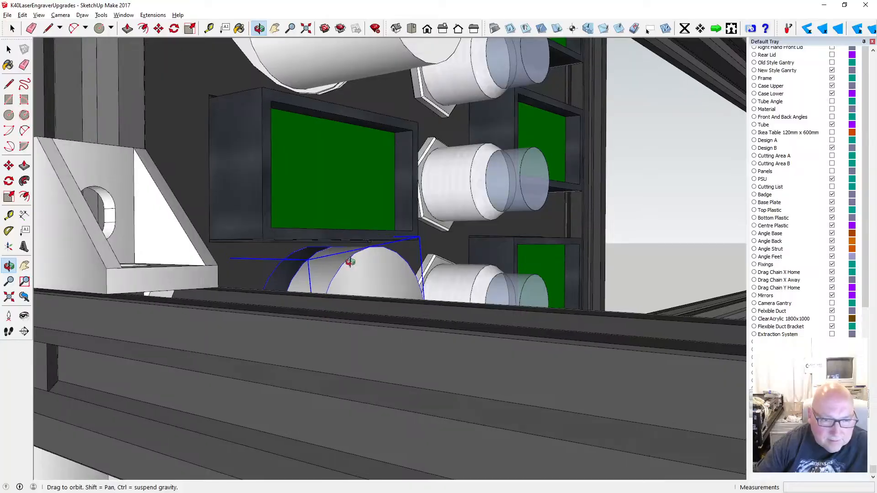
pyautogui.scroll(2, 348, 255)
pyautogui.moveTo(320, 254); pyautogui.dragTo(659, 268)
pyautogui.moveTo(443, 258); pyautogui.dragTo(657, 283)
pyautogui.scroll(-2, 541, 268)
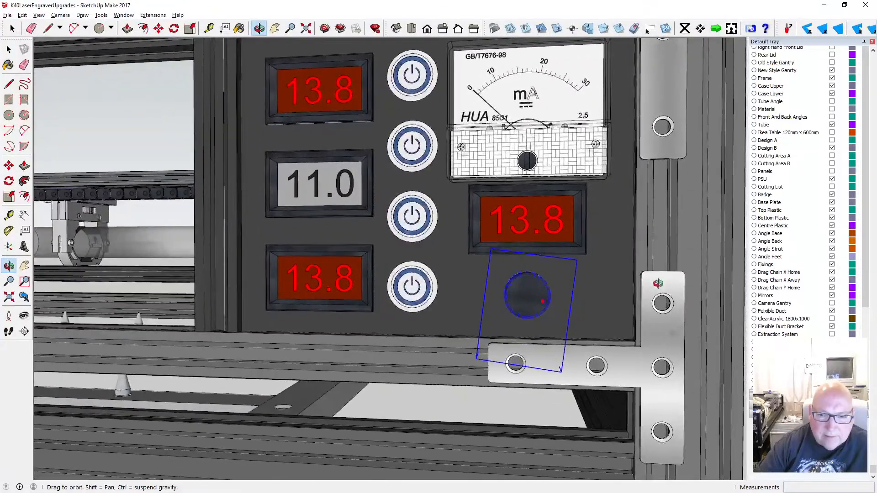
pyautogui.click(159, 28)
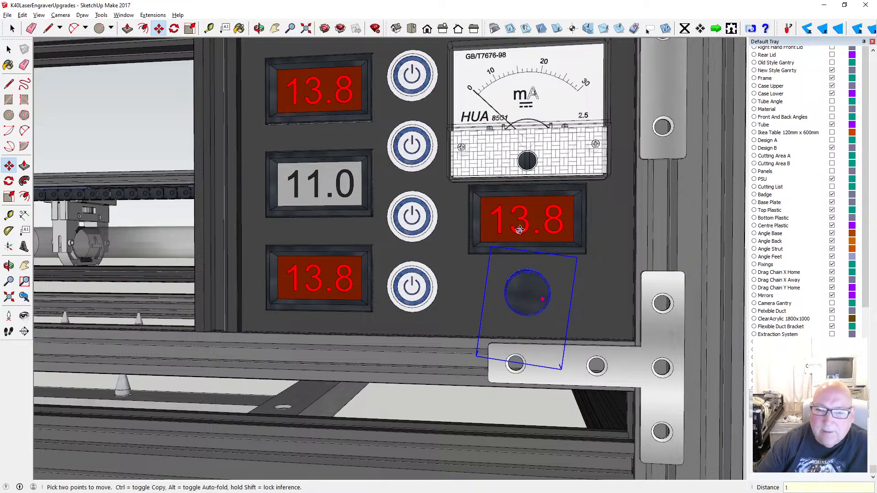
# - Examine from behind how closely the 10K potentiometer's body sits beneath the display housing, and compare it with the front
pyautogui.click(260, 31)
pyautogui.scroll(-2, 500, 289)
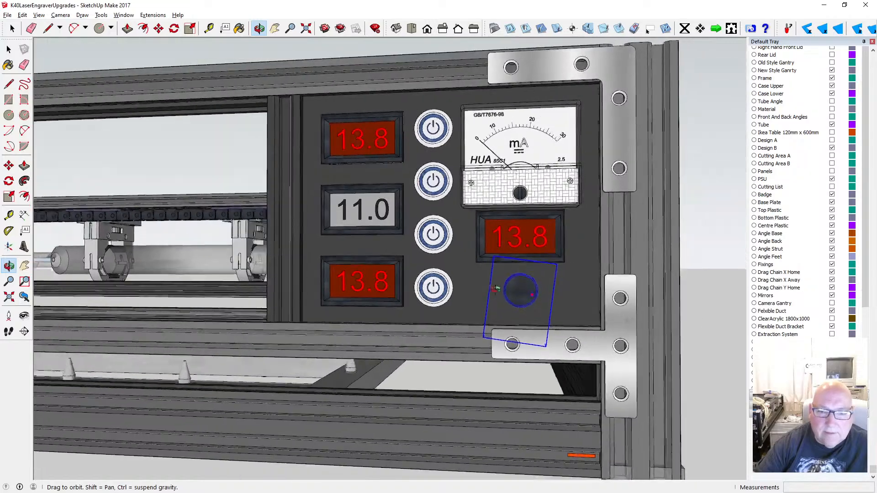
pyautogui.moveTo(495, 290); pyautogui.dragTo(28, 324)
pyautogui.scroll(2, 362, 268)
pyautogui.scroll(6, 361, 267)
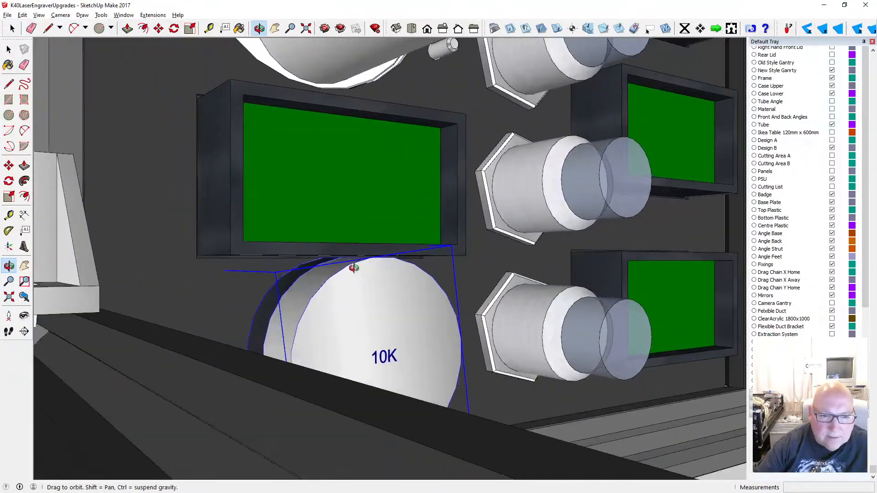
pyautogui.scroll(5, 297, 261)
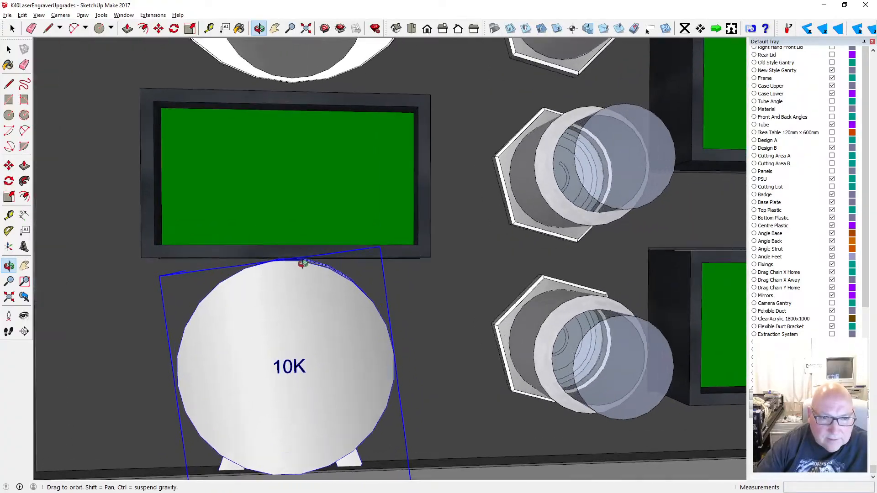
pyautogui.moveTo(273, 261); pyautogui.dragTo(534, 294)
pyautogui.scroll(-5, 562, 280)
pyautogui.scroll(5, 534, 293)
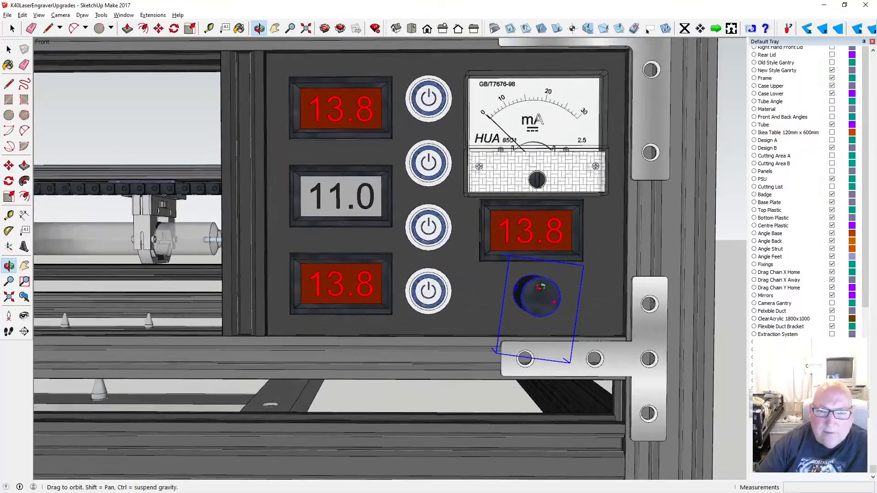
# - Review the spacing of the displays, push buttons, meter and knob on the front panel from several front angles
pyautogui.scroll(-5, 507, 279)
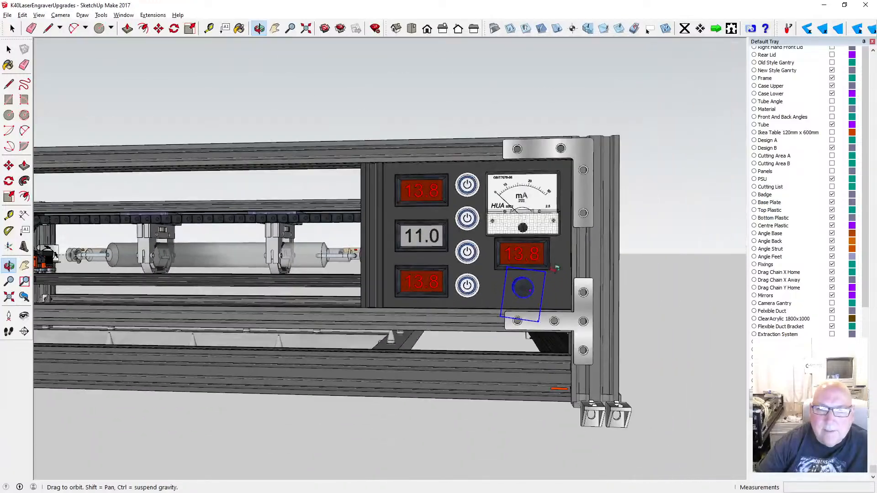
pyautogui.moveTo(555, 269); pyautogui.dragTo(541, 253)
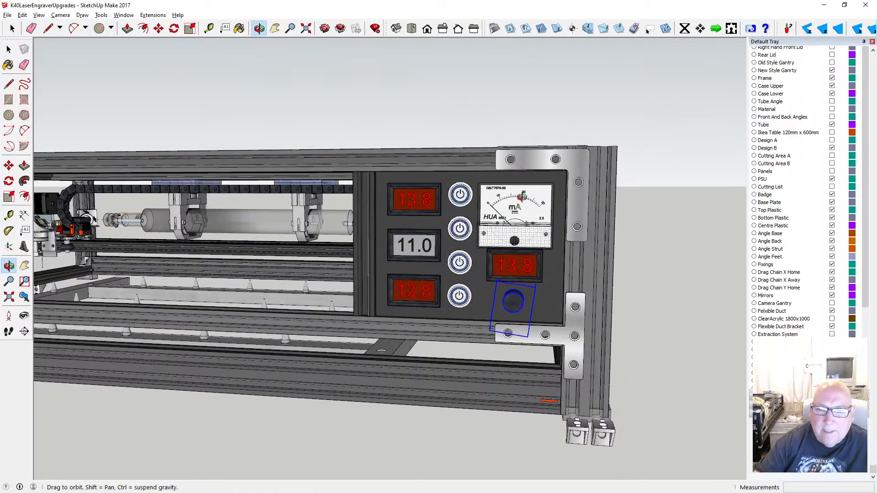
pyautogui.scroll(2, 524, 271)
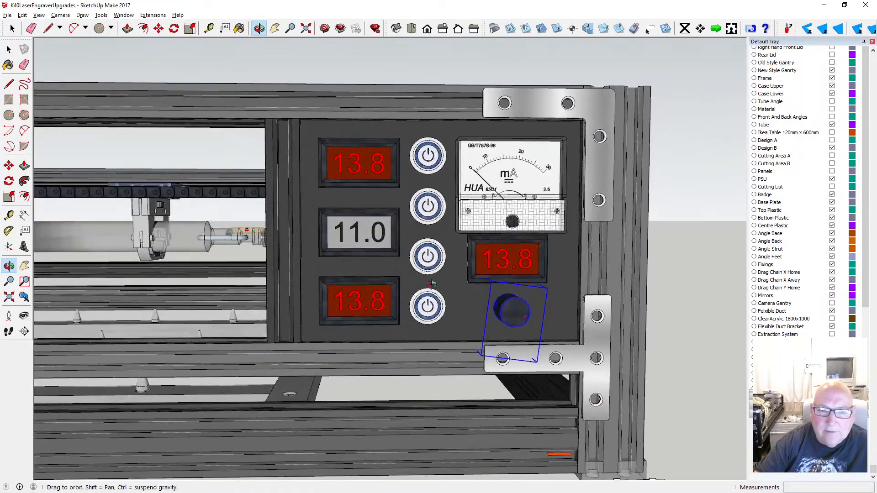
pyautogui.scroll(3, 428, 282)
pyautogui.moveTo(383, 241); pyautogui.dragTo(348, 144)
pyautogui.scroll(-3, 371, 296)
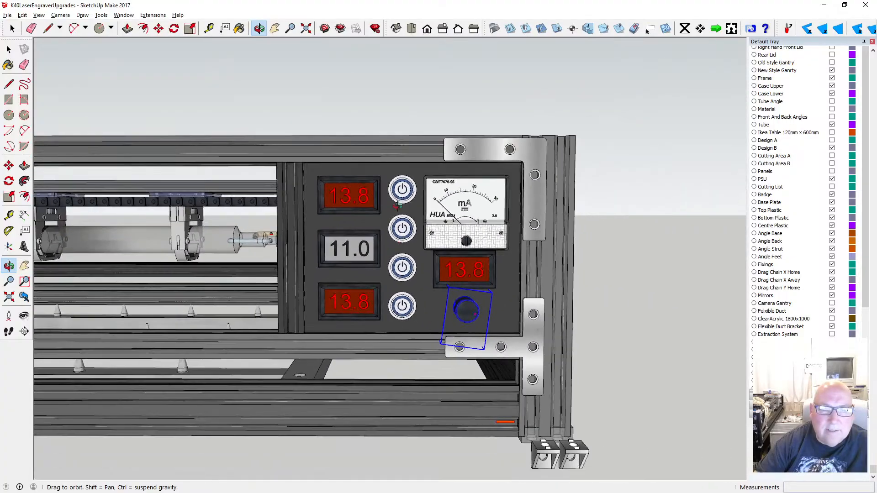
pyautogui.scroll(-3, 381, 276)
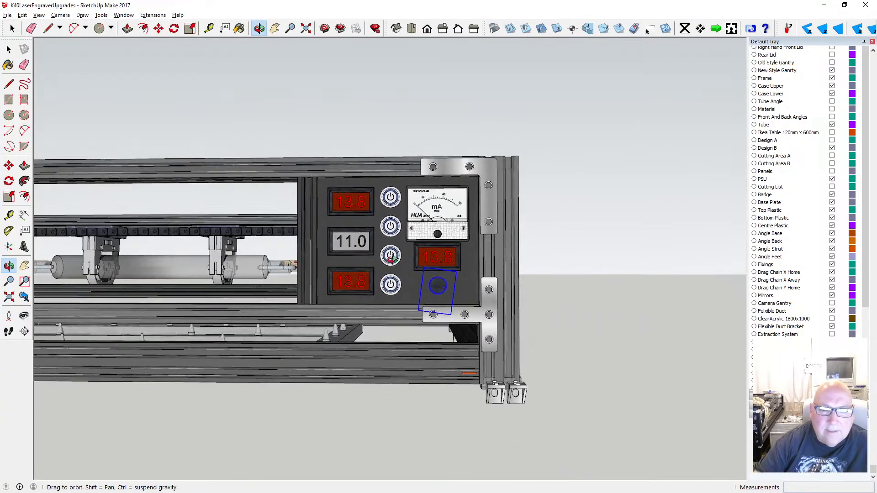
# - Deselect the potentiometer and save the model
pyautogui.press('space')
pyautogui.click(272, 144)
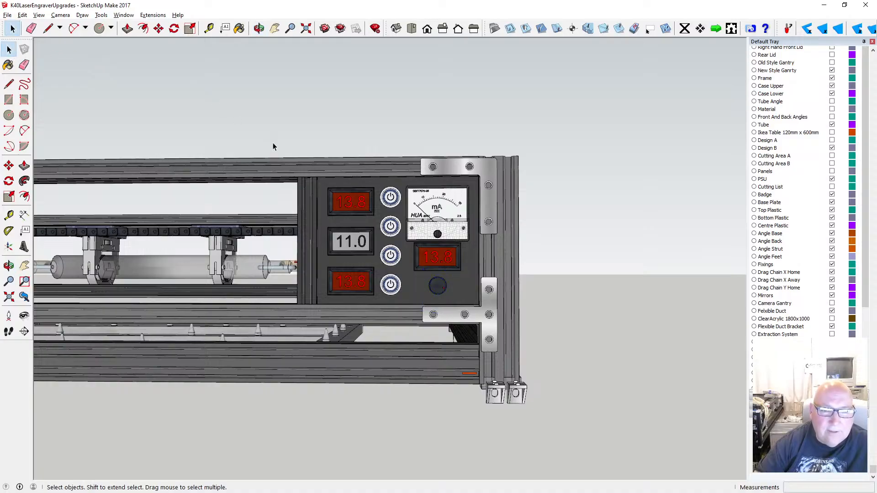
pyautogui.scroll(3, 378, 200)
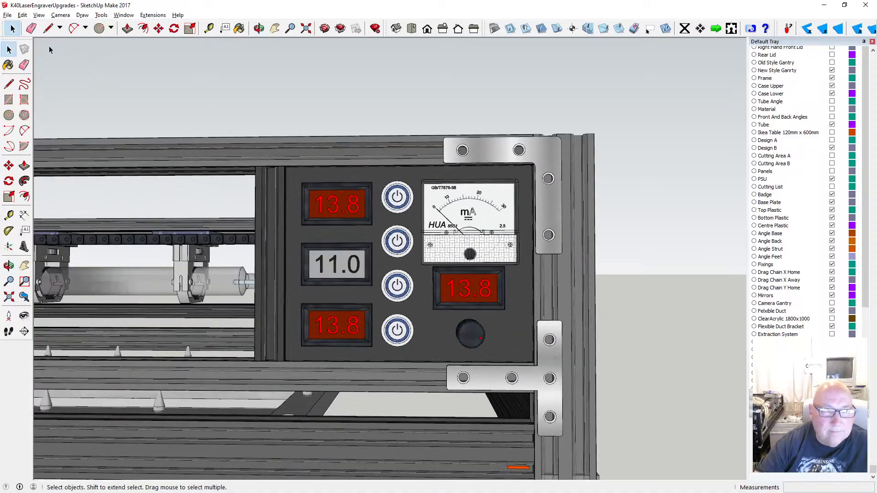
pyautogui.click(8, 15)
pyautogui.click(29, 49)
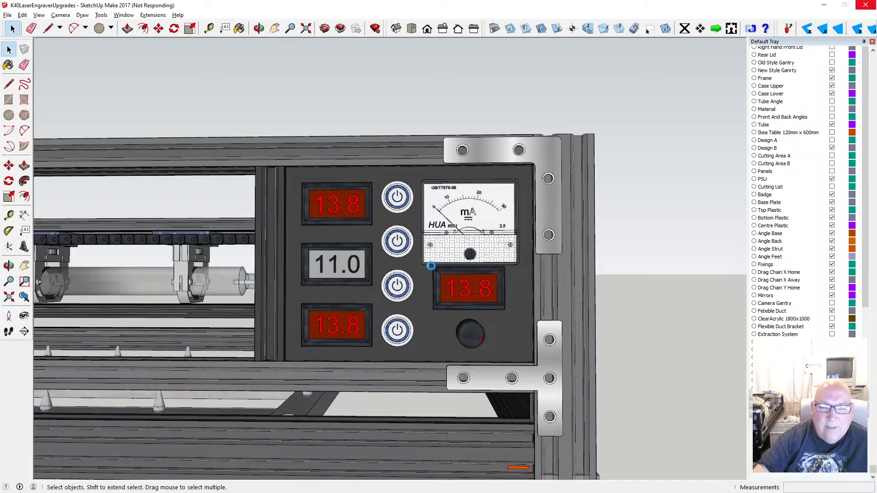
# - Look over the completed control panel in the machine frame, from an overall view to a close-up of its front
pyautogui.scroll(-1, 468, 286)
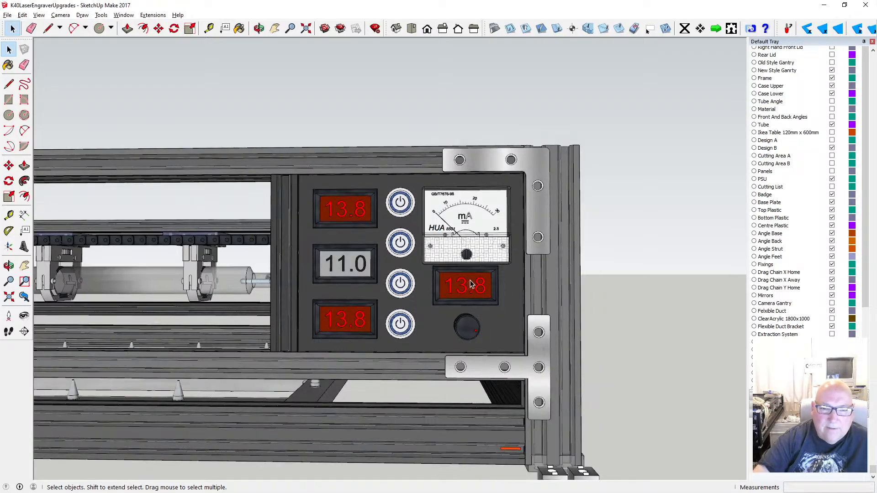
pyautogui.click(260, 29)
pyautogui.moveTo(474, 245); pyautogui.dragTo(513, 301)
pyautogui.scroll(-2, 505, 298)
pyautogui.scroll(-4, 505, 299)
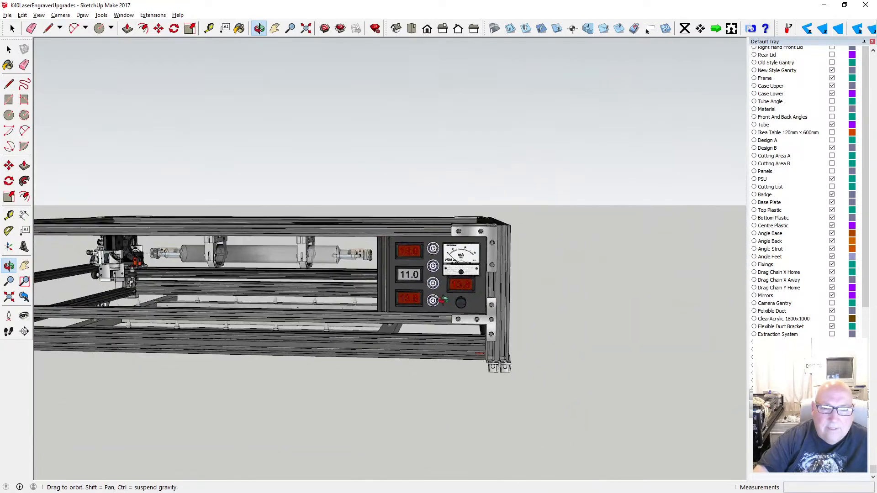
pyautogui.scroll(5, 457, 237)
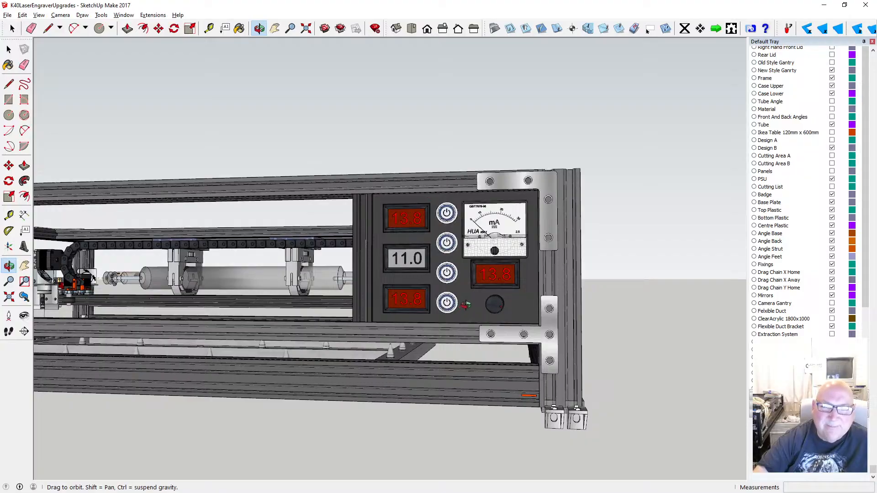
pyautogui.scroll(3, 463, 262)
pyautogui.scroll(3, 436, 216)
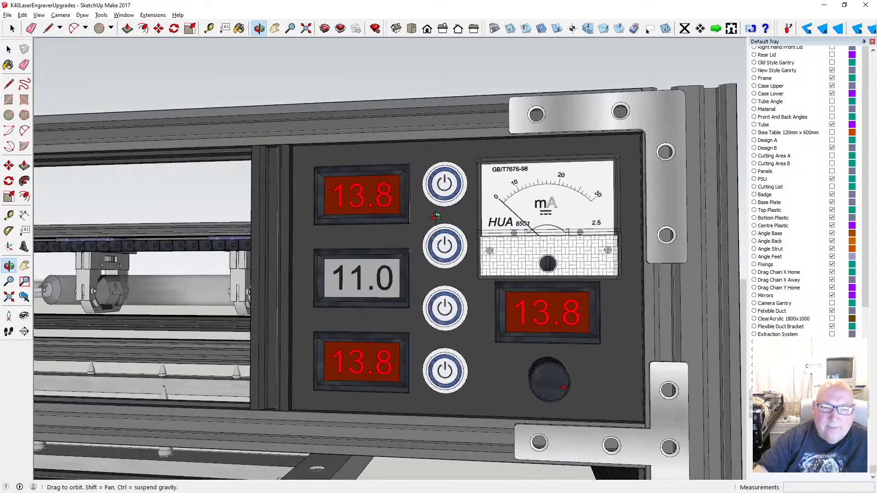
pyautogui.moveTo(436, 216); pyautogui.dragTo(439, 212)
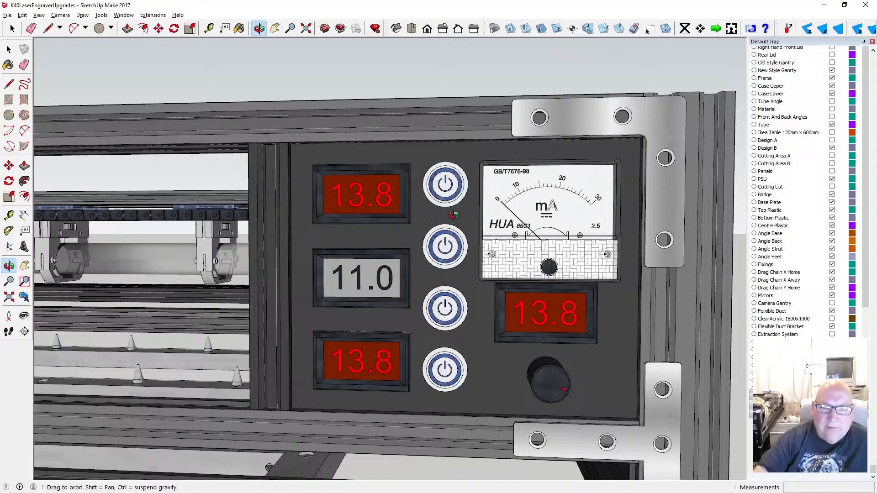
# - Inspect the front panel's displays, power buttons, mA meter and knob, both close up and against the surrounding frame
pyautogui.scroll(2, 435, 216)
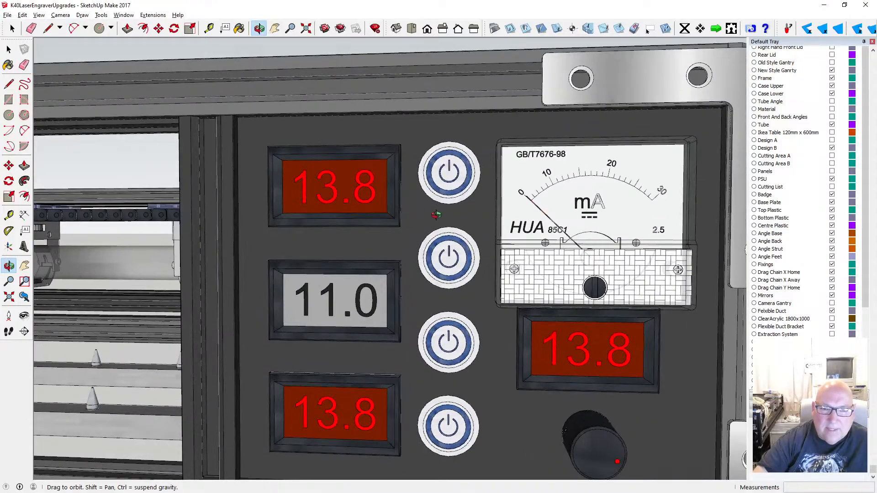
pyautogui.scroll(-2, 457, 206)
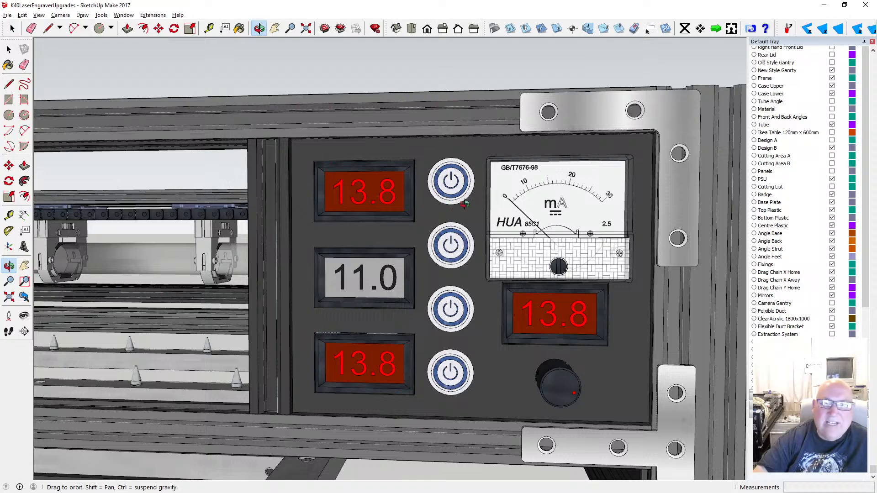
pyautogui.moveTo(464, 204); pyautogui.dragTo(466, 216)
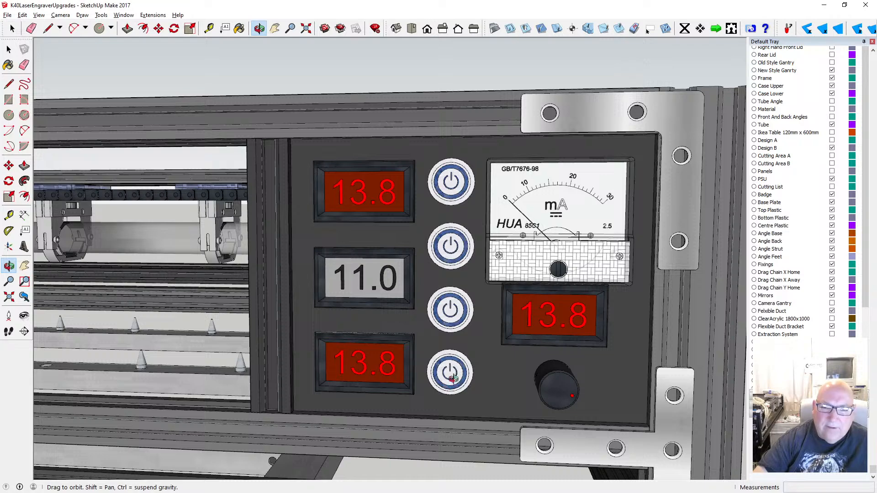
pyautogui.scroll(-1, 438, 373)
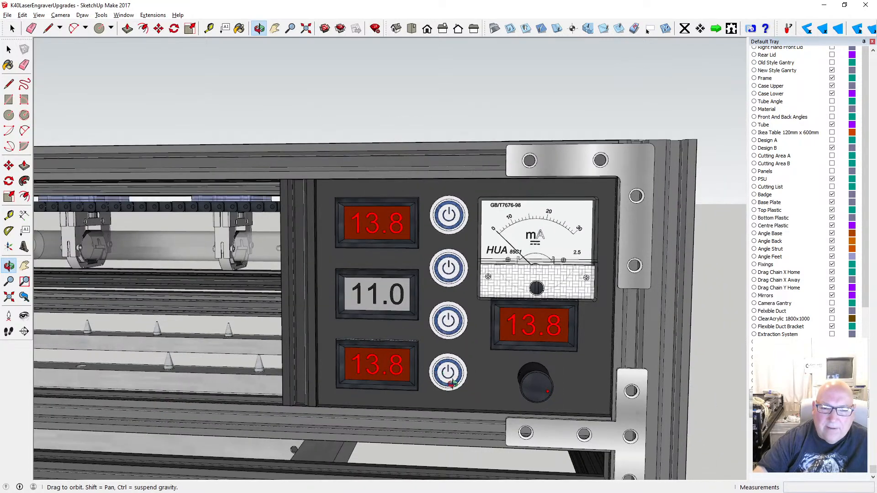
pyautogui.scroll(2, 450, 380)
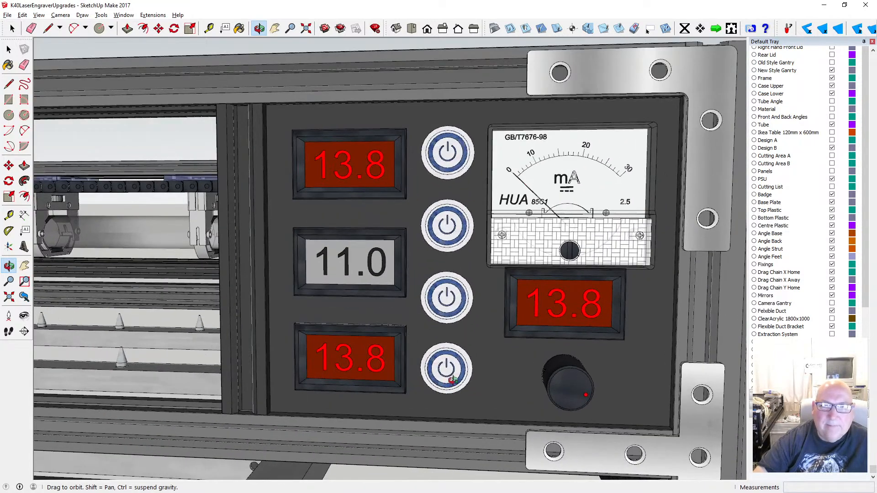
pyautogui.scroll(-1, 451, 380)
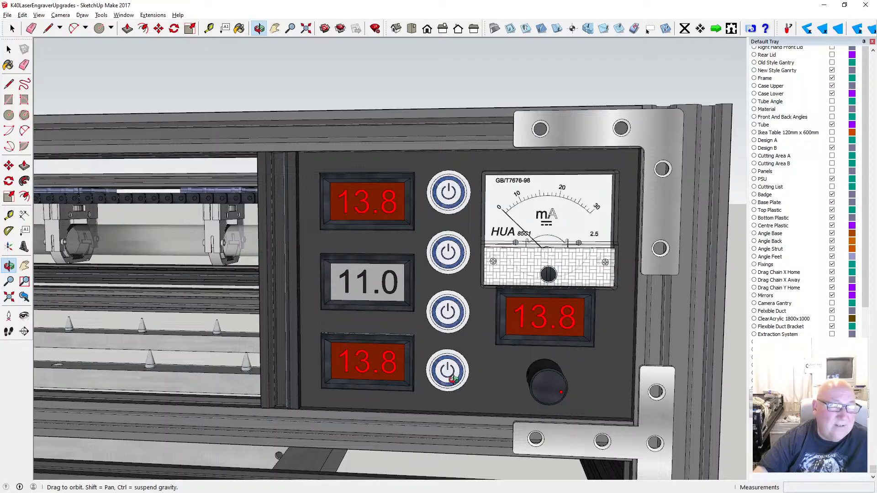
pyautogui.scroll(1, 453, 378)
pyautogui.scroll(-2, 454, 379)
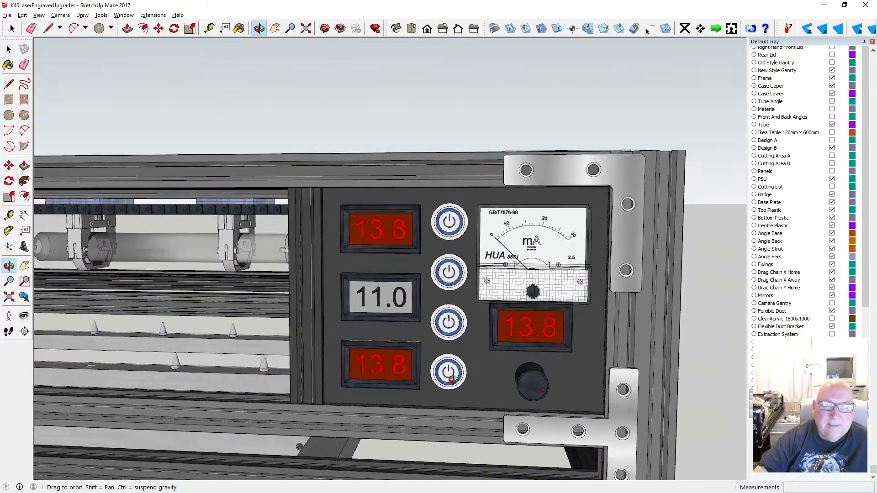
pyautogui.moveTo(452, 377); pyautogui.dragTo(467, 370, button='middle')
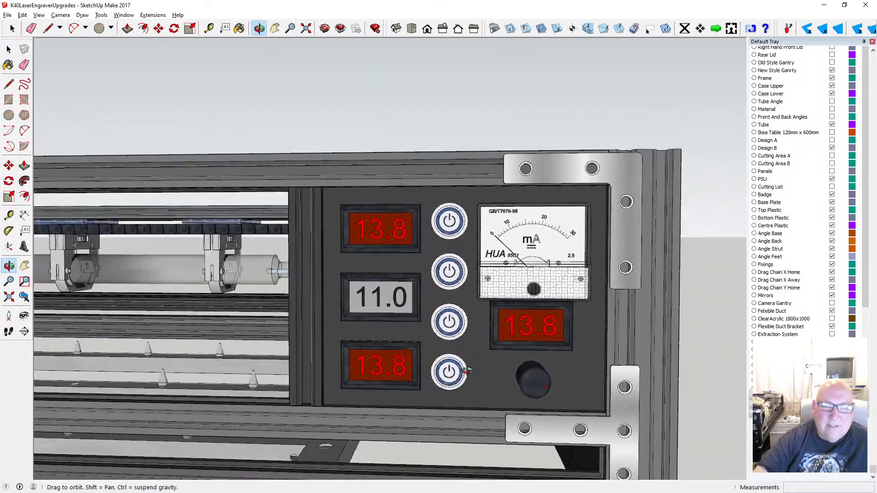
pyautogui.scroll(2, 467, 371)
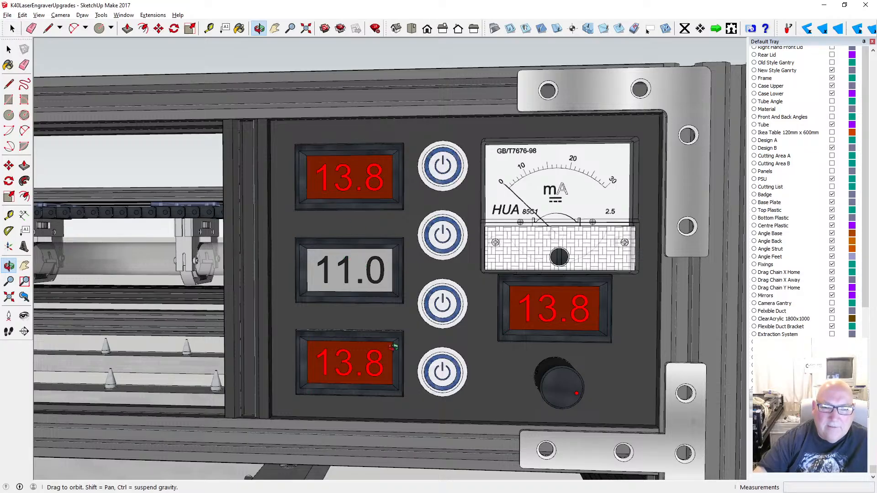
pyautogui.scroll(-4, 450, 348)
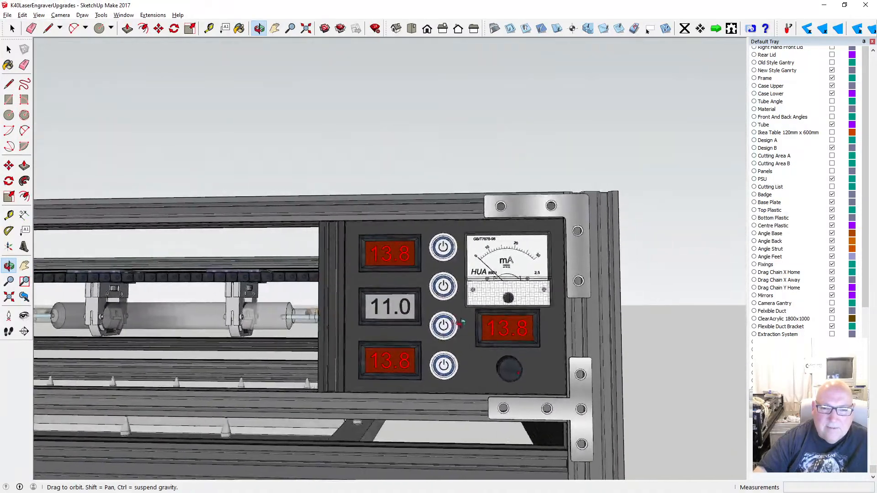
pyautogui.scroll(2, 485, 361)
pyautogui.scroll(-3, 475, 356)
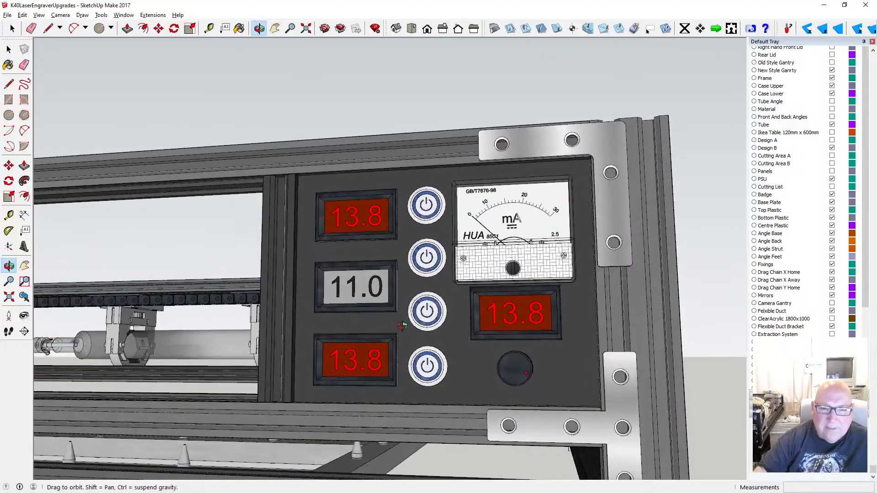
pyautogui.scroll(2, 447, 345)
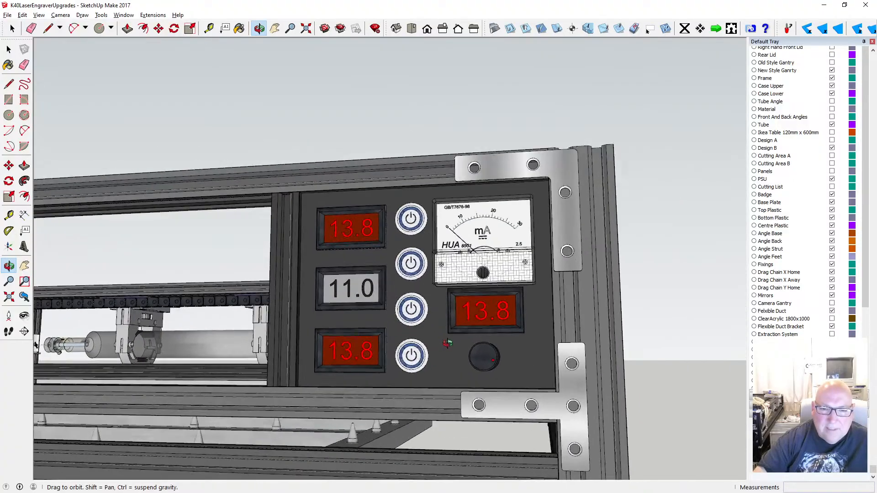
# - Save the K40LaserEngraverUpgrades model
pyautogui.click(7, 15)
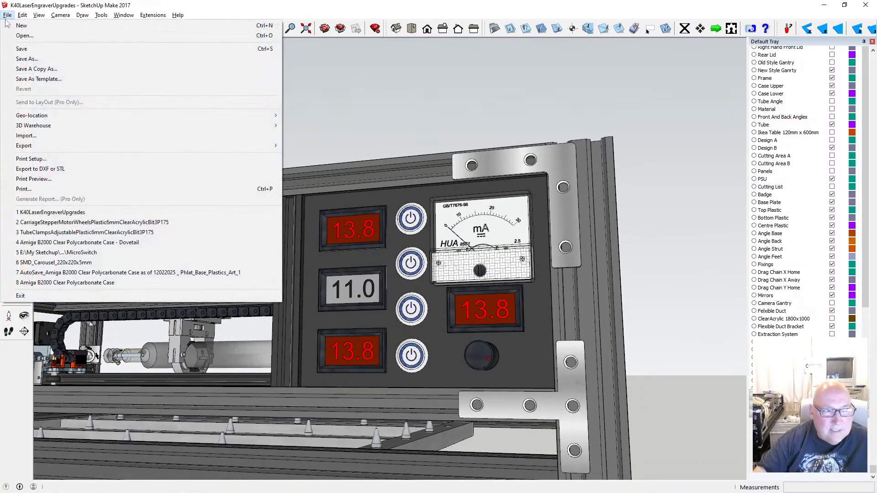
pyautogui.click(27, 51)
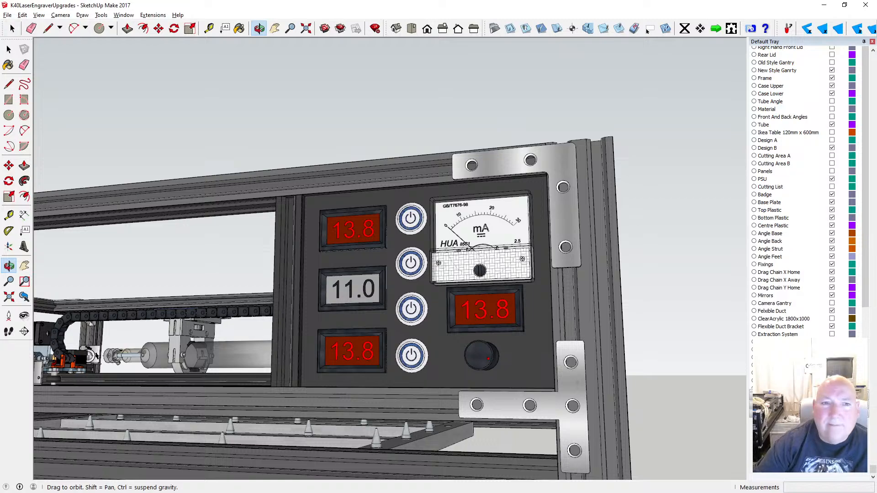
pyautogui.scroll(-5, 241, 143)
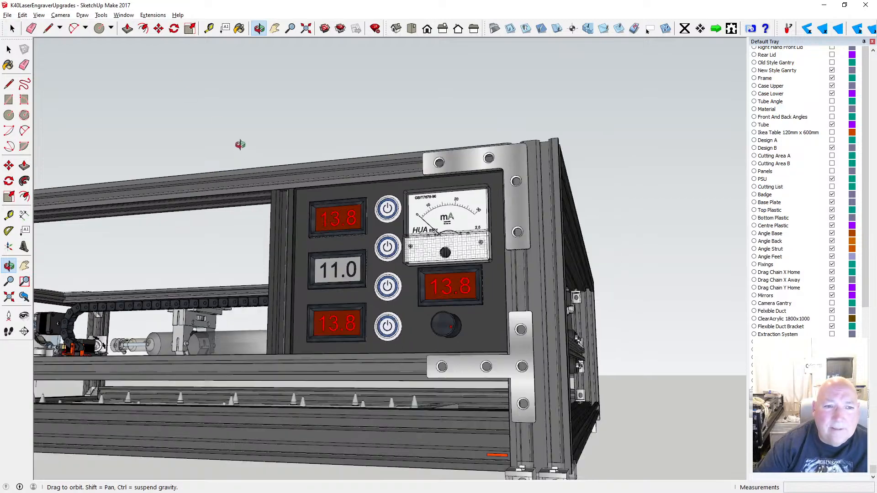
pyautogui.scroll(5, 300, 263)
pyautogui.moveTo(310, 181); pyautogui.dragTo(335, 252)
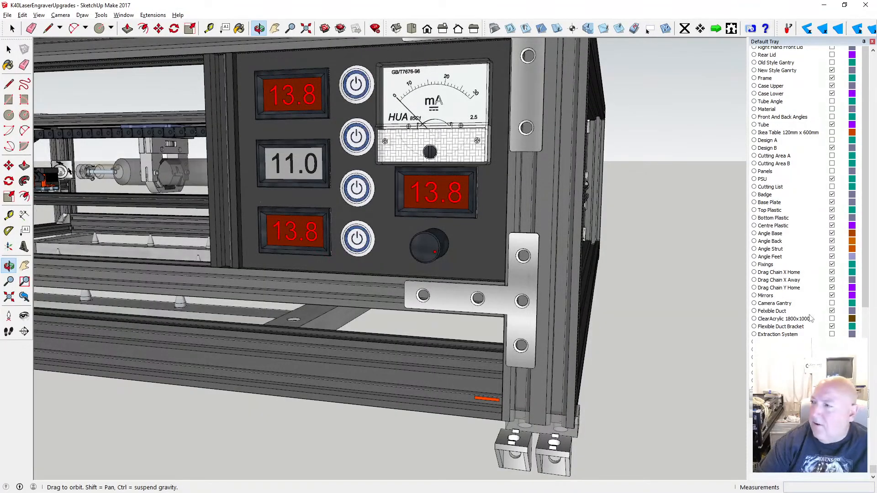